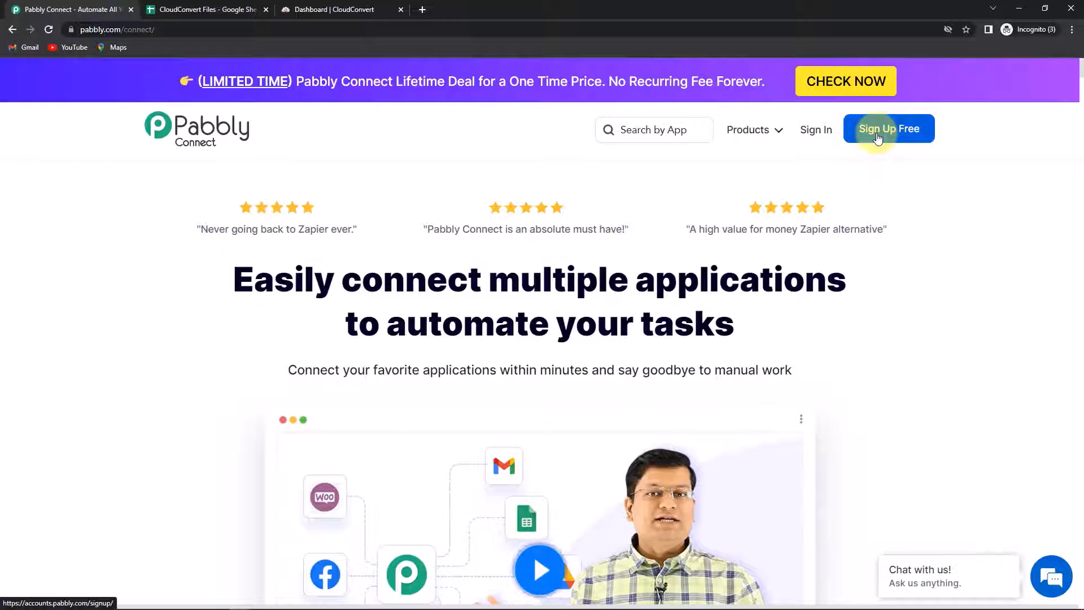
# Step: Sign in to Pabbly and open Pabbly Connect from the All Apps page
pyautogui.click(815, 135)
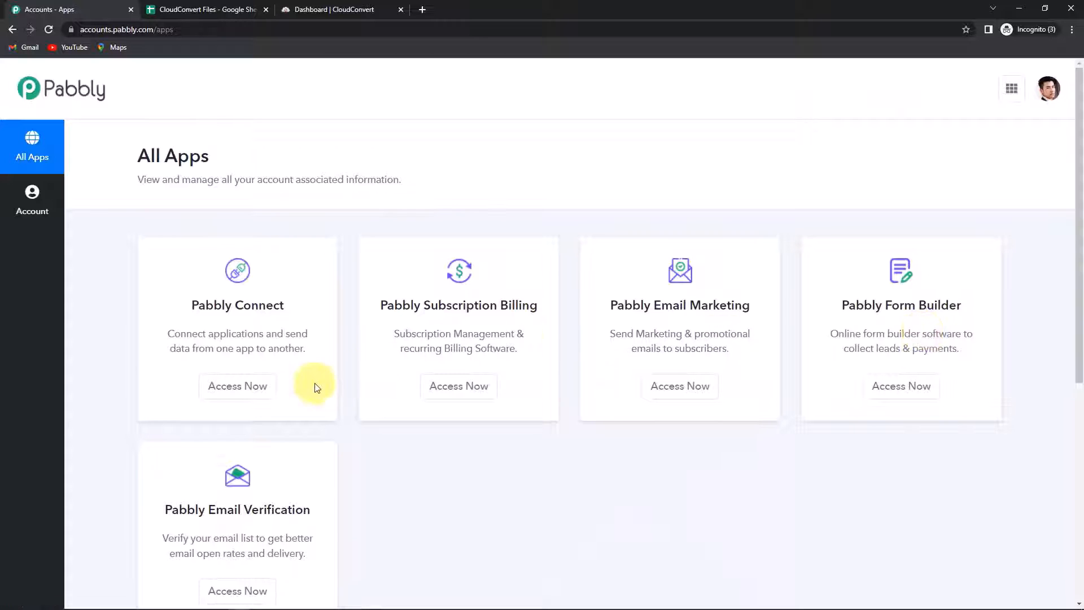
pyautogui.click(248, 388)
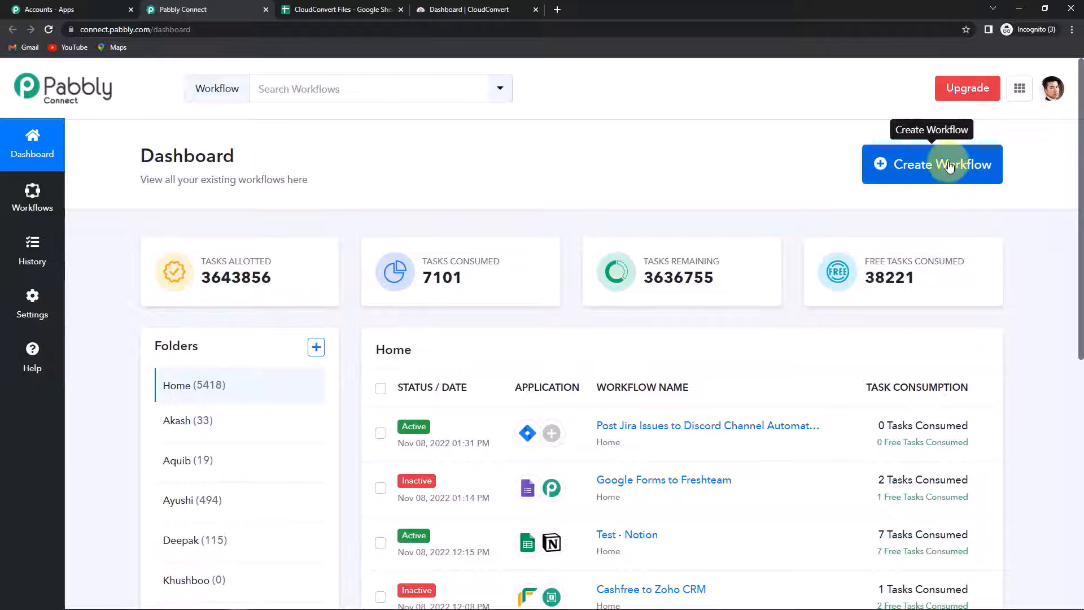
# Step: Create a new workflow named 'Merge Multiple PDF Files into One PDF File'
pyautogui.click(954, 187)
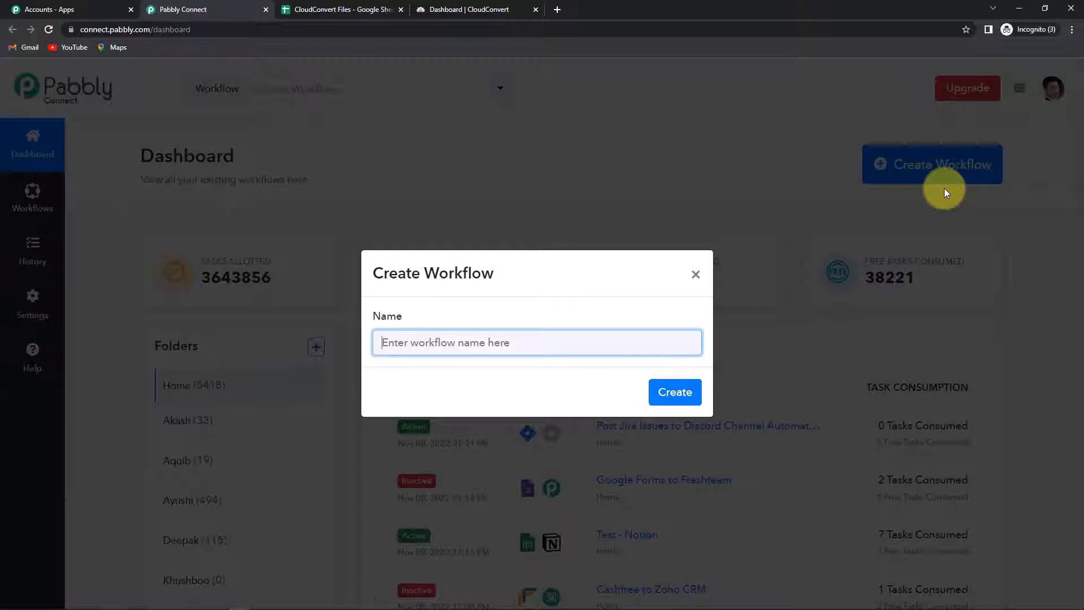
pyautogui.write('Merge Multiple PDF Files into One PDF File')
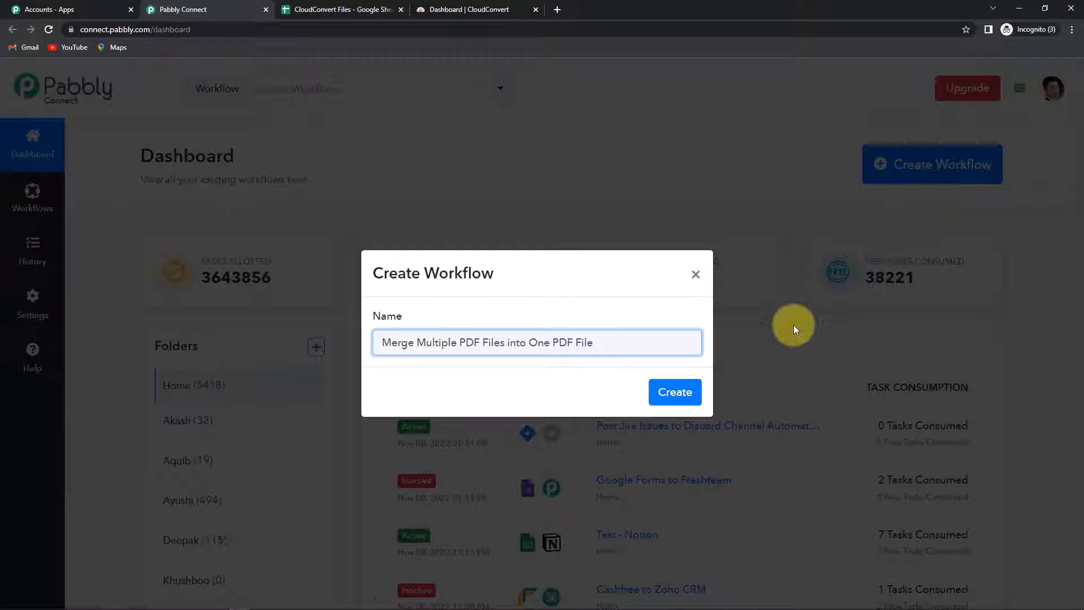
pyautogui.click(677, 396)
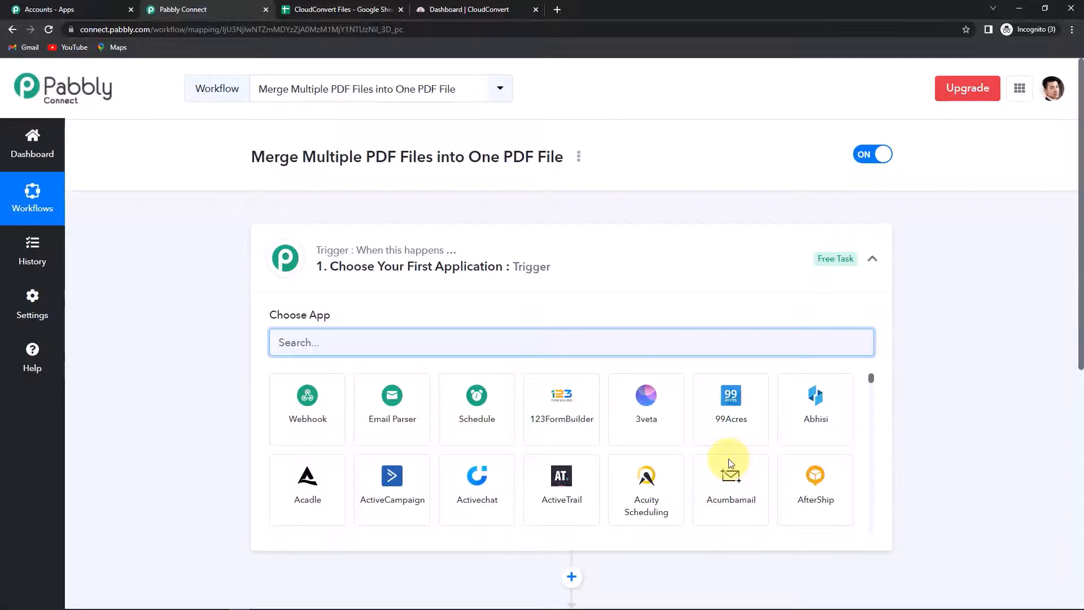
# Step: Set the trigger to Google Sheets with the New or Updated Spreadsheet Row event
pyautogui.scroll(-3, 542, 317)
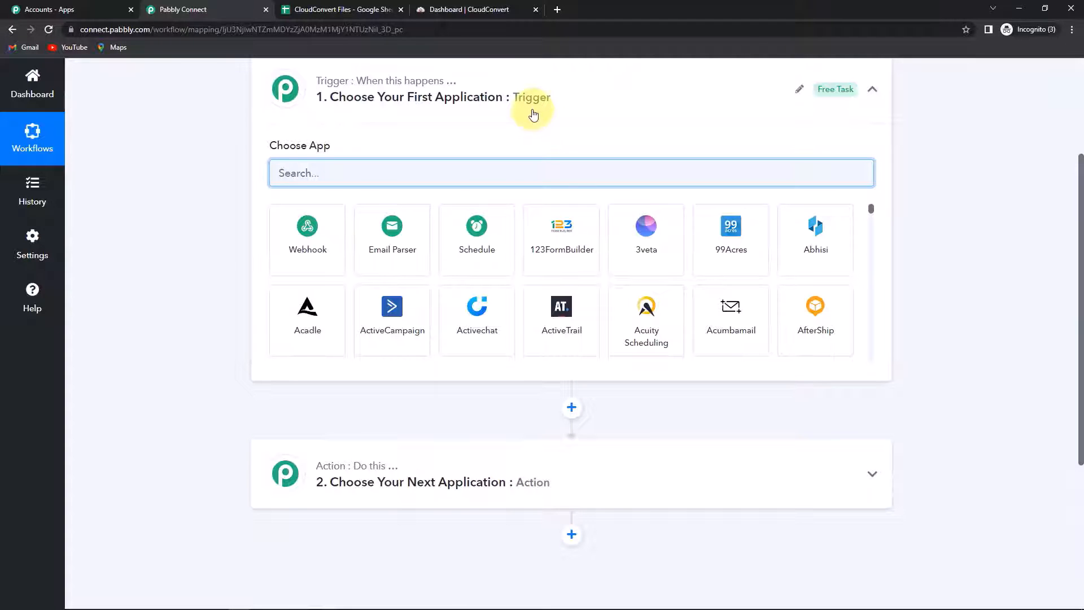
pyautogui.write('google')
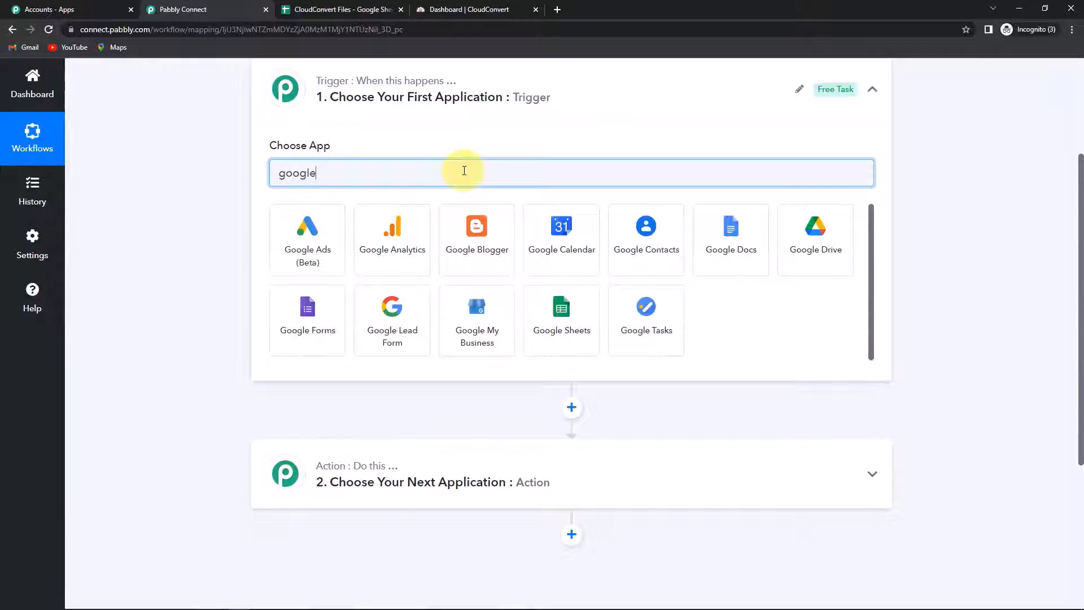
pyautogui.click(581, 322)
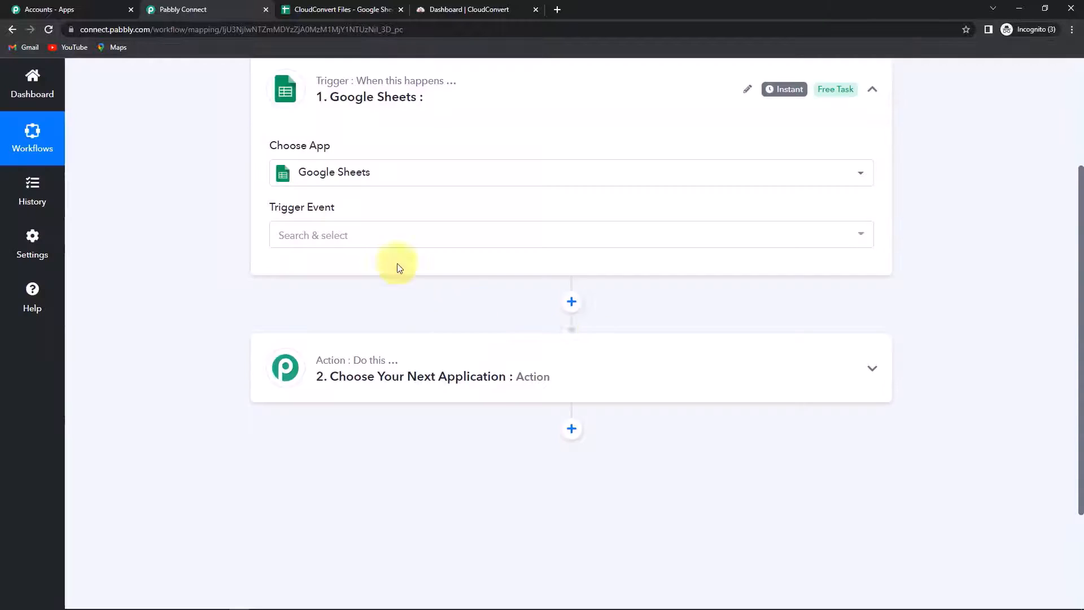
pyautogui.click(341, 233)
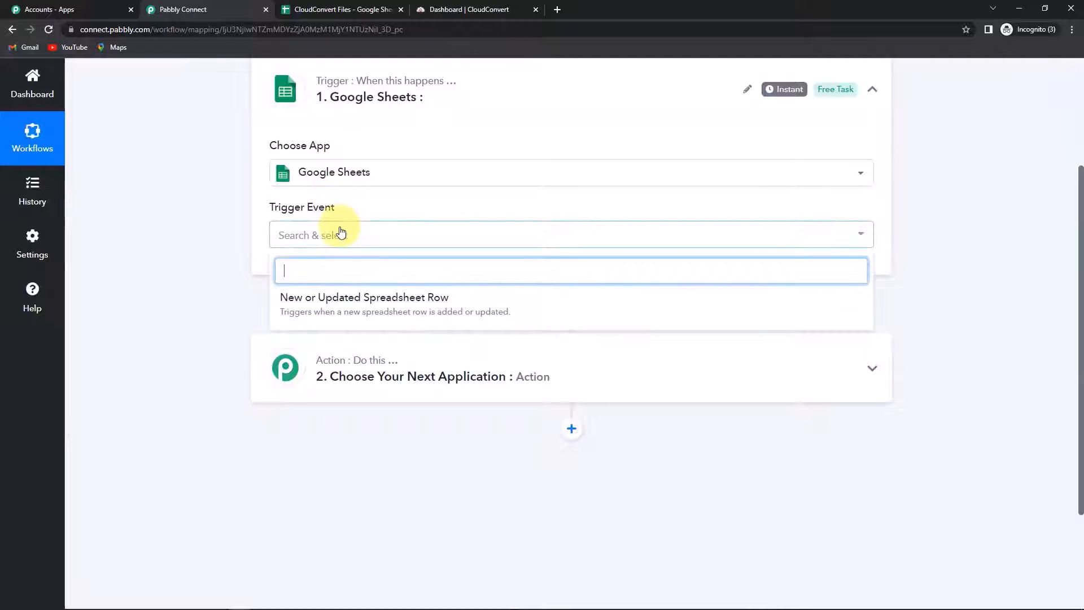
pyautogui.click(339, 299)
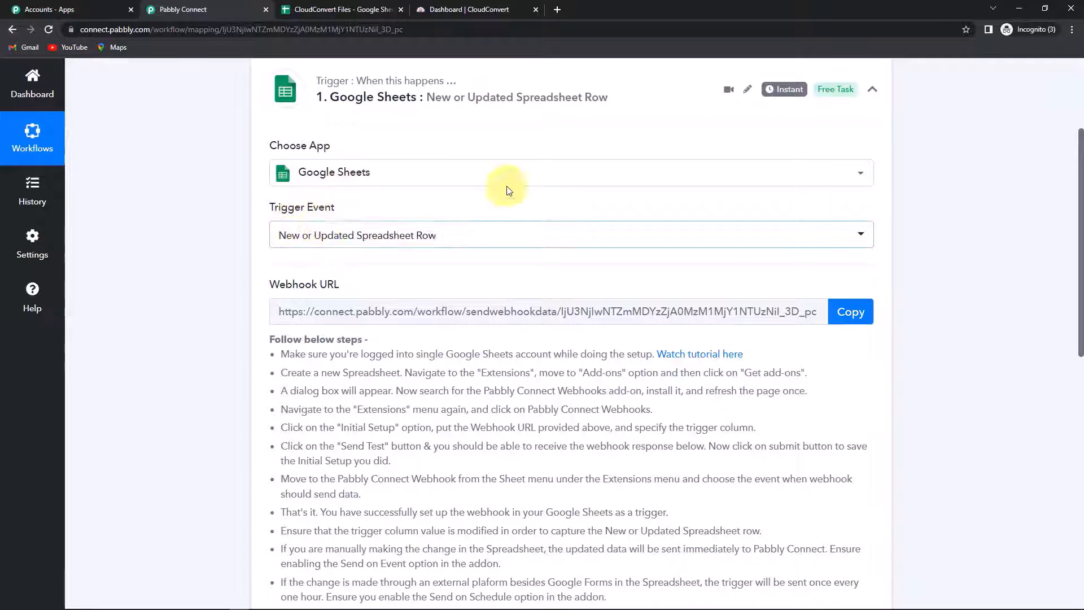
# Step: Copy the trigger's webhook URL and return to the CloudConvert Files spreadsheet
pyautogui.moveTo(788, 97)
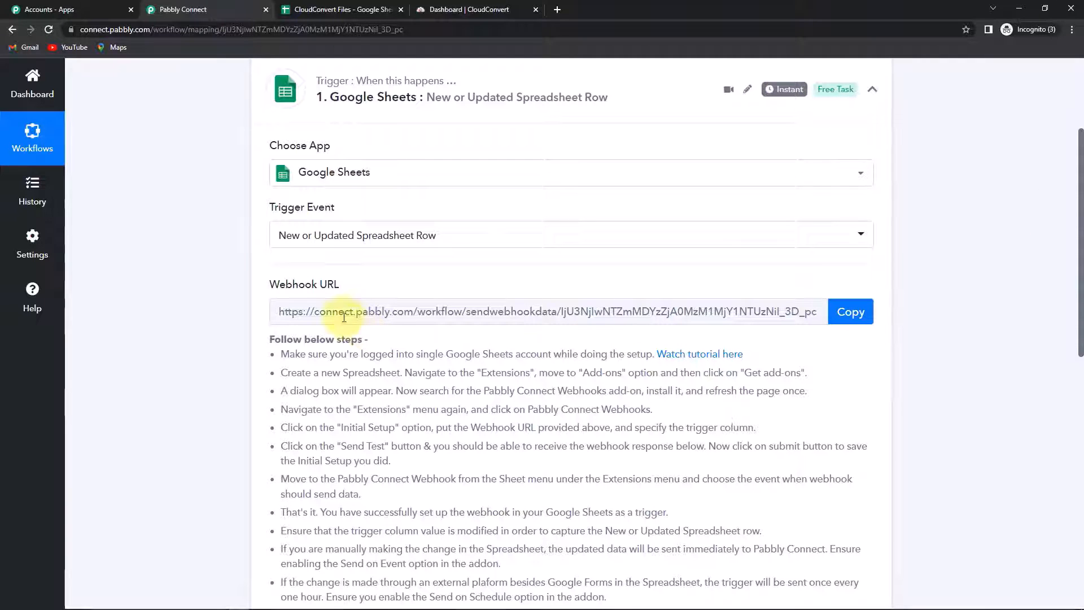
pyautogui.moveTo(271, 294)
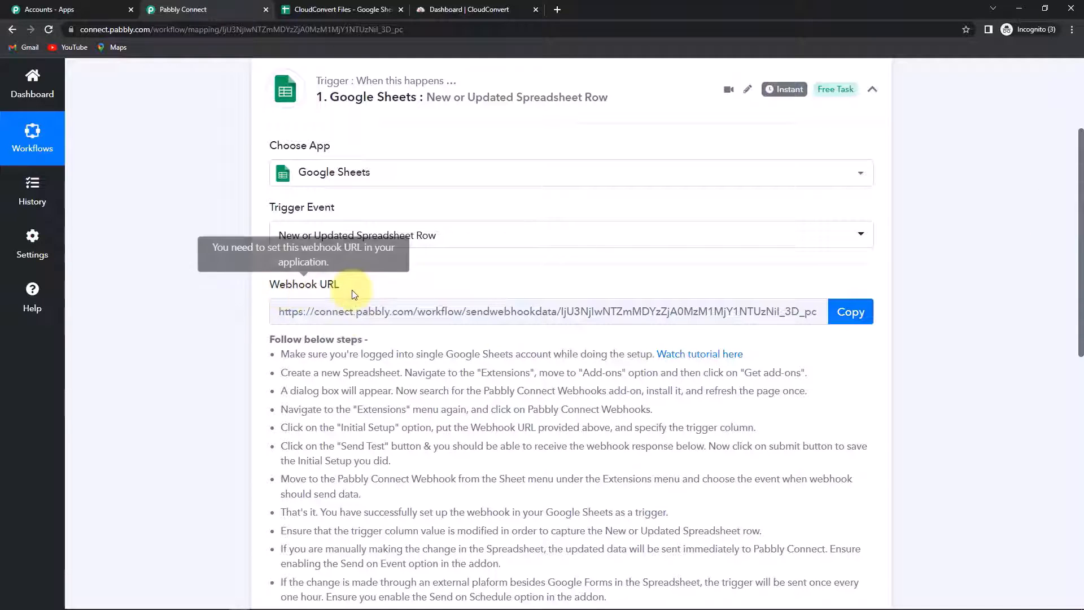
pyautogui.moveTo(339, 292)
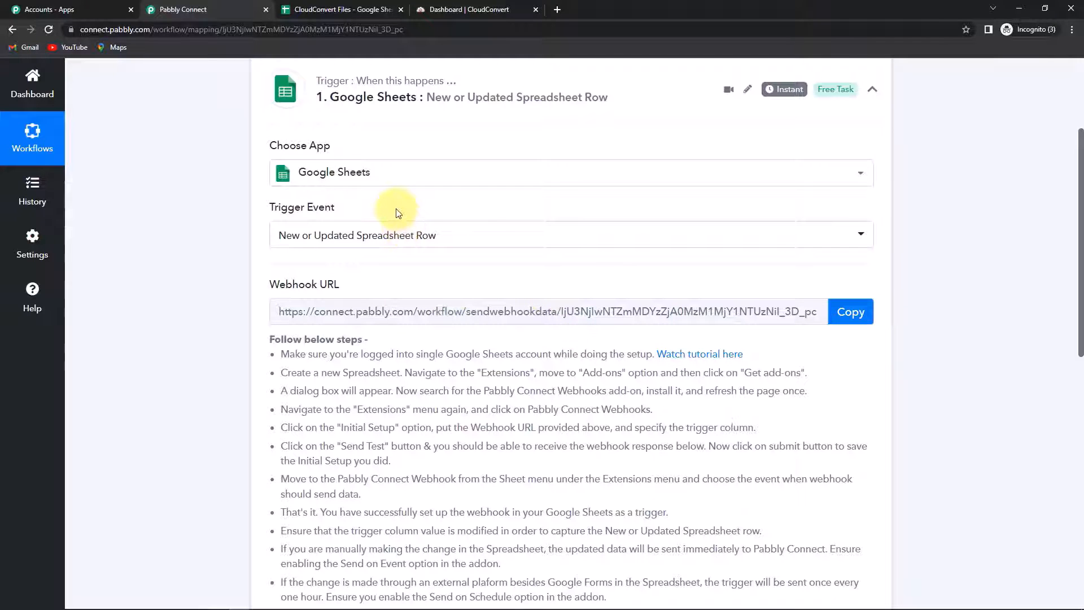
pyautogui.click(851, 312)
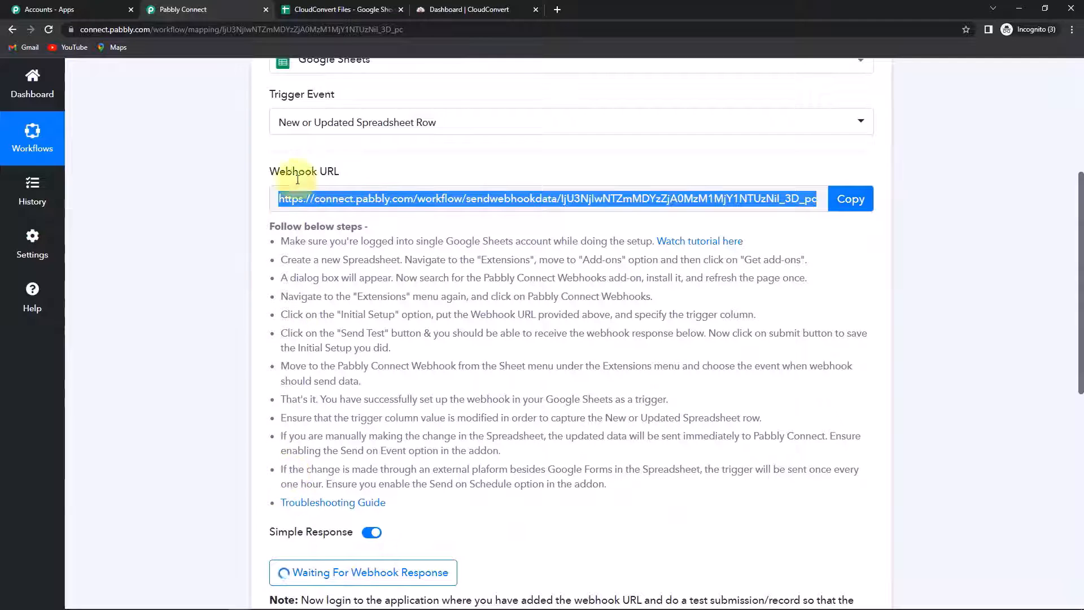
pyautogui.click(332, 10)
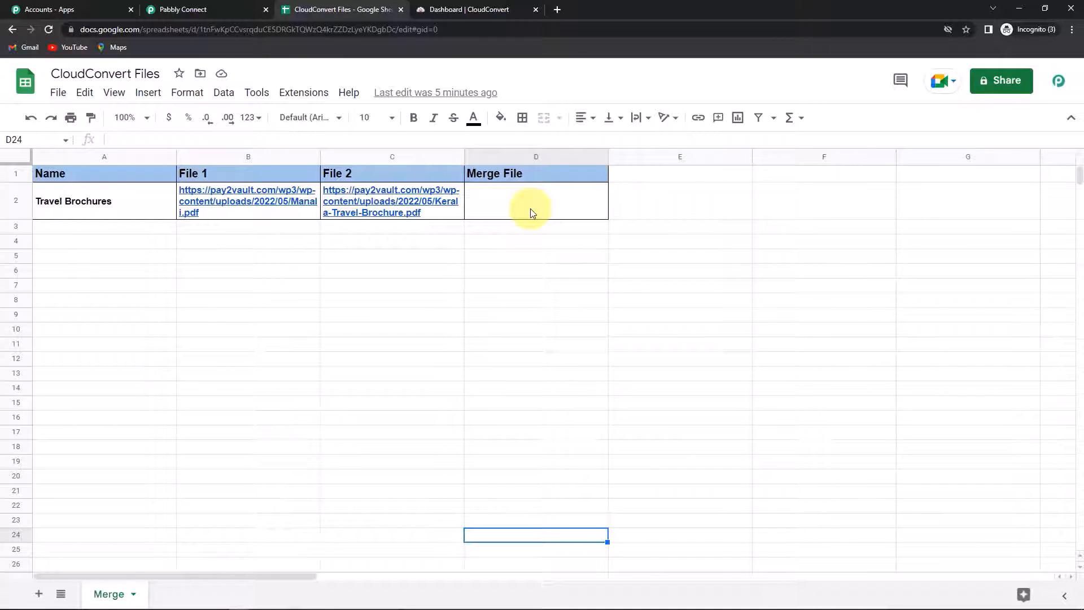
pyautogui.click(294, 95)
pyautogui.moveTo(317, 118)
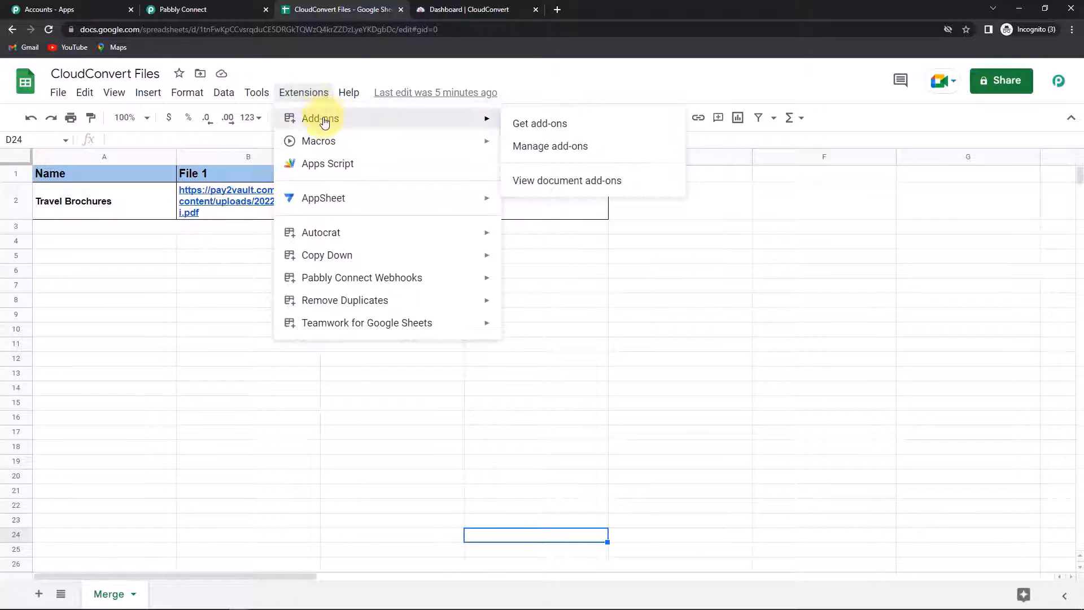
pyautogui.click(539, 123)
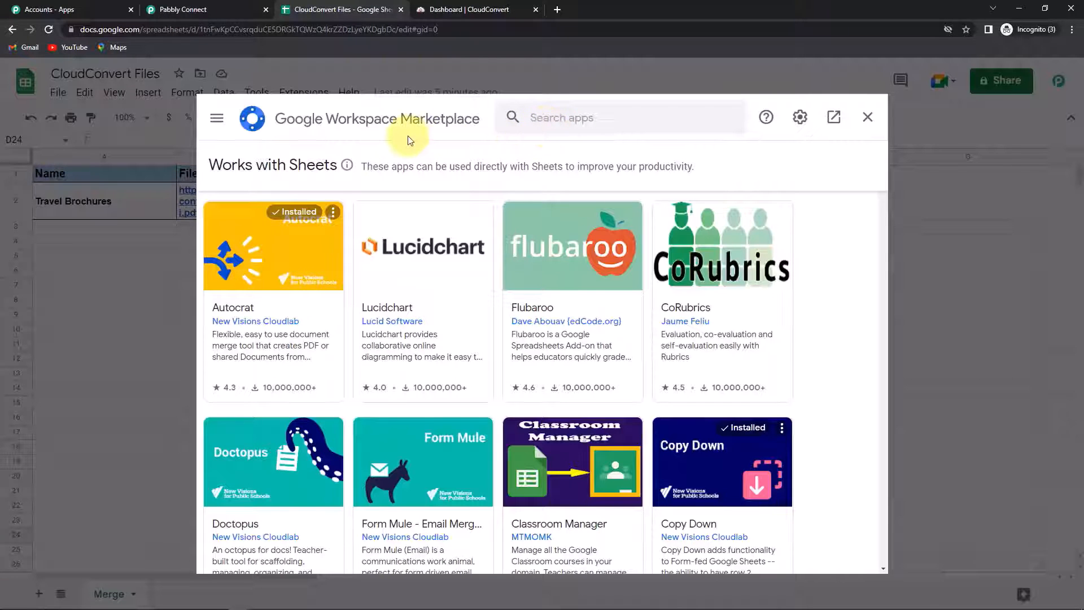
pyautogui.click(534, 114)
pyautogui.write('Pabbly')
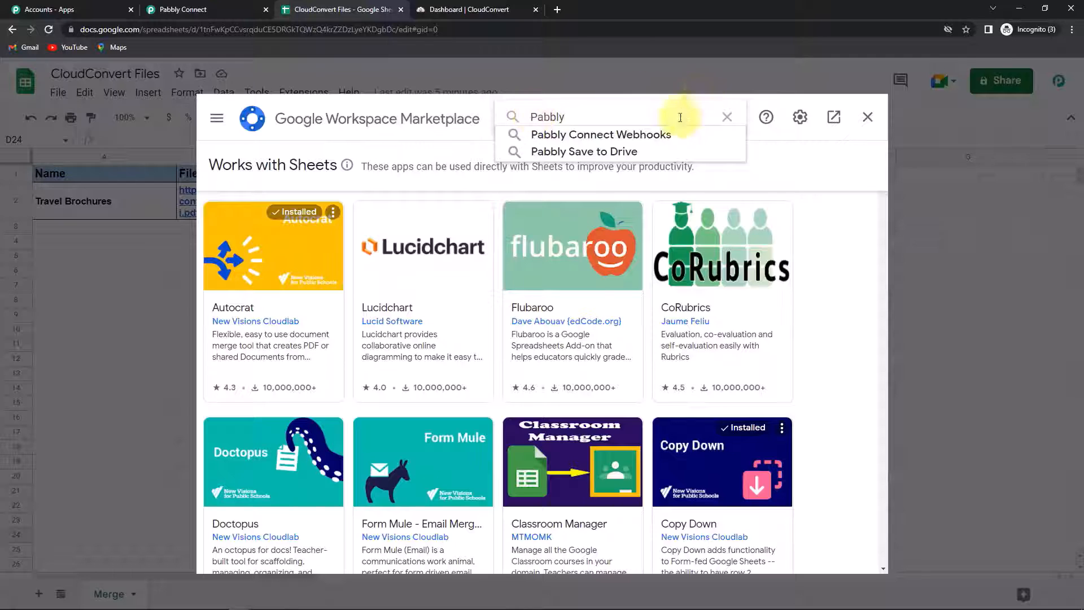
pyautogui.click(648, 136)
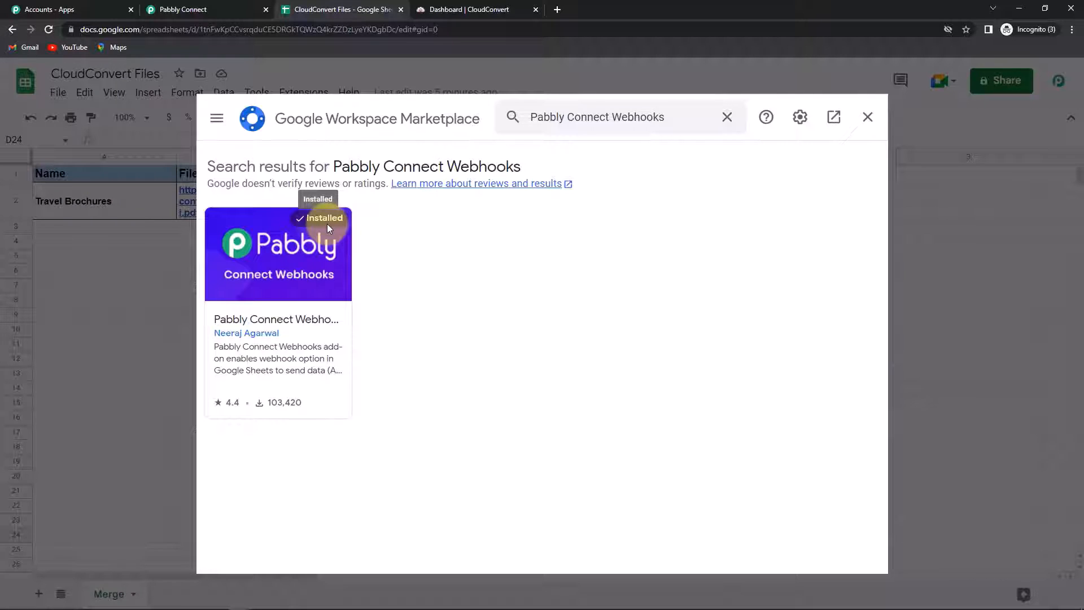
pyautogui.click(868, 118)
pyautogui.click(48, 30)
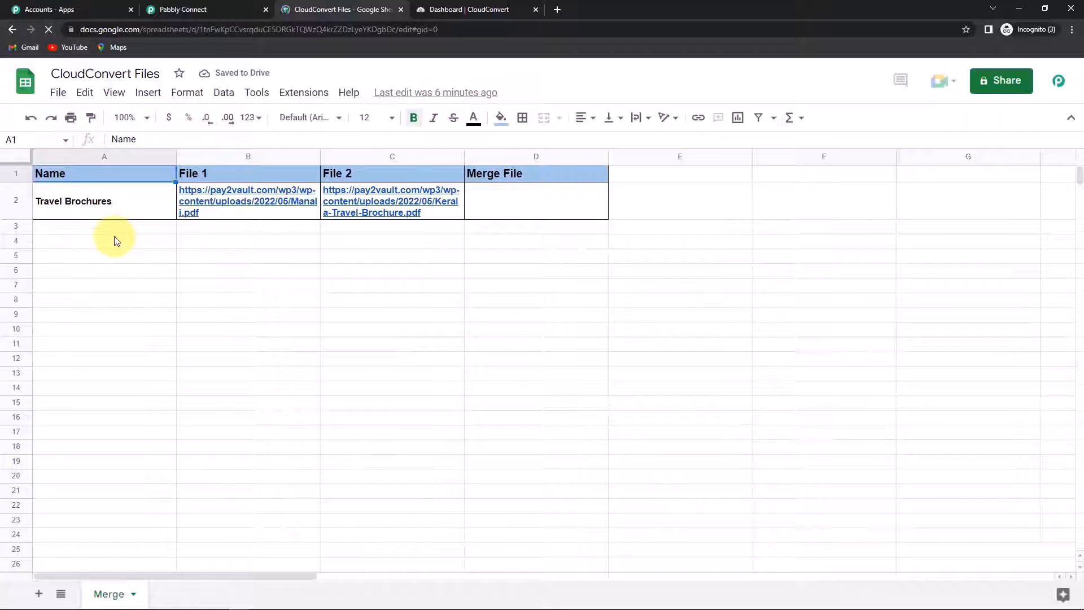
# Step: Start the Pabbly Connect Webhooks Initial Setup and re-copy the workflow's webhook URL
pyautogui.click(294, 93)
pyautogui.moveTo(314, 281)
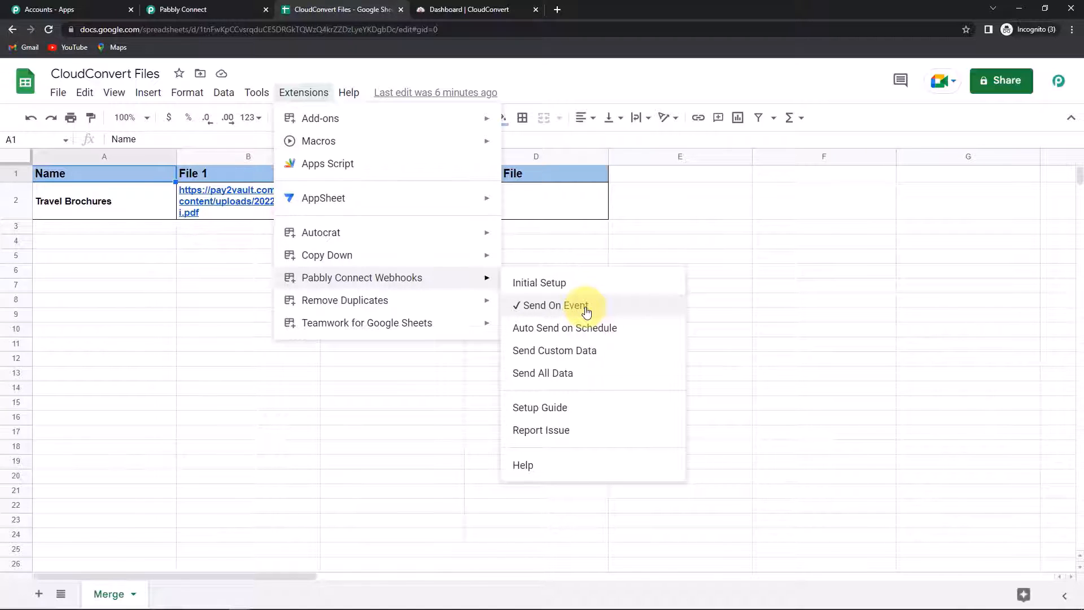
pyautogui.click(553, 283)
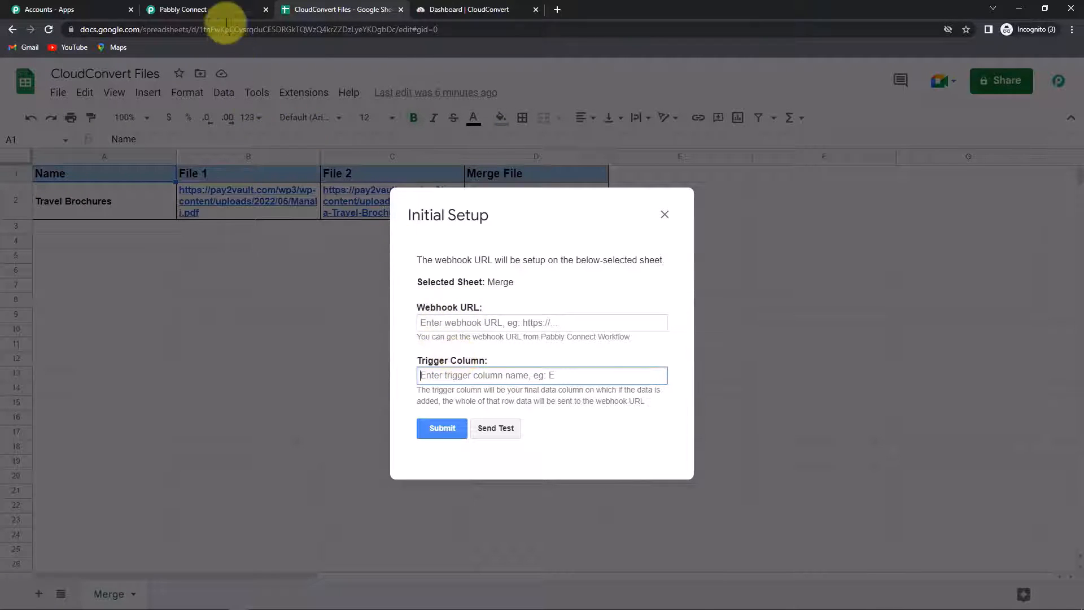
pyautogui.click(218, 9)
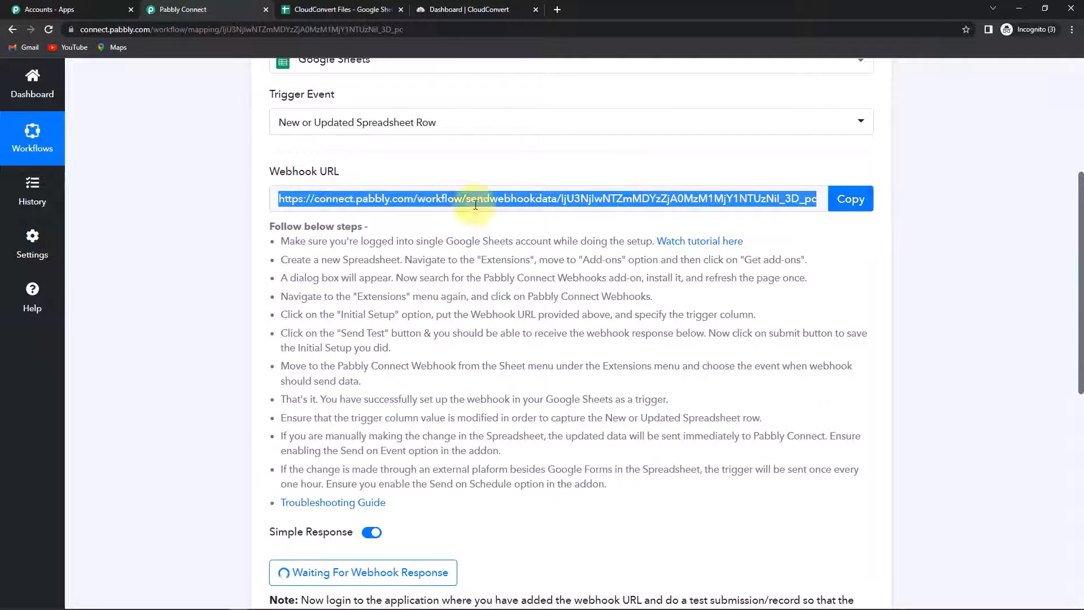
pyautogui.click(835, 192)
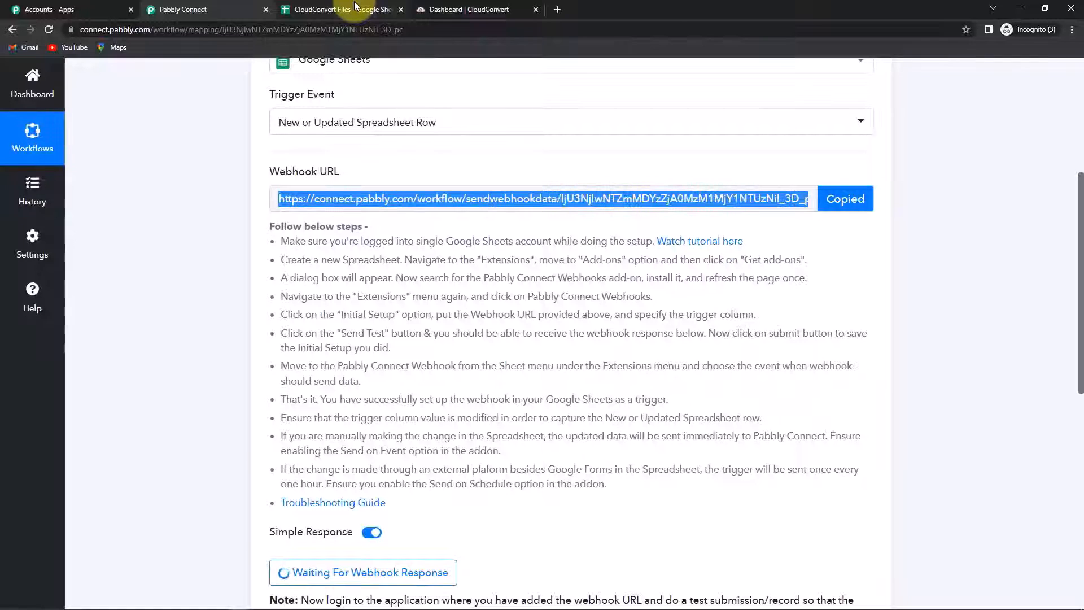
pyautogui.click(356, 7)
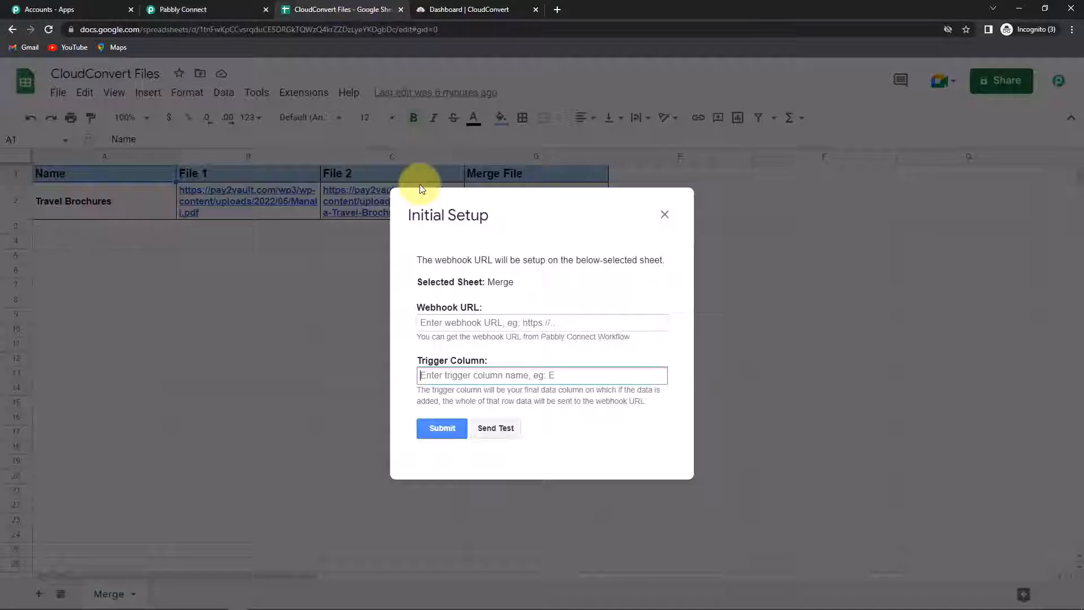
# Step: Paste the webhook URL, set trigger column C, send test data, and submit the setup
pyautogui.click(433, 323)
pyautogui.hotkey('ctrl', 'v')
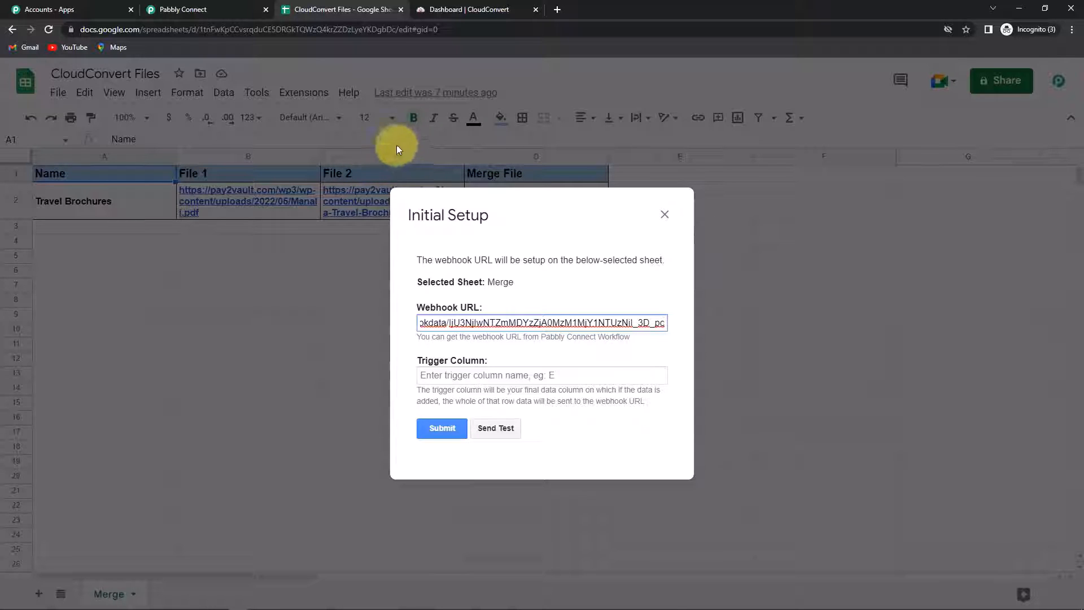
pyautogui.click(456, 376)
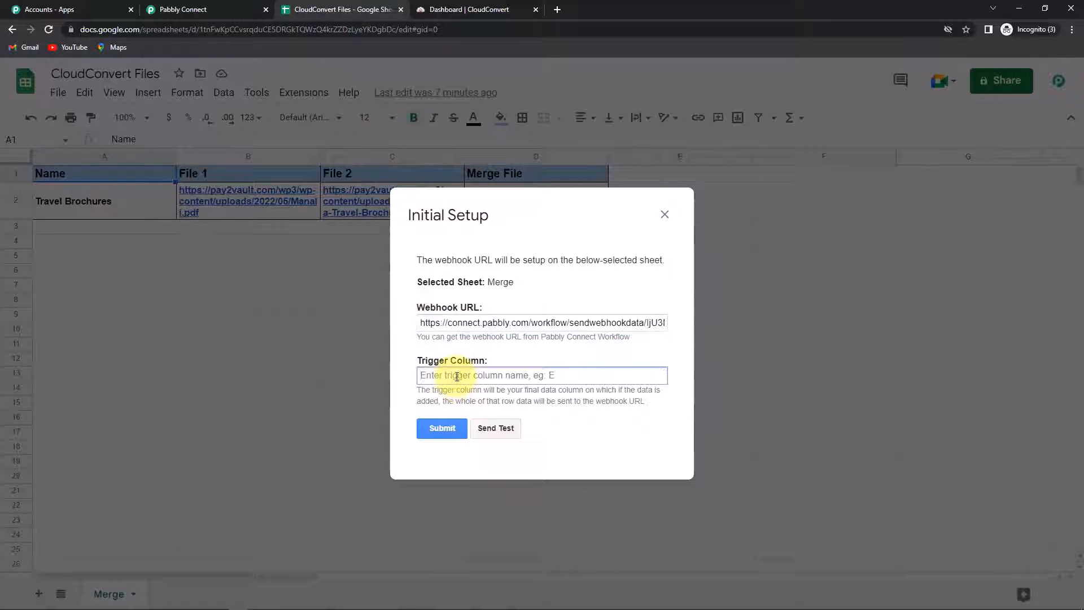
pyautogui.write('C')
pyautogui.click(495, 428)
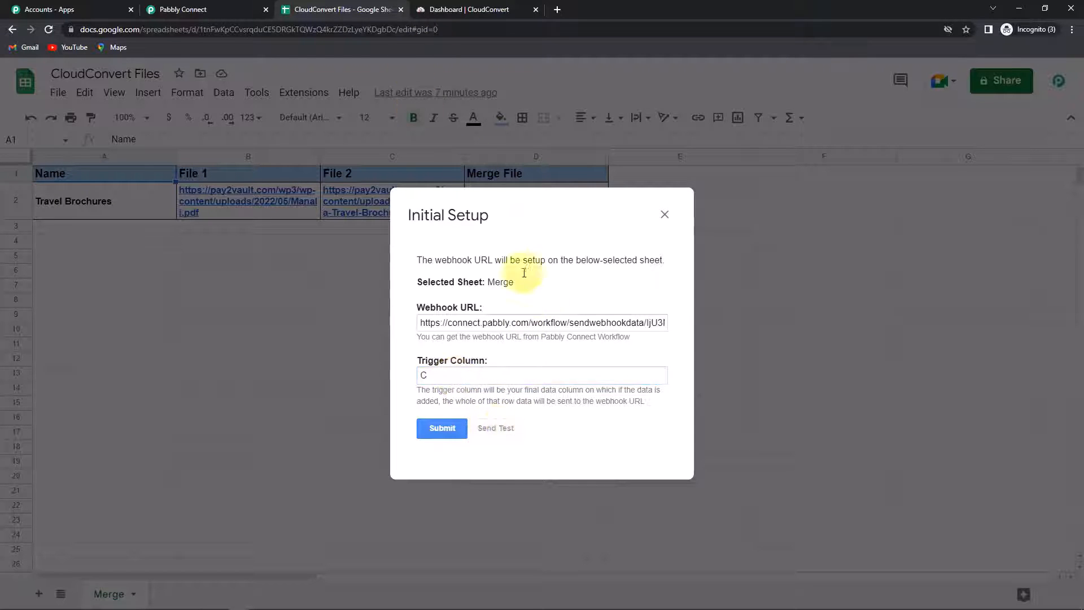
pyautogui.scroll(-2, 593, 339)
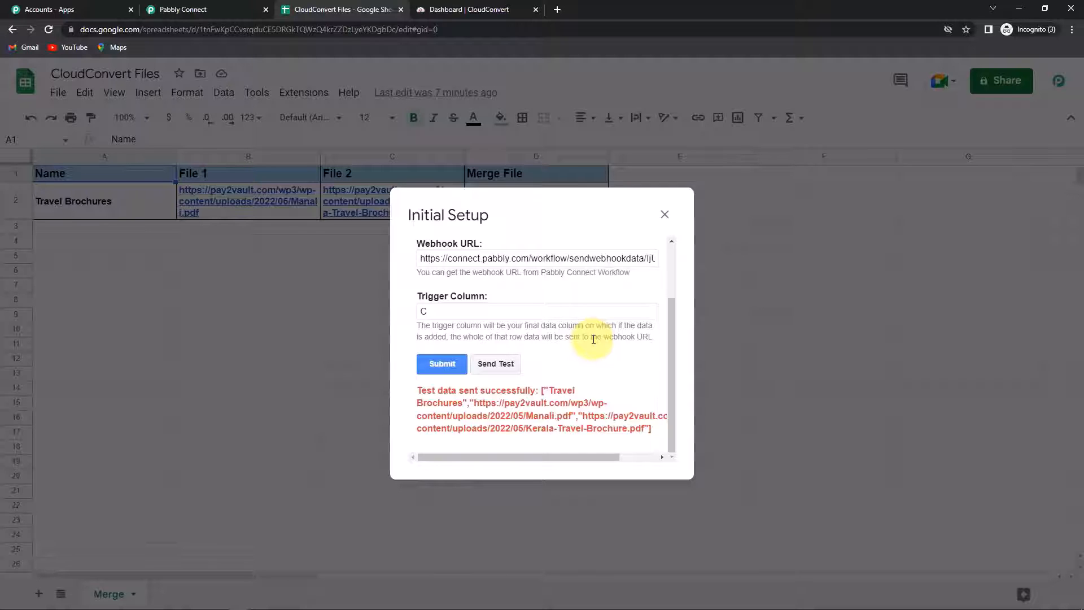
pyautogui.click(442, 364)
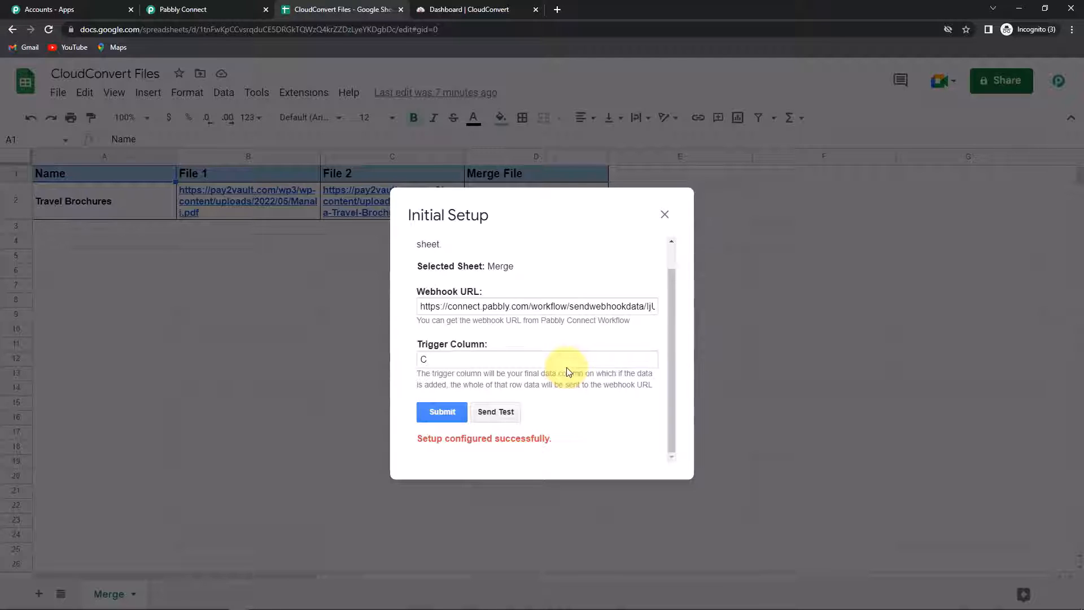
pyautogui.click(216, 10)
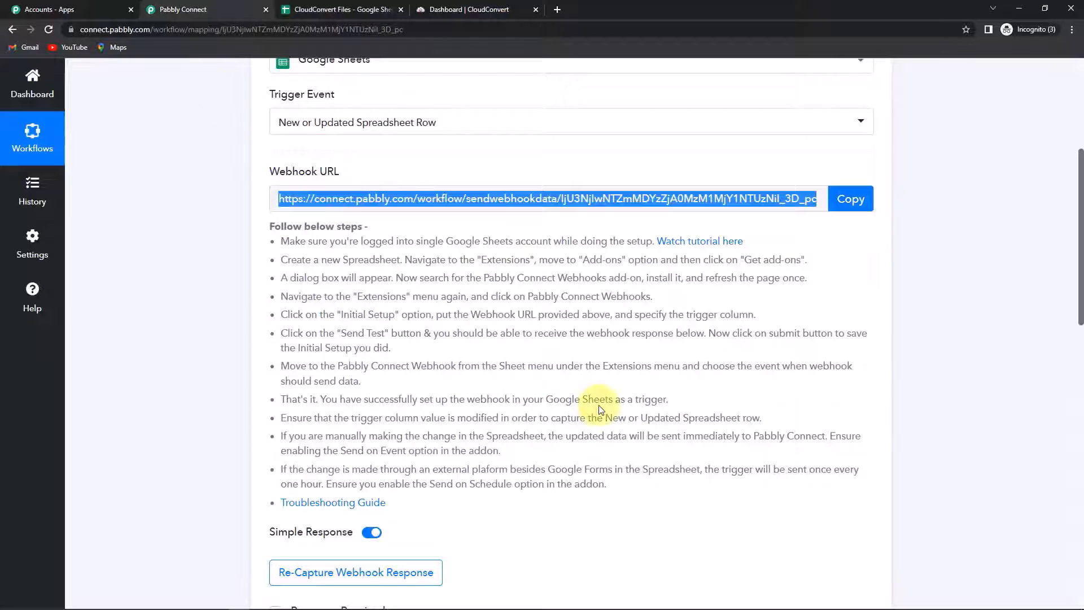
# Step: Highlight the captured Name 'Travel Brochures' and enlarge the File 2 box to show its full link
pyautogui.scroll(-6, 600, 407)
pyautogui.scroll(-2, 599, 406)
pyautogui.scroll(-3, 932, 381)
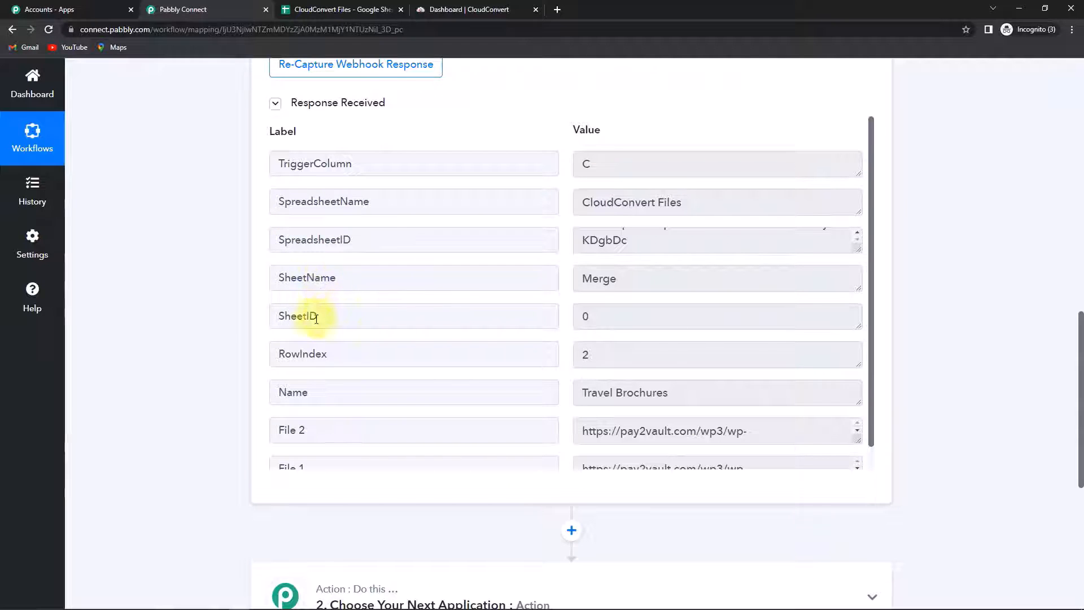
pyautogui.scroll(-1, 383, 364)
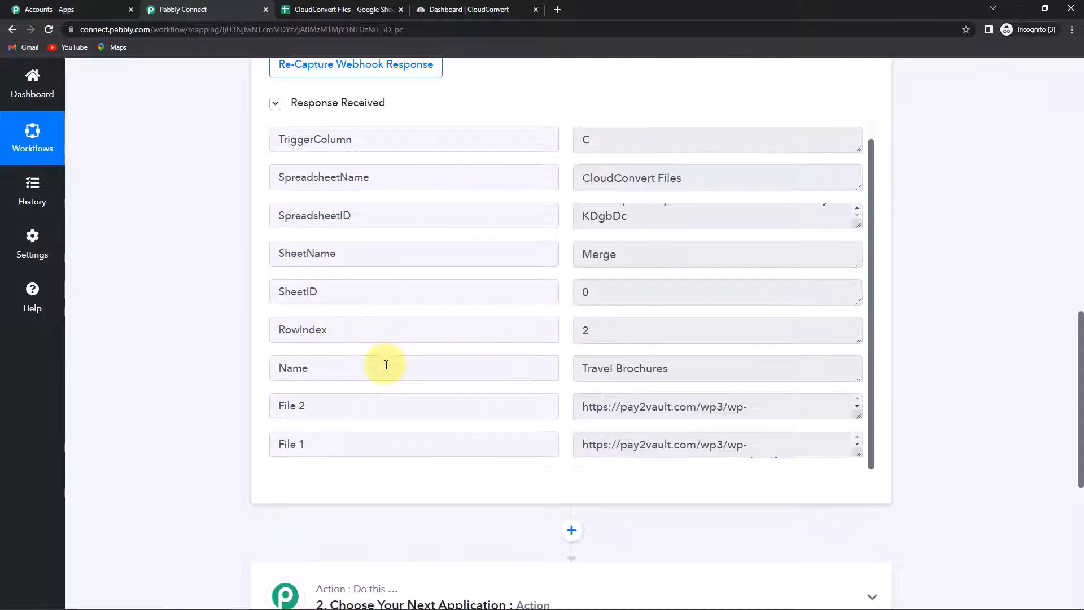
pyautogui.moveTo(582, 367); pyautogui.dragTo(699, 374)
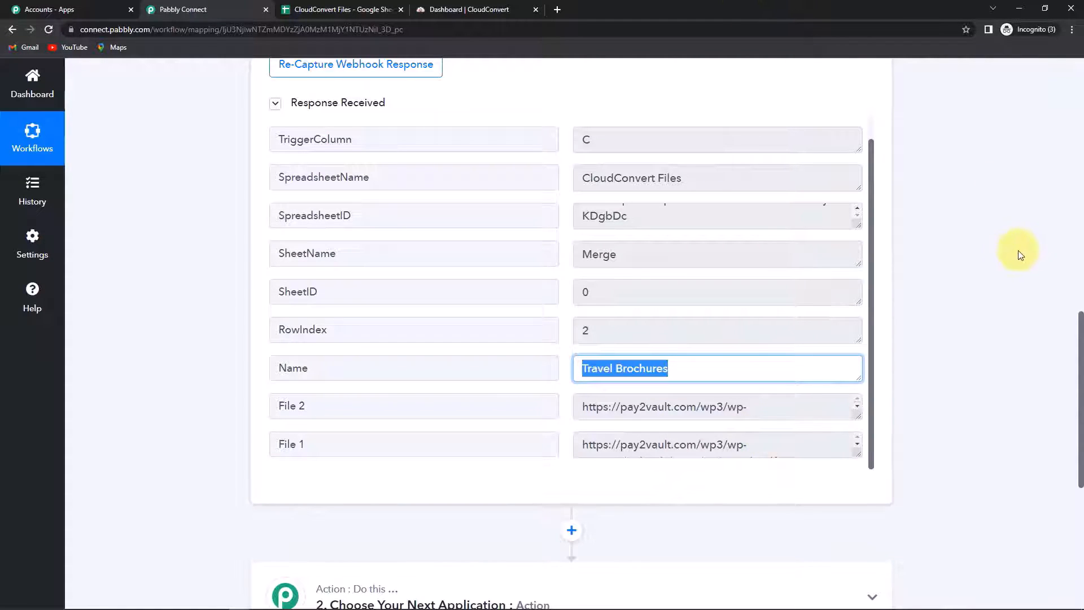
pyautogui.scroll(-4, 1002, 255)
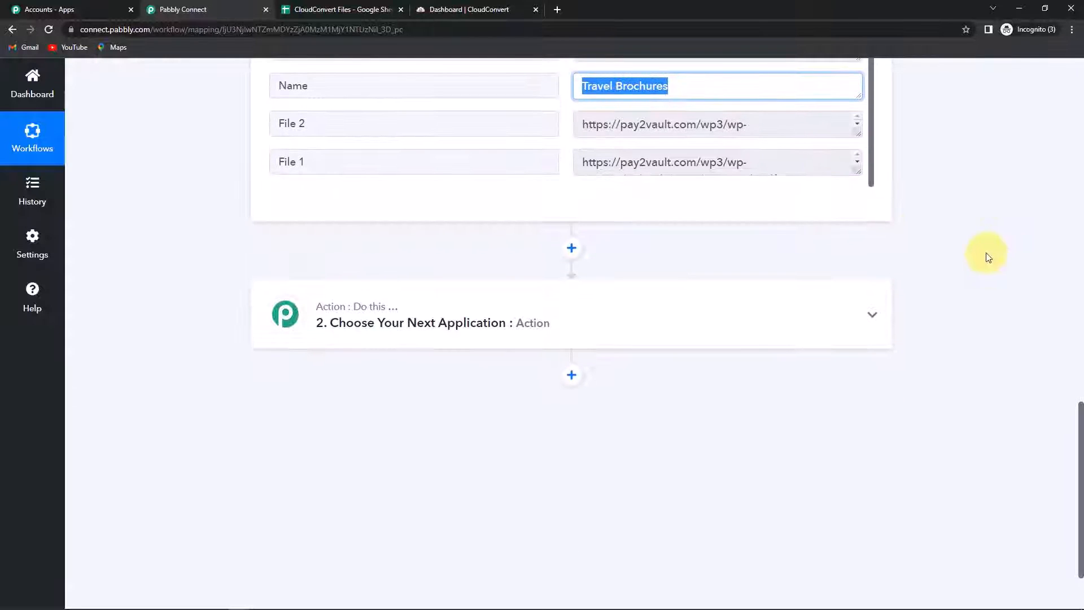
pyautogui.scroll(2, 877, 226)
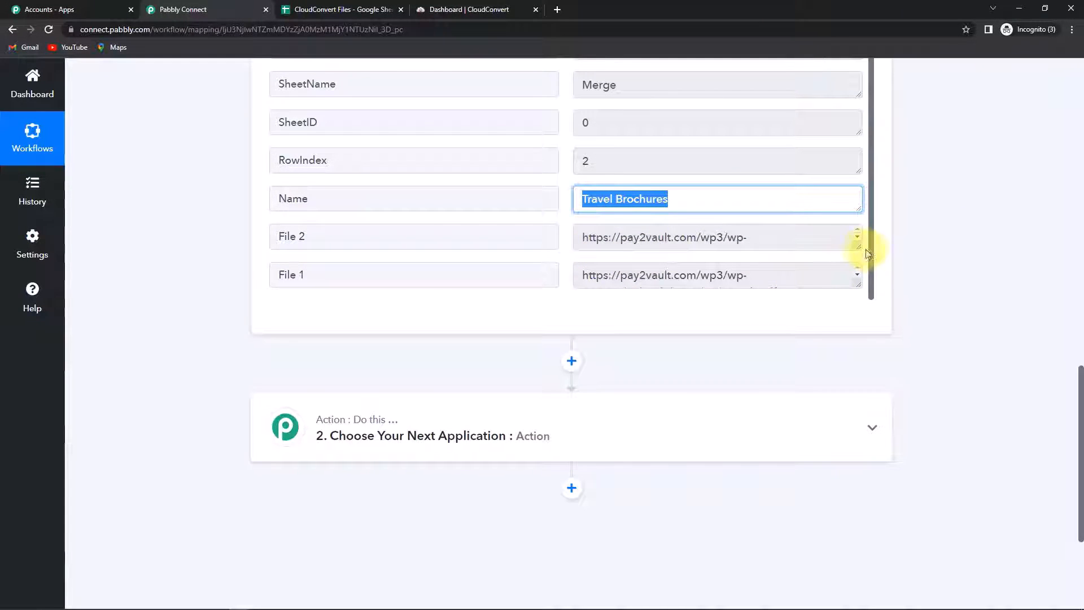
pyautogui.moveTo(857, 249); pyautogui.dragTo(856, 291)
# Step: Copy the File 2 link and load the Kerala brochure PDF in a new tab
pyautogui.moveTo(689, 273); pyautogui.dragTo(578, 232)
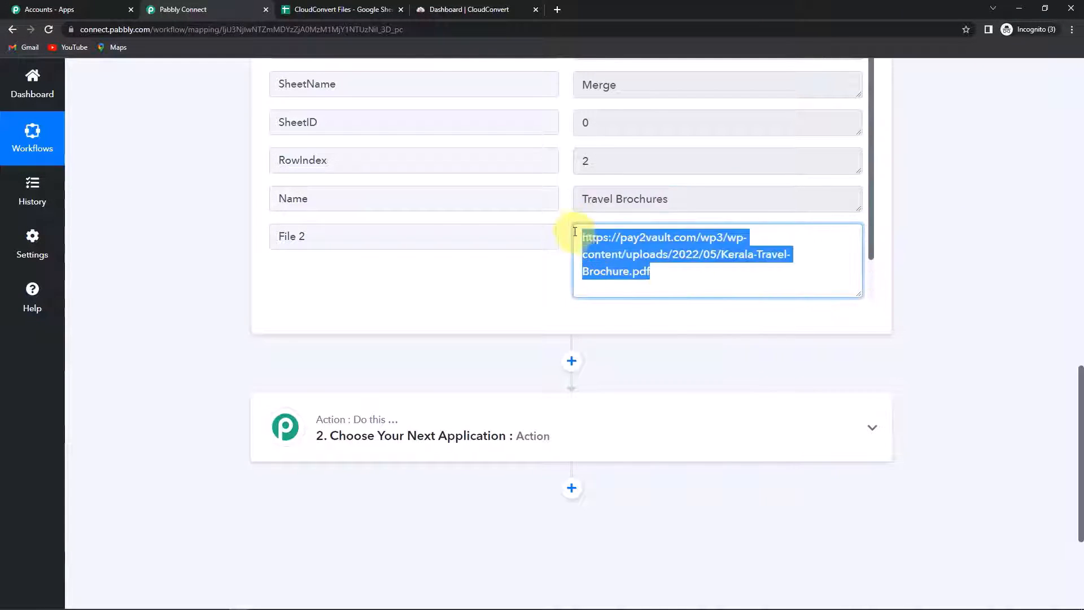
pyautogui.rightClick(603, 246)
pyautogui.click(622, 256)
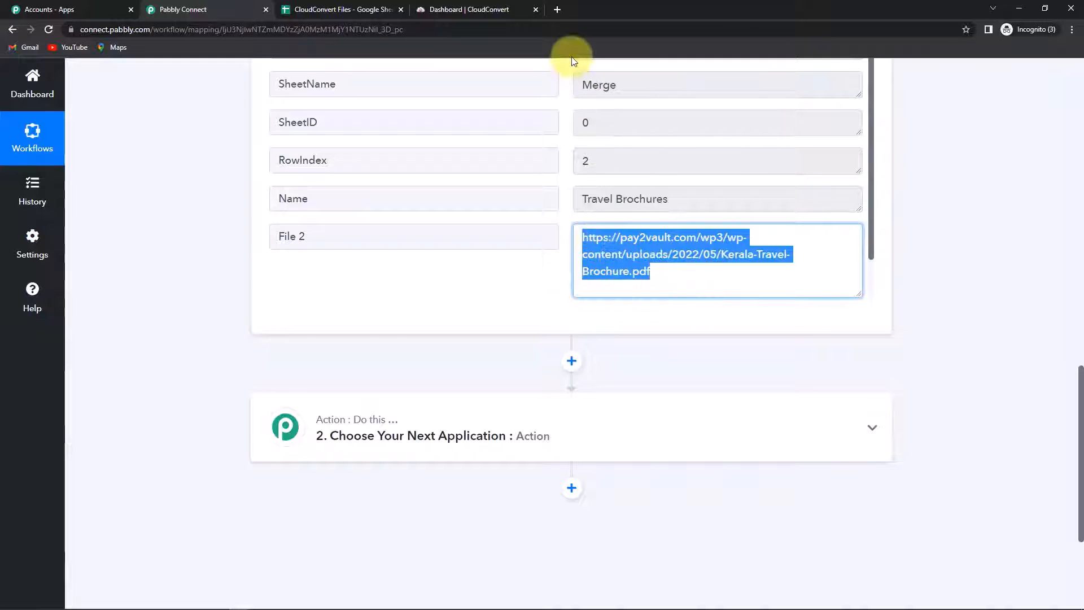
pyautogui.click(557, 9)
pyautogui.hotkey('ctrl', 'v')
pyautogui.press('Return')
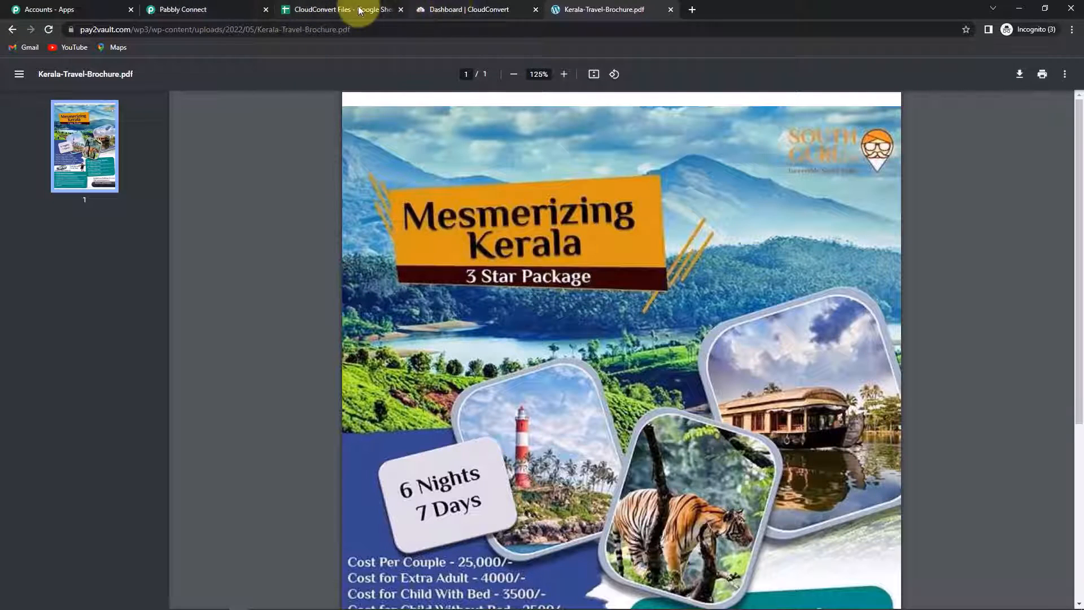
# Step: Copy the File 1 link and load the Manali brochure PDF in another tab
pyautogui.click(213, 9)
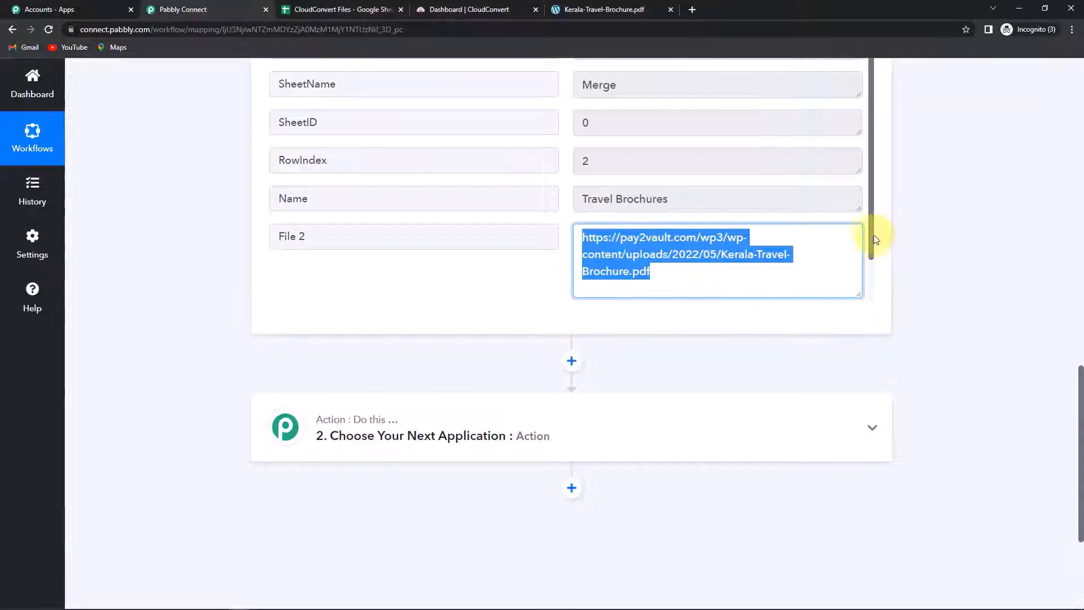
pyautogui.moveTo(873, 235); pyautogui.dragTo(871, 273)
pyautogui.tripleClick(610, 246)
pyautogui.rightClick(610, 246)
pyautogui.click(631, 255)
pyautogui.click(691, 10)
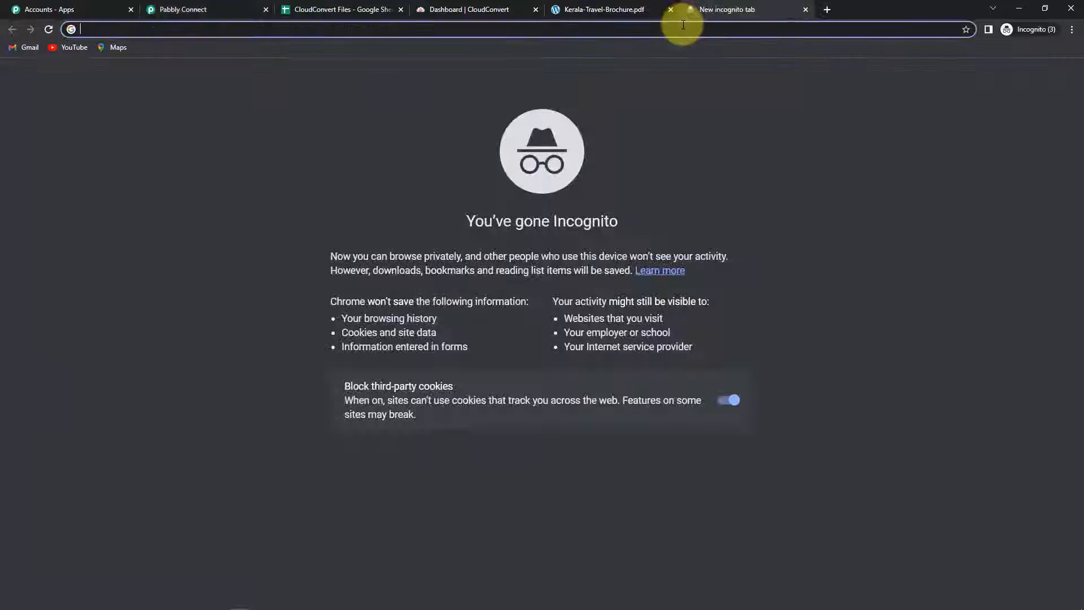
pyautogui.hotkey('ctrl', 'v')
pyautogui.press('Return')
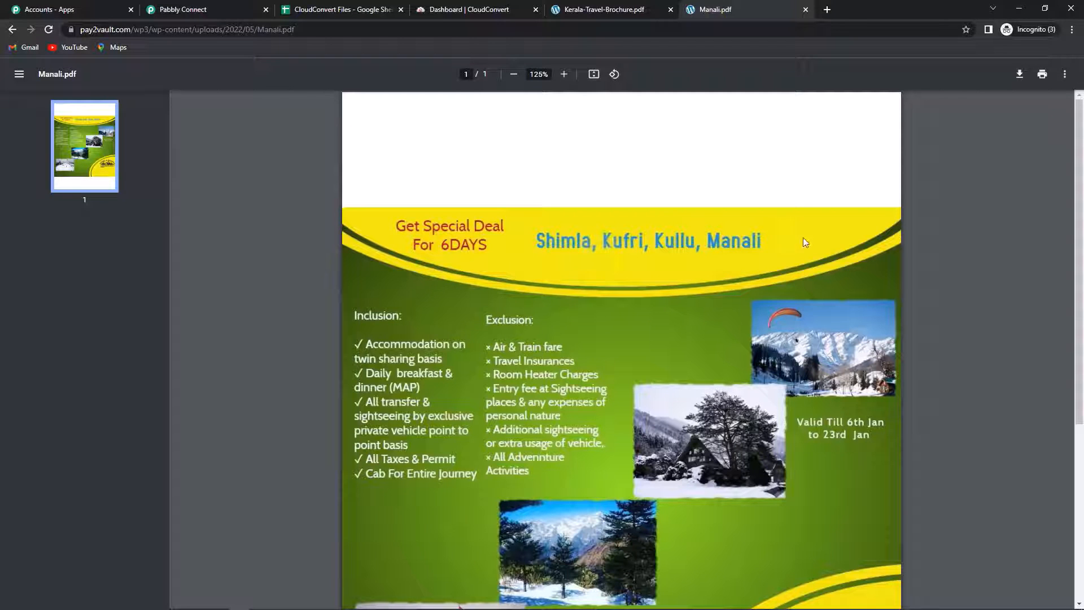
# Step: Back in the workflow, expand the second action step and begin searching its apps
pyautogui.click(203, 10)
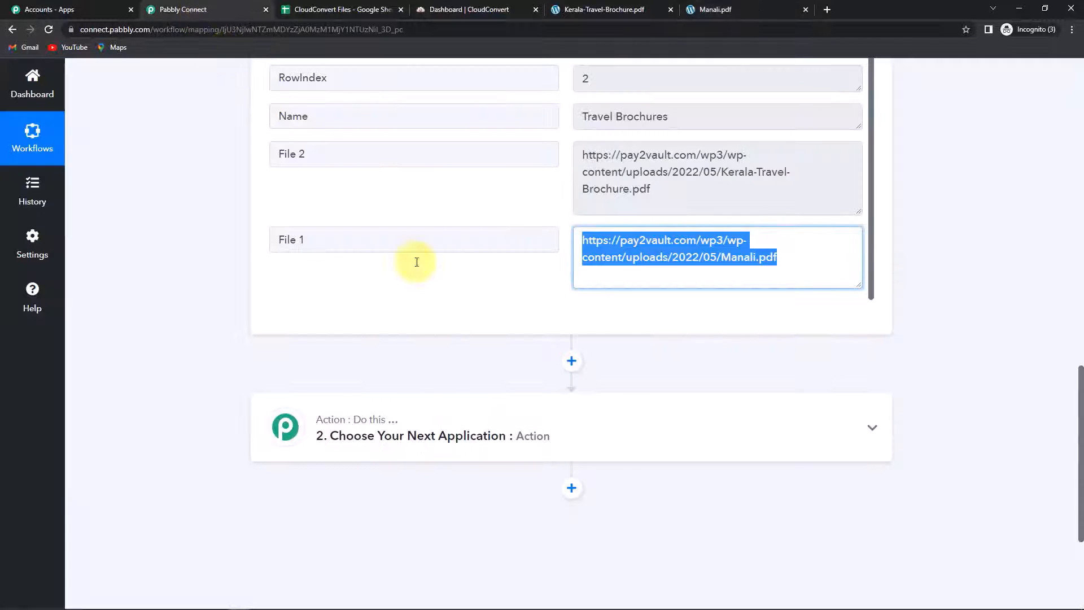
pyautogui.scroll(-2, 508, 412)
pyautogui.click(402, 308)
pyautogui.click(376, 394)
# Step: Set step 2 to CloudConvert's Merge Files to PDF and connect a new CloudConvert account
pyautogui.write('cloud')
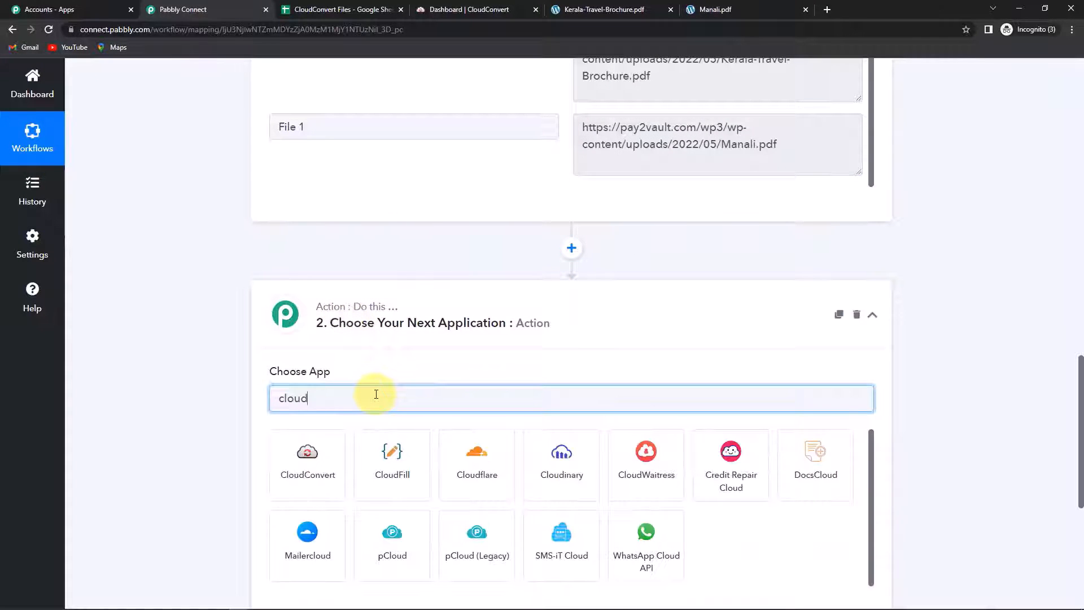
pyautogui.click(314, 483)
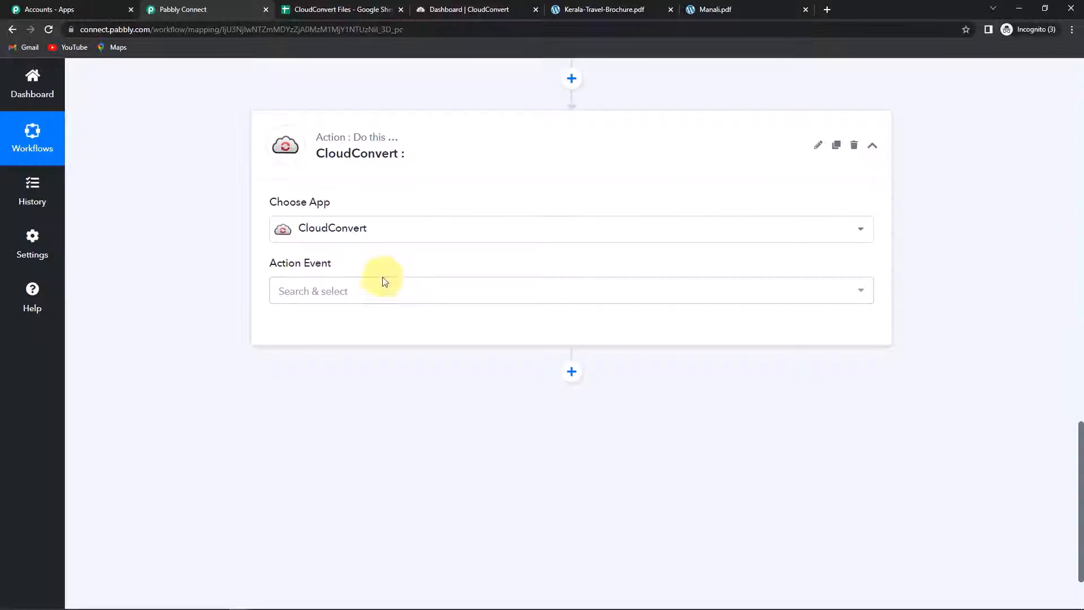
pyautogui.click(384, 281)
pyautogui.scroll(-5, 424, 431)
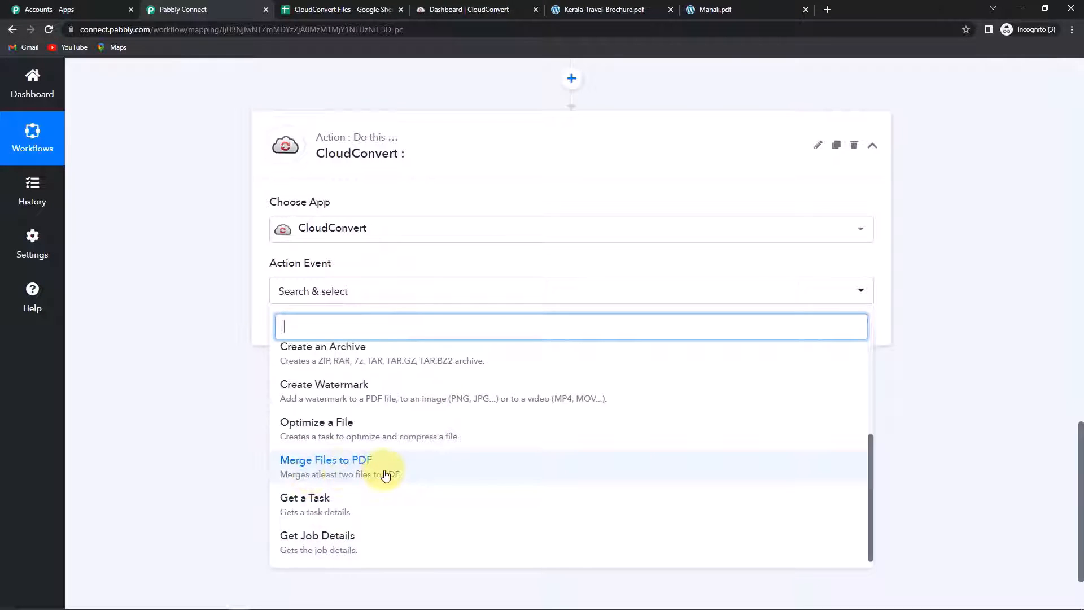
pyautogui.click(347, 470)
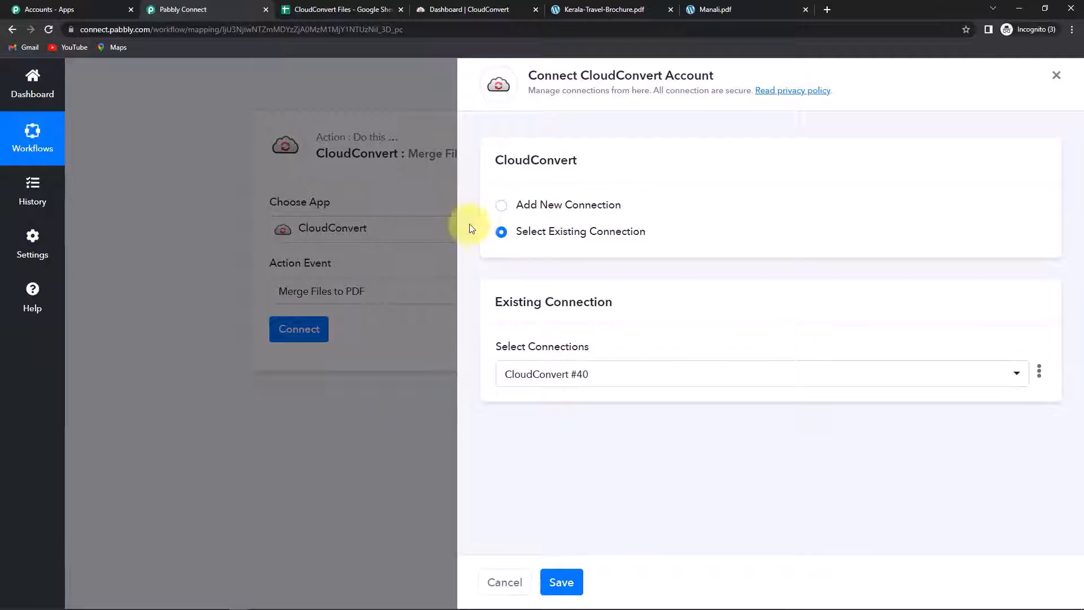
pyautogui.click(502, 206)
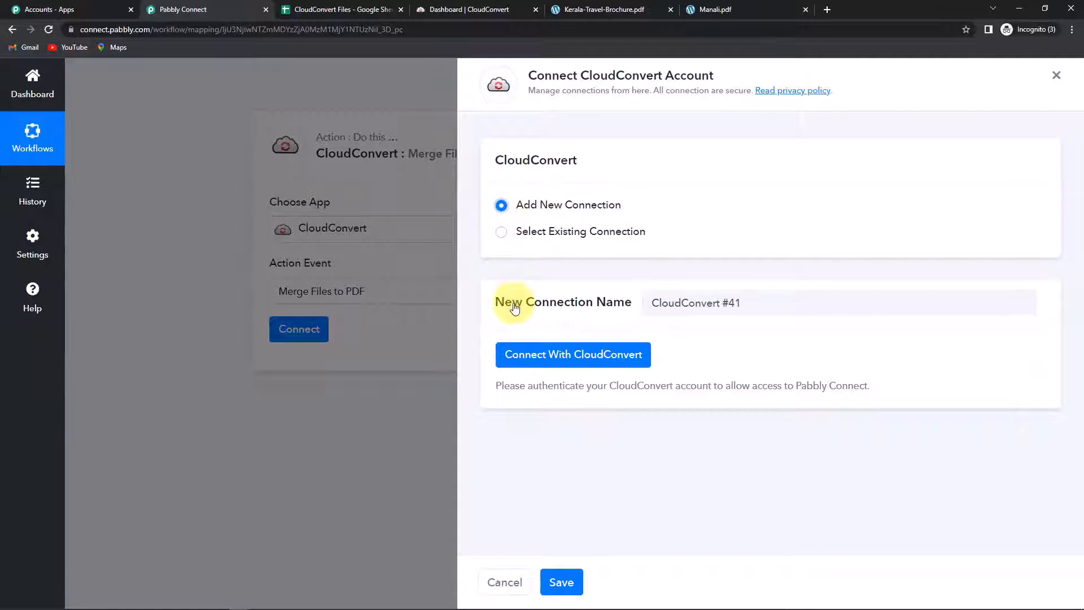
pyautogui.click(576, 357)
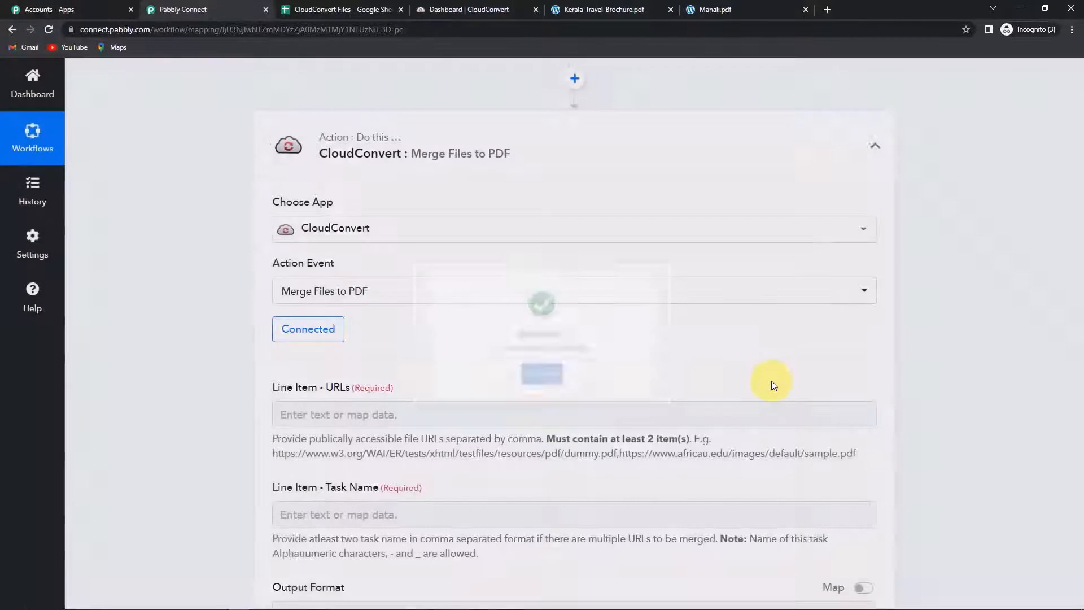
# Step: Map the sheet's File 2 and File 1 links, comma-separated, into Line Item - URLs
pyautogui.scroll(-2, 627, 354)
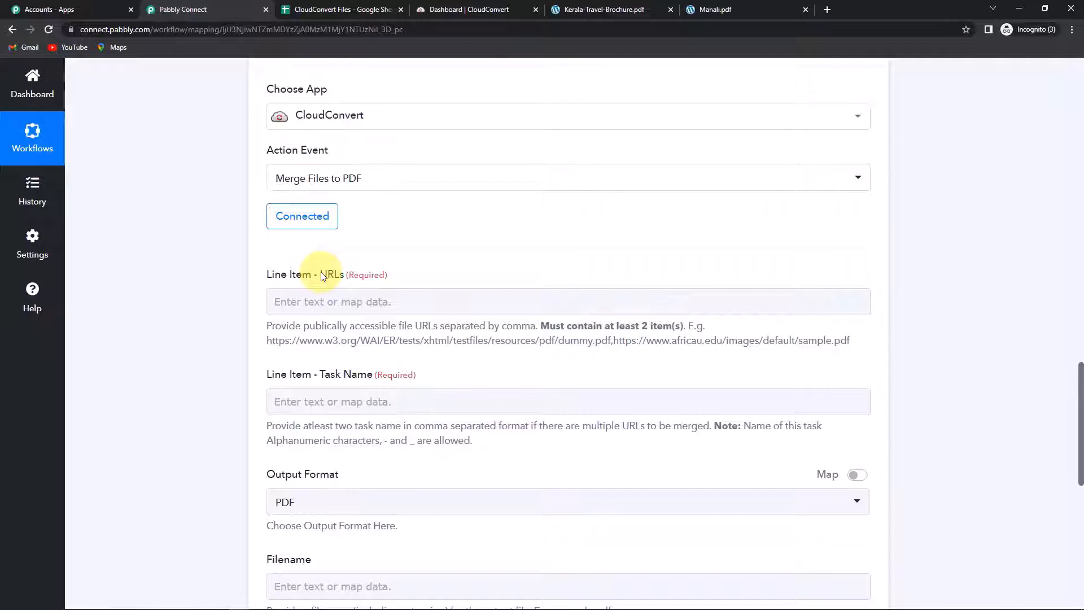
pyautogui.click(316, 302)
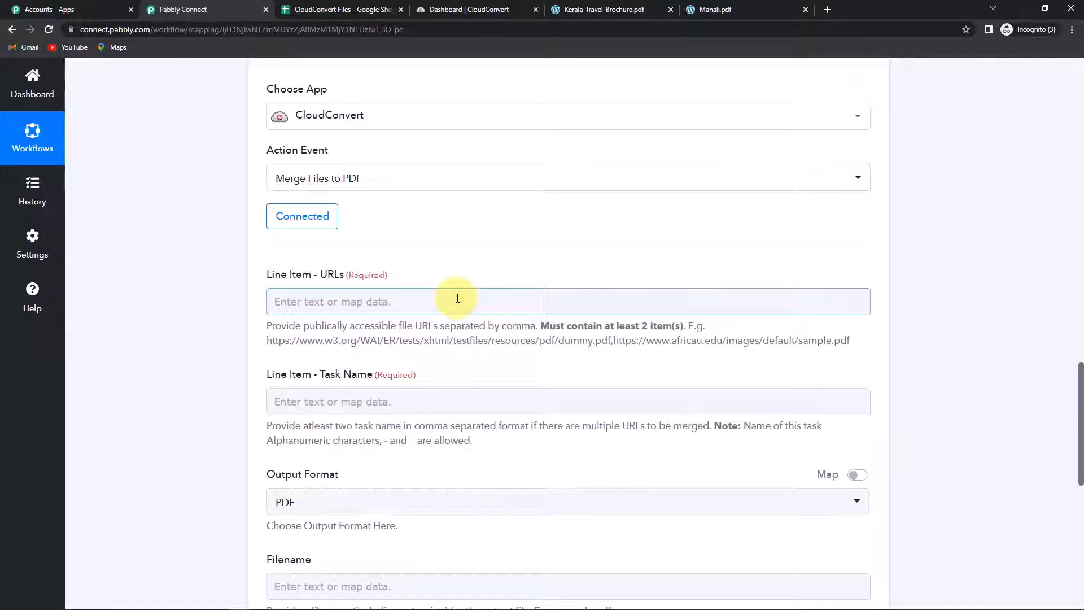
pyautogui.click(357, 304)
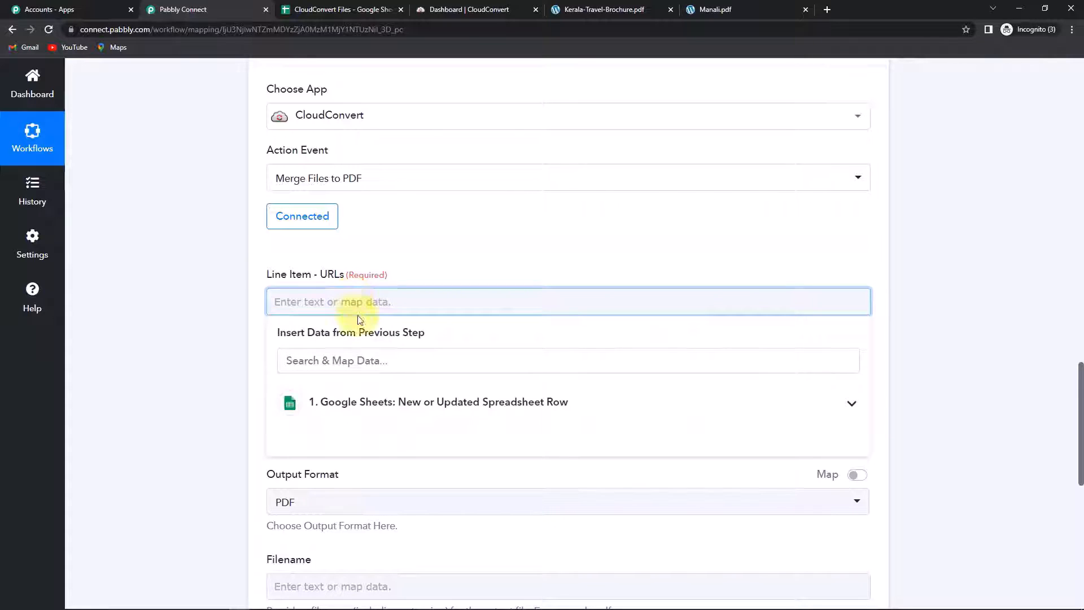
pyautogui.click(382, 404)
pyautogui.scroll(-3, 406, 484)
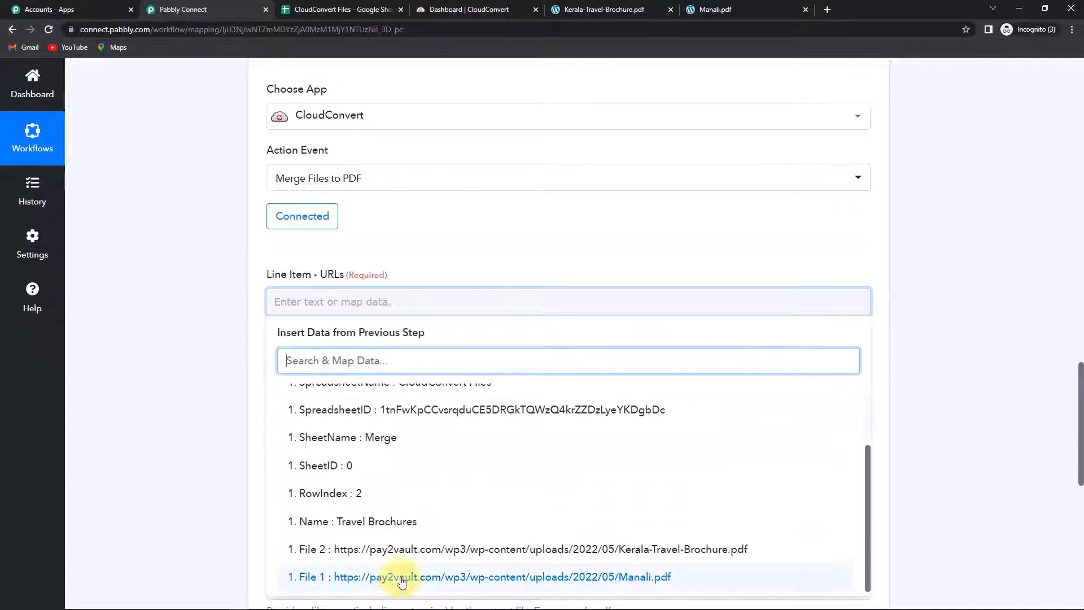
pyautogui.click(389, 549)
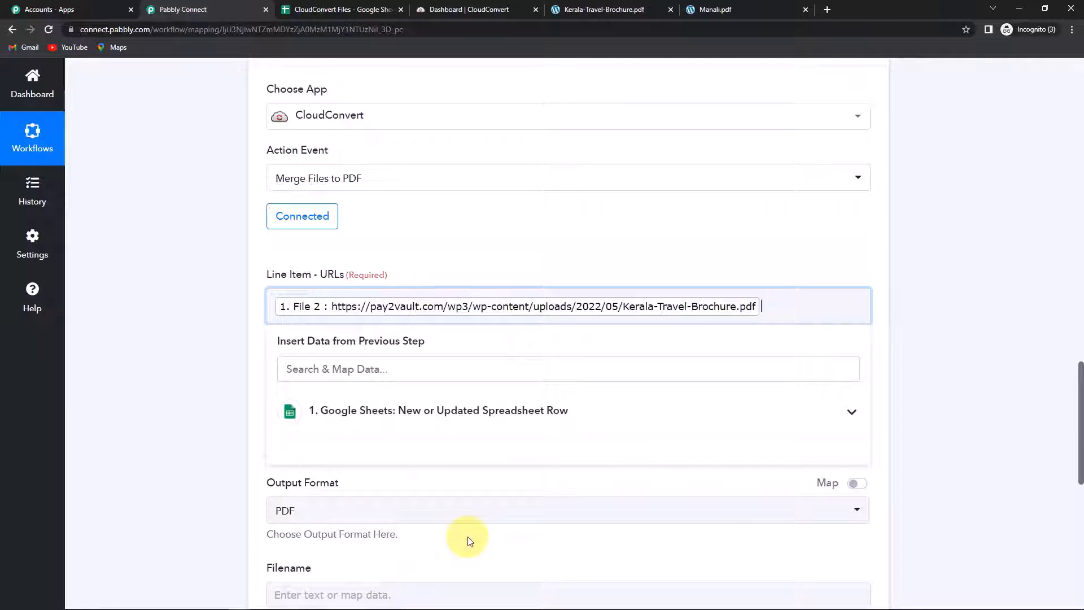
pyautogui.click(412, 410)
pyautogui.scroll(-5, 435, 492)
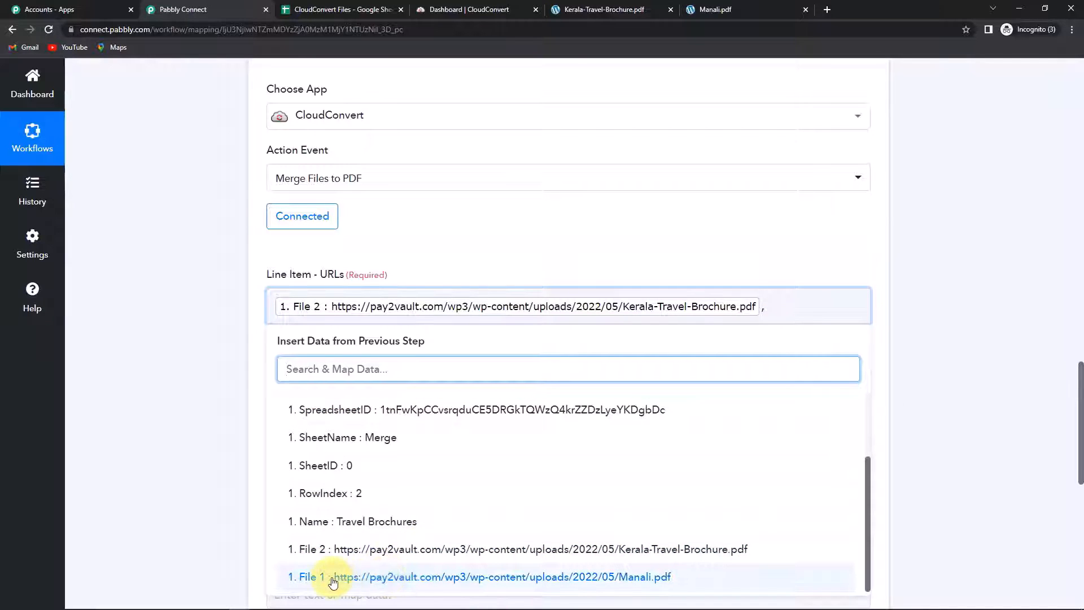
pyautogui.click(393, 578)
pyautogui.click(238, 364)
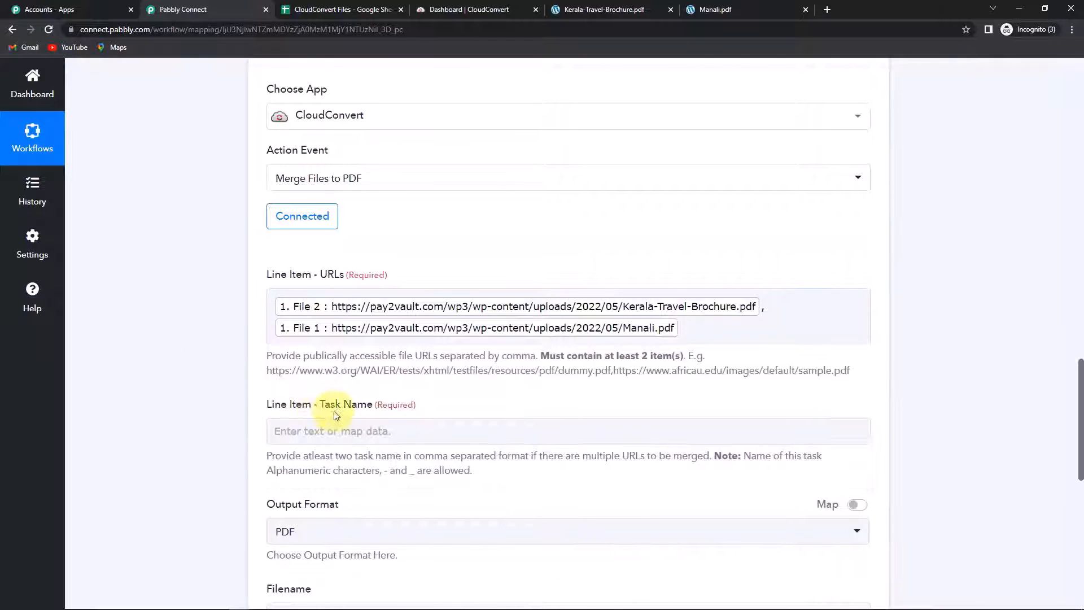
pyautogui.scroll(-2, 298, 412)
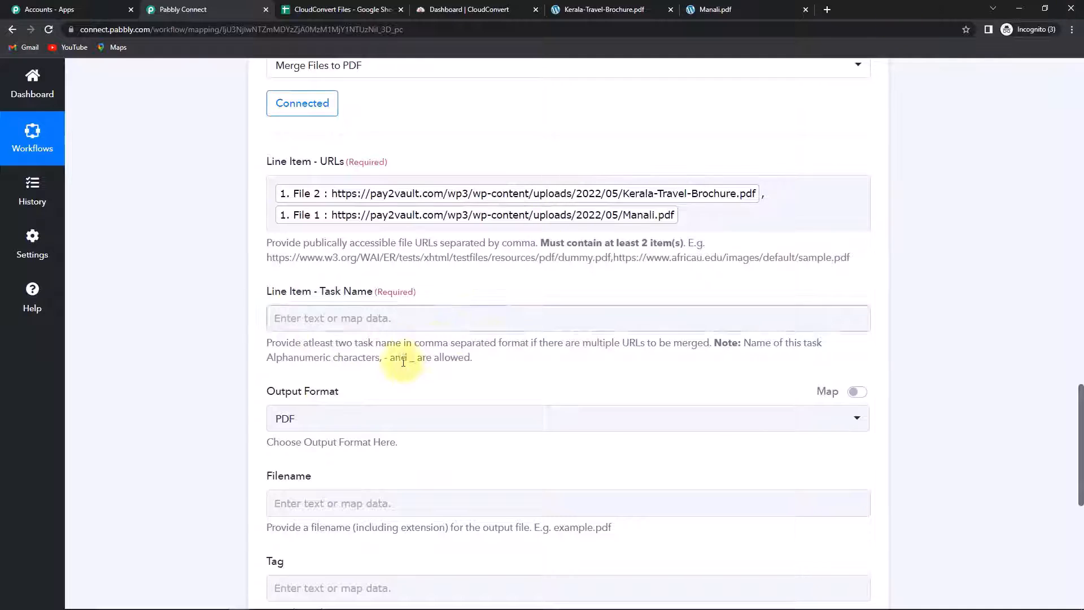
pyautogui.click(309, 321)
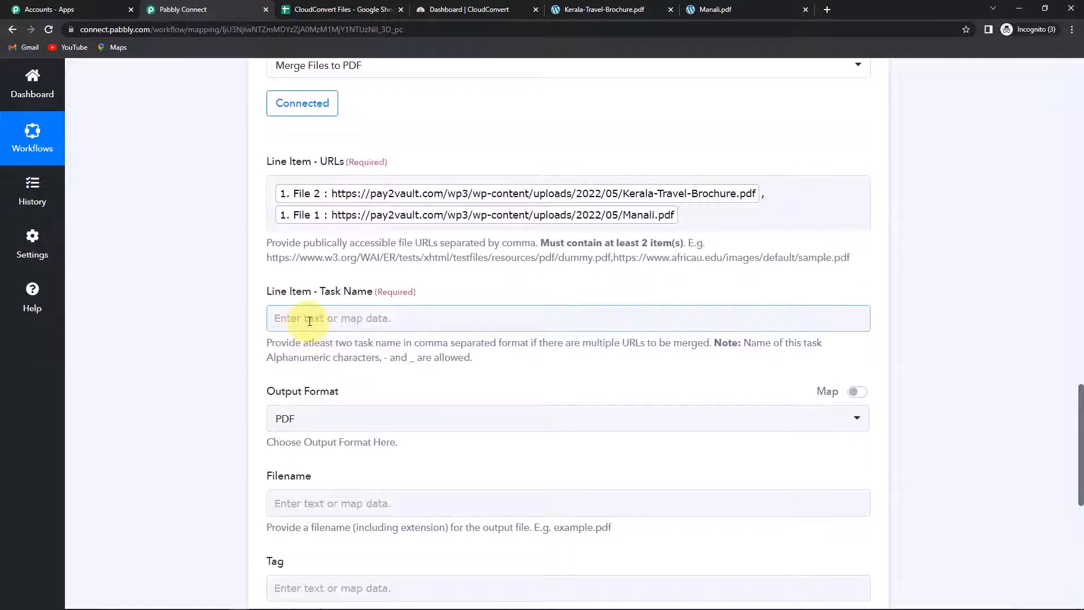
# Step: Enter task names F1,F2 and confirm the output format is PDF
pyautogui.click(309, 321)
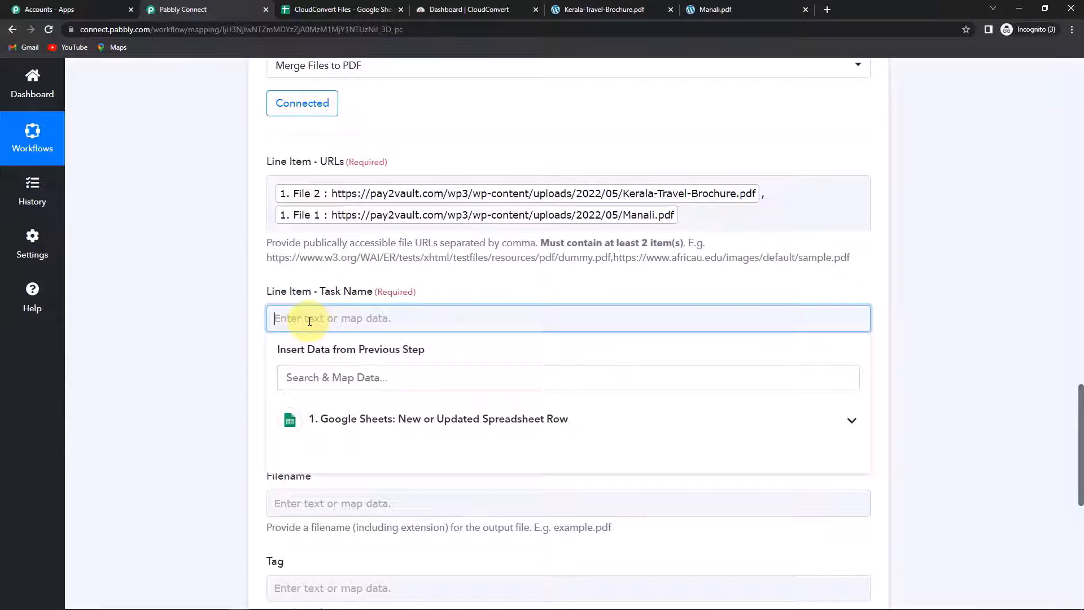
pyautogui.write('F1,F2')
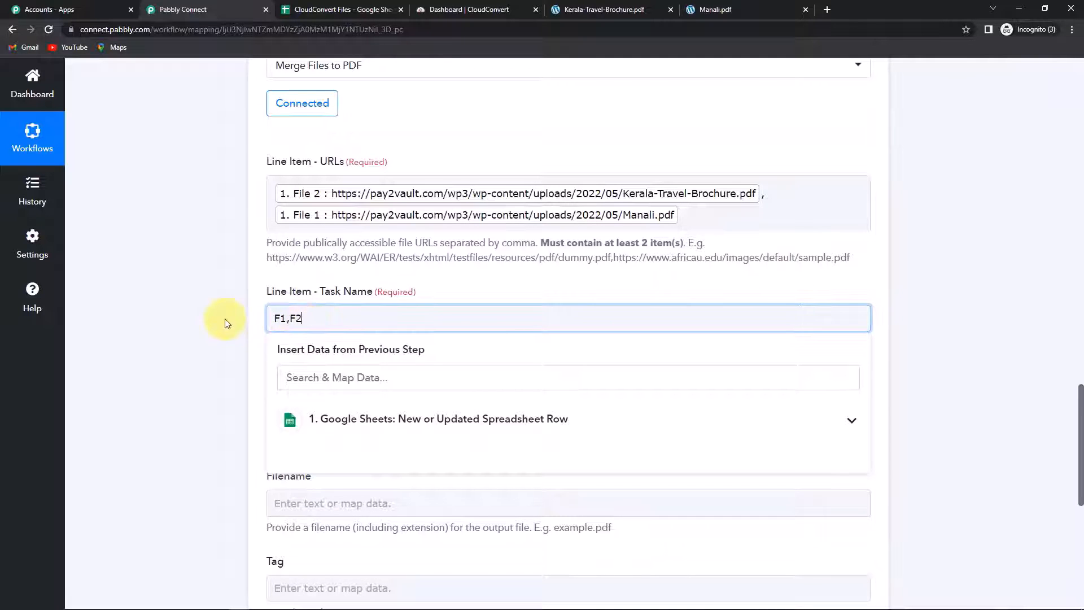
pyautogui.click(248, 323)
pyautogui.moveTo(275, 318); pyautogui.dragTo(313, 320)
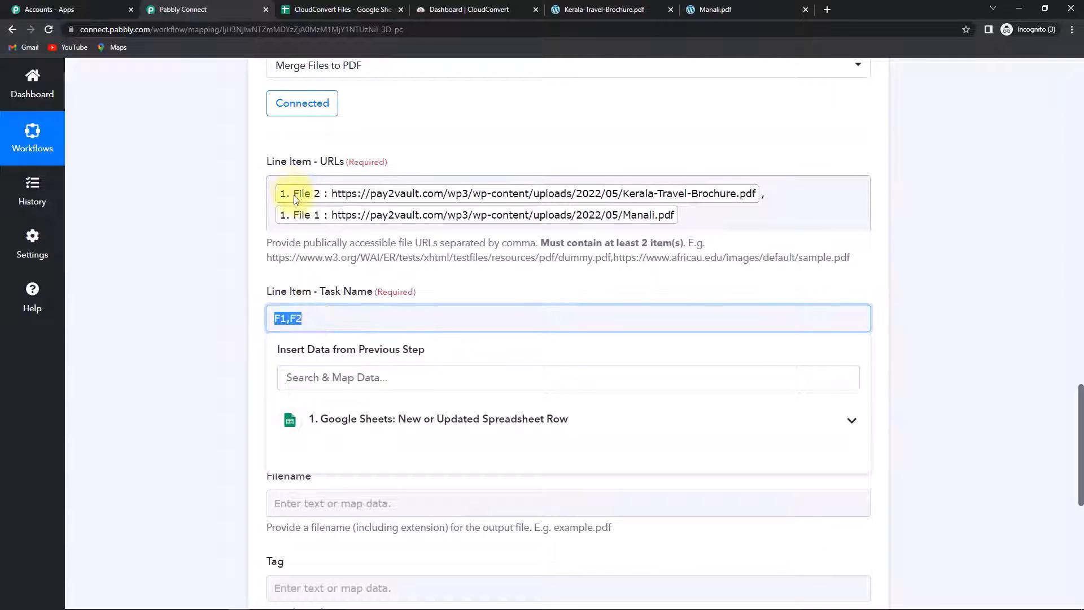
pyautogui.click(225, 276)
pyautogui.scroll(-4, 225, 276)
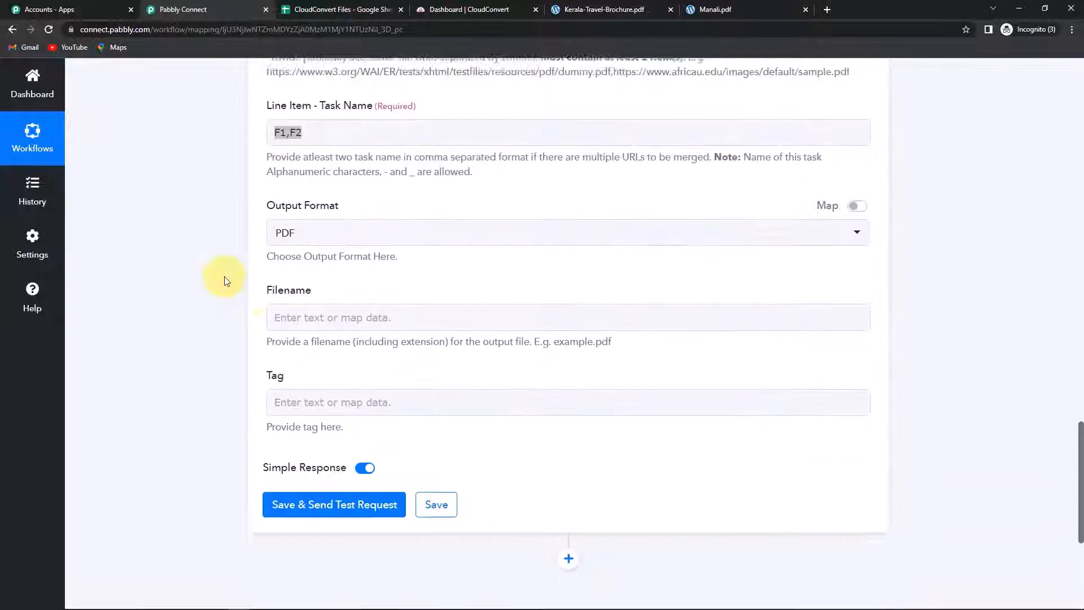
pyautogui.click(286, 190)
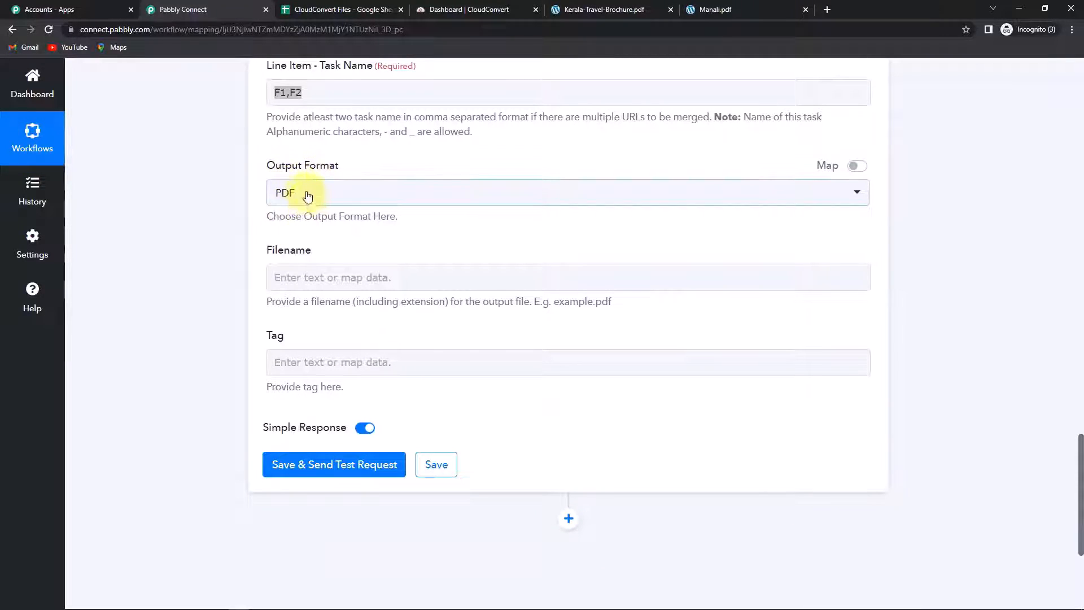
# Step: Set the filename to the sheet's Name value followed by .pdf
pyautogui.click(285, 272)
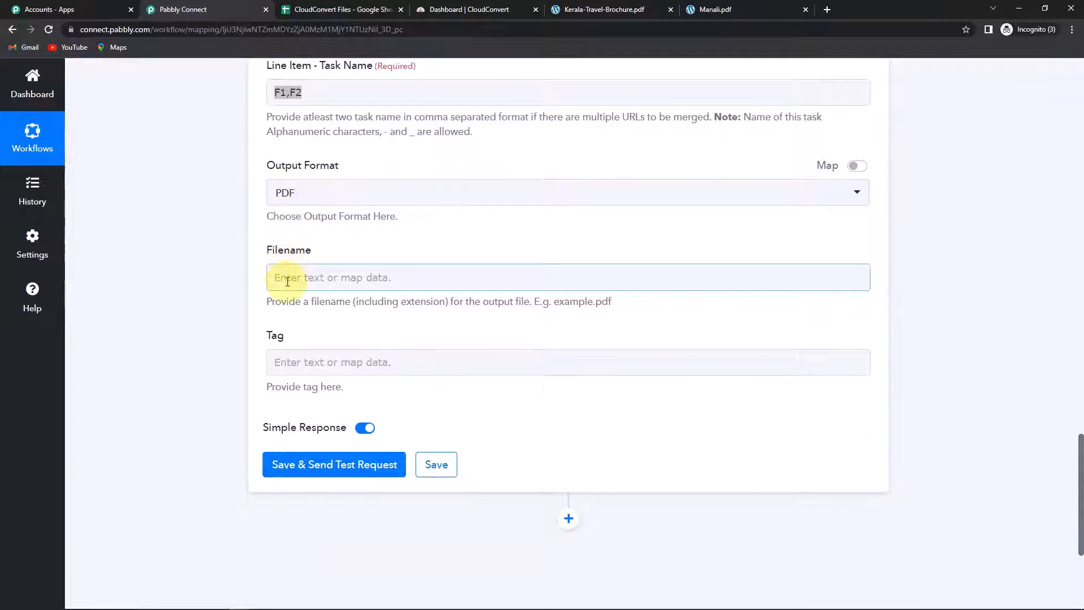
pyautogui.click(286, 275)
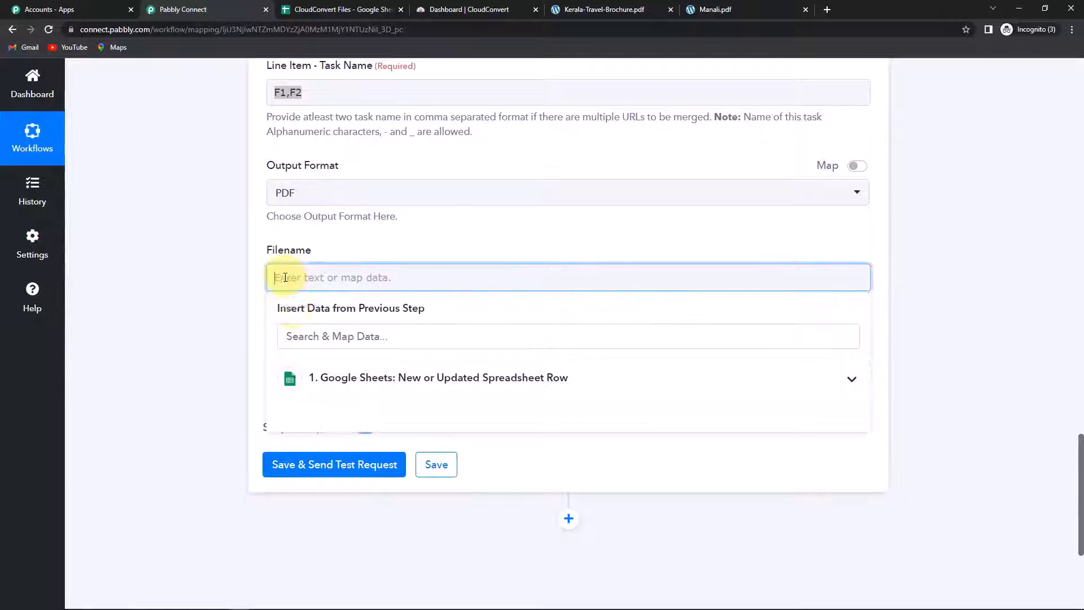
pyautogui.click(335, 380)
pyautogui.scroll(-2, 362, 481)
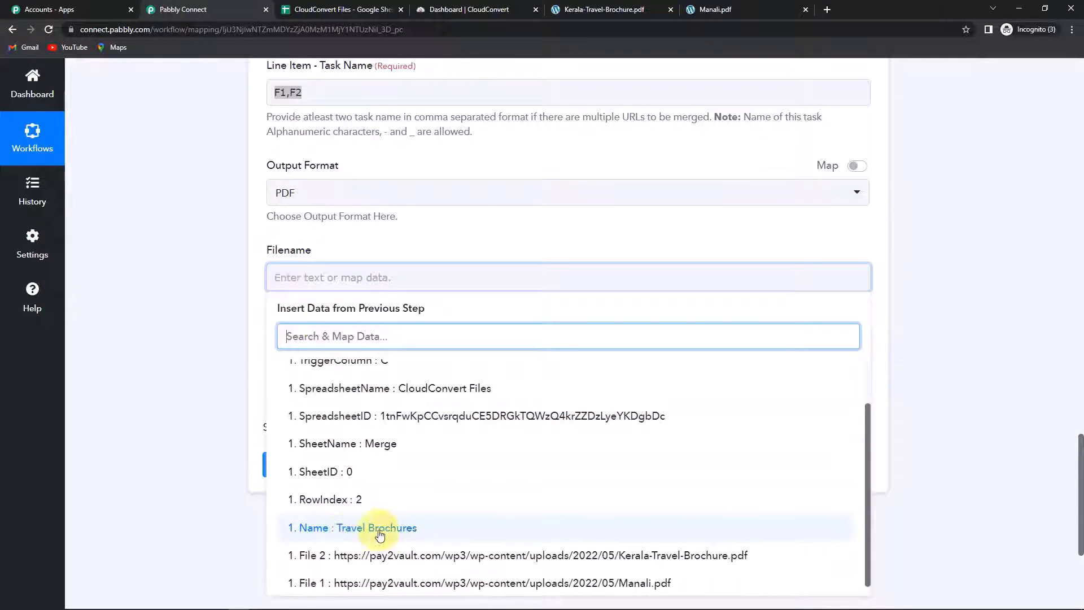
pyautogui.click(354, 534)
pyautogui.scroll(3, 335, 472)
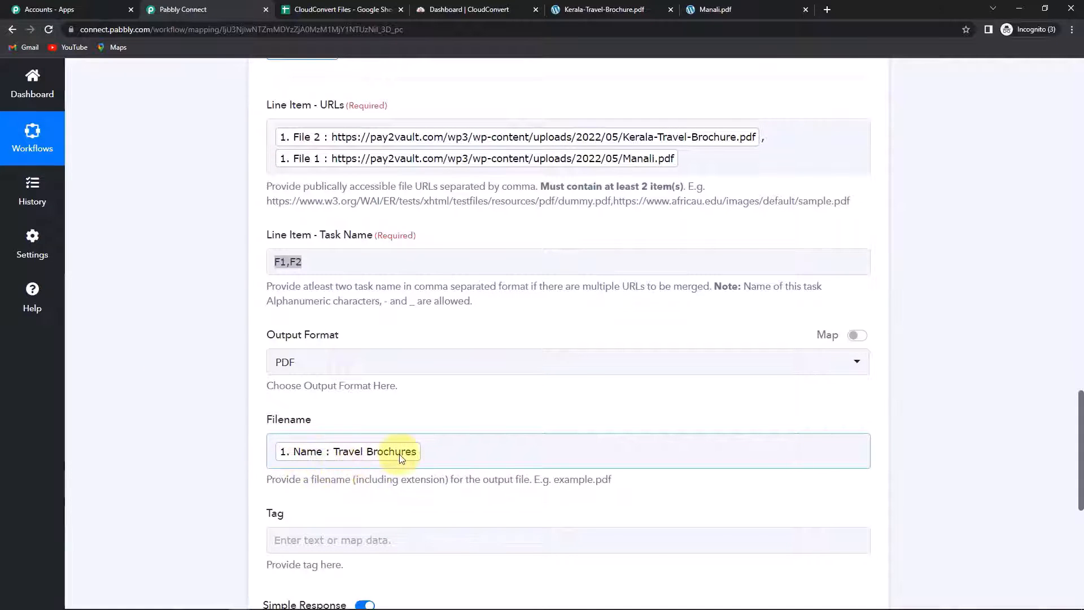
pyautogui.click(459, 455)
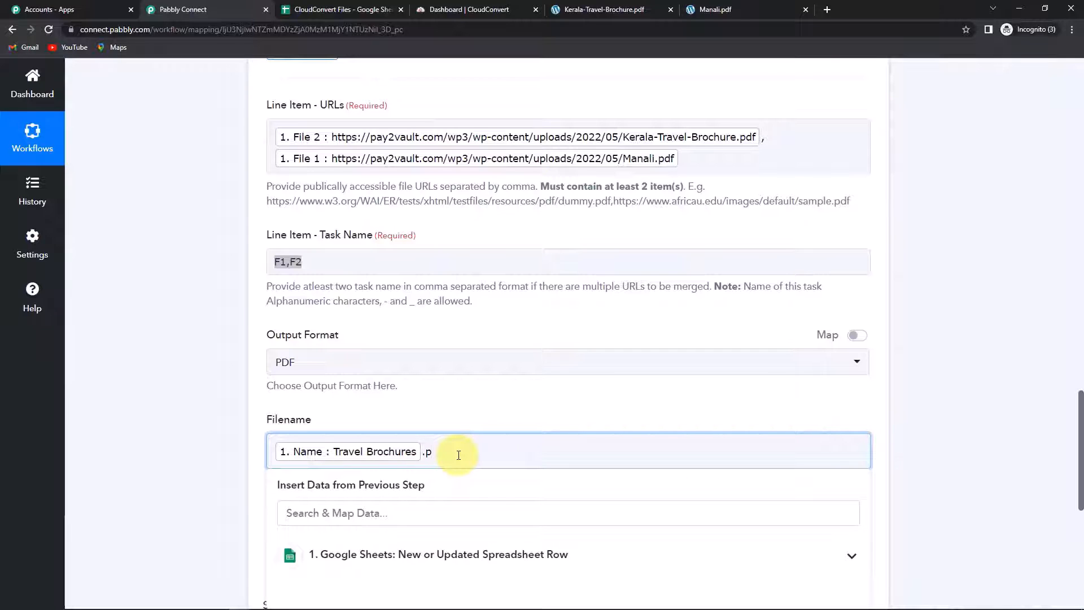
pyautogui.click(98, 437)
pyautogui.scroll(-1, 98, 437)
# Step: Enter TB101 as the merge task's tag
pyautogui.click(302, 492)
pyautogui.click(298, 485)
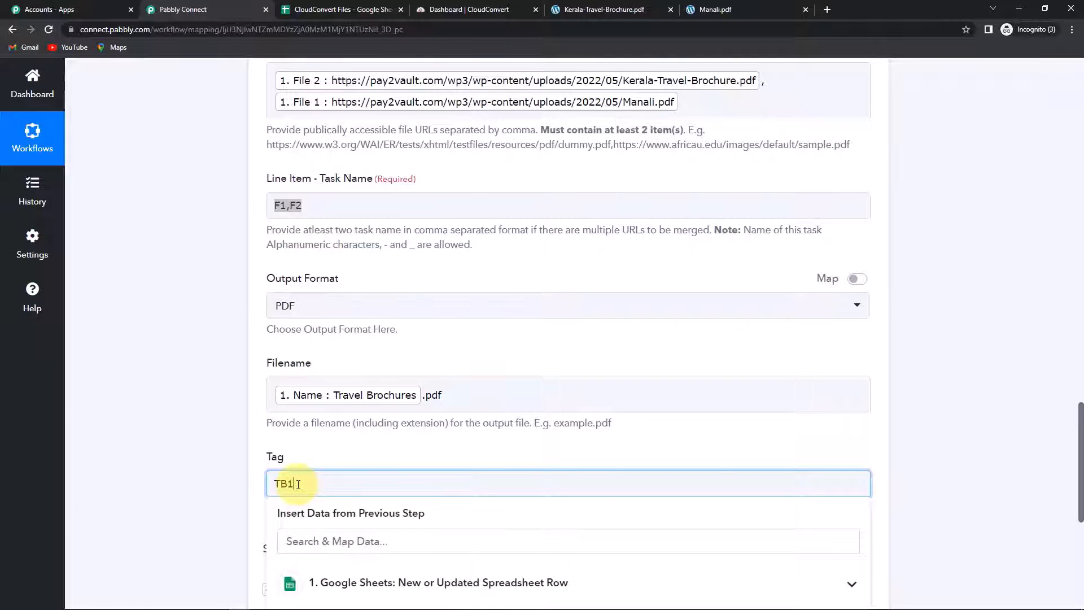
pyautogui.click(194, 488)
pyautogui.scroll(-2, 243, 525)
# Step: Save and test the merge step, check its job id and 'waiting' status, then add another step
pyautogui.click(305, 511)
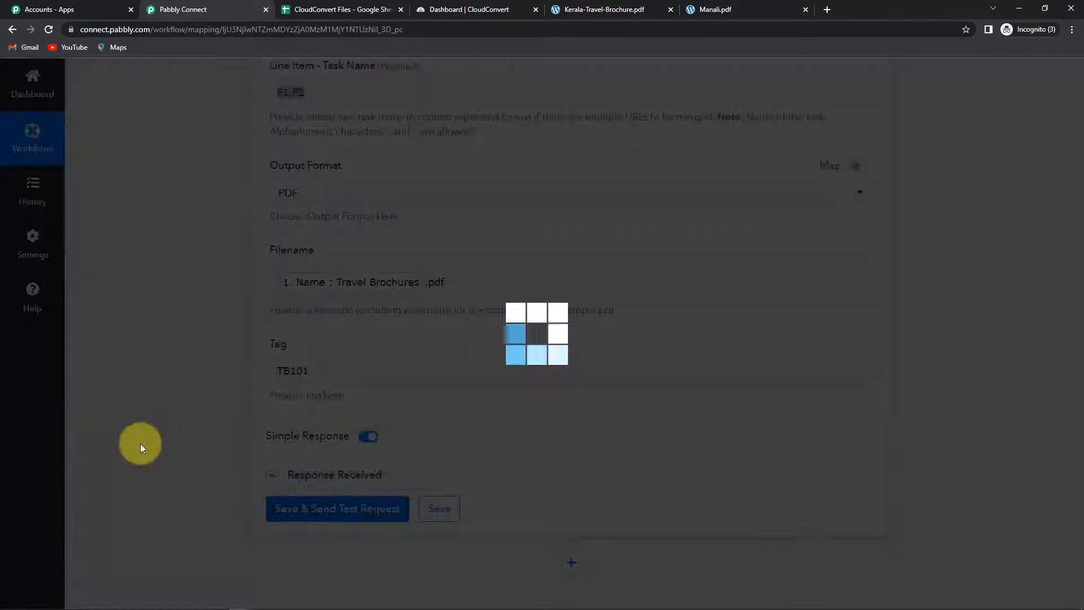
pyautogui.scroll(-4, 963, 425)
pyautogui.scroll(-2, 810, 411)
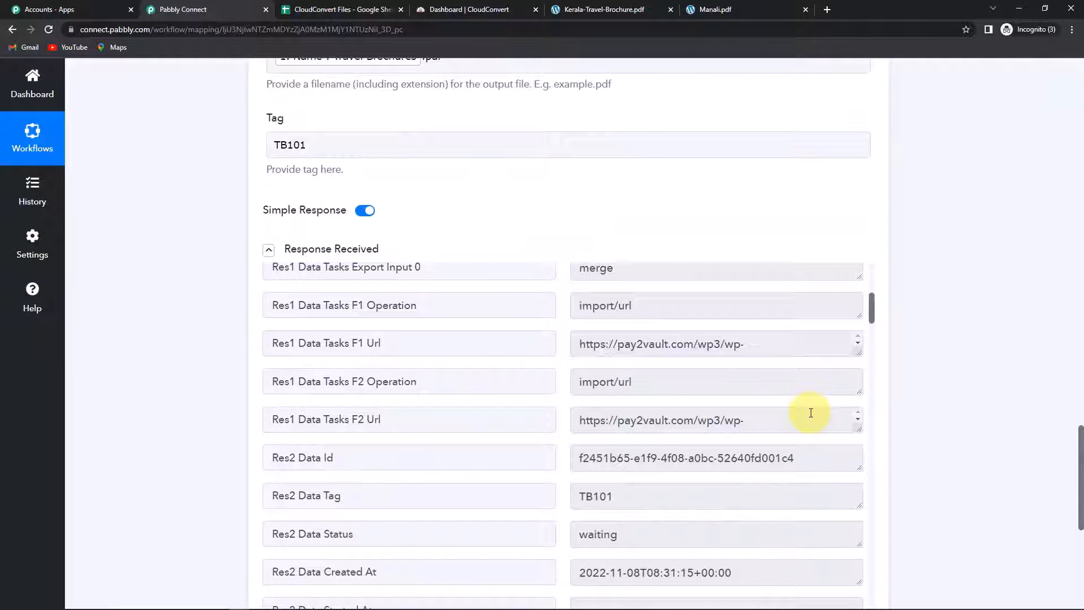
pyautogui.scroll(-3, 758, 416)
pyautogui.scroll(-5, 762, 477)
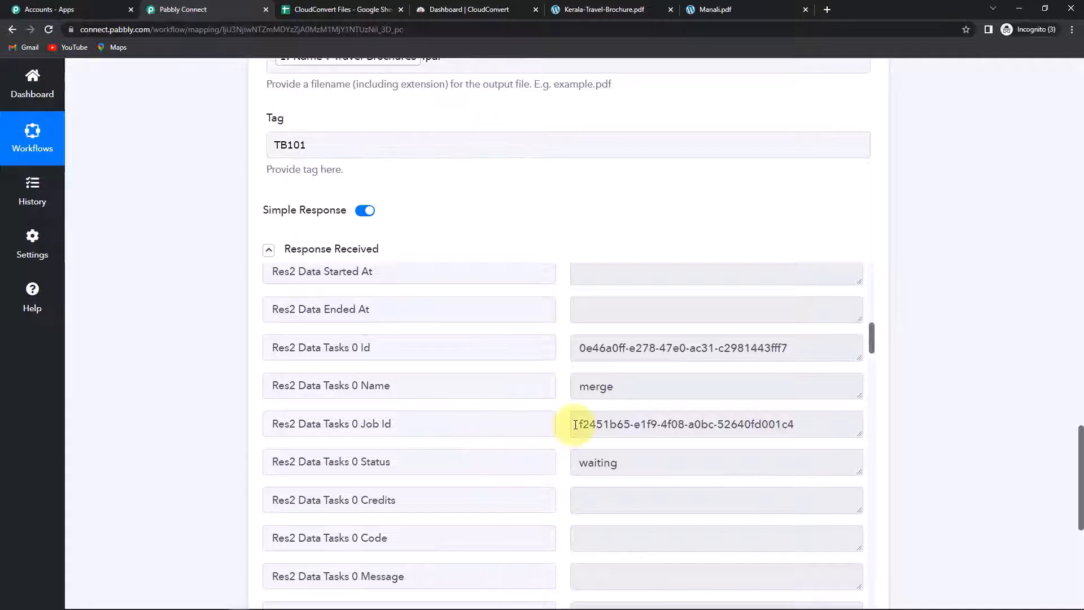
pyautogui.moveTo(576, 426); pyautogui.dragTo(821, 426)
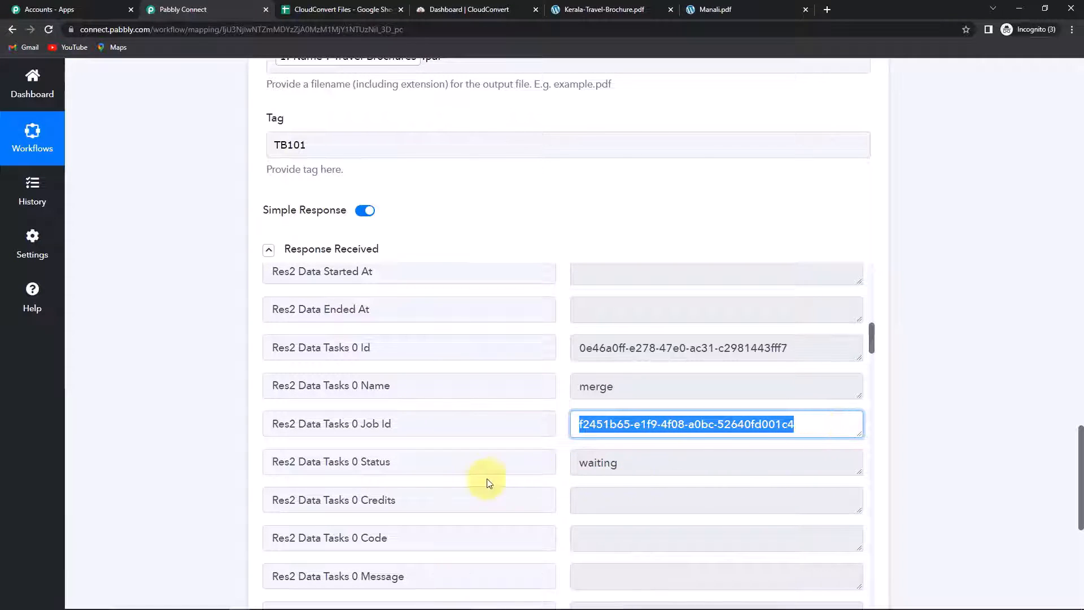
pyautogui.moveTo(360, 461); pyautogui.dragTo(496, 460)
pyautogui.moveTo(580, 462); pyautogui.dragTo(656, 466)
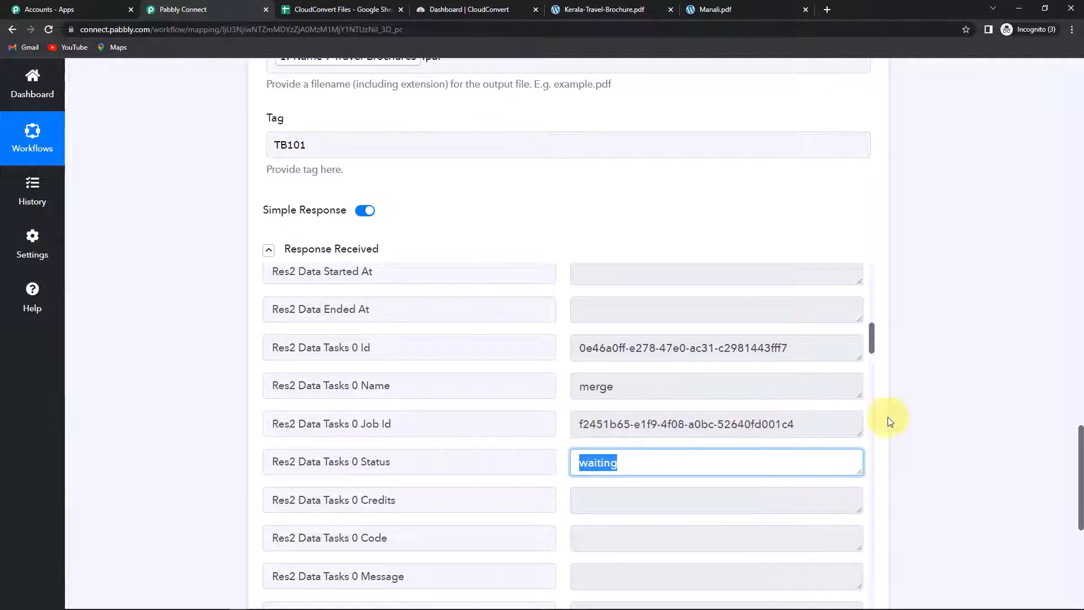
pyautogui.scroll(-6, 903, 421)
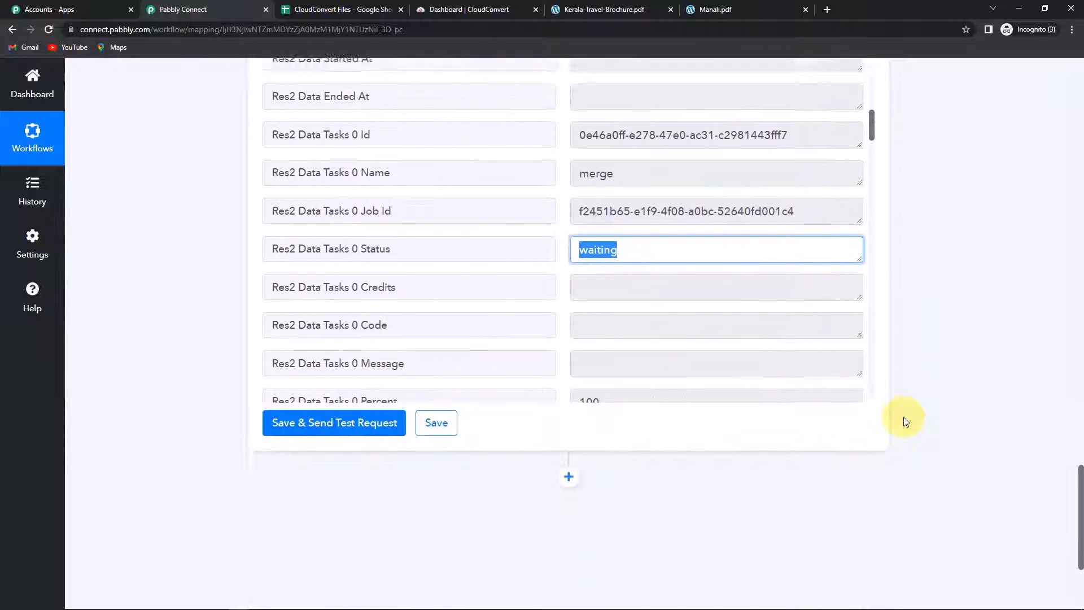
pyautogui.click(564, 354)
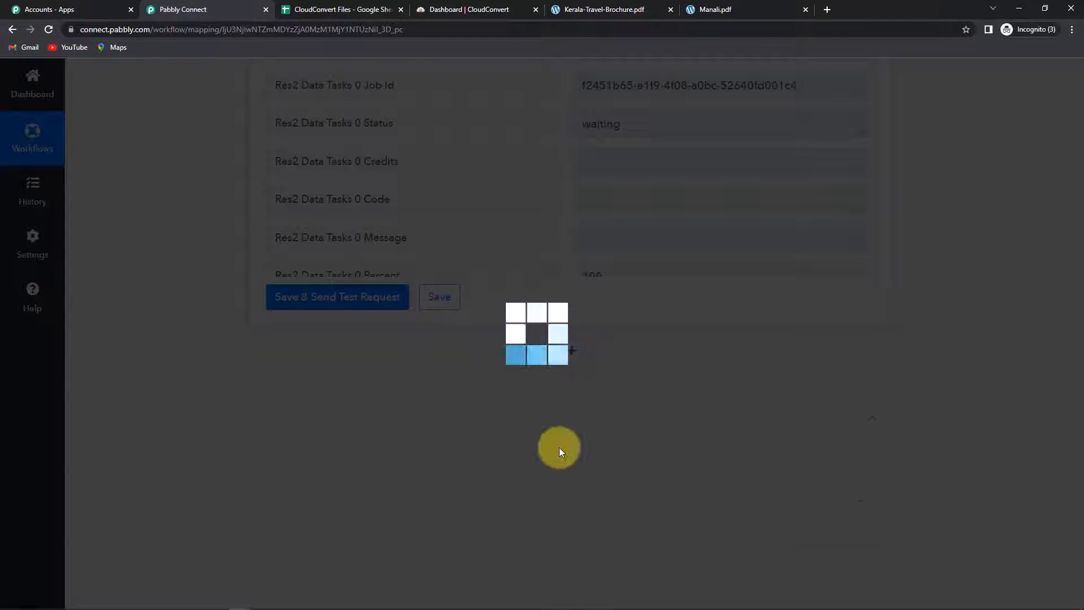
# Step: Add a Delay by Pabbly step set to delay for 5 Minutes
pyautogui.scroll(-1, 384, 464)
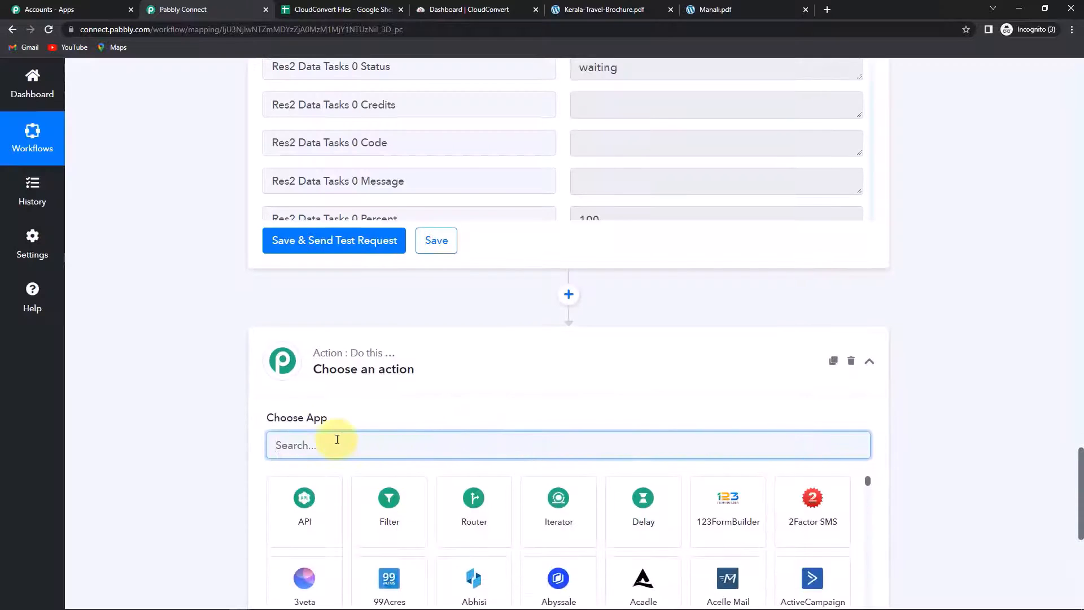
pyautogui.write('delay')
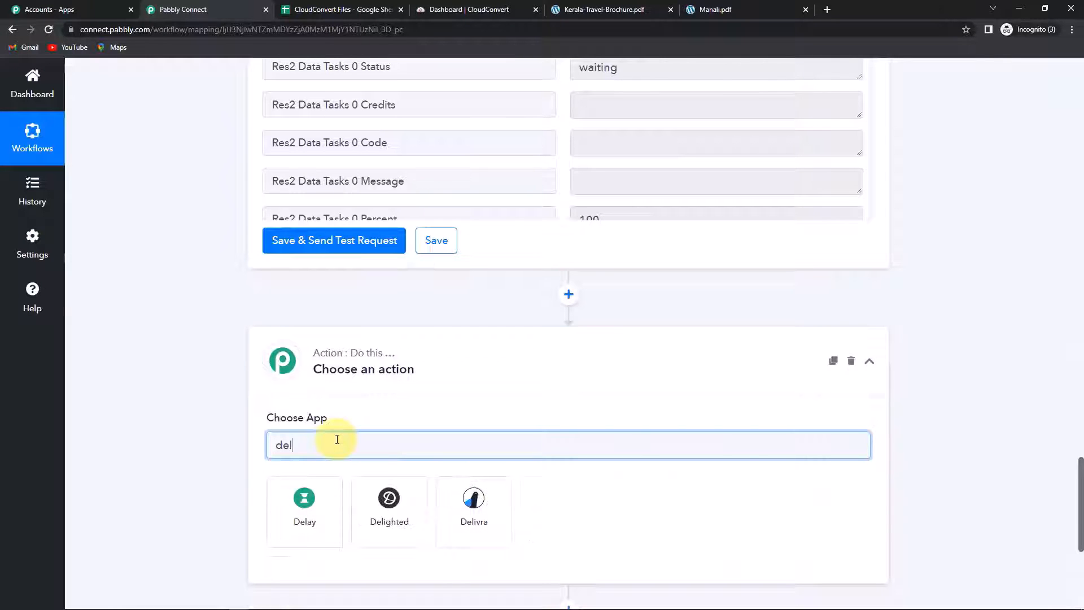
pyautogui.click(308, 504)
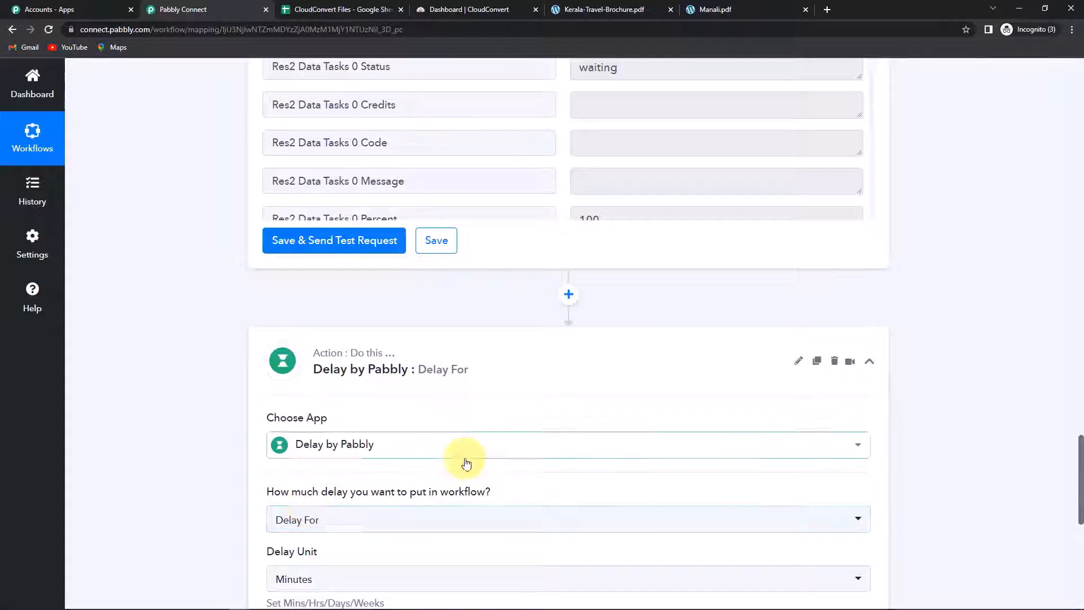
pyautogui.scroll(-4, 467, 460)
pyautogui.click(325, 438)
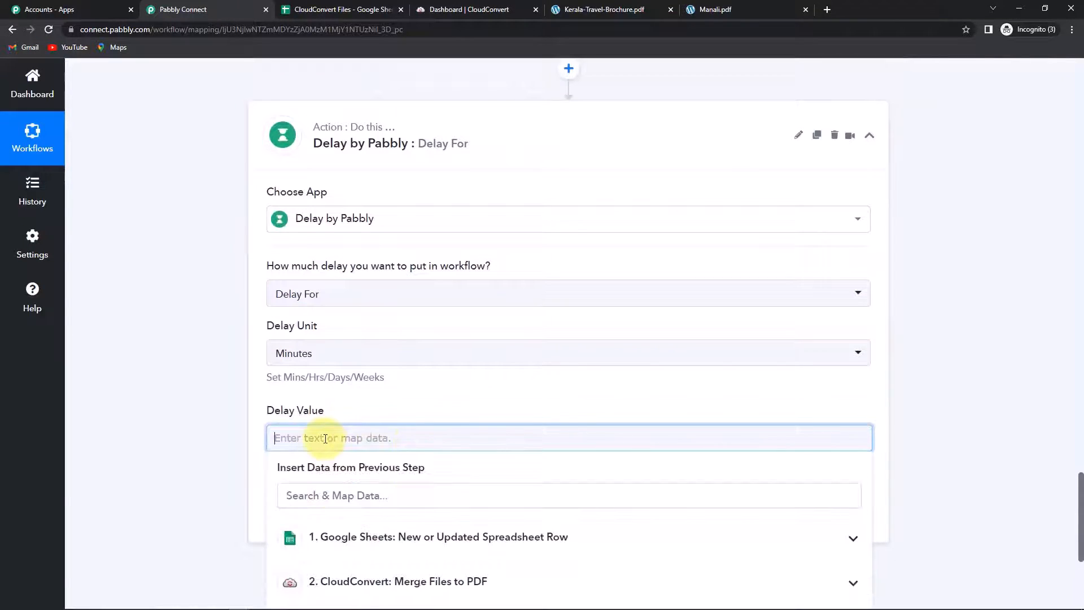
pyautogui.moveTo(275, 269)
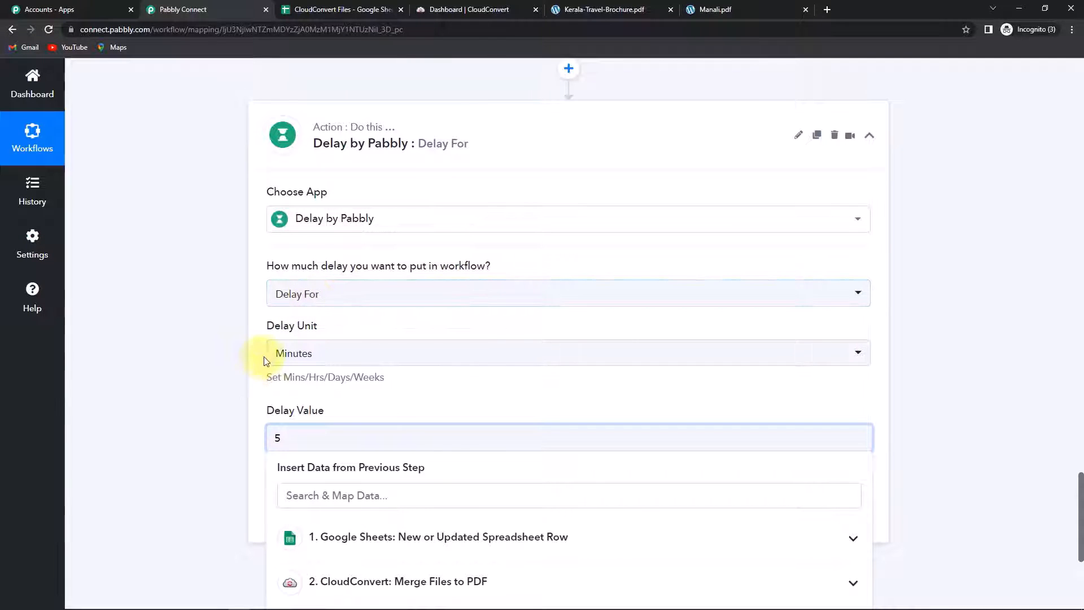
pyautogui.click(218, 409)
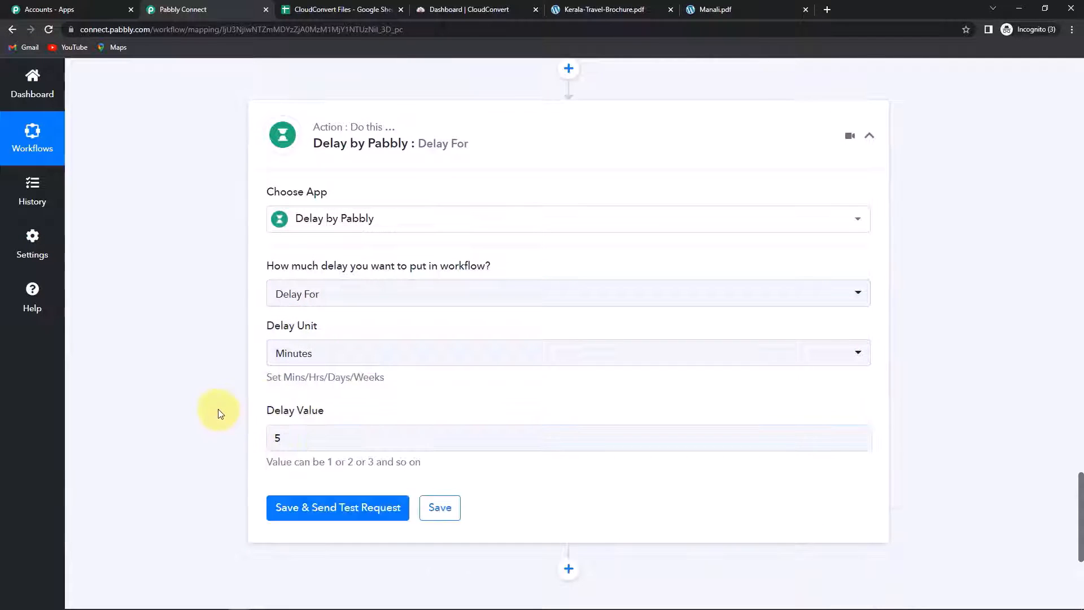
pyautogui.scroll(5, 524, 294)
pyautogui.scroll(2, 565, 285)
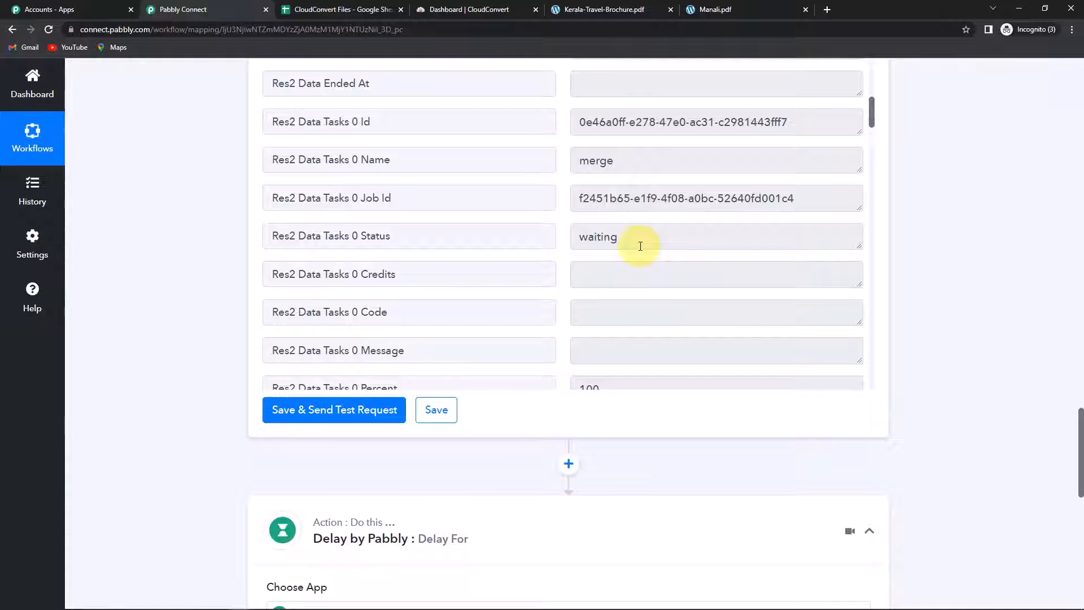
pyautogui.scroll(-4, 691, 339)
pyautogui.scroll(-5, 951, 401)
pyautogui.scroll(-5, 952, 401)
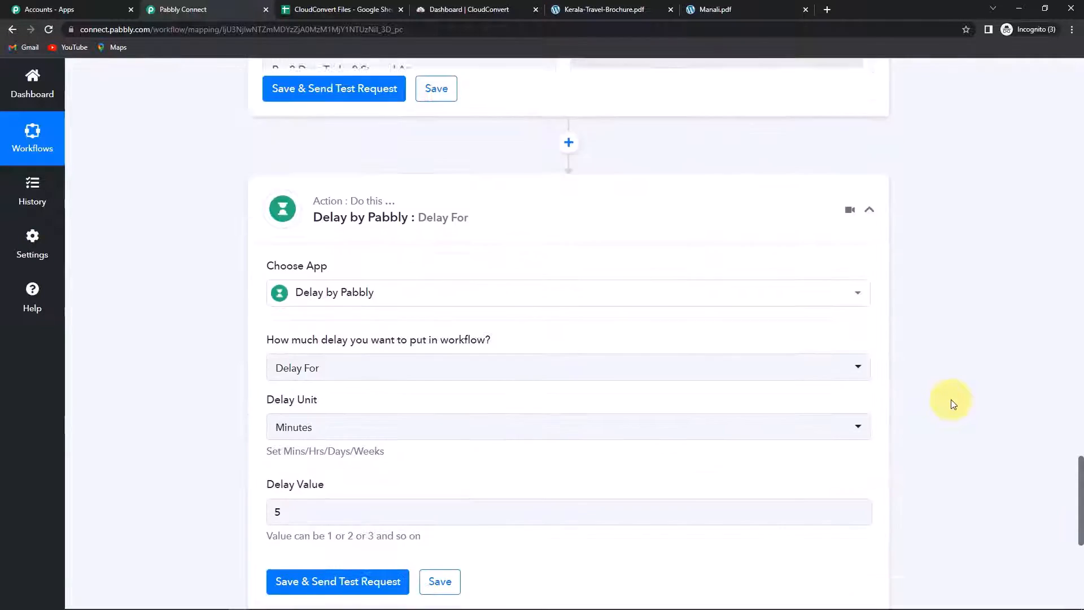
# Step: Save and test the Delay step, which reports 'Delayed for 5 Minutes.'
pyautogui.click(363, 341)
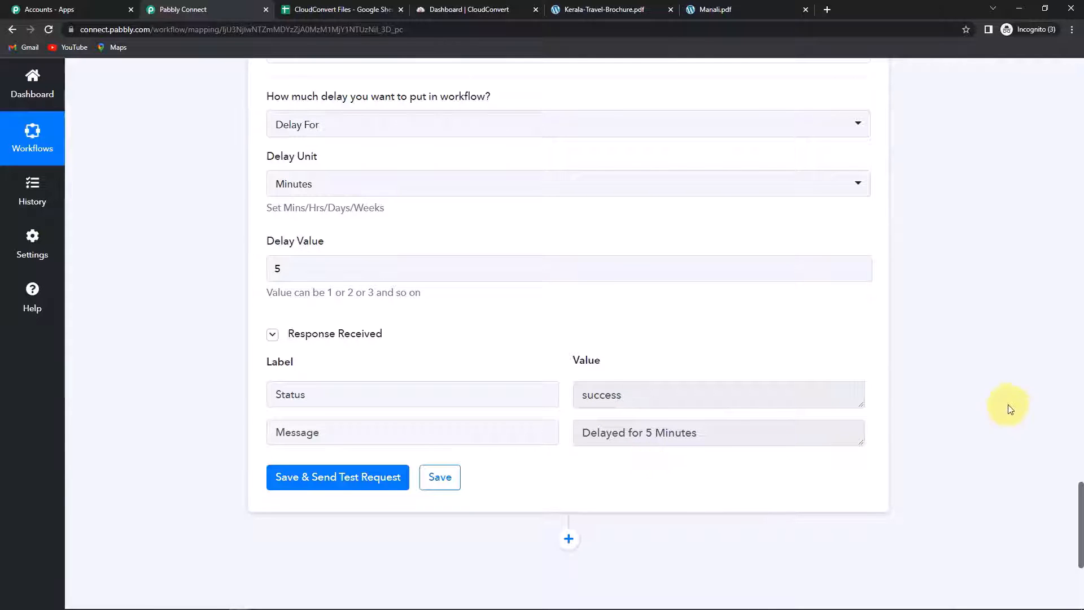
pyautogui.scroll(-2, 982, 401)
pyautogui.scroll(-2, 987, 403)
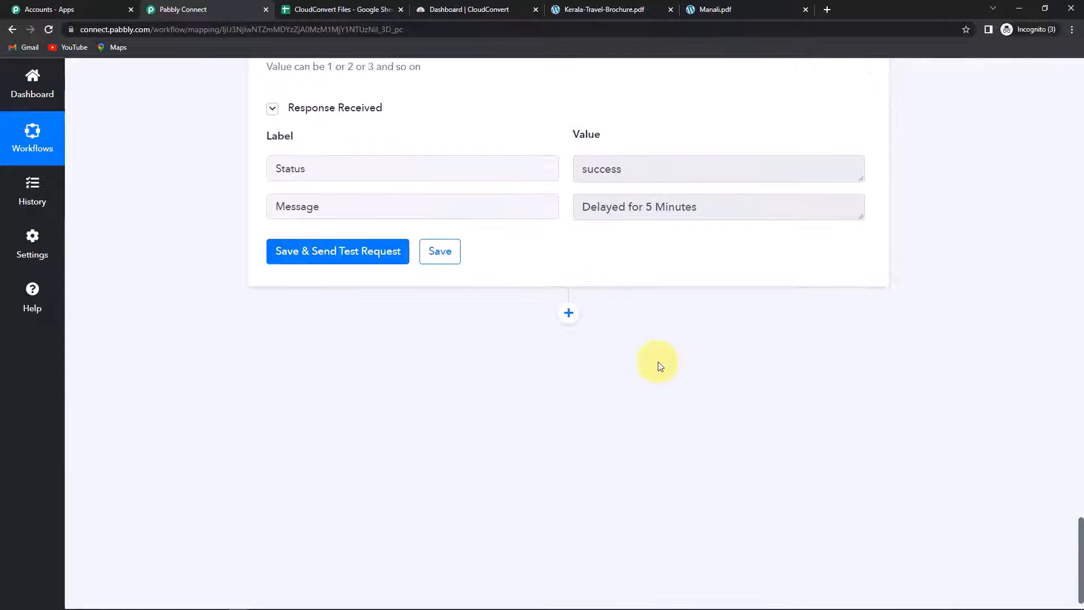
# Step: Add a CloudConvert Get Job Details step using the existing CloudConvert connection
pyautogui.click(569, 313)
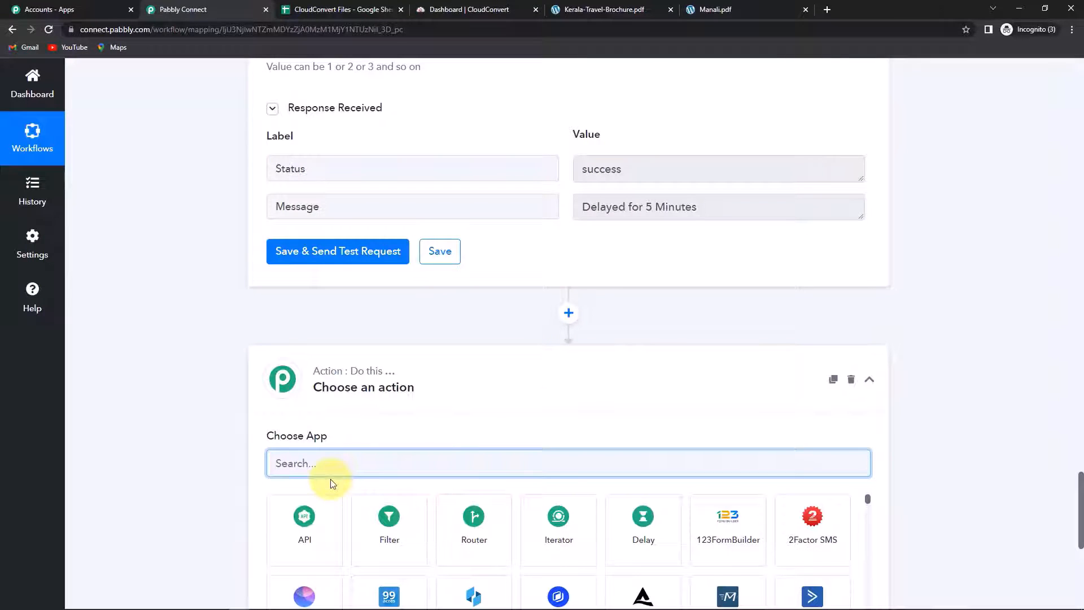
pyautogui.click(333, 462)
pyautogui.write('c')
pyautogui.write('loud')
pyautogui.click(304, 529)
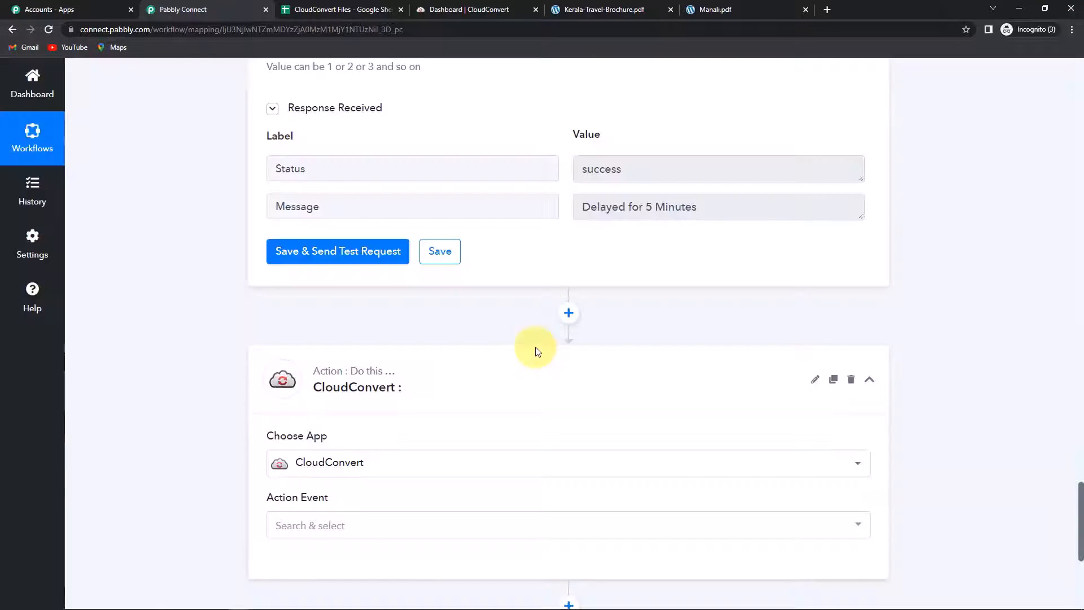
pyautogui.scroll(-2, 535, 351)
pyautogui.scroll(-1, 535, 353)
pyautogui.click(431, 353)
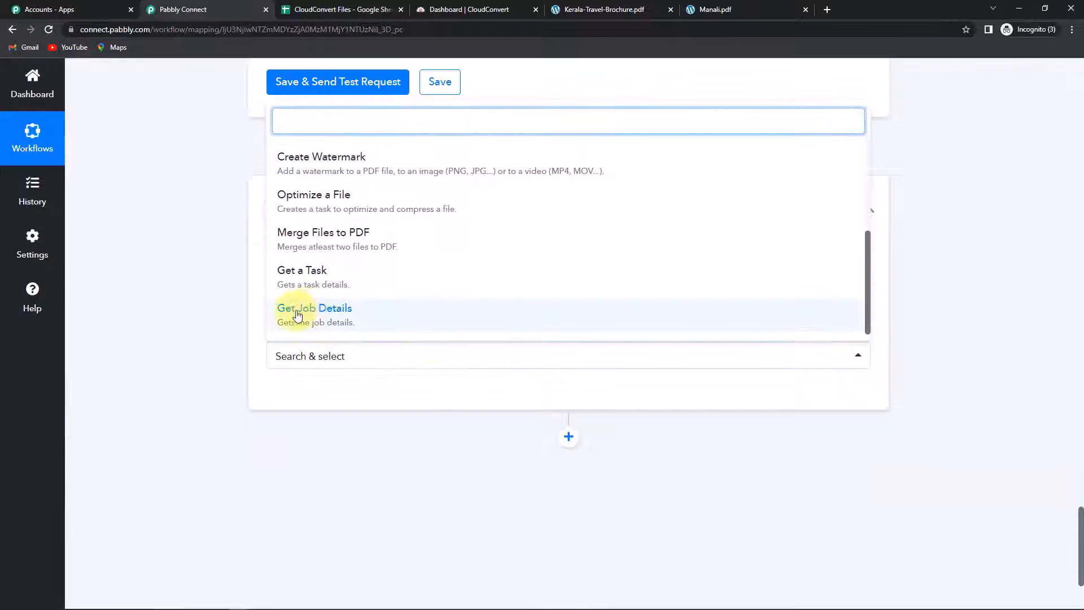
pyautogui.click(329, 315)
pyautogui.click(298, 394)
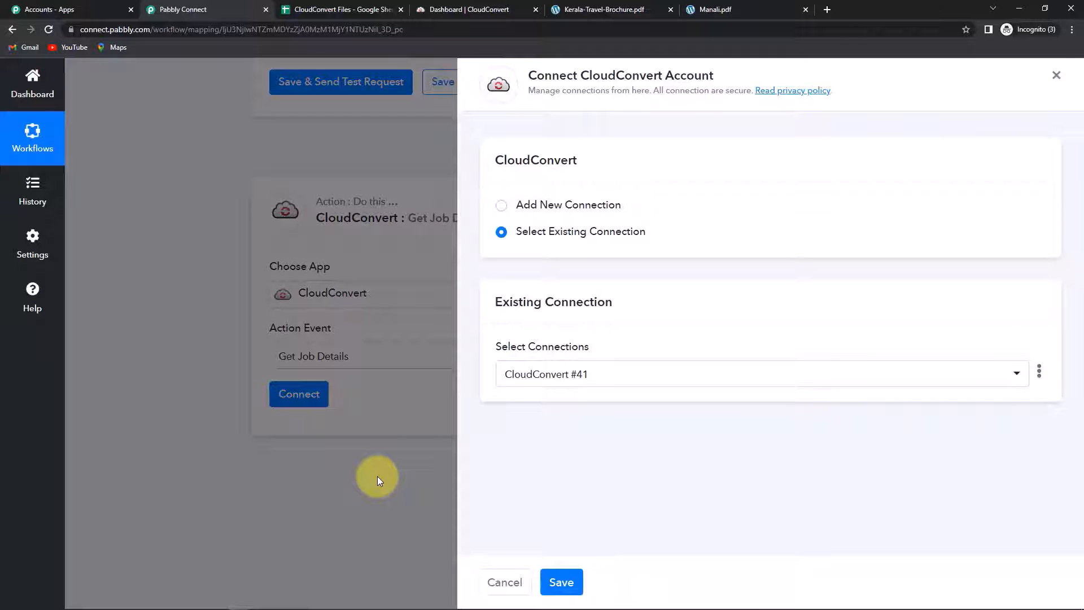
pyautogui.click(561, 582)
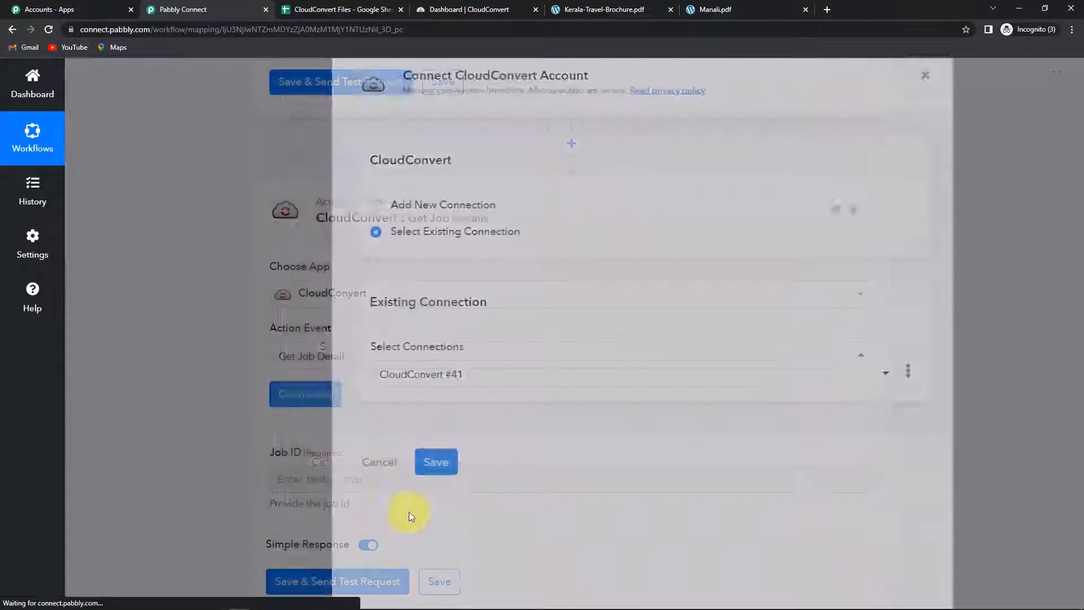
# Step: Map the Merge Files to PDF step's Job Id into the Job ID field
pyautogui.scroll(-1, 459, 443)
pyautogui.scroll(-2, 460, 446)
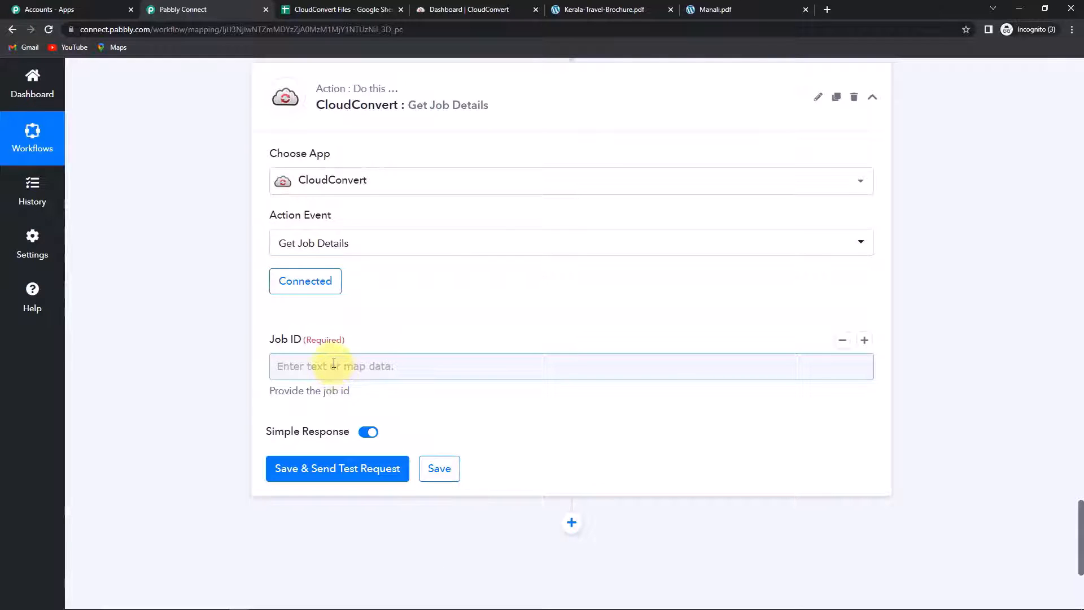
pyautogui.click(334, 364)
pyautogui.click(358, 510)
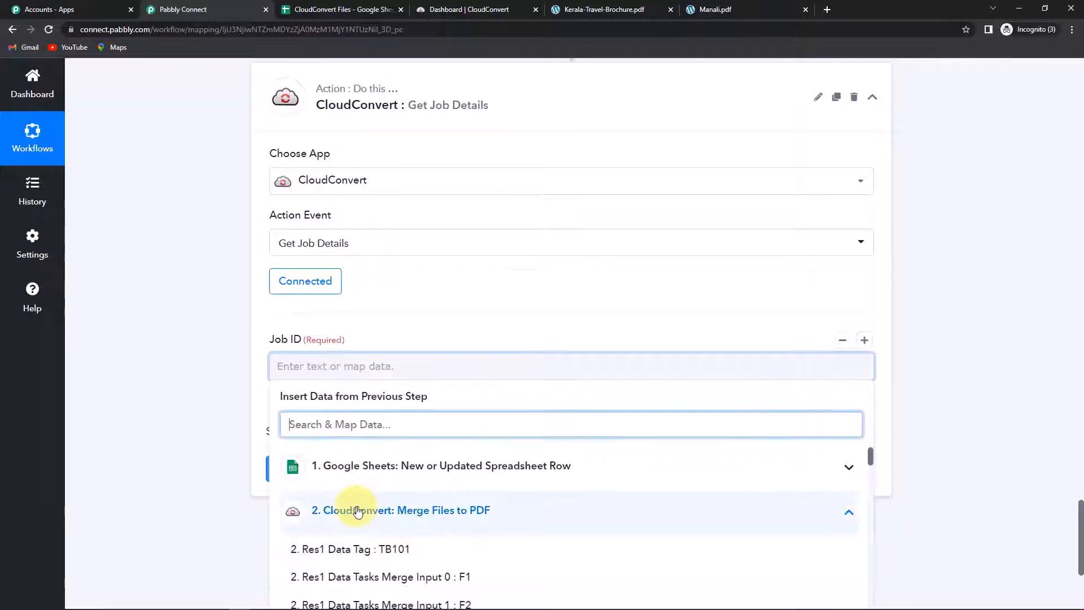
pyautogui.write('if')
pyautogui.press('BackSpace')
pyautogui.write('d')
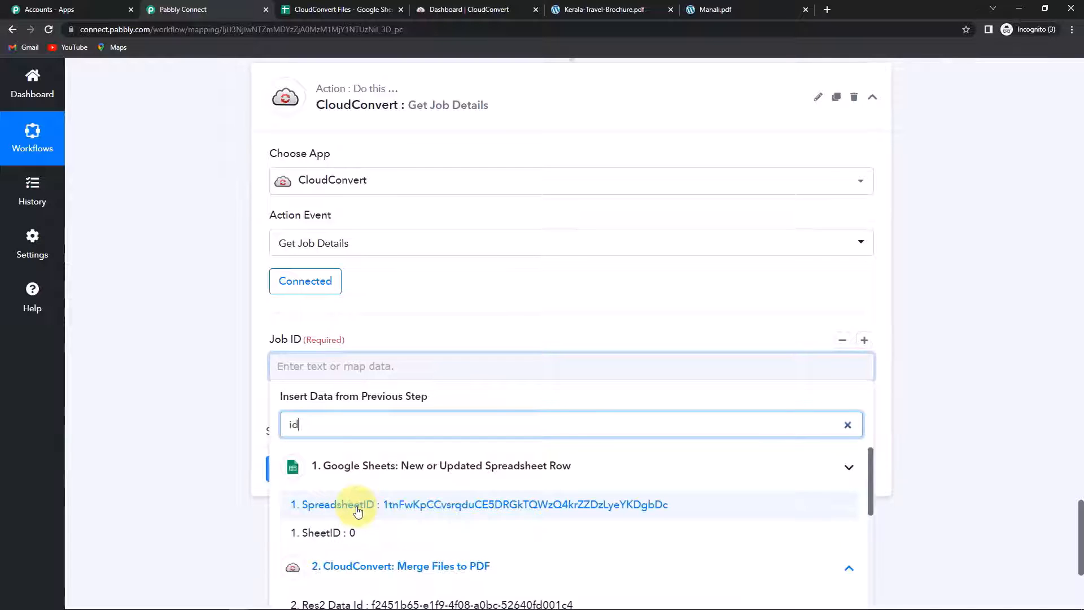
pyautogui.scroll(-3, 485, 536)
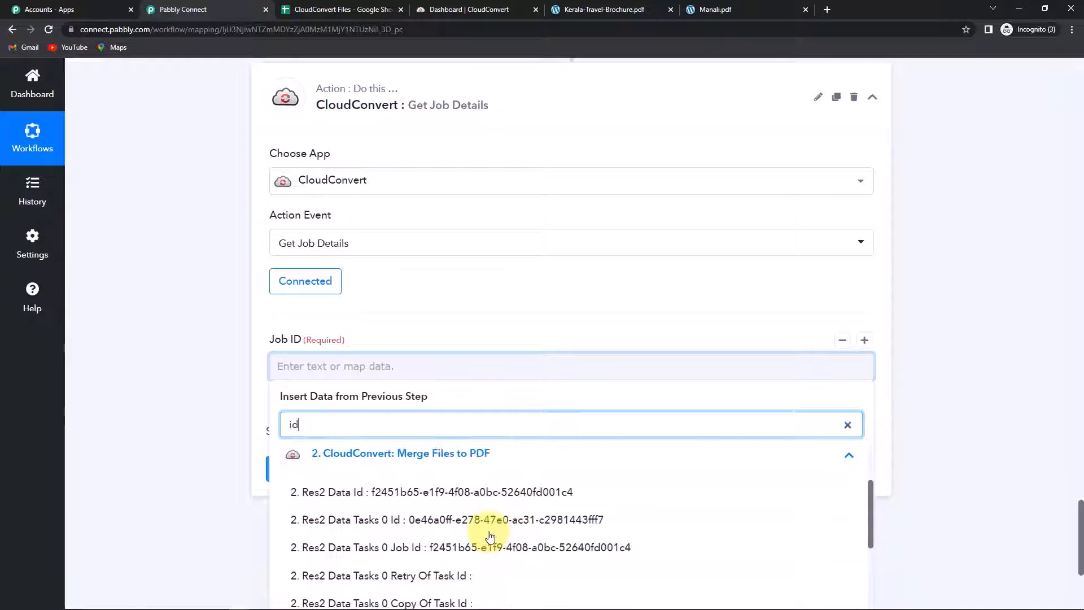
pyautogui.scroll(-1, 491, 537)
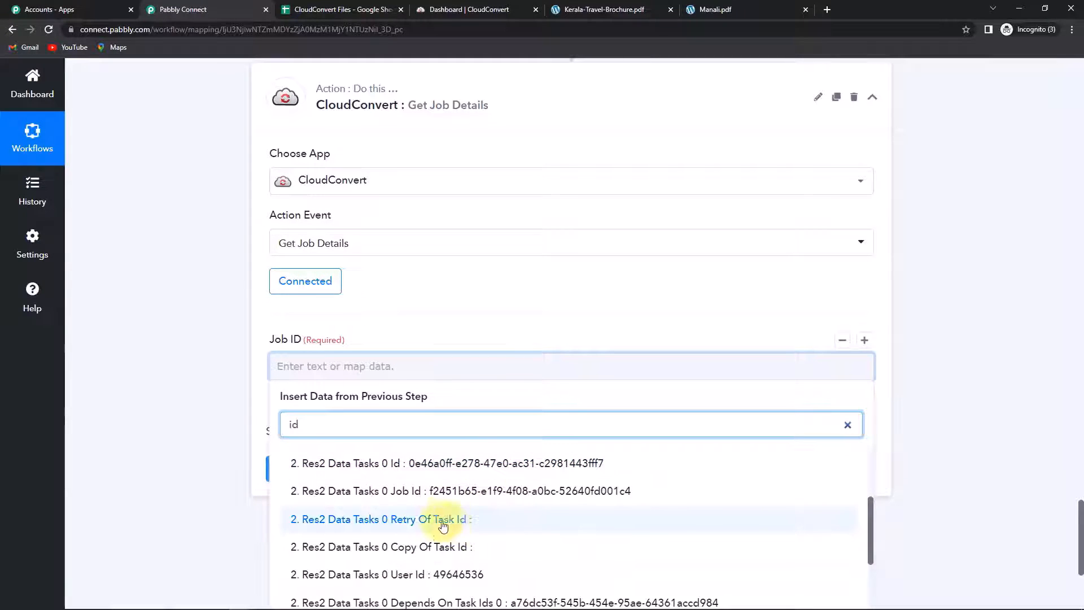
pyautogui.click(366, 501)
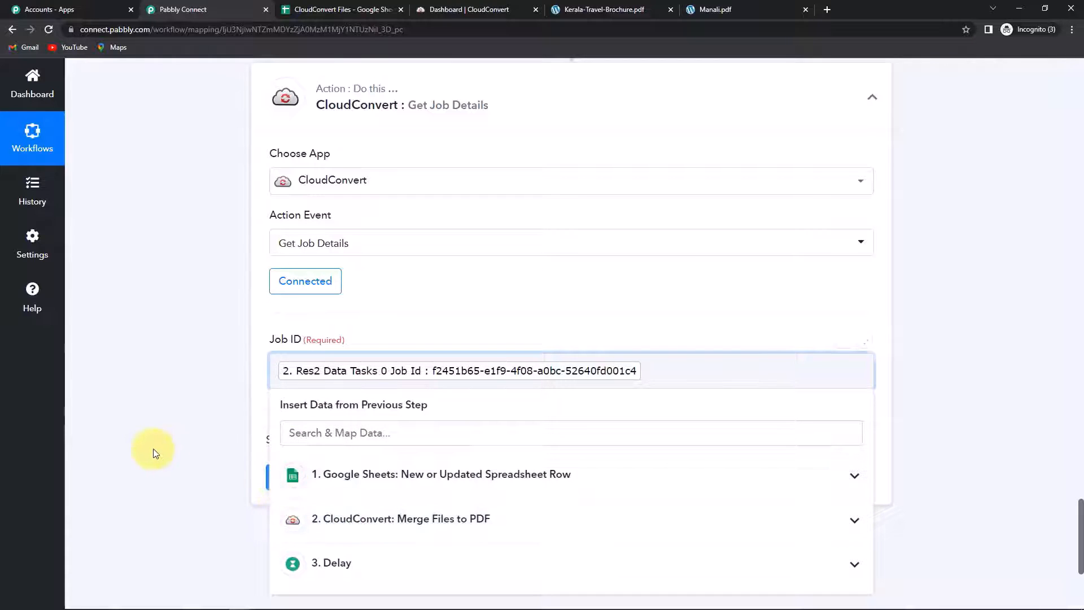
pyautogui.click(156, 452)
# Step: Test the step, getting Travel Brochures.pdf, and copy its Result Files 0 Url
pyautogui.click(331, 478)
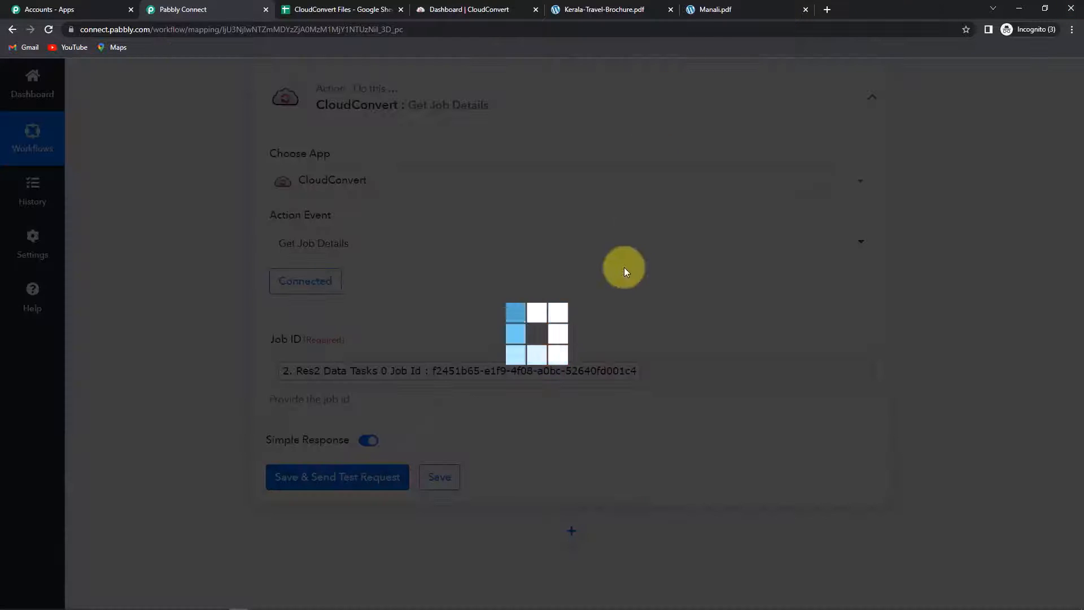
pyautogui.scroll(-5, 964, 368)
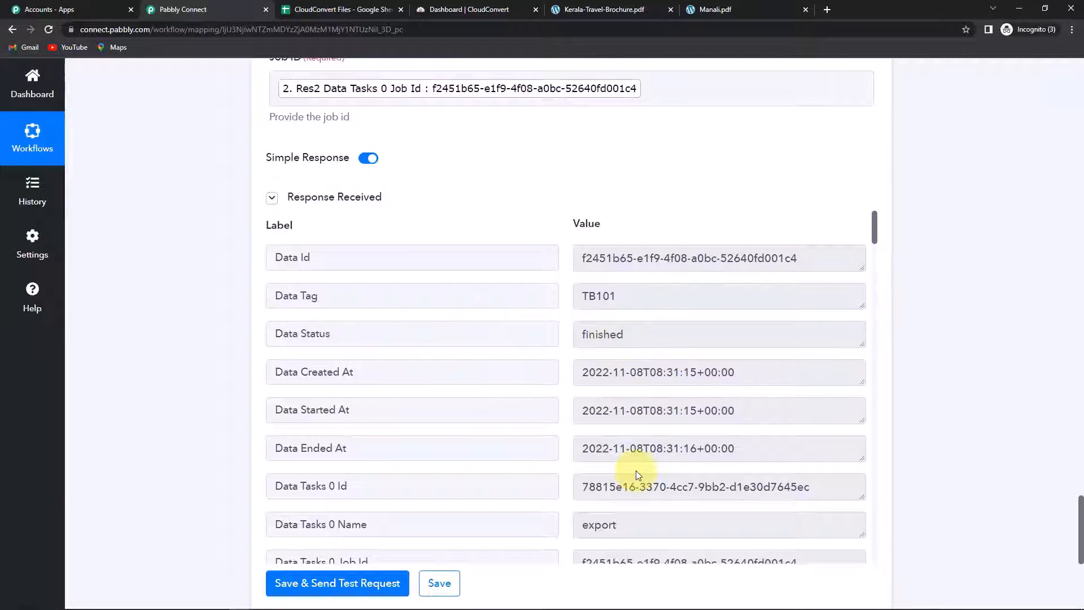
pyautogui.scroll(-3, 677, 447)
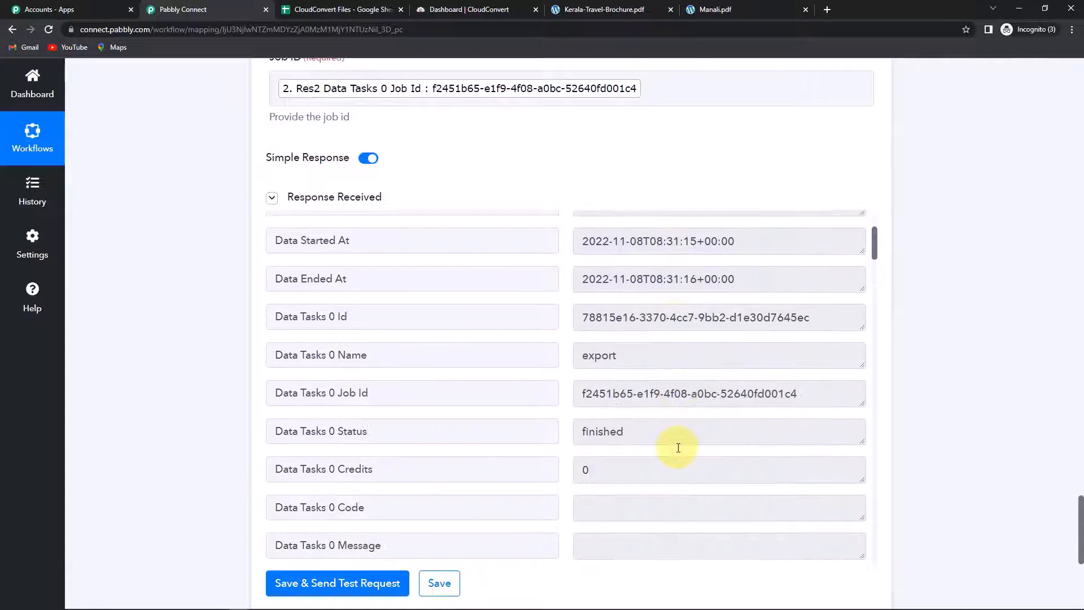
pyautogui.scroll(-5, 713, 396)
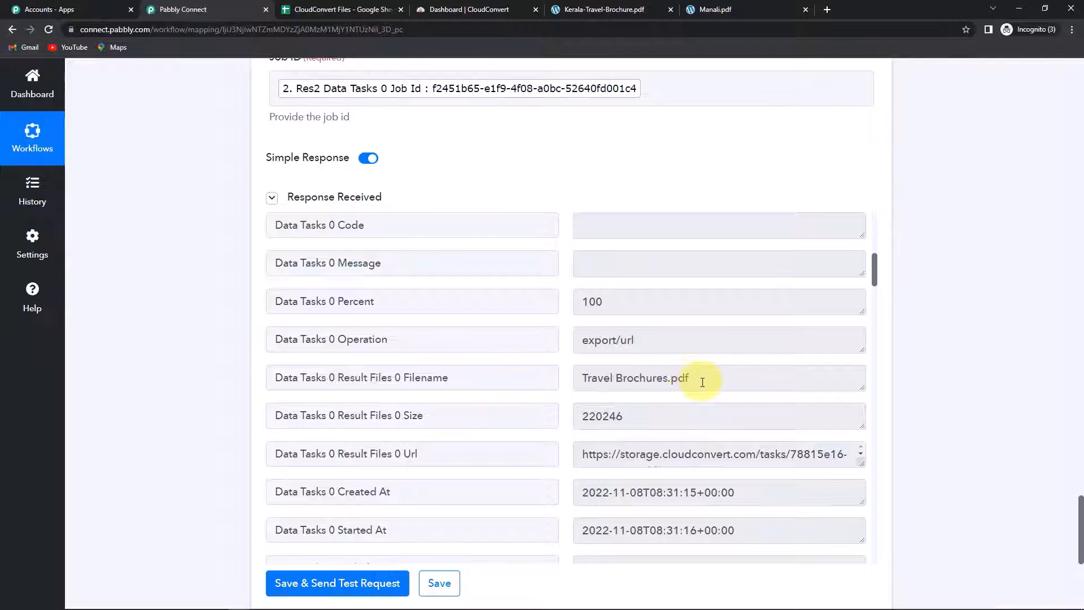
pyautogui.scroll(-3, 819, 460)
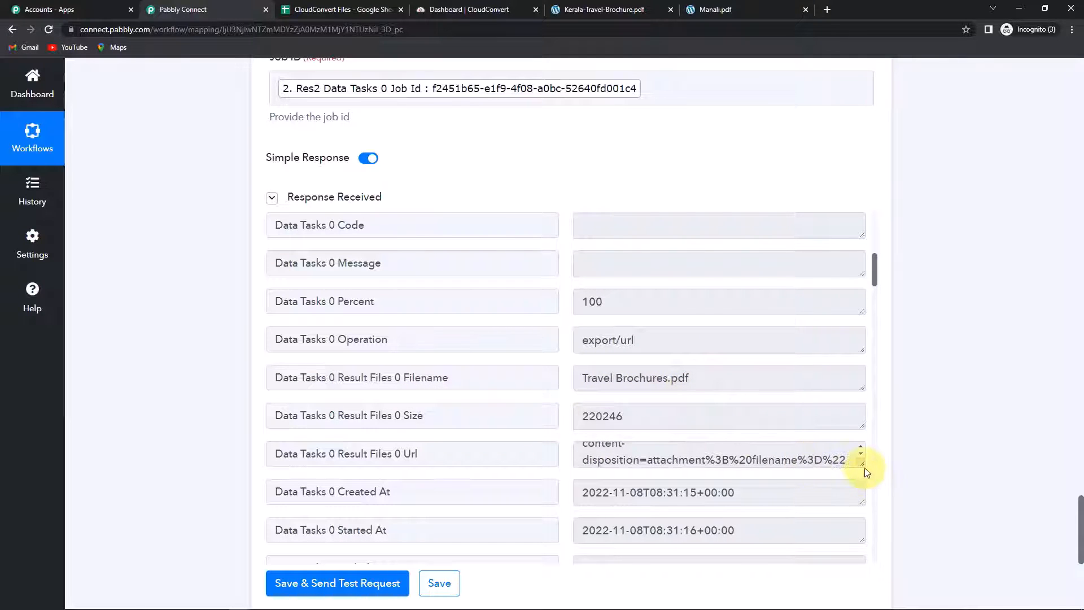
pyautogui.moveTo(864, 472); pyautogui.dragTo(867, 567)
pyautogui.scroll(-3, 971, 486)
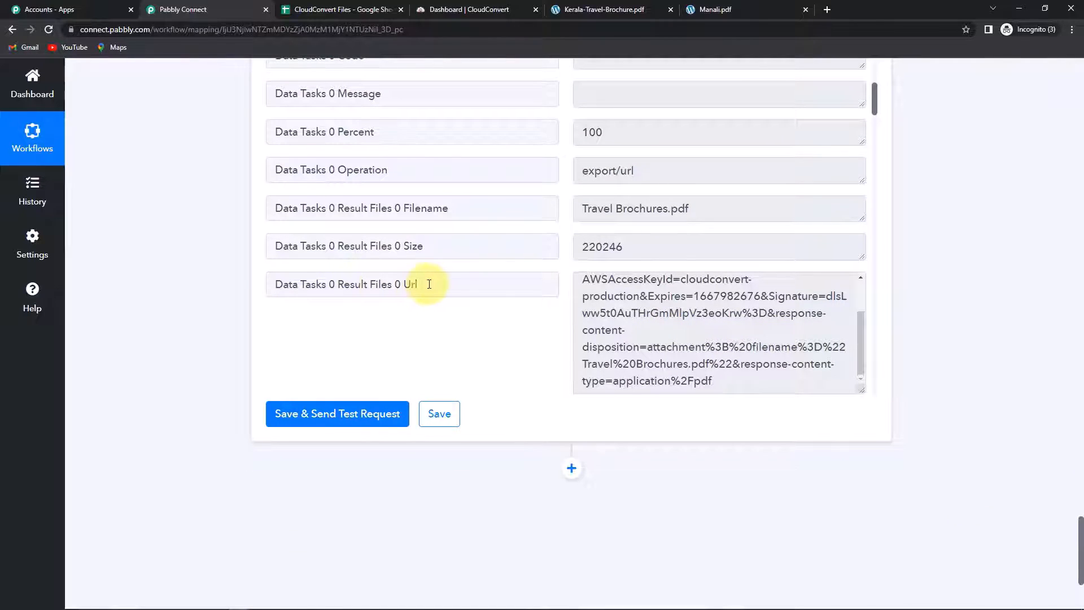
pyautogui.scroll(1, 606, 327)
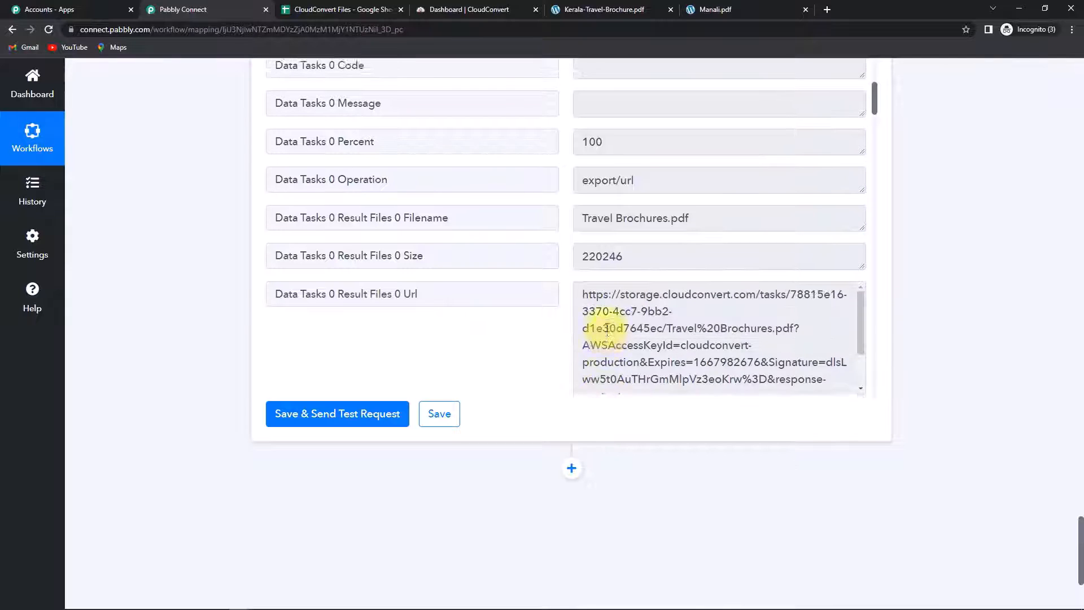
pyautogui.scroll(1, 592, 341)
pyautogui.scroll(-8, 632, 384)
pyautogui.scroll(-15, 728, 251)
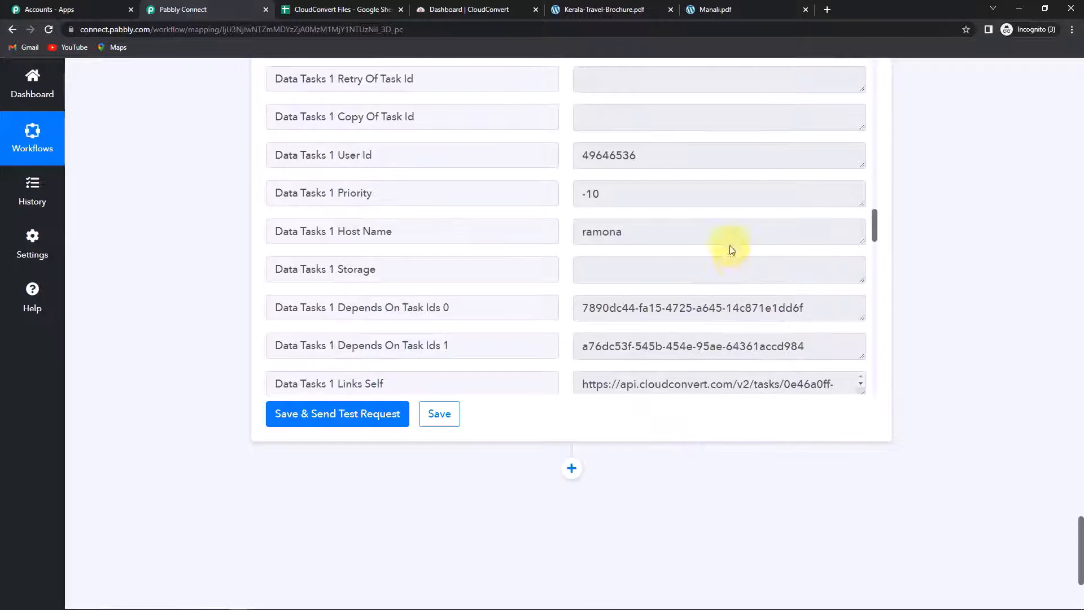
pyautogui.scroll(20, 730, 257)
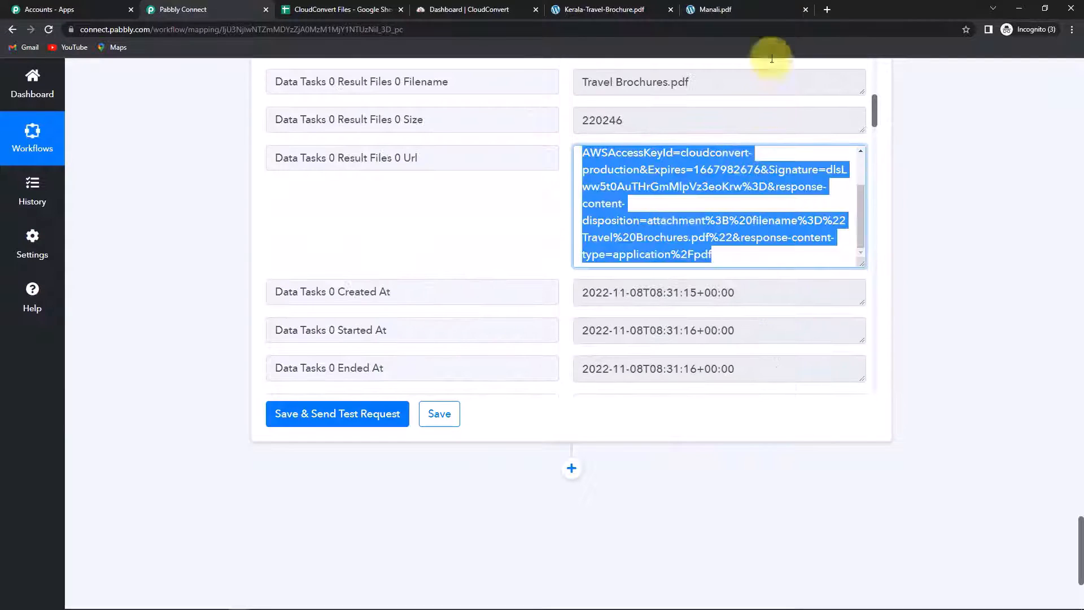
pyautogui.click(829, 8)
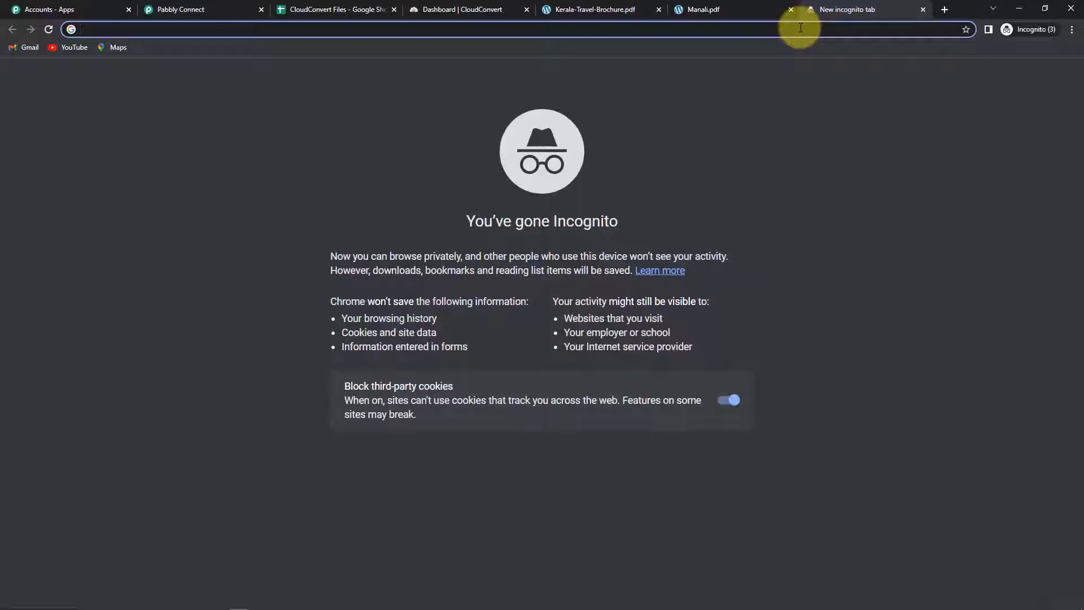
# Step: Load the copied result URL and open the downloaded 2-page Travel Brochures PDF
pyautogui.hotkey('ctrl', 'v')
pyautogui.press('Return')
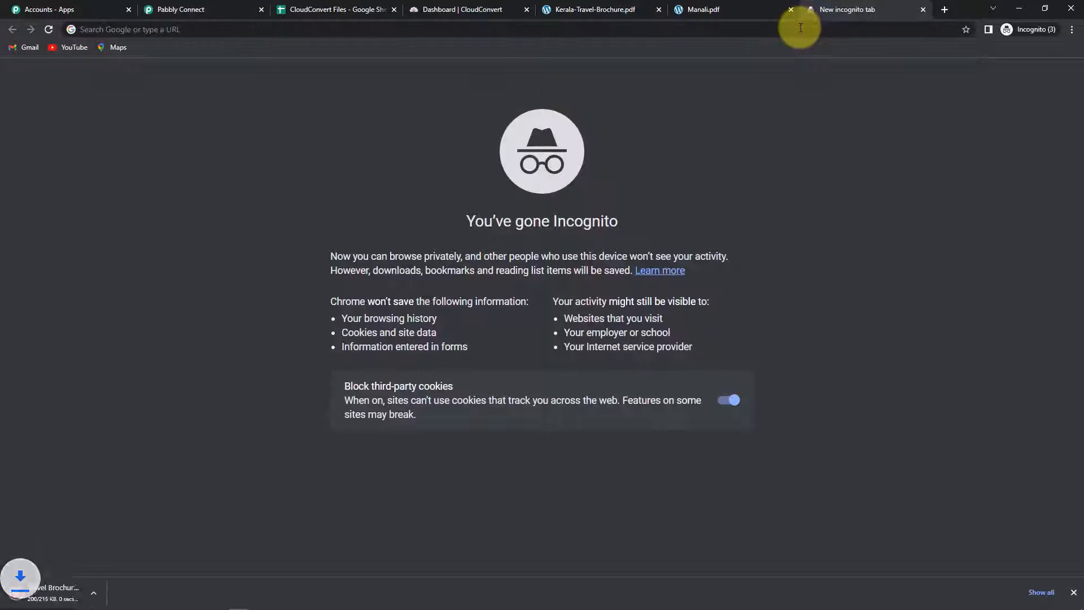
pyautogui.click(59, 591)
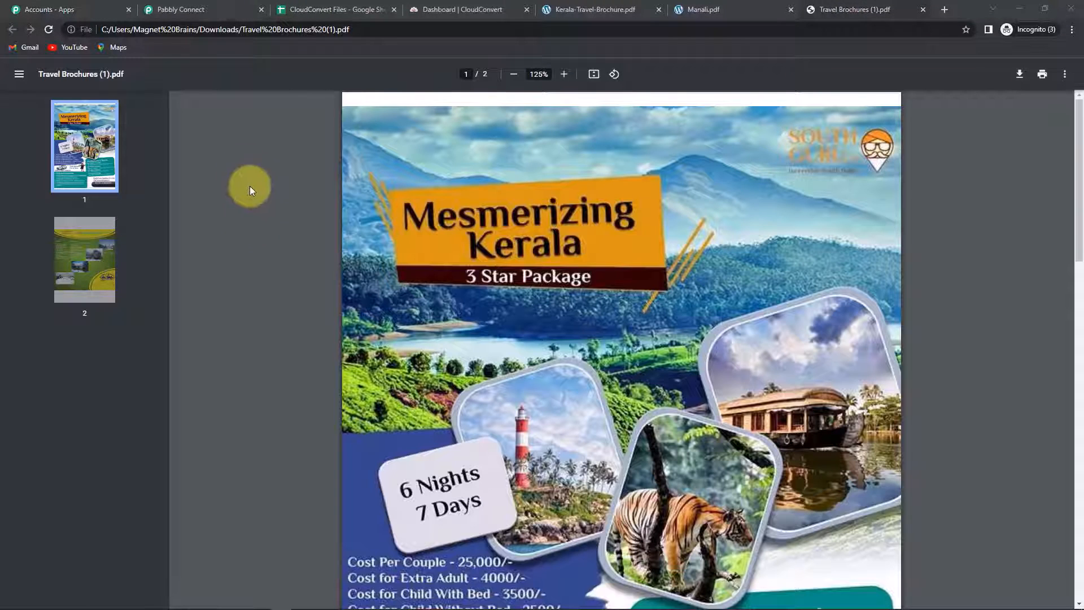
# Step: Back in Pabbly Connect, add a new action step after Get Job Details
pyautogui.click(191, 11)
pyautogui.scroll(-1, 587, 395)
pyautogui.click(571, 355)
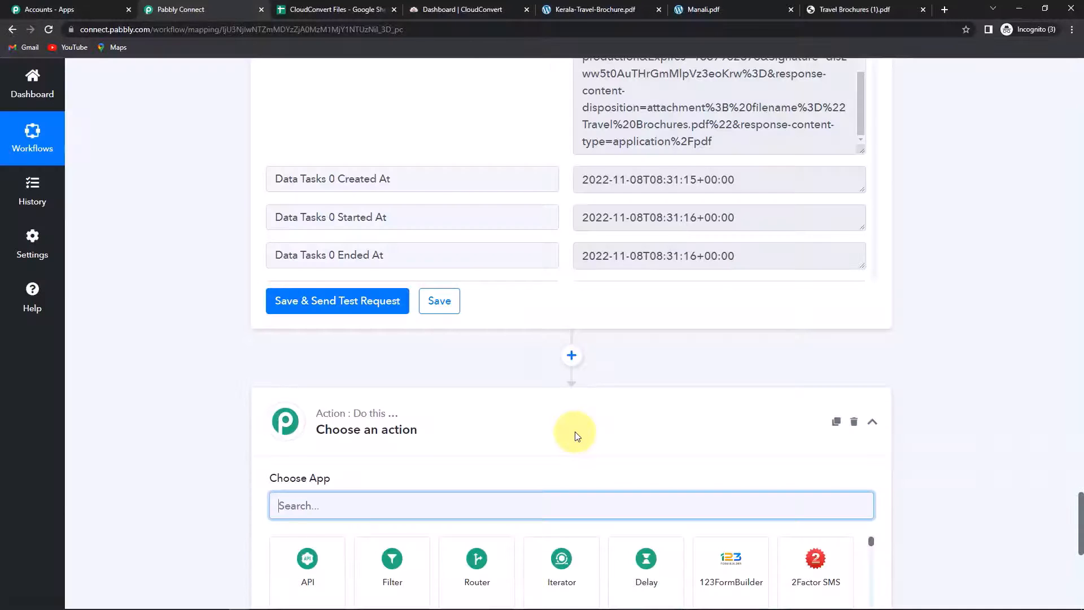
# Step: Set the new step's app to Google Sheets with the Update Cell Value action
pyautogui.scroll(-3, 677, 367)
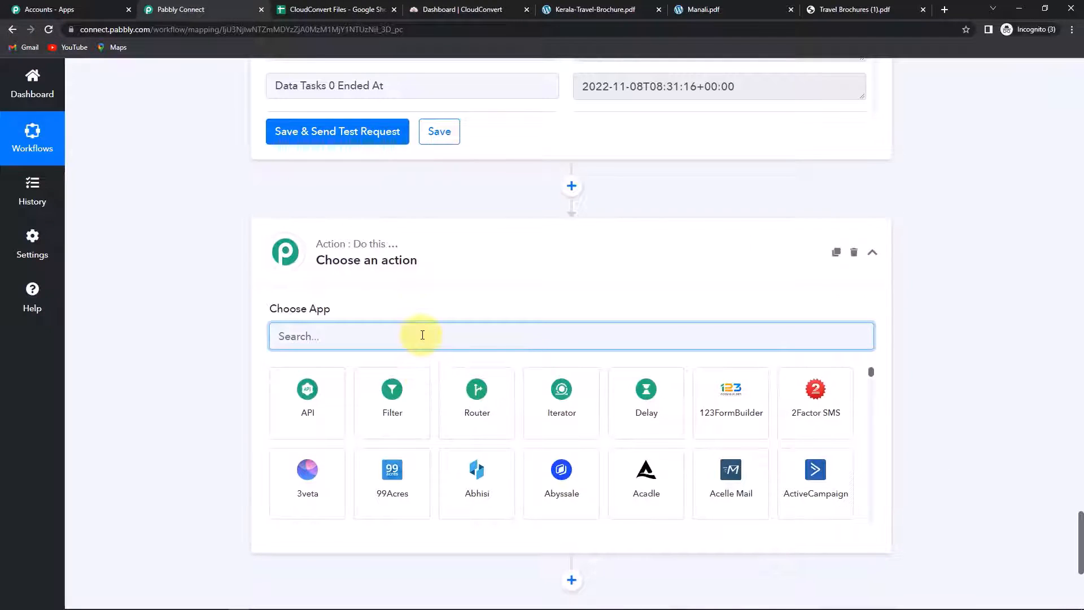
pyautogui.write('google')
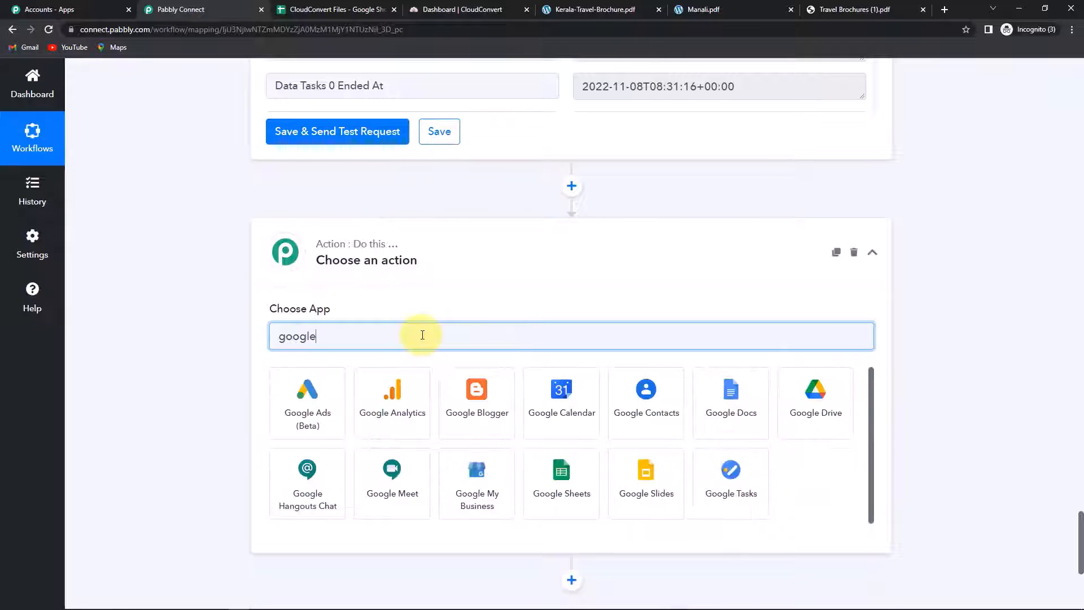
pyautogui.click(561, 477)
pyautogui.click(334, 398)
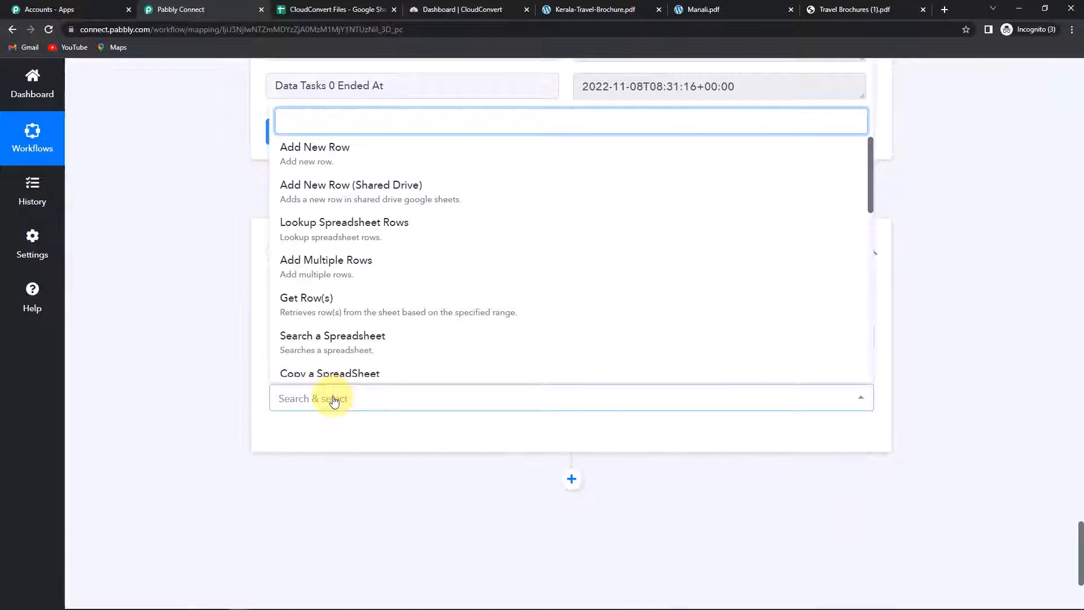
pyautogui.scroll(-4, 337, 310)
pyautogui.scroll(-2, 330, 342)
pyautogui.scroll(-2, 327, 342)
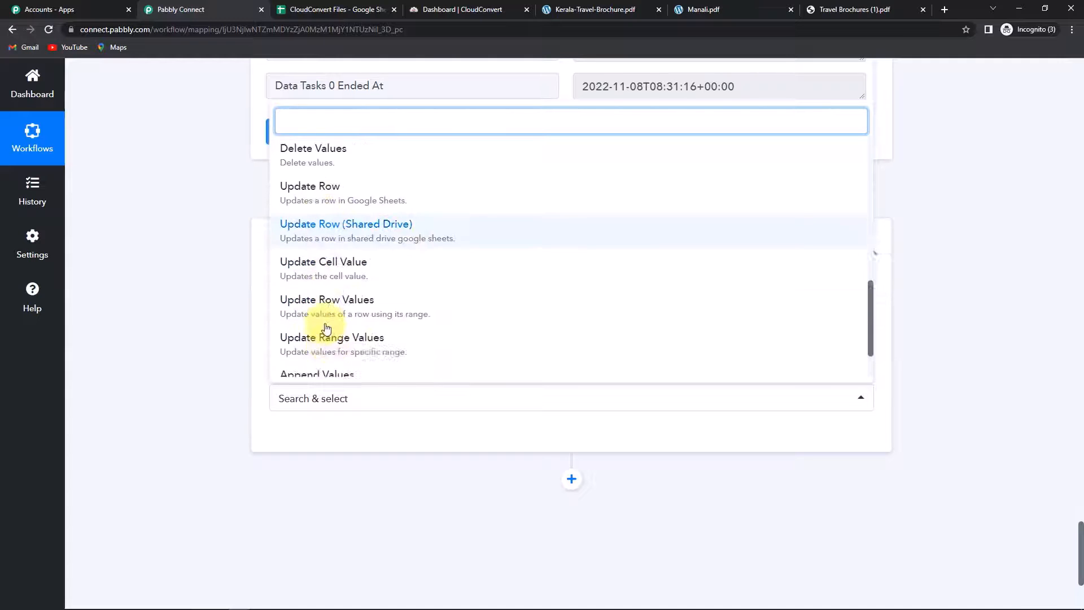
pyautogui.click(311, 266)
# Step: Connect the step using the existing Google Sheets account connection
pyautogui.click(302, 436)
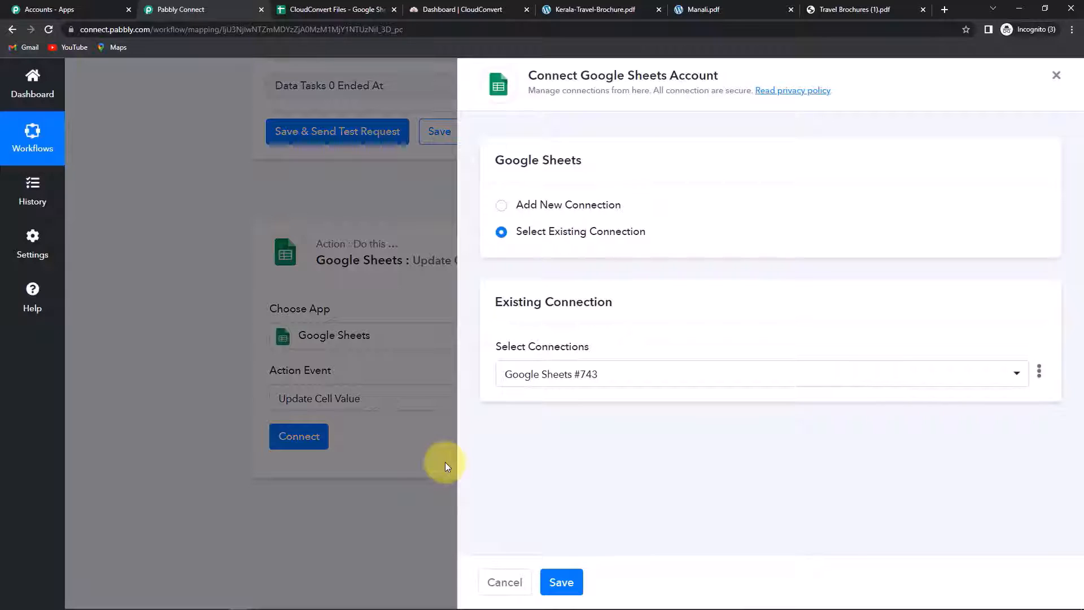
pyautogui.click(561, 582)
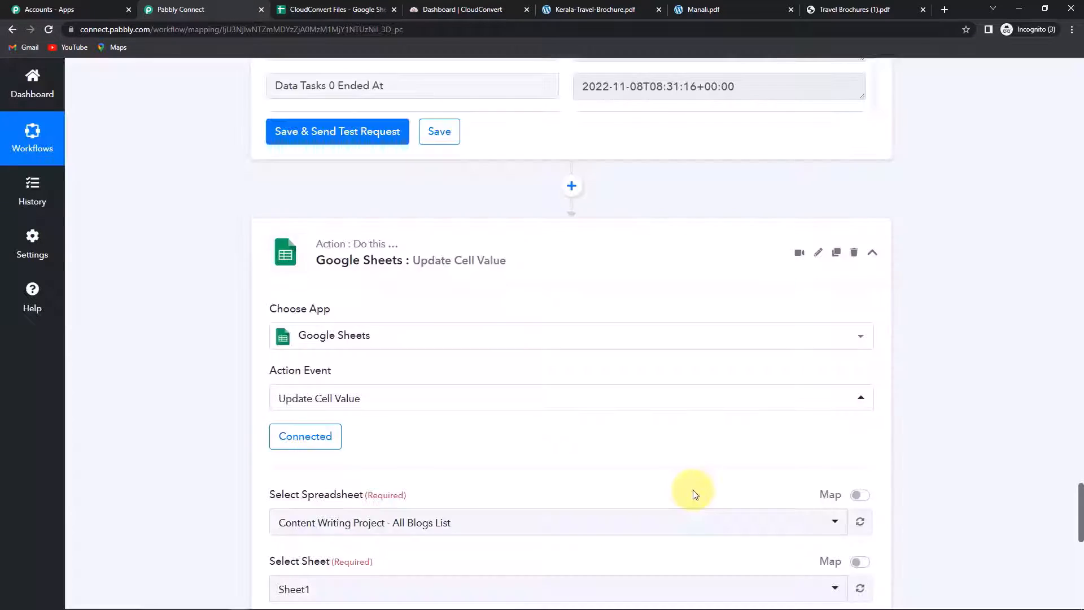
pyautogui.scroll(-2, 695, 494)
pyautogui.scroll(-5, 695, 494)
pyautogui.click(666, 402)
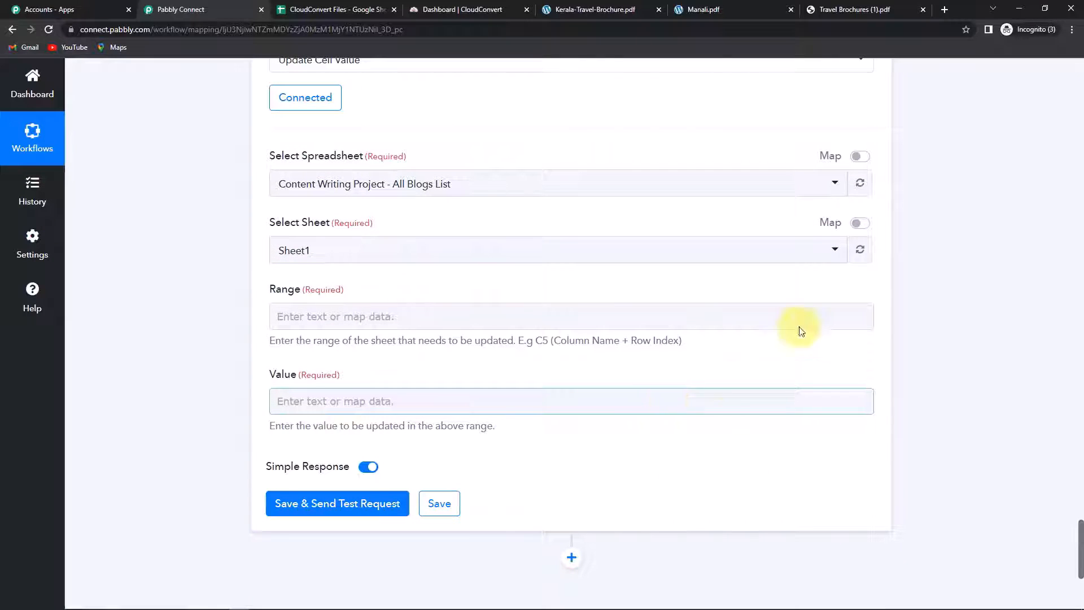
# Step: Select the CloudConvert Files spreadsheet (sheet Merge) and check the Merge File cell D2
pyautogui.click(345, 9)
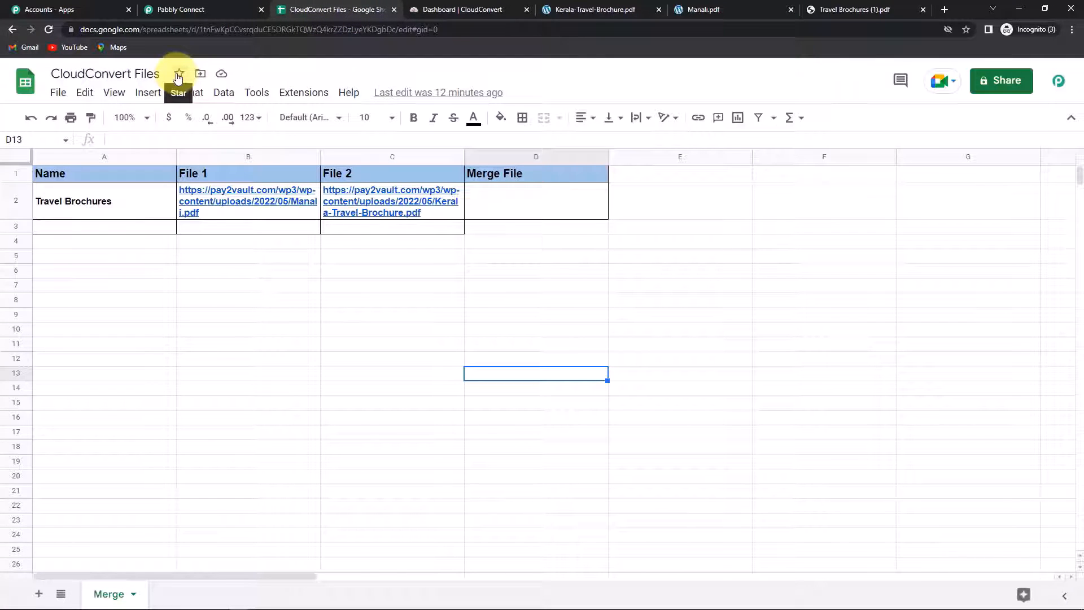
pyautogui.click(206, 10)
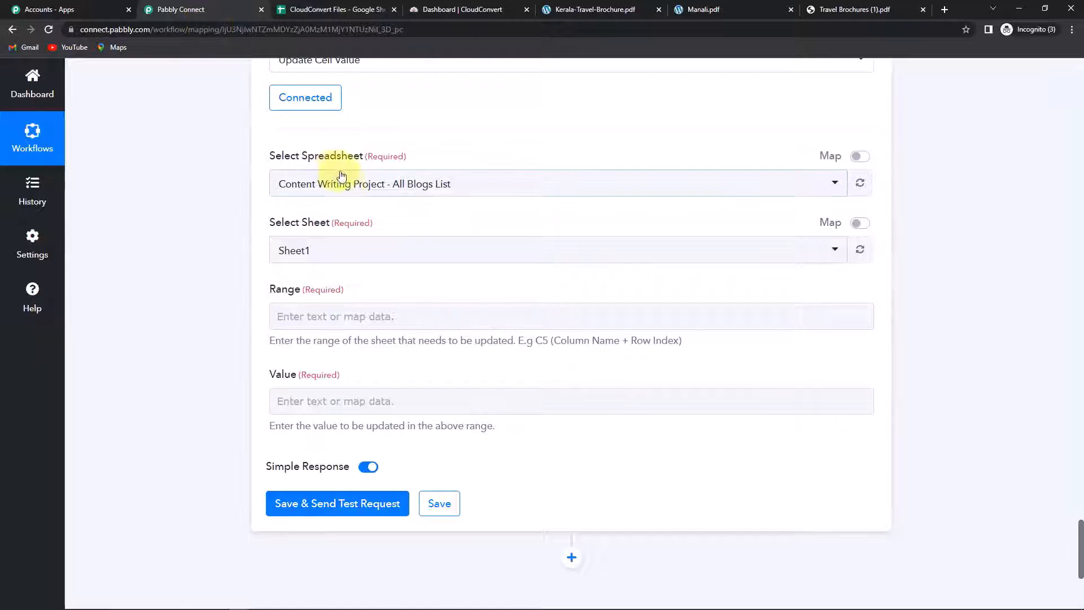
pyautogui.click(347, 187)
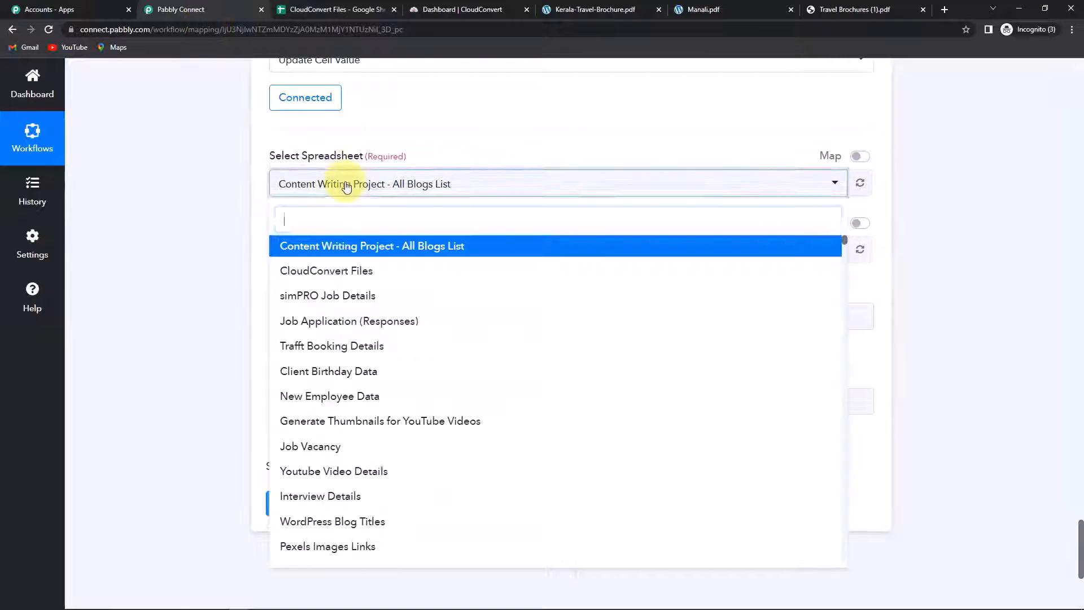
pyautogui.click(346, 271)
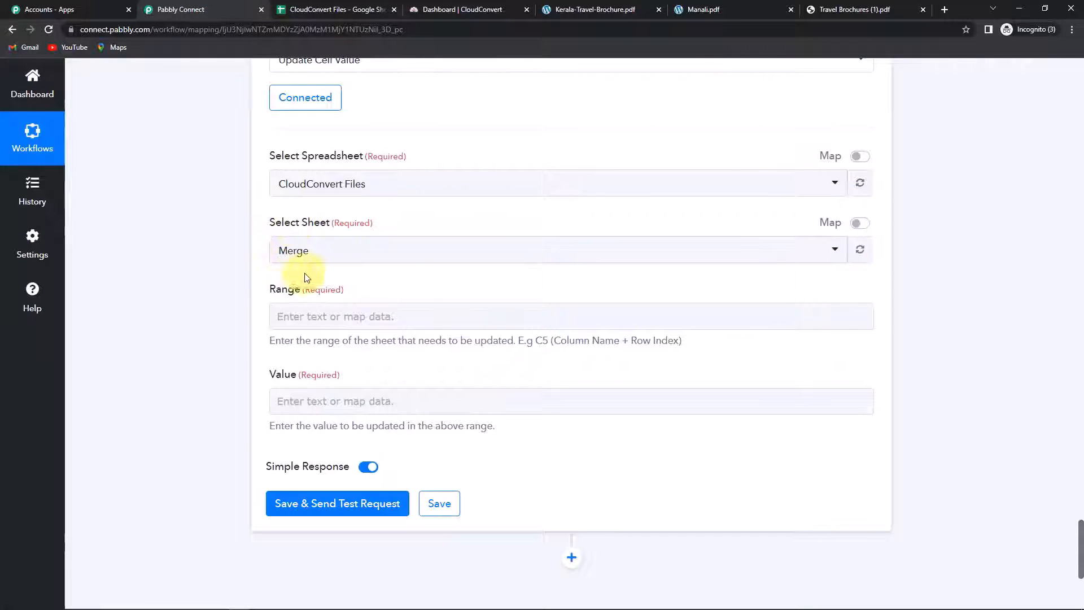
pyautogui.scroll(-2, 345, 267)
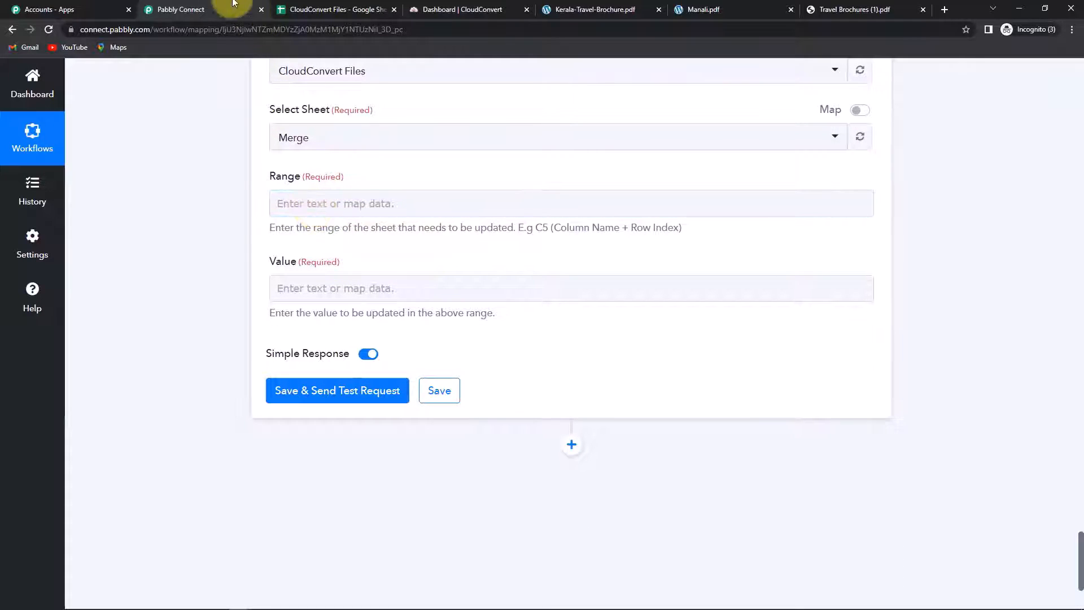
pyautogui.click(354, 10)
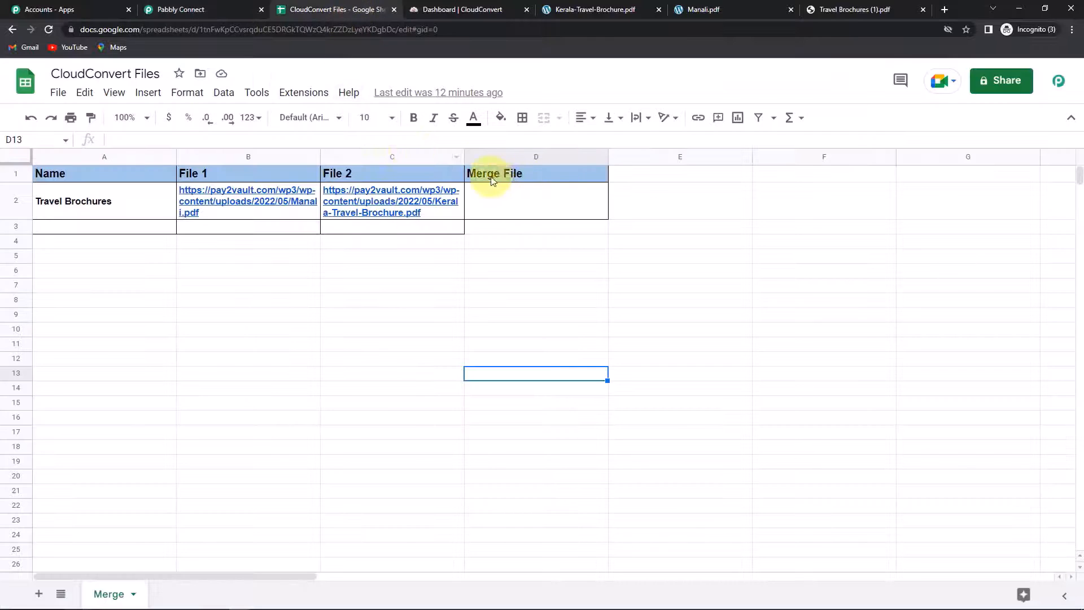
pyautogui.click(519, 202)
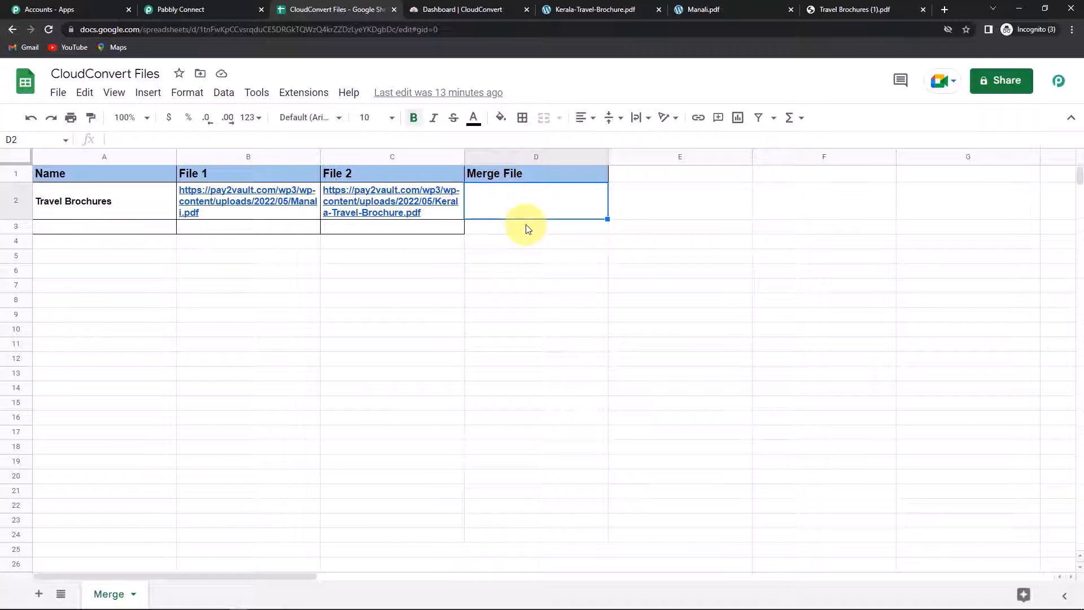
# Step: Set Range to D followed by the trigger's RowIndex
pyautogui.click(174, 10)
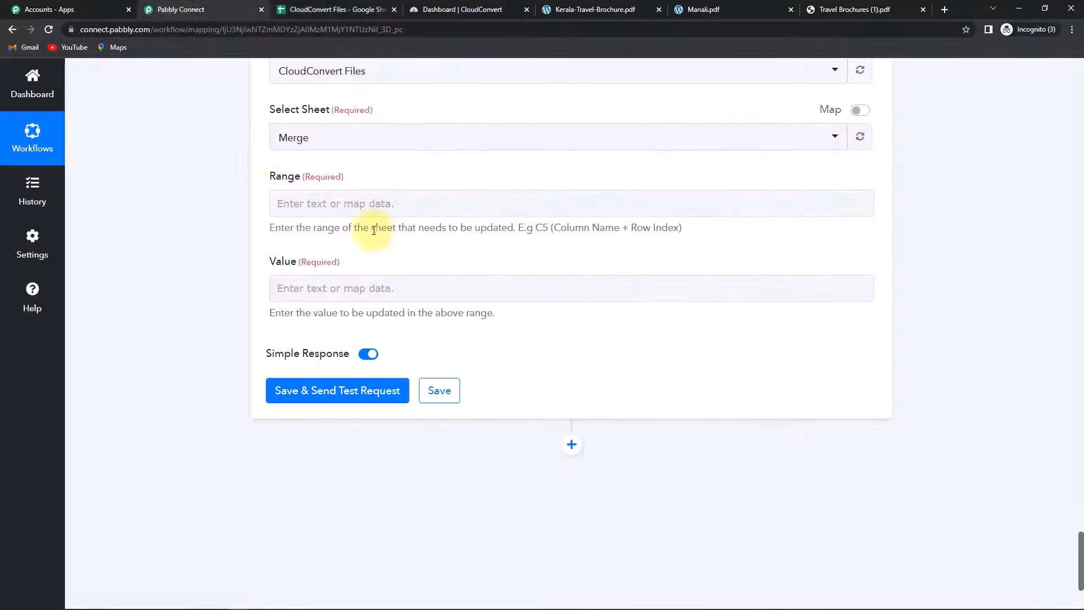
pyautogui.click(323, 203)
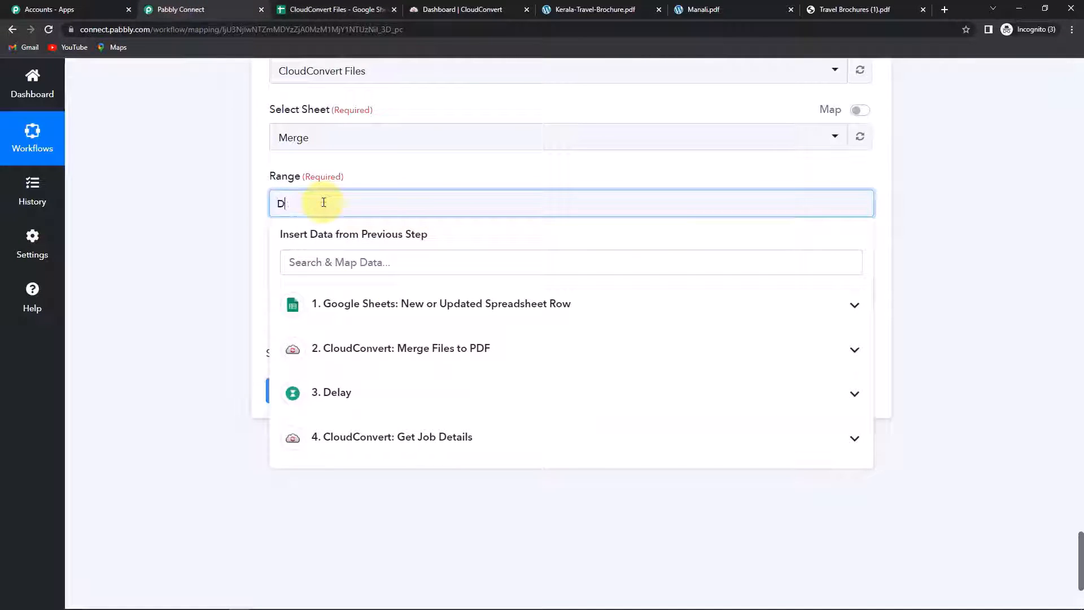
pyautogui.click(238, 212)
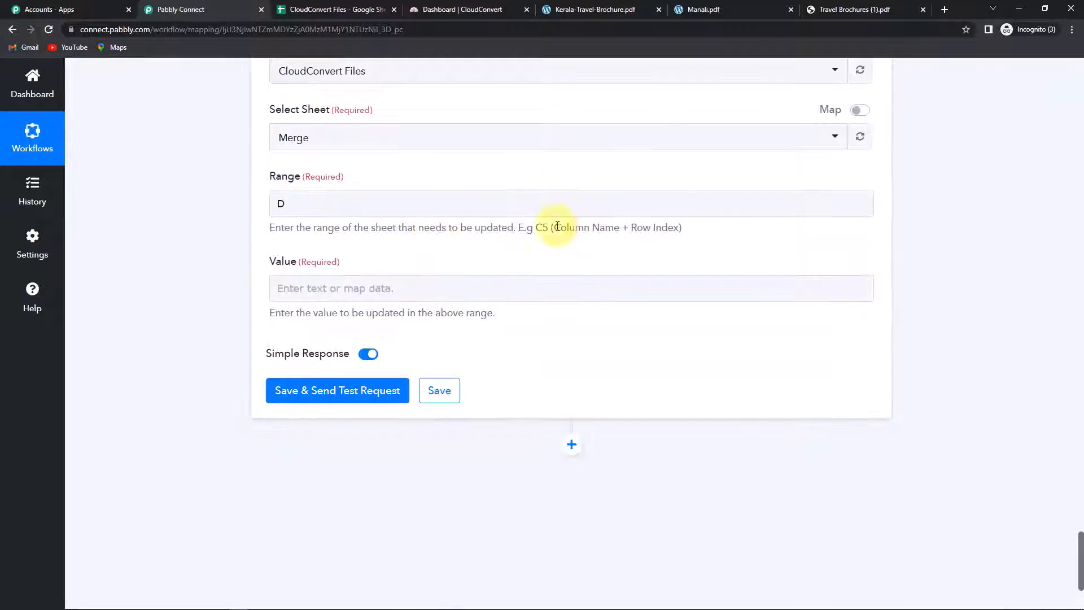
pyautogui.click(343, 204)
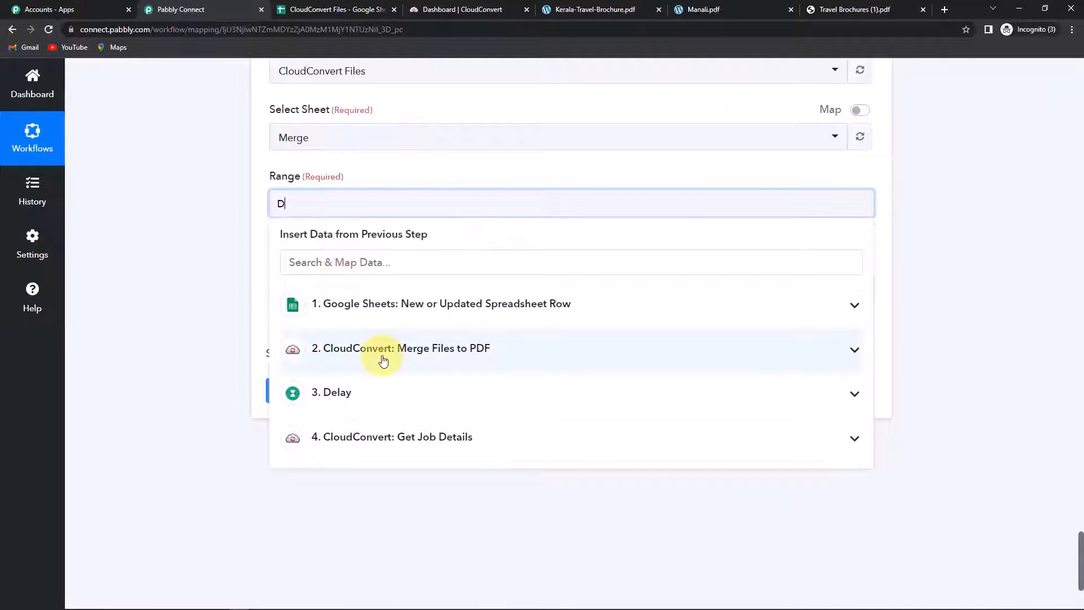
pyautogui.click(380, 305)
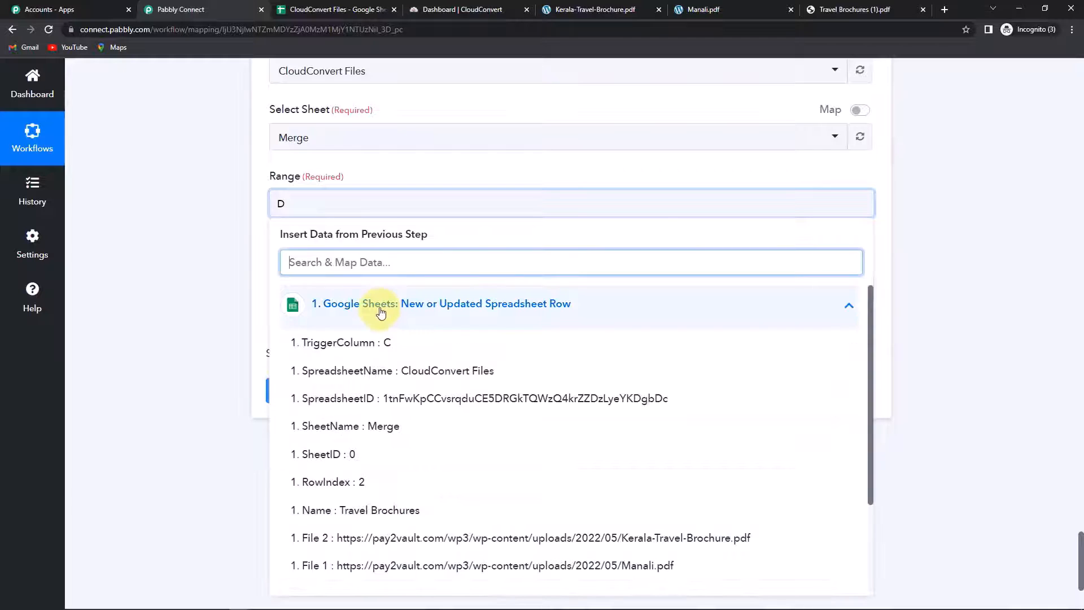
pyautogui.click(367, 485)
pyautogui.click(133, 278)
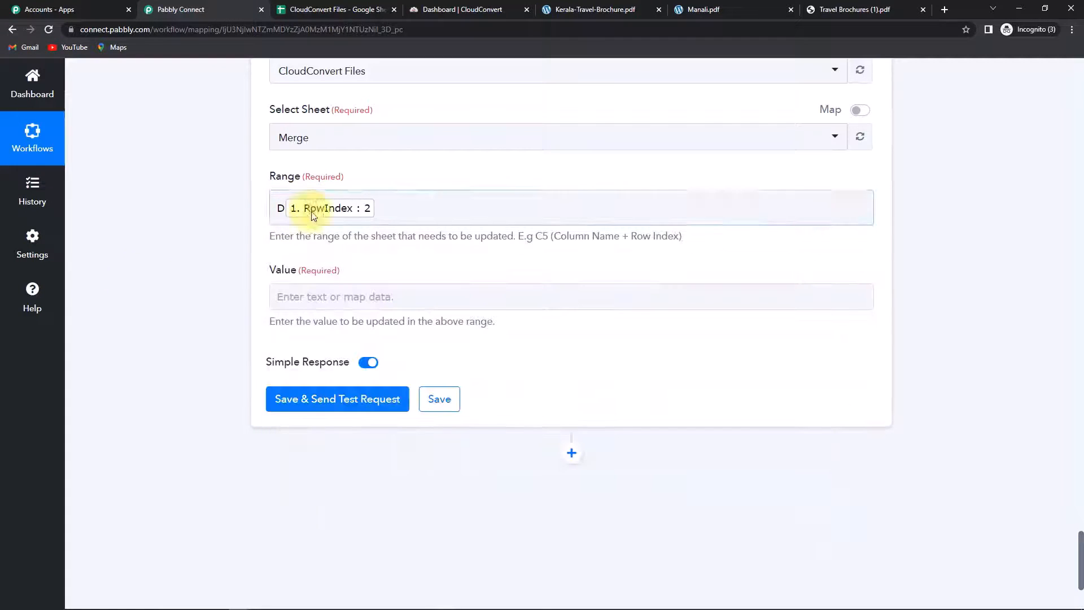
# Step: Map Get Job Details' Result Files 0 Url into Value and test the update
pyautogui.click(299, 298)
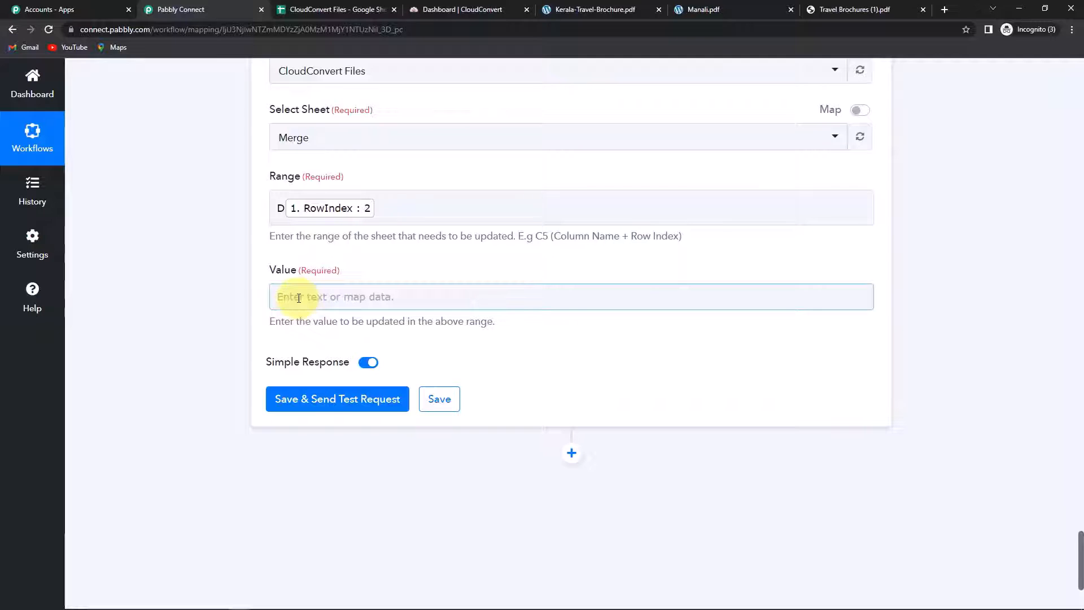
pyautogui.click(305, 297)
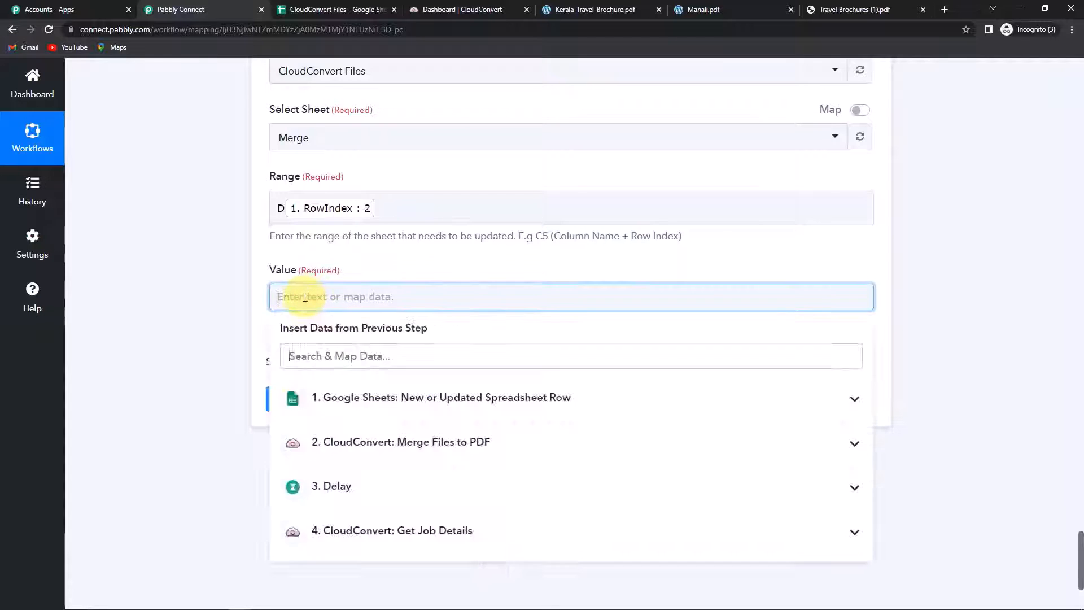
pyautogui.scroll(-2, 395, 457)
pyautogui.click(434, 429)
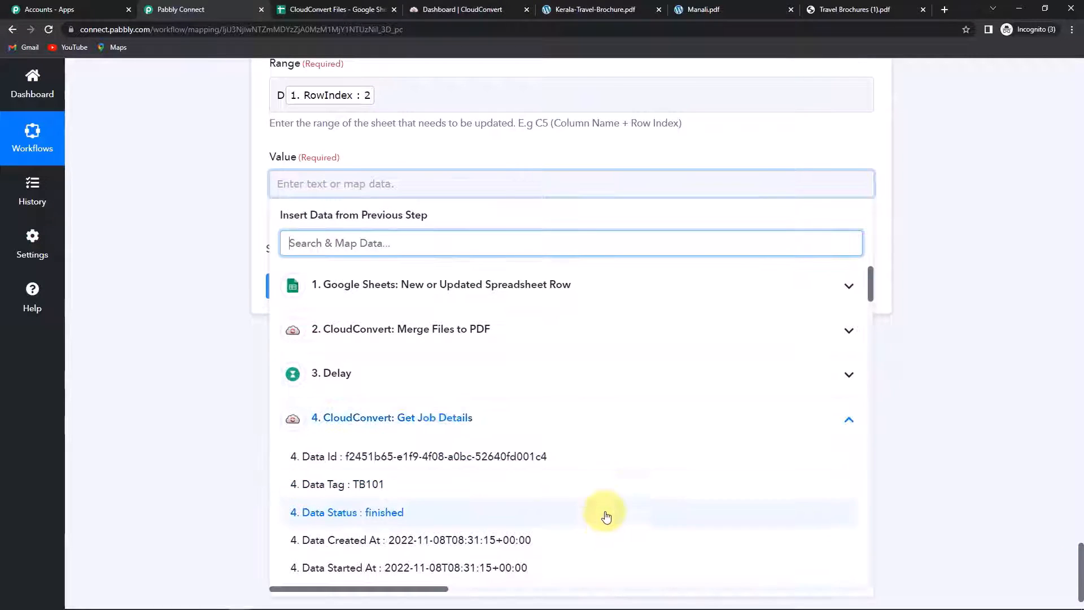
pyautogui.scroll(-5, 602, 513)
pyautogui.scroll(-3, 604, 514)
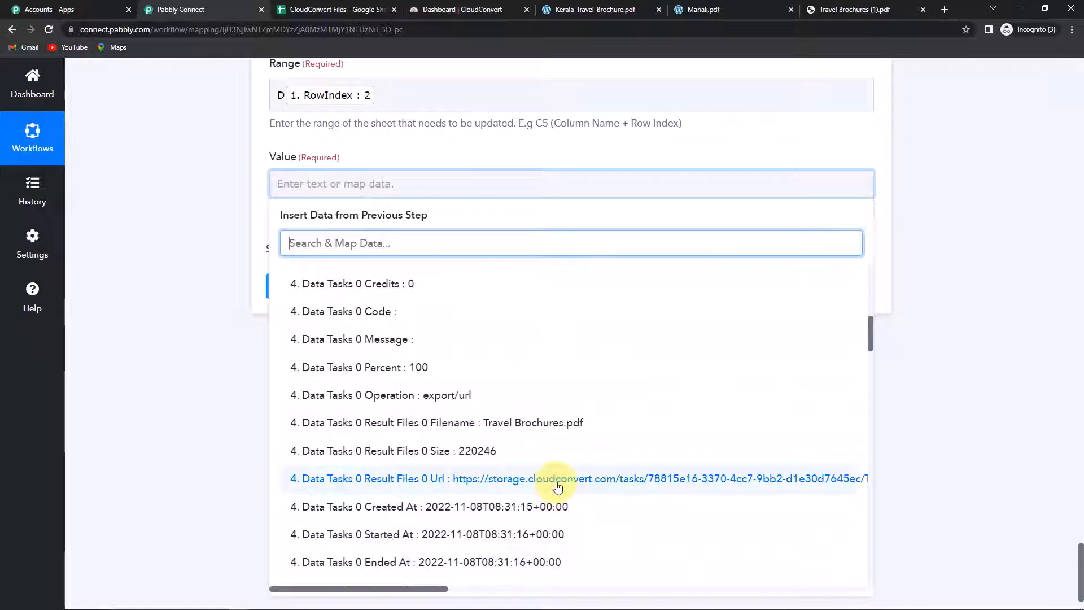
pyautogui.click(558, 480)
pyautogui.click(145, 357)
pyautogui.scroll(-2, 250, 328)
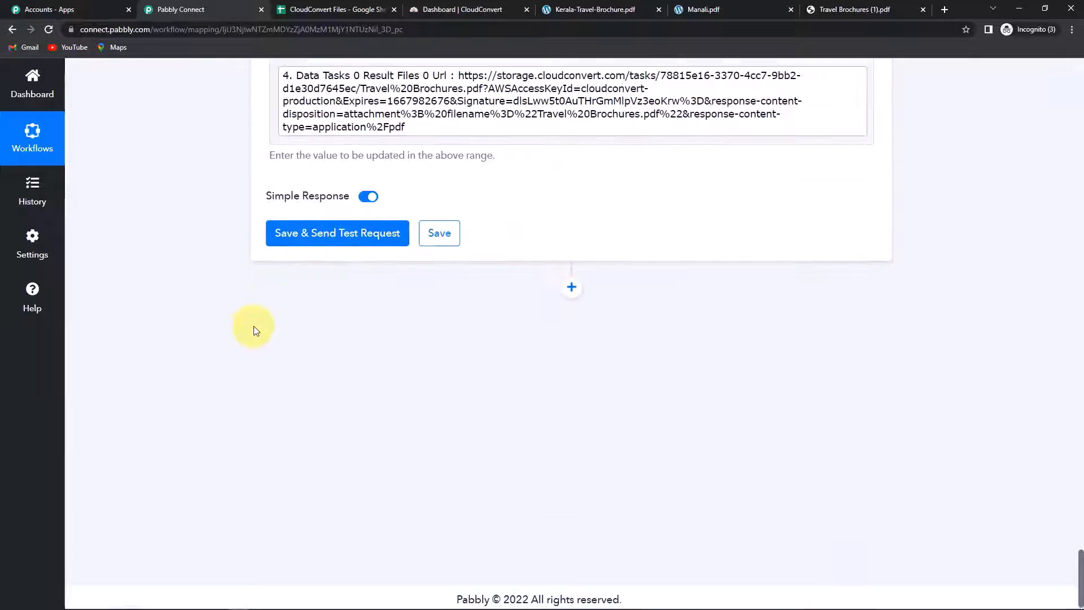
pyautogui.click(304, 236)
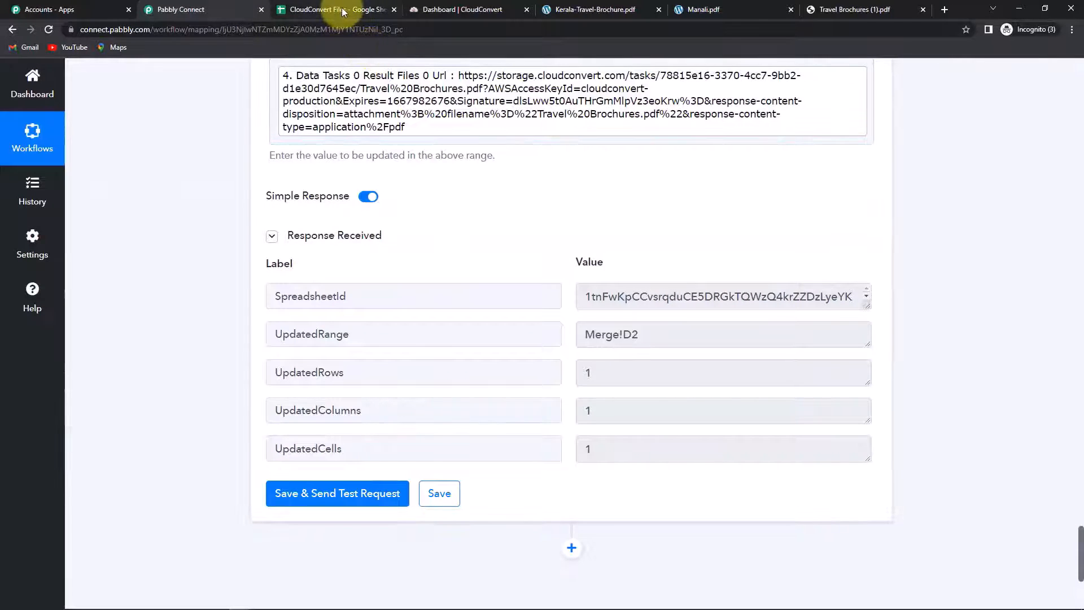
# Step: Widen the Merge File column D to show the merged link, then start a General Brochures row at A3
pyautogui.click(344, 9)
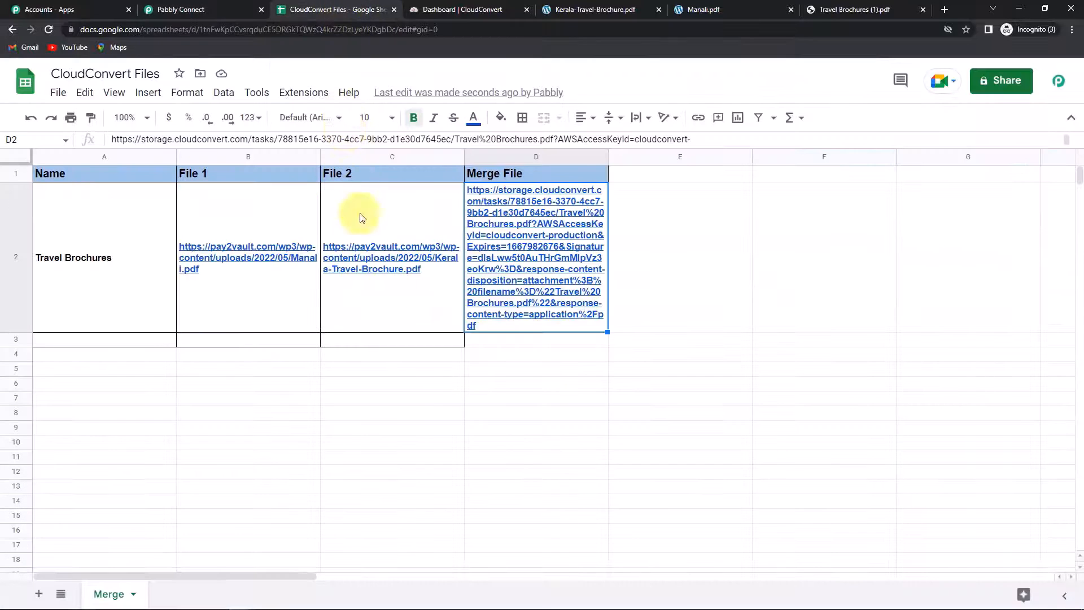
pyautogui.moveTo(606, 155); pyautogui.dragTo(753, 160)
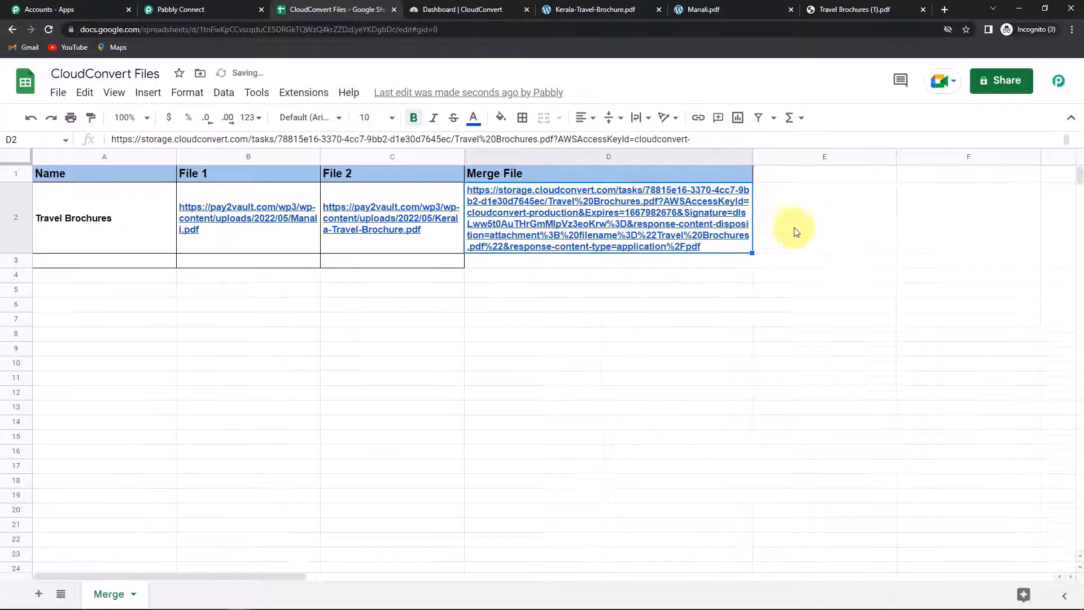
pyautogui.click(850, 252)
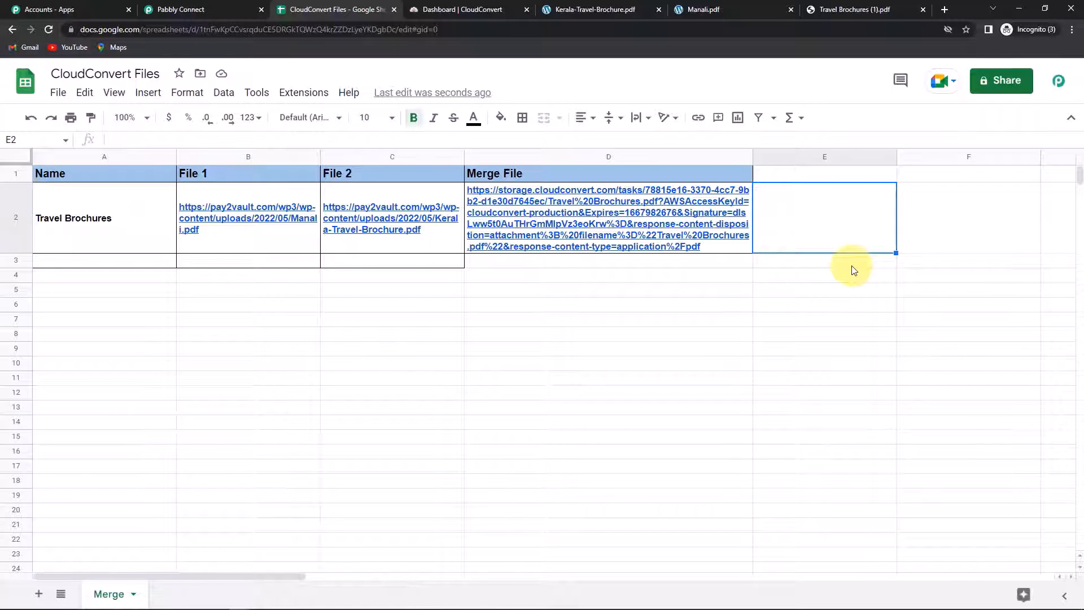
pyautogui.click(126, 261)
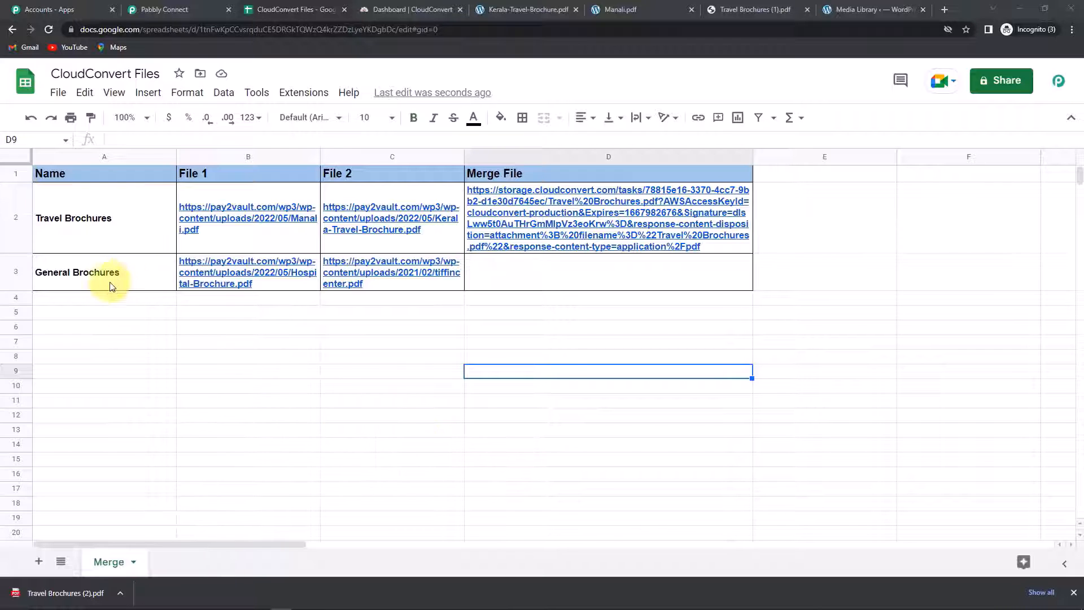
# Step: Download the merged General Brochures.pdf from the D3 link and open it
pyautogui.moveTo(206, 284)
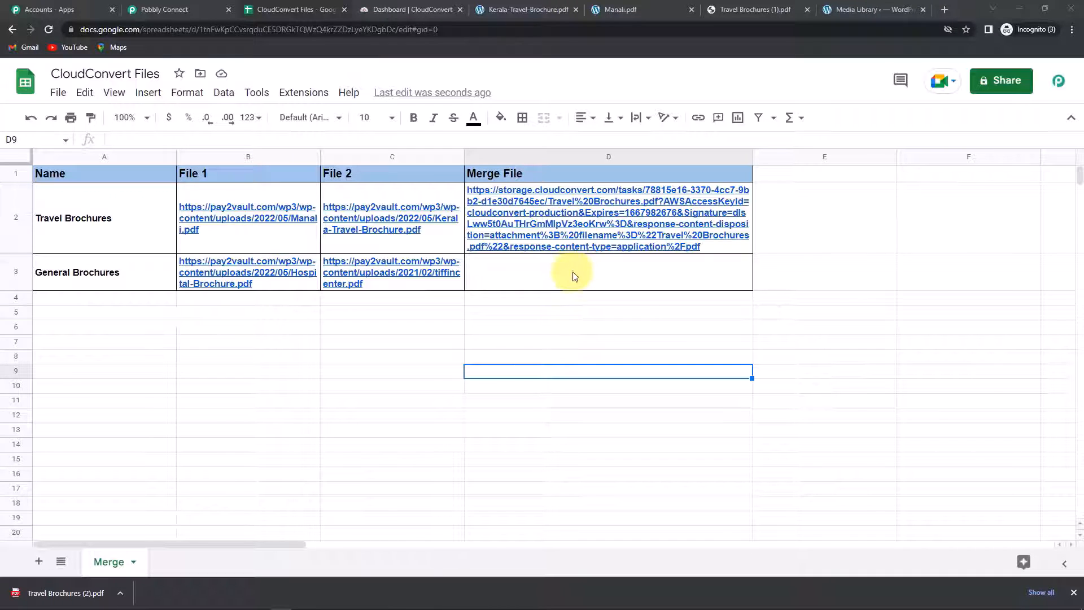
pyautogui.click(615, 499)
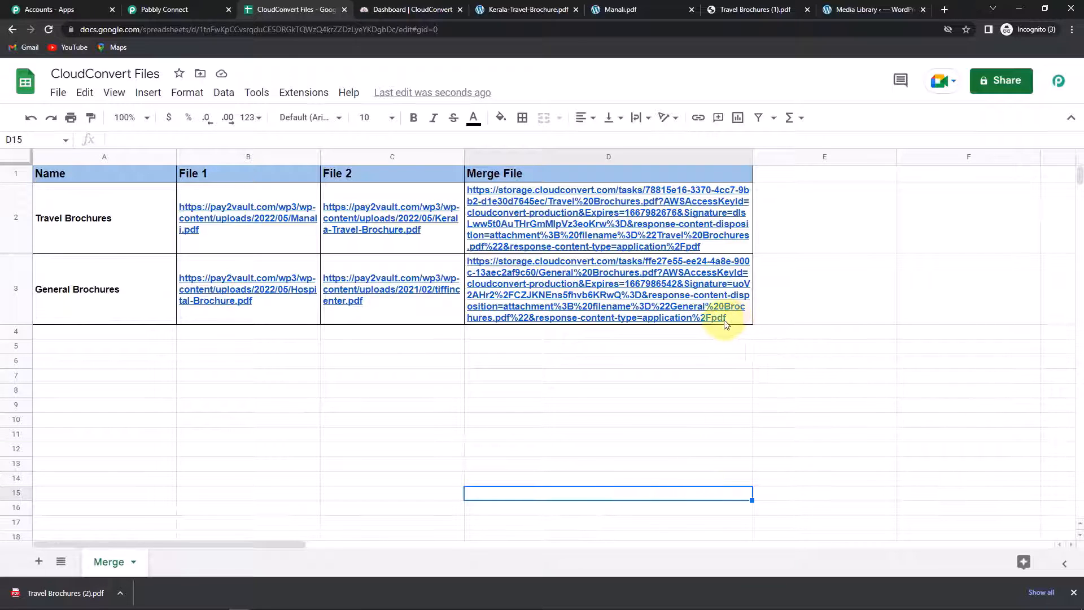
pyautogui.click(654, 298)
pyautogui.click(567, 339)
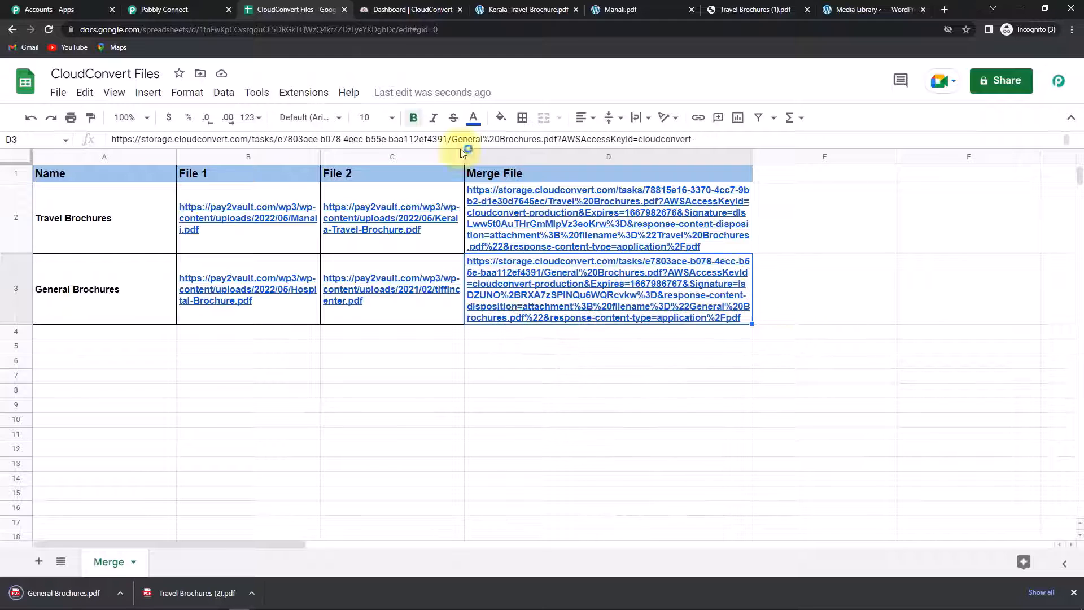
pyautogui.click(74, 592)
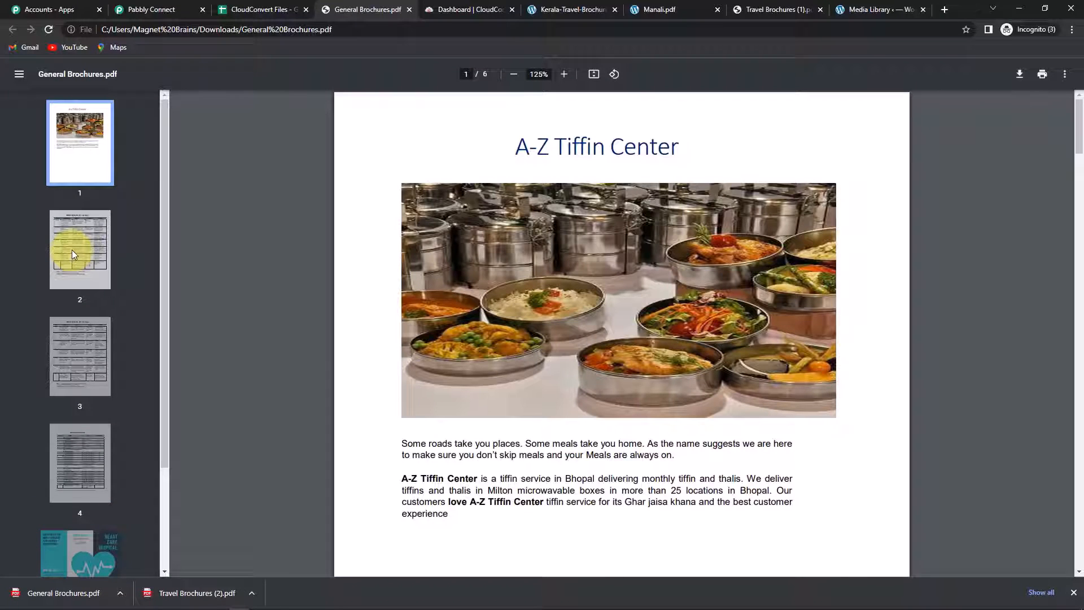
# Step: Switch back to the Pabbly Connect workflow tab
pyautogui.click(146, 9)
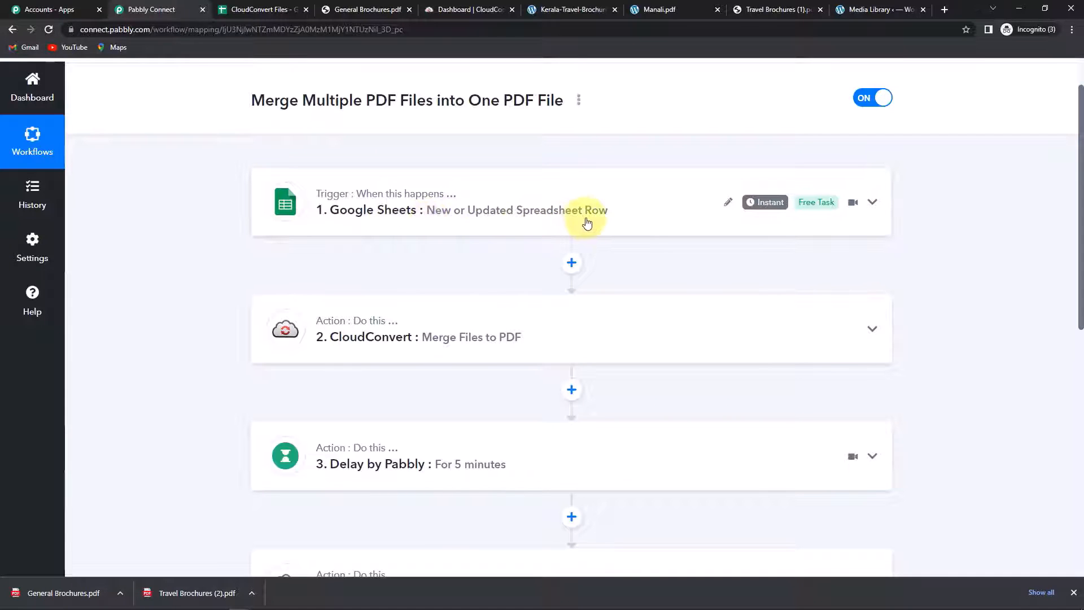
# Step: Scroll through the finished merge workflow's step cards to review them
pyautogui.scroll(-3, 587, 223)
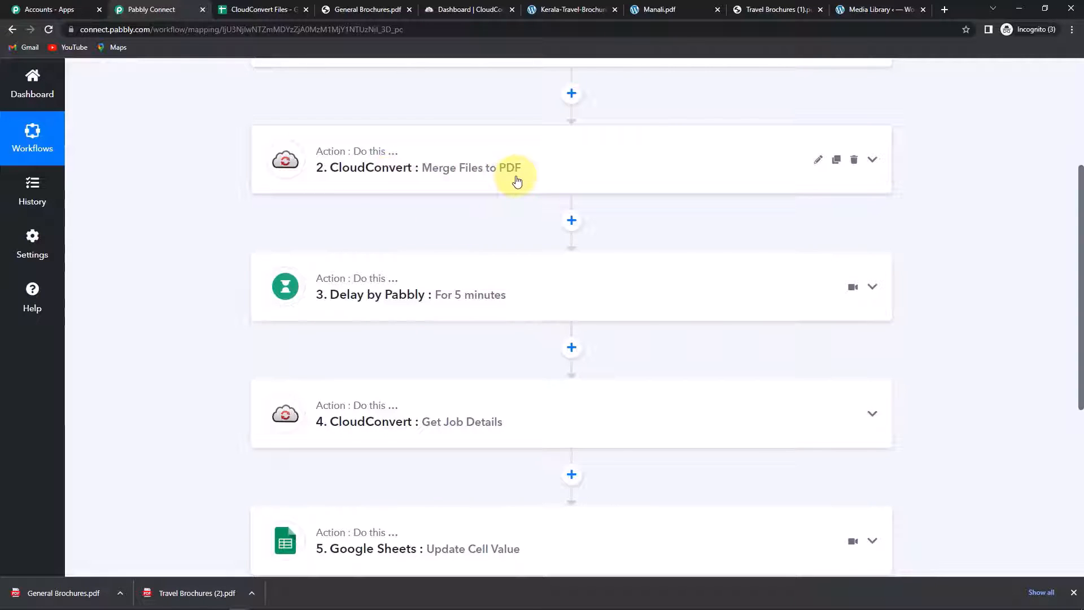
pyautogui.moveTo(342, 304)
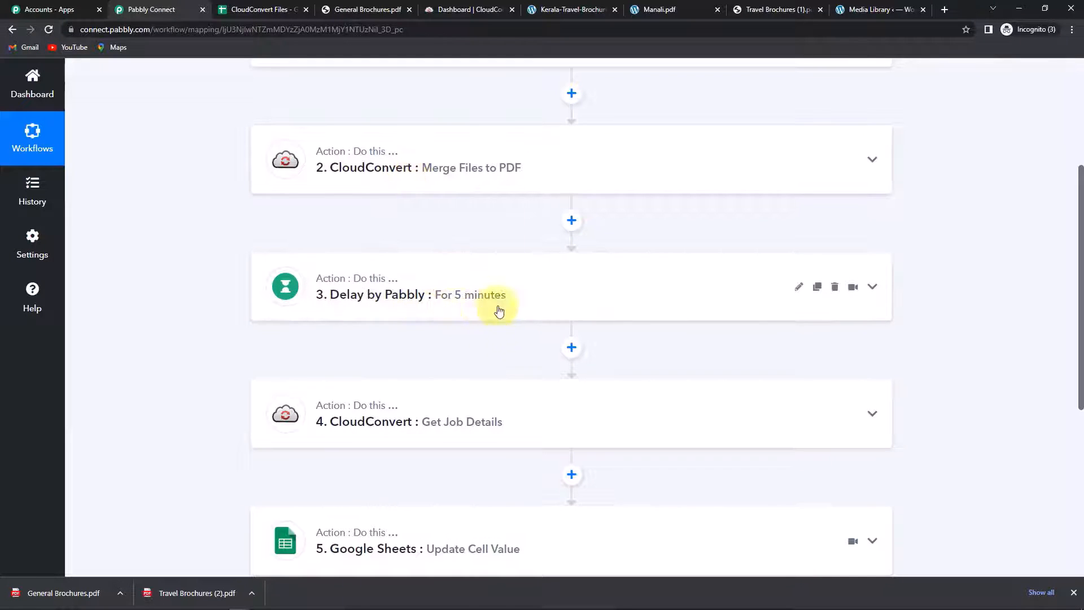
pyautogui.scroll(-3, 496, 316)
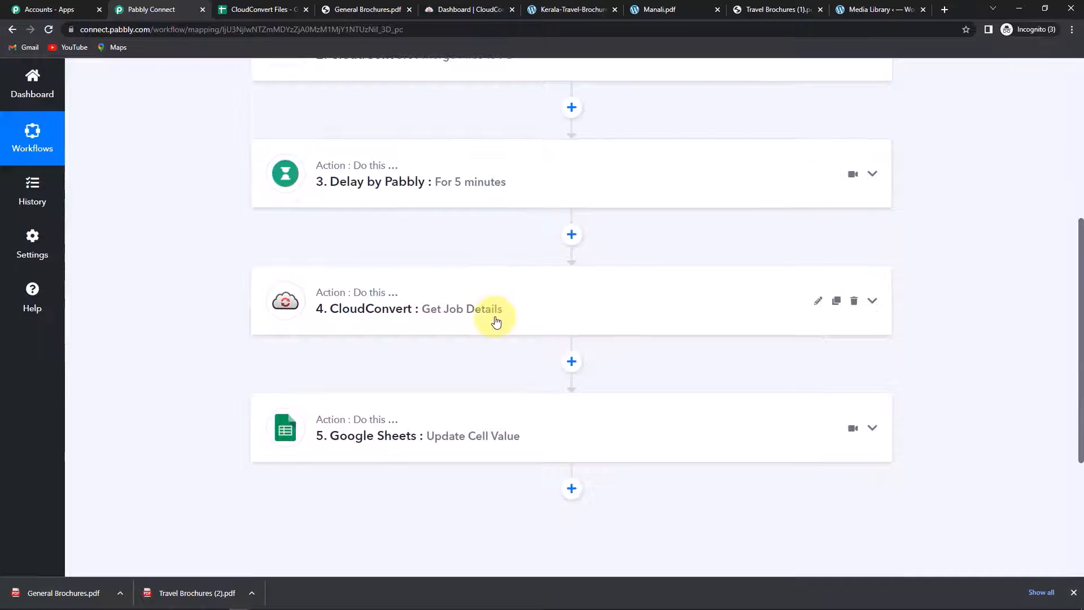
pyautogui.moveTo(336, 246)
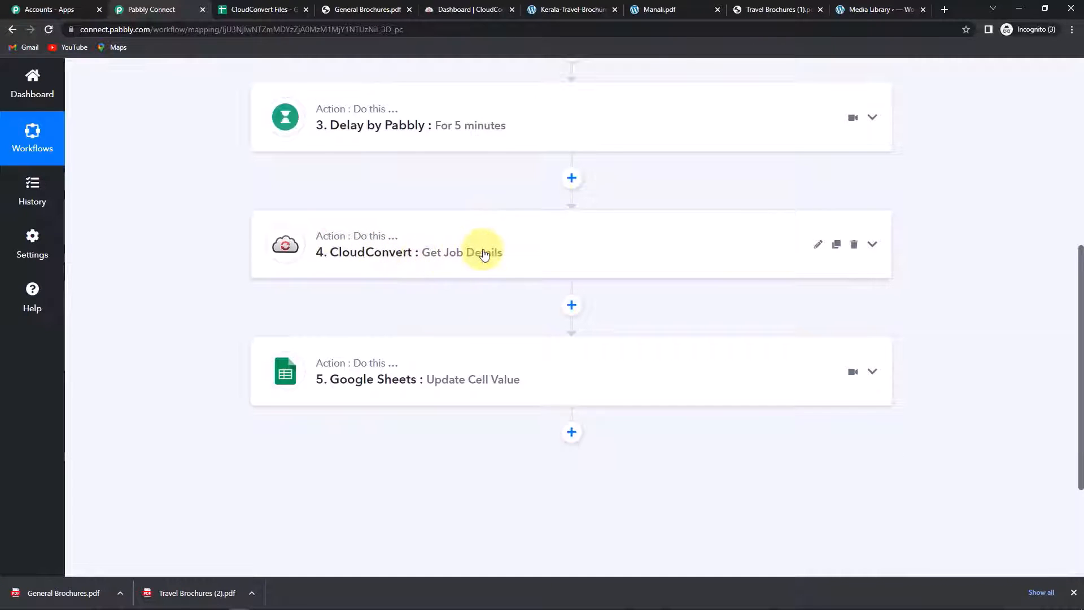
pyautogui.scroll(-2, 484, 254)
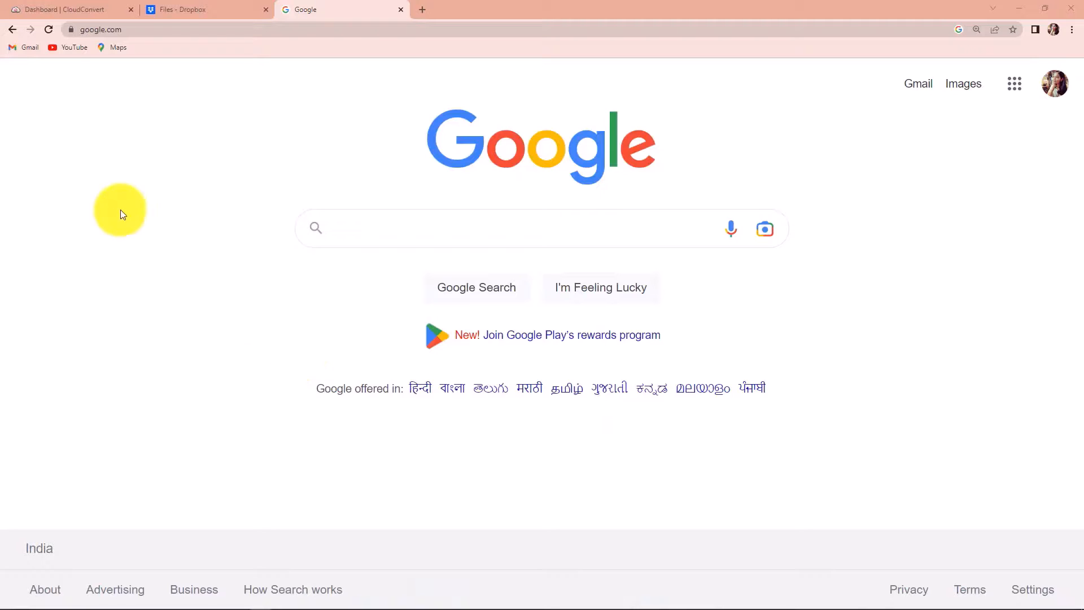
# Step: Go to the Pabbly website, sign in, and open Pabbly Connect from the All Apps page
pyautogui.click(146, 31)
pyautogui.write('pabbly')
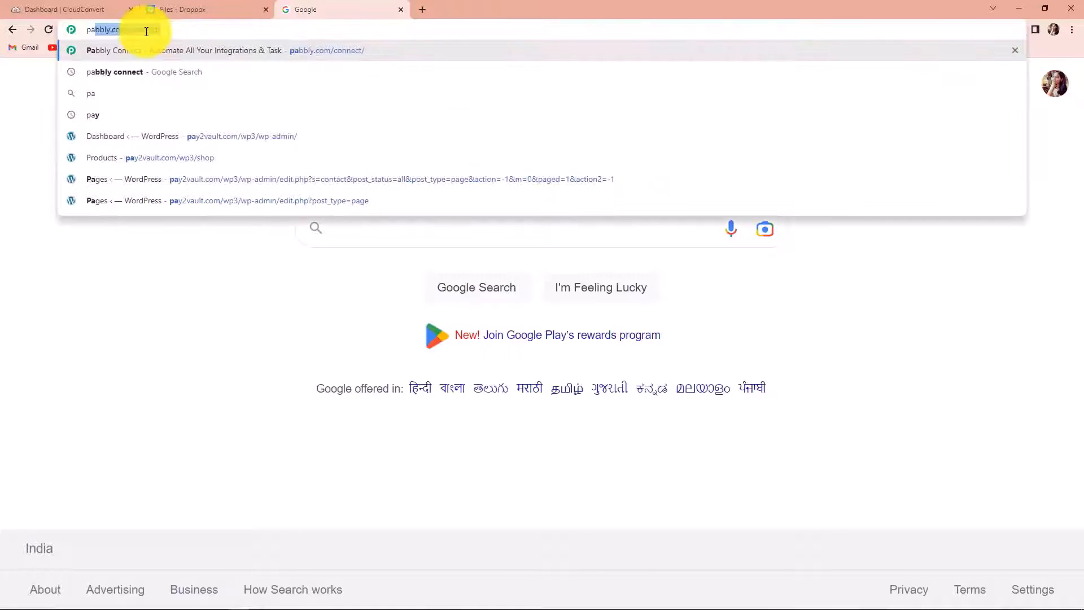
pyautogui.press('Return')
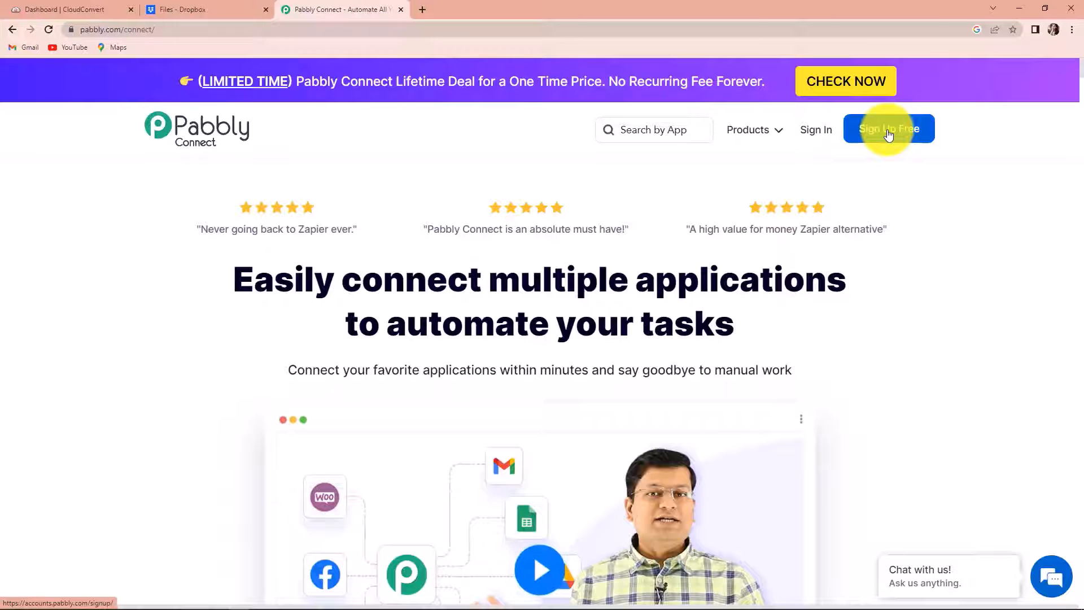
pyautogui.click(822, 132)
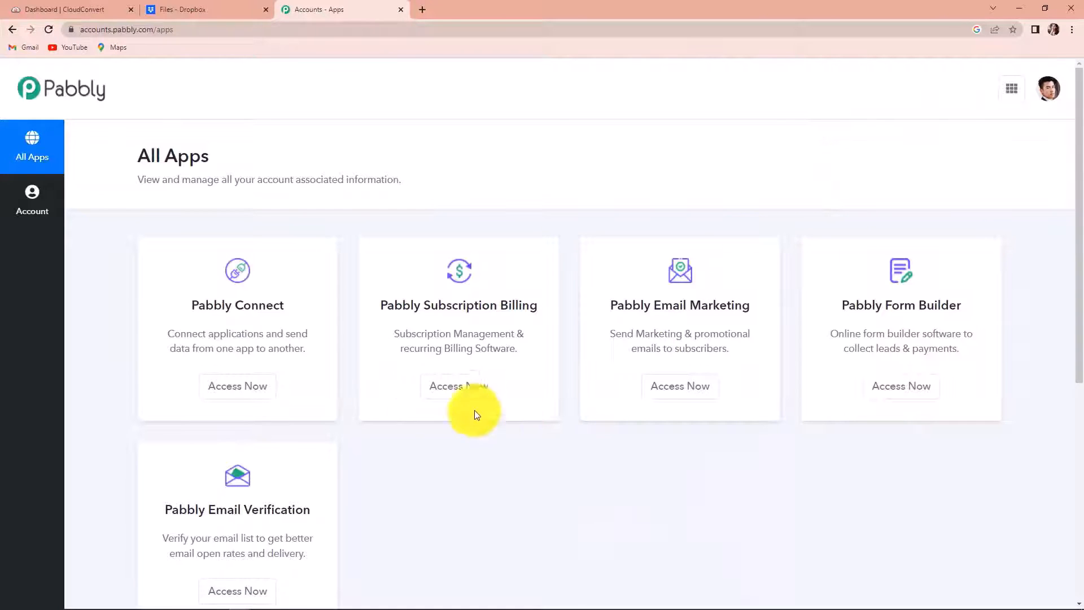
pyautogui.click(236, 390)
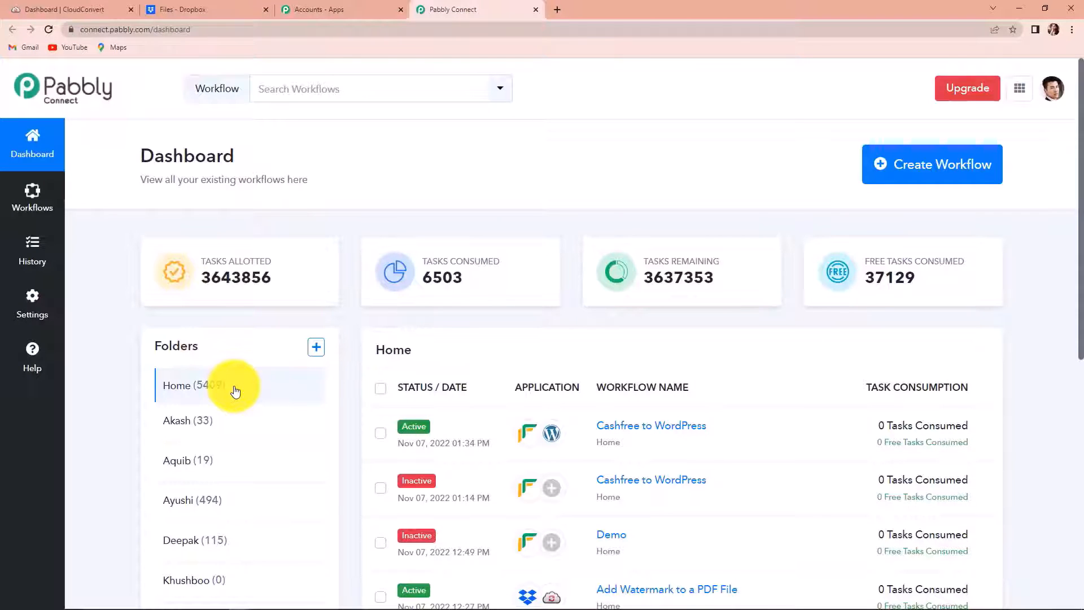
# Step: Create a new workflow named 'Optimize Dropbox PDF Files with CloudConvert'
pyautogui.click(940, 172)
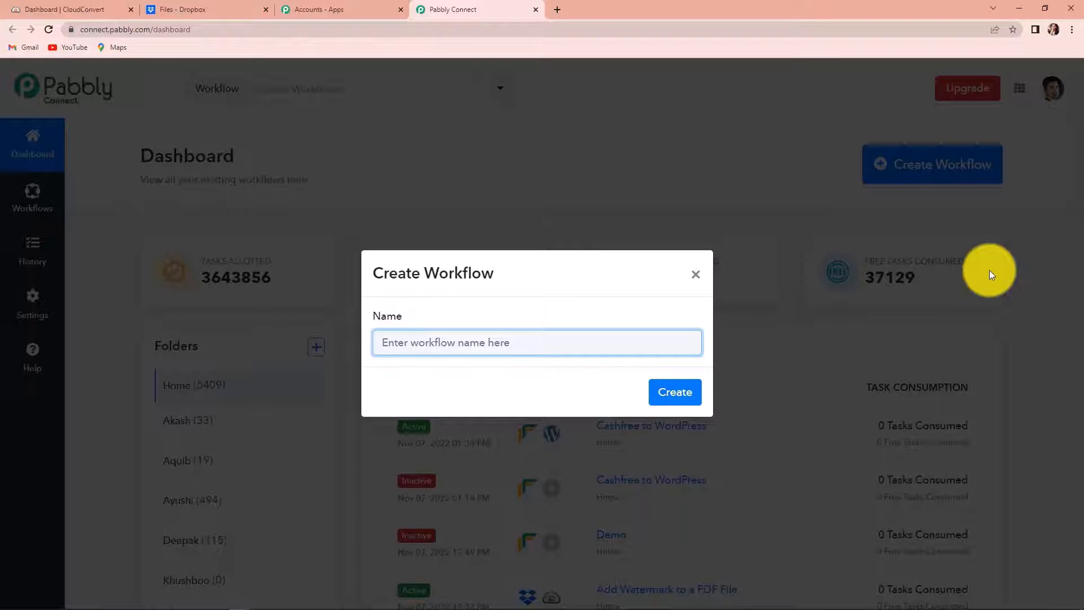
pyautogui.write('Optimize Dropbox PDF Files with CloudConvert')
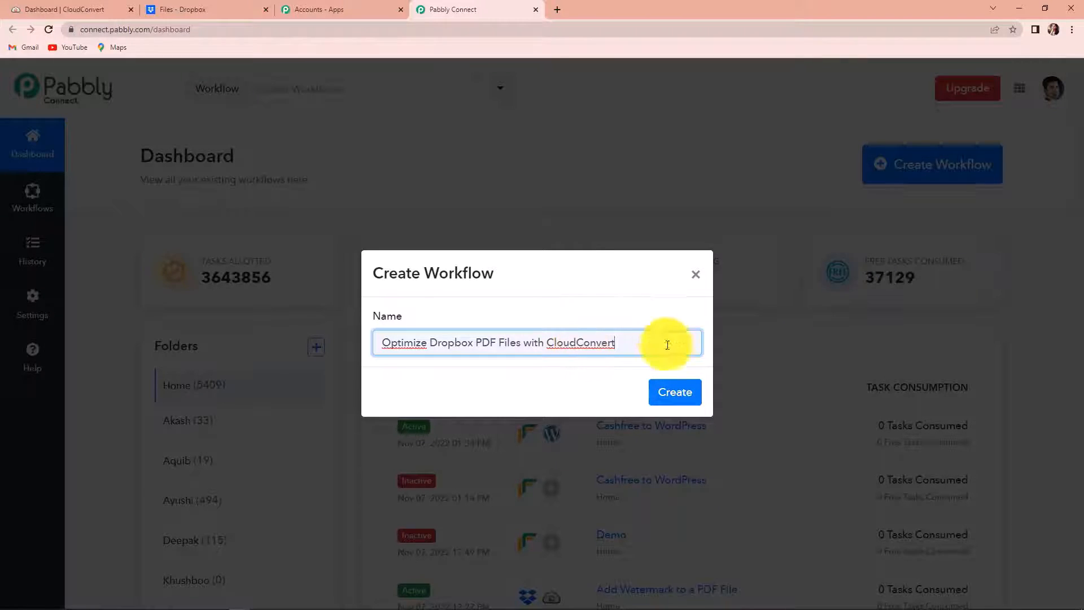
pyautogui.click(678, 394)
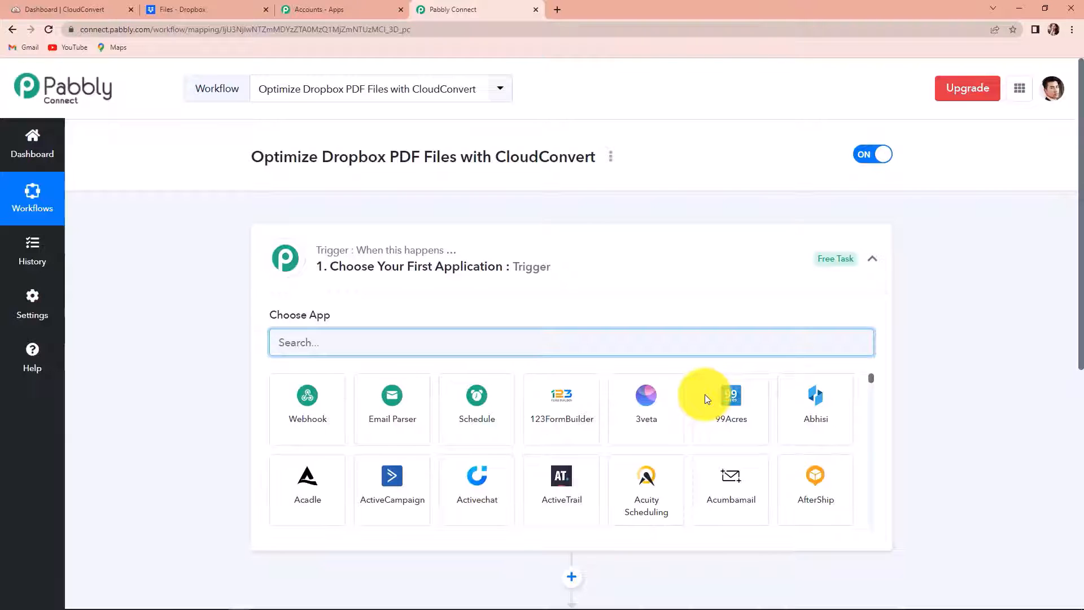
# Step: Set the workflow trigger to Dropbox with the New File event
pyautogui.scroll(-4, 547, 402)
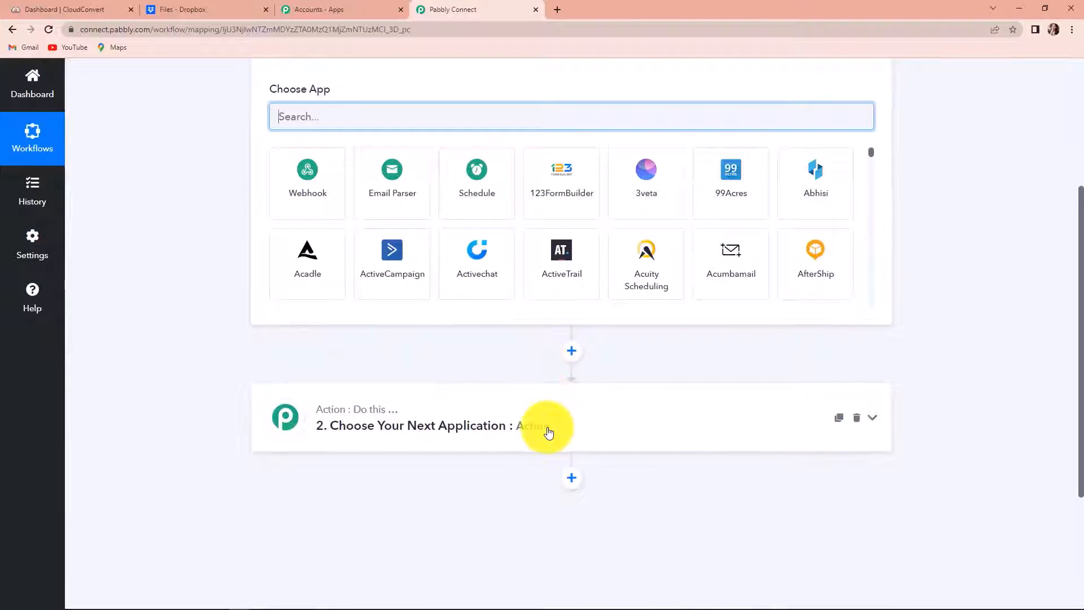
pyautogui.scroll(2, 548, 432)
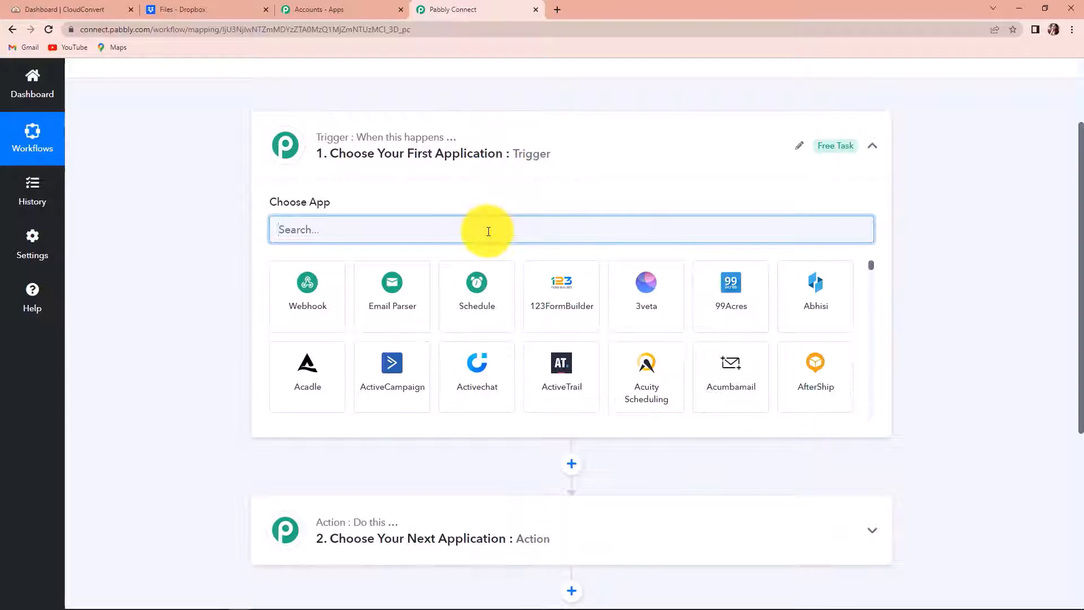
pyautogui.write('drop')
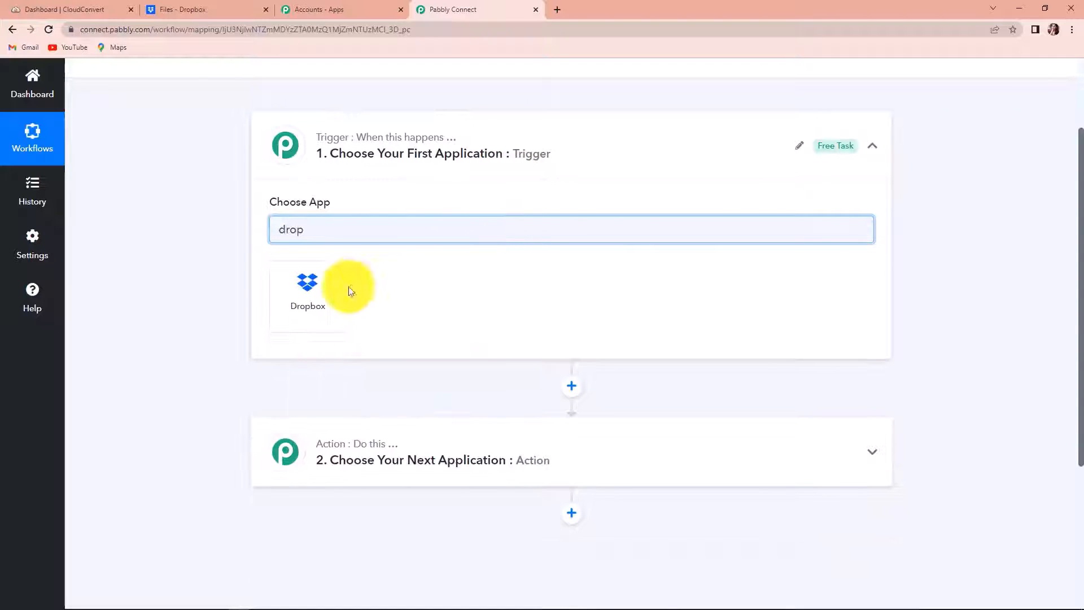
pyautogui.click(292, 323)
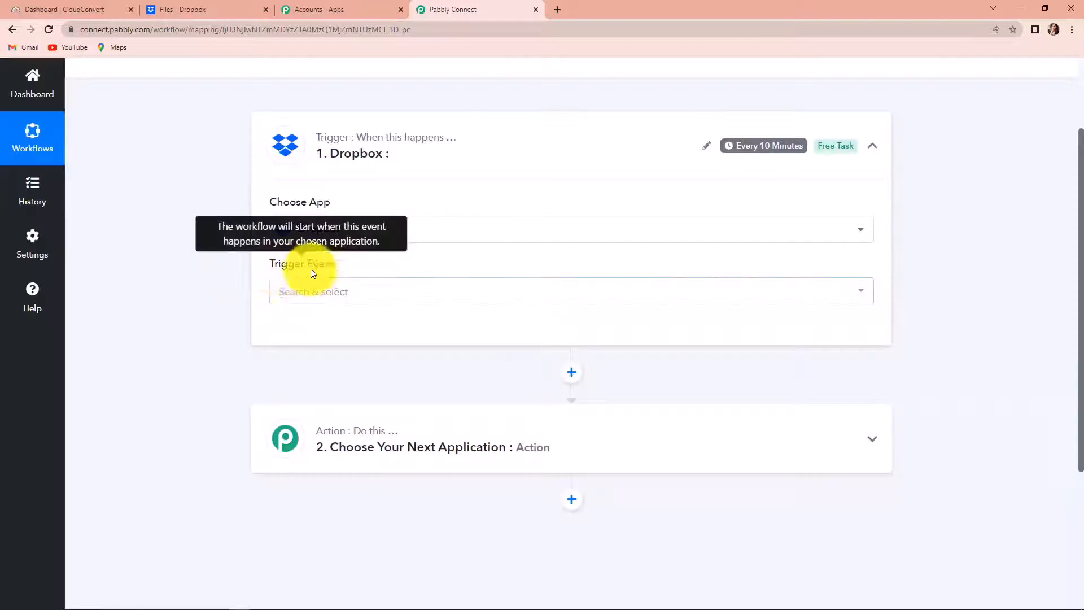
pyautogui.click(306, 292)
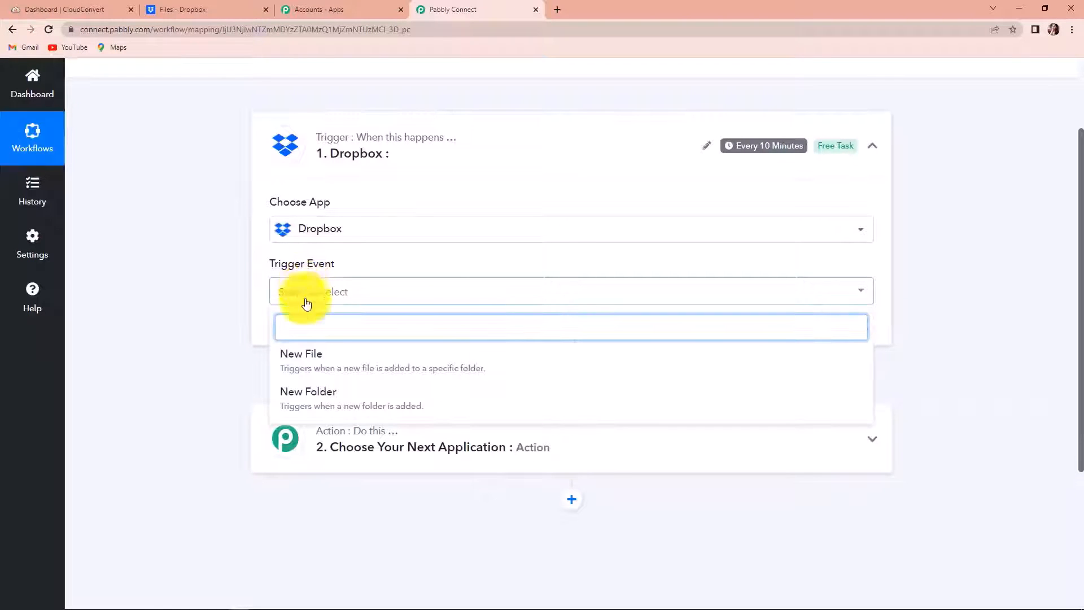
pyautogui.click(316, 364)
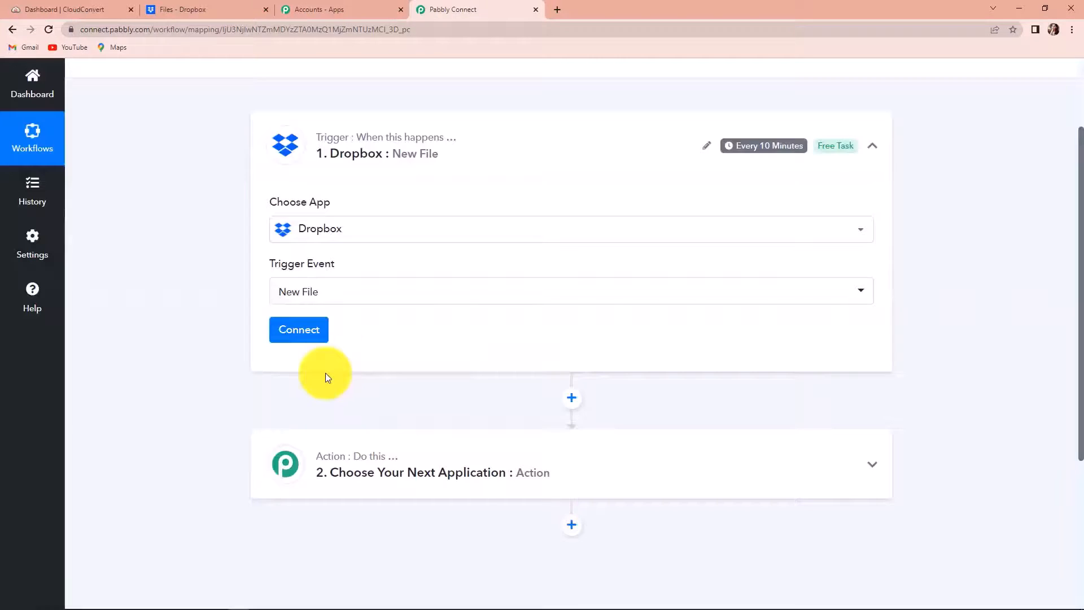
# Step: Bring up the Connect Dropbox Account panel for the trigger
pyautogui.moveTo(300, 261)
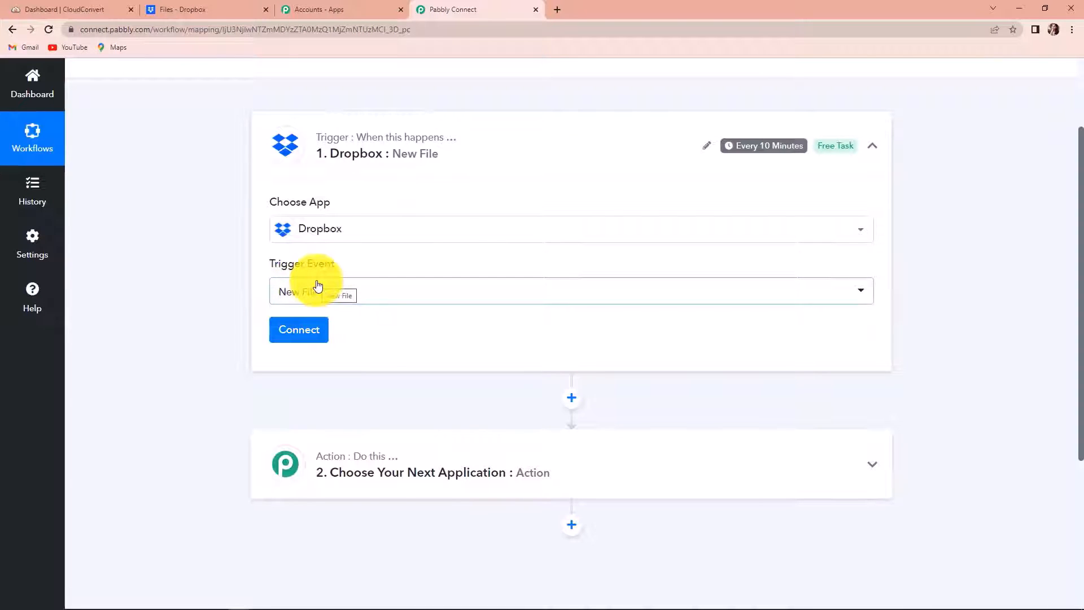
pyautogui.moveTo(770, 151)
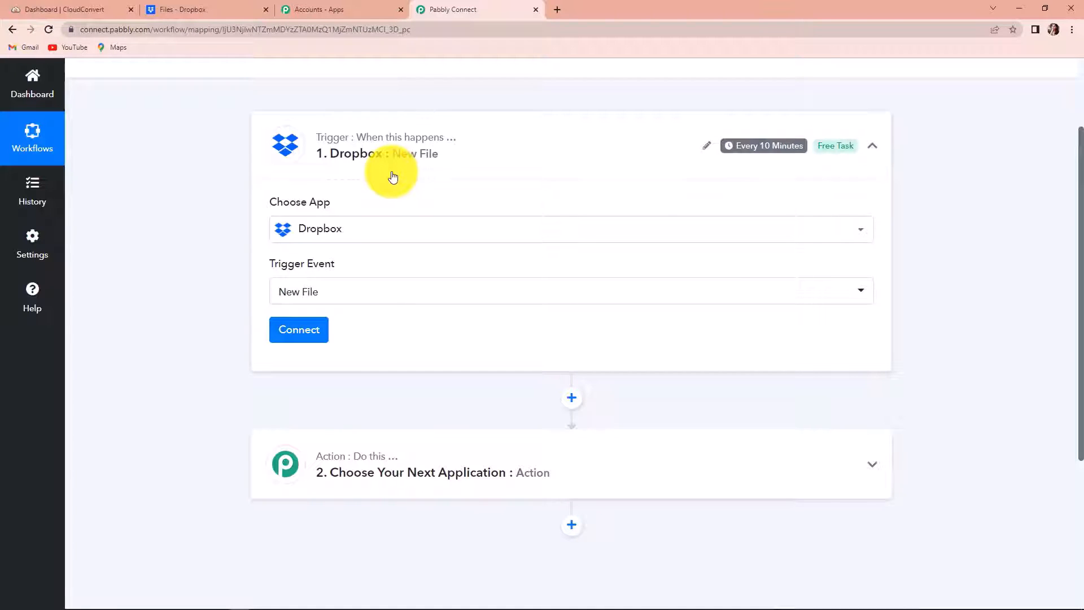
pyautogui.click(300, 334)
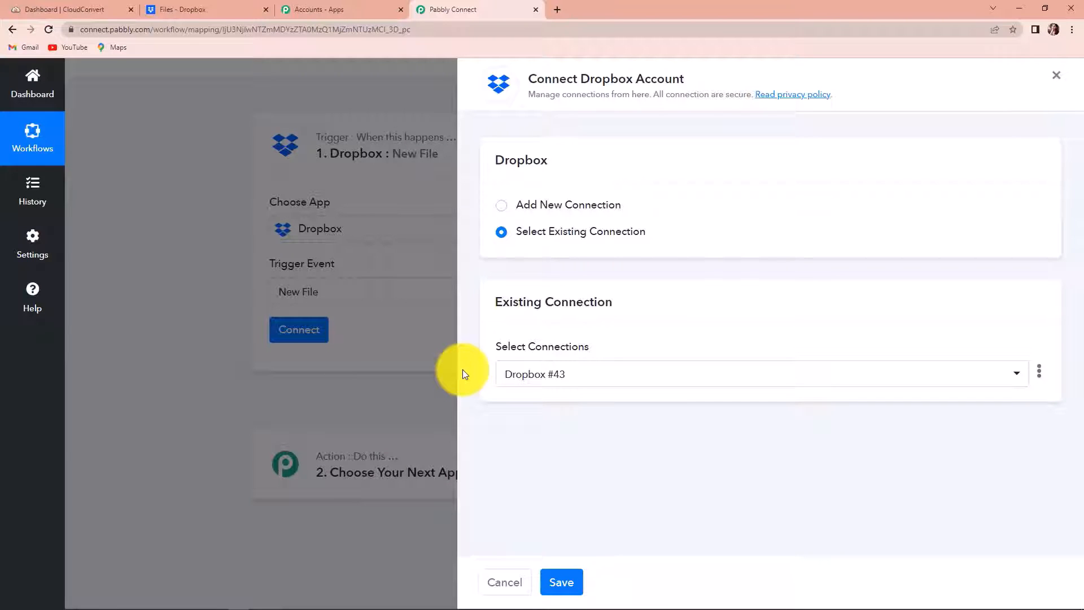
# Step: Add a new Dropbox connection and acknowledge the Authorization Successful message
pyautogui.click(502, 207)
pyautogui.click(536, 357)
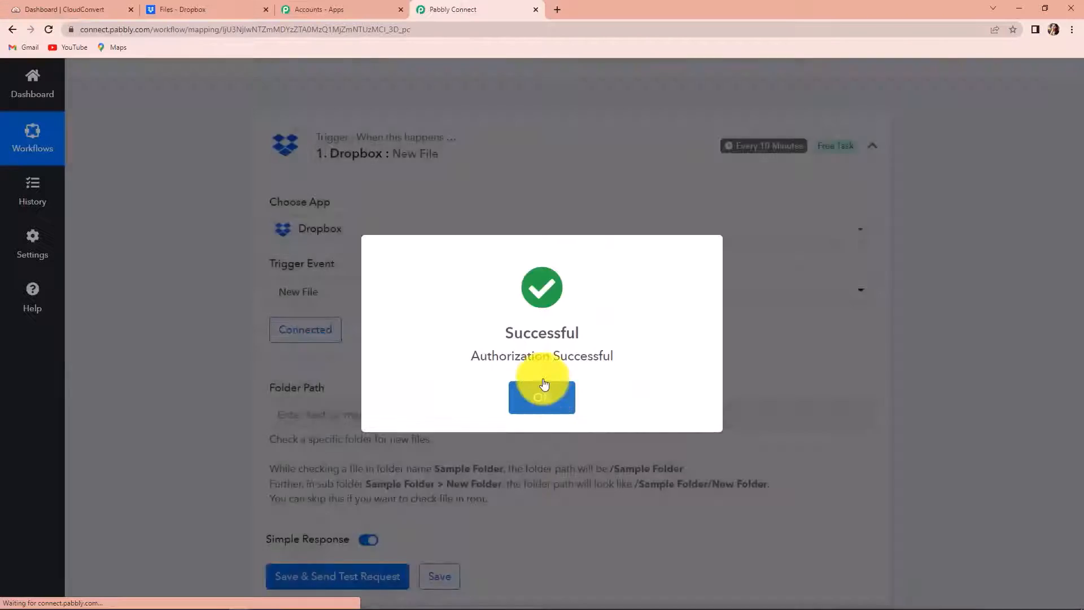
pyautogui.click(545, 386)
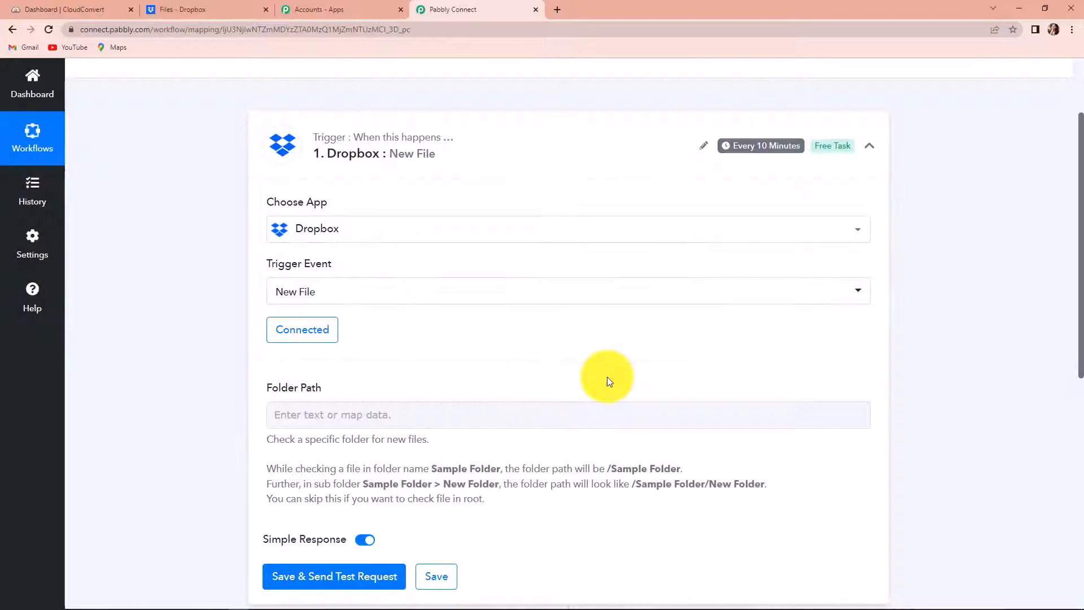
pyautogui.scroll(-2, 607, 377)
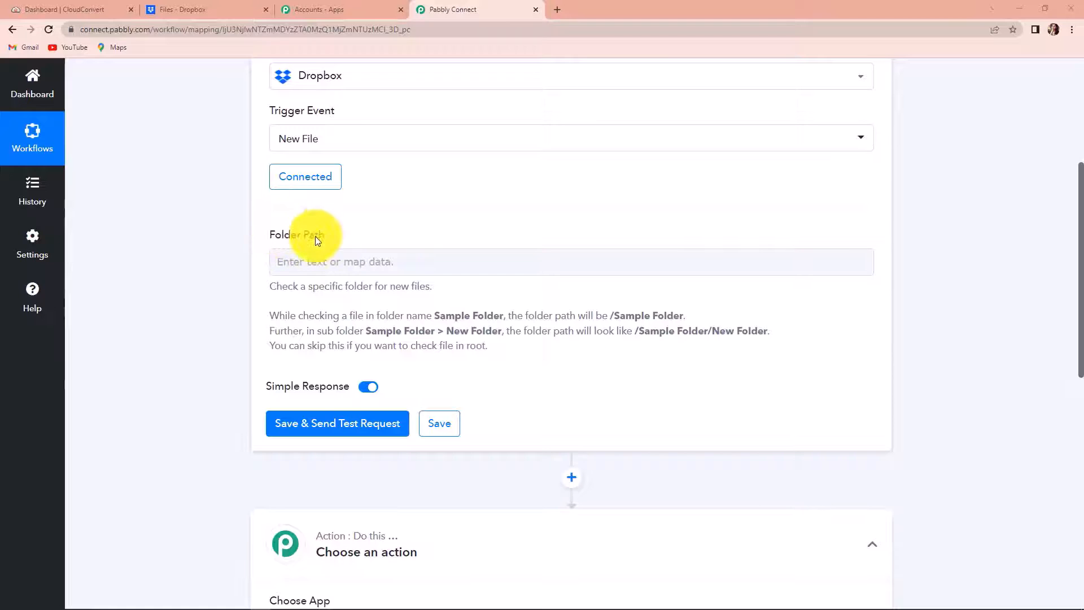
# Step: Open the Dropbox CloudConvert folder and copy its breadcrumb path
pyautogui.click(209, 8)
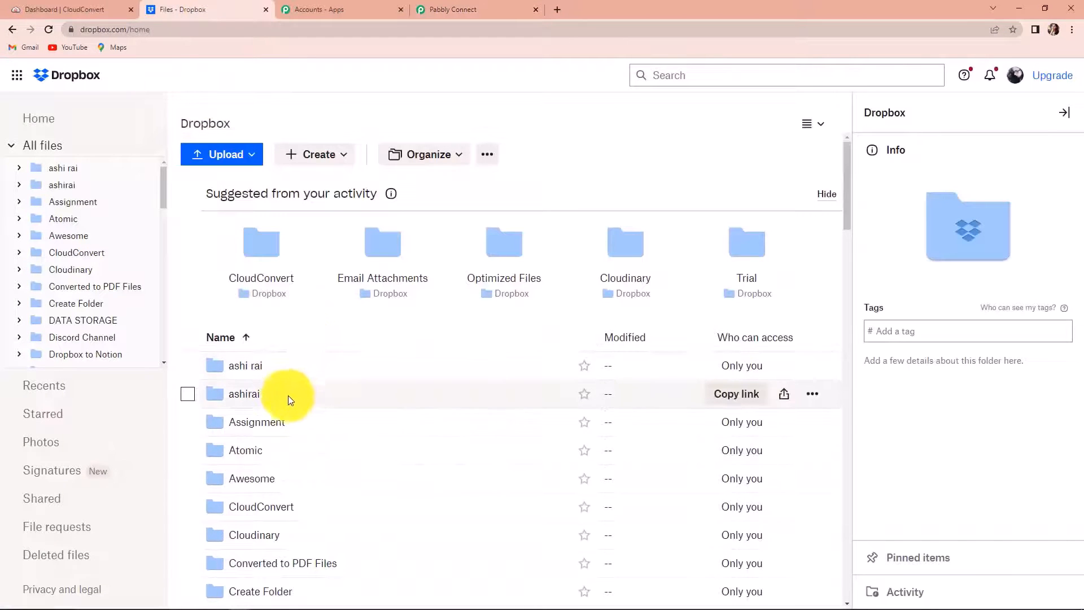
pyautogui.scroll(-1, 286, 395)
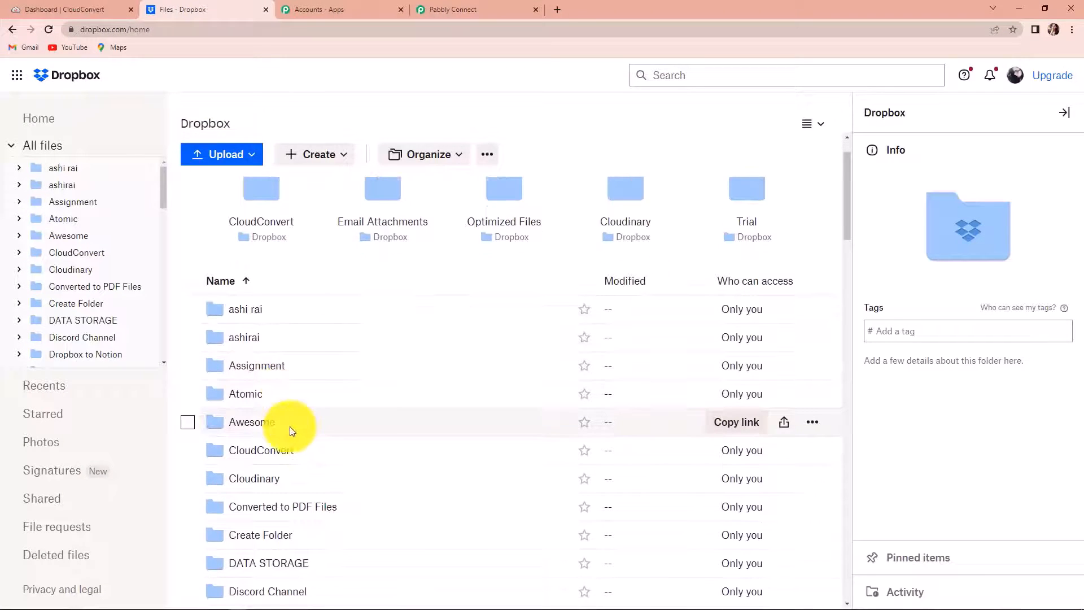
pyautogui.click(215, 450)
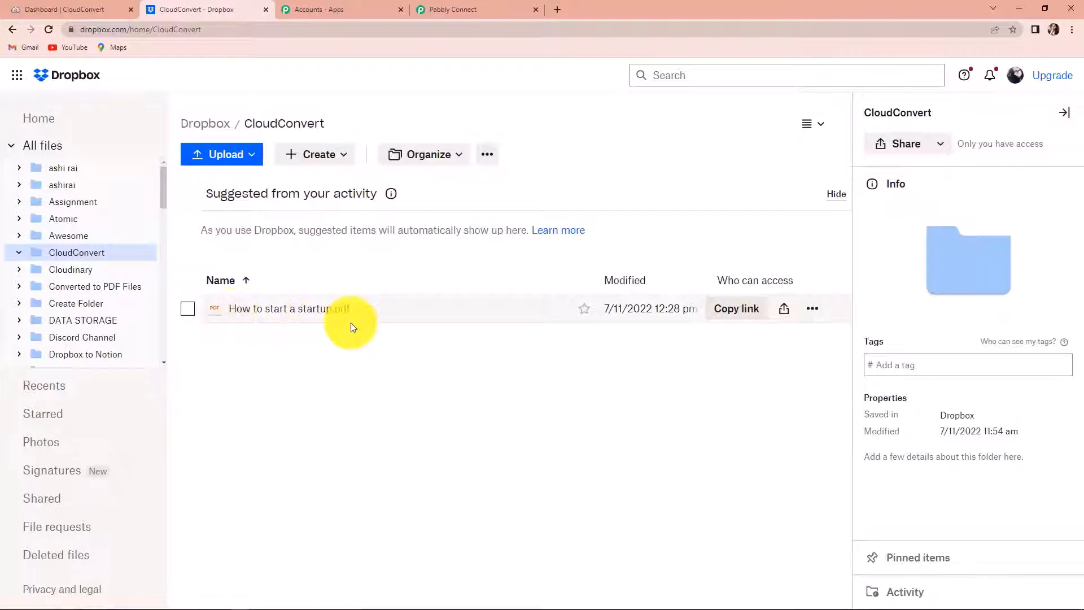
pyautogui.moveTo(232, 125); pyautogui.dragTo(327, 126)
pyautogui.rightClick(300, 126)
pyautogui.click(308, 135)
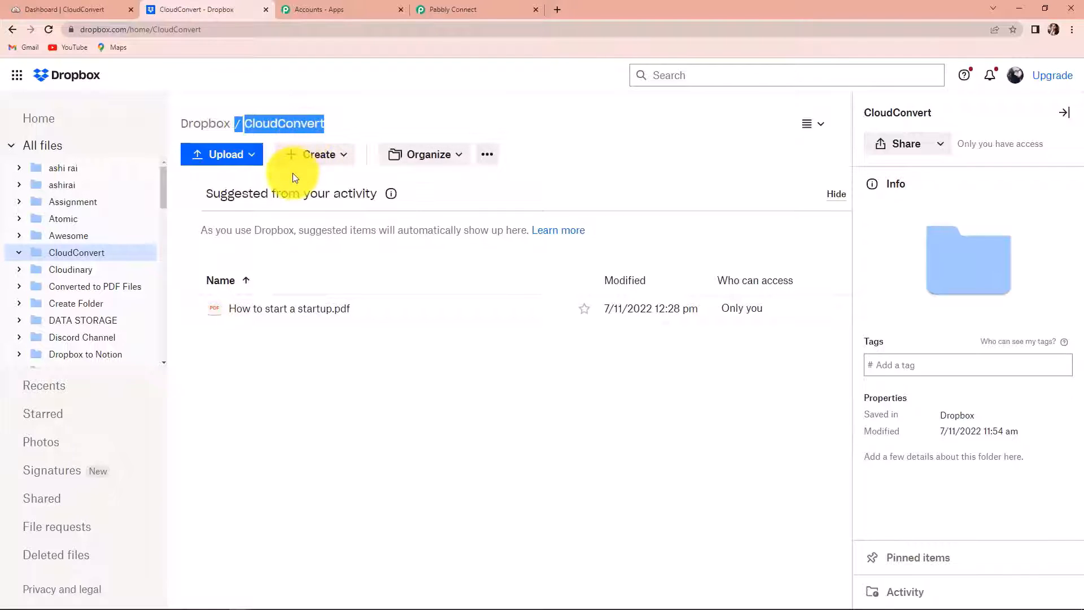
# Step: Paste /CloudConvert into the trigger's Folder Path and send a test request
pyautogui.click(467, 12)
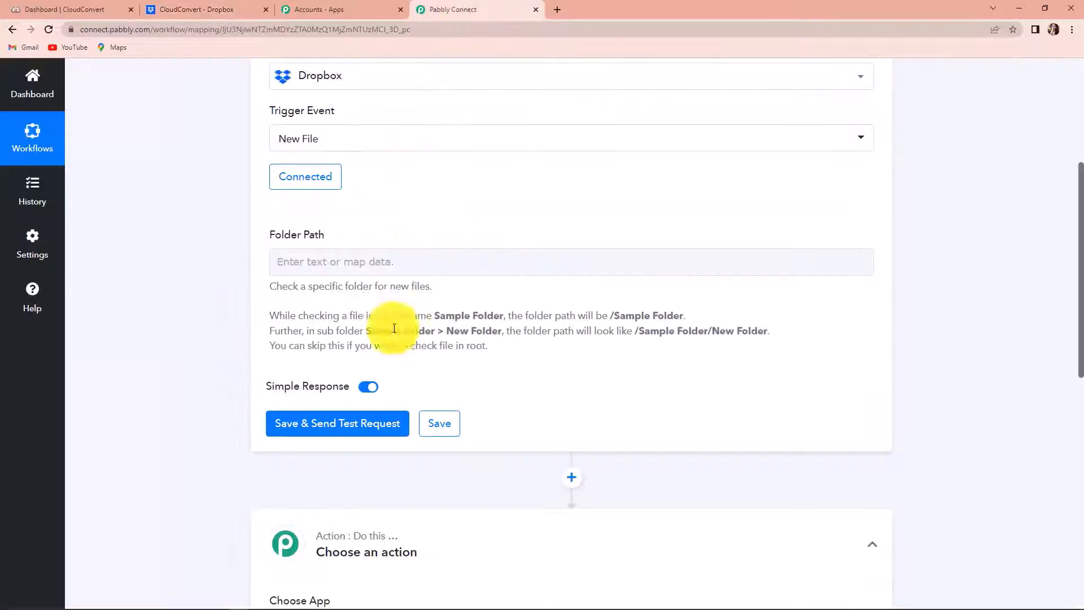
pyautogui.click(328, 262)
pyautogui.write('/CloudConvert')
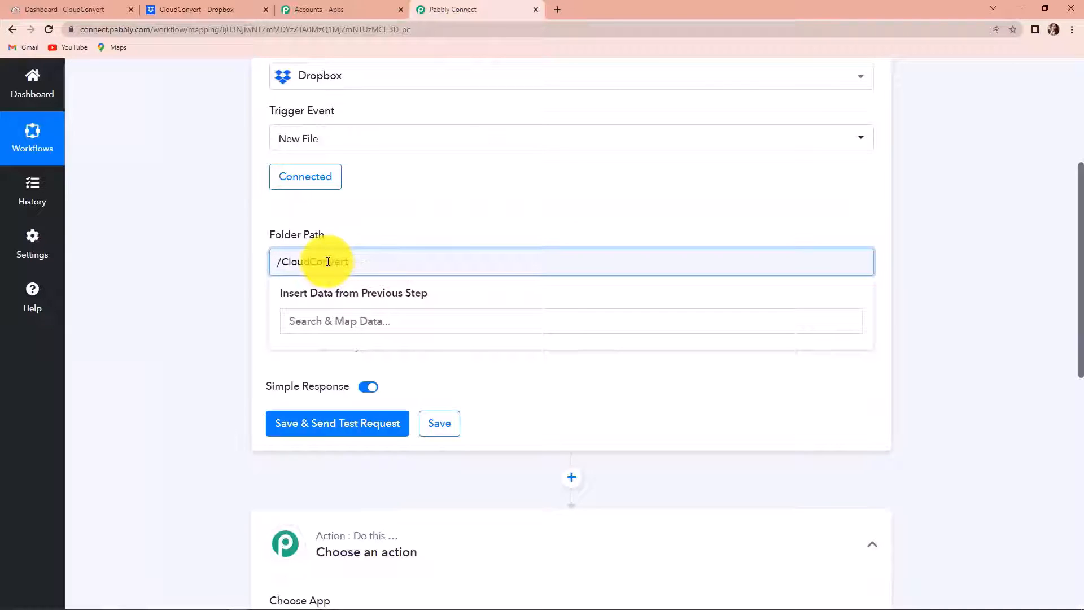
pyautogui.click(323, 428)
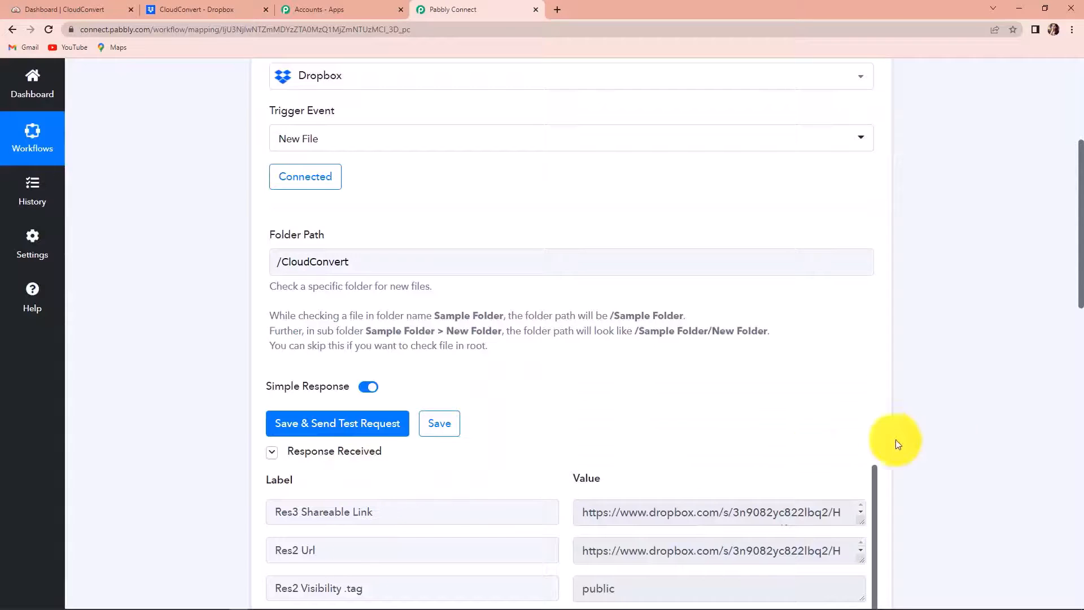
# Step: Review the test response showing the file name How to start a startup.pdf
pyautogui.scroll(-4, 946, 439)
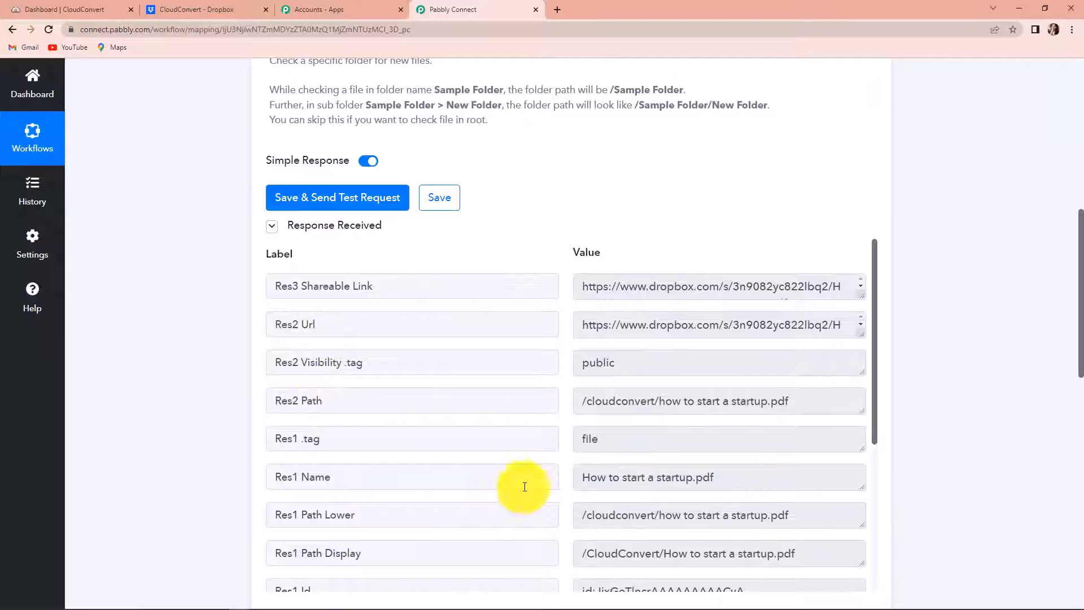
pyautogui.moveTo(581, 477); pyautogui.dragTo(755, 474)
pyautogui.scroll(-2, 961, 497)
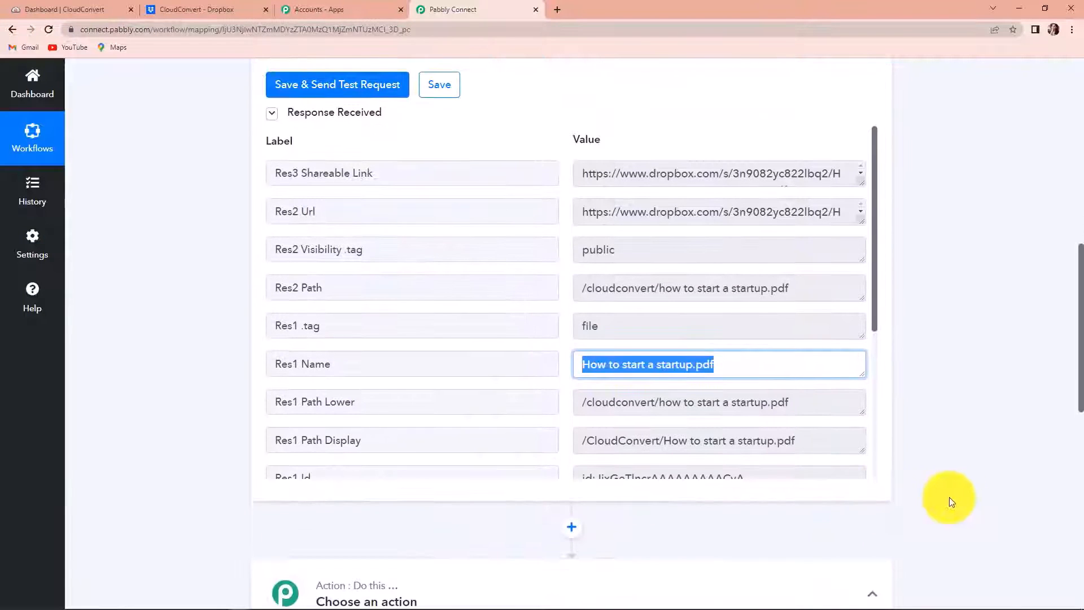
pyautogui.scroll(-2, 763, 448)
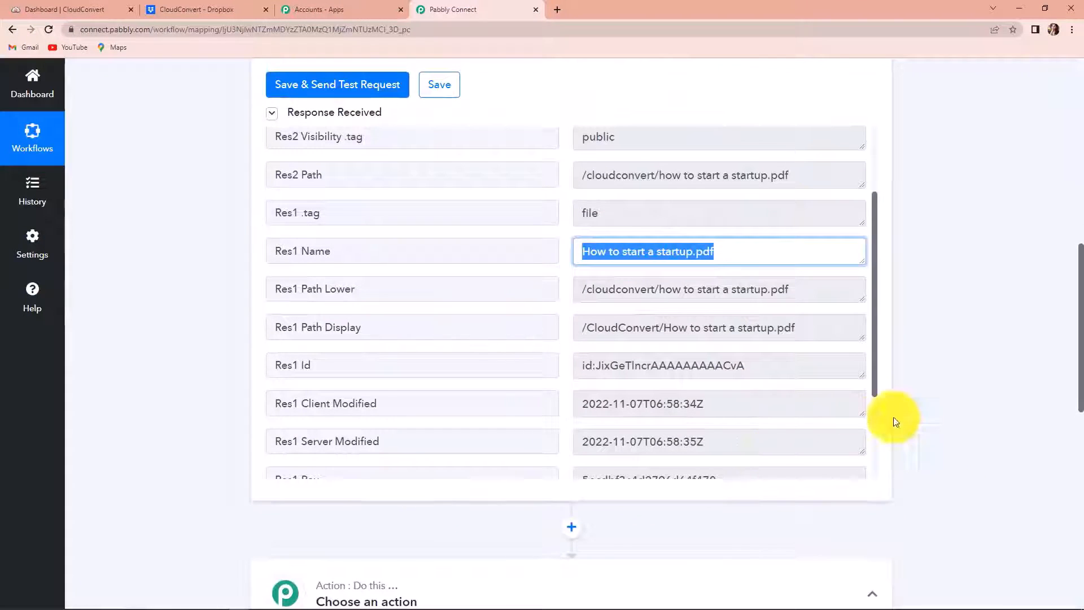
pyautogui.scroll(-6, 940, 419)
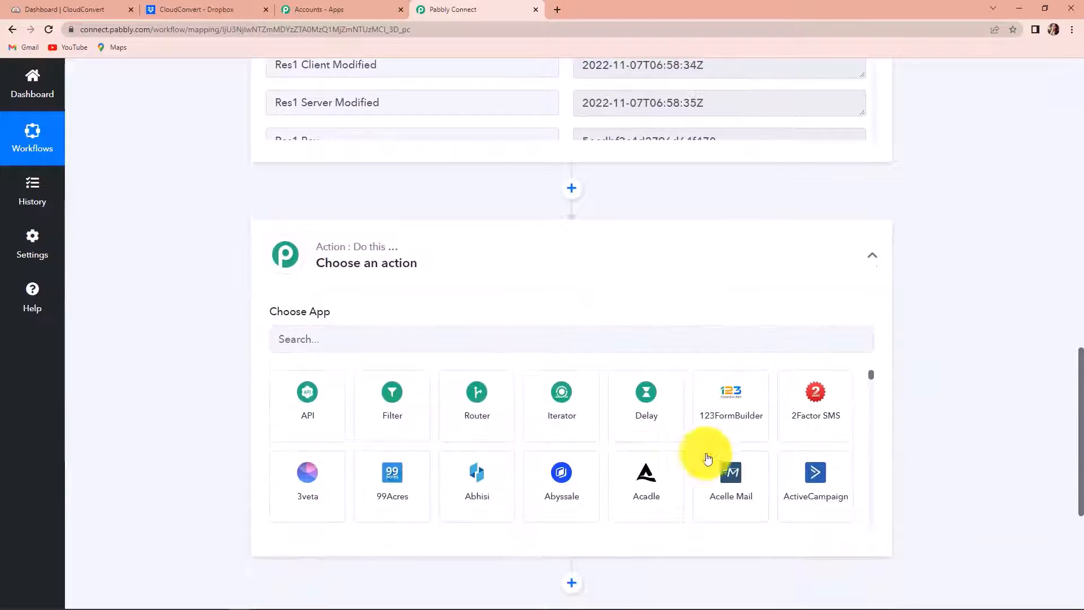
# Step: Make step 2 a CloudConvert Optimize a File action
pyautogui.click(418, 340)
pyautogui.write('cloud')
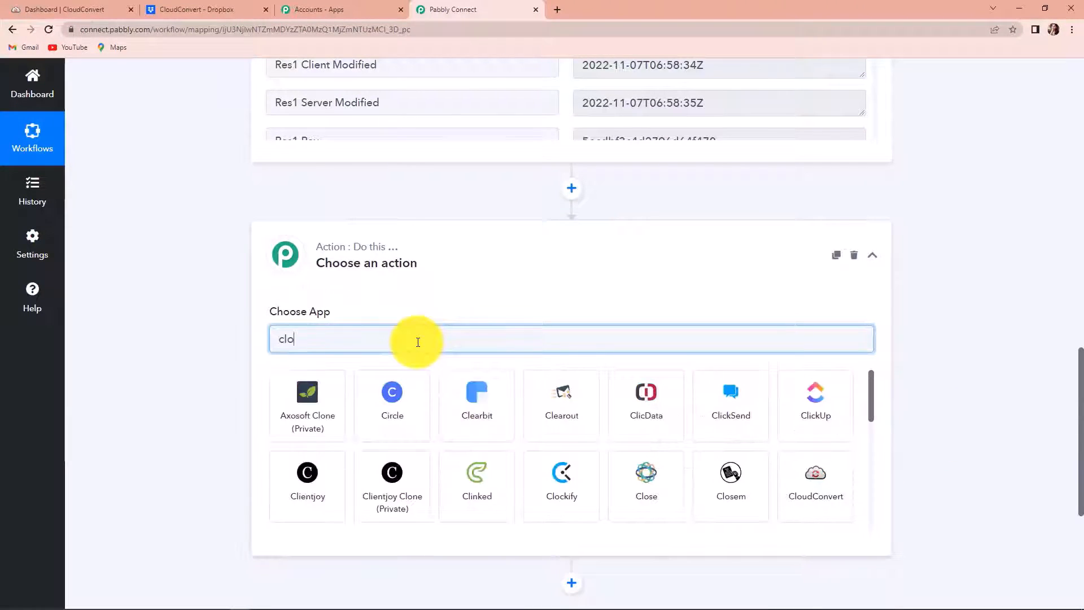
pyautogui.click(307, 423)
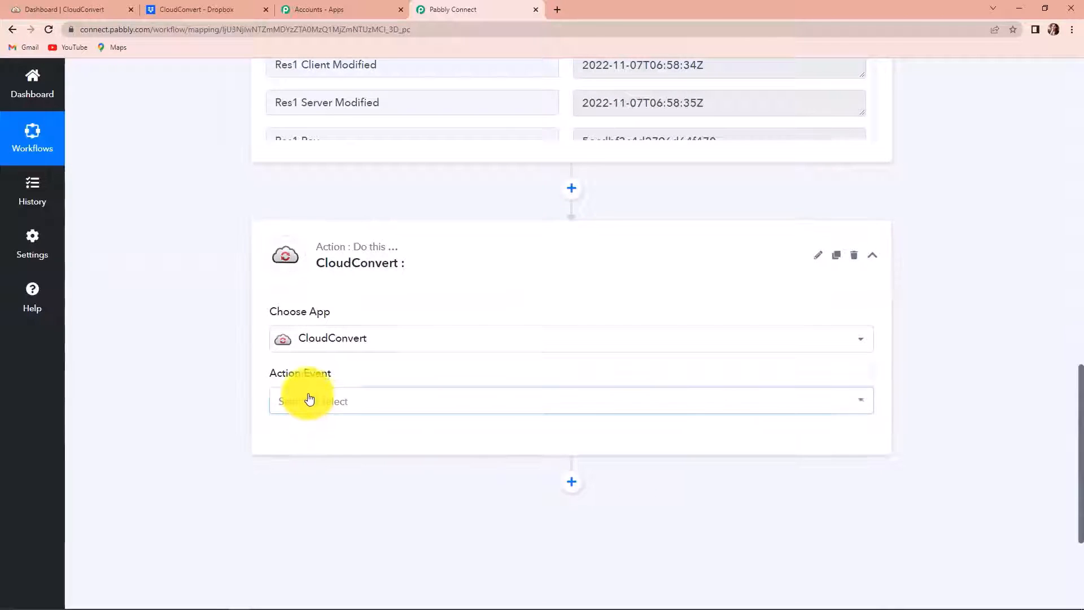
pyautogui.click(309, 399)
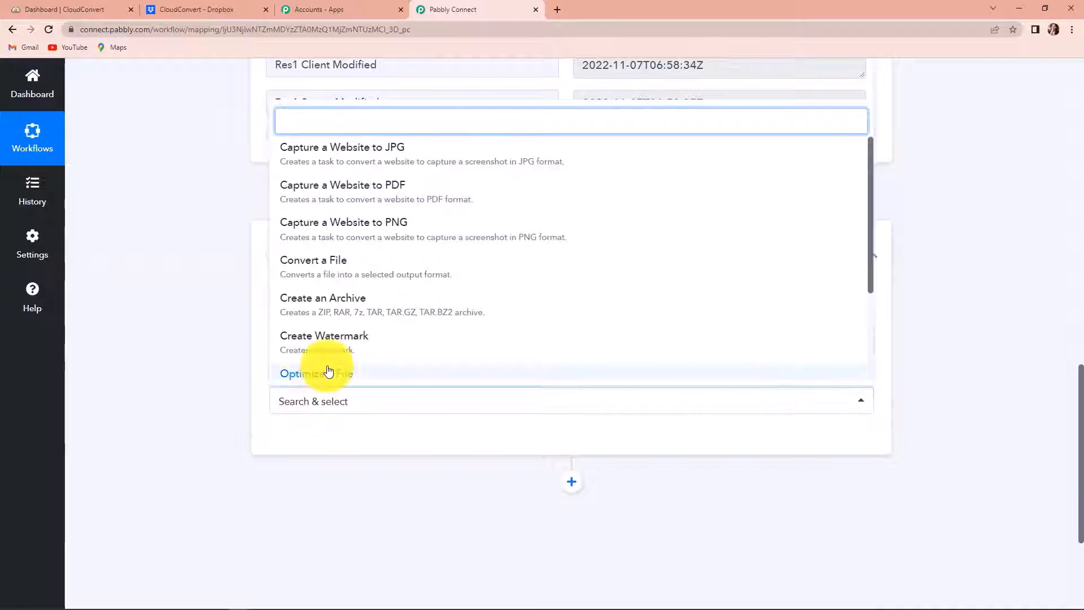
pyautogui.click(322, 374)
# Step: Authorize a new CloudConvert connection for the optimize action
pyautogui.click(301, 441)
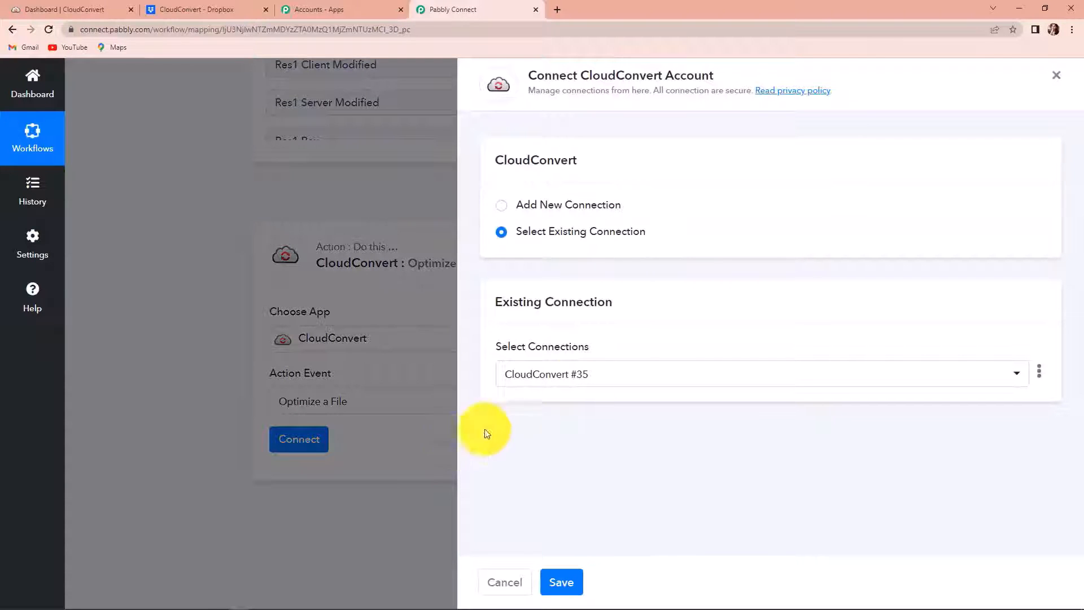
pyautogui.click(500, 205)
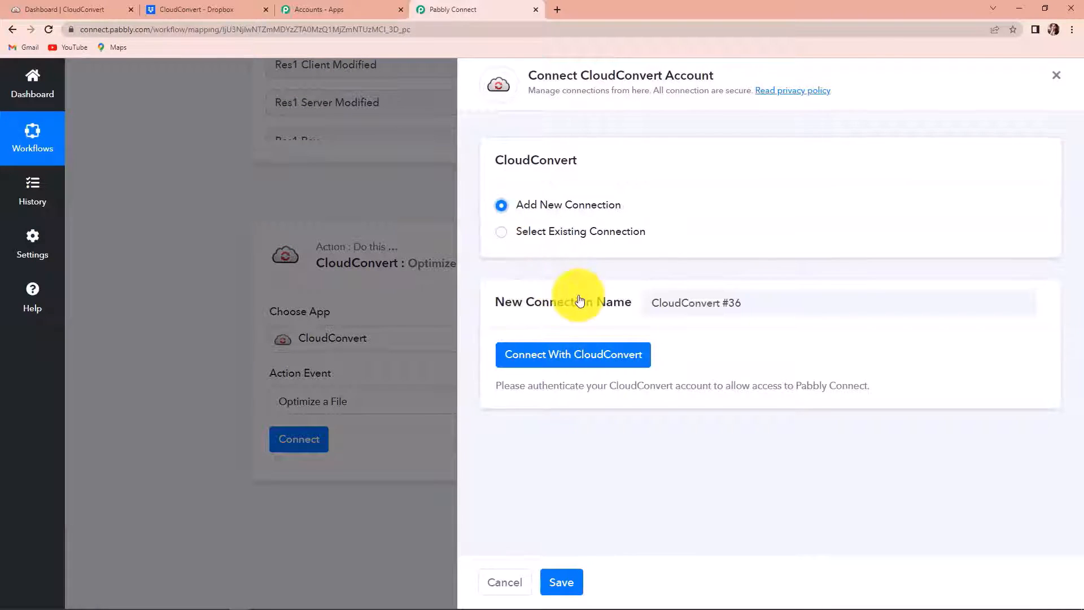
pyautogui.click(569, 362)
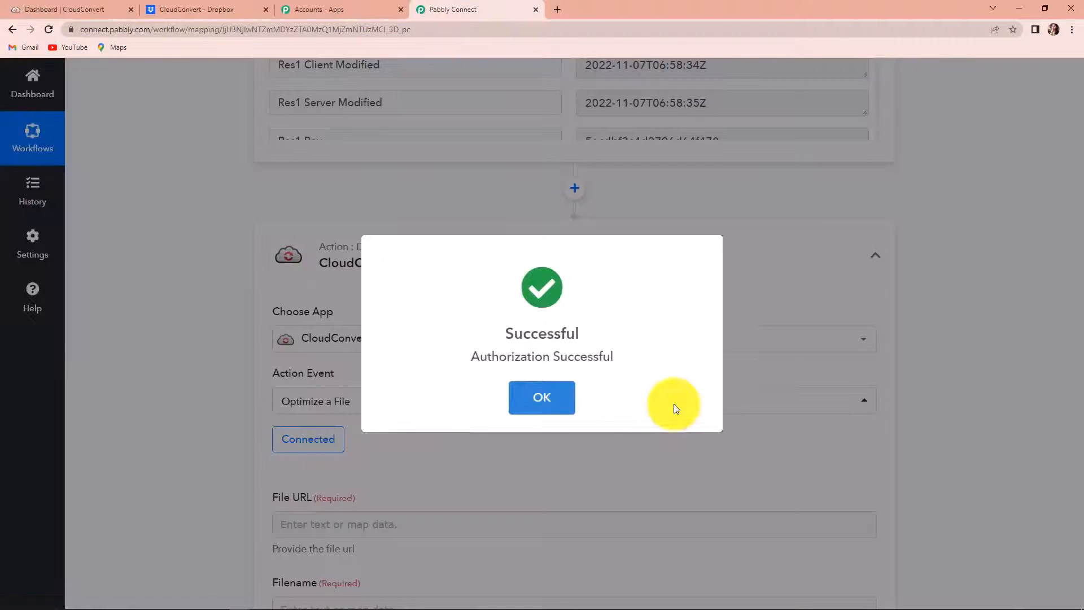
pyautogui.scroll(-2, 673, 404)
# Step: Map the Dropbox Res3 Shareable Link into the File URL field
pyautogui.scroll(-5, 674, 405)
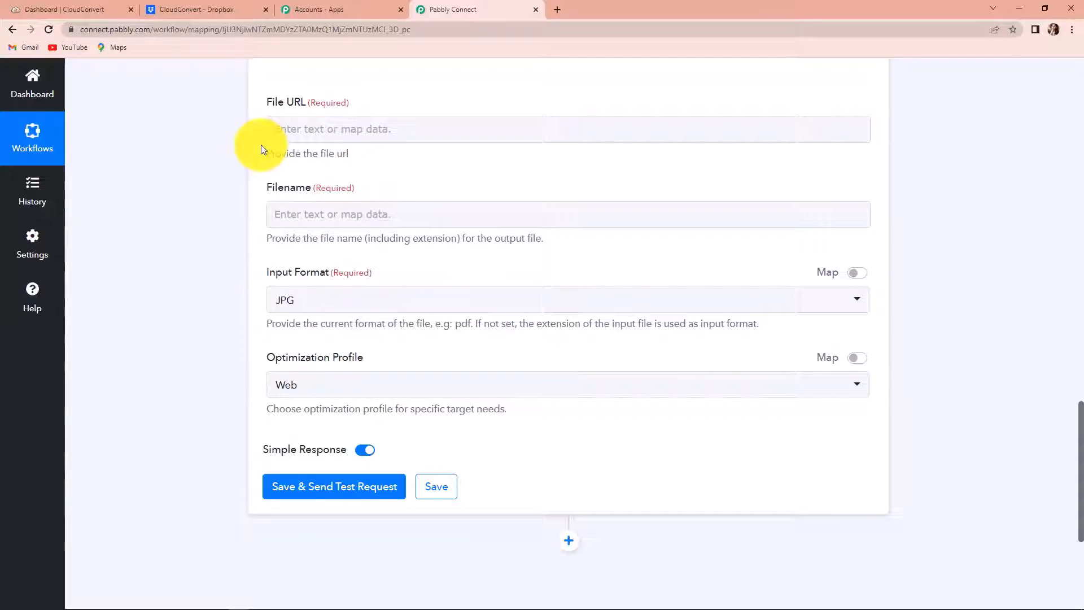
pyautogui.click(294, 135)
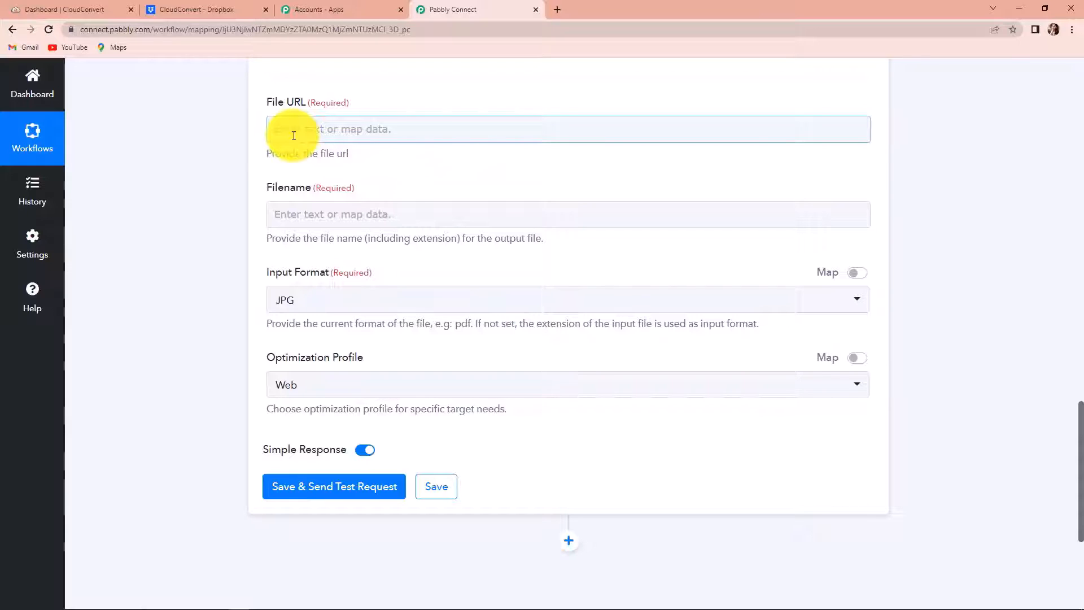
pyautogui.click(297, 125)
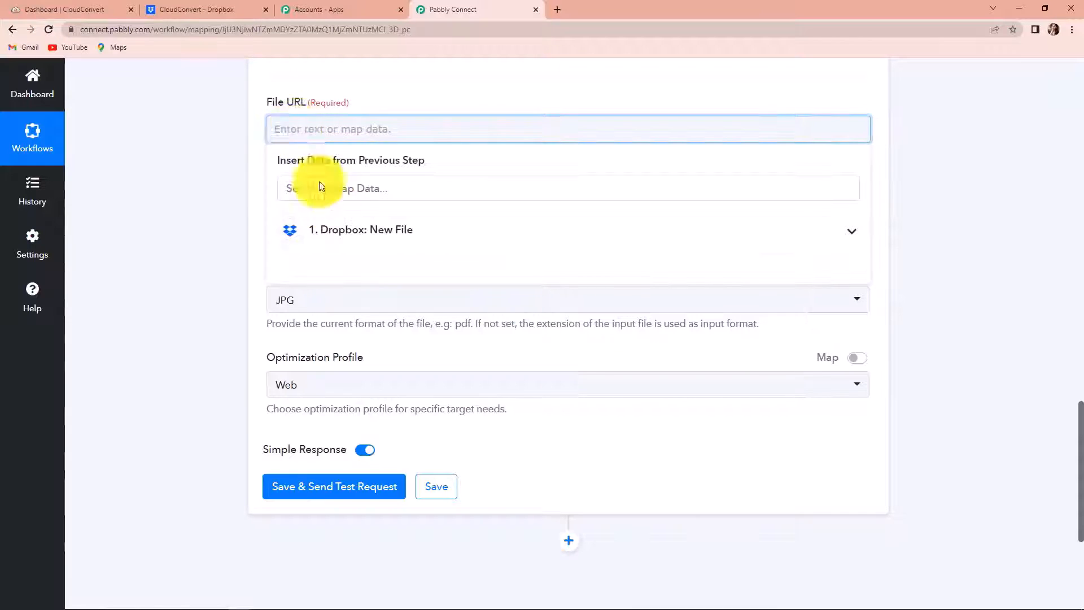
pyautogui.click(364, 232)
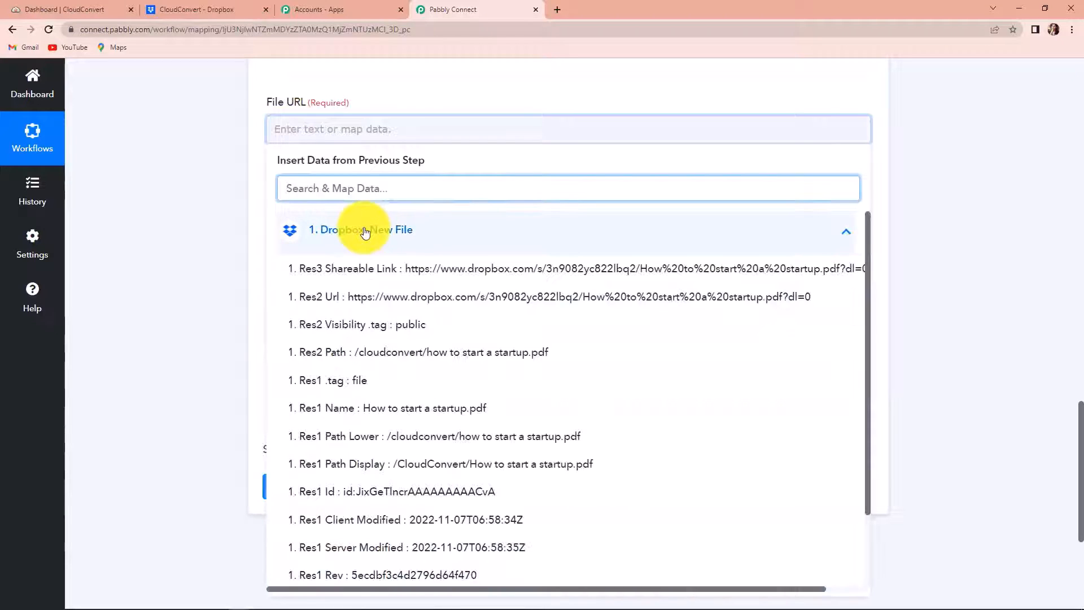
pyautogui.click(377, 275)
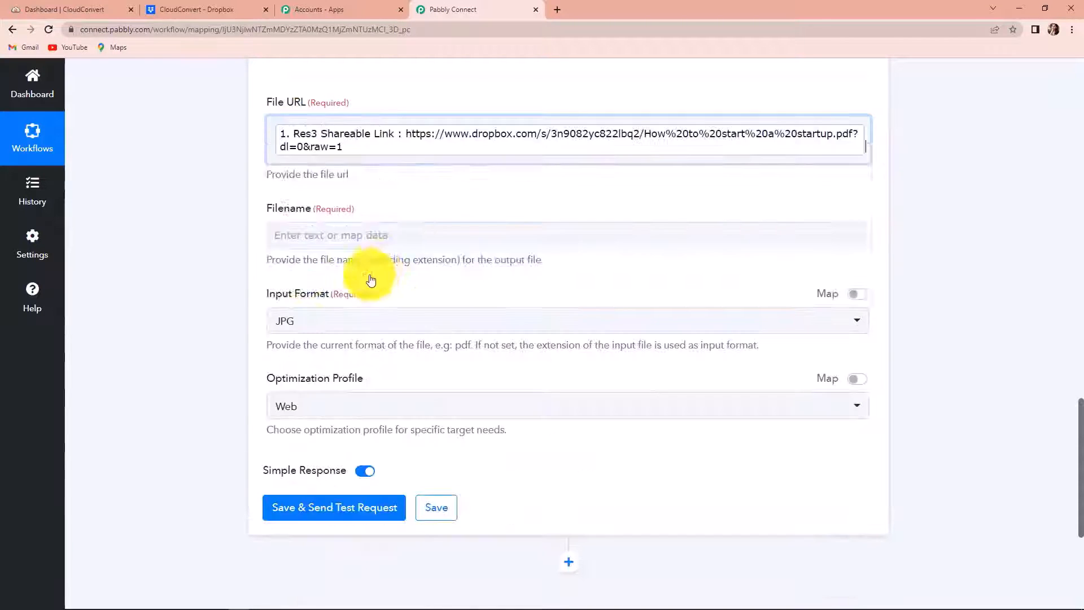
pyautogui.click(205, 230)
pyautogui.scroll(-1, 268, 193)
# Step: Map the Dropbox file name into the Filename field
pyautogui.click(302, 177)
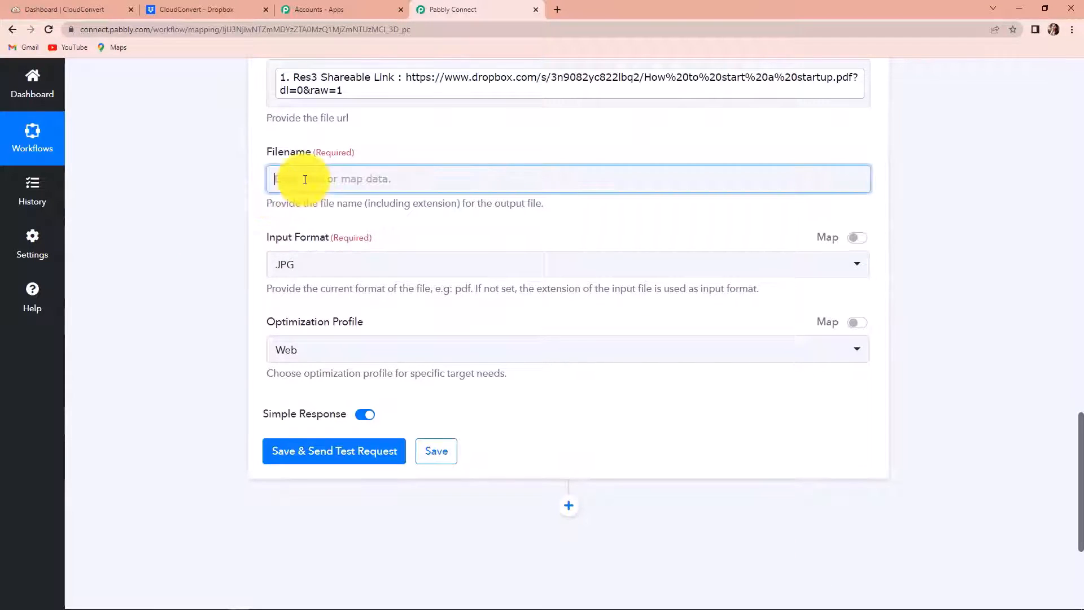
pyautogui.click(326, 288)
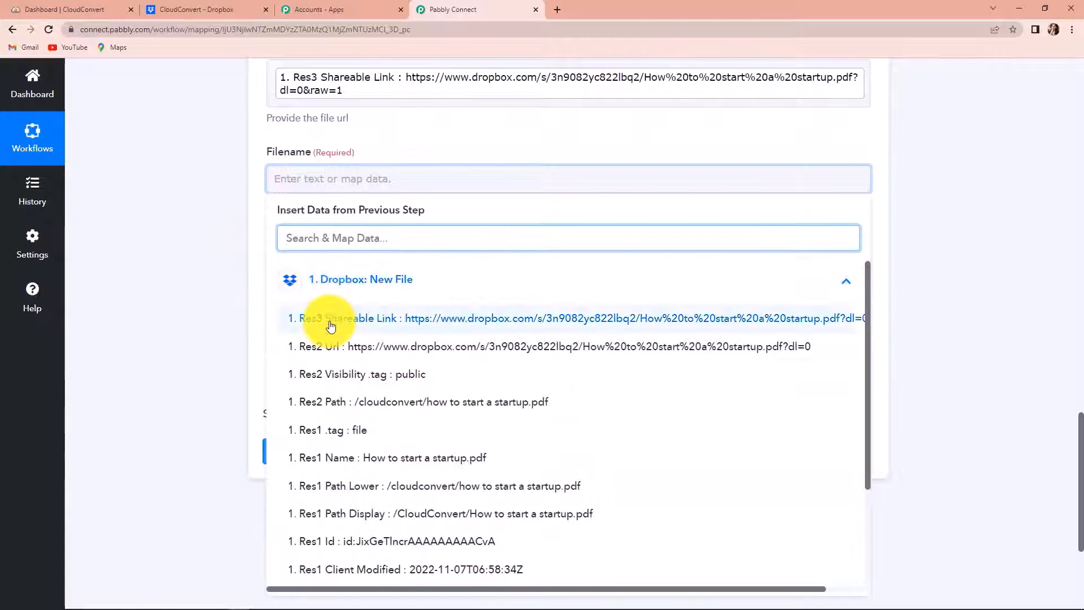
pyautogui.write('name')
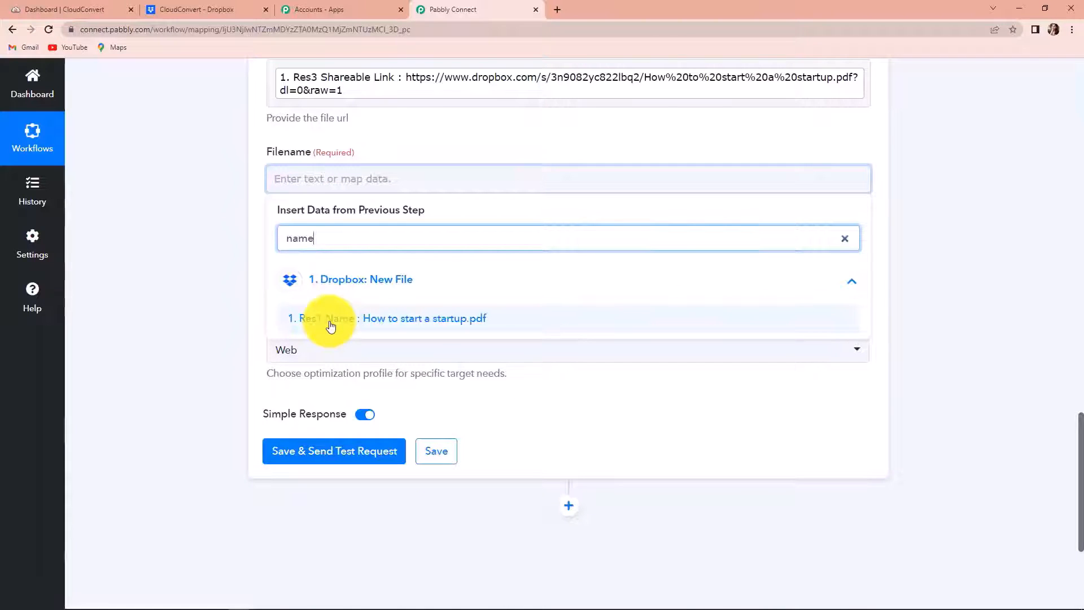
pyautogui.click(330, 326)
pyautogui.click(182, 284)
pyautogui.scroll(-2, 181, 283)
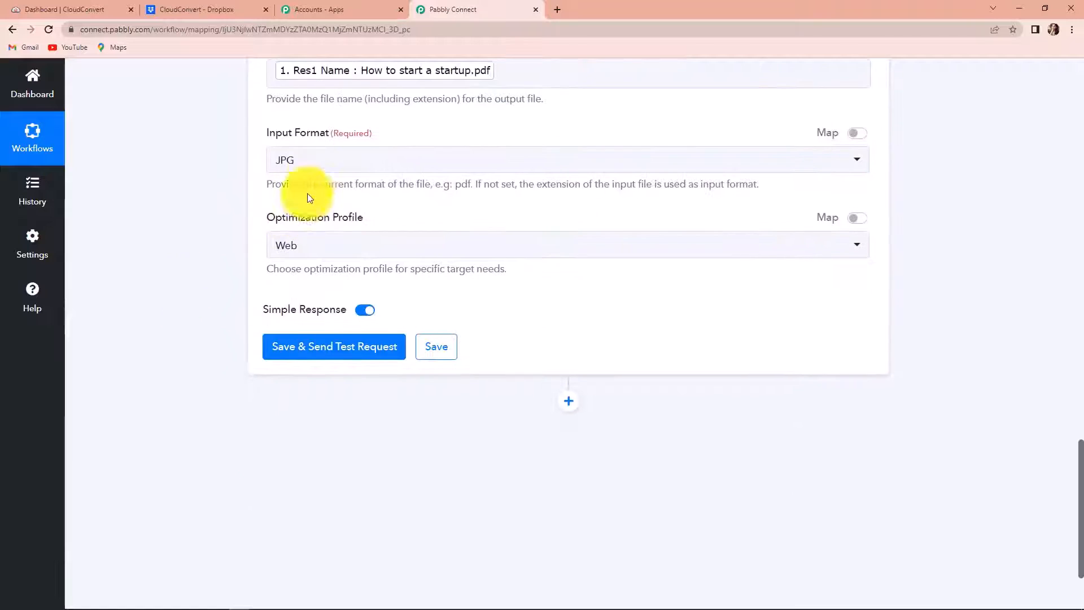
pyautogui.scroll(1, 332, 175)
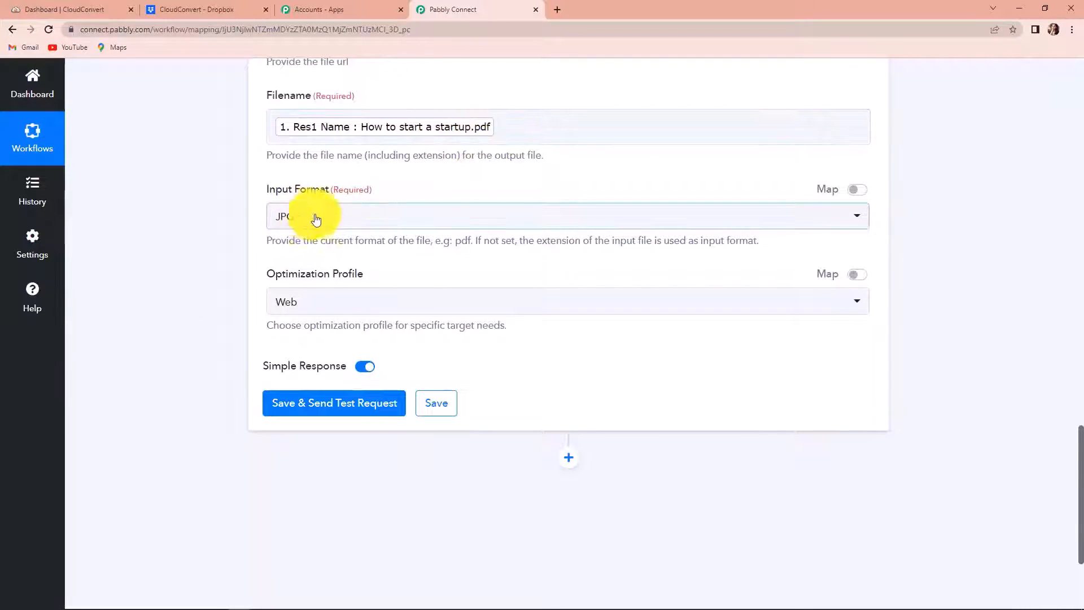
# Step: Set Input Format to PDF and profile to Scanned Images, then send a test
pyautogui.click(304, 229)
pyautogui.click(306, 325)
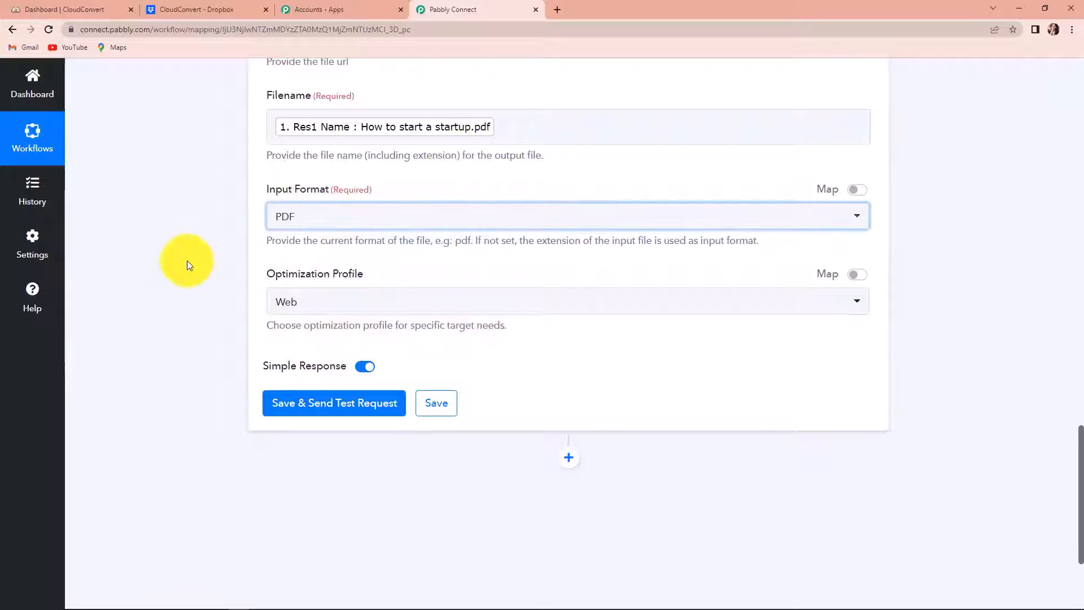
pyautogui.click(323, 302)
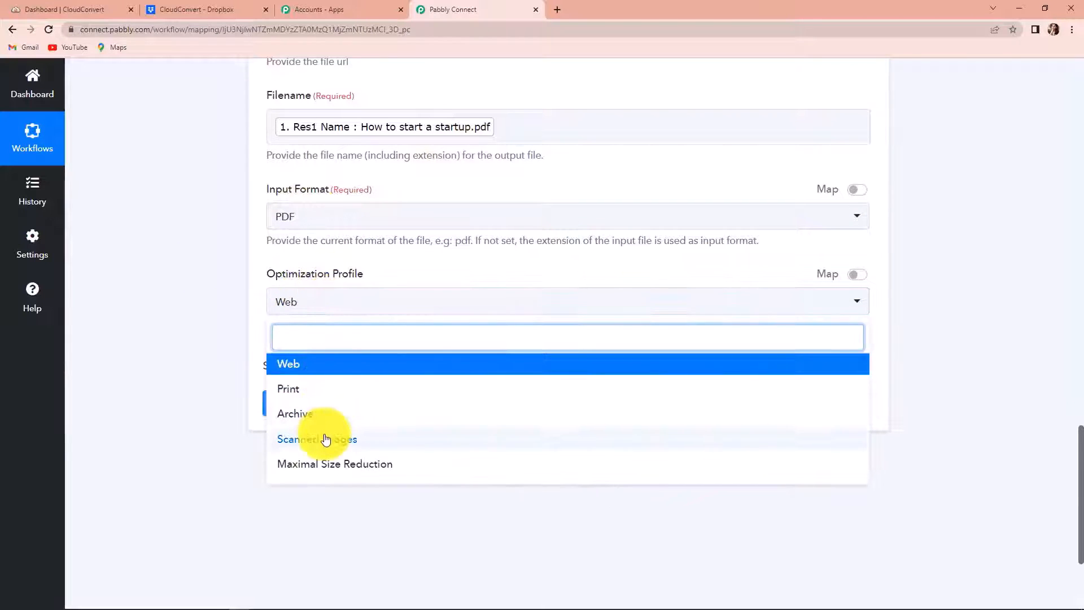
pyautogui.click(359, 440)
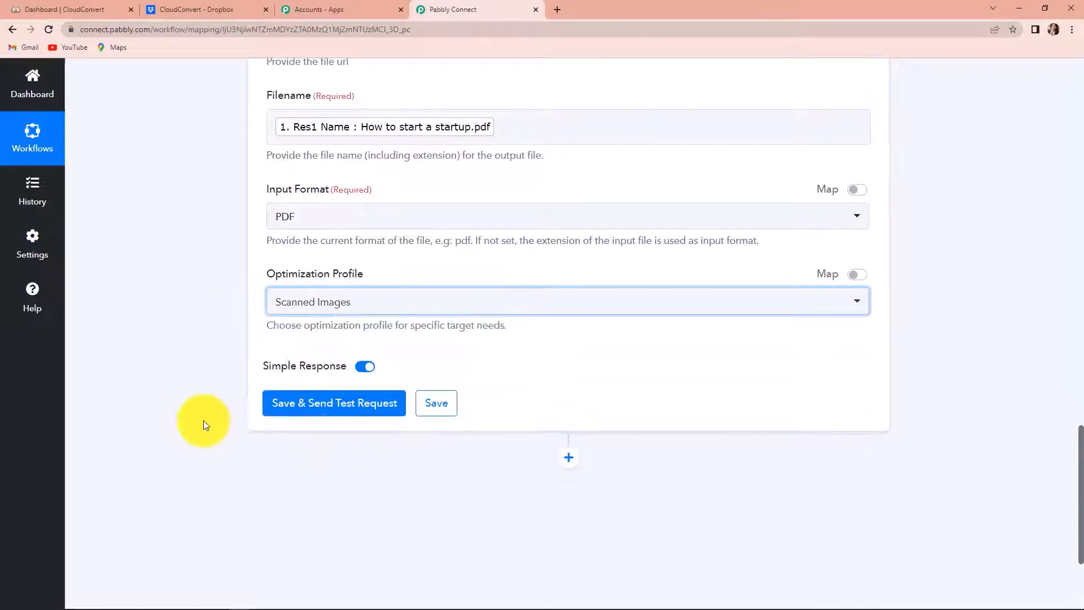
pyautogui.click(286, 419)
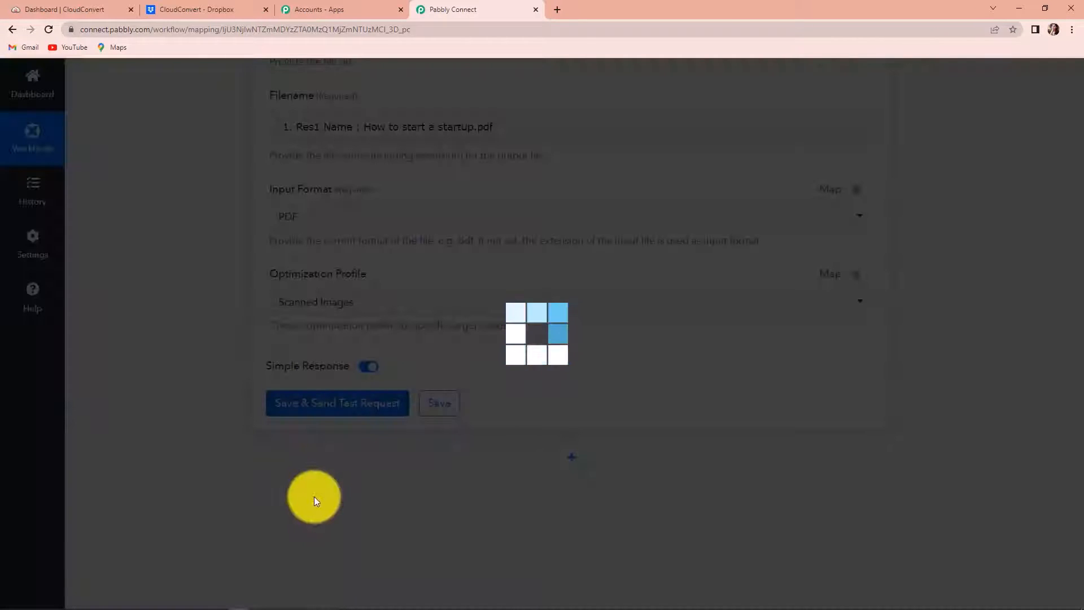
# Step: Check the optimize response's waiting Data Status, then add a new action step below
pyautogui.scroll(-2, 926, 425)
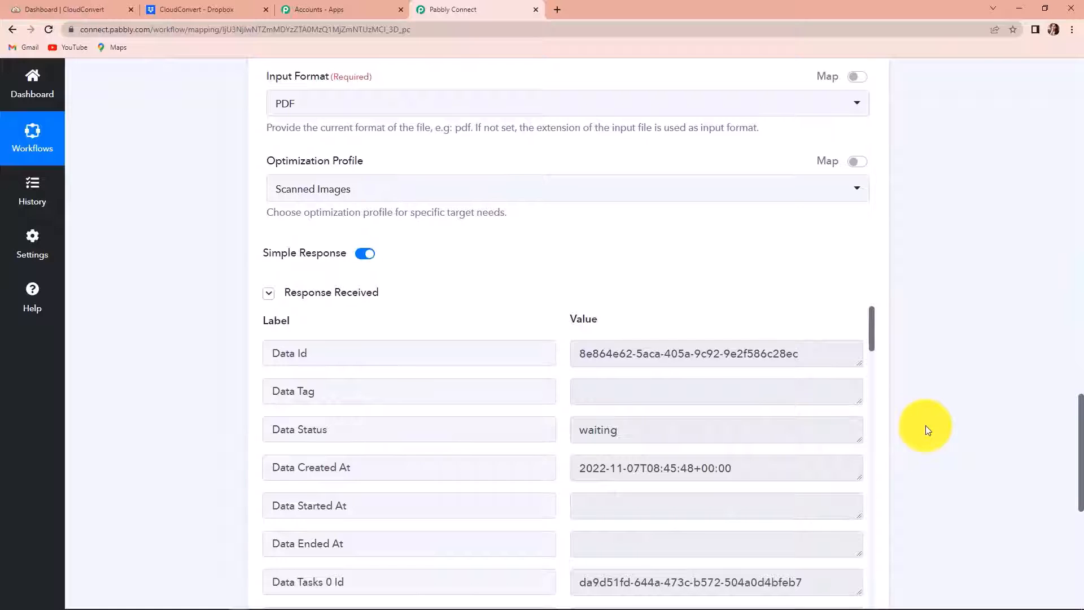
pyautogui.scroll(-2, 926, 426)
pyautogui.moveTo(272, 314); pyautogui.dragTo(365, 317)
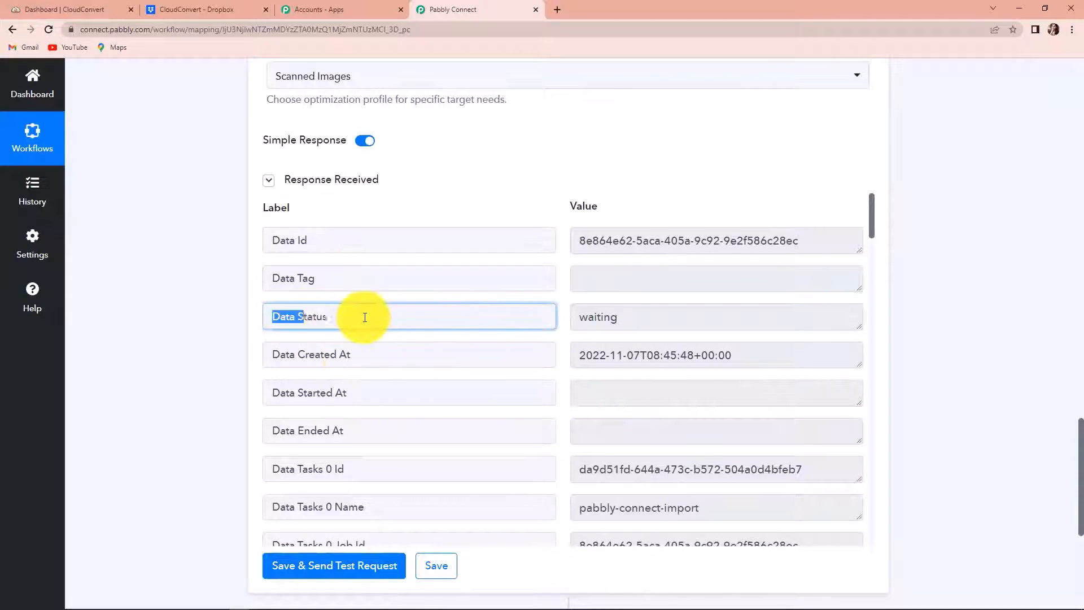
pyautogui.moveTo(578, 317); pyautogui.dragTo(639, 317)
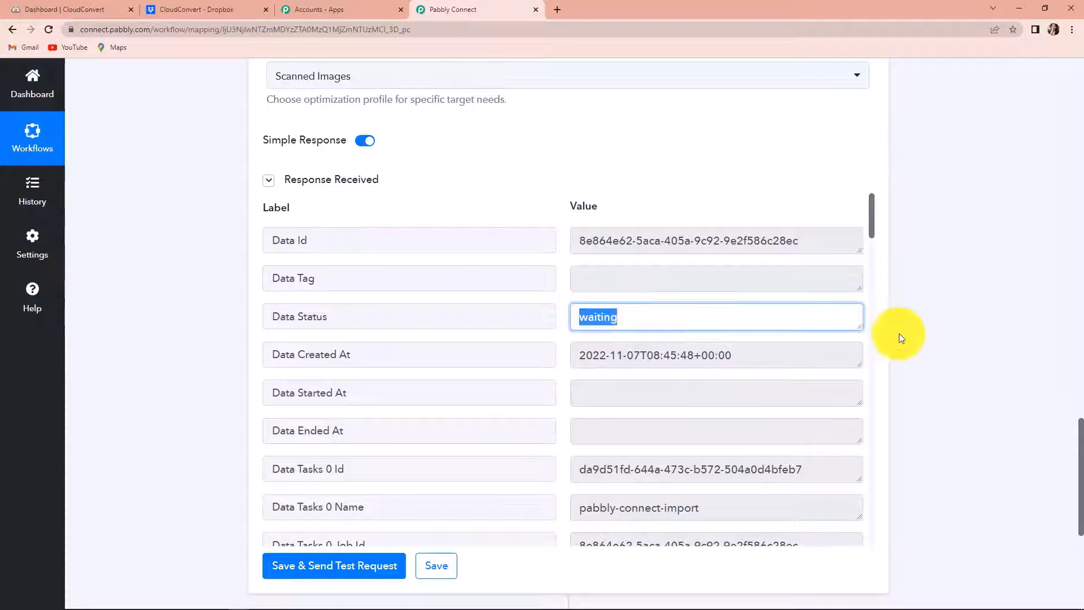
pyautogui.scroll(-5, 942, 341)
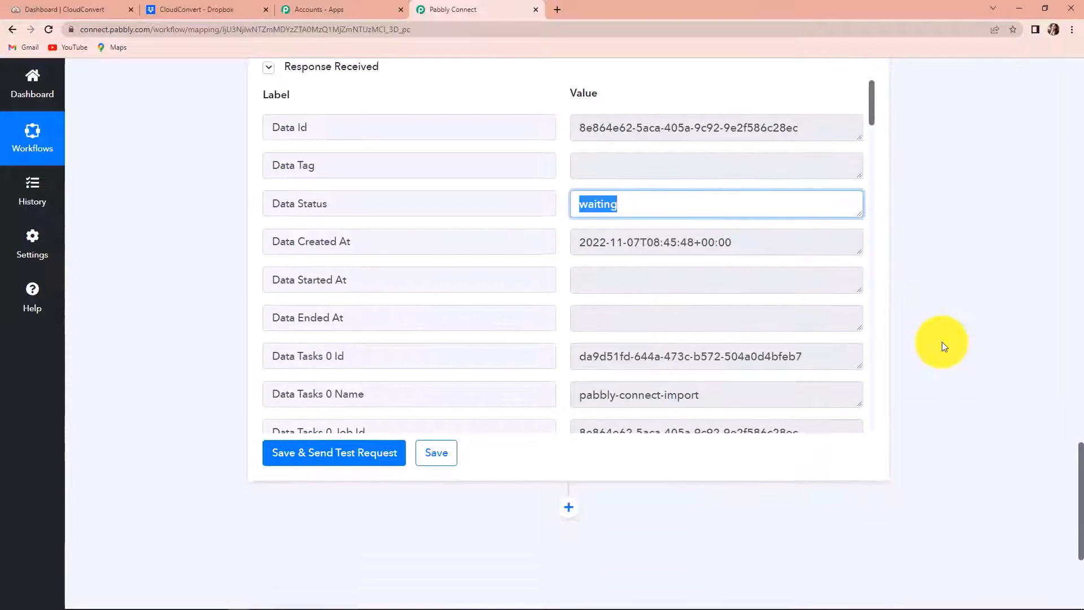
pyautogui.click(568, 338)
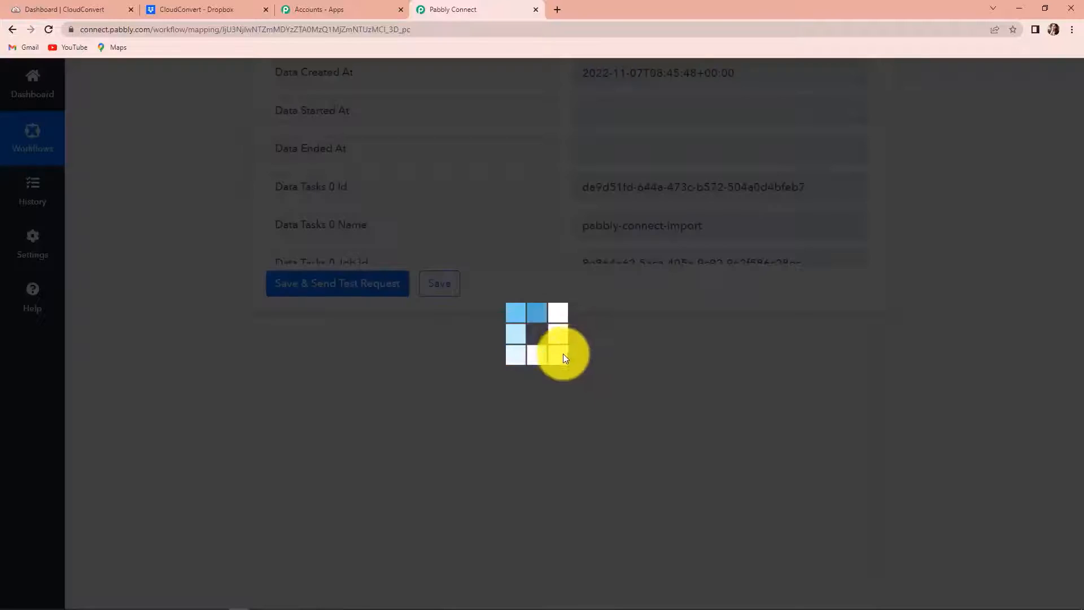
# Step: Add a Delay by Pabbly step with Delay Value 2 minutes and send a test
pyautogui.scroll(-3, 395, 412)
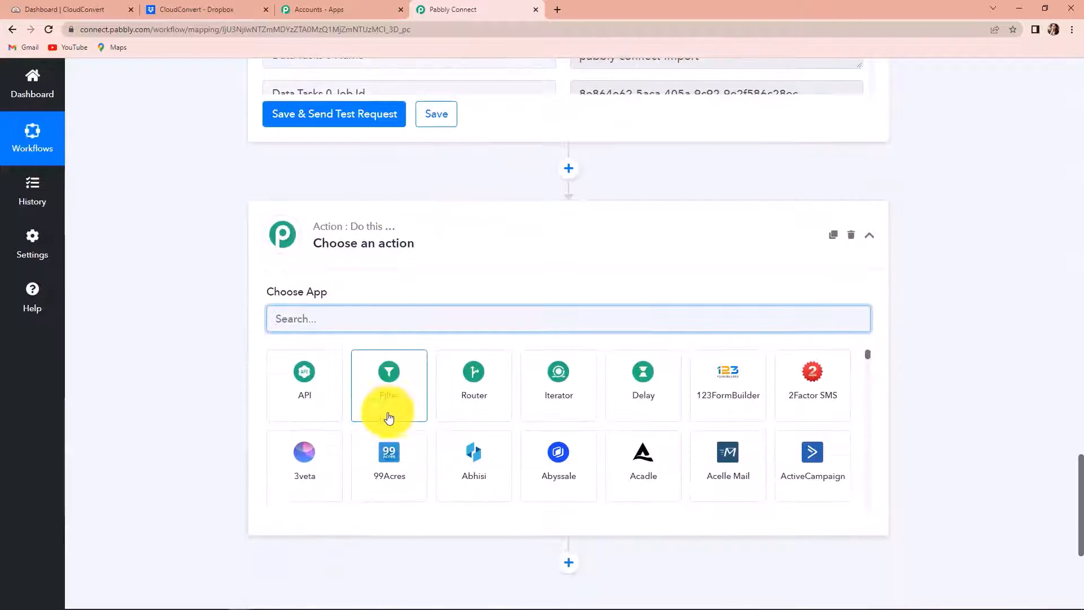
pyautogui.write('delay')
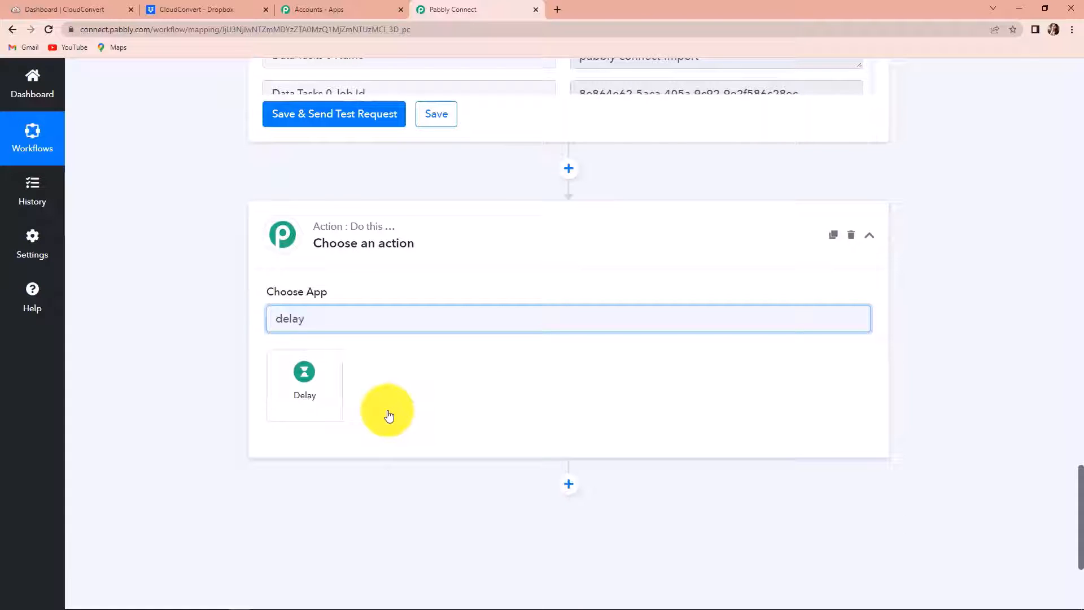
pyautogui.click(303, 395)
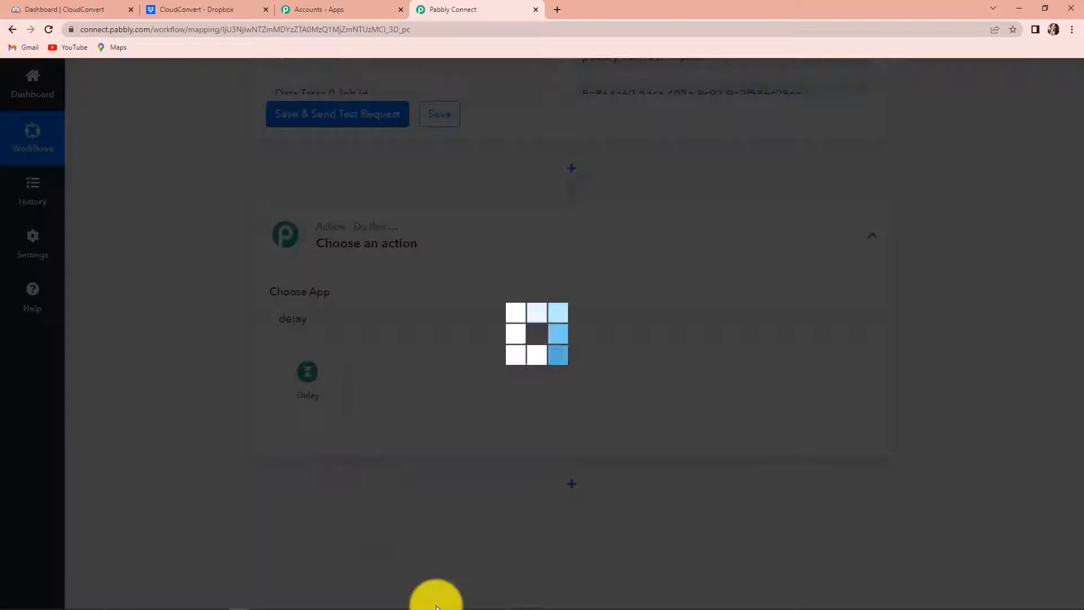
pyautogui.scroll(-2, 473, 436)
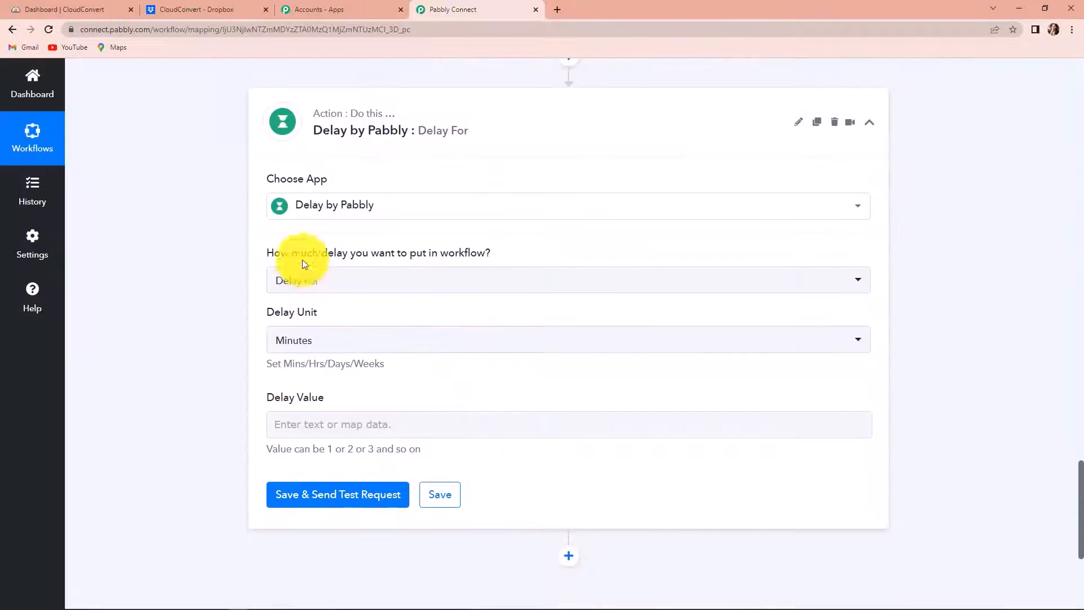
pyautogui.moveTo(280, 252)
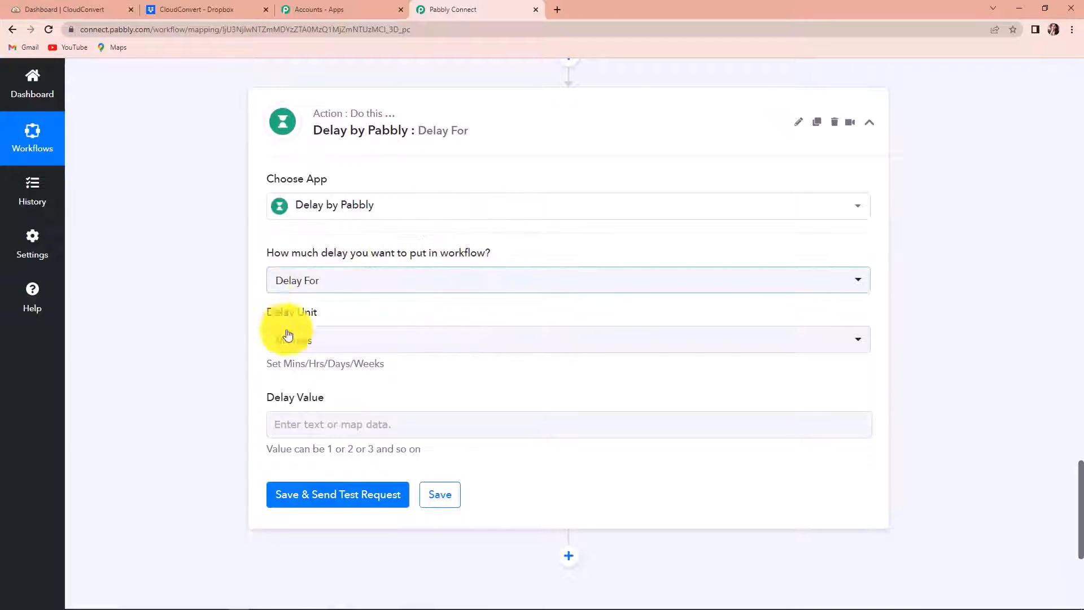
pyautogui.click(304, 425)
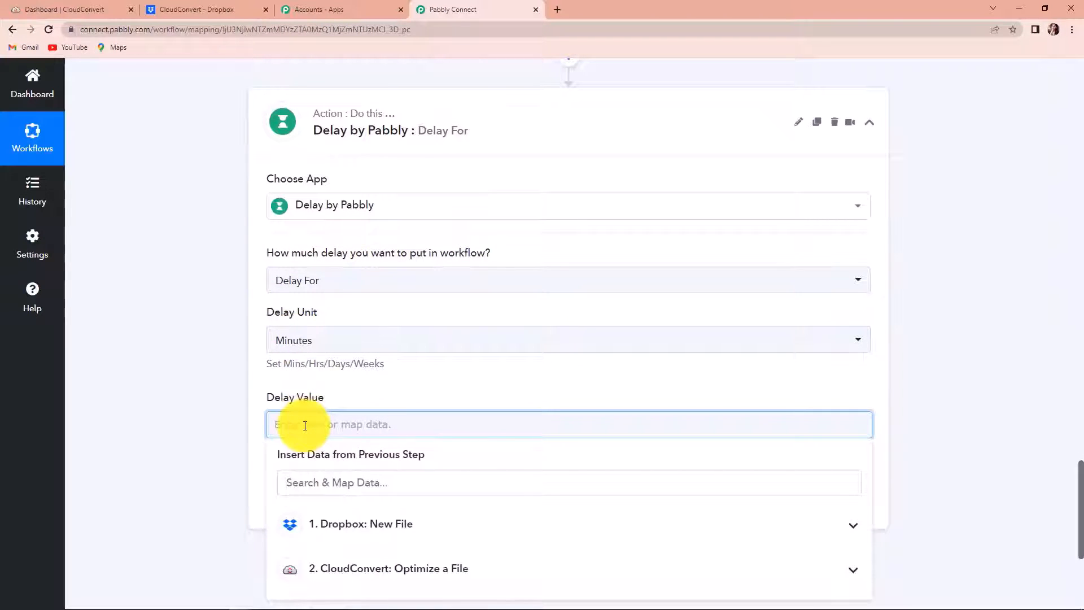
pyautogui.write('2')
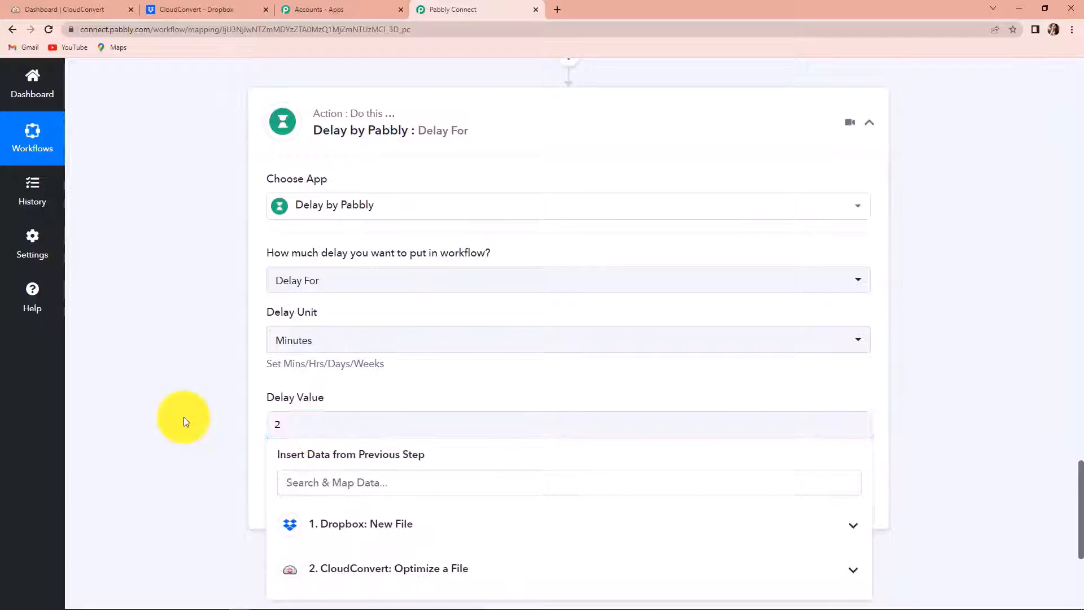
pyautogui.click(180, 415)
pyautogui.scroll(-2, 179, 415)
pyautogui.click(316, 394)
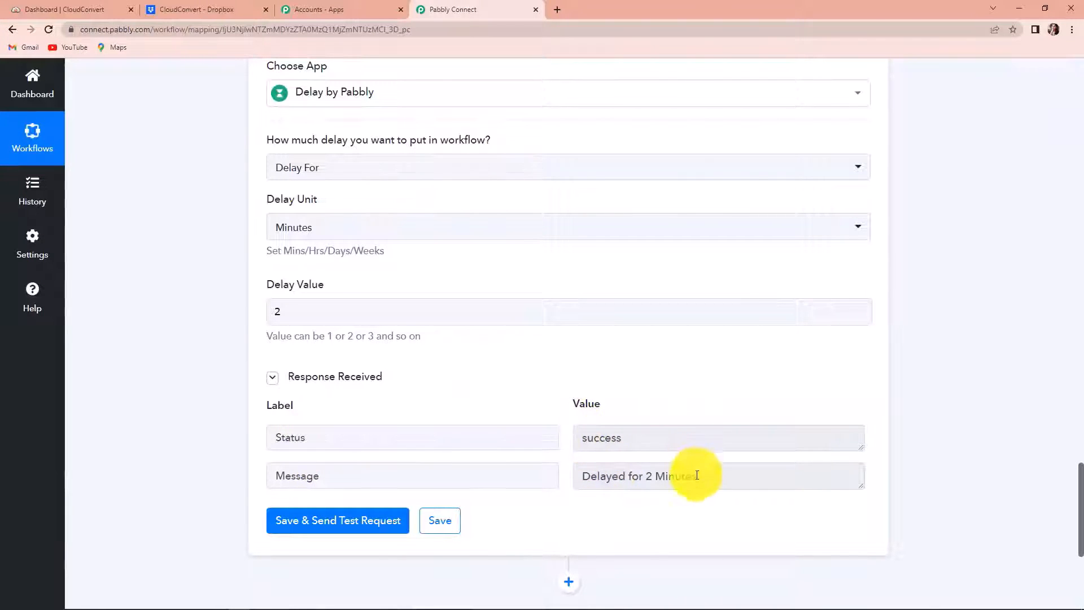
# Step: Review the Delay test response, including the Data Tasks 1 Job Id value
pyautogui.scroll(10, 670, 438)
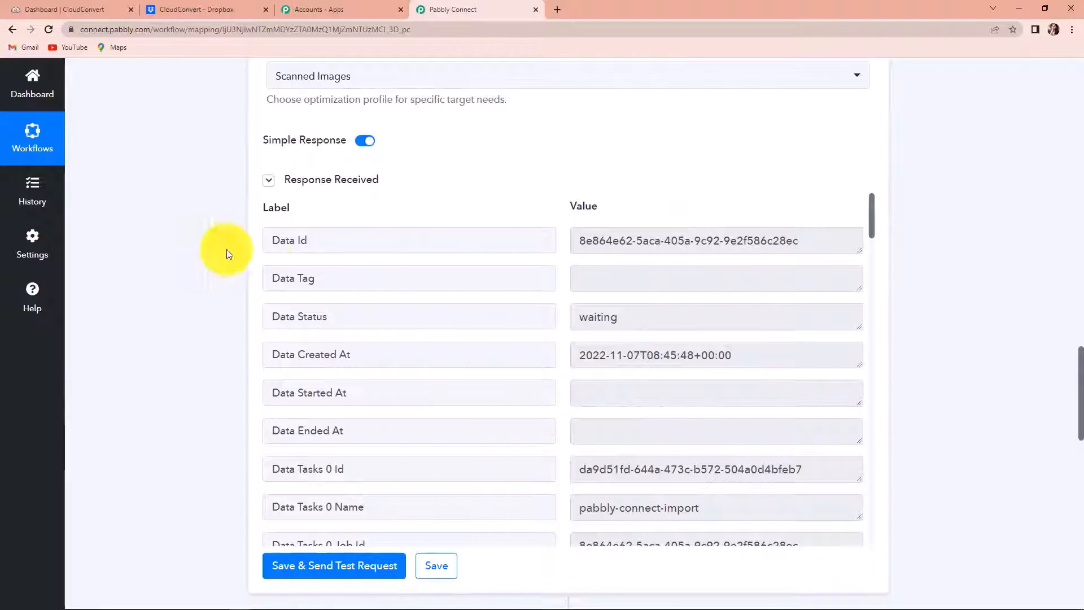
pyautogui.scroll(-2, 644, 394)
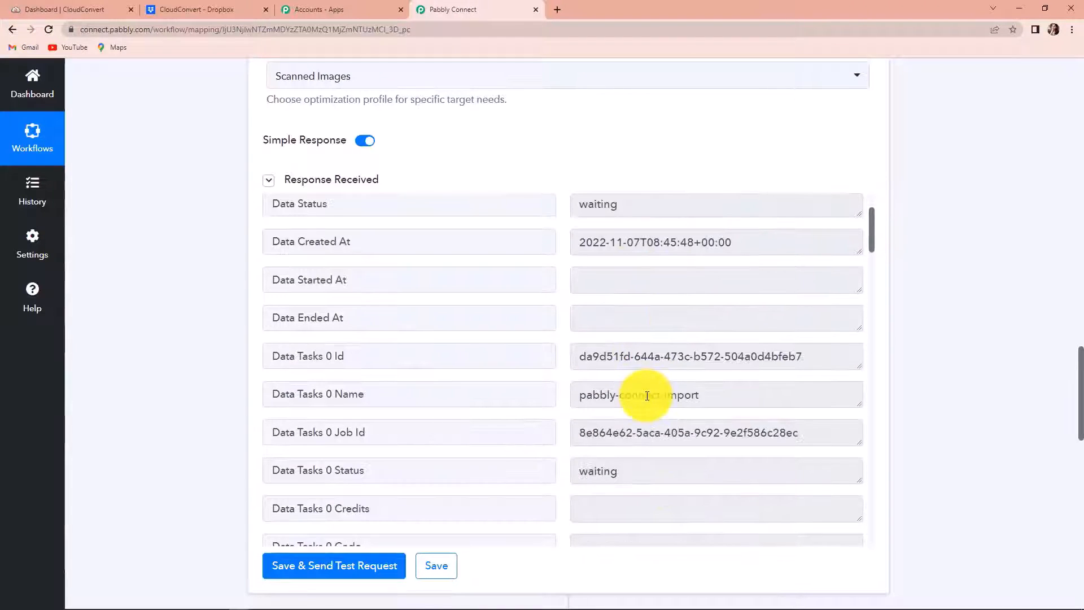
pyautogui.scroll(-2, 647, 396)
pyautogui.scroll(-3, 602, 387)
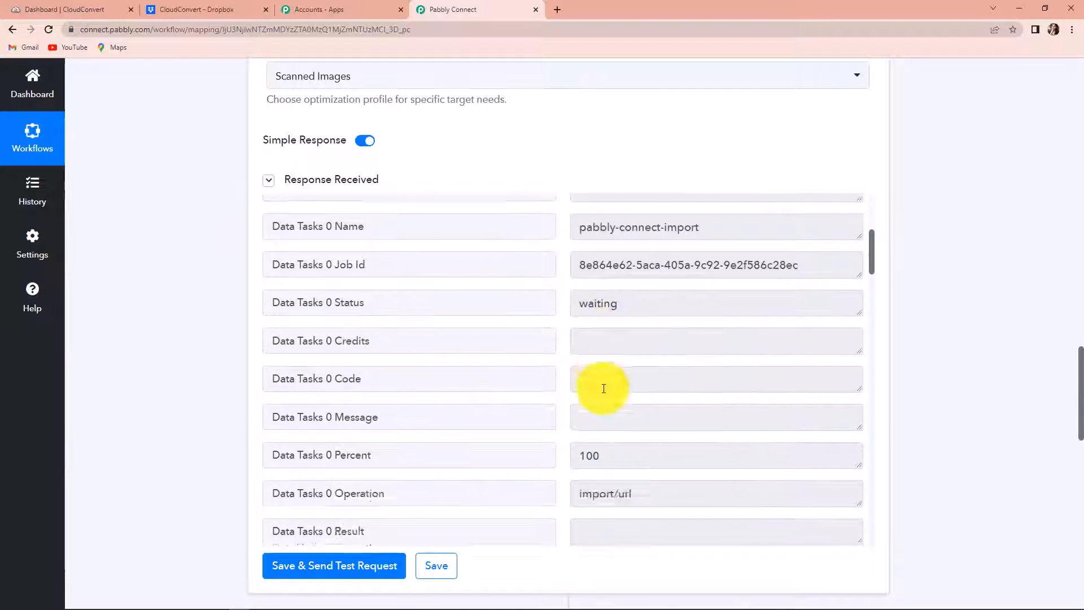
pyautogui.scroll(-4, 601, 388)
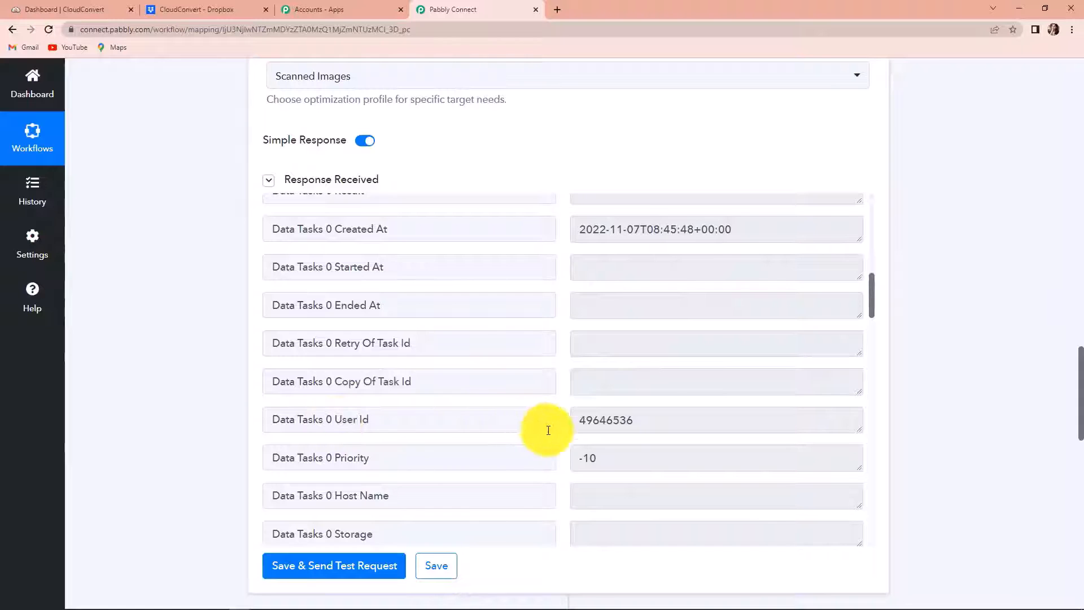
pyautogui.scroll(-5, 542, 430)
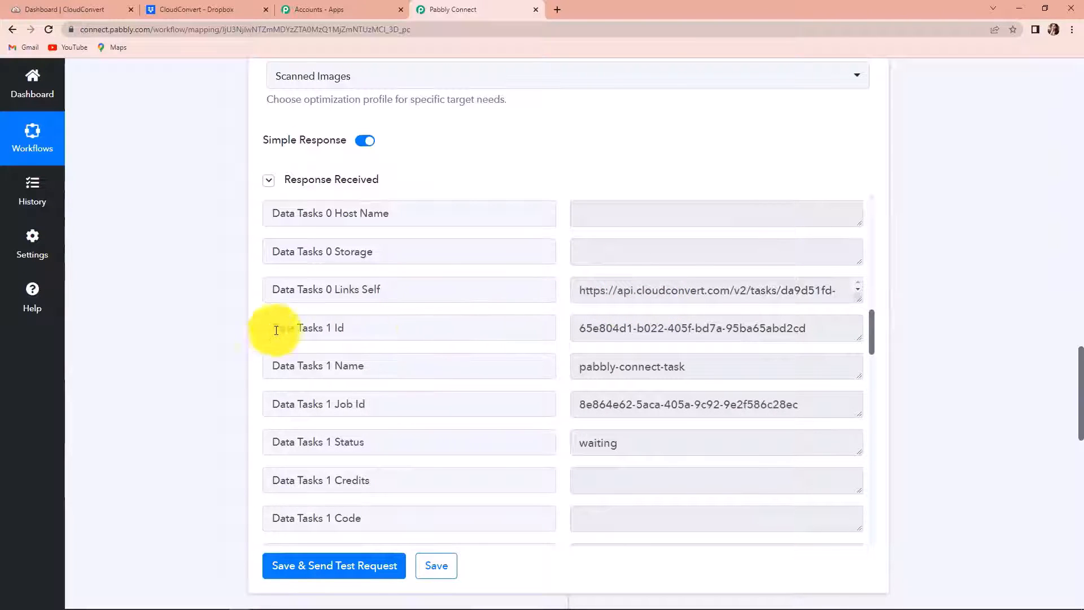
pyautogui.moveTo(579, 404); pyautogui.dragTo(837, 405)
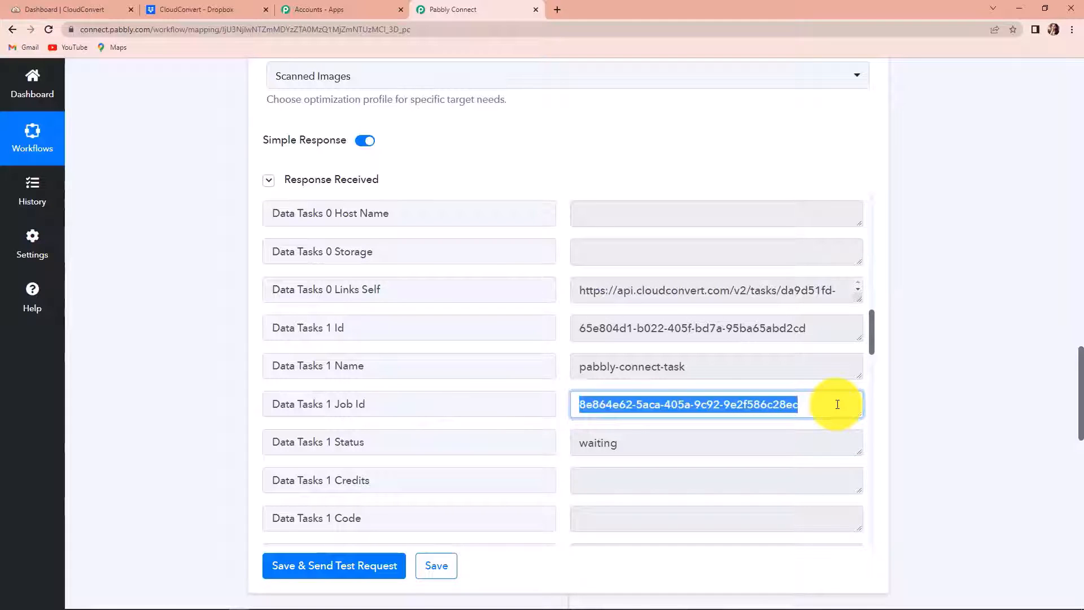
pyautogui.scroll(-3, 830, 409)
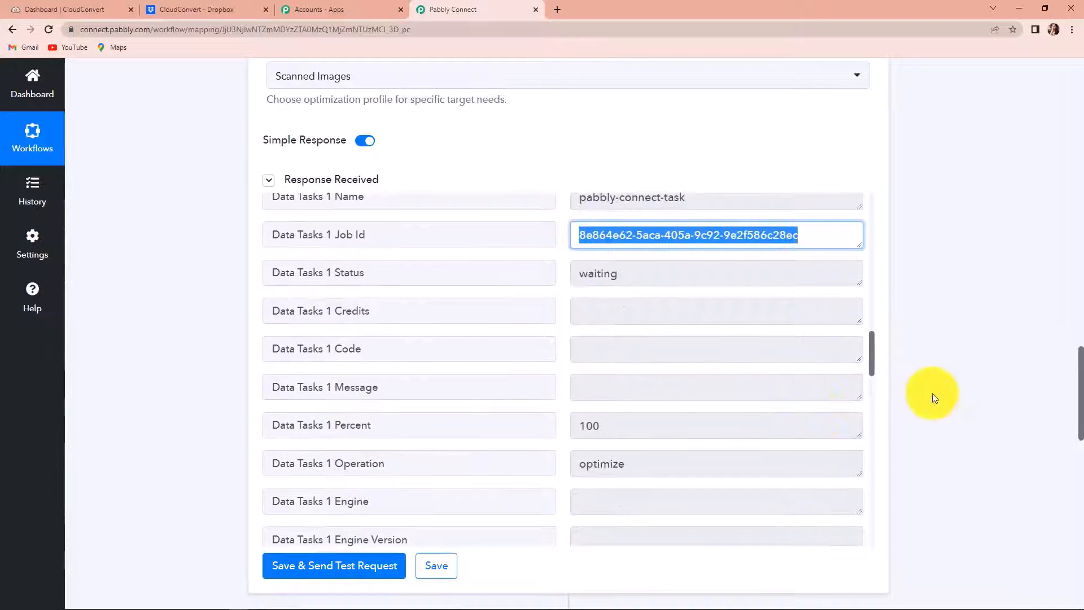
pyautogui.scroll(-3, 963, 403)
pyautogui.scroll(-10, 963, 403)
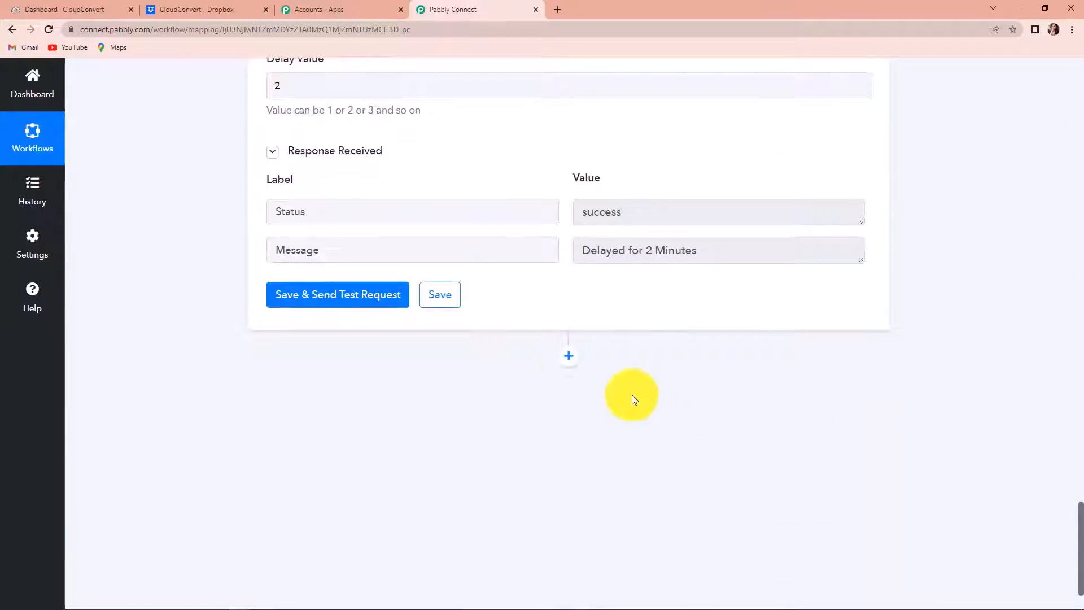
# Step: Add a CloudConvert Get Job Details action step using the existing CloudConvert connection
pyautogui.click(569, 356)
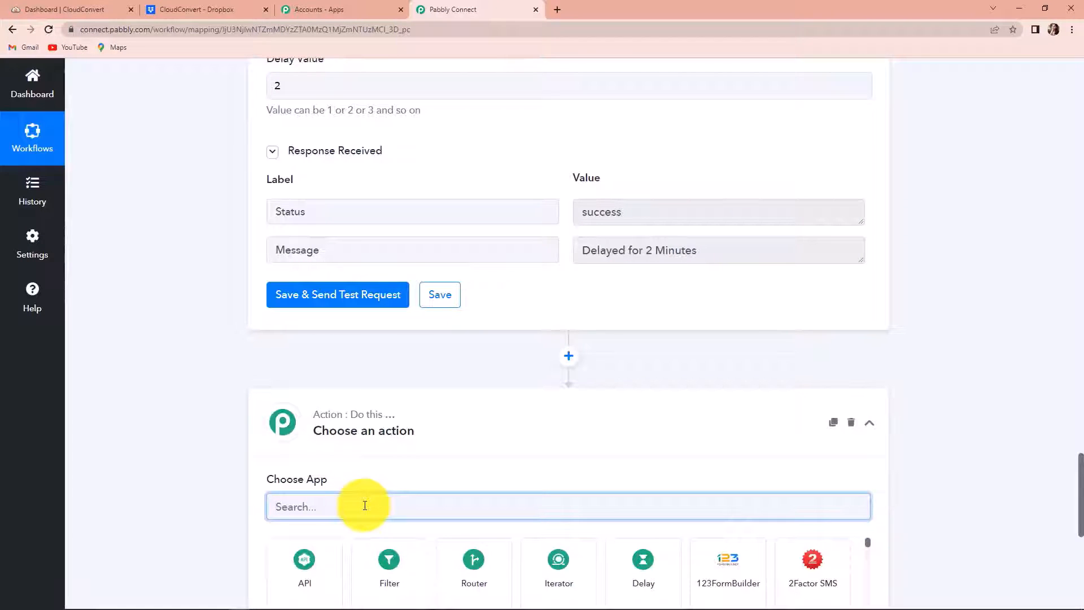
pyautogui.write('clo')
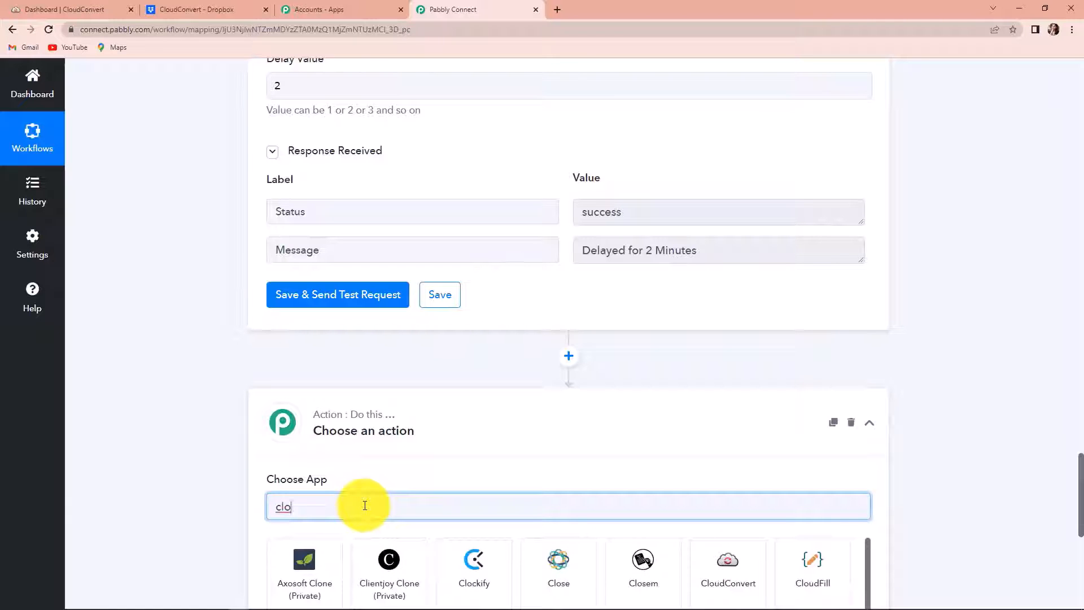
pyautogui.click(751, 590)
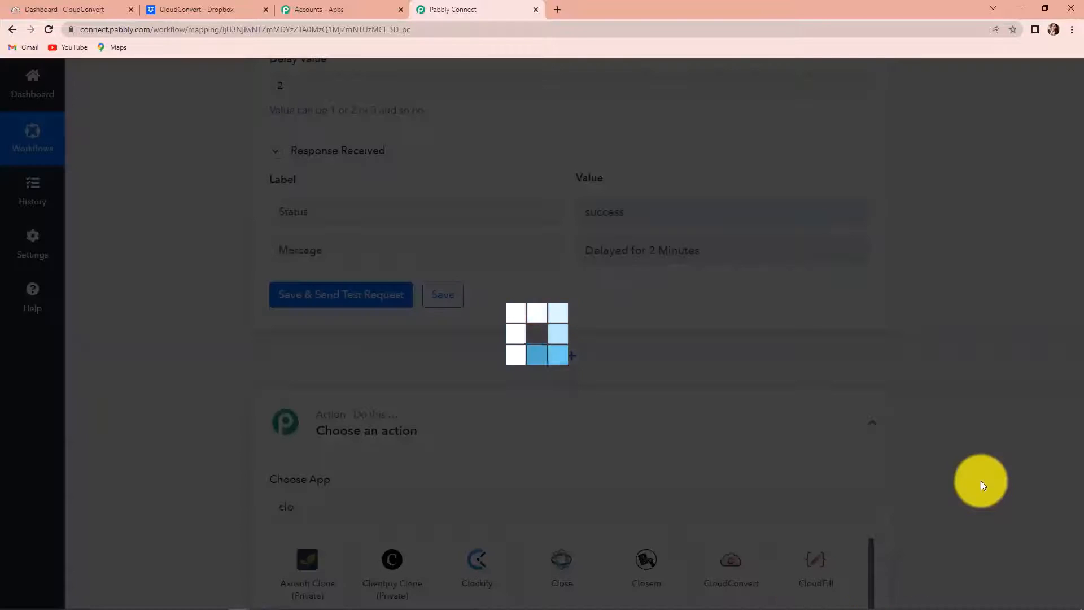
pyautogui.scroll(-3, 970, 477)
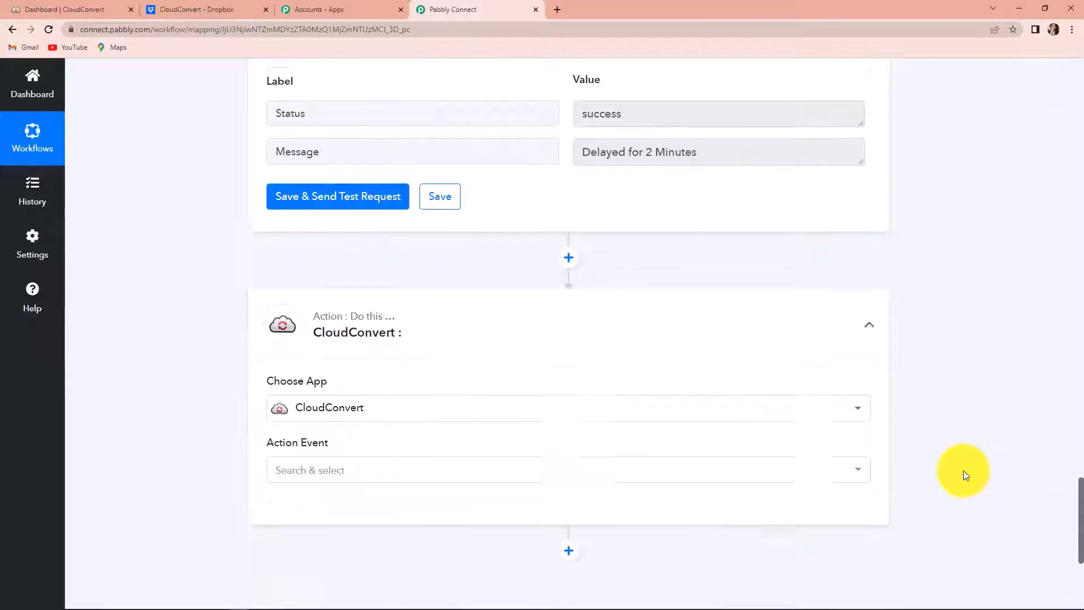
pyautogui.click(339, 399)
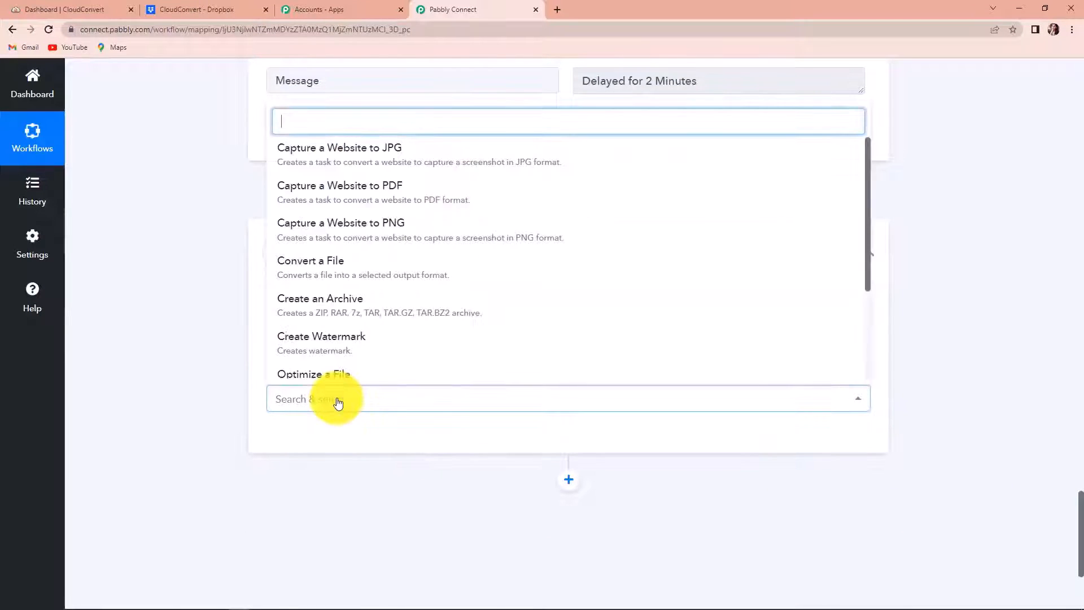
pyautogui.scroll(-2, 353, 327)
pyautogui.scroll(-1, 355, 329)
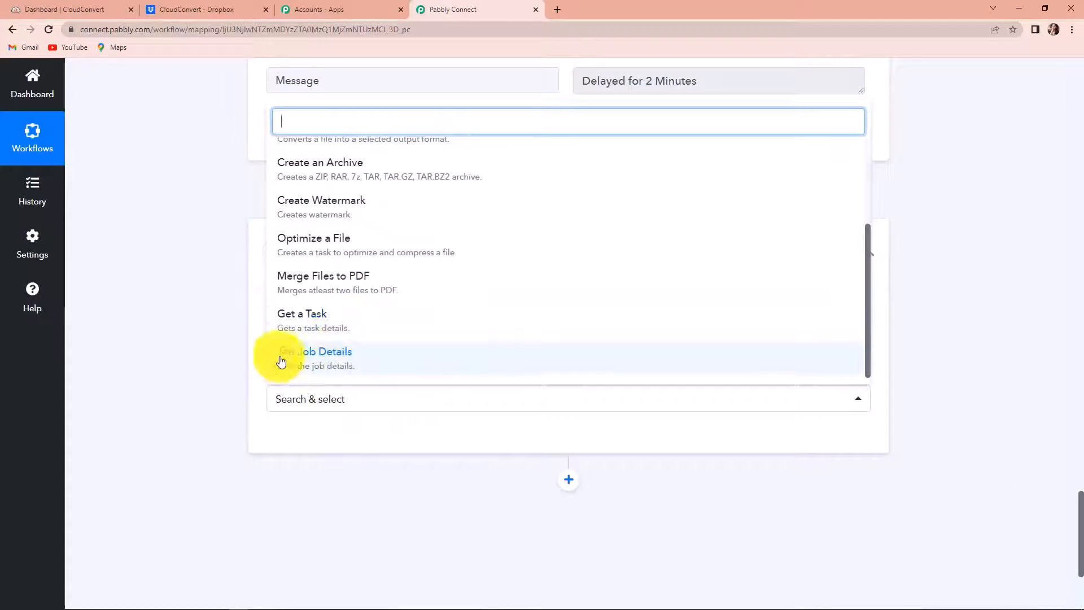
pyautogui.click(337, 363)
pyautogui.click(299, 438)
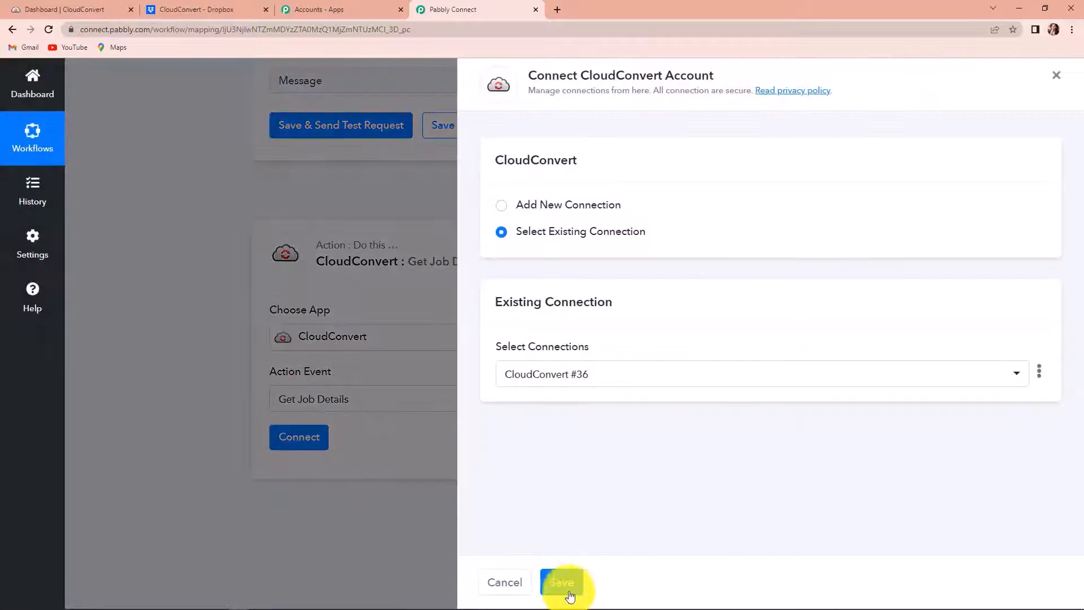
pyautogui.click(560, 583)
# Step: Map the Optimize a File step's Data Tasks 0 Job Id into Job ID and send a test request
pyautogui.scroll(-3, 564, 431)
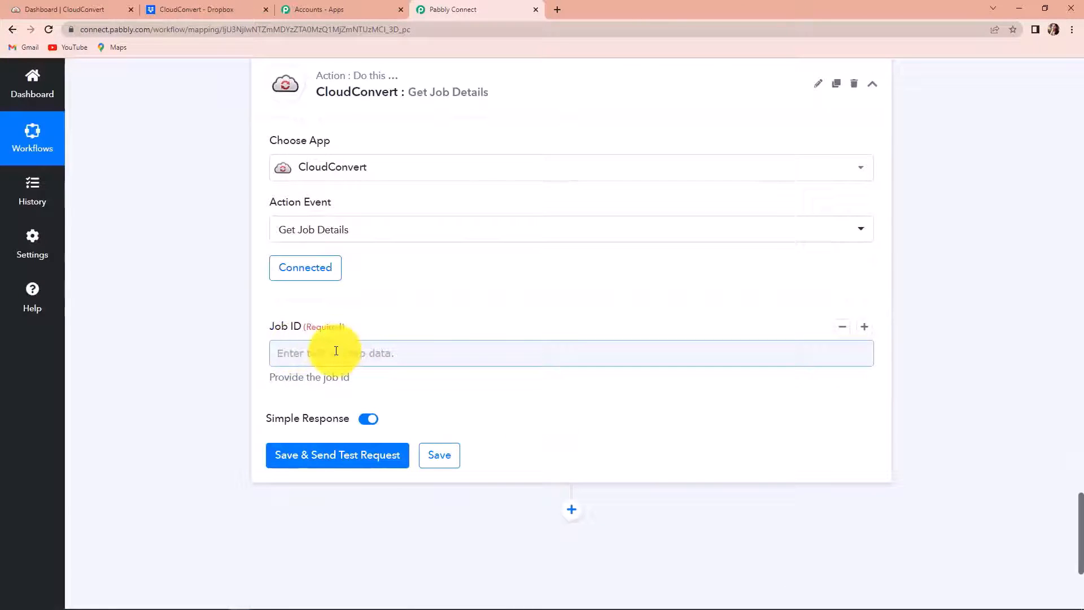
pyautogui.click(336, 351)
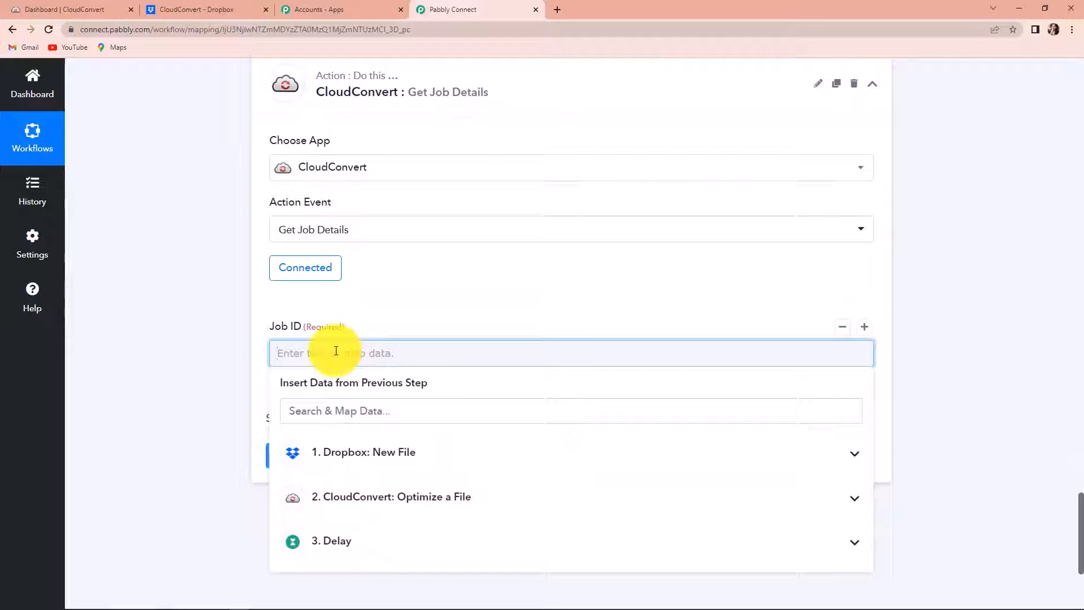
pyautogui.click(355, 498)
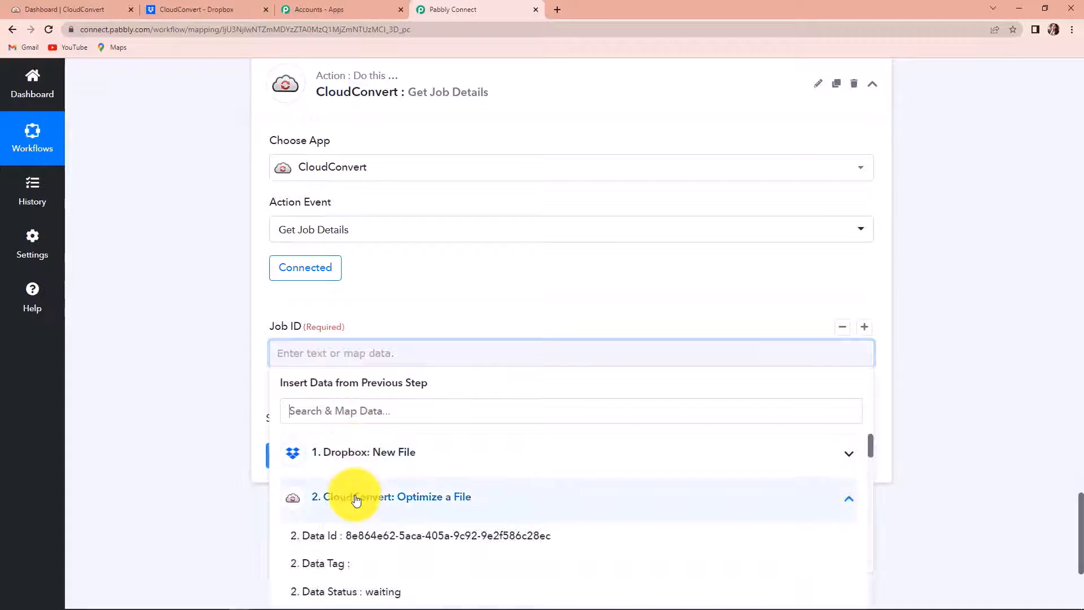
pyautogui.write('id')
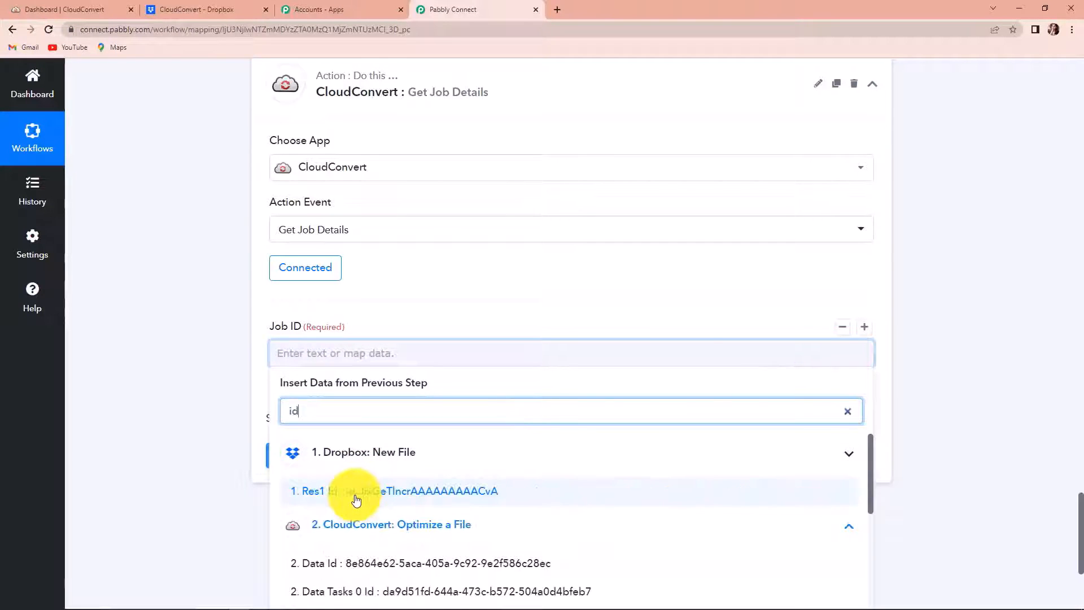
pyautogui.scroll(-2, 423, 536)
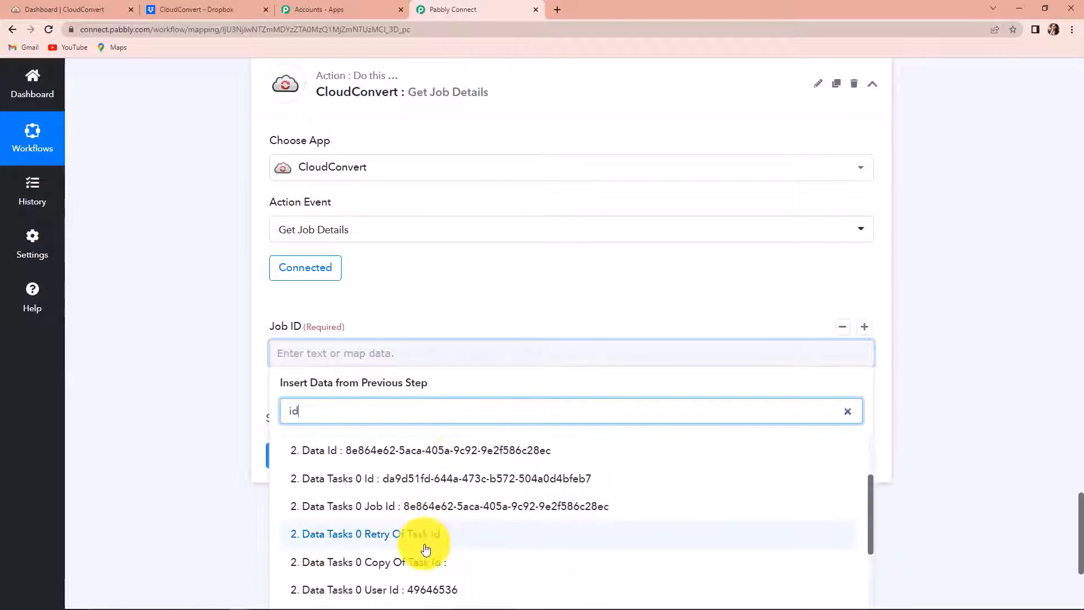
pyautogui.click(503, 510)
pyautogui.click(198, 406)
pyautogui.scroll(-2, 199, 409)
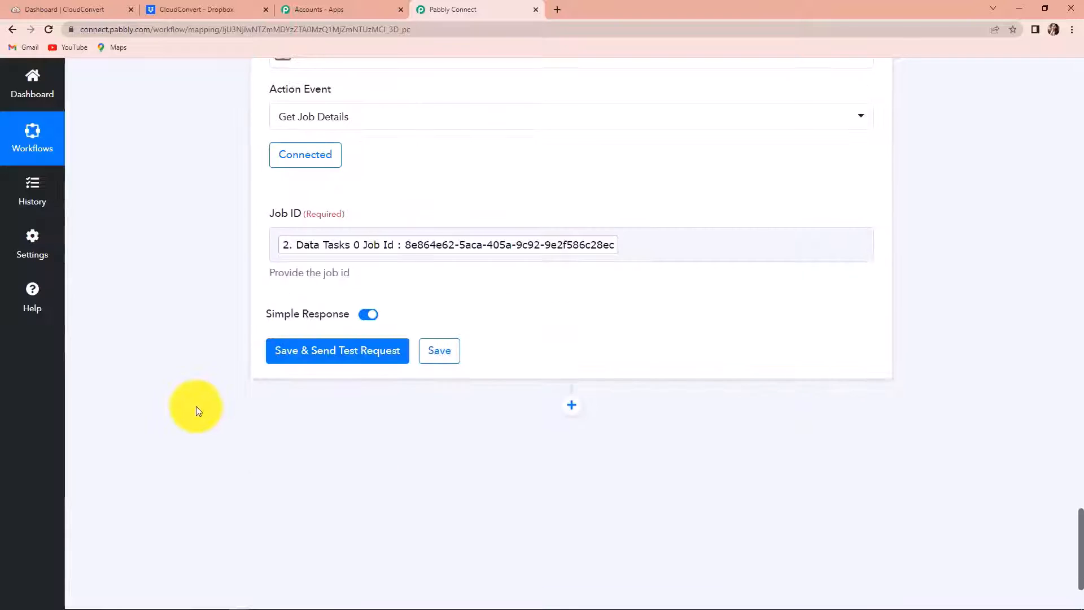
pyautogui.click(293, 363)
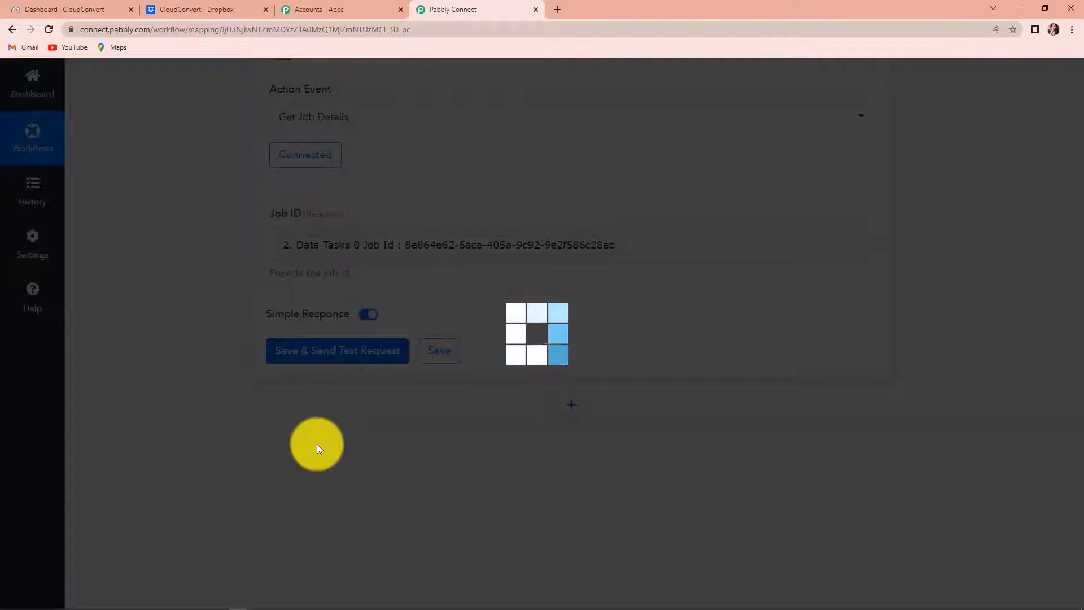
# Step: Review the finished-job test response and select the result filename How to start a startup.pdf
pyautogui.scroll(-4, 924, 465)
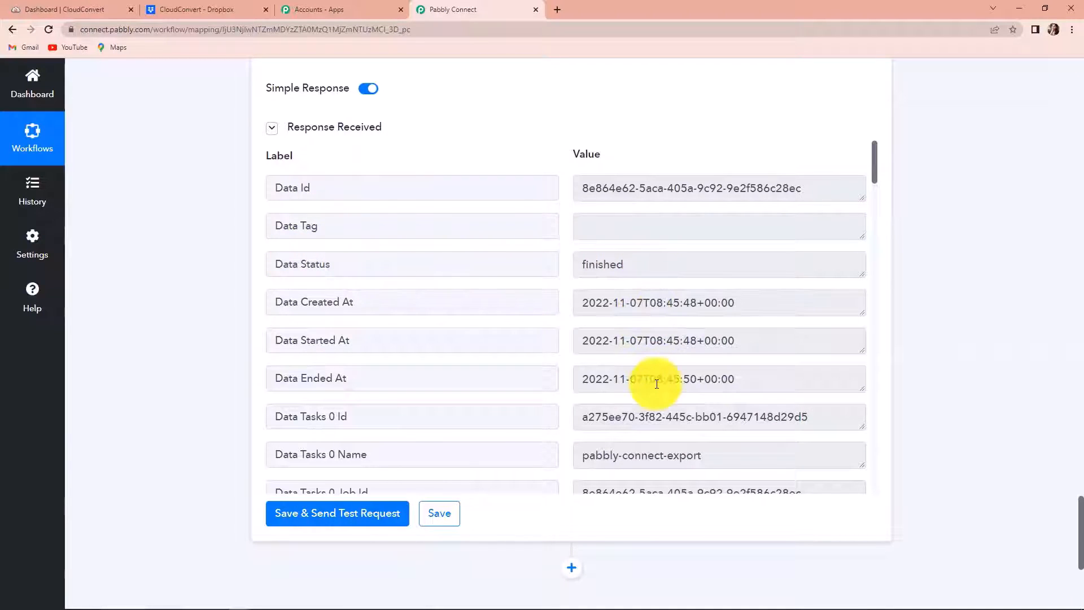
pyautogui.scroll(-3, 657, 384)
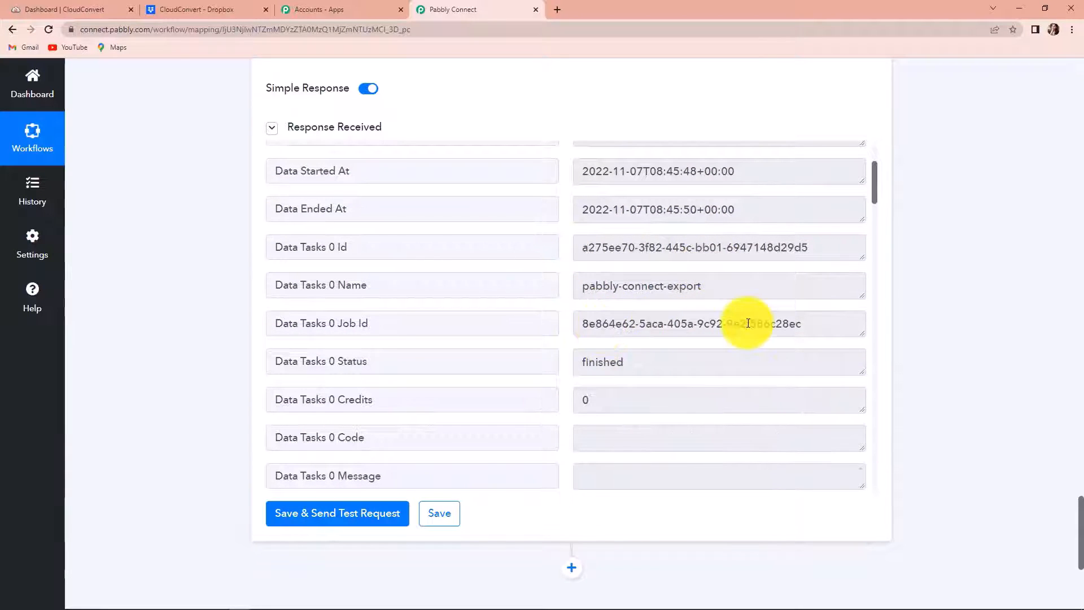
pyautogui.scroll(-4, 748, 323)
pyautogui.scroll(-2, 749, 323)
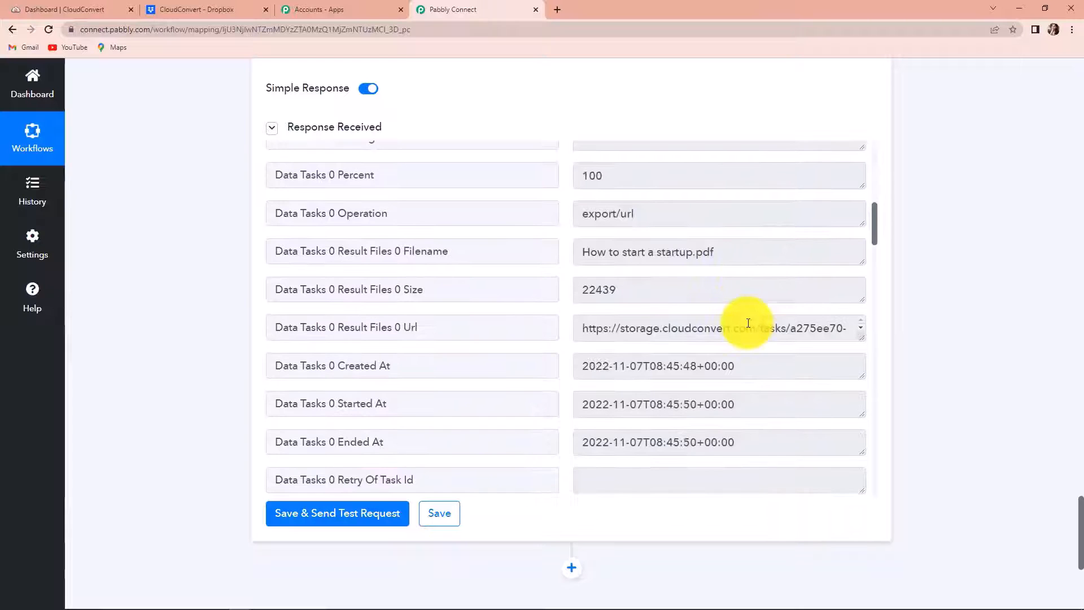
pyautogui.moveTo(583, 251); pyautogui.dragTo(752, 261)
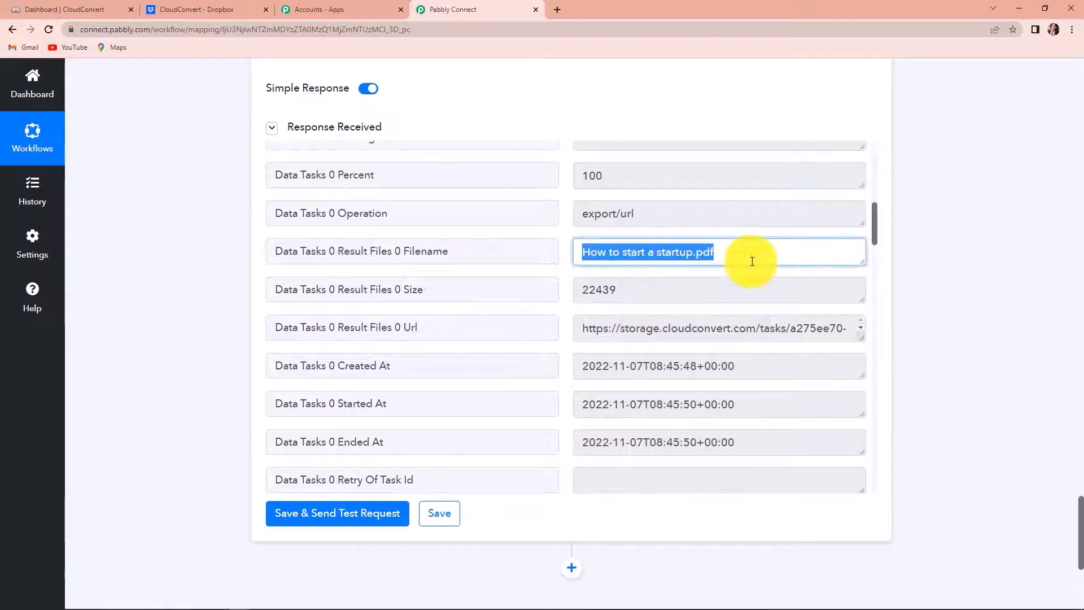
pyautogui.moveTo(858, 339); pyautogui.dragTo(873, 422)
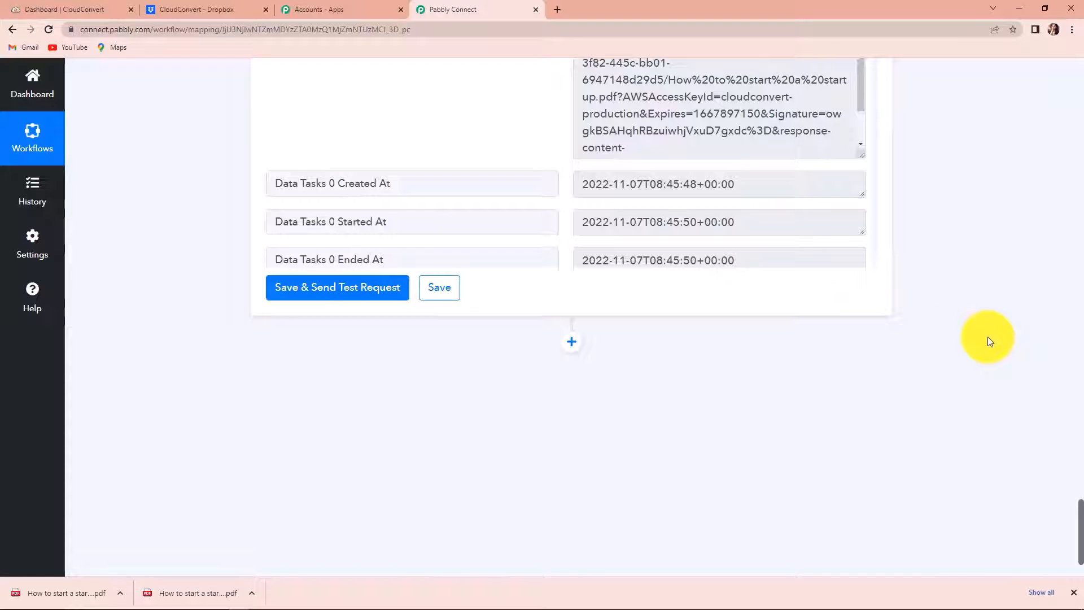
# Step: Confirm Dropbox's Optimized Files folder is still empty, then return to the Pabbly Connect workflow
pyautogui.click(201, 9)
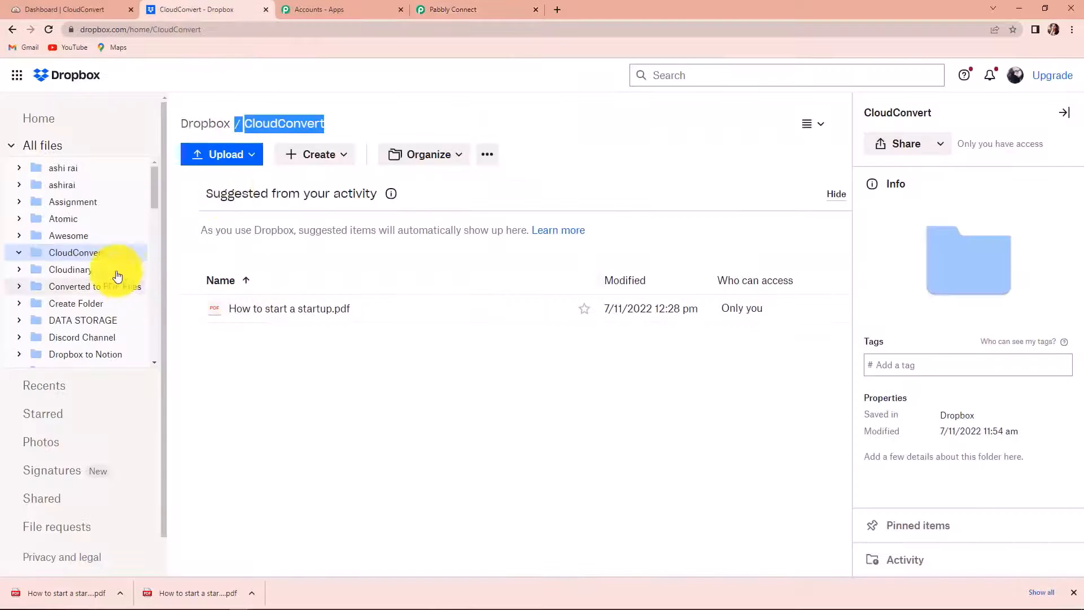
pyautogui.scroll(-1, 110, 288)
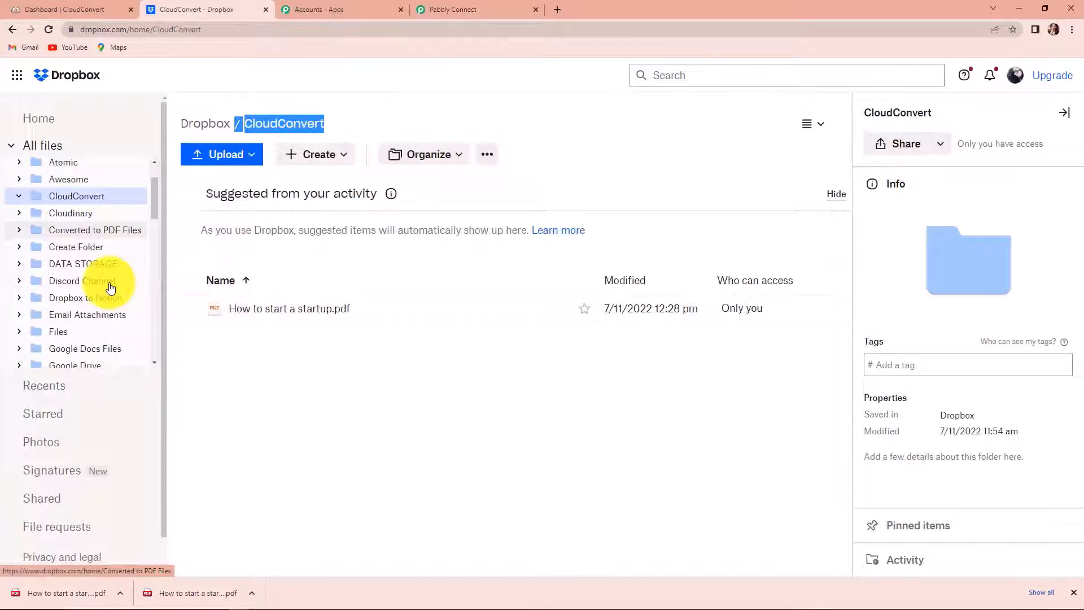
pyautogui.scroll(-6, 107, 290)
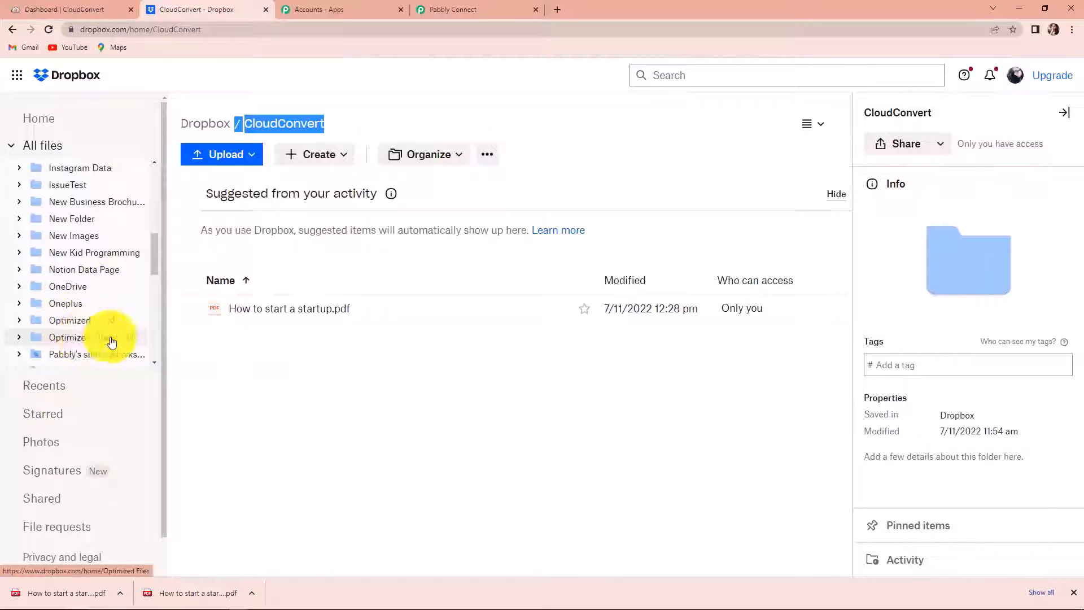
pyautogui.click(84, 337)
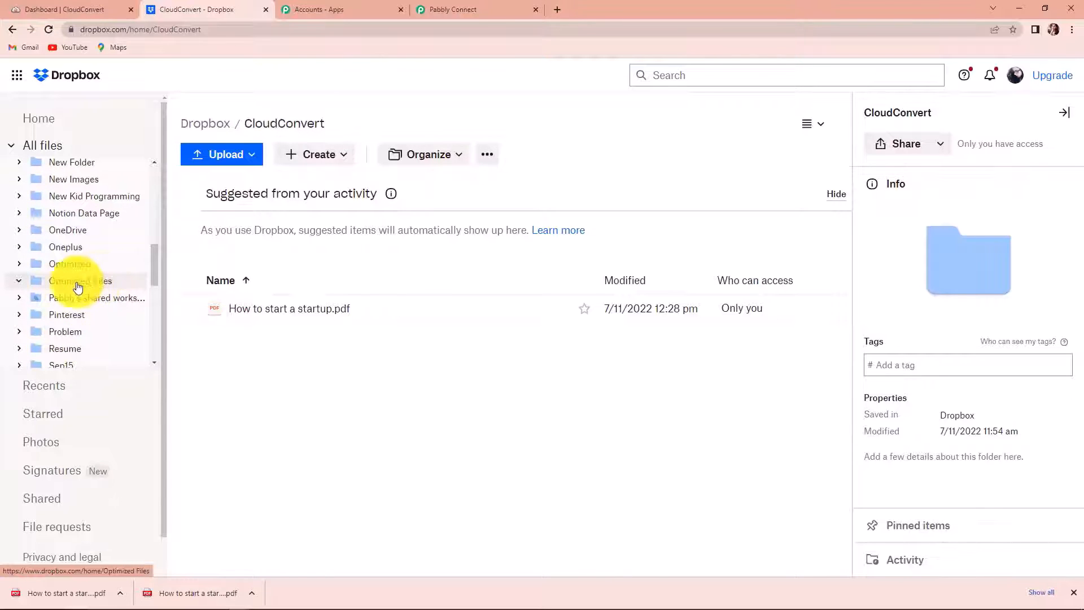
pyautogui.click(51, 285)
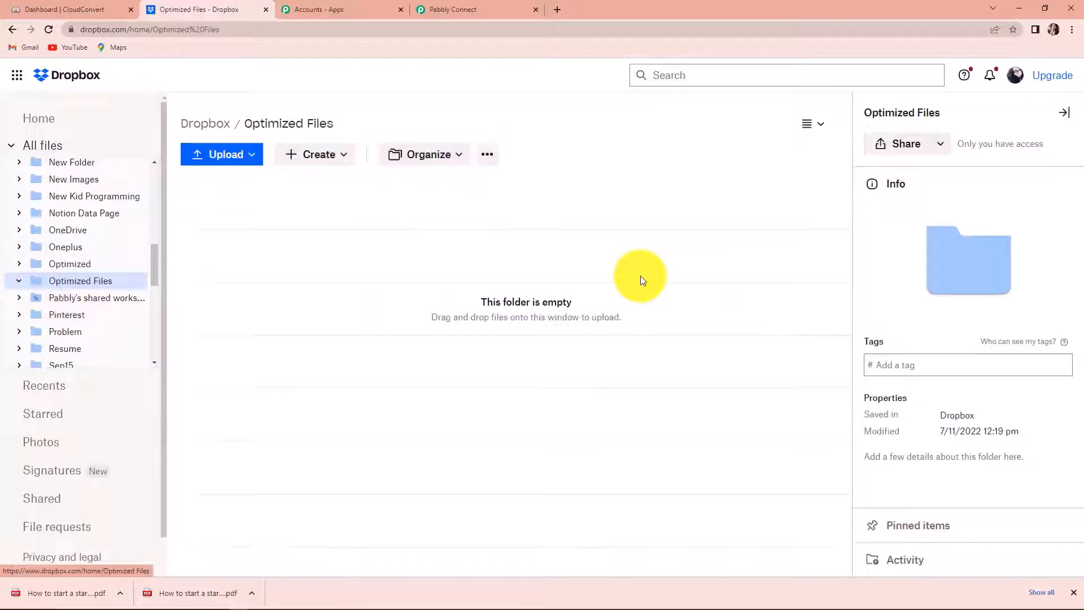
pyautogui.click(491, 9)
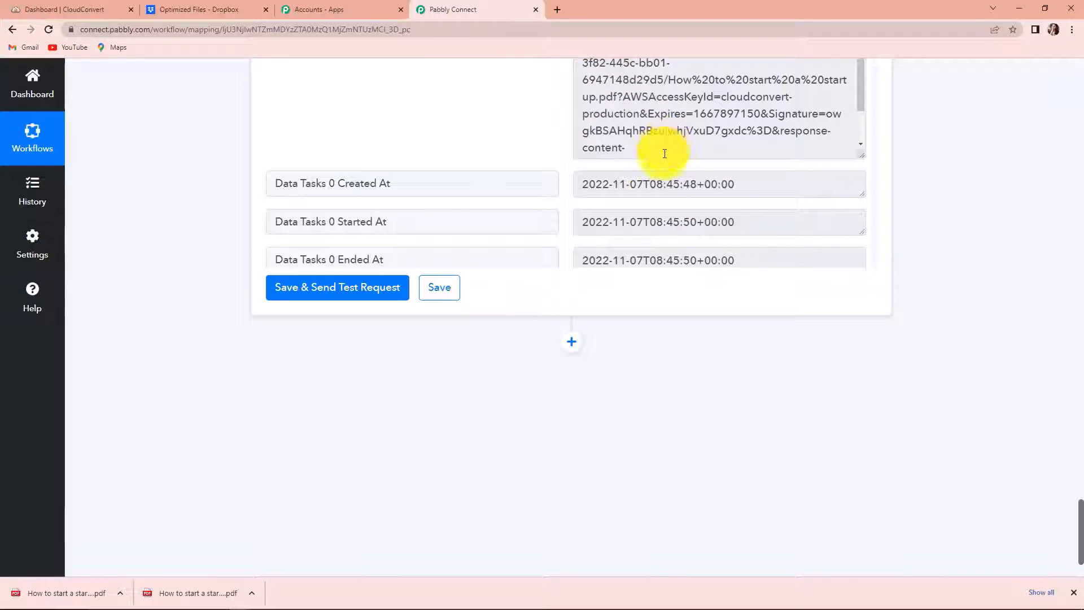
# Step: Add a Dropbox Upload File step after Get Job Details, saved with existing connection Dropbox #44
pyautogui.click(572, 341)
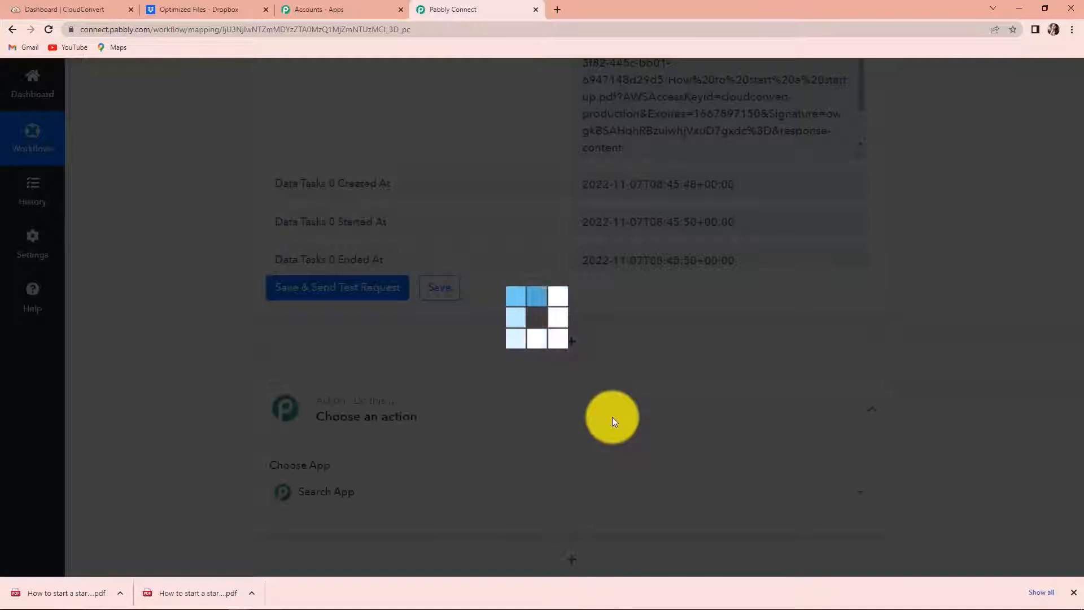
pyautogui.scroll(-3, 385, 417)
pyautogui.write('drop')
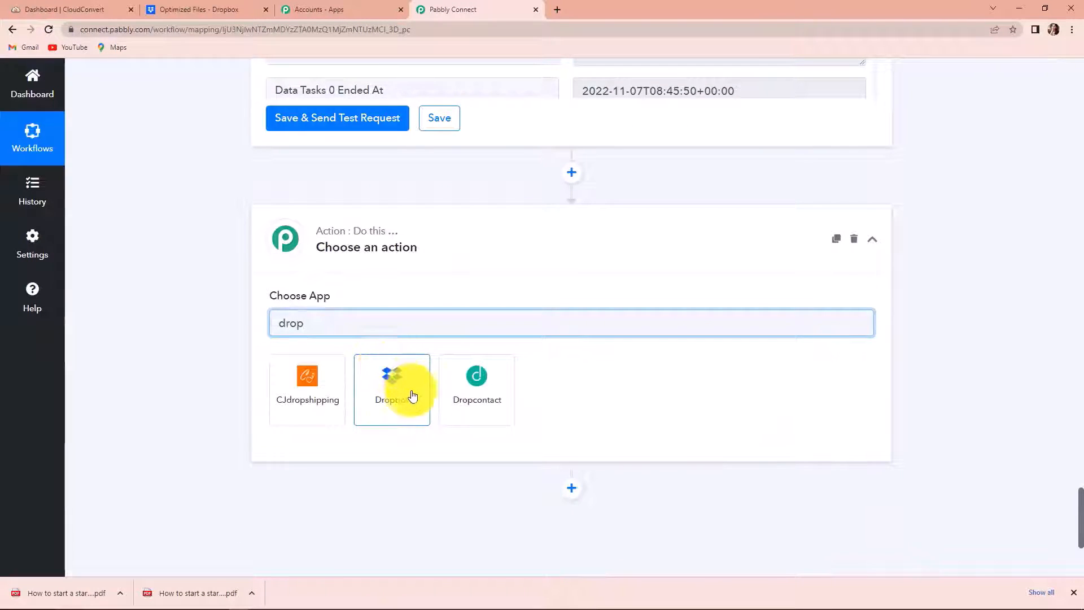
pyautogui.click(409, 390)
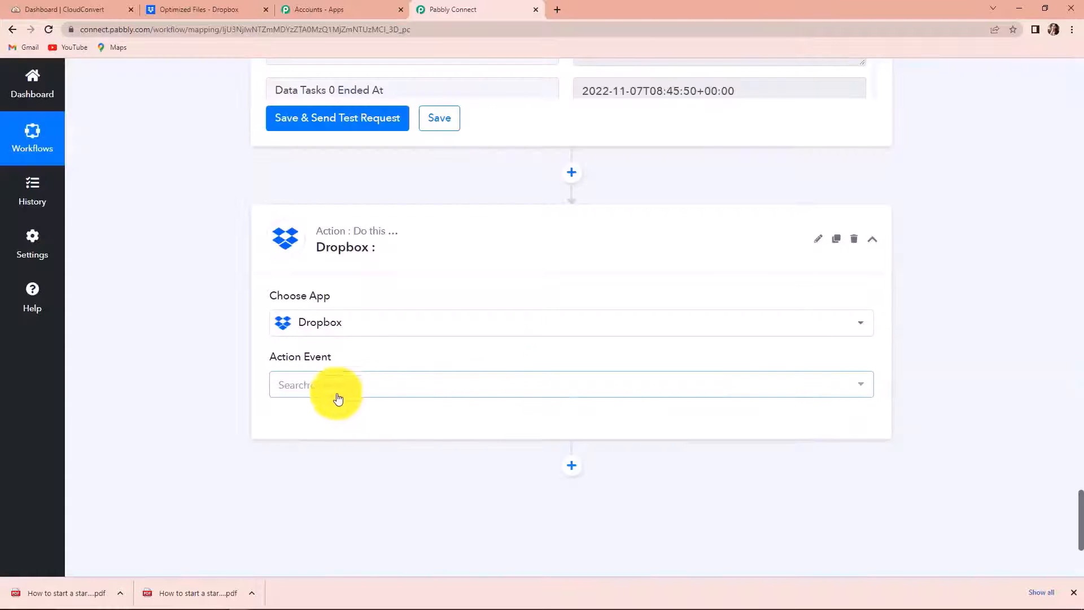
pyautogui.click(326, 398)
pyautogui.click(323, 193)
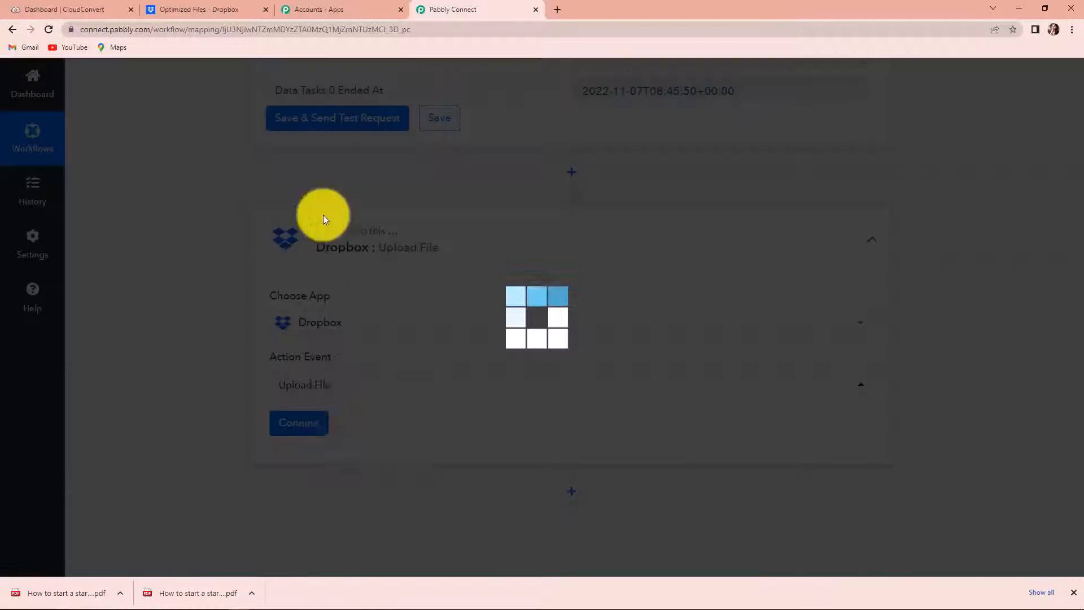
pyautogui.click(314, 422)
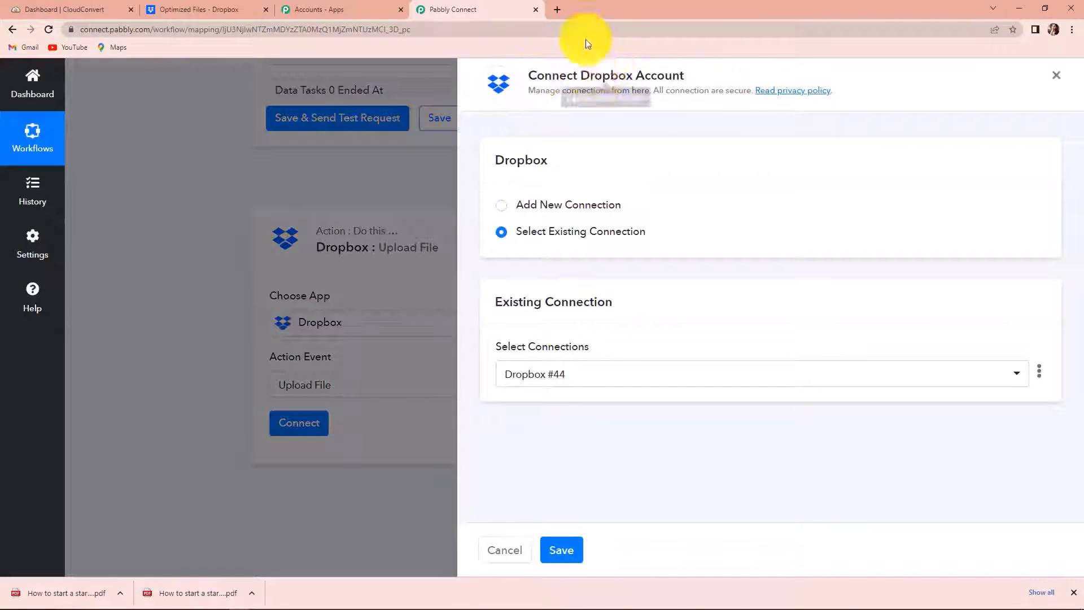
pyautogui.click(562, 554)
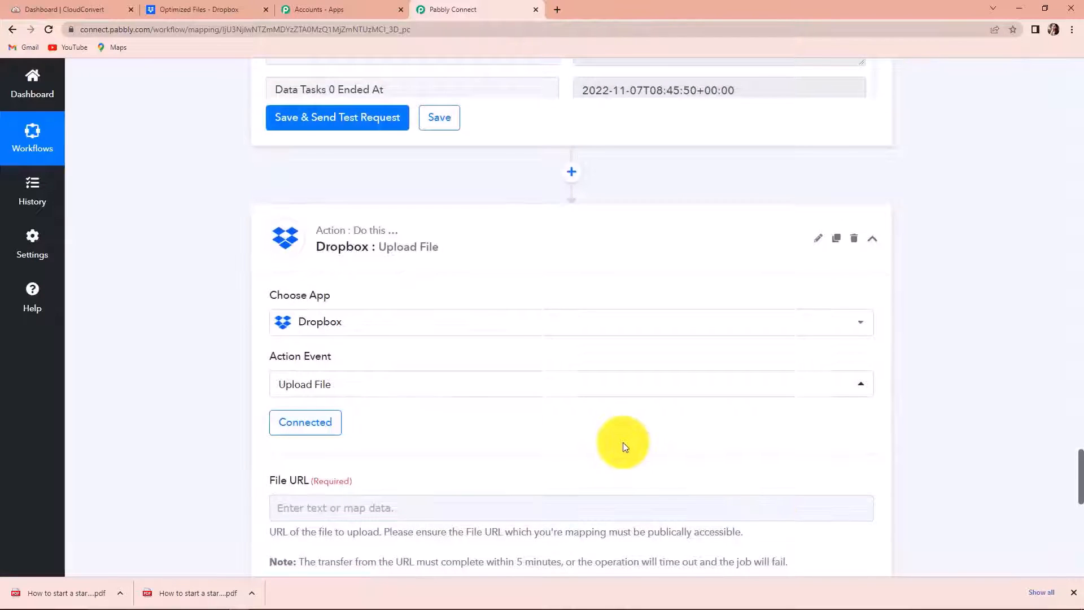
# Step: Map the Get Job Details result file URL into the upload's File URL field
pyautogui.scroll(-4, 604, 418)
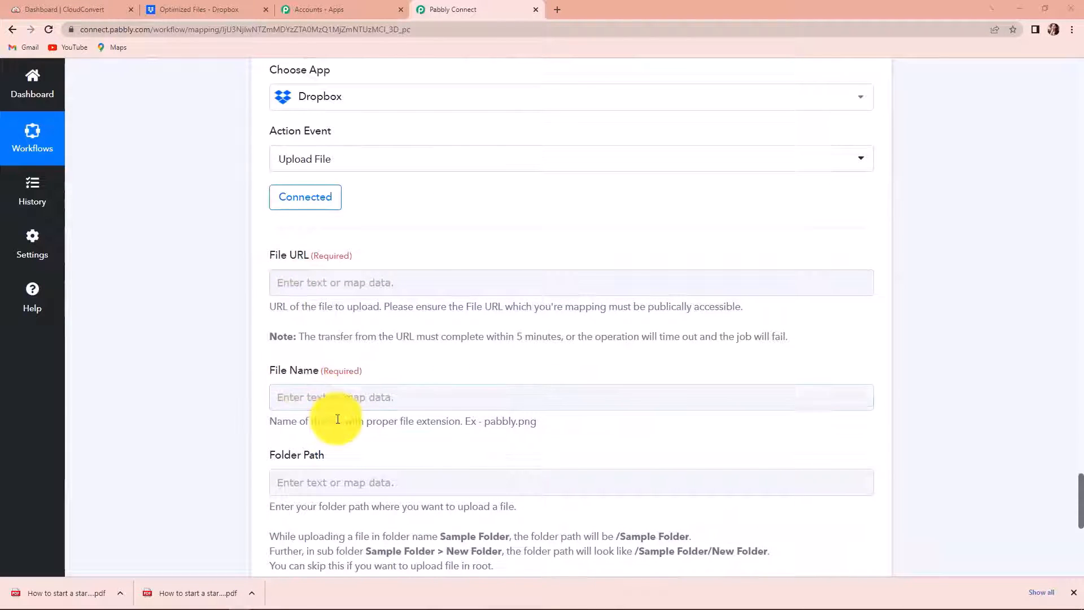
pyautogui.scroll(-1, 338, 419)
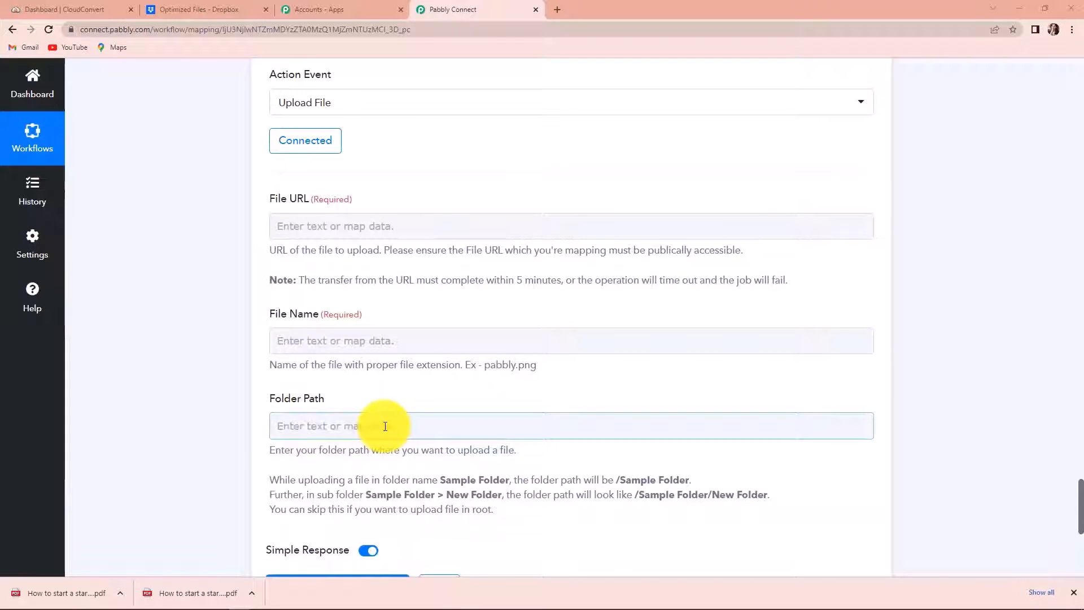
pyautogui.click(327, 226)
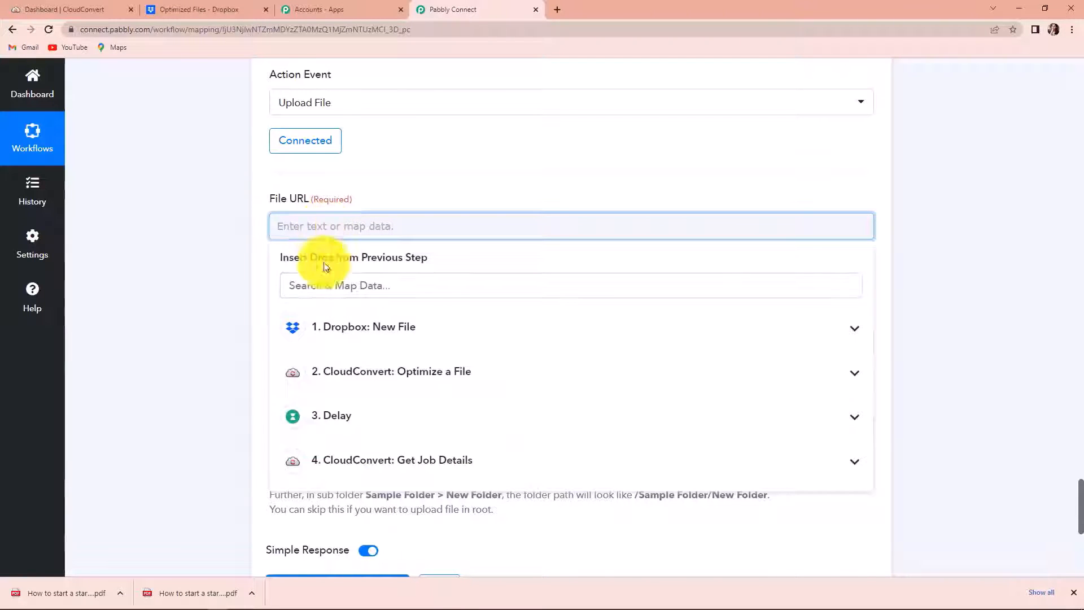
pyautogui.click(386, 469)
pyautogui.scroll(-1, 532, 464)
pyautogui.scroll(-5, 534, 466)
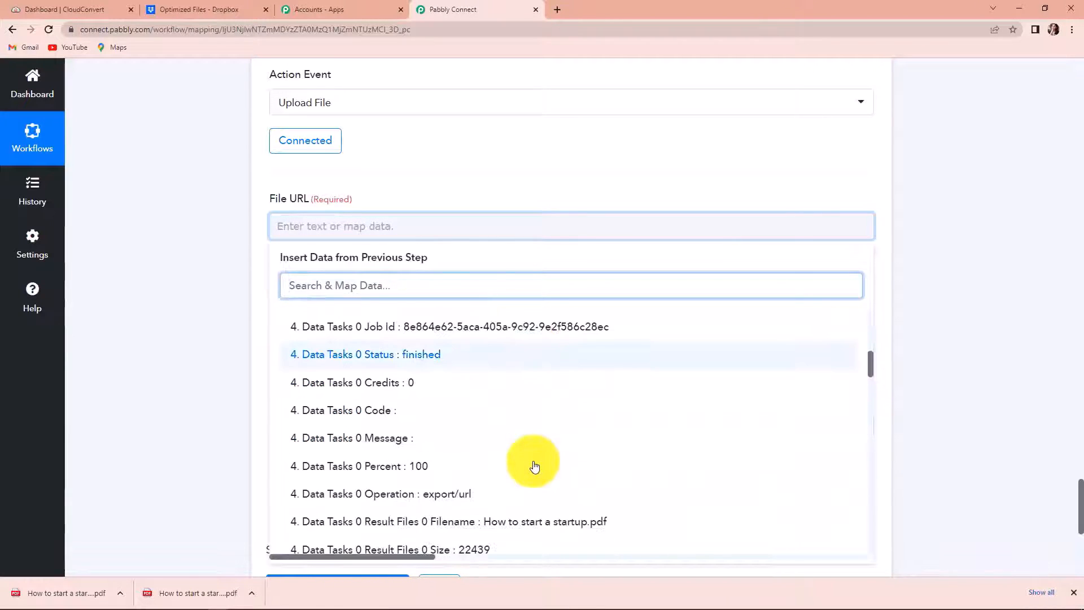
pyautogui.scroll(-2, 534, 466)
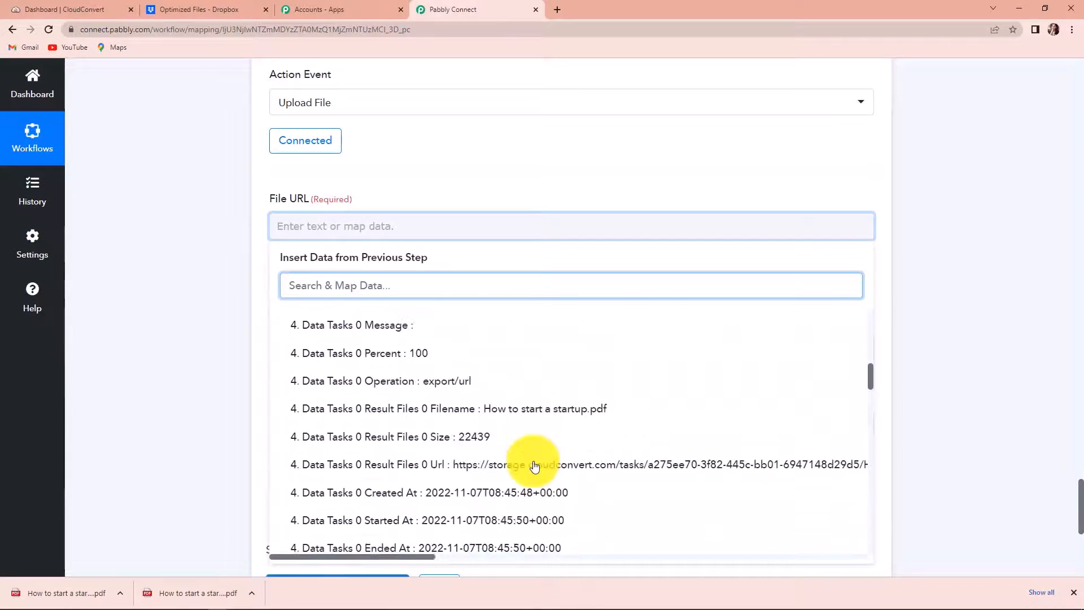
pyautogui.click(382, 478)
pyautogui.click(921, 370)
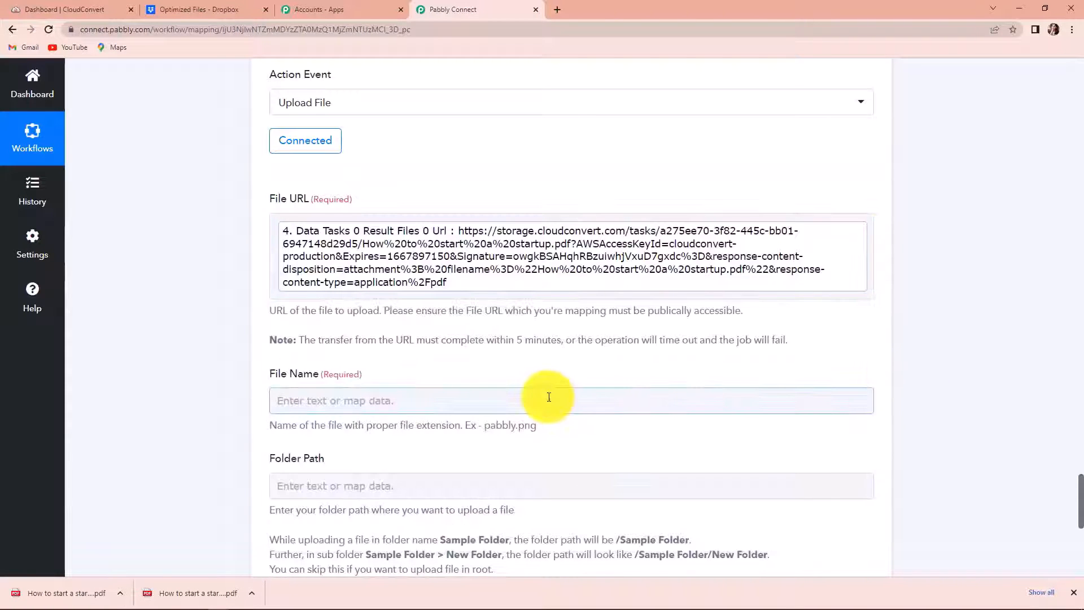
# Step: Map the trigger's Dropbox file name '1. Res1 Name' into the File Name field
pyautogui.scroll(-2, 549, 397)
pyautogui.click(367, 287)
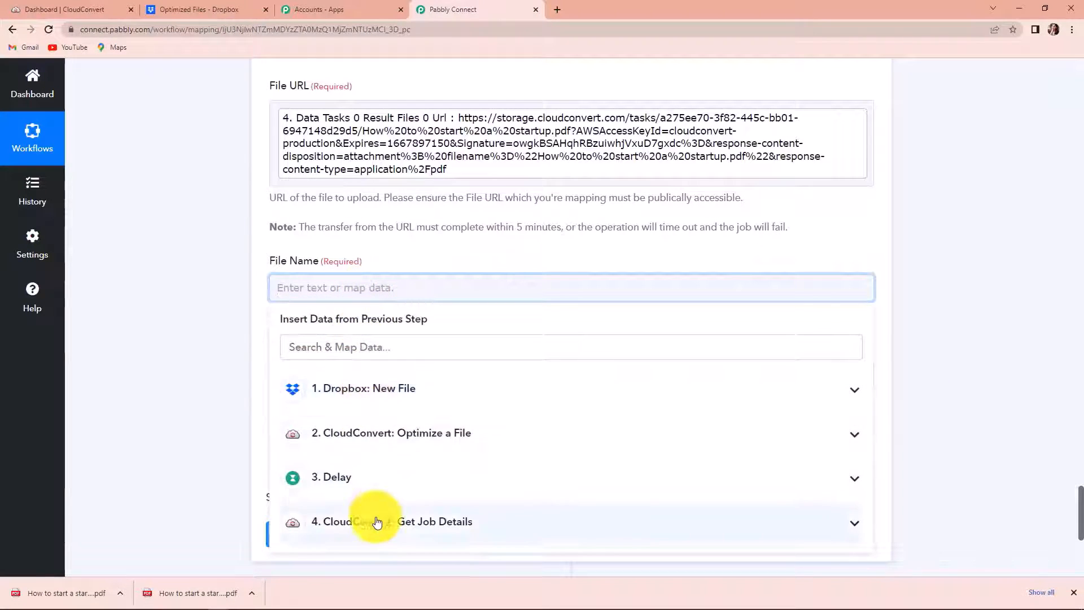
pyautogui.click(377, 521)
pyautogui.scroll(-2, 375, 520)
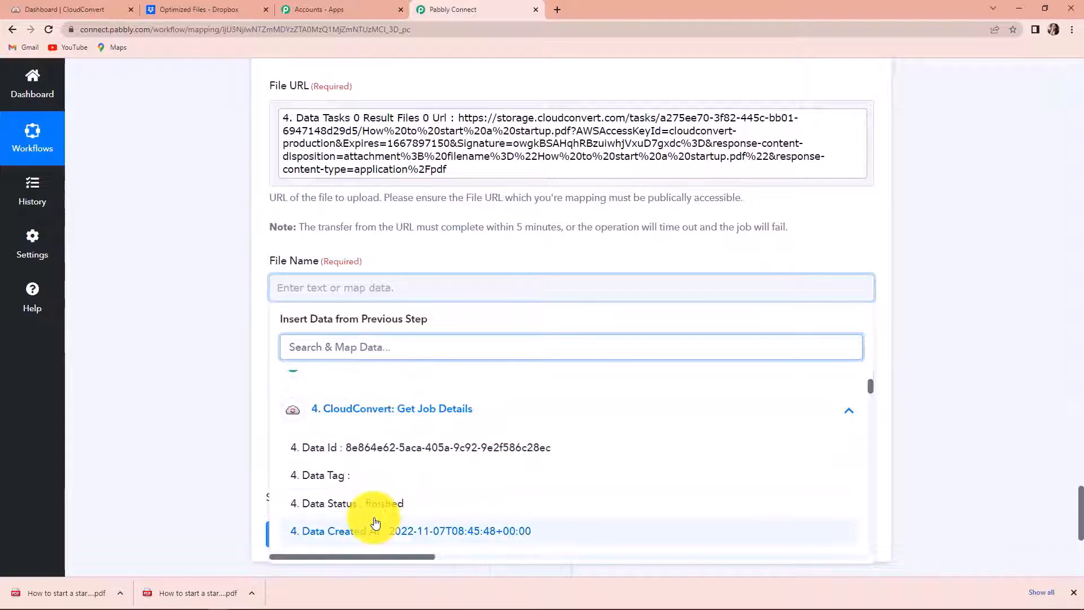
pyautogui.write('name')
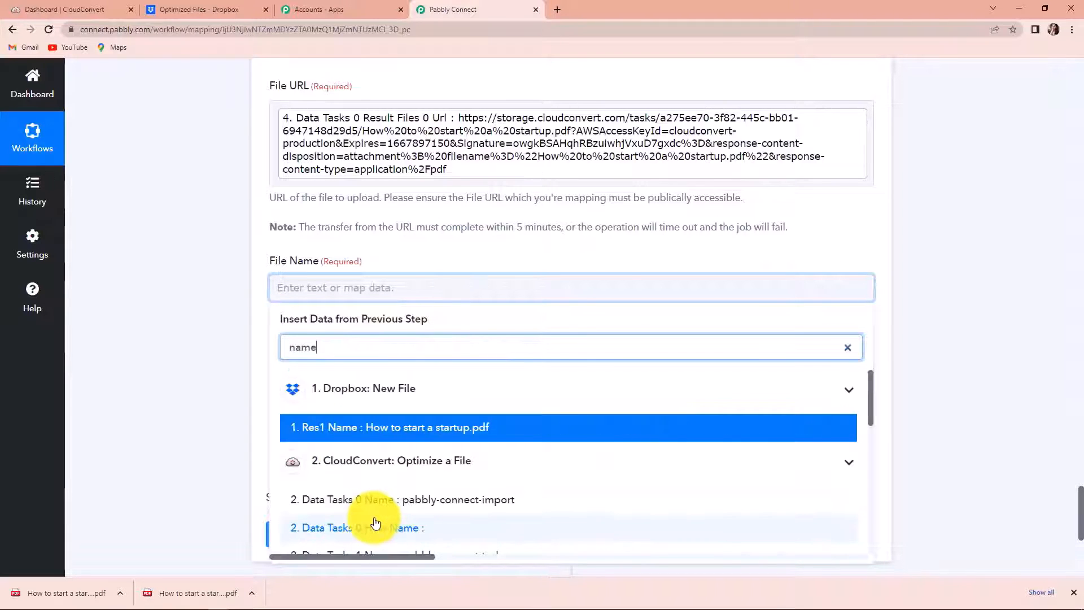
pyautogui.click(402, 432)
pyautogui.click(184, 387)
pyautogui.scroll(-2, 184, 387)
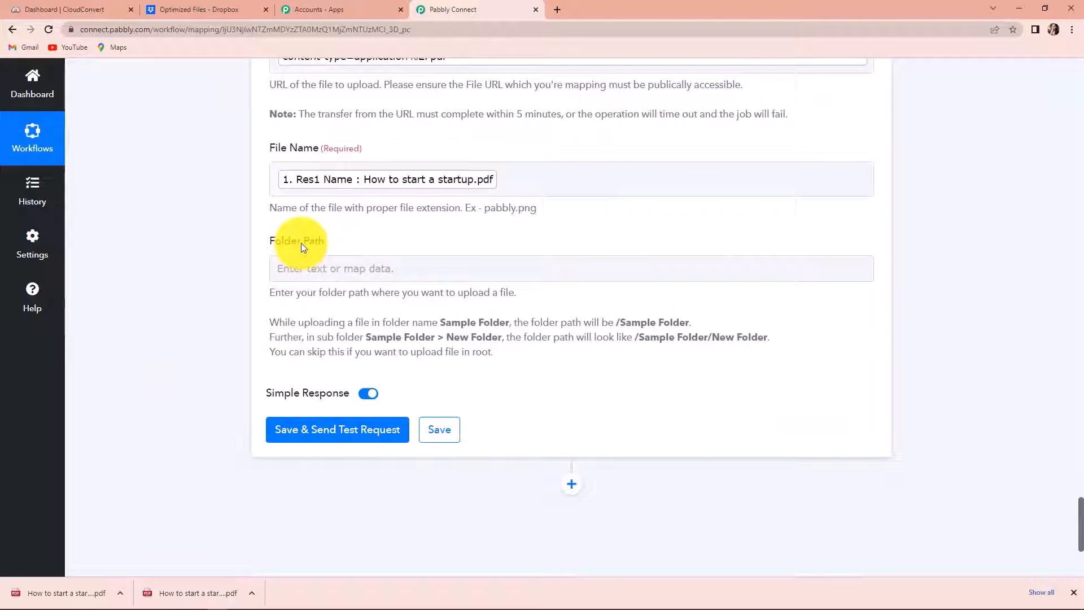
pyautogui.click(210, 10)
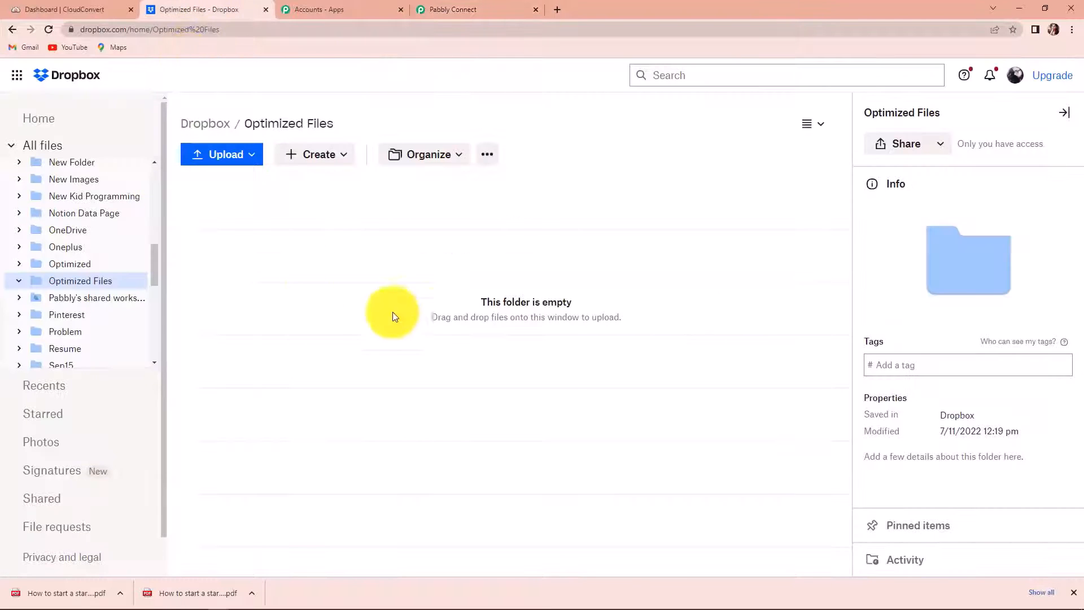
# Step: Copy '/ Optimized Files' from the Dropbox breadcrumb and paste it into Folder Path
pyautogui.moveTo(244, 123); pyautogui.dragTo(314, 123)
pyautogui.moveTo(236, 124); pyautogui.dragTo(335, 122)
pyautogui.rightClick(322, 122)
pyautogui.click(334, 133)
pyautogui.click(466, 8)
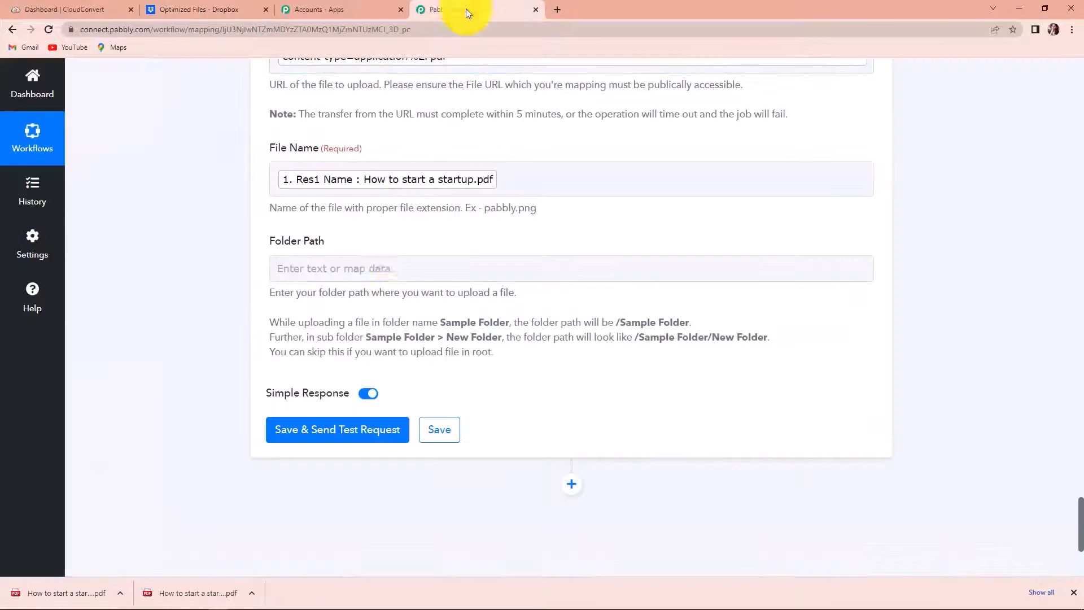
pyautogui.click(375, 270)
pyautogui.hotkey('ctrl', 'v')
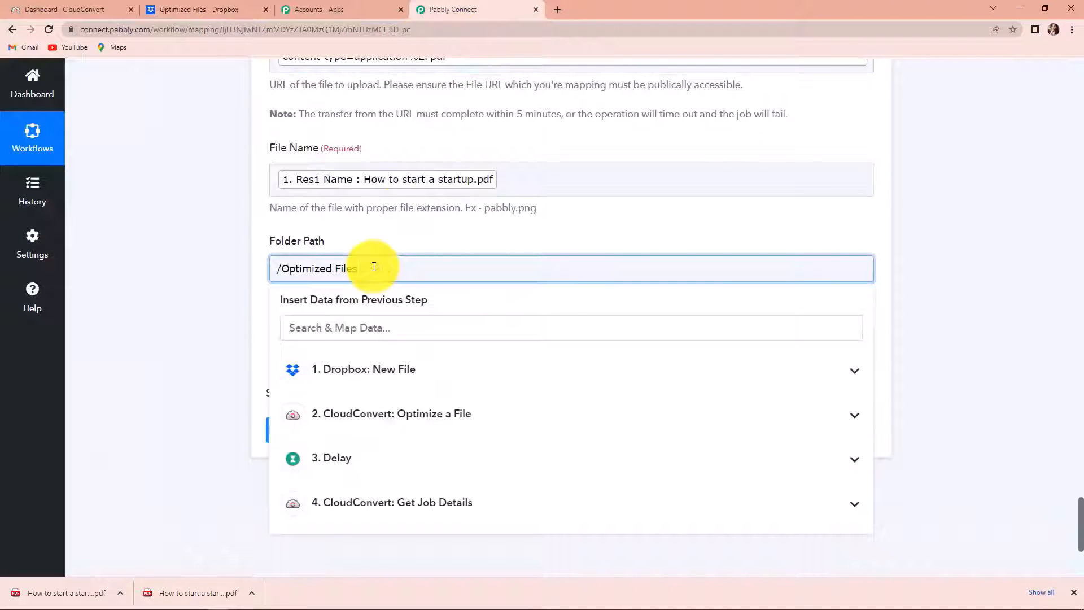
pyautogui.click(217, 252)
# Step: Save and test the upload, confirming status complete for How to start a startup.pdf (22439 bytes)
pyautogui.click(298, 436)
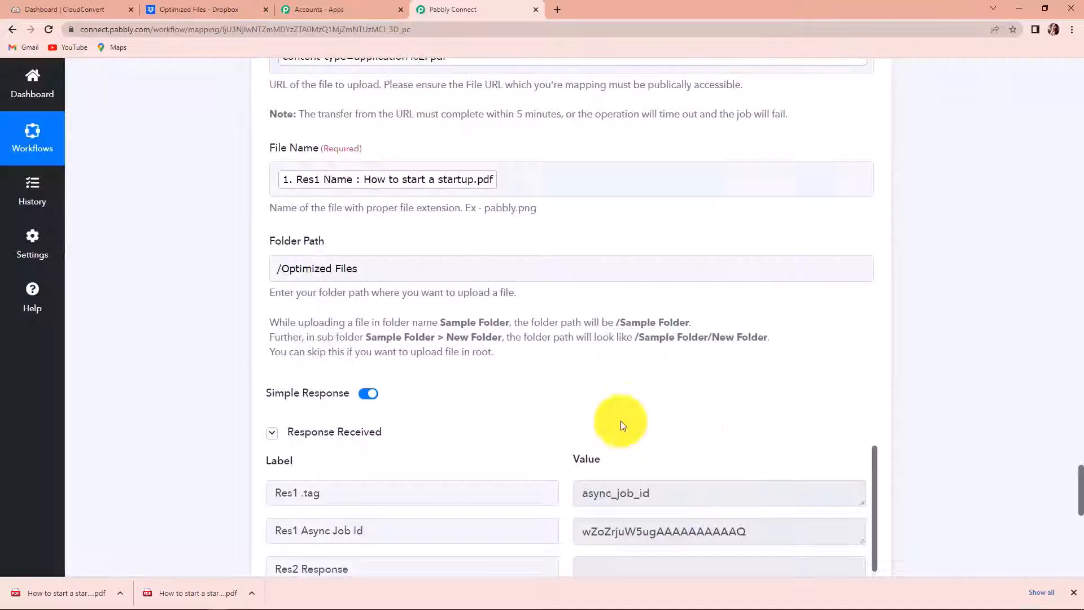
pyautogui.scroll(-6, 750, 433)
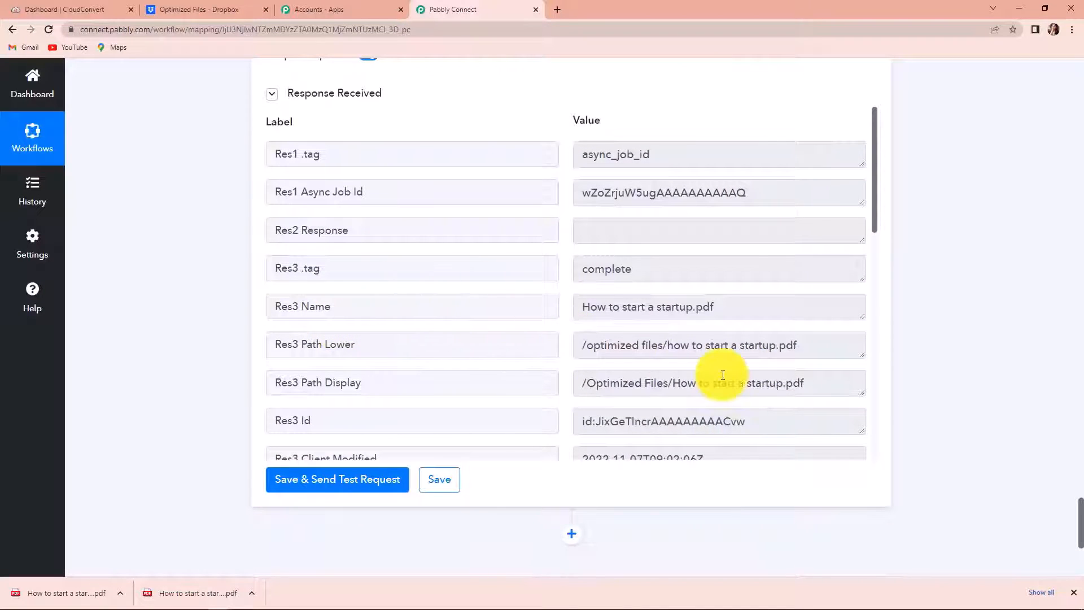
pyautogui.scroll(-5, 723, 375)
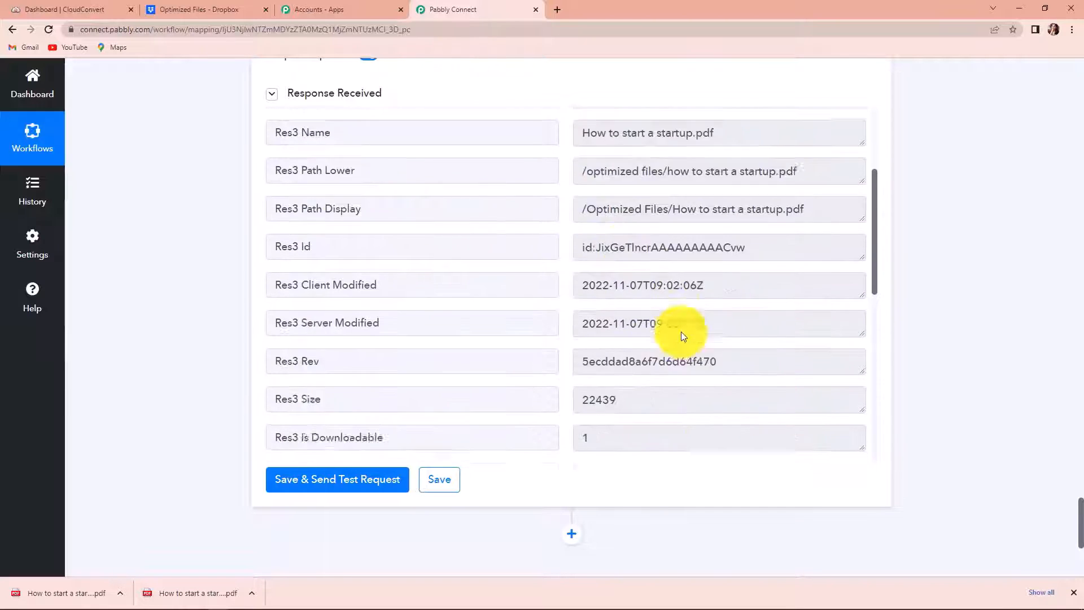
pyautogui.scroll(-6, 681, 334)
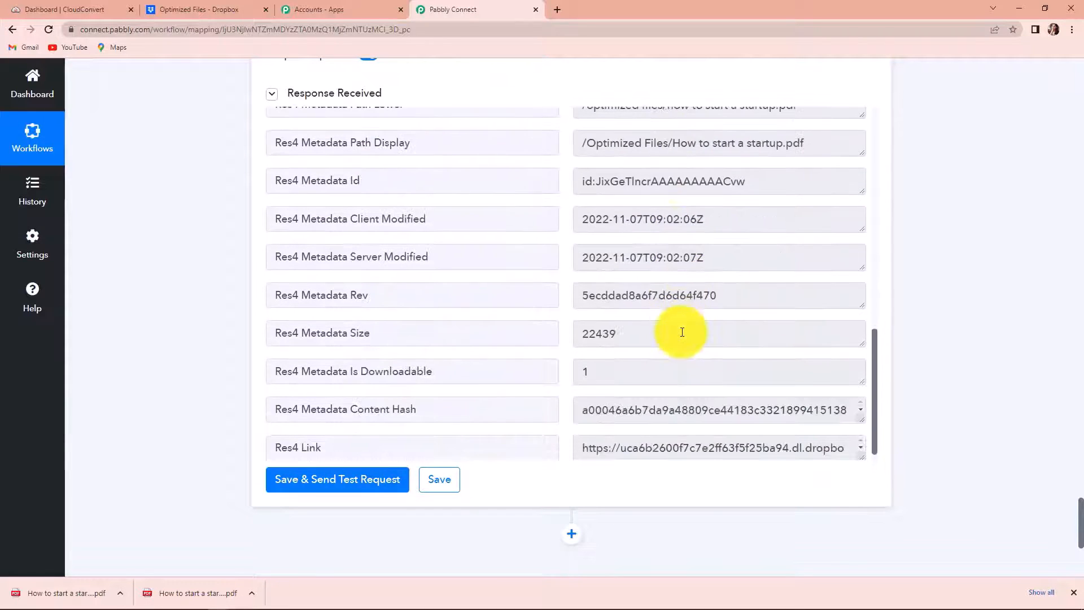
pyautogui.scroll(11, 682, 332)
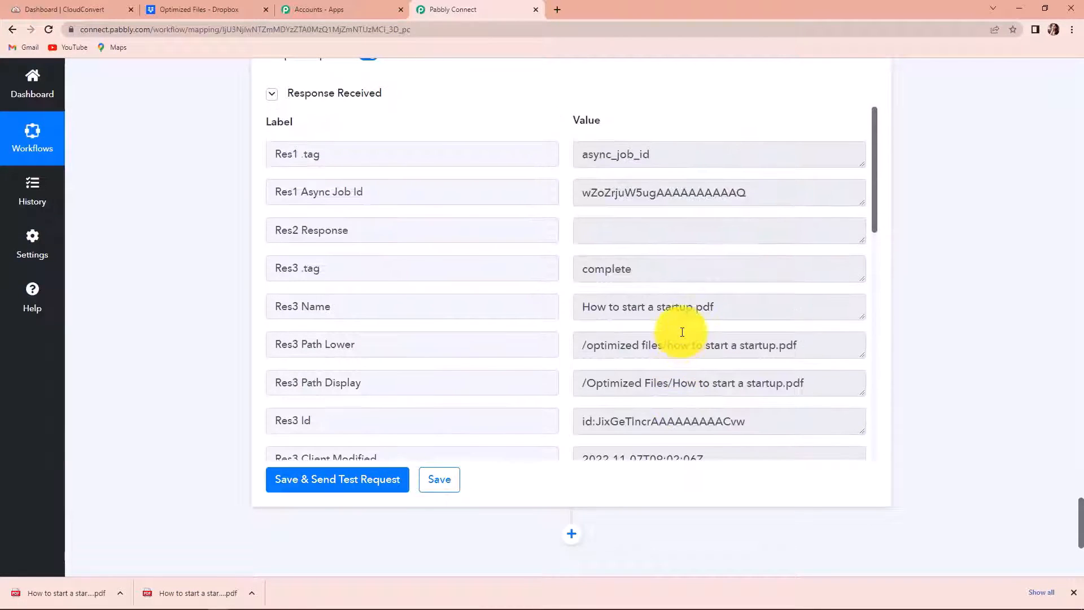
pyautogui.scroll(-11, 682, 332)
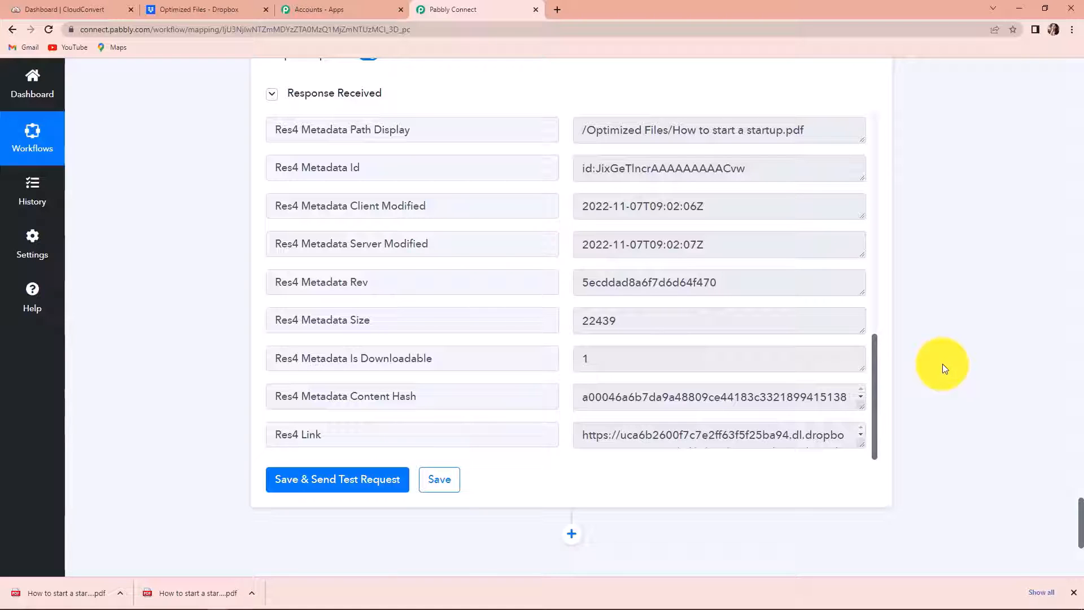
# Step: Compare the uploaded PDF's 21.91 KB size in Optimized Files with the 24.83 KB CloudConvert original
pyautogui.click(228, 10)
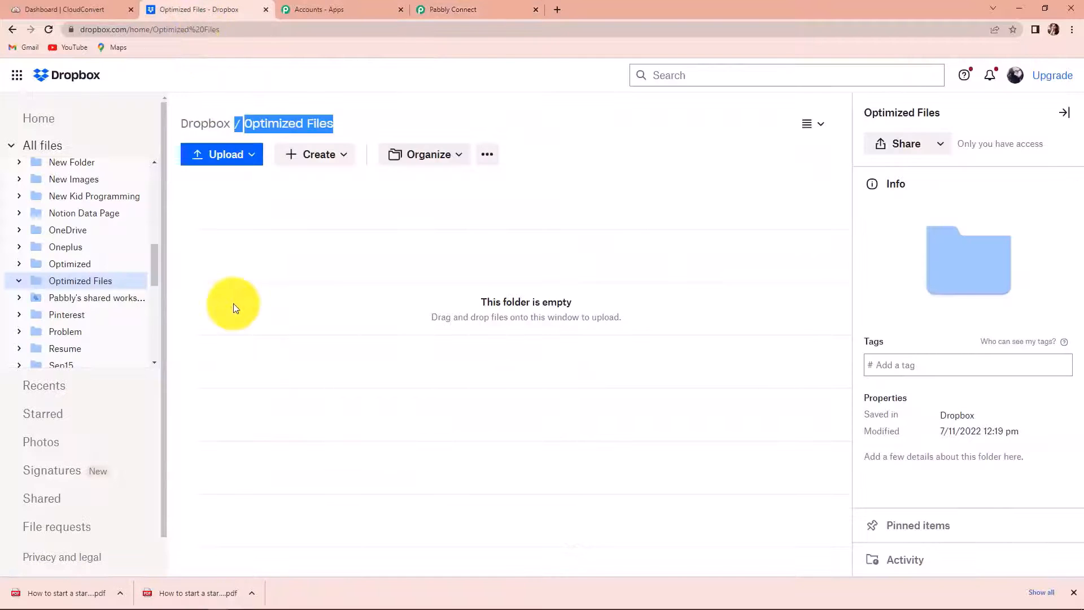
pyautogui.click(49, 30)
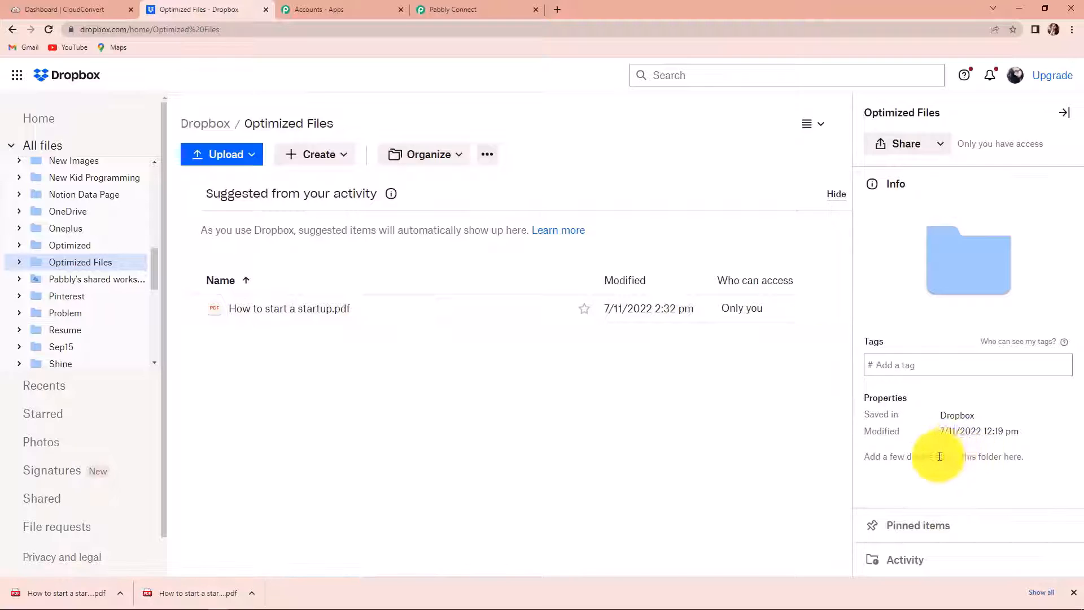
pyautogui.click(474, 310)
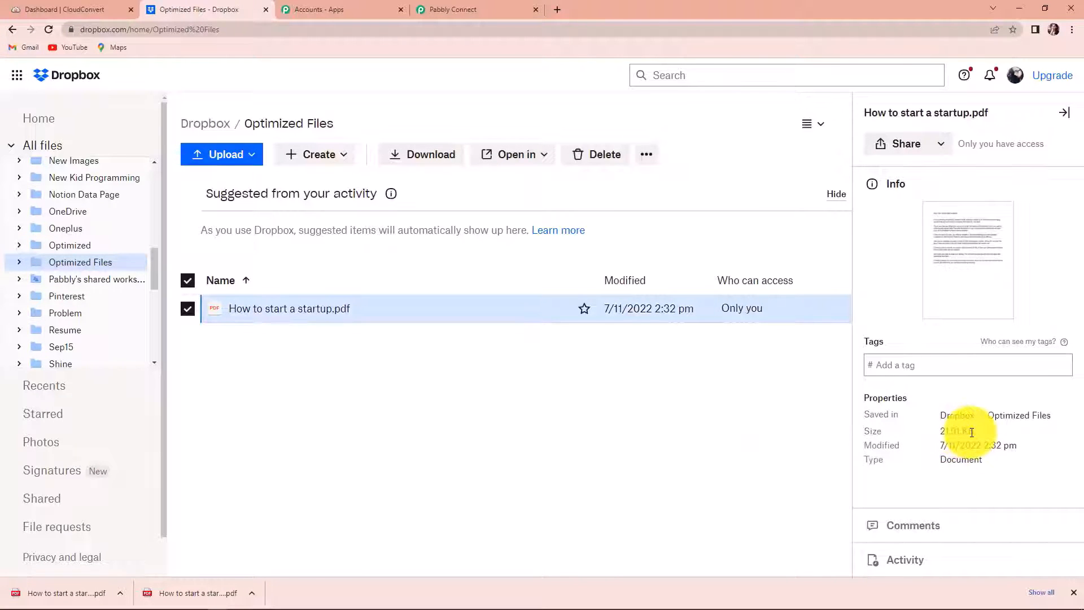
pyautogui.scroll(3, 113, 277)
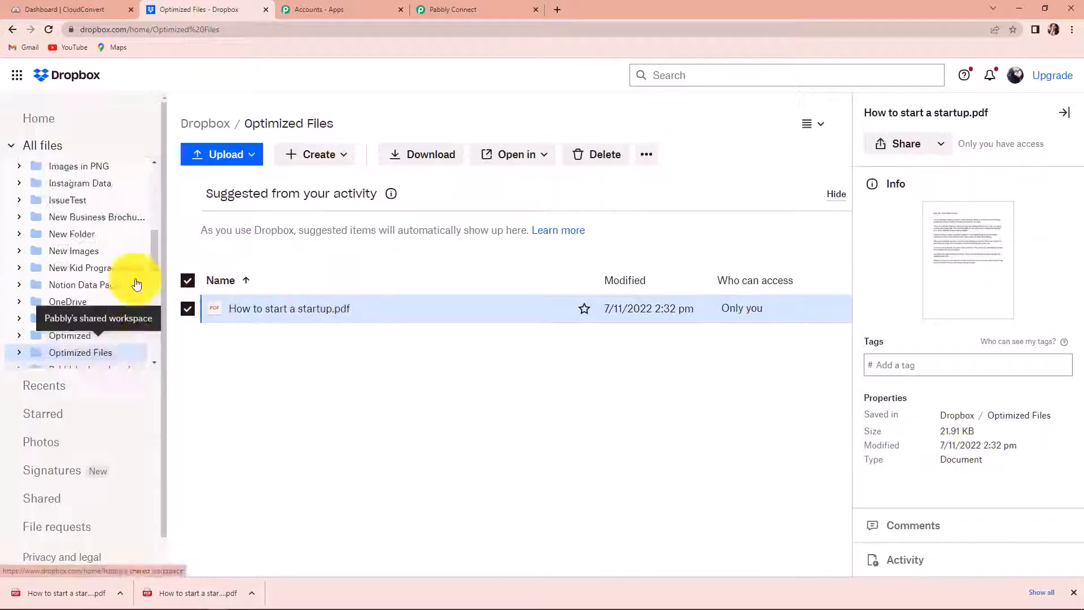
pyautogui.scroll(5, 95, 272)
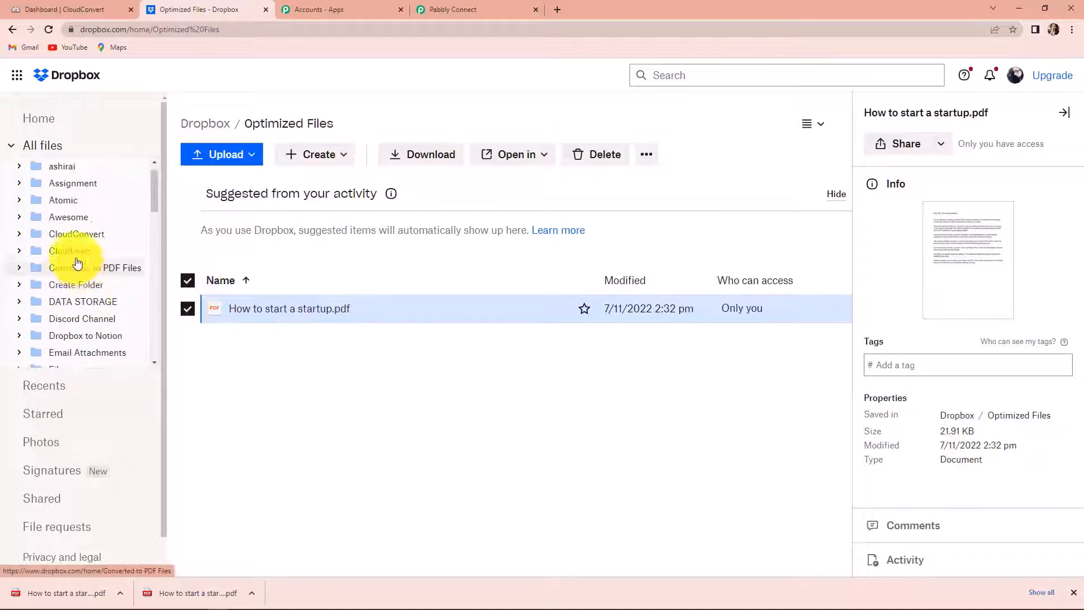
pyautogui.click(101, 236)
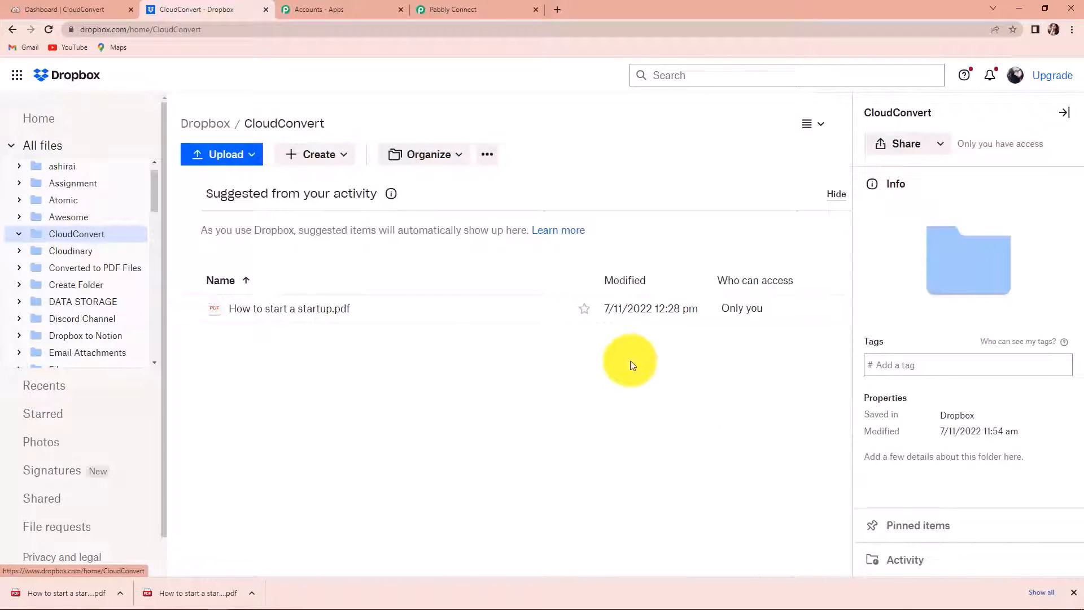
pyautogui.click(673, 313)
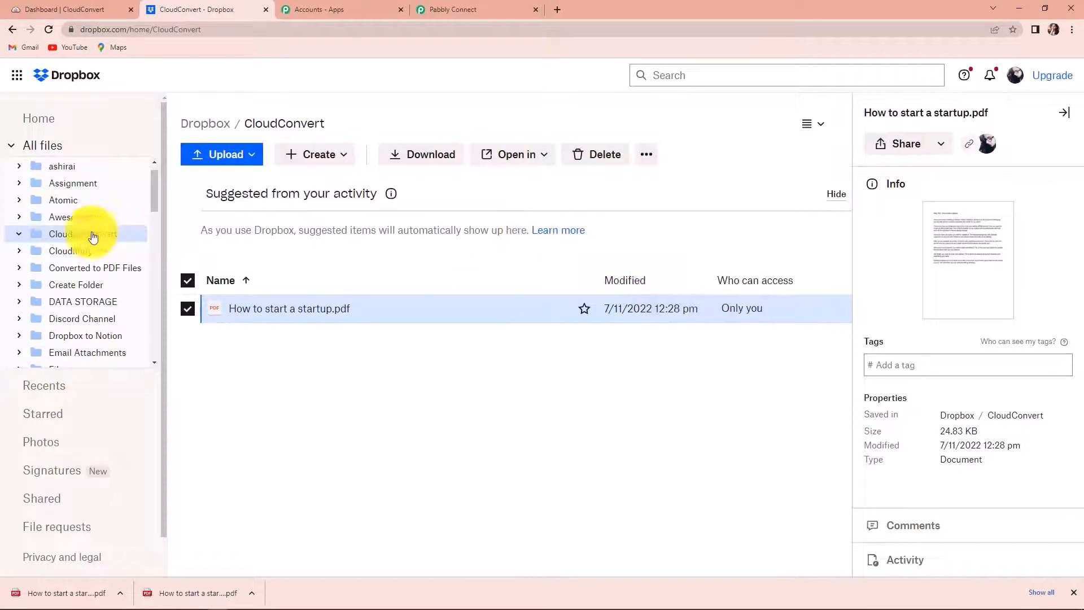
# Step: Upload Communication is the key..pdf (22.56 KB) from Downloads into the CloudConvert folder
pyautogui.click(218, 155)
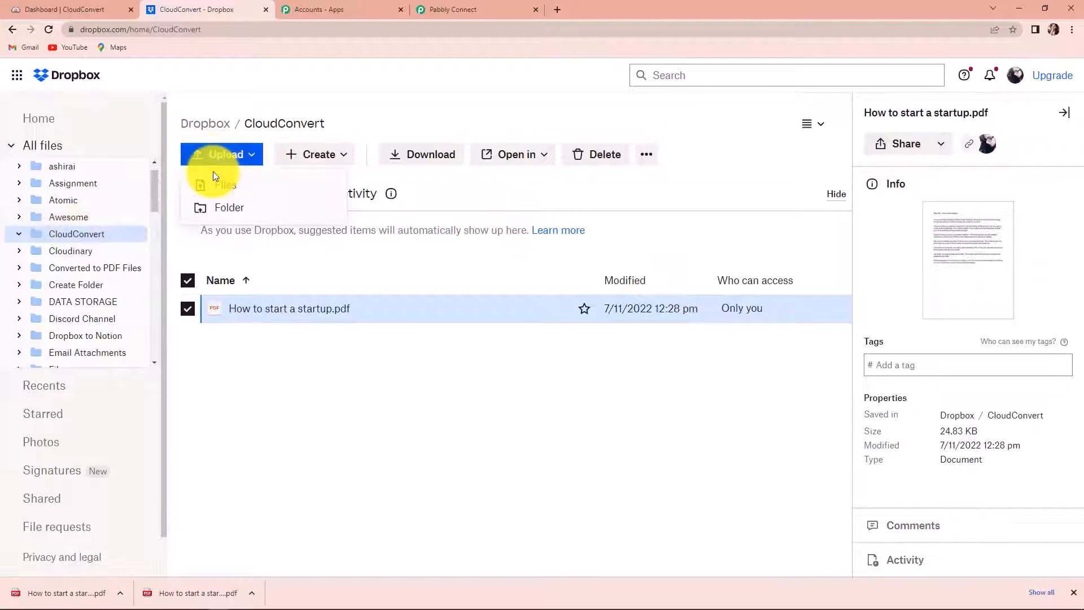
pyautogui.click(226, 191)
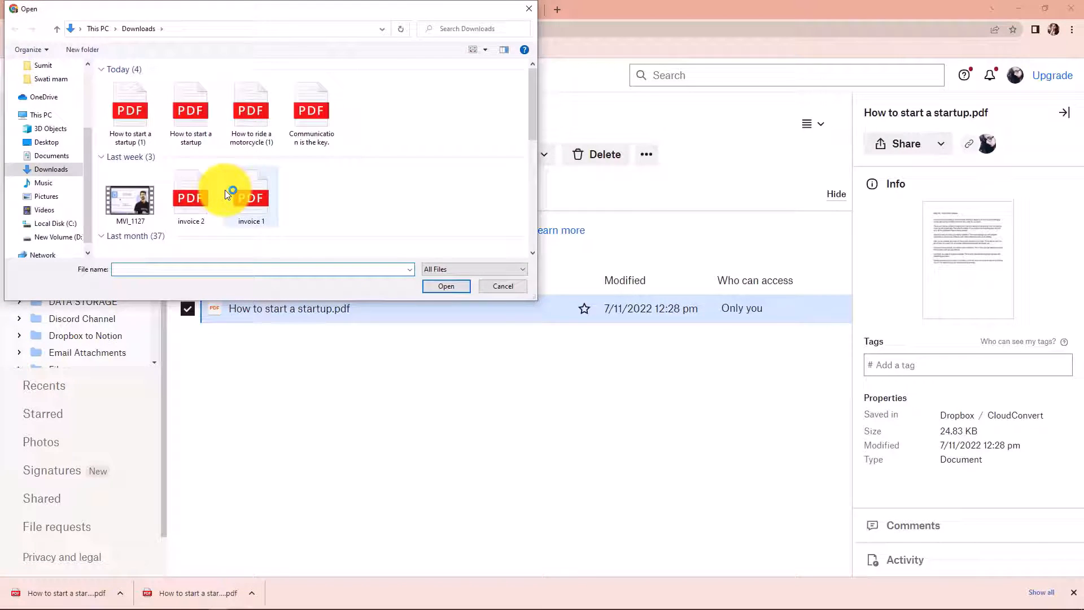
pyautogui.click(312, 116)
pyautogui.click(457, 286)
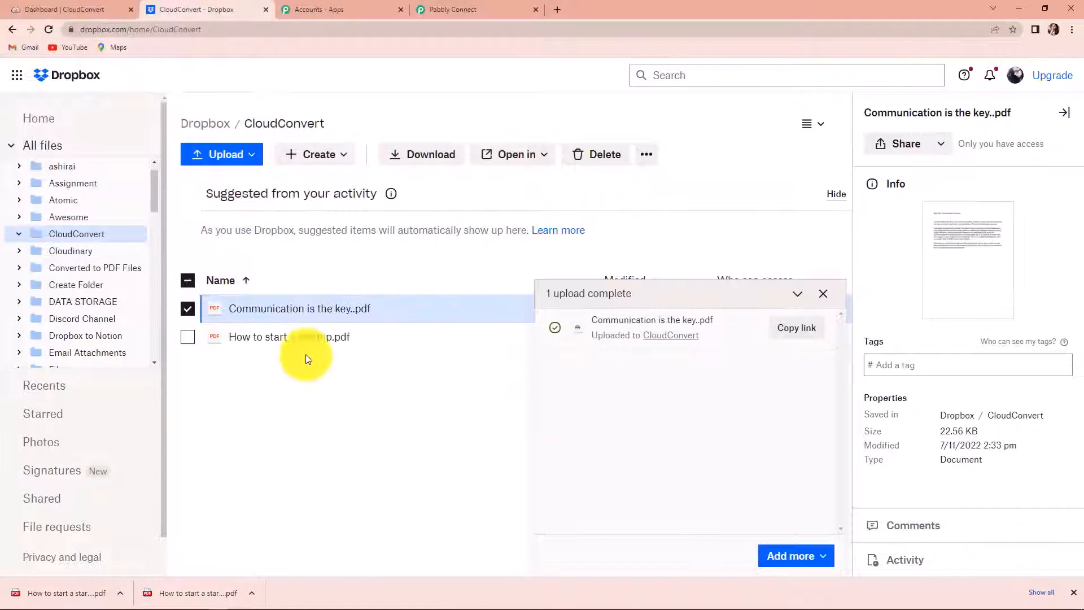
pyautogui.click(824, 295)
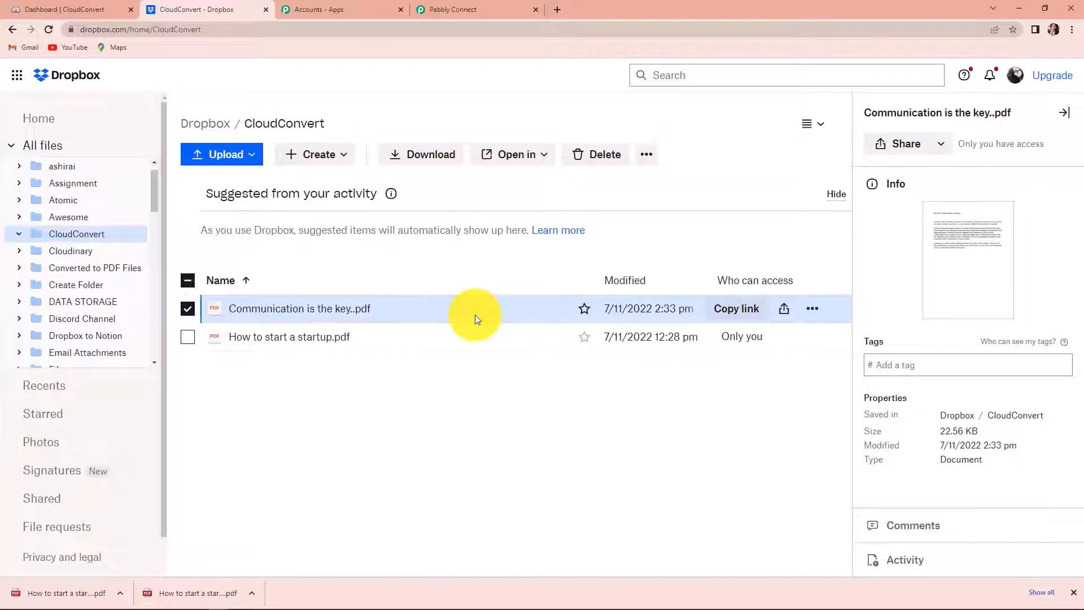
# Step: Check that Optimized Files now holds Communication is the key..pdf at 19.85 KB, then return to Pabbly
pyautogui.scroll(-8, 96, 254)
pyautogui.scroll(-1, 99, 274)
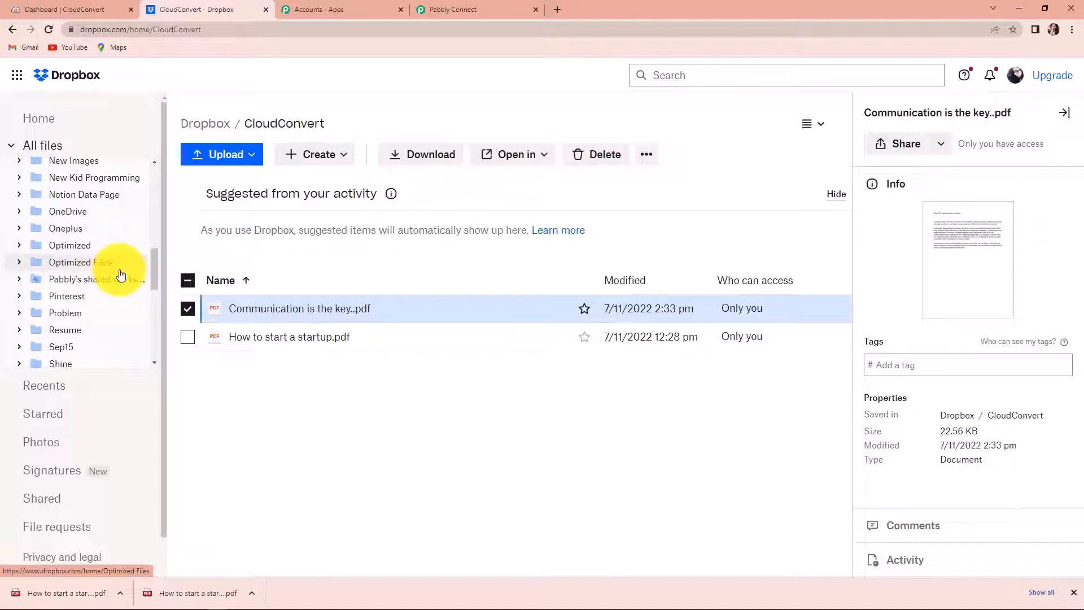
pyautogui.click(45, 262)
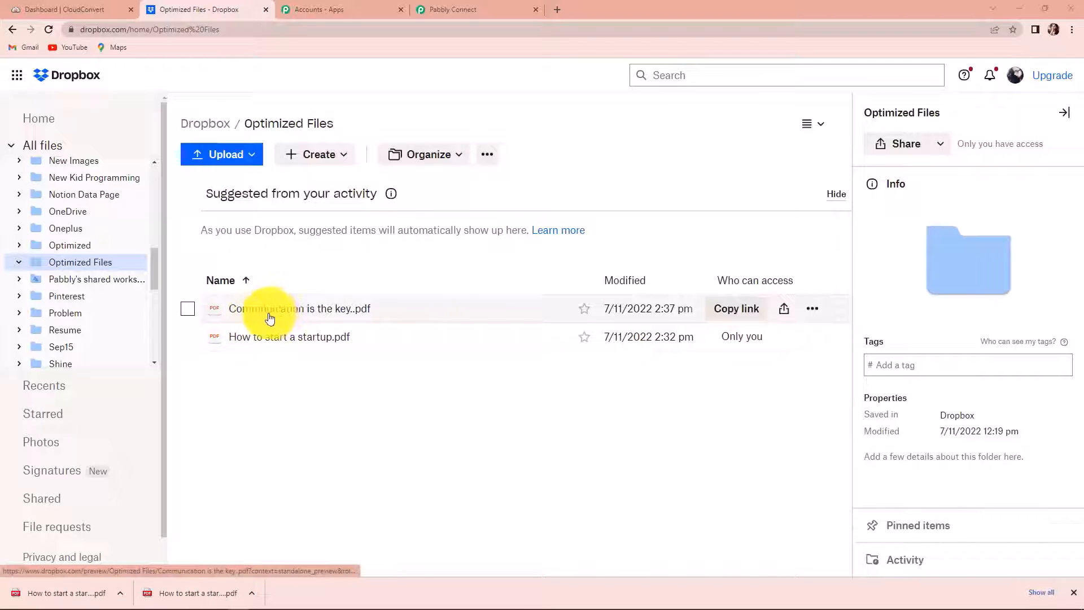
pyautogui.click(416, 313)
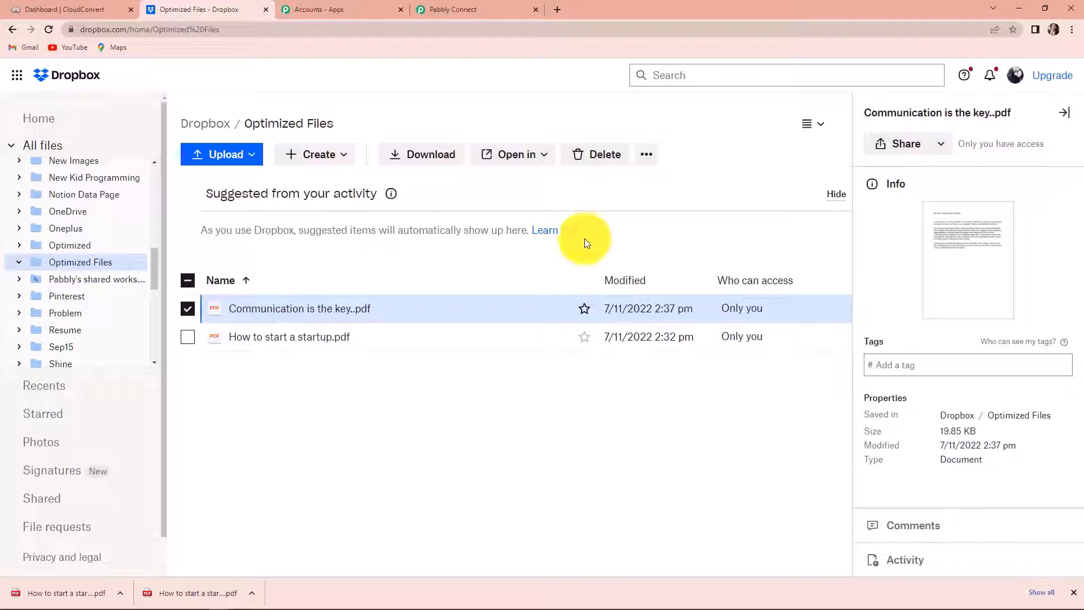
pyautogui.click(472, 7)
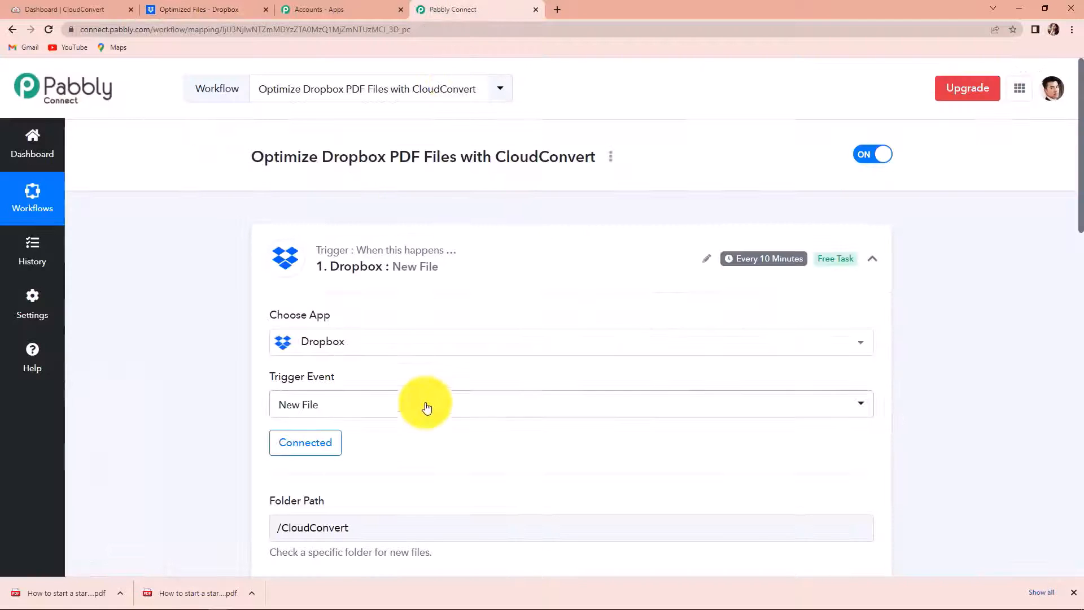
# Step: Collapse the Dropbox trigger and scroll through all five steps down to Dropbox Upload File
pyautogui.click(873, 260)
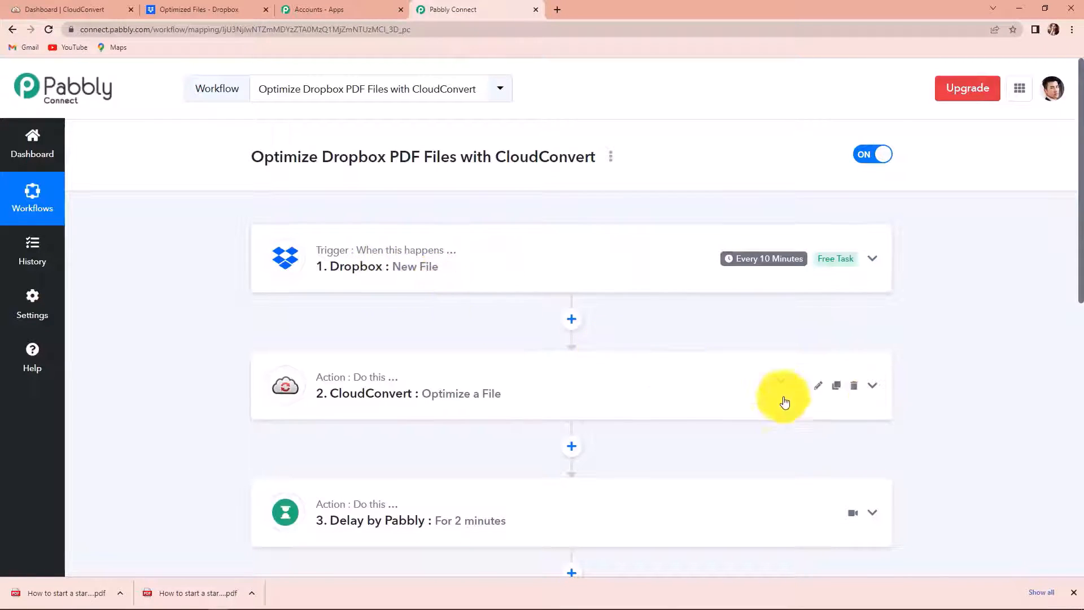
pyautogui.scroll(-2, 455, 297)
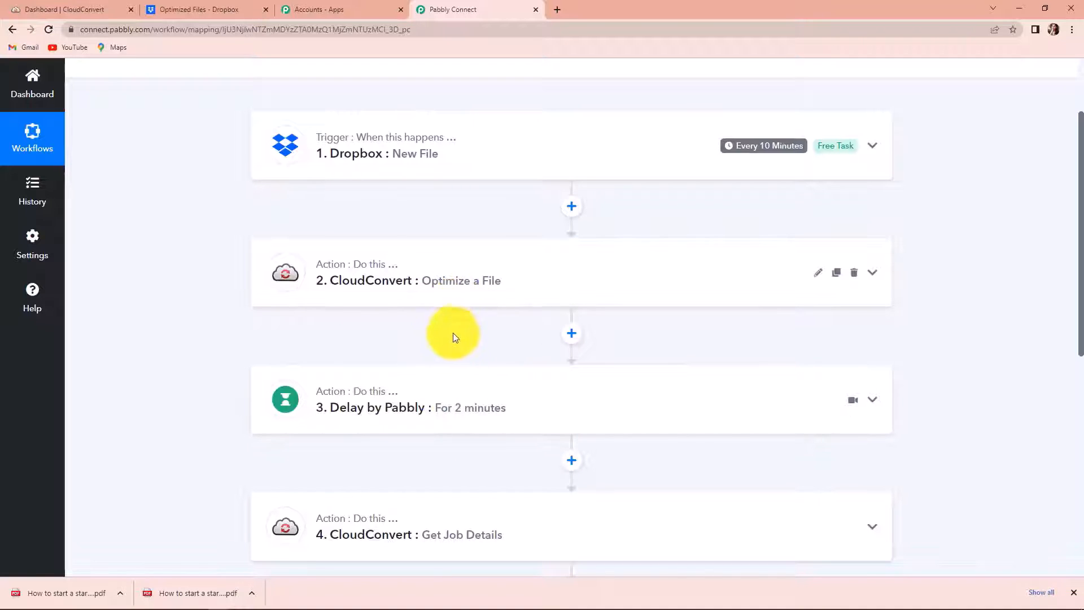
pyautogui.scroll(-4, 460, 375)
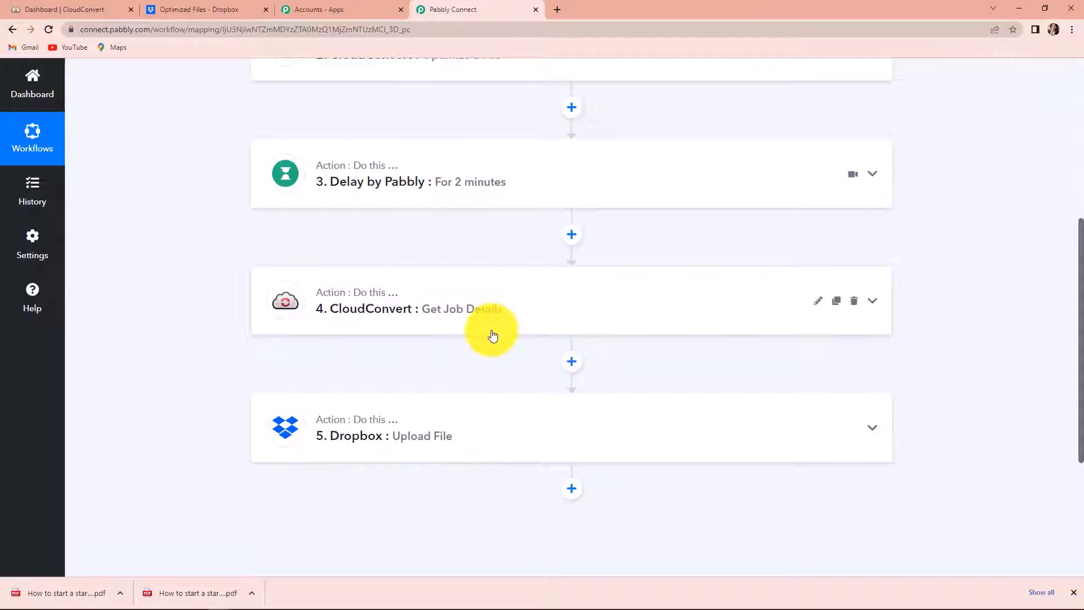
pyautogui.scroll(-1, 491, 334)
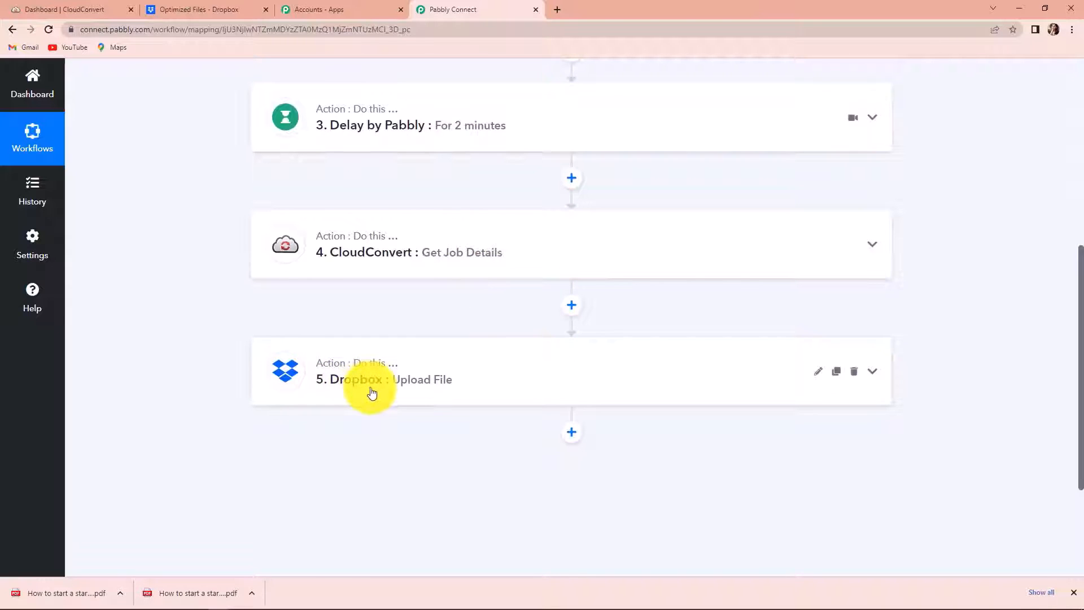
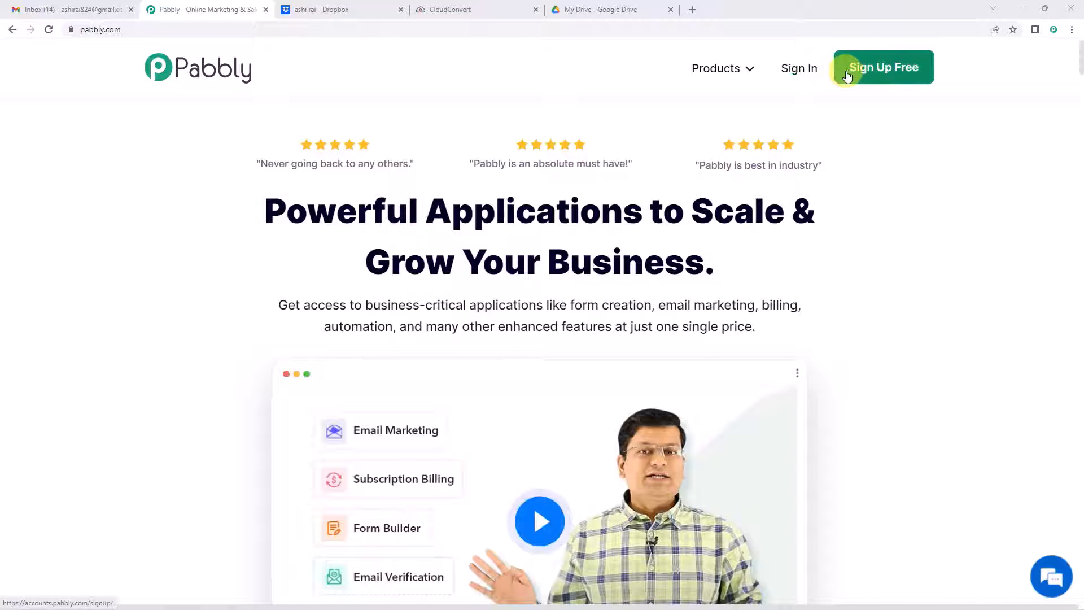
# Step: Sign in, open Pabbly Connect and create a workflow named 'Dropbox To Google Drive'
pyautogui.click(801, 71)
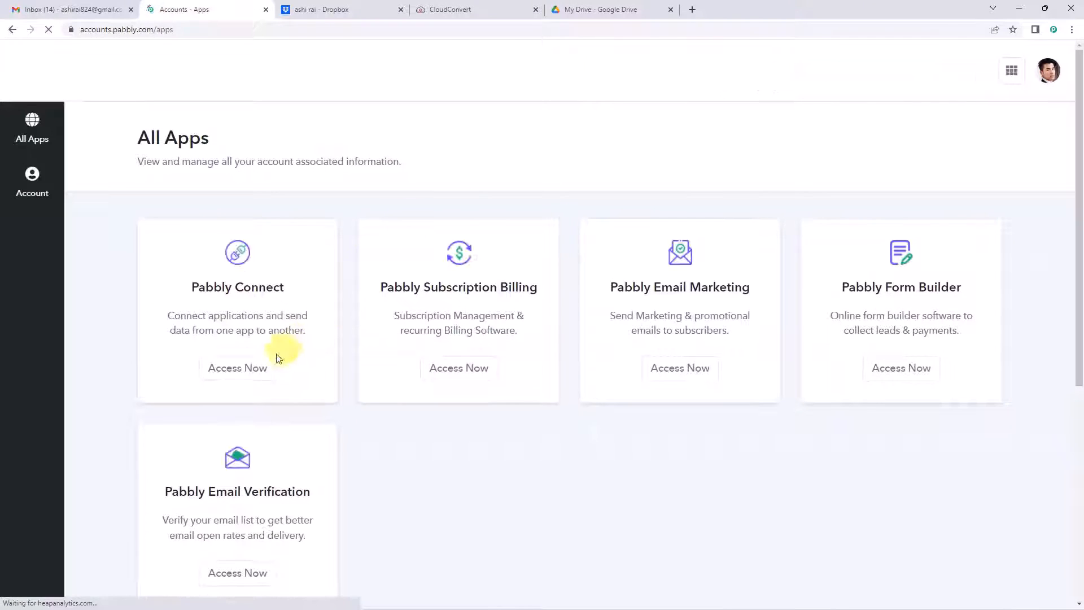
pyautogui.click(264, 369)
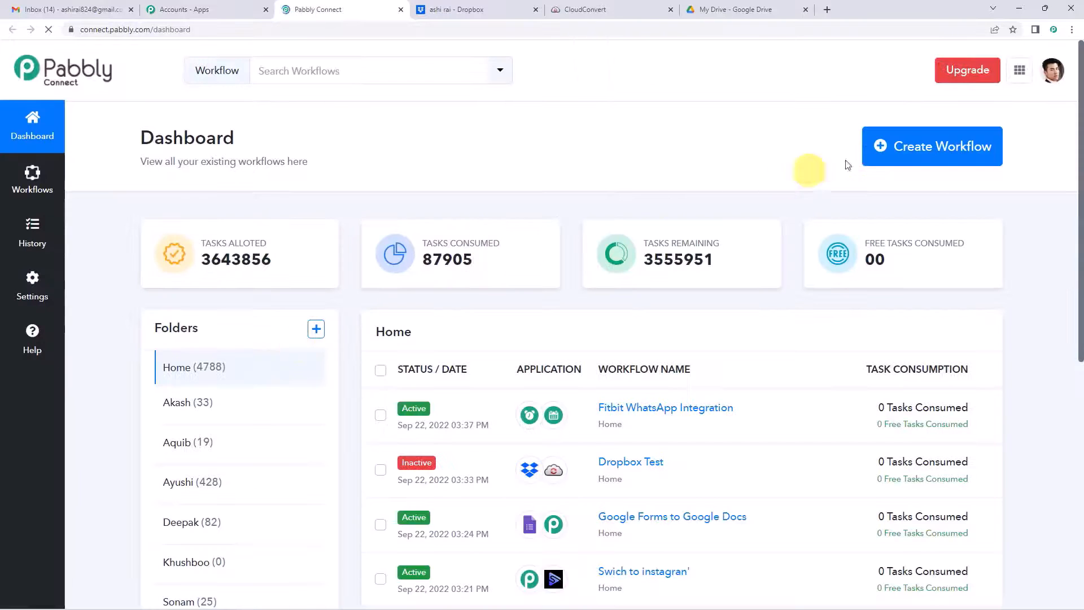
pyautogui.click(886, 157)
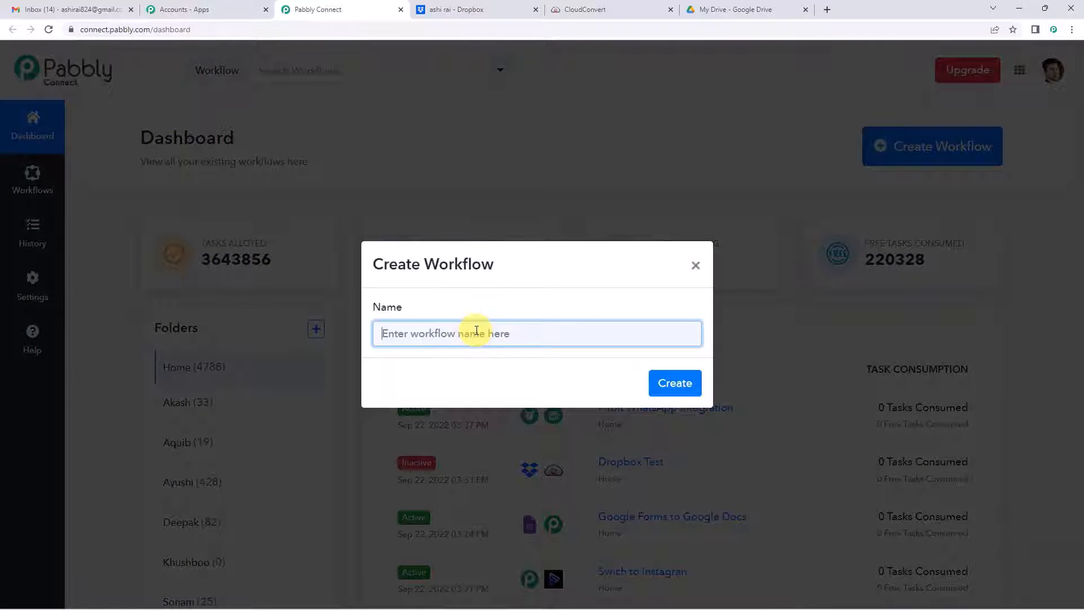
pyautogui.write('Dropbox To Google Drive')
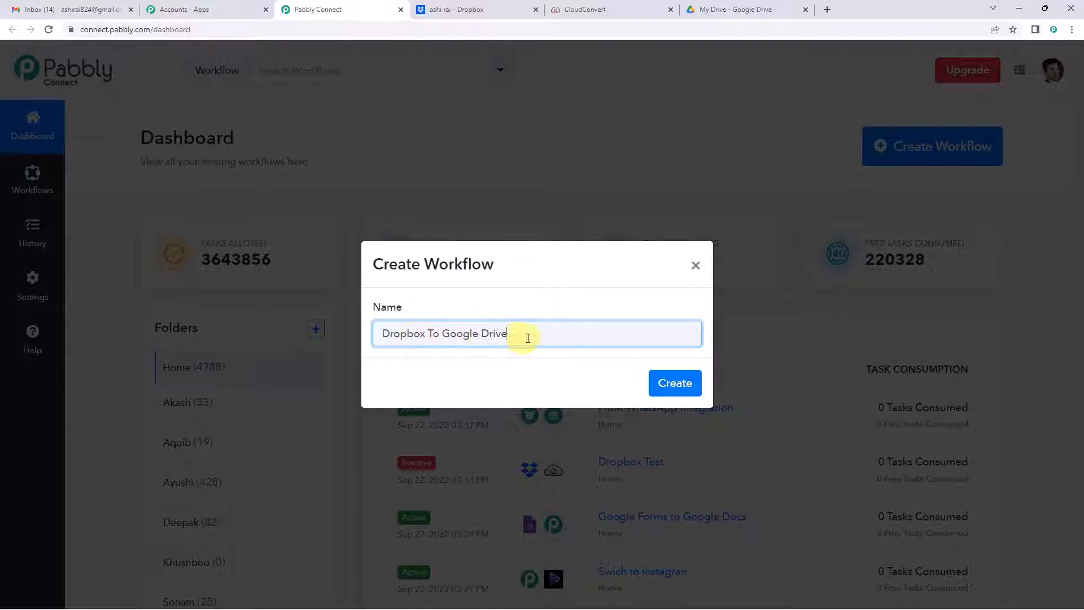
pyautogui.click(658, 387)
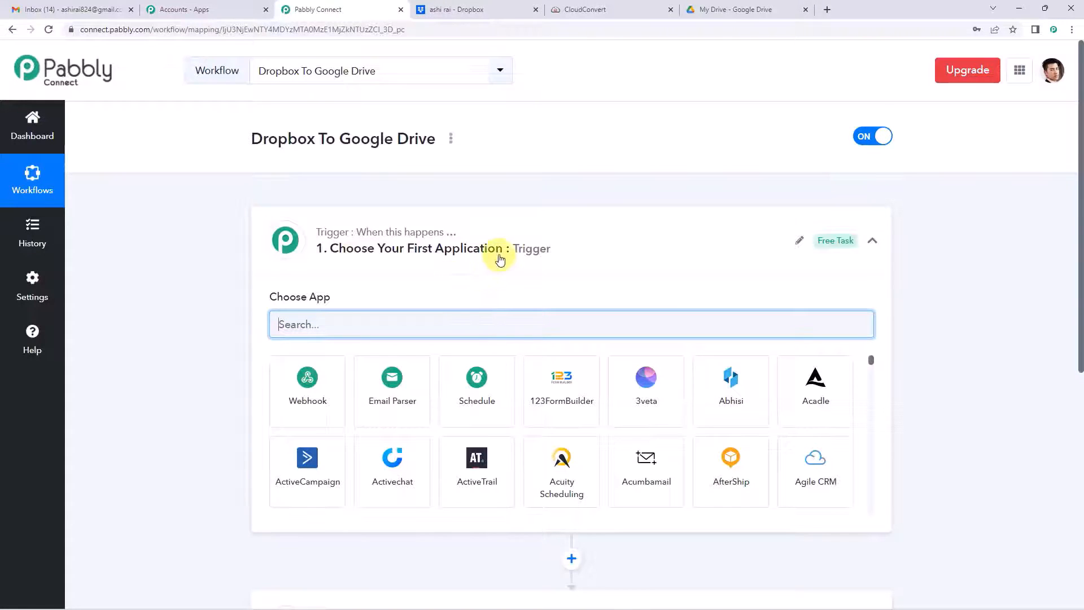
# Step: Set the workflow trigger to Dropbox with the New File event
pyautogui.click(500, 258)
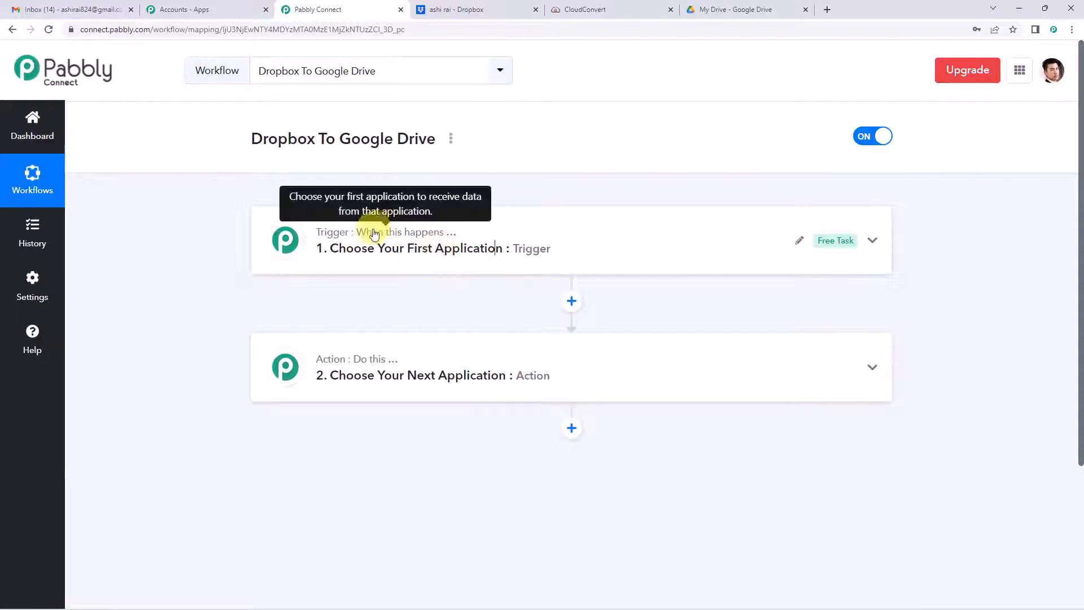
pyautogui.moveTo(386, 364)
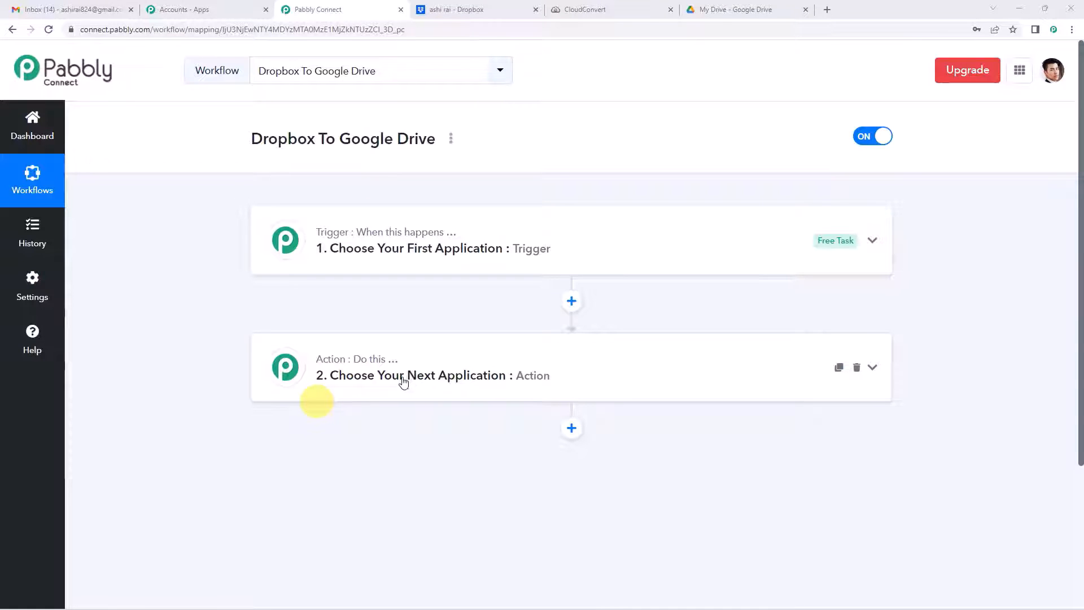
pyautogui.click(368, 251)
pyautogui.click(344, 320)
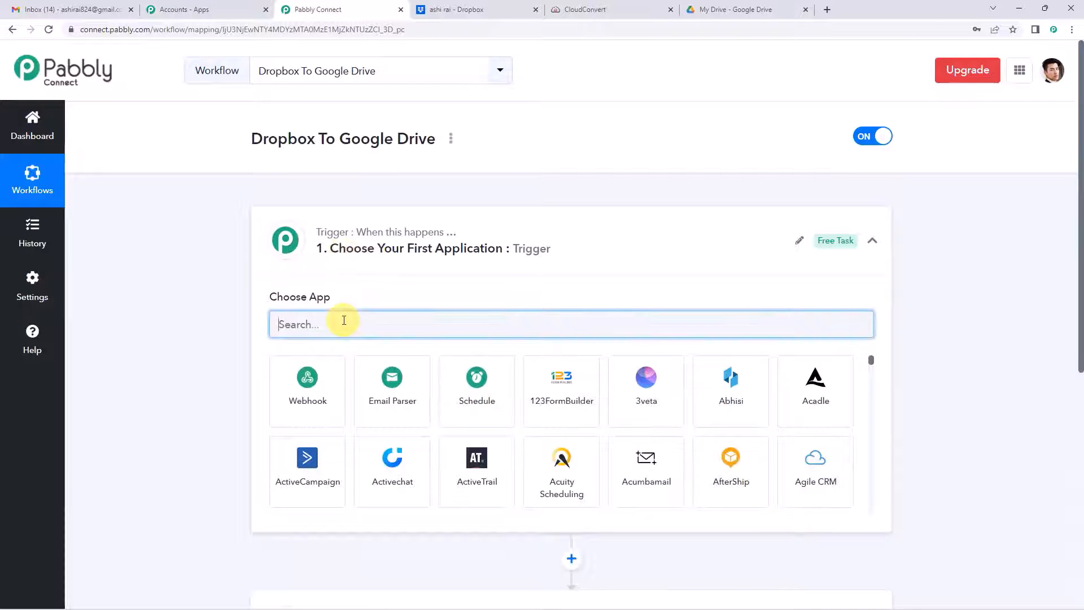
pyautogui.write('drop')
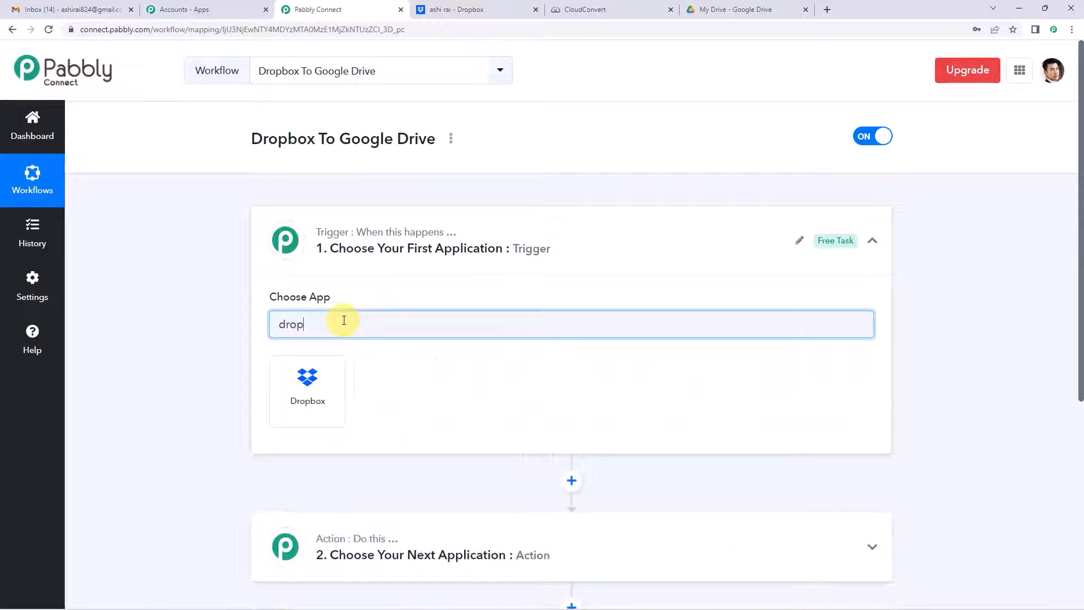
pyautogui.click(312, 381)
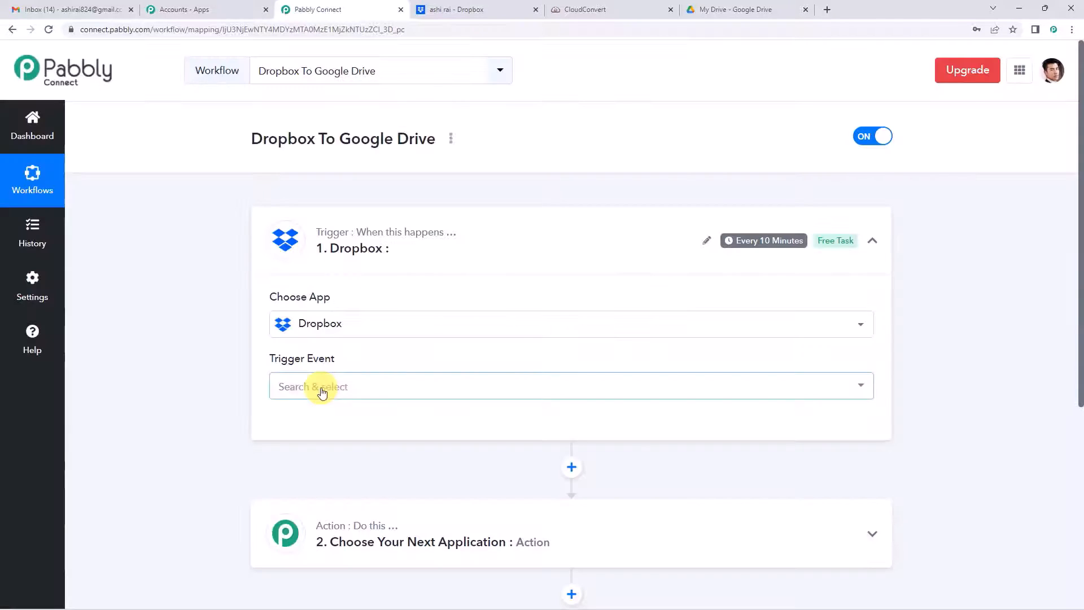
pyautogui.click(321, 386)
pyautogui.scroll(-2, 384, 335)
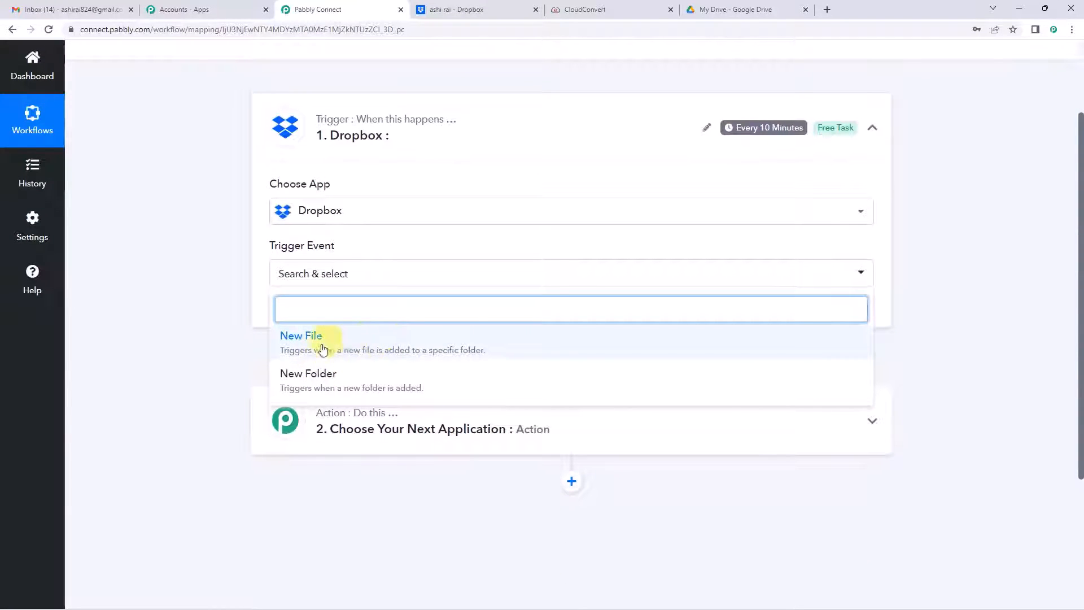
pyautogui.click(404, 348)
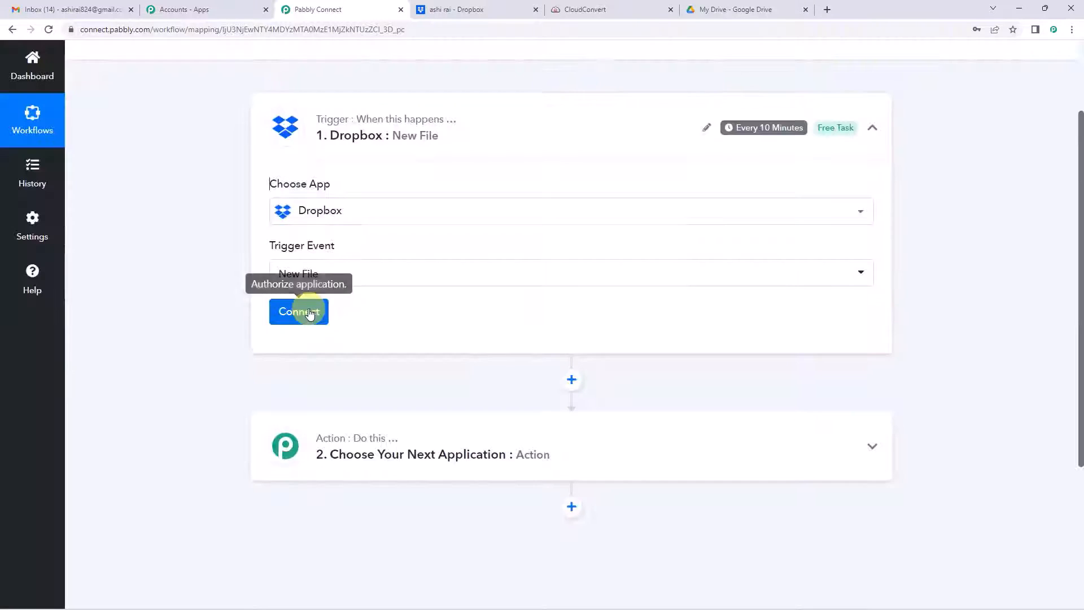
# Step: Add and authorize a new Dropbox connection for the trigger
pyautogui.click(305, 313)
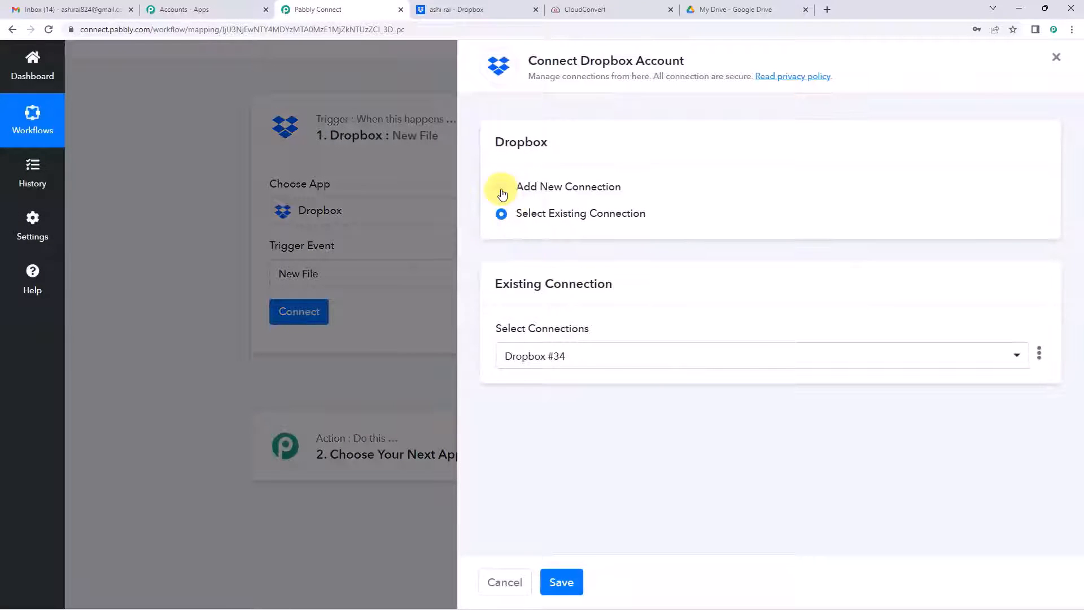
pyautogui.click(502, 189)
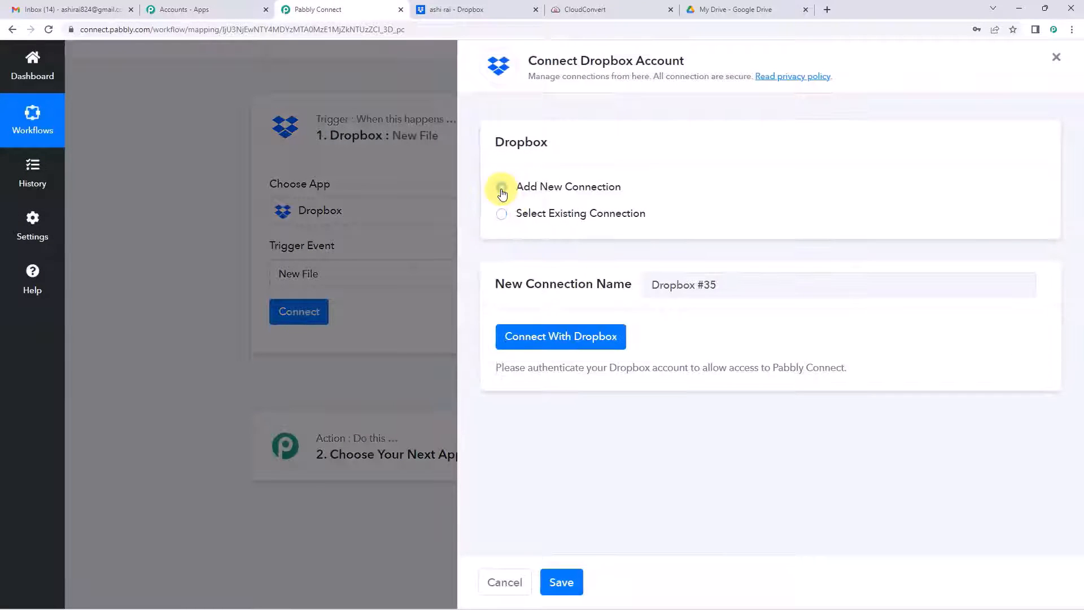
pyautogui.click(585, 339)
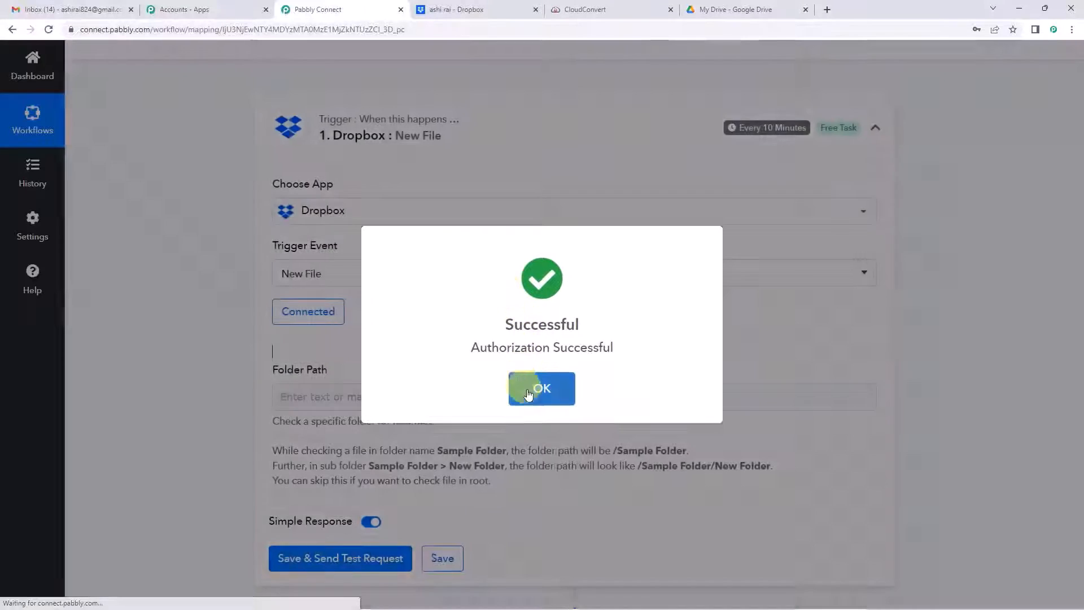
pyautogui.click(539, 388)
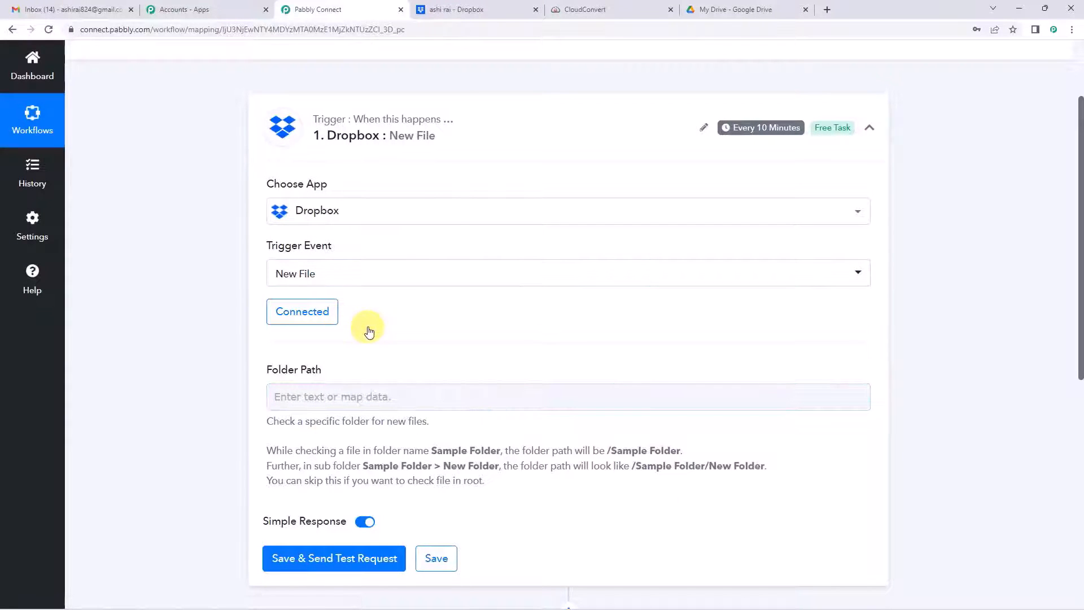
pyautogui.scroll(-1, 368, 327)
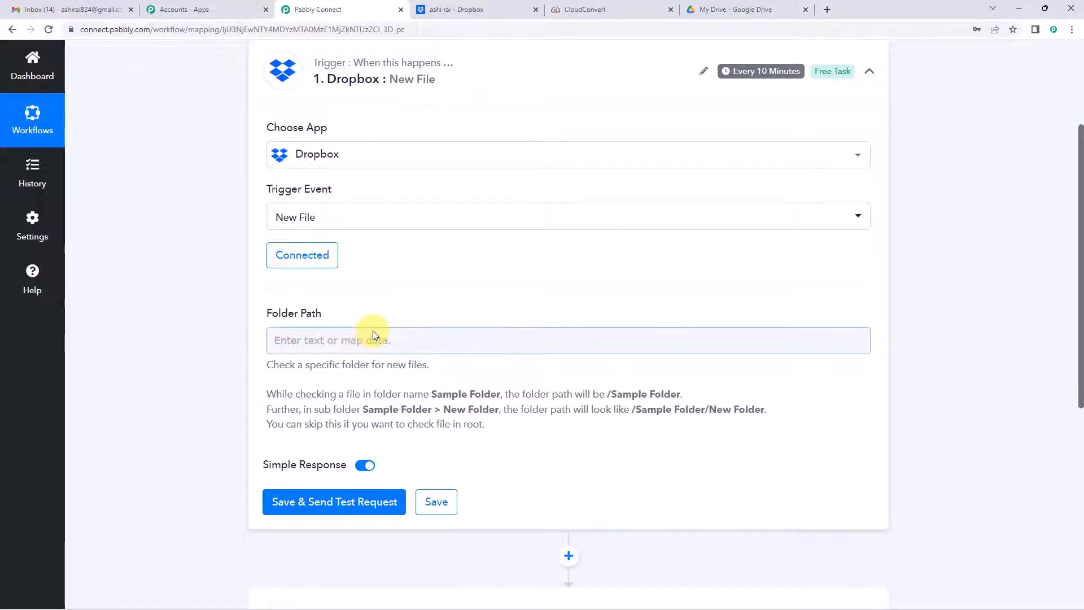
pyautogui.scroll(-1, 371, 333)
pyautogui.scroll(-2, 373, 335)
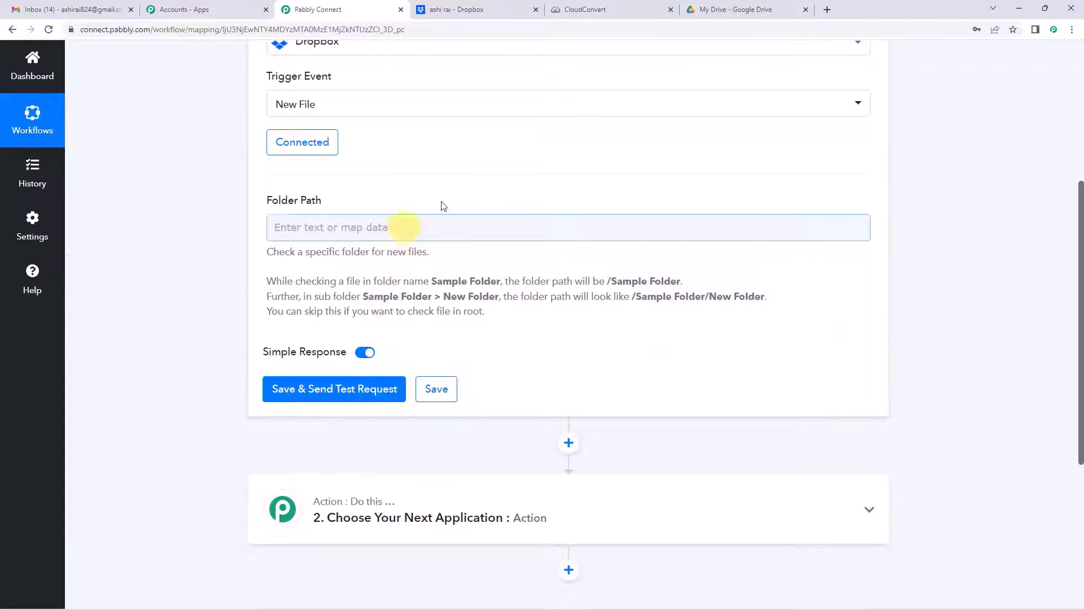
pyautogui.click(483, 6)
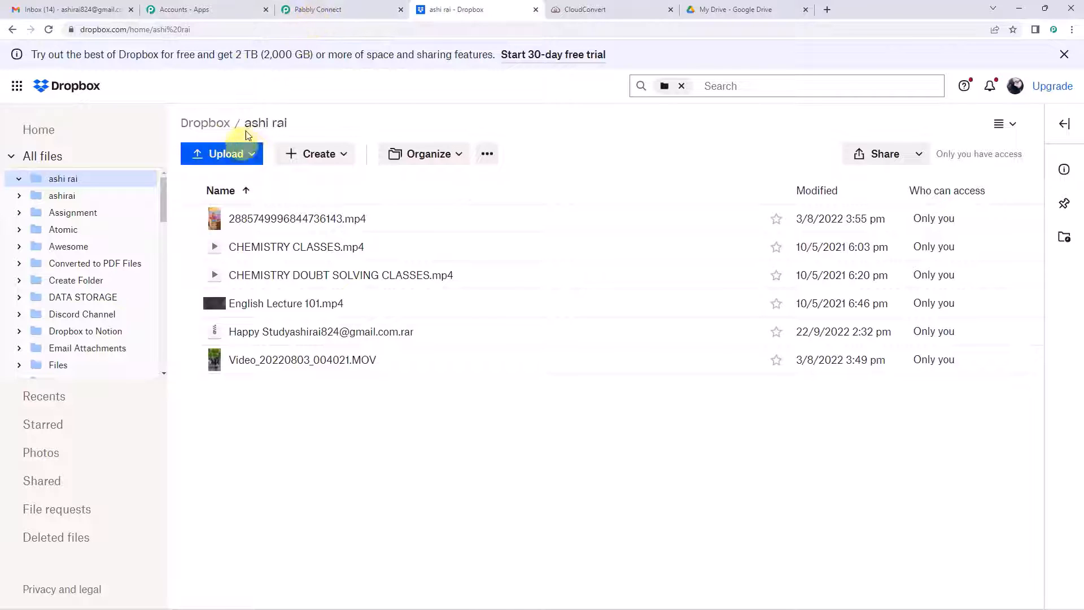
# Step: Copy the Dropbox folder name into the trigger's Folder Path with a leading slash
pyautogui.moveTo(244, 123); pyautogui.dragTo(303, 122)
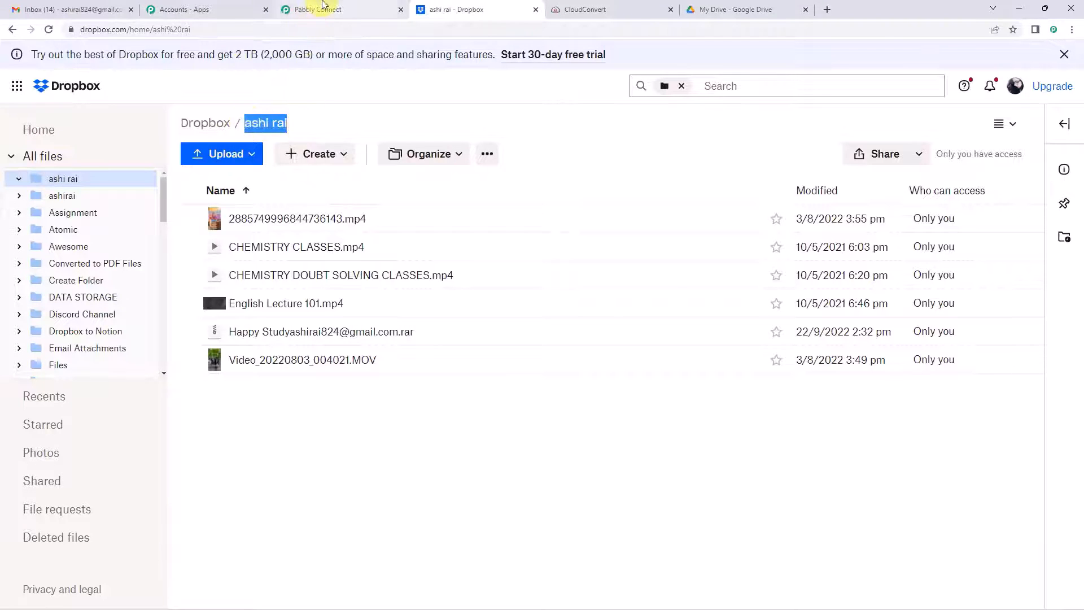
pyautogui.click(324, 6)
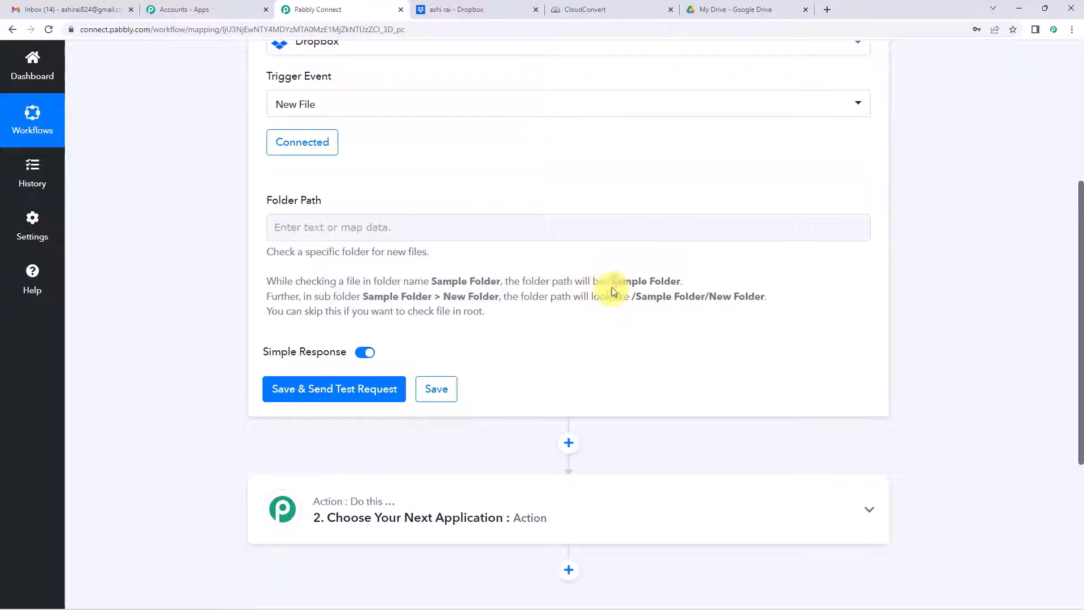
pyautogui.click(511, 226)
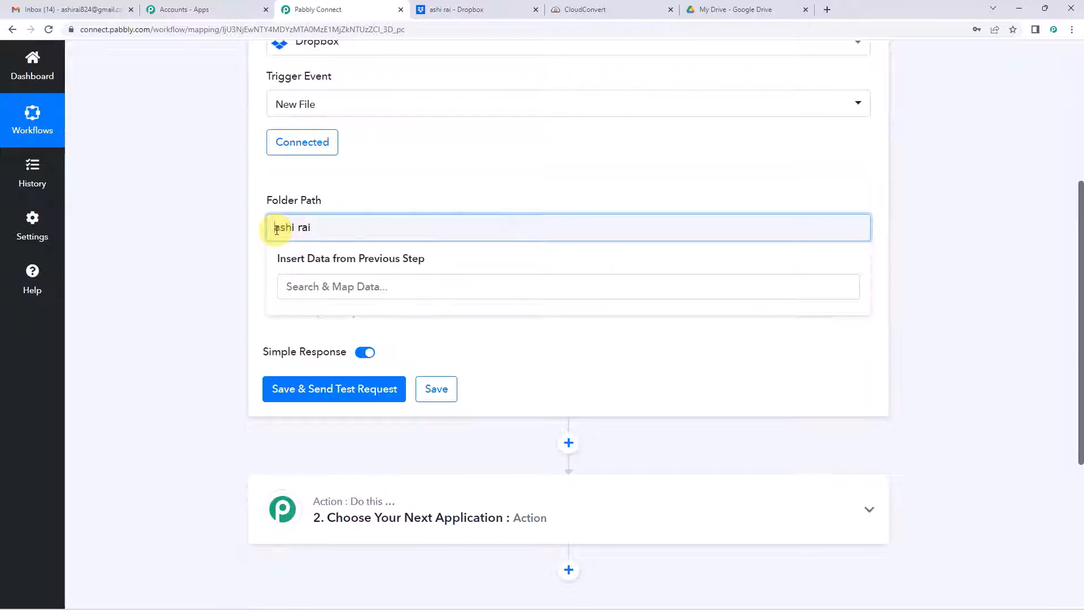
pyautogui.click(354, 194)
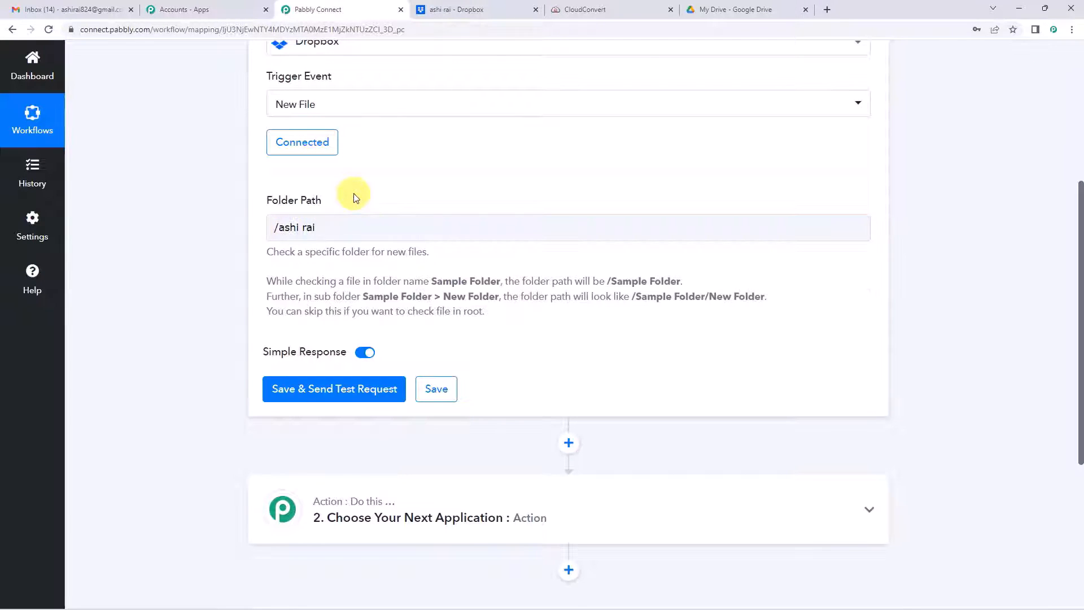
pyautogui.click(464, 10)
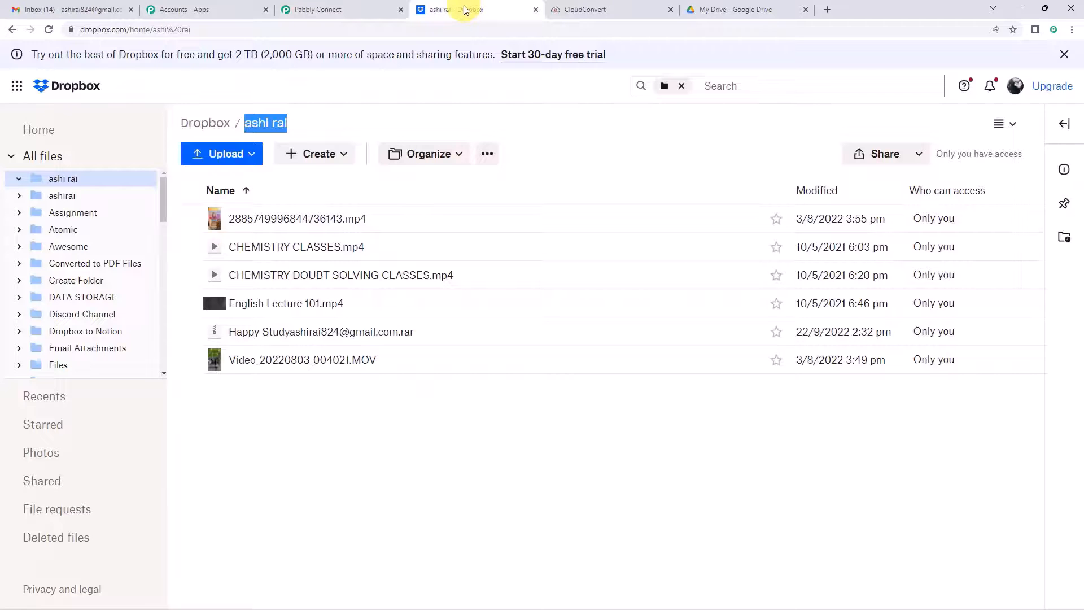
# Step: Upload Picture.jpg from Downloads into the watched Dropbox folder as a test file
pyautogui.click(230, 158)
pyautogui.click(223, 183)
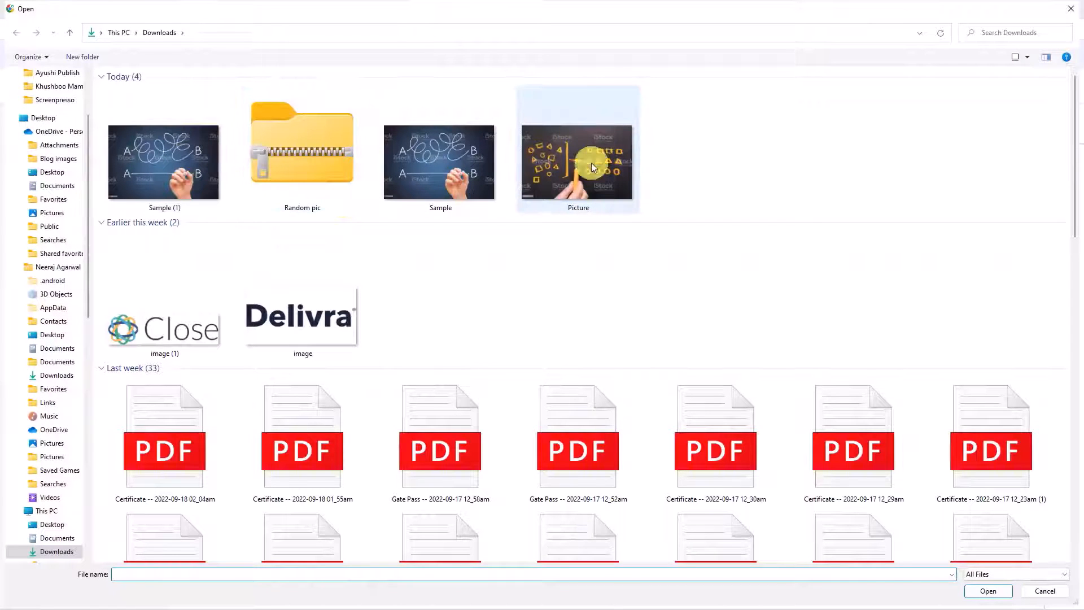
pyautogui.click(593, 161)
pyautogui.click(988, 591)
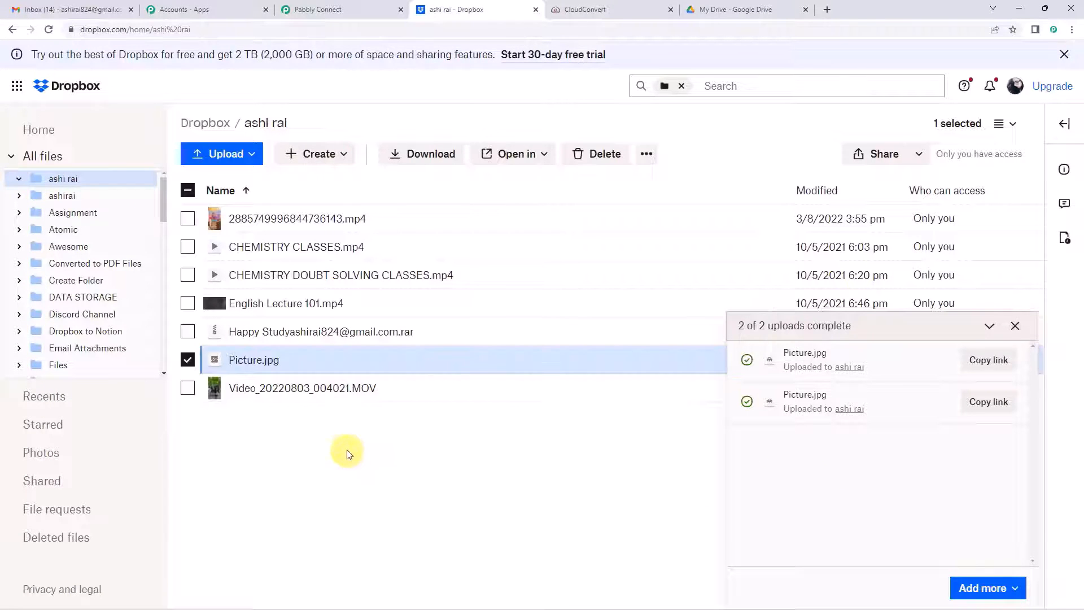
pyautogui.click(307, 430)
pyautogui.click(319, 9)
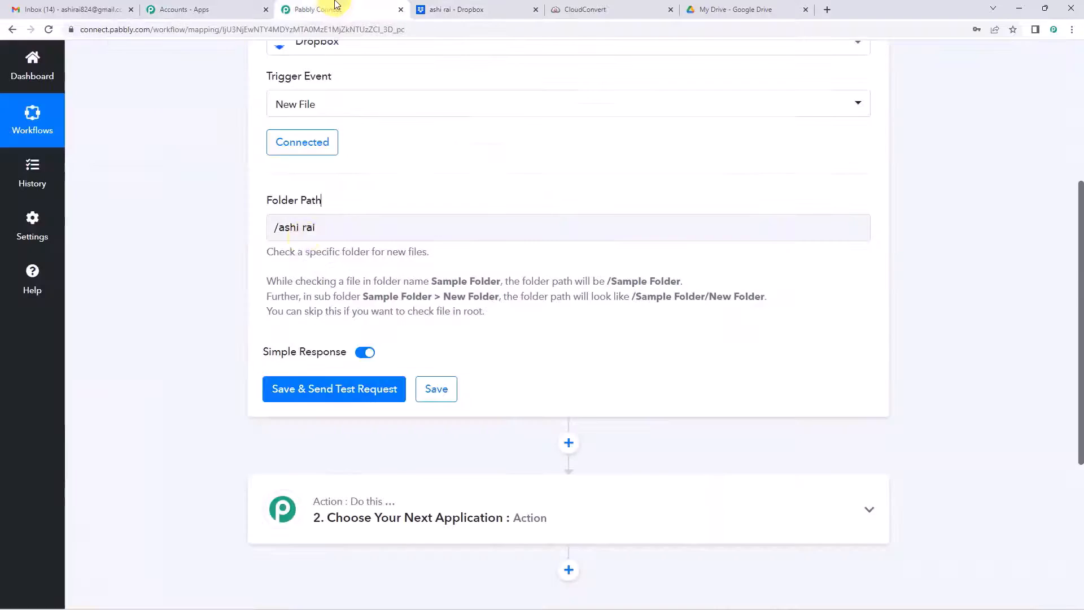
# Step: Save the Dropbox trigger and fetch a test response for picture.jpg
pyautogui.click(328, 389)
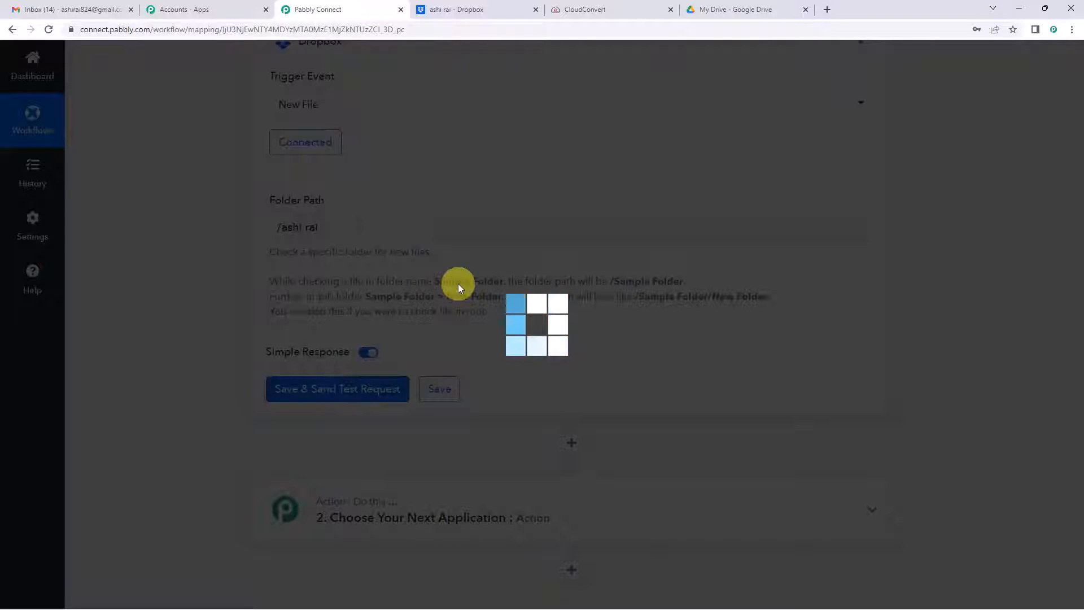
pyautogui.scroll(-6, 481, 278)
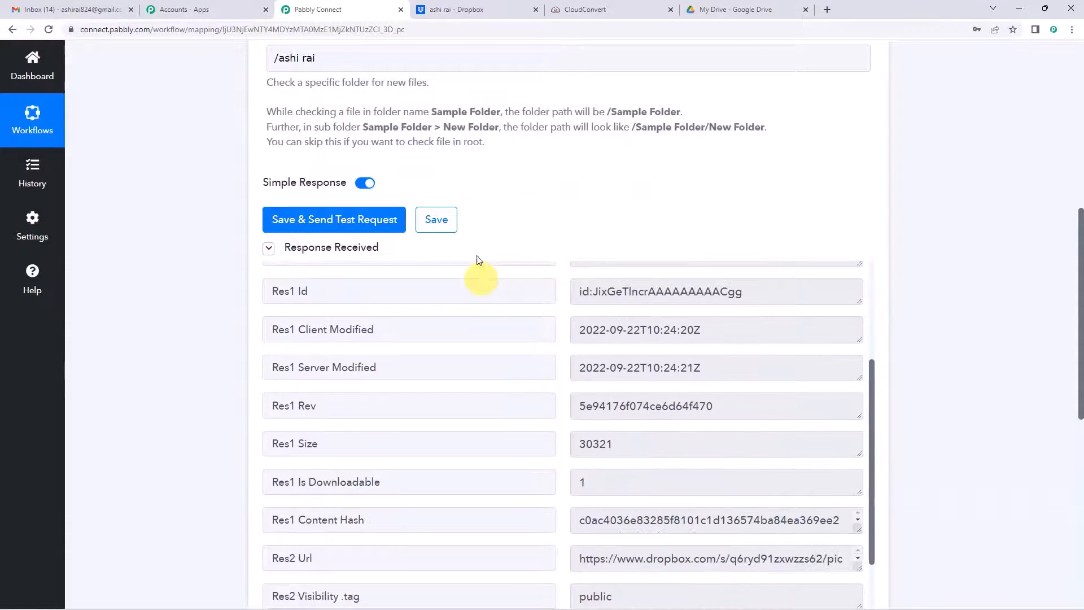
pyautogui.scroll(-1, 484, 161)
pyautogui.scroll(3, 297, 315)
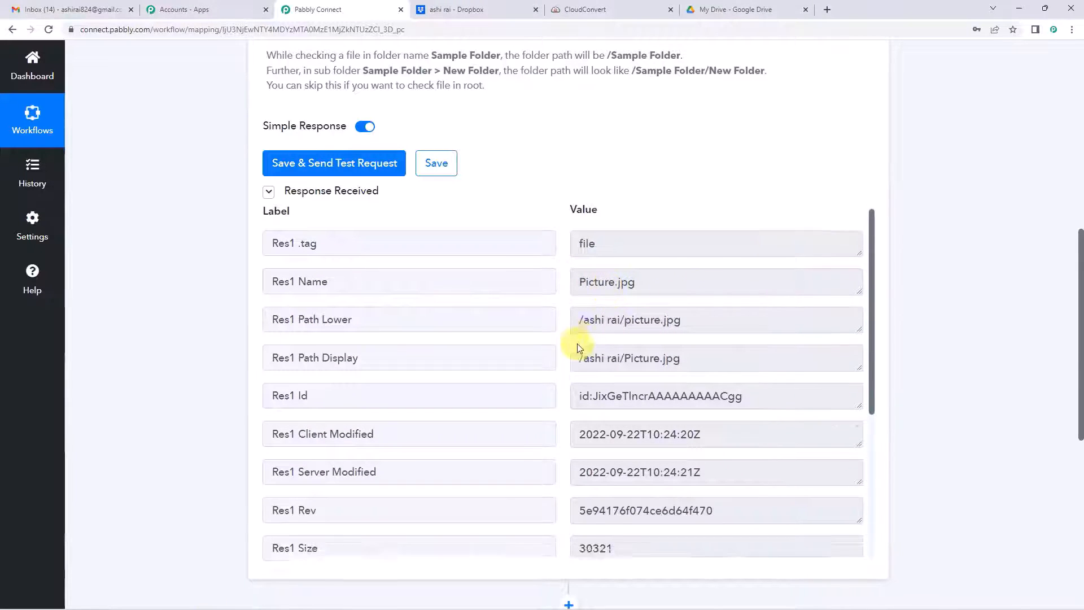
# Step: Enlarge the Res3 Shareable Link box to show the full picture.jpg URL
pyautogui.scroll(-3, 579, 347)
pyautogui.scroll(-2, 576, 341)
pyautogui.scroll(-3, 607, 232)
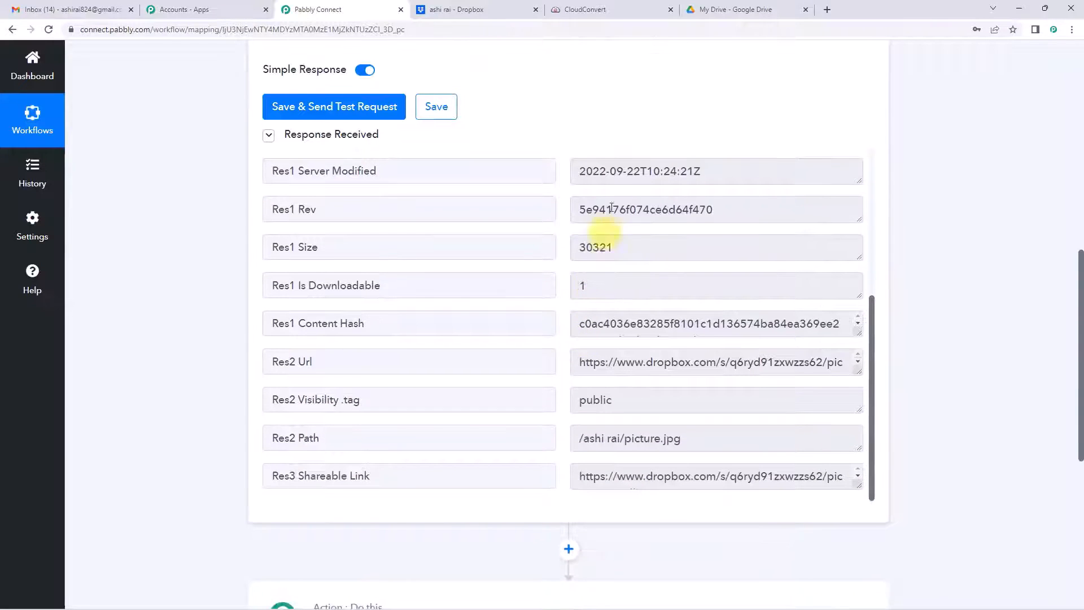
pyautogui.scroll(-2, 626, 327)
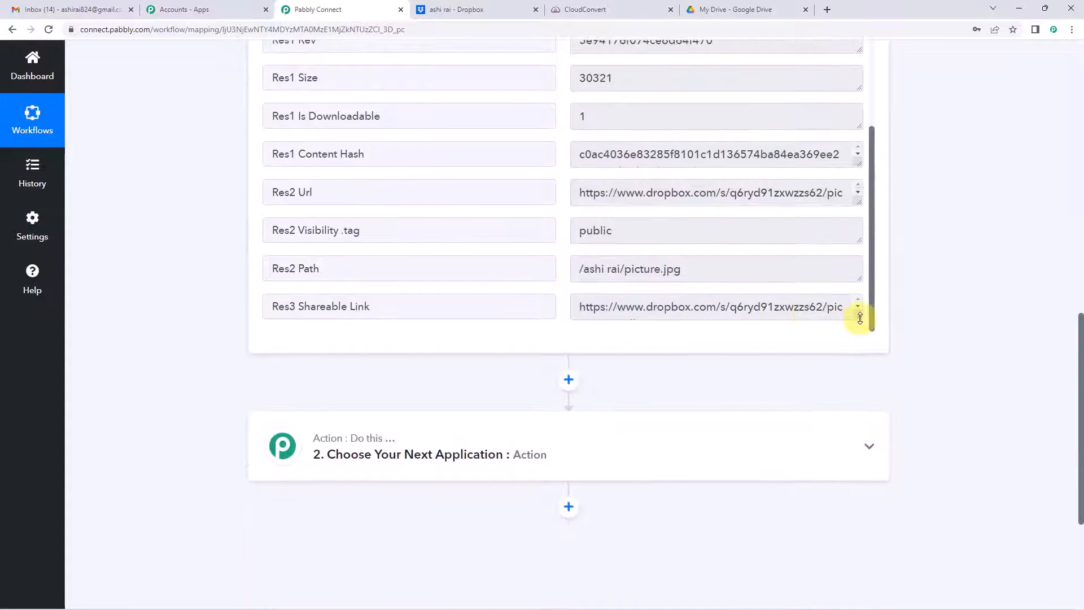
pyautogui.moveTo(858, 318); pyautogui.dragTo(860, 377)
pyautogui.scroll(-1, 655, 299)
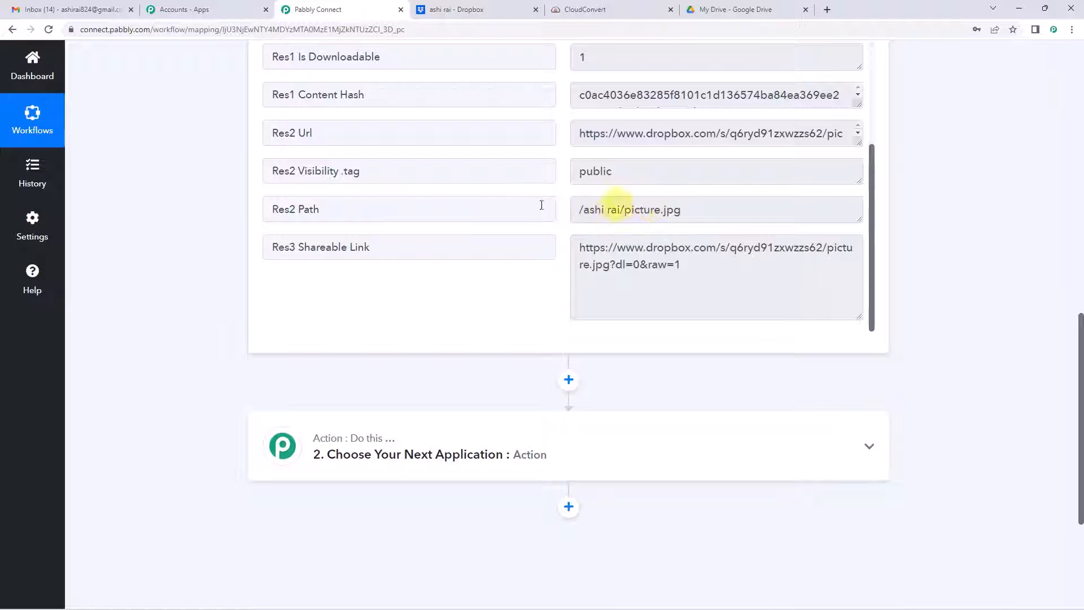
pyautogui.scroll(10, 214, 260)
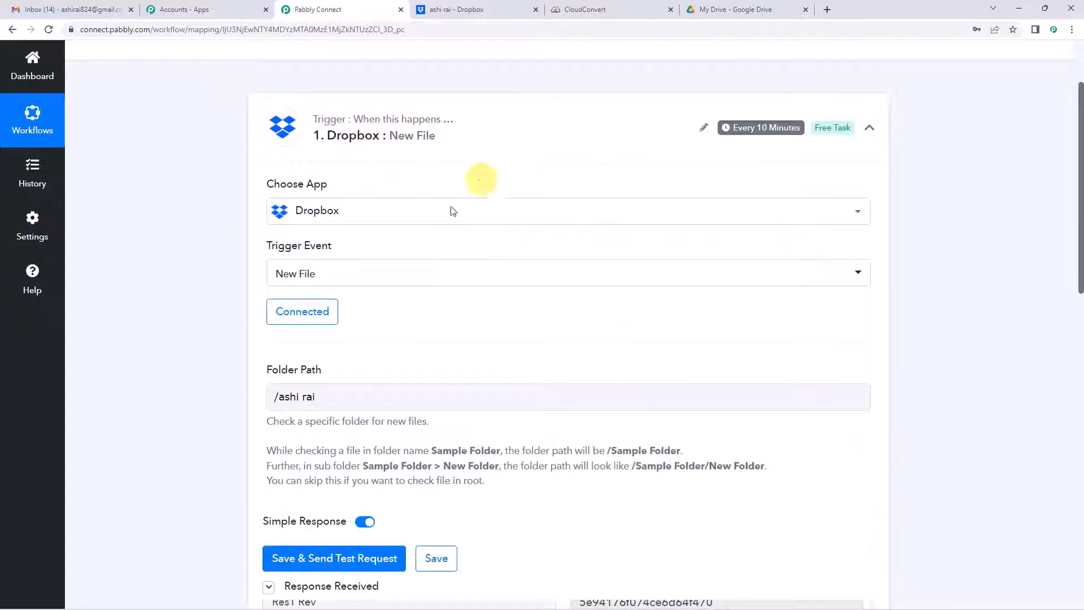
pyautogui.scroll(-10, 194, 186)
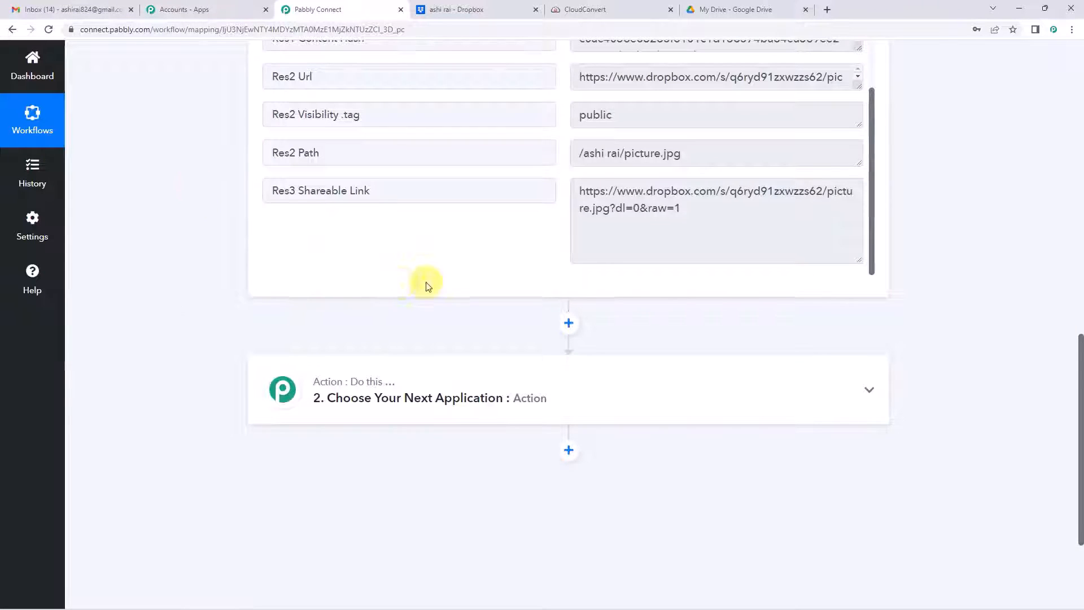
pyautogui.scroll(-2, 424, 288)
# Step: Make action 2 a CloudConvert step with the Convert a File event
pyautogui.click(423, 305)
pyautogui.click(364, 360)
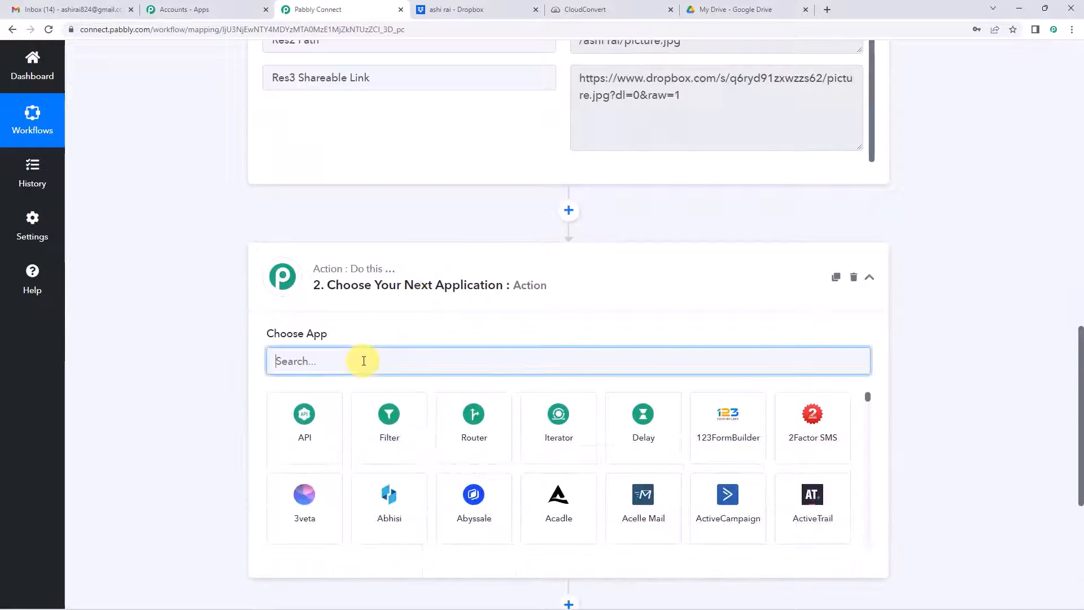
pyautogui.write('cloud')
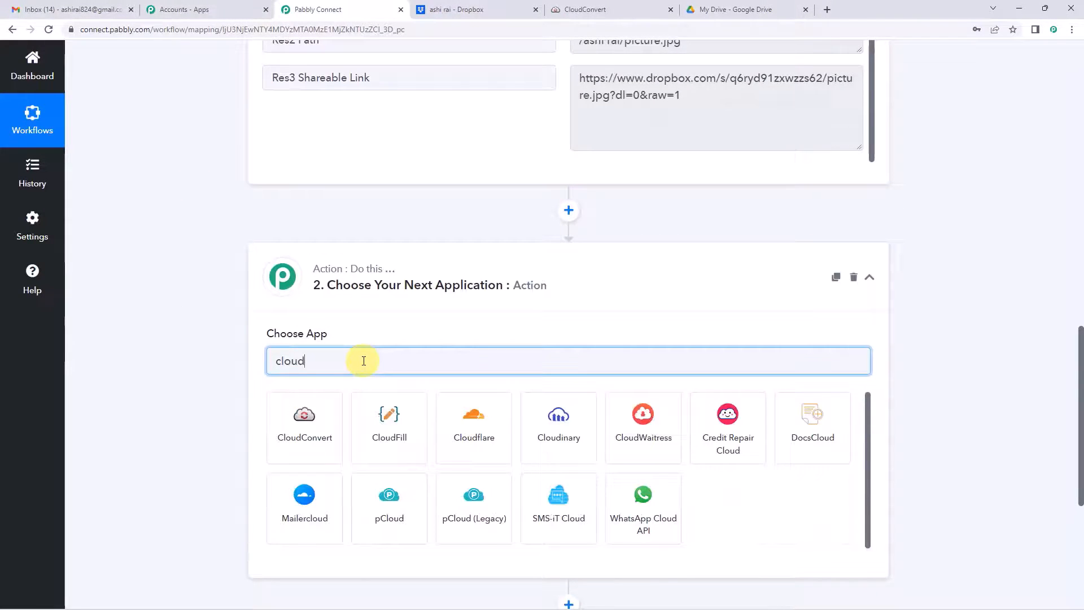
pyautogui.click(336, 431)
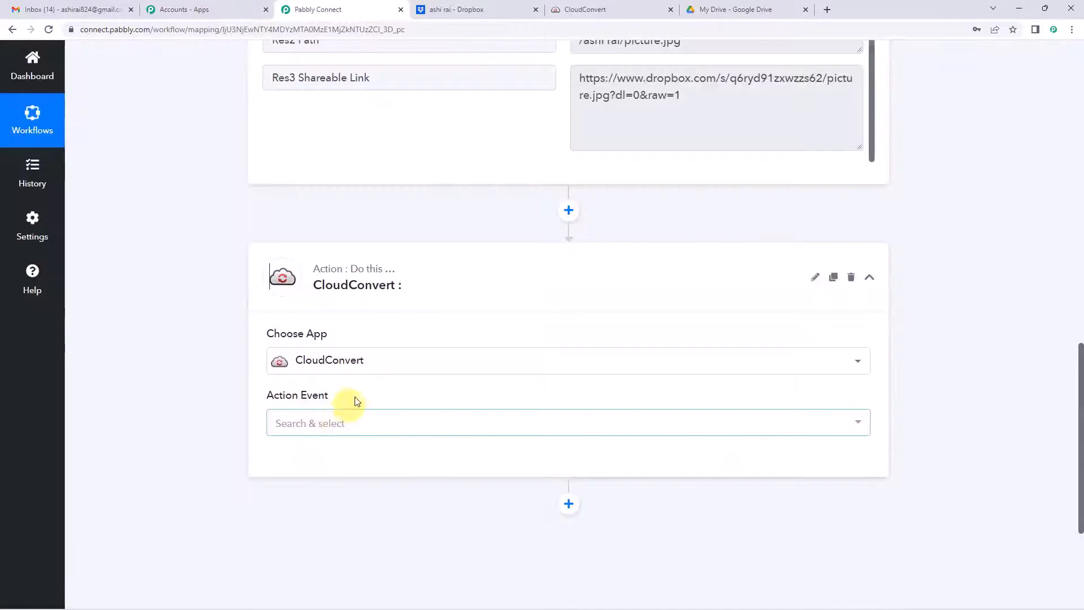
pyautogui.scroll(-2, 356, 401)
pyautogui.click(336, 321)
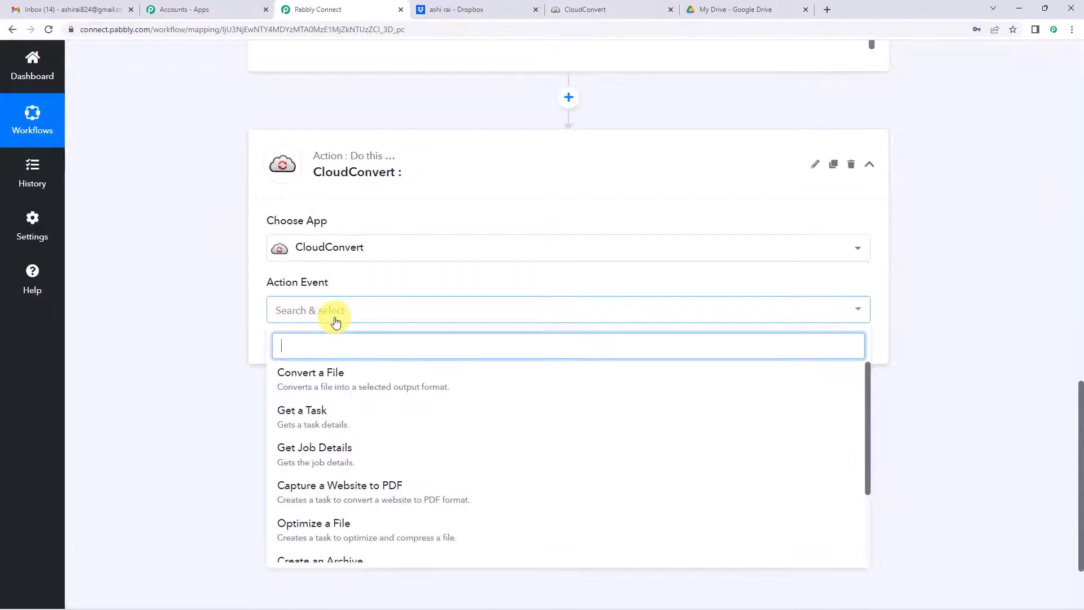
pyautogui.click(339, 318)
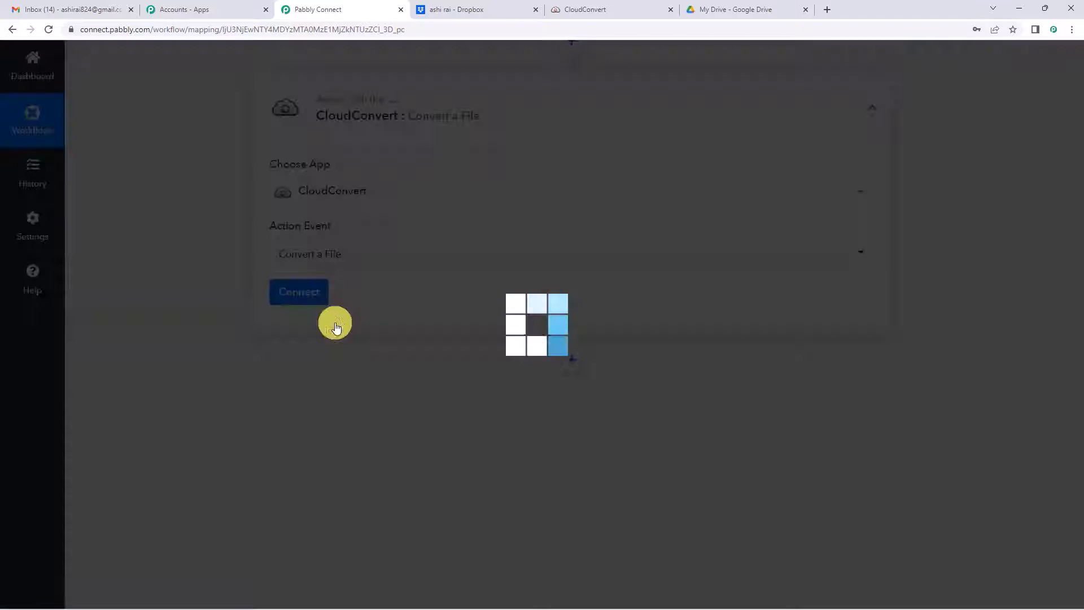
# Step: Add and authorize a new CloudConvert connection
pyautogui.click(310, 292)
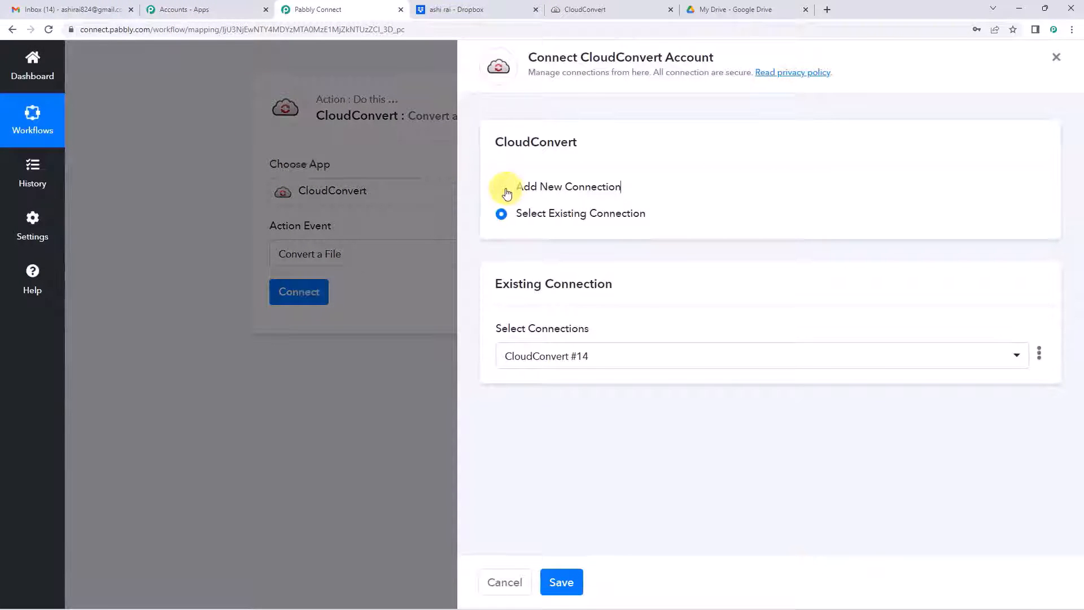
pyautogui.click(506, 193)
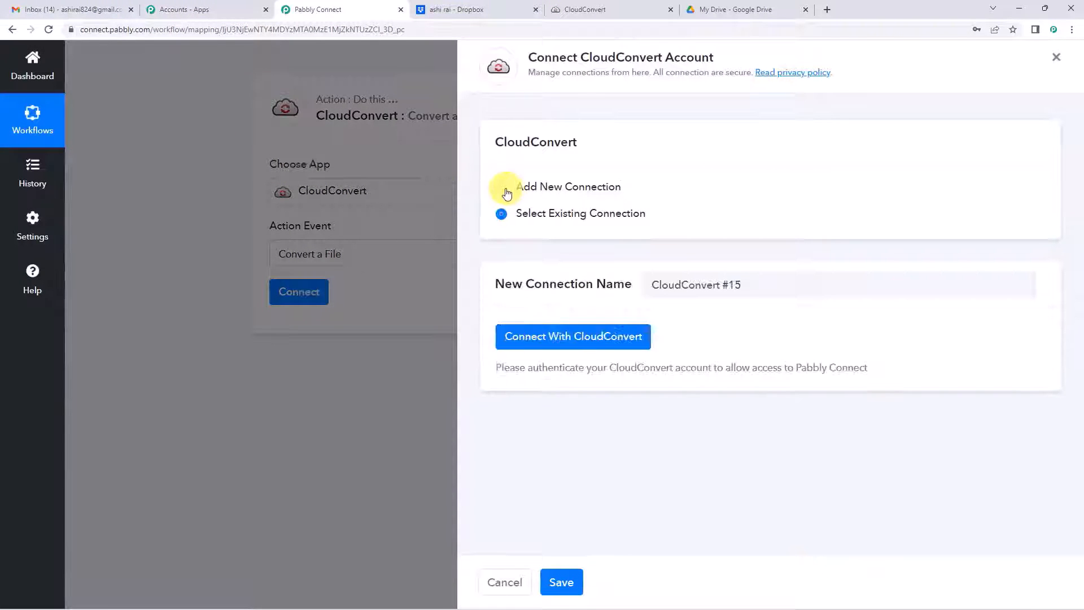
pyautogui.click(562, 342)
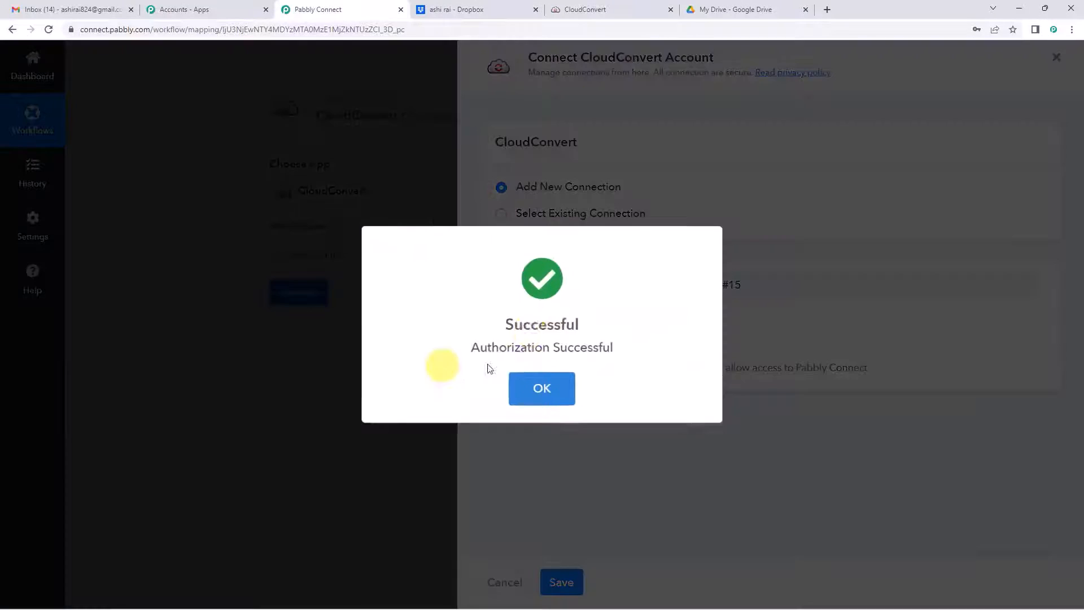
pyautogui.click(573, 392)
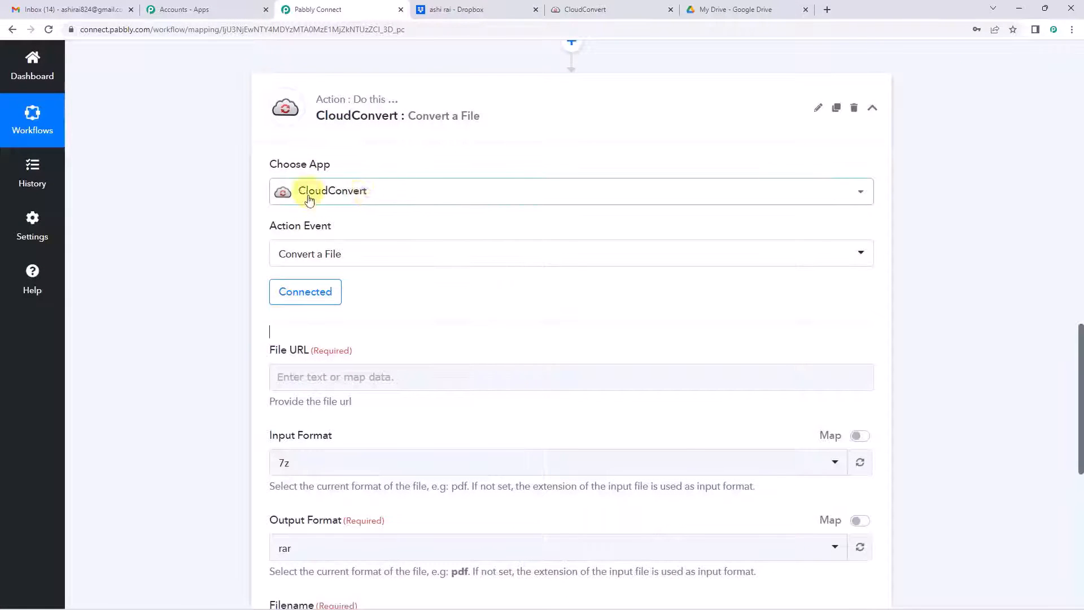
# Step: Focus the File URL field and review the Dropbox shareable link URL
pyautogui.scroll(-2, 435, 261)
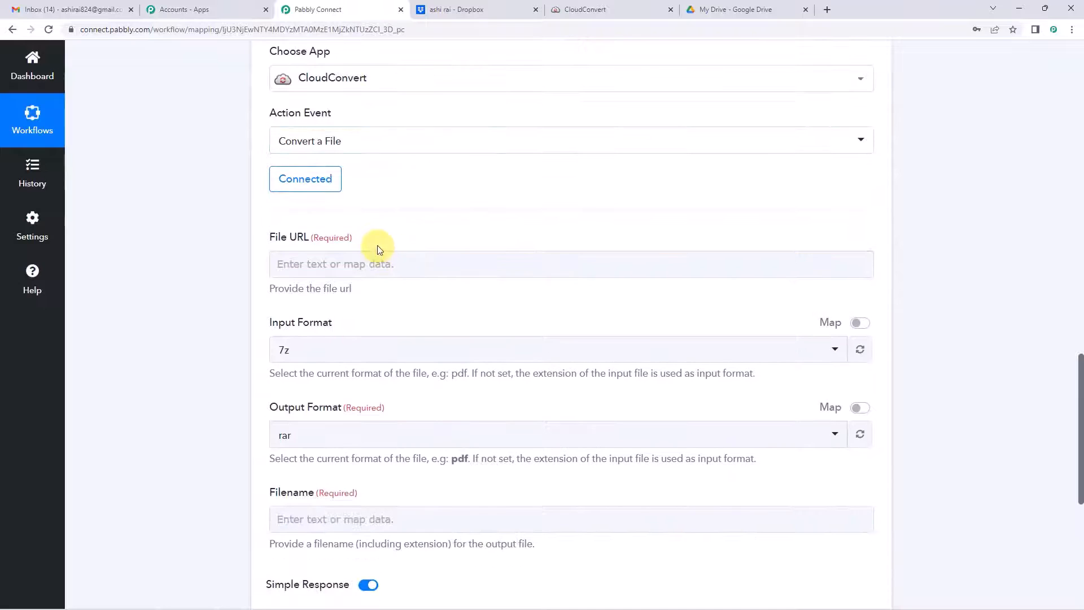
pyautogui.scroll(-2, 378, 246)
pyautogui.click(306, 157)
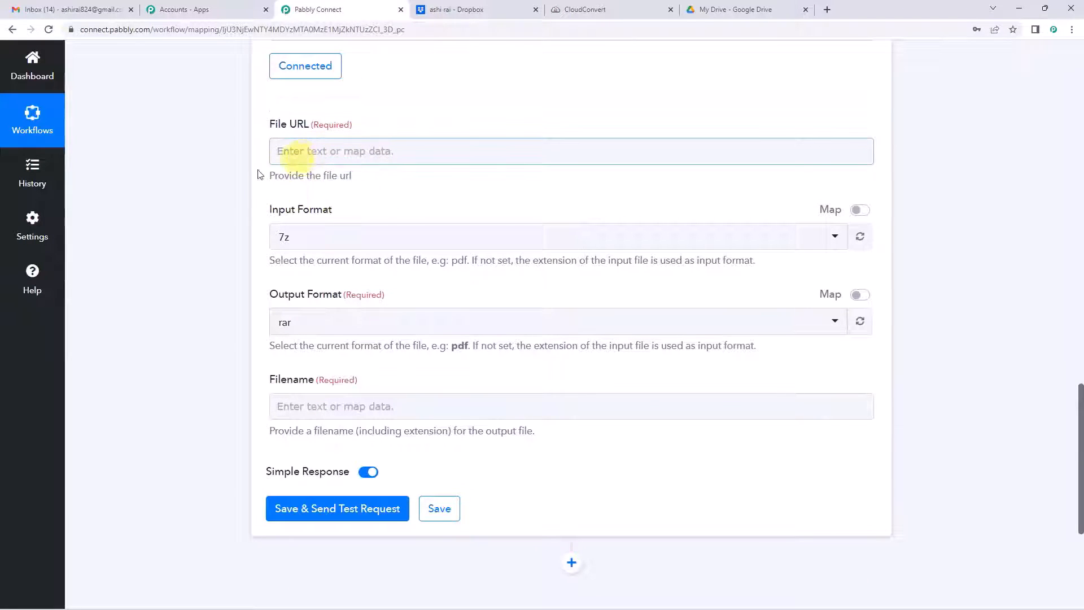
pyautogui.scroll(12, 235, 179)
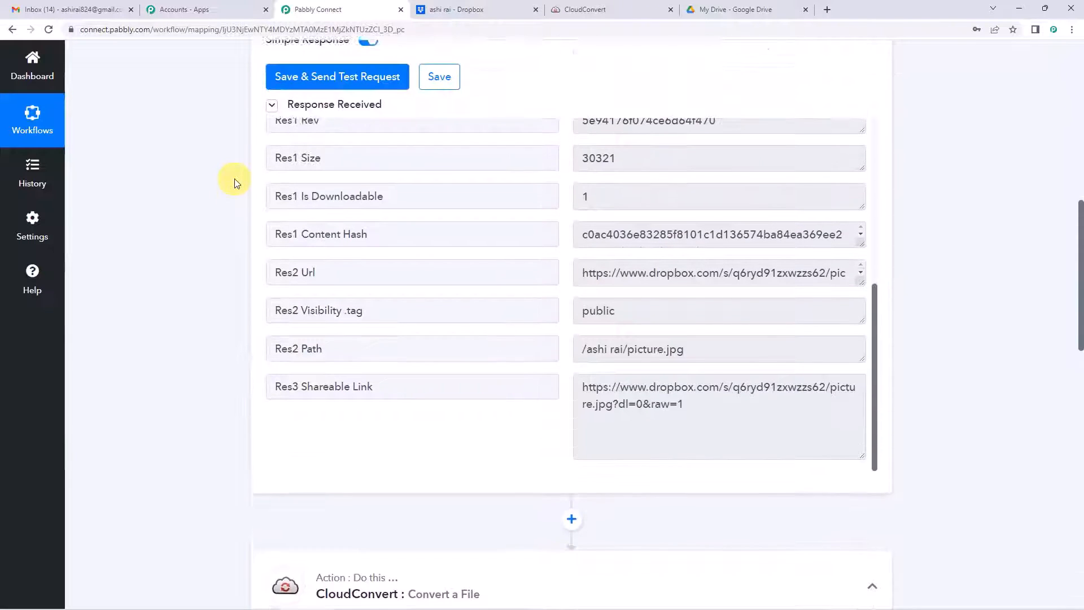
pyautogui.scroll(10, 235, 178)
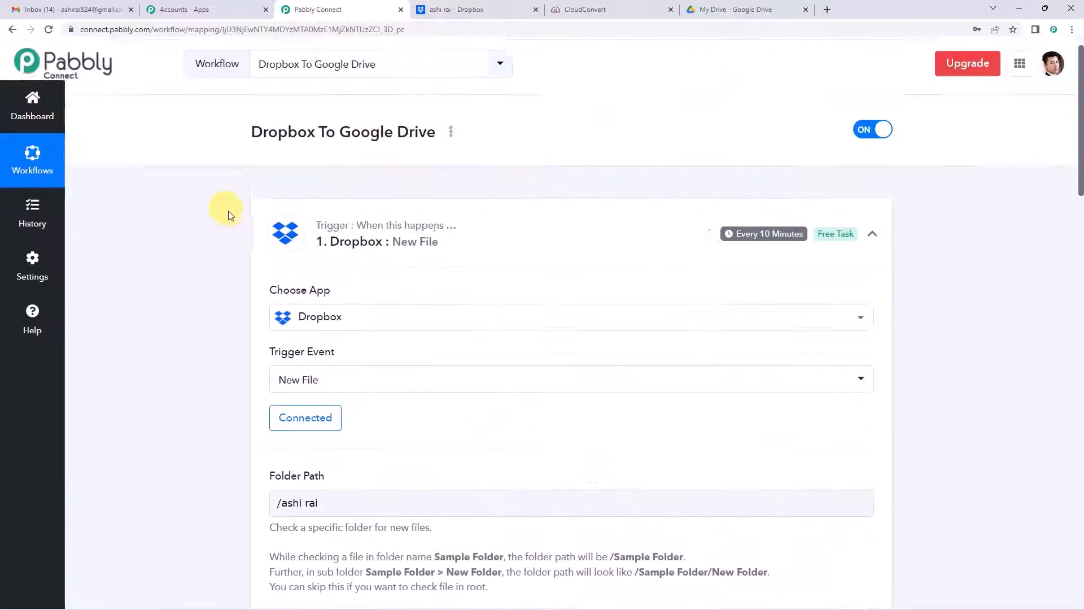
pyautogui.scroll(-12, 218, 273)
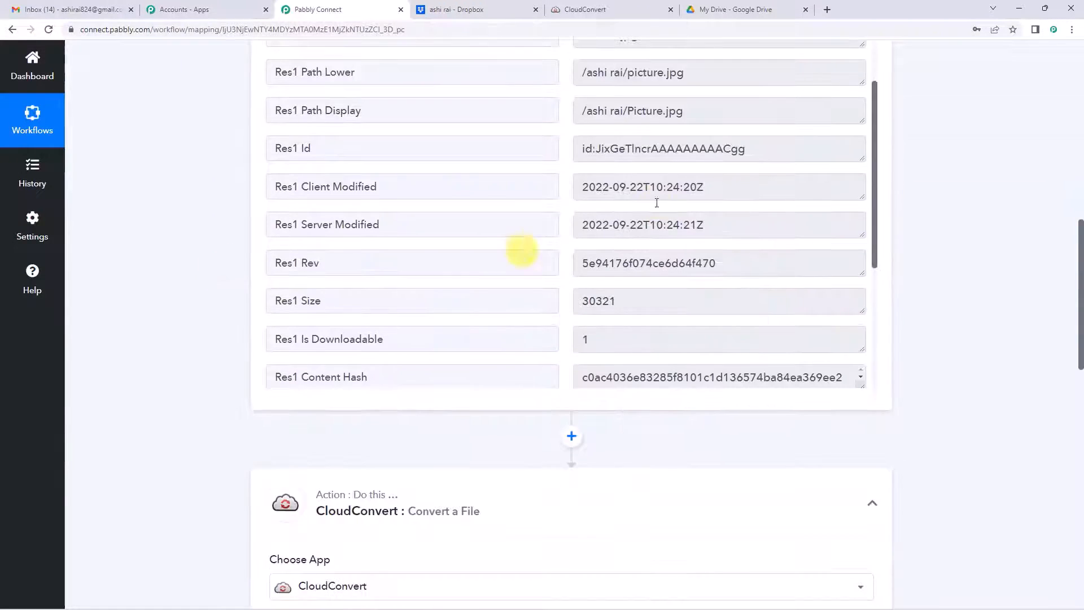
pyautogui.scroll(-4, 621, 229)
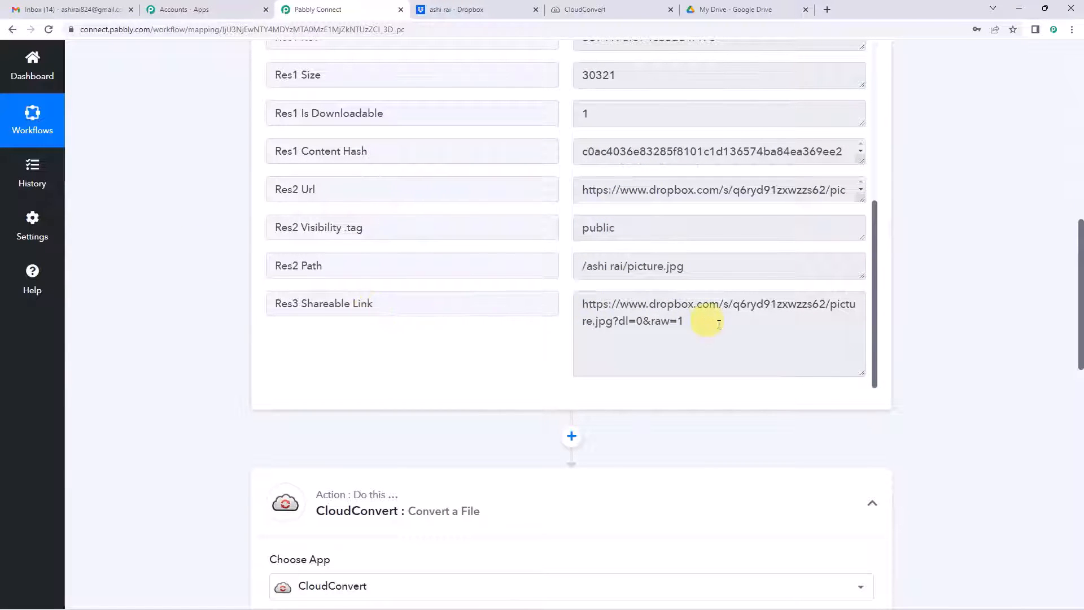
pyautogui.moveTo(714, 323); pyautogui.dragTo(593, 303)
pyautogui.click(647, 314)
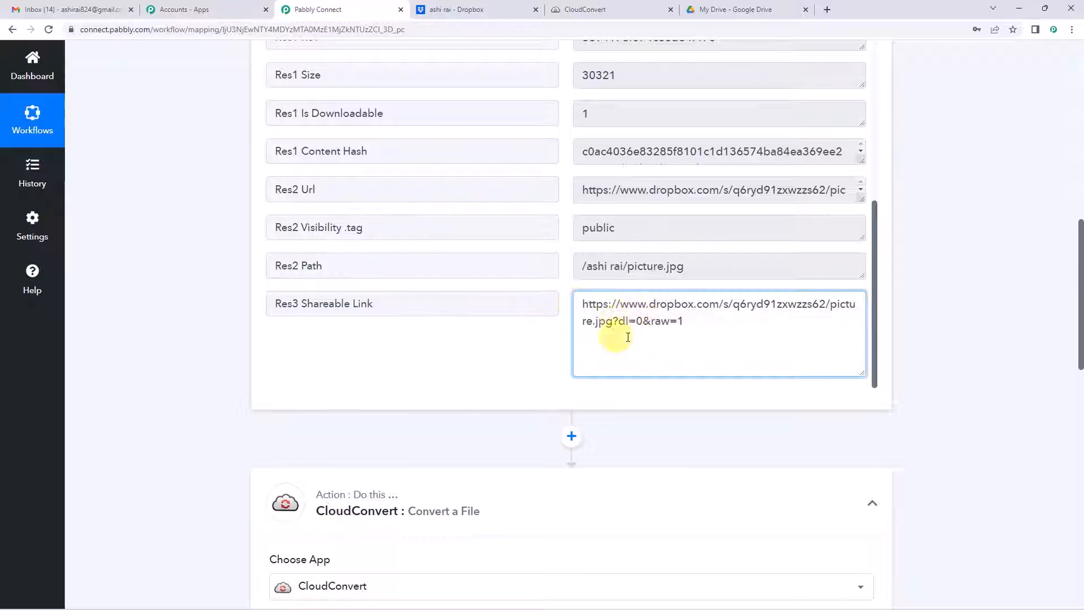
# Step: Map the Dropbox Res3 Shareable Link into the CloudConvert File URL
pyautogui.scroll(-8, 167, 305)
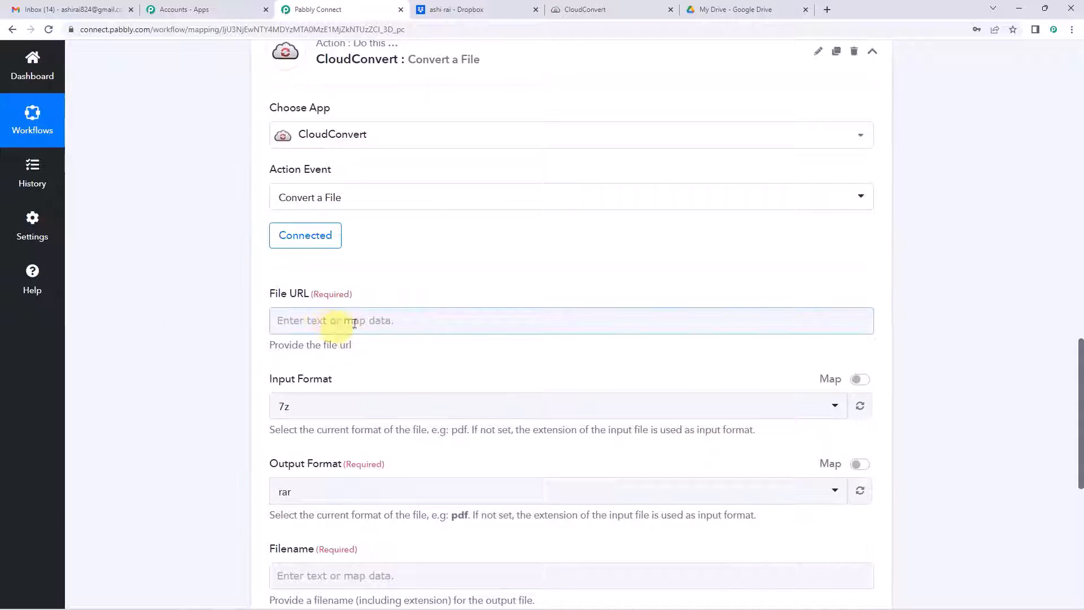
pyautogui.click(350, 322)
pyautogui.scroll(-2, 347, 305)
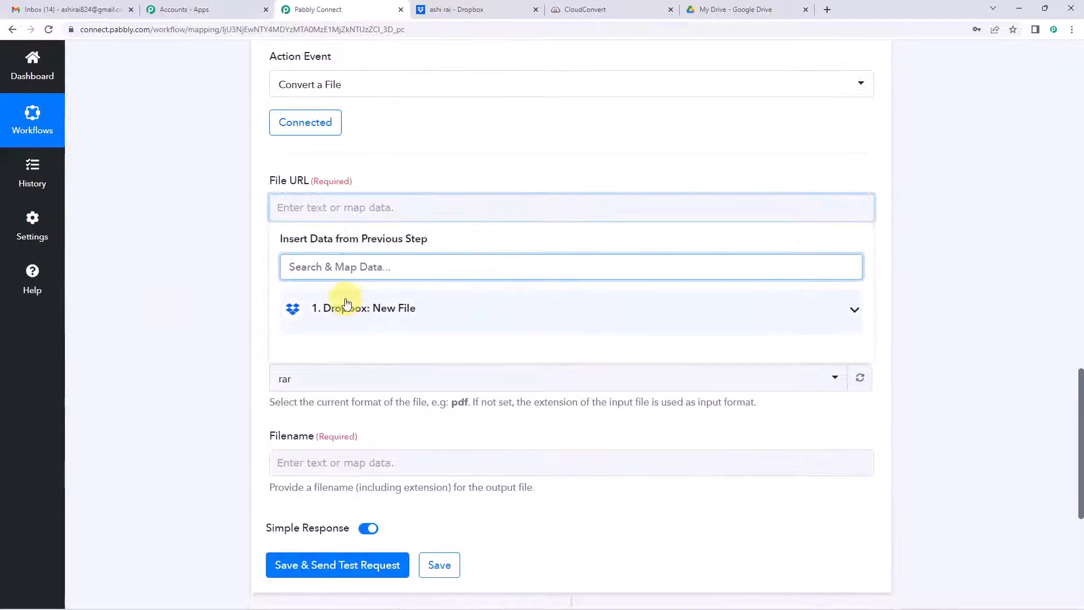
pyautogui.click(348, 318)
pyautogui.scroll(-5, 317, 288)
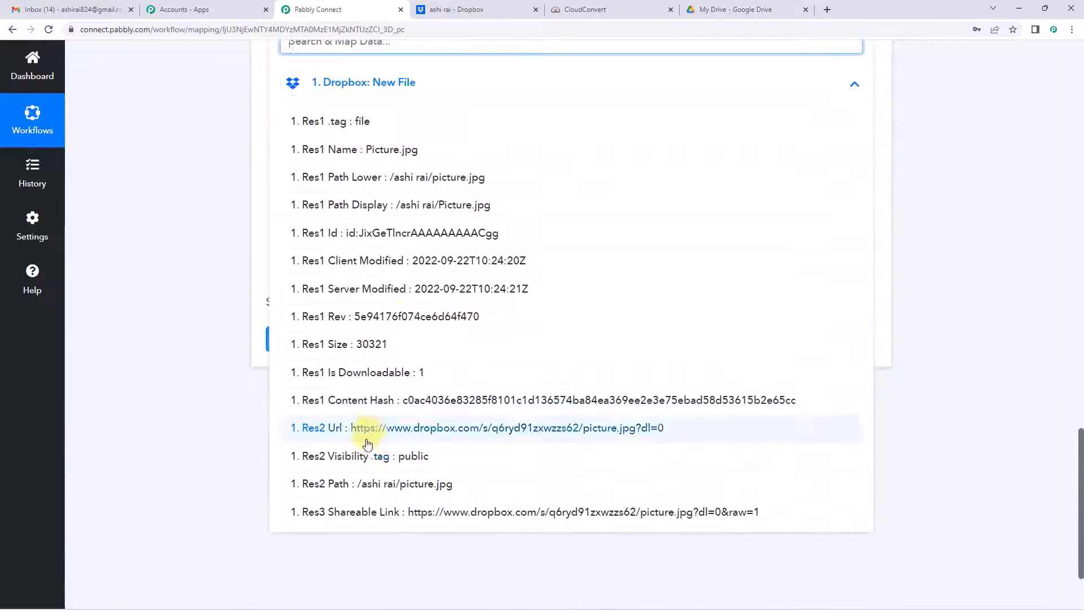
pyautogui.click(361, 517)
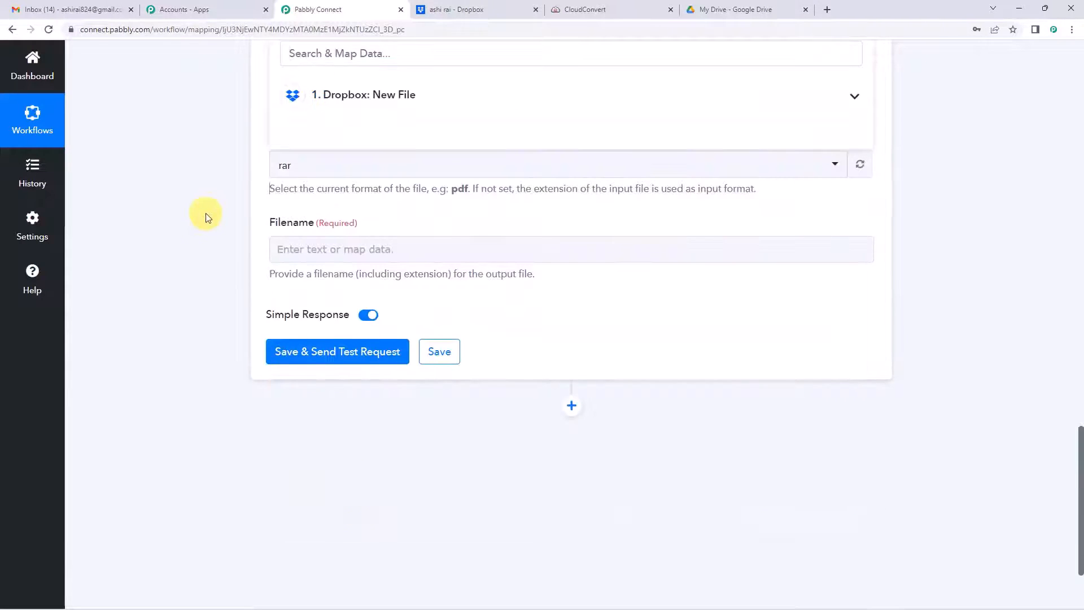
pyautogui.scroll(3, 206, 218)
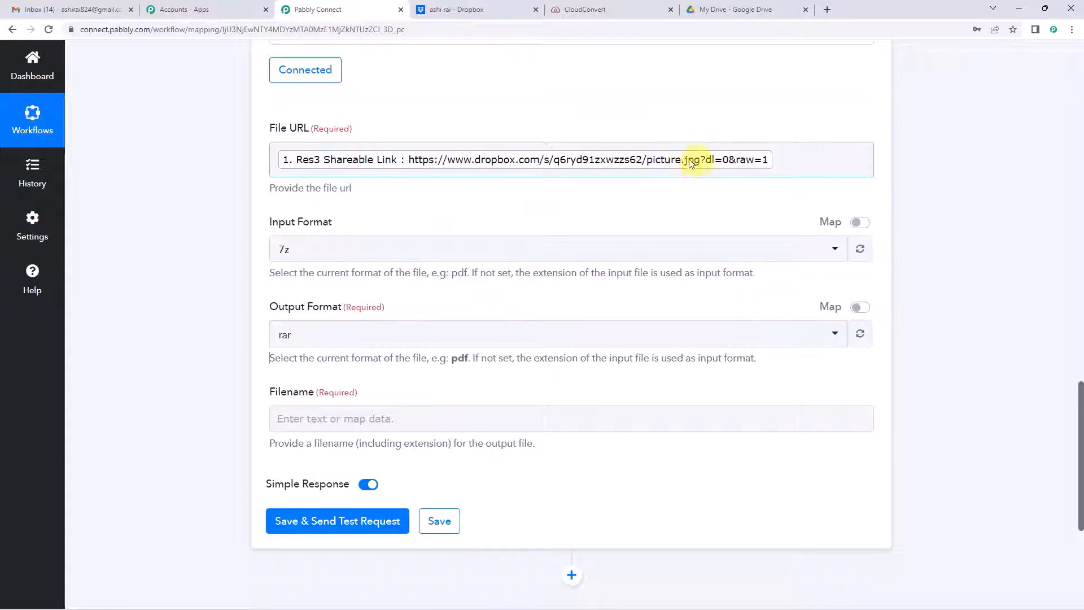
# Step: Set the CloudConvert input format to jpg and output format to png
pyautogui.click(346, 252)
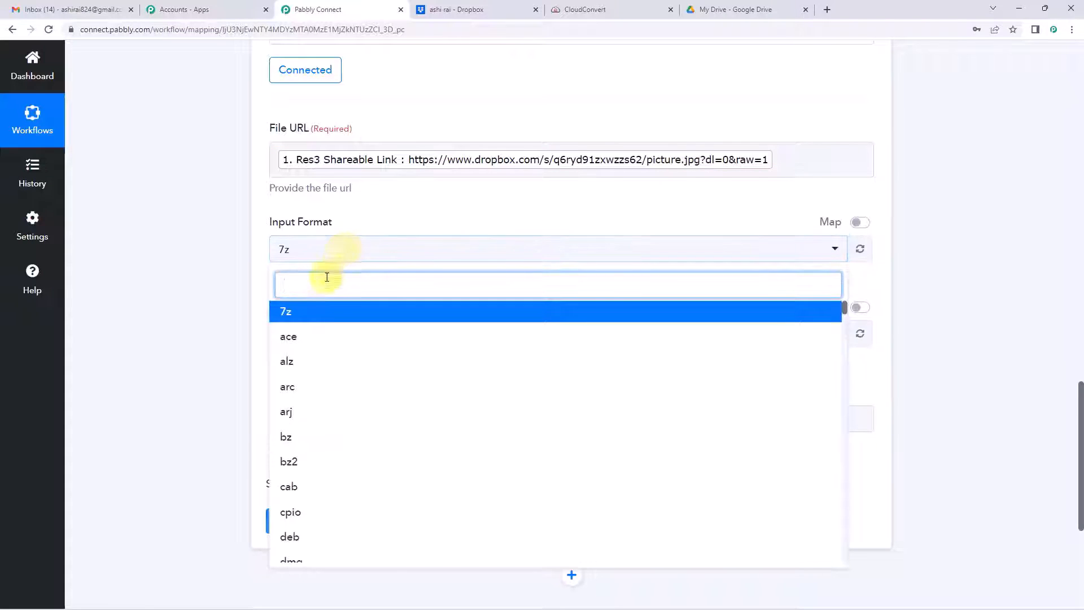
pyautogui.write('jpg')
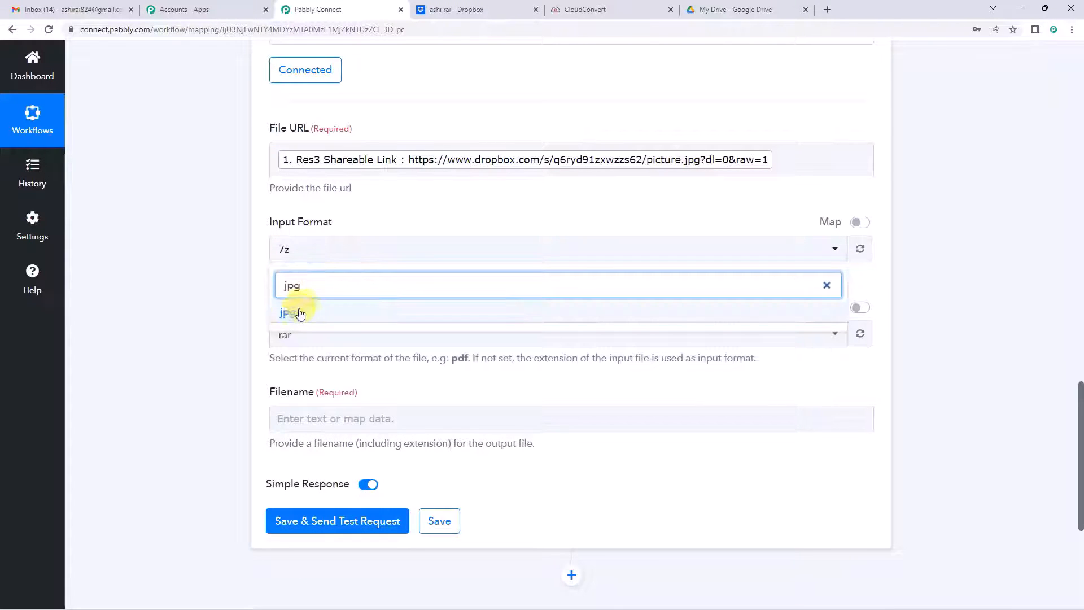
pyautogui.click(300, 314)
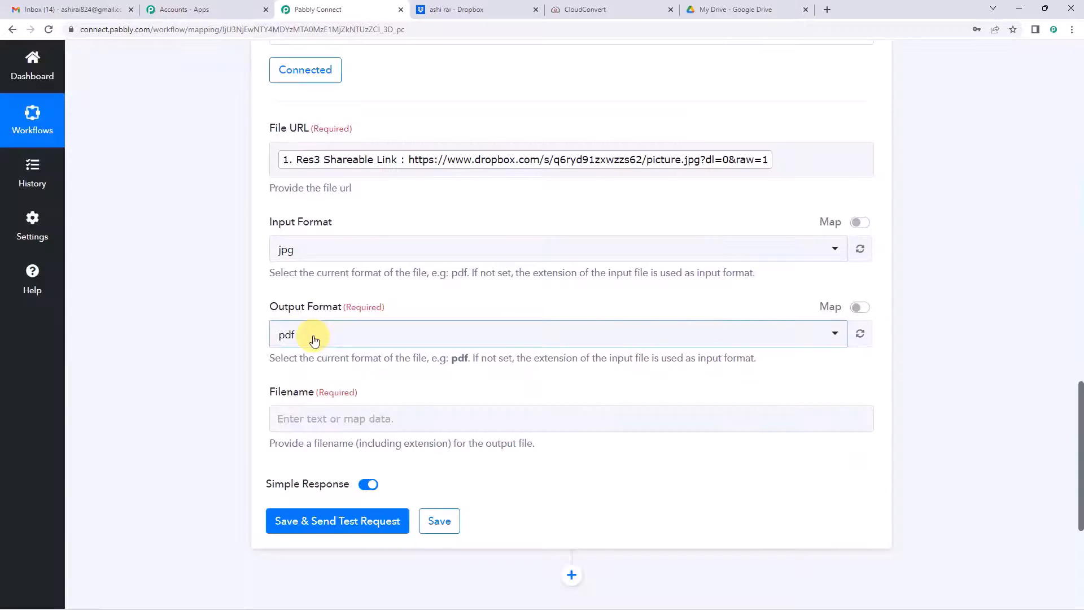
pyautogui.click(314, 339)
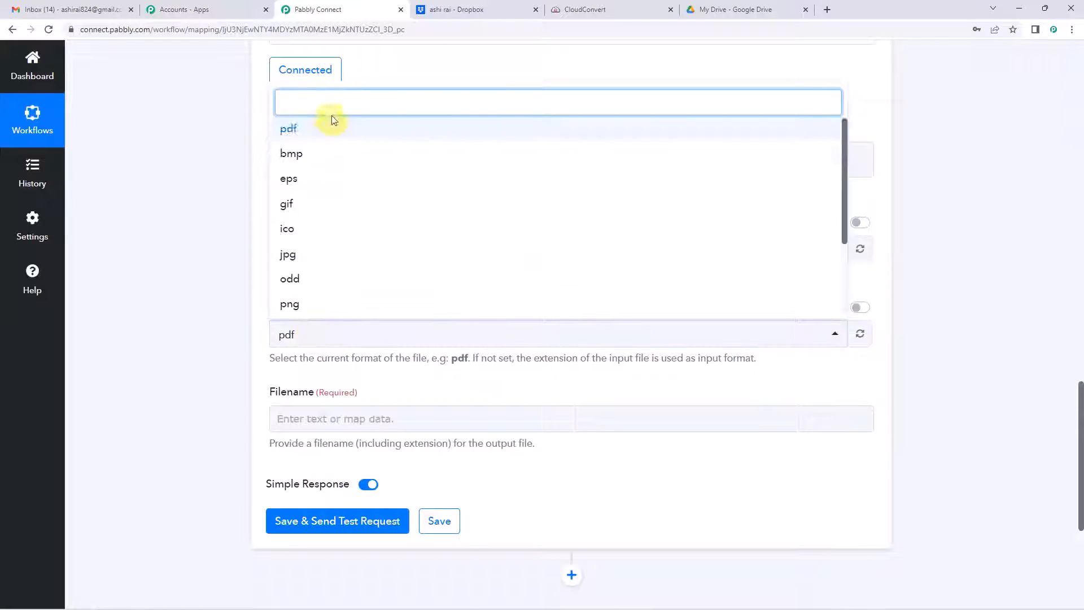
pyautogui.write('png')
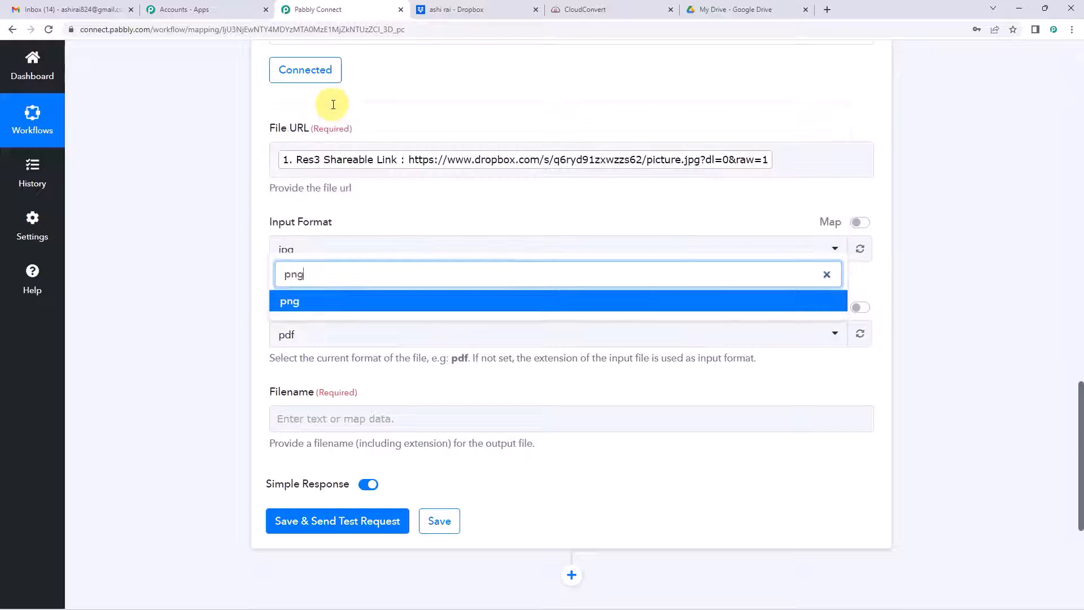
pyautogui.click(289, 299)
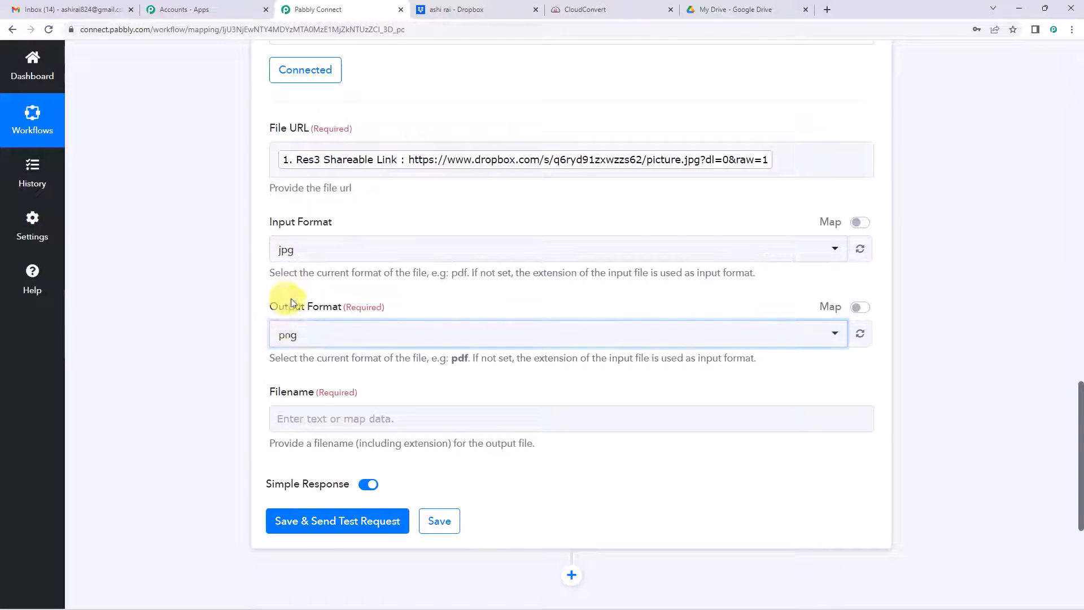
# Step: Map the Dropbox Res1 Name into Filename, then delete it to leave Filename empty
pyautogui.scroll(-2, 308, 318)
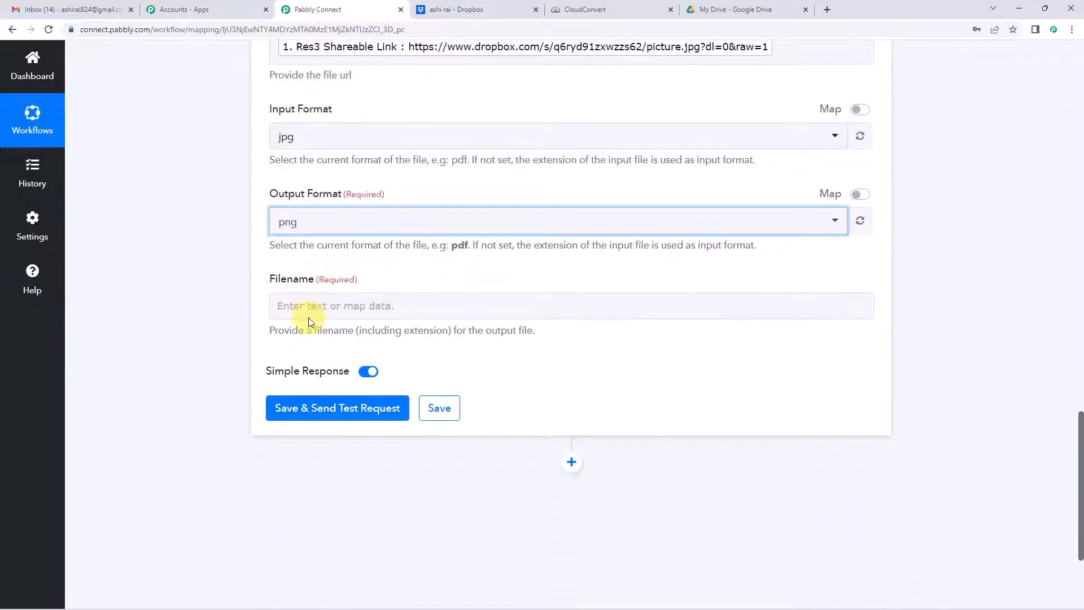
pyautogui.click(309, 309)
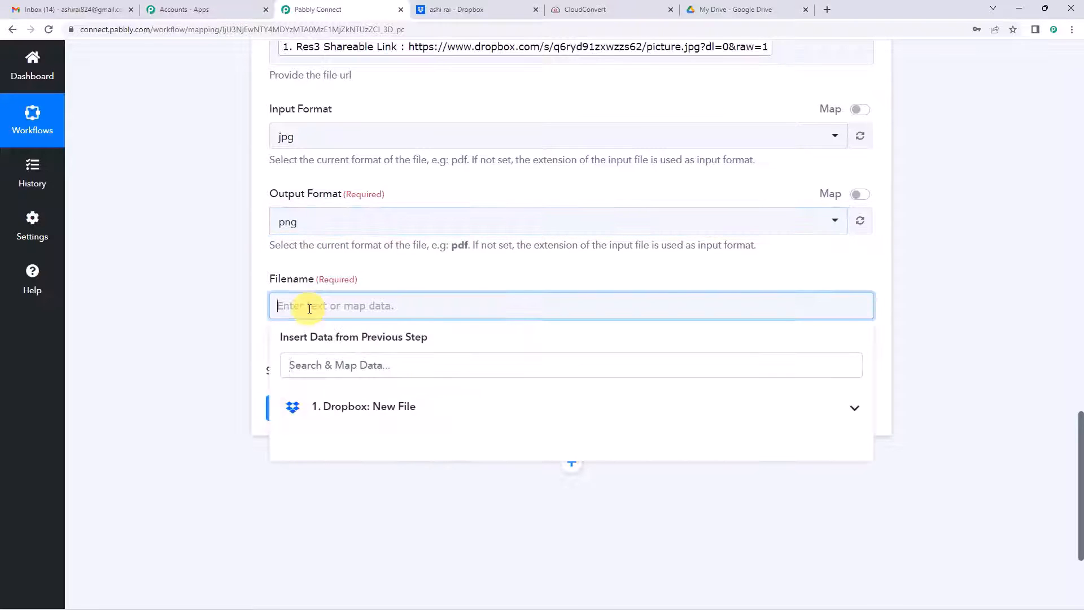
pyautogui.click(341, 409)
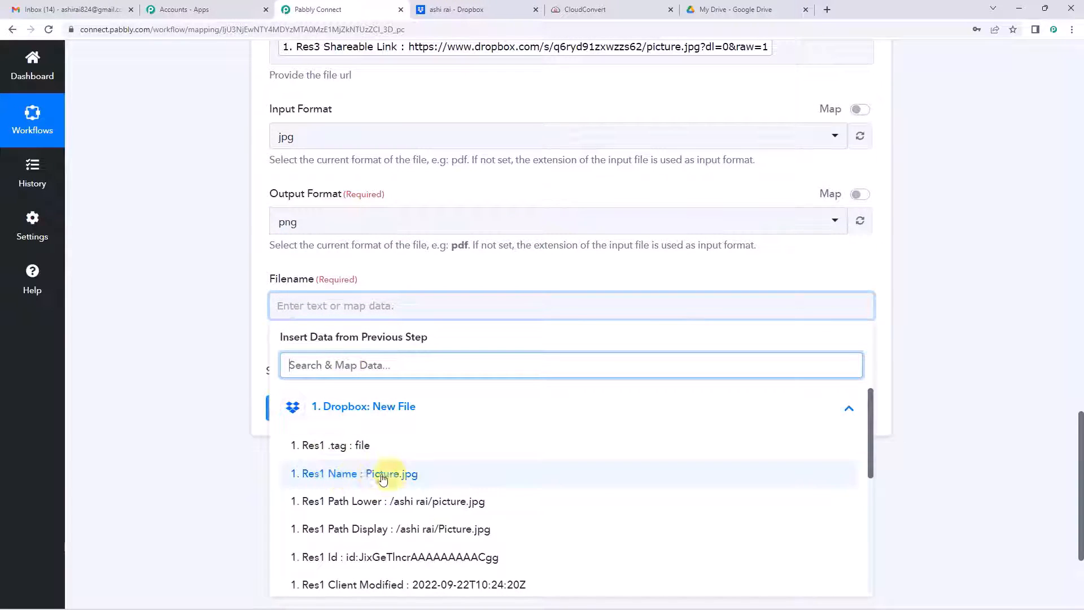
pyautogui.scroll(-1, 359, 425)
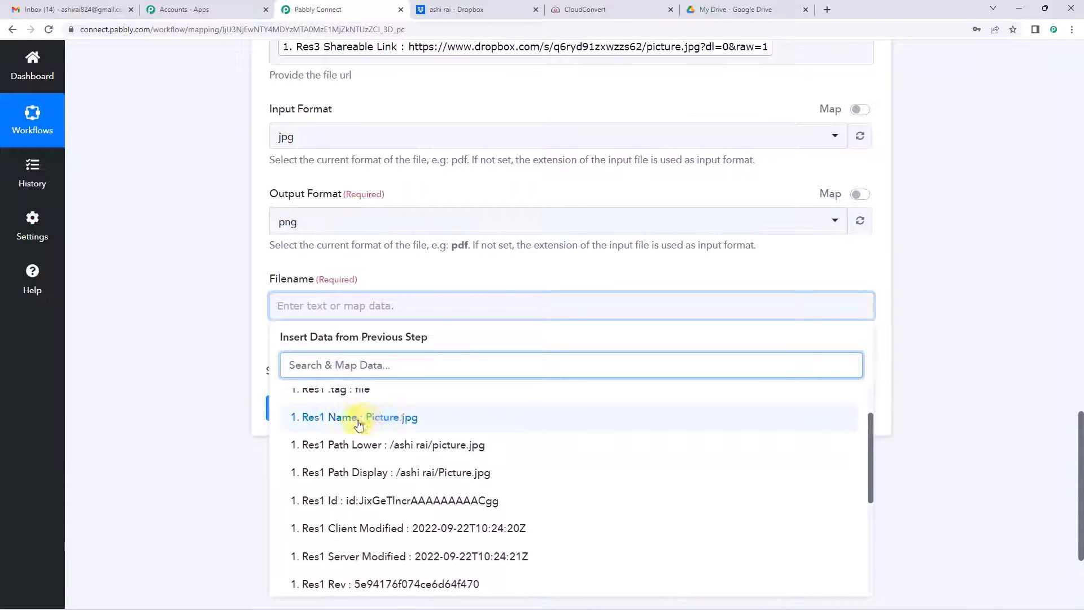
pyautogui.click(401, 424)
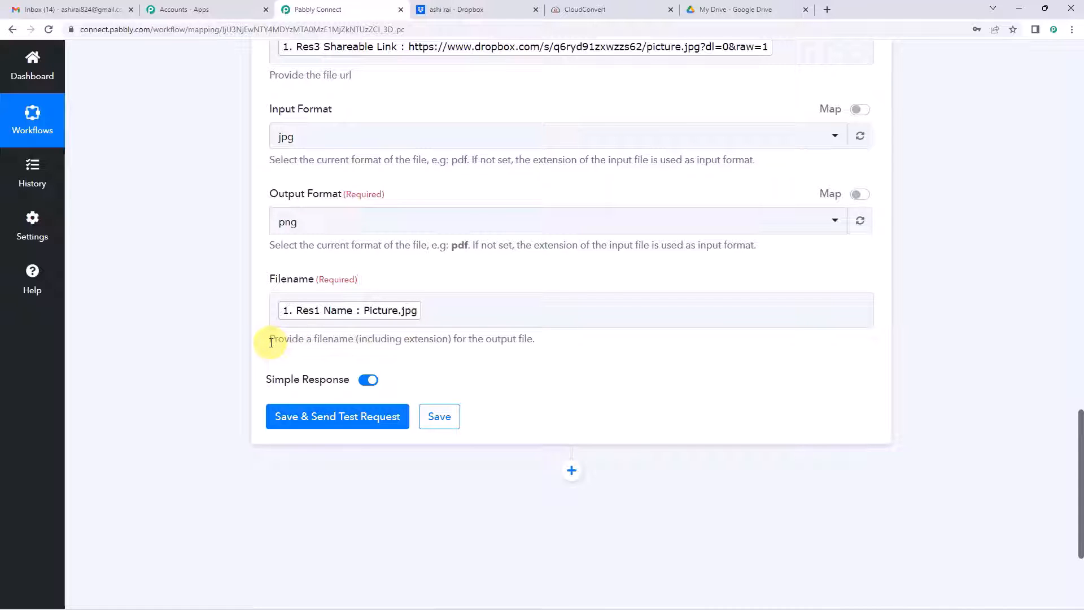
pyautogui.moveTo(291, 342); pyautogui.dragTo(532, 340)
pyautogui.click(345, 344)
pyautogui.click(455, 340)
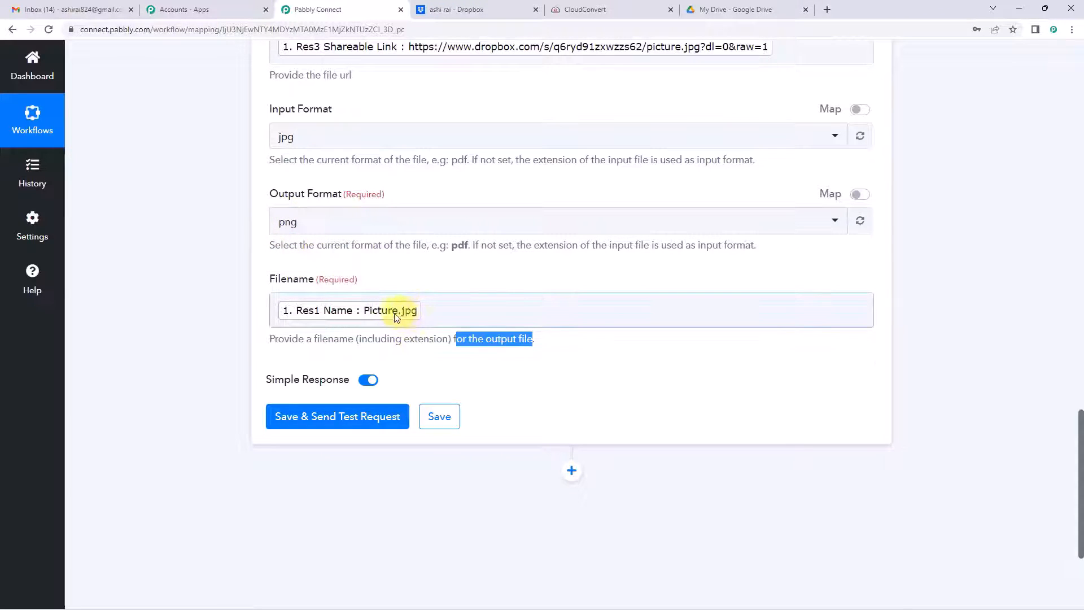
pyautogui.click(427, 312)
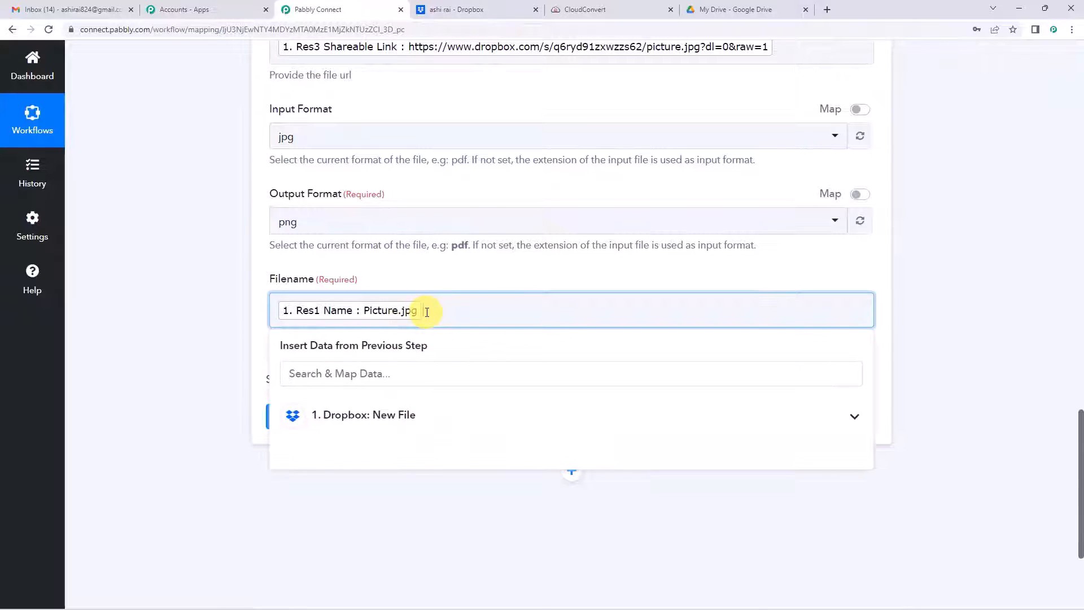
pyautogui.press('BackSpace')
pyautogui.scroll(3, 426, 311)
pyautogui.scroll(5, 427, 312)
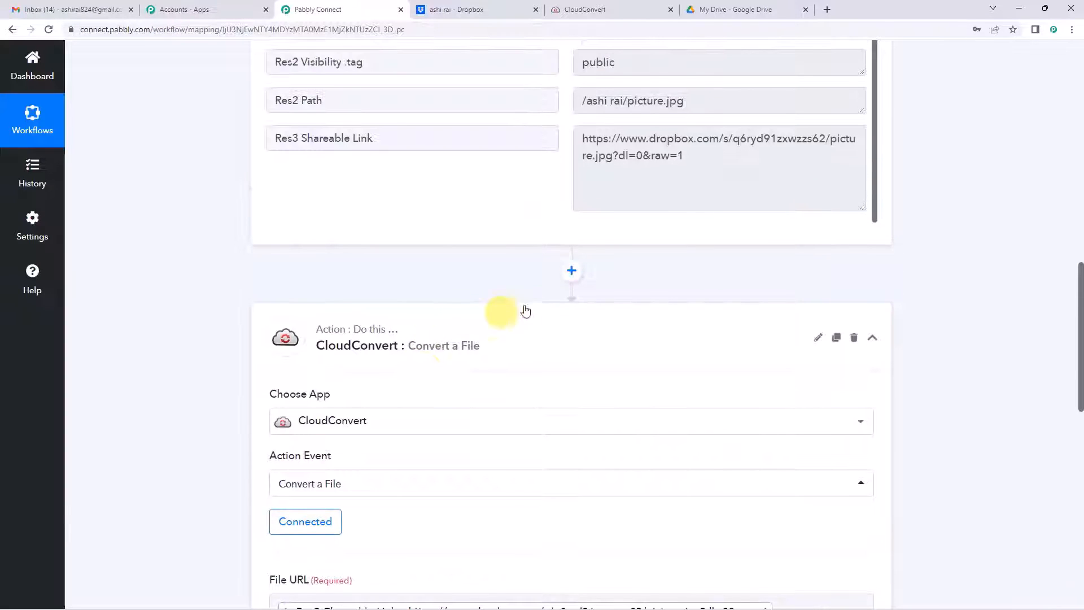
# Step: Add a Text Formatter Split Text action before the CloudConvert step
pyautogui.click(574, 272)
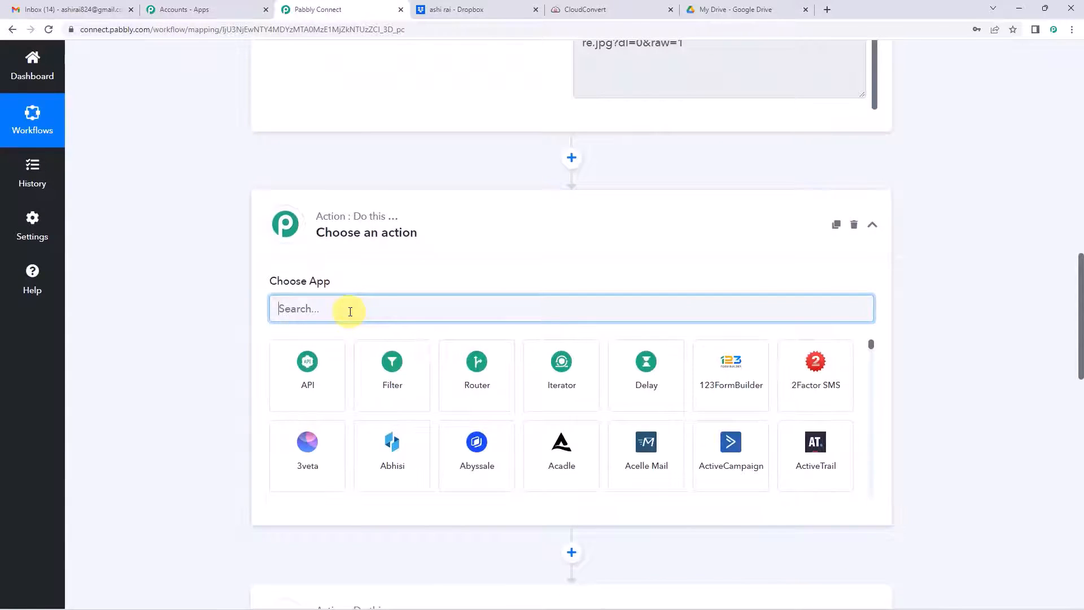
pyautogui.write('text')
pyautogui.click(423, 377)
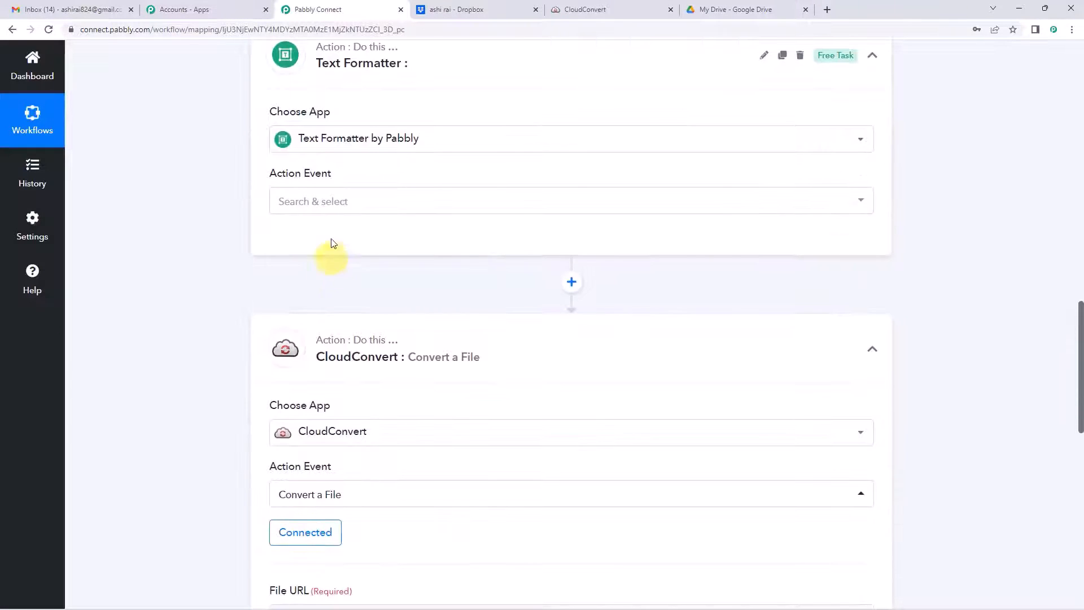
pyautogui.click(332, 205)
pyautogui.click(316, 414)
pyautogui.click(302, 243)
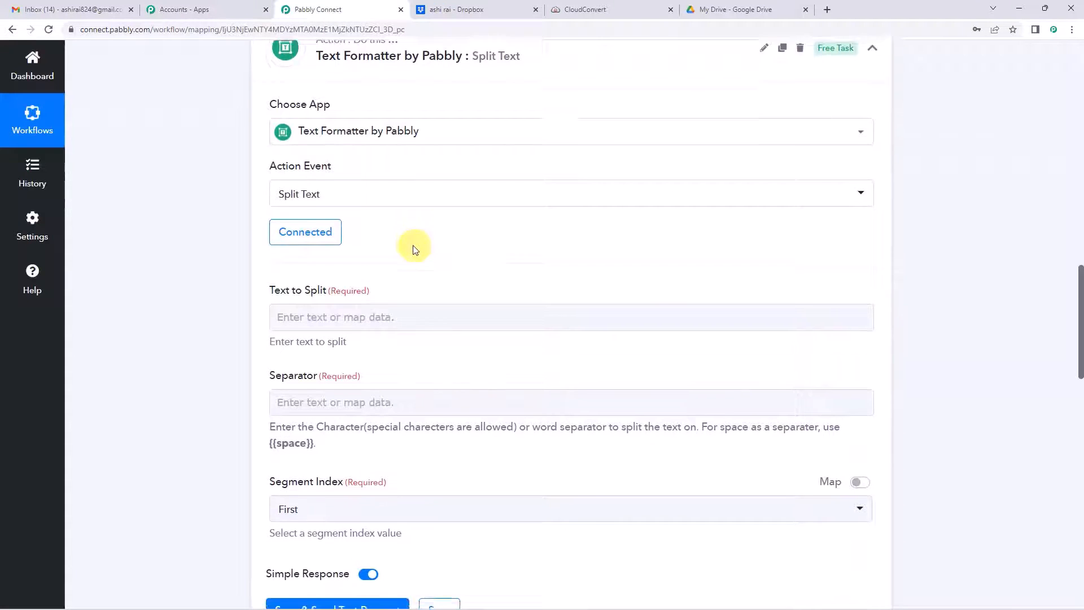
# Step: Map the Dropbox file name into Text to Split, separator '.', returning all segments
pyautogui.scroll(-3, 327, 151)
pyautogui.click(327, 151)
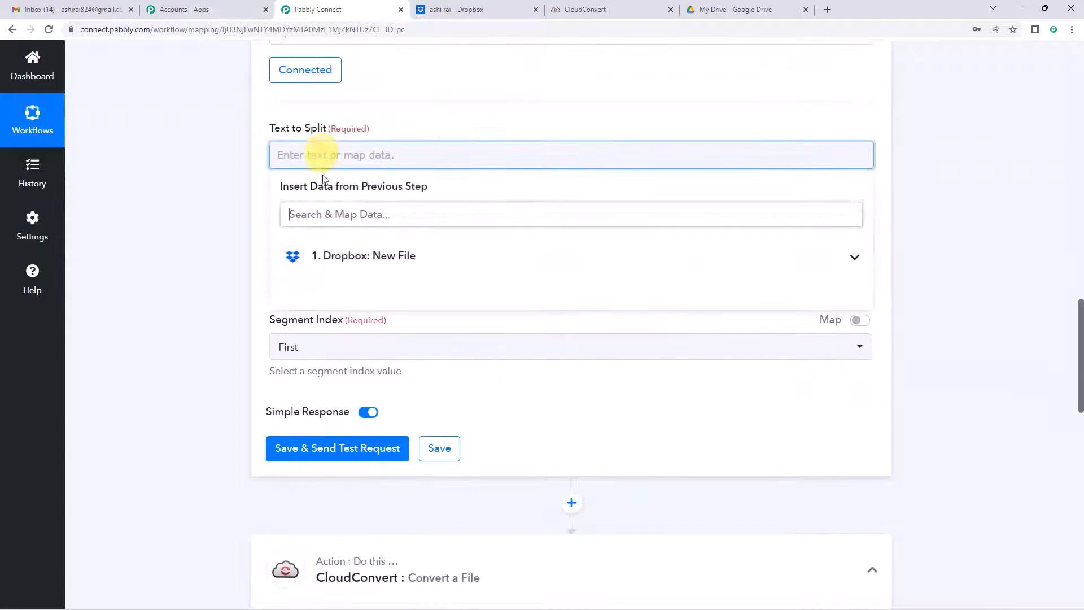
pyautogui.click(336, 255)
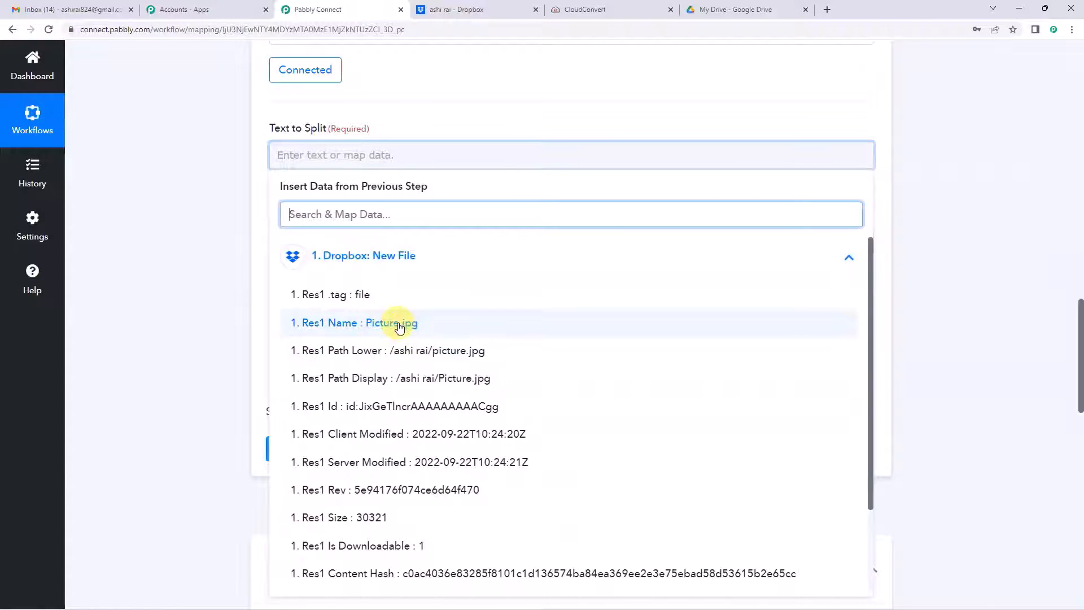
pyautogui.click(415, 330)
pyautogui.click(266, 171)
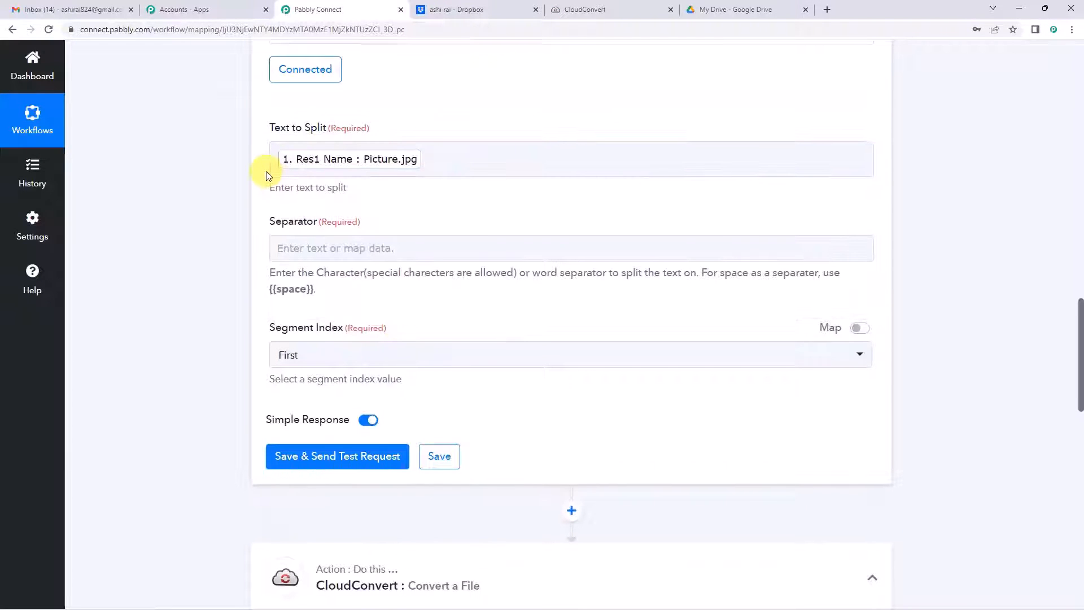
pyautogui.scroll(-1, 338, 175)
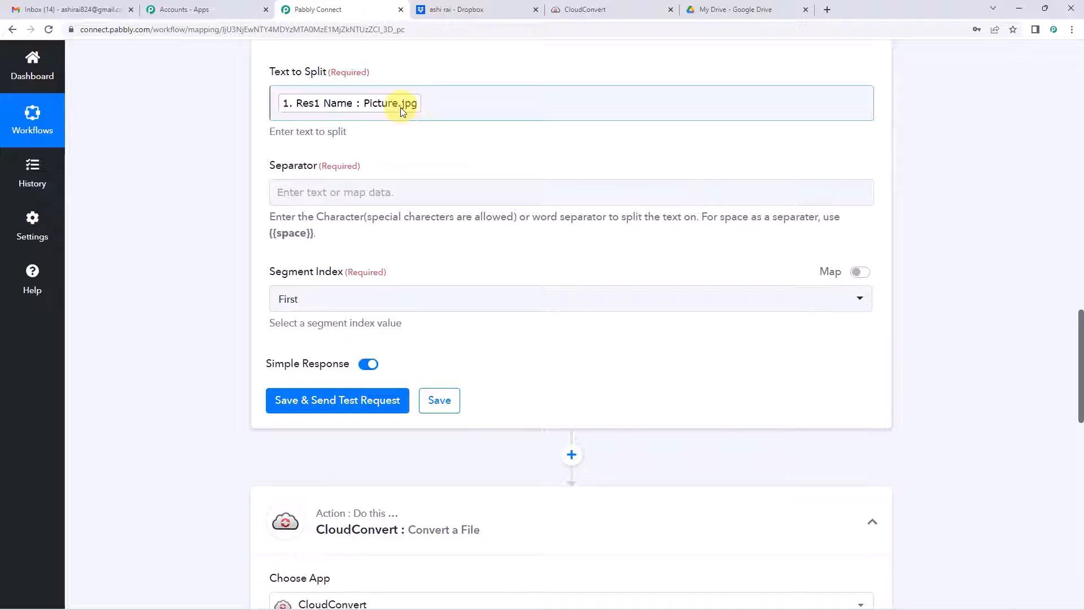
pyautogui.click(346, 193)
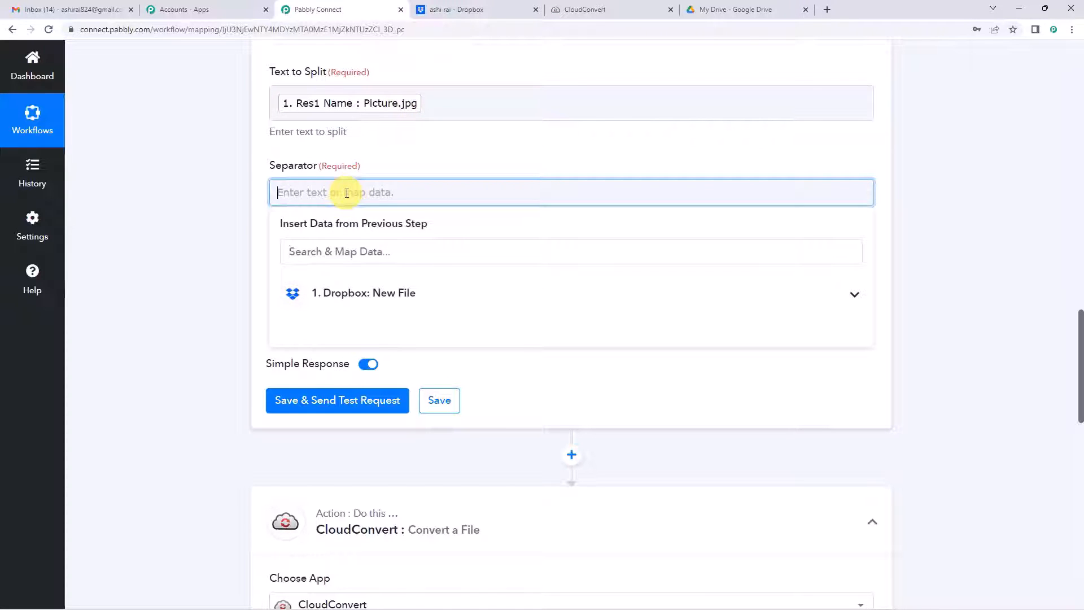
pyautogui.click(399, 159)
pyautogui.scroll(-1, 335, 253)
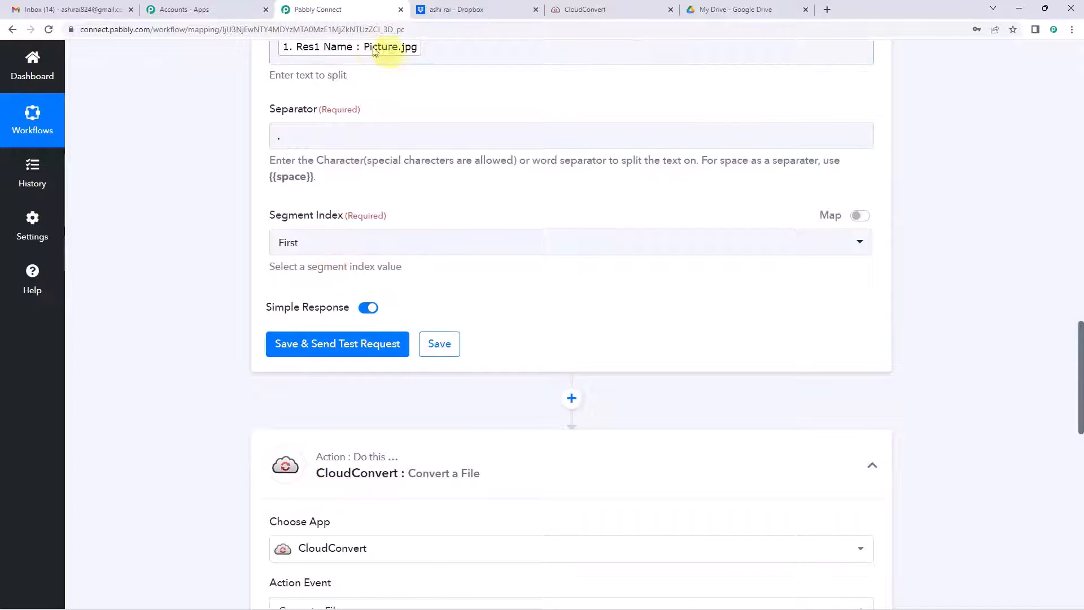
pyautogui.click(309, 253)
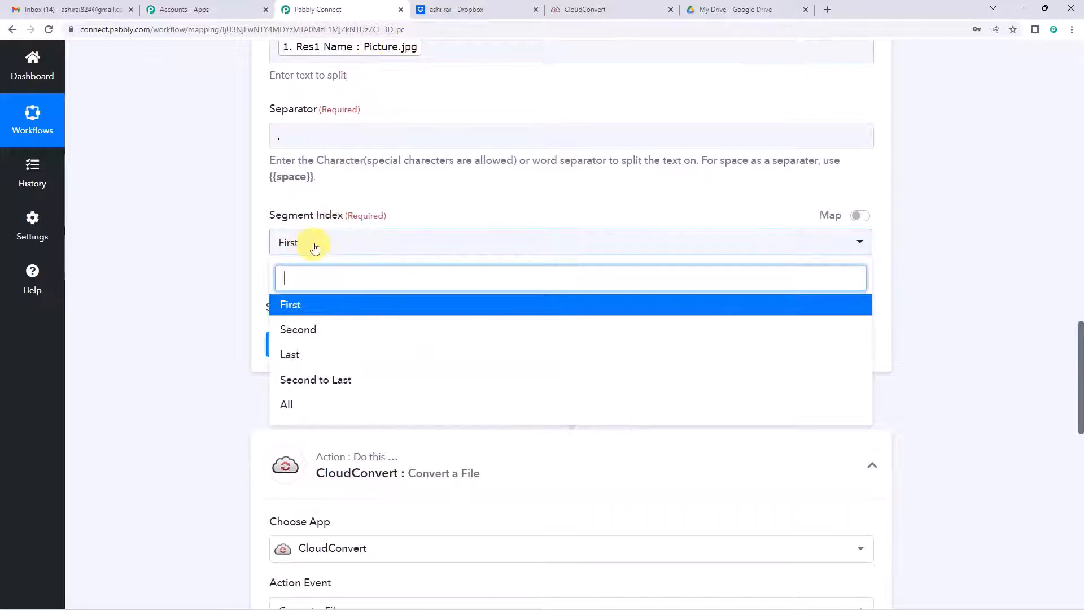
pyautogui.click(304, 405)
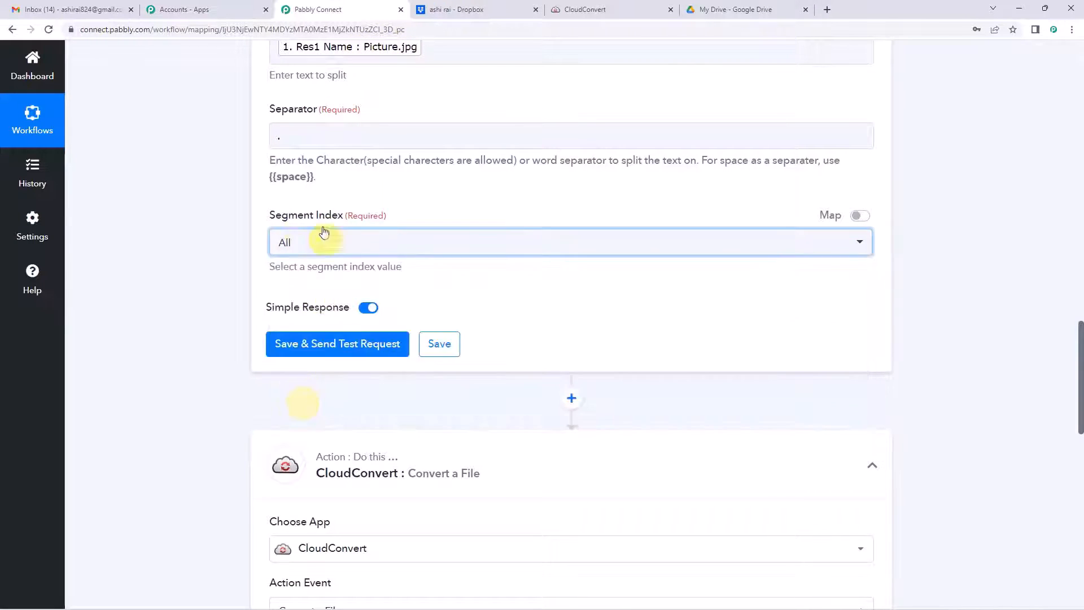
pyautogui.scroll(1, 350, 180)
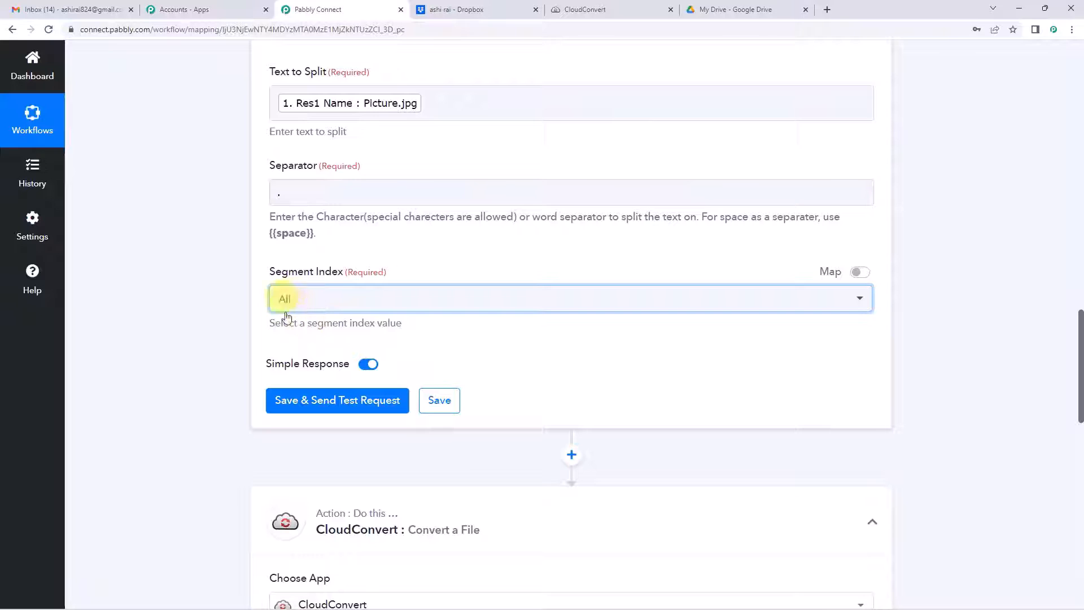
# Step: Save and test the Split Text step, getting Picture and jpg
pyautogui.click(329, 402)
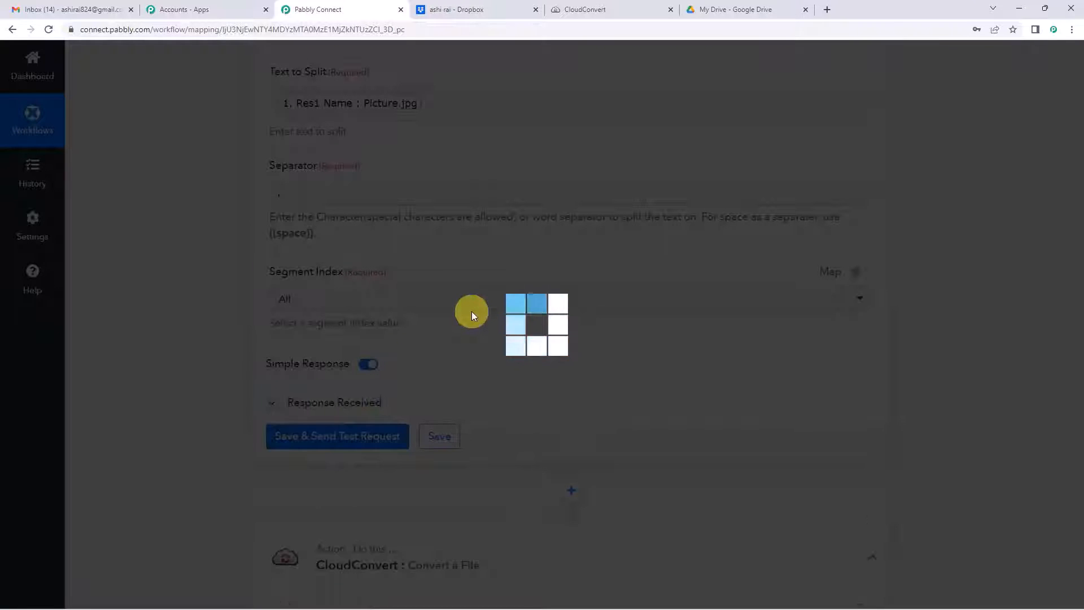
pyautogui.scroll(-4, 472, 315)
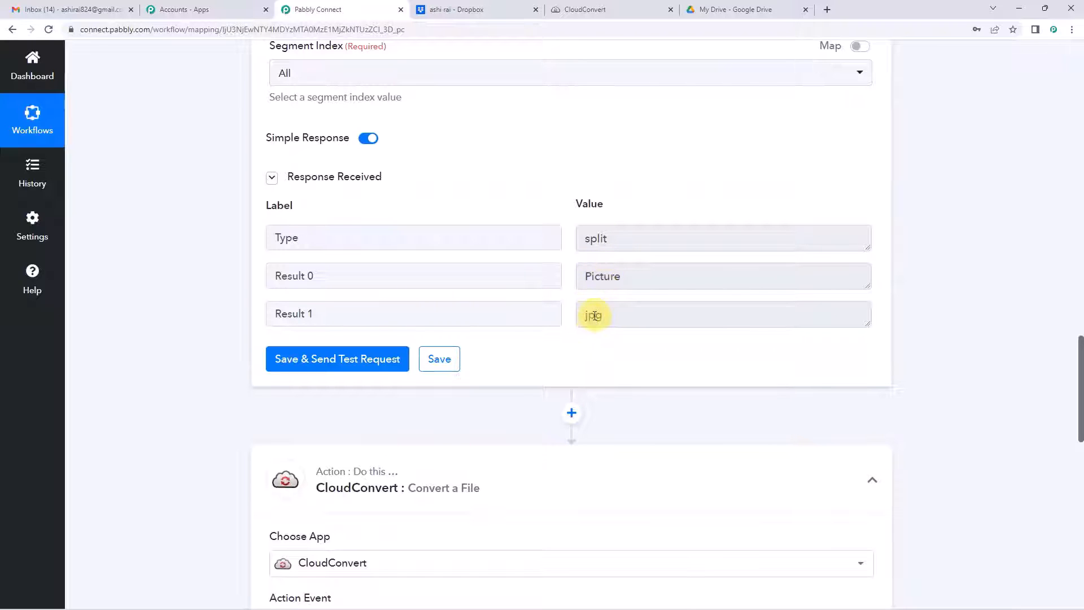
pyautogui.scroll(6, 595, 315)
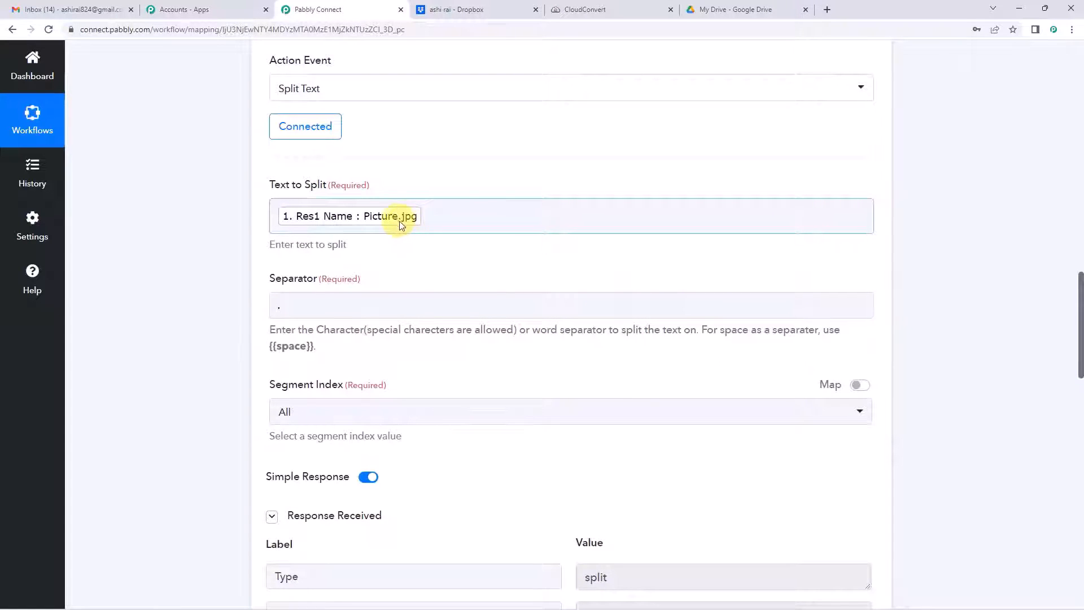
pyautogui.click(278, 298)
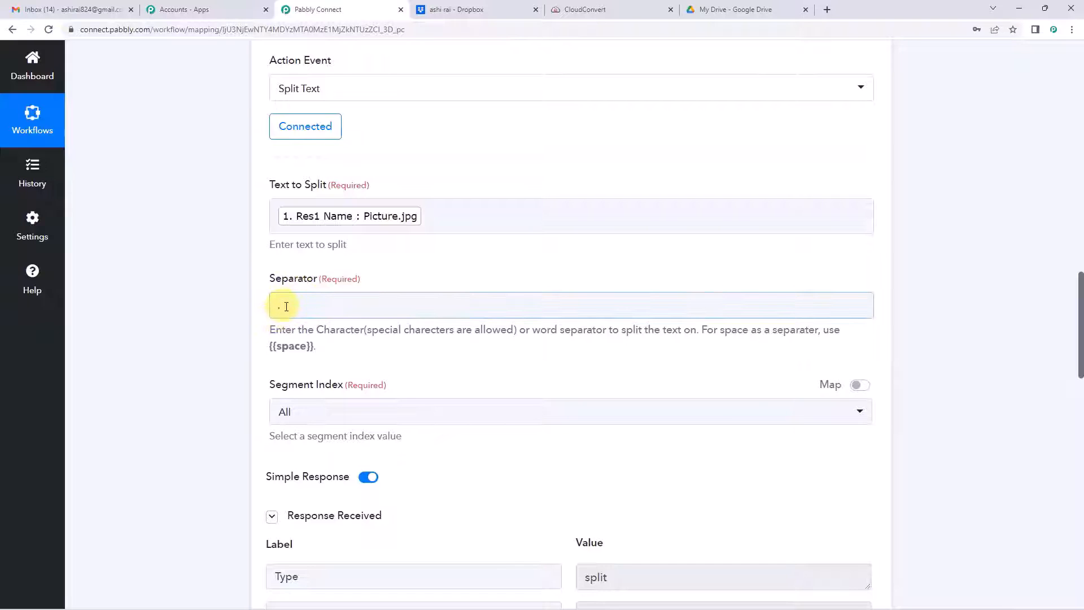
pyautogui.scroll(-1, 286, 338)
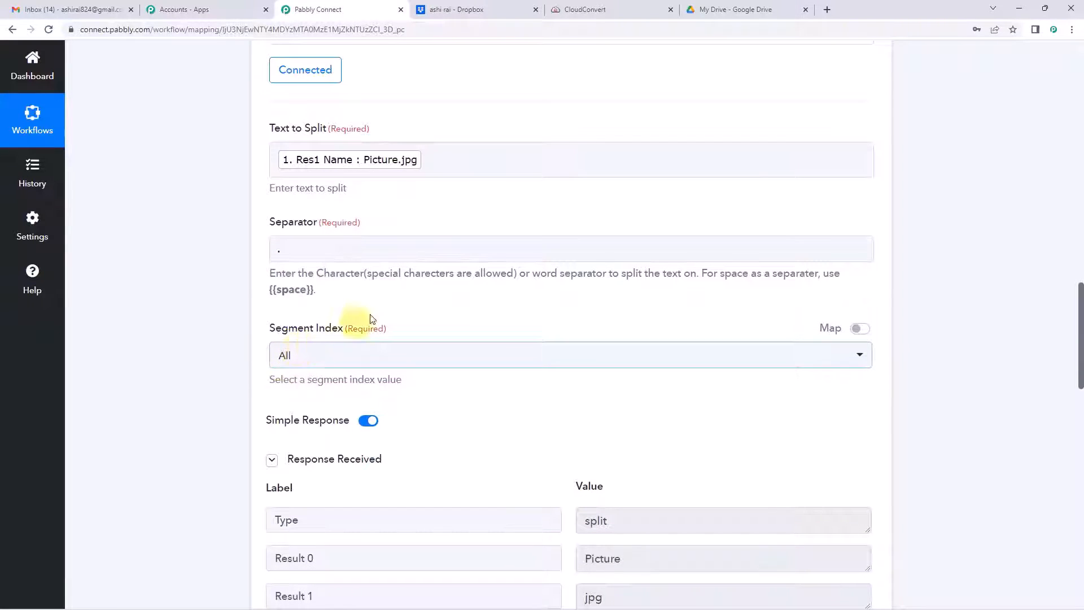
pyautogui.scroll(-3, 550, 367)
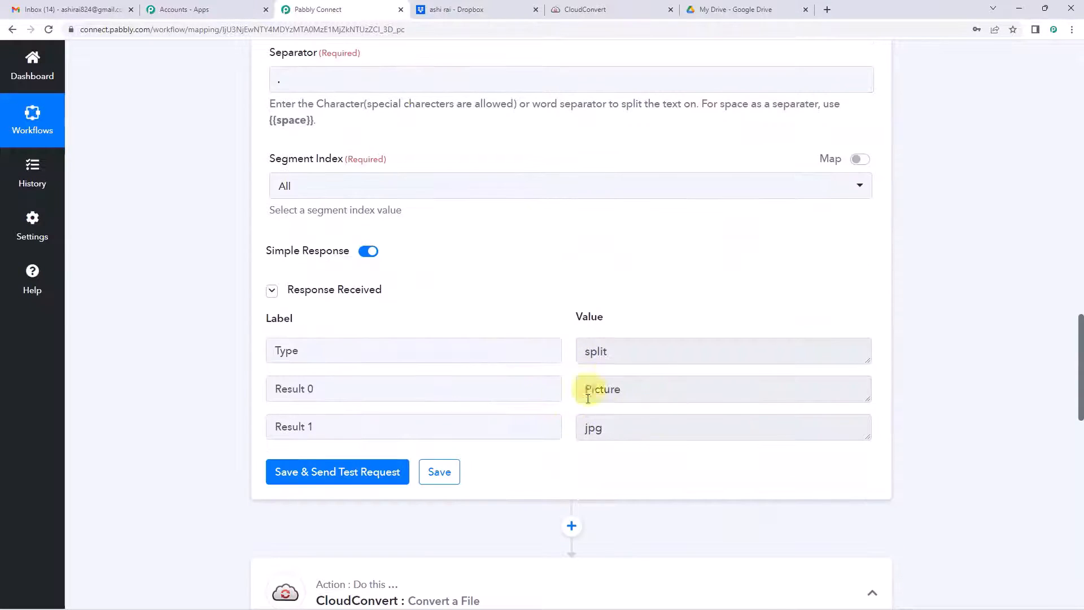
pyautogui.scroll(-2, 564, 302)
pyautogui.scroll(8, 565, 303)
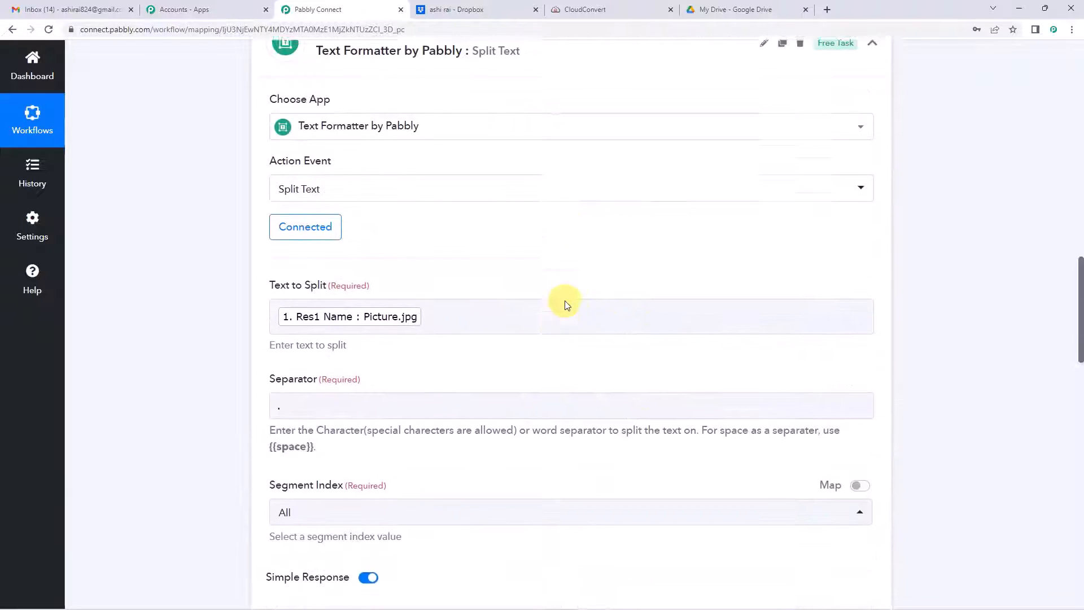
pyautogui.scroll(-12, 565, 304)
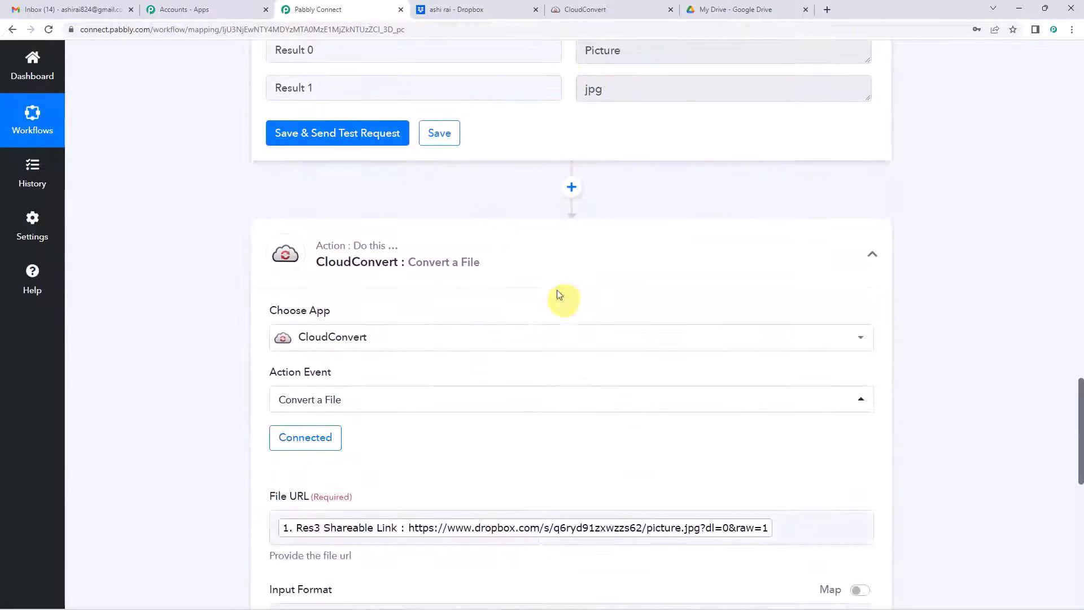
pyautogui.scroll(-4, 362, 277)
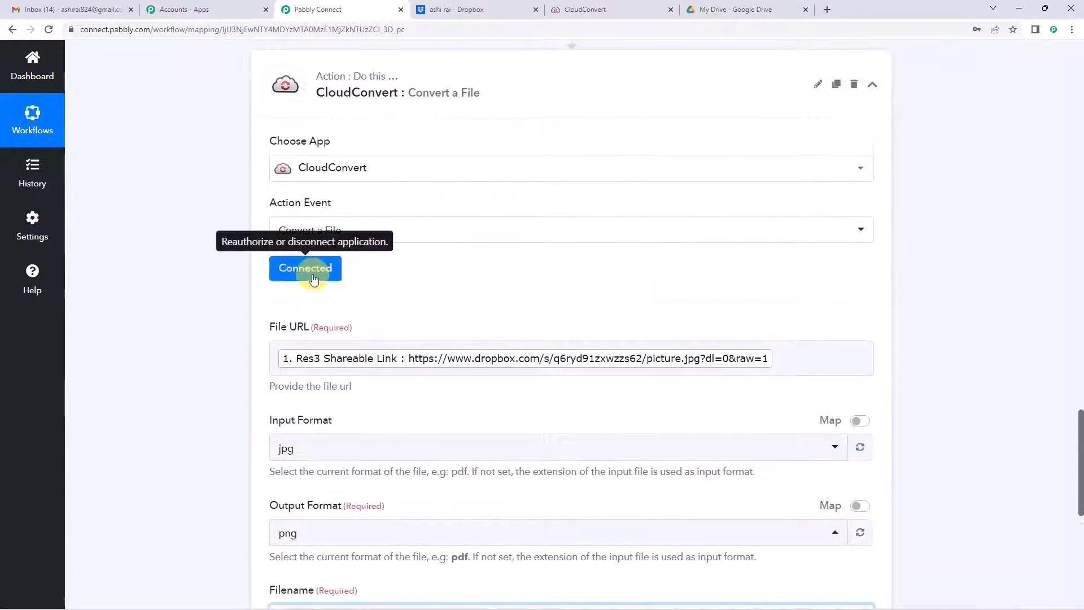
pyautogui.scroll(2, 224, 312)
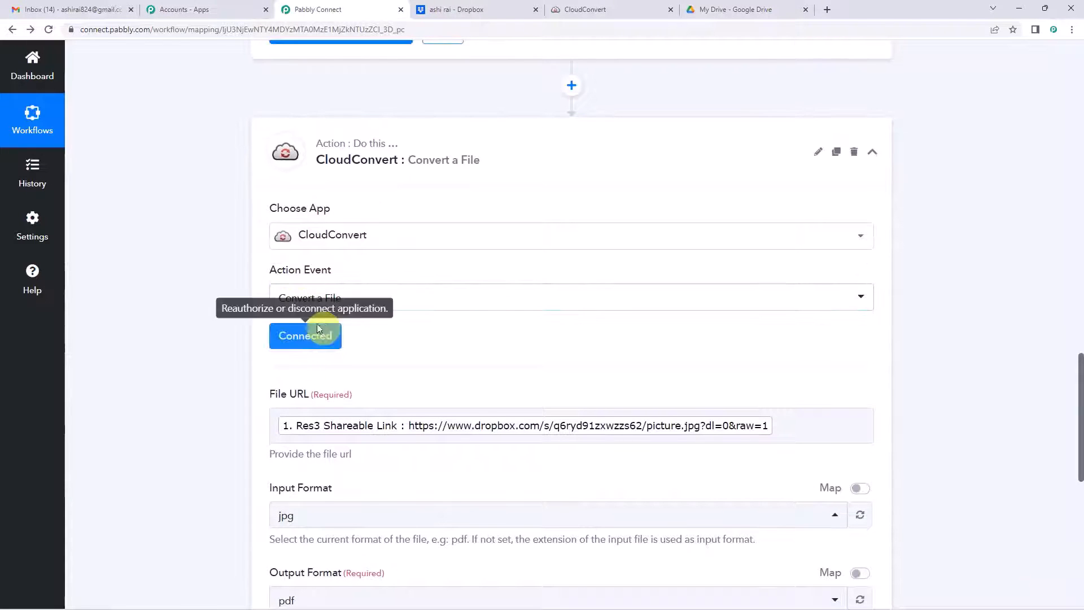
pyautogui.scroll(8, 220, 310)
pyautogui.scroll(5, 234, 290)
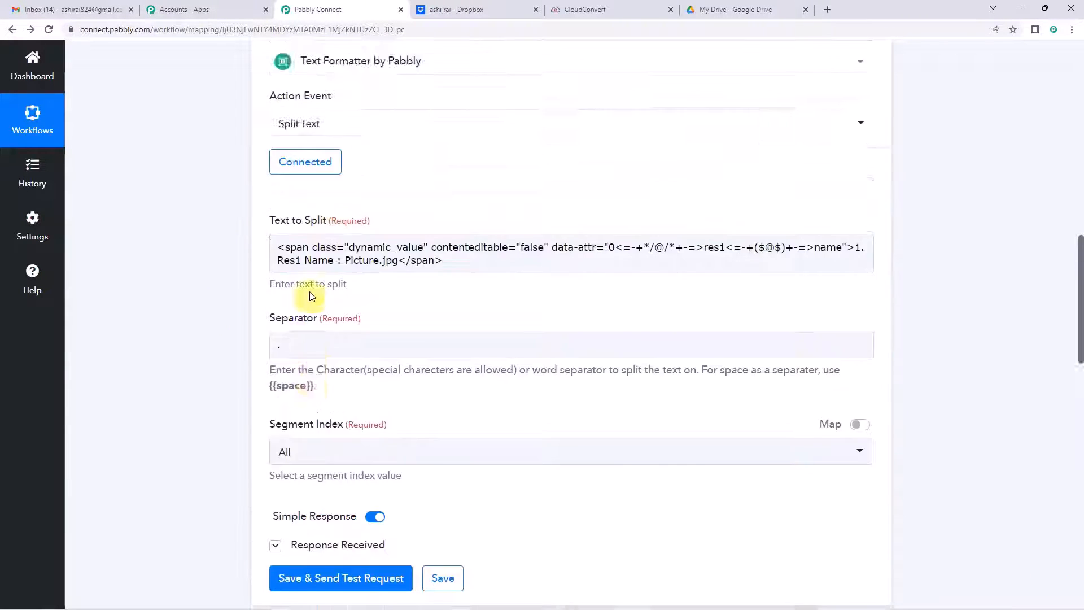
pyautogui.scroll(-5, 504, 387)
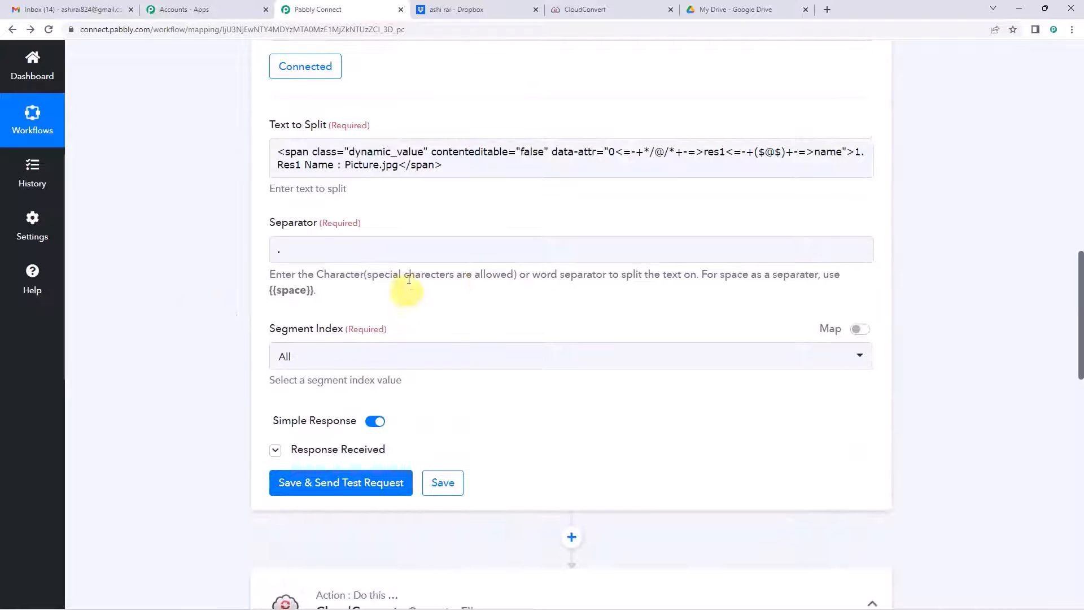
pyautogui.scroll(-3, 310, 343)
pyautogui.scroll(-4, 242, 284)
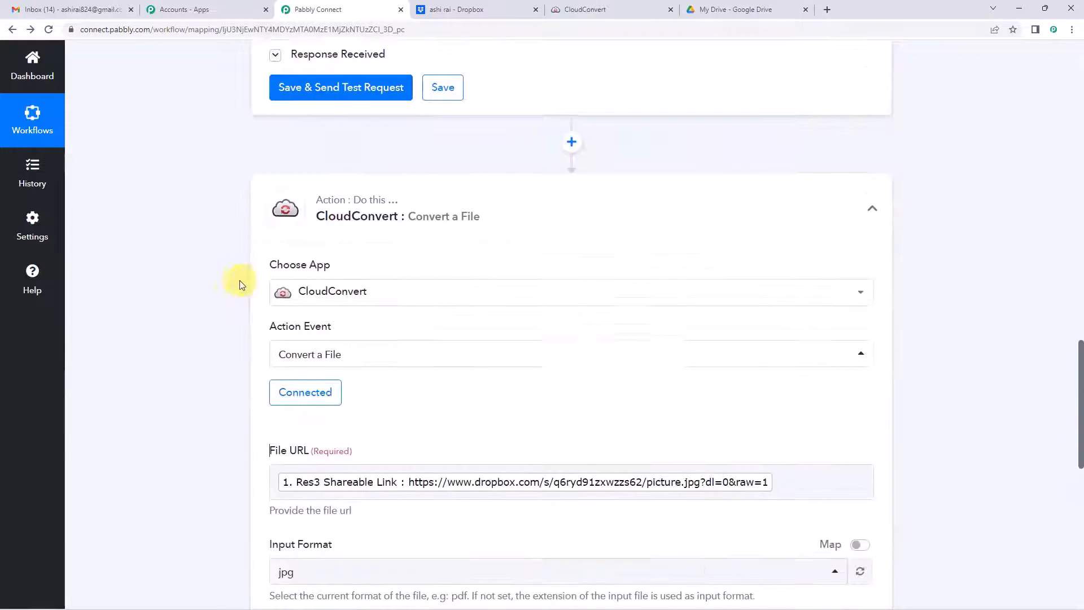
pyautogui.scroll(-2, 240, 284)
# Step: Keep the existing CloudConvert connection and leave the input format as jpg
pyautogui.click(315, 280)
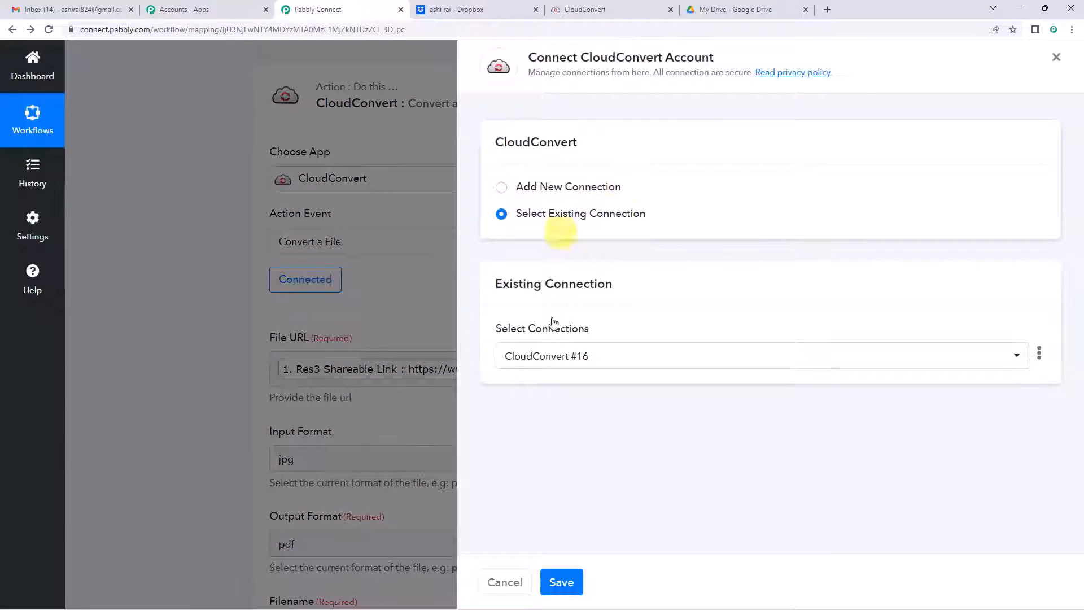
pyautogui.click(561, 582)
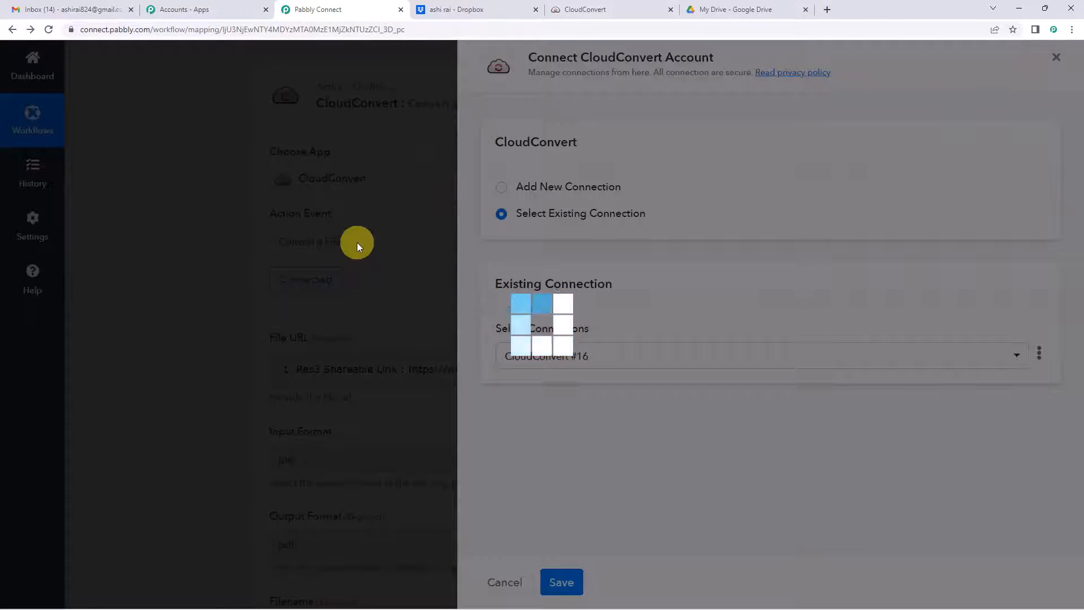
pyautogui.scroll(-5, 358, 242)
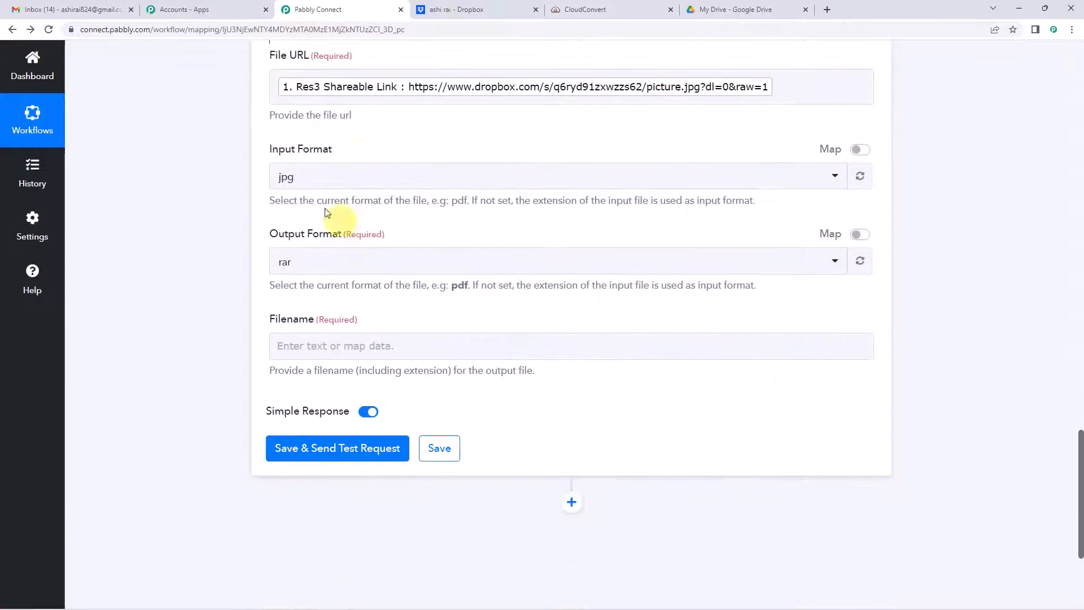
pyautogui.click(298, 184)
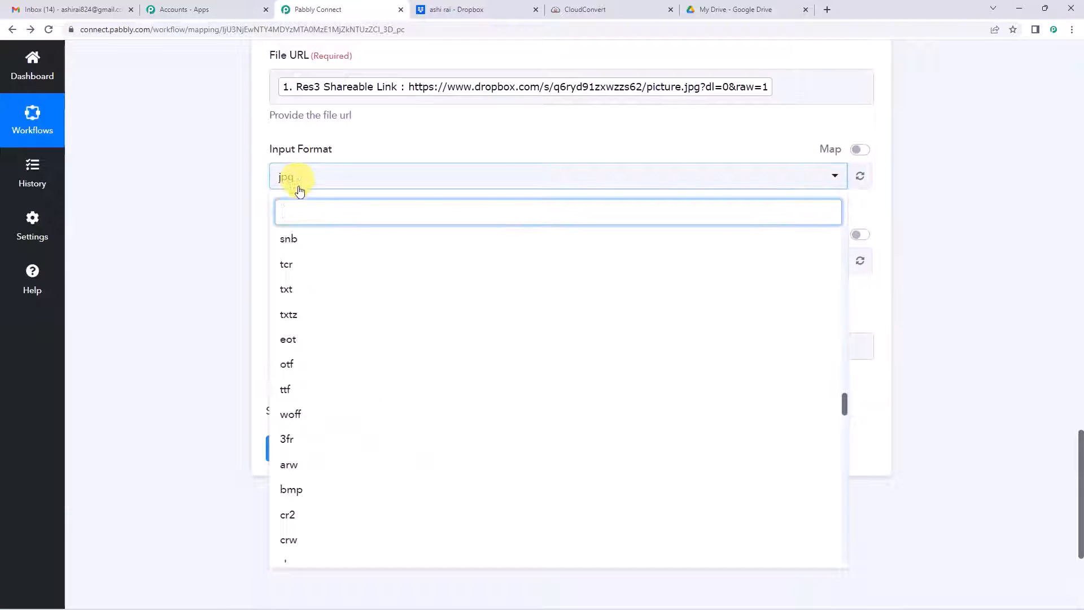
pyautogui.click(212, 222)
# Step: Refresh the output formats and set the output format to png
pyautogui.click(311, 265)
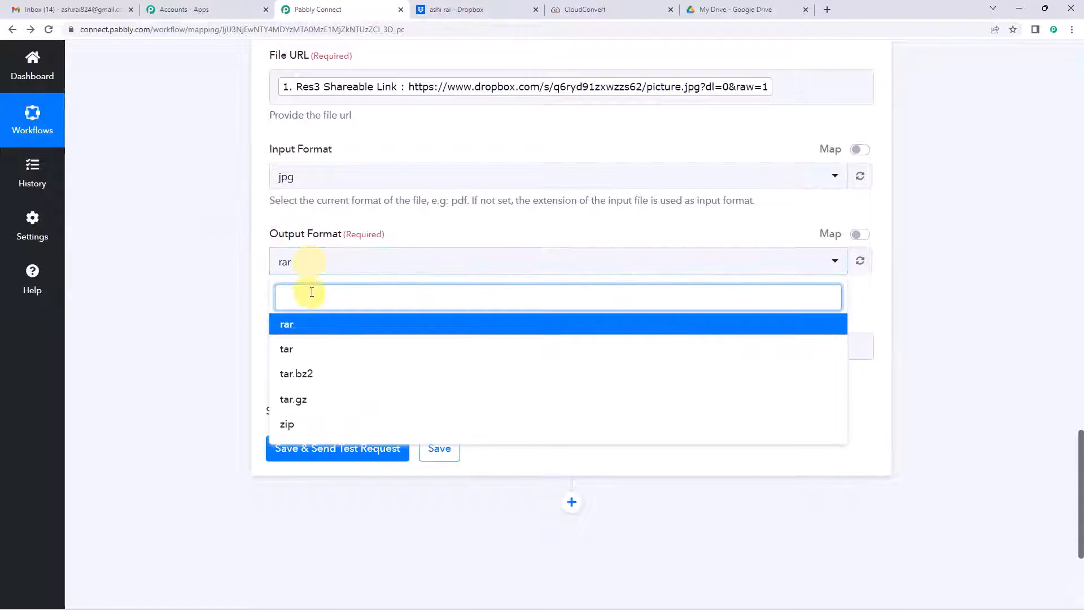
pyautogui.write('pn')
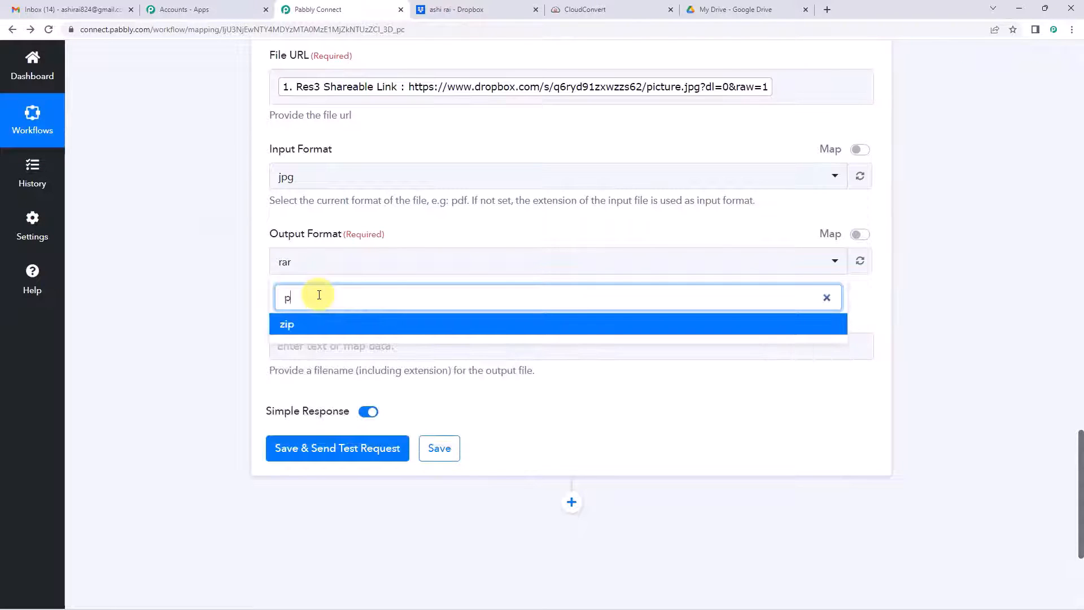
pyautogui.press('BackSpace')
pyautogui.press('BackSpace')
pyautogui.press('BackSpace')
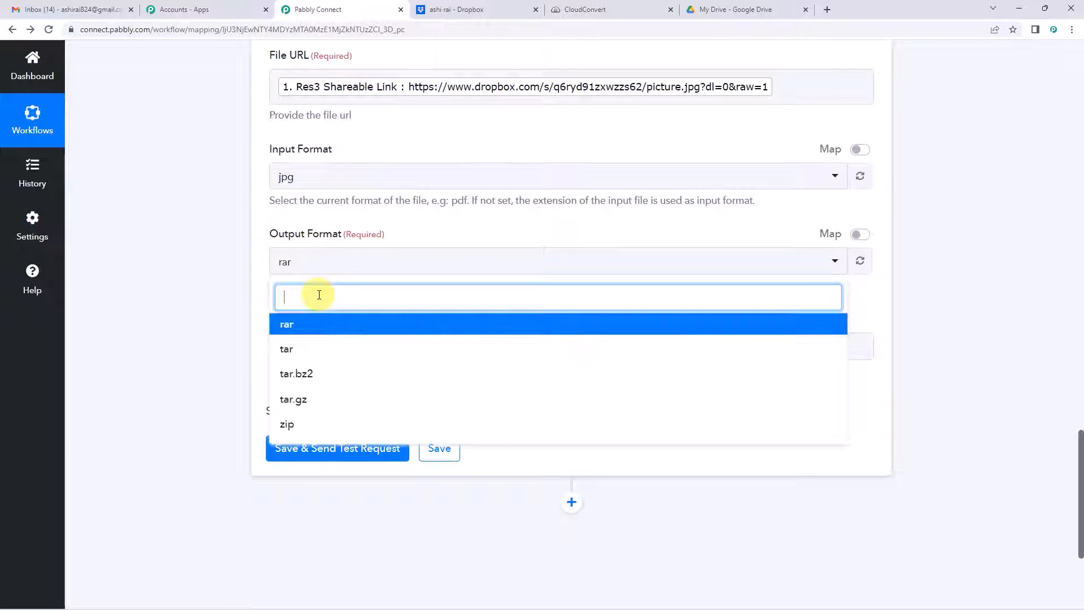
pyautogui.click(472, 239)
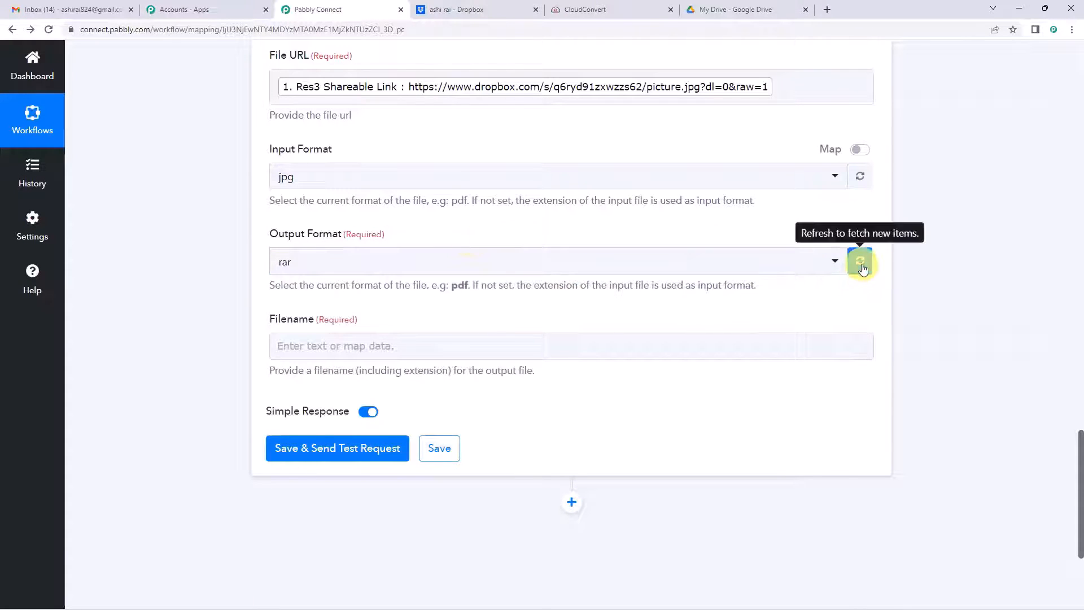
pyautogui.click(858, 262)
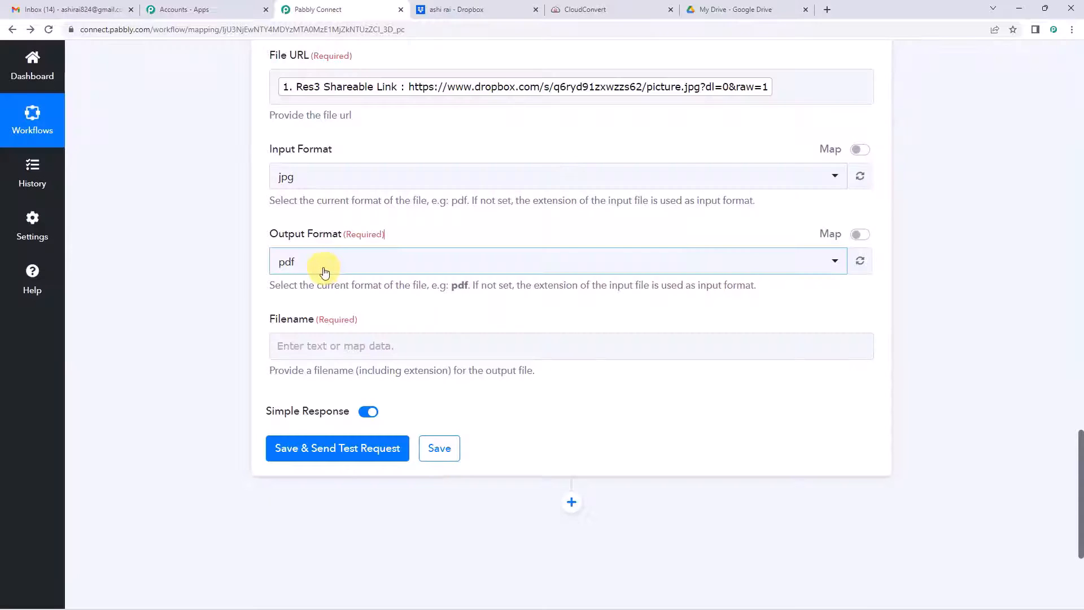
pyautogui.click(321, 269)
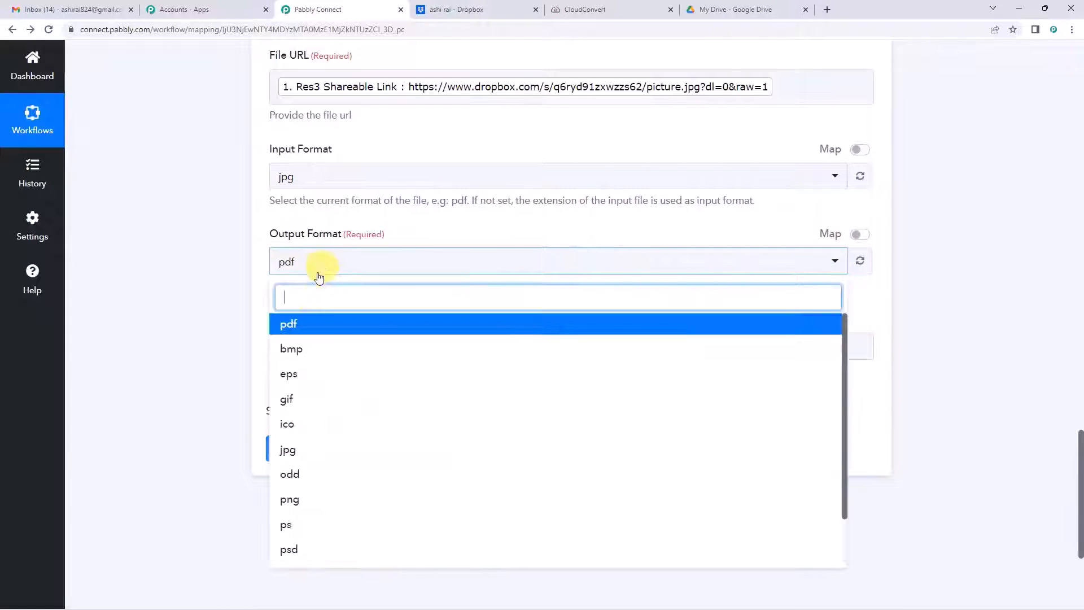
pyautogui.write('png')
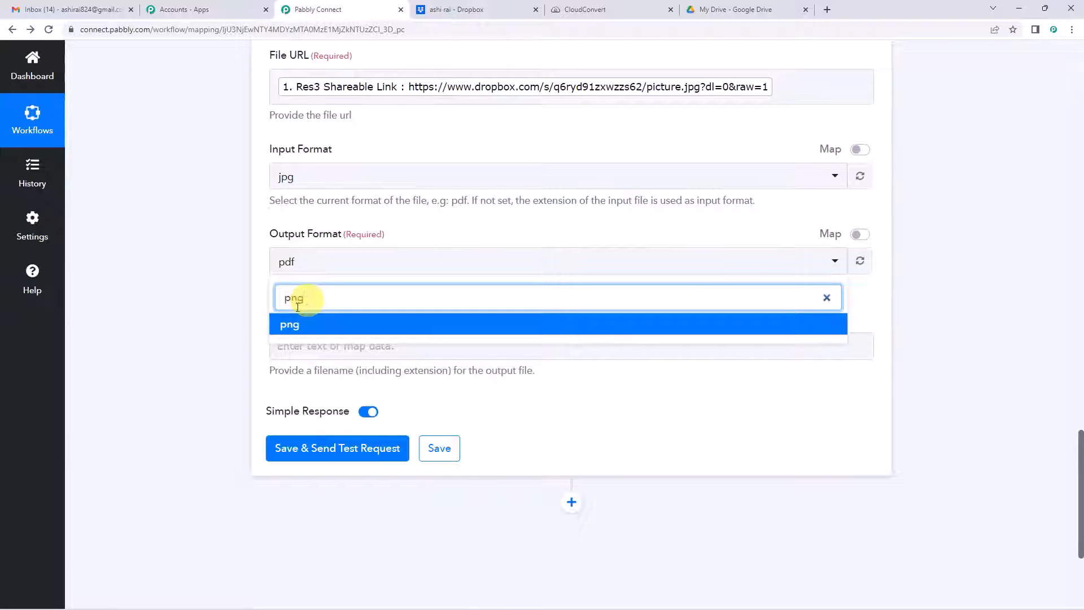
pyautogui.click(285, 320)
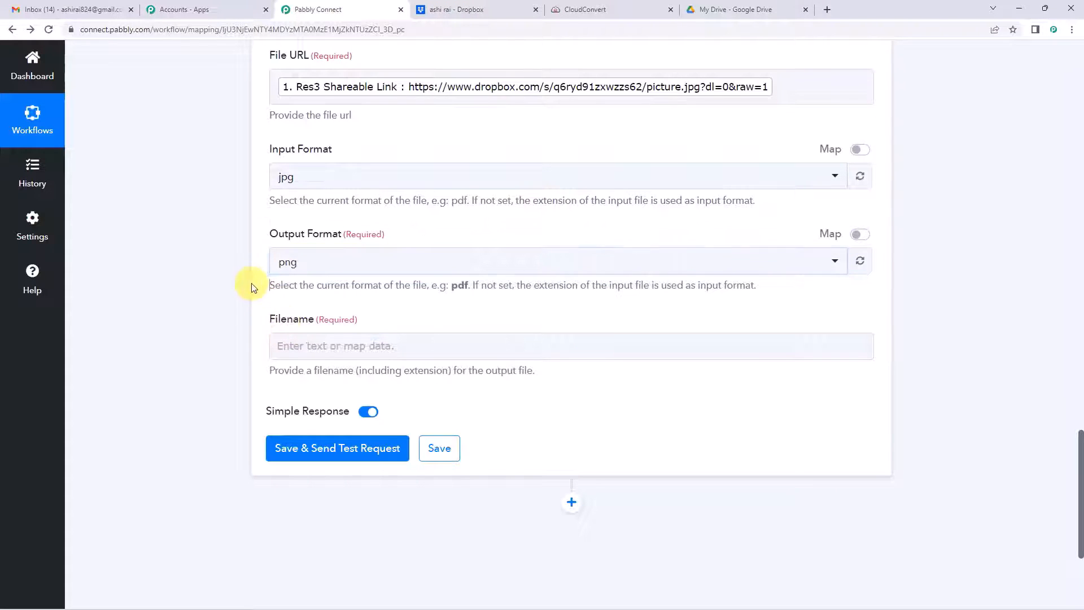
pyautogui.scroll(-1, 292, 282)
# Step: Set the Filename to Split Text's Result 0 (Picture) followed by .png
pyautogui.click(307, 282)
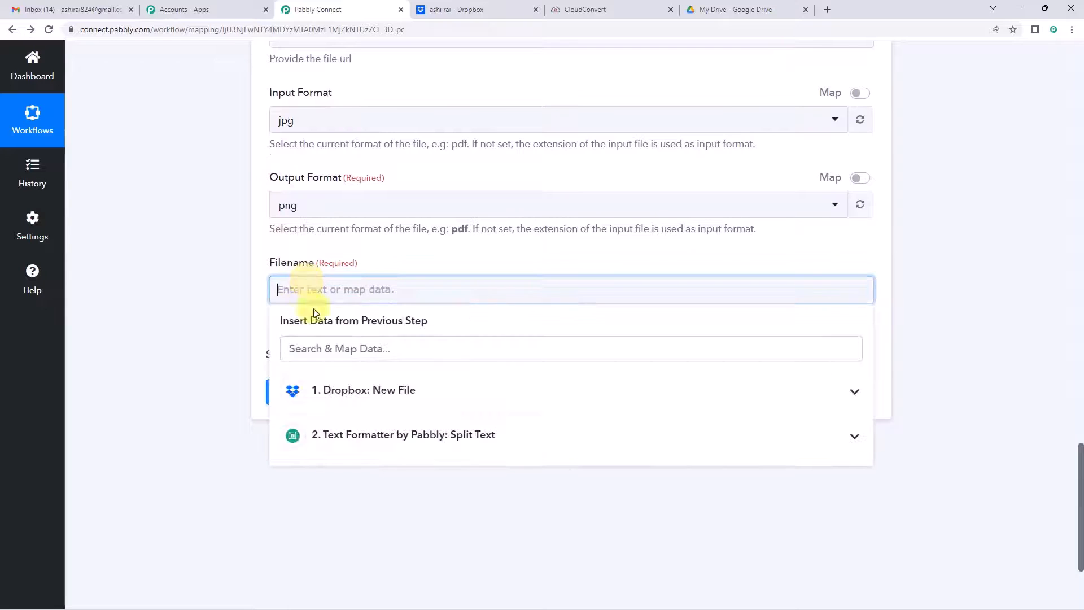
pyautogui.click(363, 446)
pyautogui.click(349, 502)
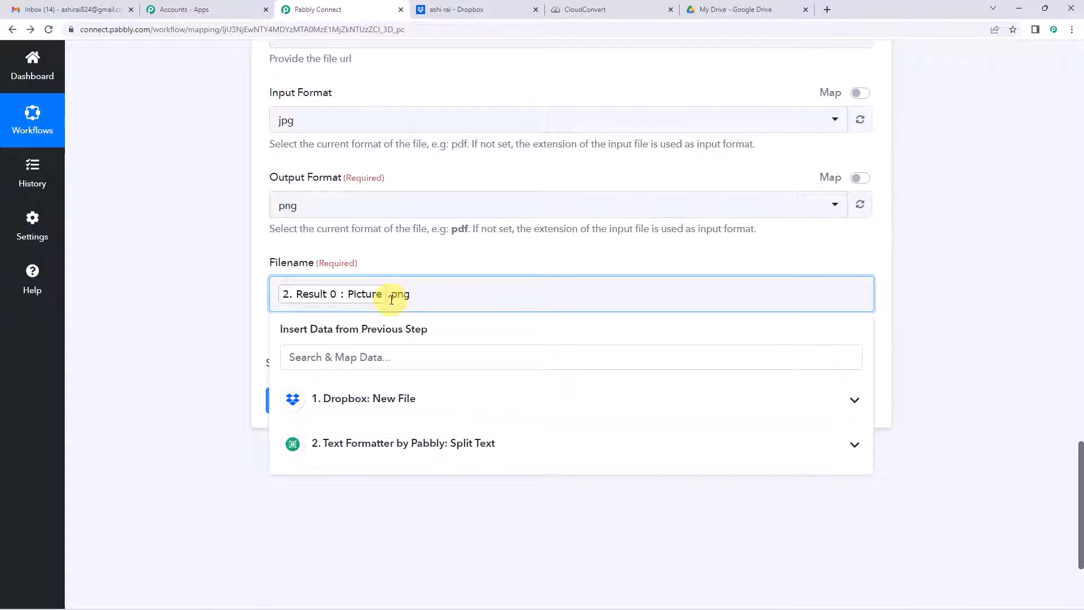
pyautogui.click(391, 300)
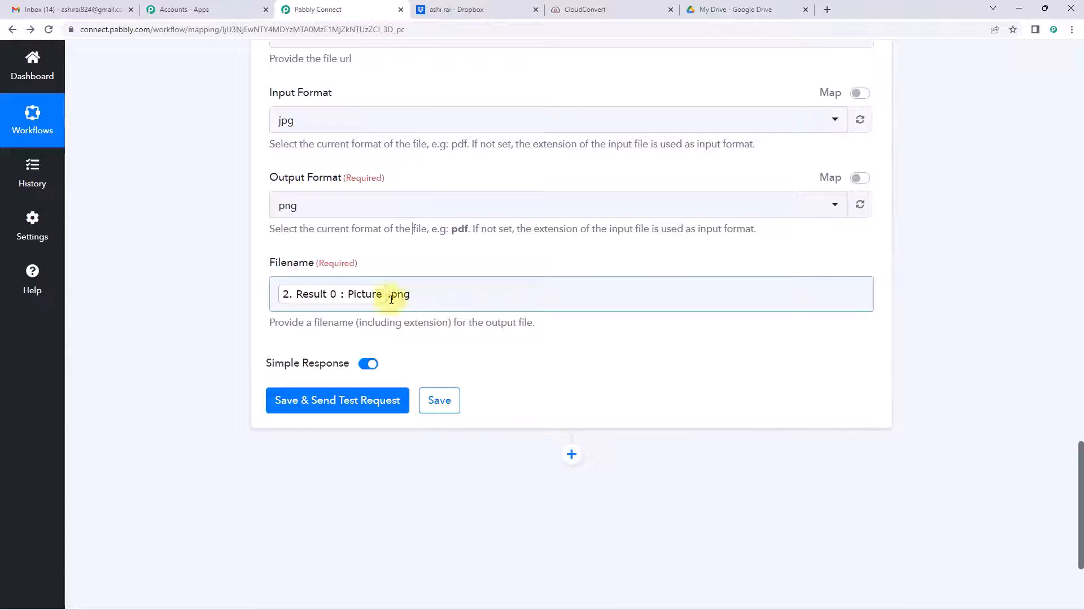
# Step: Save and send a test conversion, reviewing the returned job with import and convert tasks
pyautogui.click(362, 409)
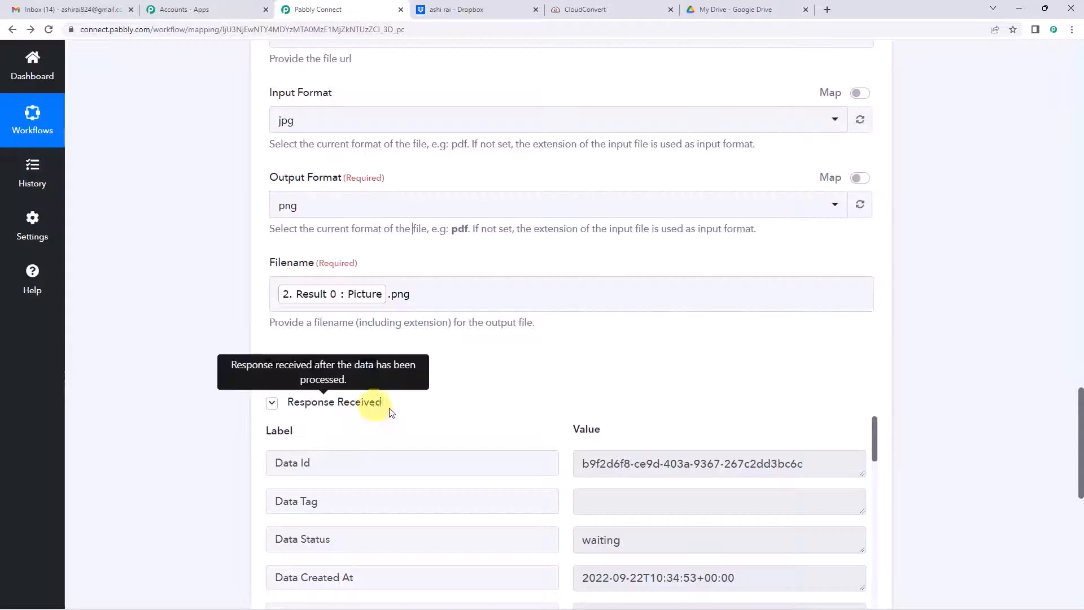
pyautogui.scroll(-5, 519, 333)
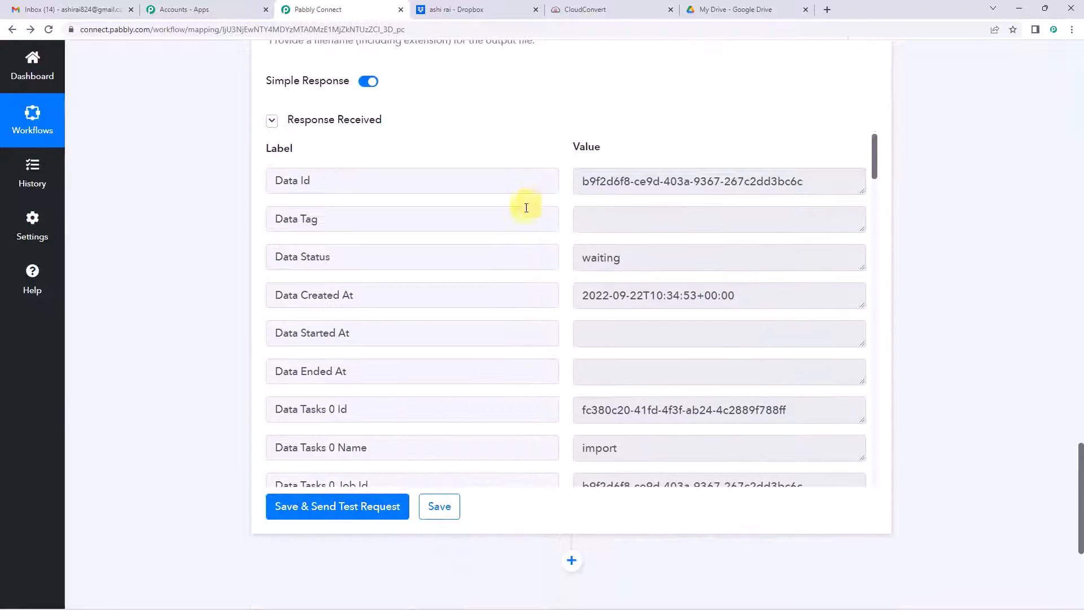
pyautogui.scroll(-12, 610, 264)
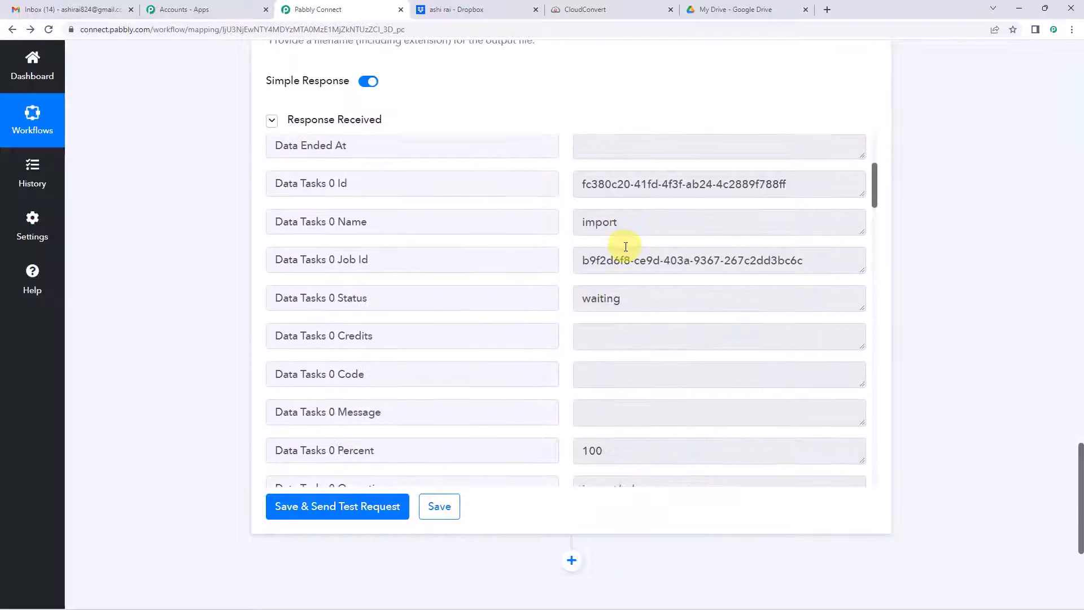
pyautogui.scroll(-3, 472, 310)
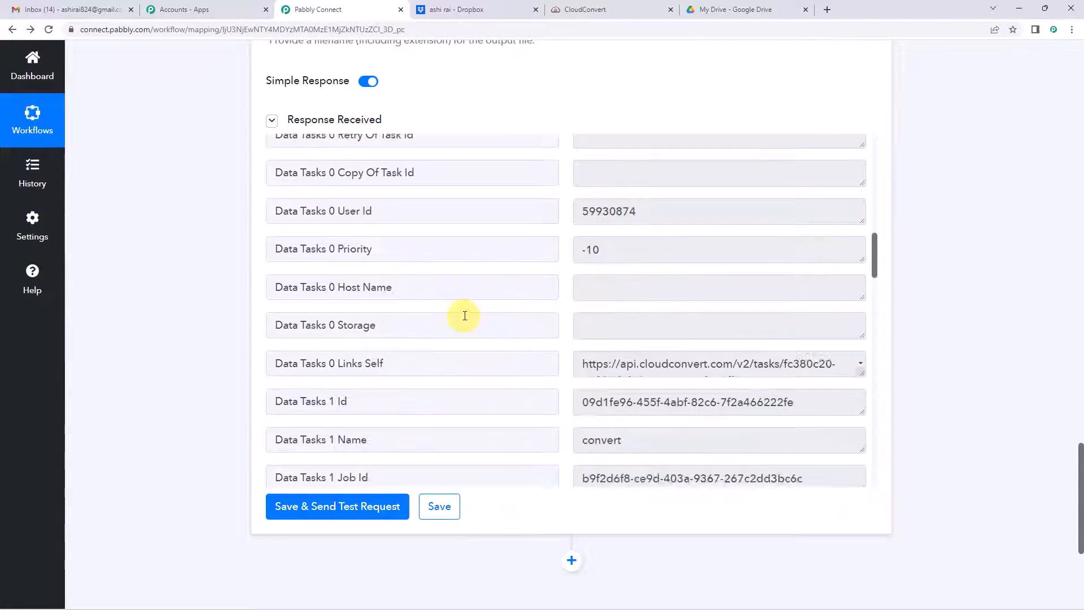
pyautogui.scroll(-2, 500, 320)
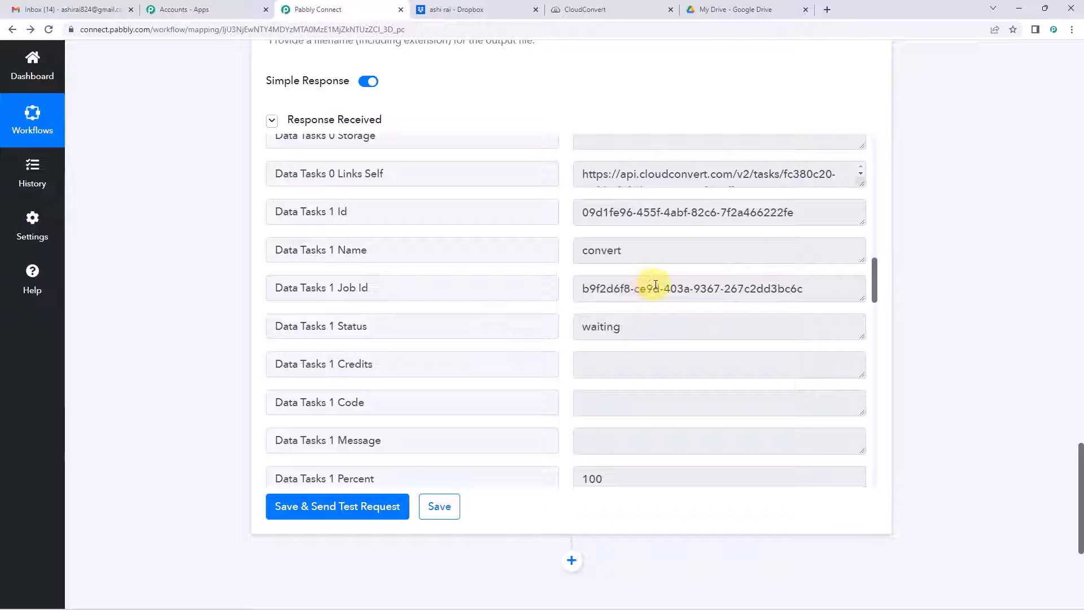
pyautogui.scroll(-4, 199, 288)
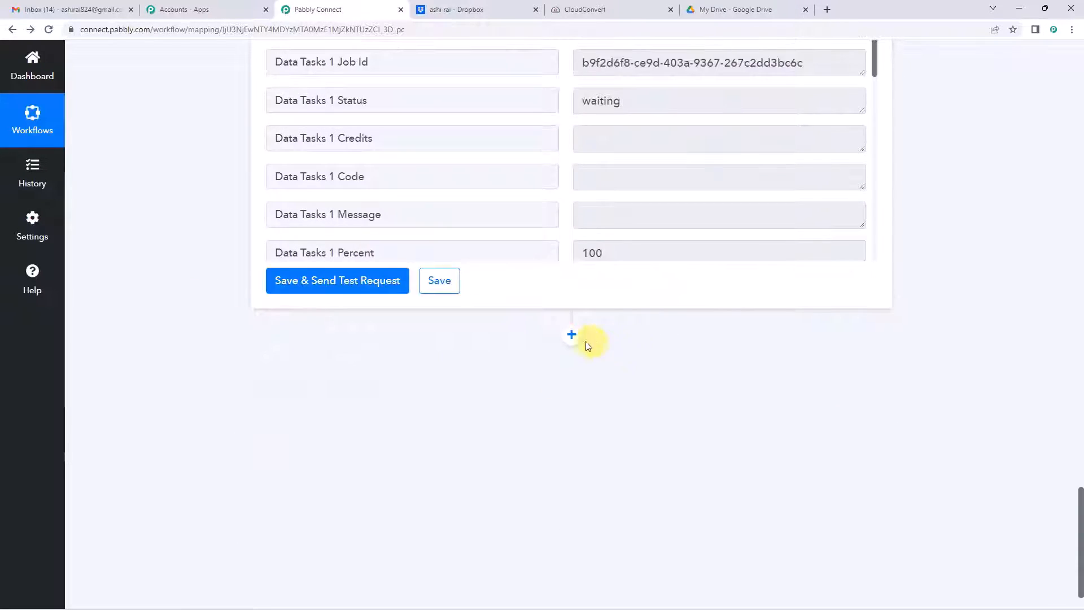
pyautogui.click(576, 335)
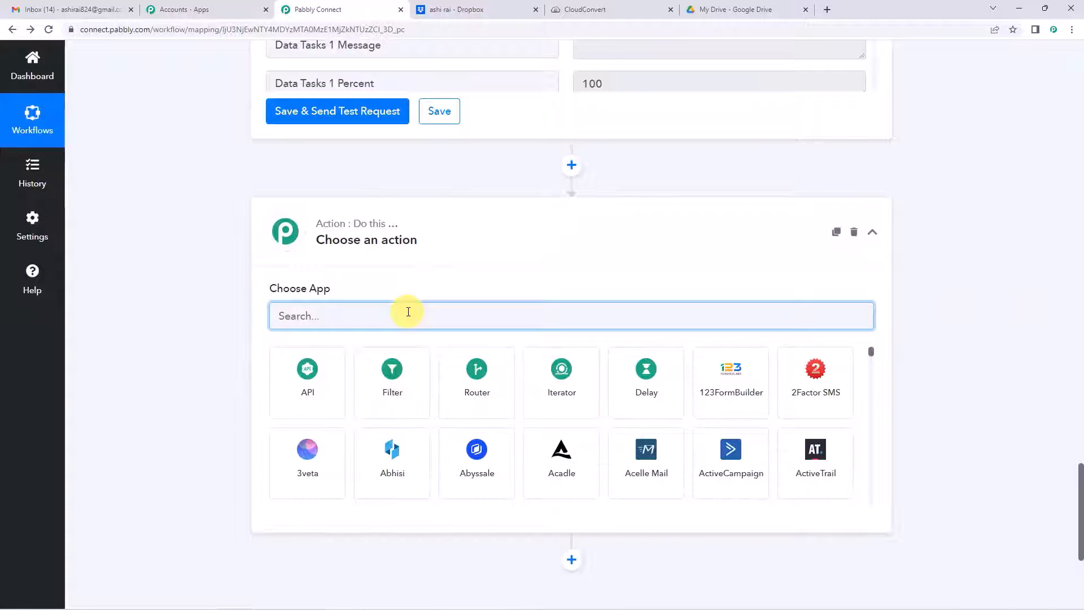
# Step: Search 'google dr', choose Google Drive and set its action event to Upload a File
pyautogui.write('goog')
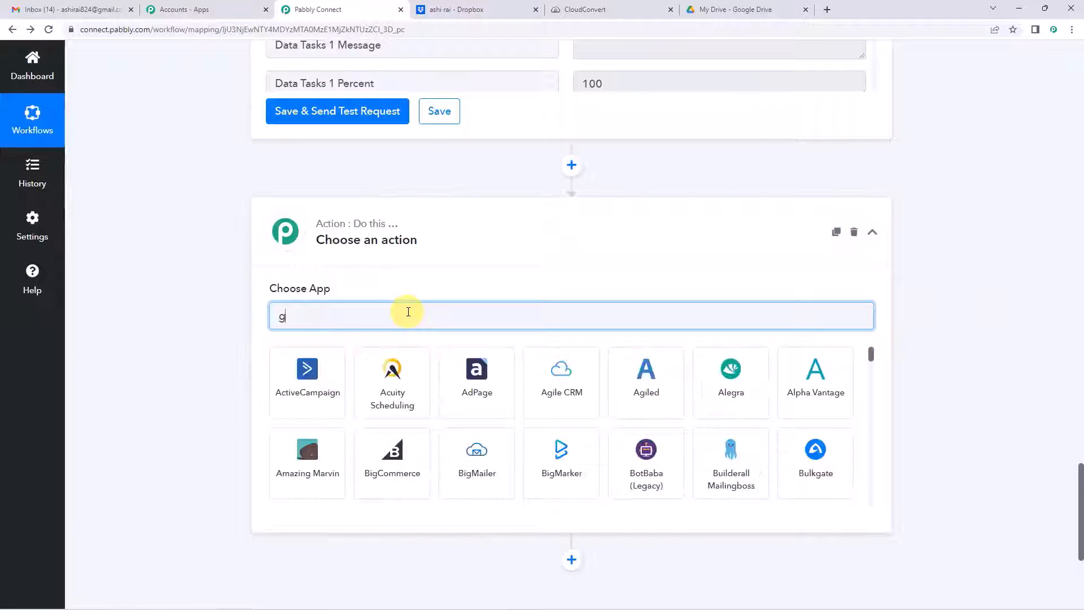
pyautogui.write('le dr')
pyautogui.click(331, 371)
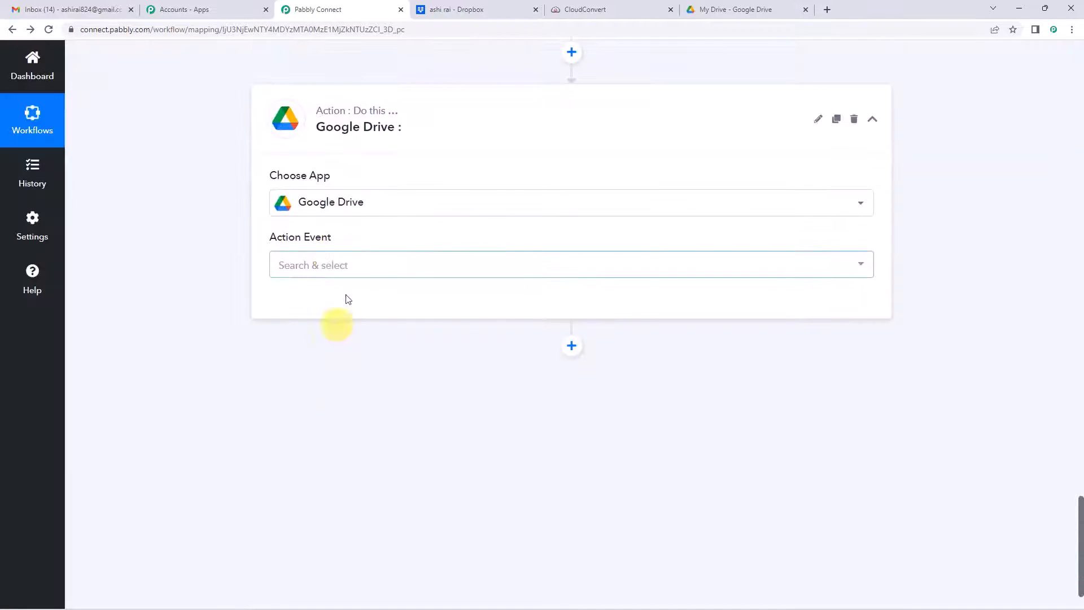
pyautogui.click(350, 265)
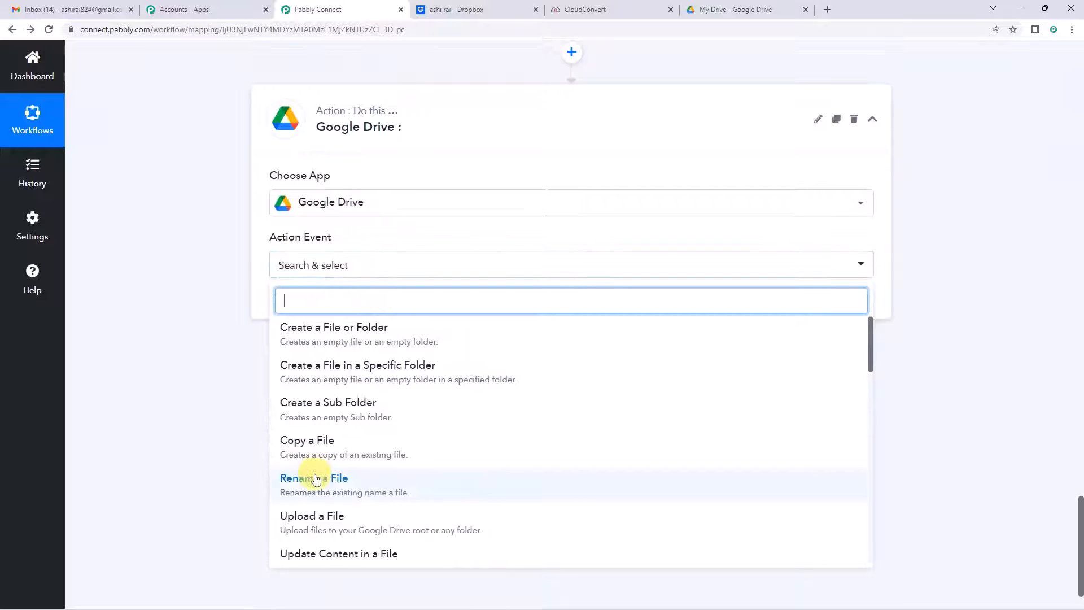
pyautogui.click(310, 516)
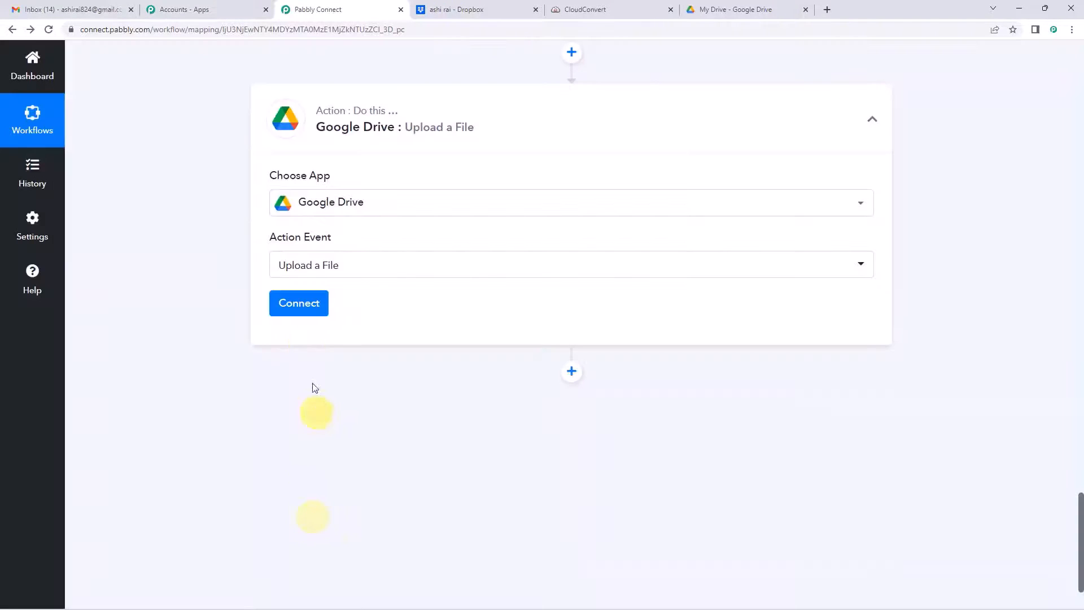
# Step: Add a new Google Drive connection and grant Pabbly Connect access with the selected Google account
pyautogui.click(300, 305)
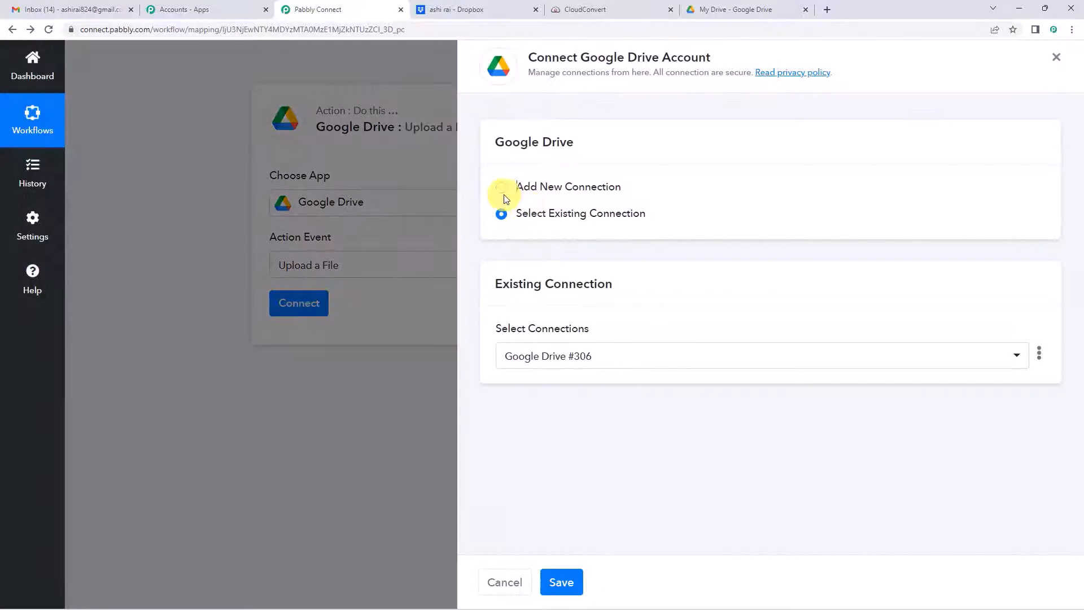
pyautogui.click(503, 189)
pyautogui.click(573, 339)
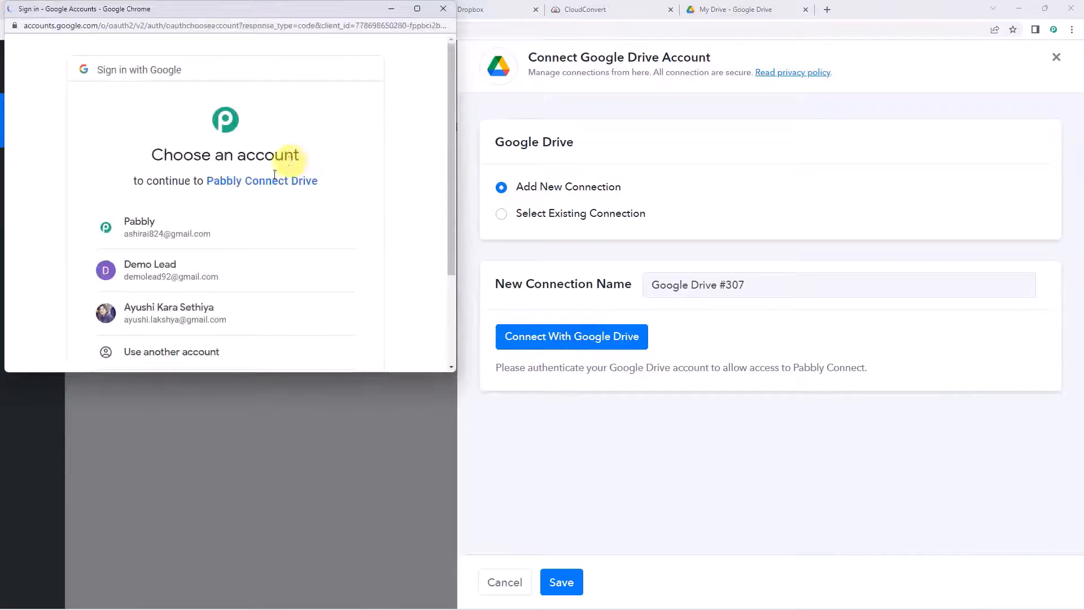
pyautogui.click(155, 229)
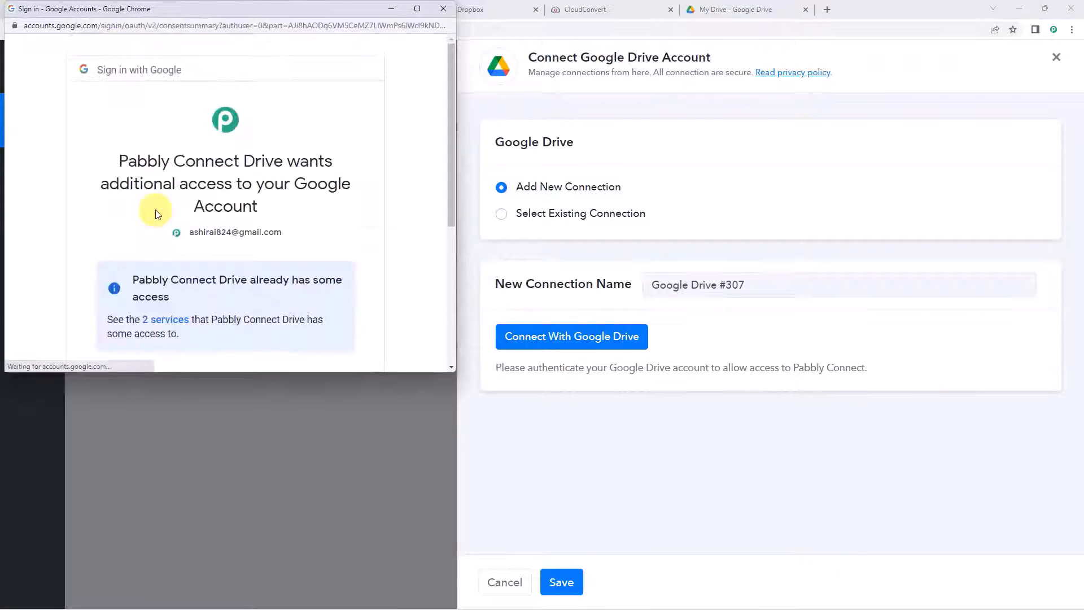
pyautogui.scroll(-4, 155, 213)
pyautogui.scroll(-1, 155, 212)
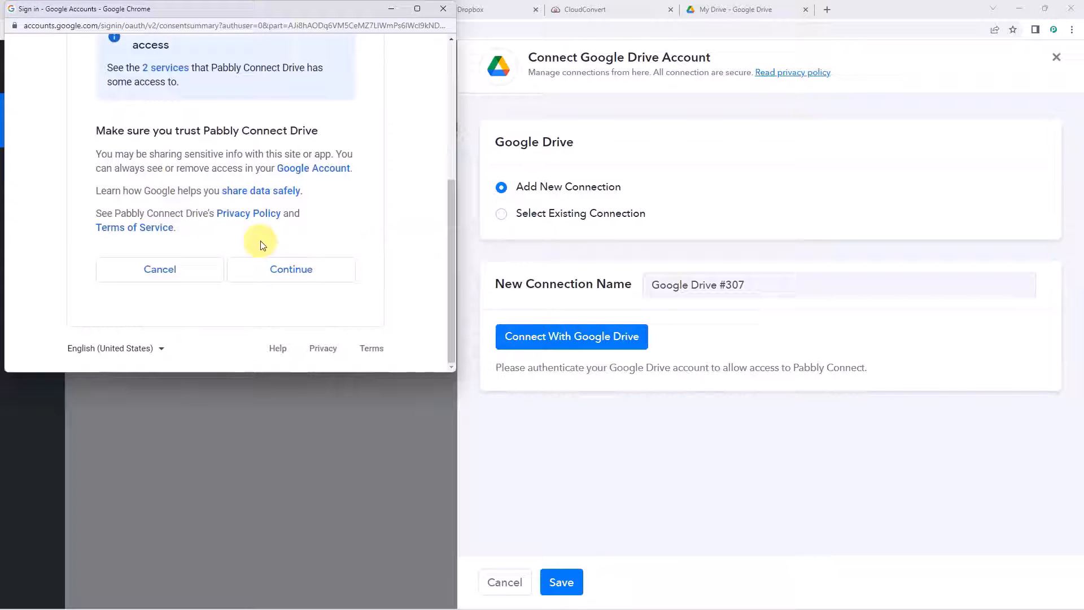
pyautogui.click(291, 271)
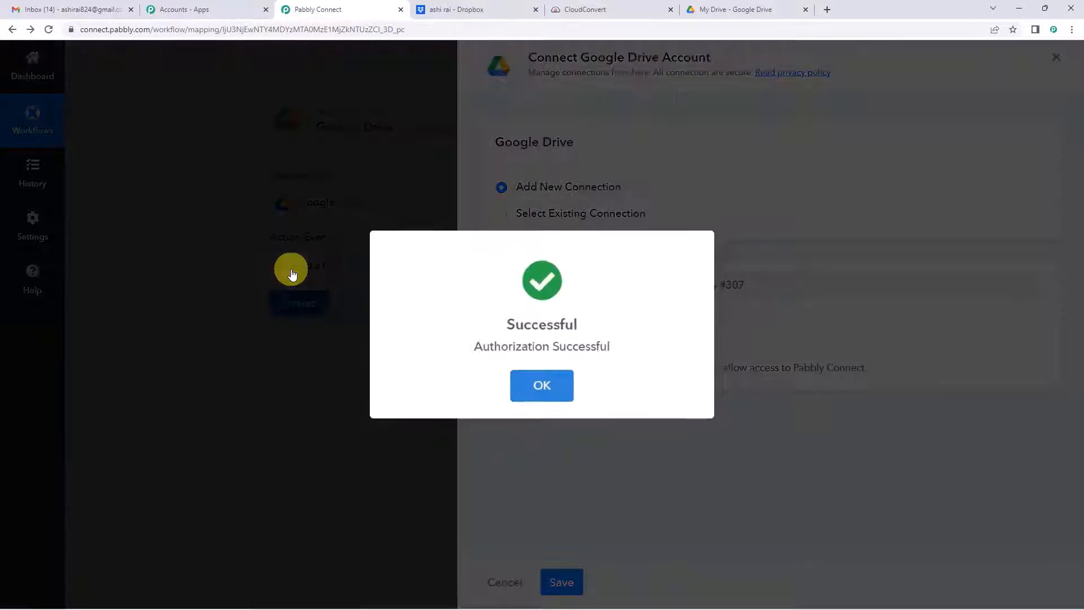
pyautogui.click(535, 387)
# Step: From the URL field, browse the CloudConvert Convert a File data fields, then close the list unmapped
pyautogui.scroll(-2, 439, 303)
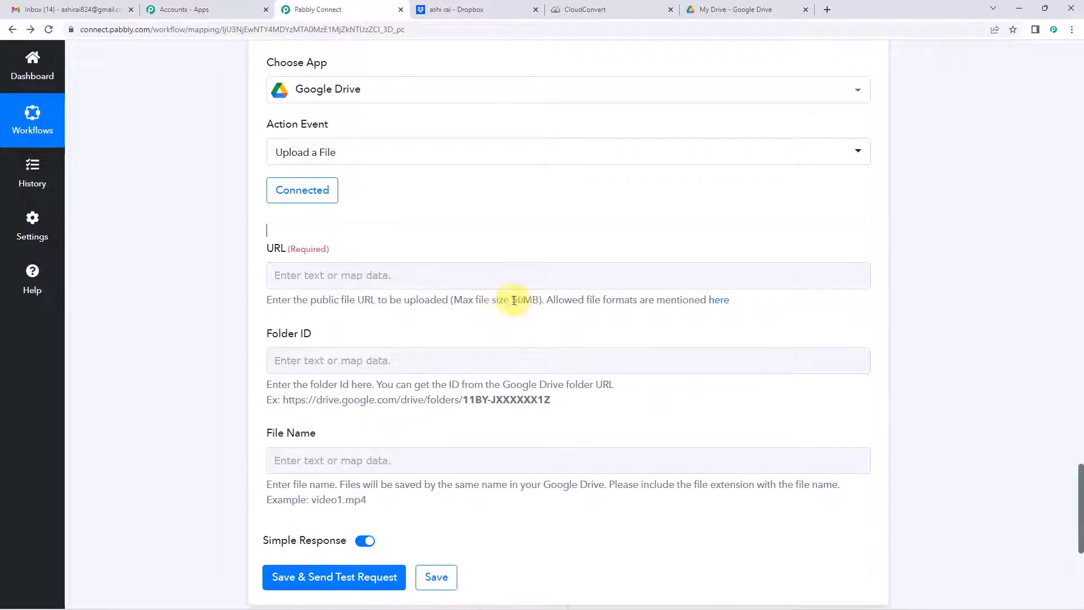
pyautogui.click(396, 283)
pyautogui.scroll(-2, 396, 283)
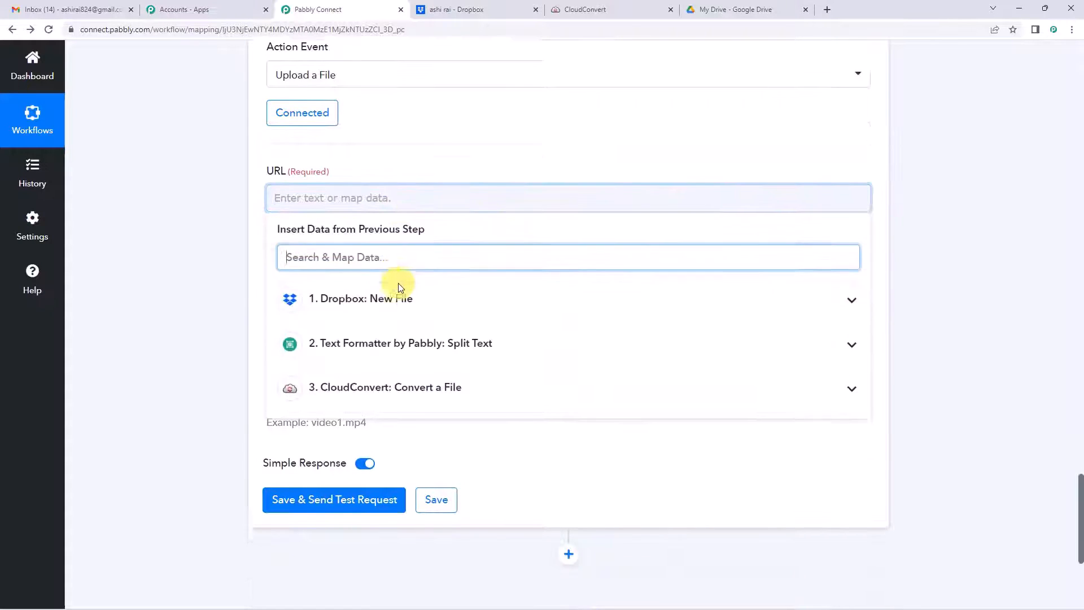
pyautogui.click(362, 357)
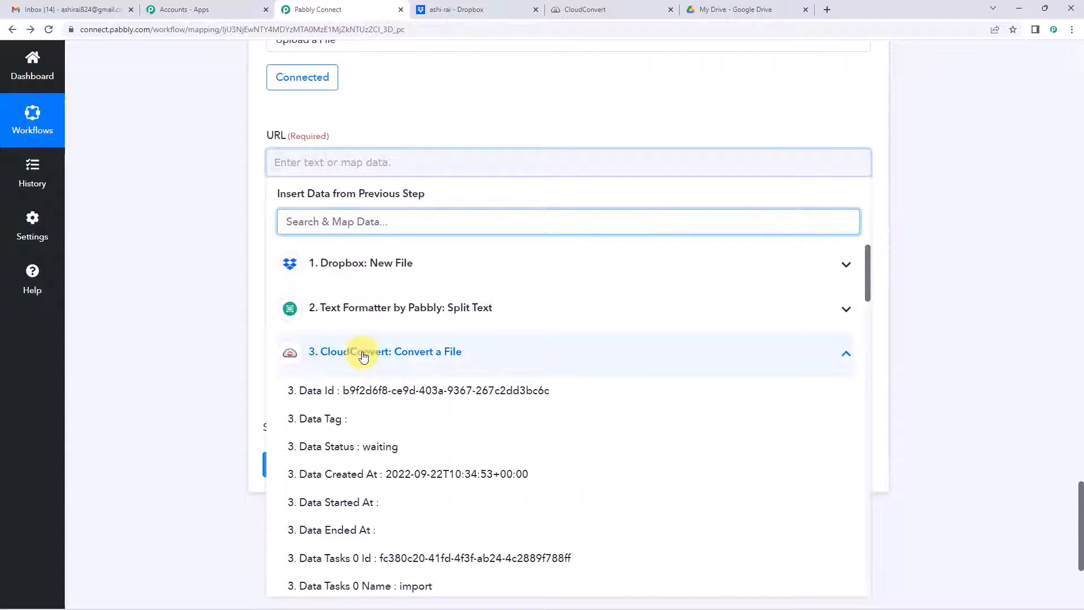
pyautogui.scroll(-5, 363, 357)
pyautogui.scroll(-8, 373, 345)
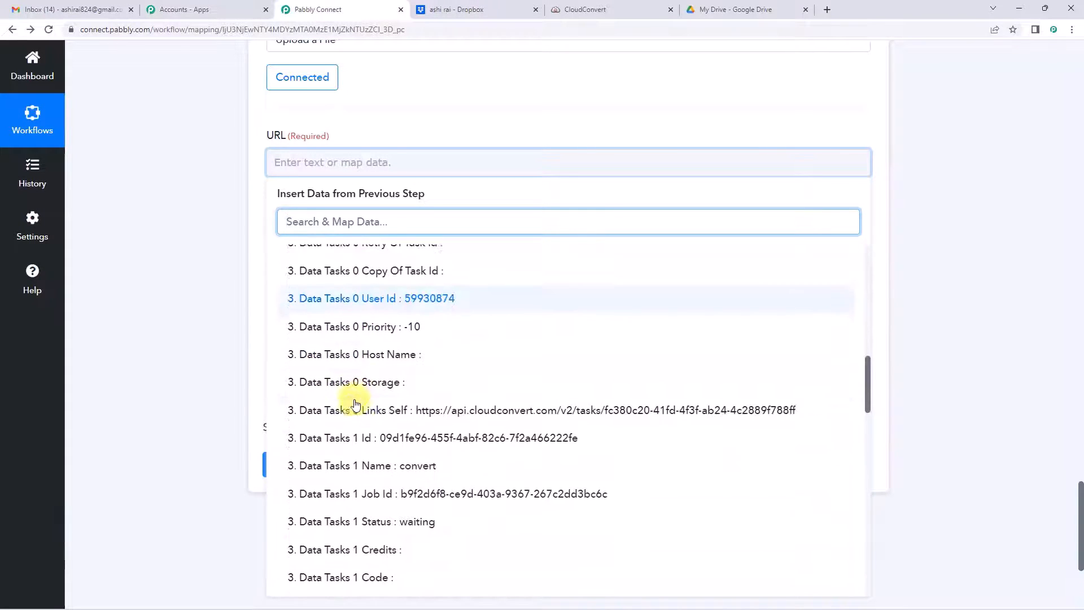
pyautogui.scroll(-4, 361, 429)
pyautogui.scroll(-3, 339, 480)
pyautogui.click(201, 236)
pyautogui.scroll(18, 201, 236)
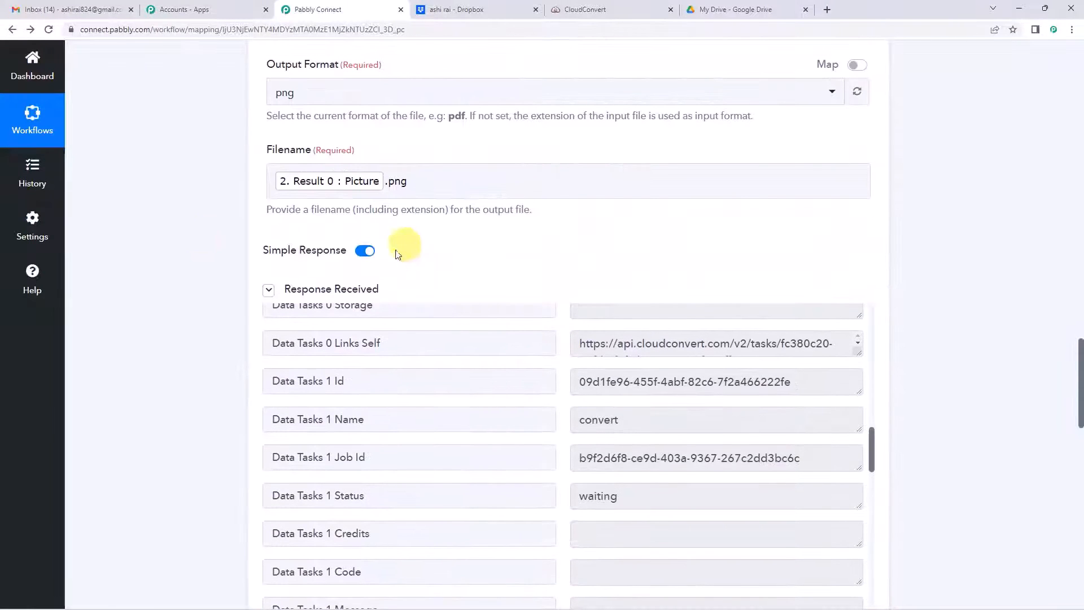
pyautogui.scroll(12, 618, 412)
pyautogui.scroll(-12, 622, 373)
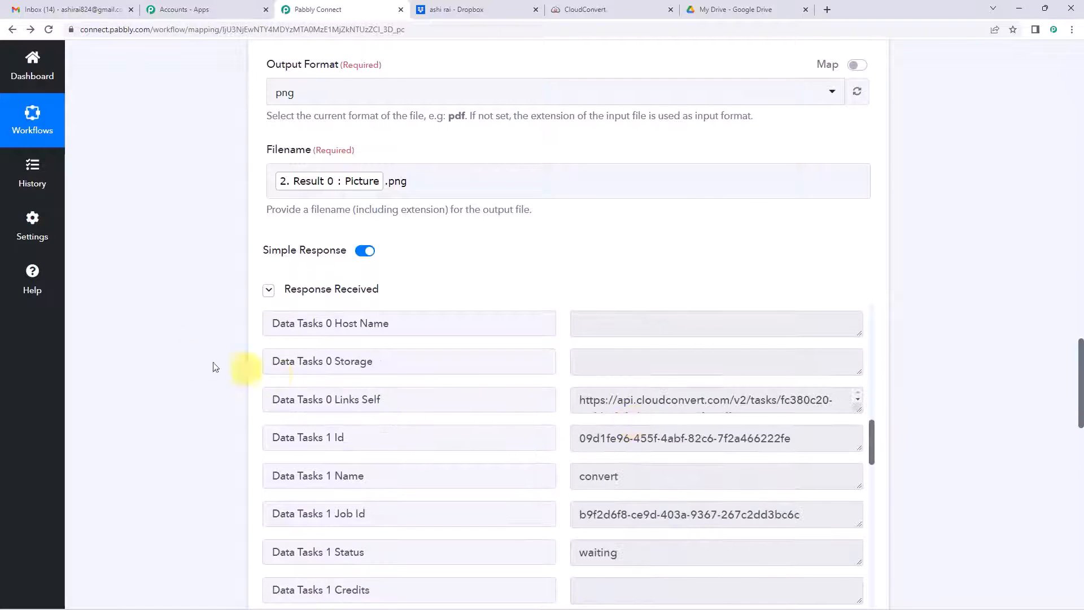
pyautogui.scroll(-10, 248, 373)
pyautogui.click(479, 370)
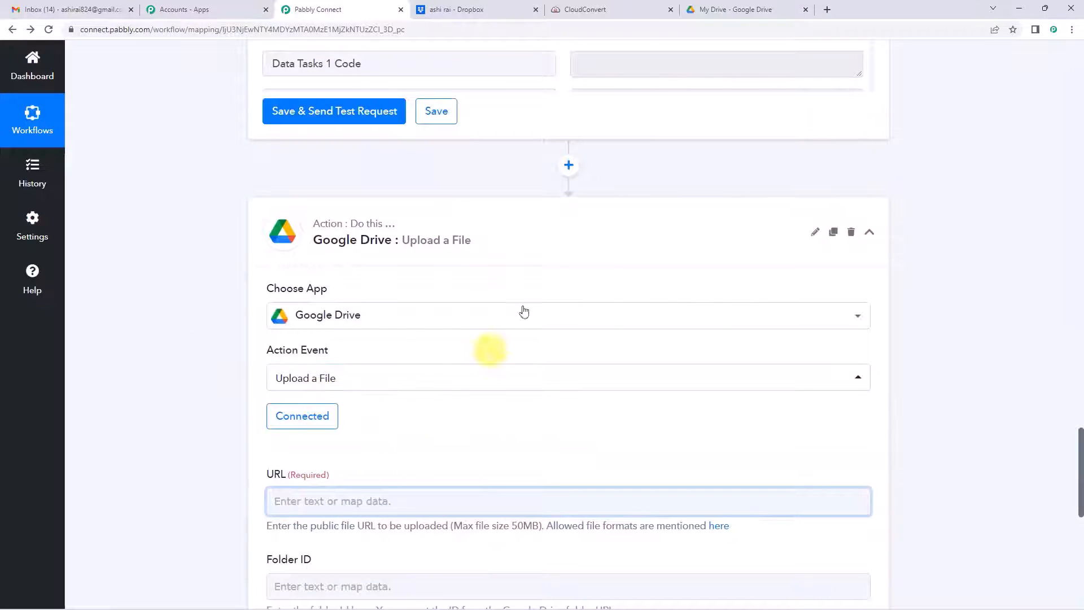
# Step: Insert a CloudConvert Get Job Details step before Google Drive using the existing CloudConvert connection
pyautogui.click(568, 166)
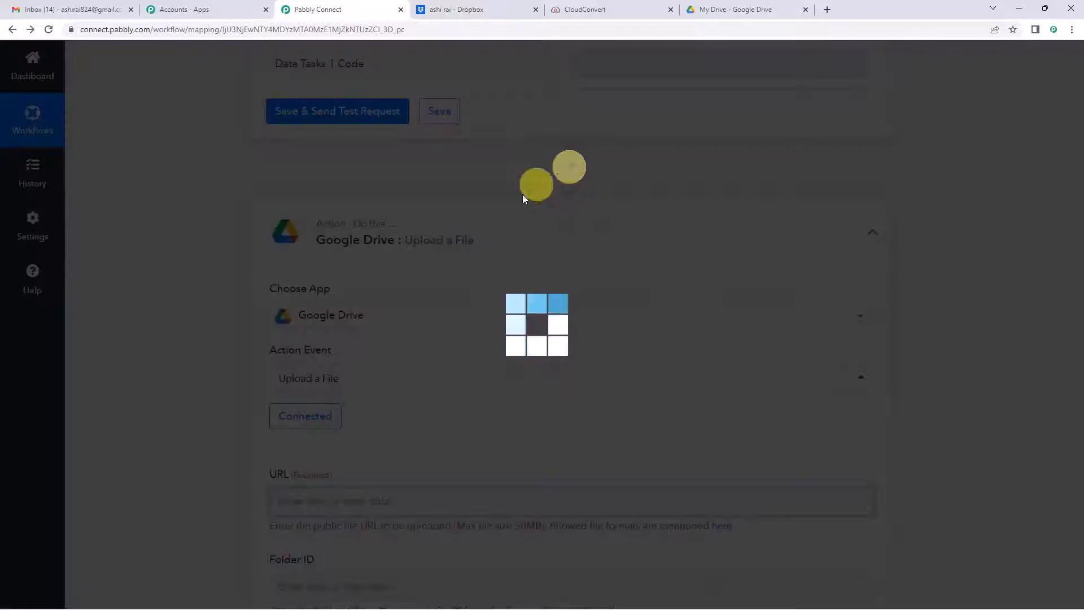
pyautogui.click(368, 314)
pyautogui.write('cloud')
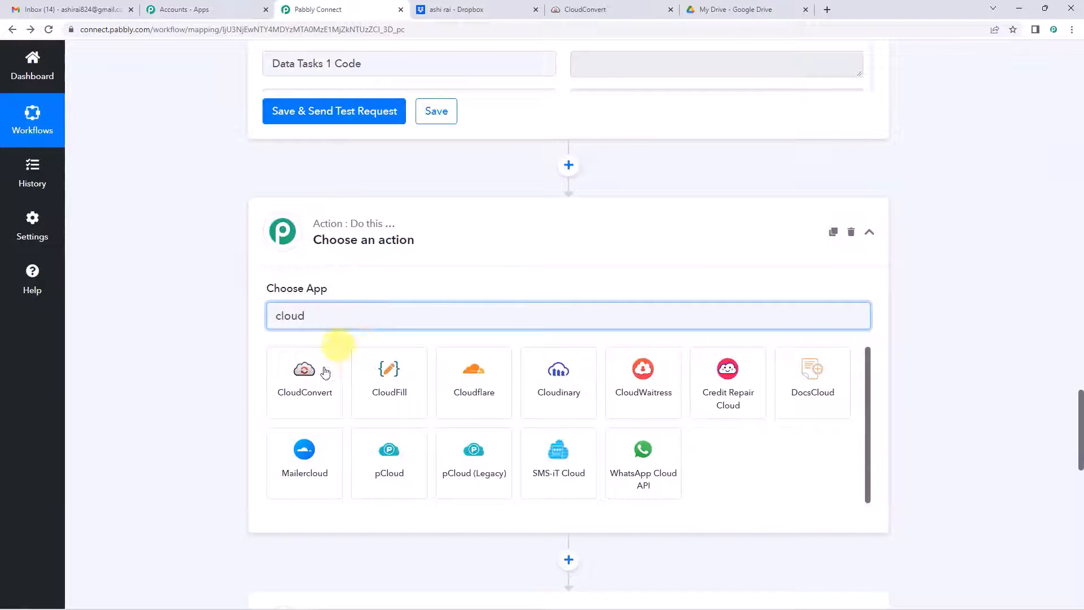
pyautogui.click(308, 391)
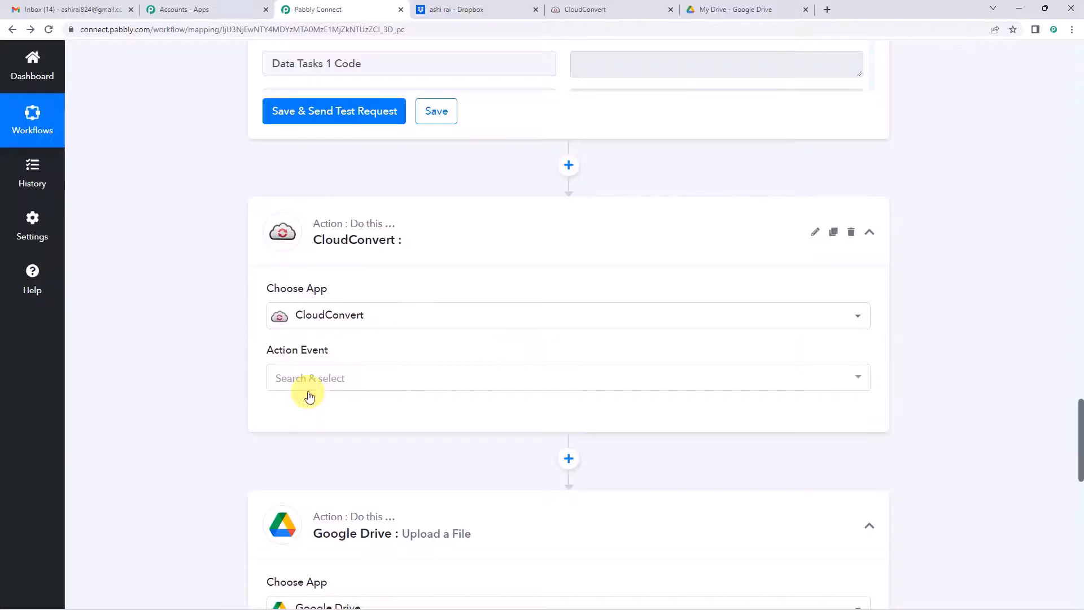
pyautogui.click(315, 377)
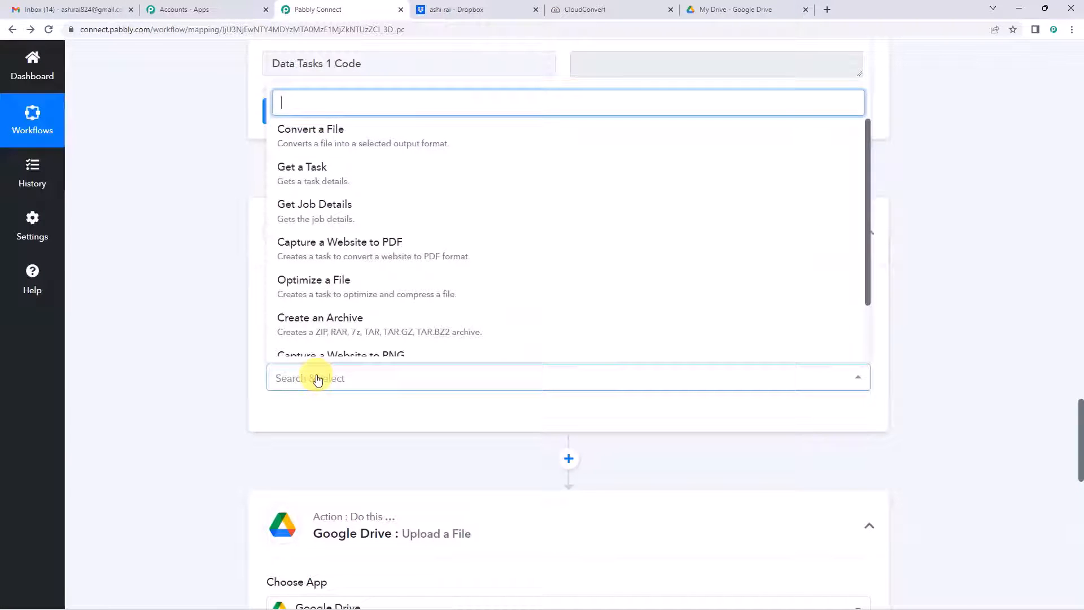
pyautogui.click(324, 220)
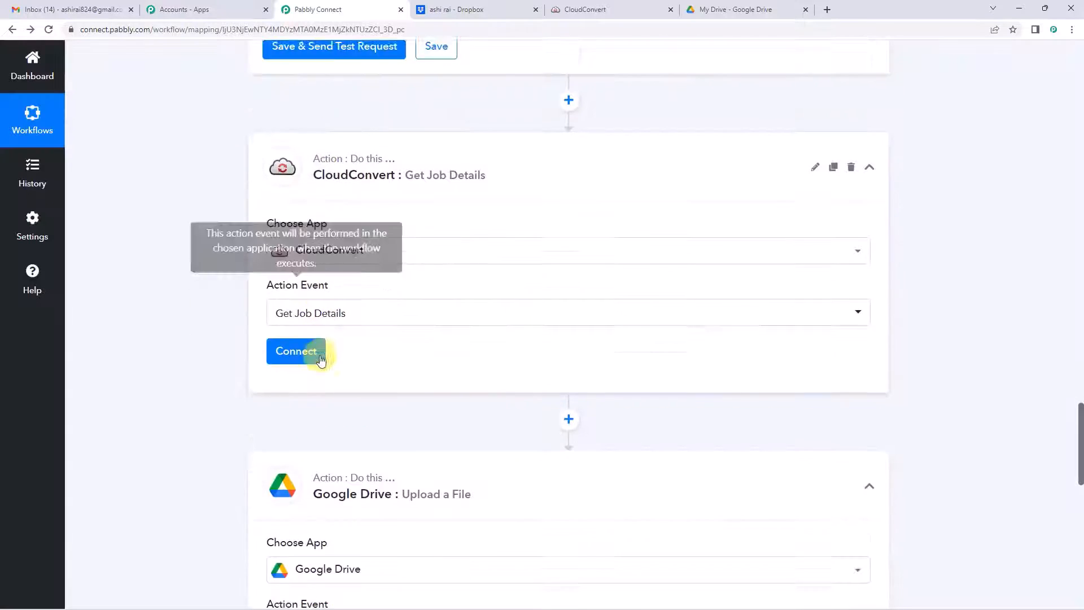
pyautogui.click(309, 313)
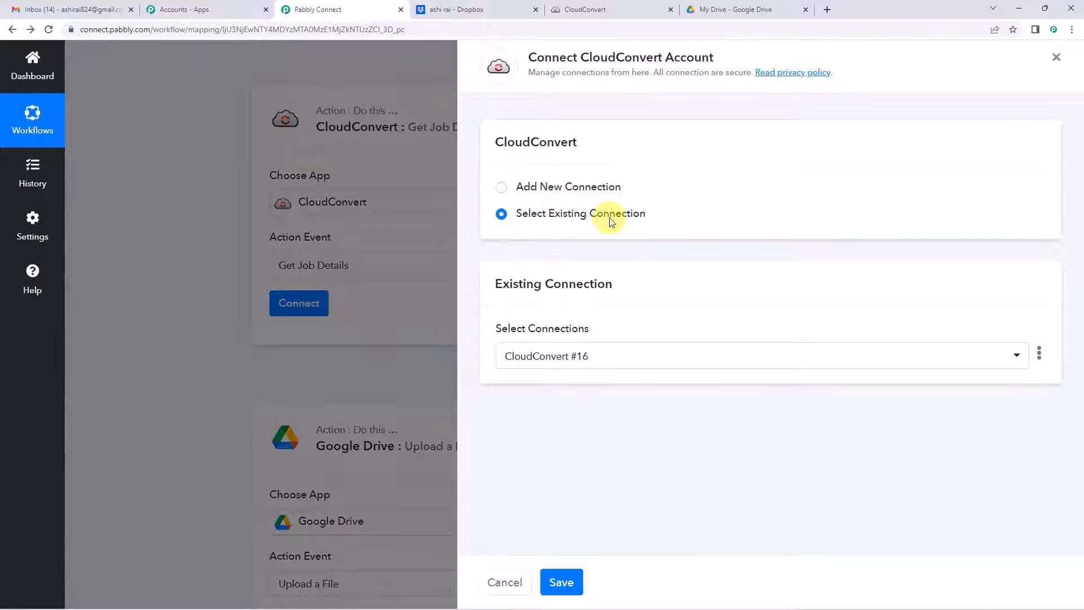
pyautogui.click(570, 581)
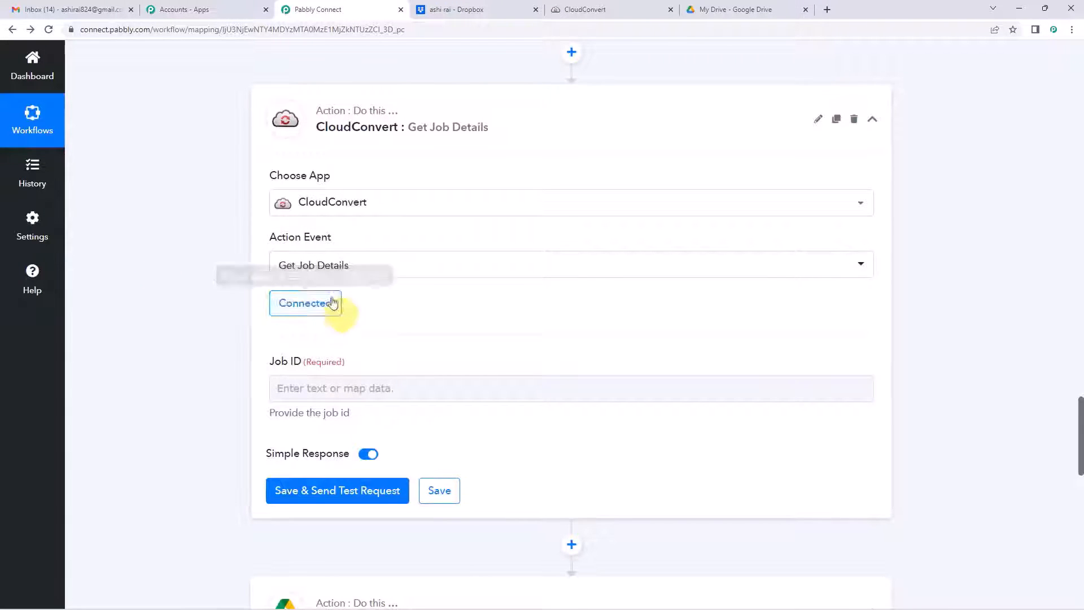
# Step: Map Job ID to the conversion step's '3. Data Tasks 0 Job Id' field
pyautogui.scroll(-1, 356, 315)
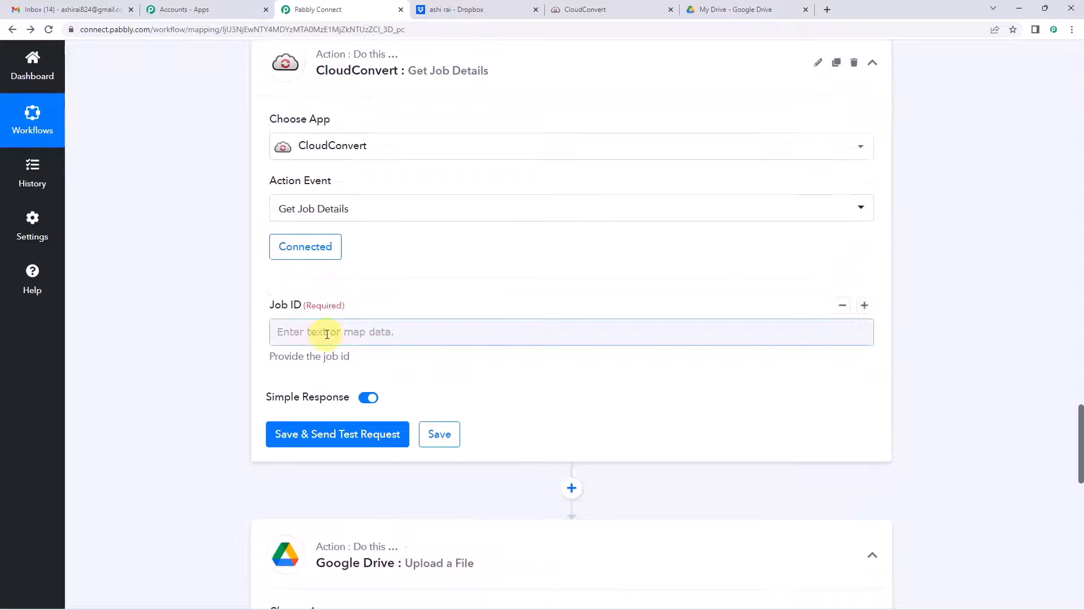
pyautogui.scroll(12, 231, 321)
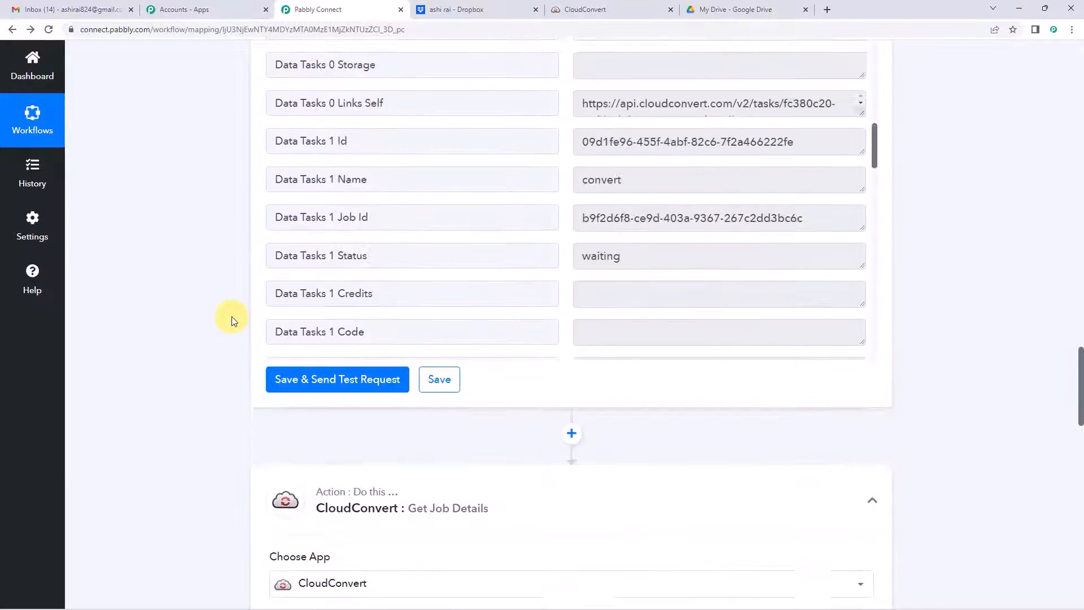
pyautogui.scroll(8, 232, 320)
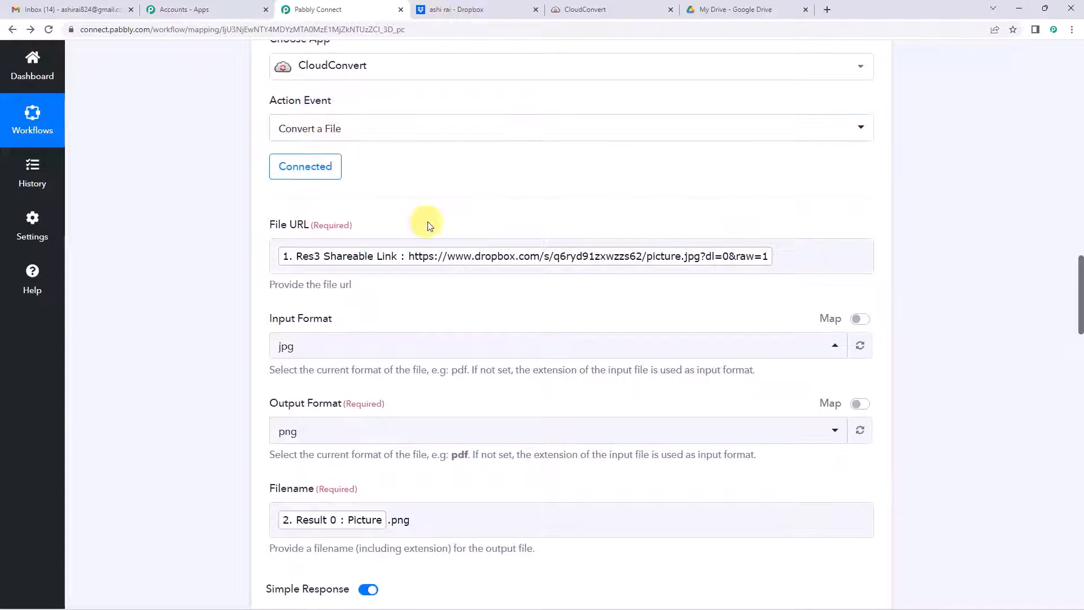
pyautogui.scroll(-11, 187, 294)
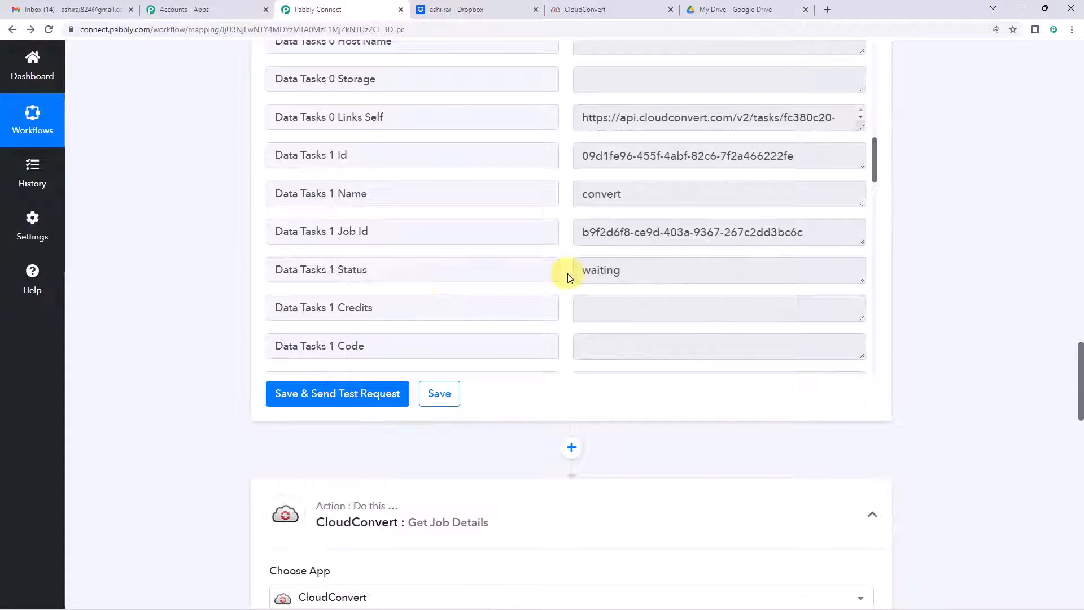
pyautogui.scroll(1, 613, 272)
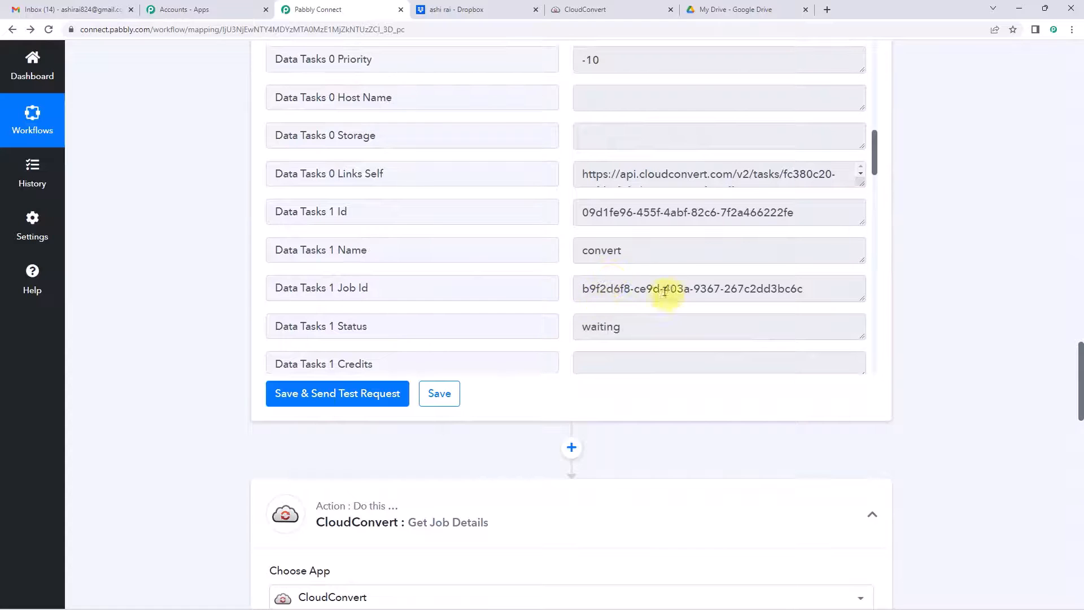
pyautogui.scroll(-8, 193, 350)
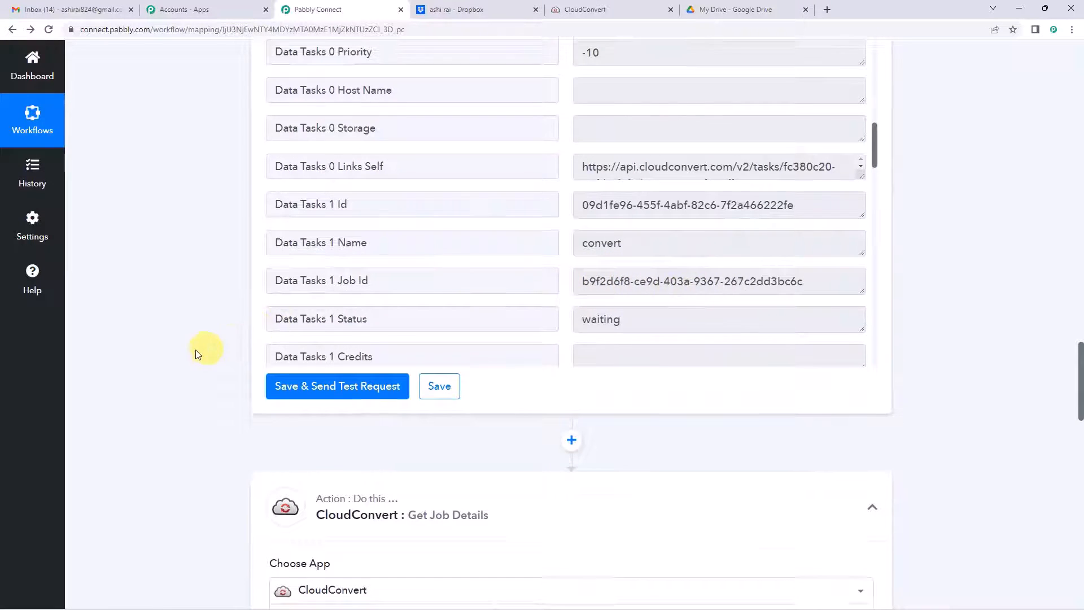
pyautogui.click(343, 331)
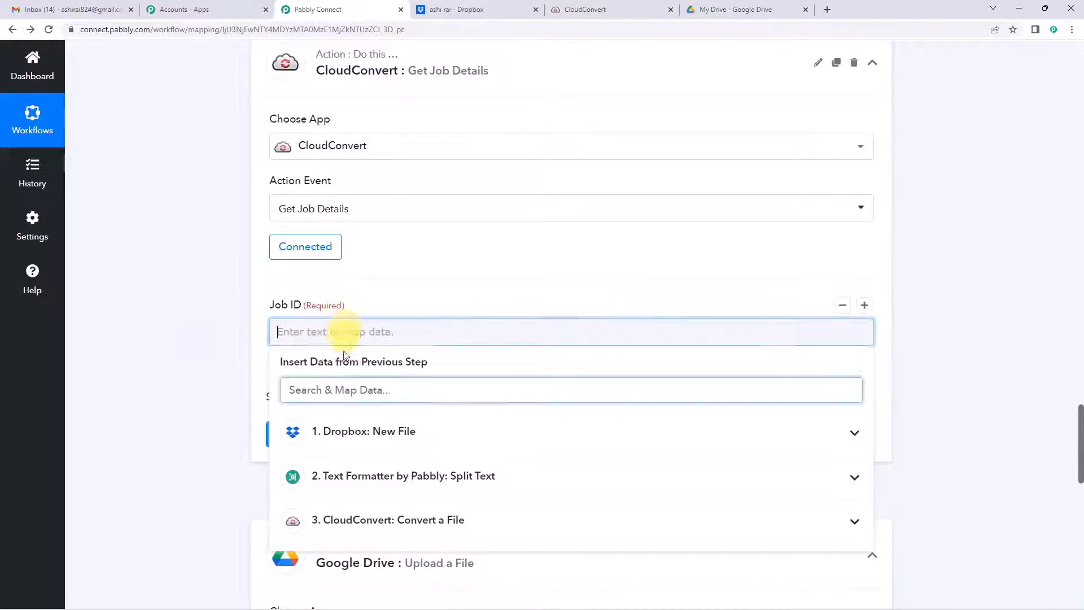
pyautogui.scroll(-1, 368, 513)
pyautogui.click(373, 463)
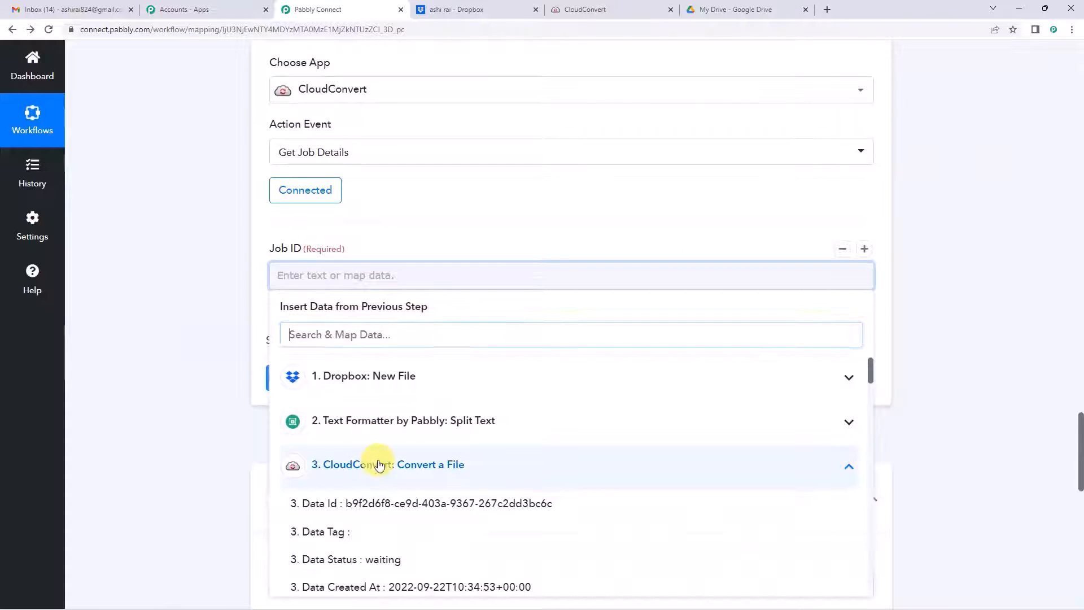
pyautogui.click(371, 334)
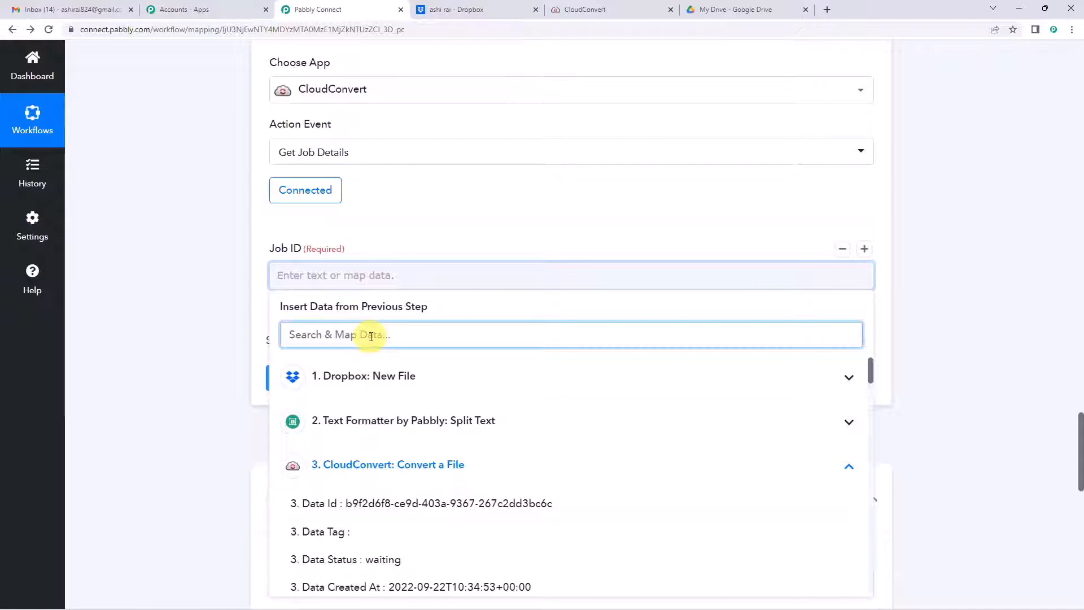
pyautogui.write('job')
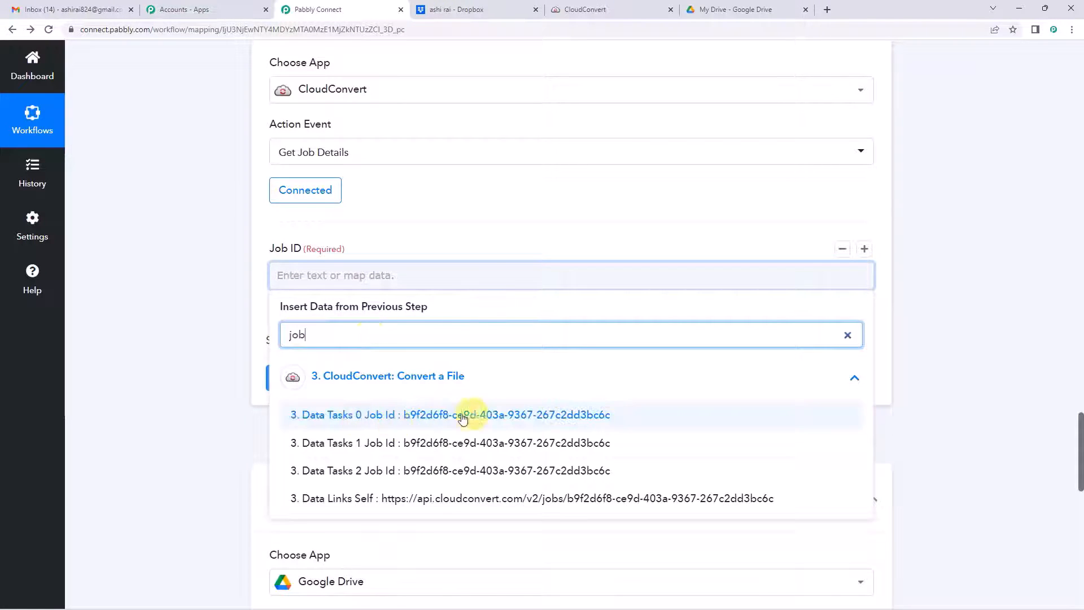
pyautogui.click(514, 424)
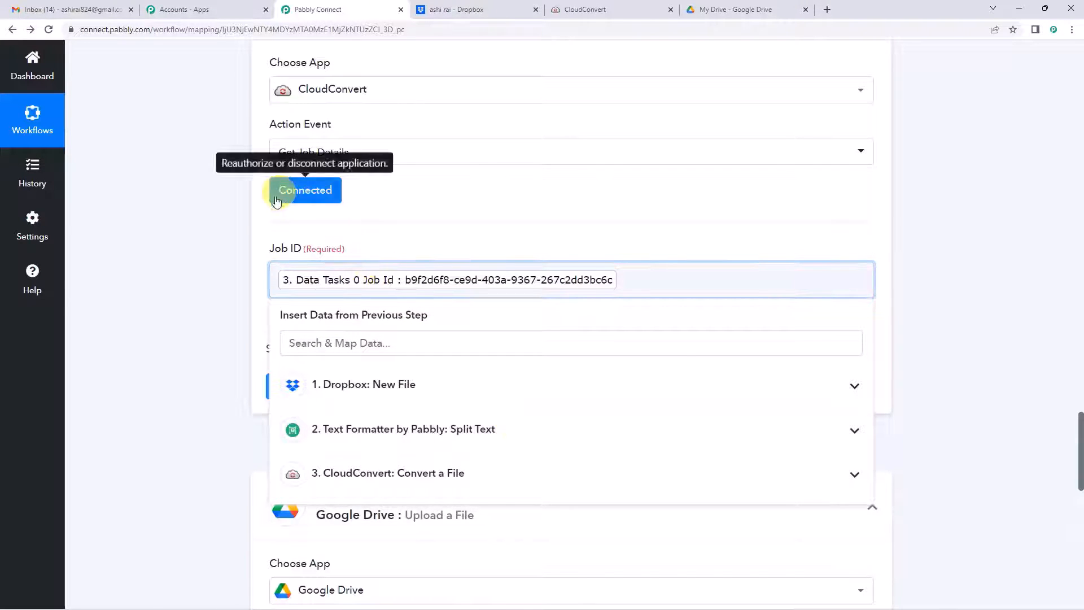
pyautogui.click(123, 393)
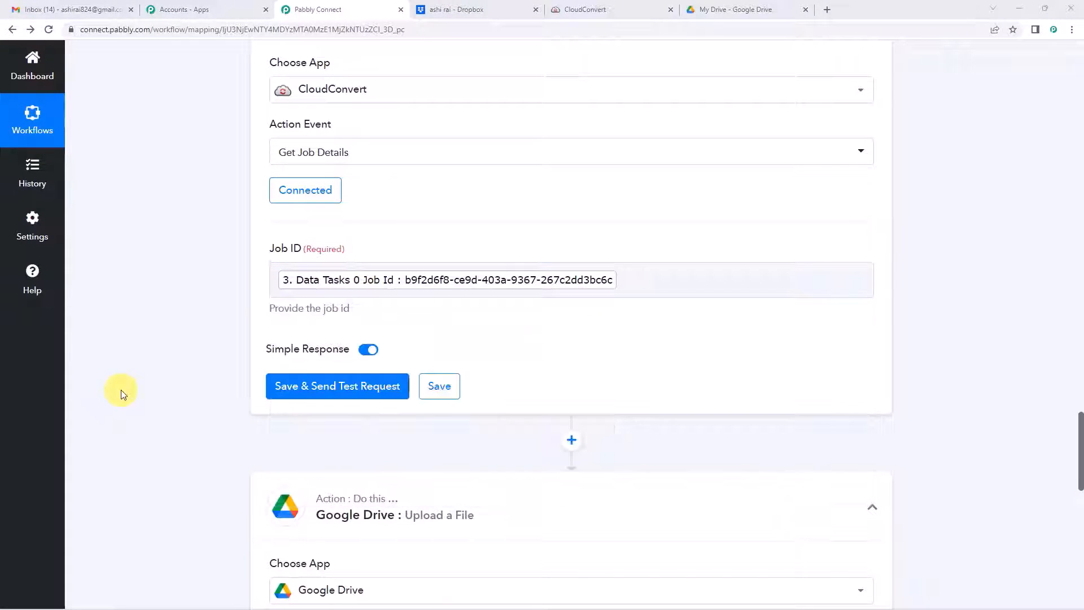
# Step: Save the Get Job Details step and send its test request
pyautogui.click(649, 277)
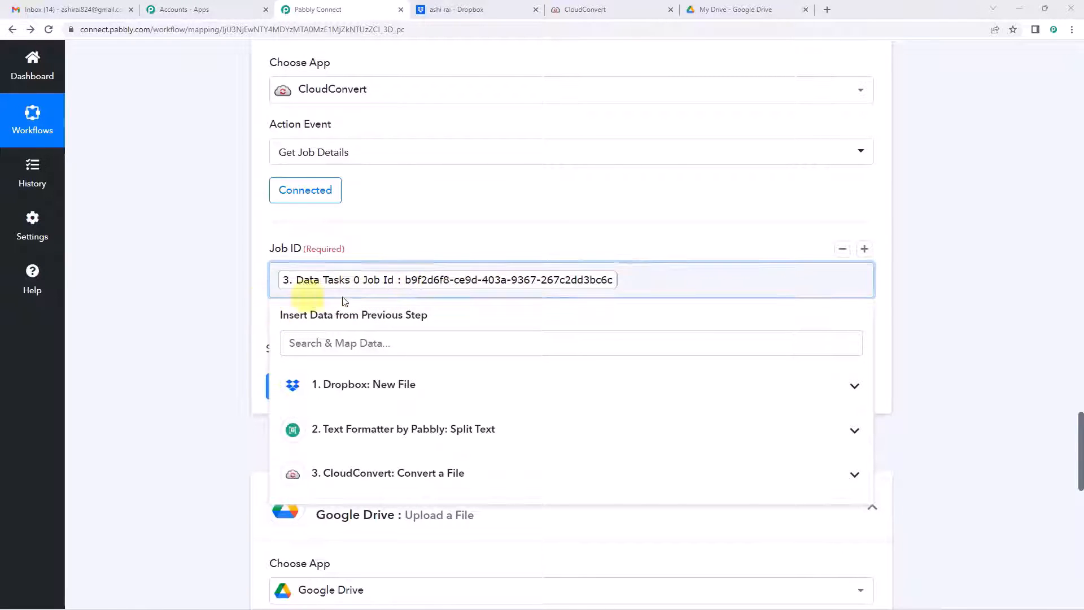
pyautogui.click(426, 242)
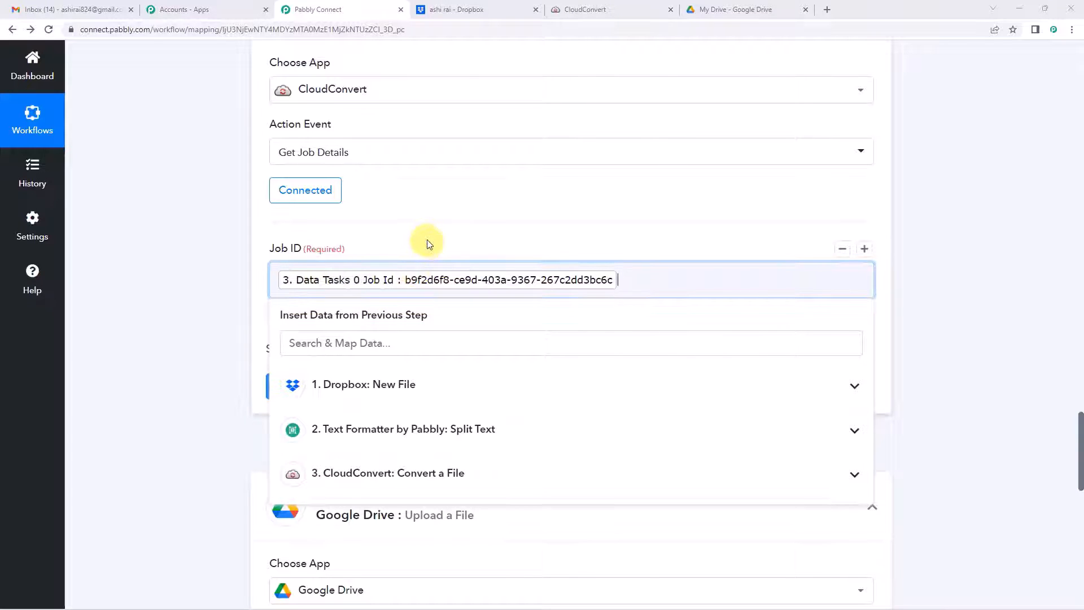
pyautogui.scroll(-1, 399, 271)
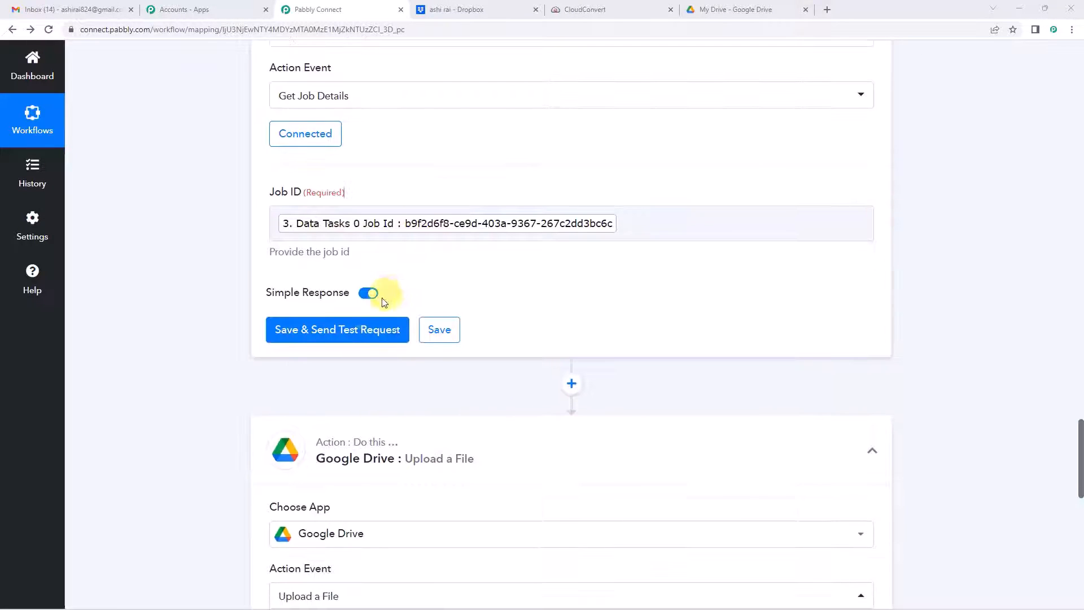
pyautogui.click(357, 329)
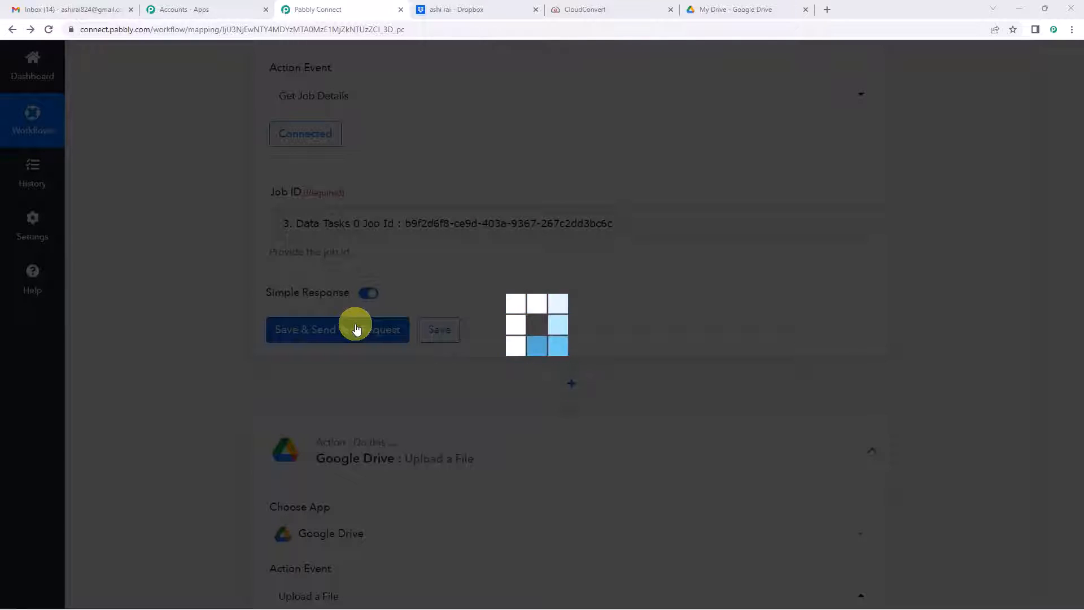
# Step: Scroll the job details response and enlarge the Result Files 0 Url box to read the Picture.png link
pyautogui.scroll(-2, 571, 237)
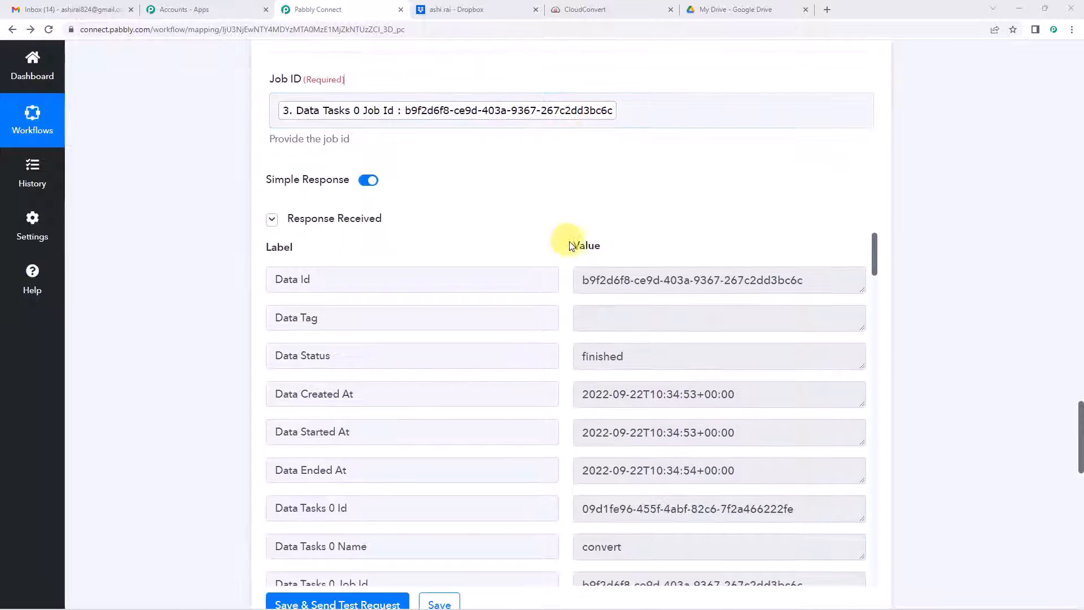
pyautogui.scroll(-1, 481, 272)
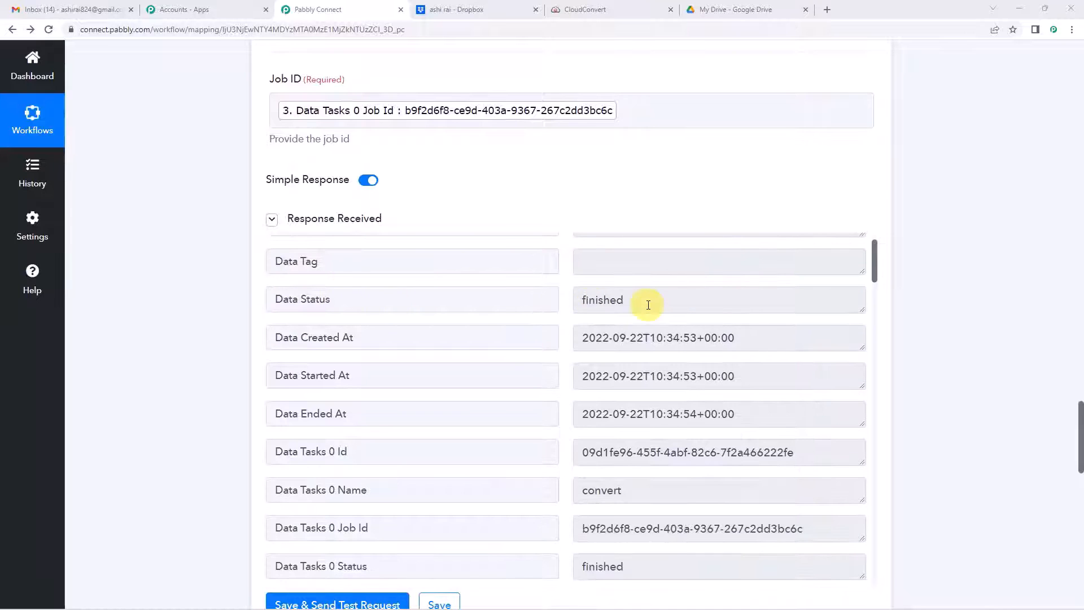
pyautogui.scroll(-2, 648, 305)
pyautogui.scroll(-6, 540, 369)
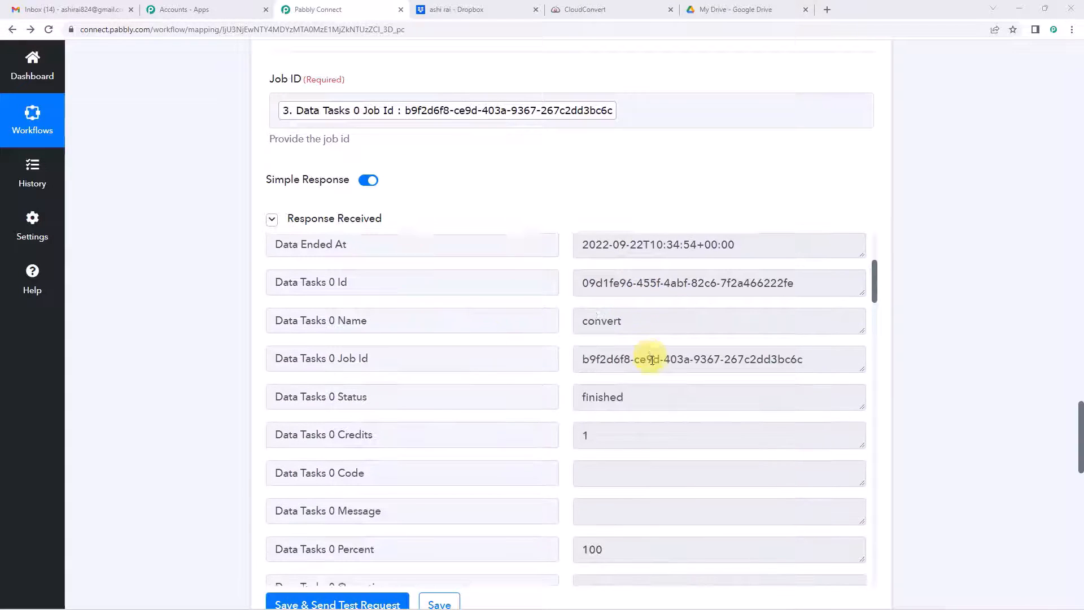
pyautogui.scroll(-1, 652, 367)
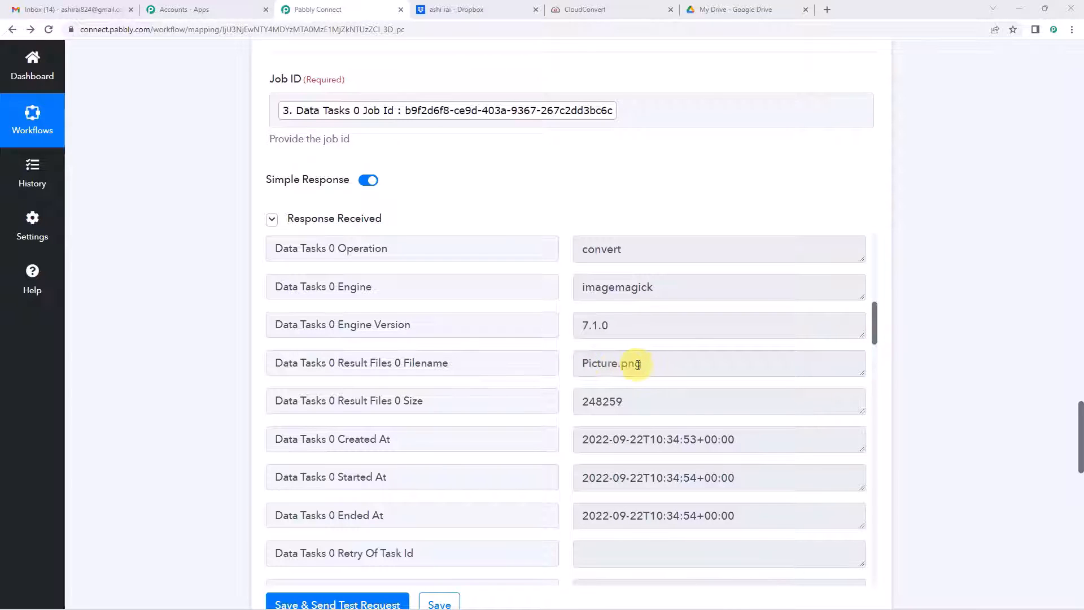
pyautogui.scroll(-5, 637, 364)
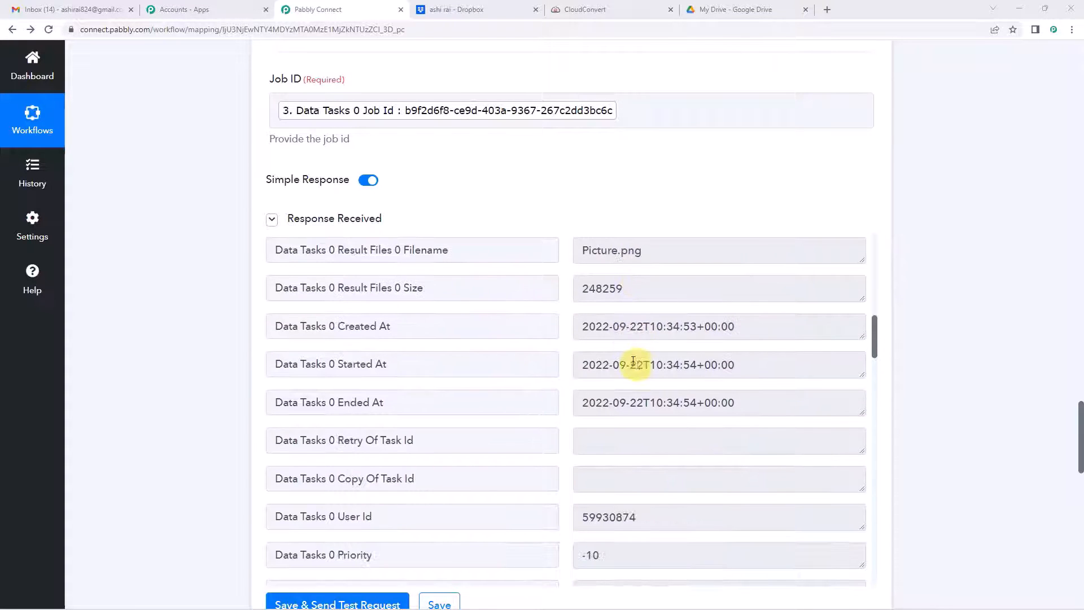
pyautogui.scroll(-7, 615, 348)
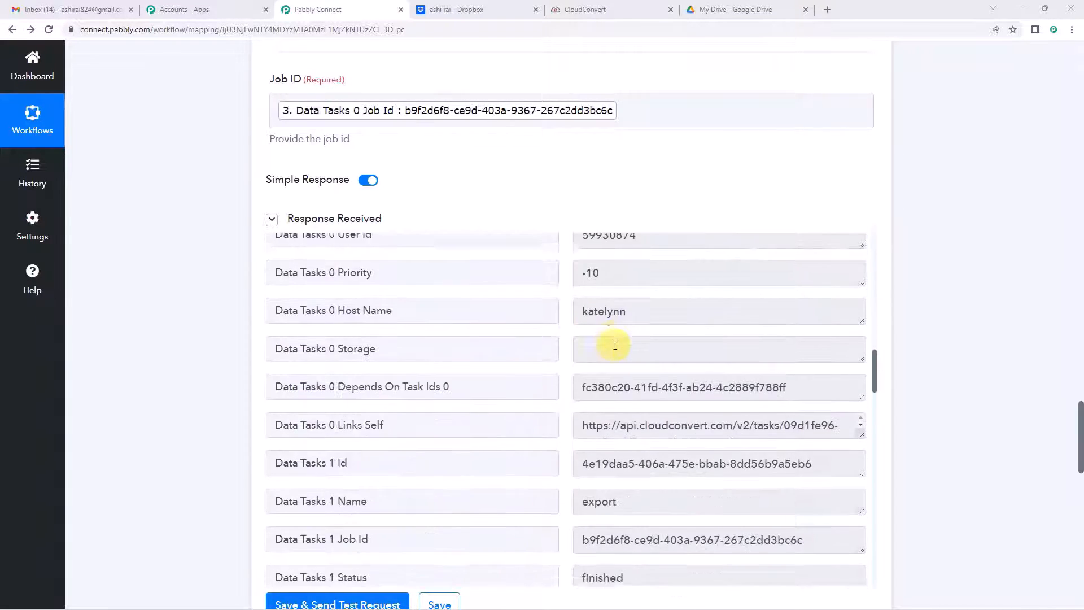
pyautogui.scroll(-5, 634, 351)
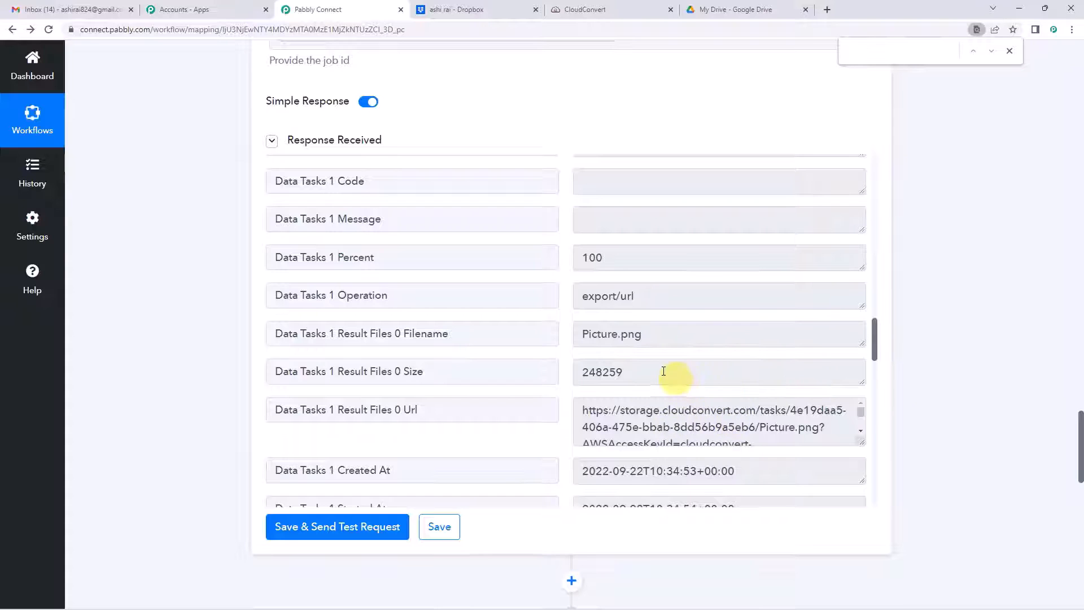
pyautogui.scroll(-1, 663, 371)
pyautogui.moveTo(857, 383); pyautogui.dragTo(861, 430)
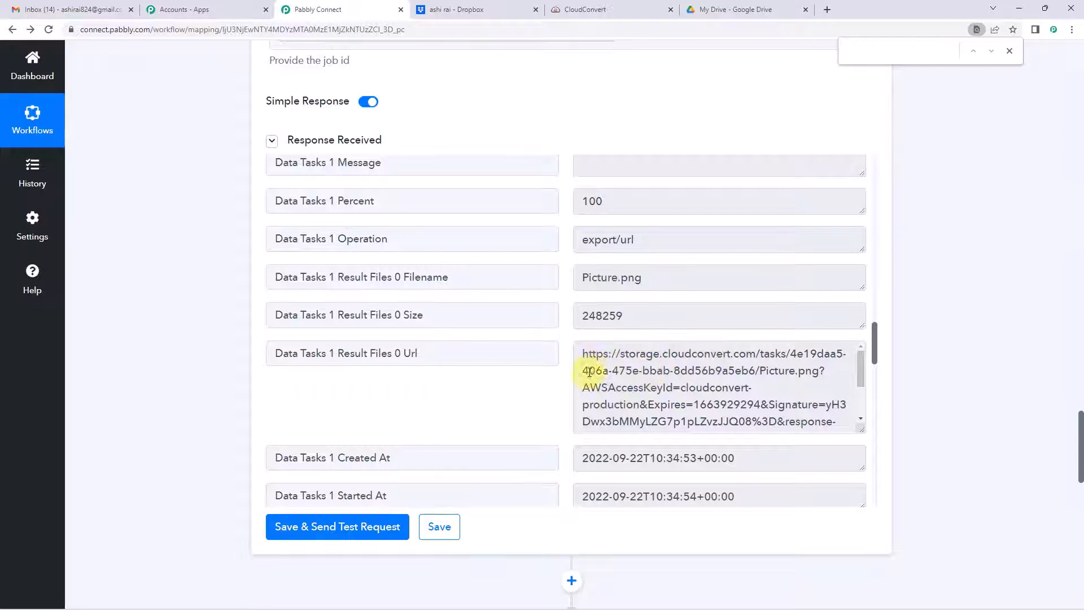
pyautogui.scroll(-3, 489, 325)
pyautogui.scroll(-9, 226, 317)
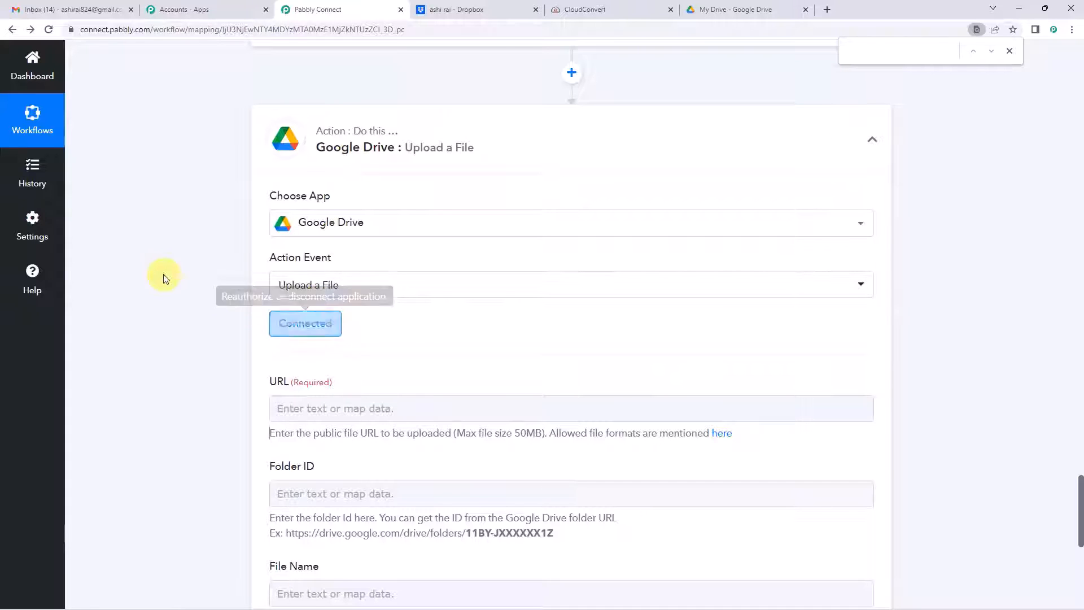
pyautogui.scroll(12, 163, 273)
pyautogui.scroll(7, 186, 268)
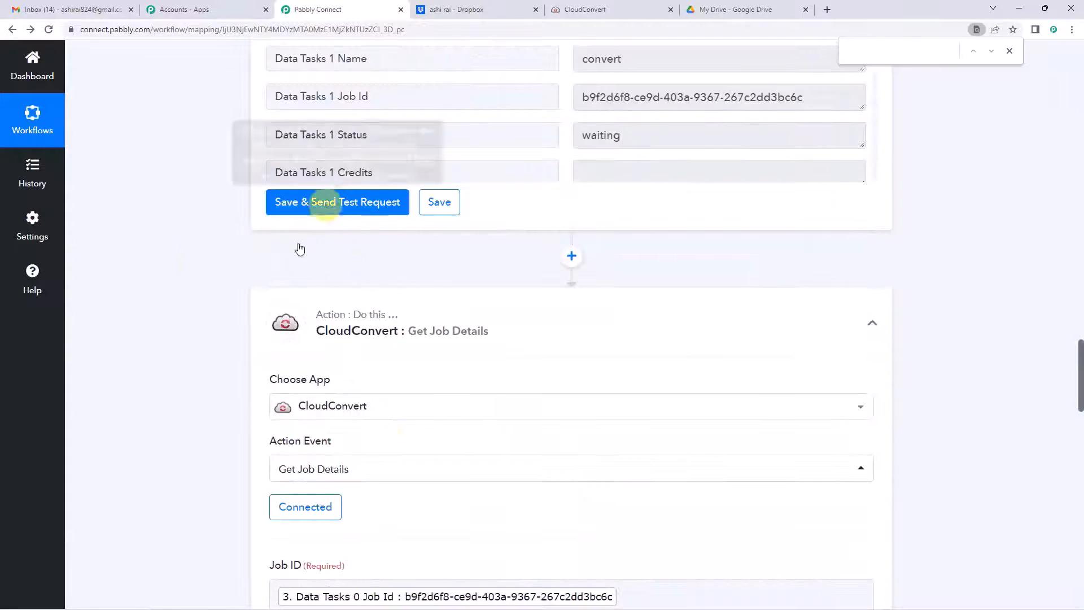
pyautogui.scroll(-5, 181, 332)
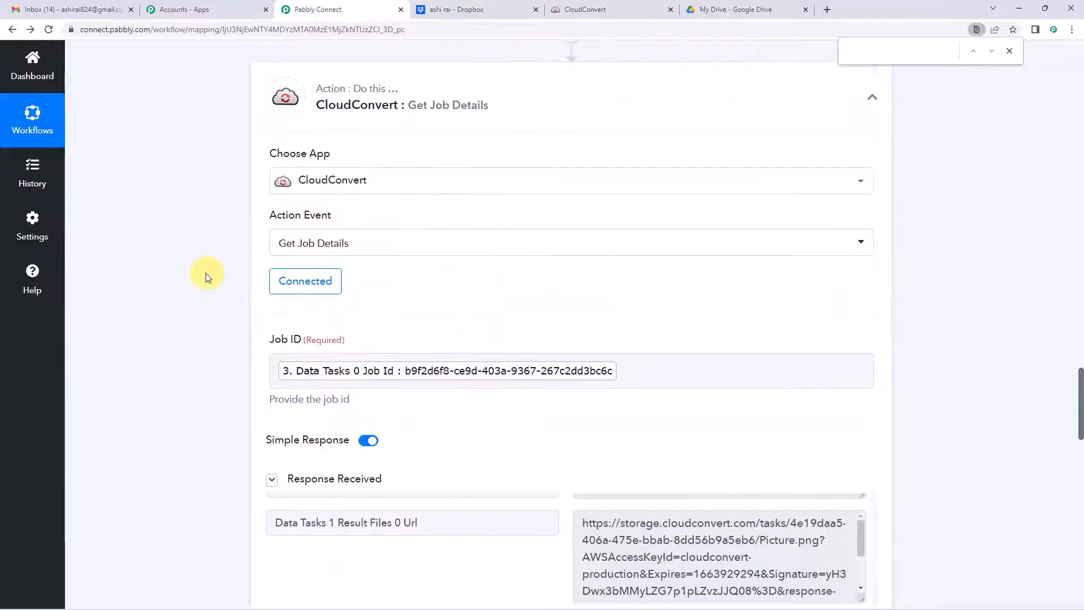
pyautogui.scroll(-15, 206, 273)
# Step: Keep the existing Google Drive connection for the upload step
pyautogui.click(299, 335)
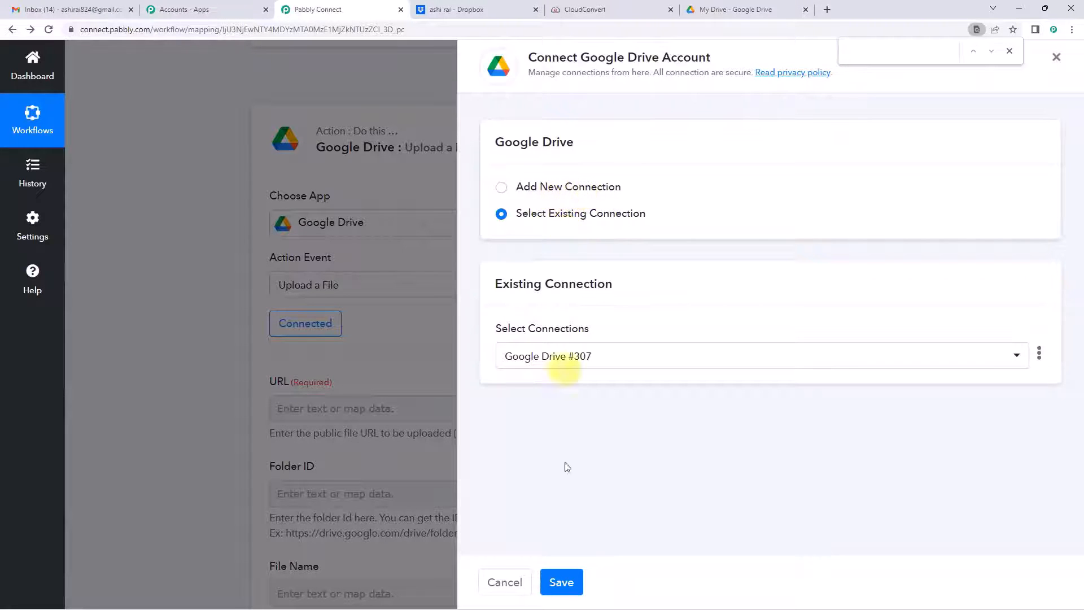
pyautogui.click(562, 582)
pyautogui.scroll(-4, 388, 239)
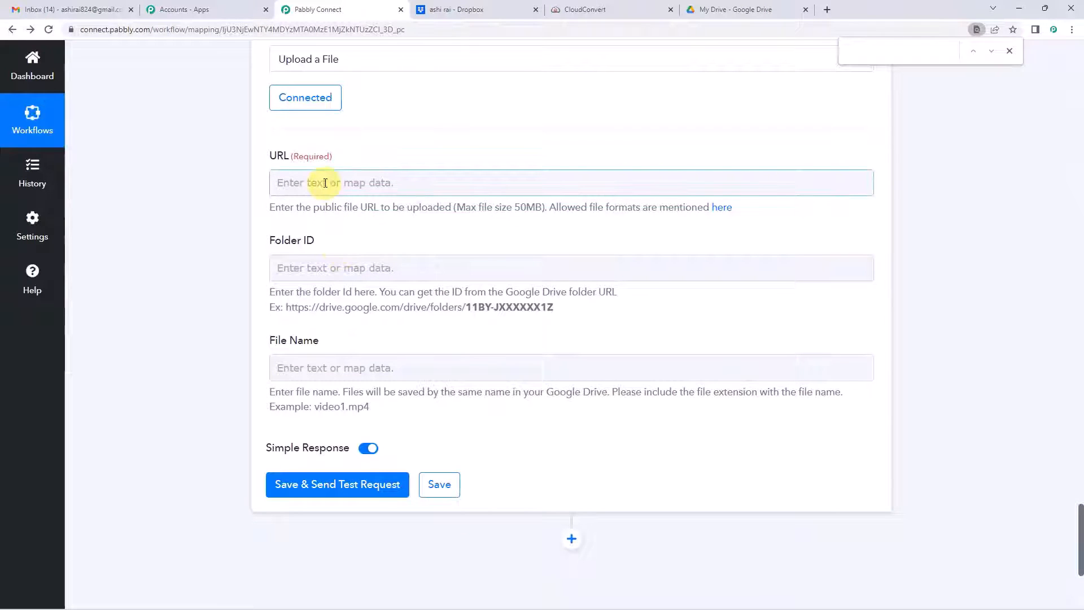
# Step: Map URL to Get Job Details' Data Tasks 1 Result Files 0 Url, found by searching 'url'
pyautogui.click(325, 182)
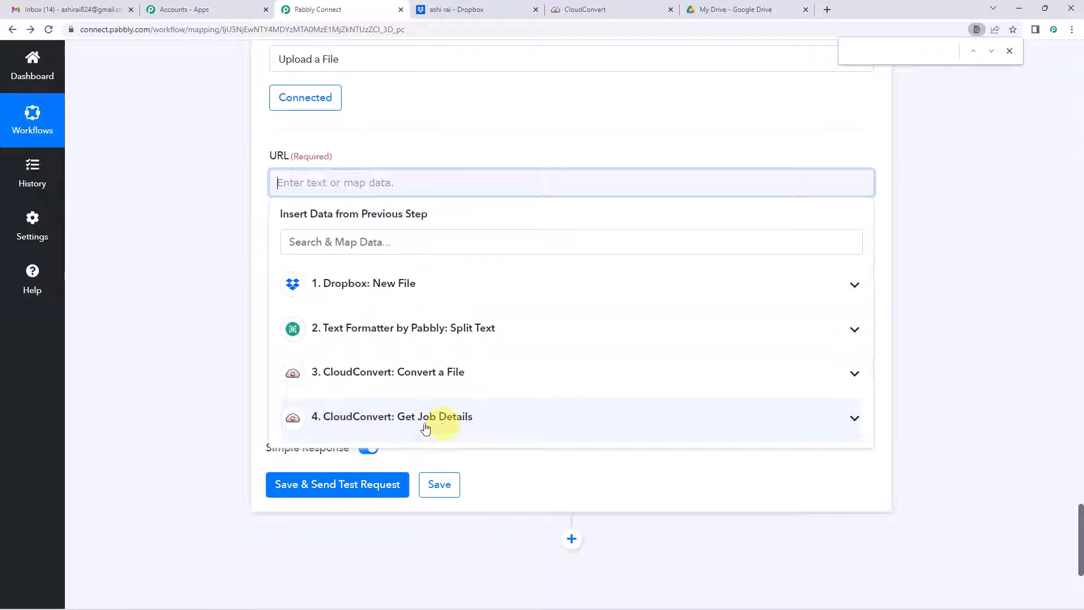
pyautogui.click(449, 427)
pyautogui.click(388, 242)
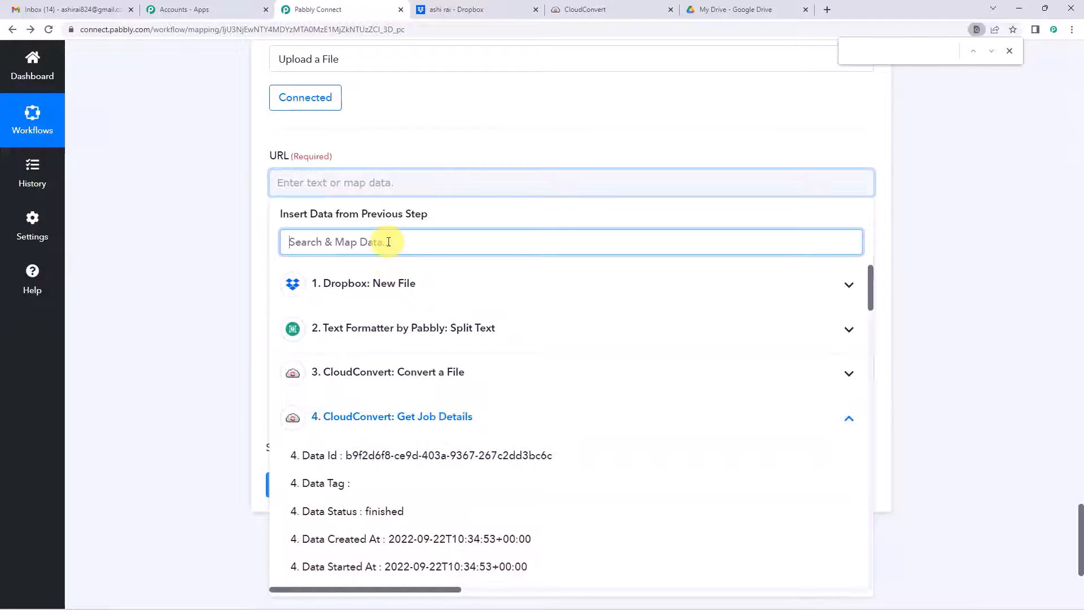
pyautogui.write('url')
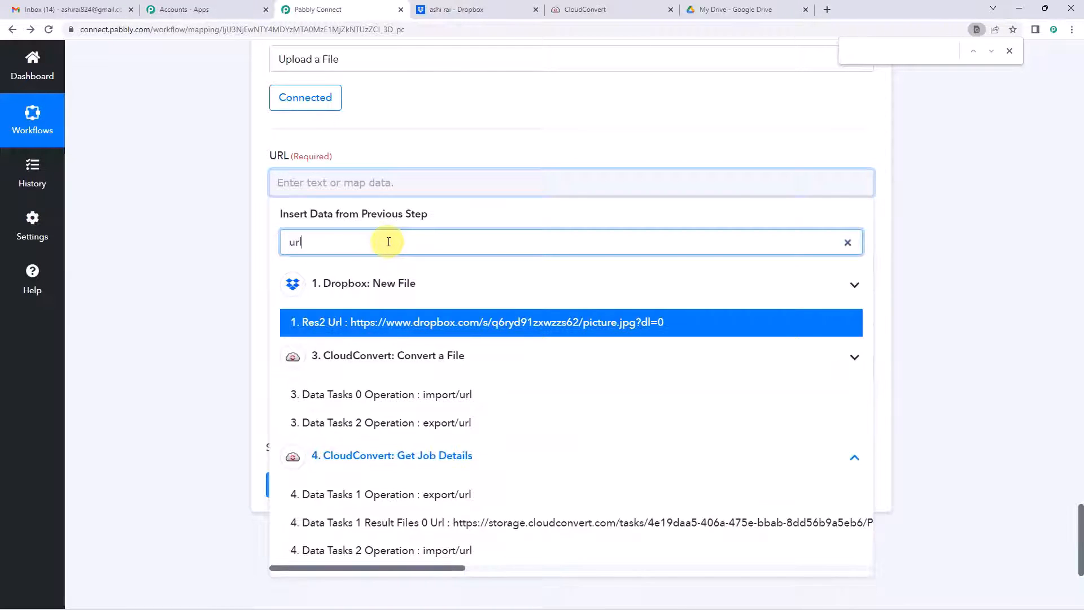
pyautogui.click(465, 529)
pyautogui.click(215, 237)
pyautogui.scroll(-1, 214, 238)
pyautogui.click(356, 257)
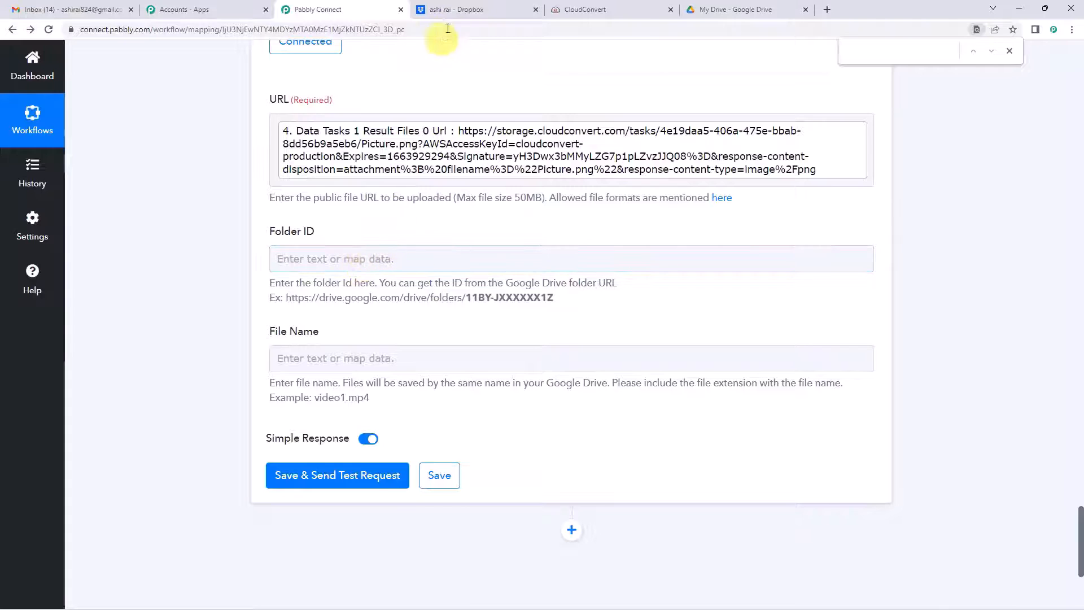
# Step: Open Google Drive's Cloud Convert folder, select its web address, and come back to Pabbly
pyautogui.click(746, 8)
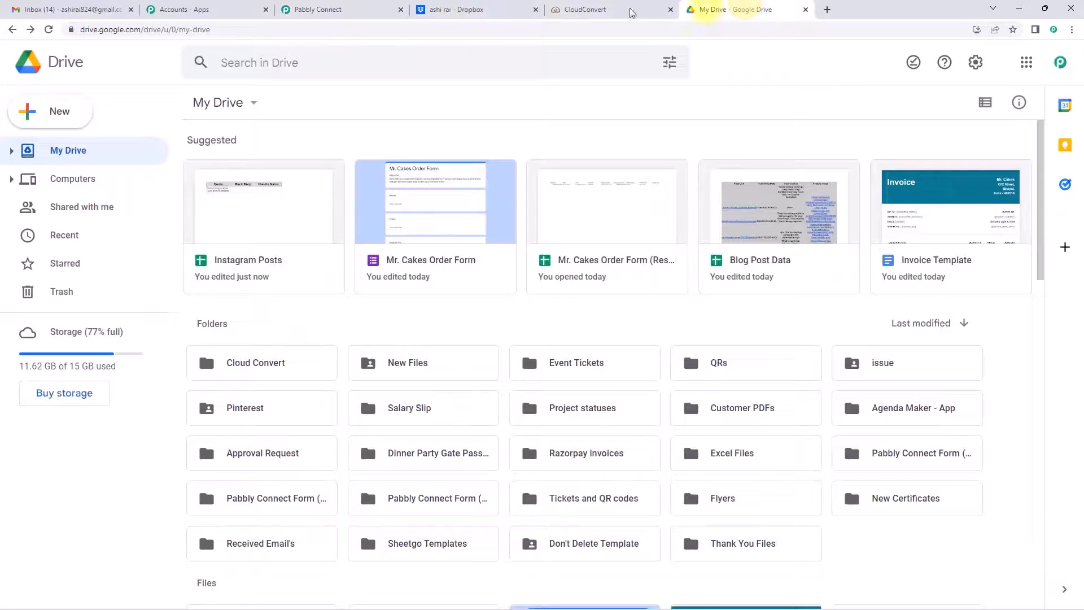
pyautogui.click(263, 371)
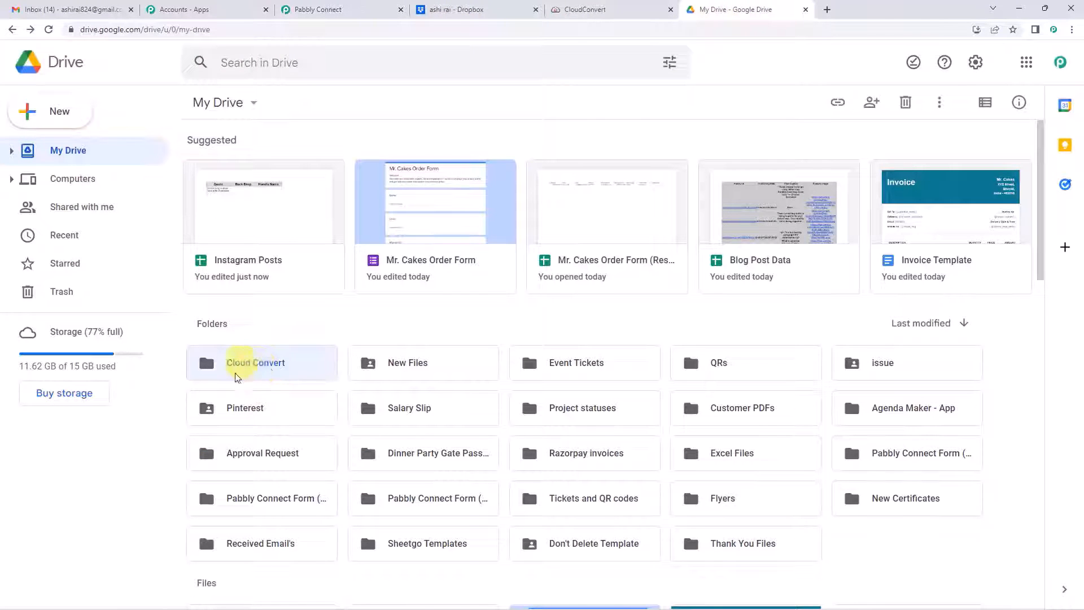
pyautogui.doubleClick(261, 365)
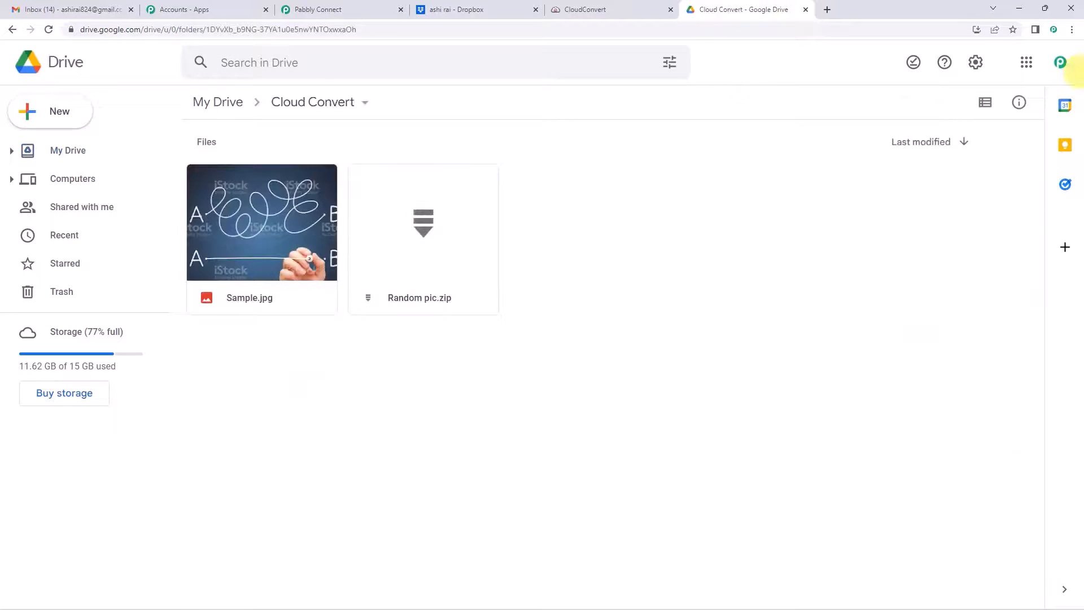
pyautogui.click(271, 29)
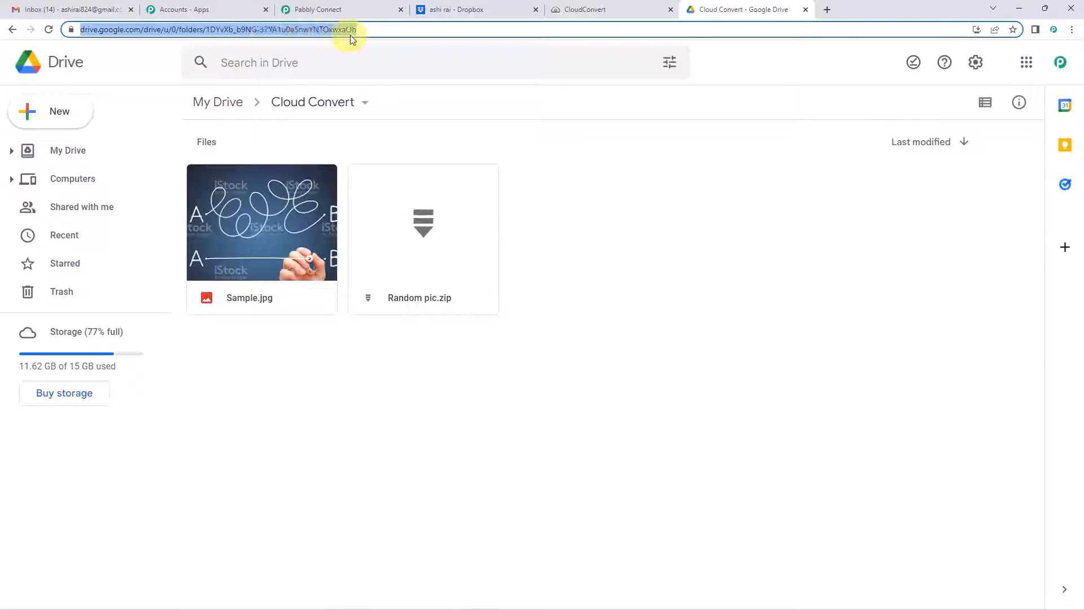
pyautogui.click(331, 11)
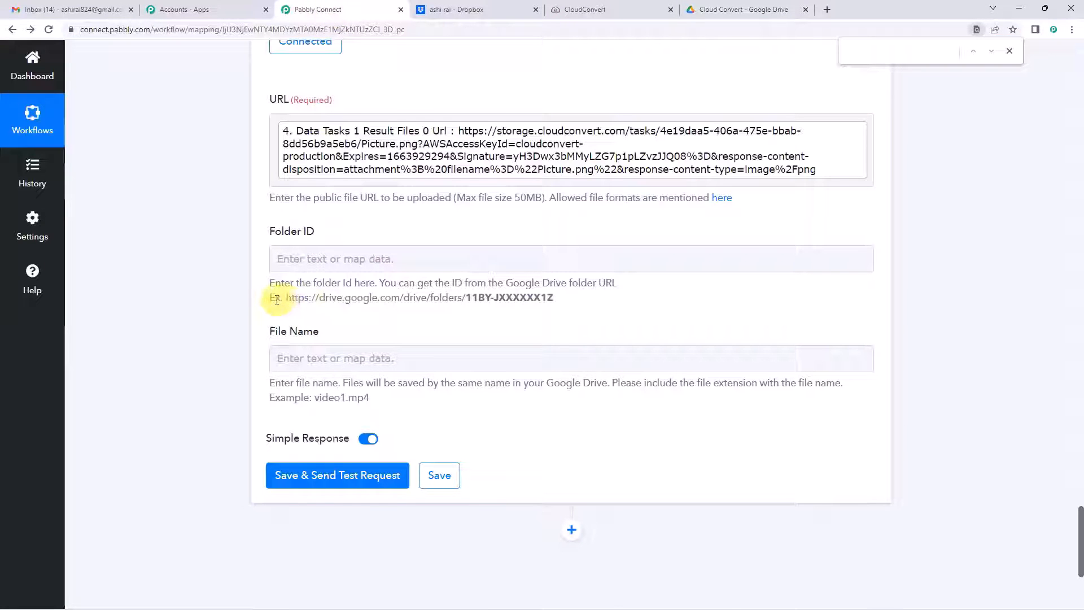
# Step: Highlight the folder ID in the Folder ID hint's sample link, then return to the Cloud Convert folder's address
pyautogui.moveTo(272, 299); pyautogui.dragTo(554, 297)
pyautogui.click(469, 298)
pyautogui.click(292, 301)
pyautogui.moveTo(287, 299); pyautogui.dragTo(484, 303)
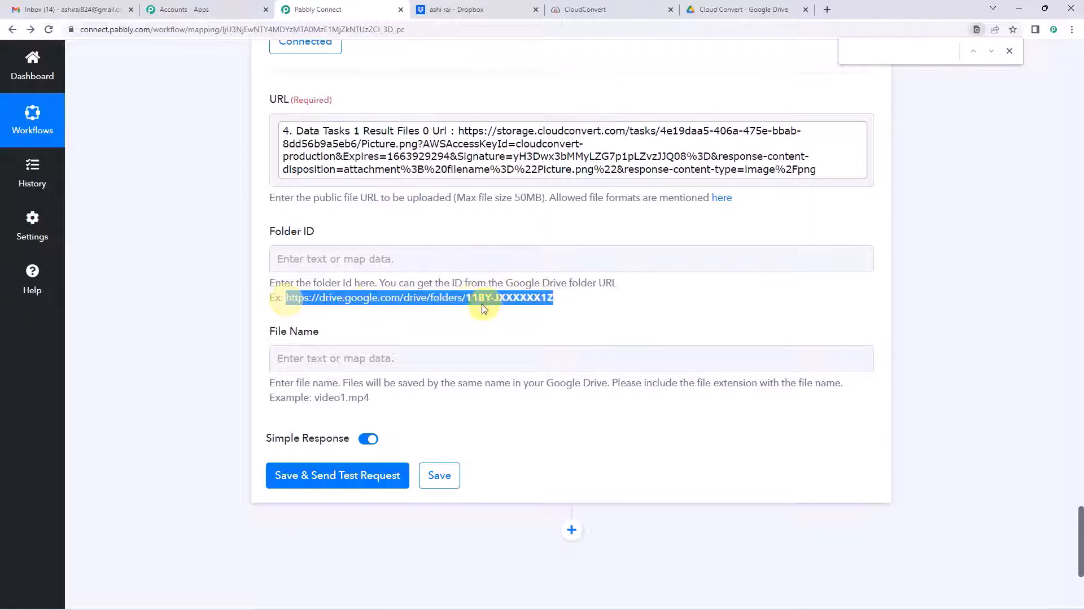
pyautogui.click(461, 302)
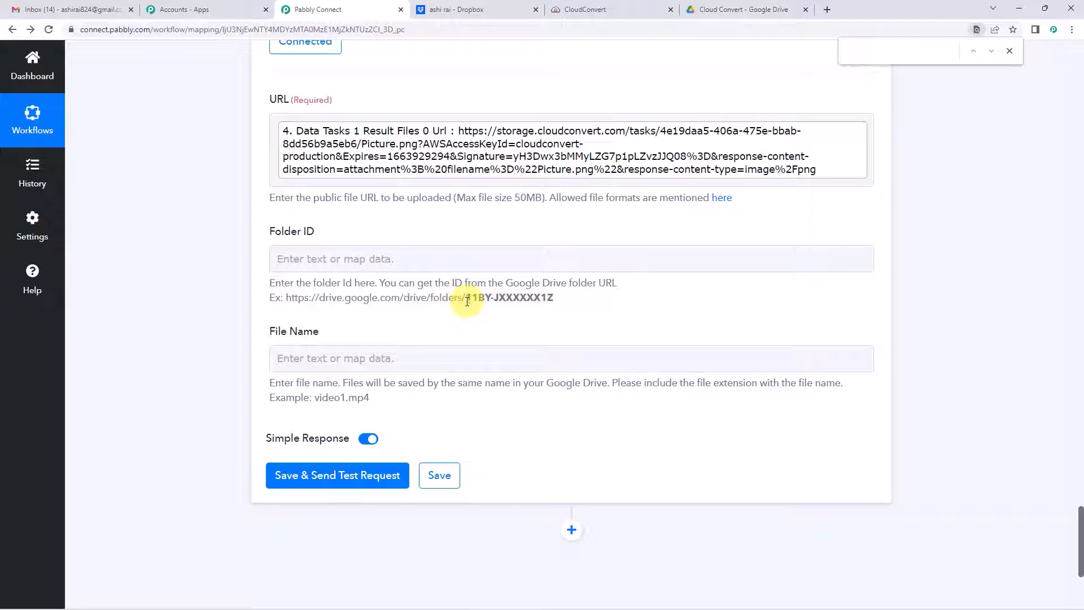
pyautogui.moveTo(516, 301); pyautogui.dragTo(563, 299)
pyautogui.click(479, 296)
pyautogui.moveTo(466, 297); pyautogui.dragTo(554, 298)
pyautogui.click(462, 305)
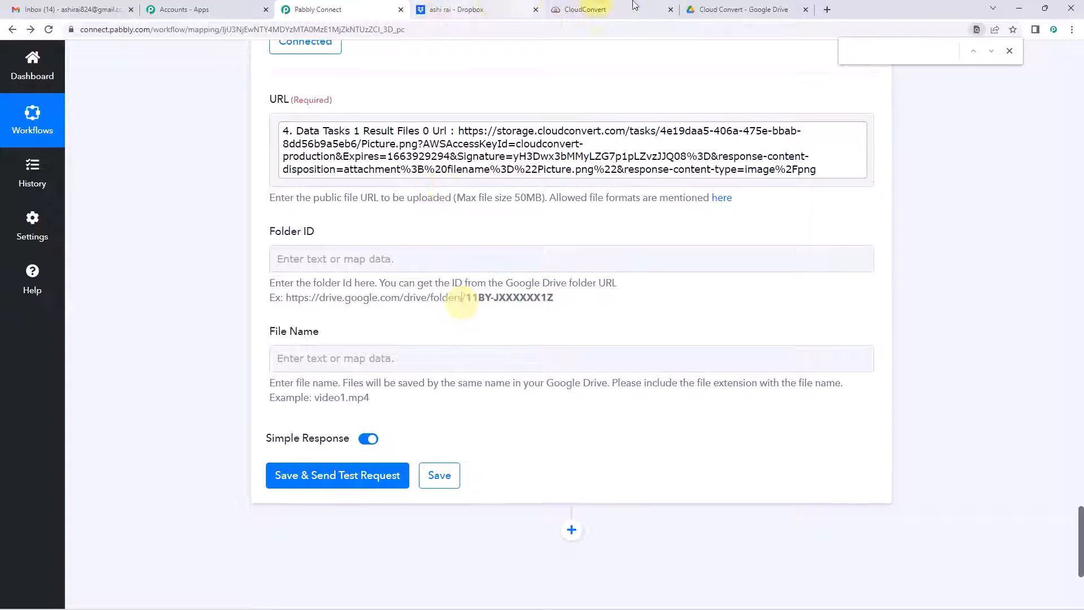
pyautogui.click(702, 5)
pyautogui.click(260, 28)
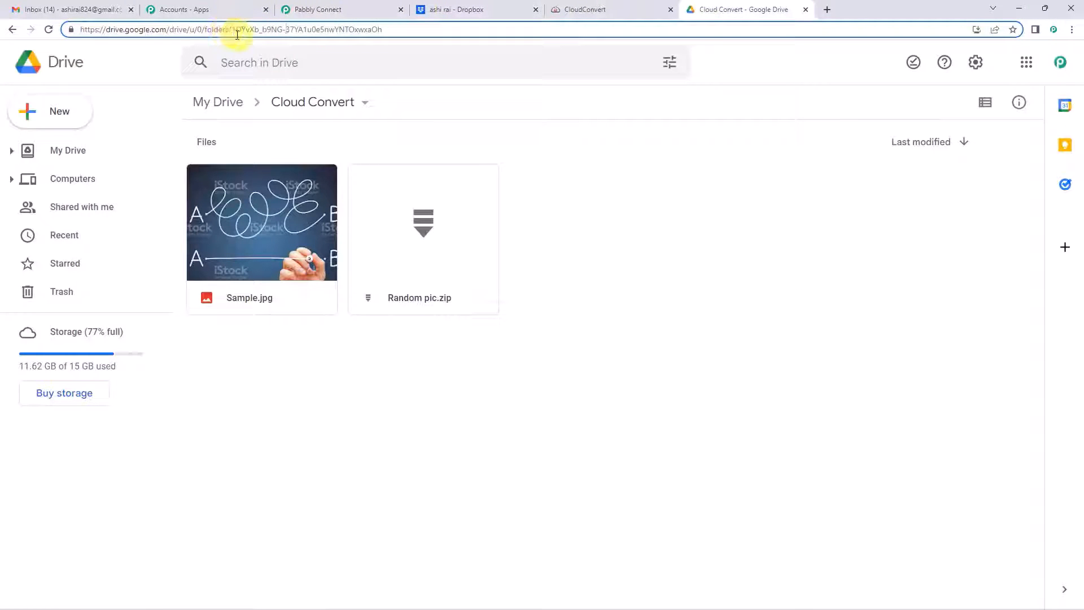
# Step: Copy the Cloud Convert folder ID from the end of the Google Drive address bar URL
pyautogui.moveTo(234, 30); pyautogui.dragTo(387, 29)
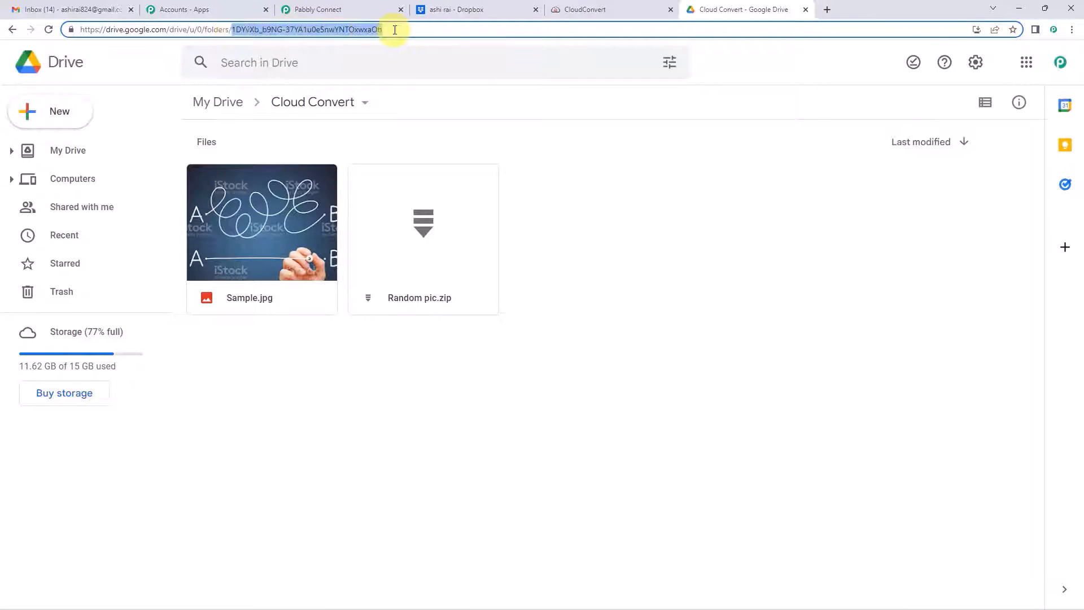
pyautogui.rightClick(350, 32)
pyautogui.click(376, 113)
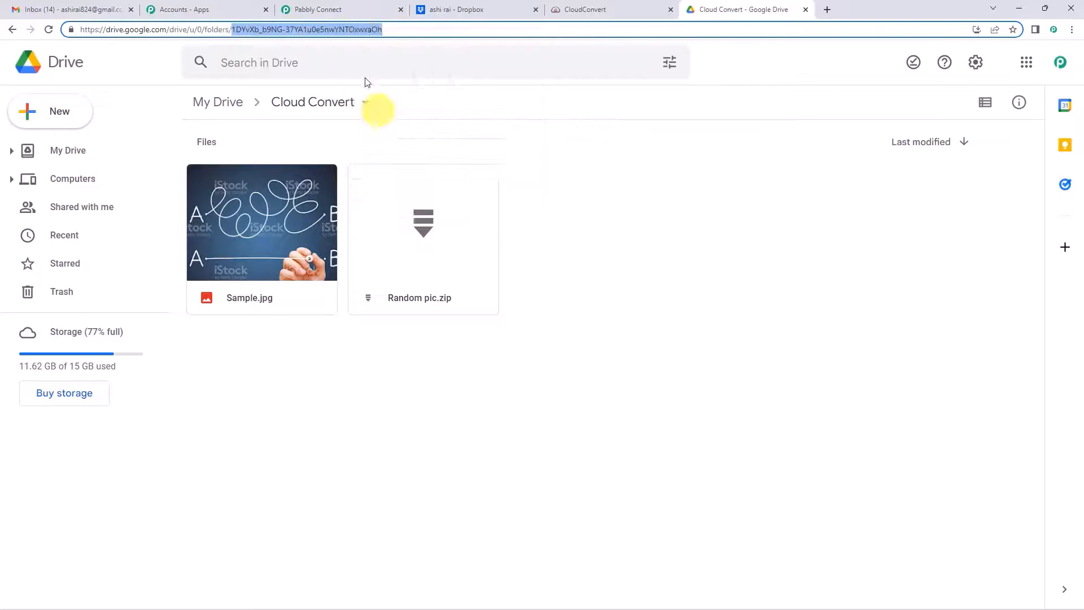
pyautogui.click(237, 33)
pyautogui.moveTo(236, 31); pyautogui.dragTo(381, 29)
pyautogui.rightClick(367, 34)
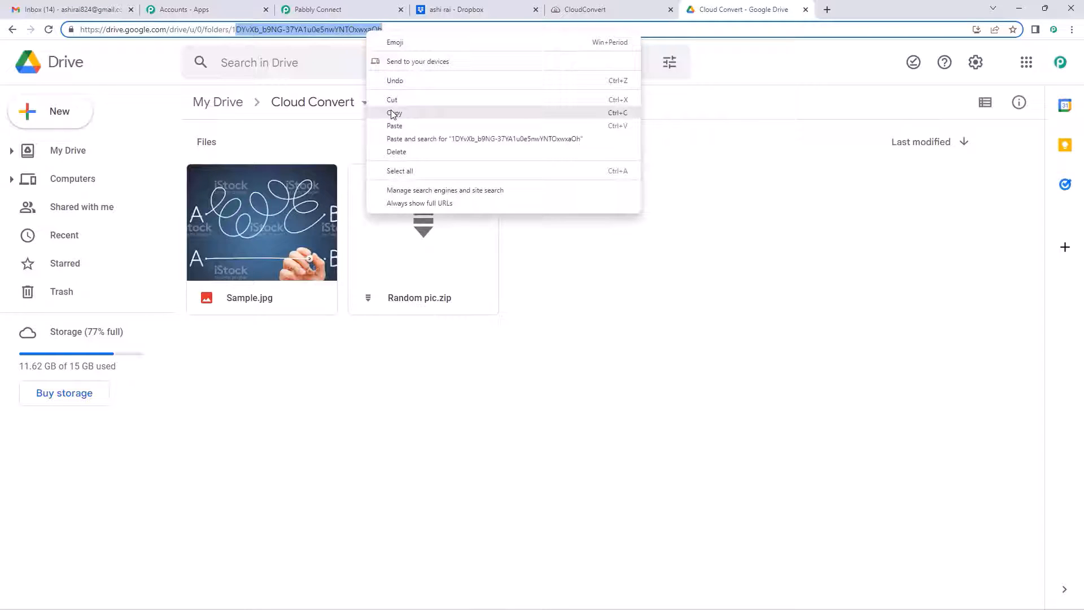
pyautogui.click(234, 33)
pyautogui.moveTo(236, 30); pyautogui.dragTo(374, 28)
pyautogui.rightClick(374, 28)
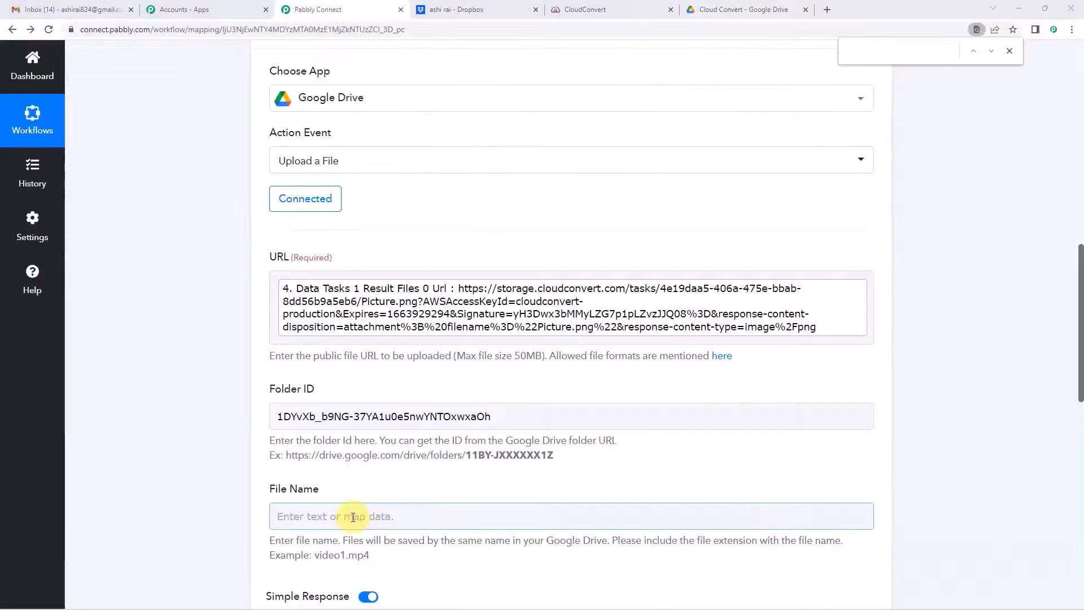
# Step: Paste the copied Cloud Convert folder ID into the upload step's Folder ID field
pyautogui.click(353, 517)
pyautogui.hotkey('ctrl', 'v')
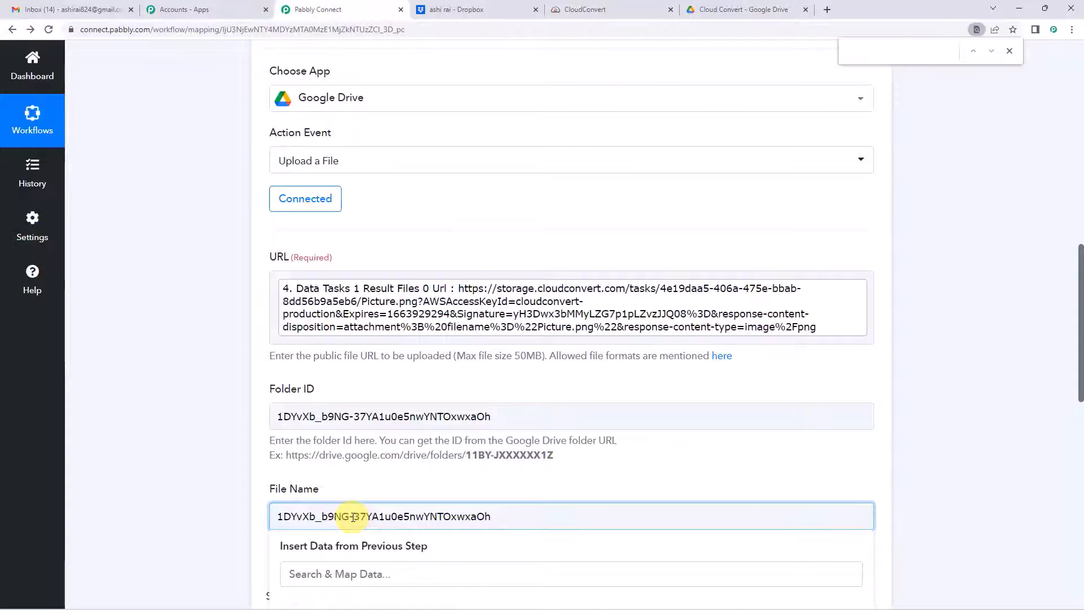
pyautogui.scroll(-3, 344, 396)
pyautogui.click(339, 260)
pyautogui.click(374, 226)
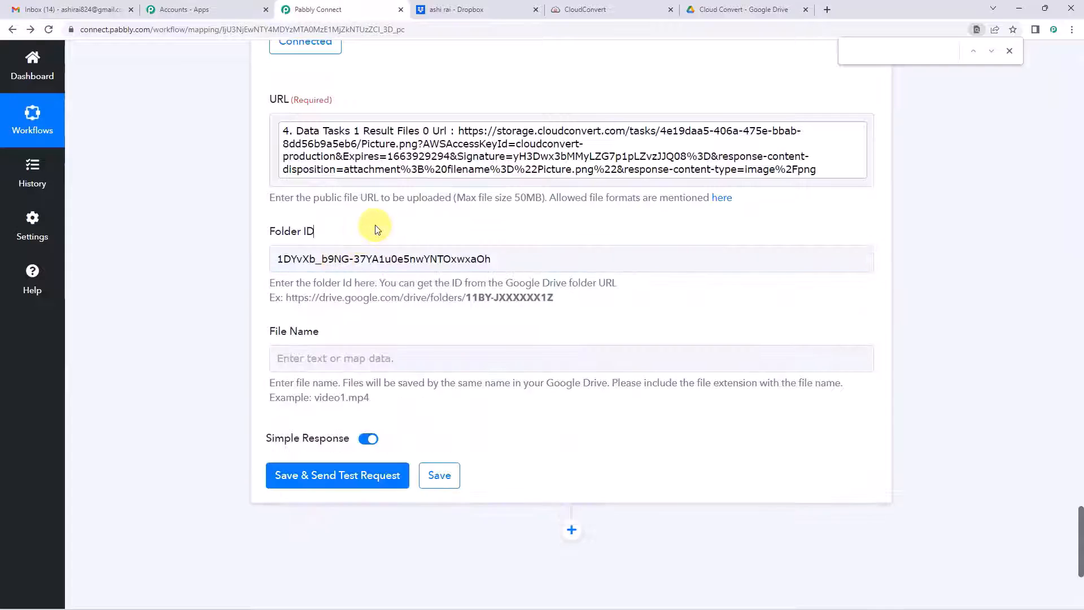
# Step: Map File Name to the Picture.png filename ('Data Tasks 0 Result Files 0 Filename') from CloudConvert Get Job Details
pyautogui.scroll(-3, 374, 225)
pyautogui.click(364, 189)
pyautogui.click(362, 430)
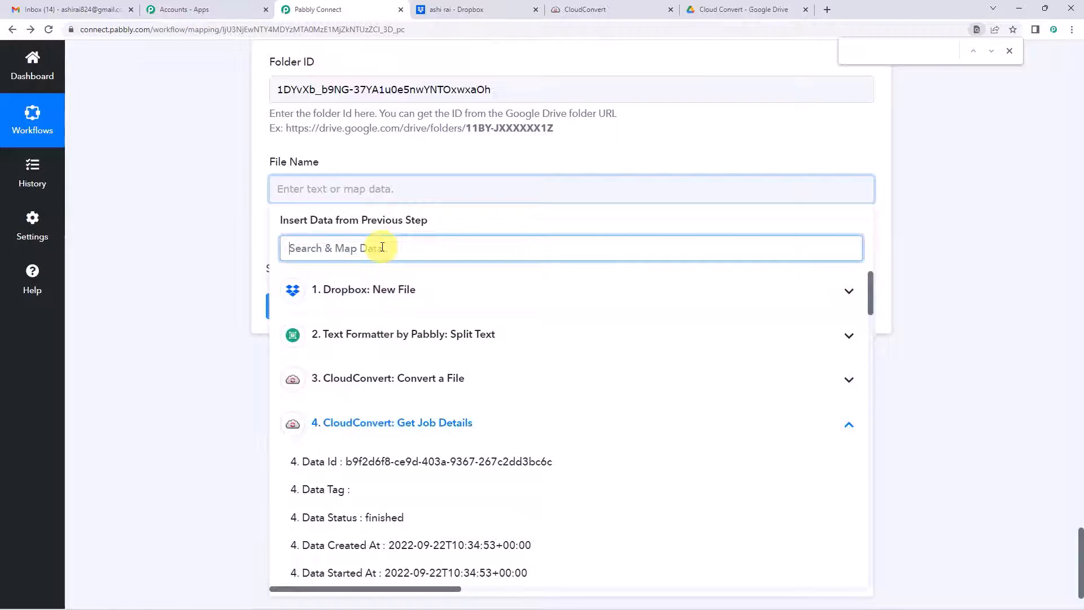
pyautogui.write('file')
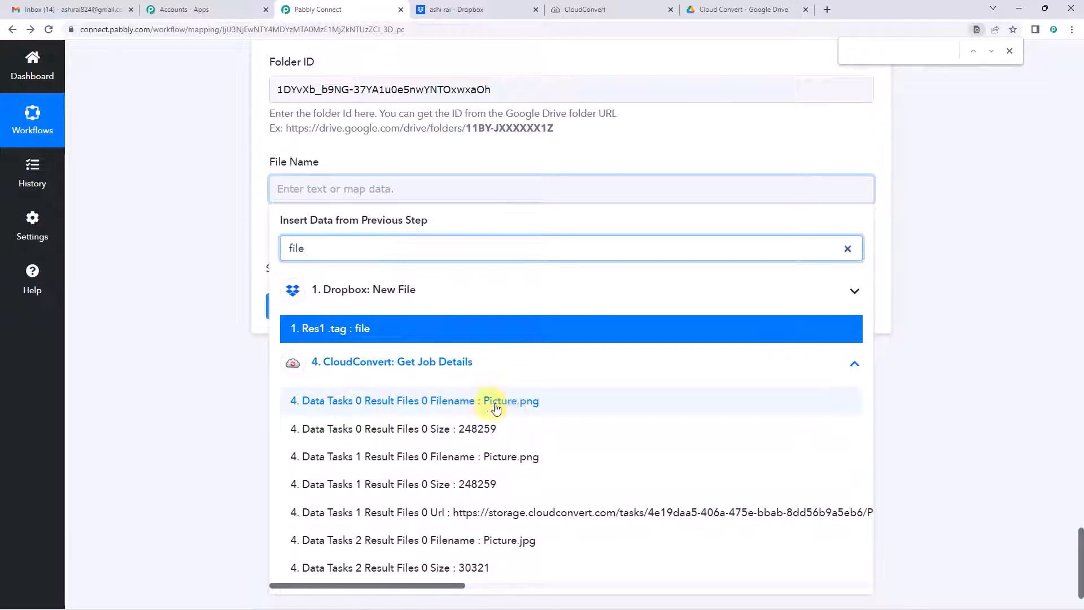
pyautogui.click(524, 407)
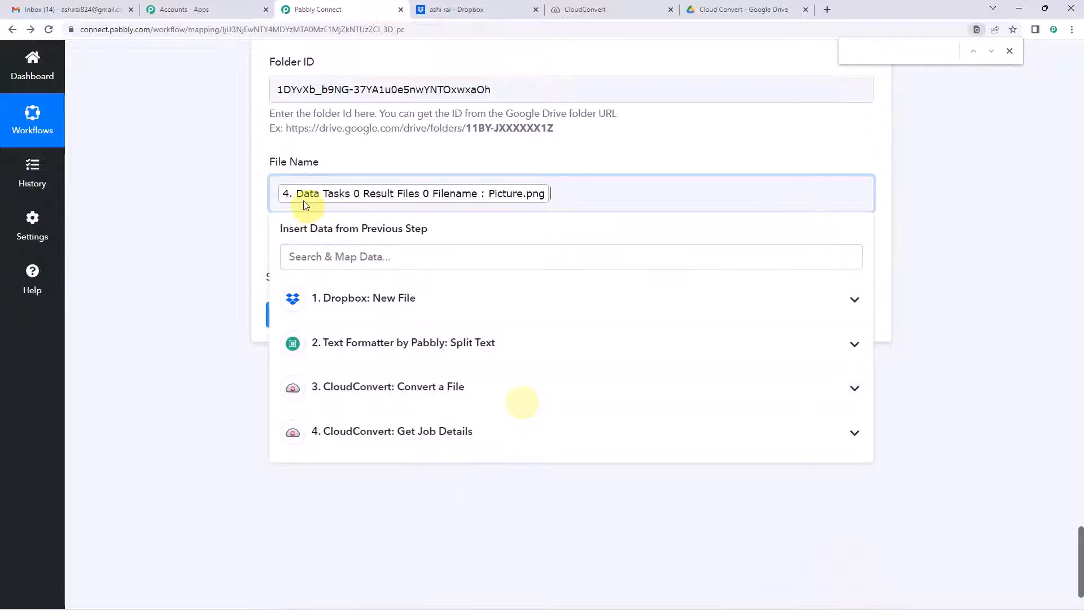
pyautogui.click(253, 195)
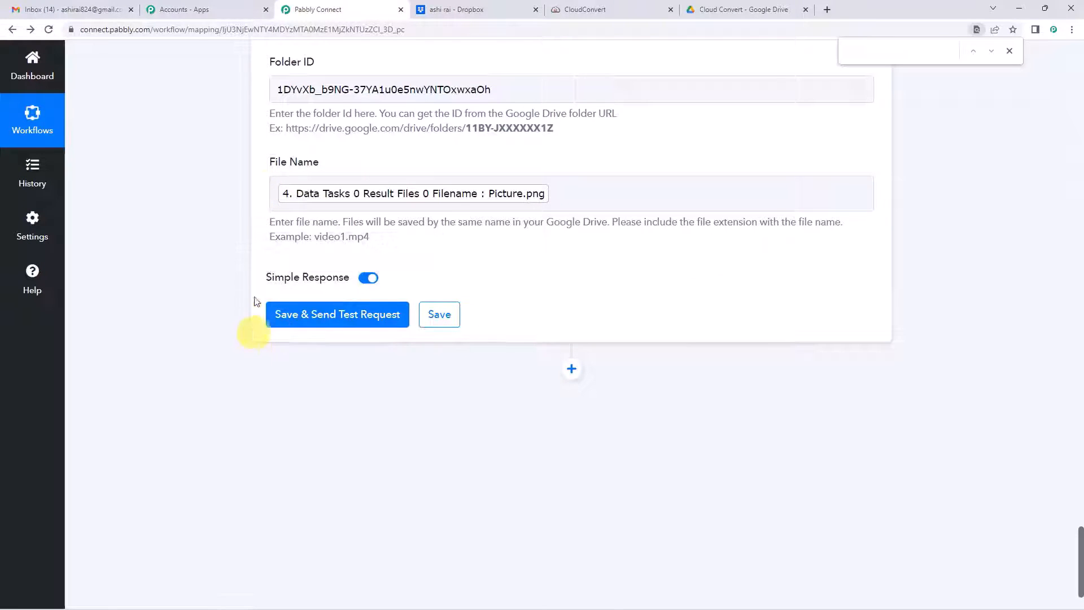
pyautogui.scroll(5, 253, 338)
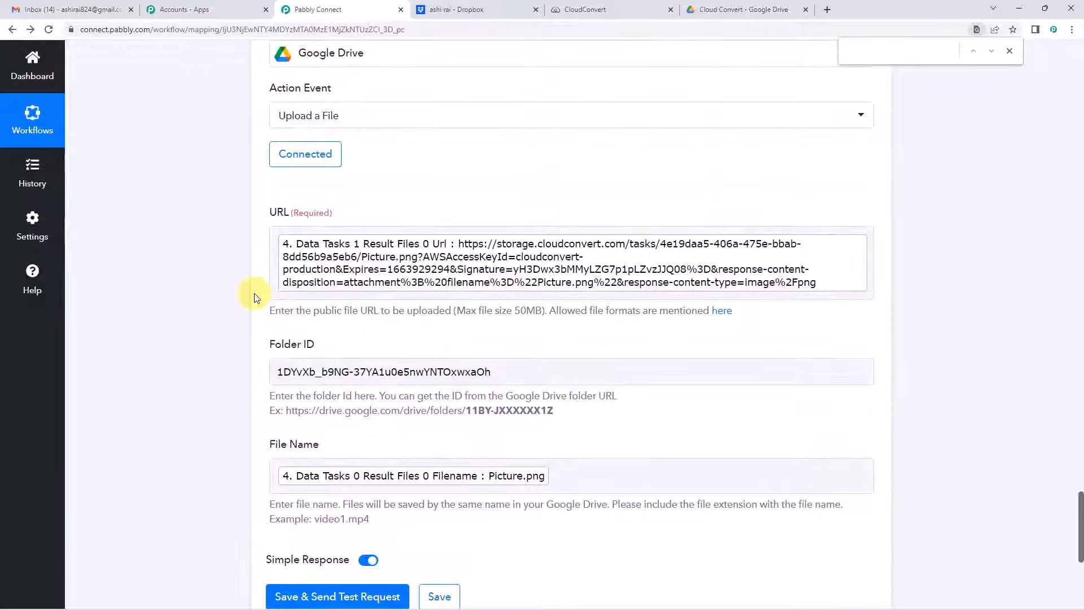
pyautogui.scroll(-2, 254, 297)
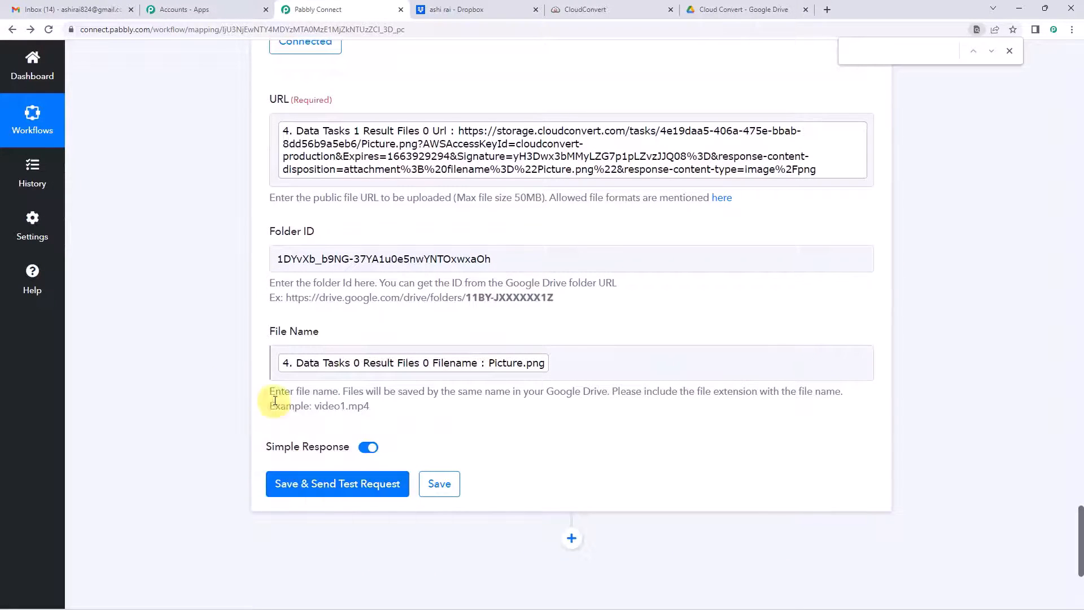
pyautogui.scroll(1, 257, 366)
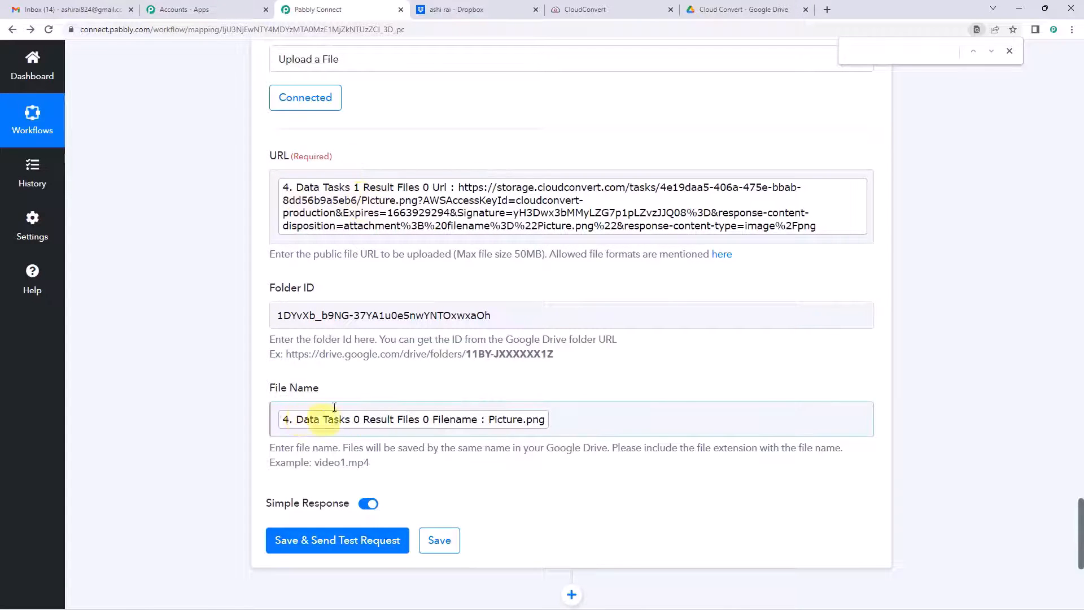
pyautogui.scroll(4, 216, 343)
pyautogui.scroll(17, 216, 344)
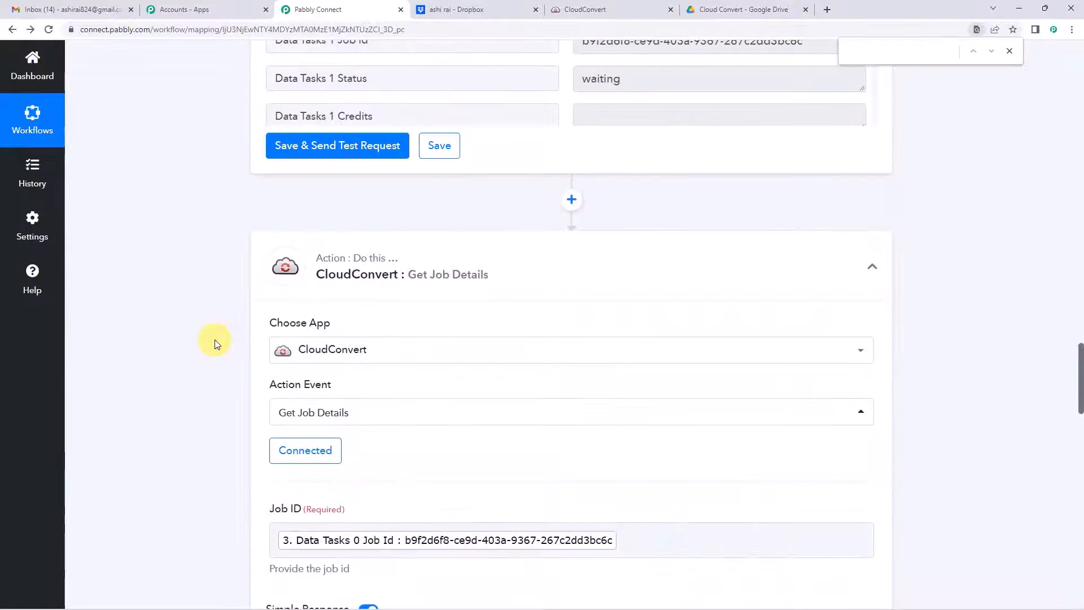
pyautogui.scroll(-5, 217, 350)
pyautogui.scroll(11, 223, 328)
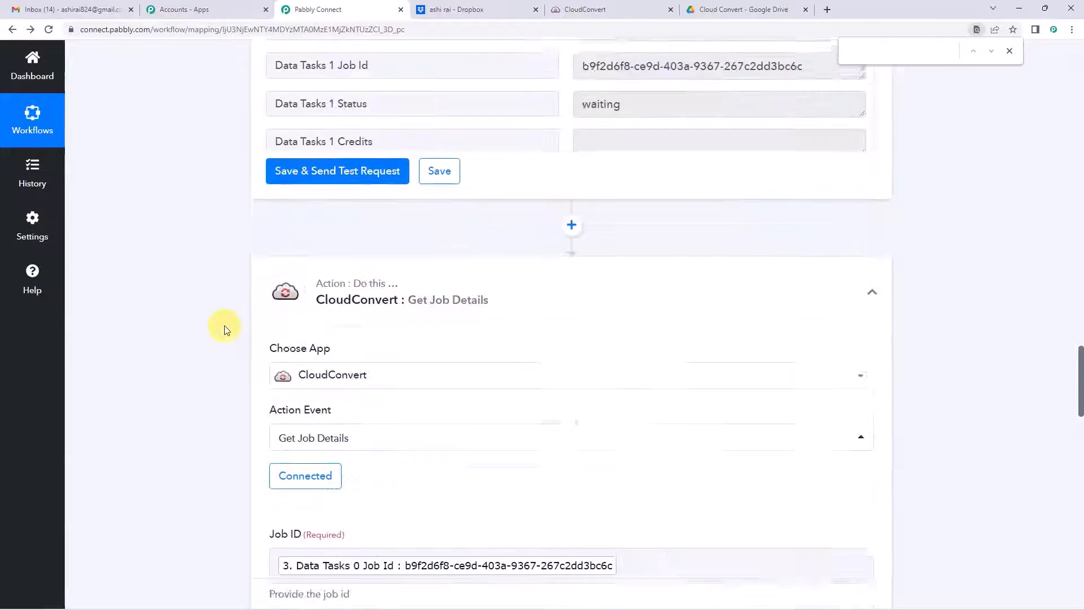
pyautogui.scroll(8, 224, 328)
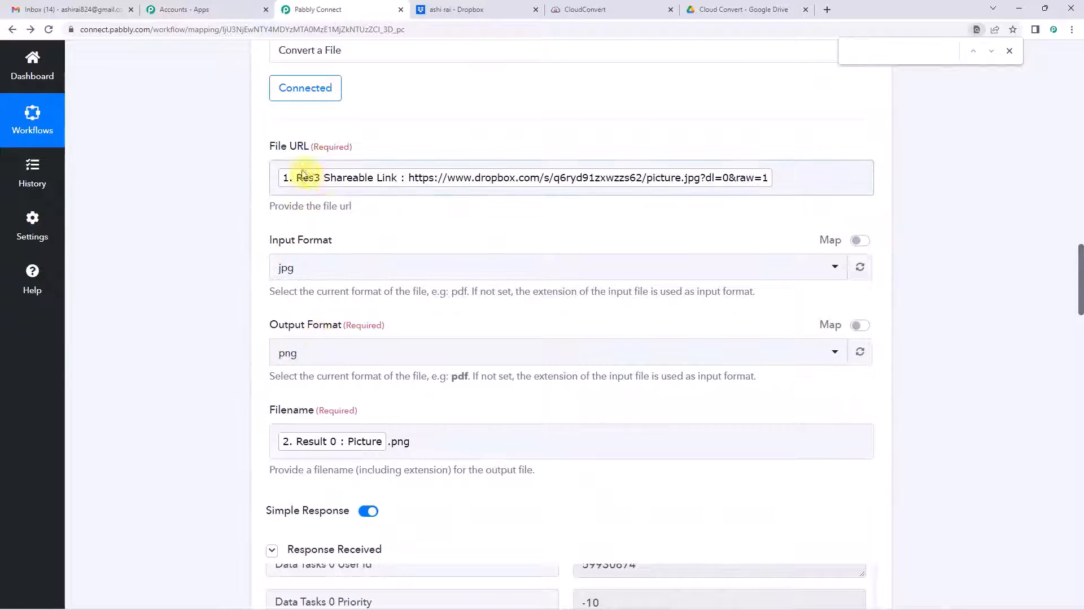
pyautogui.scroll(-18, 205, 346)
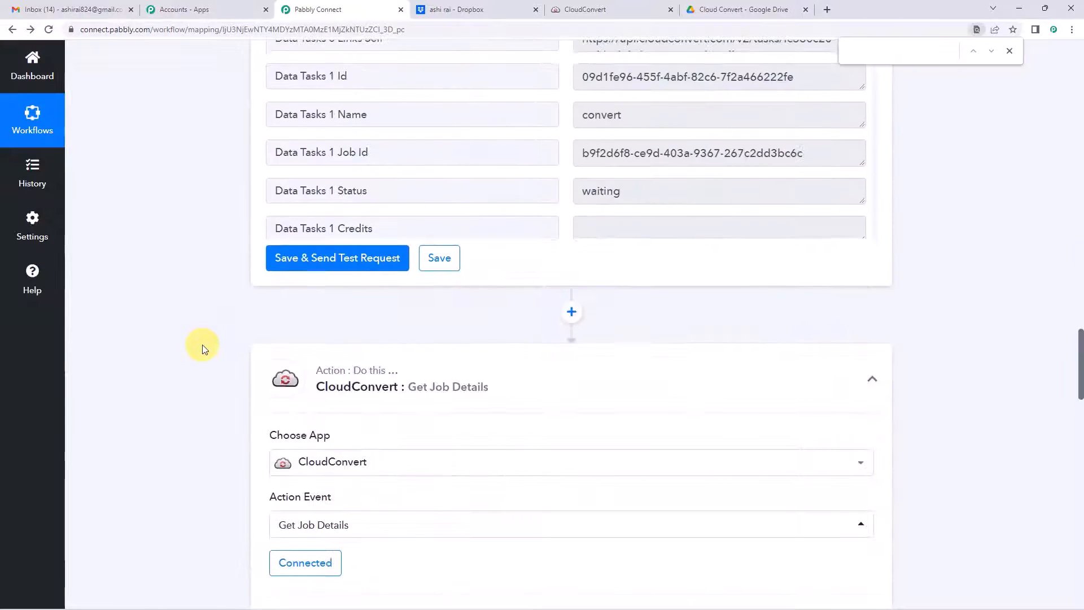
pyautogui.scroll(-20, 205, 349)
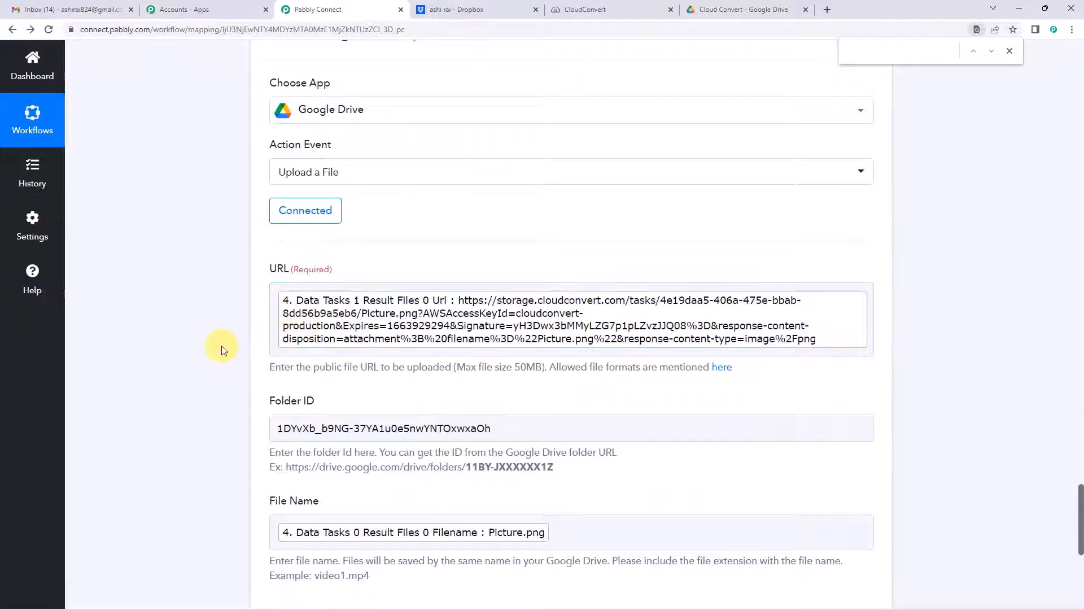
pyautogui.scroll(15, 220, 350)
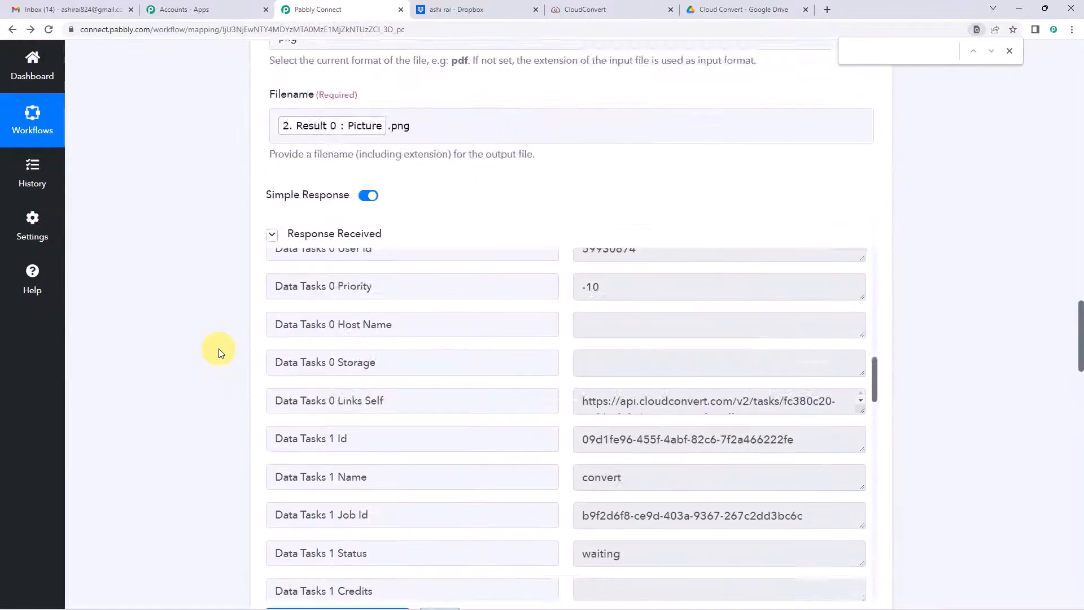
pyautogui.scroll(20, 219, 348)
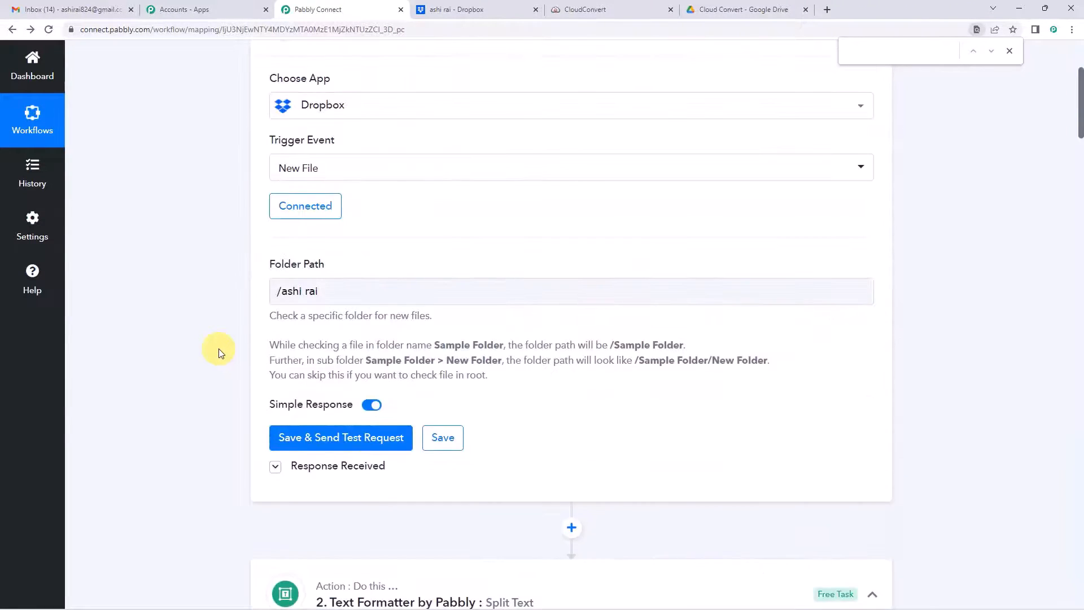
pyautogui.scroll(4, 218, 348)
pyautogui.scroll(-5, 280, 311)
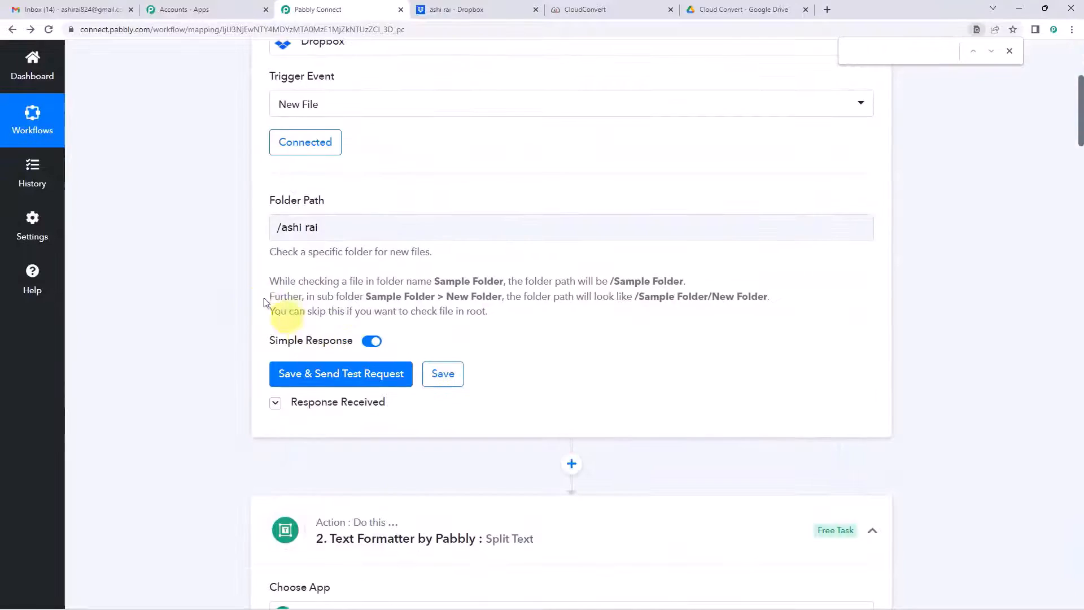
pyautogui.scroll(-18, 218, 288)
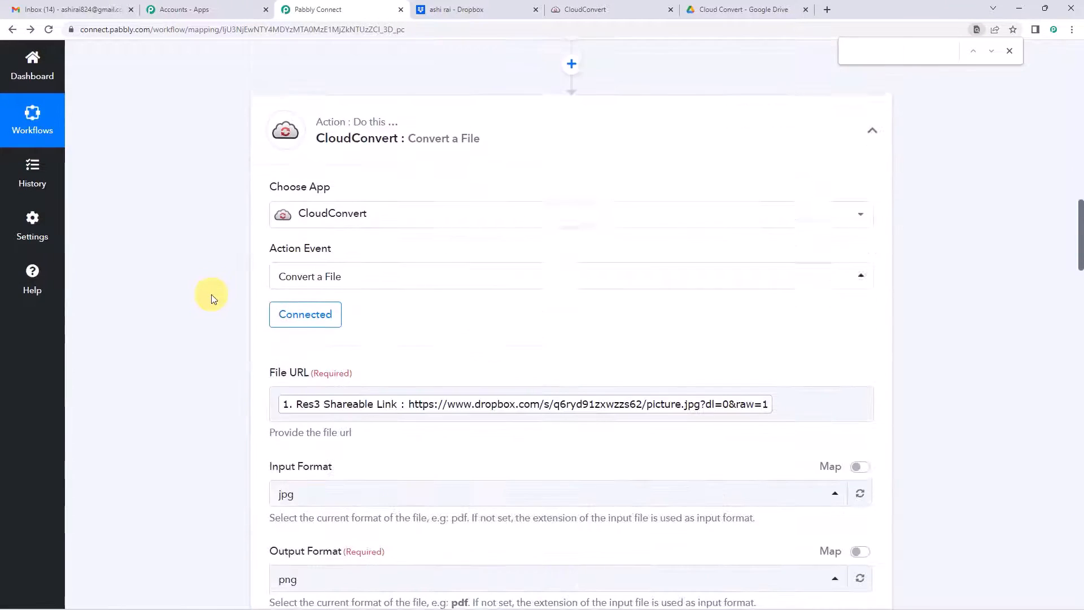
pyautogui.scroll(-3, 339, 308)
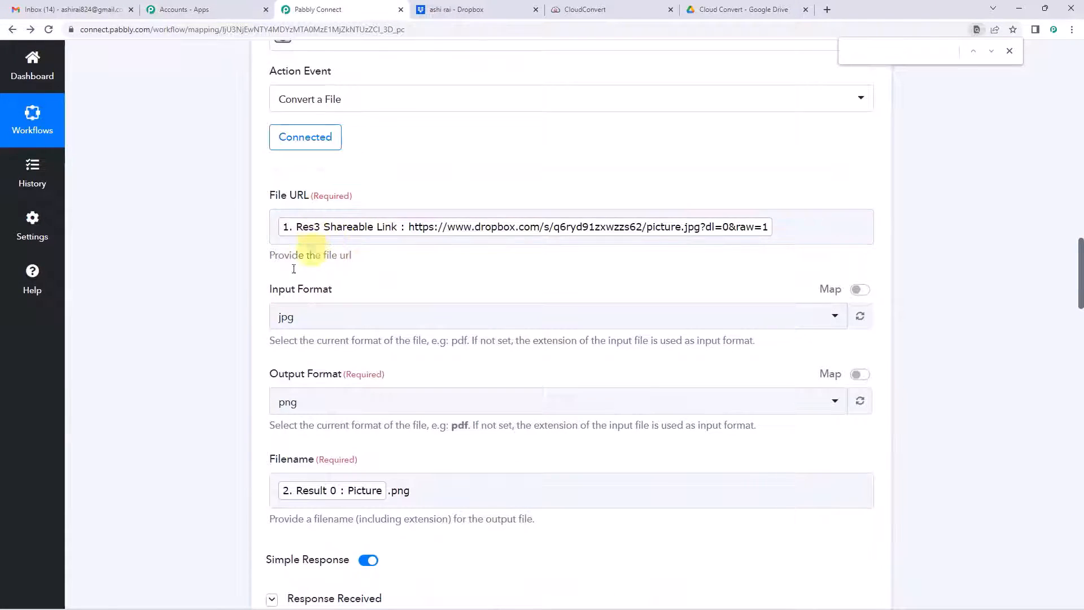
pyautogui.scroll(2, 243, 277)
pyautogui.scroll(5, 242, 299)
pyautogui.scroll(-6, 229, 302)
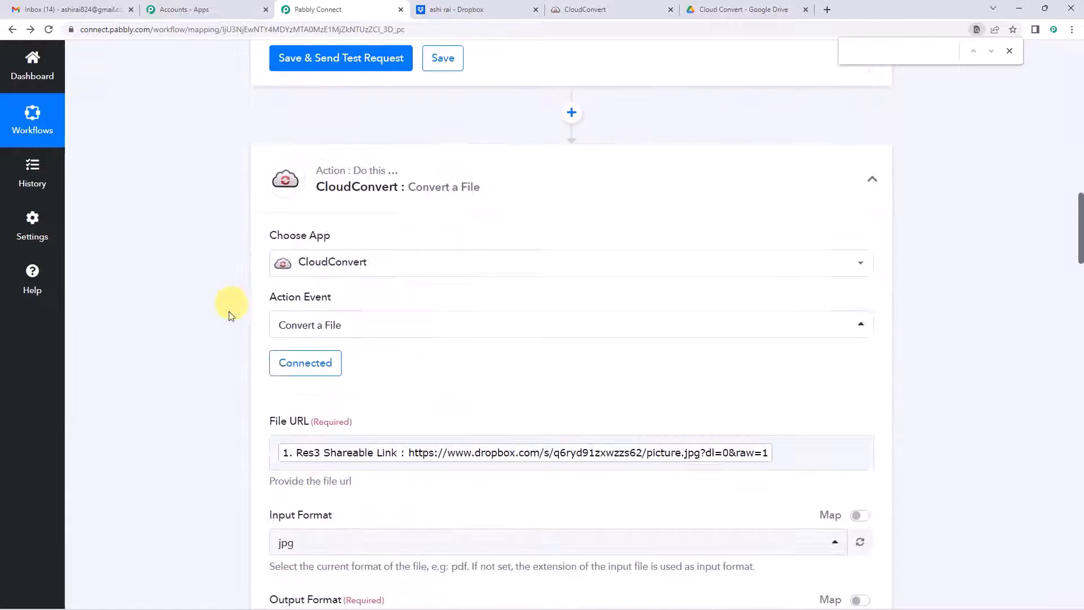
pyautogui.click(351, 281)
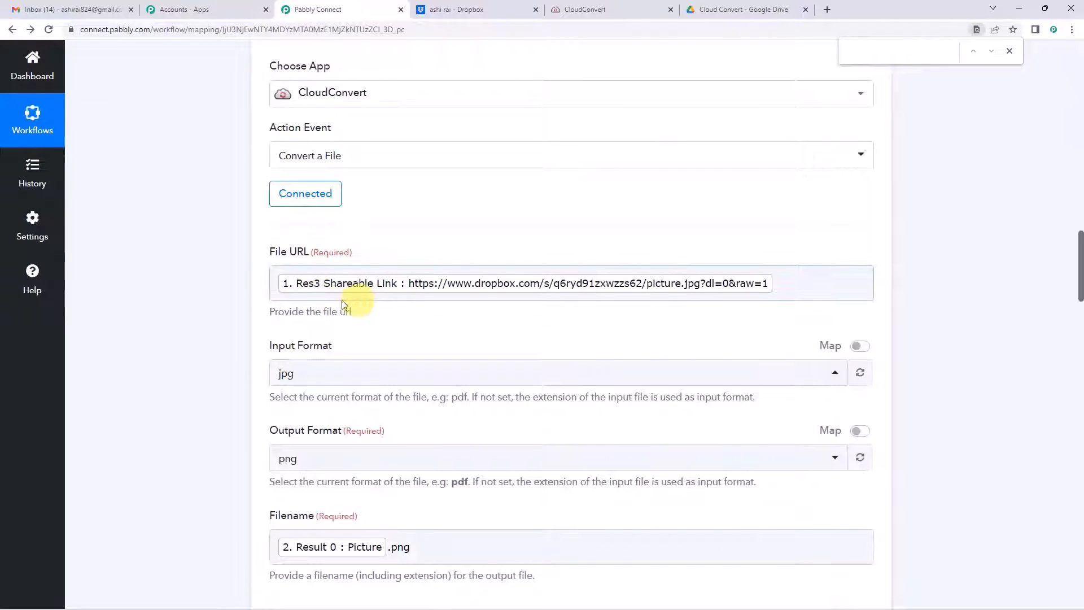
pyautogui.scroll(-15, 228, 313)
pyautogui.scroll(-6, 228, 314)
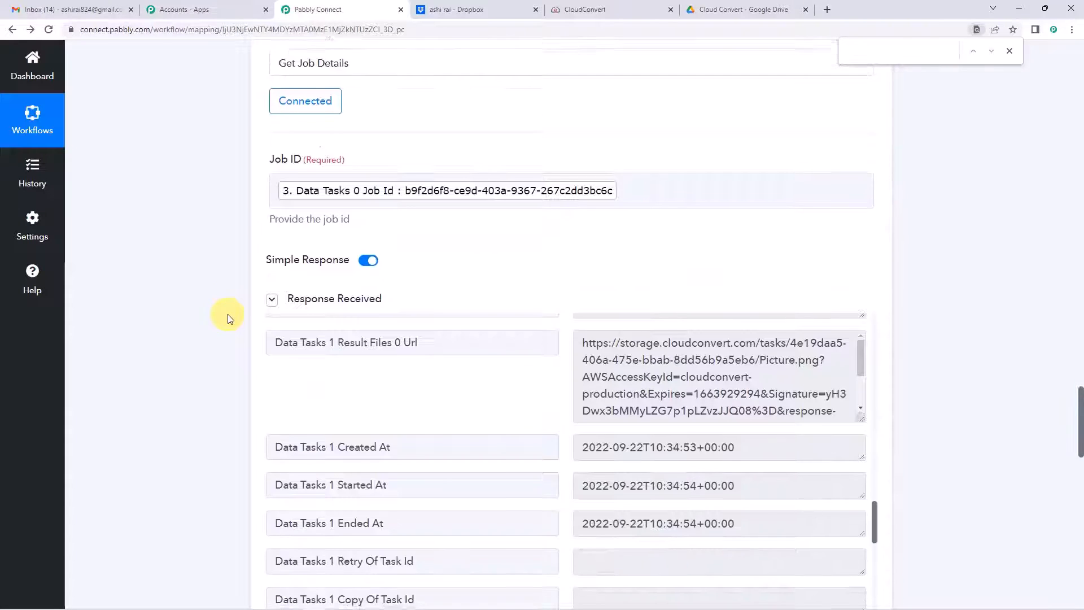
pyautogui.scroll(3, 450, 140)
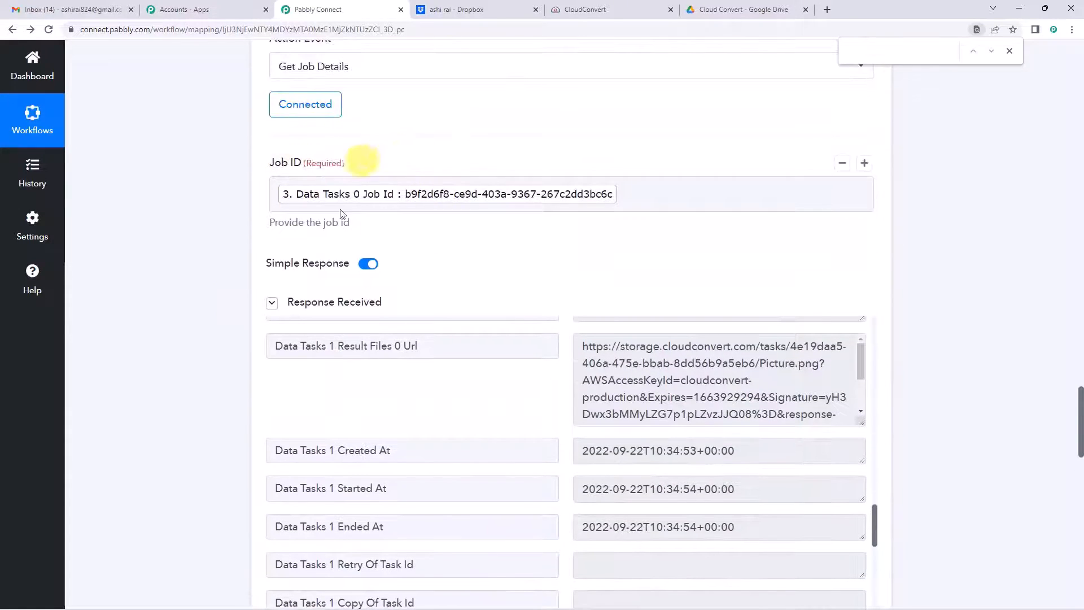
pyautogui.scroll(-5, 208, 246)
pyautogui.scroll(-9, 208, 247)
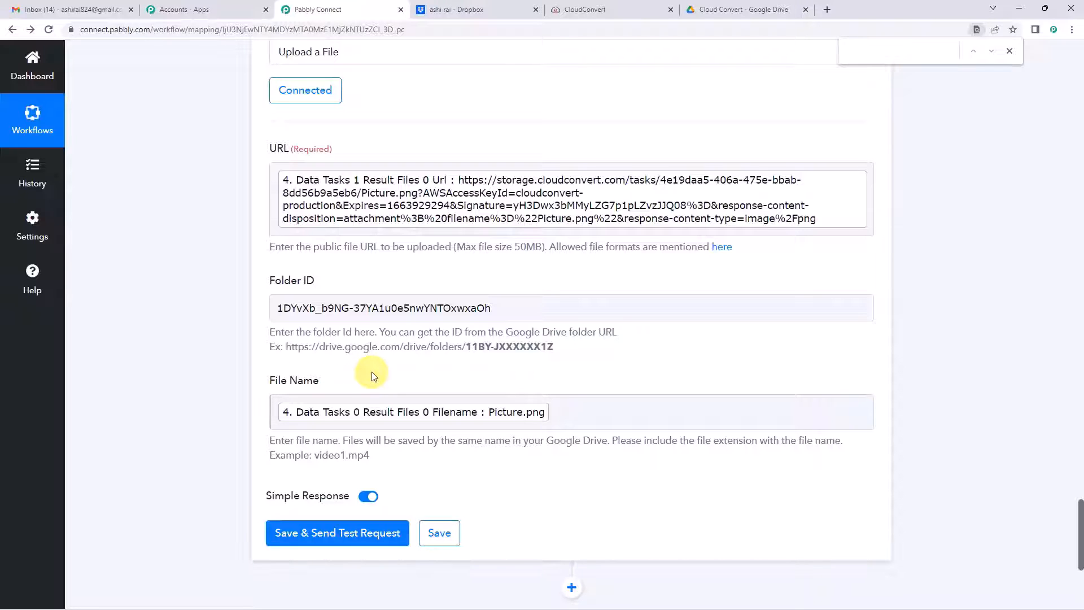
# Step: Test the Google Drive upload, confirm its success response, and view the Cloud Convert Drive folder
pyautogui.click(316, 534)
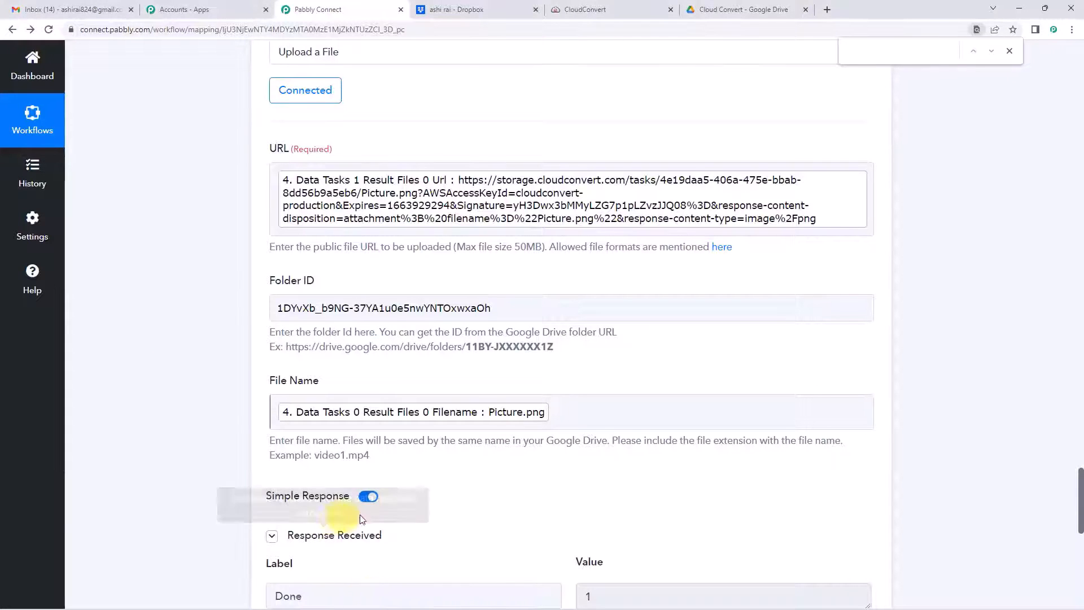
pyautogui.scroll(-5, 522, 396)
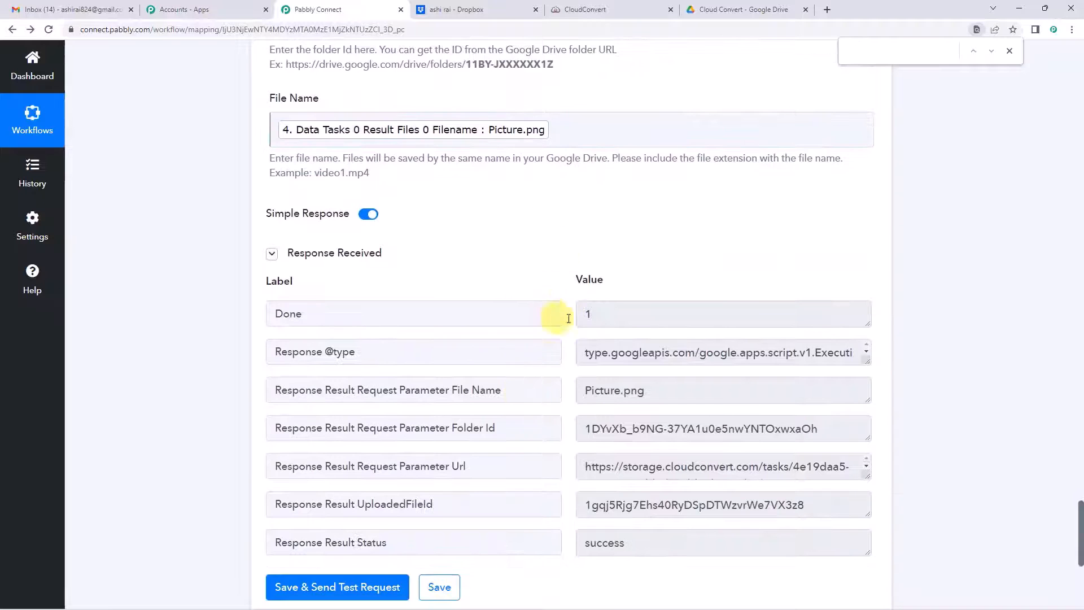
pyautogui.scroll(-3, 577, 247)
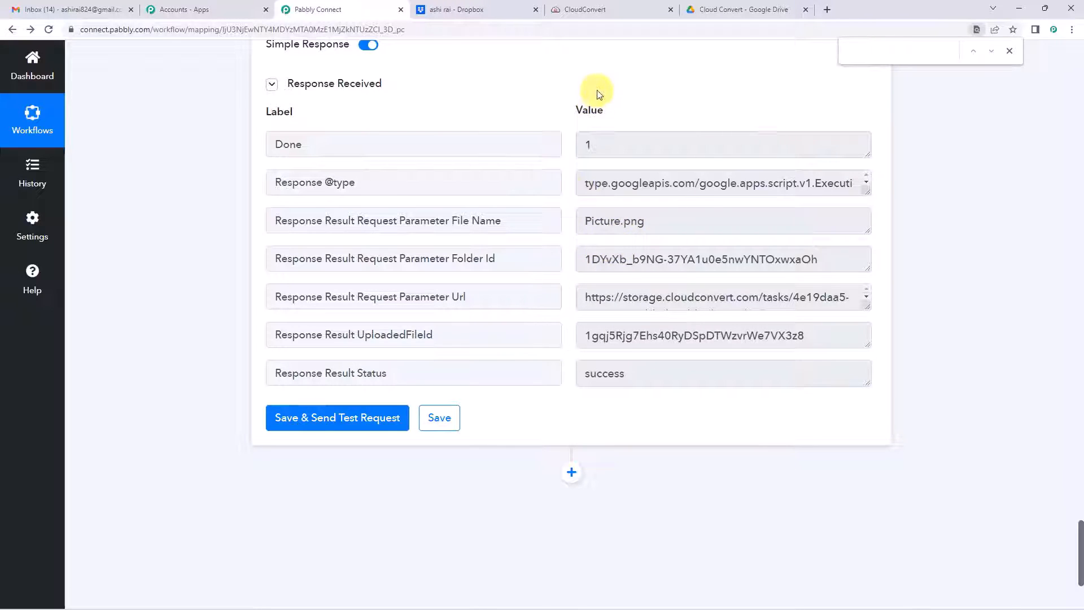
pyautogui.click(697, 9)
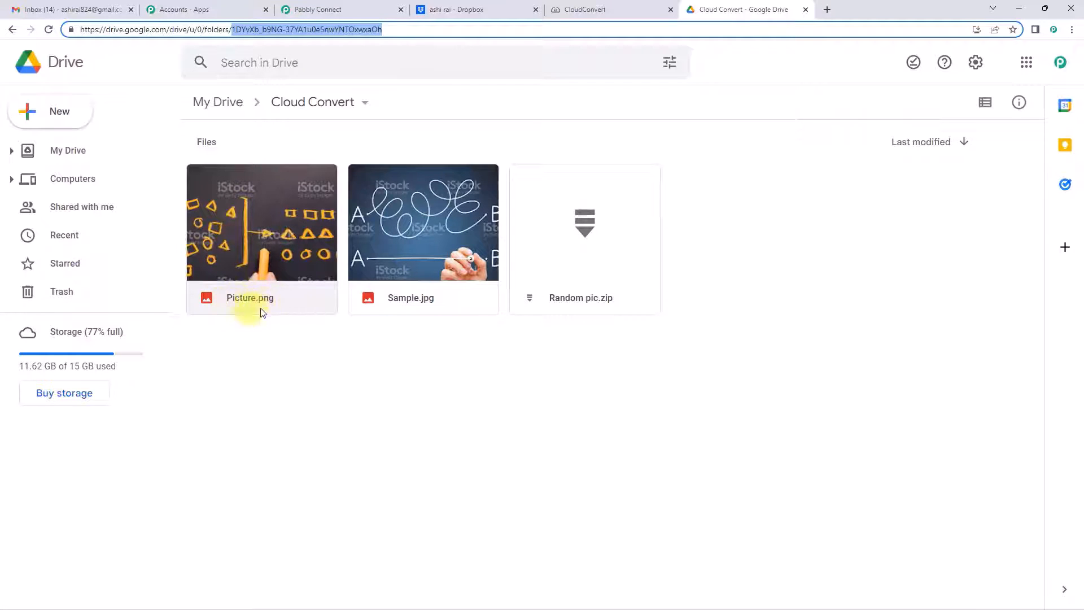
pyautogui.click(275, 242)
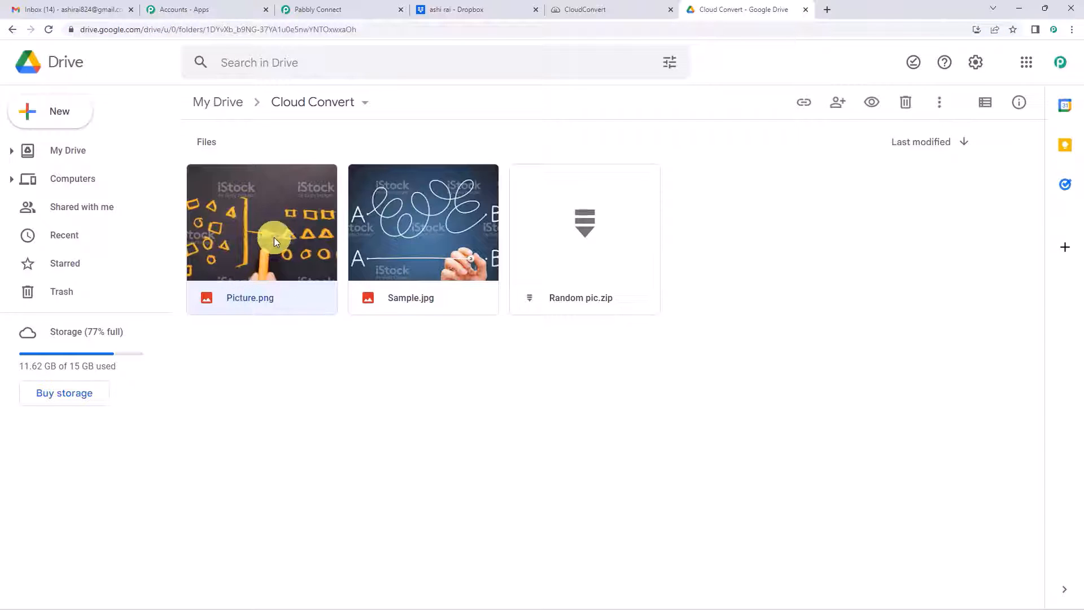
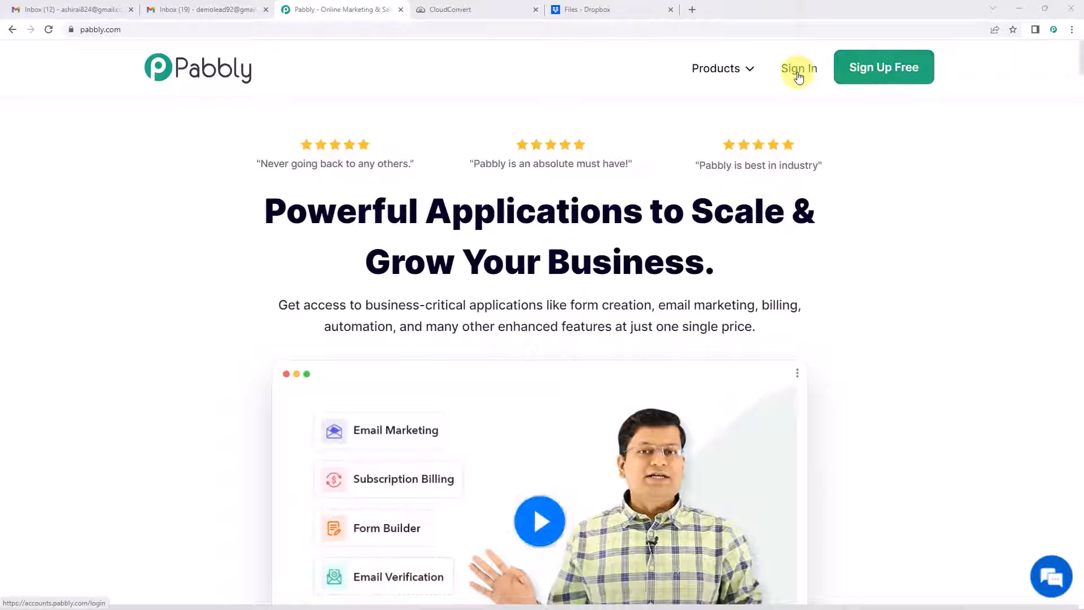
# Step: Sign in, open Pabbly Connect and create a new workflow named 'Gmail To Dropbox'
pyautogui.click(798, 76)
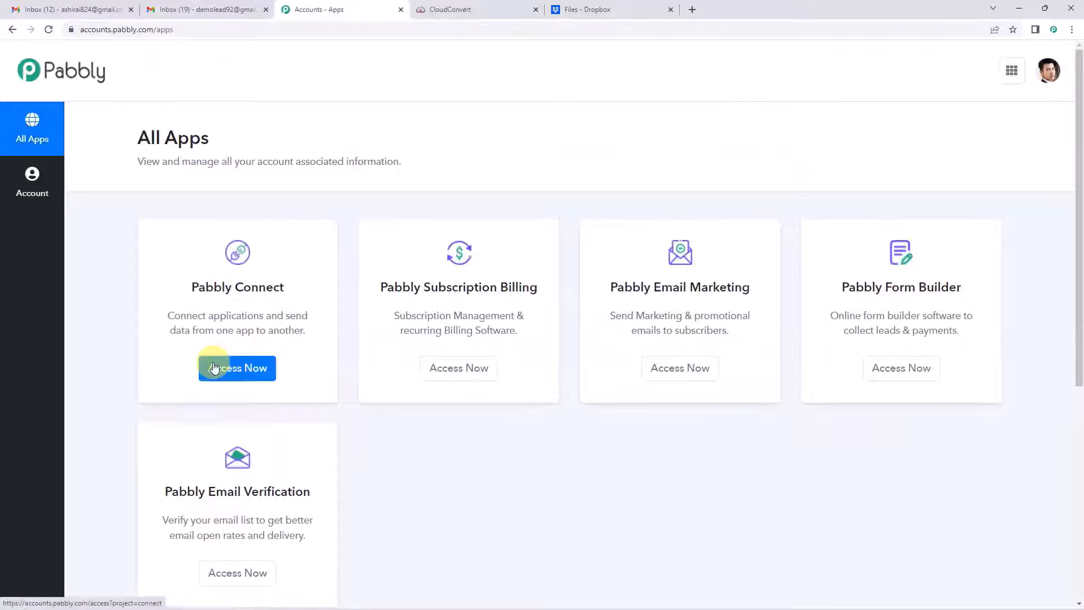
pyautogui.click(215, 368)
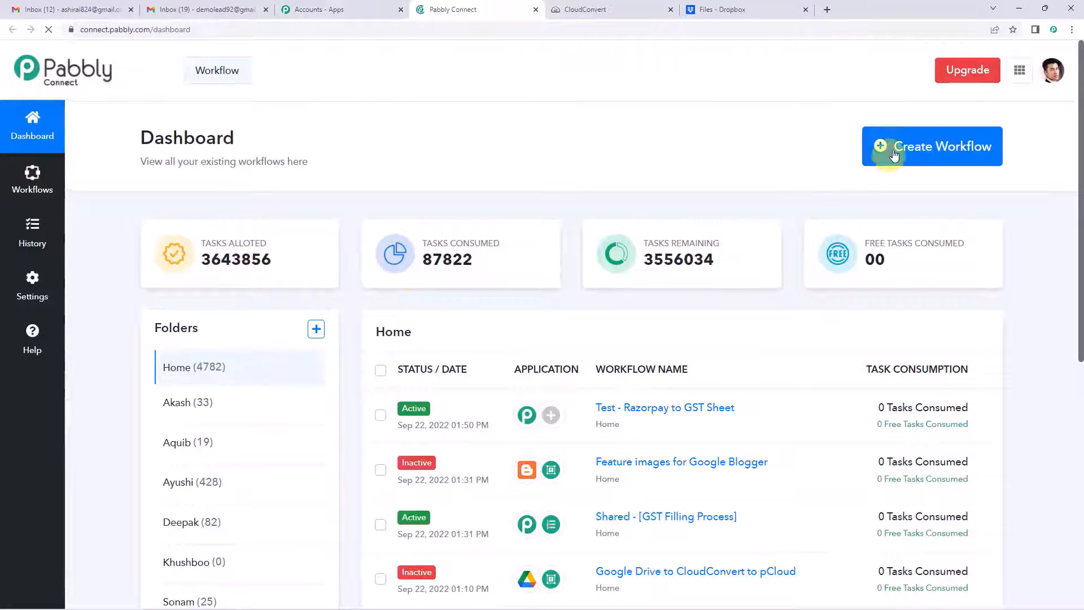
pyautogui.click(895, 153)
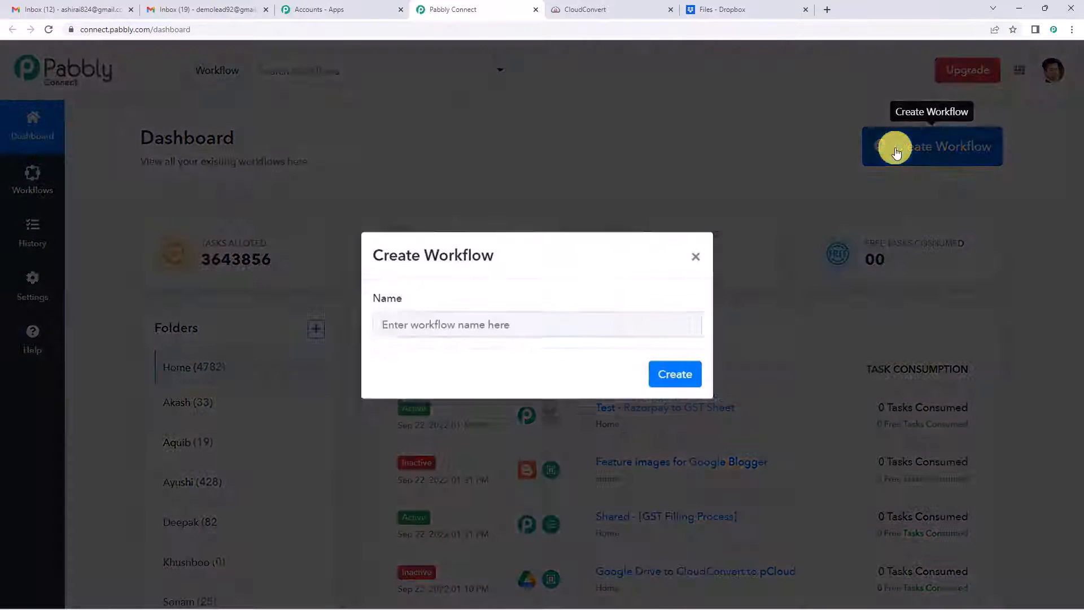
pyautogui.write('Gmail To Dropbox')
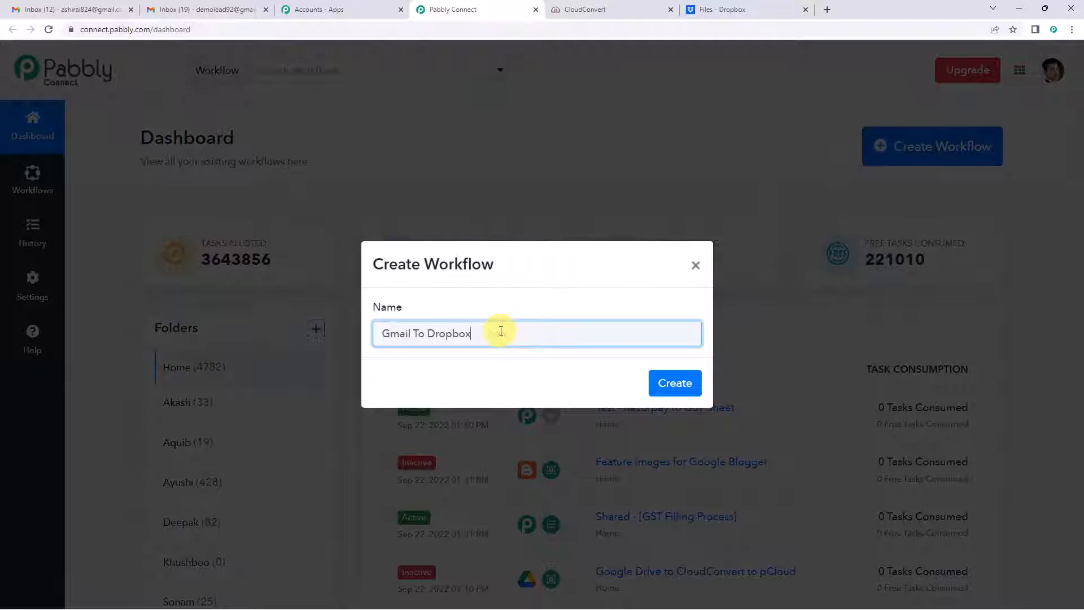
pyautogui.moveTo(377, 333); pyautogui.dragTo(612, 375)
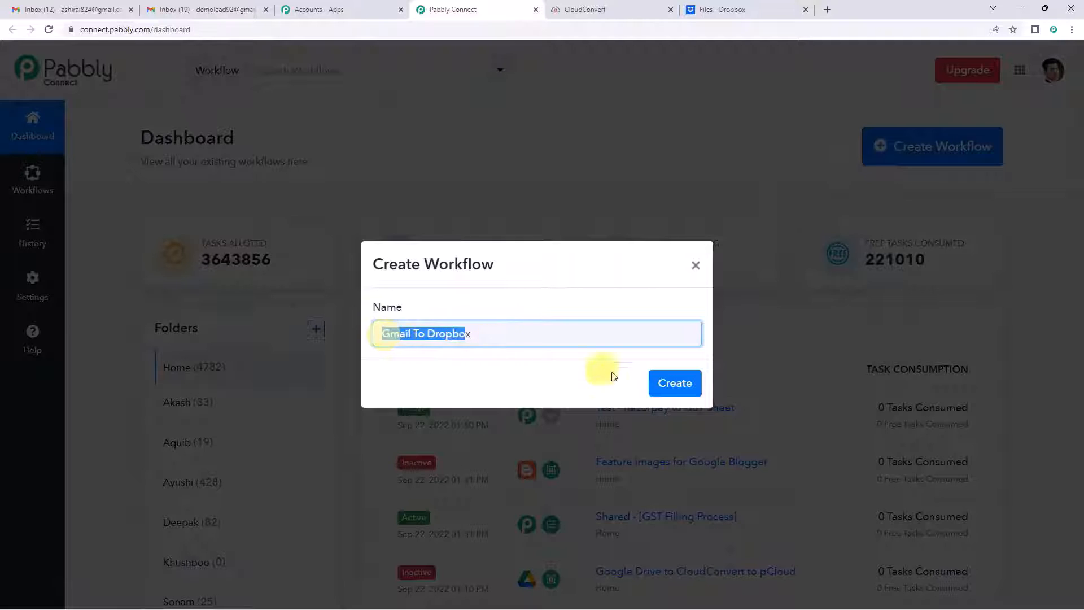
pyautogui.click(677, 389)
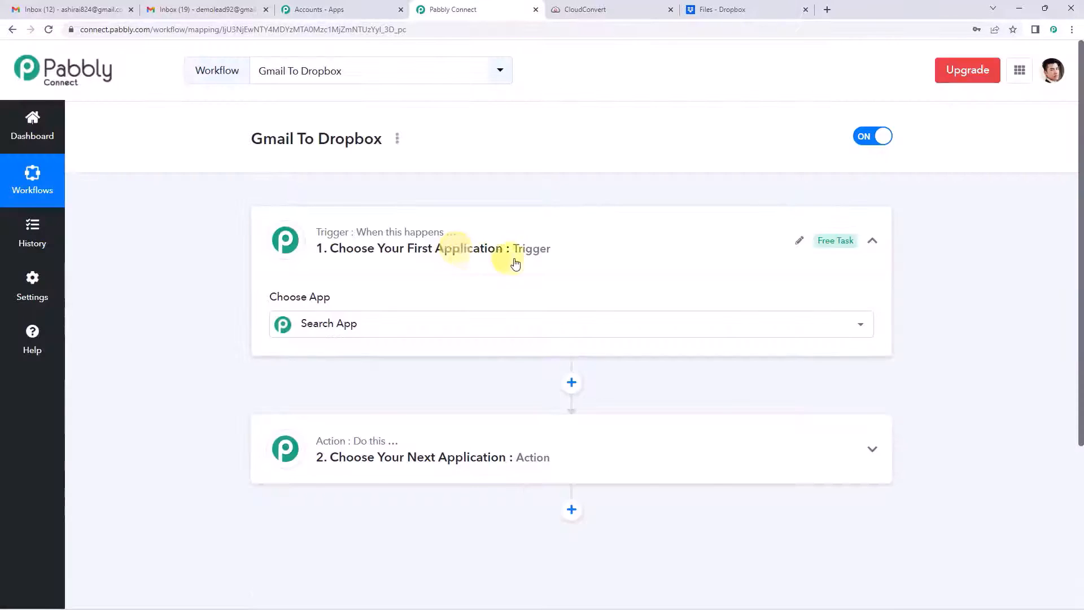
# Step: Choose Email Parser by Pabbly as the trigger and copy its parser email address
pyautogui.click(528, 257)
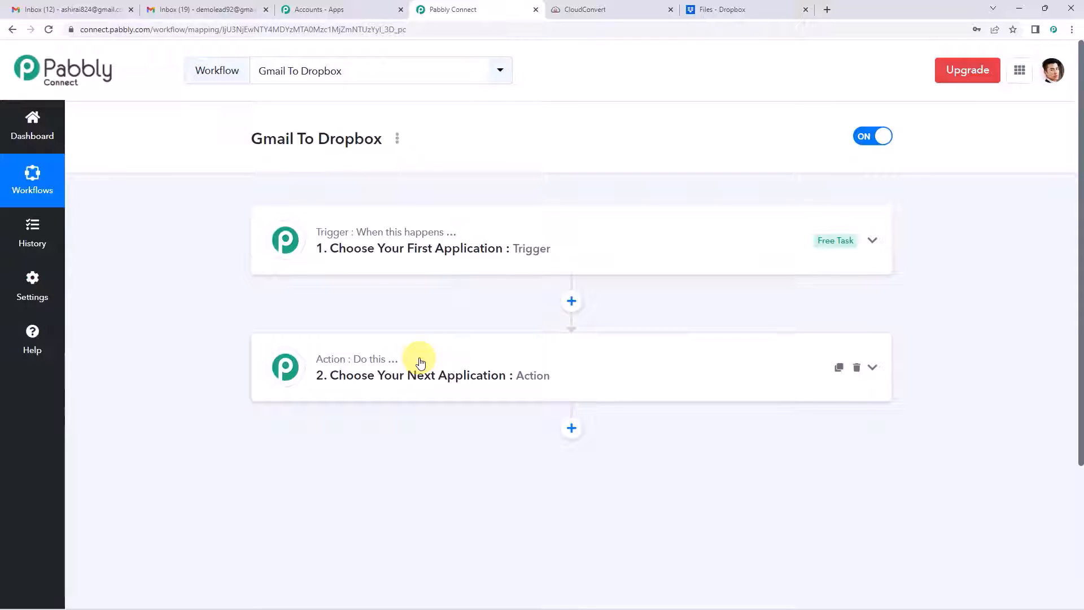
pyautogui.click(412, 258)
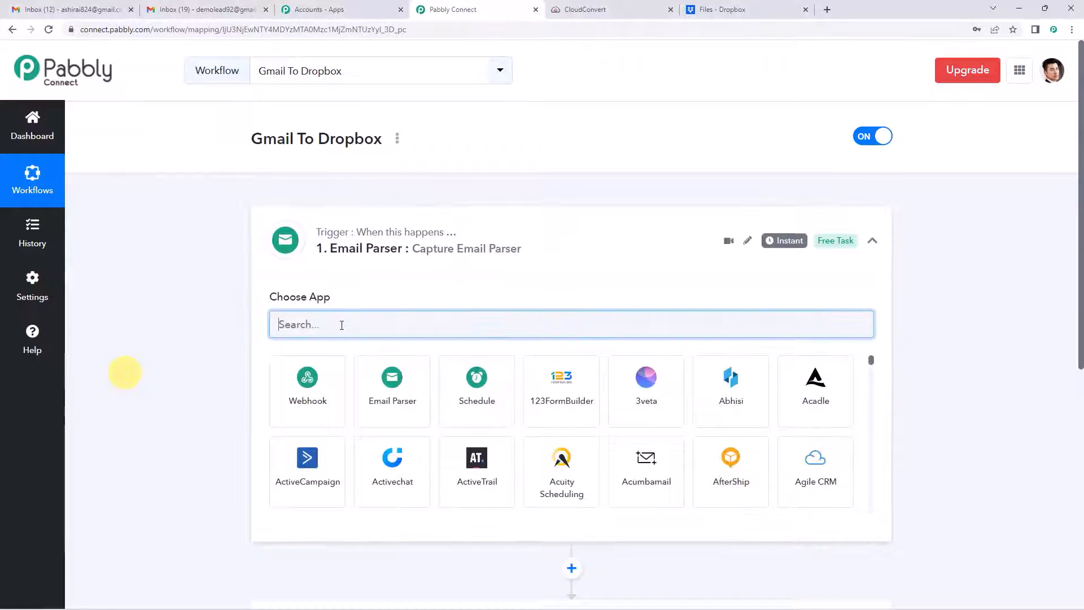
pyautogui.write('emai')
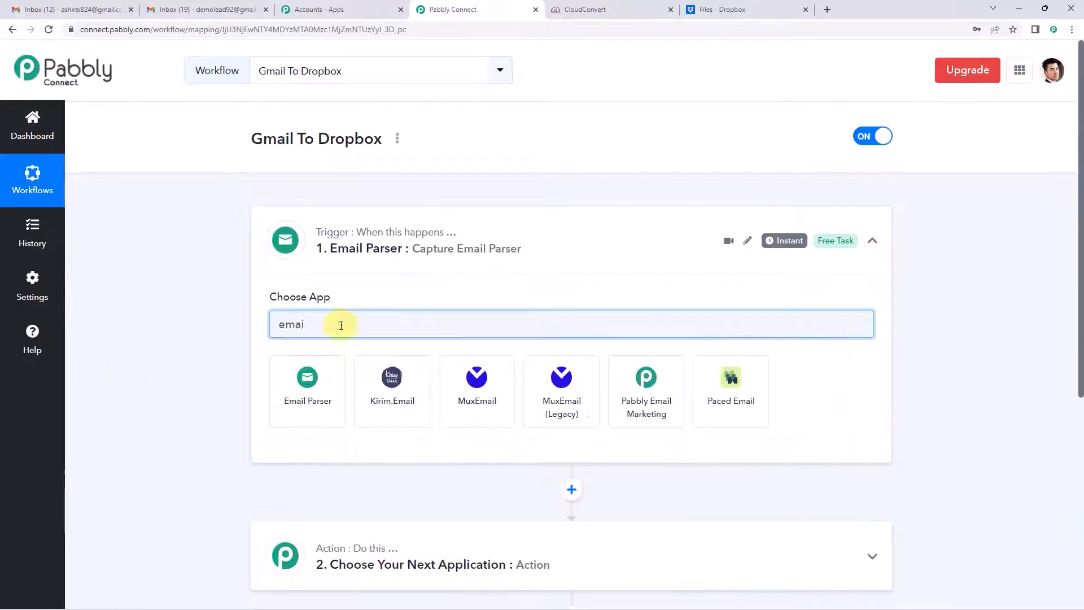
pyautogui.click(327, 373)
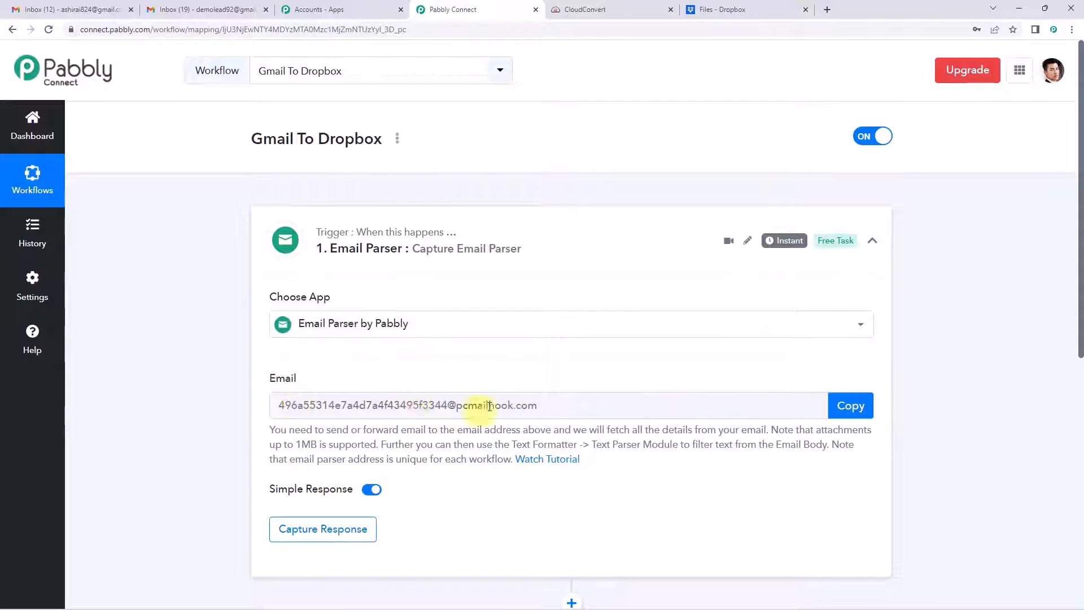
pyautogui.click(838, 404)
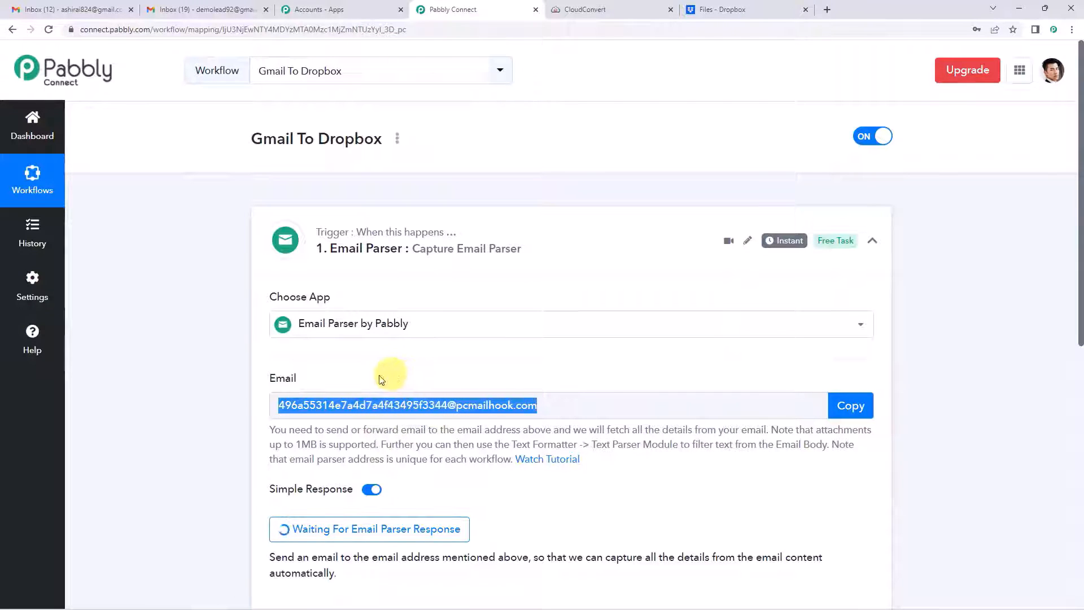
pyautogui.click(212, 8)
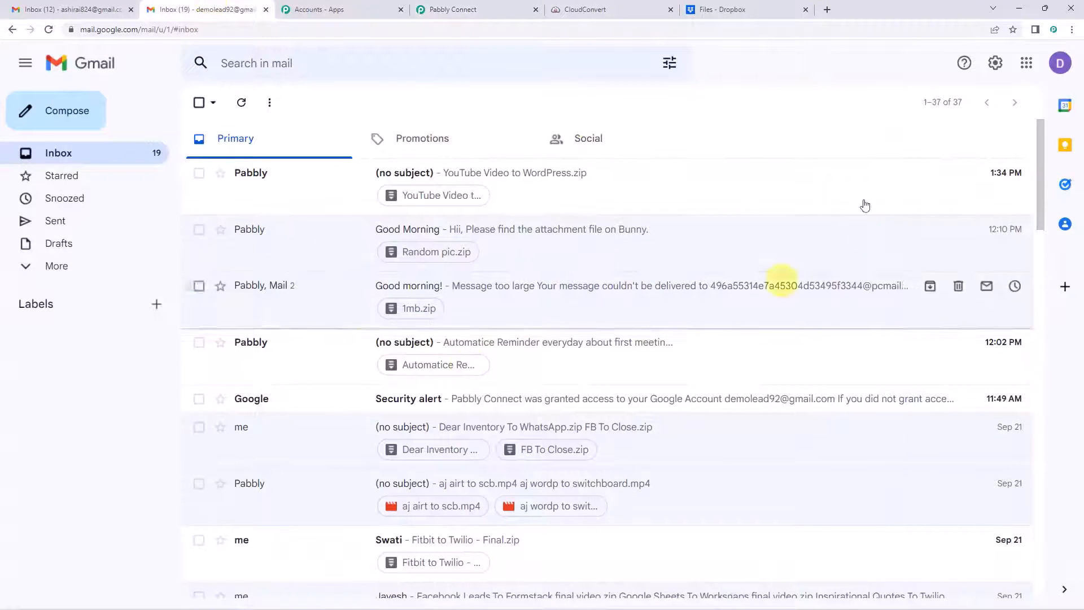
# Step: Add the copied parser address as a Gmail forwarding address under Forwarding and POP/IMAP, sending a confirmation code
pyautogui.click(997, 65)
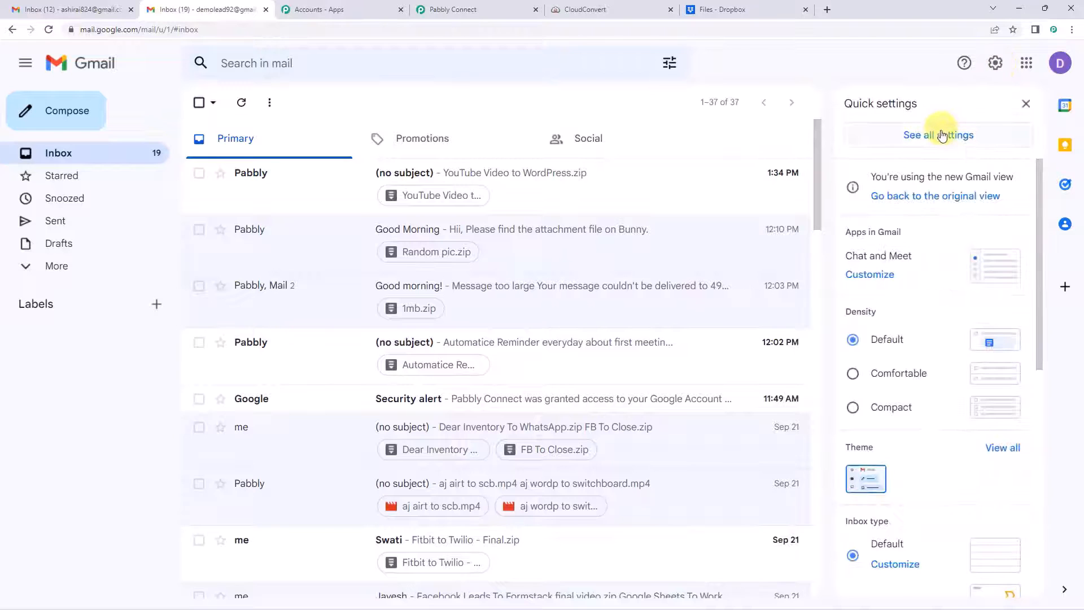
pyautogui.click(942, 139)
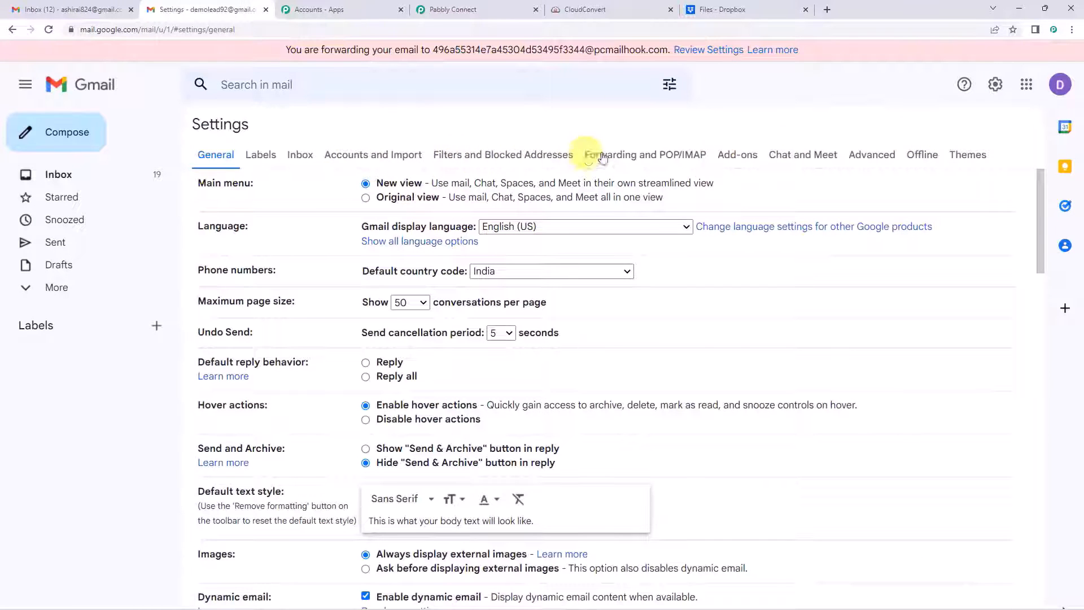
pyautogui.click(681, 162)
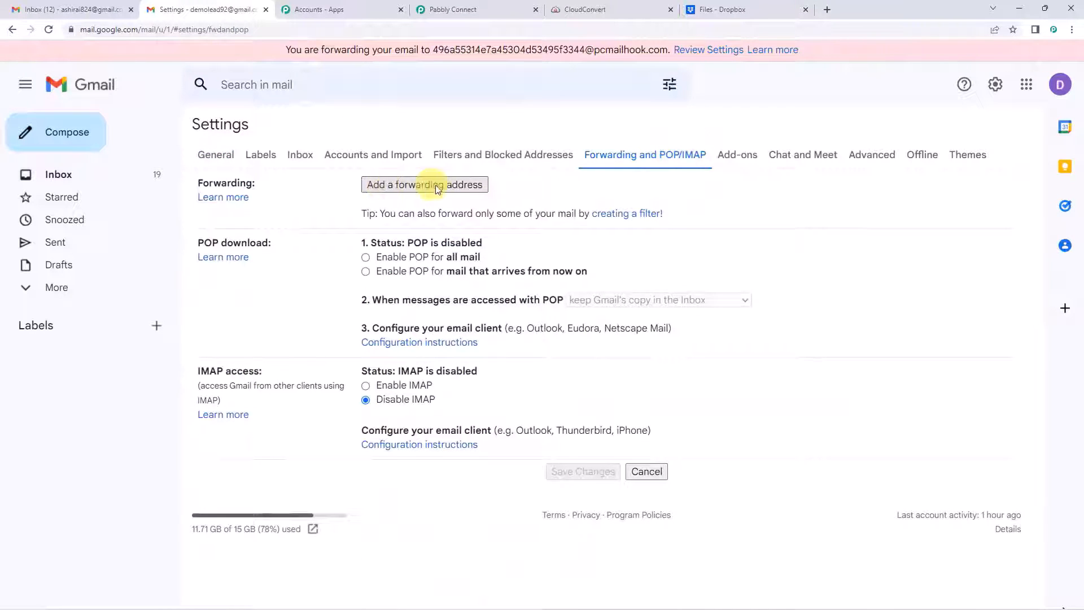
pyautogui.click(449, 186)
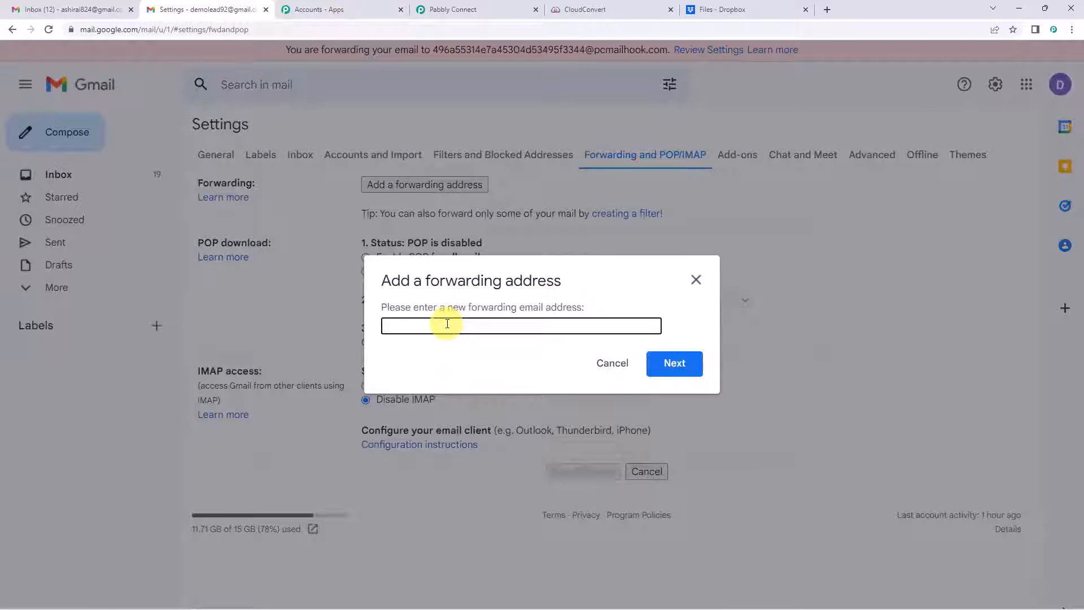
pyautogui.hotkey('ctrl', 'v')
pyautogui.click(453, 10)
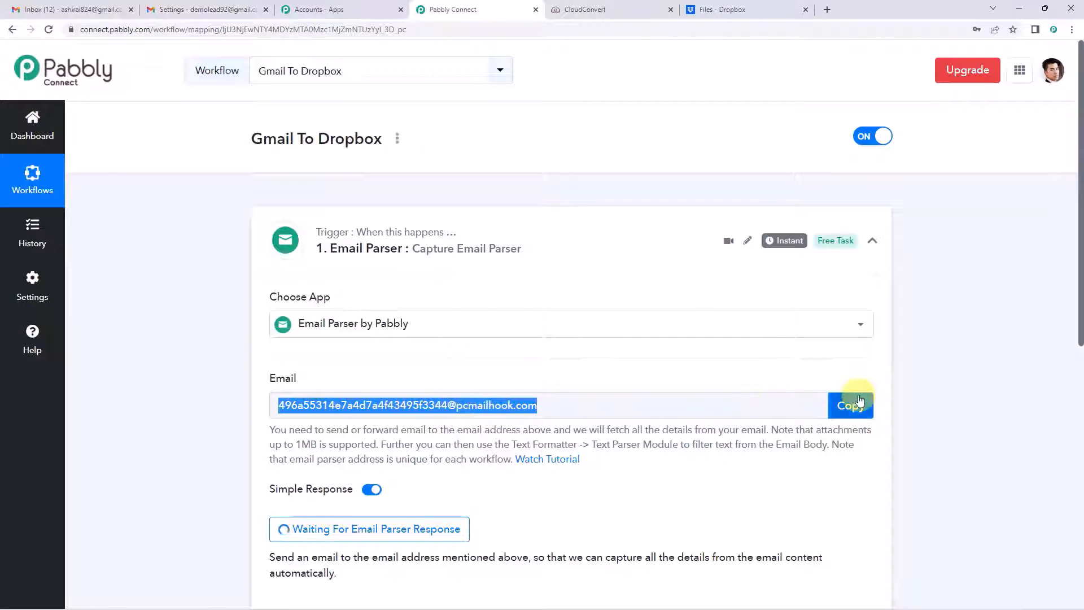
pyautogui.click(254, 8)
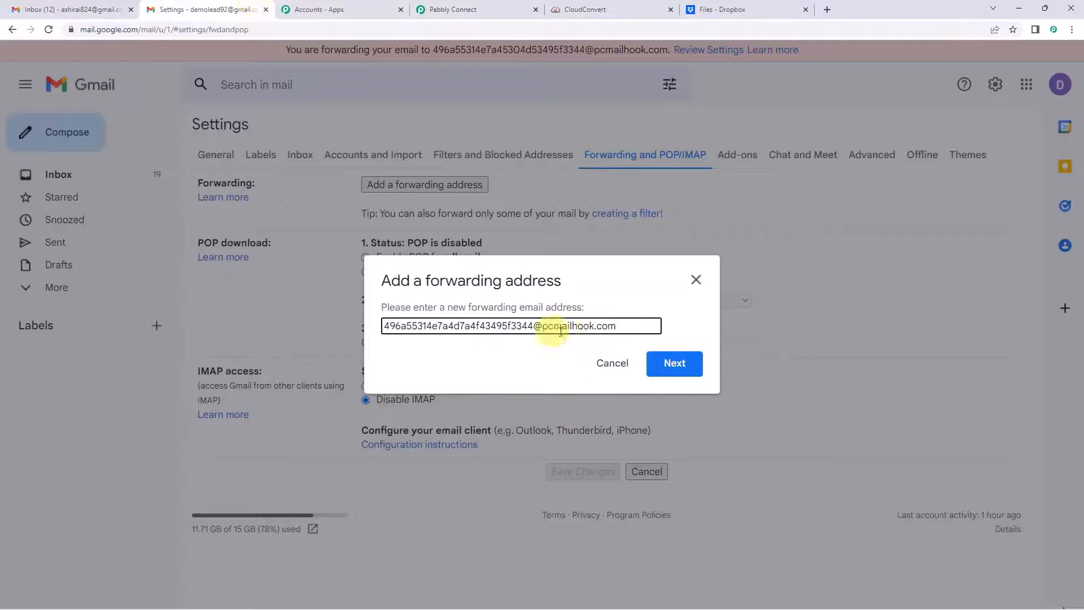
pyautogui.click(677, 364)
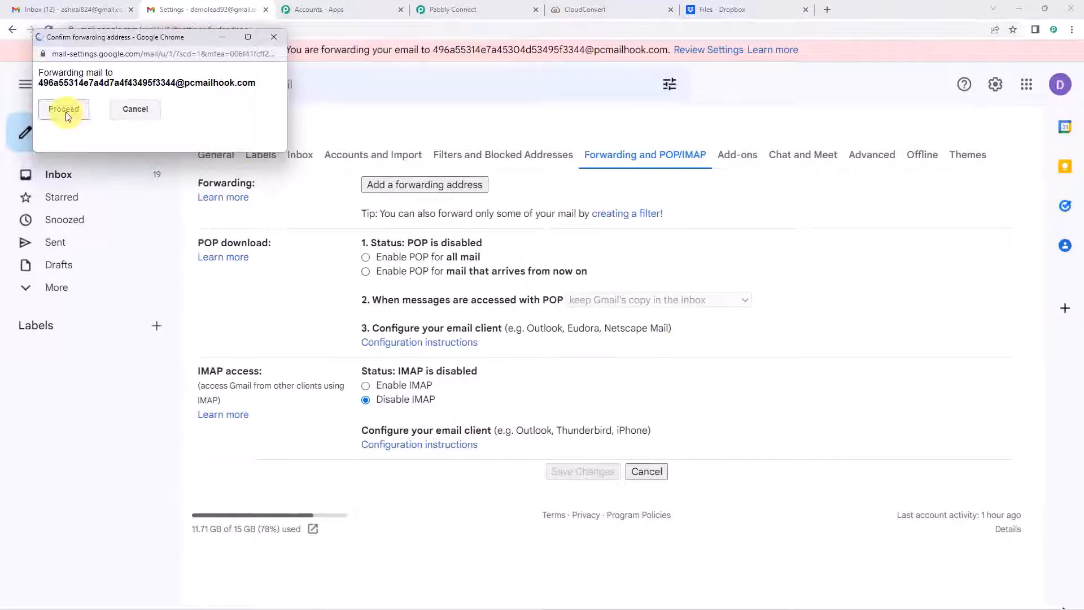
pyautogui.click(65, 110)
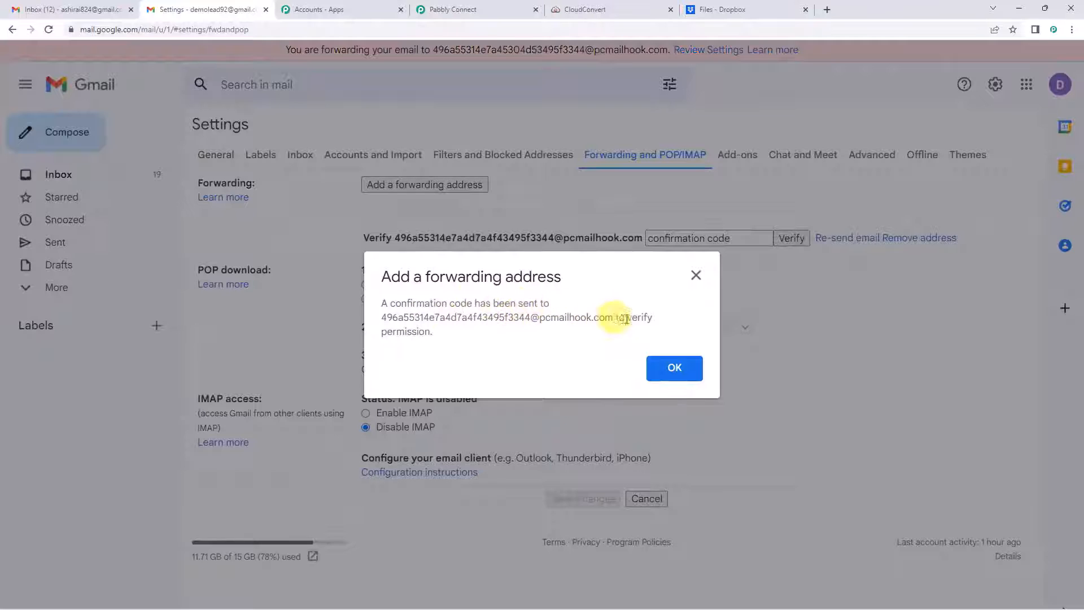
pyautogui.click(675, 369)
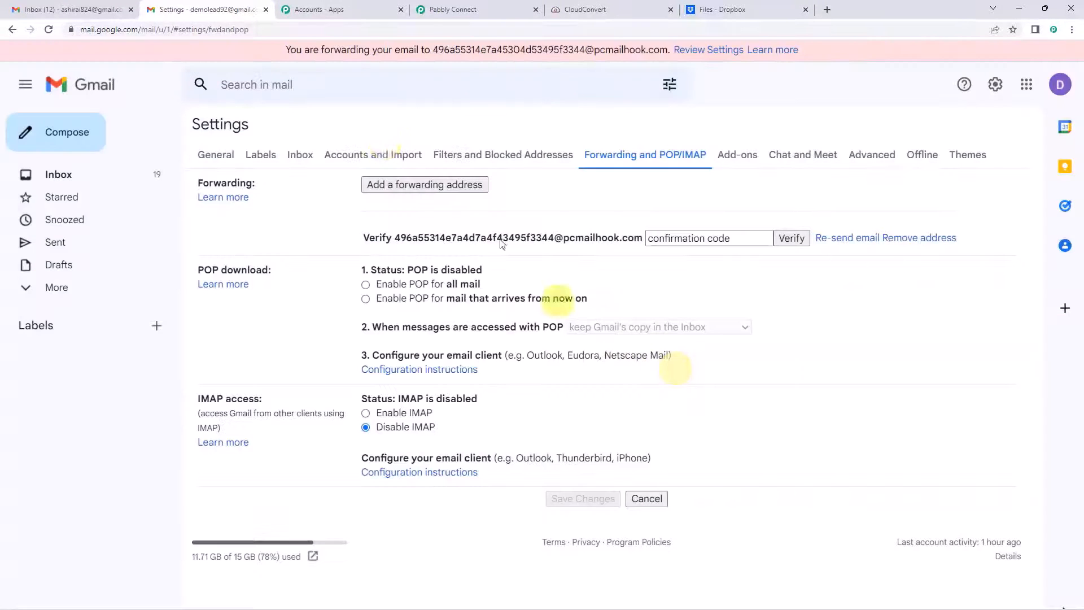
pyautogui.click(432, 6)
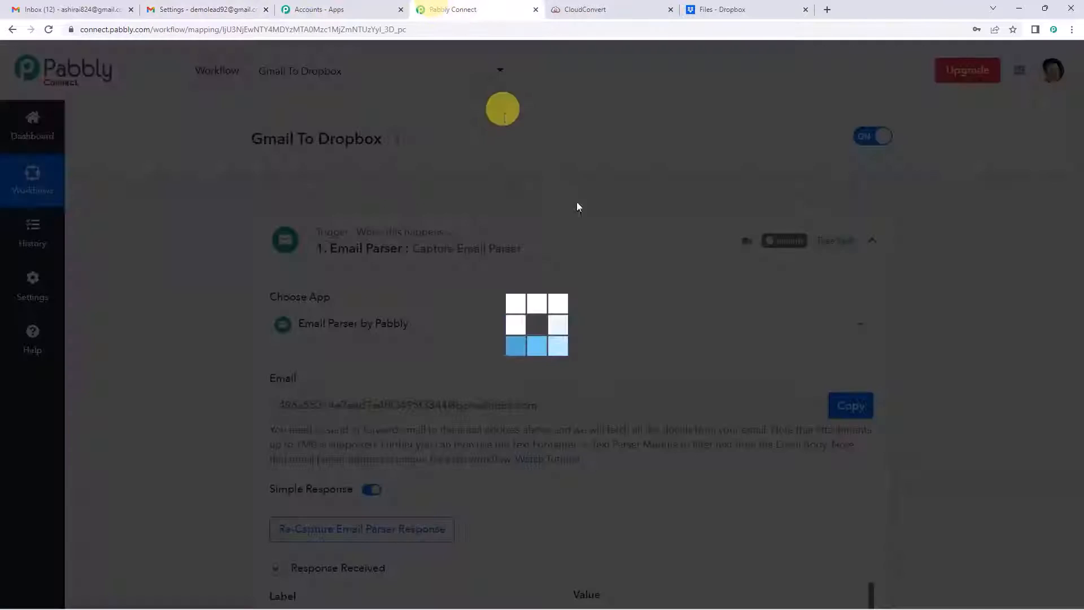
# Step: Copy Gmail's forwarding confirmation code from the captured email's Body Text field
pyautogui.scroll(-7, 584, 231)
pyautogui.scroll(-2, 600, 226)
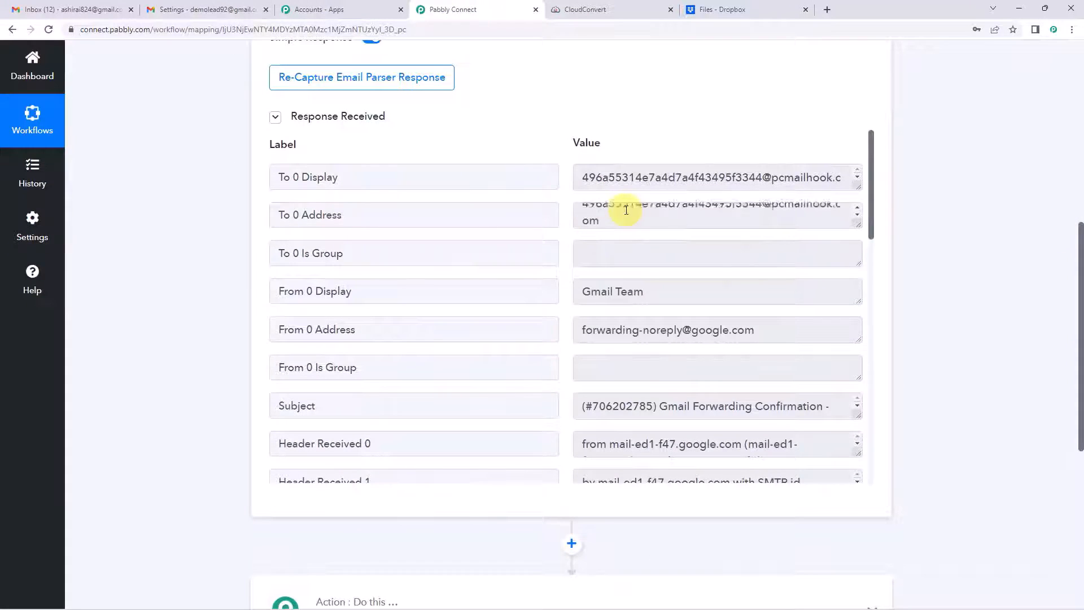
pyautogui.scroll(-10, 467, 276)
pyautogui.scroll(-6, 439, 300)
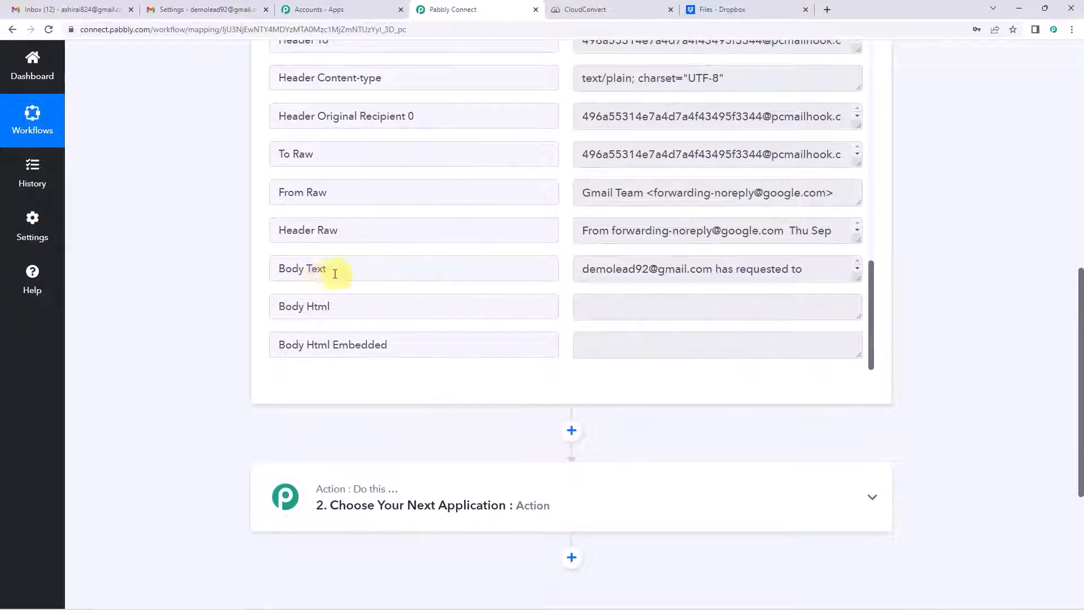
pyautogui.moveTo(858, 277); pyautogui.dragTo(858, 359)
pyautogui.scroll(-1, 696, 245)
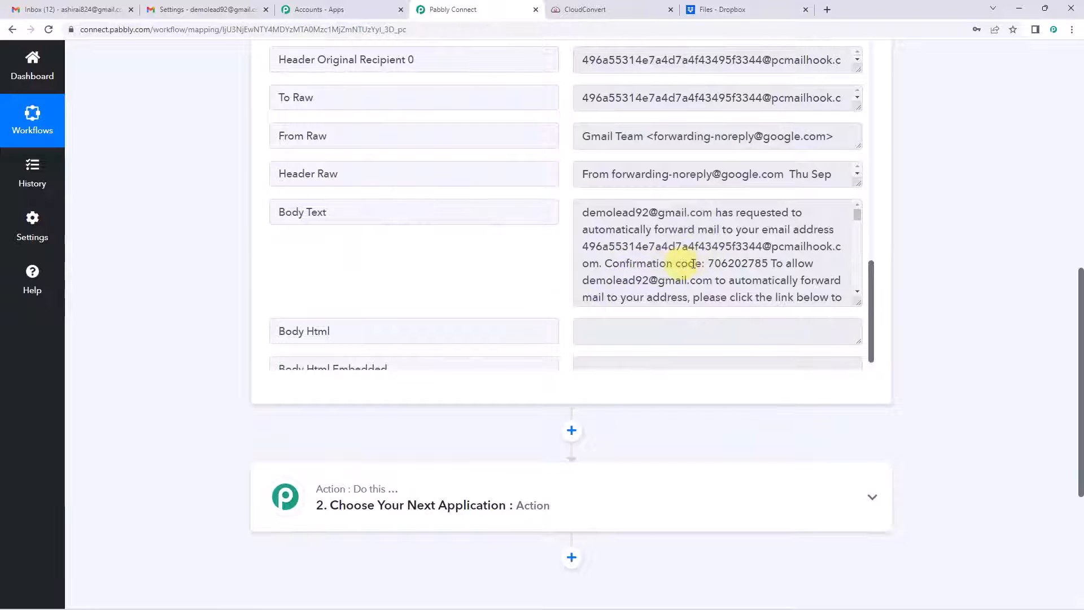
pyautogui.doubleClick(729, 264)
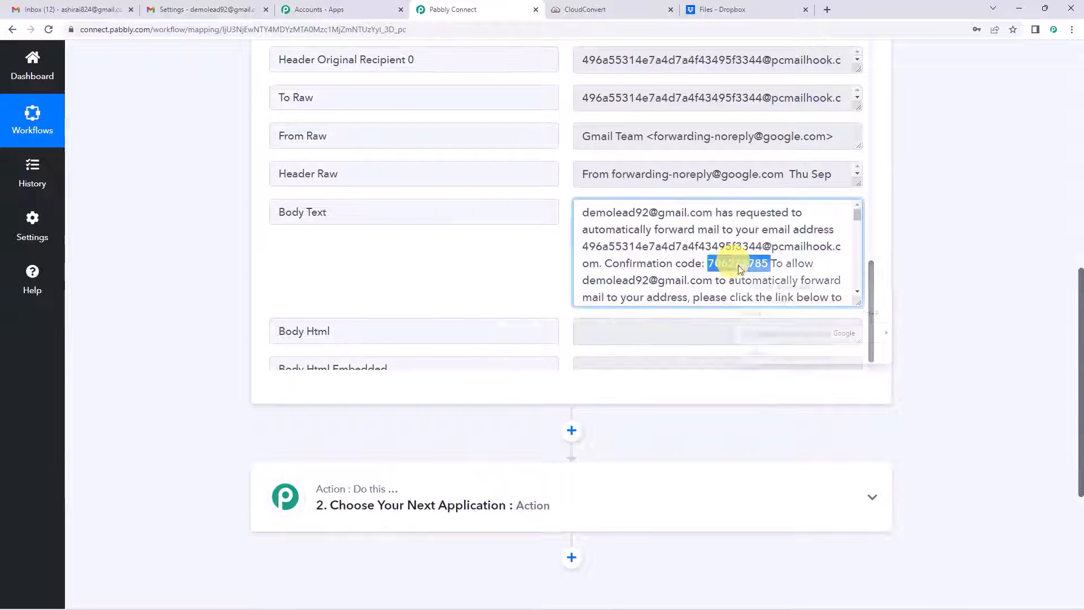
pyautogui.rightClick(734, 262)
pyautogui.click(748, 272)
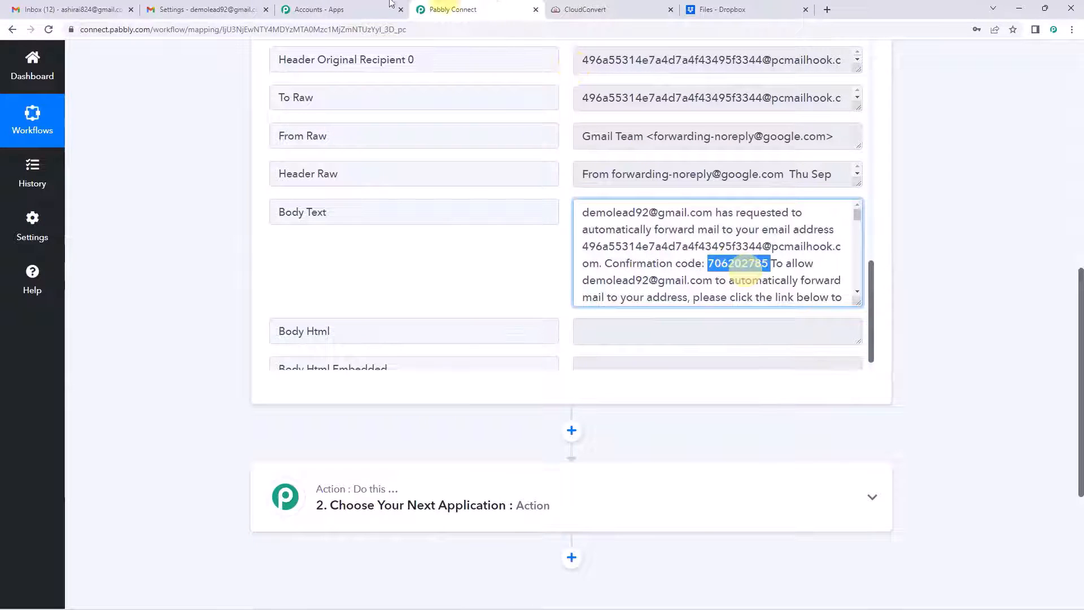
pyautogui.click(229, 5)
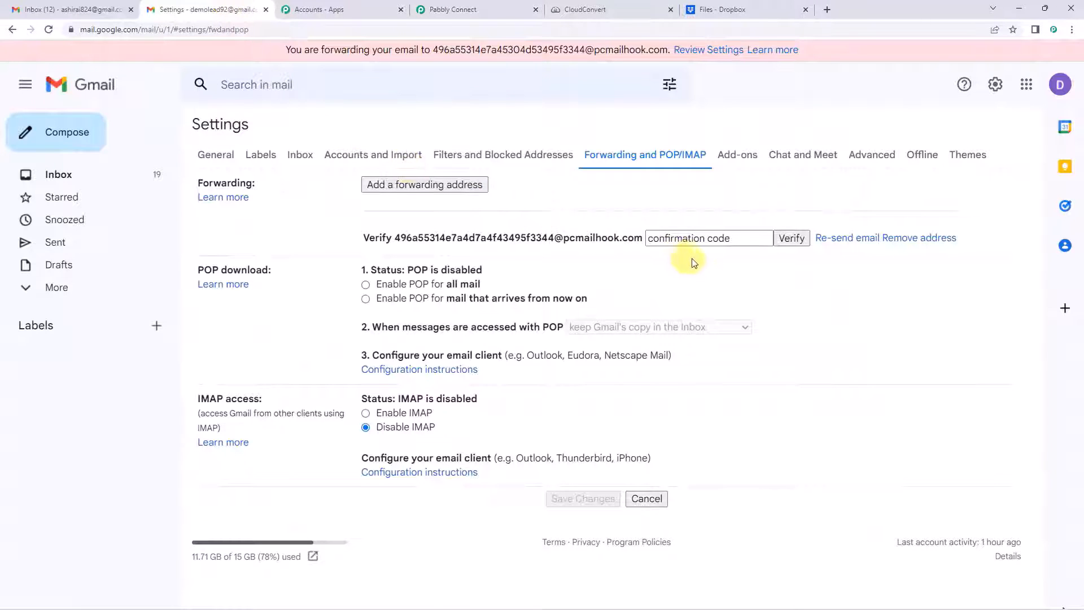
# Step: Paste the confirmation code and verify the forwarding address
pyautogui.click(692, 242)
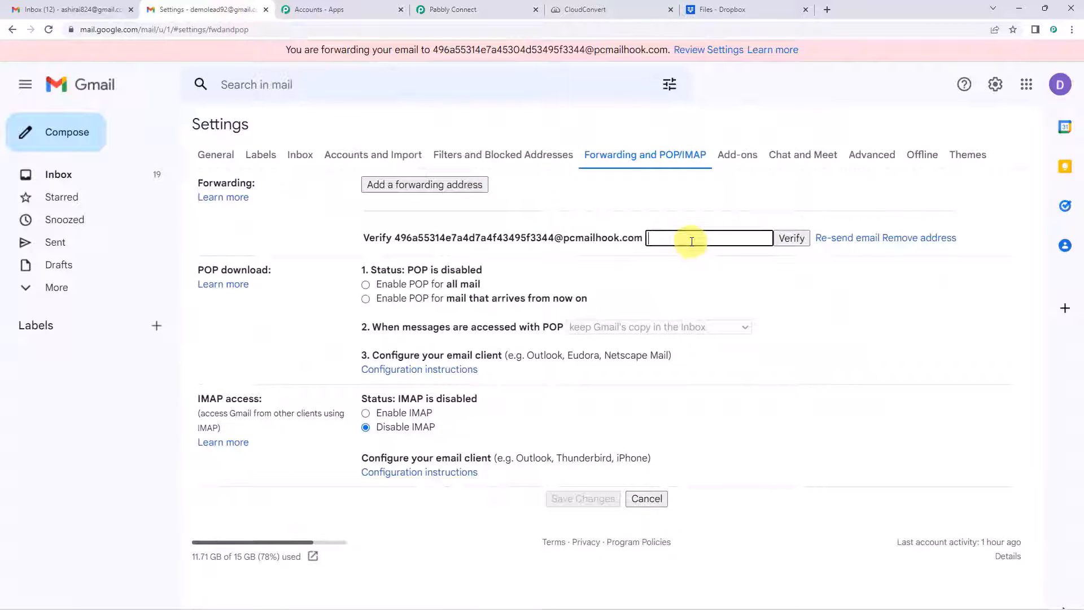
pyautogui.hotkey('ctrl', 'v')
pyautogui.click(791, 239)
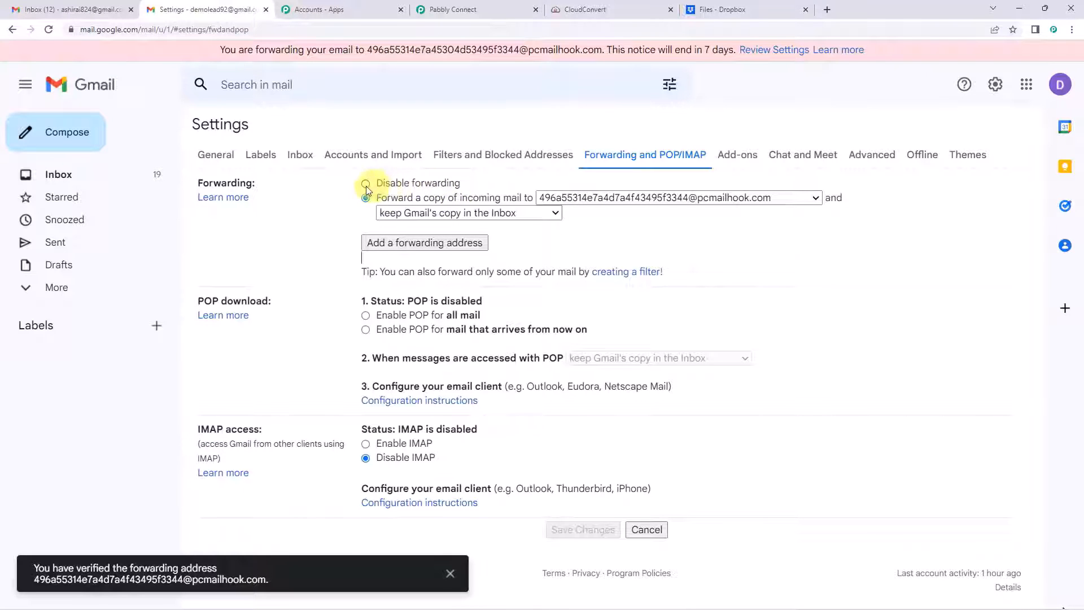
# Step: Forward a copy of incoming mail to the pcmailhook parser address and save changes
pyautogui.click(364, 198)
pyautogui.click(365, 198)
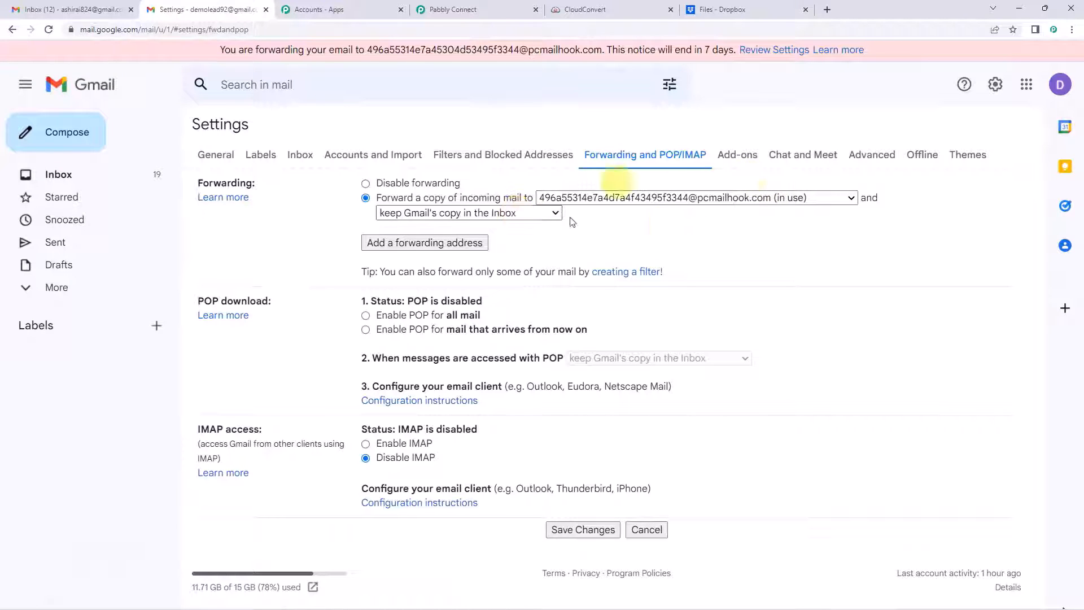
pyautogui.click(1058, 86)
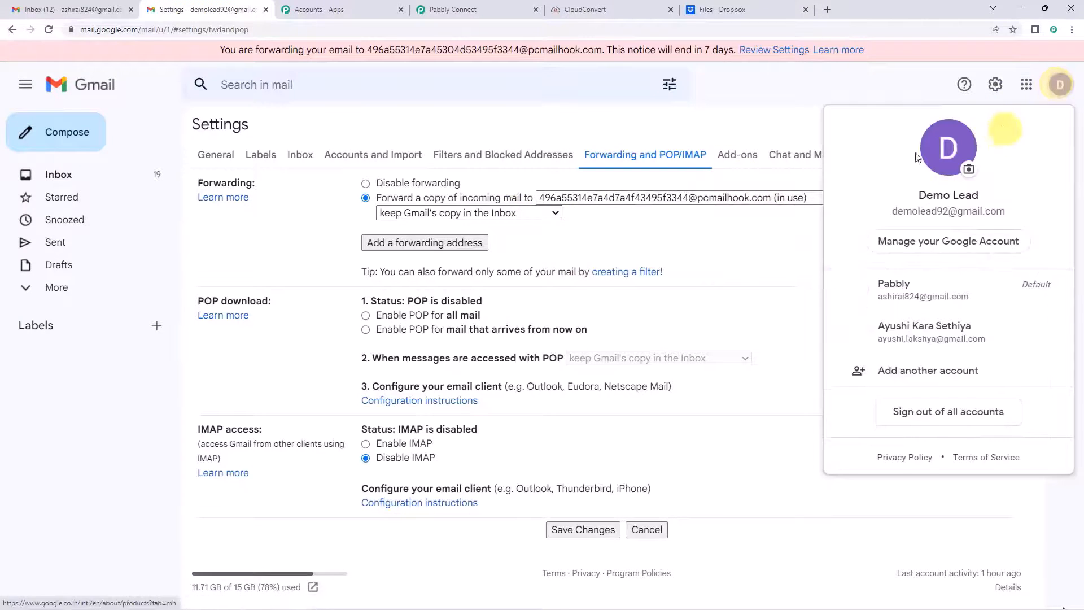
pyautogui.click(852, 89)
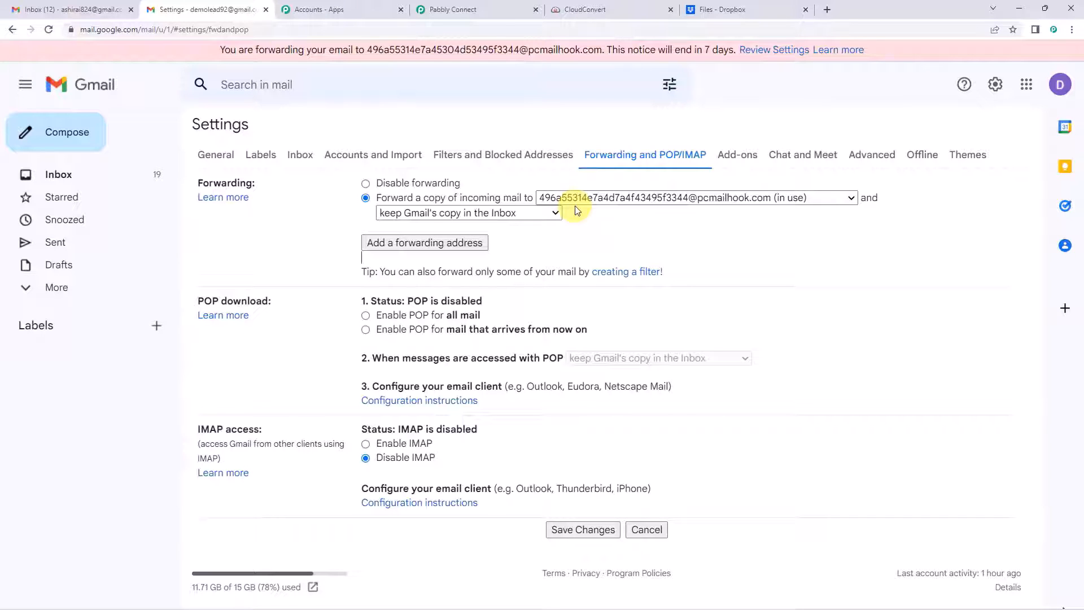
pyautogui.click(582, 531)
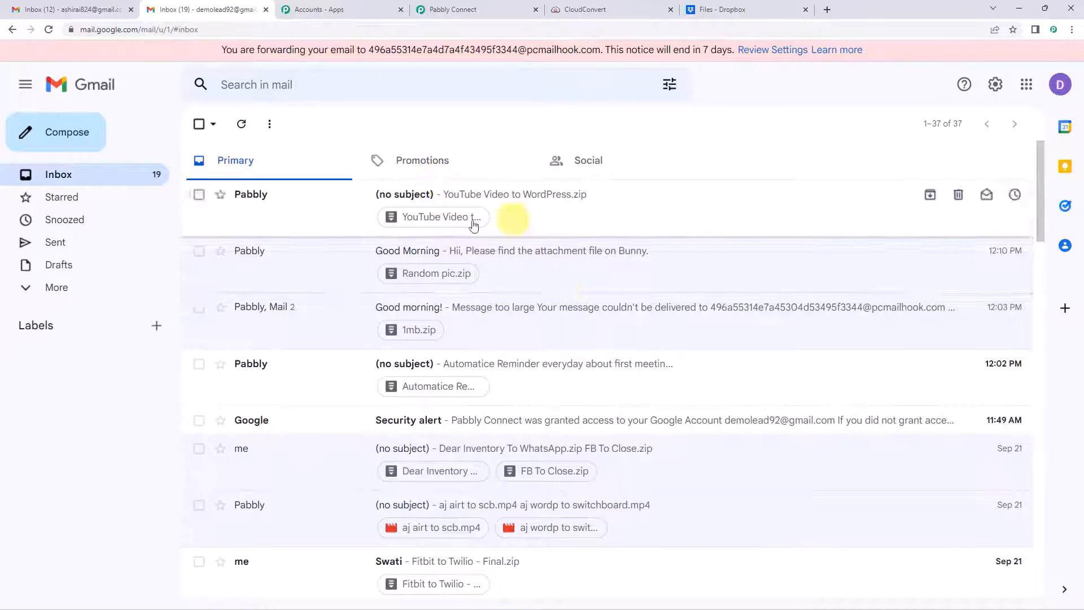
pyautogui.click(461, 14)
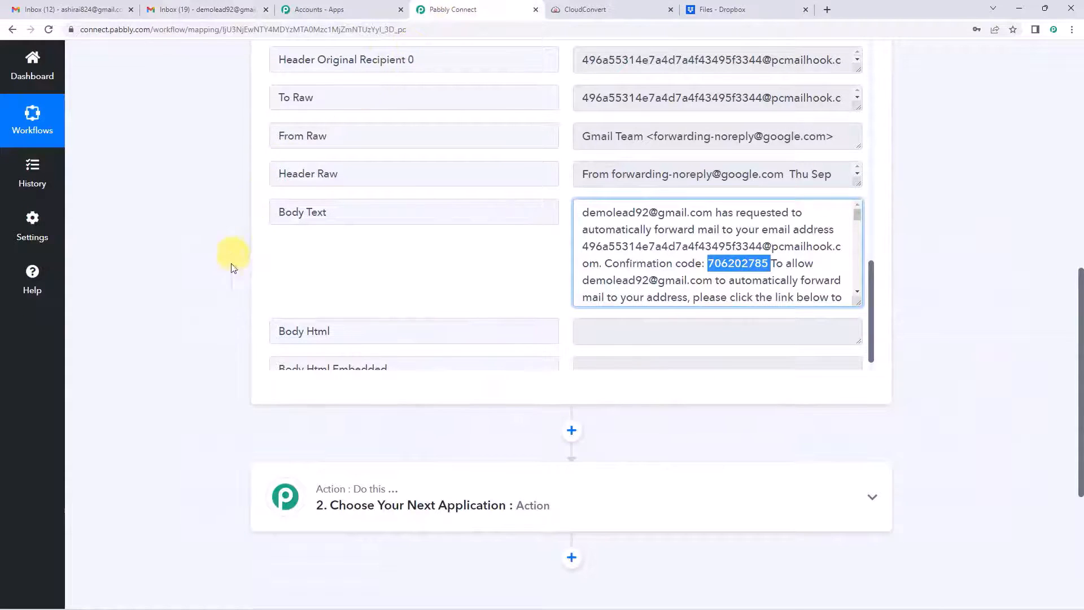
# Step: Re-capture the Email Parser response, confirming with Yes
pyautogui.scroll(5, 232, 267)
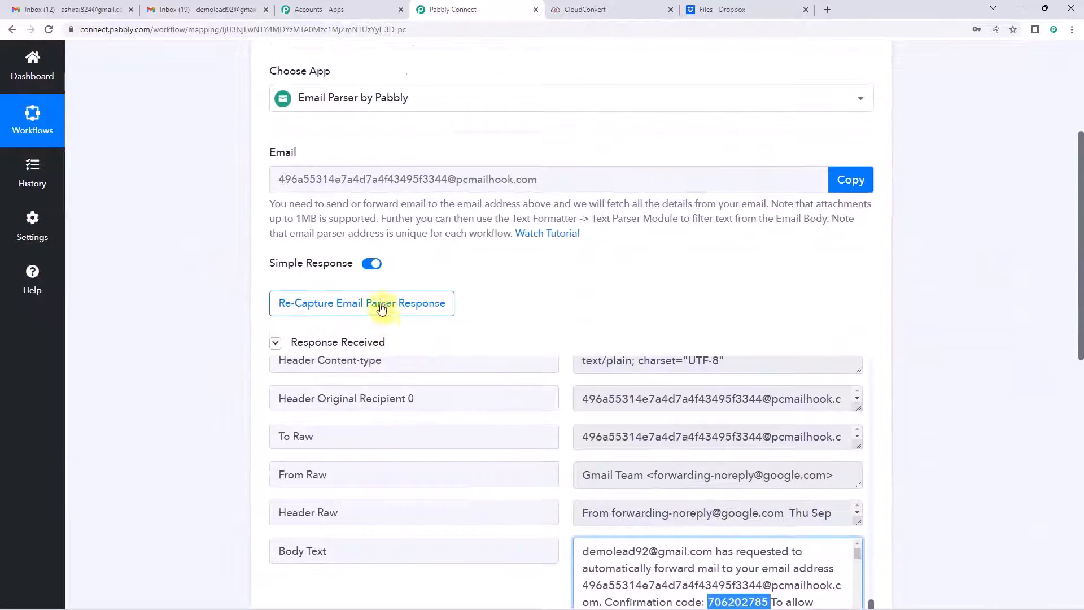
pyautogui.click(350, 308)
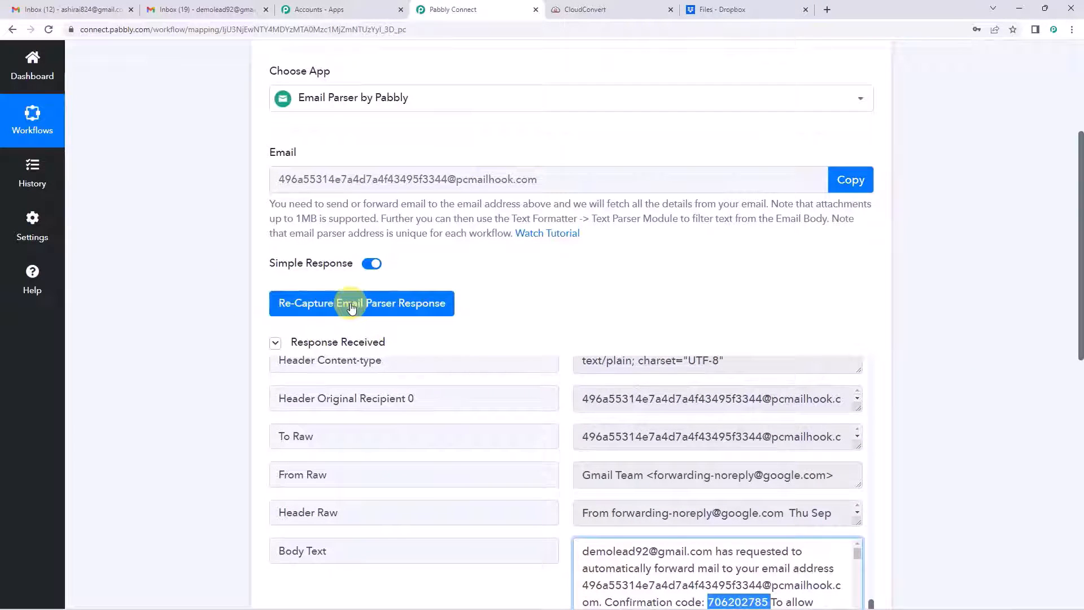
pyautogui.click(351, 307)
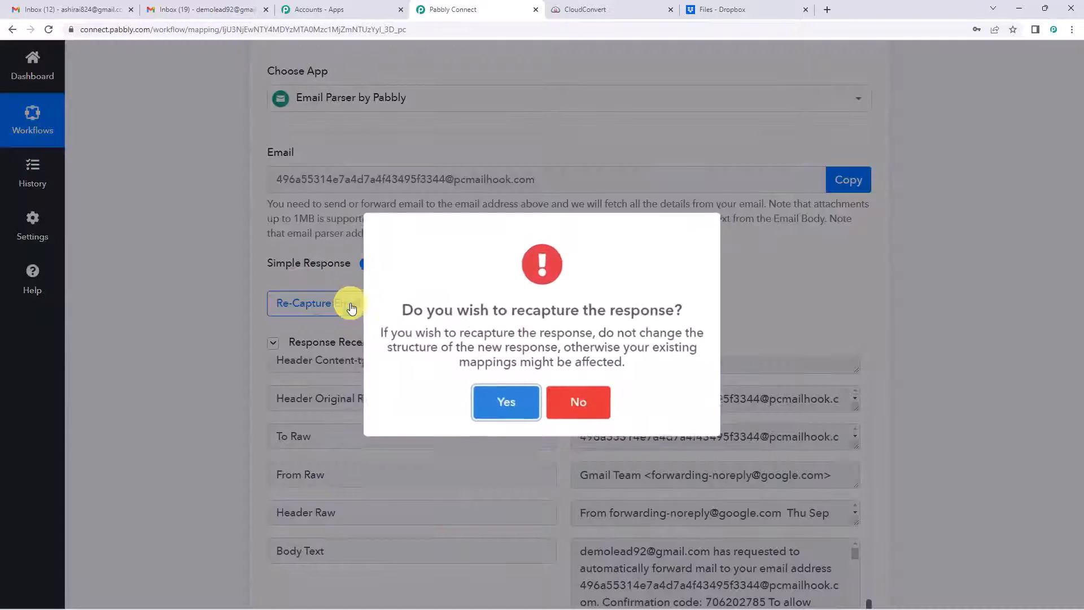
pyautogui.click(493, 411)
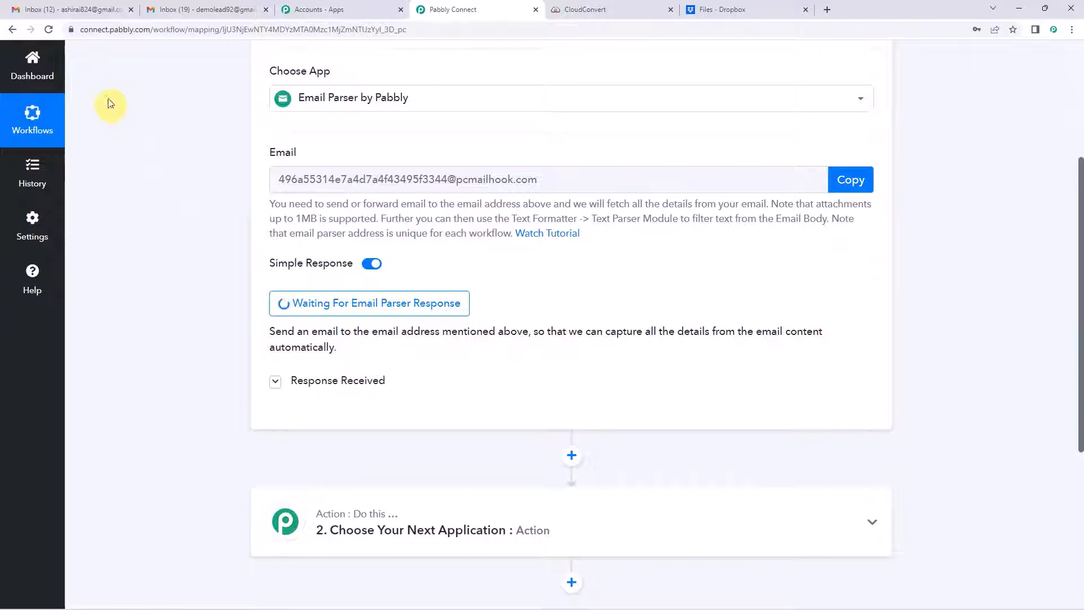
# Step: Tidy the 'Happy Study' email body to start 'Hii,' and send it with Random pic.zip attached
pyautogui.click(92, 11)
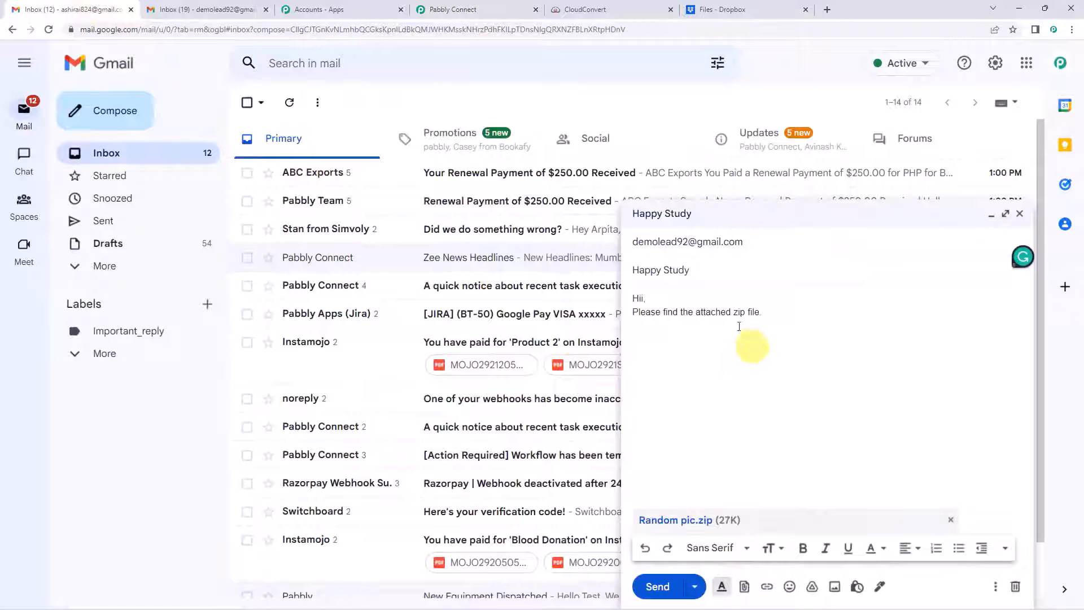
pyautogui.click(681, 311)
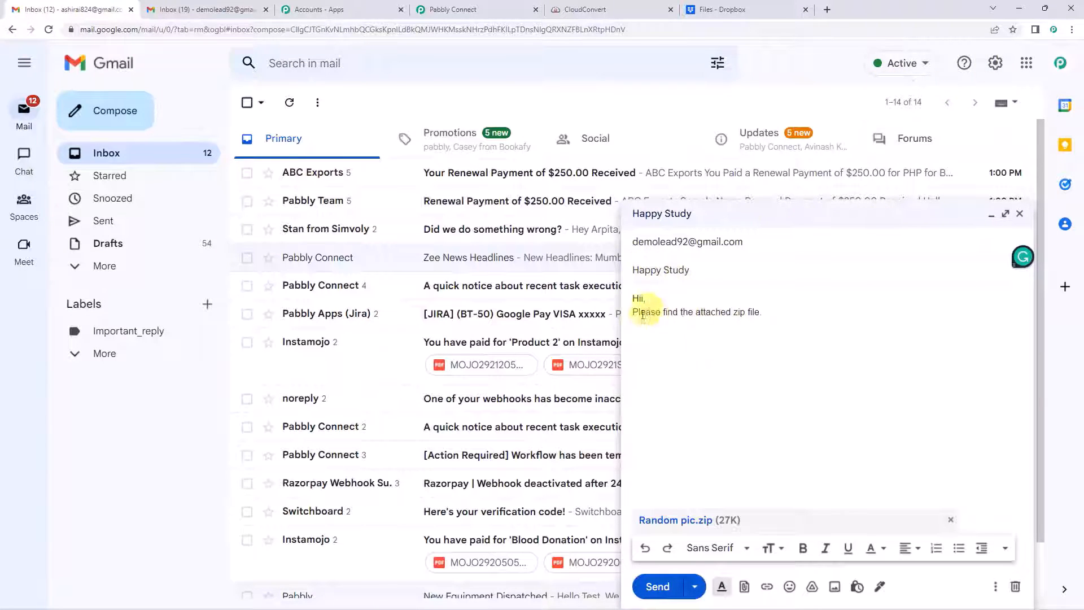
pyautogui.moveTo(634, 270); pyautogui.dragTo(709, 268)
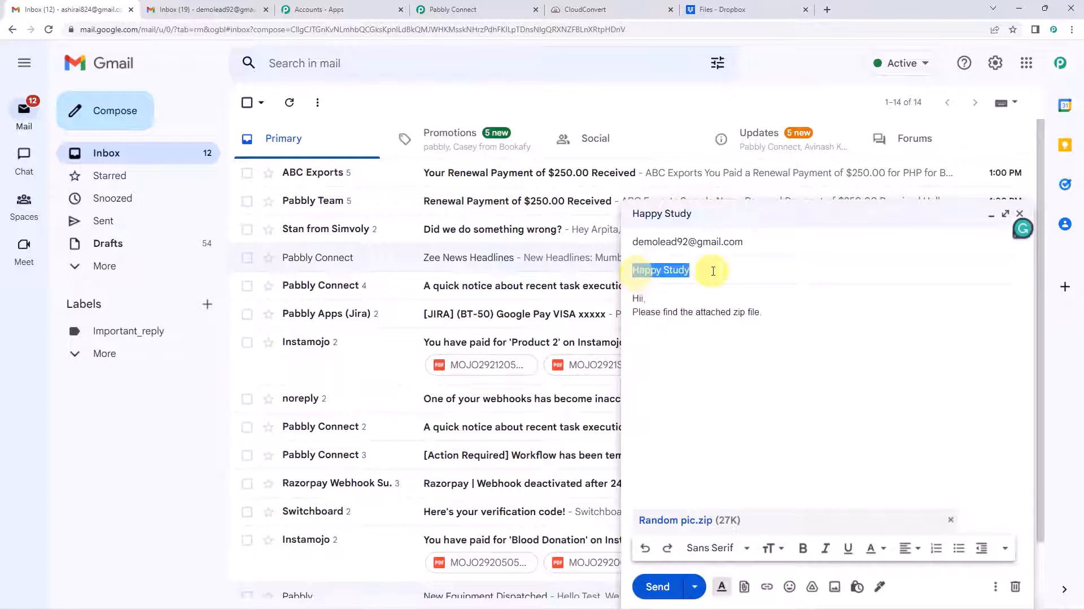
pyautogui.click(682, 297)
pyautogui.write(',')
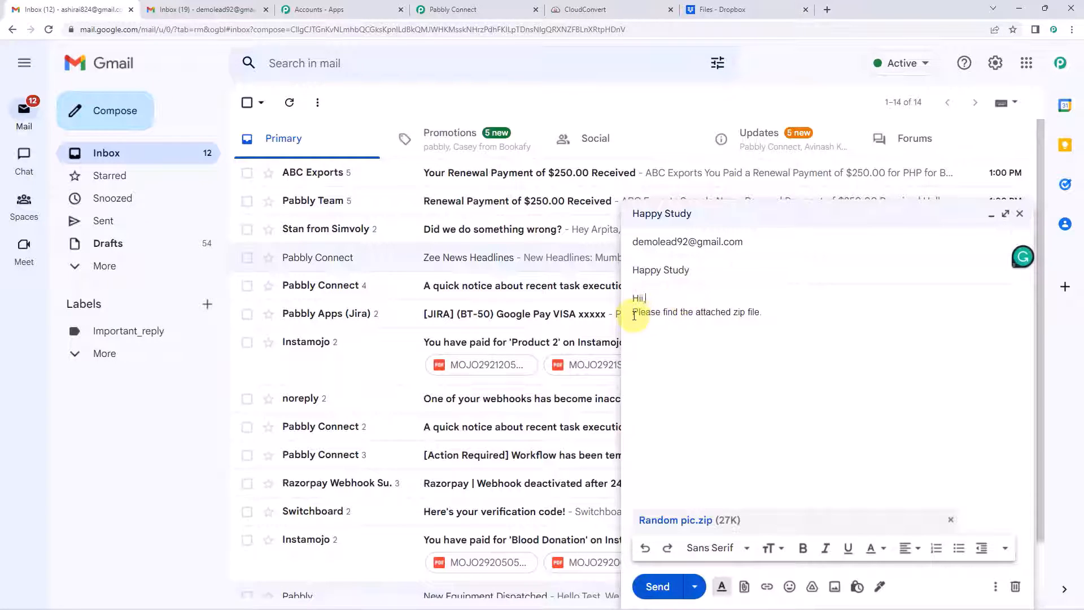
pyautogui.moveTo(634, 315); pyautogui.dragTo(762, 315)
pyautogui.click(721, 315)
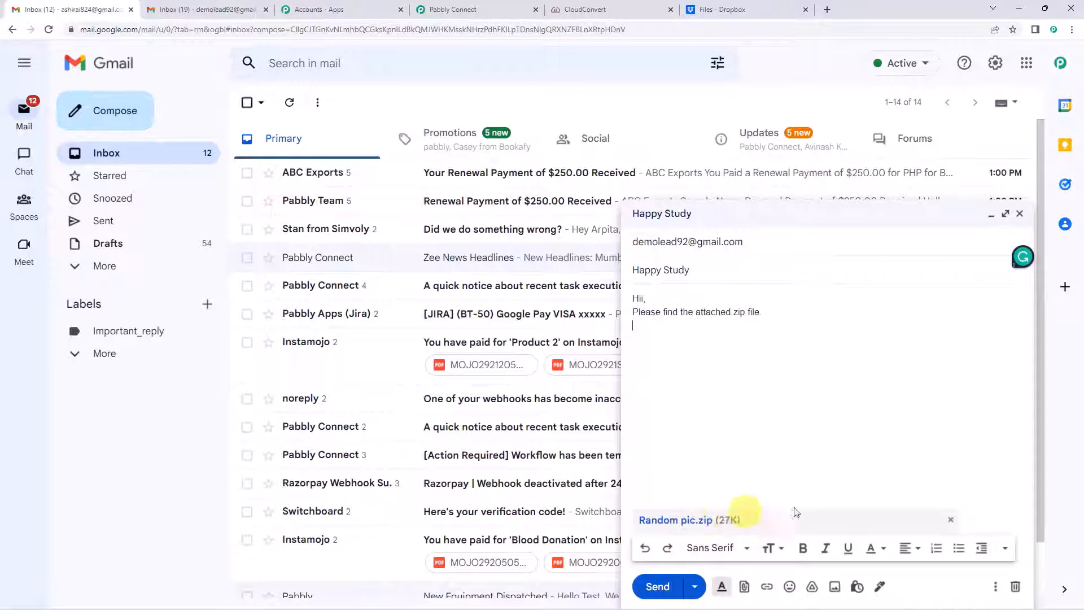
pyautogui.click(653, 245)
pyautogui.moveTo(734, 244)
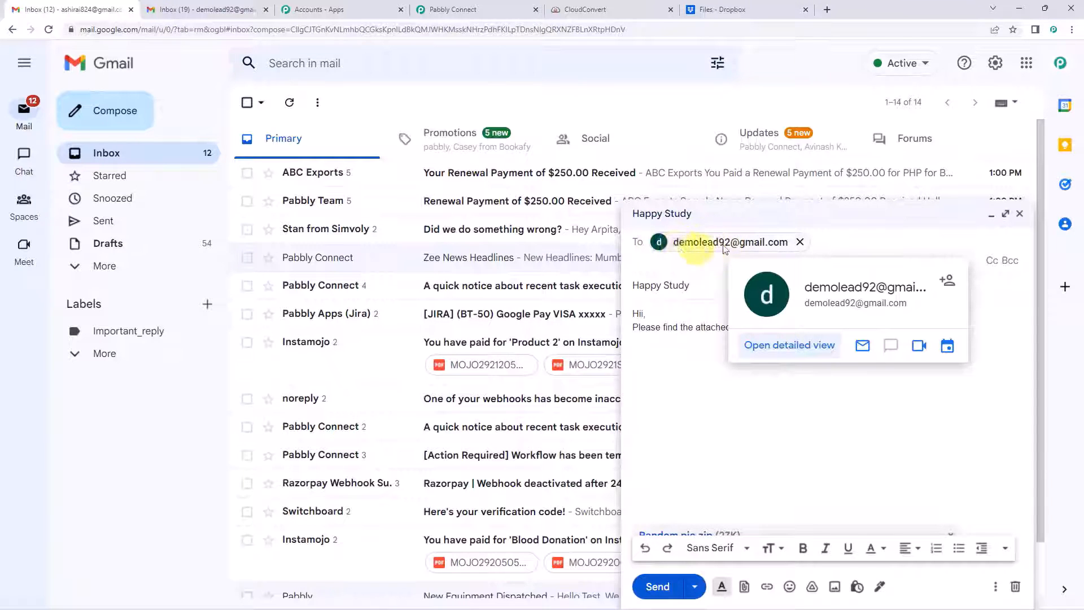
pyautogui.click(699, 478)
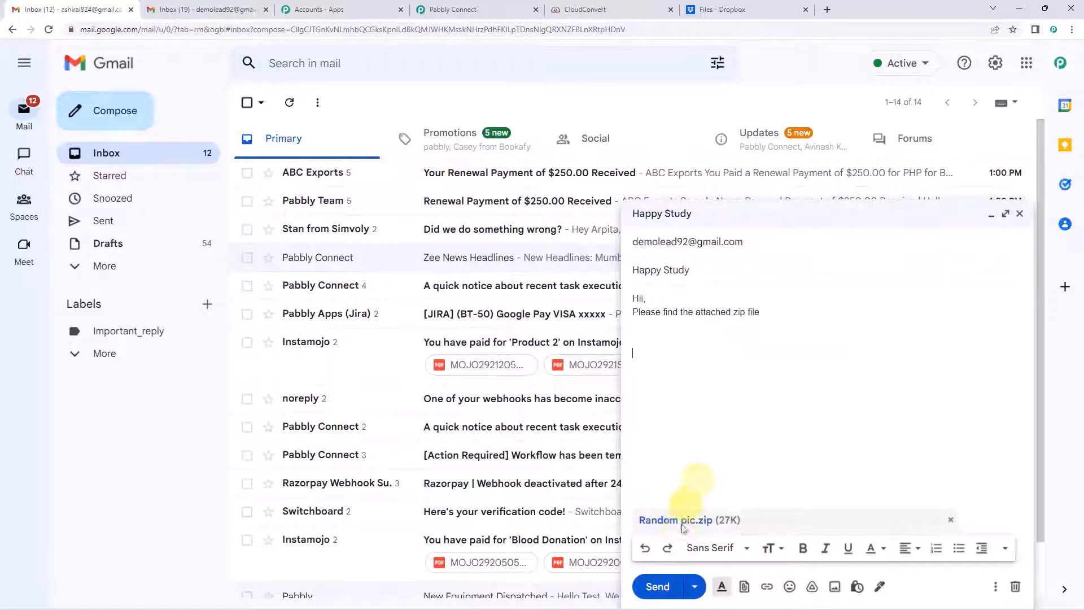
pyautogui.click(655, 586)
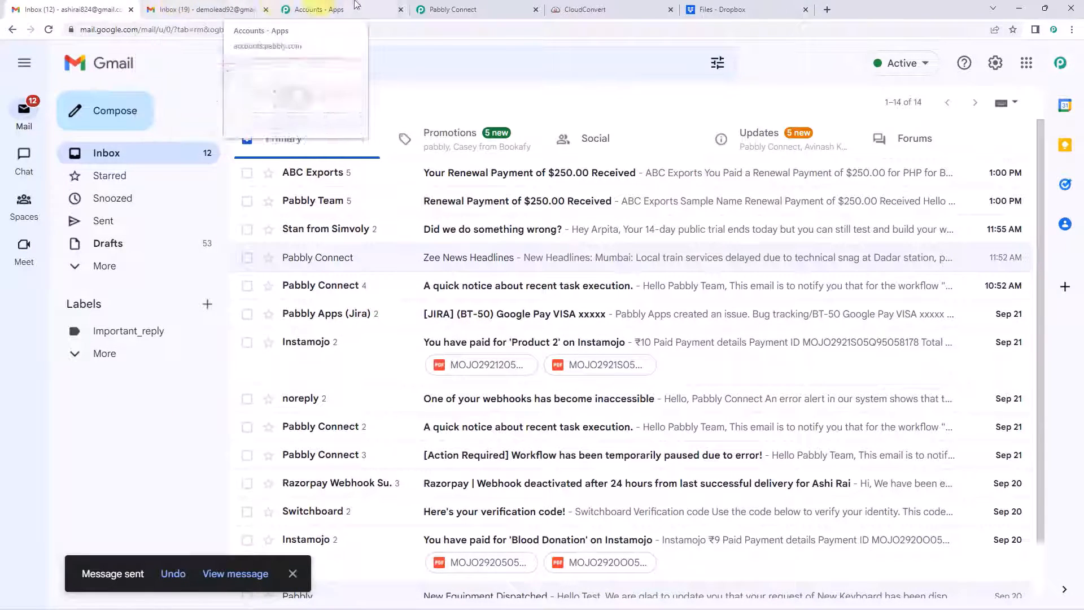
pyautogui.click(467, 7)
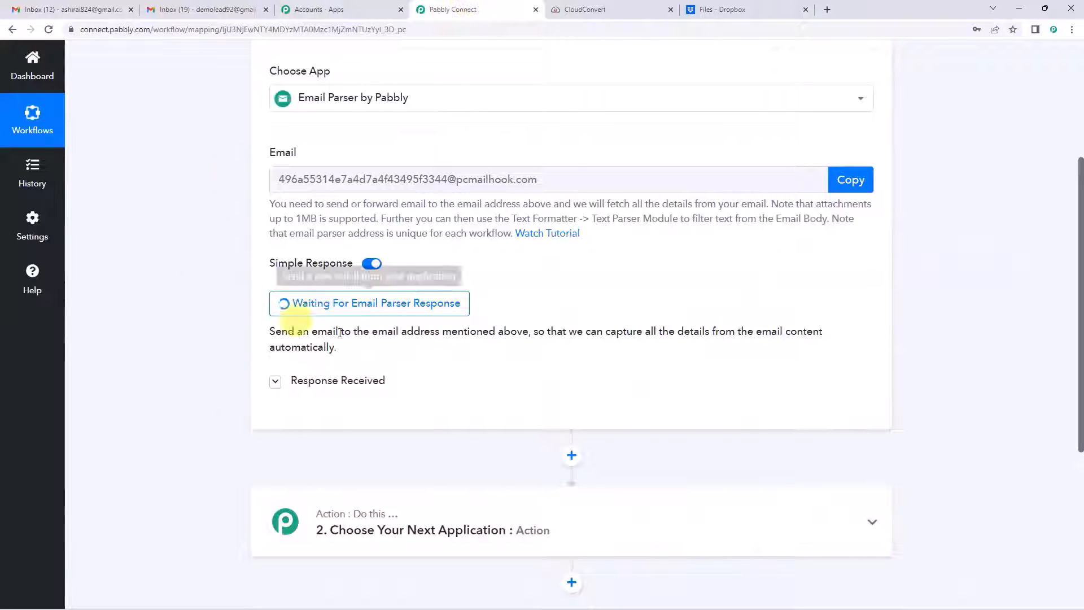
# Step: Open the newly arrived Happy Study email in the receiving inbox, then return to the workflow
pyautogui.click(188, 8)
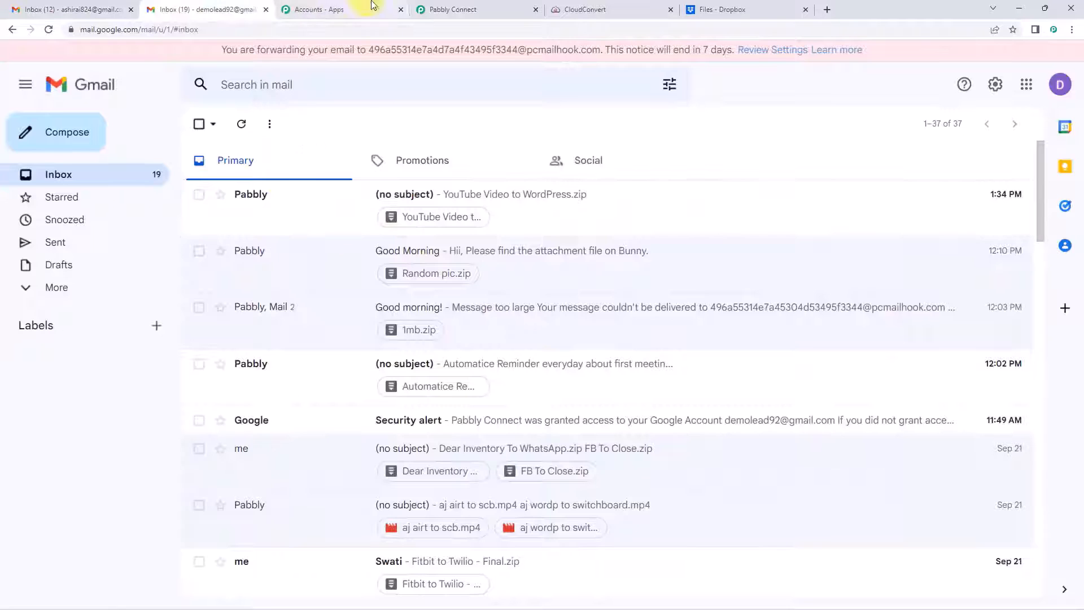
pyautogui.click(454, 8)
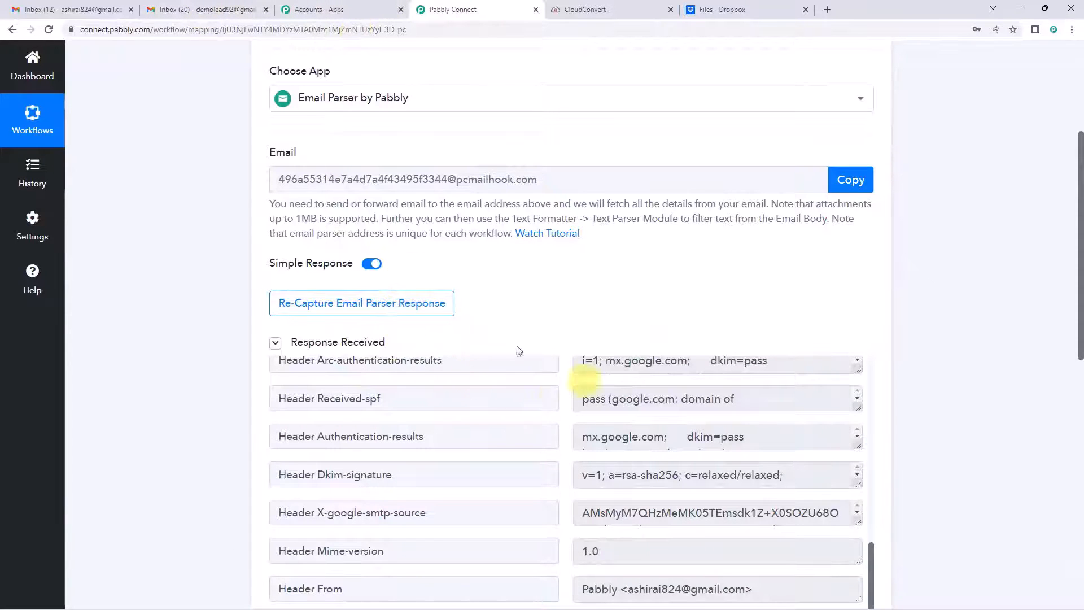
pyautogui.click(213, 8)
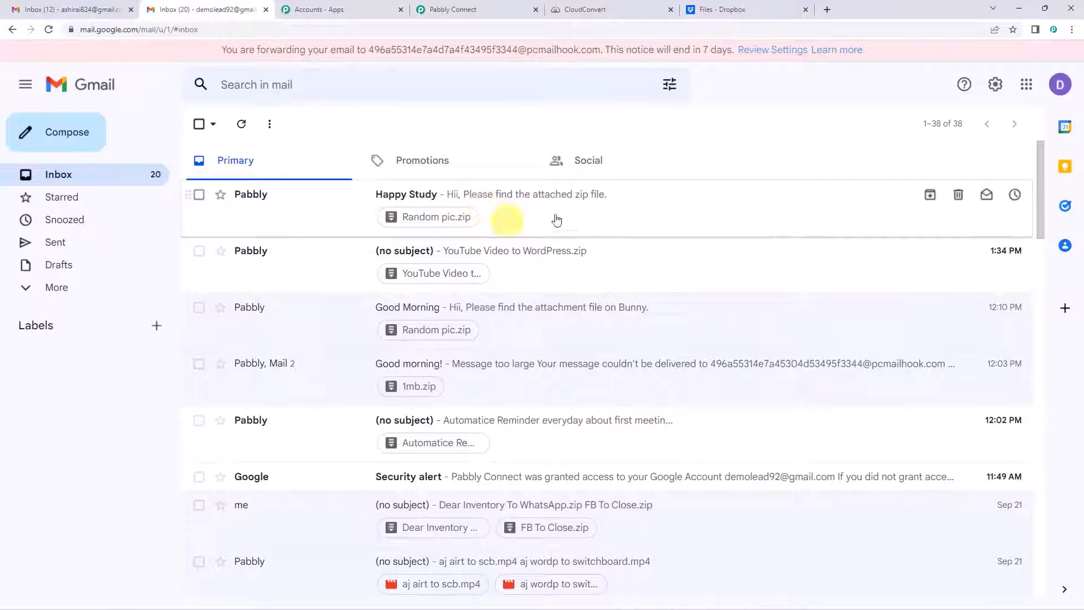
pyautogui.click(537, 197)
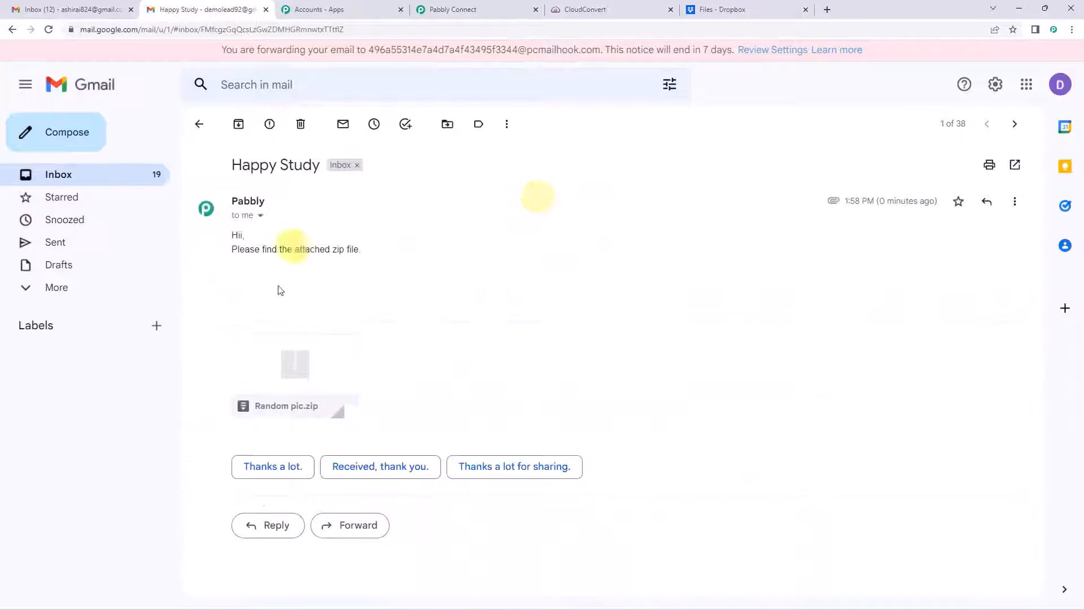
pyautogui.moveTo(281, 249); pyautogui.dragTo(363, 253)
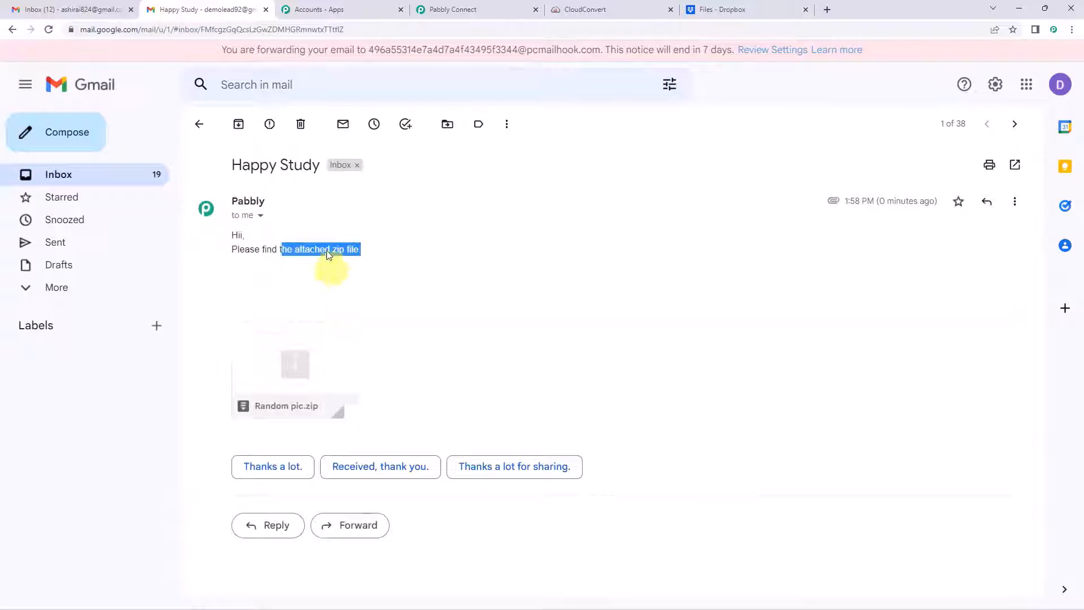
pyautogui.click(449, 9)
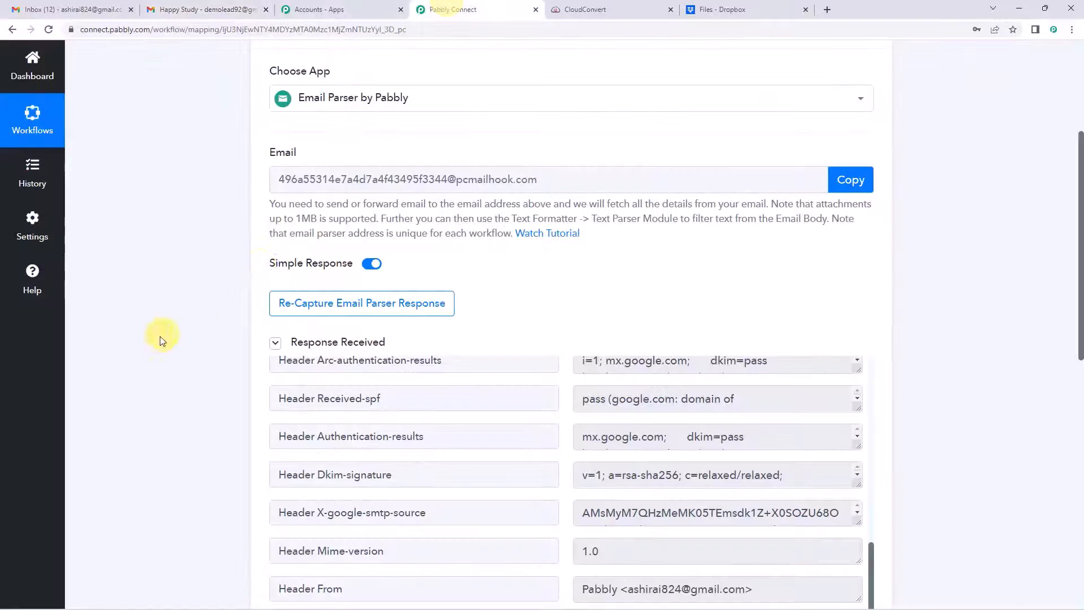
# Step: Scroll through the captured response and enlarge the Body Text field
pyautogui.scroll(-5, 160, 337)
pyautogui.scroll(1, 164, 339)
pyautogui.scroll(-4, 142, 350)
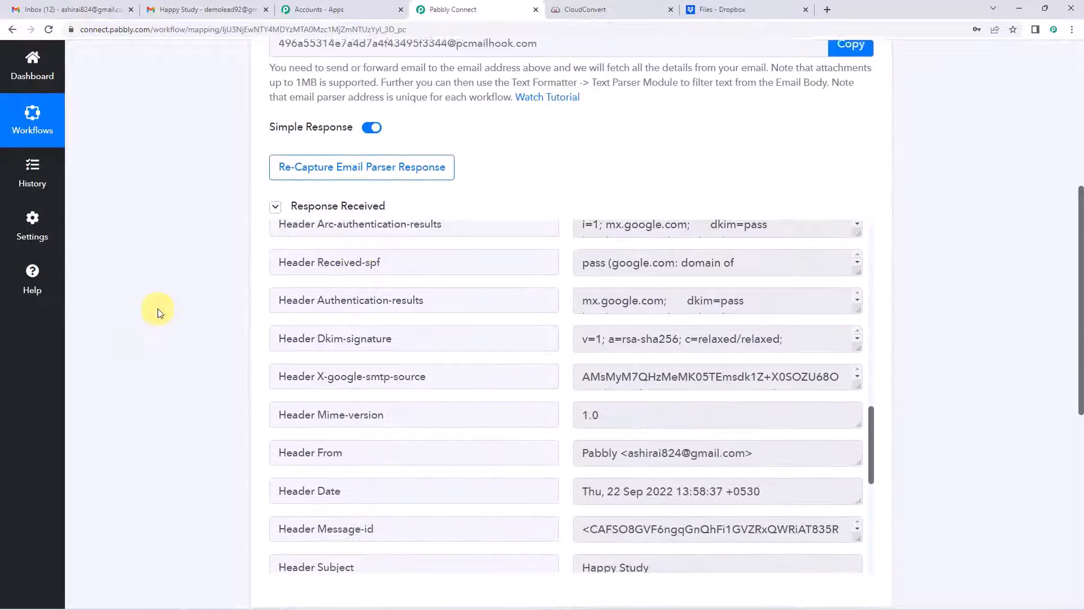
pyautogui.scroll(-1, 158, 312)
pyautogui.scroll(5, 626, 356)
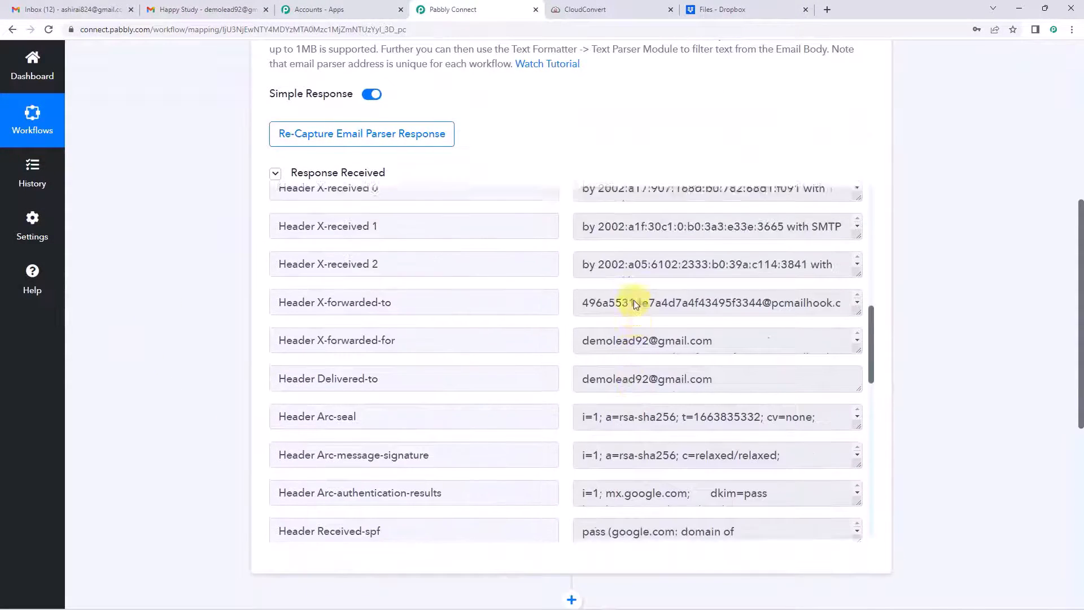
pyautogui.scroll(7, 634, 300)
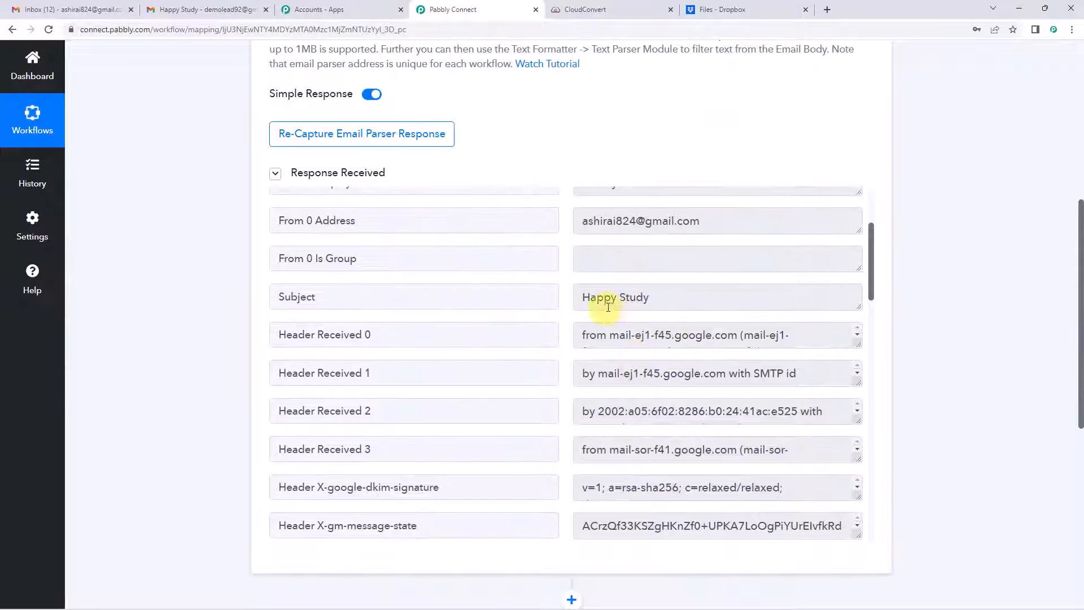
pyautogui.scroll(3, 624, 316)
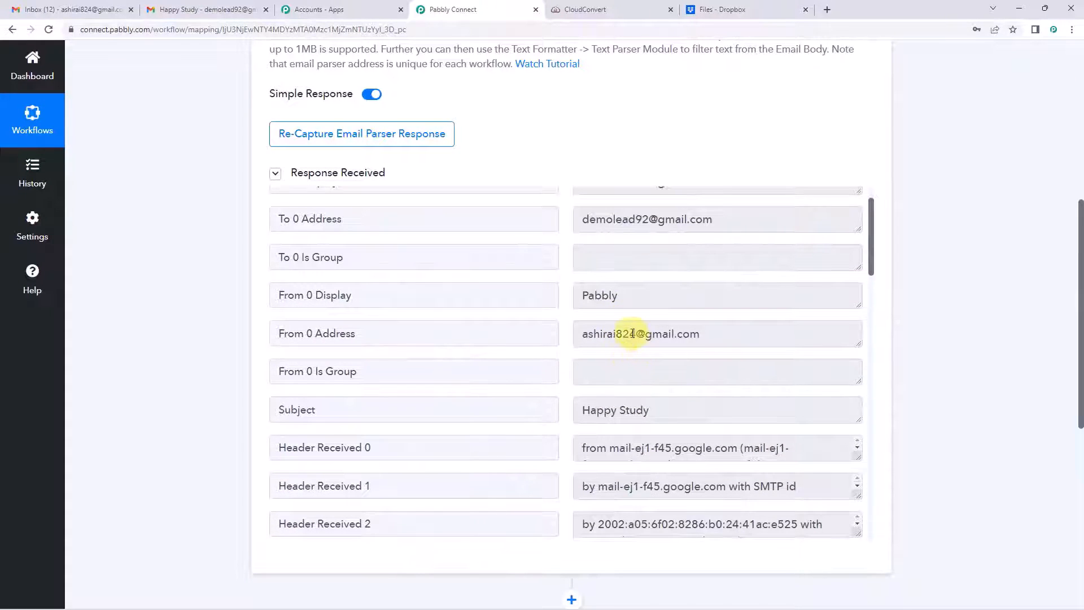
pyautogui.scroll(2, 633, 333)
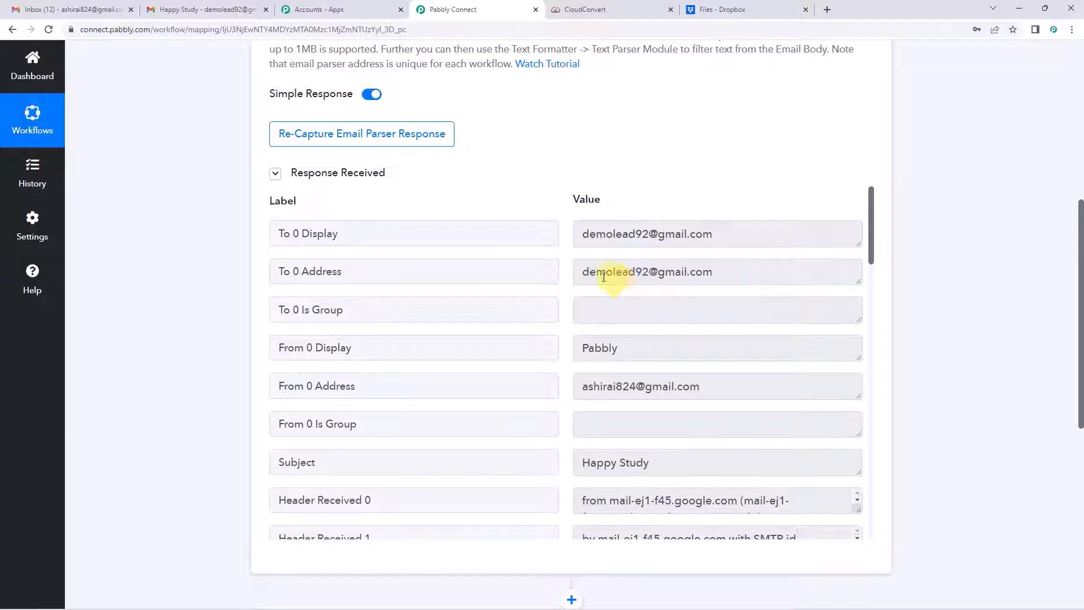
pyautogui.scroll(-2, 604, 314)
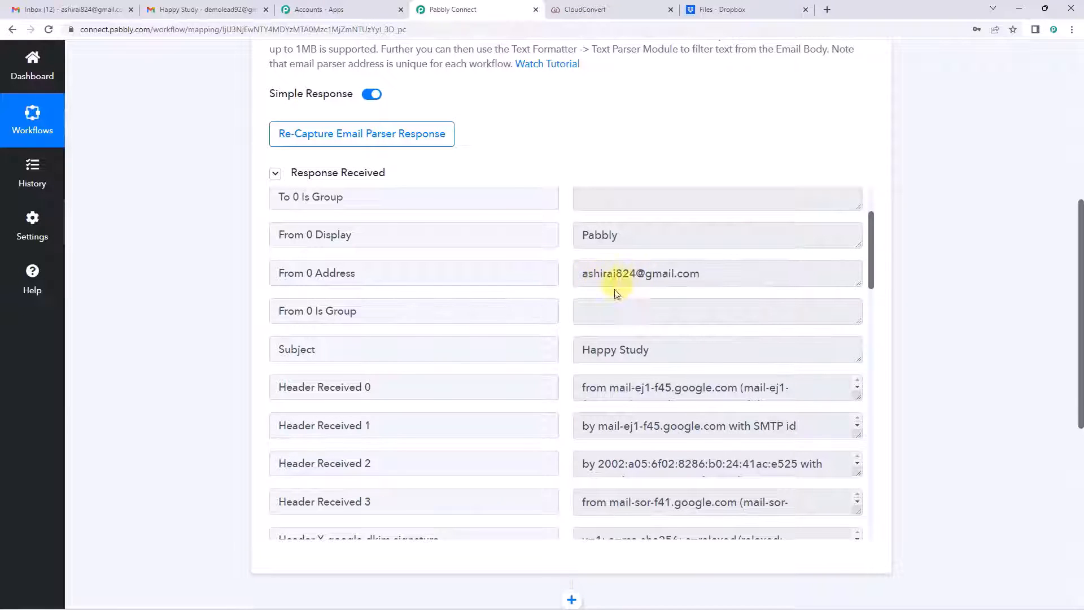
pyautogui.scroll(-2, 643, 307)
pyautogui.scroll(-6, 672, 322)
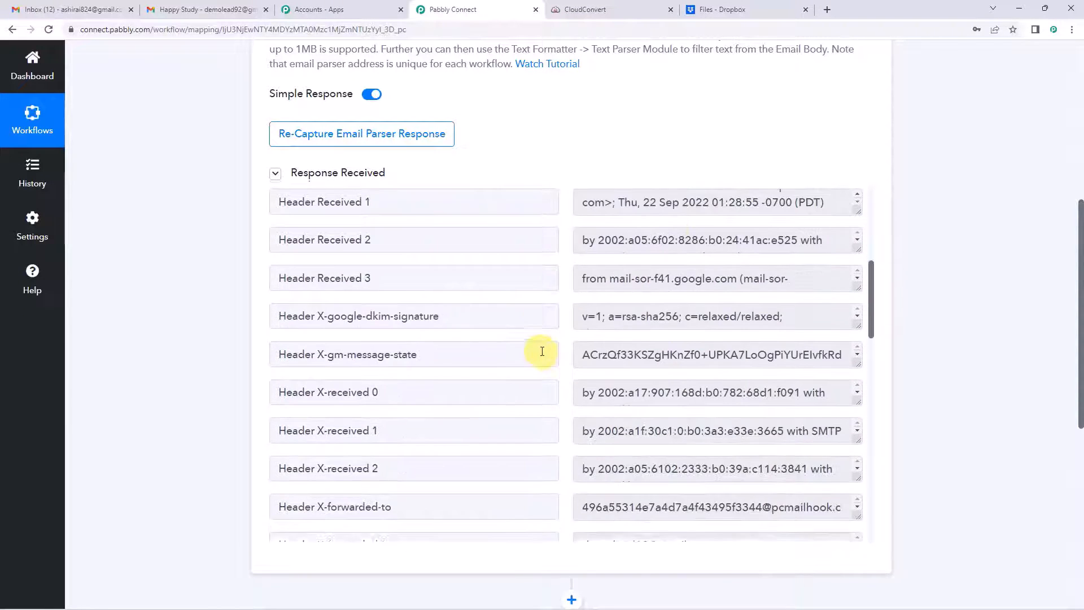
pyautogui.scroll(-2, 621, 344)
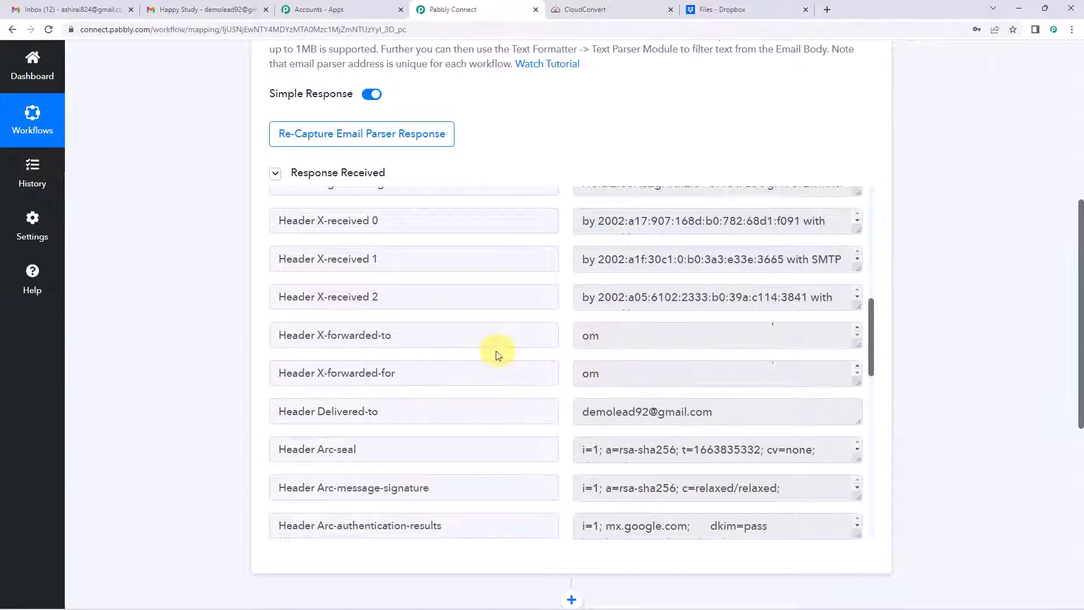
pyautogui.scroll(-5, 496, 356)
pyautogui.scroll(-5, 496, 353)
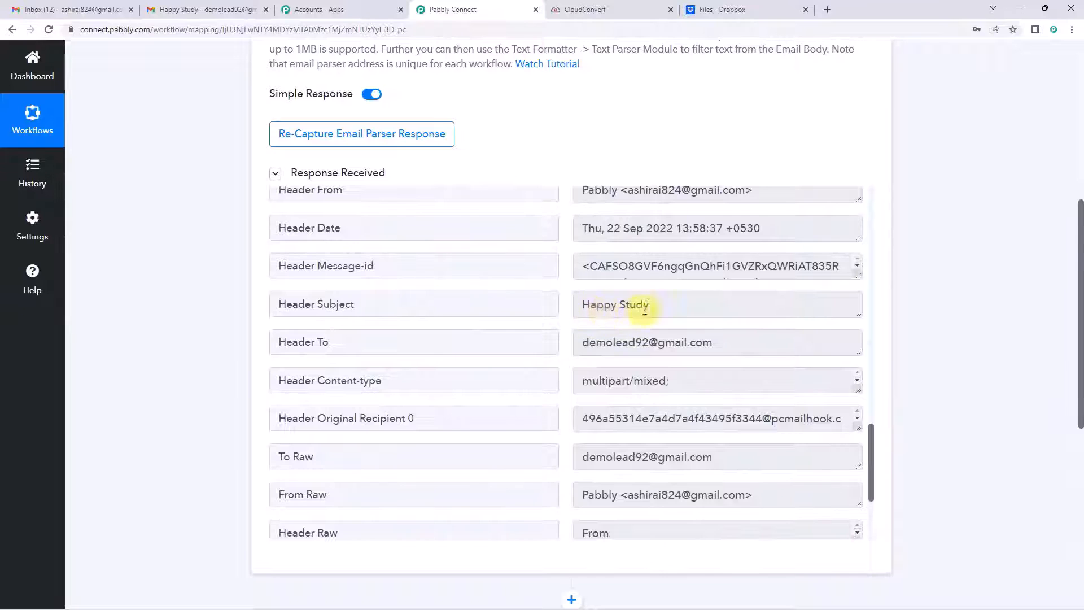
pyautogui.scroll(-3, 483, 346)
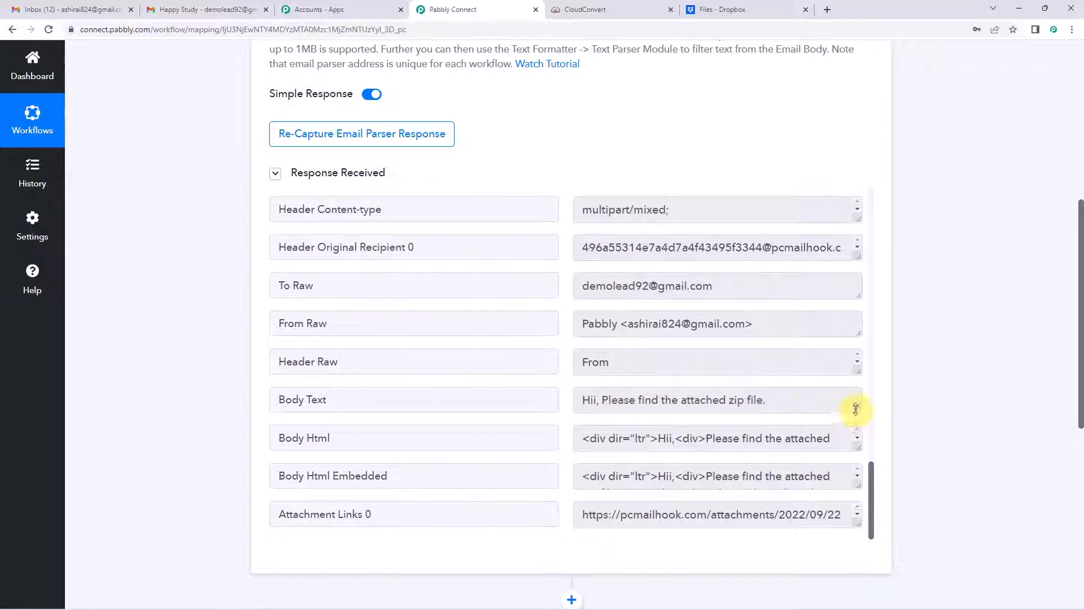
pyautogui.moveTo(855, 408); pyautogui.dragTo(855, 433)
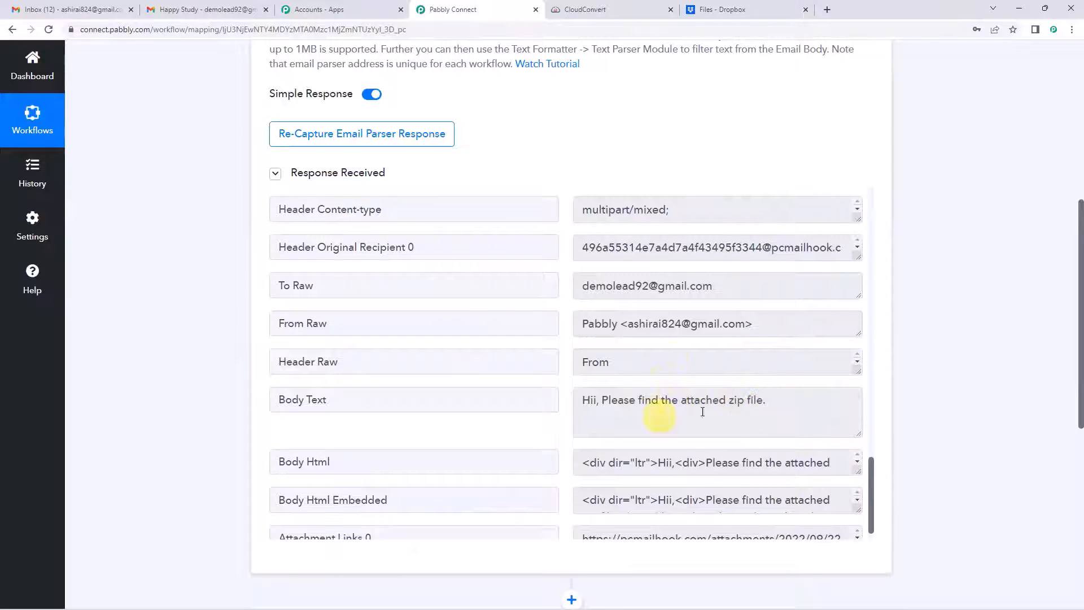
# Step: Enlarge Attachment Links 0 to reveal the full pcmailhook URL ending in Random-pic.zip
pyautogui.scroll(-3, 463, 322)
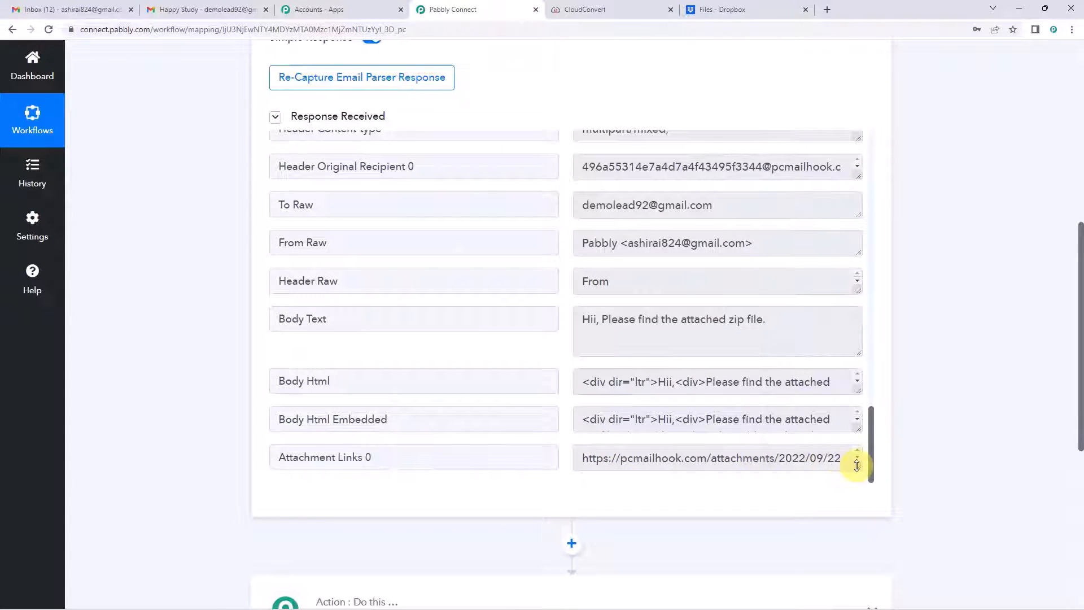
pyautogui.moveTo(858, 466); pyautogui.dragTo(867, 514)
pyautogui.scroll(-2, 735, 373)
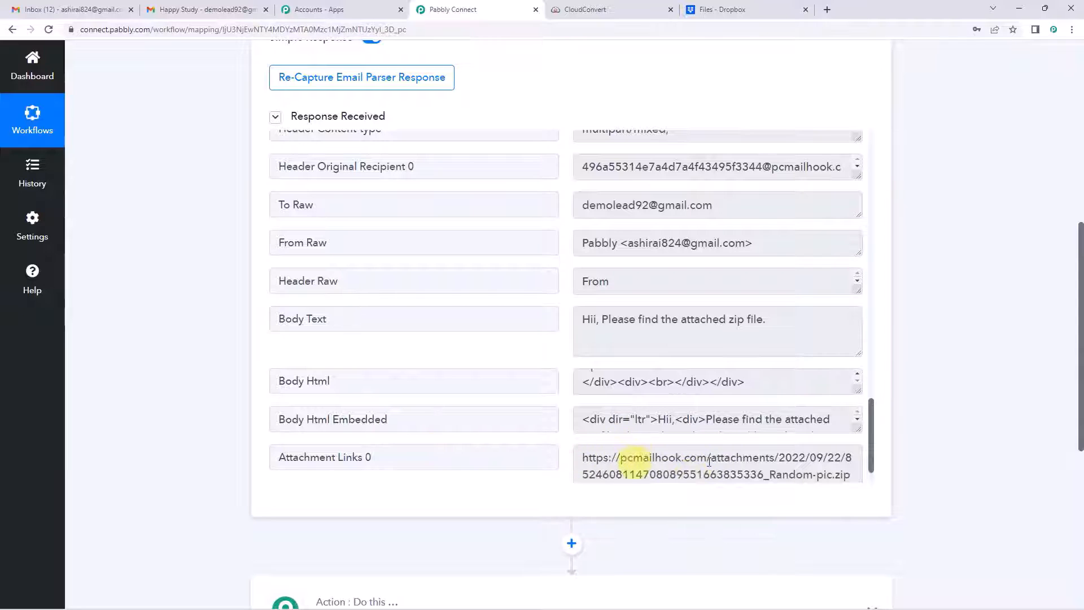
pyautogui.scroll(4, 147, 341)
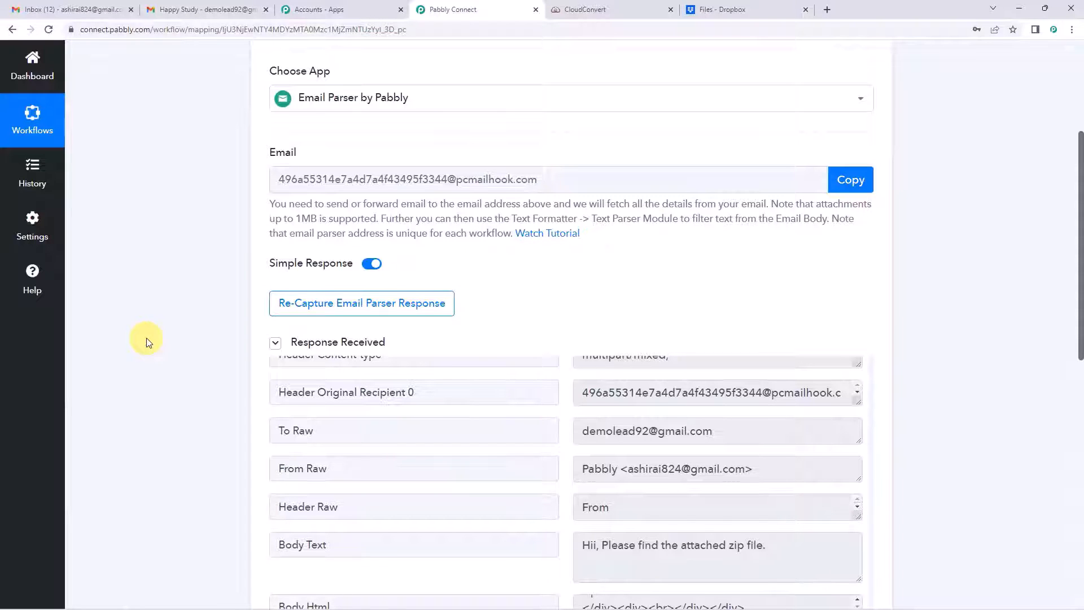
pyautogui.scroll(-9, 150, 339)
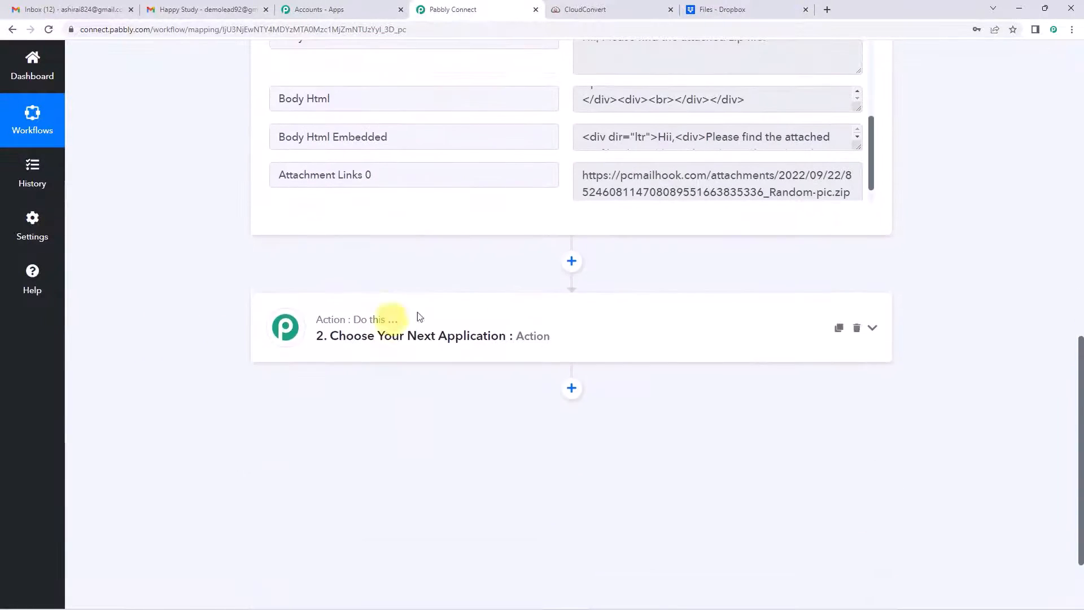
# Step: Set step 2 to Filter by Pabbly, searching 'filt', and scroll to its Equal to condition
pyautogui.click(518, 318)
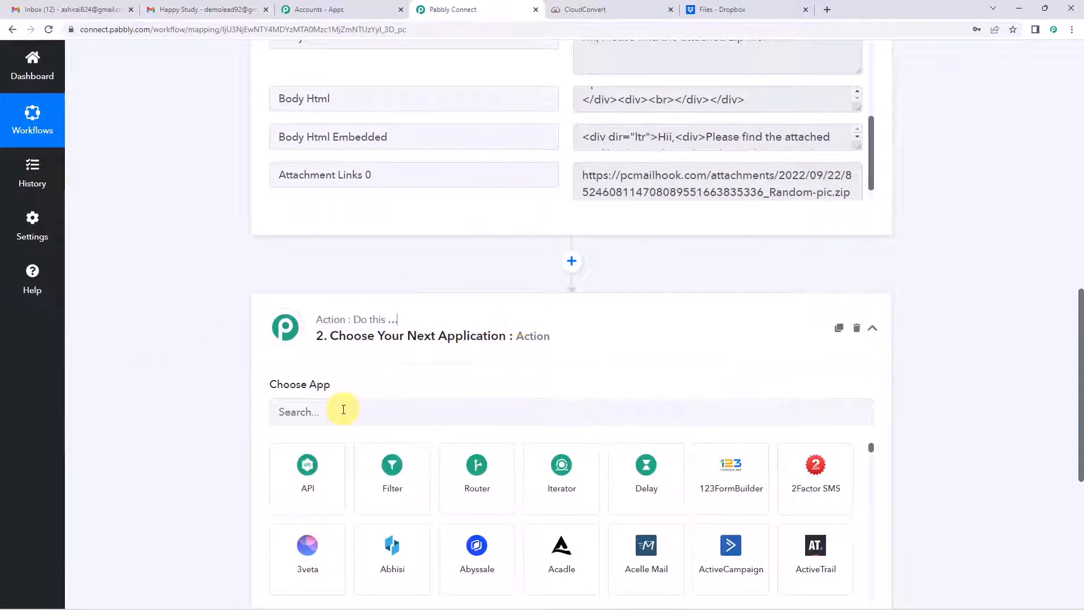
pyautogui.click(343, 411)
pyautogui.write('f')
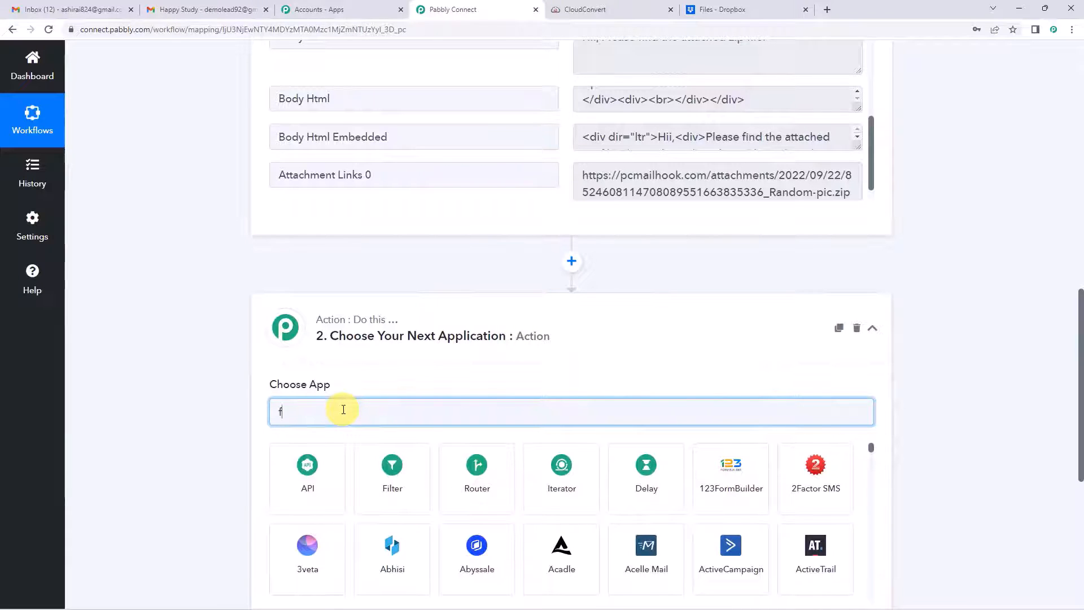
pyautogui.write('ilt')
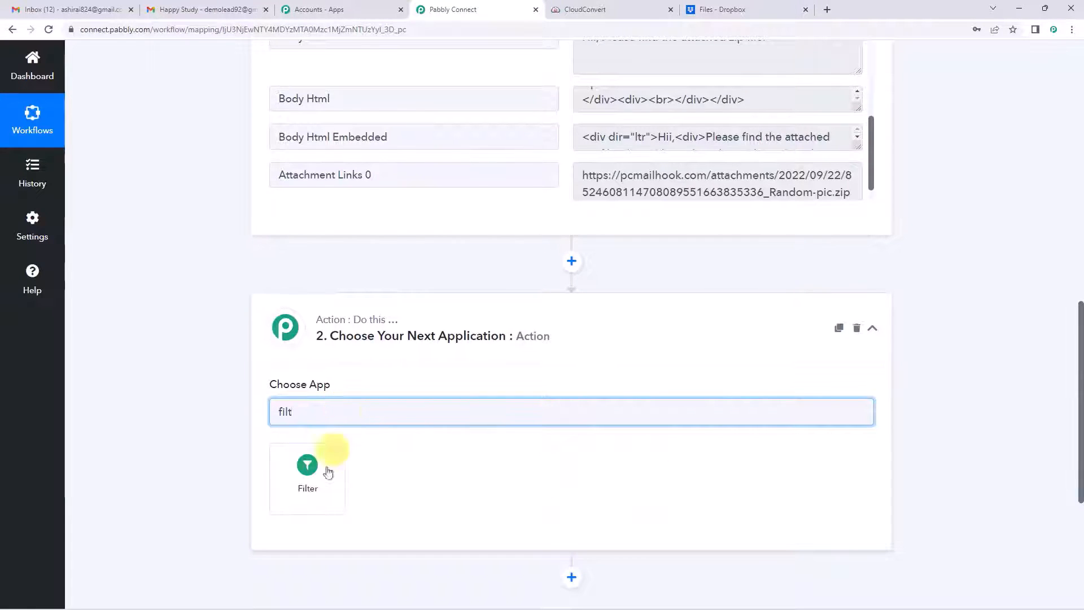
pyautogui.click(327, 473)
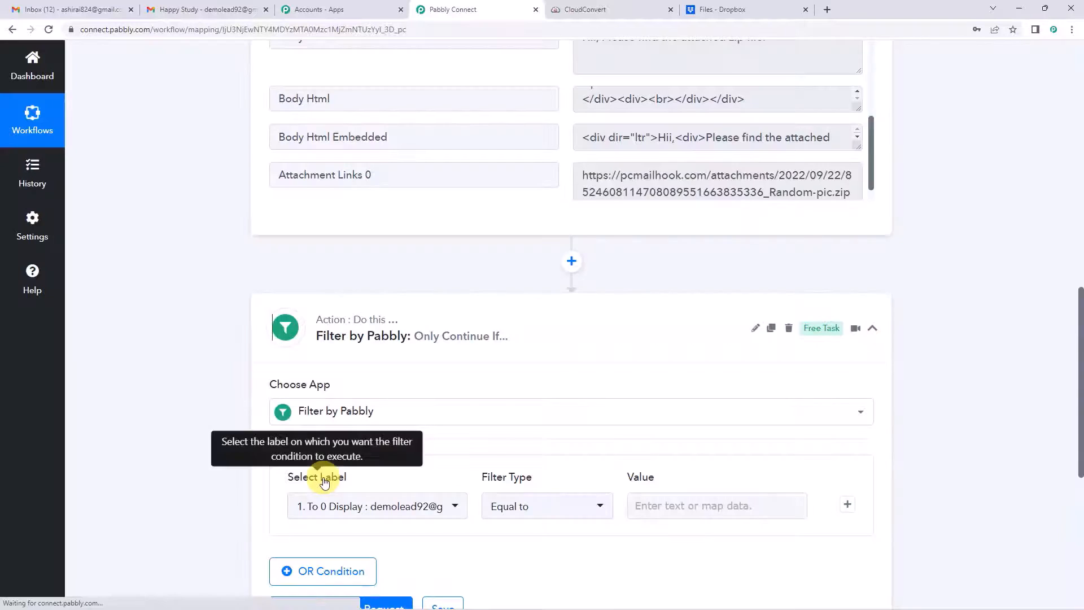
pyautogui.scroll(-2, 406, 411)
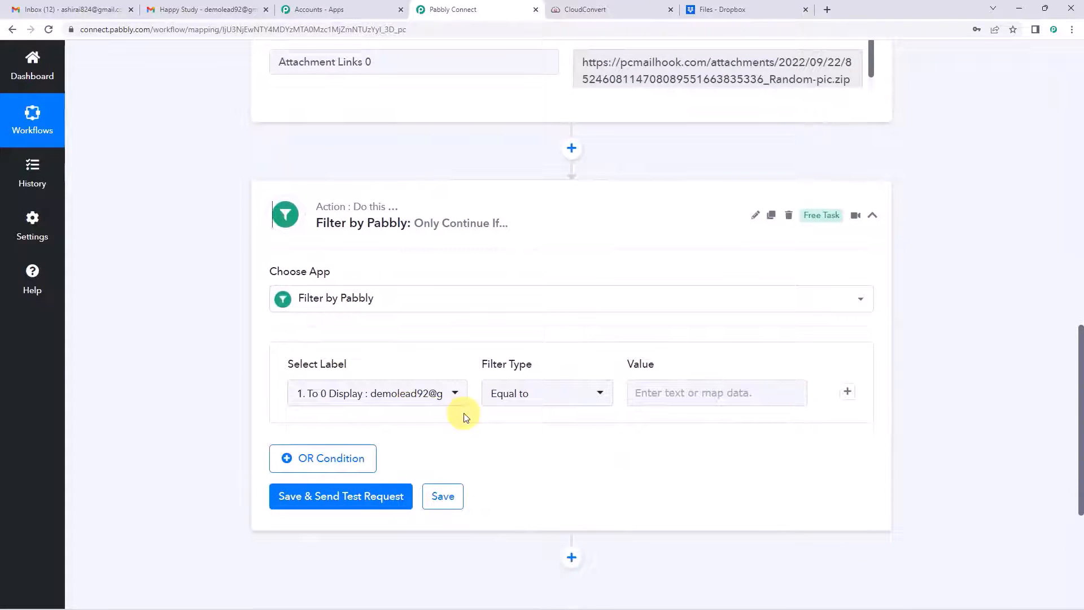
pyautogui.scroll(8, 463, 416)
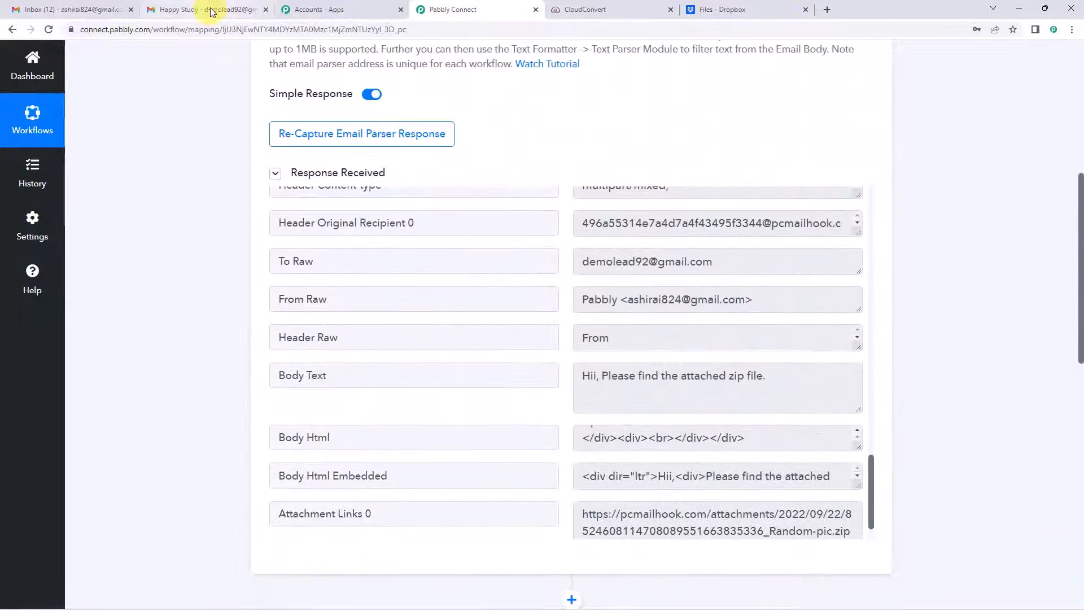
pyautogui.click(211, 12)
pyautogui.click(141, 176)
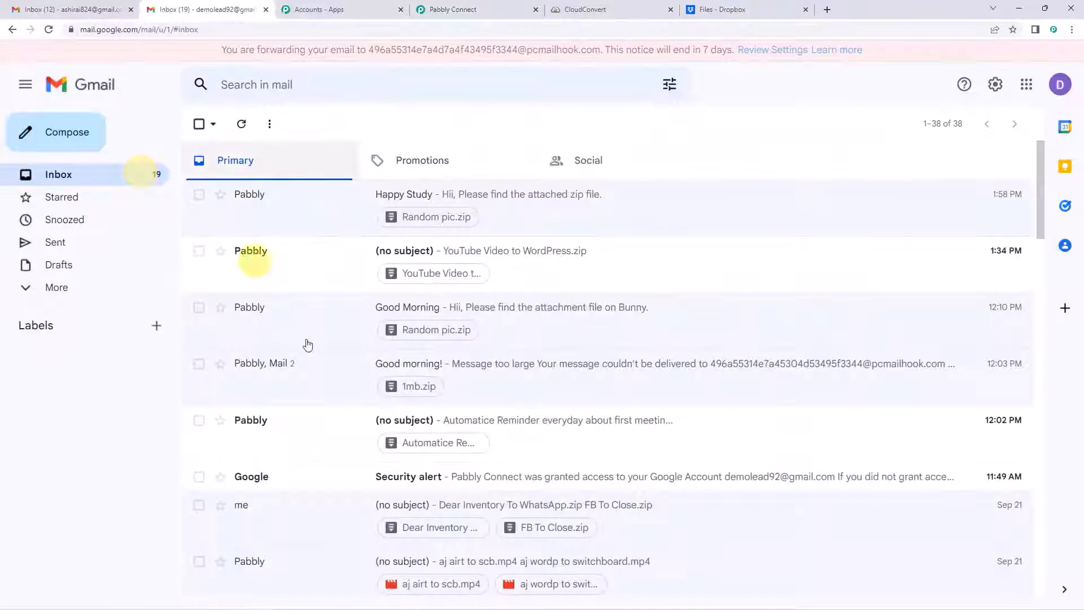
pyautogui.click(509, 8)
pyautogui.scroll(-4, 161, 319)
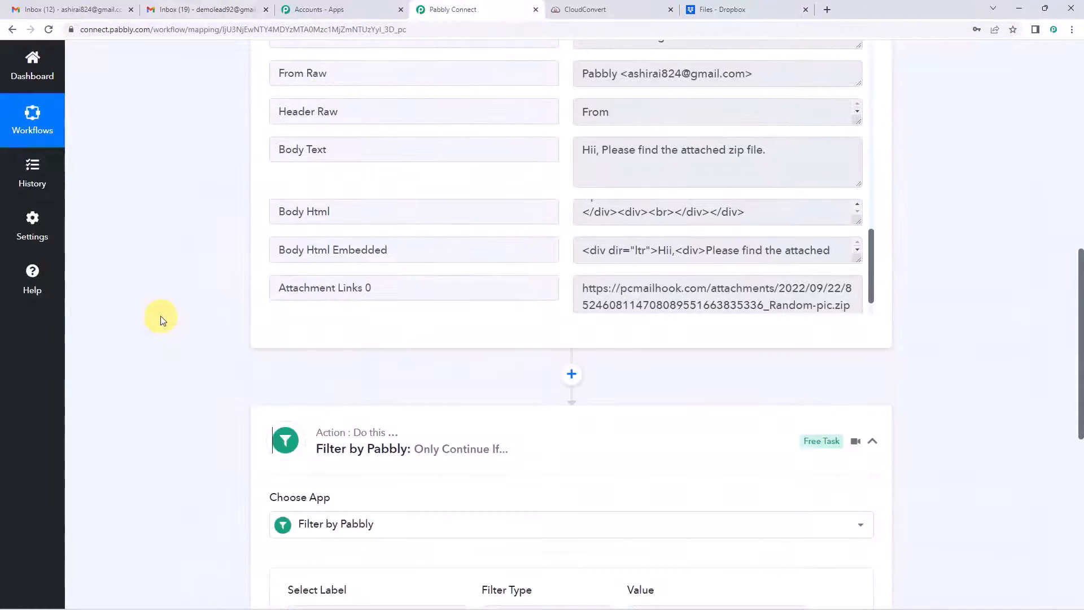
pyautogui.scroll(-3, 162, 320)
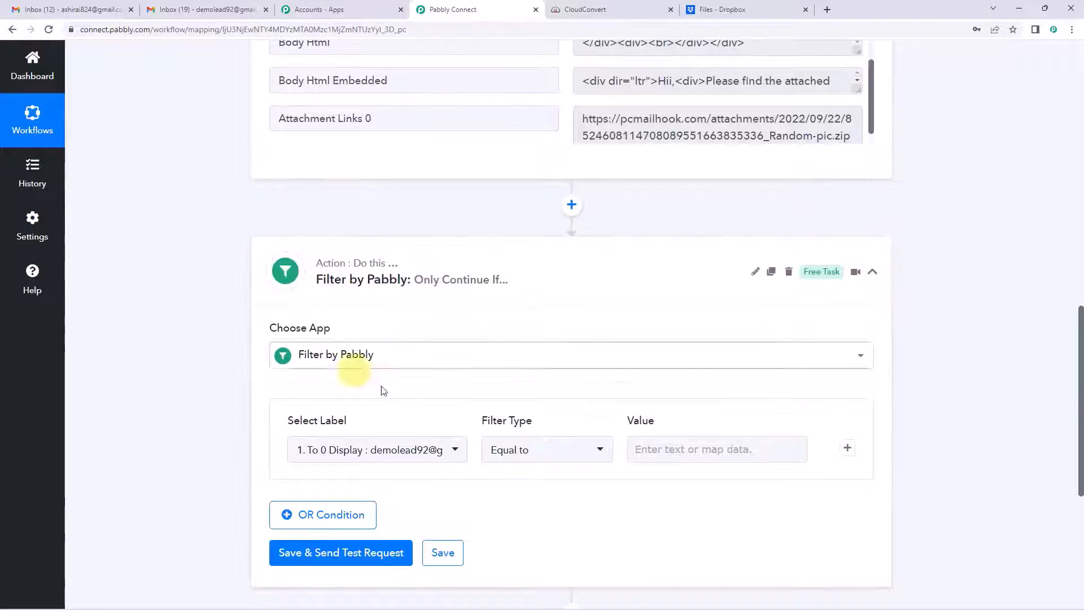
pyautogui.scroll(-2, 358, 358)
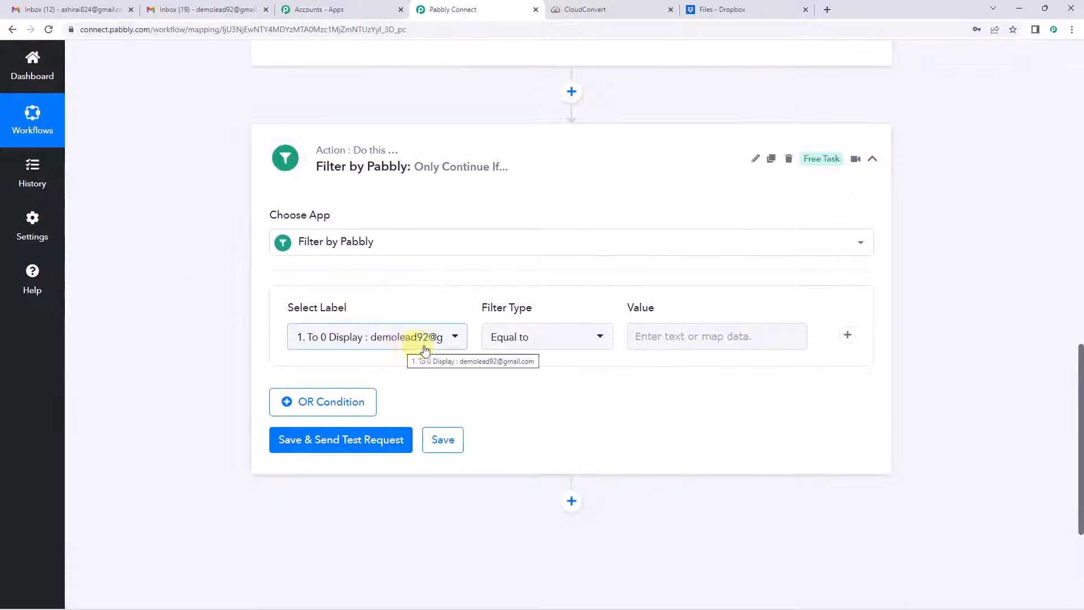
# Step: Choose the email parser's Attachment Links 0 as the field the filter checks
pyautogui.click(455, 339)
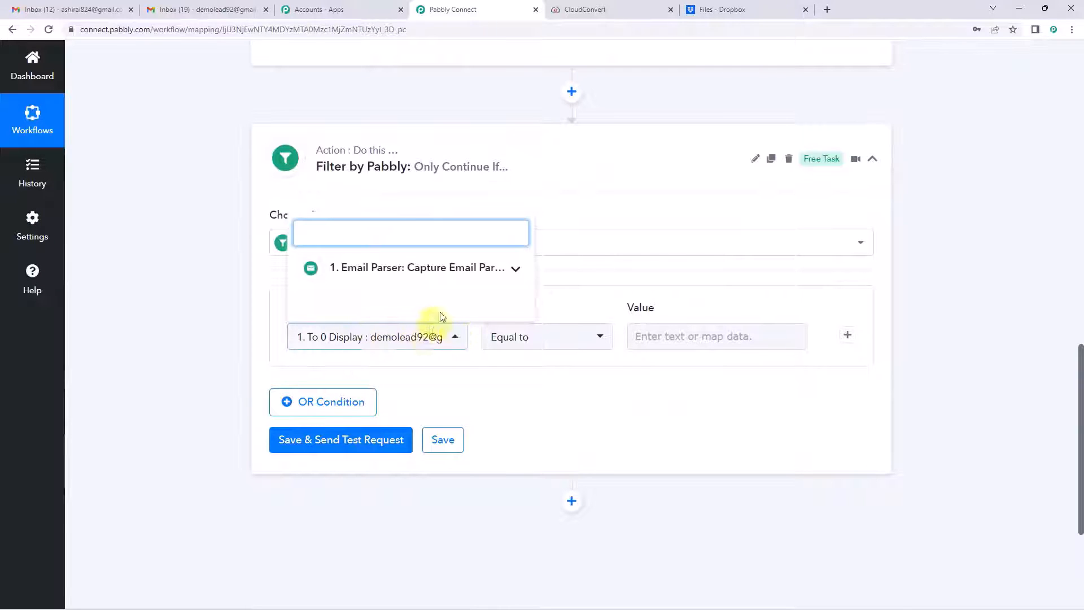
pyautogui.click(517, 270)
pyautogui.scroll(-10, 459, 309)
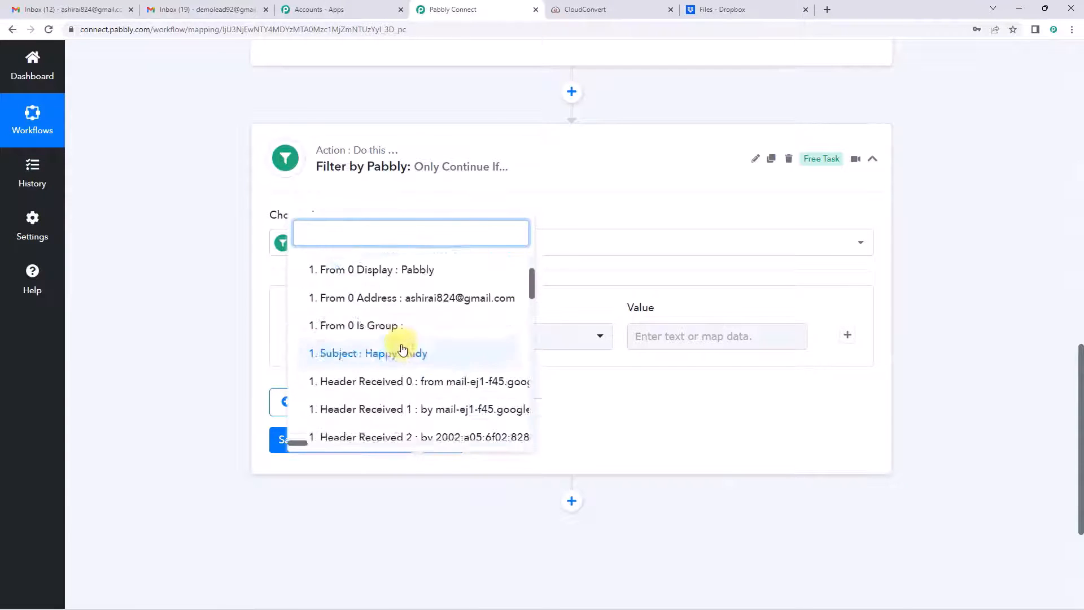
pyautogui.scroll(-15, 362, 338)
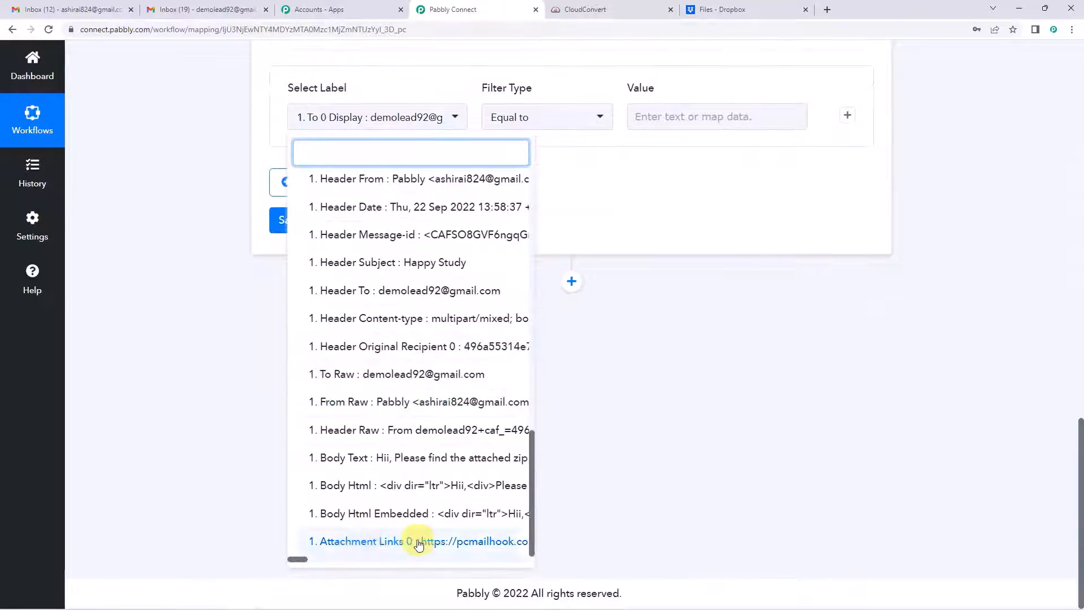
pyautogui.click(418, 542)
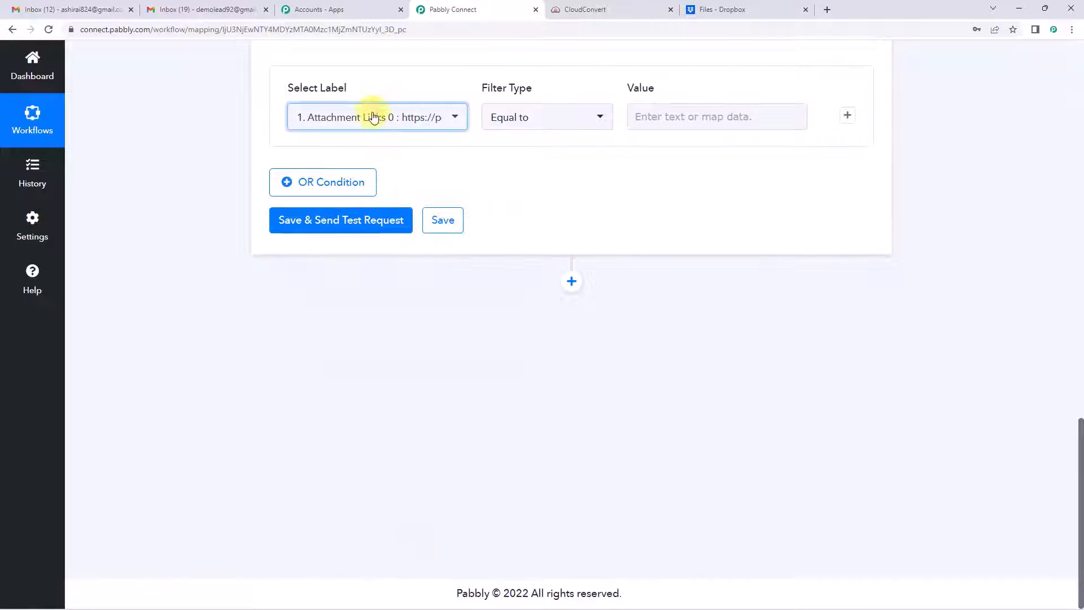
pyautogui.scroll(7, 163, 282)
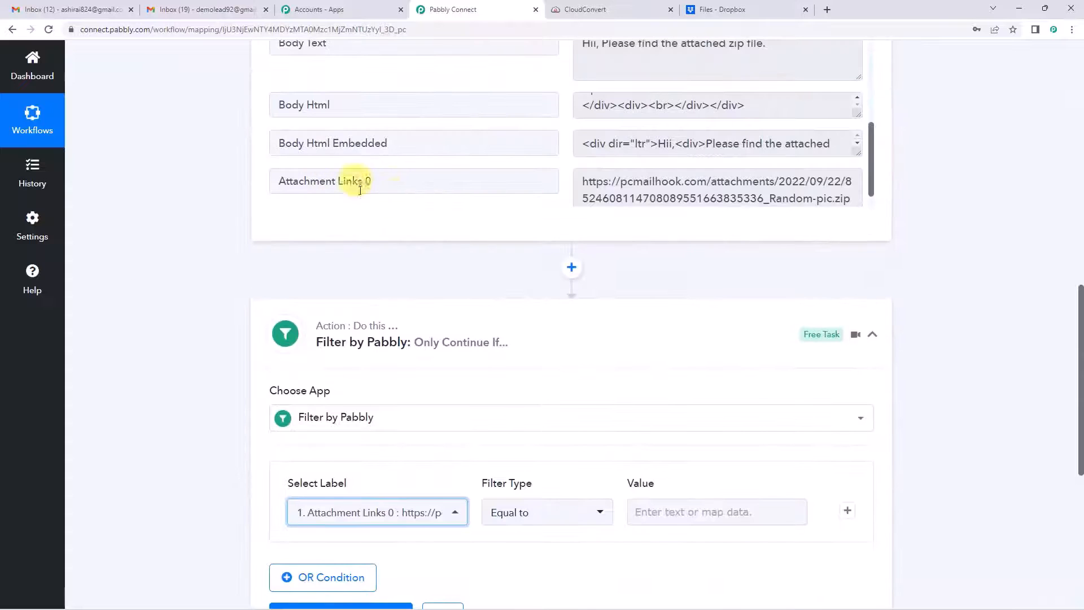
pyautogui.scroll(2, 387, 193)
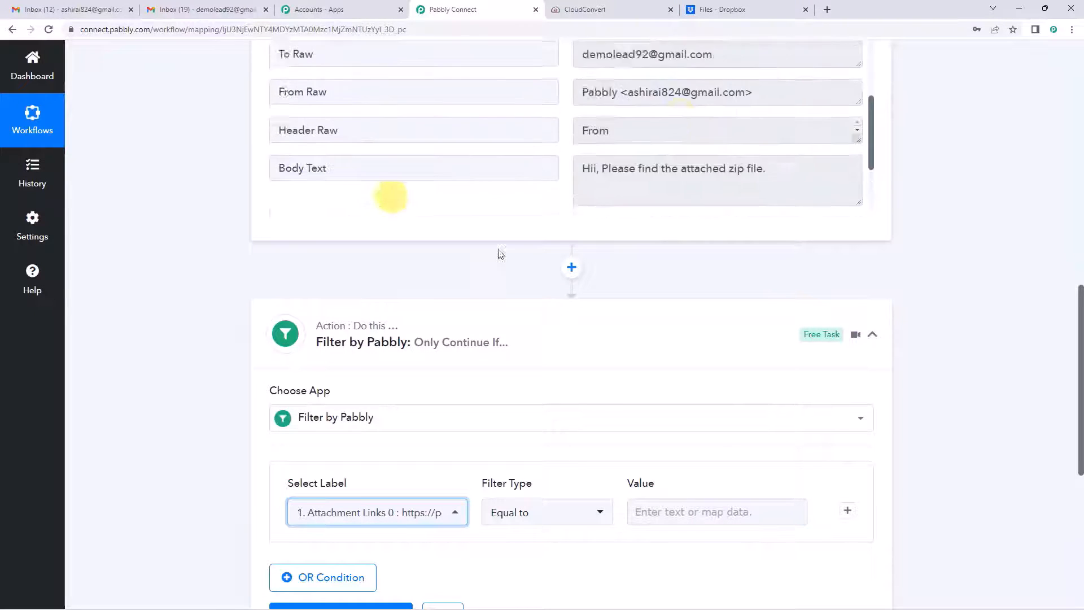
pyautogui.scroll(-3, 689, 149)
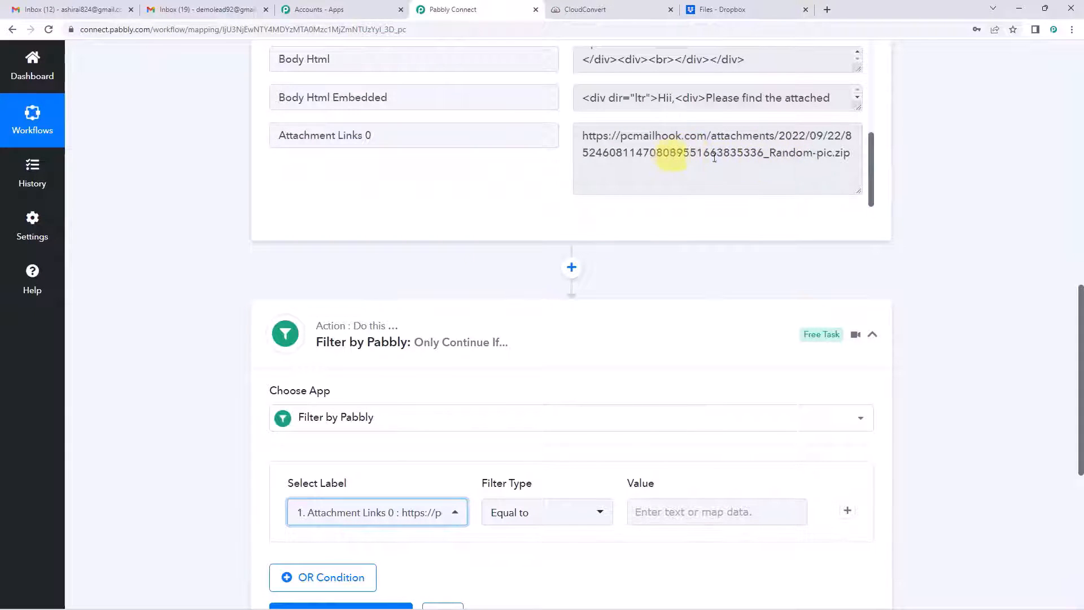
pyautogui.scroll(-5, 265, 303)
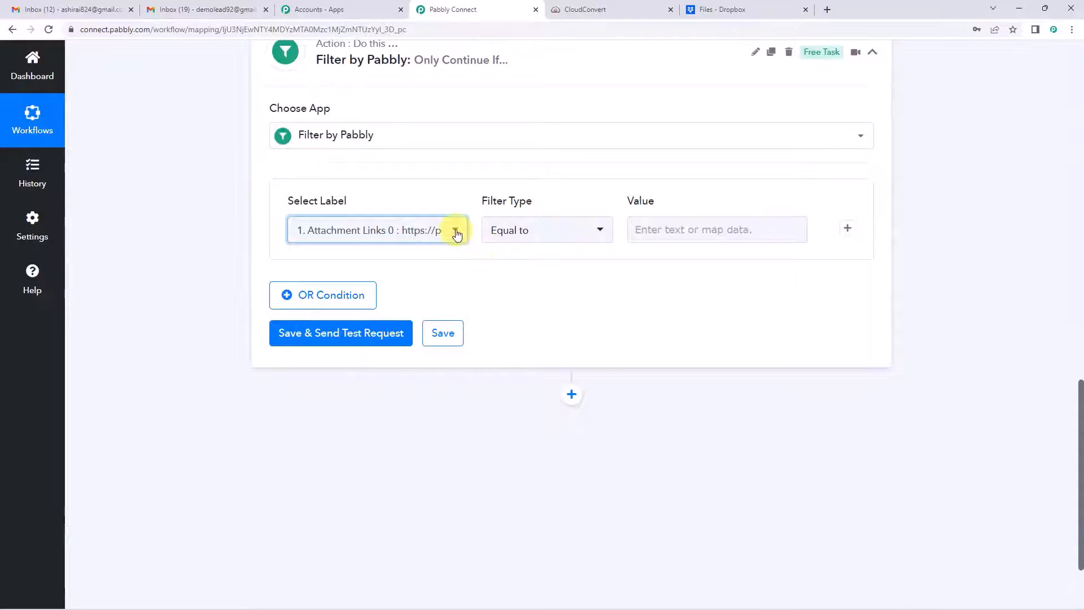
pyautogui.click(454, 229)
pyautogui.scroll(-5, 413, 371)
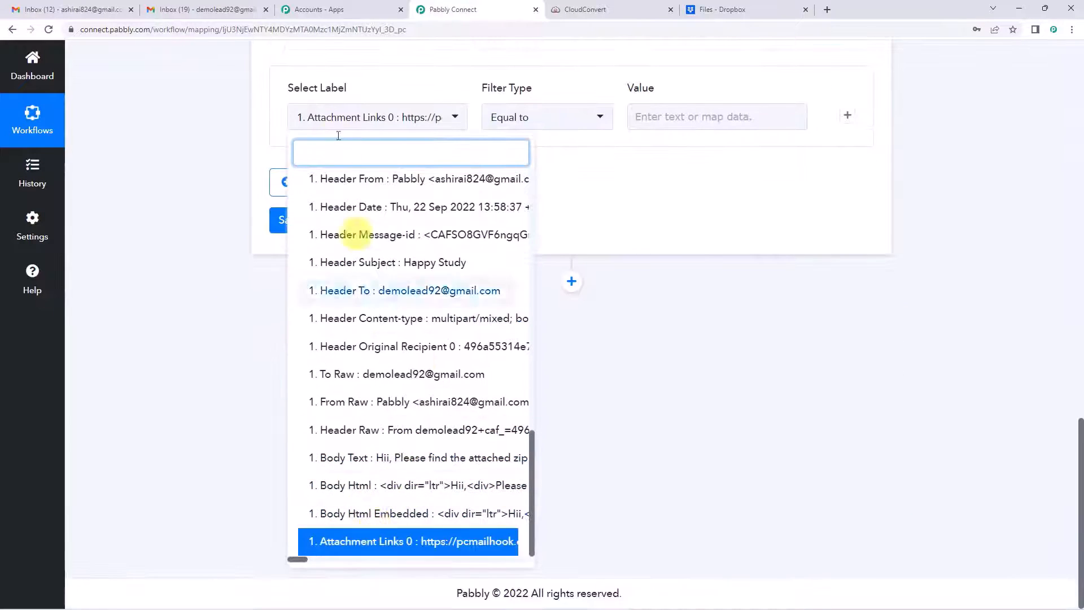
pyautogui.click(175, 188)
pyautogui.scroll(4, 175, 188)
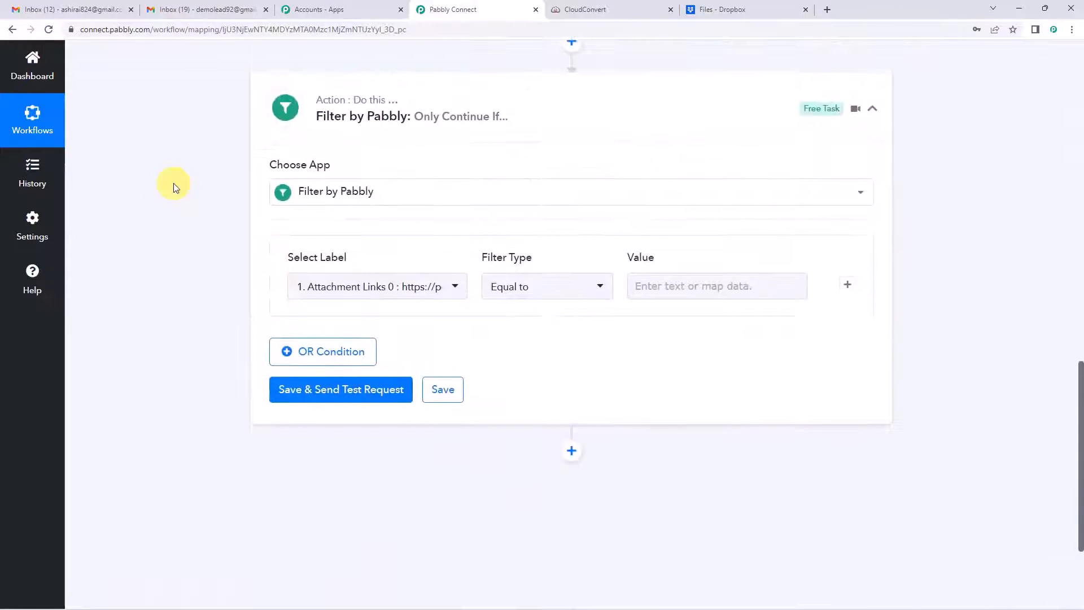
pyautogui.scroll(2, 174, 183)
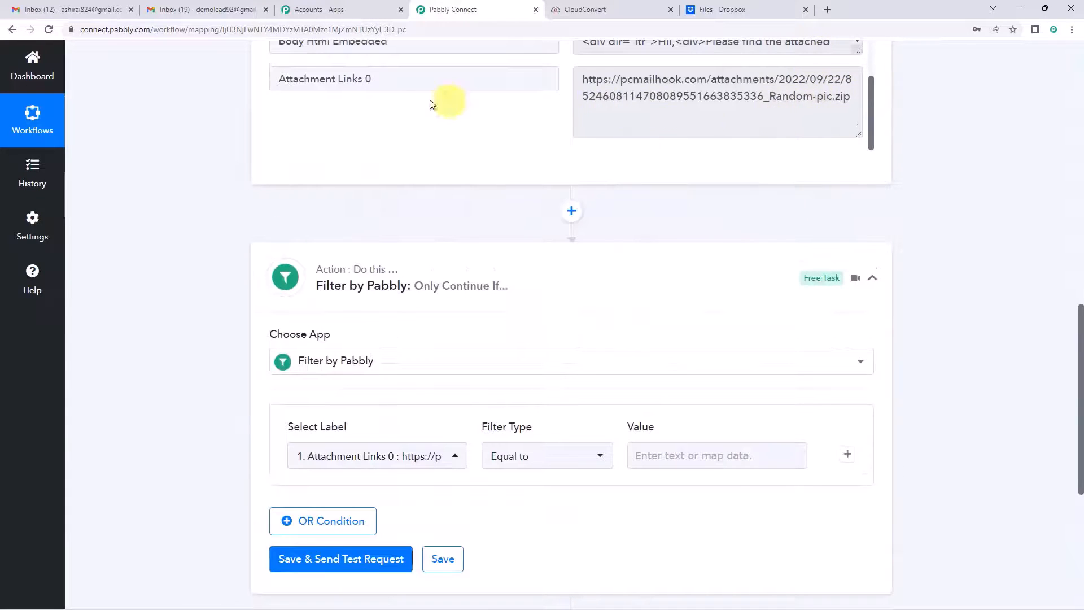
pyautogui.scroll(1, 443, 101)
pyautogui.scroll(-1, 766, 126)
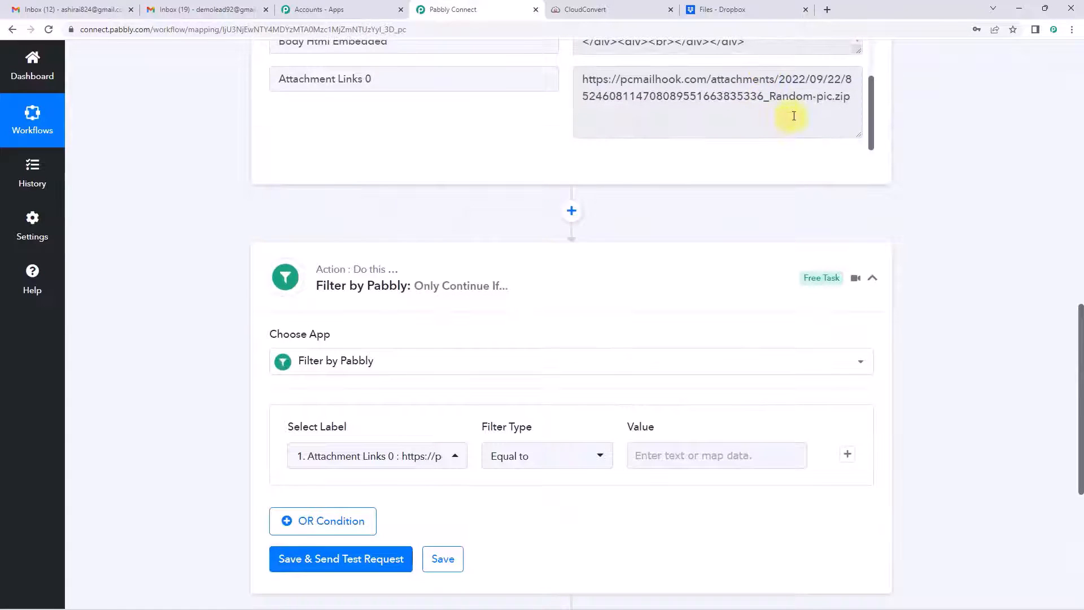
# Step: Make the condition a Contains match on .zip, matching the attachment URL's pic.zip ending
pyautogui.moveTo(797, 97); pyautogui.dragTo(852, 96)
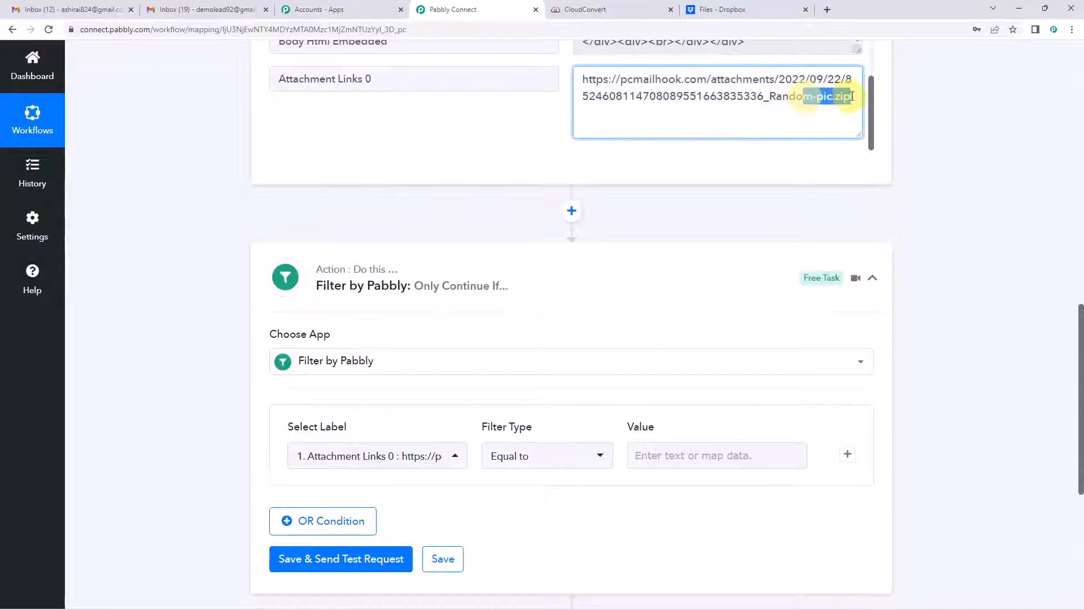
pyautogui.click(789, 101)
pyautogui.moveTo(817, 97); pyautogui.dragTo(851, 97)
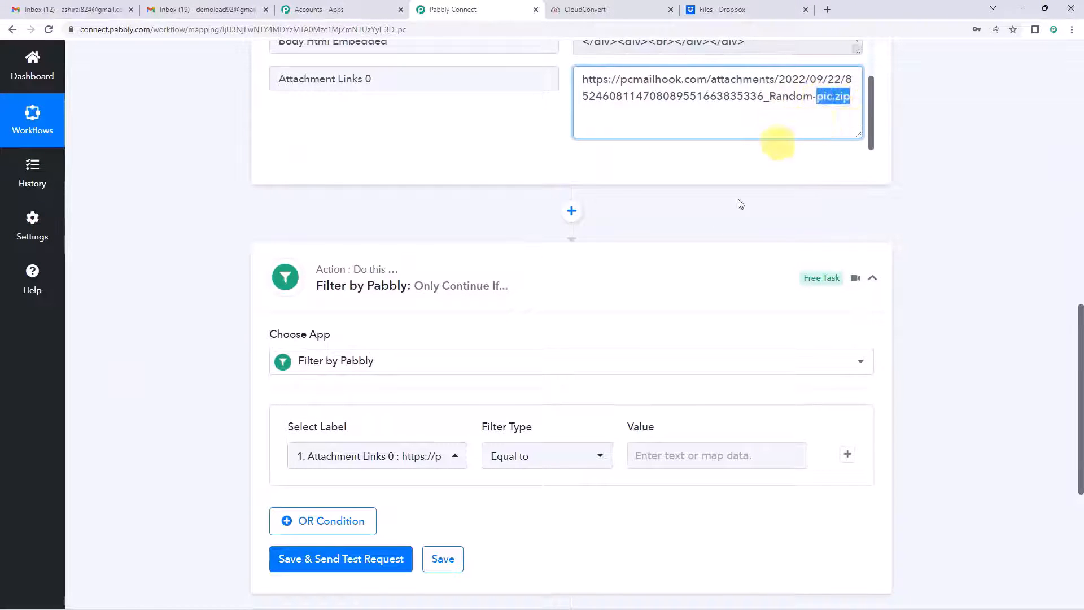
pyautogui.scroll(-2, 619, 360)
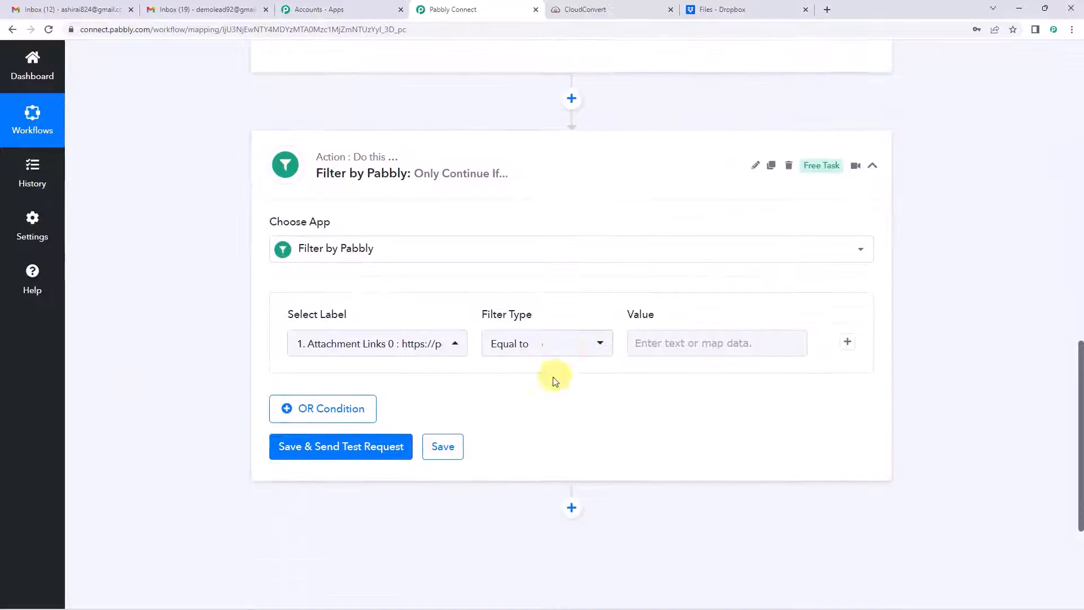
pyautogui.click(535, 347)
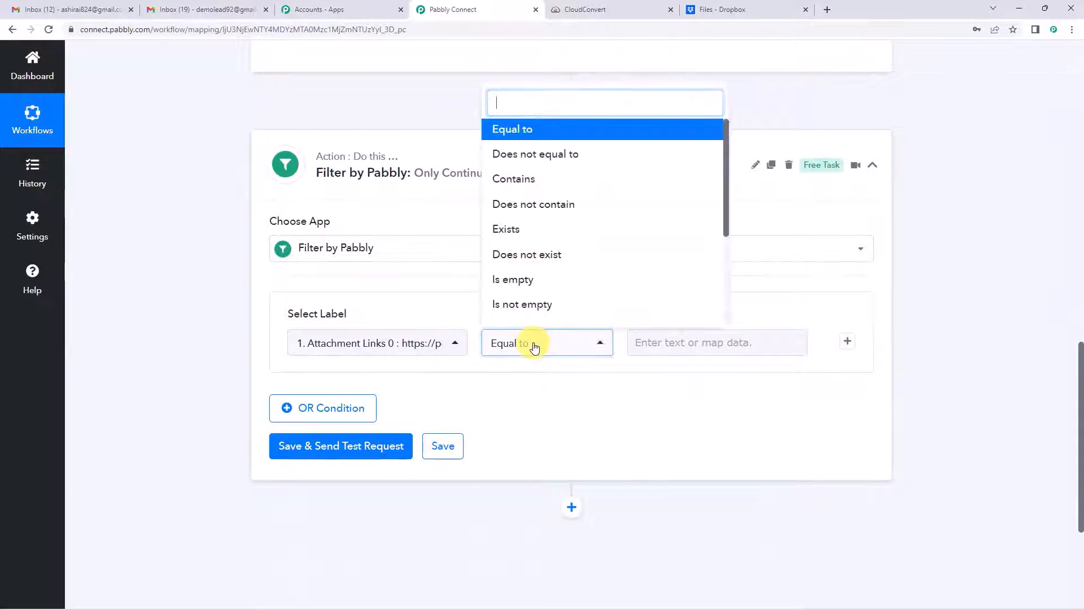
pyautogui.click(544, 178)
pyautogui.click(674, 341)
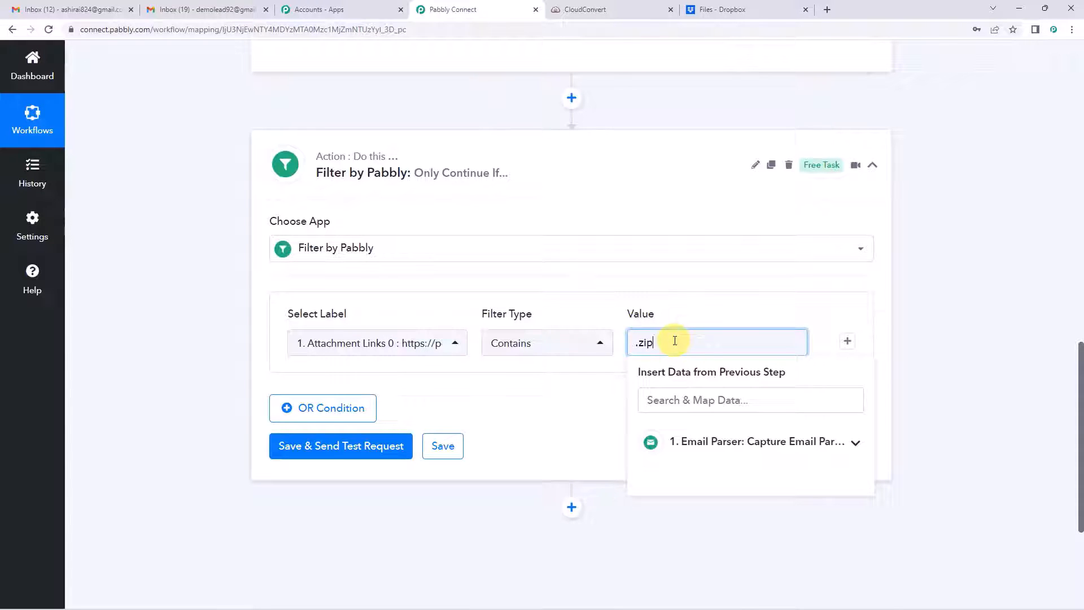
pyautogui.click(179, 267)
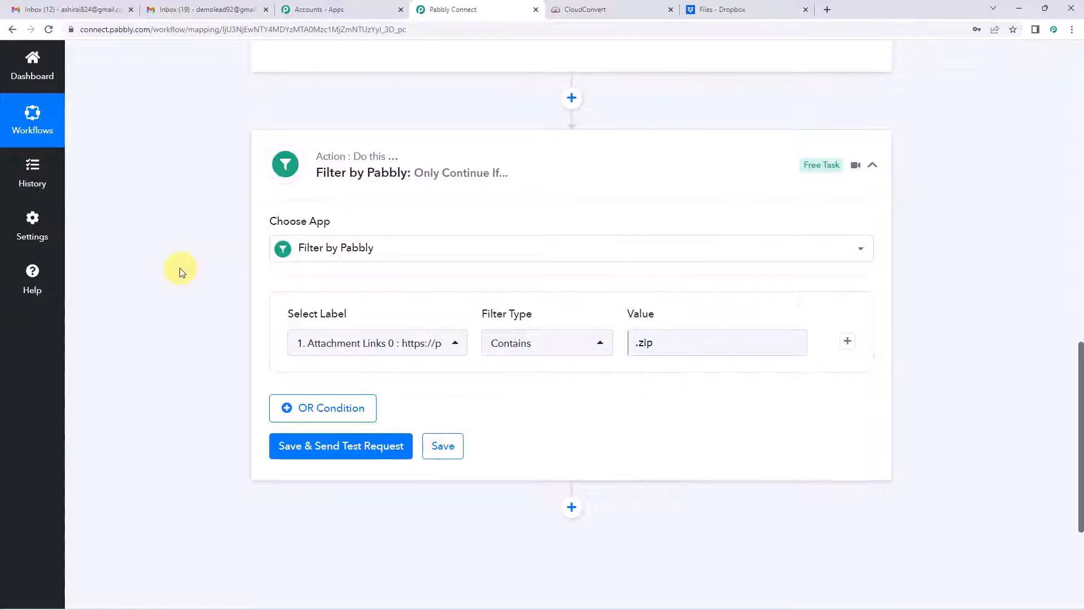
pyautogui.scroll(2, 179, 268)
# Step: Double-check the .zip value entered in the filter condition
pyautogui.scroll(3, 533, 188)
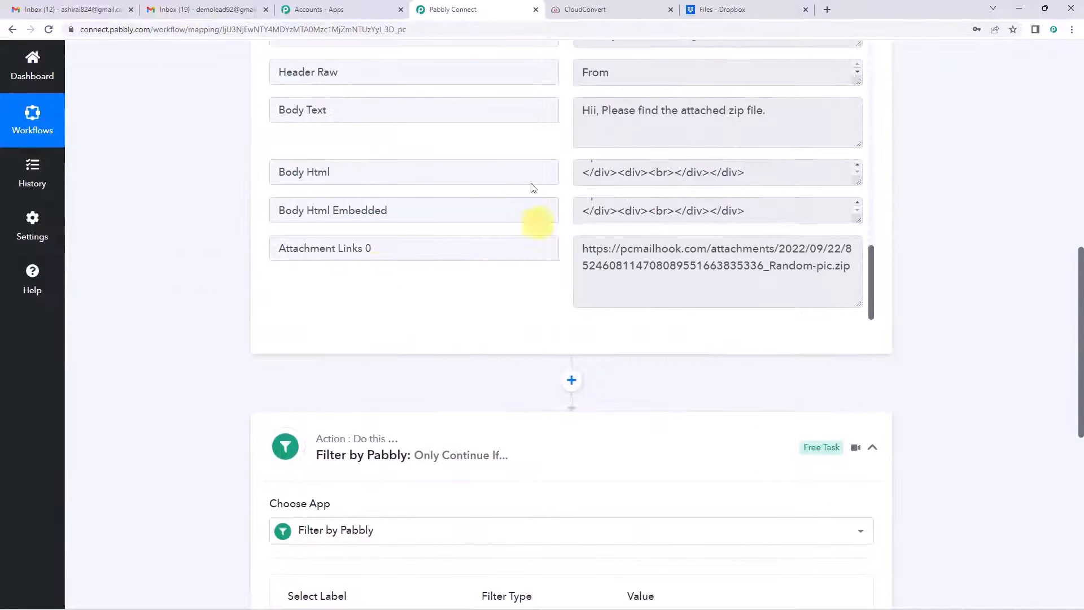
pyautogui.scroll(1, 193, 262)
pyautogui.scroll(-5, 194, 261)
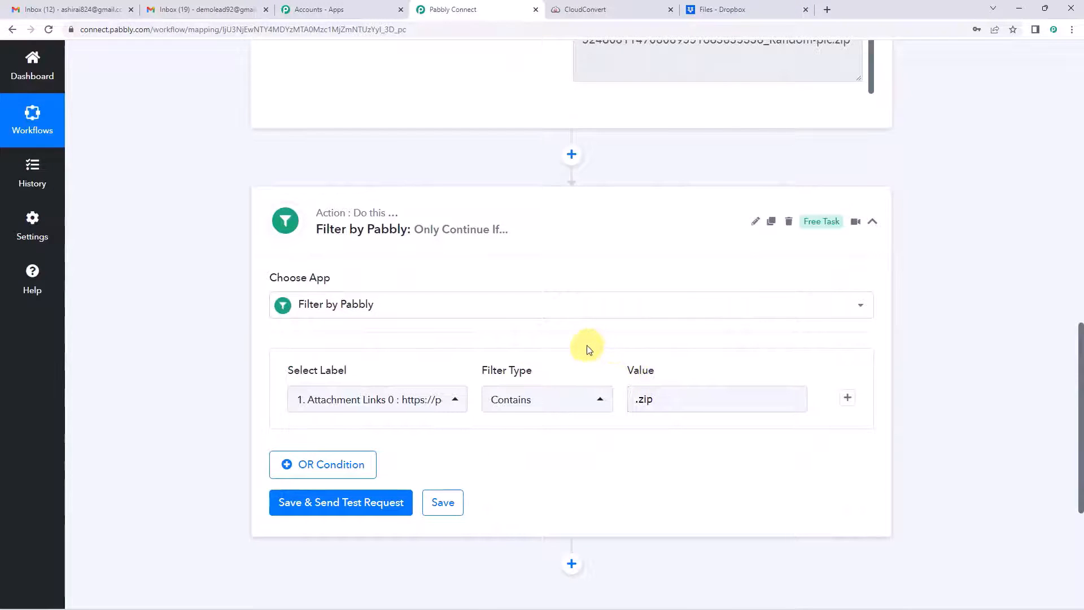
pyautogui.click(628, 408)
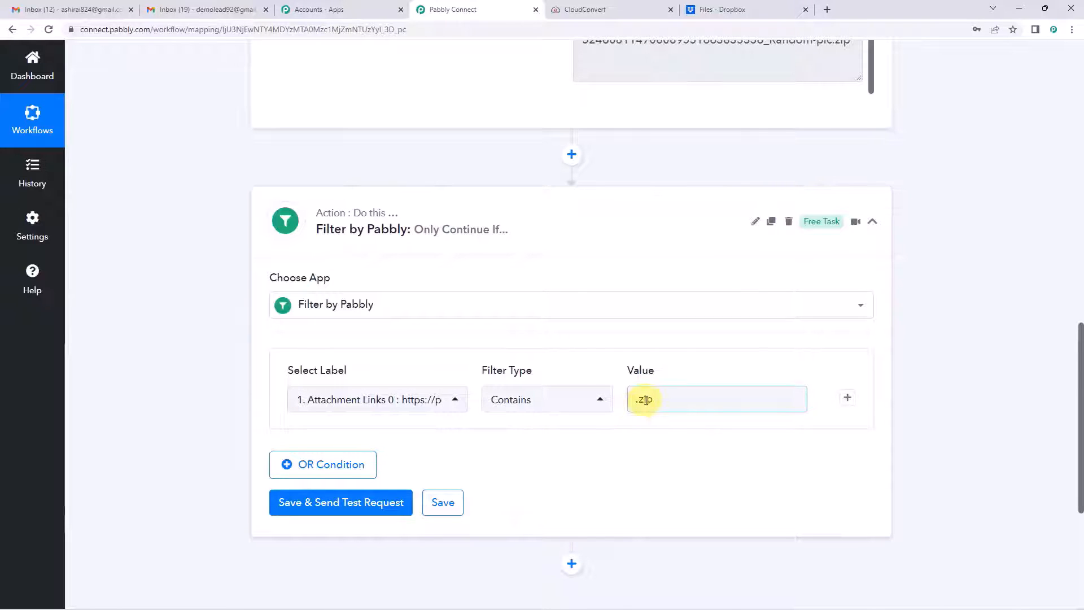
pyautogui.click(541, 348)
pyautogui.scroll(-2, 540, 347)
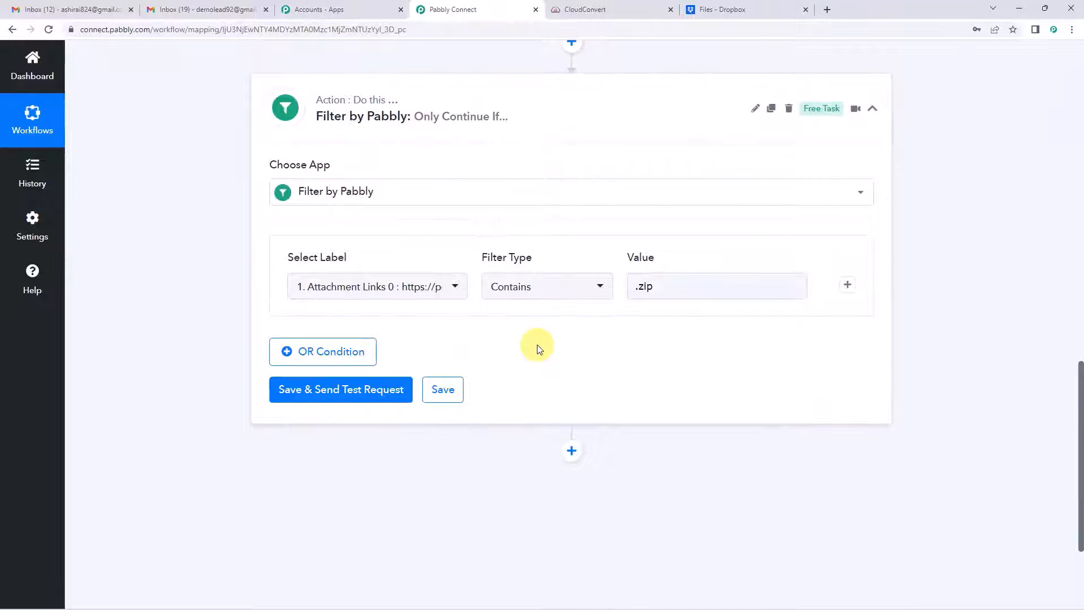
# Step: Save and test the filter, confirming status success with 'Condition is true'
pyautogui.click(333, 397)
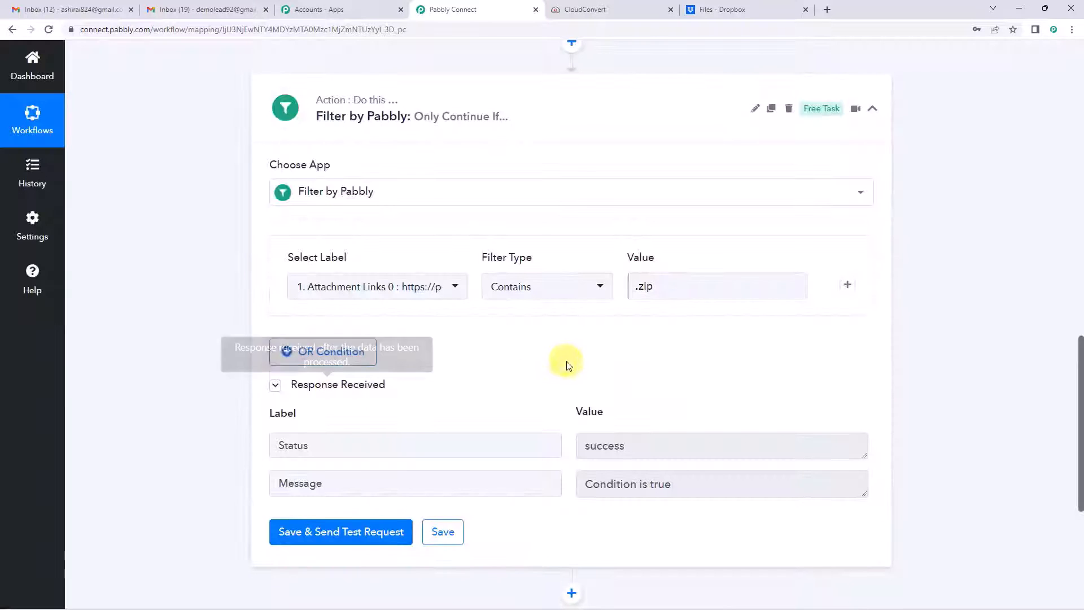
pyautogui.scroll(-2, 641, 407)
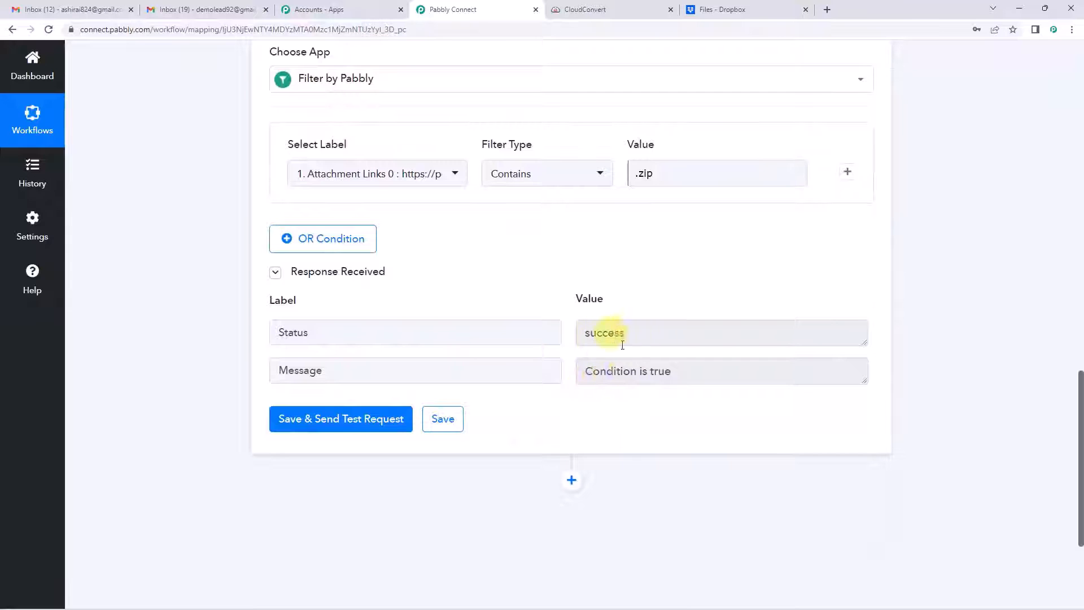
pyautogui.scroll(9, 694, 334)
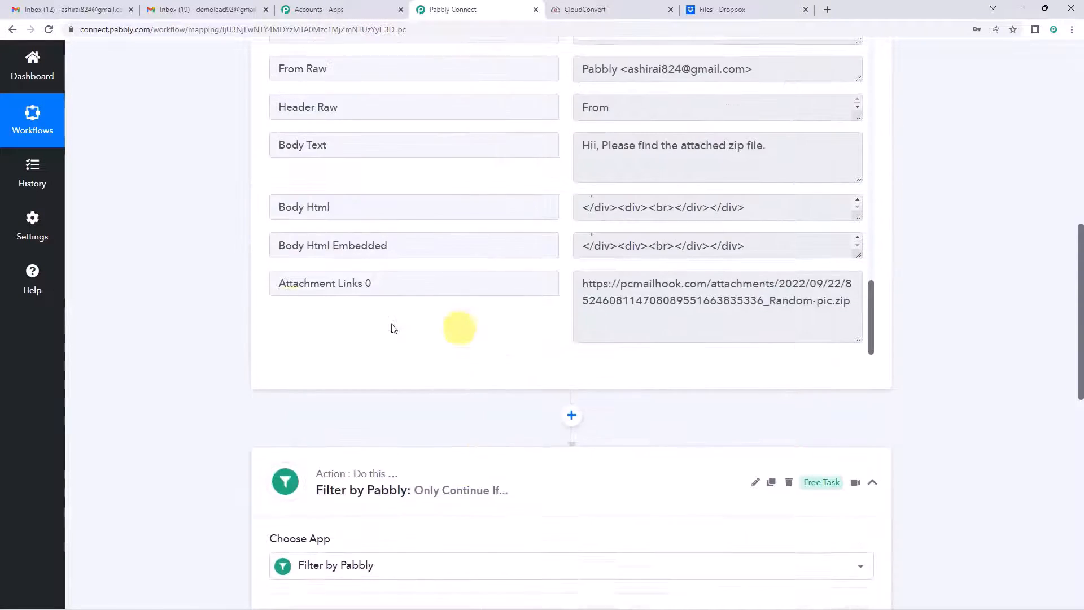
pyautogui.scroll(6, 394, 329)
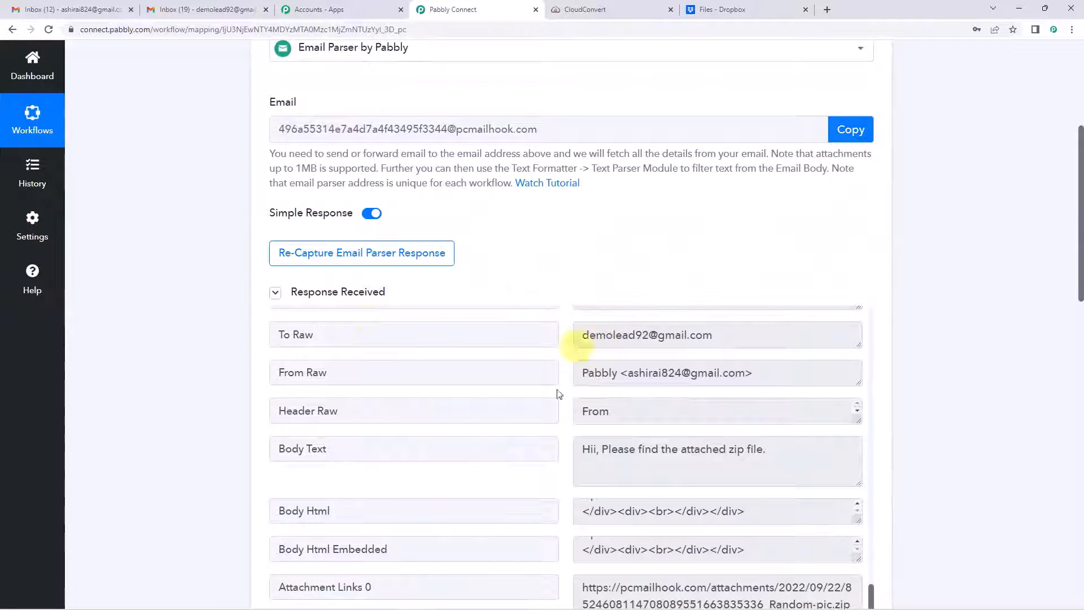
pyautogui.scroll(-6, 624, 267)
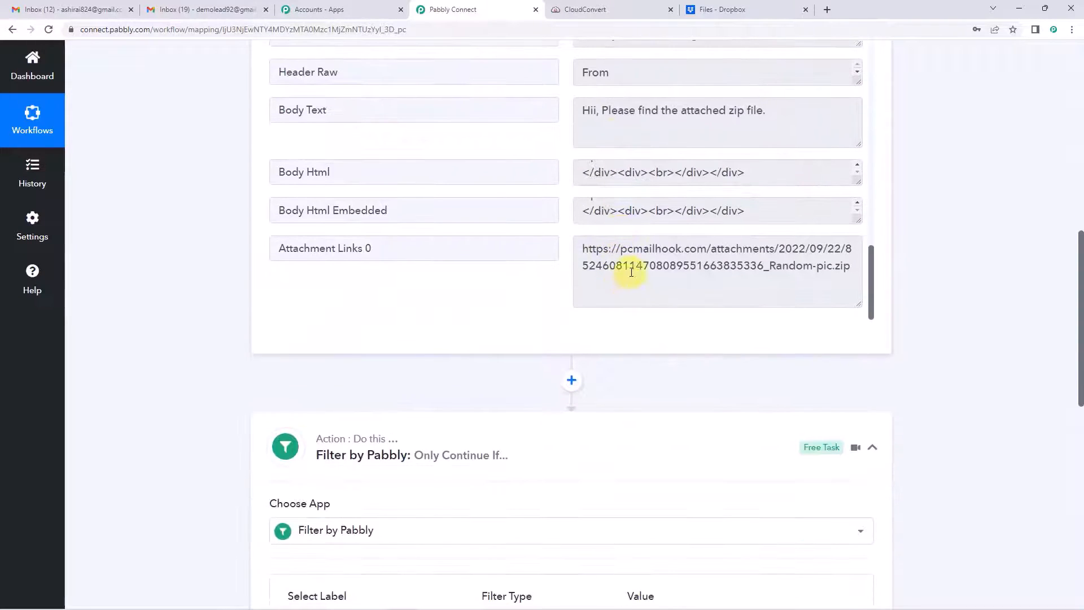
pyautogui.scroll(-2, 621, 289)
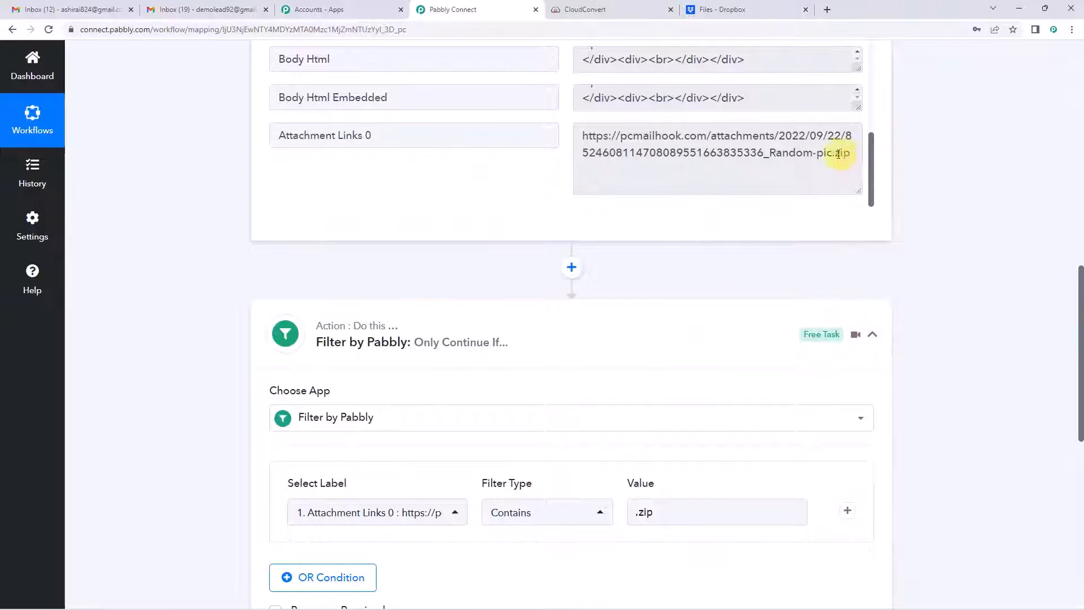
pyautogui.scroll(-3, 508, 341)
pyautogui.scroll(4, 298, 241)
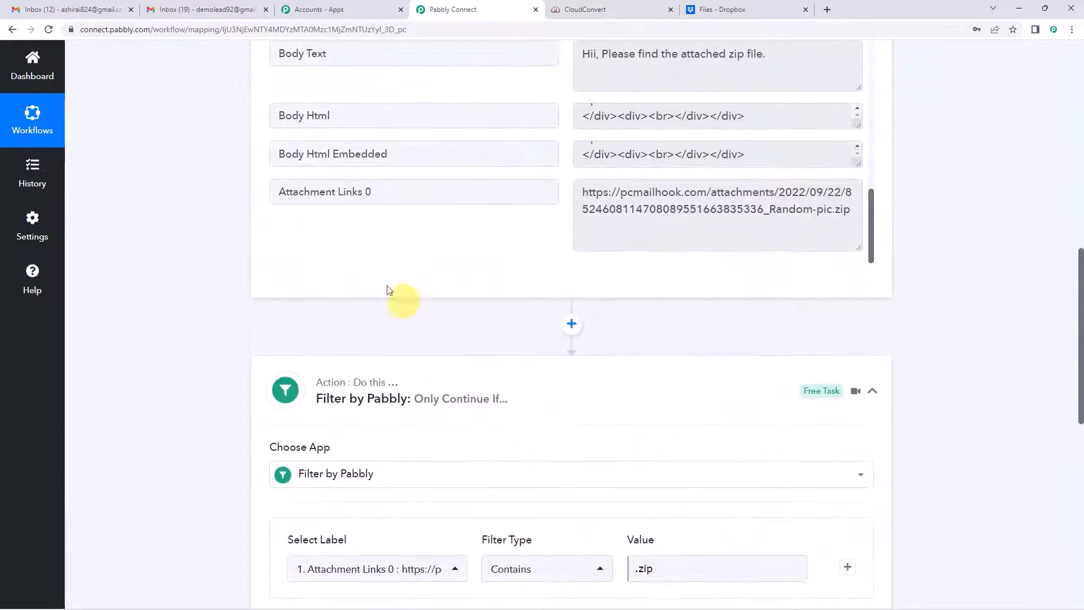
pyautogui.scroll(-2, 525, 343)
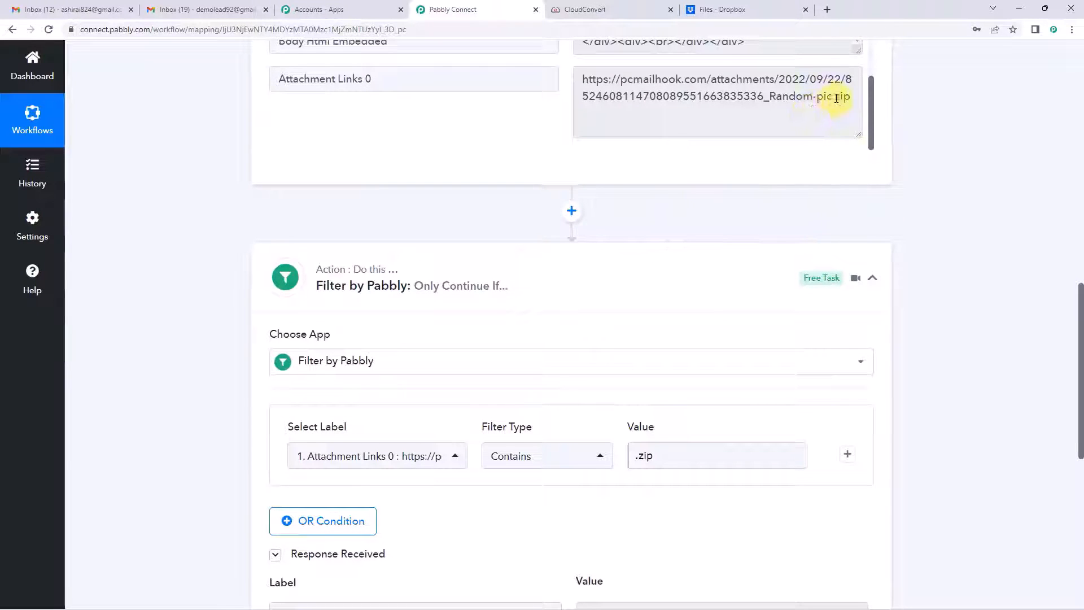
pyautogui.click(643, 461)
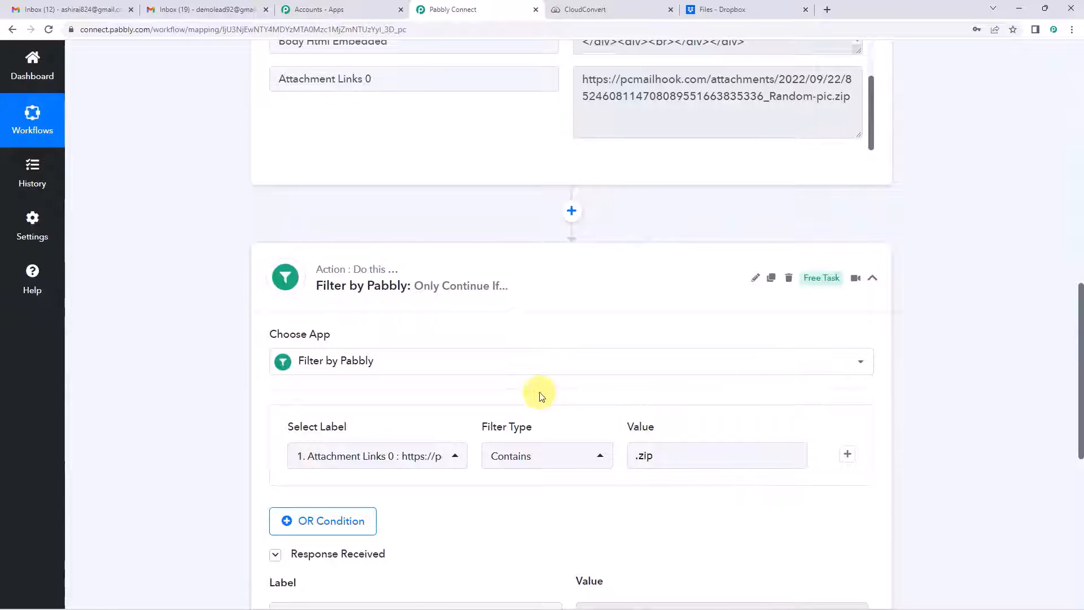
pyautogui.scroll(-3, 525, 392)
pyautogui.scroll(-5, 511, 390)
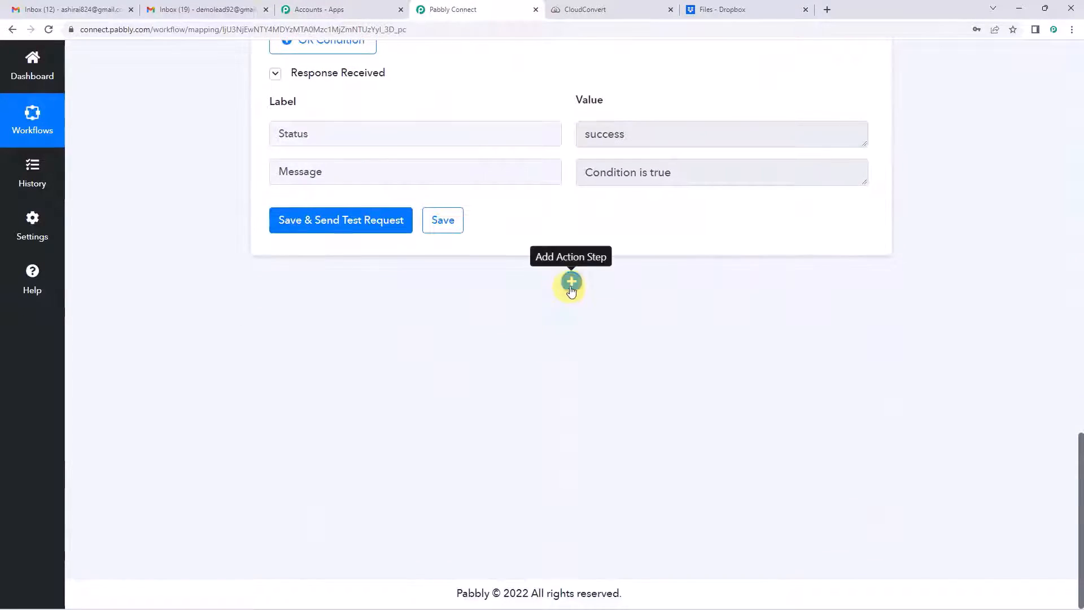
# Step: Insert a CloudConvert step after the filter, found by searching 'cloud', and show its action events
pyautogui.click(571, 280)
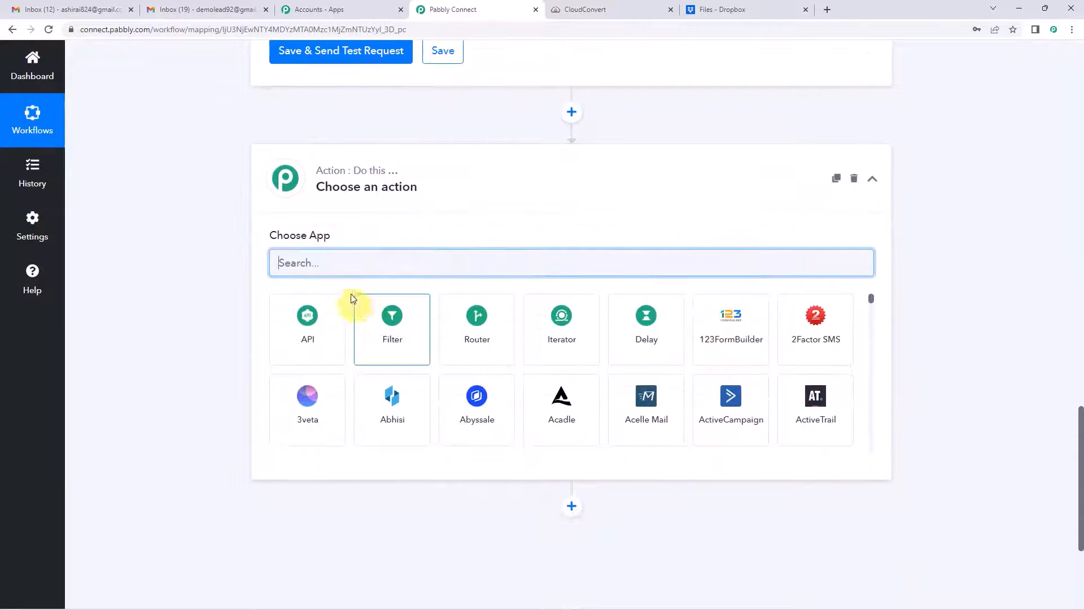
pyautogui.write('cloud')
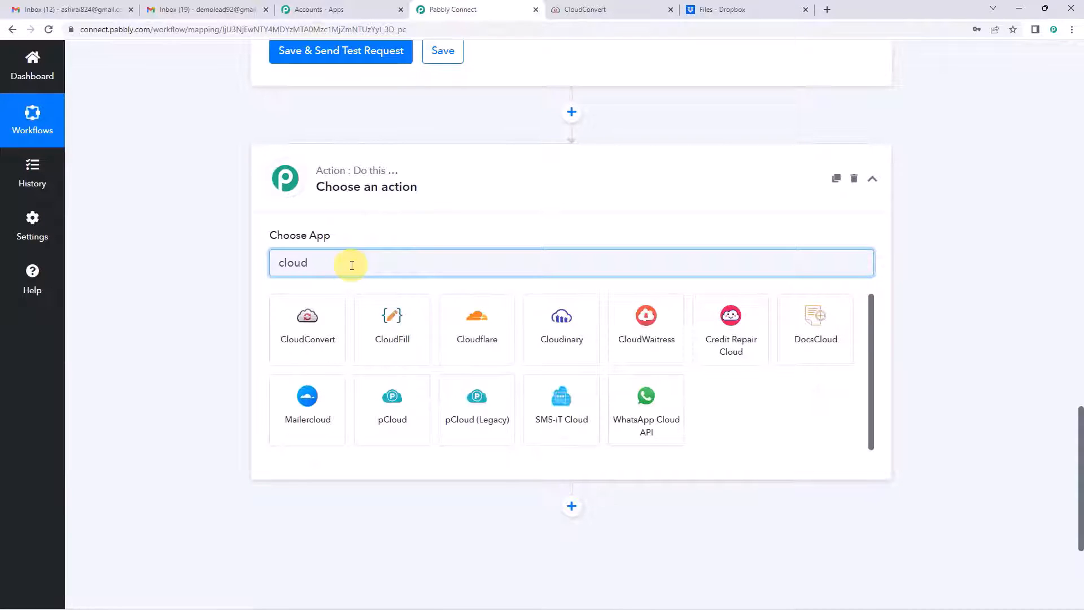
pyautogui.click(308, 310)
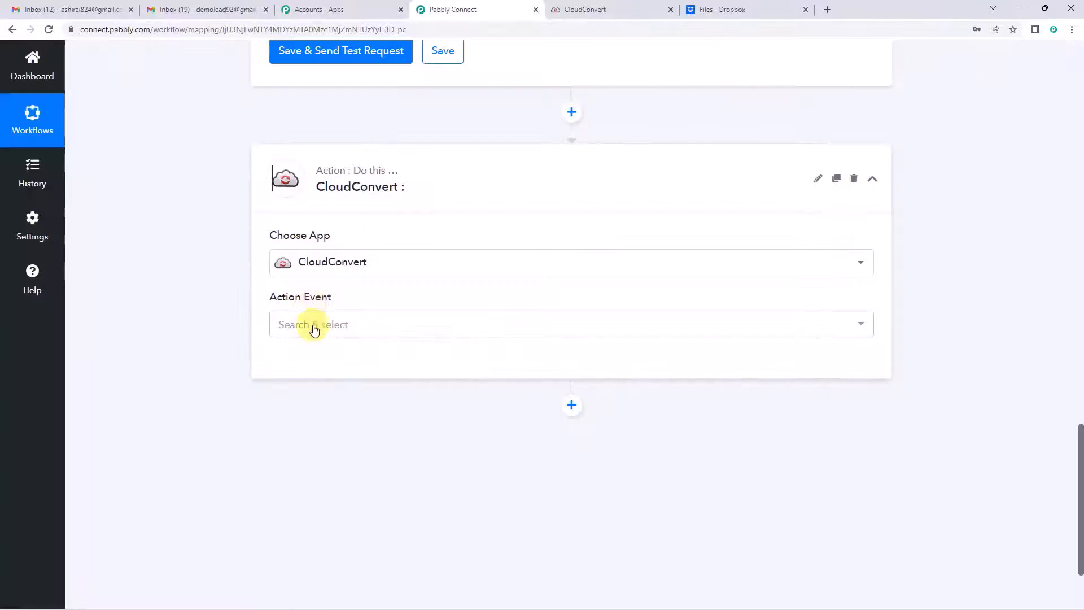
pyautogui.click(312, 323)
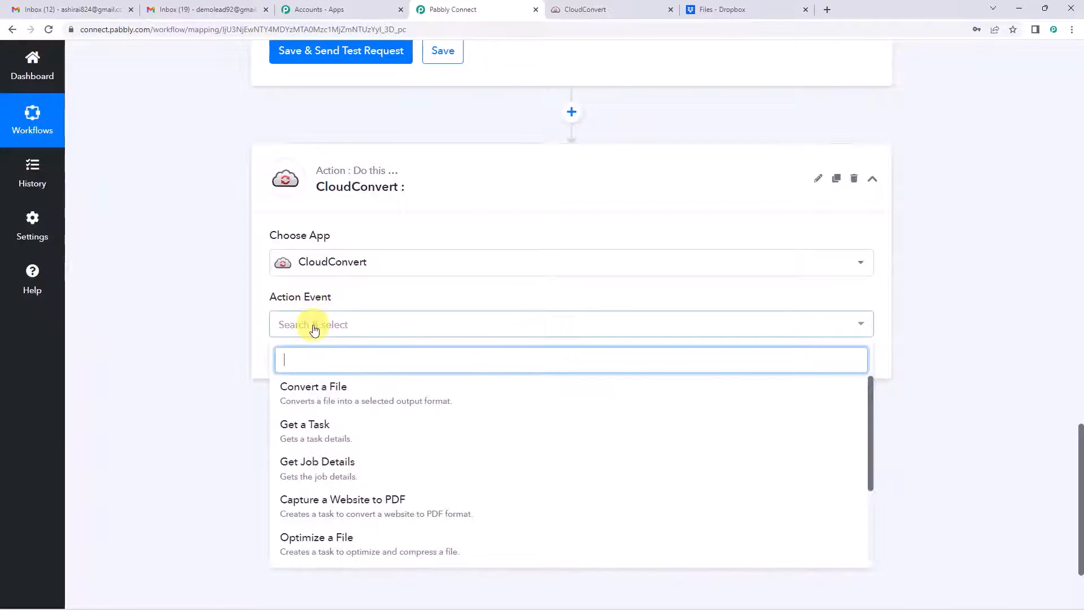
# Step: Choose Convert a File and authorize a new CloudConvert connection for the step
pyautogui.click(339, 398)
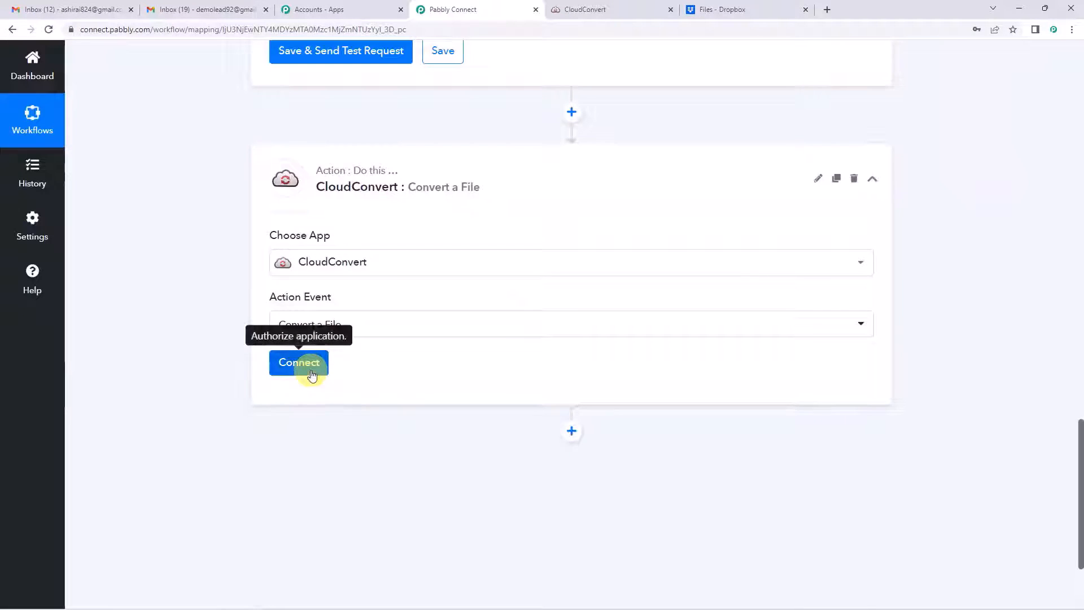
pyautogui.click(310, 368)
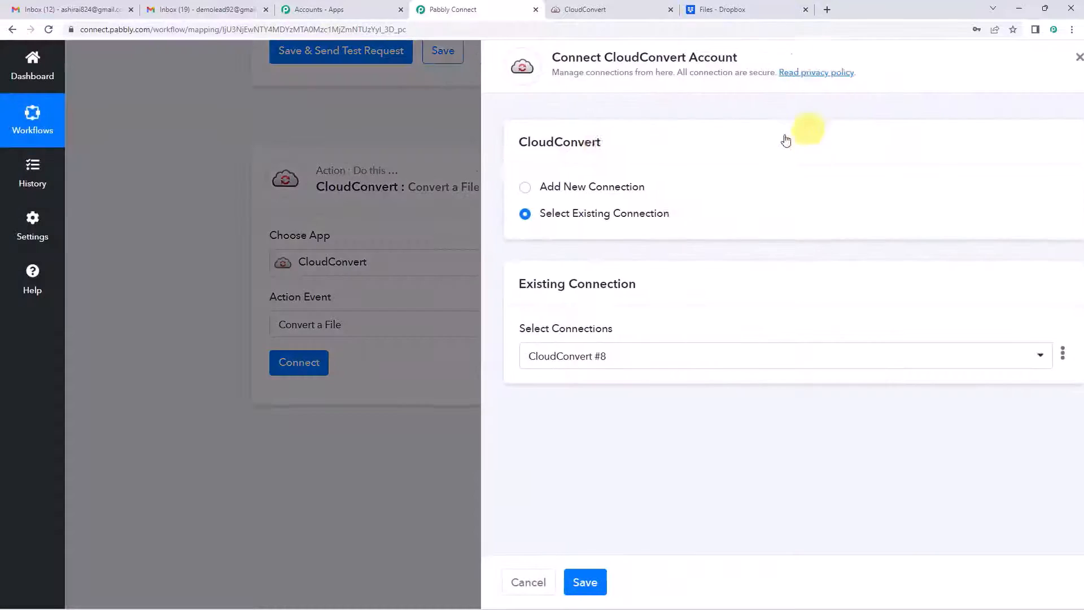
pyautogui.click(500, 189)
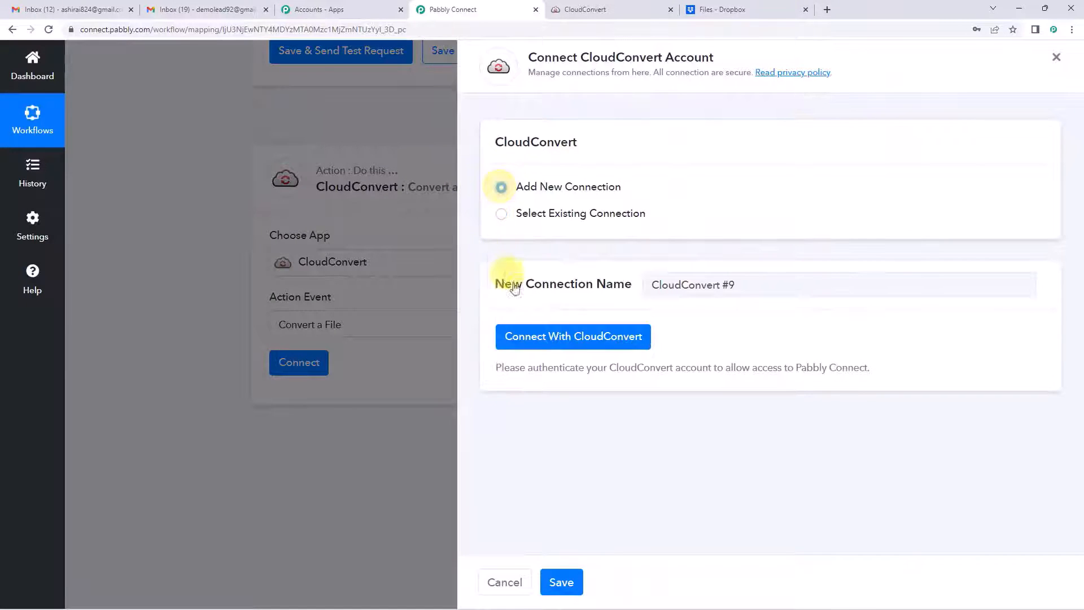
pyautogui.click(565, 337)
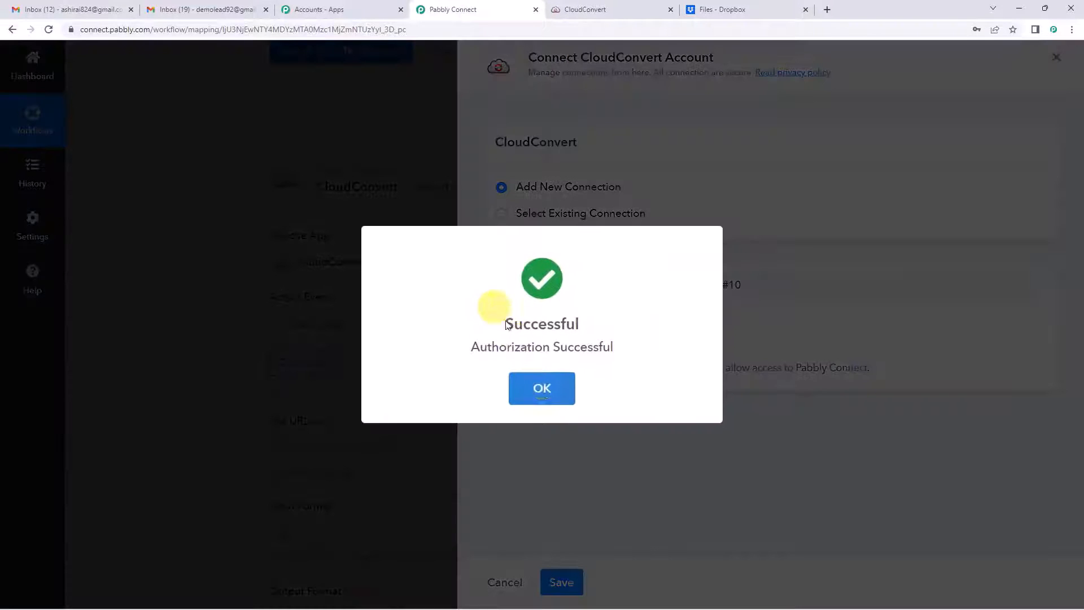
pyautogui.click(542, 389)
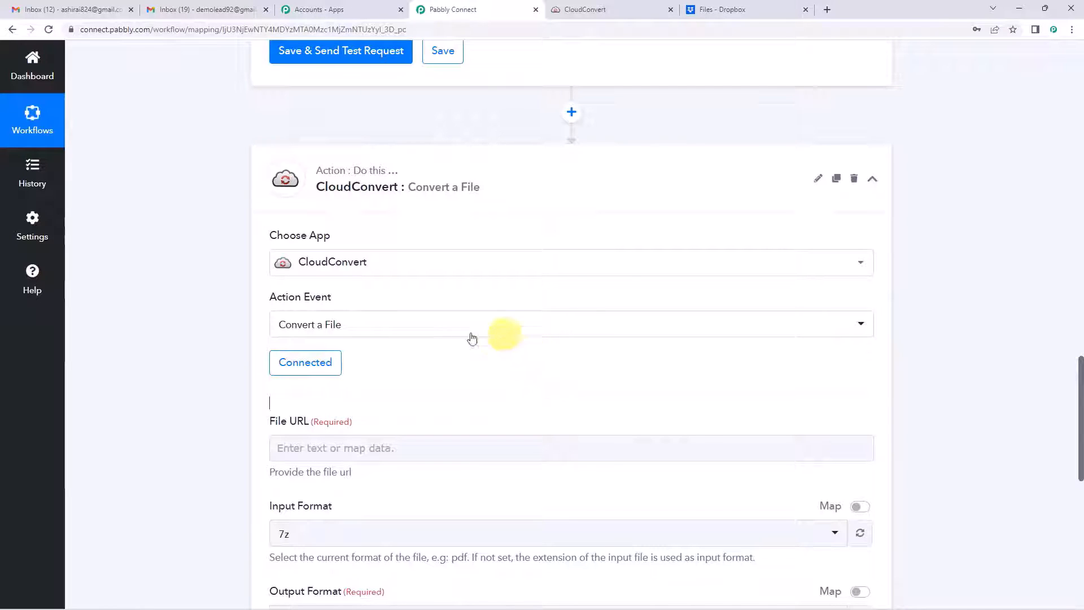
# Step: Browse the Email Parser step's captured fields from the File URL data picker
pyautogui.scroll(-3, 429, 316)
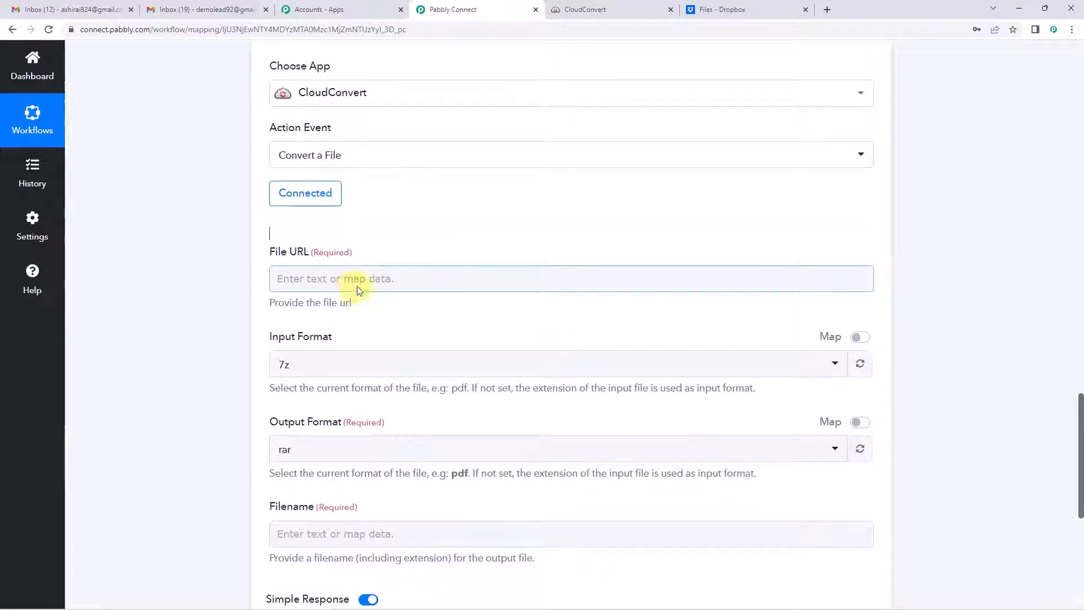
pyautogui.click(432, 281)
pyautogui.scroll(-1, 431, 279)
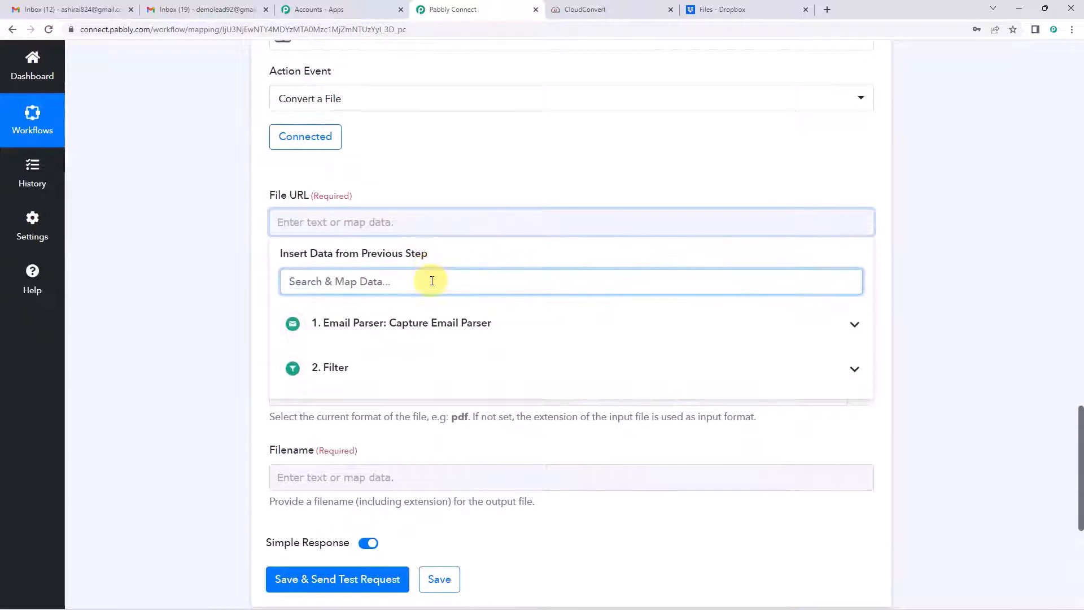
pyautogui.click(362, 329)
pyautogui.scroll(-6, 431, 282)
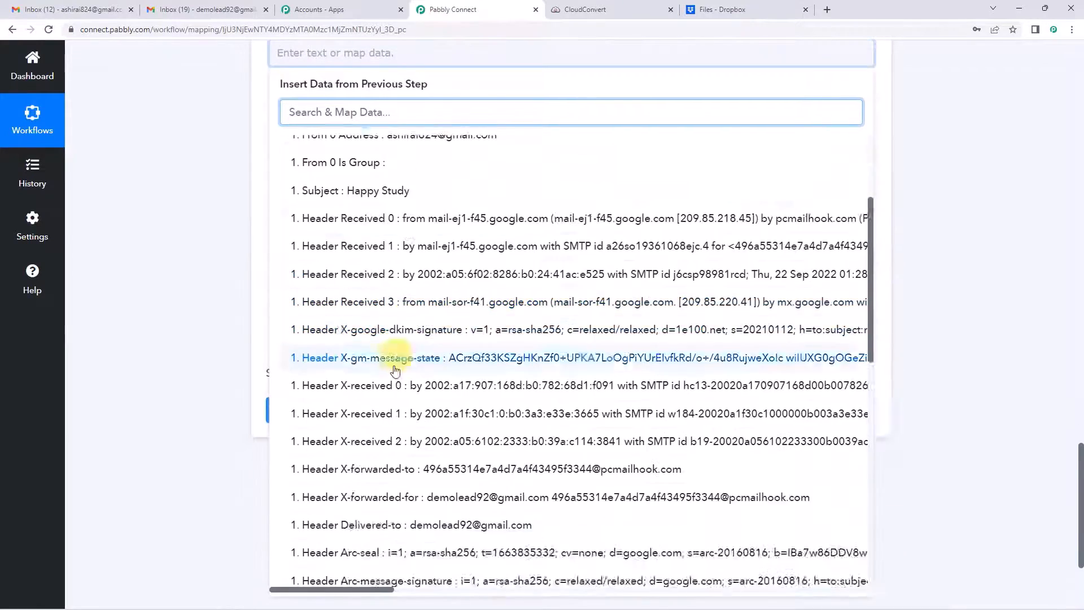
pyautogui.scroll(-15, 395, 370)
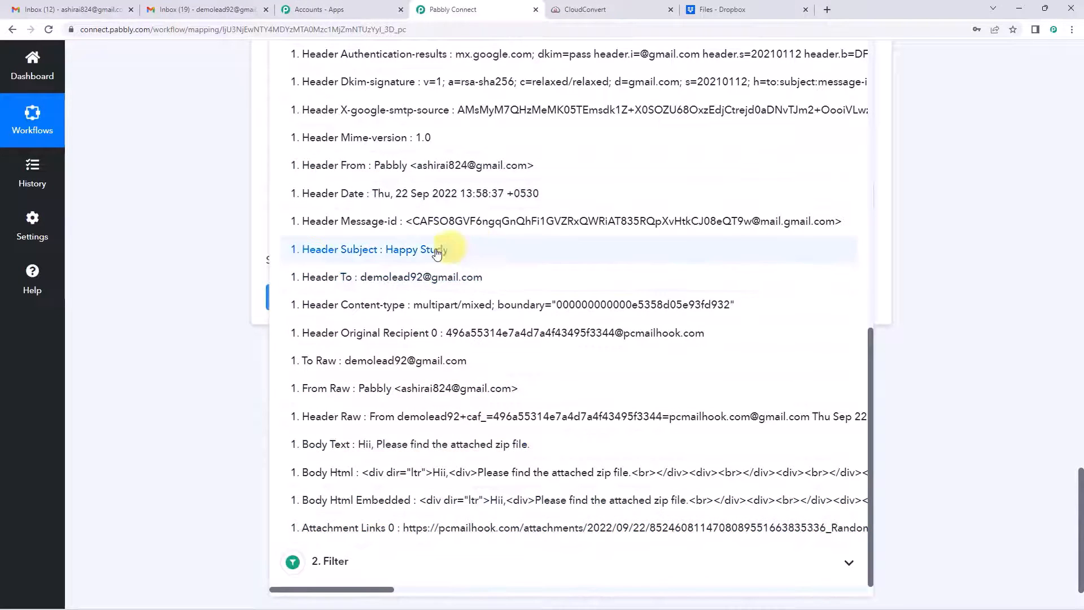
pyautogui.scroll(10, 409, 200)
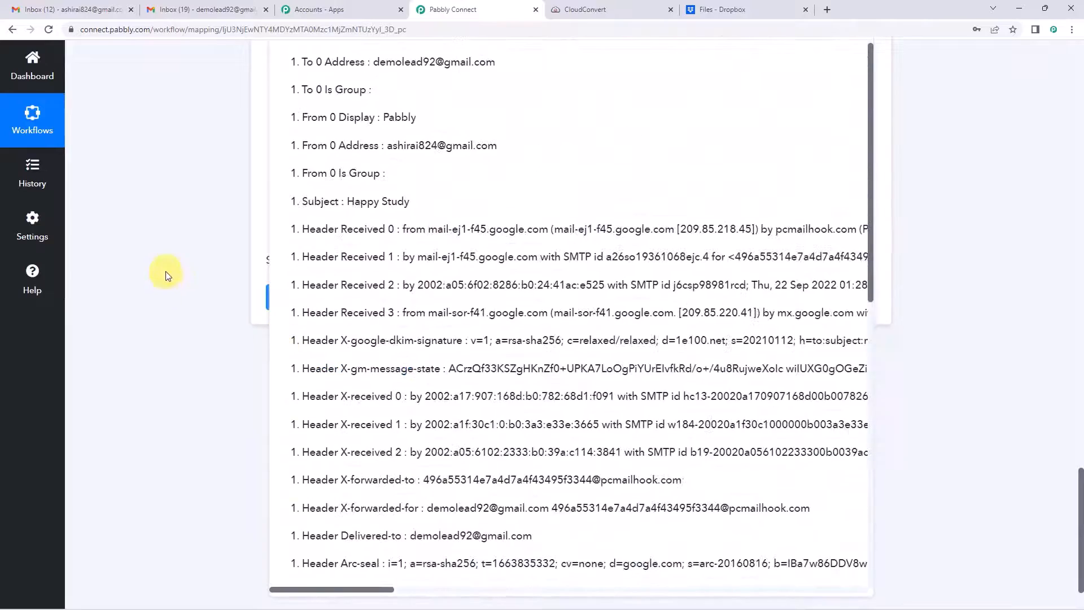
pyautogui.click(165, 271)
pyautogui.scroll(20, 165, 274)
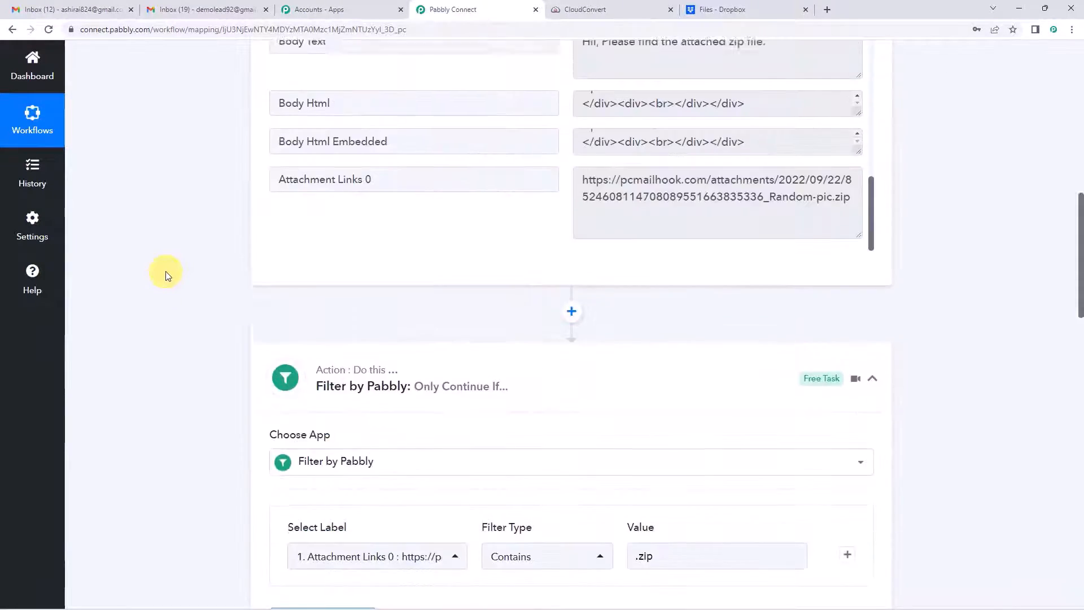
pyautogui.scroll(10, 392, 253)
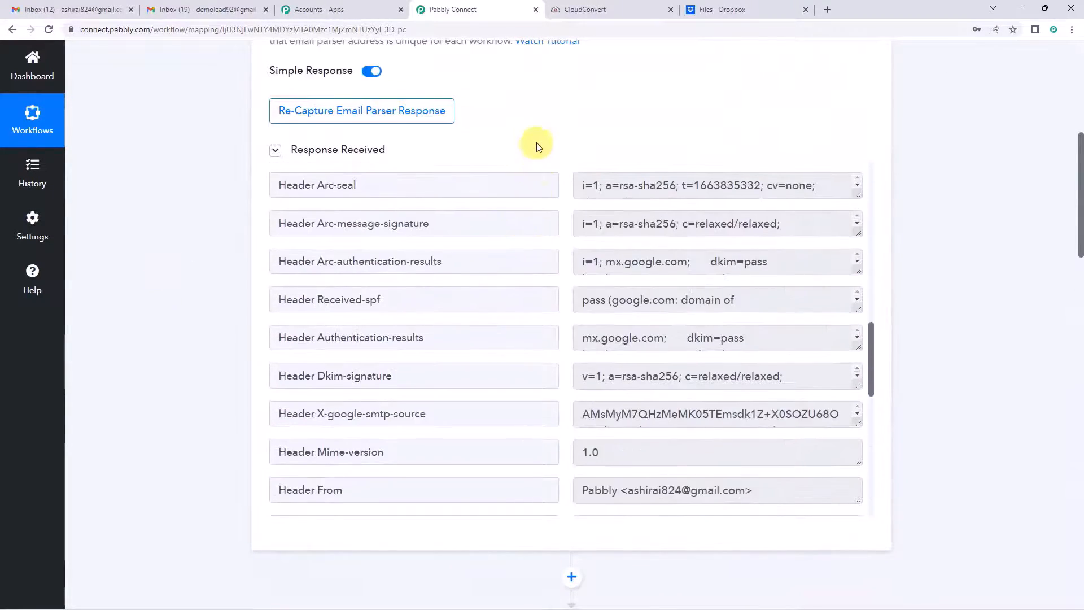
pyautogui.scroll(4, 536, 140)
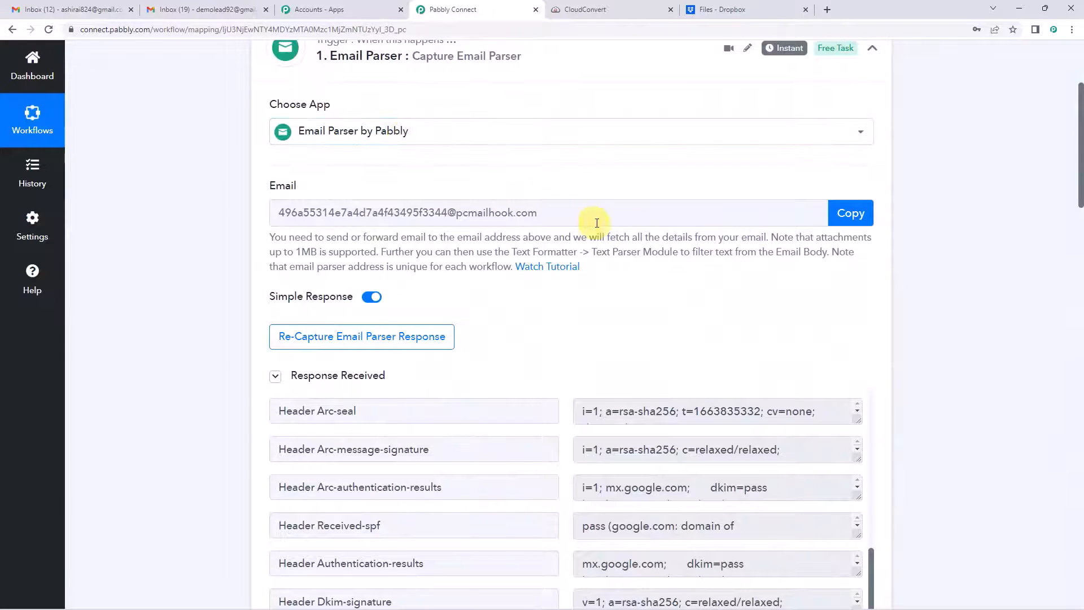
pyautogui.scroll(-4, 592, 223)
pyautogui.scroll(-5, 596, 223)
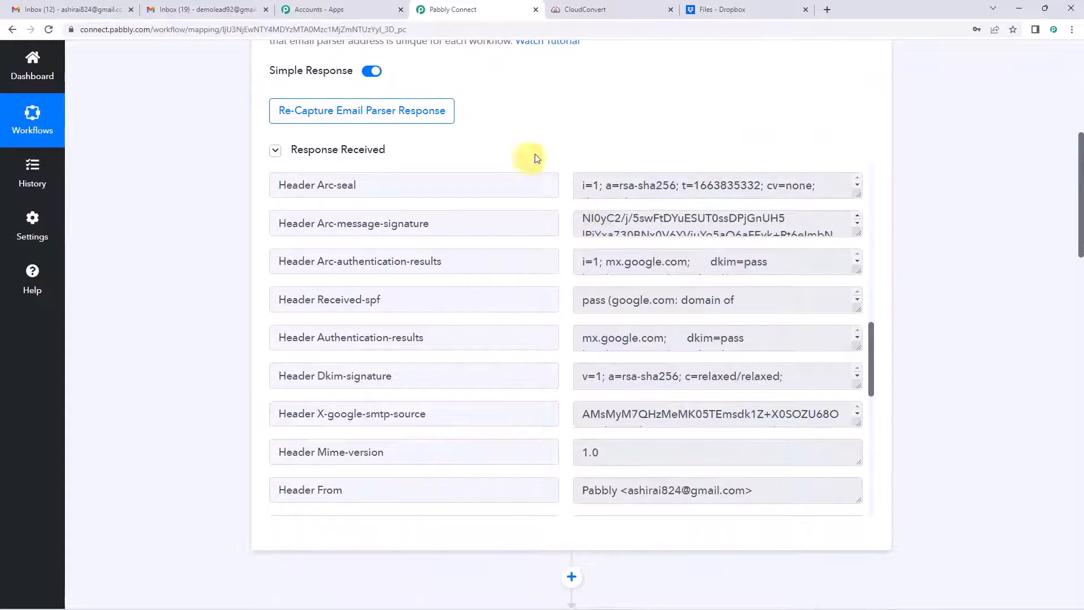
pyautogui.scroll(-3, 553, 150)
pyautogui.scroll(-3, 684, 252)
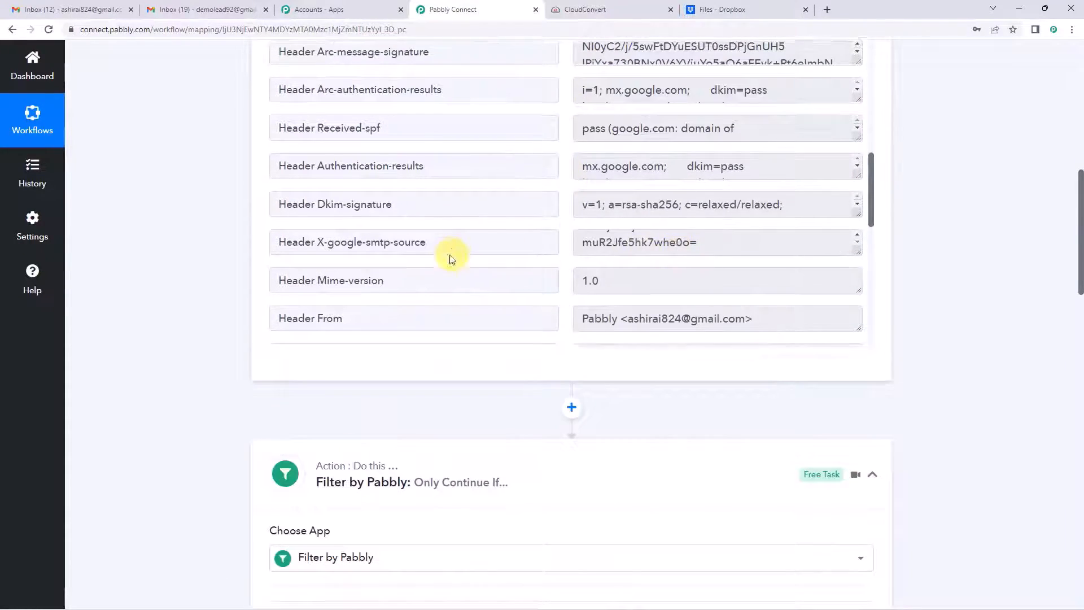
pyautogui.scroll(-10, 449, 255)
pyautogui.scroll(-2, 564, 238)
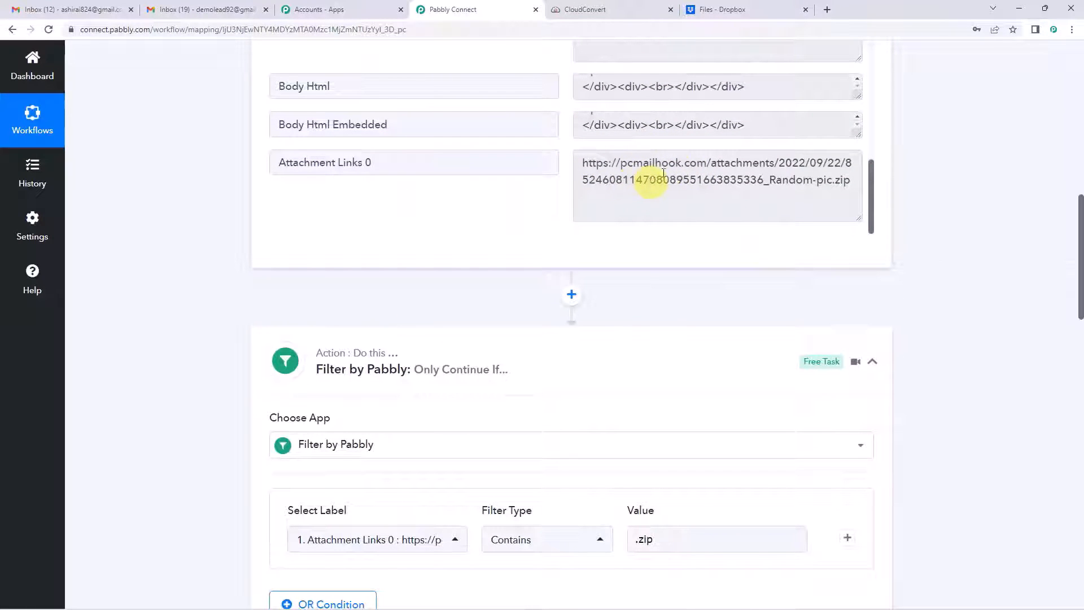
pyautogui.scroll(5, 441, 112)
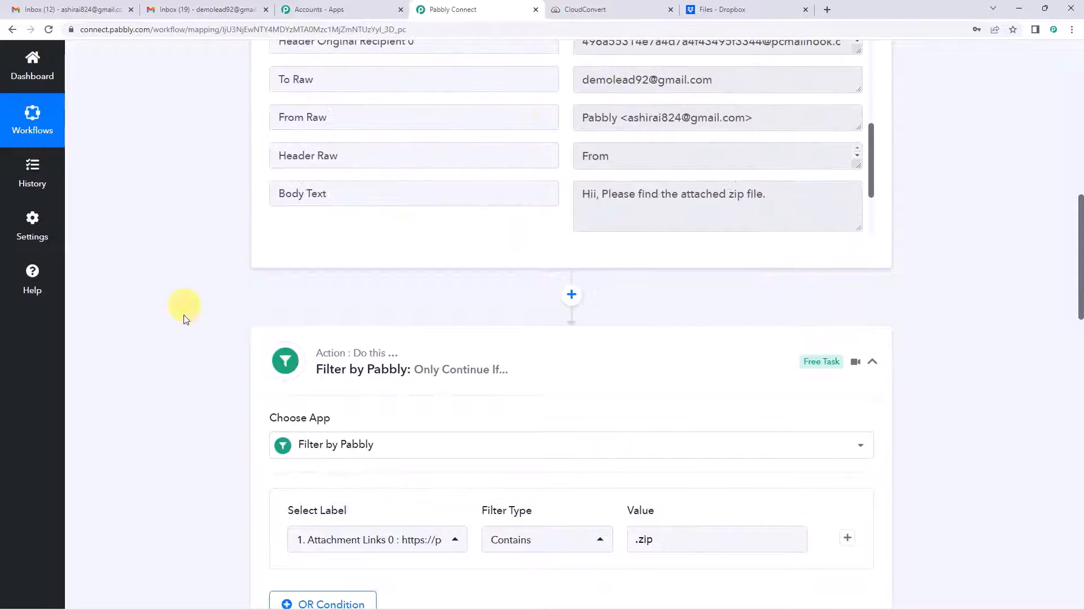
pyautogui.scroll(-7, 183, 314)
pyautogui.scroll(-9, 183, 316)
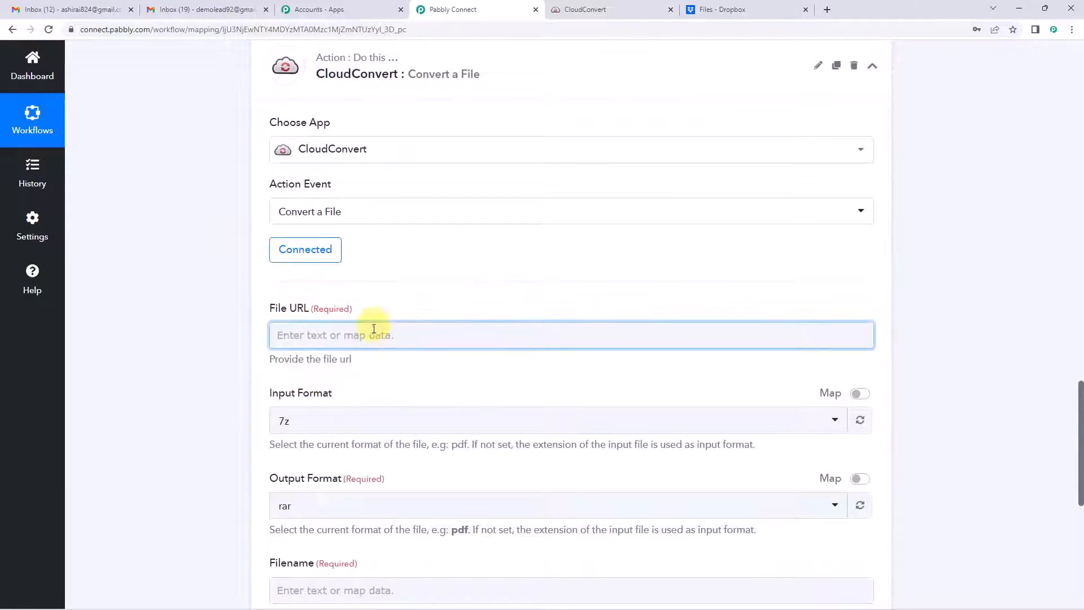
# Step: Map '1. Attachment Links 0', the Random-pic.zip link, into the File URL field
pyautogui.click(387, 337)
pyautogui.scroll(-2, 458, 247)
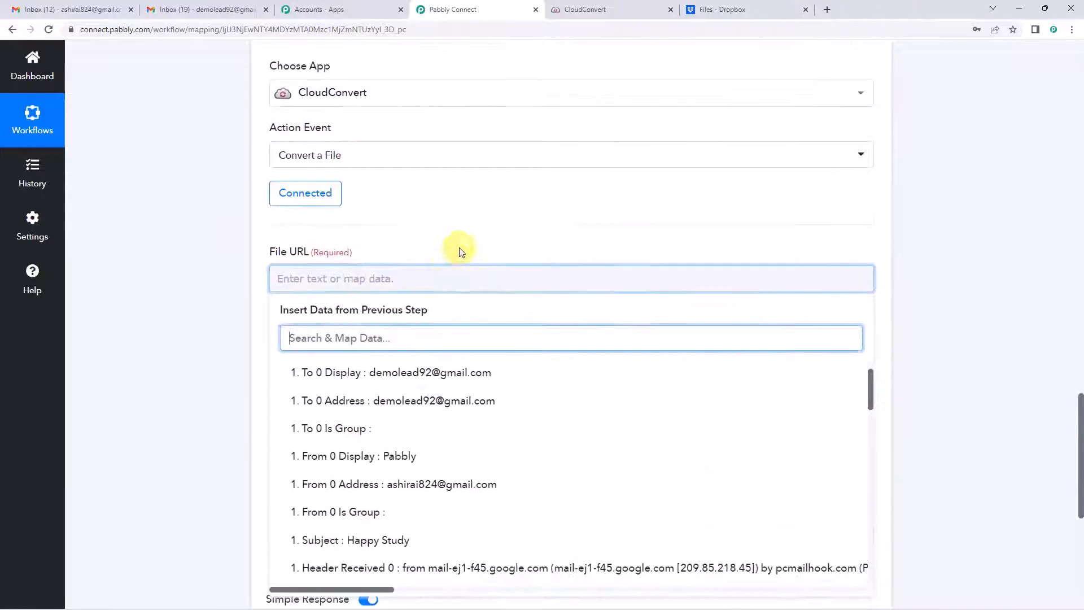
pyautogui.scroll(-10, 363, 397)
pyautogui.scroll(-10, 362, 440)
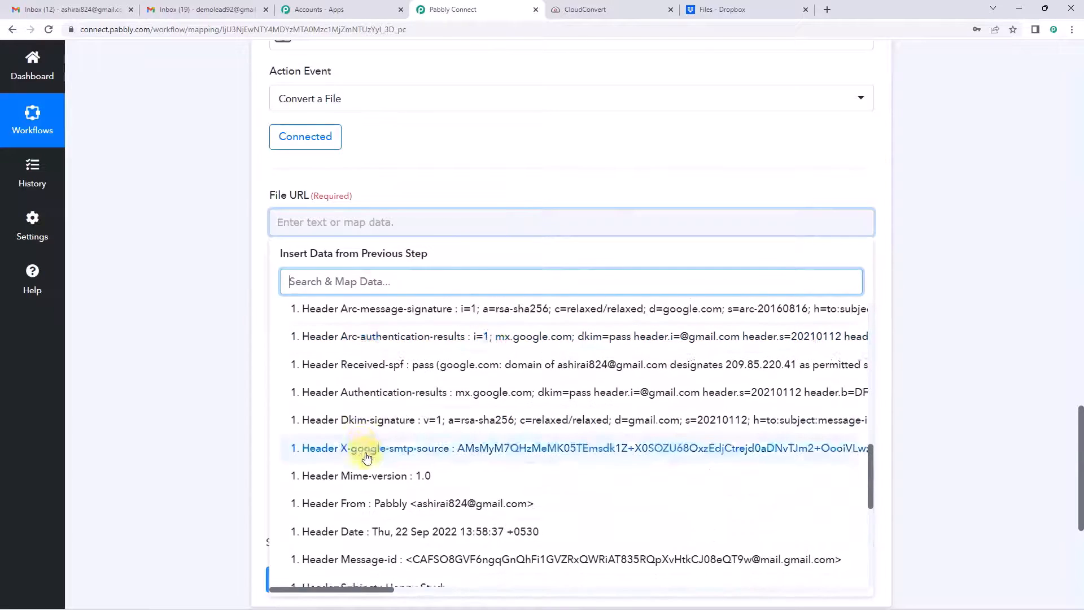
pyautogui.click(394, 529)
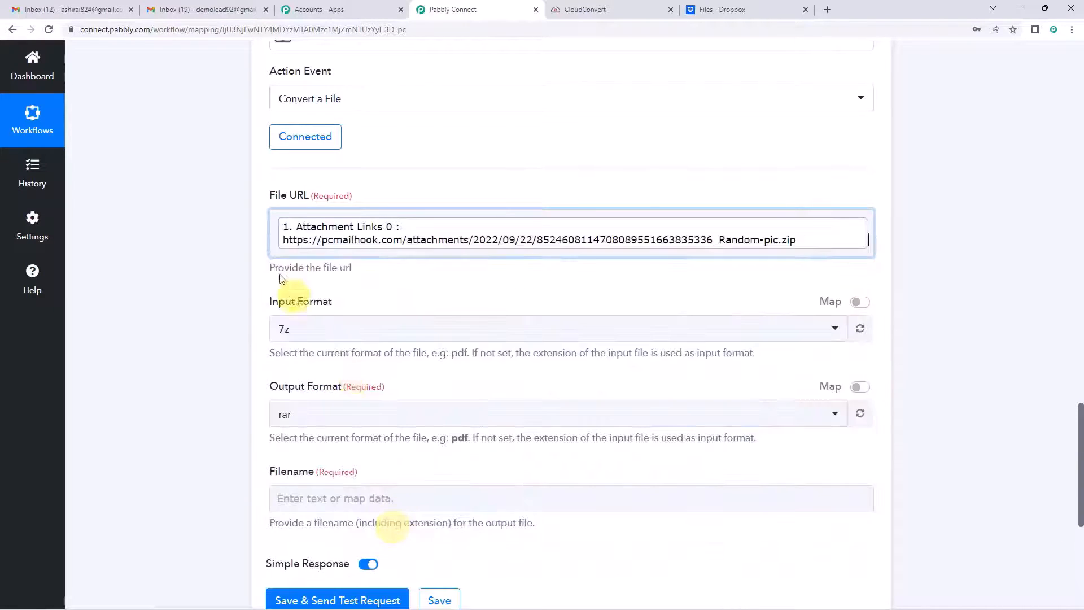
pyautogui.click(254, 242)
pyautogui.scroll(-2, 267, 241)
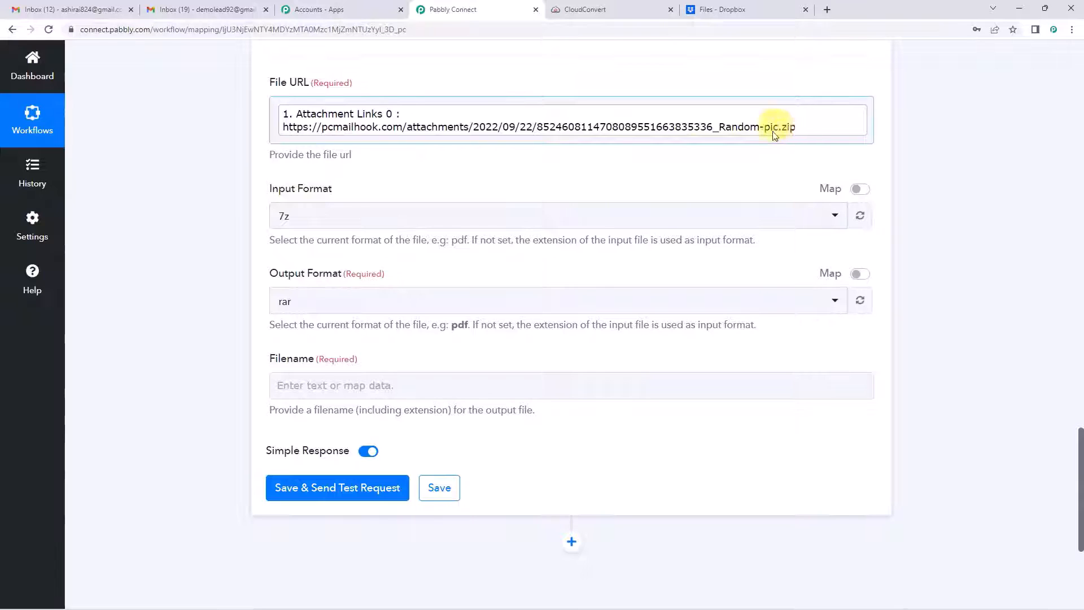
# Step: Set the CloudConvert input format to zip and the output format to rar
pyautogui.click(760, 217)
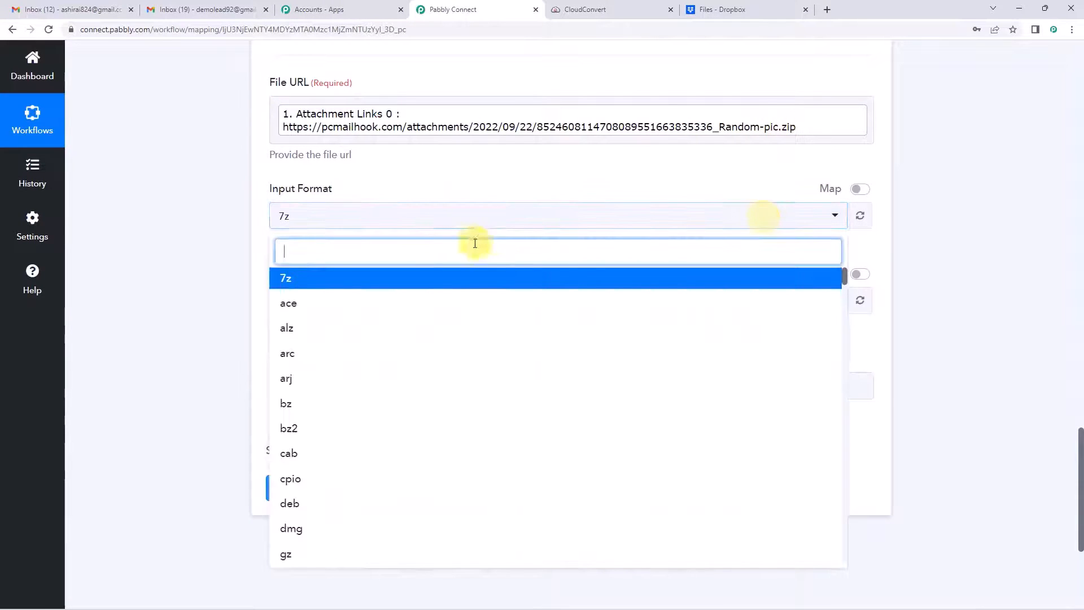
pyautogui.write('zip')
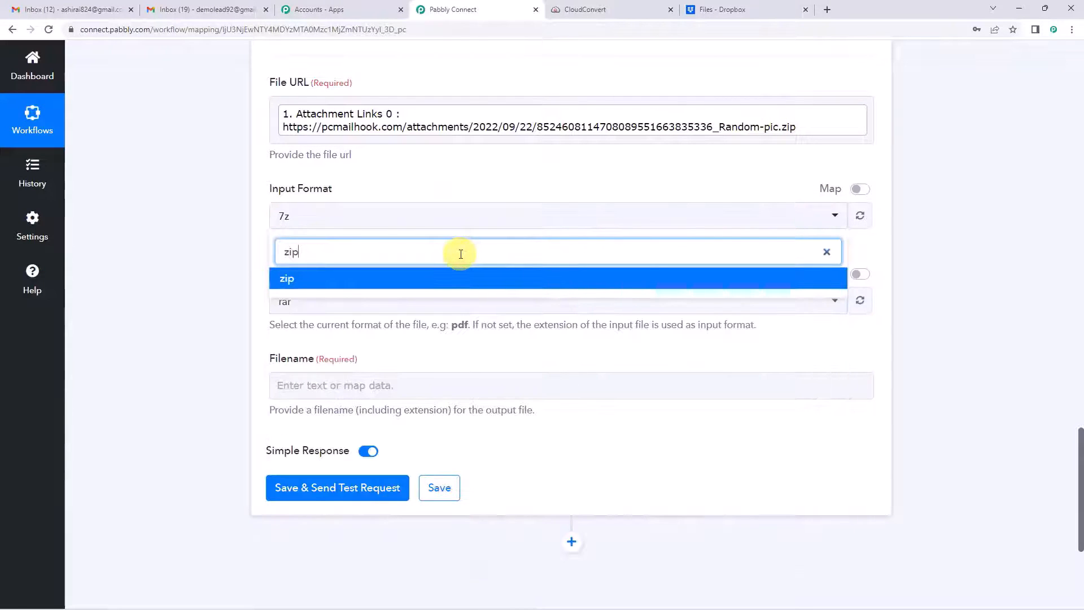
pyautogui.click(342, 279)
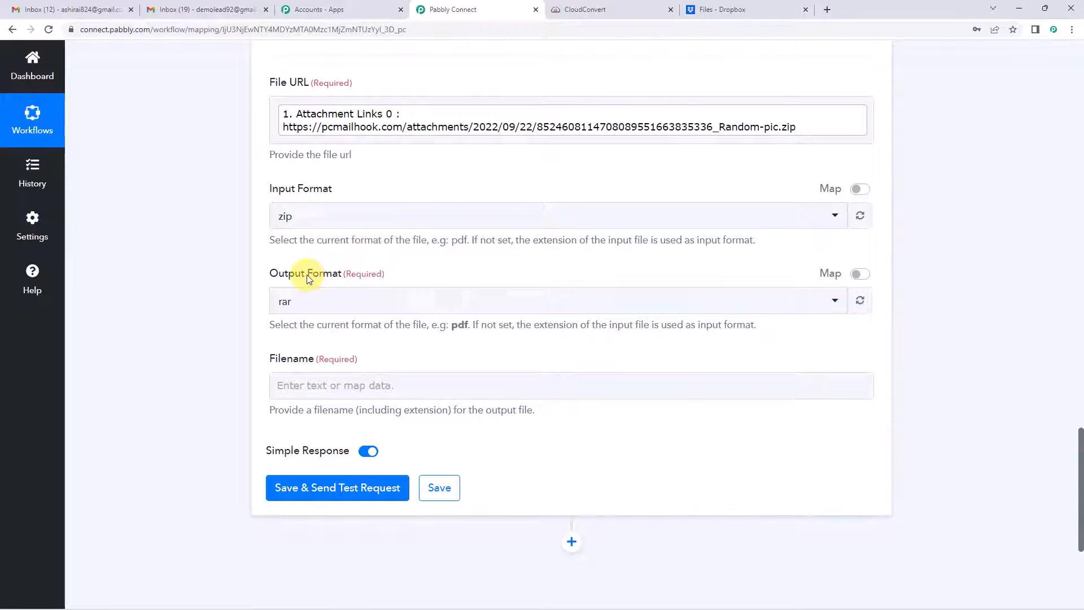
pyautogui.scroll(-2, 363, 224)
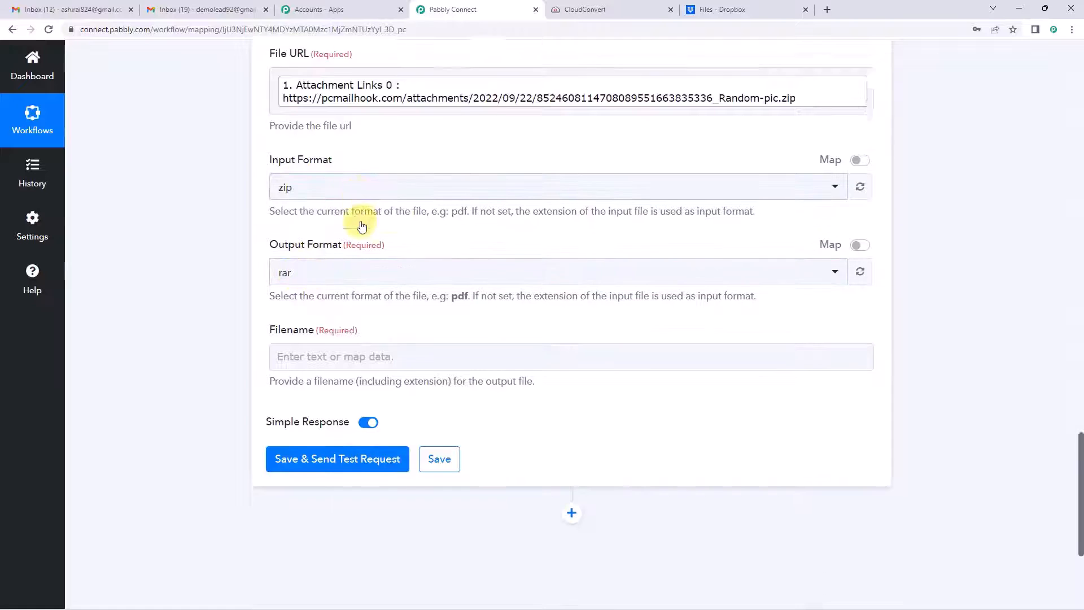
pyautogui.click(304, 196)
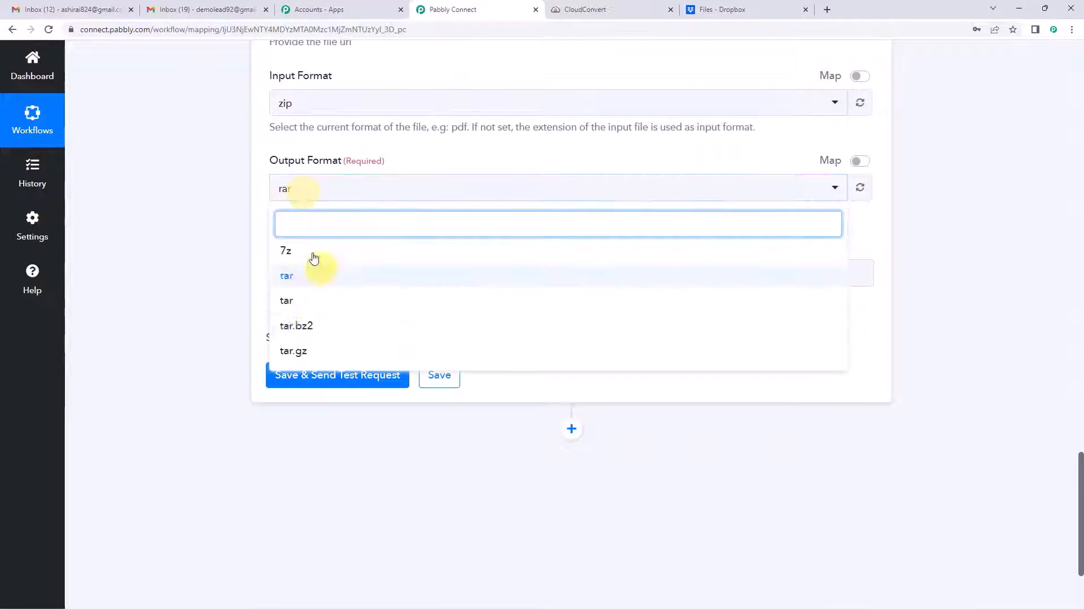
pyautogui.scroll(-1, 315, 295)
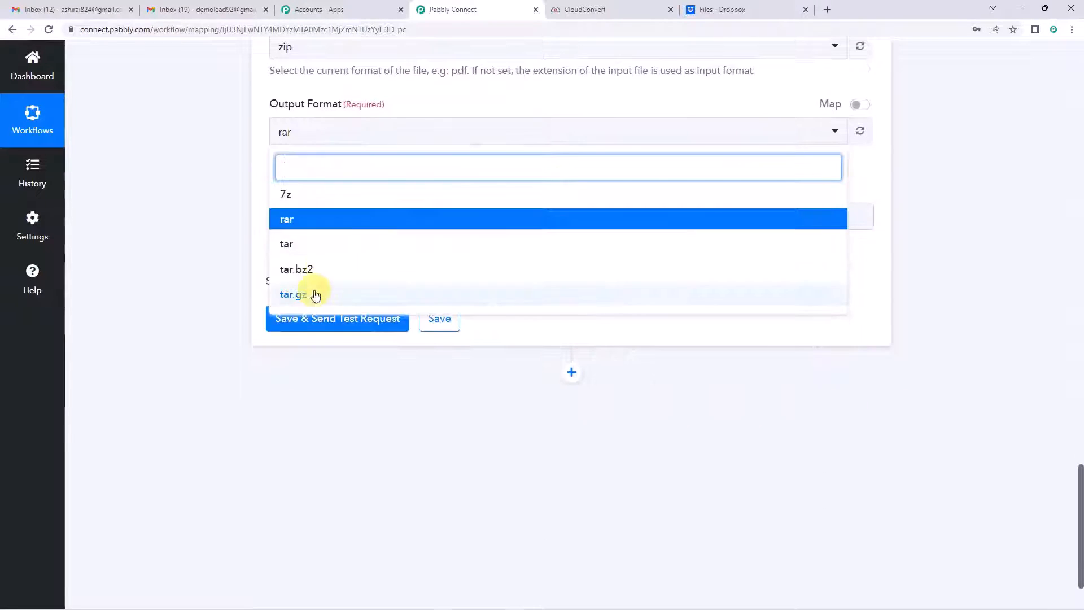
pyautogui.click(295, 223)
pyautogui.scroll(3, 240, 210)
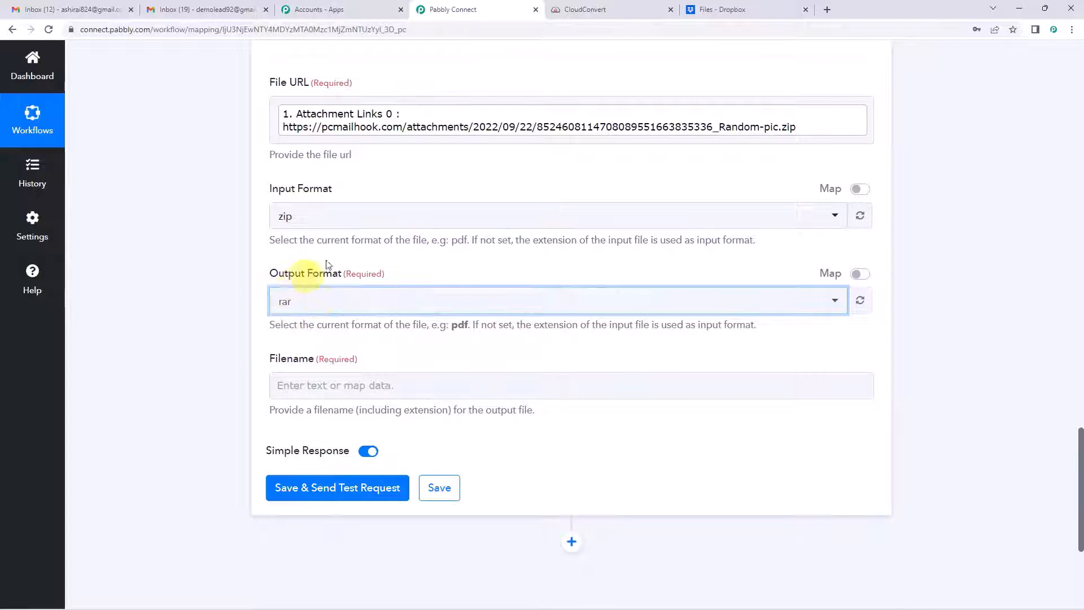
pyautogui.scroll(-2, 327, 266)
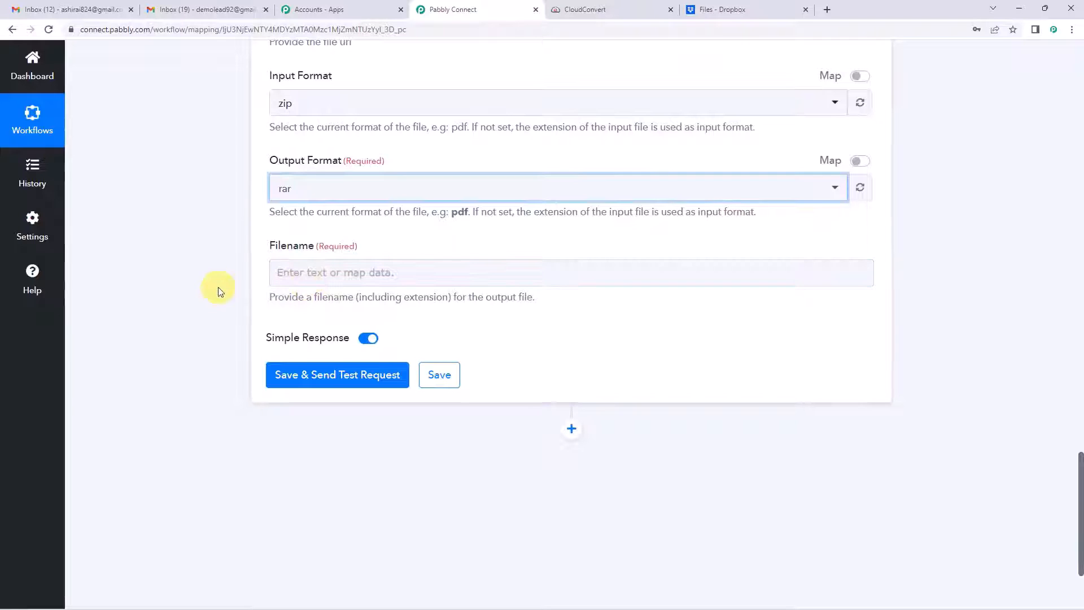
pyautogui.scroll(2, 218, 276)
pyautogui.scroll(-3, 314, 271)
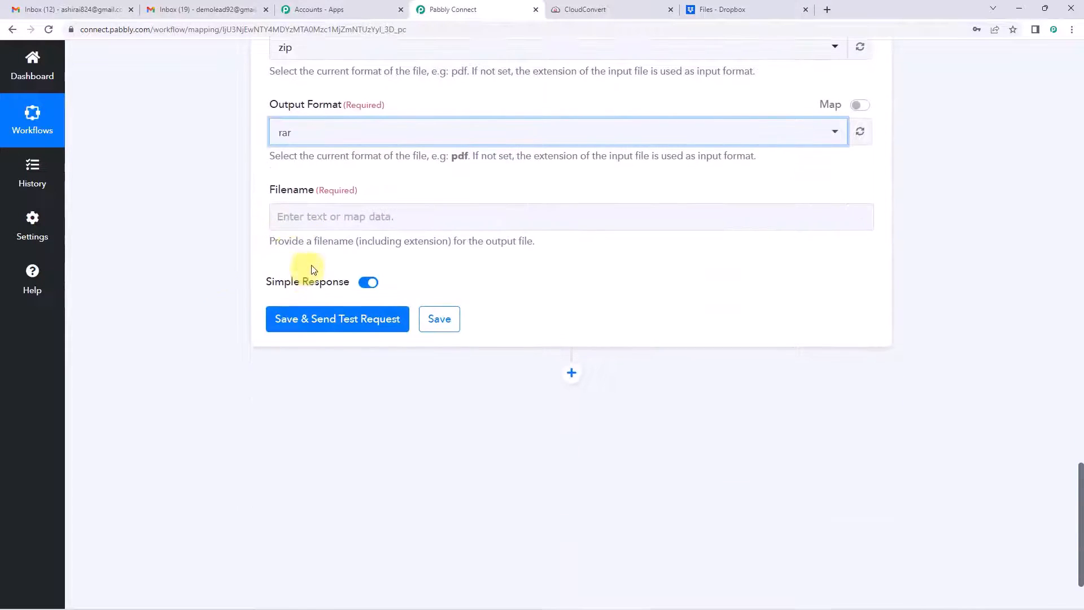
# Step: Build the filename from the email's Subject followed by the From 0 Address
pyautogui.click(302, 219)
pyautogui.click(346, 331)
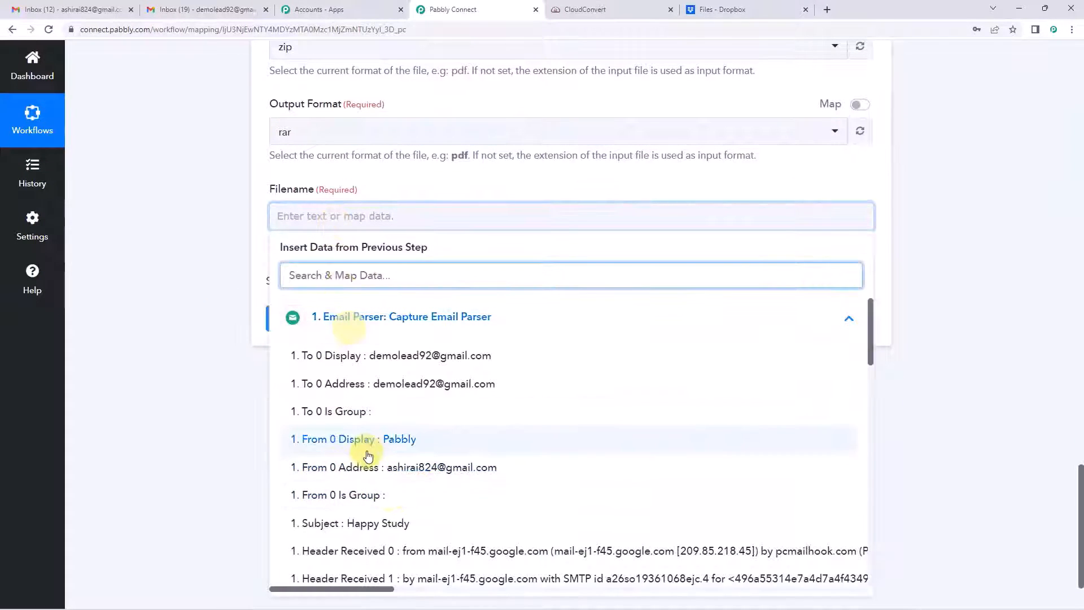
pyautogui.scroll(-6, 367, 455)
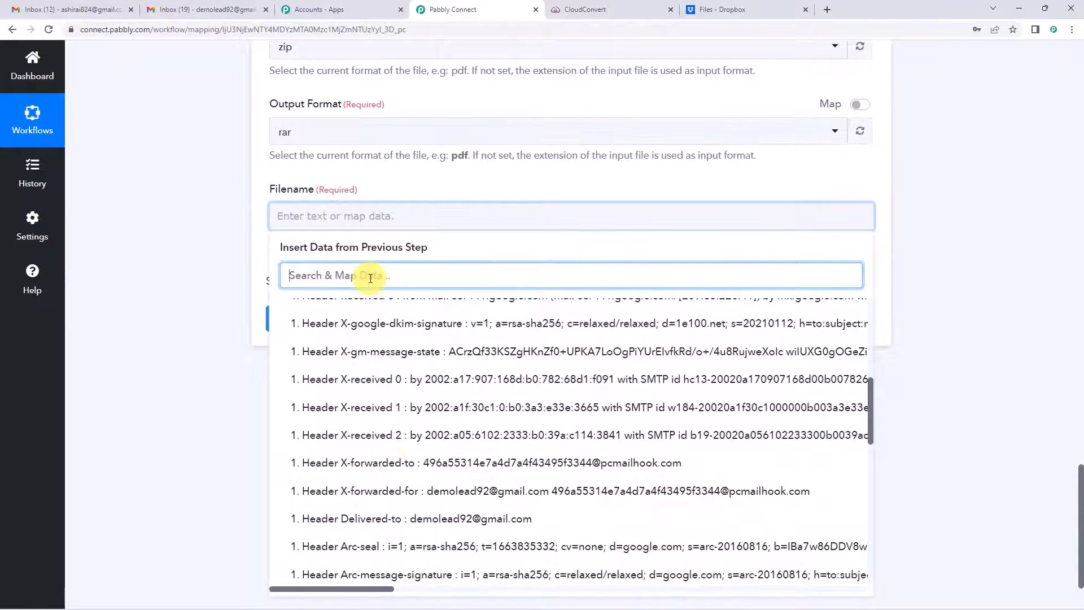
pyautogui.write('sub')
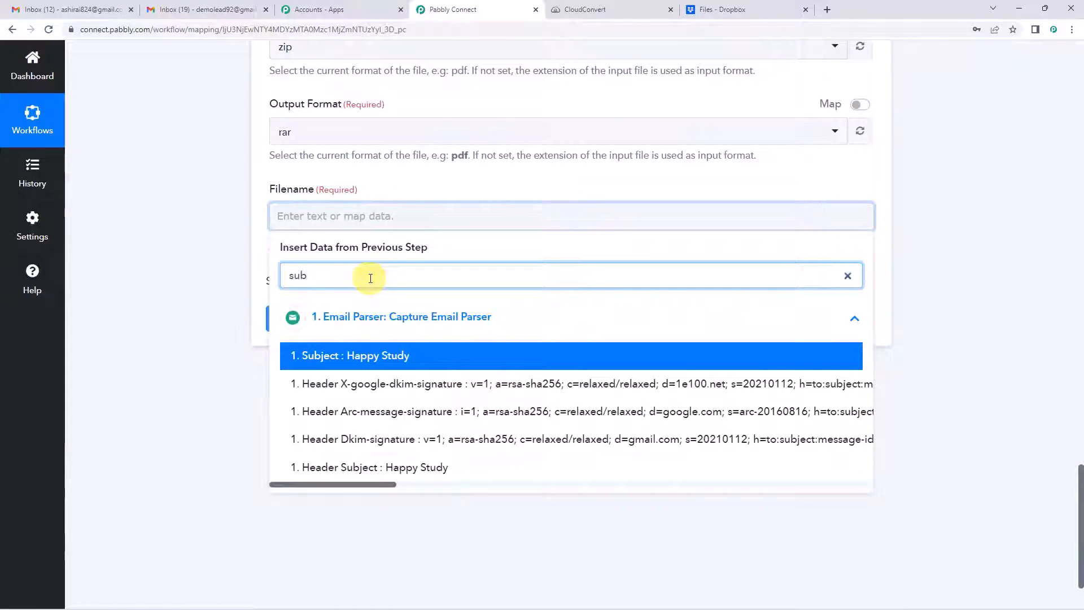
pyautogui.click(374, 355)
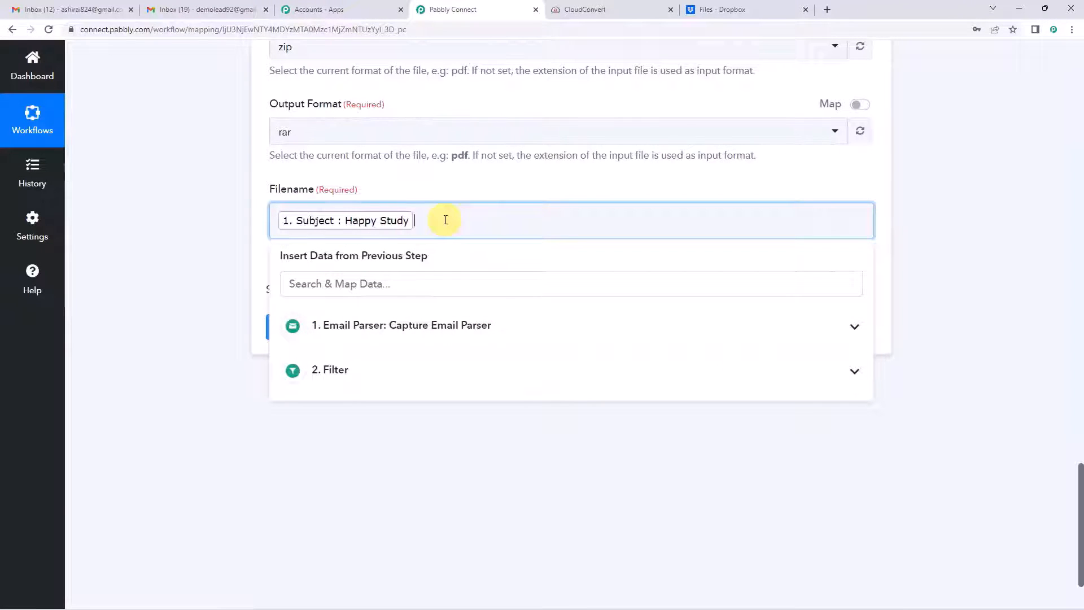
pyautogui.click(370, 325)
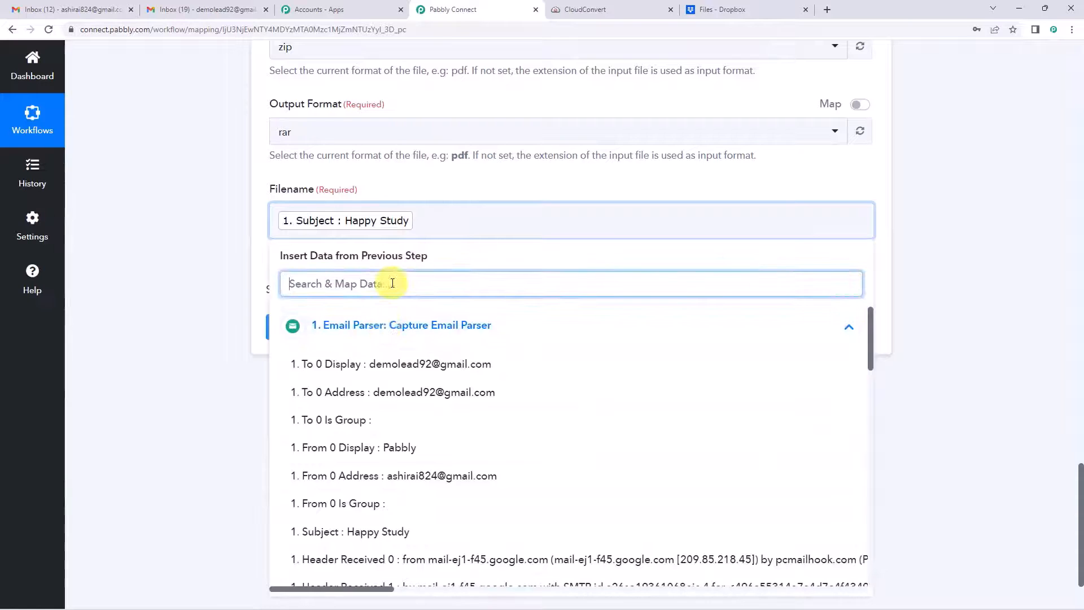
pyautogui.write('emai')
pyautogui.press('BackSpace')
pyautogui.press('BackSpace')
pyautogui.press('BackSpace')
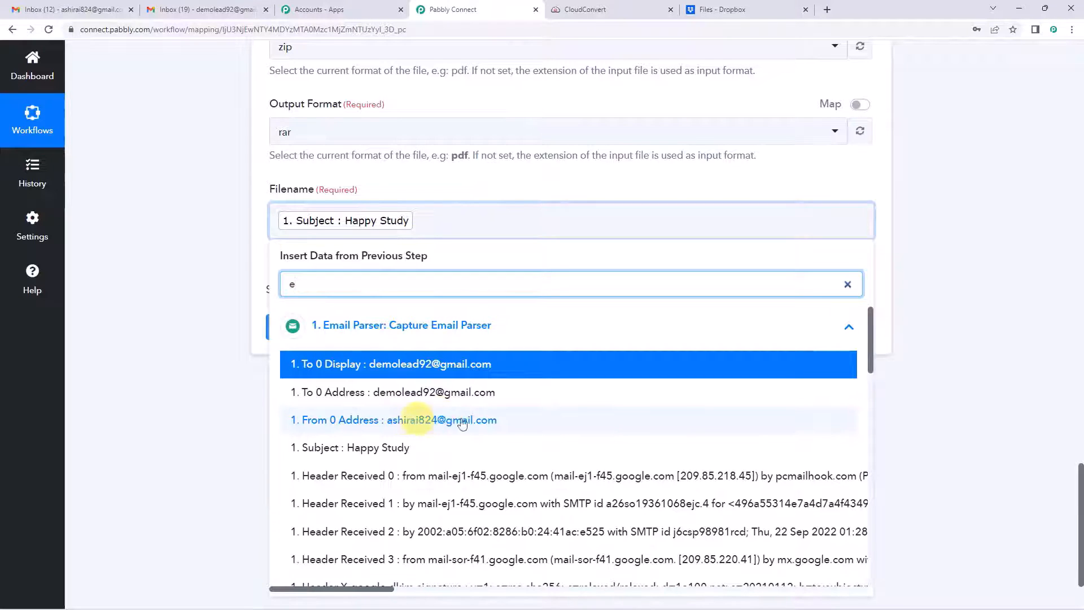
pyautogui.click(424, 422)
pyautogui.click(288, 223)
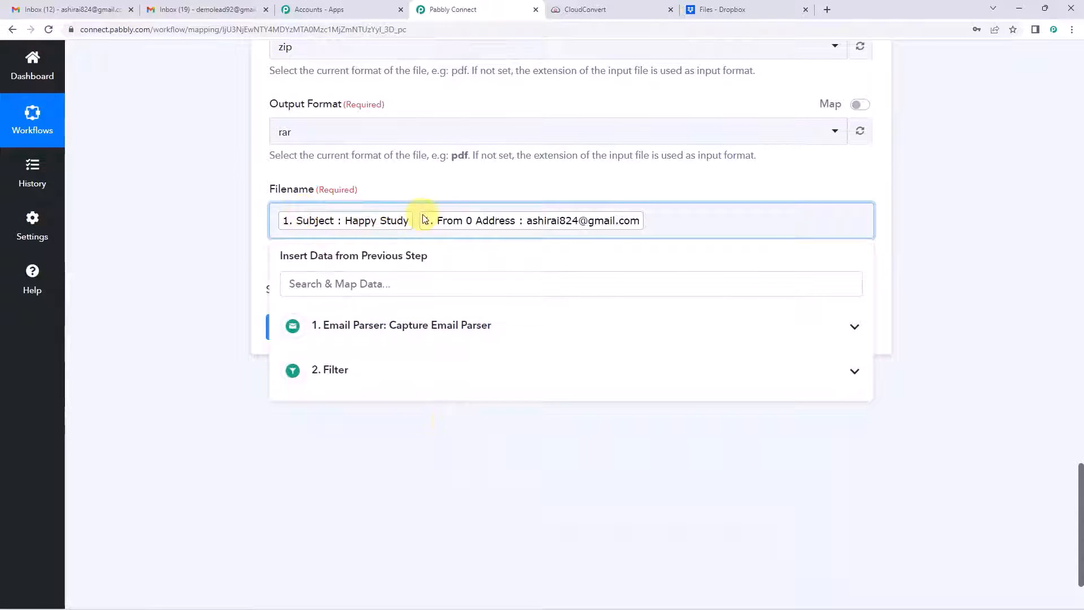
pyautogui.press('BackSpace')
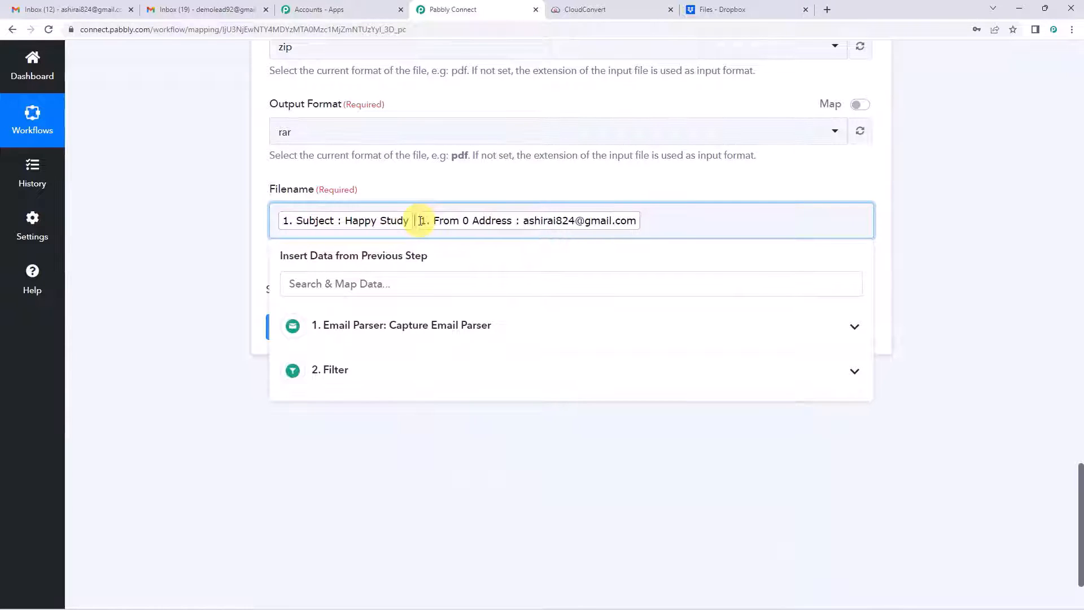
pyautogui.click(661, 174)
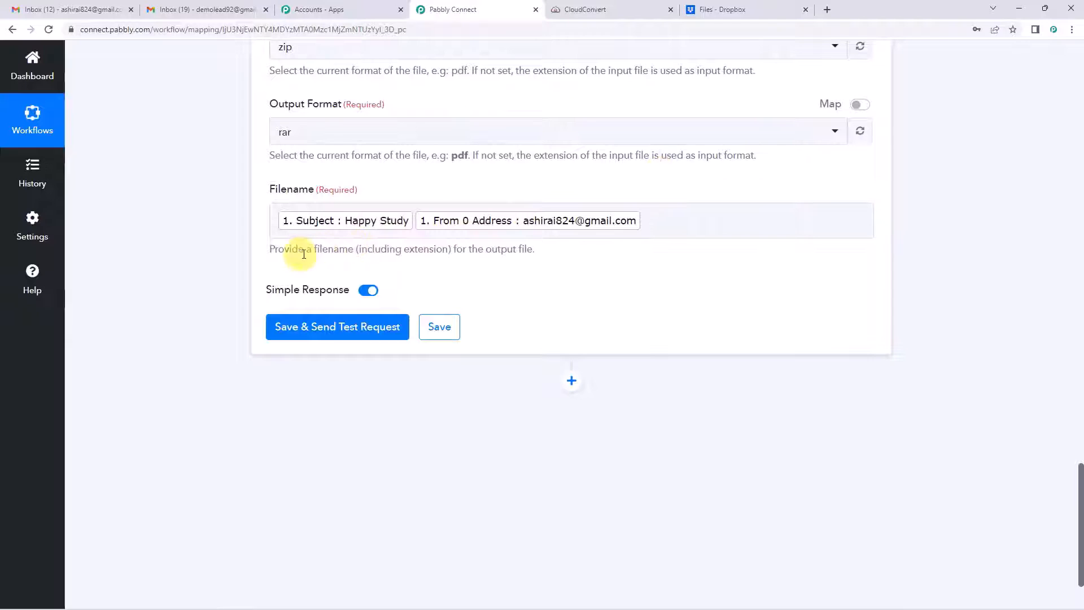
# Step: Append the .rar extension after the mapped filename fields
pyautogui.moveTo(340, 252); pyautogui.dragTo(523, 250)
pyautogui.click(469, 255)
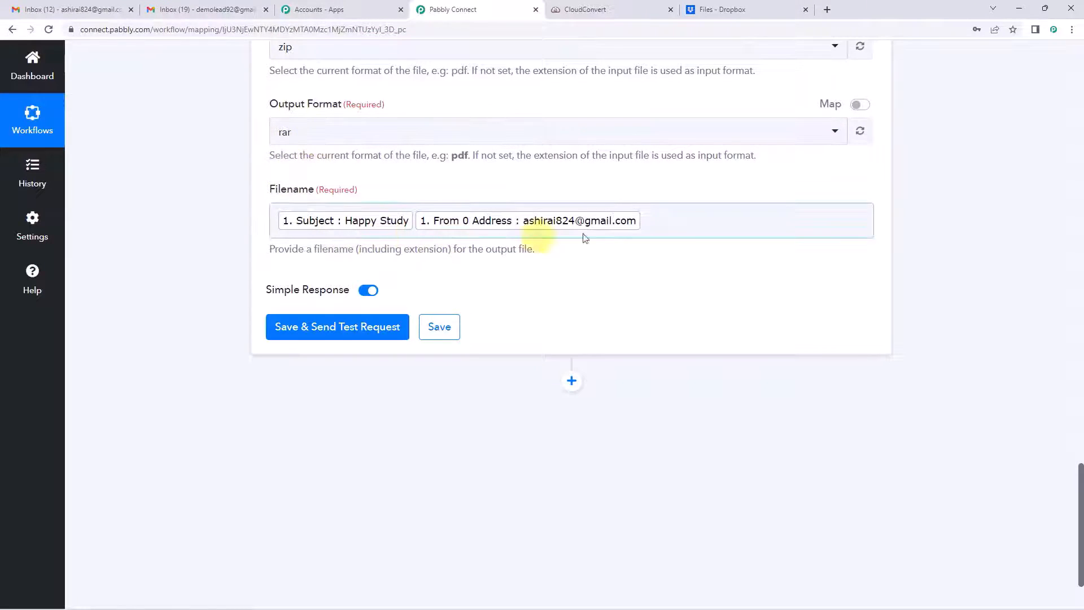
pyautogui.click(641, 222)
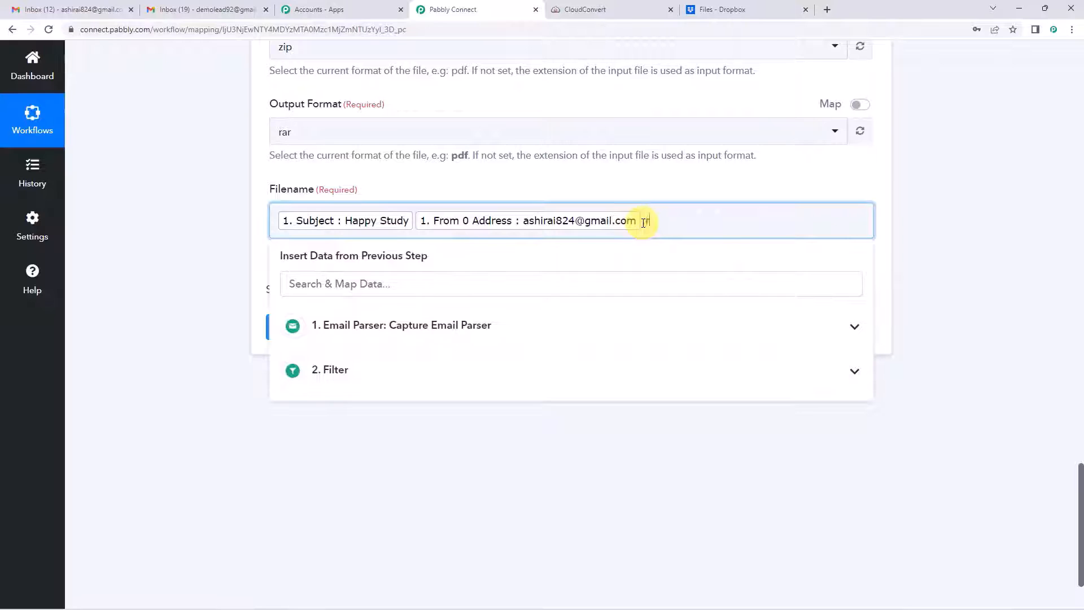
pyautogui.click(213, 283)
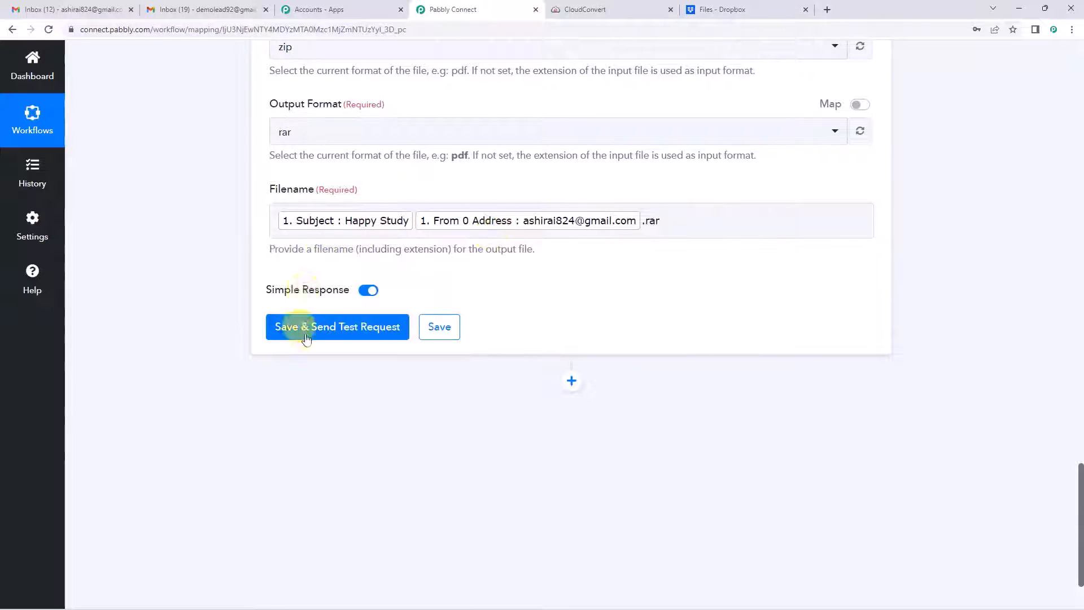
# Step: Test the CloudConvert step, getting a job response with status waiting, and add an action below
pyautogui.click(331, 329)
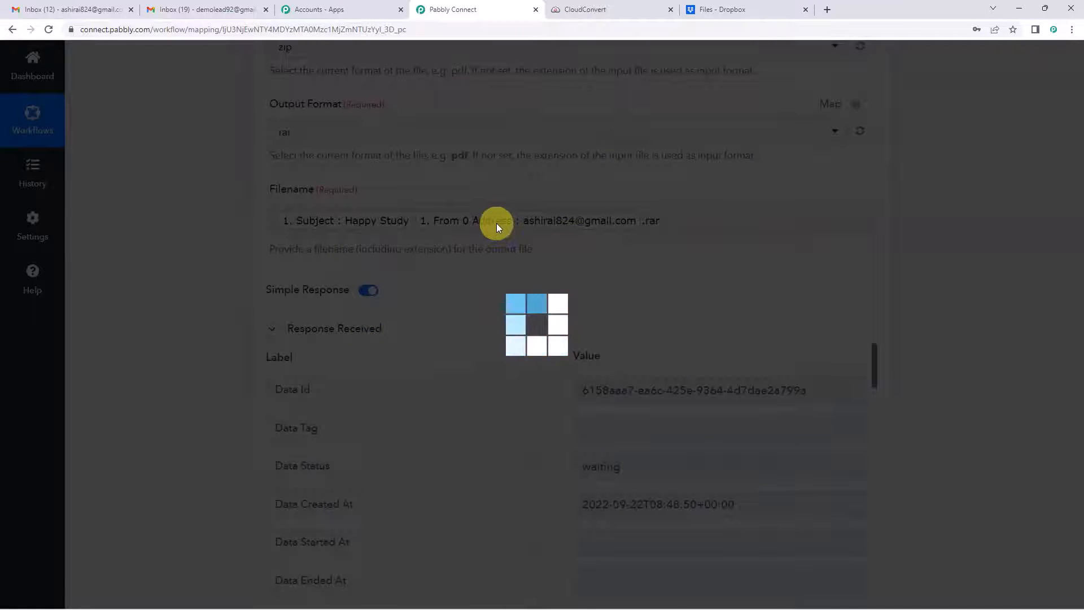
pyautogui.scroll(-3, 497, 225)
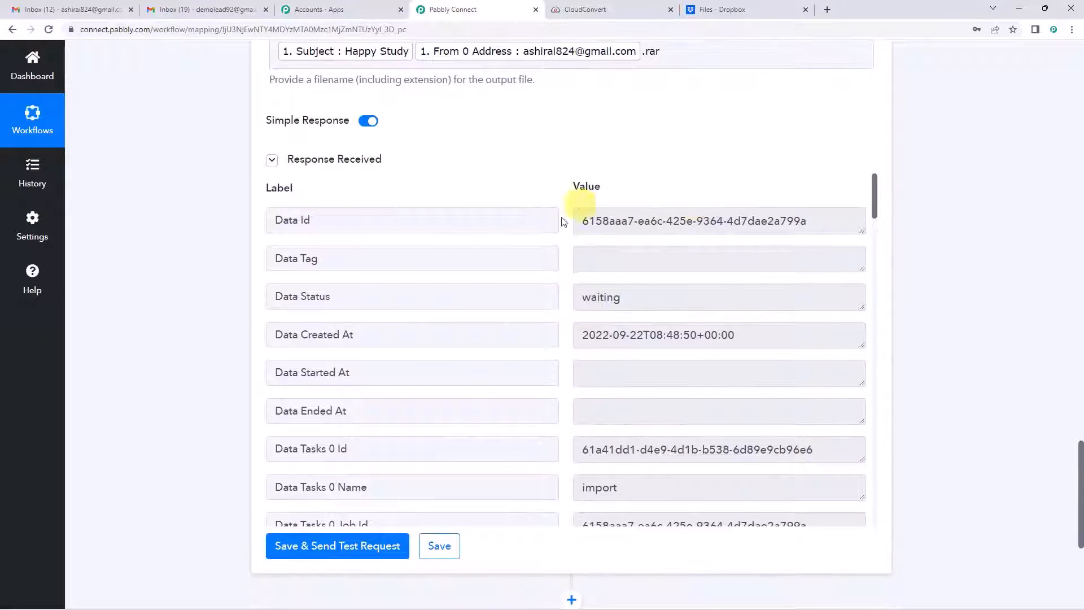
pyautogui.scroll(-3, 597, 331)
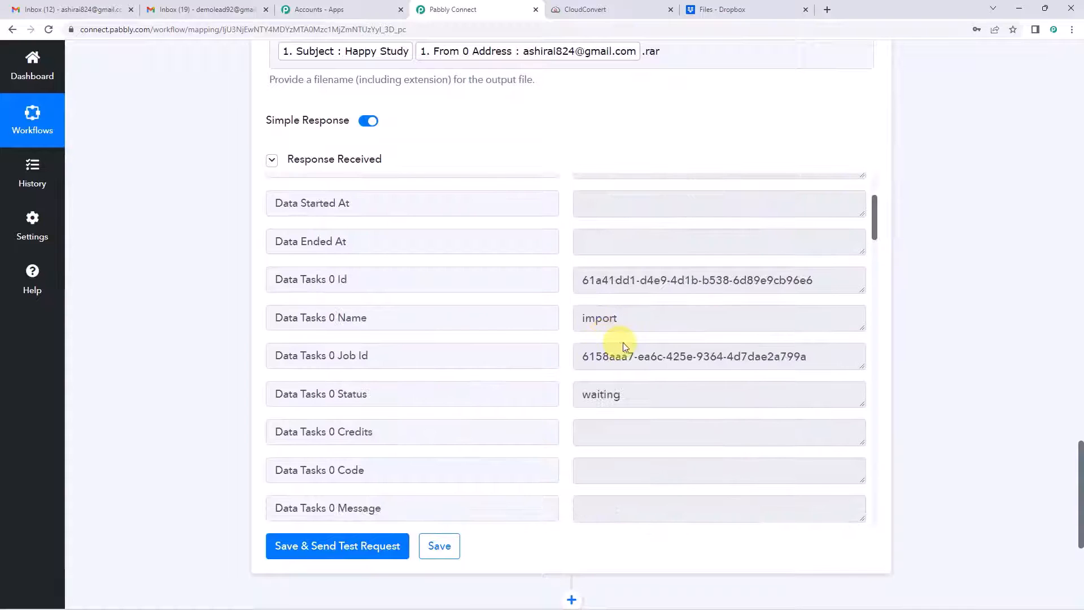
pyautogui.scroll(-1, 666, 294)
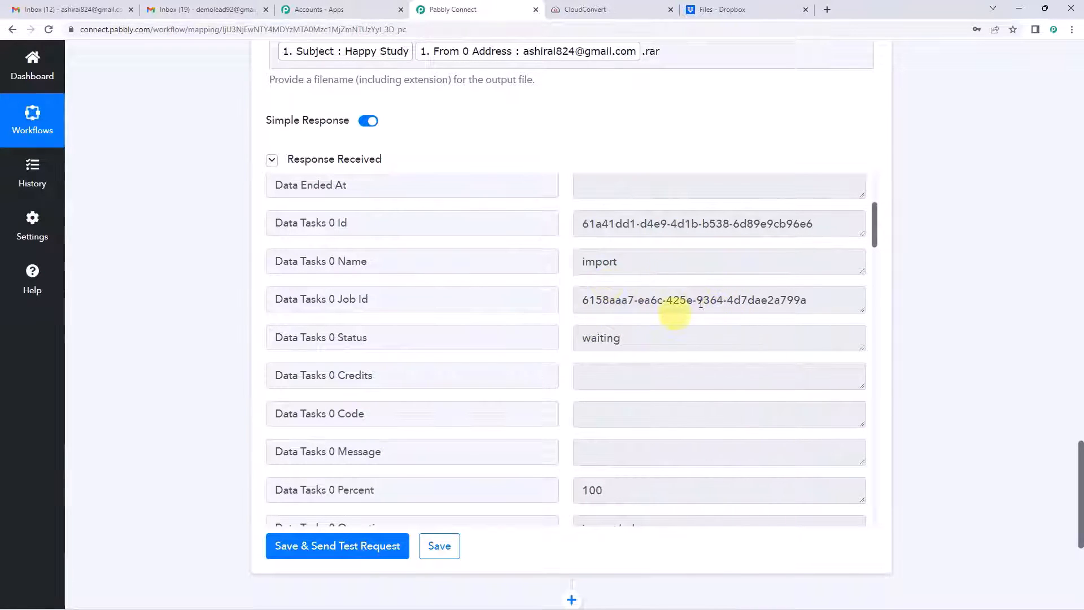
pyautogui.scroll(-15, 649, 305)
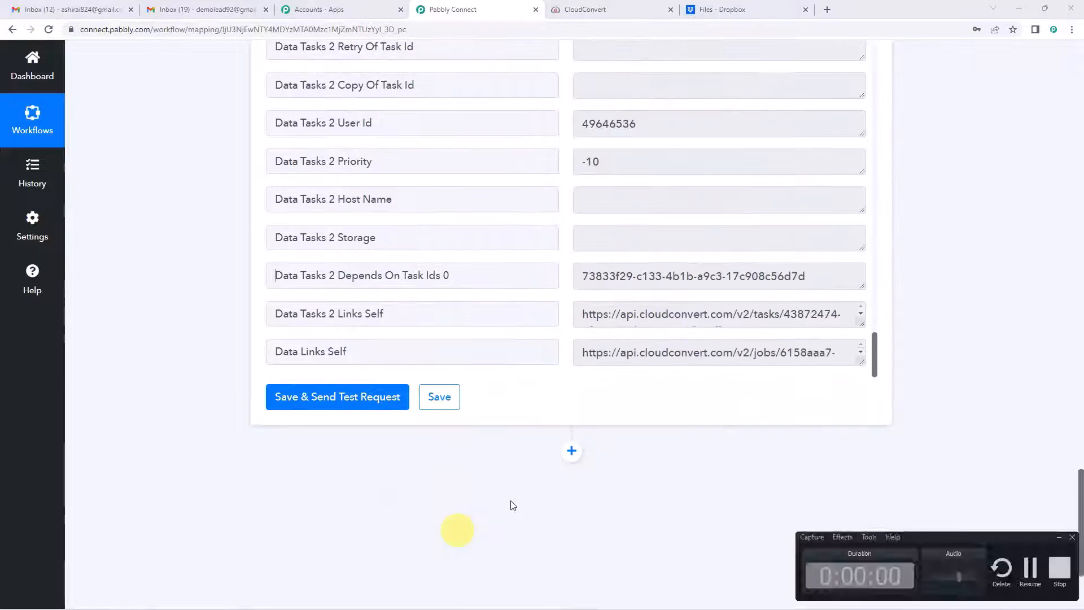
pyautogui.scroll(-3, 513, 504)
pyautogui.click(572, 282)
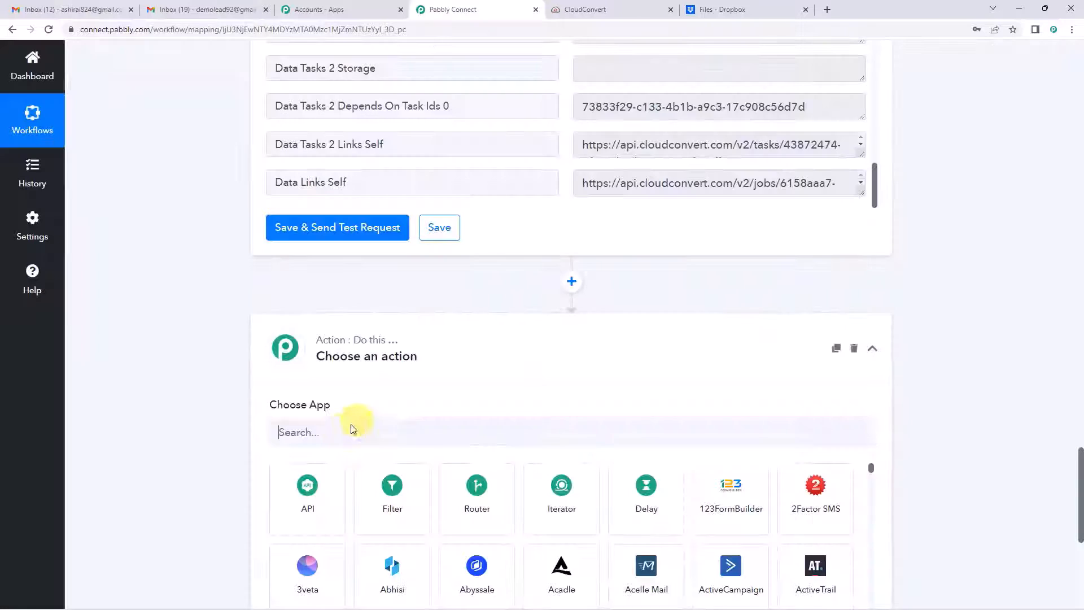
# Step: Make the new step Dropbox with the Upload File action, found by searching 'drop'
pyautogui.click(341, 430)
pyautogui.write('d')
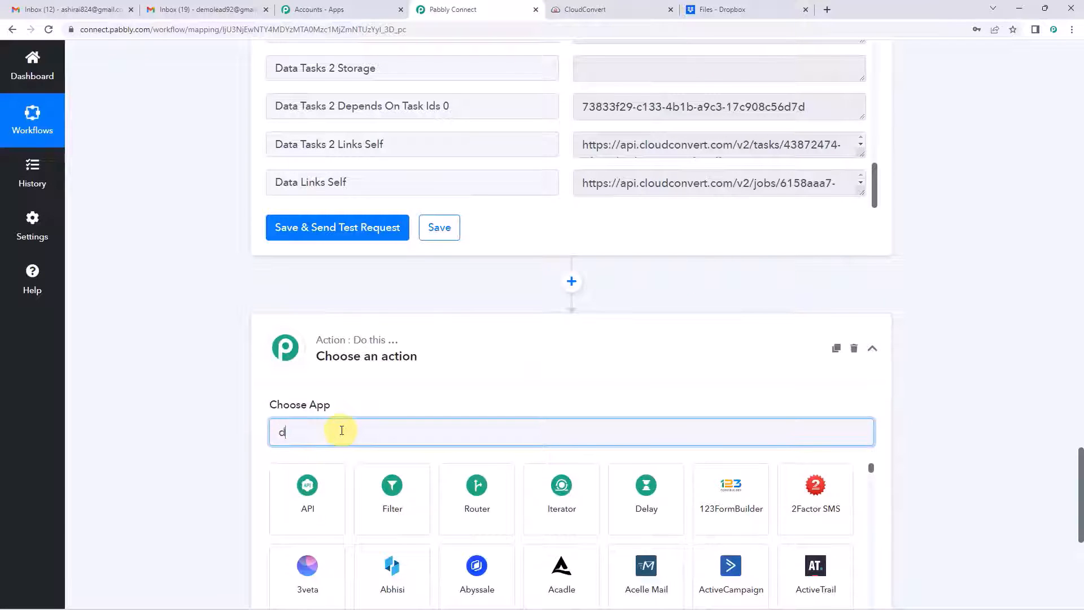
pyautogui.write('rop')
pyautogui.click(395, 485)
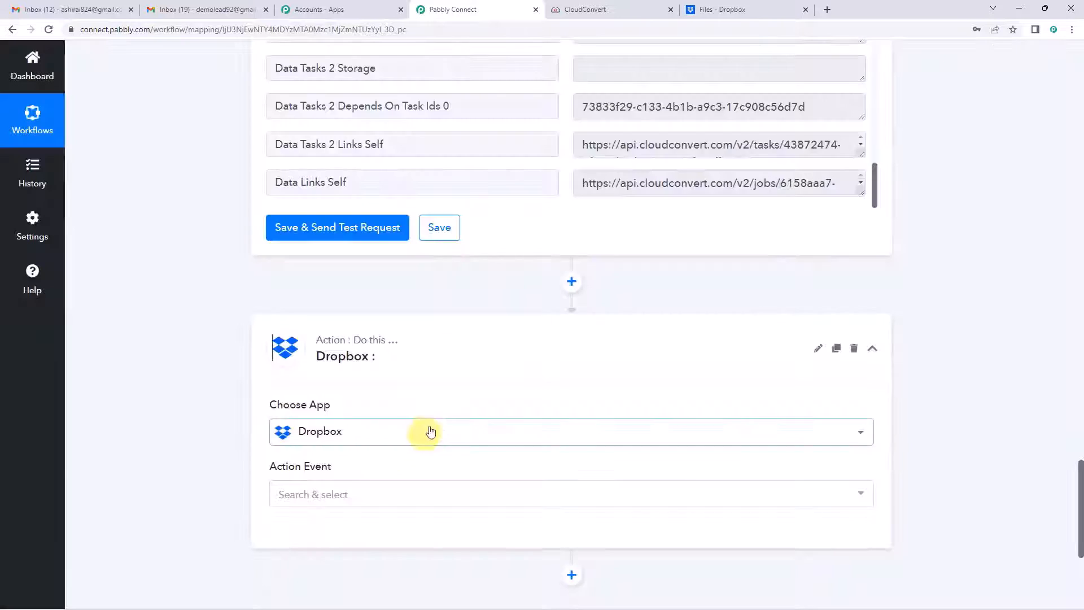
pyautogui.scroll(-2, 384, 390)
pyautogui.click(307, 382)
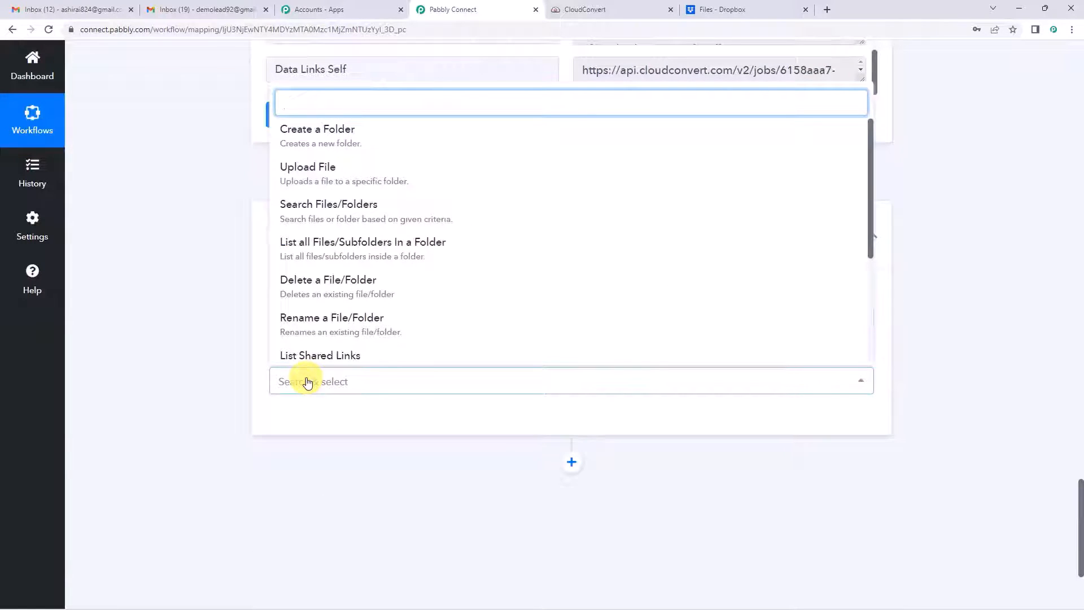
pyautogui.click(330, 184)
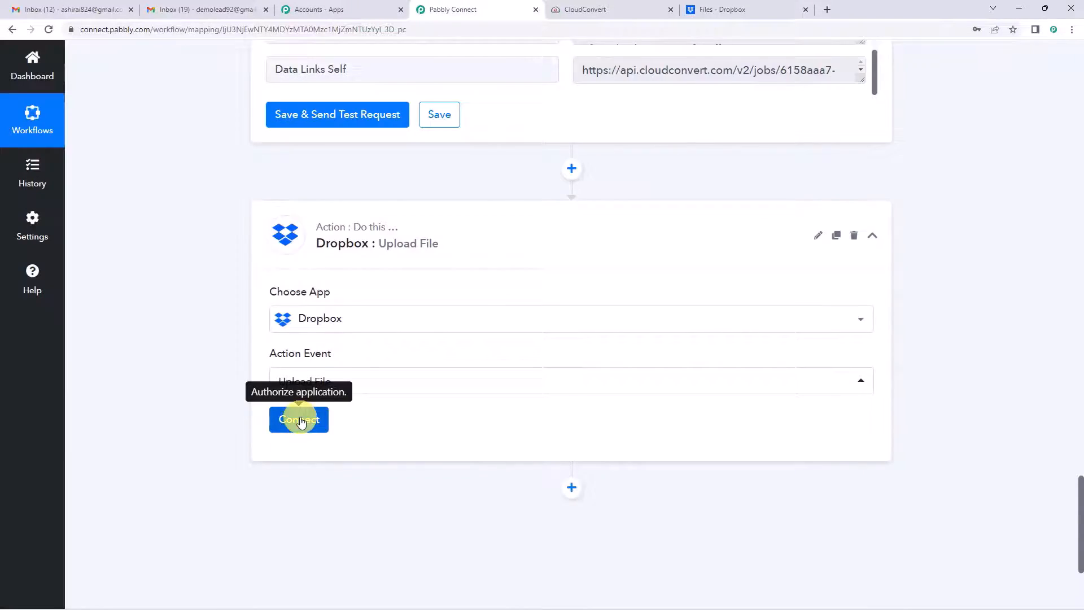
# Step: Authorize a new Dropbox connection for the upload step
pyautogui.click(301, 421)
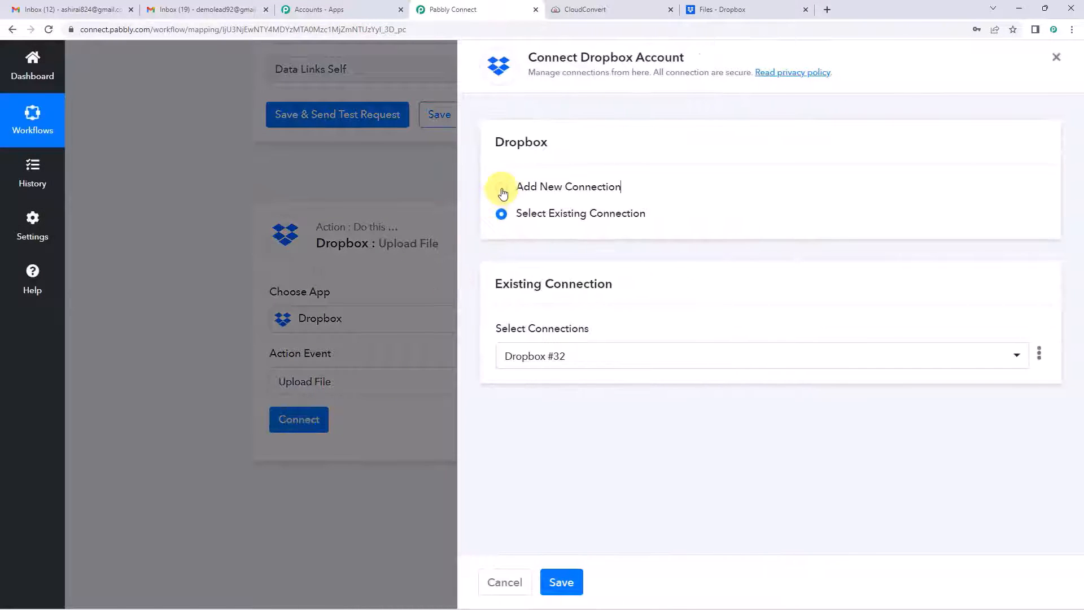
pyautogui.click(502, 189)
pyautogui.click(541, 336)
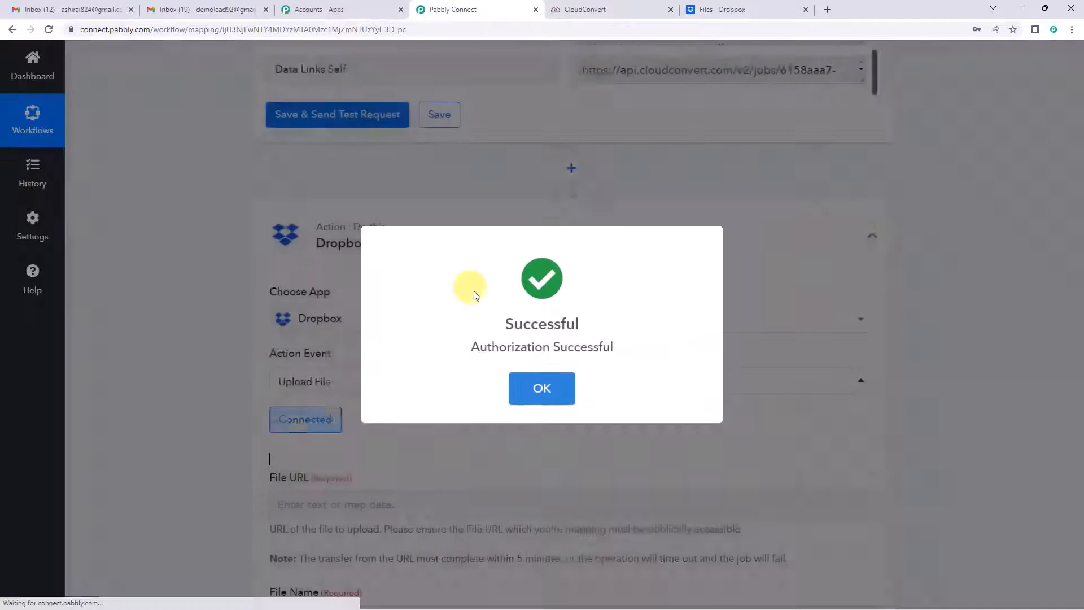
pyautogui.click(541, 384)
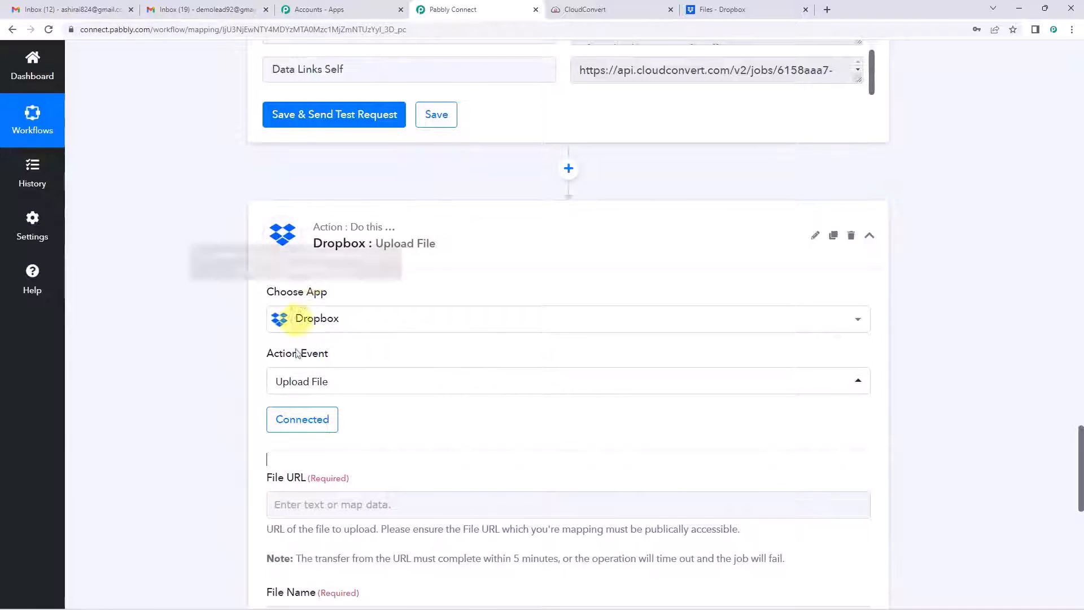
pyautogui.scroll(-2, 340, 345)
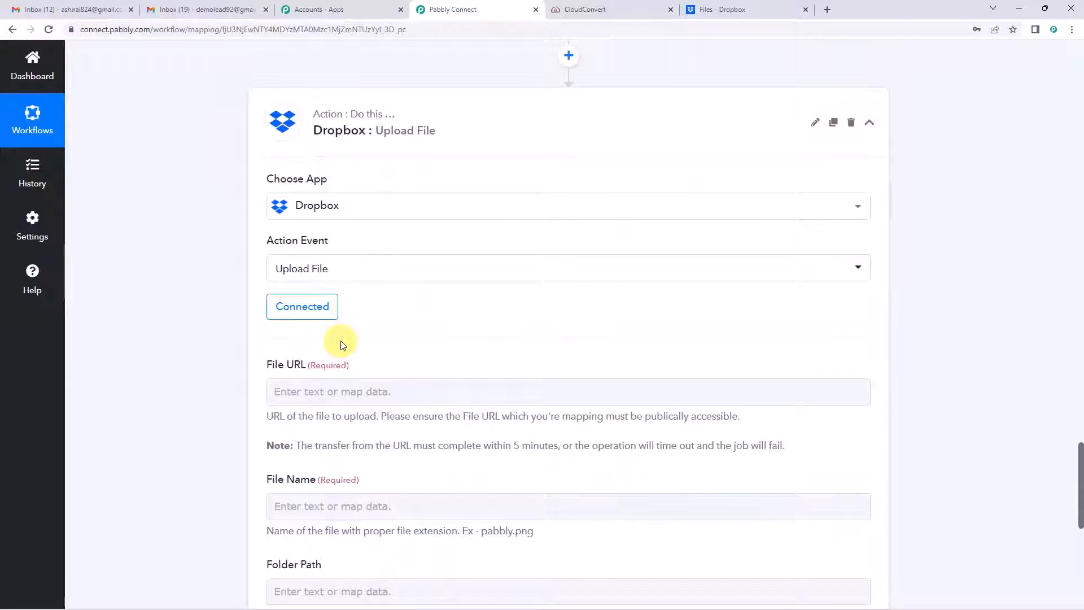
pyautogui.scroll(-1, 341, 345)
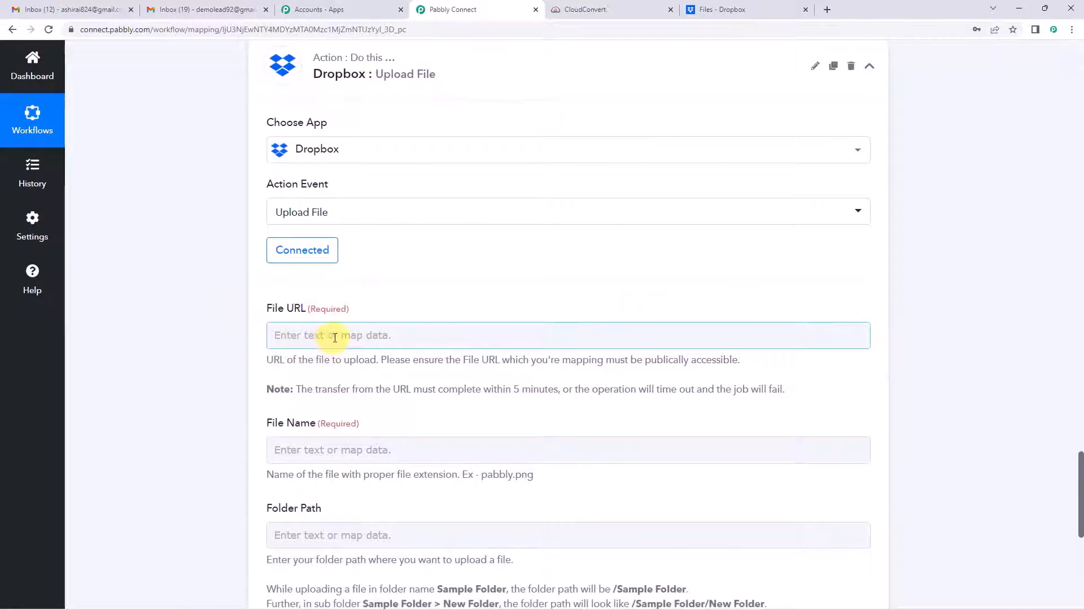
pyautogui.click(335, 337)
pyautogui.scroll(-2, 361, 313)
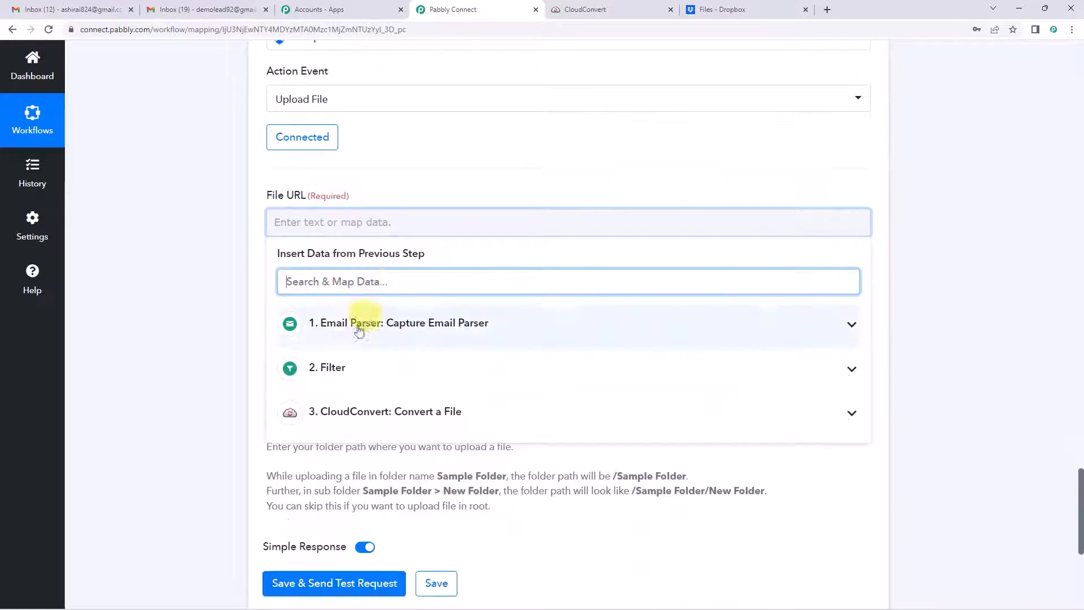
pyautogui.click(370, 418)
pyautogui.scroll(-3, 443, 364)
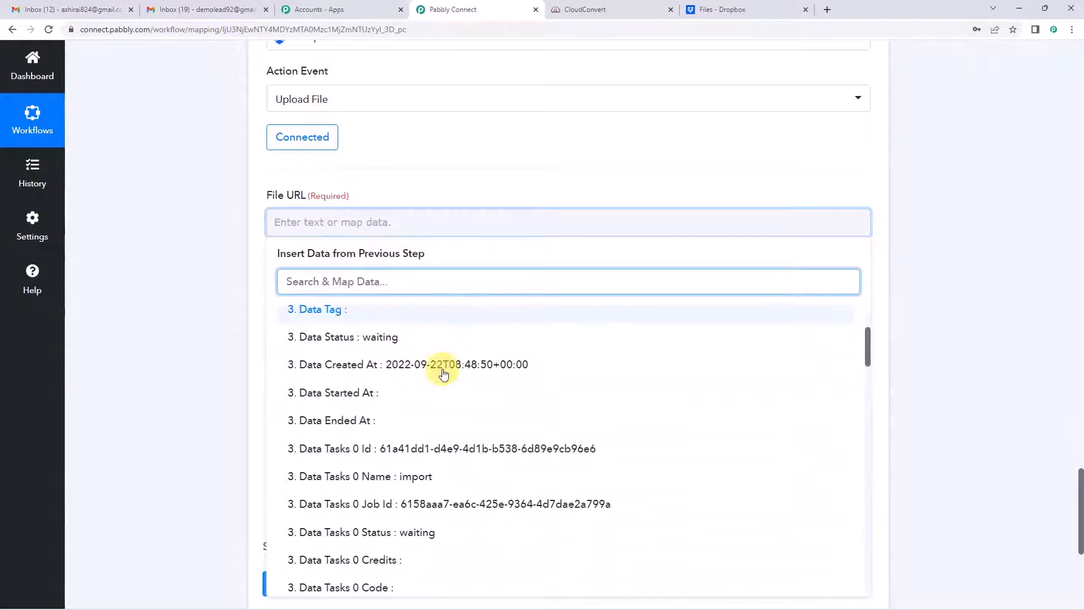
pyautogui.scroll(-7, 444, 373)
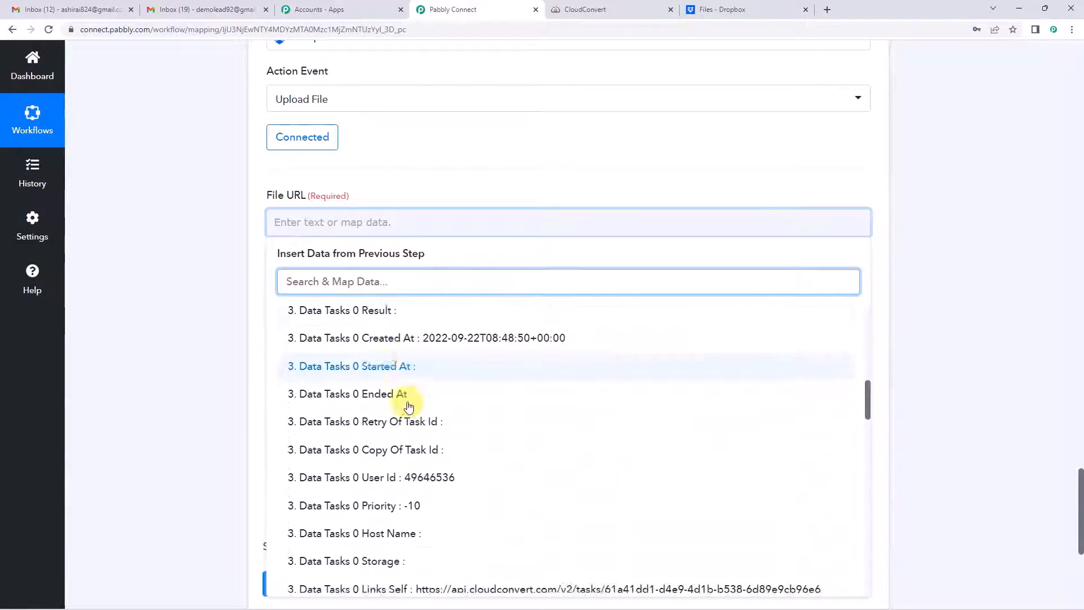
pyautogui.scroll(-15, 409, 405)
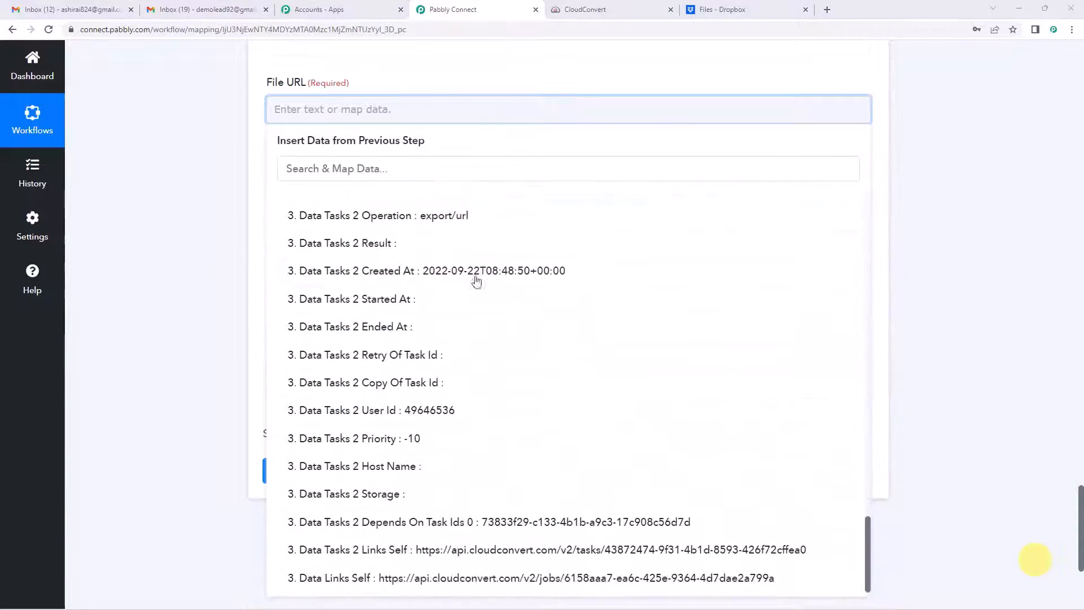
pyautogui.scroll(5, 476, 280)
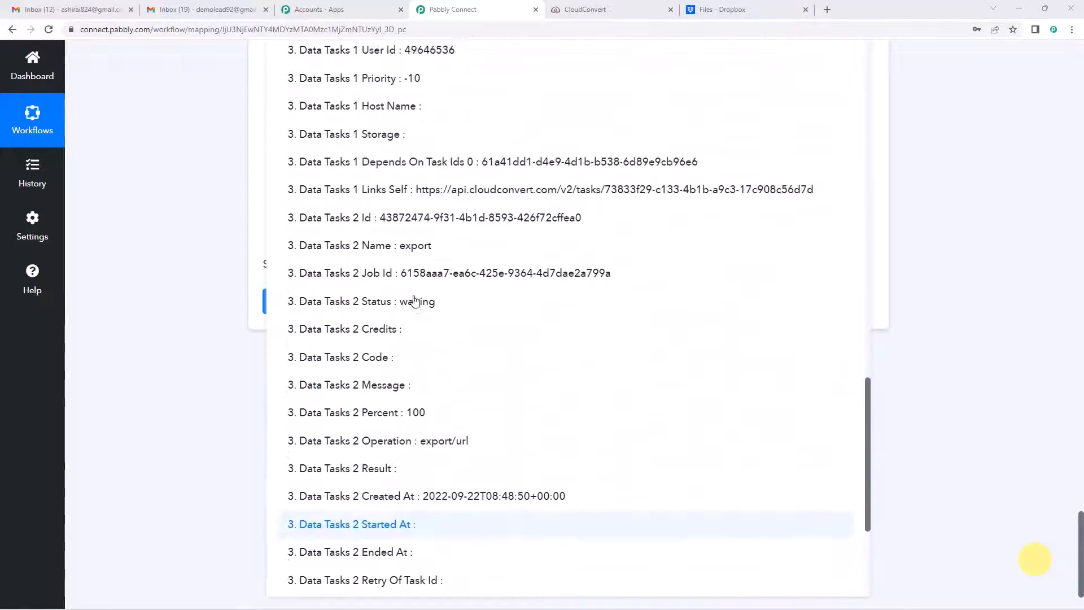
pyautogui.scroll(10, 415, 301)
pyautogui.click(209, 207)
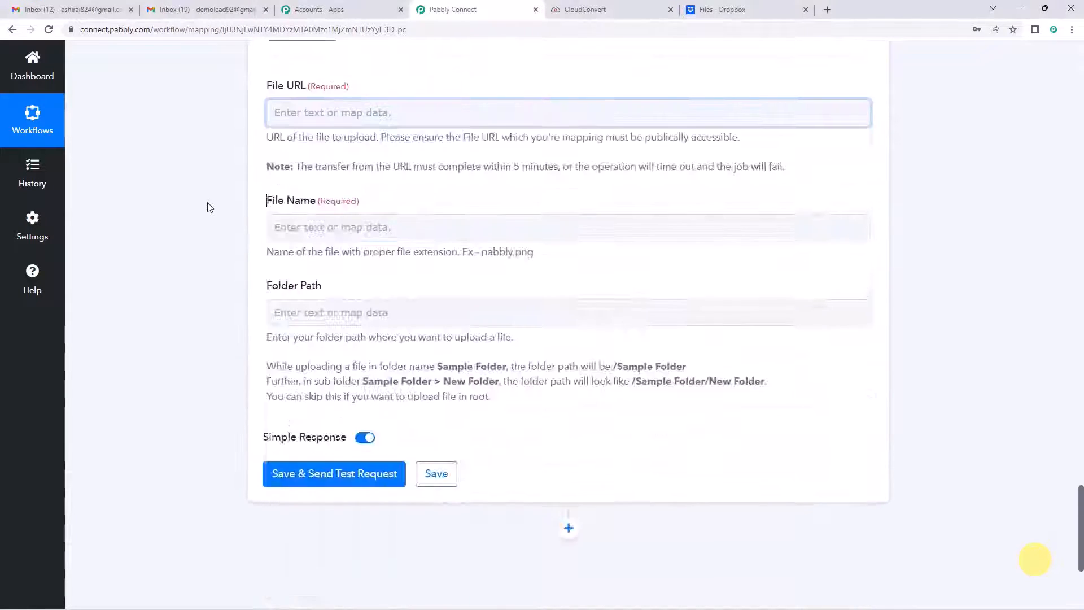
pyautogui.scroll(20, 209, 207)
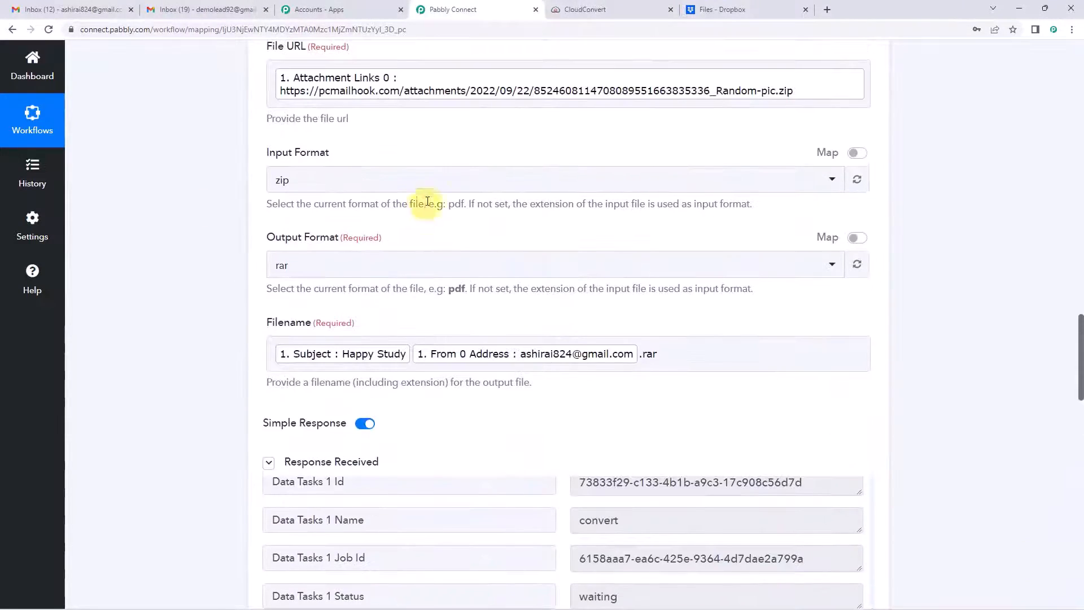
pyautogui.scroll(3, 427, 202)
pyautogui.scroll(-4, 414, 193)
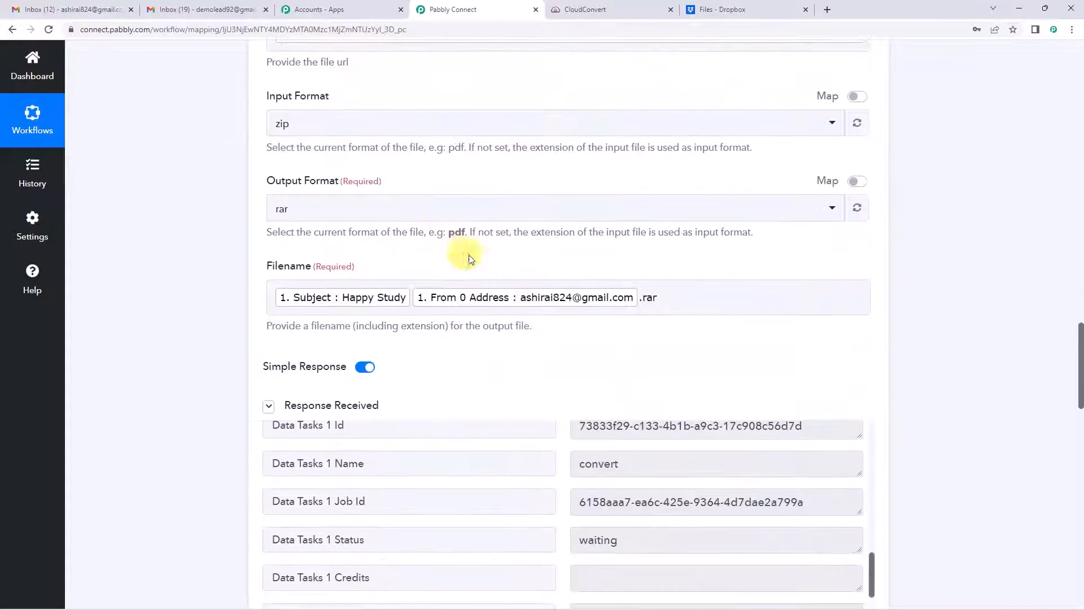
pyautogui.scroll(-10, 592, 278)
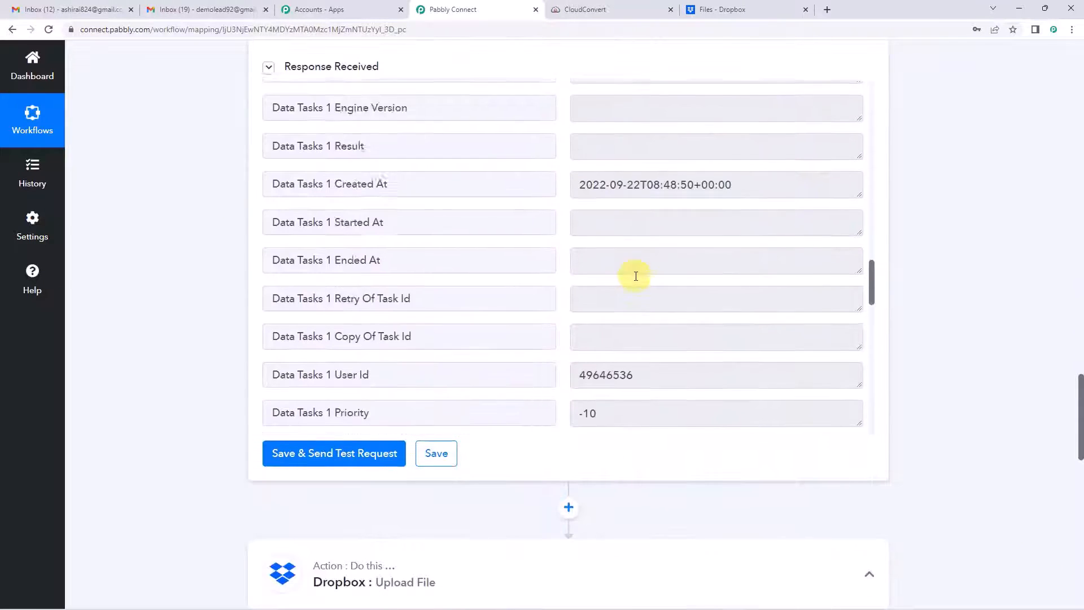
pyautogui.scroll(-12, 636, 277)
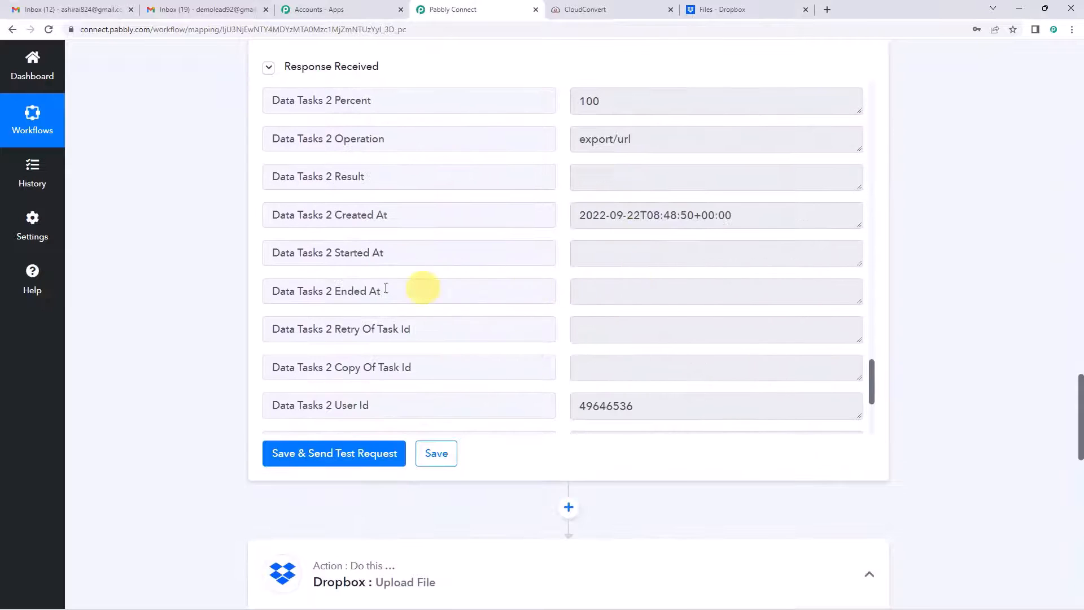
pyautogui.scroll(-4, 386, 289)
pyautogui.scroll(-10, 174, 291)
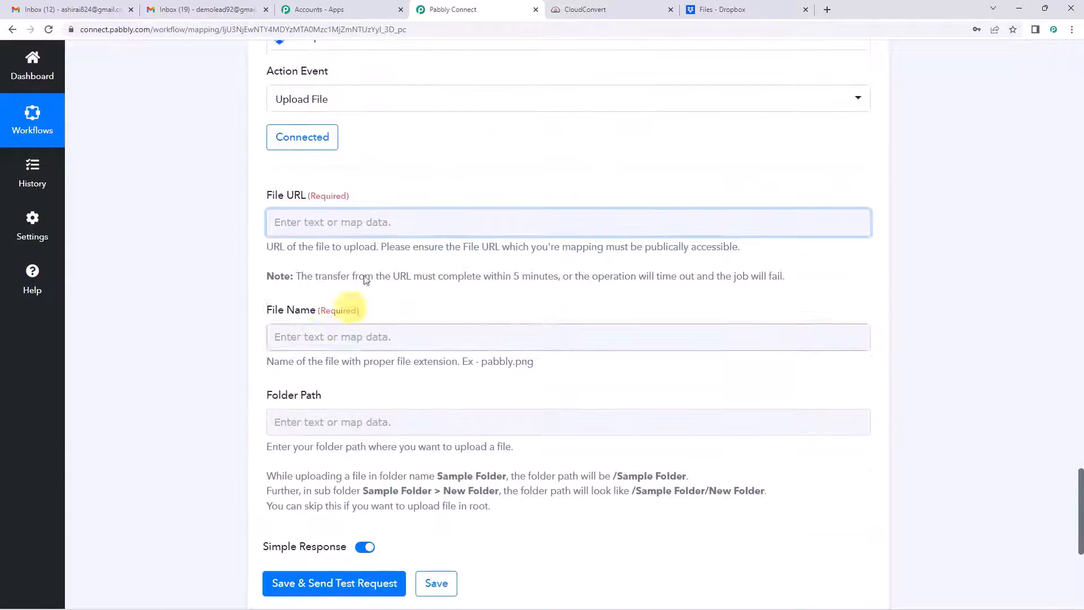
# Step: Insert a step before the Dropbox upload using CloudConvert's Get Job Details event
pyautogui.scroll(6, 186, 278)
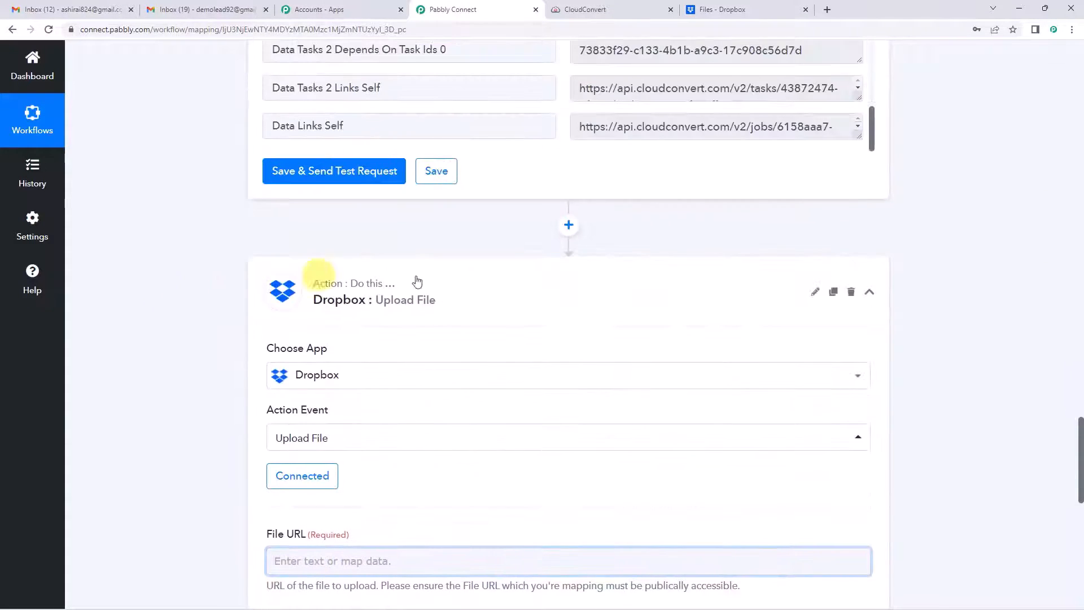
pyautogui.click(569, 225)
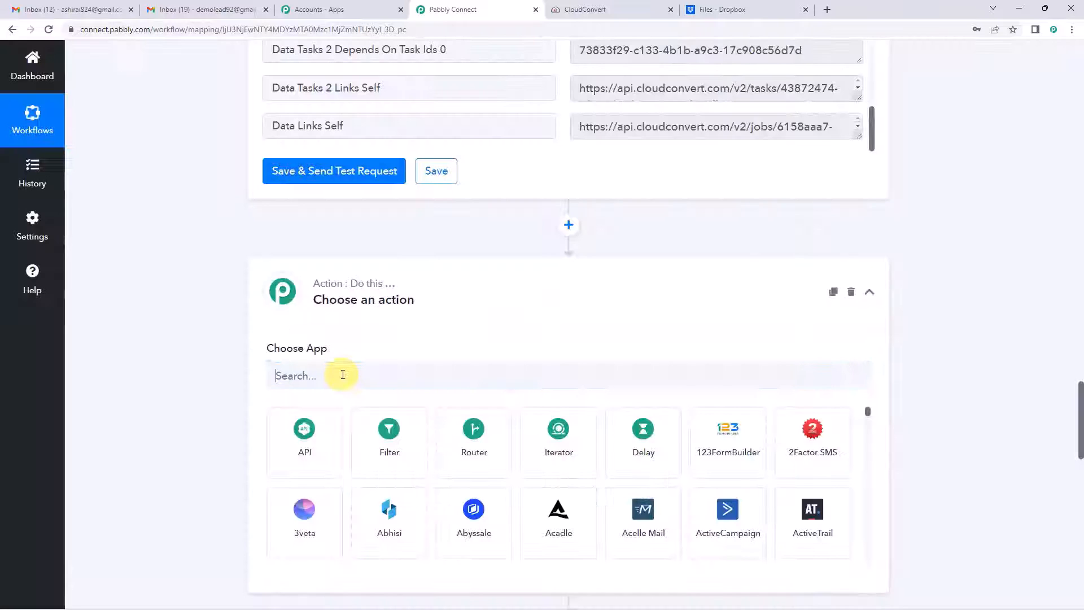
pyautogui.write('clou')
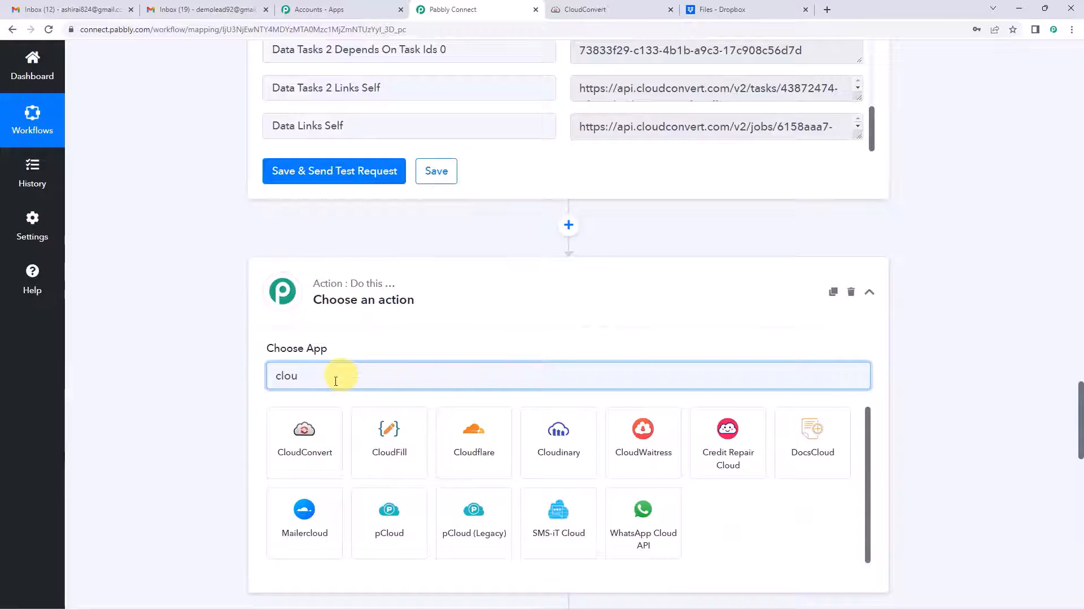
pyautogui.click(320, 418)
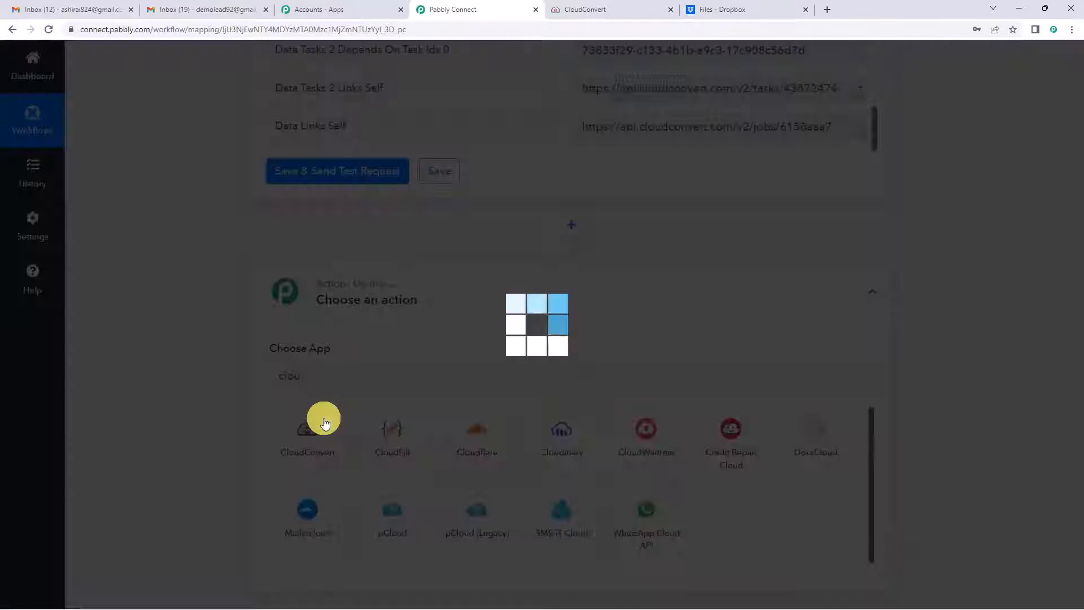
pyautogui.scroll(-2, 394, 297)
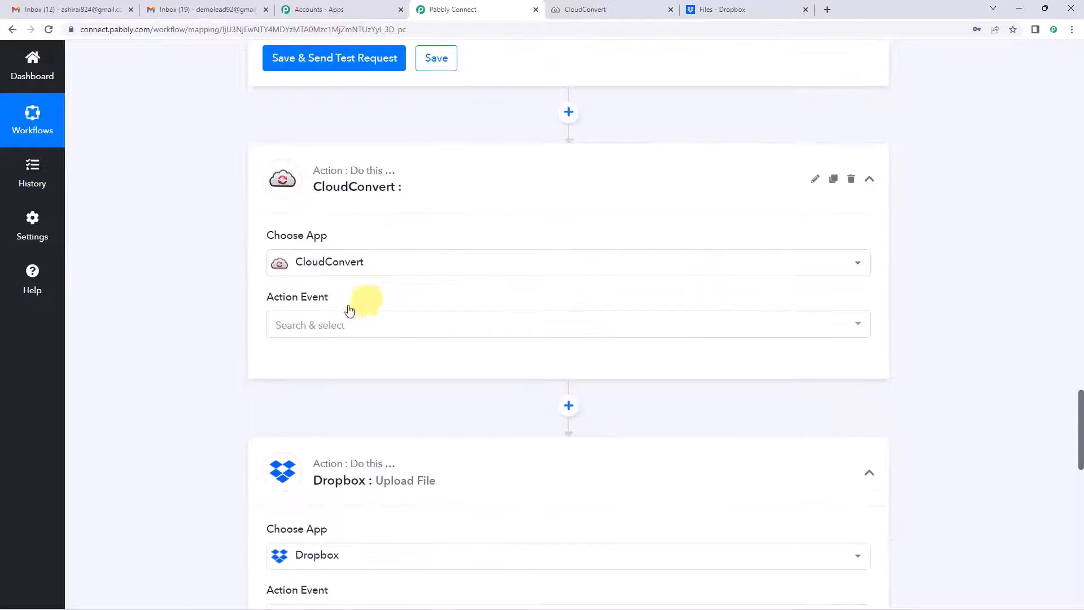
pyautogui.click(334, 323)
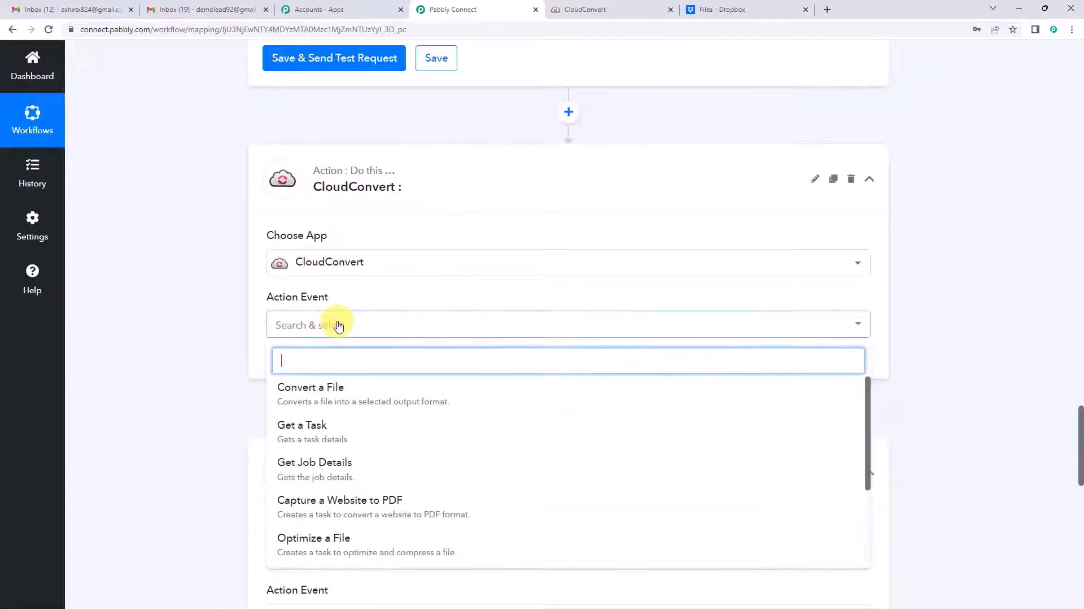
pyautogui.scroll(-1, 316, 350)
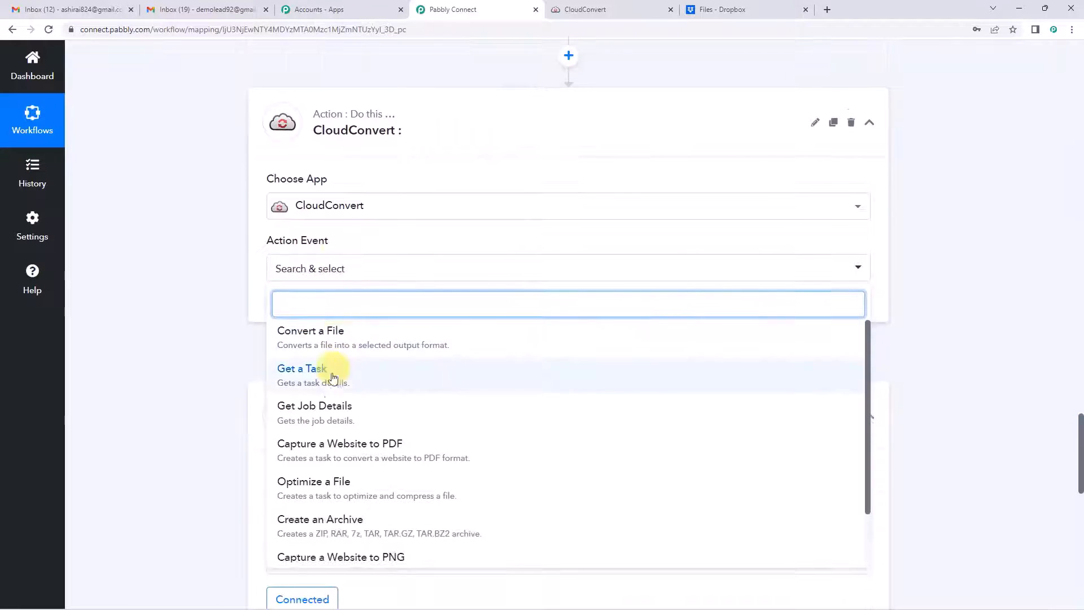
pyautogui.click(344, 417)
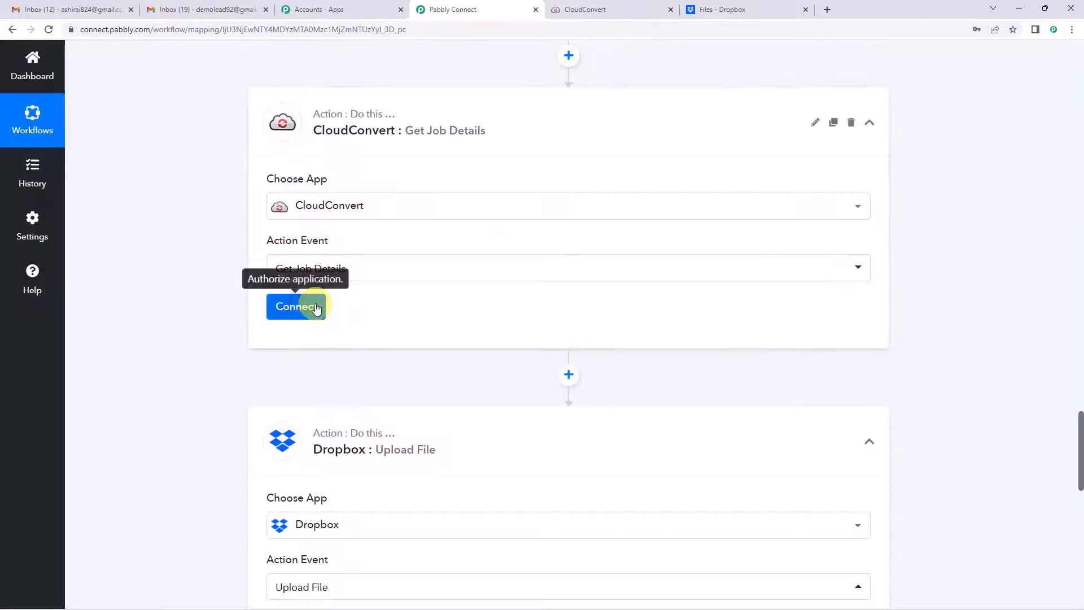
# Step: Link the Get Job Details step to the existing CloudConvert #10 connection
pyautogui.click(315, 307)
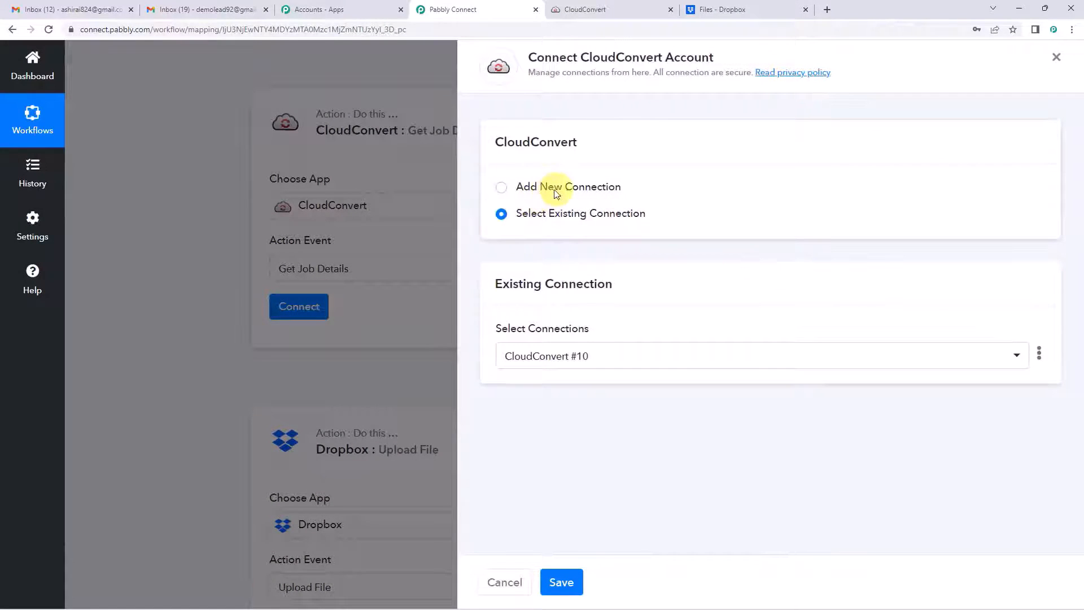
pyautogui.click(561, 582)
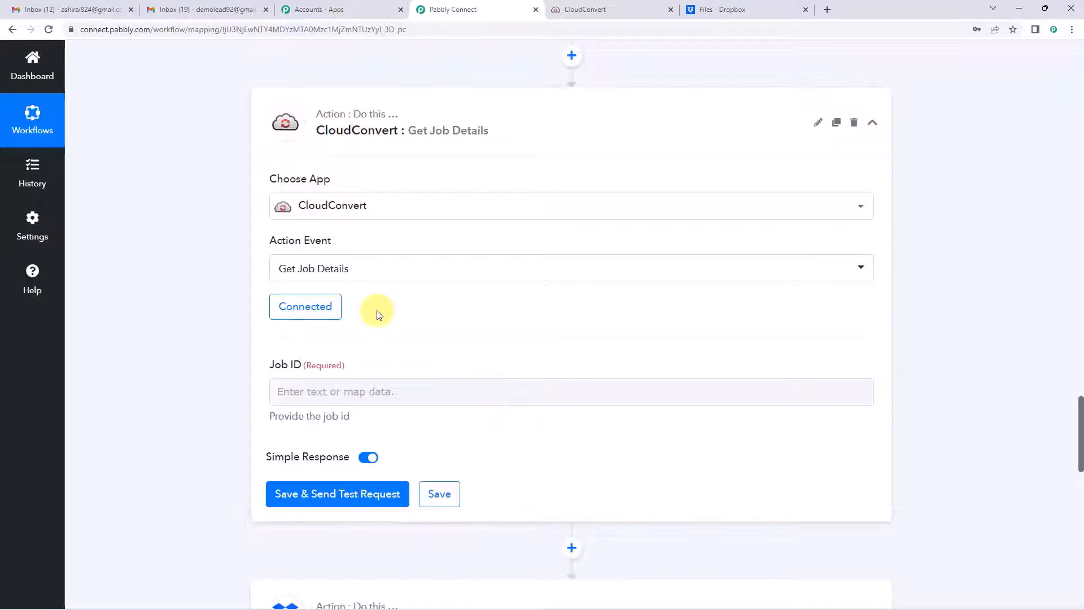
pyautogui.scroll(-1, 306, 282)
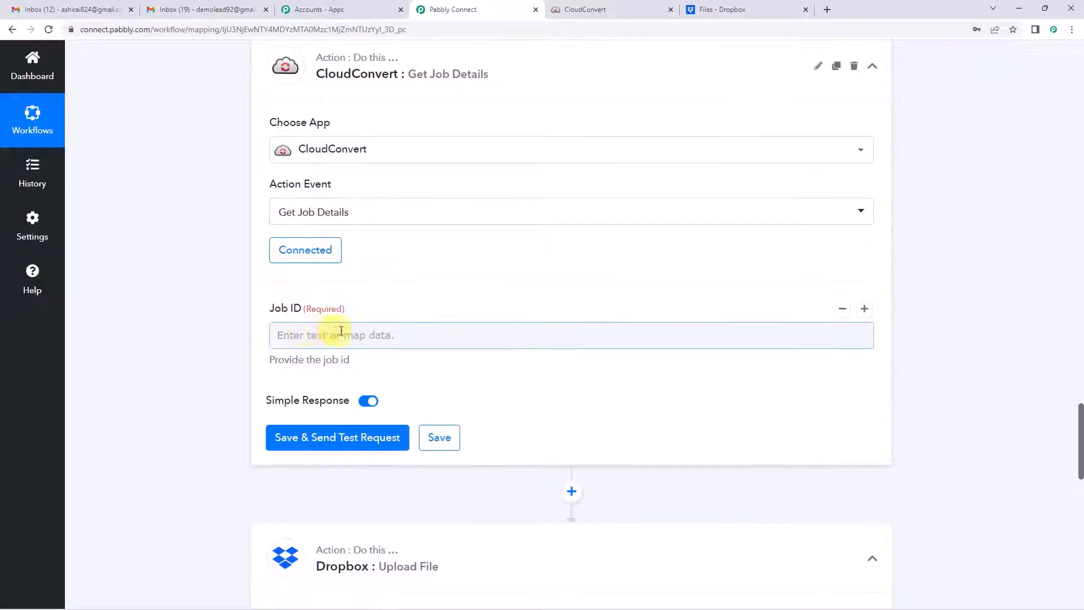
# Step: Map Job ID to the Convert a File step's Data Tasks 0 Job Id
pyautogui.click(341, 332)
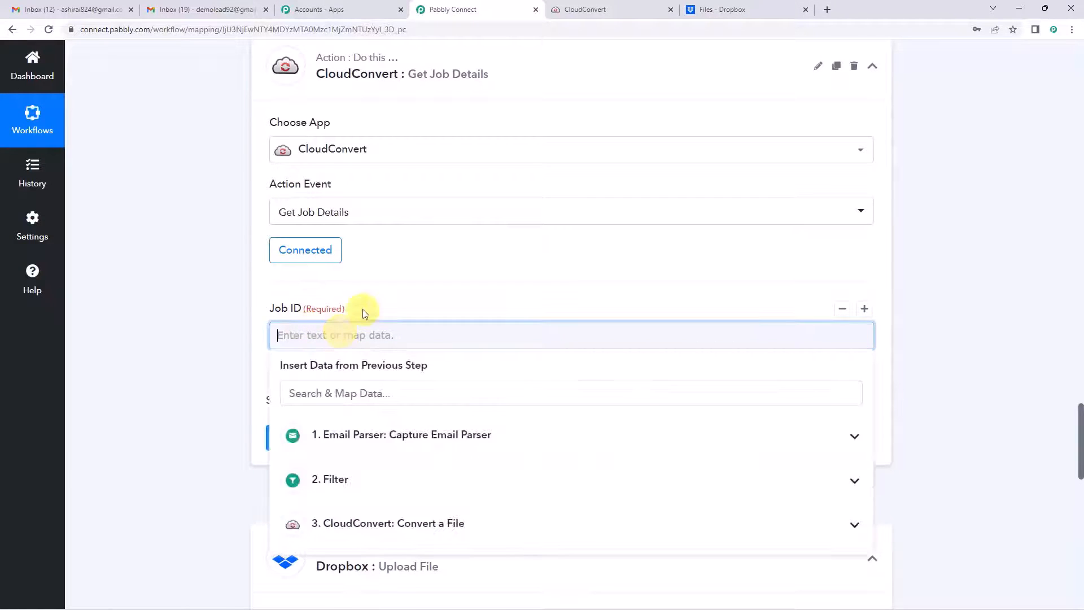
pyautogui.scroll(-3, 361, 333)
pyautogui.click(374, 359)
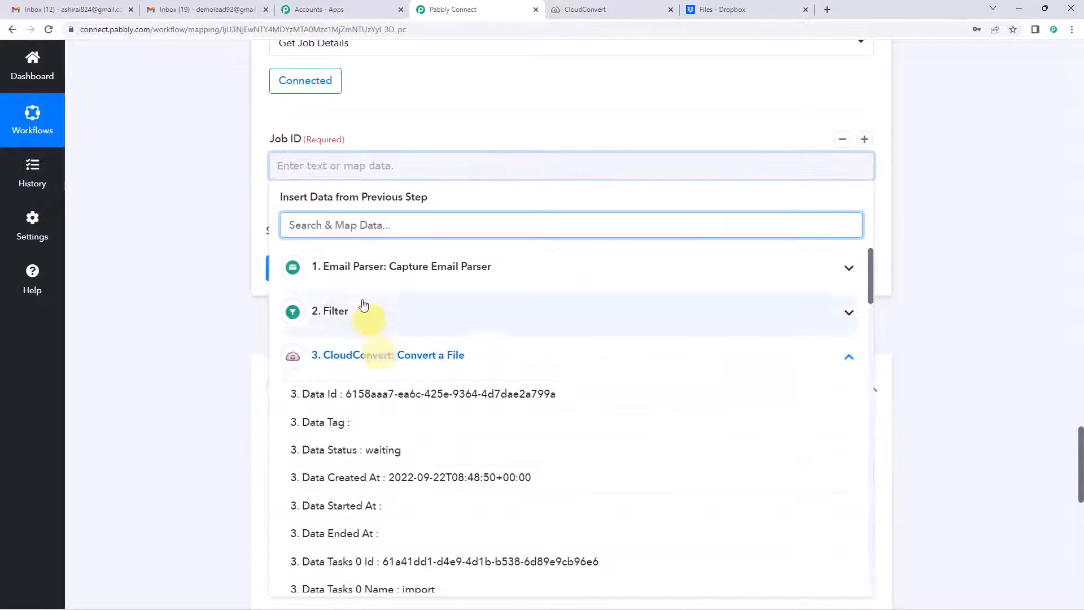
pyautogui.write('job')
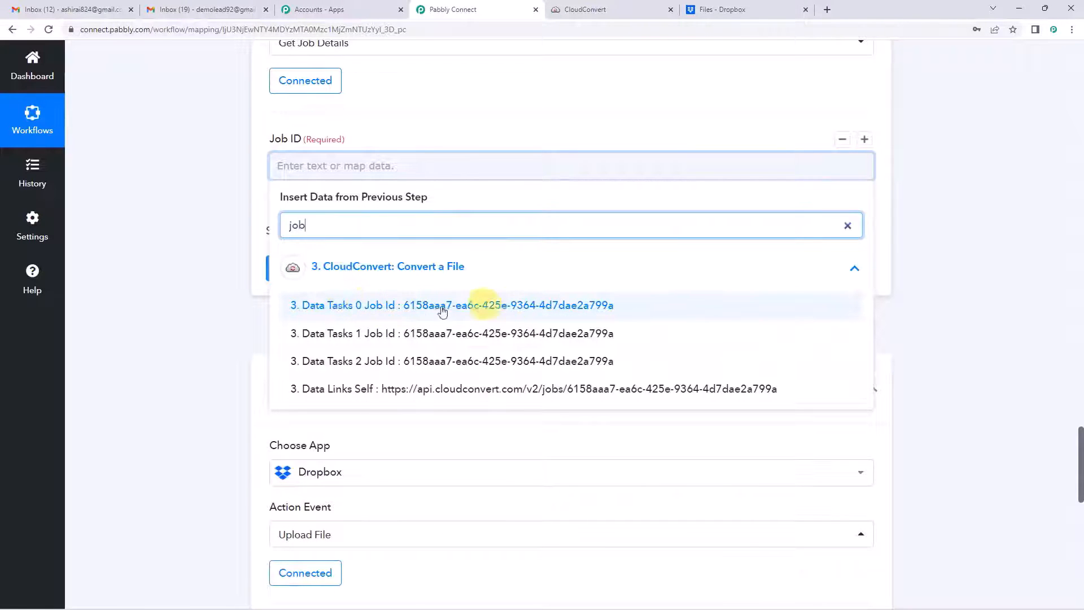
pyautogui.click(517, 312)
pyautogui.click(145, 259)
pyautogui.scroll(4, 144, 259)
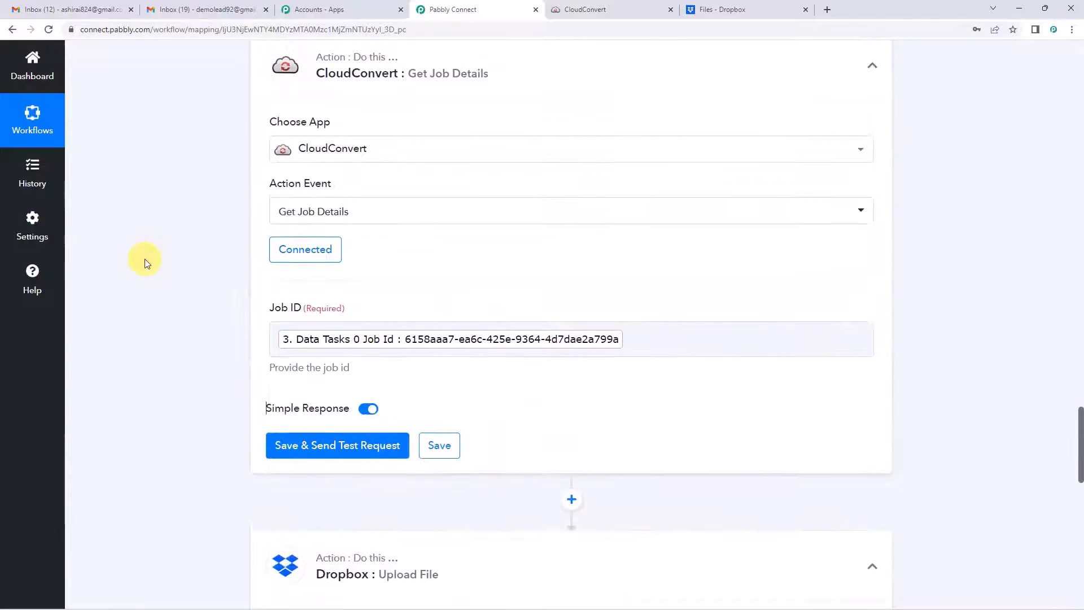
pyautogui.scroll(-2, 268, 299)
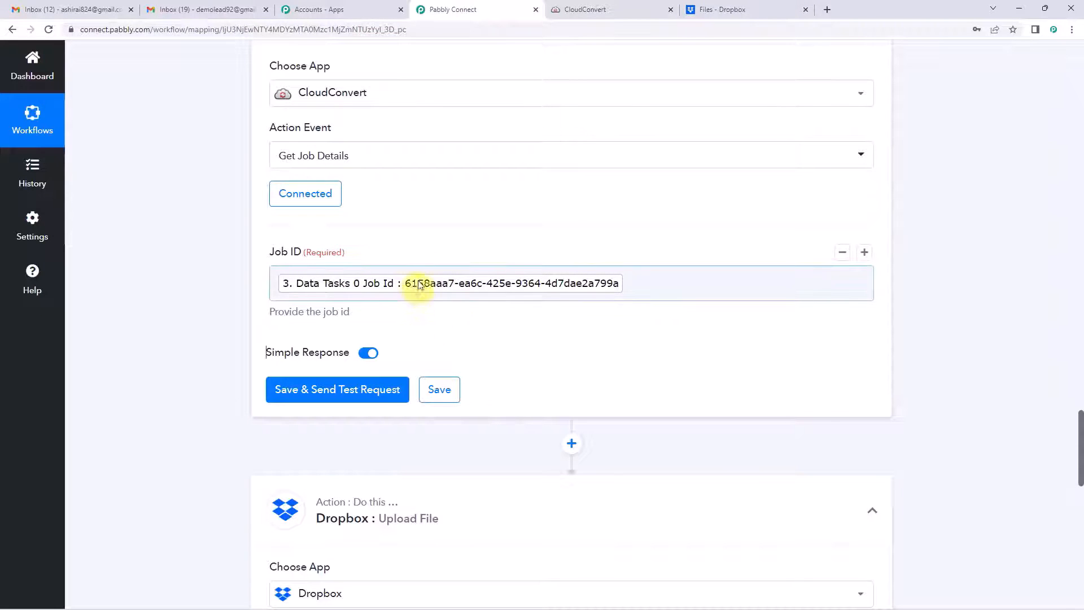
# Step: Save the Get Job Details step, send a test request and review the response
pyautogui.click(363, 390)
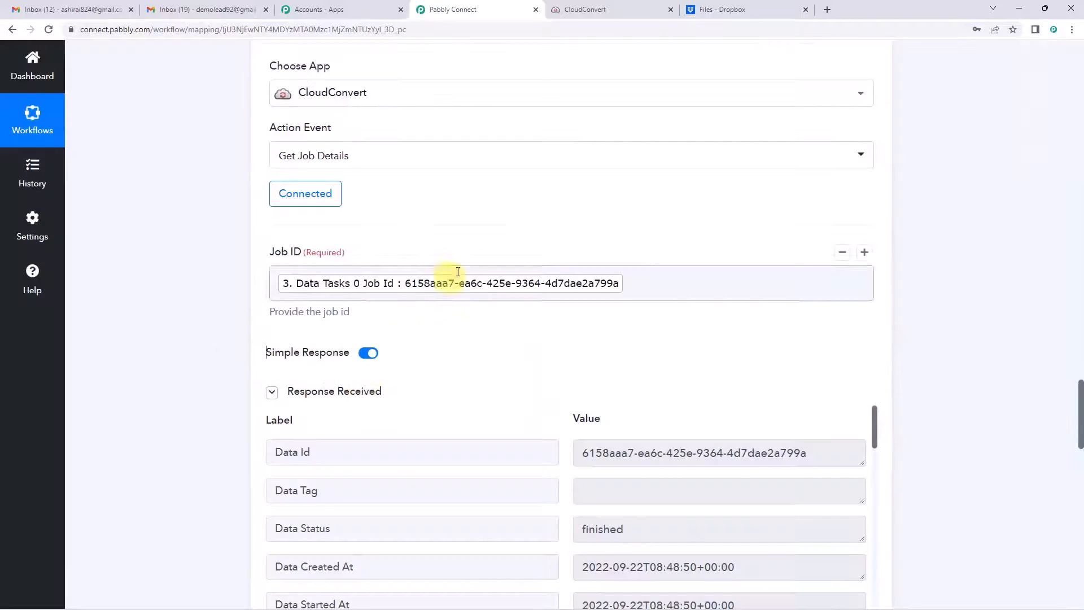
pyautogui.scroll(-3, 448, 271)
pyautogui.scroll(-3, 539, 254)
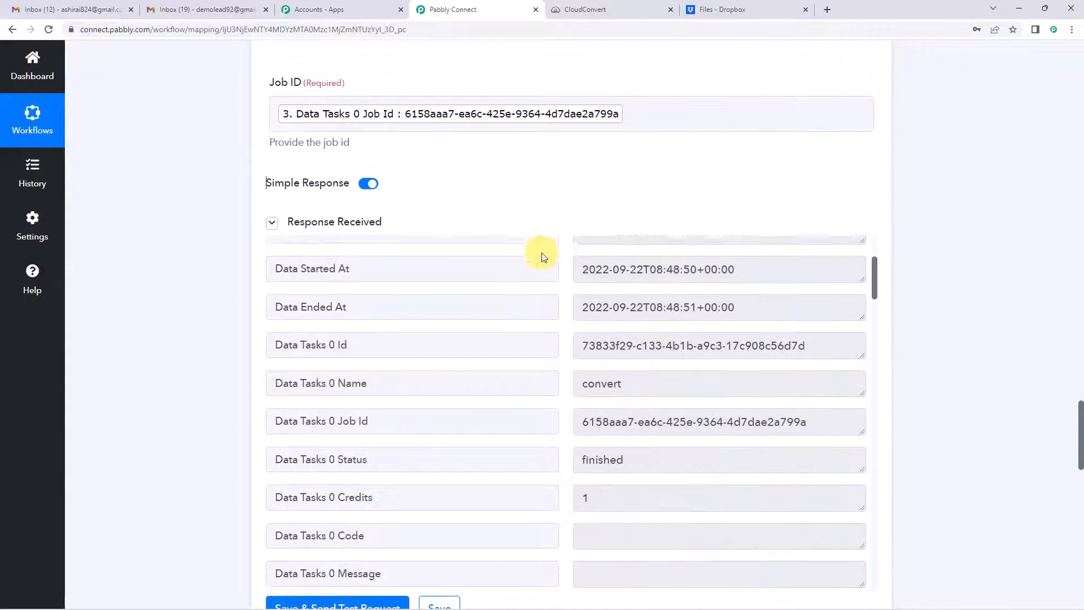
pyautogui.scroll(3, 561, 310)
pyautogui.scroll(-1, 597, 217)
pyautogui.scroll(-3, 597, 217)
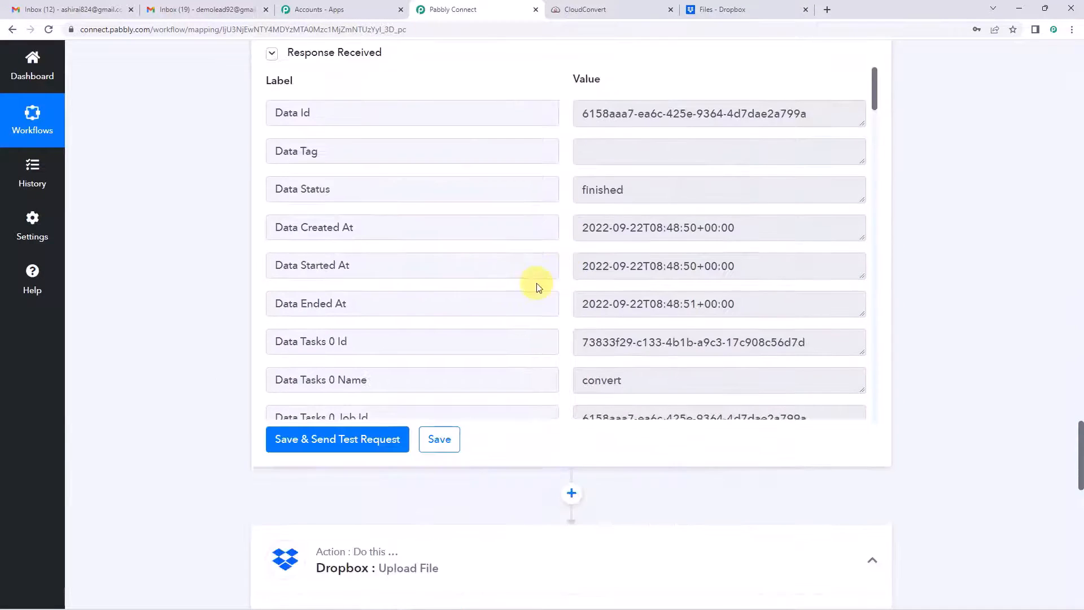
pyautogui.scroll(-5, 537, 285)
pyautogui.scroll(2, 147, 317)
pyautogui.scroll(-2, 559, 312)
pyautogui.scroll(-3, 559, 312)
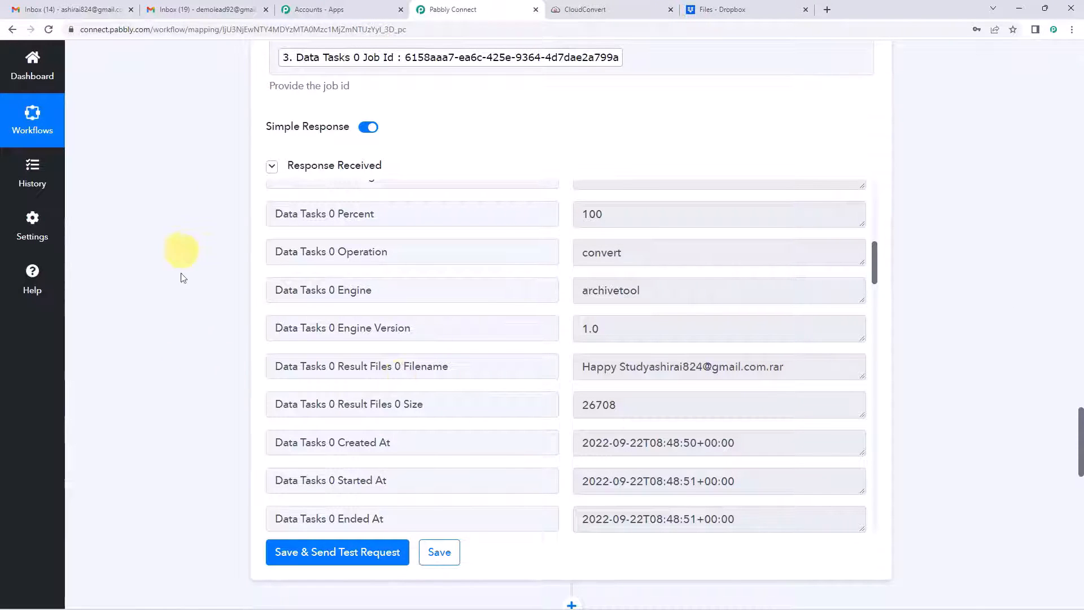
pyautogui.scroll(5, 191, 296)
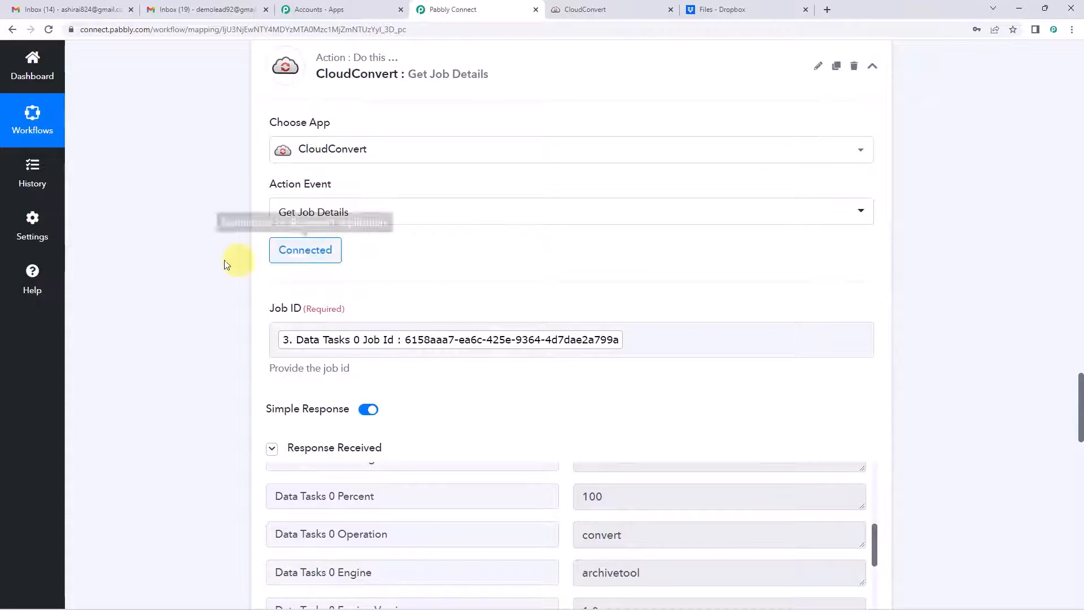
pyautogui.scroll(10, 192, 288)
pyautogui.scroll(9, 192, 285)
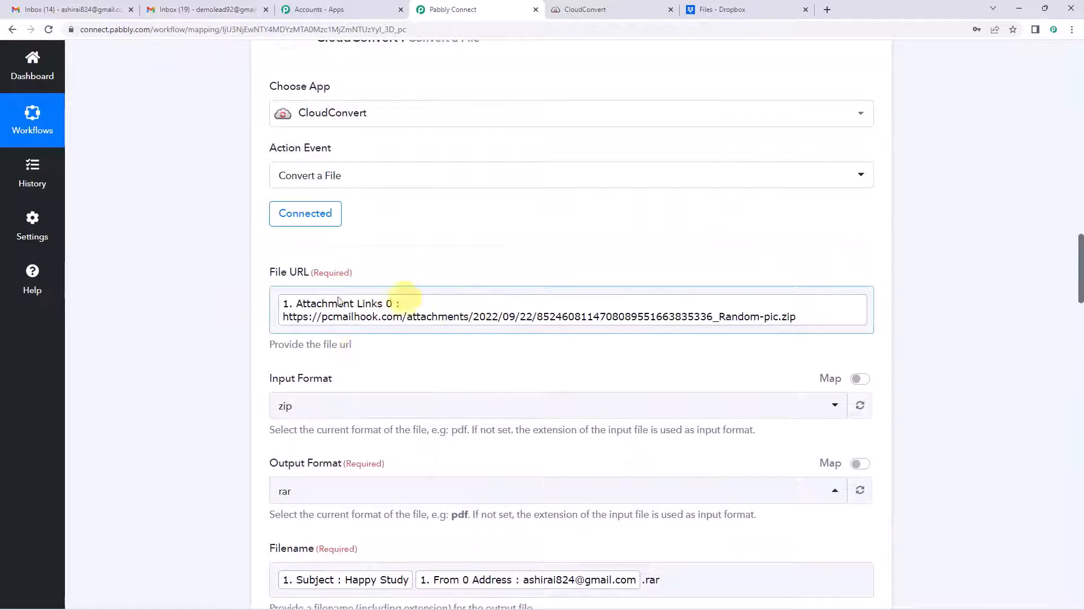
pyautogui.scroll(-6, 349, 294)
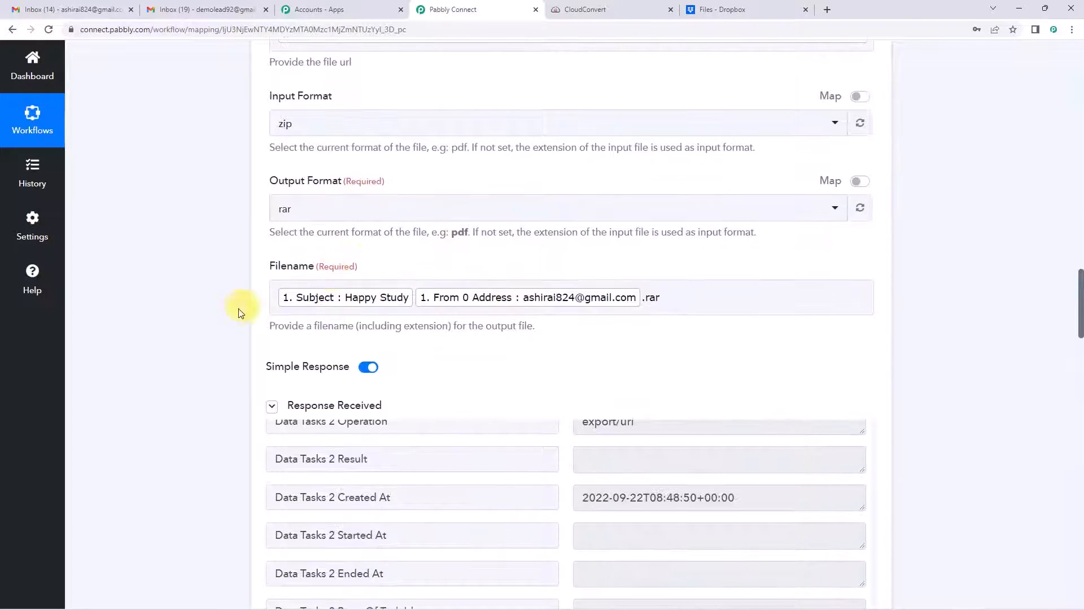
pyautogui.scroll(-14, 175, 358)
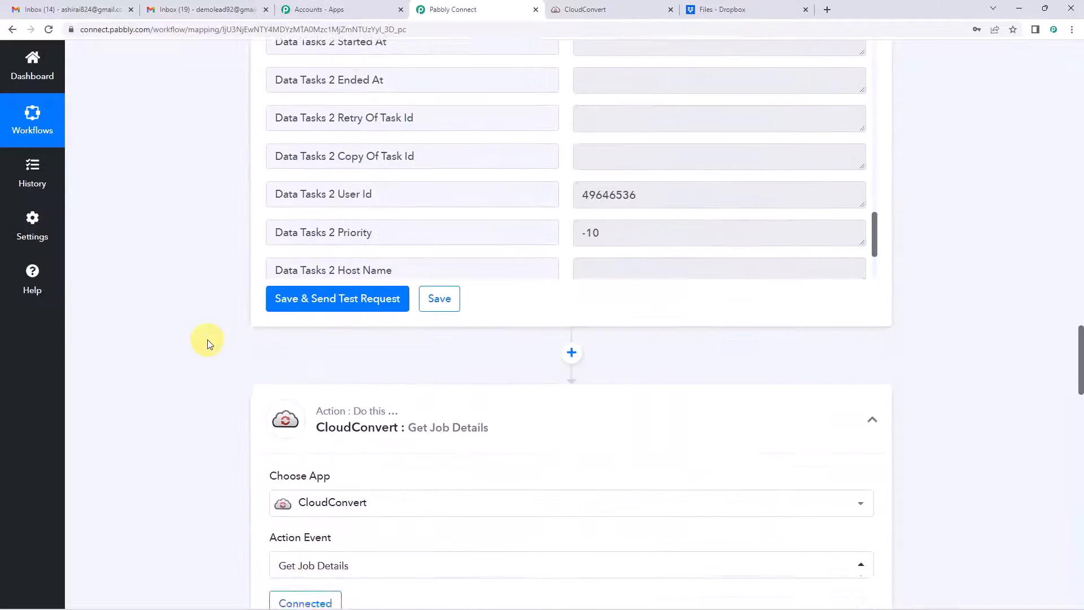
pyautogui.scroll(-5, 210, 343)
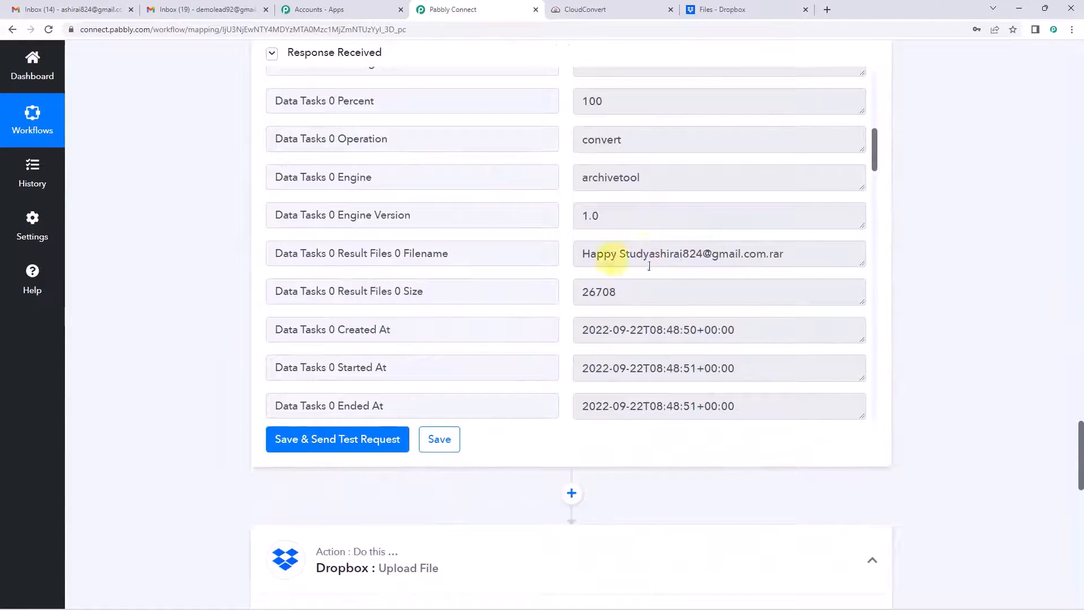
pyautogui.scroll(-10, 649, 266)
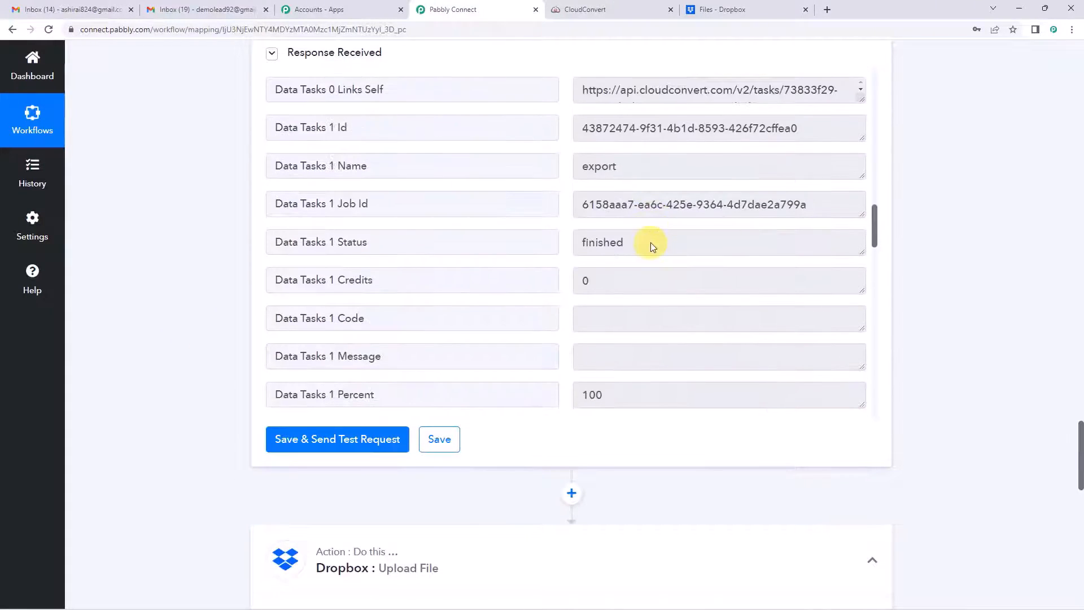
pyautogui.scroll(-5, 651, 244)
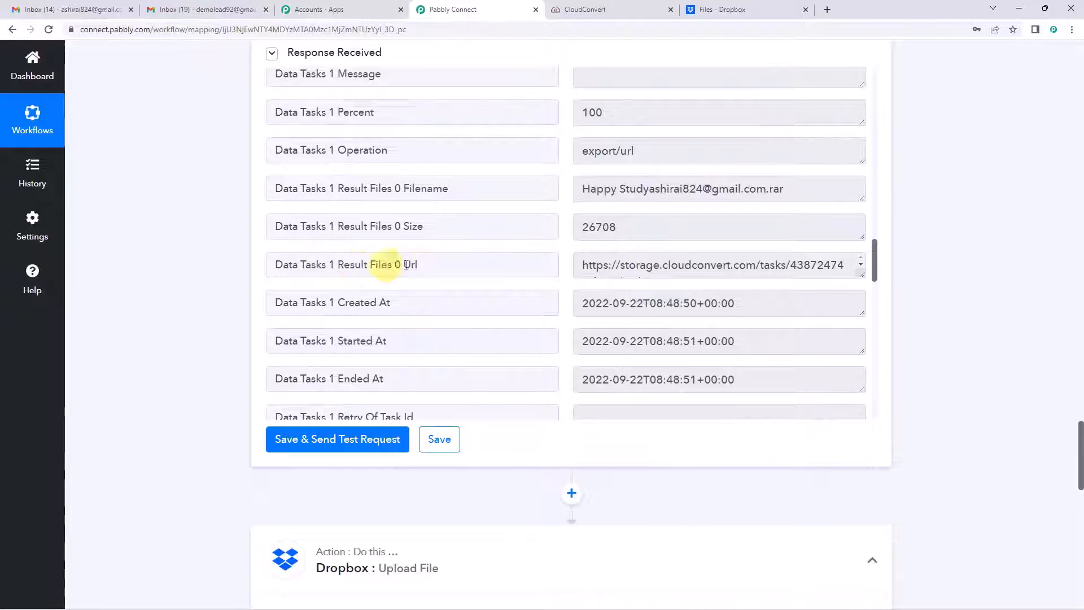
# Step: Enlarge the Result Files 0 Url box to confirm the finished .rar download link
pyautogui.moveTo(858, 274); pyautogui.dragTo(860, 340)
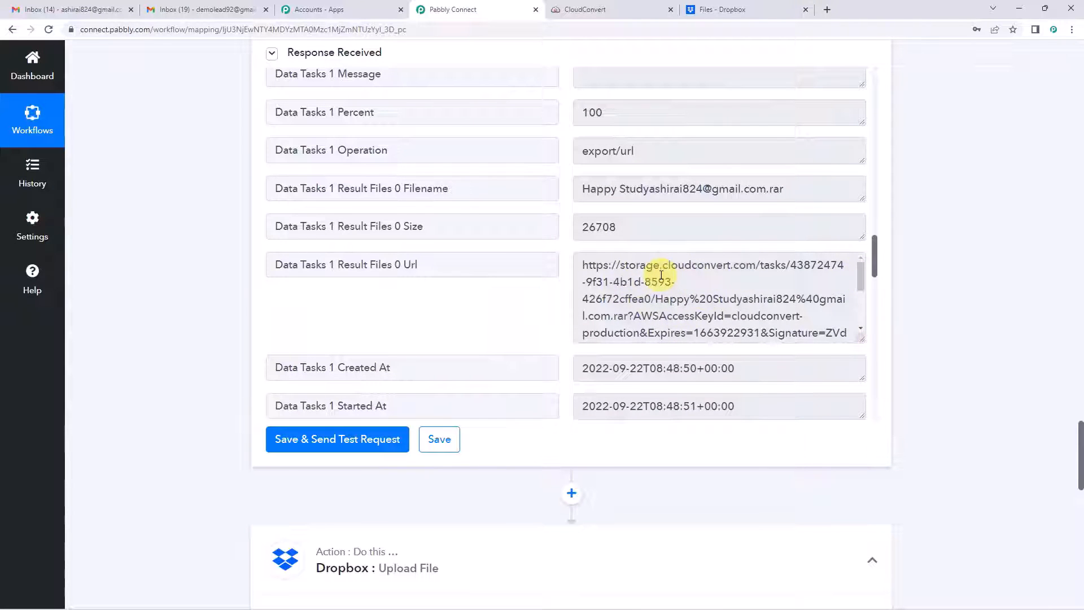
pyautogui.scroll(-6, 237, 271)
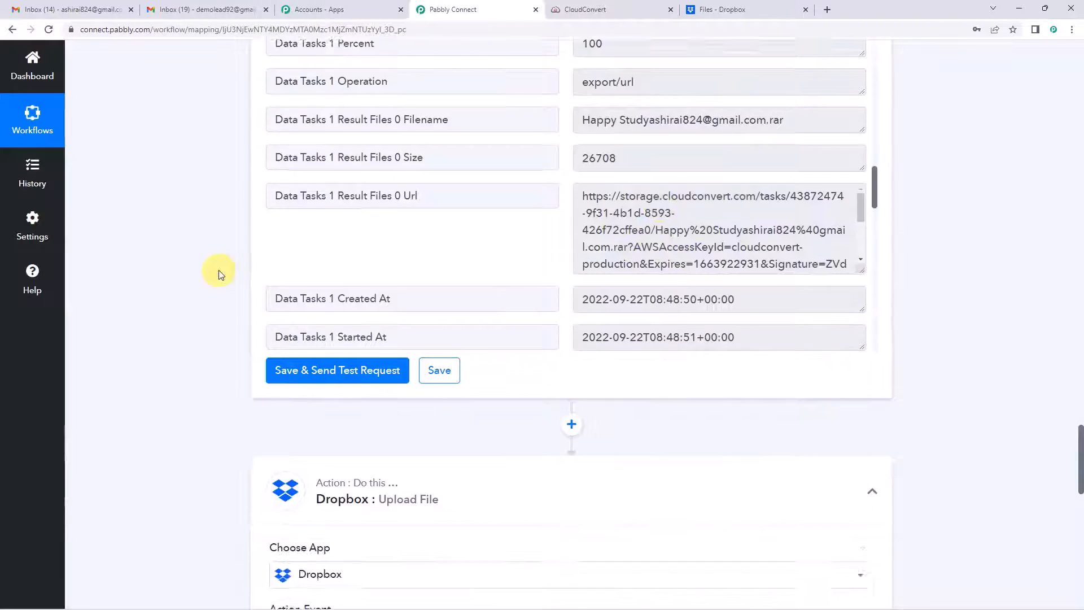
pyautogui.scroll(-2, 337, 240)
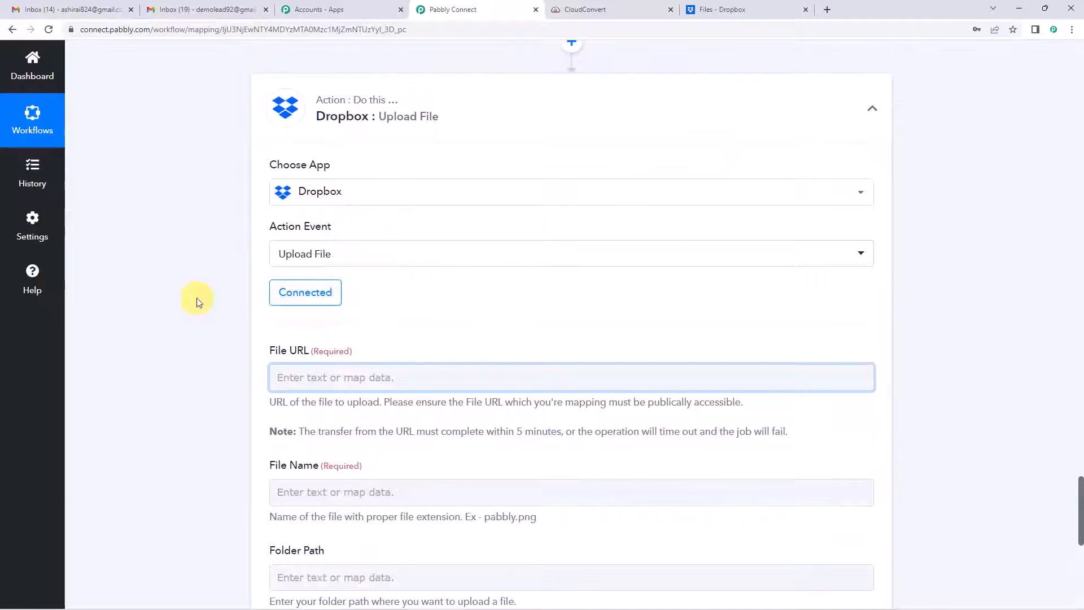
pyautogui.scroll(8, 218, 303)
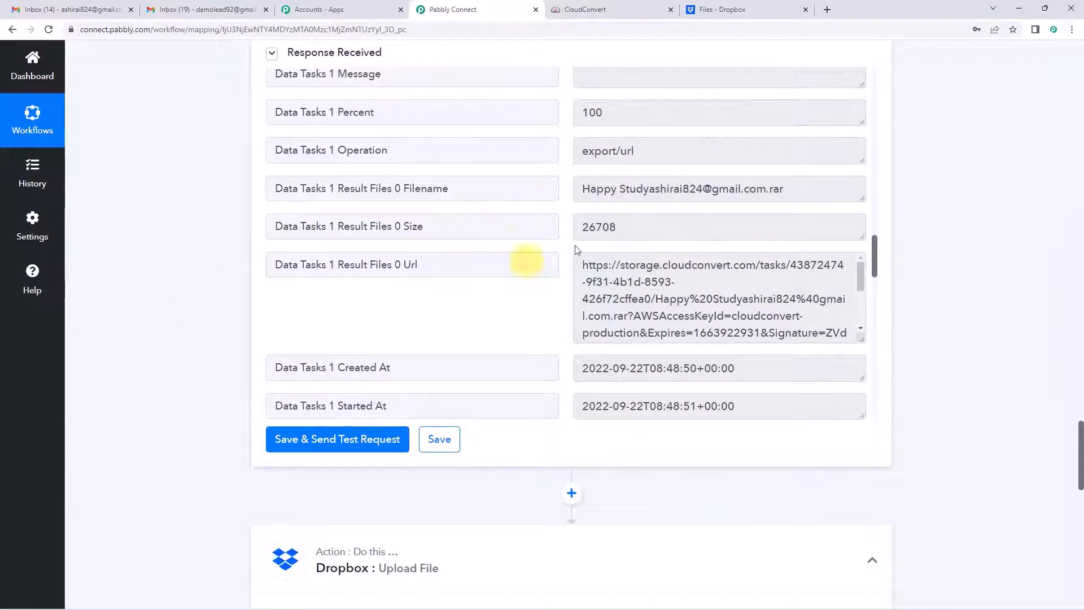
pyautogui.scroll(-7, 243, 237)
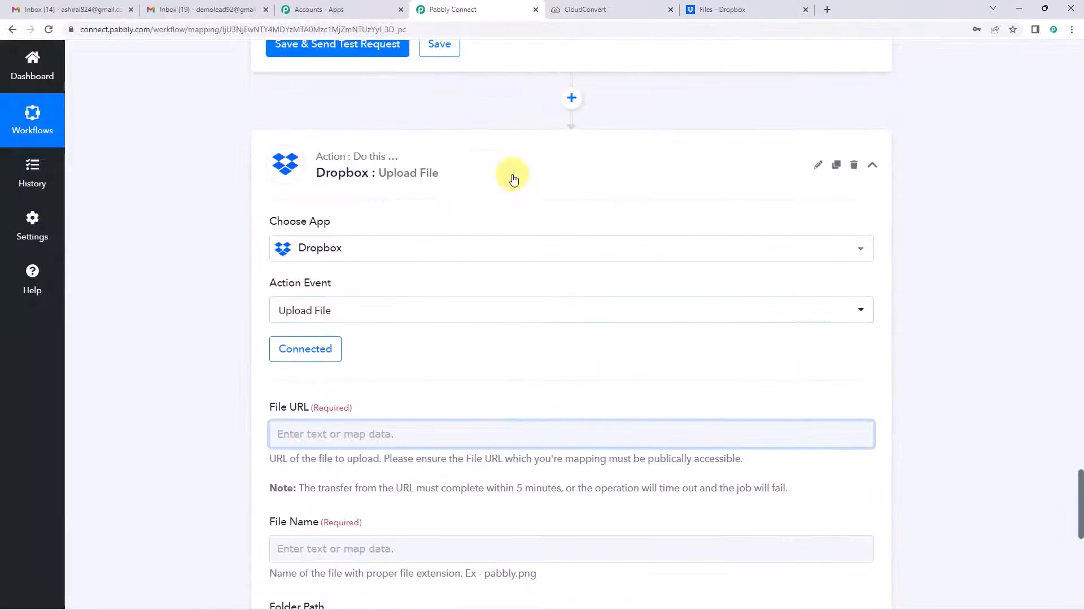
pyautogui.scroll(3, 497, 175)
pyautogui.scroll(-2, 203, 293)
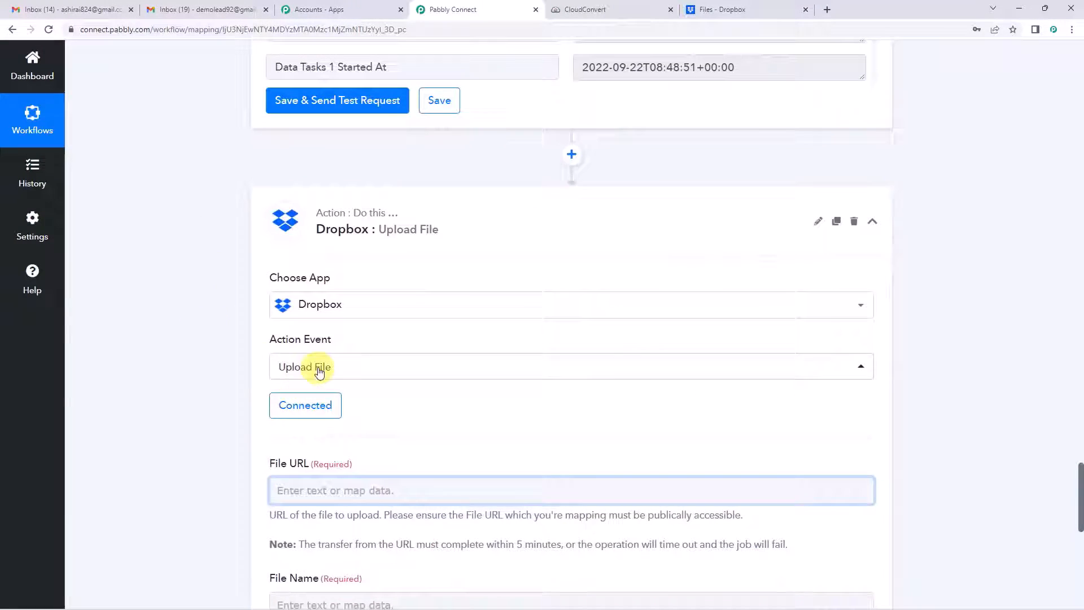
# Step: Link the Dropbox upload step to the existing Dropbox connection
pyautogui.click(316, 402)
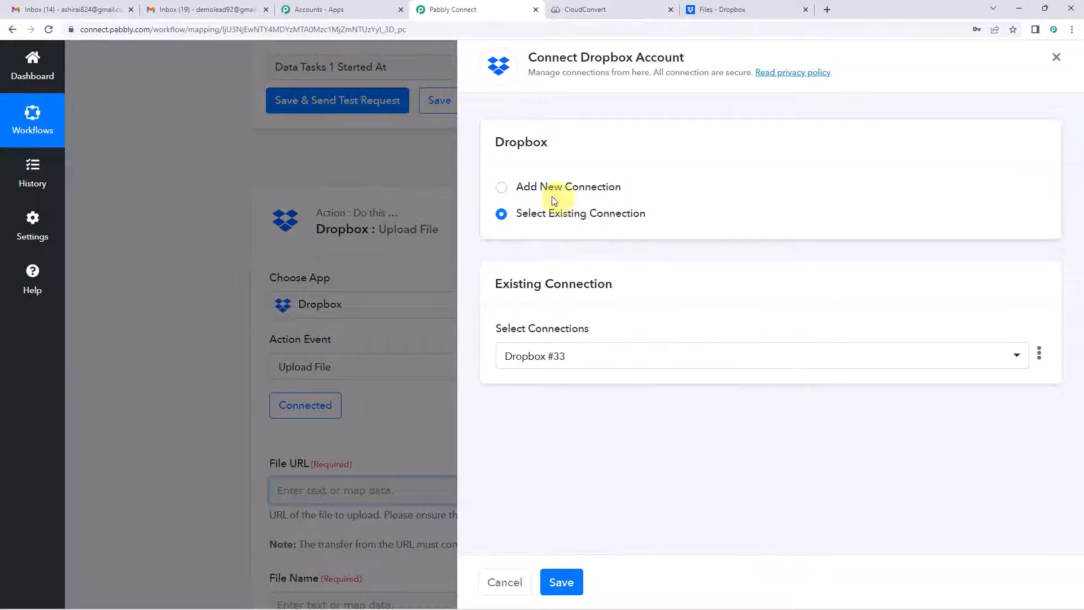
pyautogui.click(569, 581)
pyautogui.scroll(-4, 390, 396)
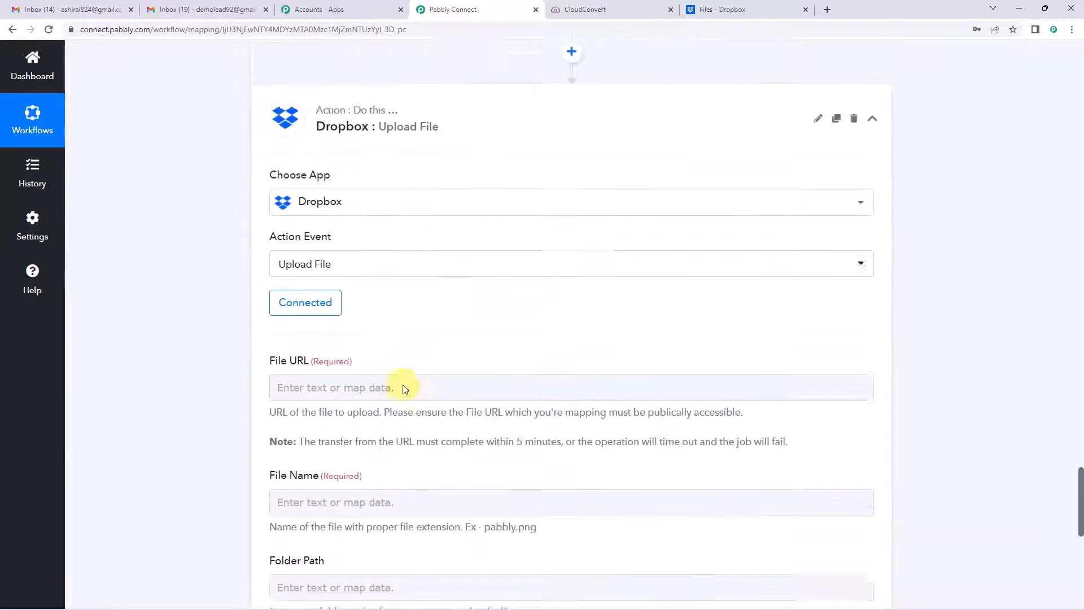
# Step: Map File URL to Get Job Details' Data Tasks 1 Result Files 0 Url
pyautogui.click(320, 270)
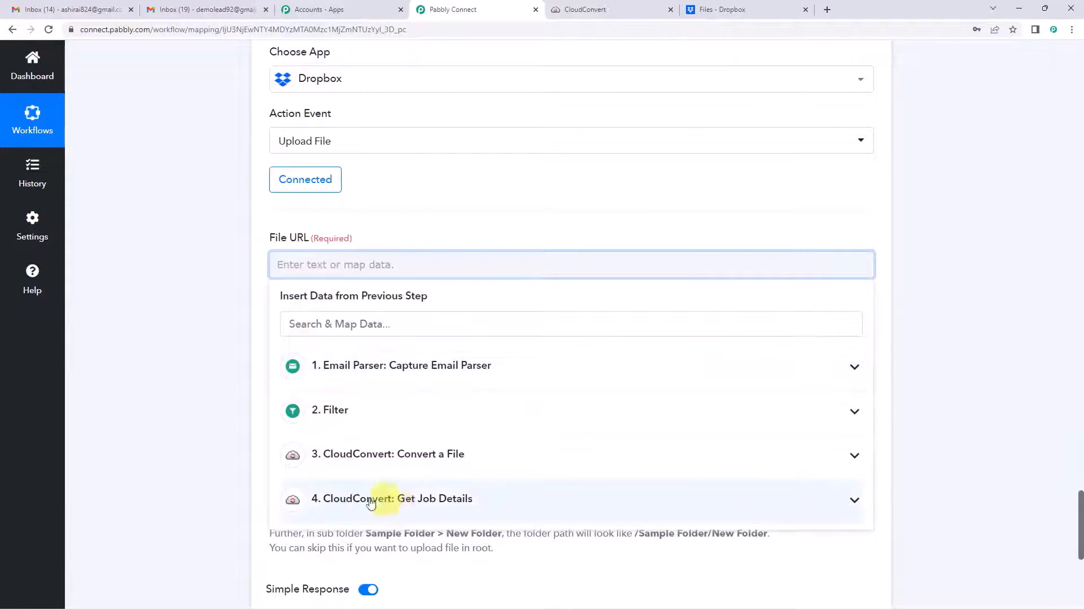
pyautogui.click(427, 506)
pyautogui.click(370, 329)
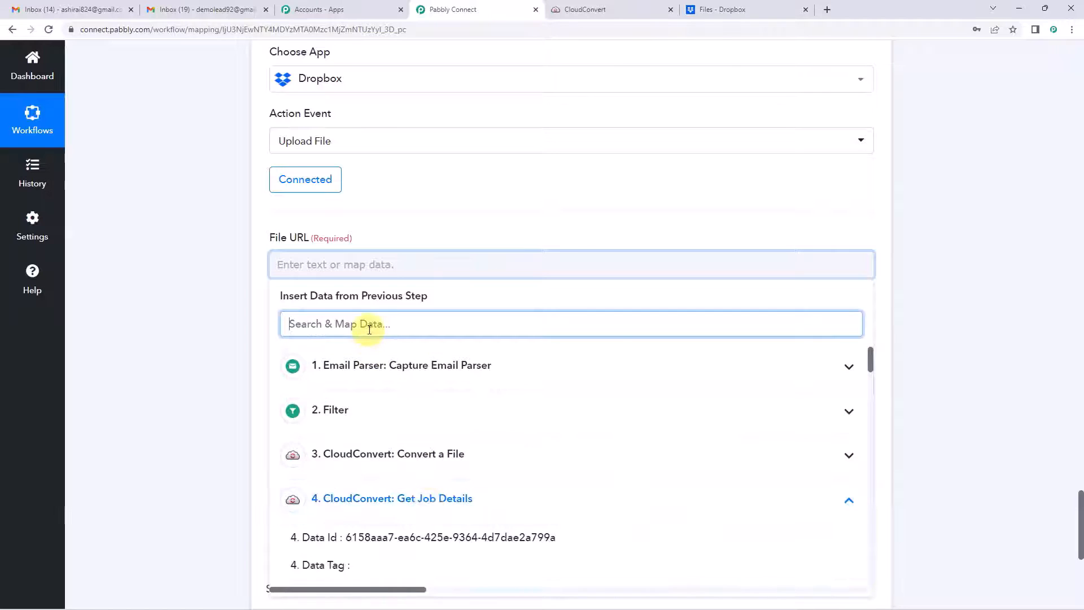
pyautogui.write('url')
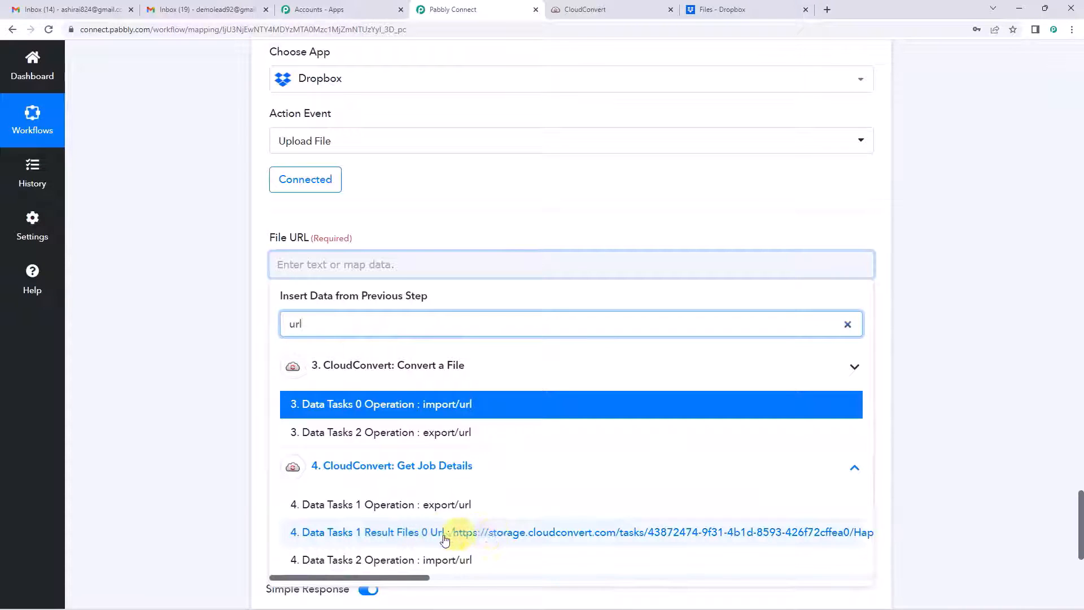
pyautogui.click(495, 539)
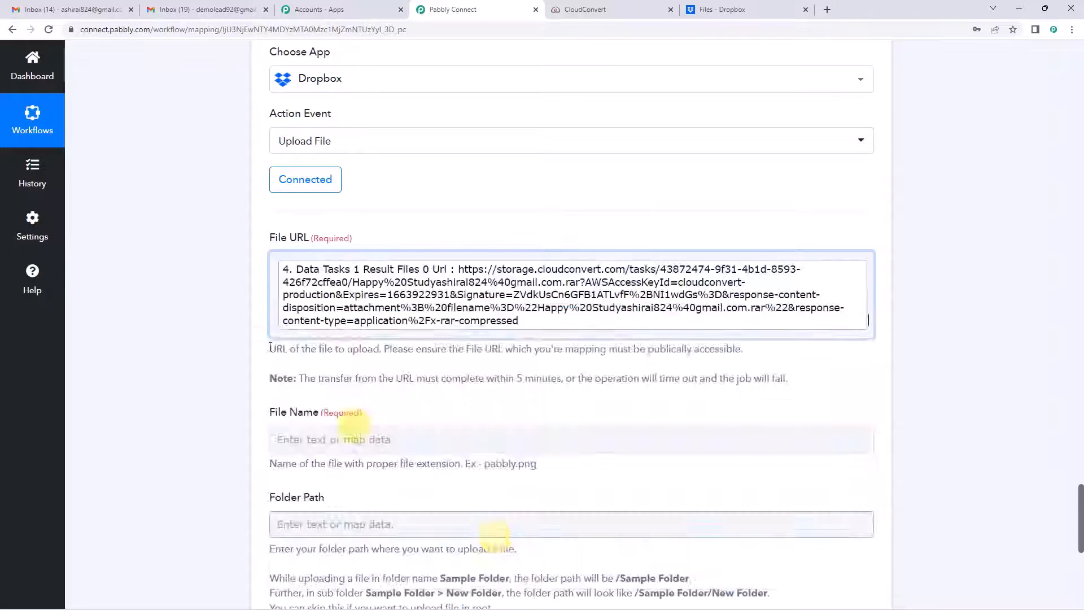
pyautogui.click(243, 299)
pyautogui.scroll(-2, 244, 302)
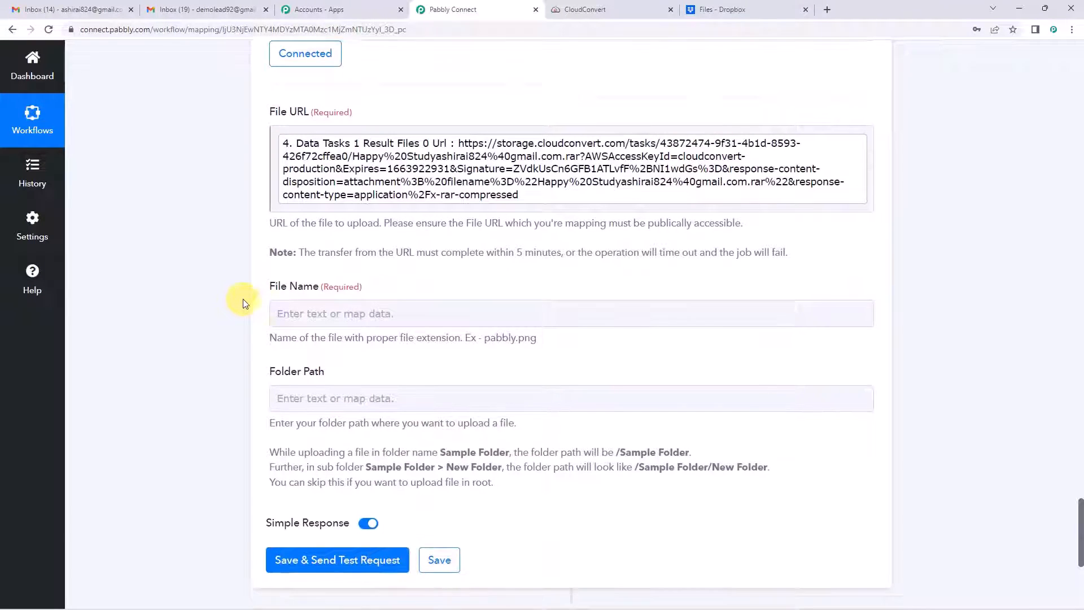
# Step: Map File Name to Get Job Details' Data Tasks 0 Result Files 0 Filename, the converted .rar name
pyautogui.scroll(-1, 243, 299)
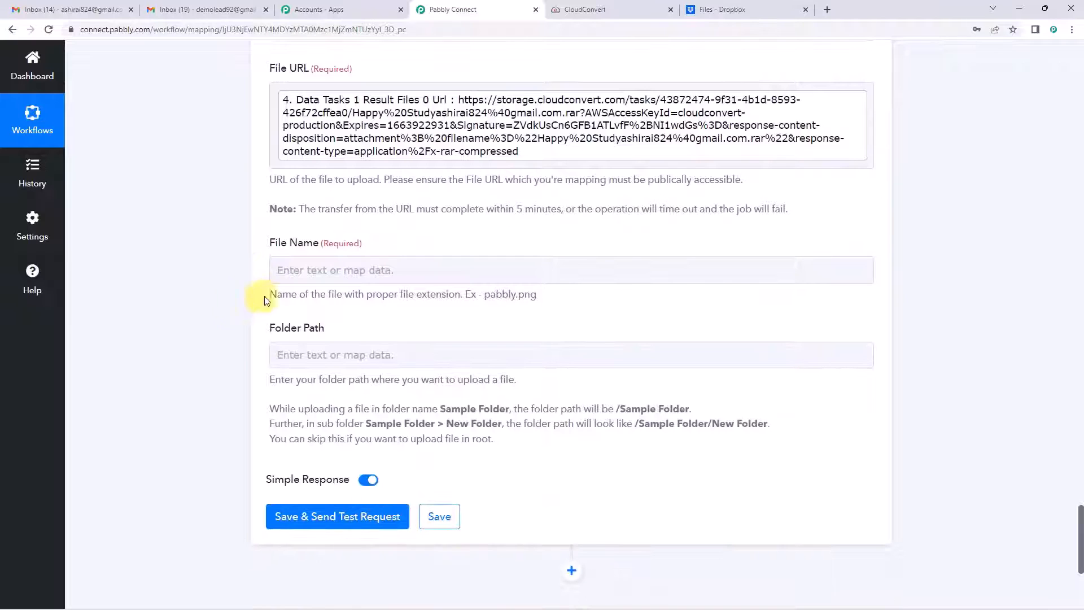
pyautogui.click(302, 274)
pyautogui.click(350, 504)
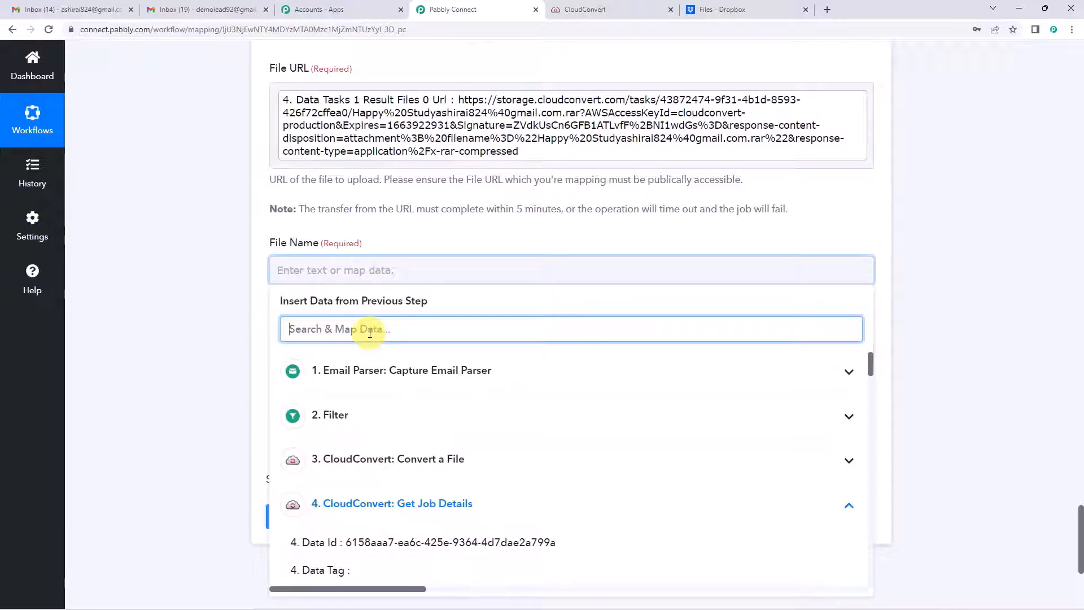
pyautogui.write('happ')
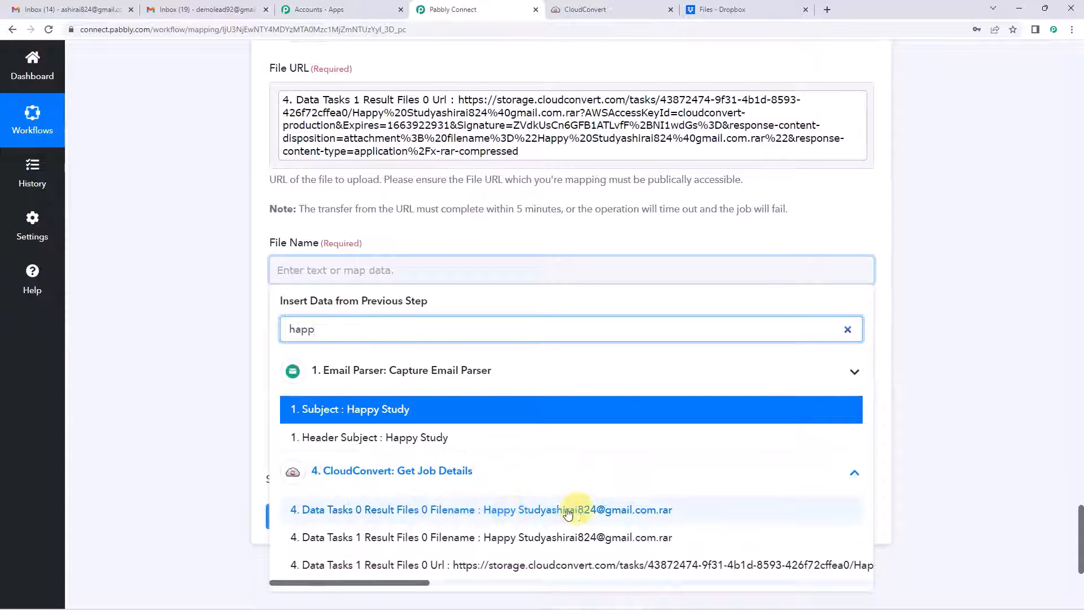
pyautogui.click(597, 514)
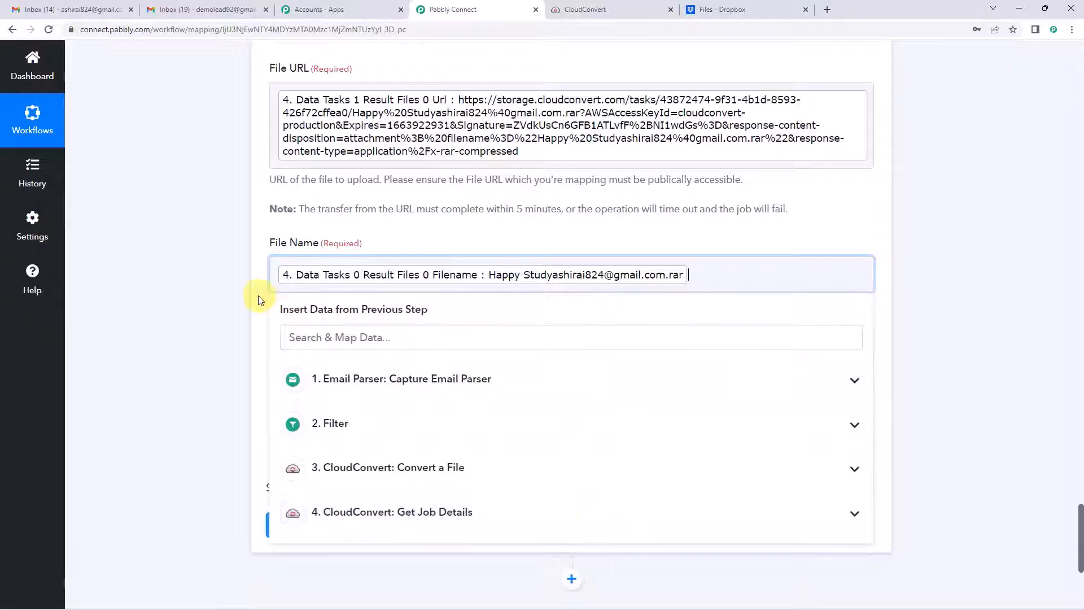
pyautogui.click(259, 299)
pyautogui.scroll(-1, 350, 277)
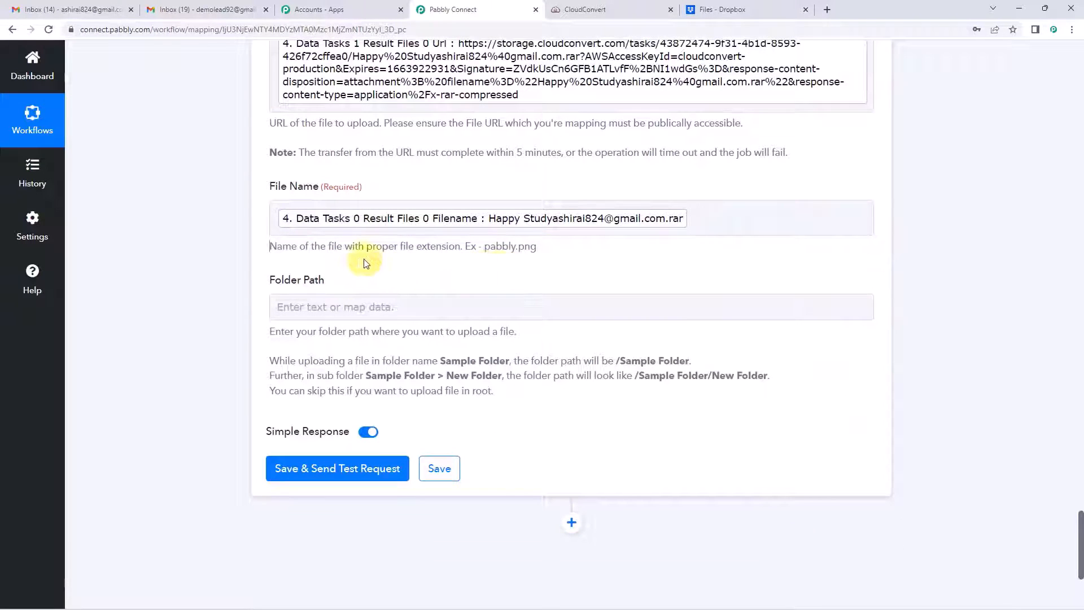
pyautogui.moveTo(339, 250); pyautogui.dragTo(546, 252)
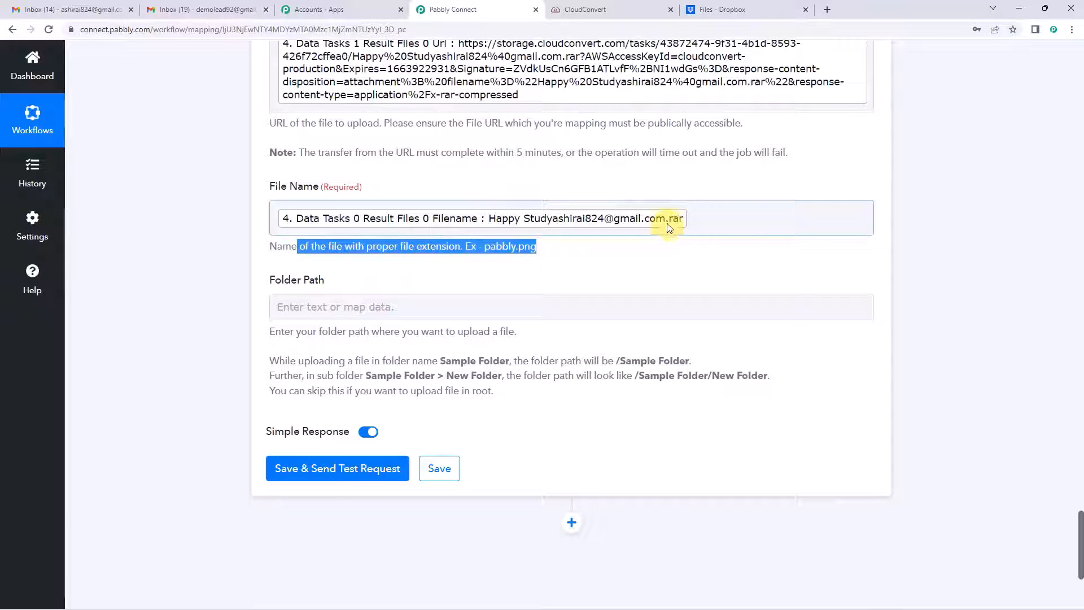
pyautogui.click(273, 263)
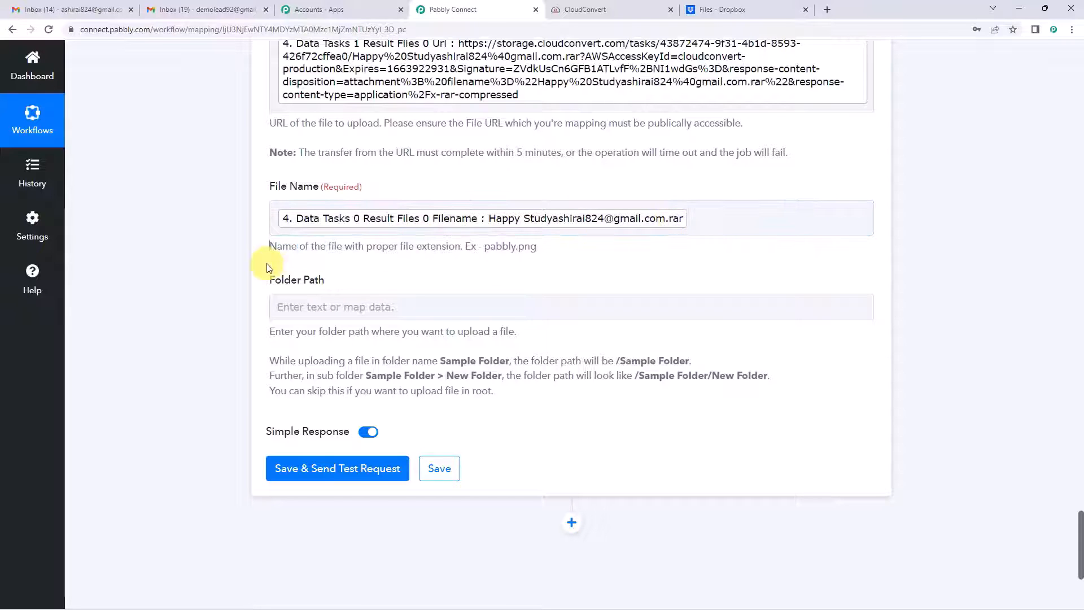
pyautogui.scroll(-1, 271, 260)
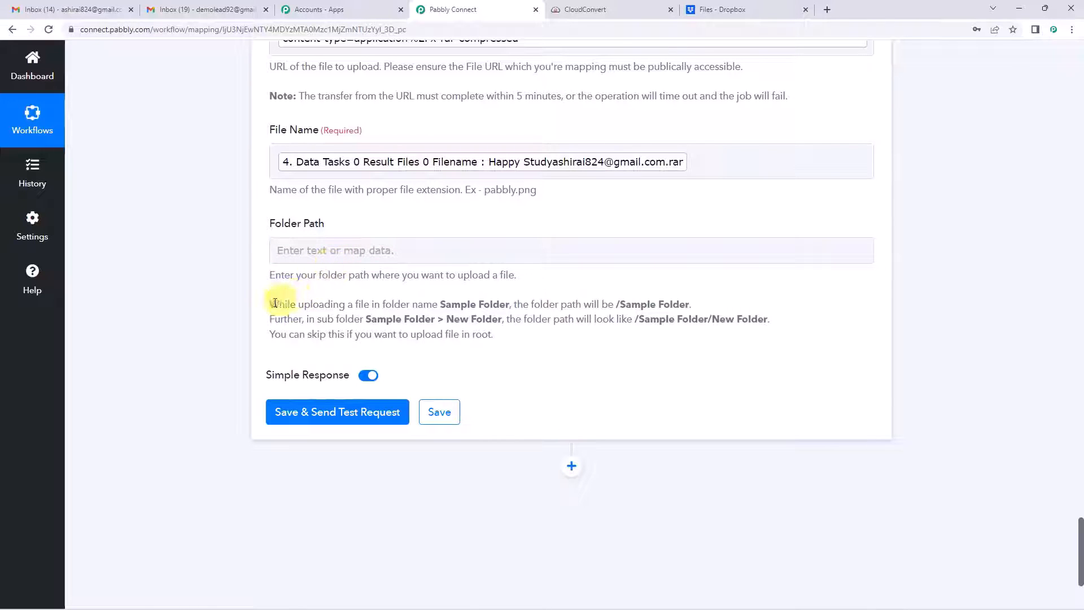
pyautogui.moveTo(271, 305); pyautogui.dragTo(685, 306)
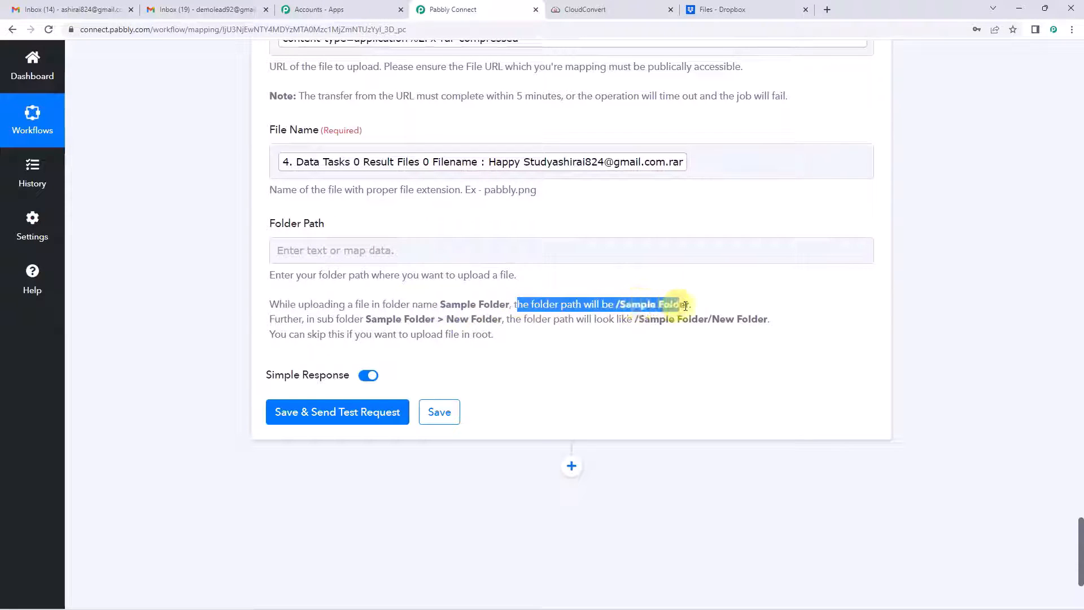
pyautogui.click(627, 309)
pyautogui.moveTo(619, 304); pyautogui.dragTo(691, 303)
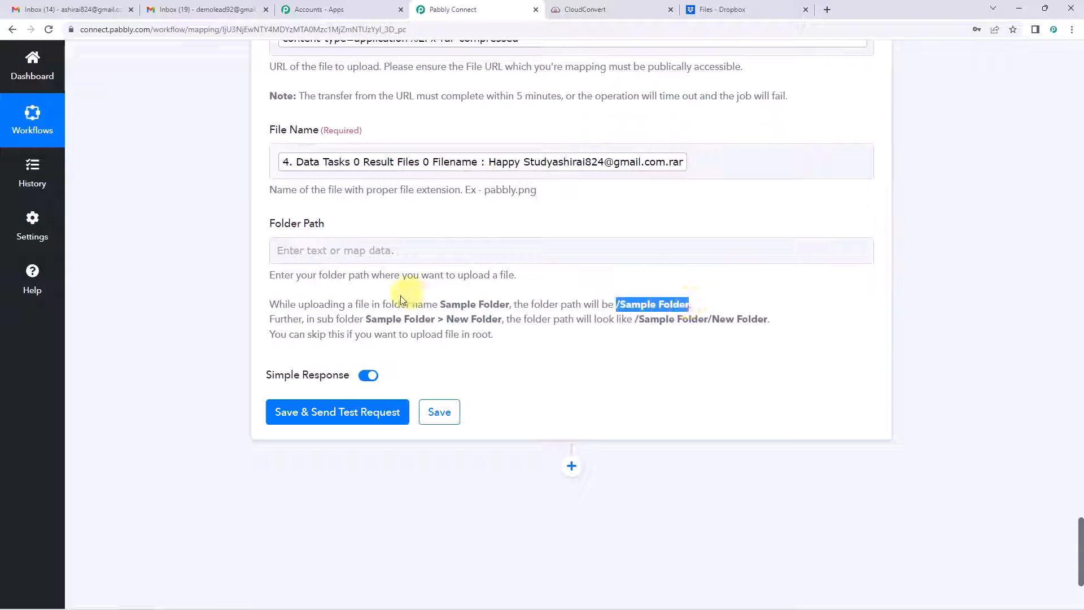
pyautogui.moveTo(335, 319); pyautogui.dragTo(432, 318)
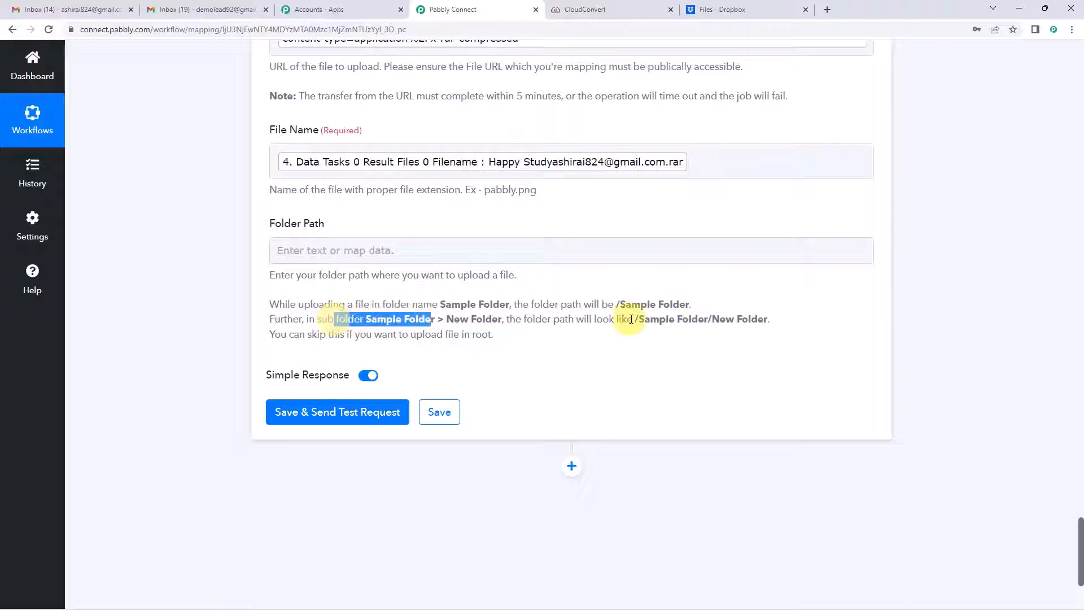
pyautogui.moveTo(635, 319); pyautogui.dragTo(768, 319)
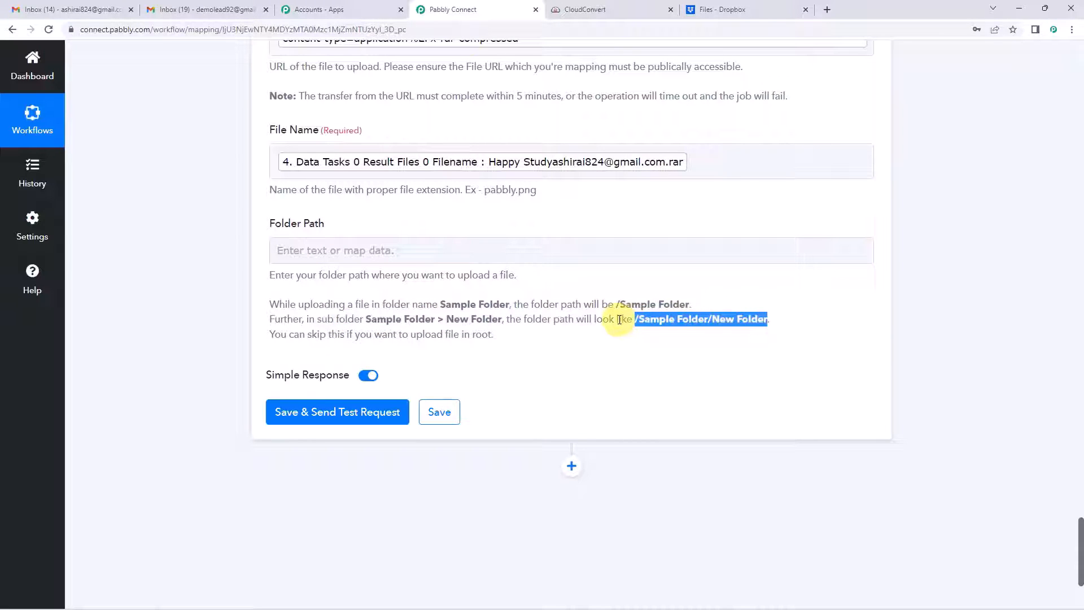
# Step: Enter the first root-level Dropbox folder's name, prefixed with /, as the Folder Path
pyautogui.click(688, 7)
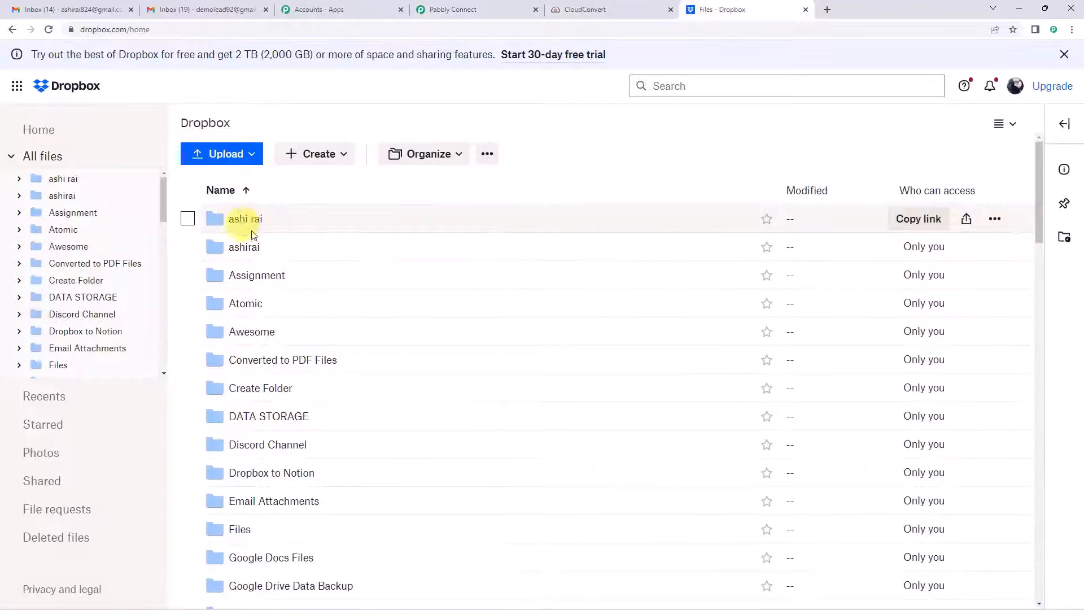
pyautogui.click(452, 9)
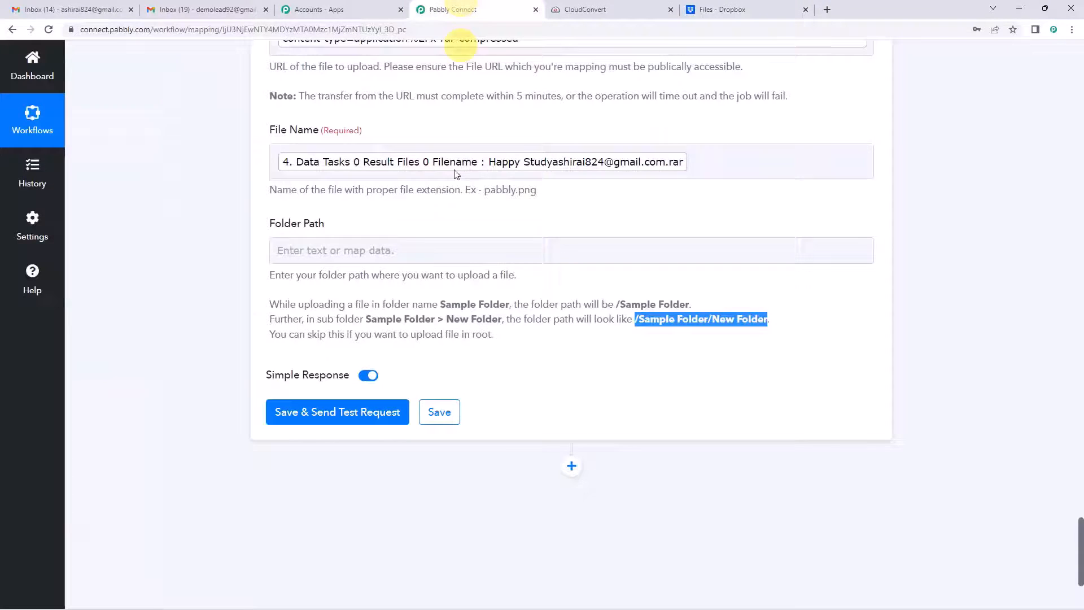
pyautogui.click(336, 250)
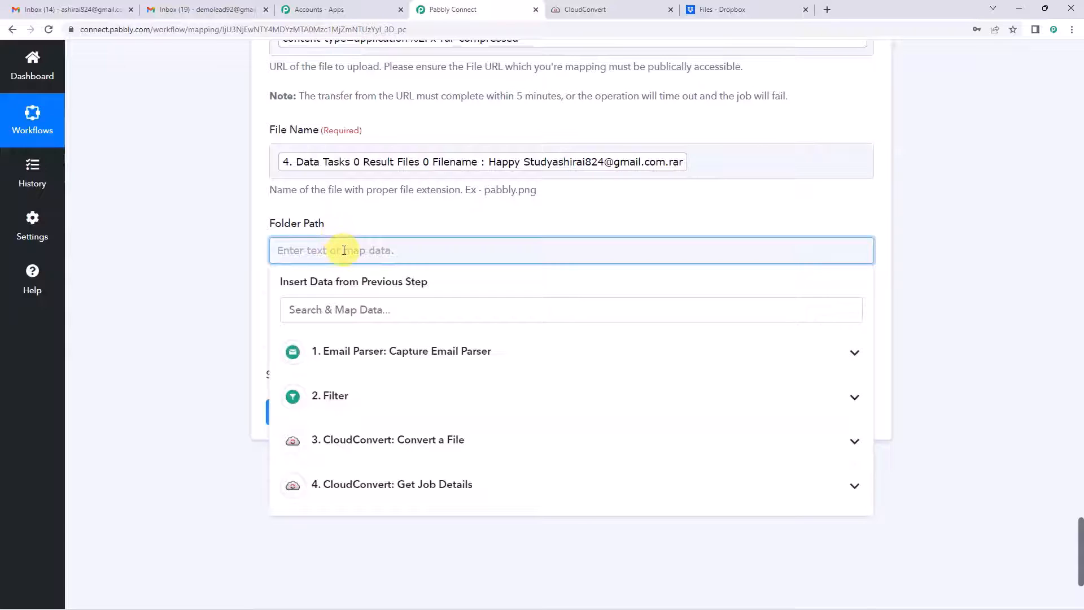
pyautogui.click(374, 226)
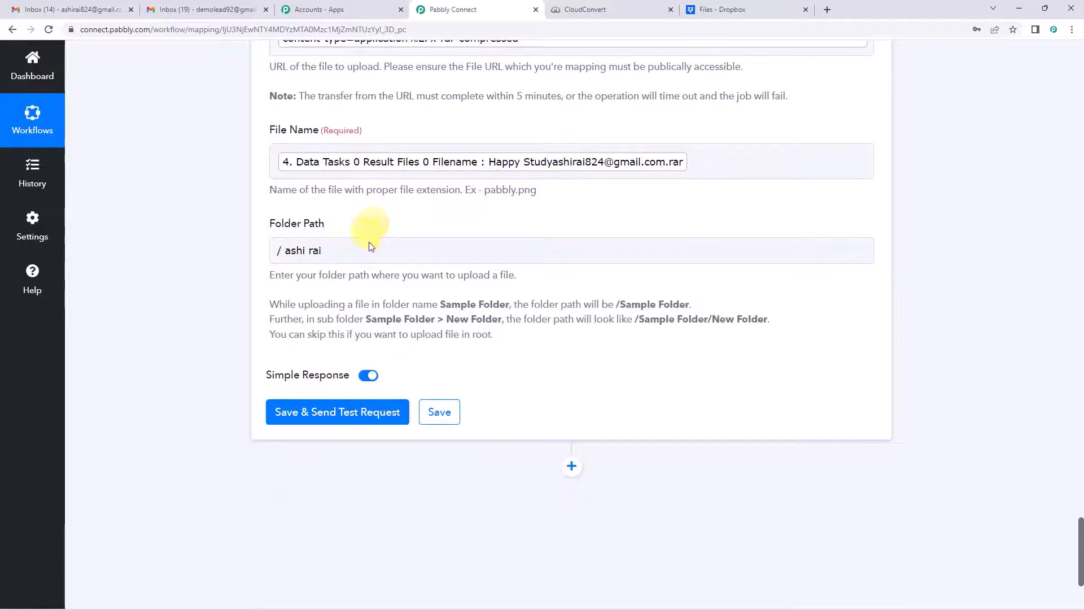
pyautogui.click(726, 9)
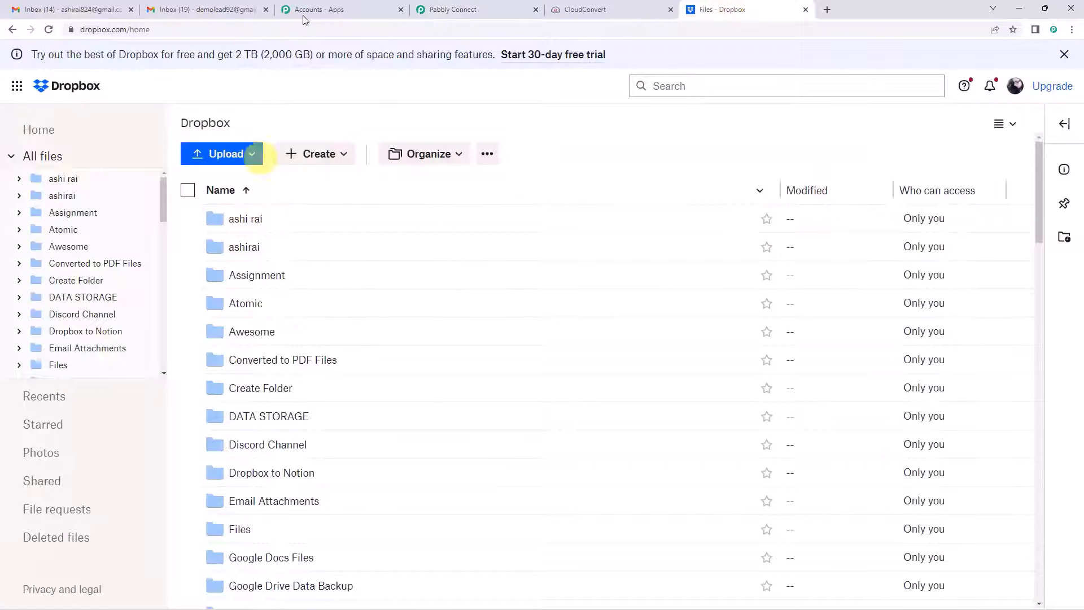
pyautogui.click(454, 10)
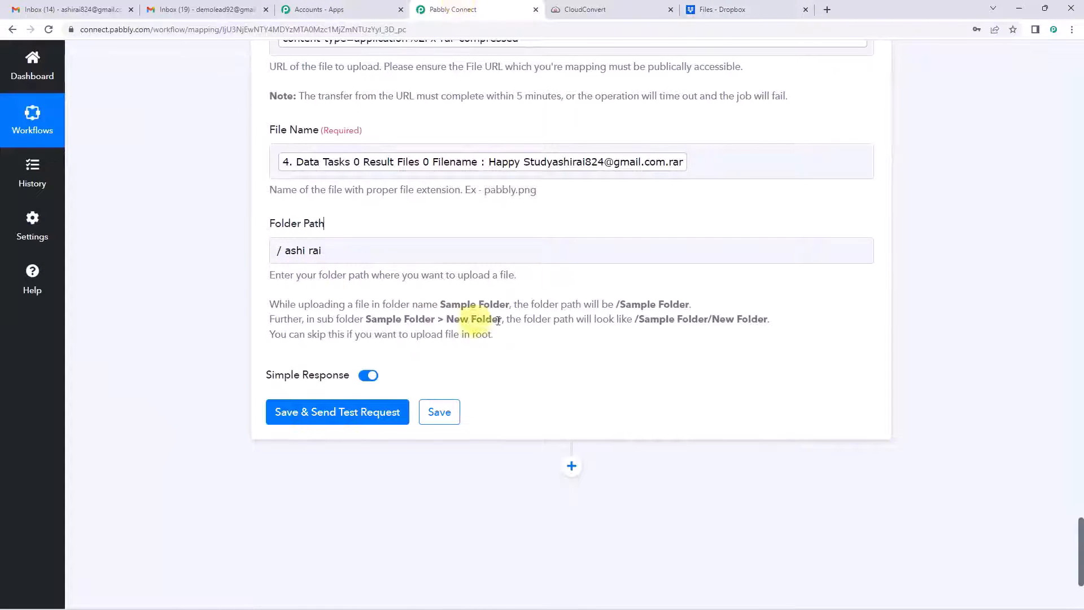
pyautogui.click(284, 253)
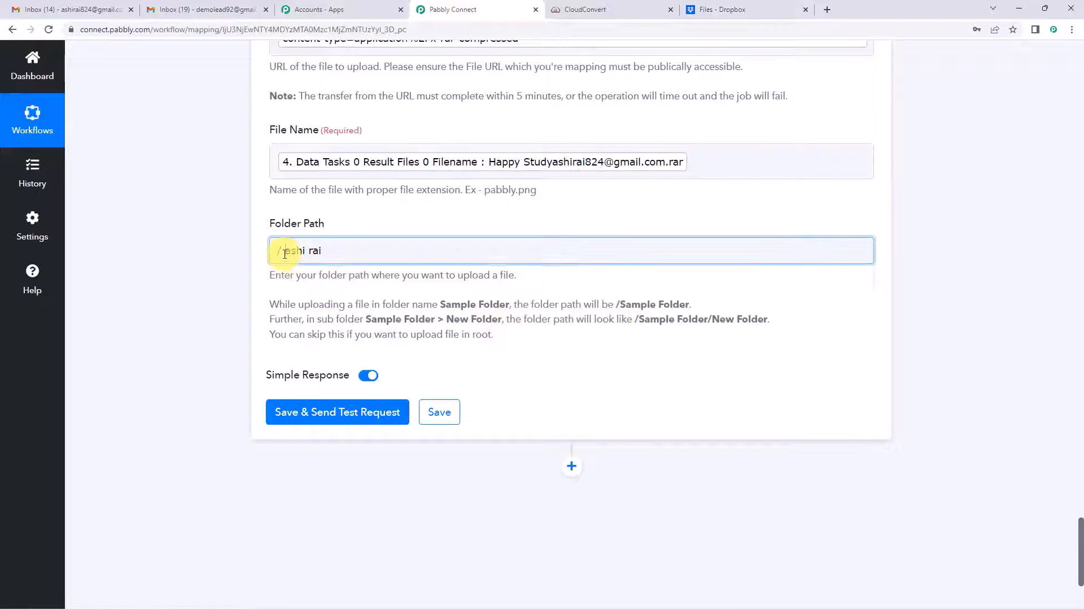
pyautogui.click(388, 213)
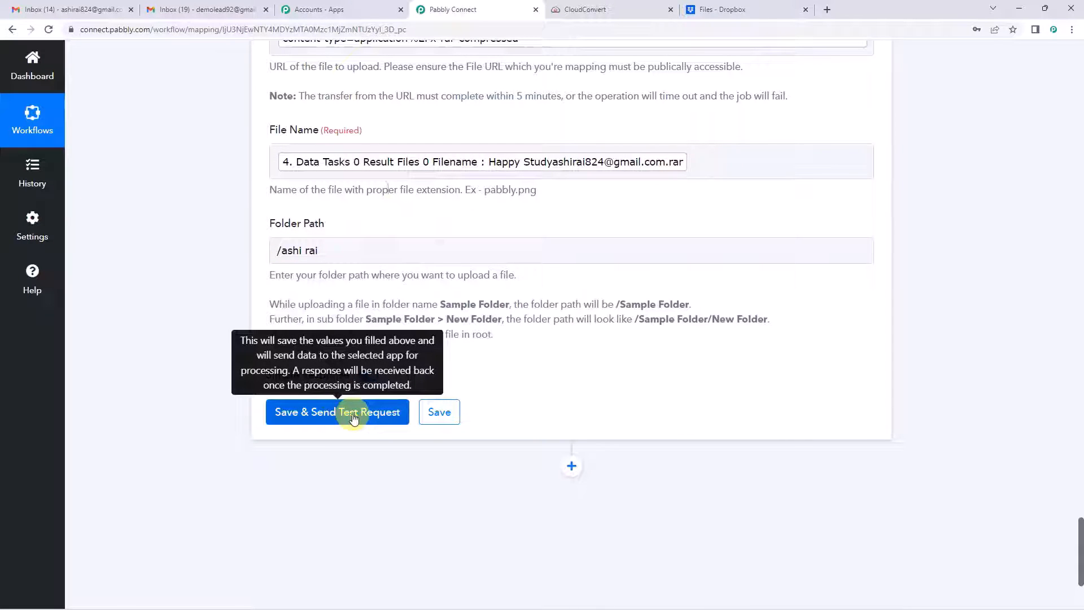
pyautogui.scroll(2, 239, 384)
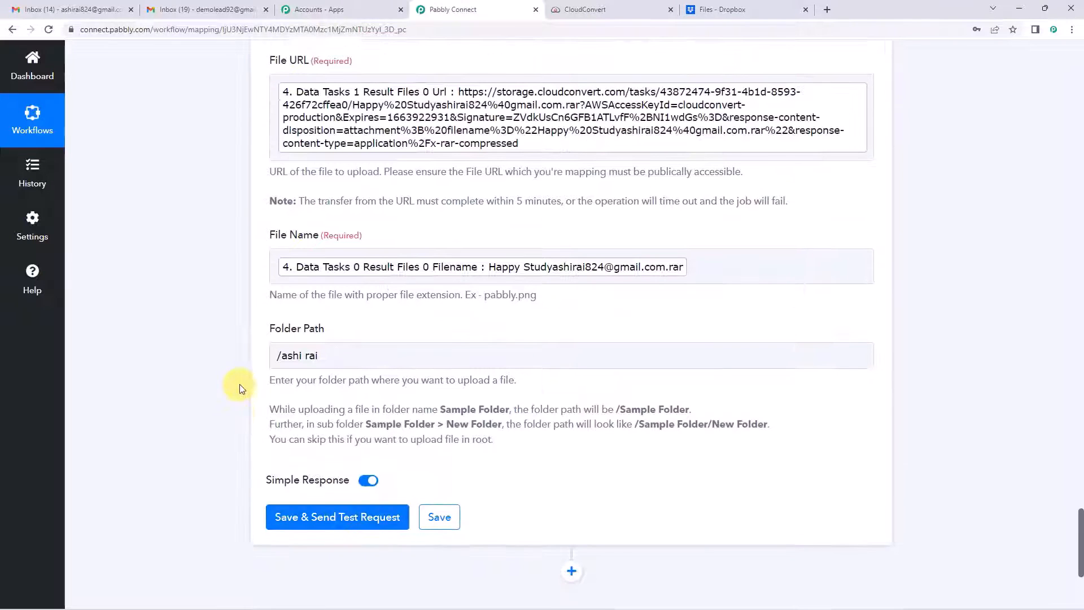
pyautogui.scroll(2, 236, 384)
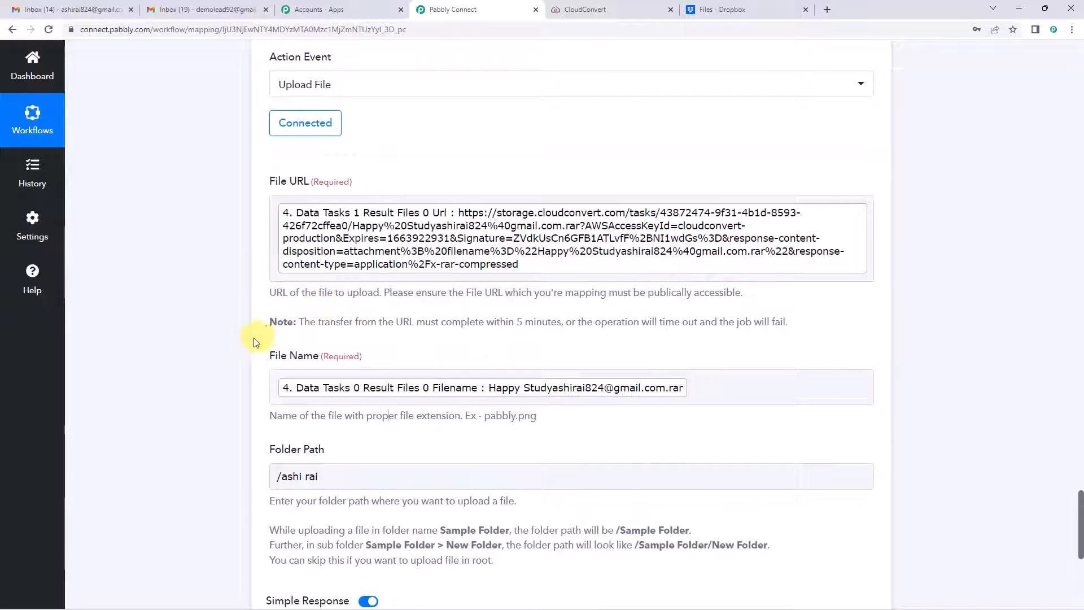
pyautogui.scroll(20, 222, 364)
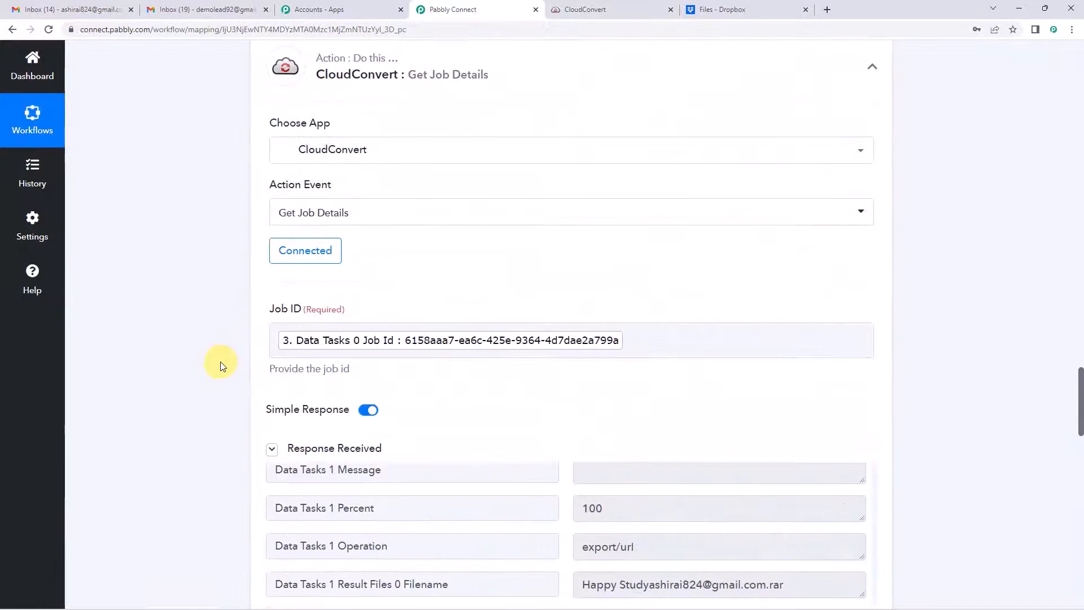
pyautogui.scroll(15, 221, 365)
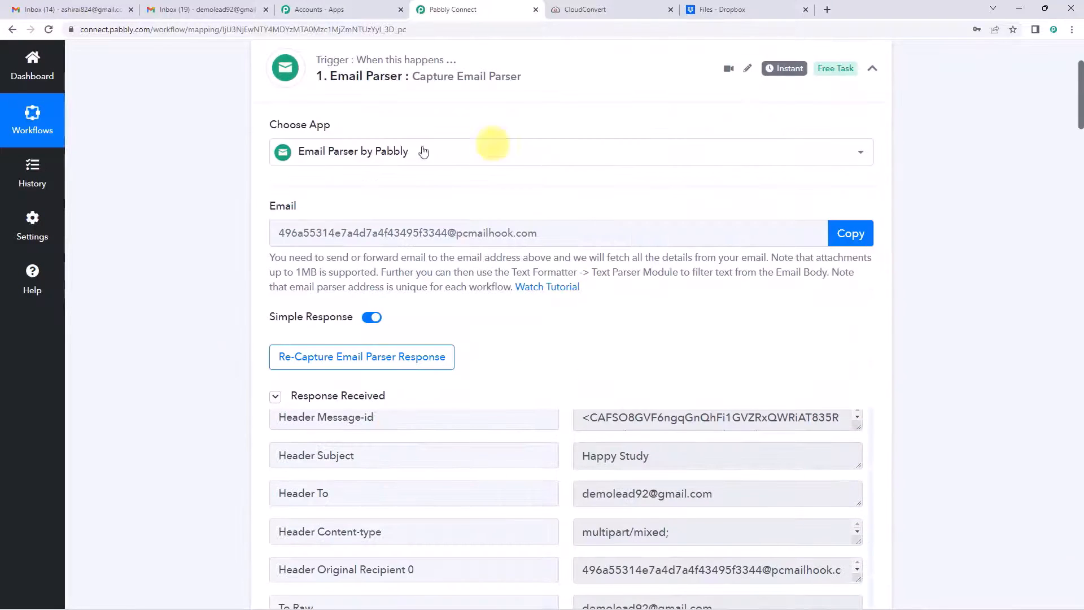
pyautogui.scroll(-15, 198, 263)
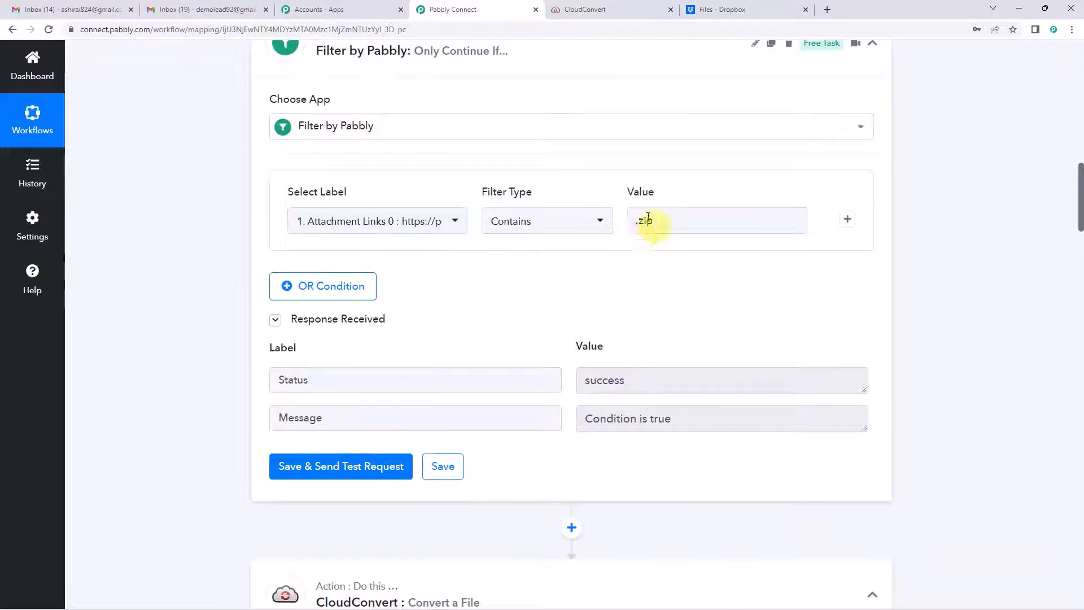
pyautogui.scroll(-4, 395, 254)
pyautogui.scroll(-9, 369, 258)
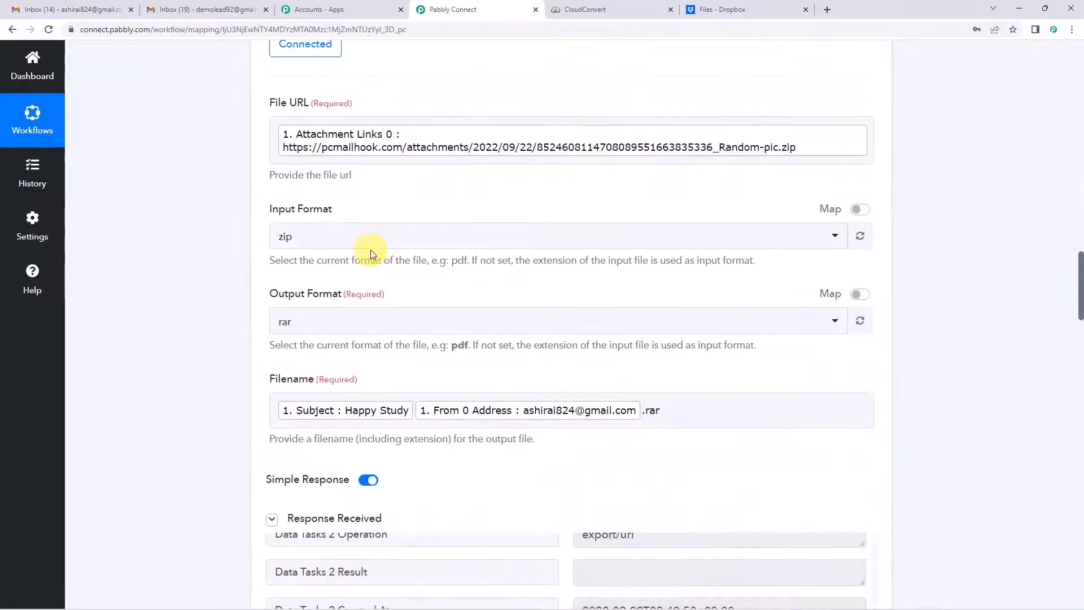
pyautogui.scroll(2, 251, 268)
pyautogui.scroll(-3, 252, 268)
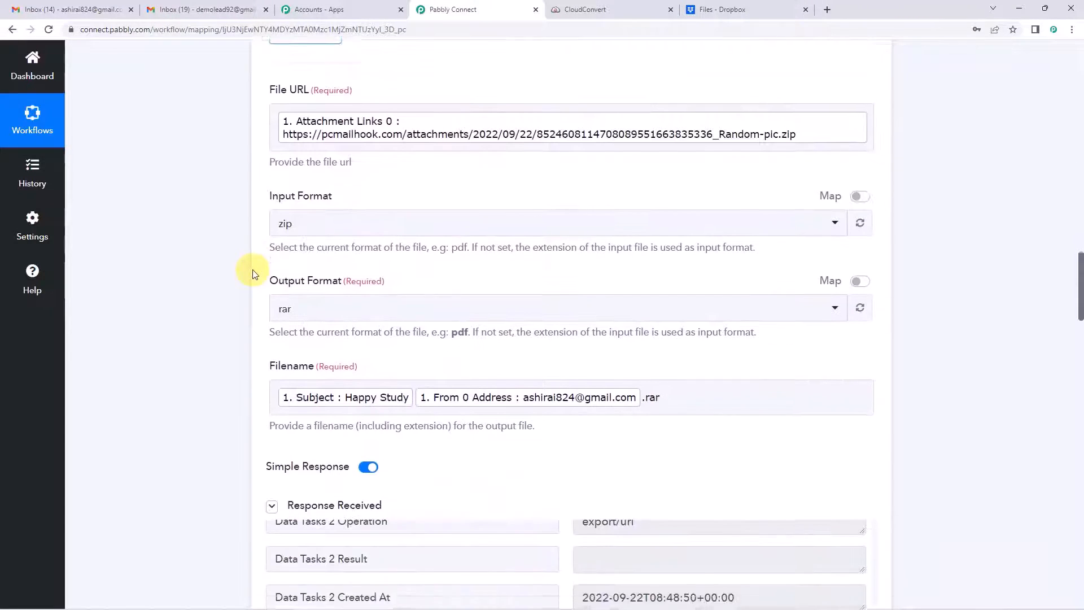
pyautogui.scroll(-3, 242, 269)
pyautogui.scroll(-15, 226, 322)
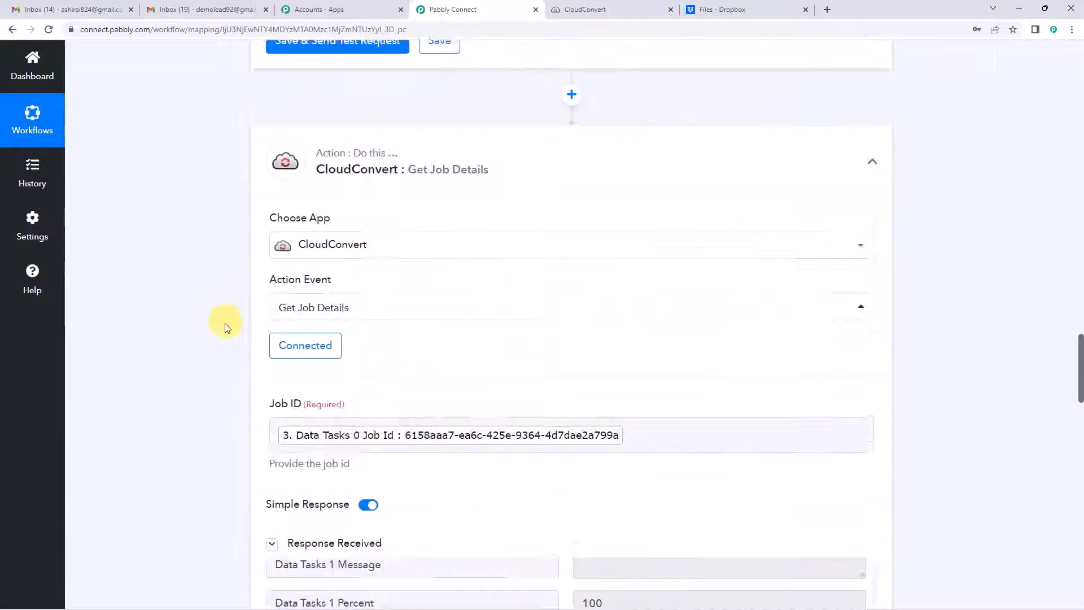
pyautogui.scroll(-11, 219, 338)
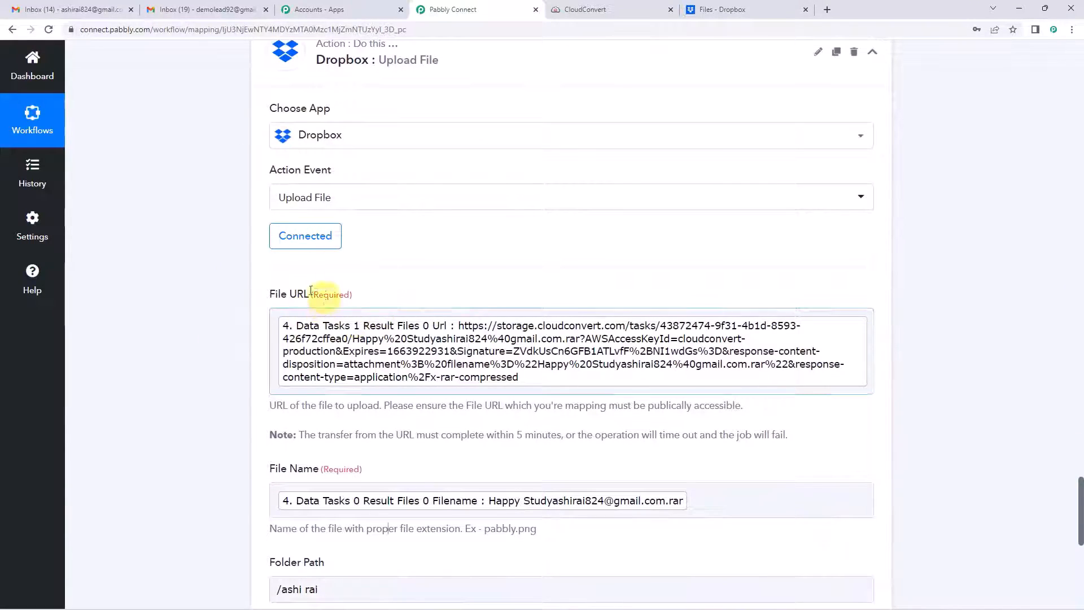
pyautogui.scroll(-3, 293, 310)
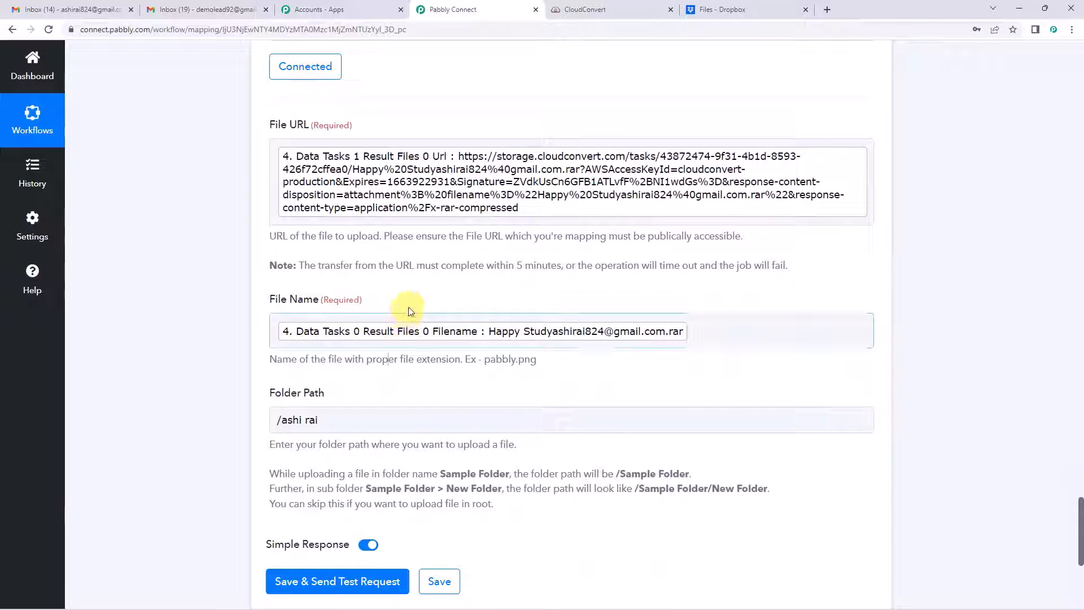
pyautogui.scroll(-1, 411, 312)
pyautogui.scroll(-3, 411, 312)
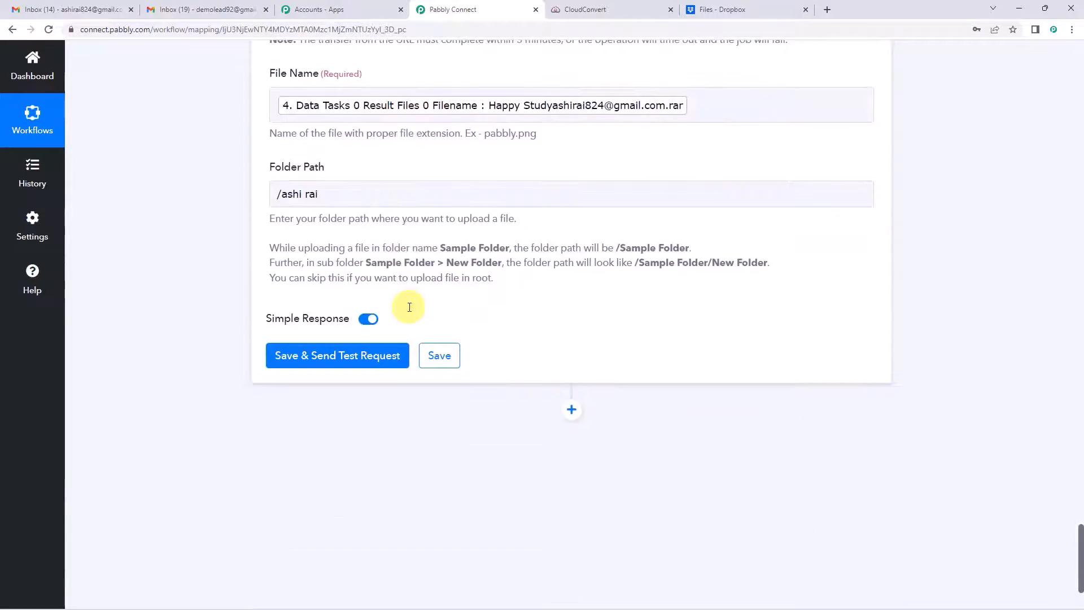
pyautogui.scroll(-1, 406, 305)
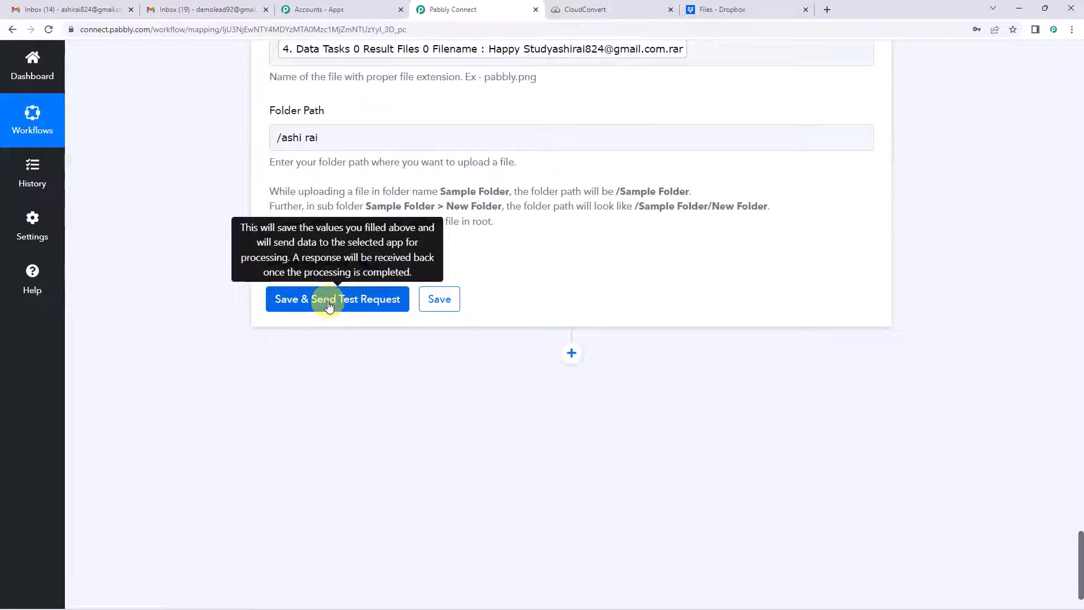
# Step: Save the Dropbox Upload File step, send a test upload and review the 26708-byte .rar response
pyautogui.click(330, 300)
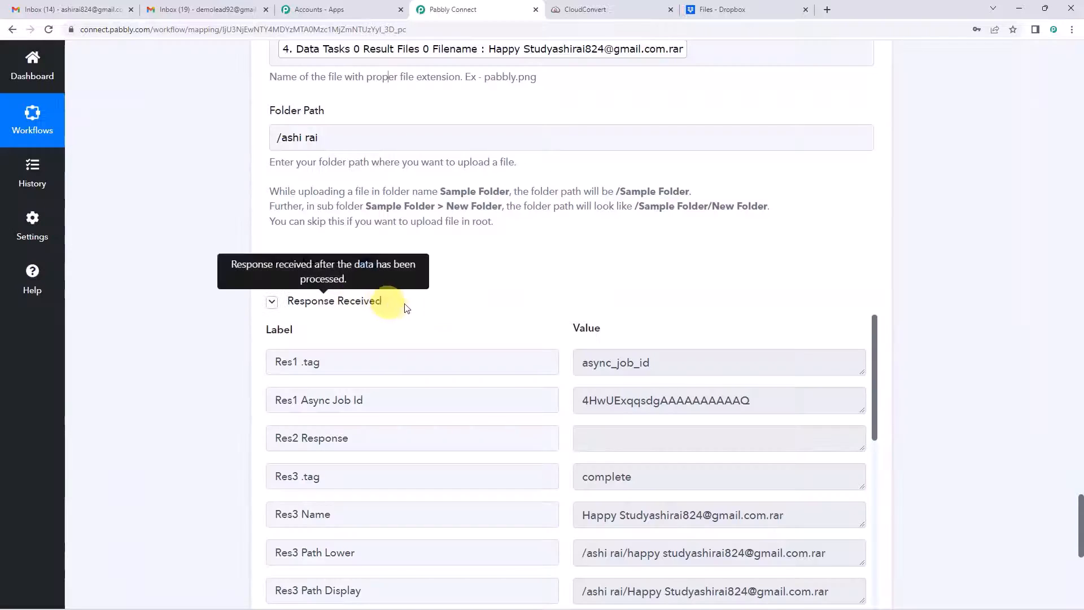
pyautogui.scroll(-2, 491, 273)
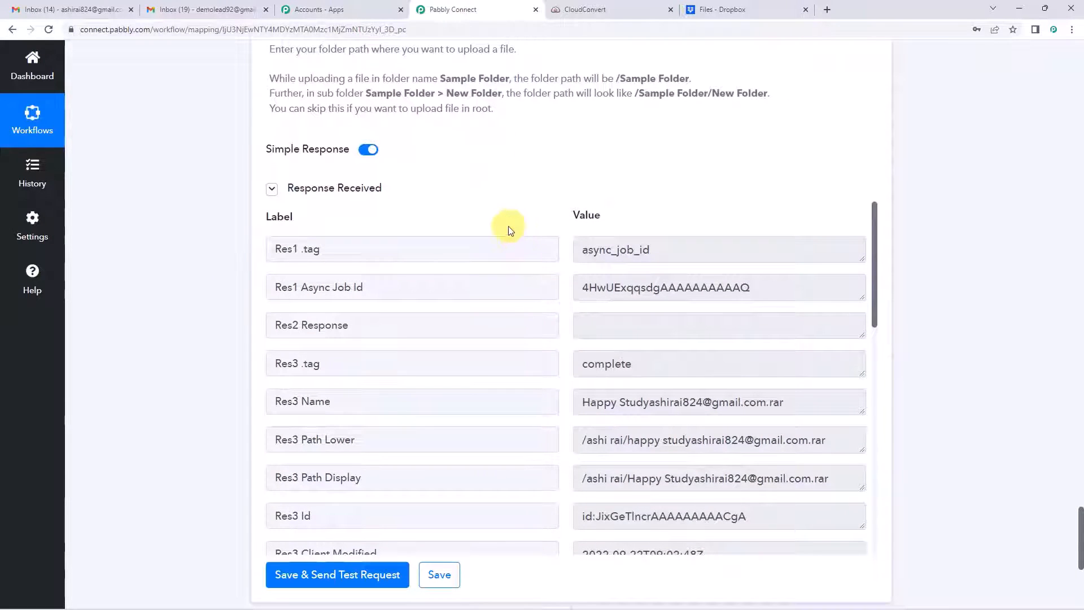
pyautogui.scroll(-2, 509, 231)
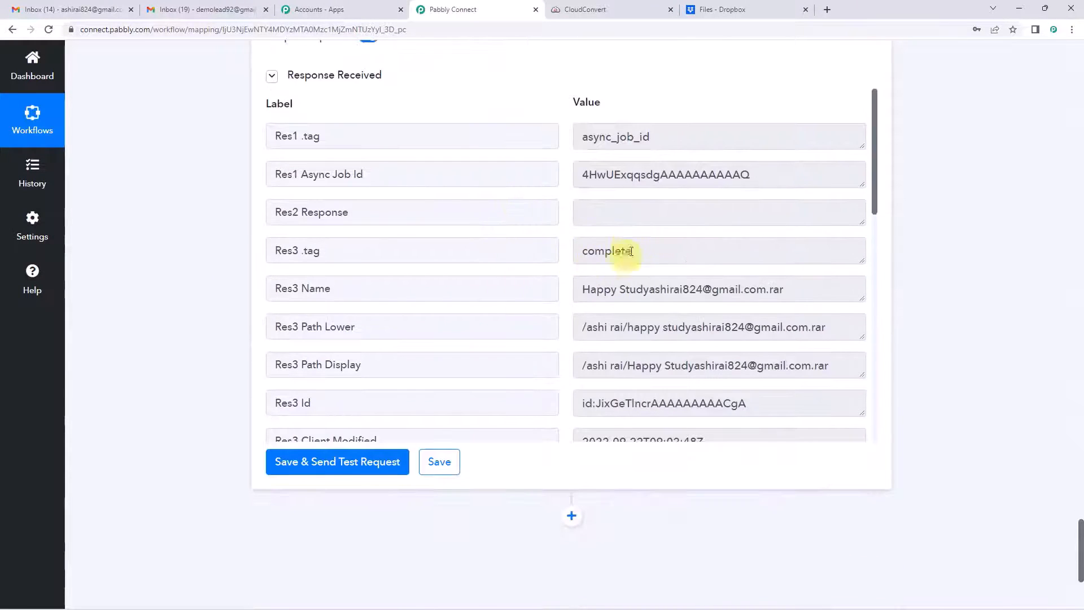
pyautogui.scroll(-1, 612, 252)
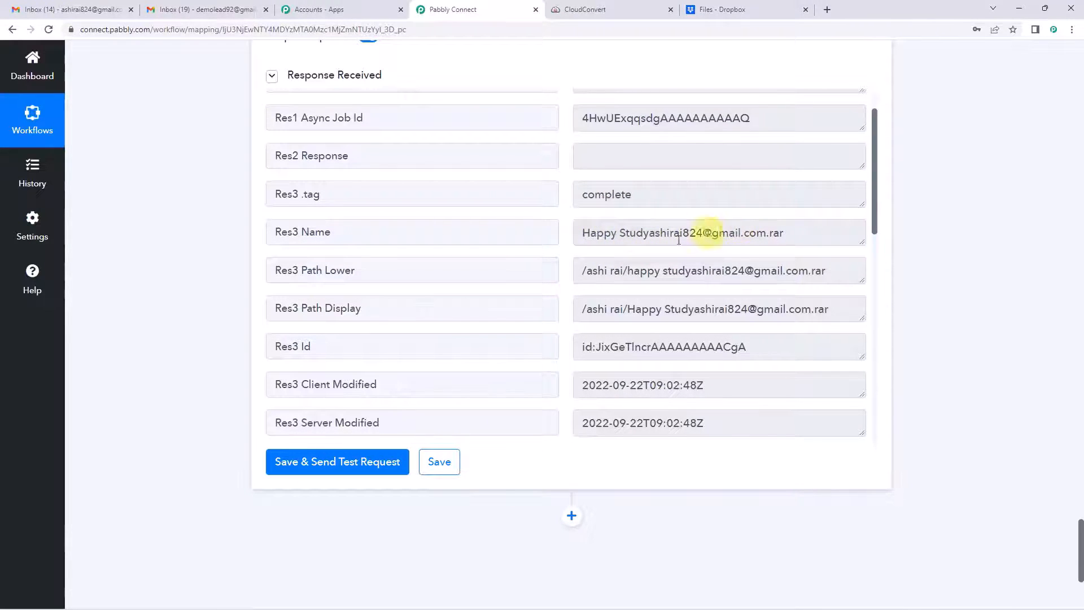
pyautogui.scroll(-2, 679, 240)
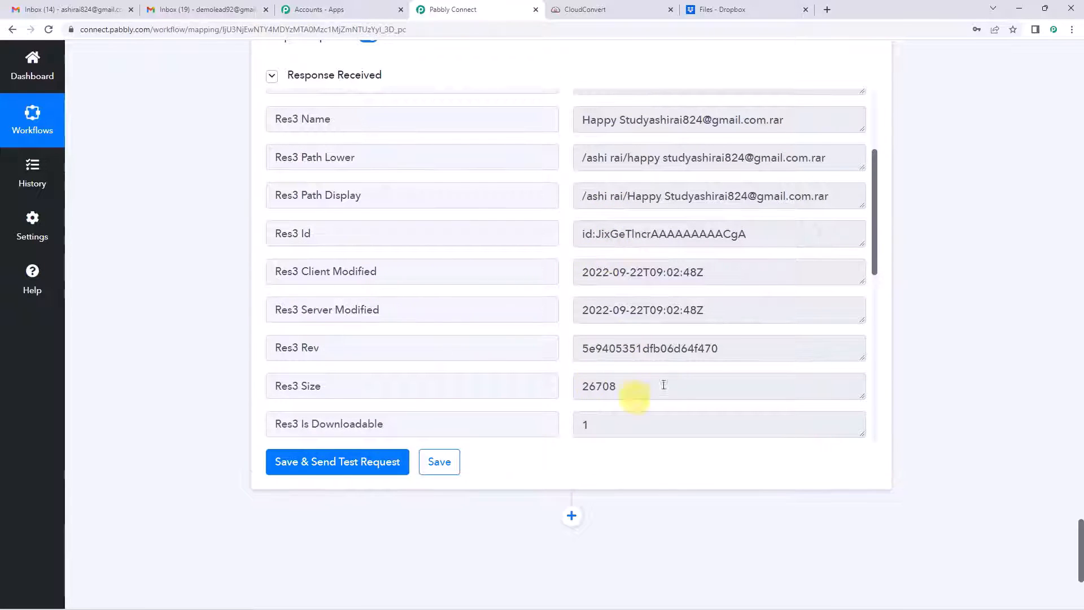
pyautogui.scroll(-3, 649, 367)
pyautogui.scroll(6, 181, 344)
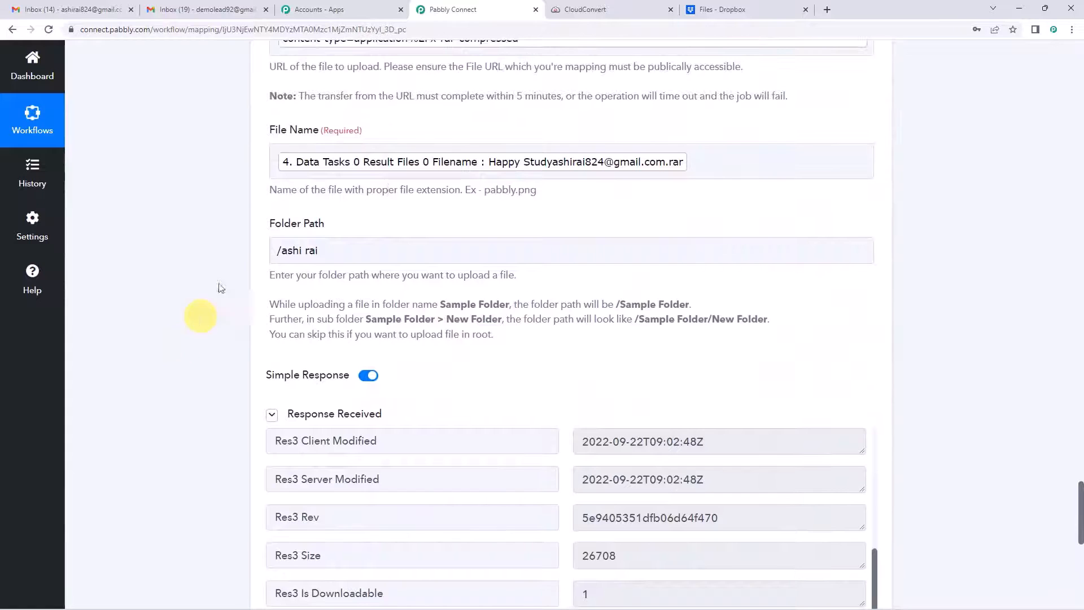
# Step: In Dropbox, open the target folder and preview the uploaded .rar's six files, then return to Pabbly
pyautogui.click(733, 13)
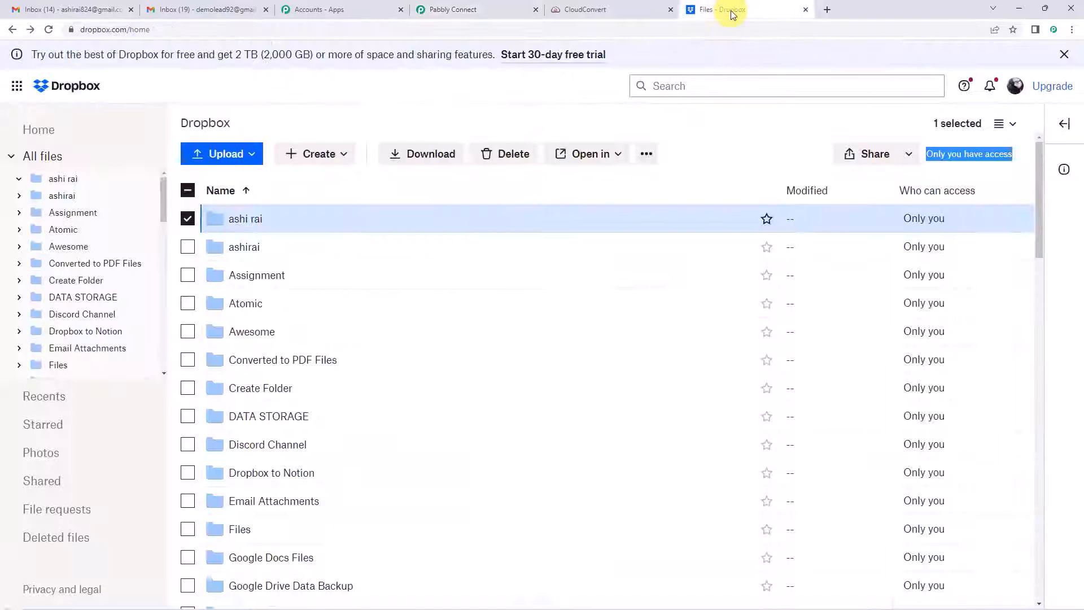
pyautogui.click(249, 224)
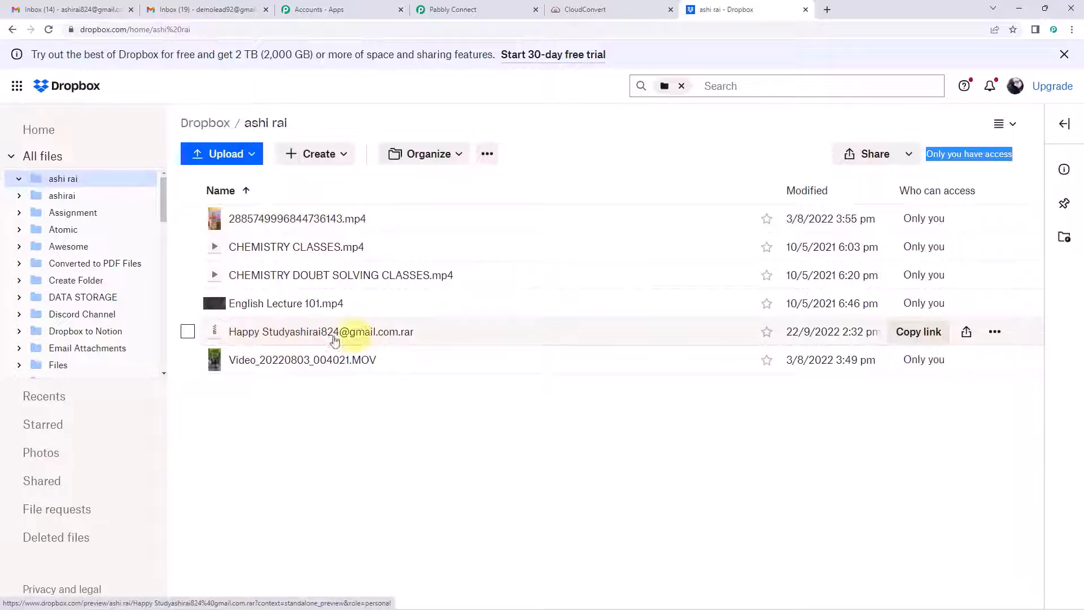
pyautogui.click(259, 337)
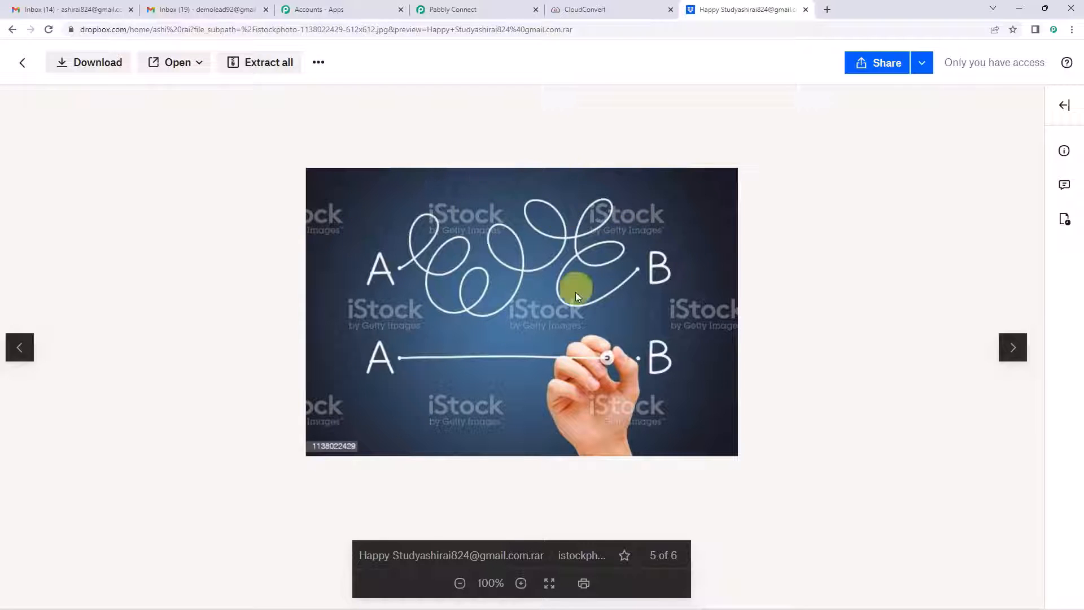
pyautogui.click(442, 6)
pyautogui.scroll(12, 157, 336)
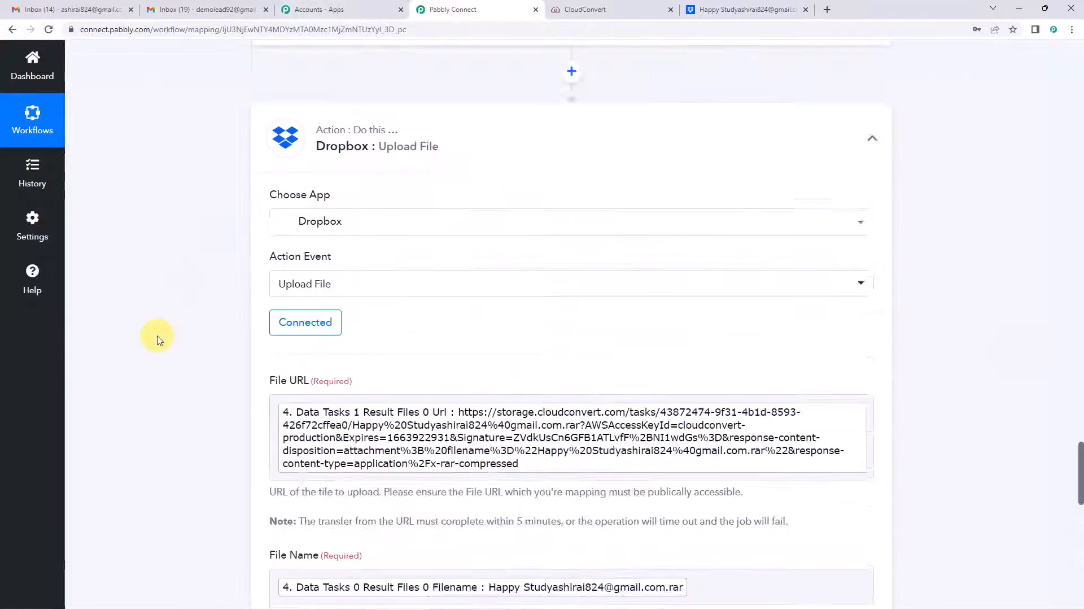
# Step: Collapse the Dropbox Upload File and Email Parser trigger steps
pyautogui.click(368, 380)
pyautogui.scroll(1, 145, 306)
pyautogui.scroll(10, 145, 308)
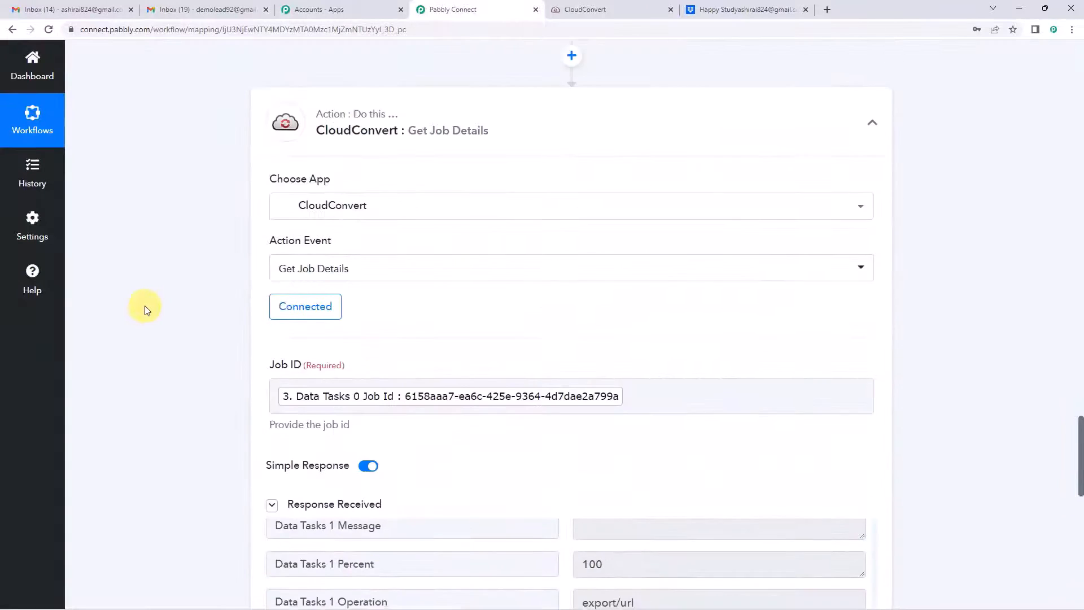
pyautogui.scroll(15, 205, 317)
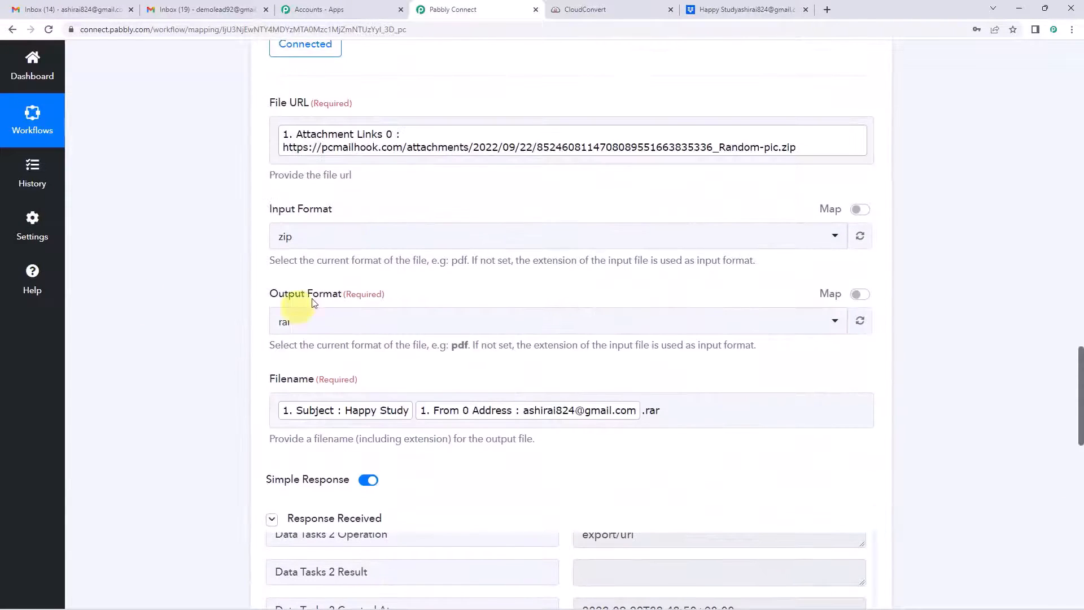
pyautogui.scroll(12, 220, 319)
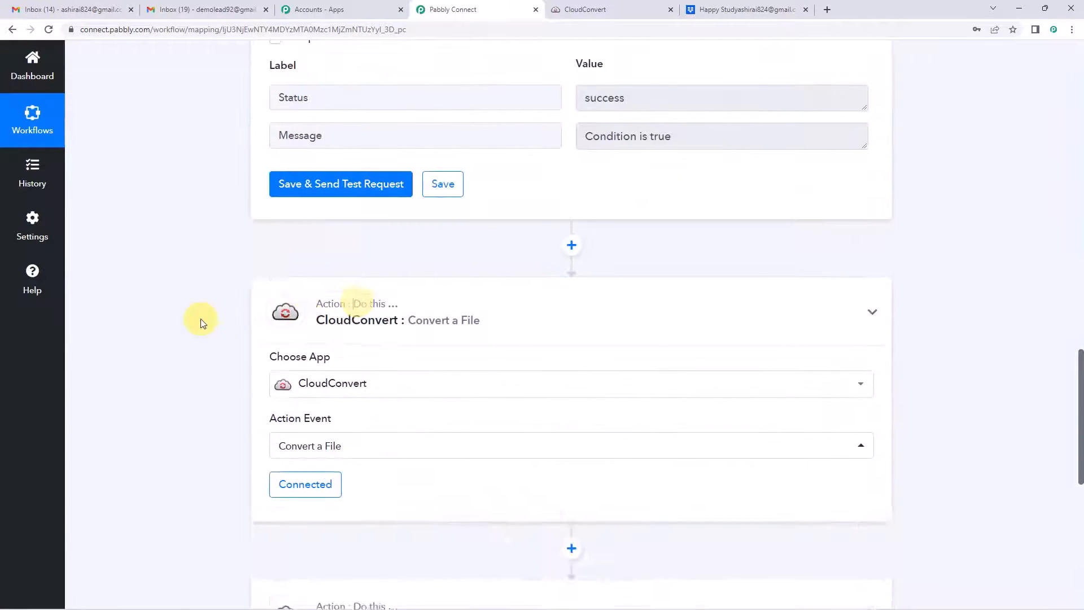
pyautogui.scroll(10, 177, 316)
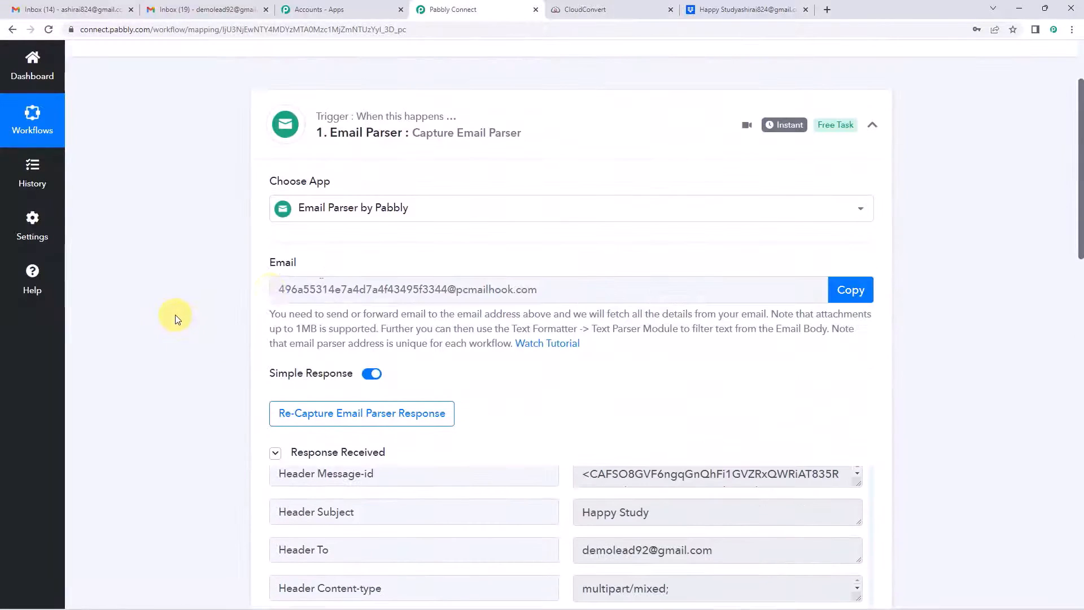
pyautogui.click(366, 152)
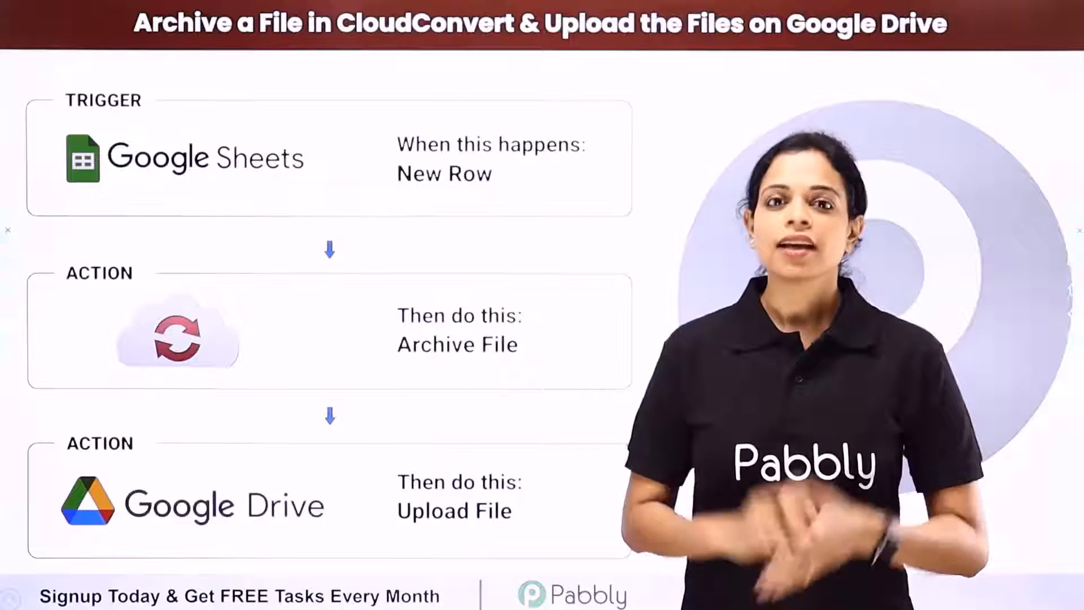
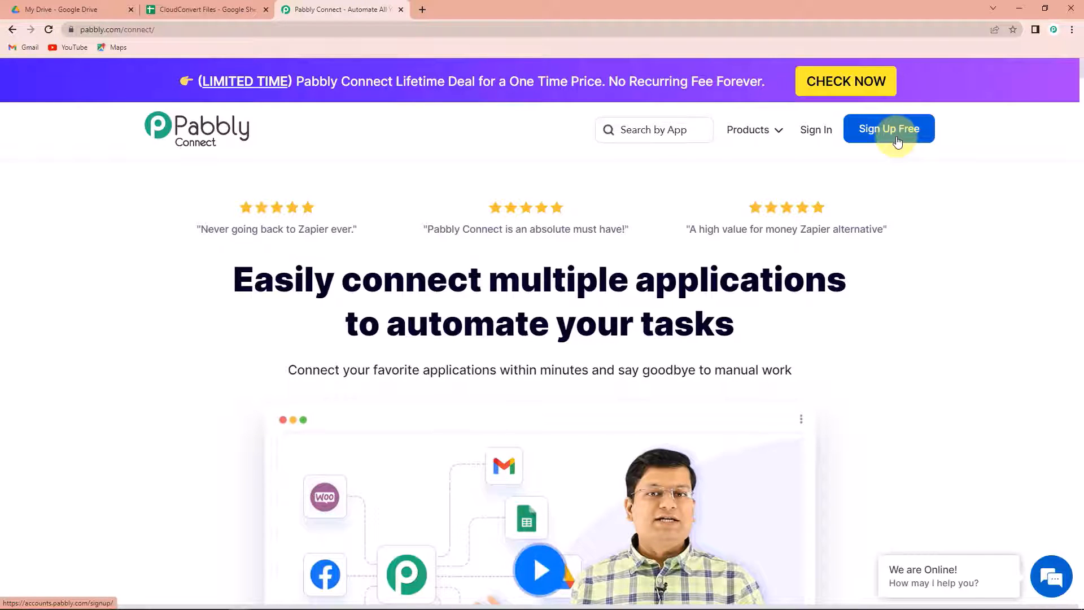
# Step: Open Pabbly Connect and create a workflow named 'CloudConvert to Google Drive Integration'
pyautogui.click(898, 141)
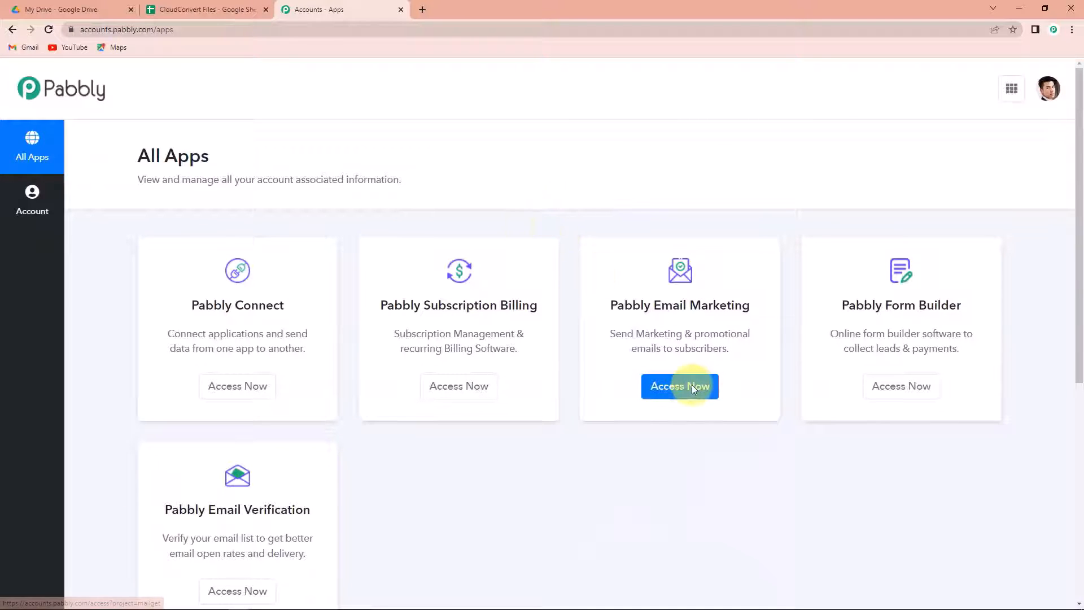
pyautogui.click(236, 391)
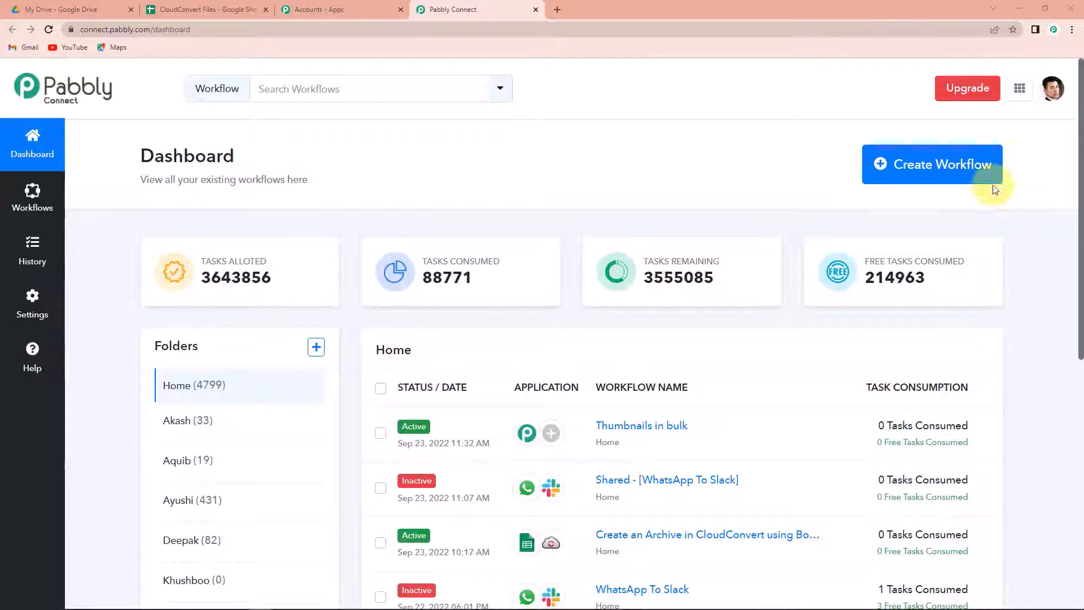
pyautogui.click(963, 177)
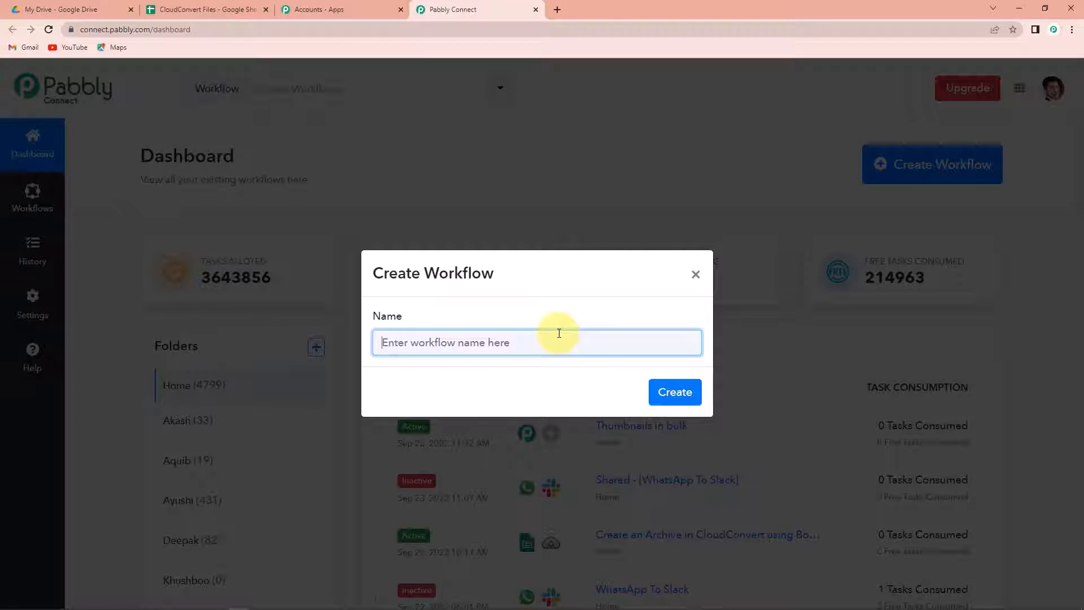
pyautogui.write('Clou')
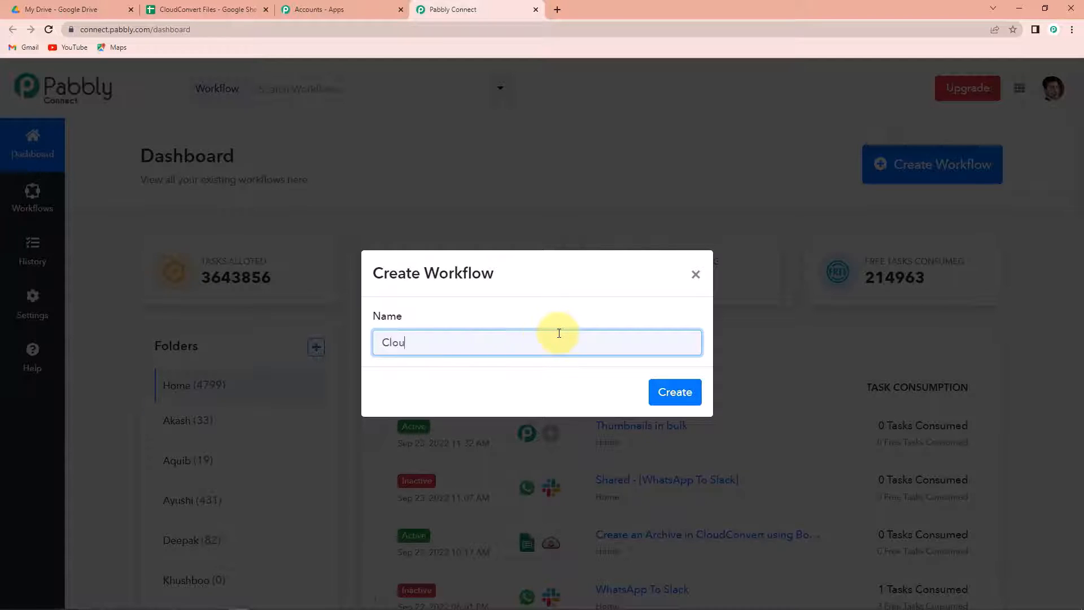
pyautogui.write('dConvert to GoogleDr')
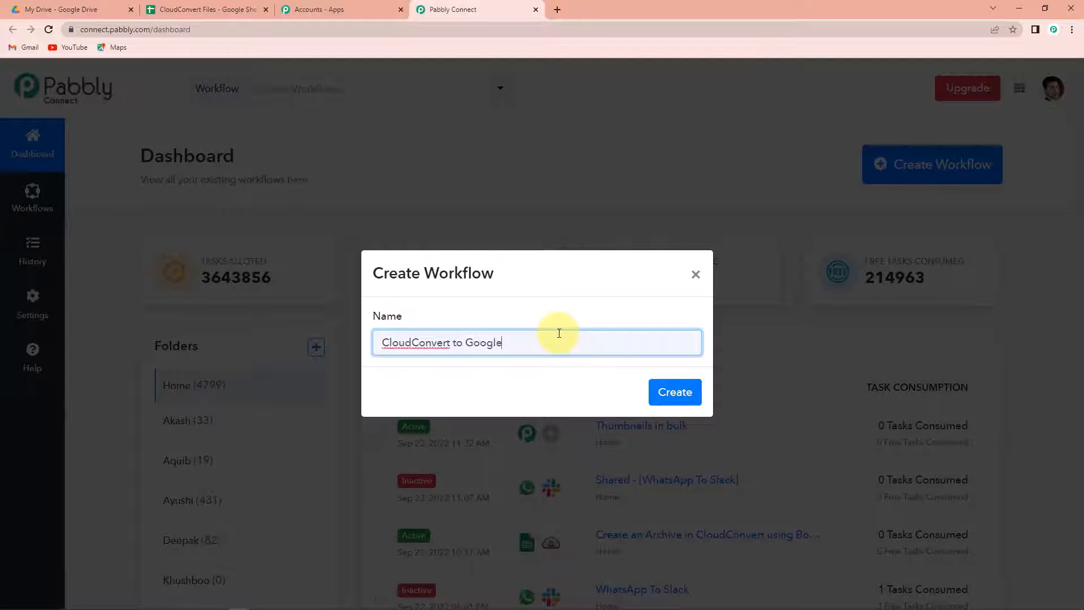
pyautogui.press('BackSpace')
pyautogui.press('BackSpace')
pyautogui.write('Drive Integration')
pyautogui.click(658, 389)
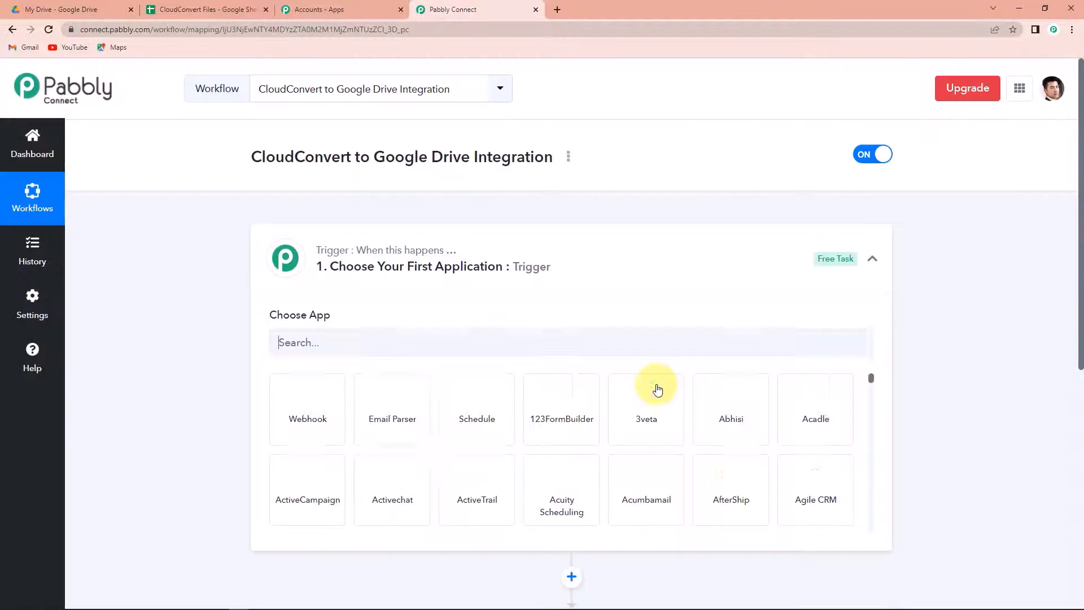
# Step: Set the trigger to Google Sheets with the New or Updated Spreadsheet Row event
pyautogui.scroll(-3, 537, 283)
pyautogui.scroll(1, 546, 476)
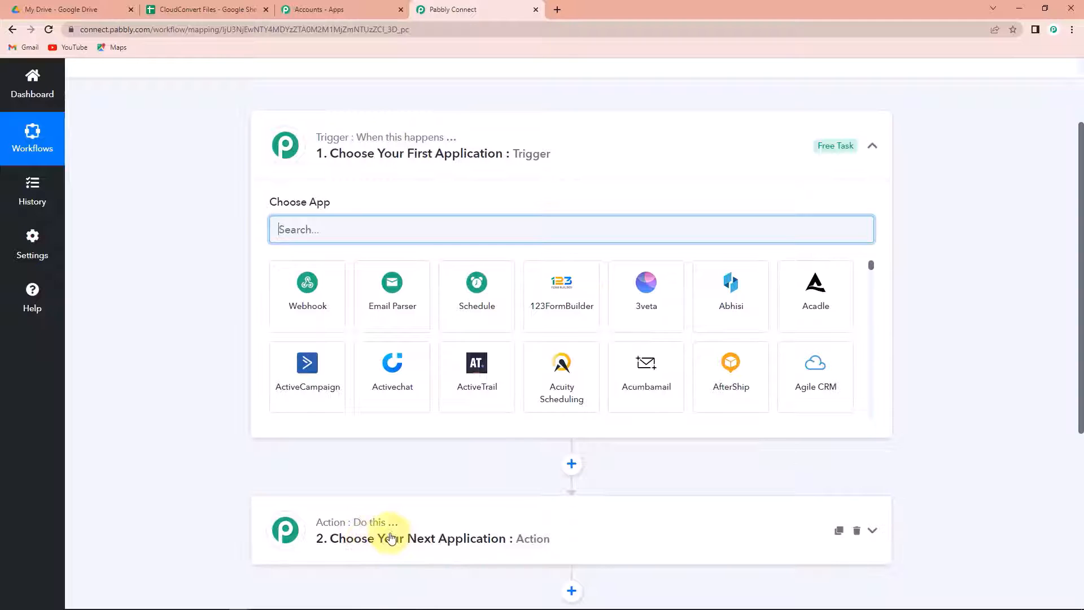
pyautogui.write('good')
pyautogui.press('BackSpace')
pyautogui.write('gl')
pyautogui.click(555, 365)
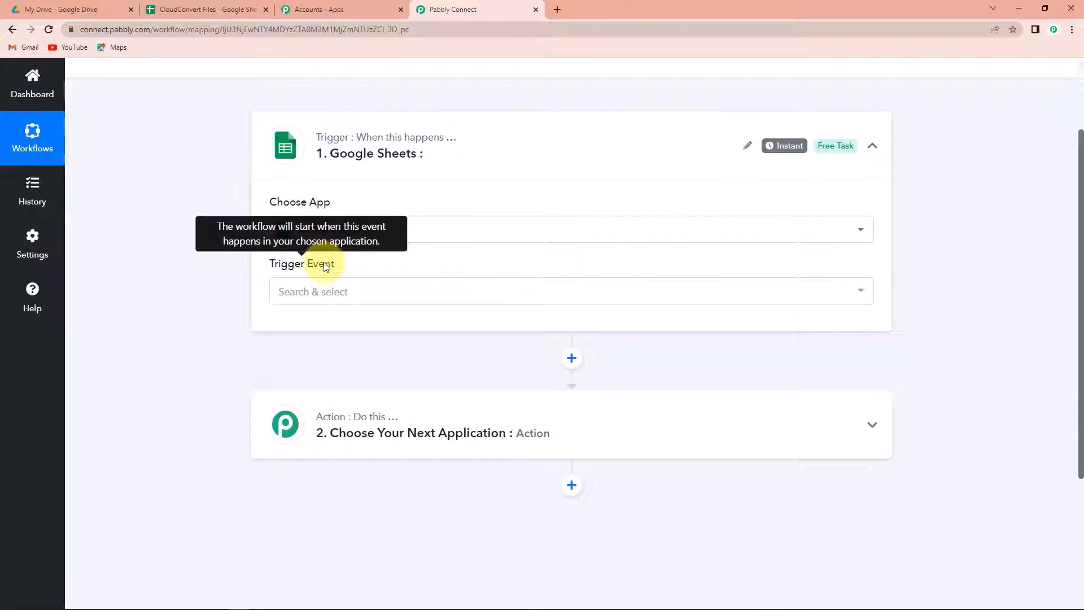
pyautogui.click(322, 292)
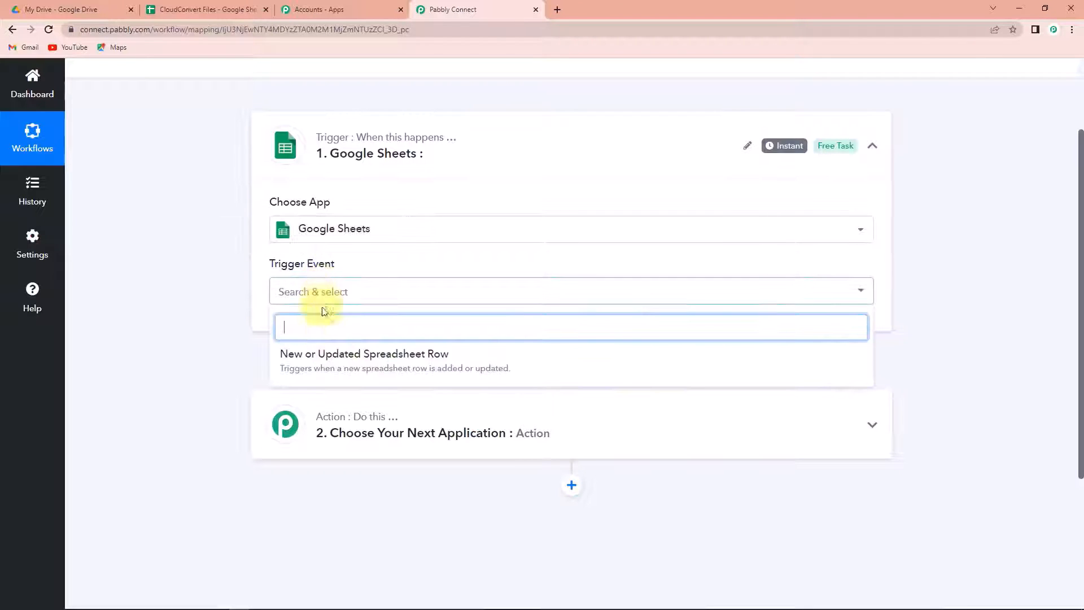
pyautogui.click(303, 358)
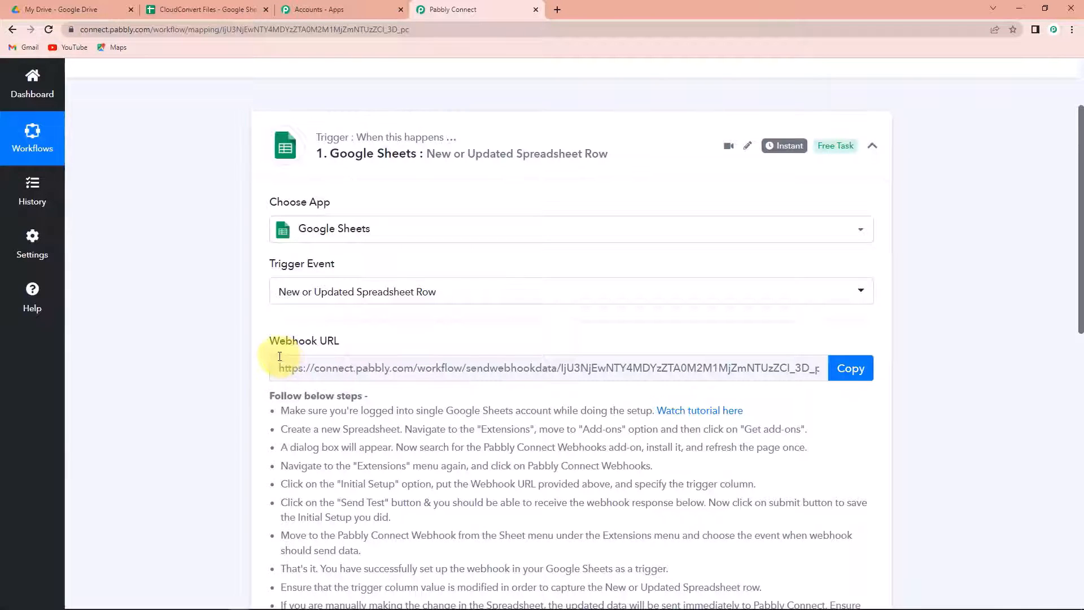
# Step: Copy the trigger's webhook URL and switch to the CloudConvert Files spreadsheet
pyautogui.scroll(-2, 279, 356)
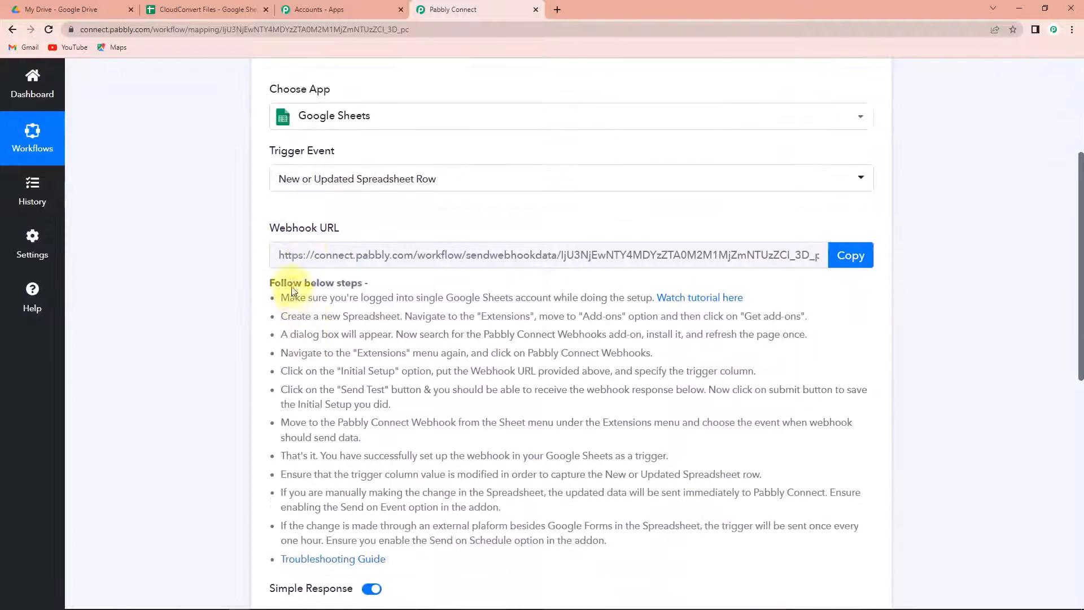
pyautogui.moveTo(337, 240)
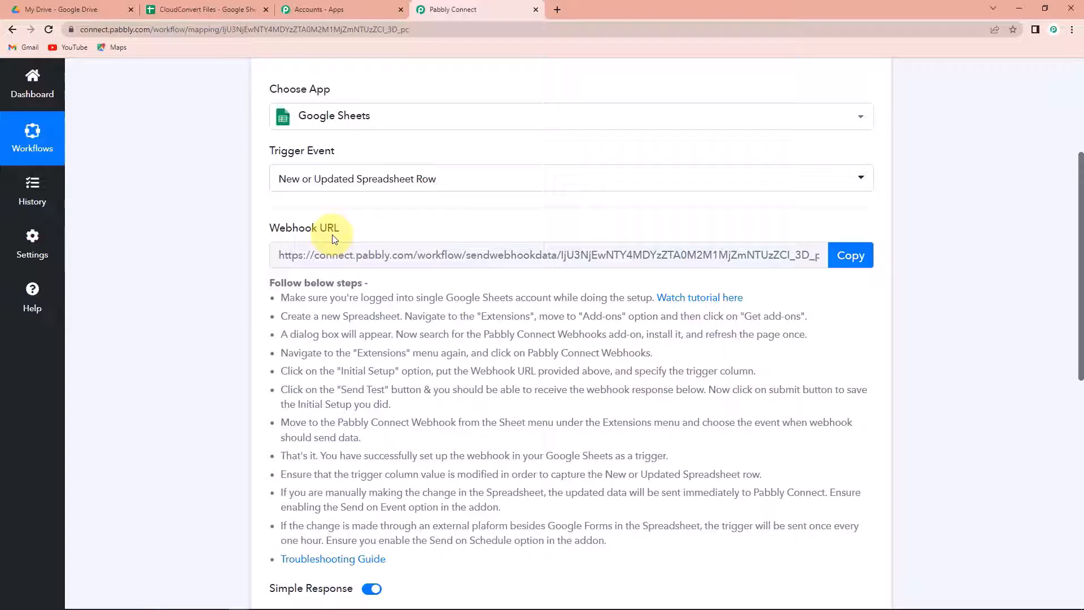
pyautogui.click(845, 257)
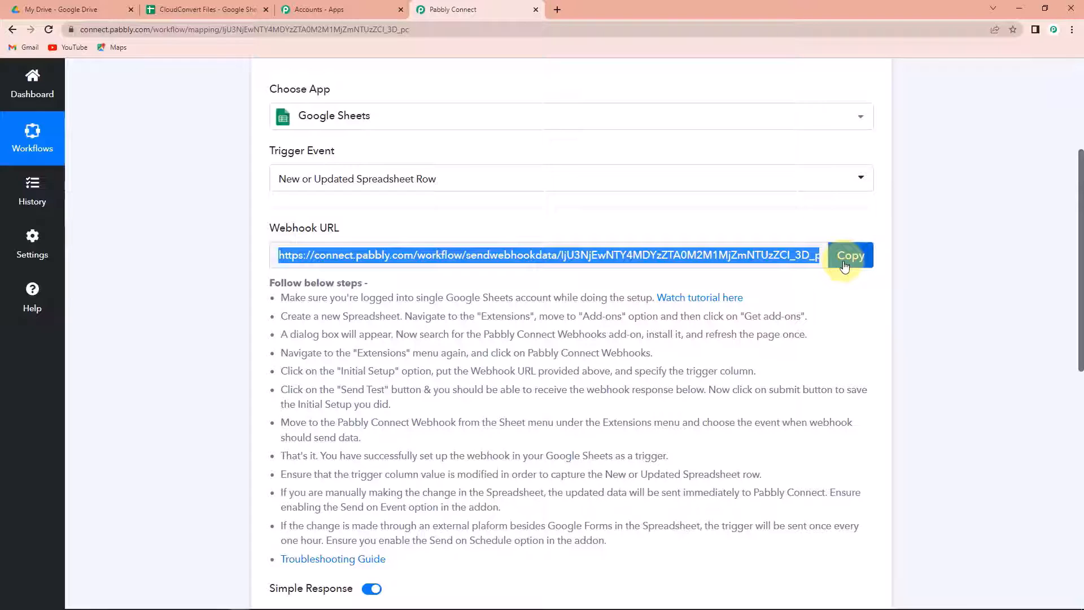
pyautogui.click(196, 11)
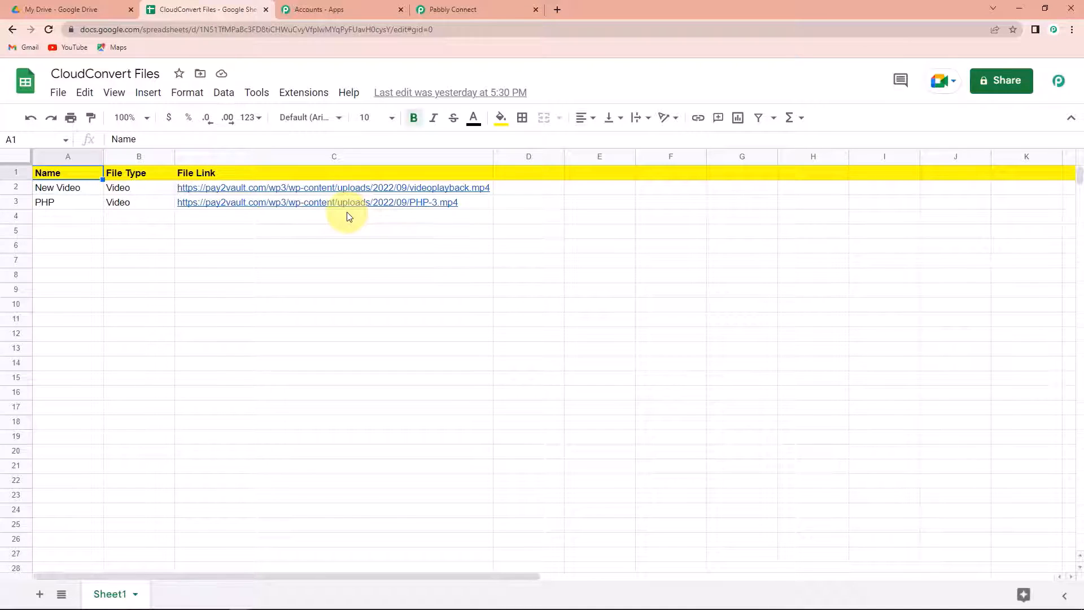
# Step: Search the add-ons marketplace for Pabbly Connect Webhooks and confirm it is already installed
pyautogui.click(305, 96)
pyautogui.moveTo(317, 122)
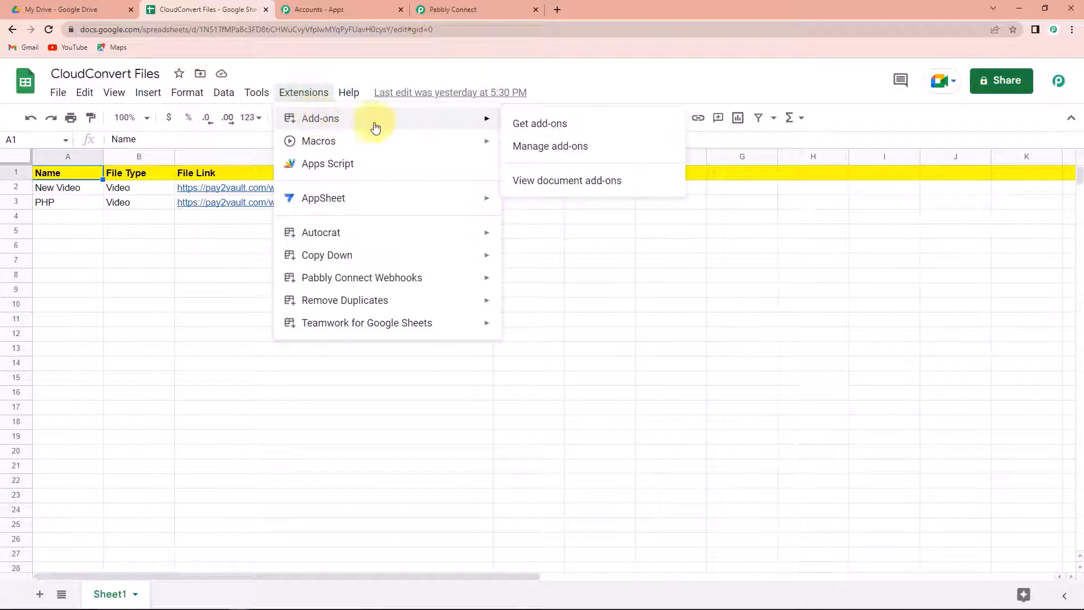
pyautogui.click(518, 126)
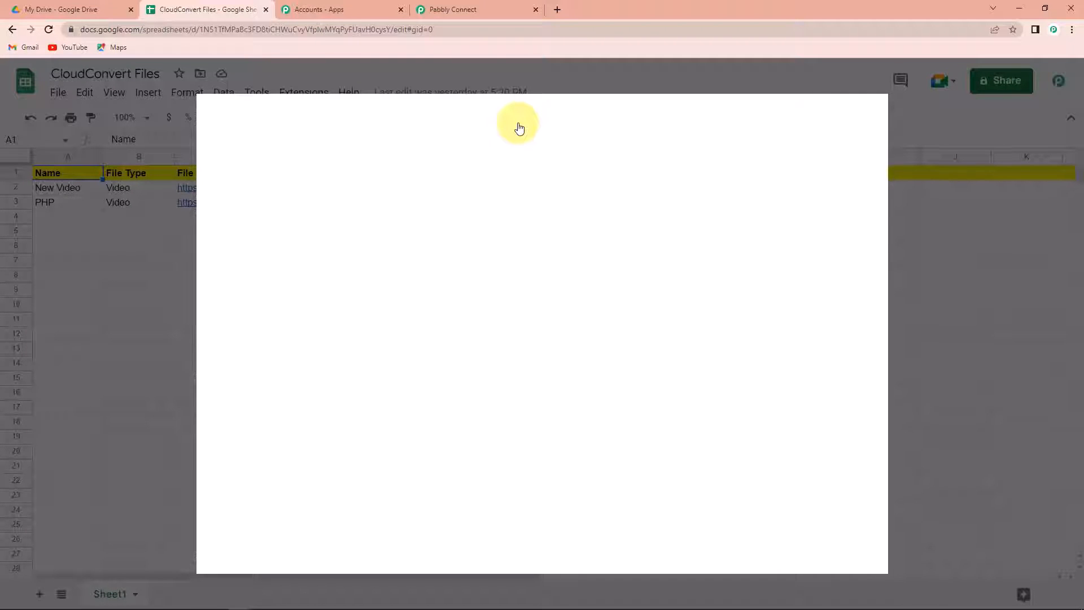
pyautogui.click(557, 120)
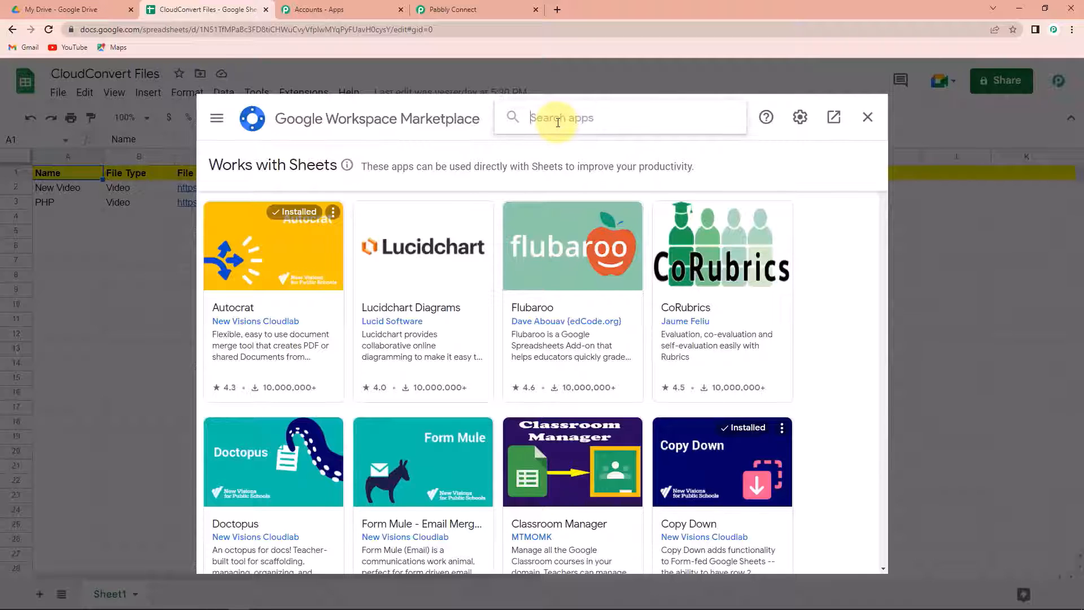
pyautogui.write('pabb')
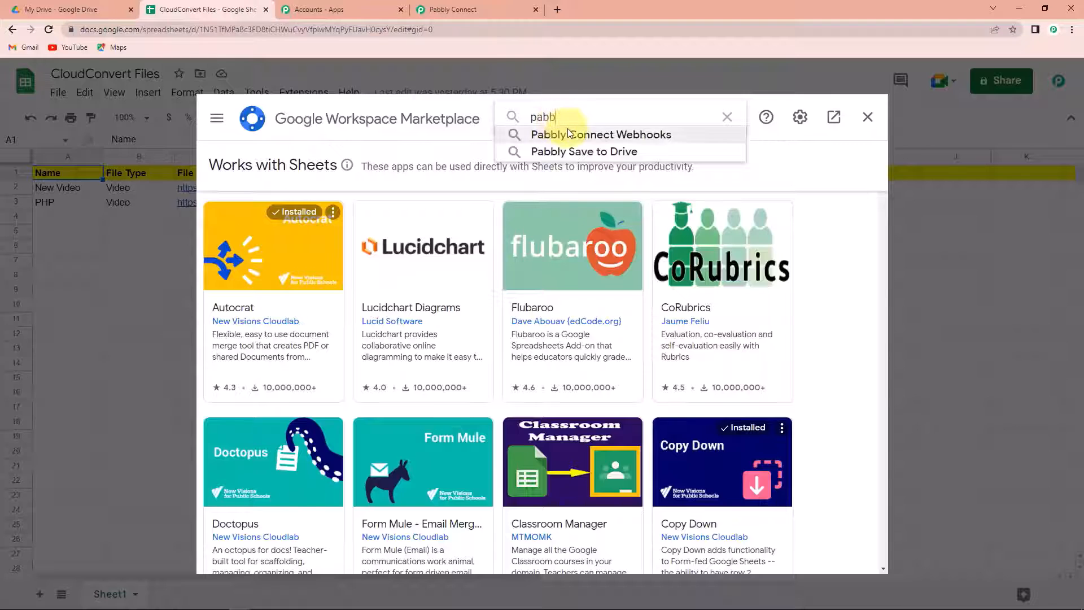
pyautogui.click(571, 134)
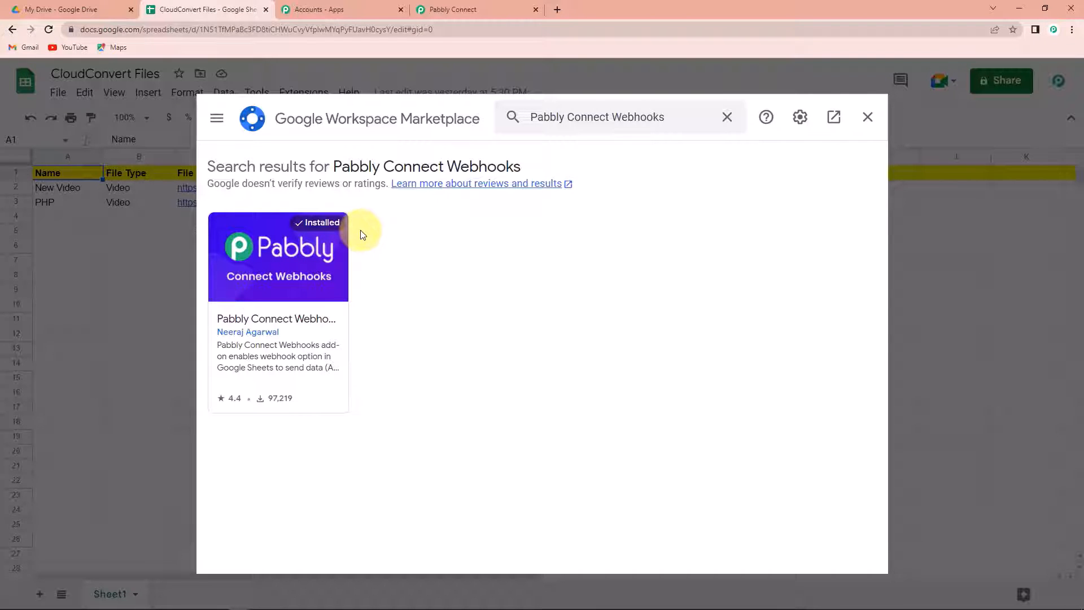
pyautogui.click(867, 119)
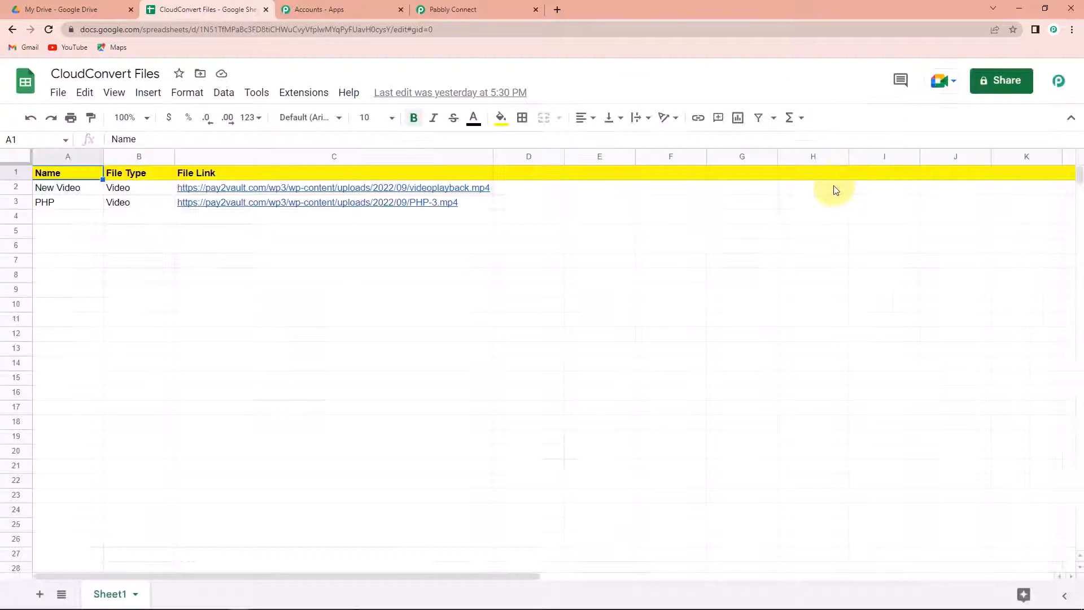
pyautogui.click(303, 93)
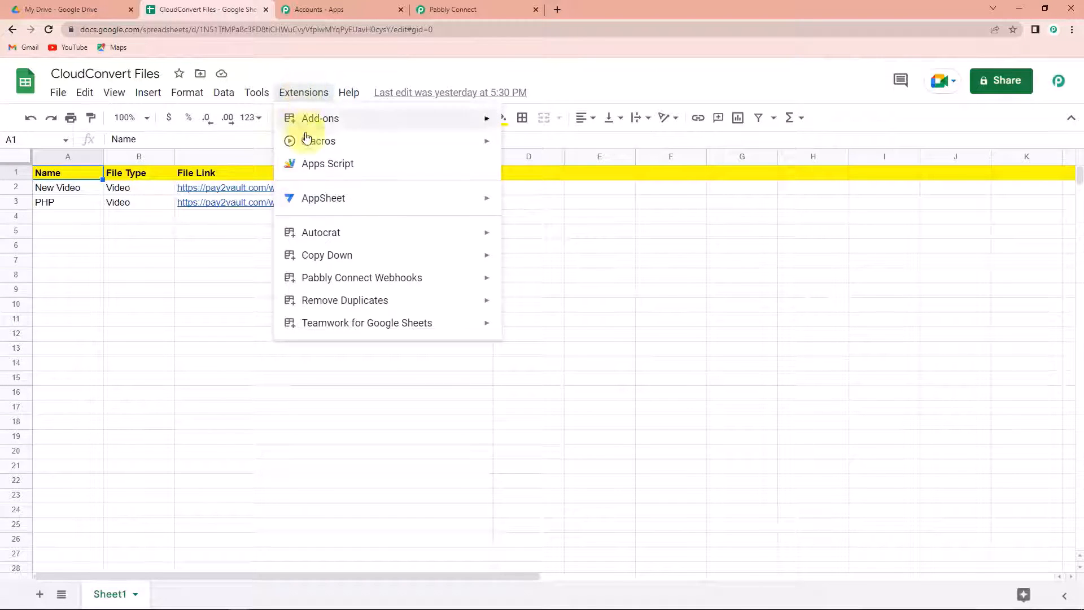
pyautogui.moveTo(339, 281)
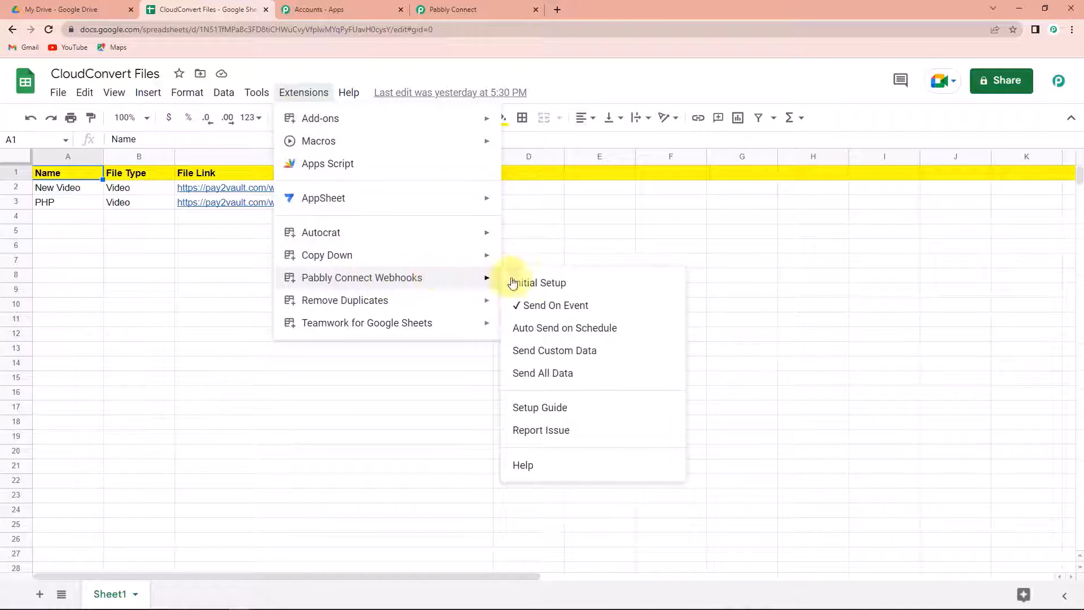
pyautogui.click(552, 285)
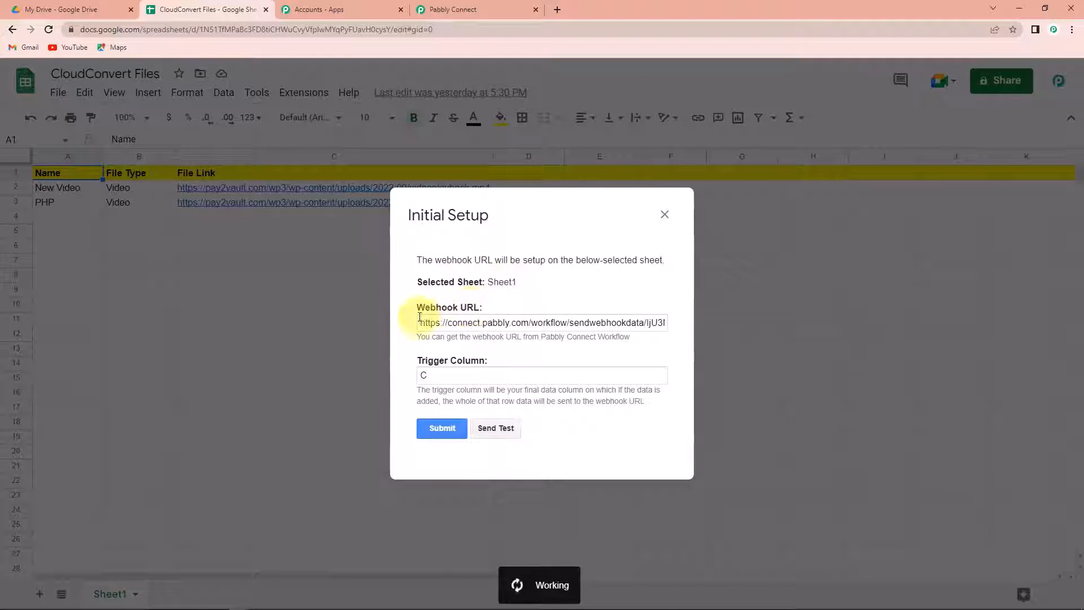
pyautogui.moveTo(419, 321); pyautogui.dragTo(750, 324)
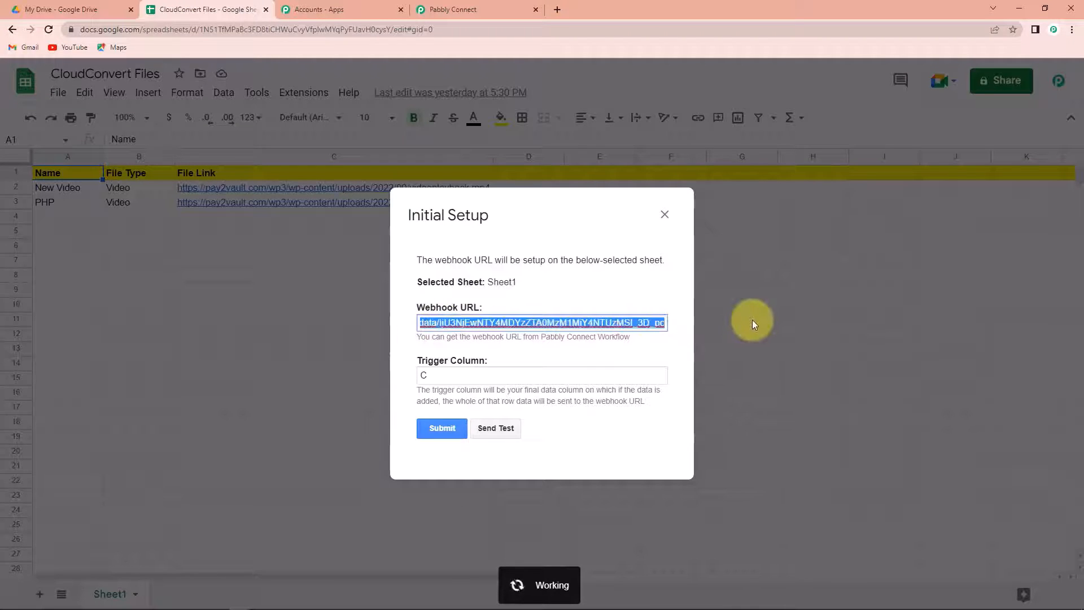
pyautogui.press('BackSpace')
pyautogui.hotkey('ctrl', 'v')
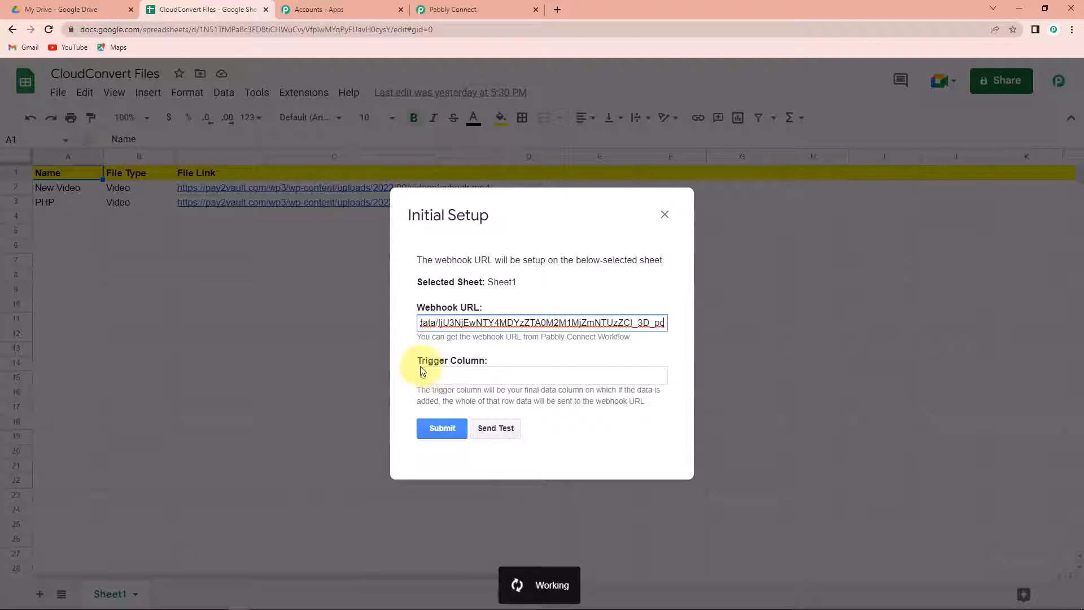
pyautogui.click(502, 432)
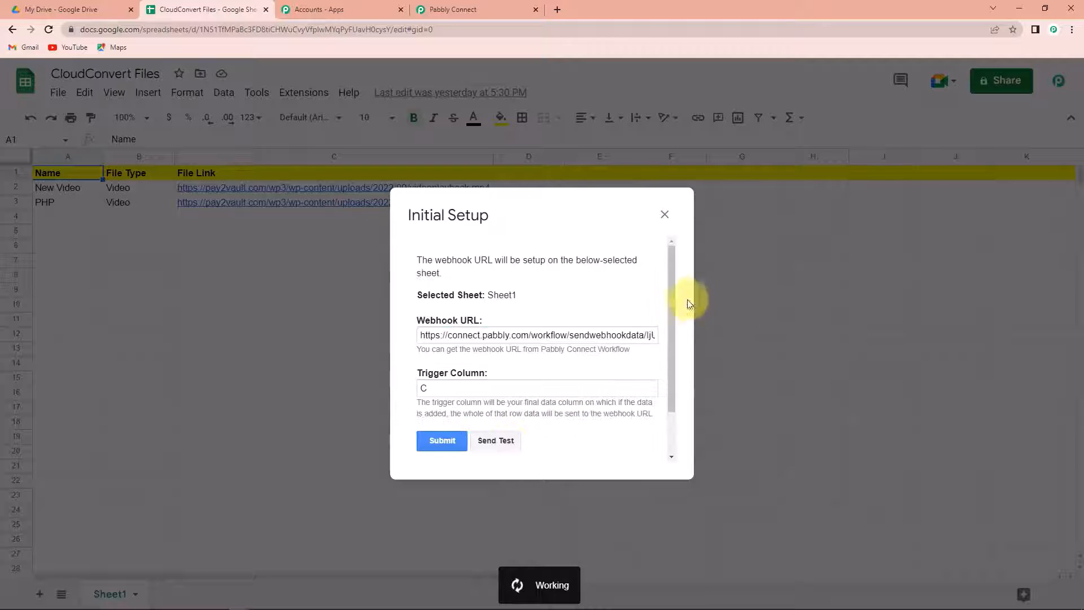
pyautogui.moveTo(672, 285); pyautogui.dragTo(678, 375)
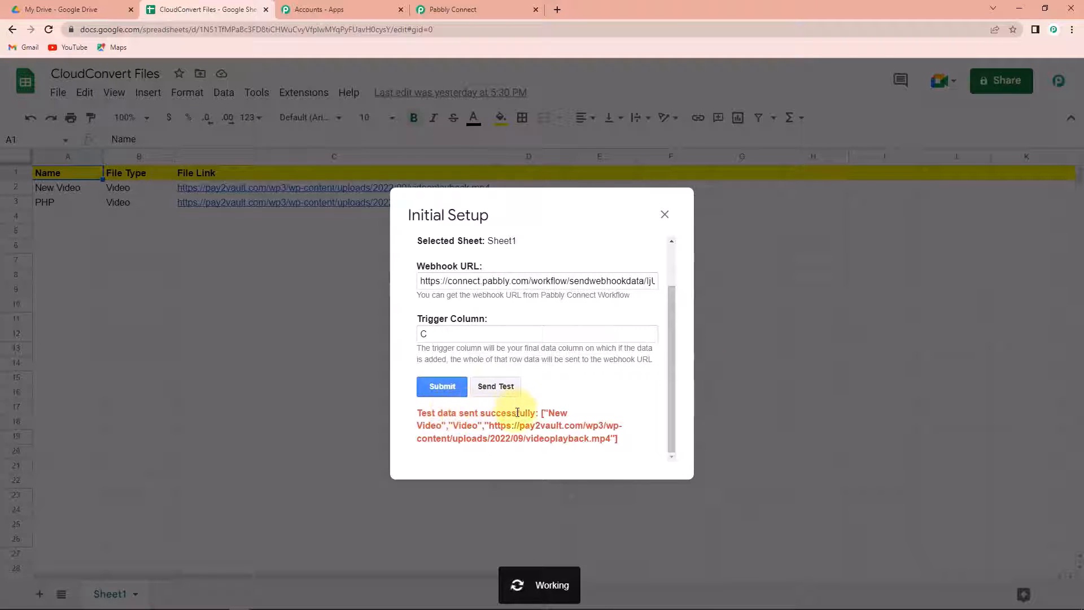
pyautogui.click(446, 389)
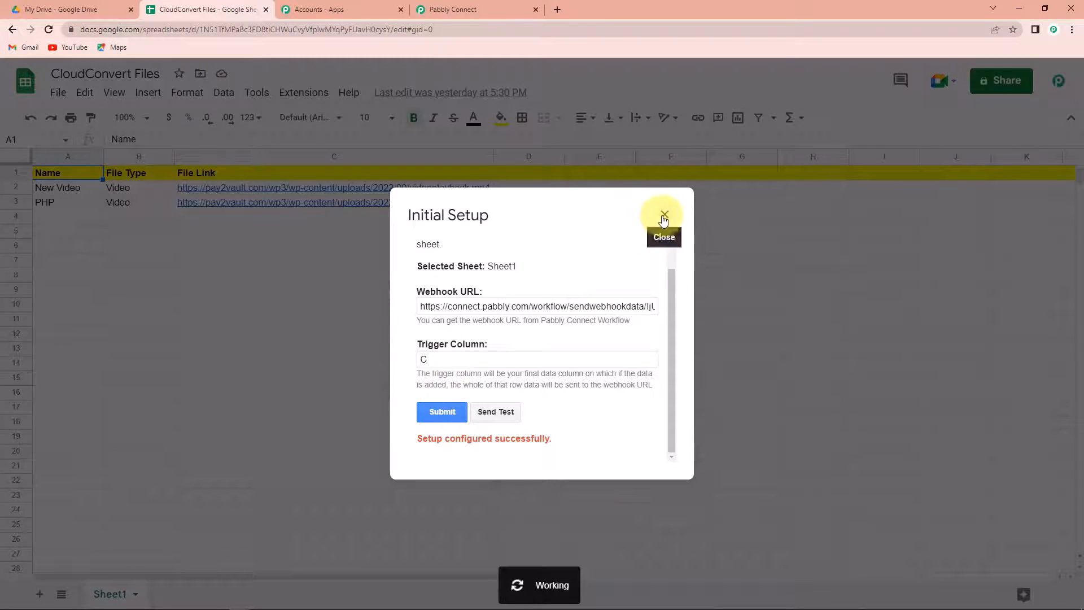
pyautogui.click(661, 214)
pyautogui.click(295, 92)
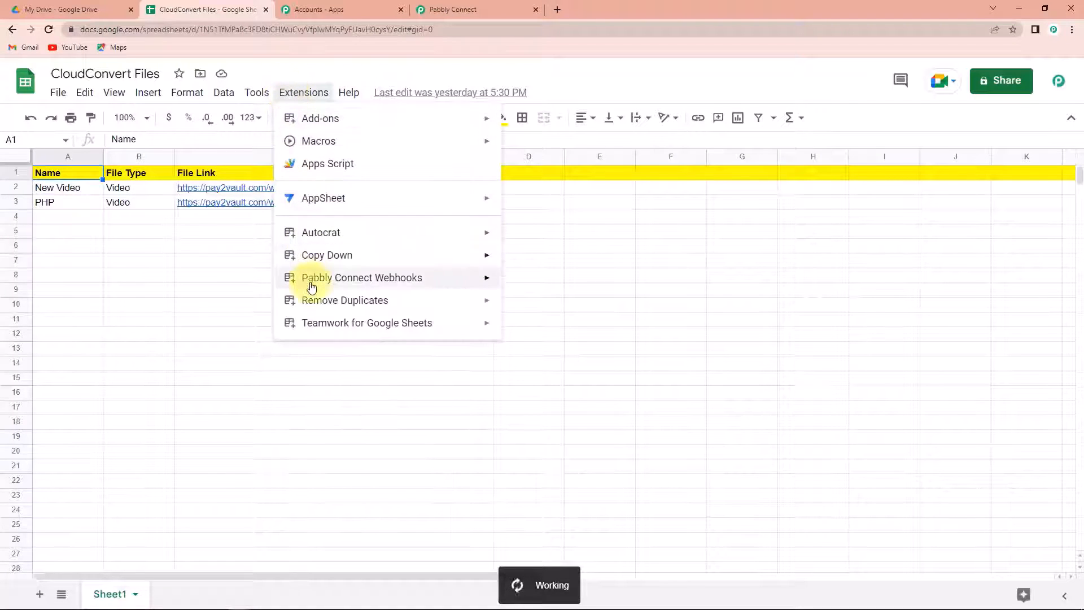
pyautogui.moveTo(312, 283)
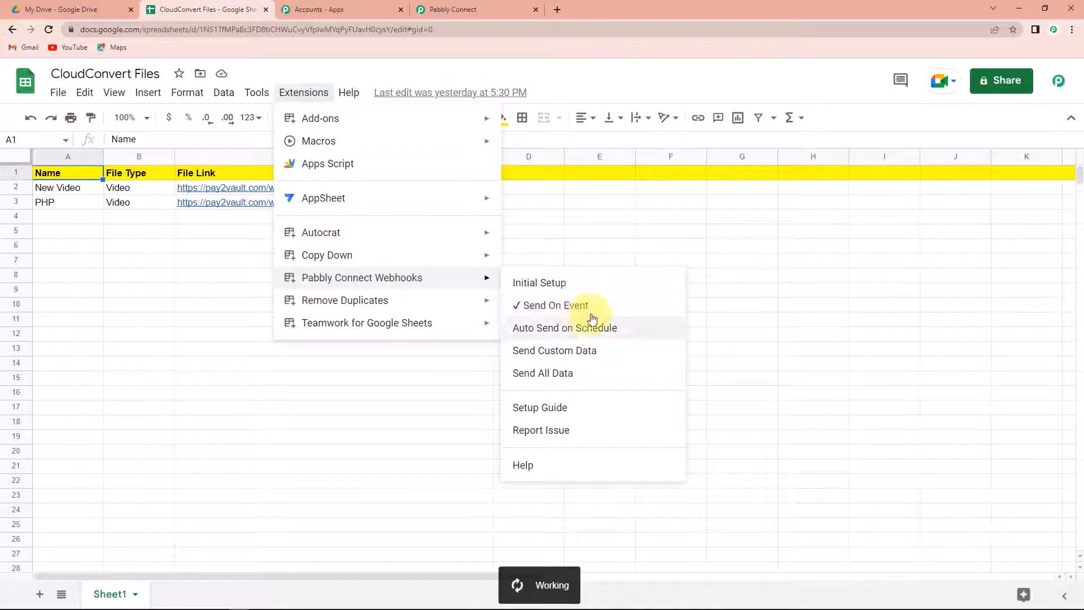
pyautogui.click(716, 308)
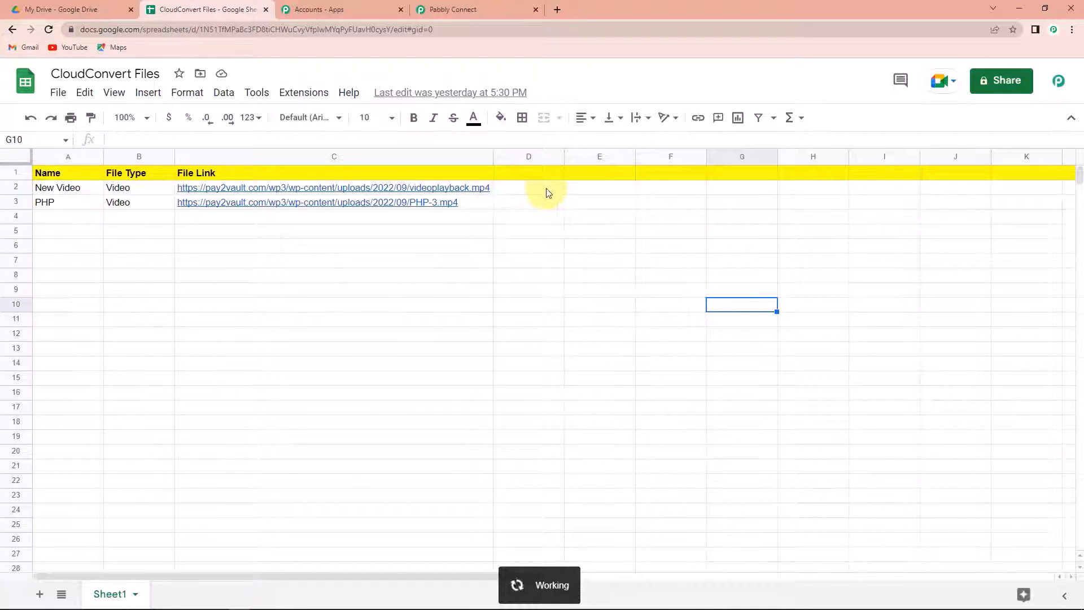
# Step: Review the captured row (Name New Video, File Type Video, Sheet1, RowIndex 2) down to the Action step
pyautogui.click(469, 6)
pyautogui.scroll(-4, 982, 369)
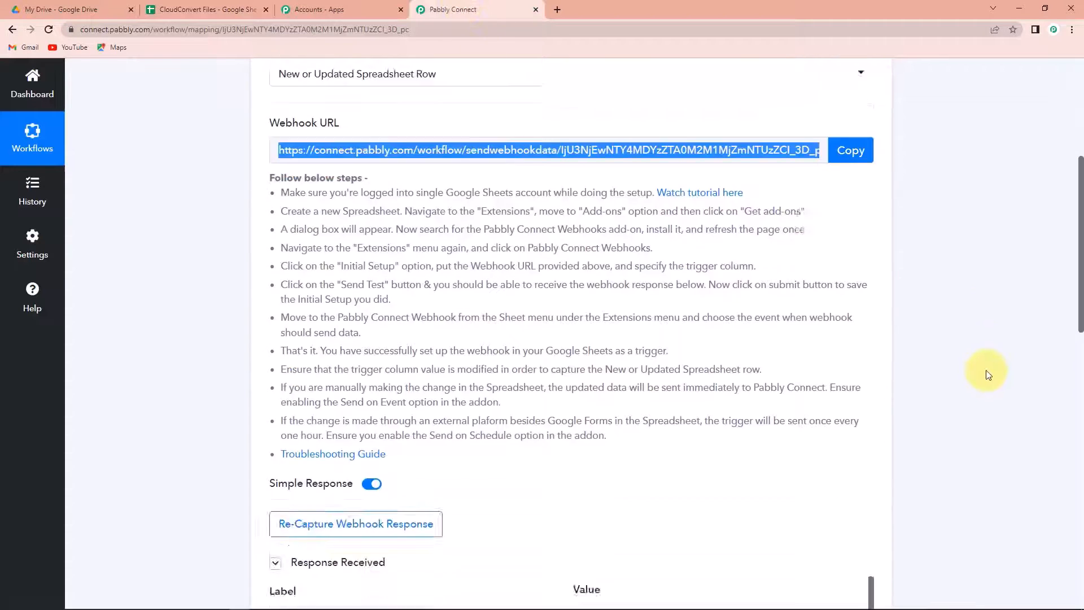
pyautogui.scroll(-4, 979, 369)
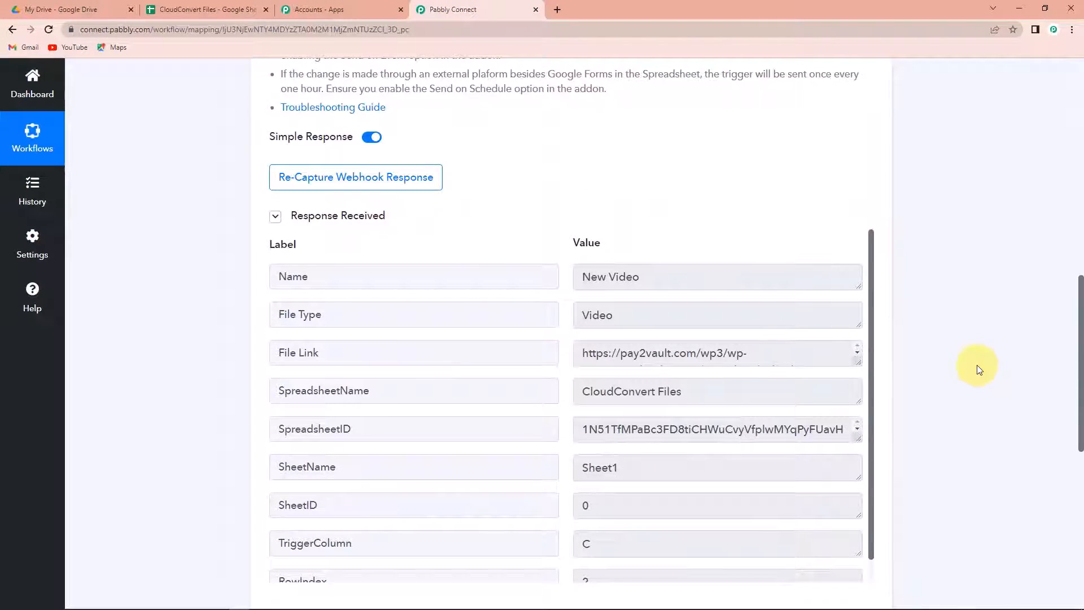
pyautogui.scroll(-2, 977, 368)
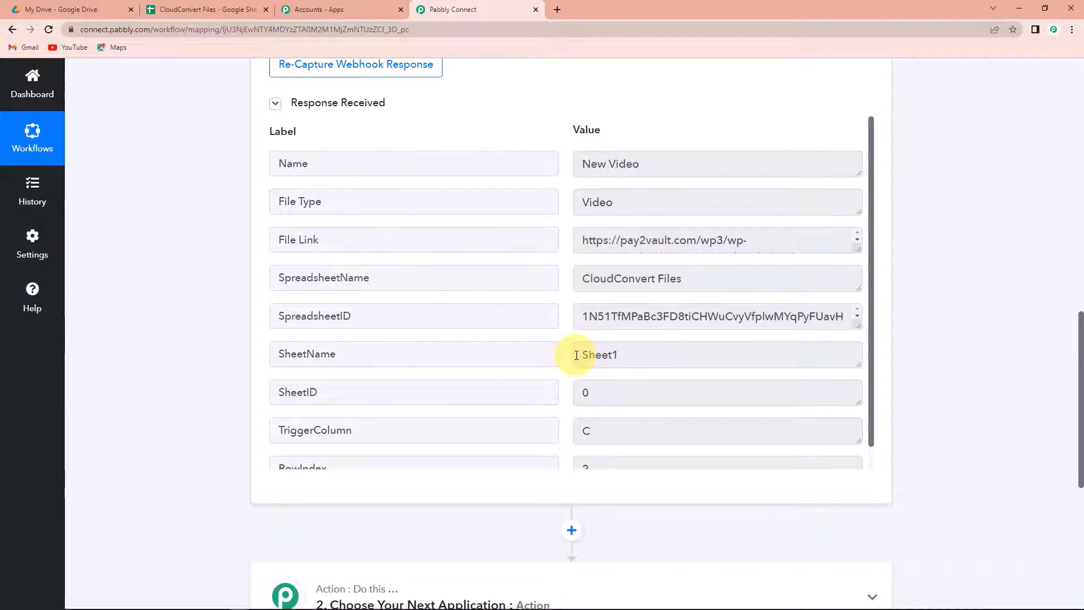
pyautogui.scroll(-1, 576, 355)
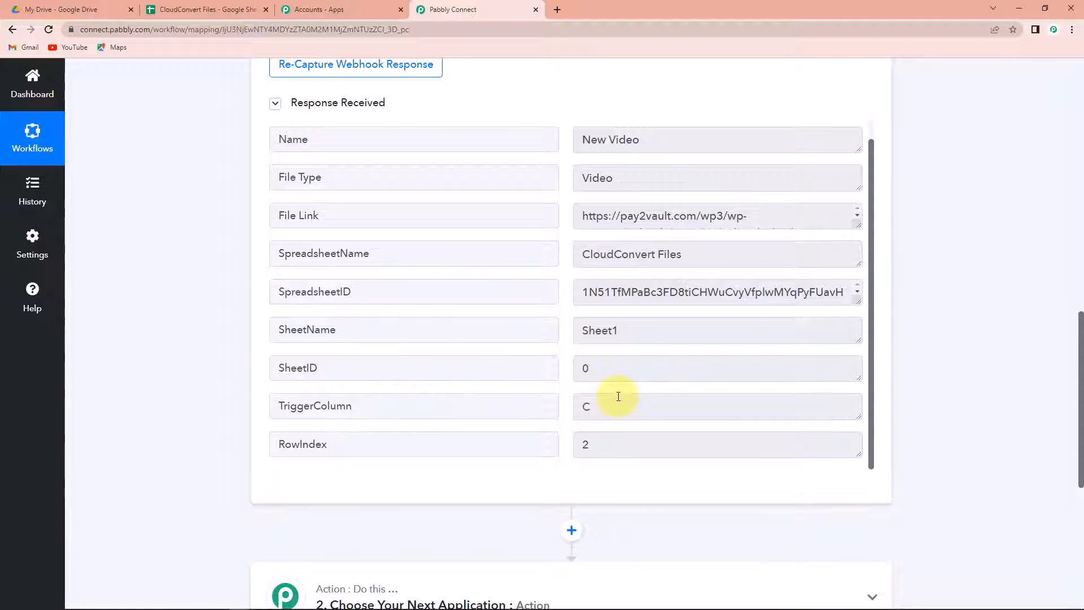
pyautogui.scroll(-3, 945, 297)
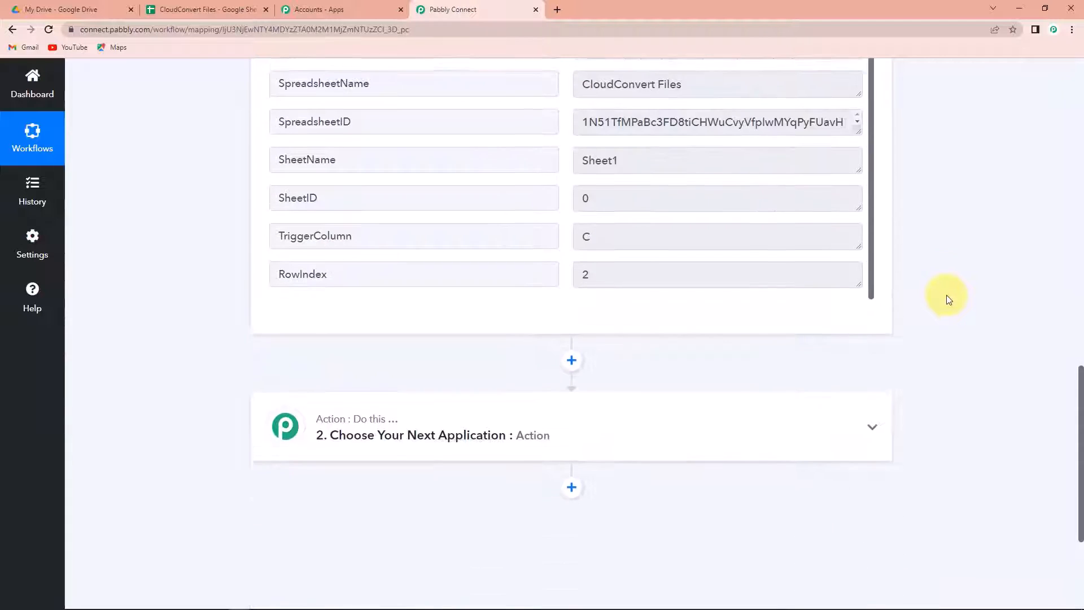
pyautogui.scroll(-2, 948, 297)
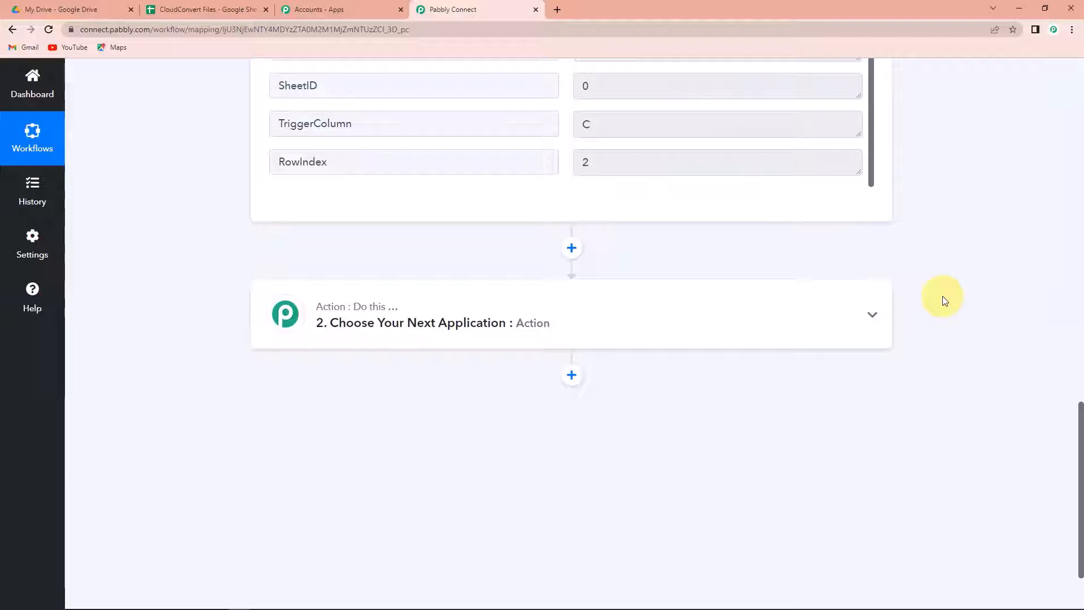
# Step: Make the second step a CloudConvert action with the Create an Archive event
pyautogui.click(323, 323)
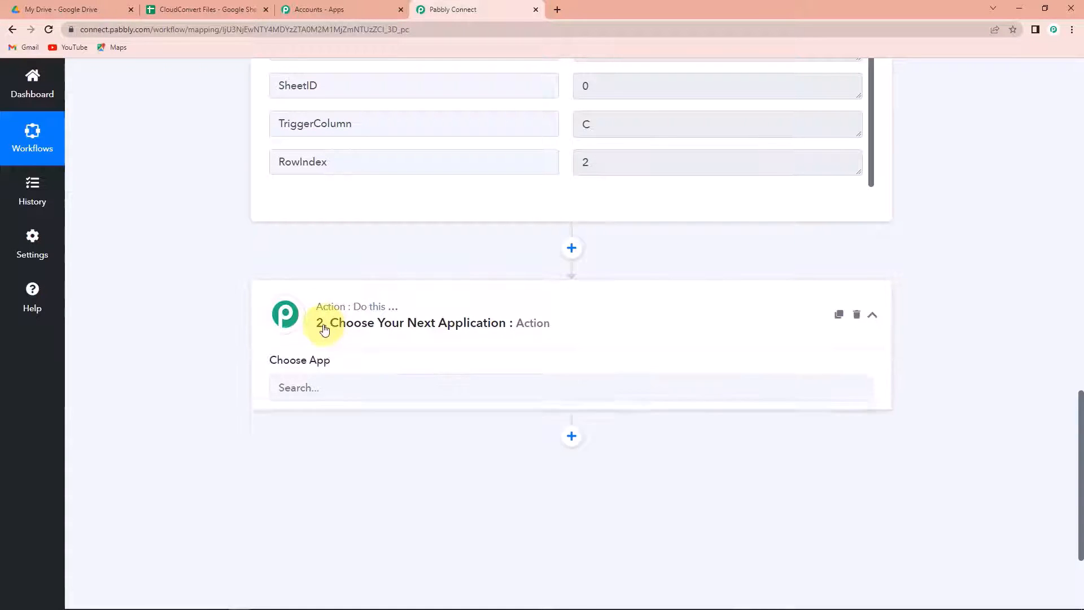
pyautogui.click(328, 401)
pyautogui.write('cloud')
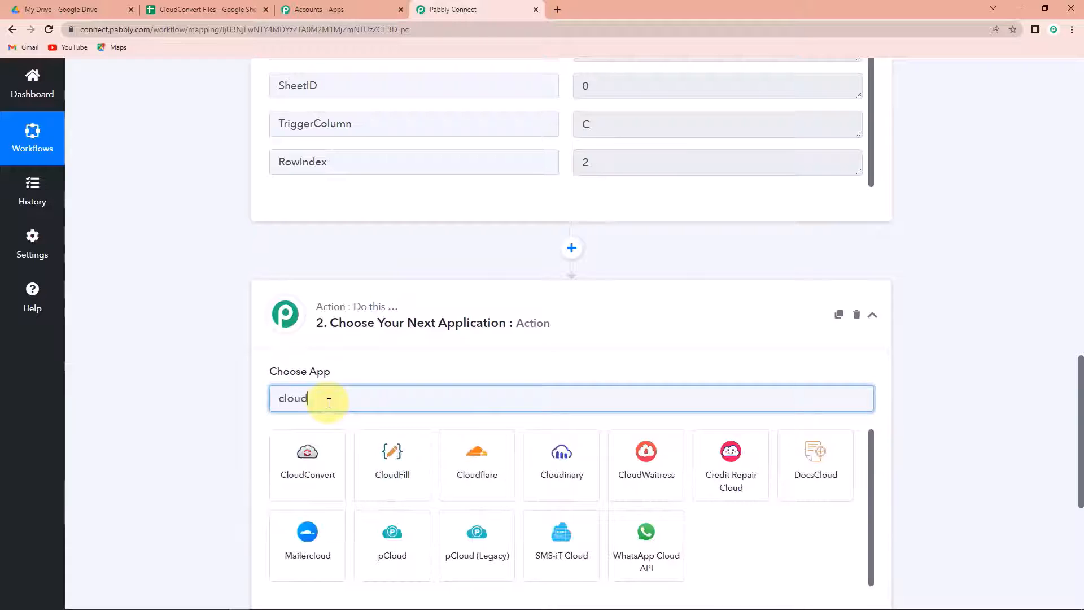
pyautogui.click(304, 466)
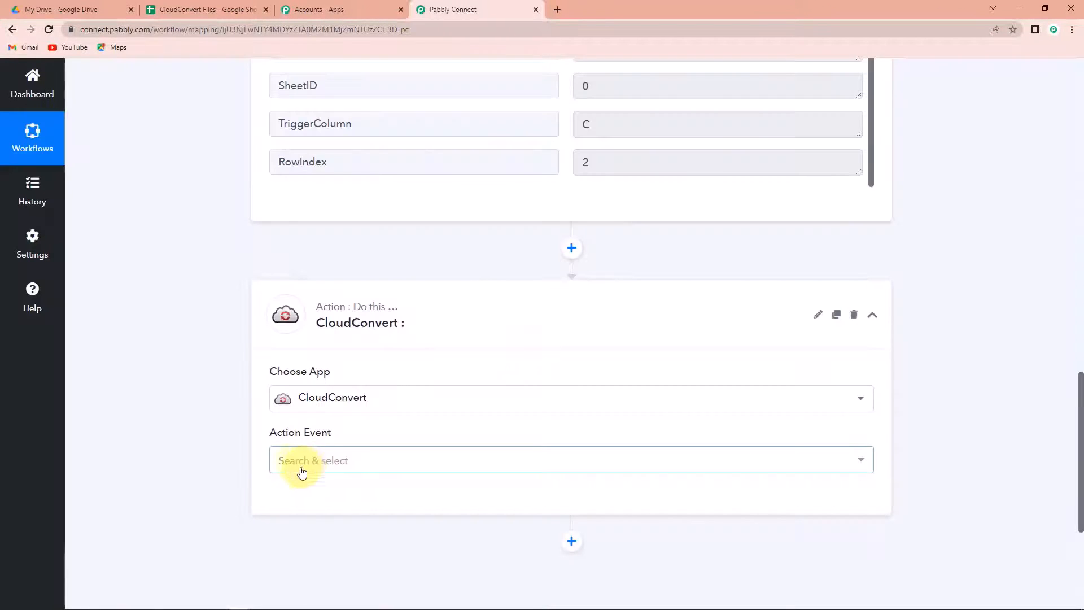
pyautogui.click(298, 468)
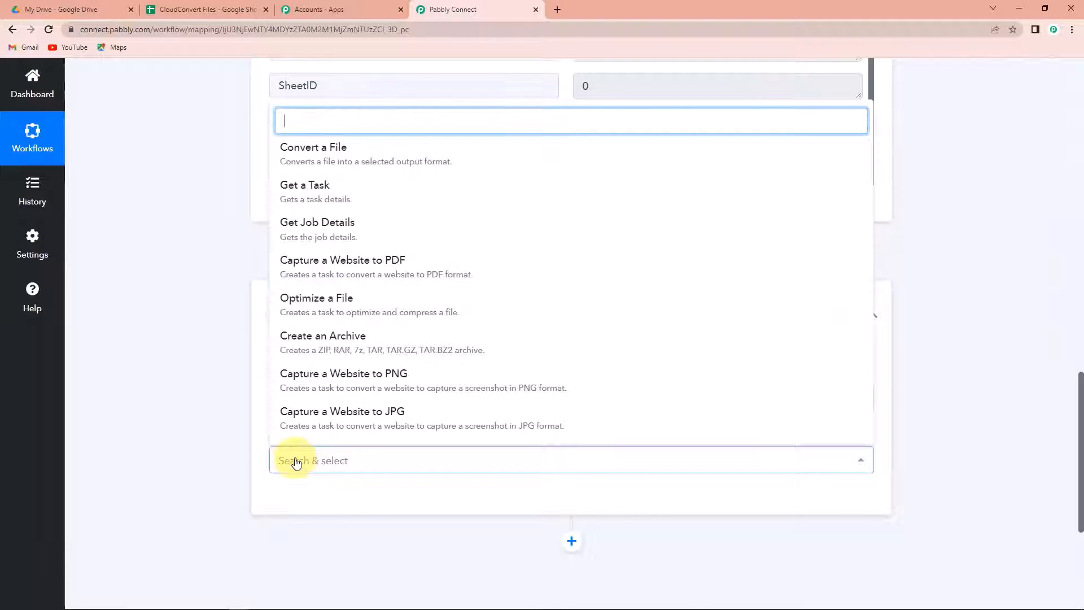
pyautogui.scroll(1, 319, 381)
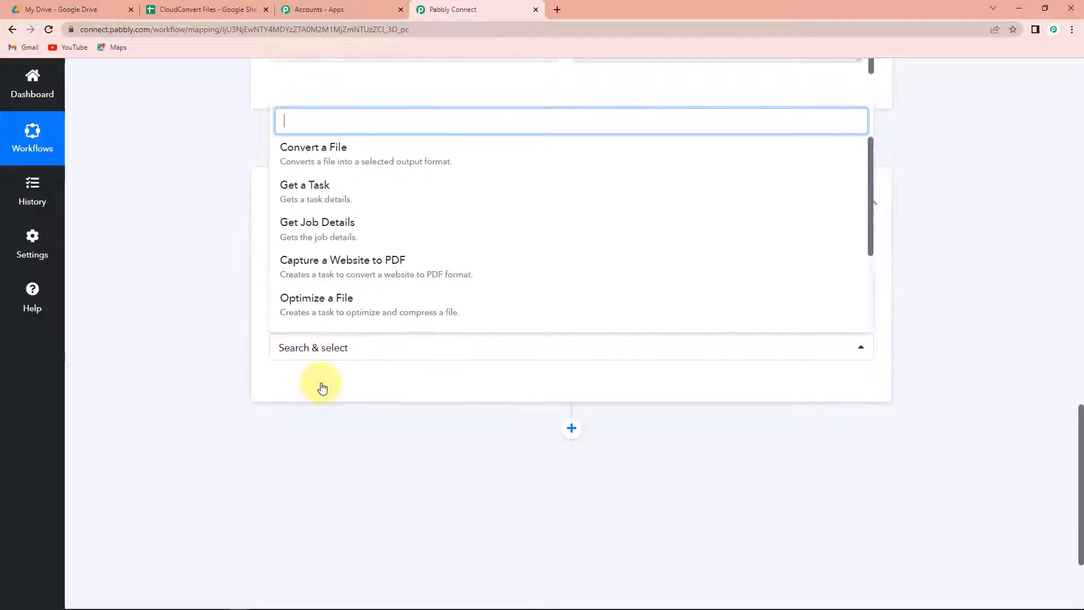
pyautogui.click(331, 399)
# Step: Connect a new CloudConvert account to the archive step
pyautogui.click(299, 559)
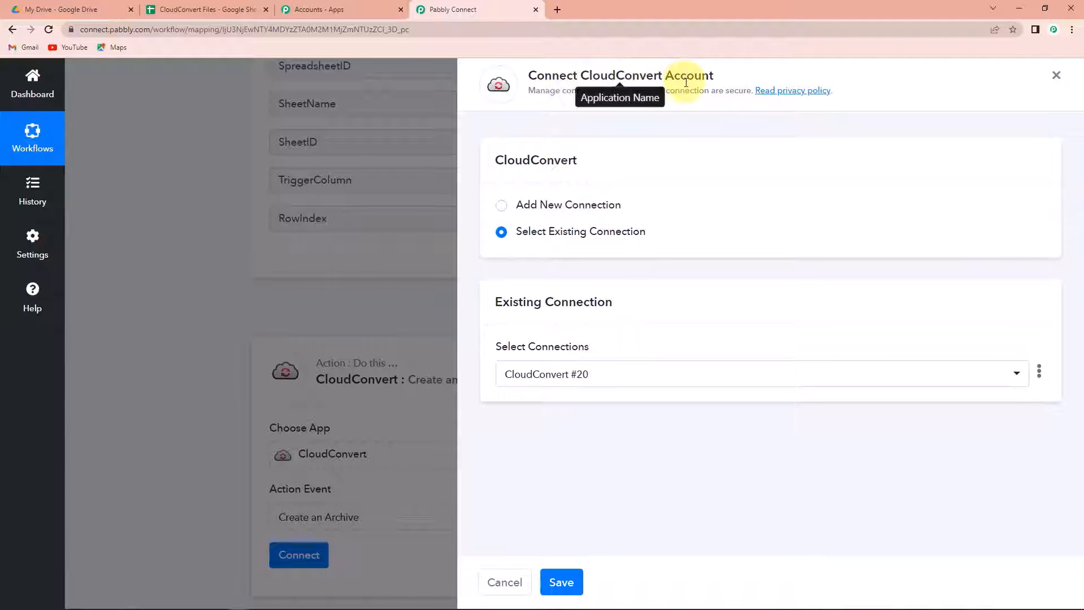
pyautogui.click(502, 206)
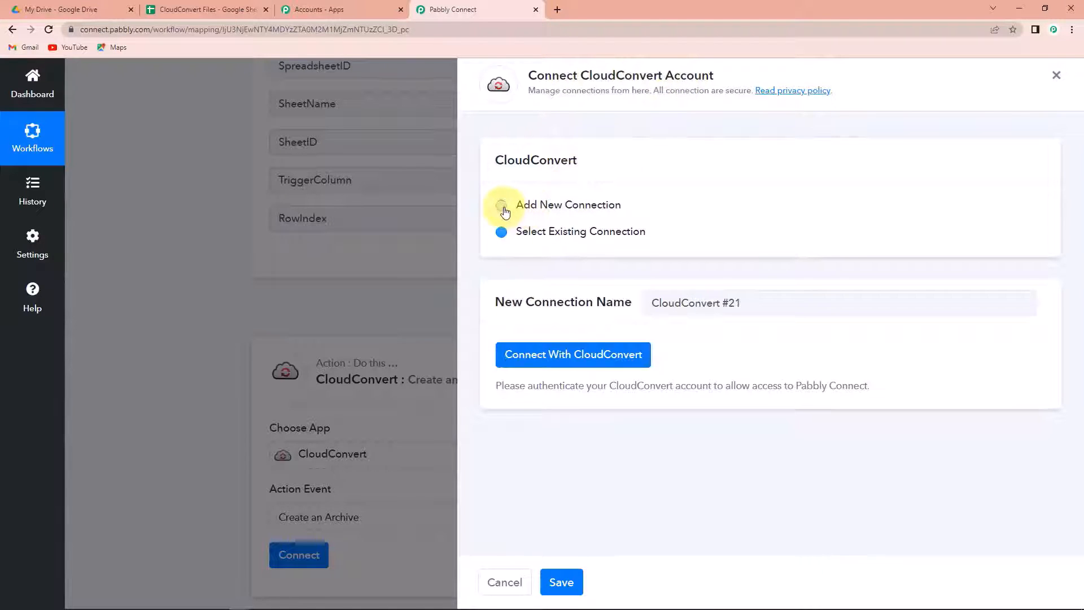
pyautogui.click(586, 359)
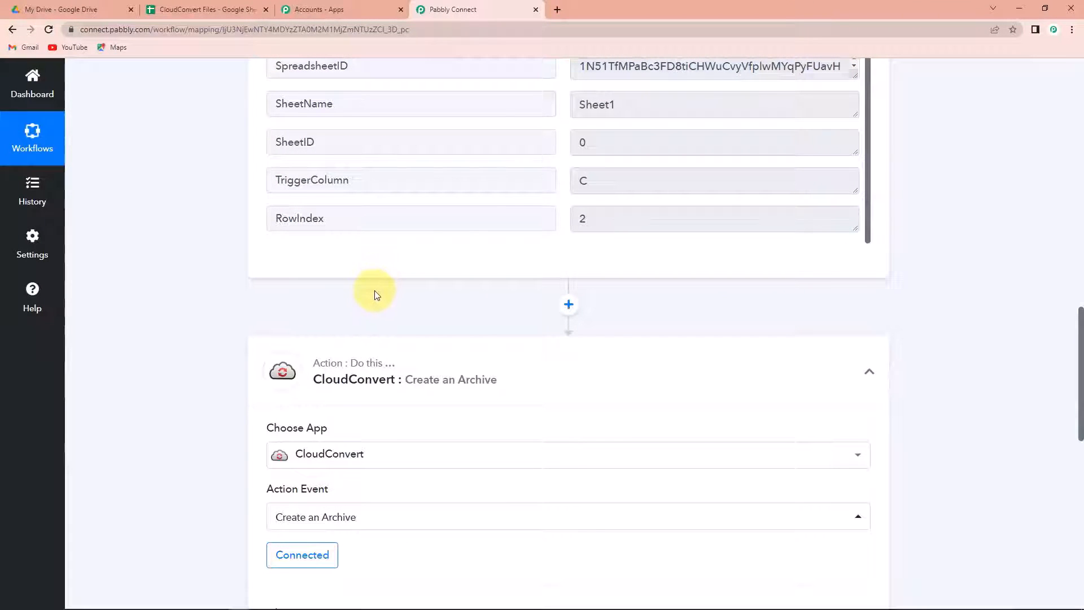
pyautogui.scroll(-8, 414, 290)
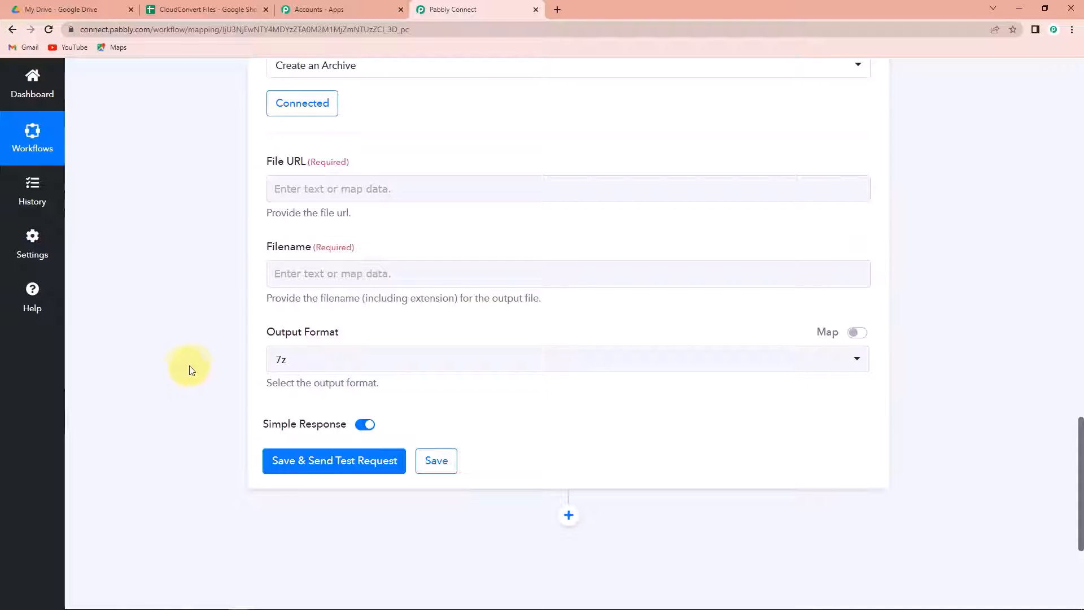
pyautogui.scroll(10, 189, 370)
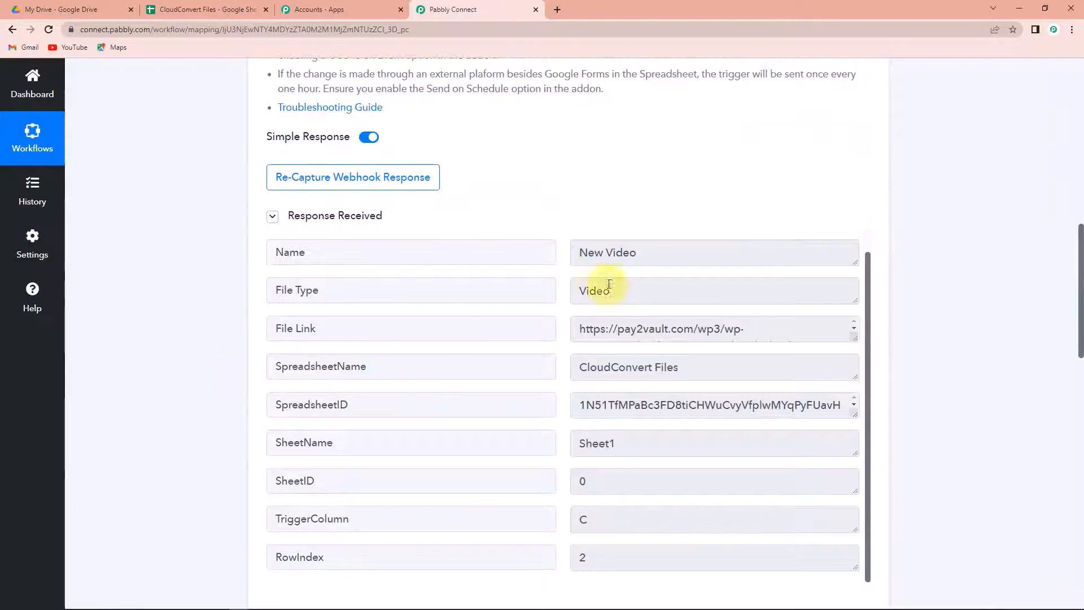
pyautogui.scroll(-6, 186, 415)
# Step: Map the sheet row's File Link into the archive step's file URL
pyautogui.scroll(-8, 188, 415)
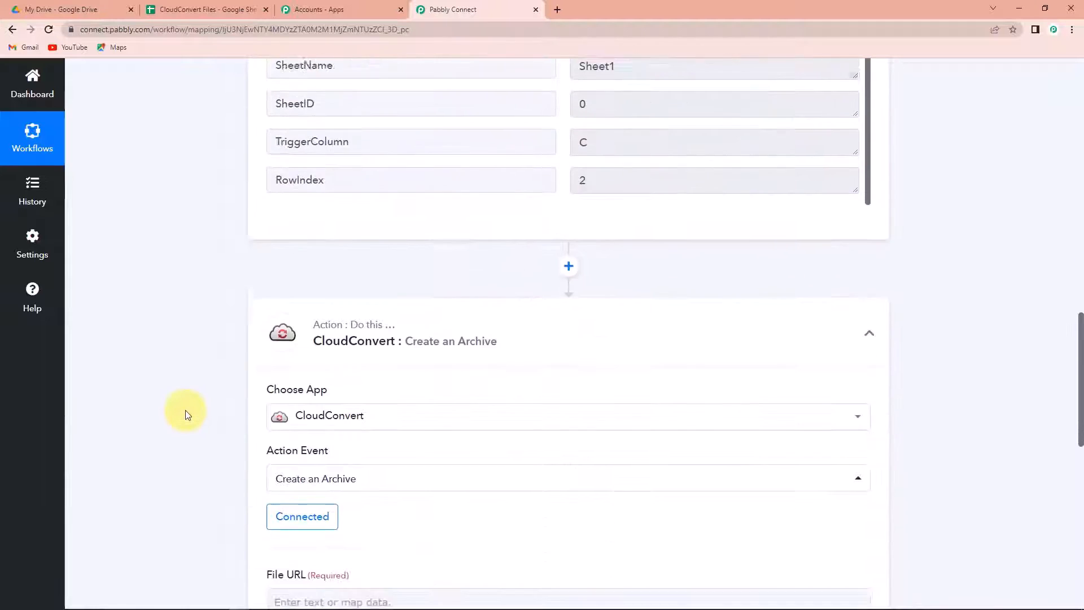
pyautogui.click(413, 194)
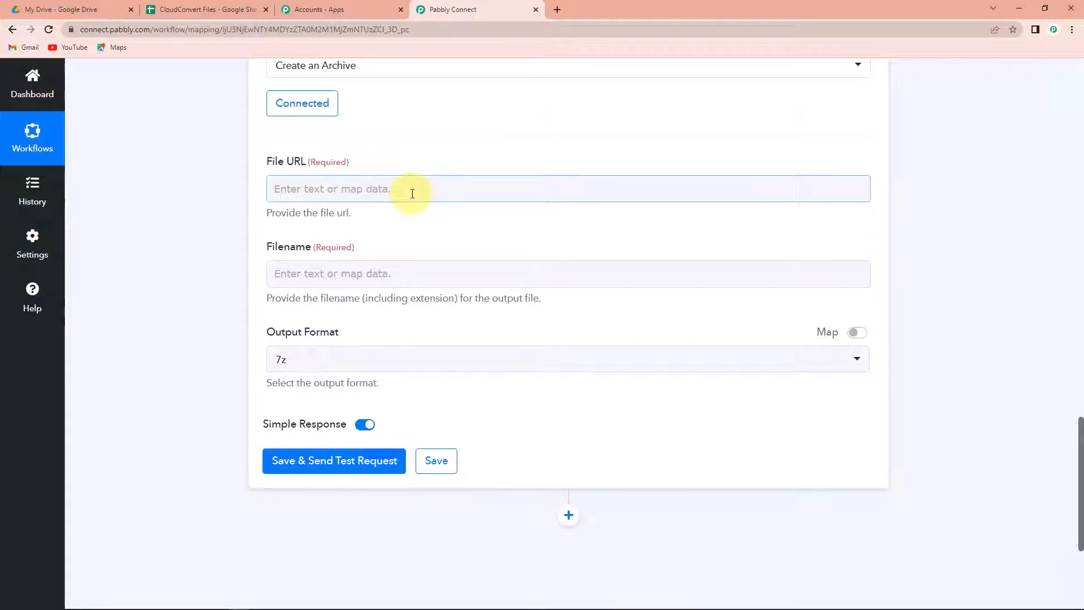
pyautogui.click(277, 189)
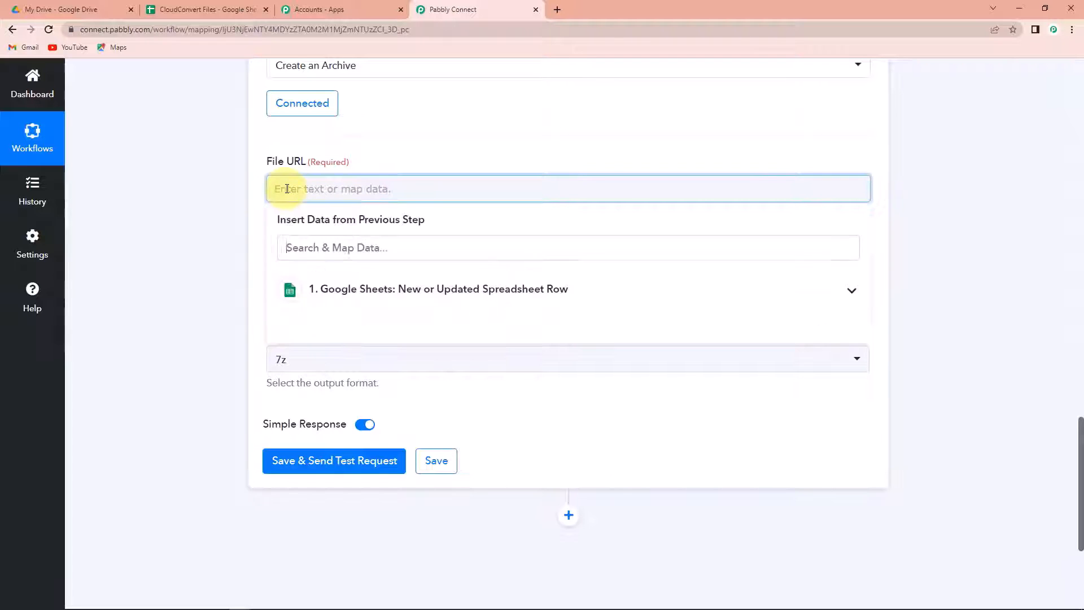
pyautogui.click(339, 290)
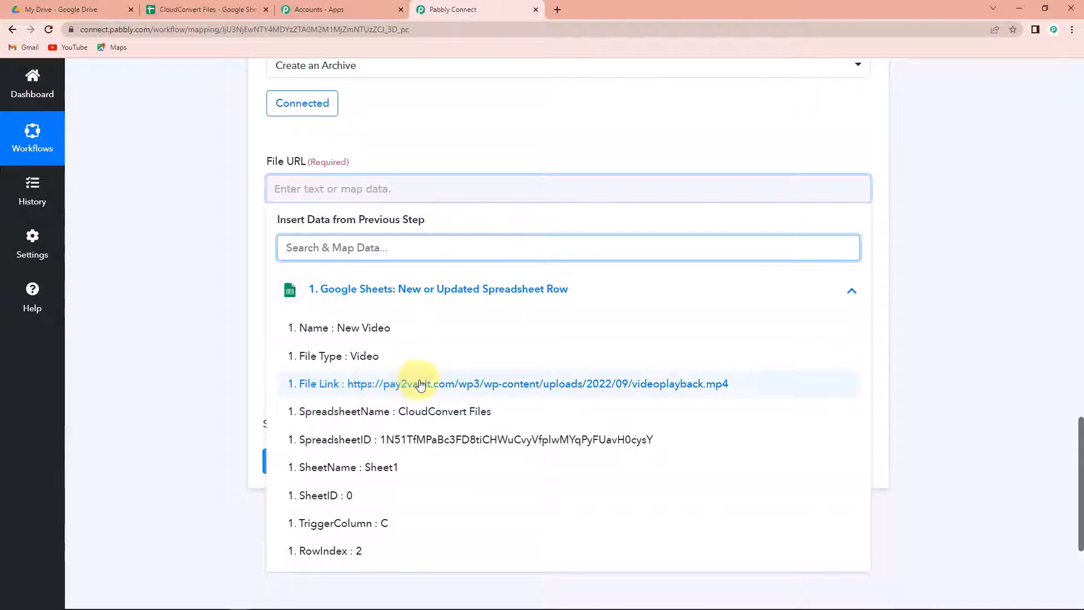
pyautogui.click(376, 386)
pyautogui.click(203, 335)
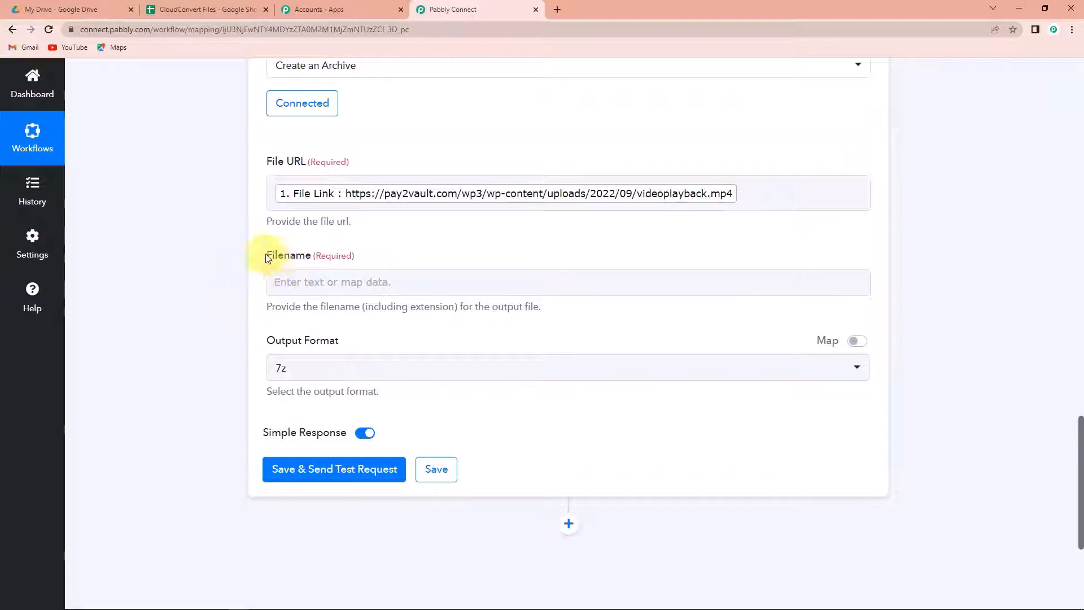
# Step: Set the archive filename to the mapped Name (New Video) followed by .mp4
pyautogui.click(282, 282)
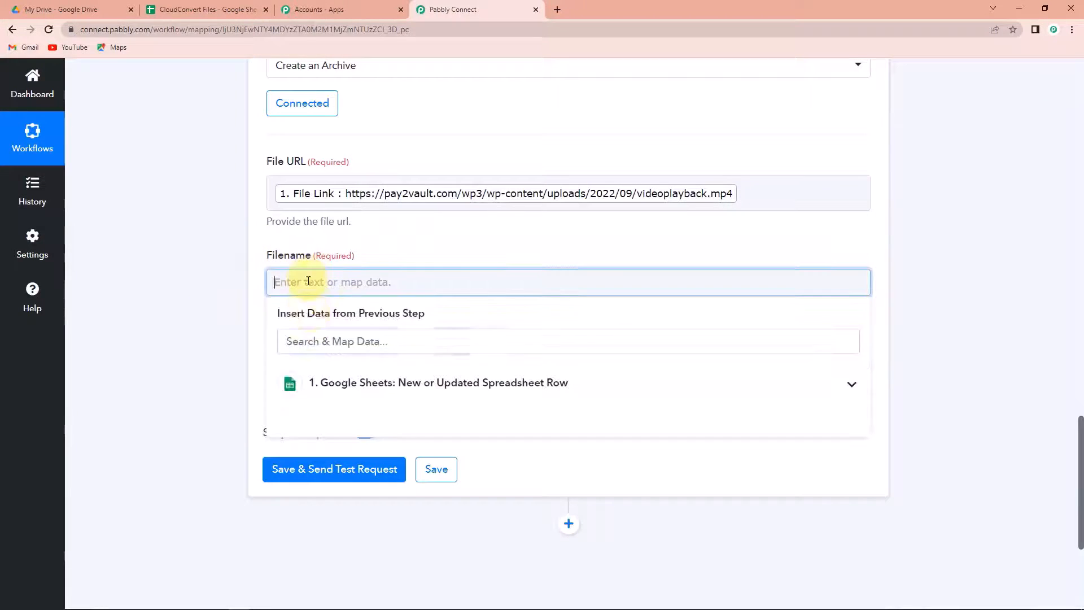
pyautogui.click(325, 384)
pyautogui.scroll(-2, 383, 511)
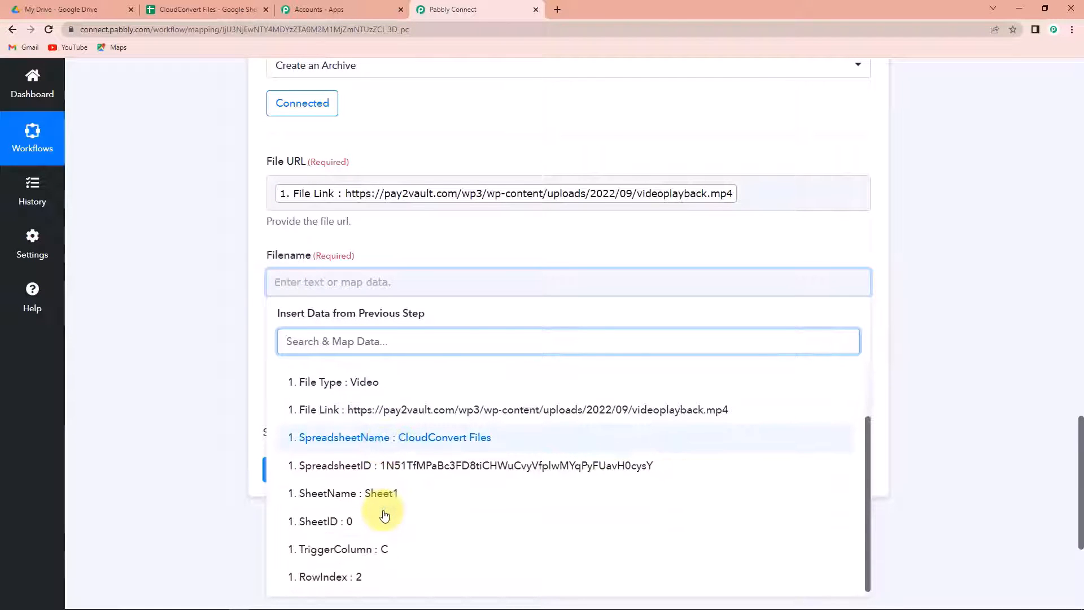
pyautogui.scroll(2, 383, 513)
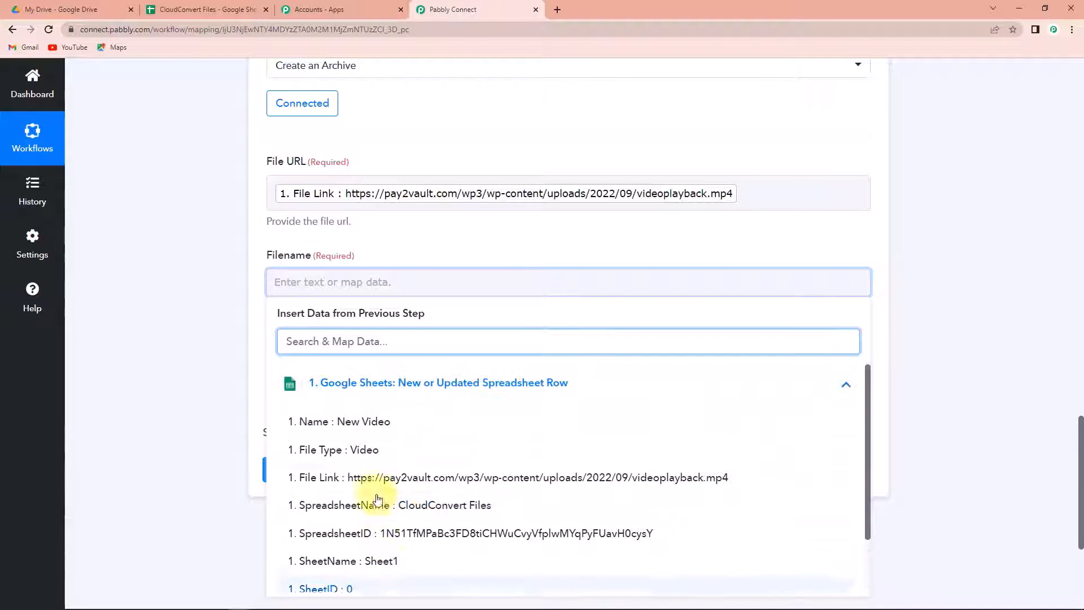
pyautogui.click(355, 423)
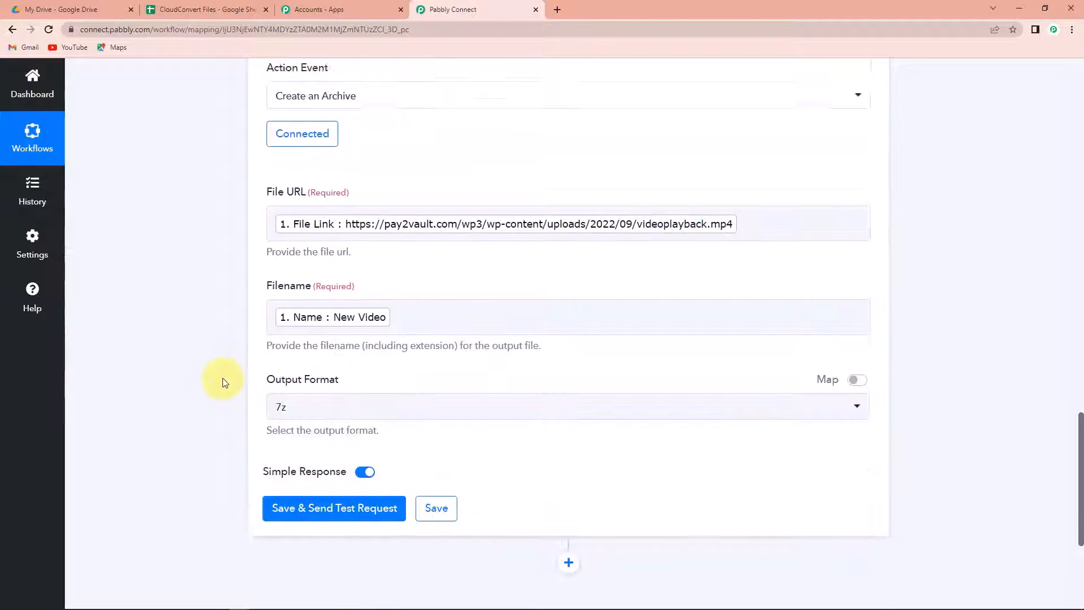
pyautogui.scroll(-3, 223, 379)
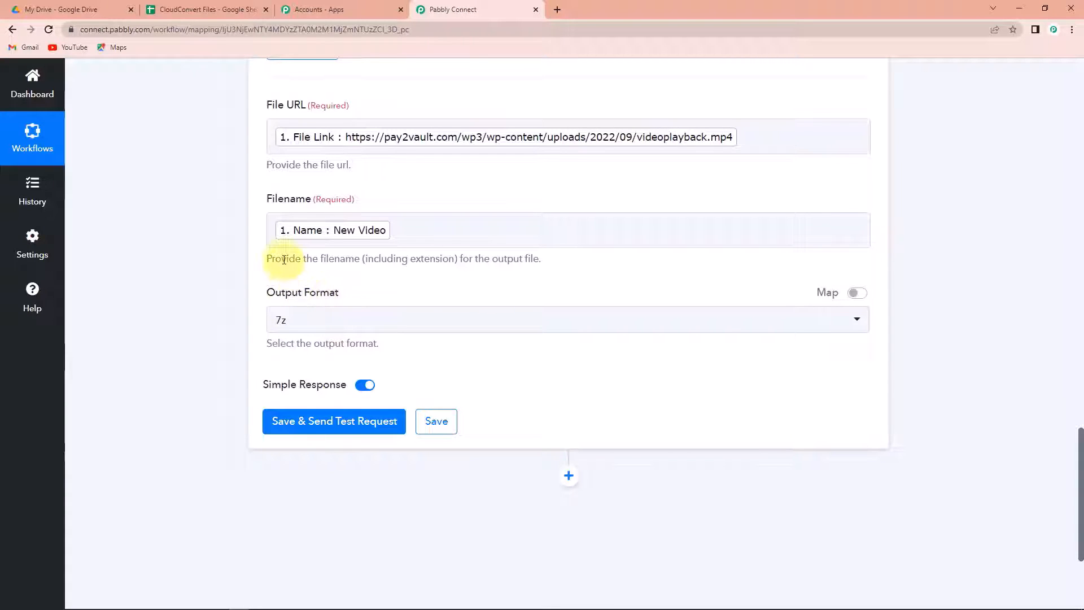
pyautogui.click(426, 232)
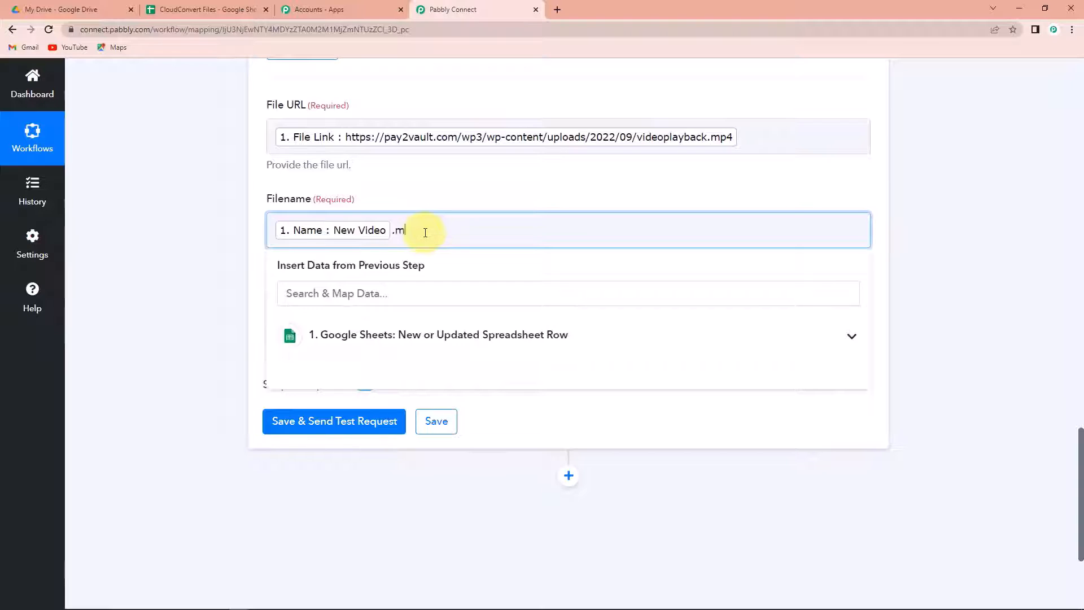
pyautogui.click(190, 275)
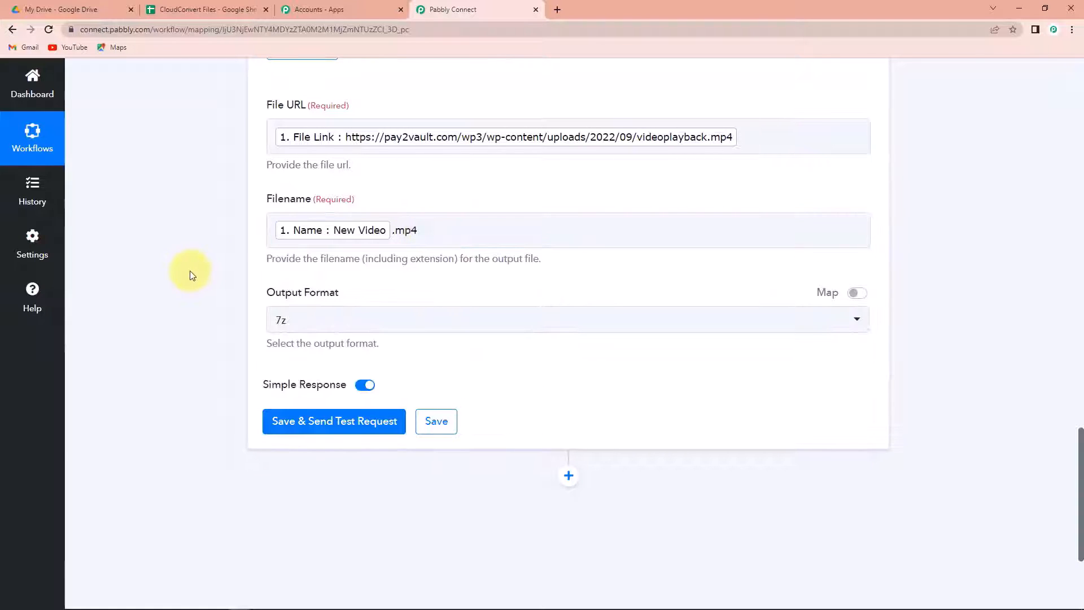
# Step: Choose rar as the output format, then save and send a test request
pyautogui.click(297, 321)
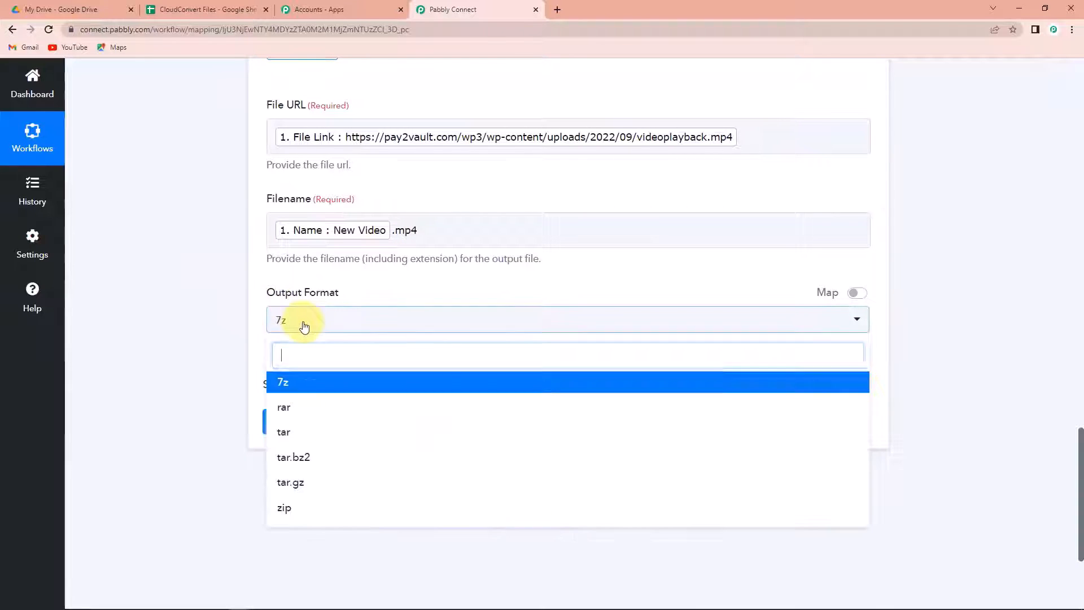
pyautogui.click(291, 411)
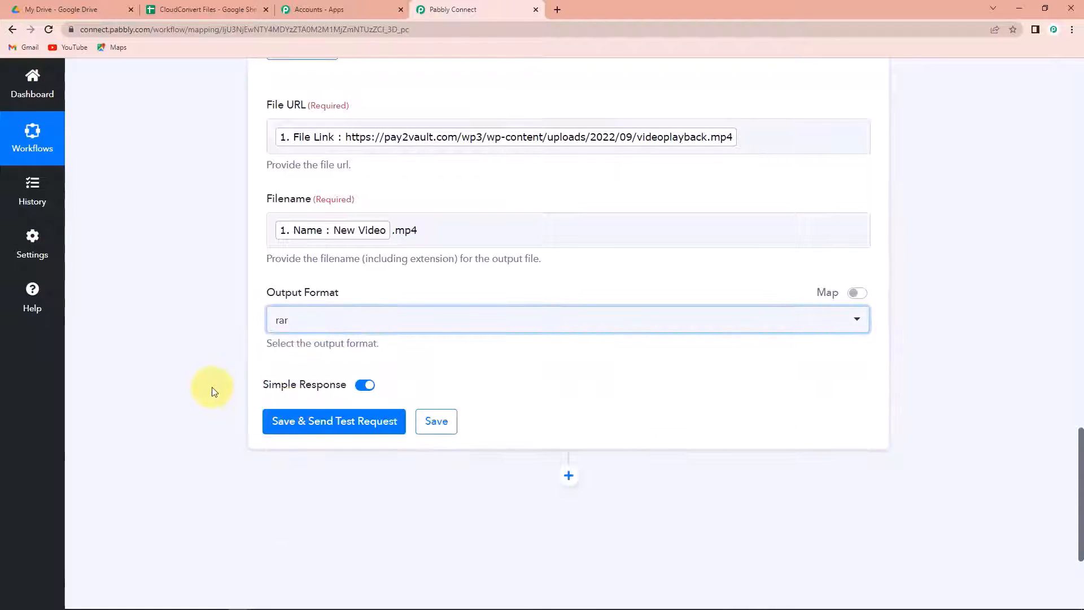
pyautogui.click(295, 432)
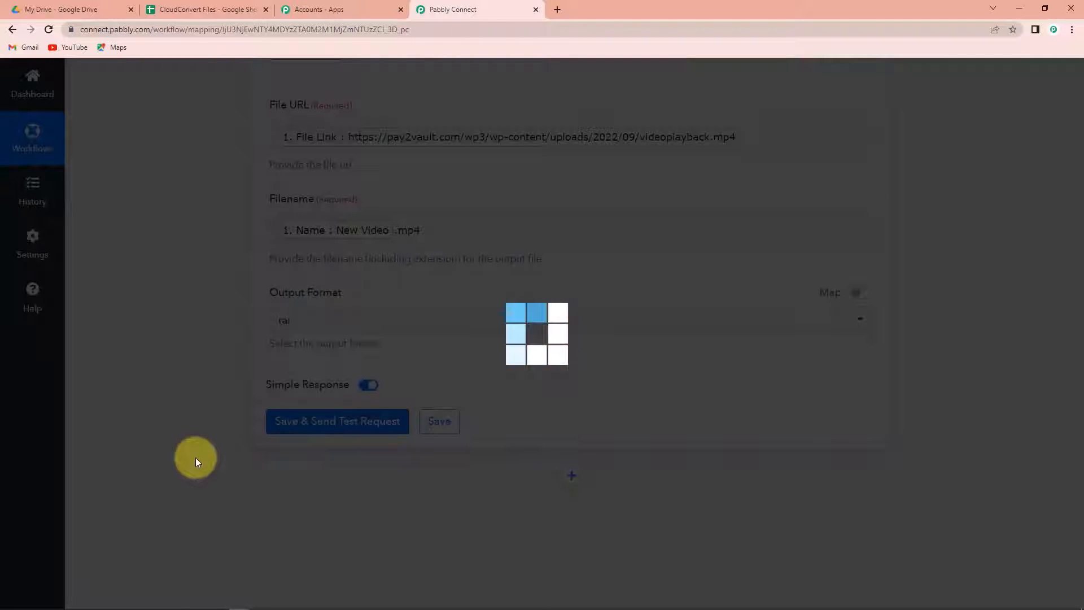
# Step: Review the archive test response's import, task and export jobs, then add a new action step
pyautogui.scroll(-5, 197, 462)
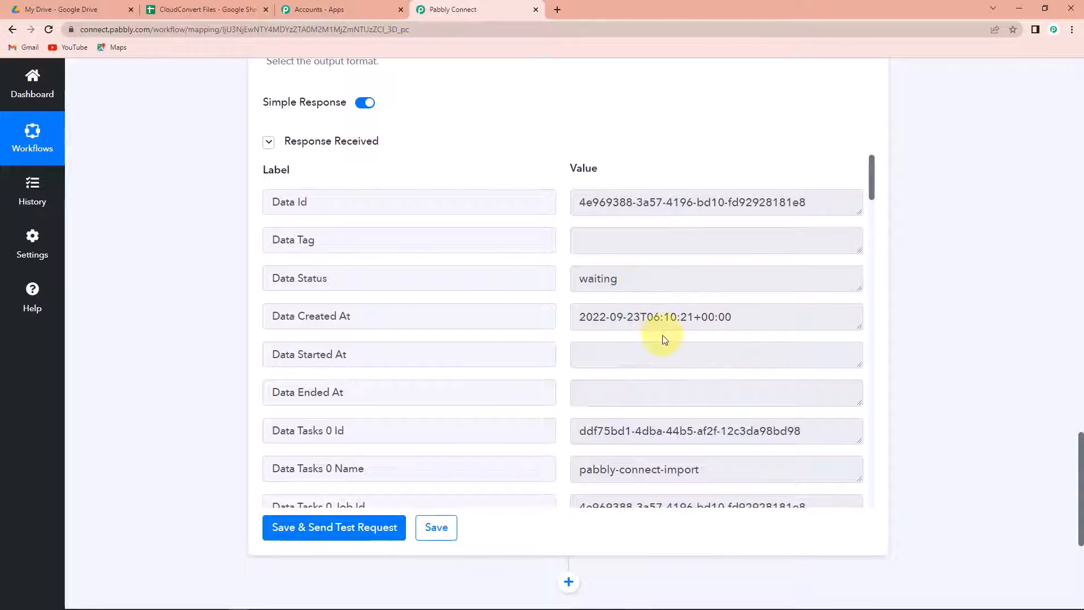
pyautogui.scroll(-1, 664, 339)
pyautogui.scroll(-2, 678, 285)
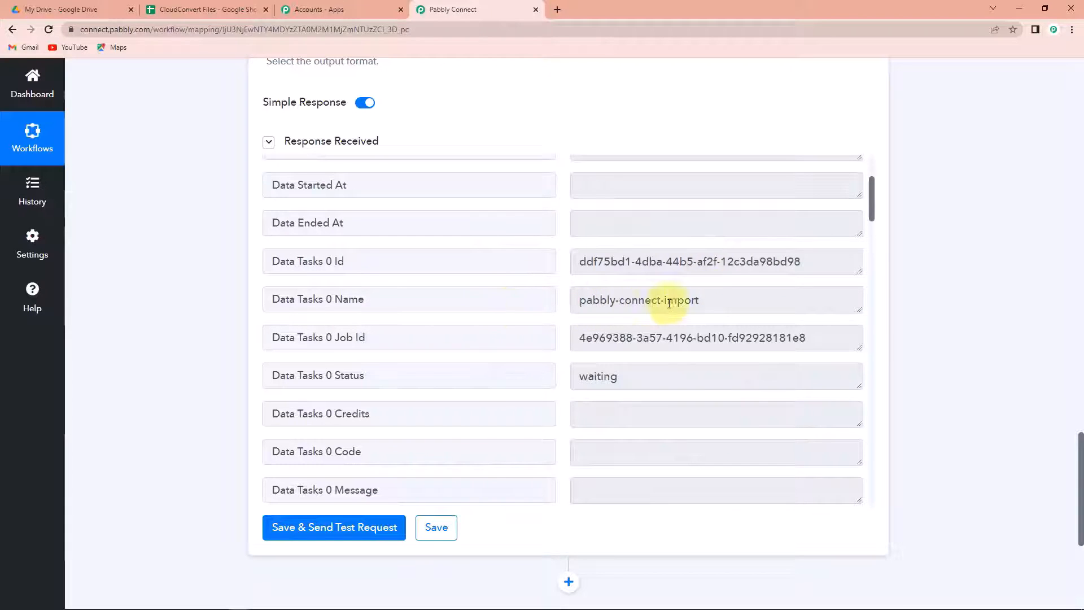
pyautogui.scroll(-10, 669, 303)
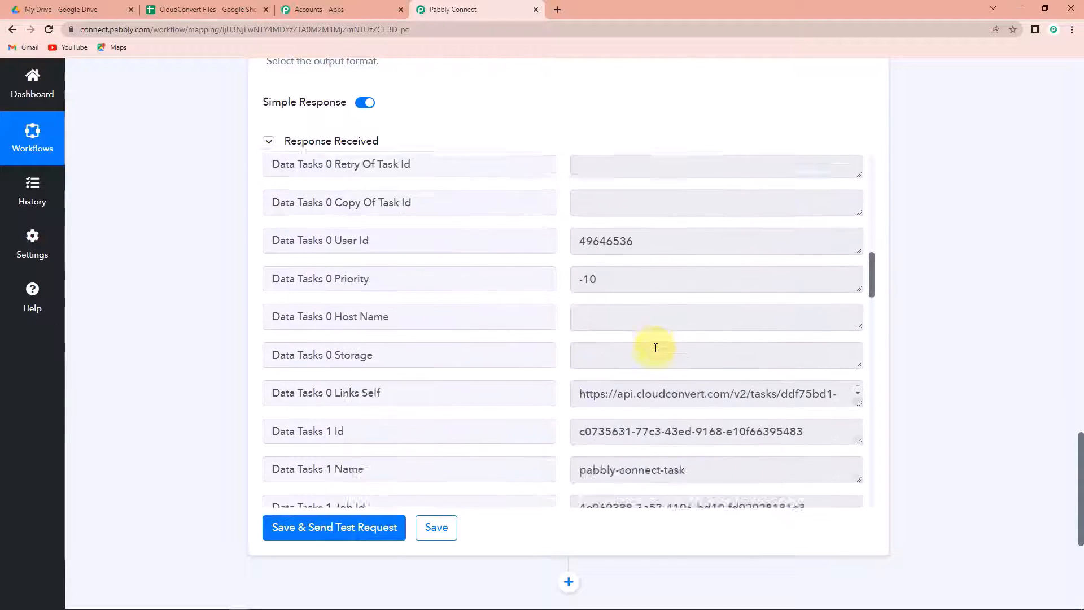
pyautogui.scroll(-2, 655, 348)
pyautogui.scroll(-8, 655, 347)
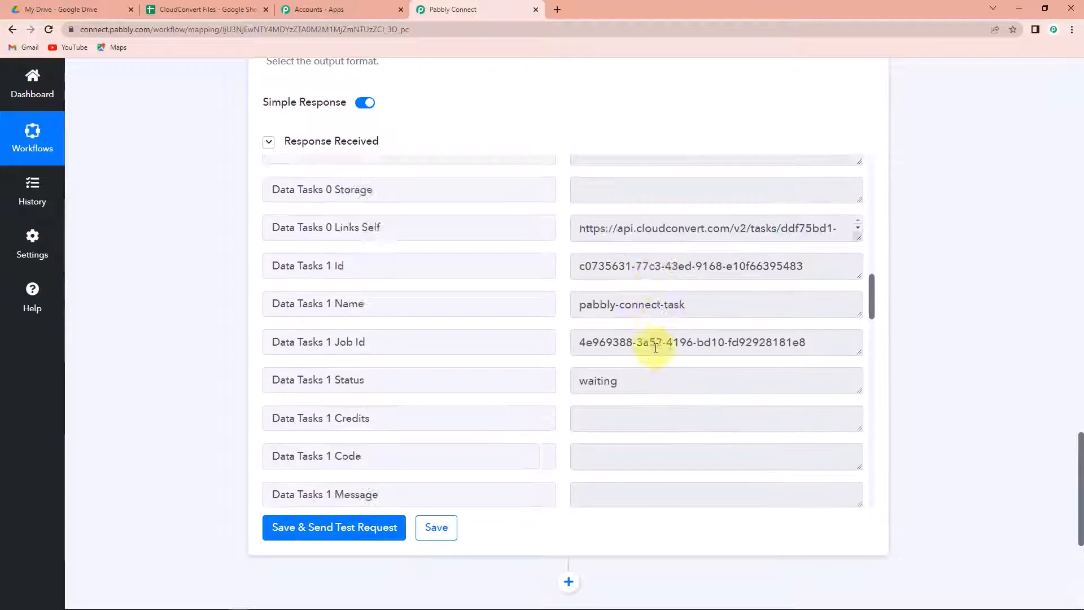
pyautogui.scroll(-2, 655, 347)
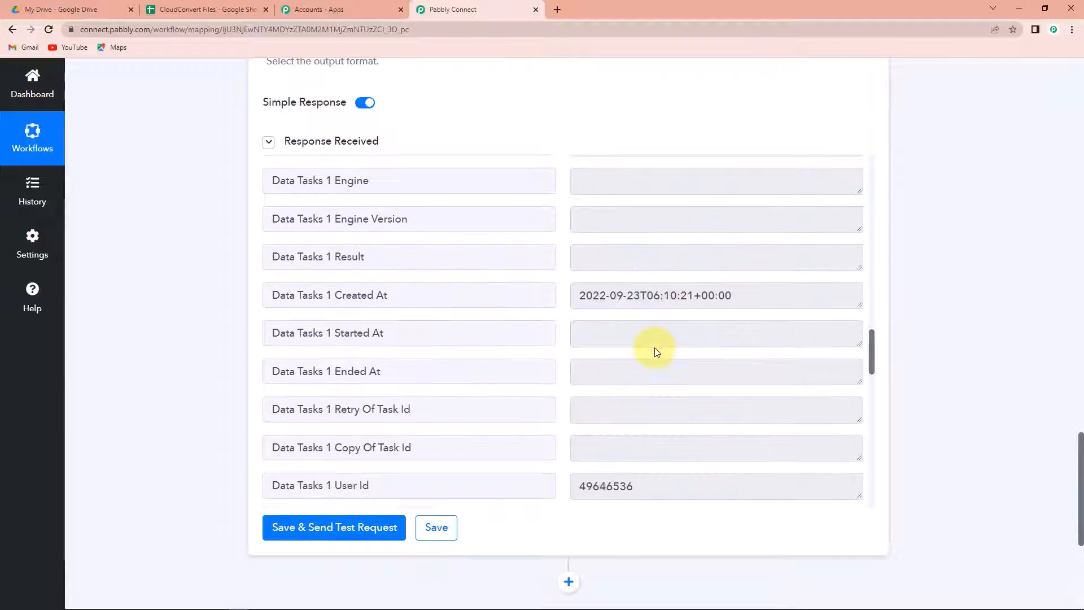
pyautogui.scroll(-5, 657, 351)
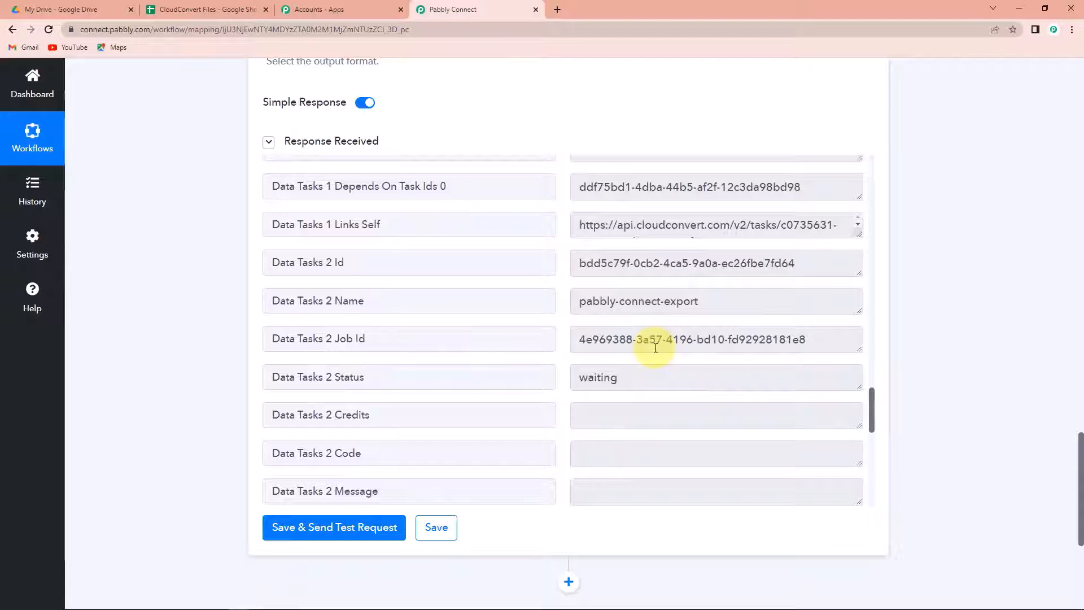
pyautogui.scroll(-3, 655, 347)
pyautogui.scroll(-4, 935, 305)
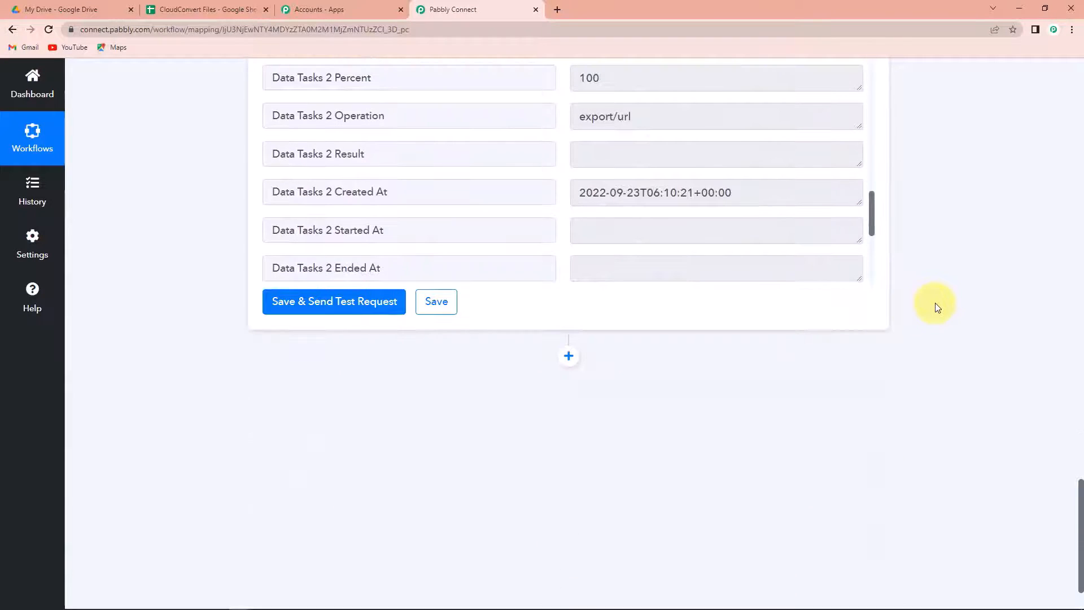
pyautogui.click(571, 357)
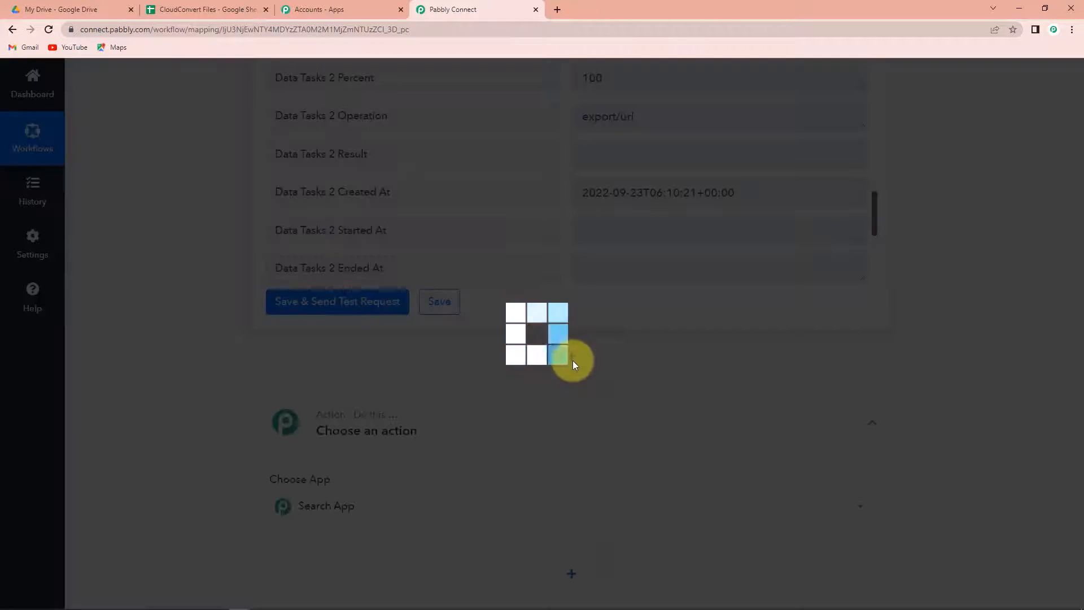
# Step: Make the new step a CloudConvert action with the Get Job Details event
pyautogui.click(361, 507)
pyautogui.write('cloud')
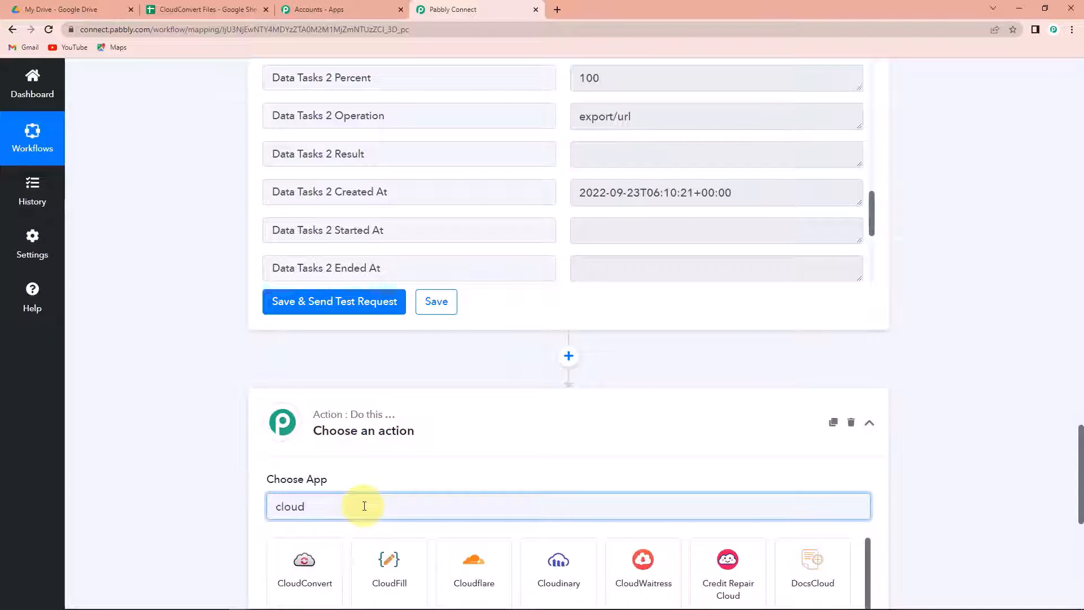
pyautogui.click(303, 562)
pyautogui.scroll(-4, 890, 405)
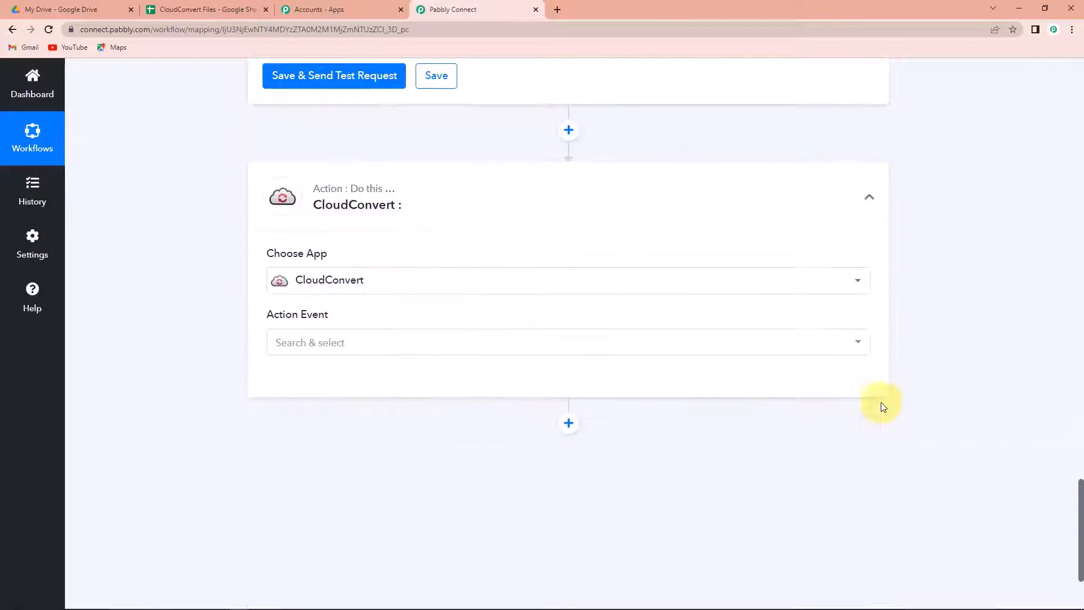
pyautogui.click(411, 348)
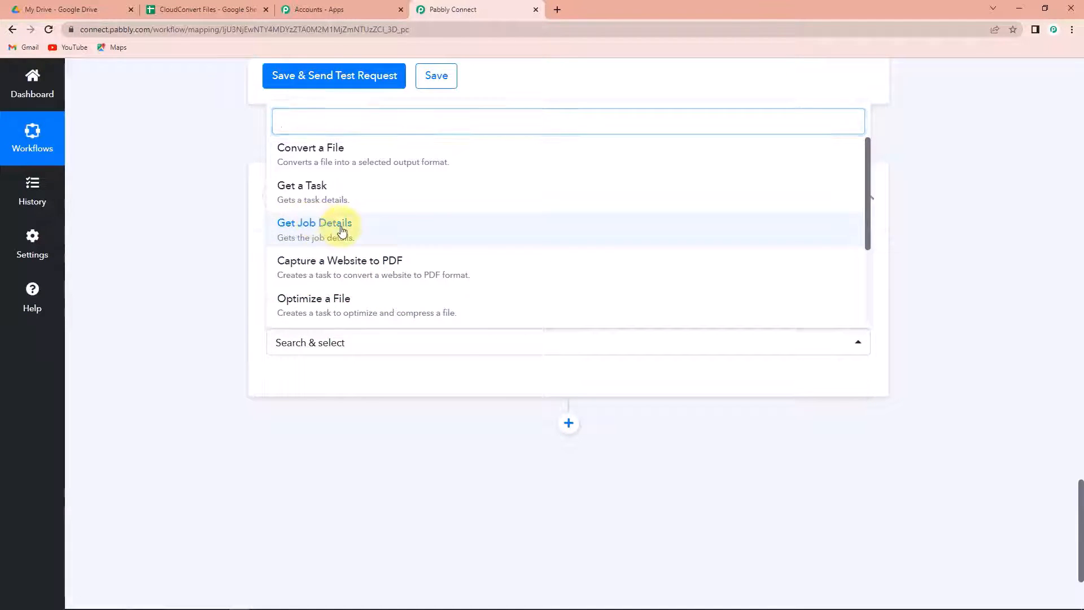
pyautogui.click(315, 224)
# Step: Locate the archive job's Data Tasks job id value in the previous step's response
pyautogui.scroll(5, 561, 436)
pyautogui.scroll(3, 622, 273)
pyautogui.scroll(3, 909, 269)
pyautogui.scroll(2, 720, 339)
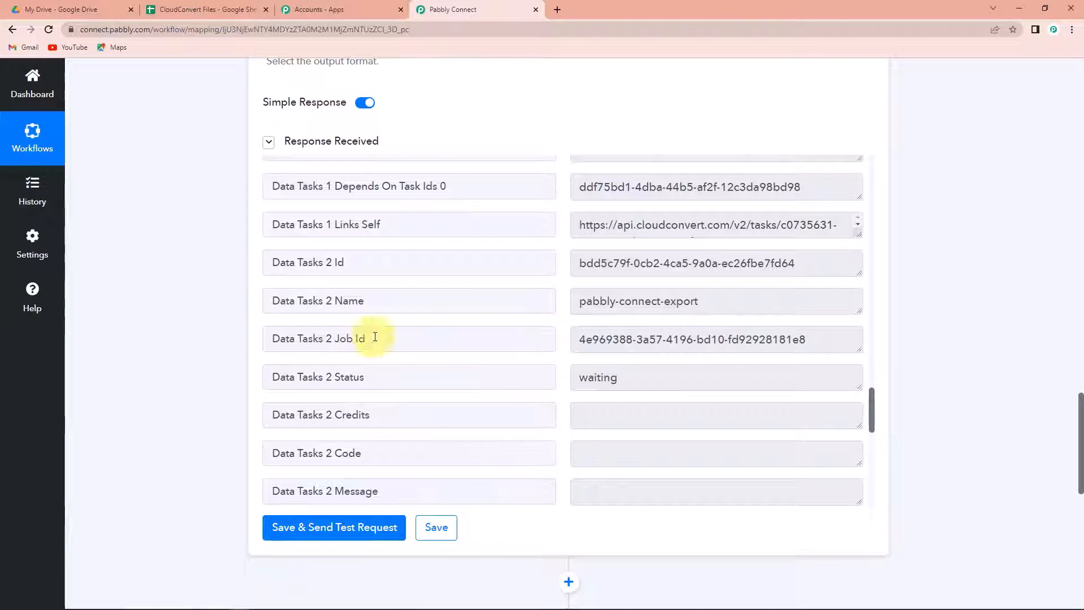
pyautogui.moveTo(267, 339); pyautogui.dragTo(388, 339)
pyautogui.moveTo(819, 339); pyautogui.dragTo(570, 348)
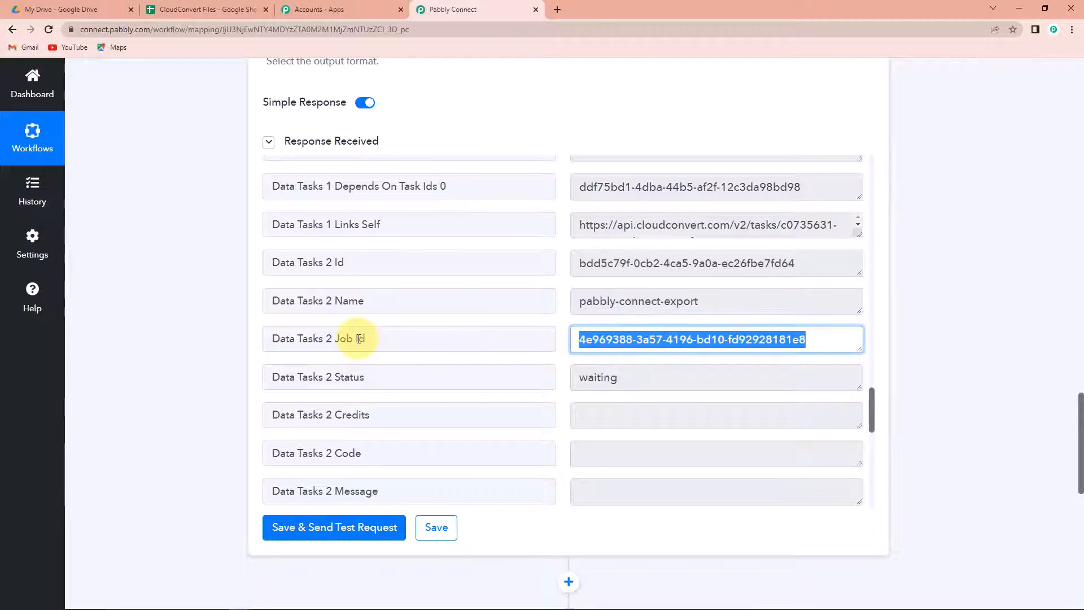
# Step: Connect the Get Job Details step with the existing CloudConvert account
pyautogui.scroll(-8, 993, 315)
pyautogui.click(298, 380)
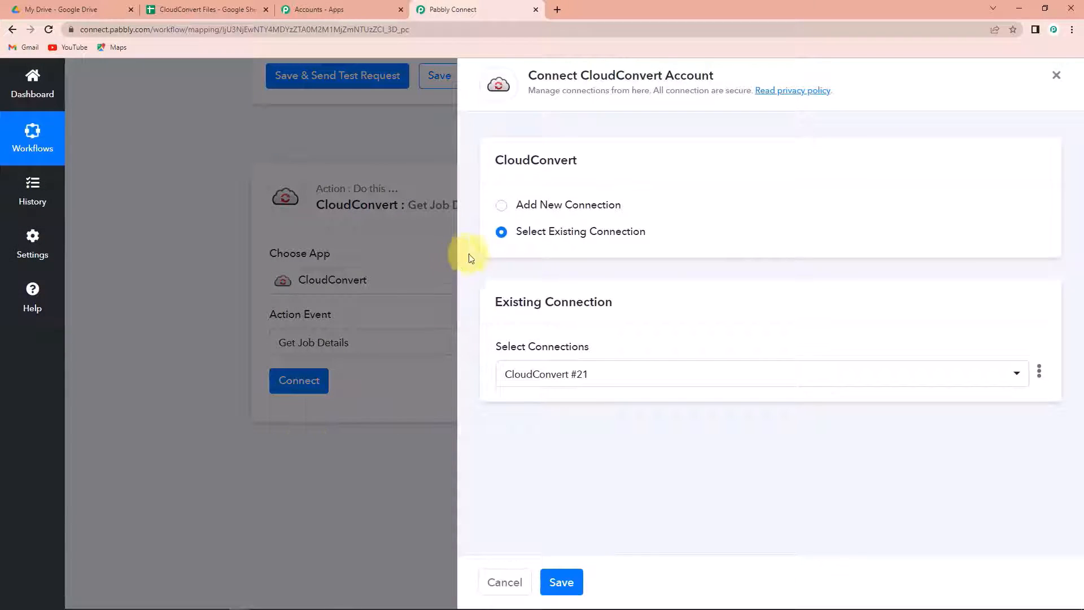
pyautogui.click(565, 582)
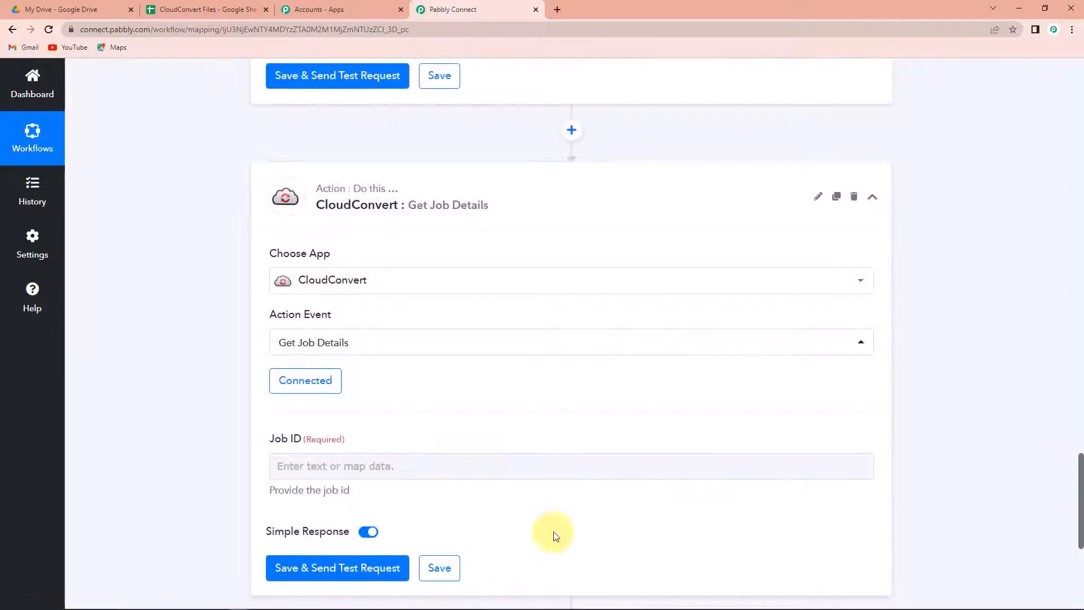
# Step: Map '2. Data Tasks 1 Job Id' into Job ID, then save and send a test request
pyautogui.scroll(-4, 1004, 424)
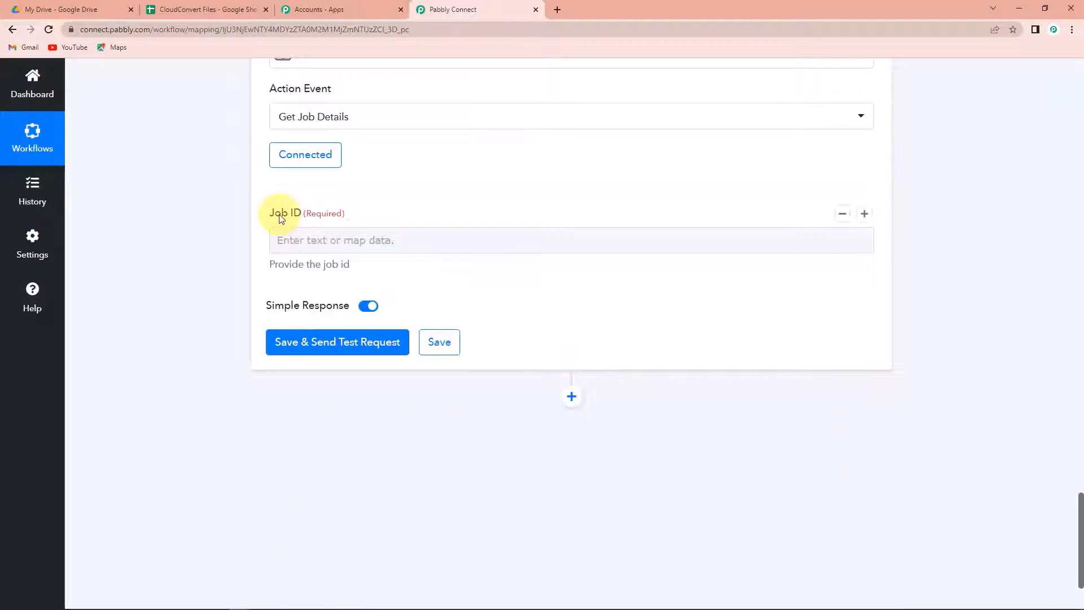
pyautogui.click(312, 240)
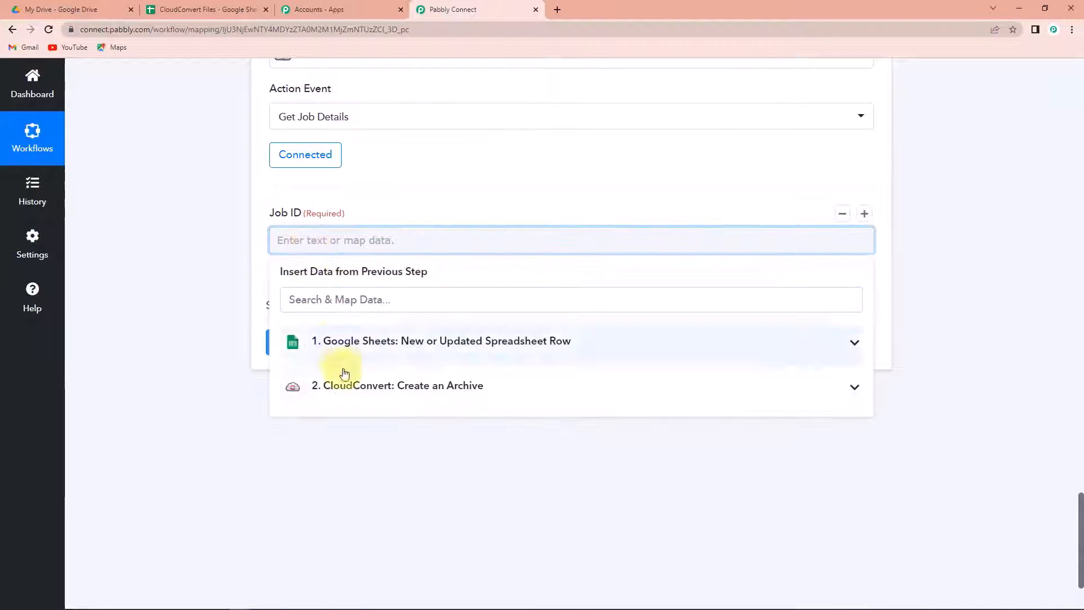
pyautogui.click(351, 390)
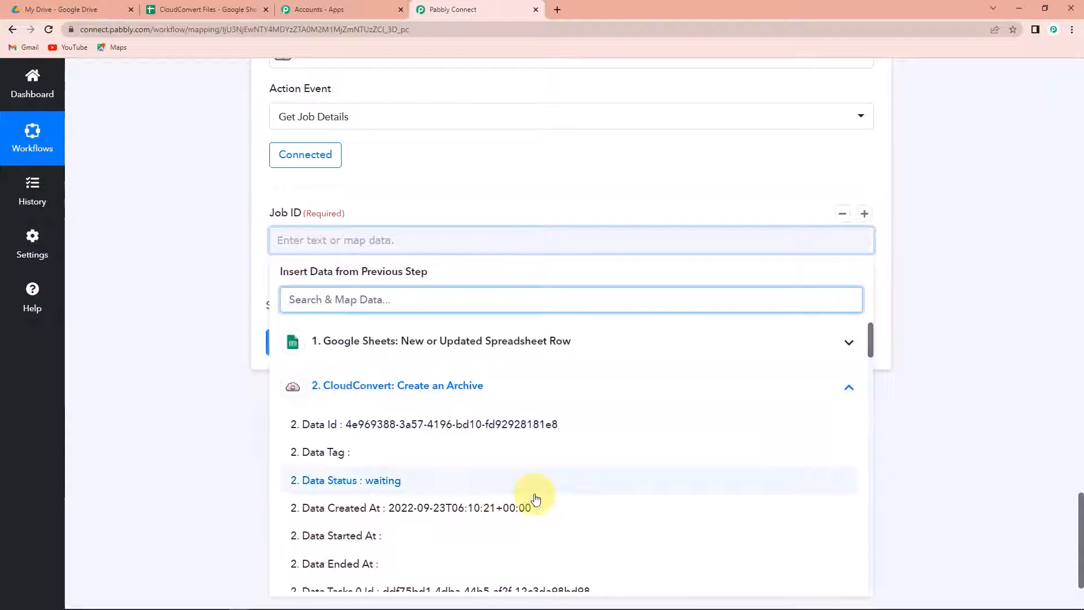
pyautogui.scroll(-5, 530, 497)
pyautogui.scroll(-6, 536, 500)
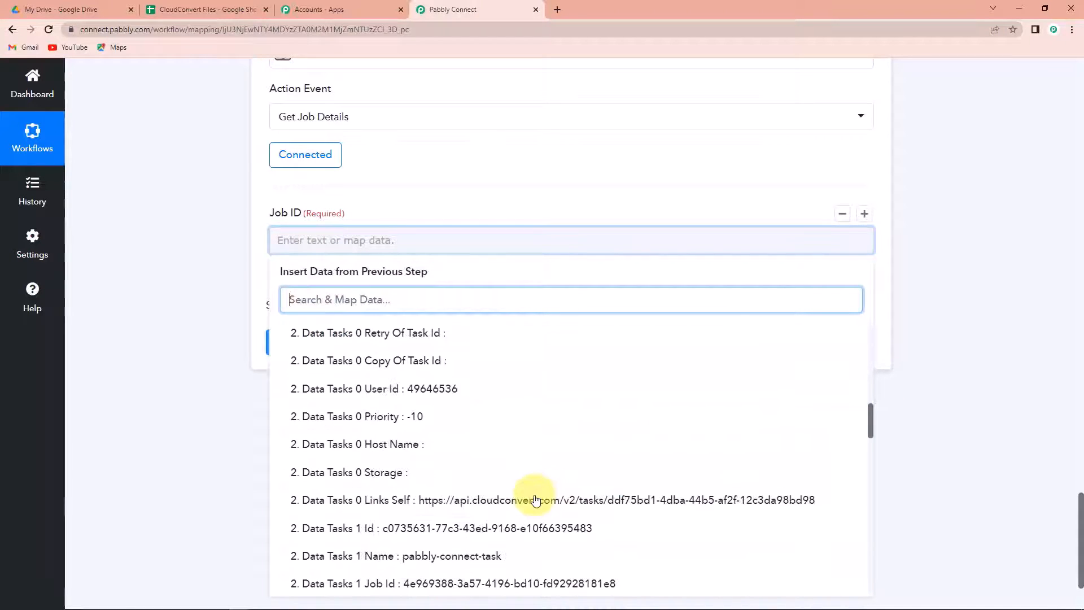
pyautogui.scroll(-2, 536, 501)
pyautogui.click(444, 474)
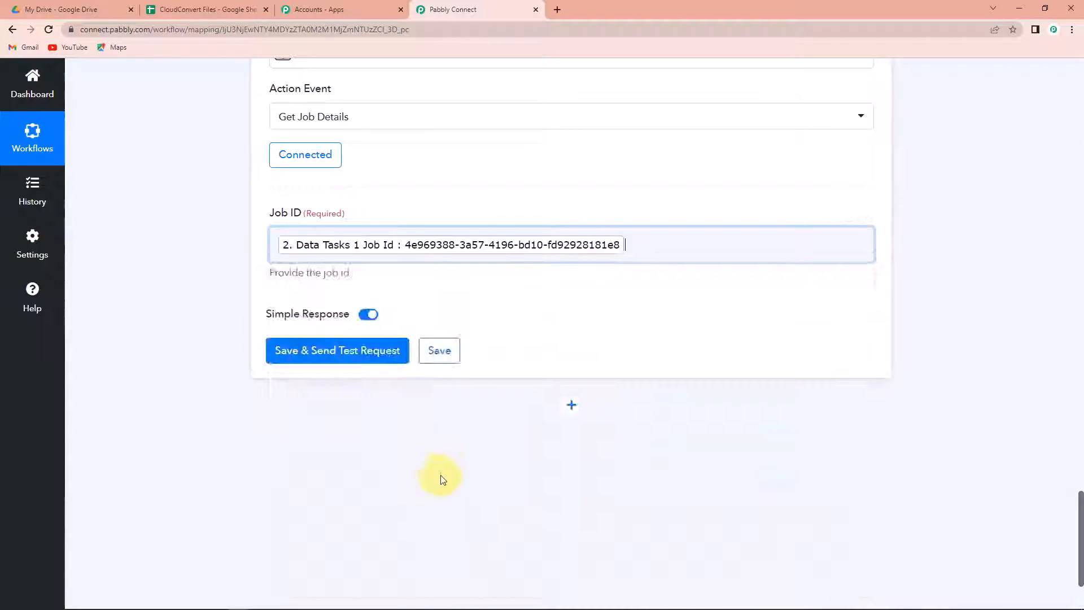
pyautogui.click(221, 429)
pyautogui.click(303, 356)
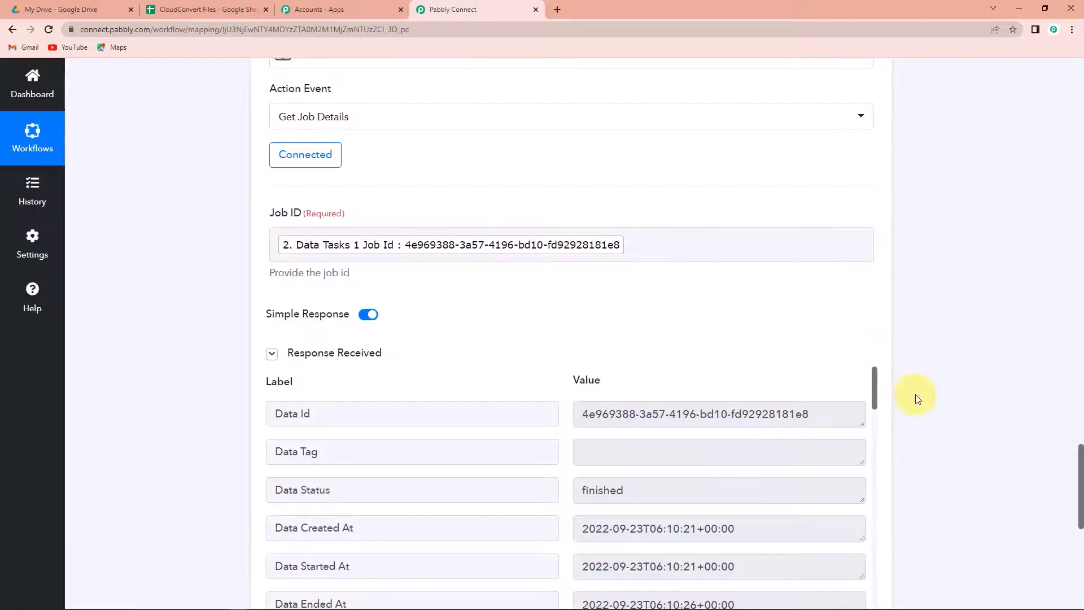
# Step: Check the Result Files 0 Url download link for New Video.rar, then add another action step
pyautogui.scroll(-3, 917, 398)
pyautogui.scroll(-5, 729, 402)
pyautogui.scroll(-4, 729, 401)
pyautogui.click(335, 383)
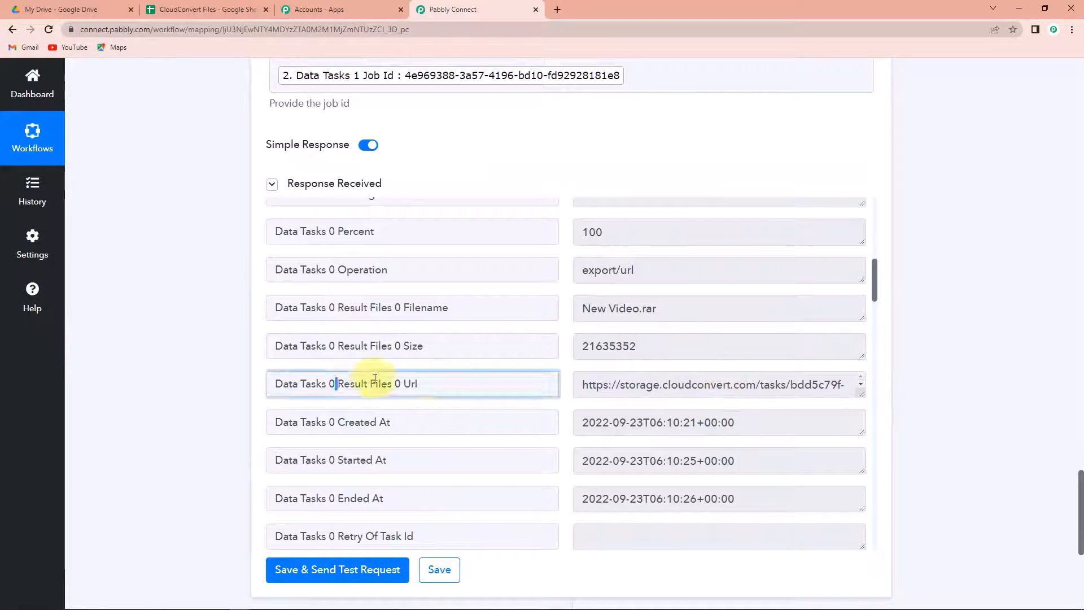
pyautogui.keyDown('shift'); pyautogui.click(481, 380); pyautogui.keyUp('shift')
pyautogui.moveTo(861, 395); pyautogui.dragTo(883, 494)
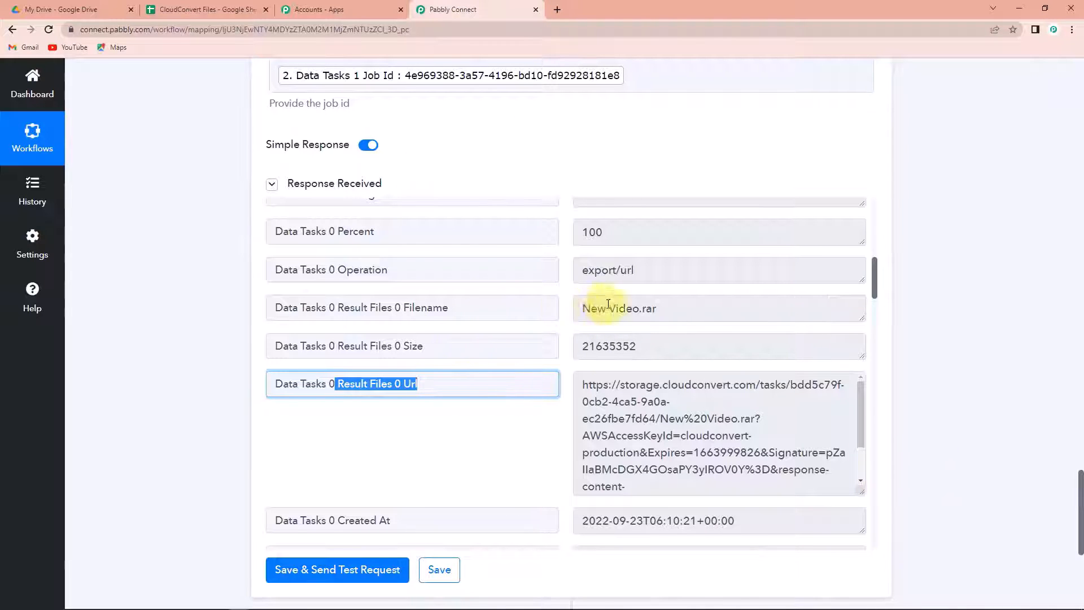
pyautogui.moveTo(583, 309); pyautogui.dragTo(682, 308)
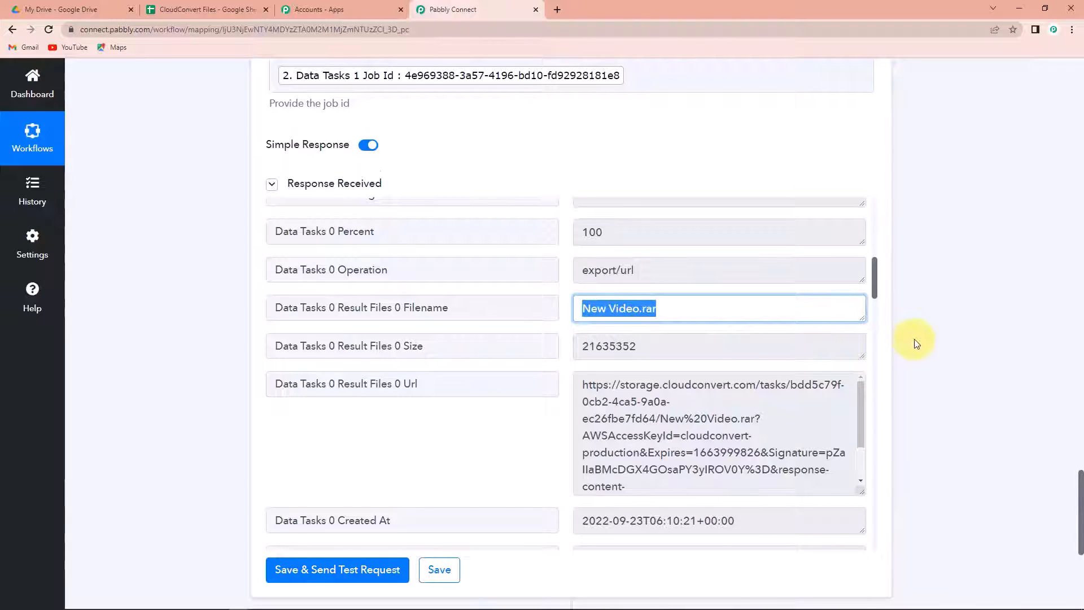
pyautogui.scroll(-6, 914, 341)
pyautogui.click(571, 286)
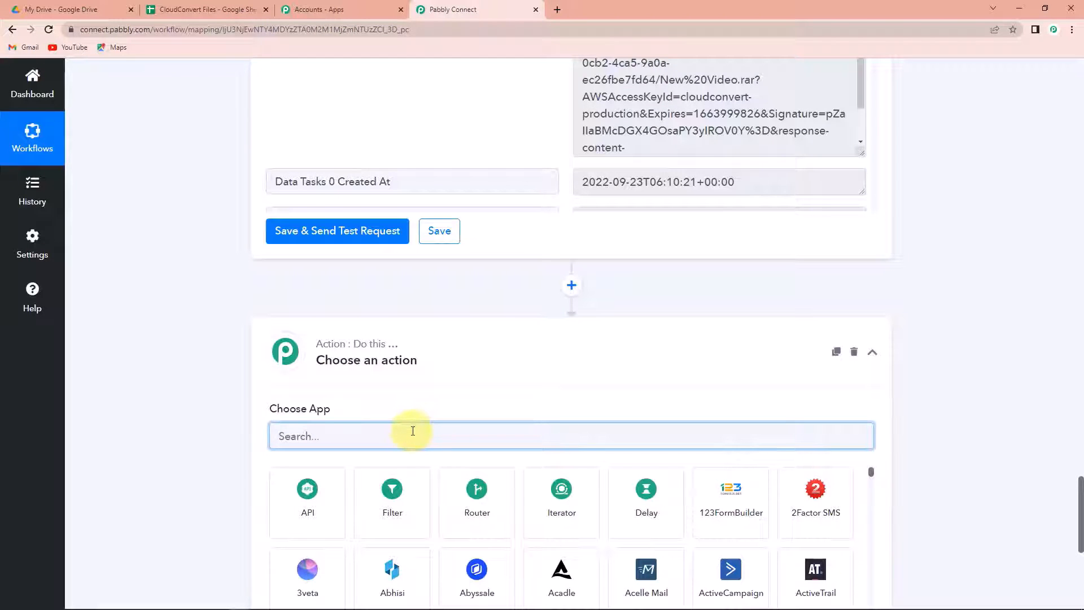
# Step: Make the new step a Google Drive action with the Upload a File event
pyautogui.write('google')
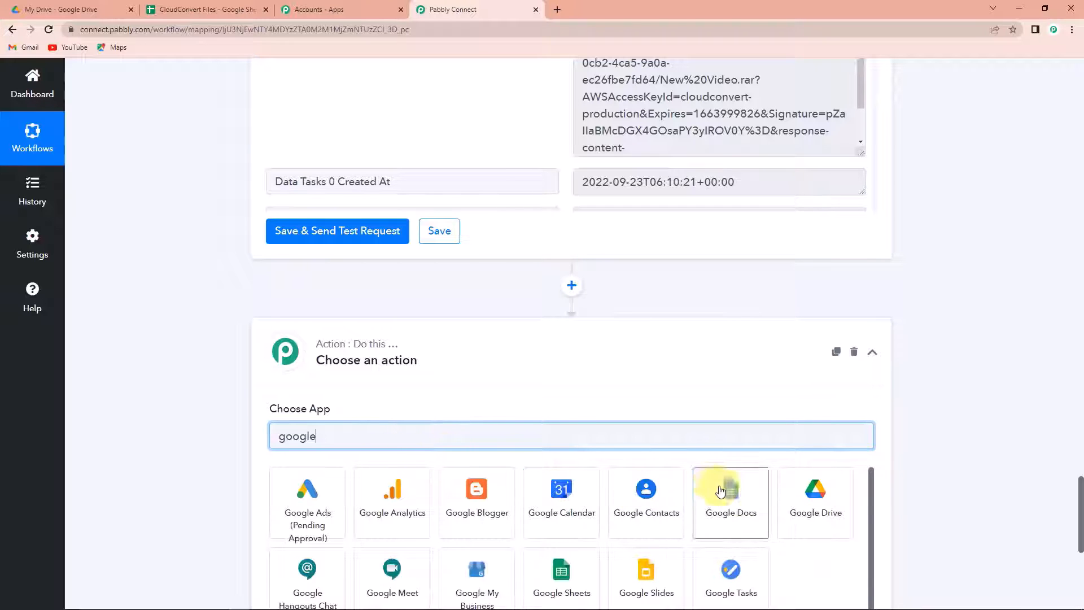
pyautogui.click(805, 505)
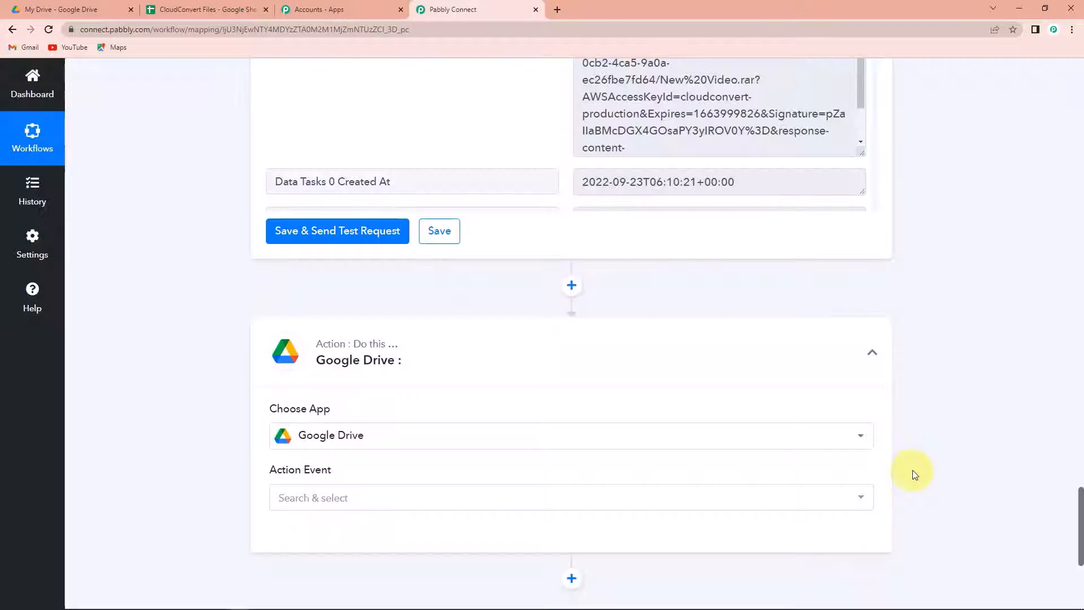
pyautogui.click(341, 496)
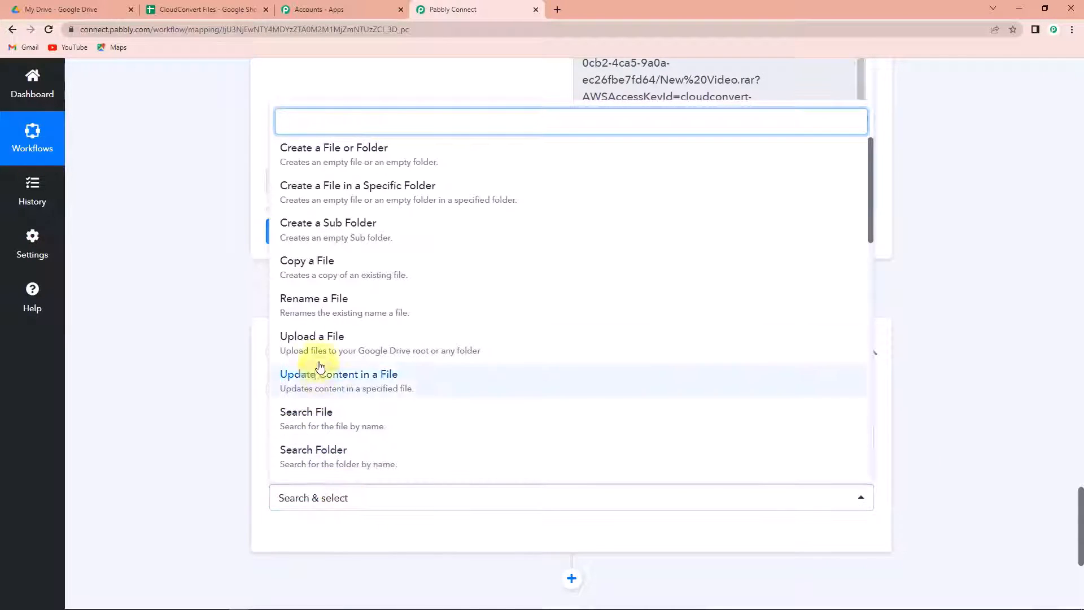
pyautogui.click(308, 339)
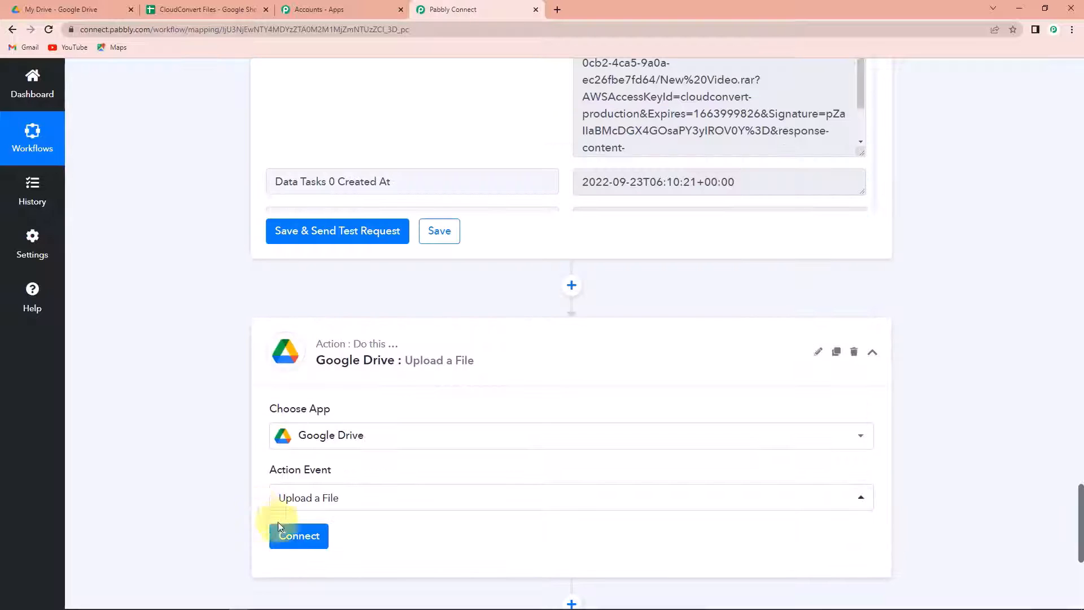
# Step: Authorize a new Google Drive connection, choosing the Google account and granting Pabbly Connect access
pyautogui.click(299, 536)
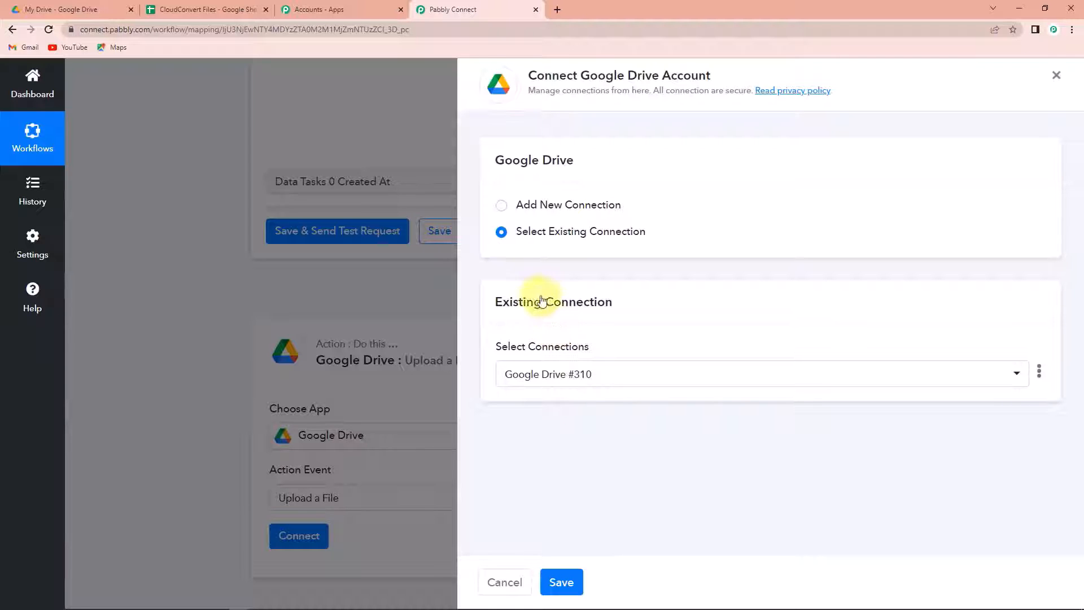
pyautogui.click(502, 206)
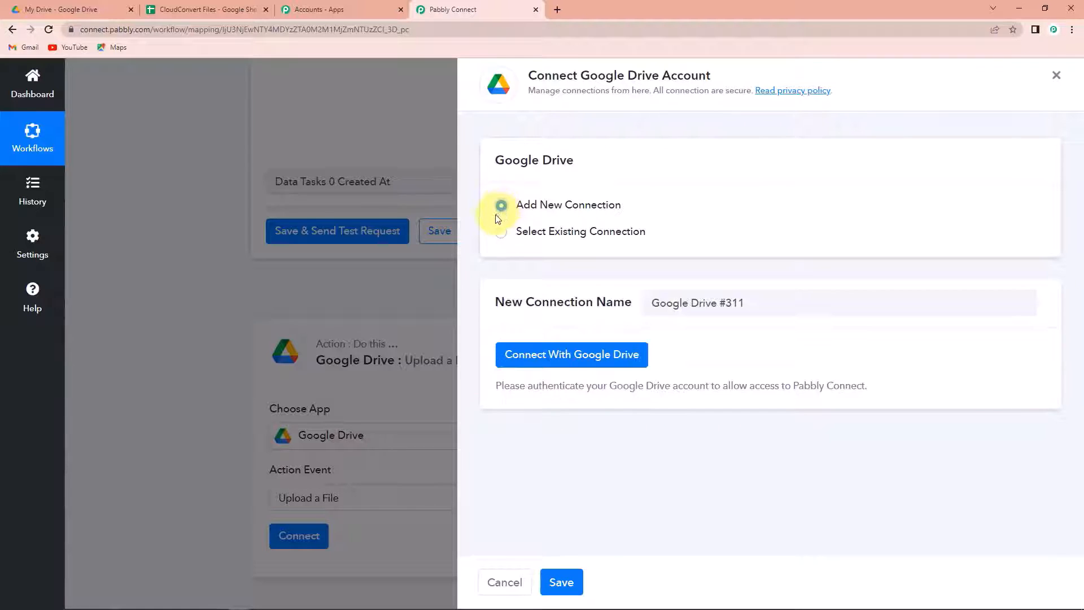
pyautogui.click(569, 362)
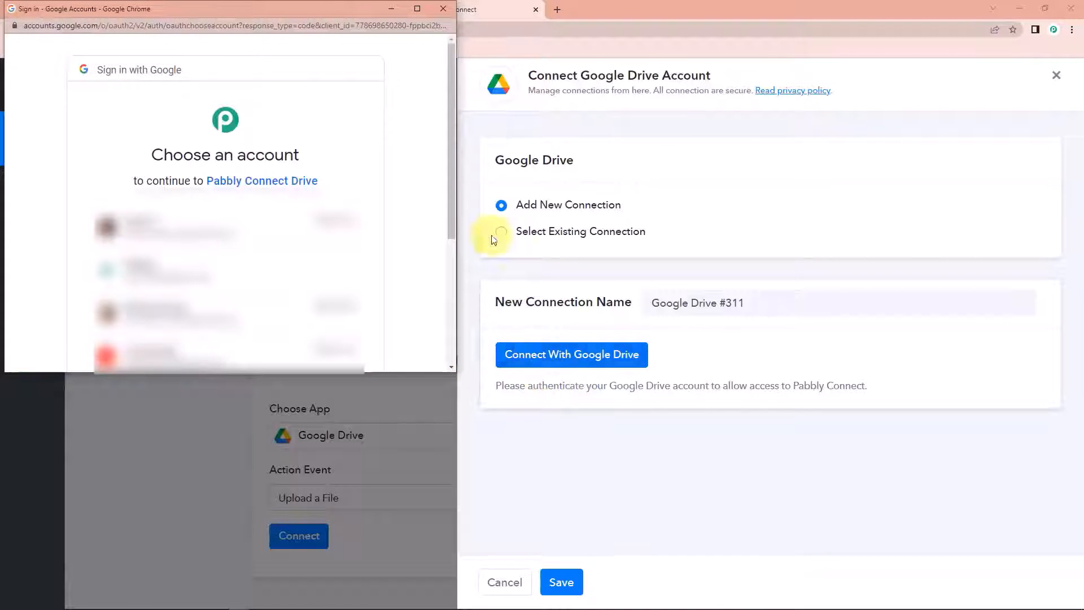
pyautogui.click(205, 270)
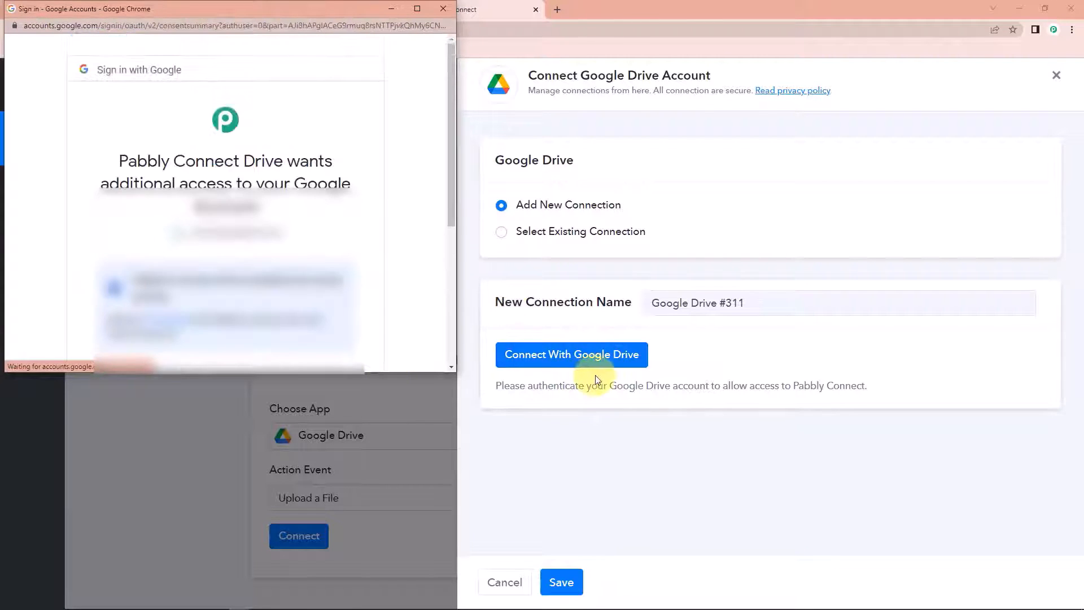
pyautogui.scroll(-5, 417, 266)
pyautogui.click(308, 303)
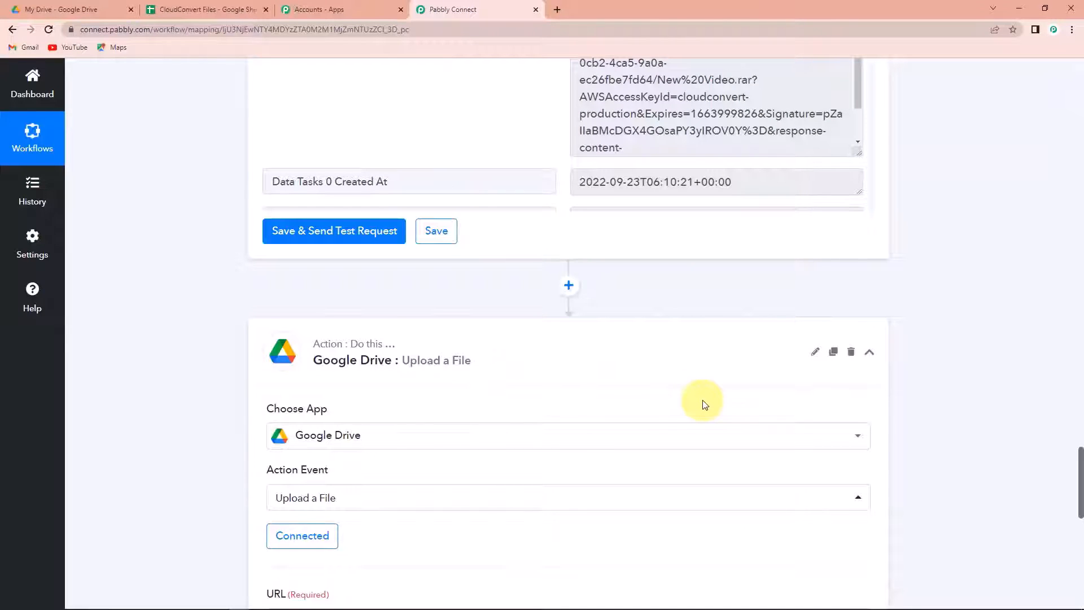
# Step: Map CloudConvert Get Job Details' Data Tasks 0 Result Files 0 Url into the Drive upload's URL field
pyautogui.scroll(-8, 975, 376)
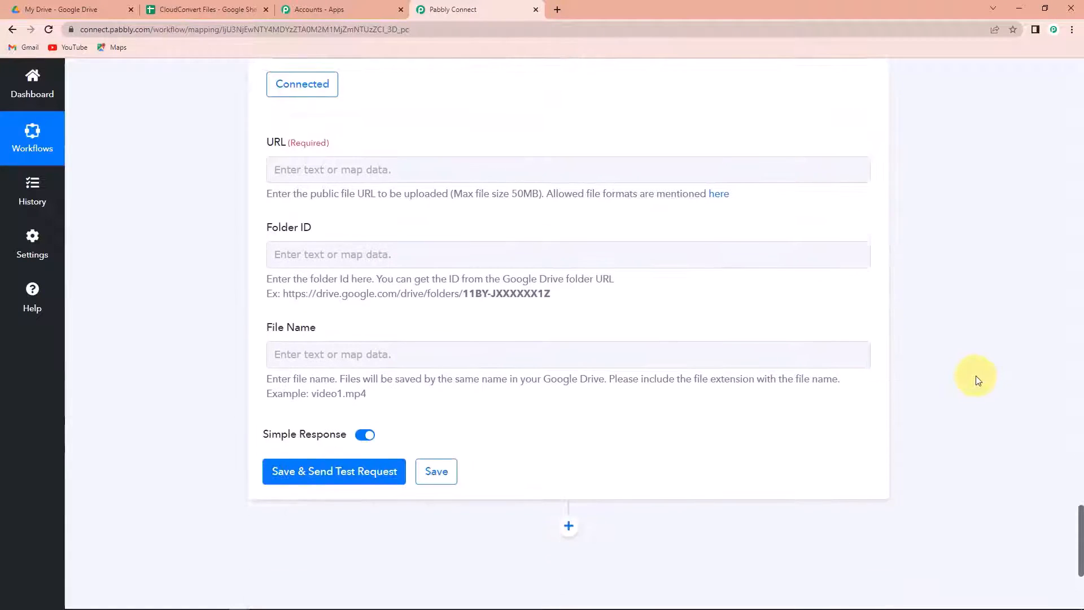
pyautogui.click(376, 165)
pyautogui.click(275, 145)
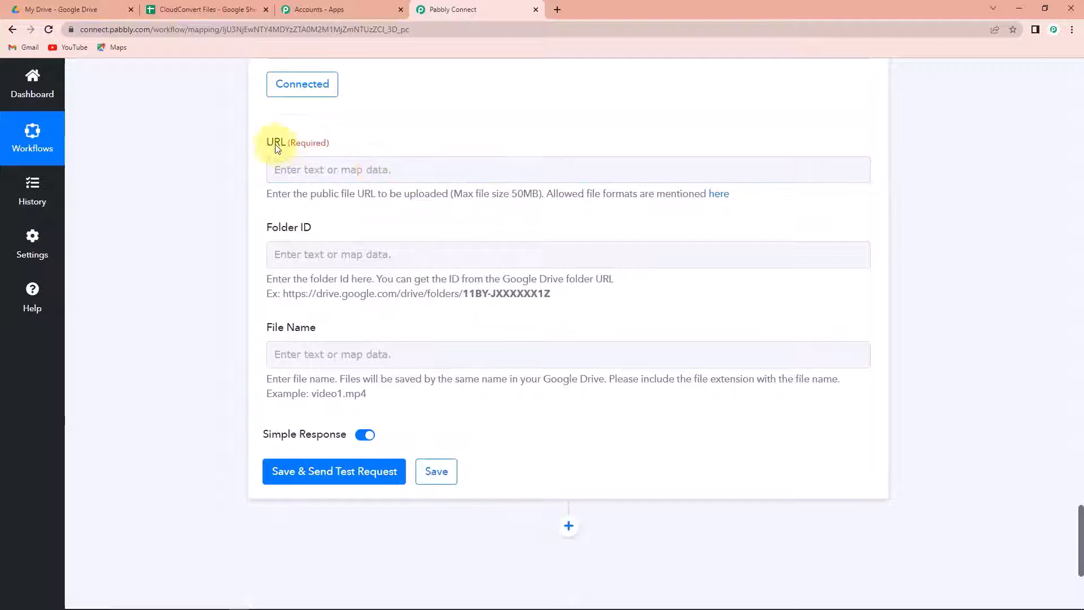
pyautogui.click(289, 172)
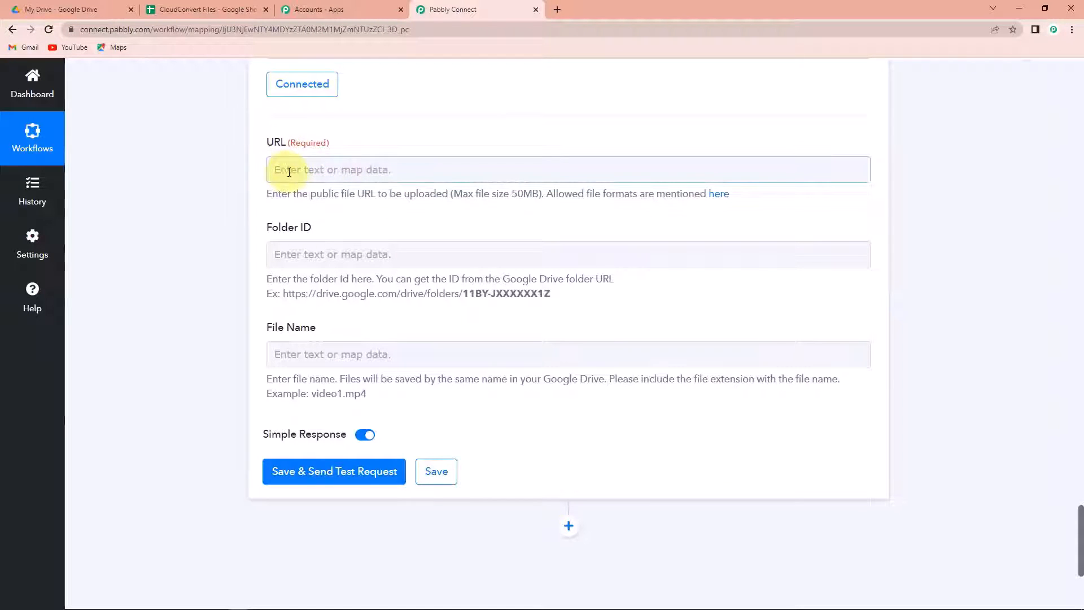
pyautogui.click(292, 171)
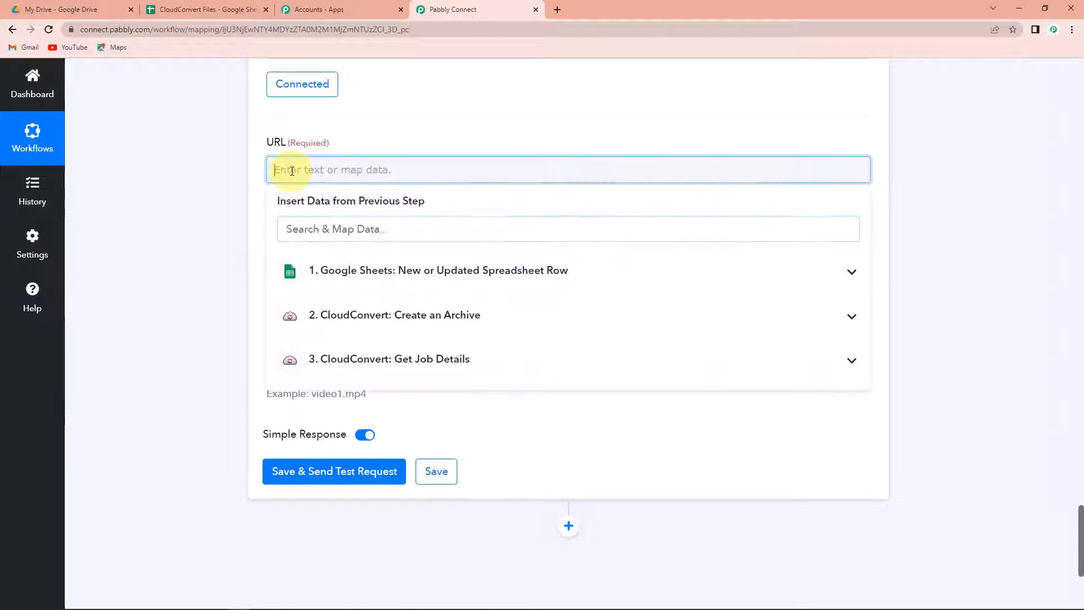
pyautogui.click(354, 364)
pyautogui.scroll(-6, 451, 473)
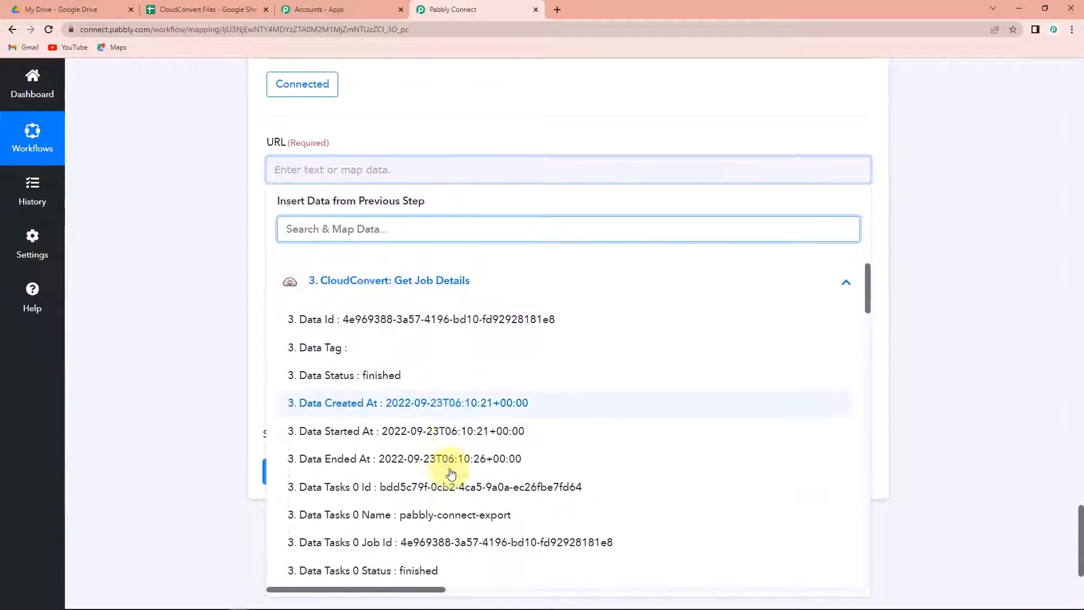
pyautogui.scroll(-1, 451, 473)
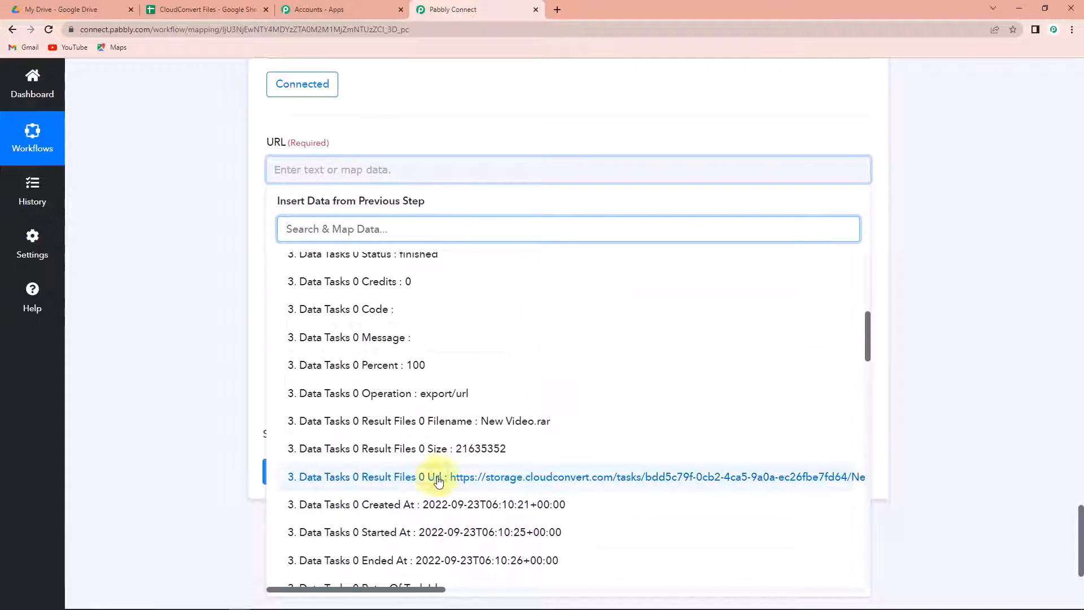
pyautogui.click(481, 485)
pyautogui.click(196, 353)
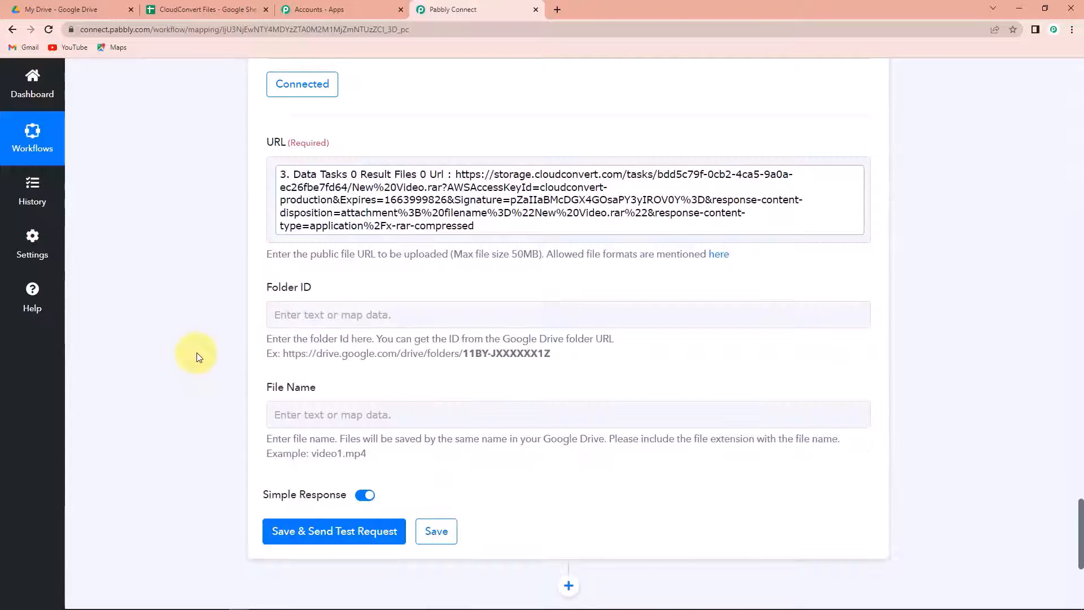
pyautogui.scroll(-2, 196, 357)
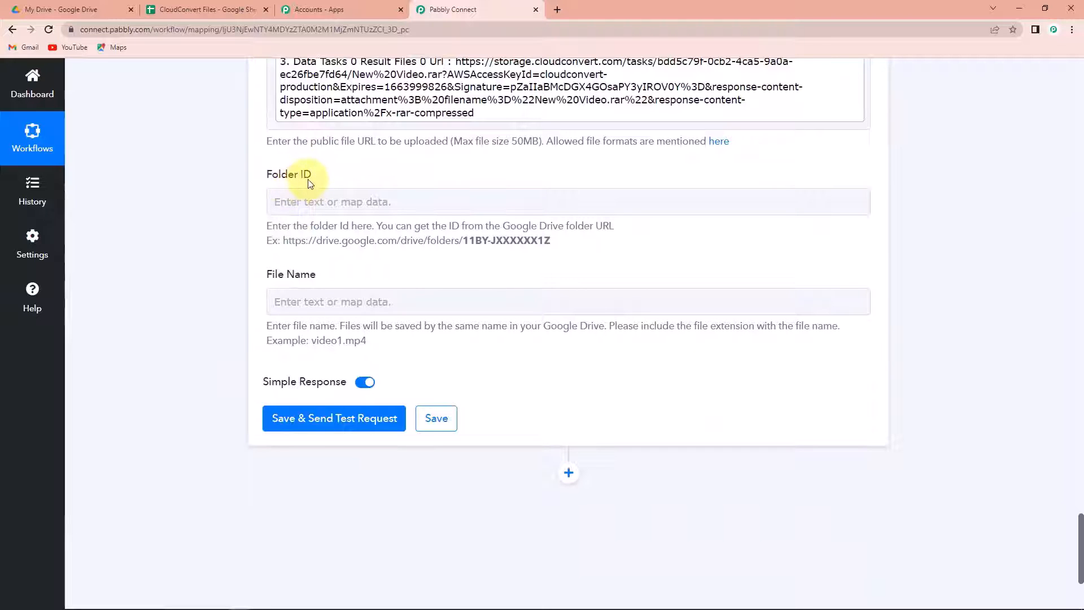
# Step: Copy the web address of the Cloud Convert folder in Google Drive
pyautogui.click(81, 7)
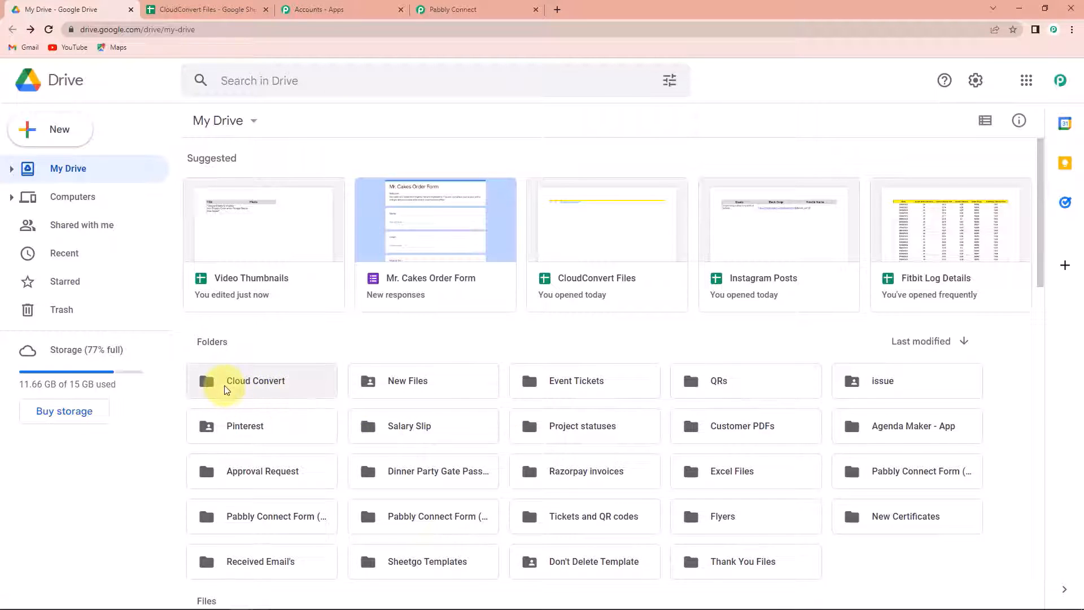
pyautogui.doubleClick(225, 388)
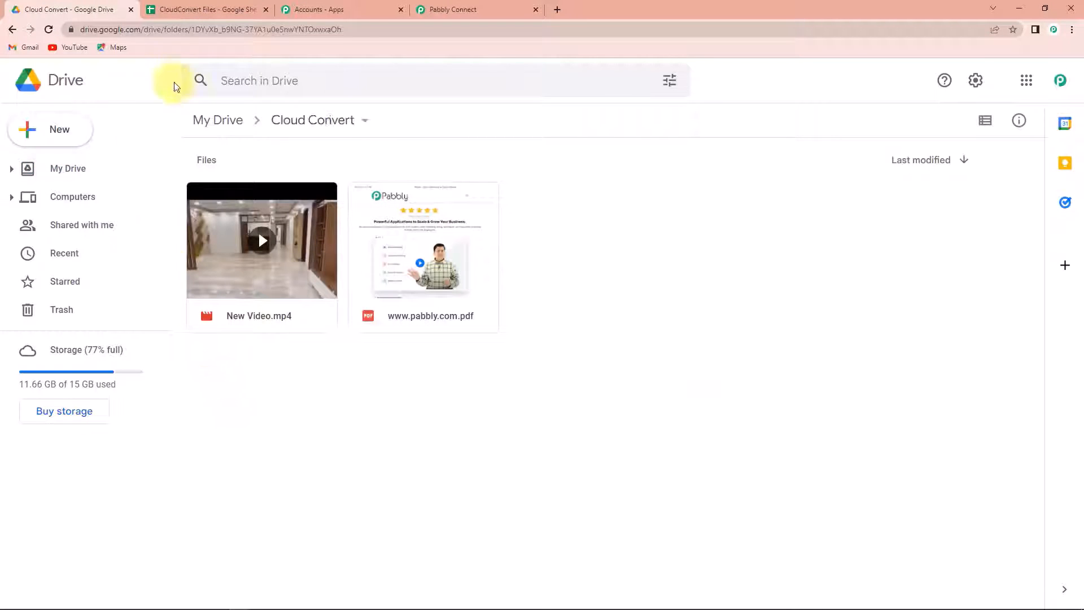
pyautogui.click(367, 29)
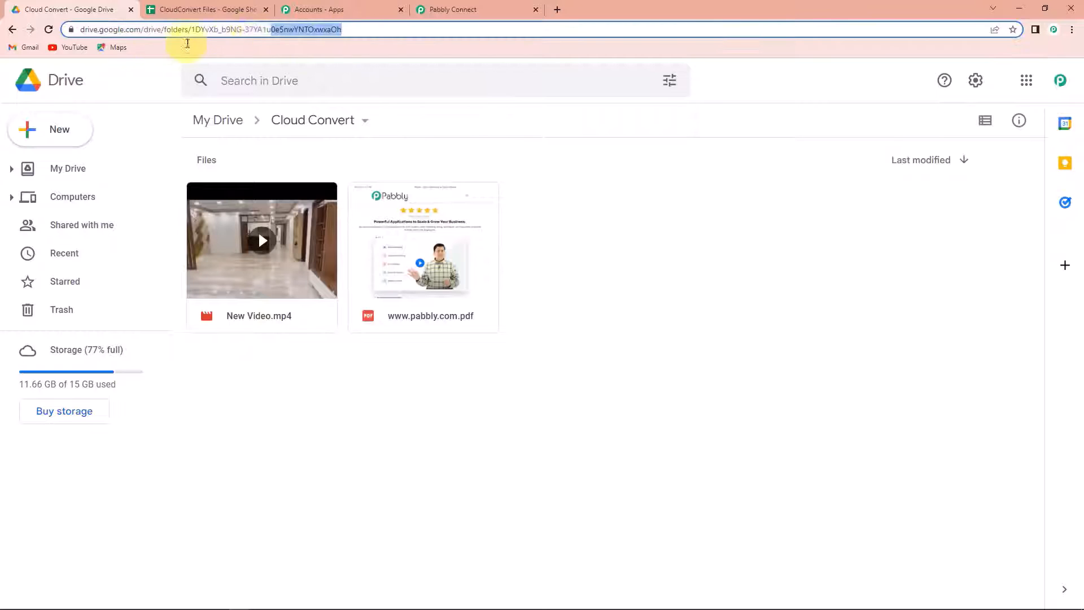
pyautogui.rightClick(249, 30)
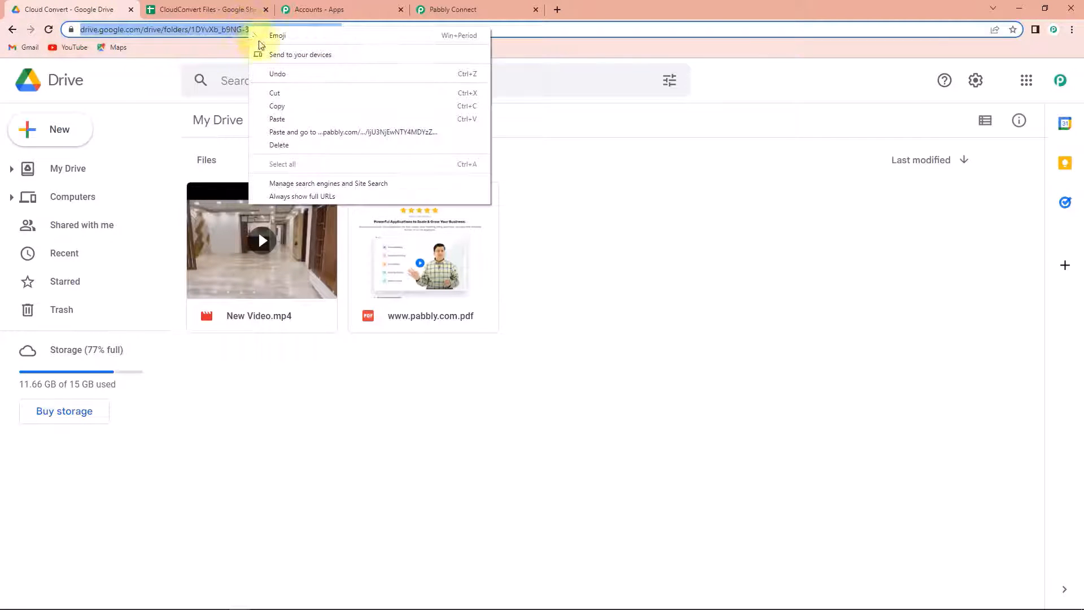
pyautogui.click(277, 106)
pyautogui.click(499, 9)
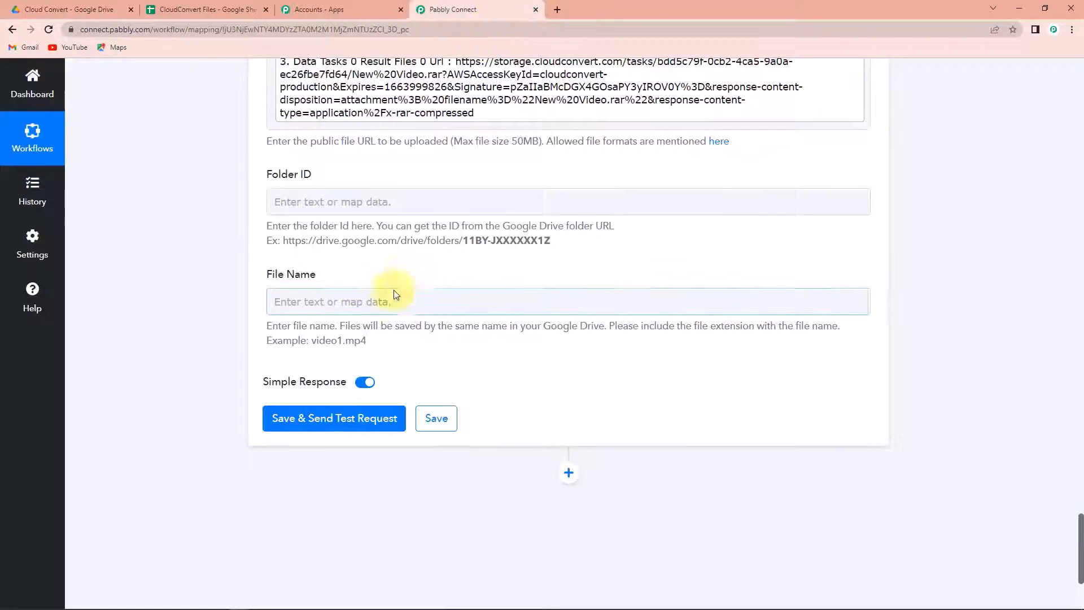
# Step: Set Folder ID to the Cloud Convert folder's ID, trimmed from the pasted folder address
pyautogui.click(366, 302)
pyautogui.click(373, 199)
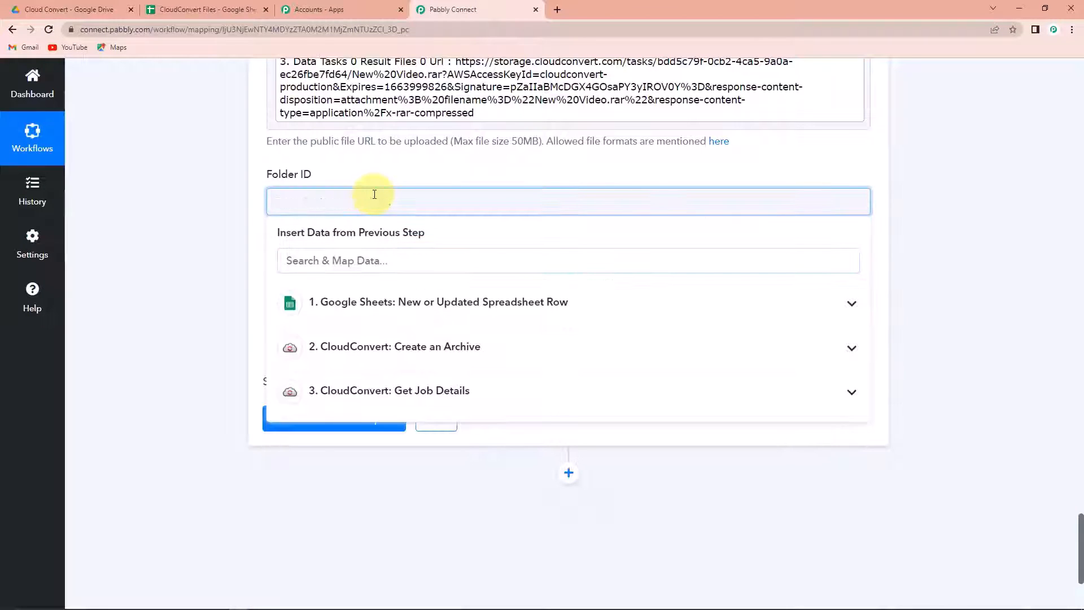
pyautogui.hotkey('ctrl', 'v')
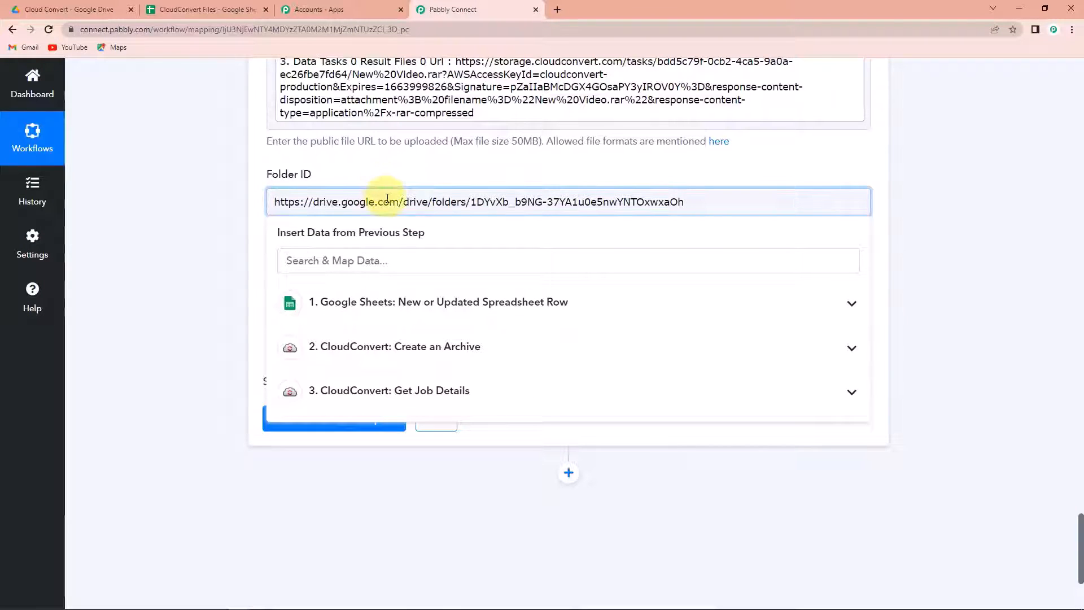
pyautogui.moveTo(471, 201); pyautogui.dragTo(709, 199)
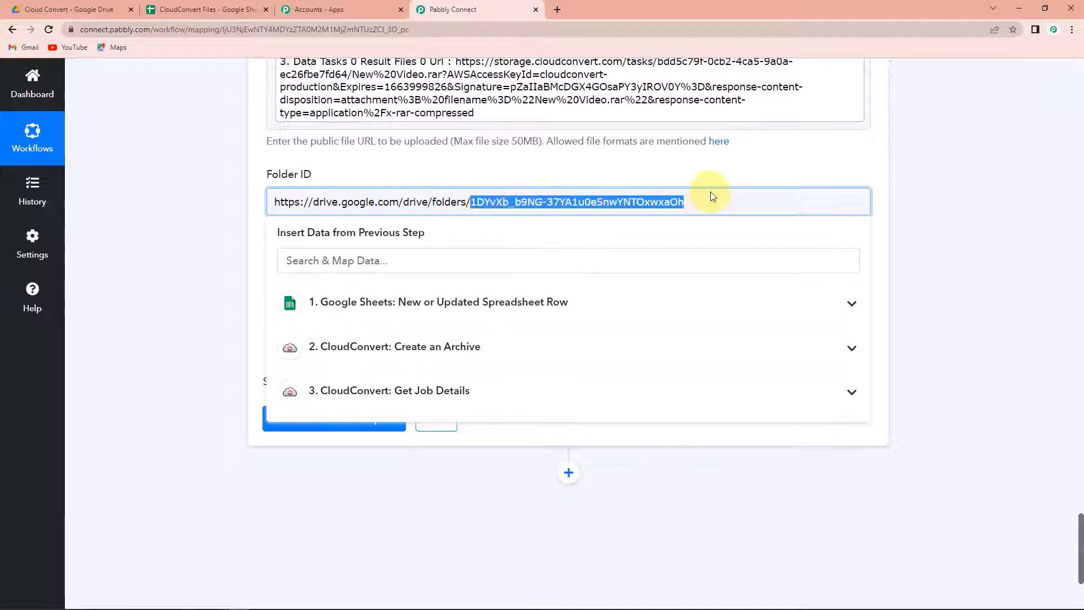
pyautogui.click(465, 202)
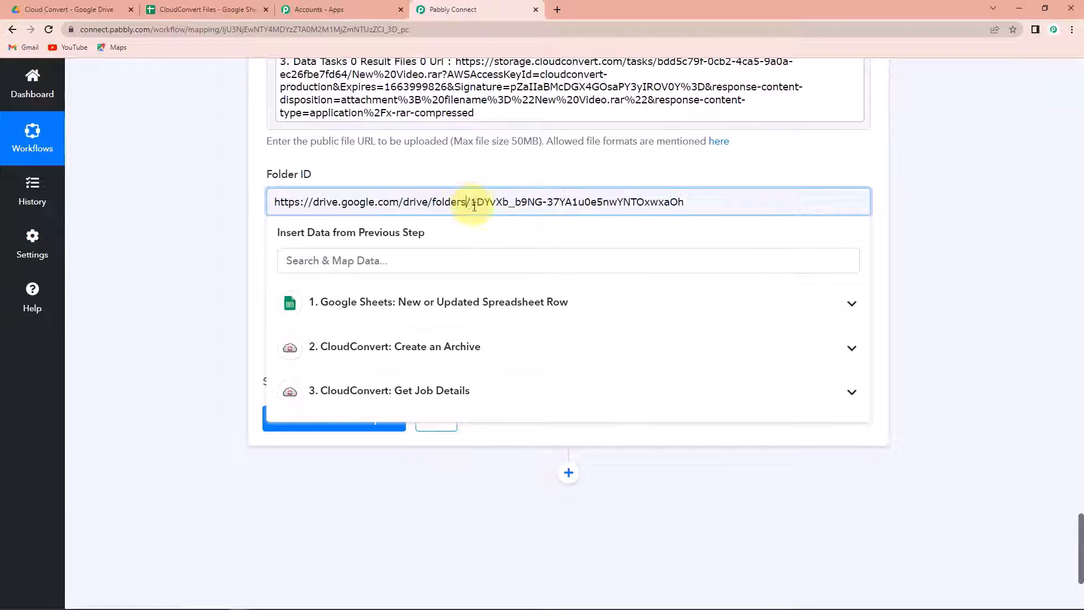
pyautogui.moveTo(471, 202); pyautogui.dragTo(109, 203)
pyautogui.press('BackSpace')
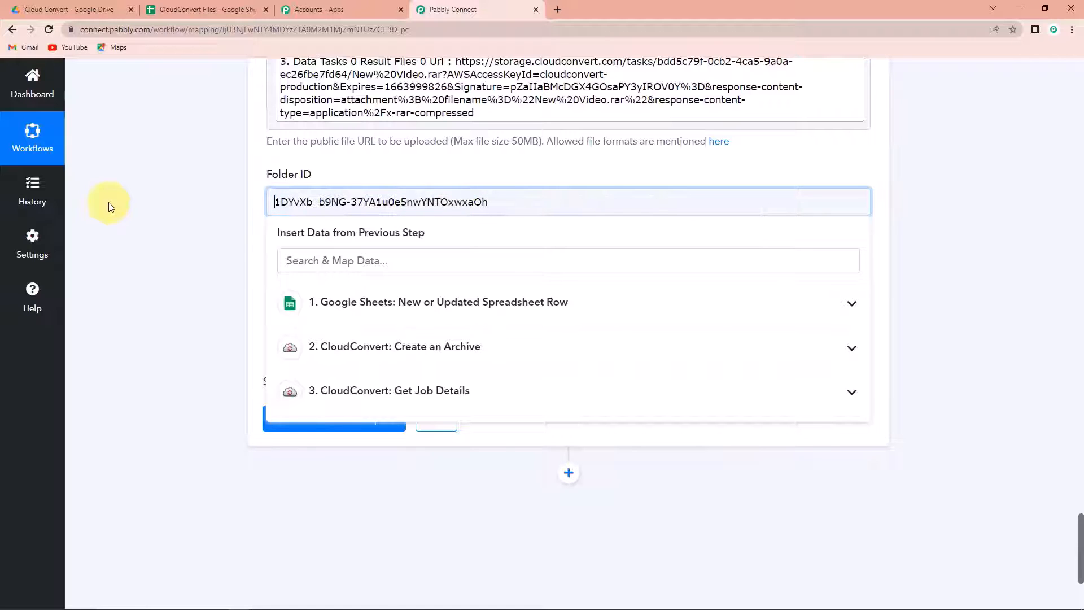
pyautogui.click(113, 212)
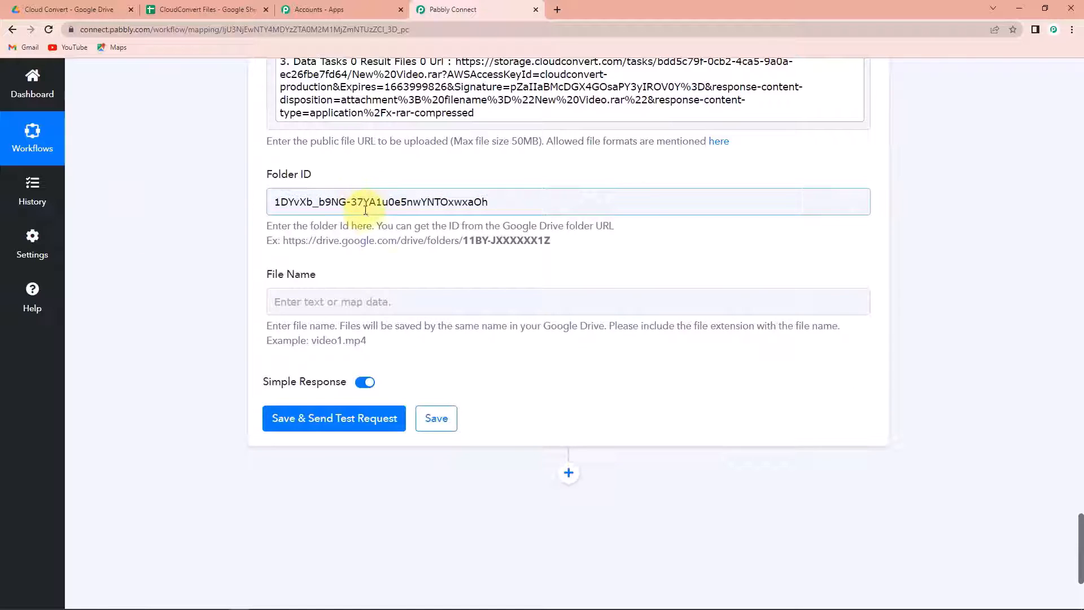
# Step: Map Data Tasks 0 Result Files 0 Filename into File Name and run a successful test upload of New Video.rar
pyautogui.click(370, 300)
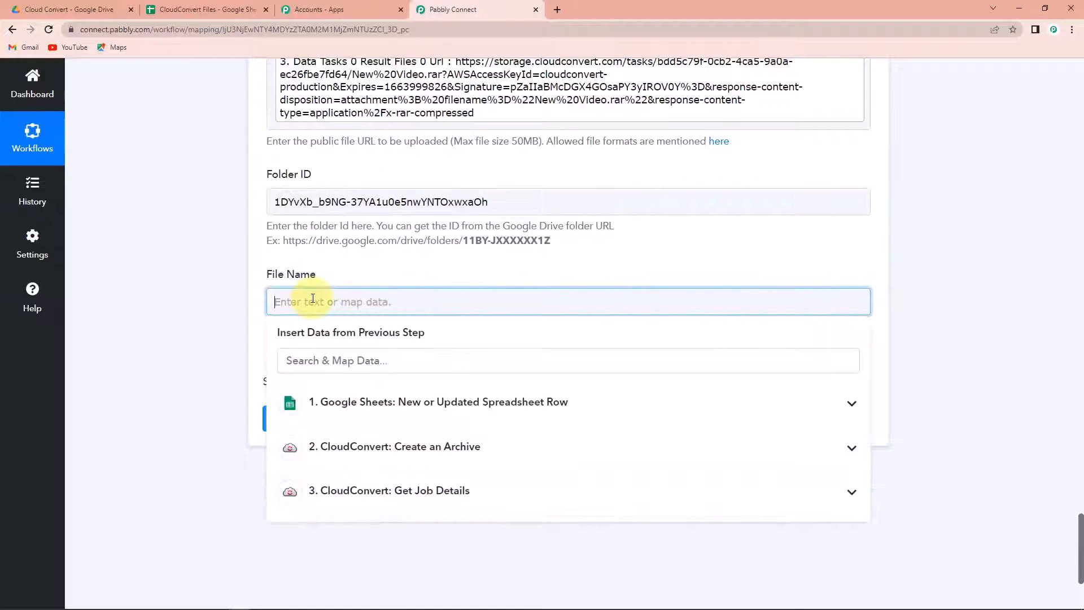
pyautogui.click(382, 499)
pyautogui.scroll(-5, 469, 516)
pyautogui.scroll(-5, 460, 516)
pyautogui.click(459, 439)
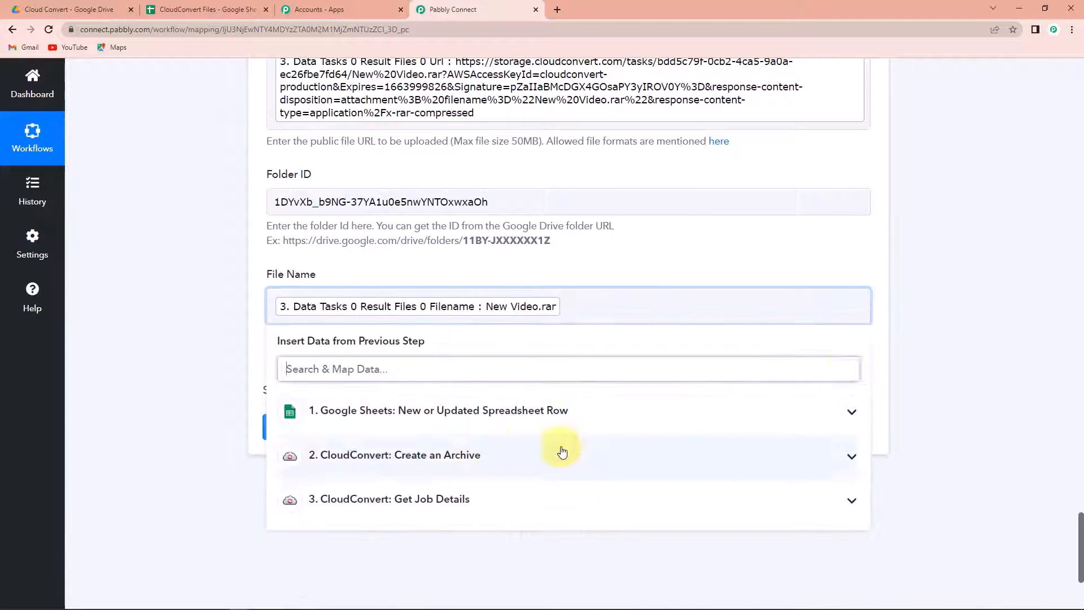
pyautogui.click(896, 341)
pyautogui.click(350, 432)
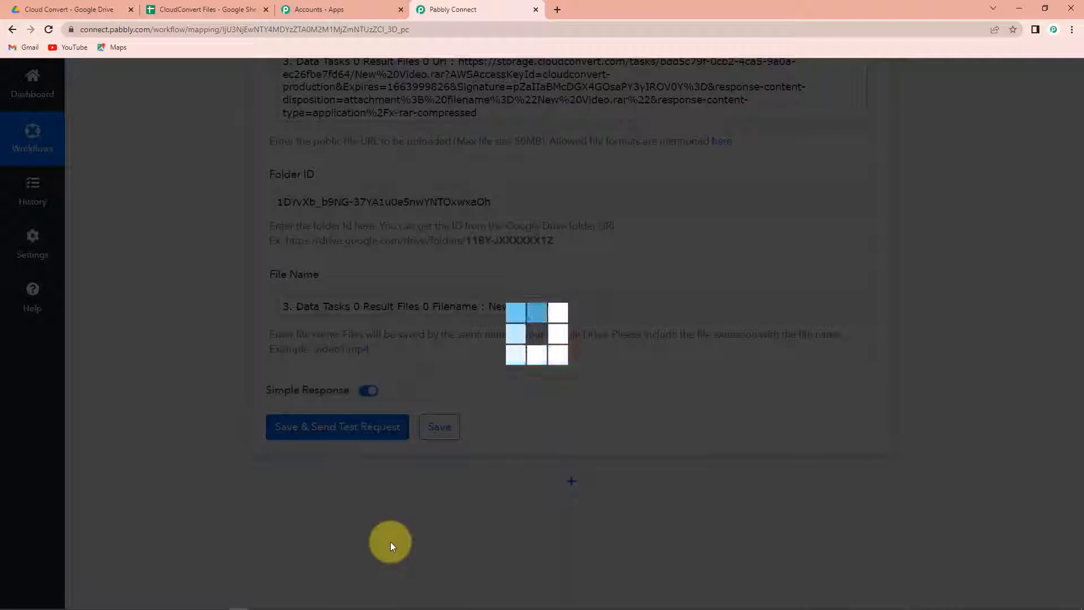
pyautogui.scroll(-3, 1075, 500)
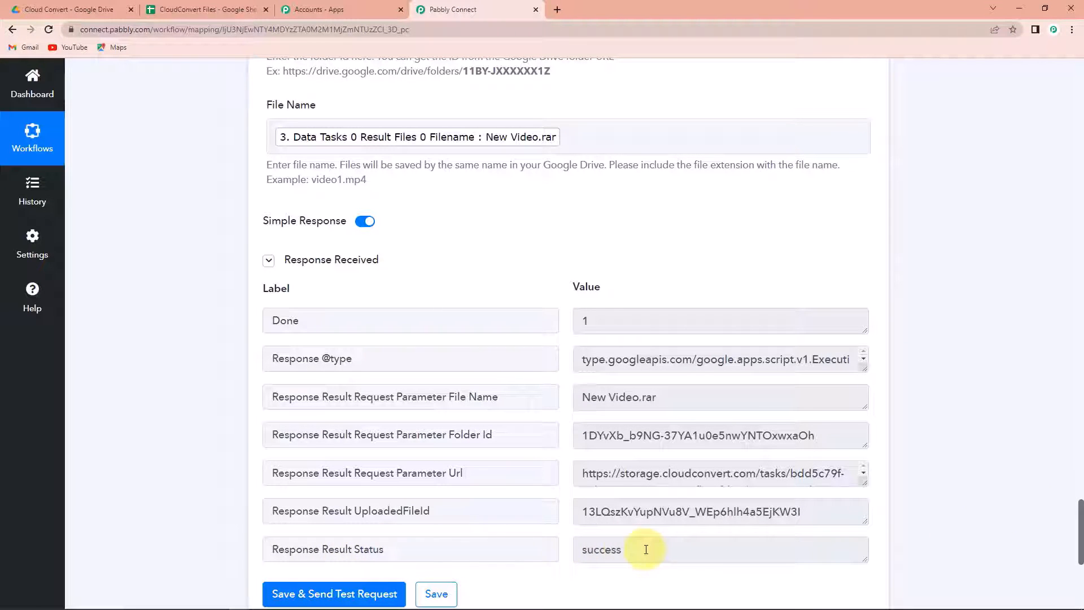
pyautogui.click(79, 9)
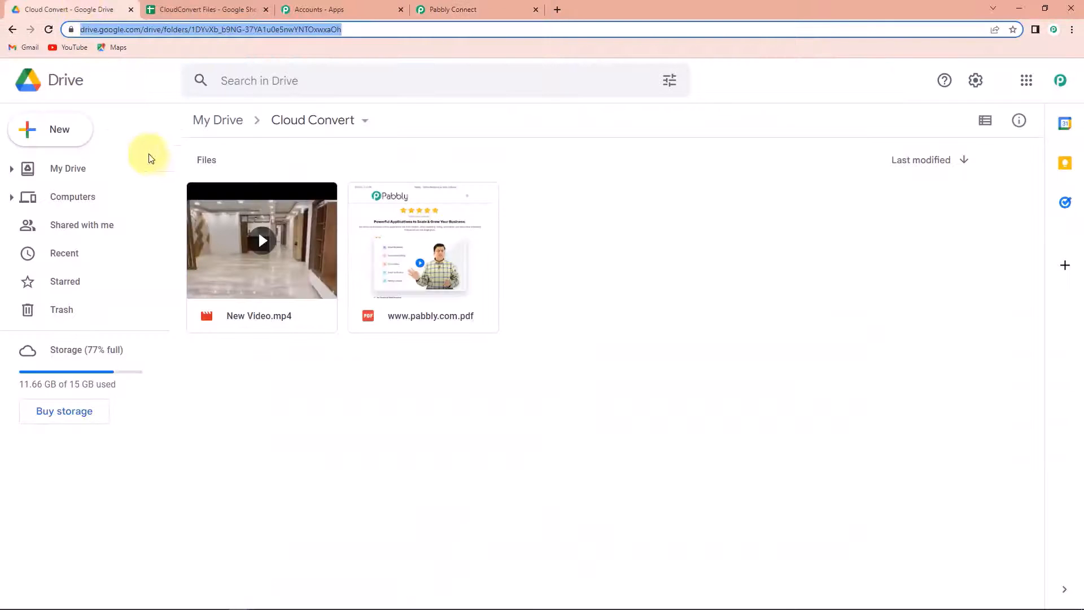
# Step: Reload the Cloud Convert folder to confirm New Video.rar arrived
pyautogui.click(50, 34)
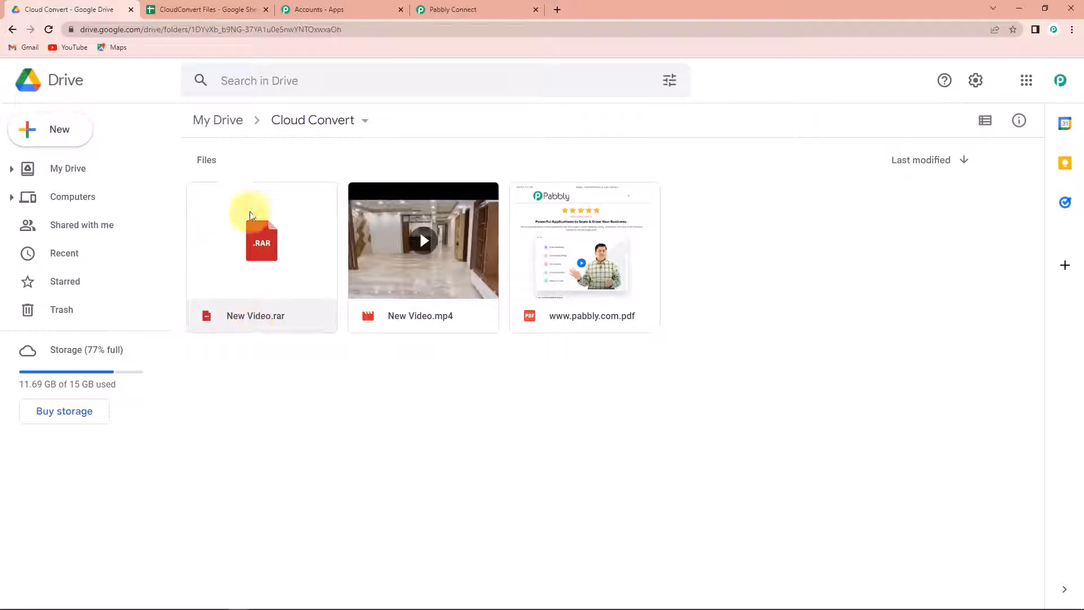
pyautogui.click(204, 9)
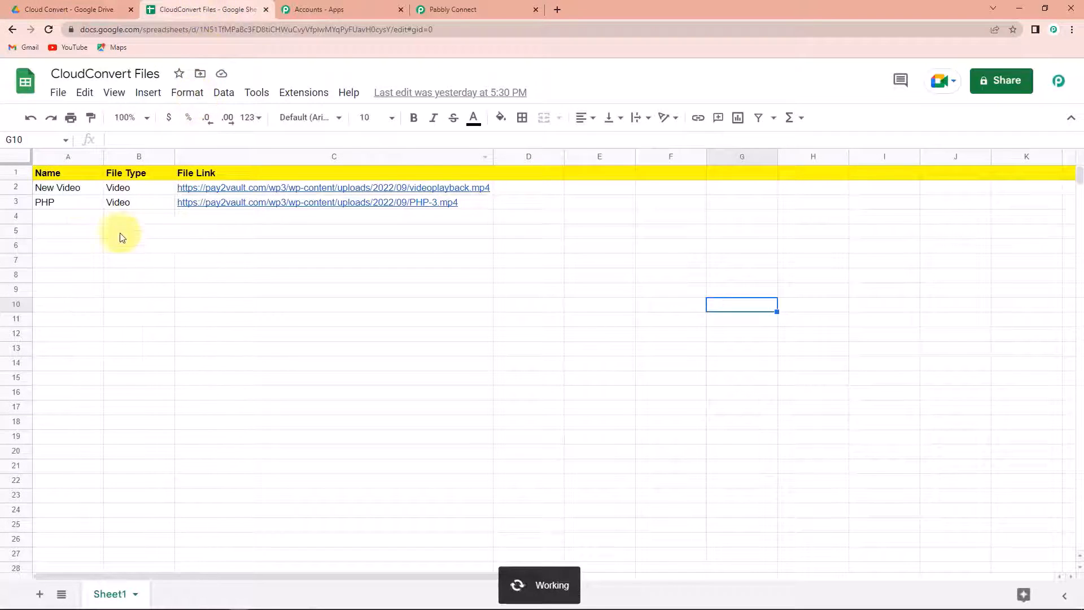
# Step: Copy the file URL of videoplayback.mp4 from the WordPress Media Library
pyautogui.click(54, 222)
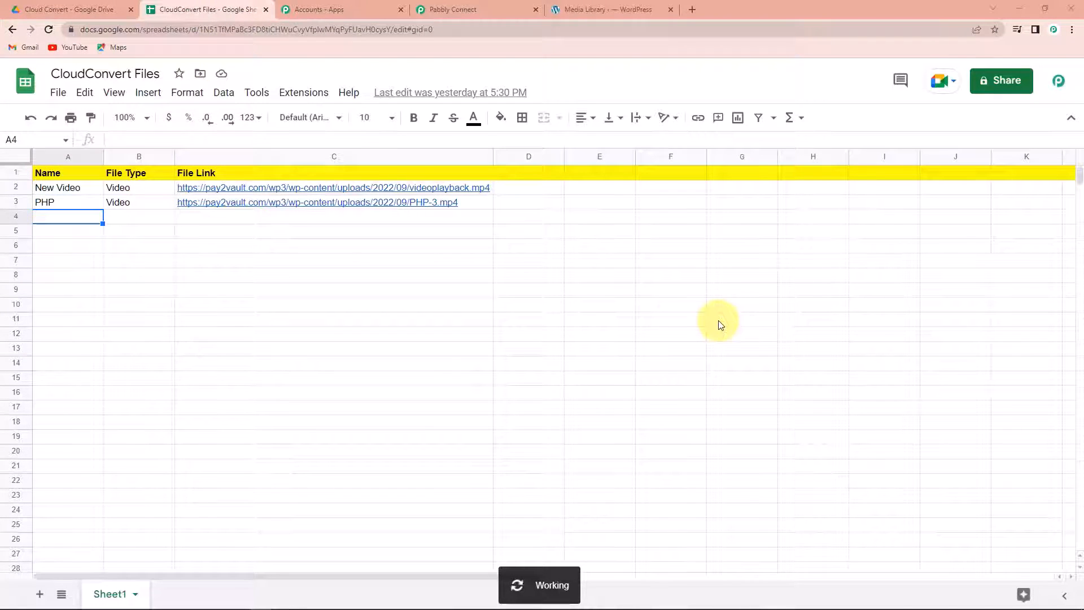
pyautogui.click(601, 9)
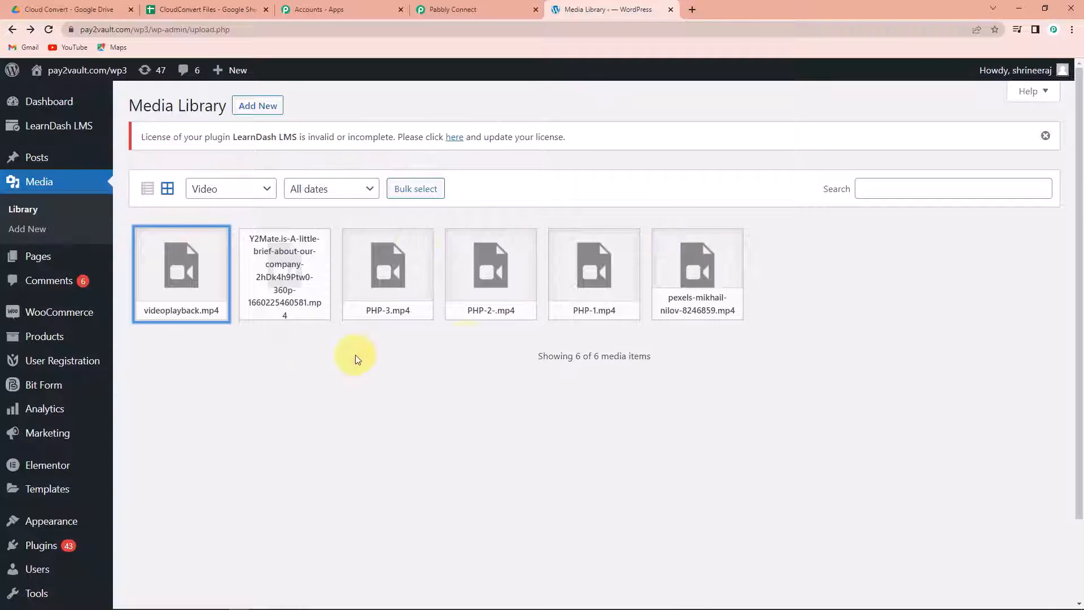
pyautogui.click(192, 281)
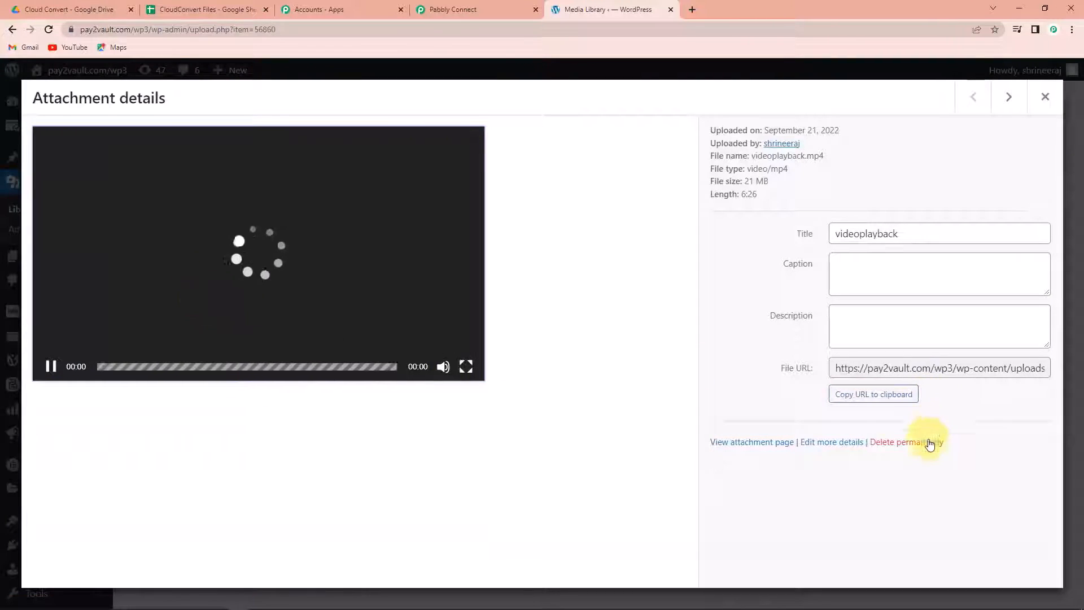
pyautogui.click(874, 401)
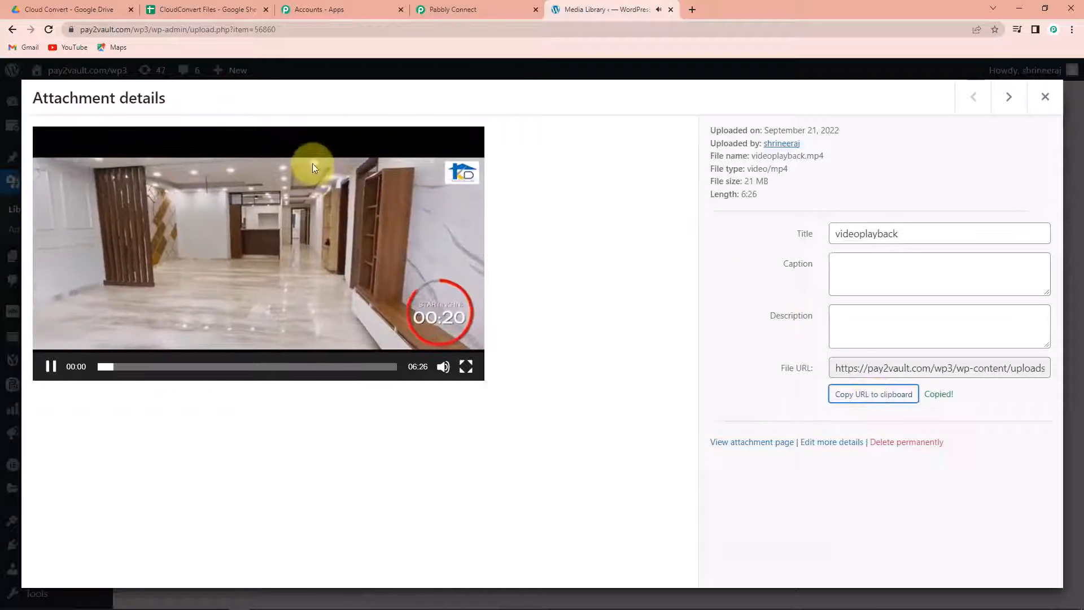
pyautogui.click(443, 367)
pyautogui.click(186, 9)
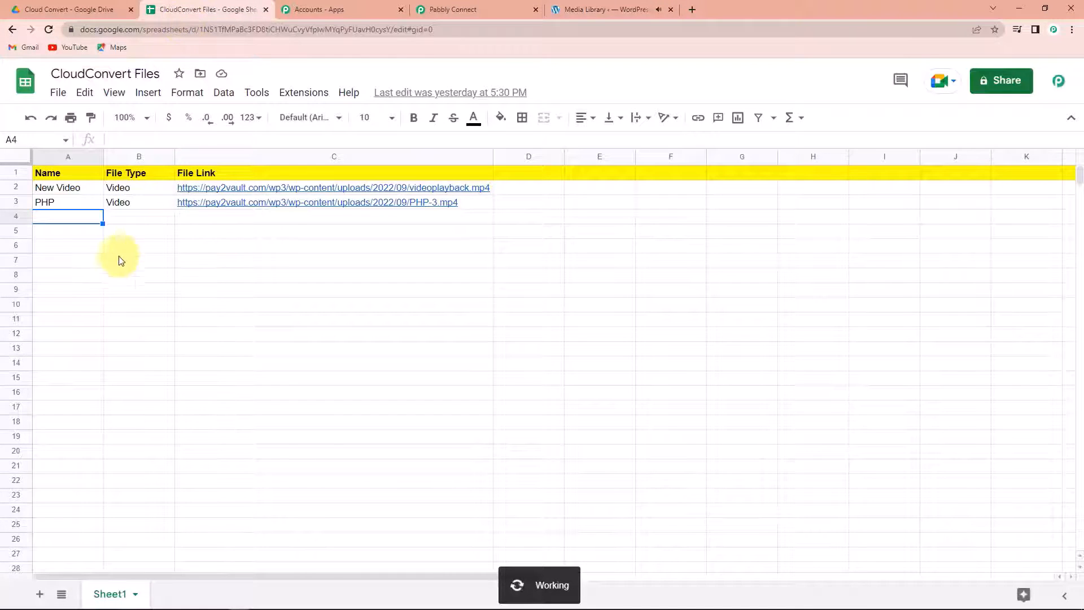
# Step: Fill row 4 with NewVideo in A4, Video in B4 and the videoplayback.mp4 URL in C4
pyautogui.click(190, 226)
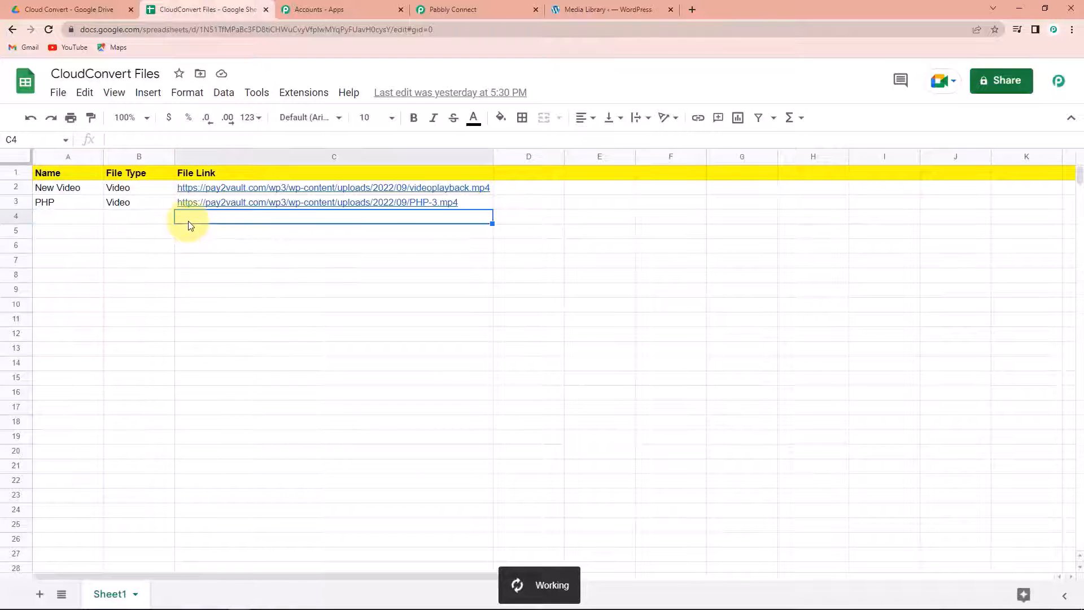
pyautogui.write('https://pay2vault.com/wp3/wp-content/uploads/2022/09/videoplayback.mp4')
pyautogui.click(56, 221)
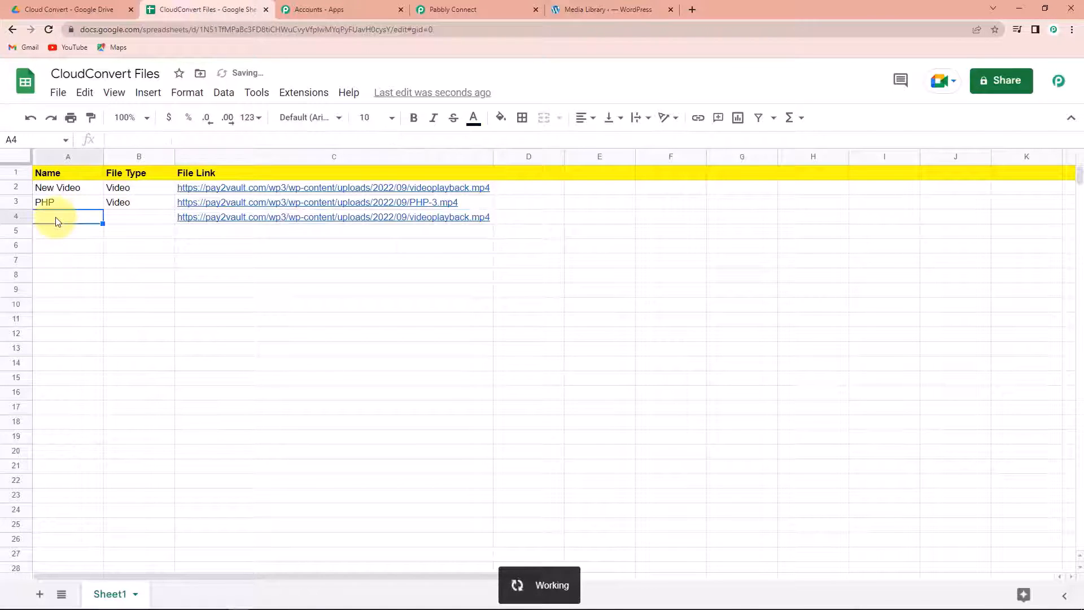
pyautogui.write('NewV')
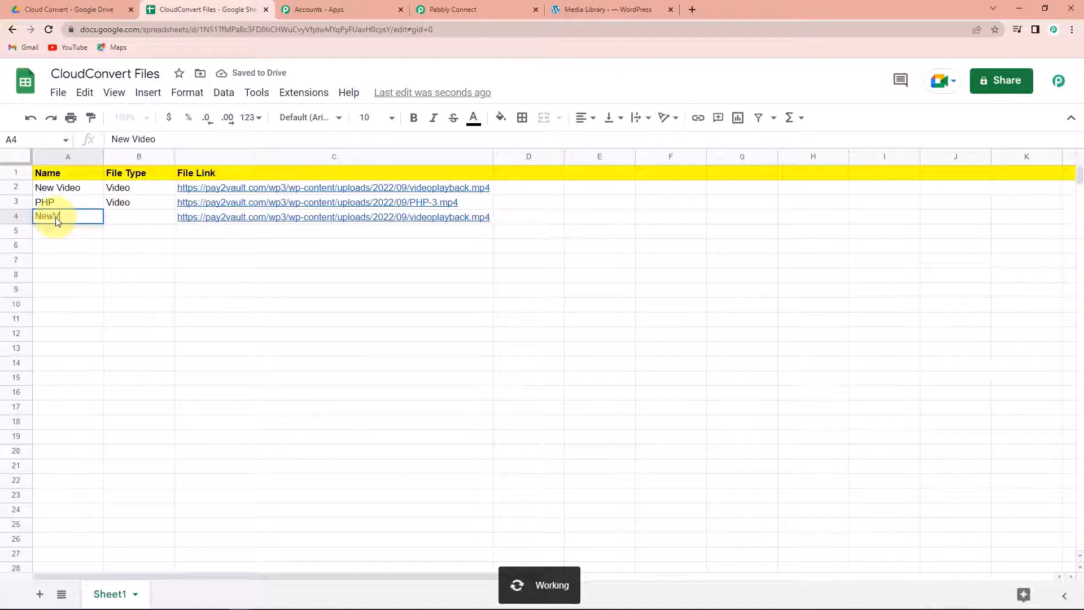
pyautogui.write('ideo')
pyautogui.click(115, 218)
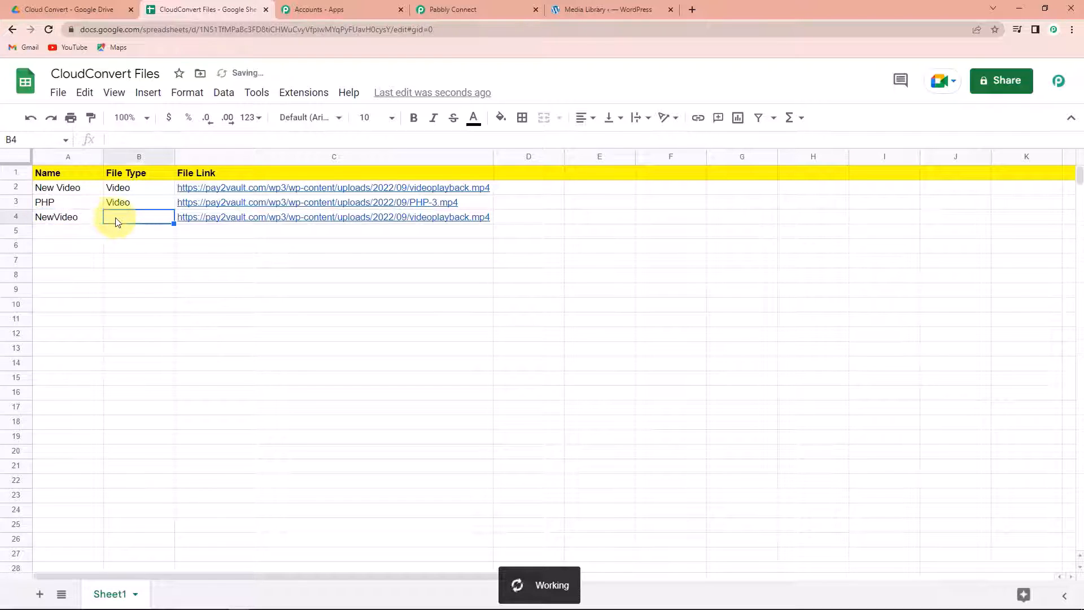
pyautogui.write('Video')
pyautogui.click(659, 361)
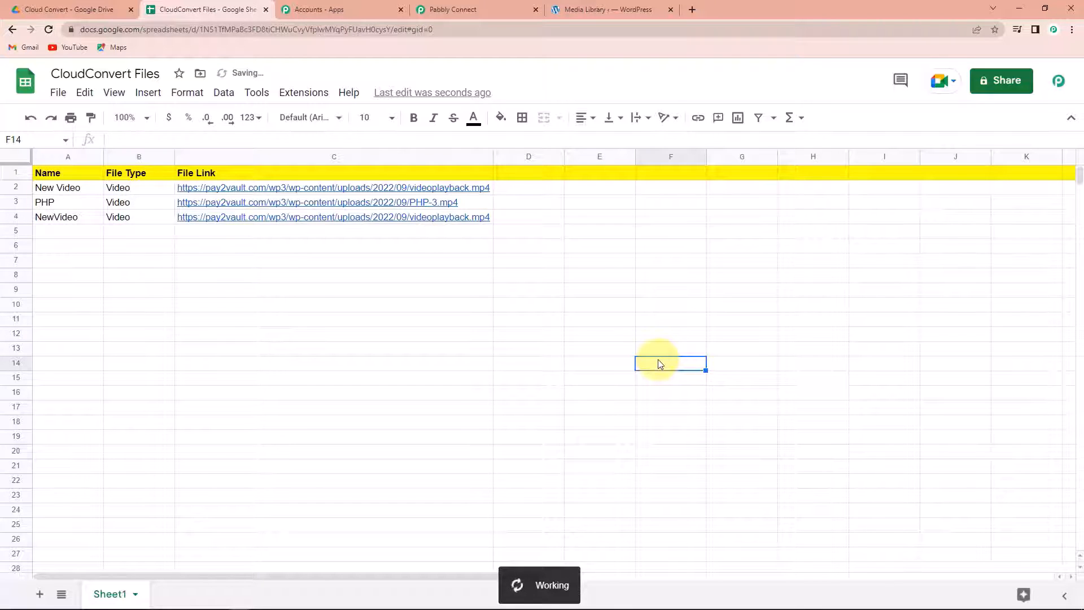
pyautogui.click(478, 219)
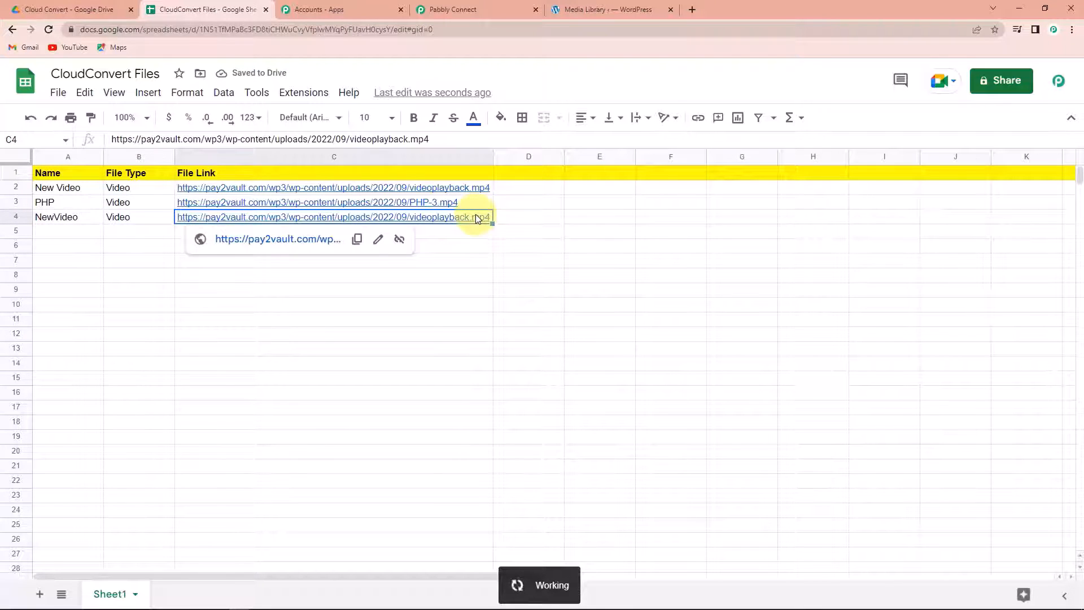
pyautogui.doubleClick(477, 219)
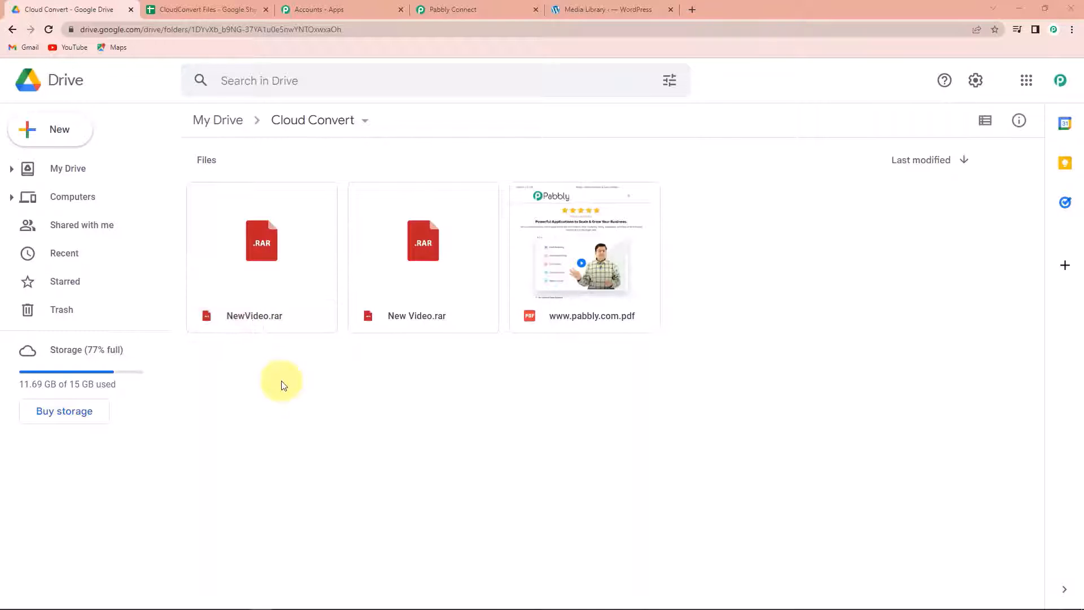
# Step: Collapse the Get Job Details, Create an Archive and Google Sheets trigger steps, then review the chain
pyautogui.click(463, 8)
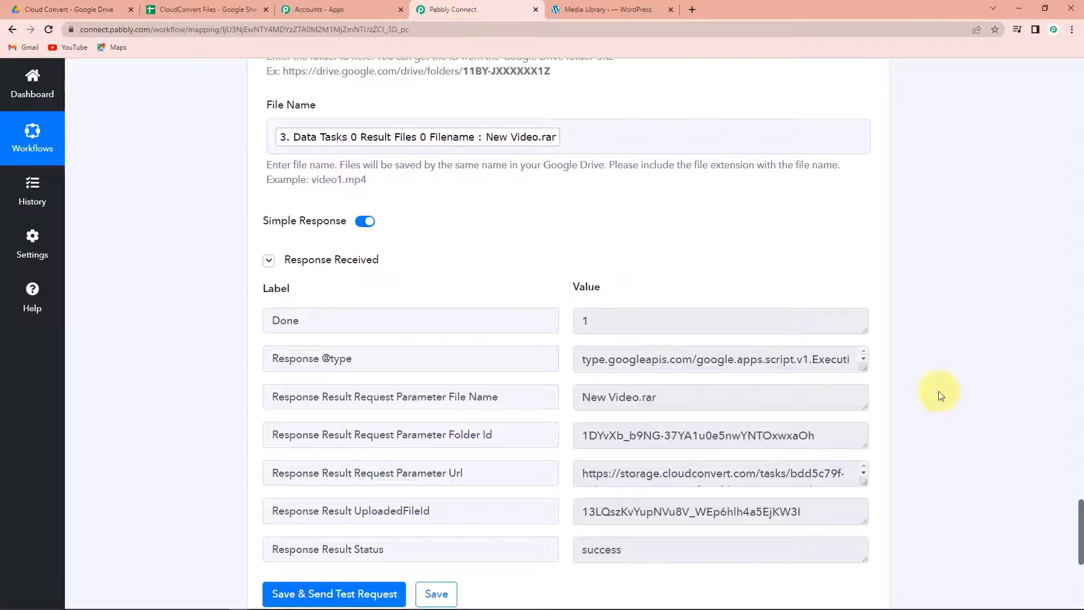
pyautogui.scroll(10, 991, 383)
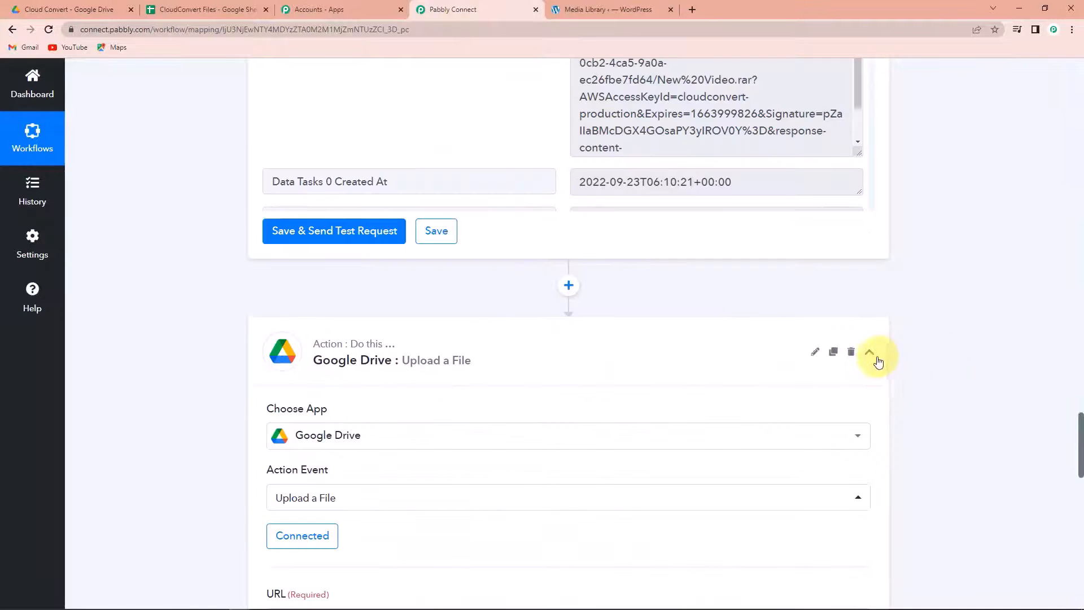
pyautogui.scroll(15, 905, 395)
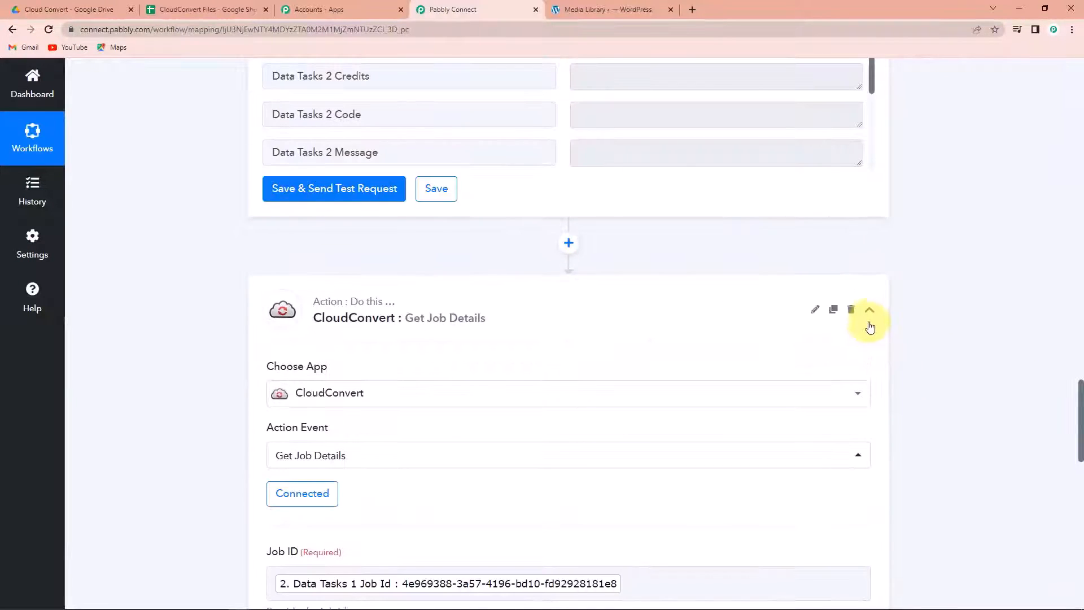
pyautogui.click(870, 314)
pyautogui.scroll(10, 929, 380)
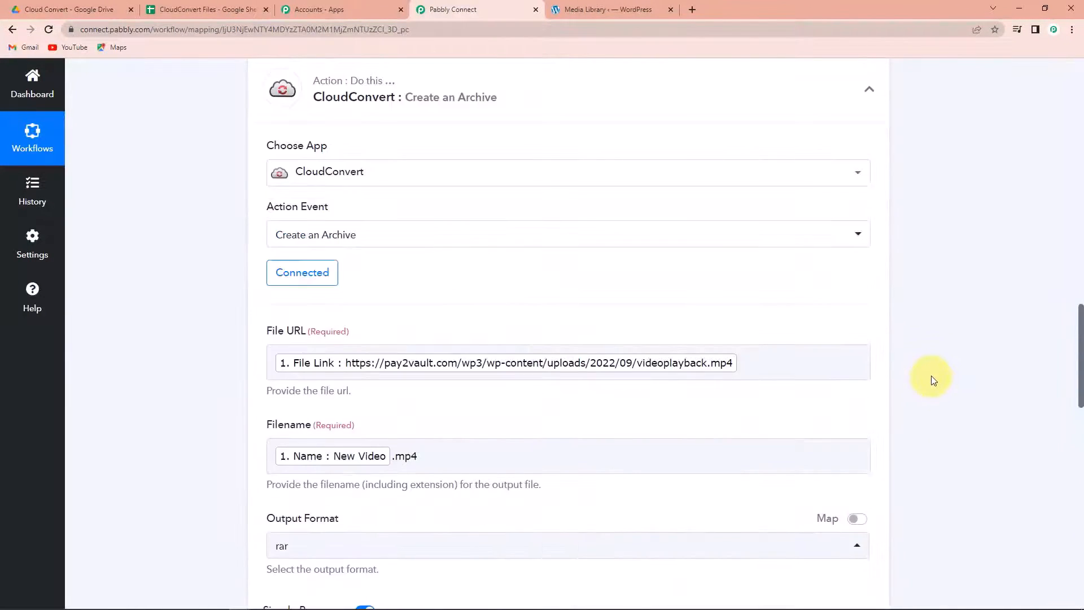
pyautogui.click(866, 314)
pyautogui.scroll(10, 944, 380)
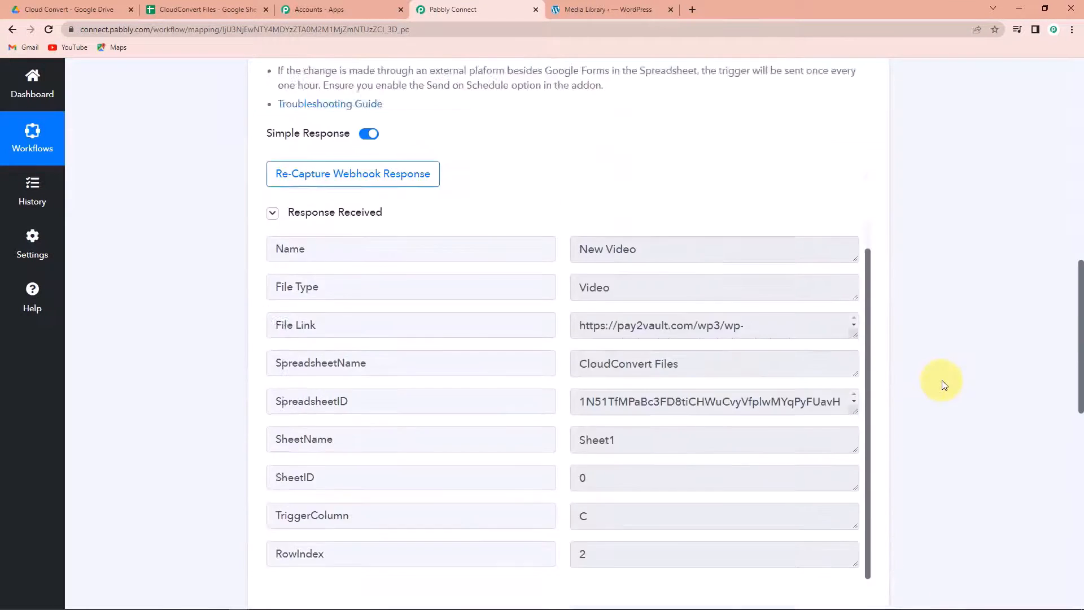
pyautogui.scroll(5, 943, 384)
pyautogui.click(864, 258)
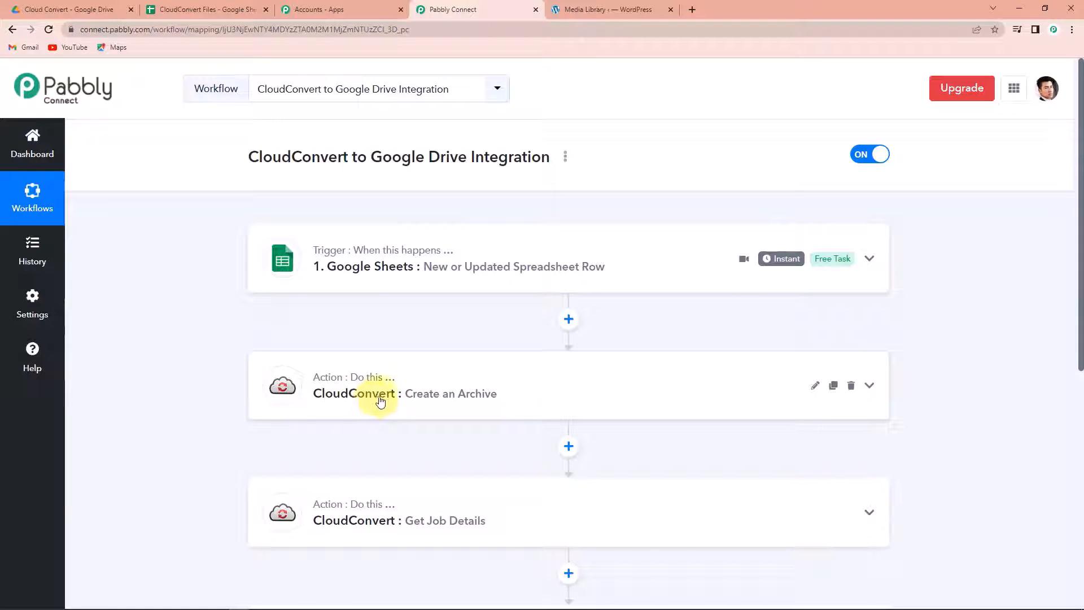
pyautogui.scroll(-3, 380, 401)
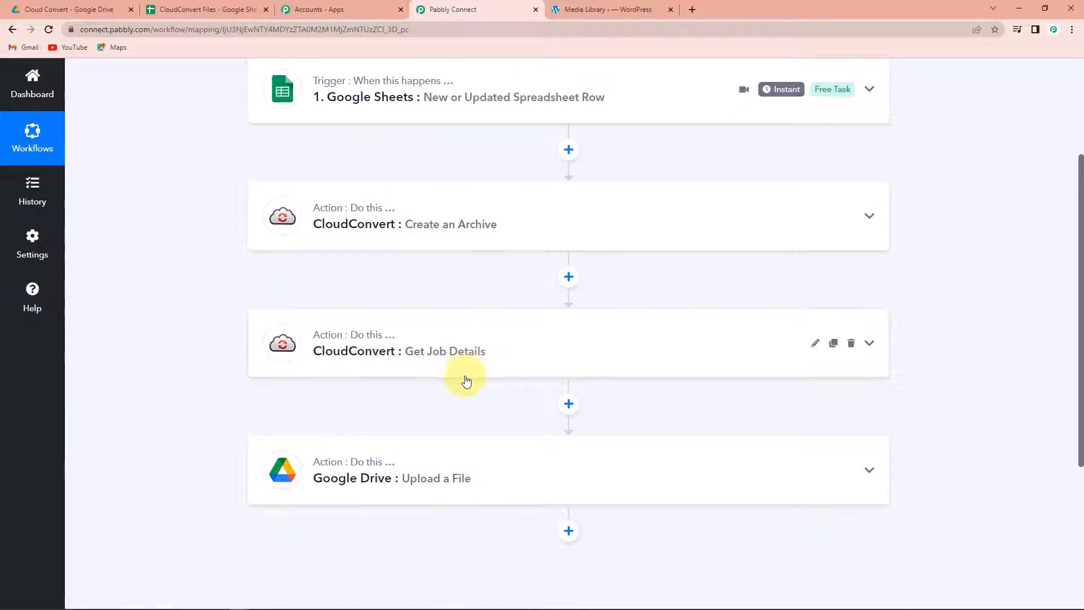
pyautogui.scroll(-2, 455, 380)
pyautogui.moveTo(329, 352)
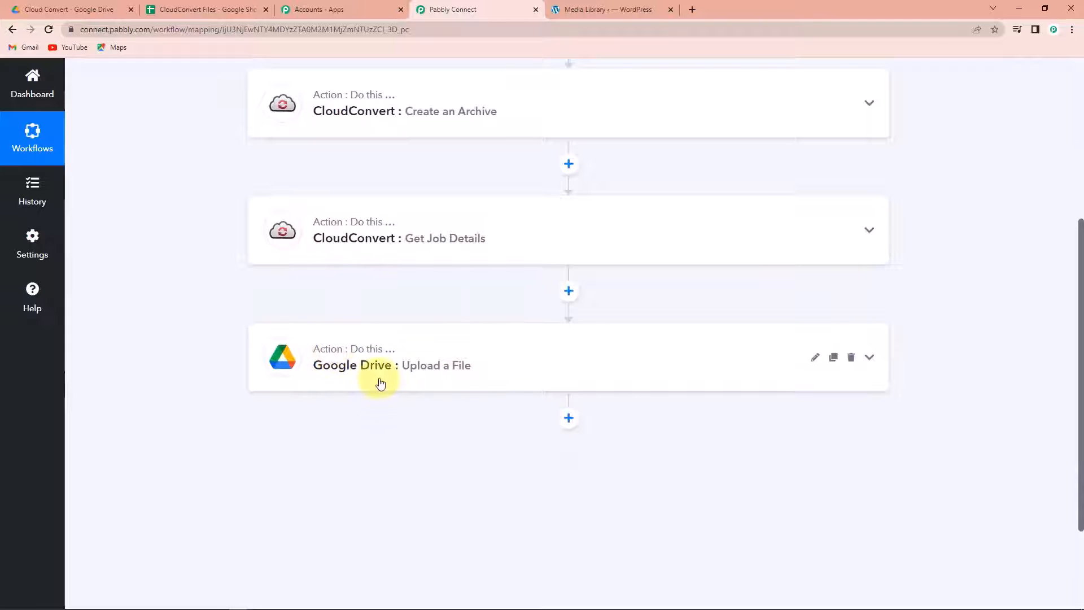
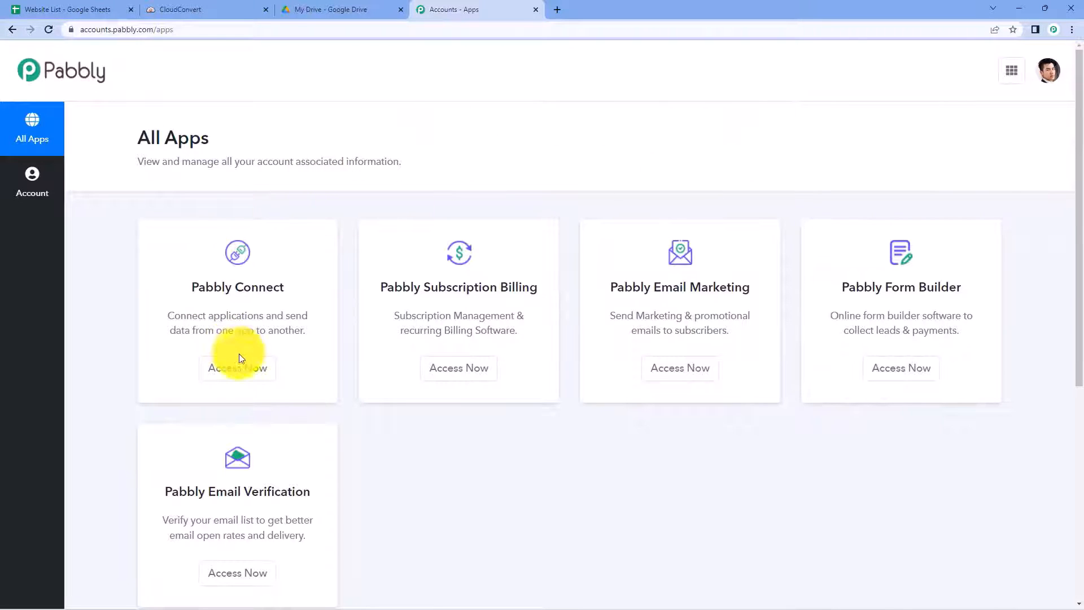
# Step: Create a workflow named 'Google Sheets to CloudConvert to Google Drive', fixing the 'Sheest' typo
pyautogui.click(240, 368)
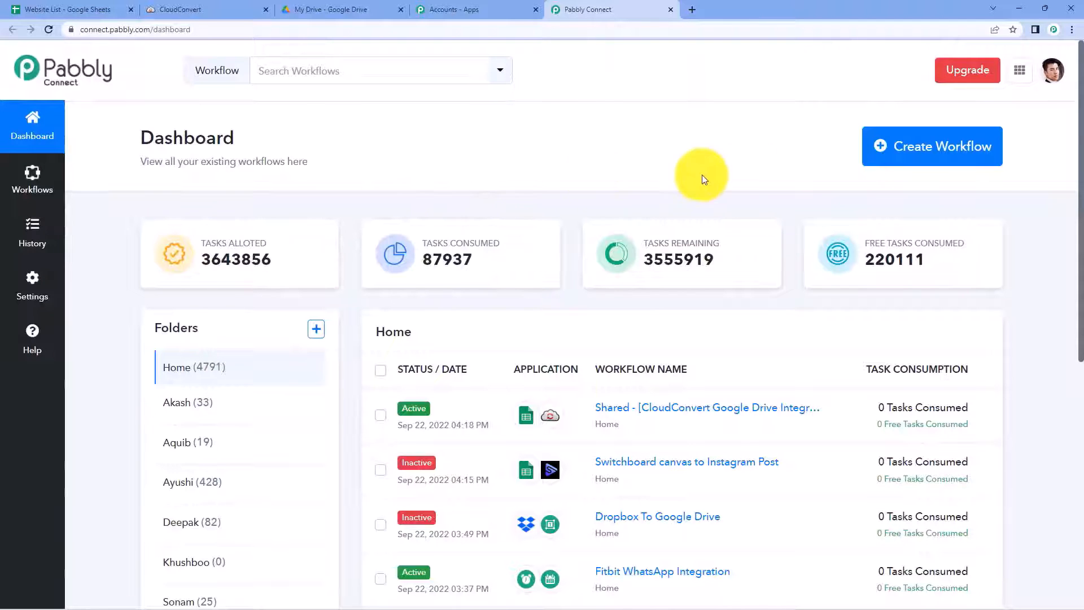
pyautogui.click(880, 149)
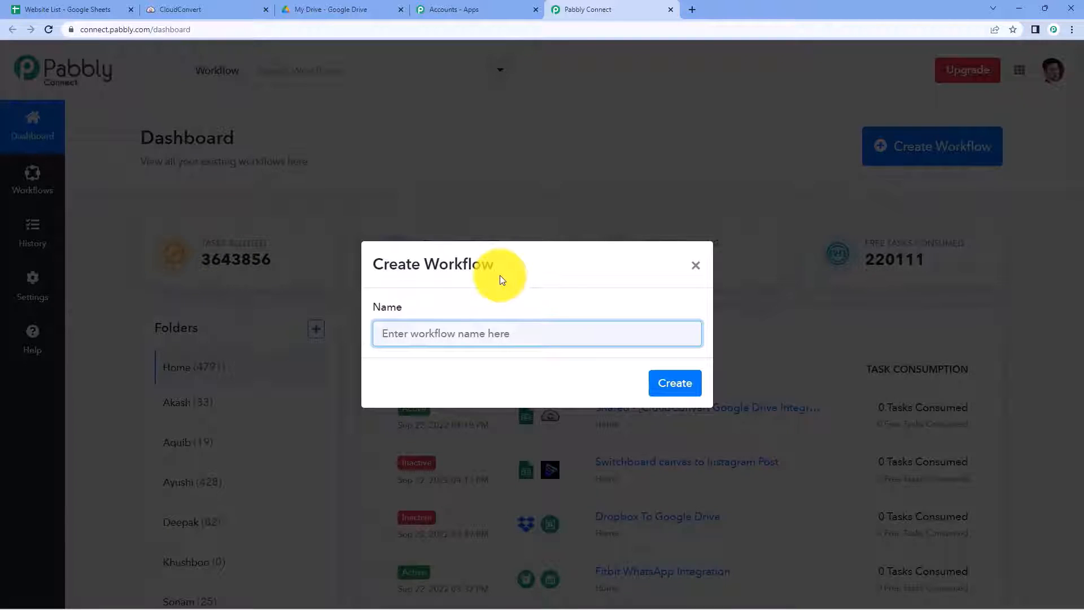
pyautogui.write('Google Sh')
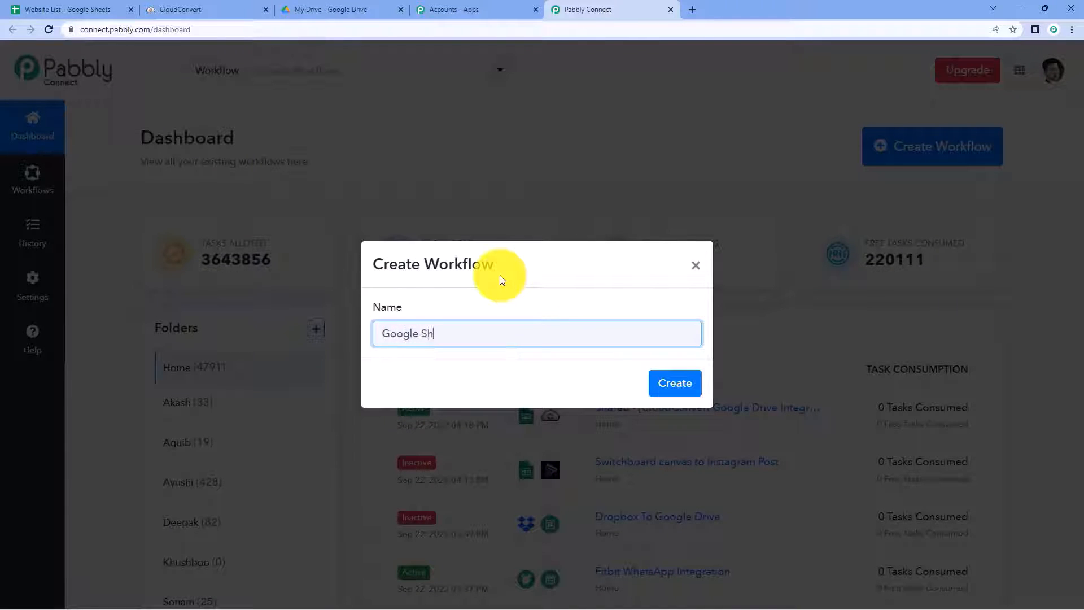
pyautogui.write('eest to CloudConvert to Go')
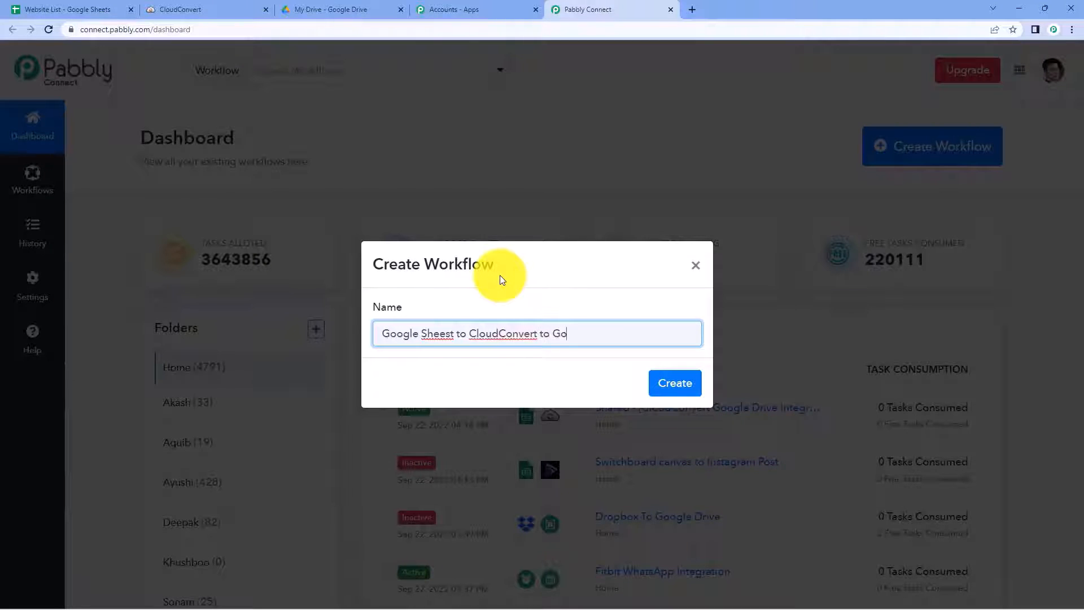
pyautogui.write('ogle Drive')
pyautogui.click(450, 337)
pyautogui.press('BackSpace')
pyautogui.write('s')
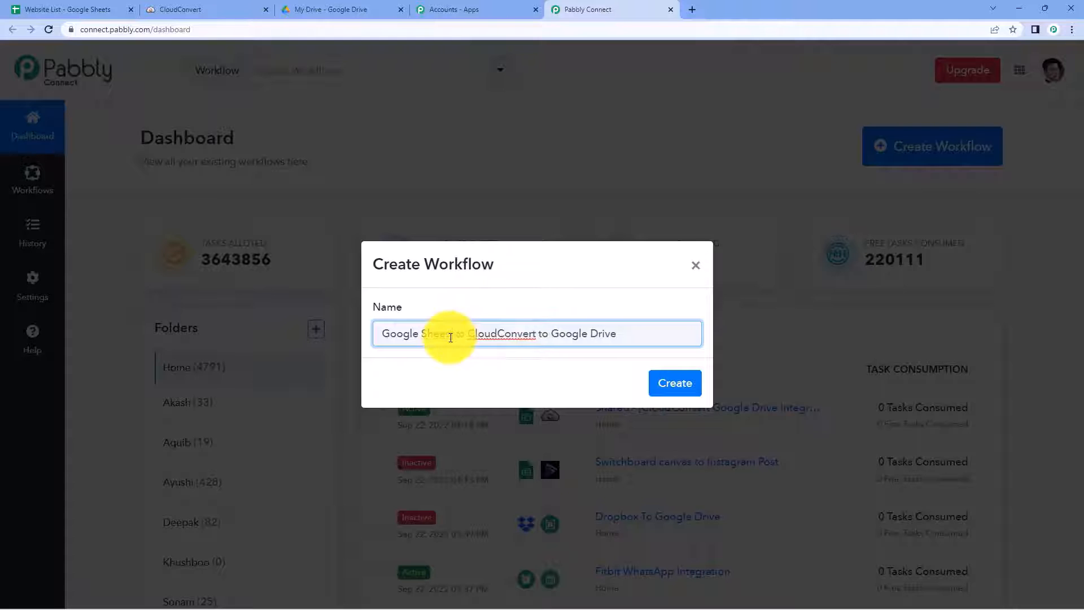
pyautogui.press('Delete')
pyautogui.write('s')
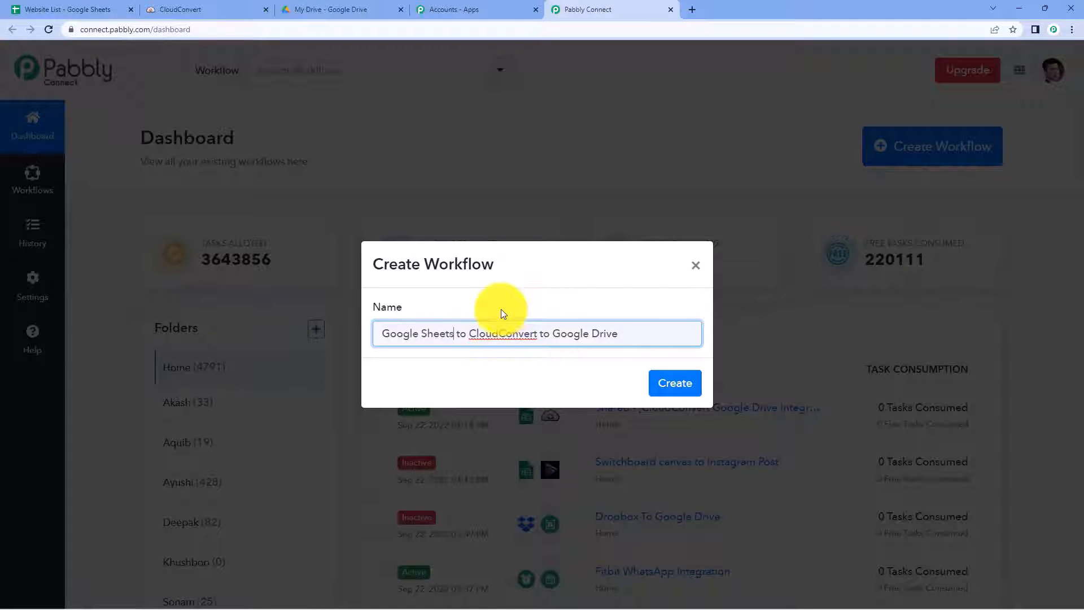
pyautogui.click(671, 383)
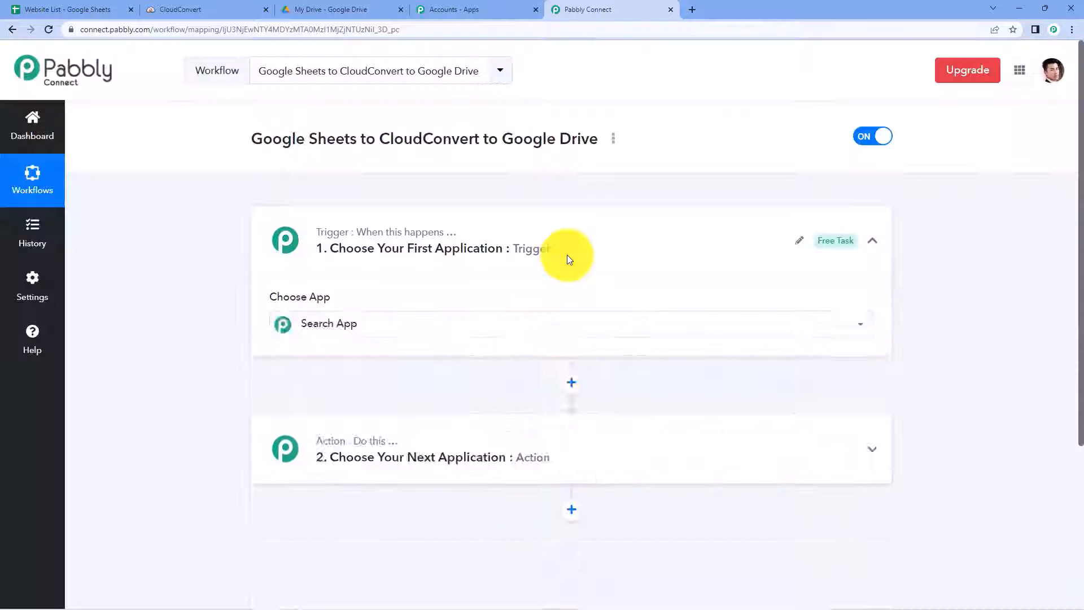
# Step: Collapse and re-expand the trigger step to show the Choose App grid
pyautogui.click(467, 264)
pyautogui.scroll(-1, 215, 241)
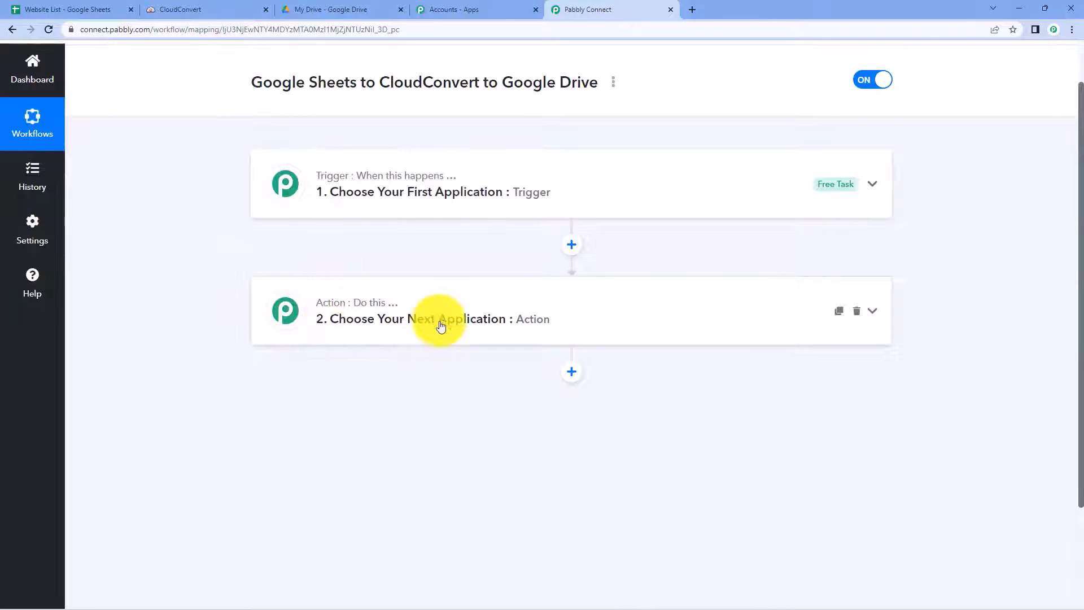
pyautogui.click(307, 182)
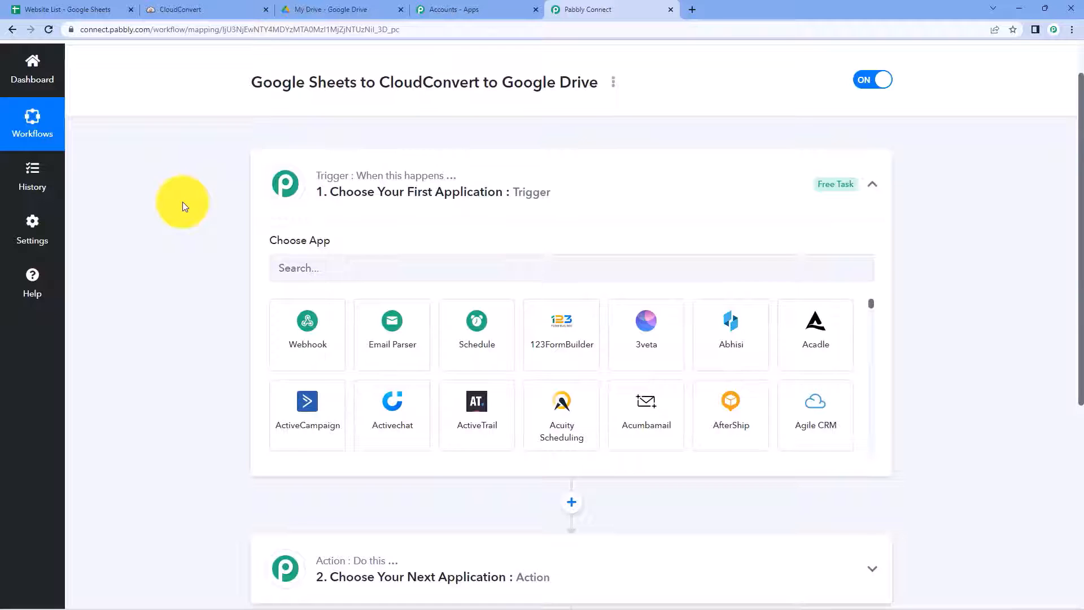
# Step: Set the trigger to Google Sheets' New or Updated Spreadsheet Row event
pyautogui.click(333, 270)
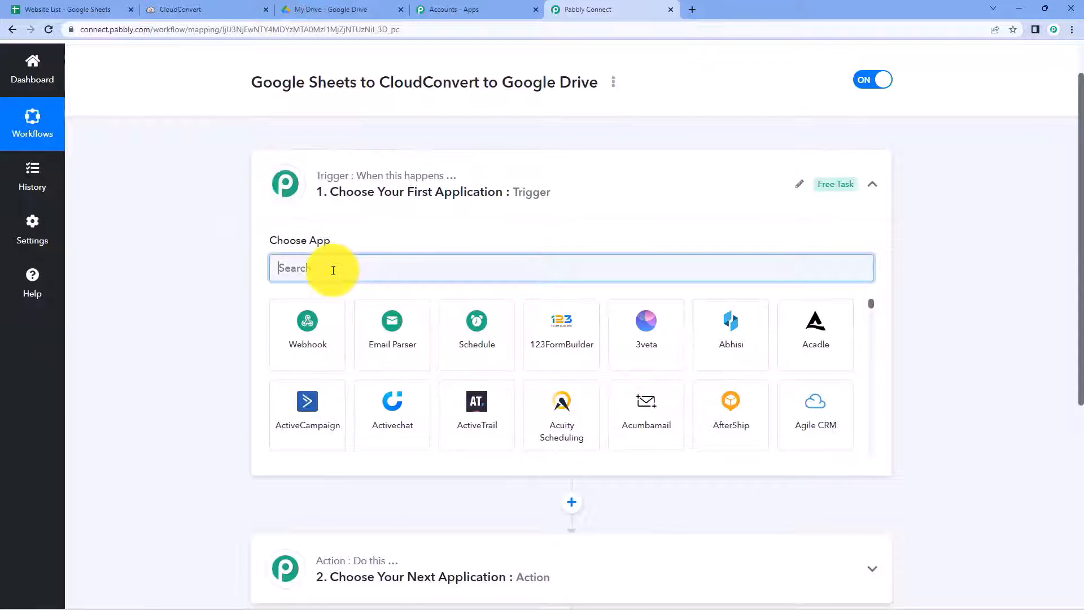
pyautogui.write('Google S')
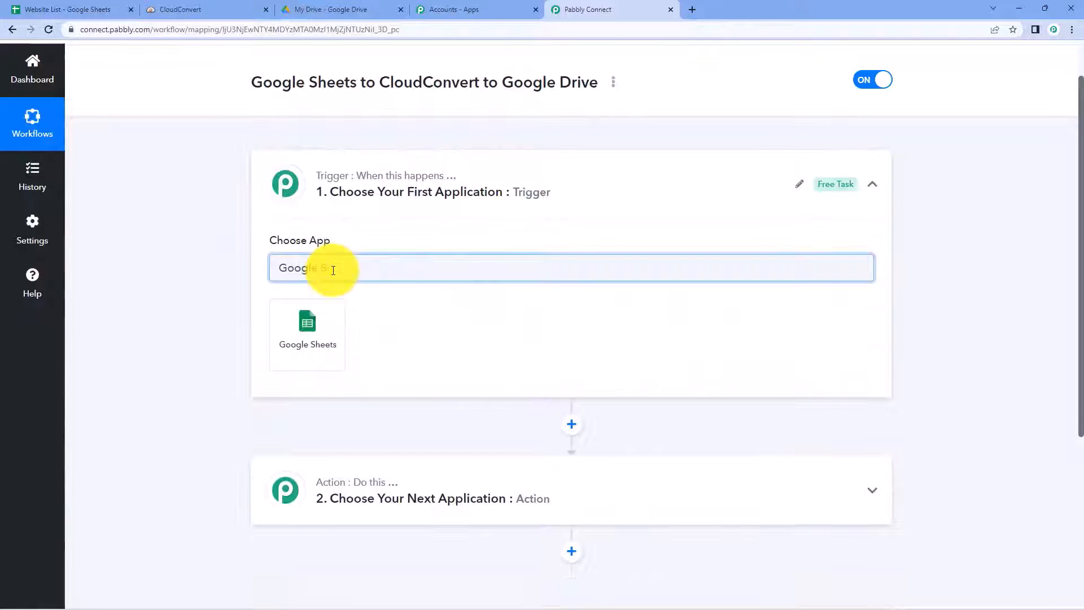
pyautogui.write('heets')
pyautogui.click(325, 326)
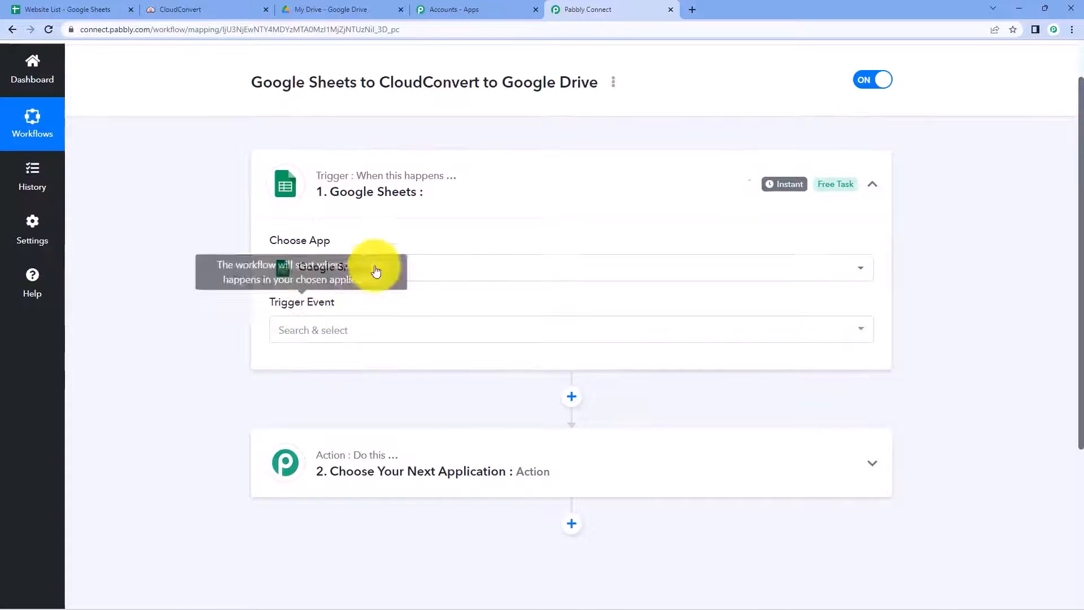
pyautogui.click(358, 331)
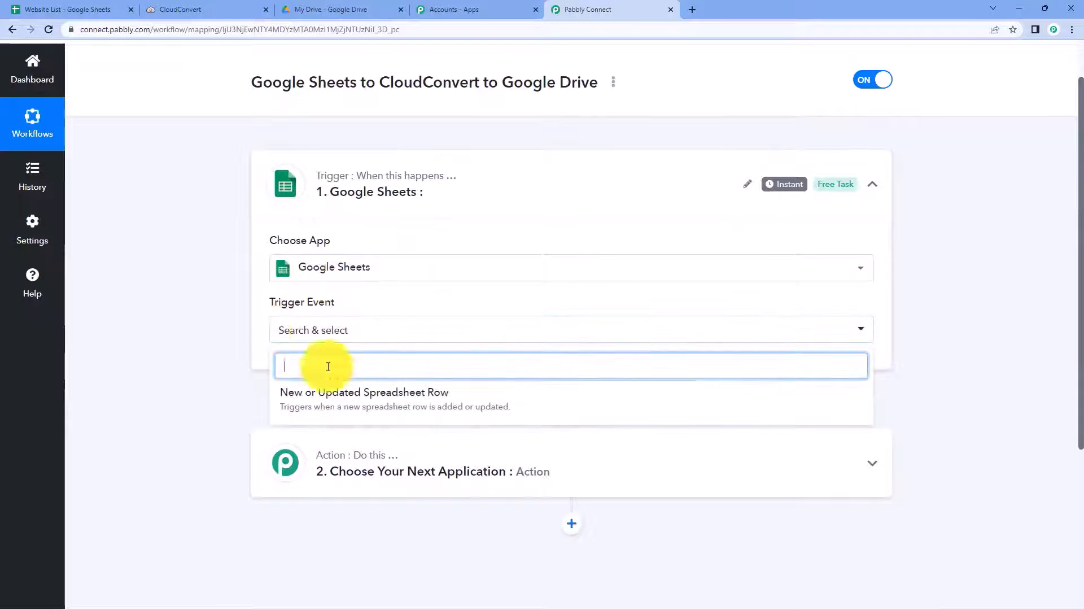
pyautogui.click(363, 395)
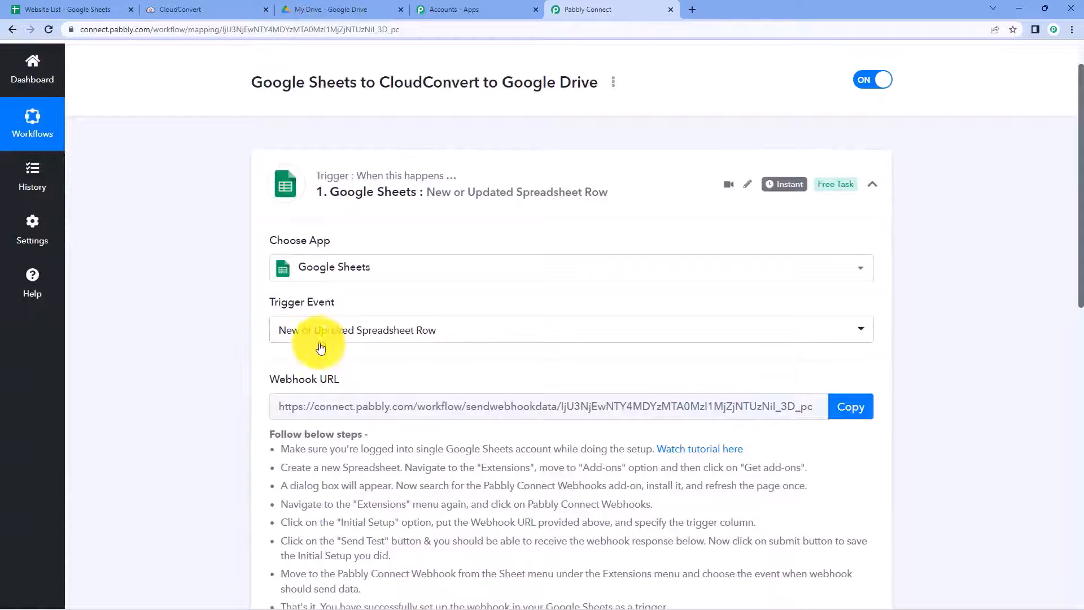
# Step: Copy the trigger's webhook URL after glancing at the Website List sheet
pyautogui.scroll(-1, 401, 328)
pyautogui.scroll(-1, 401, 327)
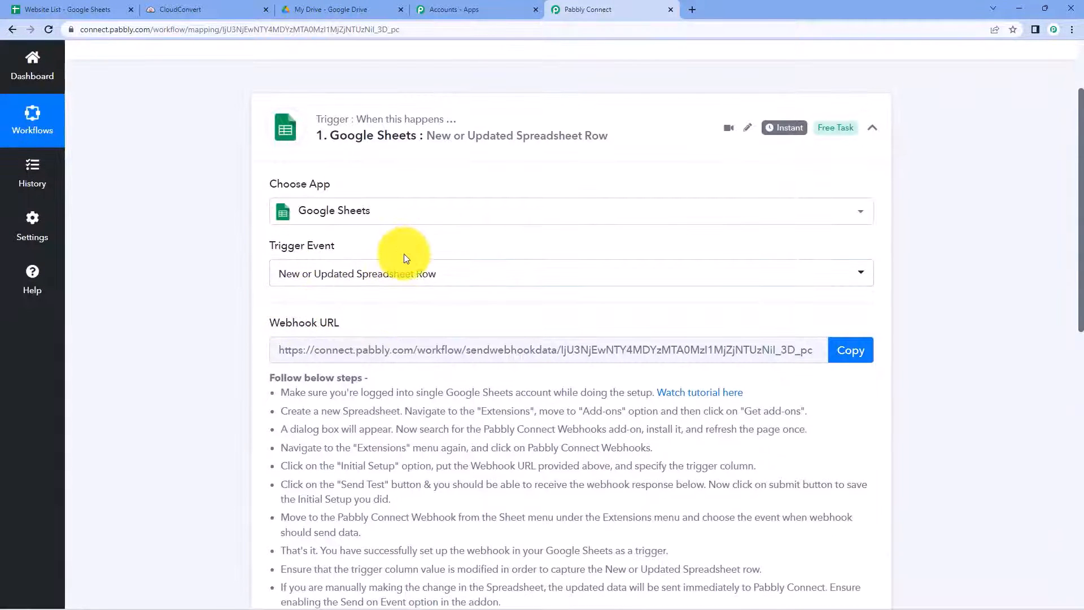
pyautogui.scroll(-1, 401, 251)
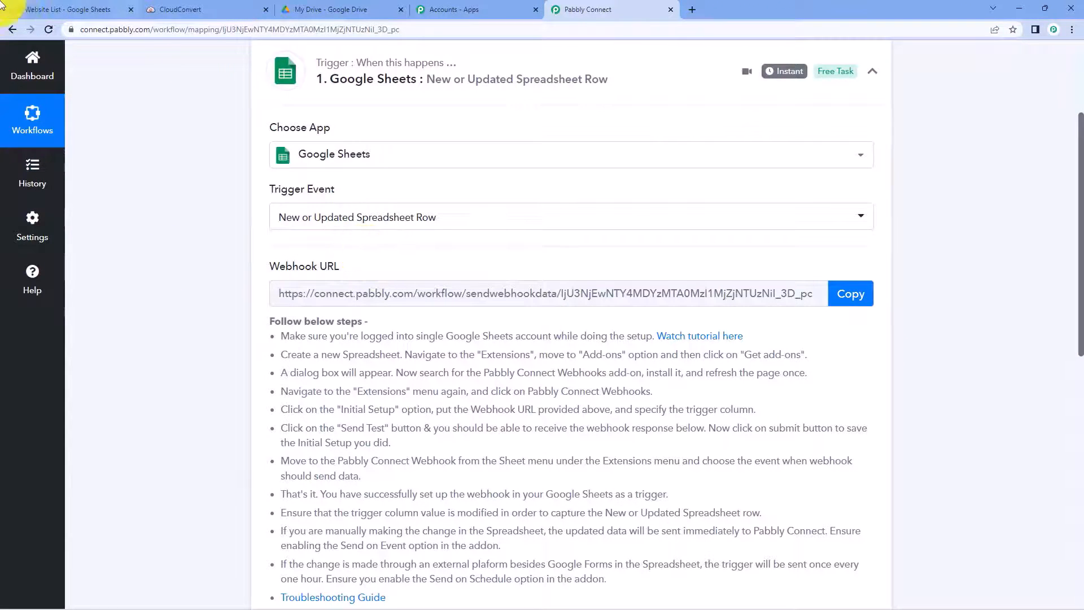
pyautogui.click(62, 10)
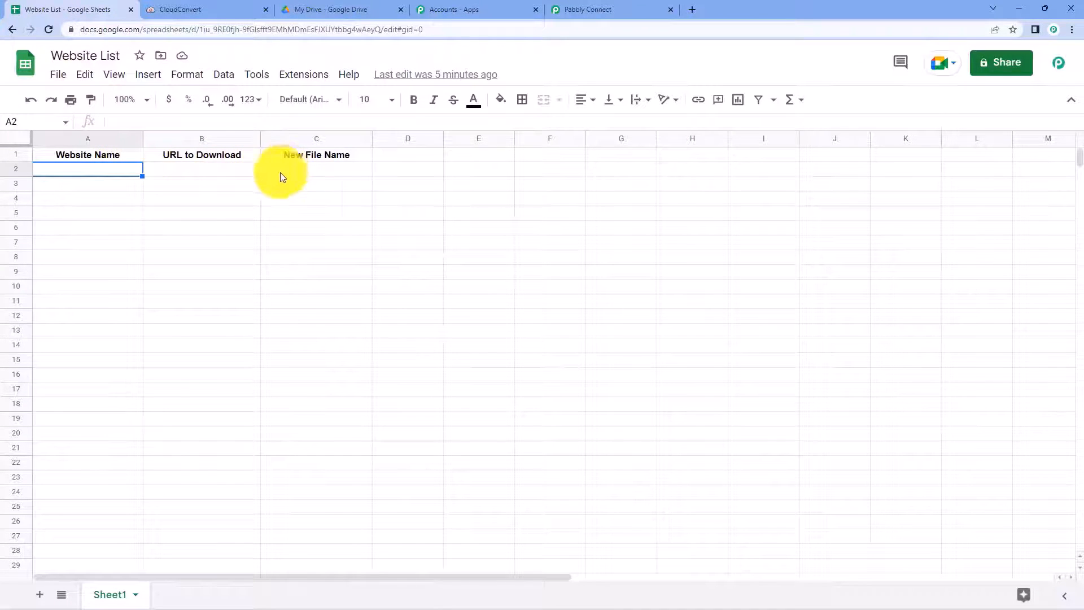
pyautogui.click(578, 10)
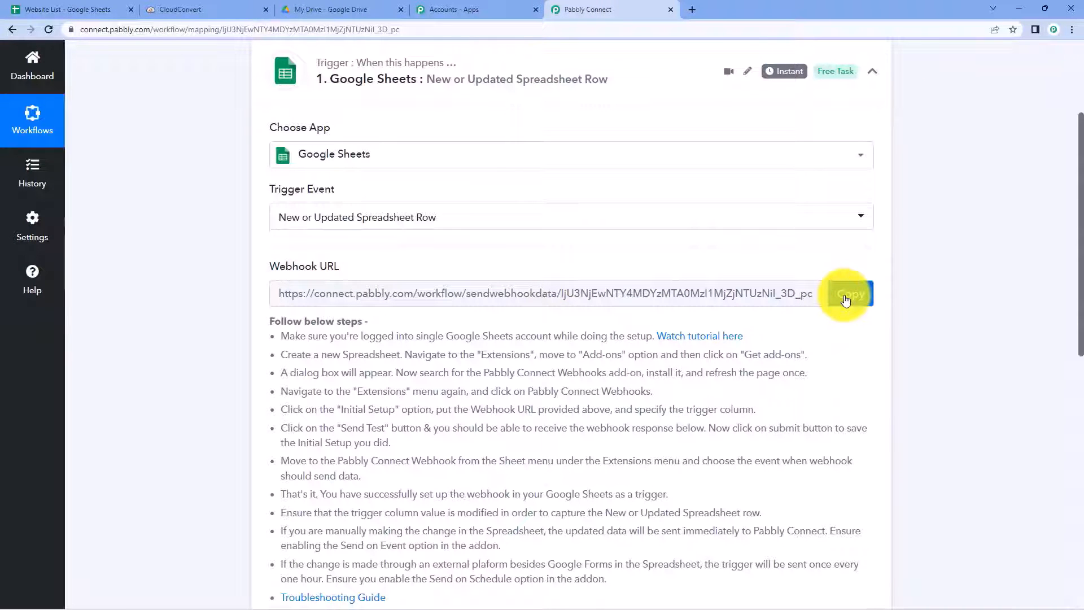
pyautogui.scroll(-1, 285, 264)
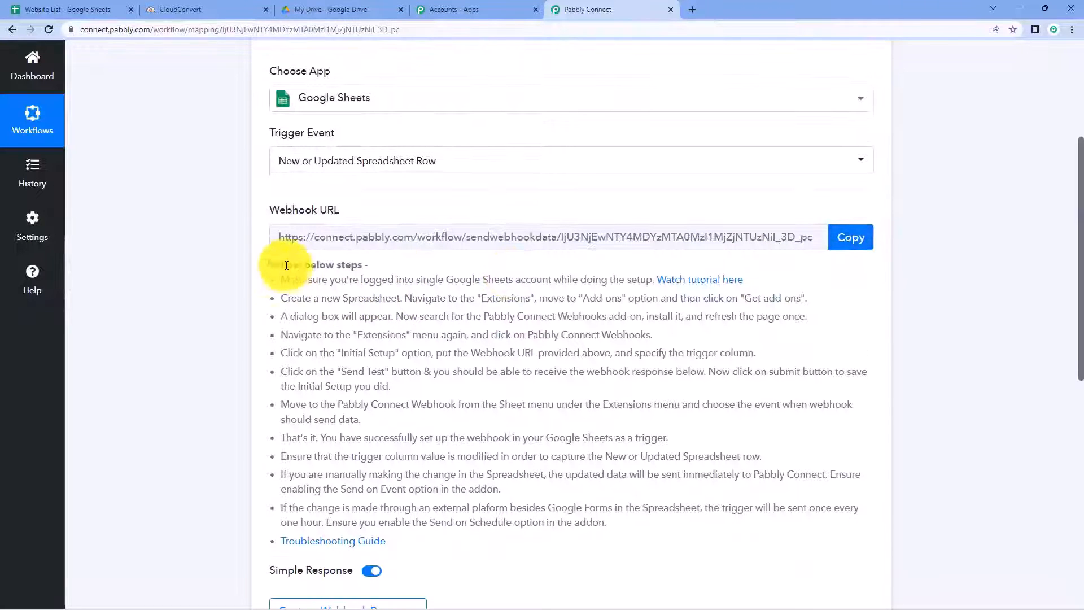
pyautogui.moveTo(280, 276); pyautogui.dragTo(638, 517)
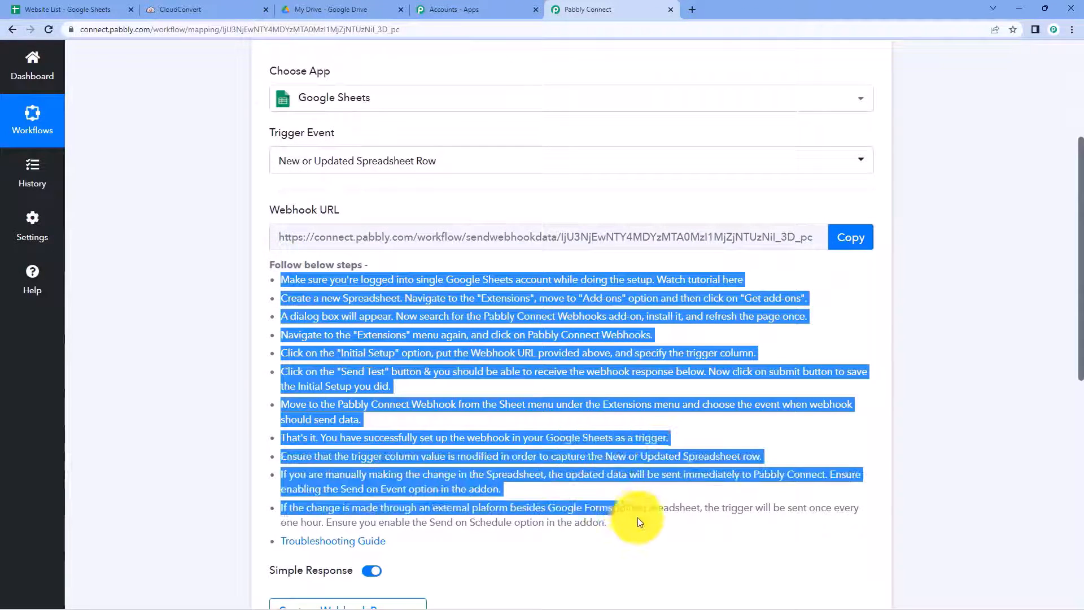
pyautogui.click(612, 425)
pyautogui.click(832, 249)
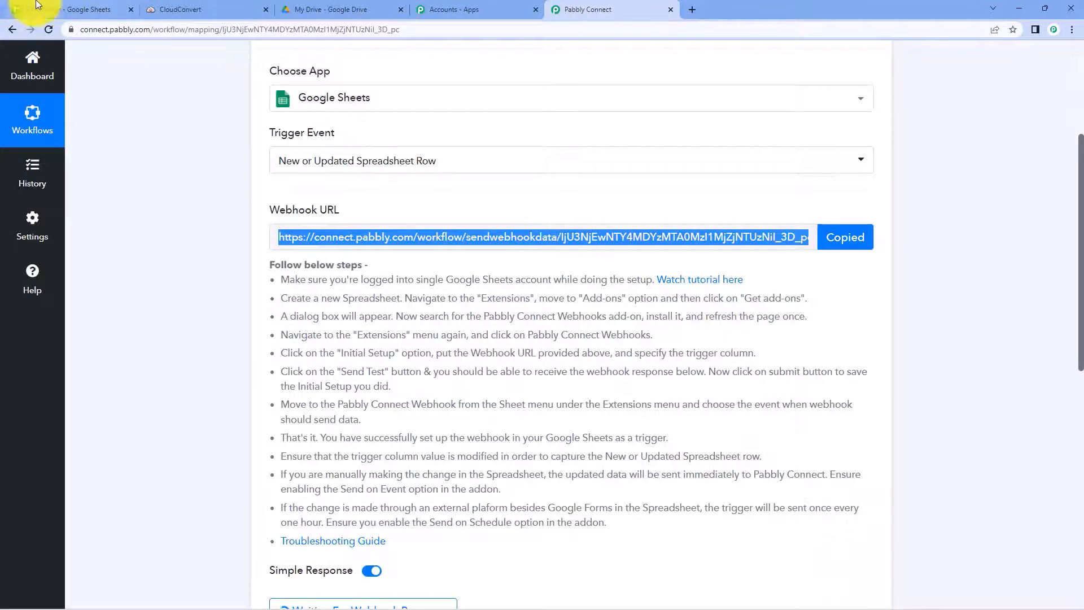
pyautogui.click(49, 7)
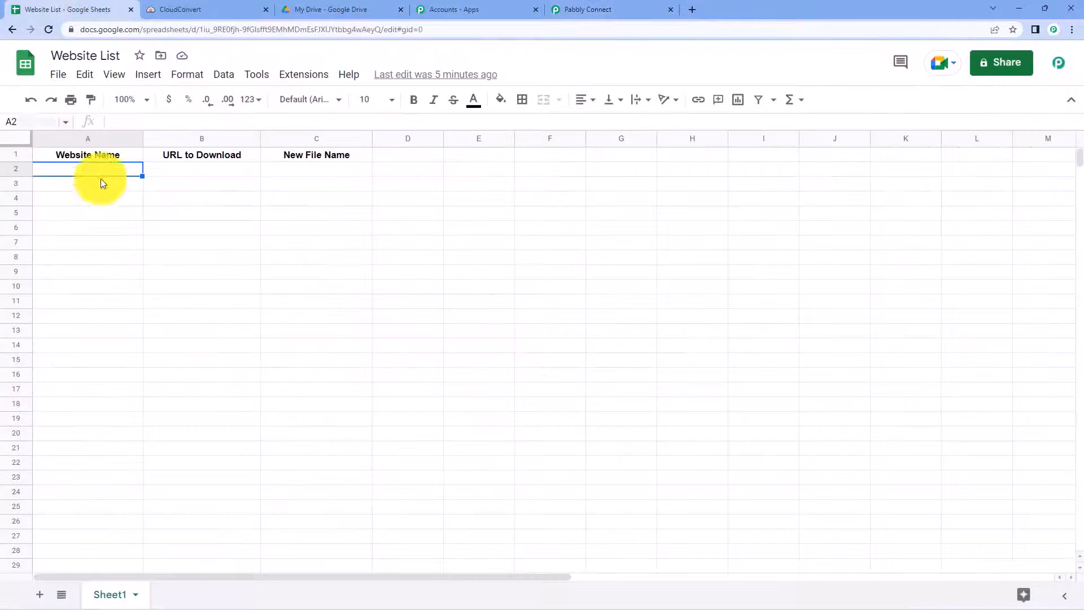
pyautogui.click(301, 77)
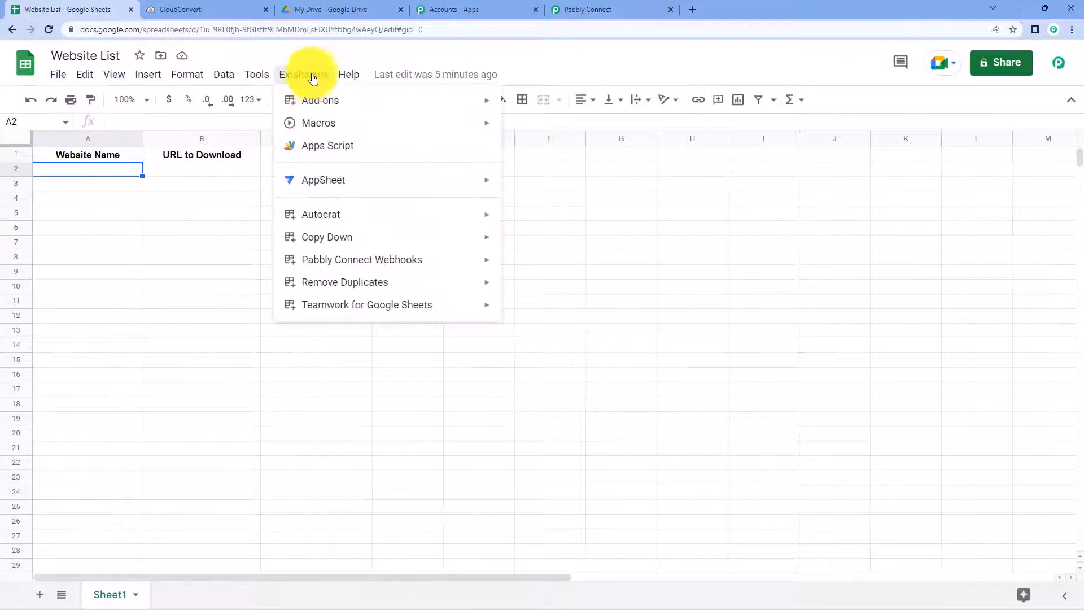
pyautogui.moveTo(327, 101)
pyautogui.click(622, 109)
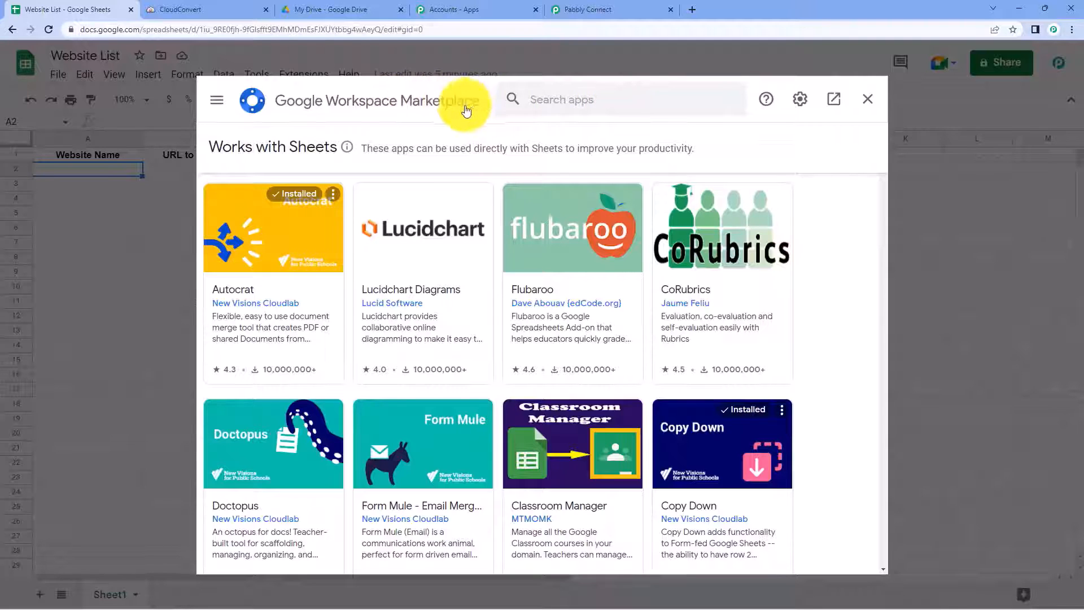
pyautogui.click(571, 103)
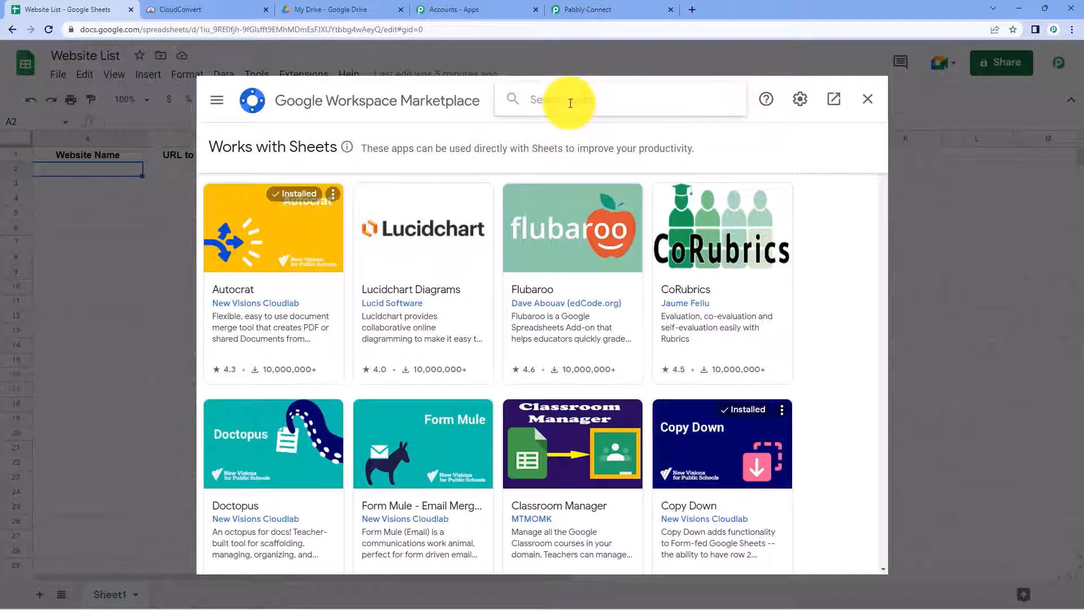
pyautogui.write('Pabbly')
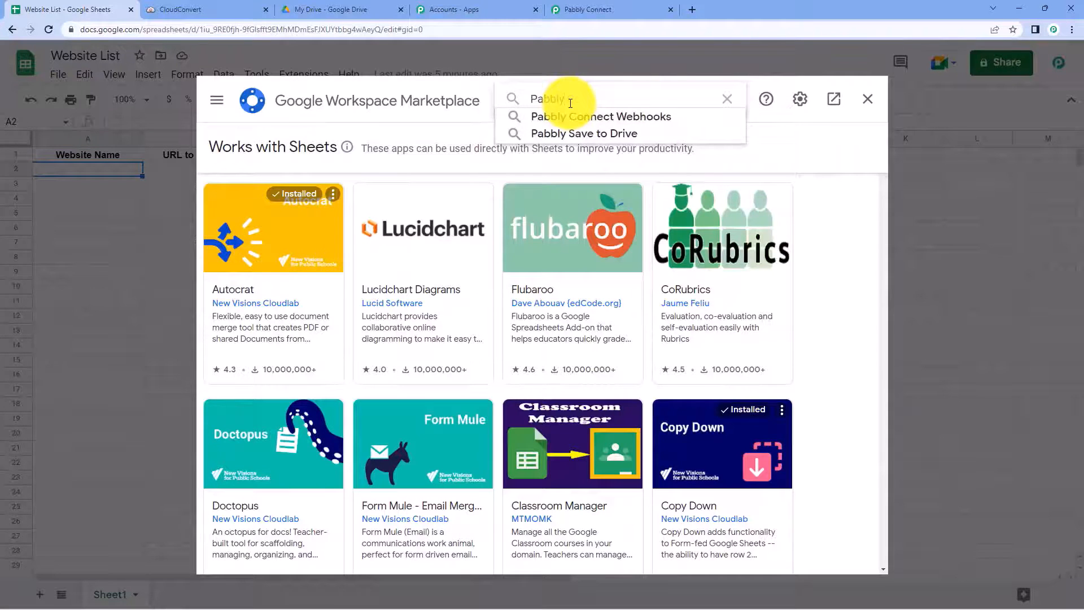
pyautogui.press('Down')
pyautogui.press('Return')
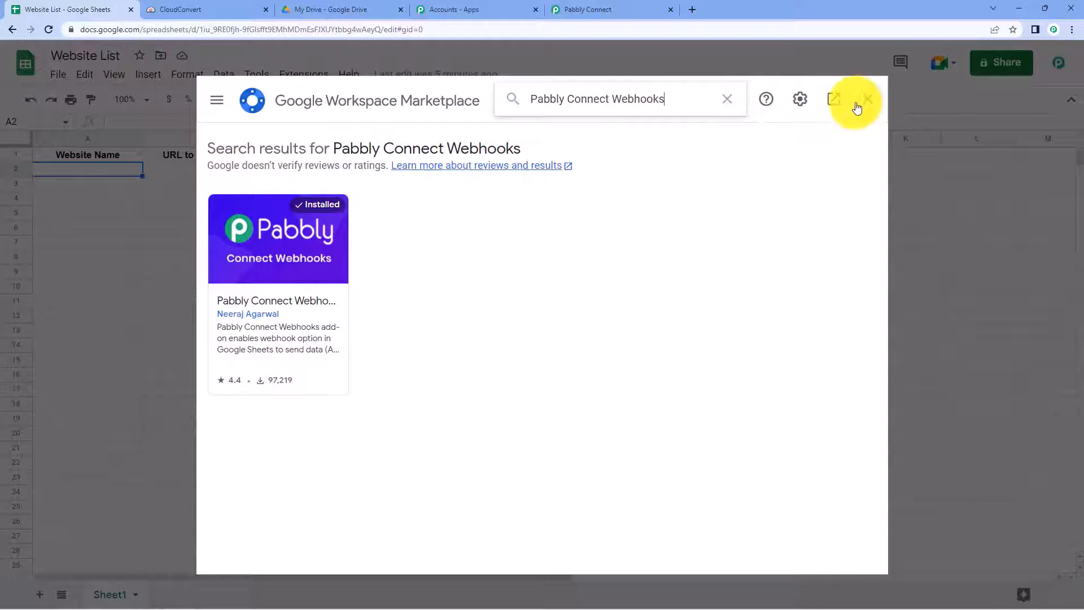
pyautogui.click(868, 107)
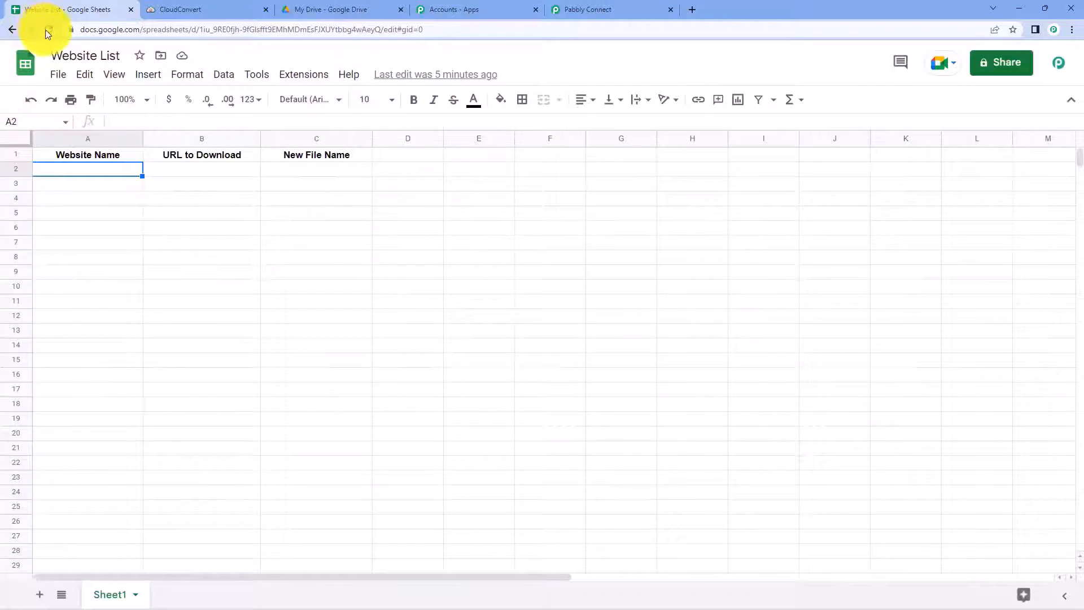
pyautogui.click(49, 29)
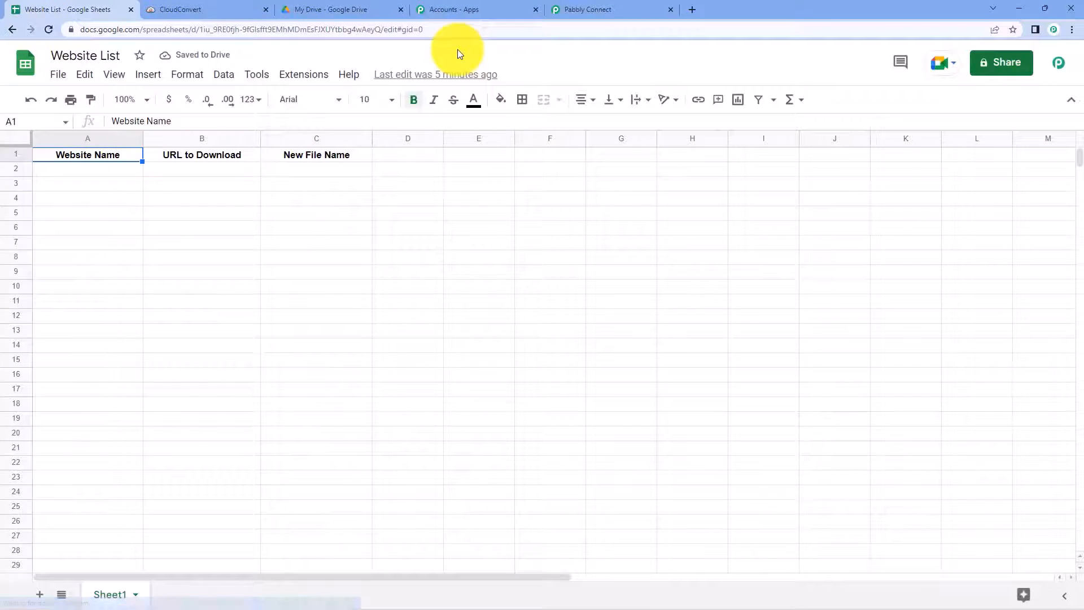
# Step: Open Extensions > Pabbly Connect Webhooks > Initial Setup for Sheet1
pyautogui.click(301, 74)
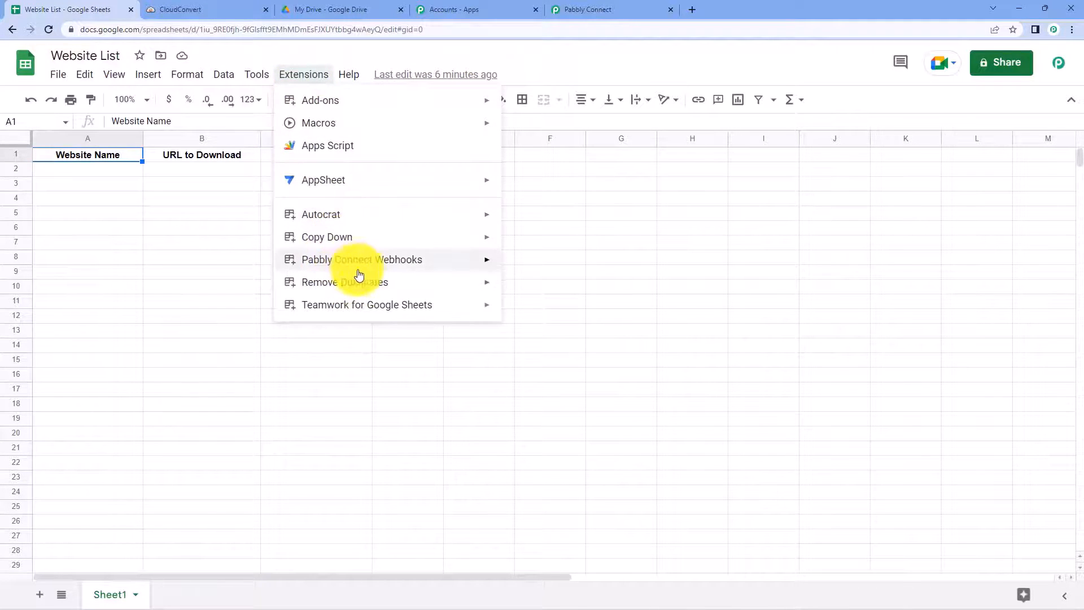
pyautogui.moveTo(382, 261)
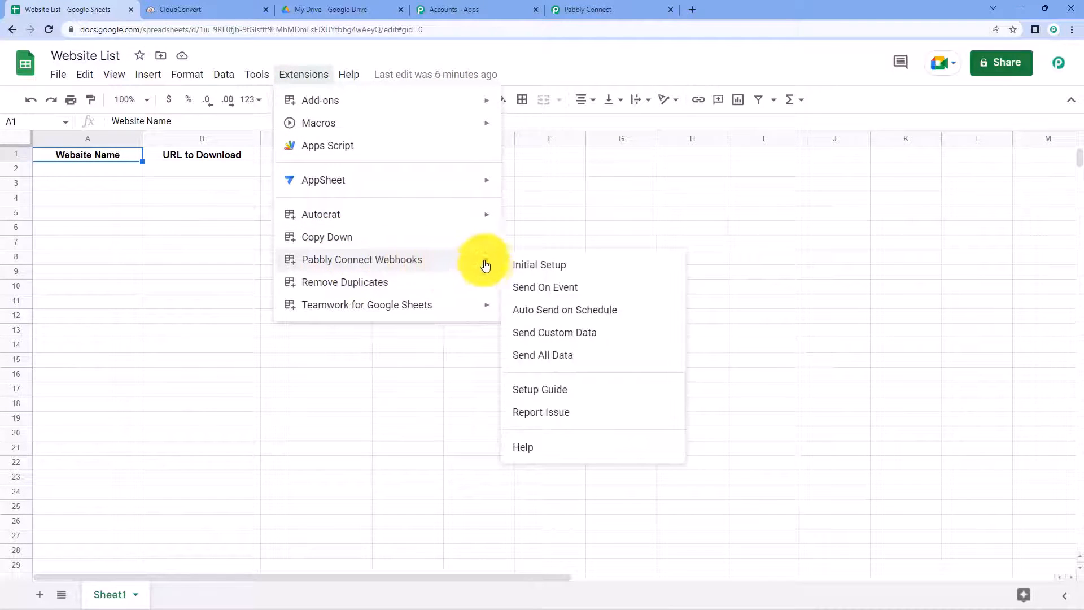
pyautogui.click(593, 267)
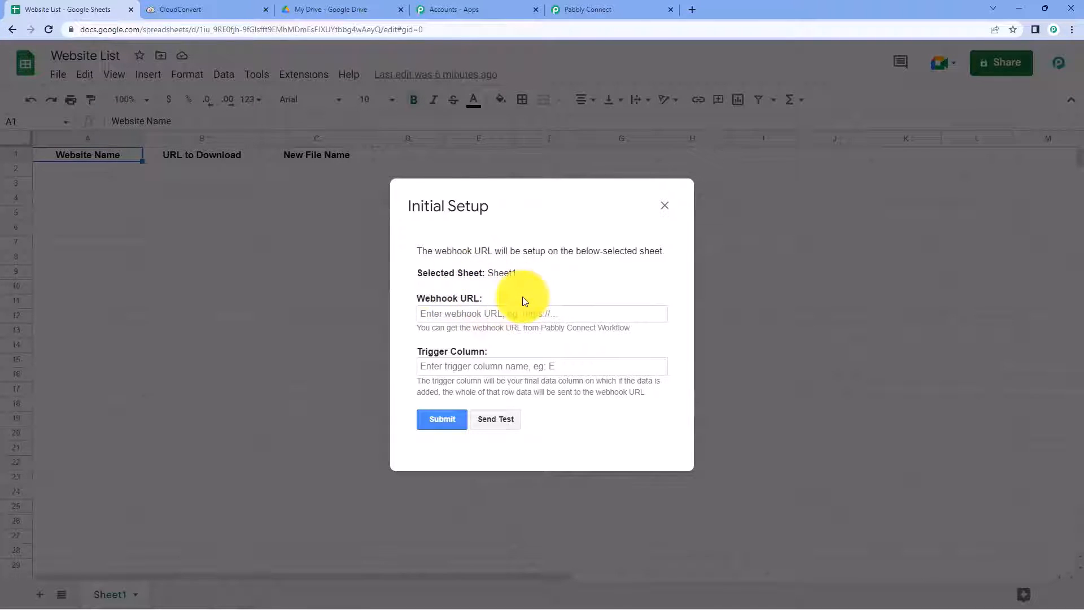
# Step: Copy the workflow's webhook URL and paste it into the Initial Setup form
pyautogui.click(573, 9)
pyautogui.click(851, 237)
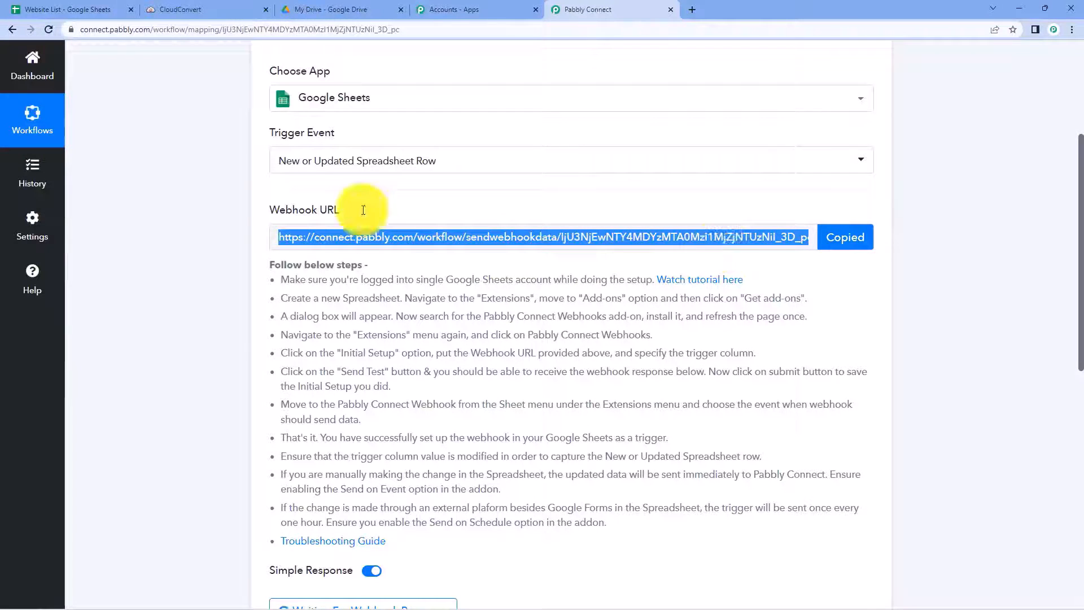
pyautogui.click(26, 9)
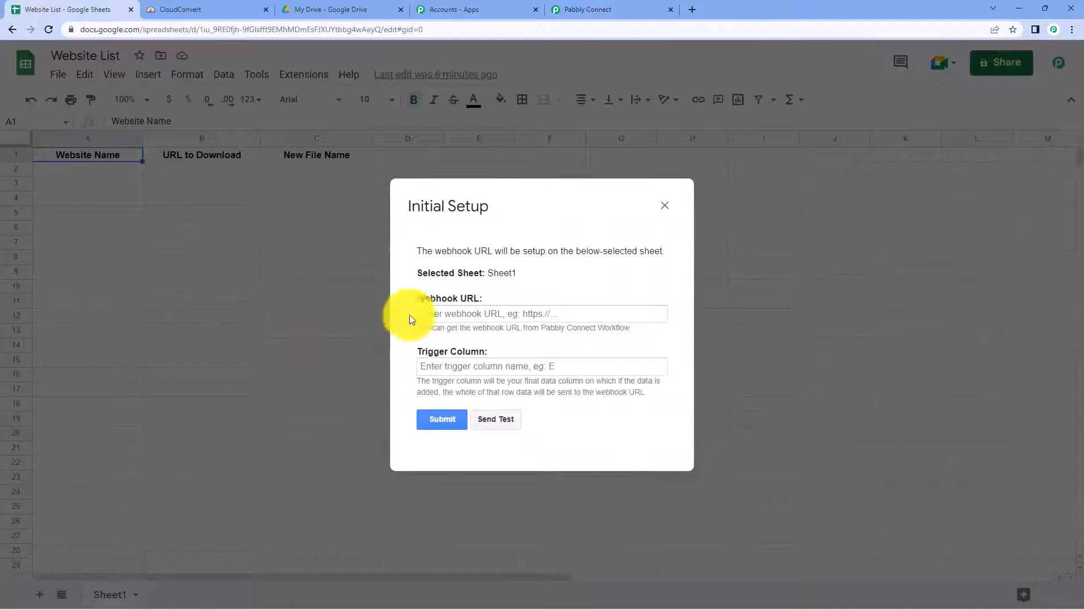
pyautogui.rightClick(452, 316)
pyautogui.click(488, 392)
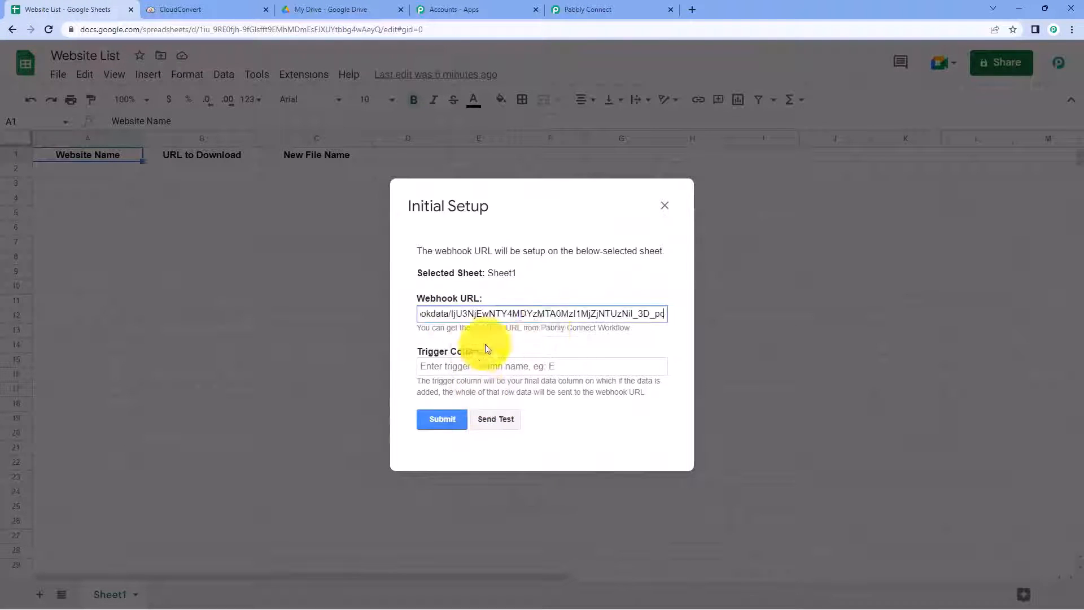
pyautogui.click(530, 340)
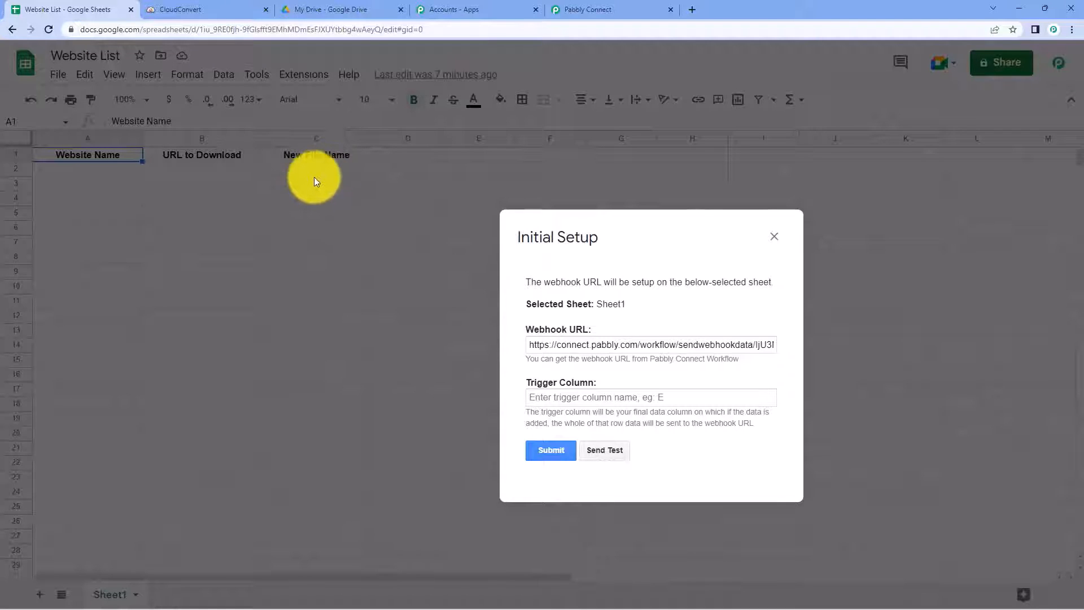
# Step: Enter C as the trigger column and close the saved setup form
pyautogui.click(581, 393)
pyautogui.write('C')
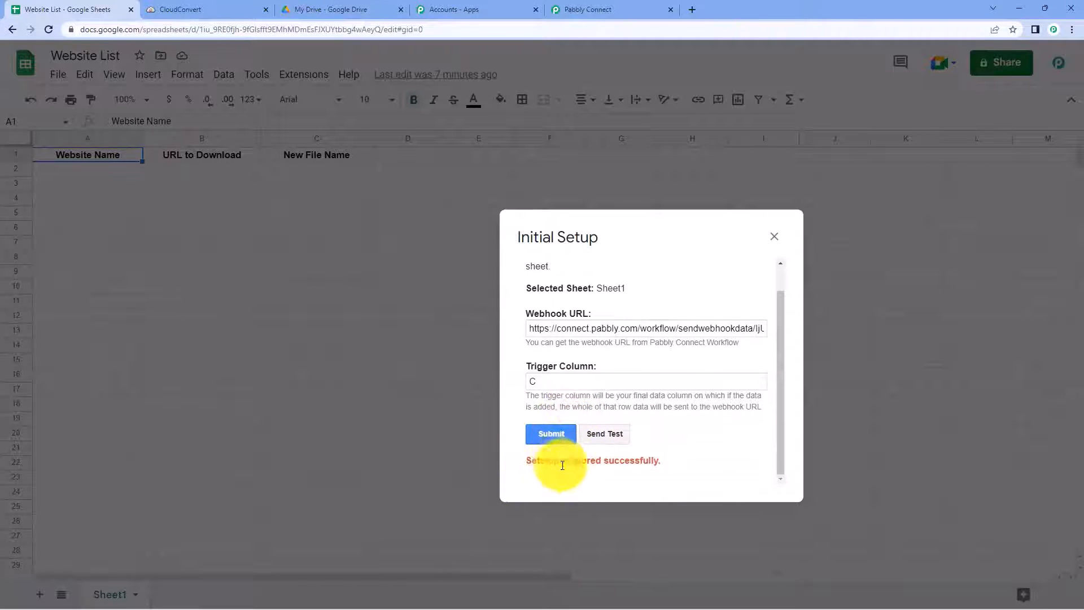
pyautogui.click(774, 237)
pyautogui.click(314, 72)
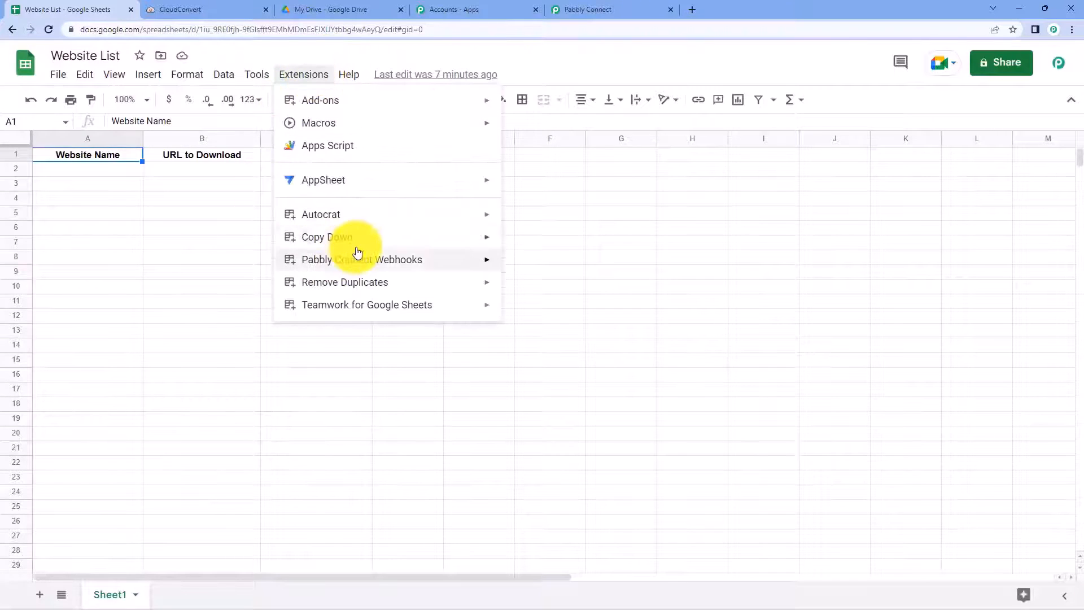
# Step: Turn on Pabbly Connect Webhooks Send On Event for the sheet
pyautogui.moveTo(356, 259)
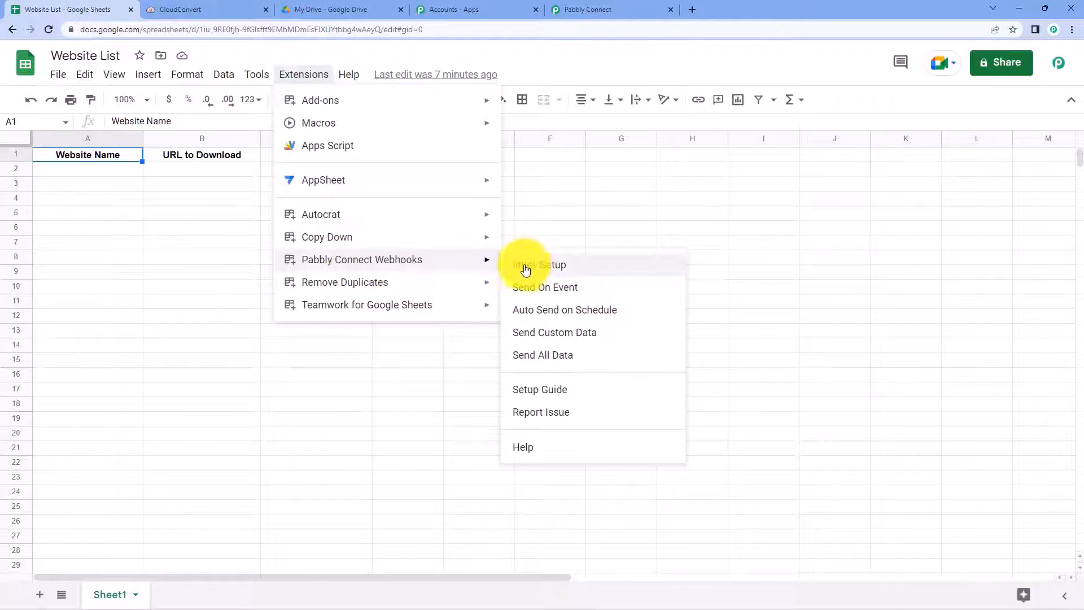
pyautogui.click(515, 295)
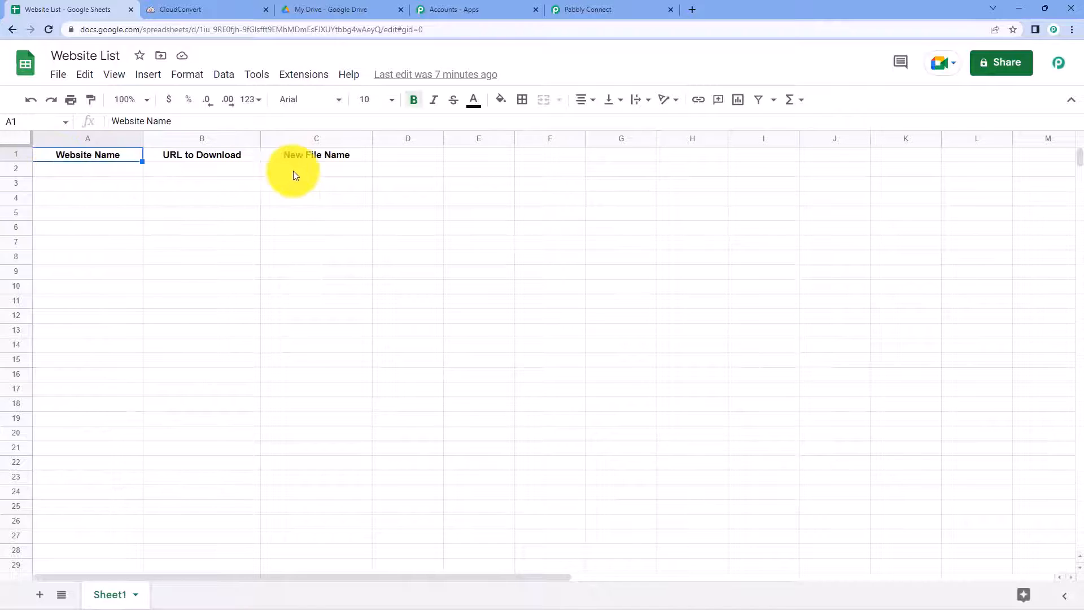
pyautogui.click(587, 7)
pyautogui.scroll(-5, 202, 235)
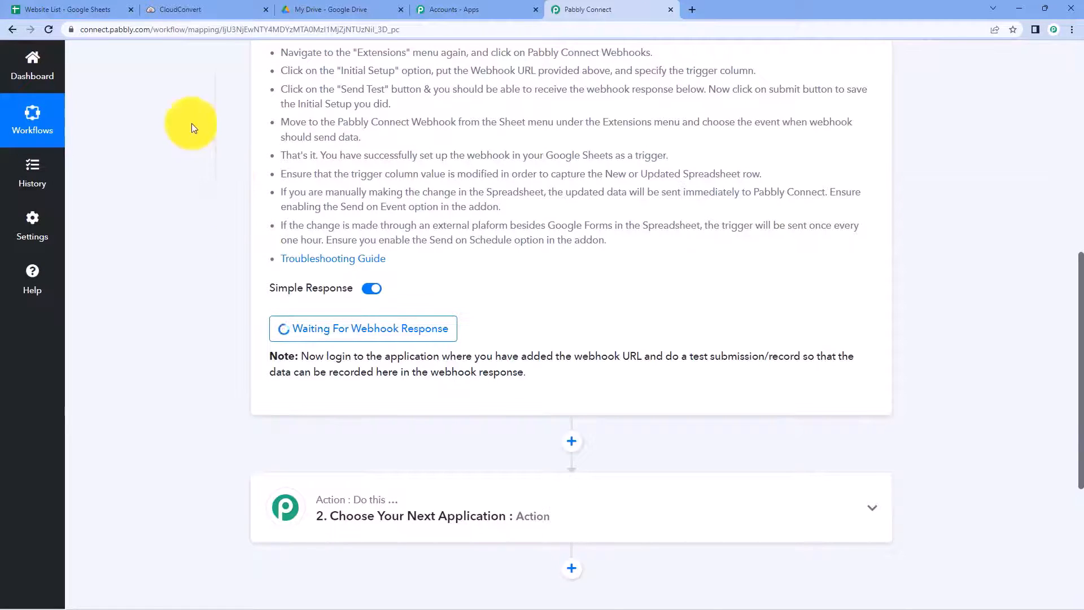
pyautogui.click(70, 9)
pyautogui.click(94, 168)
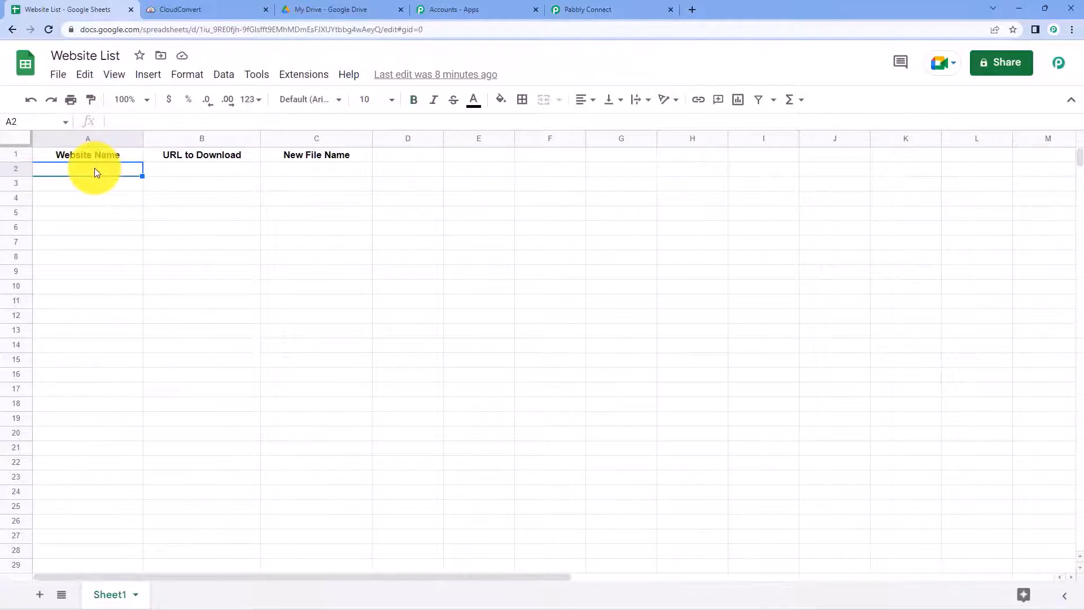
pyautogui.write('Pabbly')
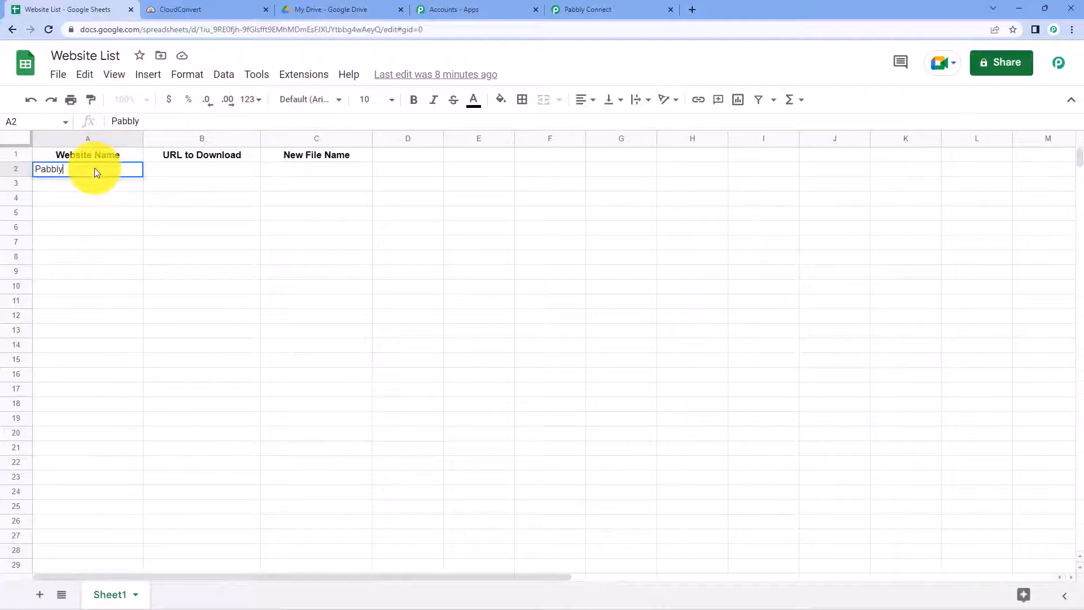
pyautogui.press('Tab')
pyautogui.write('ht')
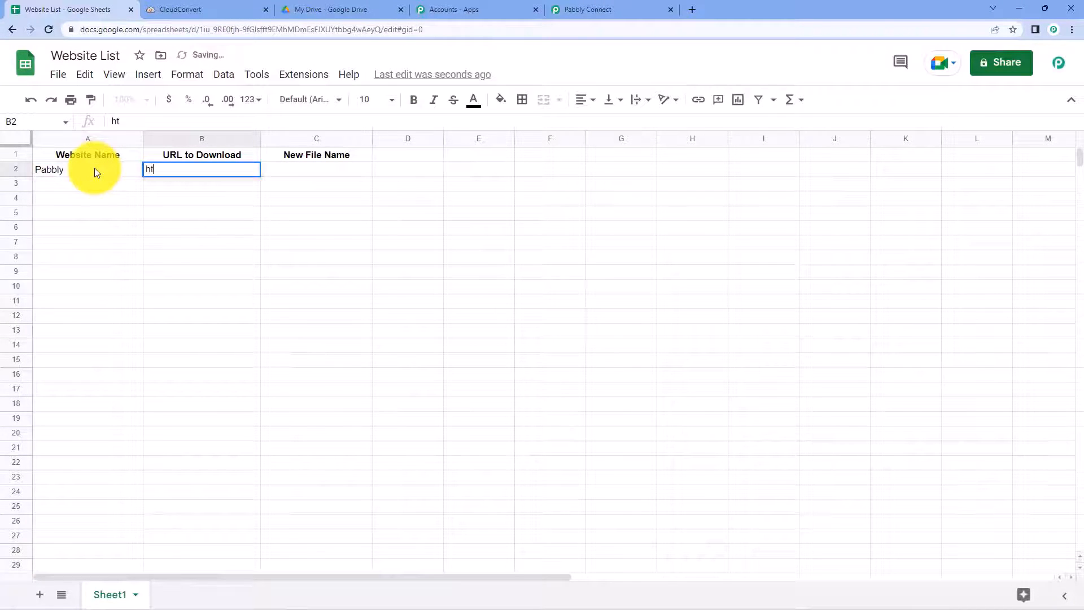
pyautogui.write('tps://www.pabb')
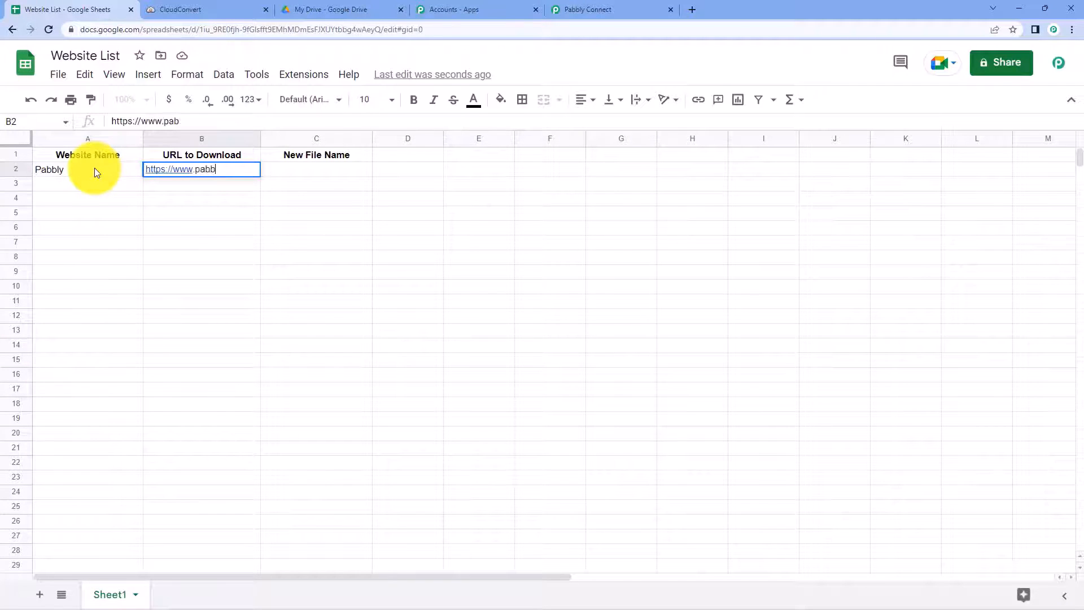
pyautogui.write('ly.com')
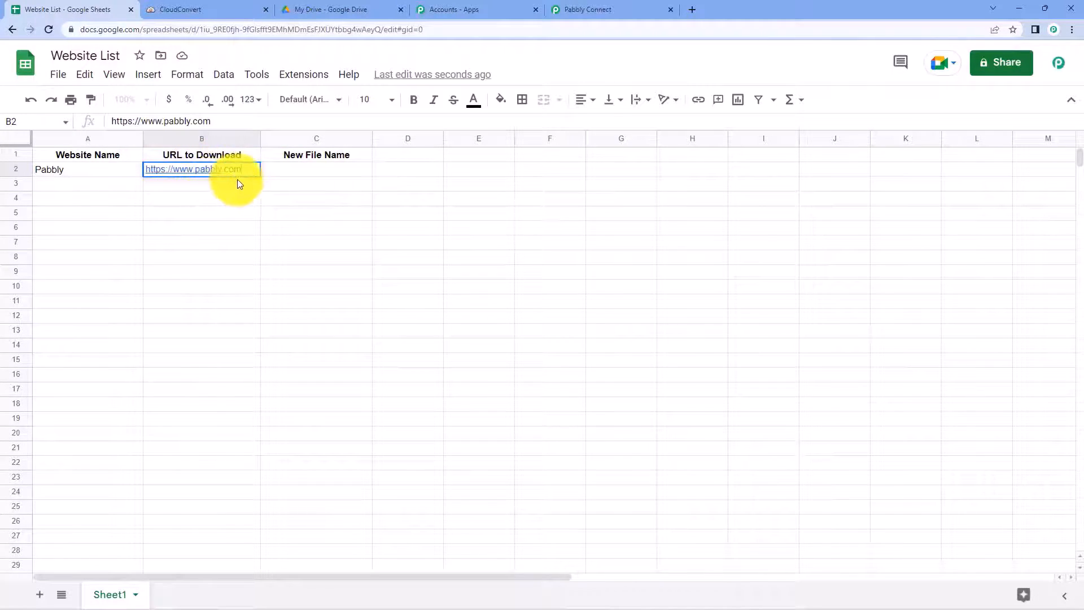
pyautogui.click(304, 173)
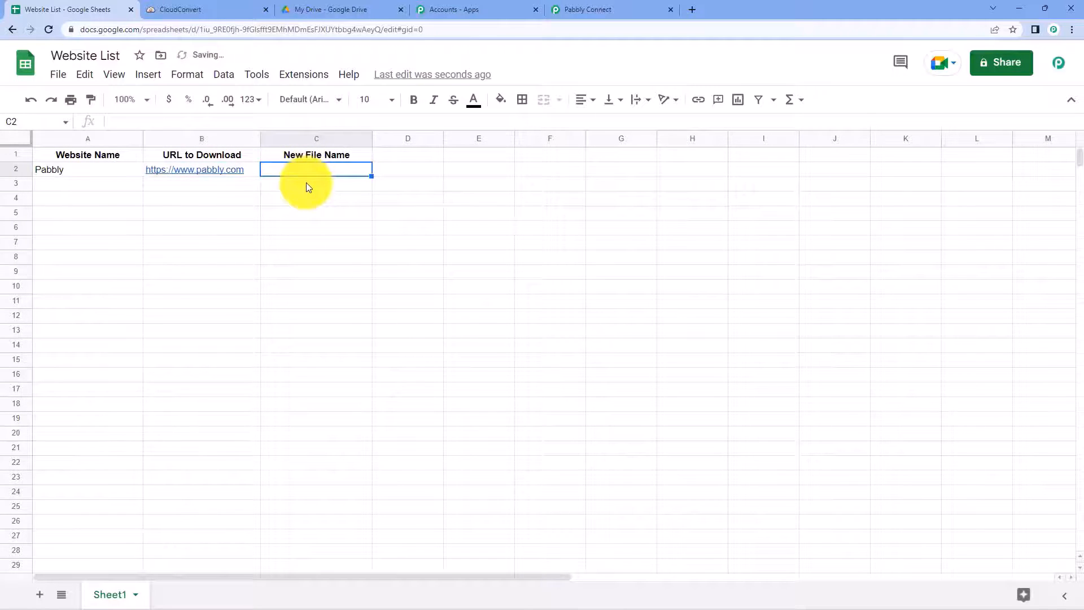
pyautogui.write('Paably')
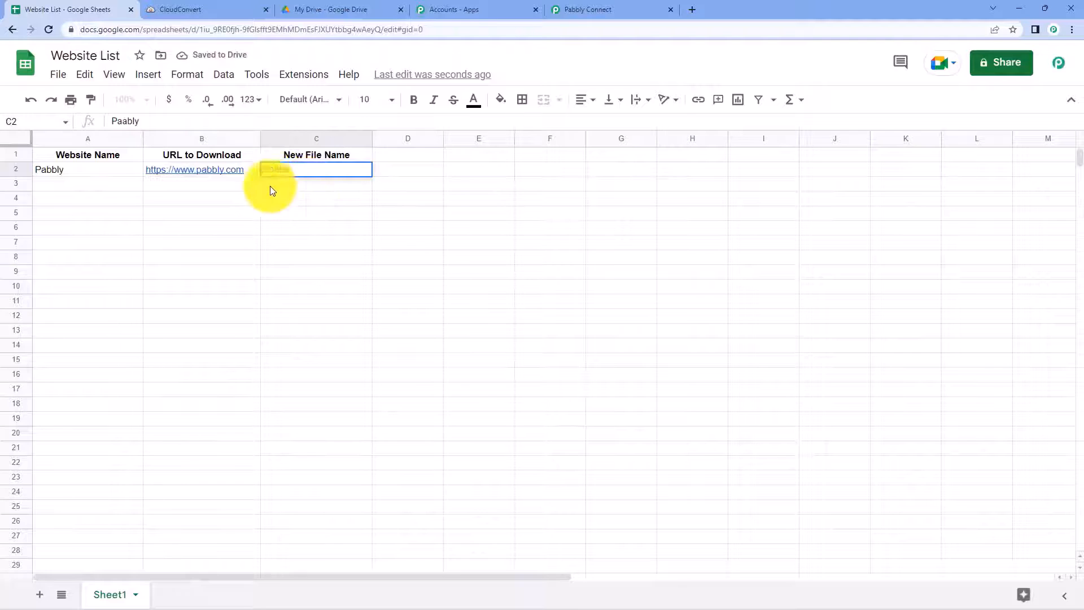
pyautogui.click(279, 169)
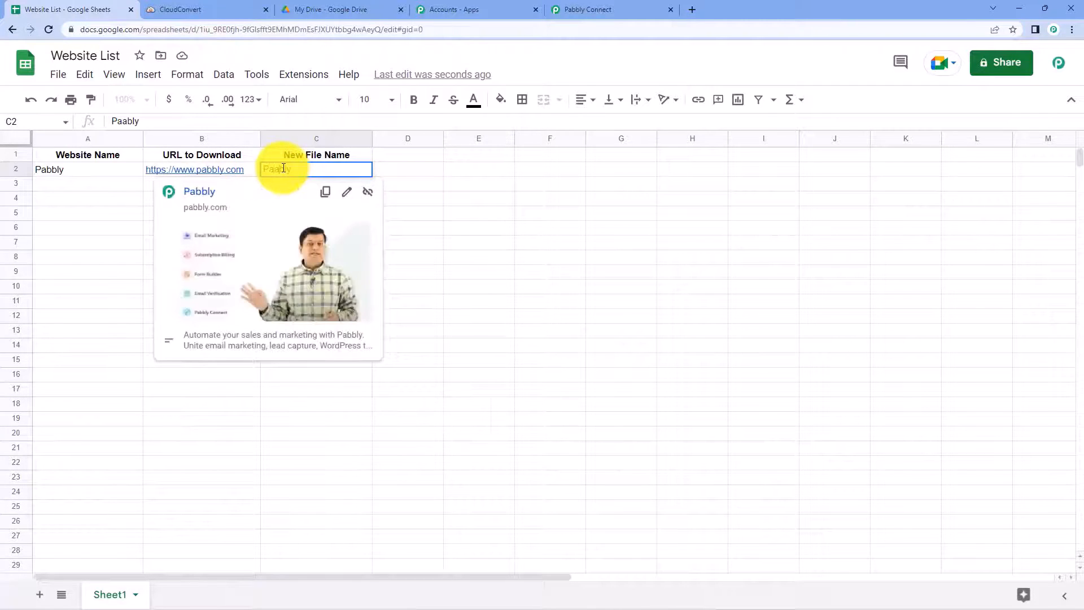
pyautogui.press('BackSpace')
pyautogui.write('b')
pyautogui.click(114, 227)
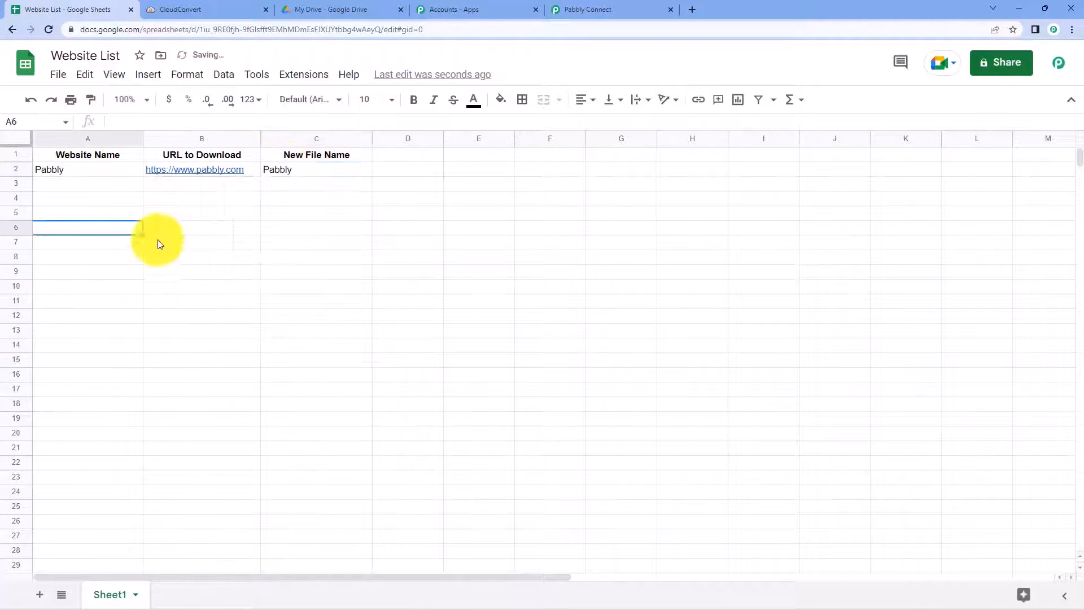
# Step: Centre-align all cells in the sheet
pyautogui.click(11, 142)
pyautogui.click(585, 100)
pyautogui.click(592, 124)
pyautogui.click(212, 195)
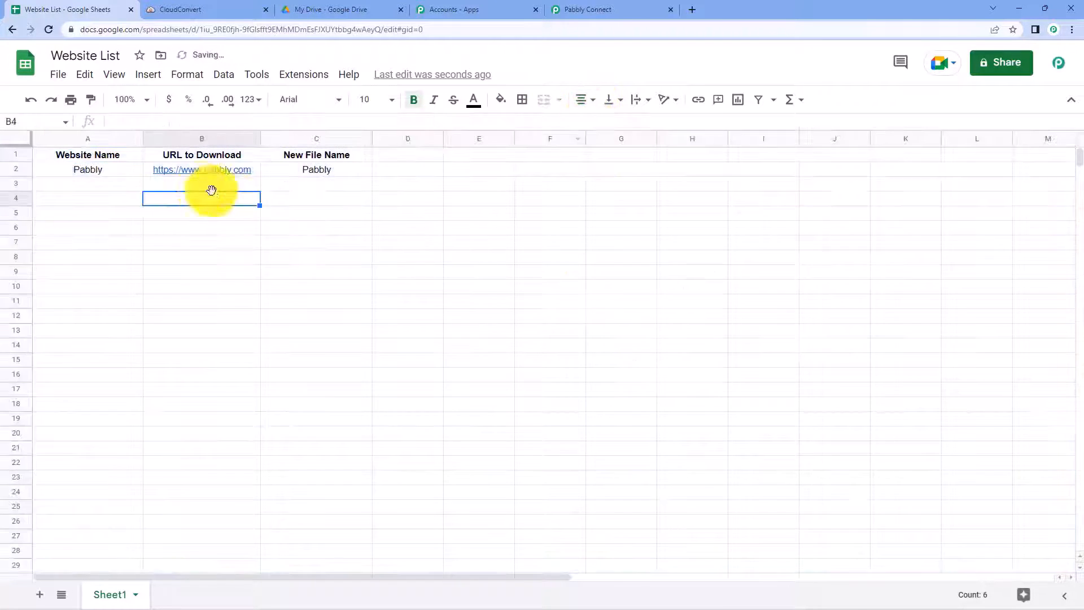
pyautogui.click(203, 184)
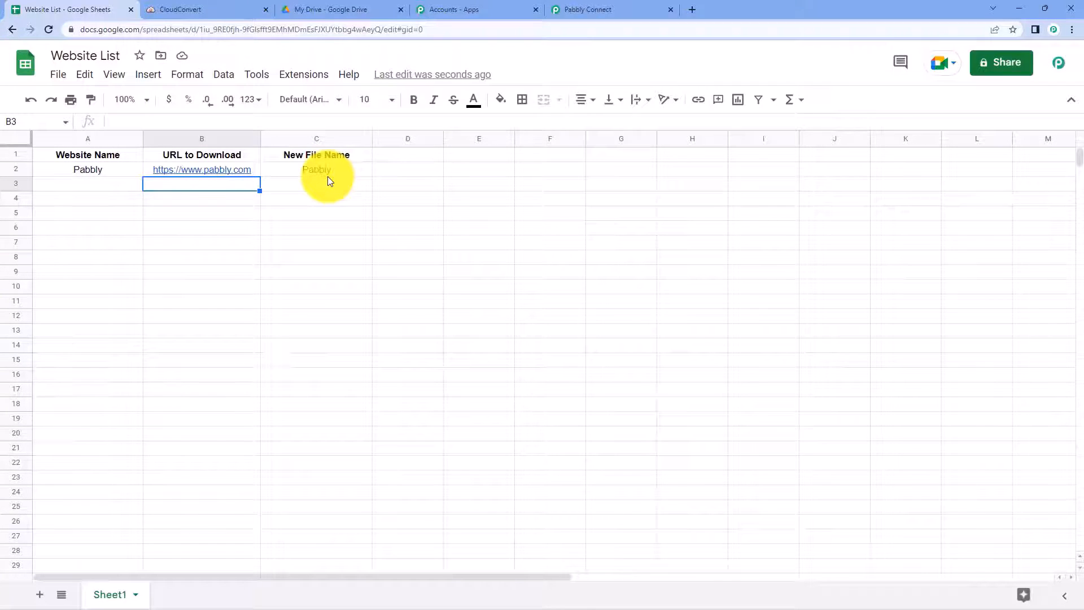
pyautogui.click(614, 4)
pyautogui.scroll(2, 204, 249)
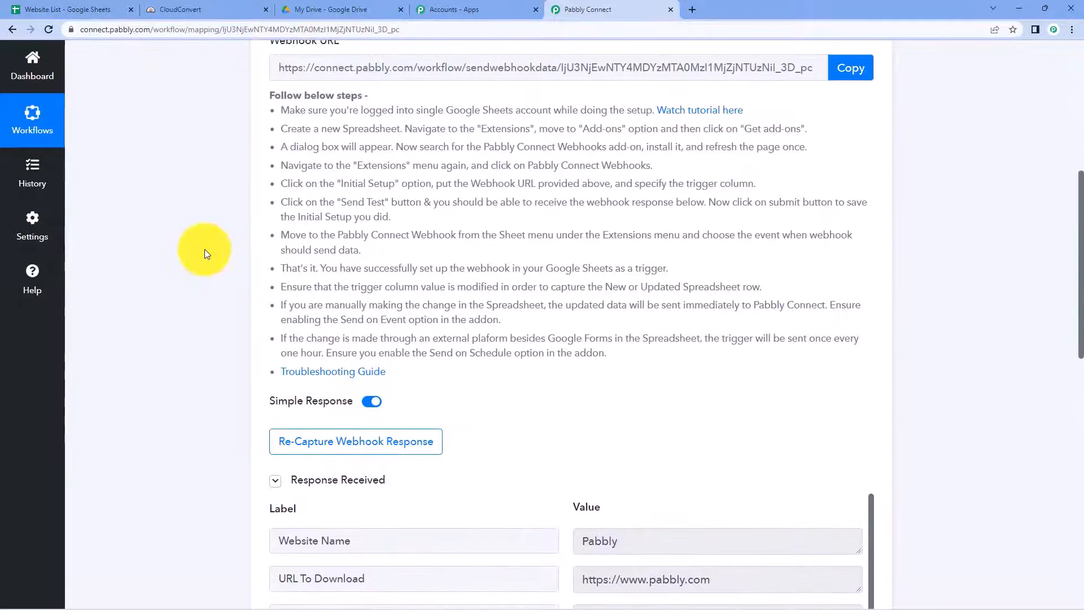
pyautogui.scroll(-4, 204, 249)
pyautogui.scroll(-3, 204, 249)
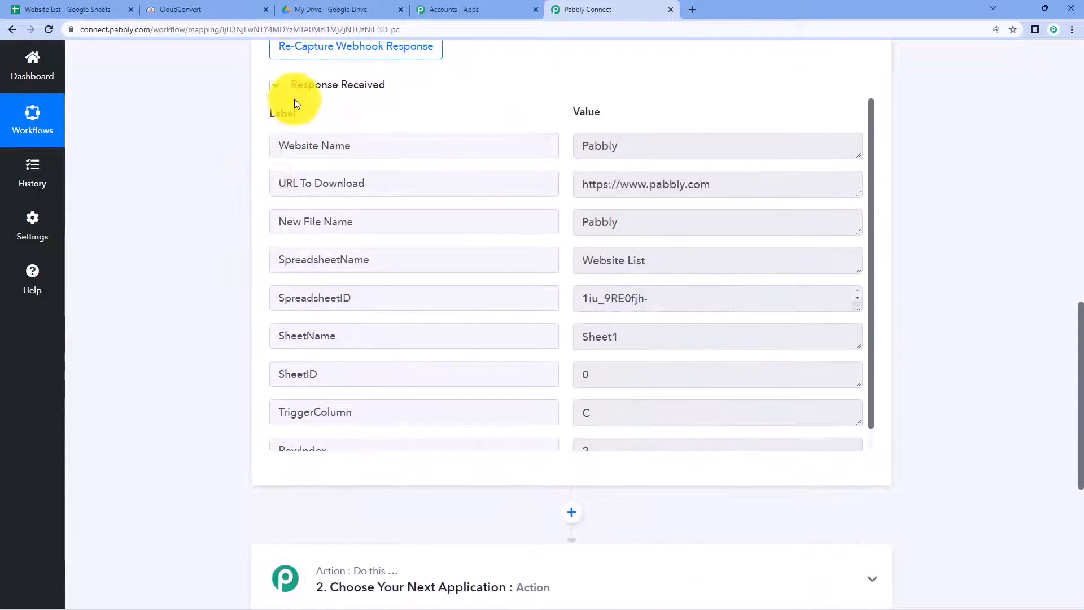
pyautogui.click(638, 145)
pyautogui.moveTo(504, 148); pyautogui.dragTo(509, 149)
pyautogui.moveTo(686, 184); pyautogui.dragTo(573, 186)
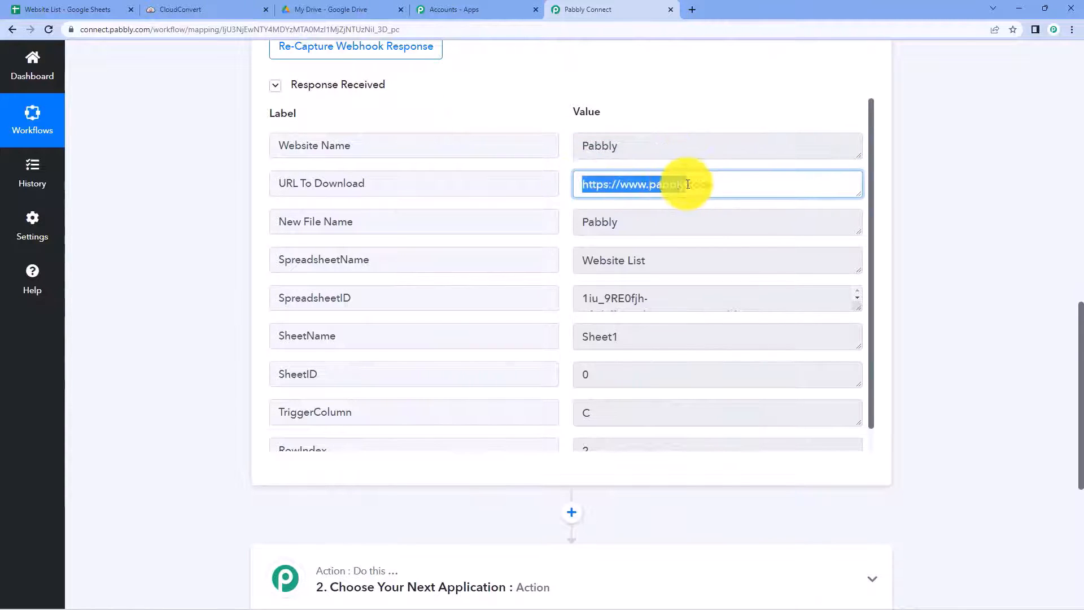
pyautogui.moveTo(722, 189); pyautogui.dragTo(562, 188)
pyautogui.click(563, 185)
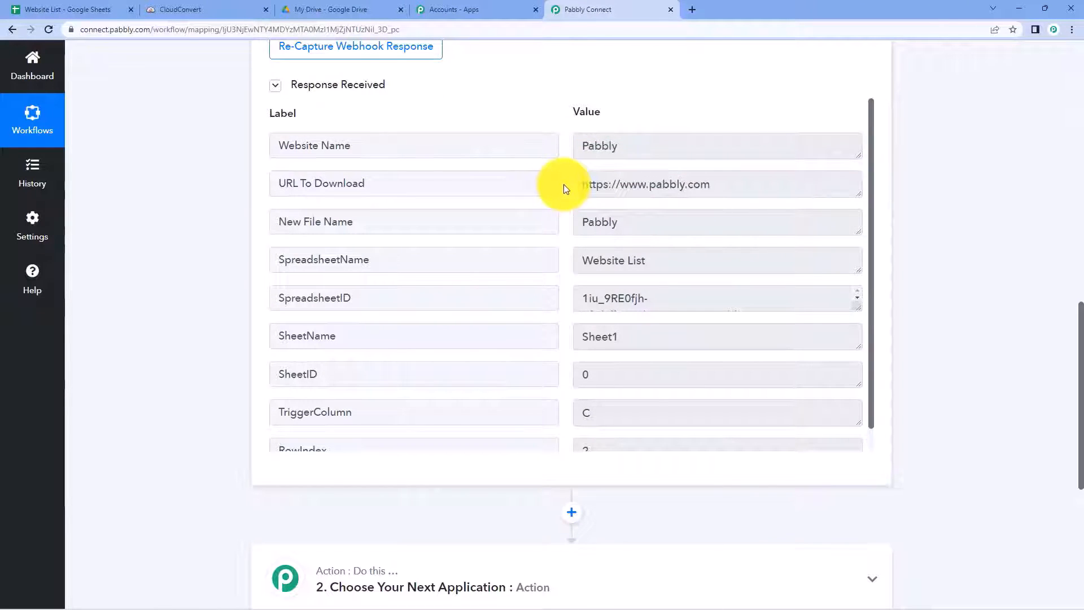
pyautogui.moveTo(692, 222); pyautogui.dragTo(201, 224)
pyautogui.click(201, 223)
pyautogui.scroll(1, 201, 227)
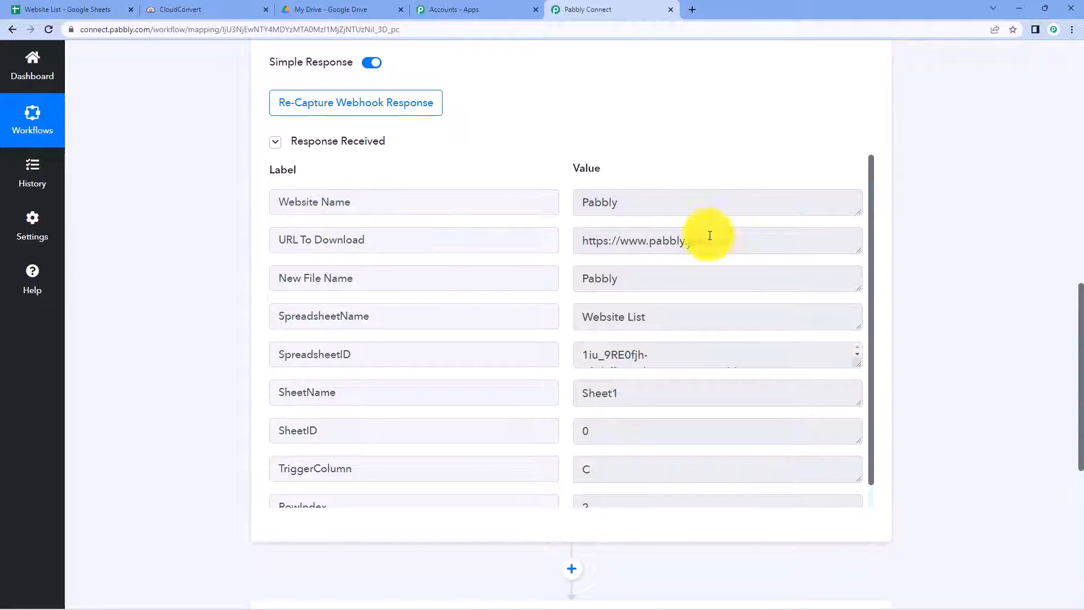
pyautogui.moveTo(701, 242); pyautogui.dragTo(578, 244)
pyautogui.moveTo(736, 247); pyautogui.dragTo(570, 244)
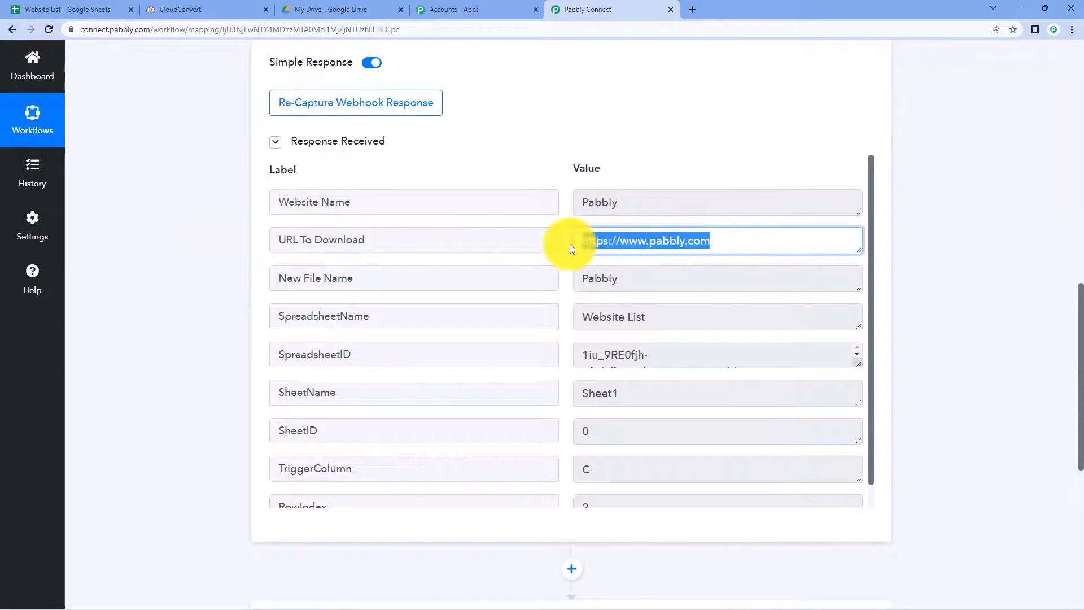
pyautogui.click(564, 244)
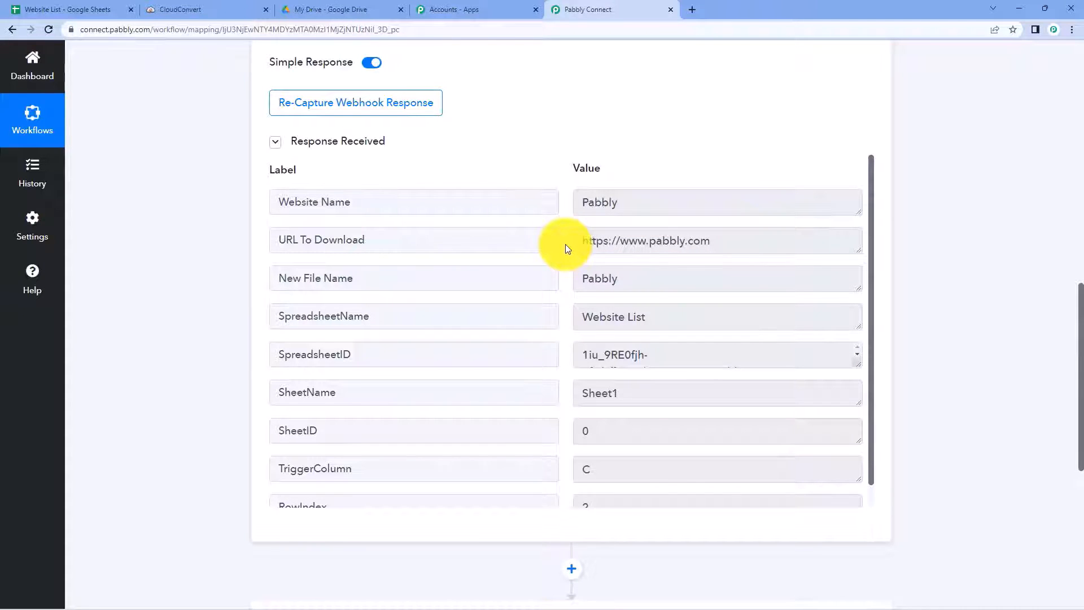
pyautogui.scroll(-1, 566, 245)
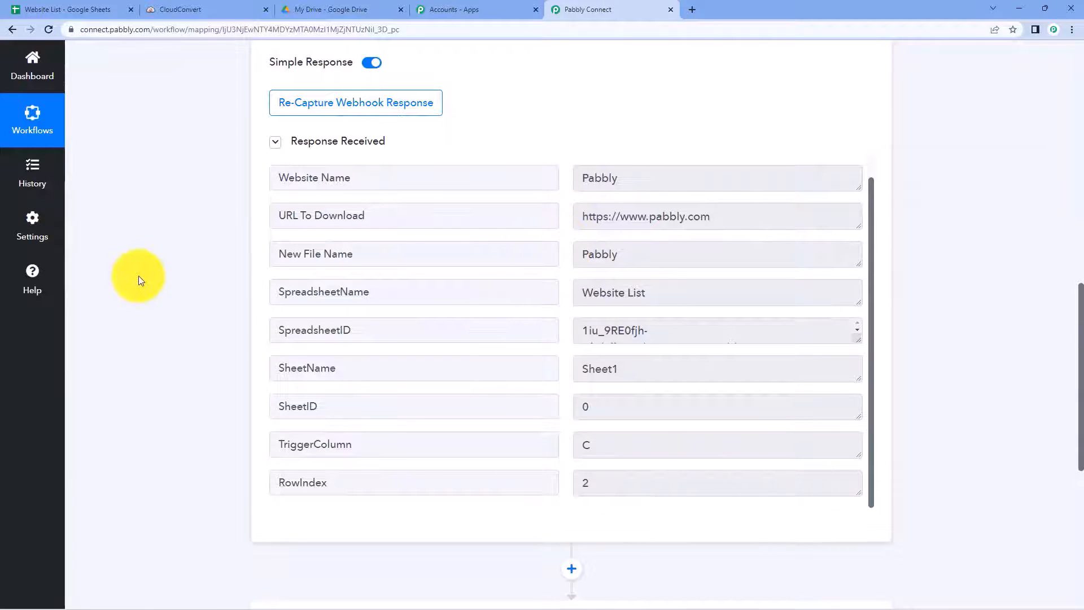
pyautogui.scroll(-5, 173, 276)
pyautogui.scroll(-3, 174, 275)
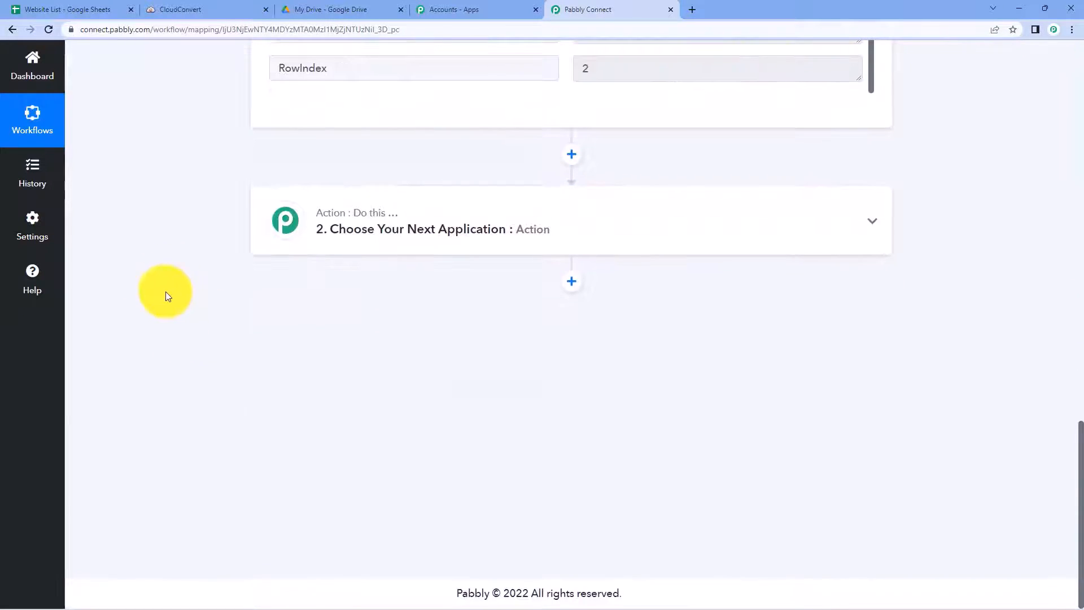
# Step: Set the action step to CloudConvert's Capture a Website to PDF event
pyautogui.click(418, 252)
pyautogui.click(359, 305)
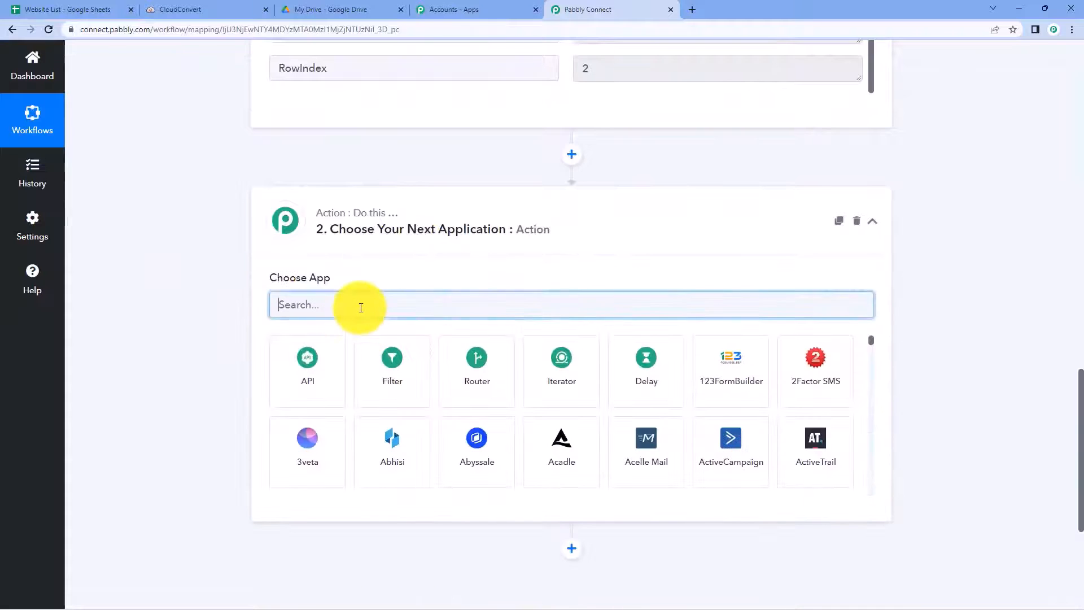
pyautogui.write('Clo')
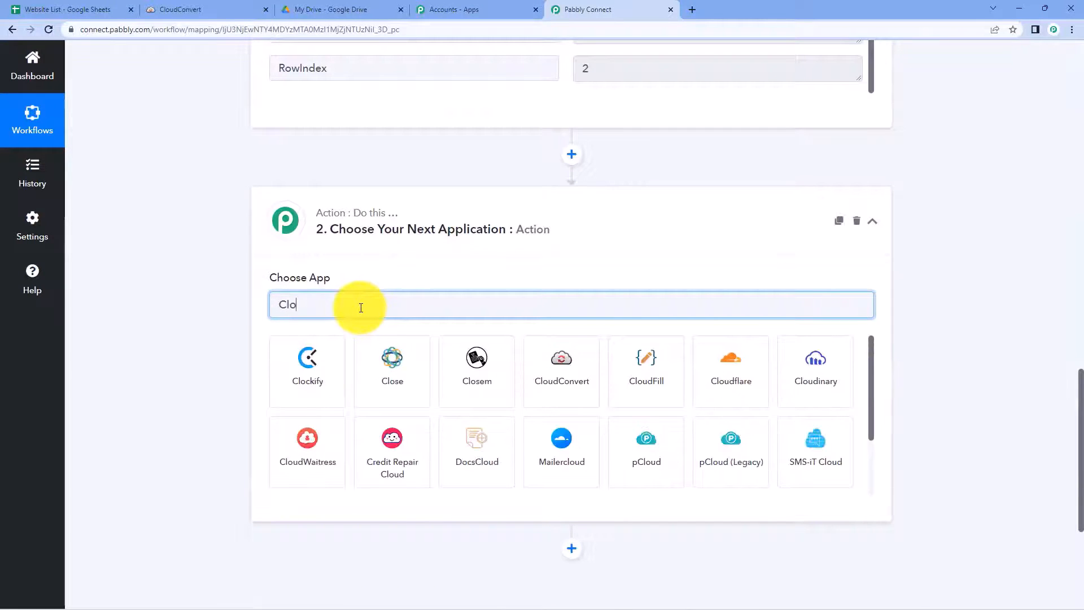
pyautogui.write('udConvert')
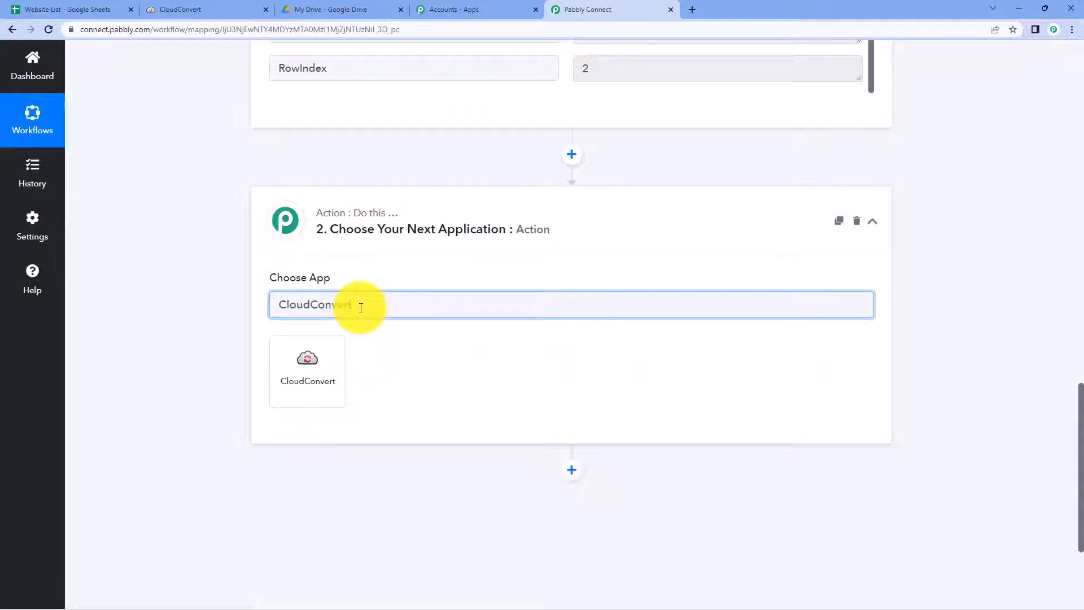
pyautogui.click(334, 380)
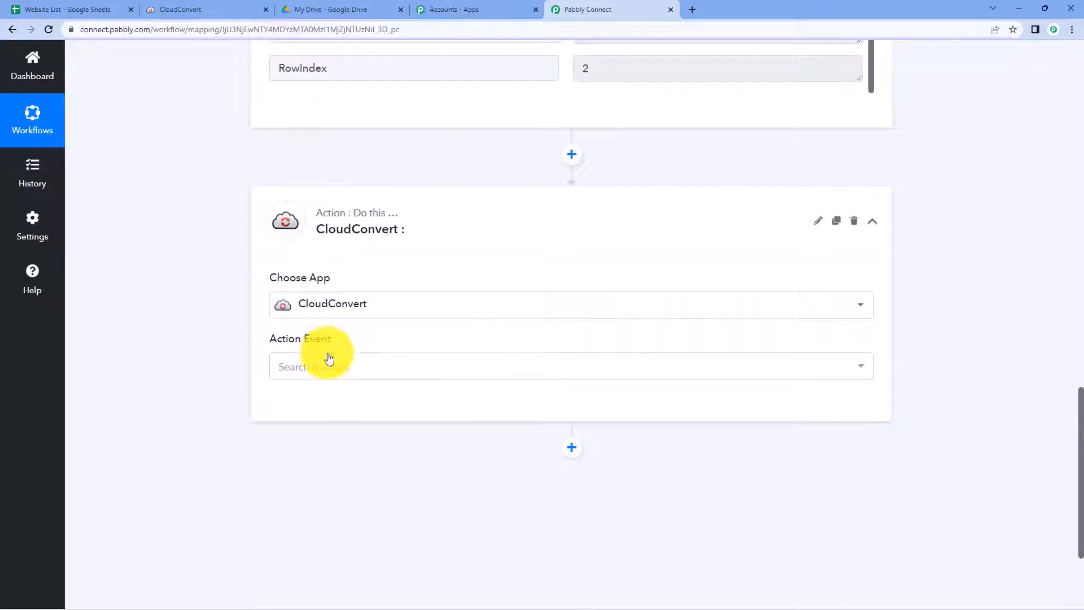
pyautogui.click(358, 368)
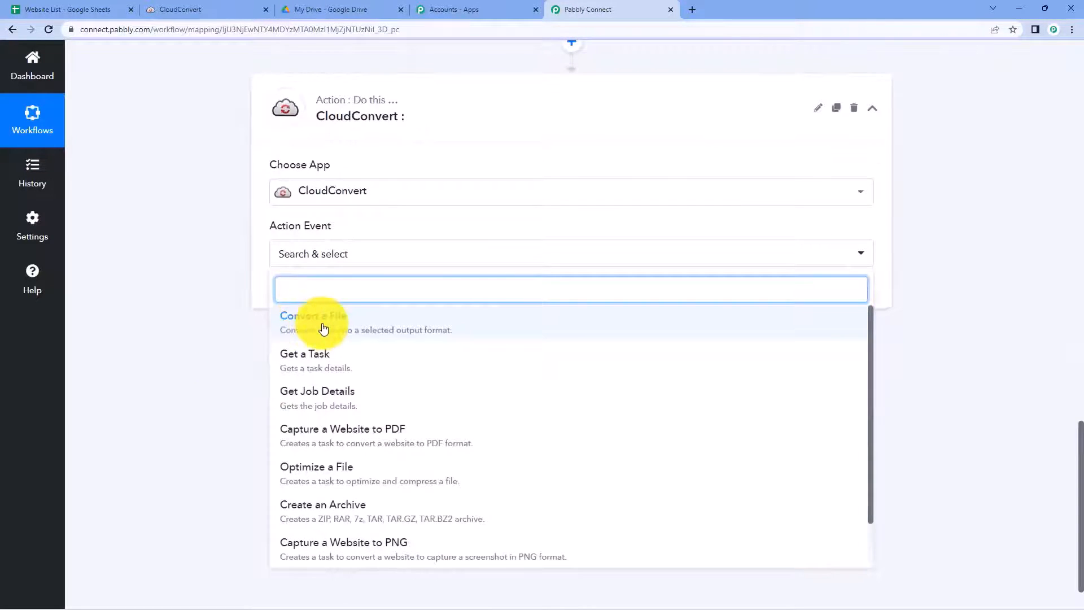
pyautogui.scroll(-1, 322, 342)
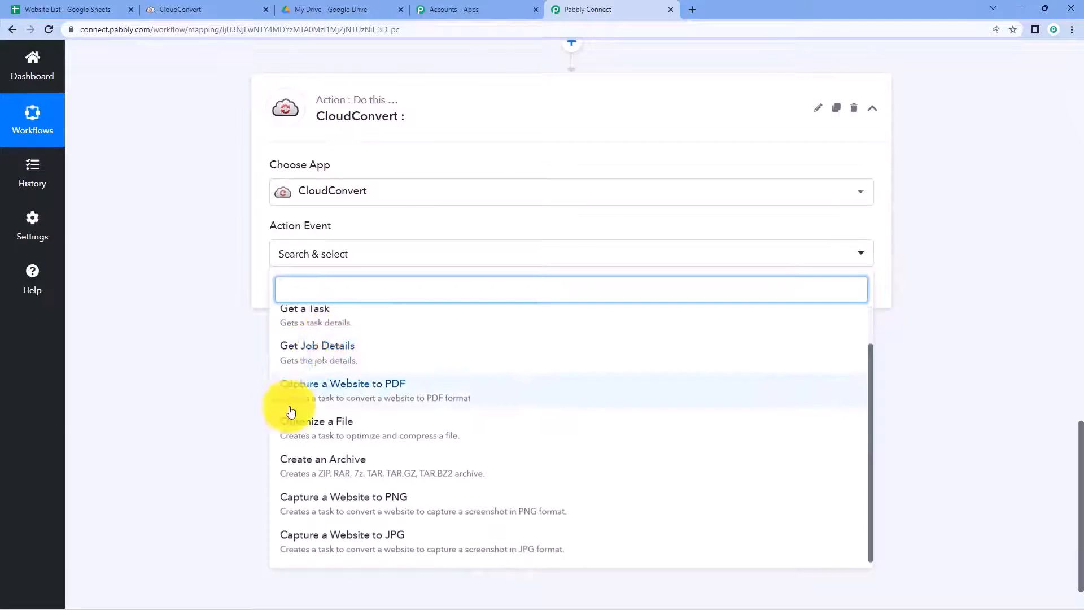
pyautogui.click(364, 394)
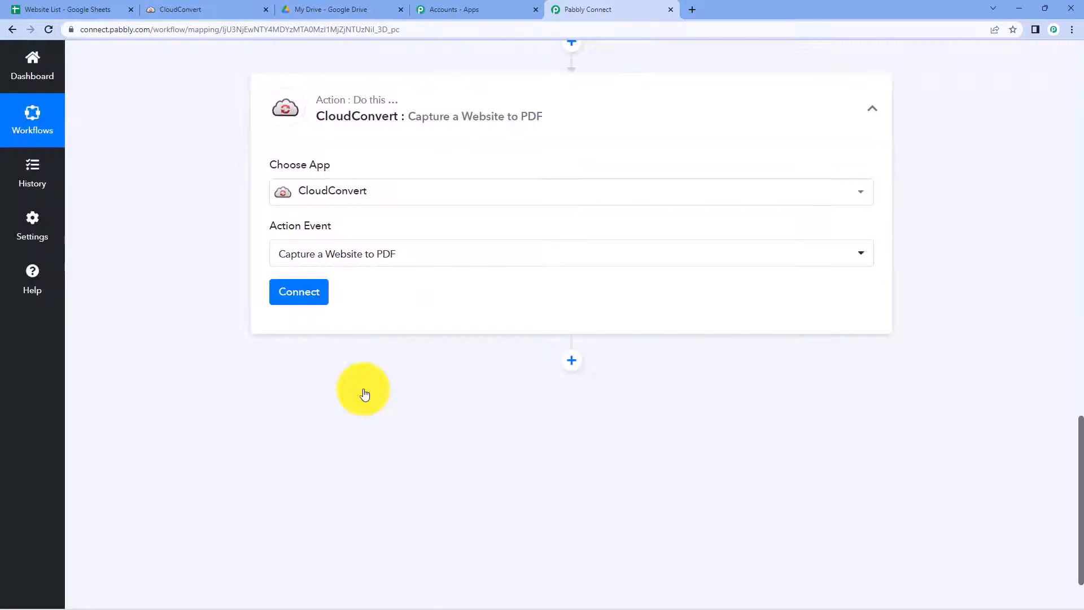
# Step: Connect a new CloudConvert account to the action step
pyautogui.click(276, 294)
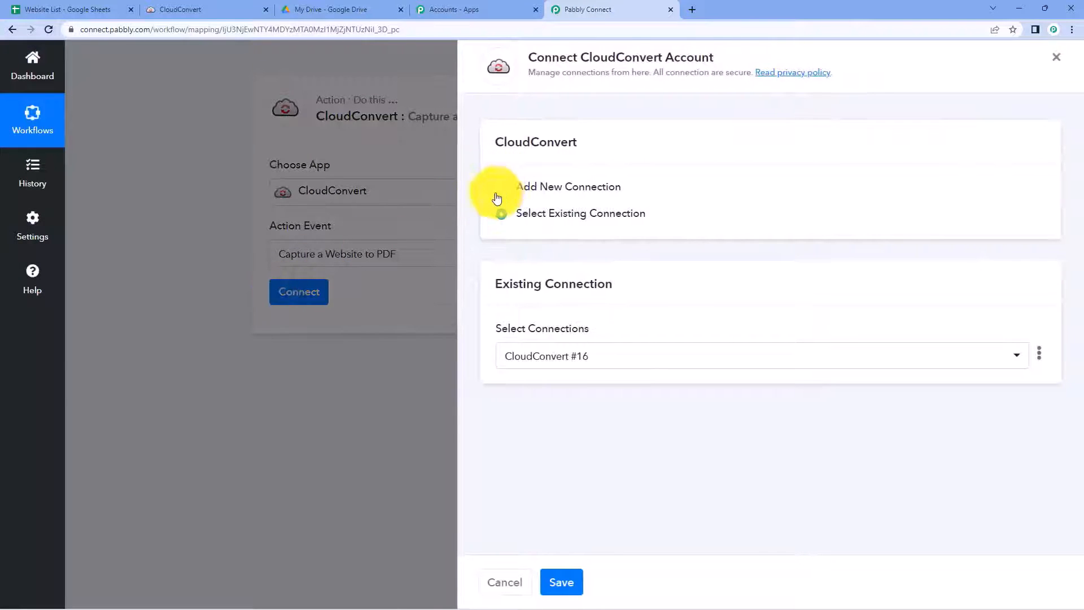
pyautogui.click(500, 189)
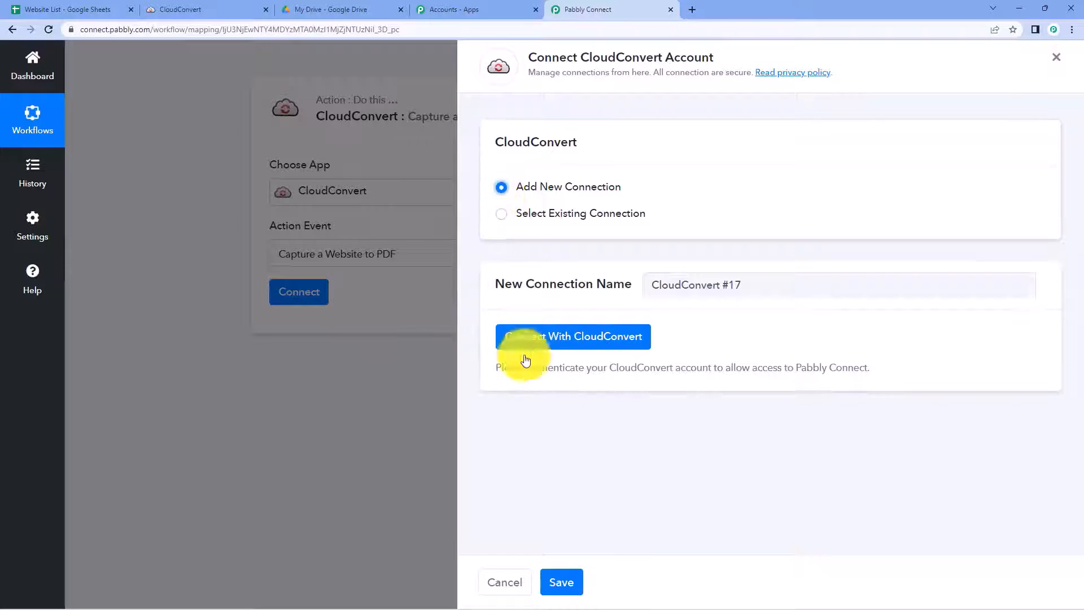
pyautogui.click(554, 342)
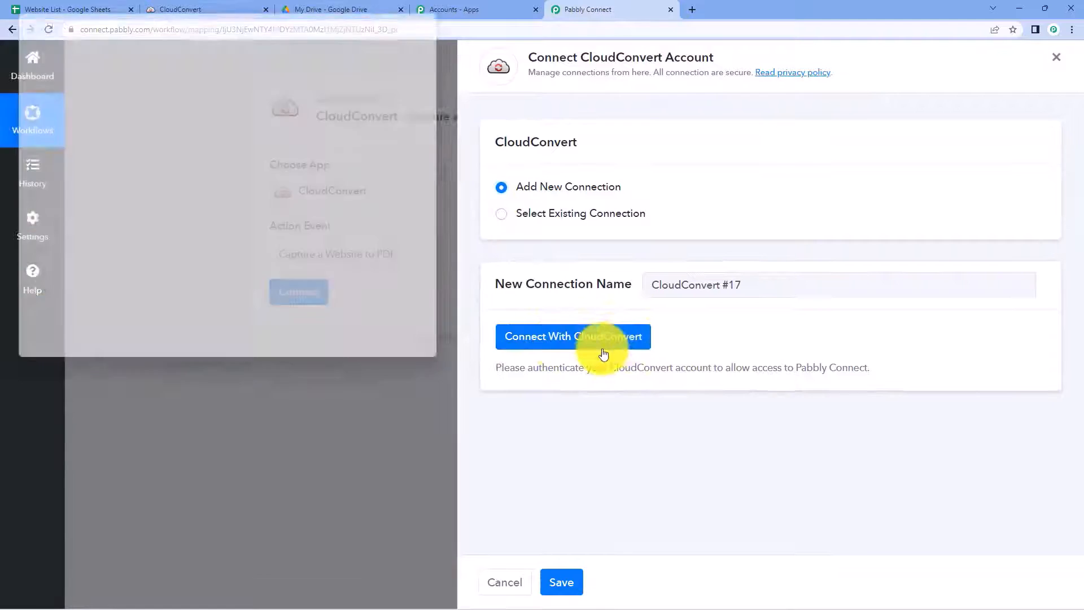
pyautogui.moveTo(280, 15); pyautogui.dragTo(278, 40)
pyautogui.click(225, 4)
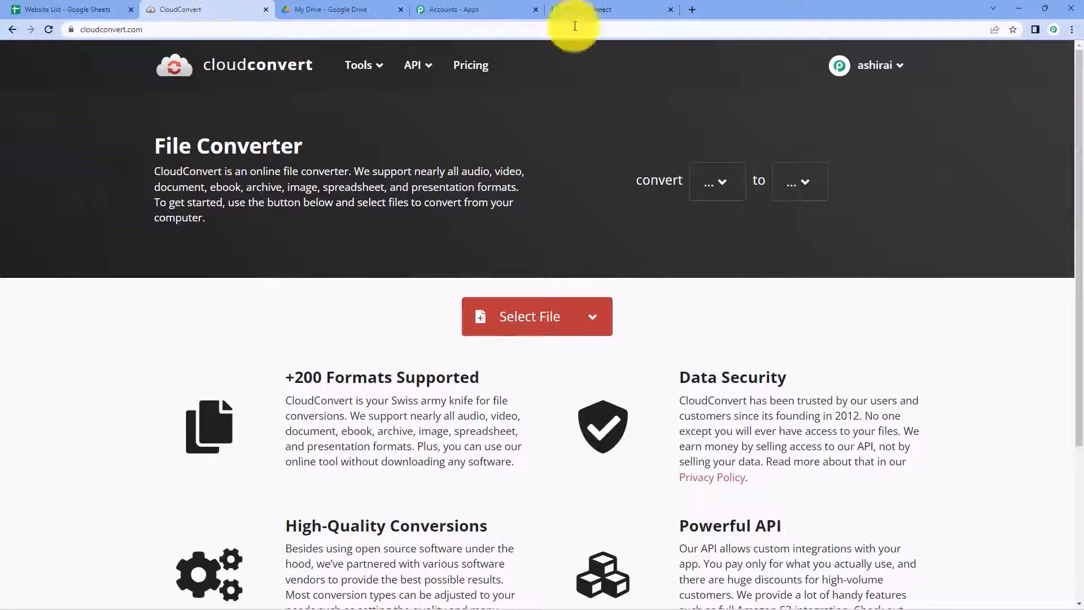
pyautogui.click(578, 4)
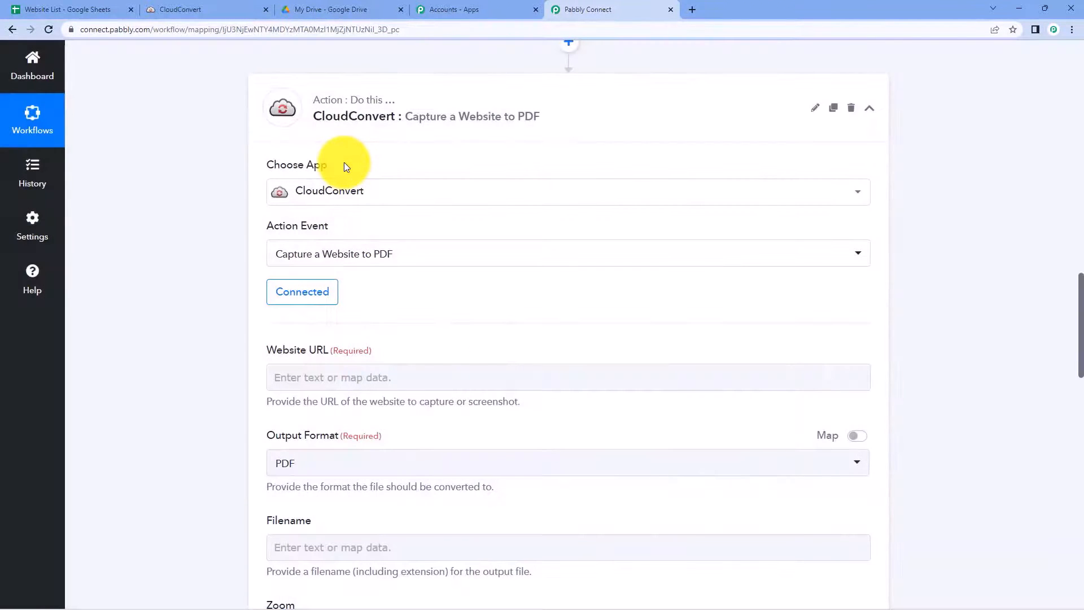
# Step: Map the Website URL field to the sheet's URL To Download value
pyautogui.scroll(-4, 340, 164)
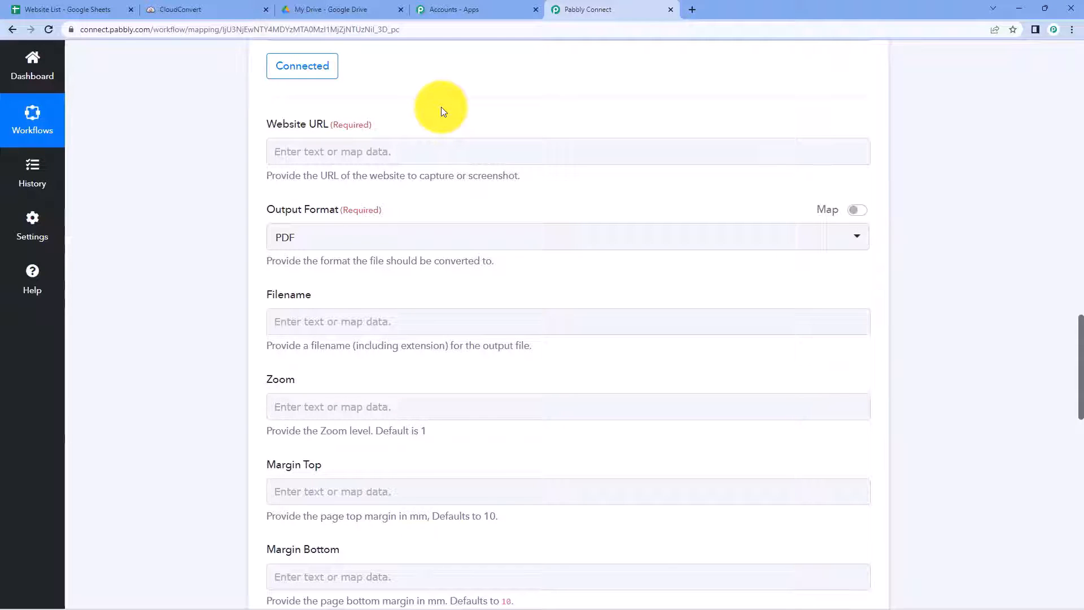
pyautogui.scroll(8, 502, 219)
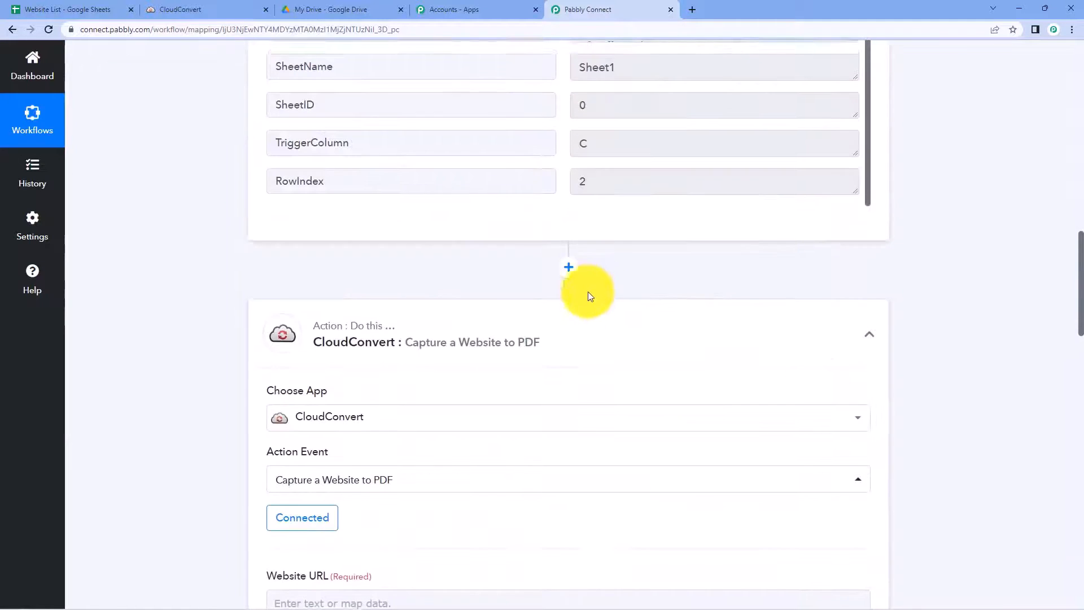
pyautogui.scroll(4, 588, 291)
pyautogui.moveTo(719, 140)
pyautogui.mouseDown()
pyautogui.moveTo(571, 148)
pyautogui.moveTo(709, 145)
pyautogui.mouseUp()
pyautogui.click(557, 149)
pyautogui.click(234, 211)
pyautogui.scroll(-6, 205, 216)
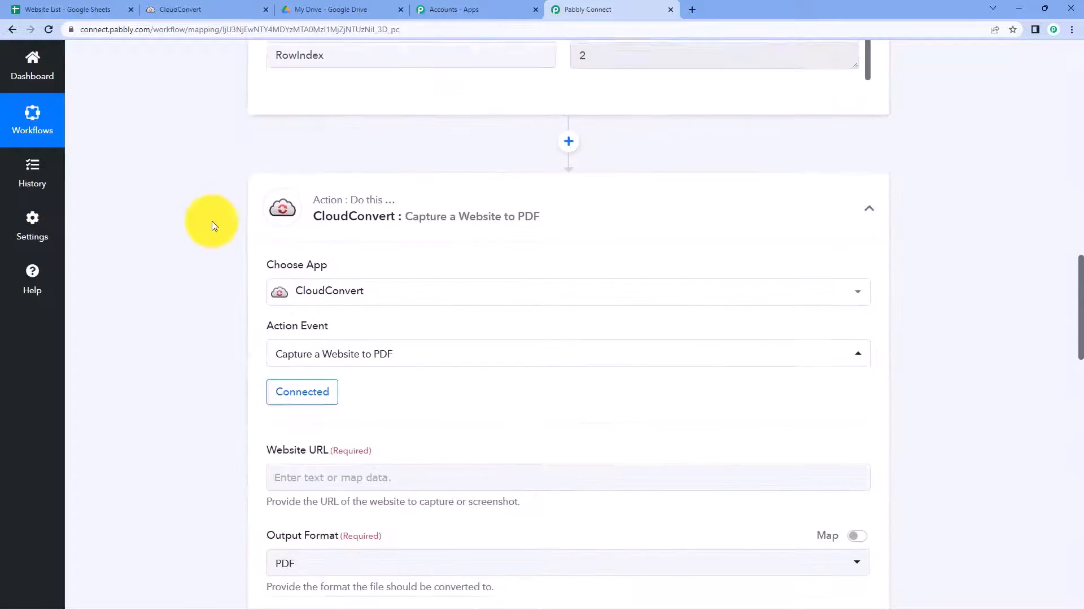
pyautogui.scroll(-5, 212, 222)
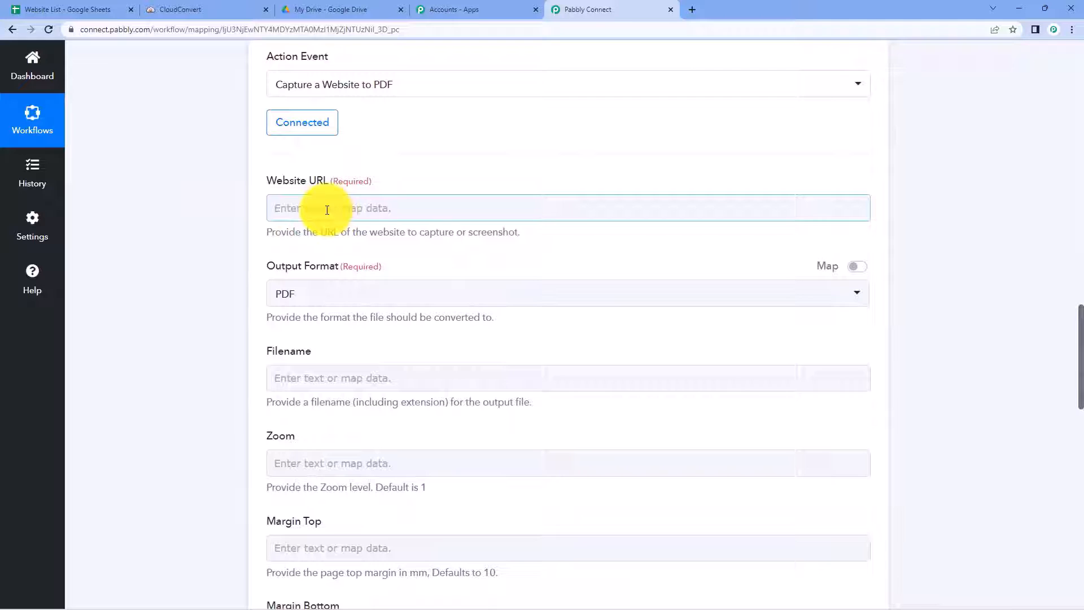
pyautogui.click(327, 209)
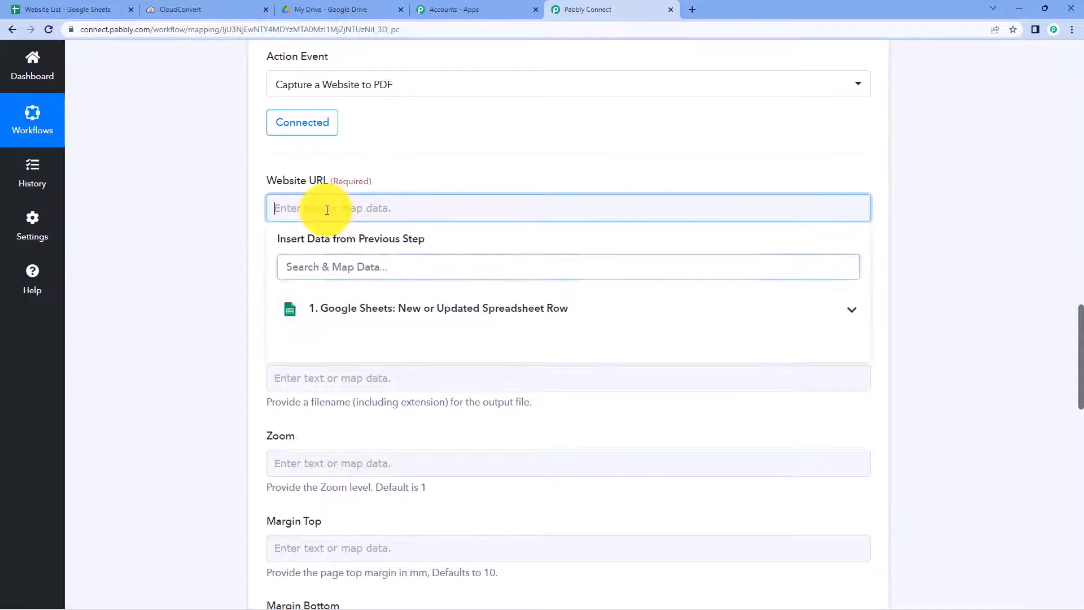
pyautogui.click(426, 308)
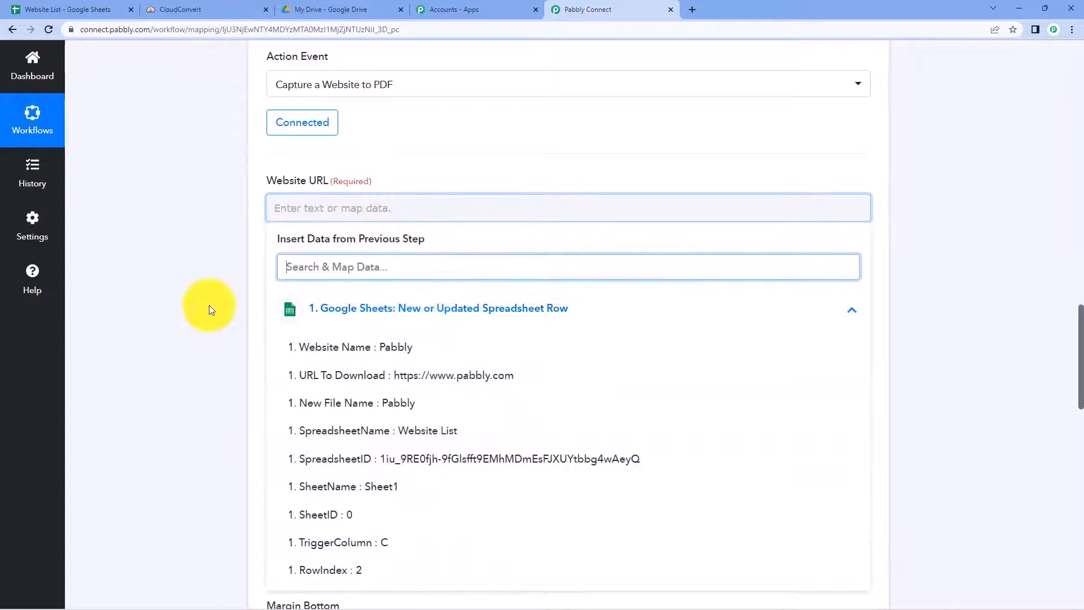
pyautogui.scroll(-2, 209, 308)
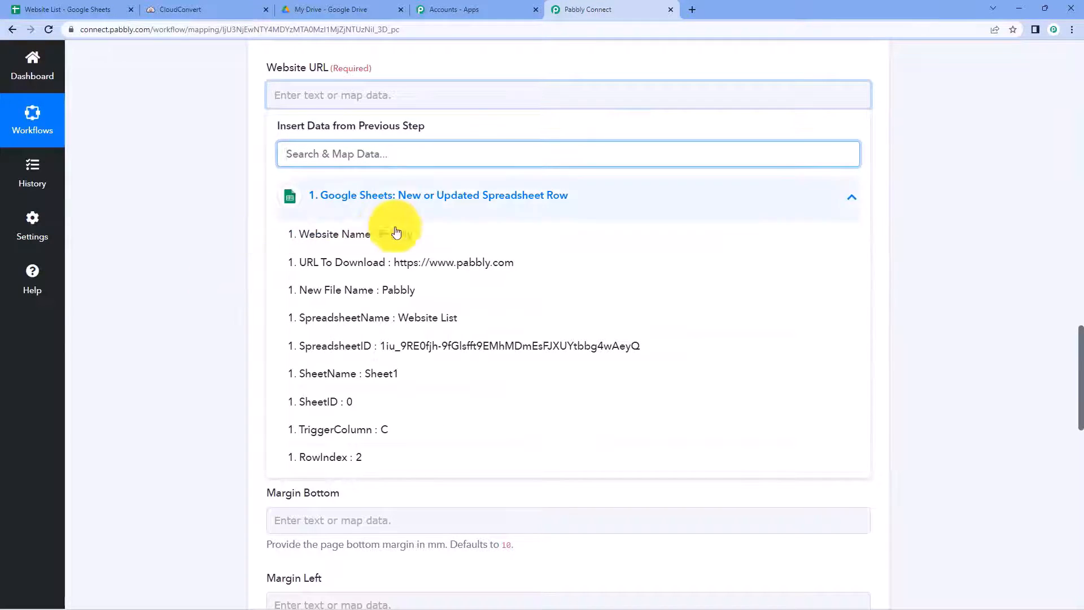
pyautogui.click(357, 264)
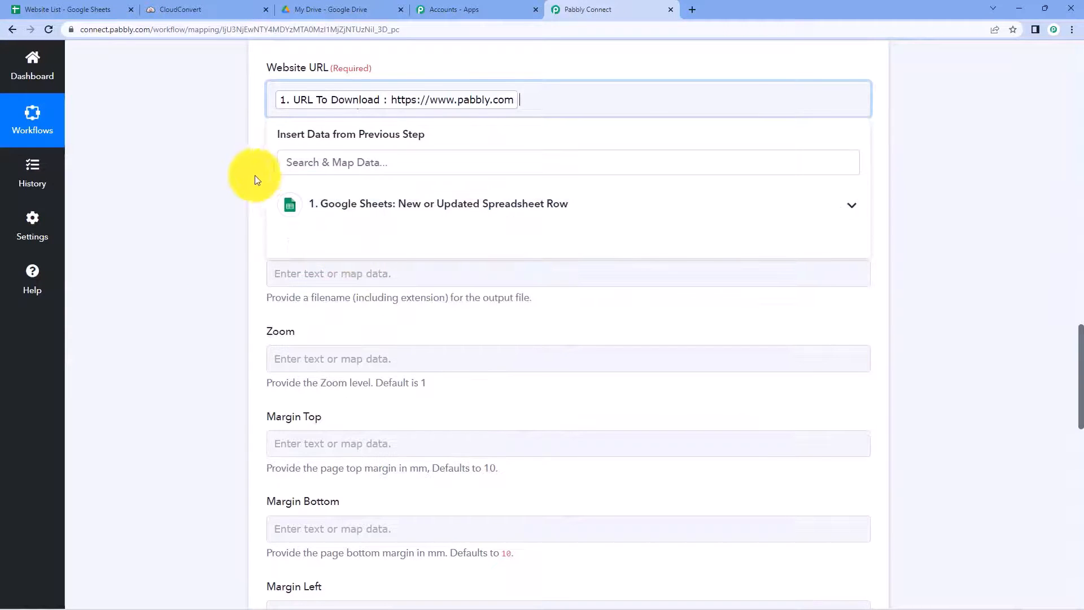
pyautogui.click(234, 178)
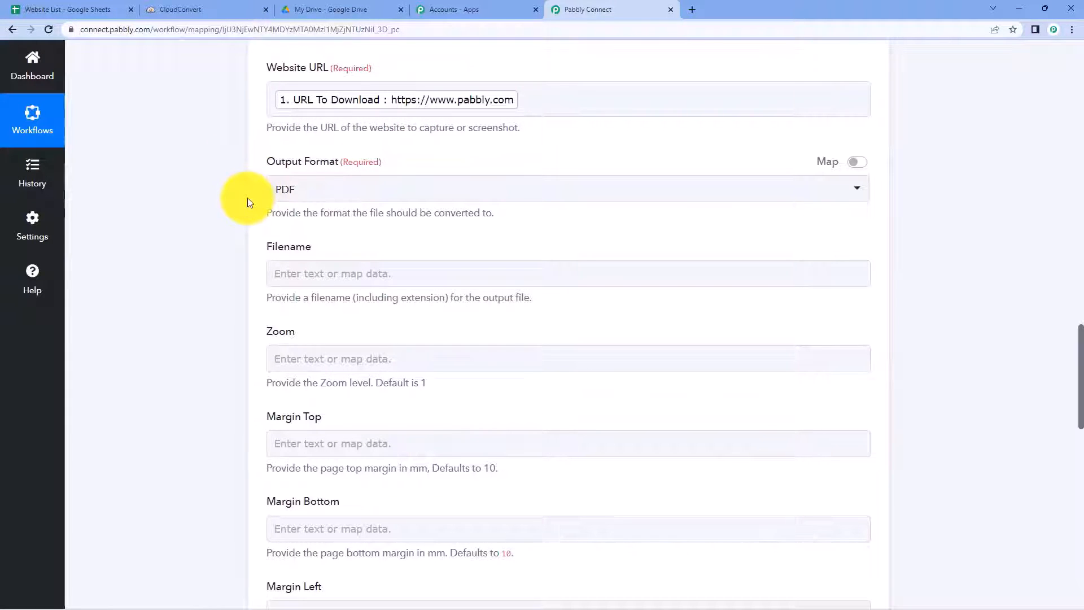
# Step: Keep PDF as the output format
pyautogui.click(301, 200)
pyautogui.click(289, 245)
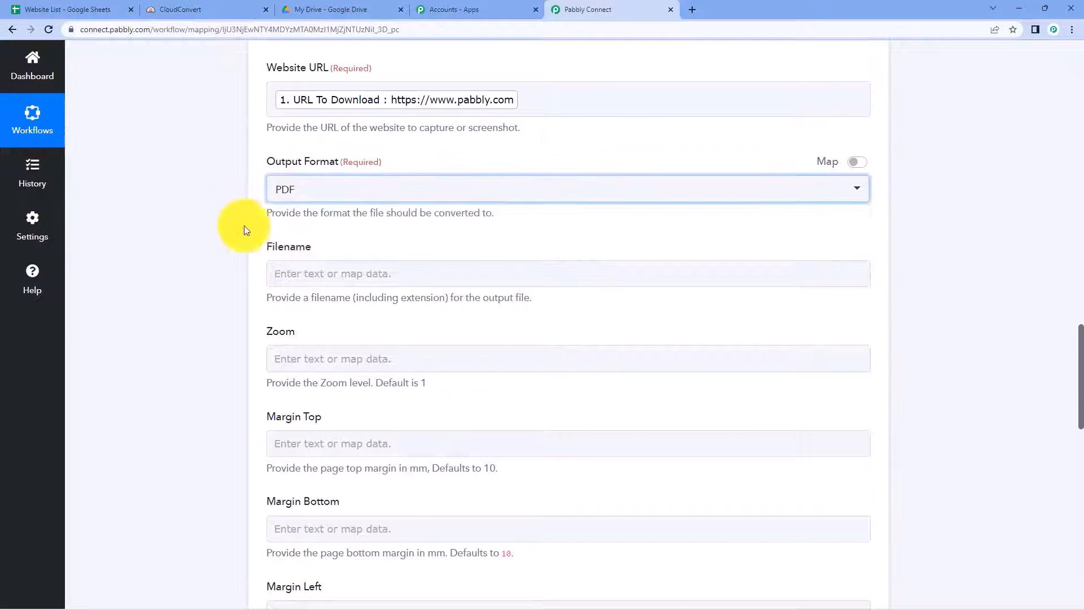
pyautogui.scroll(-1, 223, 218)
pyautogui.click(333, 172)
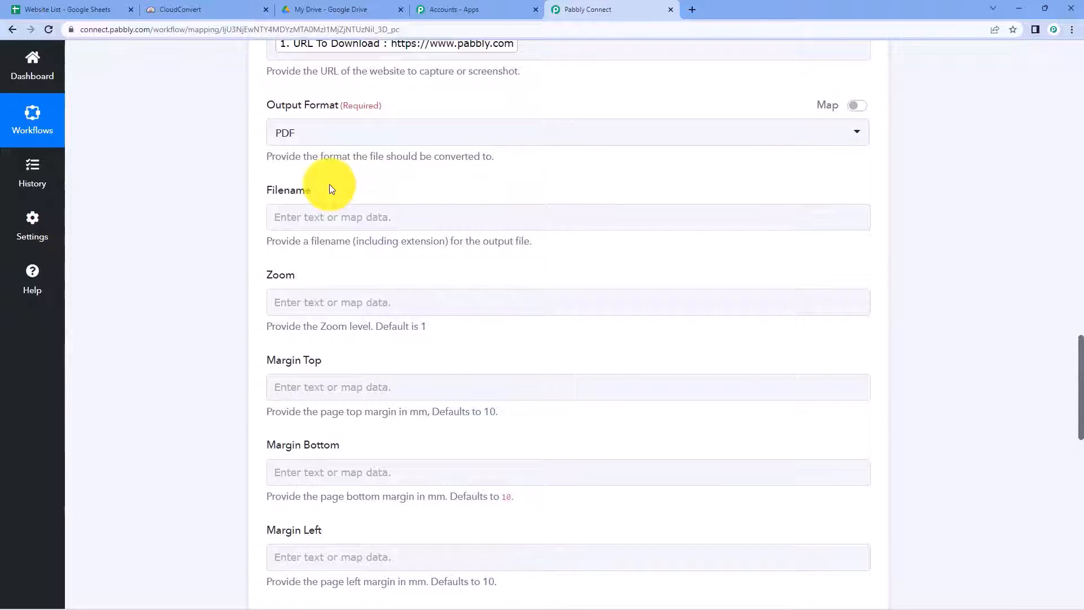
# Step: Map the Filename field to the sheet's New File Name value
pyautogui.scroll(12, 330, 184)
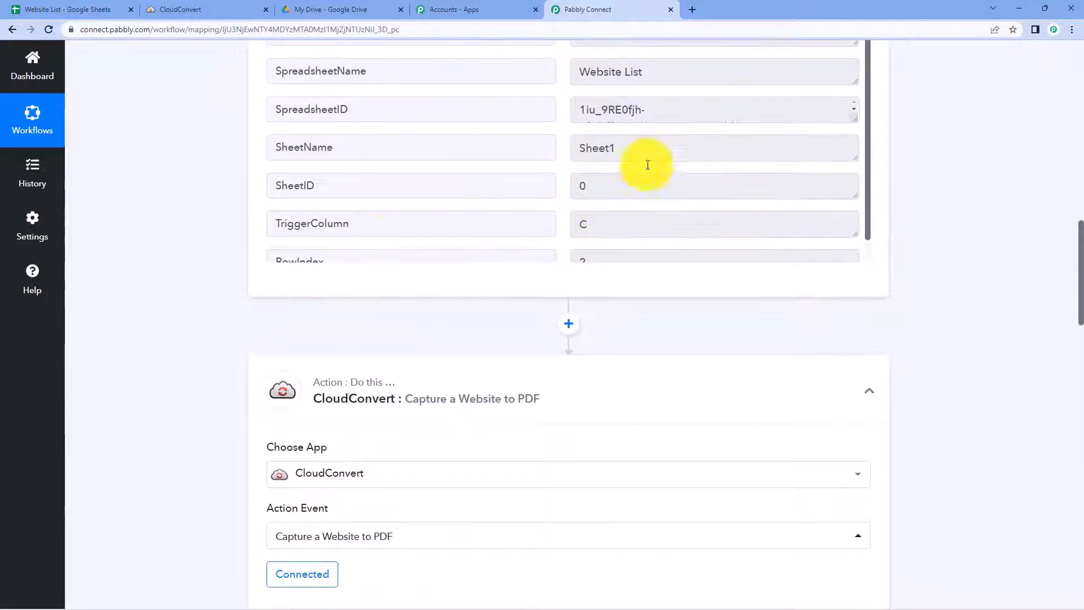
pyautogui.scroll(3, 648, 170)
pyautogui.click(649, 200)
pyautogui.scroll(-5, 139, 265)
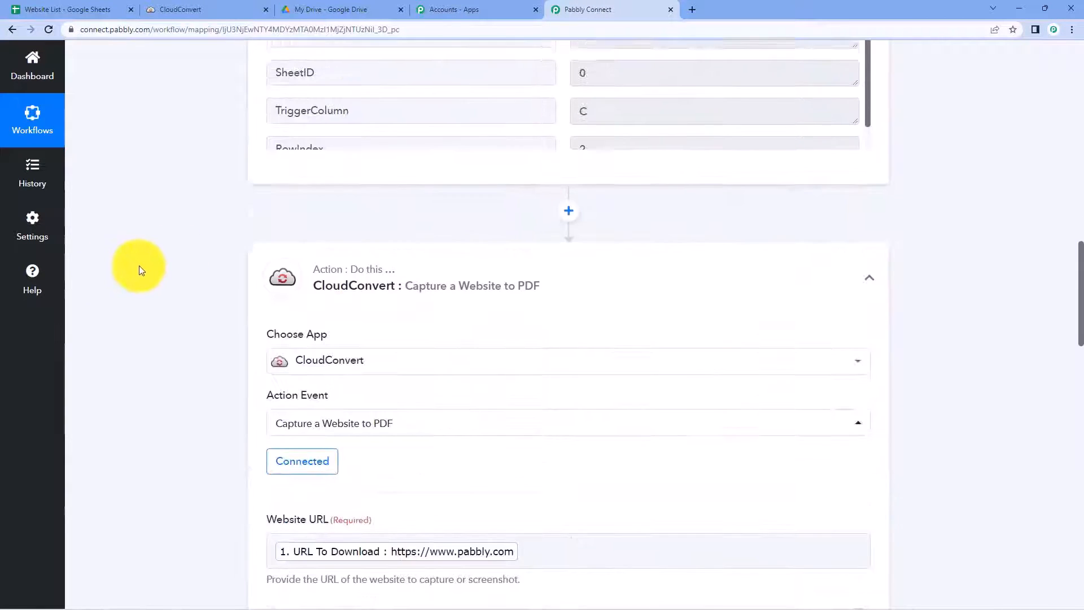
pyautogui.scroll(-9, 147, 265)
pyautogui.click(285, 214)
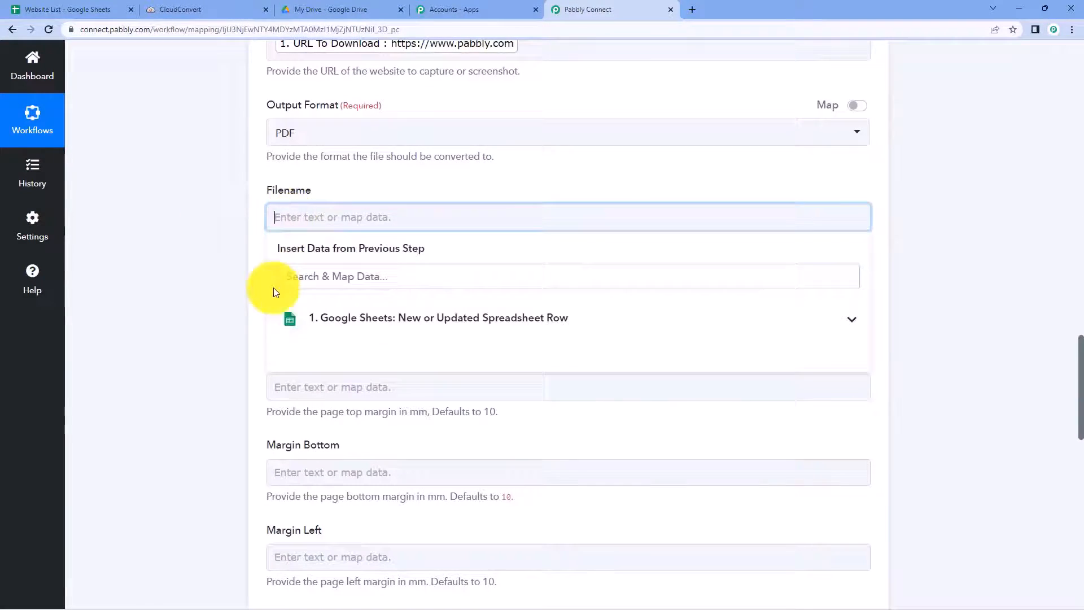
pyautogui.click(331, 319)
pyautogui.click(337, 416)
# Step: Append .pdf after the mapped New File Name in the Filename field
pyautogui.click(234, 298)
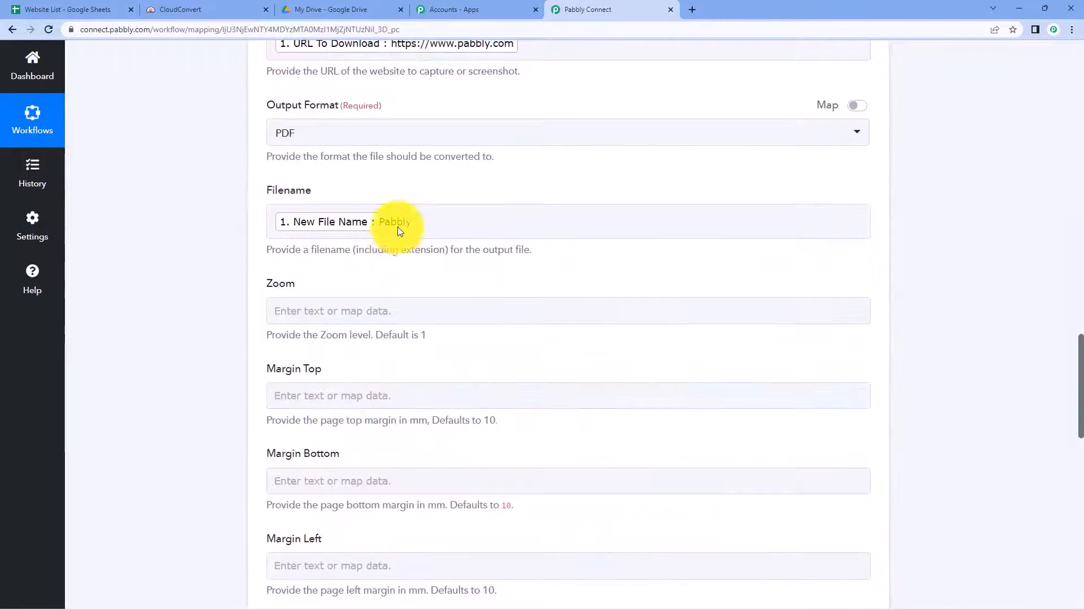
pyautogui.moveTo(354, 249); pyautogui.dragTo(446, 255)
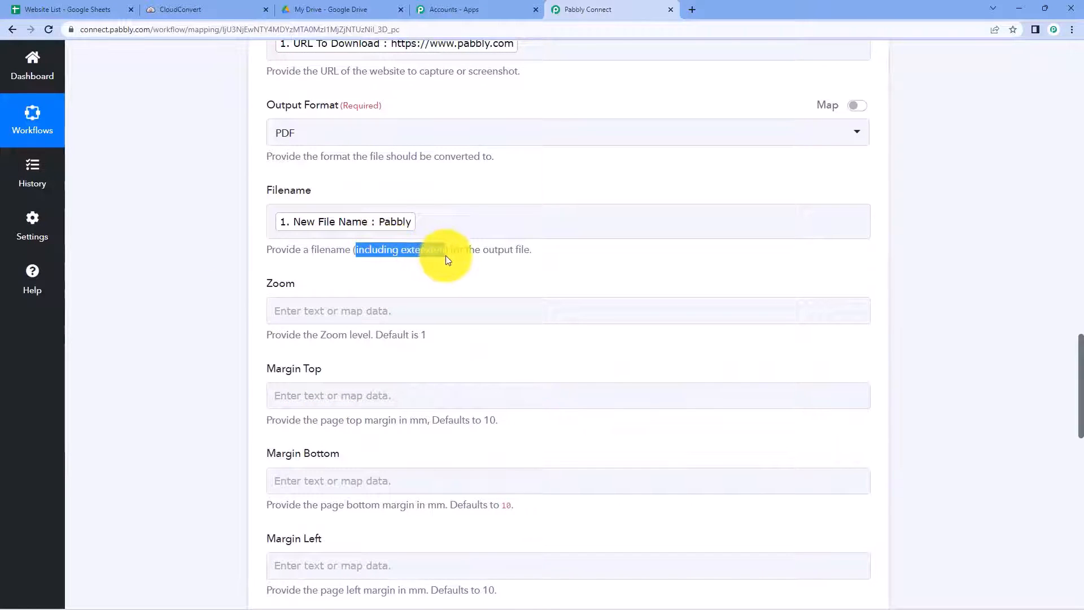
pyautogui.click(445, 222)
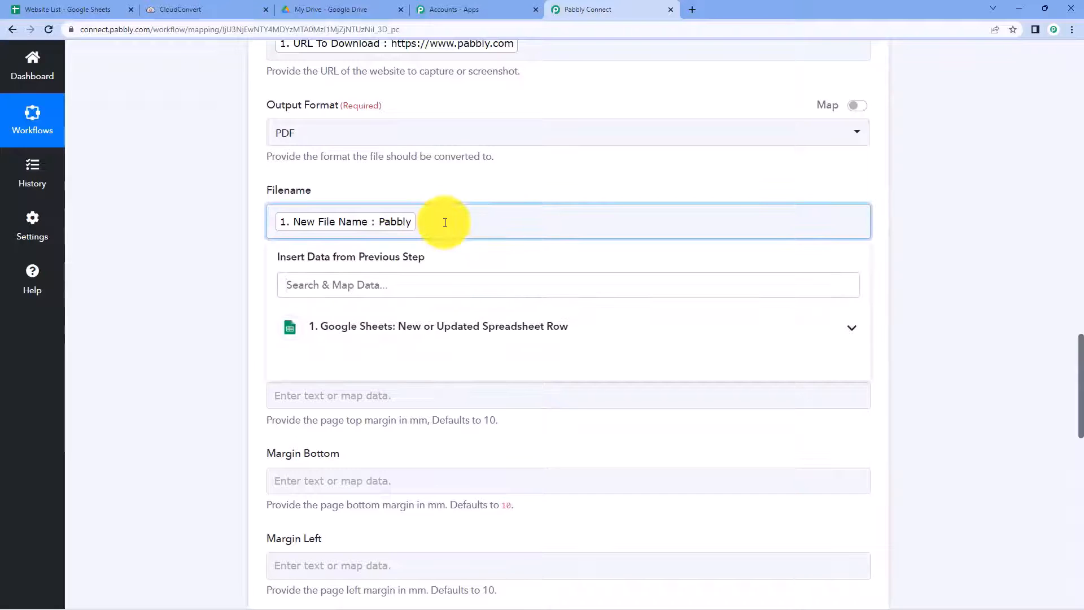
pyautogui.write('.pdf')
pyautogui.click(426, 188)
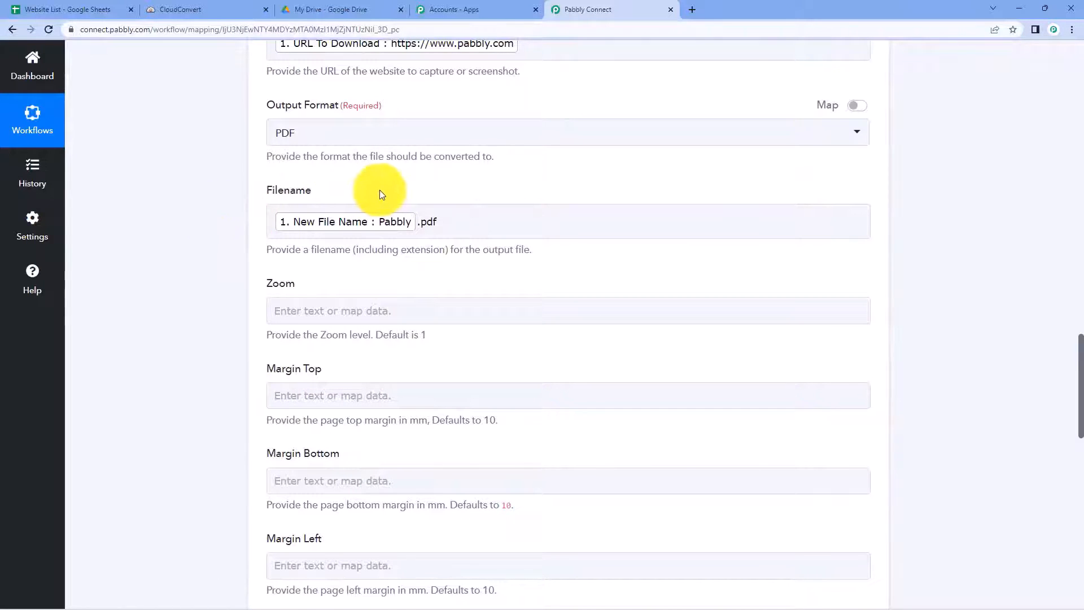
# Step: Keep Print Background at True and set Display Header Footer to True
pyautogui.scroll(-2, 261, 221)
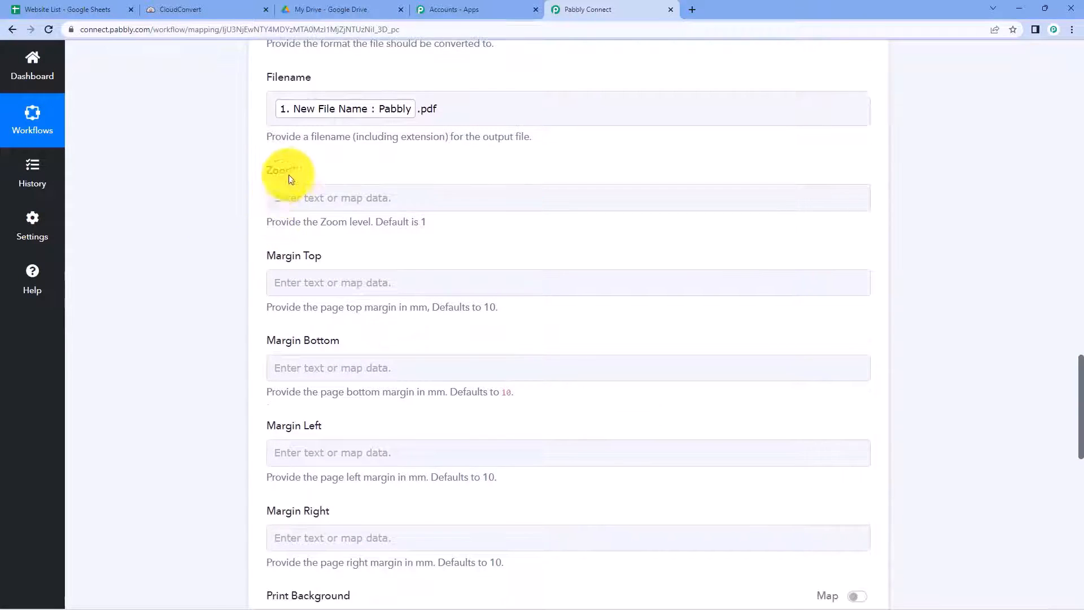
pyautogui.scroll(-3, 289, 178)
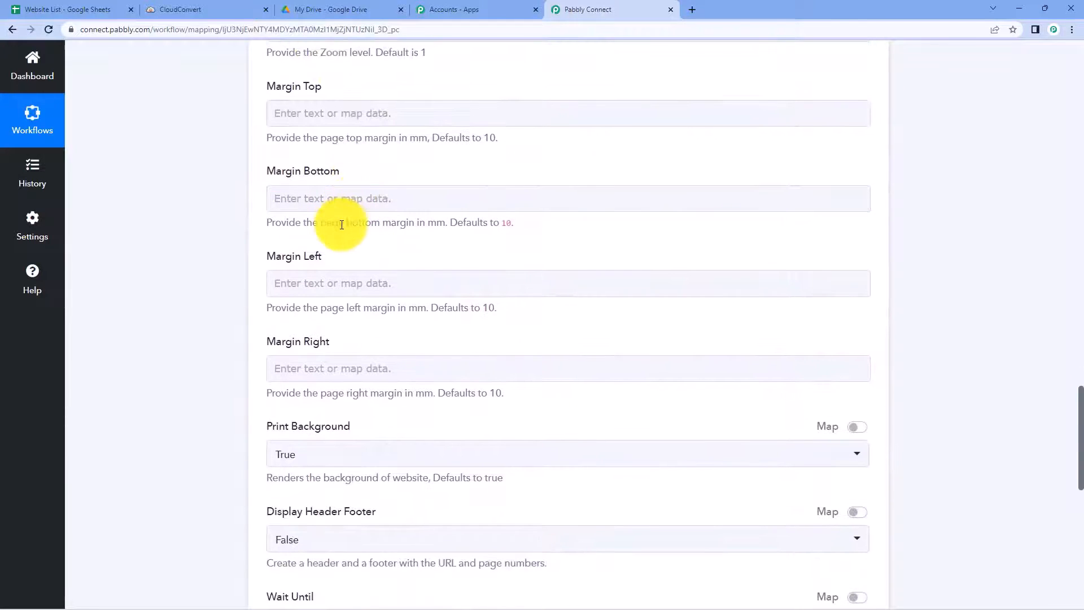
pyautogui.scroll(2, 373, 190)
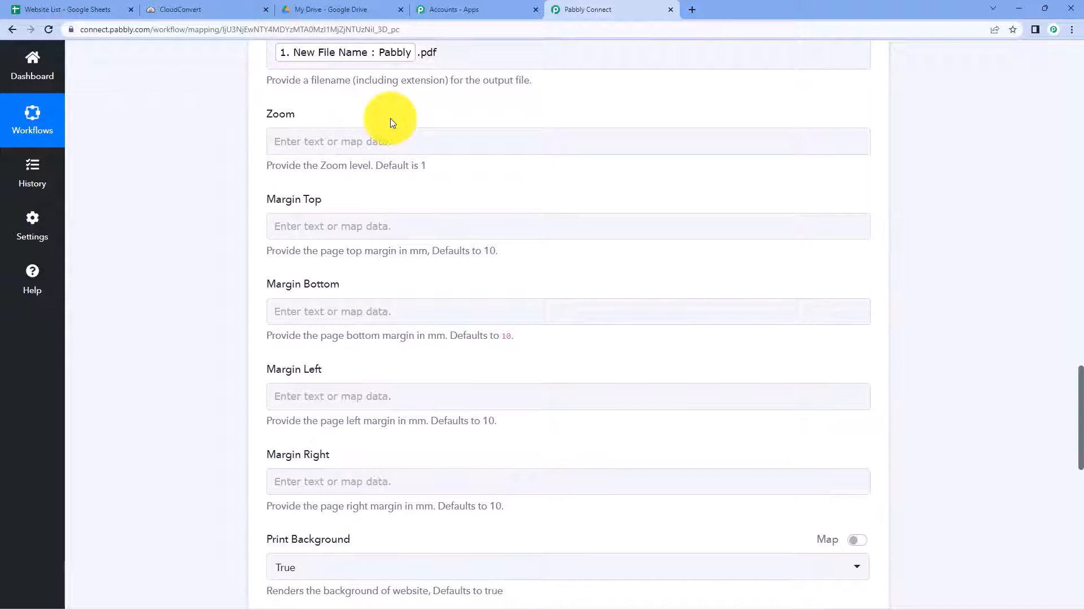
pyautogui.scroll(-3, 339, 120)
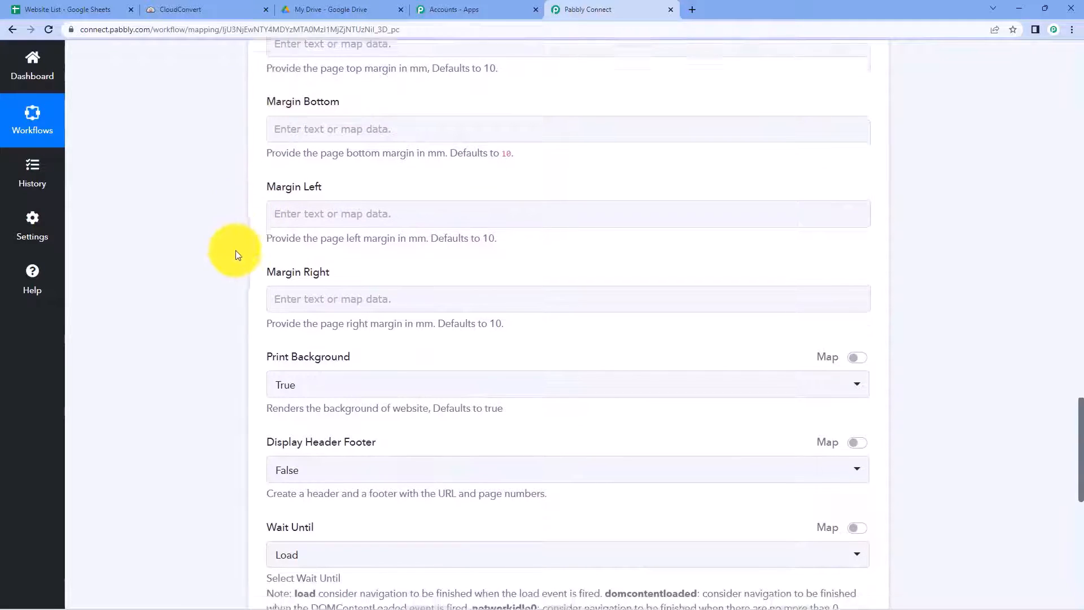
pyautogui.scroll(-2, 235, 255)
pyautogui.scroll(-1, 242, 252)
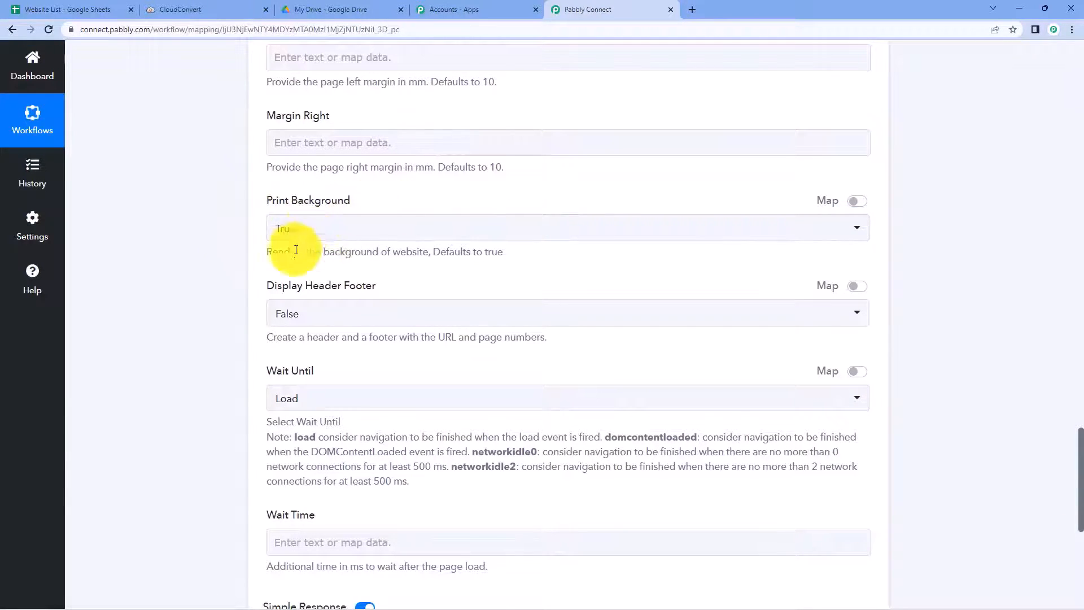
pyautogui.scroll(-1, 339, 254)
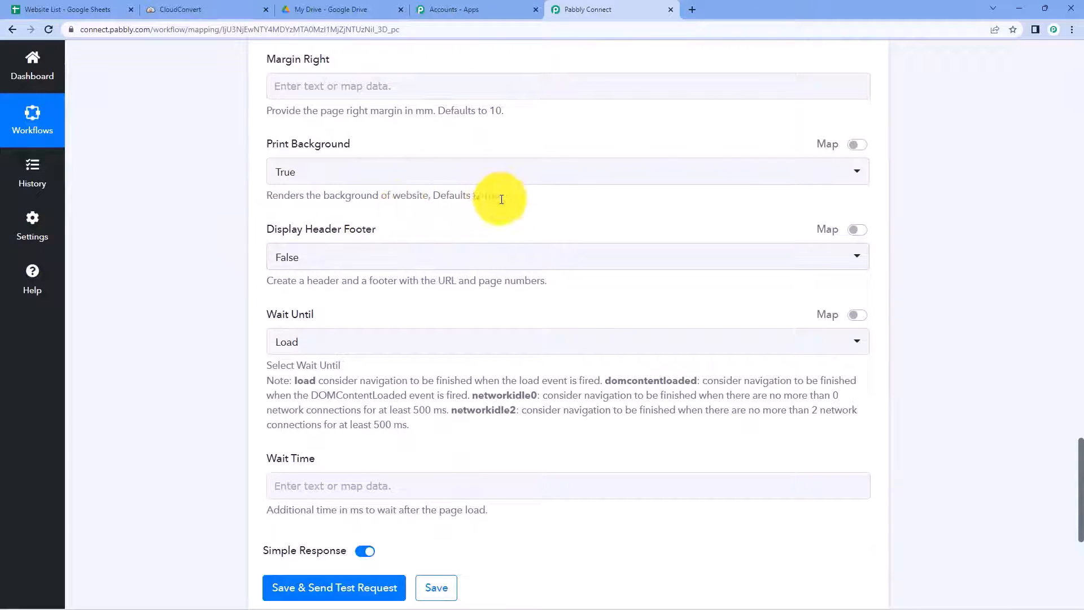
pyautogui.click(350, 179)
pyautogui.click(295, 235)
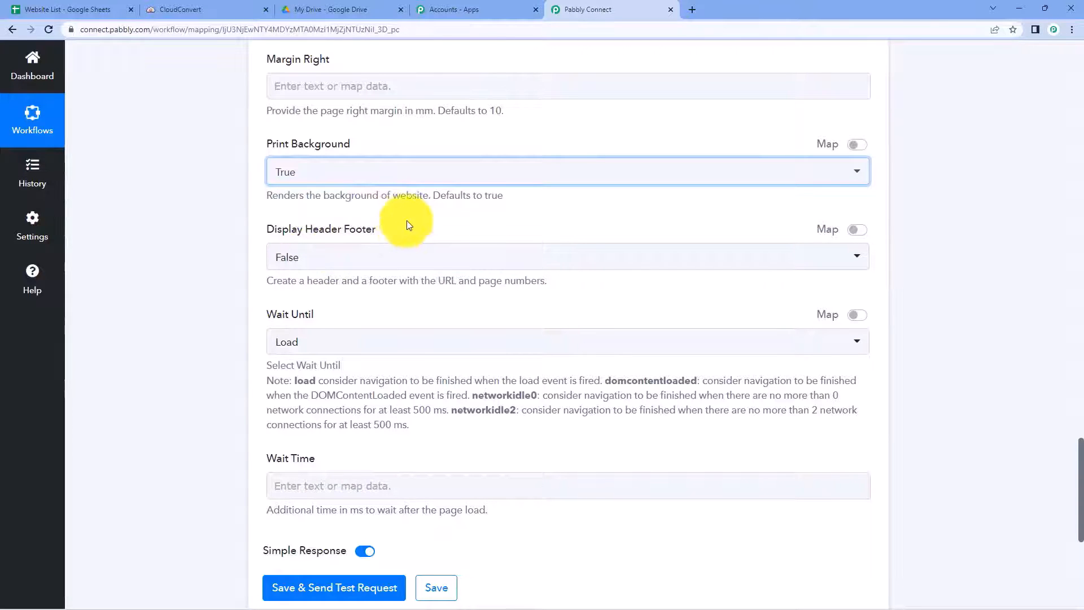
pyautogui.click(400, 251)
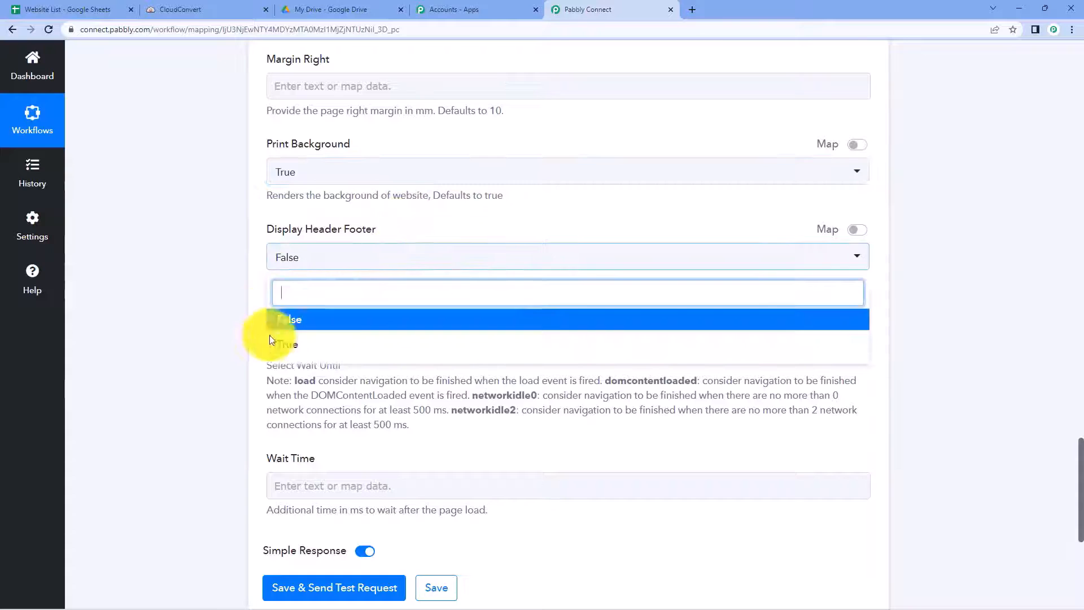
pyautogui.click(314, 349)
pyautogui.click(328, 302)
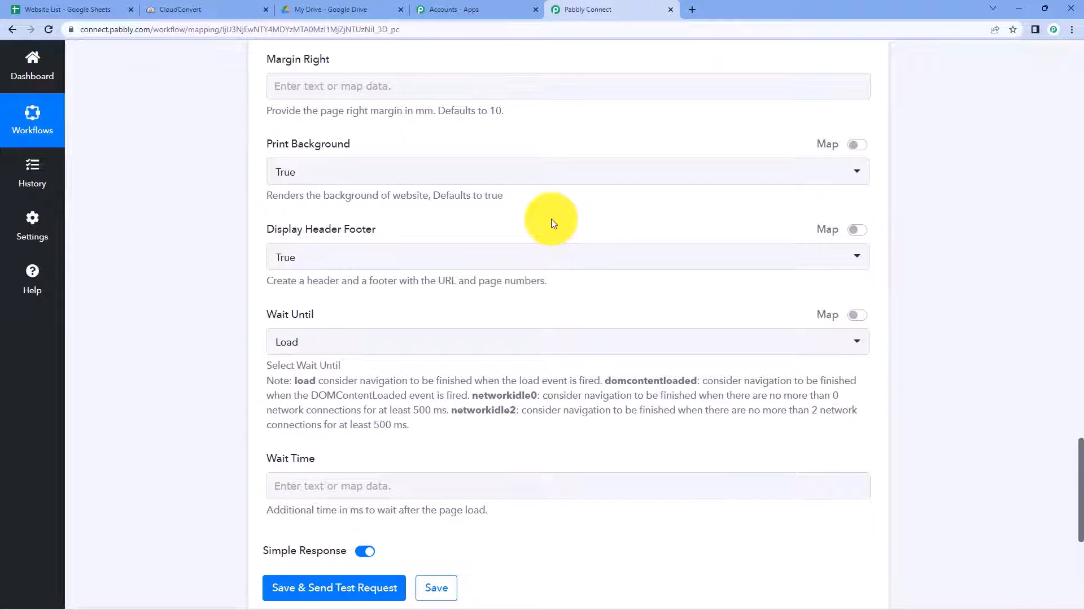
# Step: Leave Wait Until set to Load
pyautogui.scroll(-1, 551, 220)
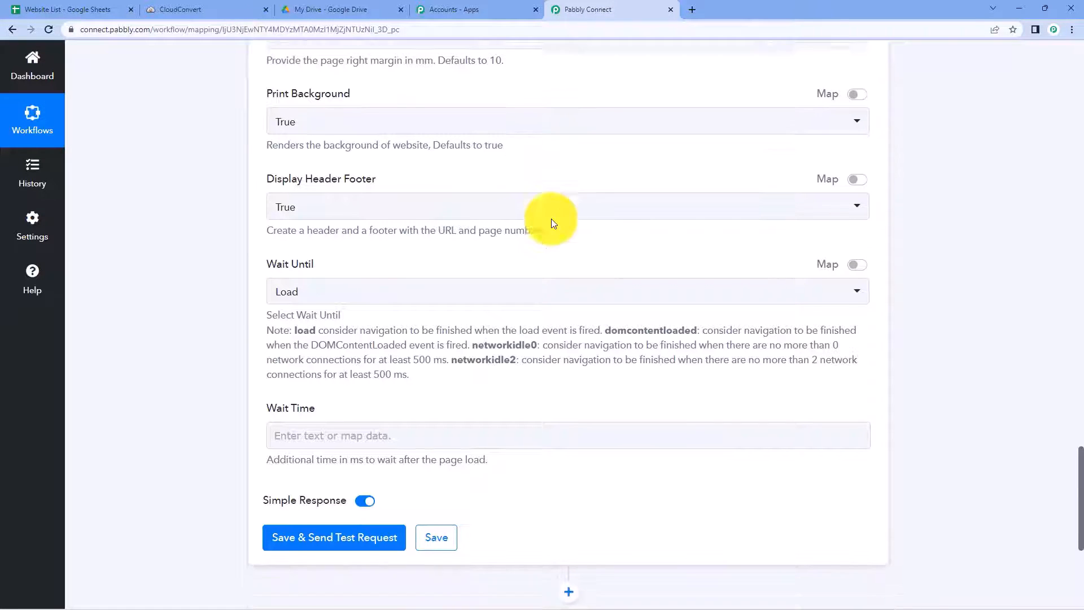
pyautogui.scroll(-1, 350, 259)
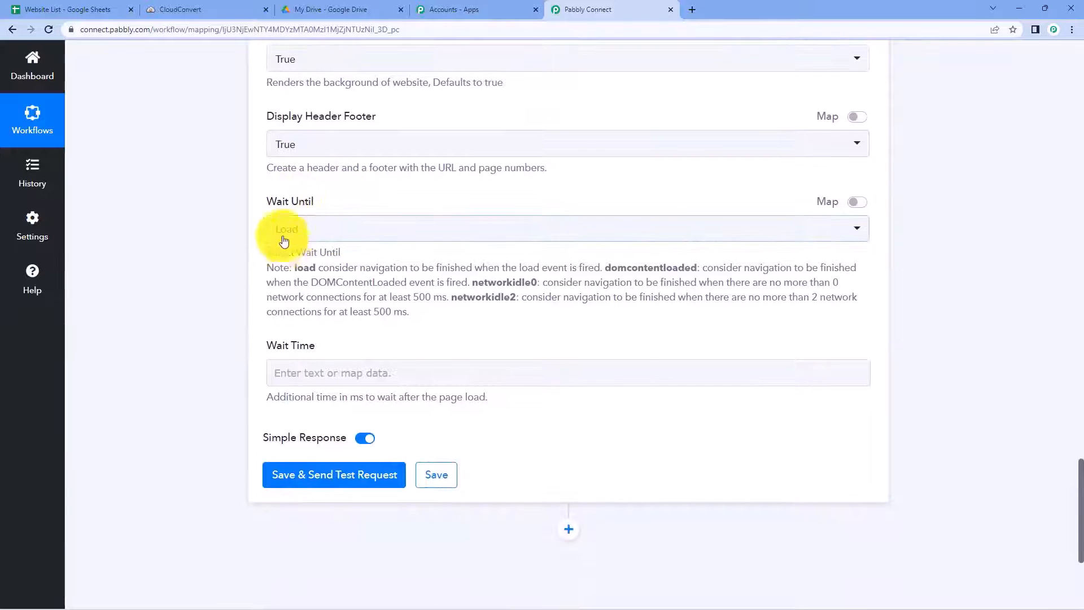
pyautogui.click(355, 235)
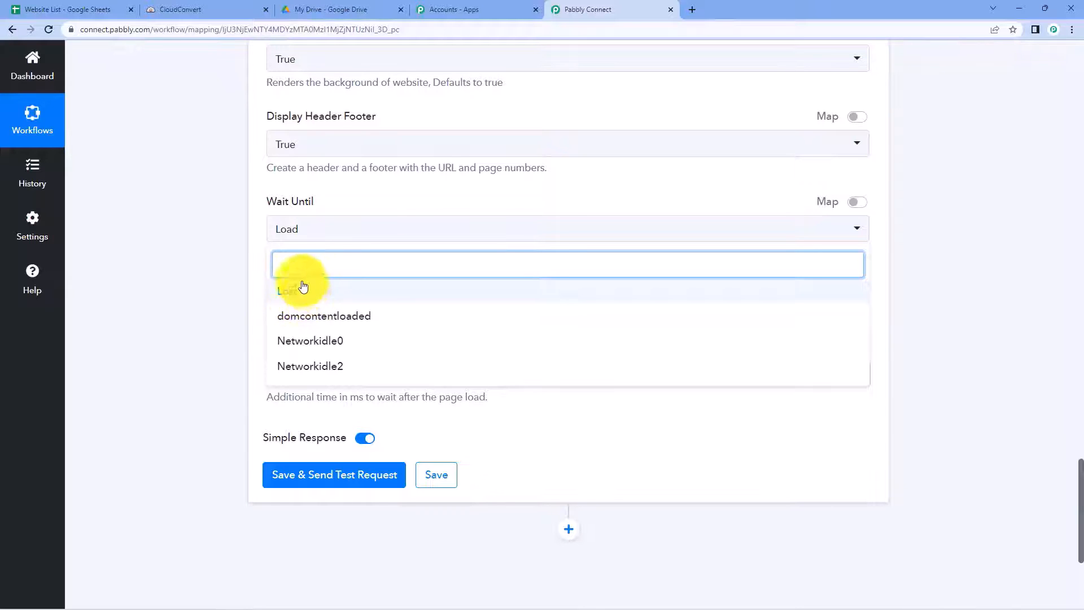
pyautogui.click(310, 292)
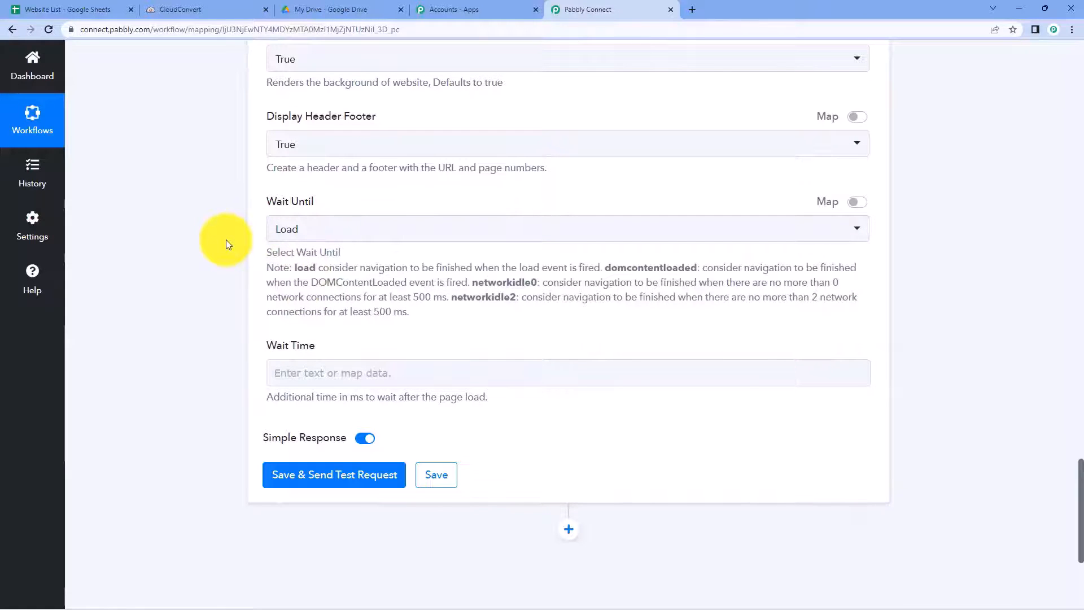
pyautogui.scroll(-1, 226, 243)
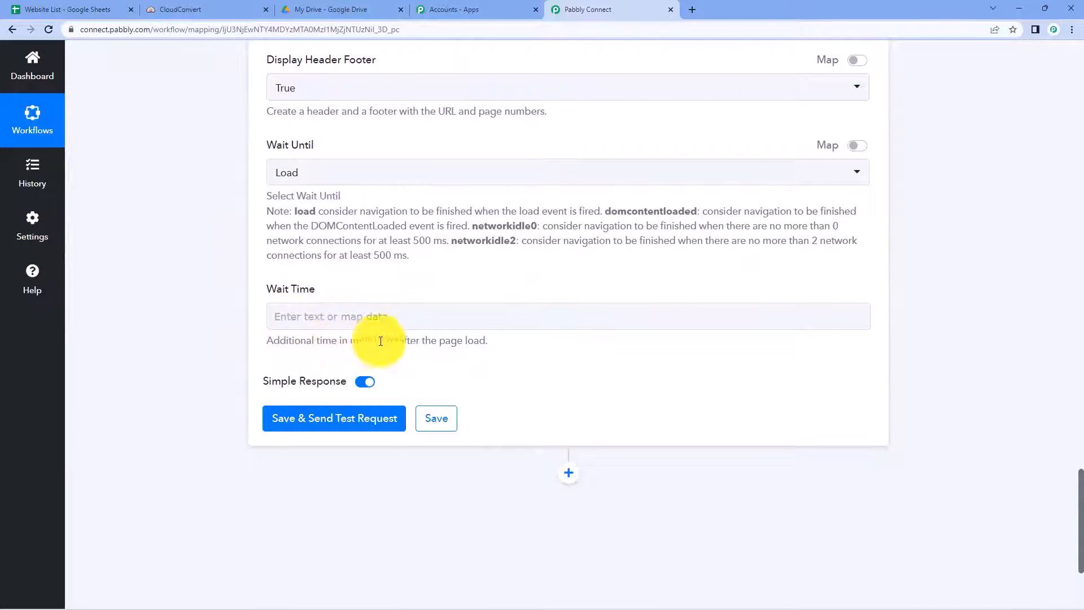
# Step: Enter 500 ms in the capture step's Wait Time field
pyautogui.click(359, 311)
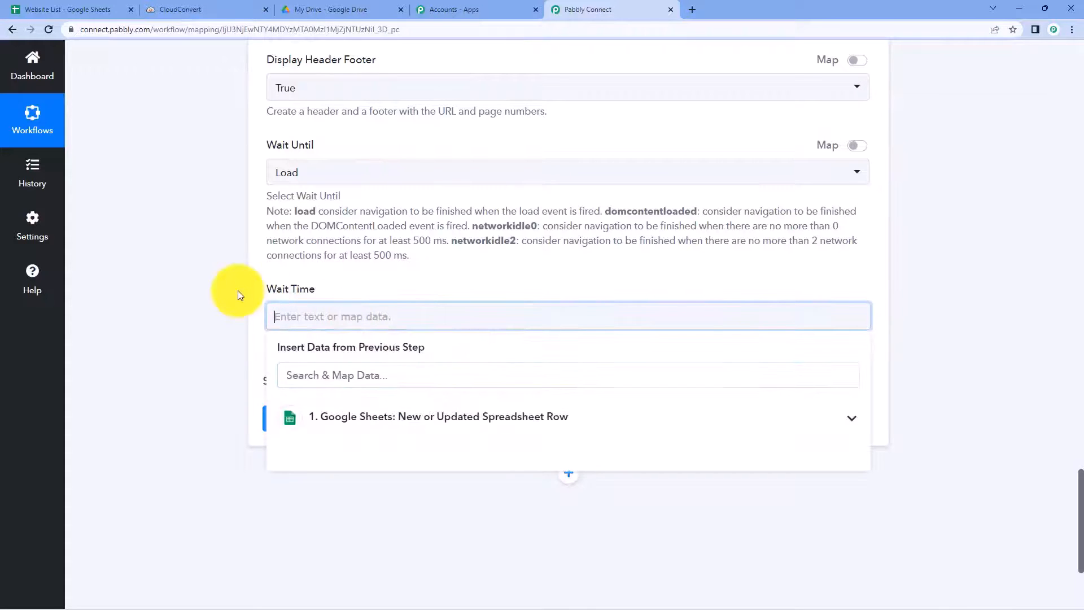
pyautogui.write('500')
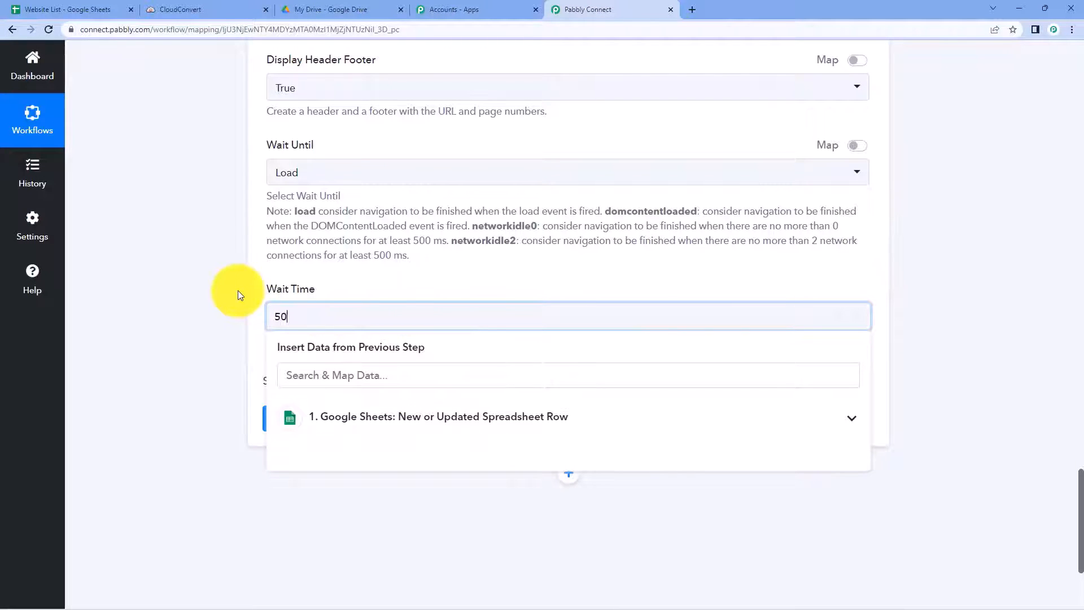
pyautogui.click(238, 307)
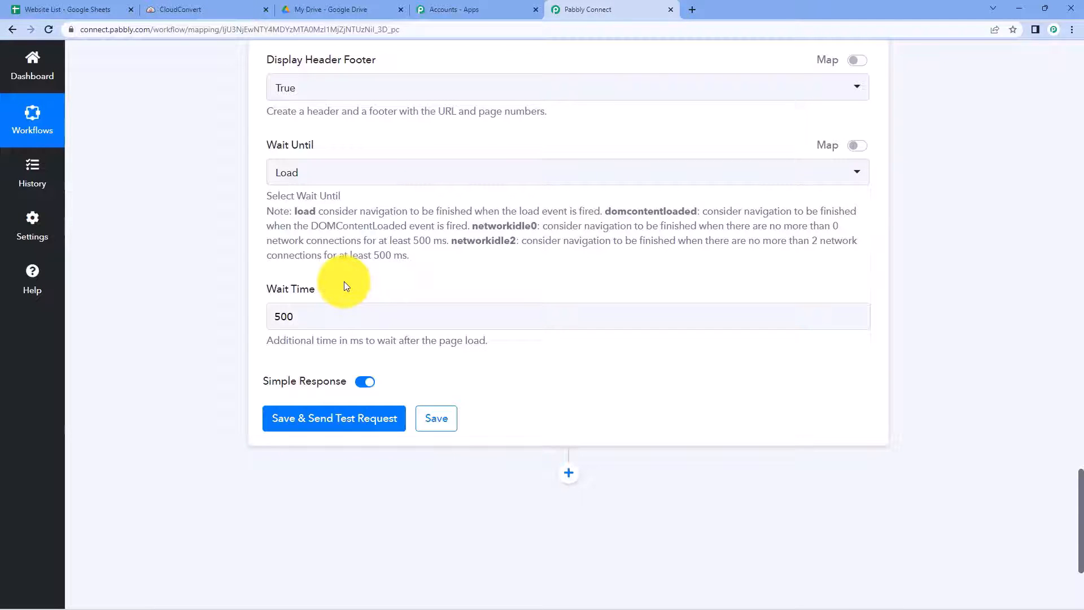
pyautogui.scroll(5, 424, 174)
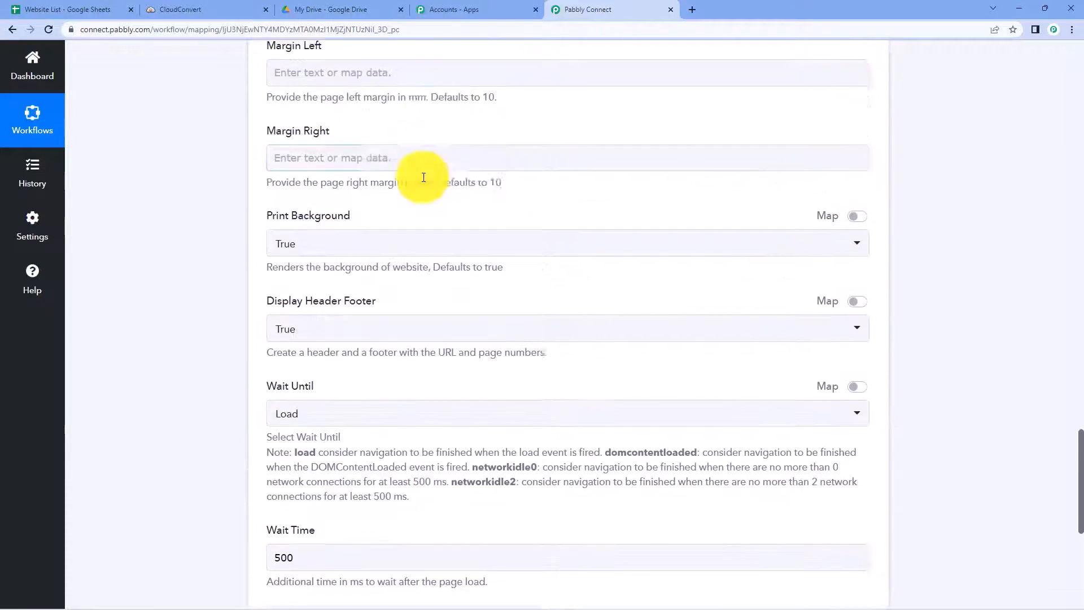
pyautogui.scroll(-6, 209, 209)
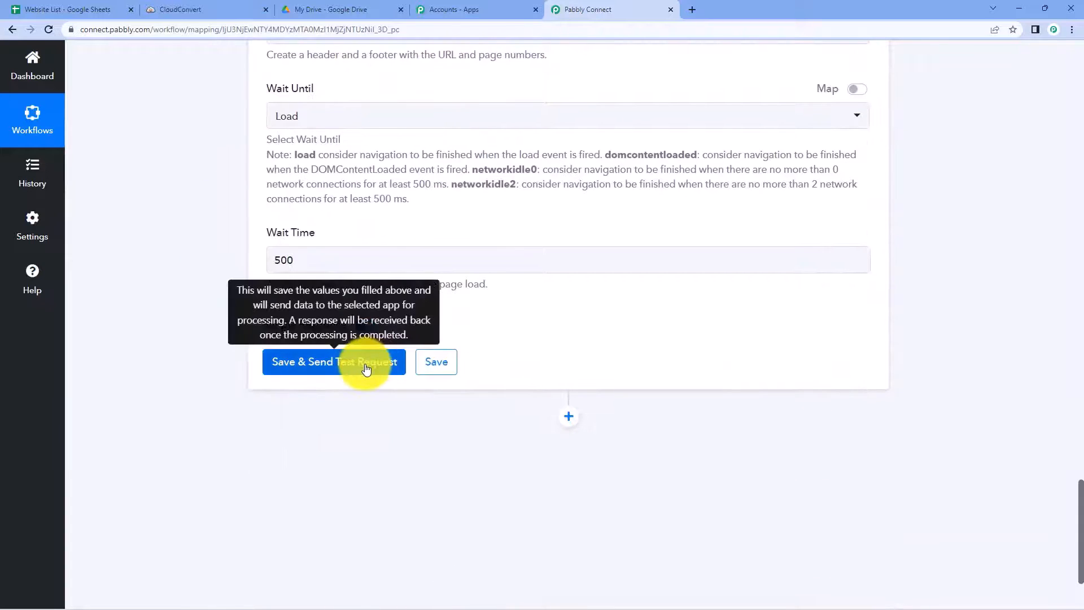
pyautogui.click(368, 367)
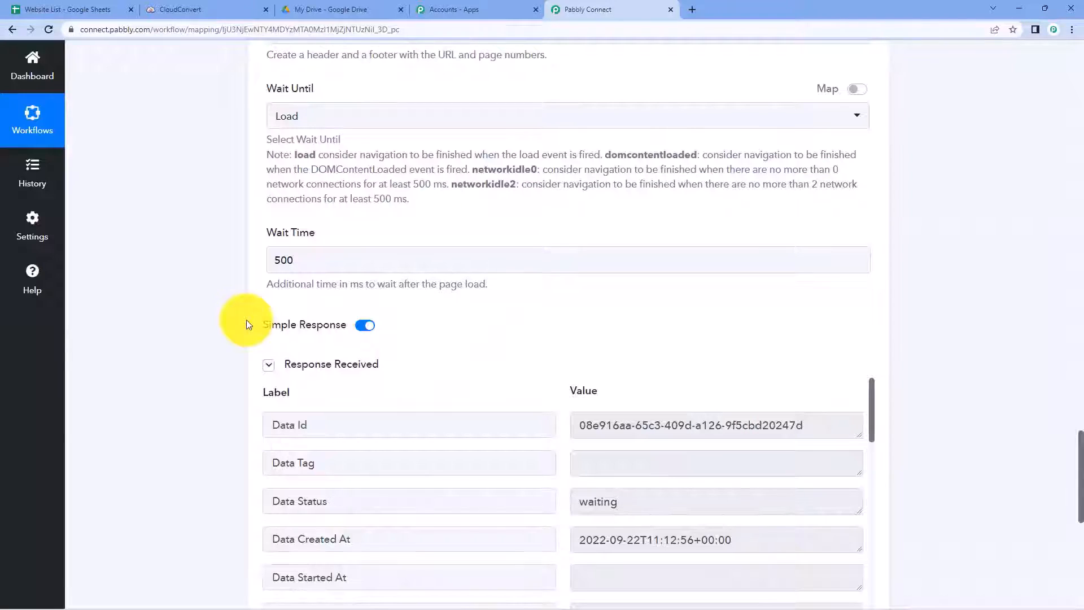
pyautogui.scroll(-2, 246, 325)
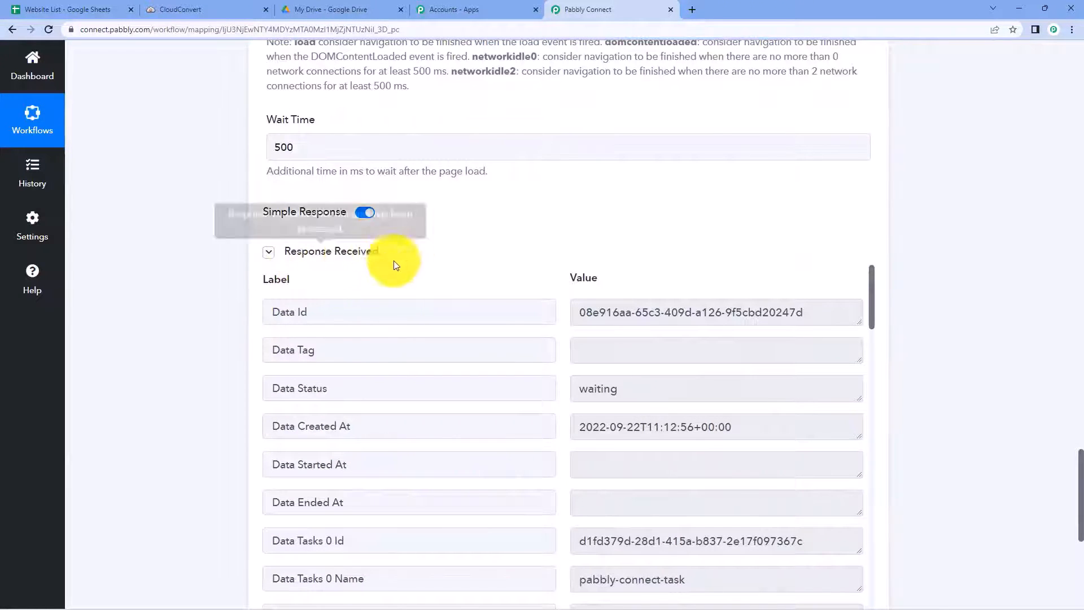
pyautogui.scroll(-1, 491, 251)
pyautogui.scroll(-1, 499, 245)
pyautogui.scroll(-3, 567, 237)
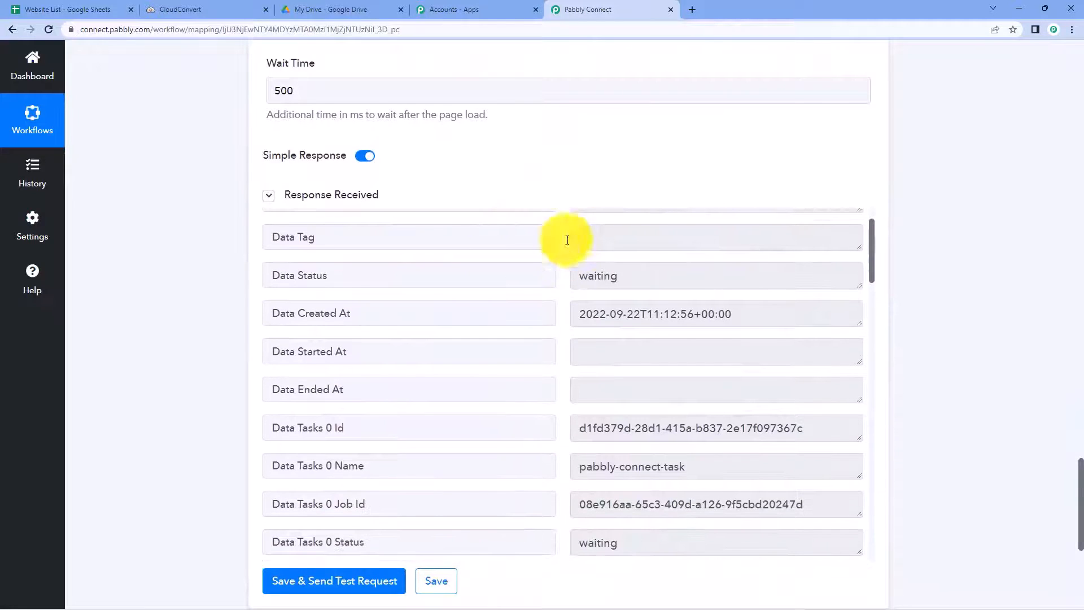
pyautogui.scroll(-1, 555, 175)
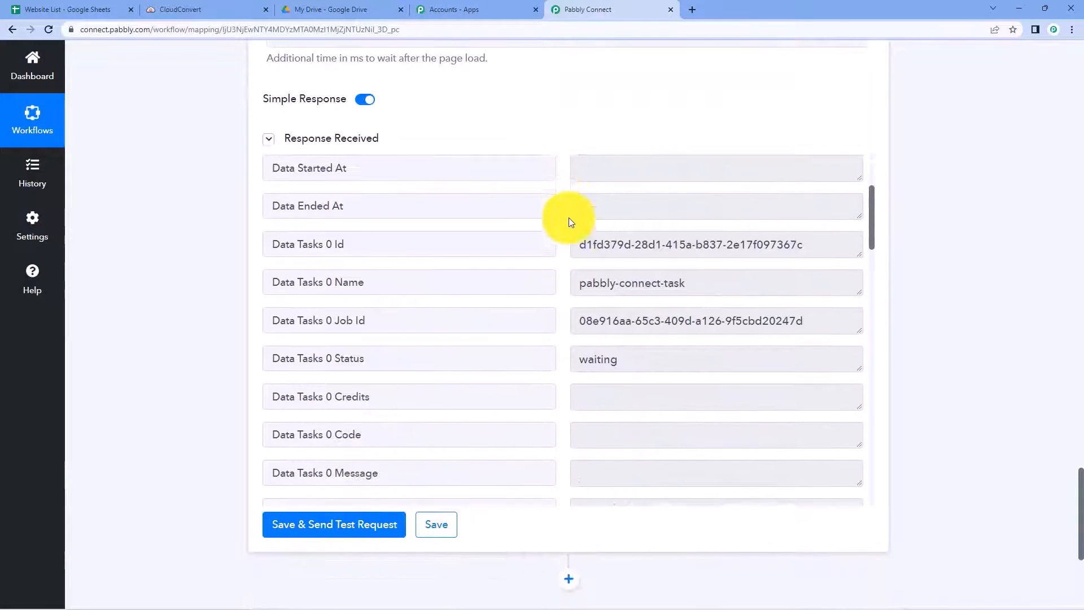
pyautogui.scroll(-4, 568, 223)
pyautogui.scroll(-1, 566, 223)
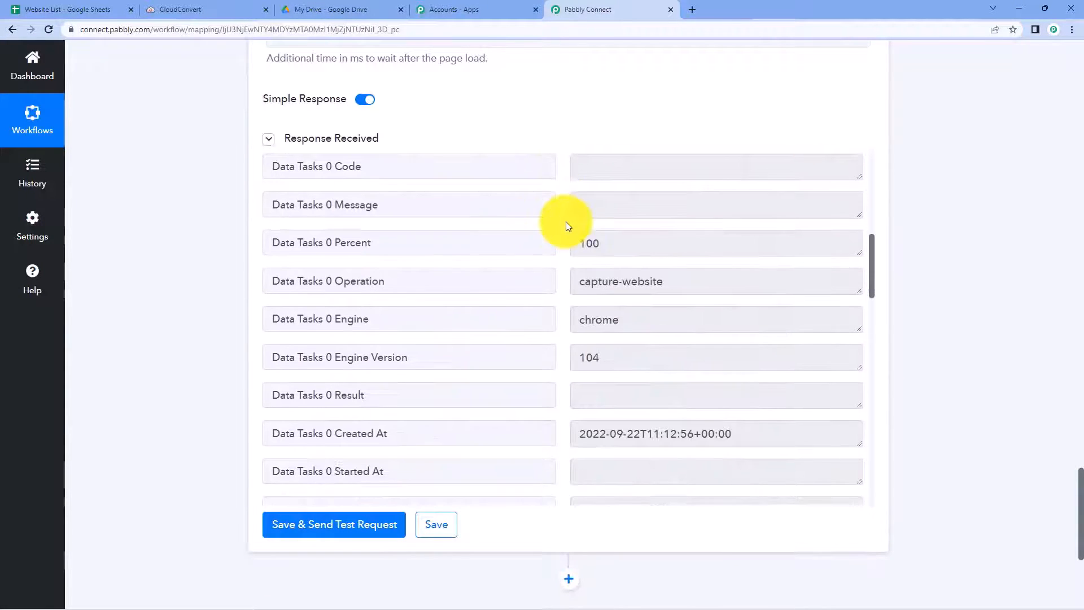
pyautogui.scroll(6, 570, 220)
pyautogui.scroll(20, 560, 149)
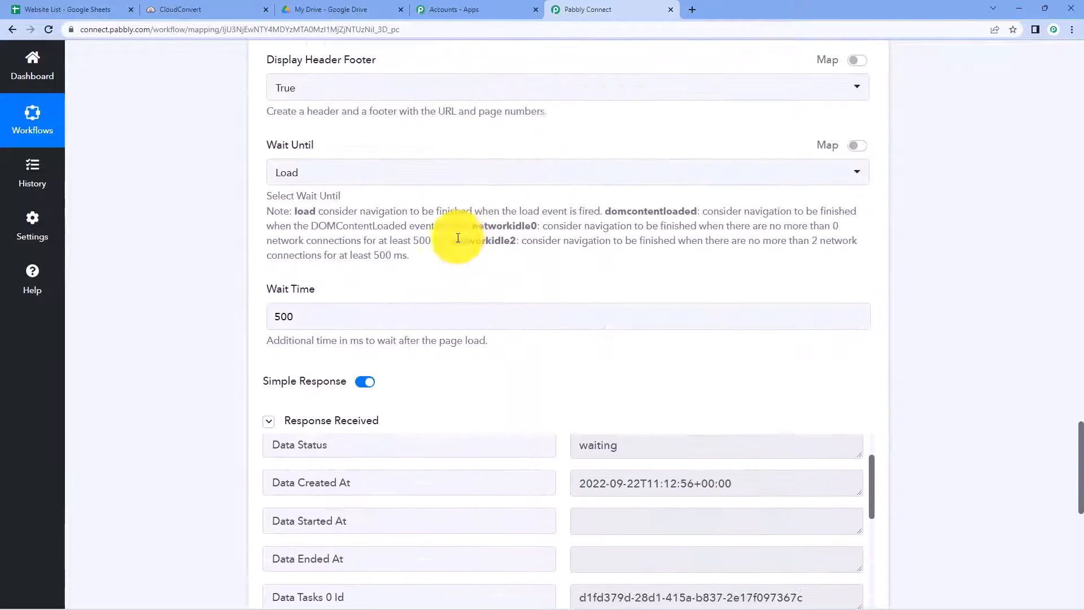
pyautogui.scroll(2, 416, 239)
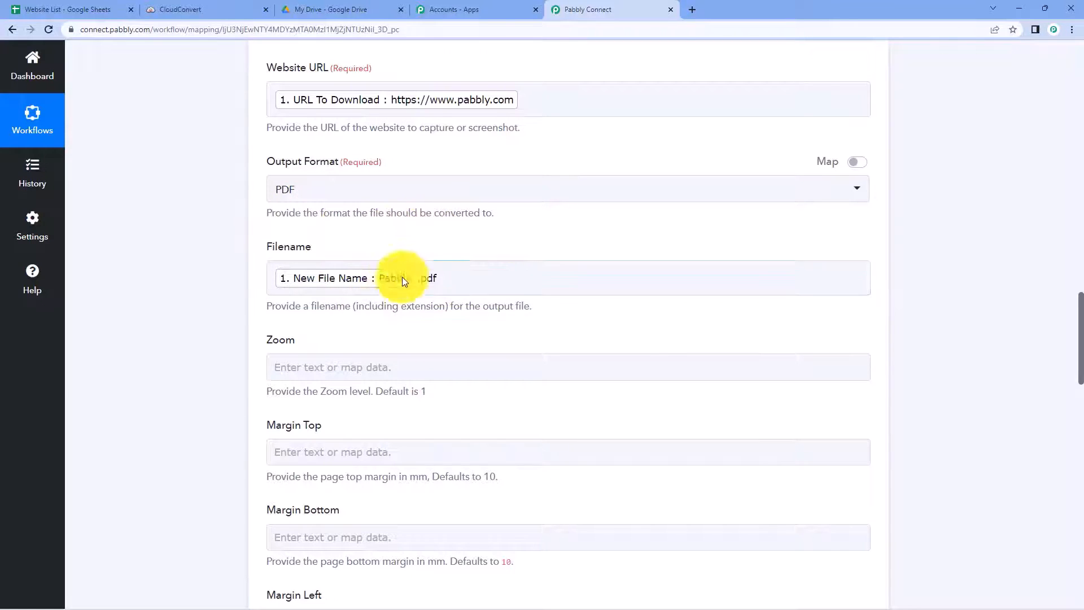
pyautogui.scroll(-9, 402, 277)
pyautogui.scroll(-8, 262, 233)
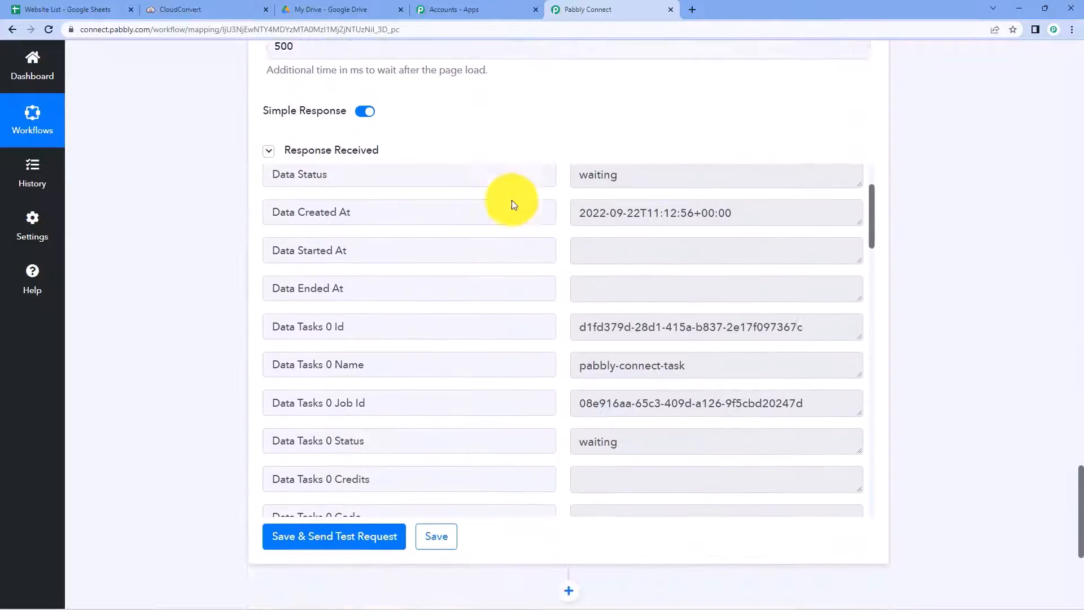
pyautogui.scroll(-2, 573, 226)
pyautogui.scroll(-7, 573, 226)
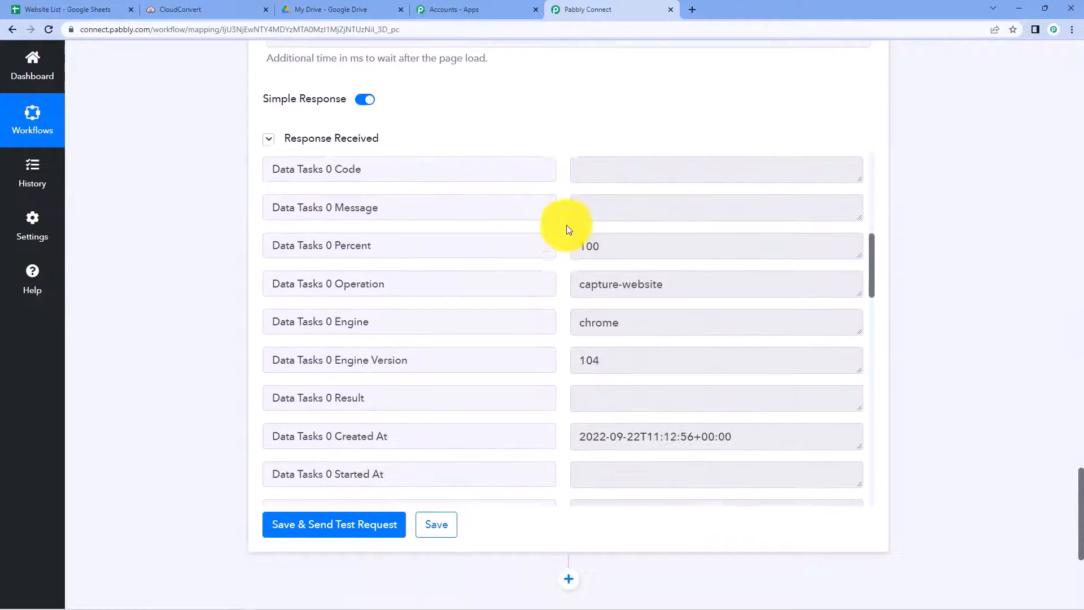
pyautogui.scroll(-8, 565, 224)
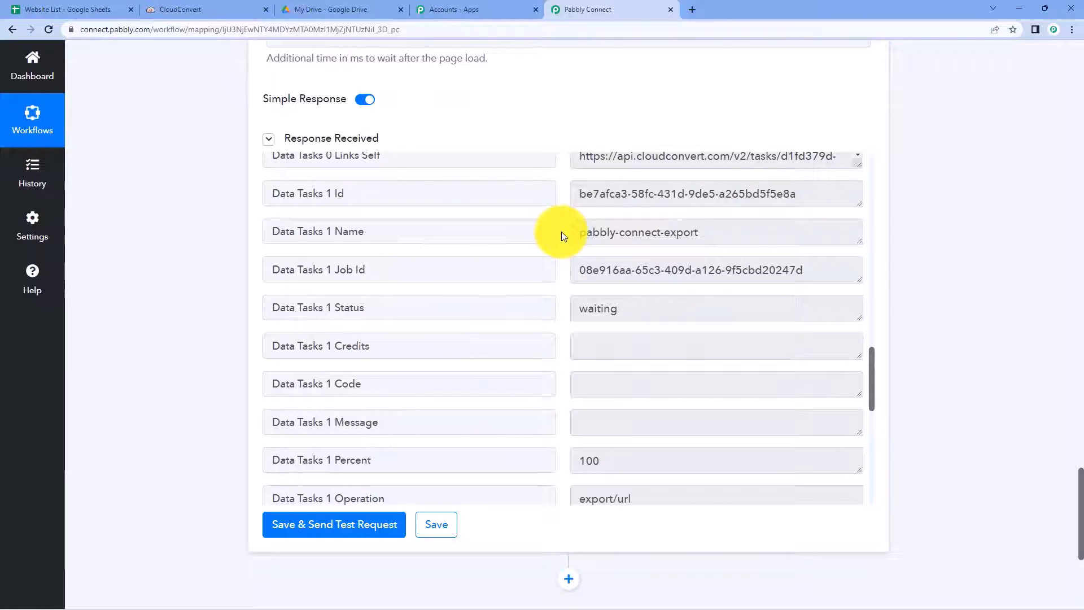
pyautogui.scroll(-10, 561, 232)
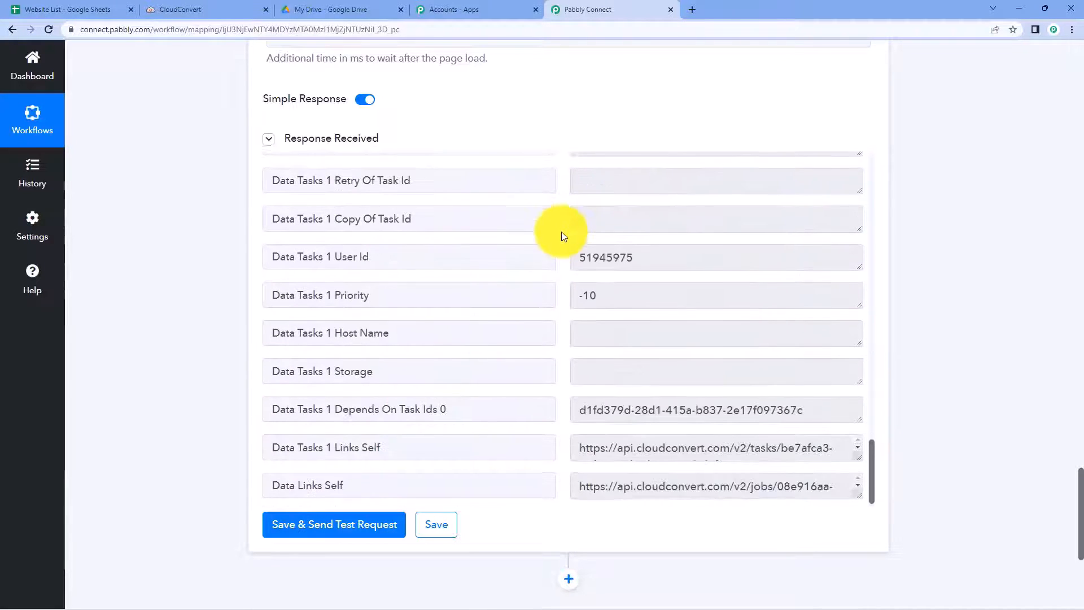
pyautogui.scroll(20, 561, 236)
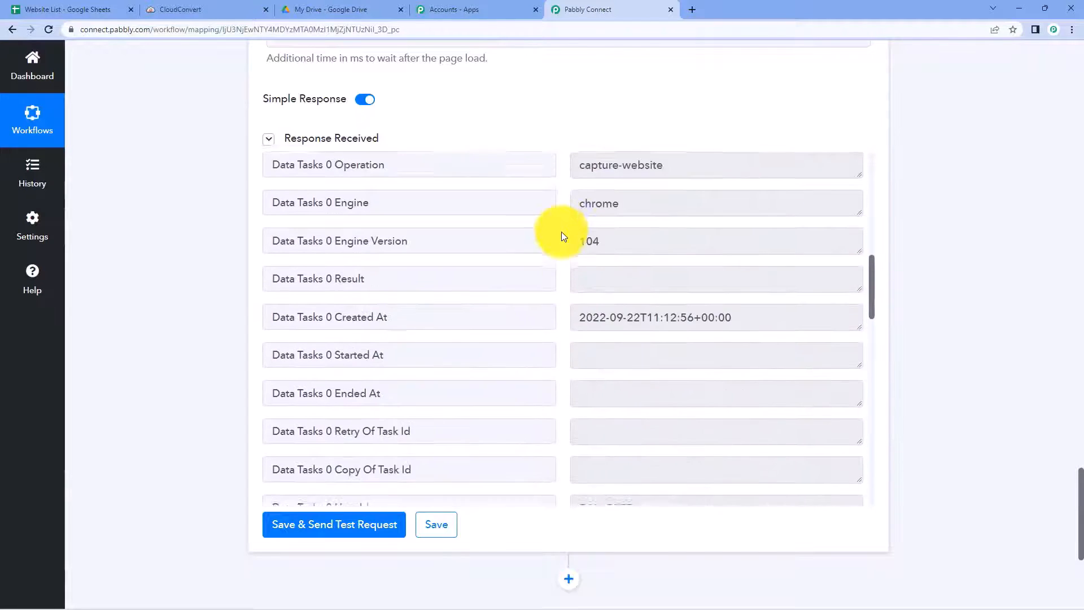
pyautogui.scroll(10, 562, 236)
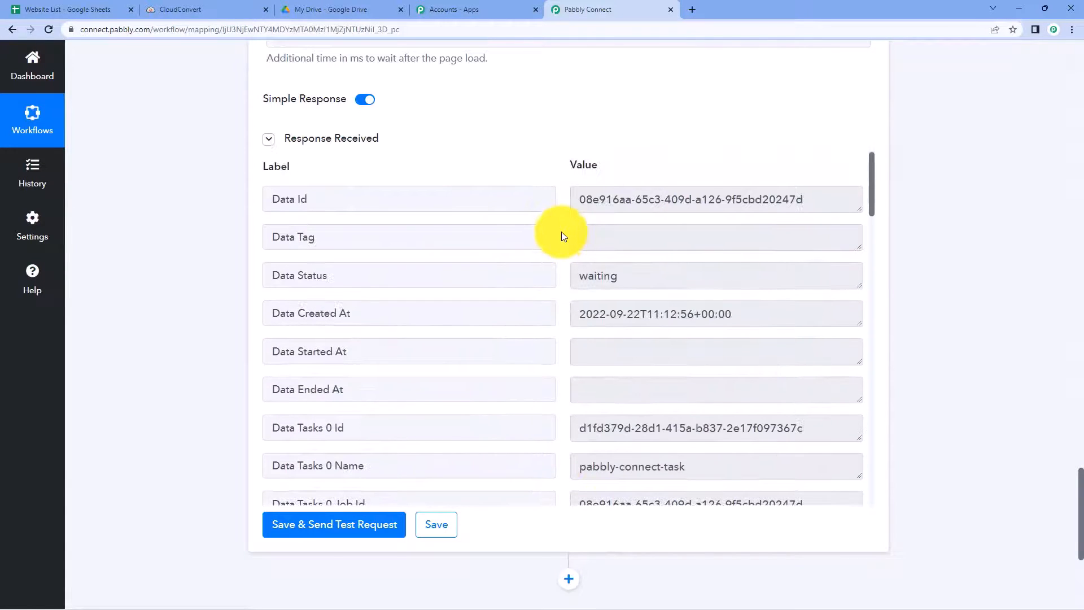
pyautogui.scroll(-3, 564, 252)
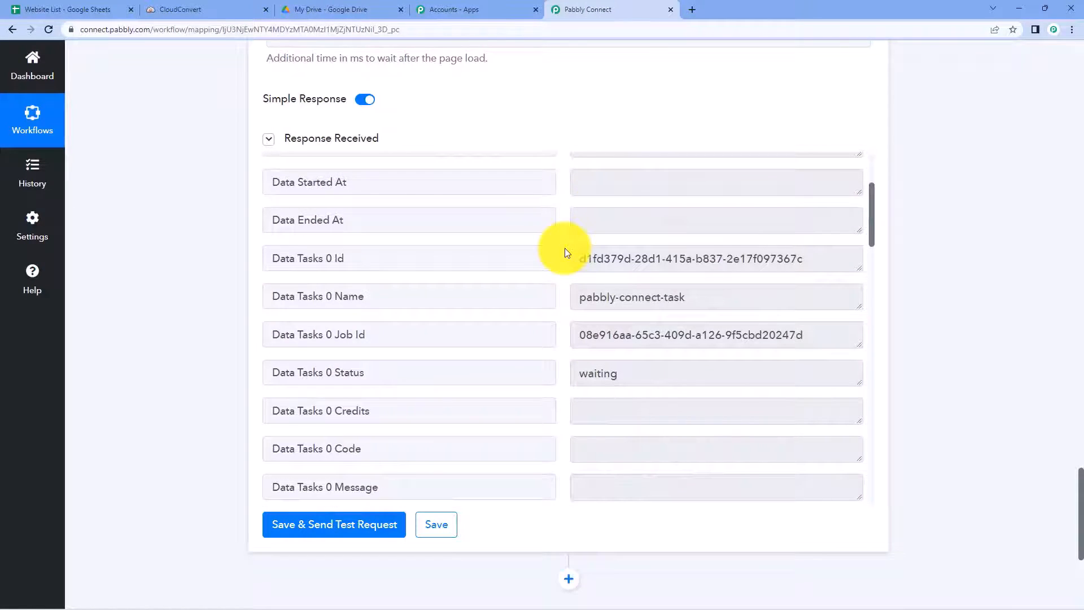
pyautogui.scroll(-1, 567, 251)
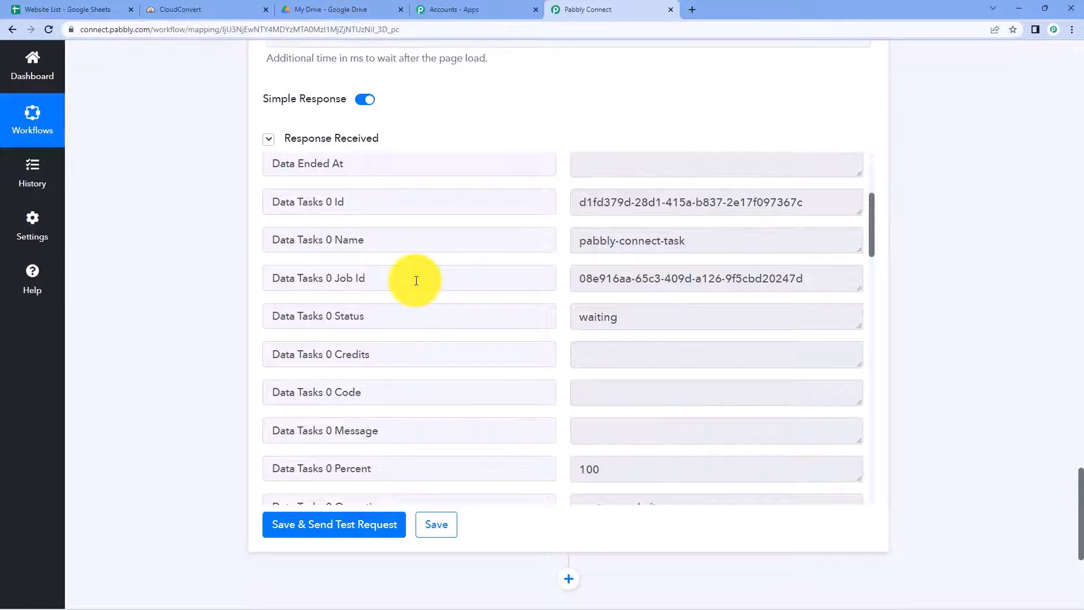
pyautogui.moveTo(406, 281); pyautogui.dragTo(243, 281)
pyautogui.click(236, 281)
pyautogui.click(377, 280)
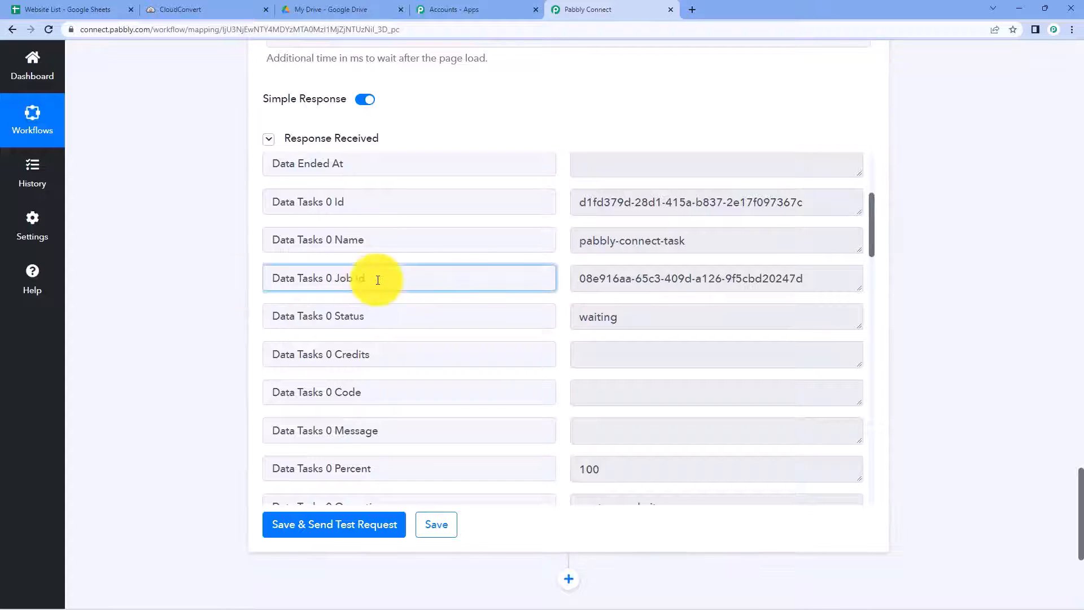
pyautogui.moveTo(390, 280); pyautogui.dragTo(254, 278)
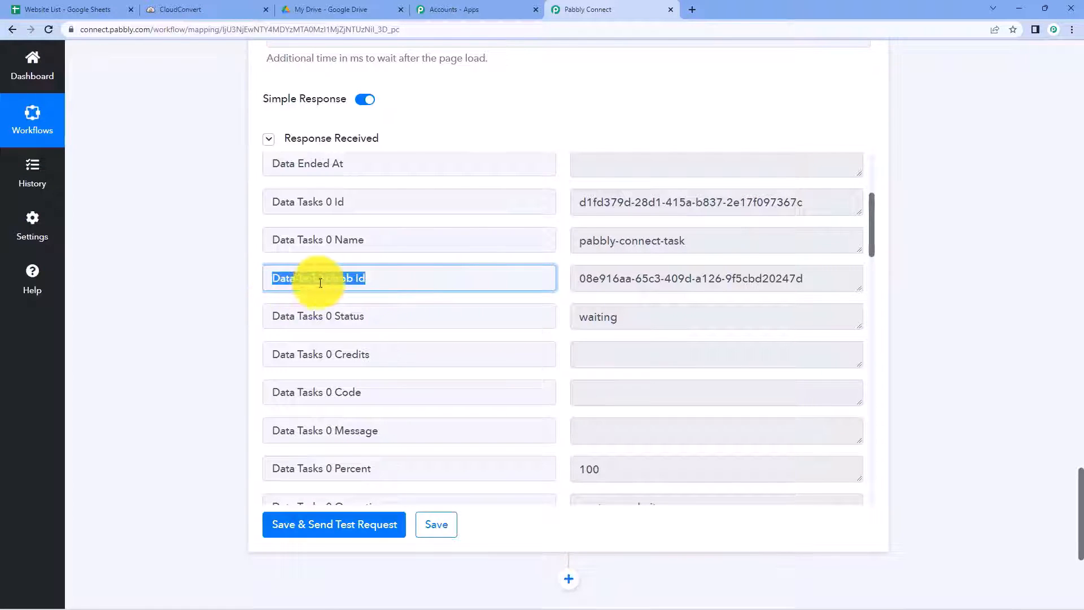
pyautogui.moveTo(364, 279); pyautogui.dragTo(357, 278)
pyautogui.click(389, 279)
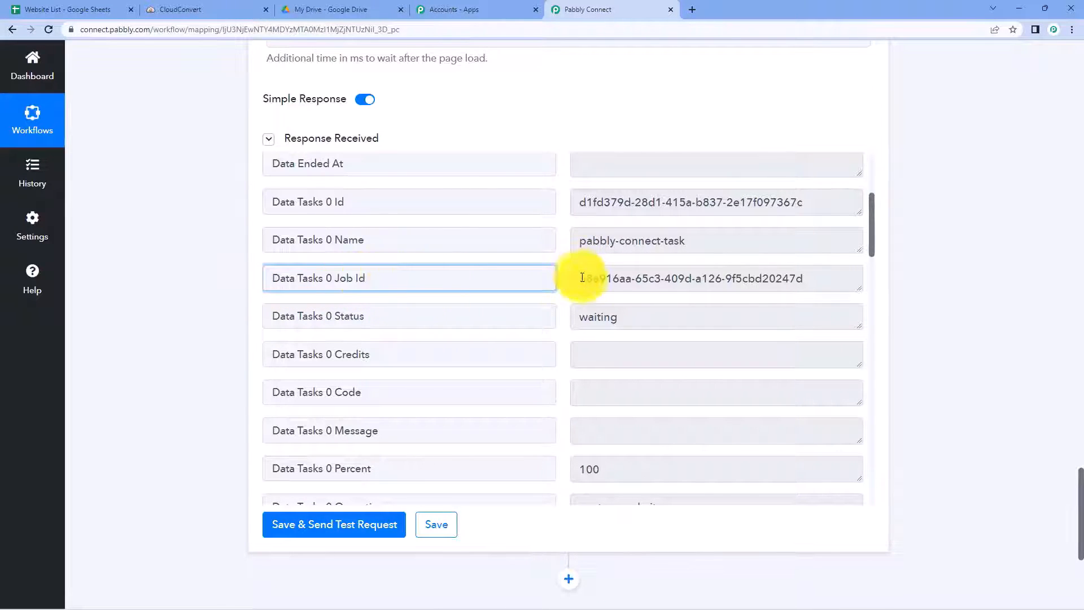
pyautogui.moveTo(582, 278); pyautogui.dragTo(825, 284)
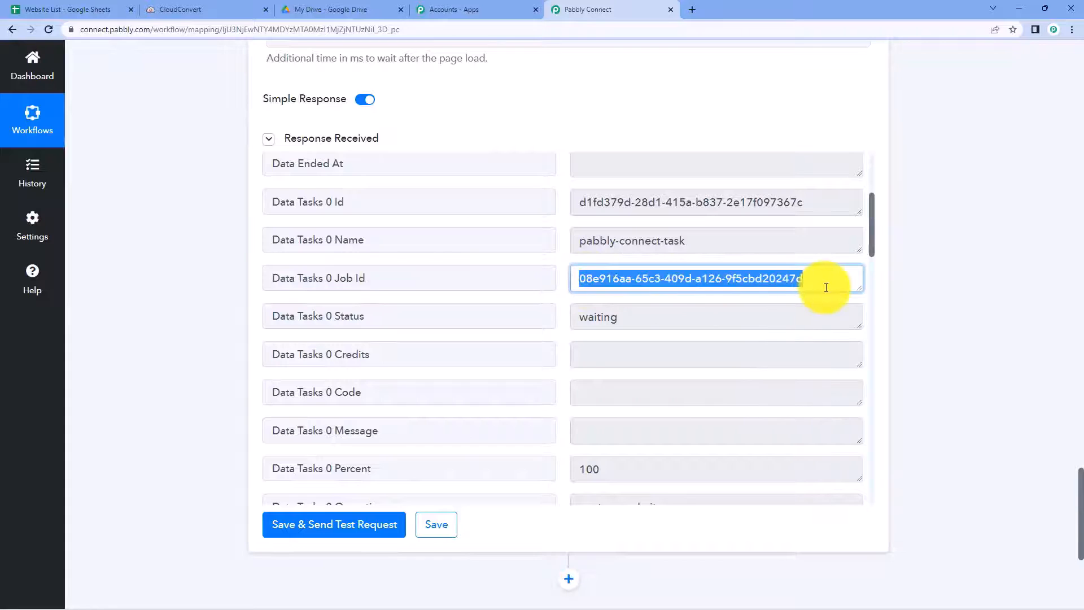
pyautogui.click(568, 254)
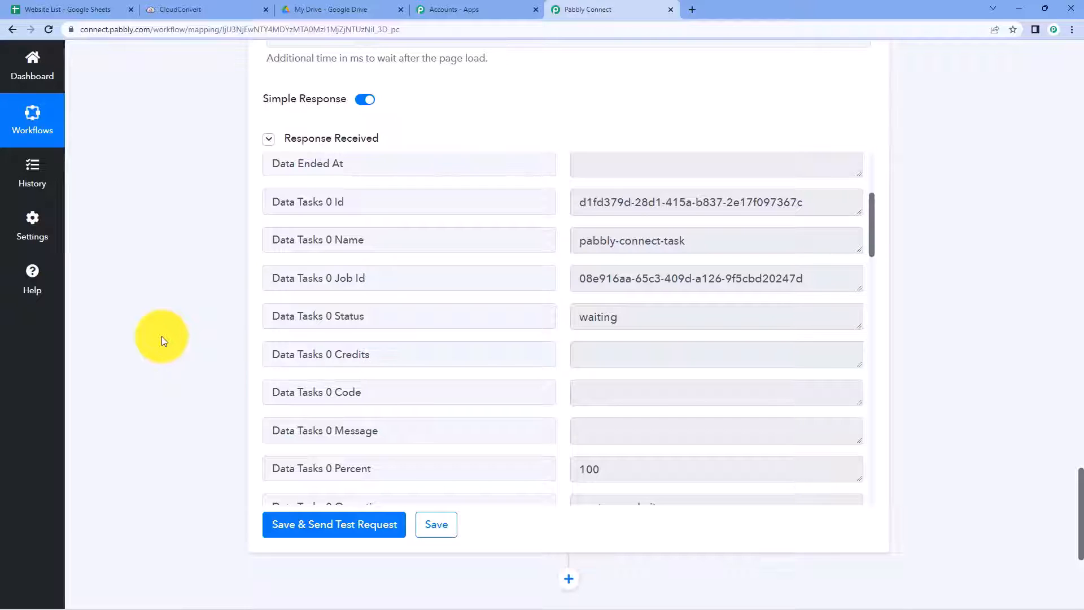
pyautogui.scroll(3, 145, 368)
pyautogui.scroll(8, 145, 368)
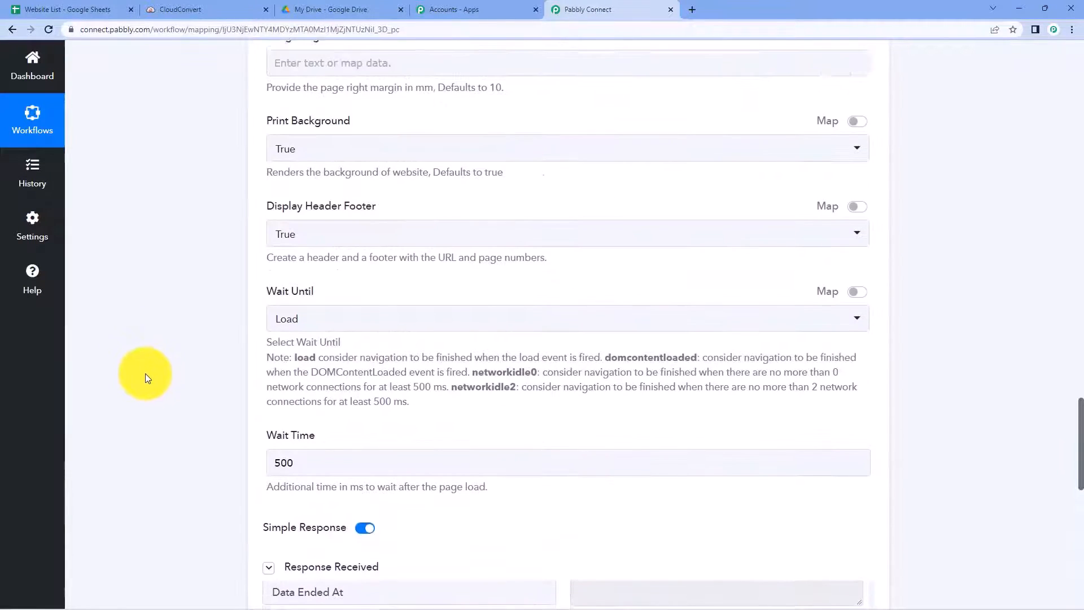
pyautogui.scroll(-6, 226, 186)
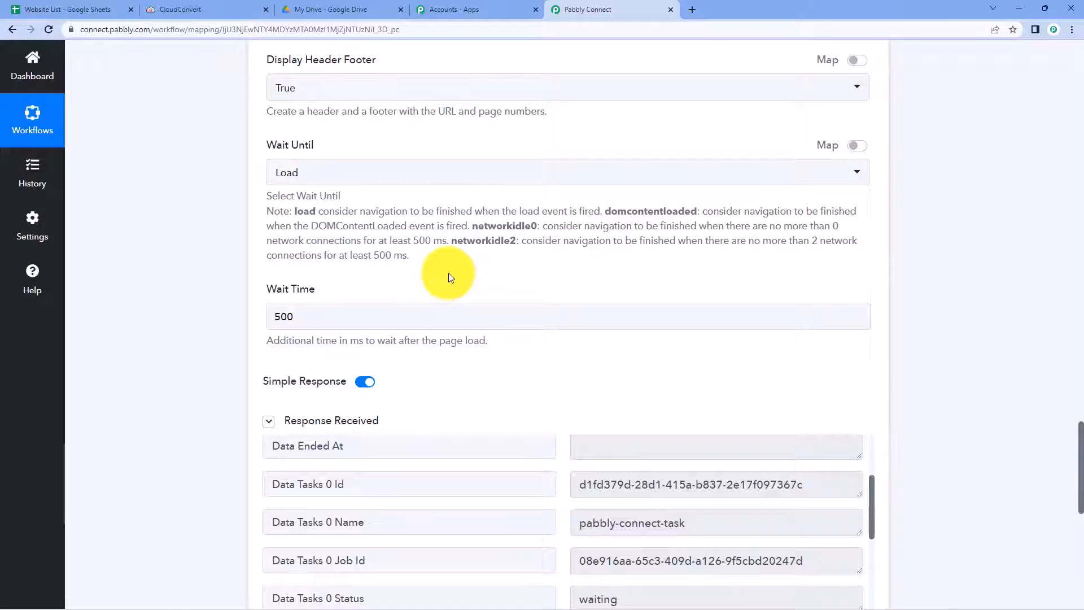
pyautogui.scroll(-9, 448, 272)
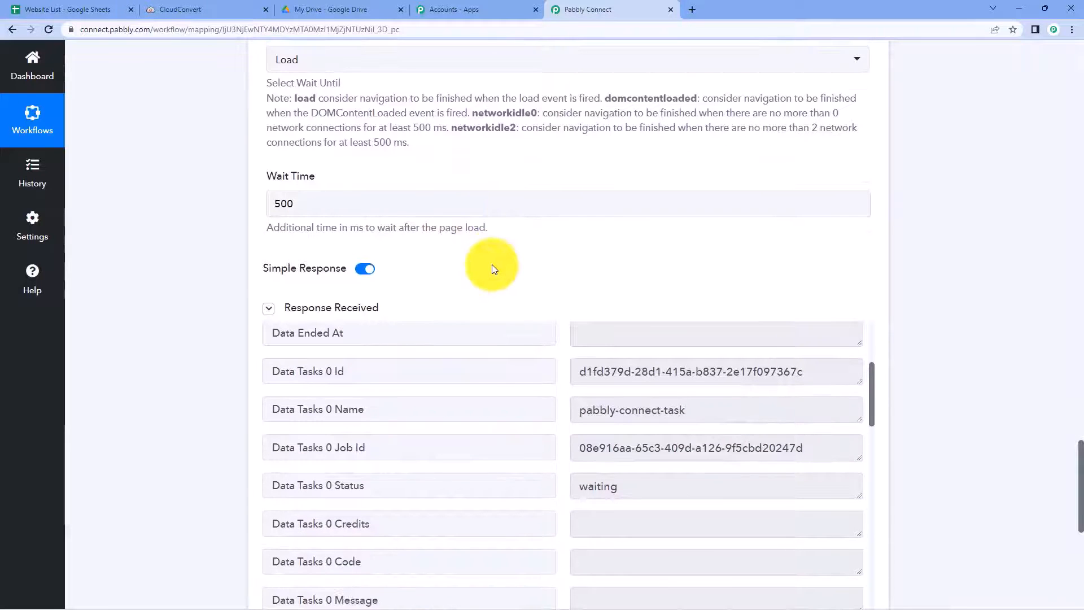
pyautogui.scroll(-2, 552, 259)
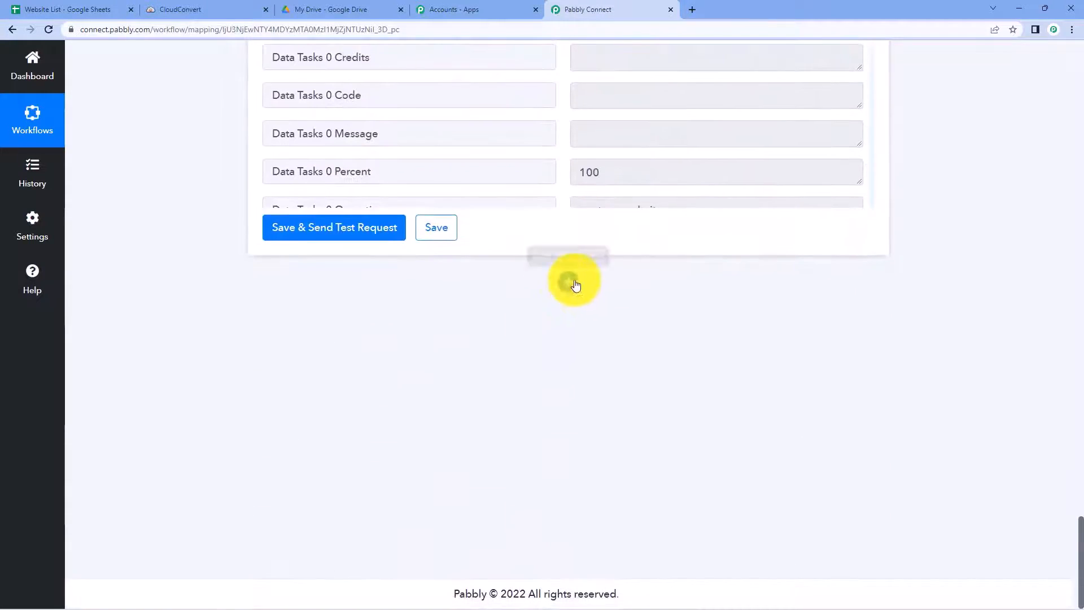
# Step: Add a Delay by Pabbly action step after the CloudConvert step
pyautogui.click(569, 281)
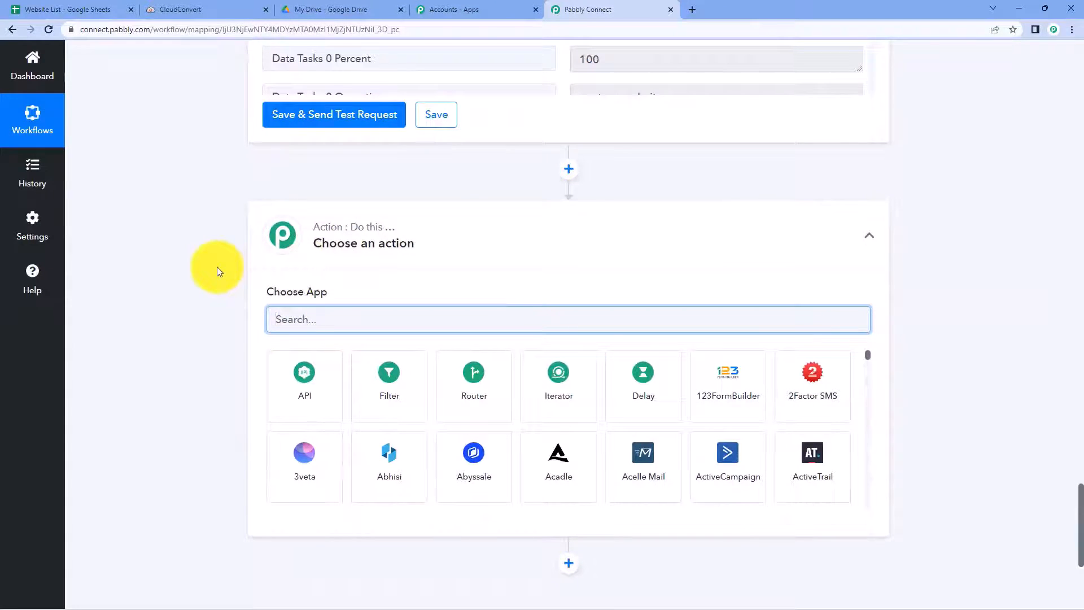
pyautogui.write('Delay')
pyautogui.click(311, 392)
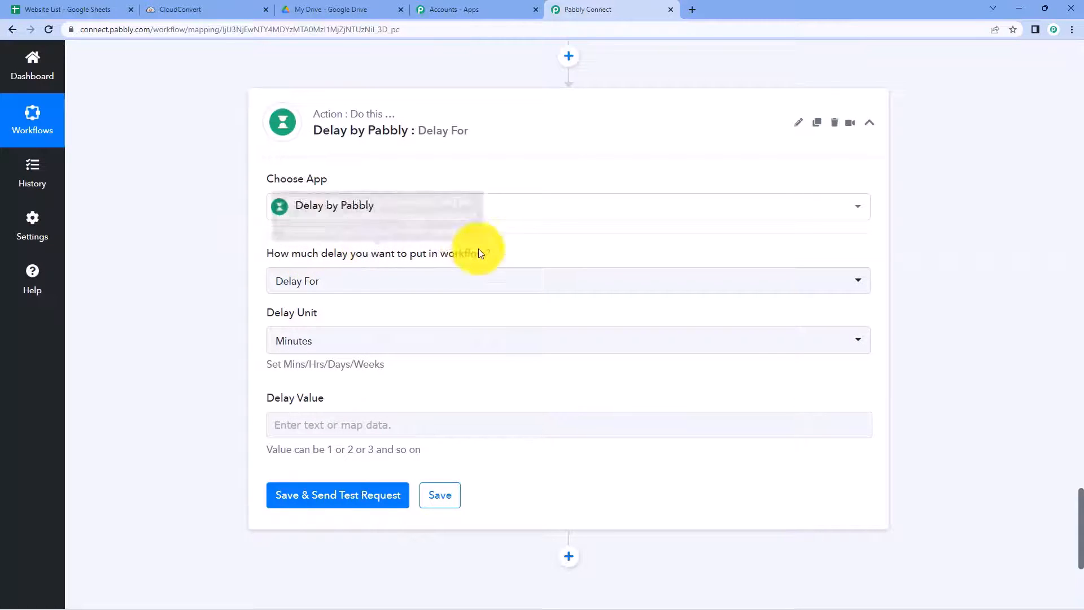
# Step: Configure the delay as Delay For, in Minutes, with a value of 1
pyautogui.click(305, 283)
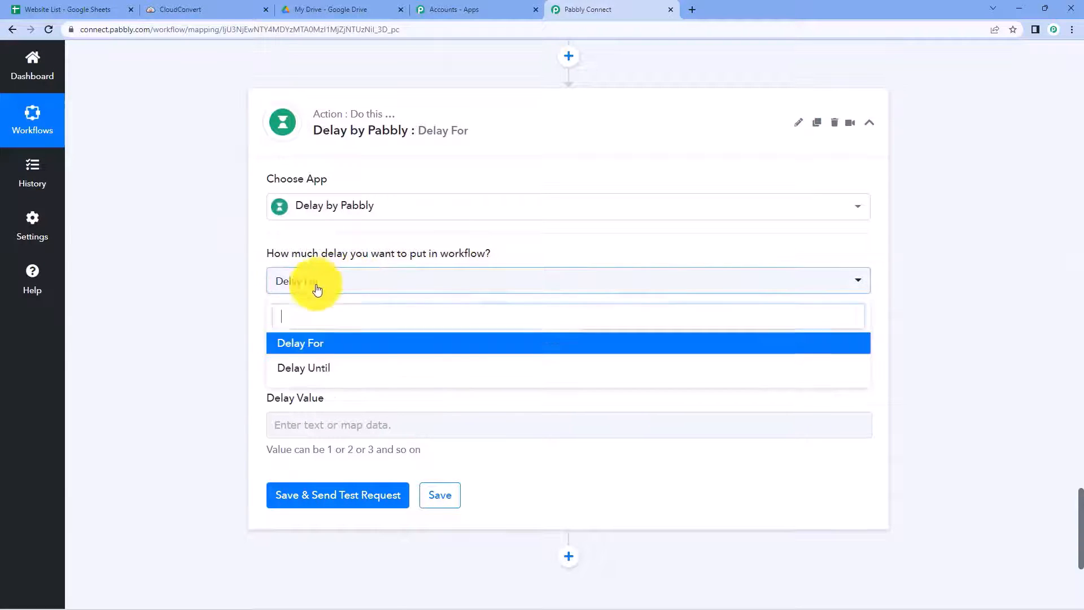
pyautogui.click(305, 343)
pyautogui.click(338, 354)
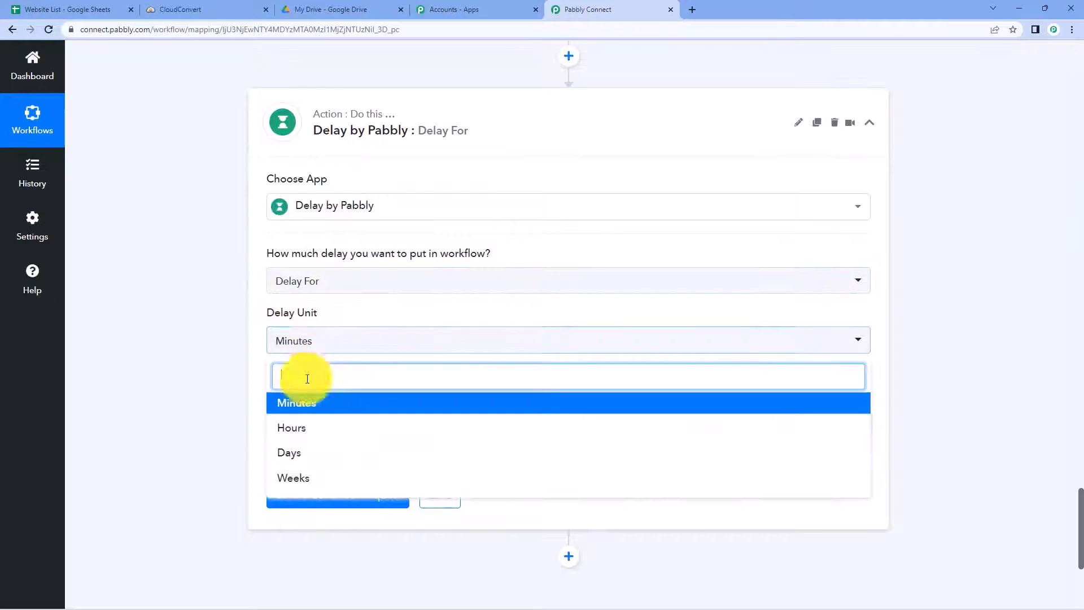
pyautogui.click(311, 402)
pyautogui.click(310, 421)
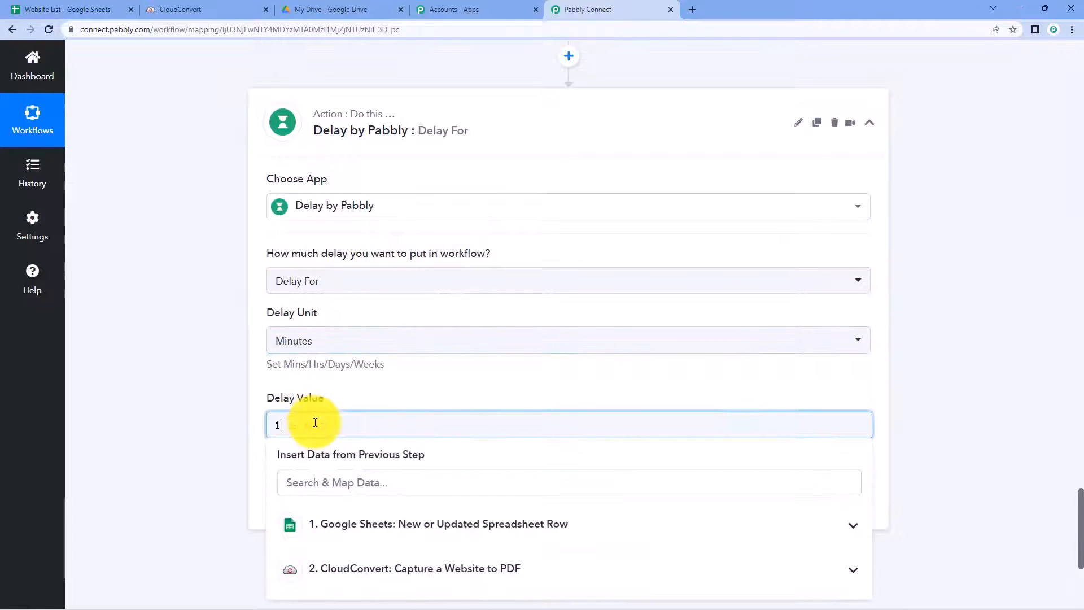
pyautogui.scroll(1, 228, 439)
pyautogui.click(229, 439)
pyautogui.scroll(-2, 225, 443)
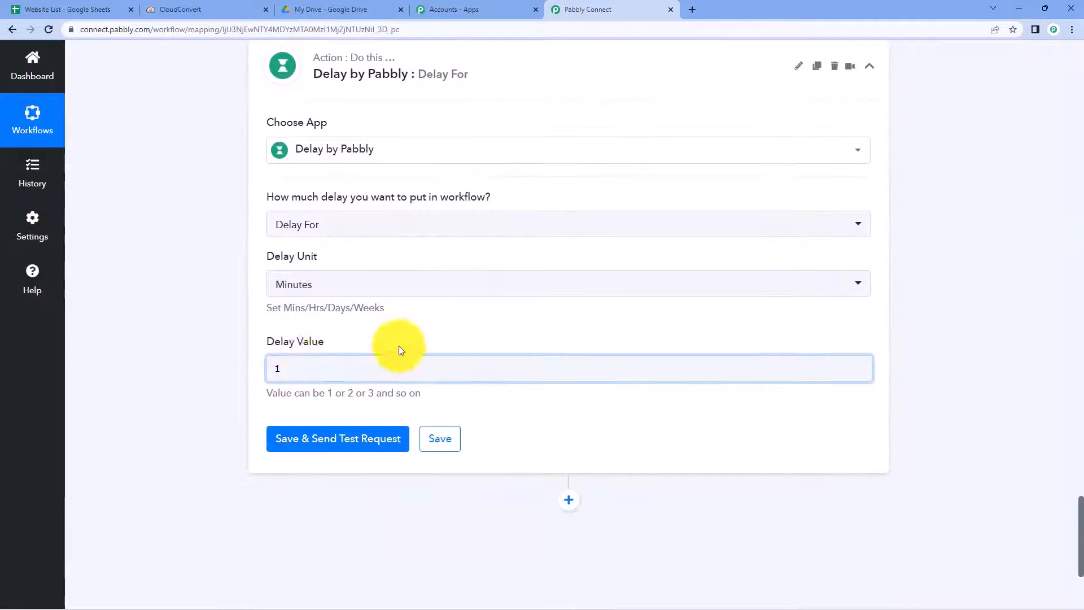
# Step: Save the delay step and confirm its test request returns success
pyautogui.click(316, 439)
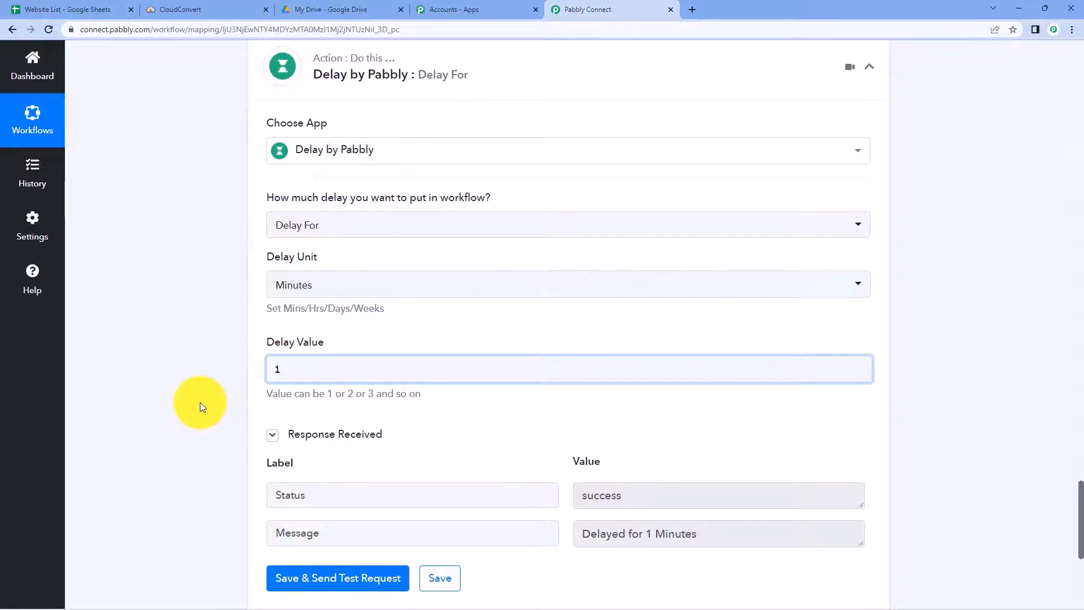
pyautogui.scroll(5, 363, 399)
pyautogui.click(430, 383)
pyautogui.scroll(15, 540, 370)
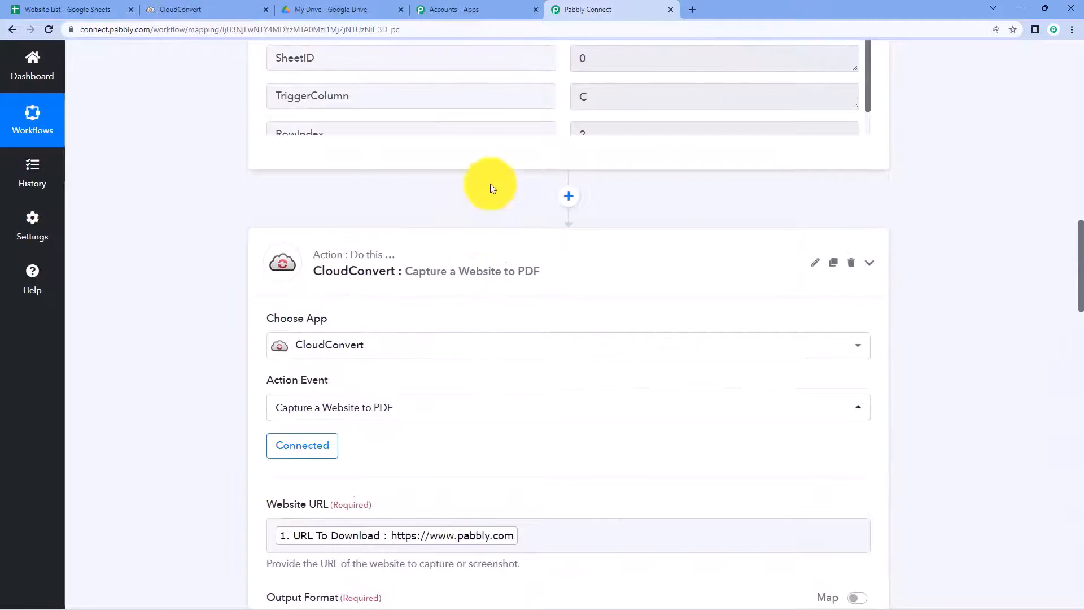
pyautogui.scroll(20, 490, 186)
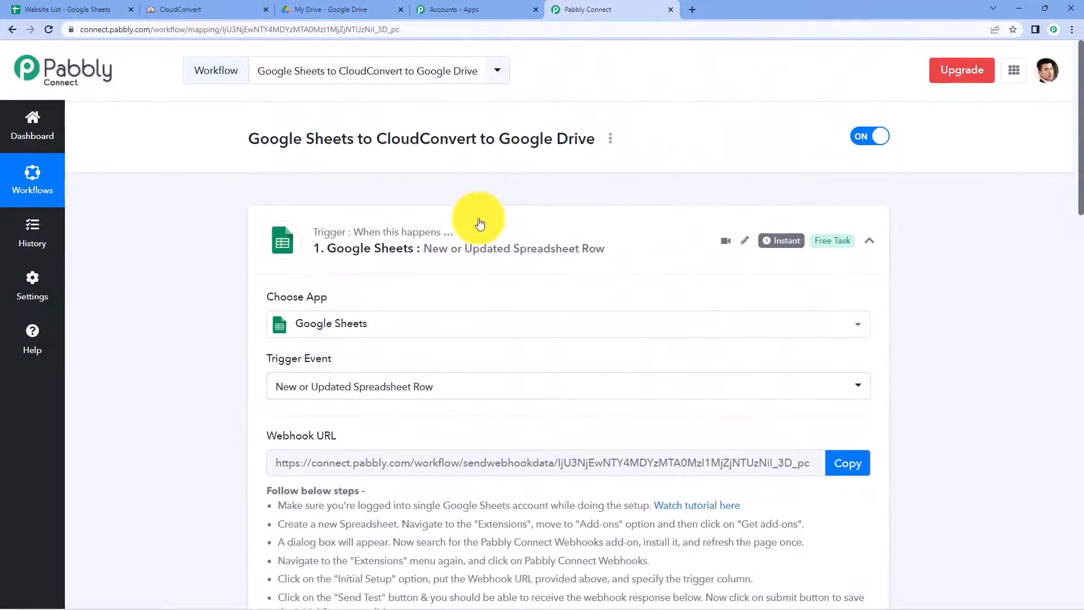
pyautogui.click(479, 224)
pyautogui.scroll(-2, 260, 232)
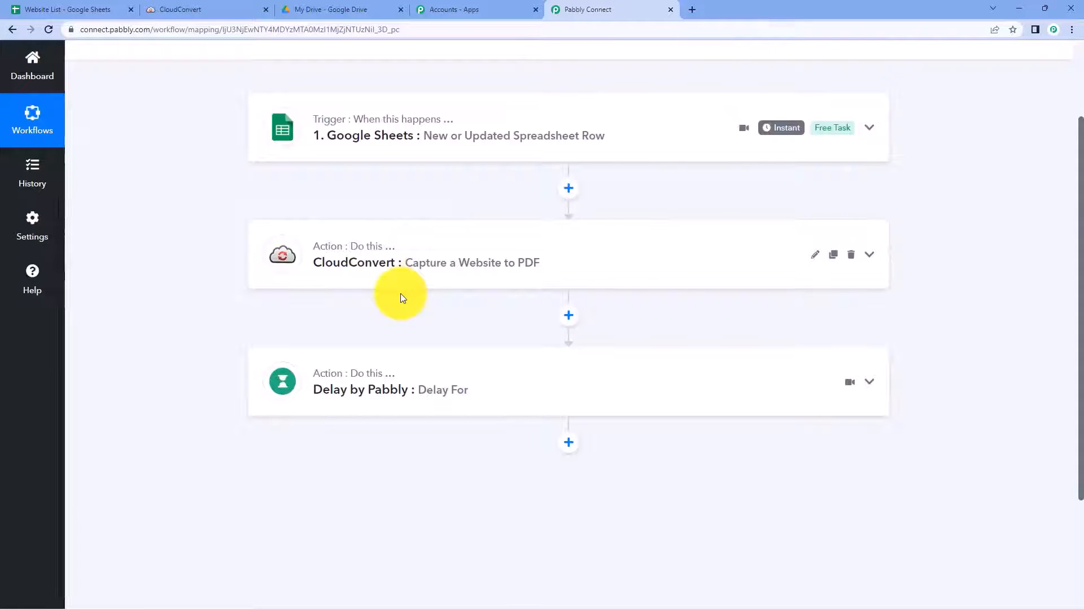
pyautogui.scroll(-1, 395, 294)
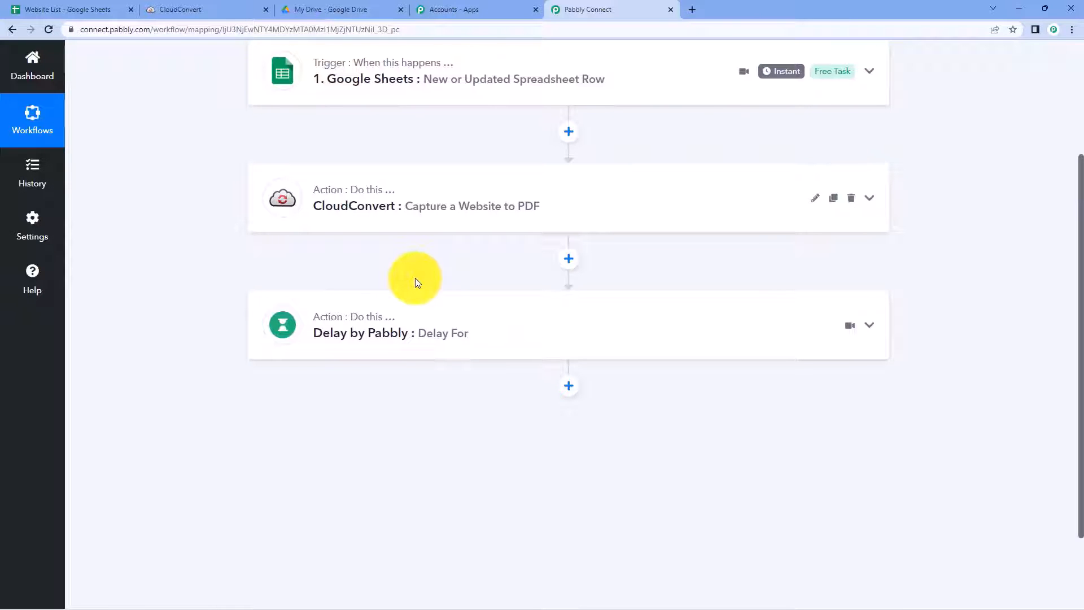
pyautogui.scroll(-2, 416, 278)
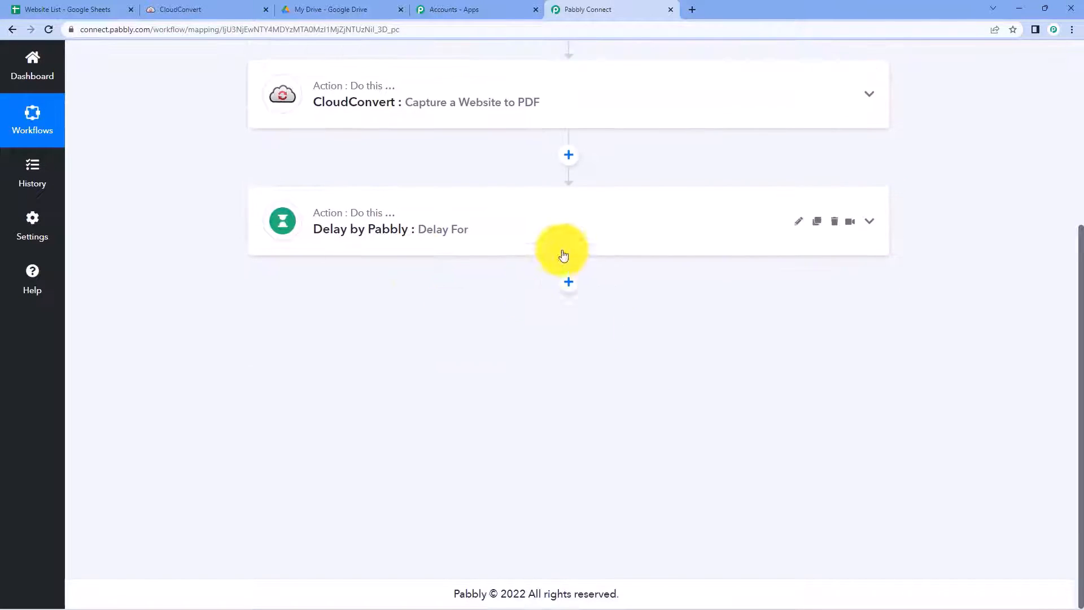
pyautogui.click(530, 123)
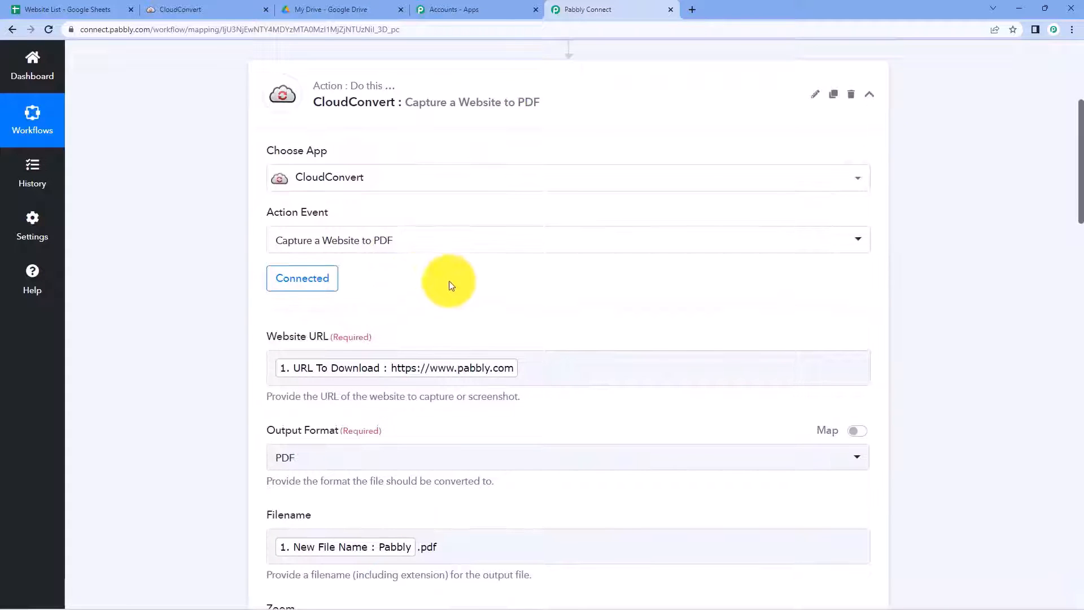
pyautogui.click(507, 100)
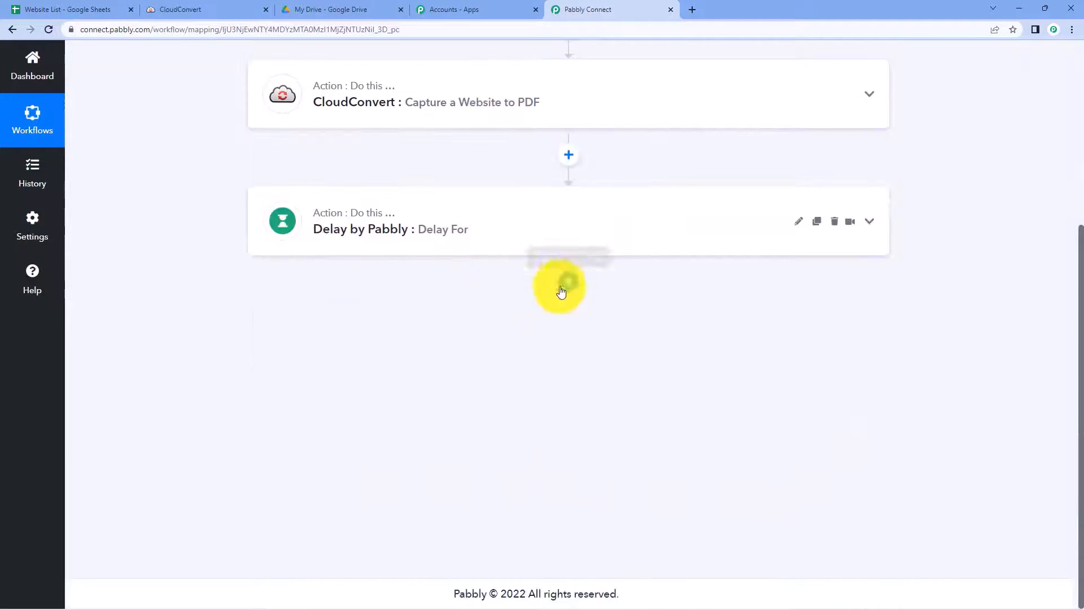
# Step: Add a CloudConvert step after the Delay with Get Job Details as its action event
pyautogui.click(566, 286)
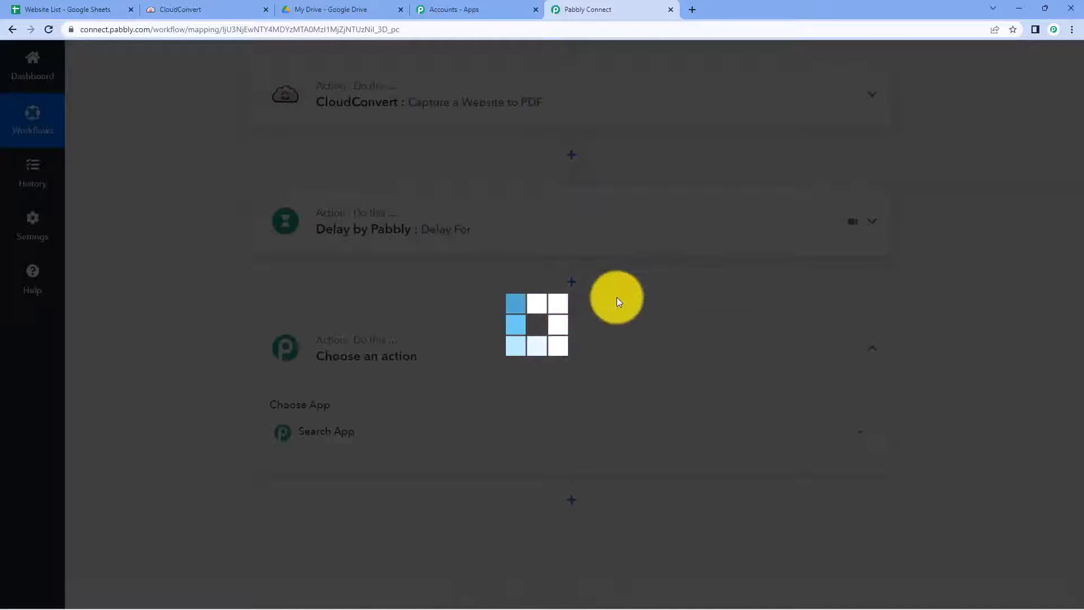
pyautogui.write('C')
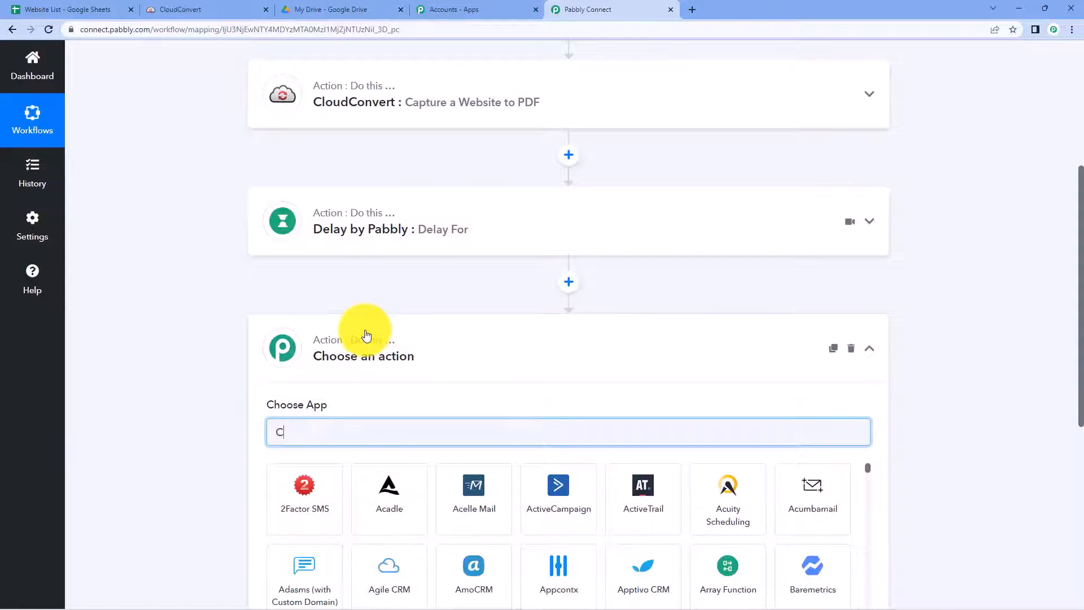
pyautogui.write('lod')
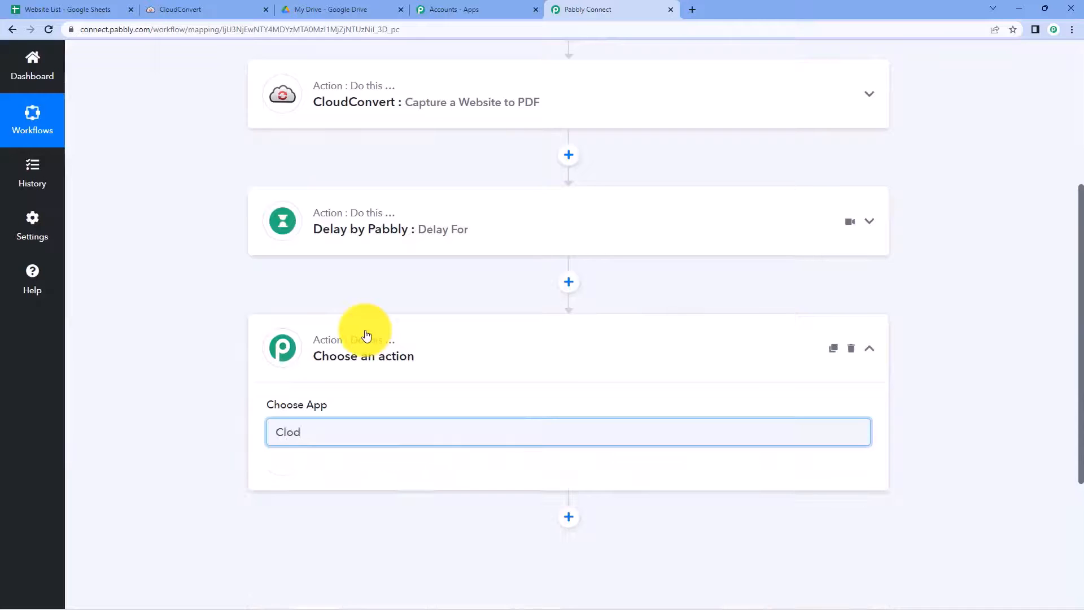
pyautogui.press('BackSpace')
pyautogui.write('ud')
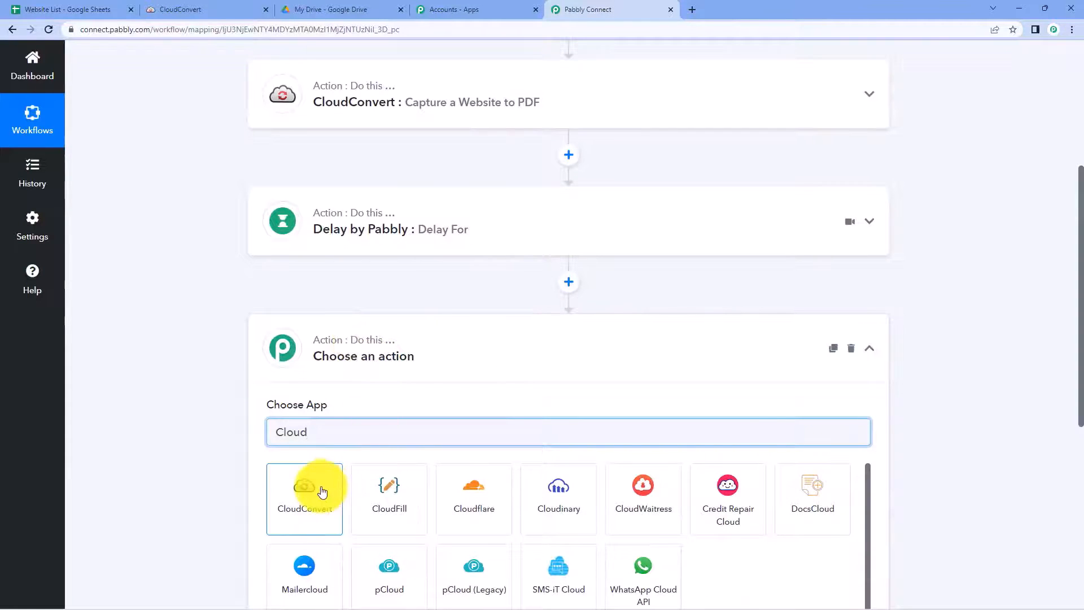
pyautogui.click(323, 480)
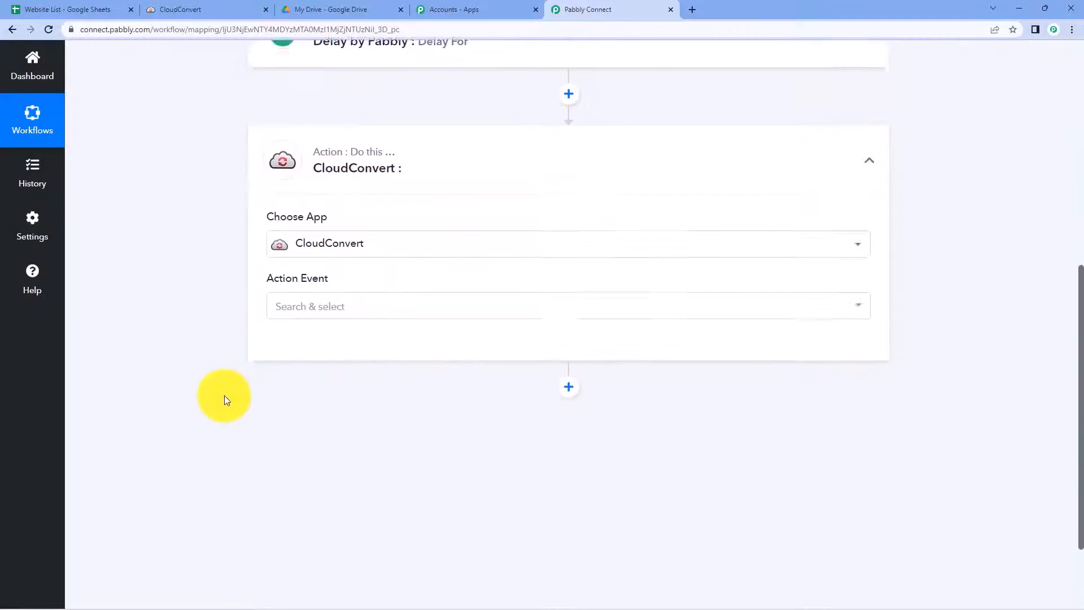
pyautogui.click(354, 275)
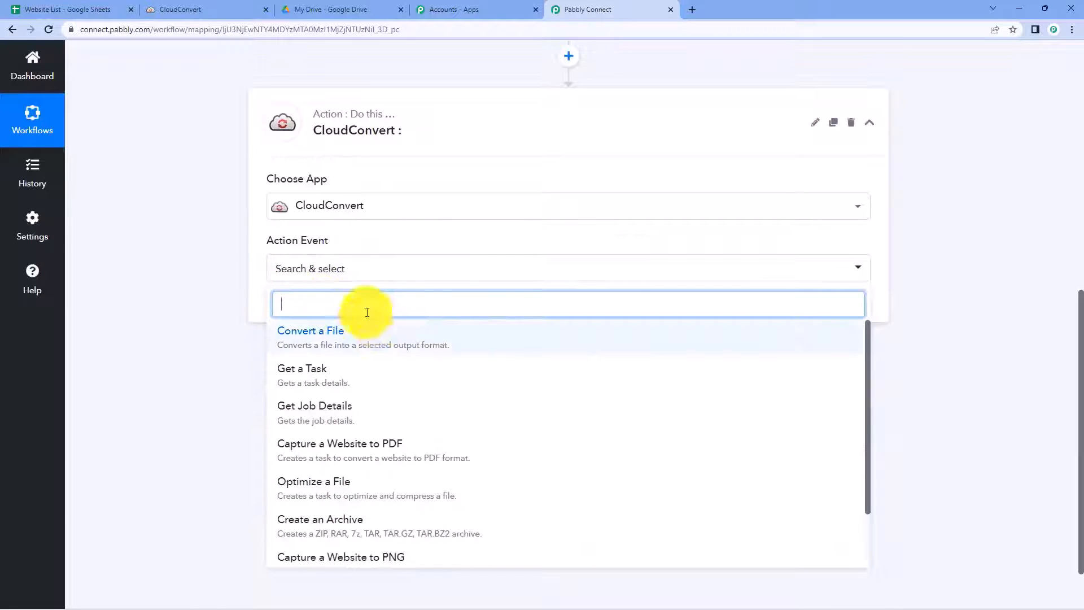
pyautogui.scroll(-1, 210, 302)
pyautogui.click(322, 351)
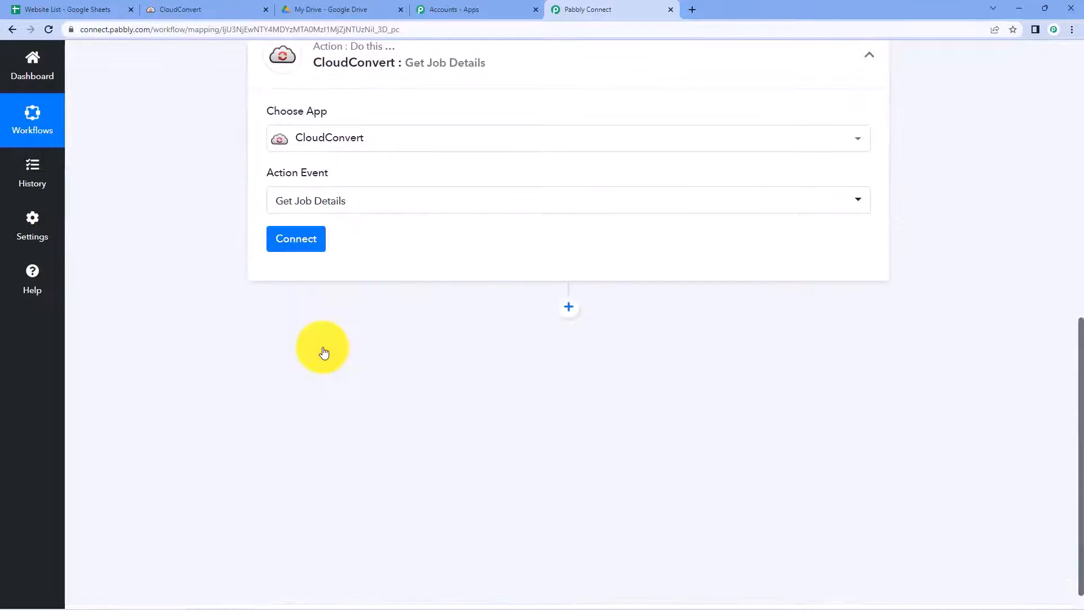
pyautogui.scroll(9, 323, 346)
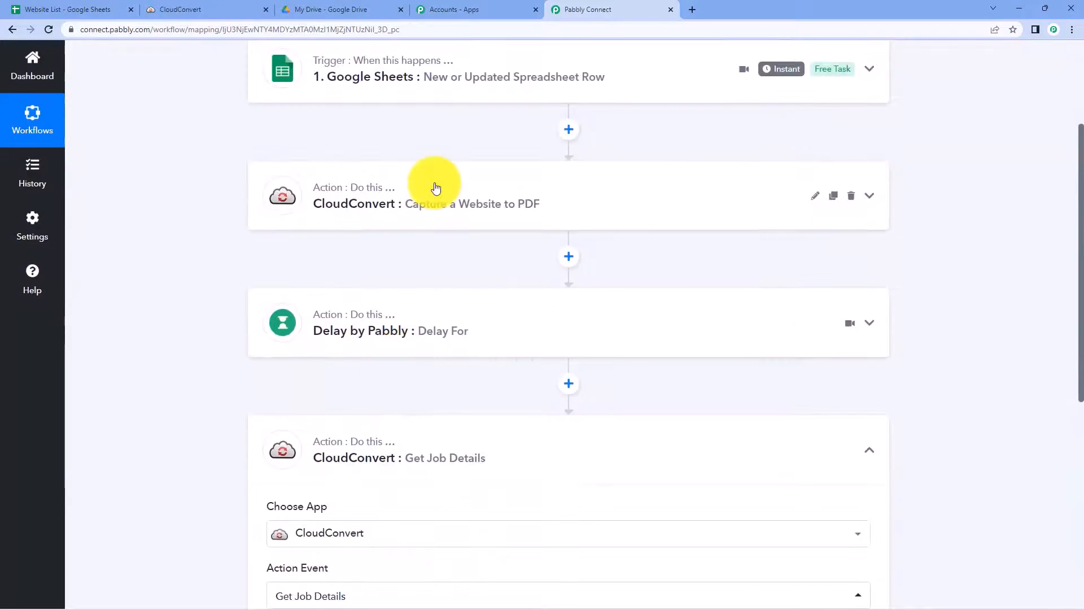
# Step: Inspect the capture step's response to locate the Data Tasks 0 Job Id value
pyautogui.click(435, 189)
pyautogui.scroll(-20, 190, 309)
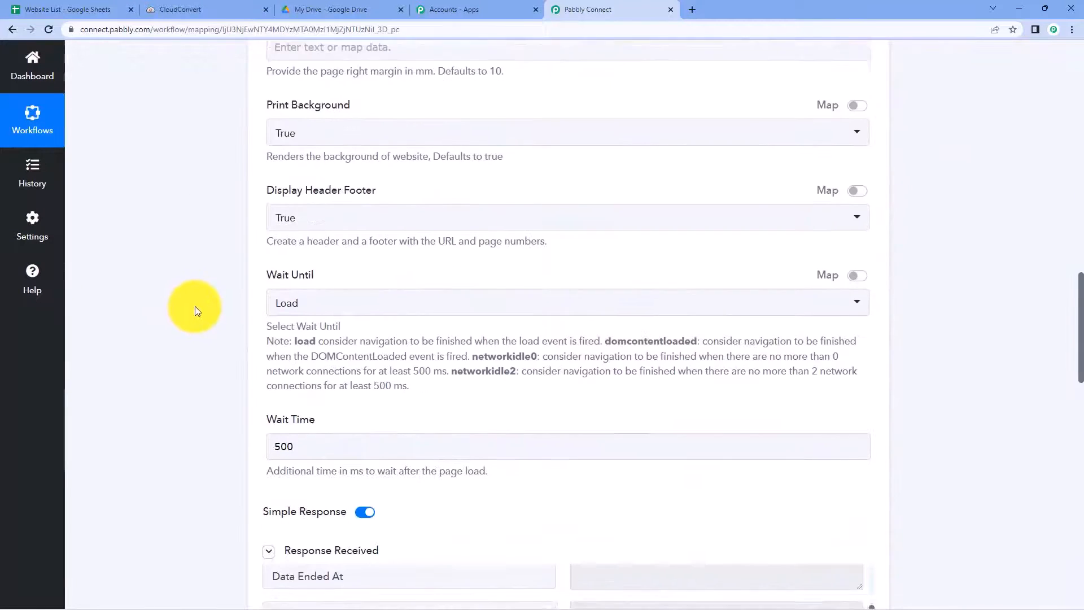
pyautogui.moveTo(378, 424); pyautogui.dragTo(263, 424)
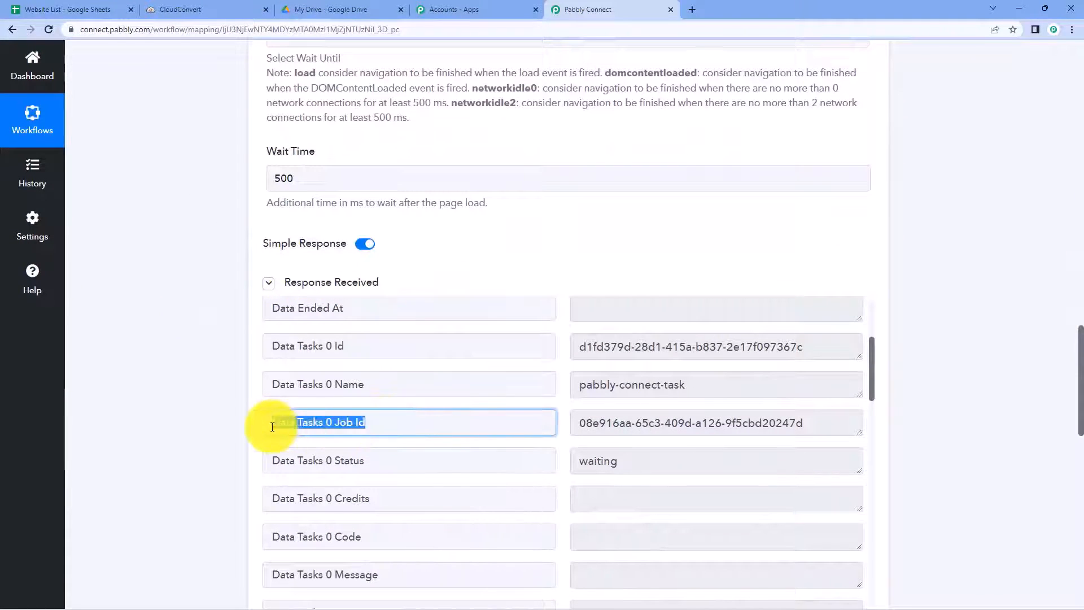
pyautogui.moveTo(609, 420); pyautogui.dragTo(891, 392)
pyautogui.click(944, 363)
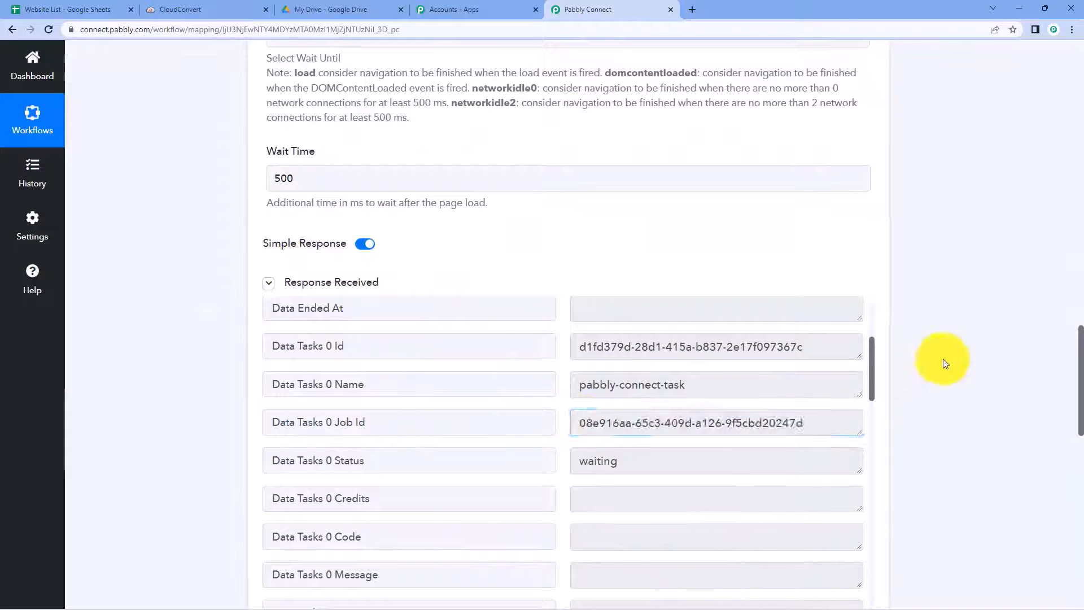
pyautogui.scroll(-7, 943, 358)
pyautogui.scroll(3, 942, 358)
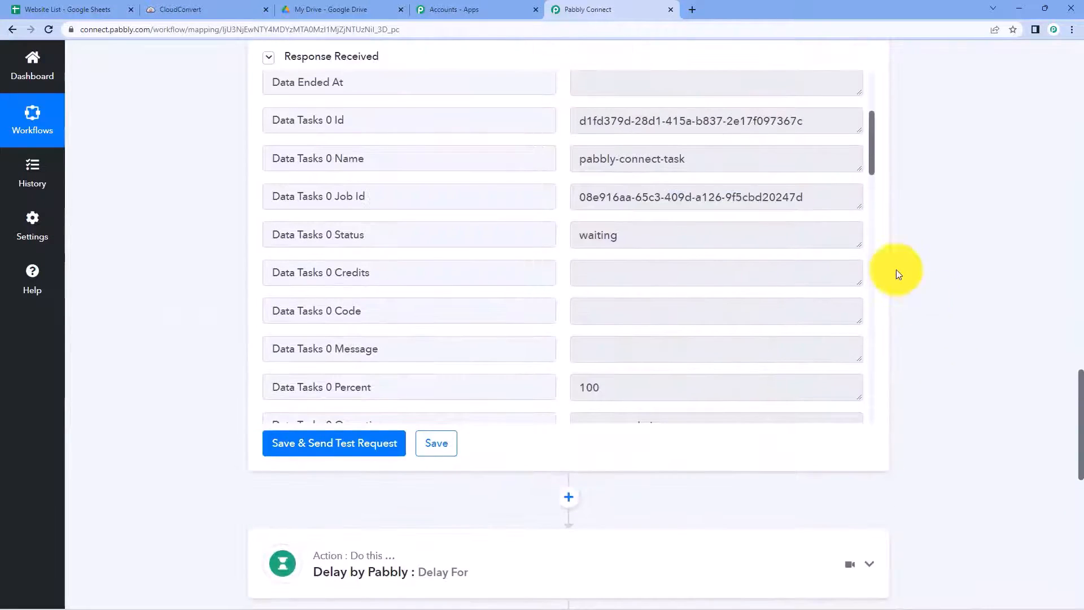
pyautogui.moveTo(839, 201); pyautogui.dragTo(620, 213)
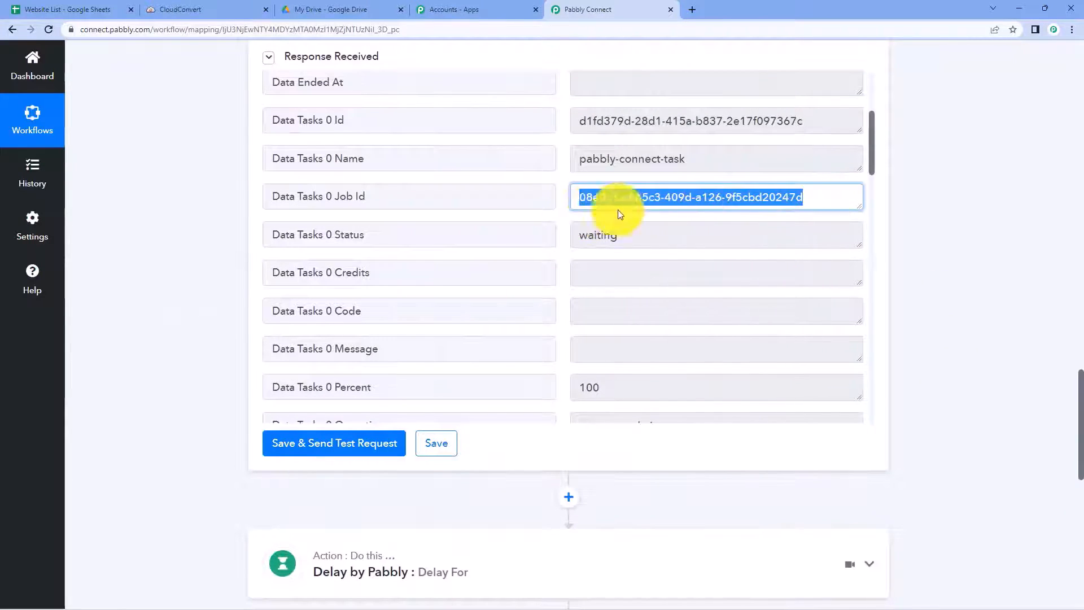
pyautogui.scroll(-10, 970, 289)
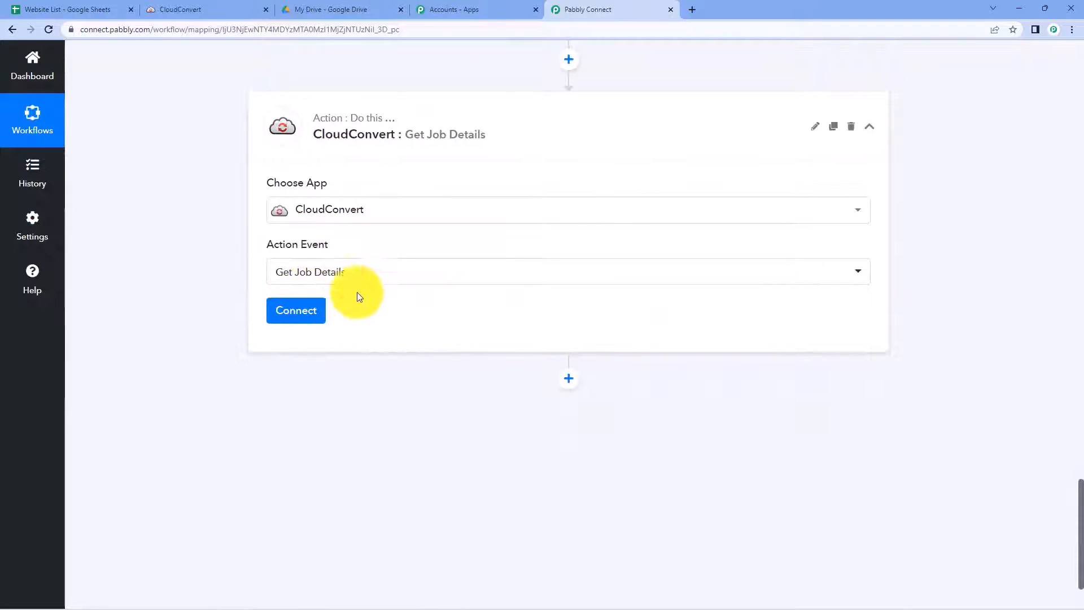
# Step: Connect the Get Job Details step using the existing CloudConvert connection
pyautogui.click(308, 323)
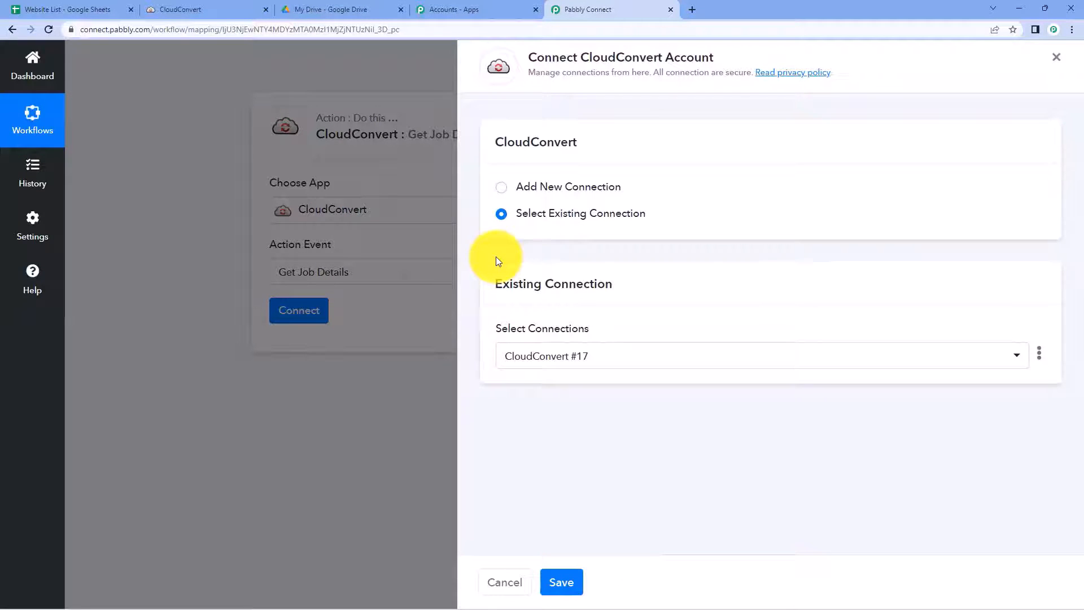
pyautogui.click(561, 582)
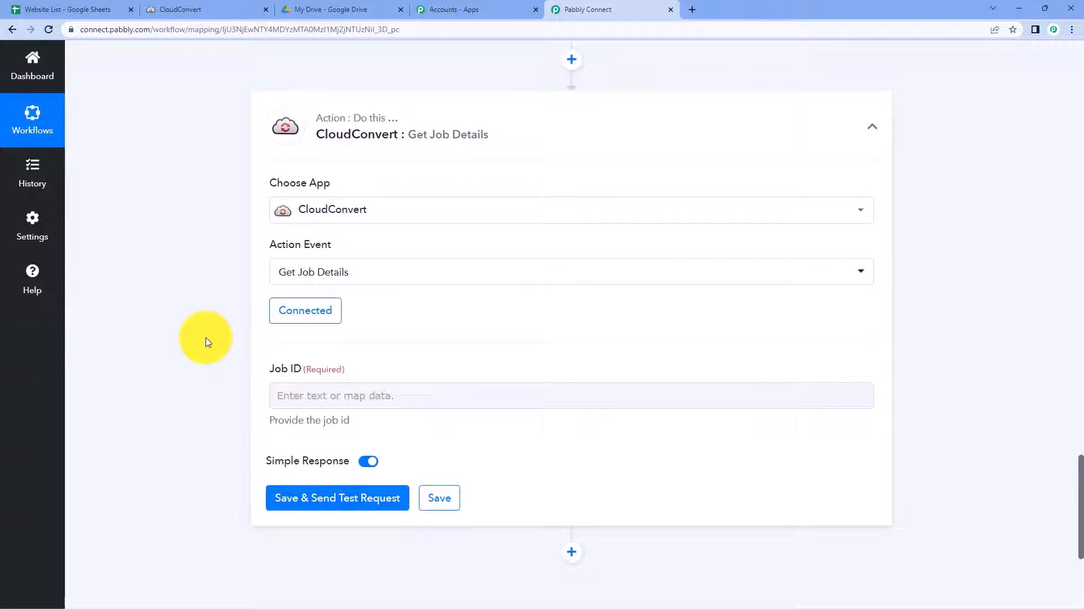
pyautogui.scroll(-1, 249, 350)
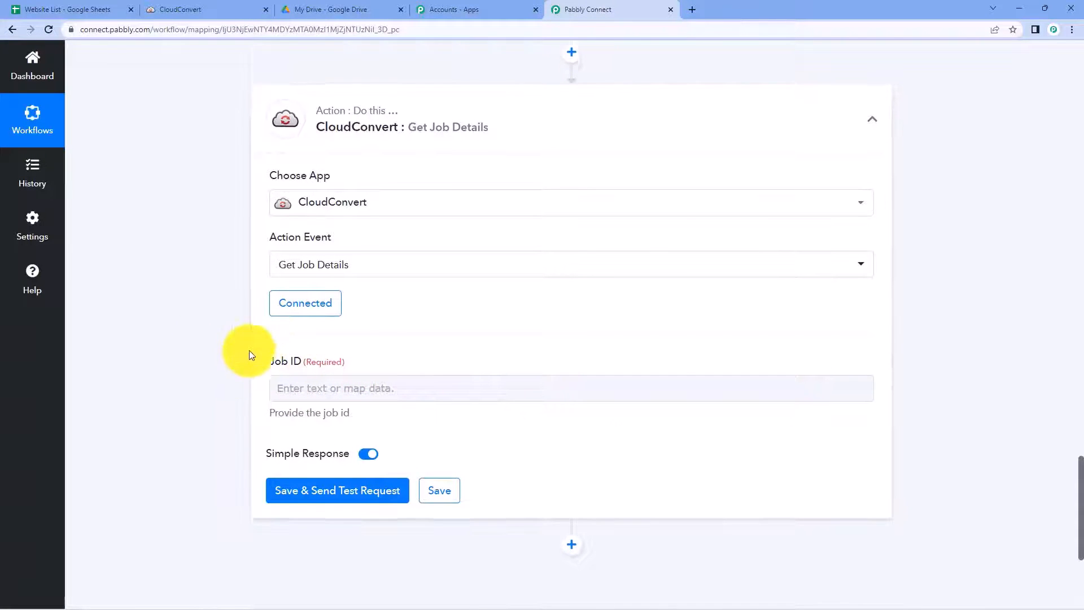
# Step: Map the capture step's Data Tasks 0 Job Id into the Job ID field
pyautogui.click(296, 338)
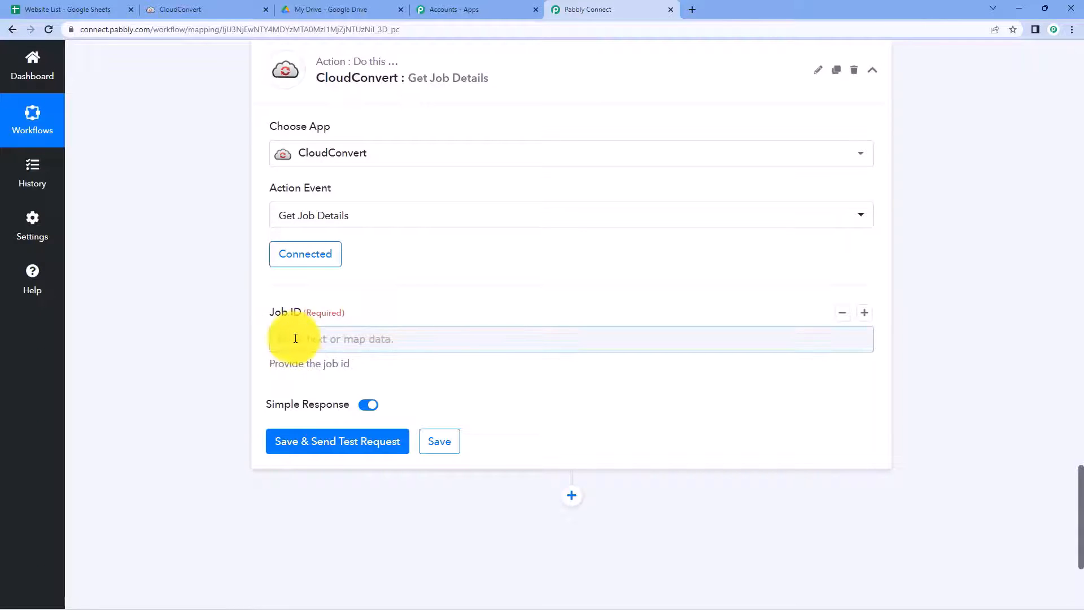
pyautogui.click(295, 338)
pyautogui.scroll(-1, 250, 346)
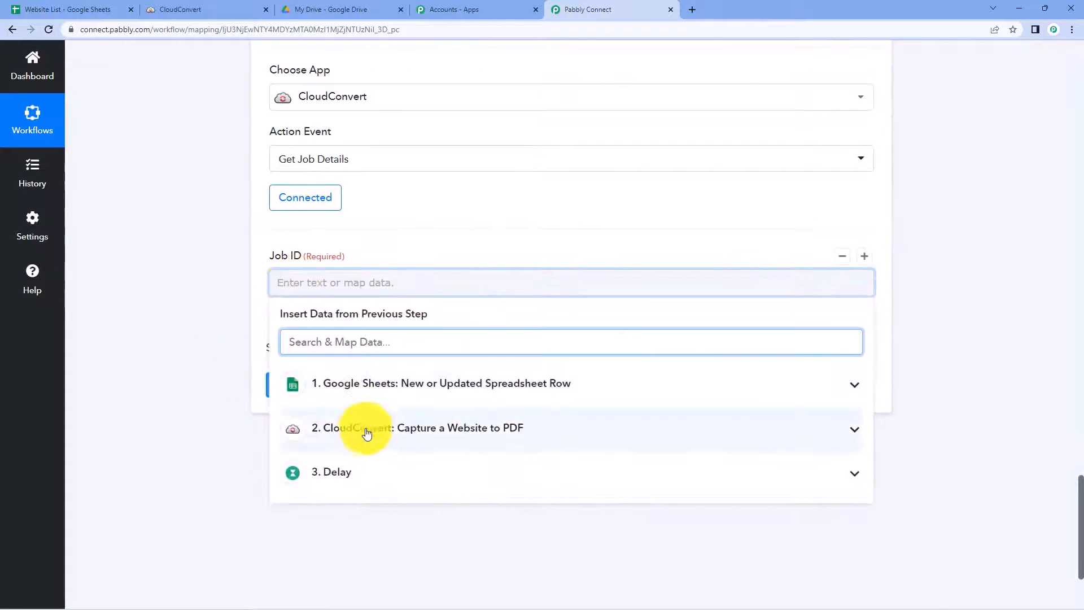
pyautogui.click(402, 436)
pyautogui.scroll(-3, 223, 407)
pyautogui.scroll(-3, 322, 358)
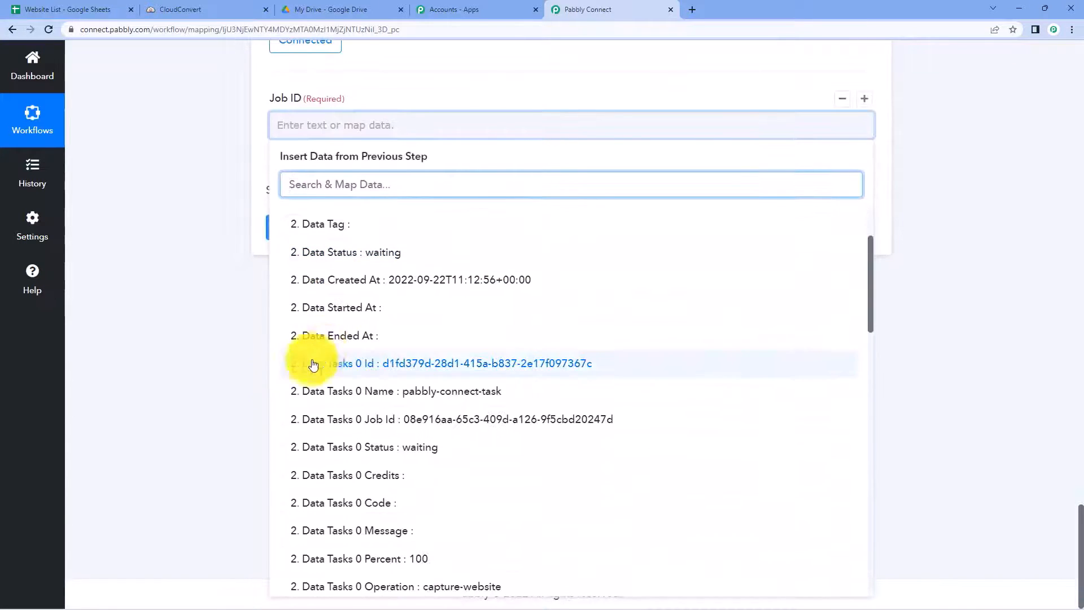
pyautogui.click(383, 430)
pyautogui.click(150, 273)
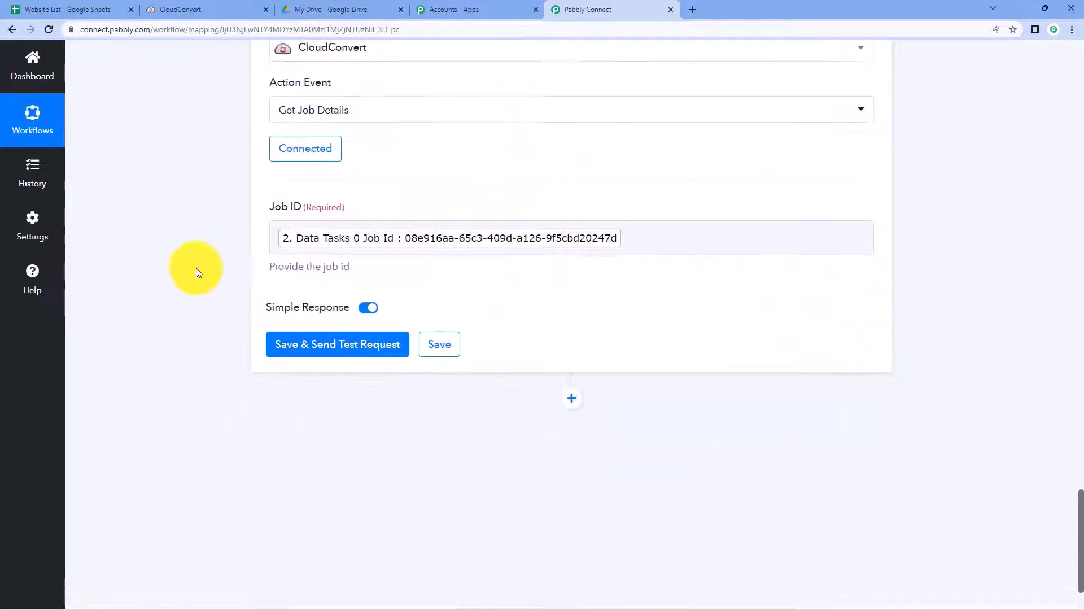
pyautogui.click(340, 350)
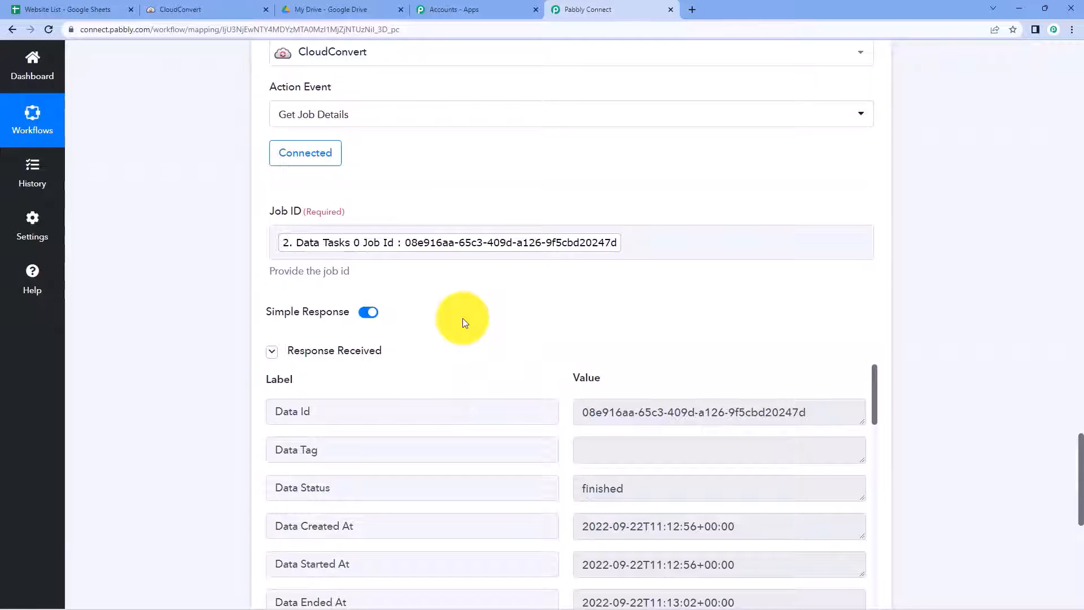
pyautogui.scroll(-3, 462, 321)
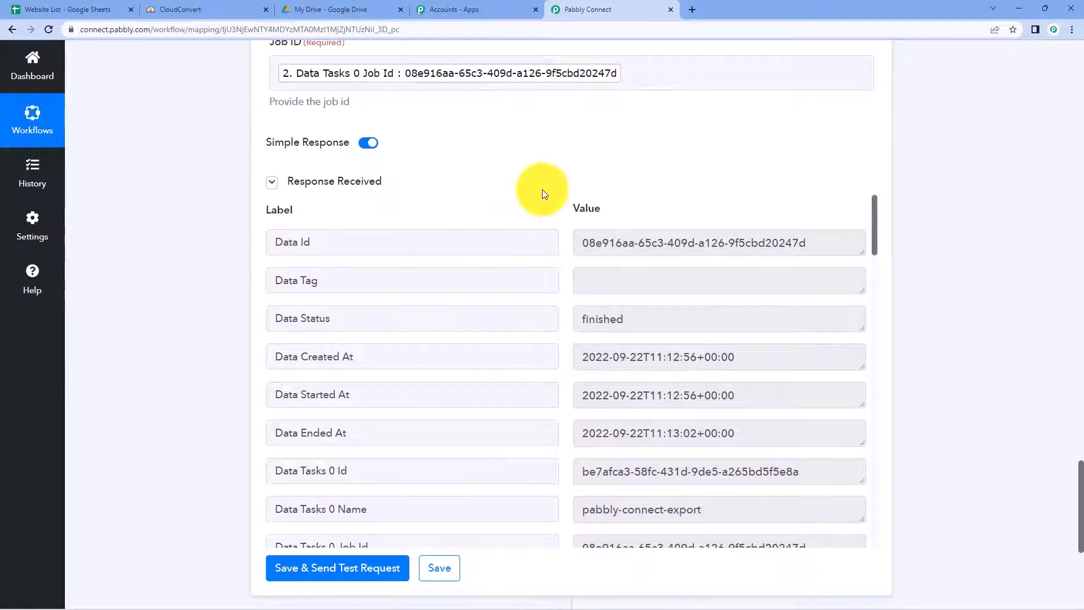
pyautogui.scroll(-5, 543, 262)
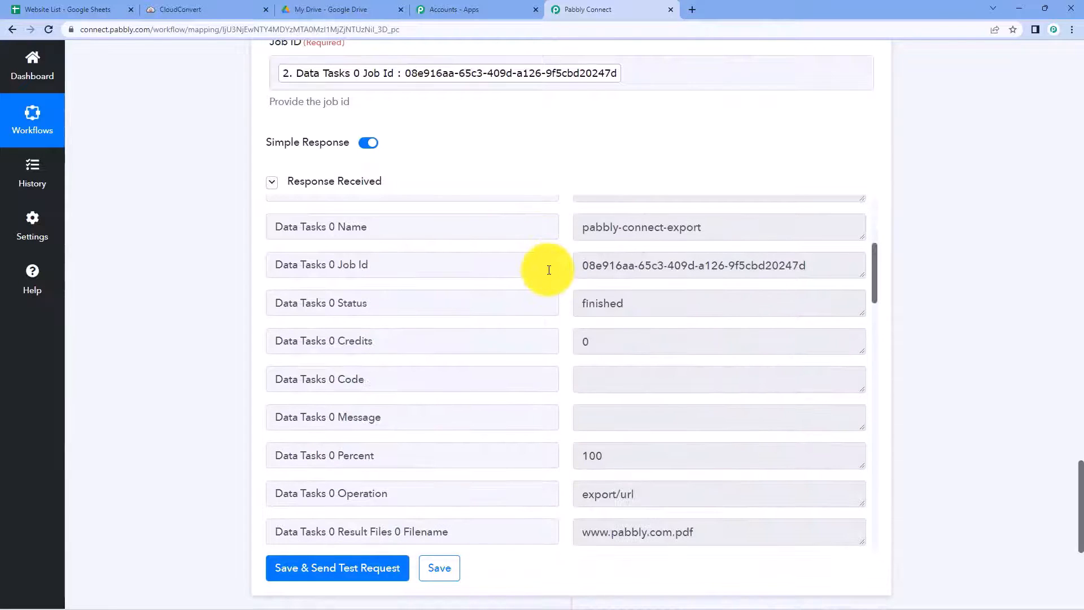
pyautogui.moveTo(643, 305); pyautogui.dragTo(567, 310)
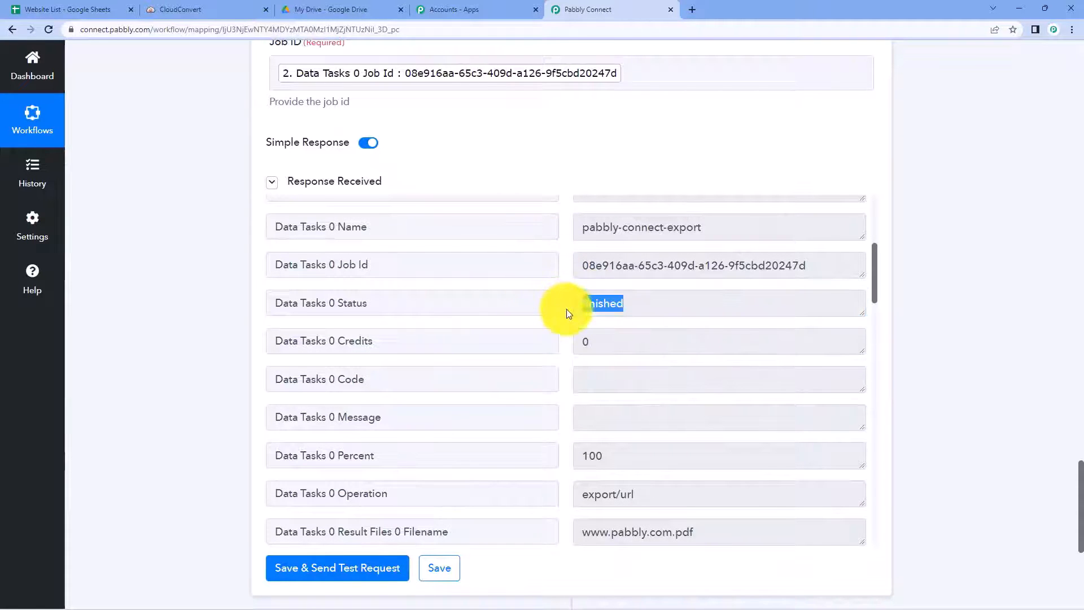
pyautogui.click(567, 309)
pyautogui.scroll(-1, 567, 310)
pyautogui.scroll(-3, 567, 312)
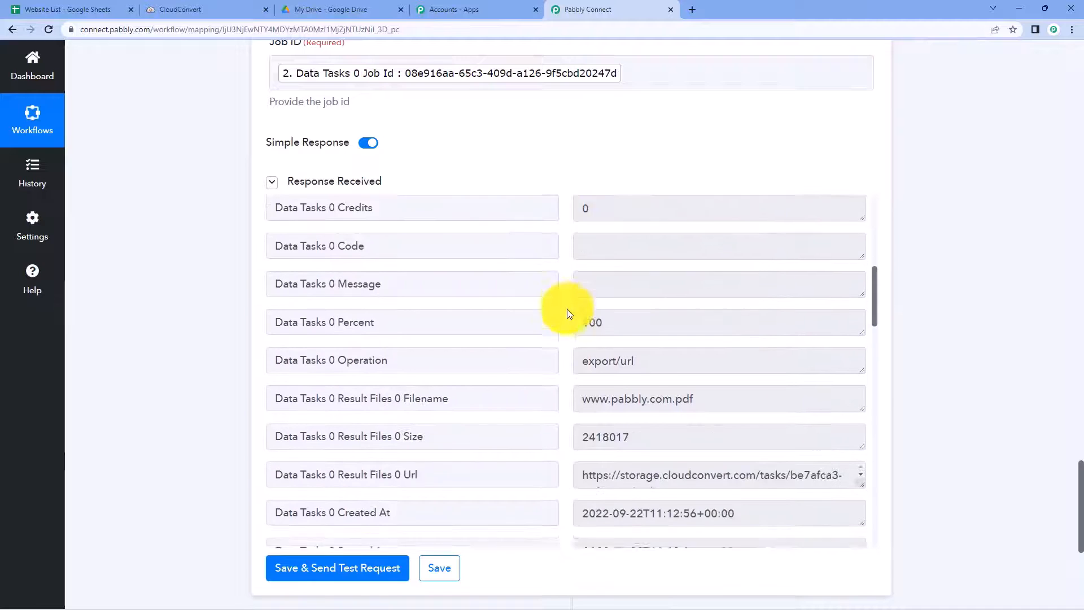
pyautogui.moveTo(437, 330); pyautogui.dragTo(256, 327)
pyautogui.click(359, 326)
pyautogui.moveTo(430, 326); pyautogui.dragTo(271, 326)
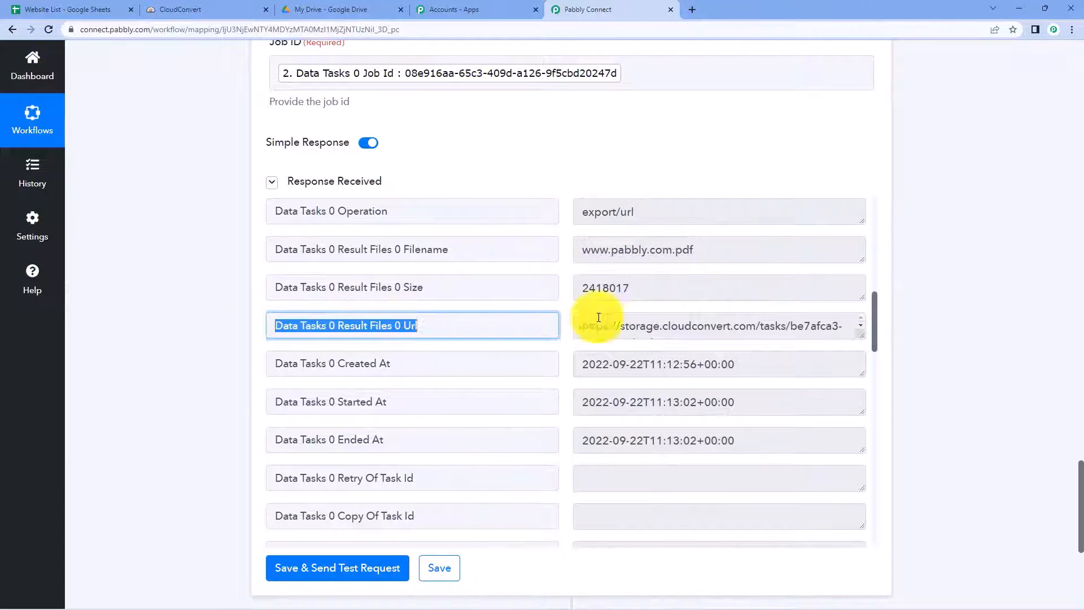
# Step: Copy the full result file URL from the Get Job Details response
pyautogui.moveTo(858, 347); pyautogui.dragTo(838, 542)
pyautogui.click(658, 382)
pyautogui.rightClick(660, 379)
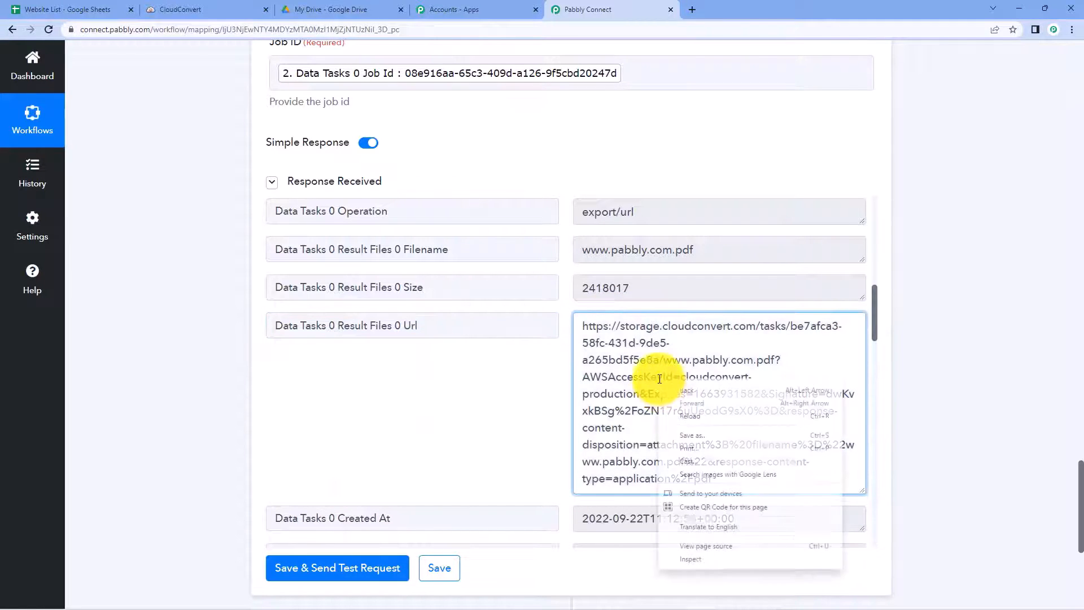
pyautogui.press('Escape')
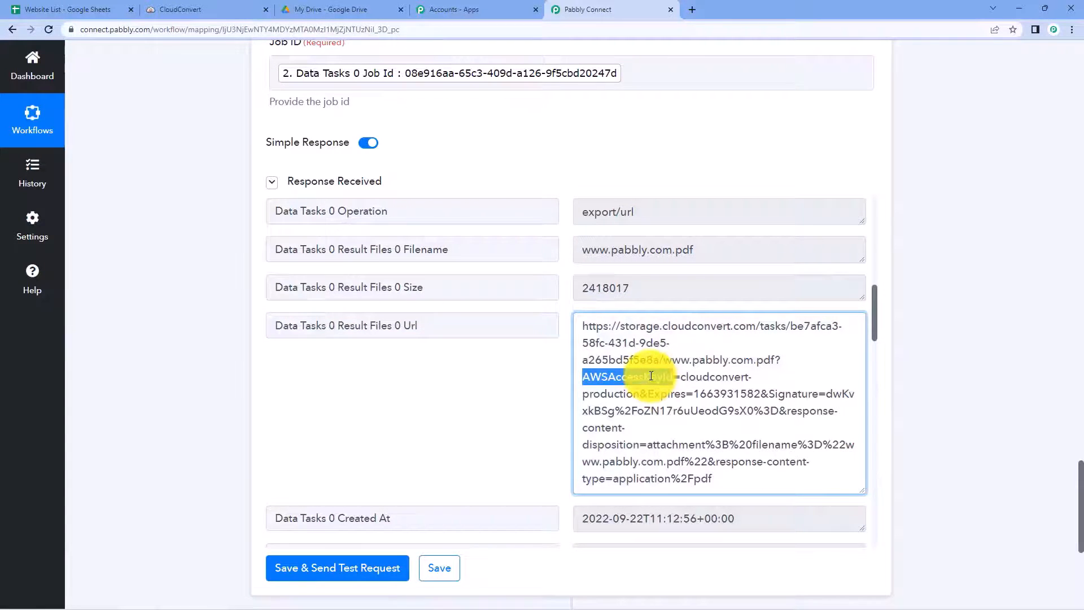
pyautogui.hotkey('ctrl', 'a')
pyautogui.rightClick(615, 342)
pyautogui.click(634, 351)
pyautogui.click(532, 344)
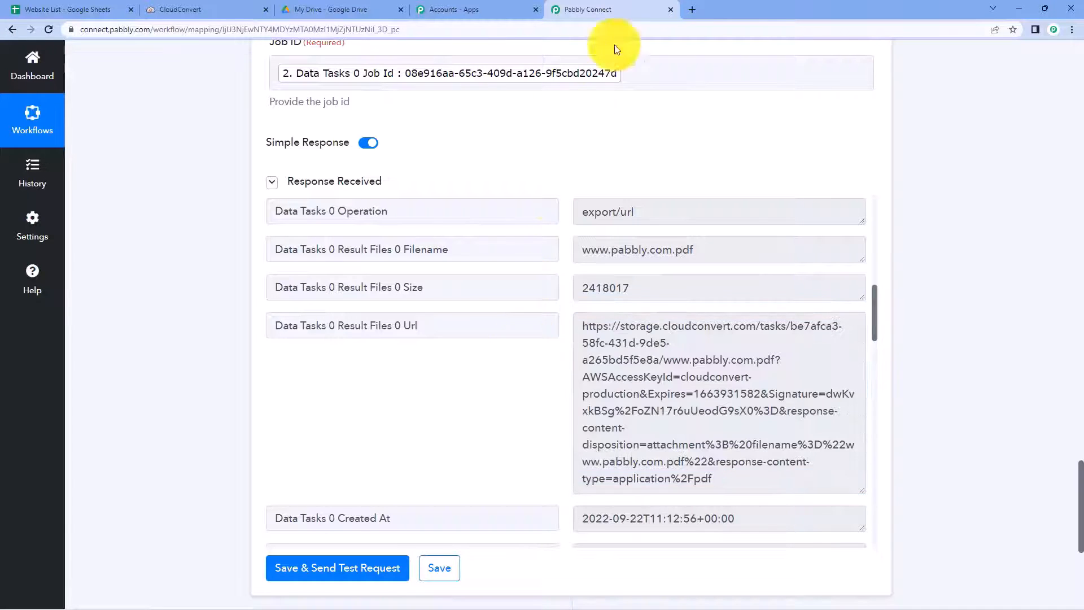
pyautogui.click(693, 10)
pyautogui.hotkey('ctrl', 'v')
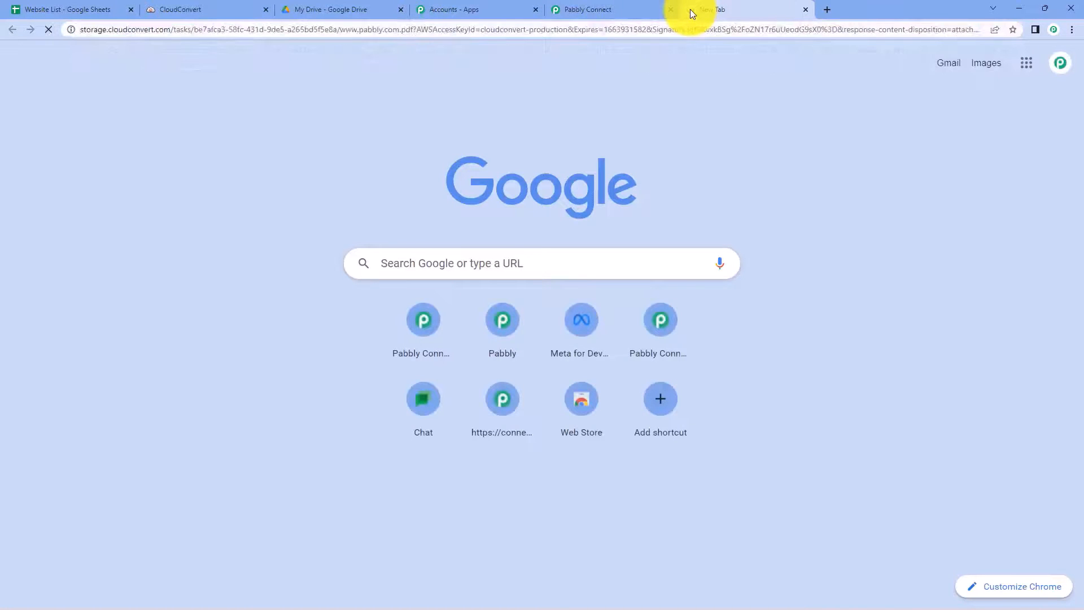
pyautogui.press('Return')
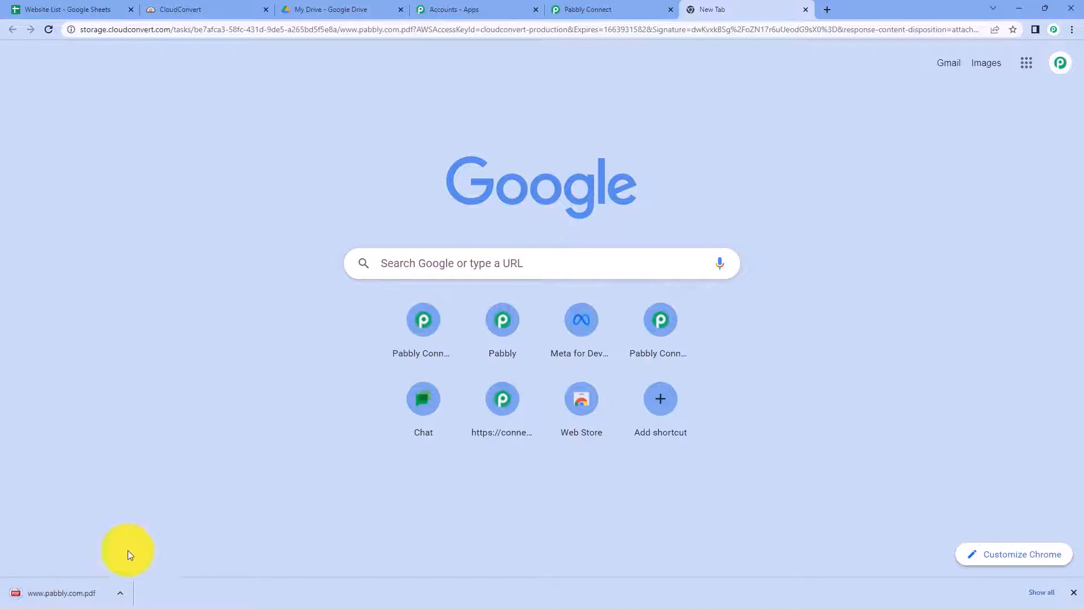
pyautogui.click(87, 599)
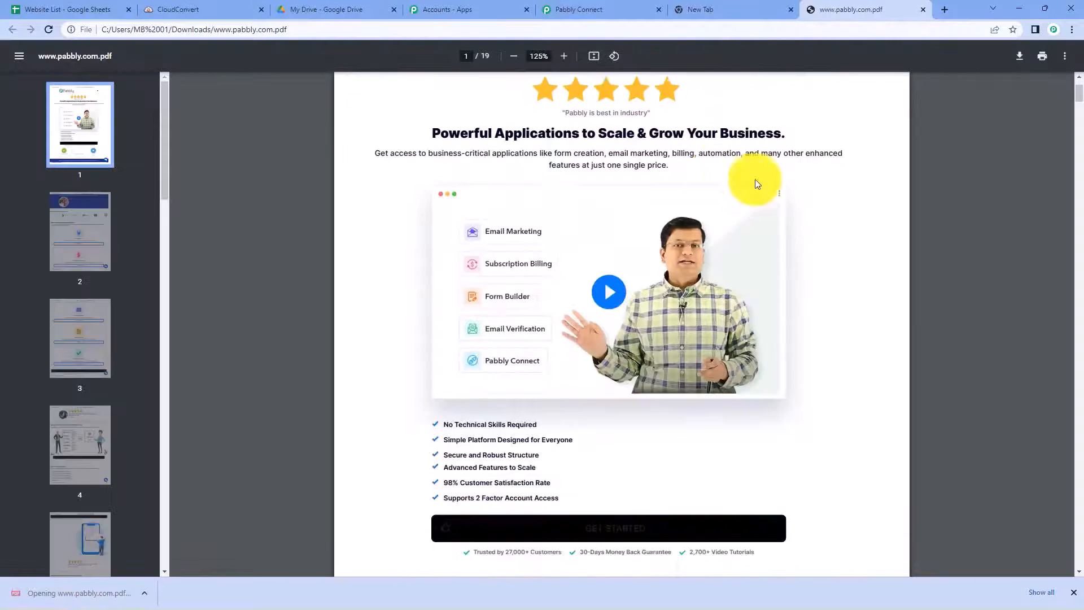
pyautogui.scroll(-9, 845, 194)
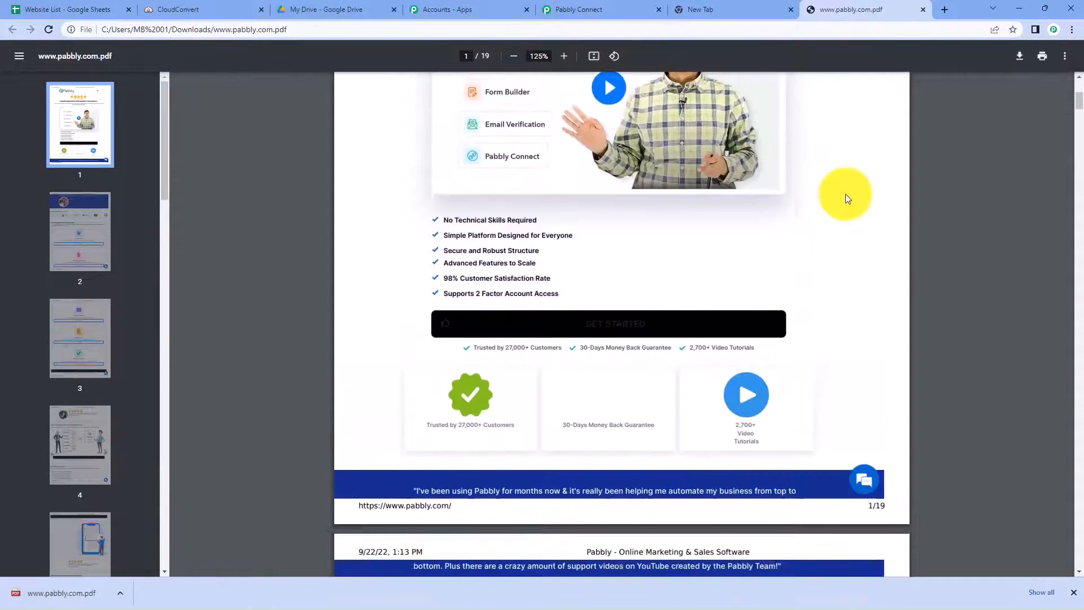
pyautogui.scroll(-12, 846, 194)
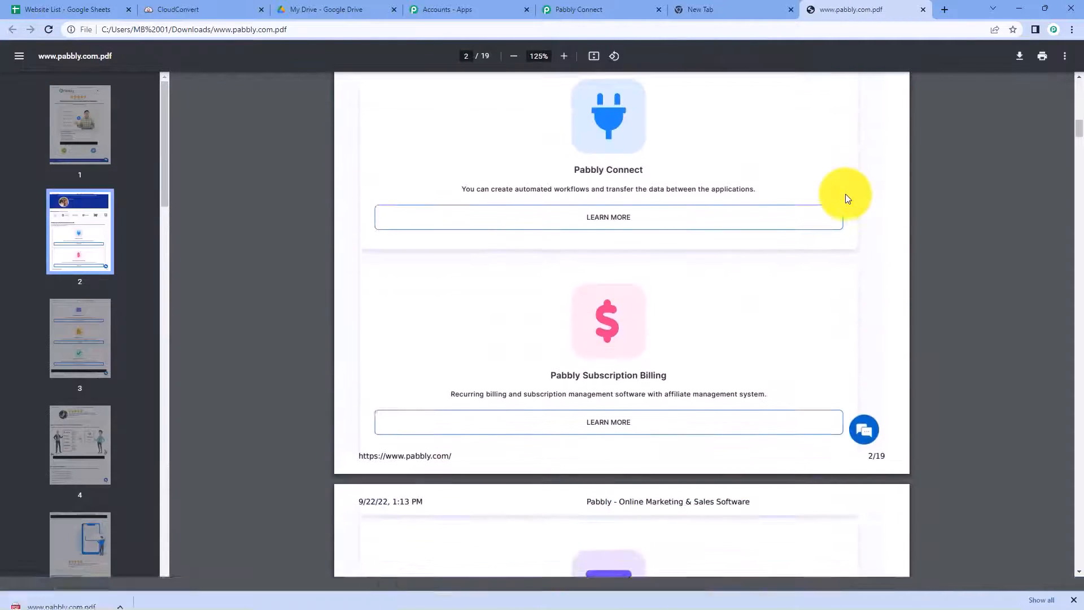
# Step: Open pabbly.com from the Website List sheet's B2 link to compare with the PDF
pyautogui.click(57, 4)
pyautogui.moveTo(225, 171)
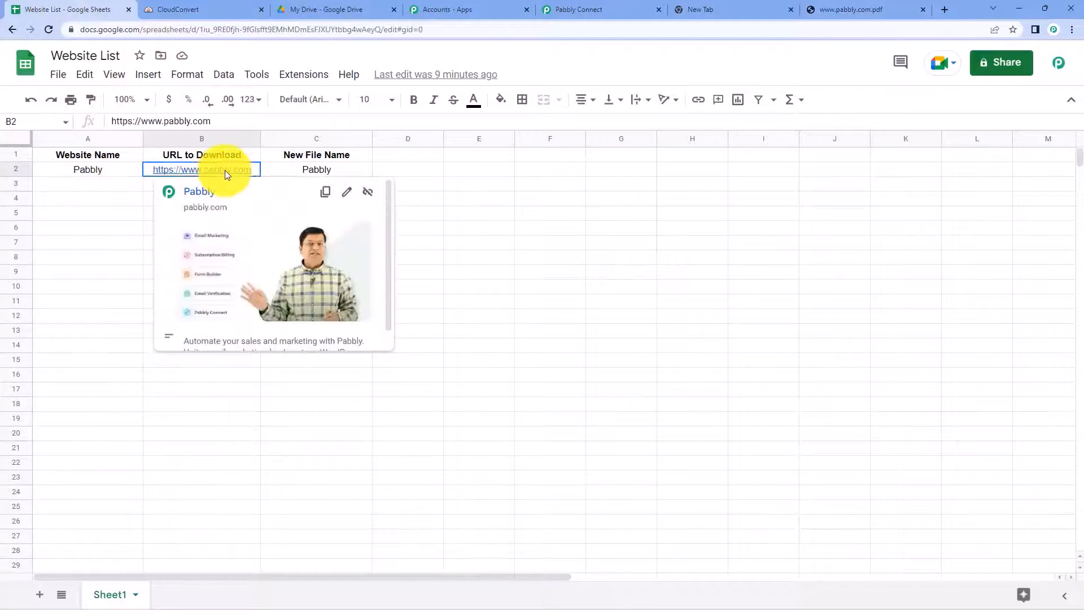
pyautogui.click(205, 195)
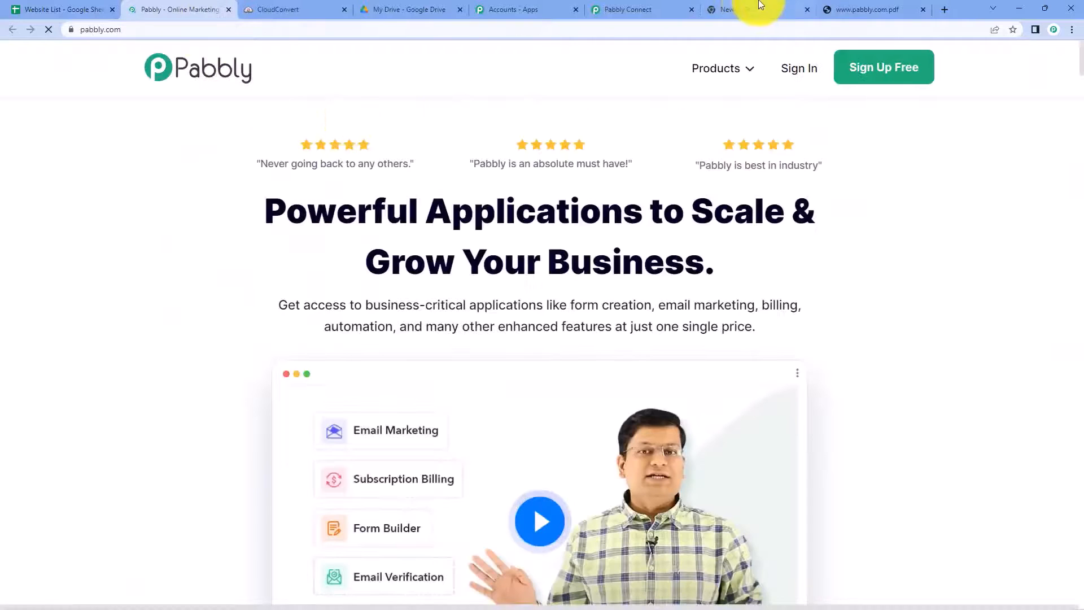
pyautogui.click(865, 4)
# Step: Close the pabbly.com, PDF and empty new tabs
pyautogui.click(228, 10)
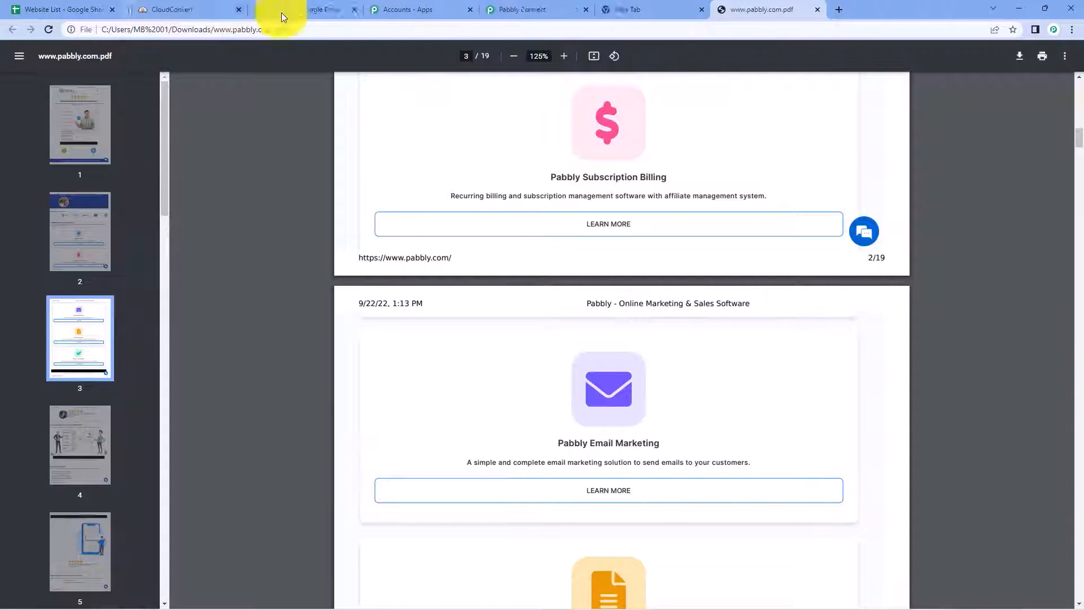
pyautogui.click(809, 11)
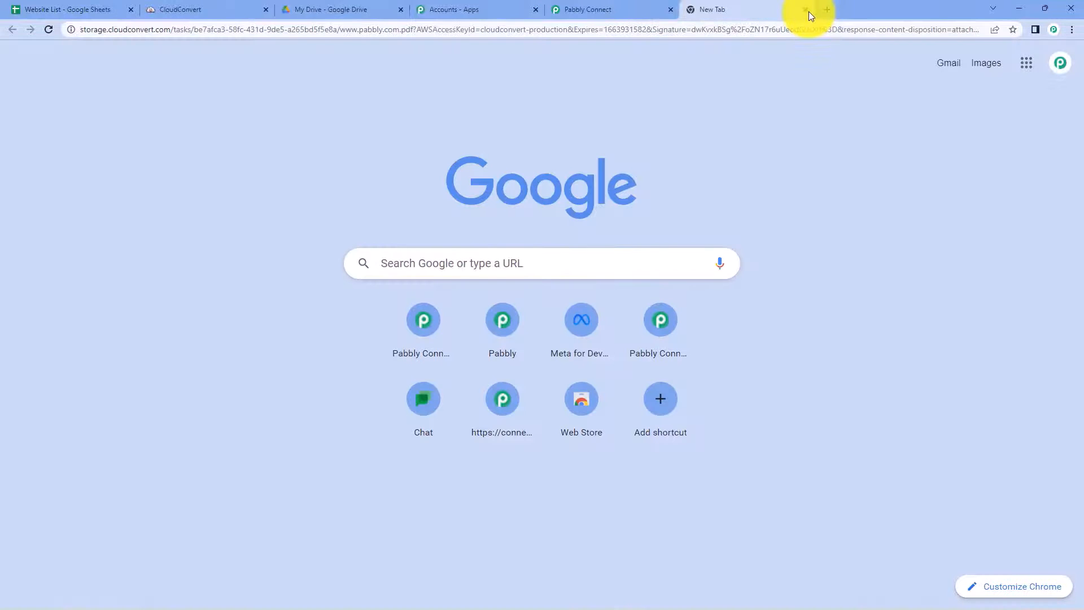
pyautogui.click(809, 11)
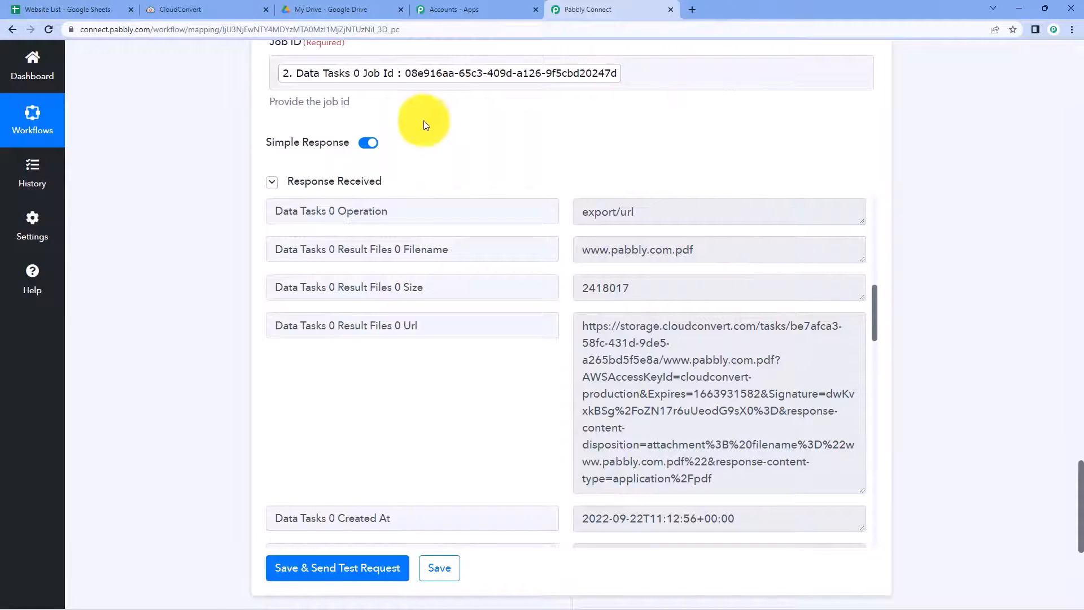
pyautogui.click(51, 9)
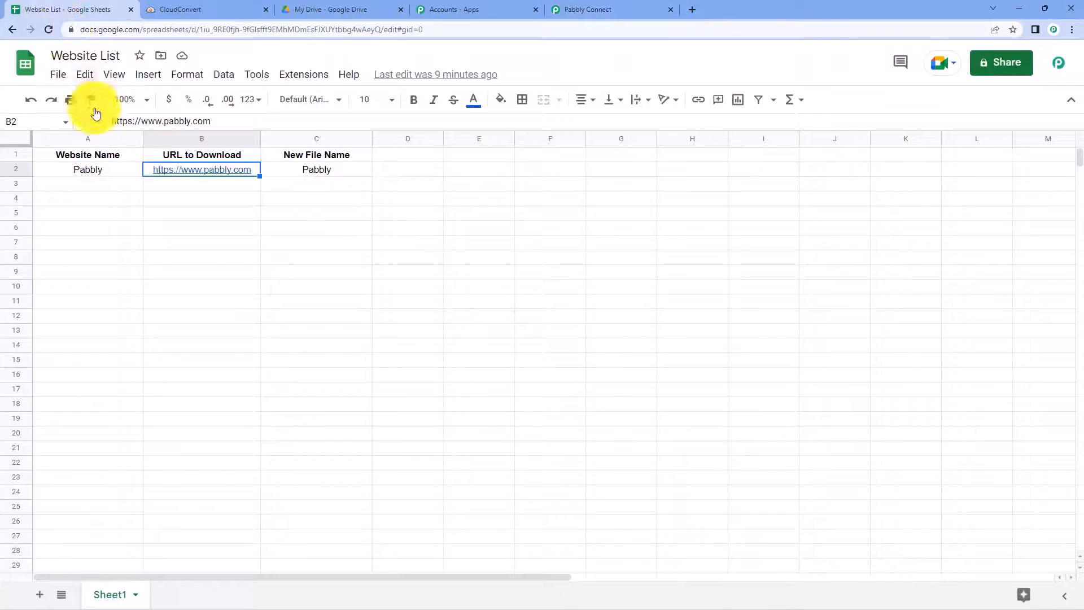
pyautogui.click(596, 9)
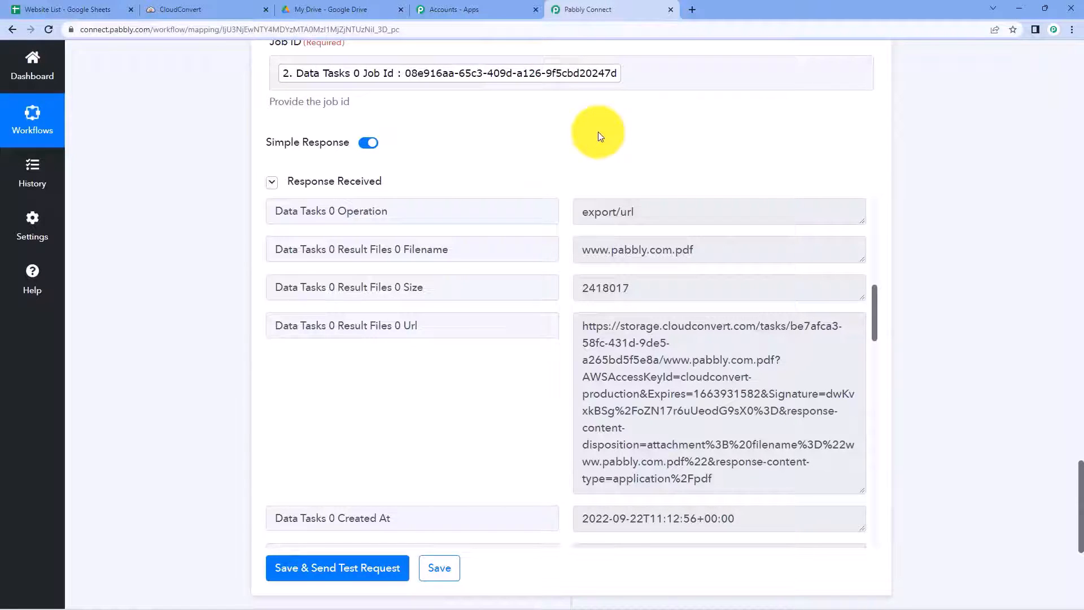
pyautogui.moveTo(583, 326)
pyautogui.mouseDown()
pyautogui.moveTo(622, 338)
pyautogui.moveTo(734, 481)
pyautogui.moveTo(722, 480)
pyautogui.moveTo(612, 337)
pyautogui.moveTo(581, 317)
pyautogui.mouseUp()
pyautogui.click(562, 300)
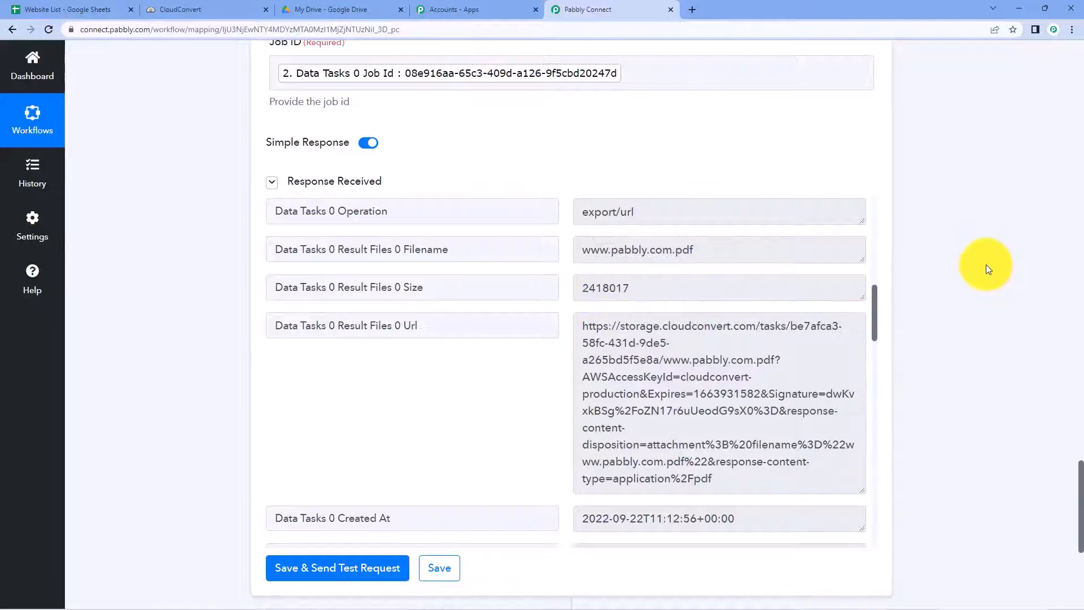
pyautogui.scroll(-5, 968, 262)
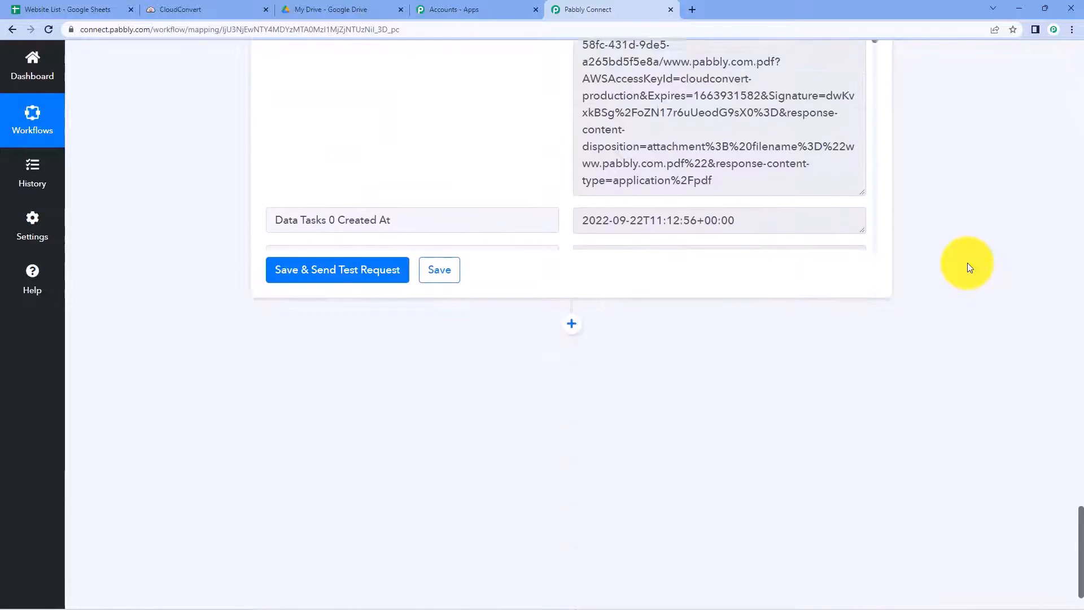
# Step: Add a Google Drive action step after the CloudConvert step
pyautogui.click(571, 282)
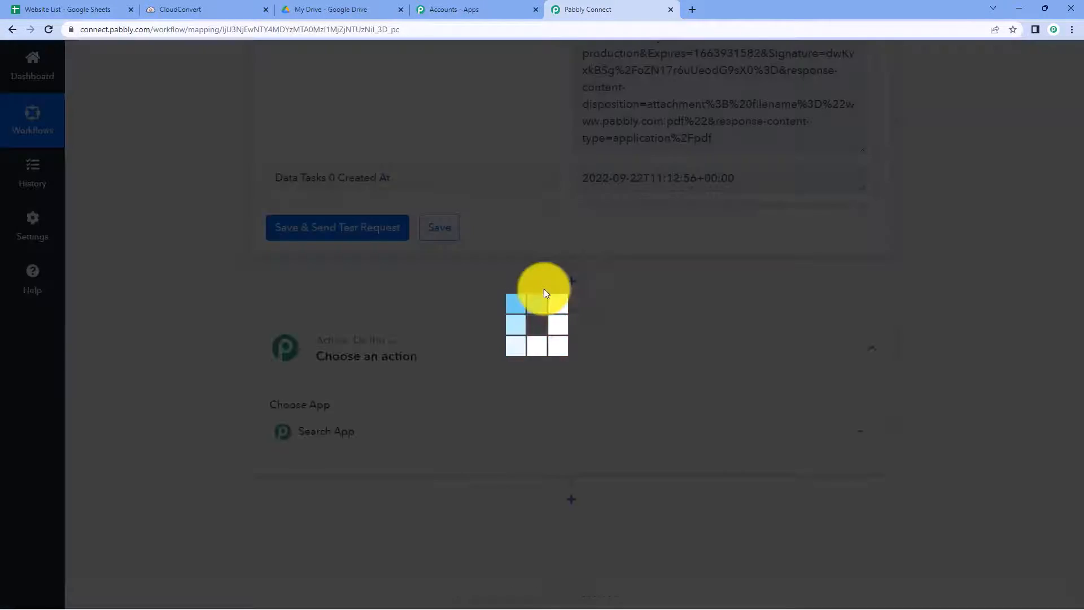
pyautogui.scroll(-2, 222, 303)
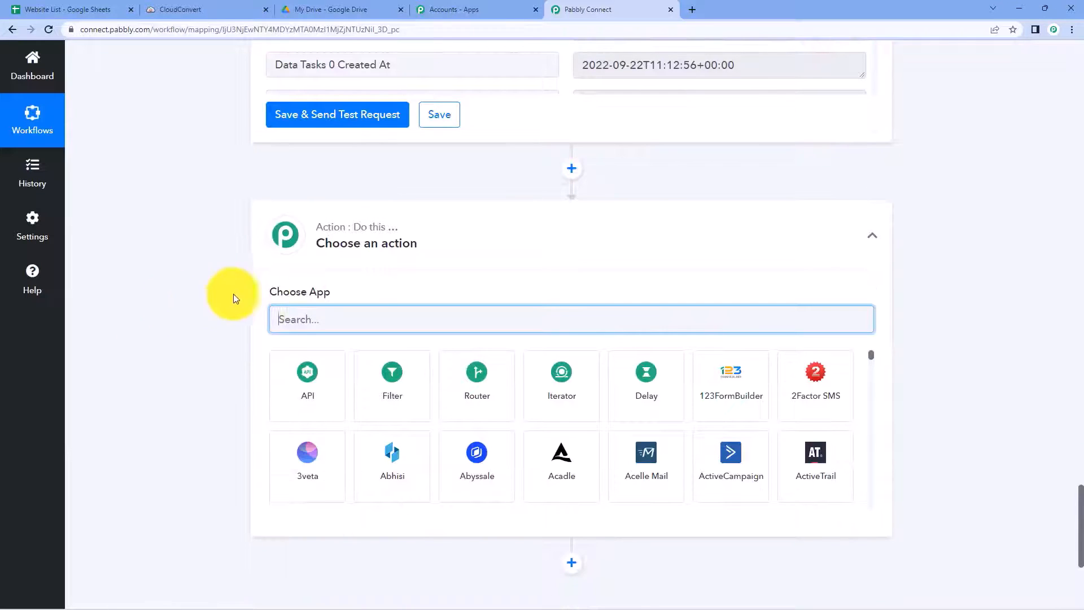
pyautogui.scroll(-1, 333, 294)
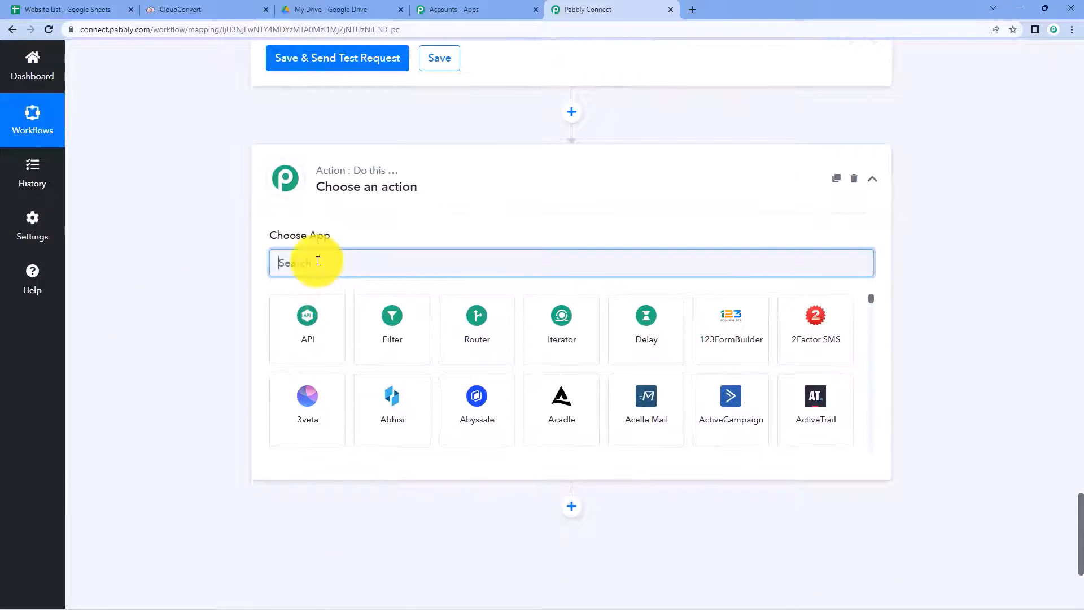
pyautogui.write('Google Drive')
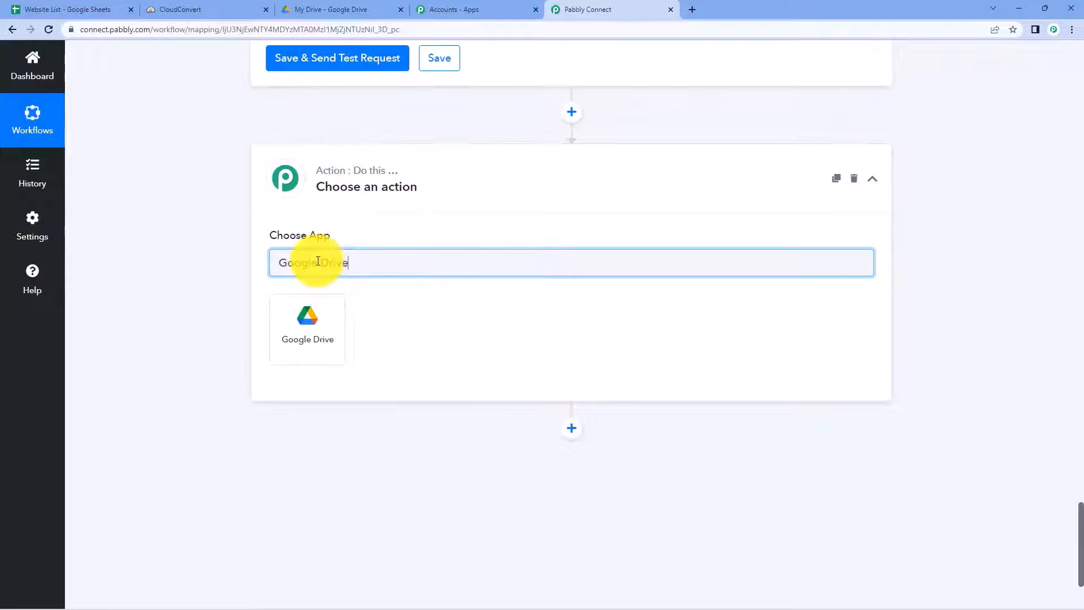
pyautogui.click(319, 315)
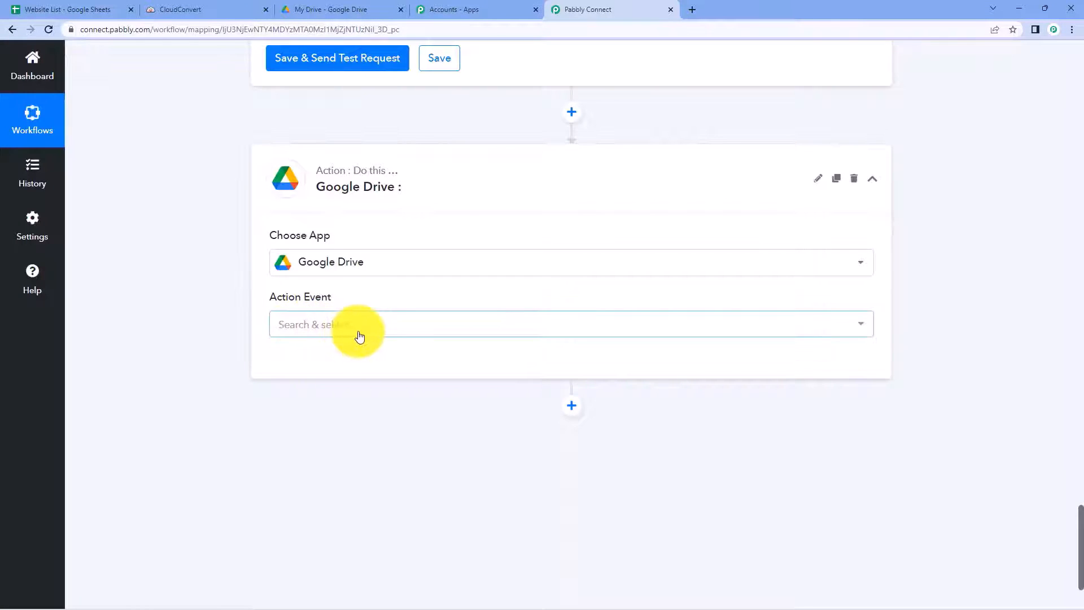
# Step: Set the action event to Upload a File and start the account connection
pyautogui.click(358, 332)
pyautogui.scroll(-2, 209, 347)
pyautogui.scroll(-1, 367, 384)
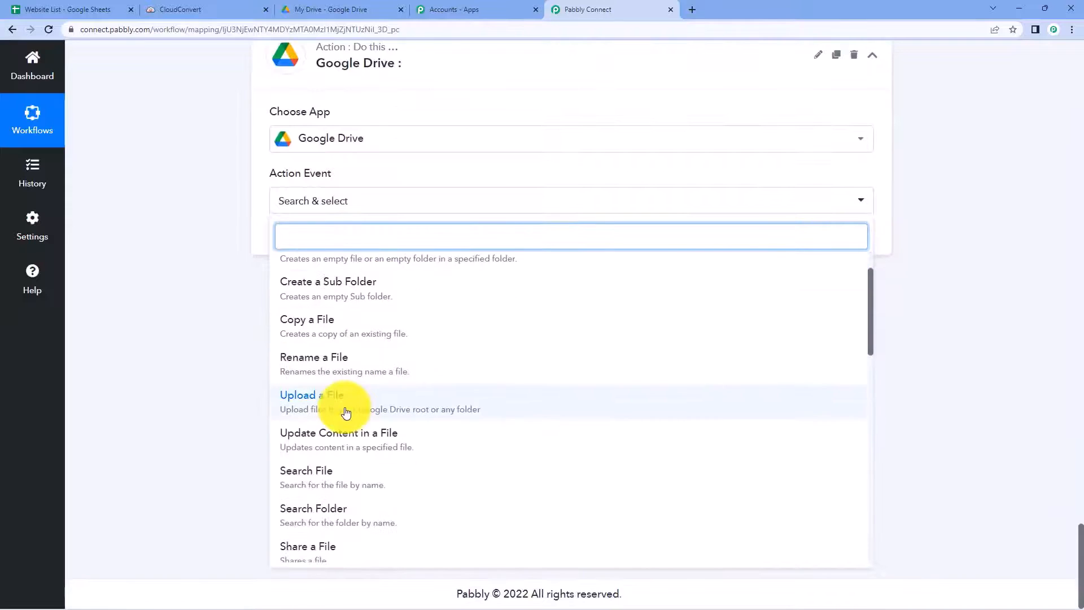
pyautogui.click(350, 410)
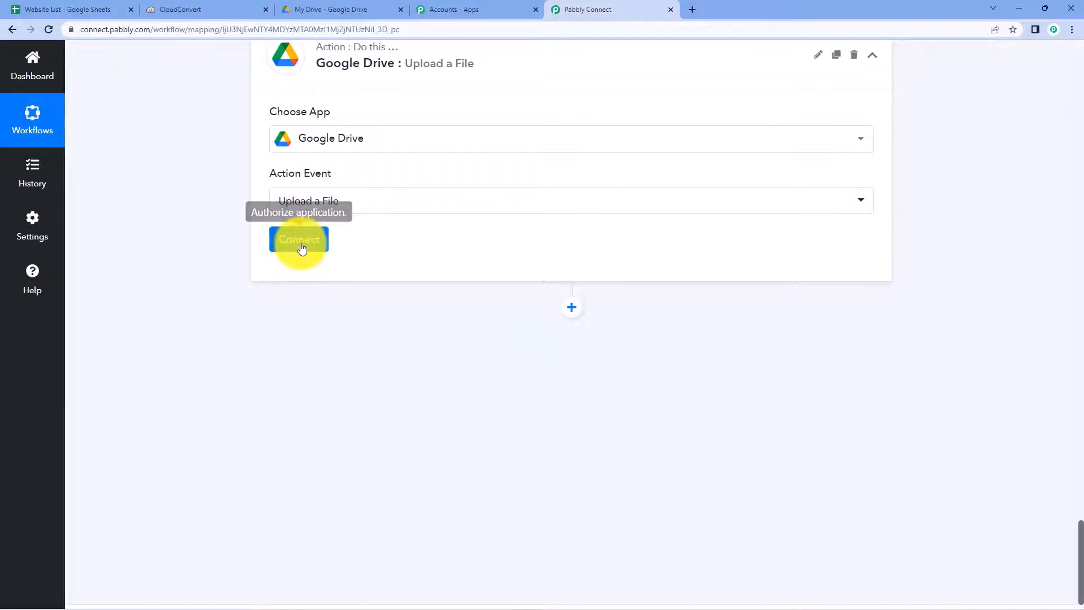
pyautogui.click(301, 247)
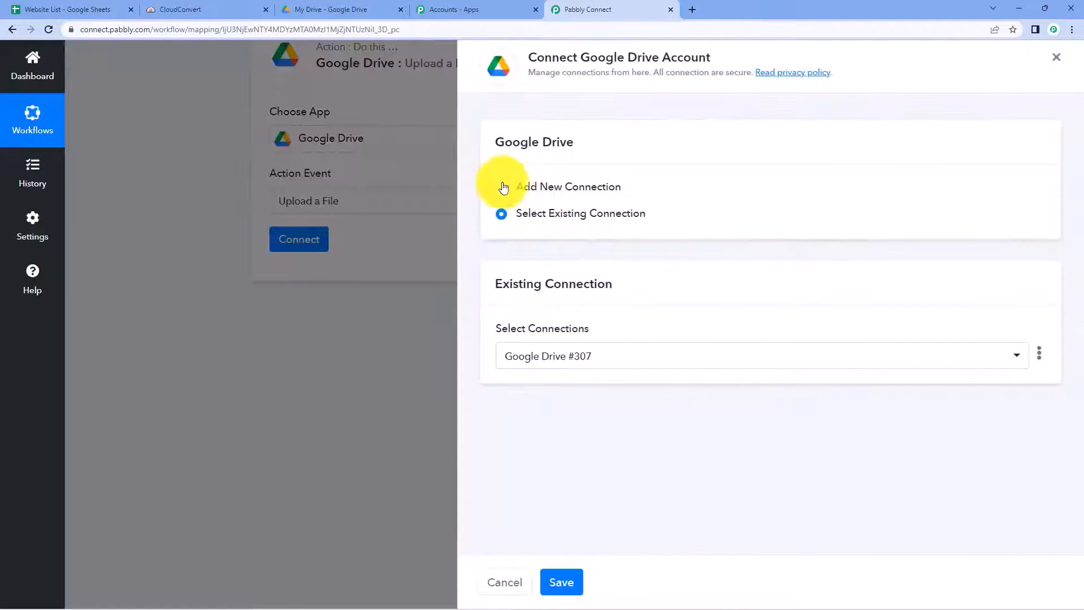
# Step: Add a new Google Drive connection, sign in, and grant Pabbly Connect Drive access
pyautogui.click(504, 186)
pyautogui.click(582, 344)
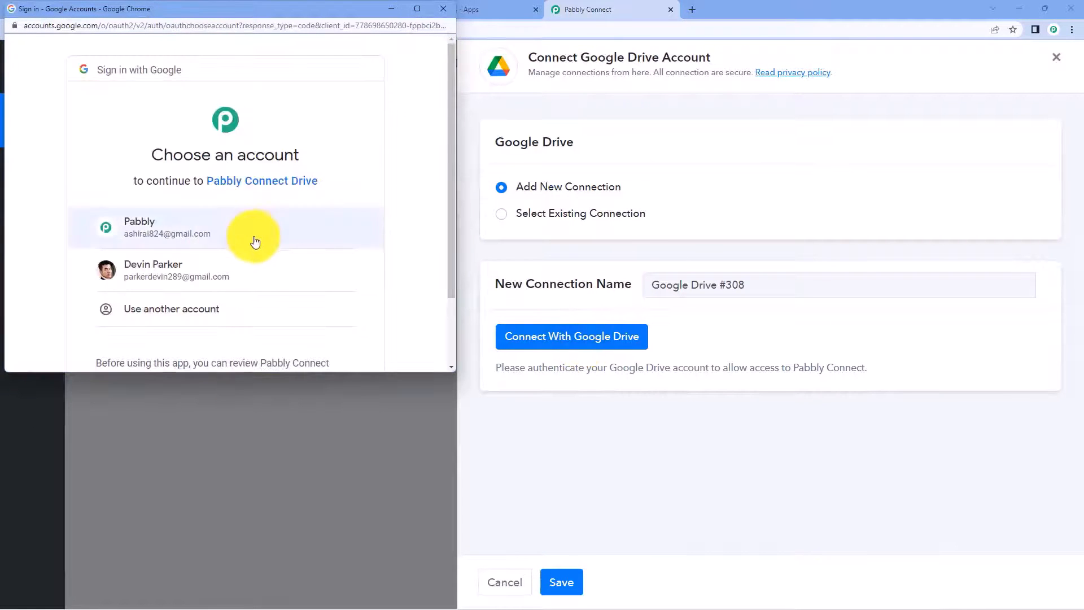
pyautogui.click(254, 236)
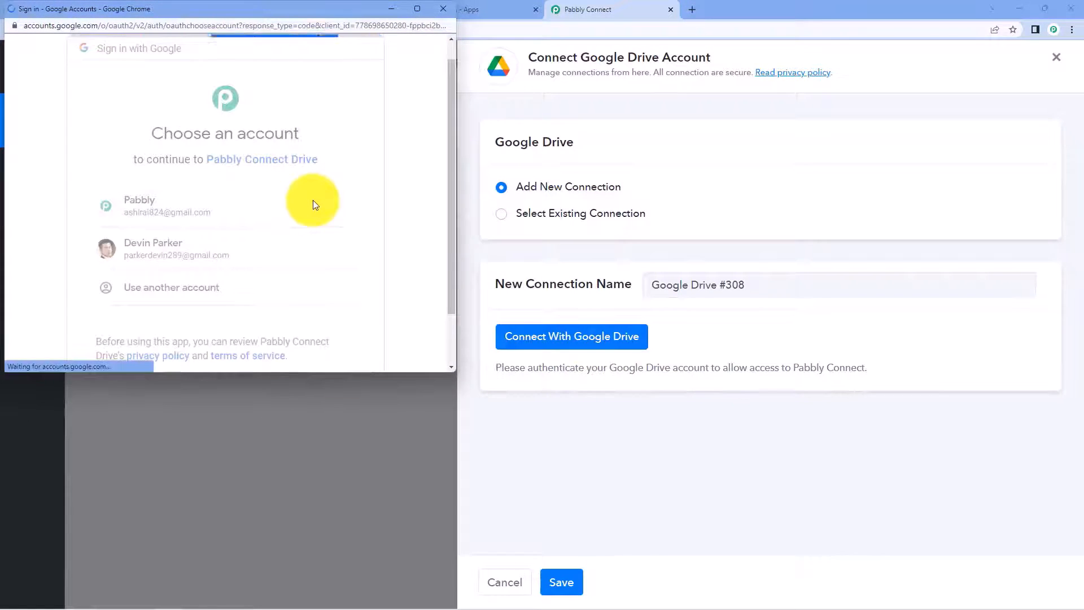
pyautogui.scroll(-5, 324, 238)
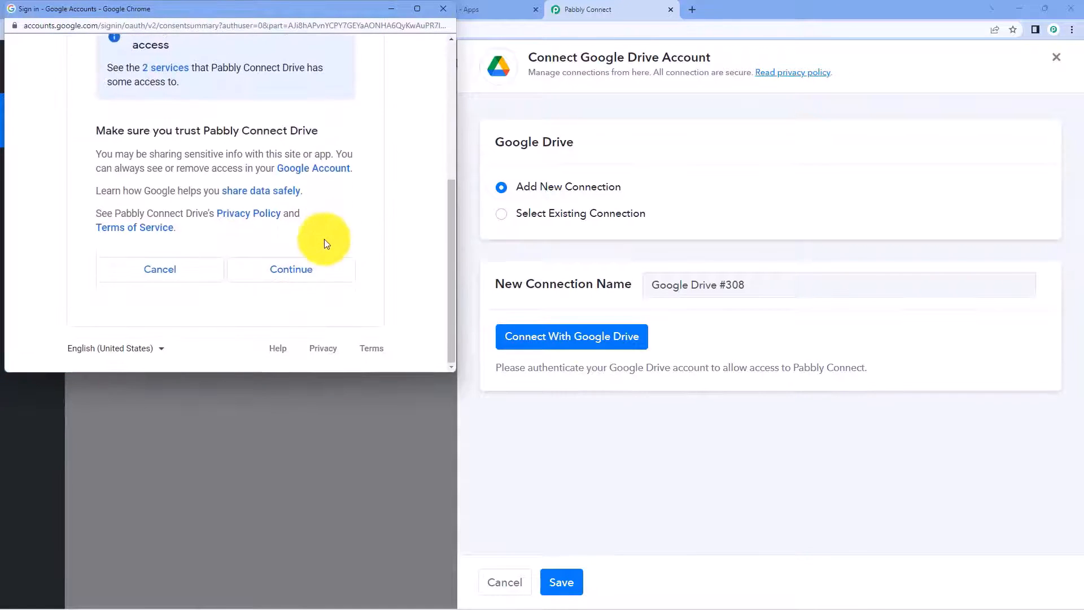
pyautogui.click(313, 275)
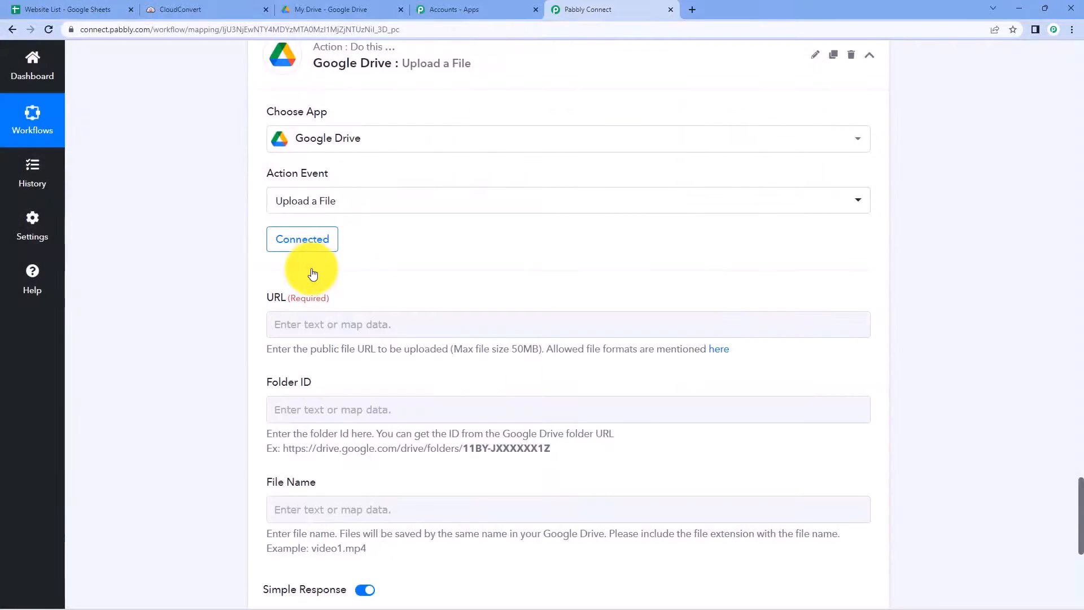
pyautogui.scroll(-1, 313, 275)
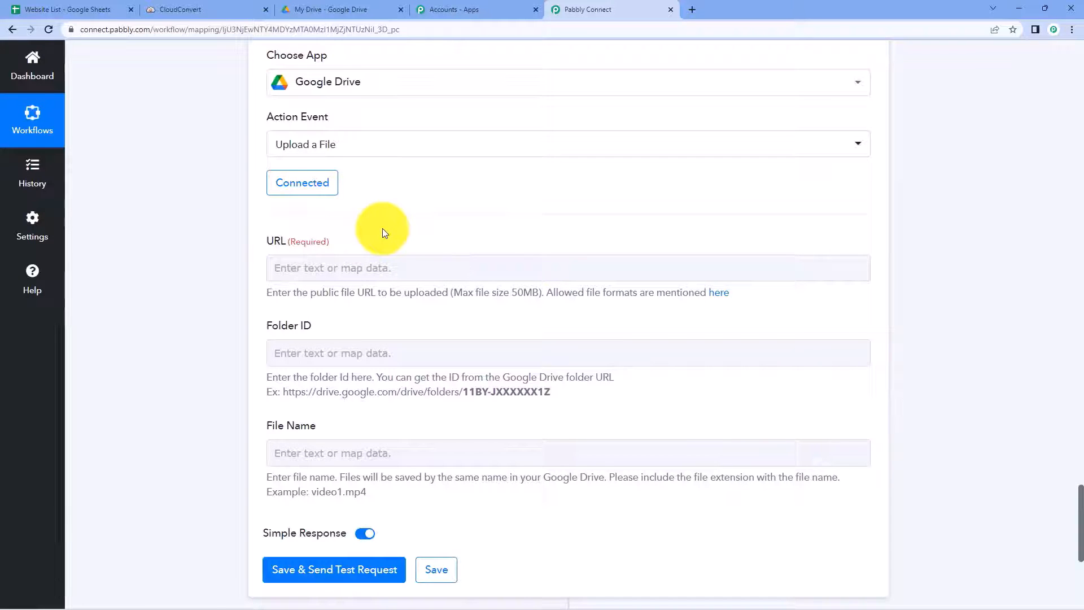
pyautogui.scroll(9, 974, 256)
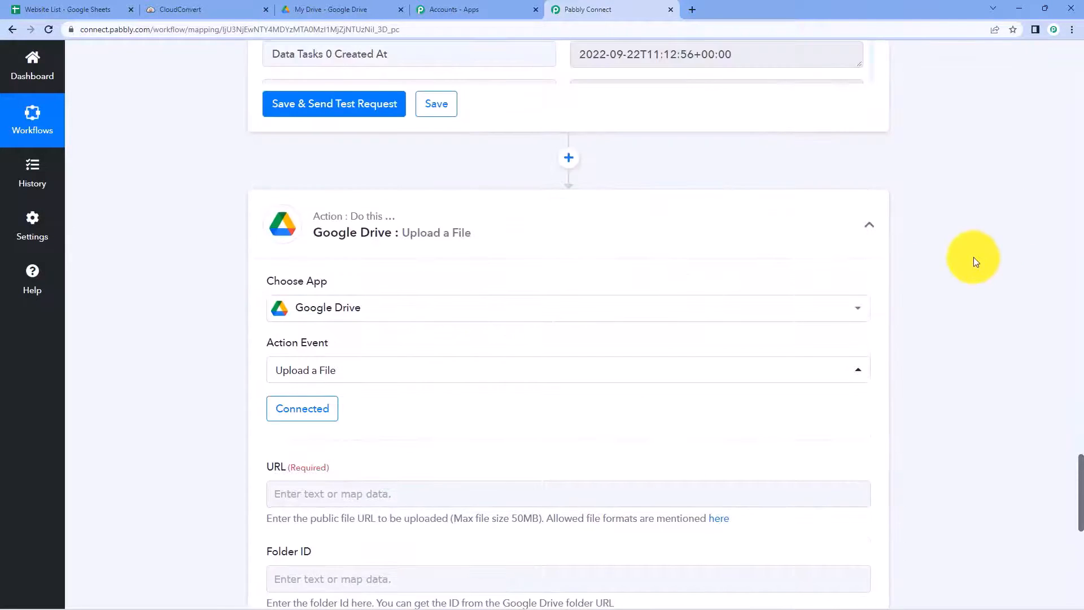
pyautogui.scroll(2, 886, 279)
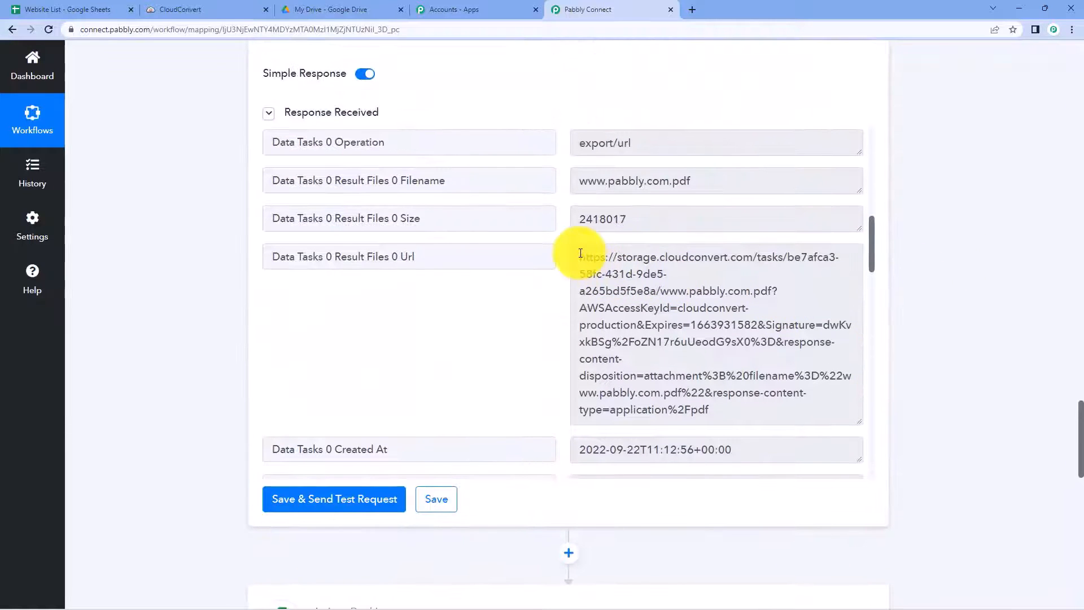
pyautogui.scroll(9, 183, 300)
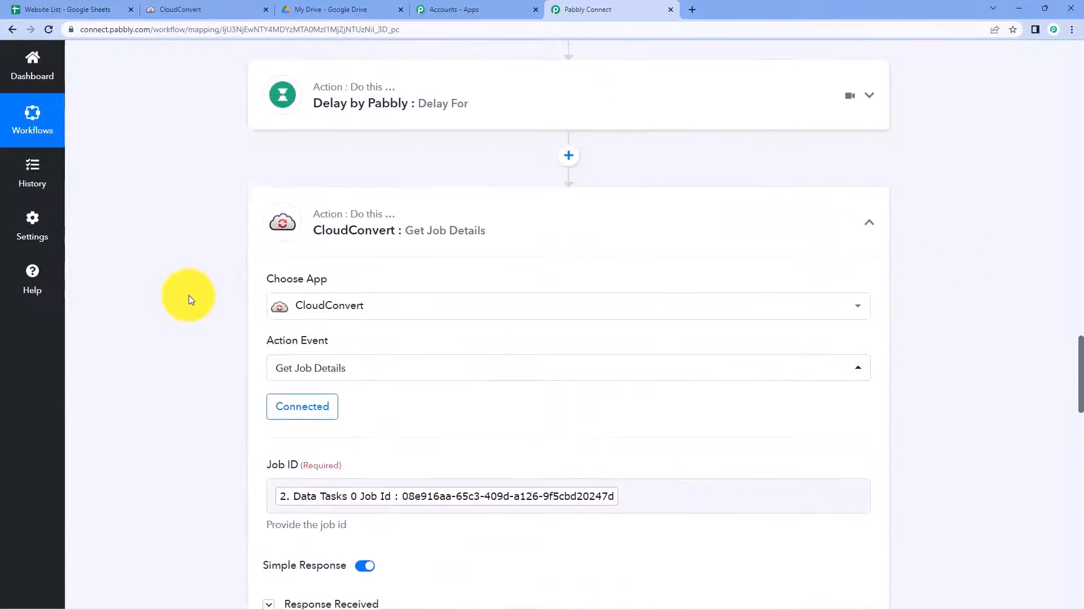
pyautogui.scroll(-7, 382, 387)
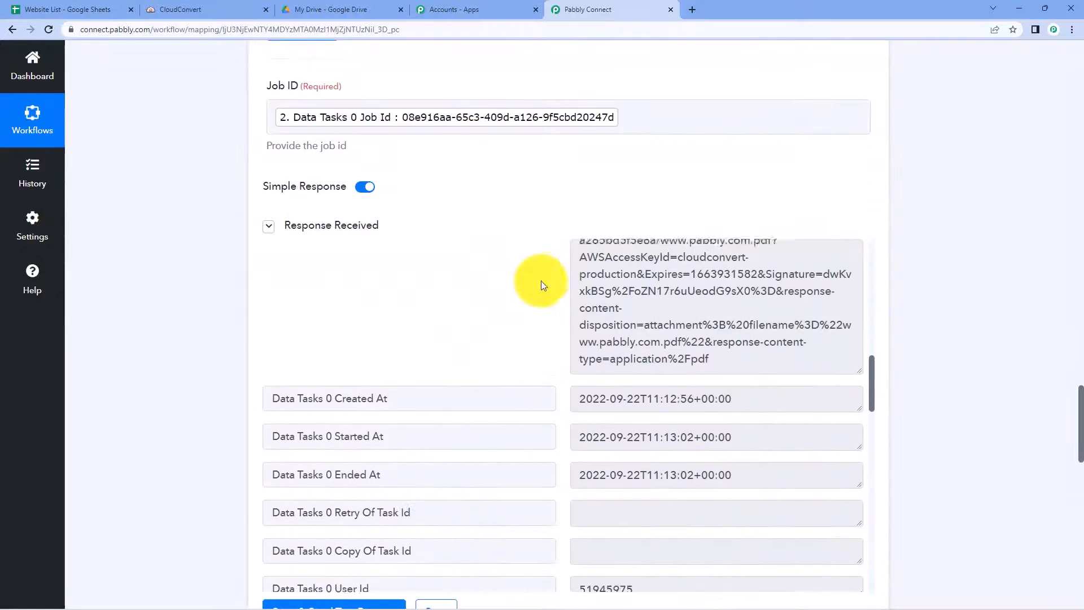
pyautogui.moveTo(578, 373); pyautogui.dragTo(738, 520)
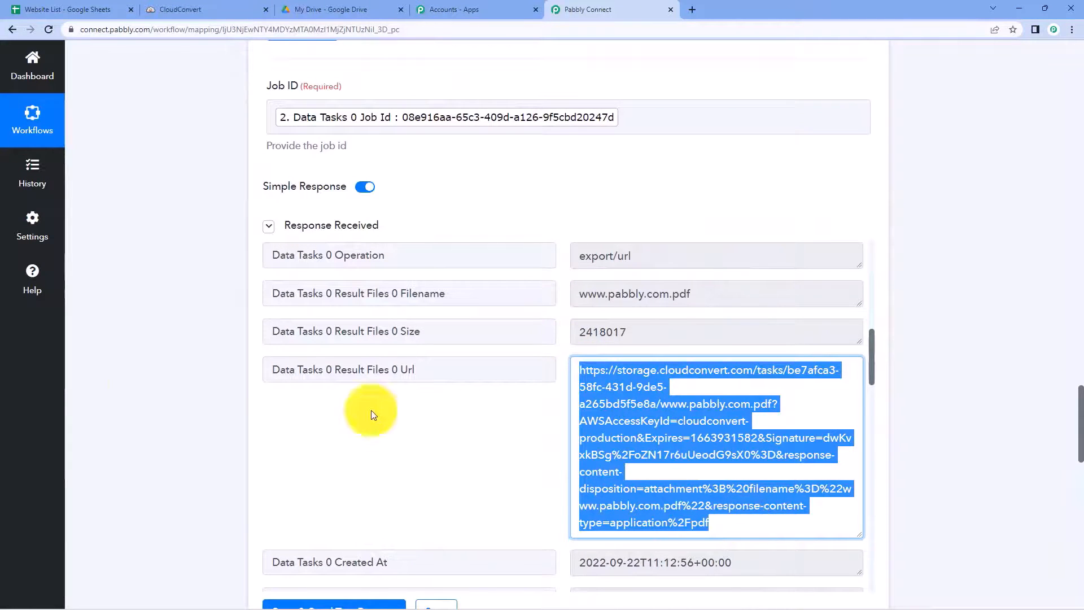
pyautogui.scroll(-4, 254, 395)
pyautogui.scroll(-9, 141, 380)
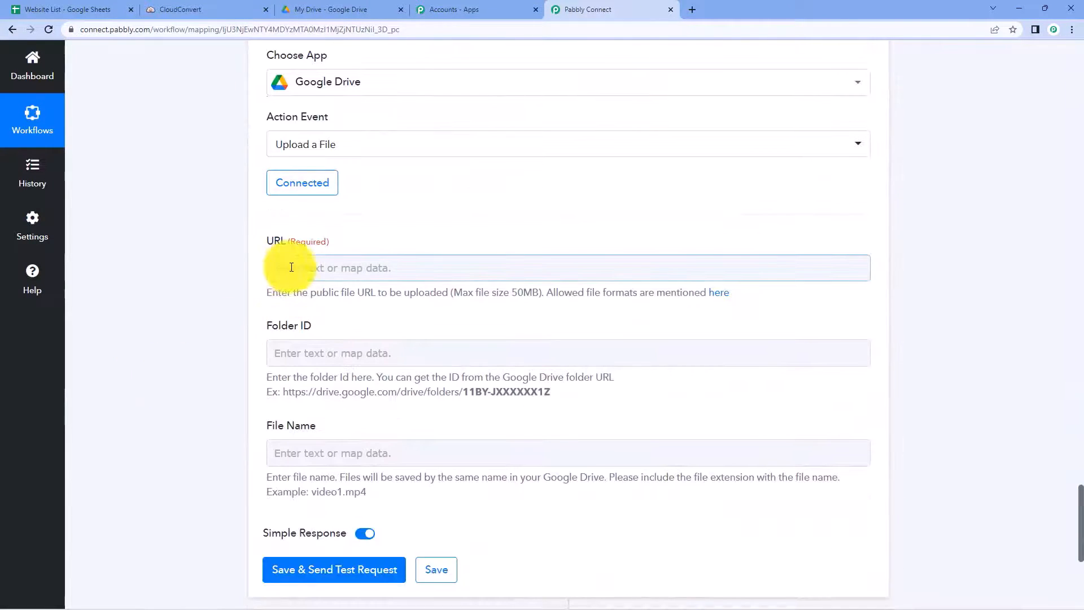
pyautogui.scroll(-2, 229, 268)
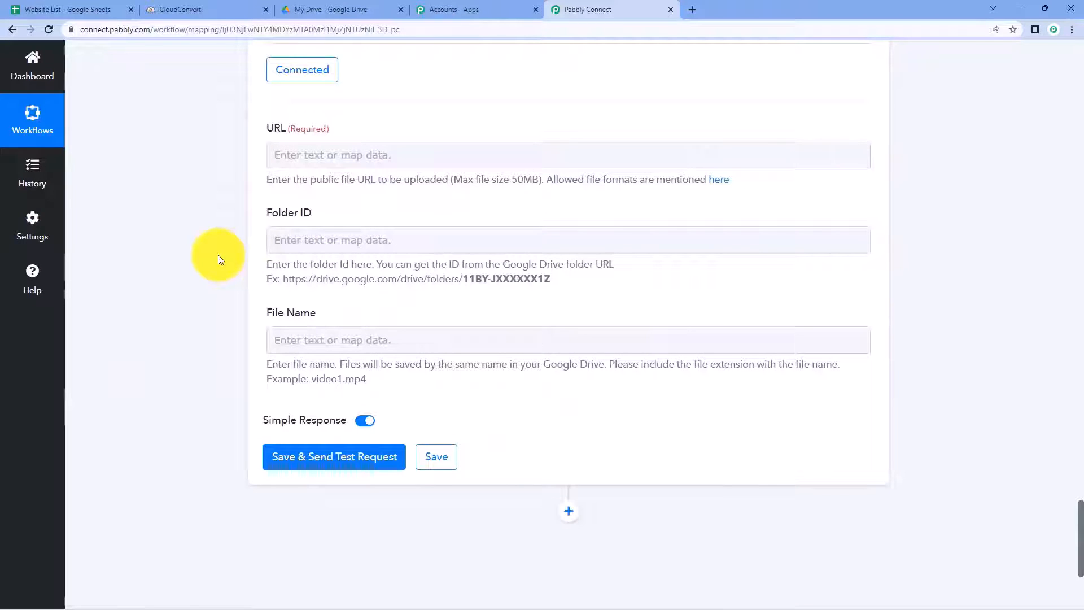
# Step: Map Get Job Details' Data Tasks 0 Result Files 0 Url into the upload URL field
pyautogui.click(299, 151)
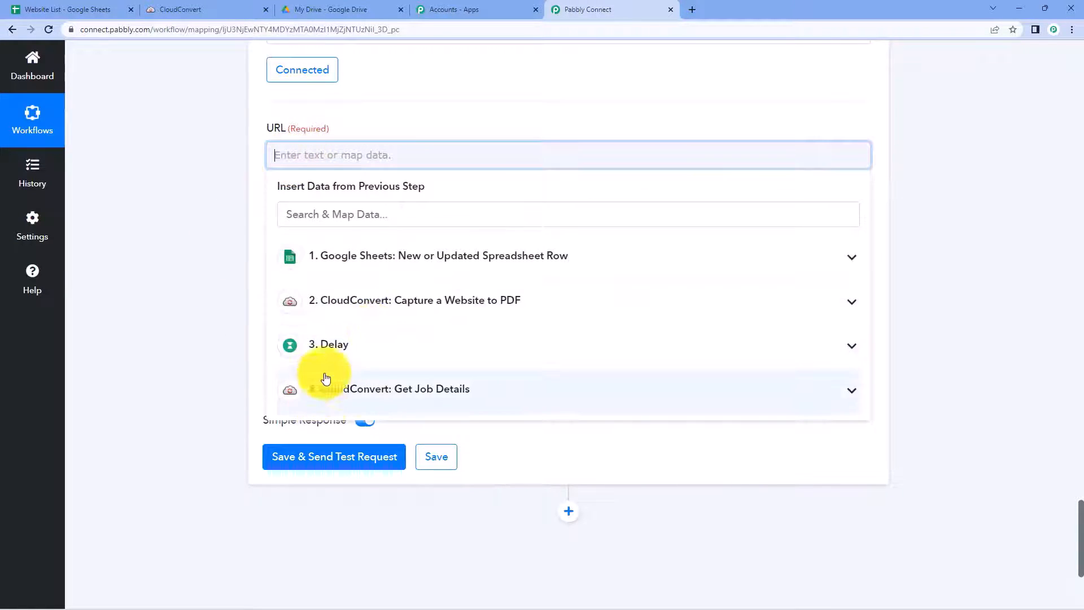
pyautogui.click(334, 396)
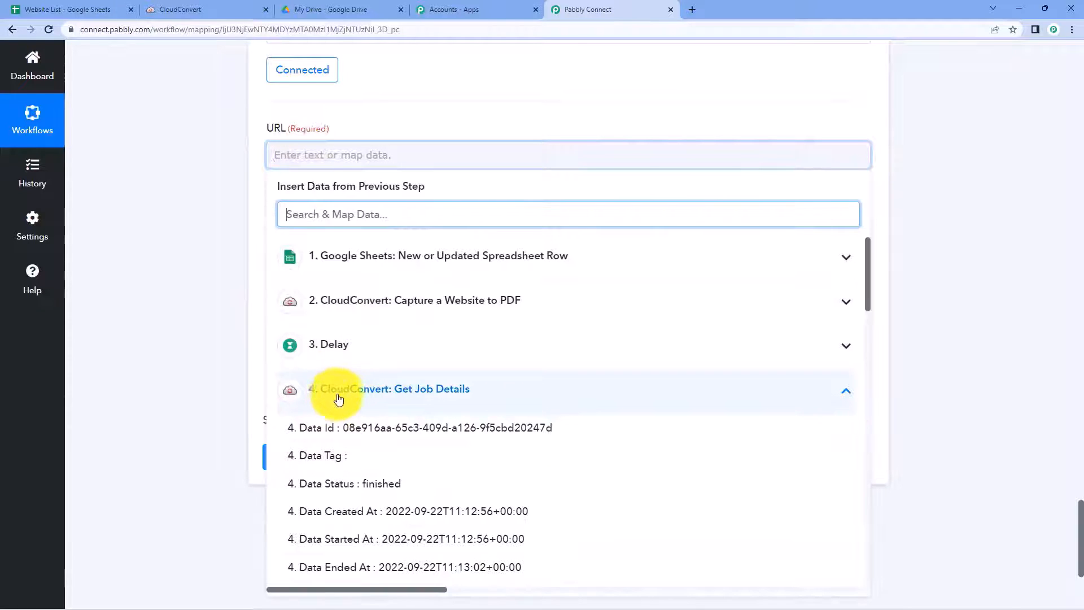
pyautogui.scroll(-8, 452, 445)
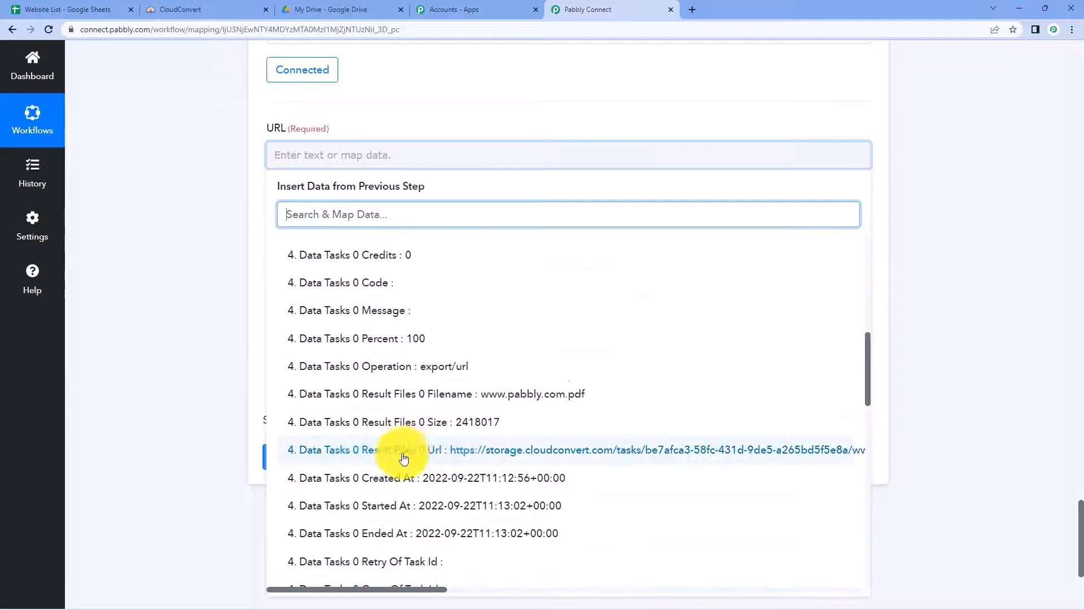
pyautogui.click(431, 453)
pyautogui.click(232, 291)
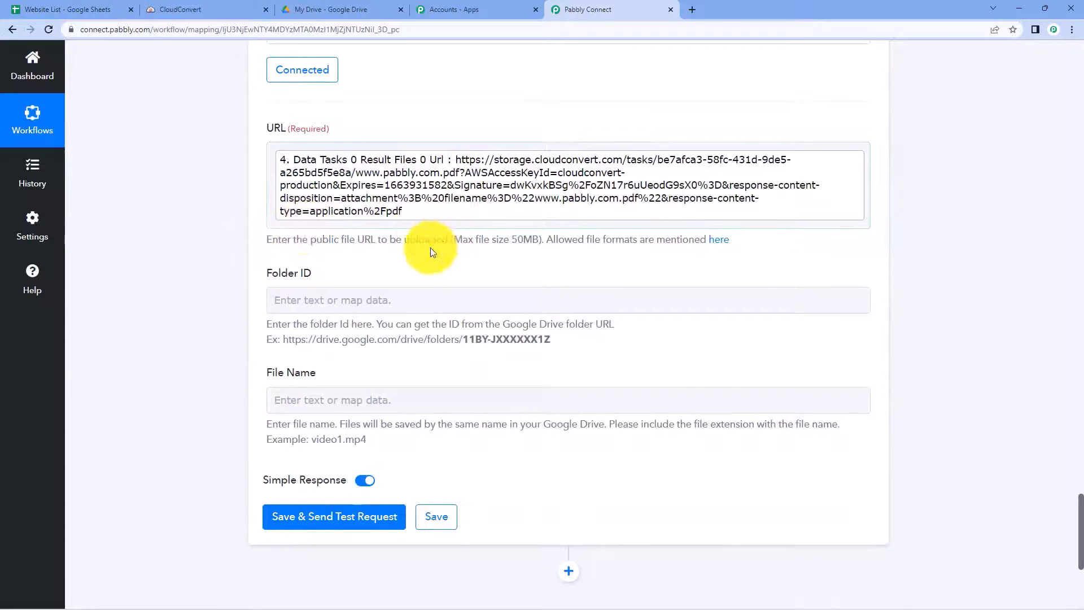
pyautogui.click(303, 301)
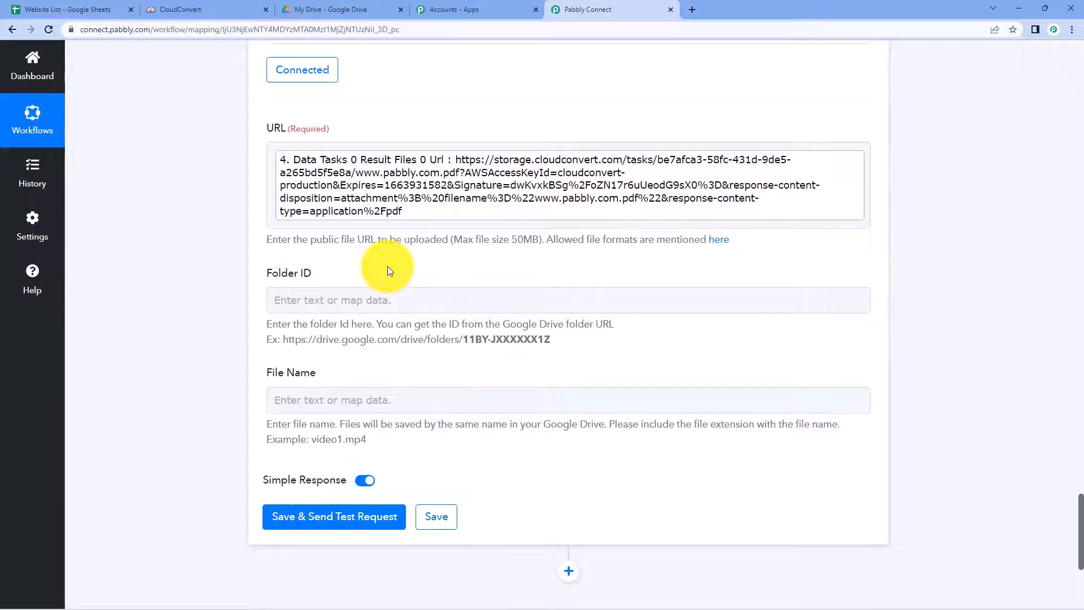
pyautogui.click(334, 11)
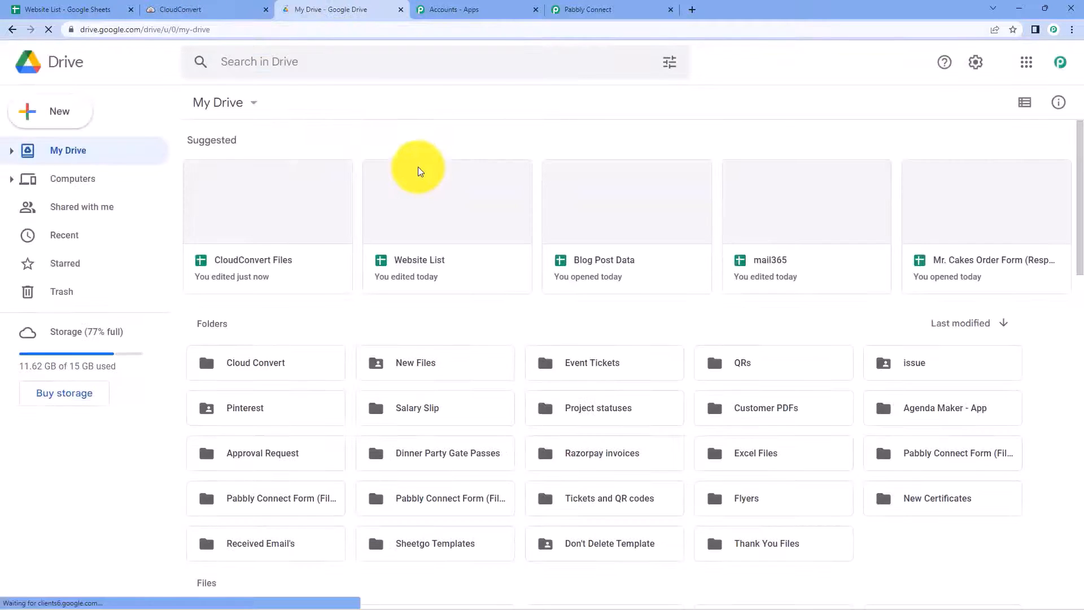
# Step: Copy the Cloud Convert folder's ID from its Google Drive web address
pyautogui.doubleClick(280, 364)
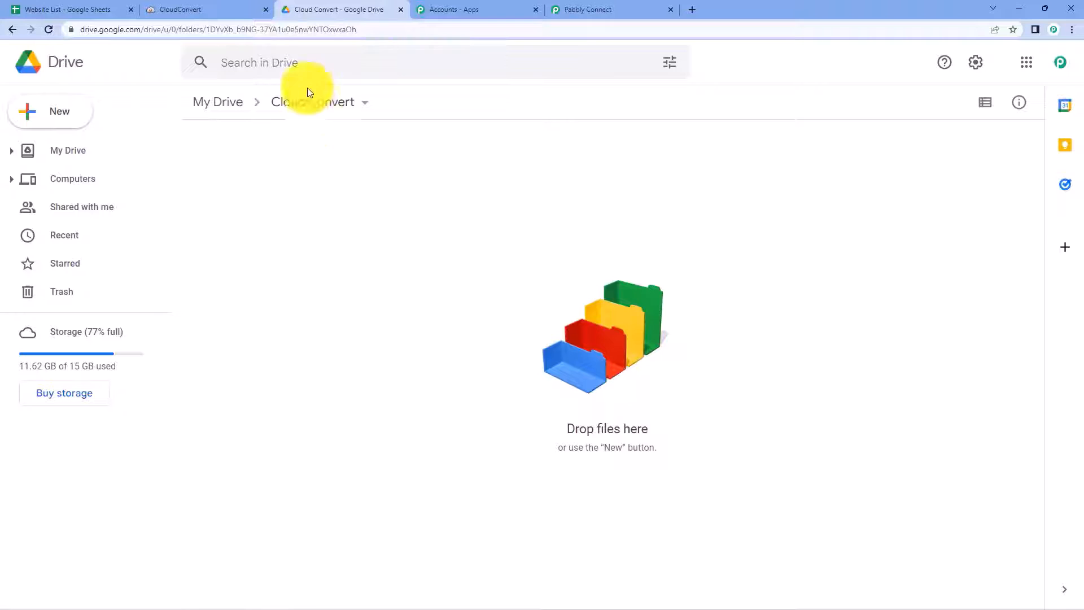
pyautogui.doubleClick(379, 29)
pyautogui.moveTo(385, 29); pyautogui.dragTo(249, 31)
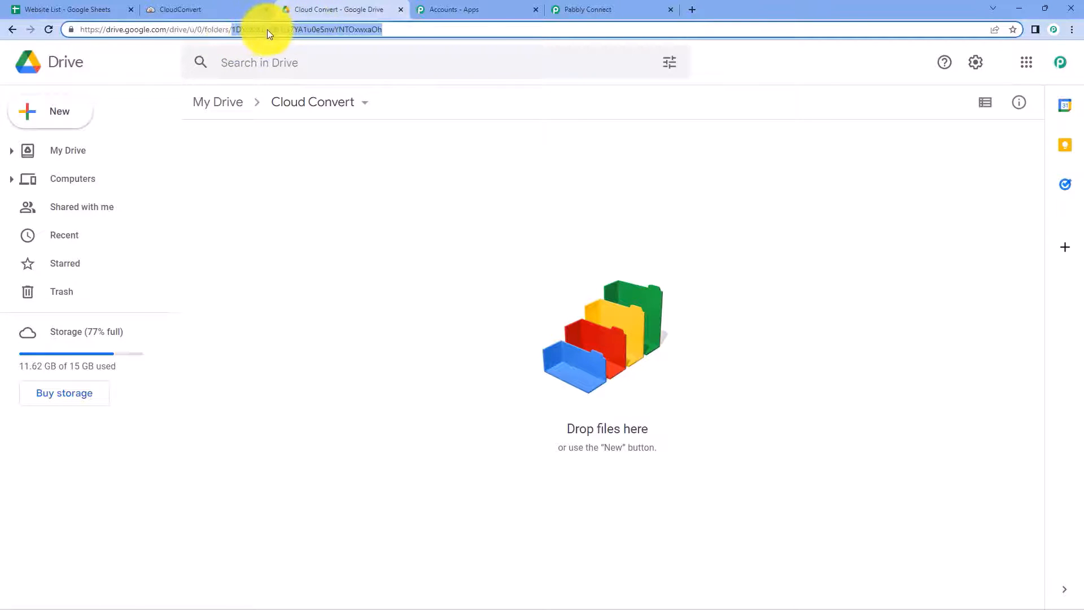
pyautogui.rightClick(267, 29)
pyautogui.click(313, 109)
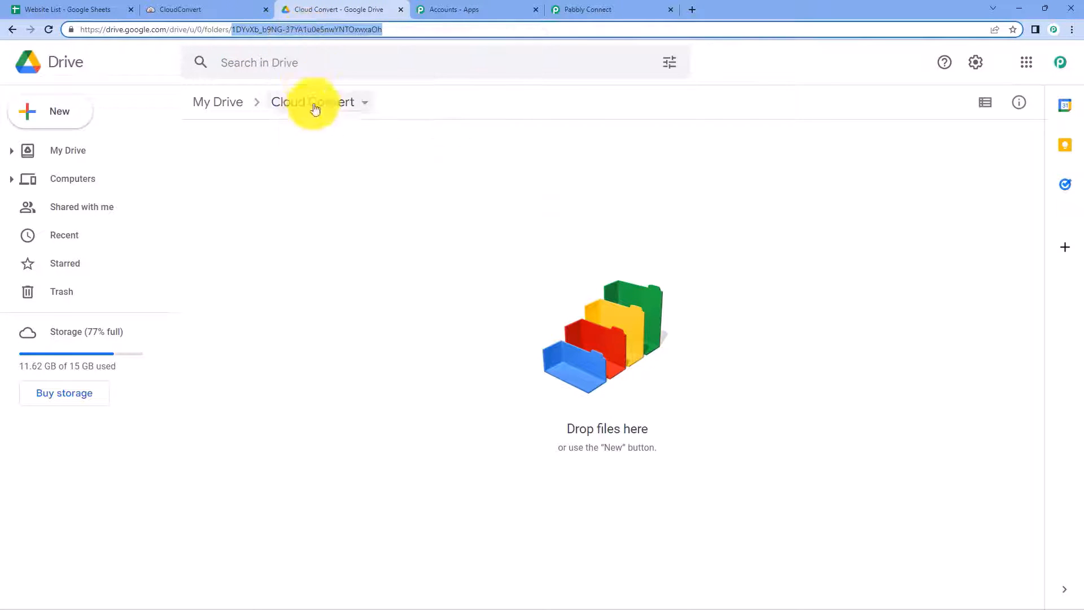
pyautogui.click(297, 171)
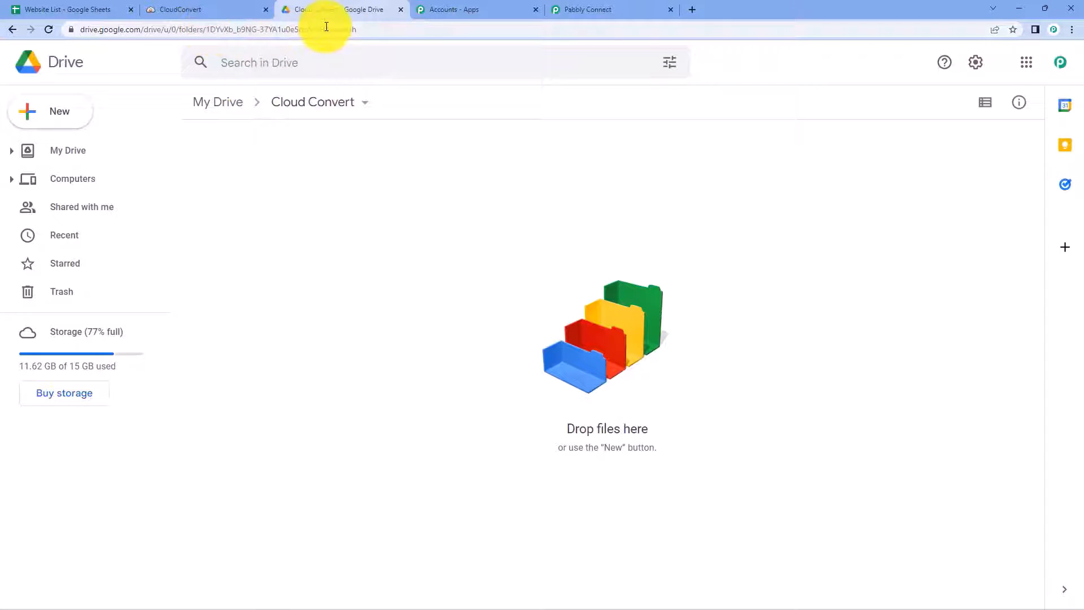
pyautogui.click(576, 10)
# Step: Paste the copied Cloud Convert folder ID into the Google Drive step's Folder ID field
pyautogui.click(284, 293)
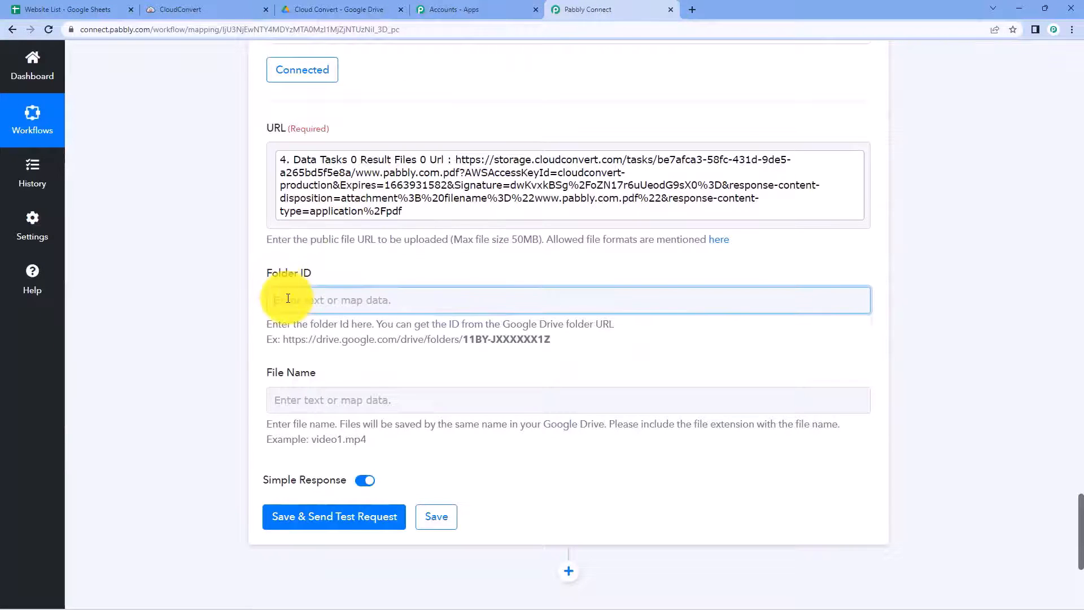
pyautogui.rightClick(290, 298)
pyautogui.click(265, 390)
pyautogui.click(218, 337)
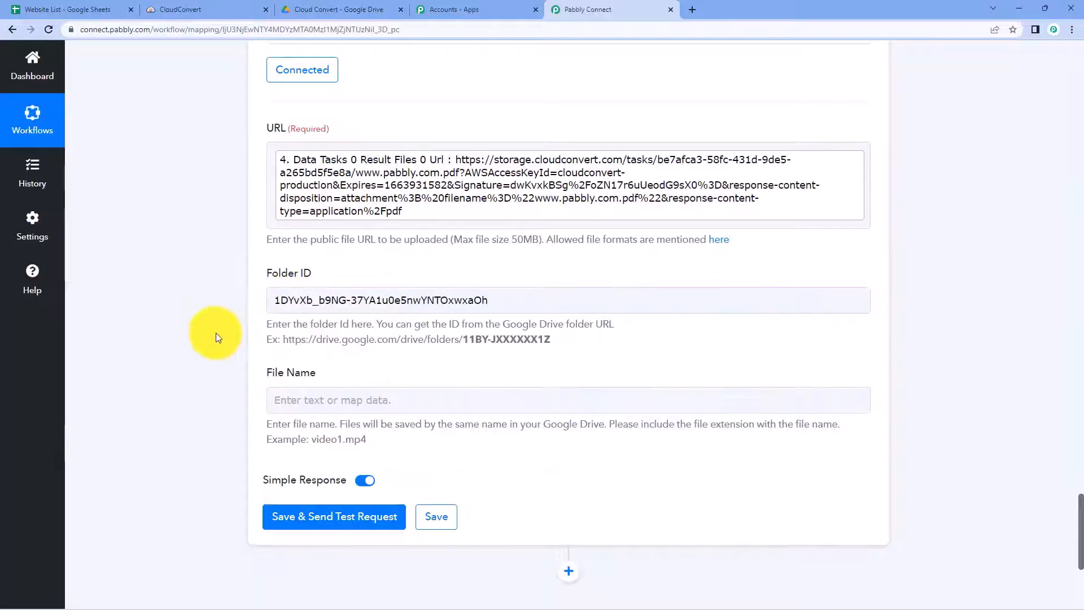
pyautogui.moveTo(262, 331); pyautogui.dragTo(641, 330)
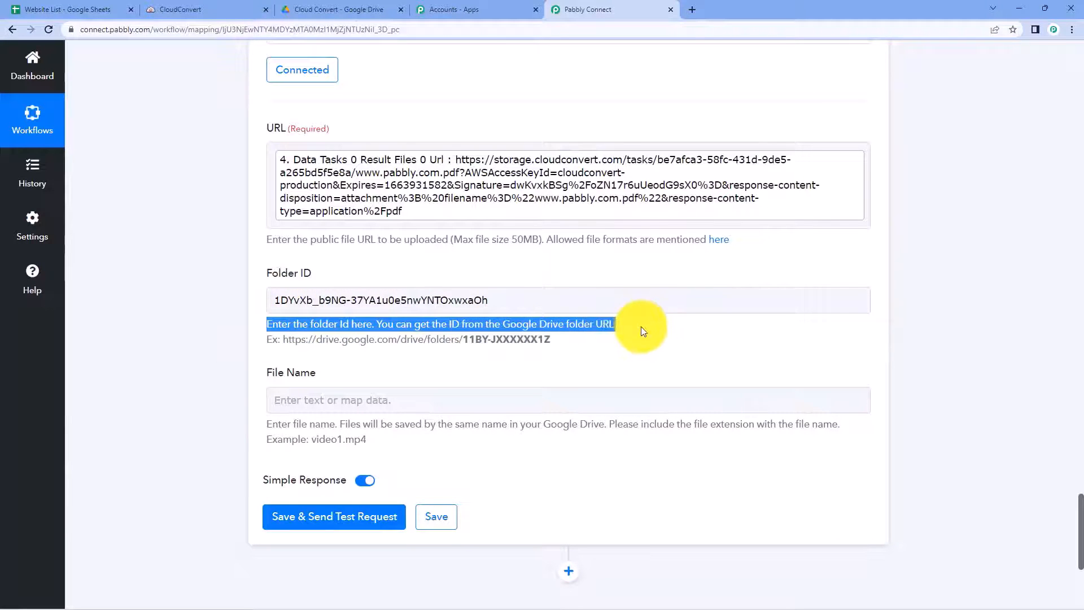
pyautogui.click(642, 331)
# Step: Scroll through the workflow to the CloudConvert Get Job Details response
pyautogui.scroll(-1, 642, 331)
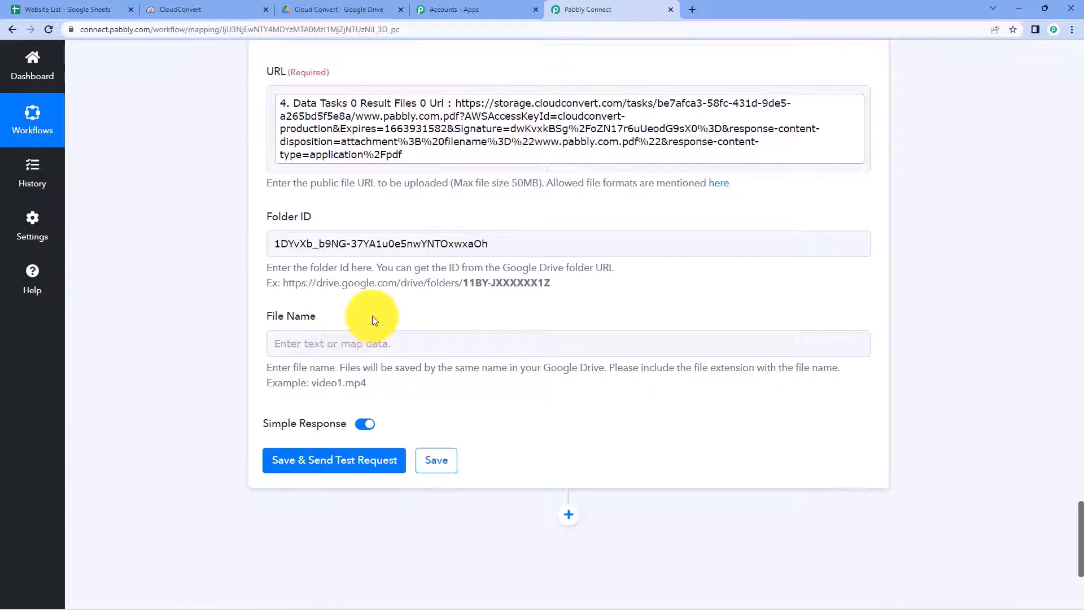
pyautogui.scroll(8, 372, 320)
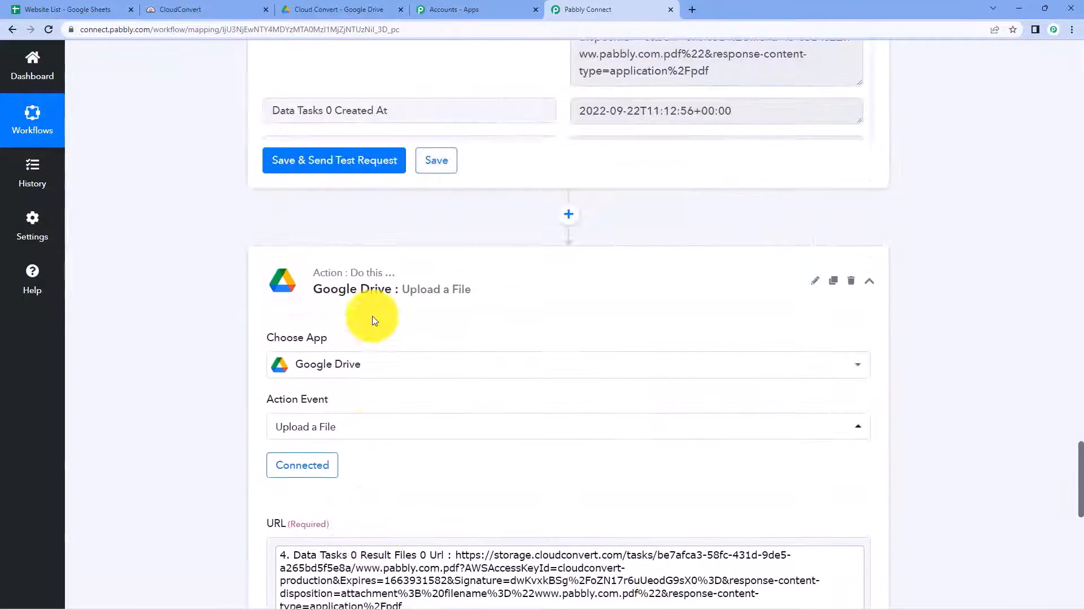
pyautogui.scroll(8, 372, 320)
pyautogui.scroll(3, 533, 440)
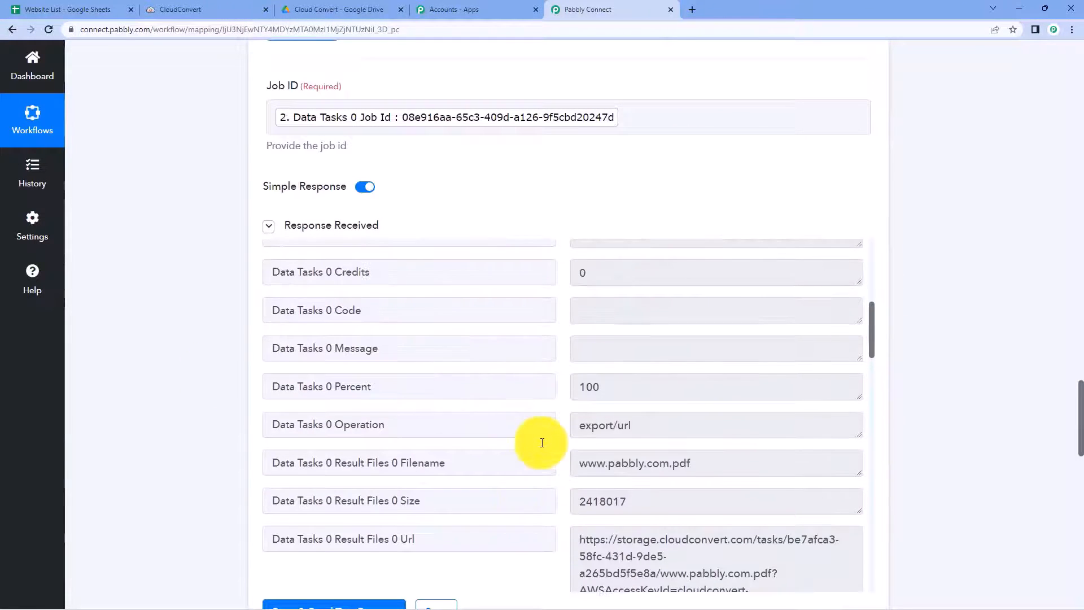
pyautogui.scroll(6, 542, 443)
pyautogui.scroll(-5, 542, 442)
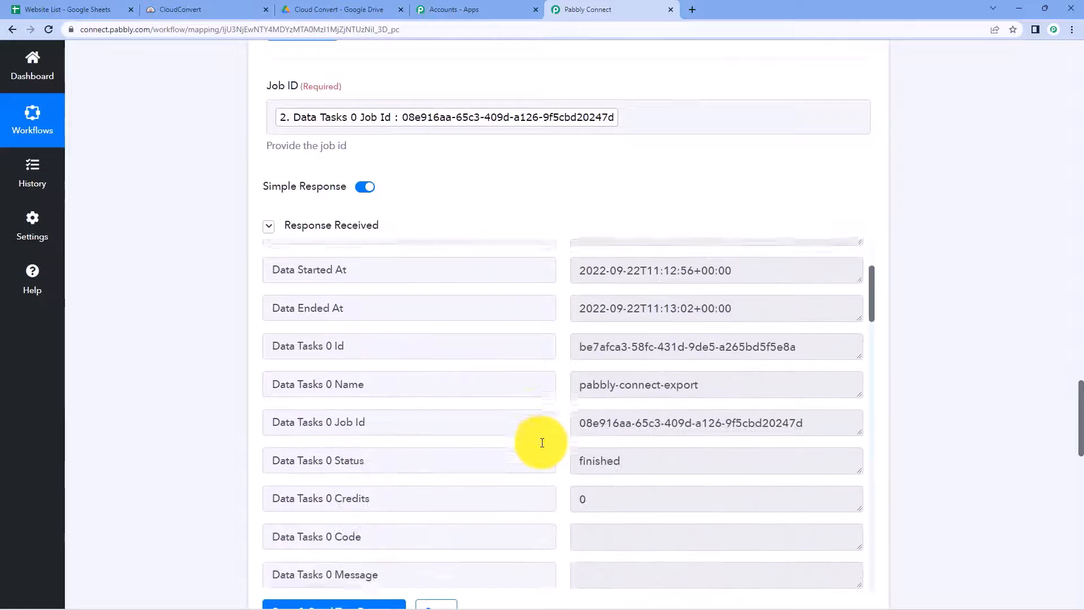
pyautogui.scroll(-3, 177, 430)
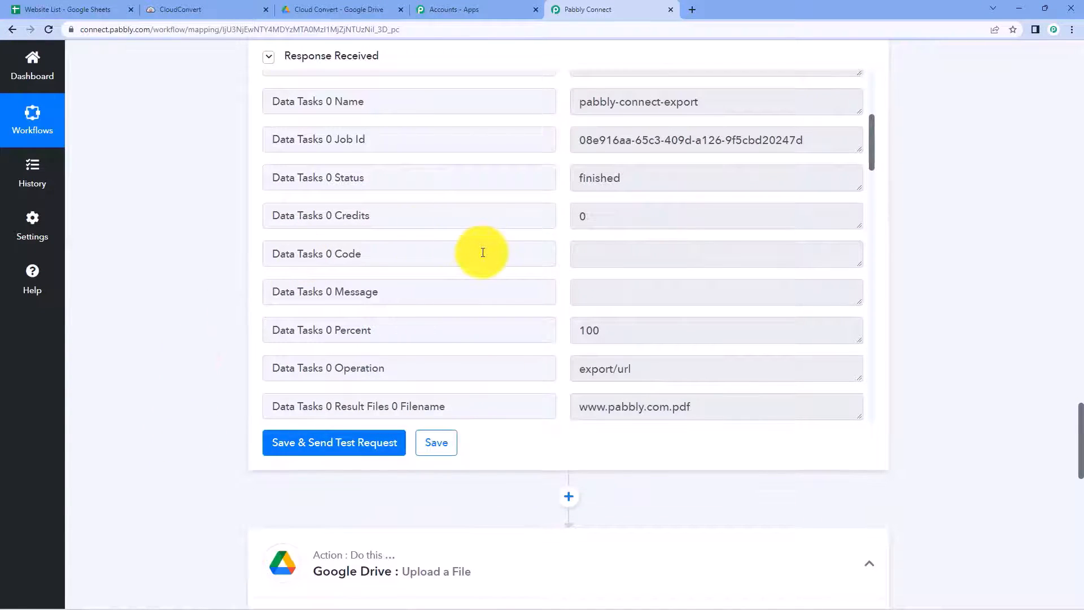
pyautogui.scroll(-2, 482, 253)
pyautogui.moveTo(703, 293); pyautogui.dragTo(569, 295)
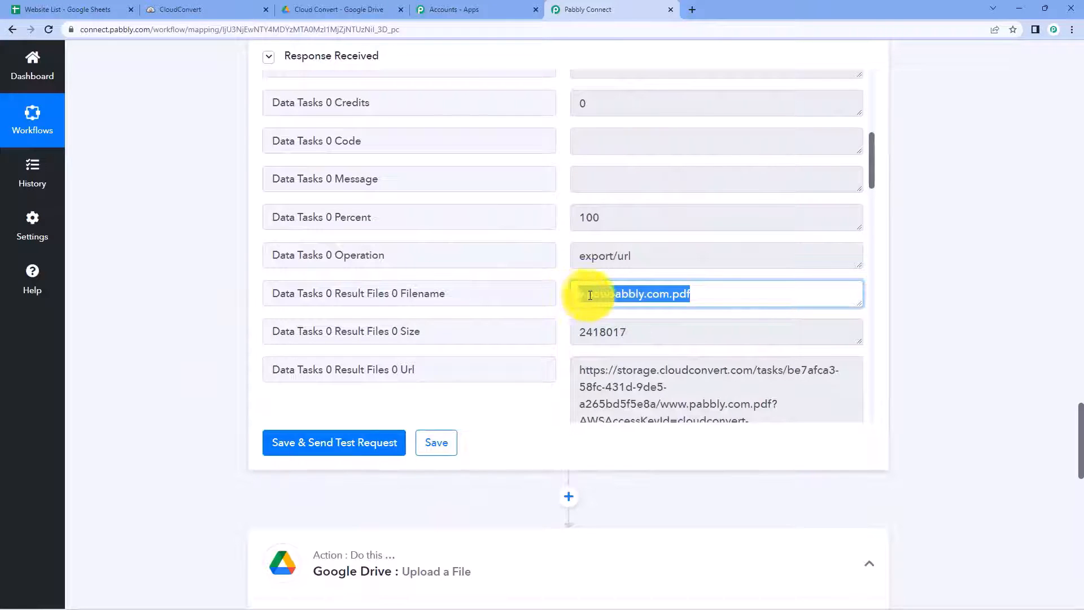
pyautogui.click(665, 297)
pyautogui.moveTo(669, 293); pyautogui.dragTo(537, 292)
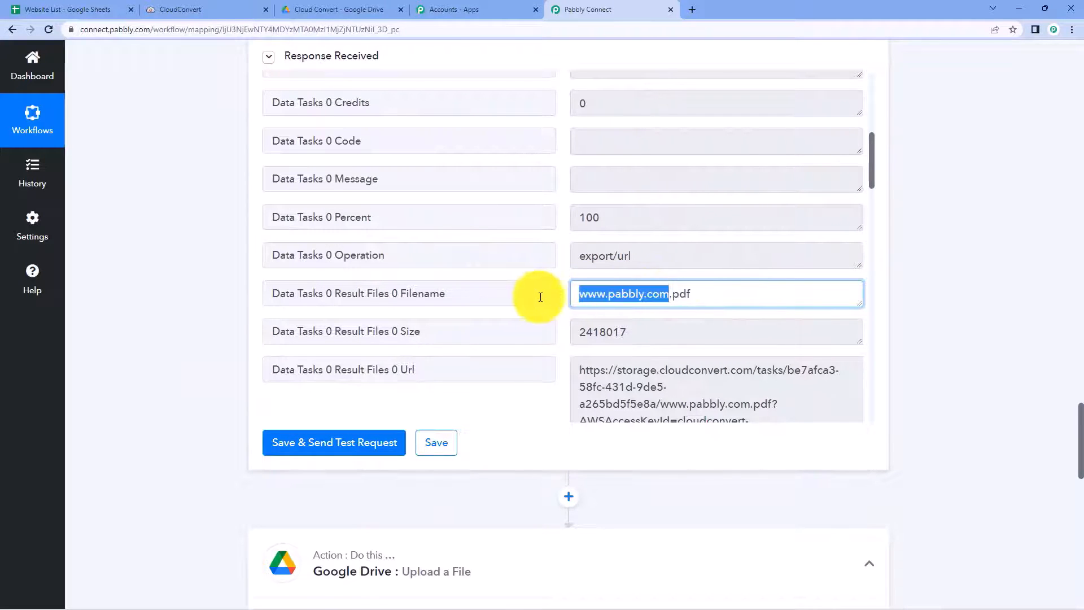
pyautogui.click(729, 295)
pyautogui.moveTo(728, 294); pyautogui.dragTo(576, 292)
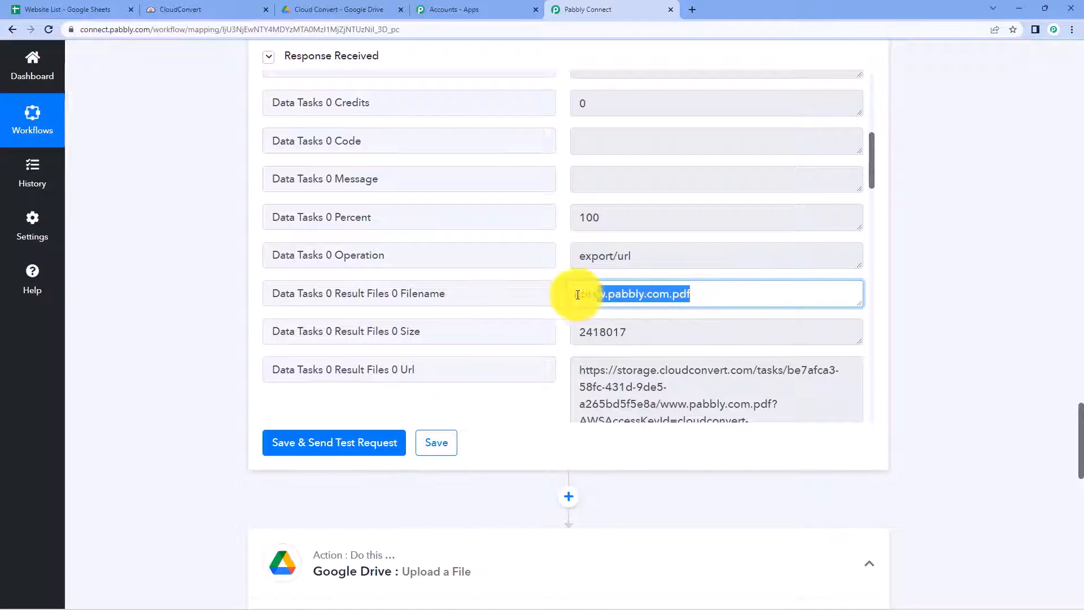
pyautogui.click(726, 295)
pyautogui.moveTo(690, 294); pyautogui.dragTo(275, 313)
pyautogui.scroll(-13, 227, 320)
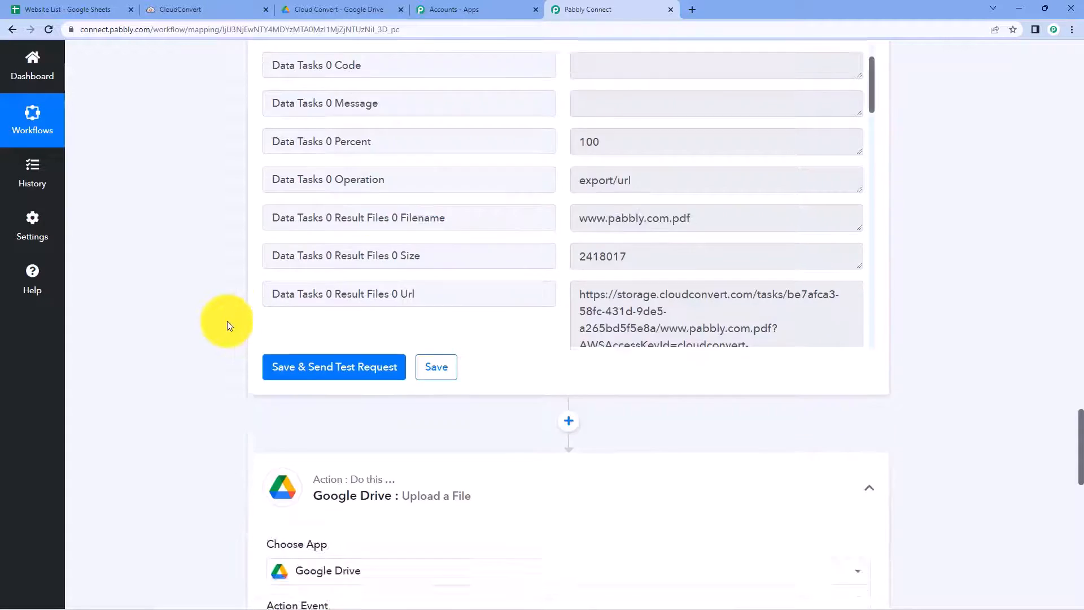
# Step: Map File Name to Get Job Details' Data Tasks 0 Result Files 0 Filename and confirm the successful test upload
pyautogui.click(310, 350)
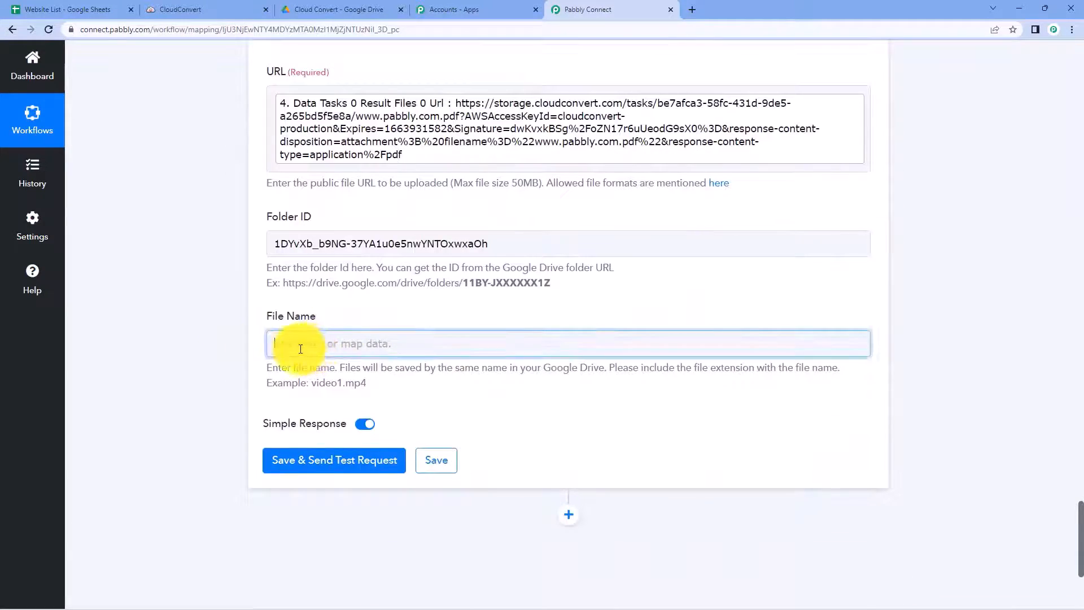
pyautogui.scroll(-3, 220, 353)
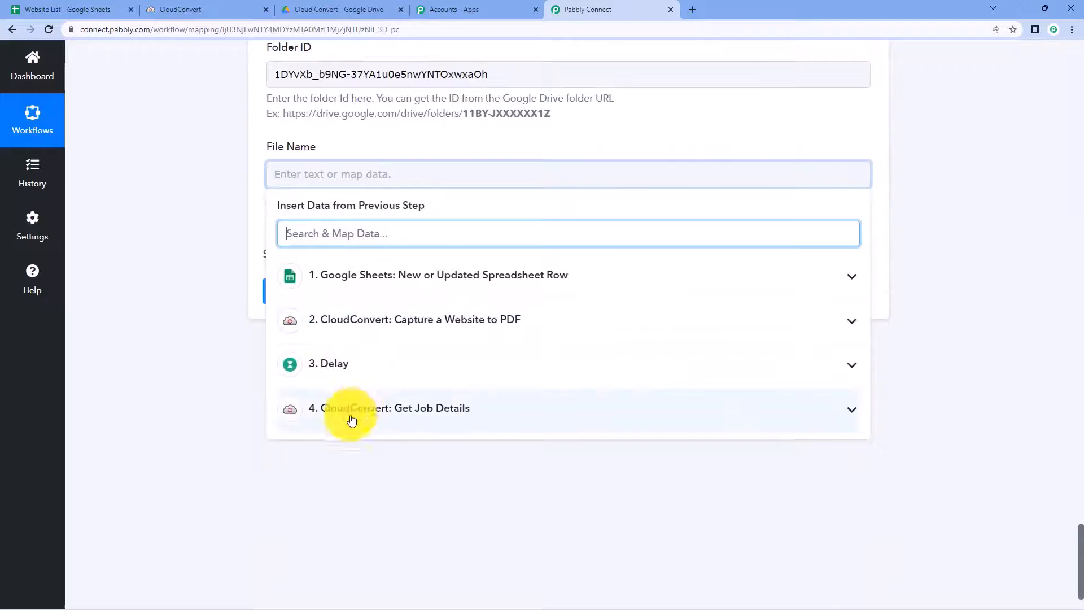
pyautogui.click(486, 413)
pyautogui.scroll(-6, 437, 470)
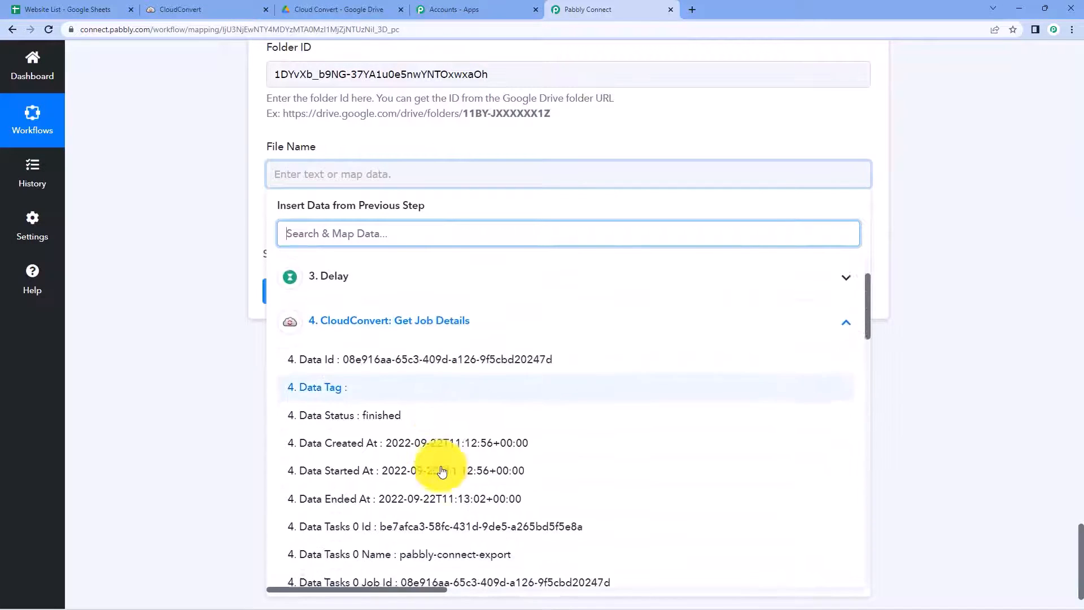
pyautogui.scroll(-1, 446, 472)
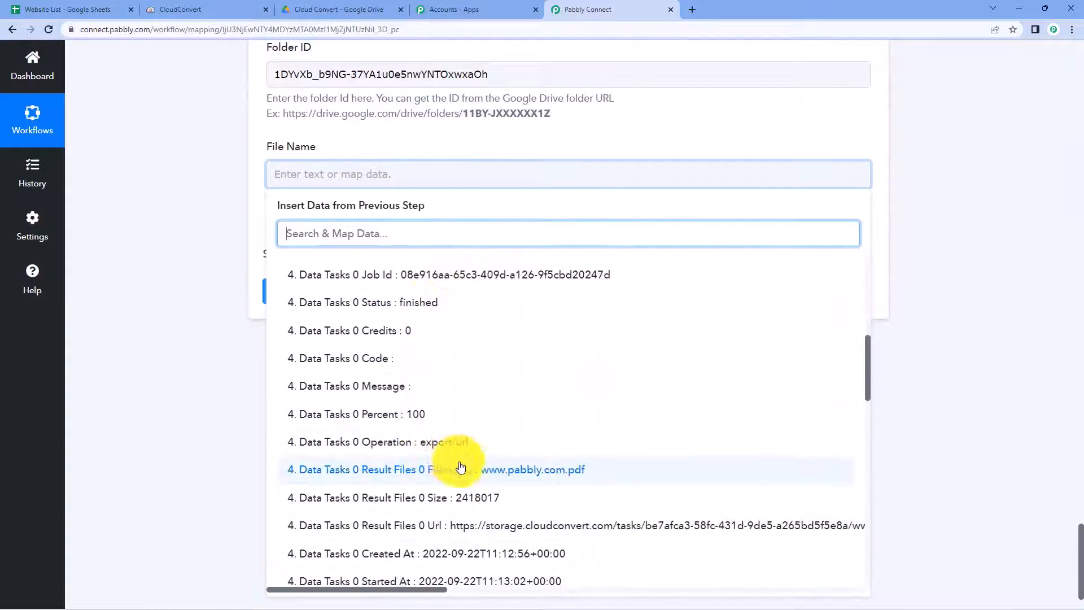
pyautogui.click(457, 476)
pyautogui.click(198, 294)
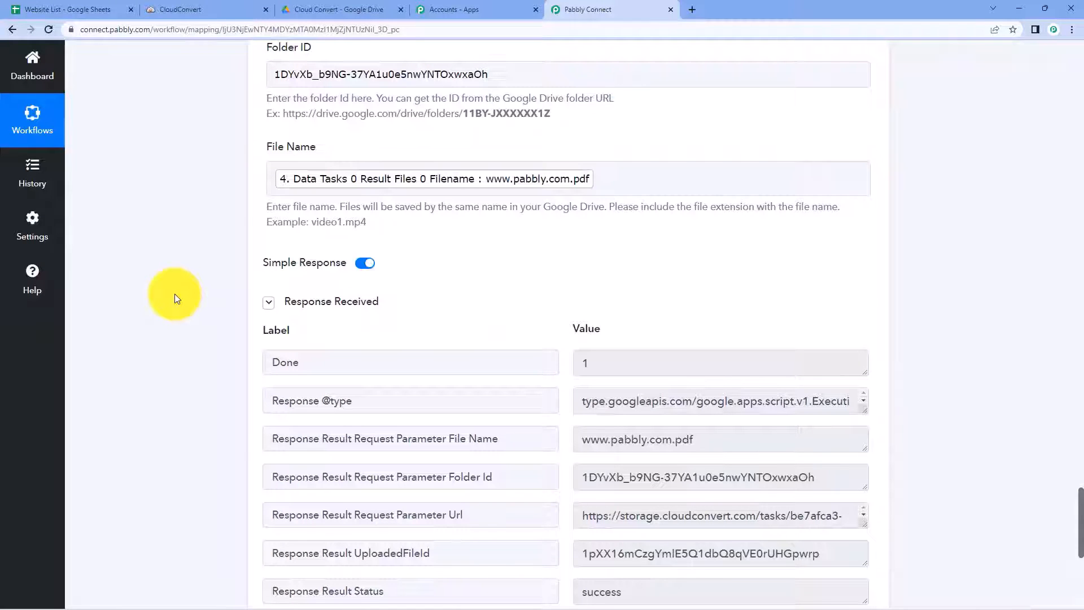
pyautogui.scroll(-2, 174, 294)
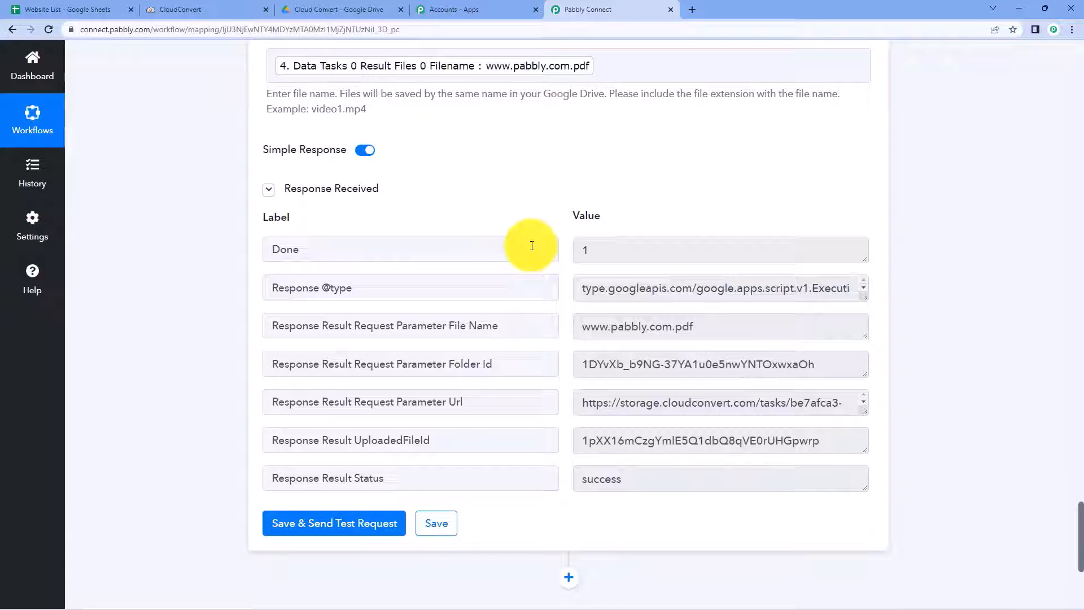
pyautogui.scroll(7, 535, 244)
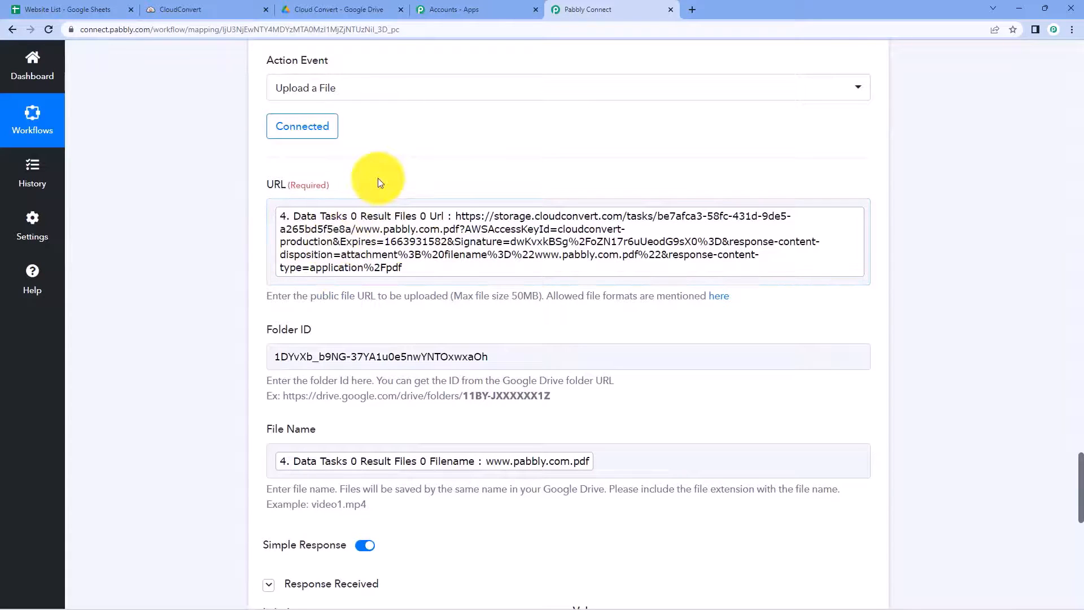
# Step: Check the Pabbly URL row in the Website List sheet, then view the Cloud Convert Drive folder
pyautogui.click(49, 7)
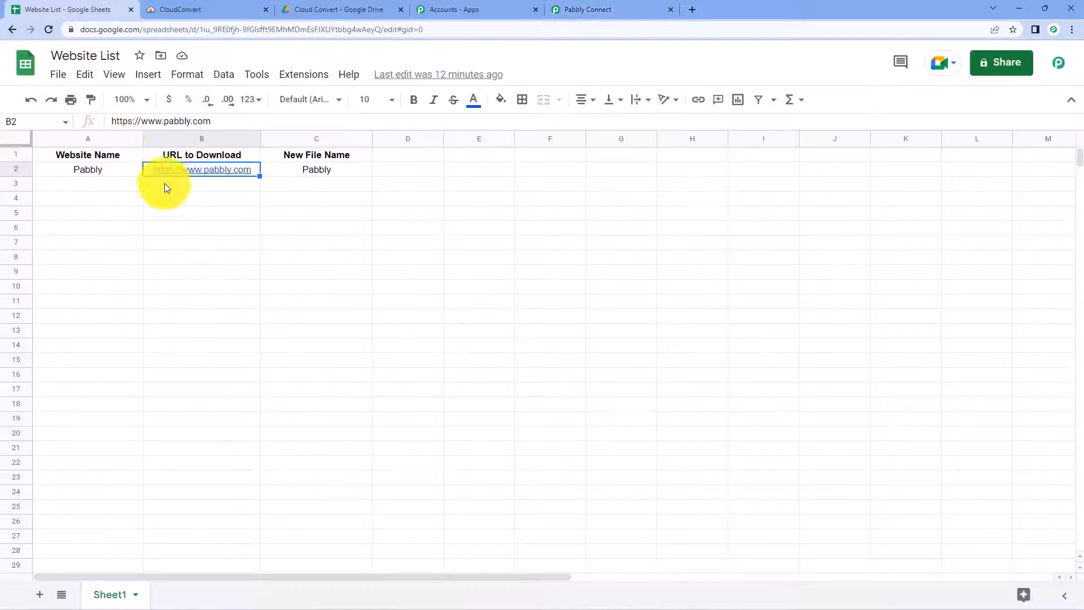
pyautogui.click(111, 184)
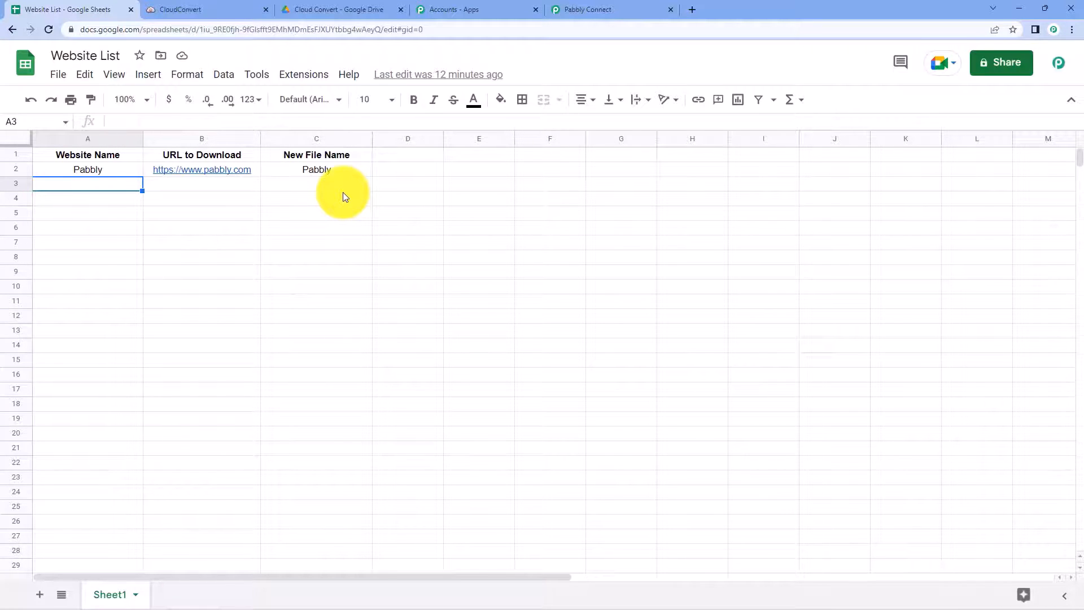
pyautogui.click(321, 8)
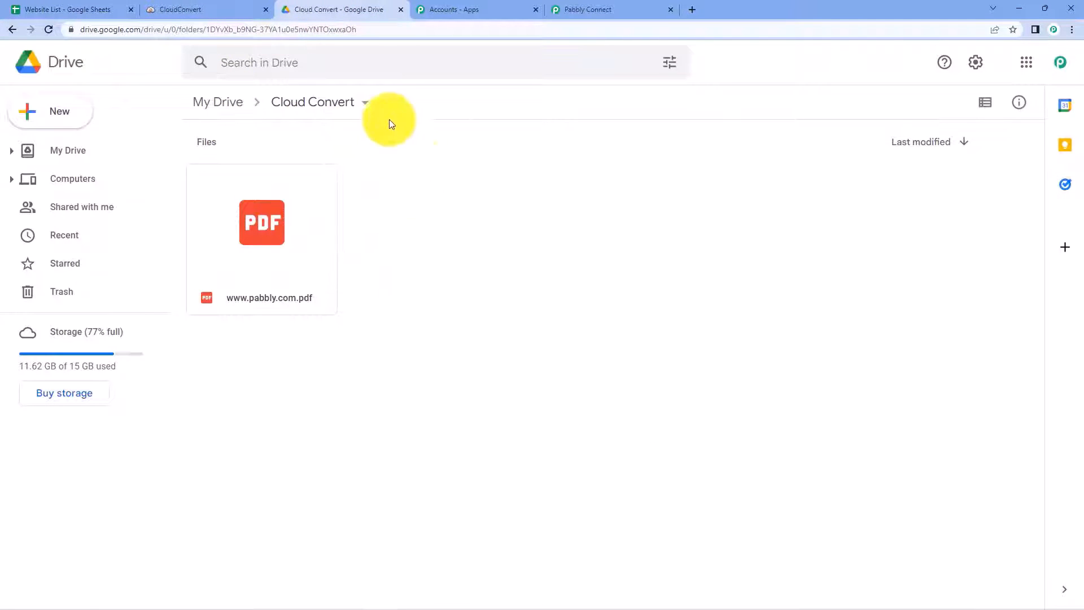
pyautogui.doubleClick(275, 231)
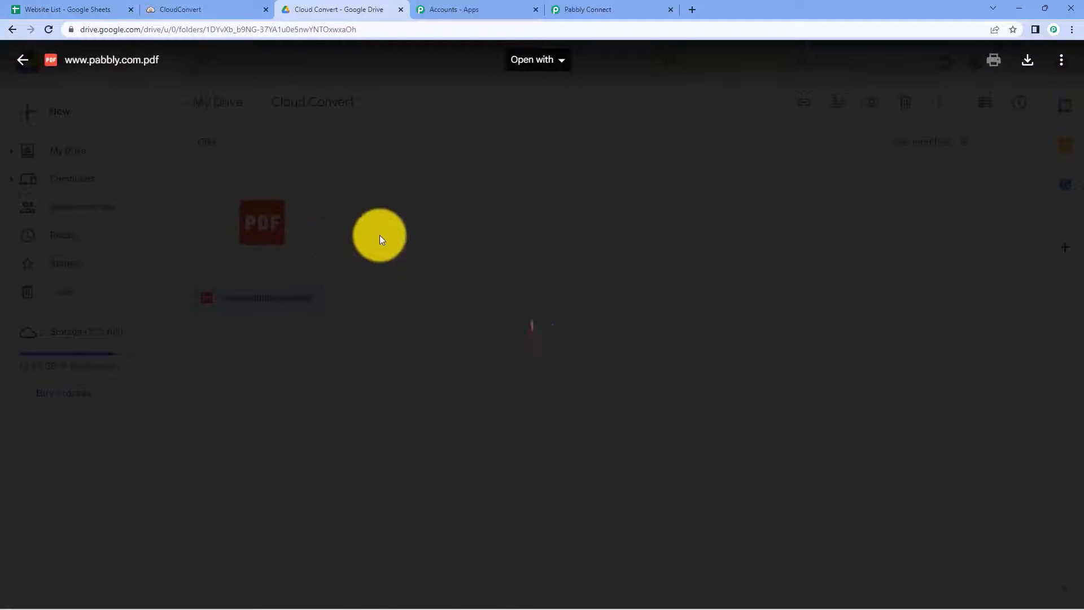
pyautogui.scroll(-5, 588, 263)
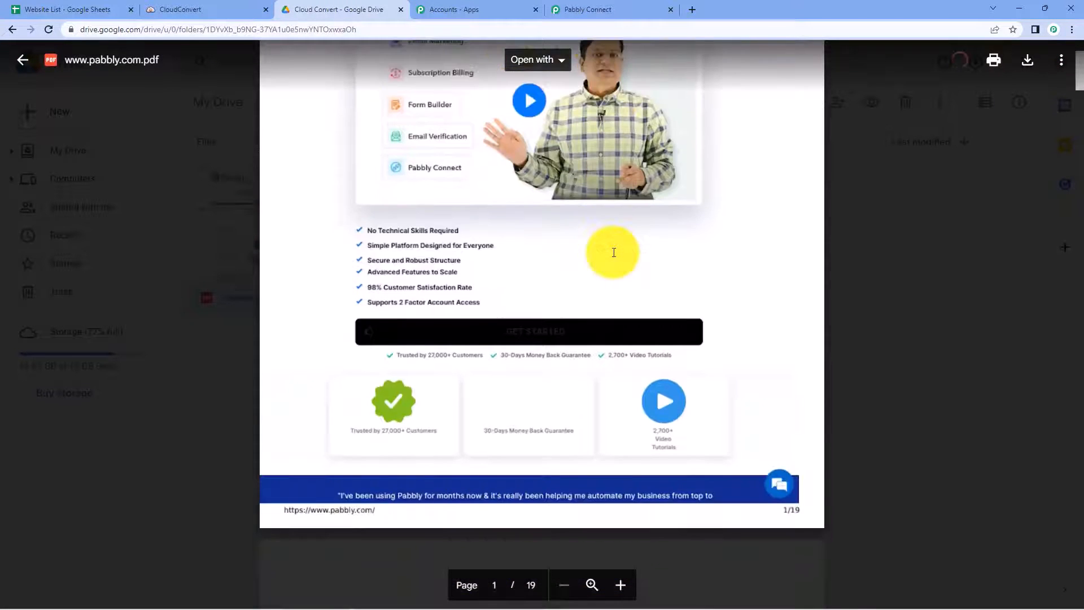
pyautogui.scroll(-15, 614, 253)
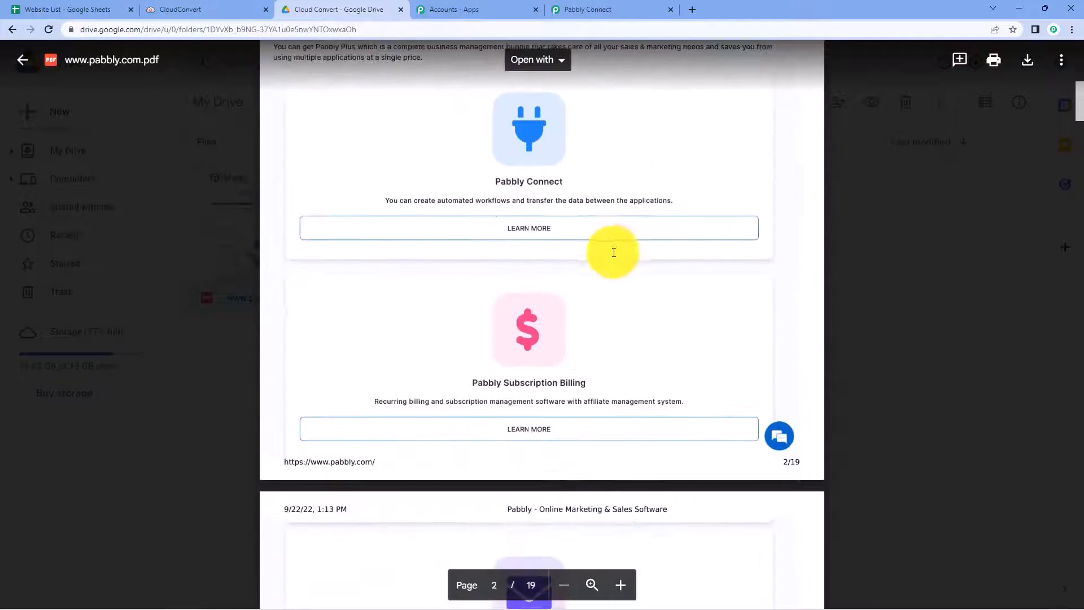
pyautogui.scroll(-3, 614, 252)
pyautogui.click(242, 145)
# Step: Scroll the Pabbly Connect workflow back to the top and collapse the Capture a Website to PDF step
pyautogui.click(72, 10)
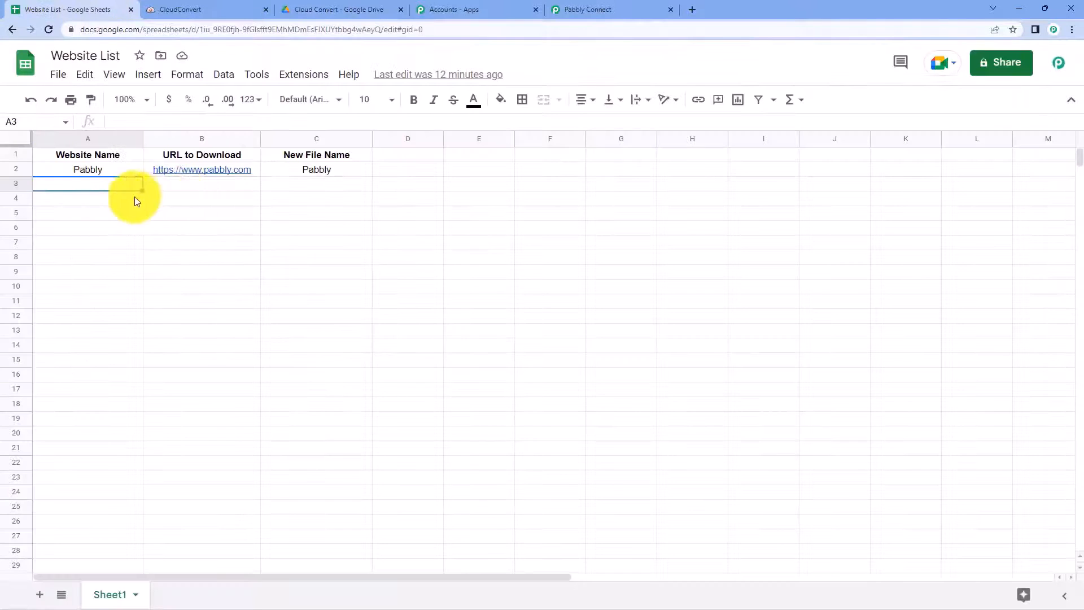
pyautogui.click(564, 11)
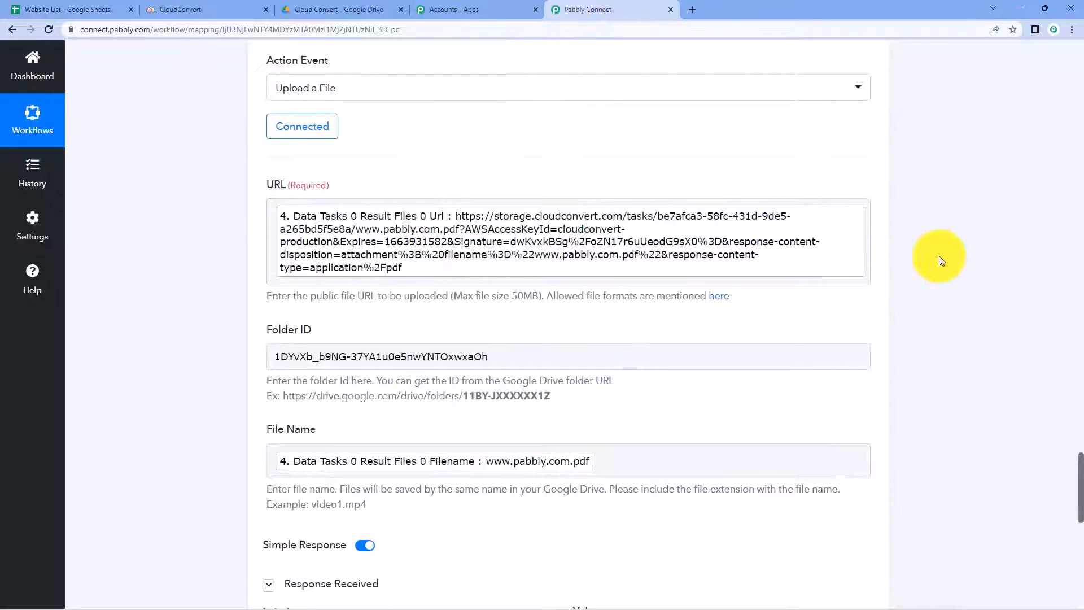
pyautogui.scroll(20, 885, 324)
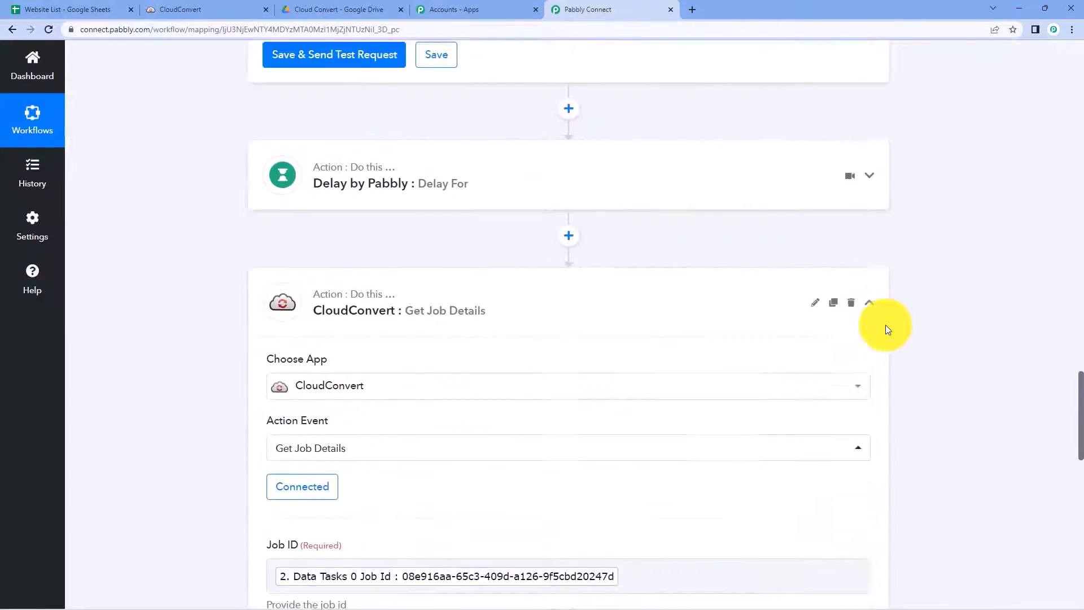
pyautogui.scroll(20, 878, 349)
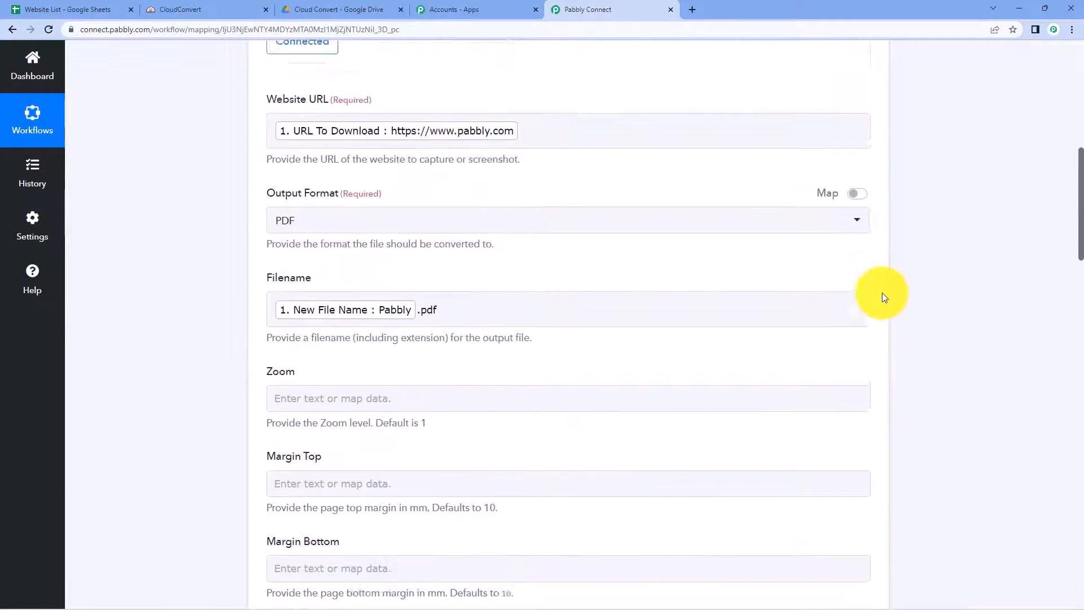
pyautogui.scroll(7, 883, 295)
pyautogui.click(865, 308)
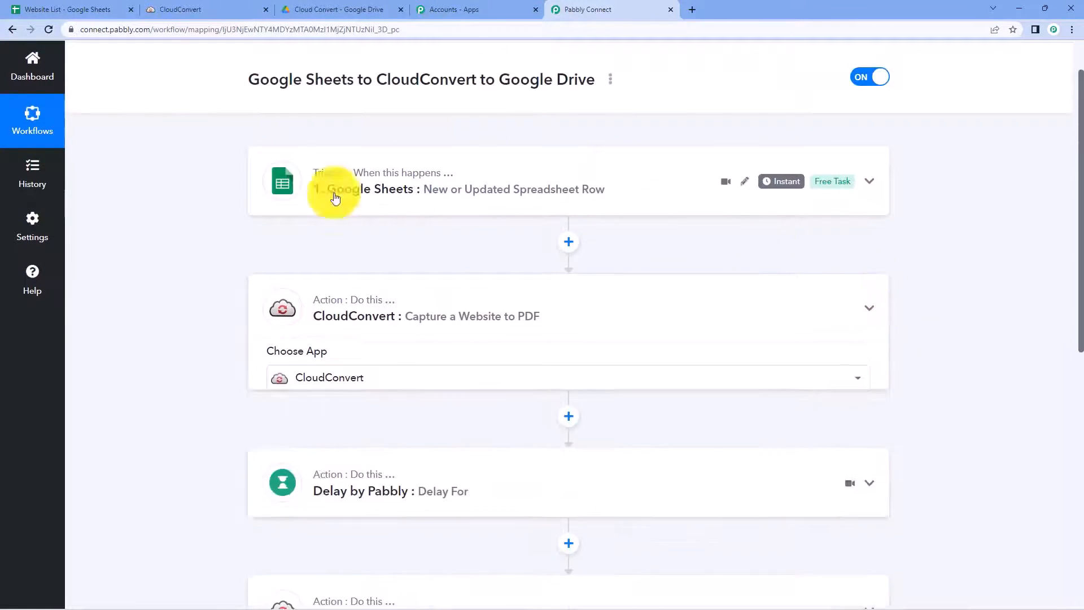
# Step: Review the Website List sheet and Cloud Convert folder, then return to the active workflow
pyautogui.click(47, 6)
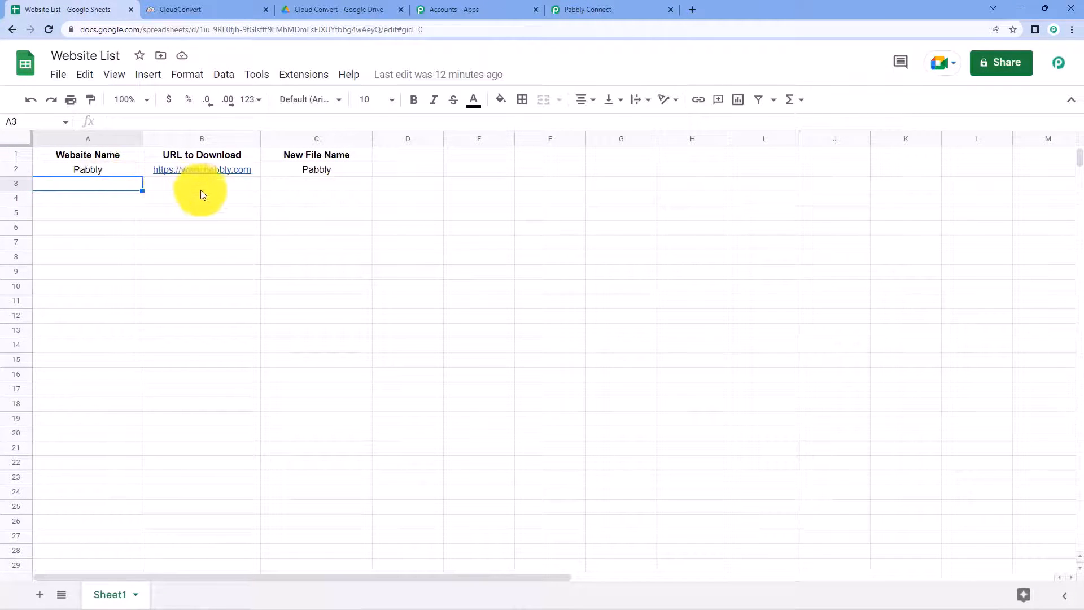
pyautogui.click(582, 16)
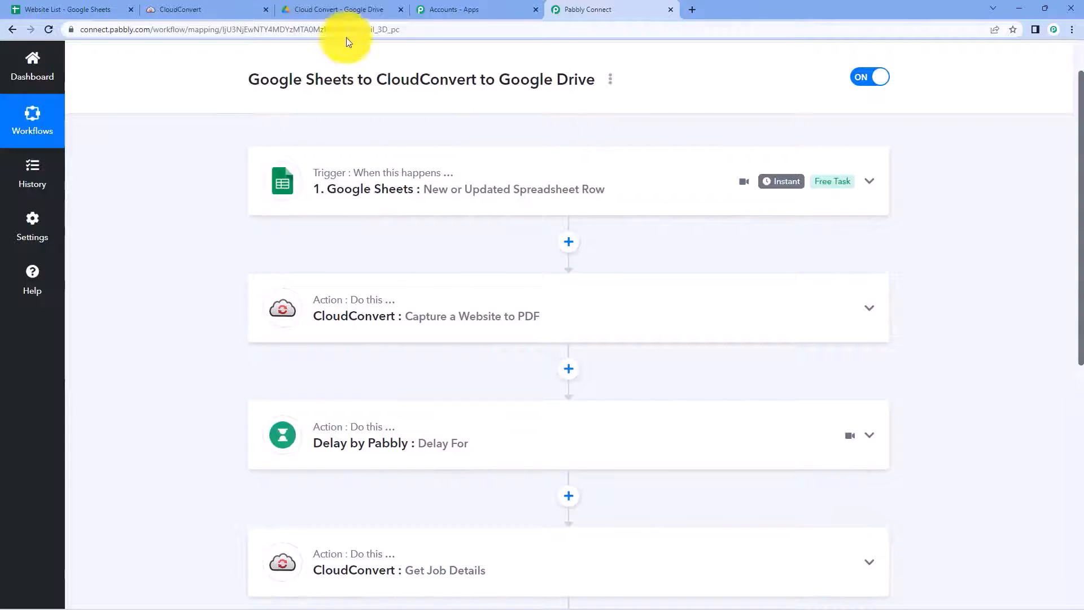
pyautogui.click(357, 8)
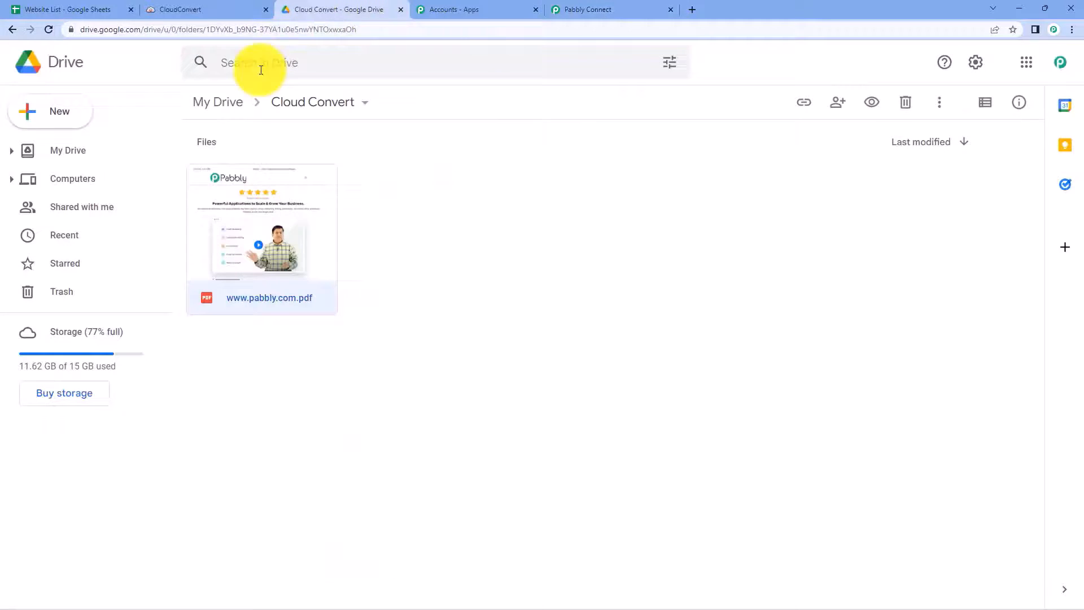
pyautogui.click(415, 217)
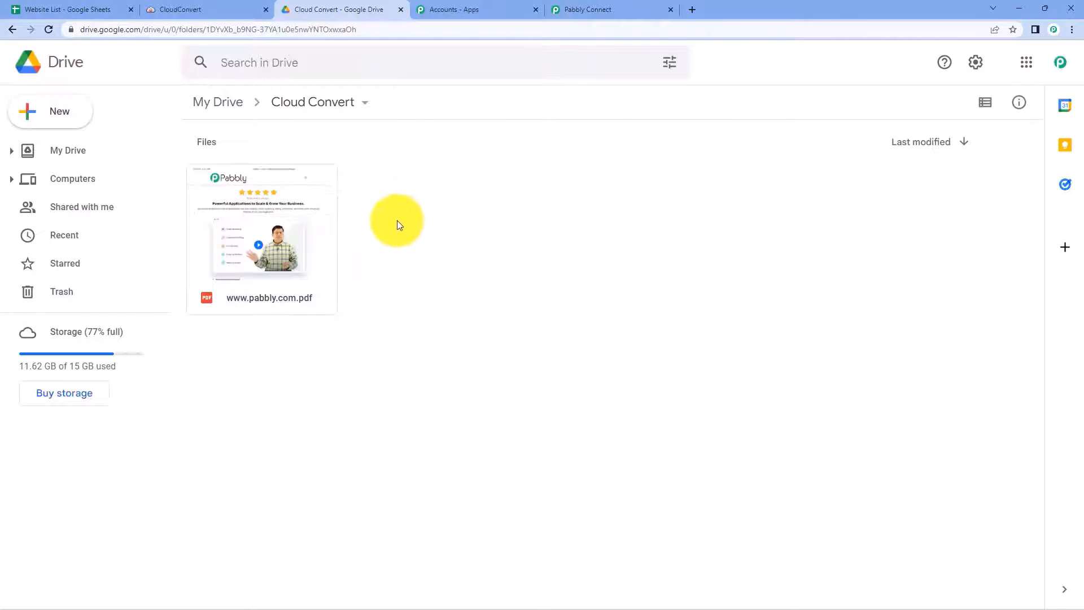
pyautogui.click(639, 7)
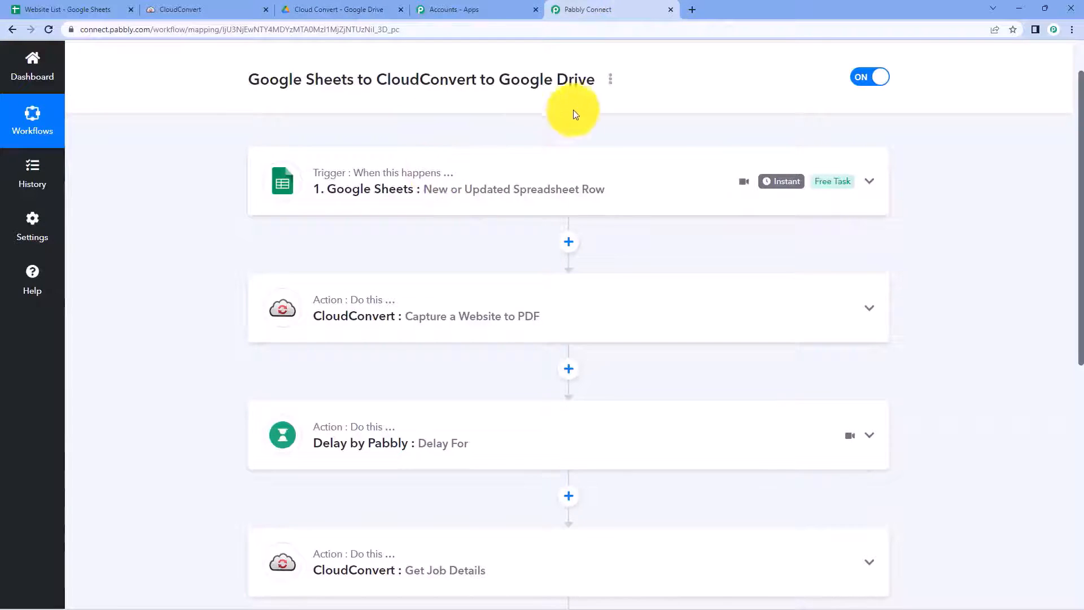
pyautogui.scroll(1, 604, 162)
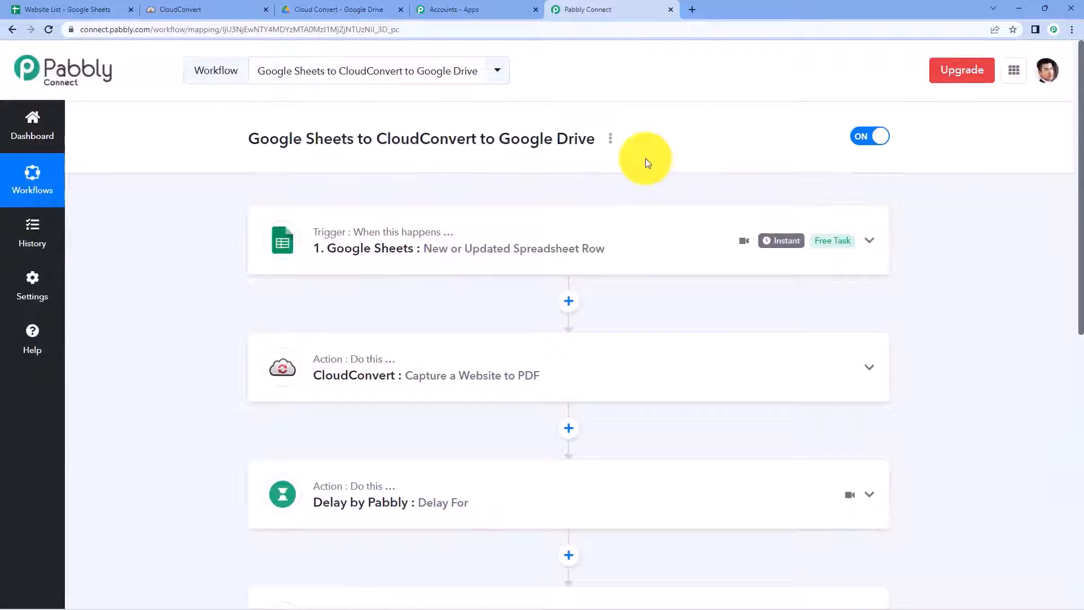
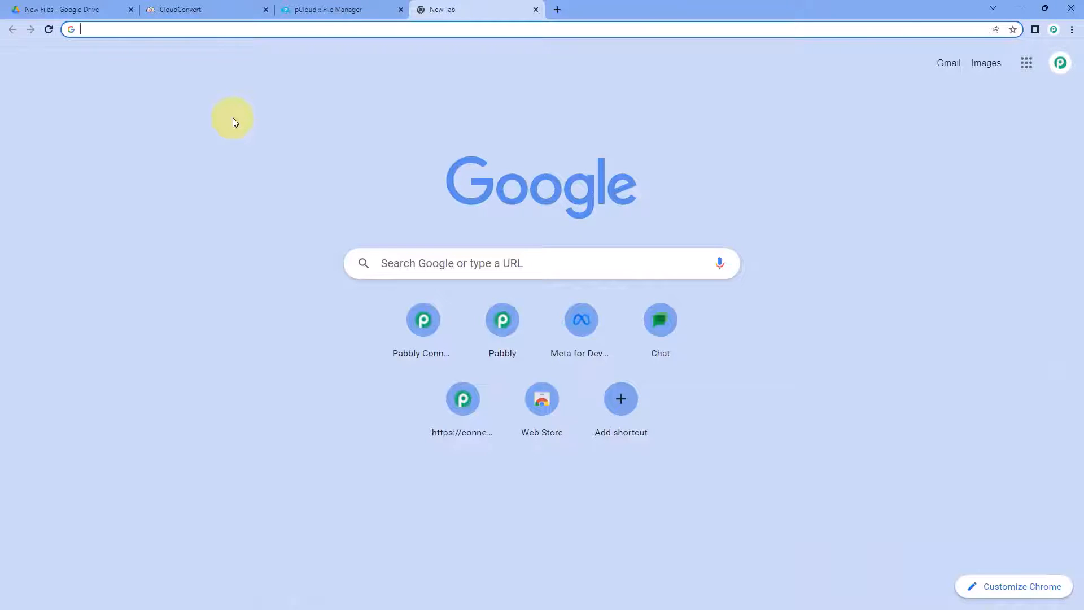
# Step: Go to pabbly.com/connect, sign in, and open Pabbly Connect from the apps list
pyautogui.write('pa')
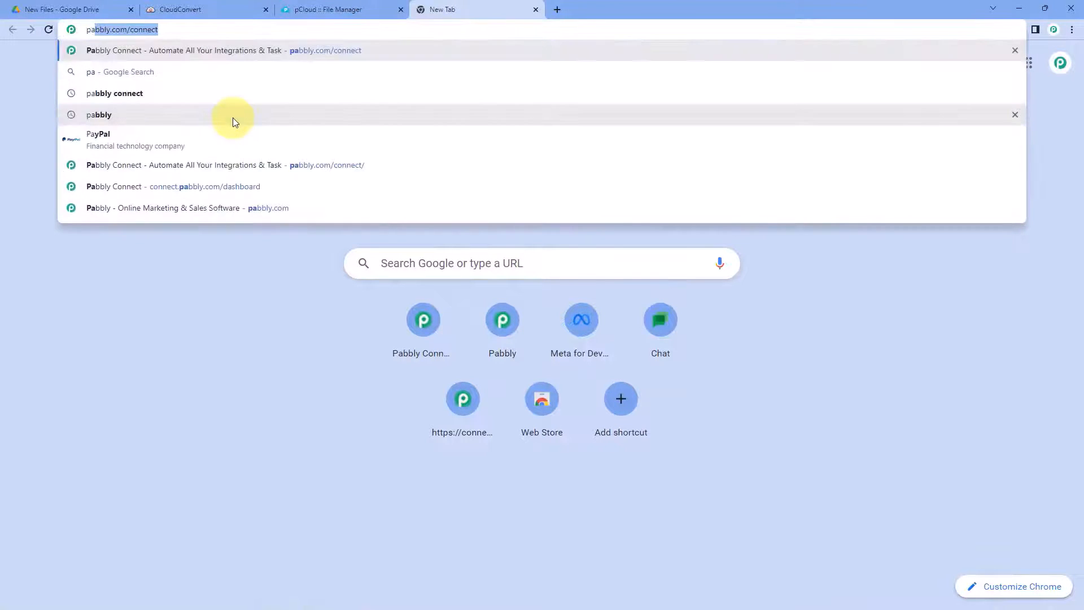
pyautogui.write('bbly.com/conne')
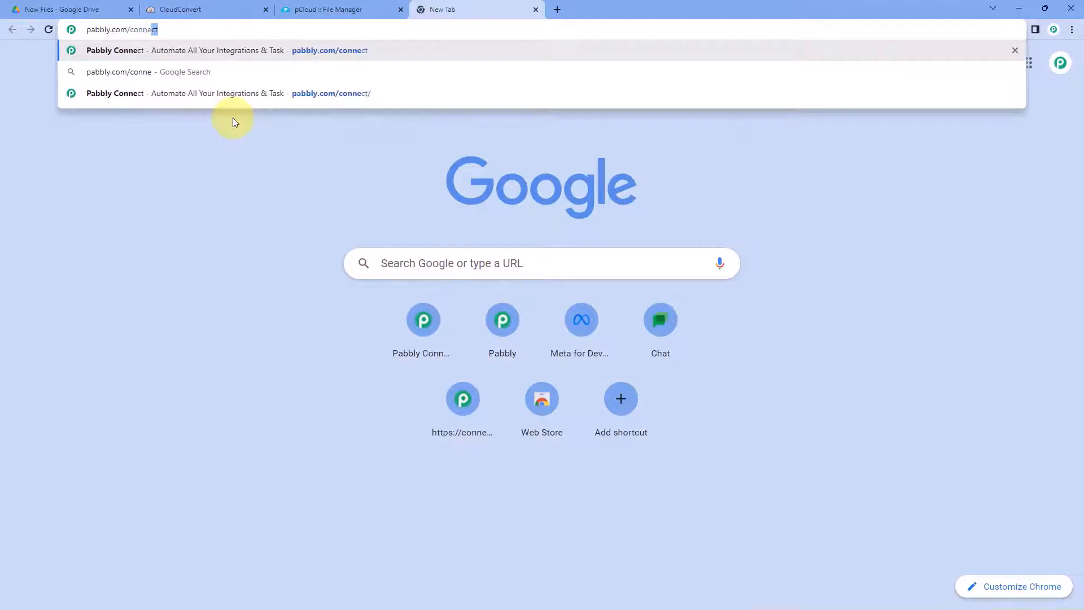
pyautogui.press('Return')
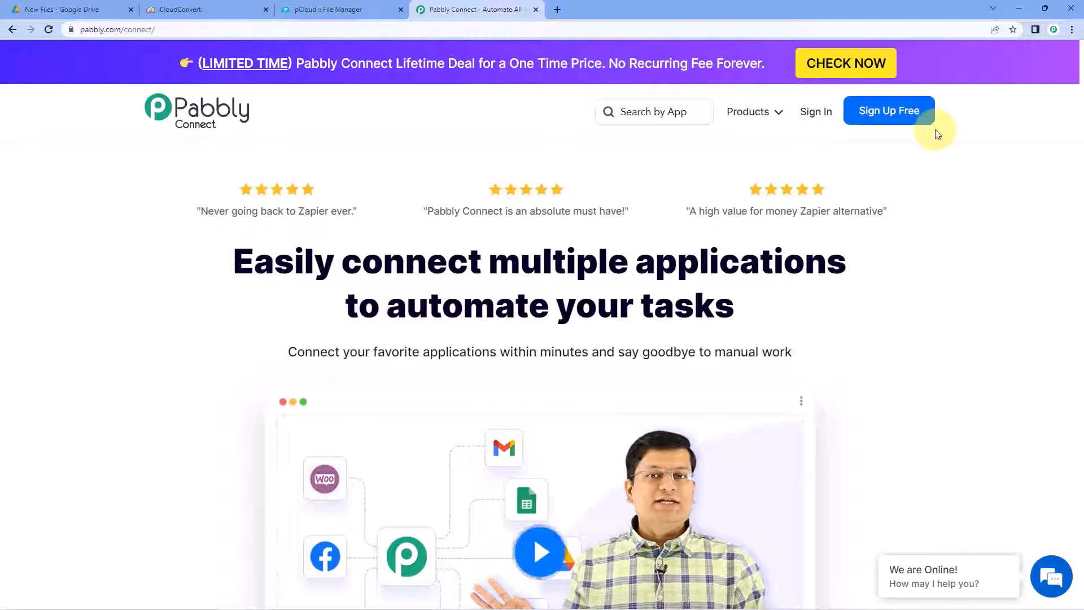
pyautogui.click(813, 113)
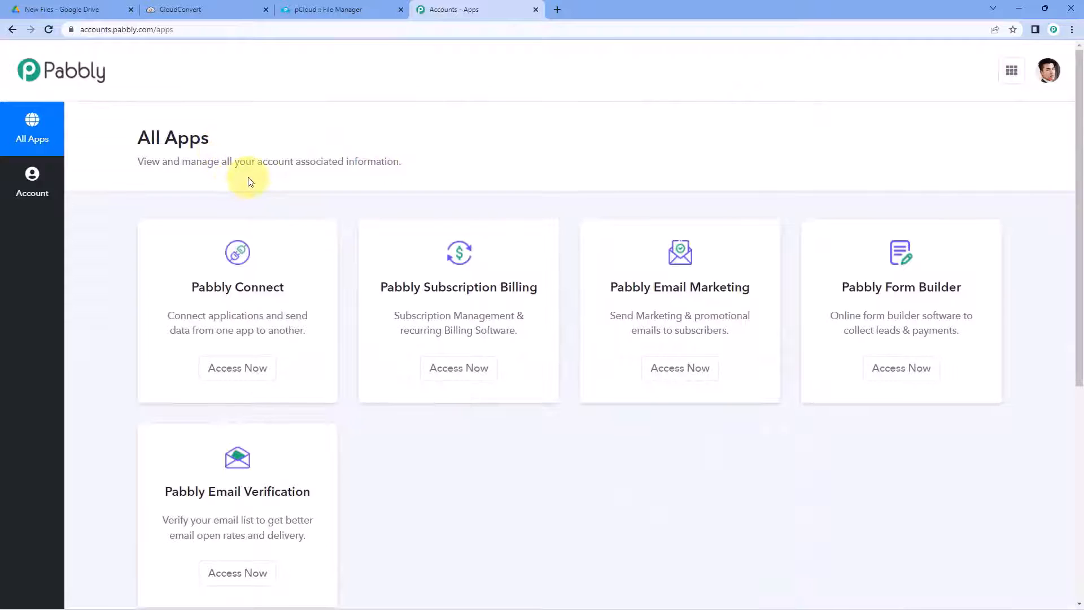
pyautogui.click(237, 368)
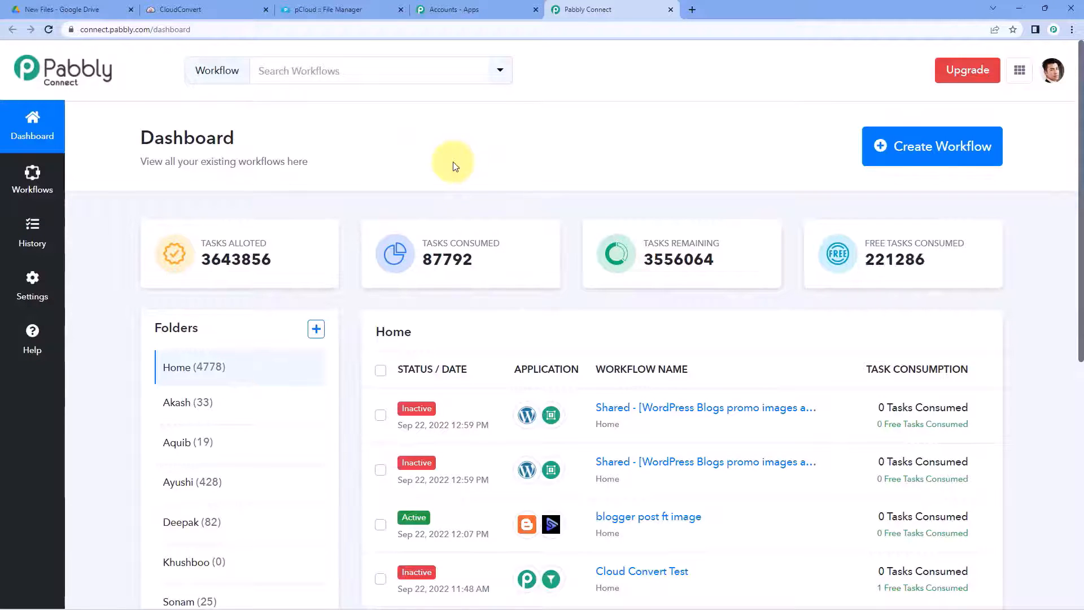
# Step: Start a new workflow named 'Google Drive to CloudConvert to pCloud'
pyautogui.click(878, 145)
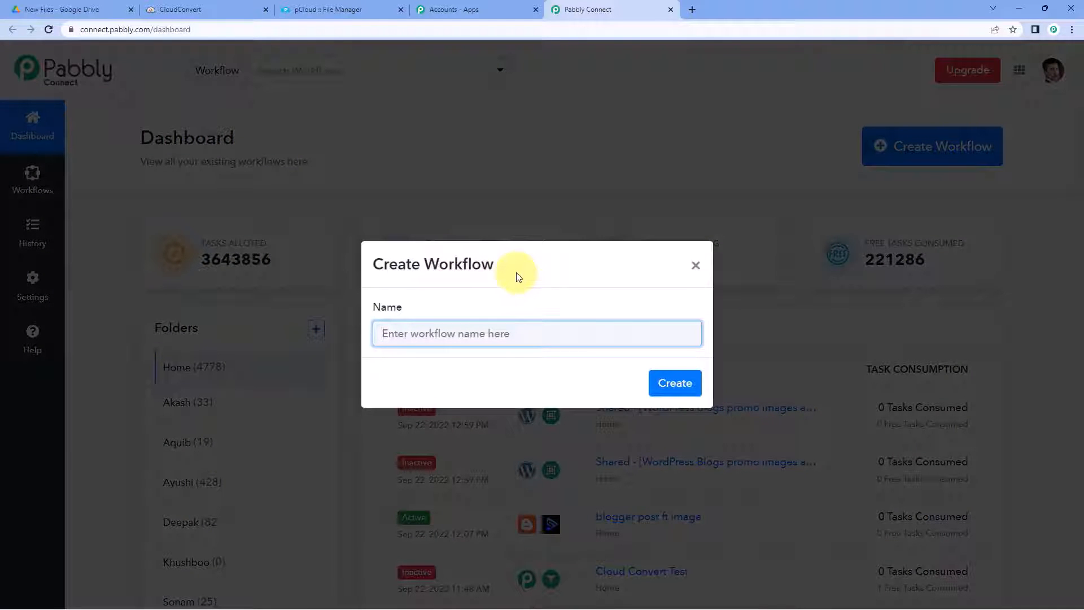
pyautogui.write('Goog')
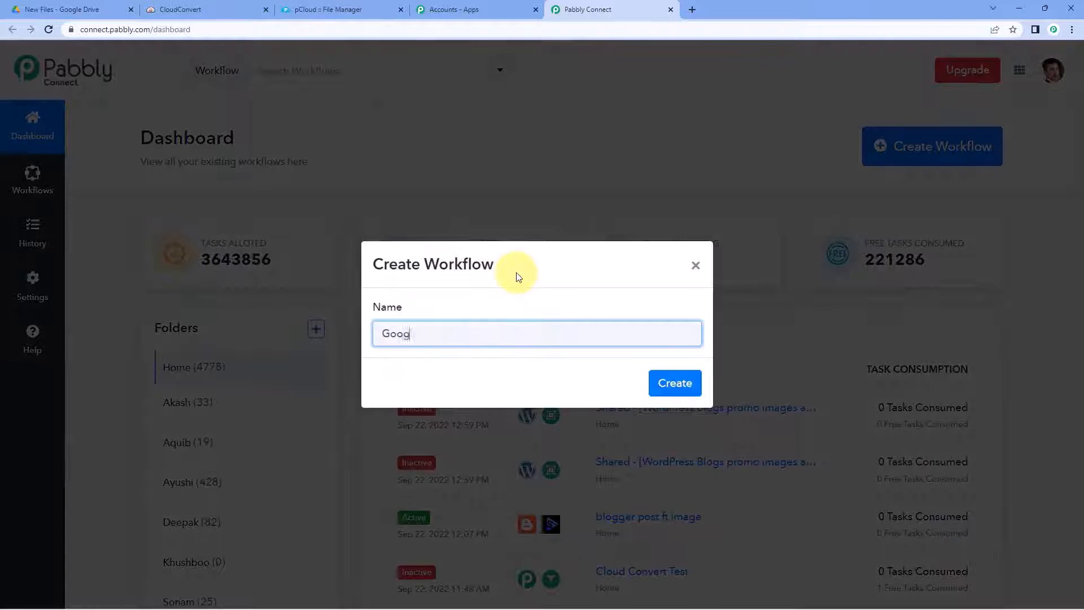
pyautogui.write('le Drive to CloudConvert to')
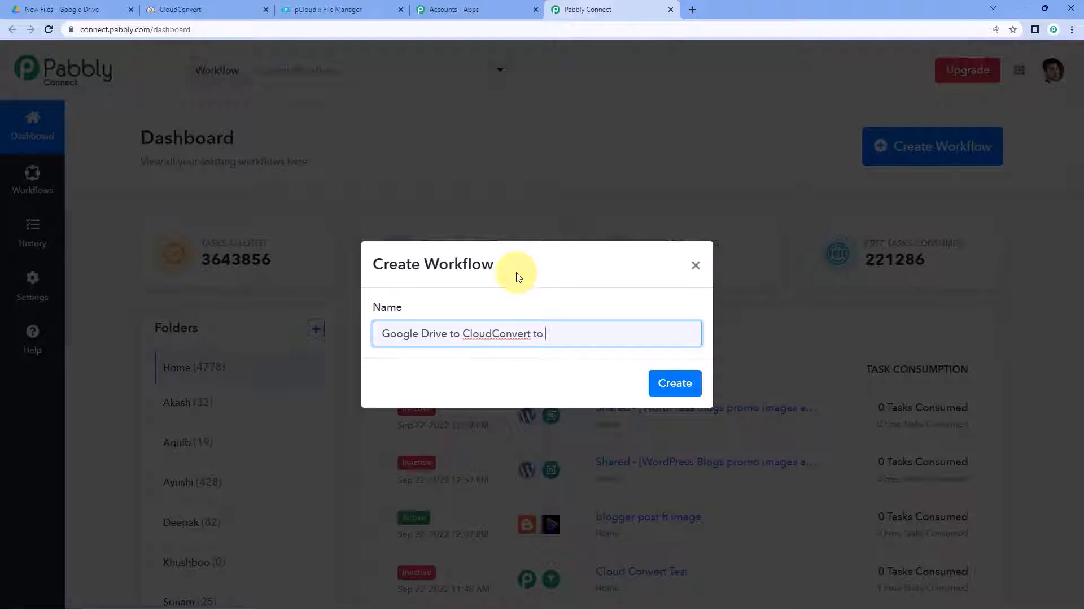
pyautogui.write(' pCloud')
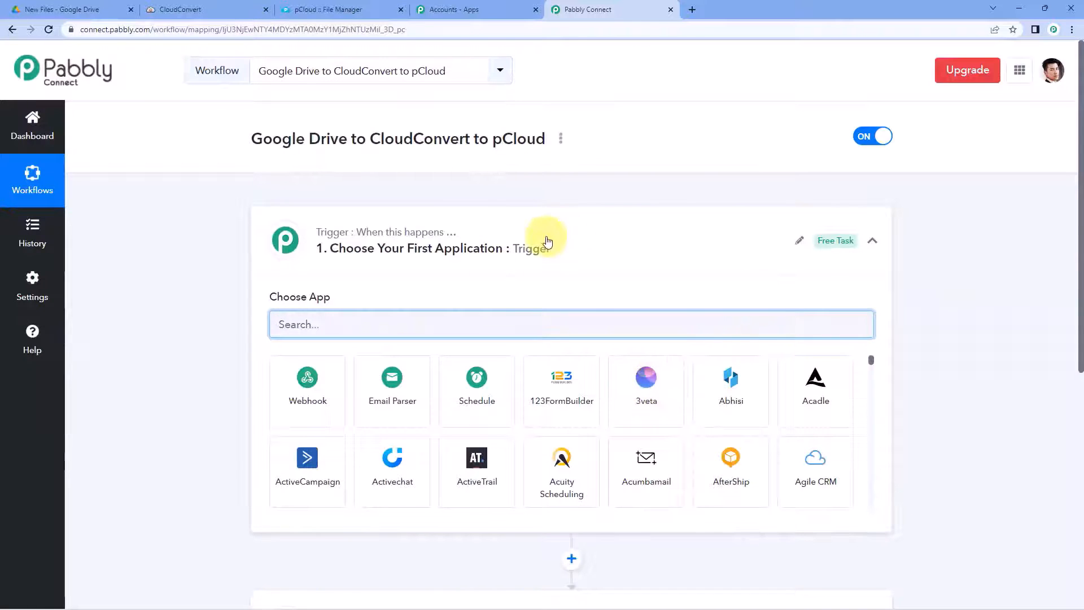
pyautogui.click(547, 237)
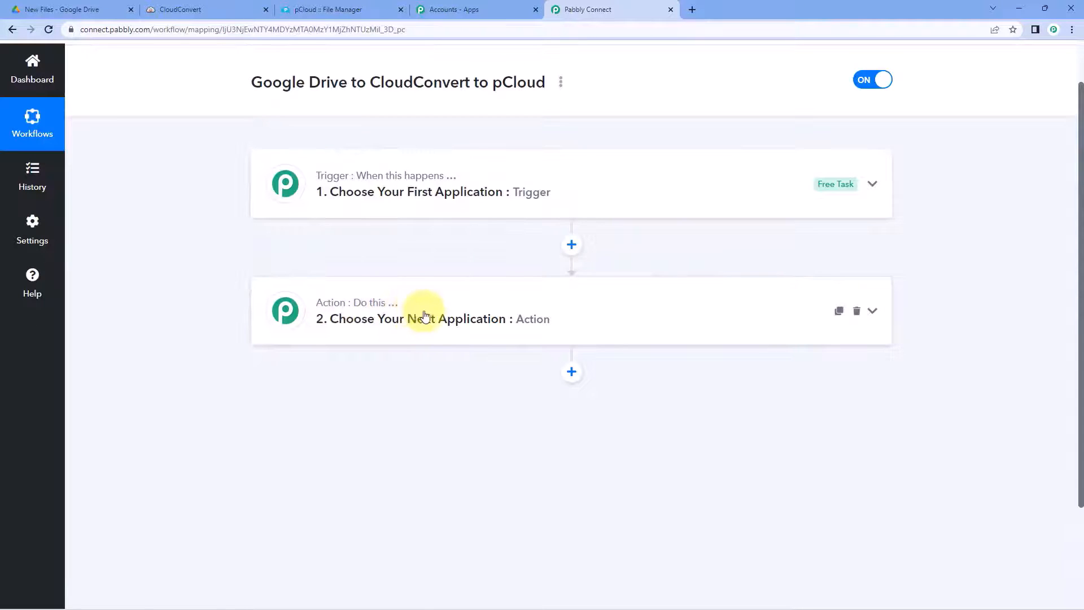
pyautogui.click(472, 181)
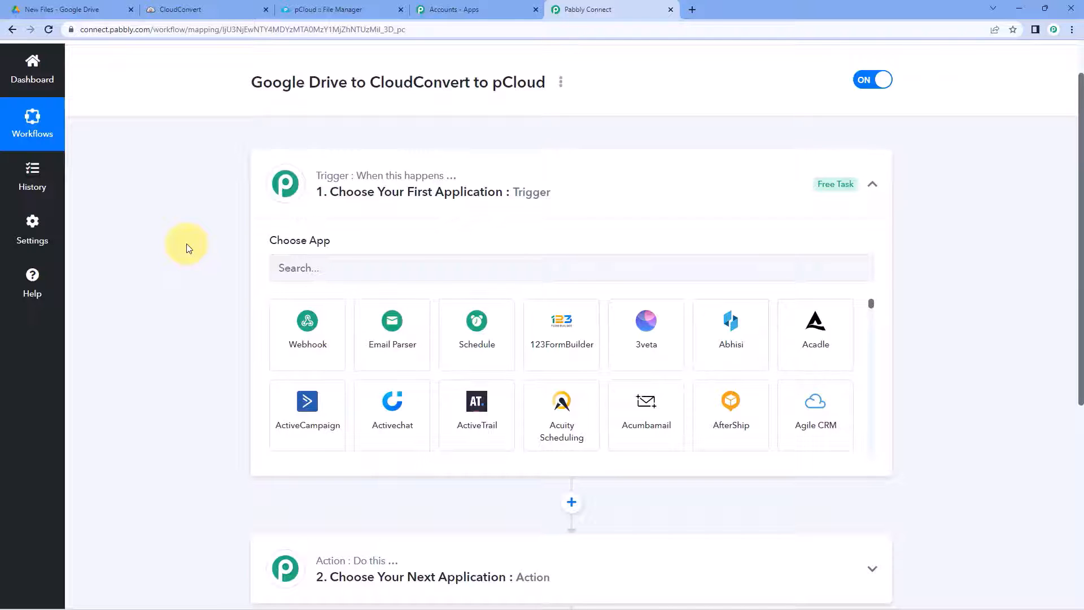
# Step: Choose Google Drive with the New File trigger event and begin adding a new connection
pyautogui.scroll(-1, 189, 249)
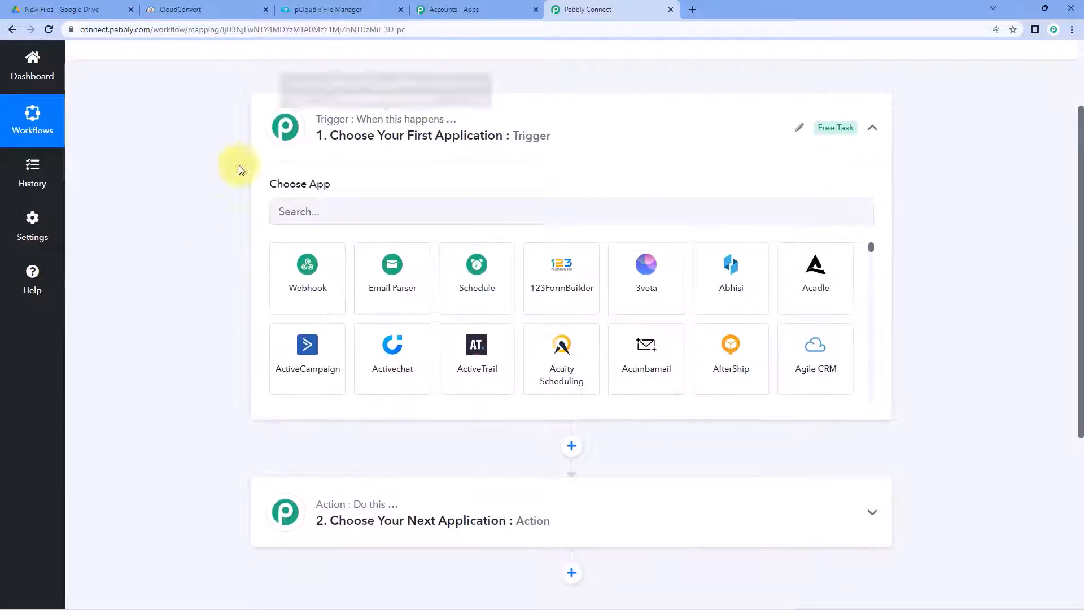
pyautogui.click(338, 218)
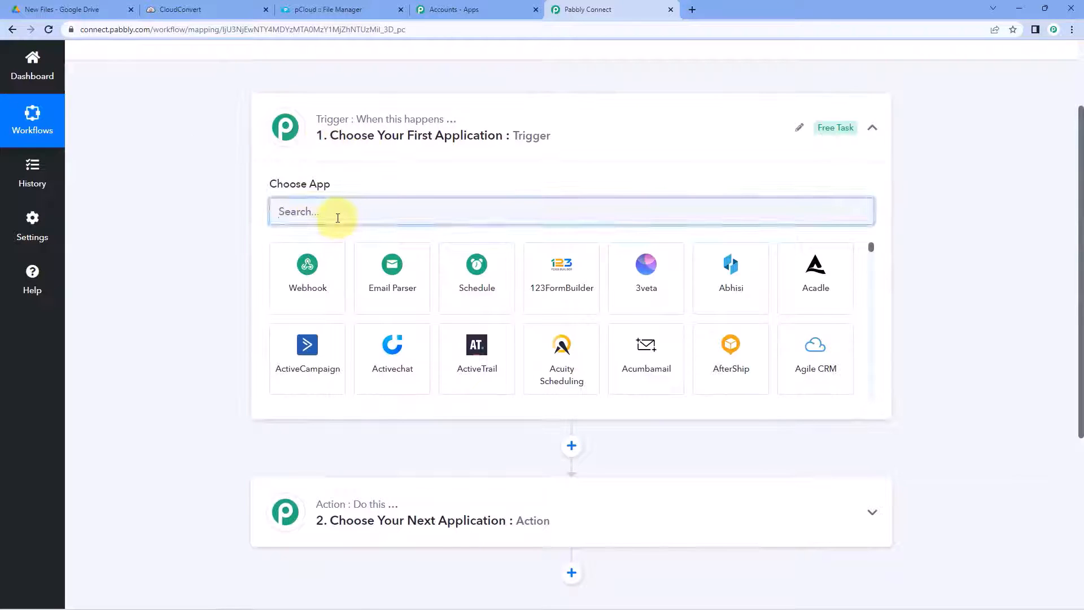
pyautogui.write('Google ')
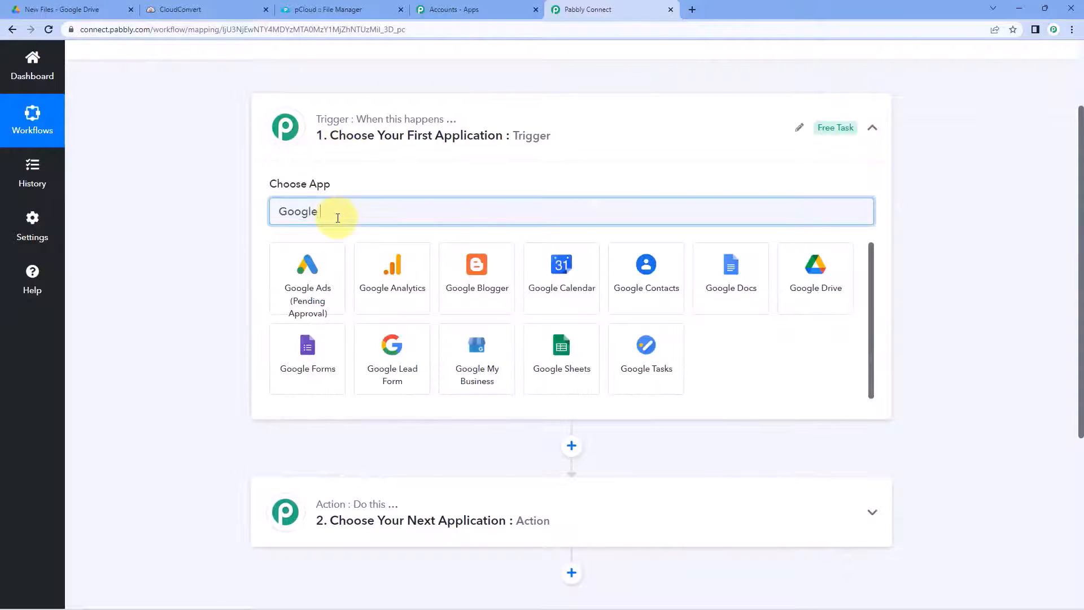
pyautogui.write('Drive')
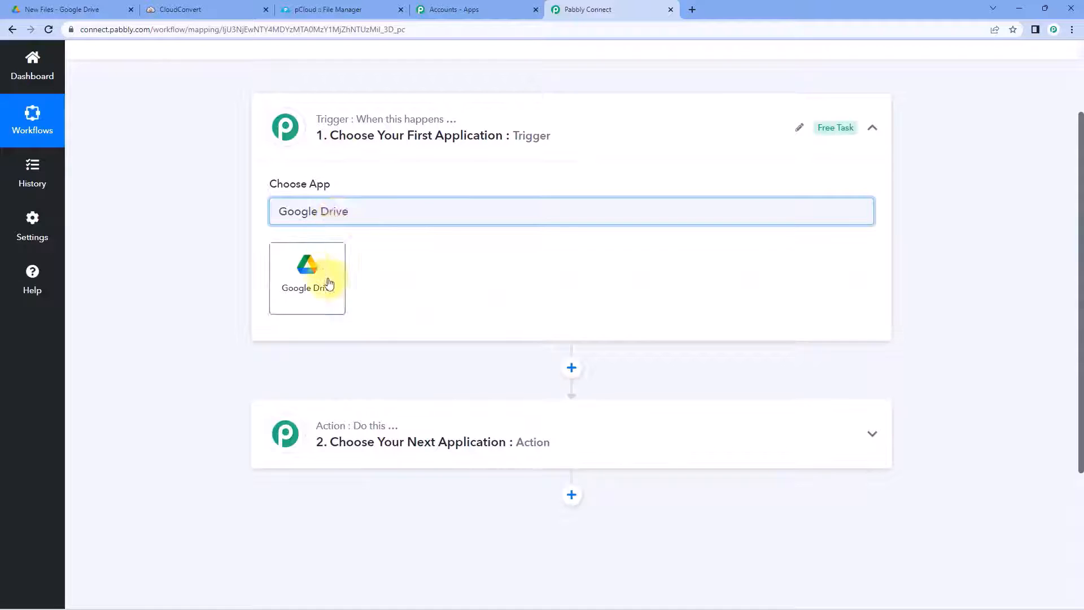
pyautogui.click(330, 282)
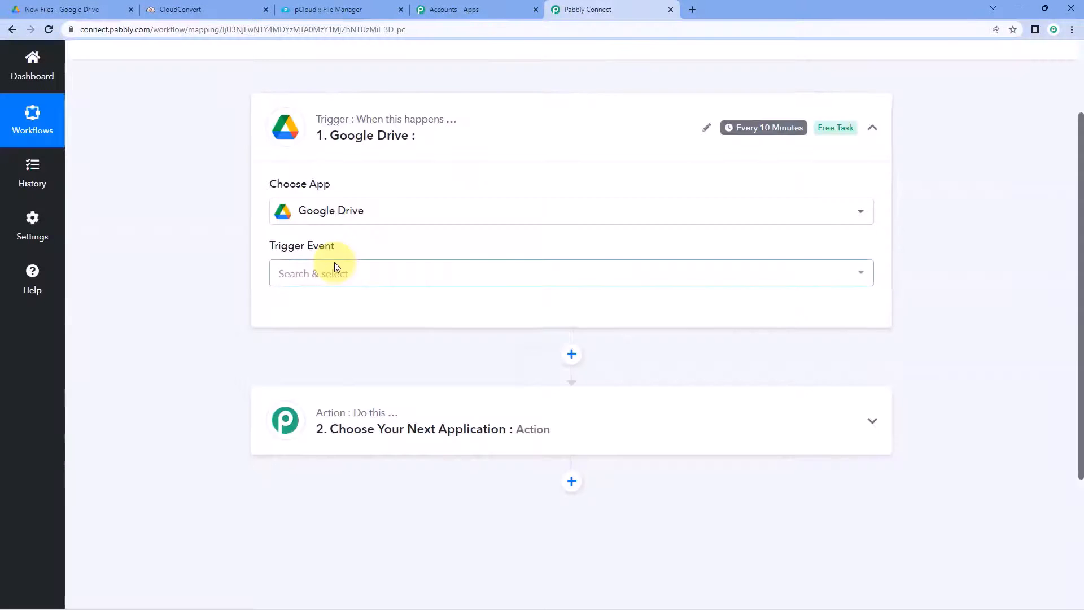
pyautogui.click(362, 274)
pyautogui.scroll(-1, 205, 279)
pyautogui.click(308, 291)
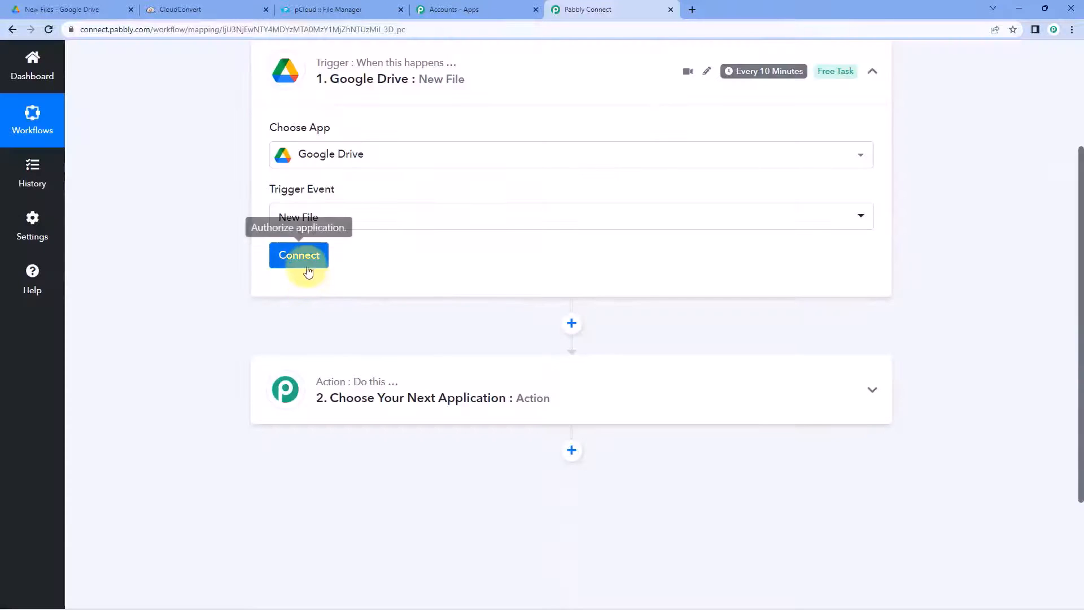
pyautogui.click(308, 265)
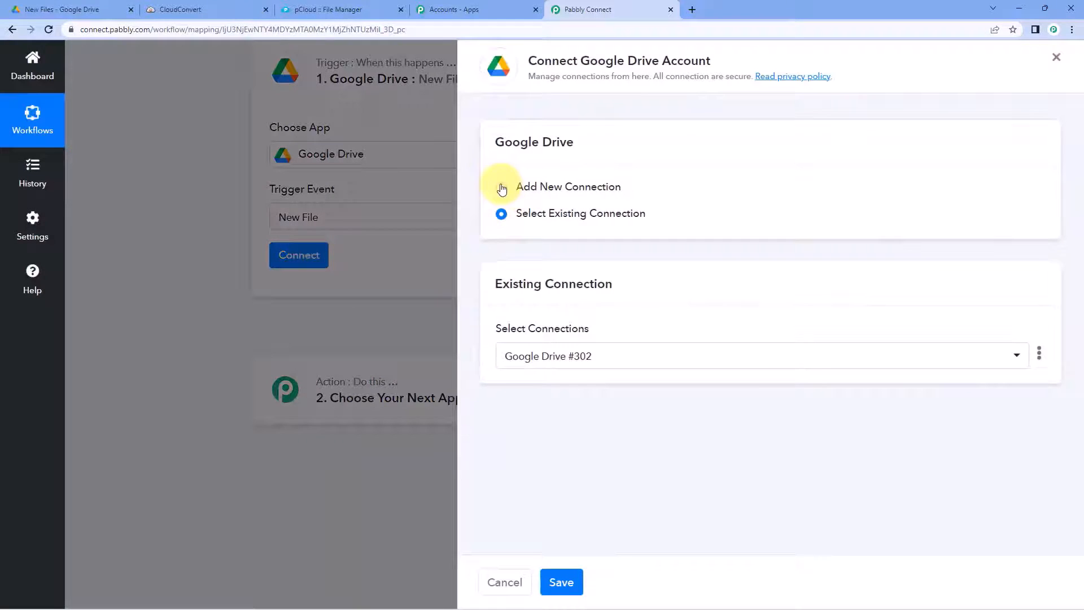
pyautogui.click(501, 186)
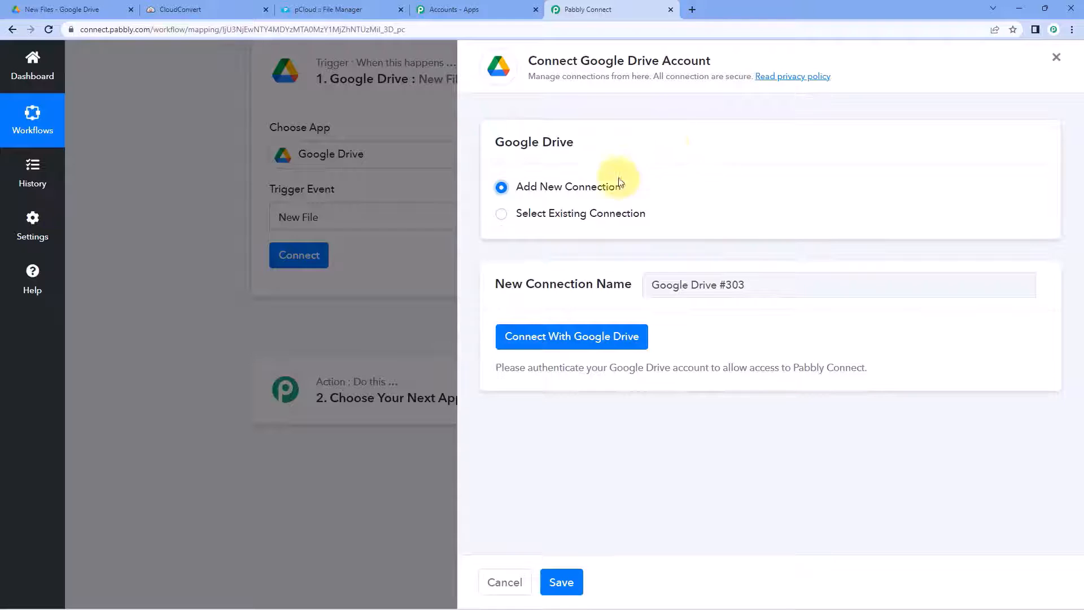
# Step: Authorise Pabbly Connect with the Google account via the Connect With Google Drive popup
pyautogui.click(573, 336)
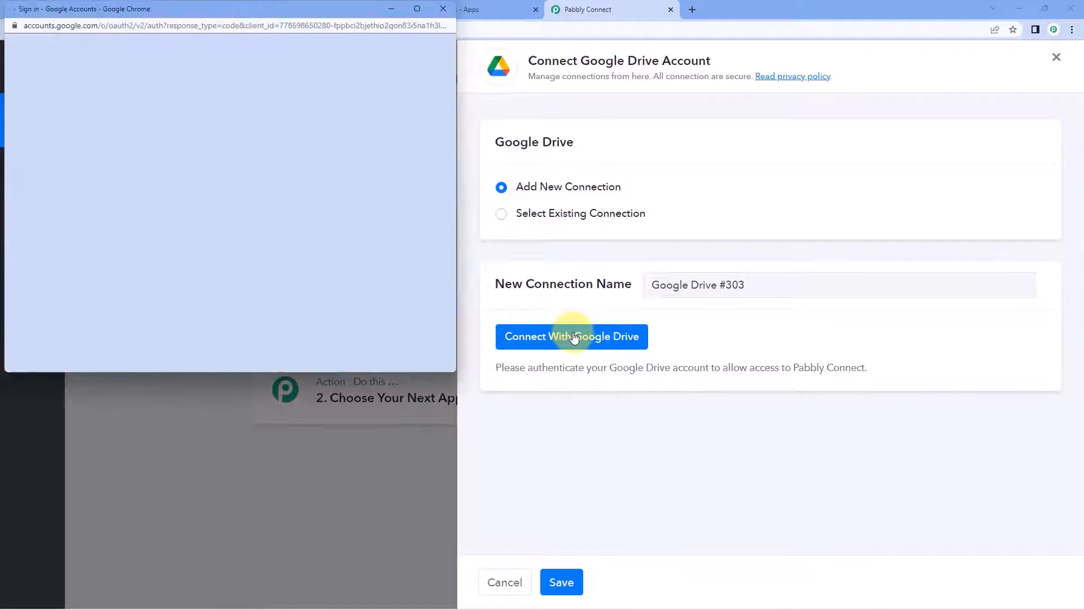
pyautogui.click(211, 240)
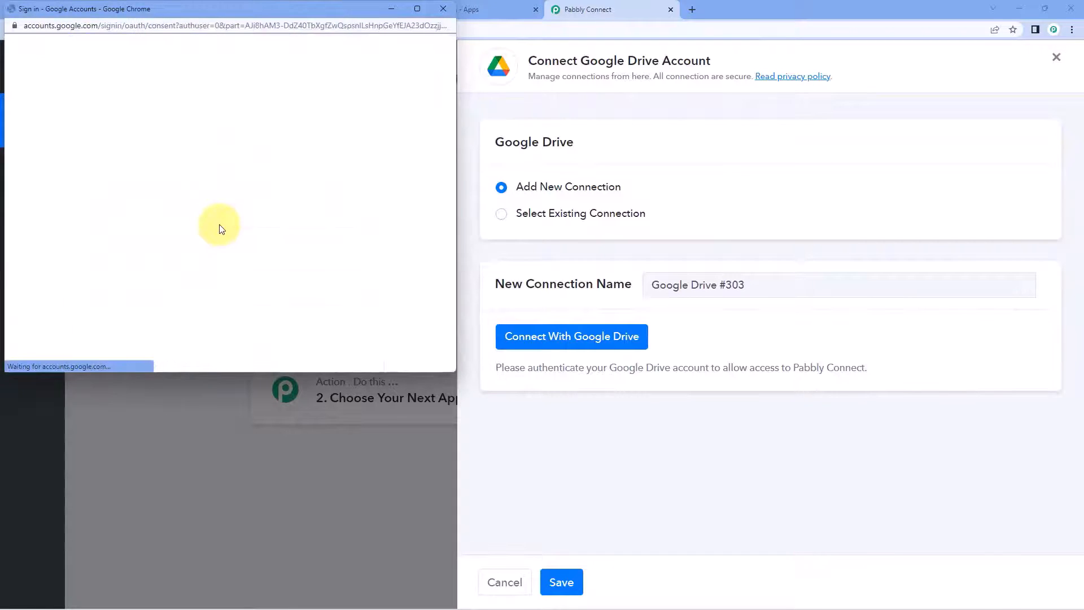
pyautogui.scroll(-5, 272, 268)
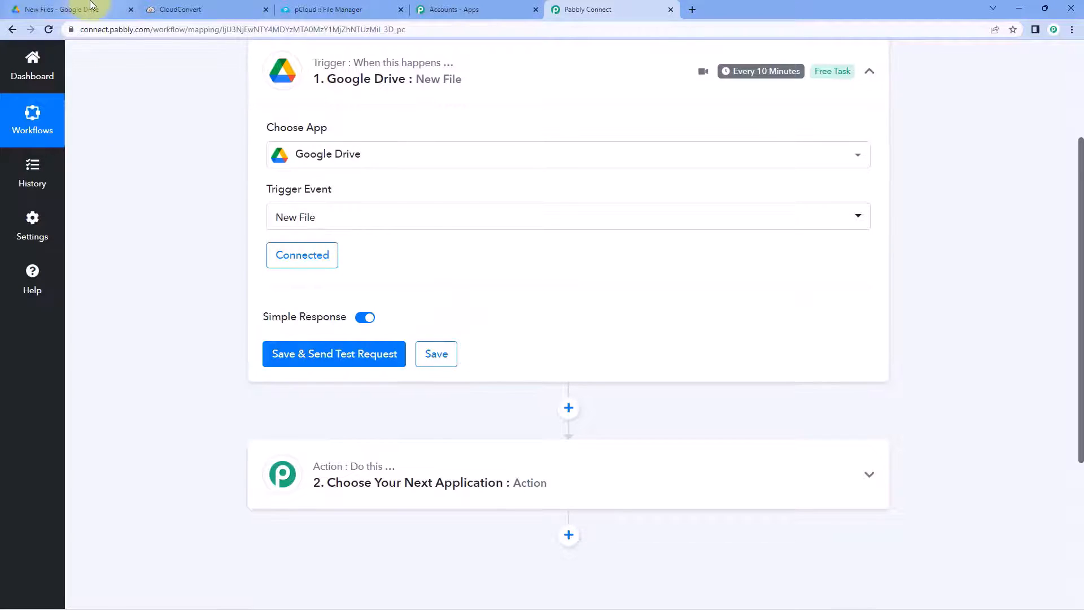
# Step: Upload Resource Document-1.png from Downloads into the New Files Drive folder
pyautogui.click(65, 9)
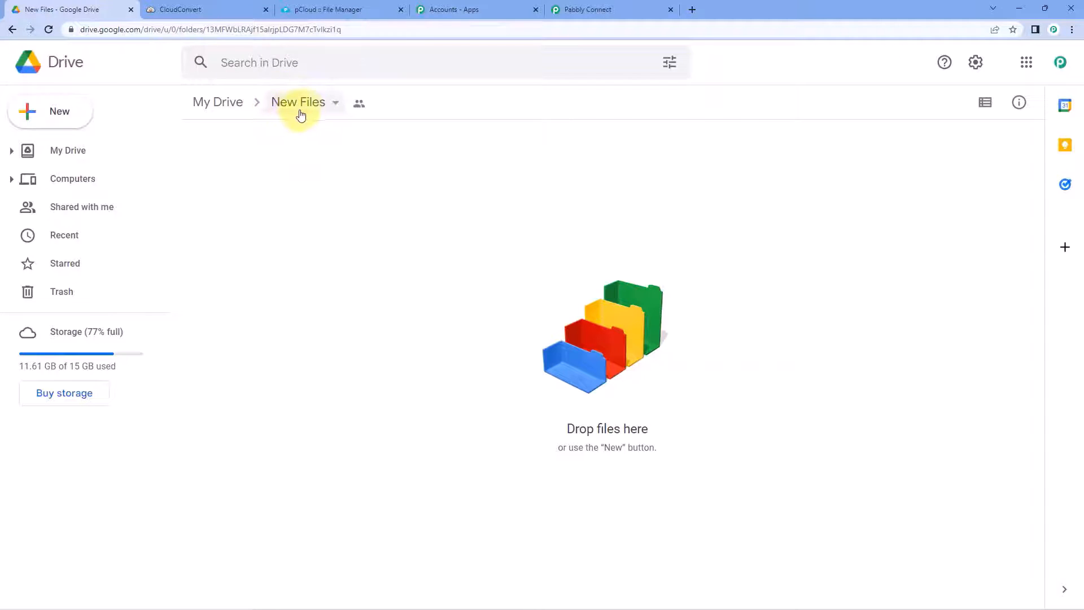
pyautogui.click(67, 112)
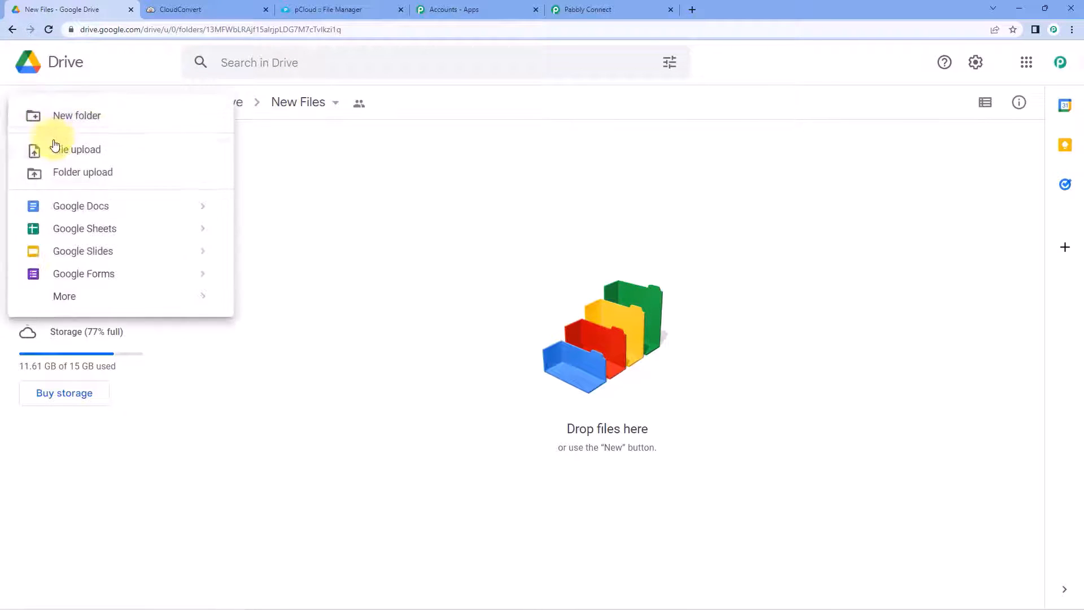
pyautogui.click(97, 150)
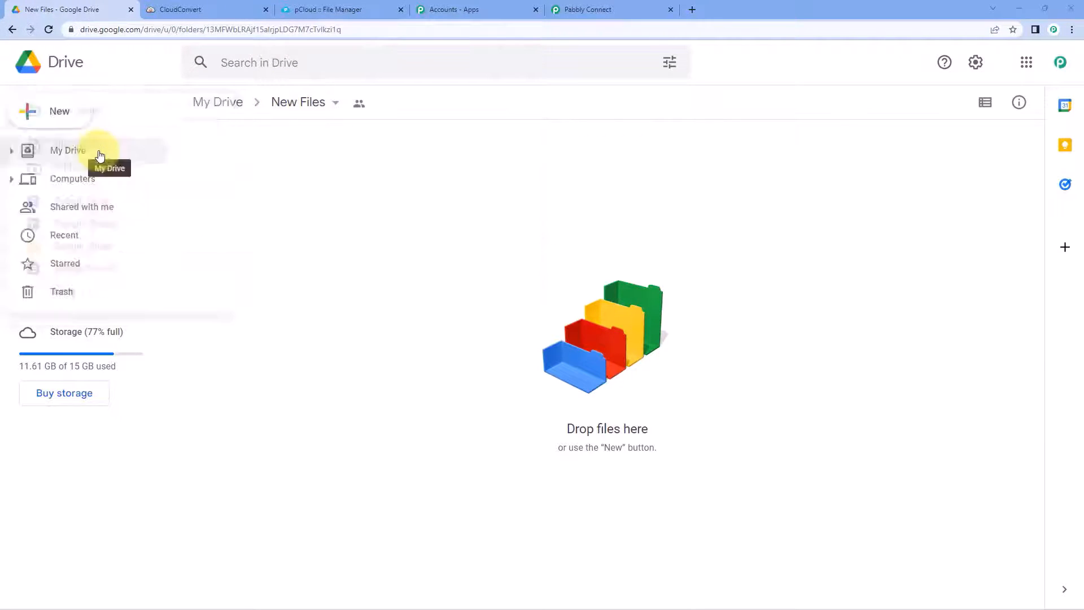
pyautogui.click(59, 117)
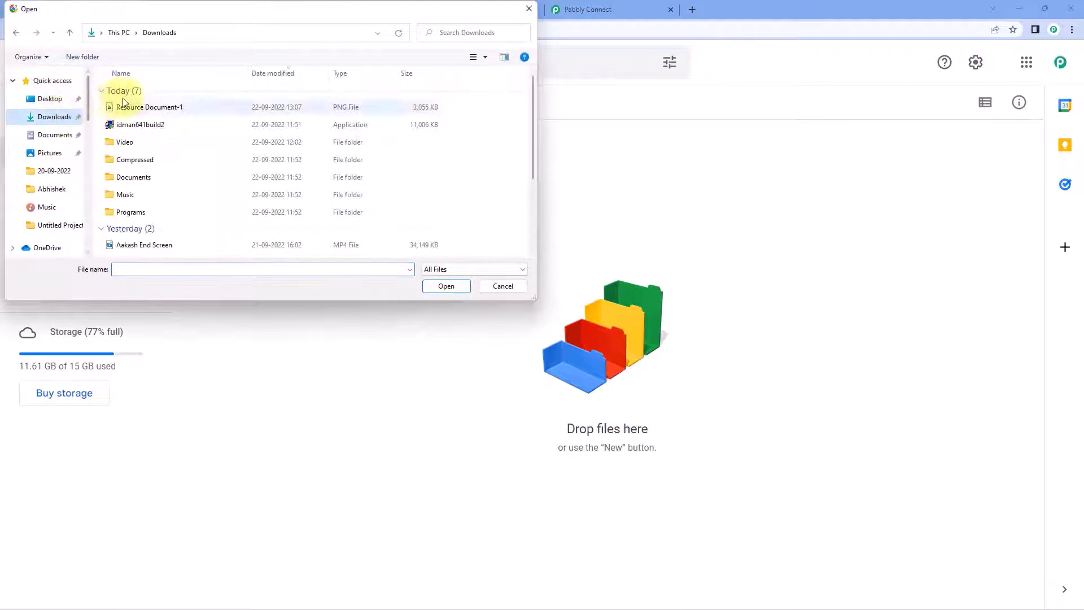
pyautogui.click(144, 106)
pyautogui.click(446, 286)
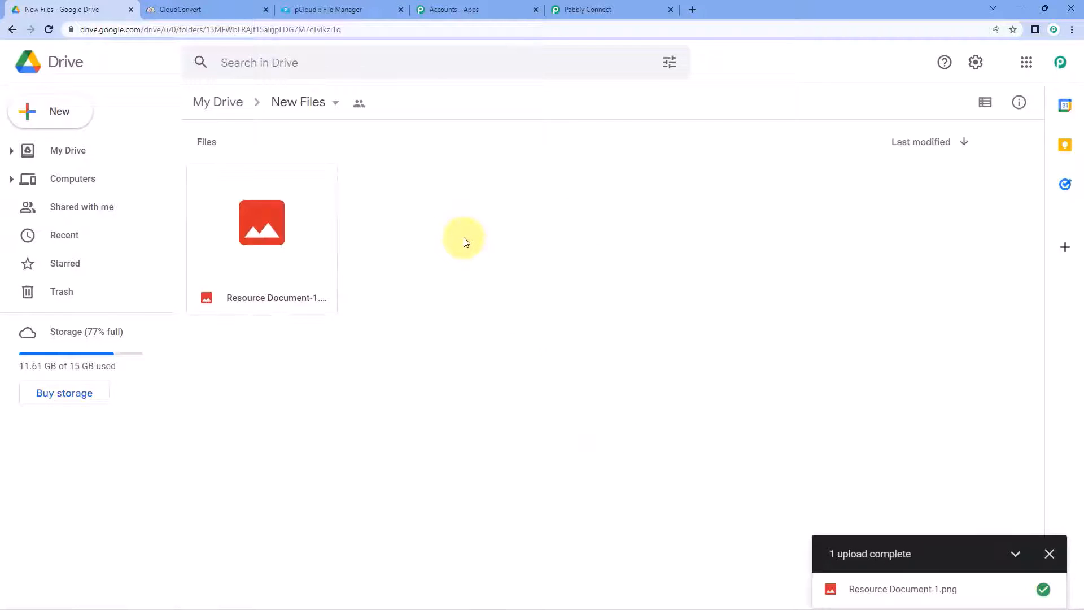
# Step: Preview the uploaded Resource Document-1 image, then close it and clear the selection
pyautogui.click(299, 237)
pyautogui.doubleClick(299, 235)
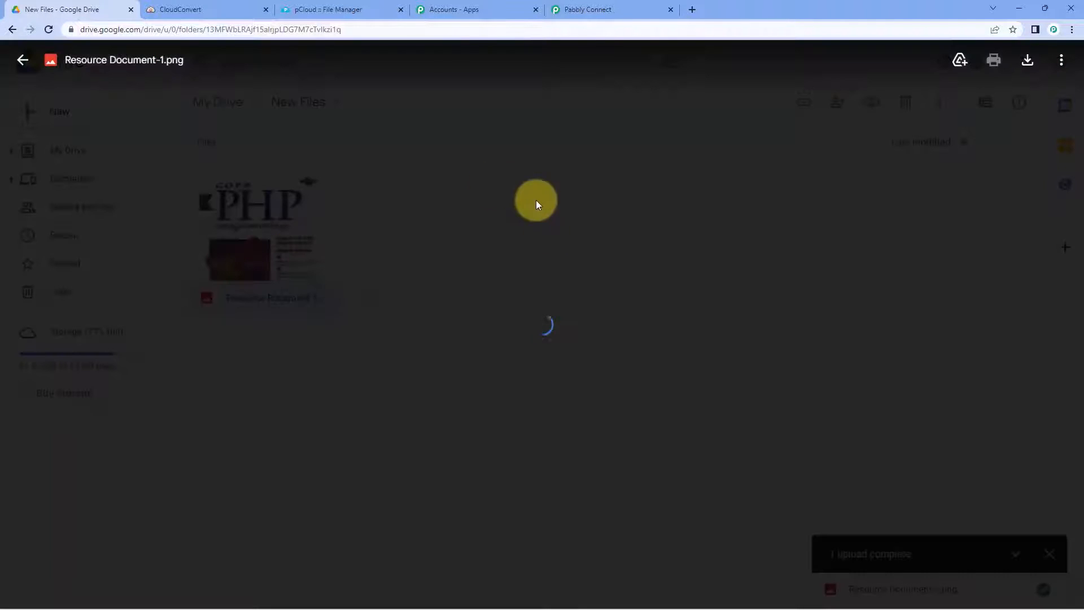
pyautogui.click(21, 62)
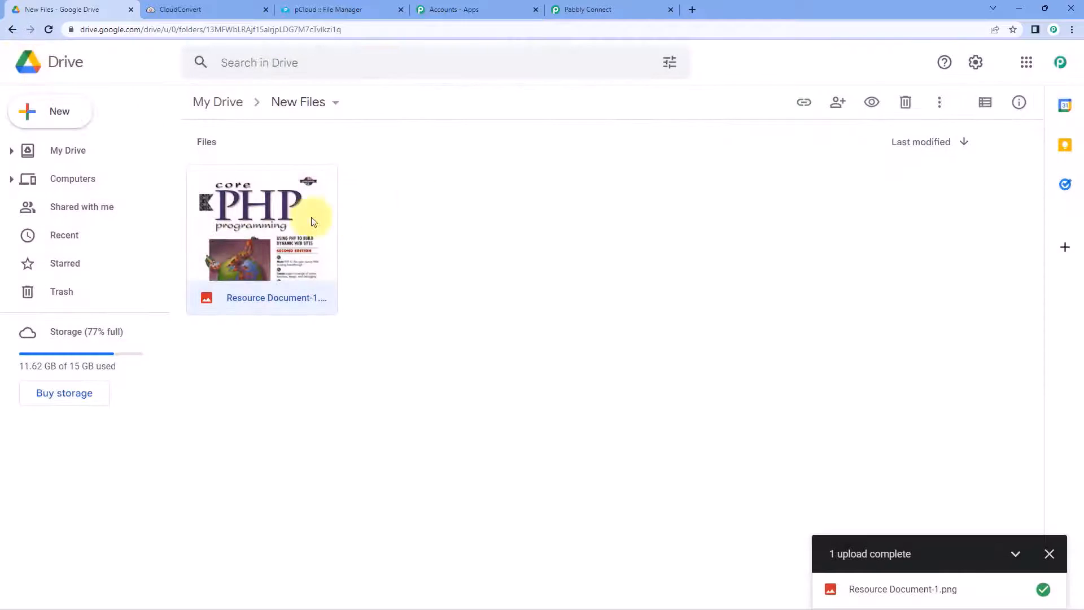
pyautogui.click(404, 195)
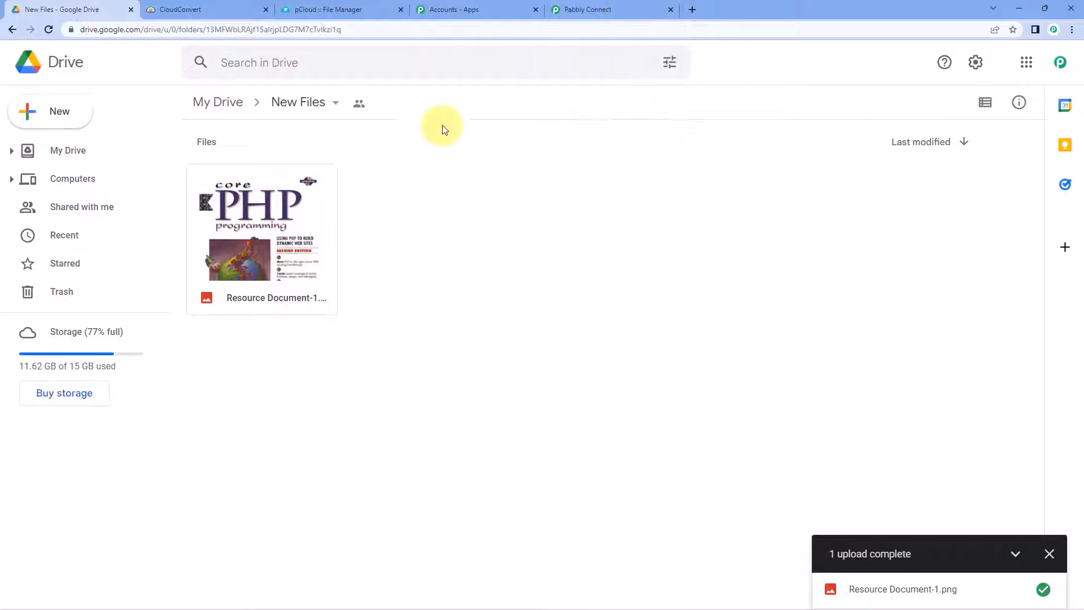
pyautogui.click(616, 9)
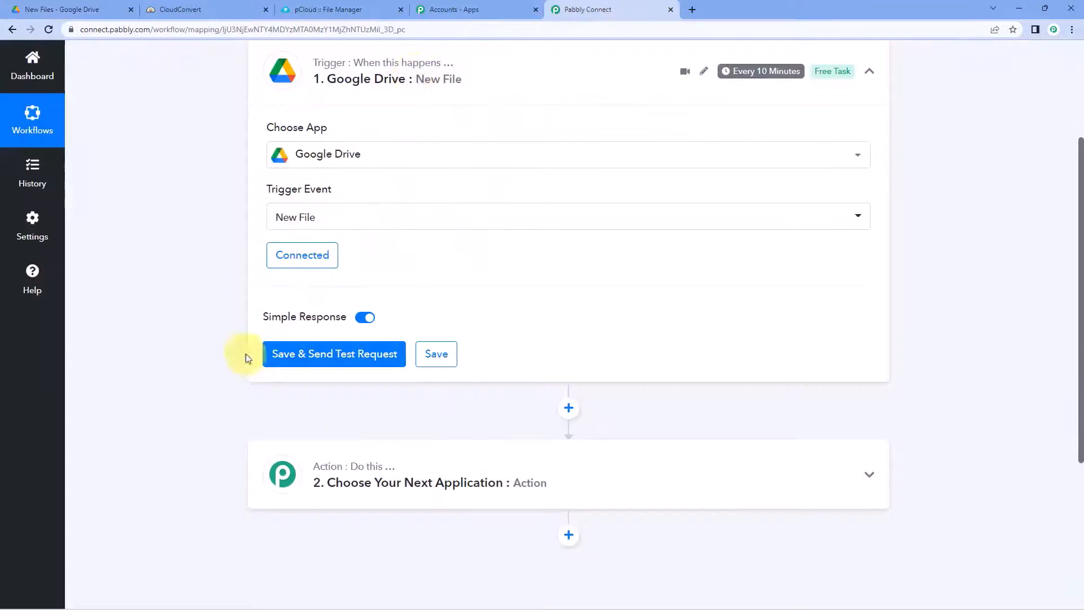
pyautogui.click(293, 372)
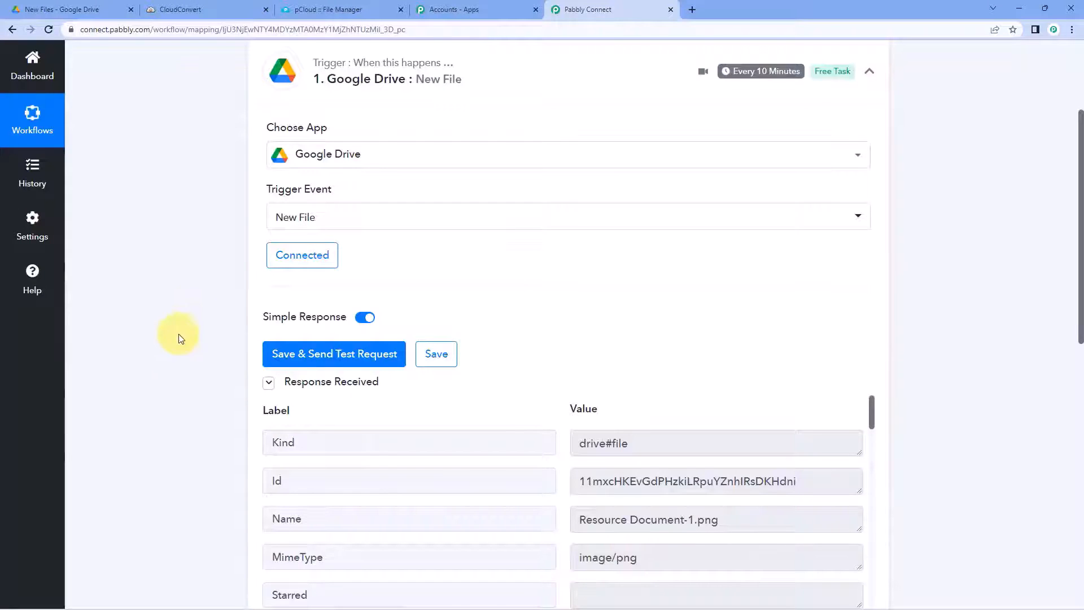
pyautogui.scroll(-3, 483, 343)
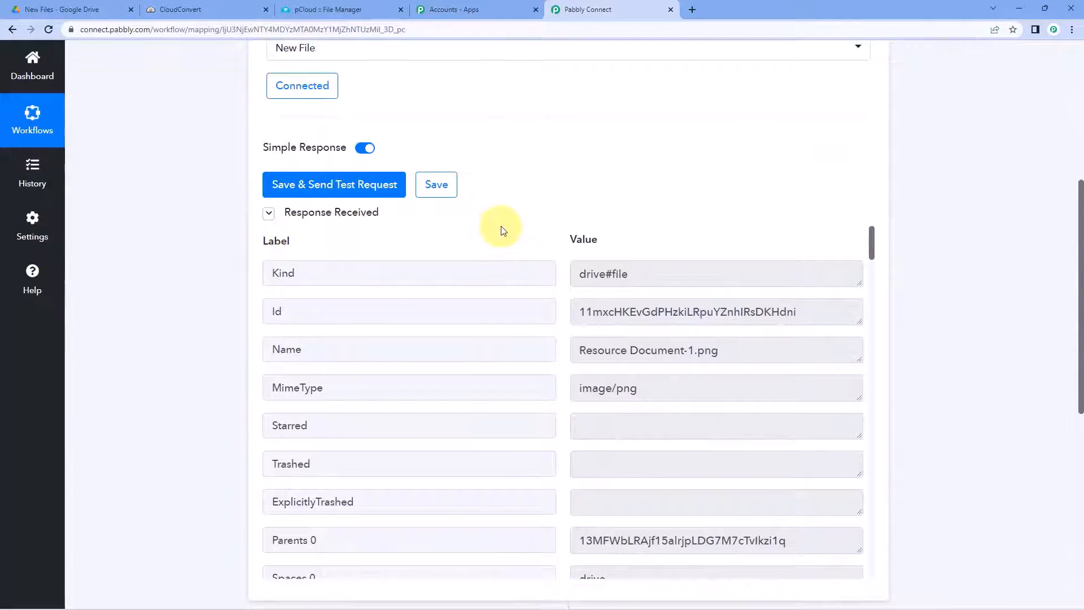
pyautogui.scroll(-1, 504, 222)
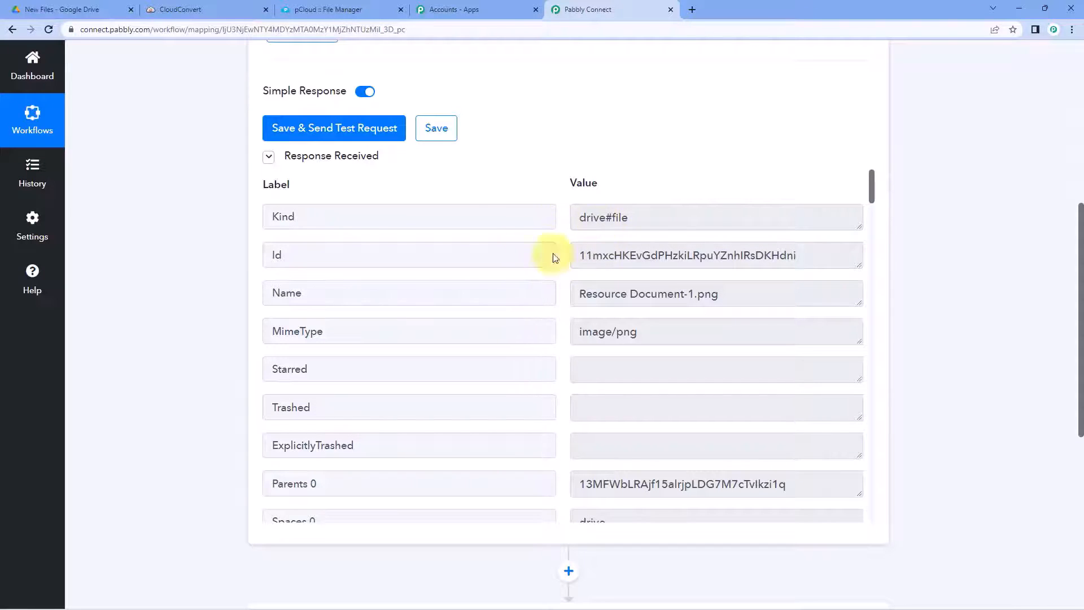
pyautogui.moveTo(738, 294); pyautogui.dragTo(539, 289)
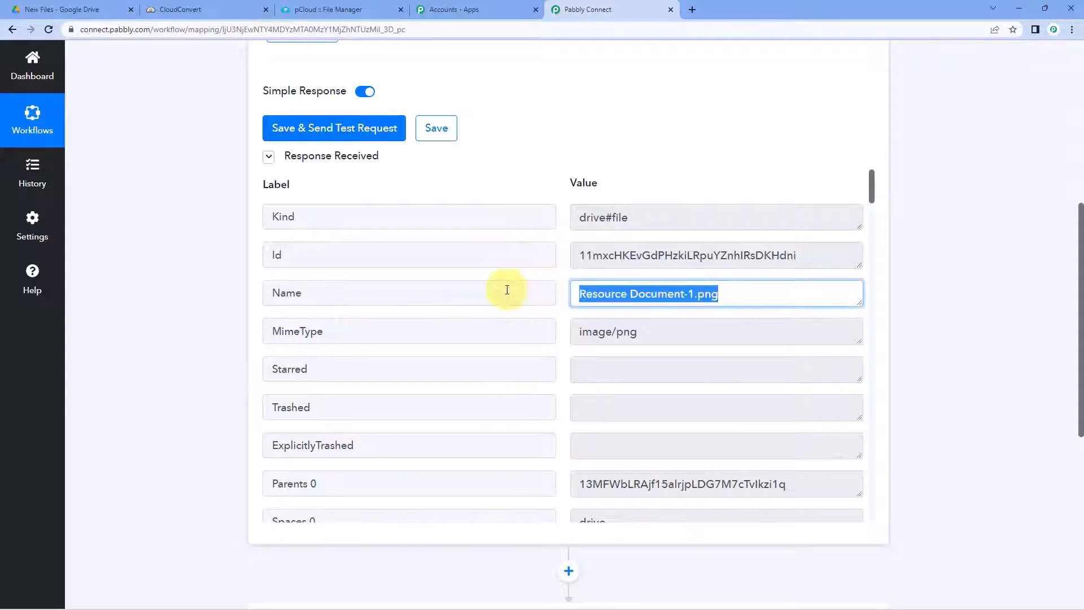
pyautogui.scroll(-1, 621, 294)
pyautogui.moveTo(655, 278); pyautogui.dragTo(562, 280)
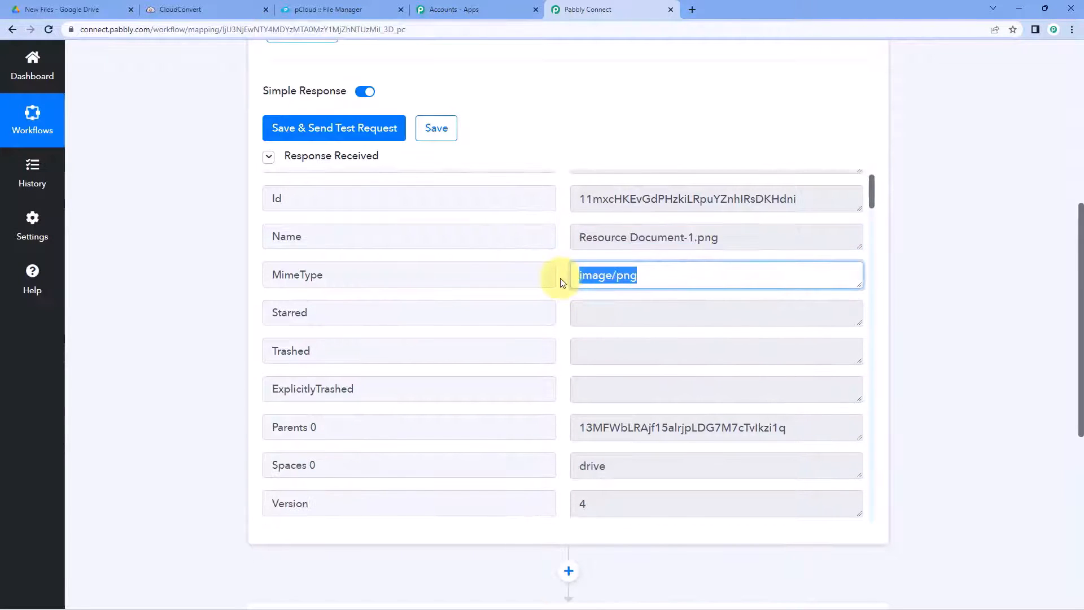
pyautogui.scroll(-4, 561, 281)
pyautogui.scroll(-1, 562, 283)
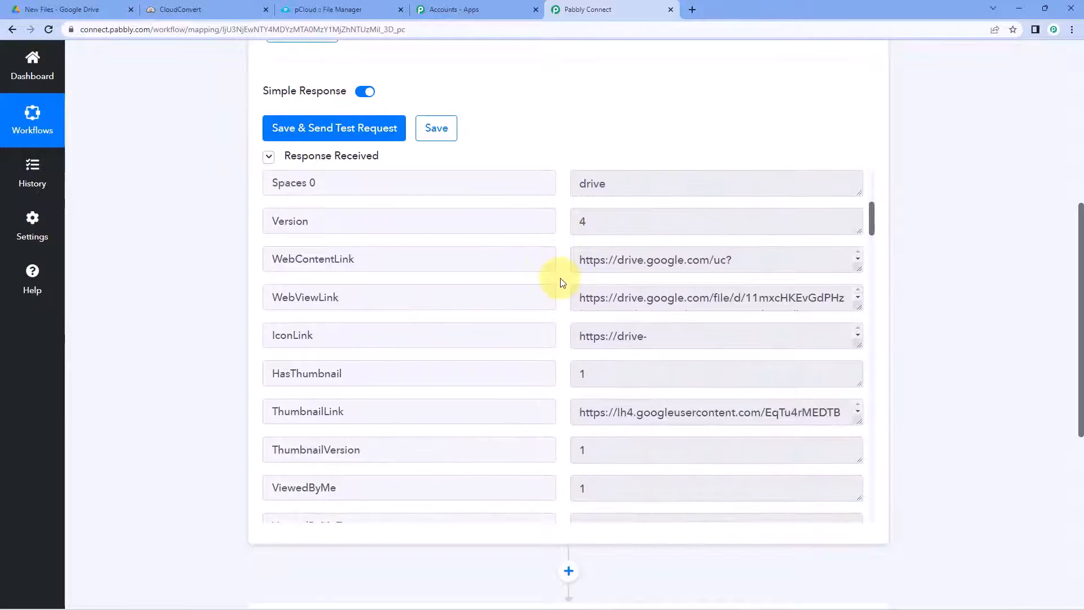
pyautogui.scroll(-1, 602, 289)
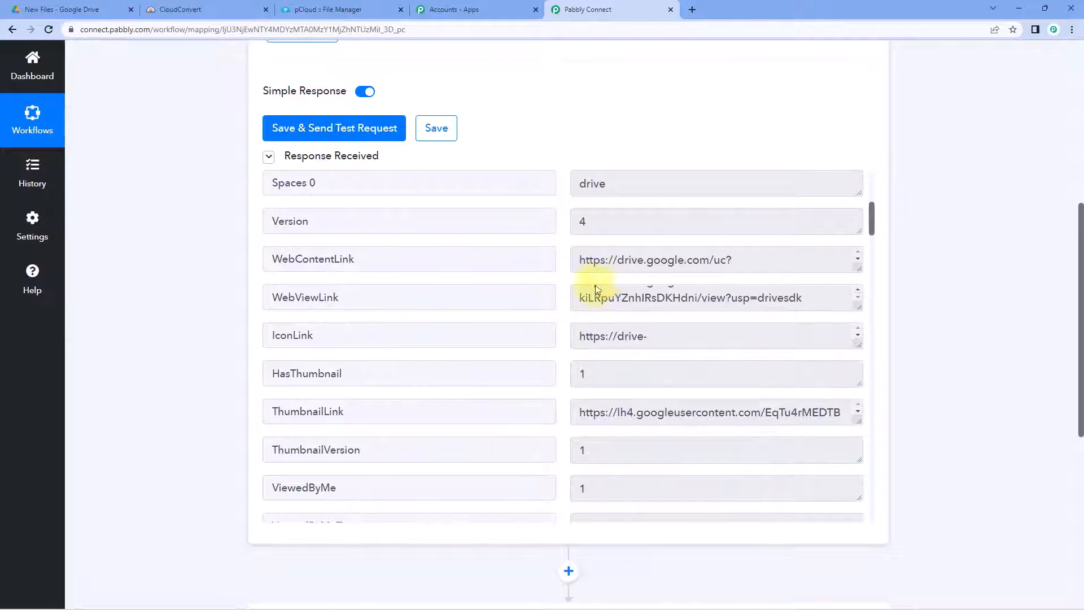
pyautogui.moveTo(860, 307); pyautogui.dragTo(860, 373)
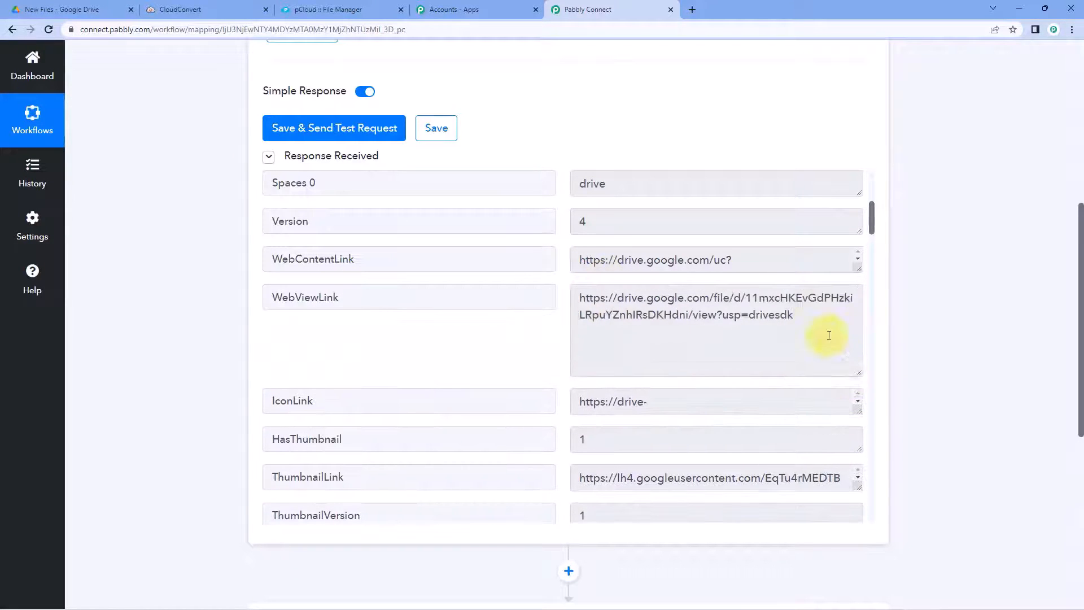
pyautogui.moveTo(802, 318); pyautogui.dragTo(554, 292)
pyautogui.click(729, 262)
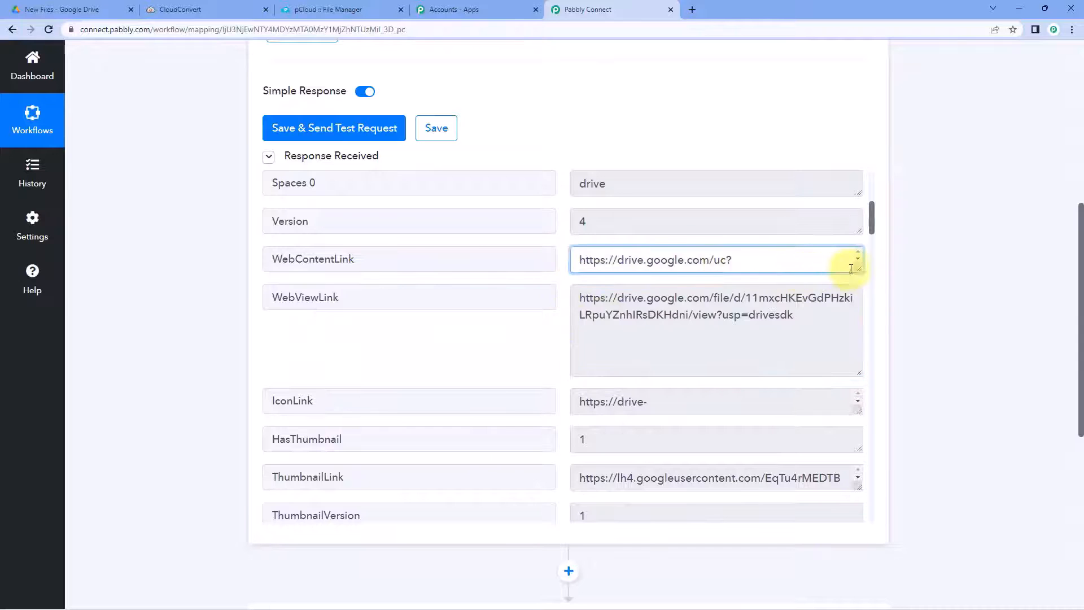
pyautogui.moveTo(857, 269); pyautogui.dragTo(855, 319)
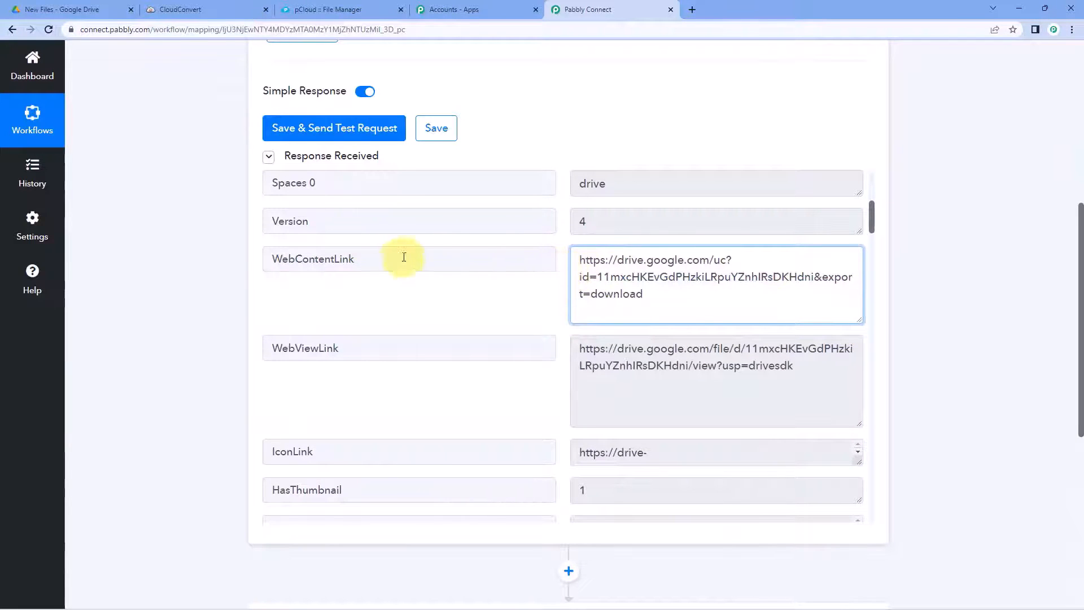
pyautogui.scroll(-5, 527, 280)
pyautogui.scroll(-1, 542, 282)
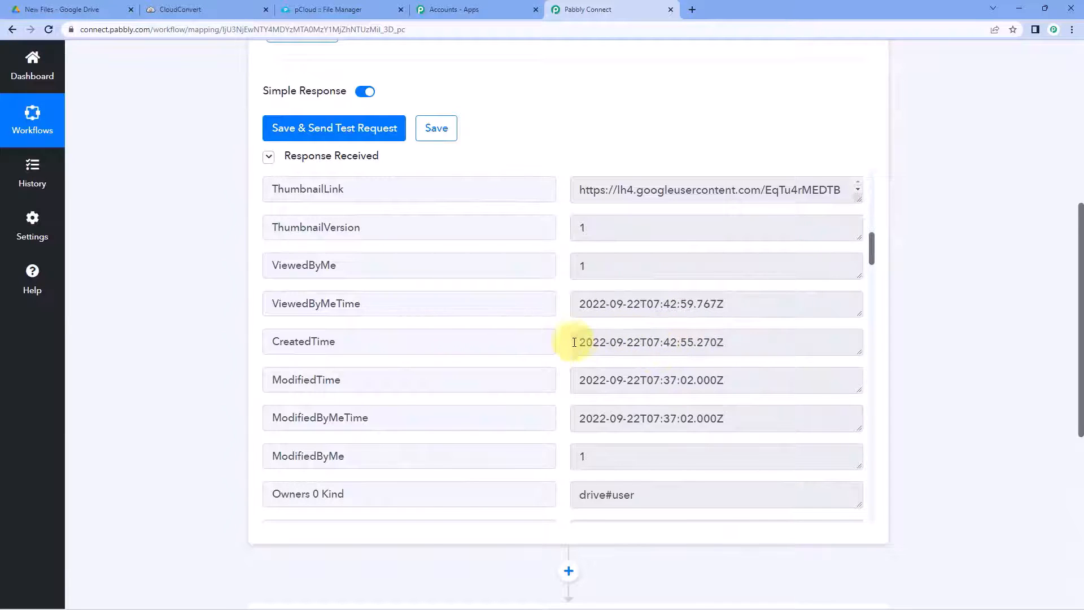
pyautogui.scroll(-3, 563, 333)
pyautogui.scroll(-2, 561, 332)
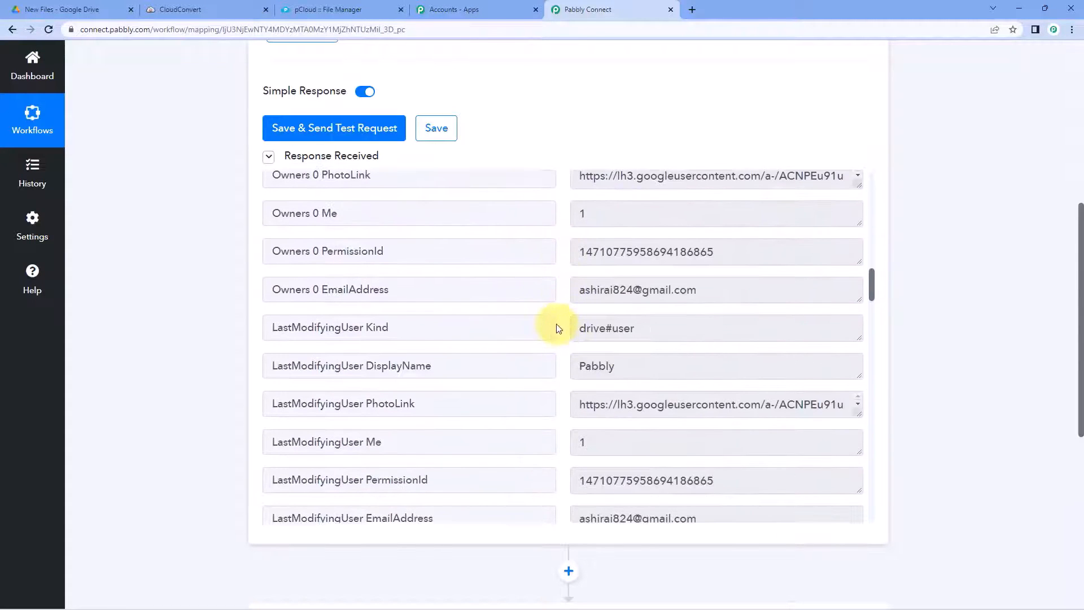
pyautogui.scroll(10, 560, 324)
pyautogui.scroll(9, 559, 317)
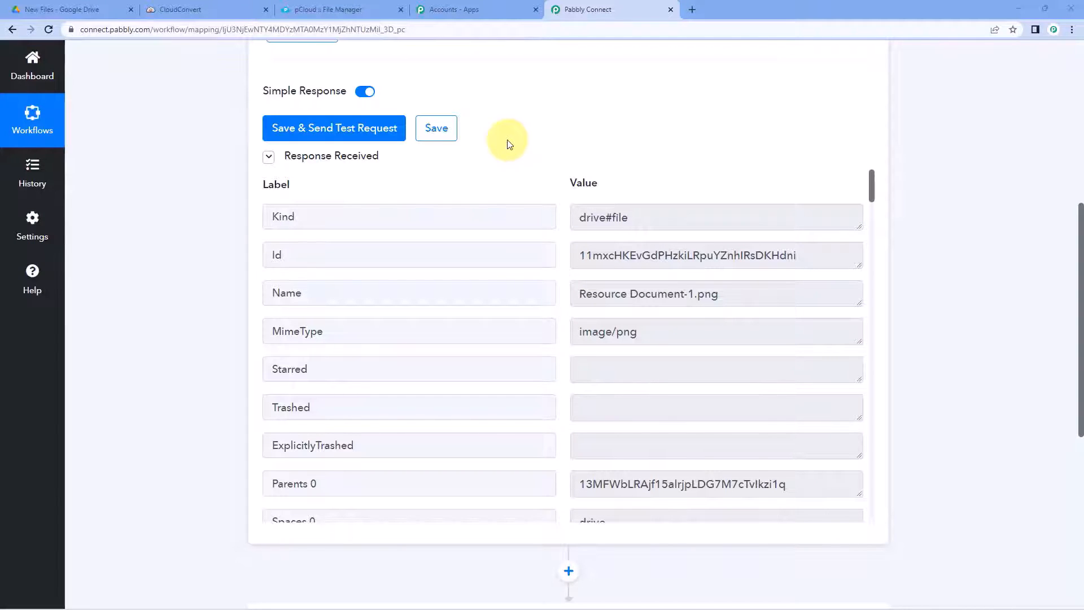
pyautogui.scroll(-1, 565, 172)
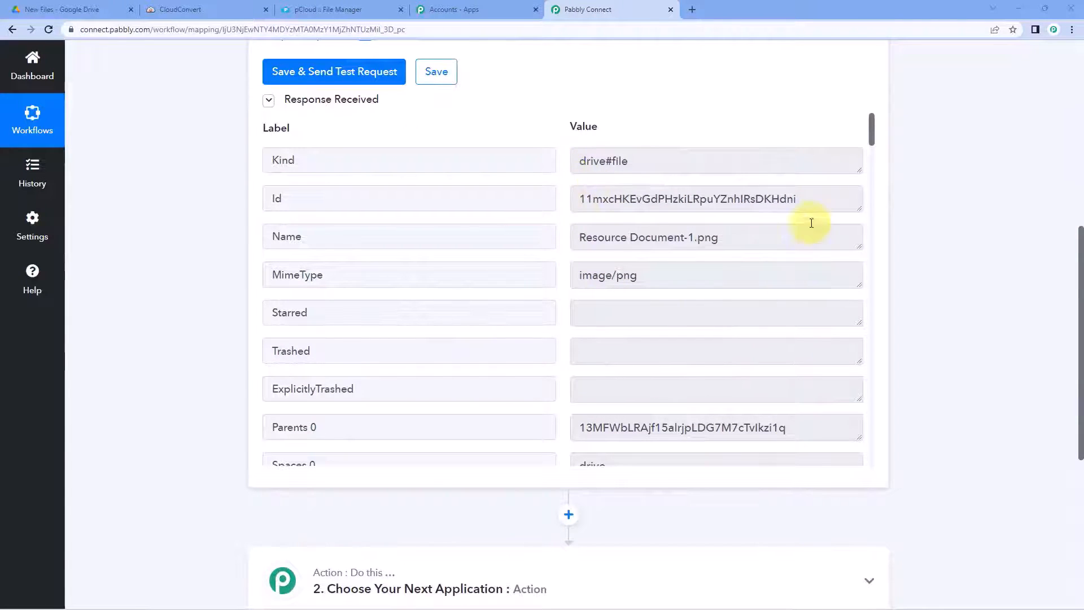
pyautogui.moveTo(728, 236); pyautogui.dragTo(698, 233)
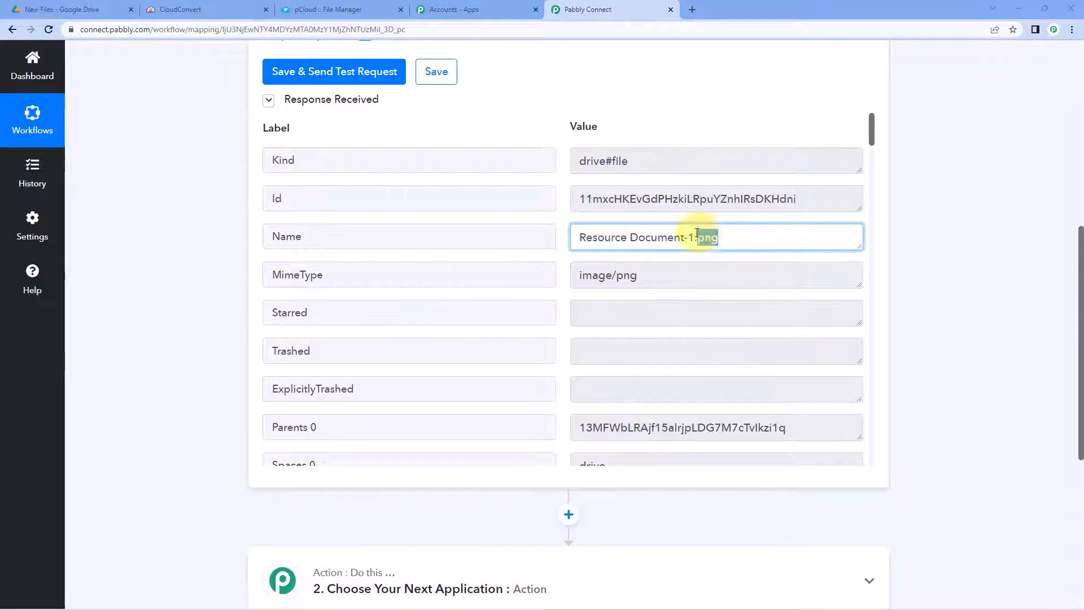
pyautogui.click(730, 238)
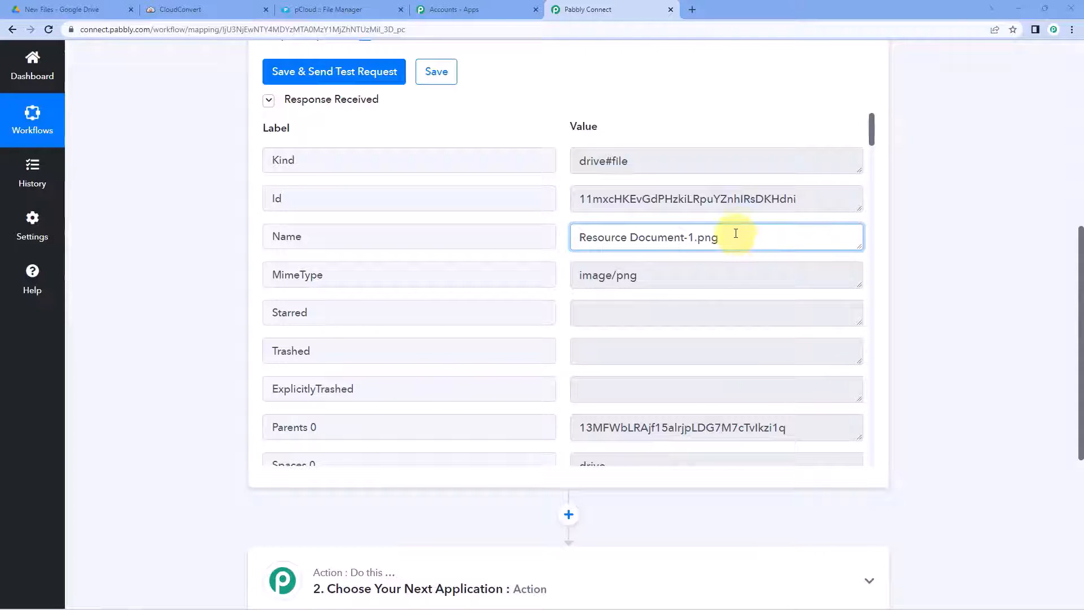
pyautogui.scroll(-1, 735, 233)
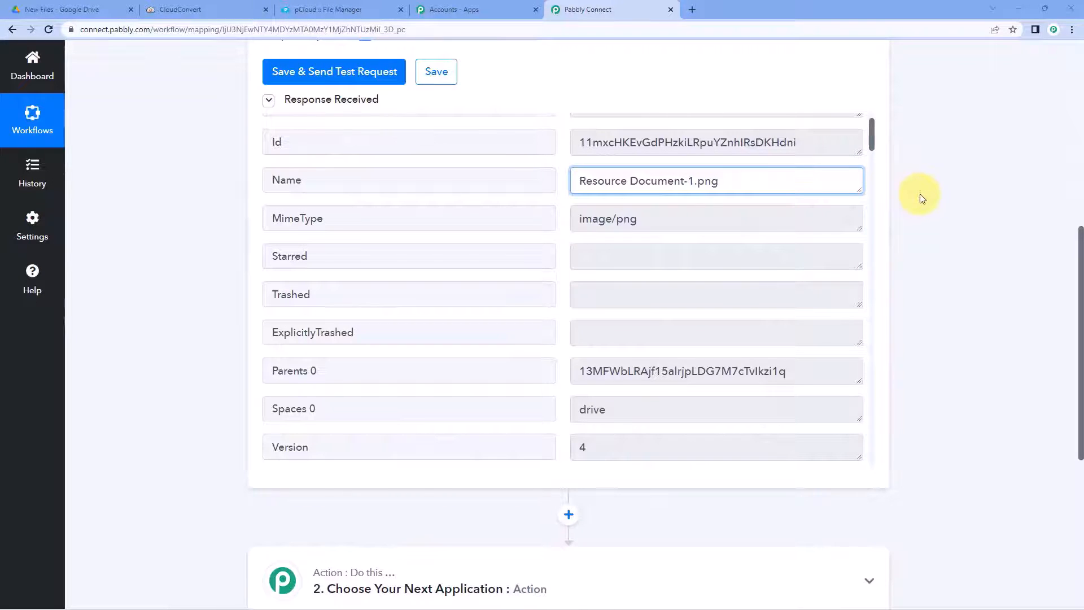
pyautogui.click(559, 182)
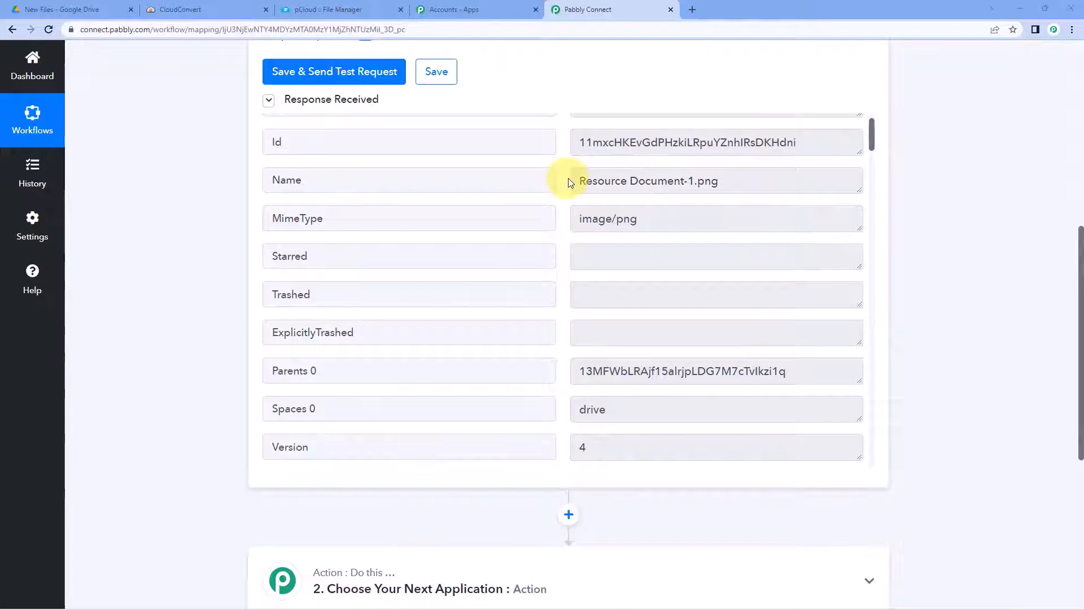
pyautogui.scroll(-3, 564, 182)
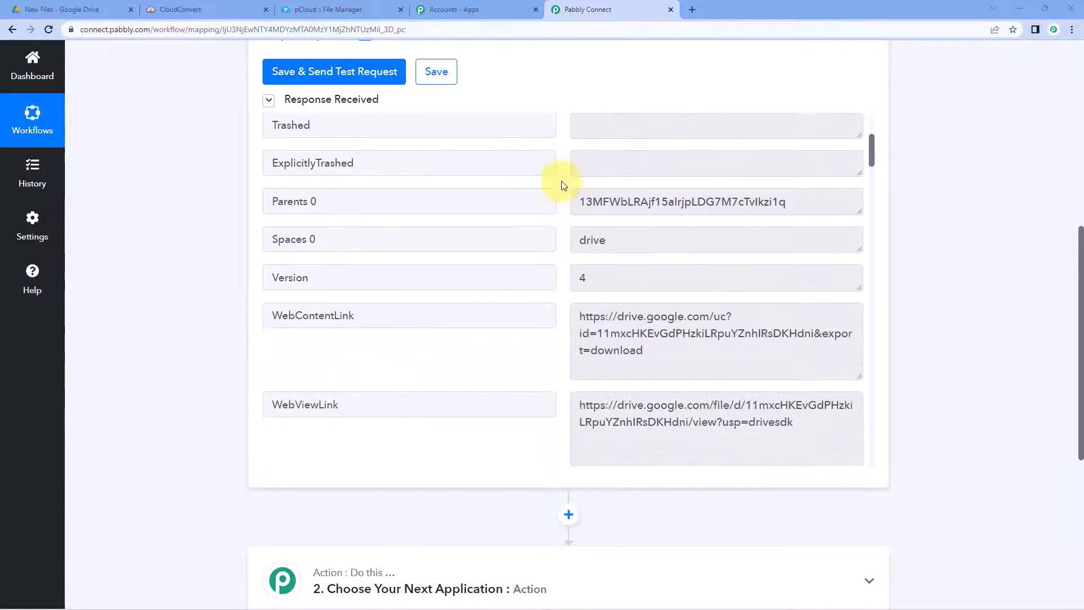
pyautogui.scroll(2, 648, 198)
pyautogui.scroll(1, 995, 221)
pyautogui.scroll(-5, 996, 220)
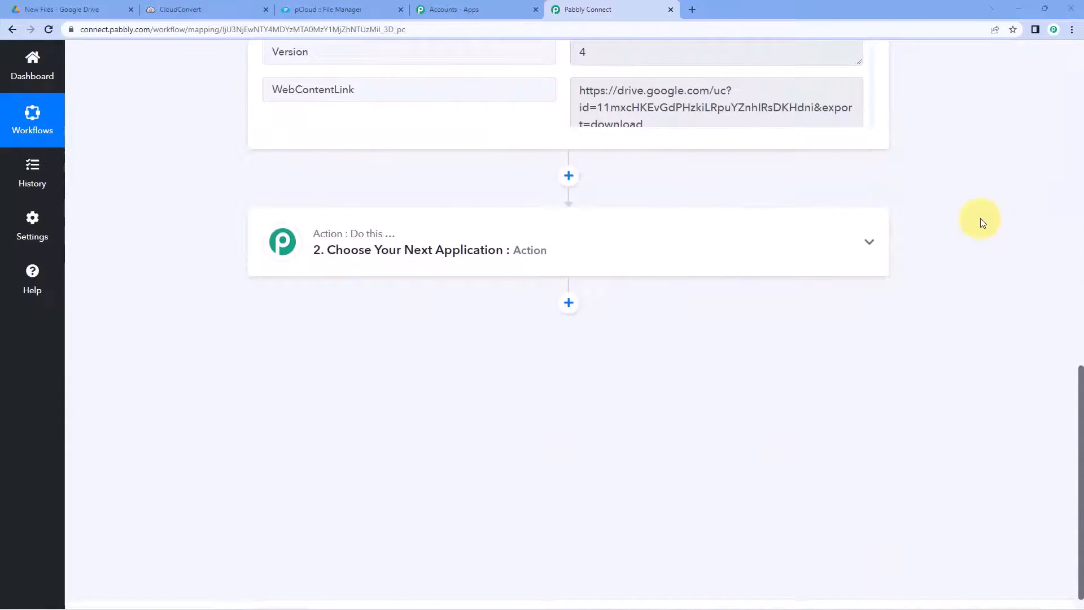
# Step: Set the next action step to CloudConvert with the Convert a File event
pyautogui.click(619, 242)
pyautogui.scroll(-2, 254, 276)
pyautogui.click(320, 216)
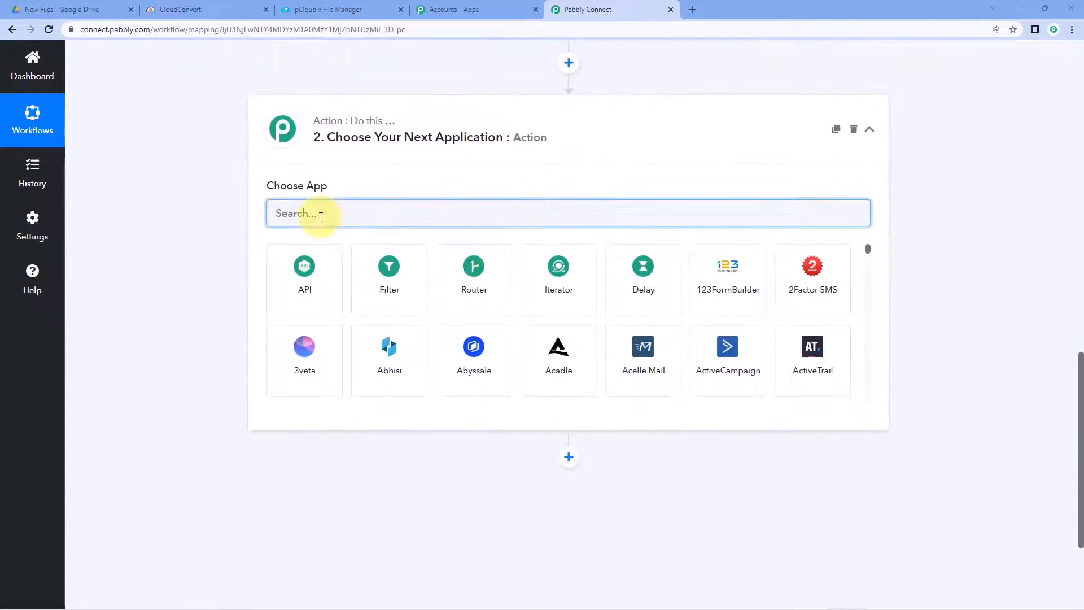
pyautogui.write('Co')
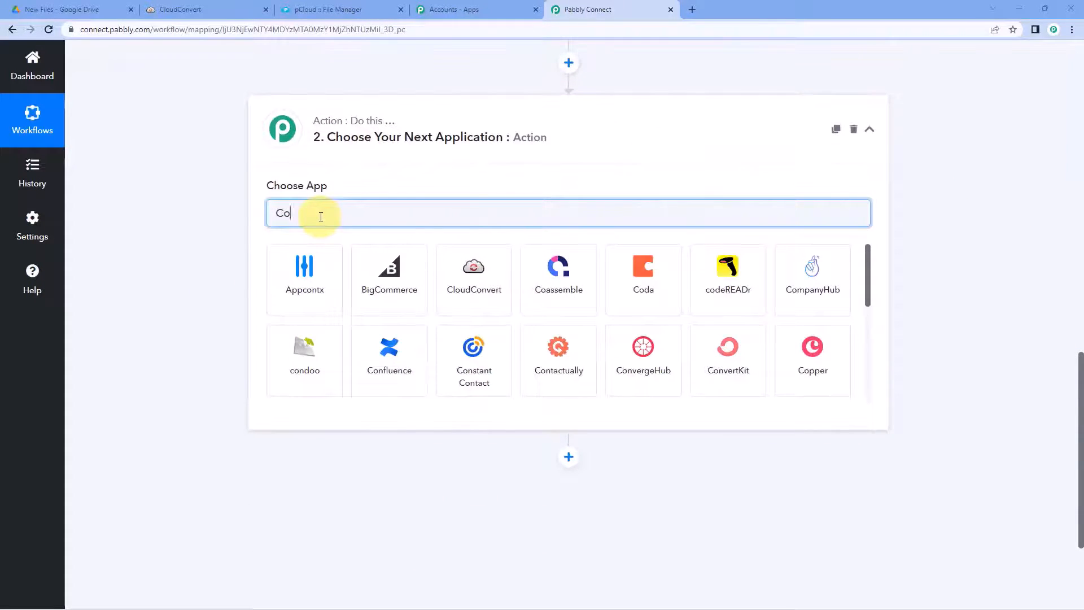
pyautogui.press('BackSpace')
pyautogui.write('loud')
pyautogui.click(276, 257)
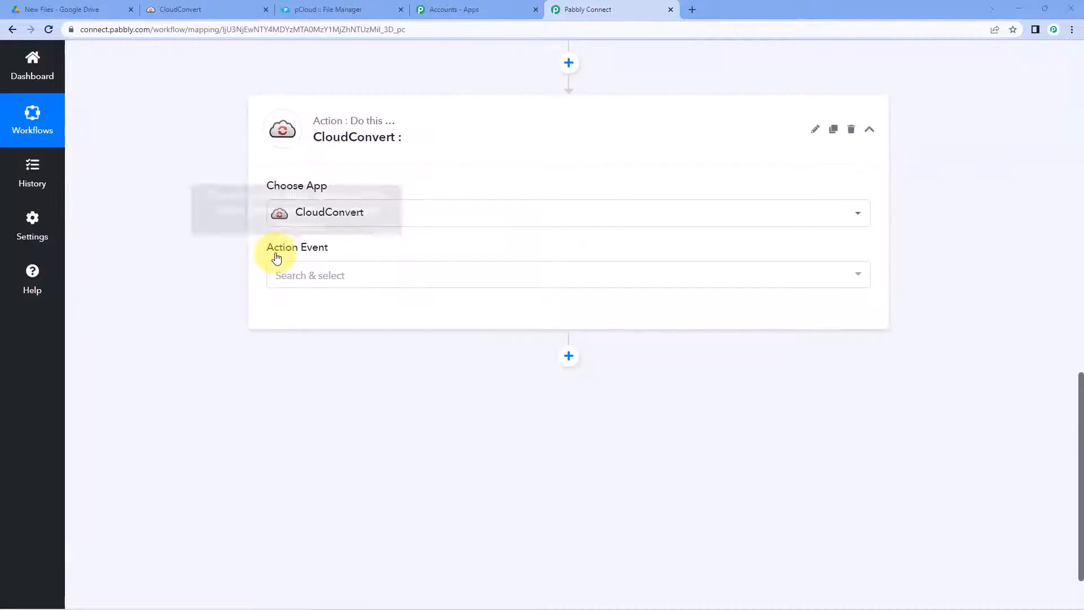
pyautogui.click(361, 274)
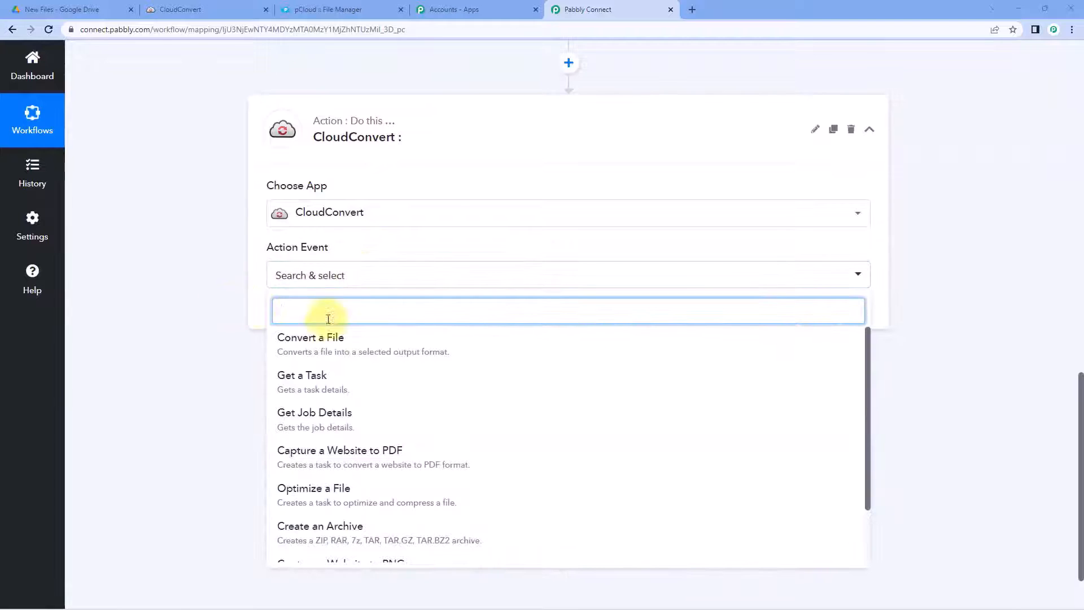
pyautogui.click(392, 342)
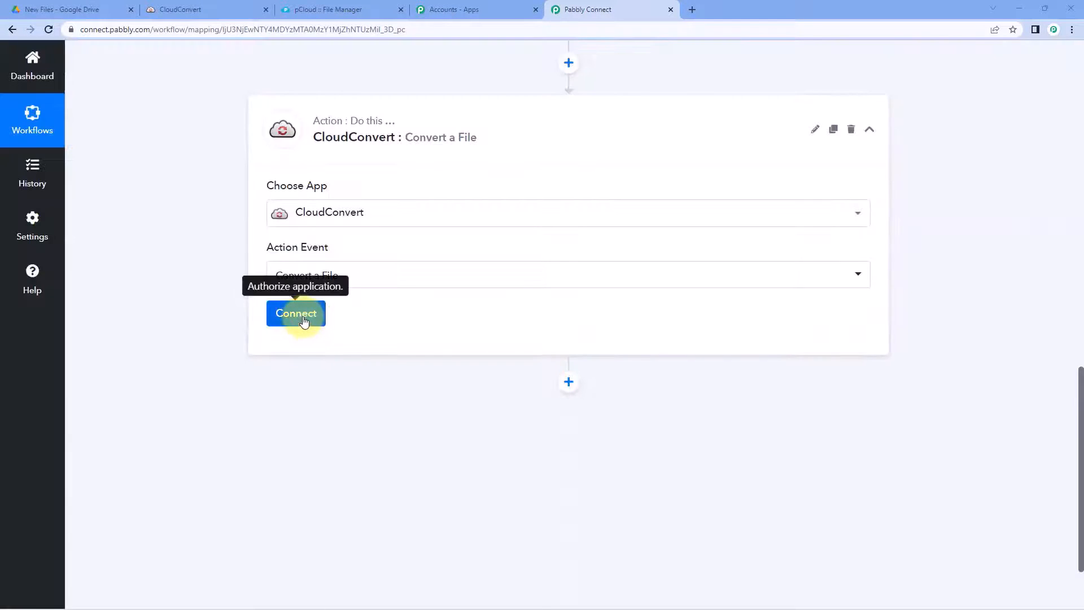
# Step: Add and authorise a new CloudConvert connection, then return to the workflow
pyautogui.click(303, 320)
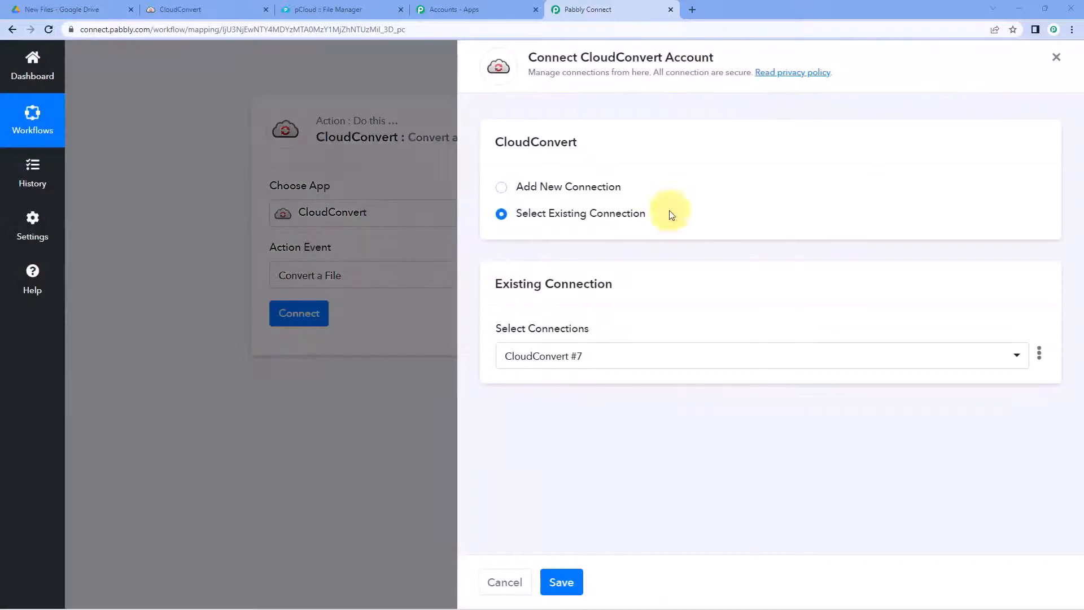
pyautogui.click(502, 188)
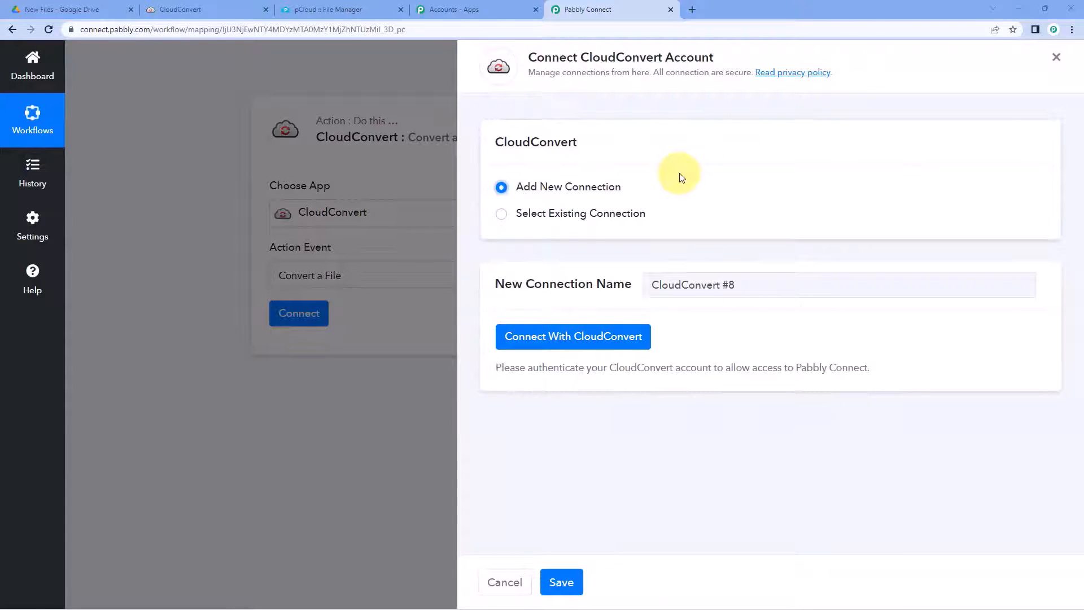
pyautogui.click(572, 337)
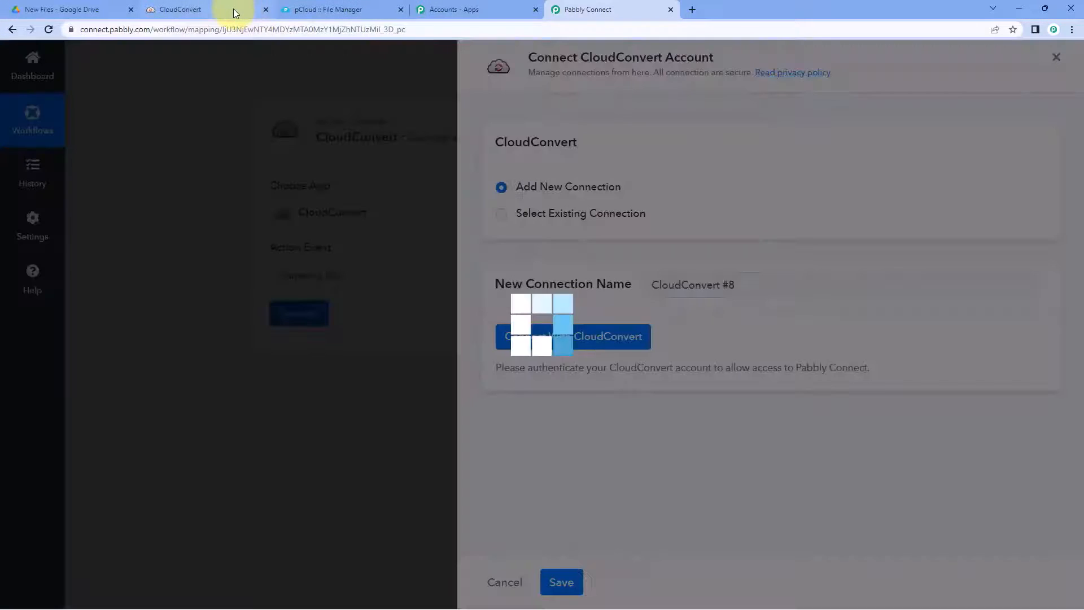
pyautogui.click(232, 9)
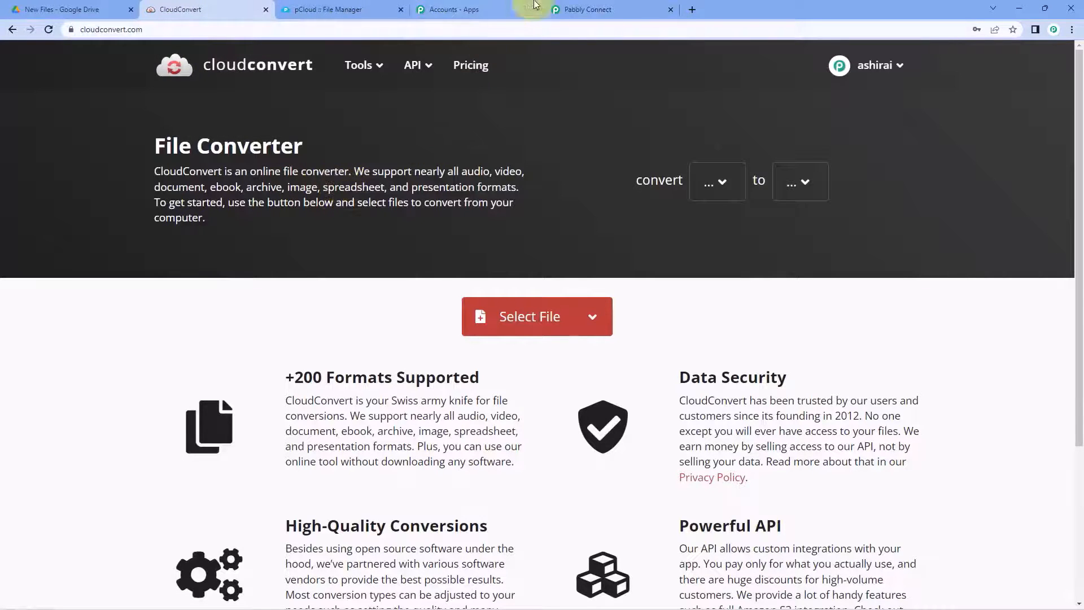
pyautogui.click(578, 10)
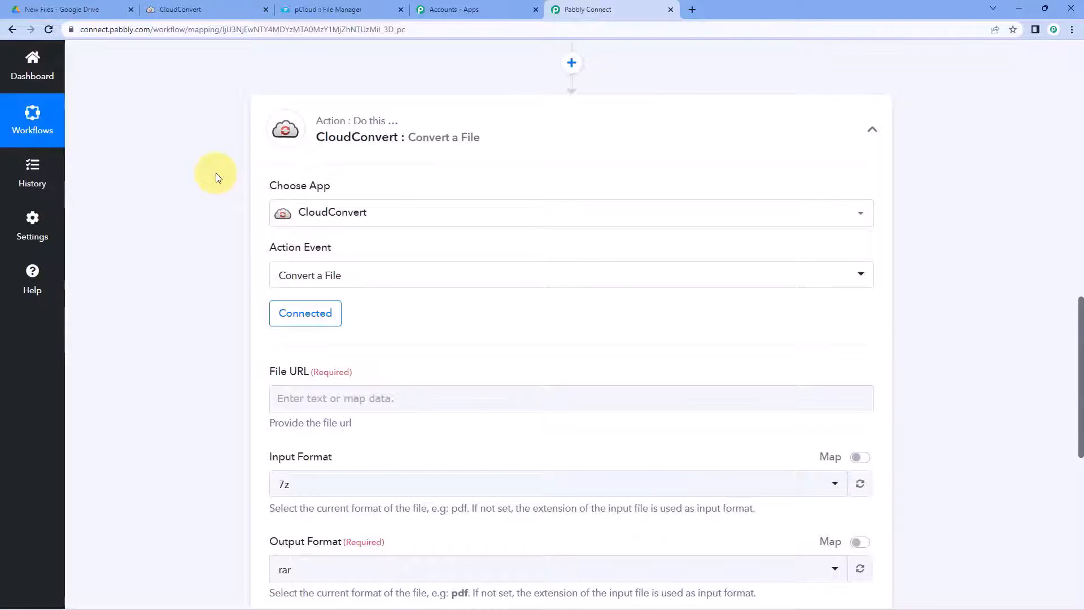
# Step: Review the trigger response and highlight the WebContentLink download URL
pyautogui.scroll(-4, 216, 173)
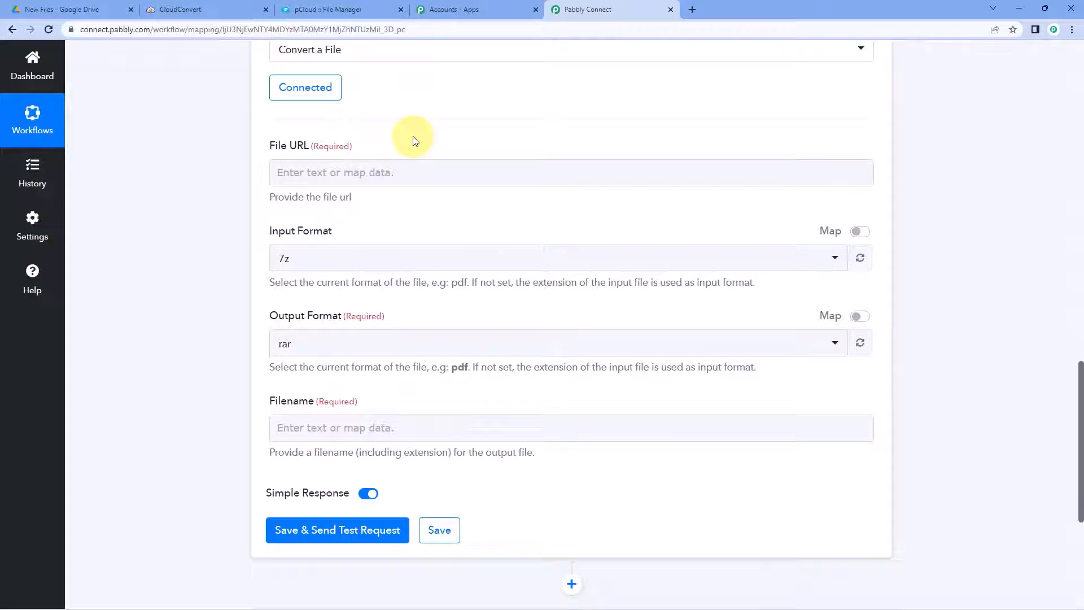
pyautogui.scroll(10, 431, 164)
pyautogui.scroll(5, 760, 361)
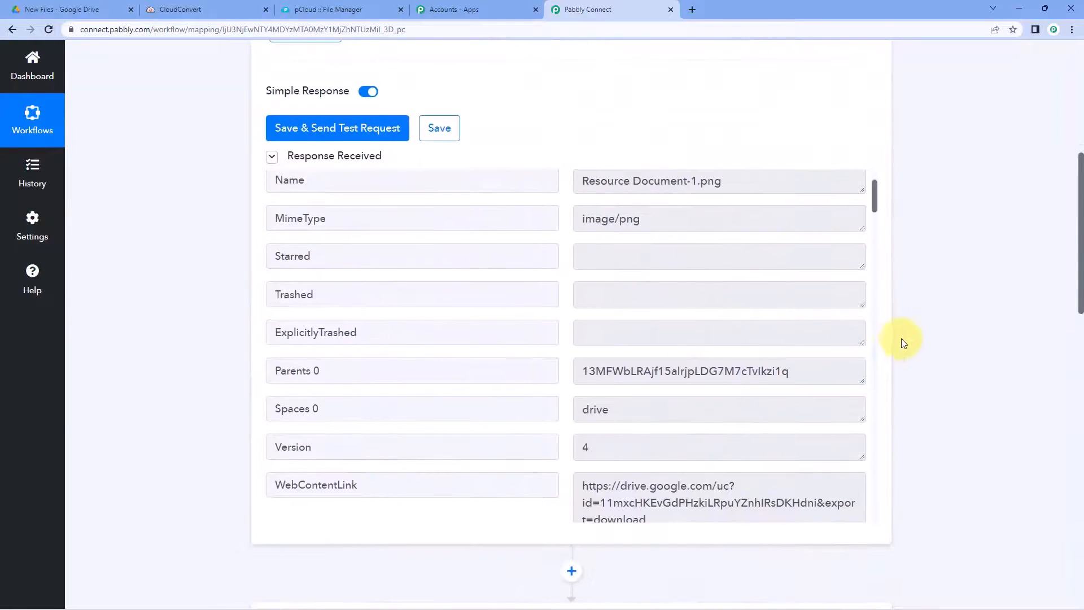
pyautogui.scroll(-5, 693, 320)
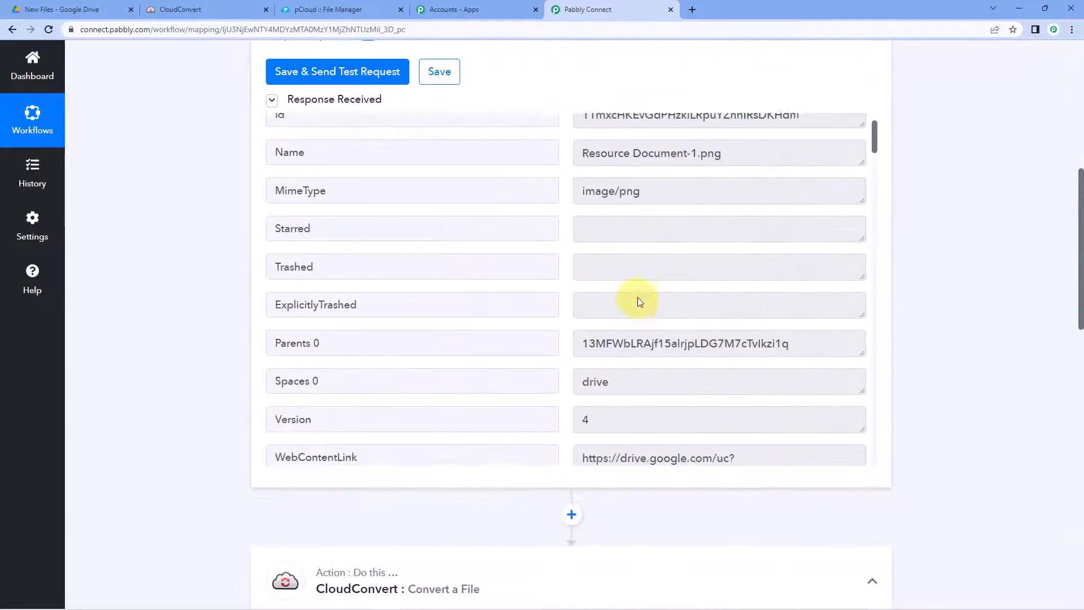
pyautogui.scroll(-1, 653, 279)
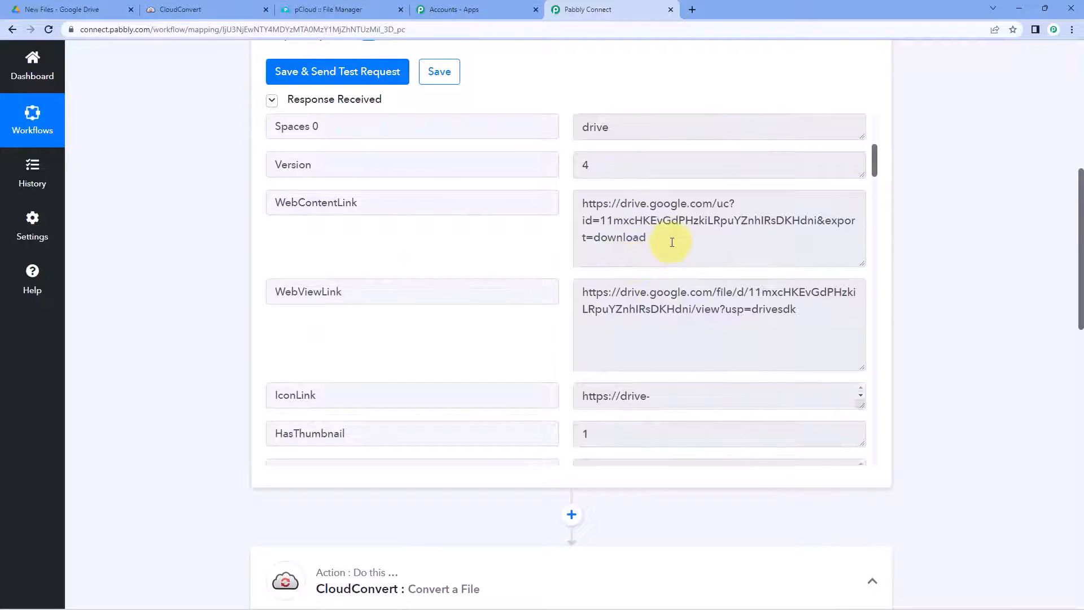
pyautogui.moveTo(672, 242); pyautogui.dragTo(582, 186)
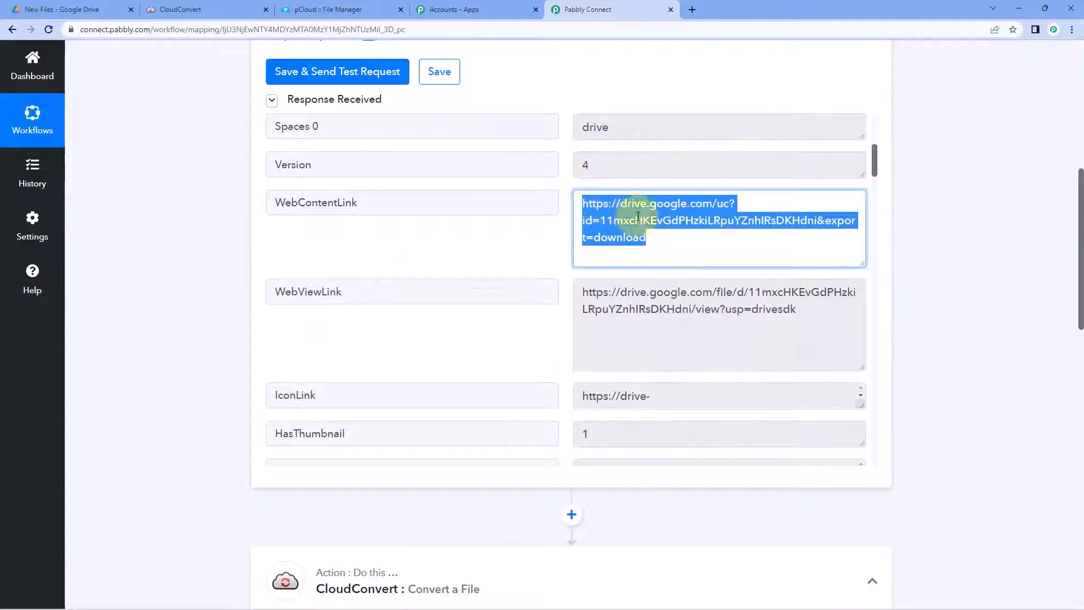
pyautogui.click(655, 242)
pyautogui.moveTo(655, 241); pyautogui.dragTo(571, 194)
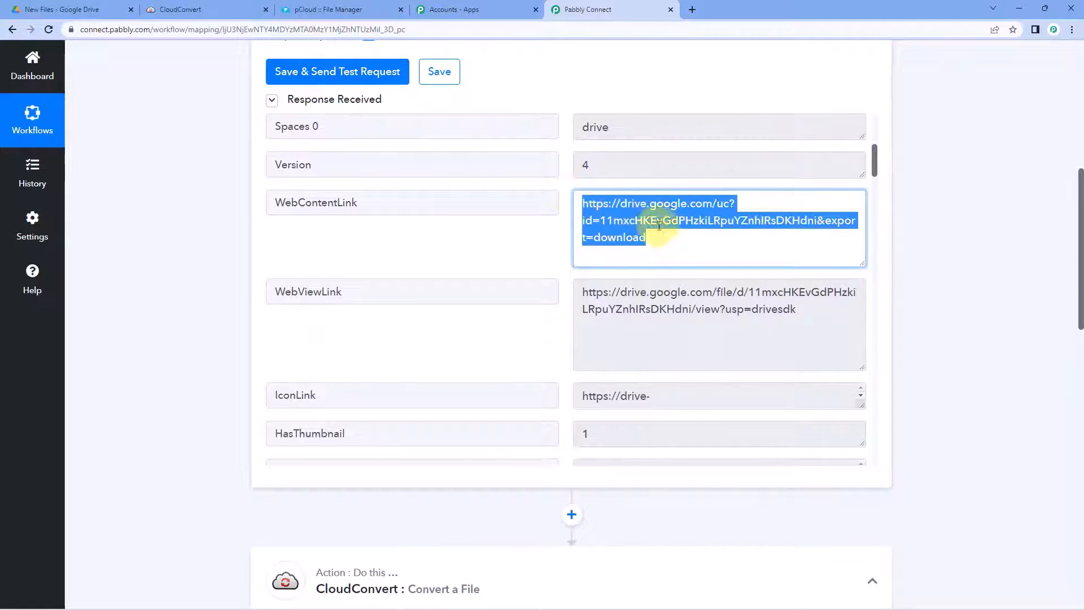
pyautogui.scroll(-7, 947, 232)
pyautogui.scroll(-5, 949, 235)
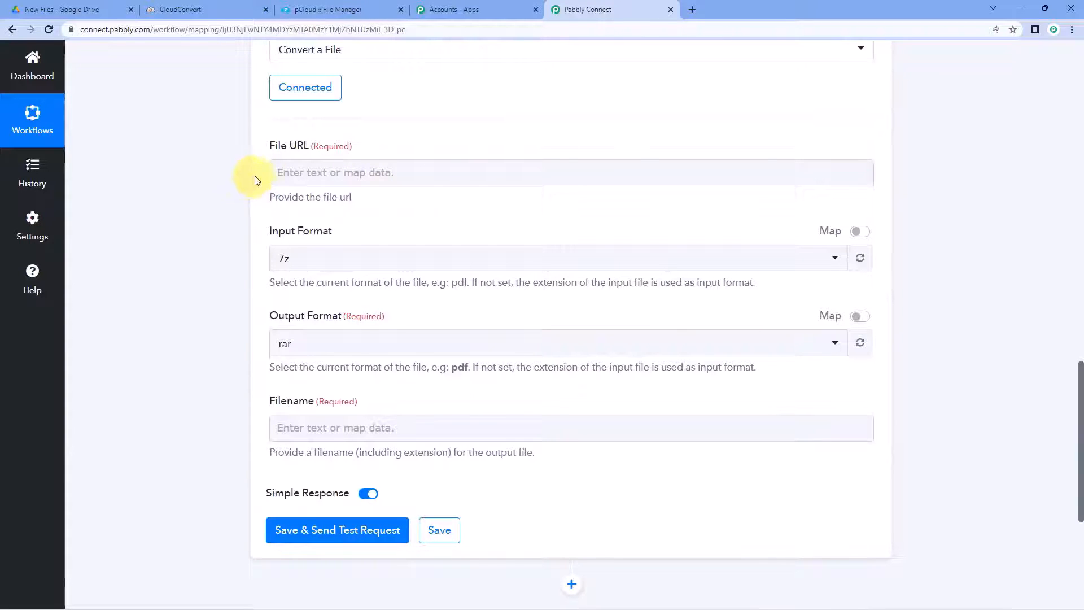
# Step: Map Google Drive New File's WebContentLink into the CloudConvert File URL field
pyautogui.click(291, 171)
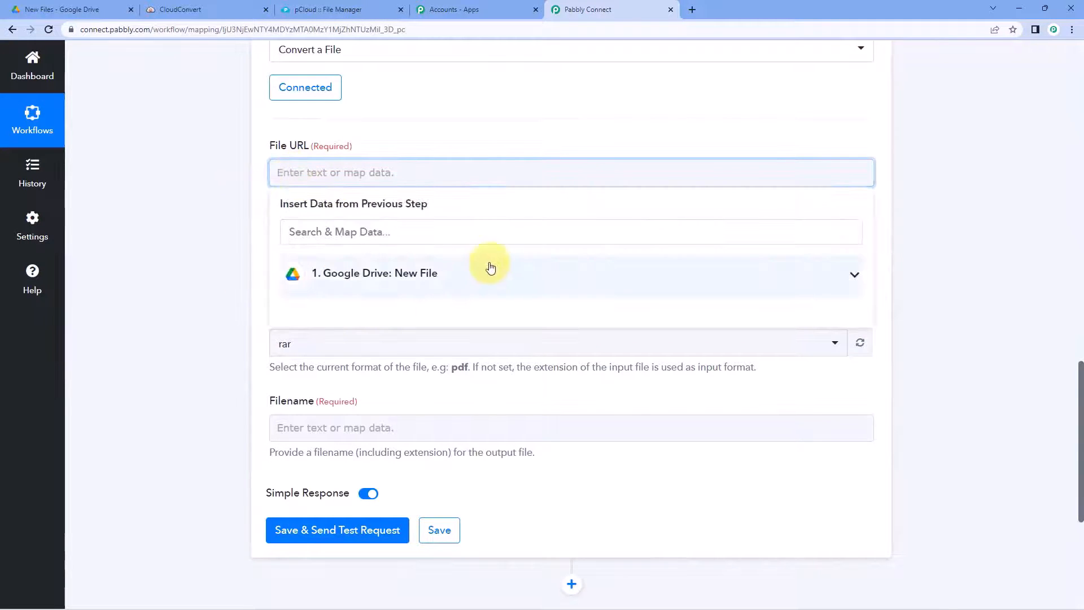
pyautogui.click(473, 279)
pyautogui.scroll(-2, 203, 286)
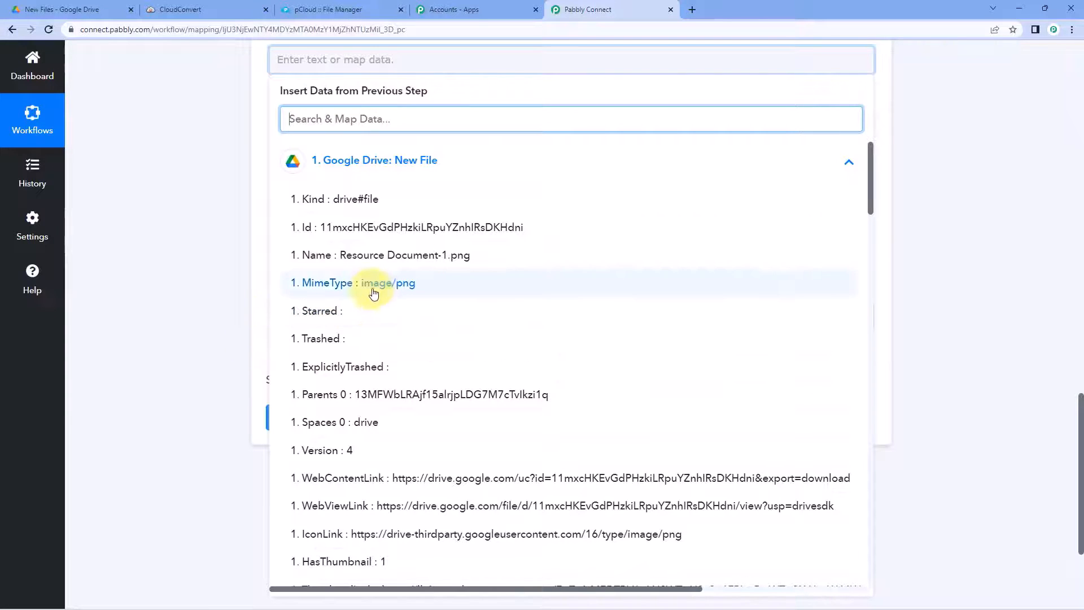
pyautogui.scroll(-2, 375, 290)
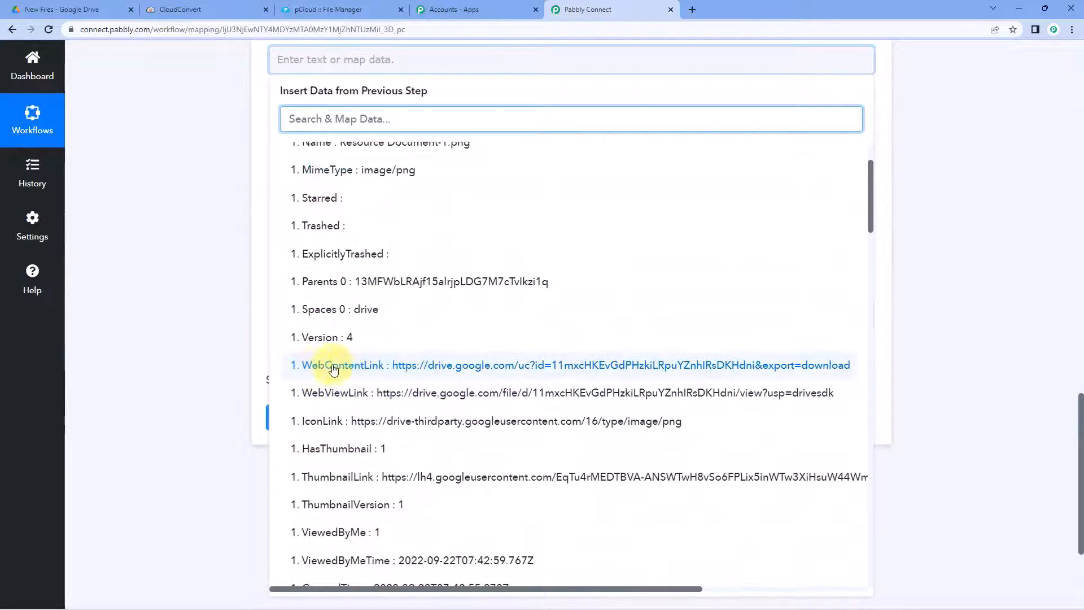
pyautogui.click(387, 369)
pyautogui.click(213, 279)
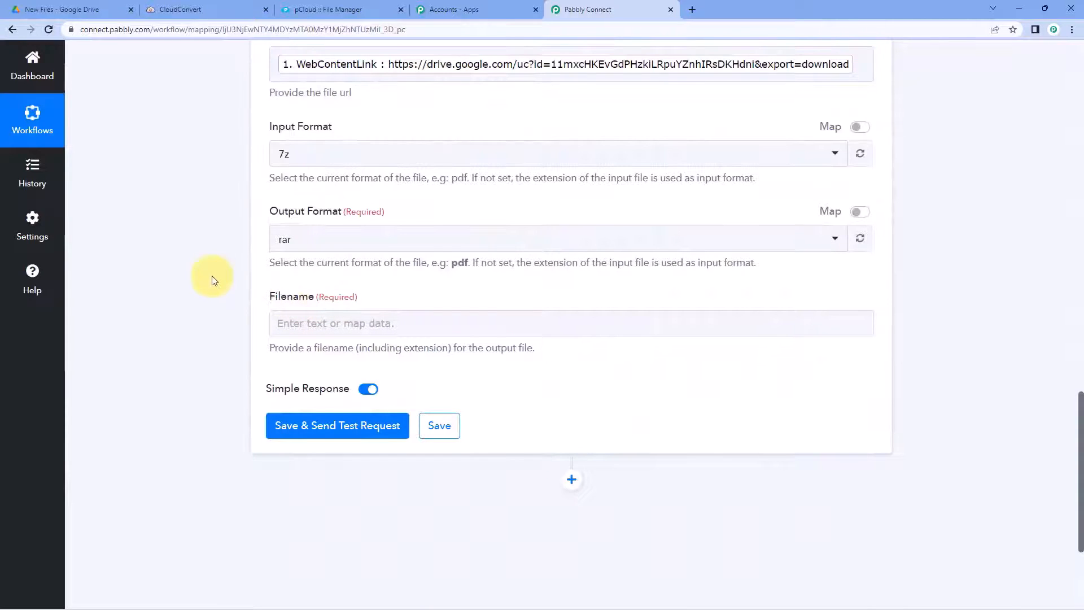
pyautogui.scroll(1, 214, 279)
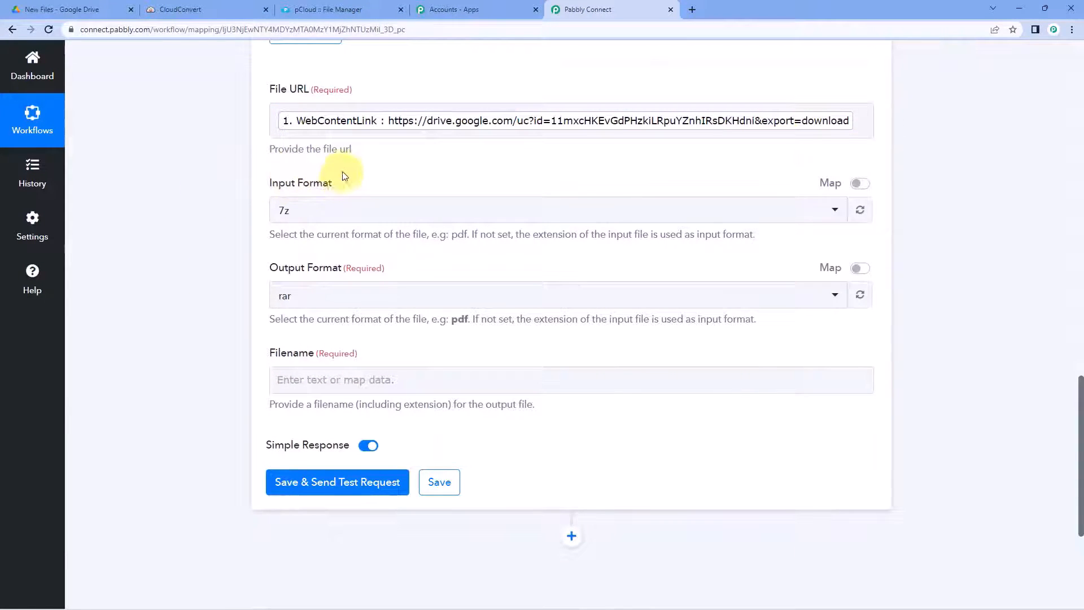
pyautogui.scroll(1, 373, 219)
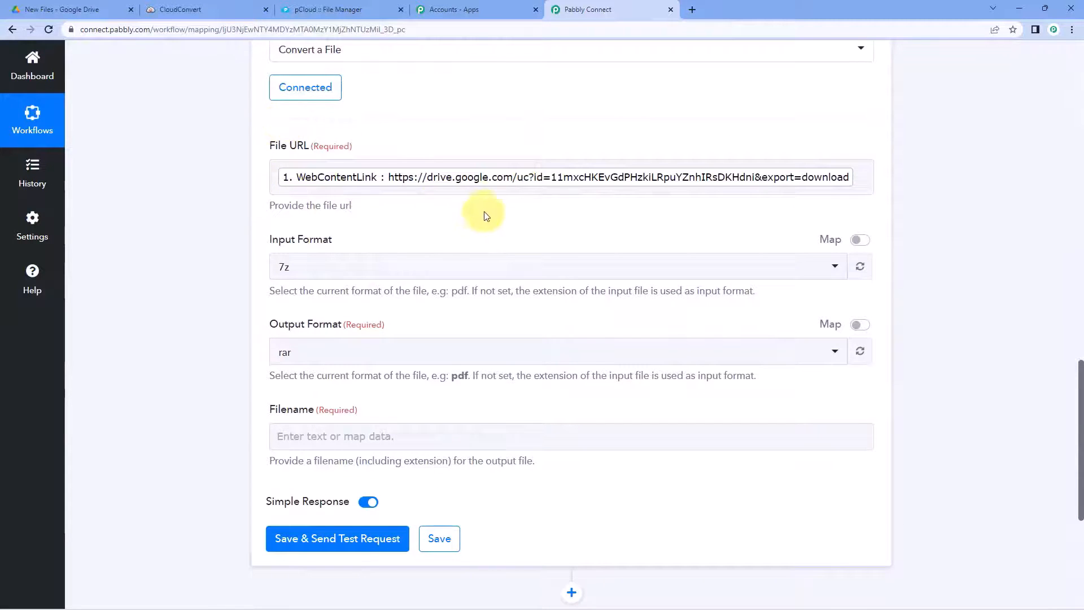
pyautogui.scroll(10, 485, 216)
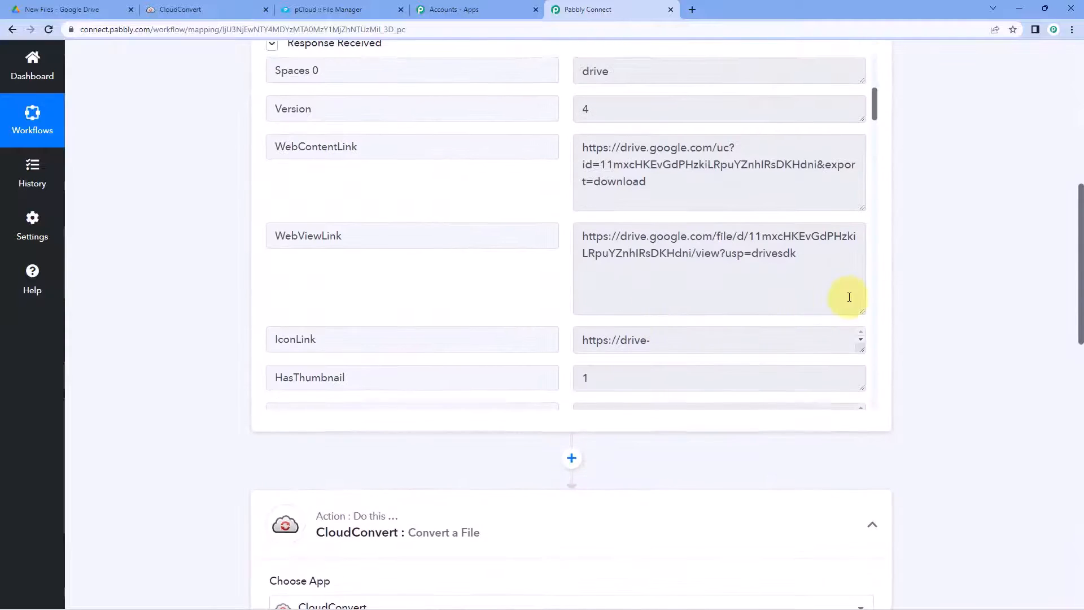
pyautogui.scroll(8, 849, 297)
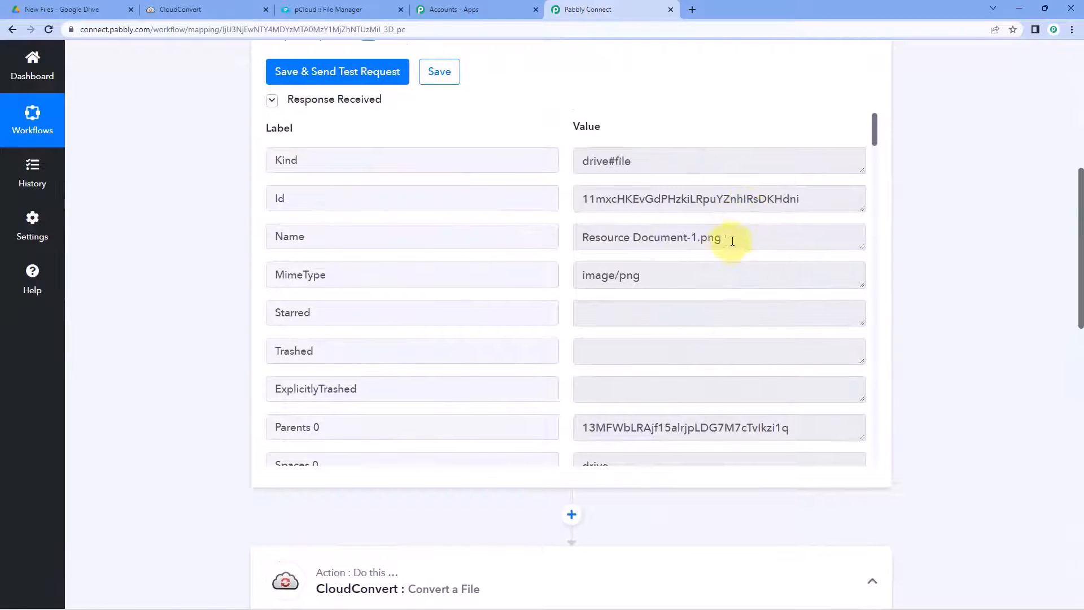
pyautogui.moveTo(731, 239); pyautogui.dragTo(703, 240)
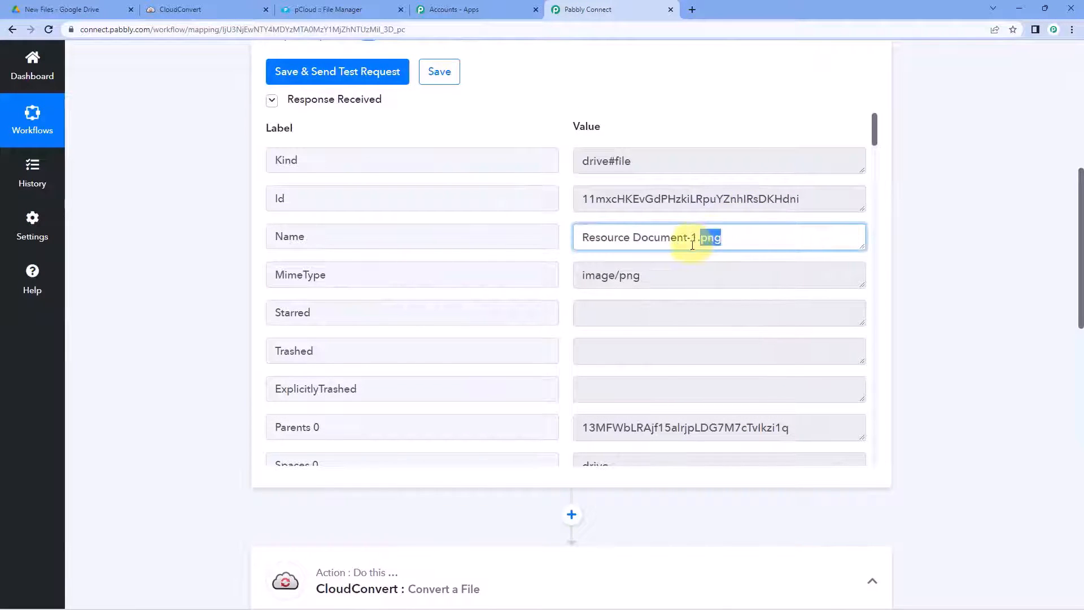
pyautogui.click(904, 244)
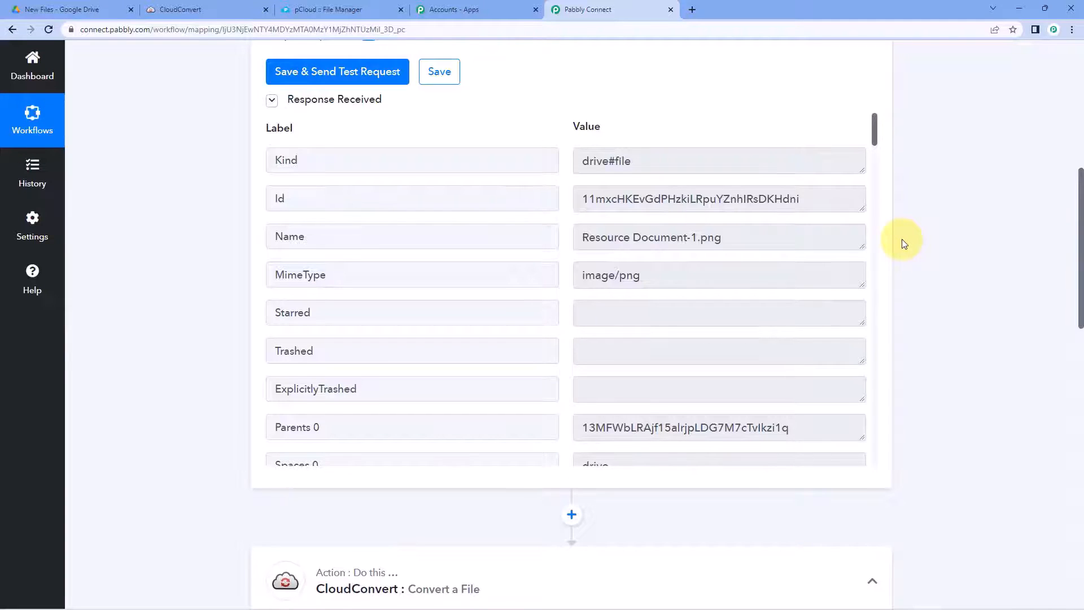
pyautogui.scroll(-2, 903, 242)
pyautogui.moveTo(722, 124); pyautogui.dragTo(696, 124)
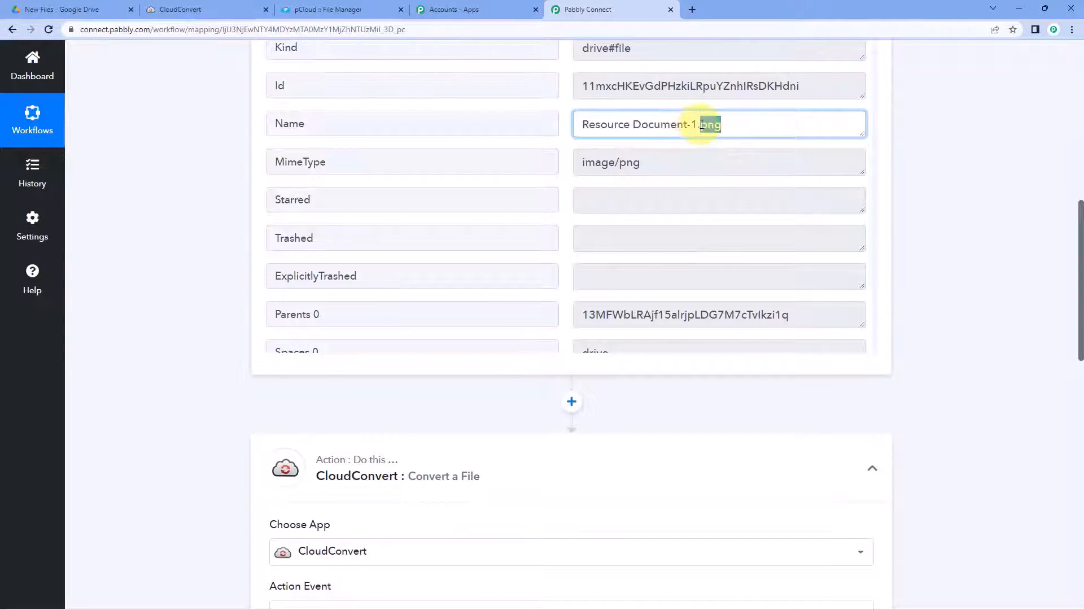
pyautogui.click(726, 125)
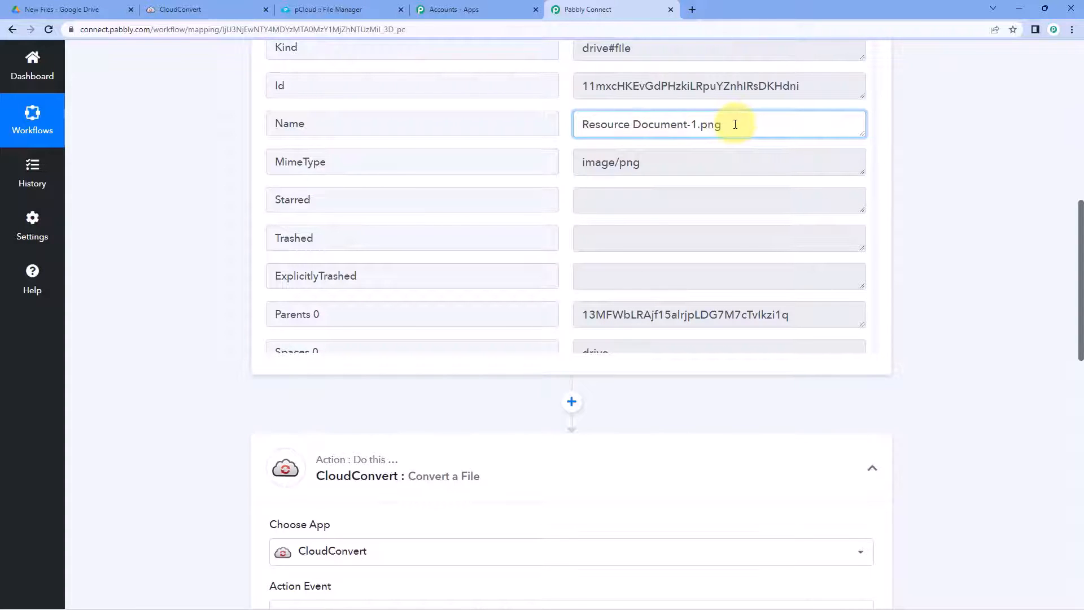
pyautogui.scroll(-2, 544, 347)
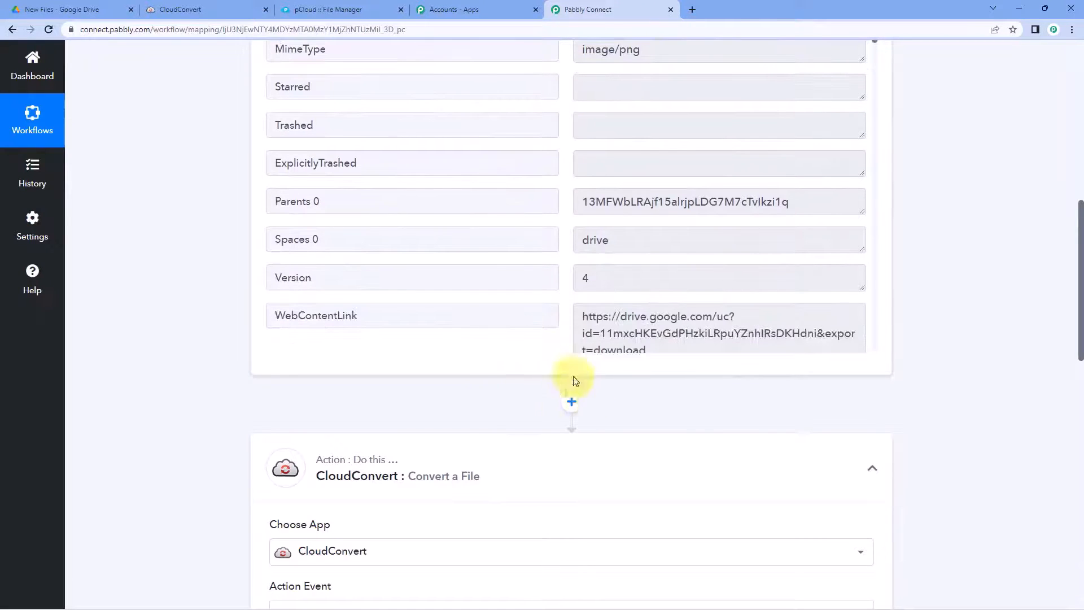
# Step: Add an action step after the trigger using Text Formatter's Split Text event
pyautogui.click(571, 402)
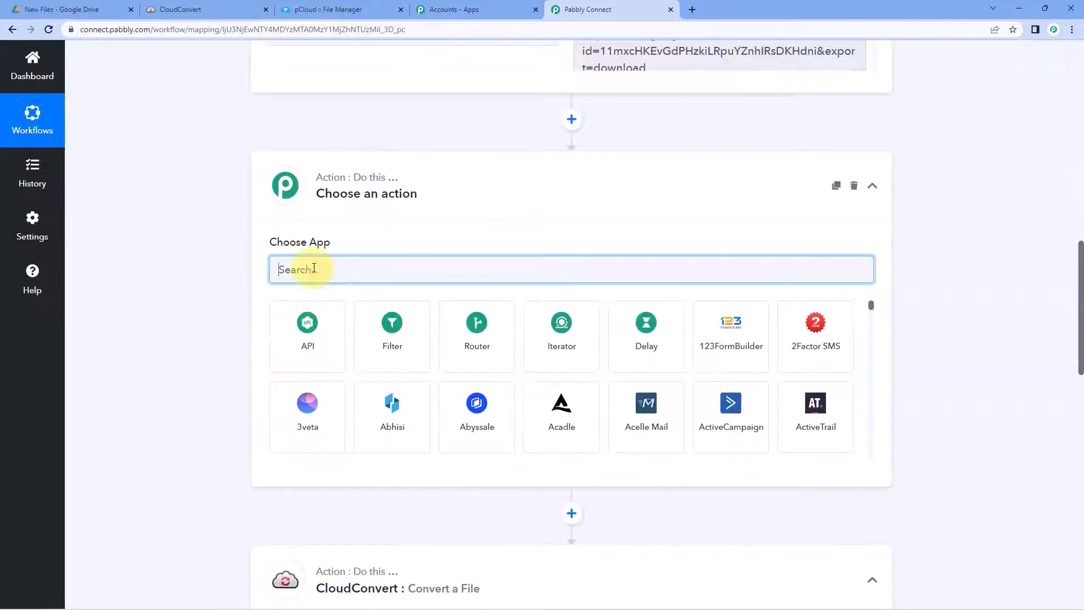
pyautogui.write('Text')
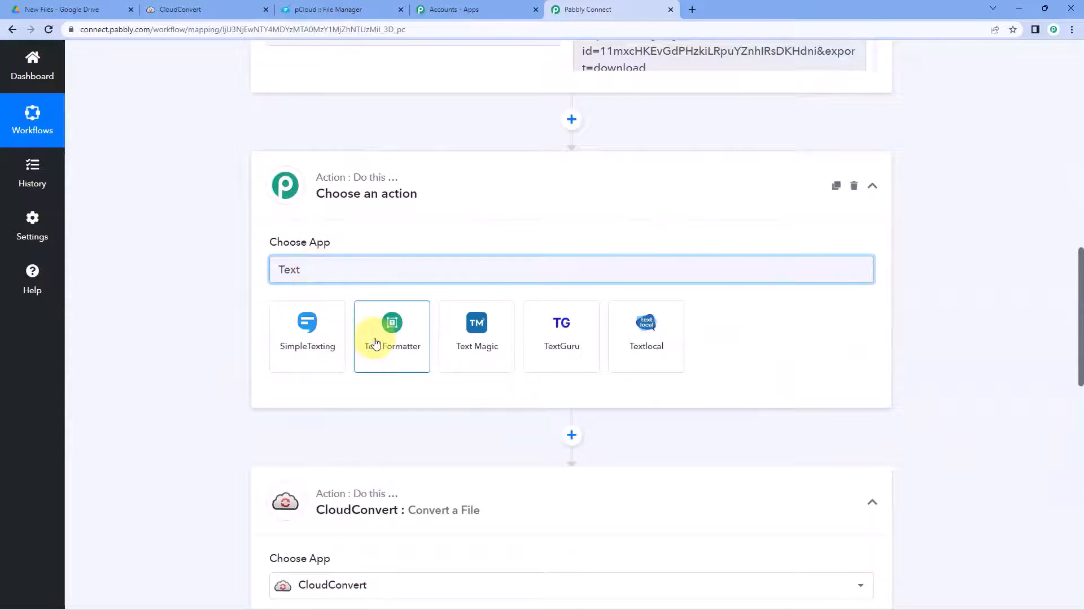
pyautogui.click(375, 344)
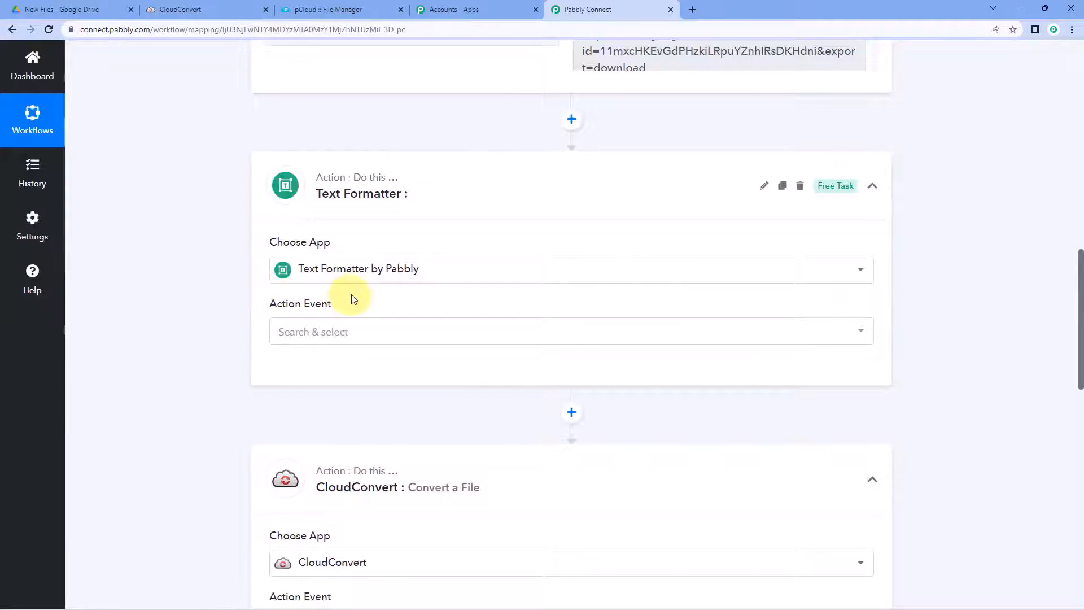
pyautogui.click(361, 337)
pyautogui.scroll(-2, 234, 339)
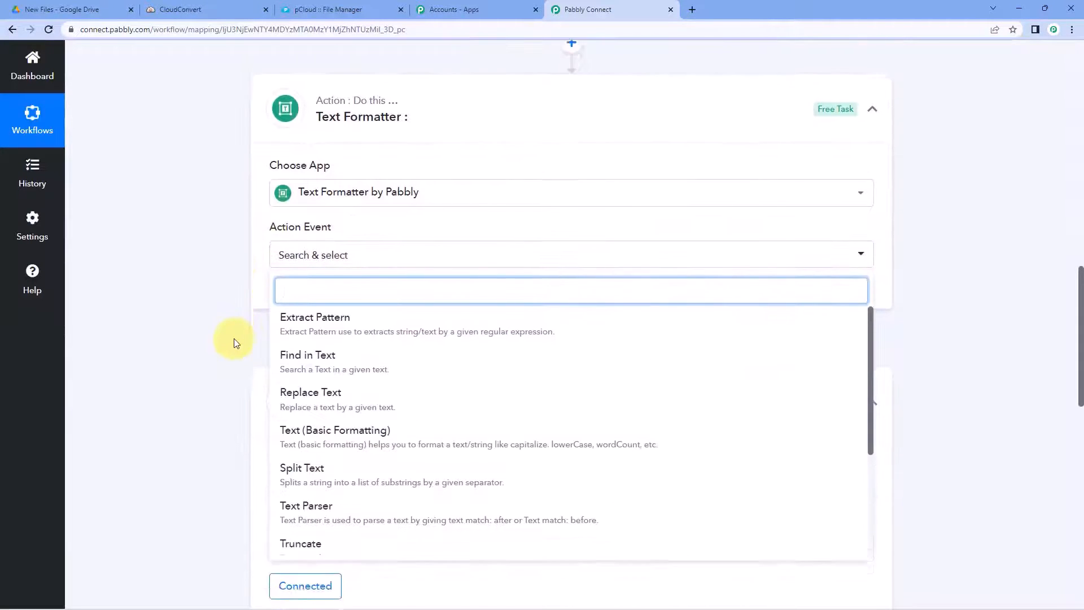
pyautogui.click(314, 436)
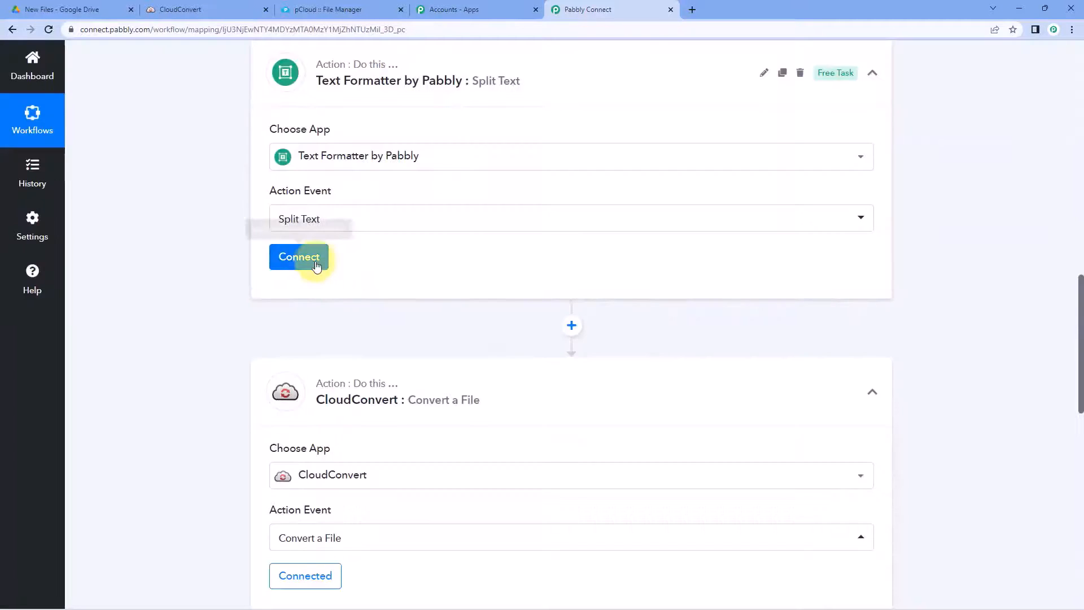
# Step: Connect the Split Text step and inspect the trigger's Name value, Resource Document-1.png
pyautogui.click(315, 265)
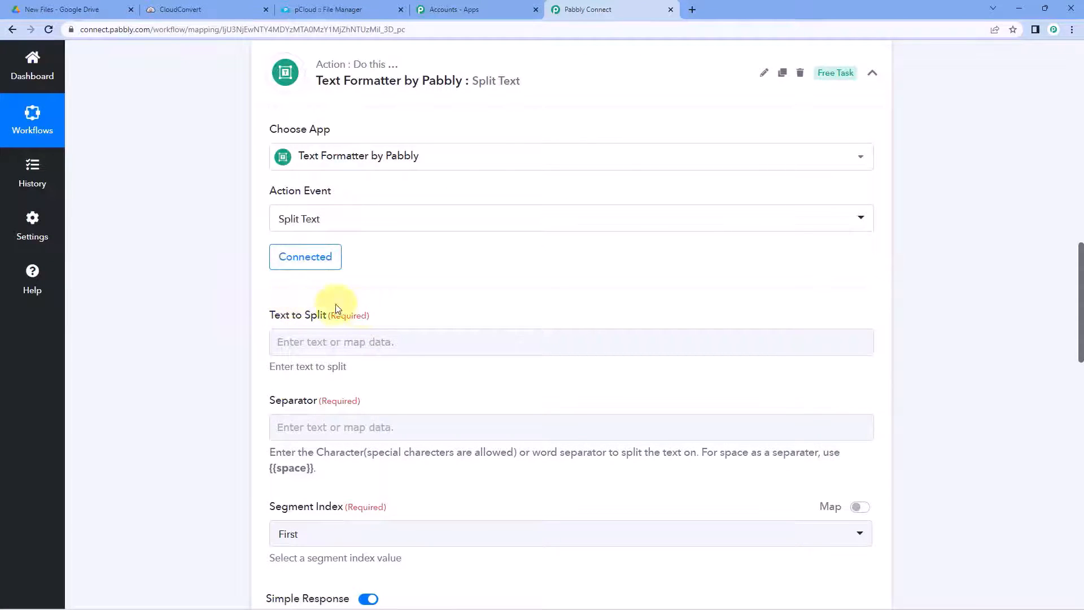
pyautogui.scroll(7, 503, 295)
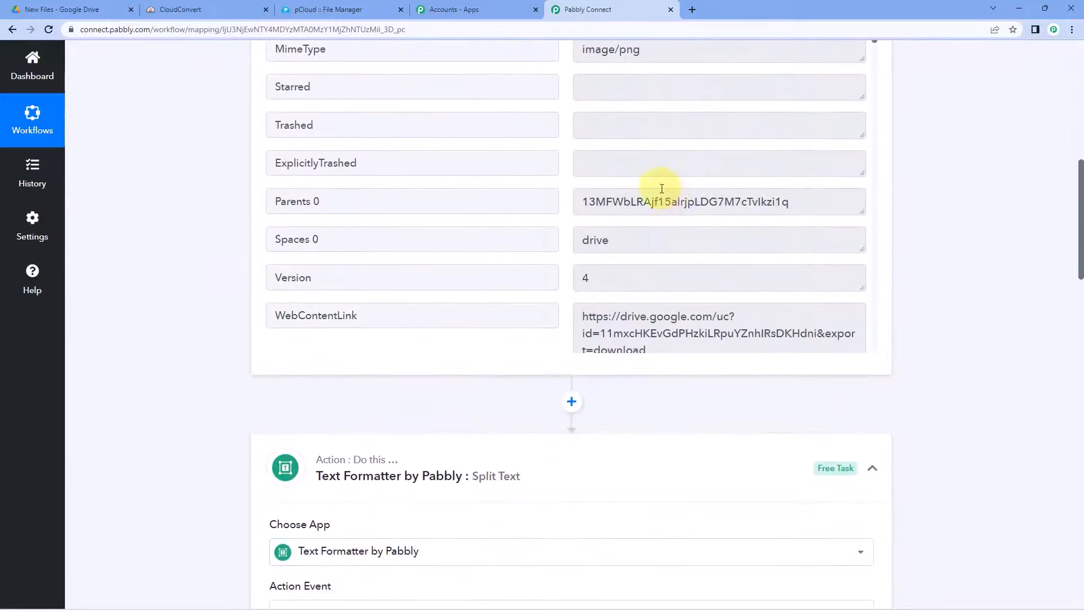
pyautogui.scroll(1, 669, 149)
pyautogui.moveTo(698, 127); pyautogui.dragTo(581, 126)
pyautogui.doubleClick(705, 129)
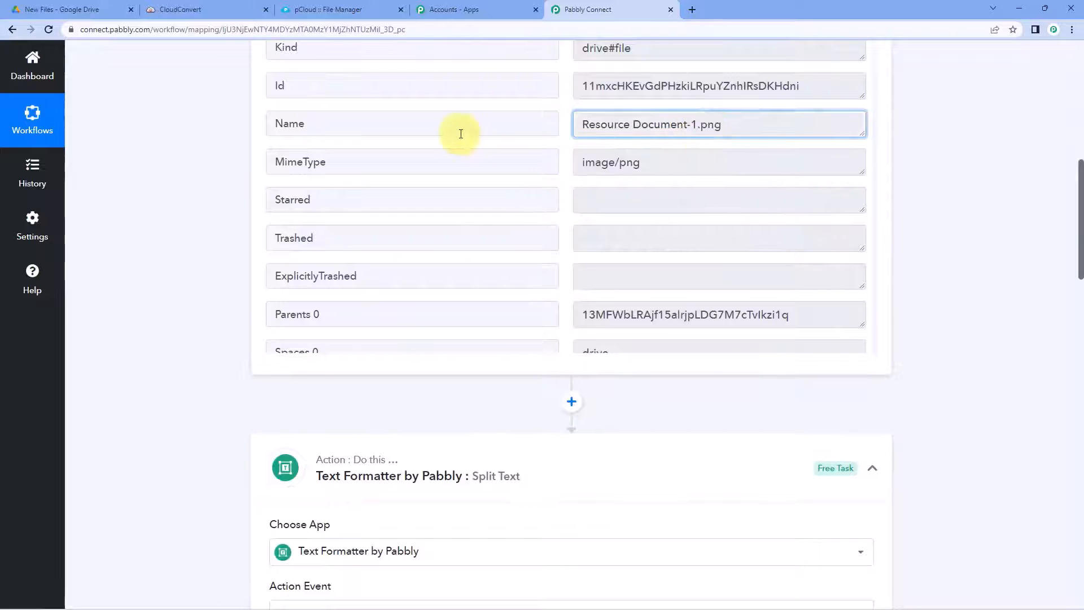
pyautogui.doubleClick(289, 123)
pyautogui.moveTo(576, 125); pyautogui.dragTo(721, 125)
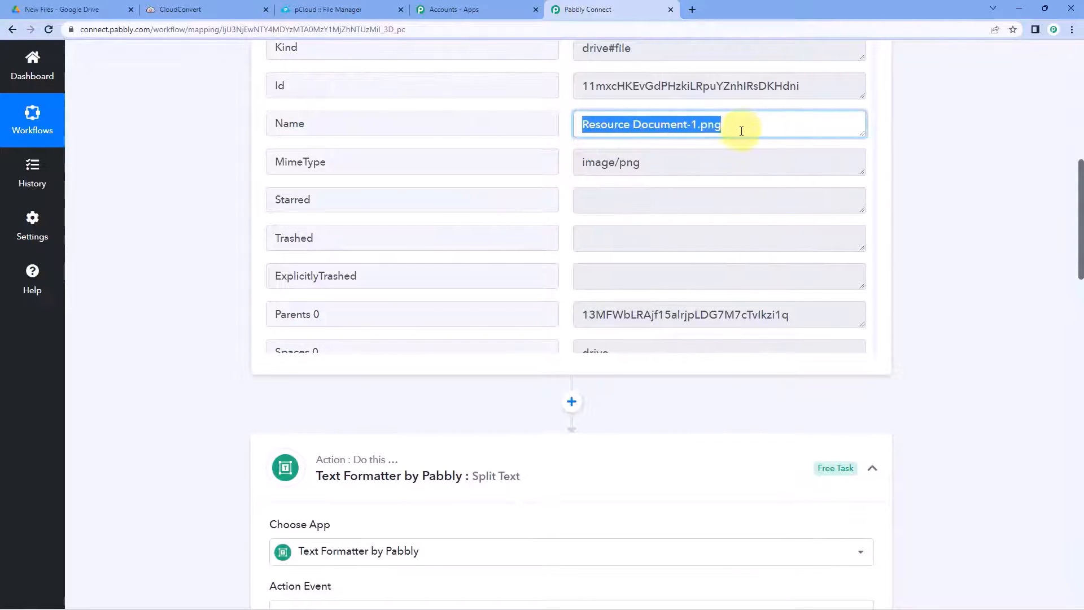
pyautogui.scroll(-9, 184, 220)
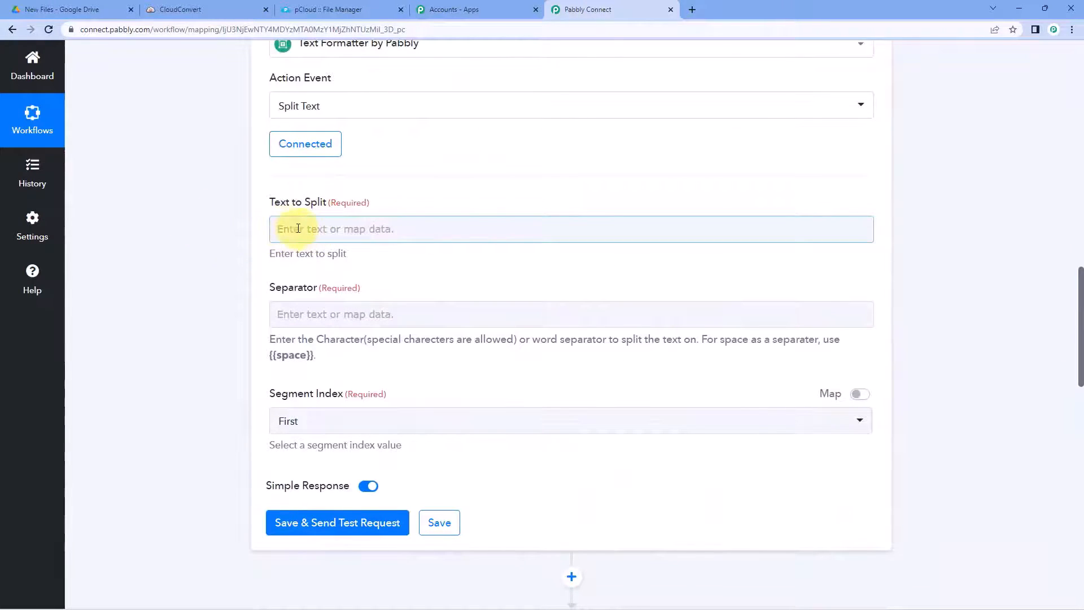
# Step: Map the Google Drive file Name into Text to Split, separator '.', Segment Index All
pyautogui.click(298, 228)
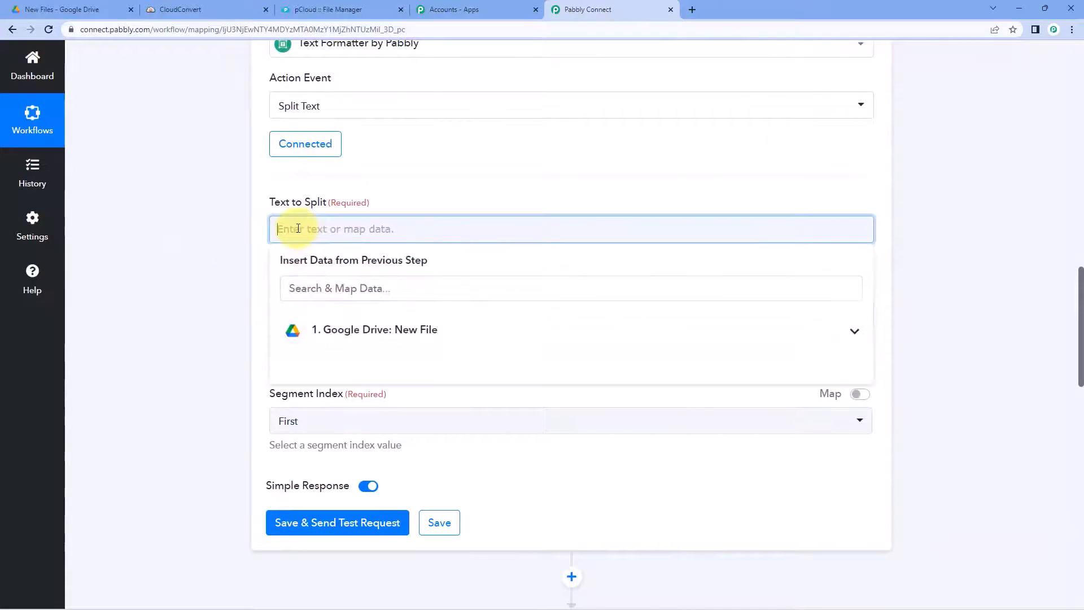
pyautogui.click(472, 337)
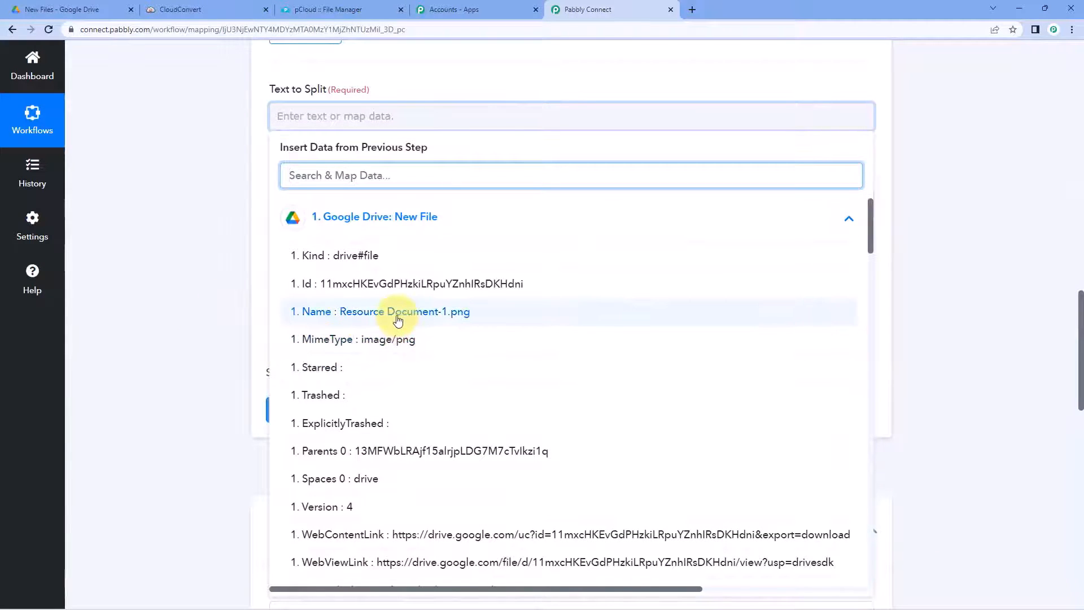
pyautogui.click(440, 312)
pyautogui.click(165, 173)
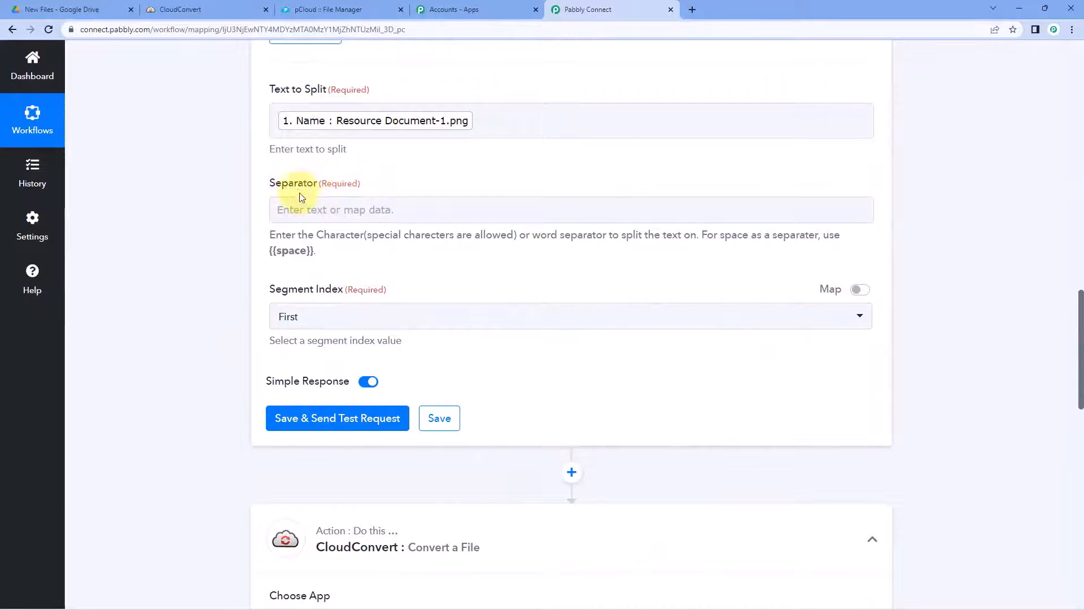
pyautogui.click(308, 209)
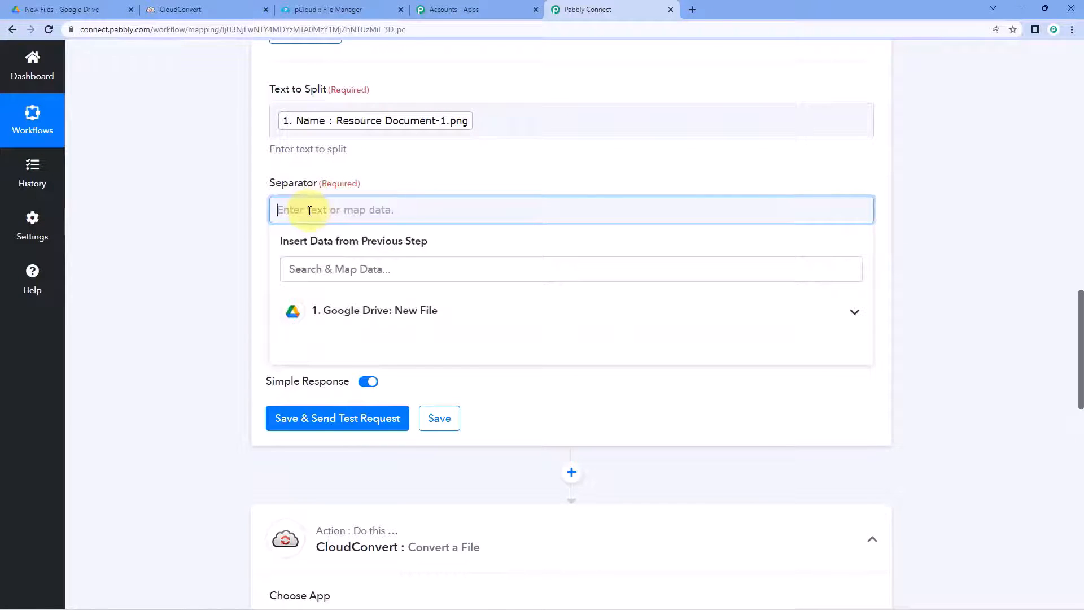
pyautogui.write('.')
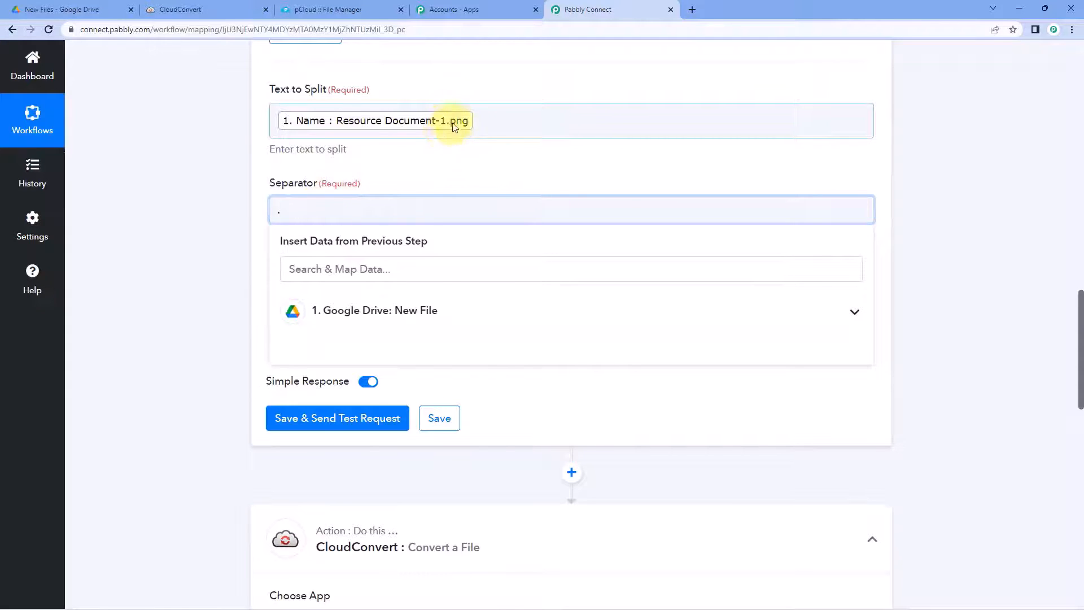
pyautogui.click(431, 160)
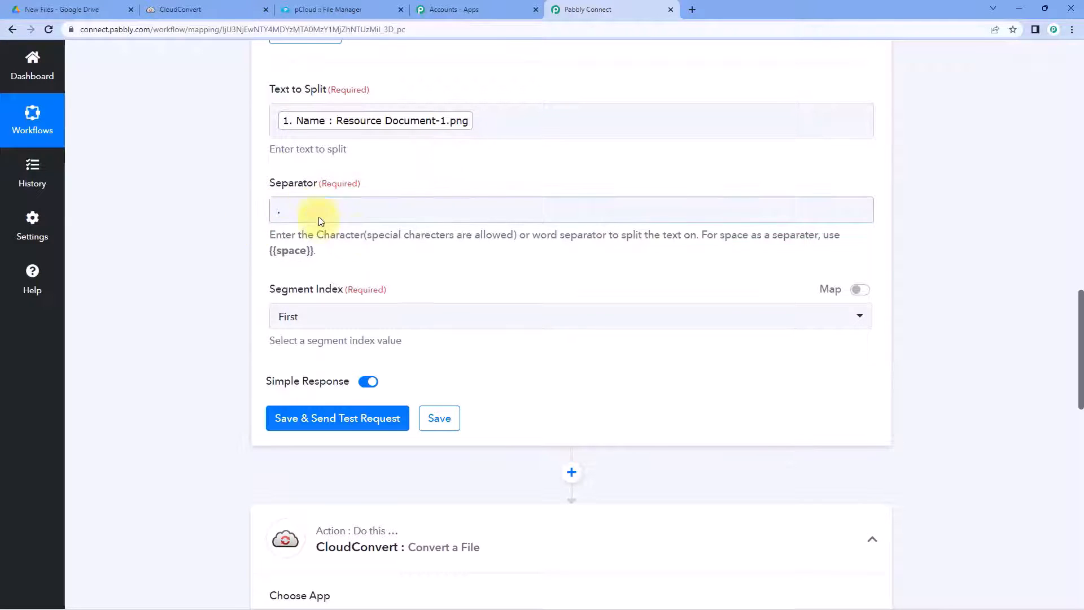
pyautogui.click(349, 316)
pyautogui.click(288, 481)
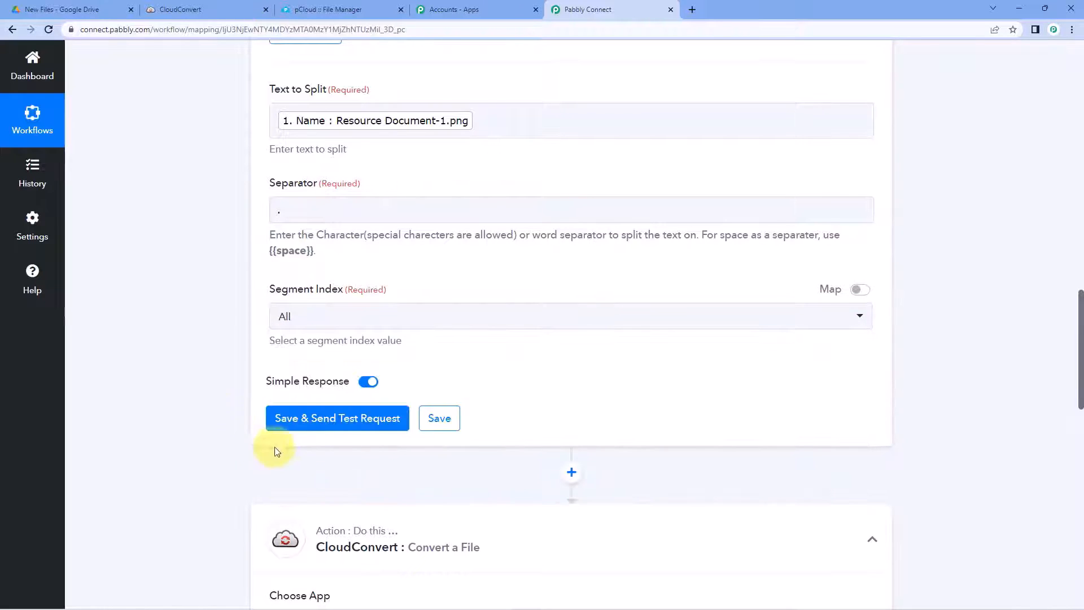
# Step: Save the Split Text step and send a test request
pyautogui.click(334, 417)
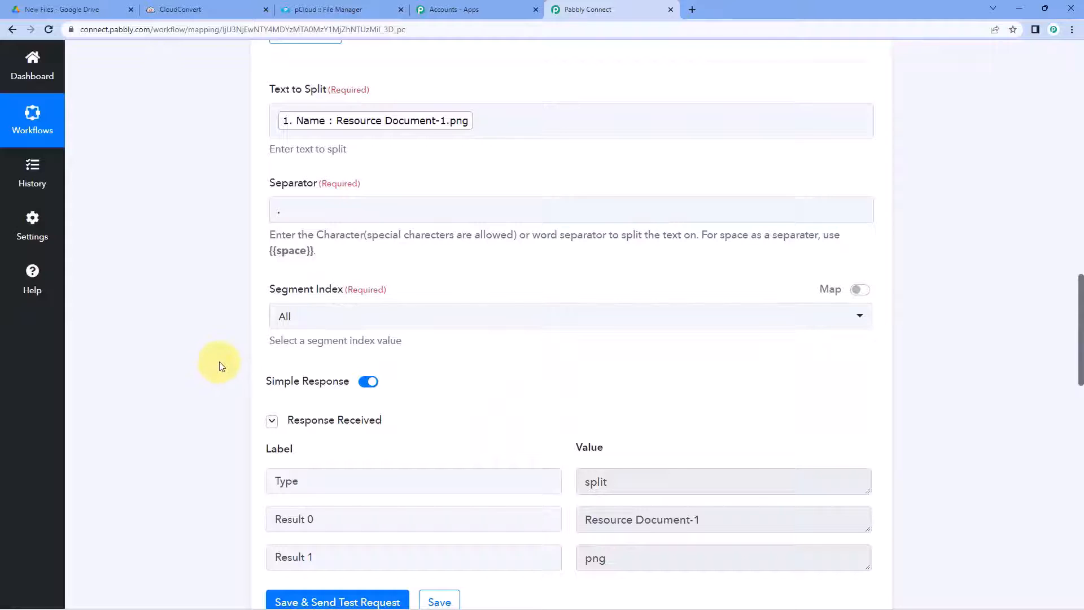
pyautogui.scroll(-2, 220, 366)
pyautogui.scroll(-1, 220, 366)
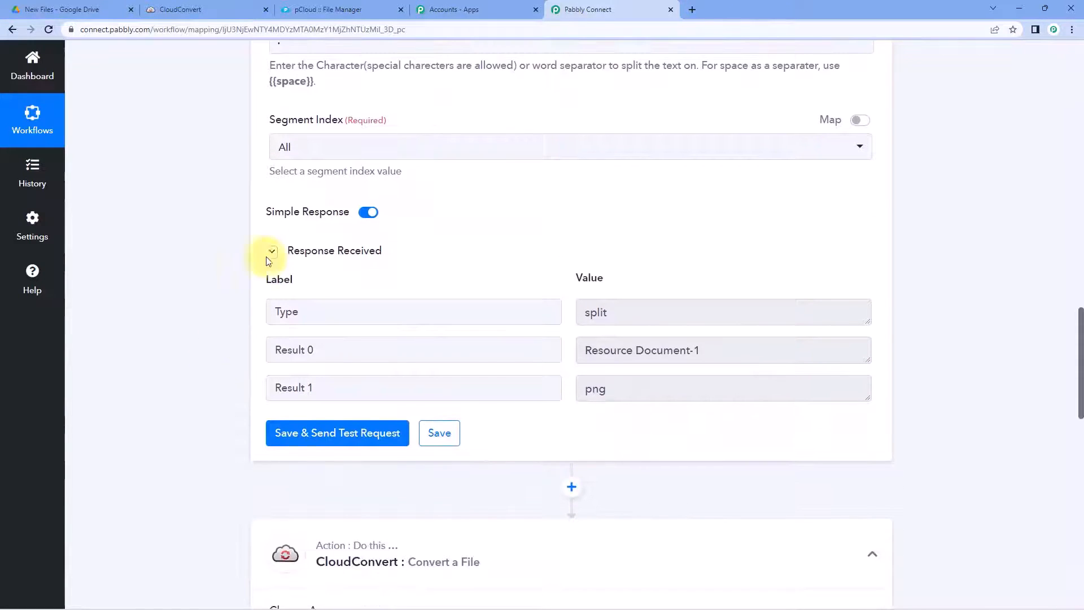
pyautogui.scroll(4, 543, 261)
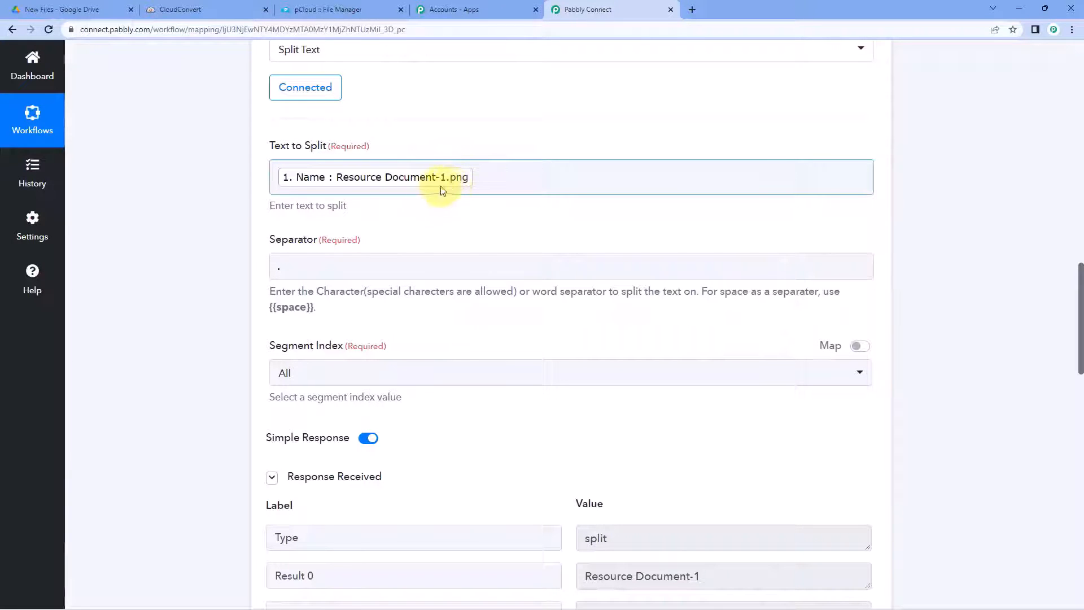
pyautogui.scroll(-6, 438, 203)
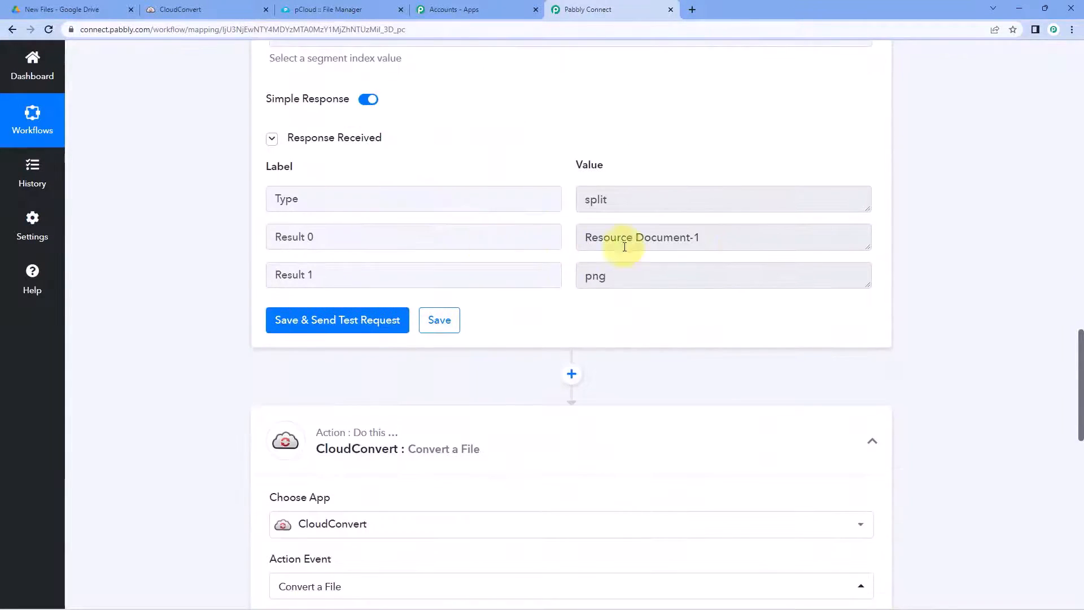
# Step: Review the response: Result 0 'Resource Document-1' and Result 1 'png'
pyautogui.click(703, 243)
pyautogui.moveTo(704, 243); pyautogui.dragTo(582, 238)
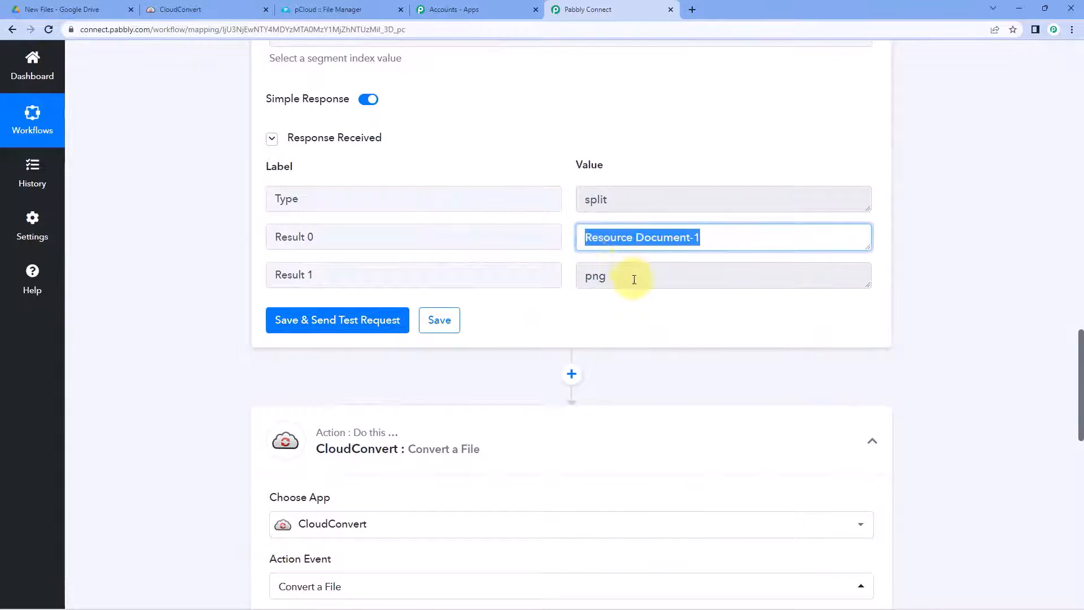
pyautogui.moveTo(634, 280); pyautogui.dragTo(582, 280)
pyautogui.click(571, 256)
pyautogui.click(569, 263)
pyautogui.click(612, 276)
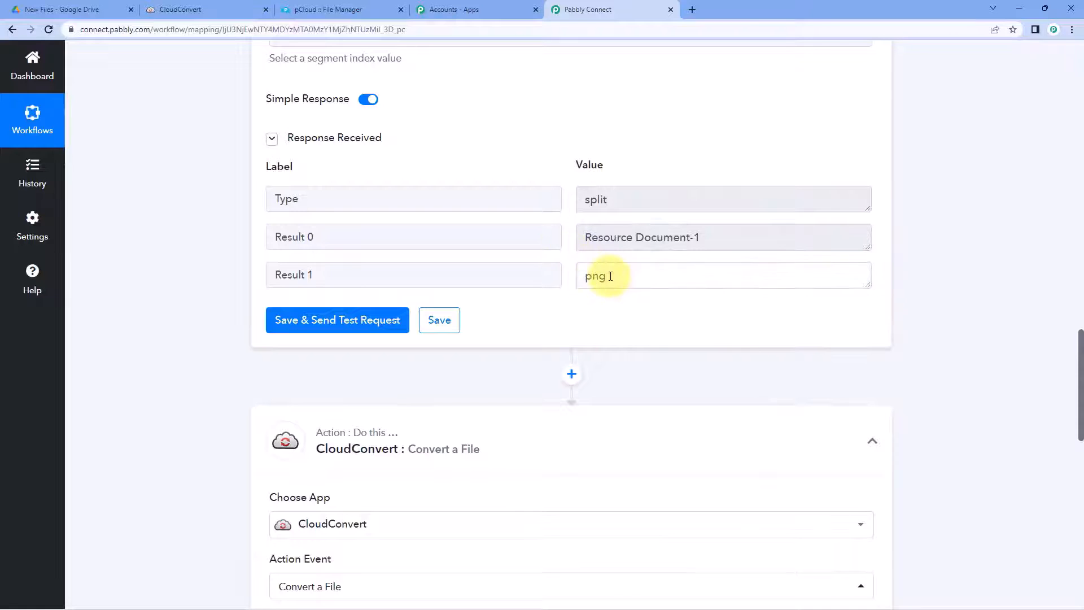
pyautogui.click(583, 306)
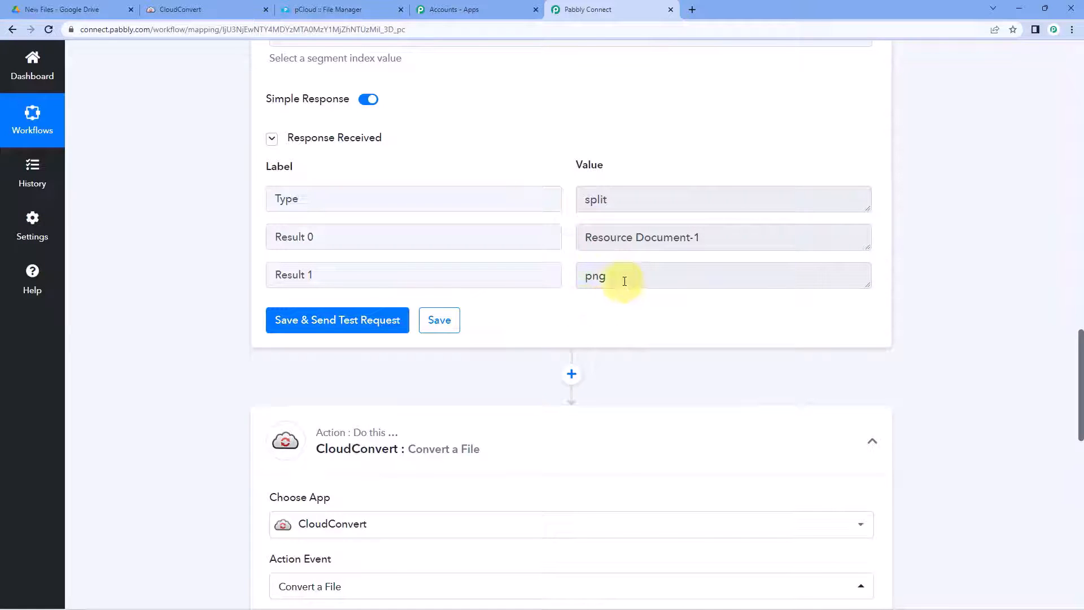
pyautogui.moveTo(621, 279); pyautogui.dragTo(554, 273)
pyautogui.click(585, 308)
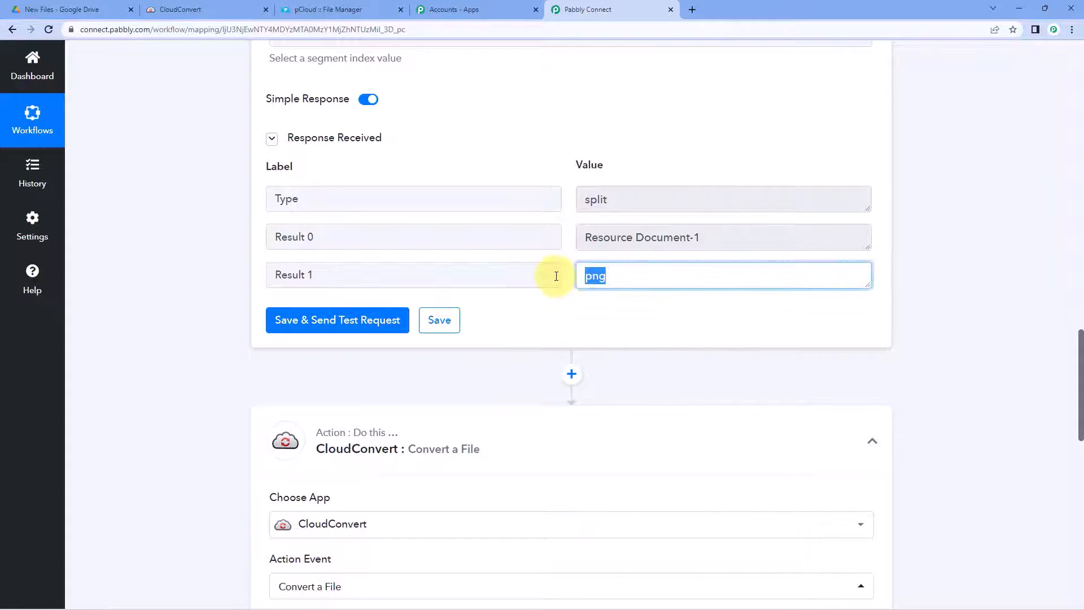
pyautogui.click(565, 305)
pyautogui.scroll(-2, 567, 308)
pyautogui.scroll(-6, 567, 307)
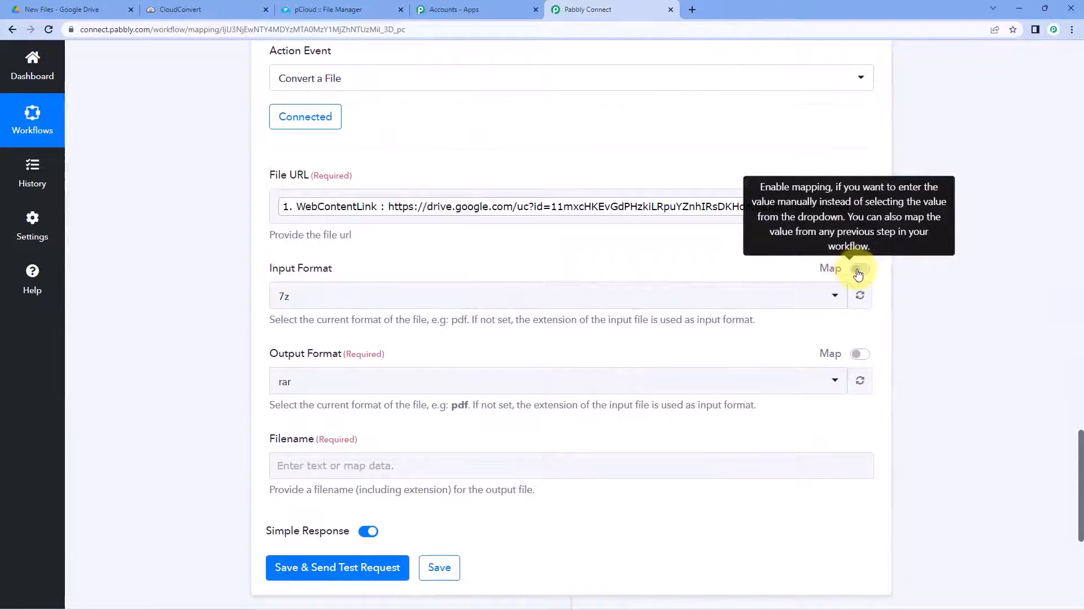
# Step: Keep the existing CloudConvert connection and map Input Format to Split Text Result 1 'png'
pyautogui.click(332, 121)
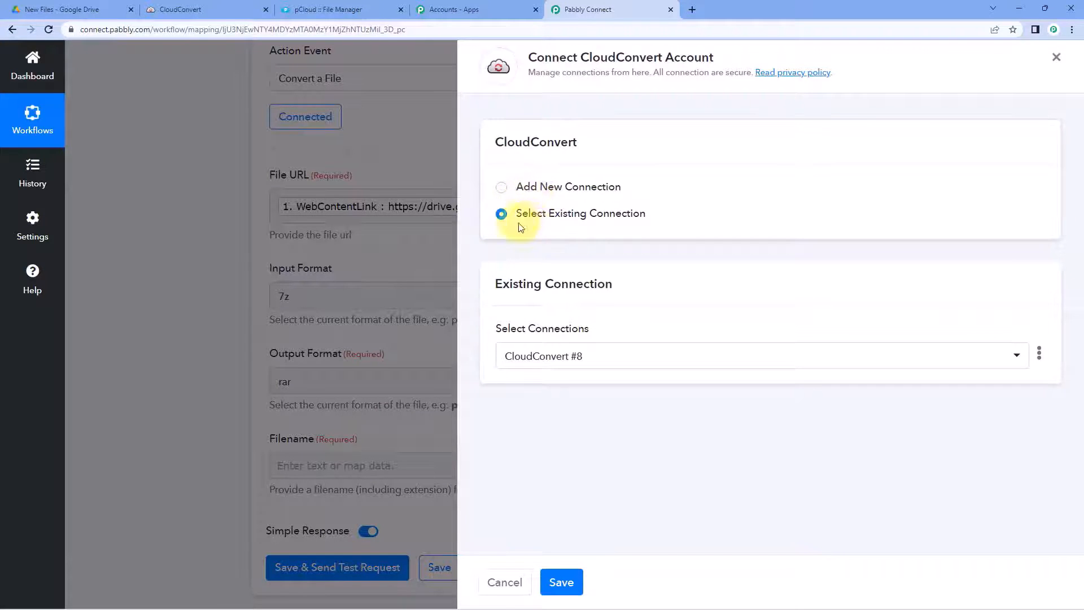
pyautogui.click(555, 580)
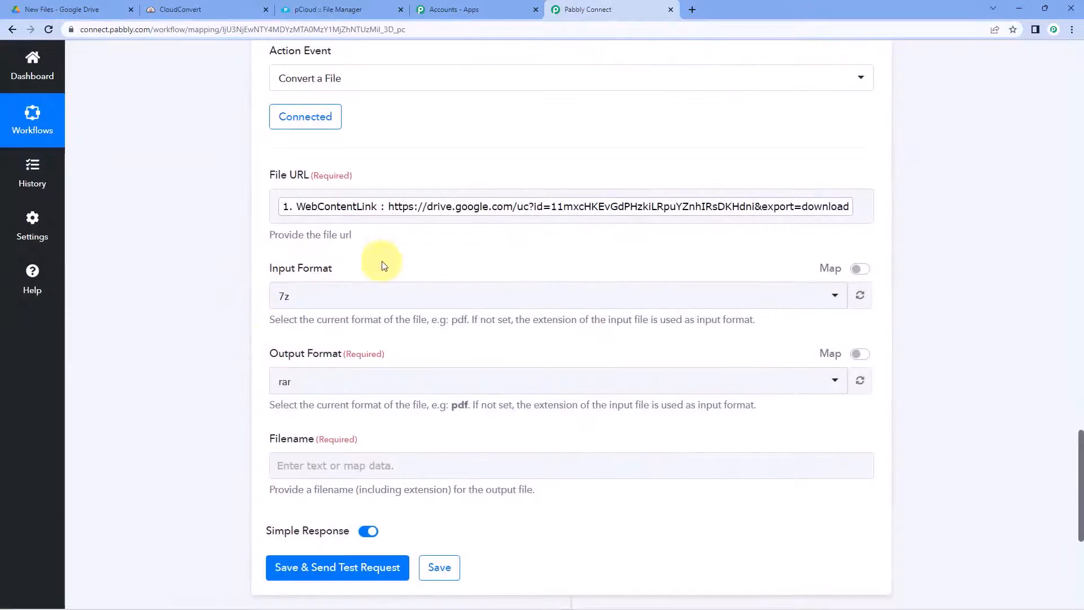
pyautogui.click(858, 270)
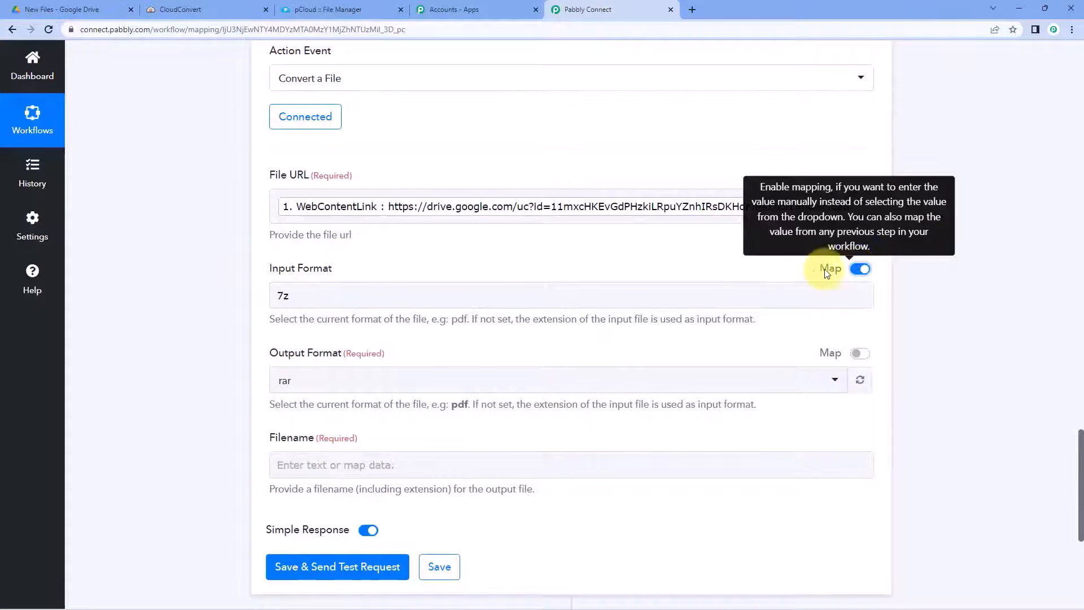
pyautogui.doubleClick(282, 295)
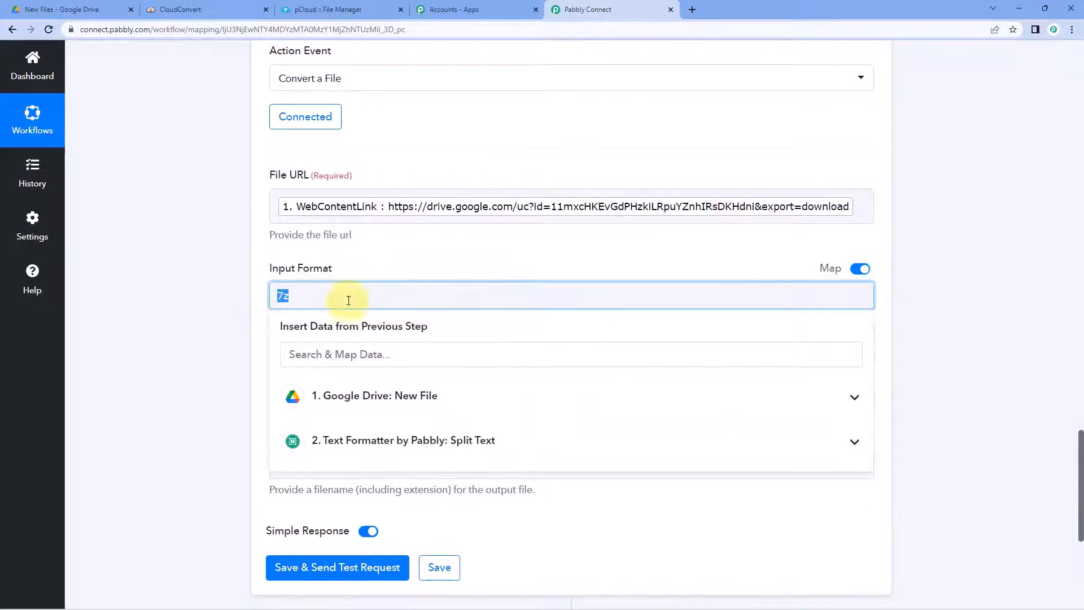
pyautogui.click(397, 443)
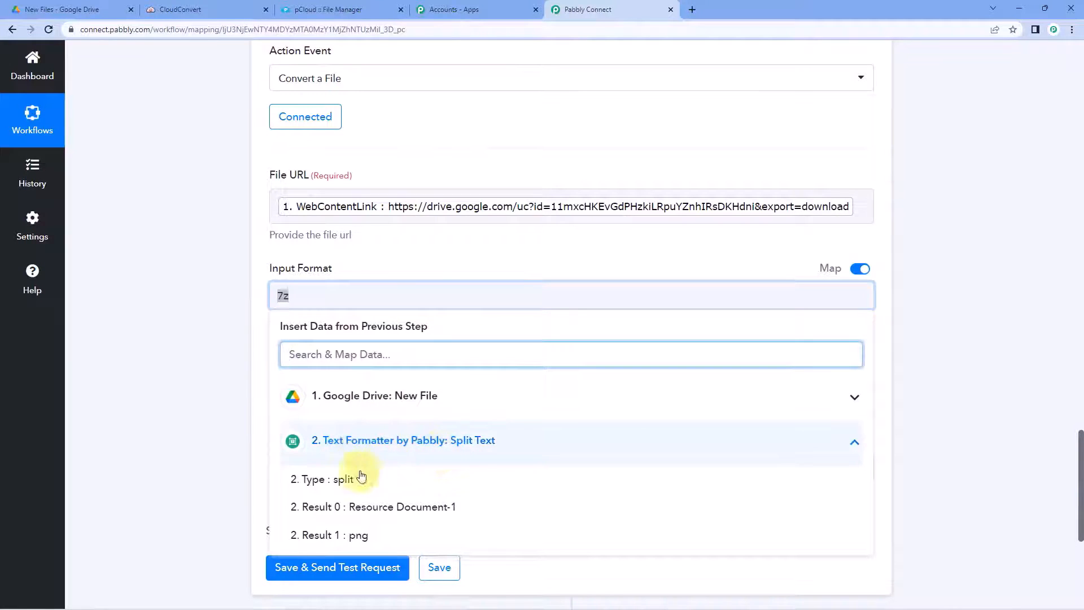
pyautogui.click(374, 535)
pyautogui.click(393, 305)
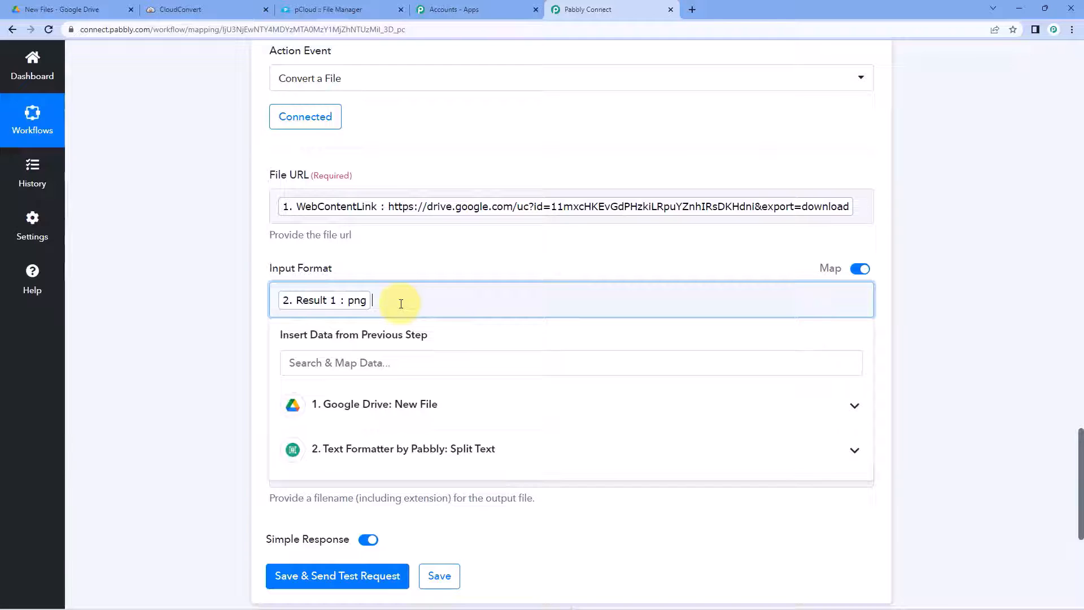
pyautogui.click(231, 300)
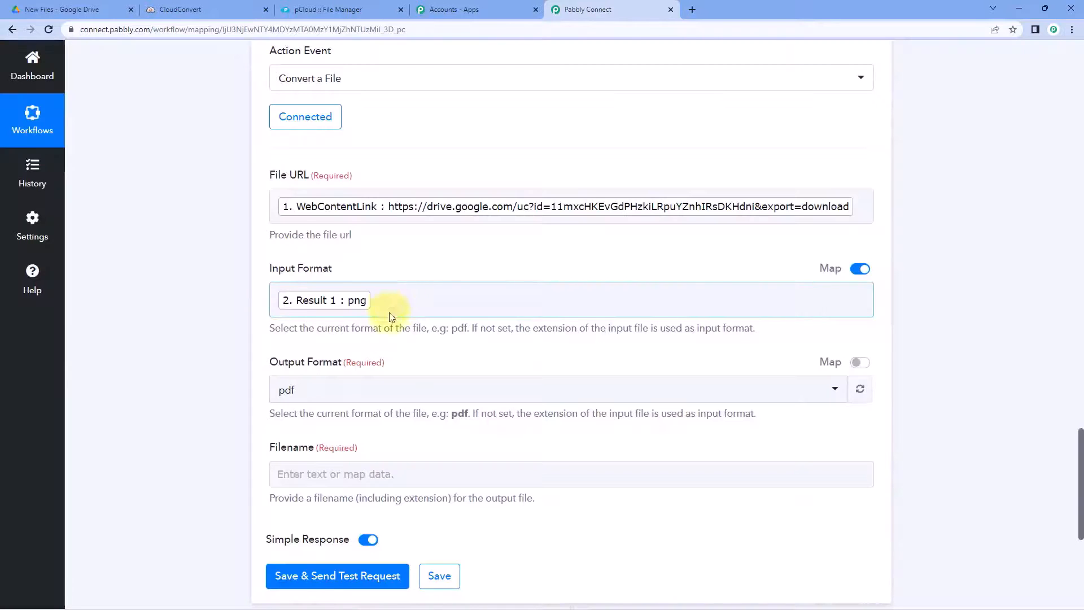
pyautogui.scroll(-1, 379, 270)
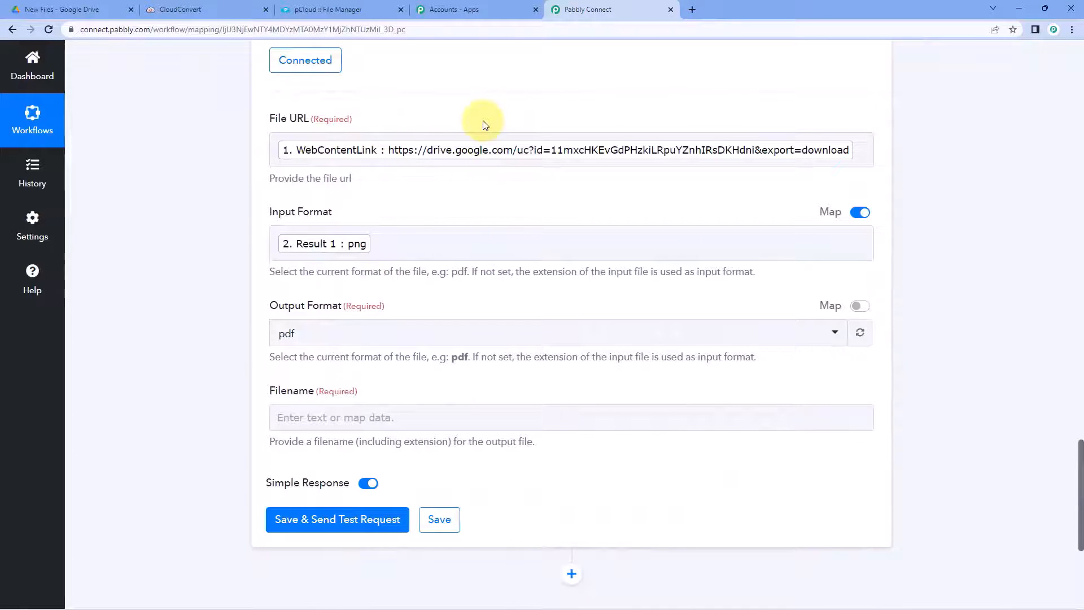
pyautogui.scroll(-2, 426, 222)
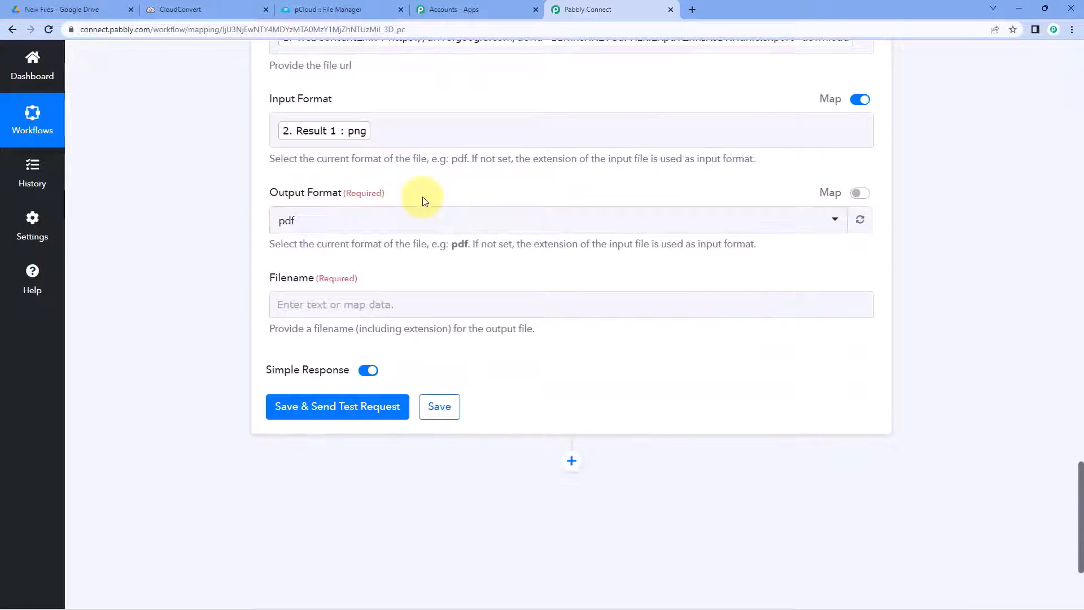
pyautogui.click(381, 125)
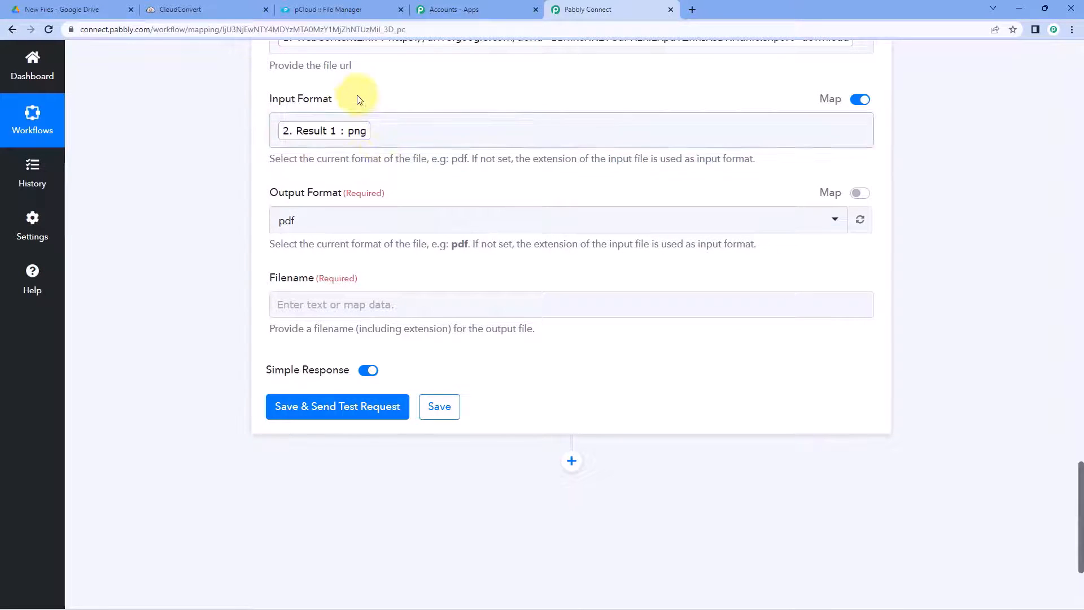
pyautogui.click(408, 219)
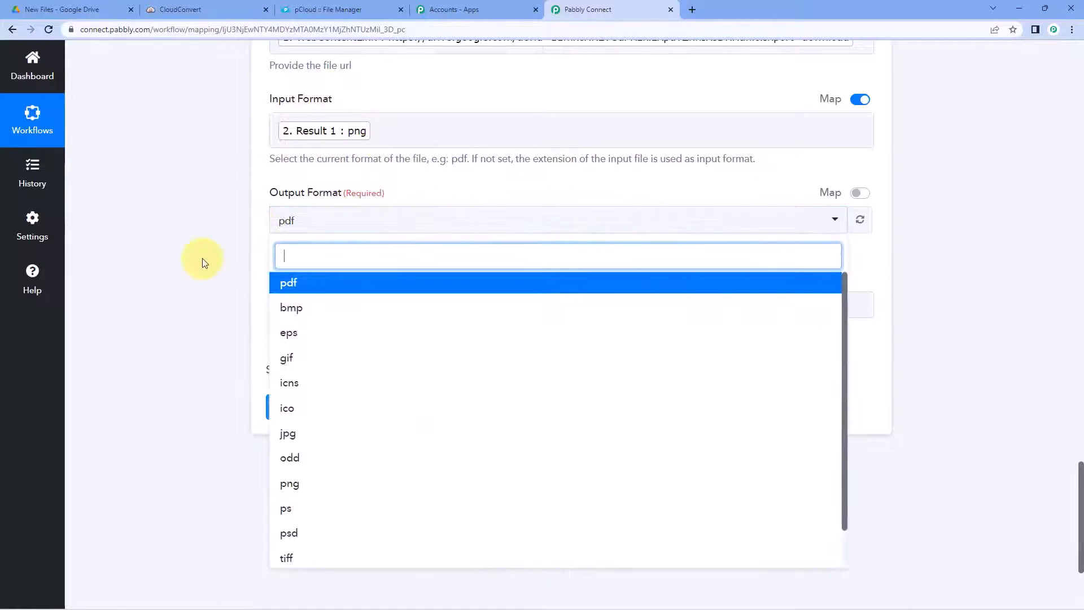
pyautogui.scroll(-3, 361, 219)
pyautogui.scroll(2, 364, 219)
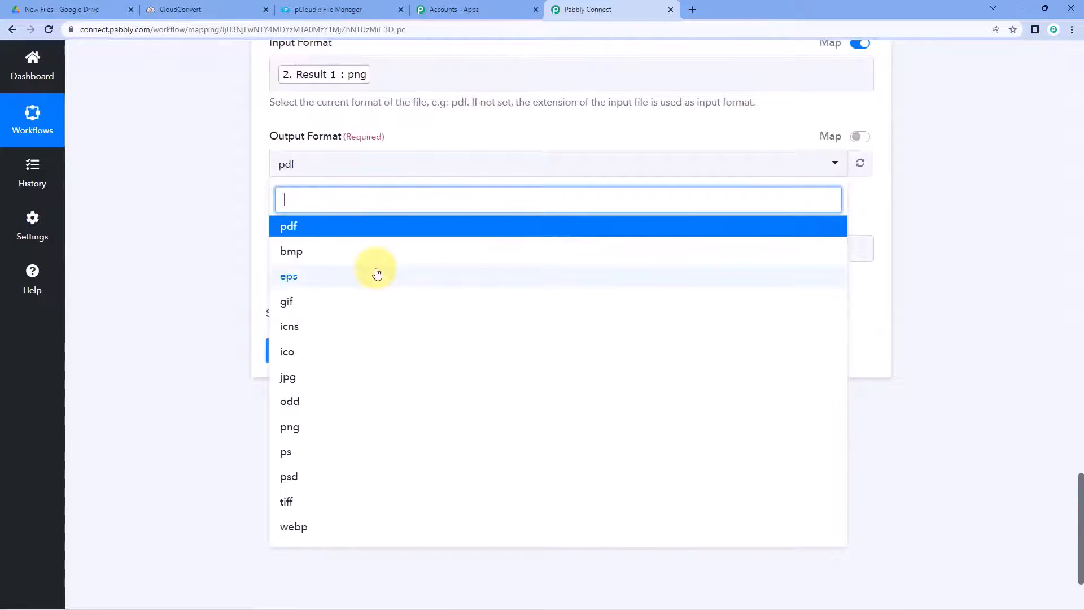
pyautogui.click(291, 235)
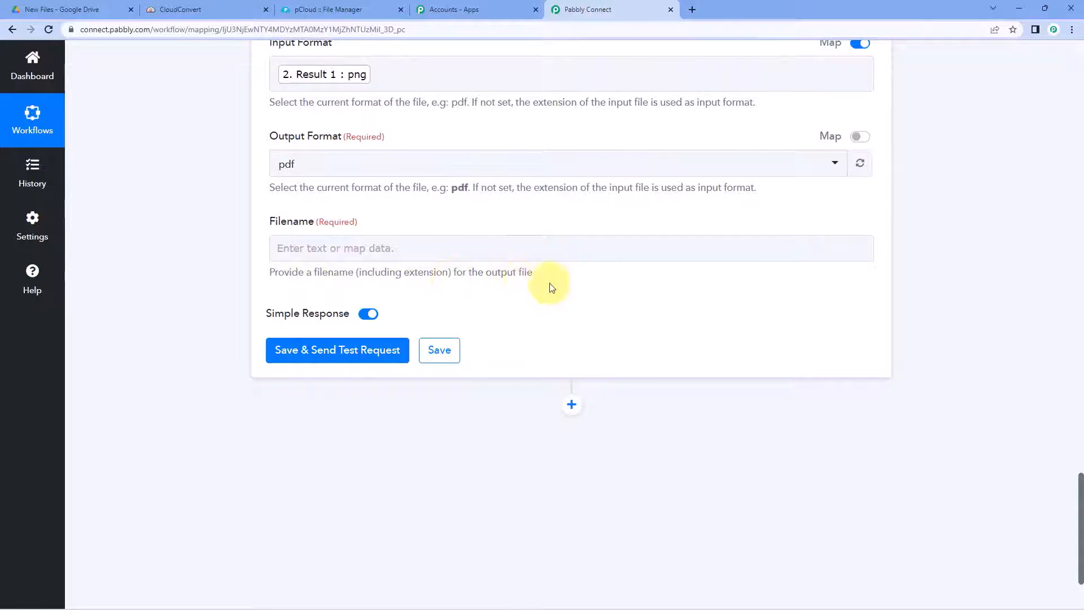
pyautogui.scroll(1, 431, 213)
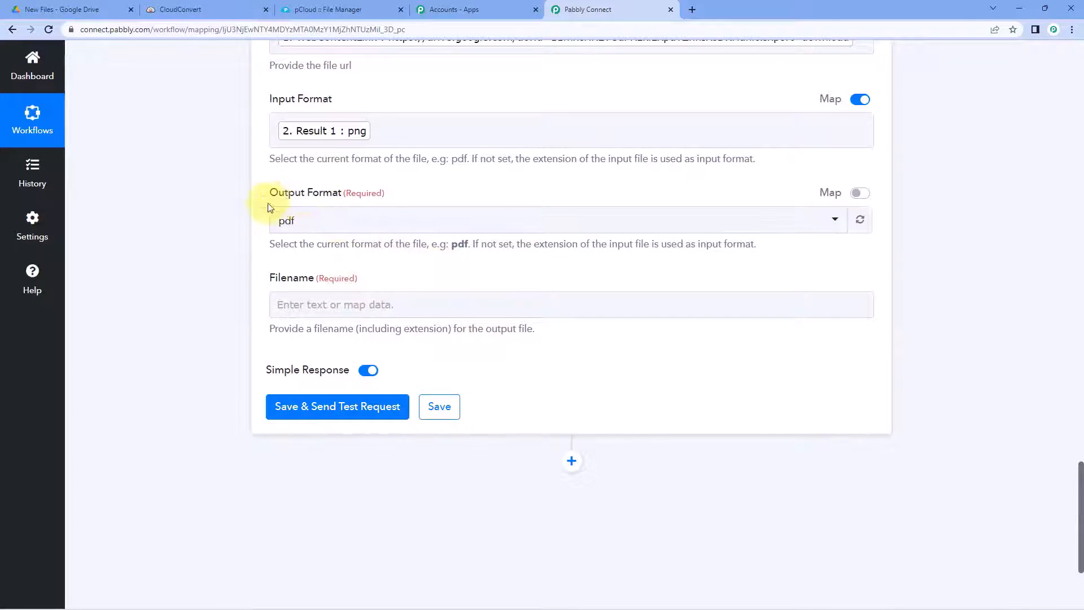
pyautogui.scroll(1, 511, 186)
pyautogui.scroll(10, 511, 187)
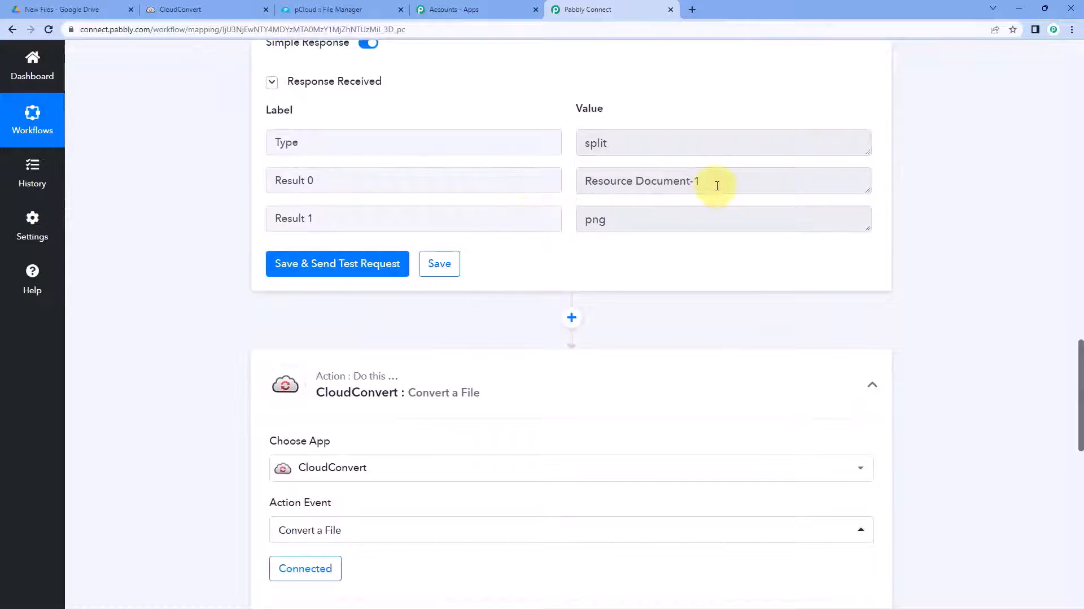
# Step: Highlight the 'Resource Document-1' result in the Split Text response
pyautogui.moveTo(717, 185); pyautogui.dragTo(574, 188)
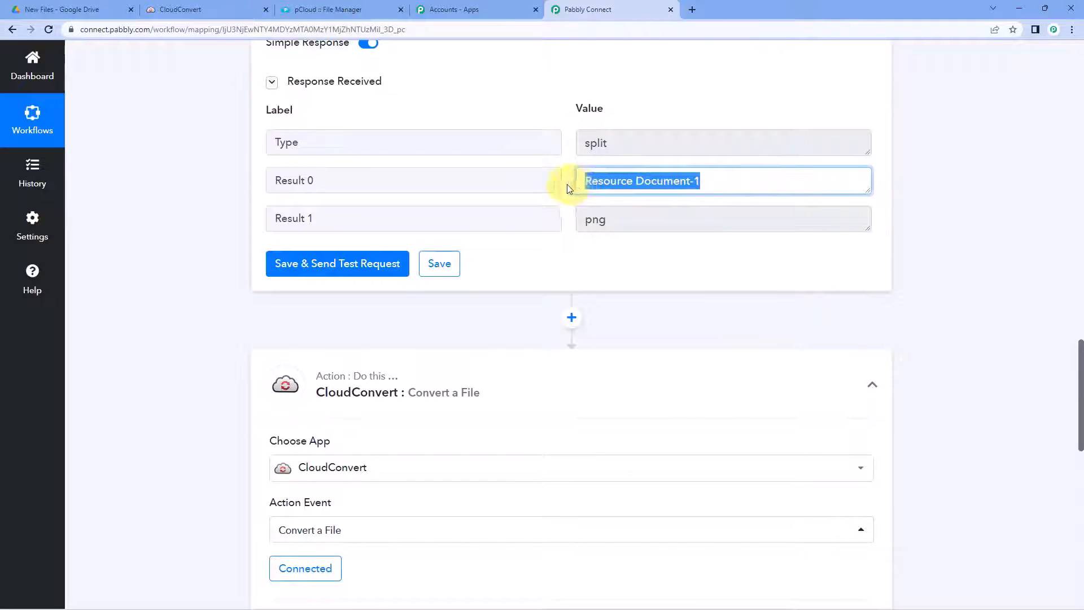
pyautogui.click(706, 184)
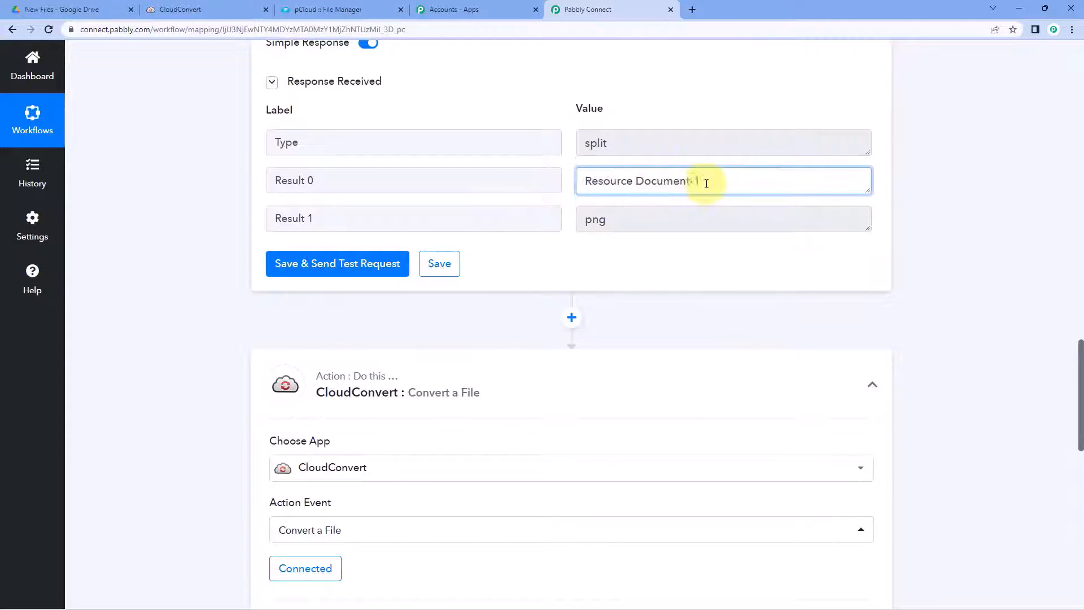
pyautogui.moveTo(714, 180); pyautogui.dragTo(582, 180)
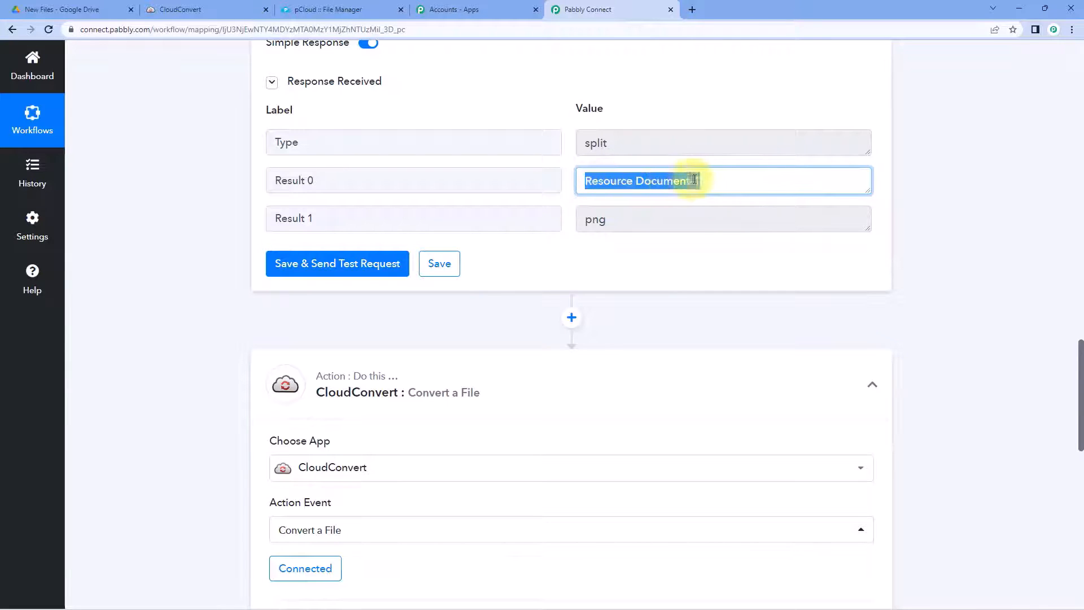
pyautogui.click(724, 178)
pyautogui.moveTo(717, 185); pyautogui.dragTo(557, 189)
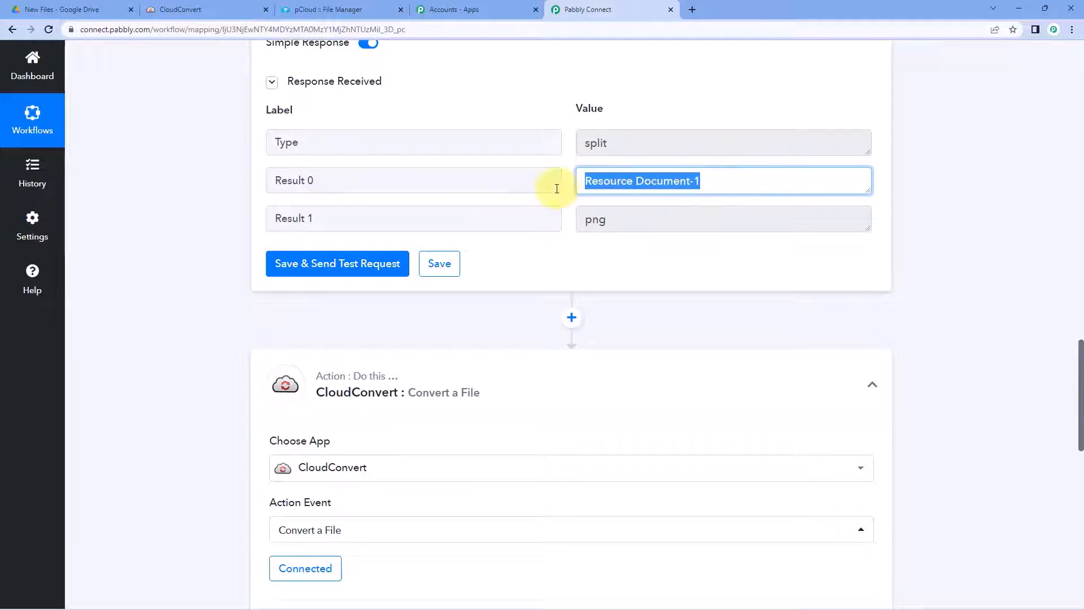
pyautogui.click(278, 310)
pyautogui.scroll(-12, 215, 322)
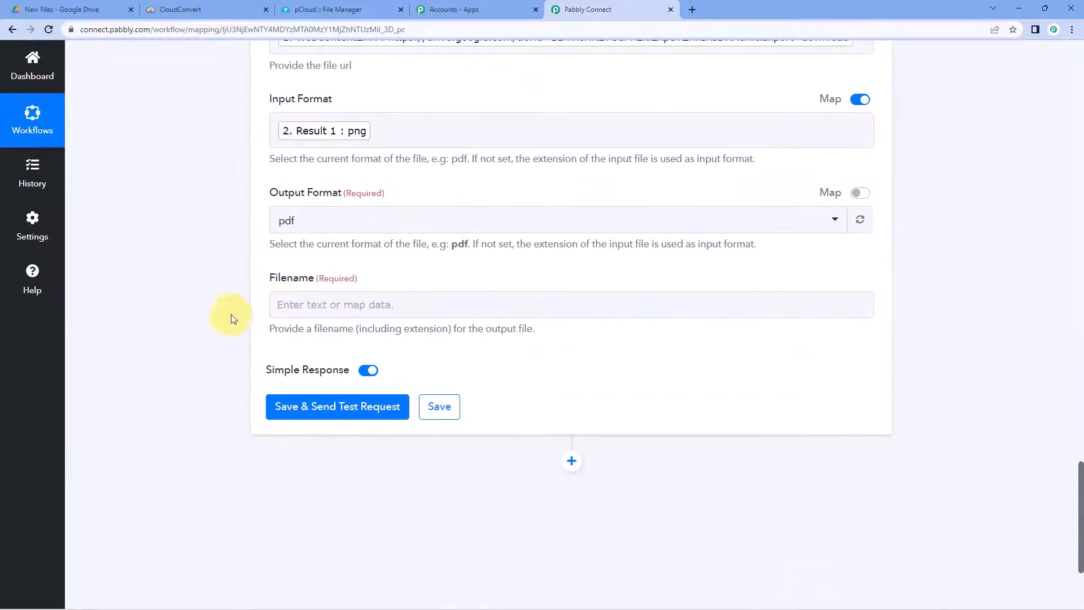
pyautogui.scroll(-1, 242, 302)
# Step: Set the CloudConvert Filename to Text Formatter Result 0 followed by '.pdf'
pyautogui.click(312, 244)
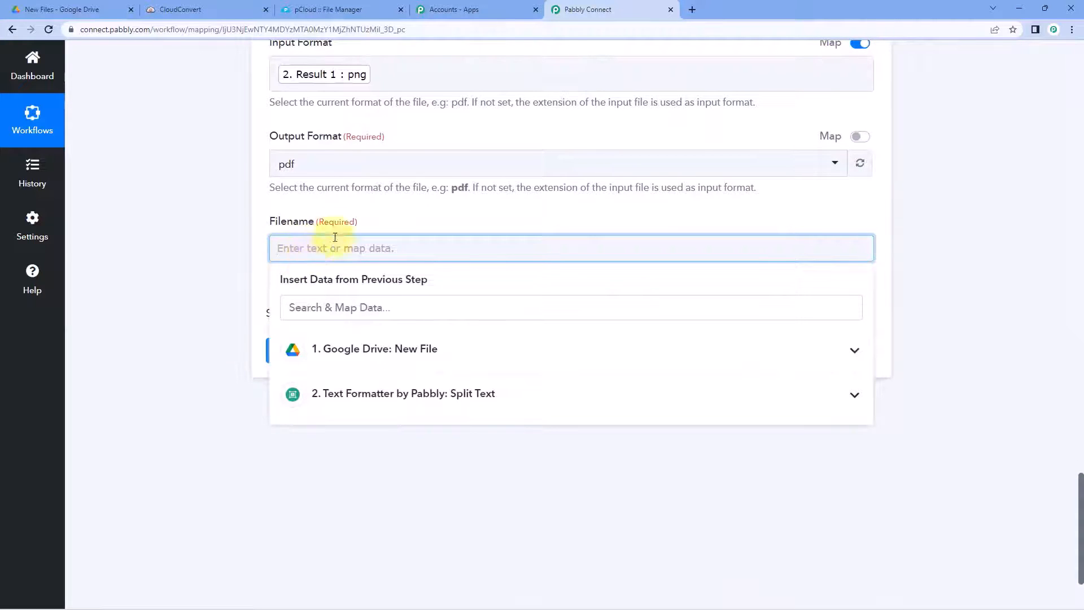
pyautogui.click(382, 398)
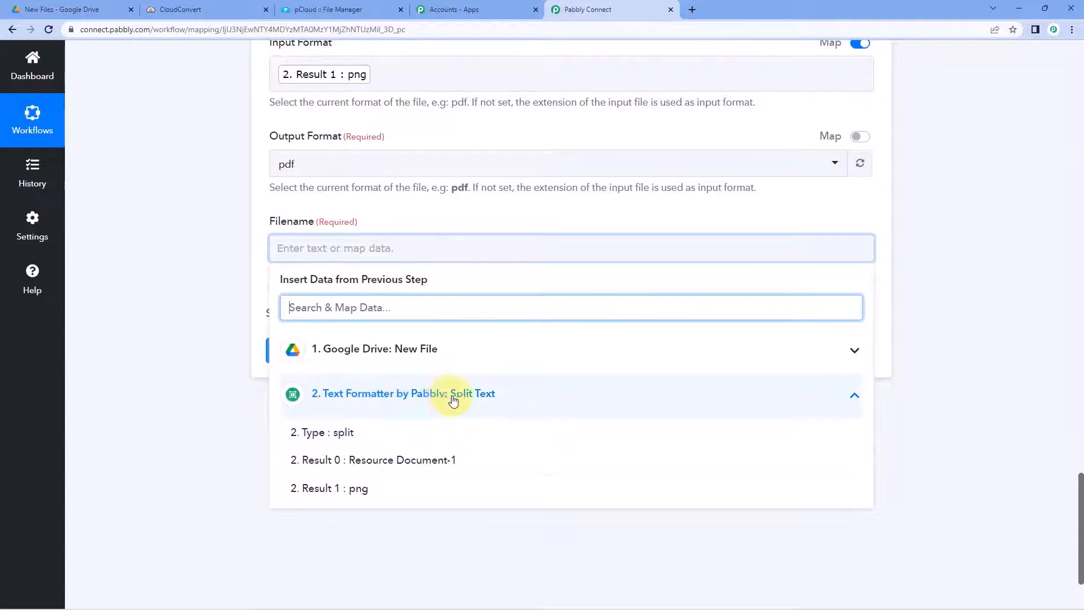
pyautogui.click(353, 465)
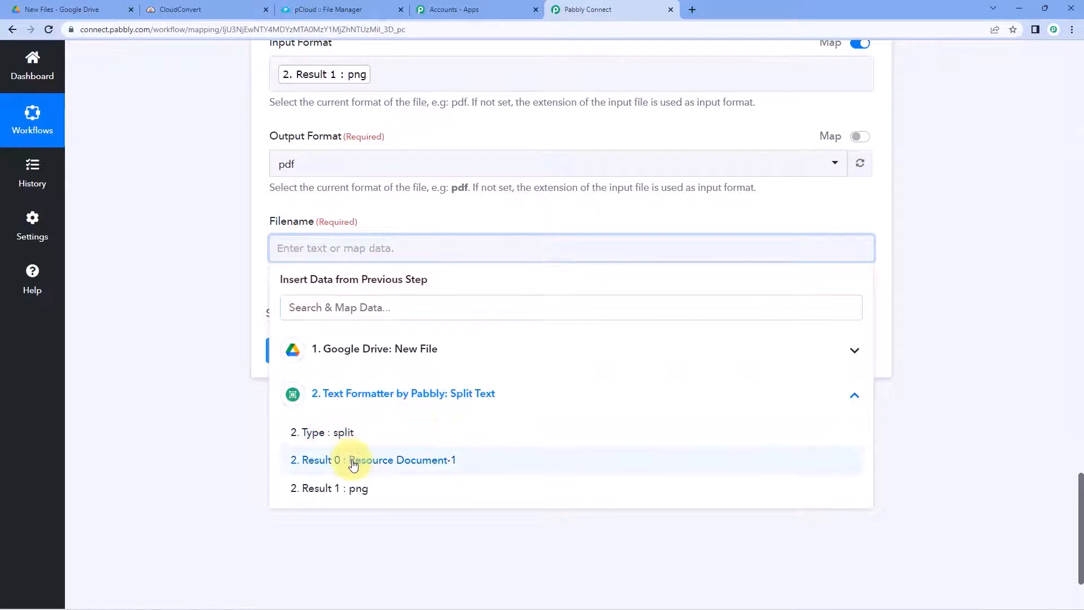
pyautogui.click(178, 285)
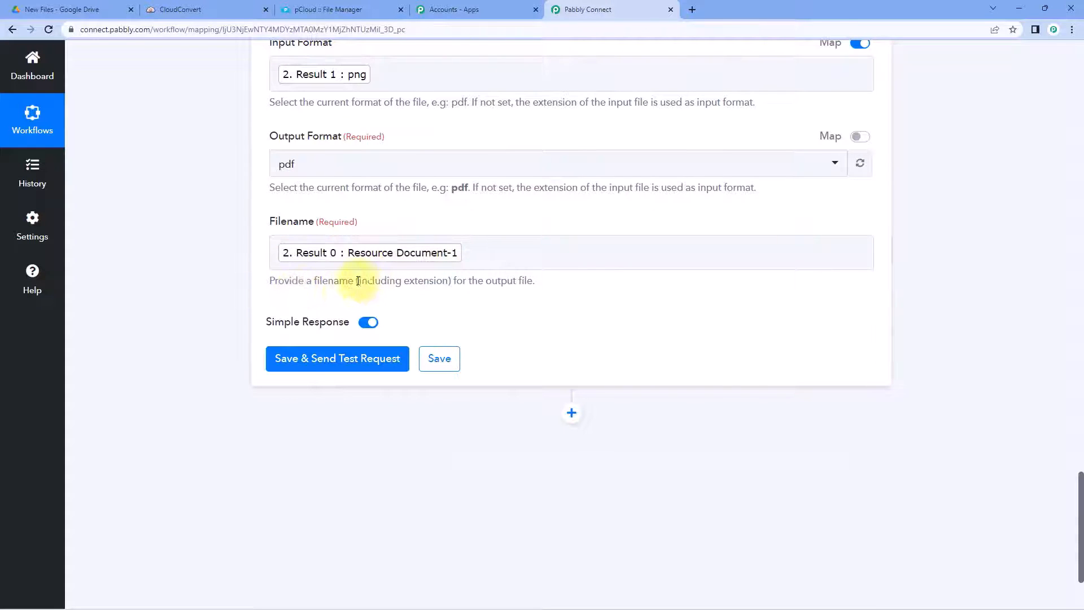
pyautogui.moveTo(358, 280); pyautogui.dragTo(455, 291)
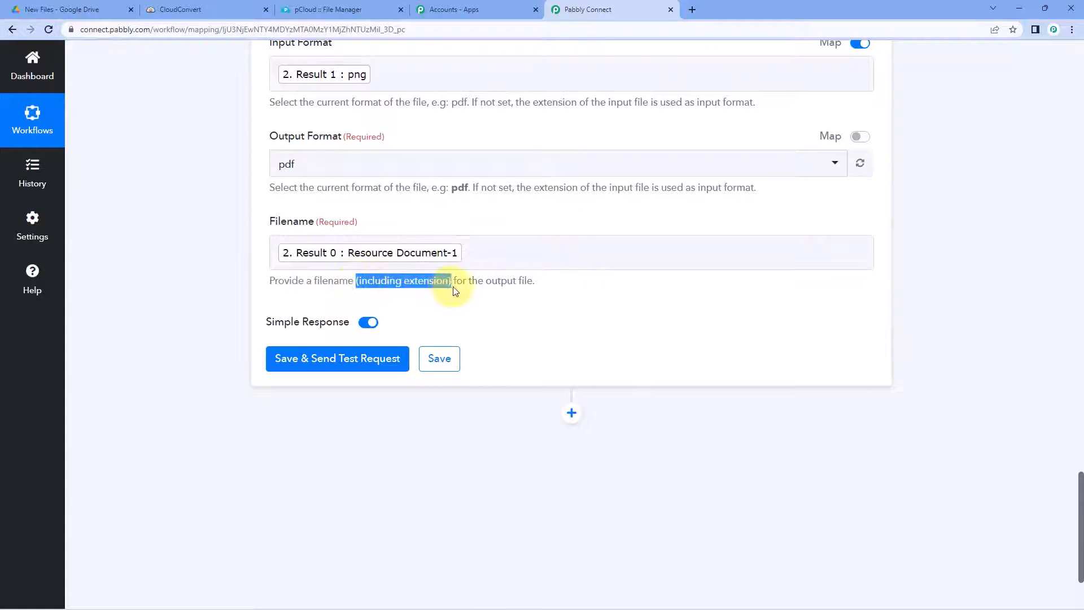
pyautogui.click(476, 246)
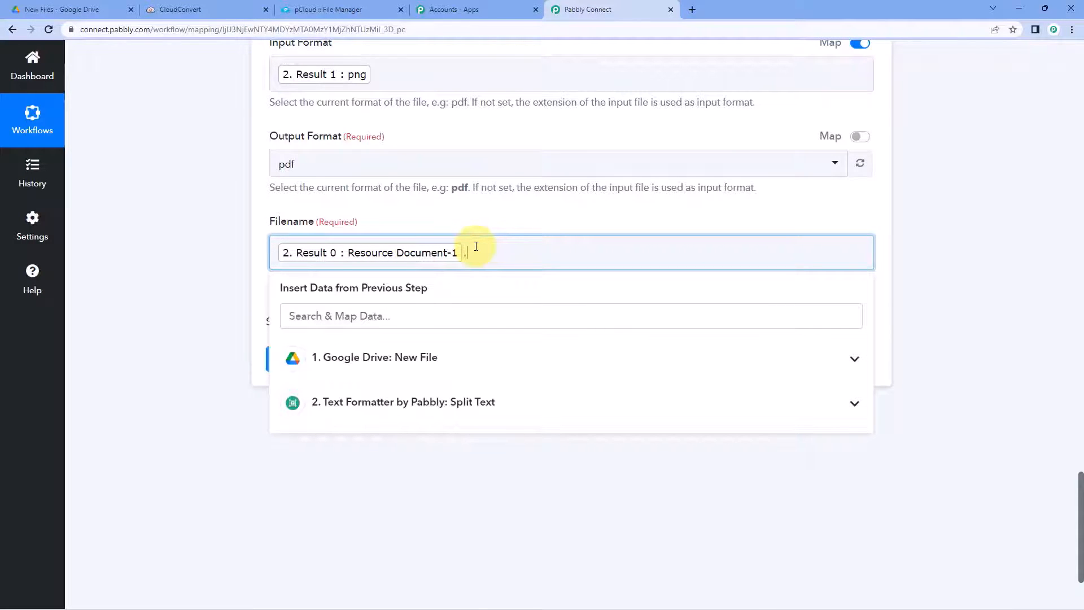
pyautogui.write('.pdf')
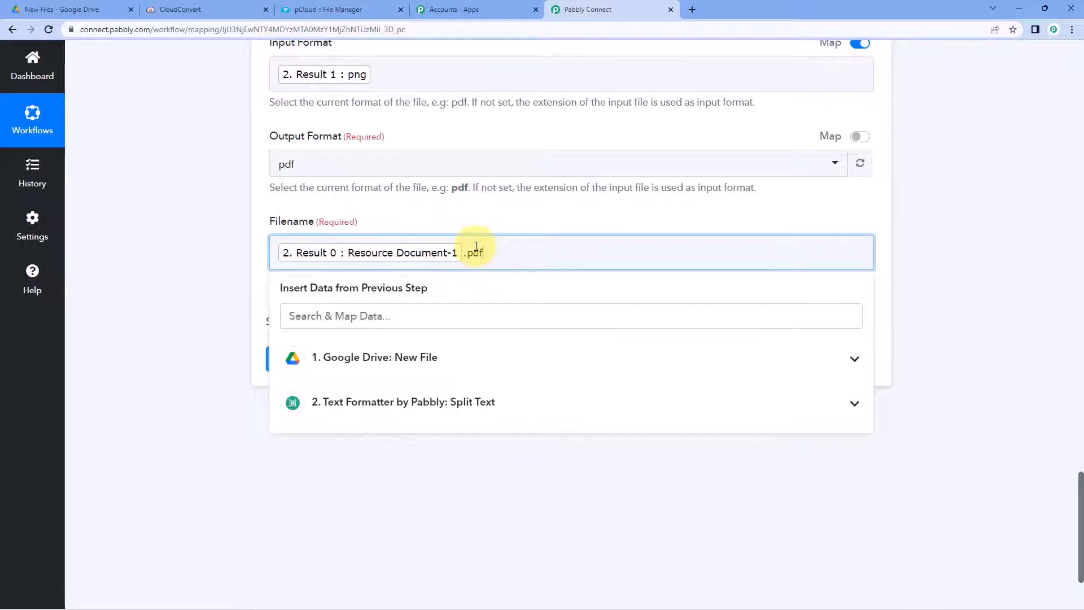
pyautogui.click(476, 218)
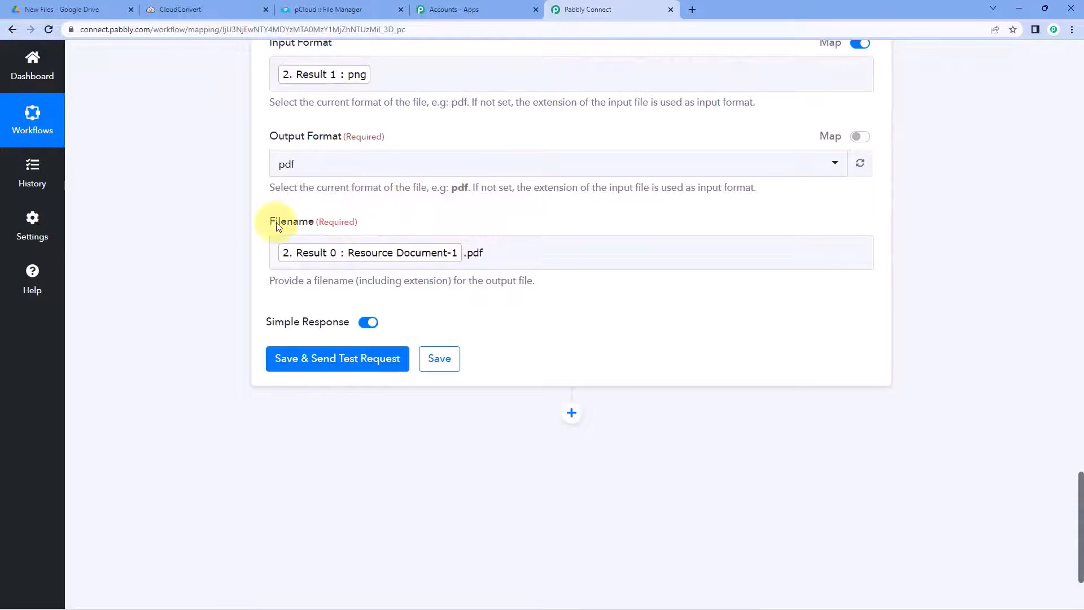
# Step: Save the CloudConvert conversion step and send a test request
pyautogui.click(328, 359)
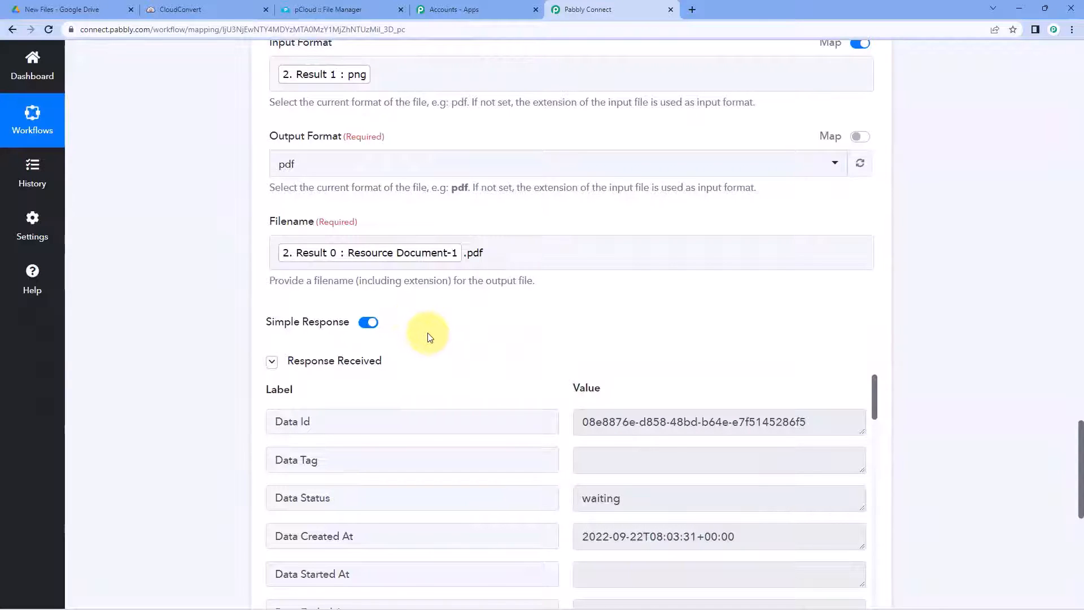
pyautogui.scroll(-2, 437, 316)
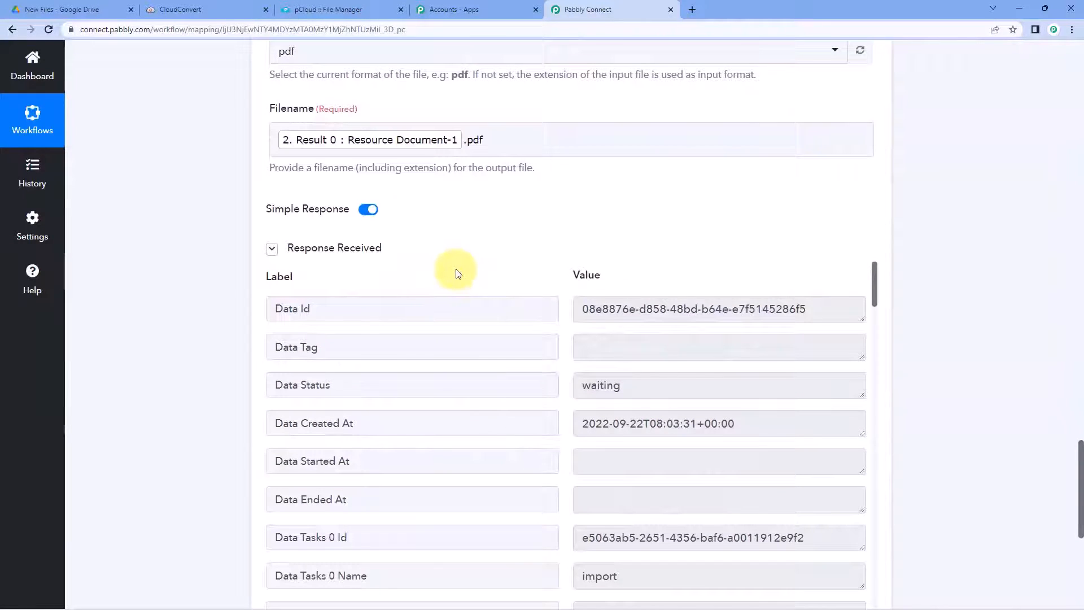
pyautogui.scroll(-1, 467, 262)
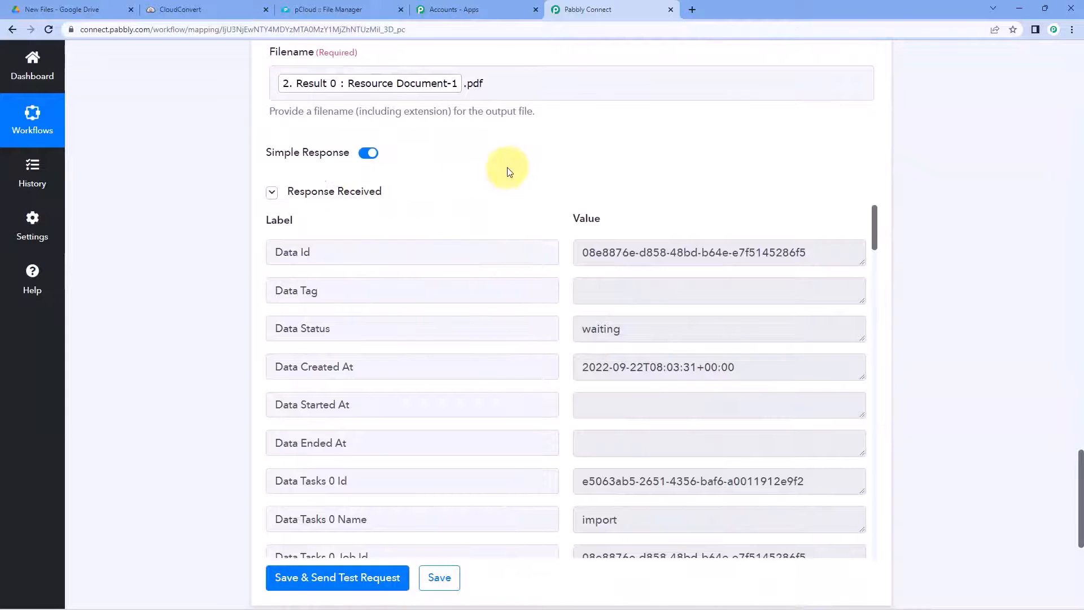
pyautogui.scroll(-1, 507, 167)
pyautogui.scroll(-3, 543, 213)
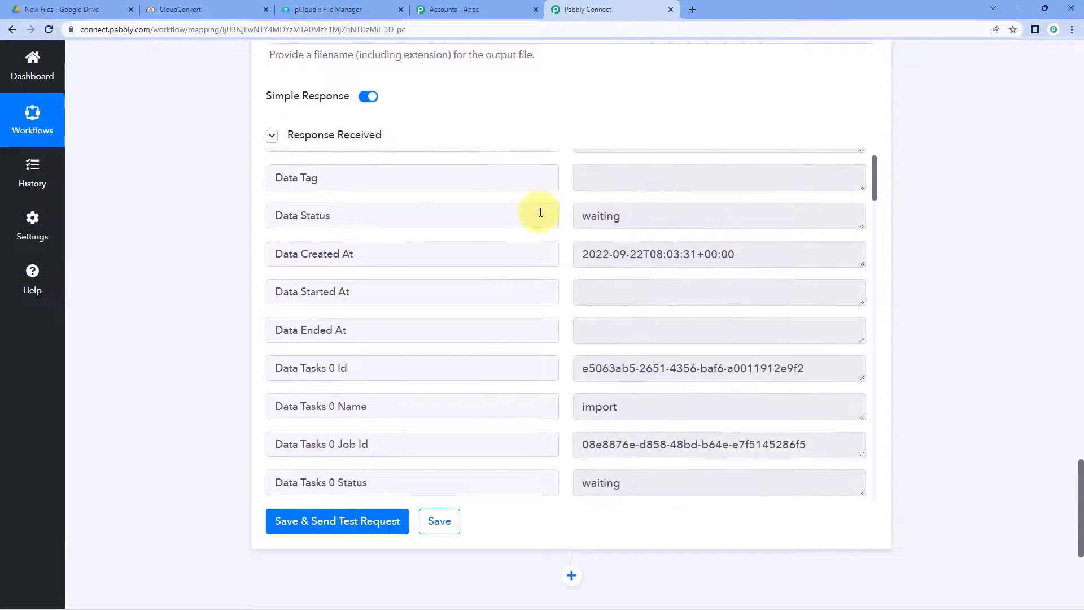
pyautogui.scroll(-6, 555, 255)
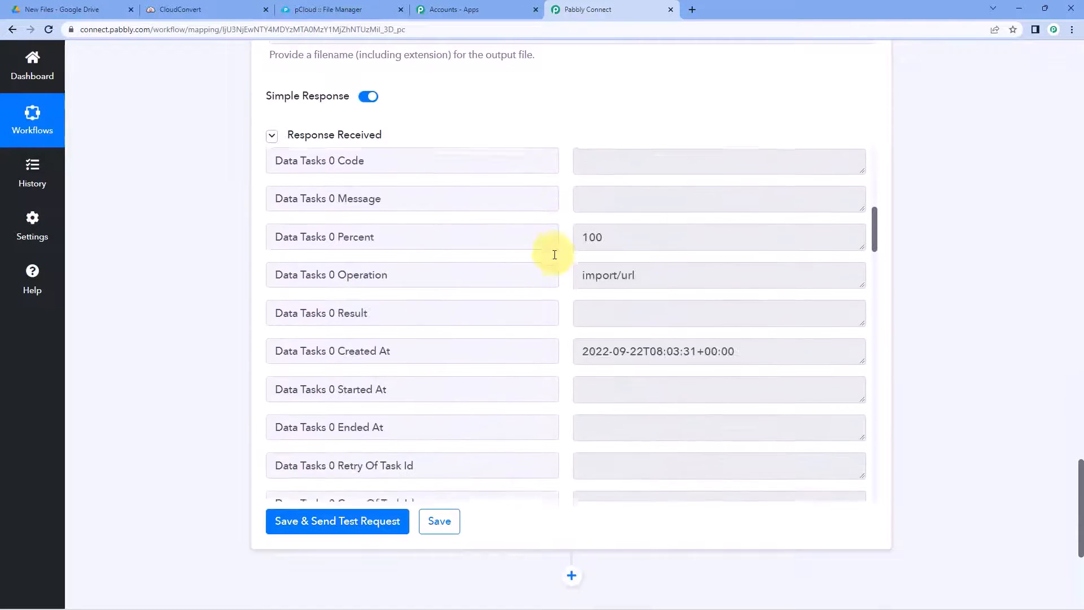
pyautogui.scroll(9, 559, 258)
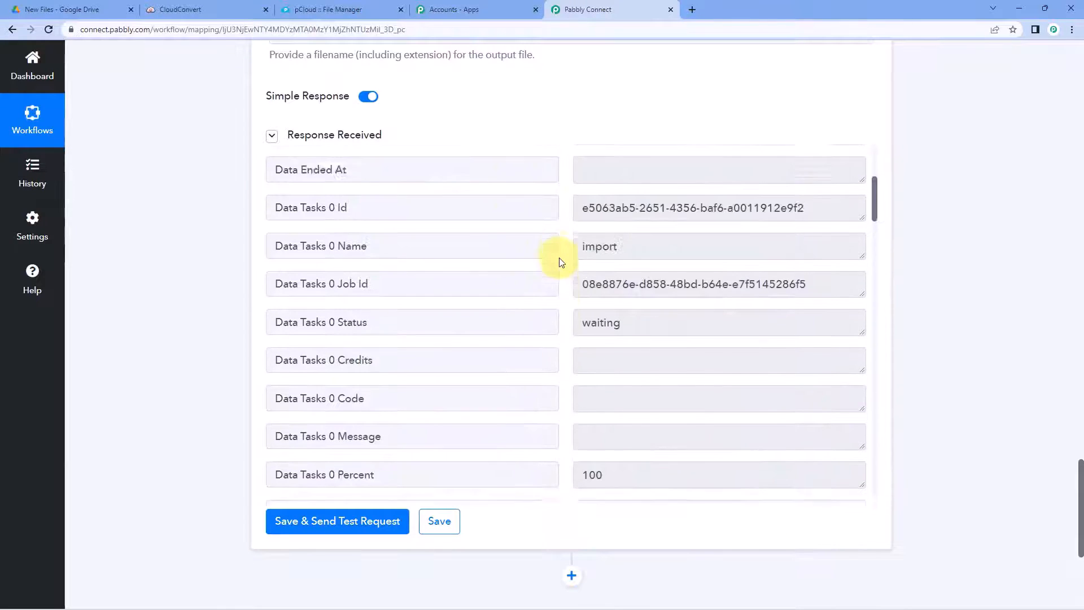
pyautogui.scroll(5, 475, 247)
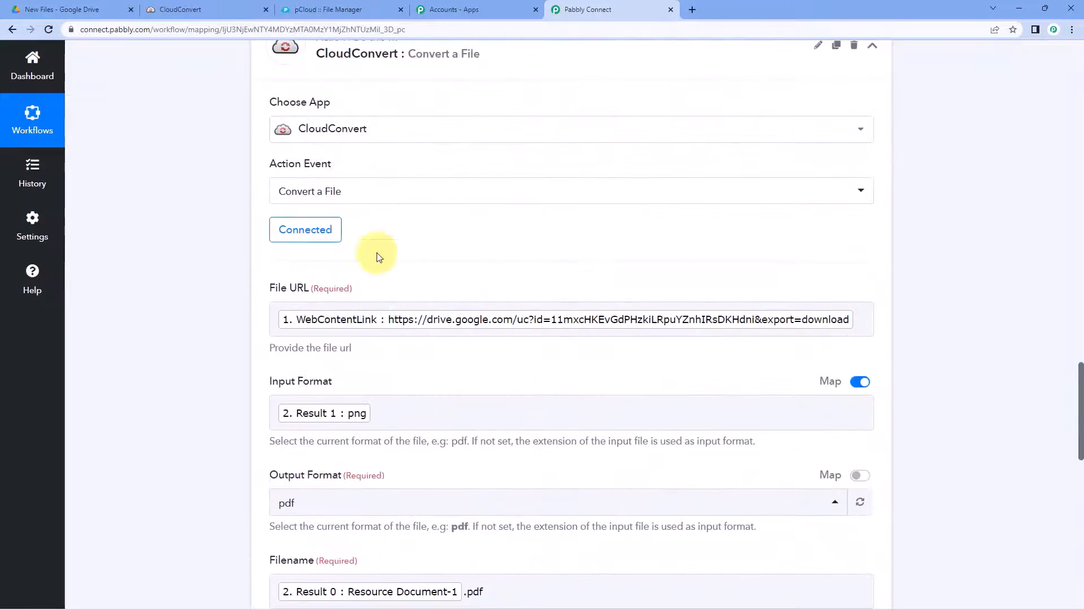
pyautogui.scroll(1, 421, 277)
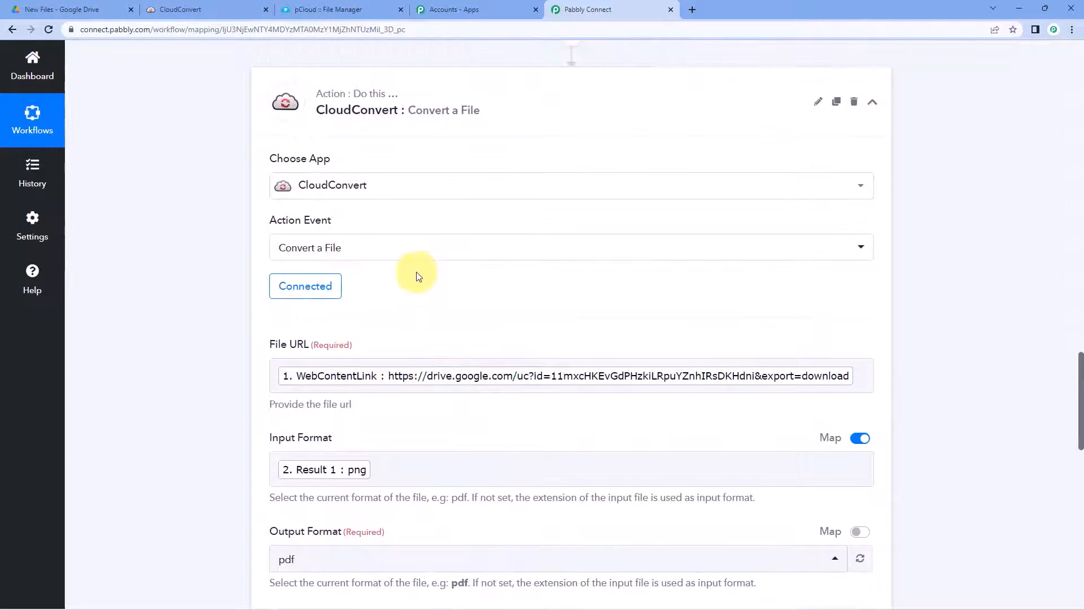
# Step: Check the source file in Google Drive, then review the response showing status waiting
pyautogui.click(71, 10)
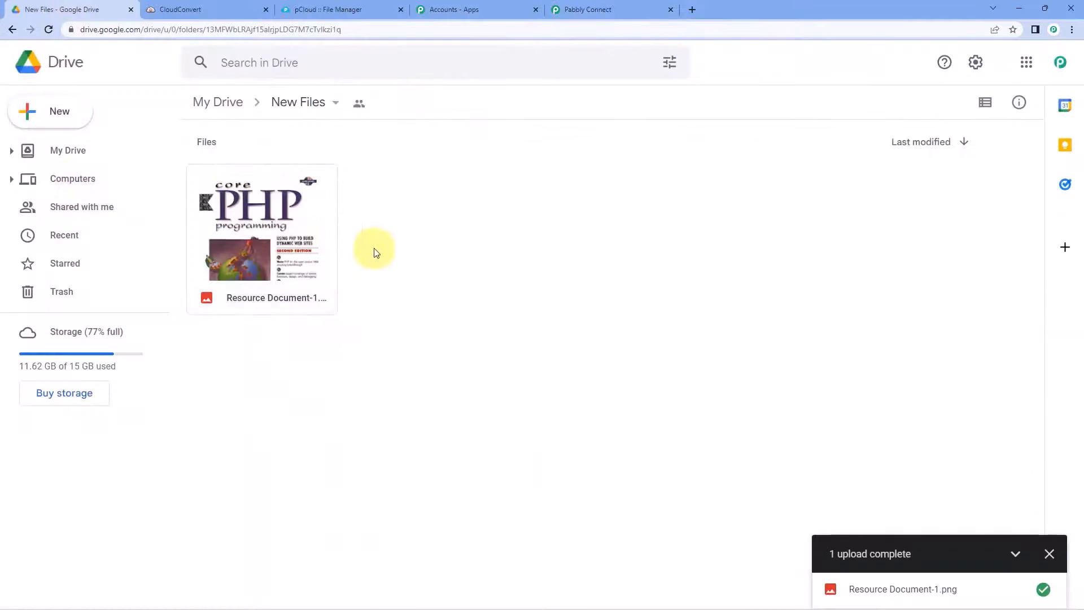
pyautogui.click(630, 10)
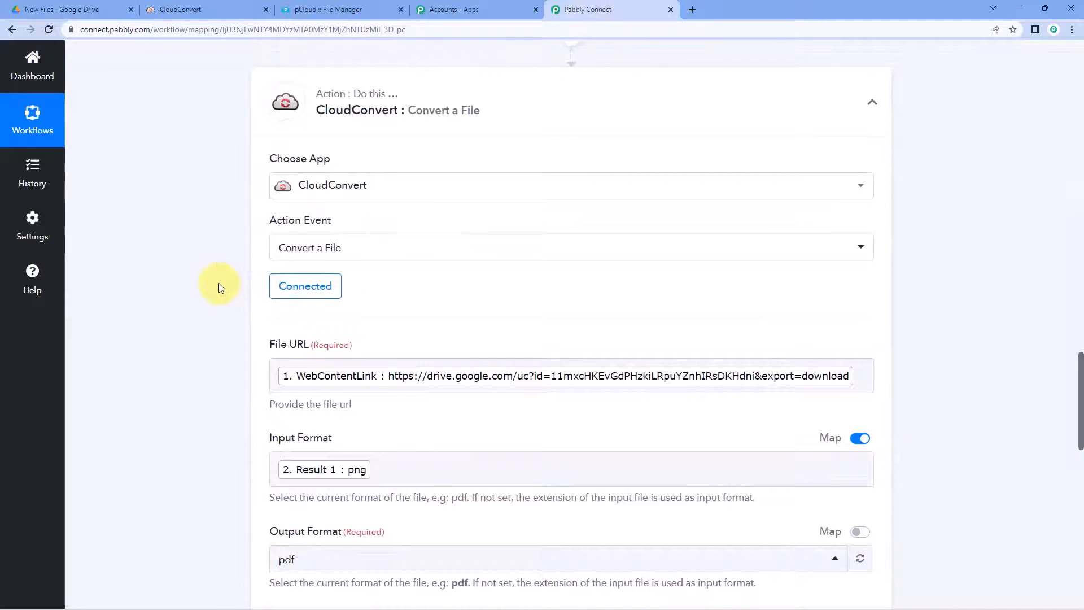
pyautogui.scroll(-3, 225, 276)
pyautogui.scroll(-8, 415, 263)
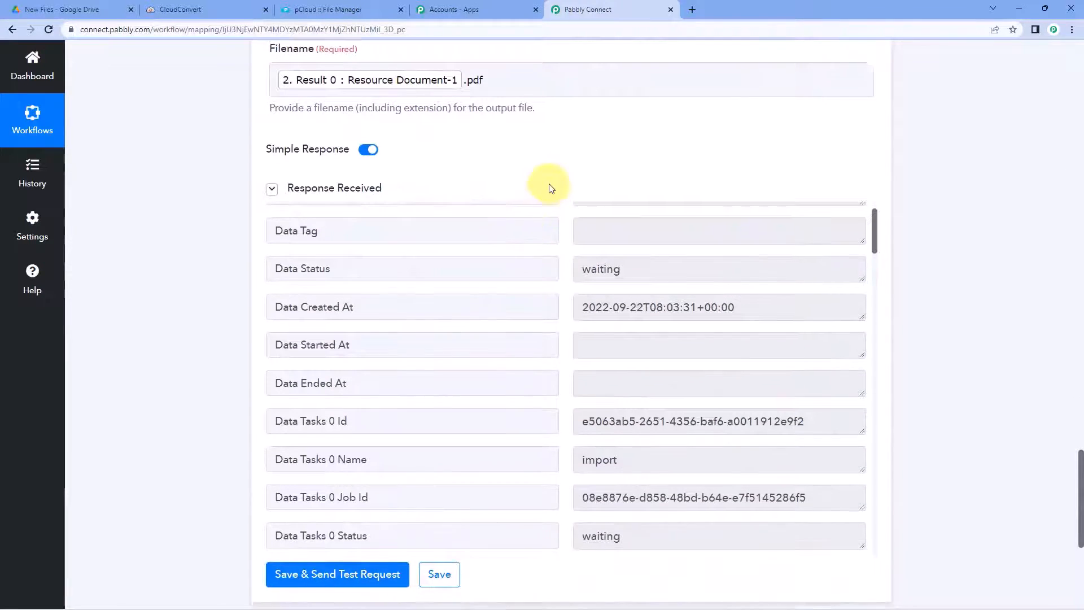
pyautogui.scroll(-2, 559, 189)
pyautogui.scroll(1, 568, 221)
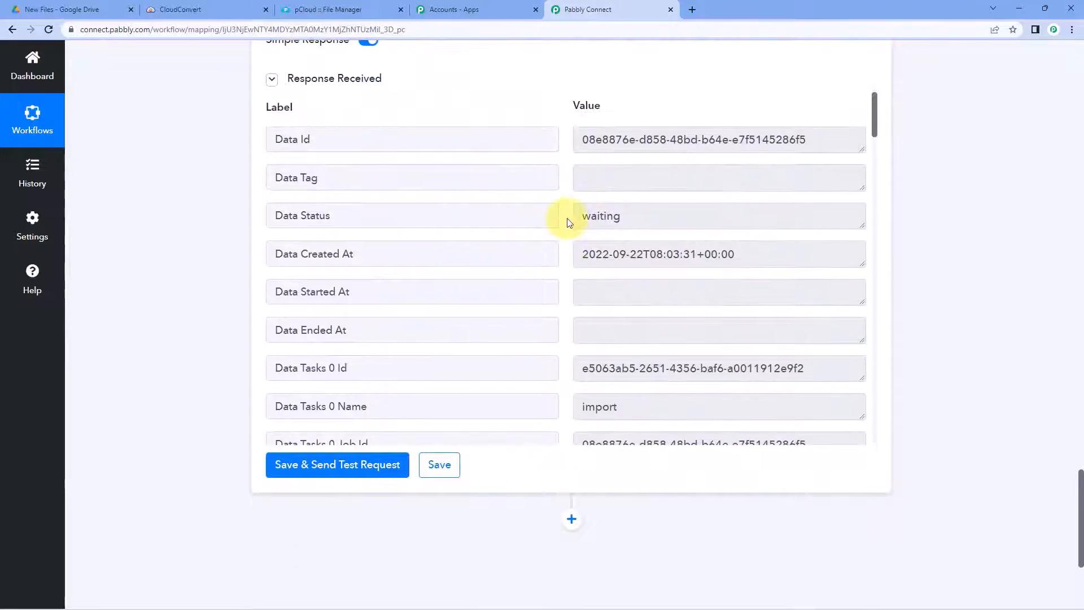
pyautogui.scroll(-9, 569, 222)
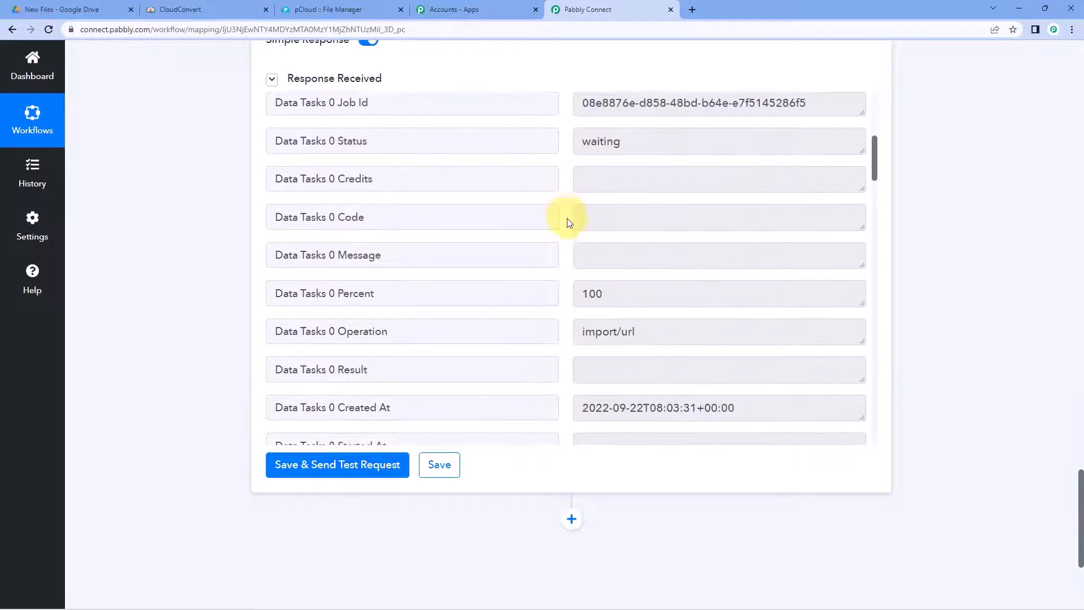
pyautogui.scroll(-4, 569, 222)
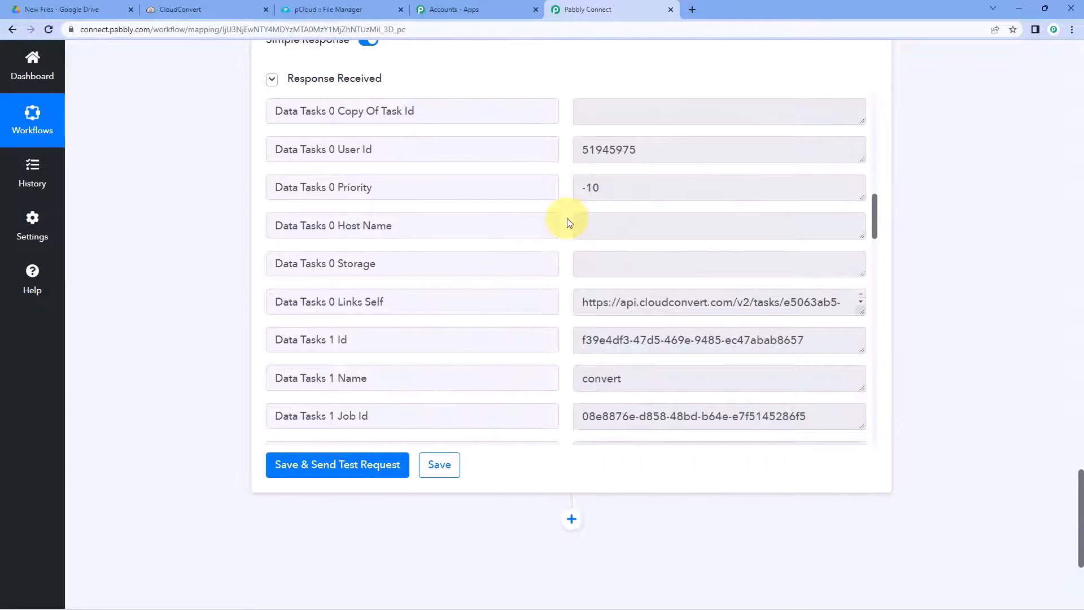
pyautogui.scroll(13, 567, 222)
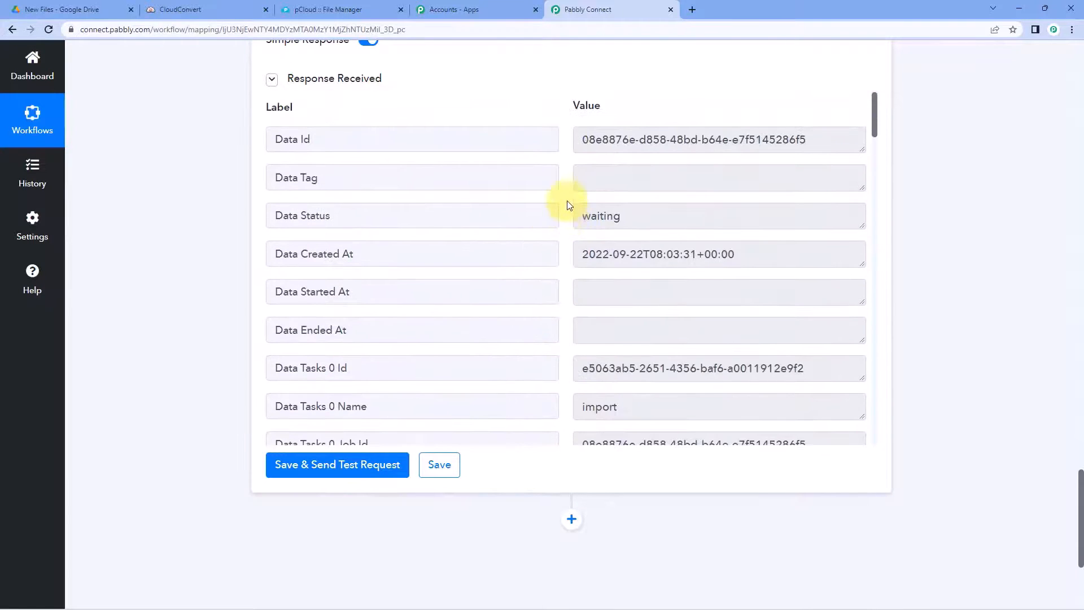
pyautogui.scroll(2, 567, 201)
pyautogui.scroll(-1, 557, 196)
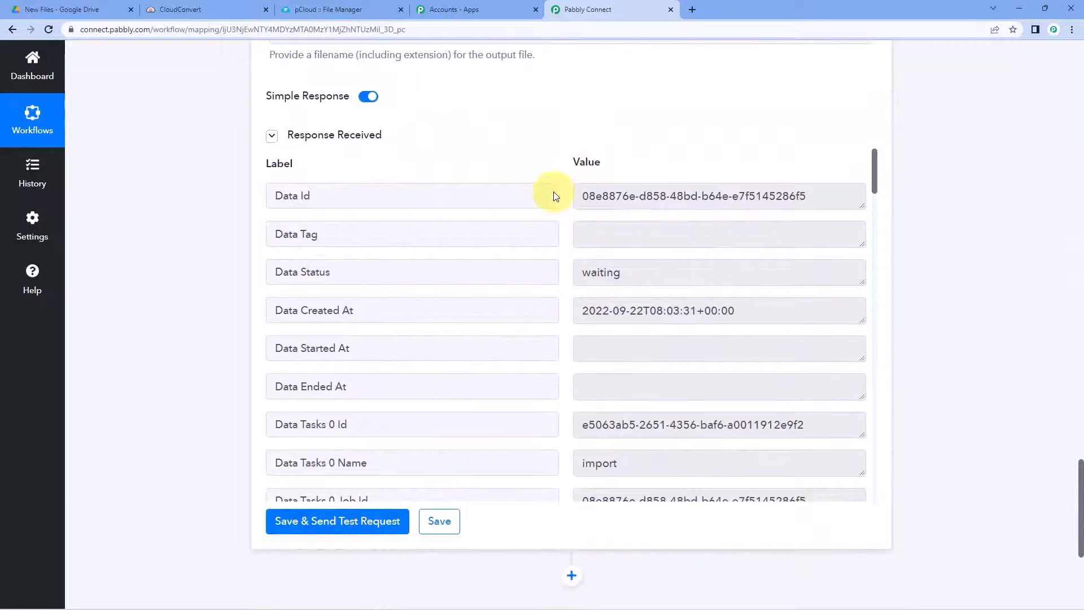
pyautogui.scroll(-1, 569, 238)
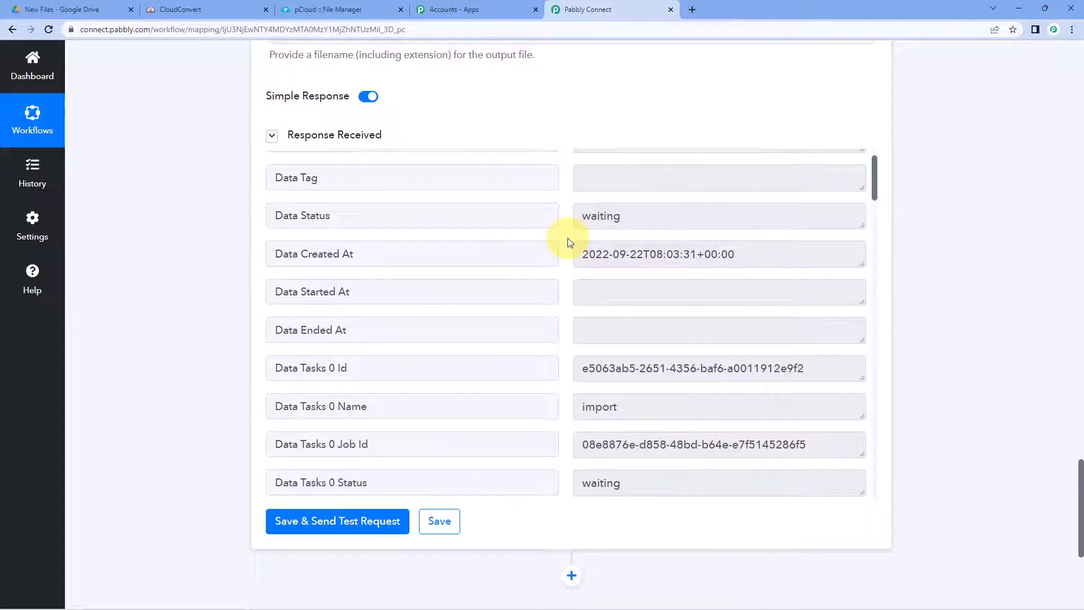
pyautogui.scroll(-2, 569, 242)
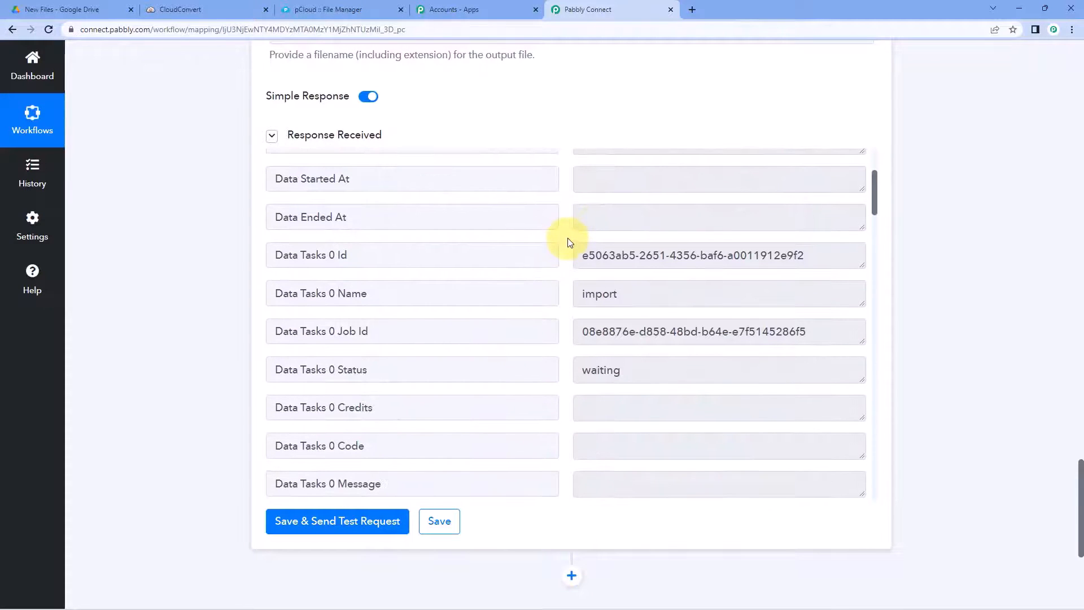
# Step: Highlight the Data Tasks 0 Job Id value returned for the import task
pyautogui.moveTo(581, 334); pyautogui.dragTo(807, 342)
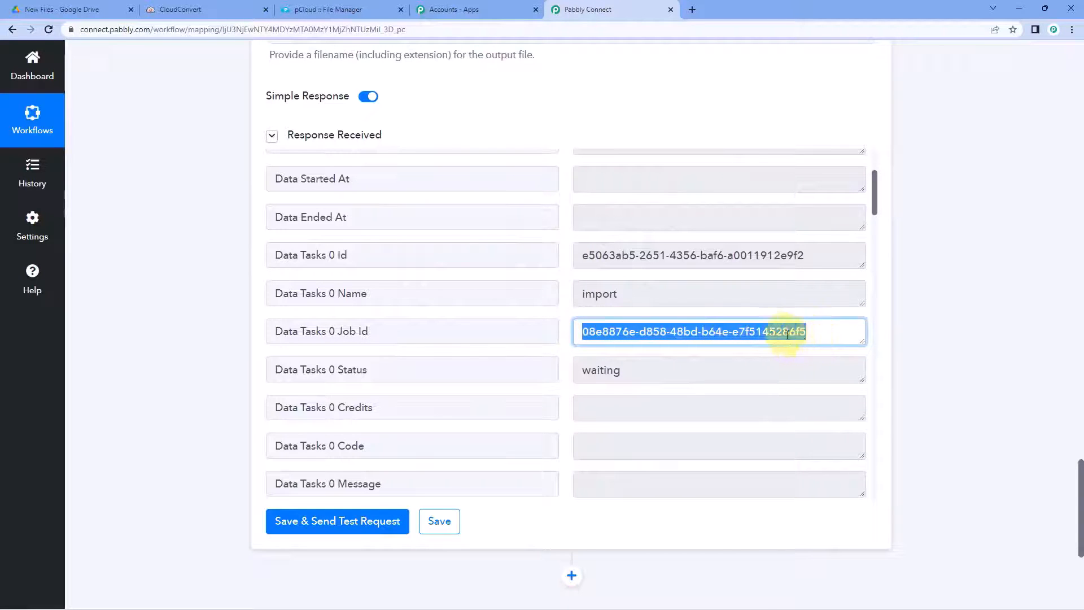
pyautogui.click(566, 320)
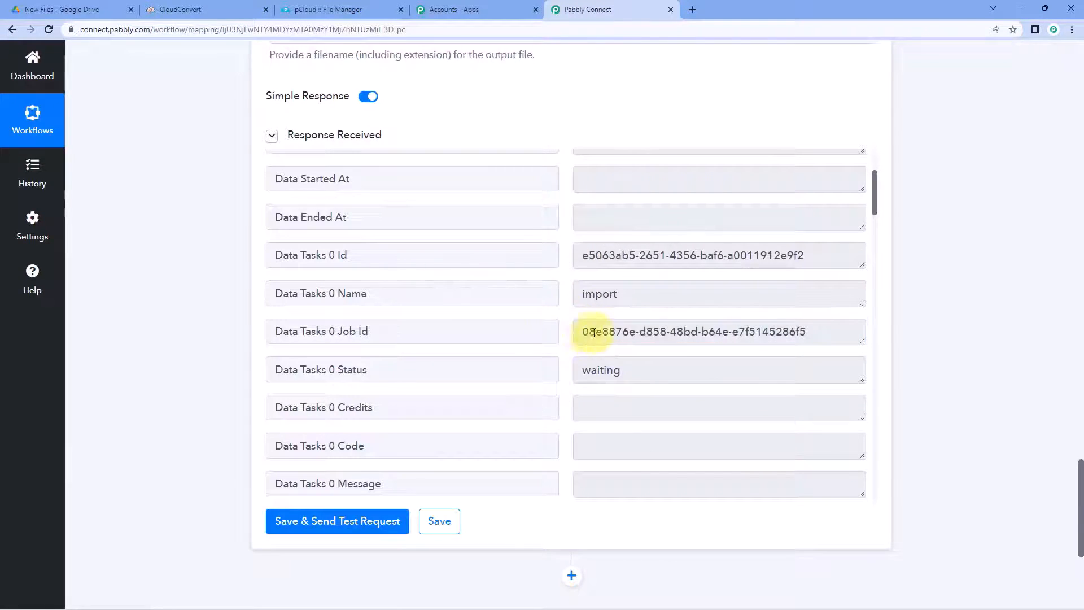
pyautogui.moveTo(583, 332); pyautogui.dragTo(810, 333)
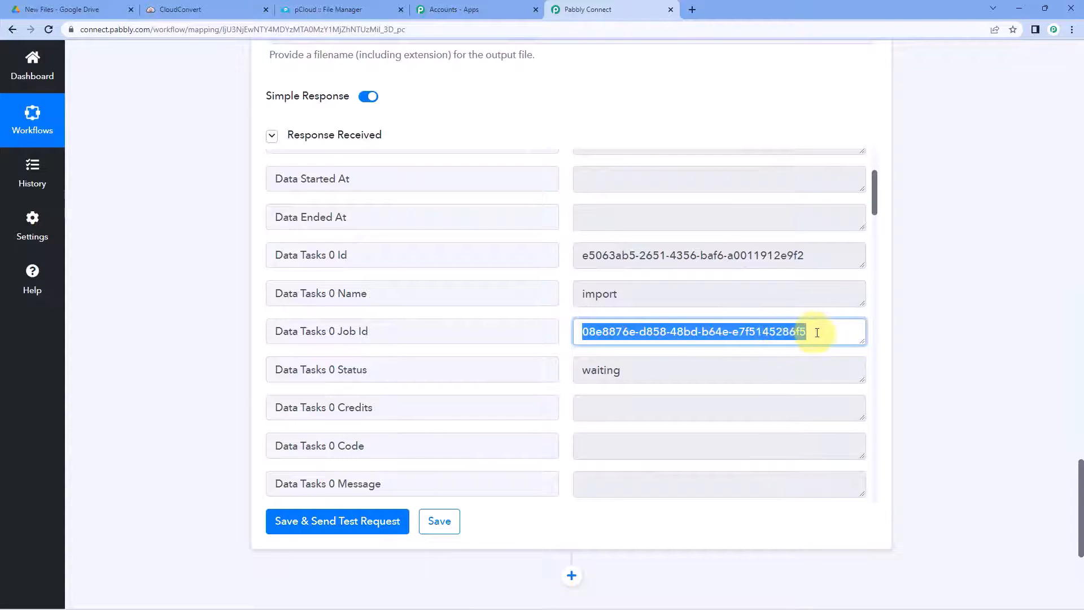
pyautogui.click(913, 312)
pyautogui.scroll(-5, 912, 313)
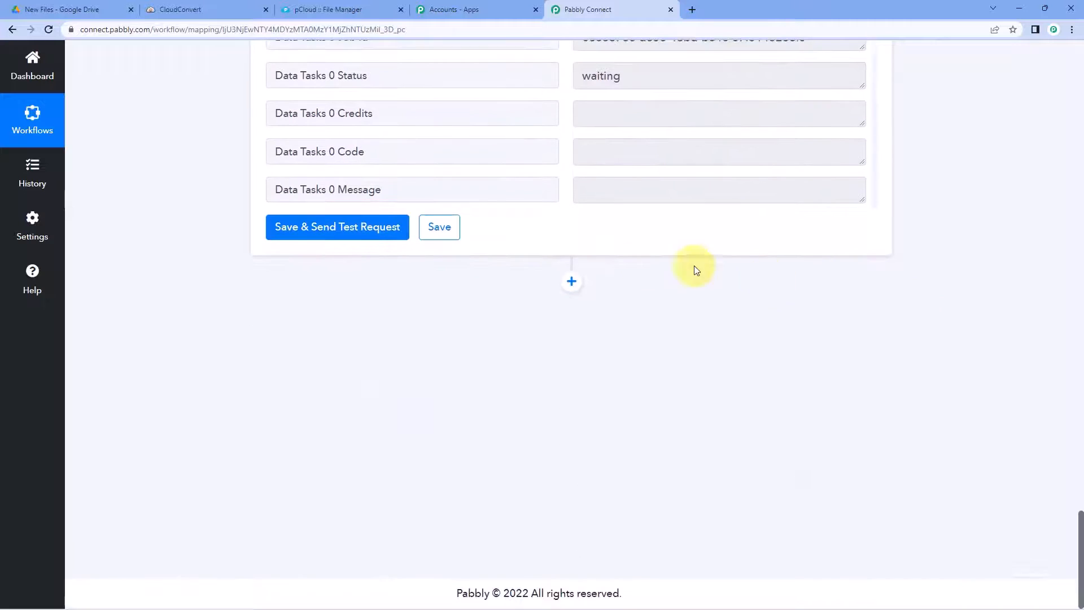
# Step: Add a CloudConvert Get Job Details step using the existing CloudConvert #8 connection
pyautogui.click(572, 281)
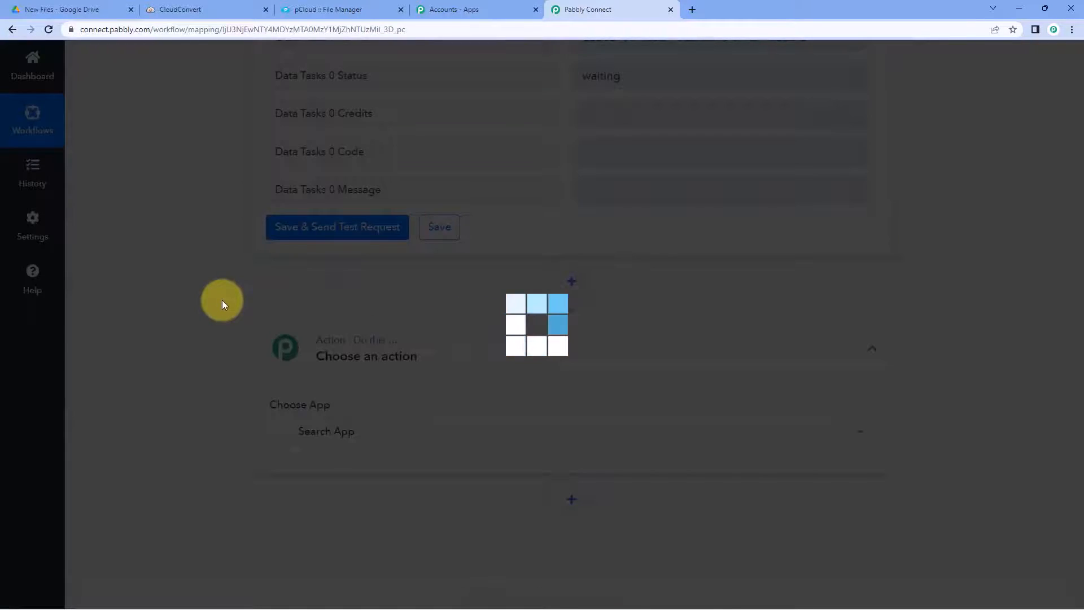
pyautogui.scroll(-3, 222, 301)
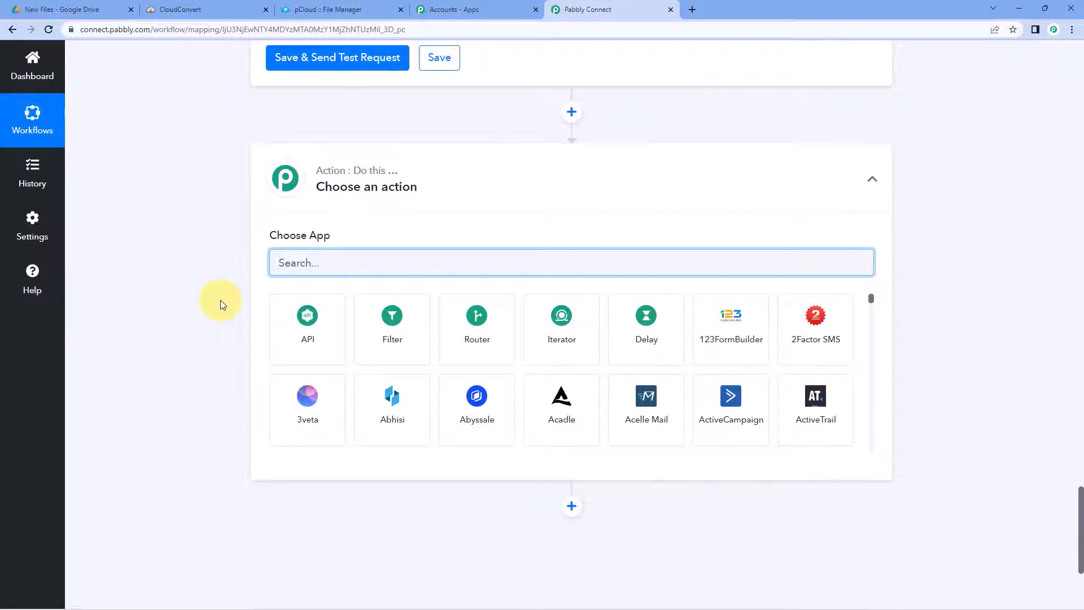
pyautogui.write('Cloud')
pyautogui.click(315, 330)
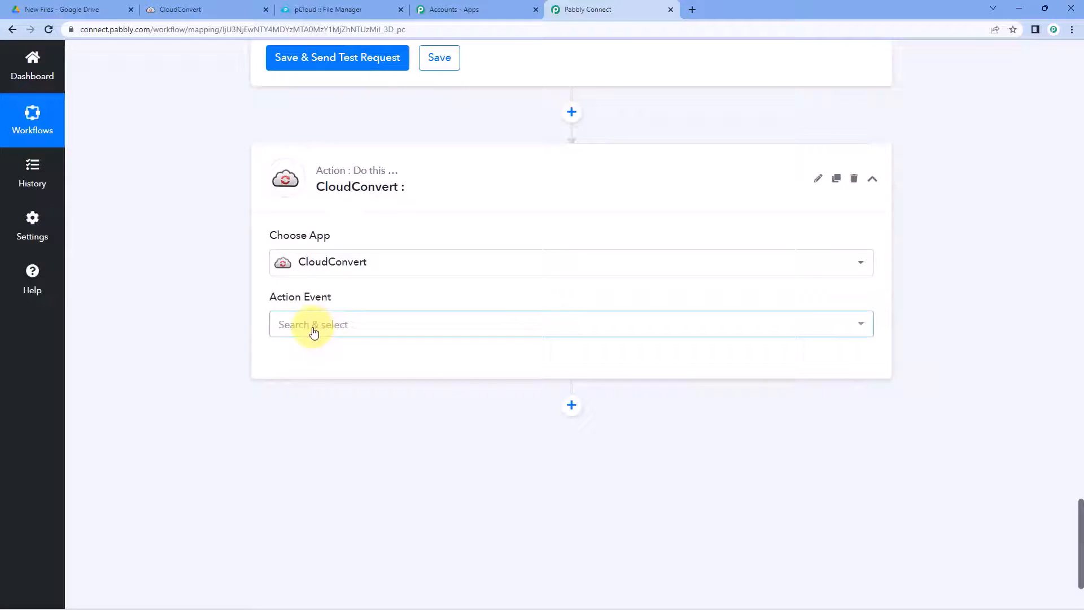
pyautogui.click(365, 329)
pyautogui.scroll(-1, 240, 339)
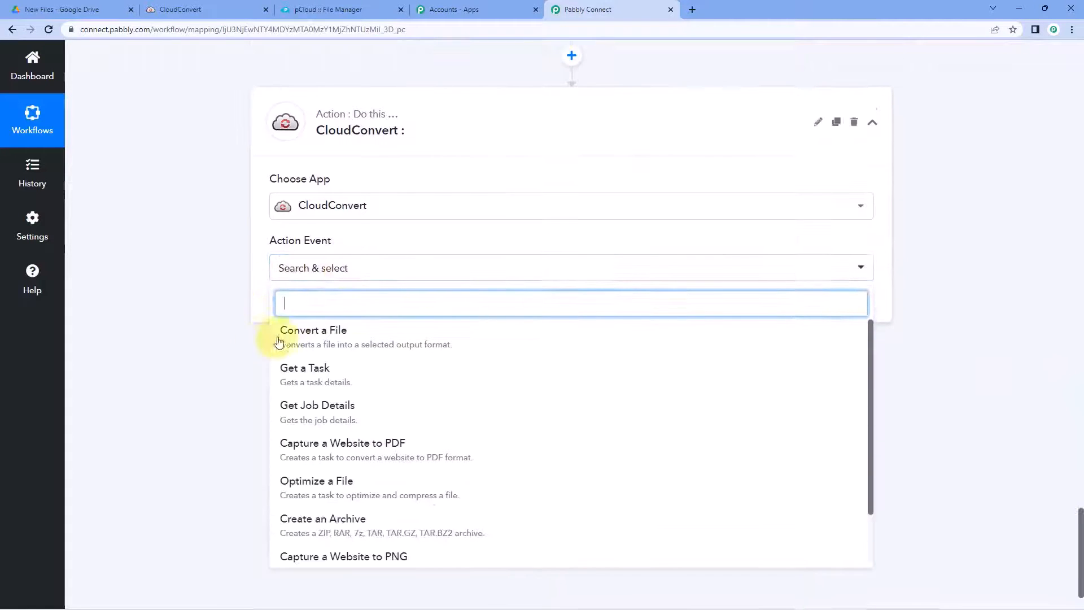
pyautogui.click(312, 417)
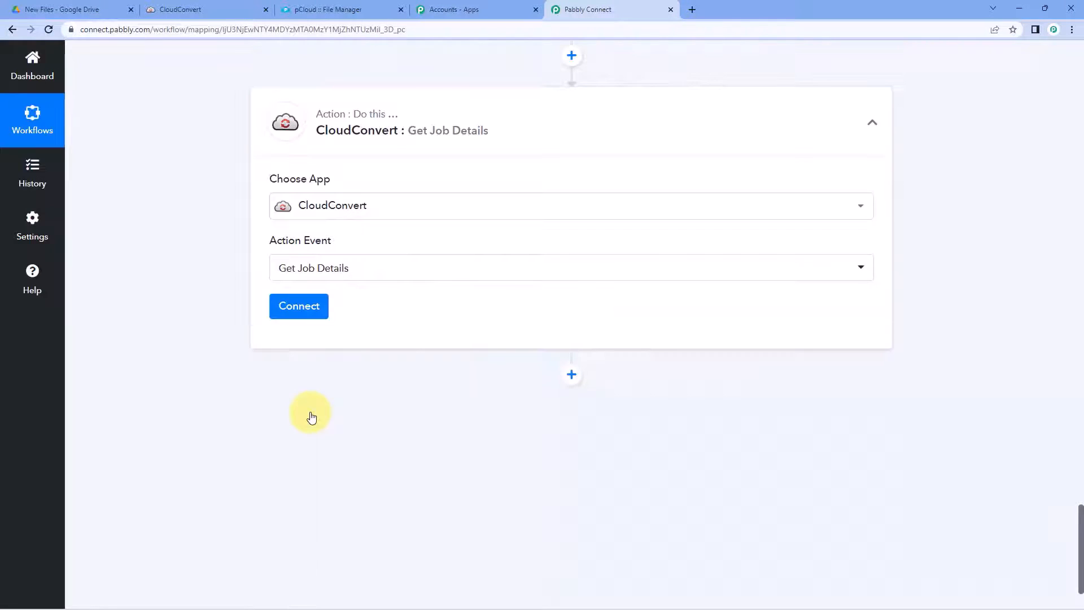
pyautogui.click(315, 314)
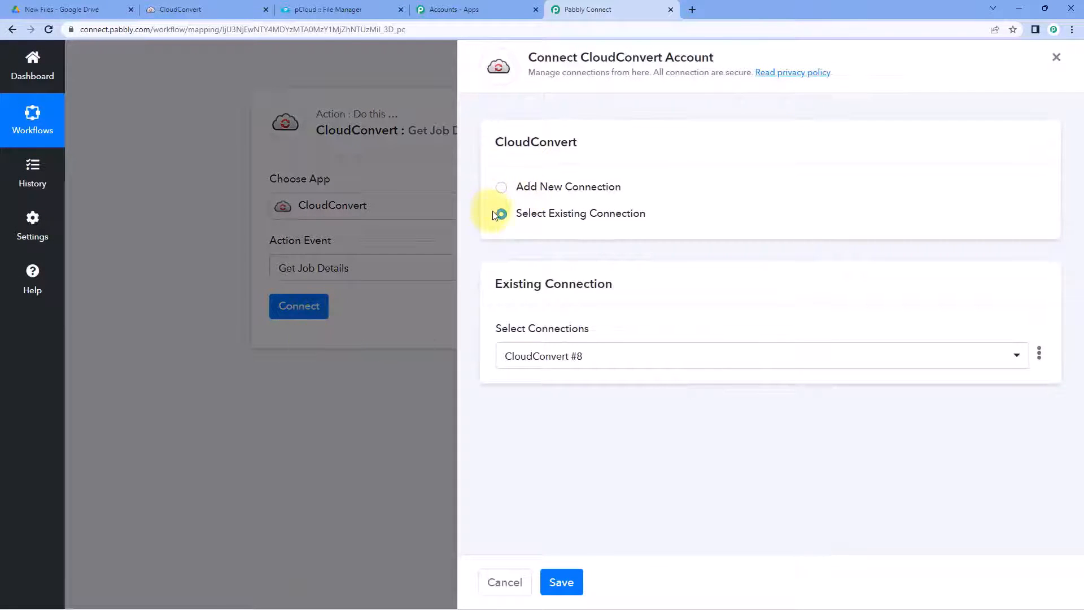
pyautogui.click(565, 587)
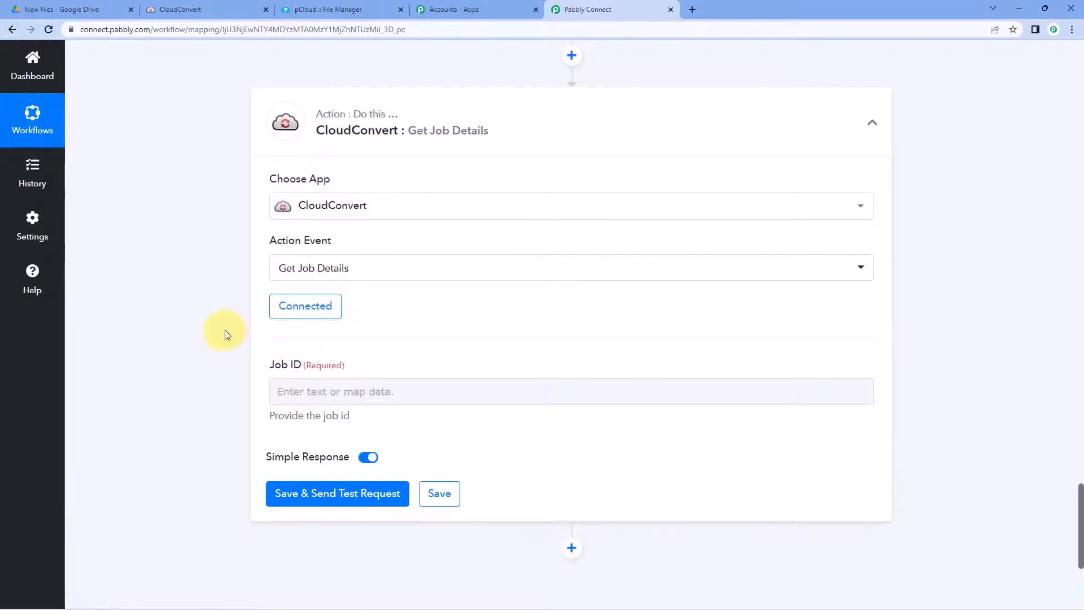
# Step: Locate and select the Job Id value in the conversion step's test response
pyautogui.scroll(1, 225, 330)
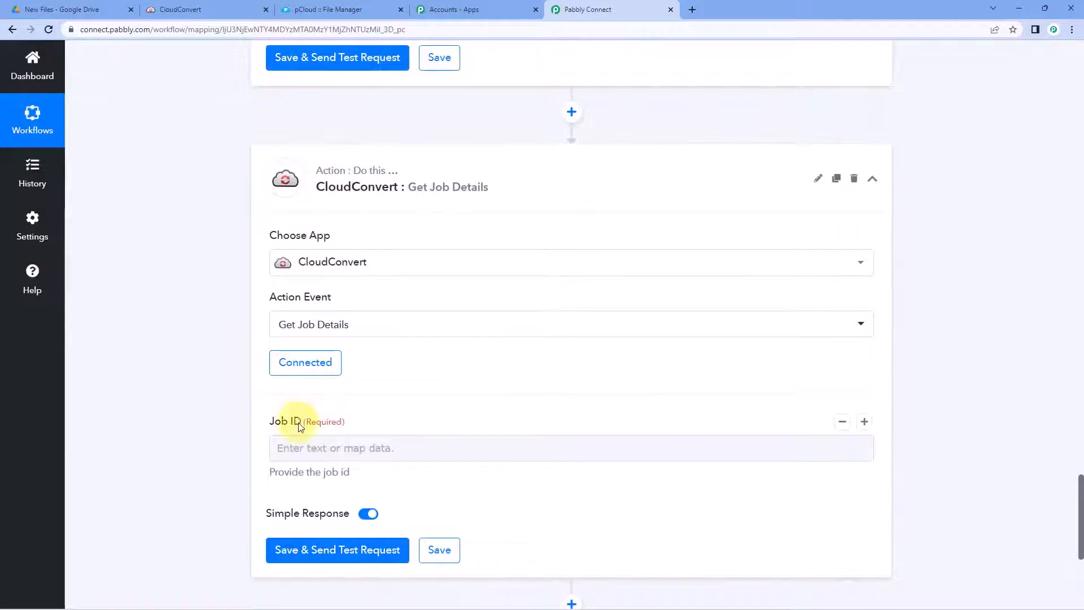
pyautogui.scroll(8, 387, 419)
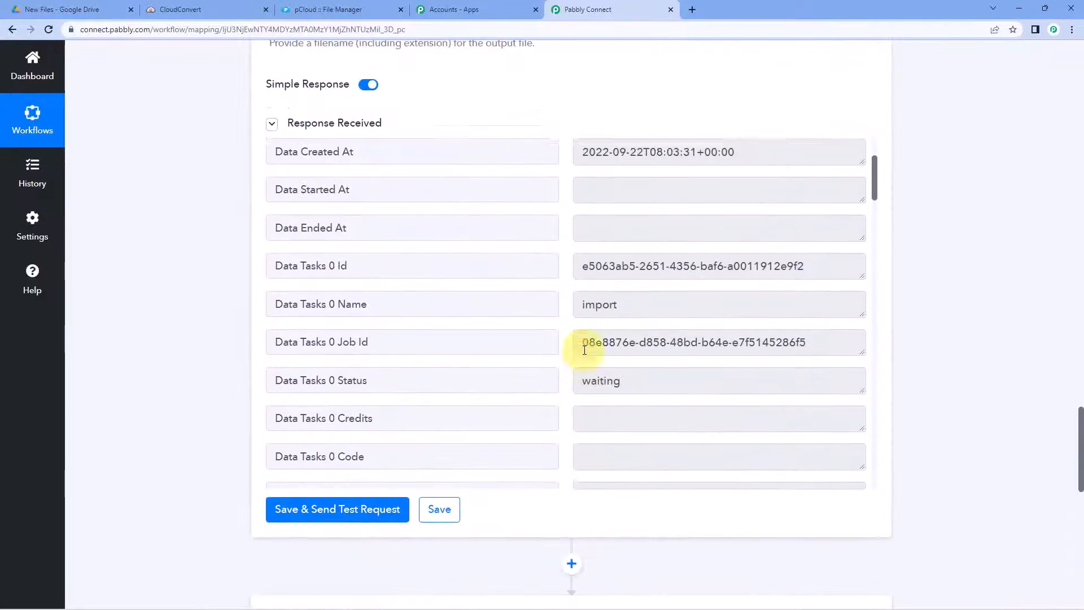
pyautogui.scroll(3, 584, 350)
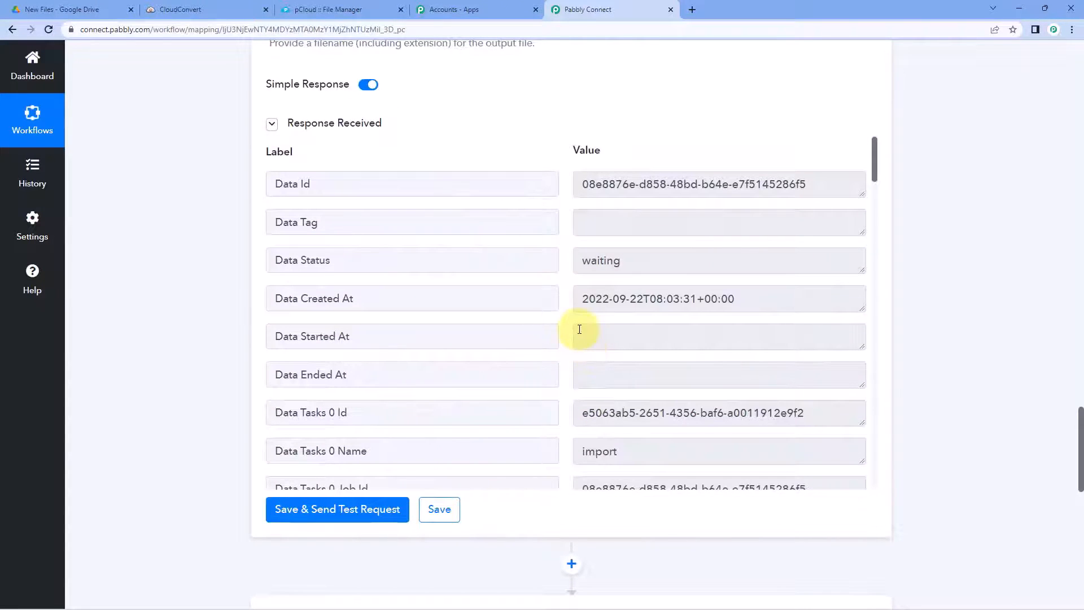
pyautogui.scroll(-2, 580, 329)
pyautogui.moveTo(584, 379); pyautogui.dragTo(822, 377)
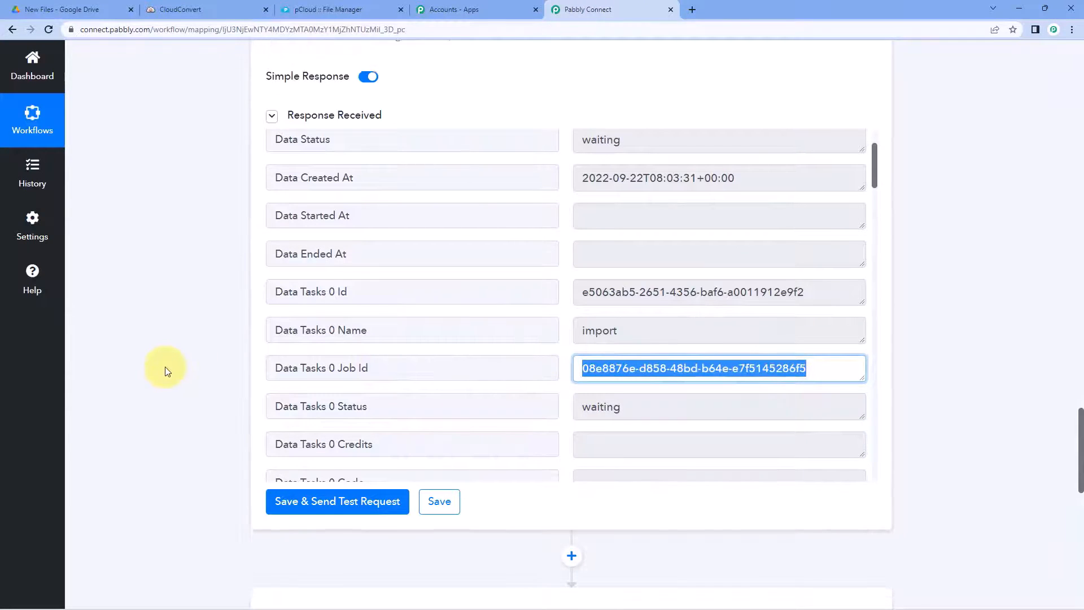
pyautogui.scroll(-10, 164, 367)
# Step: Map Job ID to Data Tasks 0 Job Id from '3. CloudConvert: Convert a File'
pyautogui.click(311, 227)
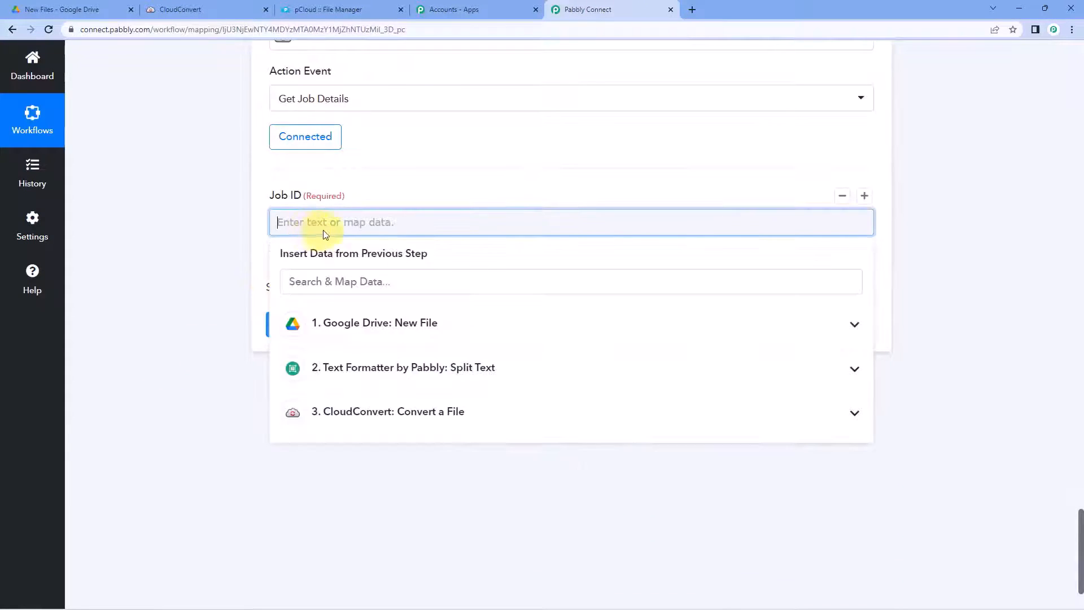
pyautogui.click(369, 414)
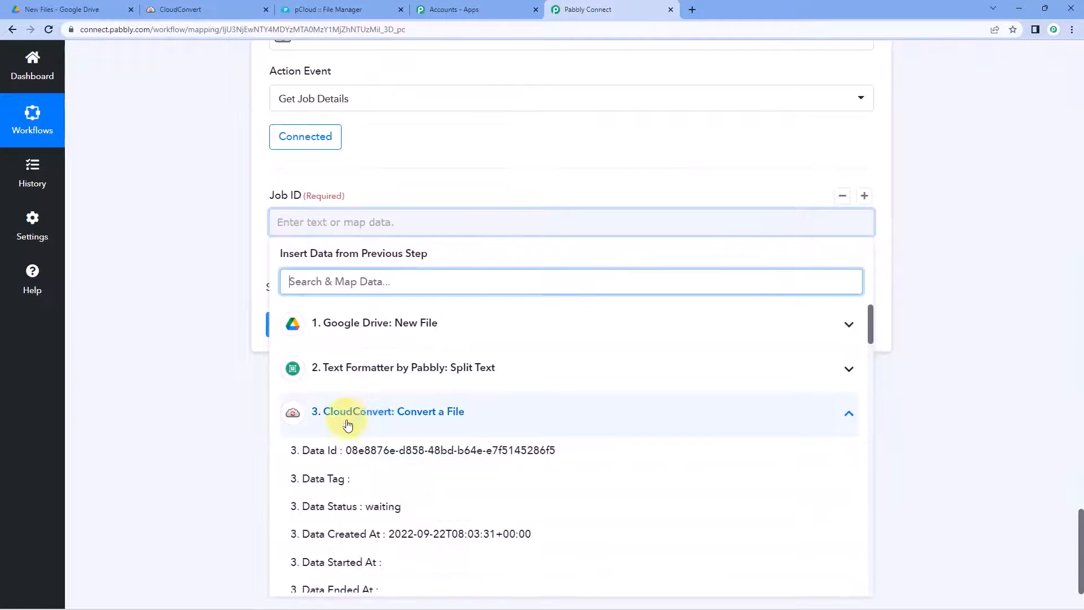
pyautogui.scroll(-4, 362, 429)
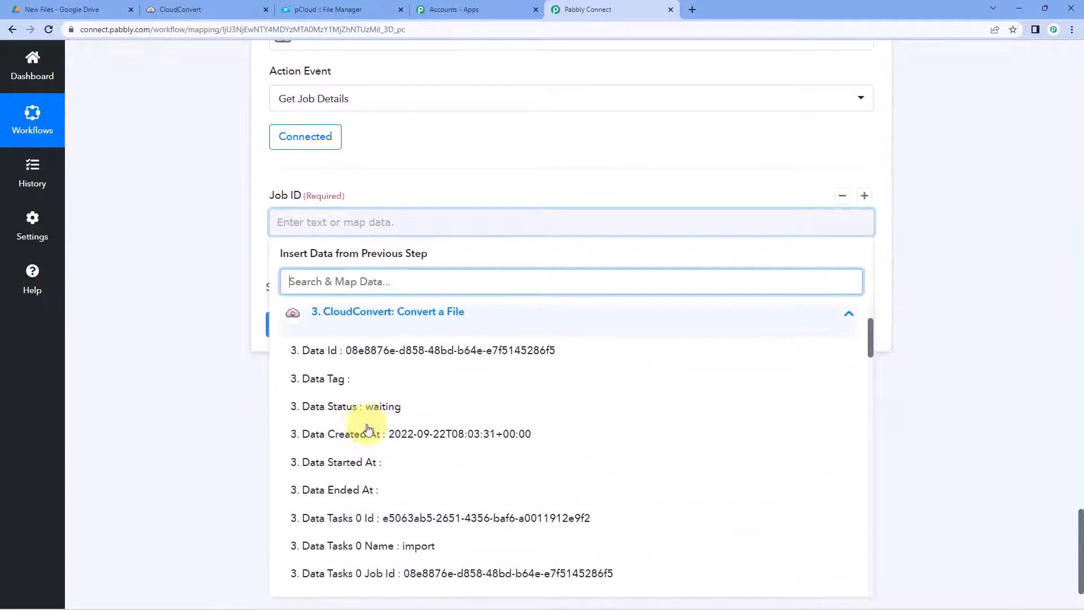
pyautogui.click(378, 447)
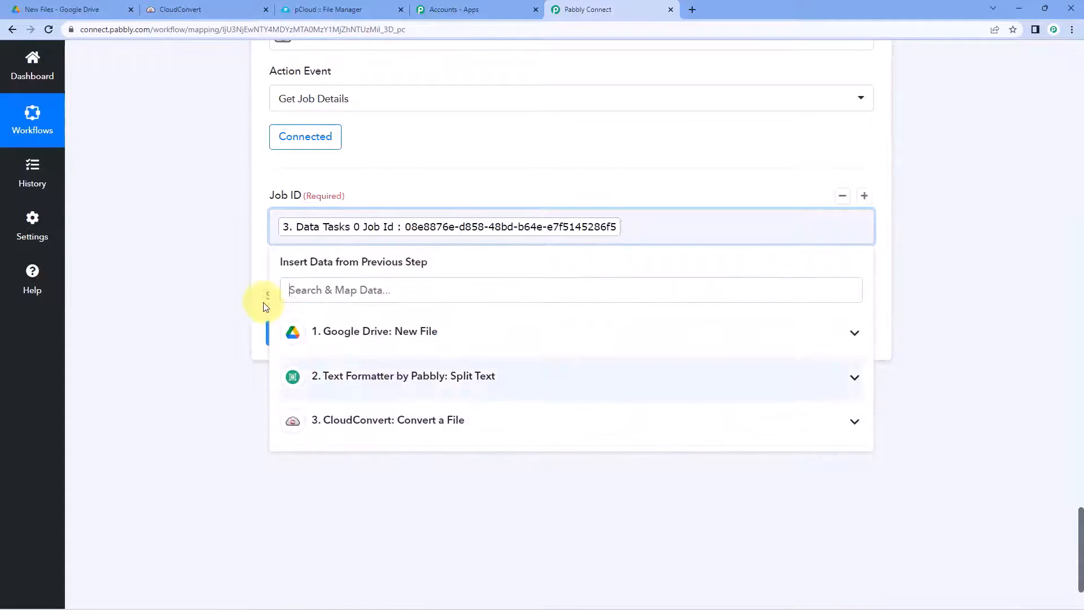
pyautogui.click(215, 255)
pyautogui.scroll(2, 216, 255)
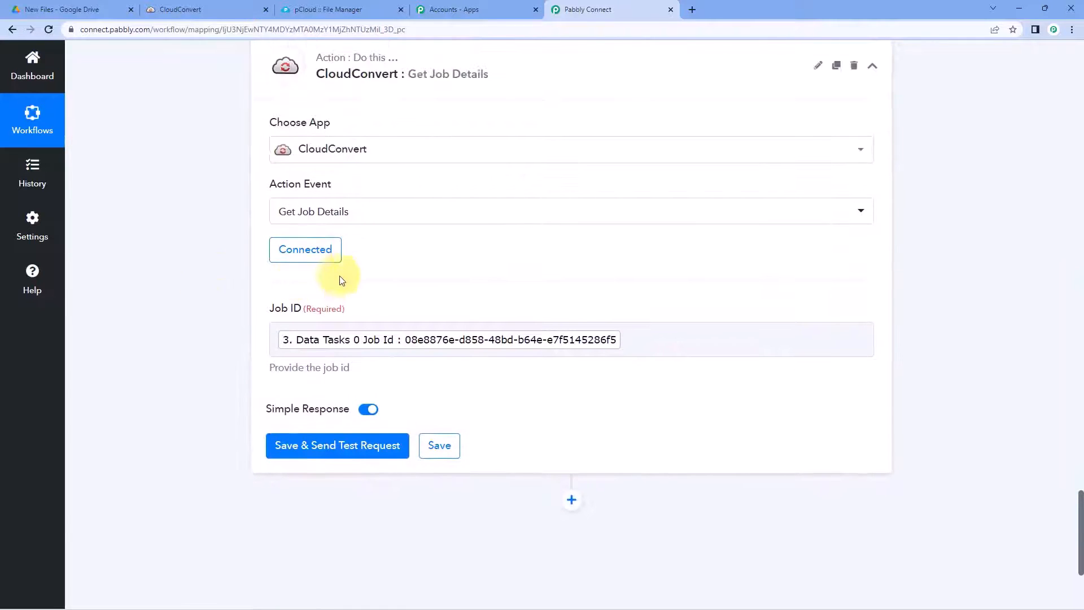
# Step: Test Get Job Details and scroll to the finished job's Result Files 0 Url
pyautogui.click(375, 444)
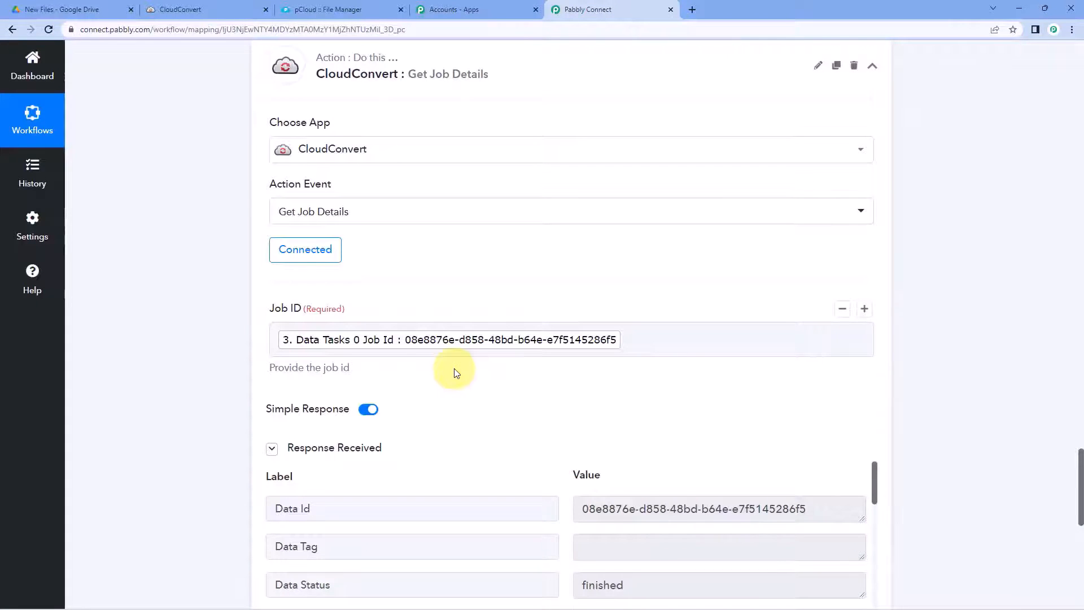
pyautogui.scroll(-1, 454, 368)
pyautogui.scroll(-2, 511, 344)
pyautogui.scroll(-3, 540, 327)
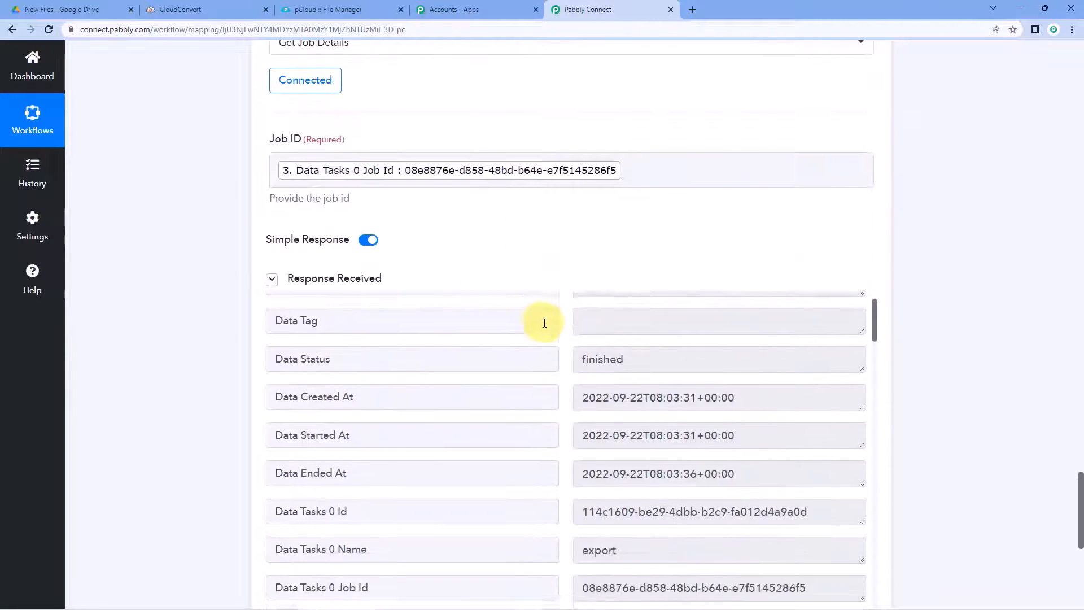
pyautogui.scroll(-2, 542, 278)
pyautogui.scroll(-3, 542, 278)
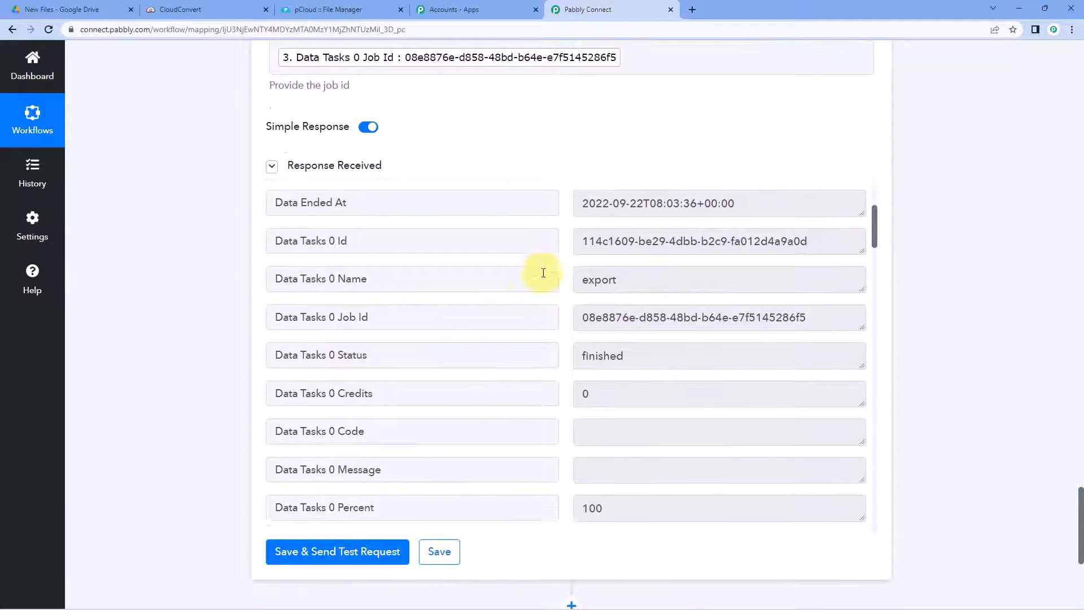
pyautogui.scroll(-3, 562, 290)
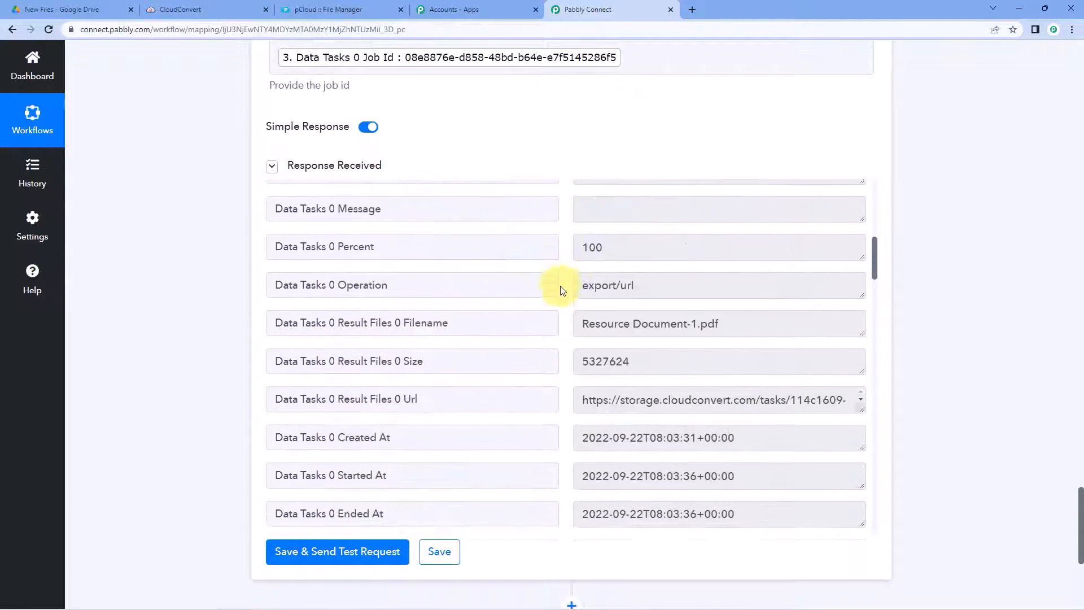
# Step: Copy the full Resource Document-1.pdf download URL from Result Files 0 Url
pyautogui.click(393, 312)
pyautogui.moveTo(392, 311); pyautogui.dragTo(266, 310)
pyautogui.click(726, 310)
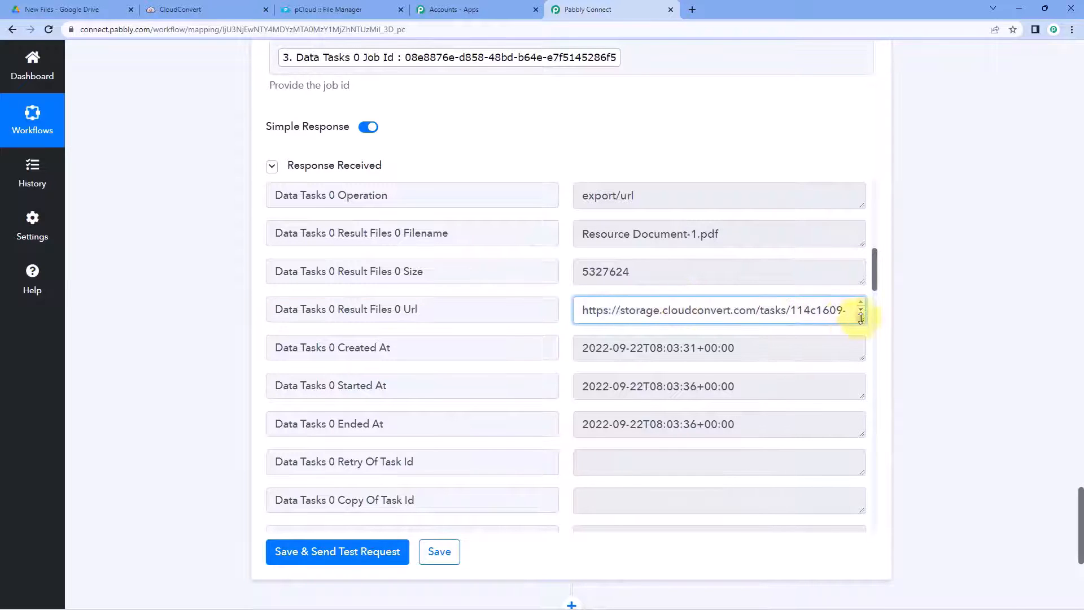
pyautogui.moveTo(860, 318); pyautogui.dragTo(847, 483)
pyautogui.moveTo(774, 465); pyautogui.dragTo(582, 305)
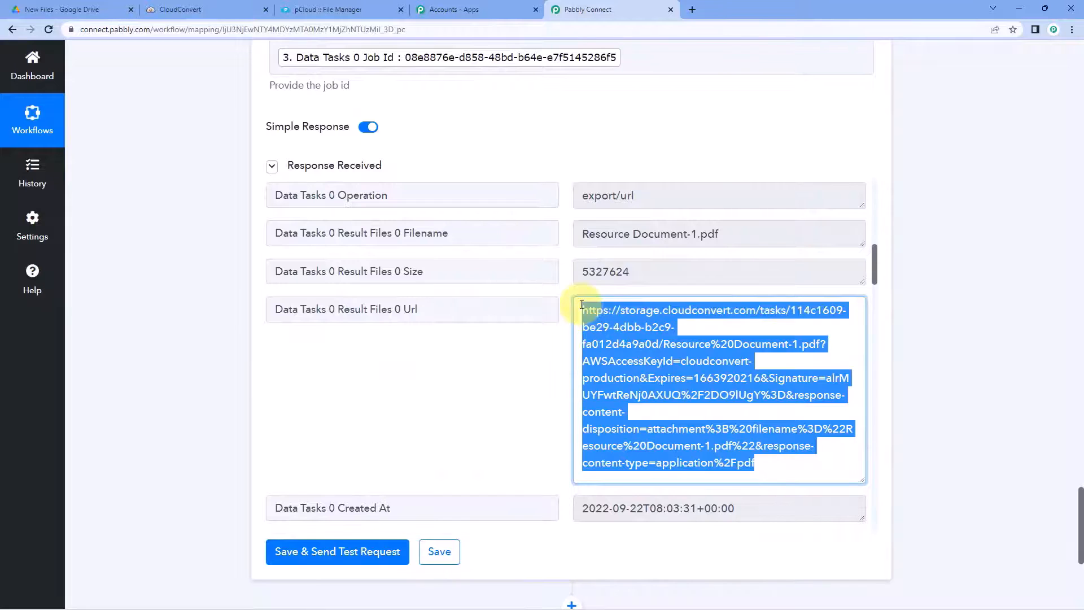
pyautogui.hotkey('ctrl', 'c')
# Step: Load the copied download URL in a new tab to download the PDF
pyautogui.click(692, 10)
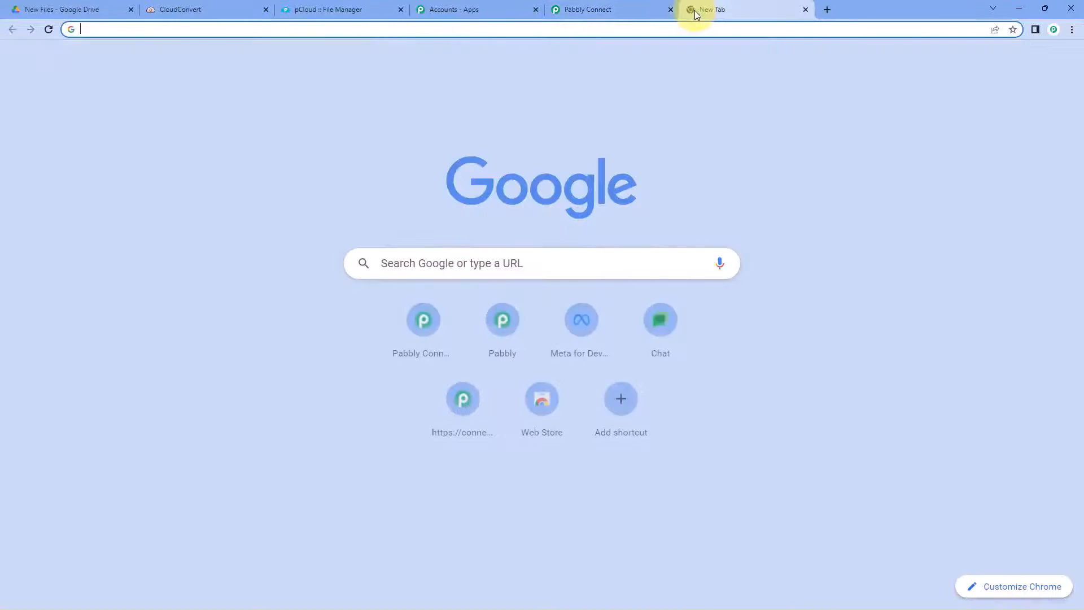
pyautogui.hotkey('ctrl', 'v')
pyautogui.press('Return')
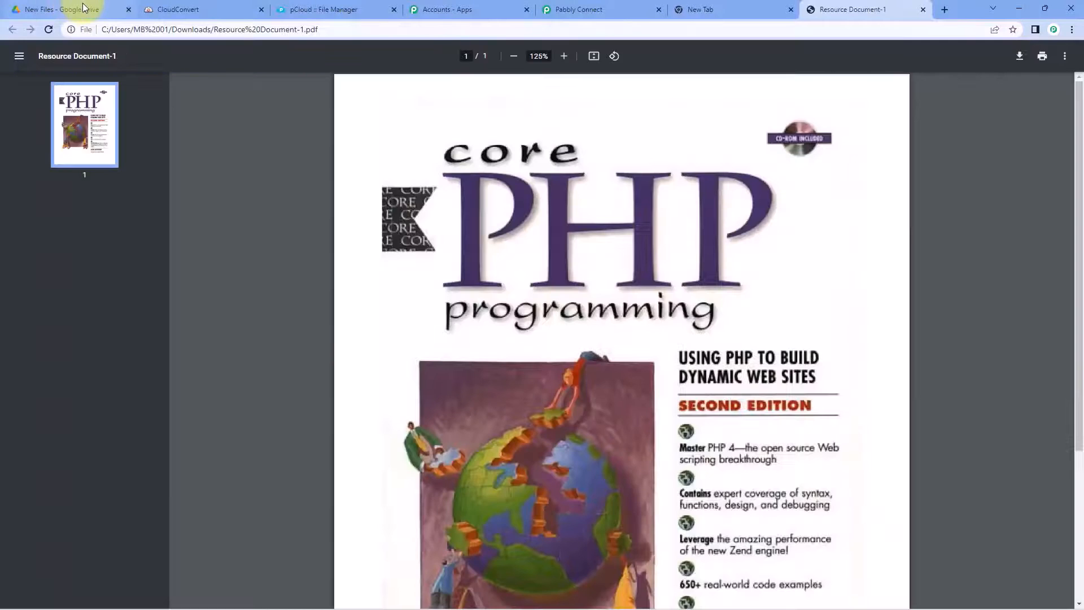
# Step: View the downloaded Resource Document-1.pdf with the PHP book cover, then close its tabs
pyautogui.click(70, 9)
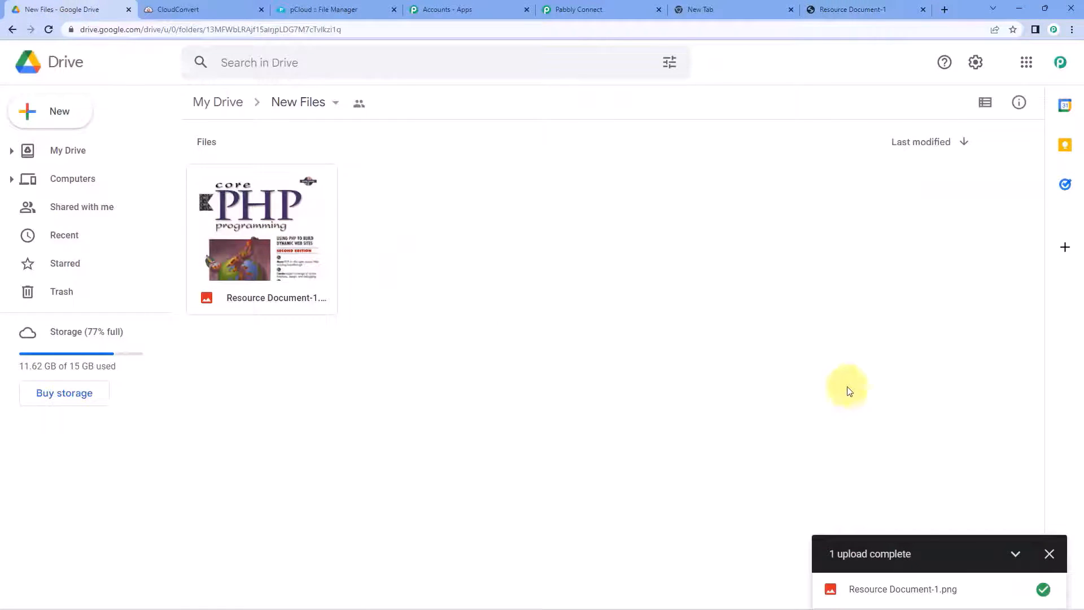
pyautogui.click(1049, 553)
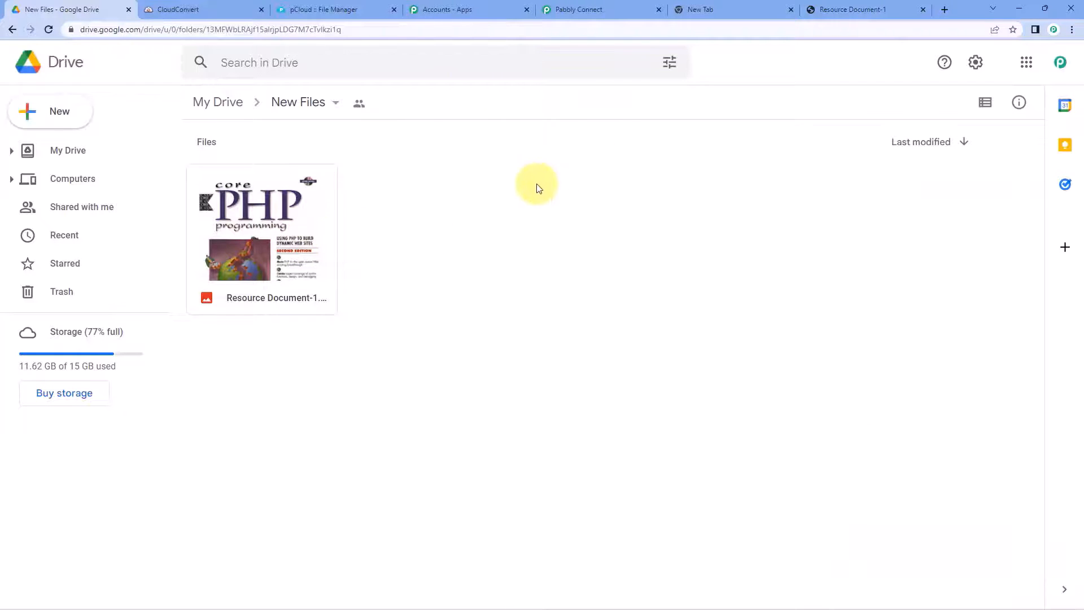
pyautogui.click(847, 8)
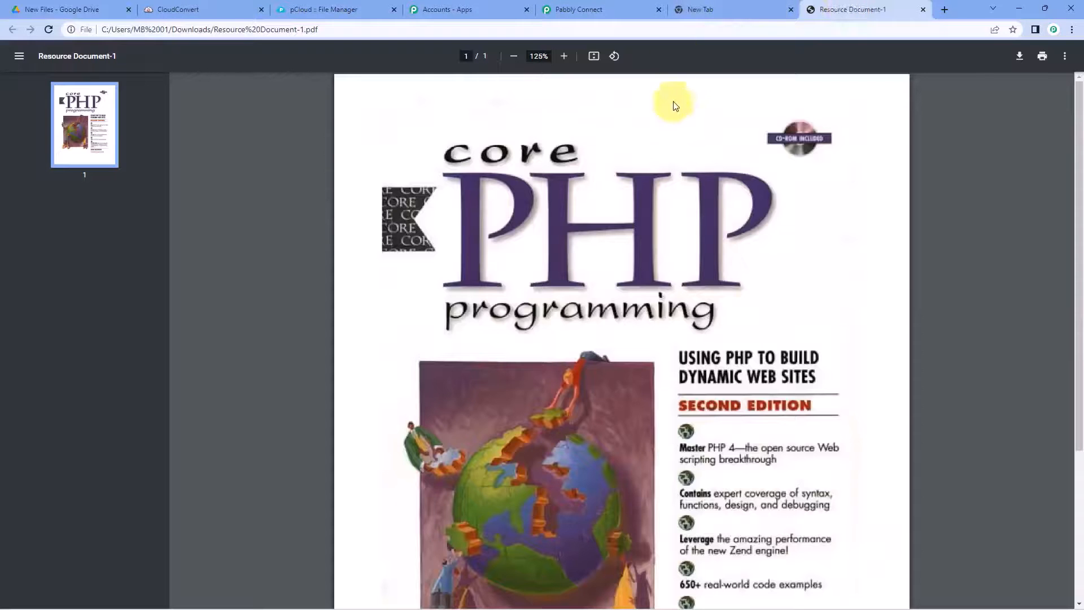
pyautogui.scroll(-1, 672, 170)
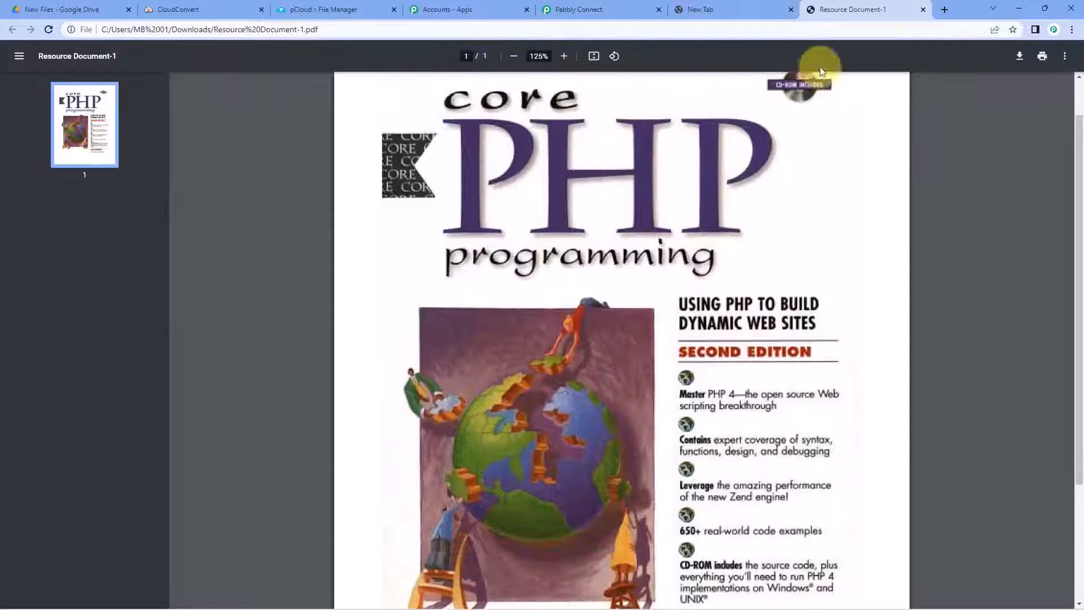
pyautogui.click(922, 10)
pyautogui.click(805, 9)
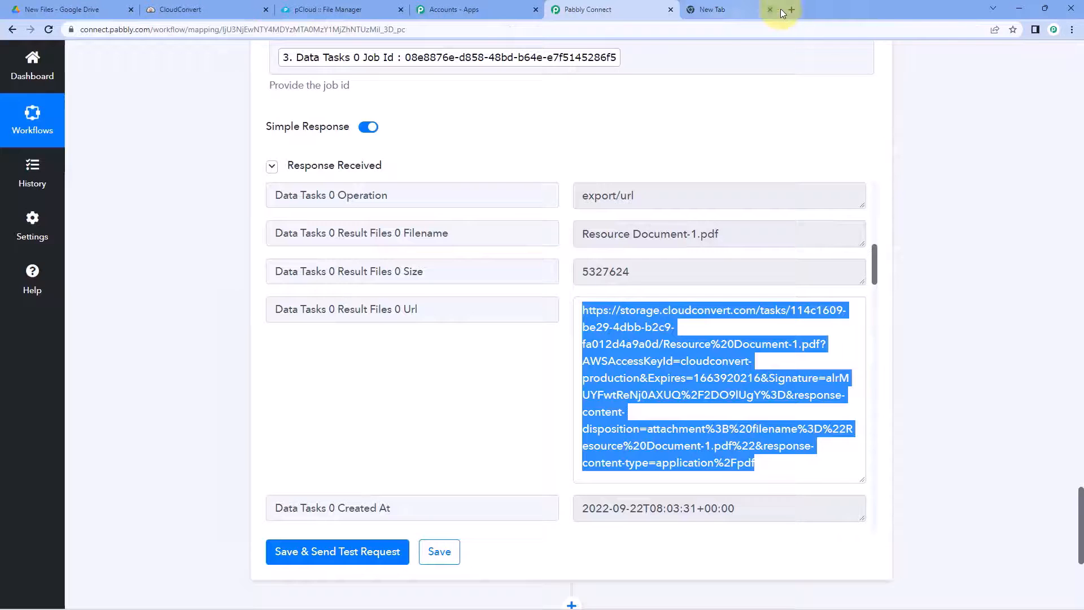
# Step: Add a pCloud step after Get Job Details with the Upload a File in Folder event
pyautogui.click(702, 123)
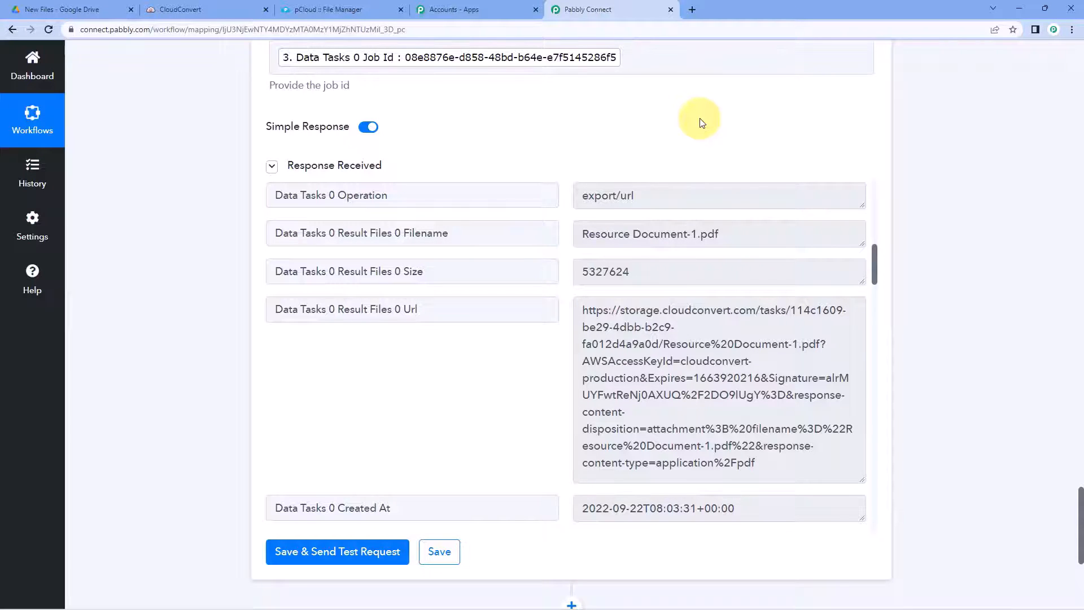
pyautogui.scroll(-5, 903, 186)
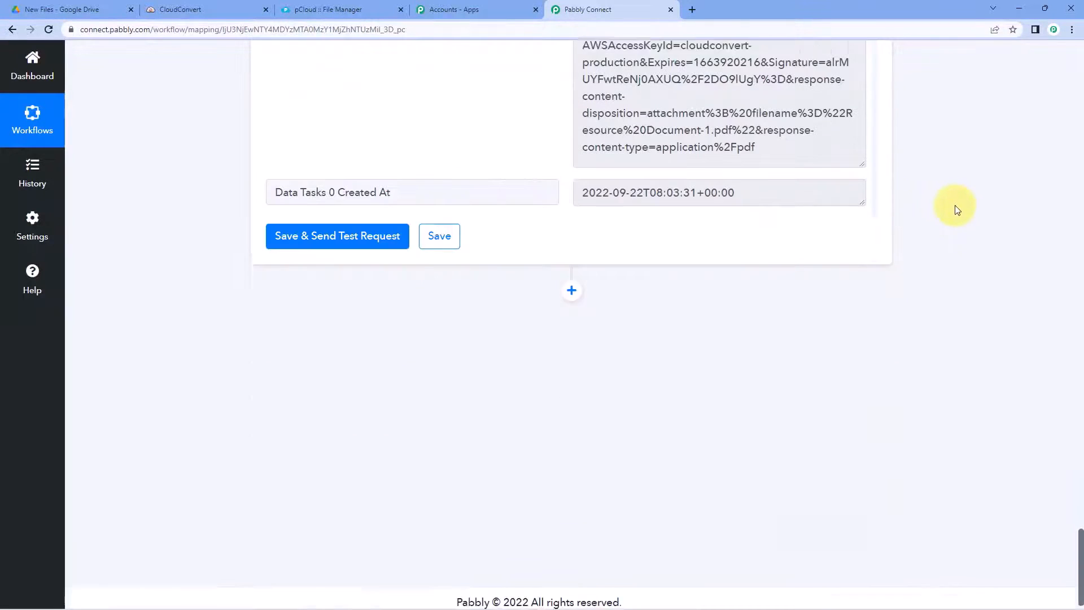
pyautogui.click(572, 282)
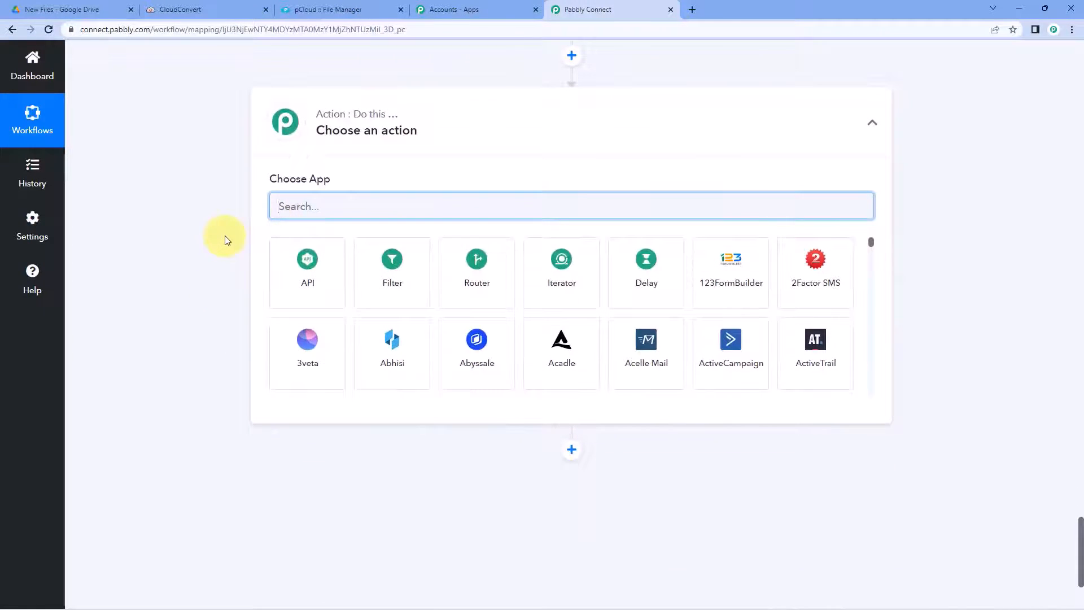
pyautogui.write('pCloud')
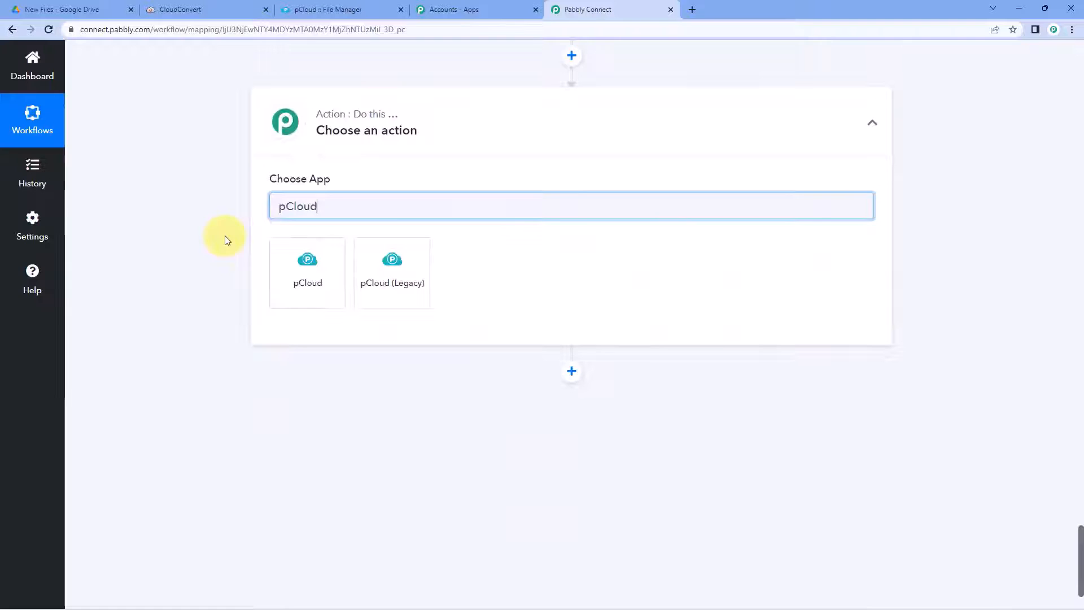
pyautogui.click(286, 266)
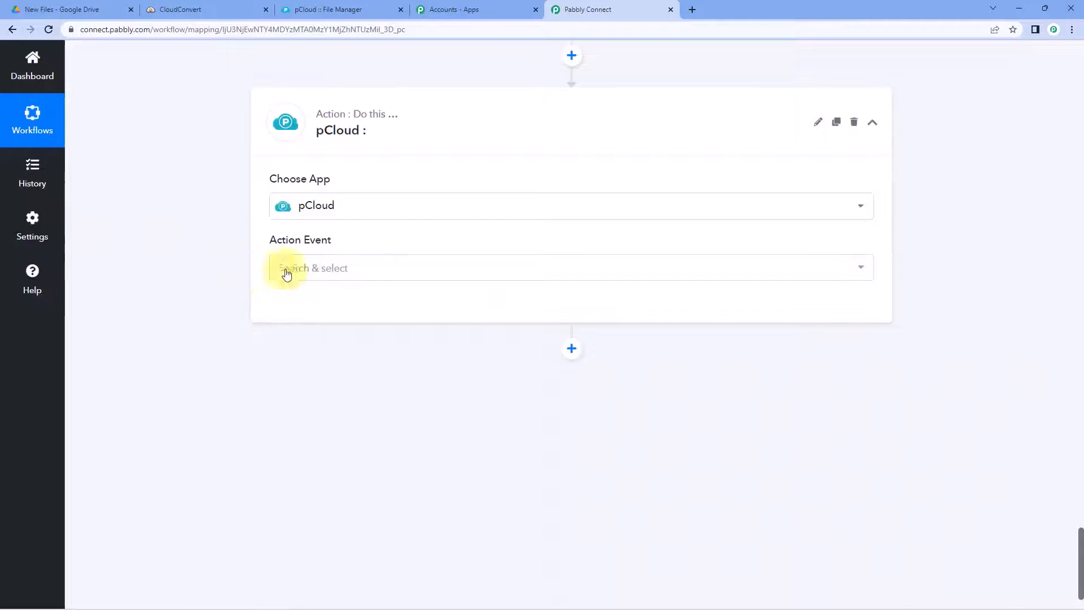
pyautogui.click(387, 275)
pyautogui.scroll(-2, 201, 290)
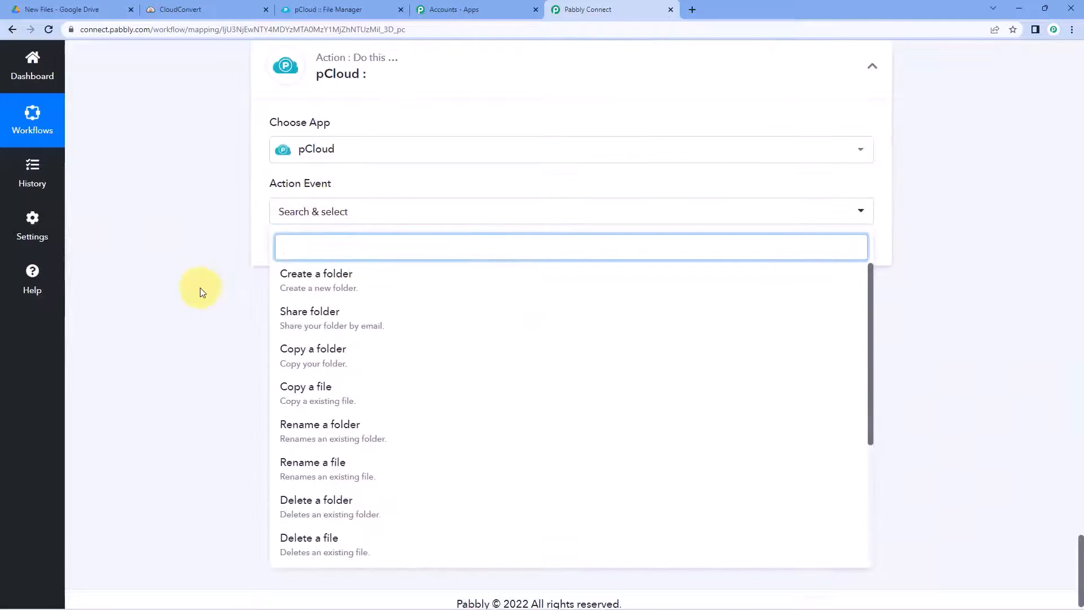
pyautogui.scroll(-5, 338, 350)
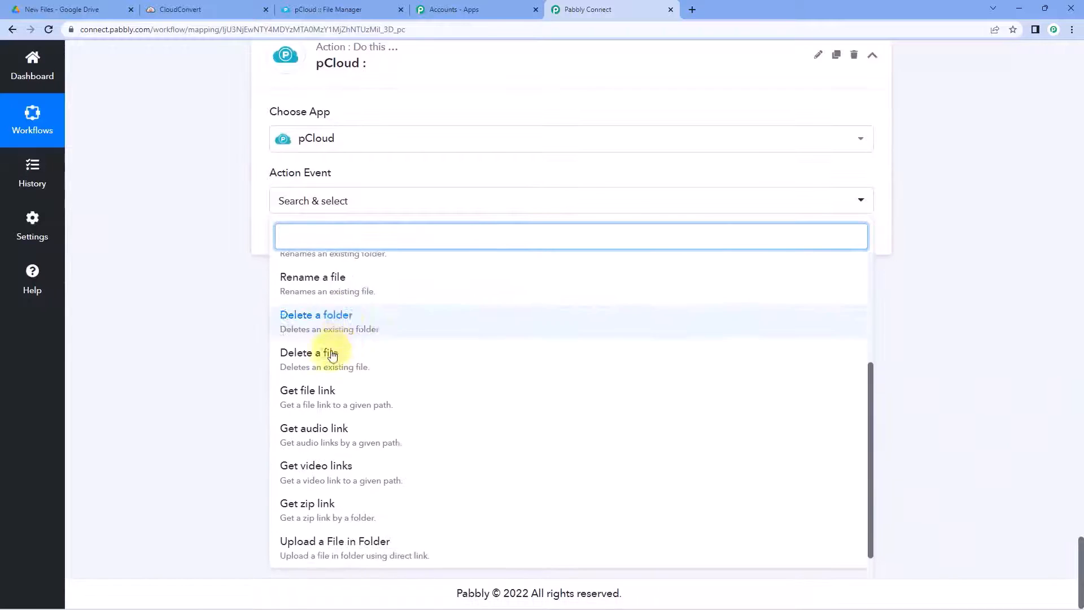
pyautogui.click(346, 541)
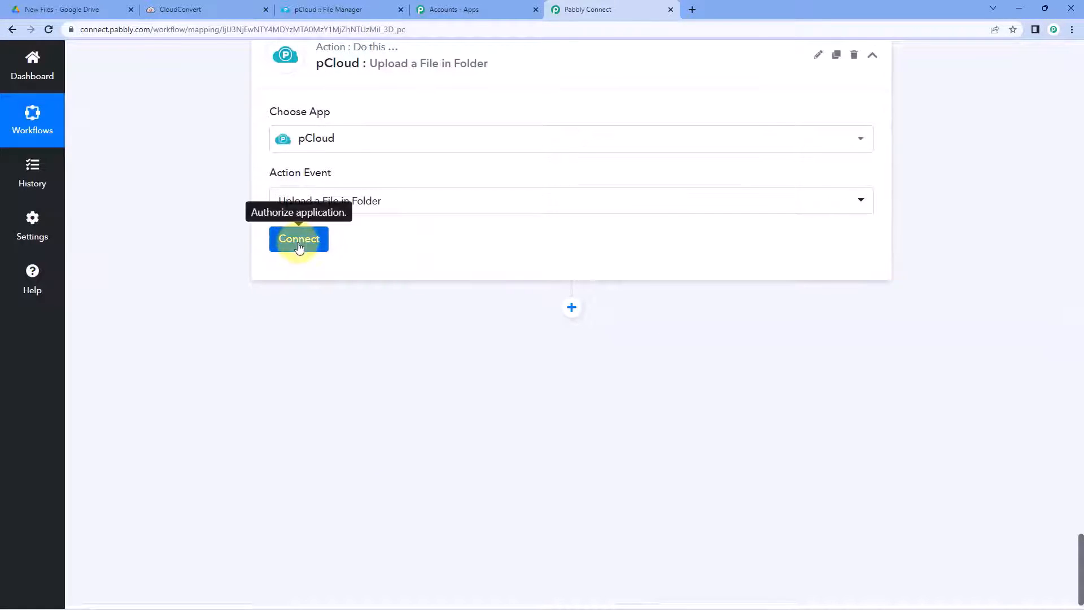
# Step: Start a new pCloud #2 connection and read the US/EU Host Name help (api.pcloud.com)
pyautogui.click(299, 241)
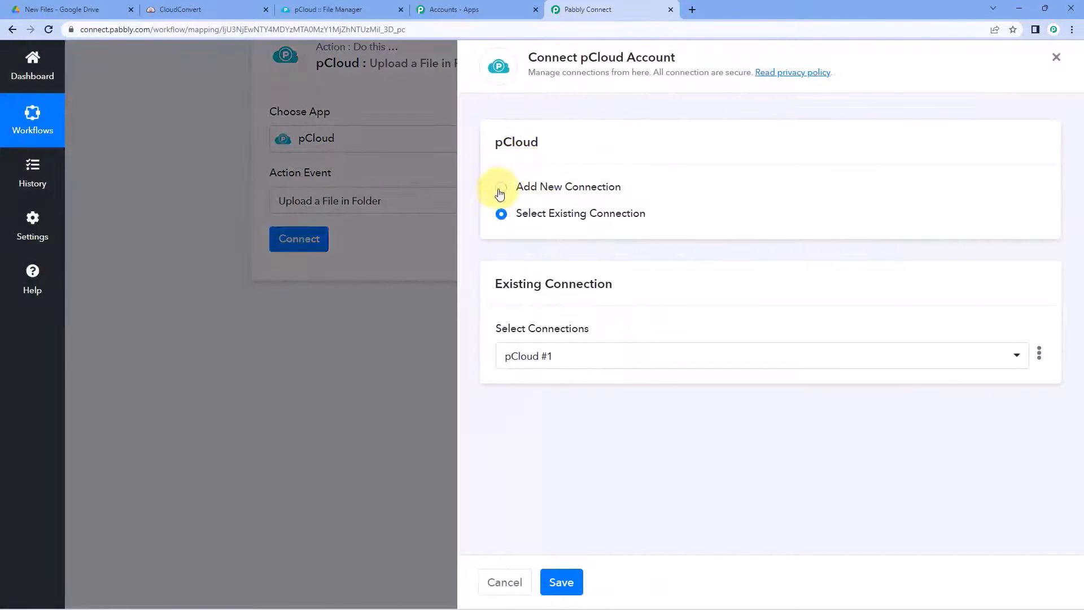
pyautogui.click(502, 187)
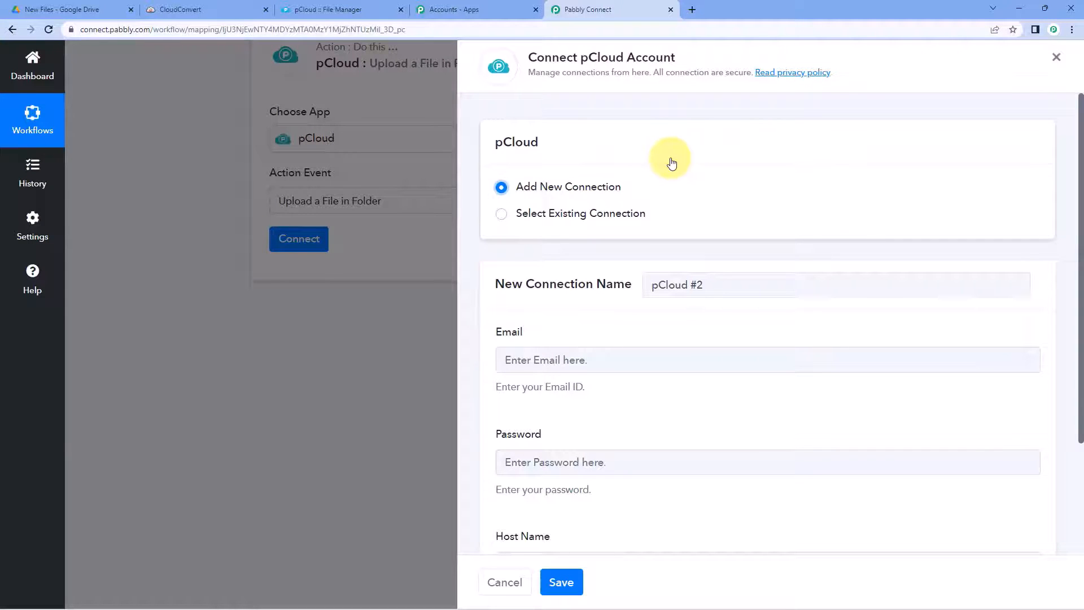
pyautogui.scroll(-3, 649, 175)
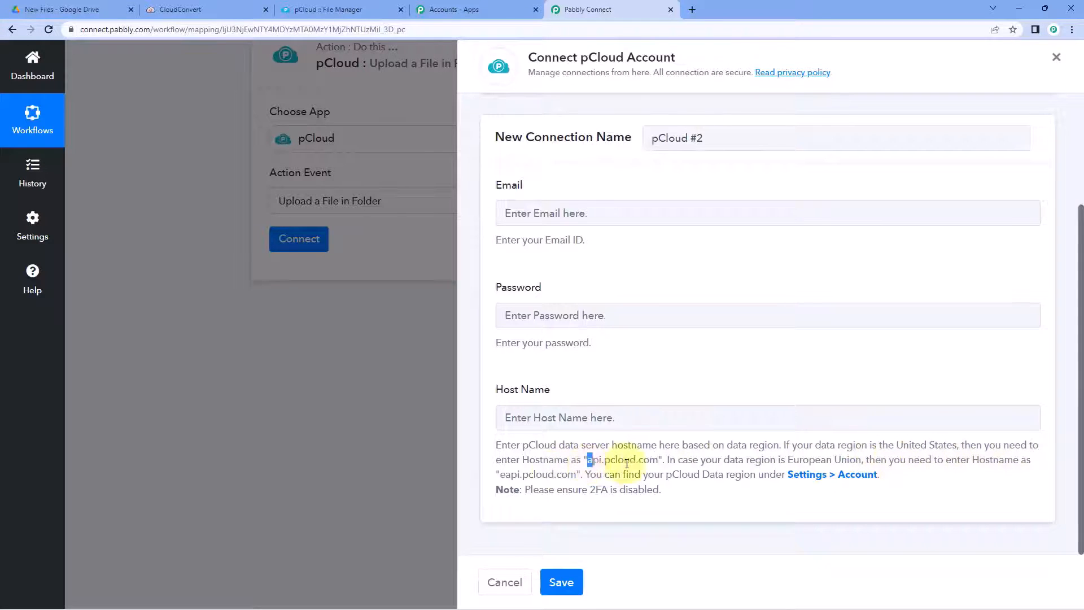
pyautogui.moveTo(627, 464); pyautogui.dragTo(660, 462)
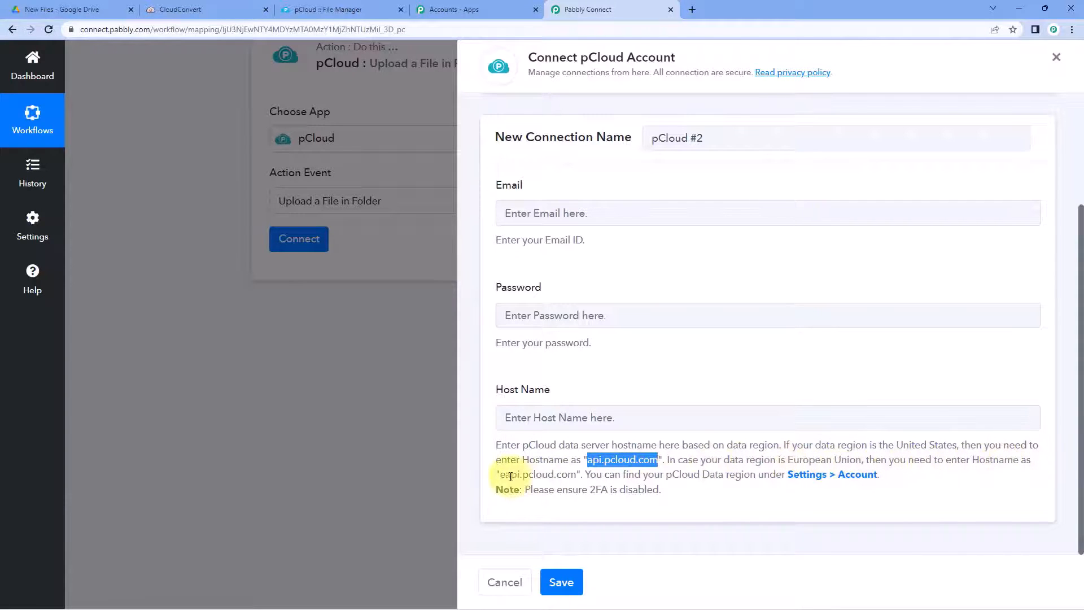
pyautogui.moveTo(504, 474); pyautogui.dragTo(565, 478)
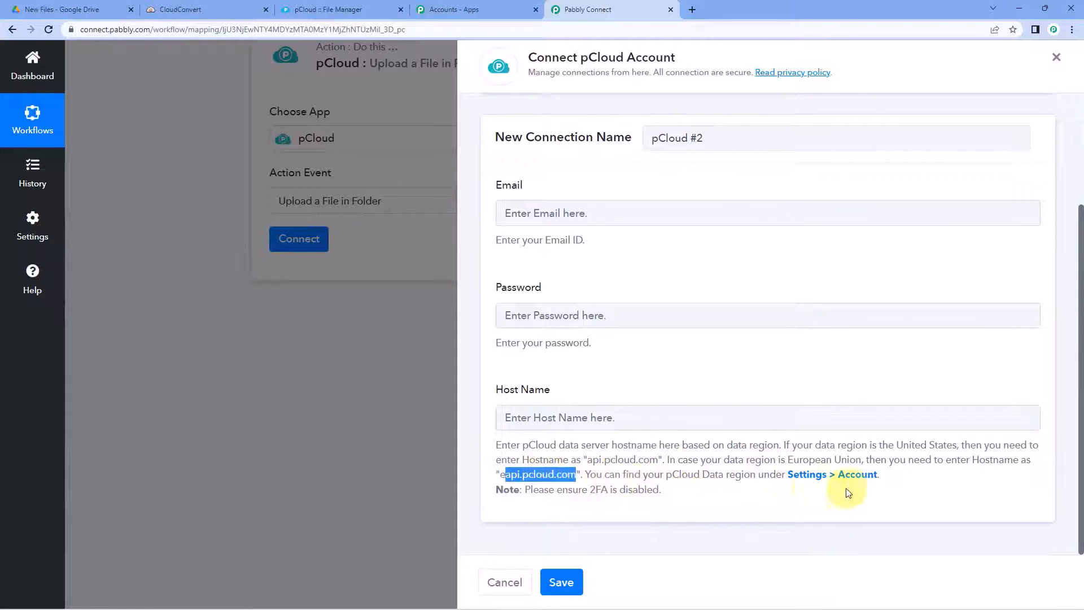
pyautogui.click(722, 365)
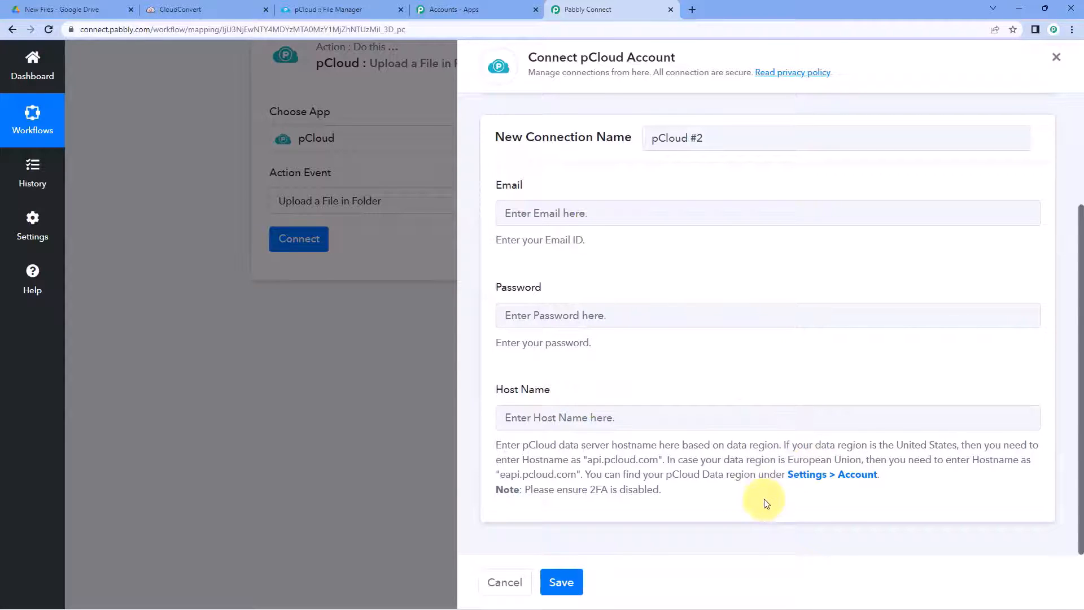
# Step: Confirm in pCloud's account settings that the data region is United States, then return to Pabbly Connect
pyautogui.click(340, 9)
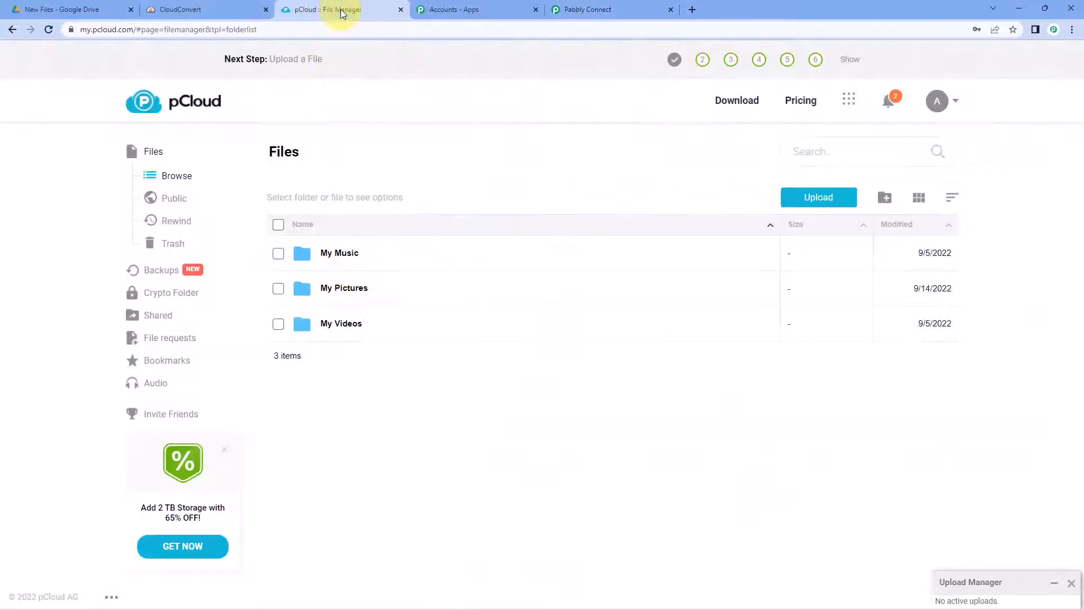
pyautogui.click(957, 103)
pyautogui.click(854, 214)
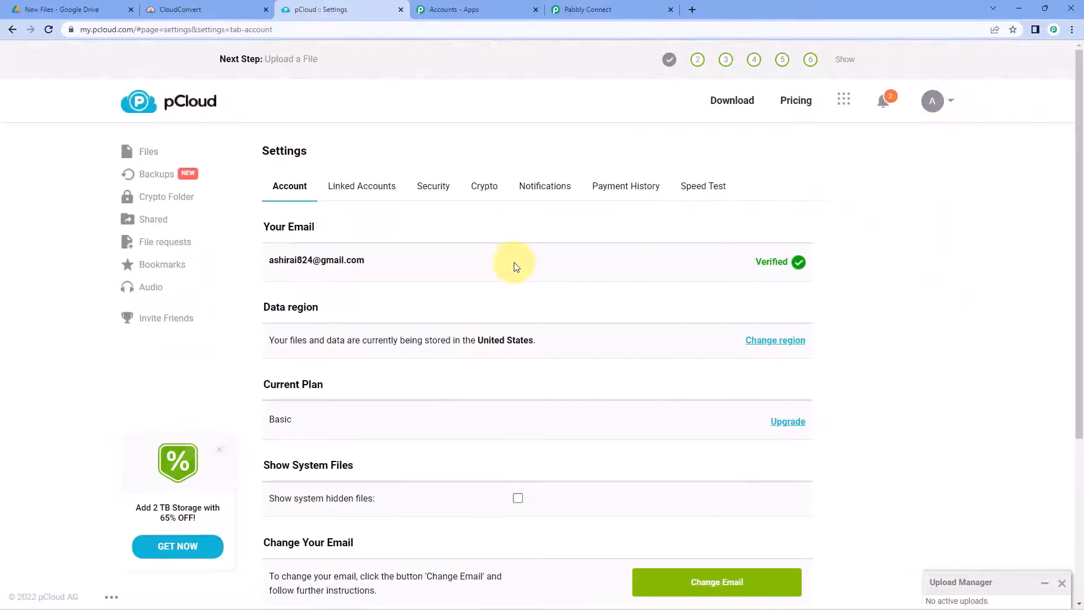
pyautogui.scroll(-1, 515, 267)
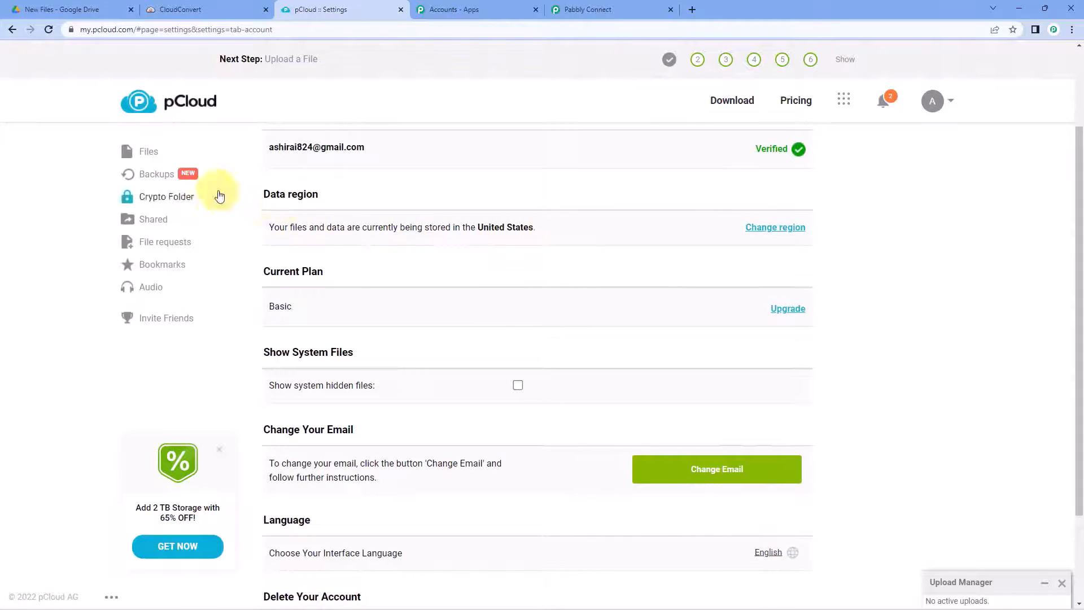
pyautogui.moveTo(547, 229); pyautogui.dragTo(489, 226)
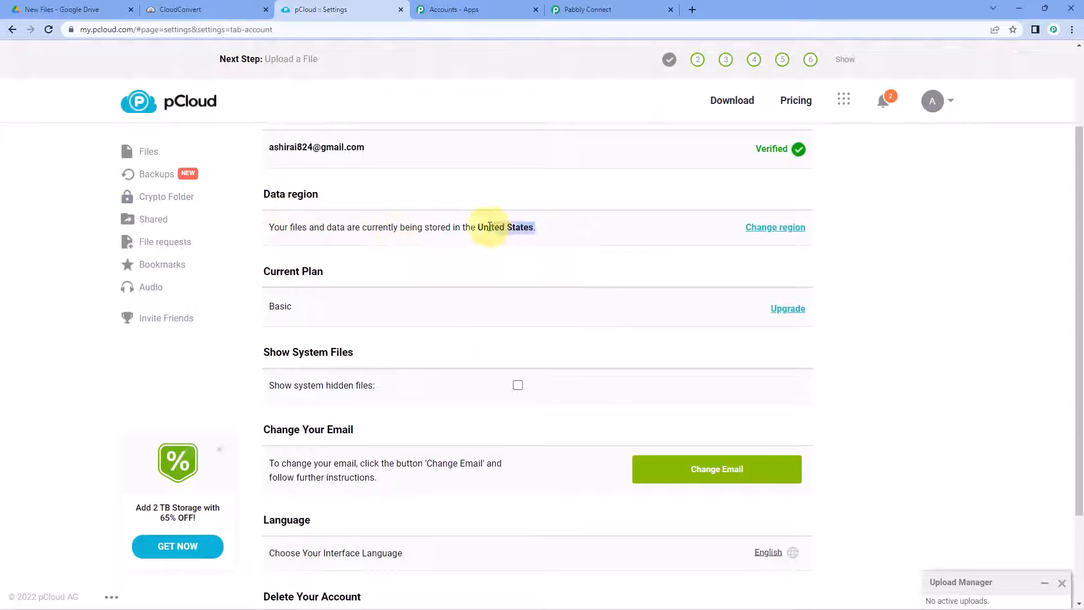
pyautogui.click(477, 232)
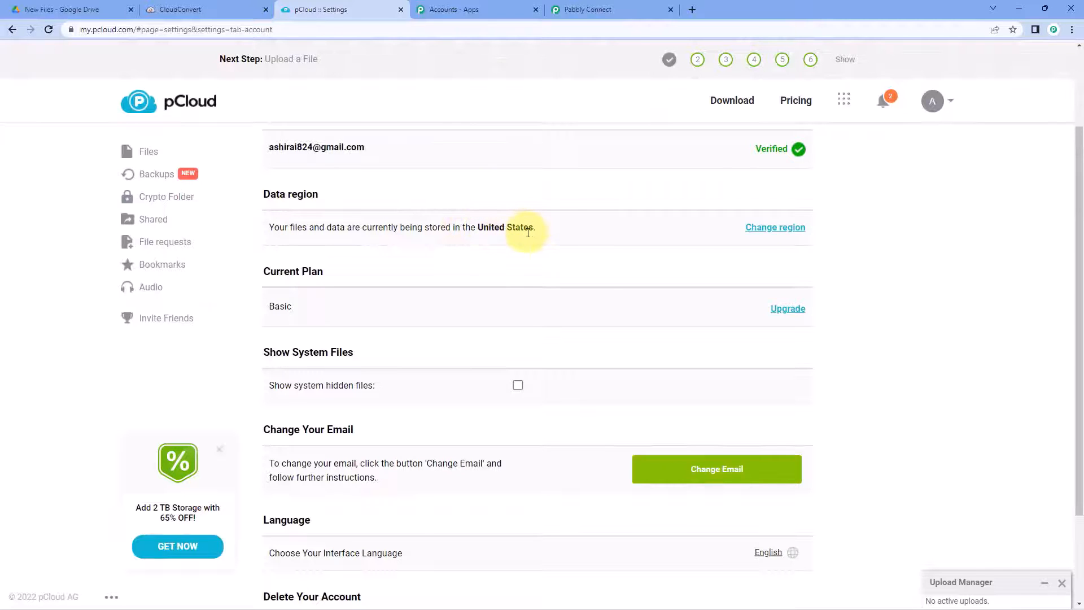
pyautogui.click(587, 10)
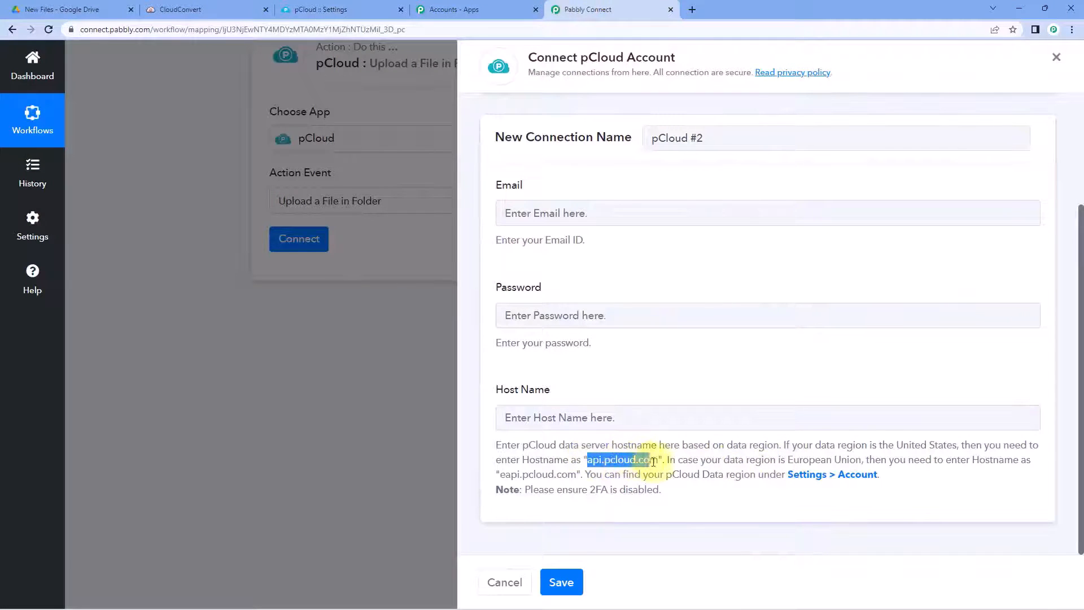
# Step: Enter the US hostname api.pcloud.com in the pCloud connection's Host Name field
pyautogui.rightClick(653, 462)
pyautogui.click(669, 476)
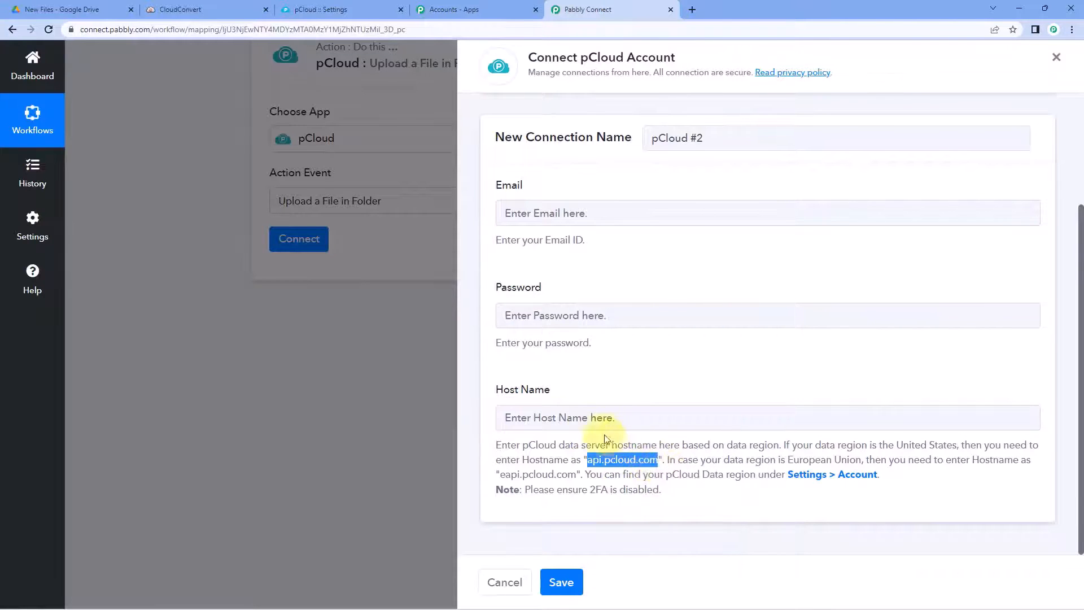
pyautogui.click(543, 412)
pyautogui.rightClick(543, 412)
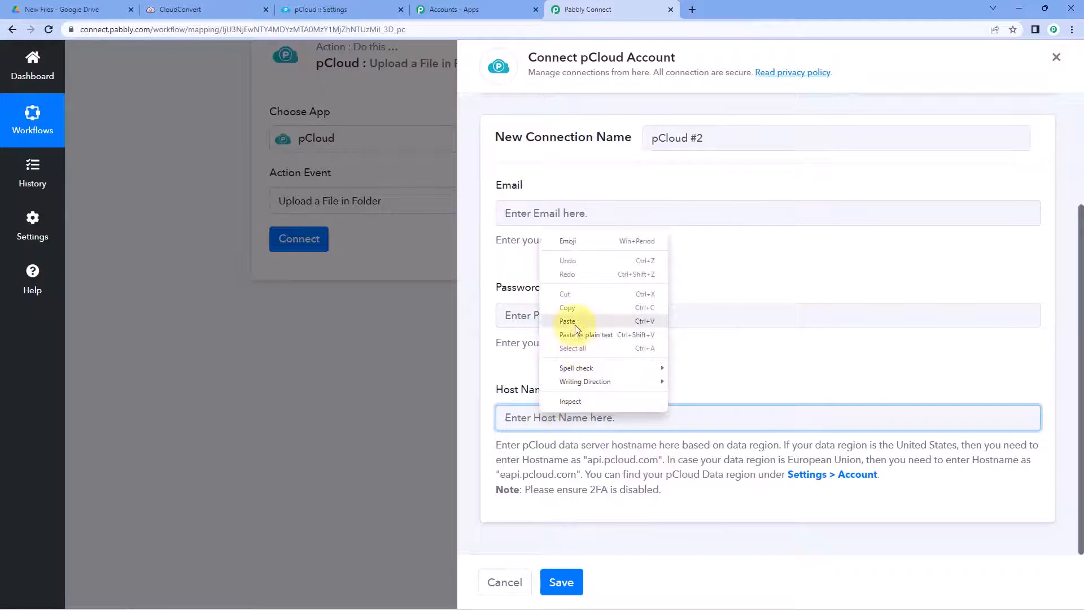
pyautogui.click(564, 315)
pyautogui.click(550, 373)
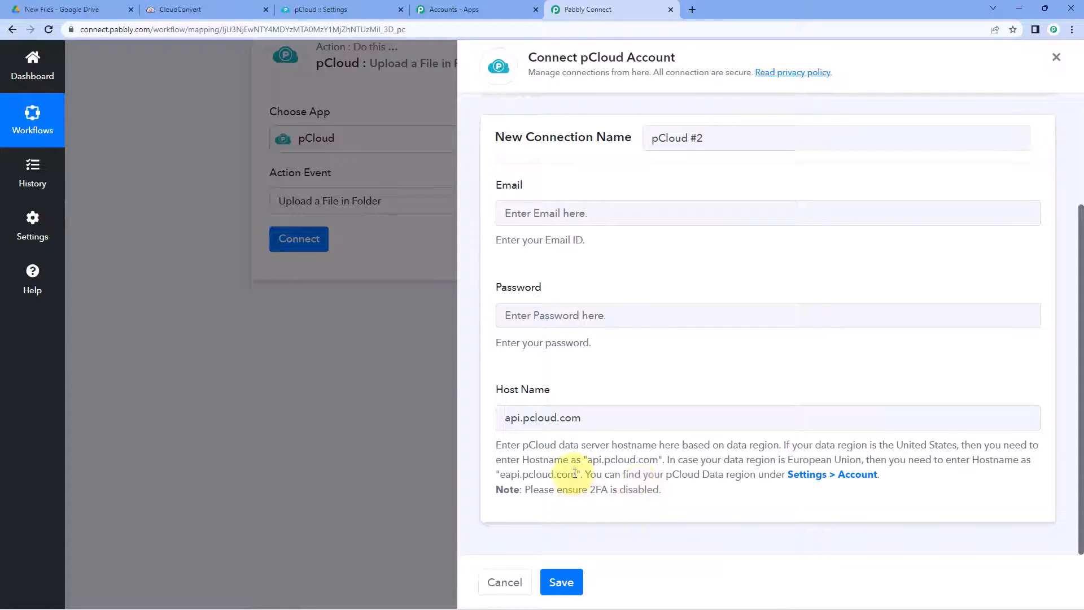
pyautogui.moveTo(575, 473); pyautogui.dragTo(518, 470)
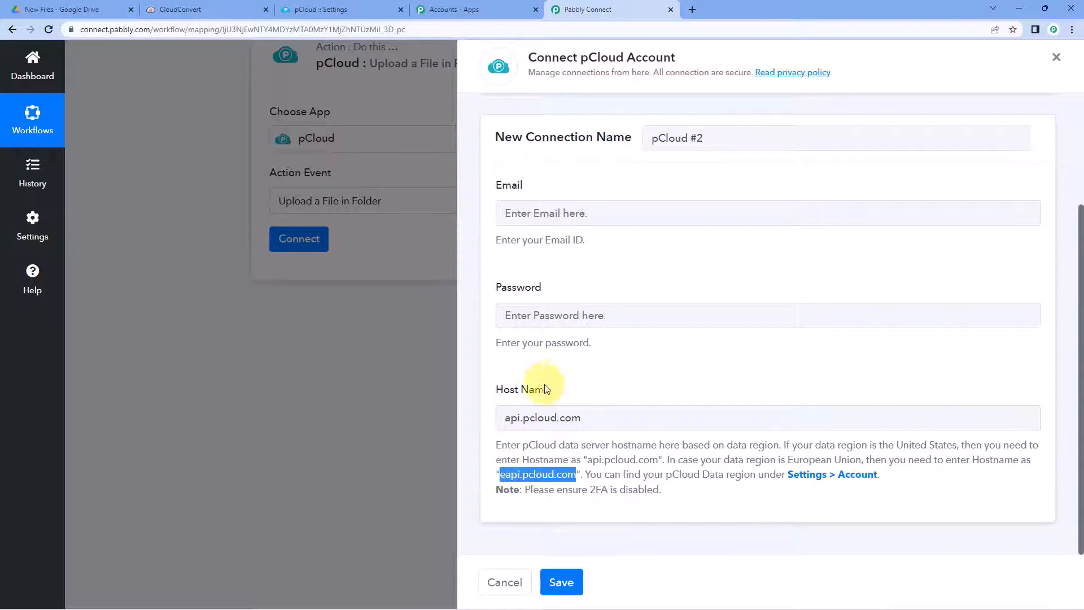
pyautogui.click(582, 386)
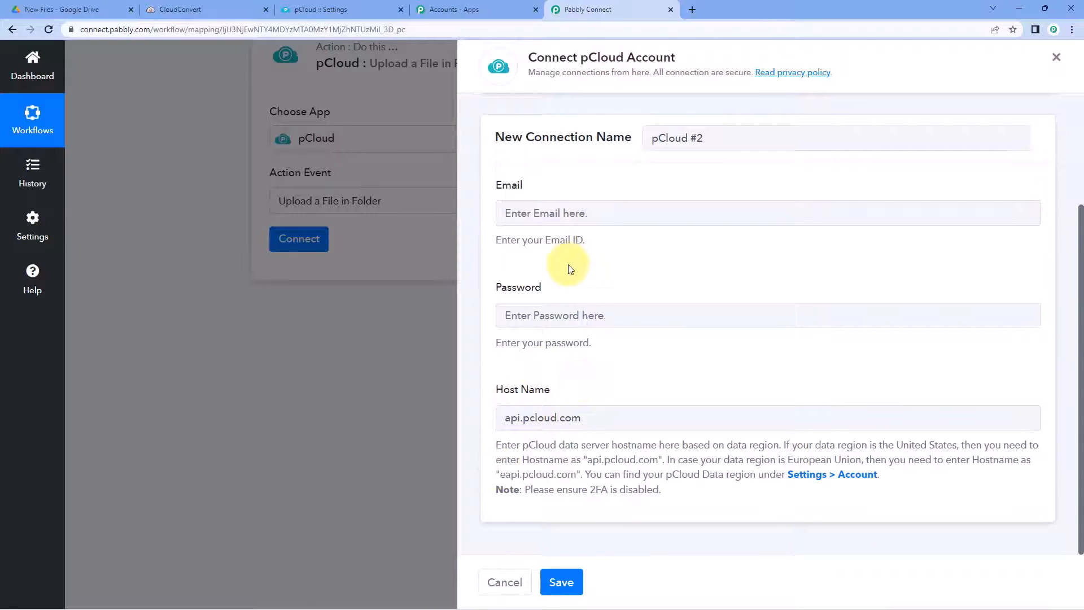
# Step: Switch to Select Existing Connection, keep pCloud #1, and save the connection
pyautogui.scroll(2, 550, 307)
pyautogui.scroll(-1, 544, 356)
pyautogui.scroll(-1, 536, 462)
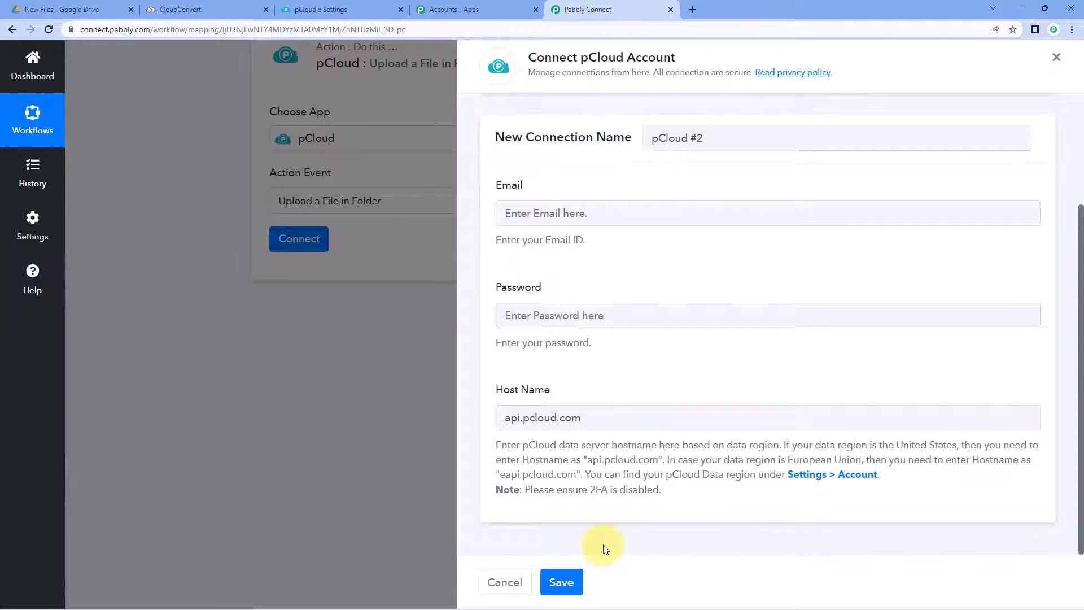
pyautogui.scroll(2, 605, 545)
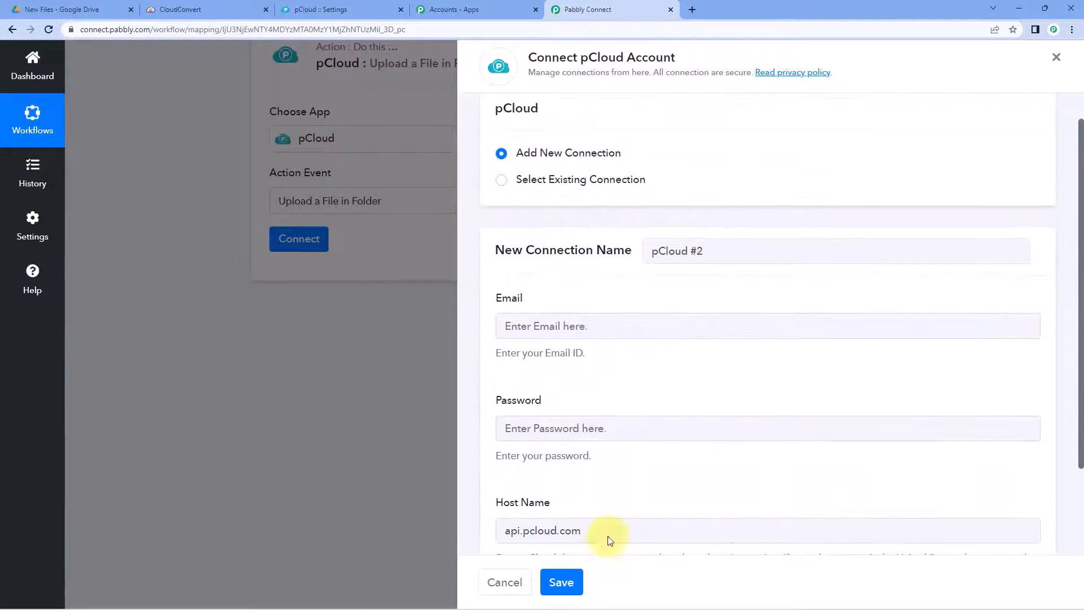
pyautogui.click(501, 181)
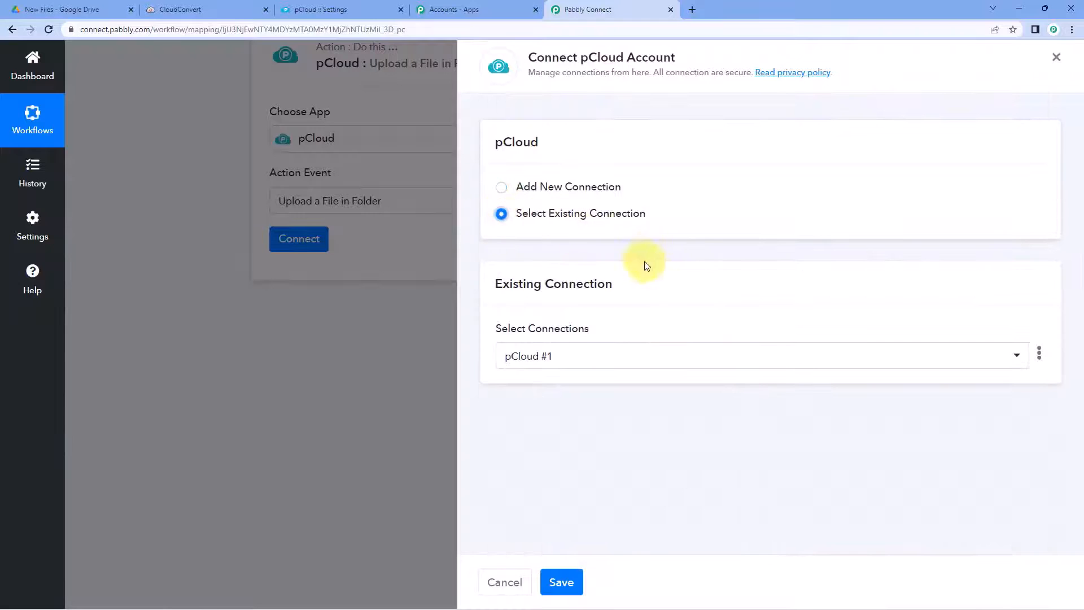
pyautogui.click(561, 581)
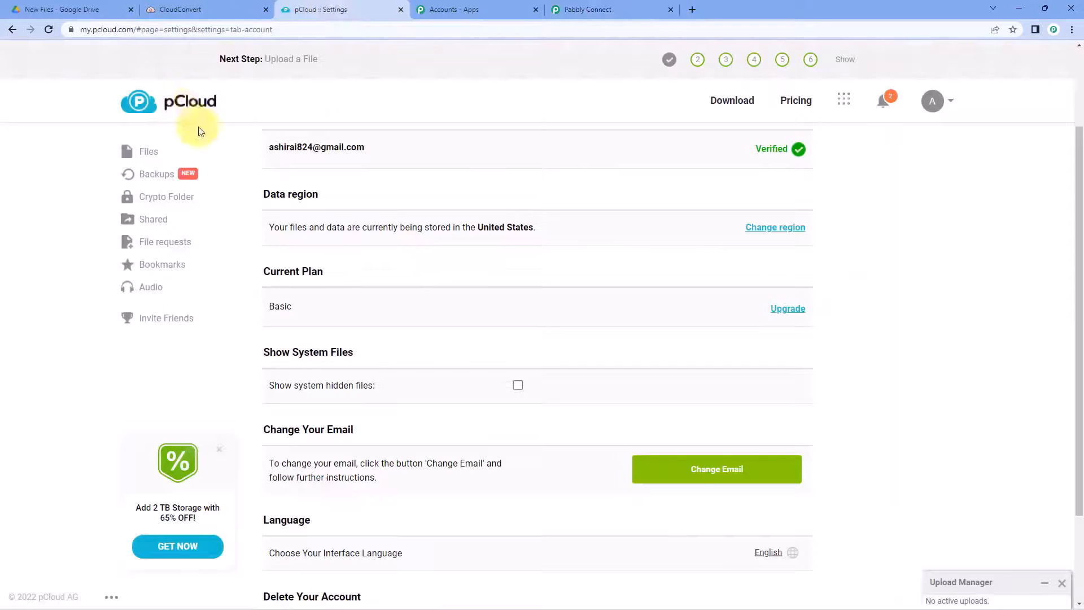
# Step: Show pCloud's Files list with the My Music, My Pictures and My Videos folders
pyautogui.click(151, 152)
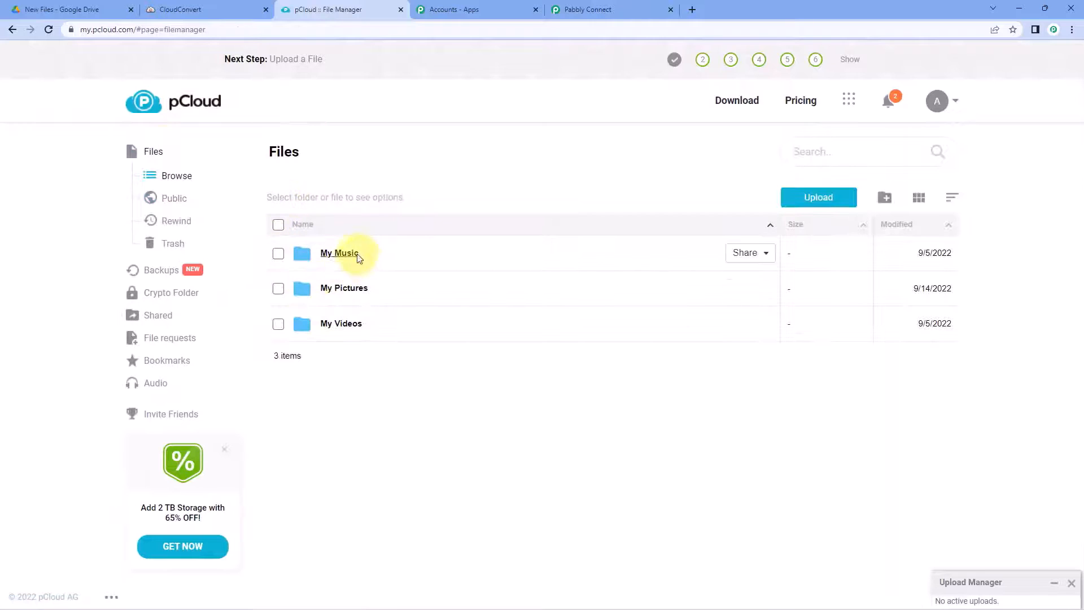
# Step: Verify pCloud's My Pictures folder is empty, then return to the Pabbly Connect workflow
pyautogui.doubleClick(358, 288)
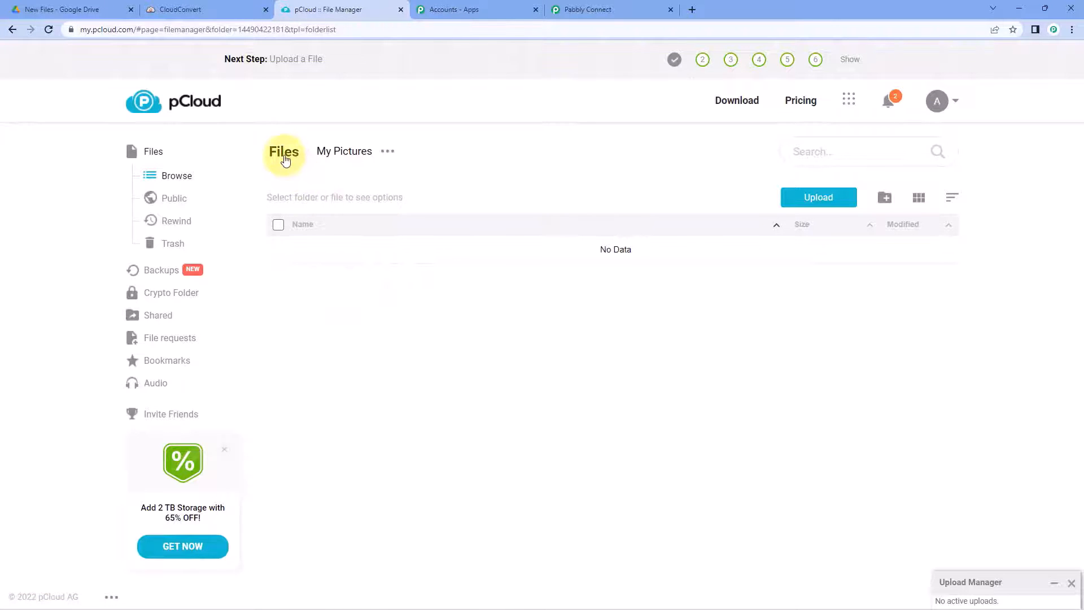
pyautogui.click(285, 160)
pyautogui.click(382, 399)
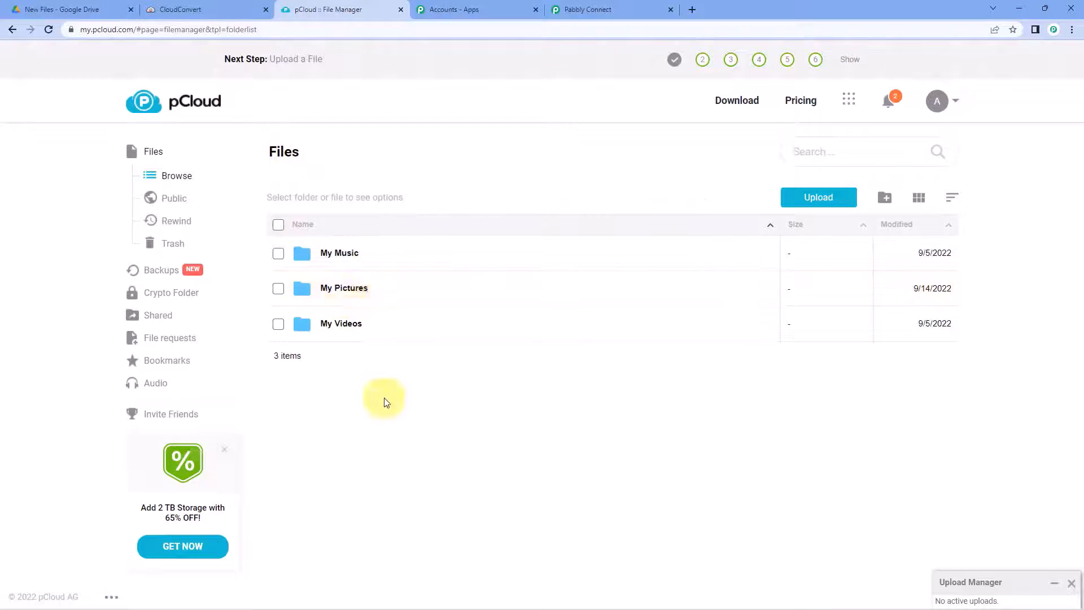
pyautogui.click(590, 9)
# Step: Change the pCloud upload folder from My Music to My Pictures
pyautogui.click(319, 327)
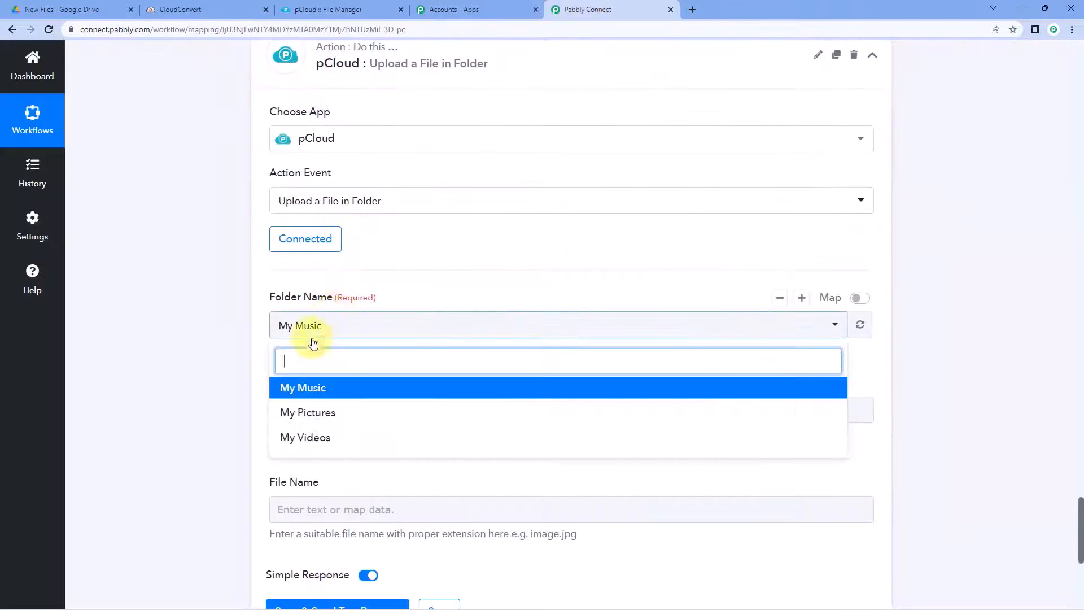
pyautogui.click(300, 417)
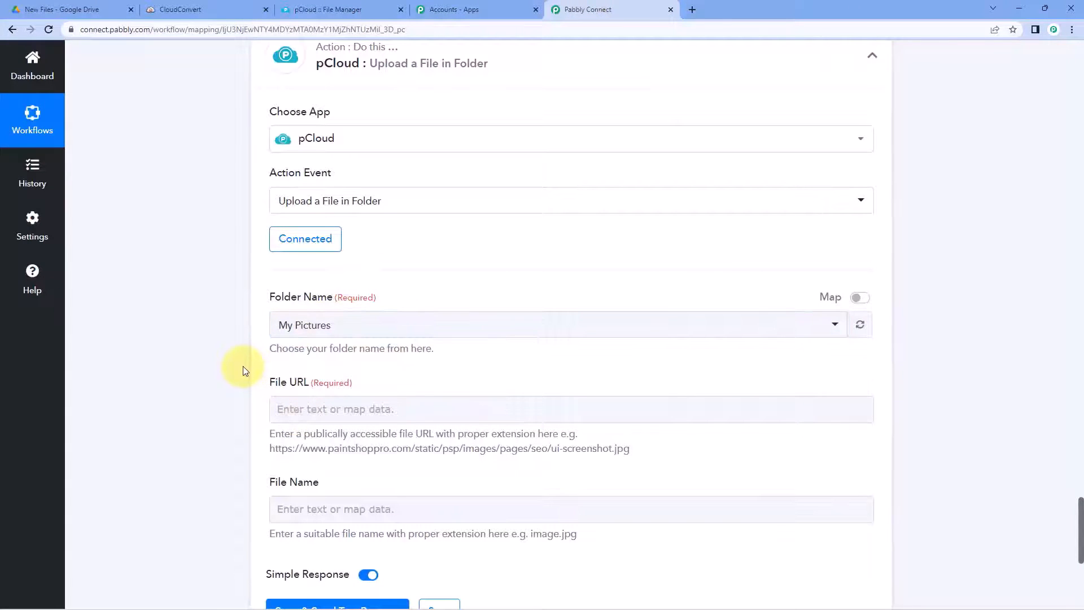
pyautogui.scroll(-1, 254, 362)
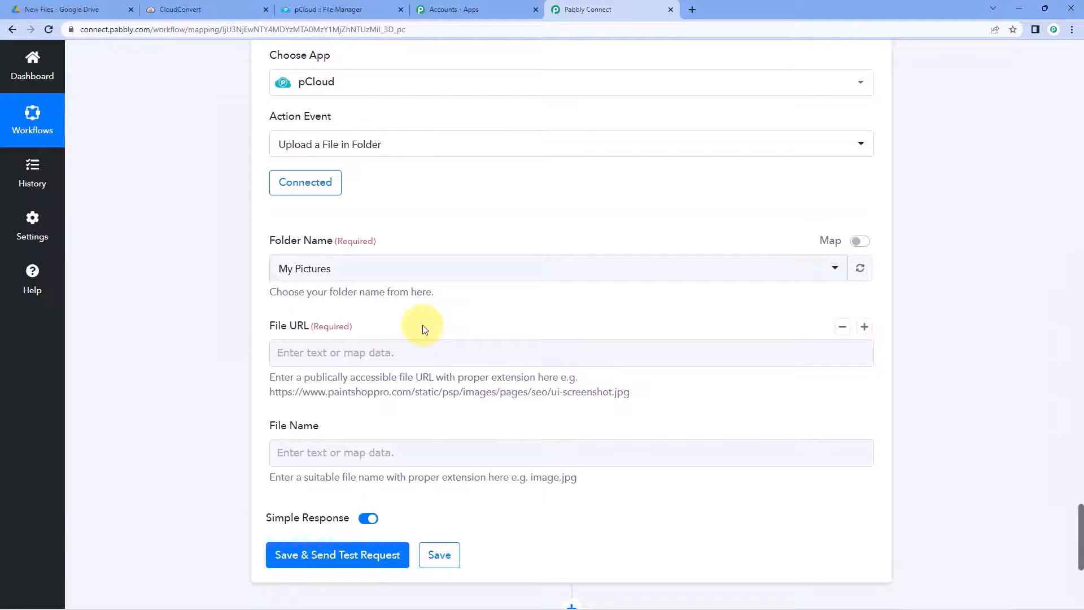
pyautogui.scroll(8, 636, 298)
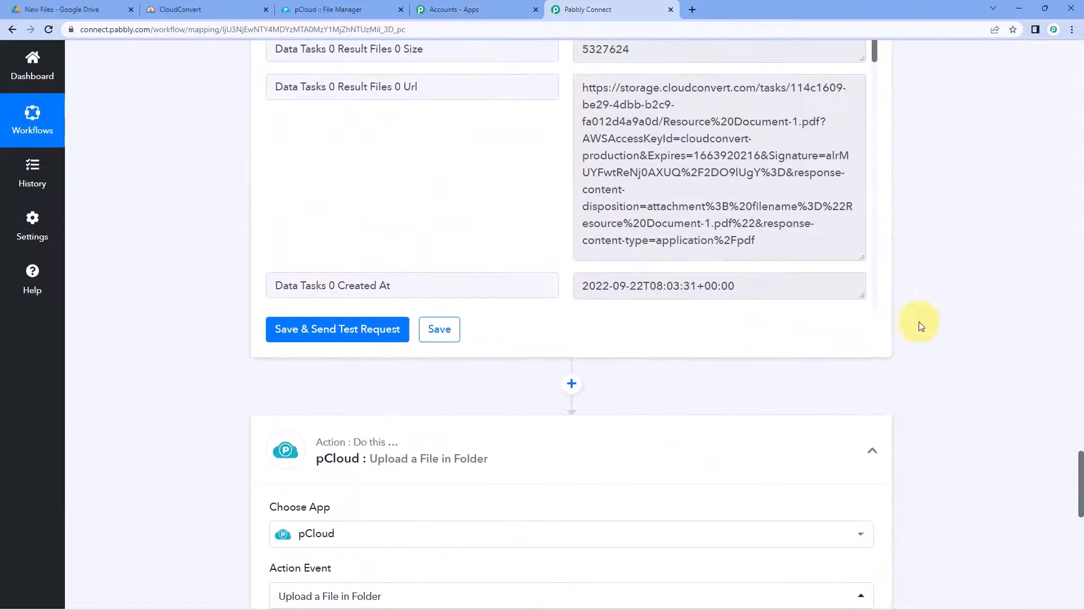
pyautogui.scroll(7, 914, 322)
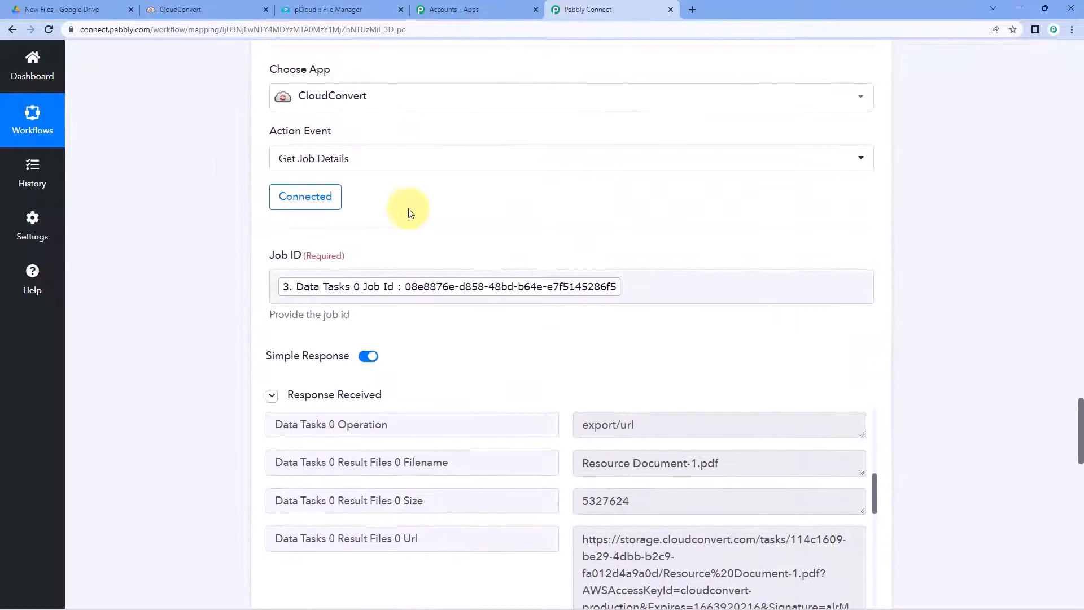
pyautogui.scroll(-4, 498, 299)
# Step: Inspect the converted file's Result Files 0 Url in Get Job Details, then scroll to the pCloud file fields
pyautogui.moveTo(601, 320); pyautogui.dragTo(577, 312)
pyautogui.click(776, 469)
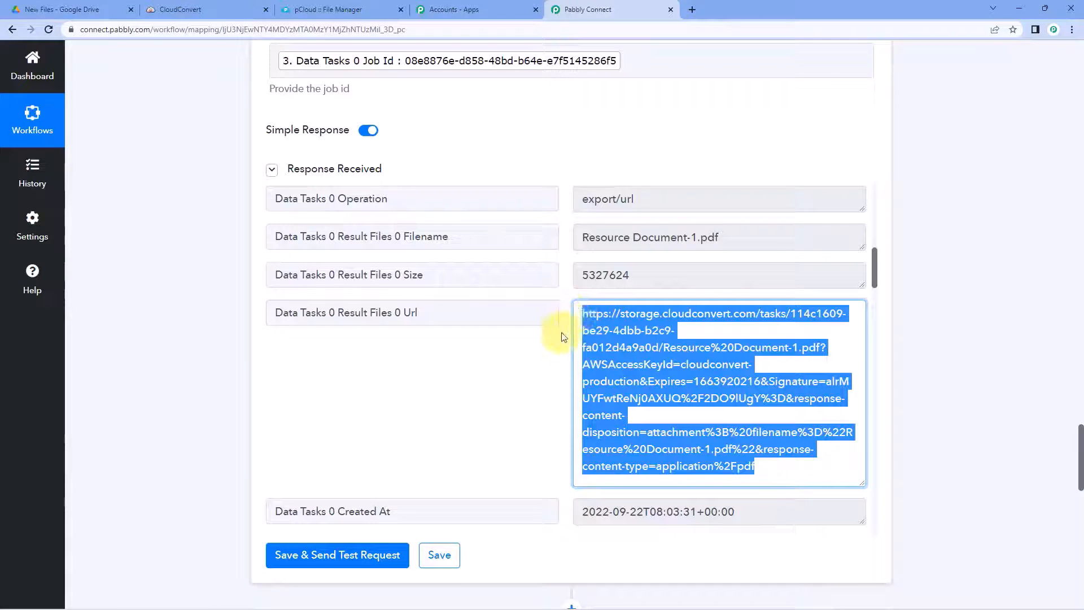
pyautogui.click(640, 364)
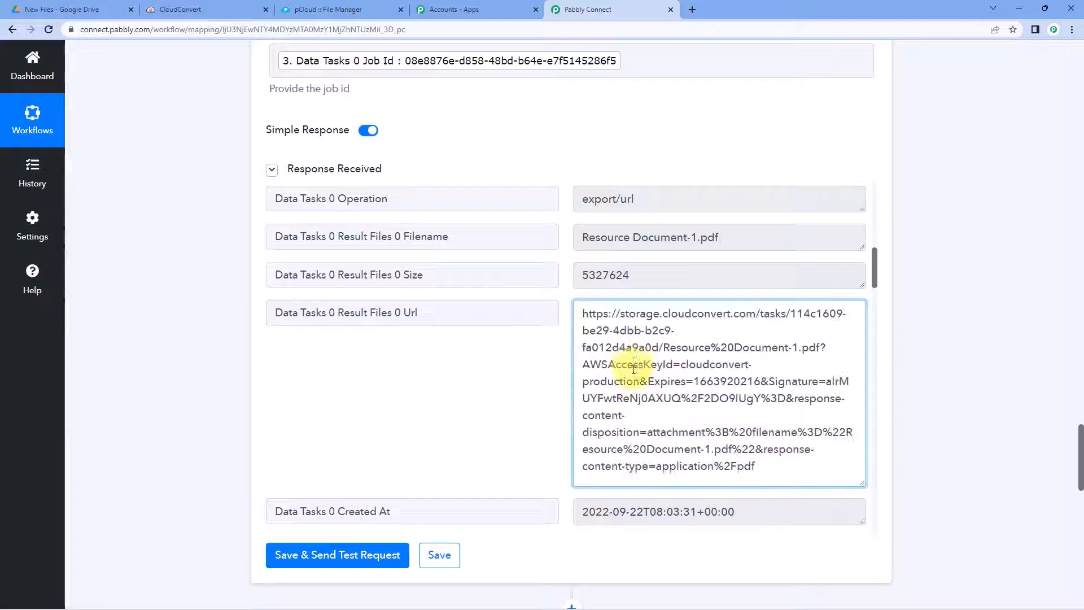
pyautogui.moveTo(748, 462); pyautogui.dragTo(576, 308)
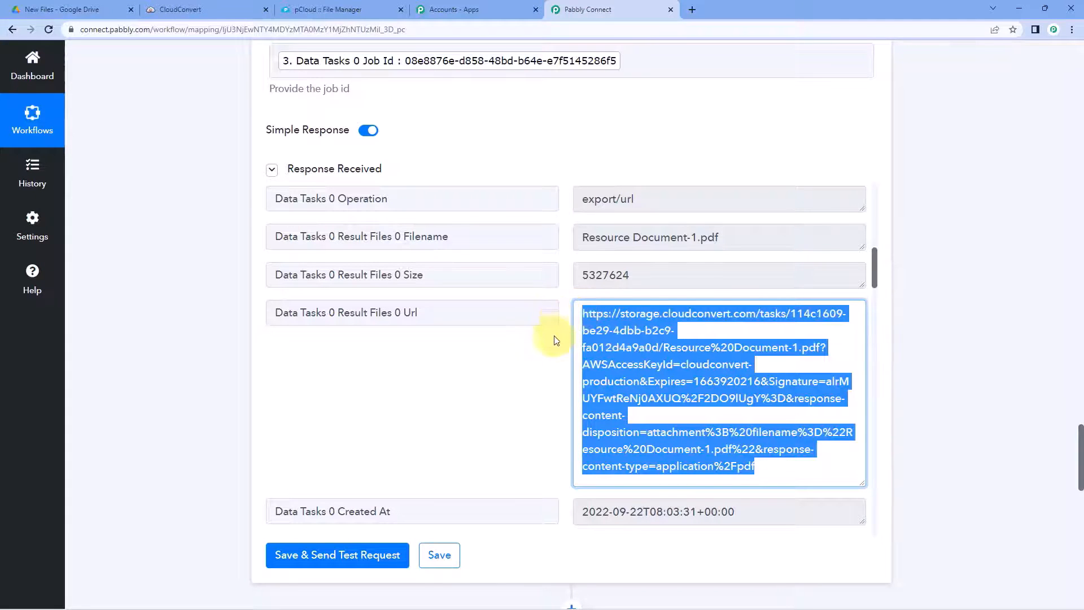
pyautogui.click(551, 360)
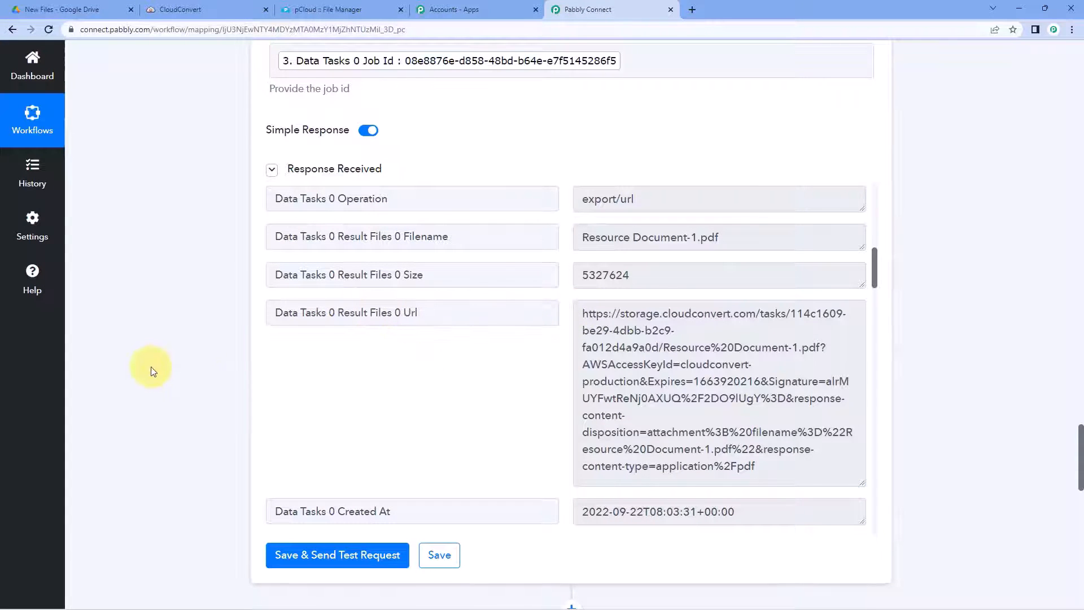
pyautogui.scroll(-10, 169, 362)
pyautogui.scroll(-3, 182, 362)
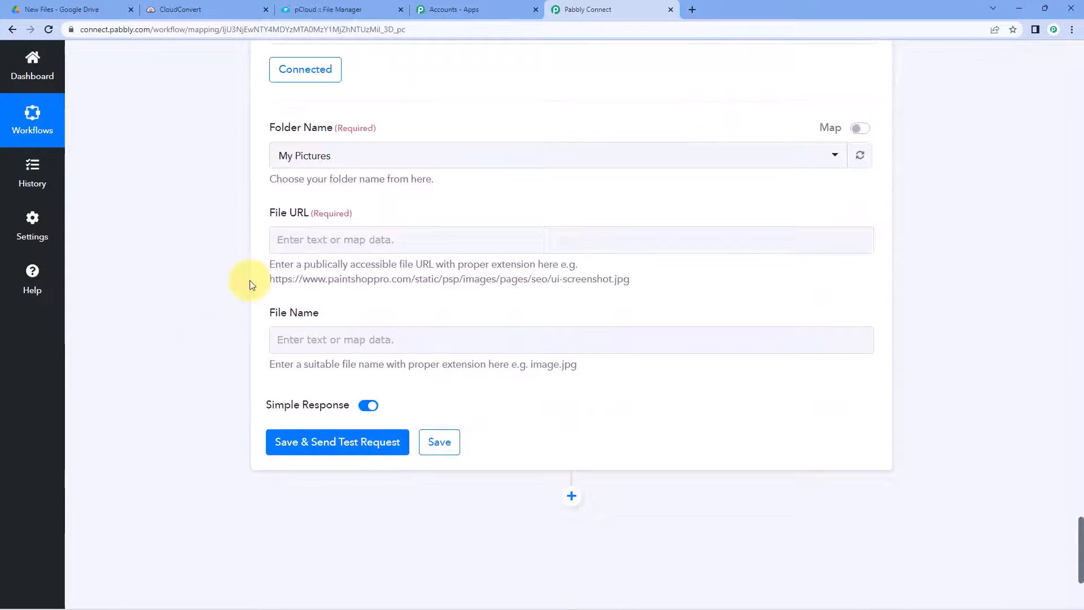
# Step: Map File URL to Get Job Details' Result Files 0 Url
pyautogui.click(307, 239)
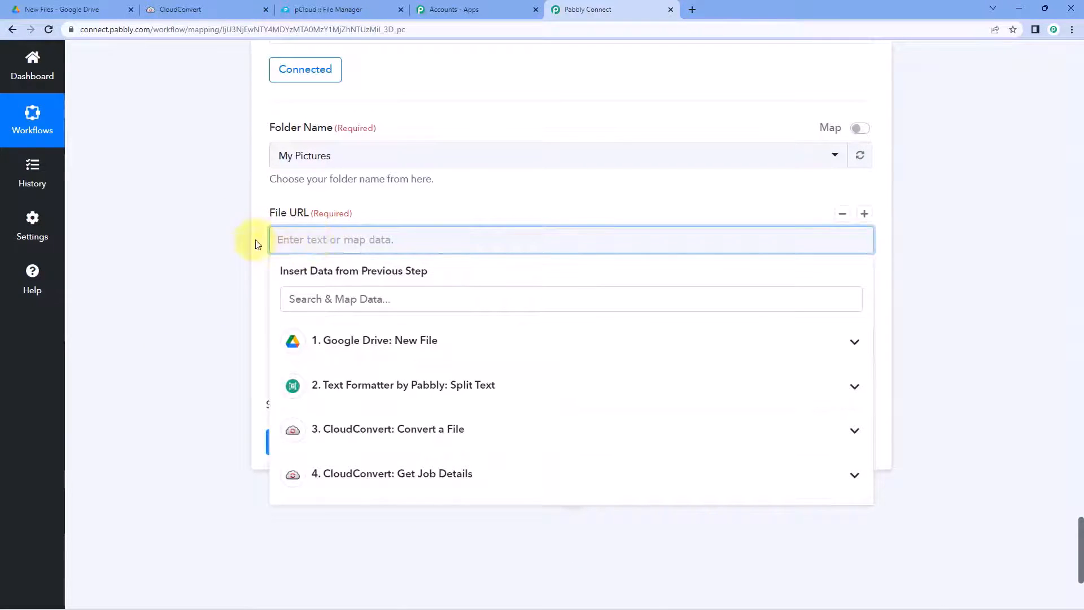
pyautogui.click(410, 479)
pyautogui.scroll(-3, 235, 436)
pyautogui.scroll(-3, 416, 415)
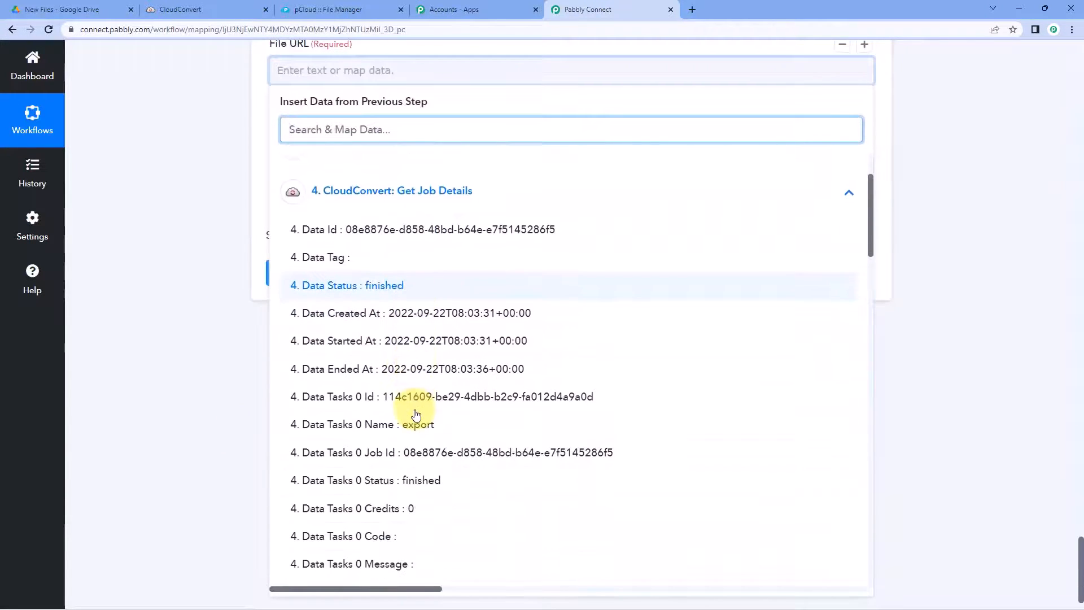
pyautogui.scroll(-5, 416, 415)
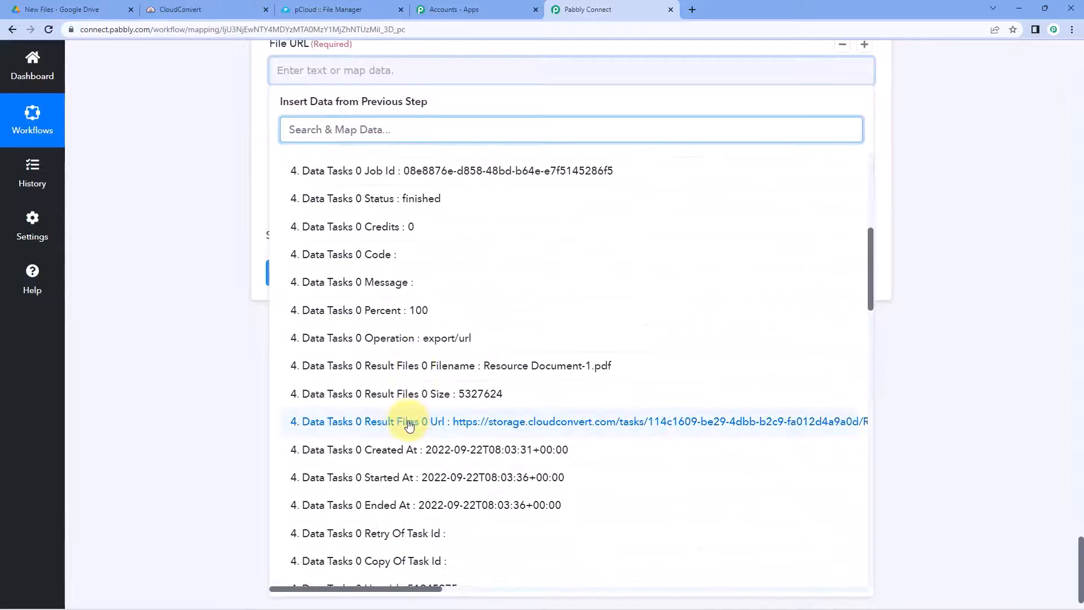
pyautogui.click(409, 423)
pyautogui.scroll(1, 211, 229)
pyautogui.click(210, 231)
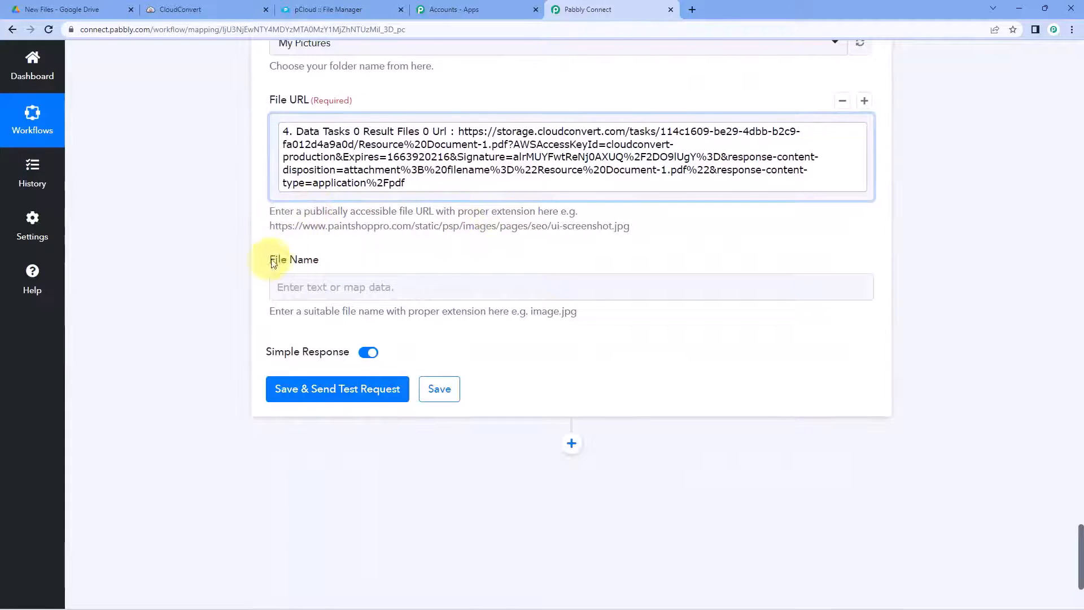
# Step: Map File Name to Result Files 0 Filename (Resource Document-1.pdf)
pyautogui.scroll(1, 393, 252)
pyautogui.scroll(9, 394, 253)
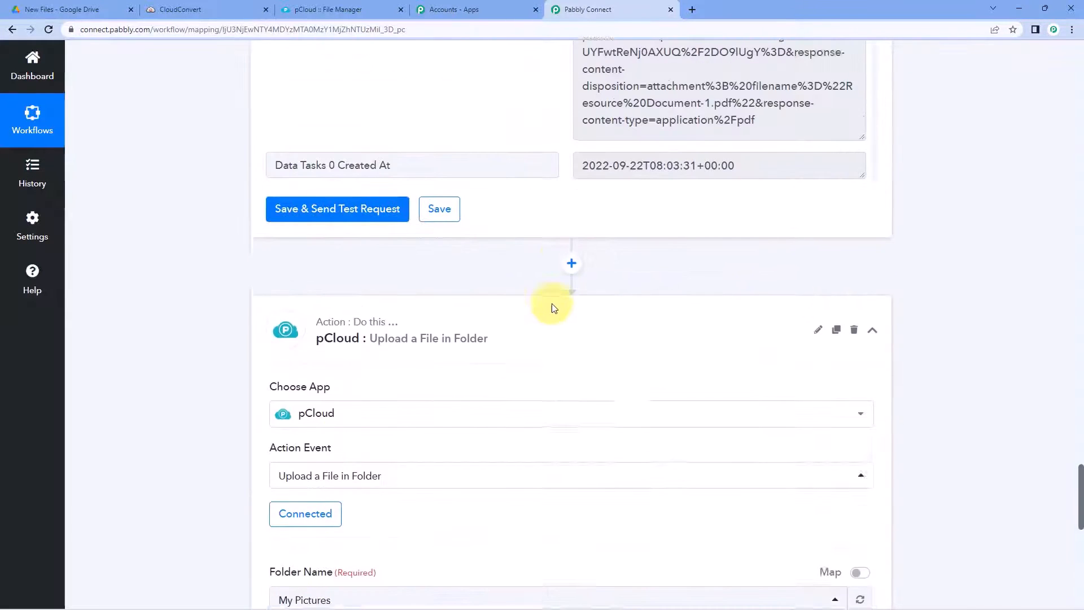
pyautogui.moveTo(733, 236); pyautogui.dragTo(555, 243)
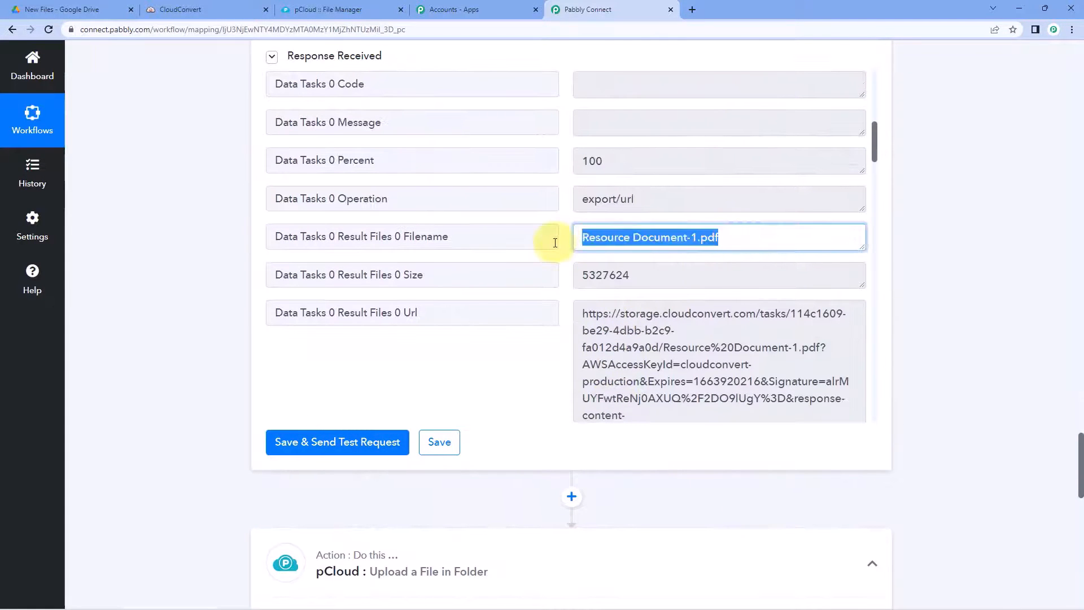
pyautogui.click(564, 241)
pyautogui.scroll(-10, 197, 345)
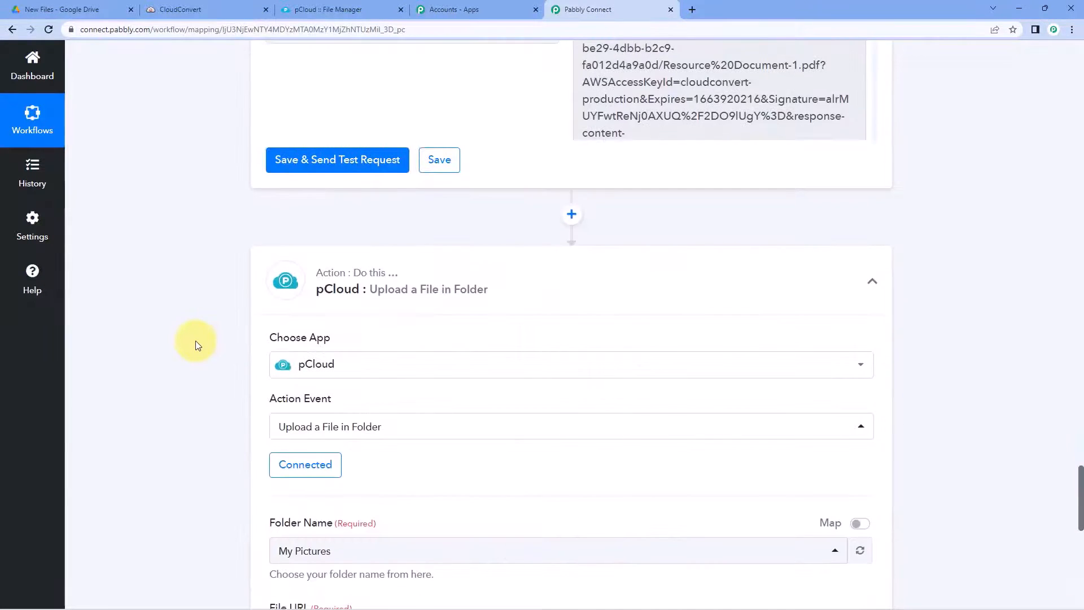
pyautogui.click(290, 288)
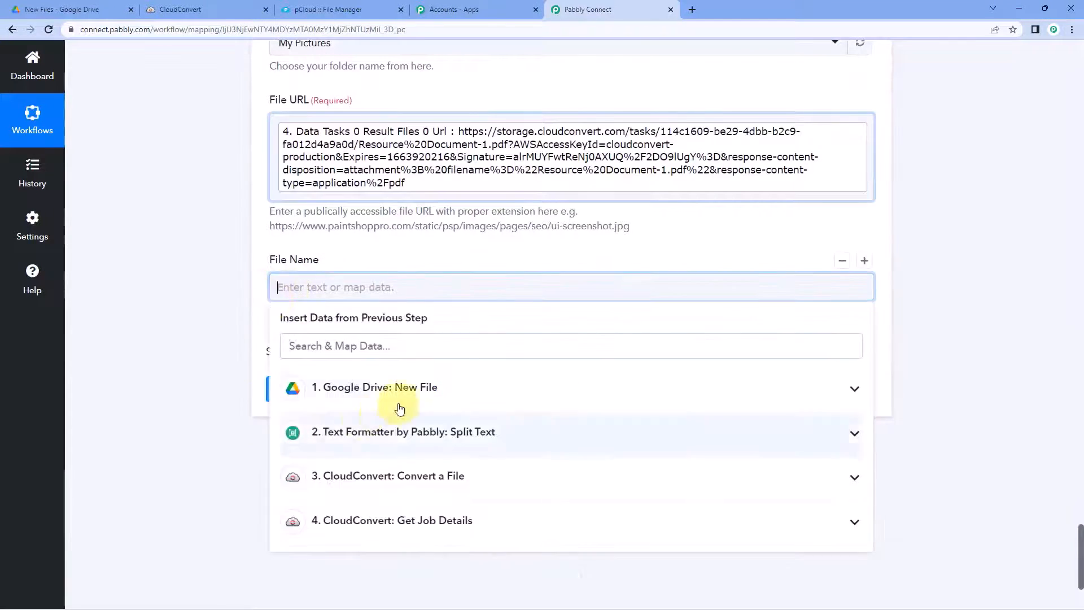
pyautogui.click(367, 521)
pyautogui.scroll(-2, 220, 443)
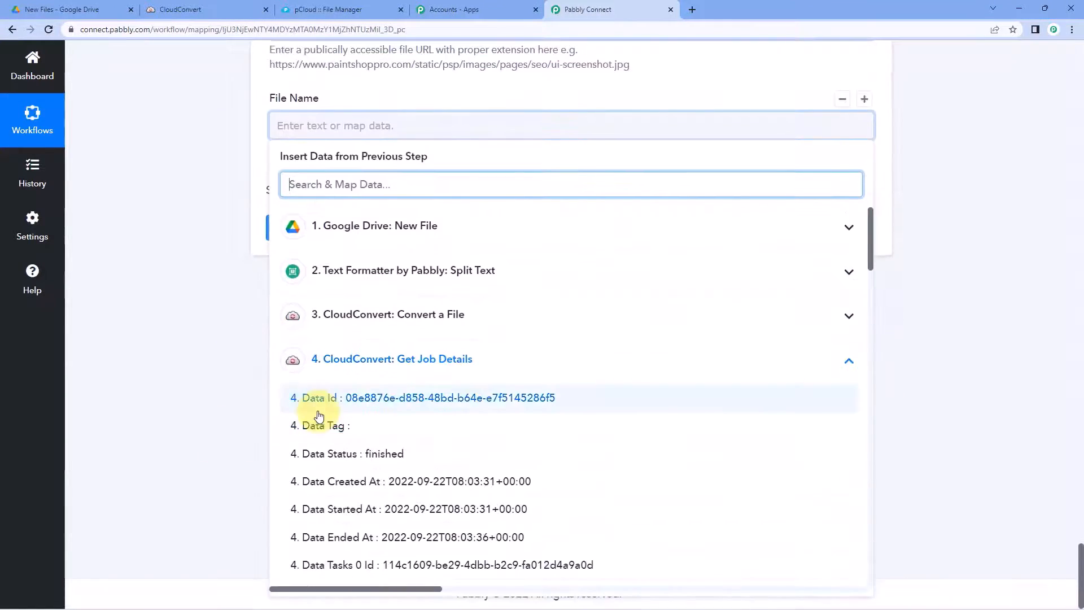
pyautogui.scroll(-4, 316, 415)
pyautogui.scroll(-2, 321, 416)
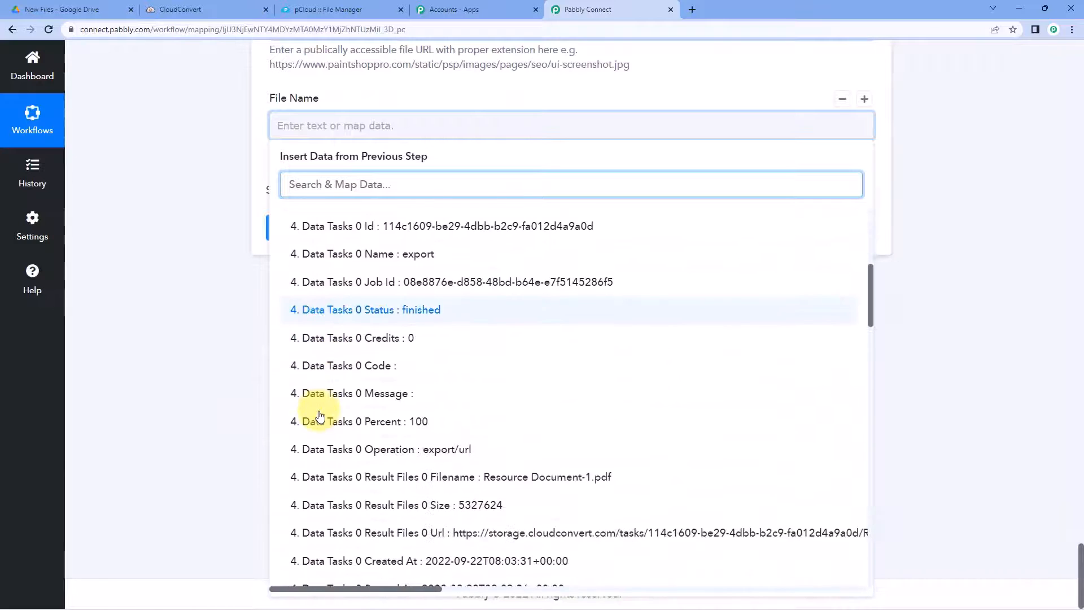
pyautogui.click(484, 477)
pyautogui.click(168, 283)
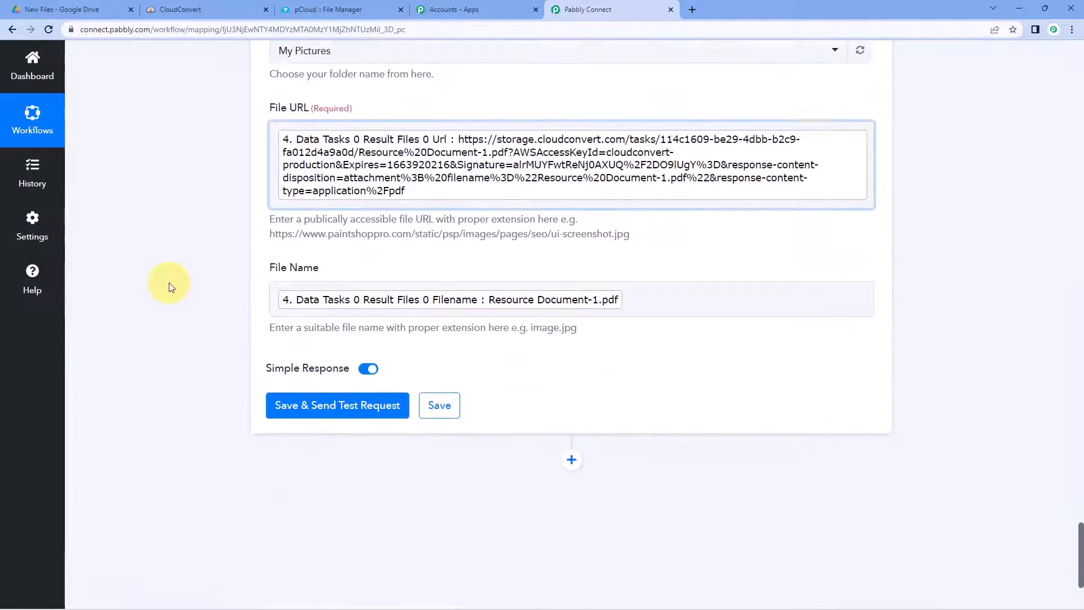
pyautogui.scroll(1, 214, 215)
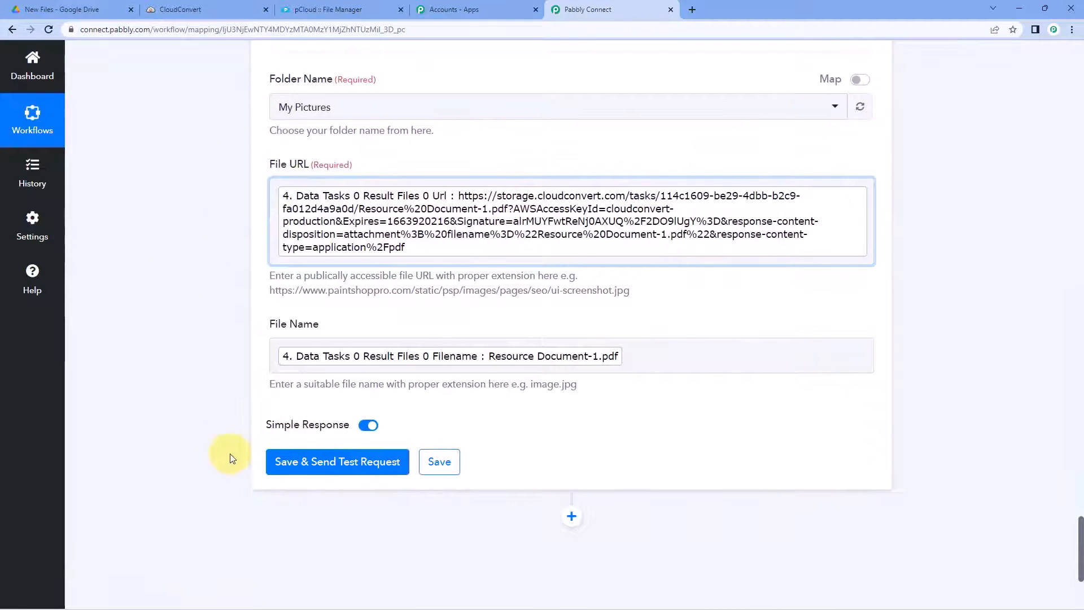
# Step: Save and test the pCloud step, confirming Resource Document-1.pdf was saved to My Pictures
pyautogui.click(299, 463)
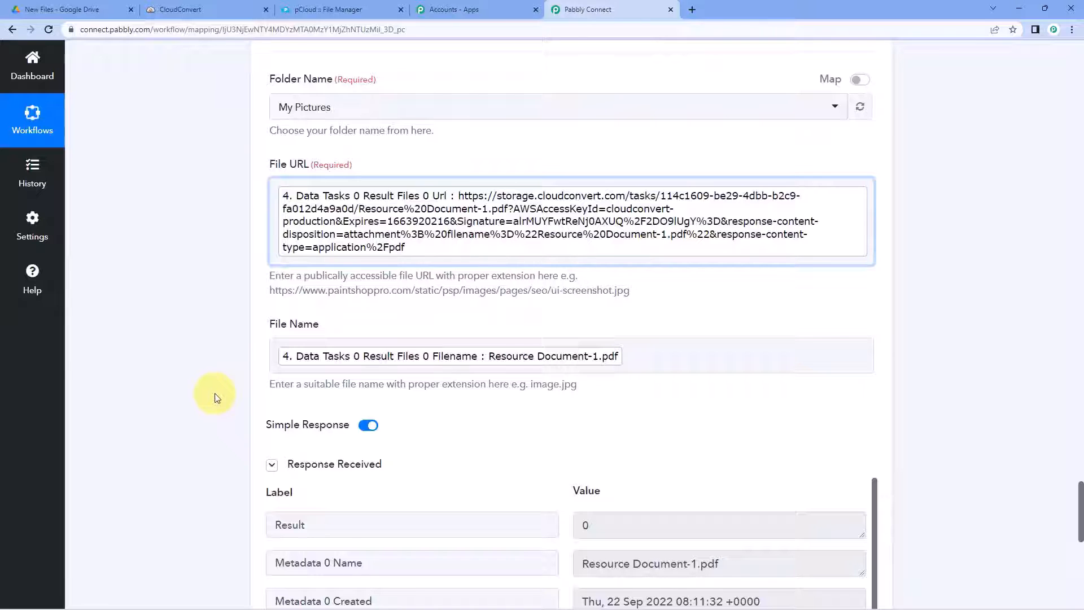
pyautogui.scroll(-2, 222, 374)
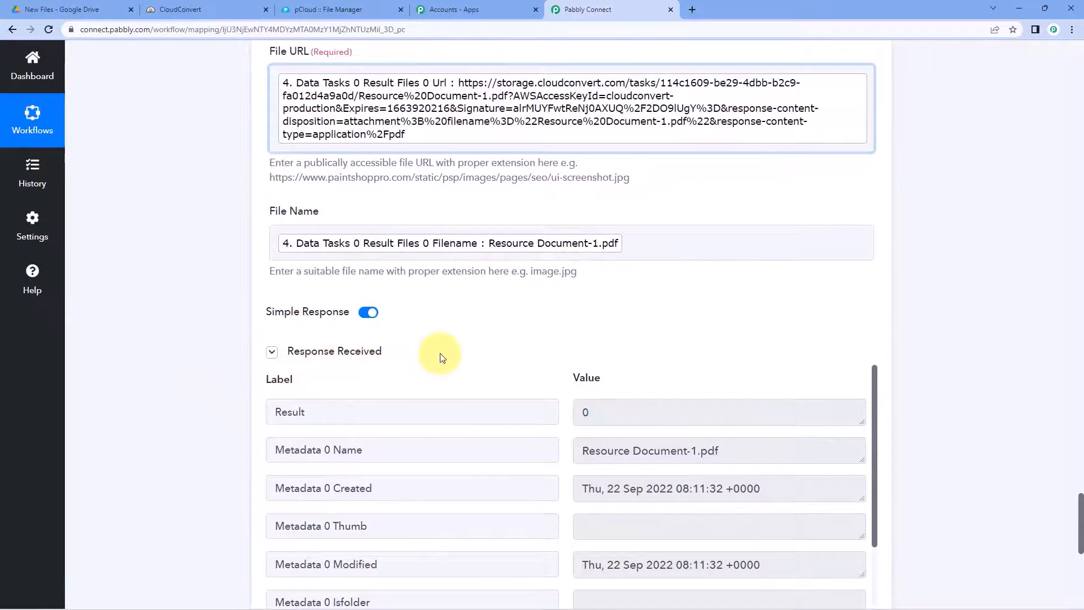
pyautogui.scroll(-2, 508, 305)
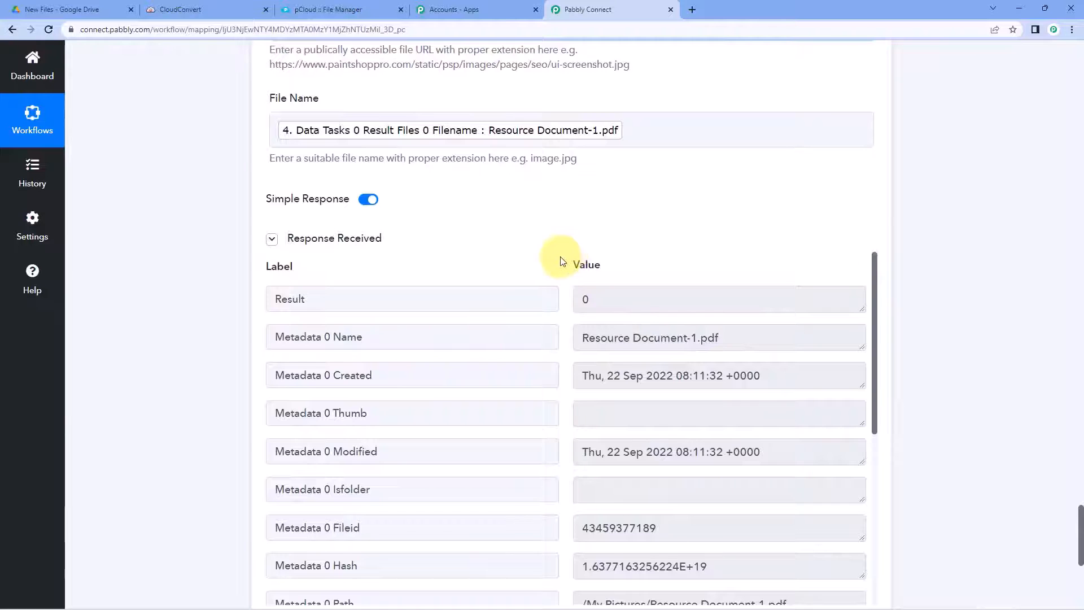
pyautogui.scroll(-2, 562, 259)
pyautogui.scroll(4, 564, 237)
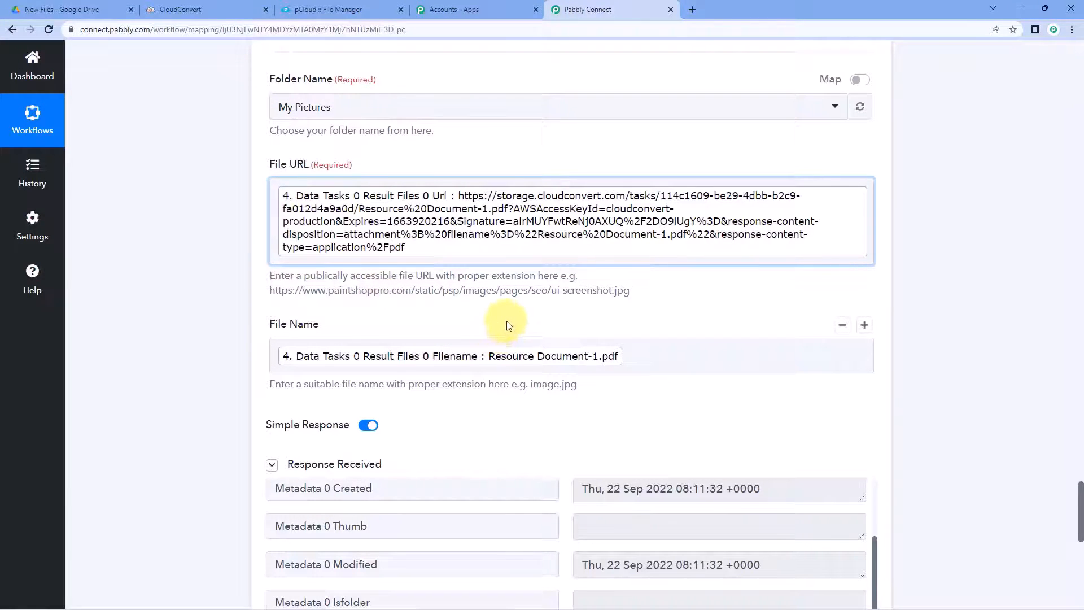
pyautogui.click(338, 10)
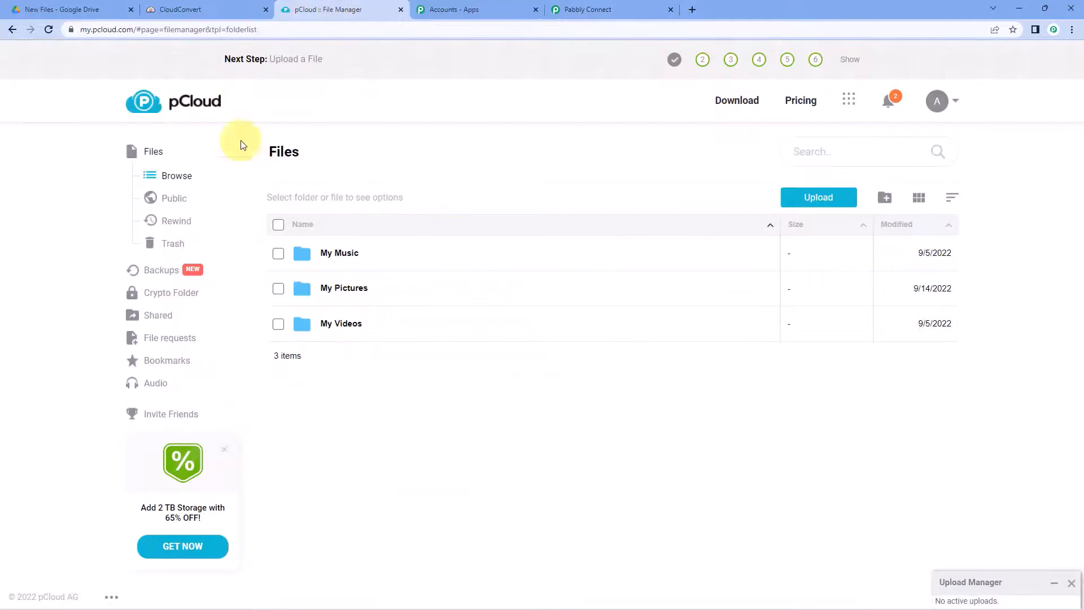
# Step: Preview the uploaded Resource Document-1.pdf in pCloud's My Pictures, comparing it with the Drive and CloudConvert tabs
pyautogui.doubleClick(356, 285)
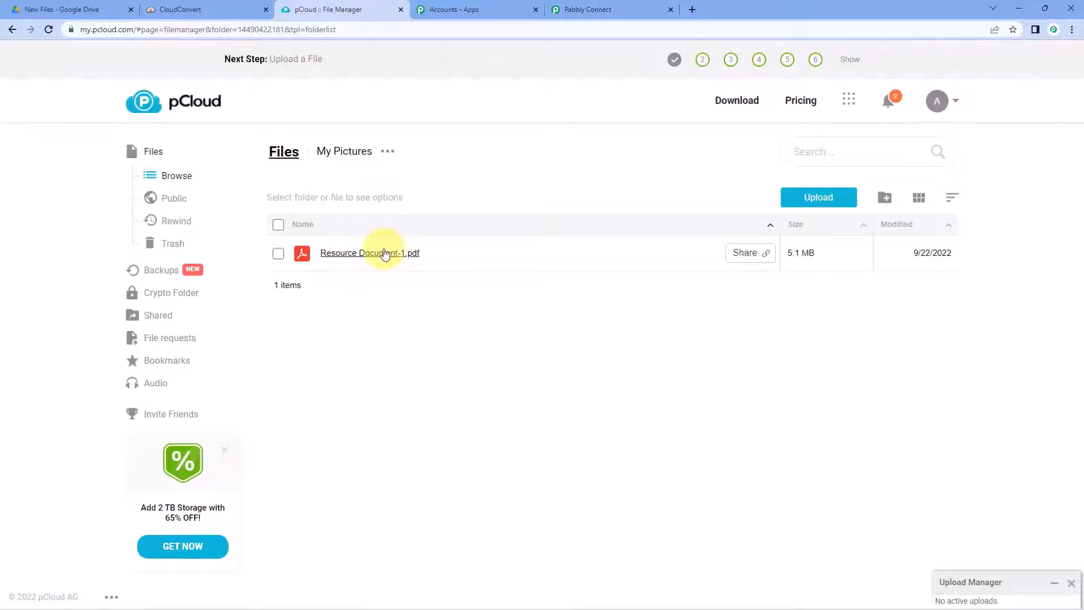
pyautogui.click(385, 255)
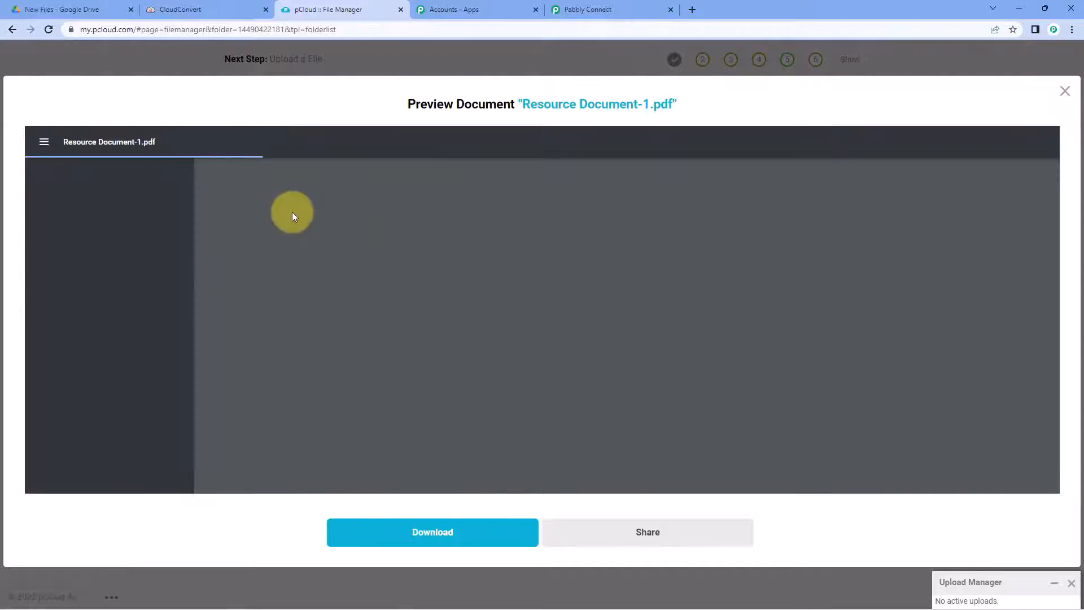
pyautogui.click(34, 9)
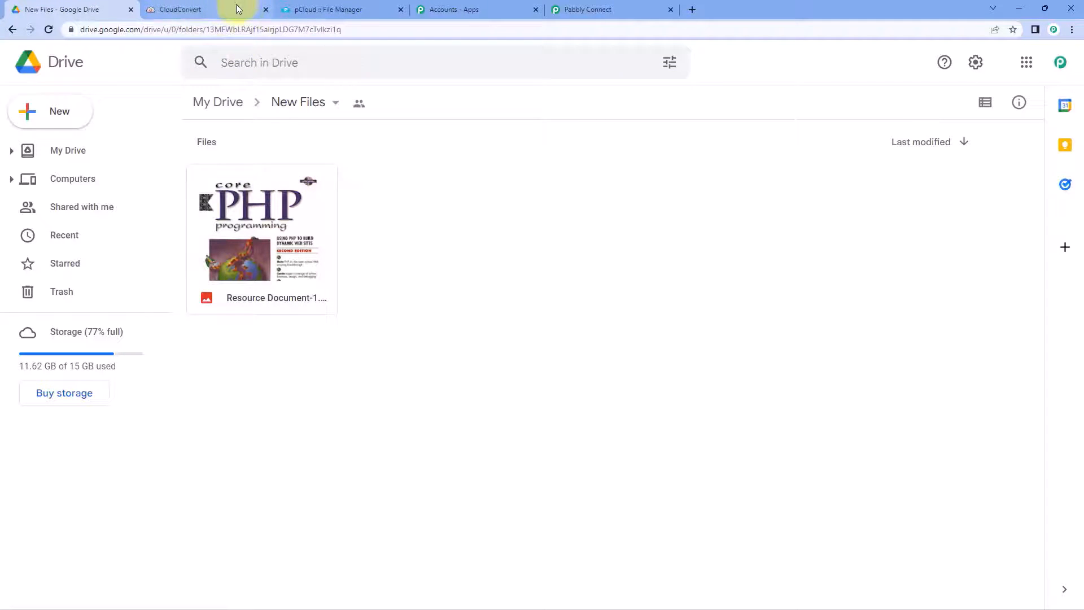
pyautogui.click(219, 9)
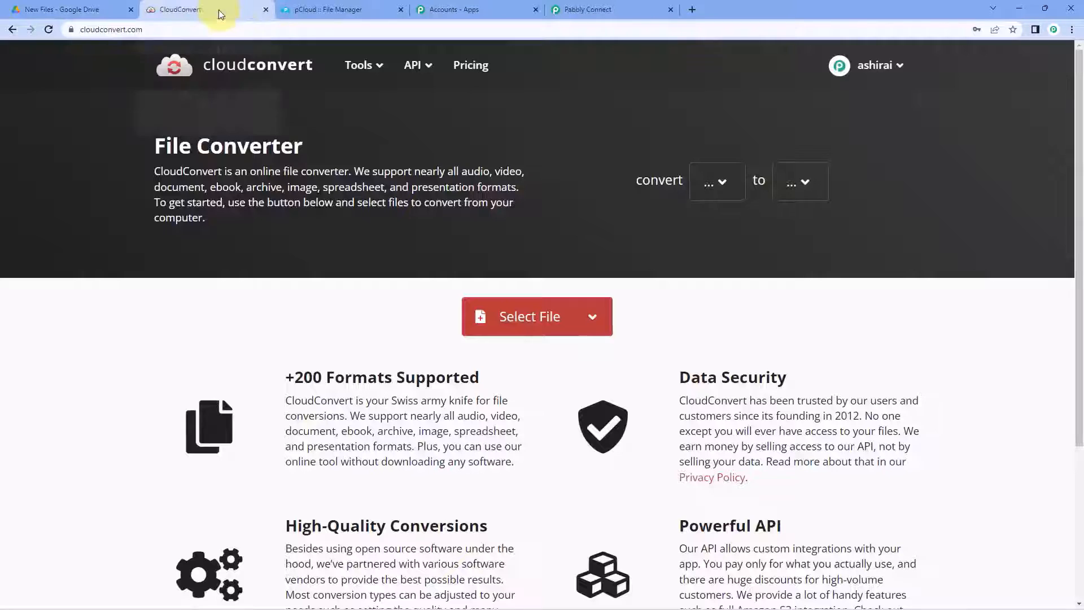
pyautogui.click(326, 6)
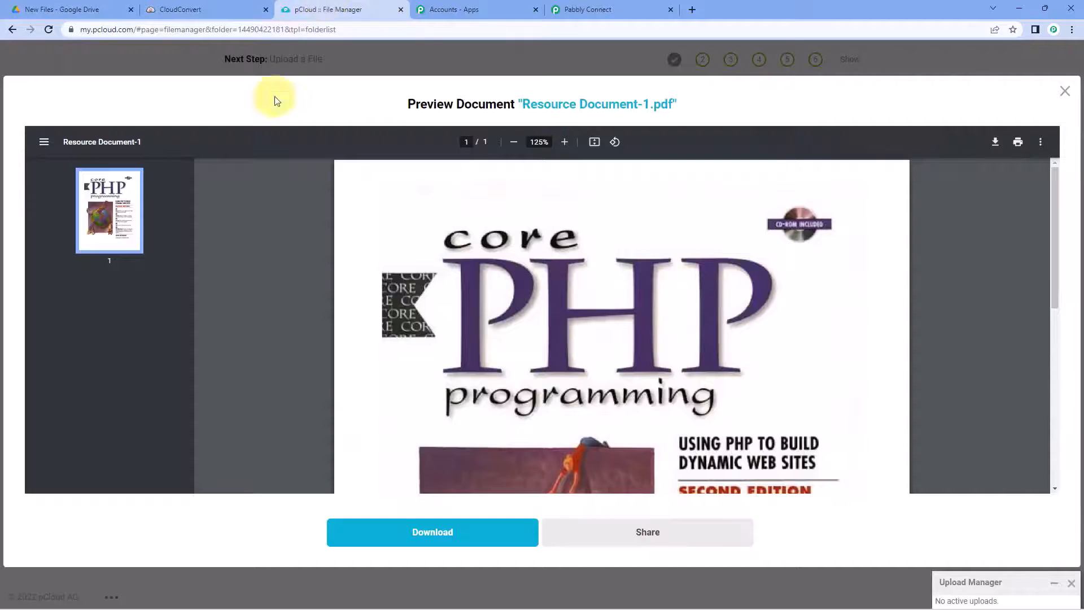
pyautogui.click(1064, 92)
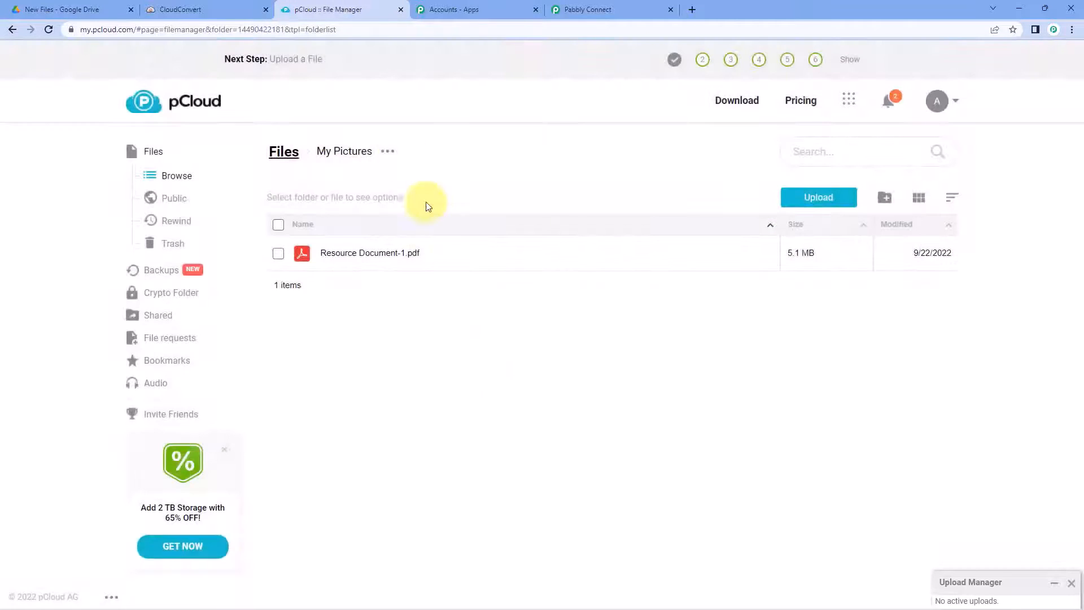
pyautogui.click(613, 9)
# Step: Collapse the Google Drive New File trigger to show the workflow steps as a compact list
pyautogui.scroll(15, 940, 254)
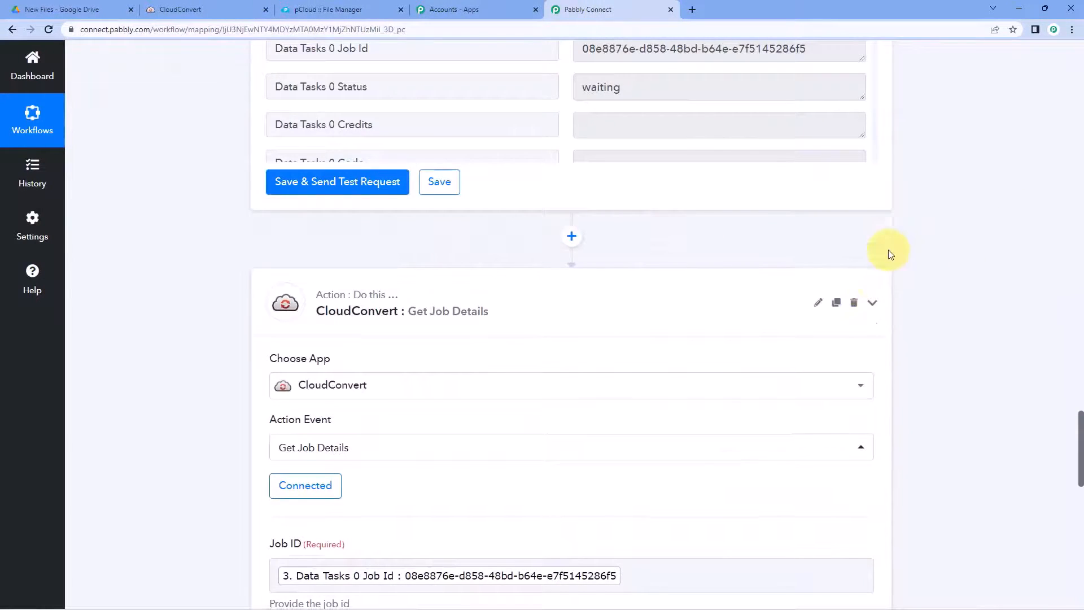
pyautogui.scroll(15, 889, 249)
pyautogui.scroll(15, 884, 260)
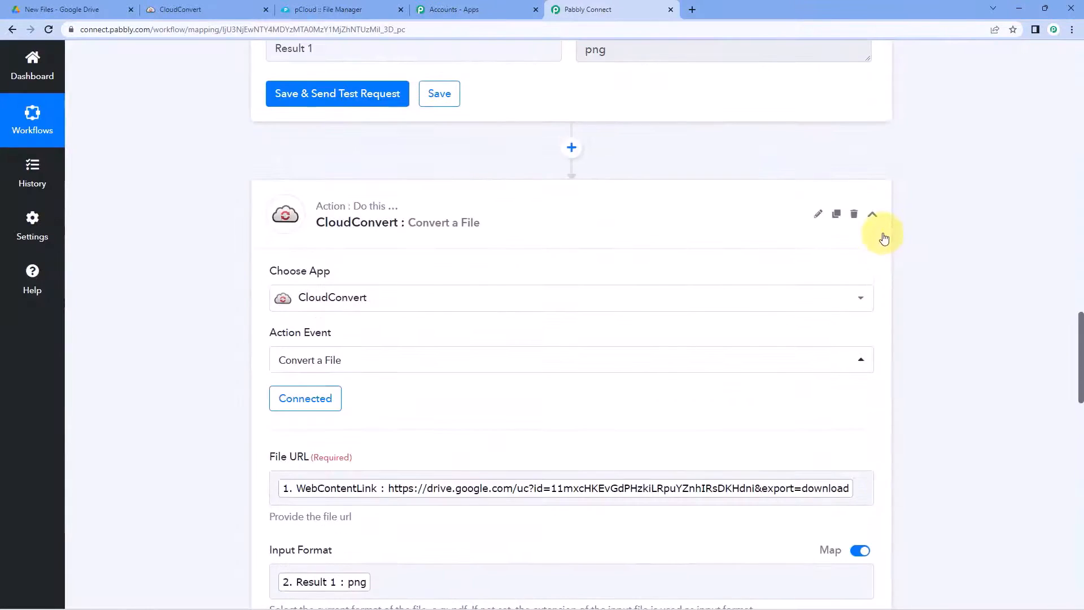
pyautogui.scroll(10, 884, 305)
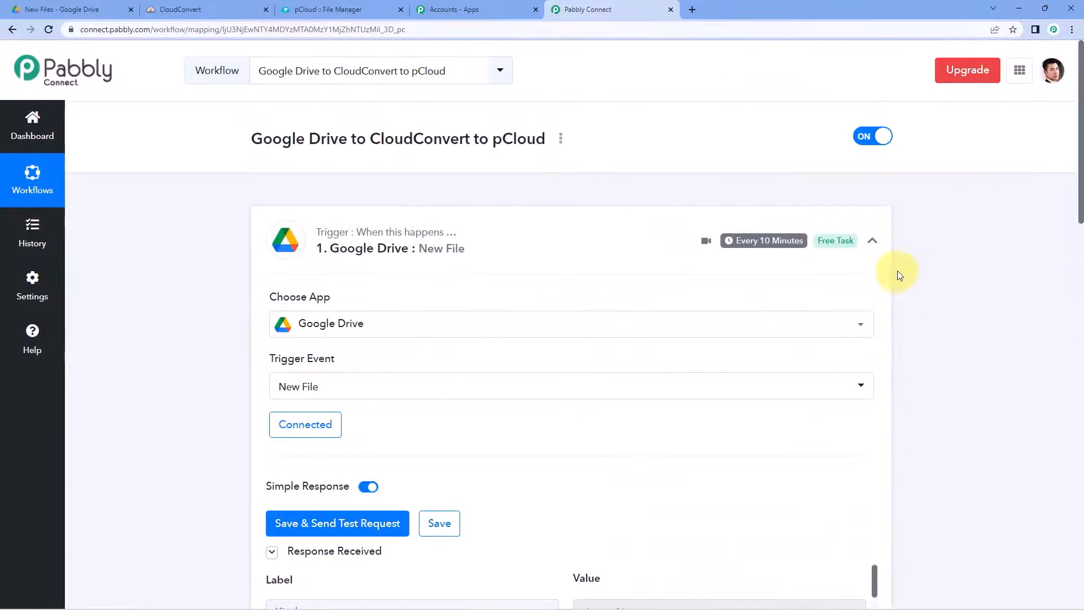
pyautogui.click(872, 241)
pyautogui.scroll(-1, 190, 279)
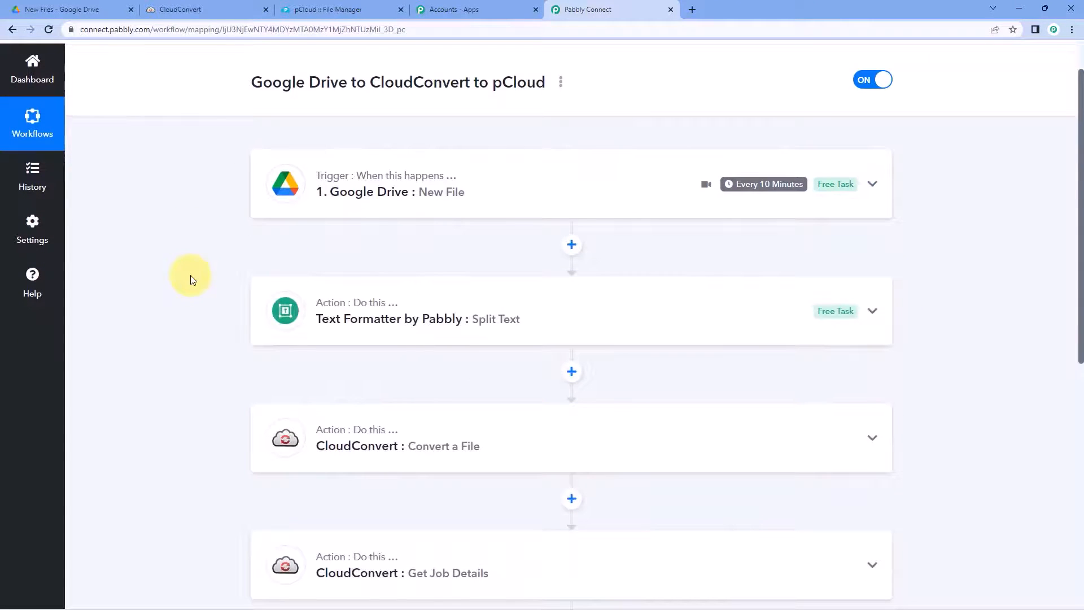
pyautogui.scroll(-3, 190, 279)
pyautogui.scroll(3, 189, 279)
pyautogui.scroll(2, 192, 280)
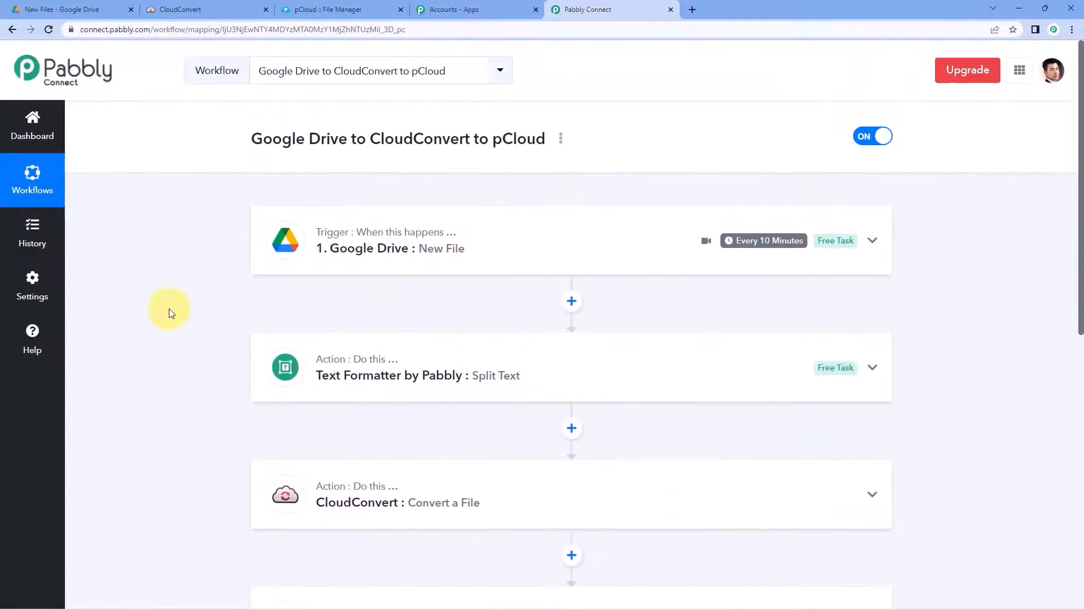
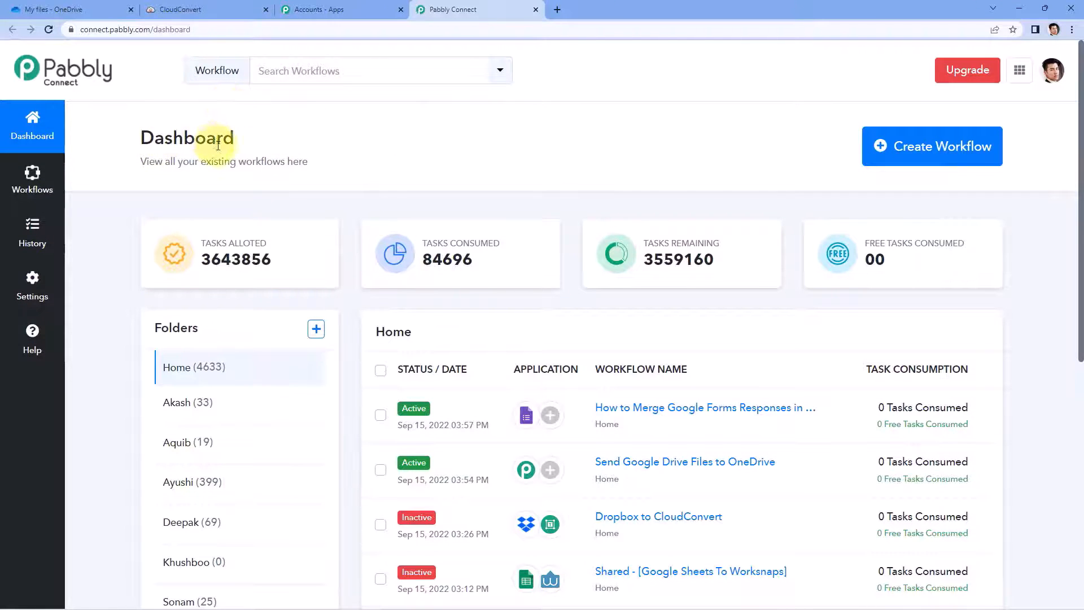
# Step: Create a workflow titled 'OneDrive to CloudConvert' and open its editor
pyautogui.click(926, 162)
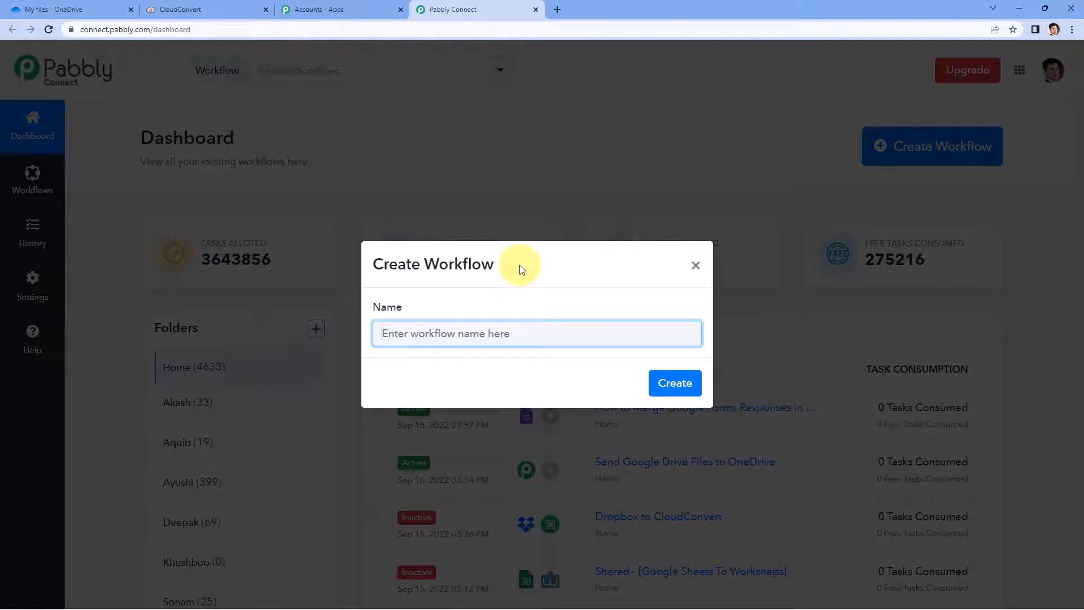
pyautogui.write('OneDr')
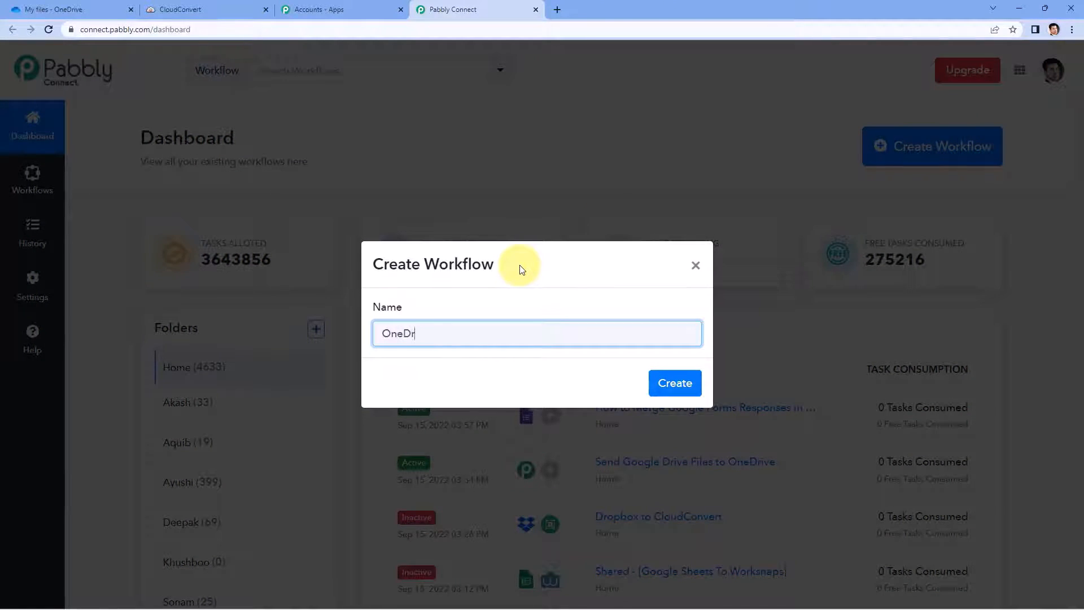
pyautogui.write('ive to CloudConvert')
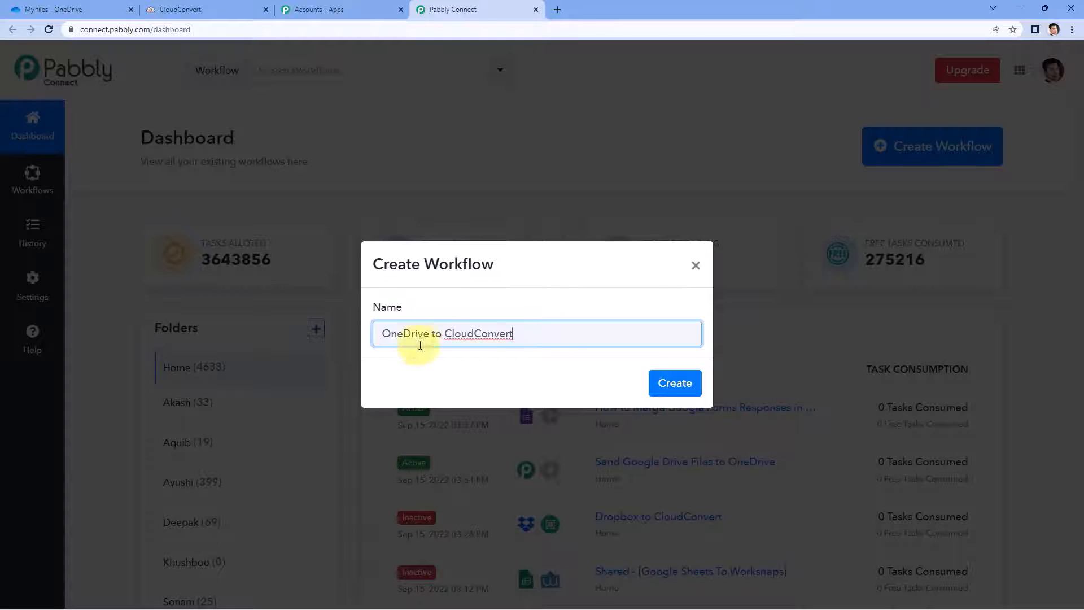
pyautogui.click(664, 386)
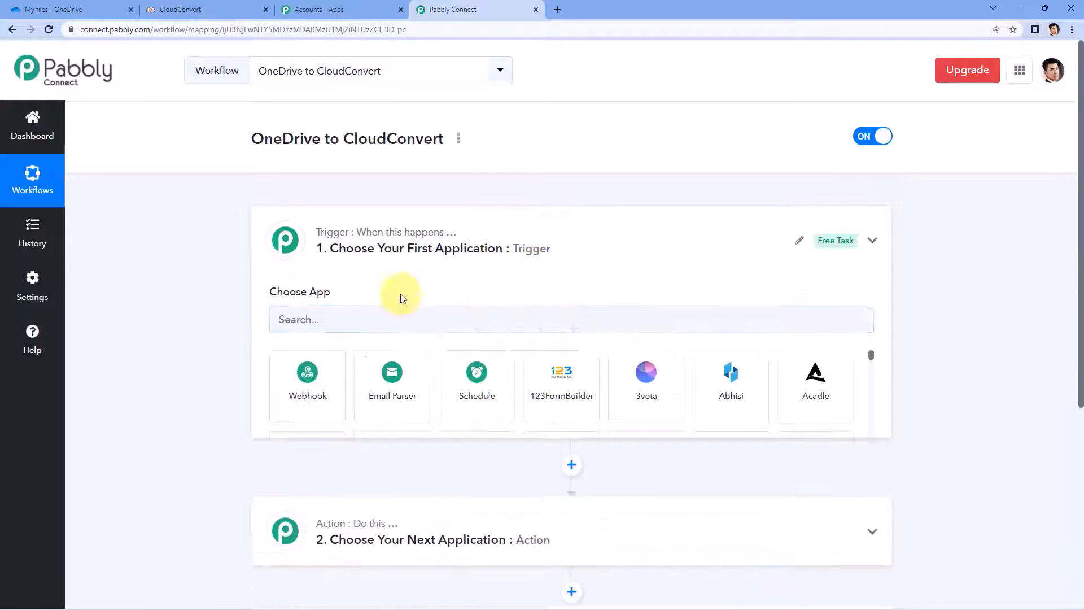
# Step: Pick Microsoft OneDrive as the trigger app with New File as its trigger event
pyautogui.scroll(-1, 178, 202)
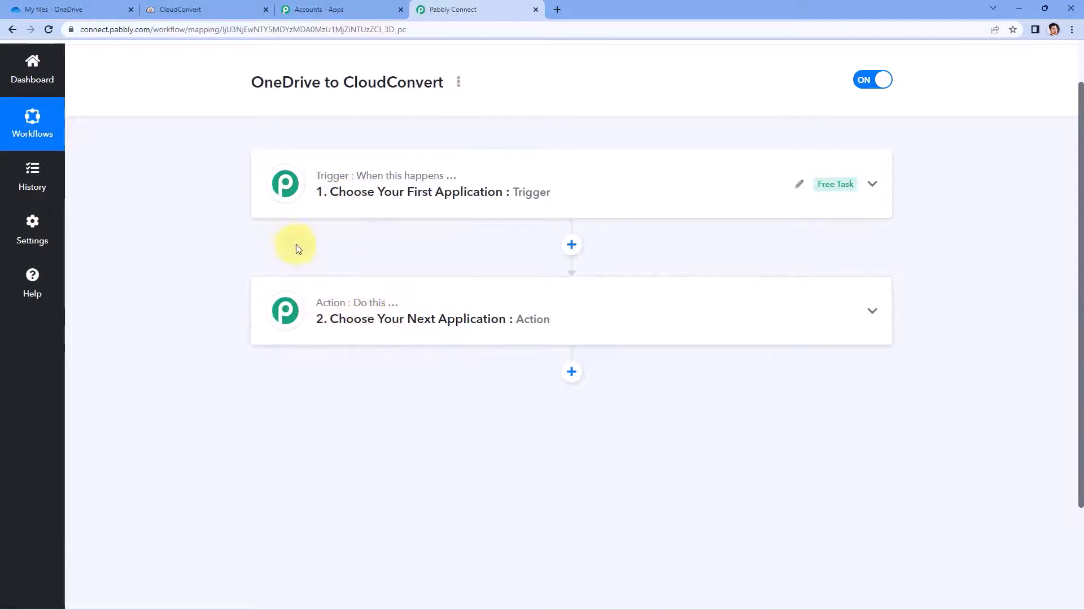
pyautogui.click(289, 204)
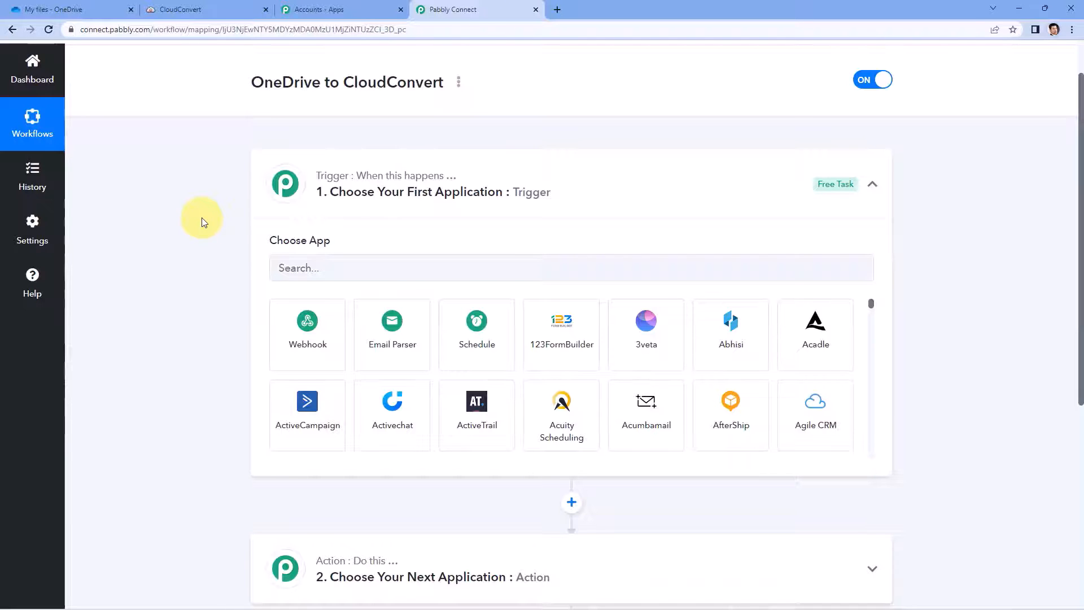
pyautogui.click(328, 269)
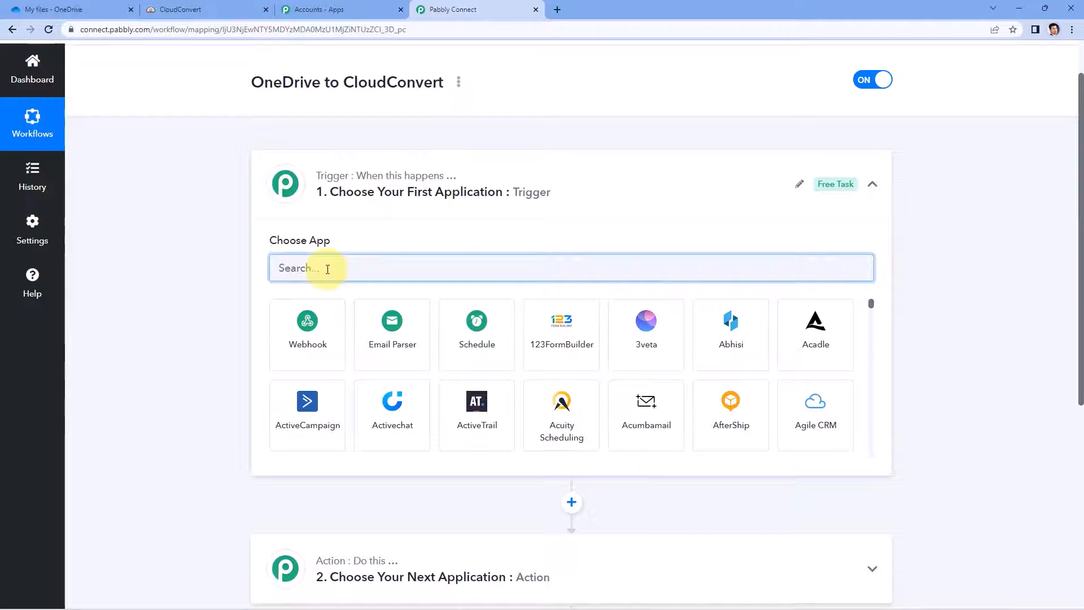
pyautogui.write('OneDrive')
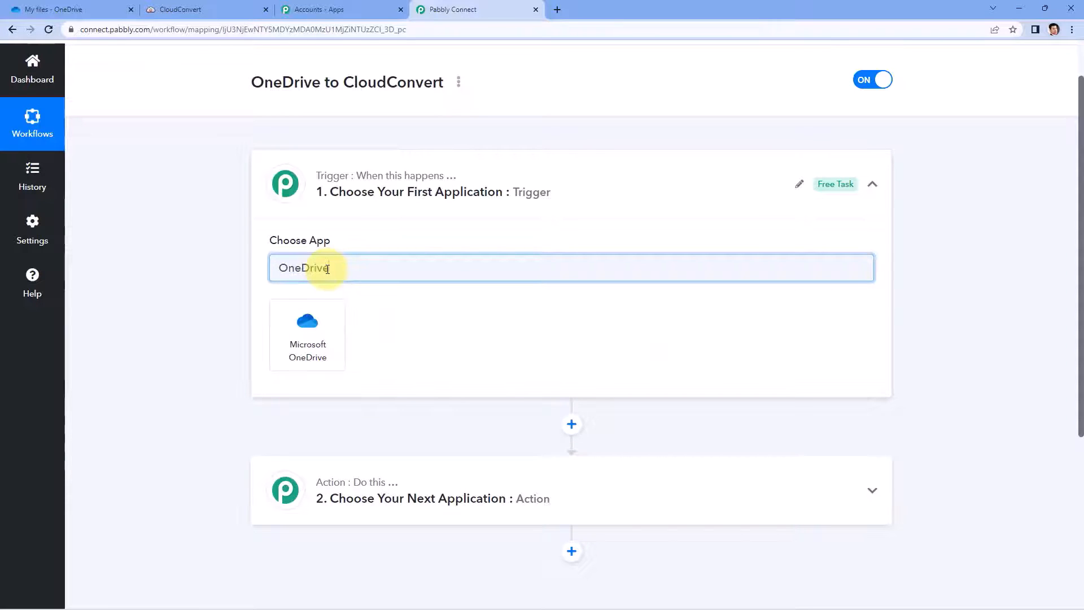
pyautogui.click(308, 336)
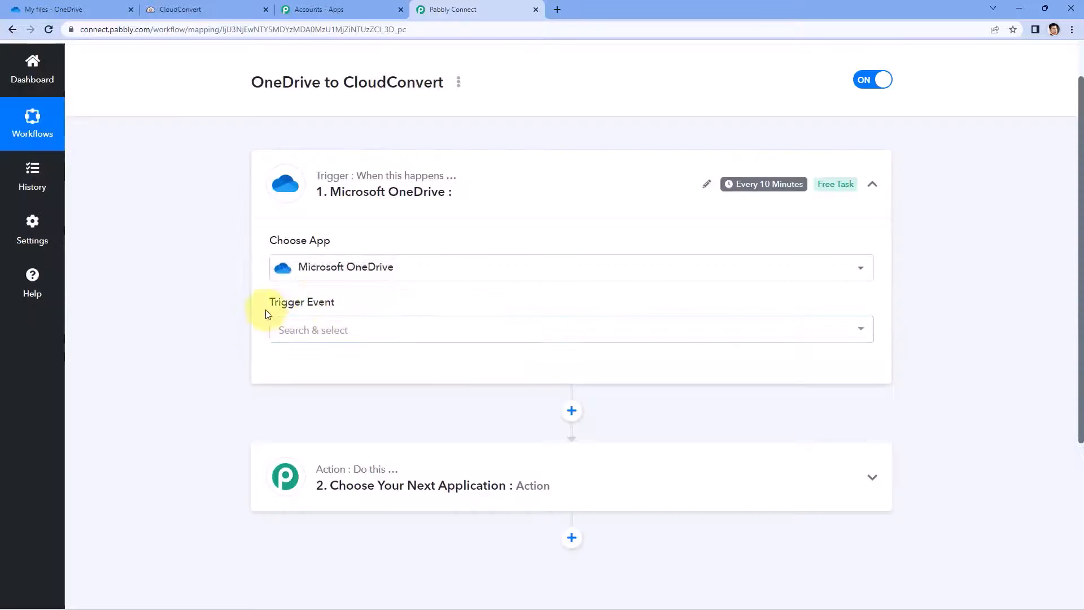
pyautogui.click(363, 329)
pyautogui.scroll(-2, 230, 332)
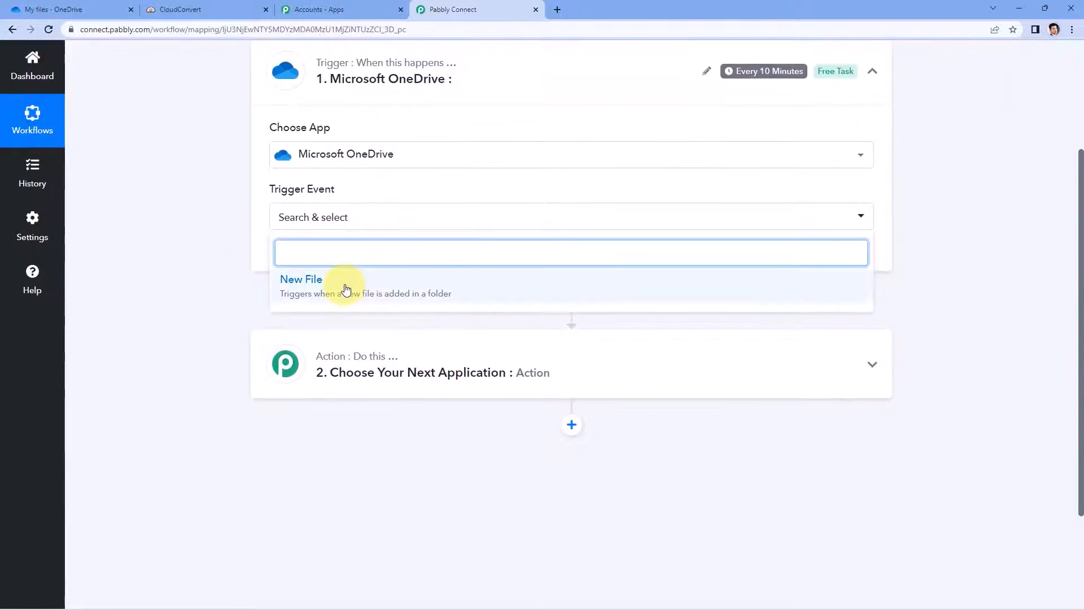
pyautogui.click(346, 282)
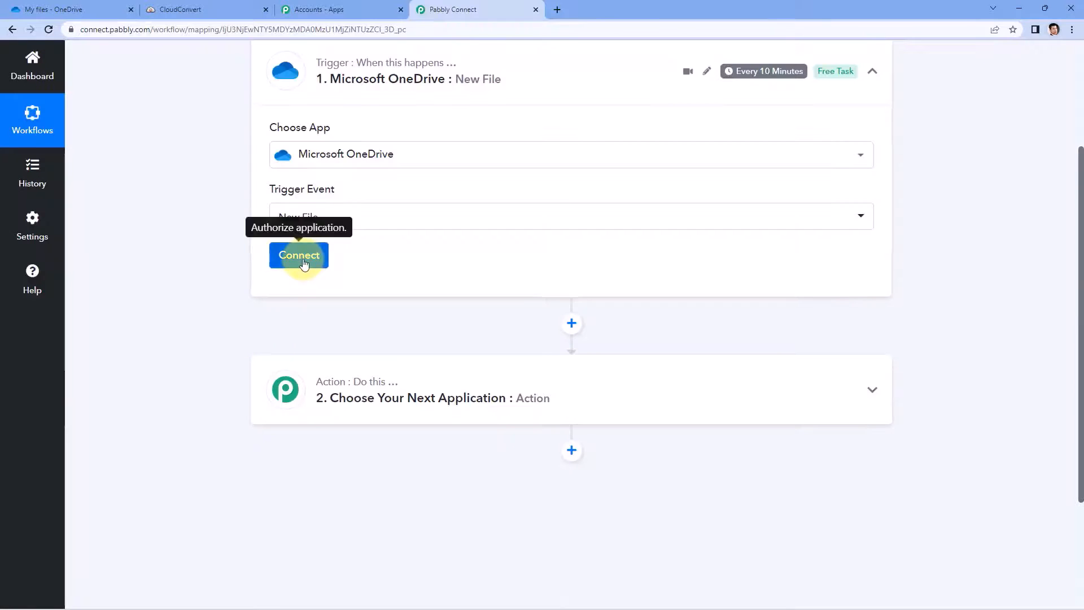
pyautogui.click(301, 261)
# Step: Add a new Microsoft OneDrive connection, grant access, and confirm Authorization Successful
pyautogui.click(522, 188)
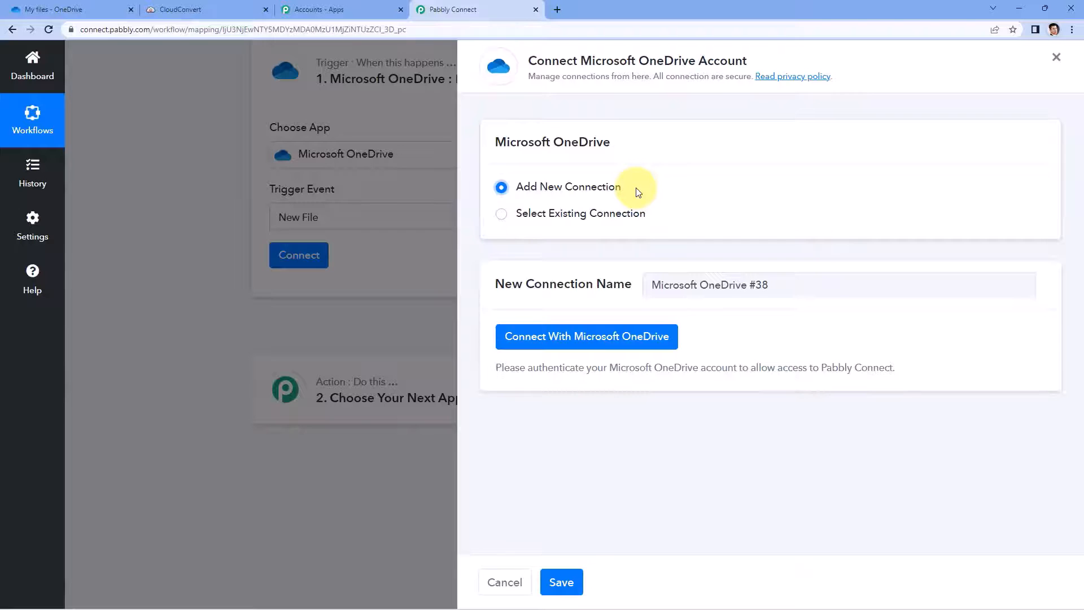
pyautogui.click(584, 345)
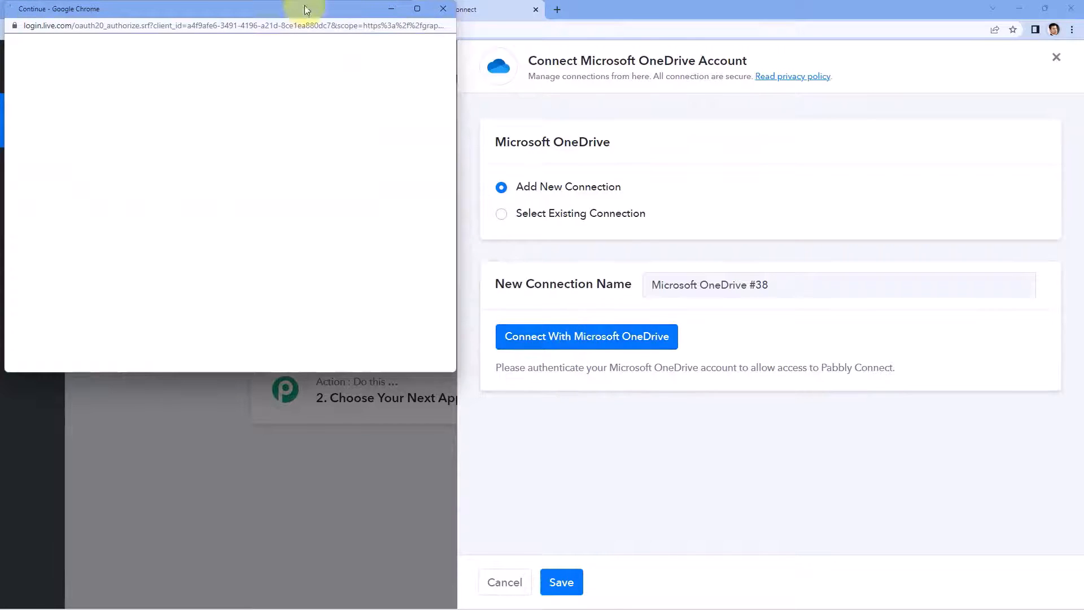
pyautogui.moveTo(262, 11); pyautogui.dragTo(266, 54)
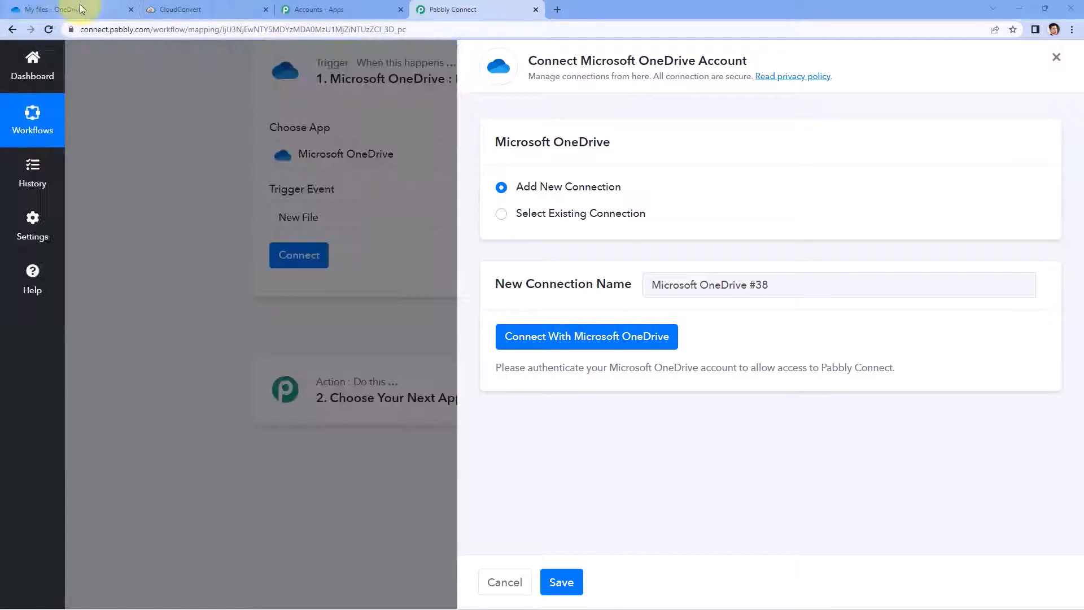
pyautogui.click(80, 6)
pyautogui.click(463, 11)
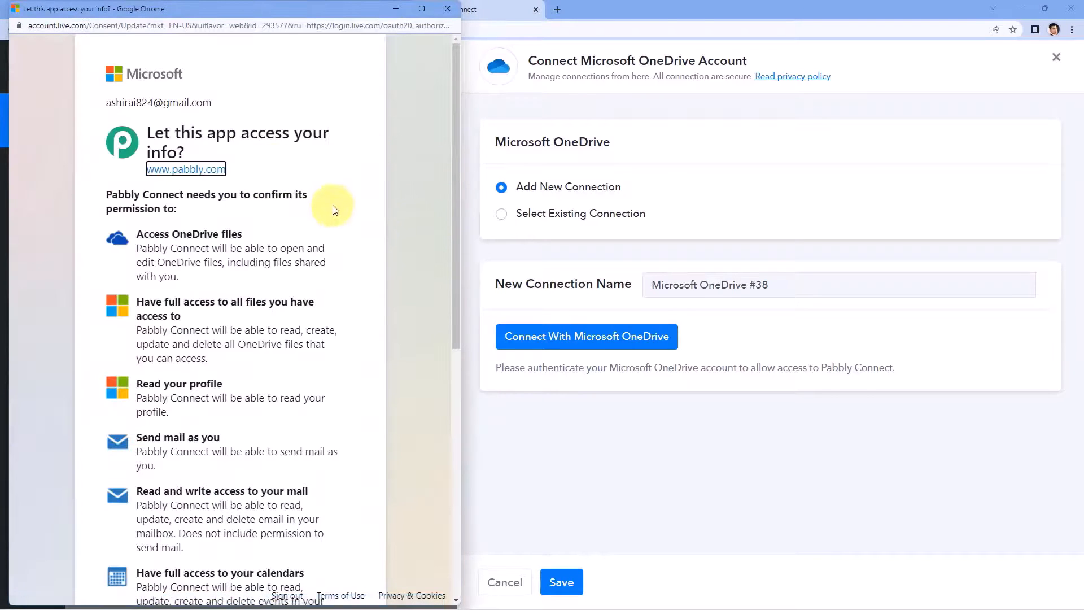
pyautogui.scroll(-8, 335, 210)
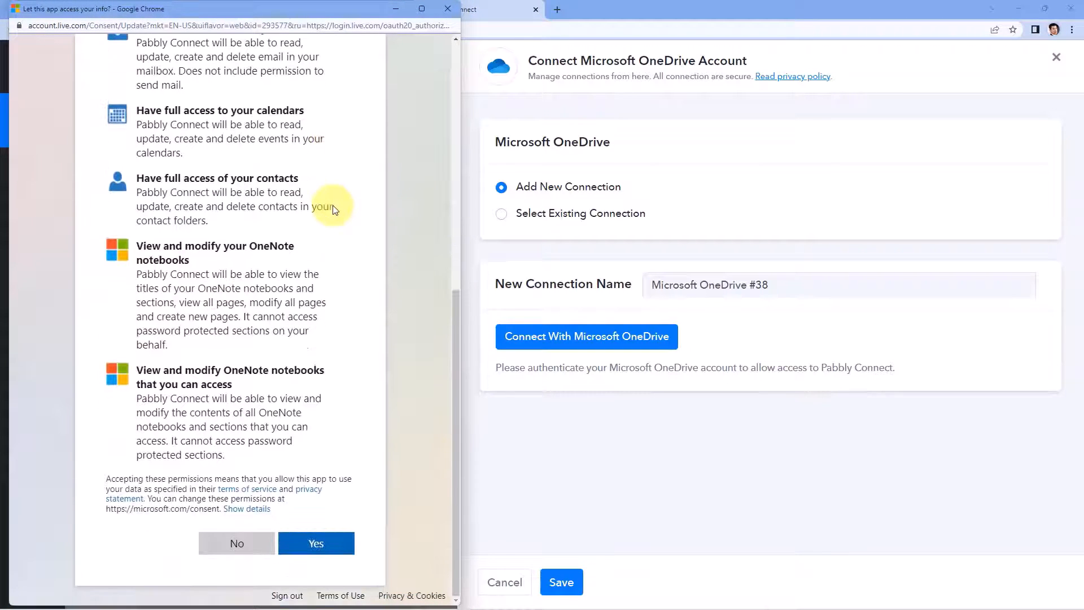
pyautogui.click(336, 547)
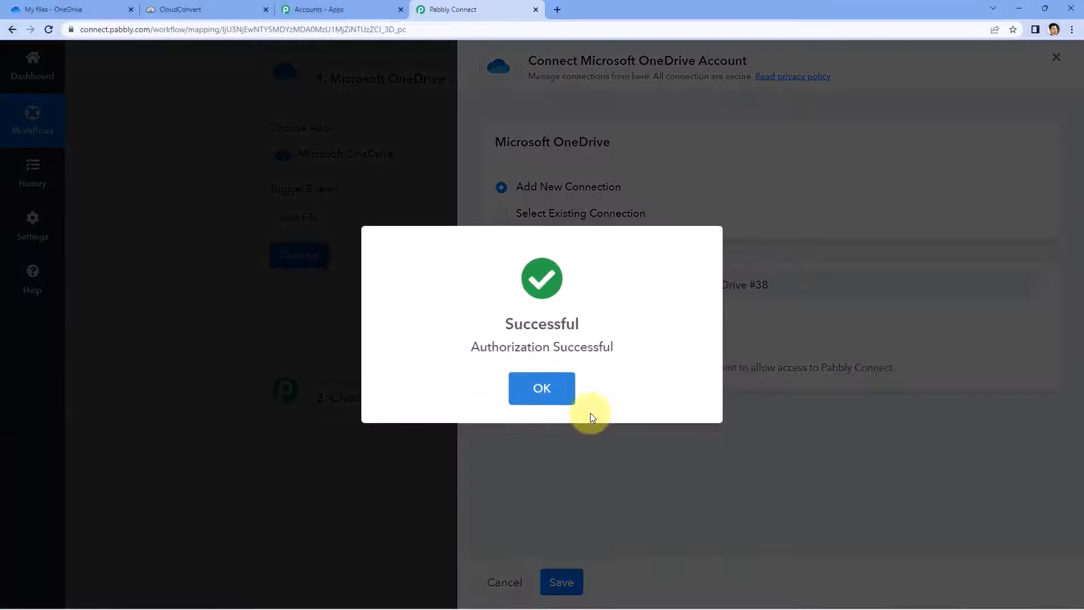
pyautogui.click(556, 385)
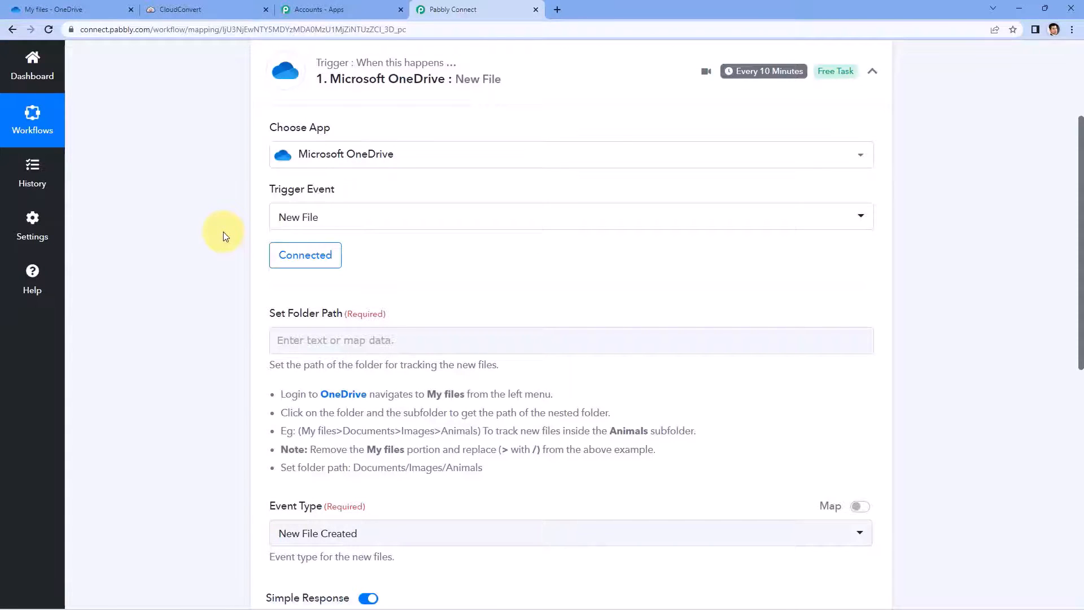
# Step: Review the trigger's Set Folder Path field, then view the OneDrive My files list
pyautogui.scroll(-1, 222, 231)
pyautogui.scroll(-1, 333, 218)
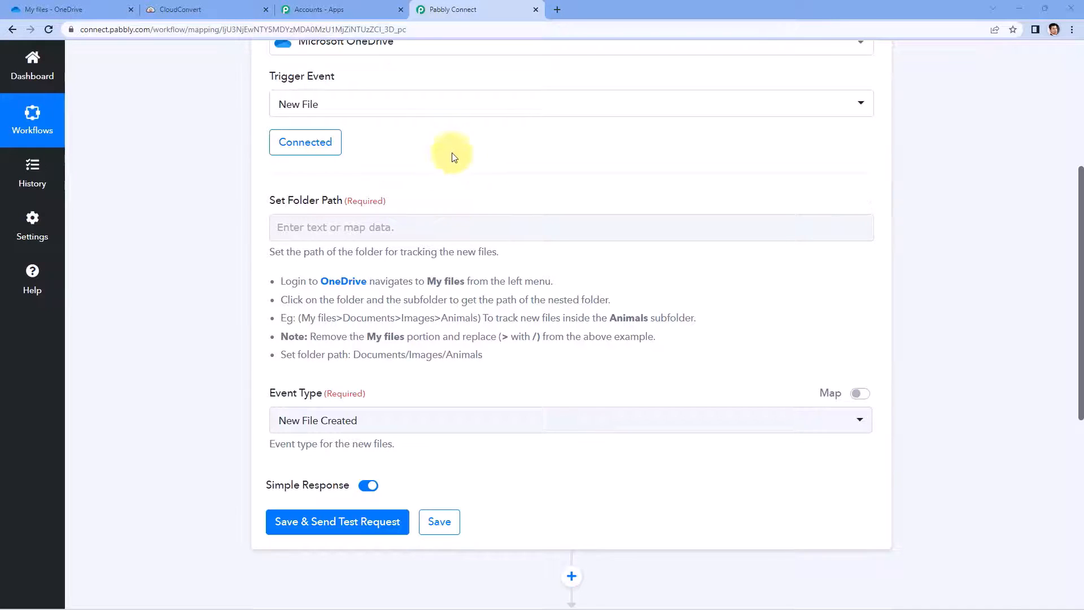
pyautogui.click(94, 5)
pyautogui.scroll(-4, 440, 271)
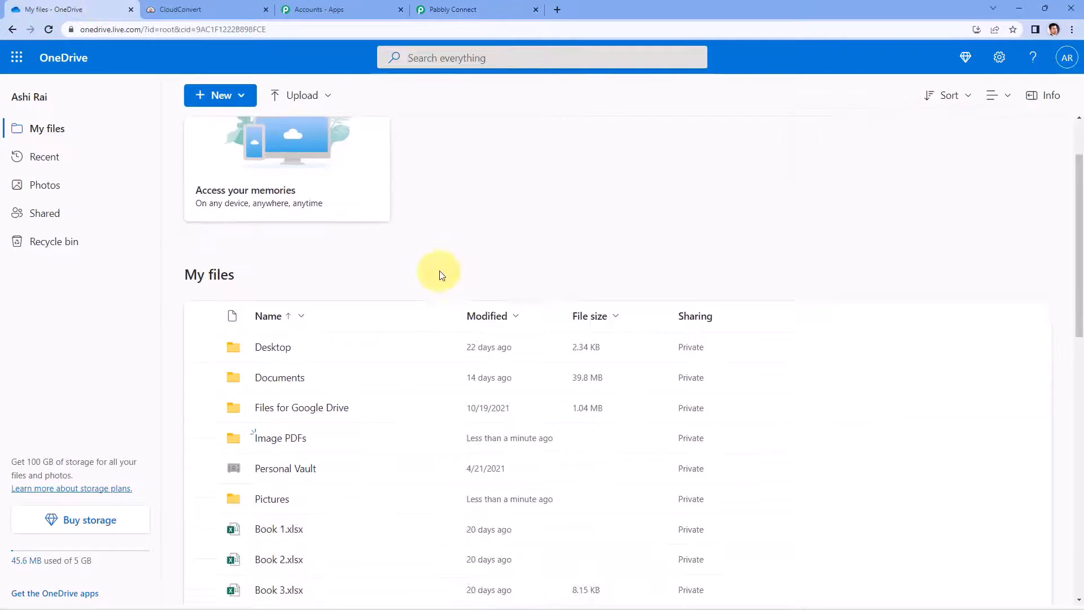
# Step: Locate the empty Pictures > New Images folder in OneDrive, then return to Pabbly Connect
pyautogui.click(282, 362)
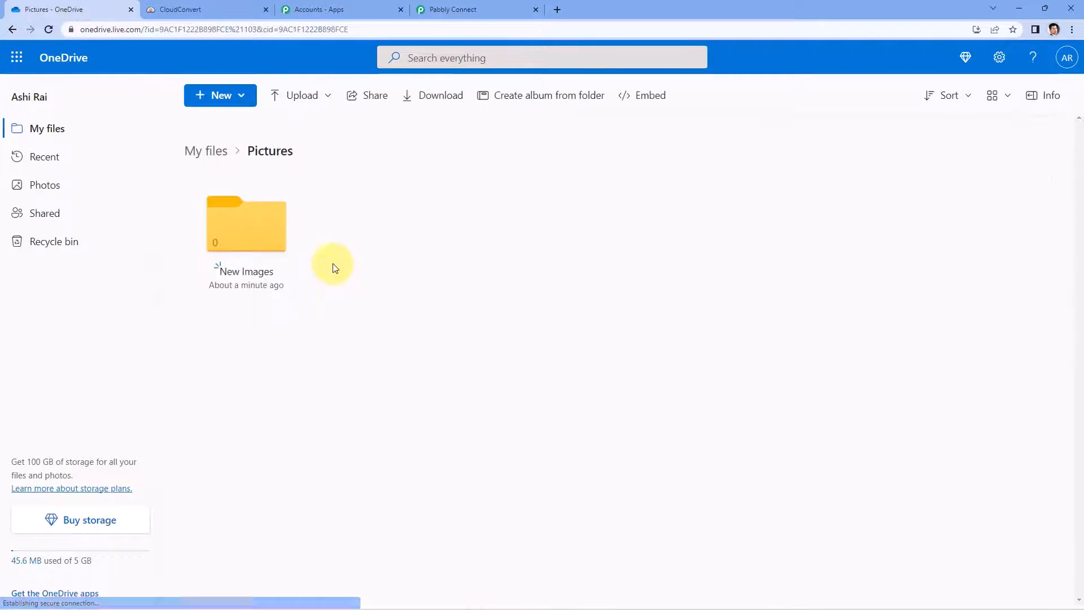
pyautogui.click(243, 272)
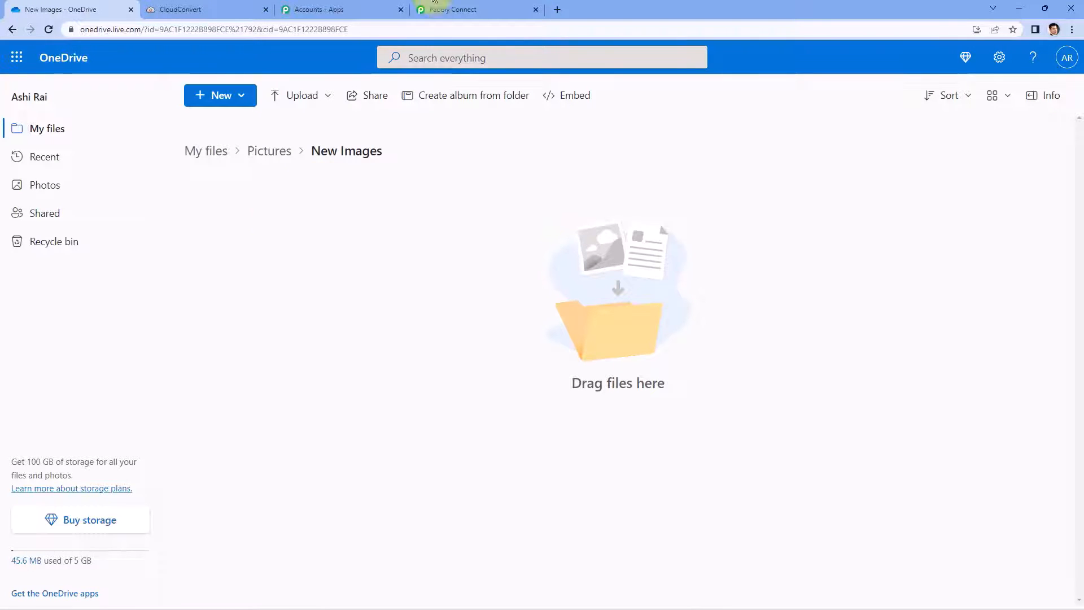
pyautogui.click(449, 10)
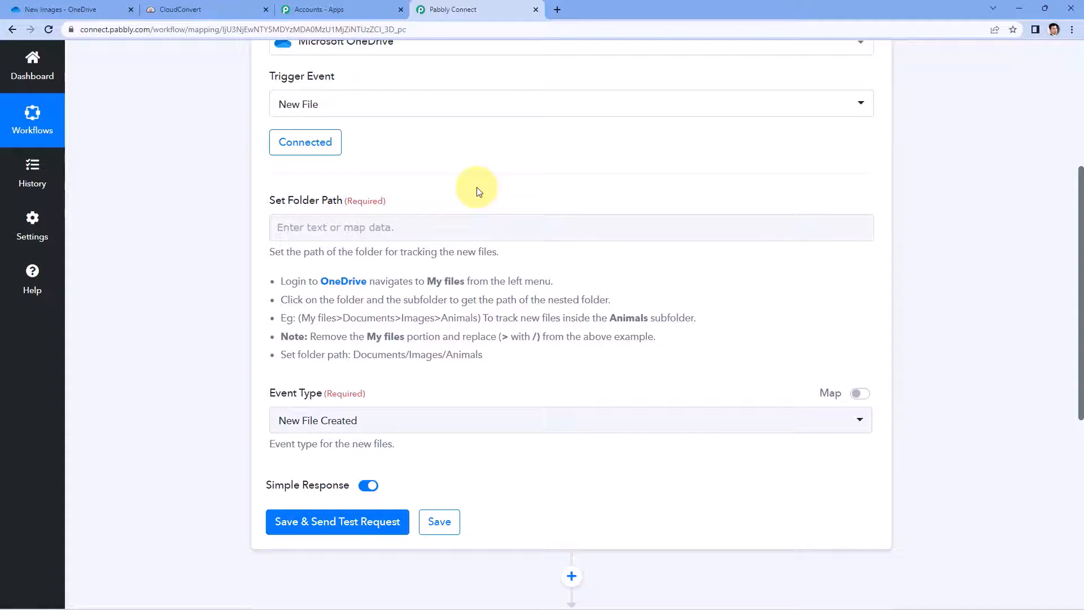
pyautogui.click(80, 9)
pyautogui.moveTo(407, 151); pyautogui.dragTo(304, 216)
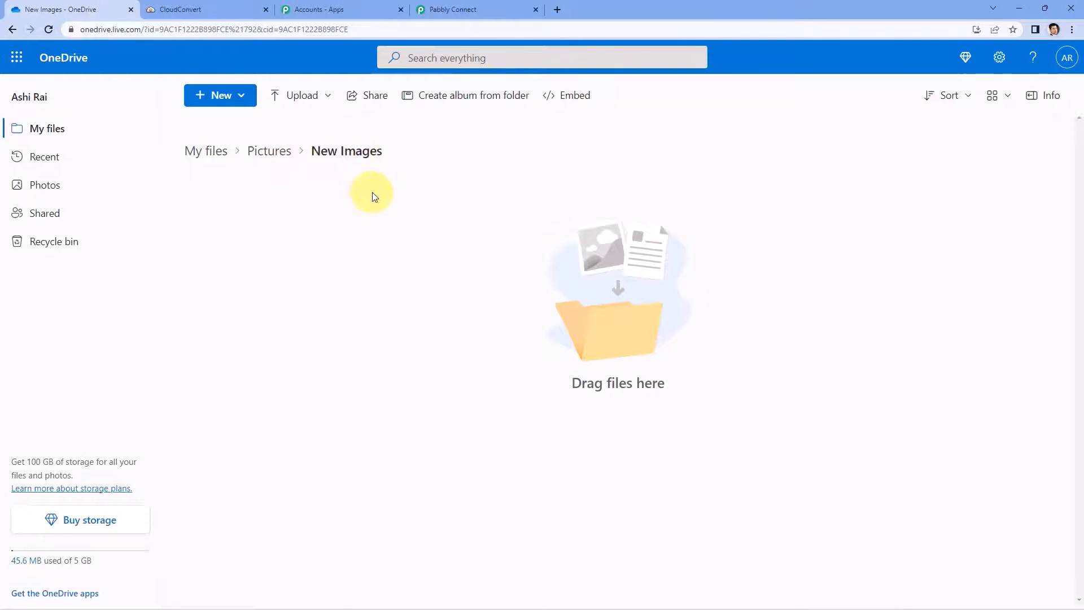
pyautogui.click(479, 5)
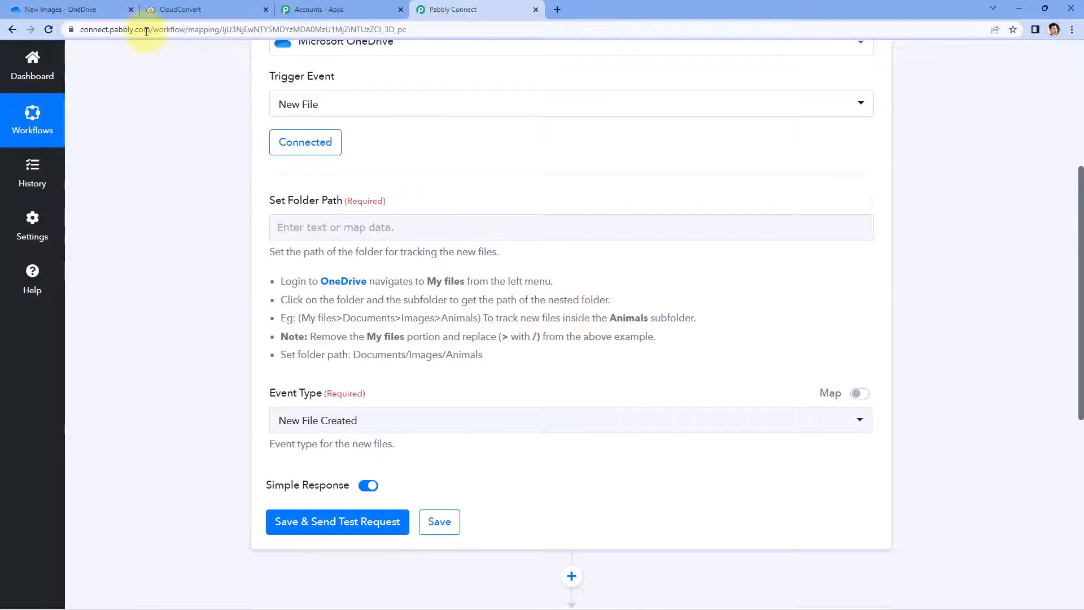
pyautogui.click(66, 9)
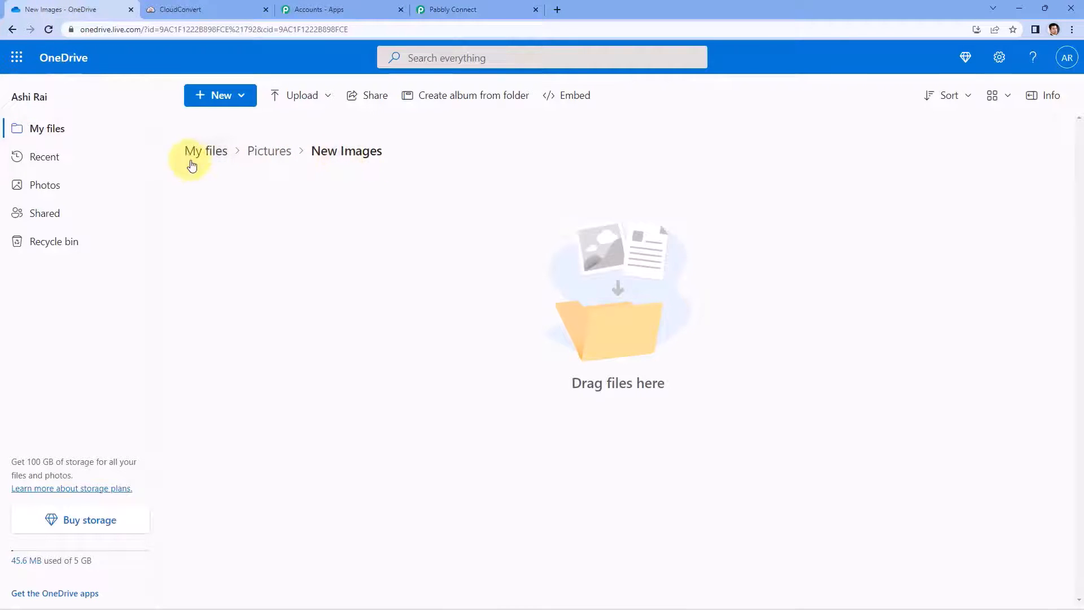
pyautogui.click(484, 8)
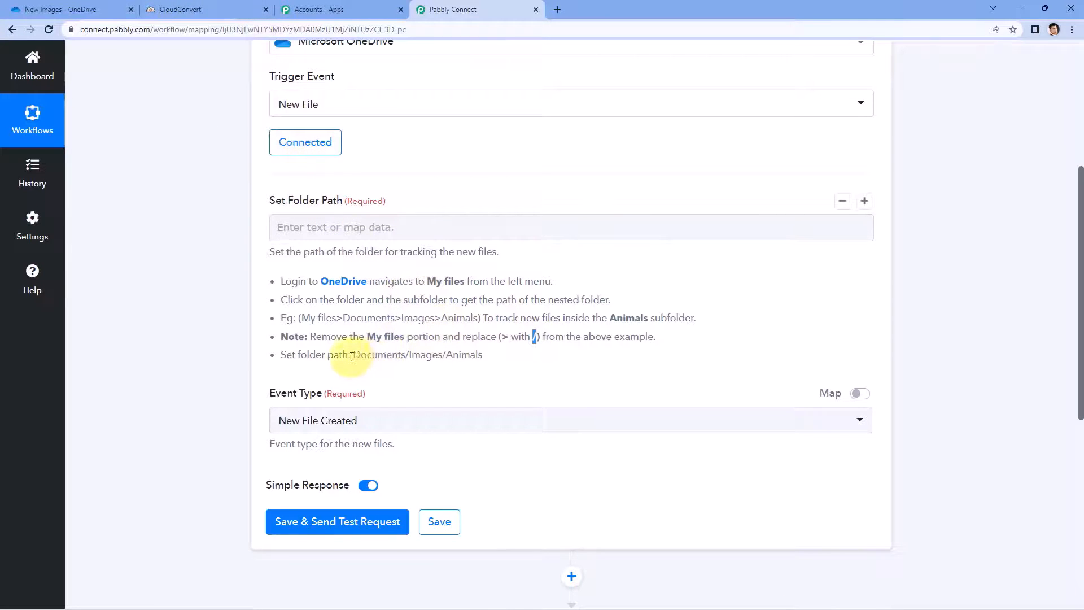
pyautogui.moveTo(351, 354); pyautogui.dragTo(469, 356)
pyautogui.click(80, 4)
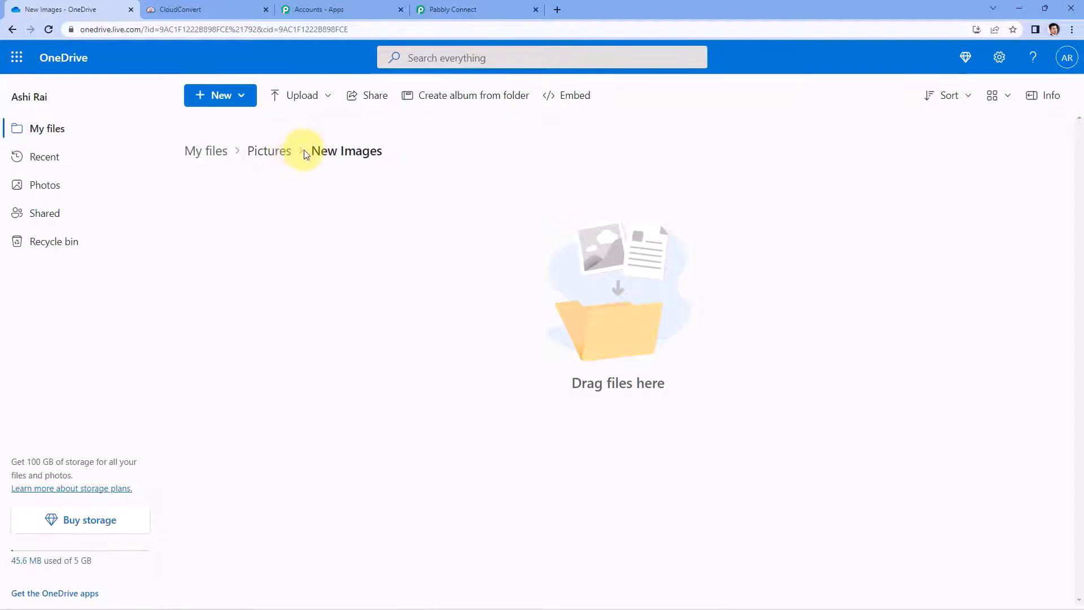
pyautogui.click(452, 9)
pyautogui.click(326, 226)
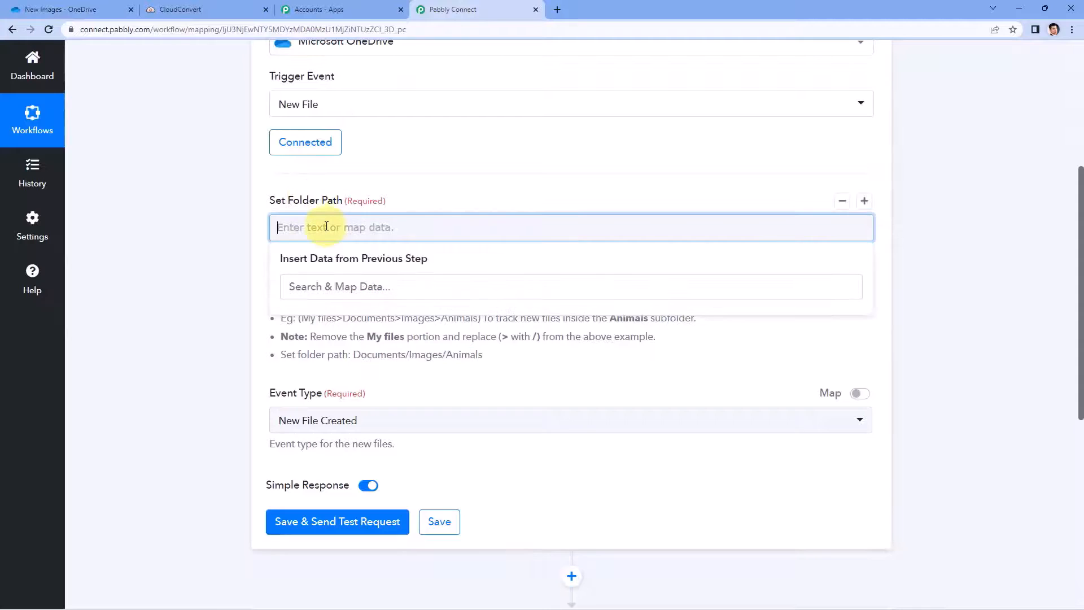
# Step: Enter Pictures/New Images as the trigger's folder path
pyautogui.click(79, 9)
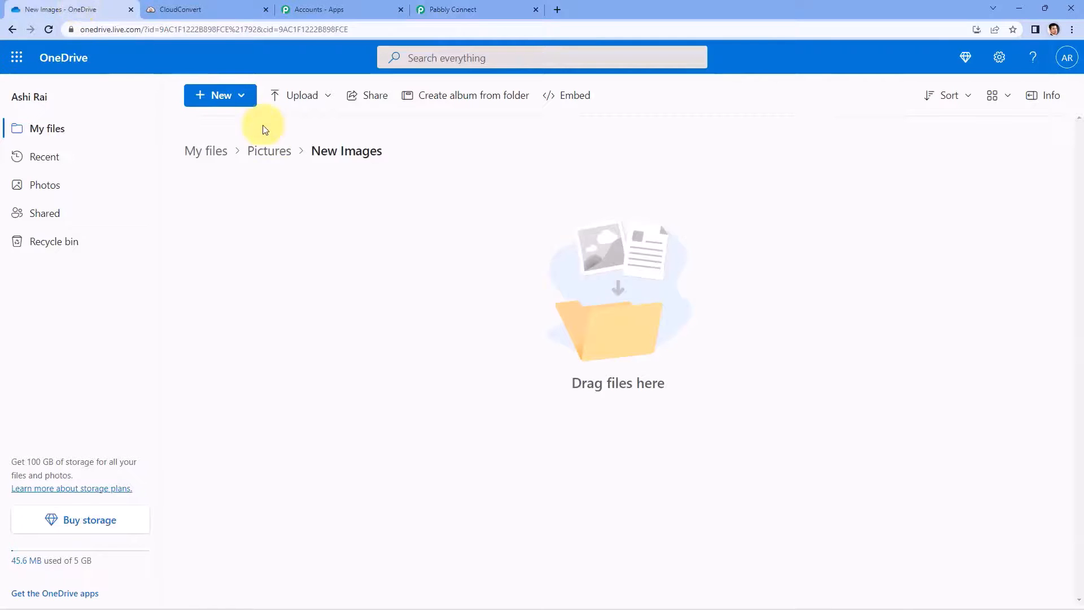
pyautogui.click(490, 7)
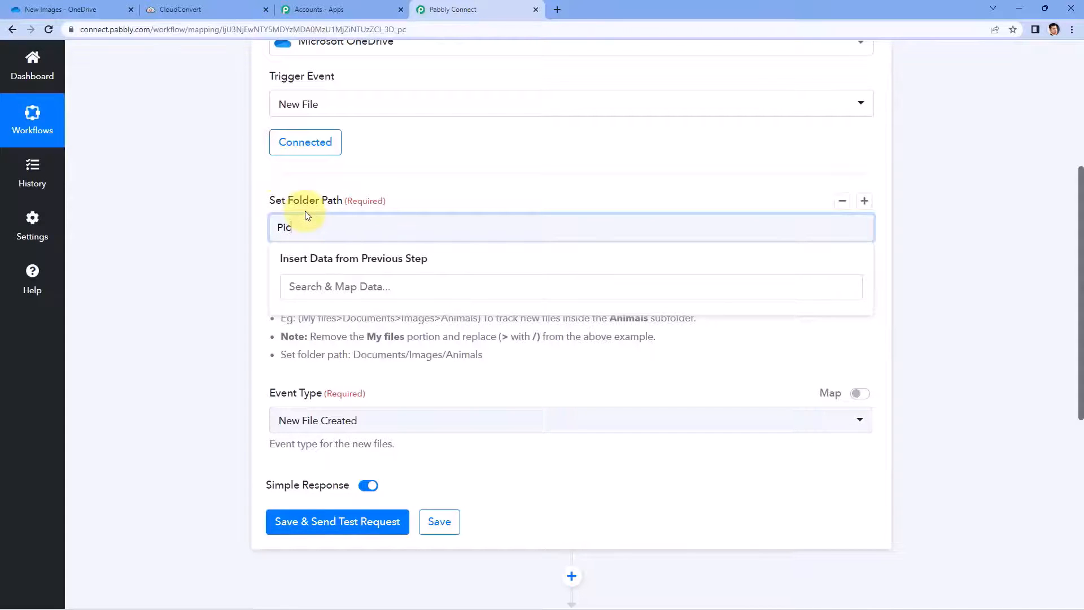
pyautogui.write('Pictures/New Images')
pyautogui.click(327, 189)
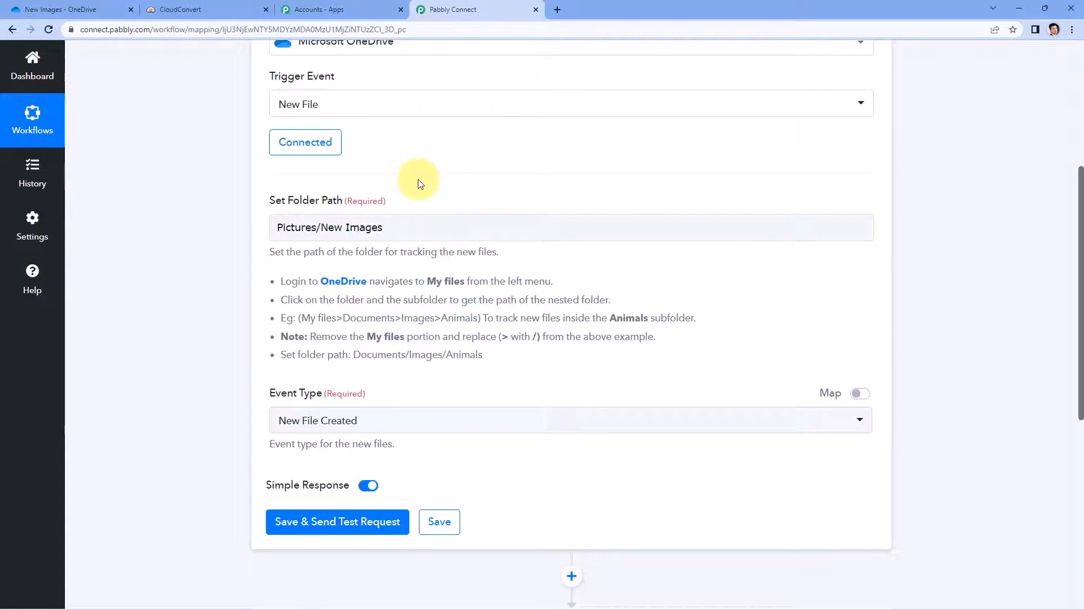
pyautogui.scroll(-1, 417, 182)
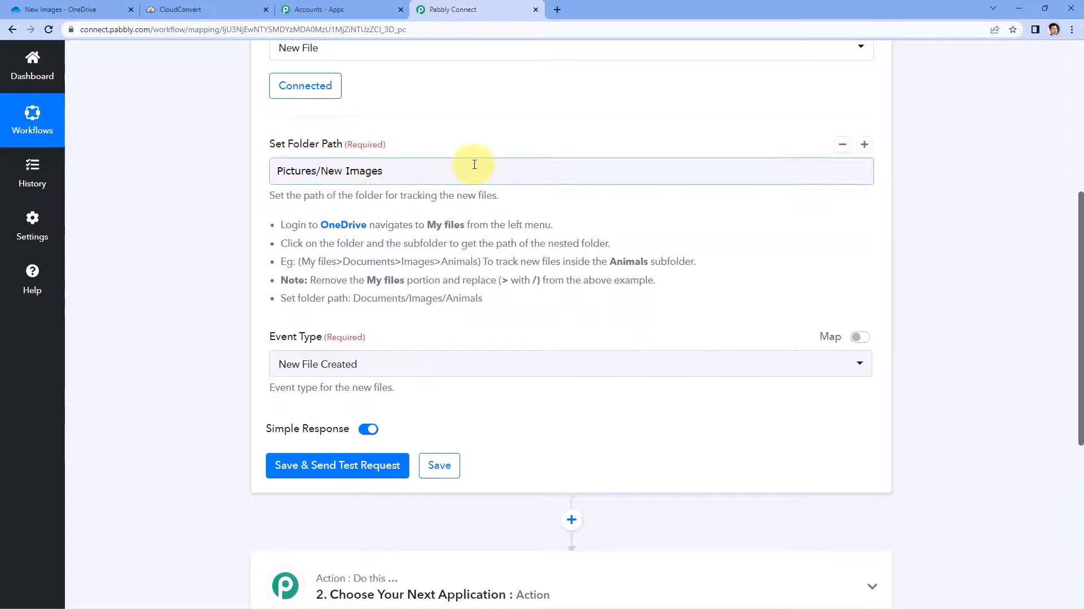
pyautogui.scroll(-1, 474, 164)
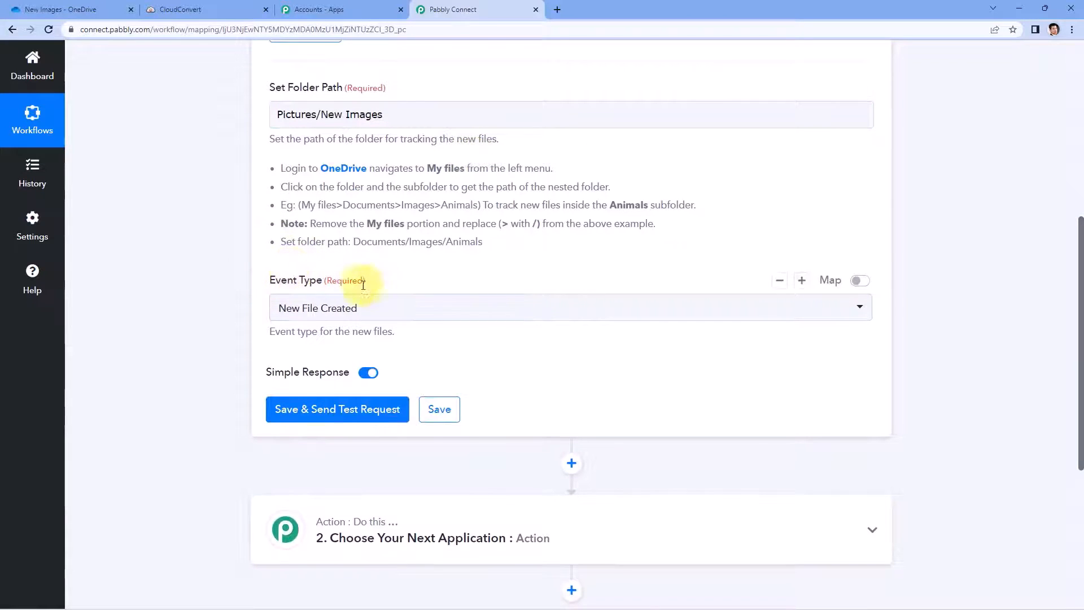
# Step: Choose New File Created as the event type and view the OneDrive folder
pyautogui.click(413, 315)
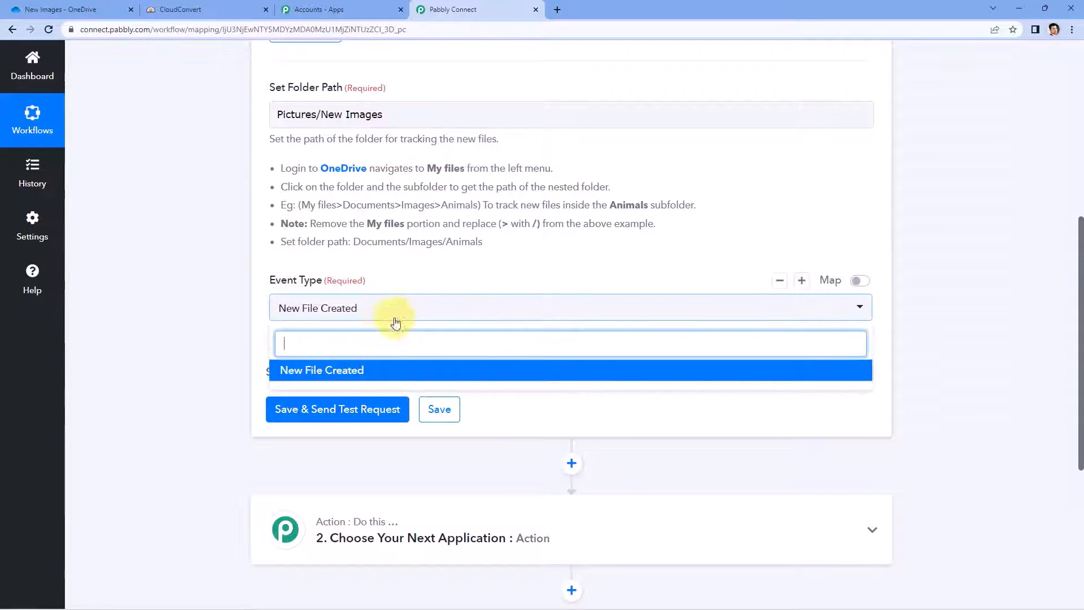
pyautogui.click(377, 372)
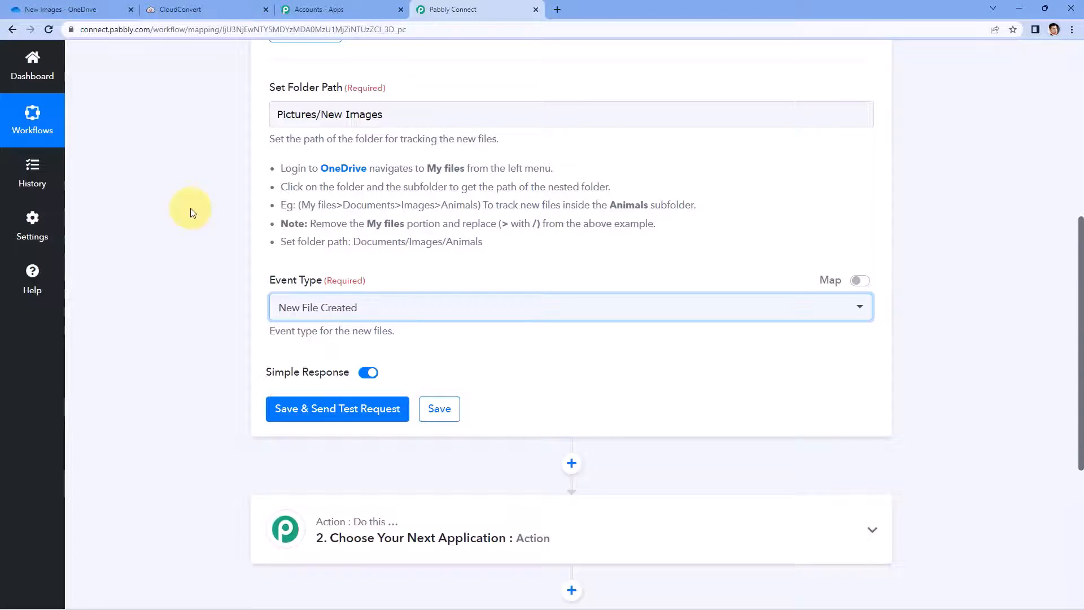
pyautogui.click(84, 11)
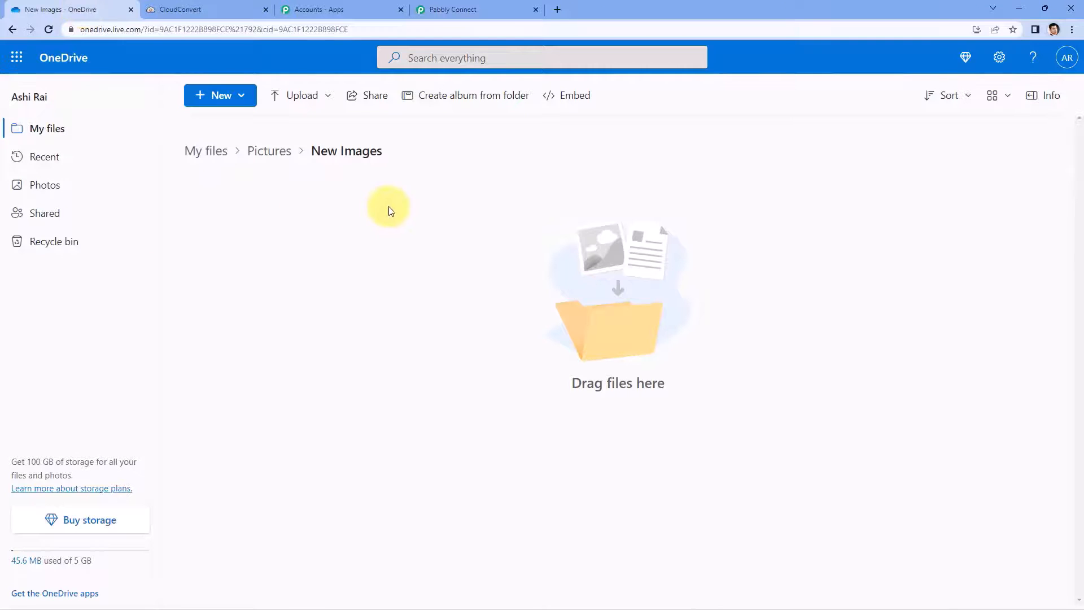
# Step: Upload Resource Document-1.png into OneDrive's New Images folder and preview it
pyautogui.click(477, 9)
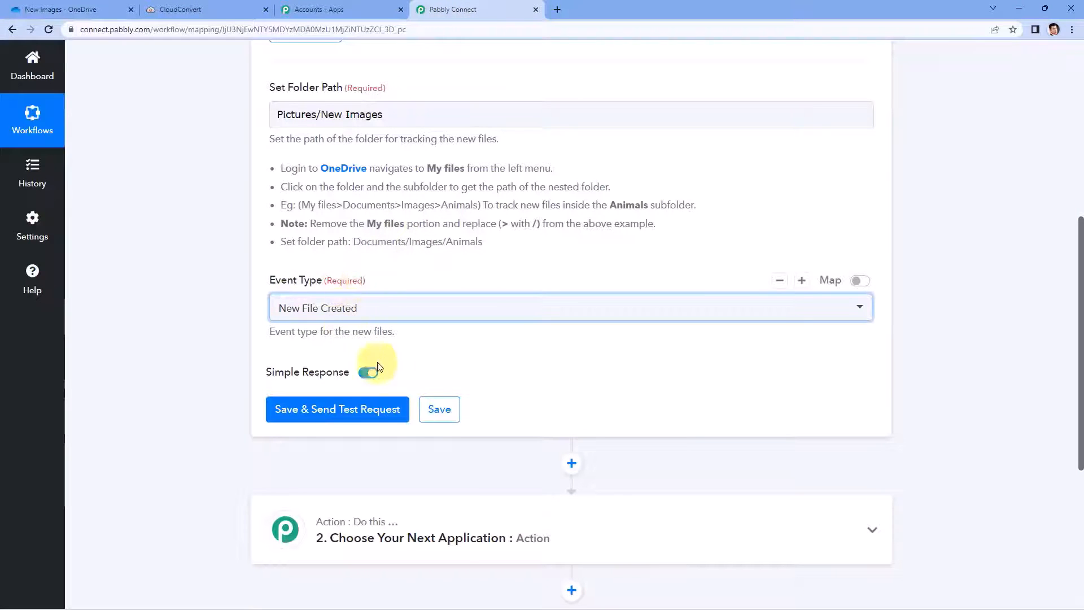
pyautogui.click(32, 9)
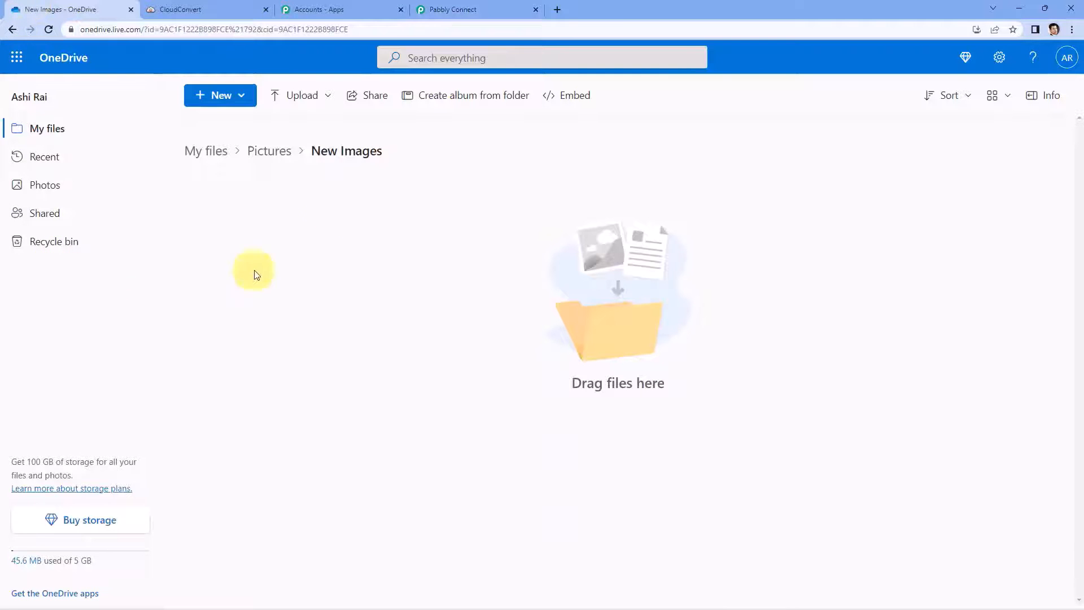
pyautogui.click(291, 107)
pyautogui.click(286, 123)
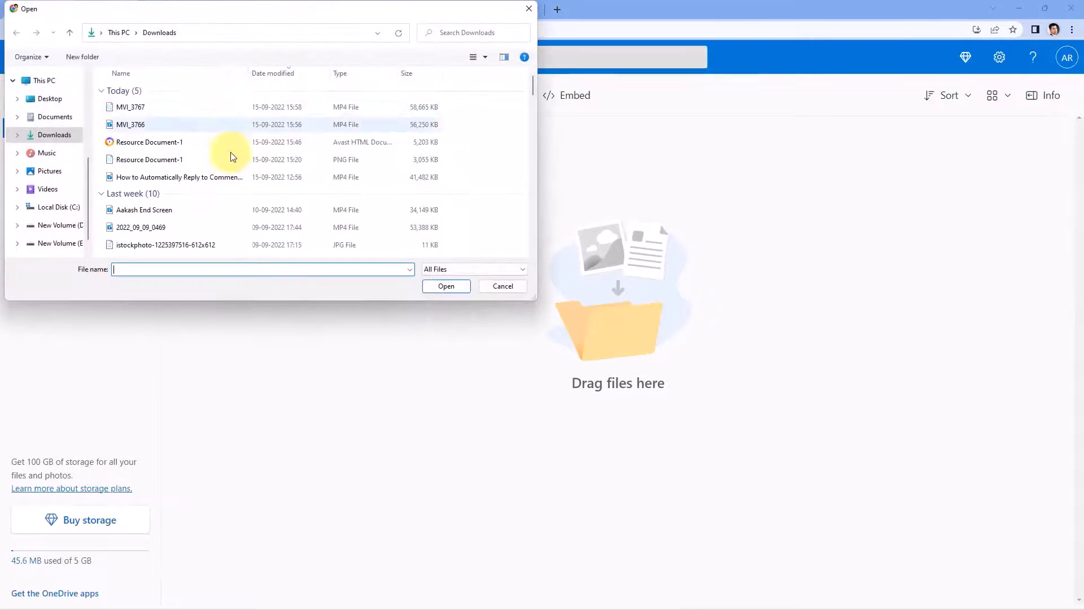
pyautogui.click(157, 159)
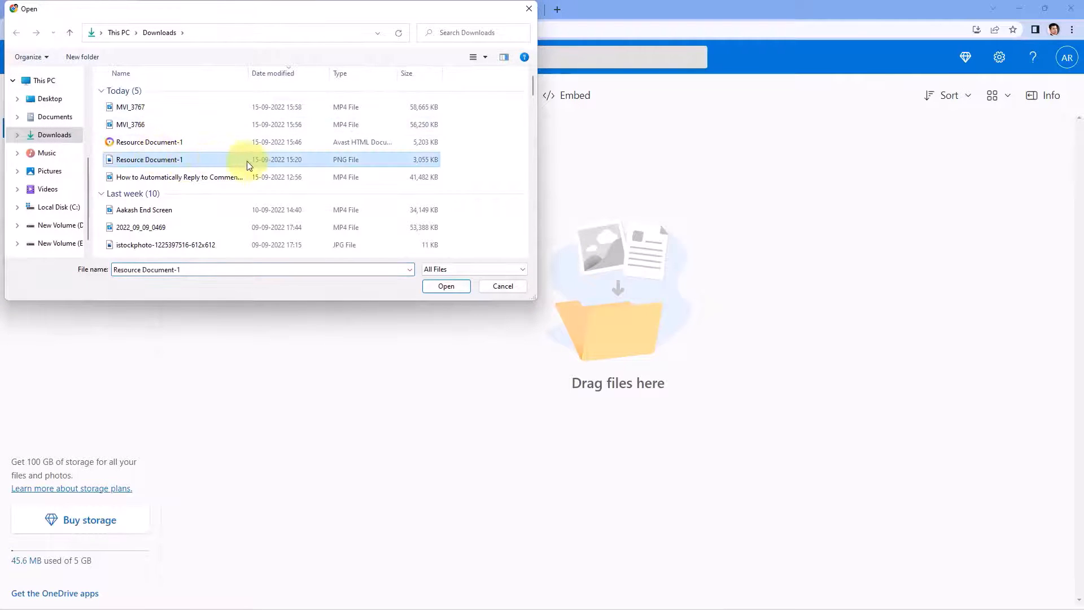
pyautogui.click(444, 286)
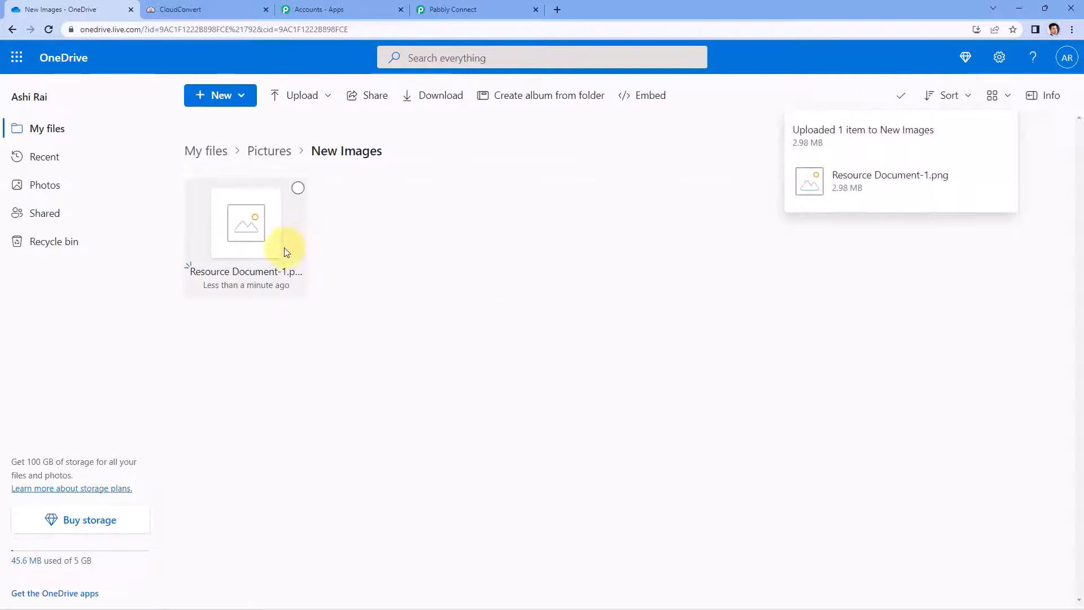
pyautogui.click(250, 248)
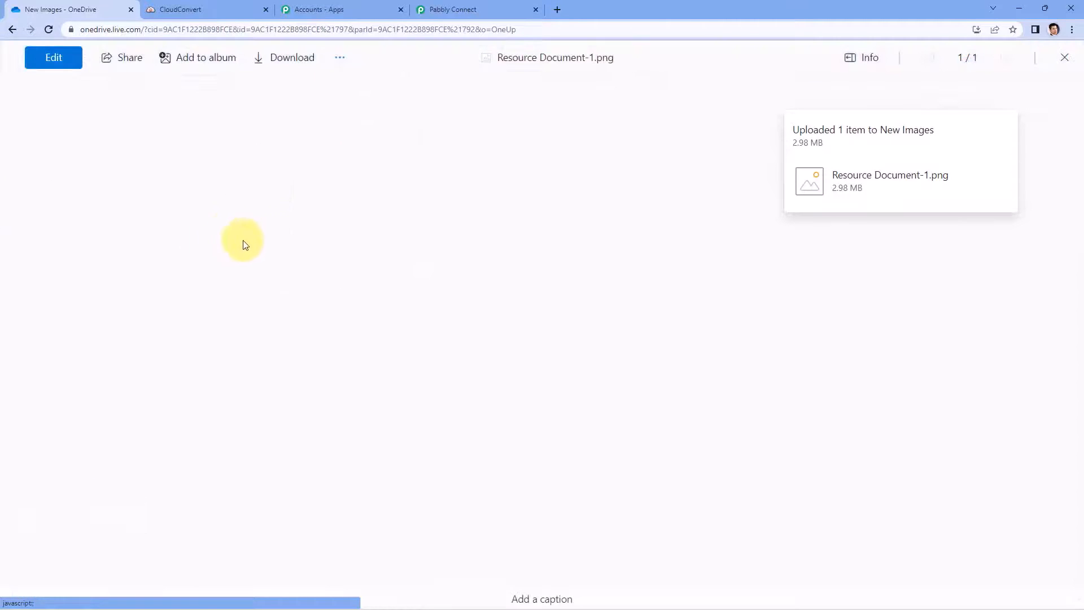
pyautogui.click(1067, 62)
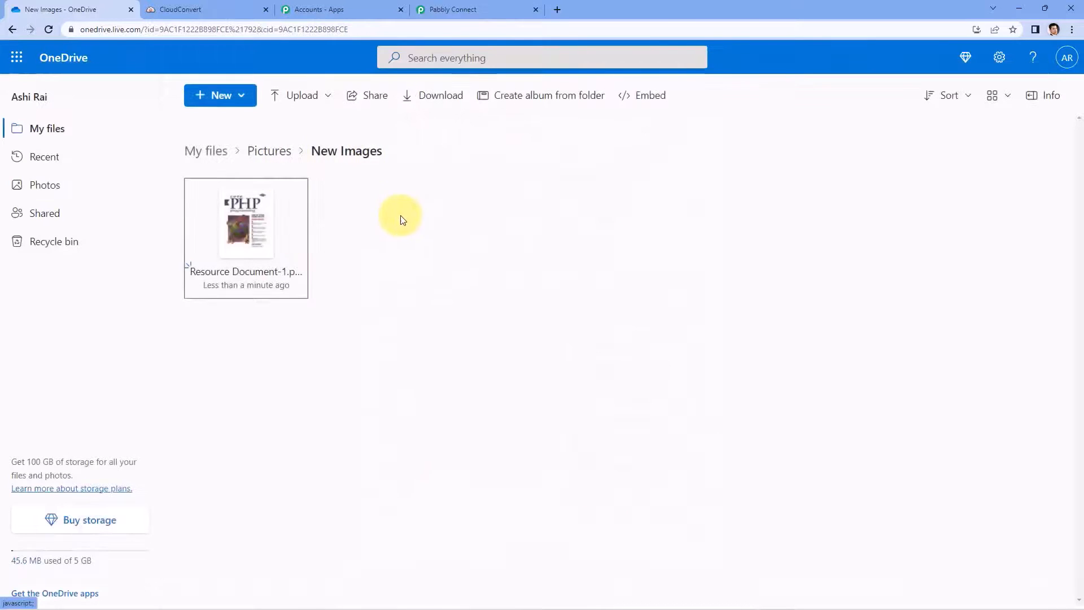
# Step: Save the OneDrive trigger and send a test request
pyautogui.click(464, 8)
pyautogui.click(174, 275)
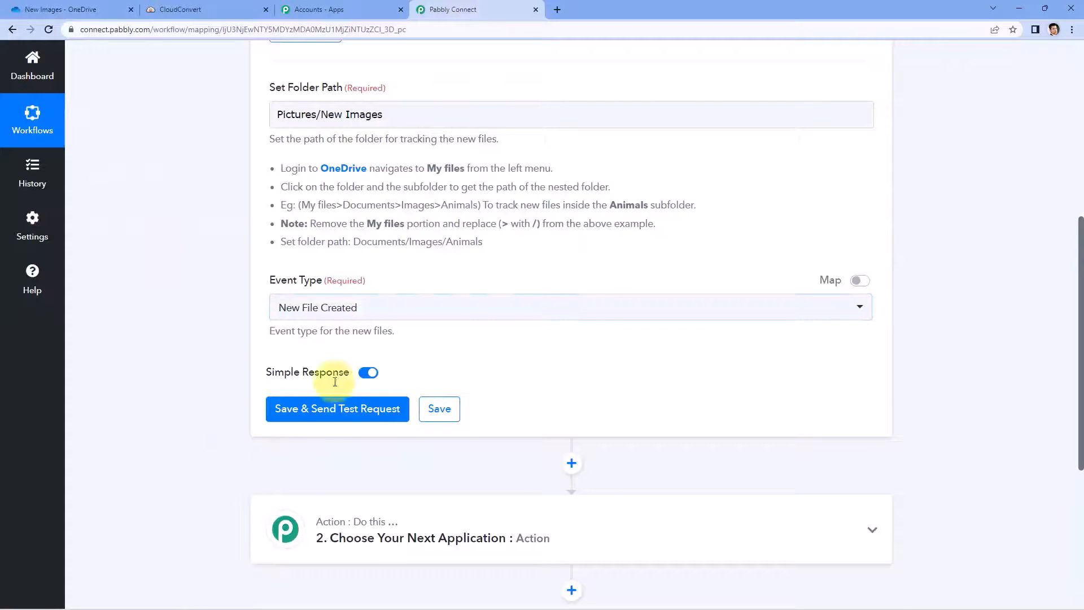
pyautogui.click(325, 412)
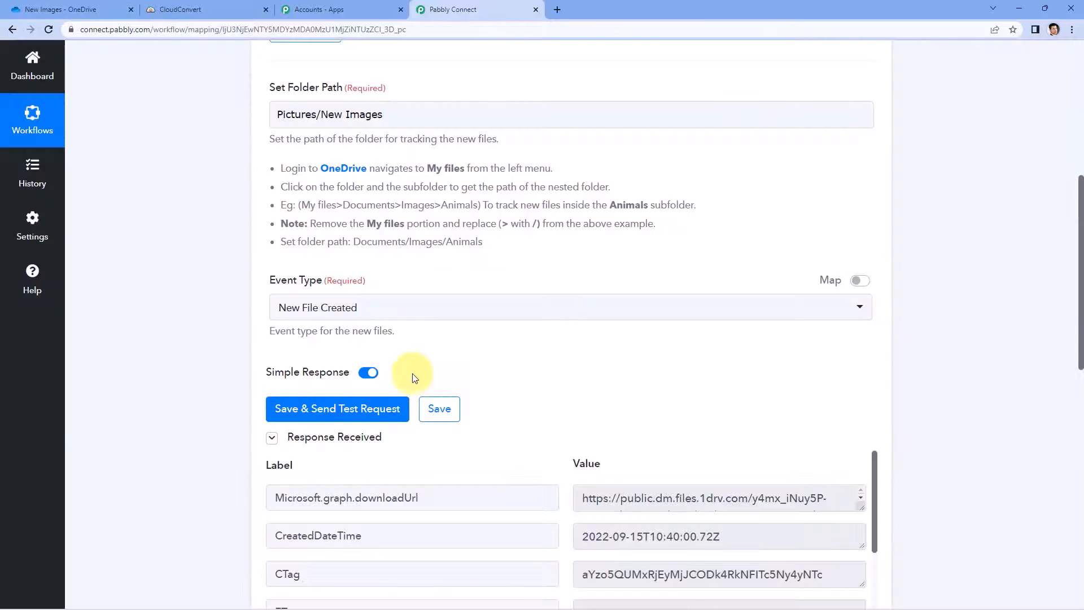
# Step: Check the captured Name, Resource Document-1.png, against the file in OneDrive
pyautogui.scroll(-3, 569, 362)
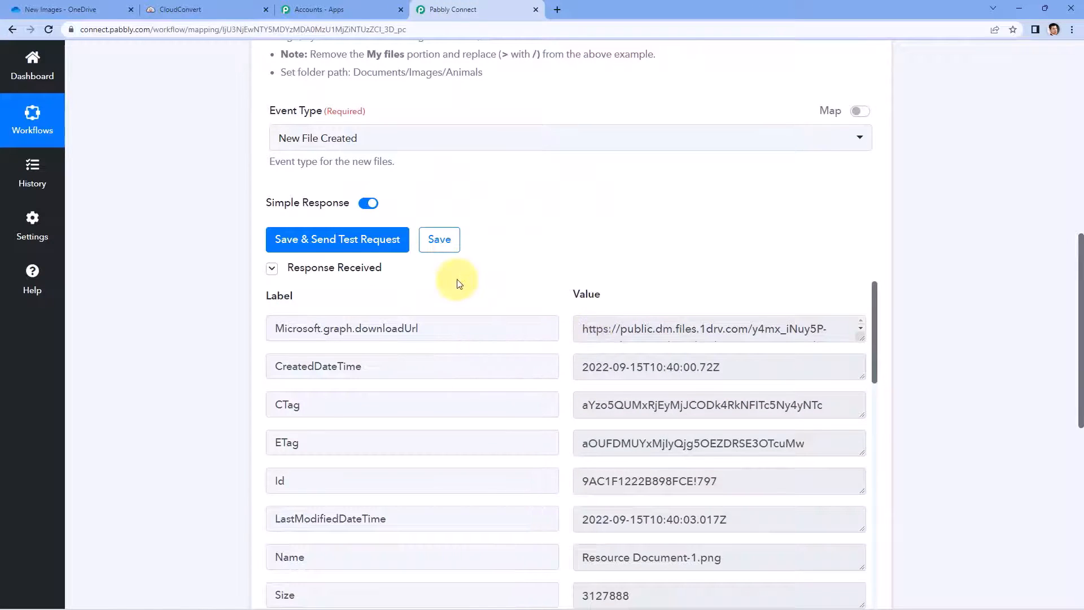
pyautogui.scroll(-1, 395, 254)
pyautogui.scroll(-1, 567, 248)
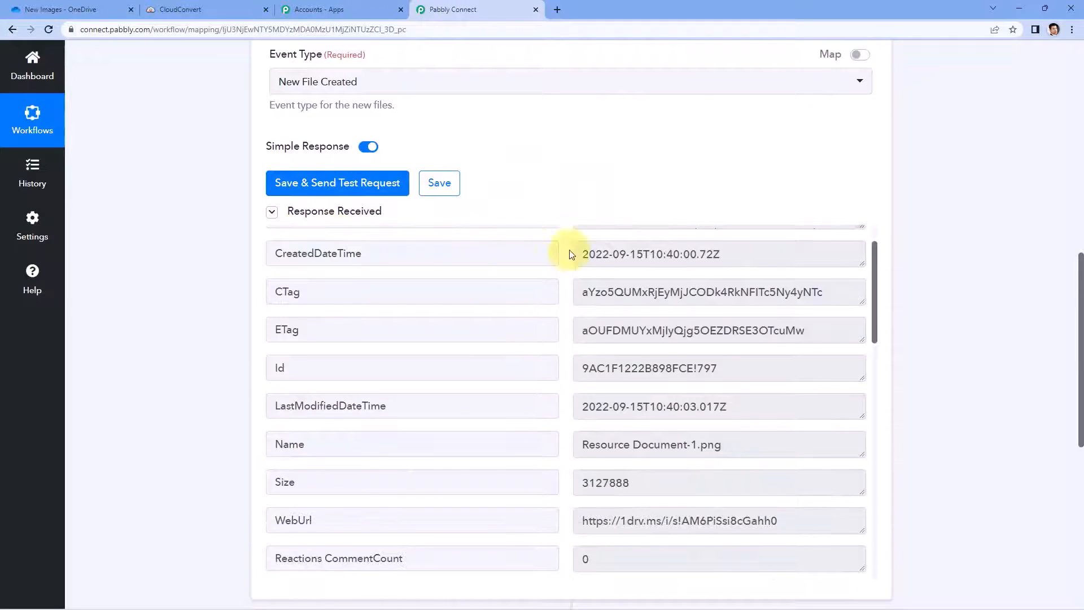
pyautogui.scroll(-1, 557, 214)
pyautogui.scroll(-1, 560, 229)
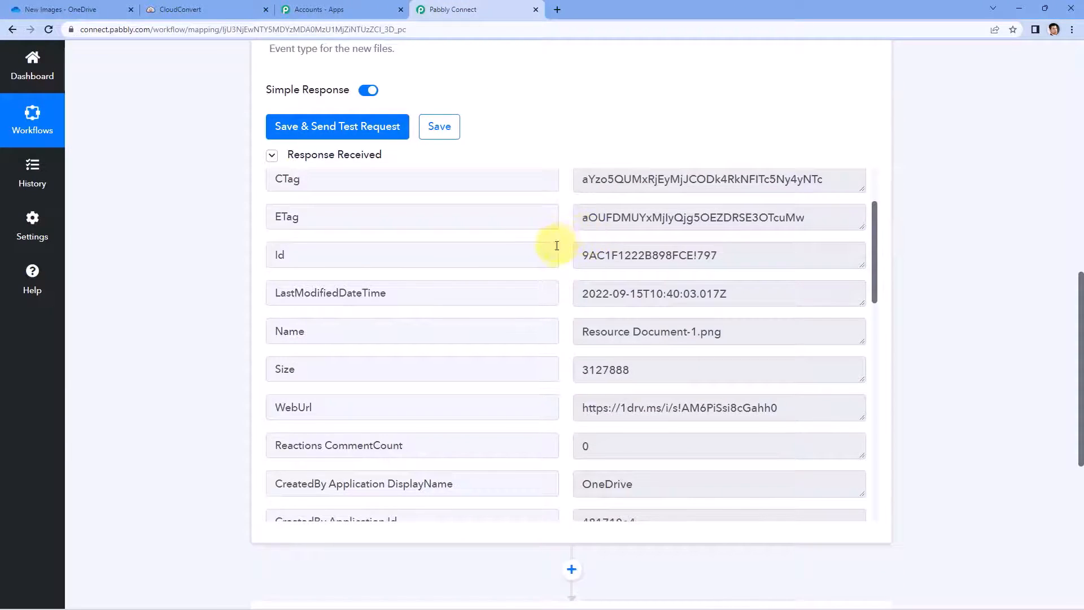
pyautogui.scroll(-2, 556, 246)
pyautogui.click(620, 279)
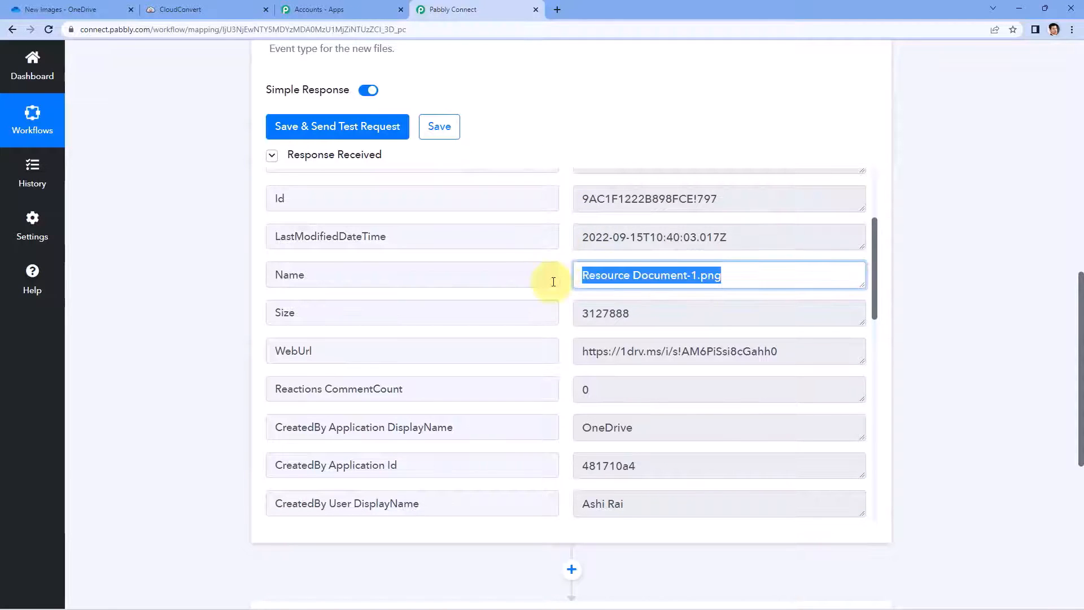
pyautogui.click(565, 272)
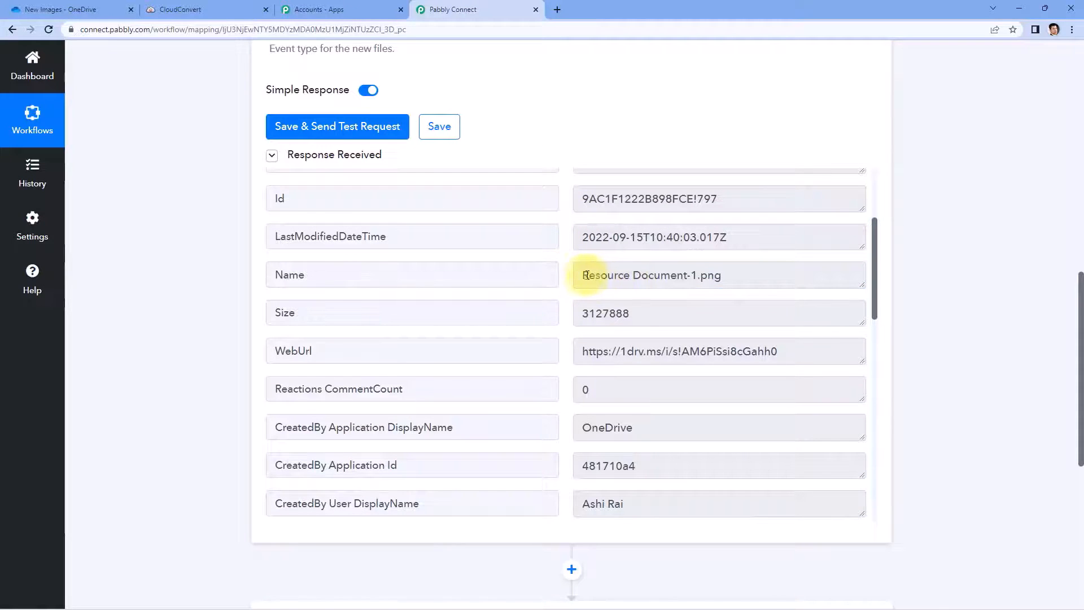
pyautogui.moveTo(582, 275); pyautogui.dragTo(737, 280)
pyautogui.click(739, 281)
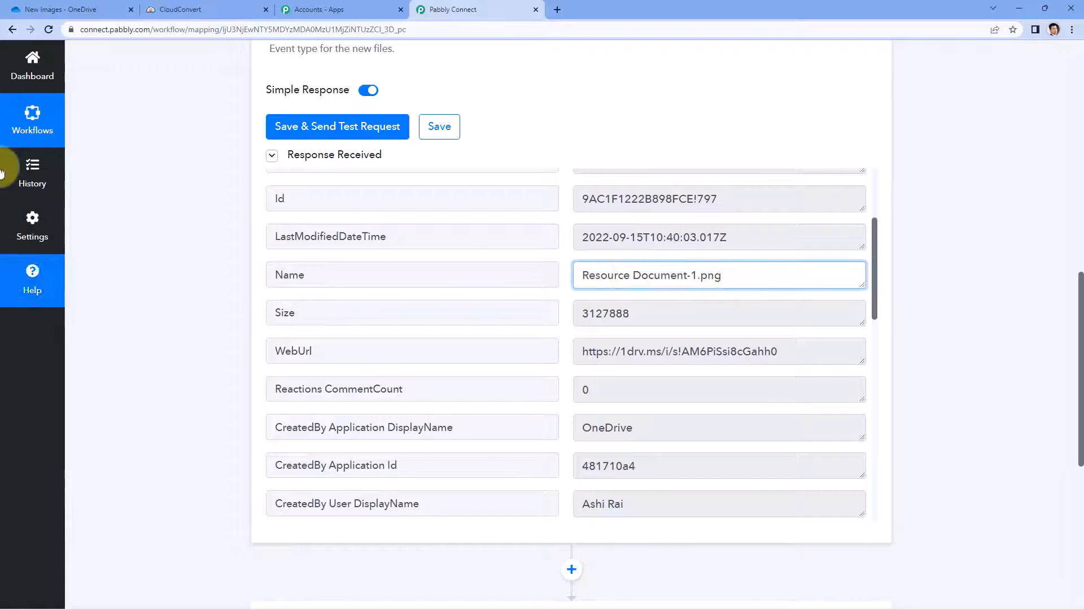
pyautogui.click(71, 9)
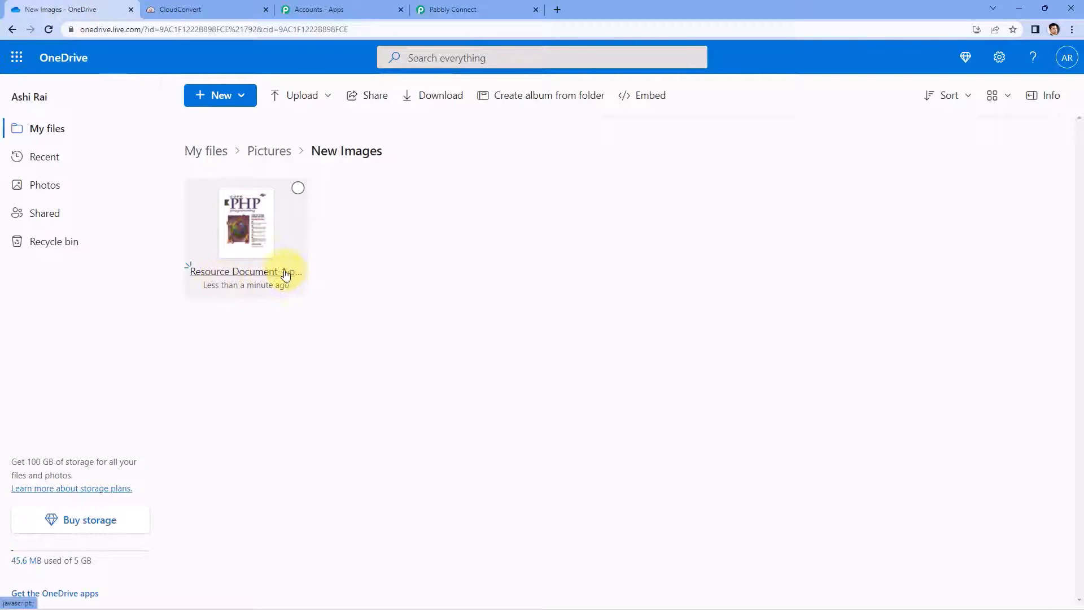
pyautogui.click(481, 9)
pyautogui.click(720, 283)
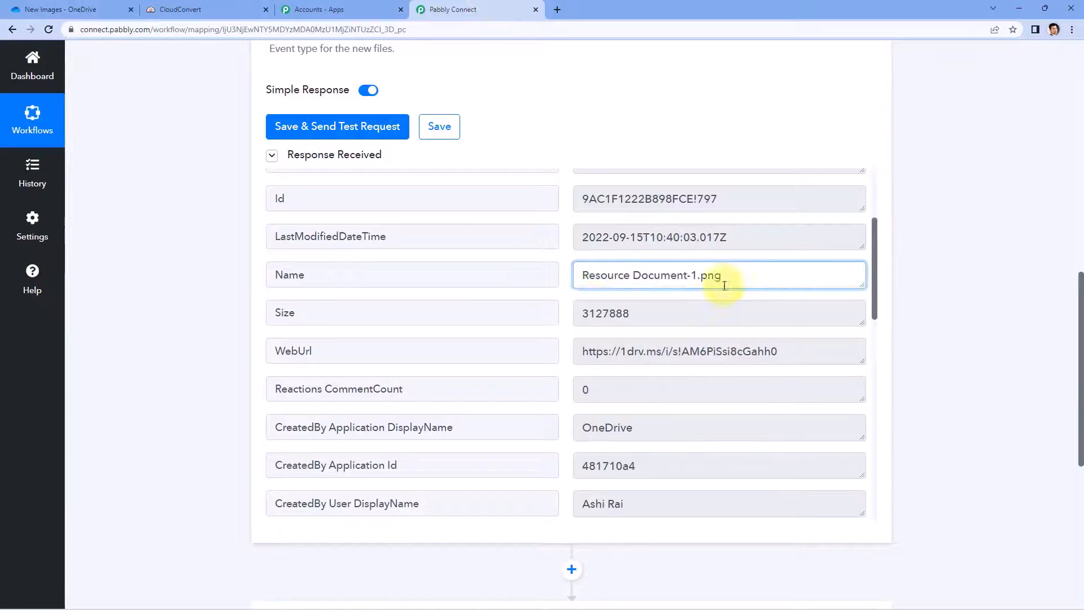
# Step: Review the response's New Images path and image/png MIME type rows
pyautogui.scroll(-2, 567, 285)
pyautogui.scroll(-1, 568, 285)
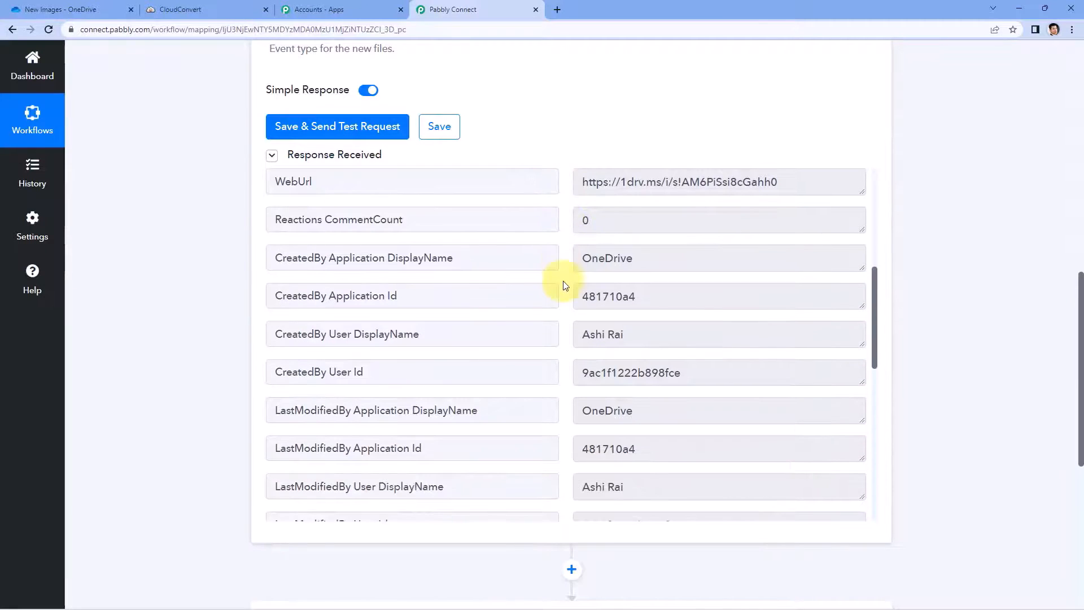
pyautogui.scroll(-3, 565, 285)
pyautogui.scroll(-4, 565, 285)
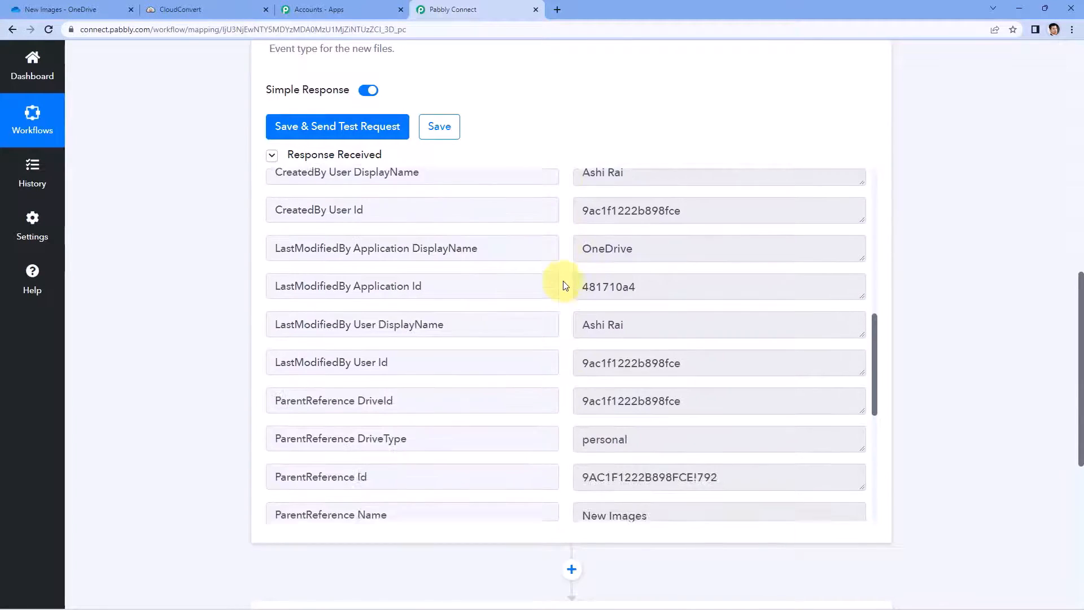
pyautogui.scroll(-1, 566, 285)
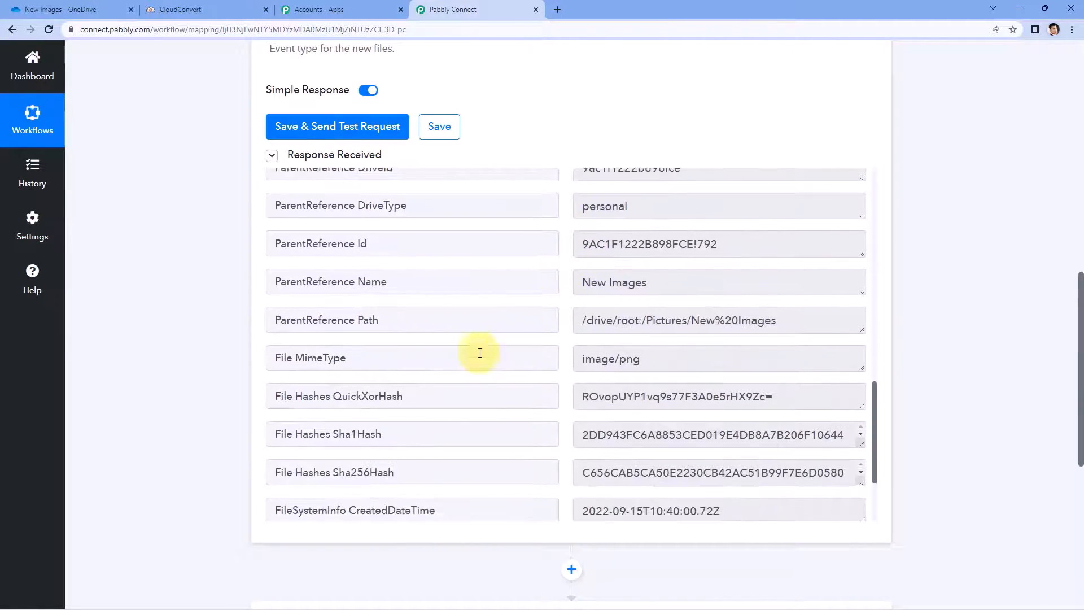
pyautogui.click(626, 360)
pyautogui.scroll(-3, 570, 338)
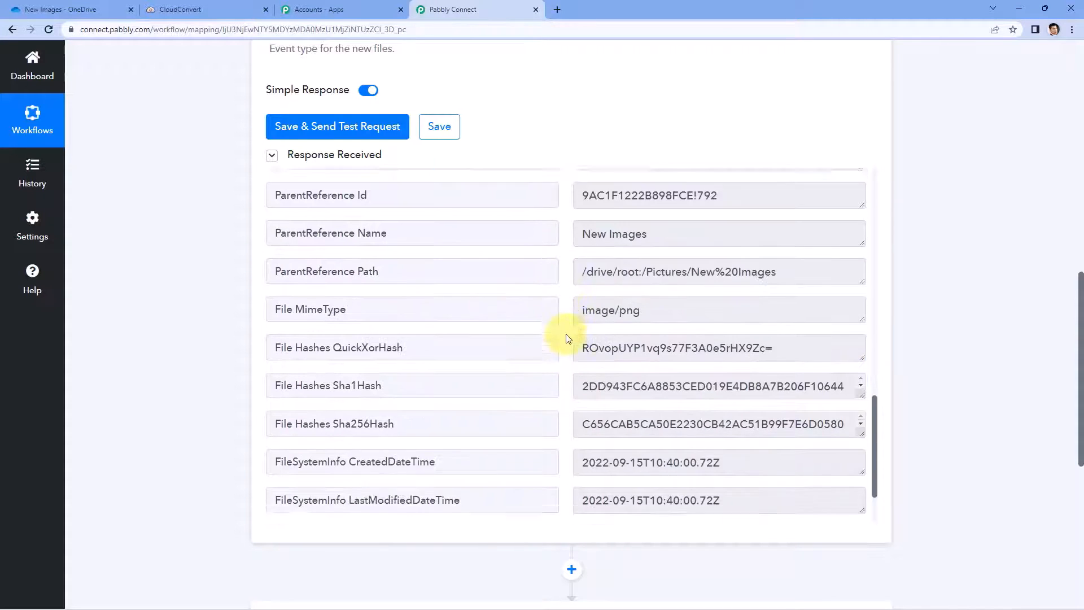
pyautogui.scroll(3, 563, 351)
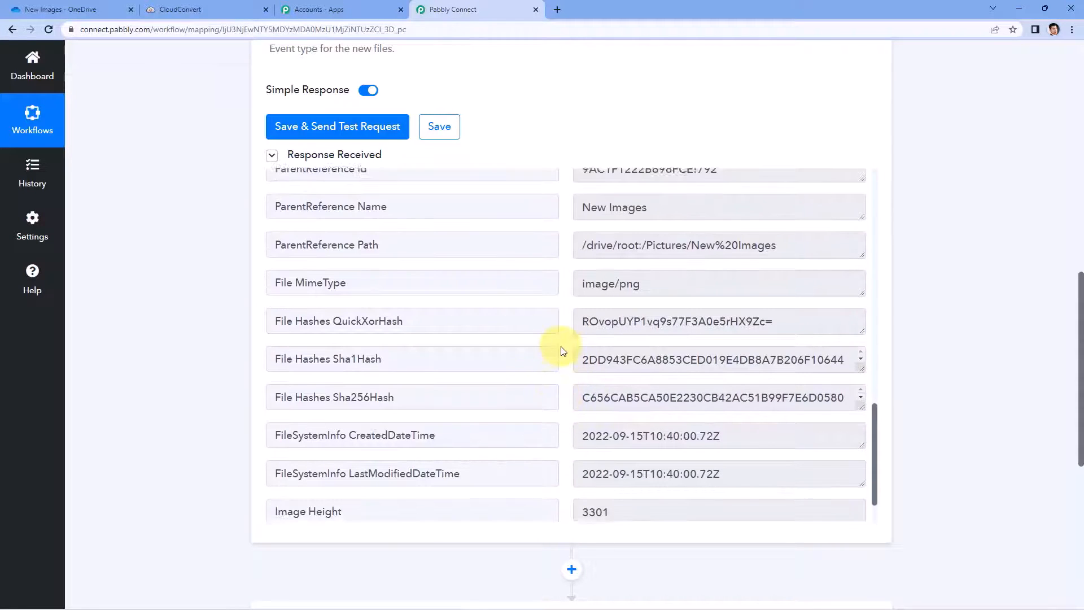
pyautogui.scroll(3, 561, 346)
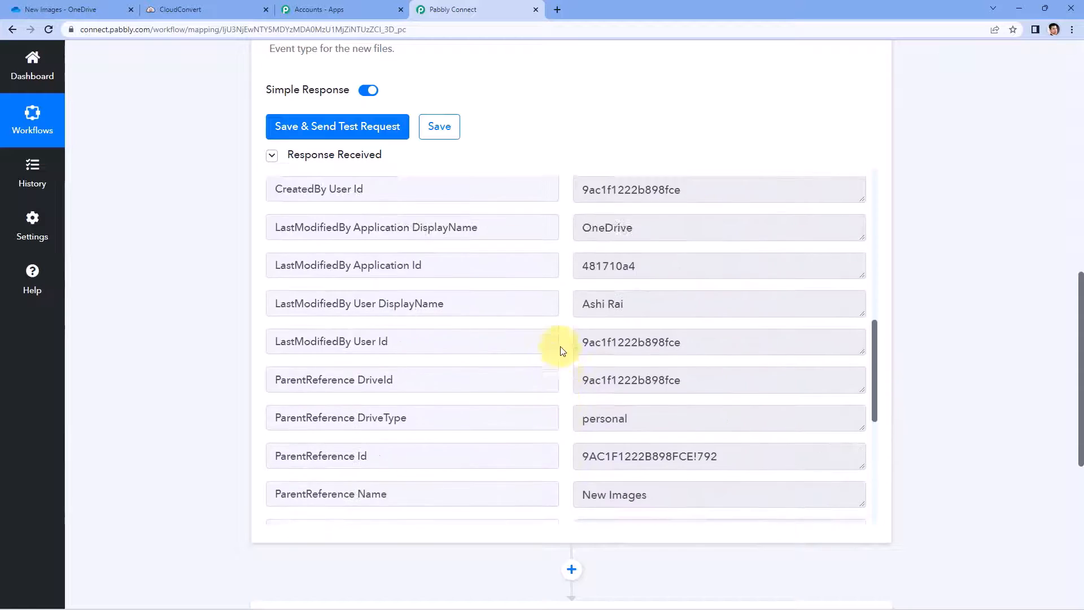
pyautogui.scroll(-3, 615, 414)
pyautogui.scroll(10, 569, 362)
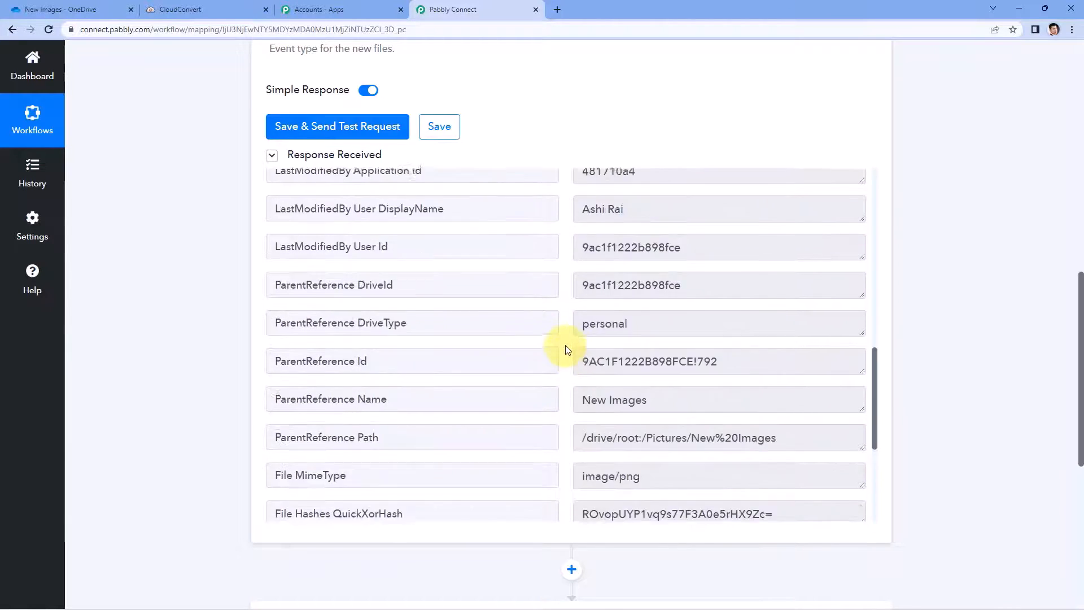
pyautogui.scroll(4, 567, 349)
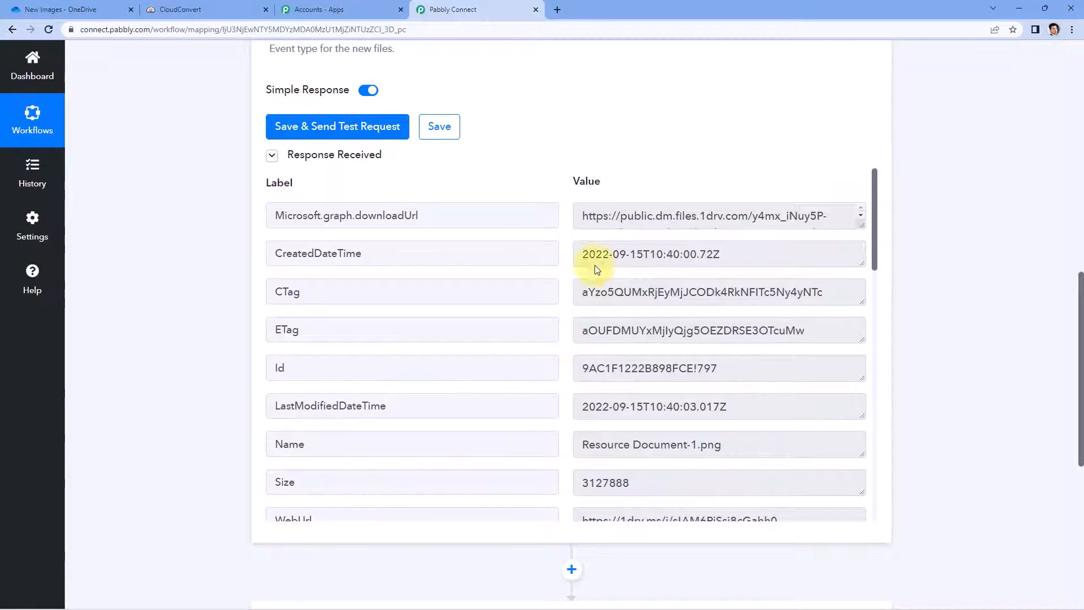
# Step: Copy the trigger's downloadUrl and load it in a new tab to confirm the image downloads
pyautogui.click(582, 214)
pyautogui.moveTo(862, 231); pyautogui.dragTo(864, 436)
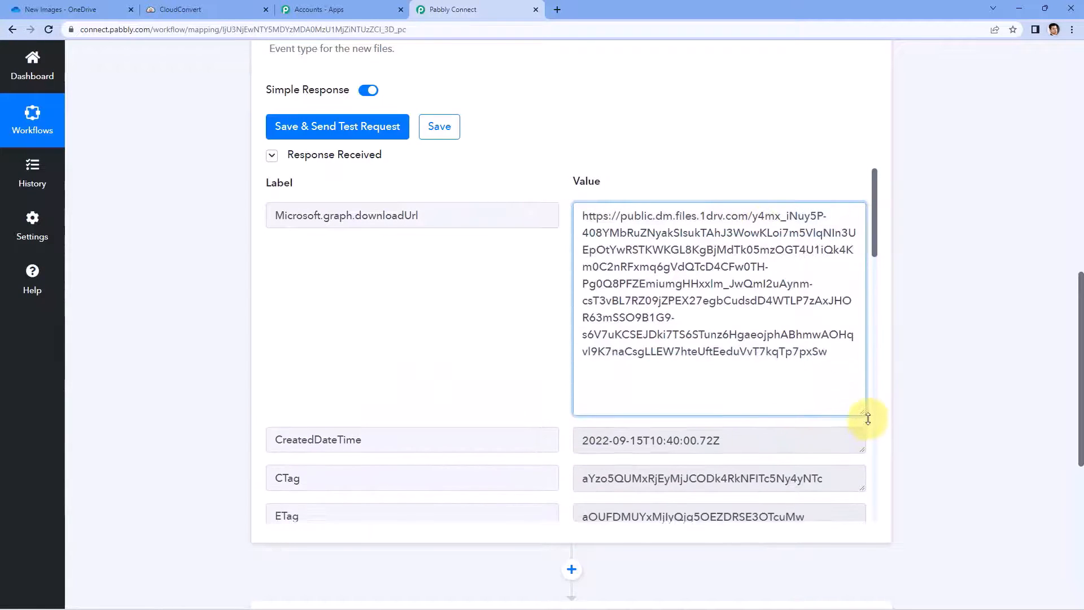
pyautogui.moveTo(845, 344); pyautogui.dragTo(580, 208)
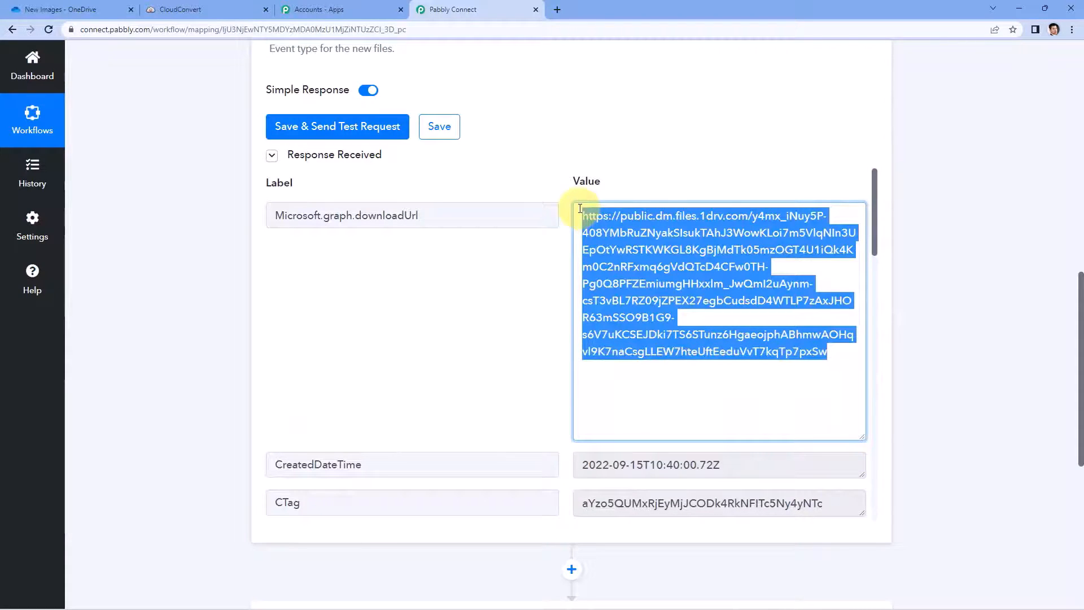
pyautogui.click(558, 10)
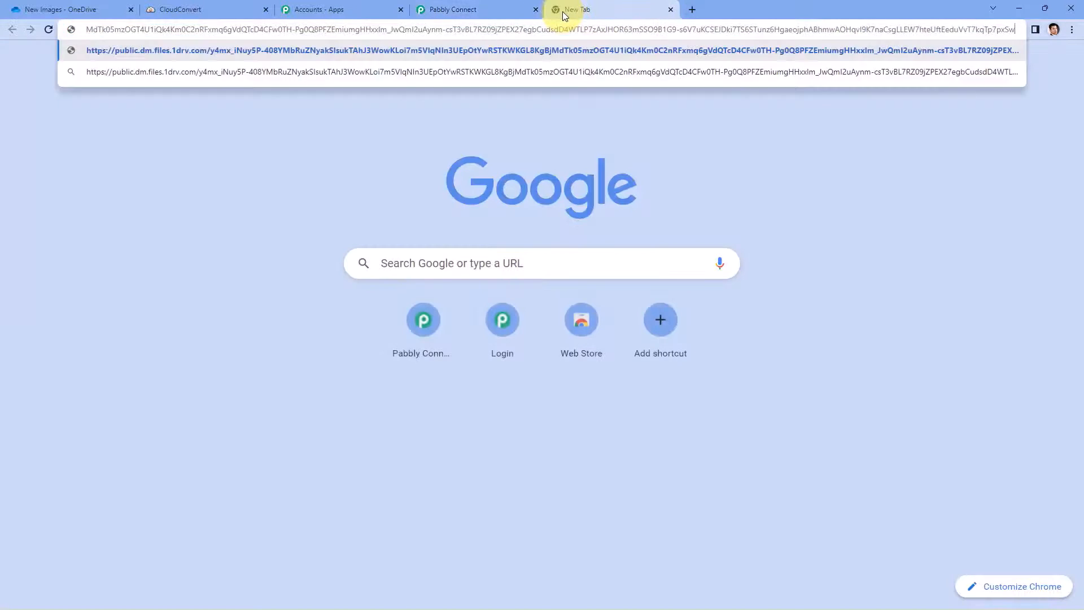
pyautogui.press('Return')
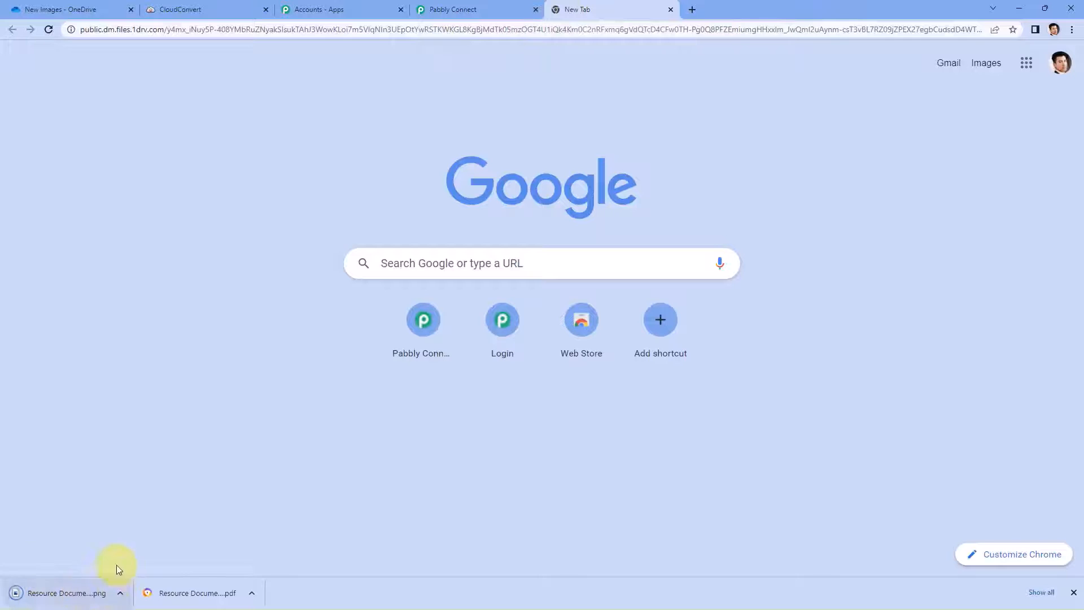
pyautogui.click(672, 9)
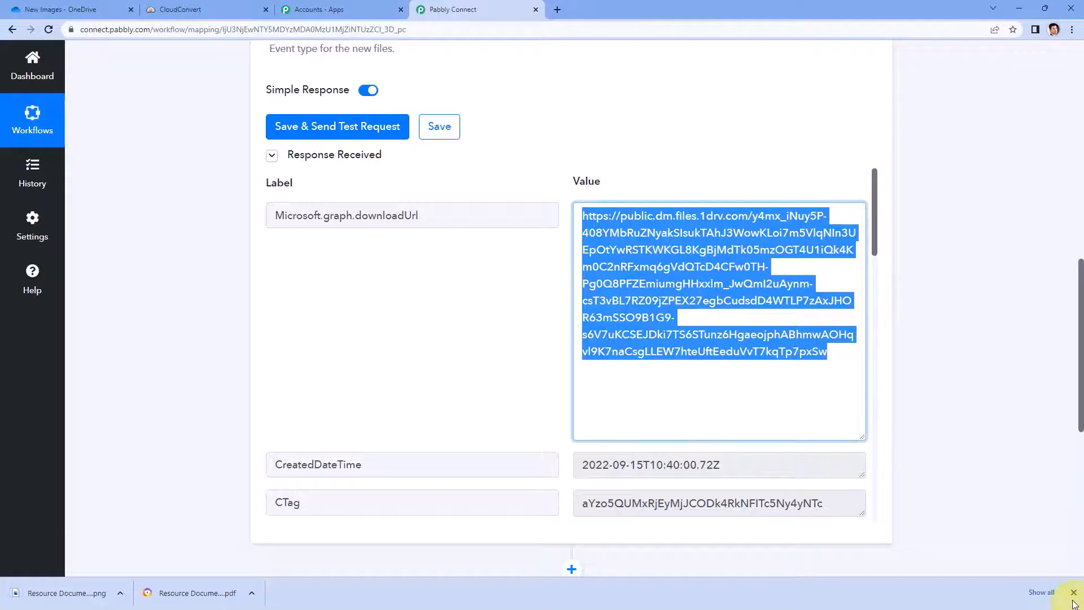
pyautogui.click(1074, 592)
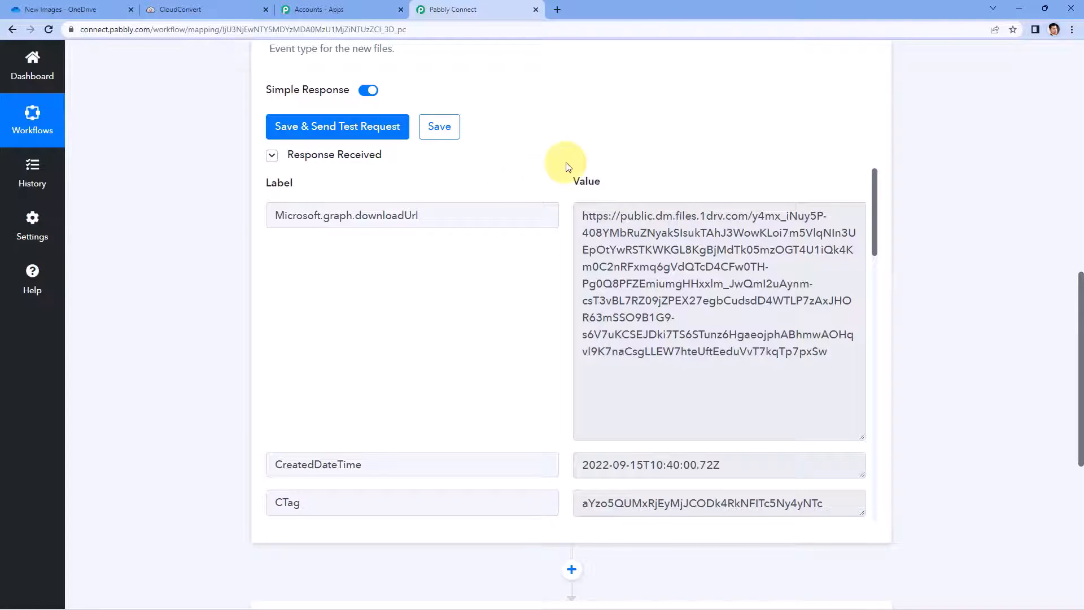
# Step: Scroll down to the empty action step 2
pyautogui.scroll(-1, 567, 166)
pyautogui.scroll(-4, 551, 225)
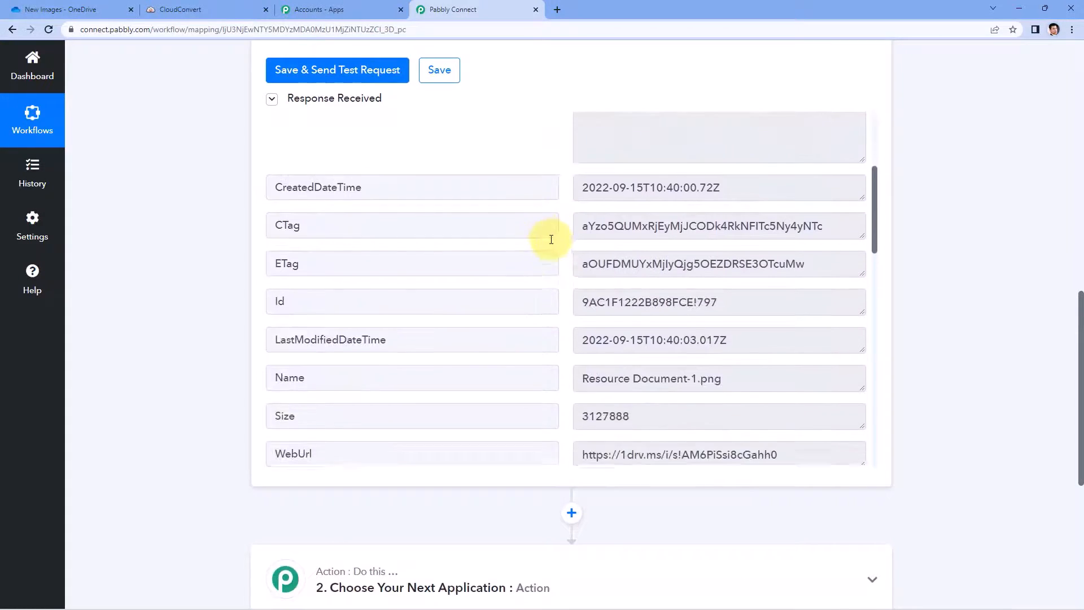
pyautogui.scroll(-2, 555, 255)
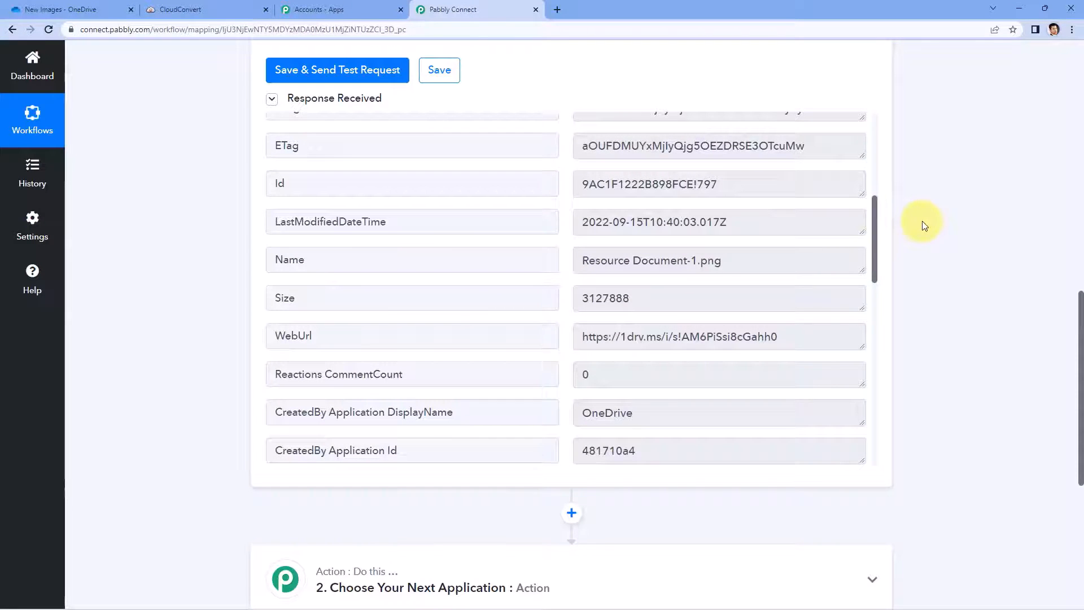
pyautogui.scroll(-6, 924, 225)
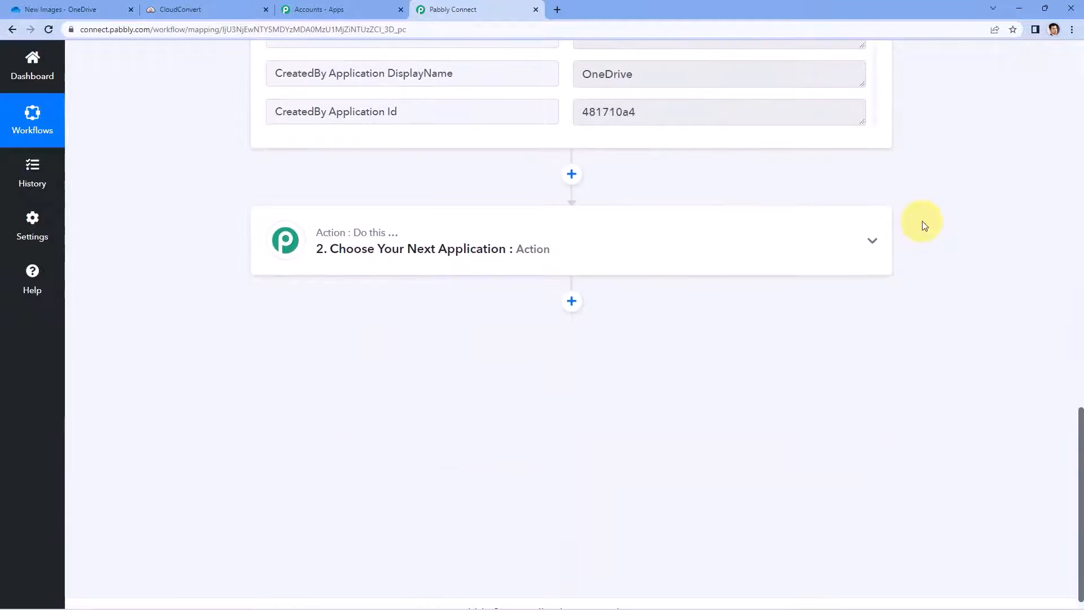
pyautogui.scroll(-1, 925, 225)
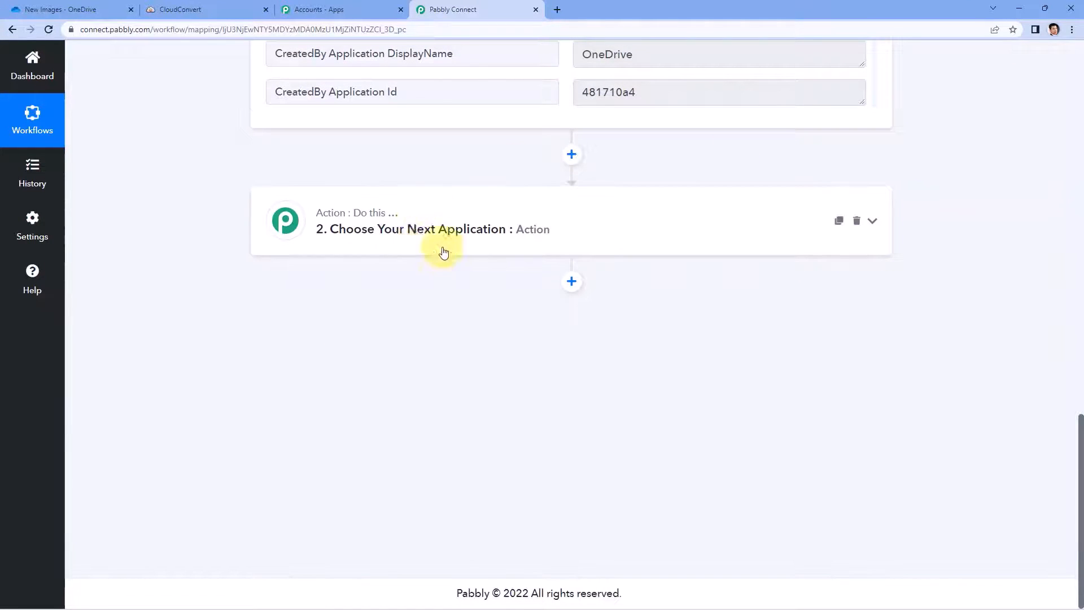
# Step: Set action step 2 to CloudConvert with the Convert a File event
pyautogui.click(350, 223)
pyautogui.click(288, 309)
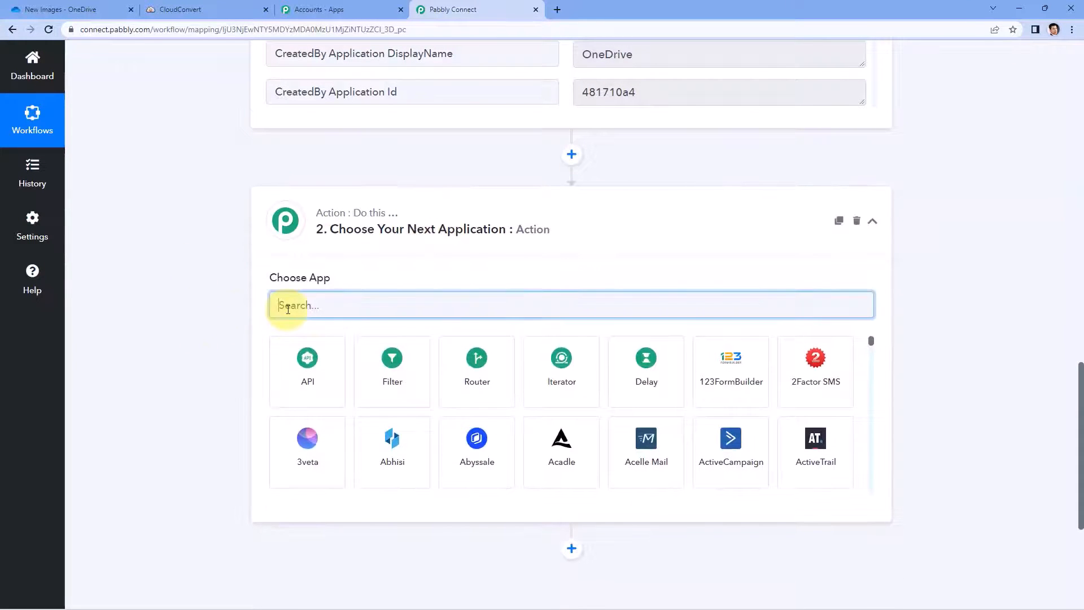
pyautogui.write('Clo')
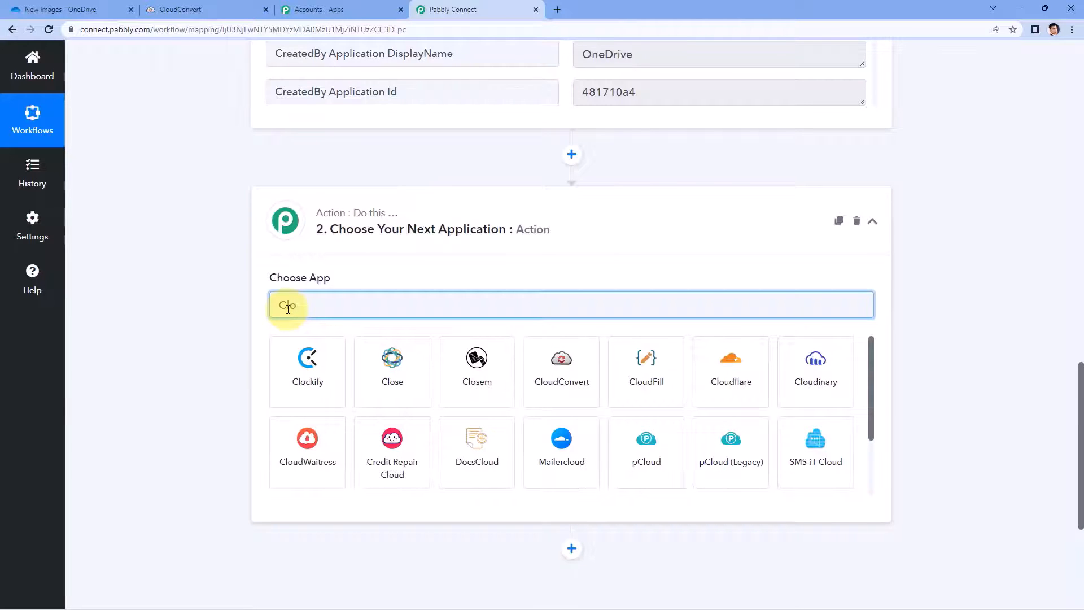
pyautogui.write('u')
pyautogui.click(319, 377)
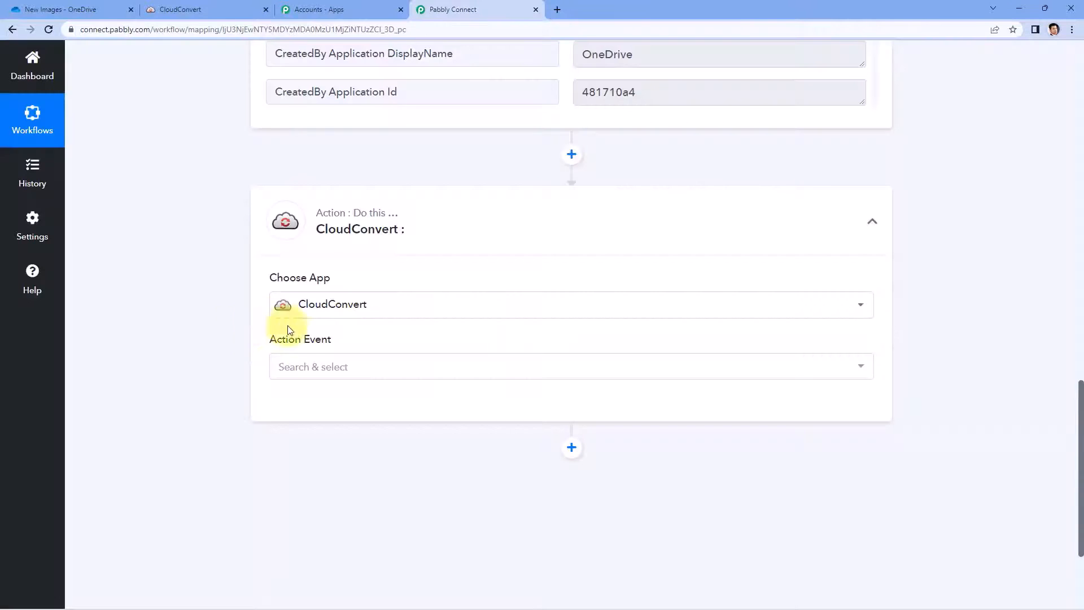
pyautogui.click(377, 364)
pyautogui.scroll(-3, 199, 340)
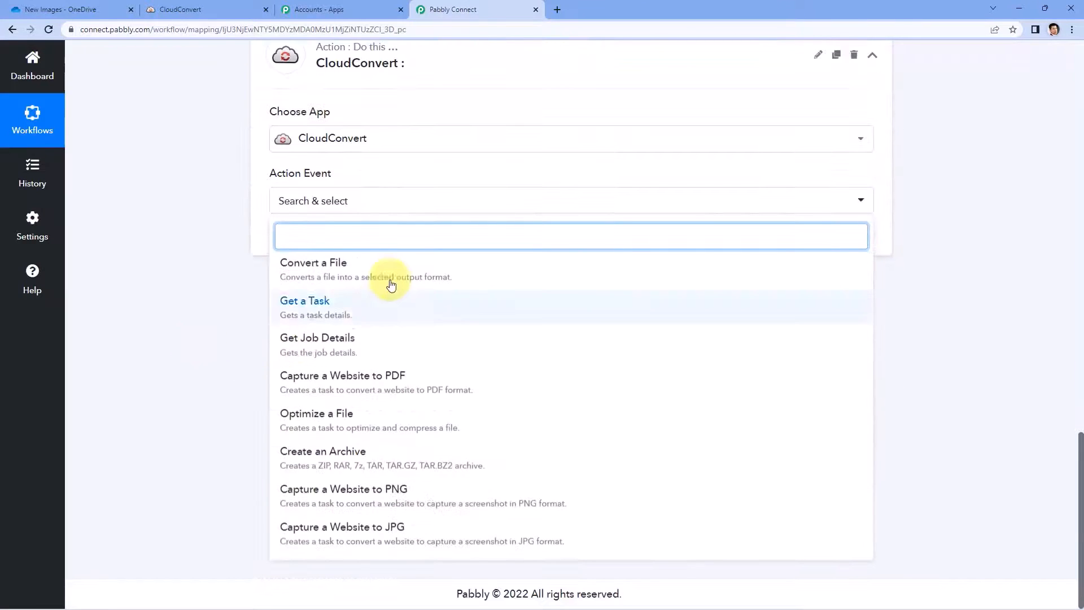
pyautogui.click(335, 276)
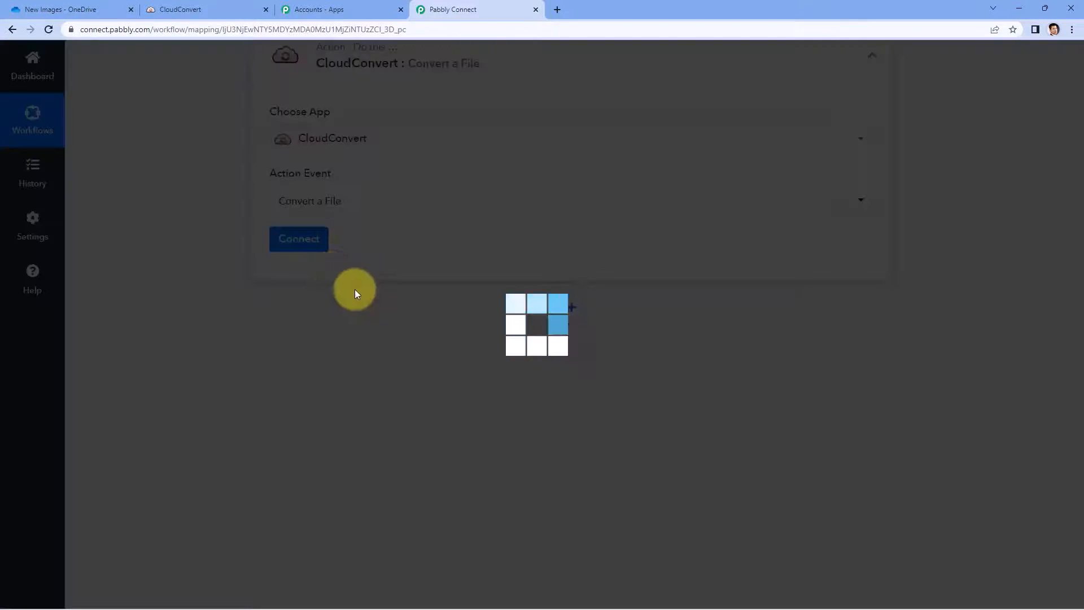
# Step: Add a new CloudConvert connection and authorize it
pyautogui.click(311, 245)
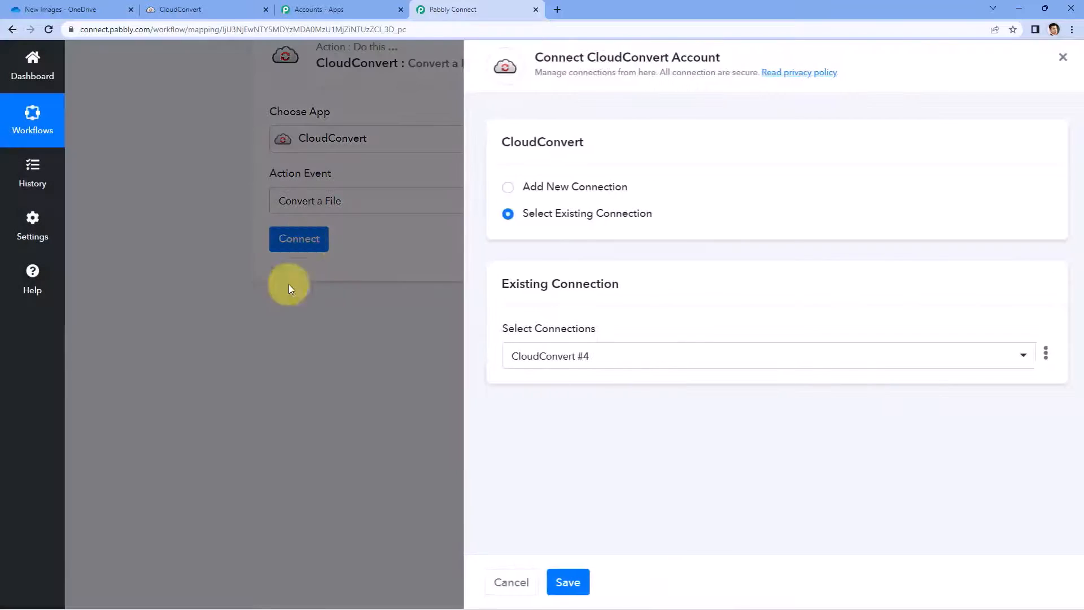
pyautogui.click(500, 189)
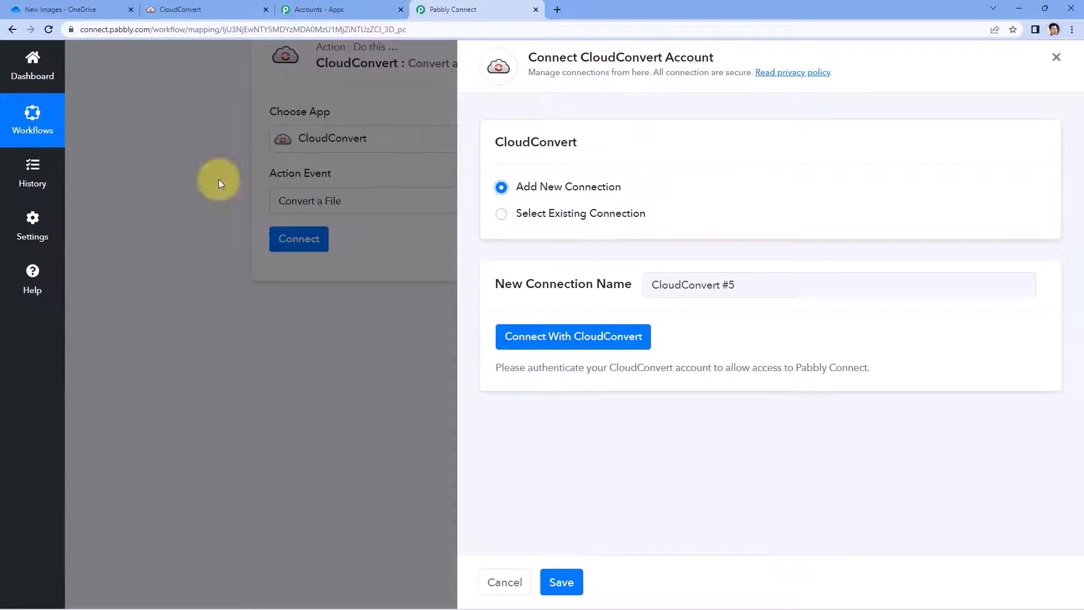
pyautogui.click(209, 6)
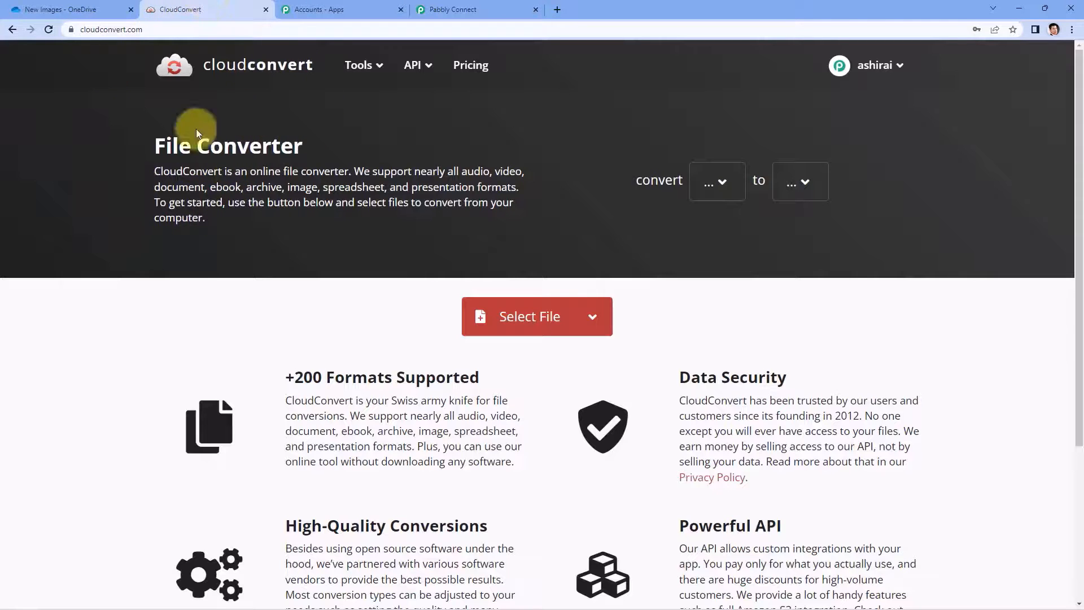
pyautogui.click(503, 7)
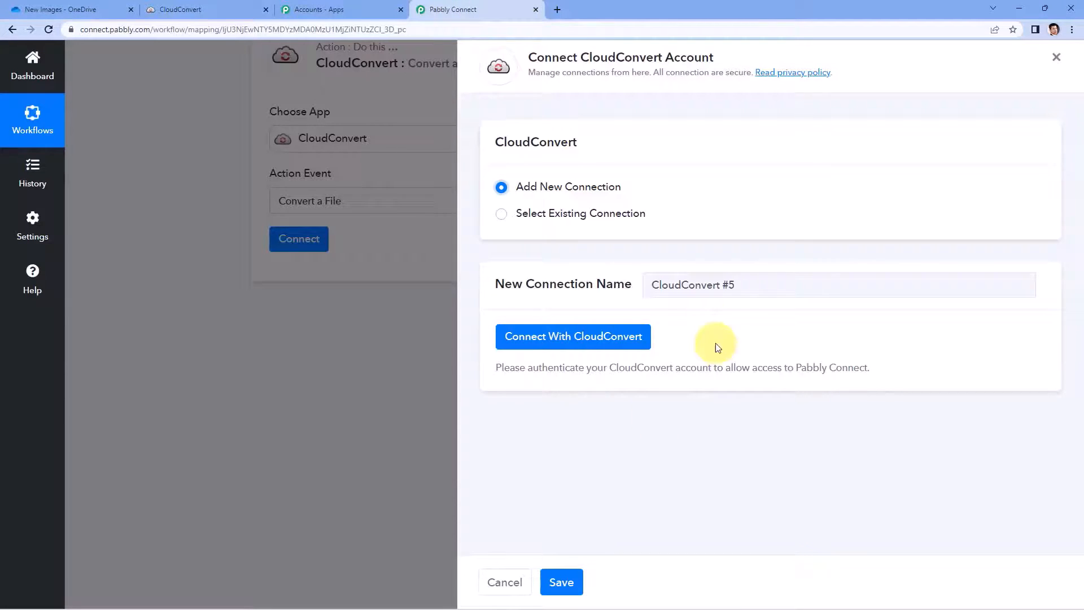
pyautogui.click(565, 336)
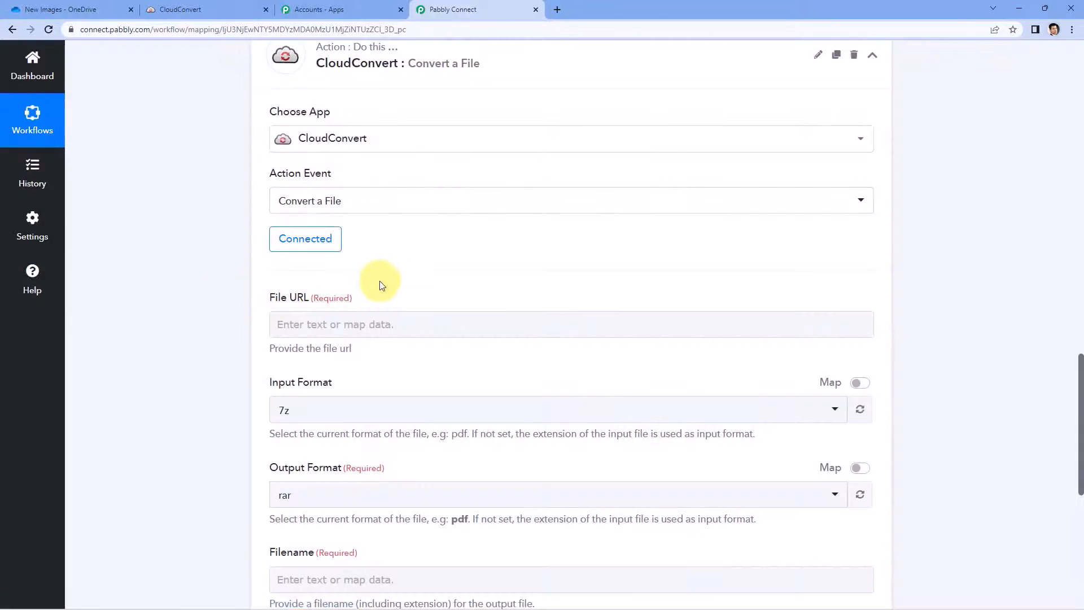
pyautogui.scroll(-2, 467, 271)
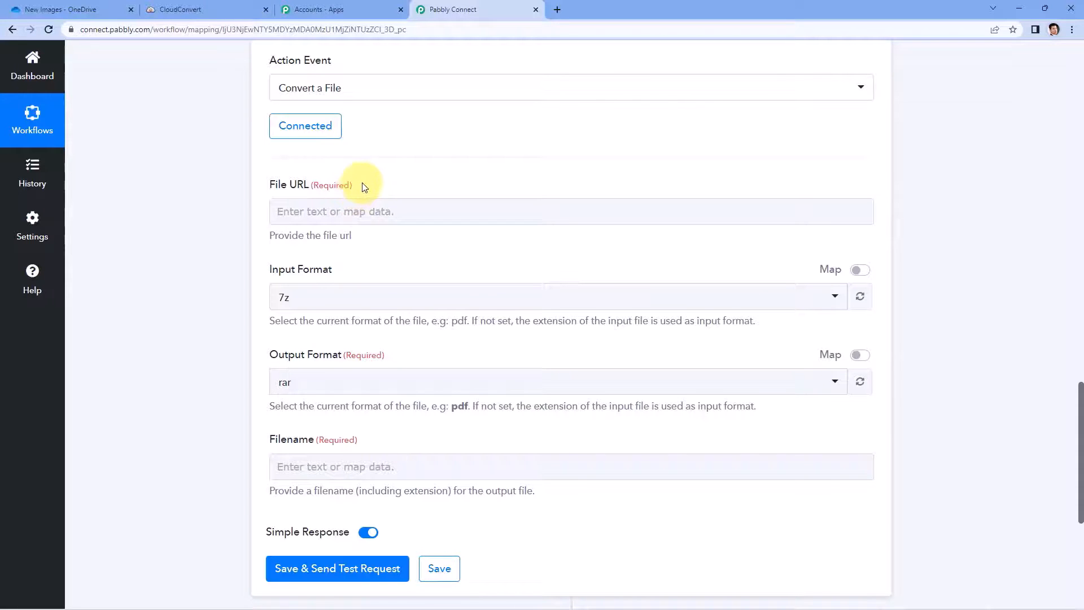
pyautogui.scroll(12, 562, 293)
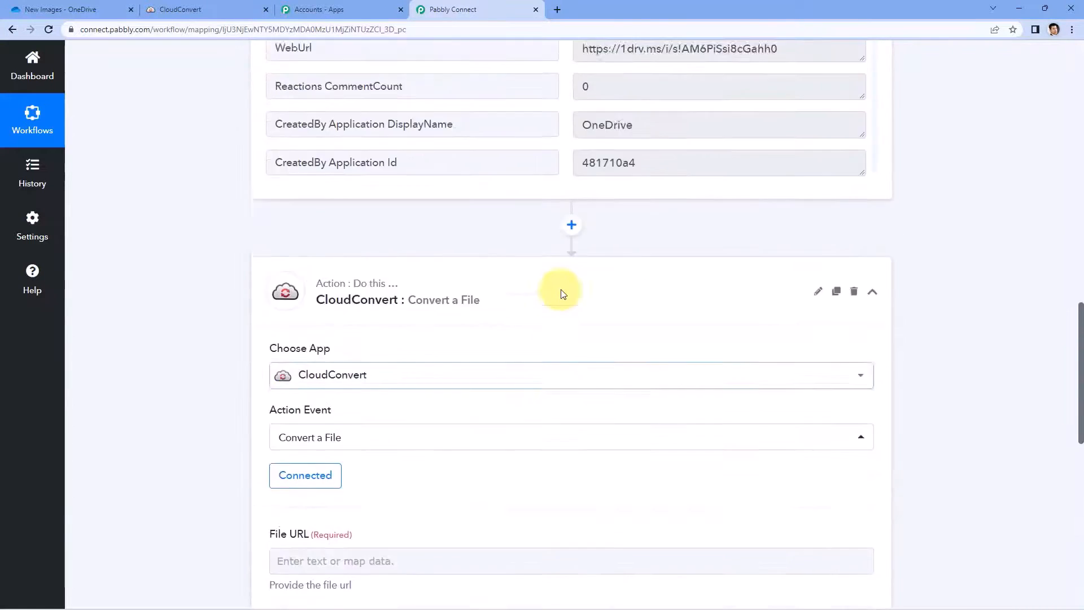
pyautogui.scroll(5, 738, 213)
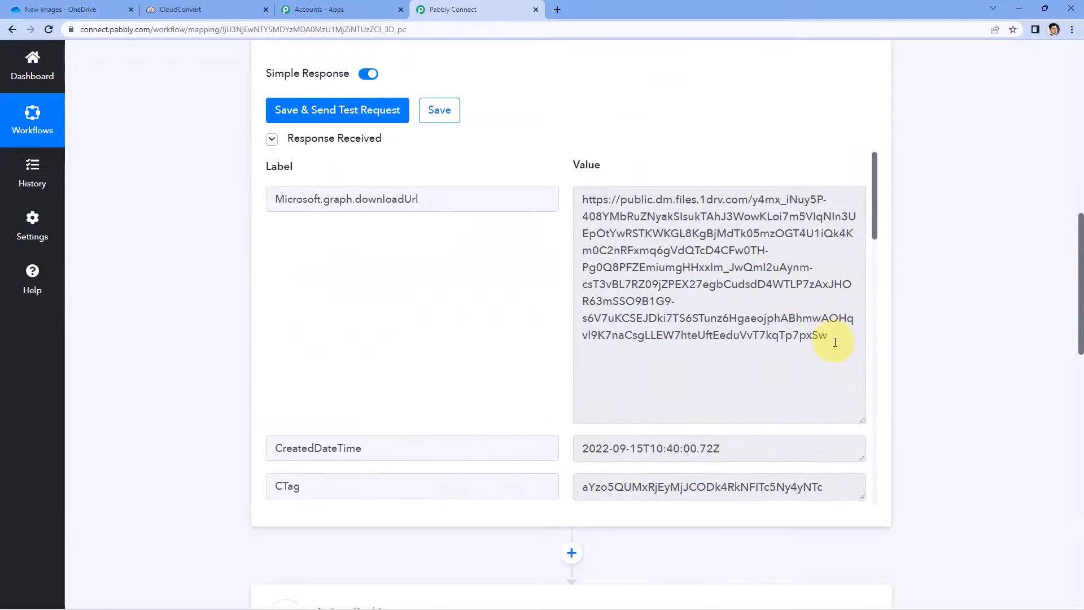
pyautogui.moveTo(835, 339); pyautogui.dragTo(580, 169)
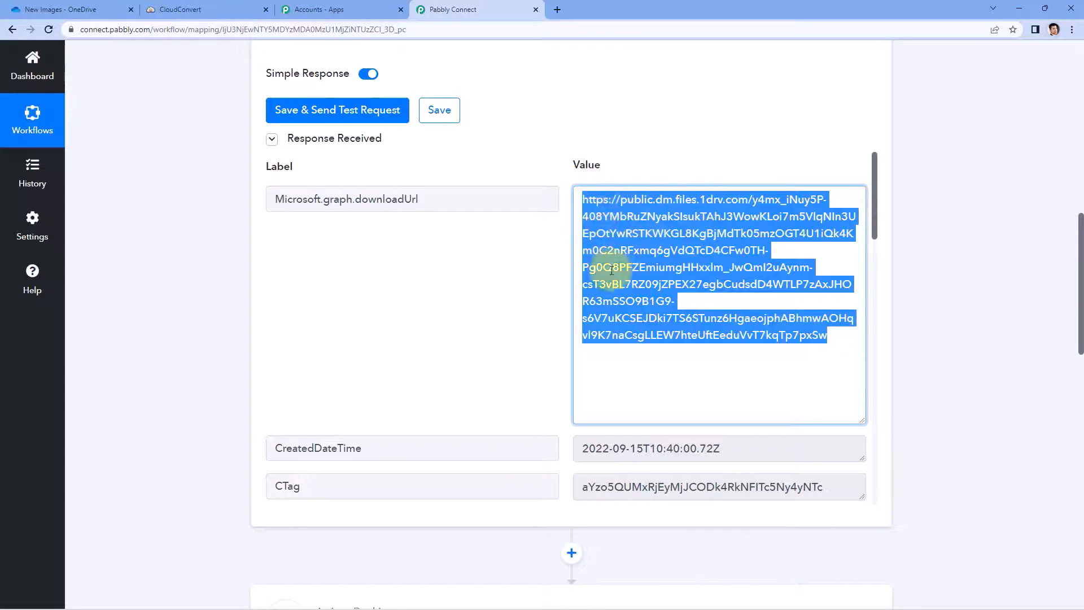
pyautogui.scroll(-10, 225, 310)
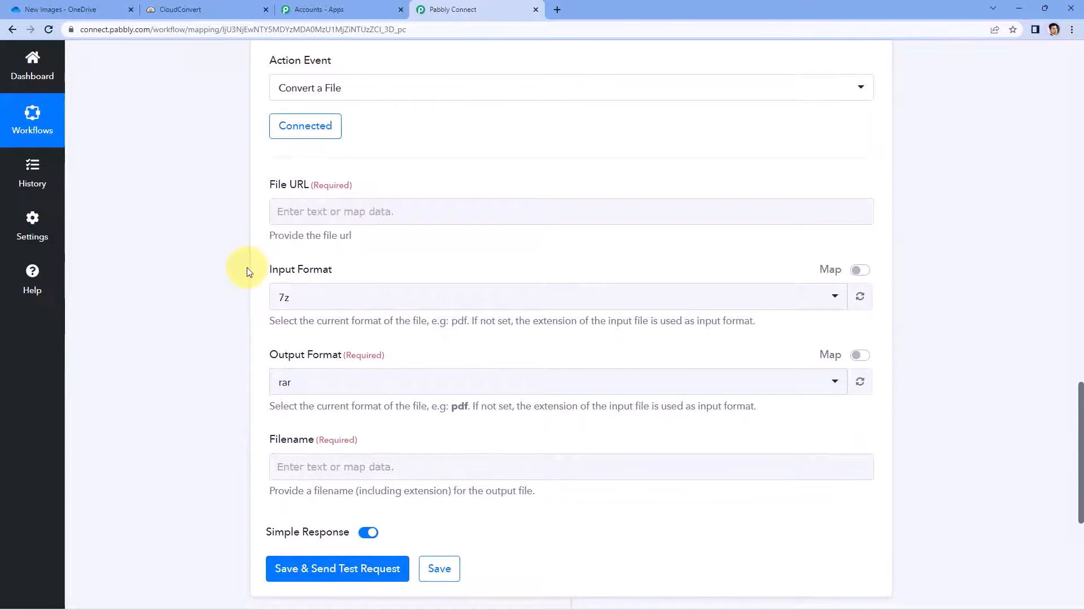
pyautogui.click(311, 207)
pyautogui.scroll(-1, 254, 215)
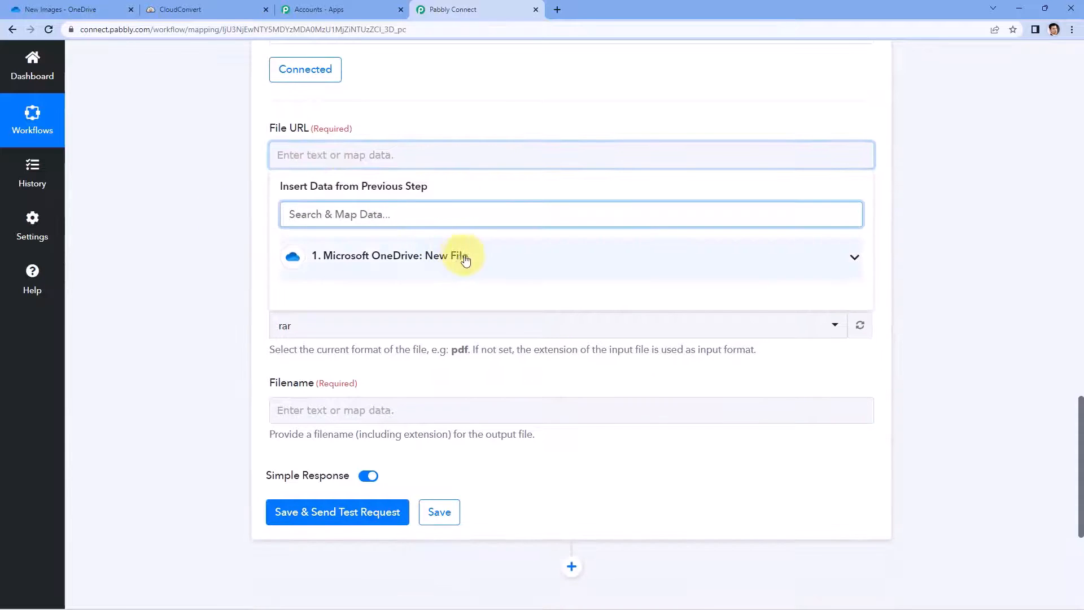
pyautogui.click(483, 260)
pyautogui.scroll(-1, 205, 273)
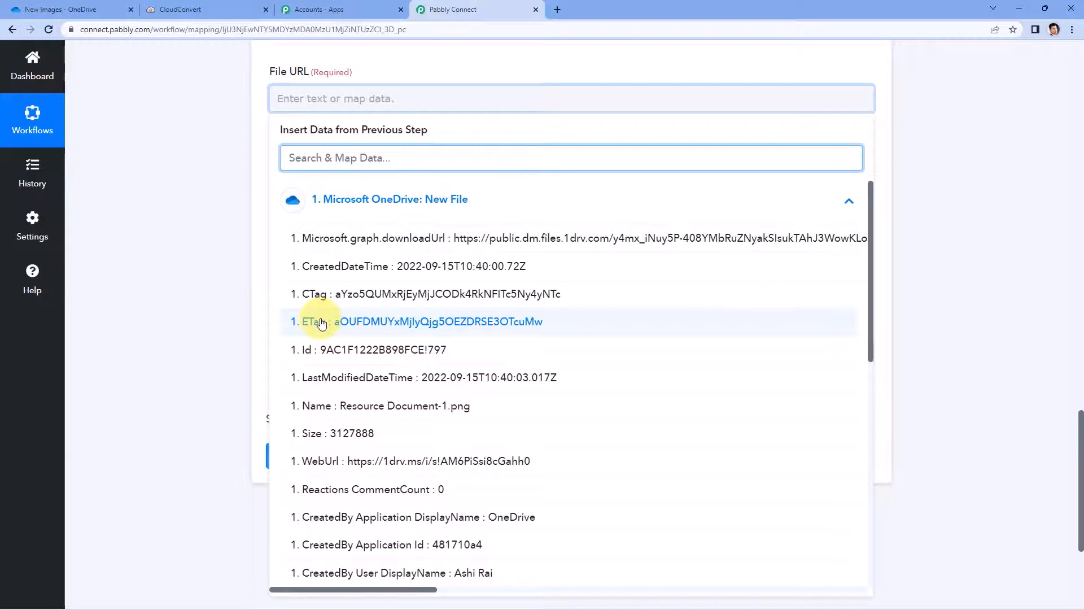
pyautogui.scroll(-5, 429, 282)
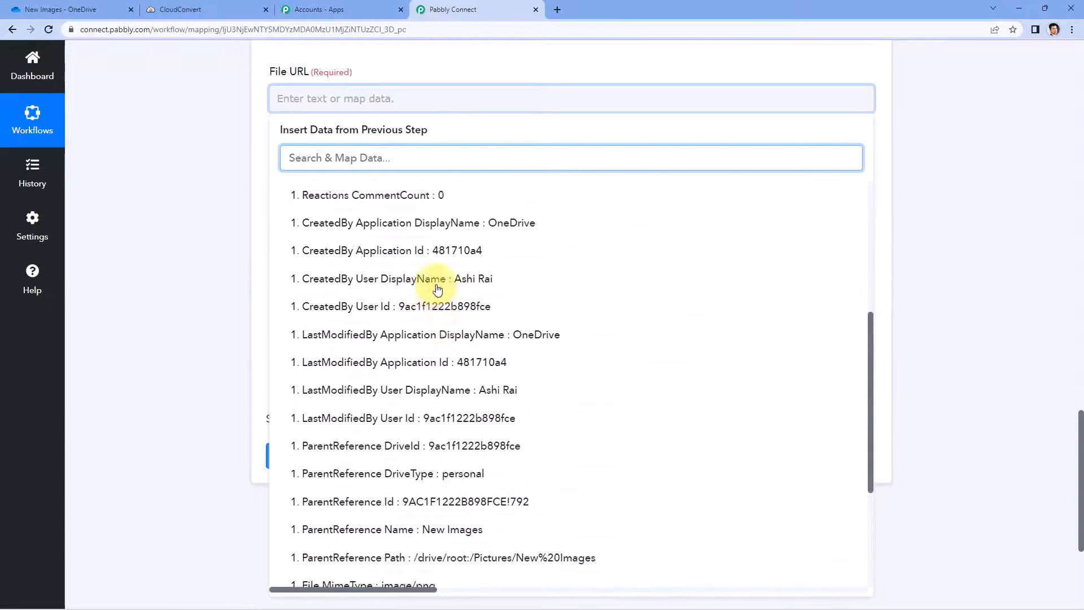
pyautogui.scroll(5, 437, 288)
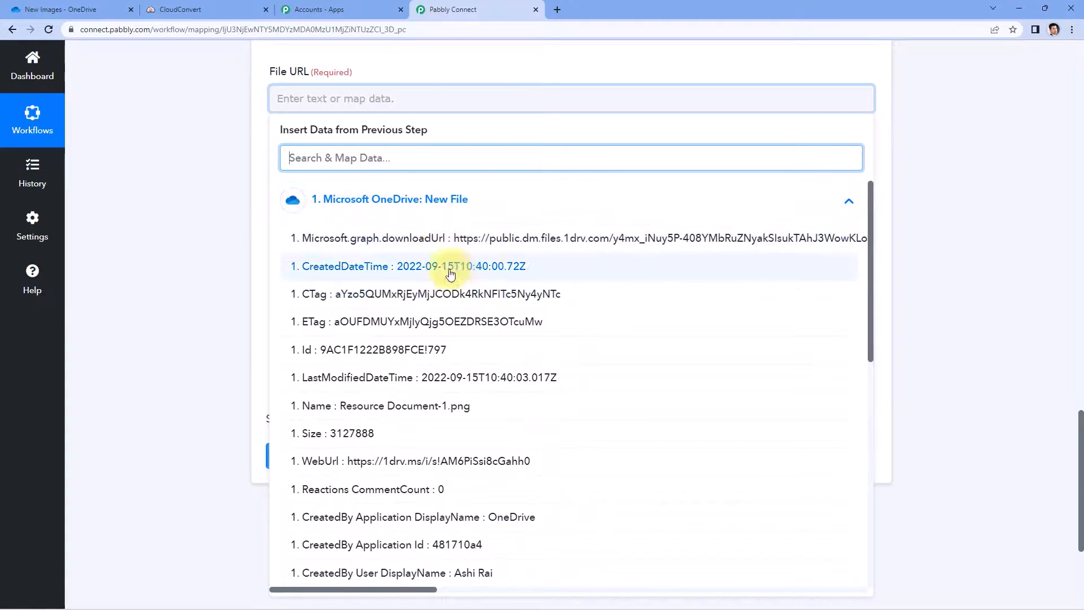
pyautogui.click(433, 244)
pyautogui.click(239, 192)
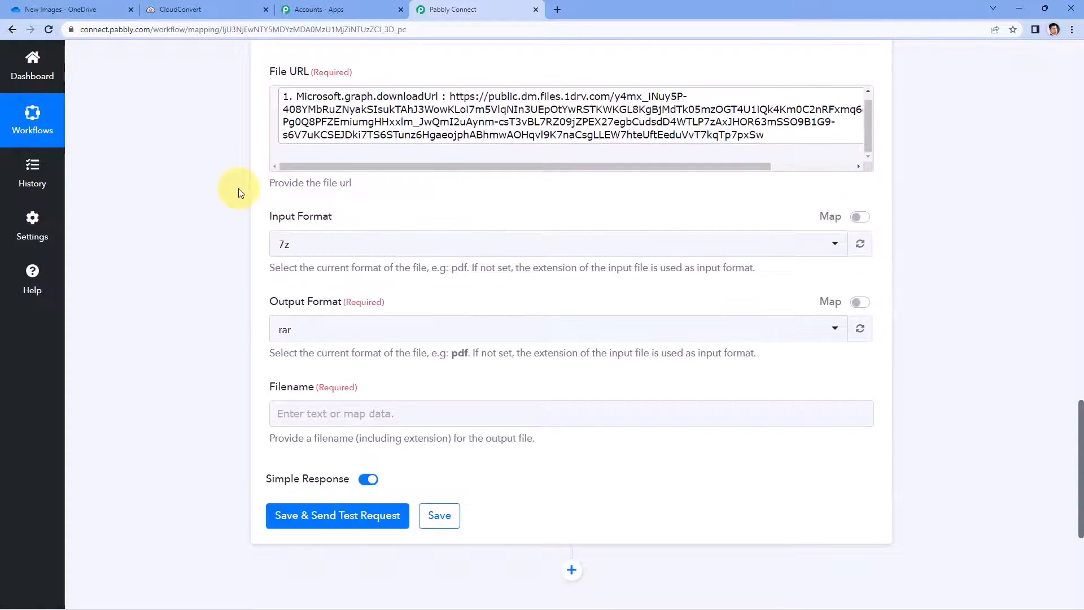
pyautogui.scroll(2, 240, 192)
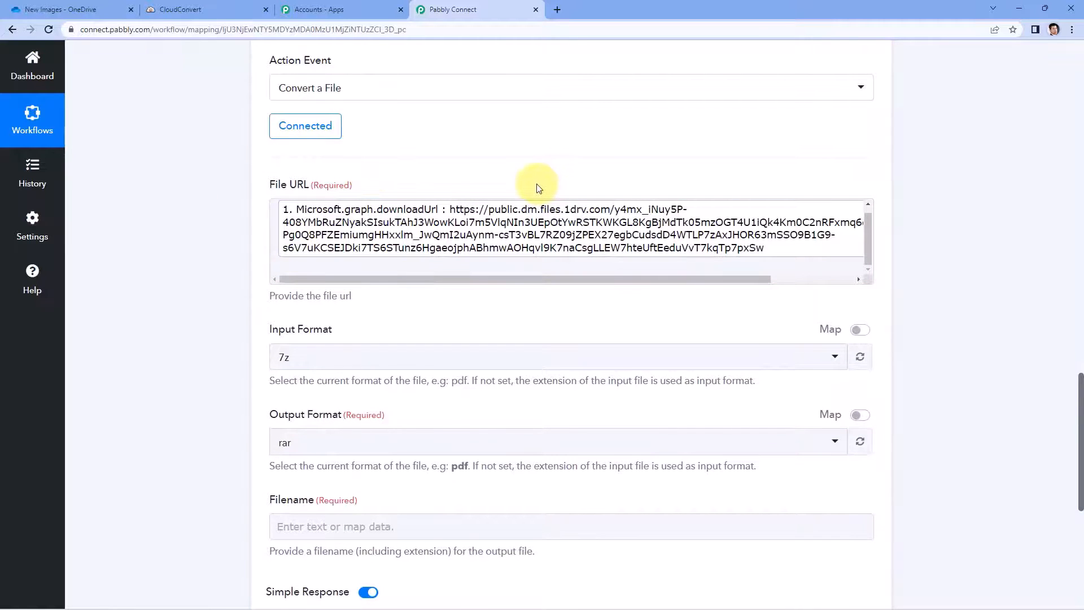
pyautogui.scroll(-3, 300, 193)
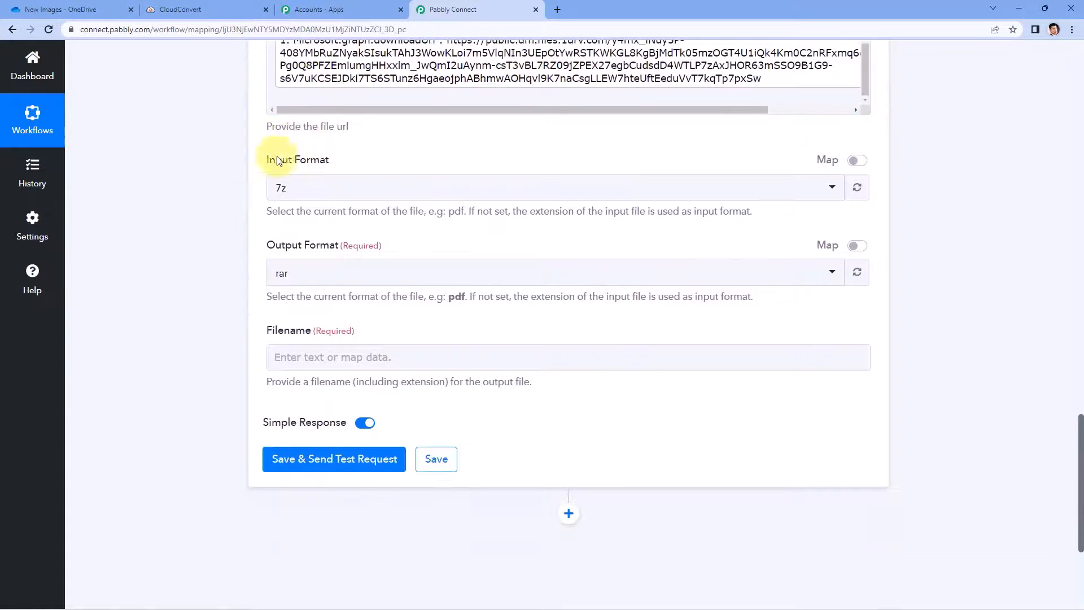
pyautogui.scroll(1, 482, 195)
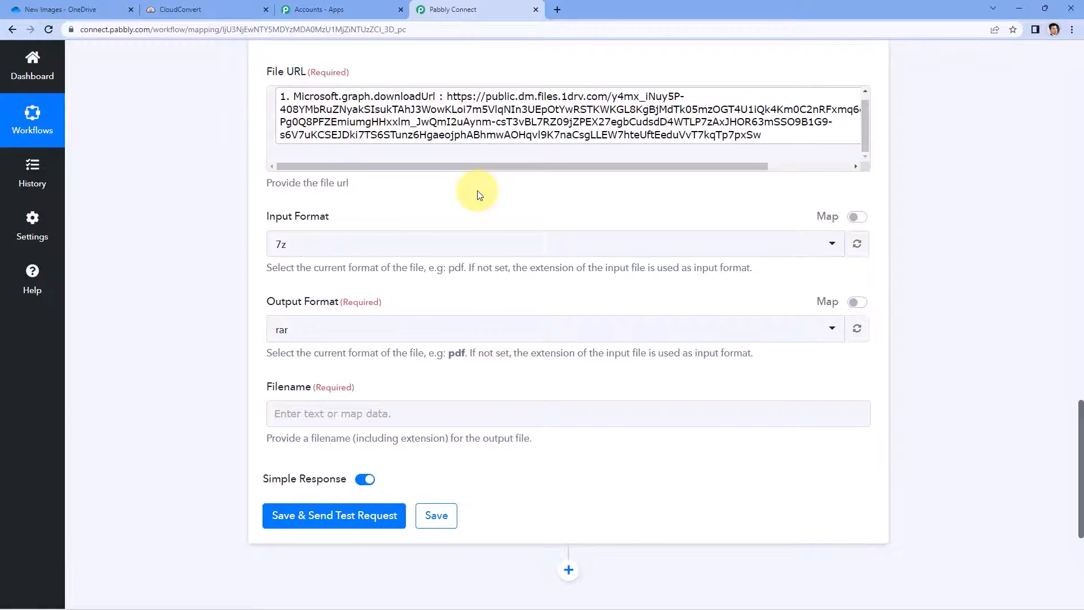
pyautogui.scroll(9, 685, 226)
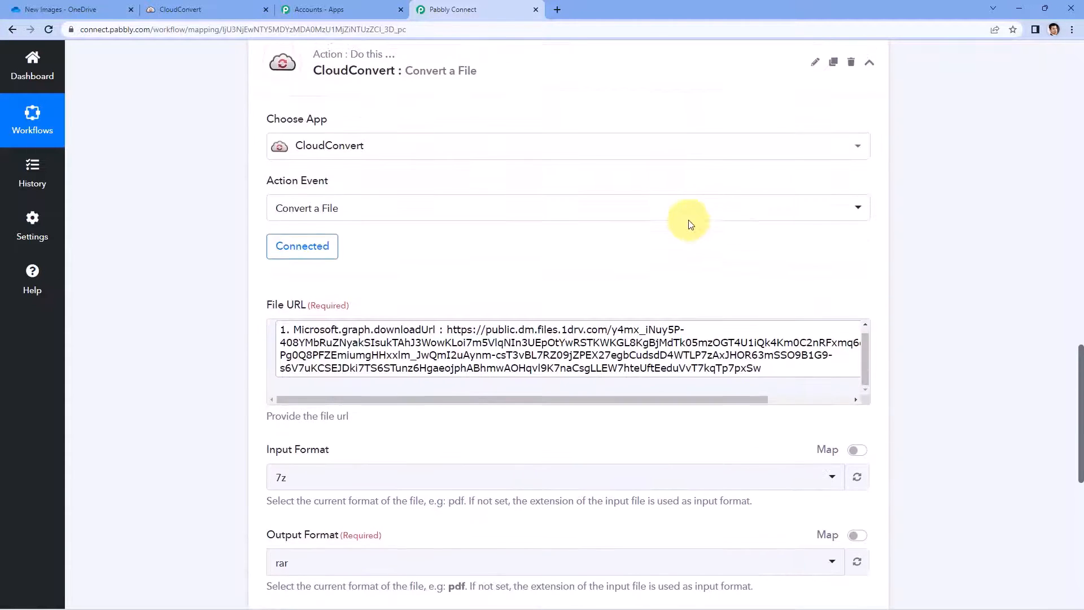
pyautogui.scroll(6, 926, 232)
pyautogui.scroll(4, 571, 369)
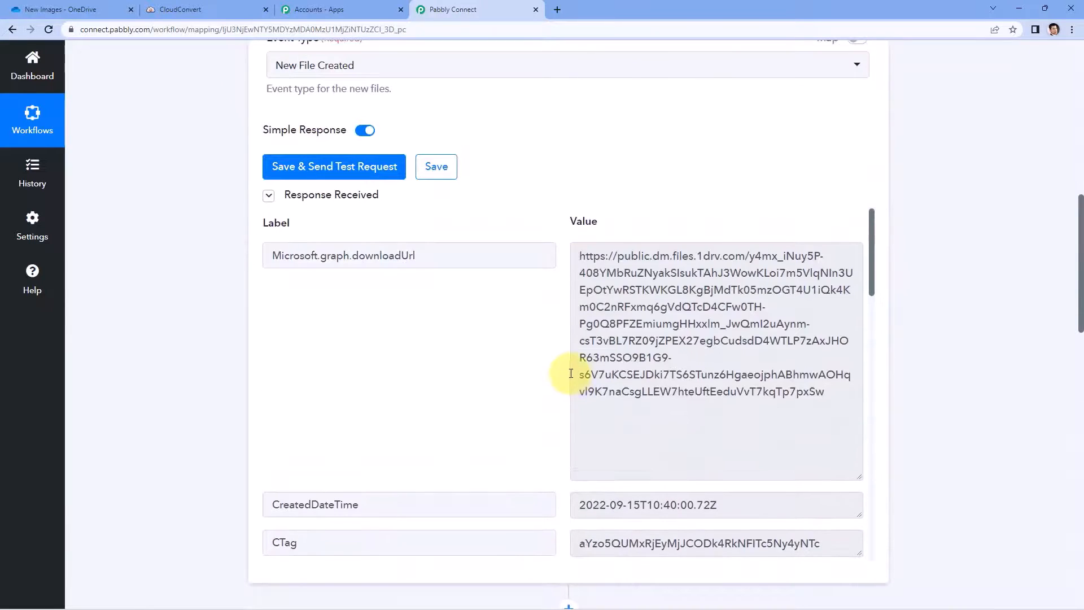
pyautogui.moveTo(586, 225)
pyautogui.scroll(-5, 585, 223)
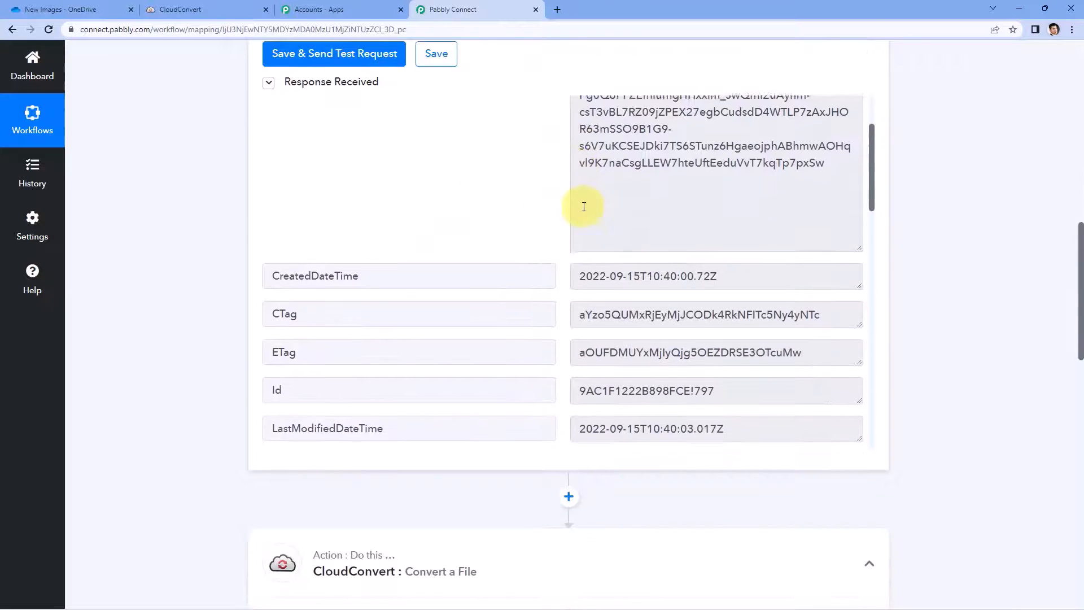
pyautogui.scroll(-2, 584, 206)
pyautogui.click(735, 248)
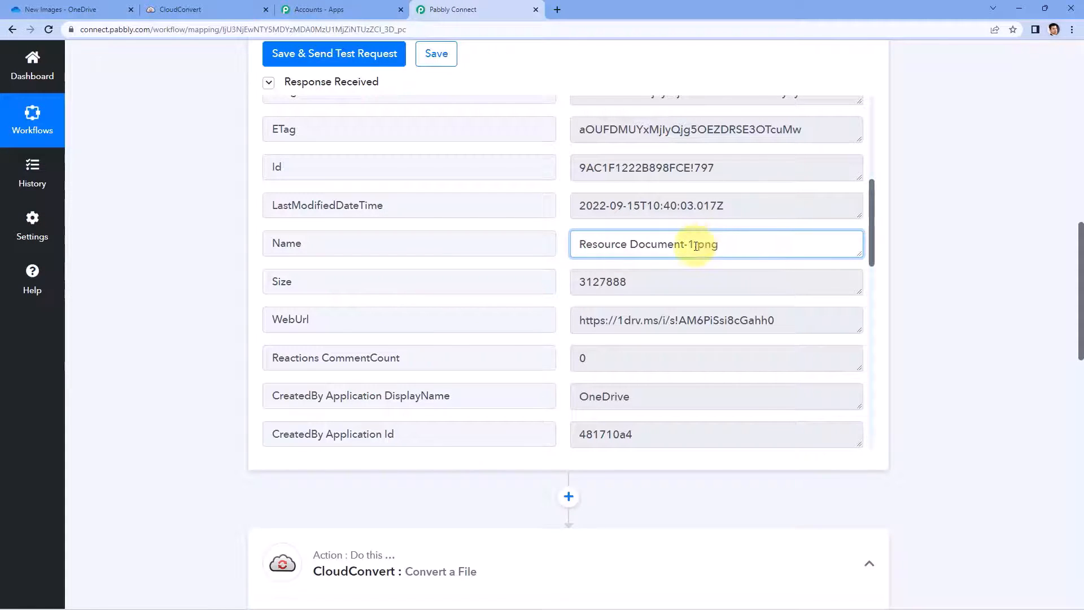
pyautogui.moveTo(574, 243); pyautogui.dragTo(695, 246)
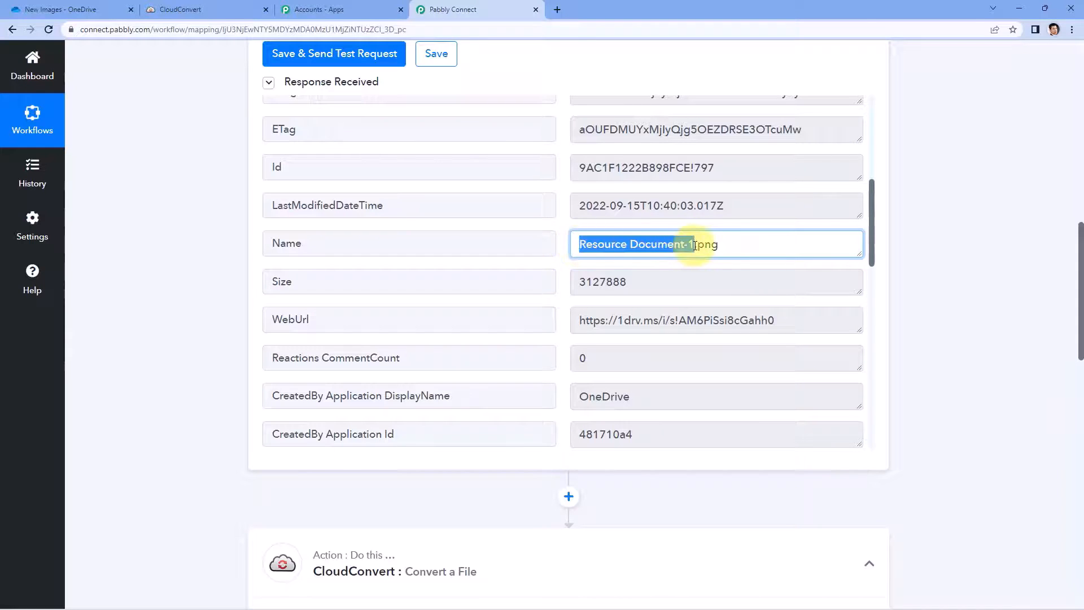
pyautogui.click(697, 246)
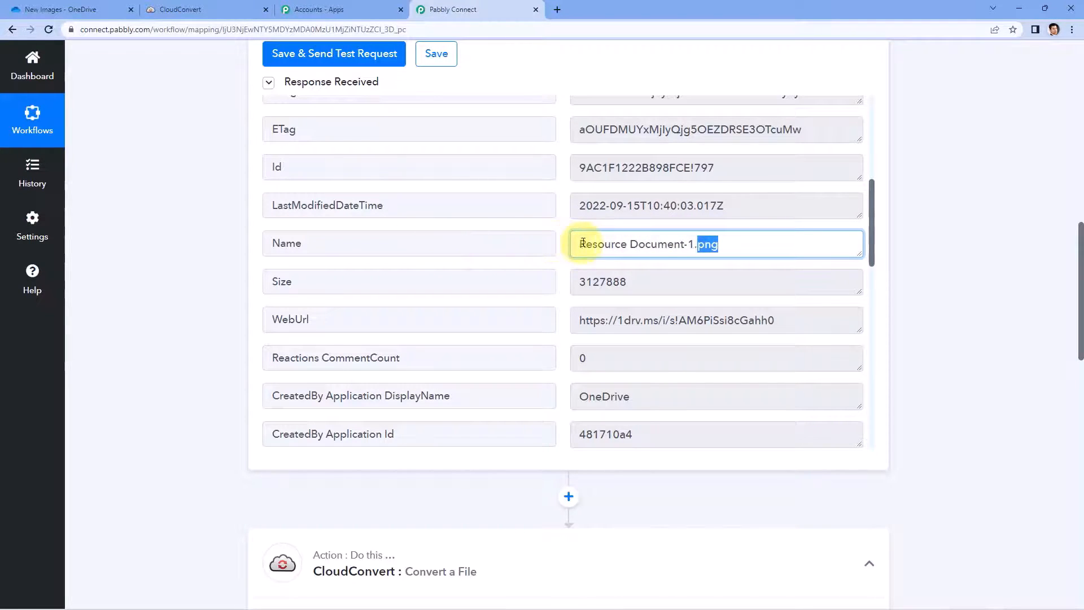
pyautogui.moveTo(581, 244); pyautogui.dragTo(733, 251)
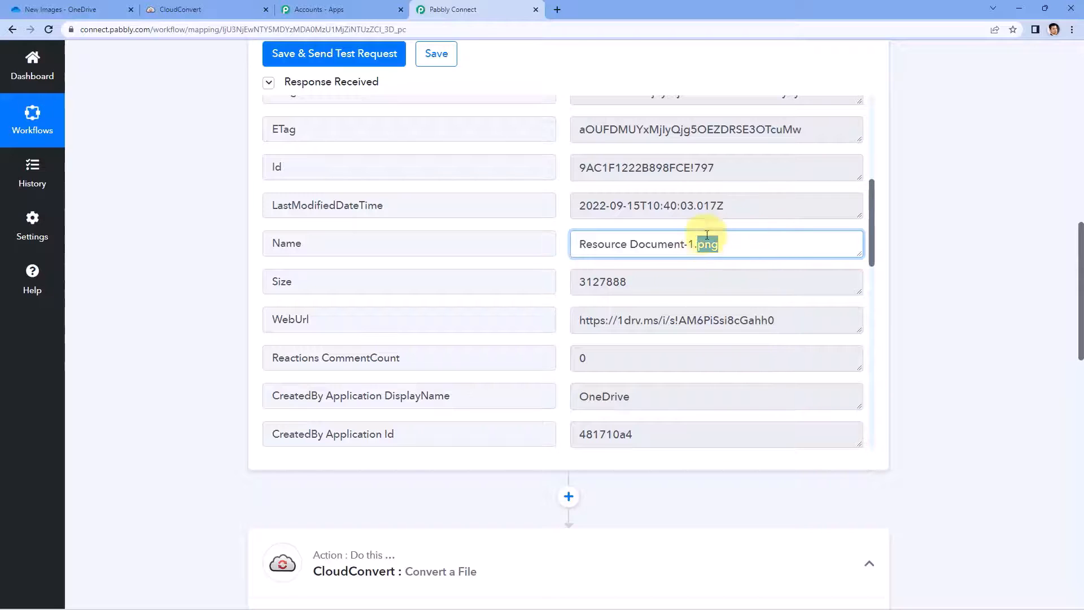
pyautogui.scroll(-10, 910, 260)
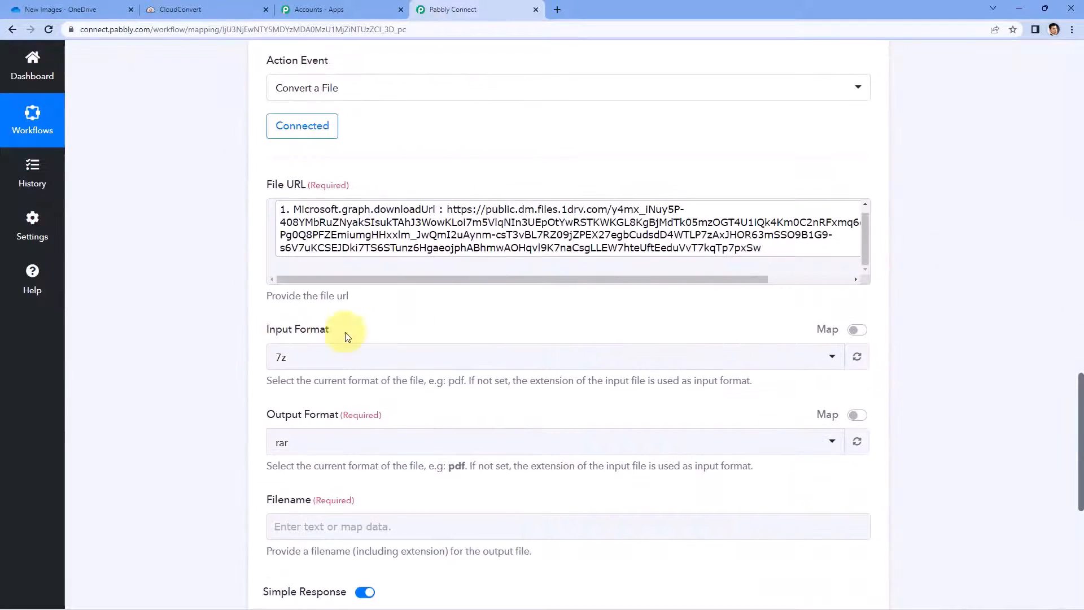
pyautogui.scroll(10, 794, 164)
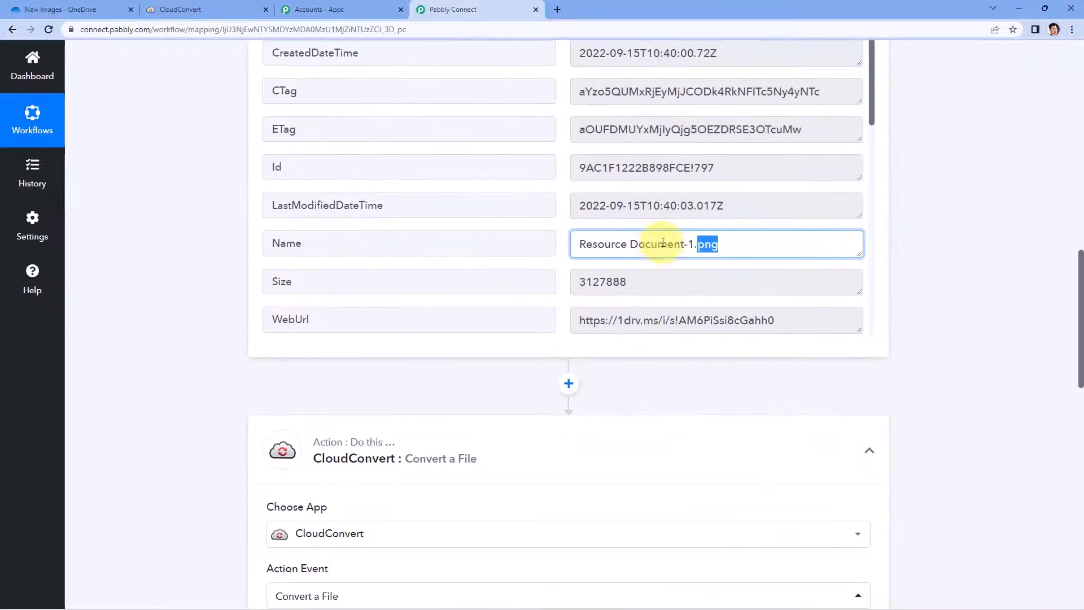
pyautogui.click(691, 245)
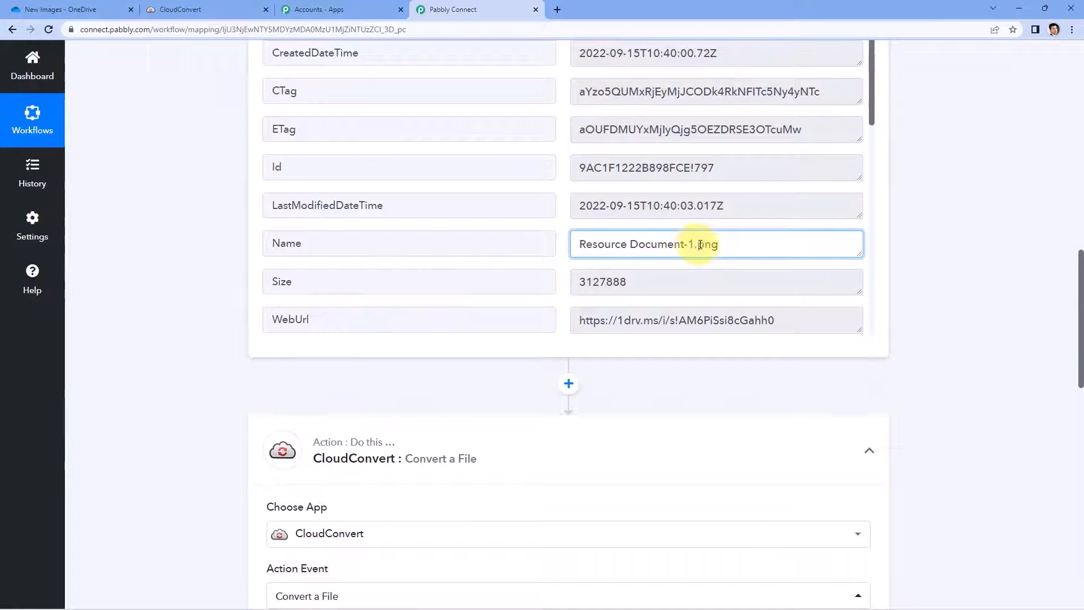
pyautogui.moveTo(694, 244); pyautogui.dragTo(574, 243)
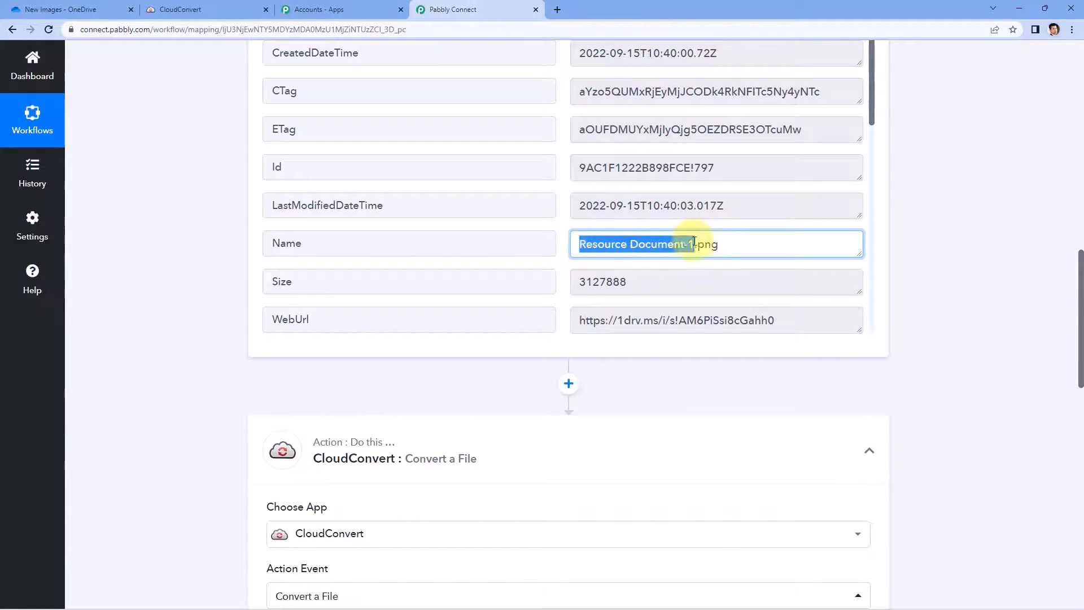
pyautogui.moveTo(726, 244); pyautogui.dragTo(697, 246)
pyautogui.moveTo(767, 242); pyautogui.dragTo(693, 244)
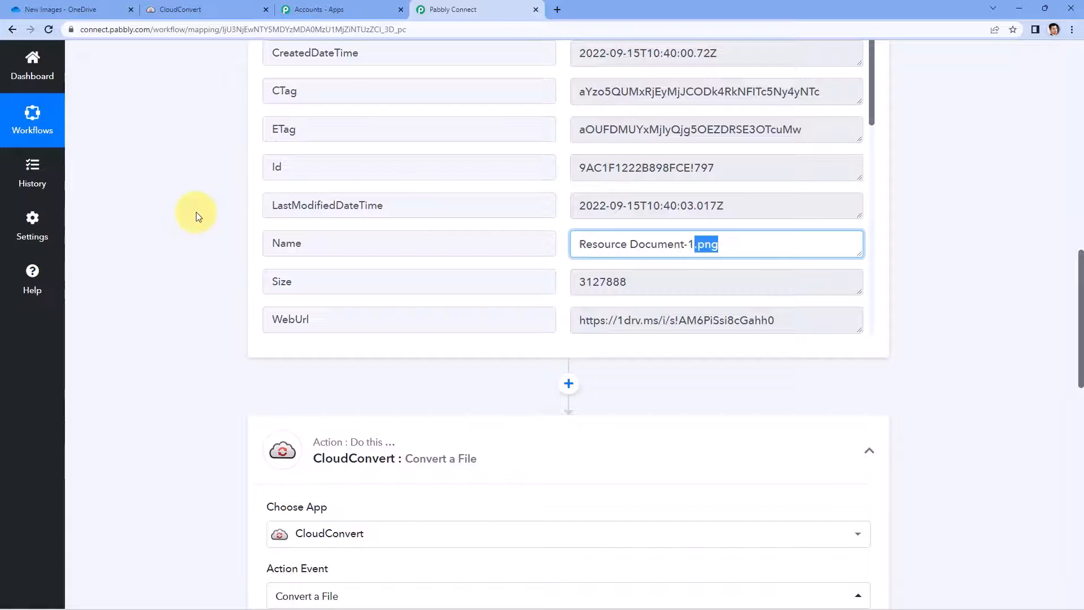
pyautogui.scroll(-4, 196, 212)
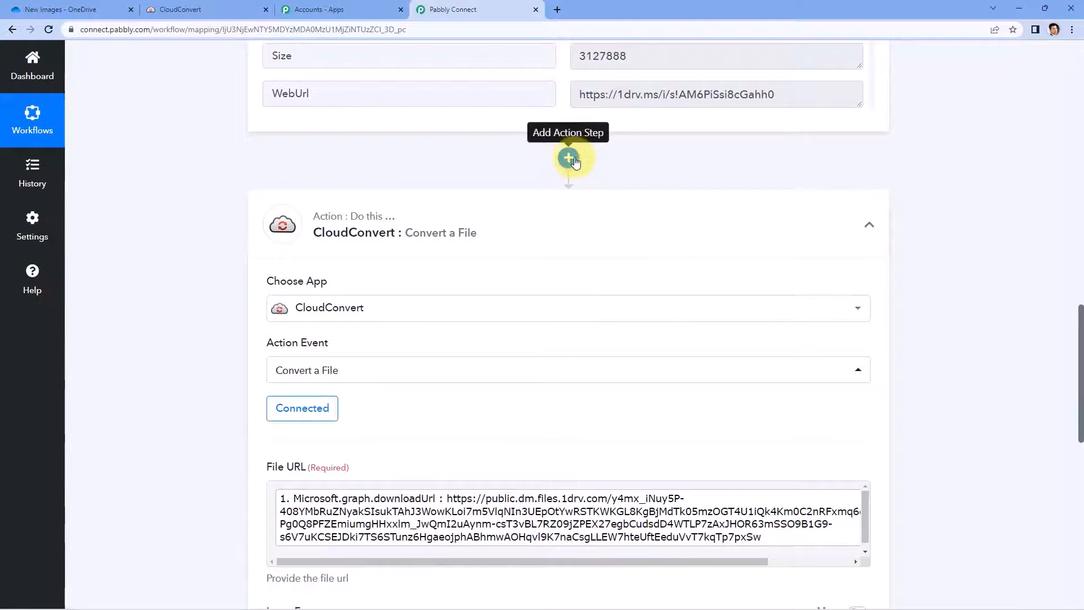
# Step: Insert a Text Formatter step with the Split Text event before CloudConvert and connect it
pyautogui.click(568, 161)
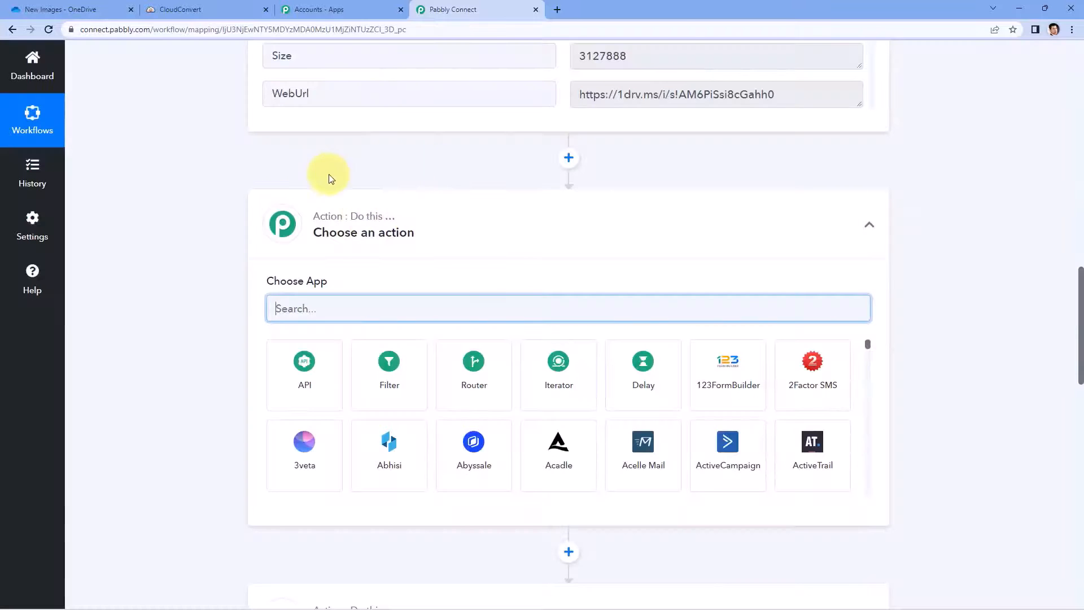
pyautogui.scroll(-2, 189, 221)
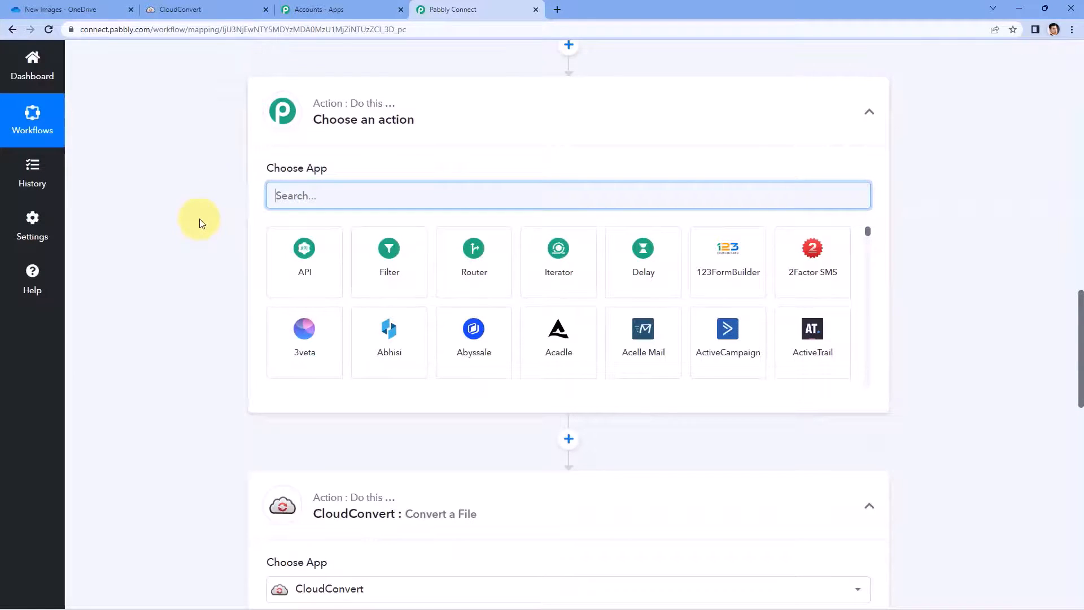
pyautogui.write('Text')
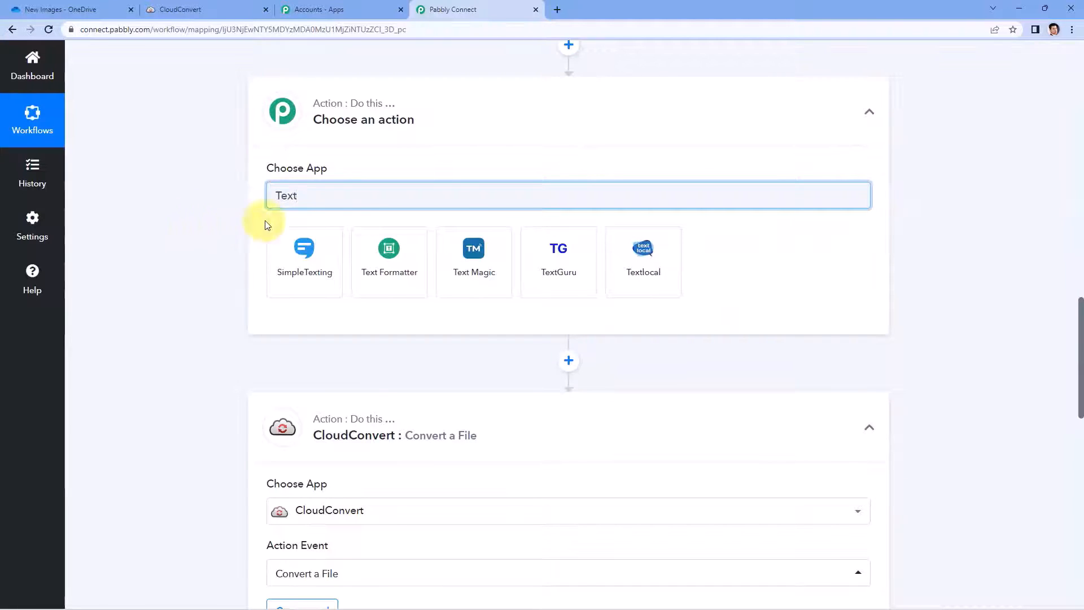
pyautogui.click(367, 243)
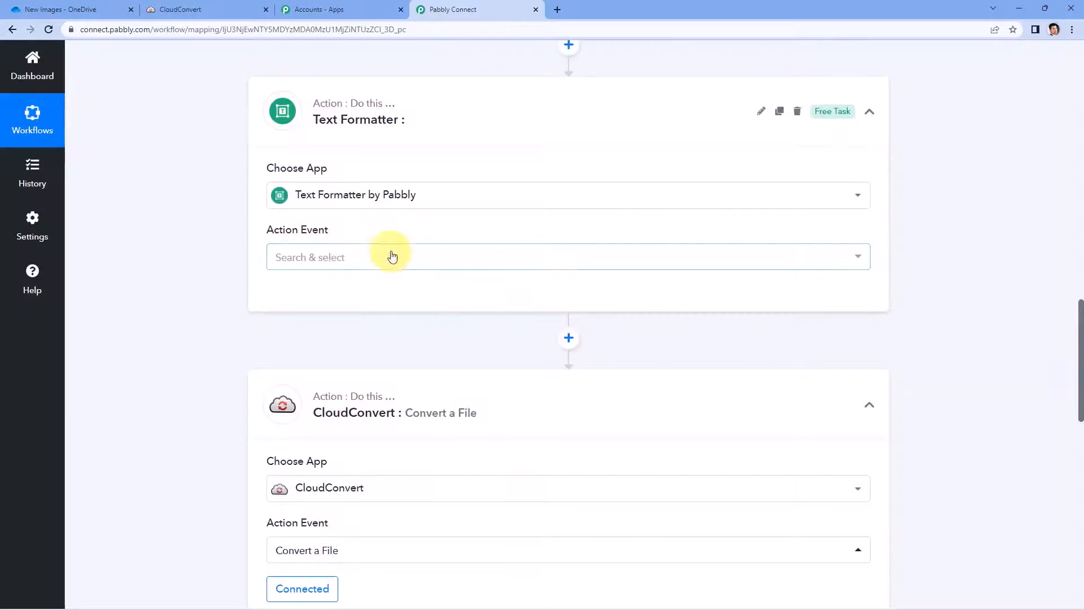
pyautogui.click(365, 267)
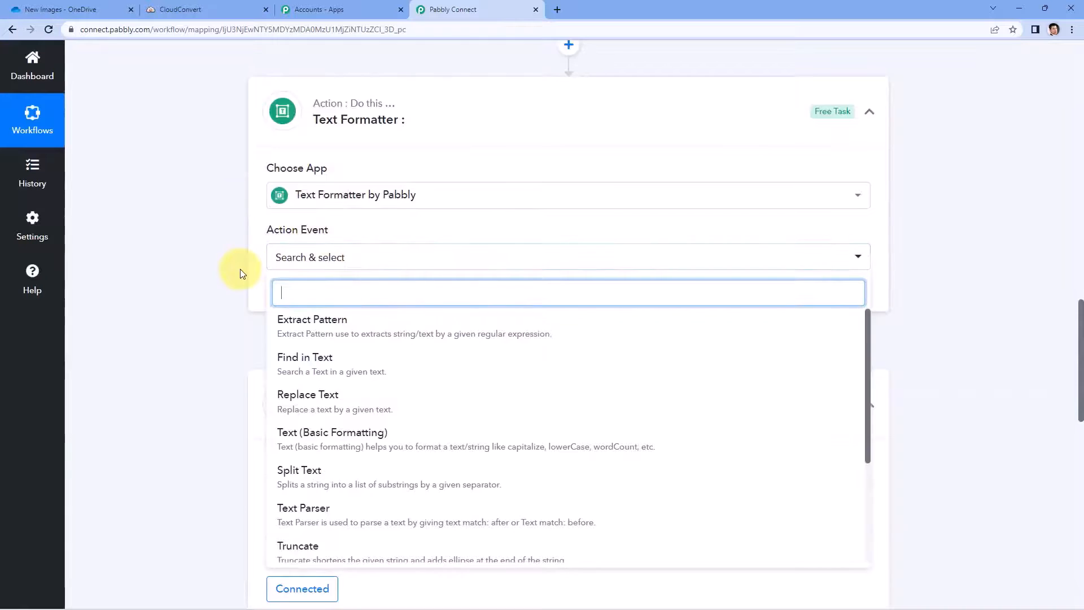
pyautogui.scroll(-2, 226, 350)
pyautogui.click(320, 360)
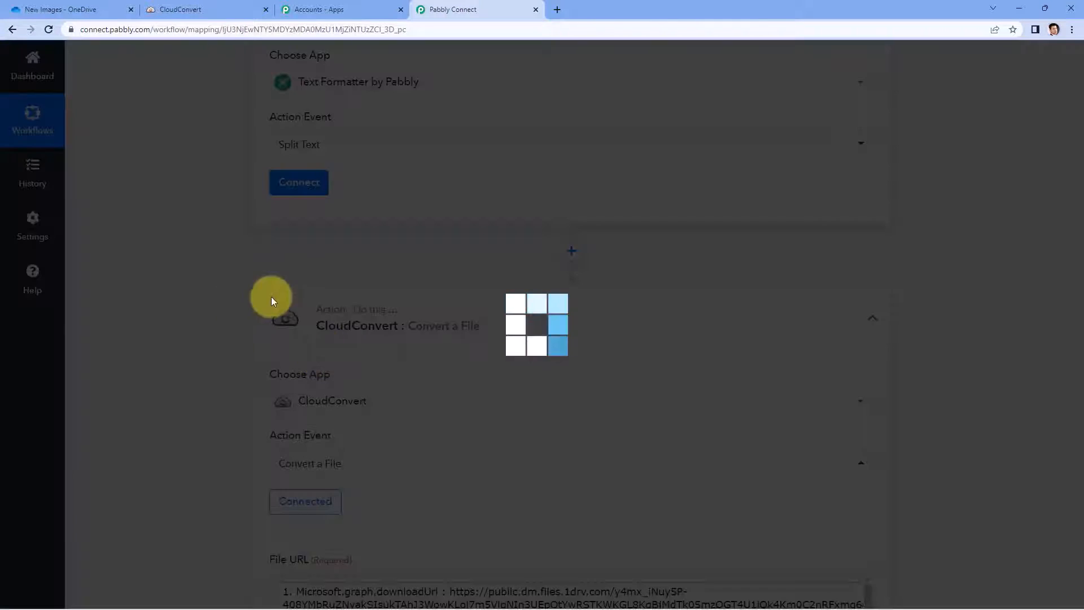
pyautogui.click(292, 187)
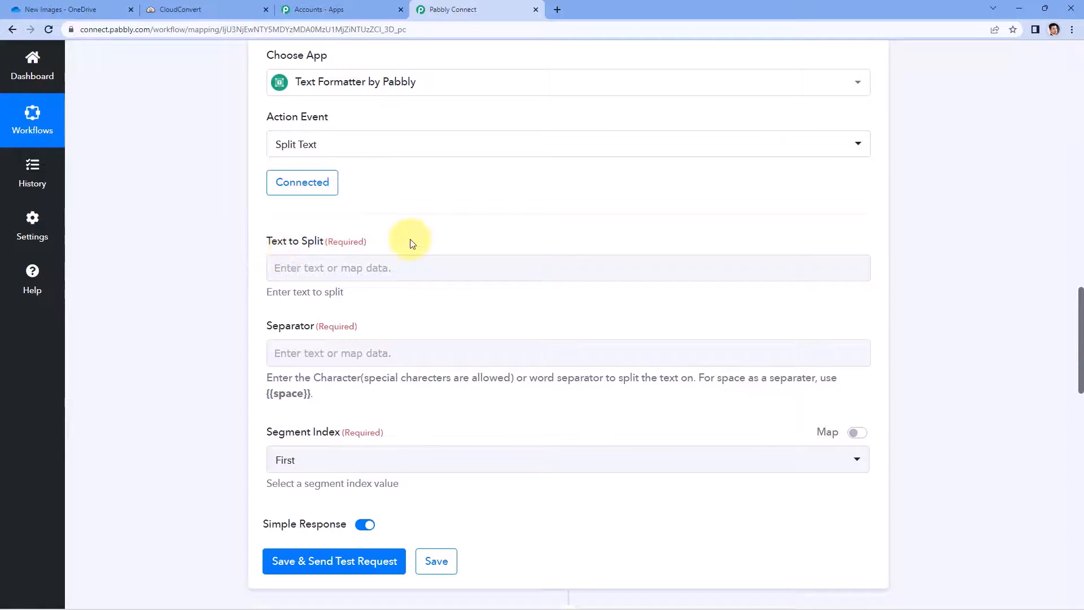
# Step: Map the OneDrive trigger's file Name (Resource Document-1.png) into Text to Split
pyautogui.scroll(8, 411, 244)
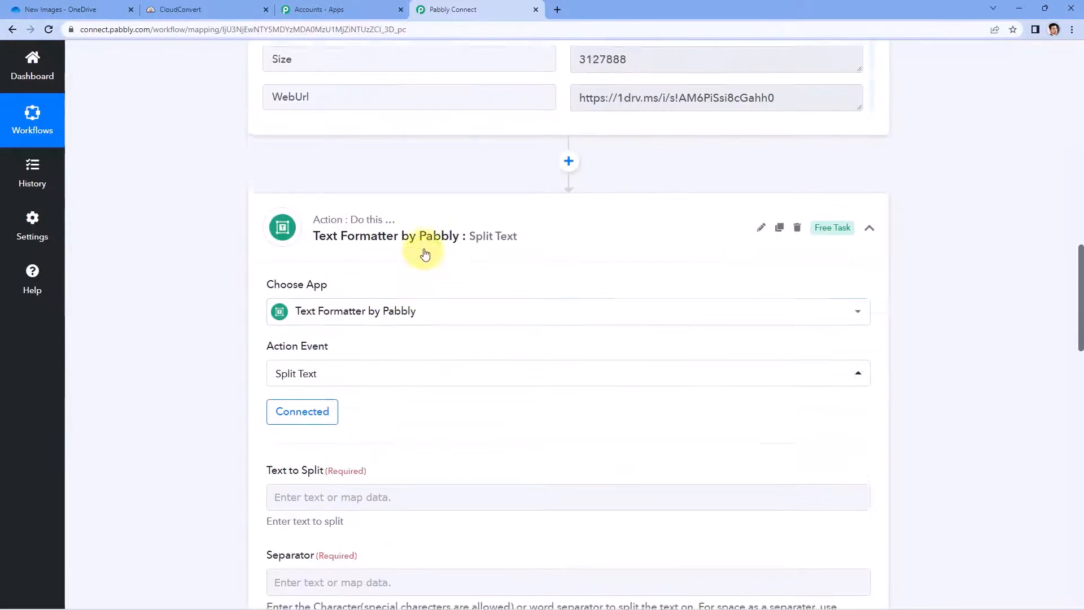
pyautogui.moveTo(743, 239); pyautogui.dragTo(576, 243)
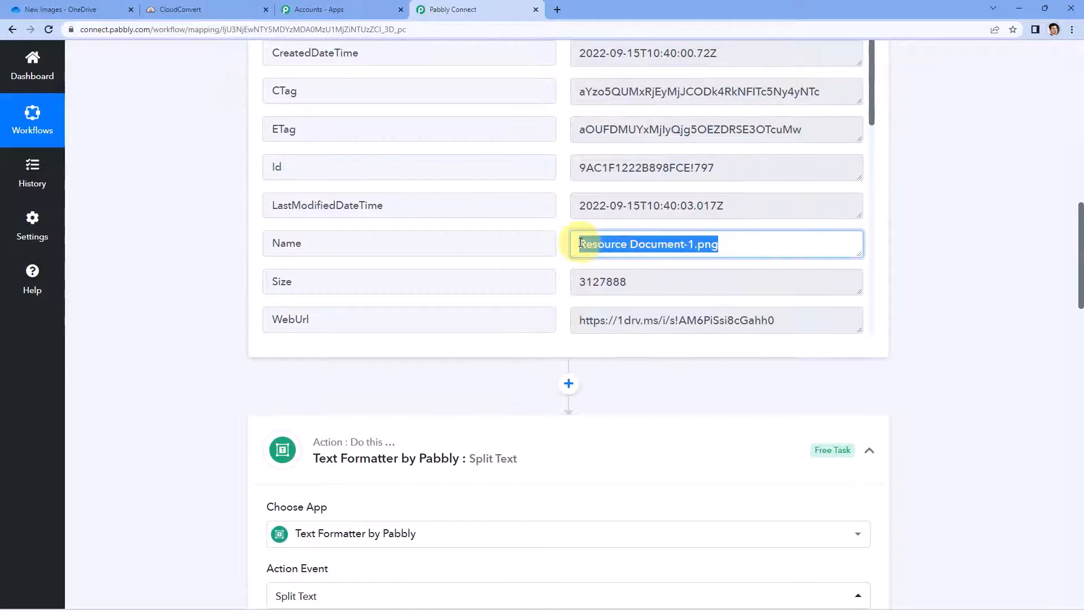
pyautogui.click(694, 243)
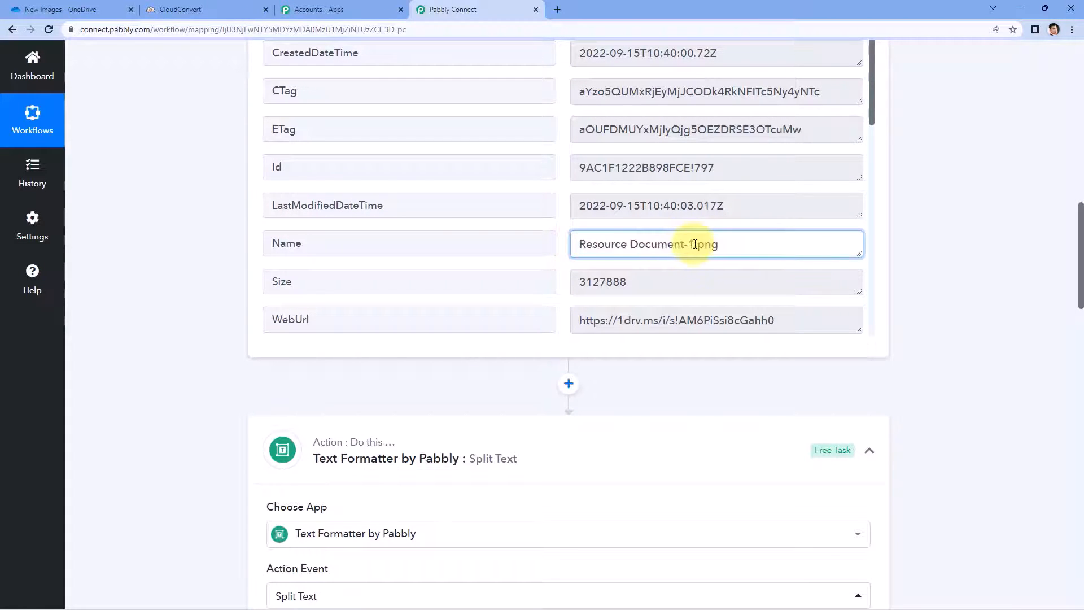
pyautogui.moveTo(753, 245); pyautogui.dragTo(565, 251)
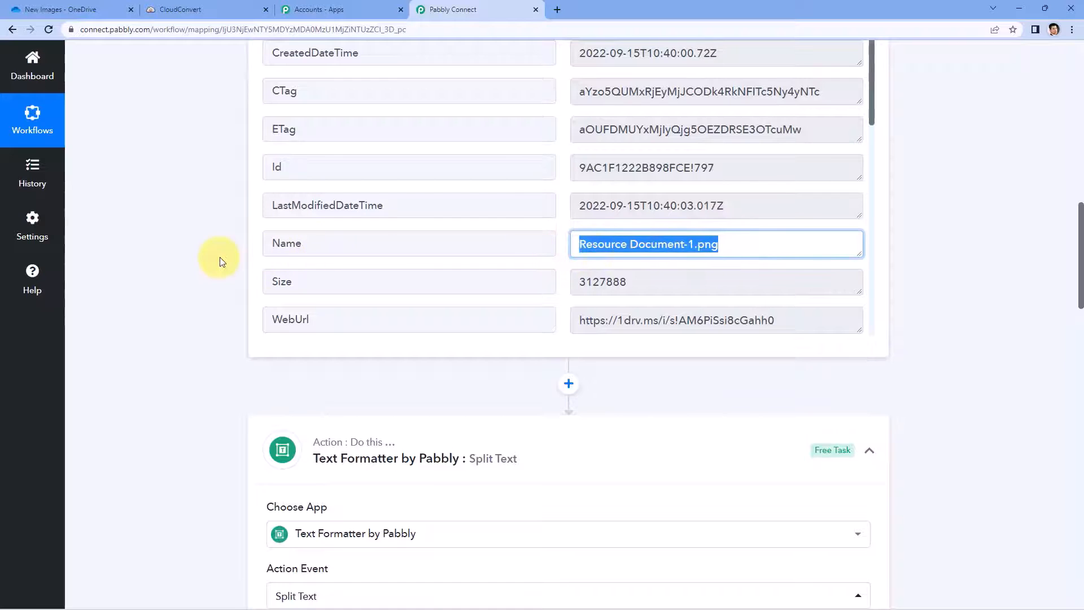
pyautogui.scroll(-7, 218, 258)
pyautogui.scroll(-2, 294, 324)
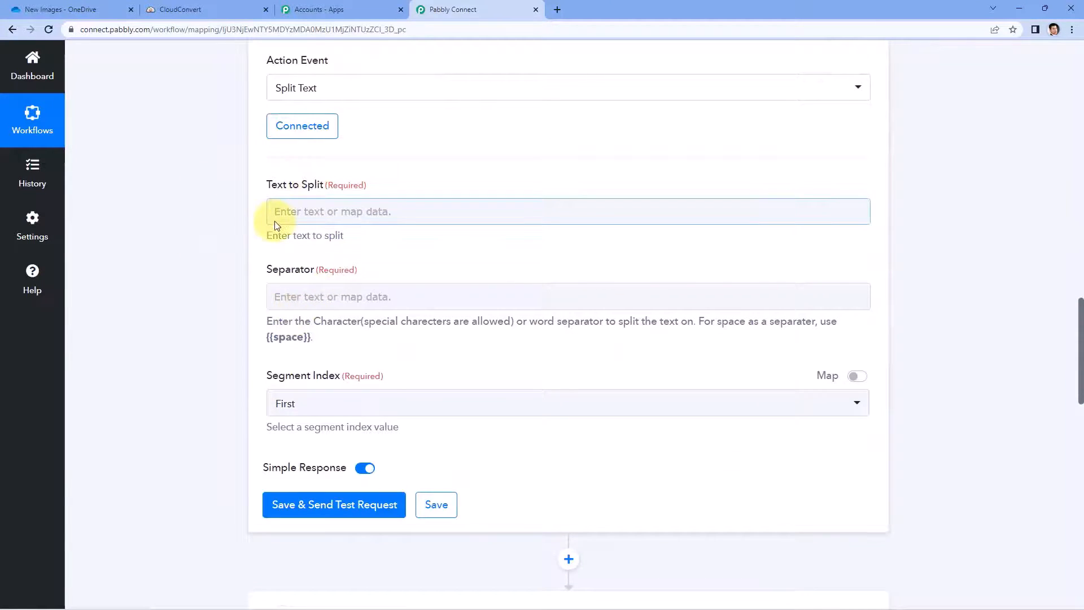
pyautogui.click(306, 213)
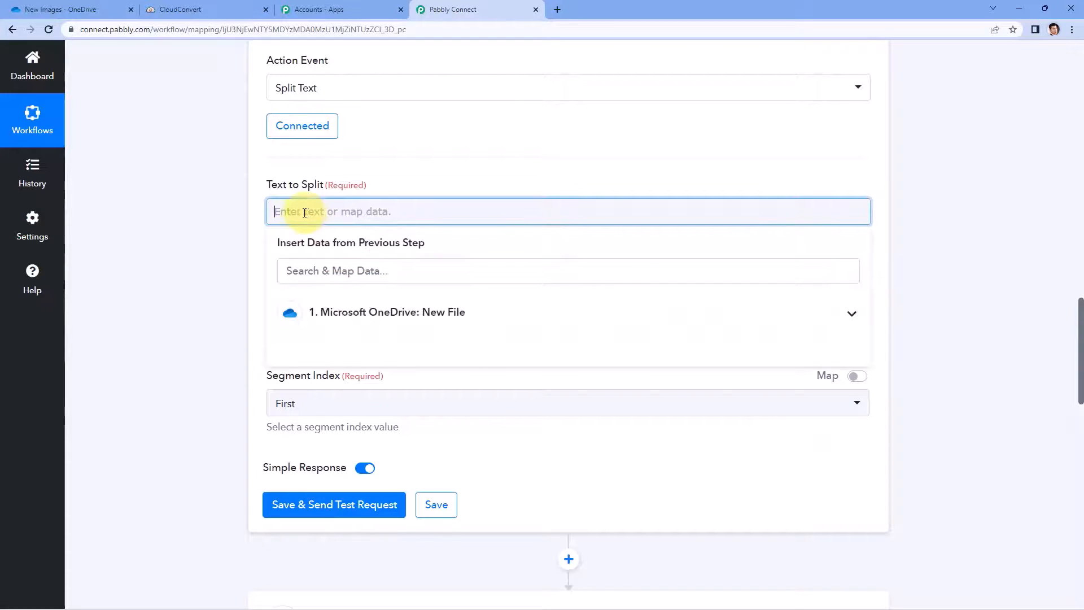
pyautogui.click(466, 319)
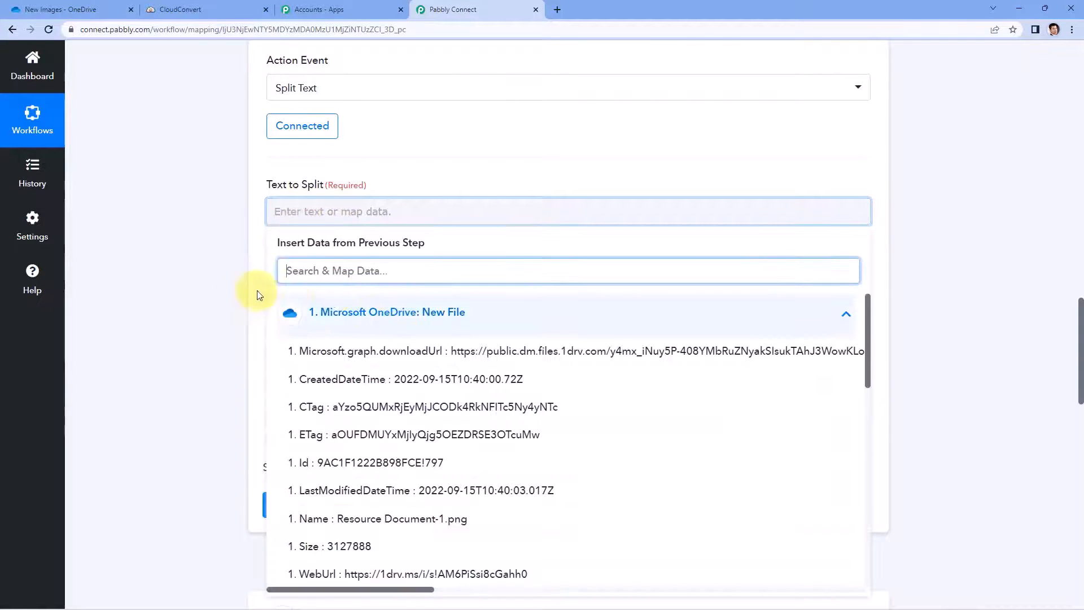
pyautogui.scroll(-2, 221, 291)
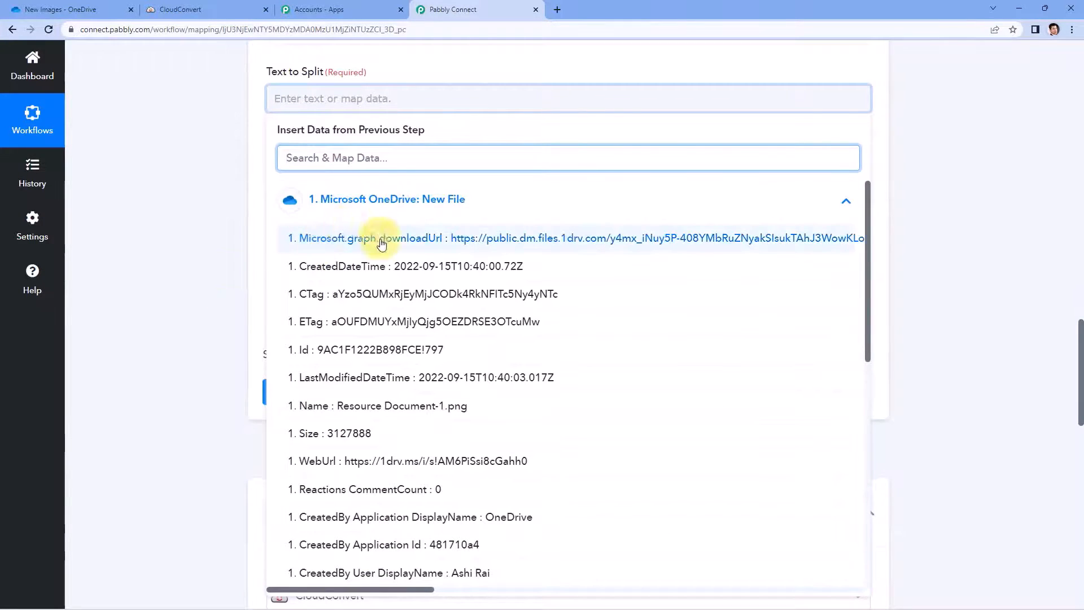
pyautogui.click(331, 407)
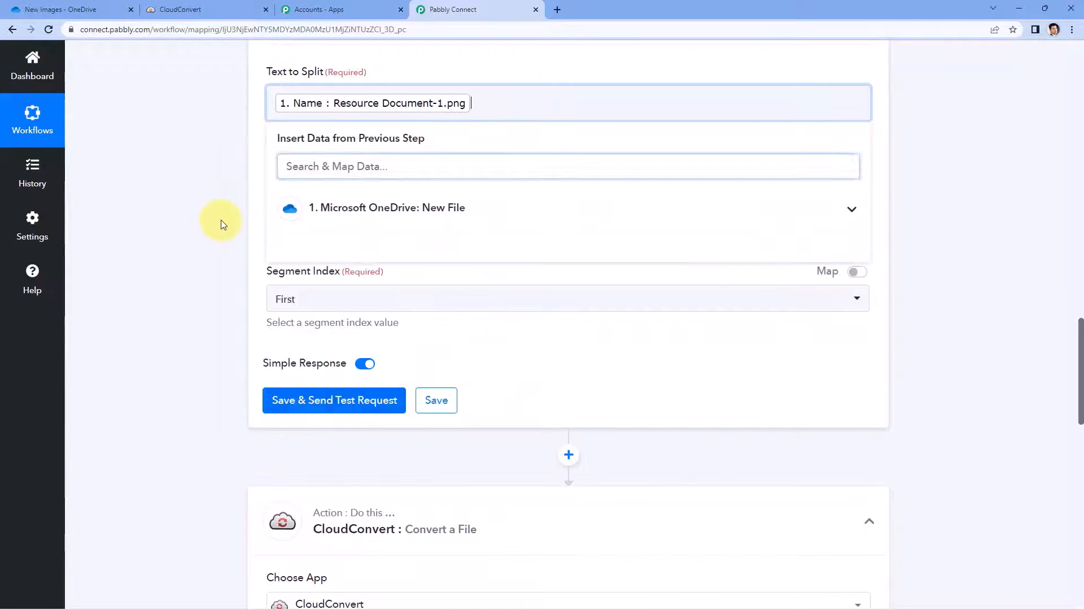
pyautogui.click(221, 219)
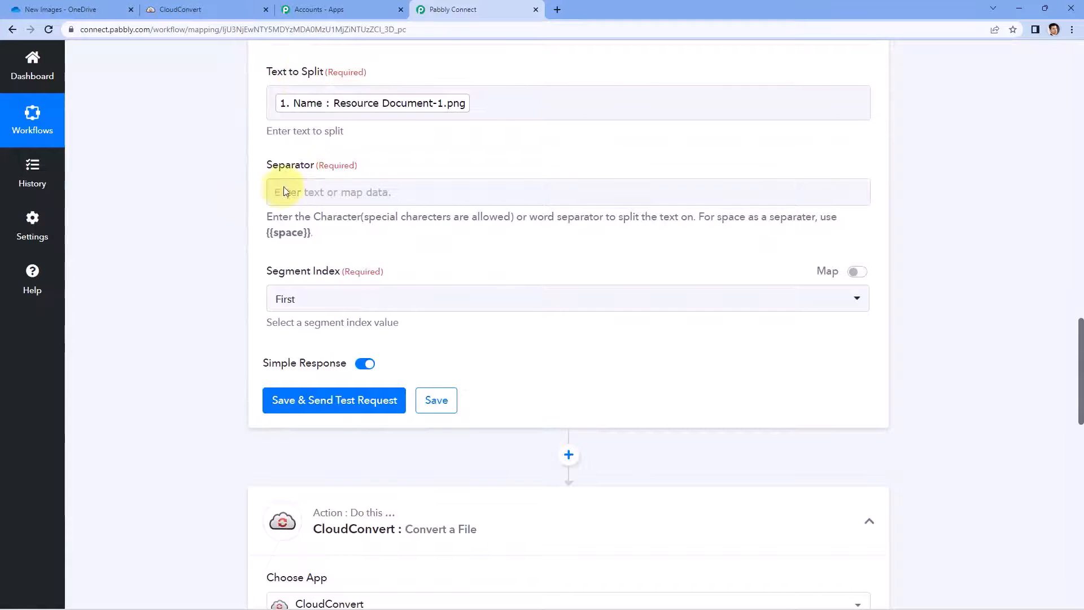
# Step: Set the separator to '.' and Segment Index to All, then save and send a test
pyautogui.click(302, 193)
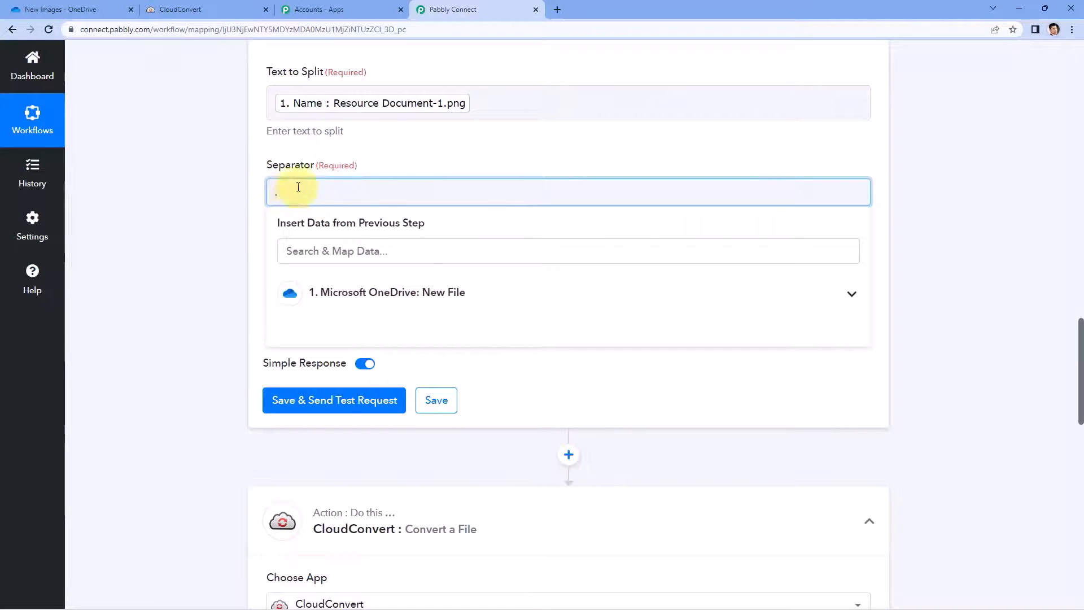
pyautogui.write('.')
pyautogui.click(427, 160)
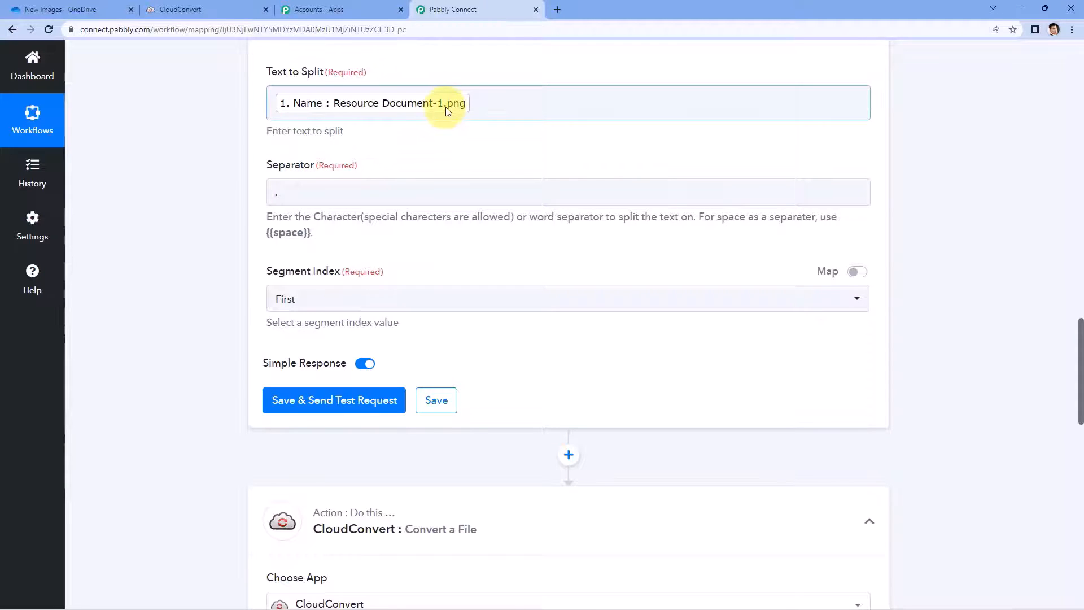
pyautogui.scroll(-1, 392, 165)
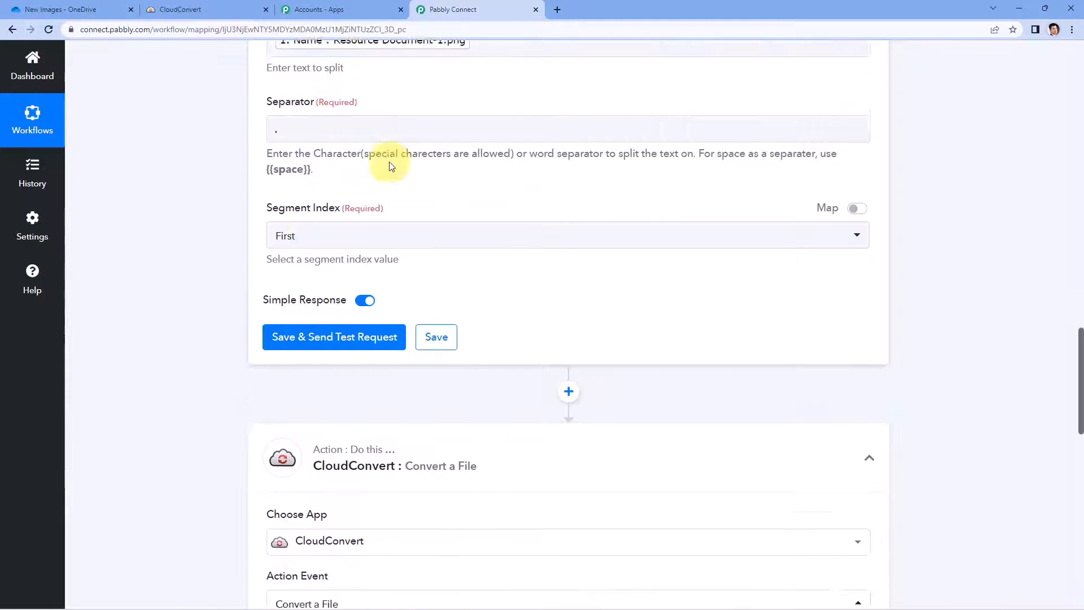
pyautogui.scroll(-1, 372, 169)
pyautogui.scroll(2, 348, 180)
pyautogui.click(368, 302)
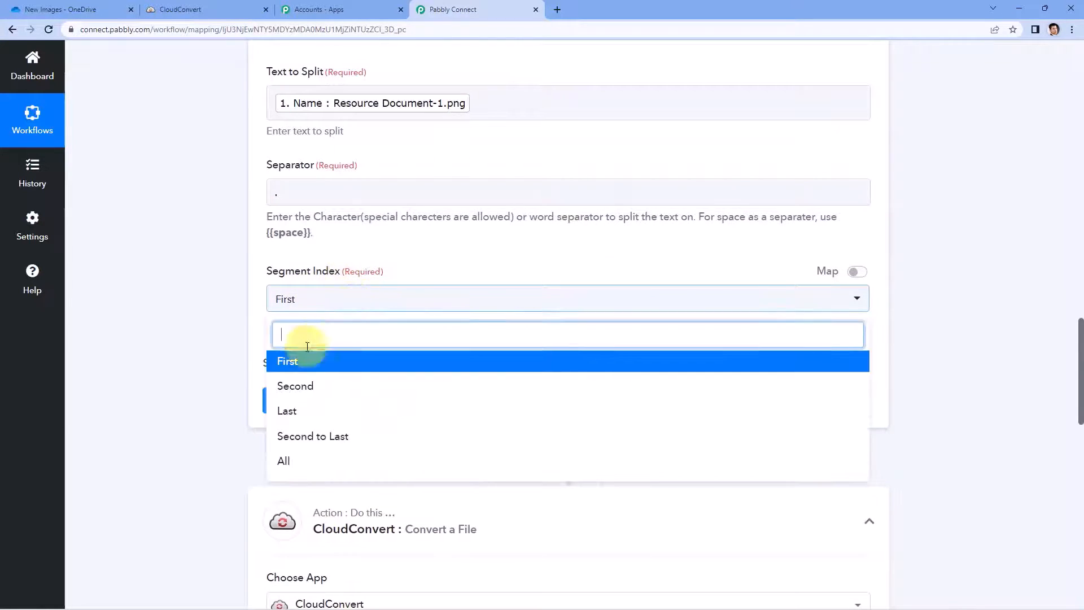
pyautogui.click(290, 461)
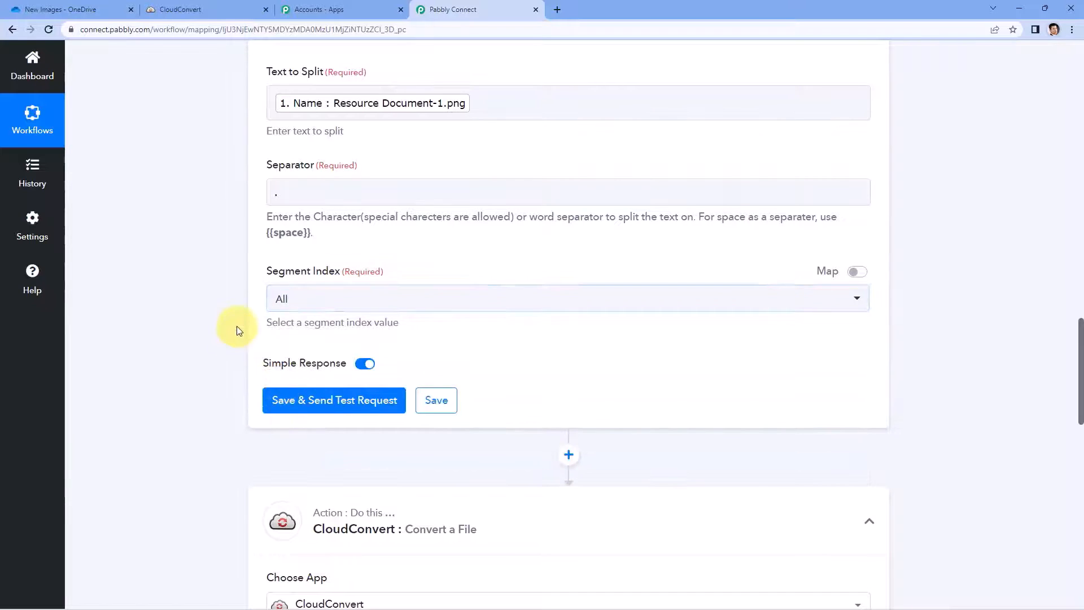
pyautogui.click(351, 401)
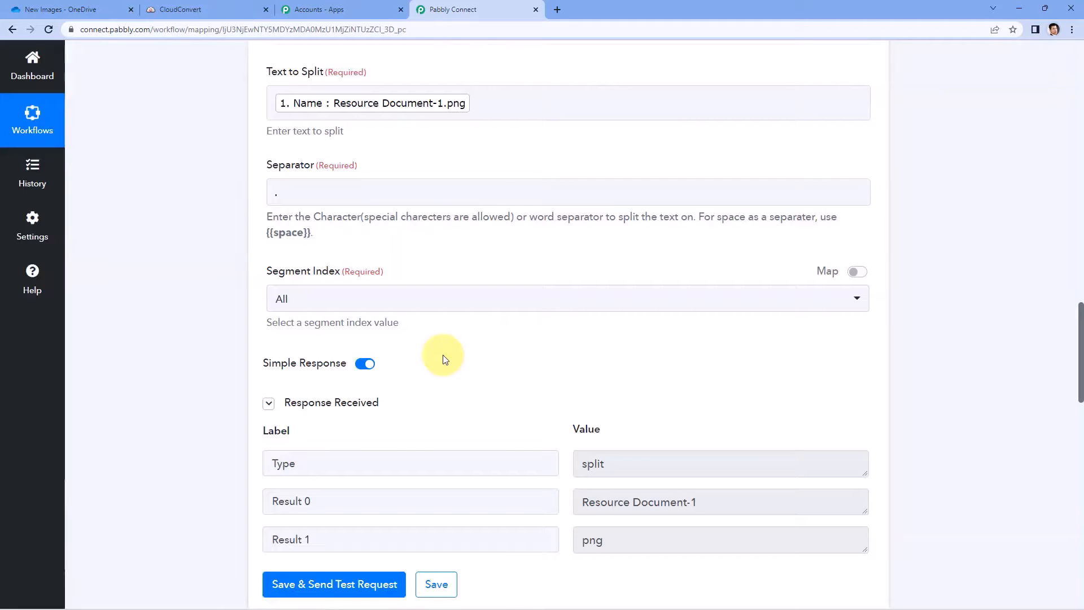
# Step: Check the test results: Result 0 is Resource Document-1 and Result 1 is png
pyautogui.scroll(-2, 443, 357)
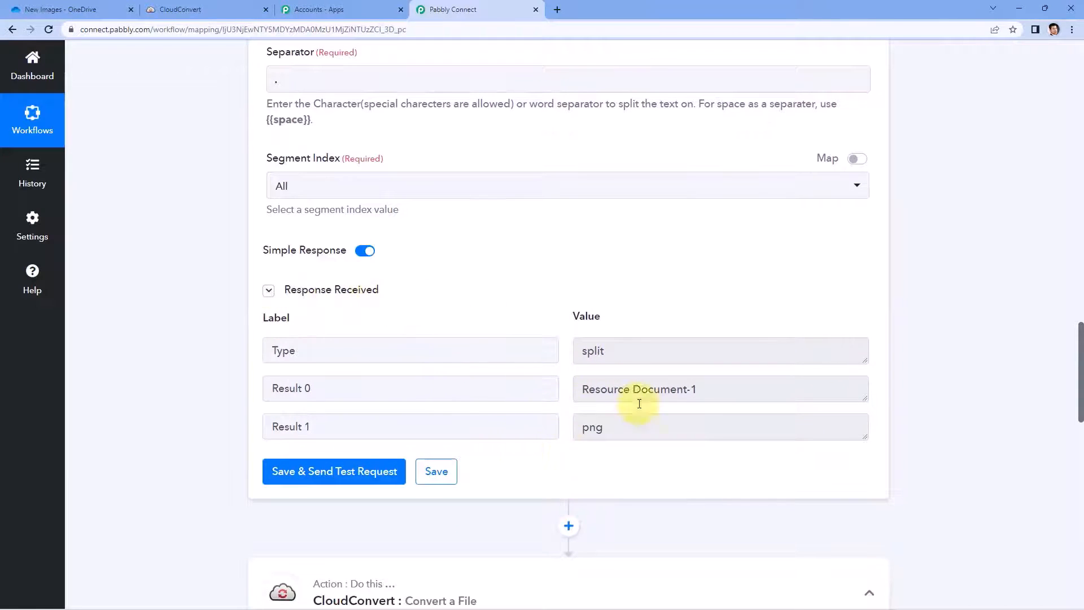
pyautogui.moveTo(722, 390); pyautogui.dragTo(569, 393)
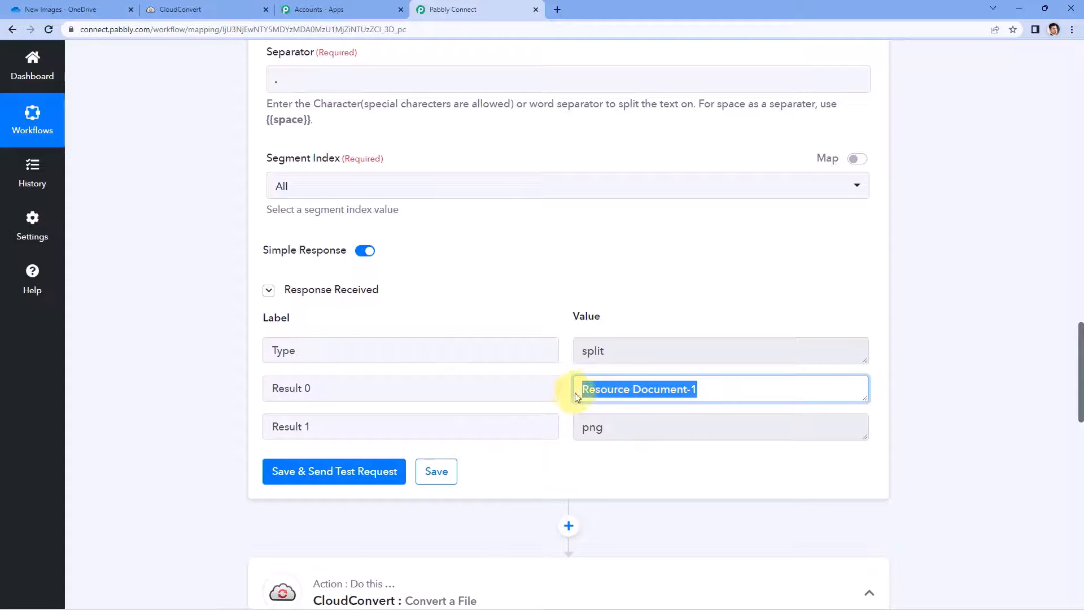
pyautogui.moveTo(609, 428); pyautogui.dragTo(562, 424)
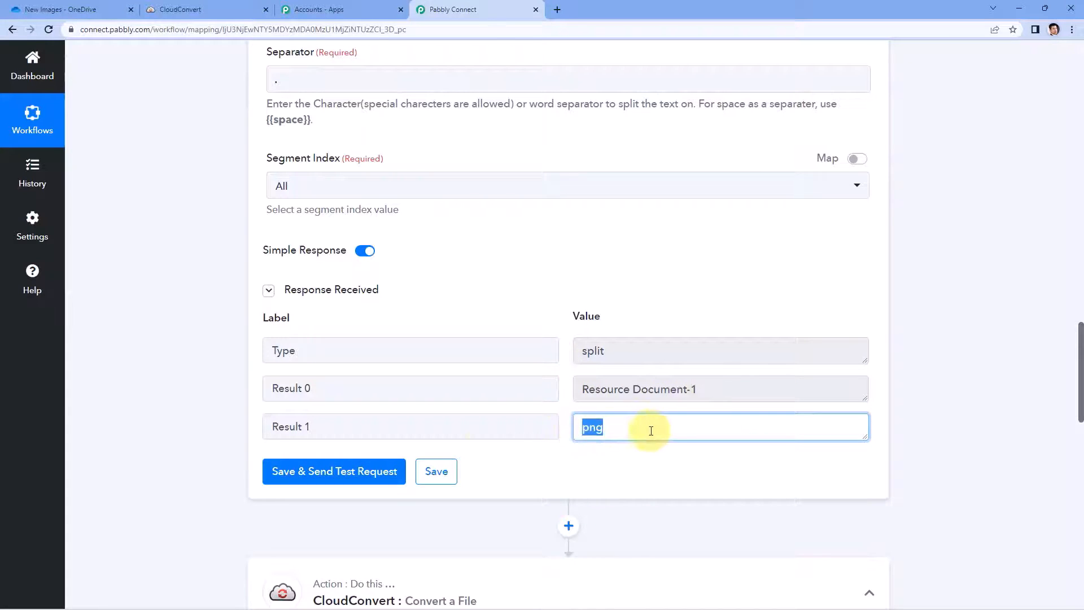
# Step: Review the Split Text response, selecting the Result 0 value Resource Document-1
pyautogui.scroll(-7, 236, 414)
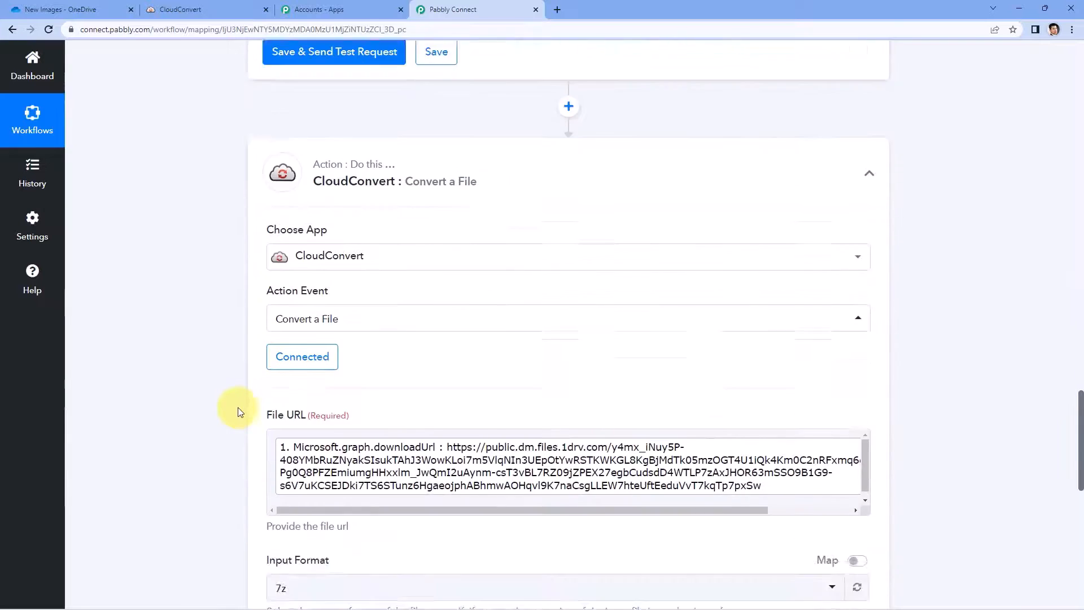
pyautogui.scroll(-3, 238, 411)
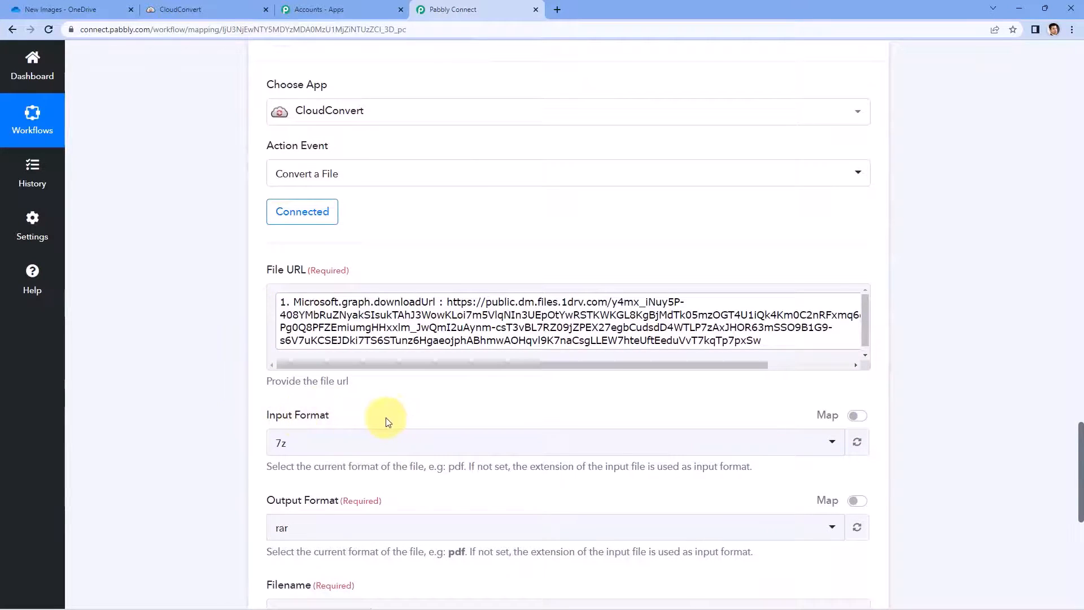
pyautogui.scroll(-2, 388, 415)
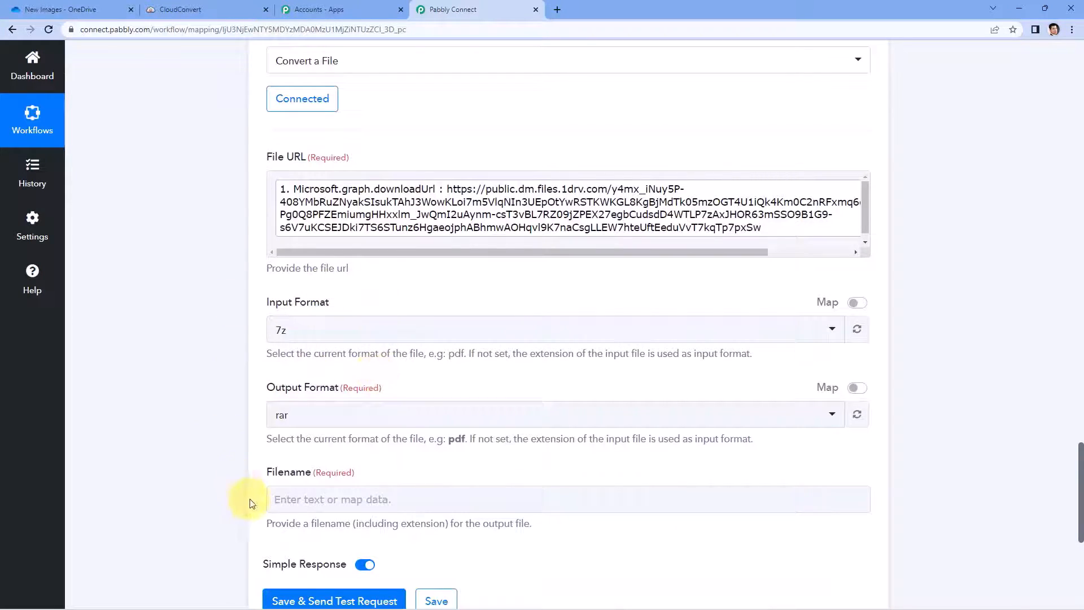
pyautogui.scroll(9, 384, 463)
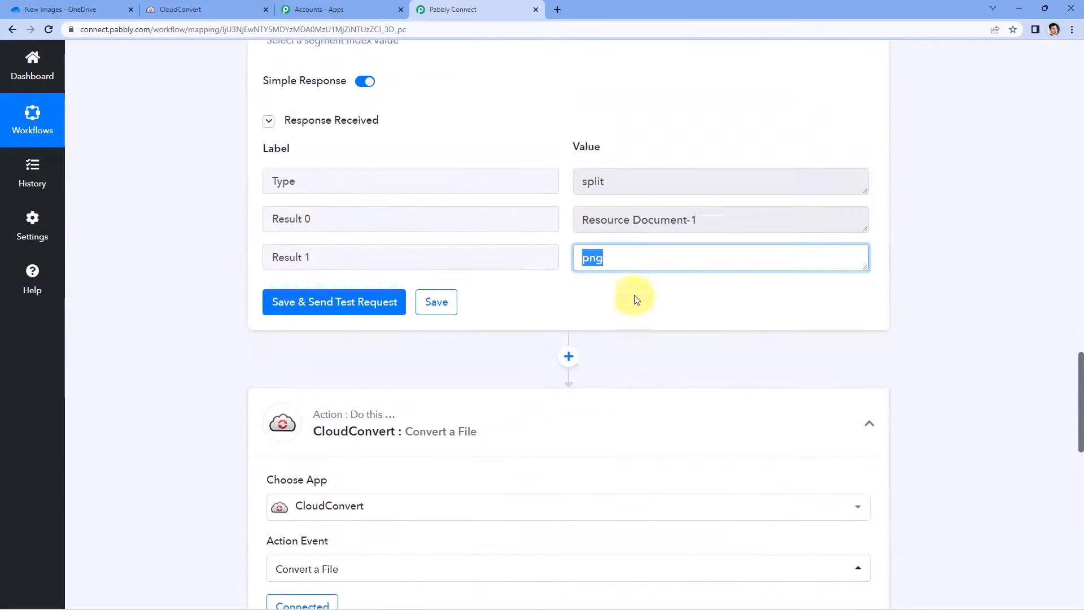
pyautogui.click(716, 220)
pyautogui.tripleClick(659, 220)
pyautogui.scroll(-2, 194, 295)
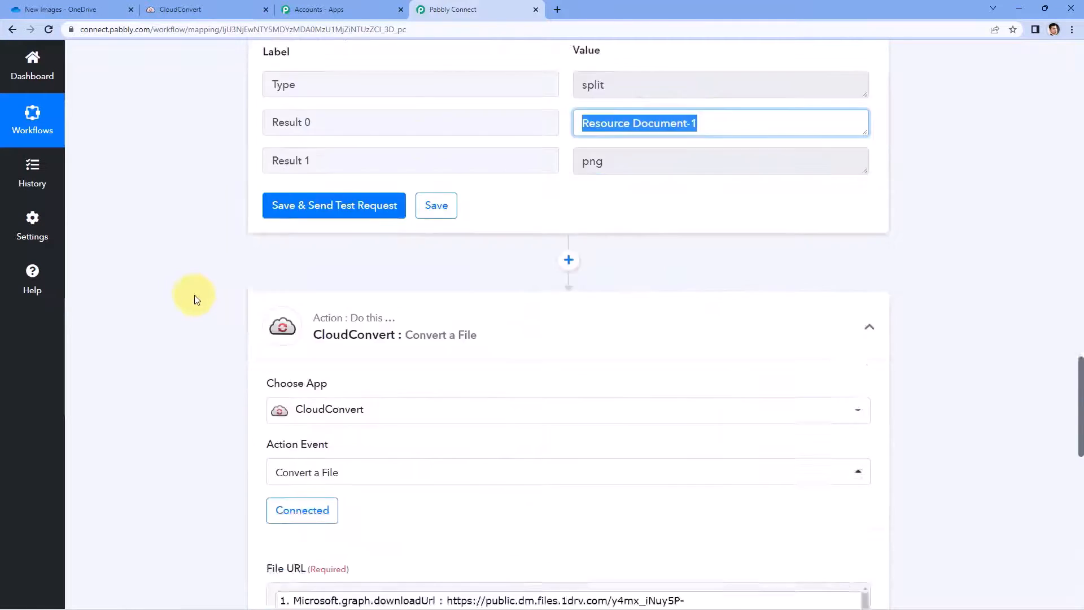
pyautogui.scroll(-8, 252, 395)
pyautogui.scroll(4, 438, 398)
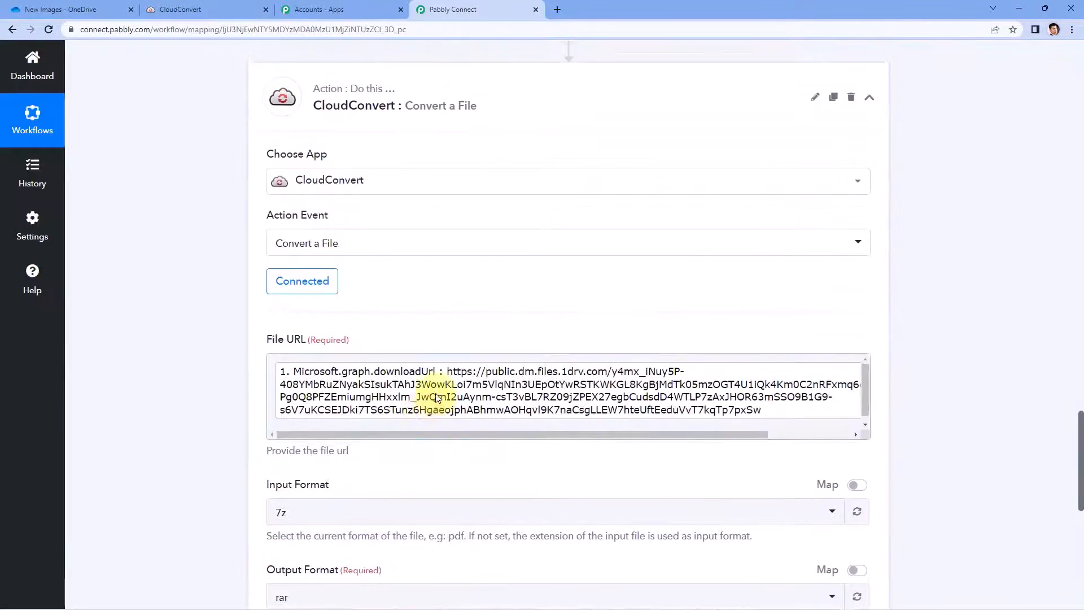
pyautogui.scroll(7, 437, 399)
pyautogui.click(559, 359)
pyautogui.scroll(-2, 544, 358)
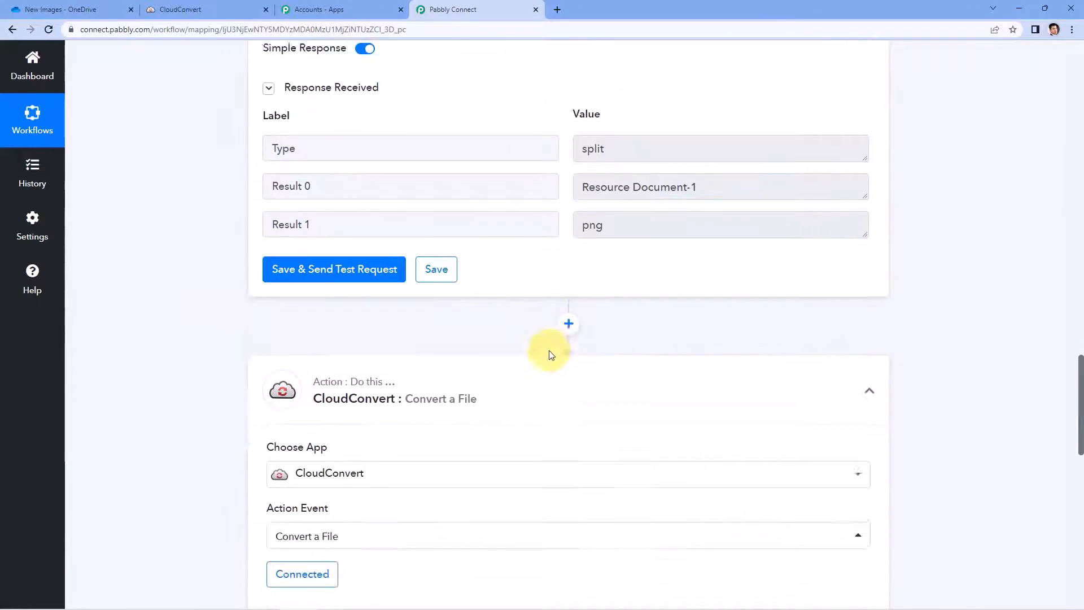
pyautogui.scroll(-9, 551, 355)
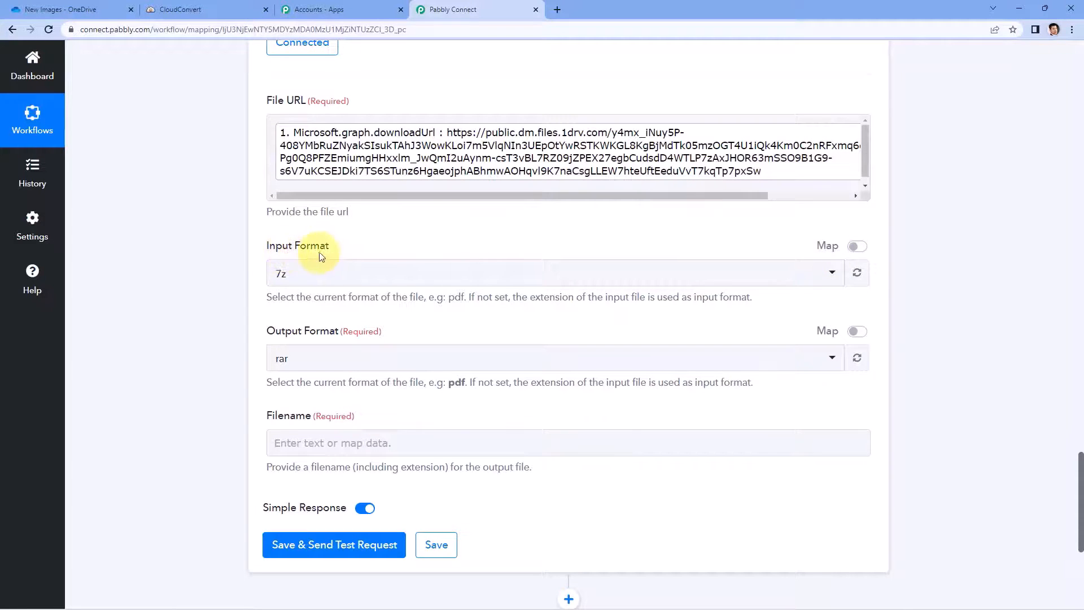
# Step: Switch CloudConvert's Input Format to mapped mode and delete its 7z value
pyautogui.click(857, 246)
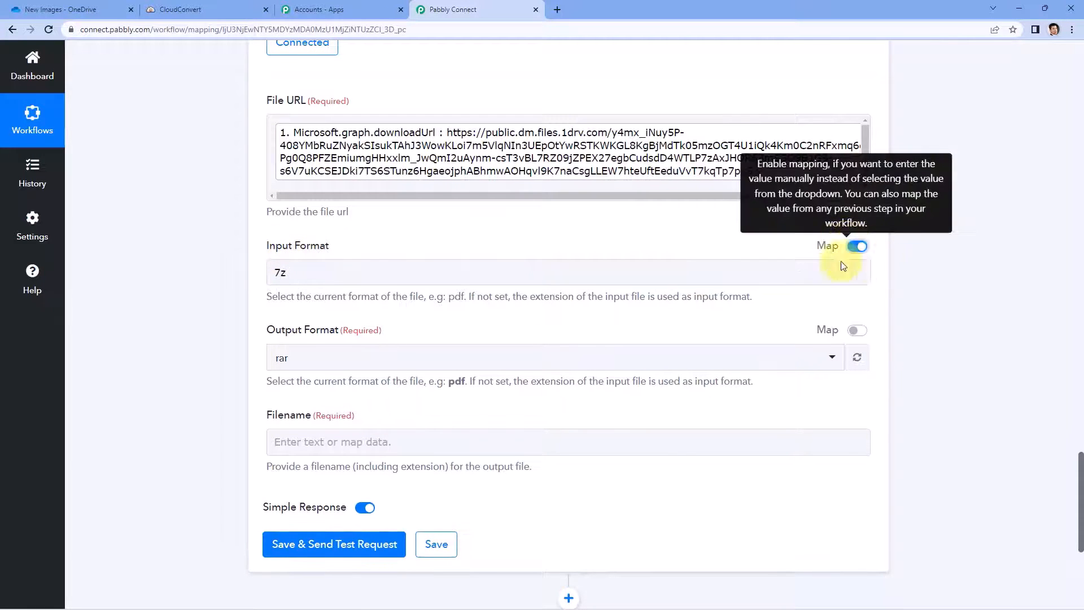
pyautogui.moveTo(300, 273); pyautogui.dragTo(254, 273)
pyautogui.press('BackSpace')
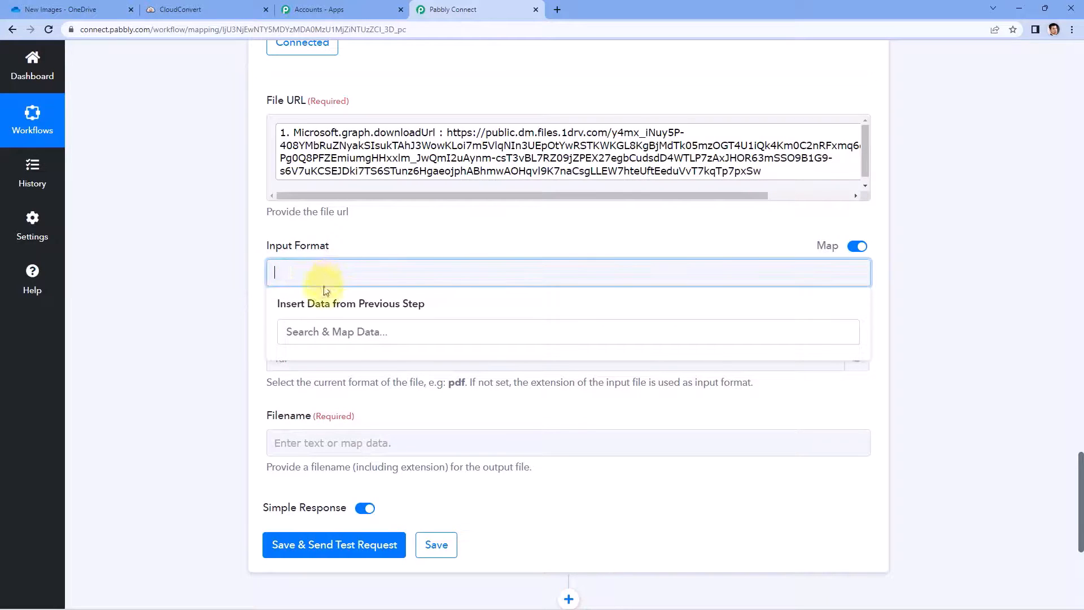
pyautogui.click(229, 329)
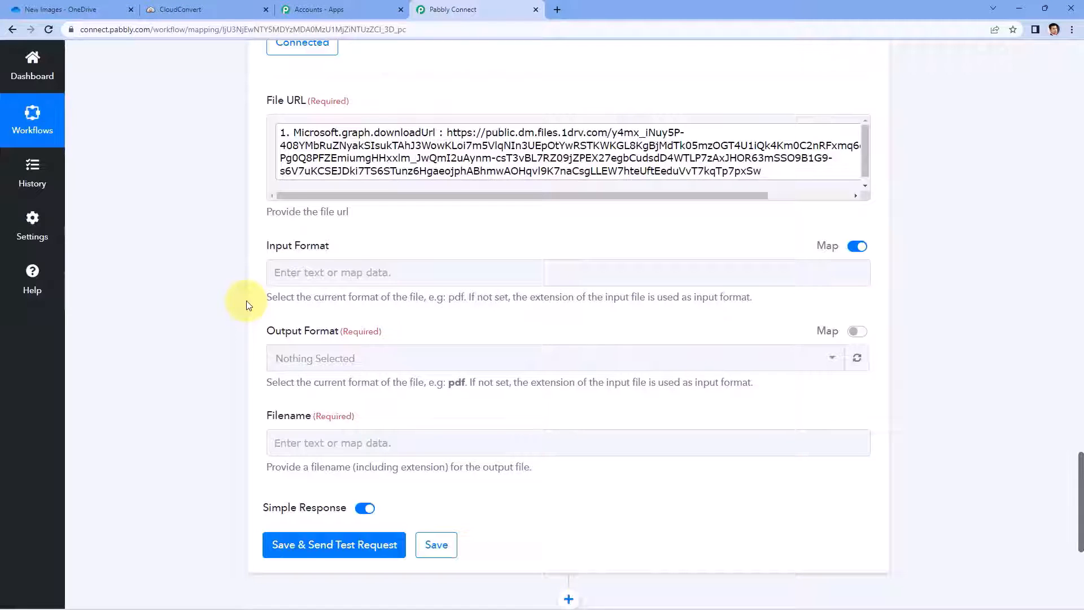
pyautogui.scroll(10, 246, 305)
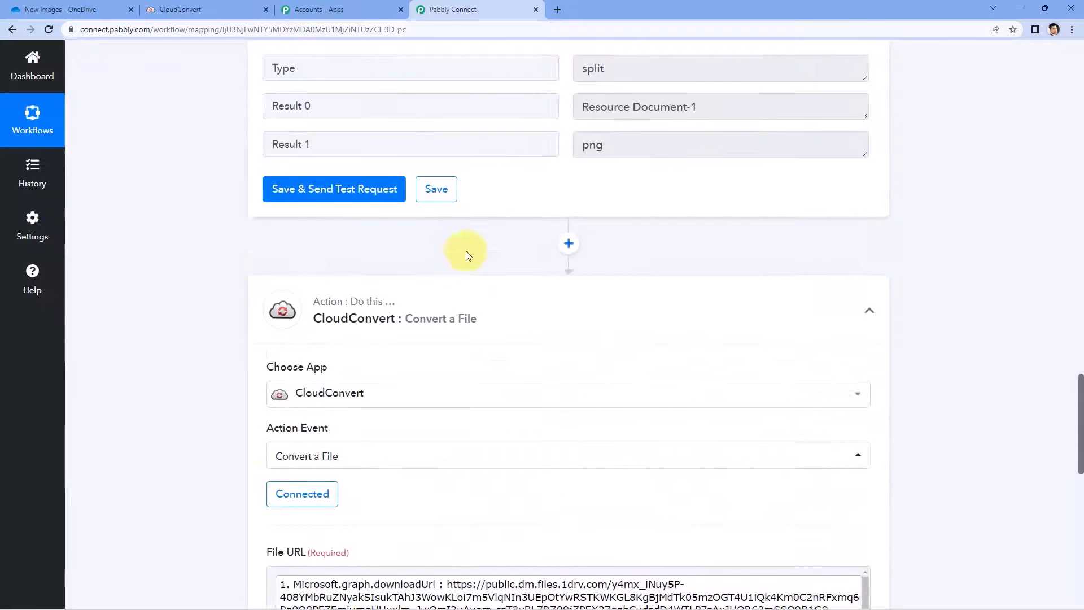
pyautogui.scroll(-4, 435, 283)
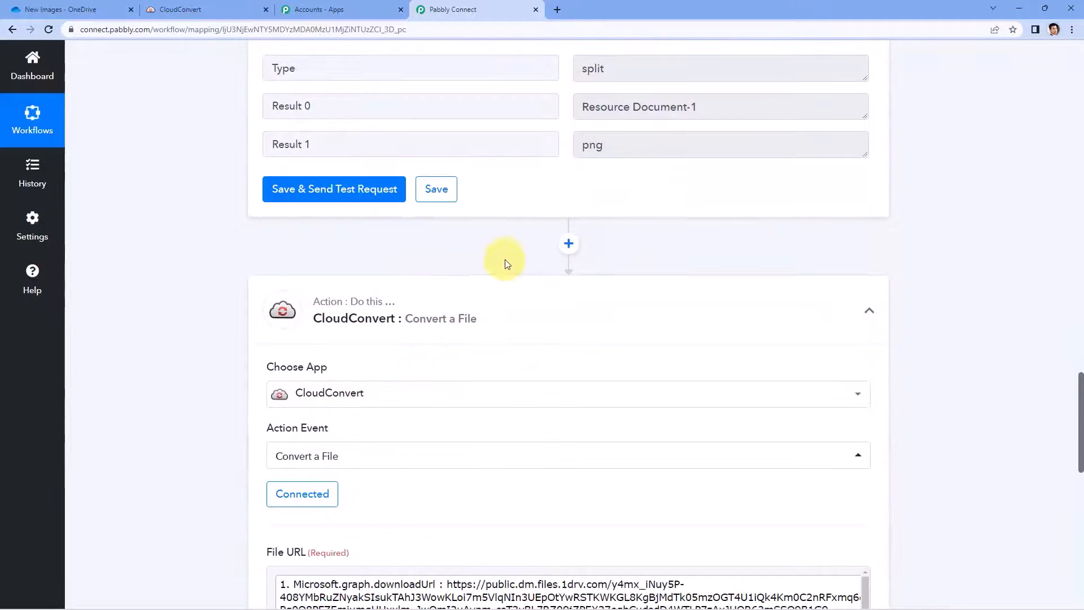
pyautogui.scroll(-3, 208, 291)
# Step: Keep the existing CloudConvert connection and clear the 7z Input Format again in mapped mode
pyautogui.click(309, 324)
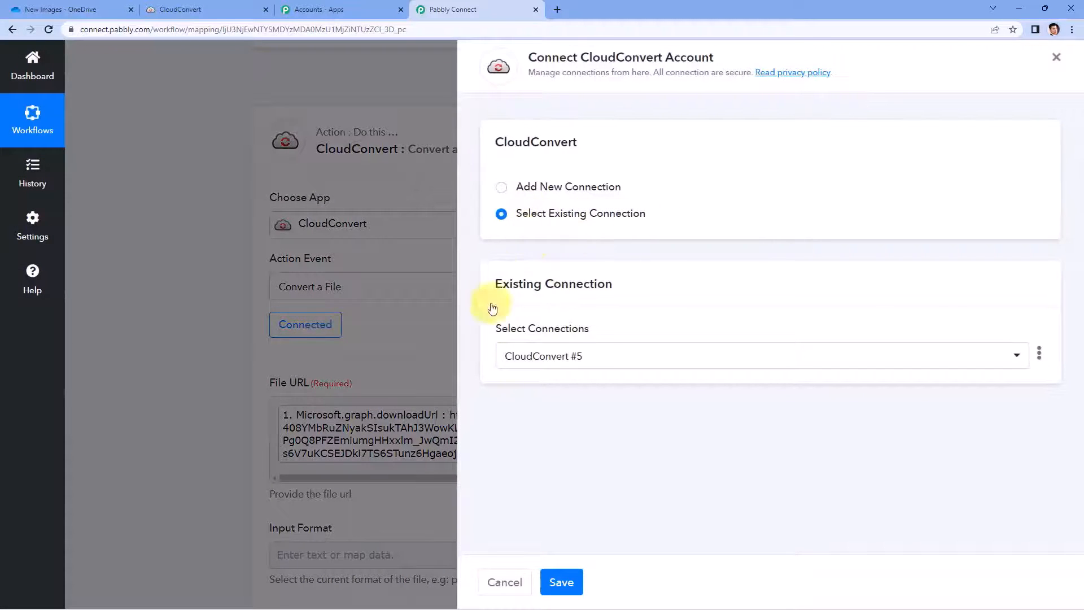
pyautogui.click(561, 582)
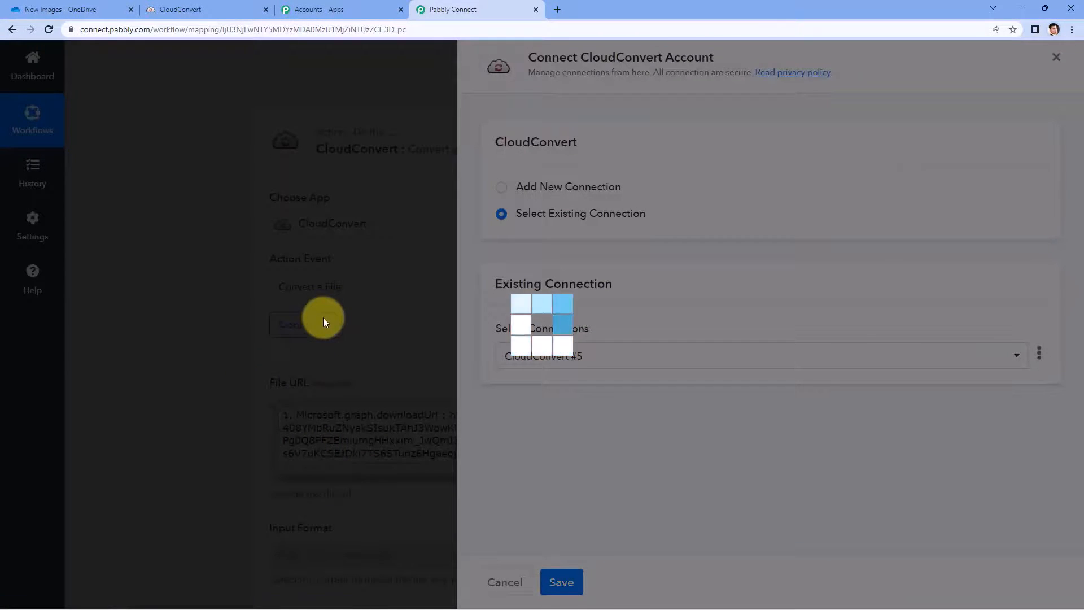
pyautogui.scroll(-2, 338, 350)
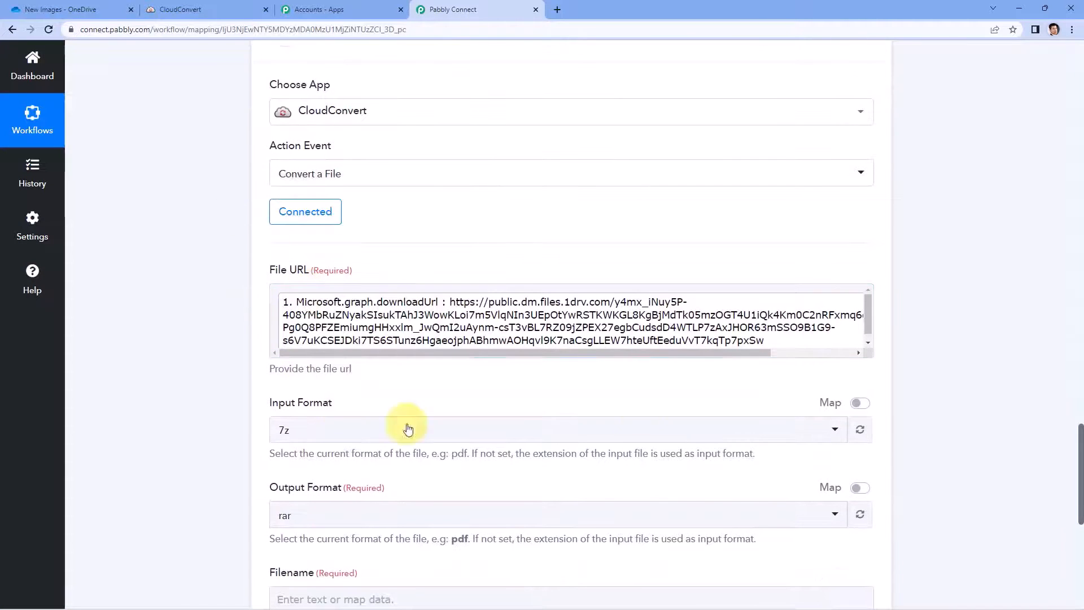
pyautogui.click(859, 404)
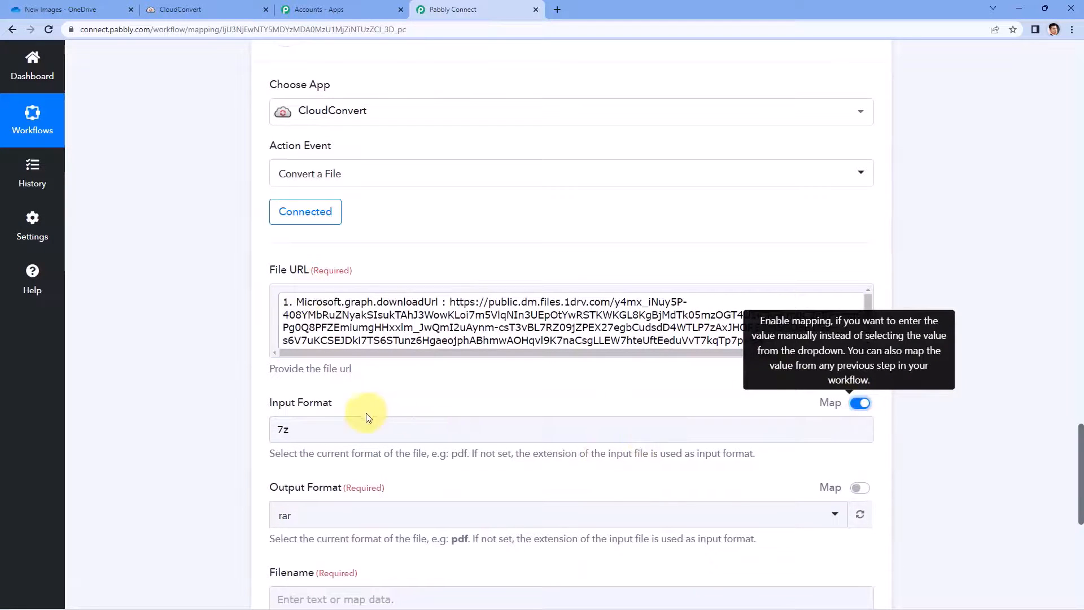
pyautogui.doubleClick(285, 429)
pyautogui.press('BackSpace')
pyautogui.click(234, 417)
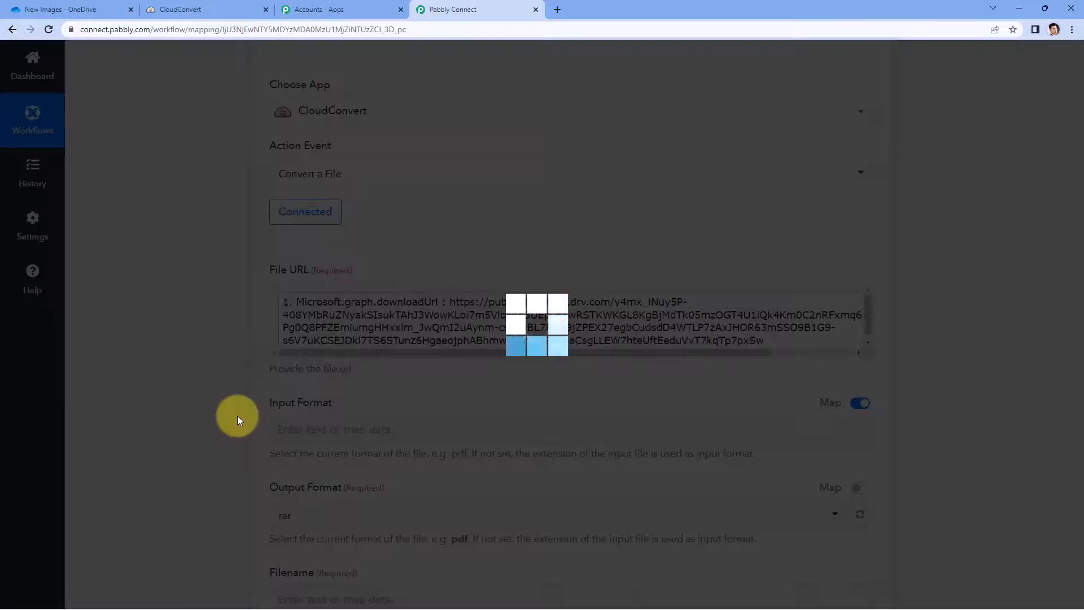
pyautogui.scroll(-2, 271, 395)
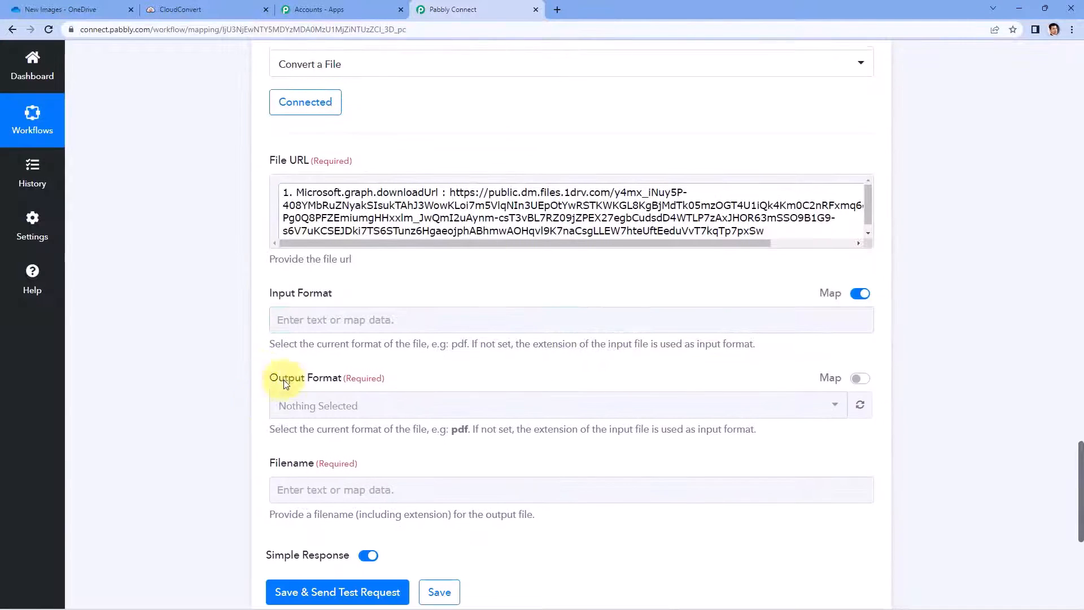
# Step: Map Split Text's Result 1 (png) into the Input Format field
pyautogui.click(327, 316)
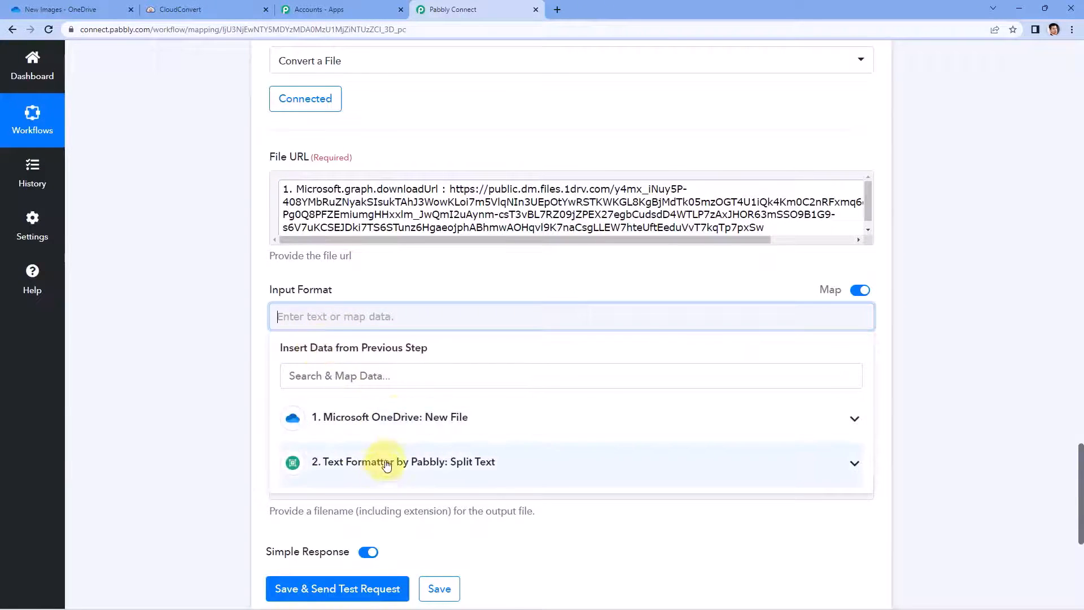
pyautogui.click(429, 468)
pyautogui.scroll(-1, 316, 480)
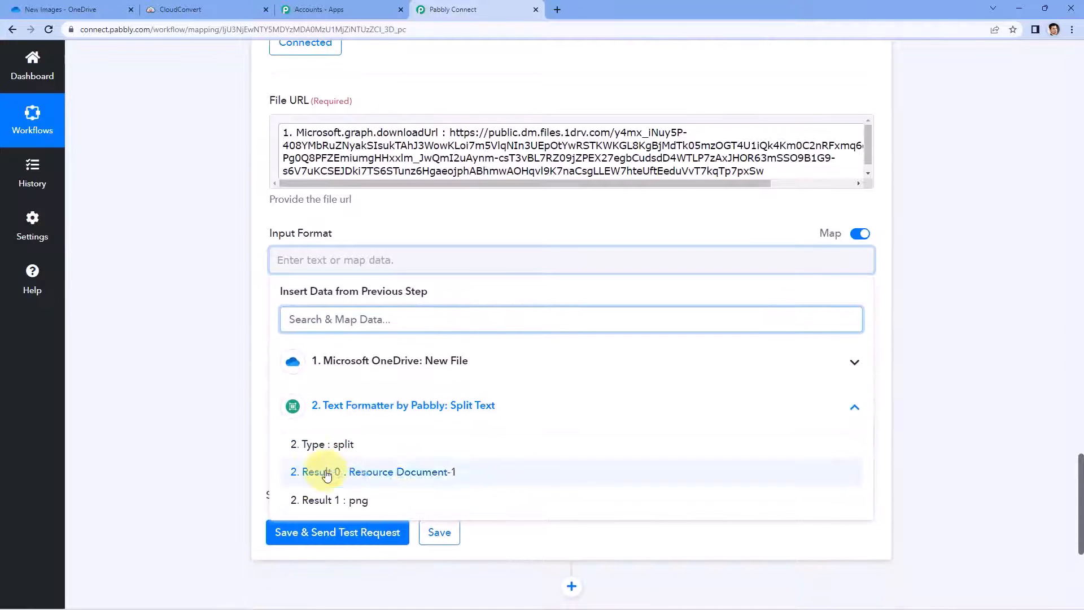
pyautogui.click(375, 501)
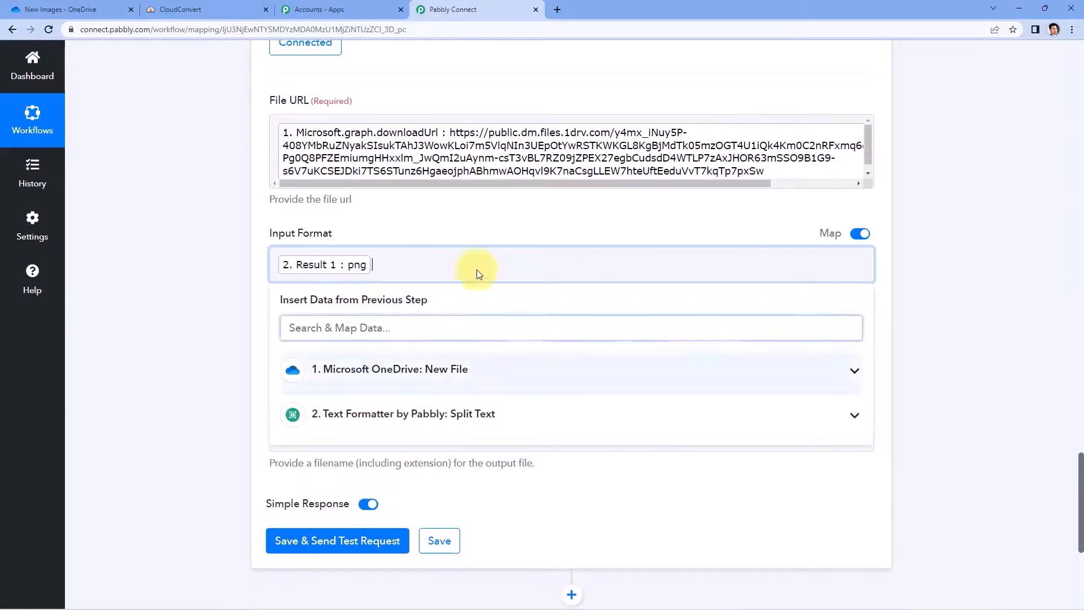
pyautogui.click(387, 230)
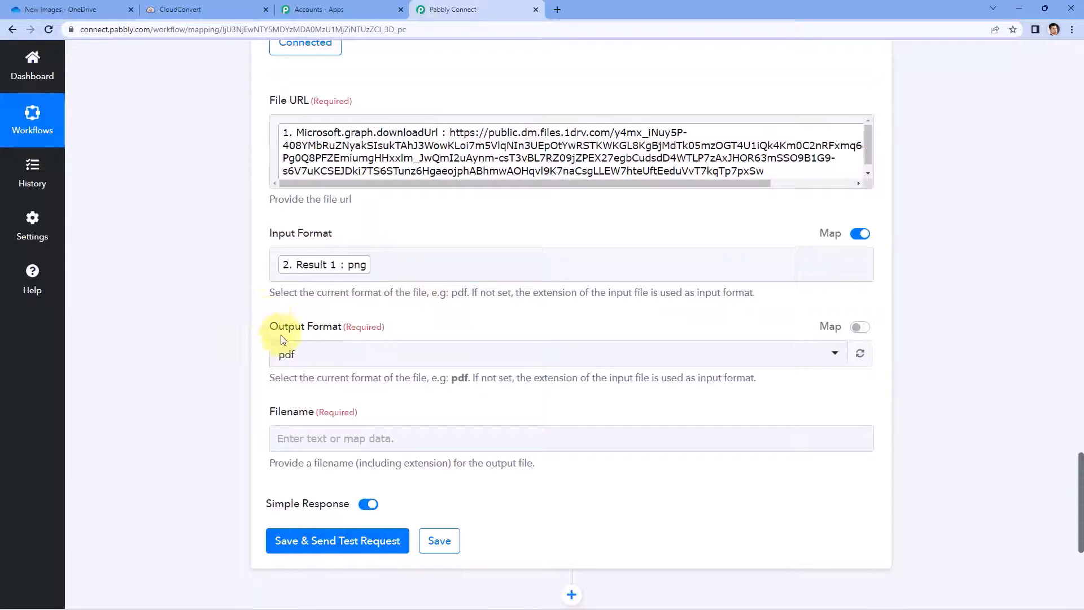
# Step: Choose pdf as the CloudConvert Output Format
pyautogui.scroll(-1, 446, 325)
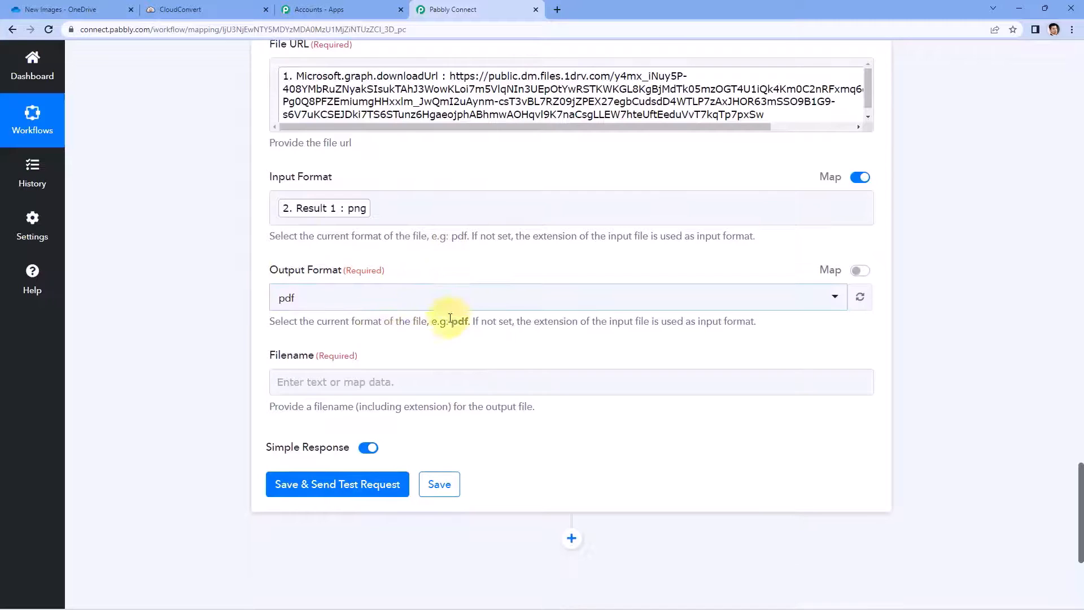
pyautogui.click(420, 297)
pyautogui.scroll(-1, 254, 295)
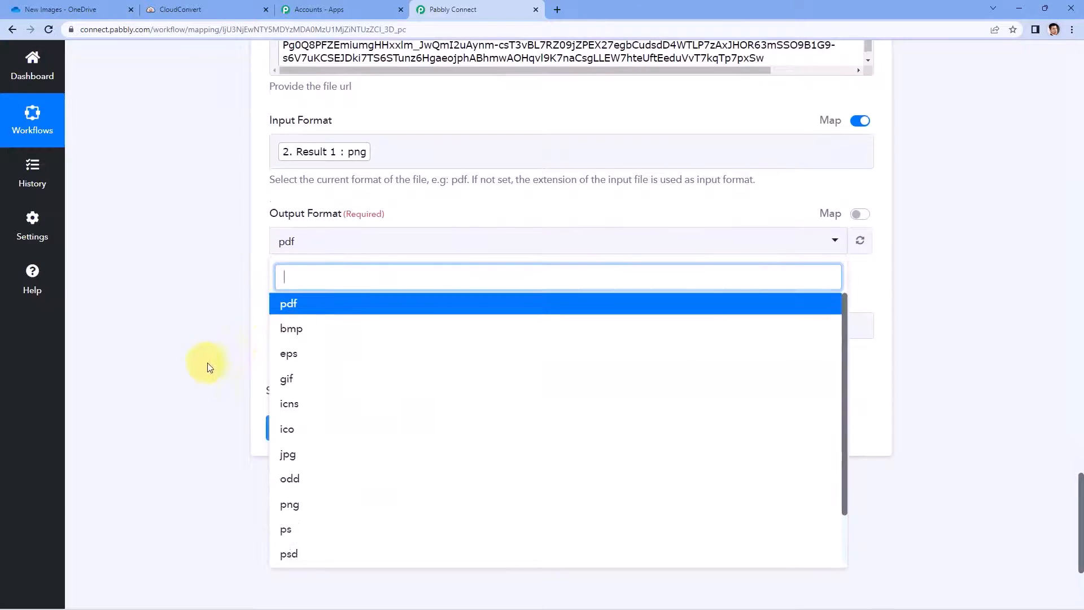
pyautogui.scroll(-2, 225, 371)
pyautogui.scroll(-1, 226, 390)
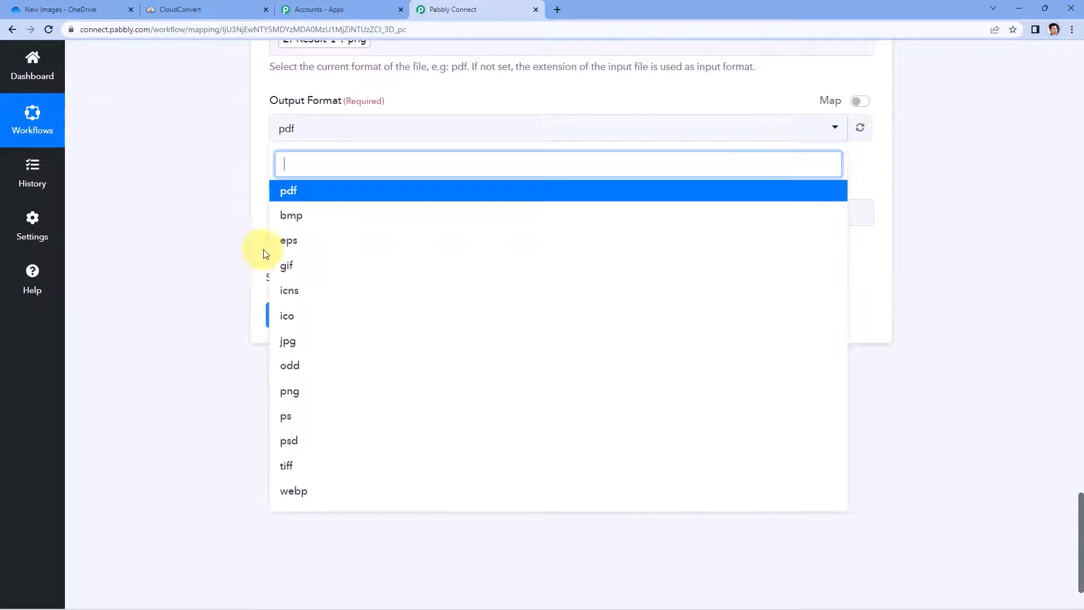
pyautogui.scroll(2, 261, 165)
pyautogui.scroll(-2, 205, 240)
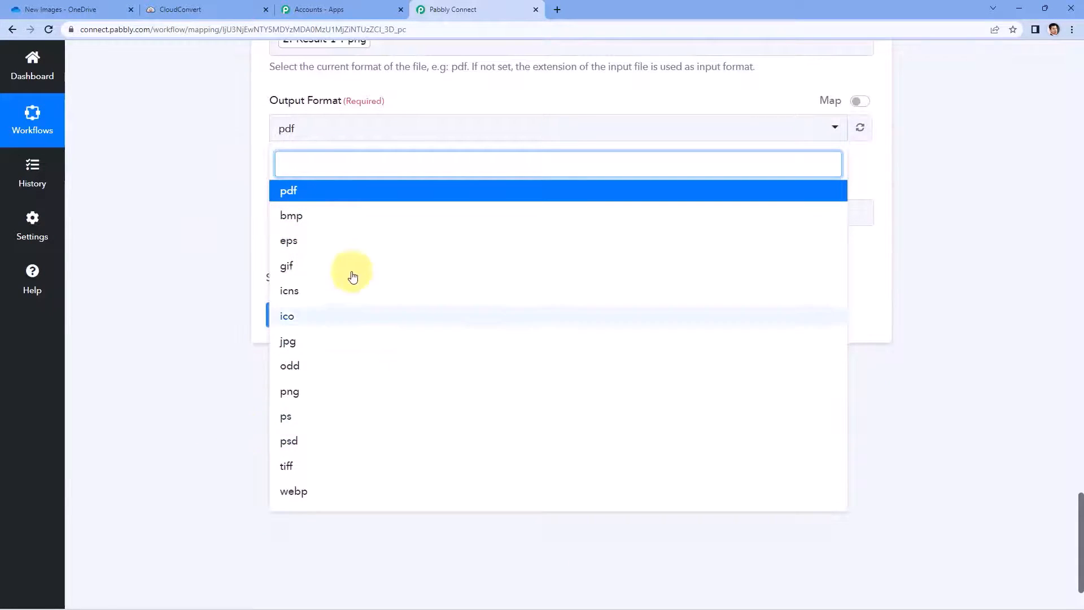
pyautogui.scroll(2, 222, 317)
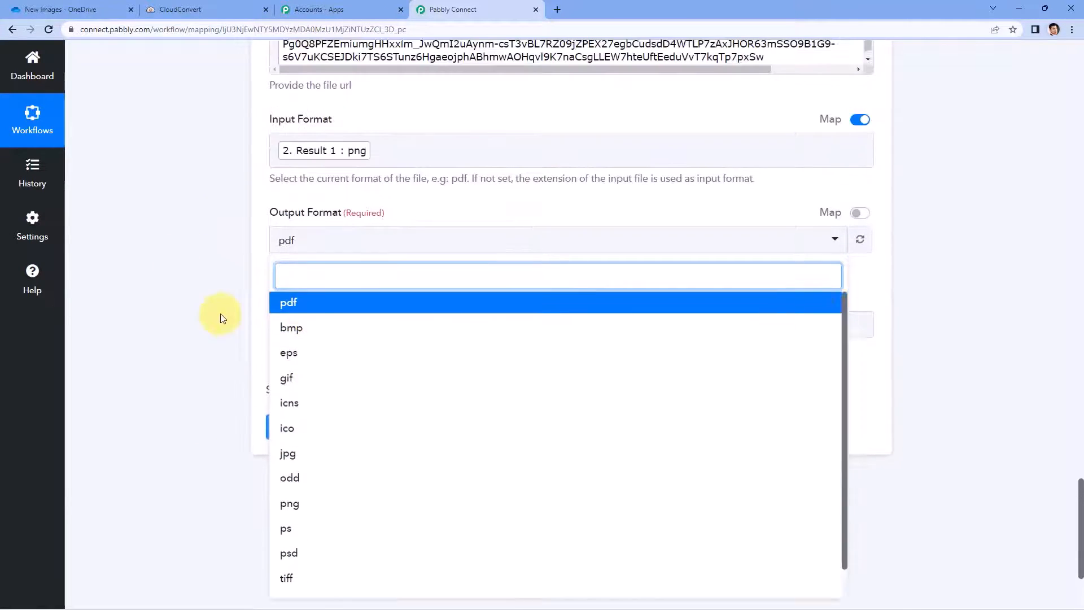
pyautogui.click(301, 308)
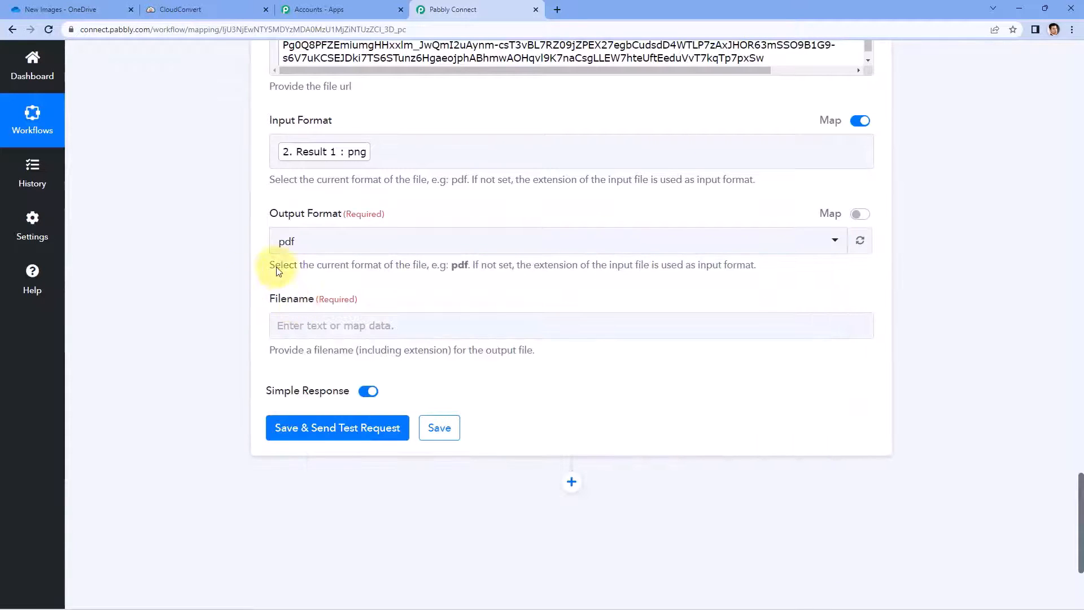
# Step: Review the earlier Split Text response's Resource Document-1 value
pyautogui.scroll(1, 356, 285)
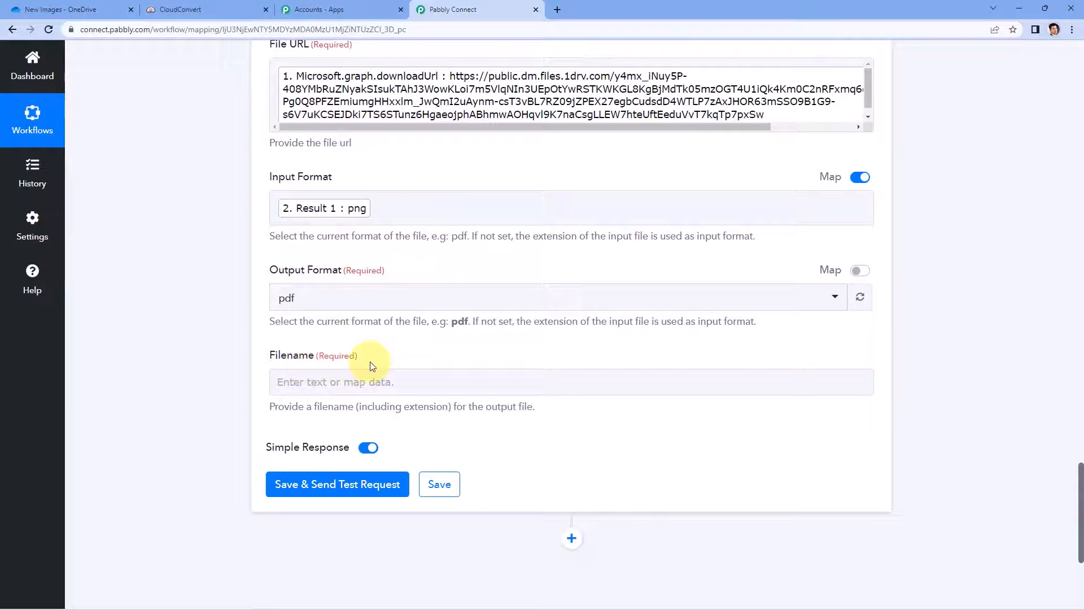
pyautogui.scroll(12, 373, 366)
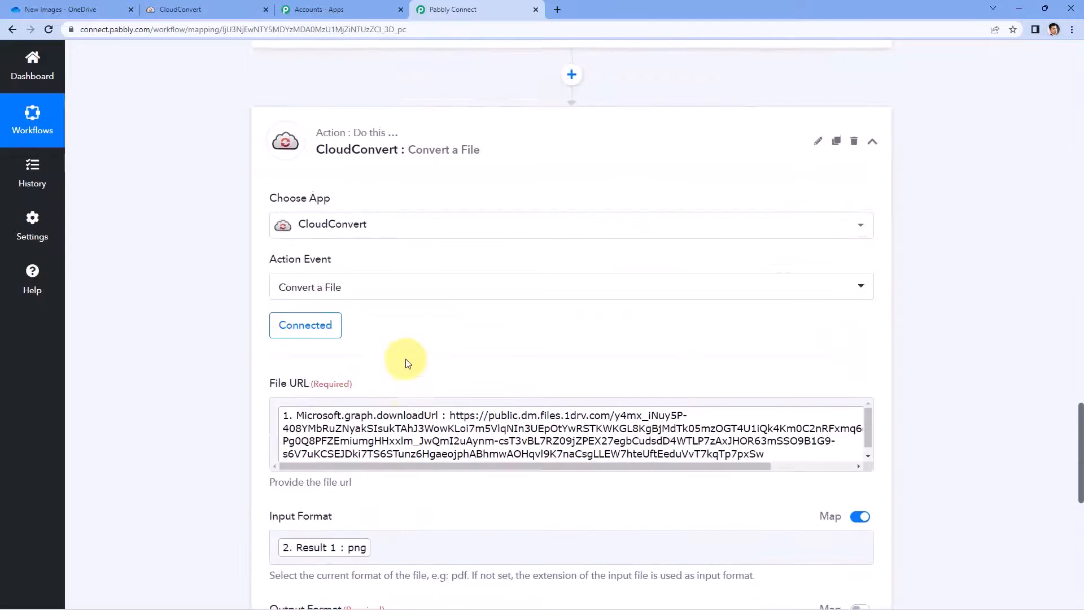
pyautogui.moveTo(711, 335); pyautogui.dragTo(602, 338)
pyautogui.click(587, 333)
pyautogui.click(711, 338)
pyautogui.click(564, 338)
pyautogui.scroll(-5, 229, 376)
pyautogui.scroll(-8, 228, 380)
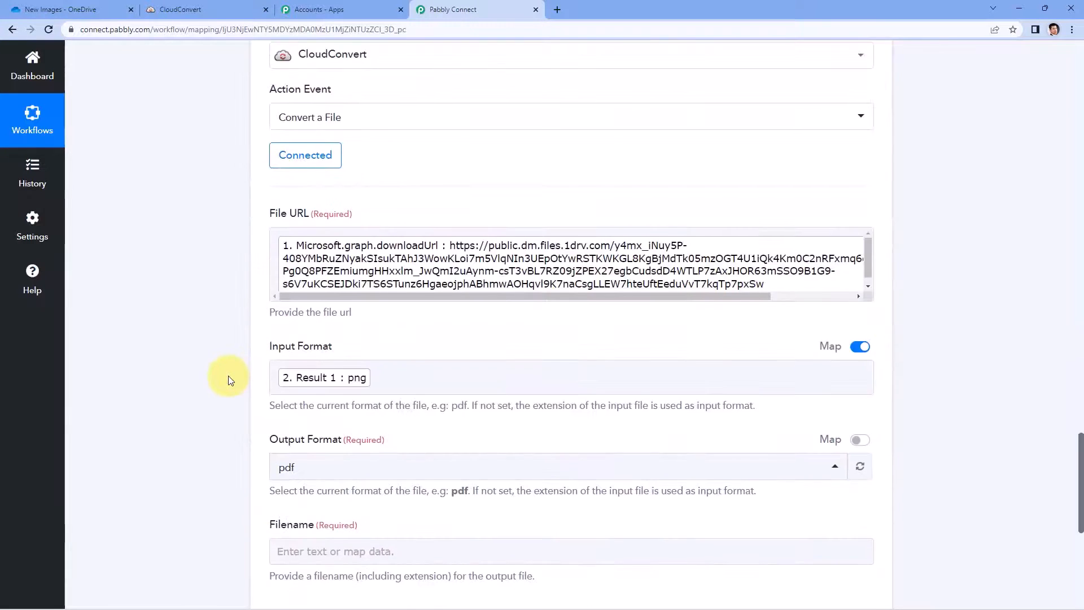
# Step: Set Filename to Split Text Result 0 (Resource Document-1) followed by .pdf
pyautogui.click(318, 328)
pyautogui.scroll(-2, 230, 322)
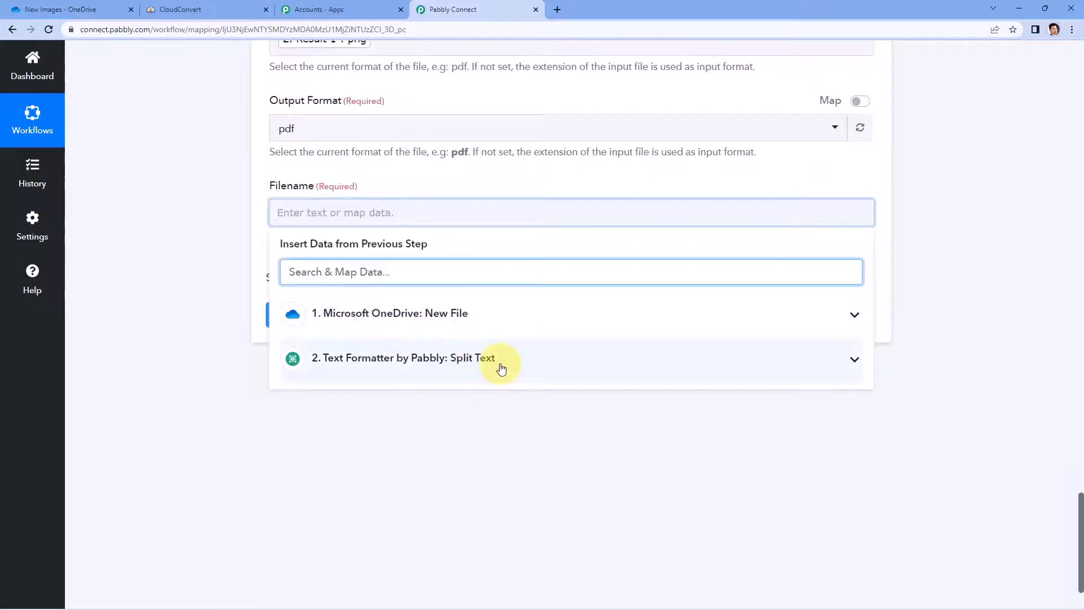
pyautogui.click(501, 368)
pyautogui.click(358, 424)
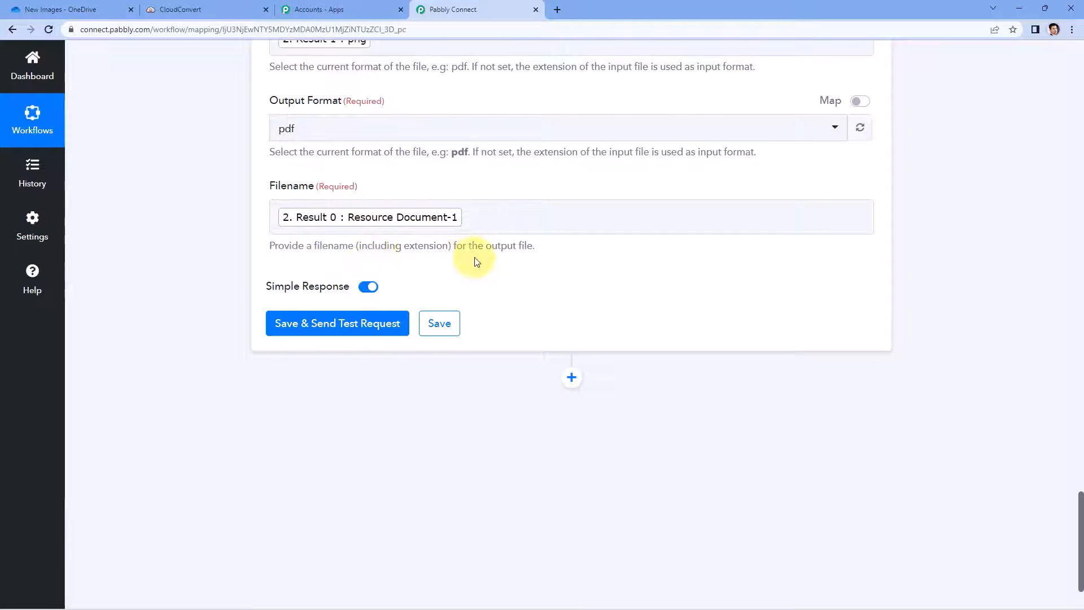
pyautogui.scroll(1, 514, 268)
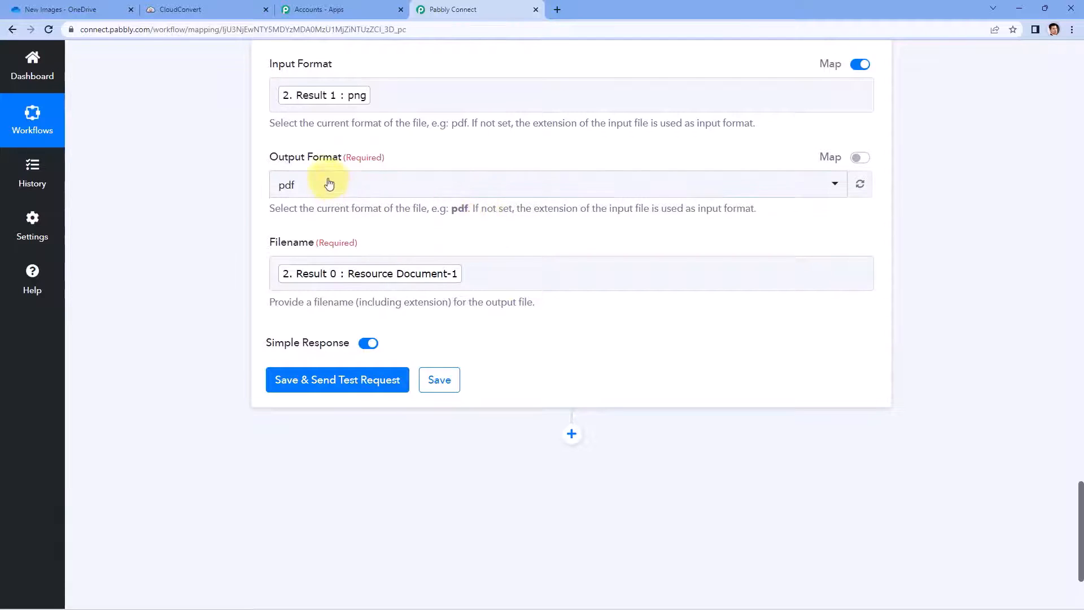
pyautogui.click(476, 275)
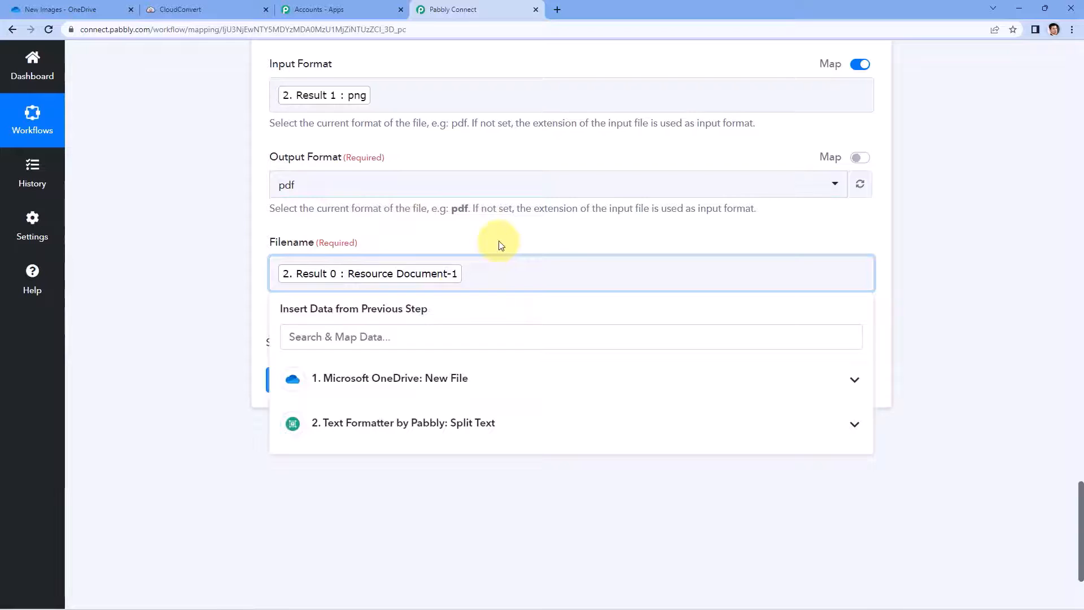
pyautogui.write('.pdf')
pyautogui.click(499, 244)
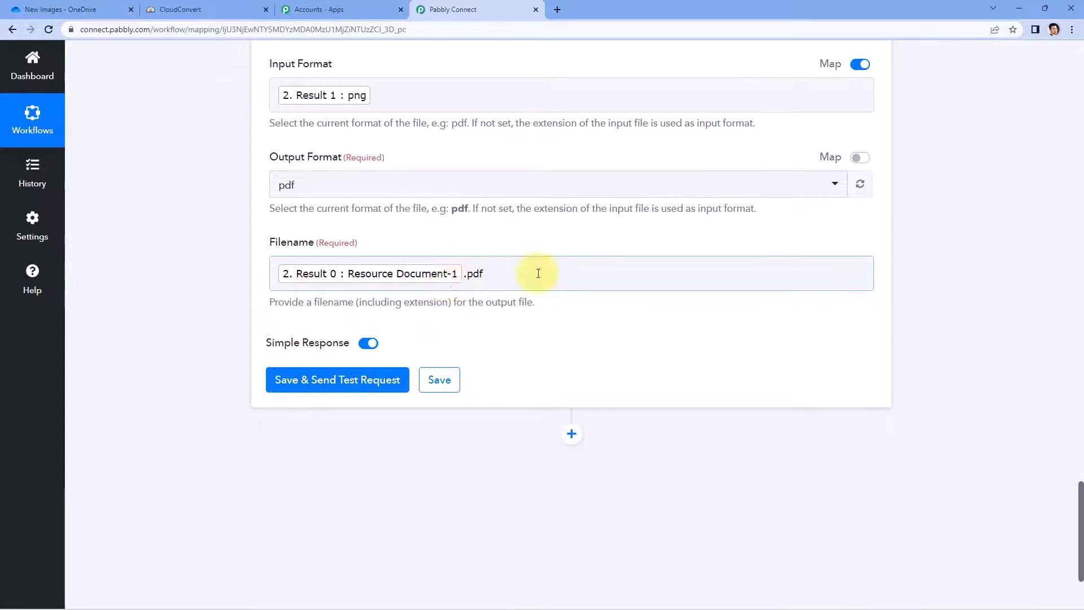
pyautogui.scroll(1, 427, 238)
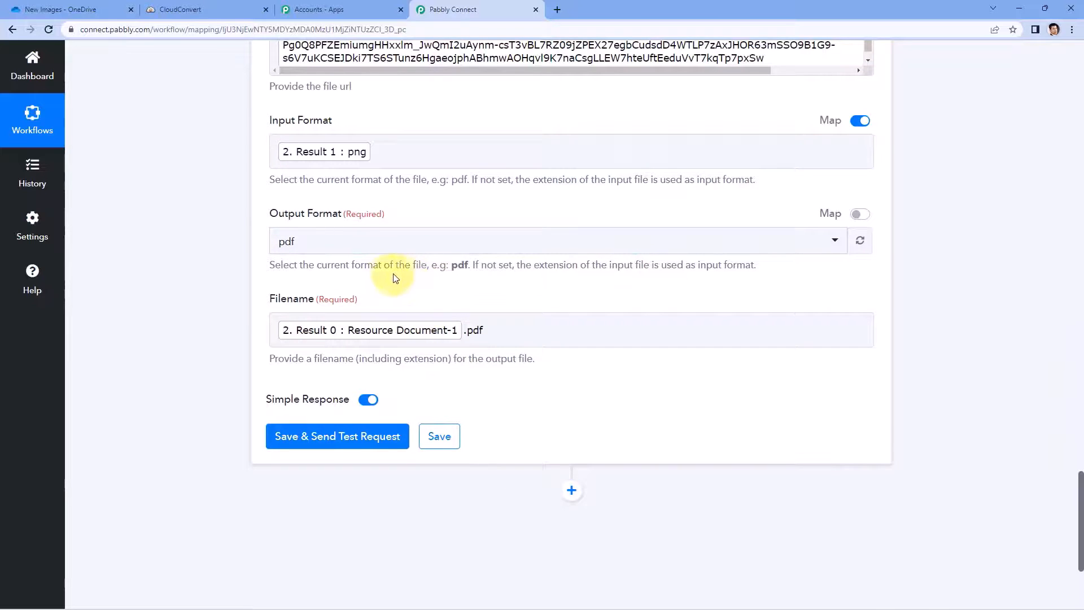
pyautogui.scroll(-2, 395, 277)
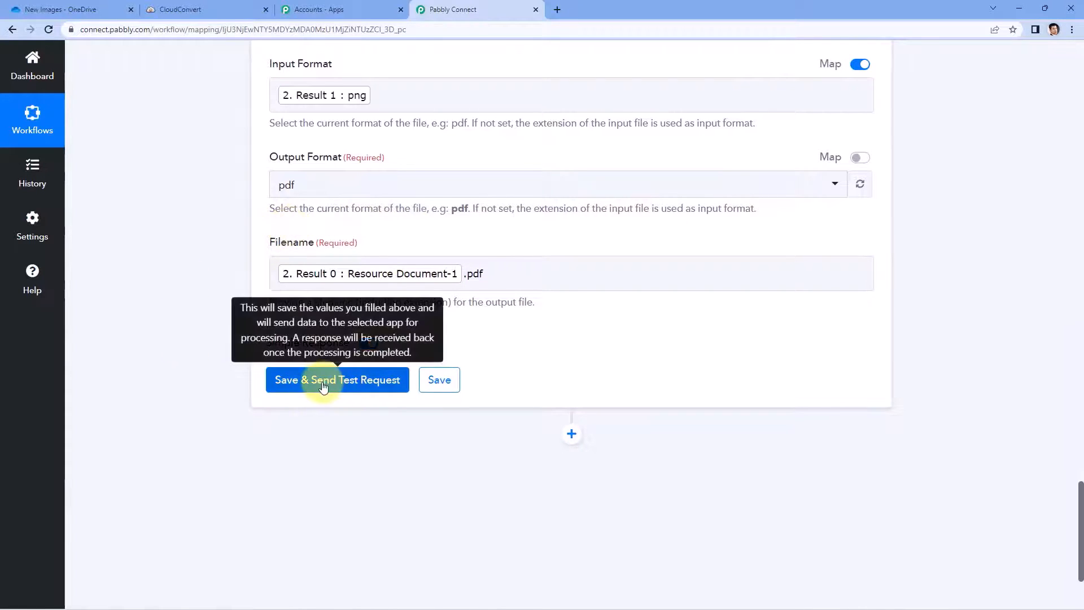
# Step: Save and test the Convert a File step, reviewing the response showing the import task waiting
pyautogui.click(323, 387)
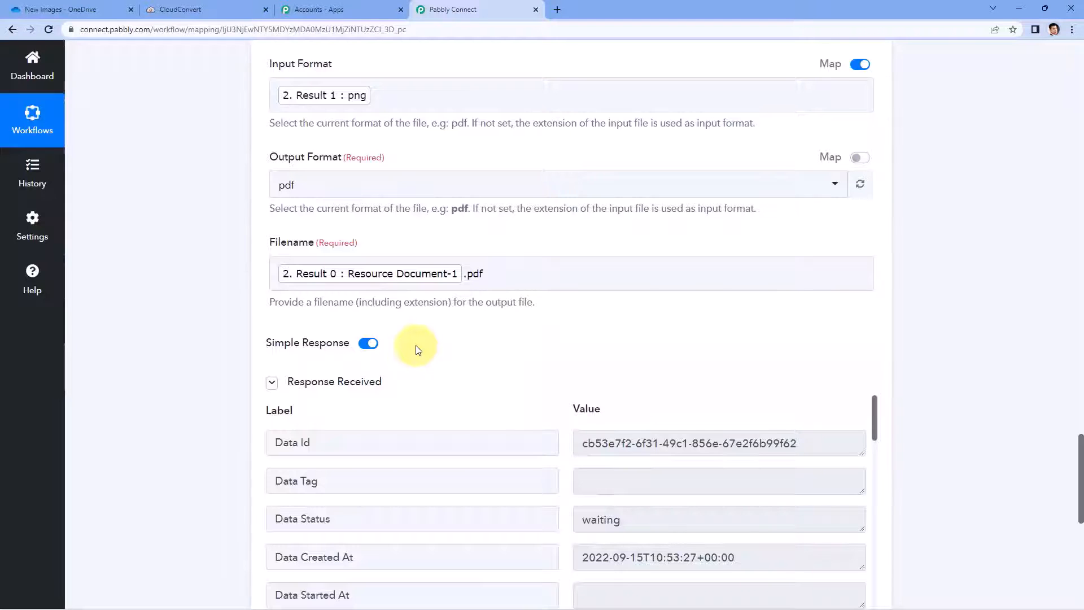
pyautogui.scroll(-3, 418, 350)
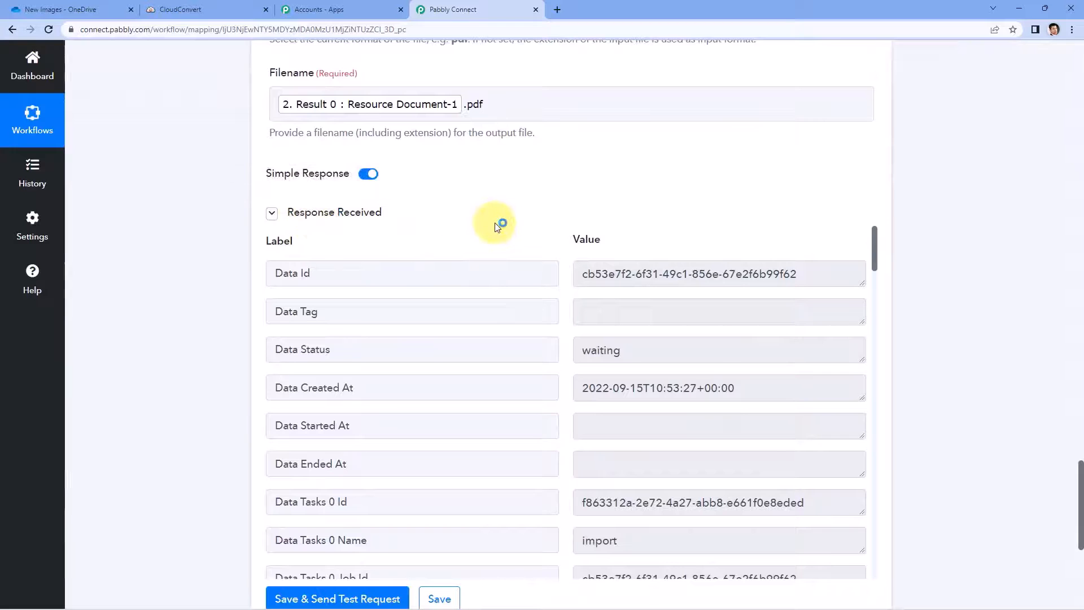
pyautogui.scroll(-2, 513, 226)
pyautogui.scroll(-6, 552, 209)
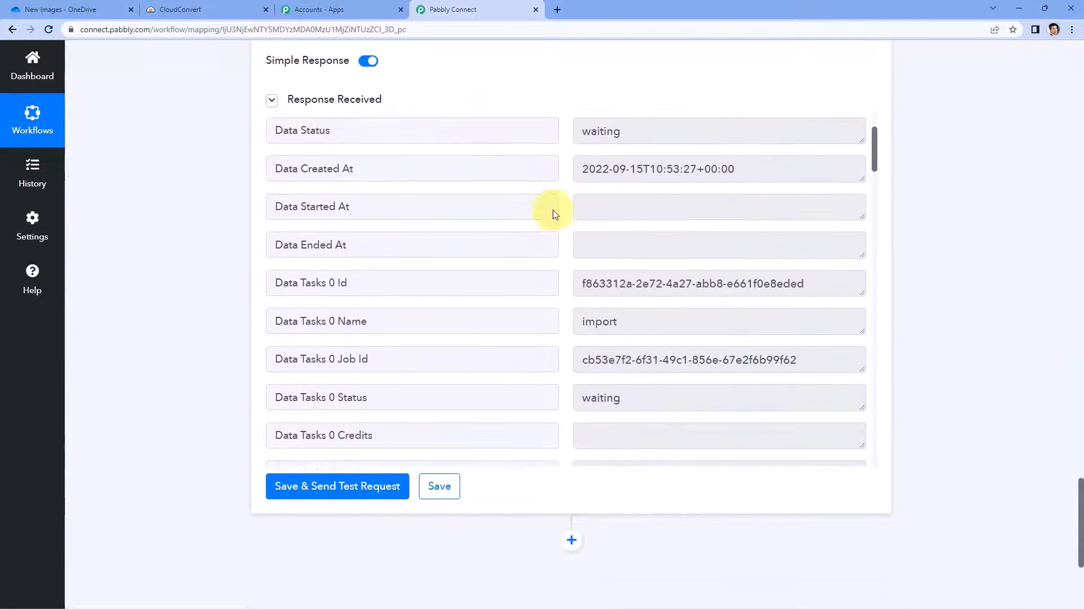
pyautogui.scroll(-6, 555, 219)
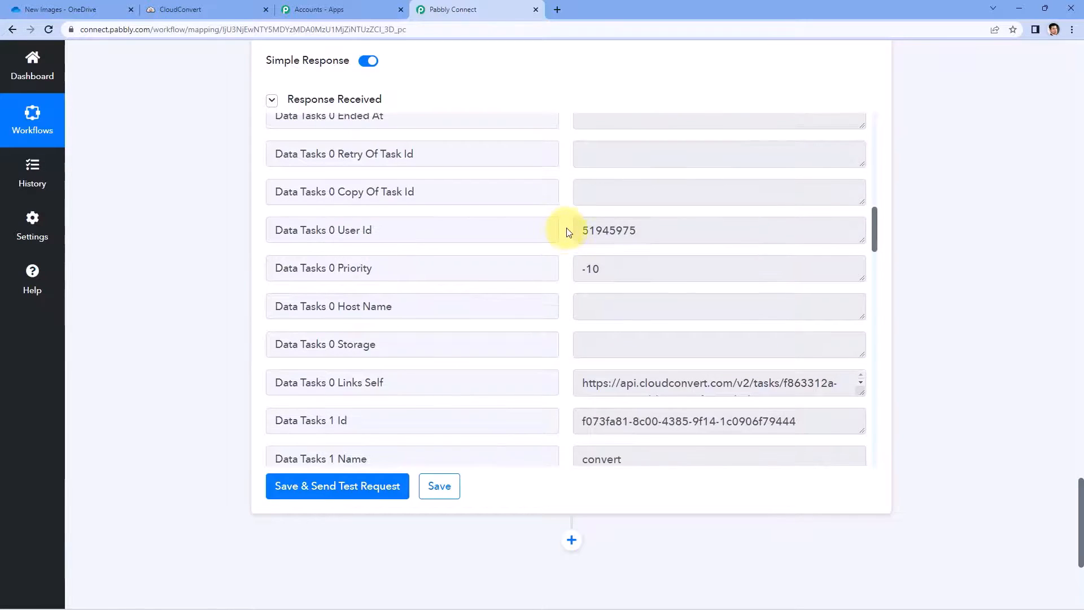
pyautogui.scroll(12, 563, 226)
pyautogui.scroll(10, 563, 223)
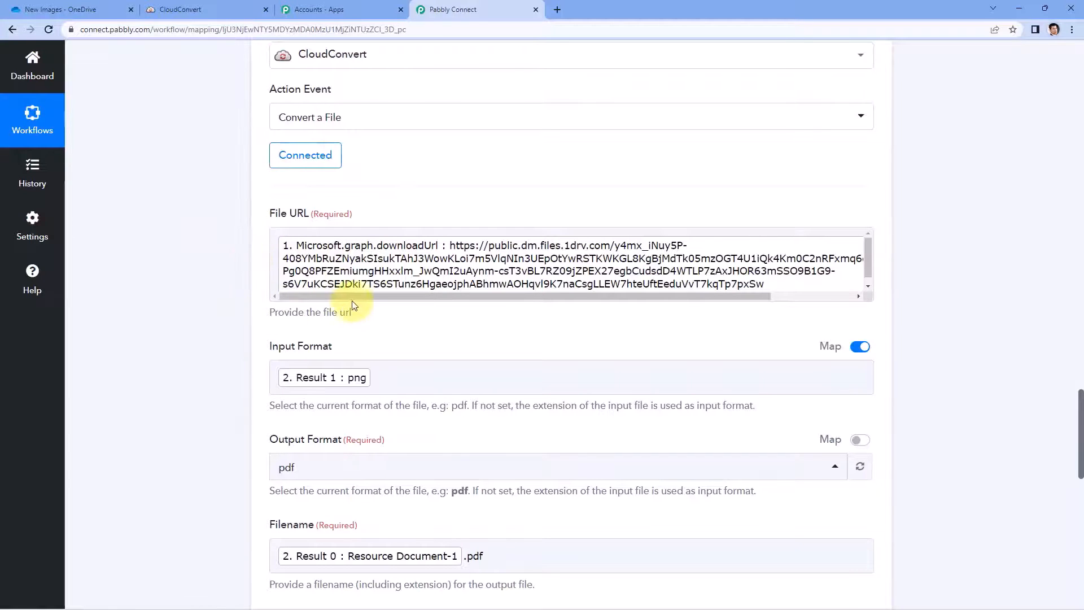
pyautogui.scroll(-2, 390, 280)
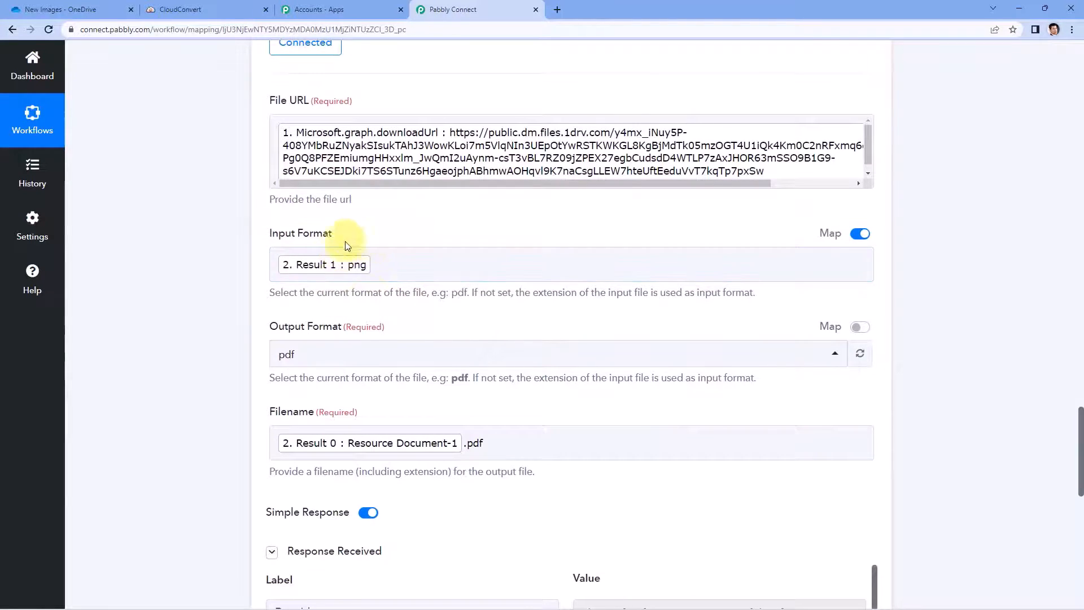
pyautogui.scroll(-1, 343, 243)
pyautogui.scroll(-2, 338, 237)
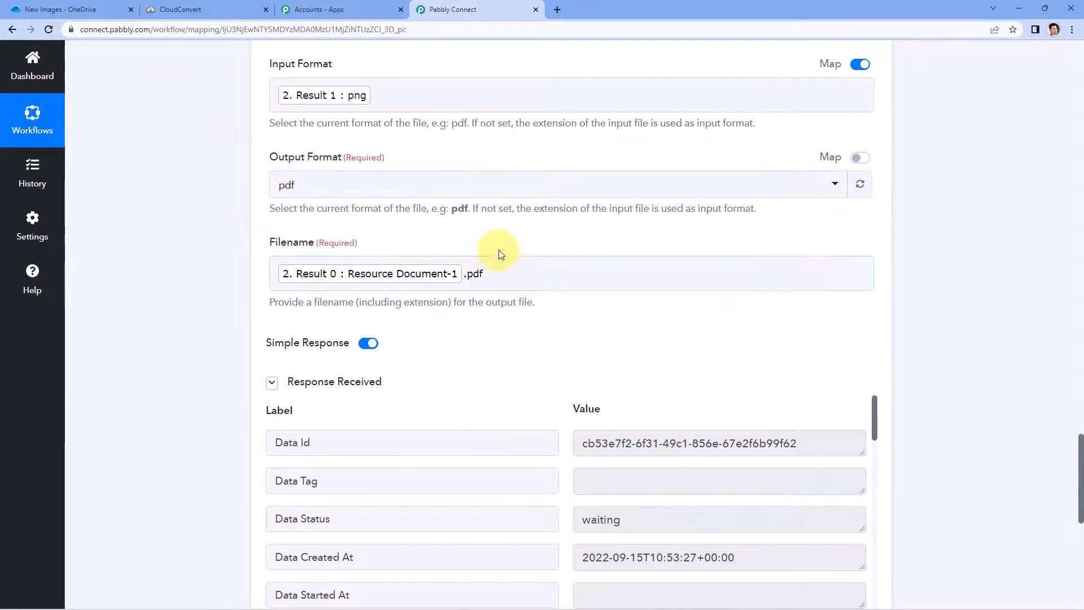
pyautogui.scroll(-3, 501, 265)
pyautogui.scroll(-1, 501, 221)
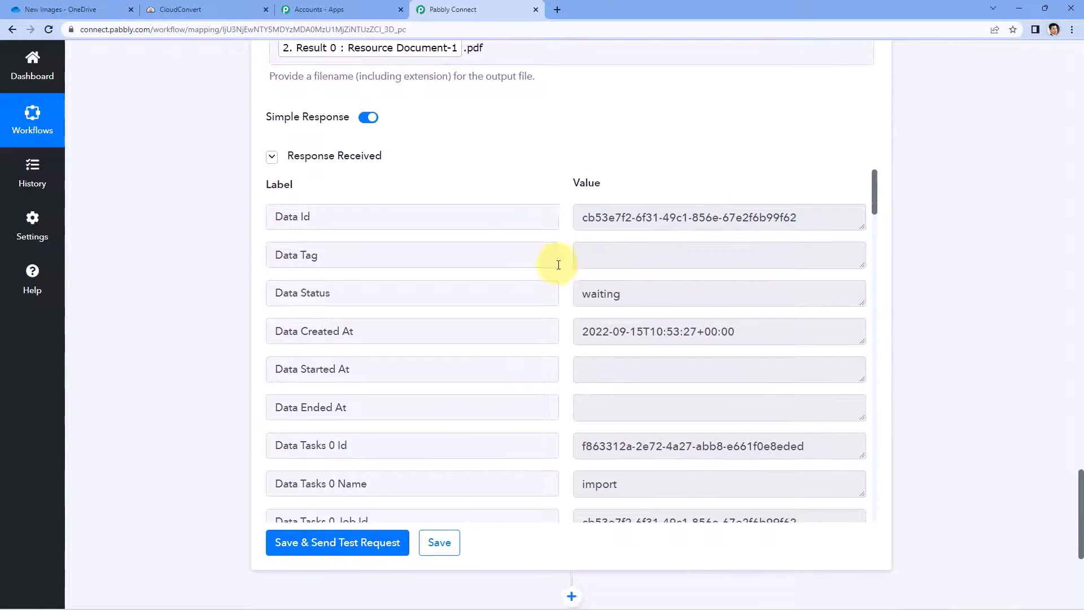
pyautogui.scroll(-1, 557, 262)
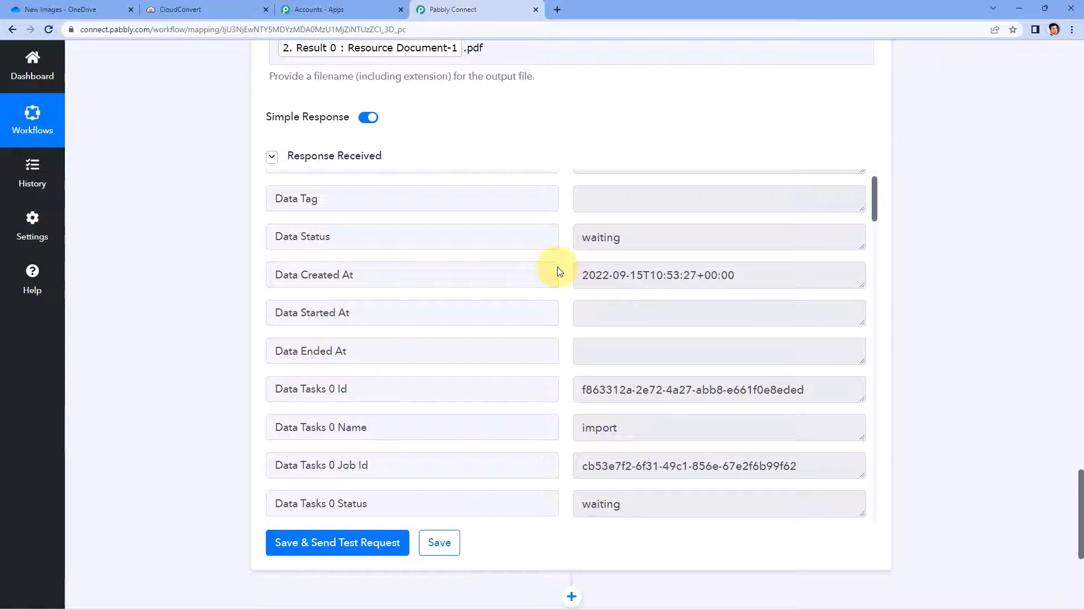
pyautogui.scroll(1, 605, 129)
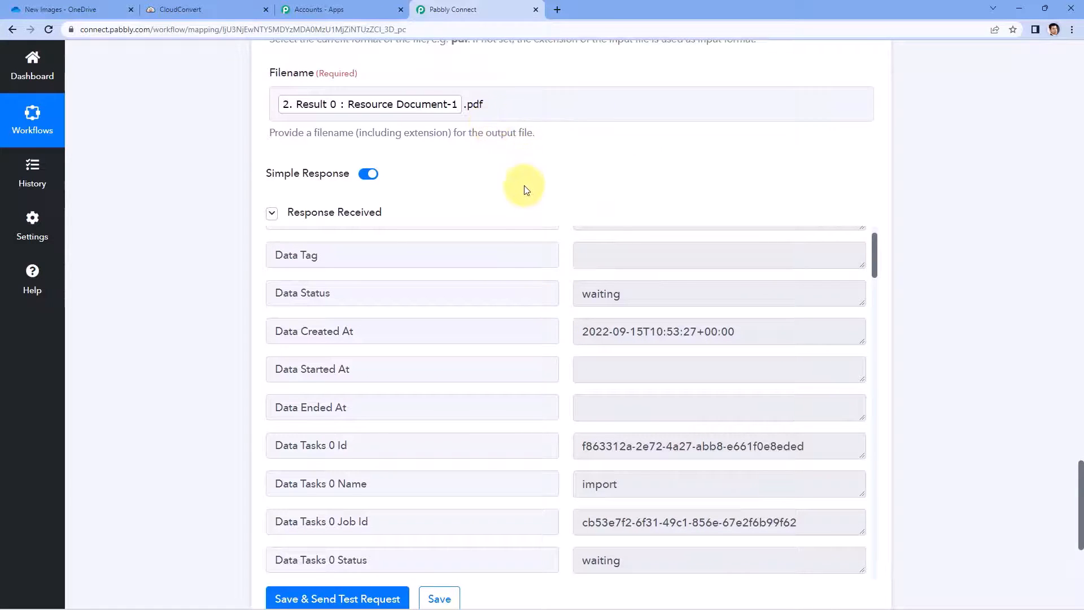
pyautogui.scroll(-1, 547, 192)
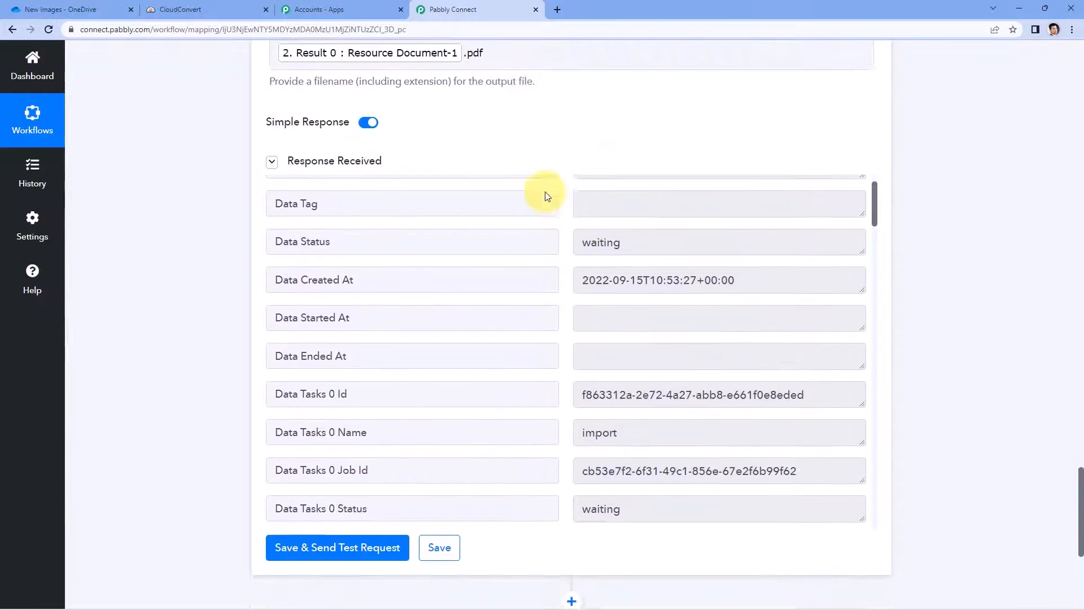
pyautogui.scroll(1, 552, 249)
pyautogui.scroll(-4, 550, 232)
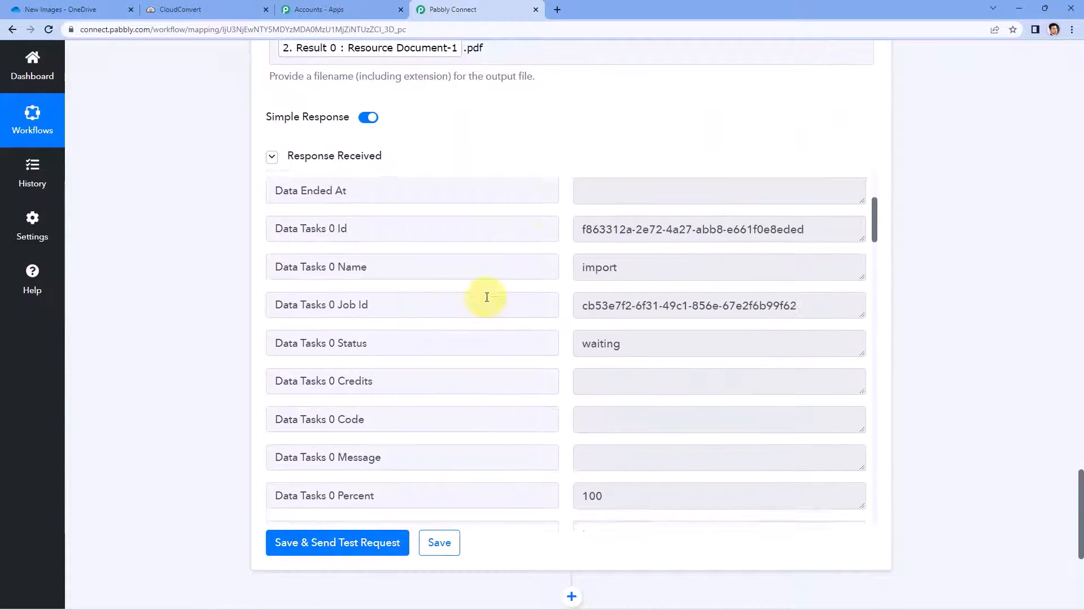
pyautogui.moveTo(387, 296); pyautogui.dragTo(340, 296)
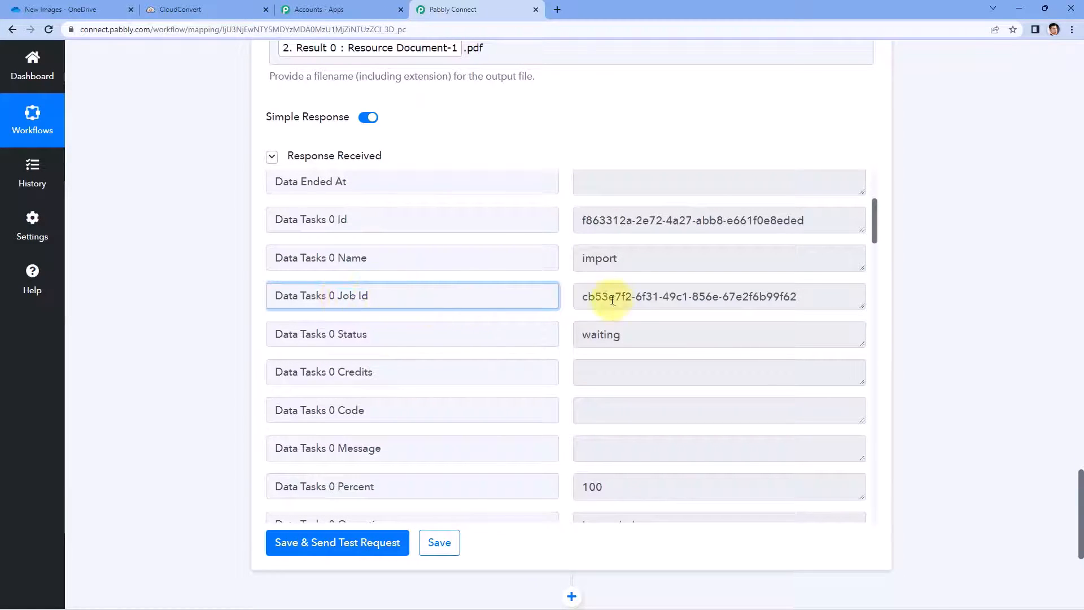
pyautogui.moveTo(586, 301); pyautogui.dragTo(811, 301)
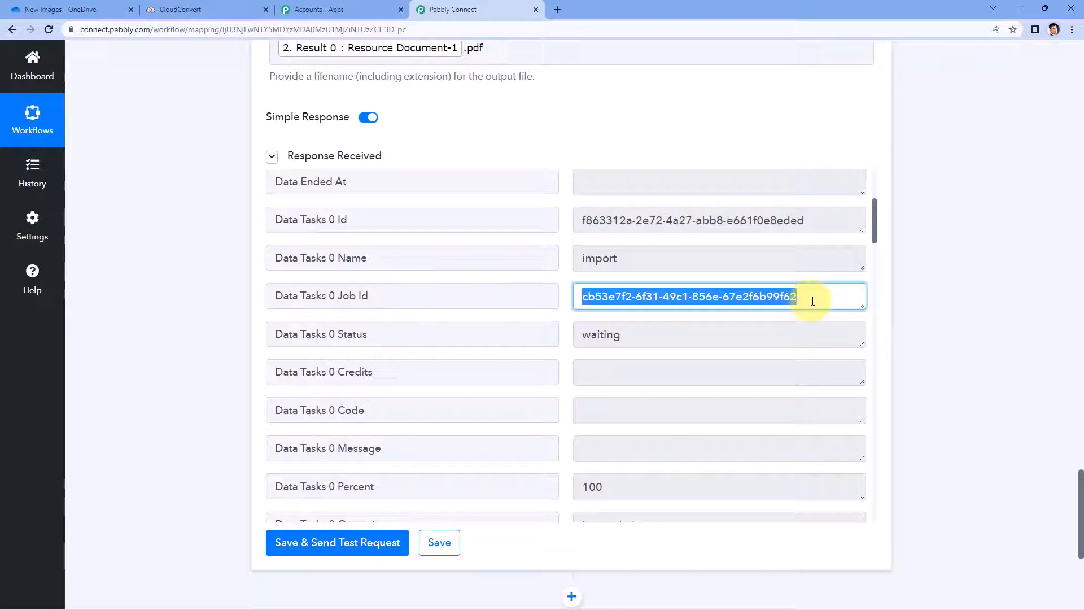
pyautogui.click(810, 299)
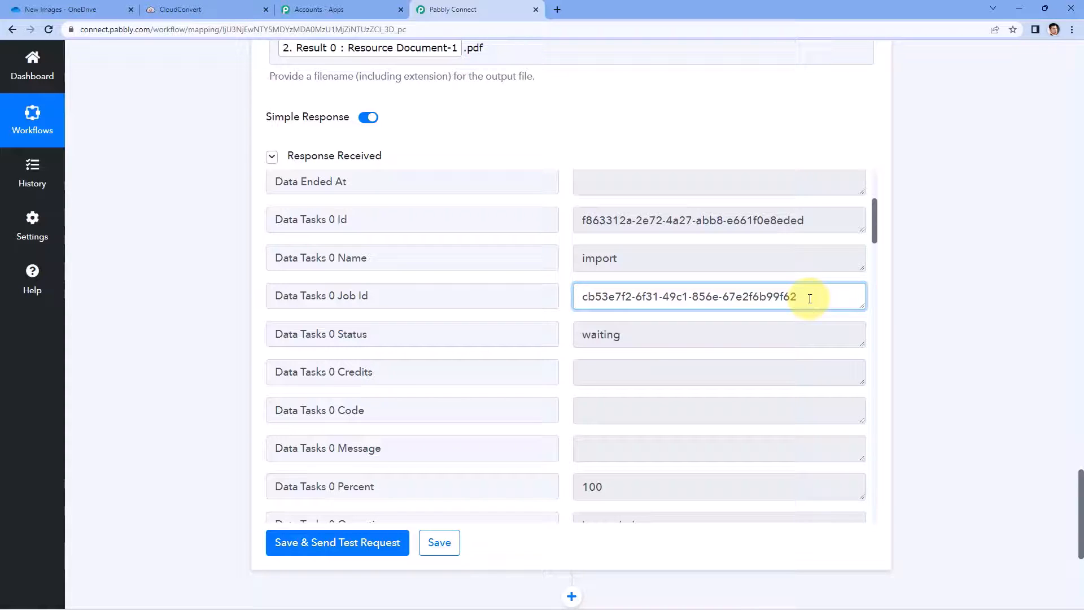
pyautogui.moveTo(809, 299); pyautogui.dragTo(569, 300)
pyautogui.click(569, 305)
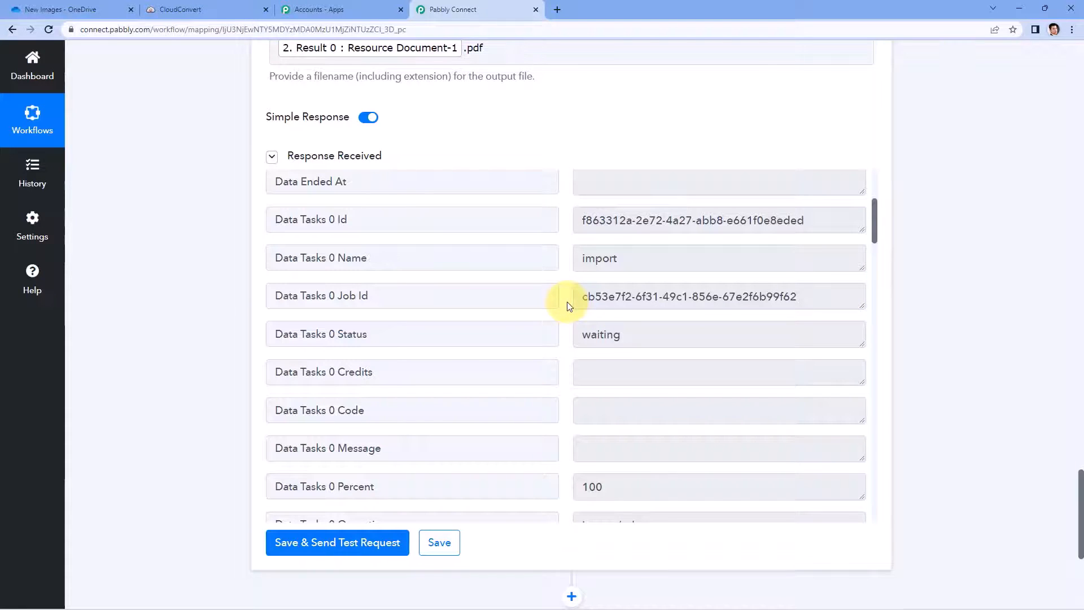
pyautogui.scroll(-5, 924, 300)
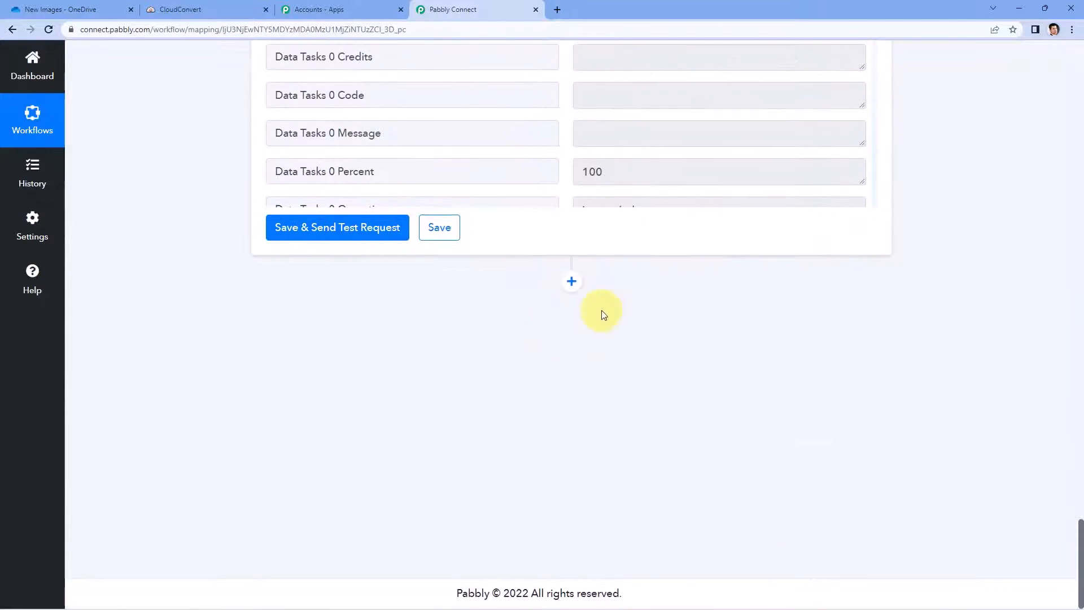
# Step: Add a CloudConvert step with the Get Job Details event after the conversion and begin connecting
pyautogui.click(571, 280)
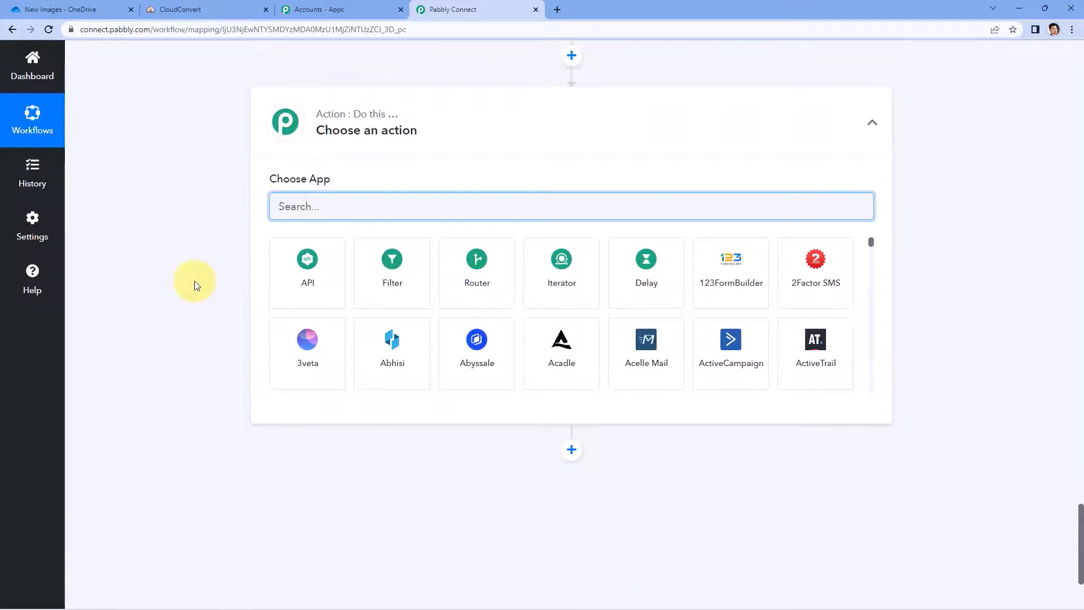
pyautogui.write('Clo')
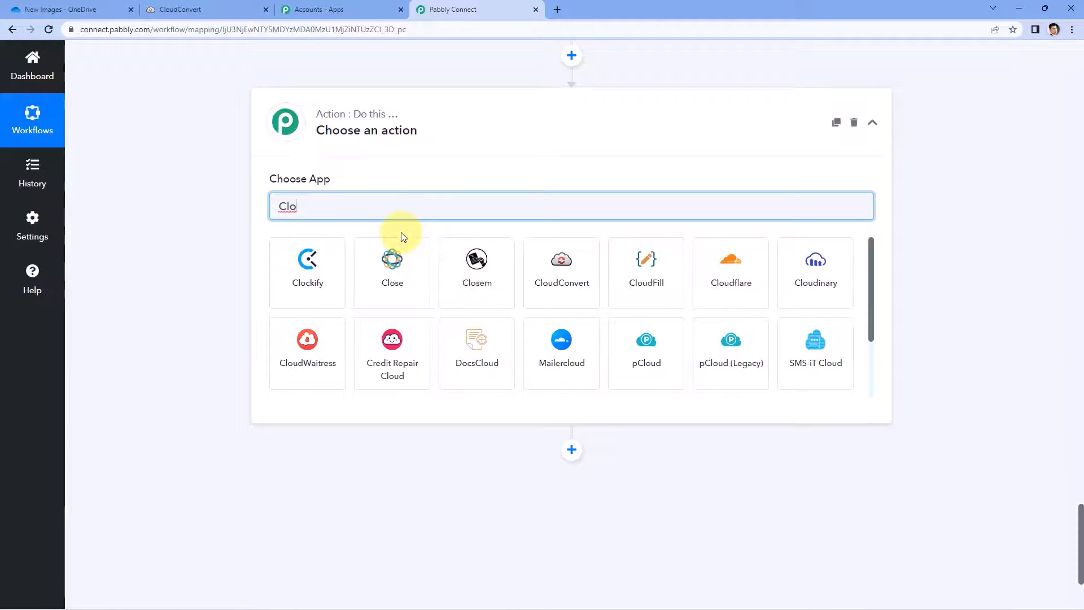
pyautogui.write('ud')
pyautogui.click(331, 261)
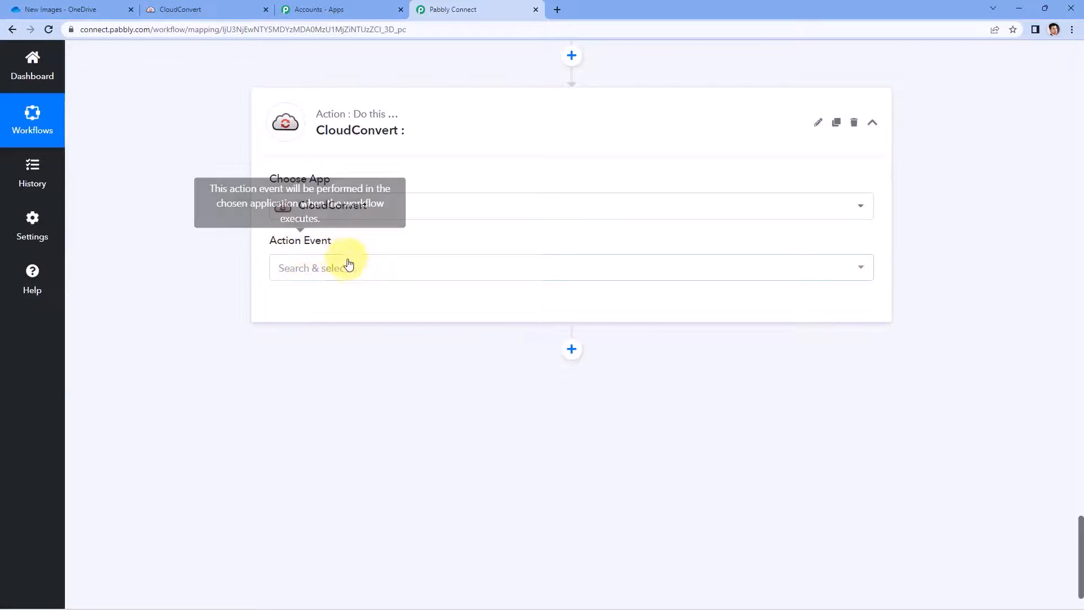
pyautogui.click(339, 265)
pyautogui.scroll(-1, 248, 280)
pyautogui.scroll(-1, 221, 297)
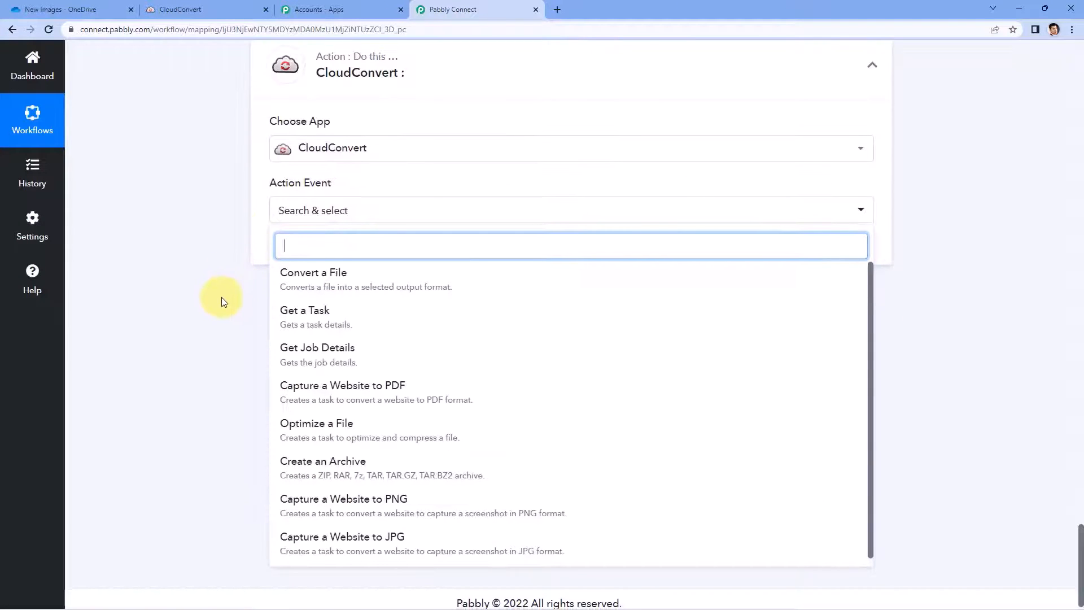
pyautogui.click(321, 351)
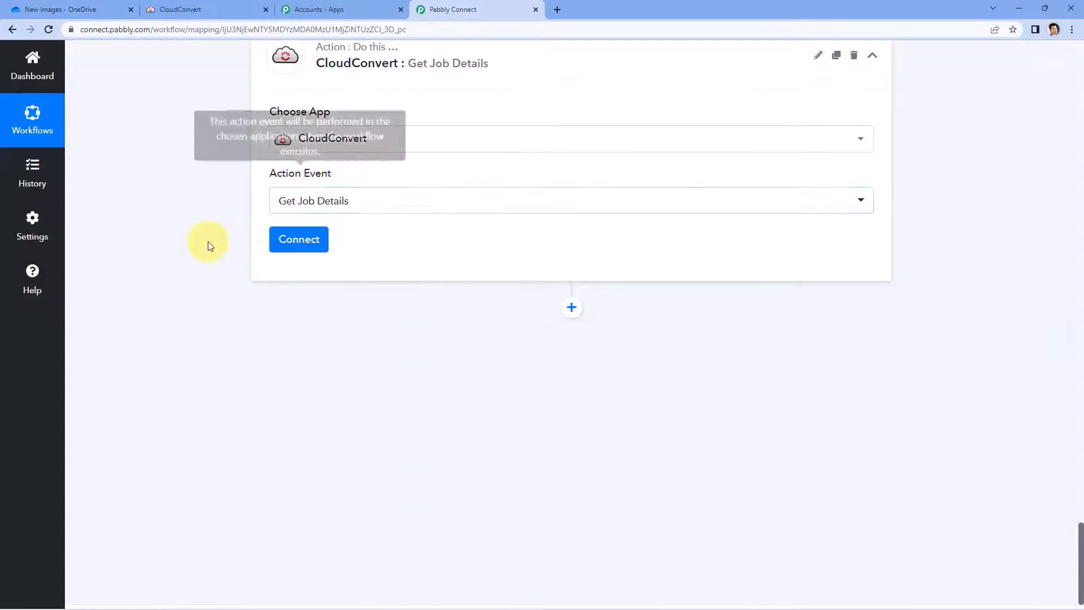
pyautogui.click(300, 242)
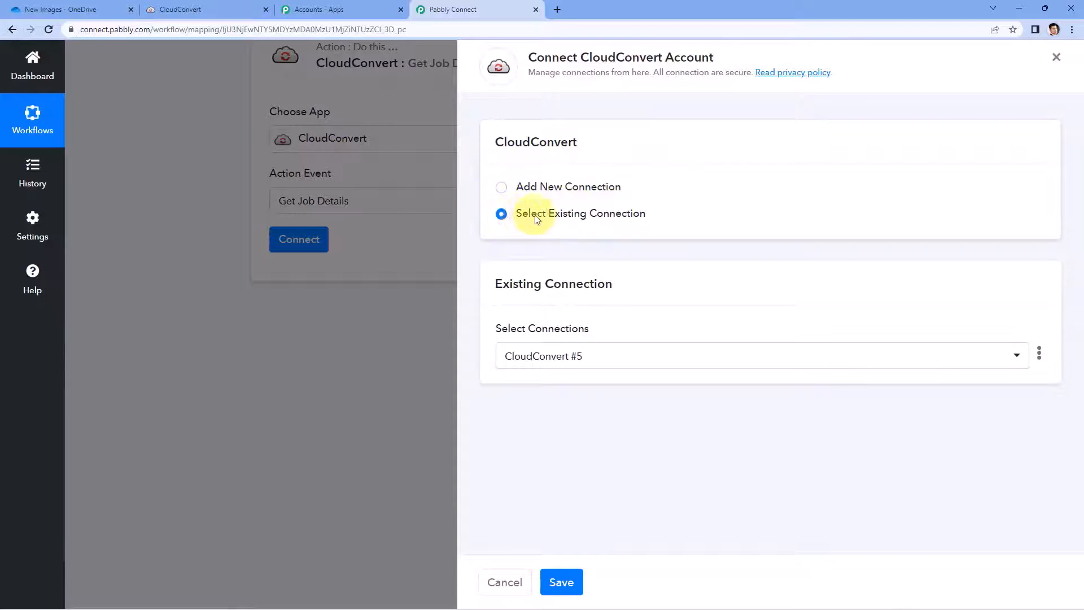
# Step: Save the existing CloudConvert #5 connection and note the convert step's Job Id
pyautogui.click(561, 584)
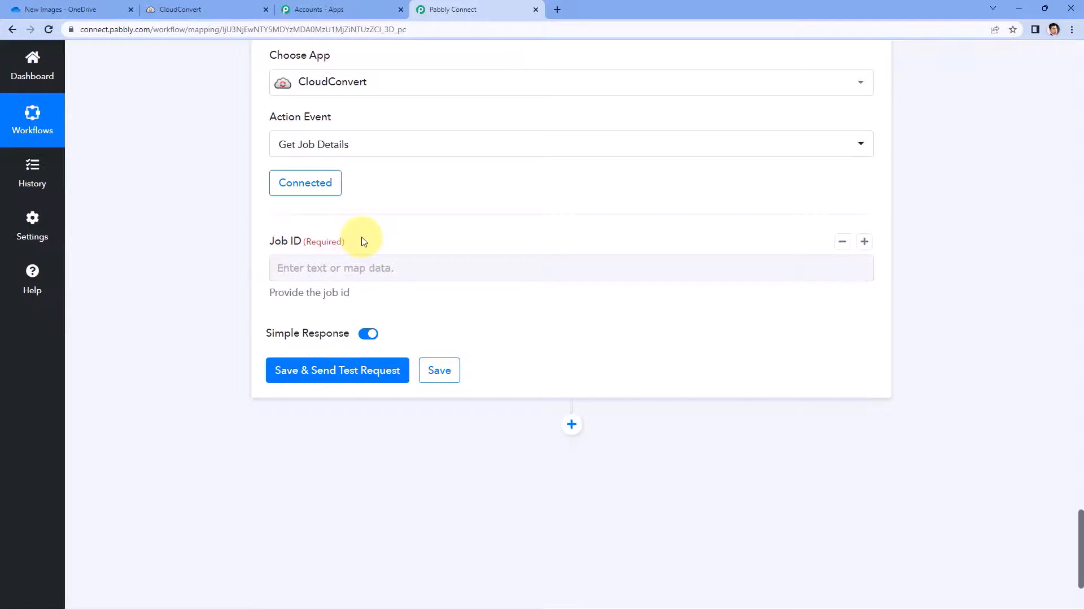
pyautogui.scroll(10, 364, 242)
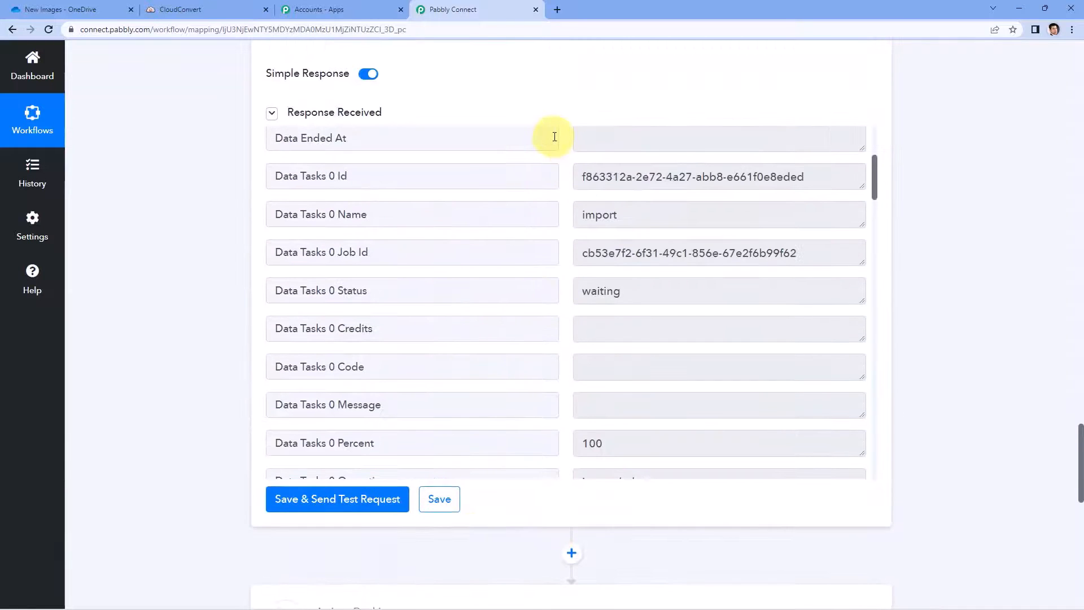
pyautogui.scroll(3, 555, 136)
pyautogui.scroll(-2, 557, 187)
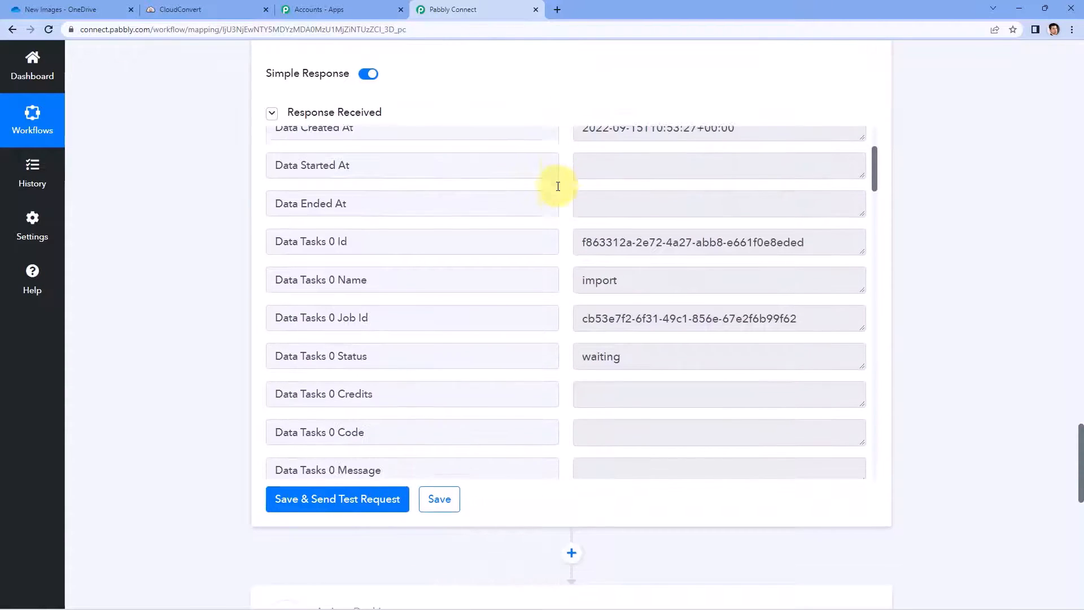
pyautogui.scroll(-2, 558, 186)
pyautogui.moveTo(581, 253); pyautogui.dragTo(823, 261)
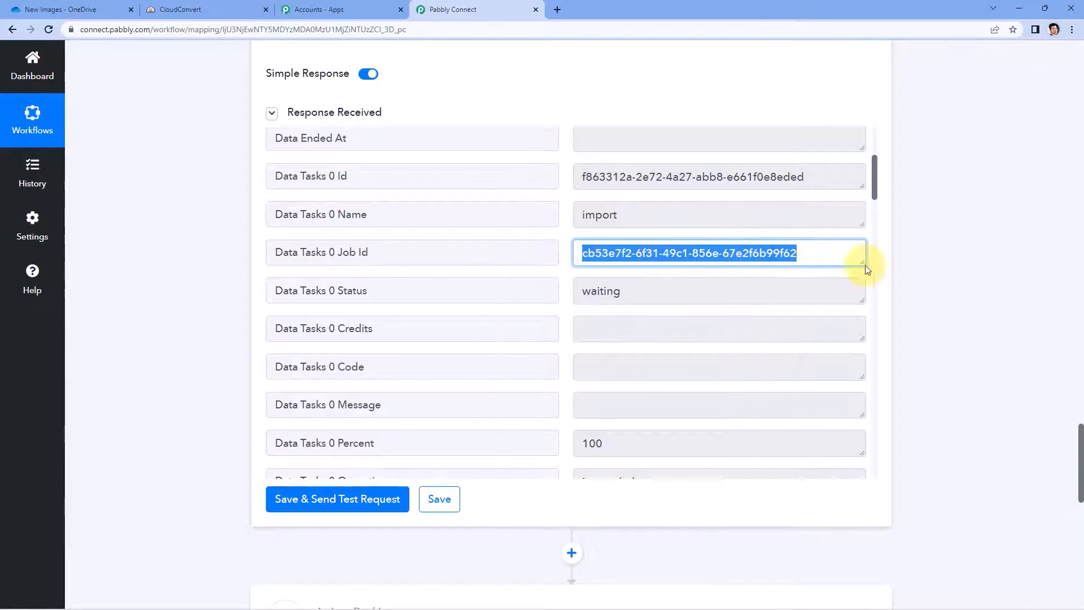
pyautogui.scroll(-10, 209, 271)
pyautogui.click(304, 267)
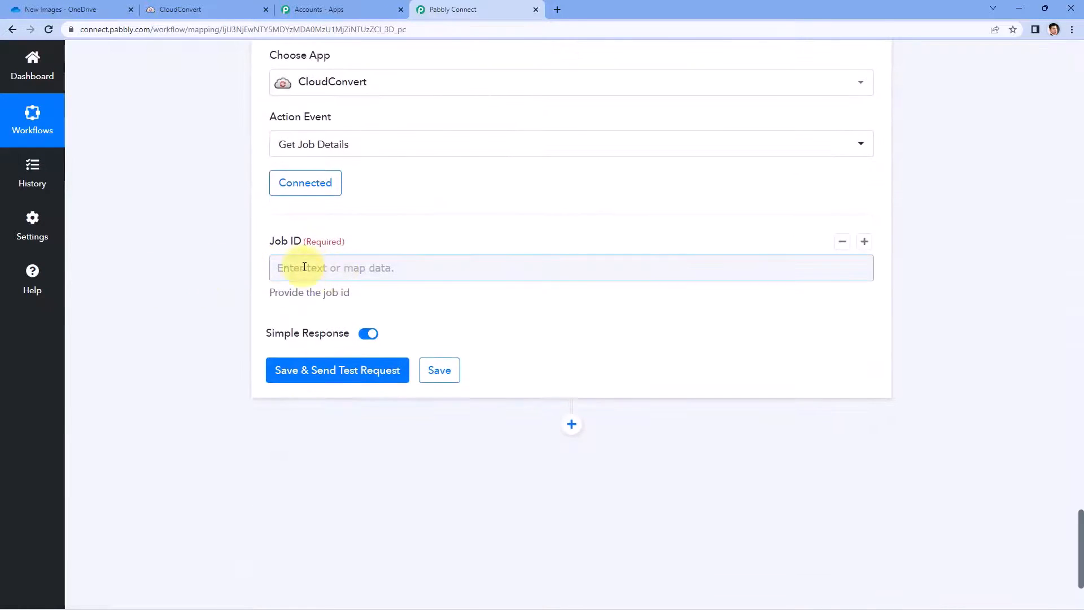
# Step: Map Convert a File's Data Tasks 0 Job Id into Job ID and test it, getting status finished
pyautogui.click(318, 266)
pyautogui.scroll(-2, 212, 271)
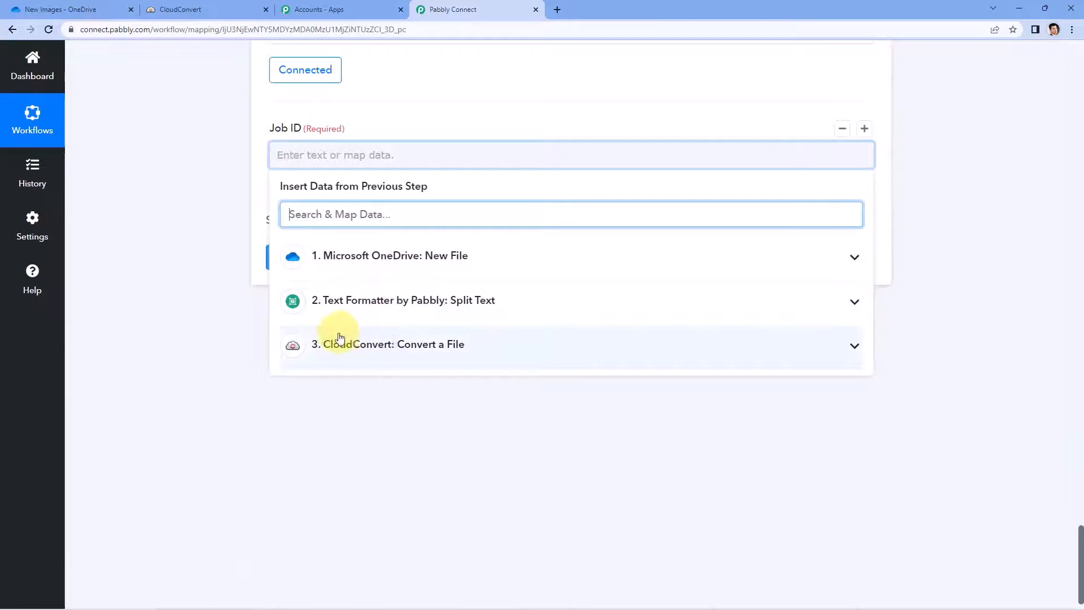
pyautogui.click(471, 351)
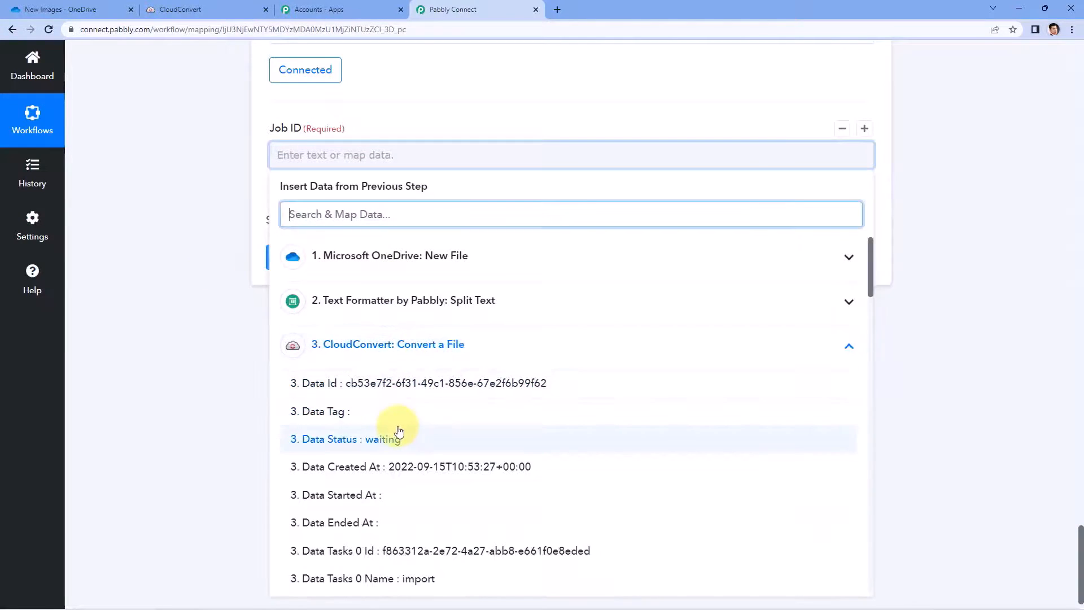
pyautogui.scroll(-3, 389, 432)
pyautogui.click(379, 435)
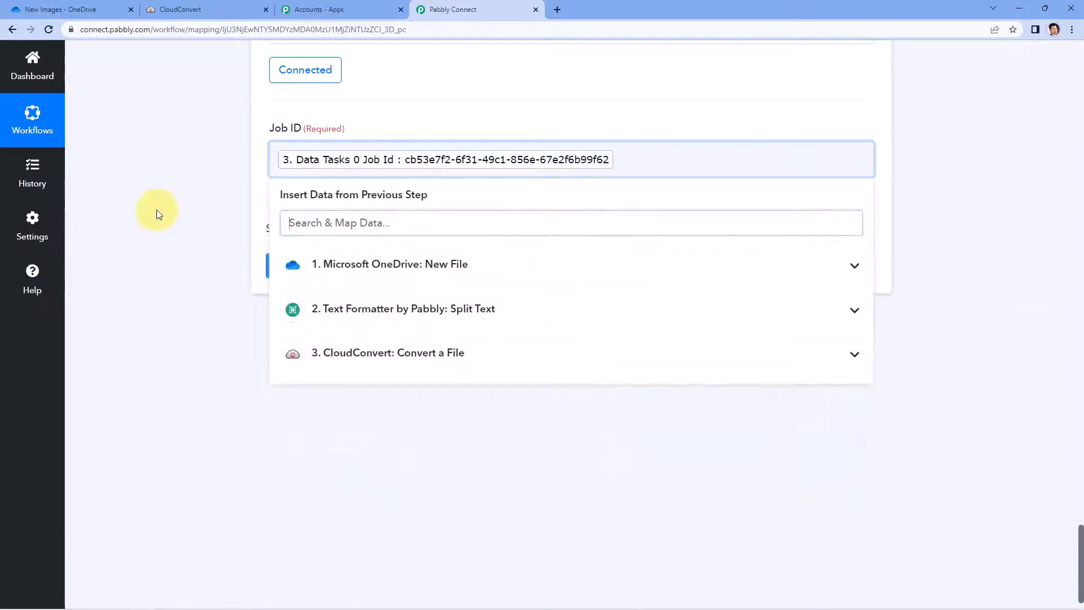
pyautogui.click(174, 215)
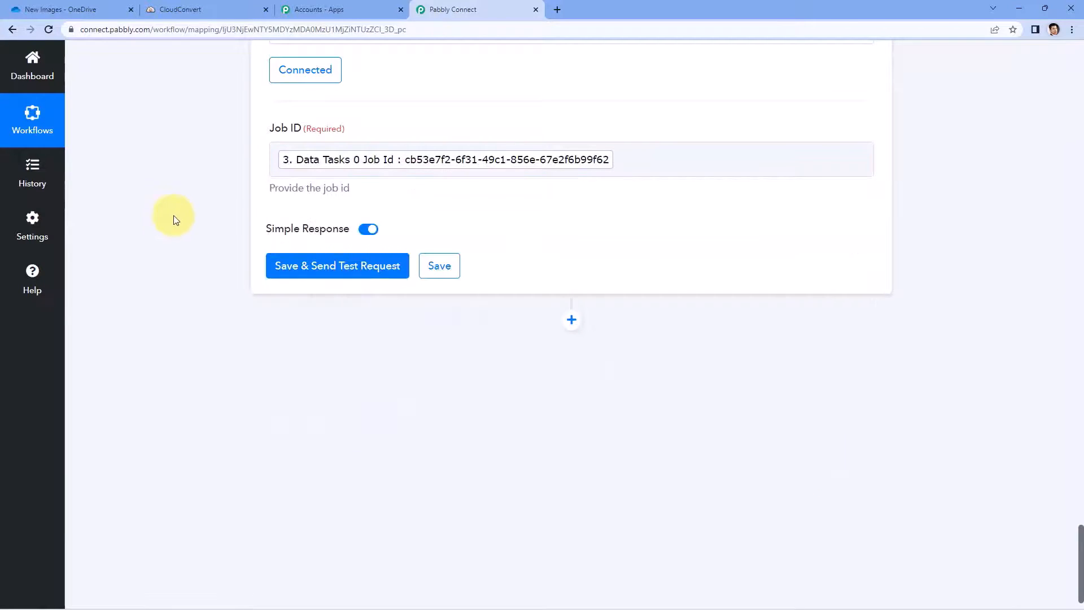
pyautogui.click(326, 268)
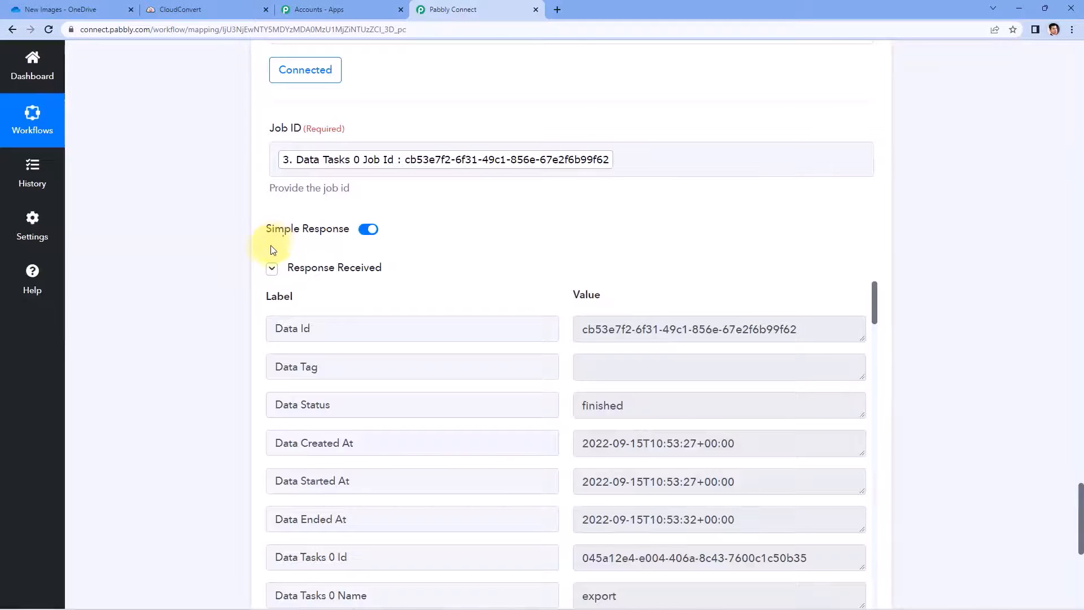
# Step: Copy the Get Job Details result Url for Resource Document-1.pdf from the response
pyautogui.scroll(-2, 498, 255)
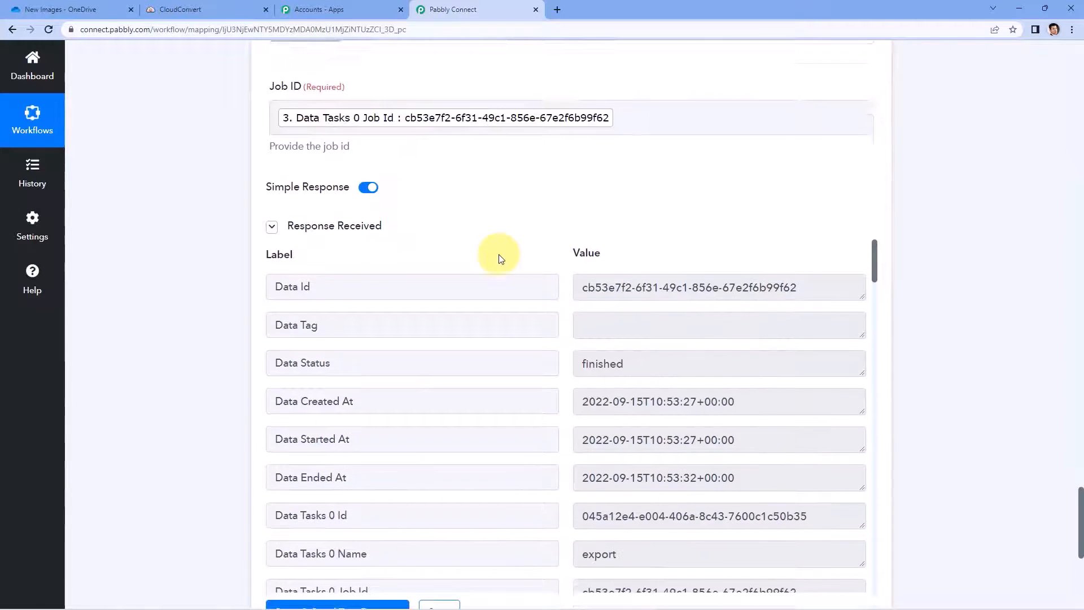
pyautogui.scroll(-2, 550, 181)
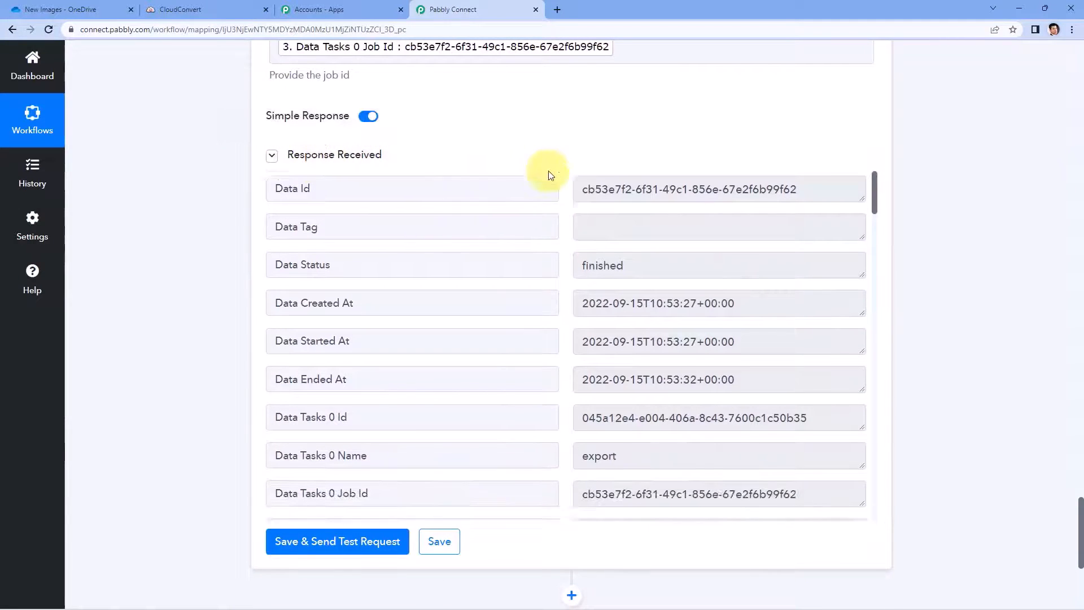
pyautogui.scroll(-4, 566, 197)
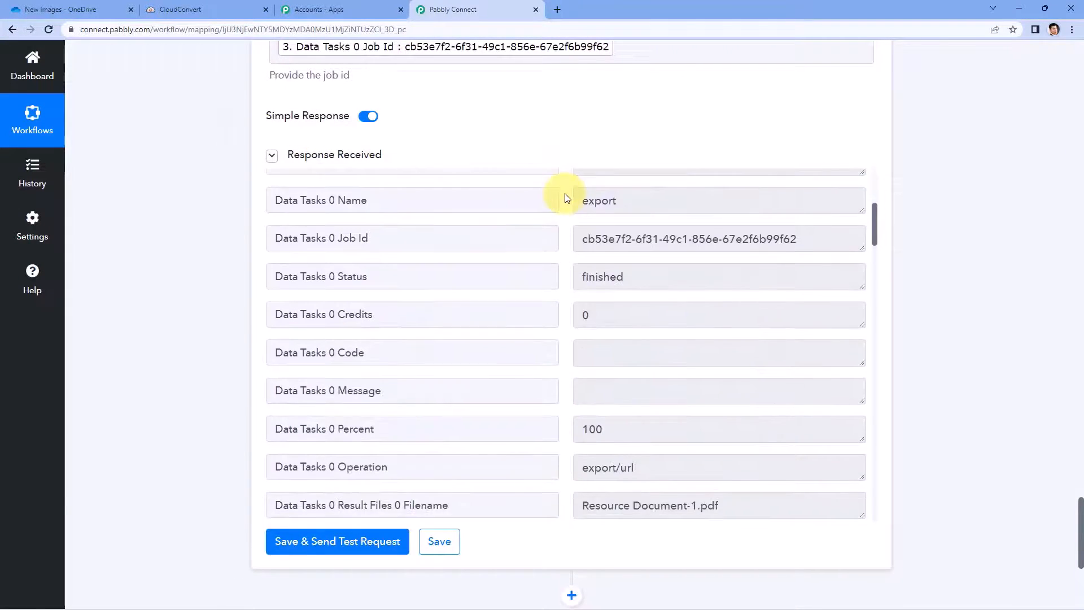
pyautogui.scroll(-4, 567, 197)
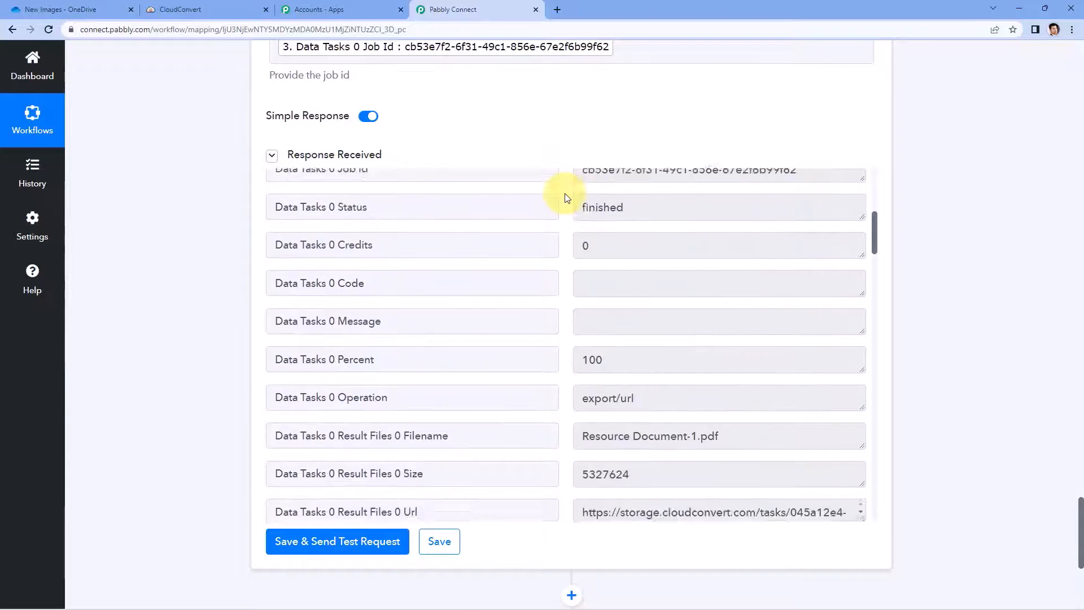
pyautogui.moveTo(737, 284); pyautogui.dragTo(561, 281)
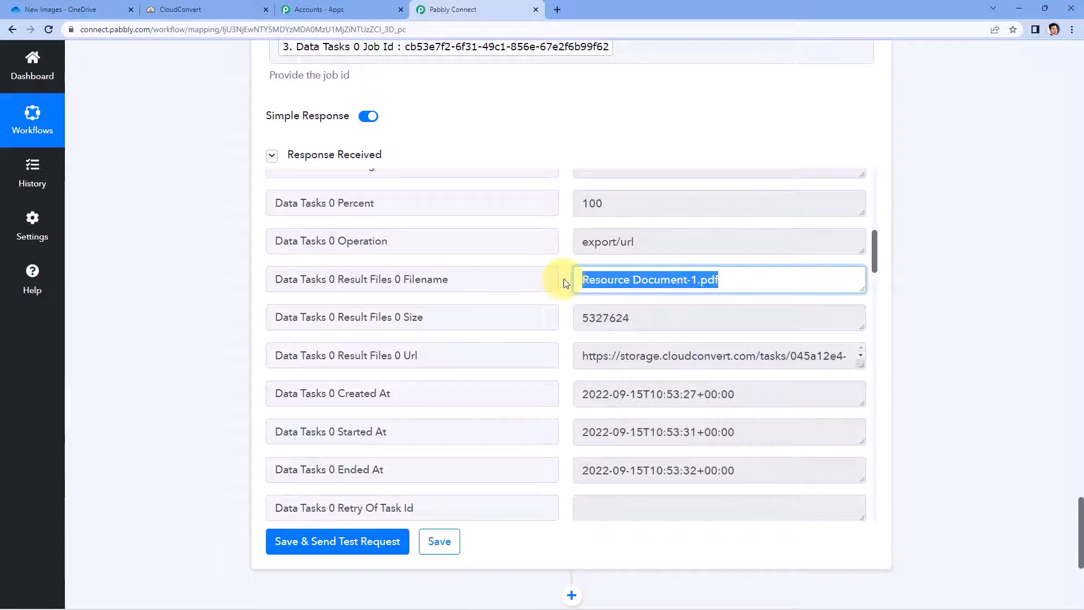
pyautogui.click(565, 281)
pyautogui.scroll(20, 950, 269)
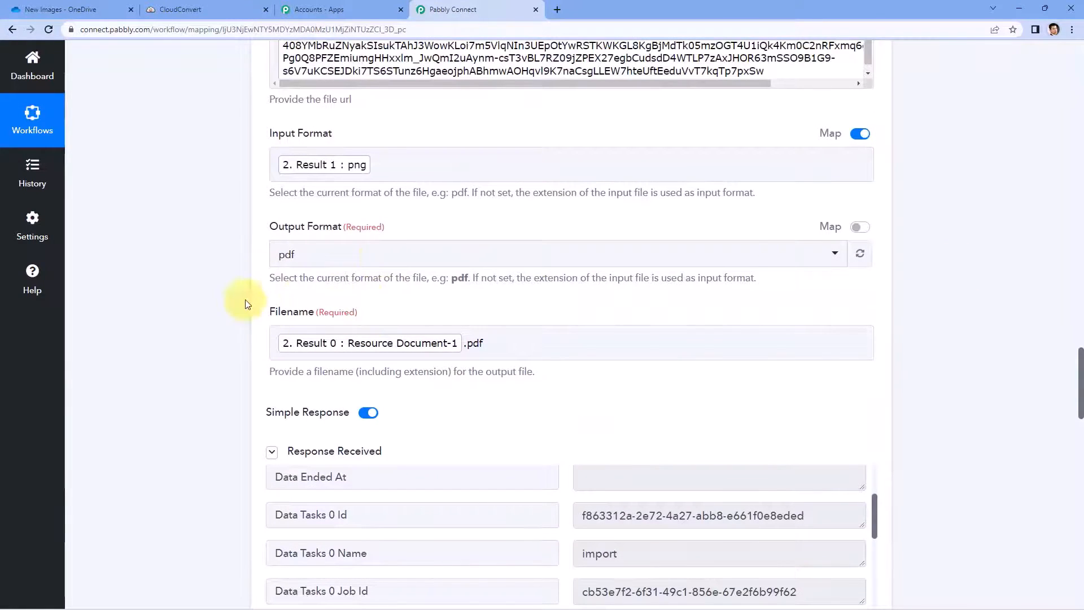
pyautogui.scroll(-12, 919, 312)
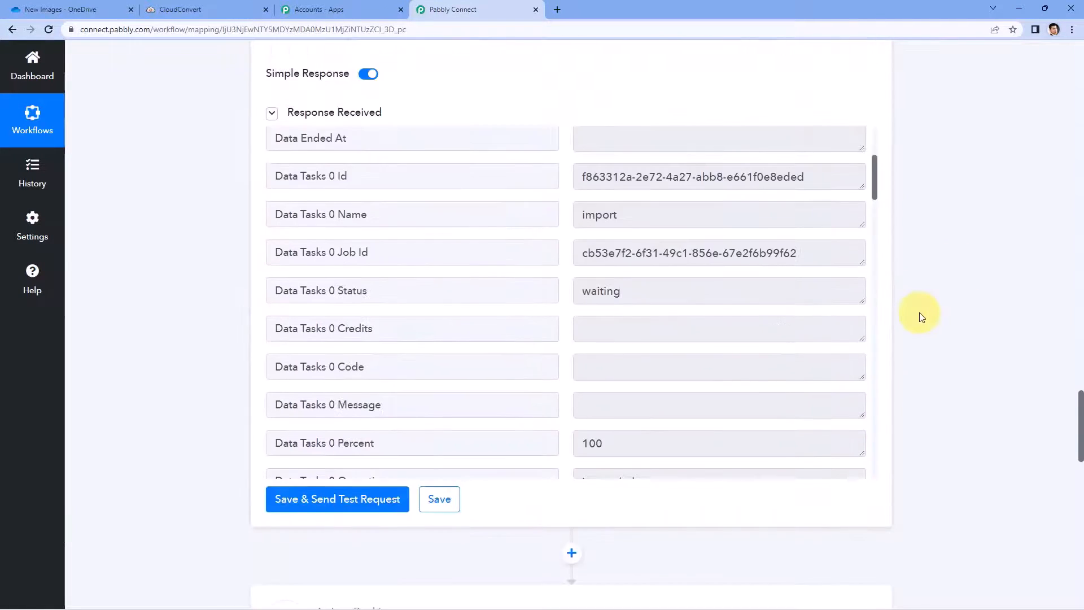
pyautogui.scroll(-10, 919, 313)
pyautogui.scroll(-2, 624, 243)
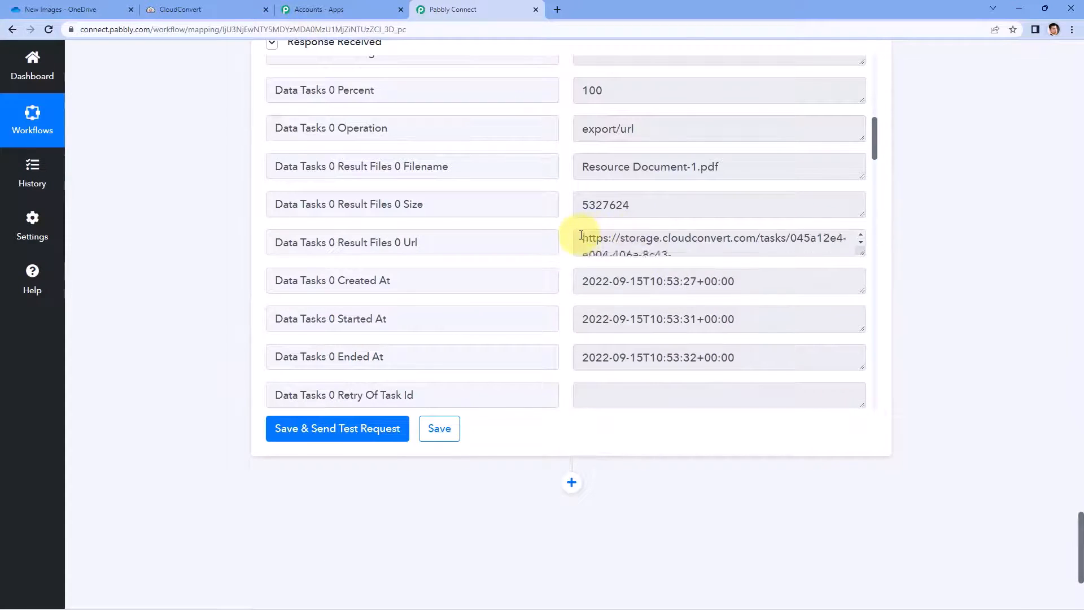
pyautogui.moveTo(861, 253); pyautogui.dragTo(845, 370)
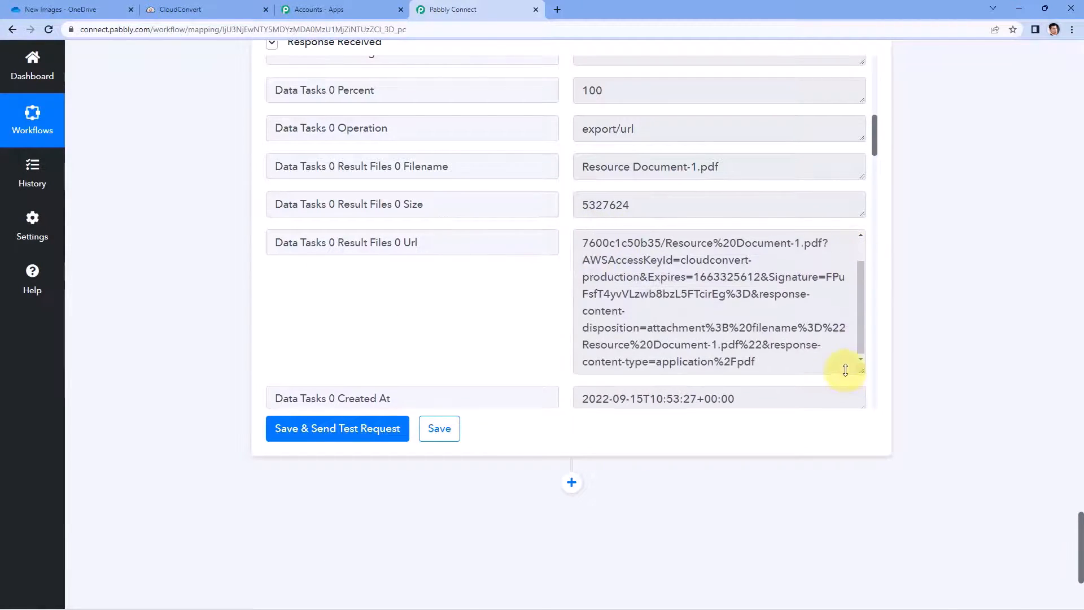
pyautogui.scroll(1, 585, 236)
pyautogui.moveTo(580, 242); pyautogui.dragTo(765, 363)
pyautogui.rightClick(657, 275)
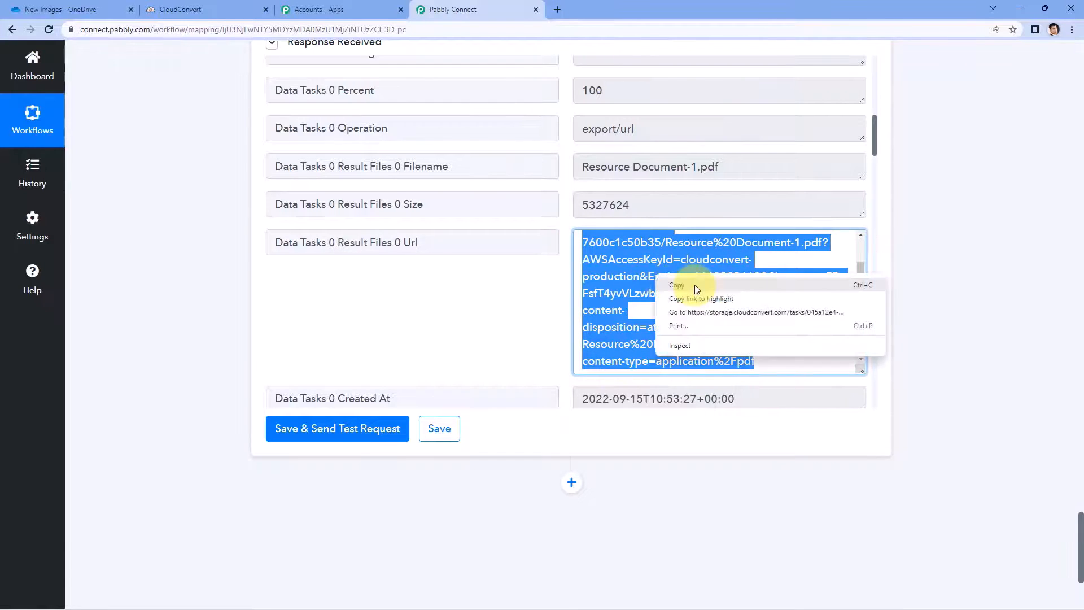
pyautogui.click(695, 284)
# Step: Load the copied Url in a new tab to download Resource Document-1.pdf, then close it
pyautogui.click(557, 8)
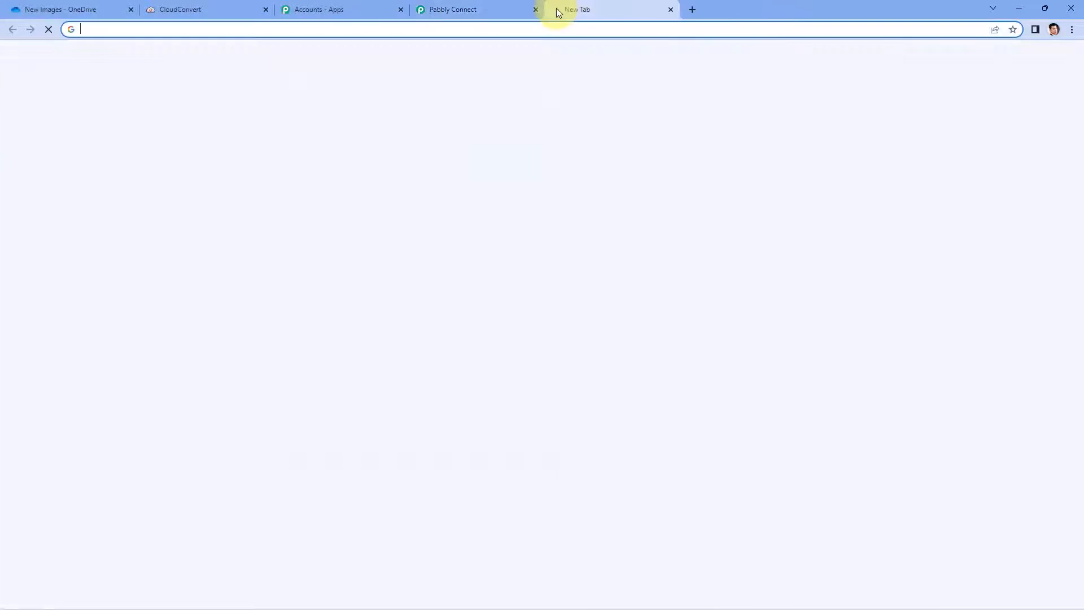
pyautogui.hotkey('ctrl', 'v')
pyautogui.press('Return')
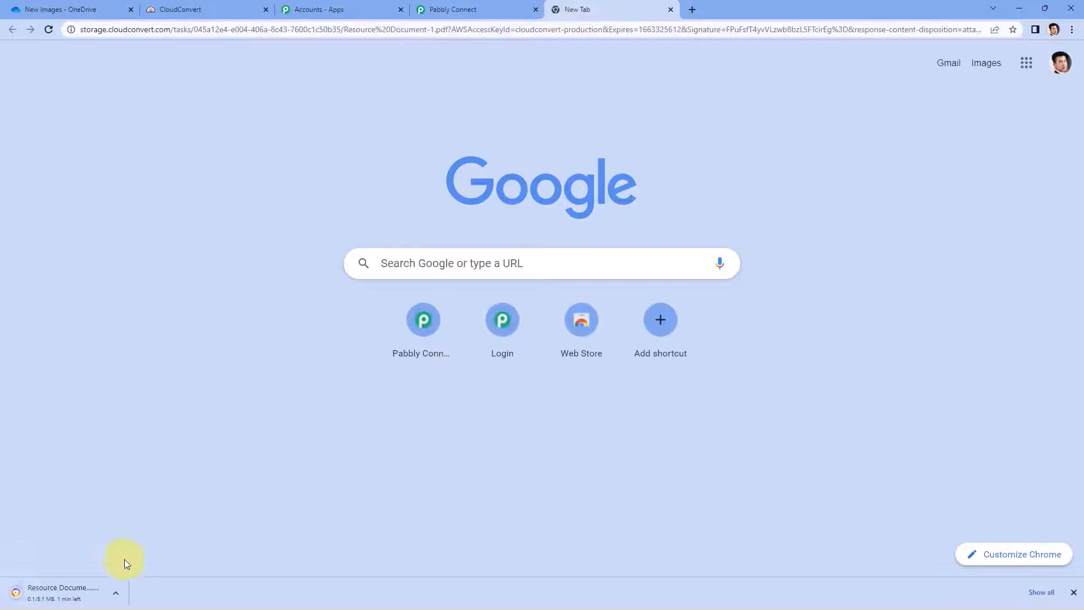
pyautogui.click(1074, 592)
pyautogui.click(670, 11)
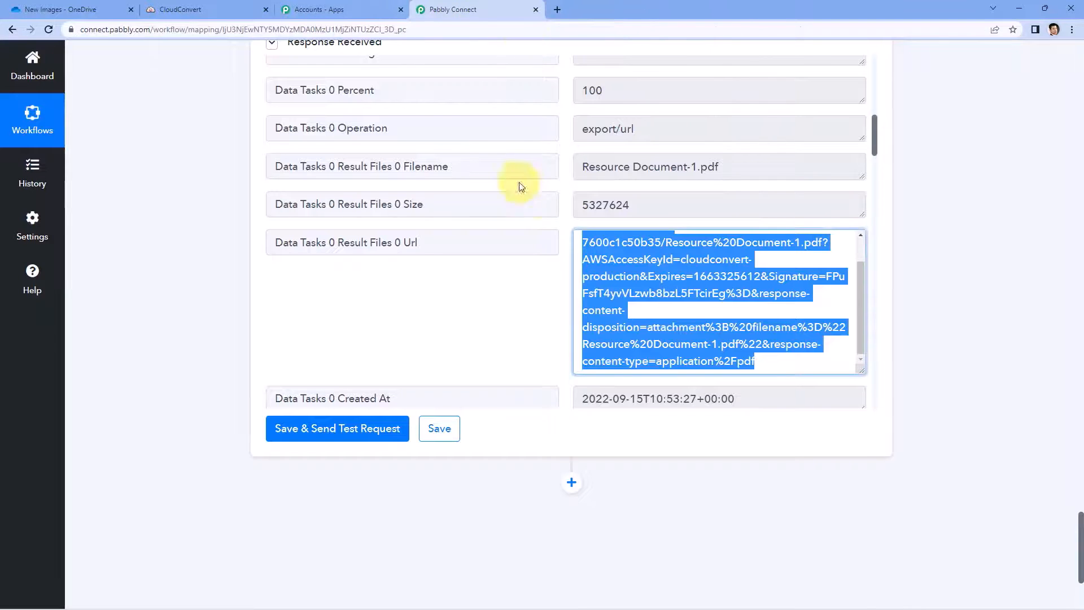
pyautogui.click(555, 295)
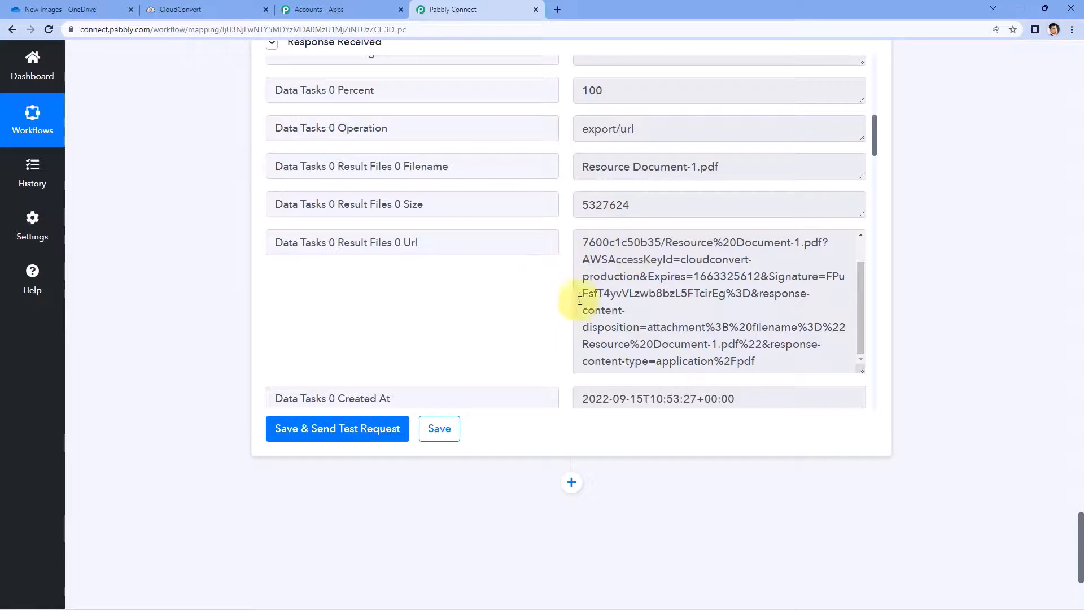
# Step: Check that OneDrive's Image PDFs folder under My files is empty, then return to Pabbly Connect
pyautogui.click(92, 11)
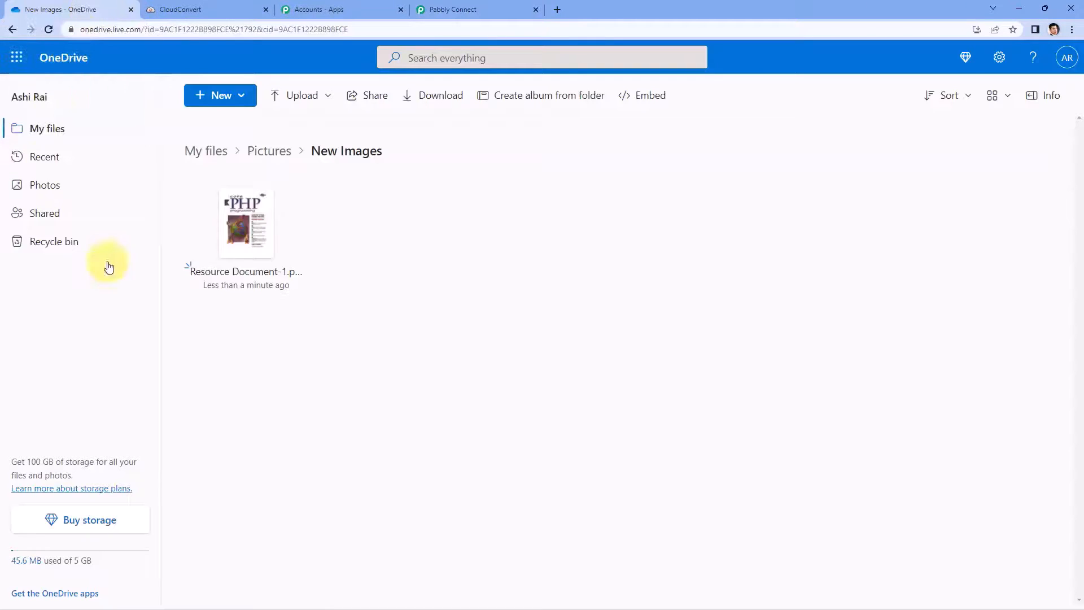
pyautogui.click(208, 158)
pyautogui.scroll(-4, 418, 316)
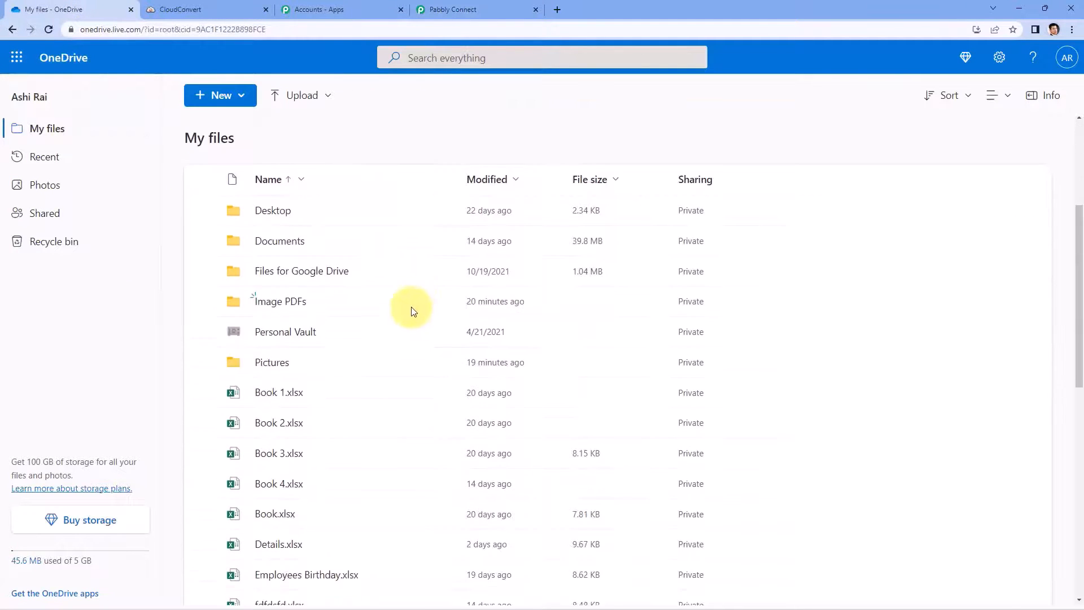
pyautogui.click(282, 303)
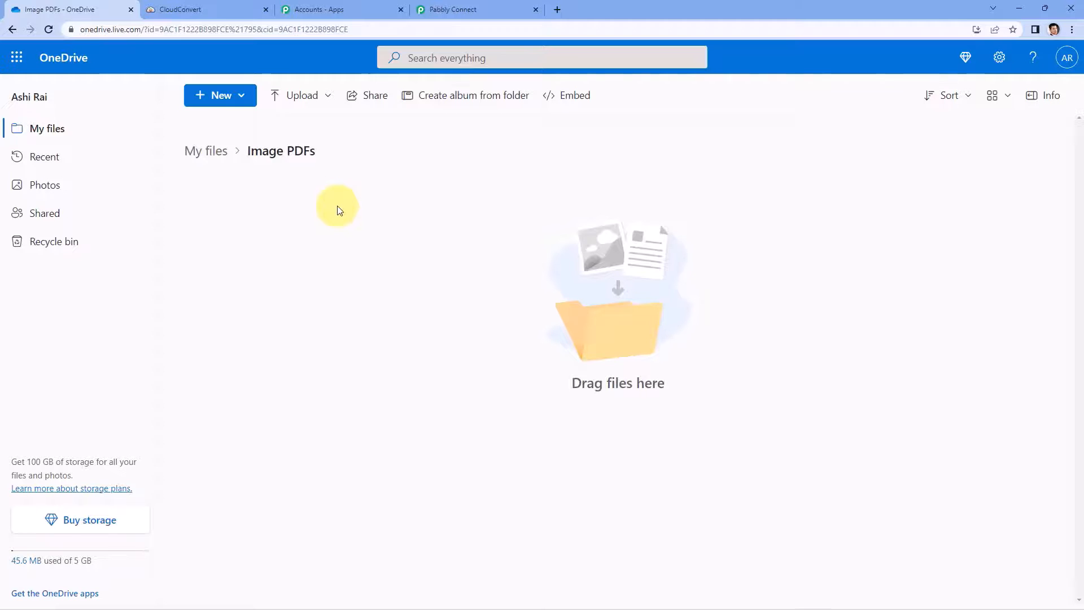
pyautogui.click(464, 10)
pyautogui.scroll(-4, 162, 282)
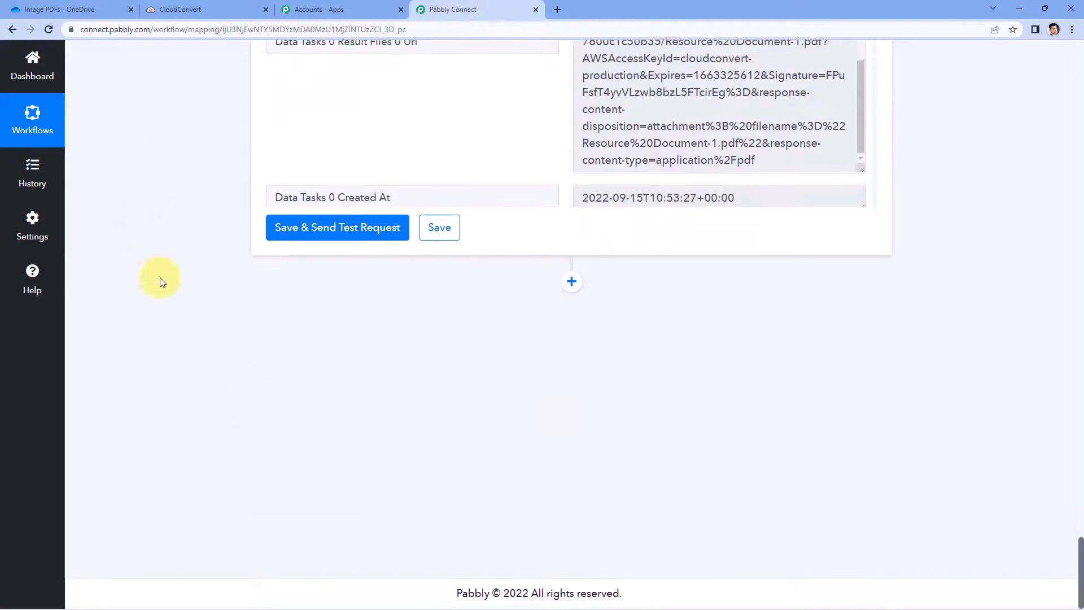
# Step: Add a Microsoft OneDrive Upload File action using the existing OneDrive connection
pyautogui.click(572, 281)
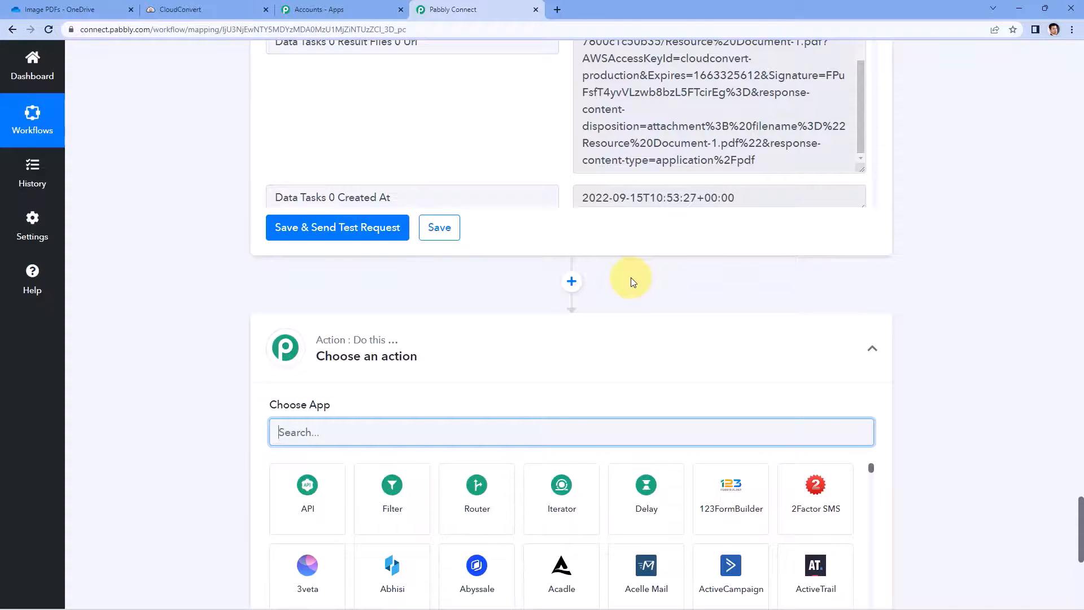
pyautogui.scroll(-1, 284, 395)
pyautogui.write('oneDr')
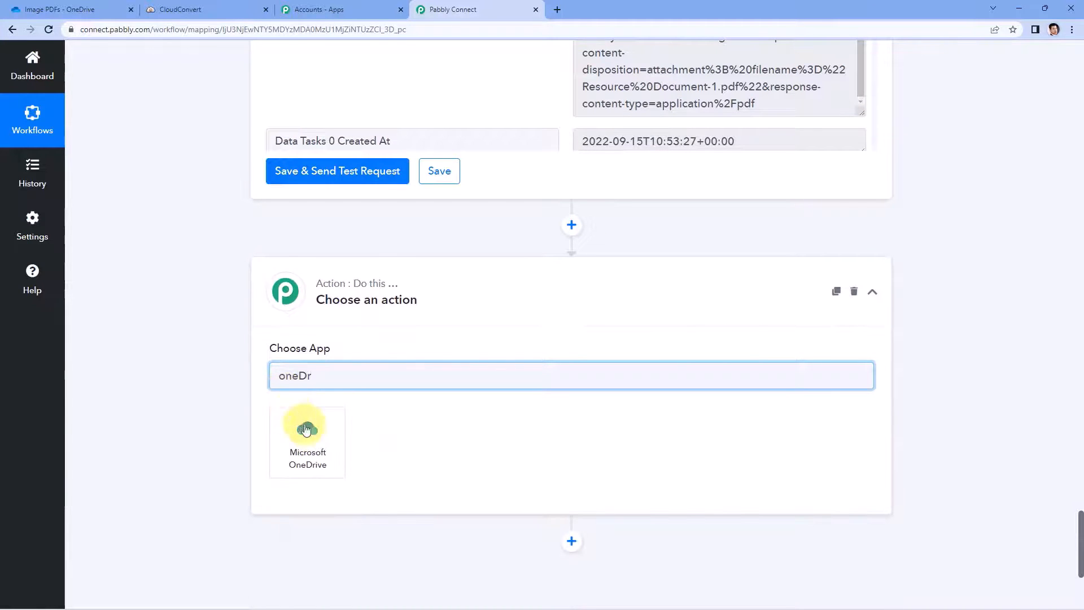
pyautogui.click(309, 428)
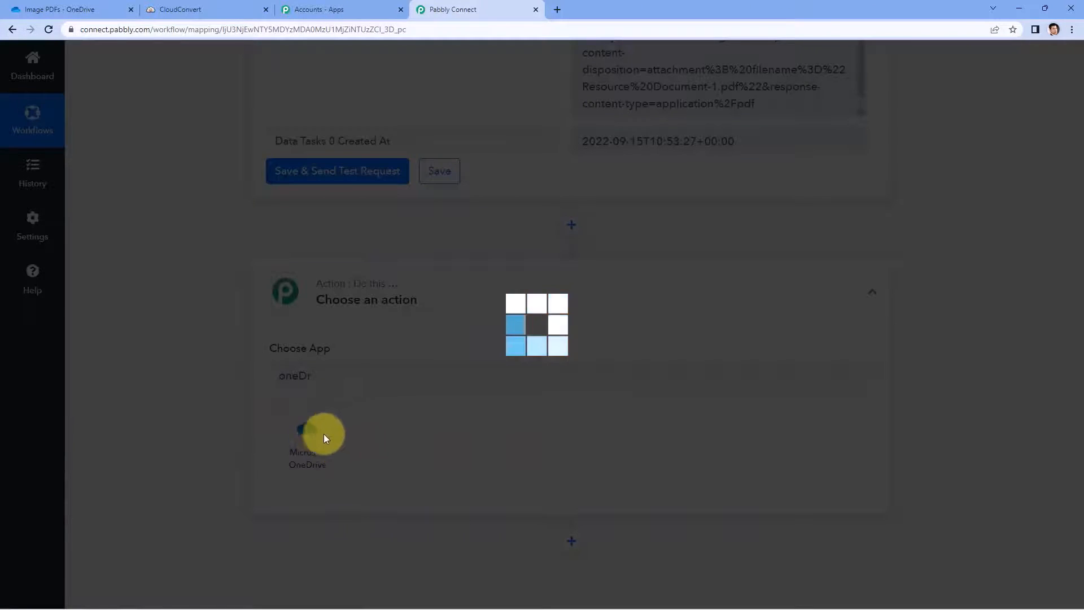
pyautogui.scroll(-2, 282, 387)
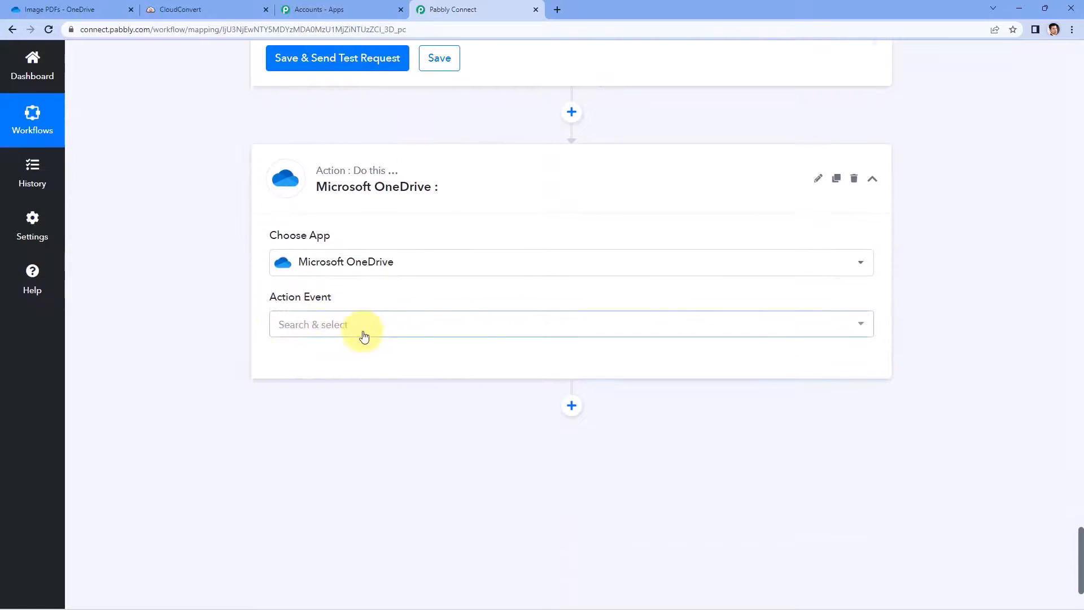
pyautogui.click(367, 327)
pyautogui.scroll(-1, 223, 350)
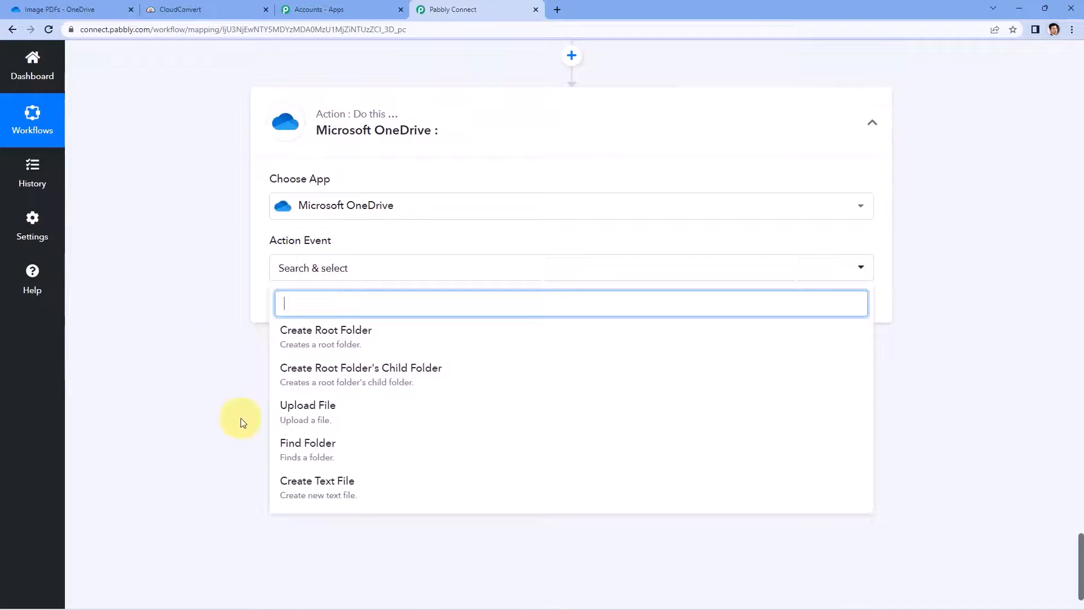
pyautogui.click(340, 418)
pyautogui.click(297, 307)
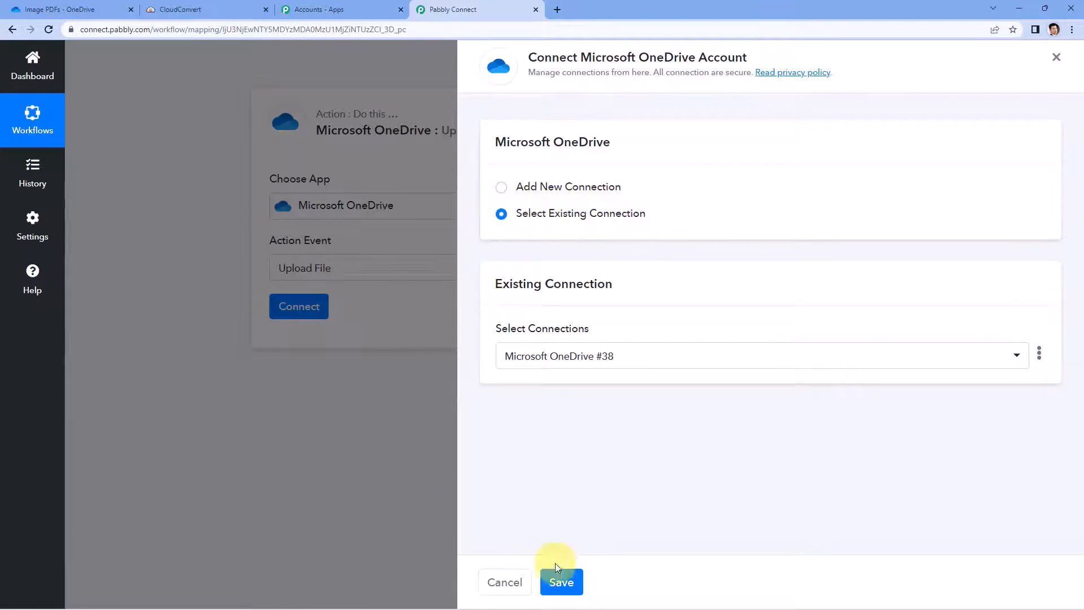
pyautogui.click(556, 580)
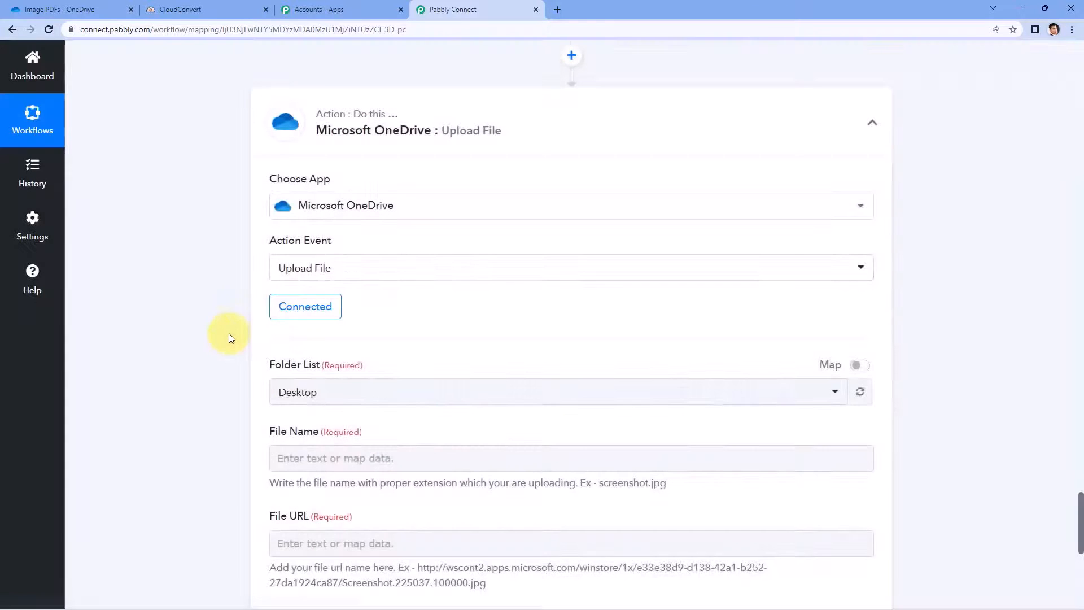
# Step: Set the upload's Folder List destination to Image PDFs
pyautogui.scroll(-2, 211, 320)
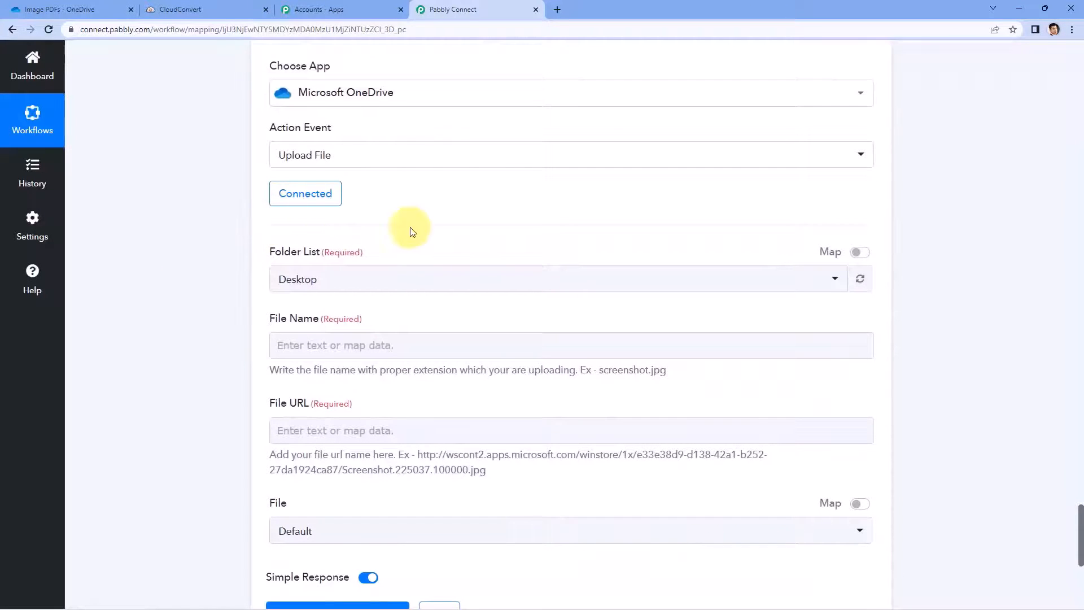
pyautogui.scroll(-1, 462, 220)
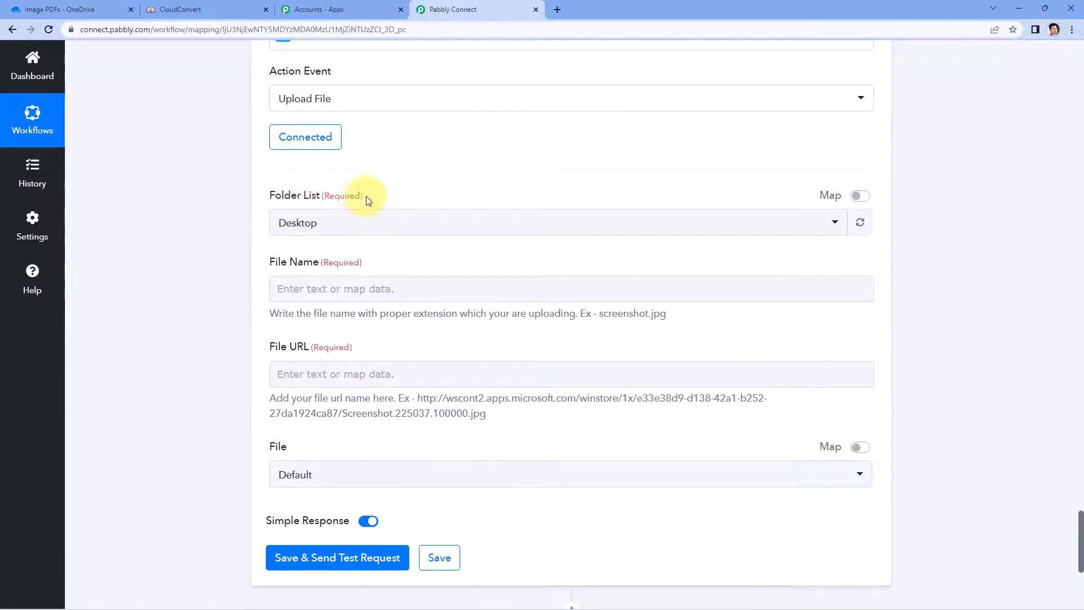
pyautogui.click(398, 219)
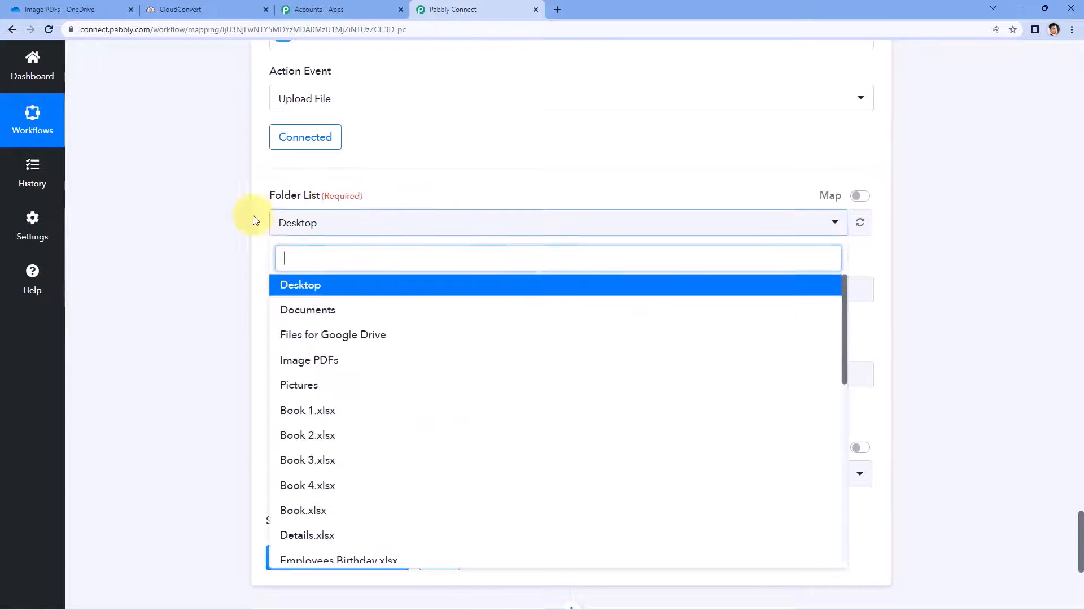
pyautogui.scroll(-1, 216, 239)
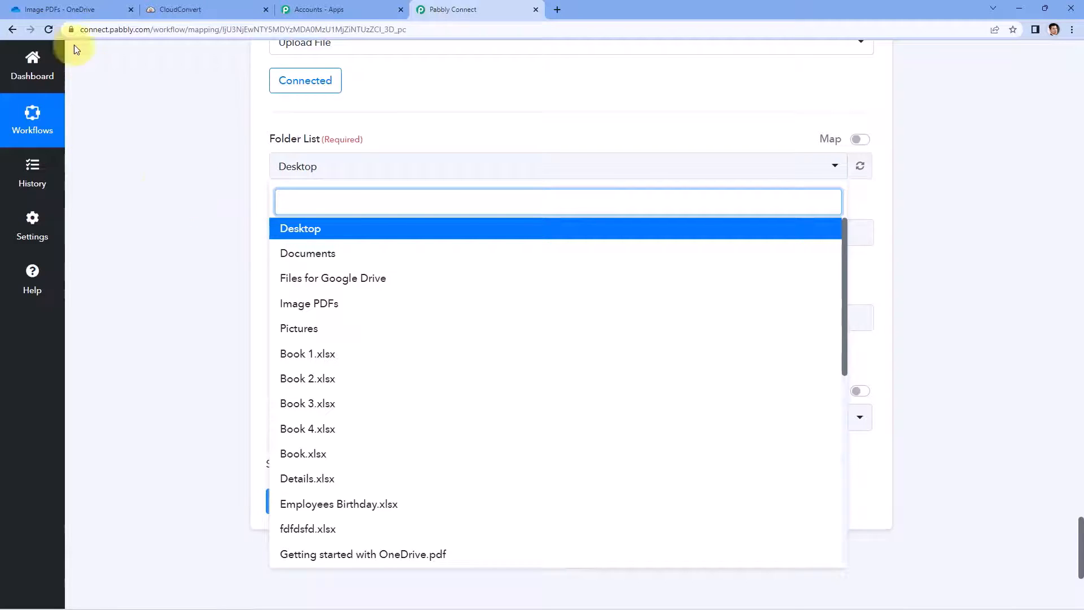
pyautogui.click(67, 9)
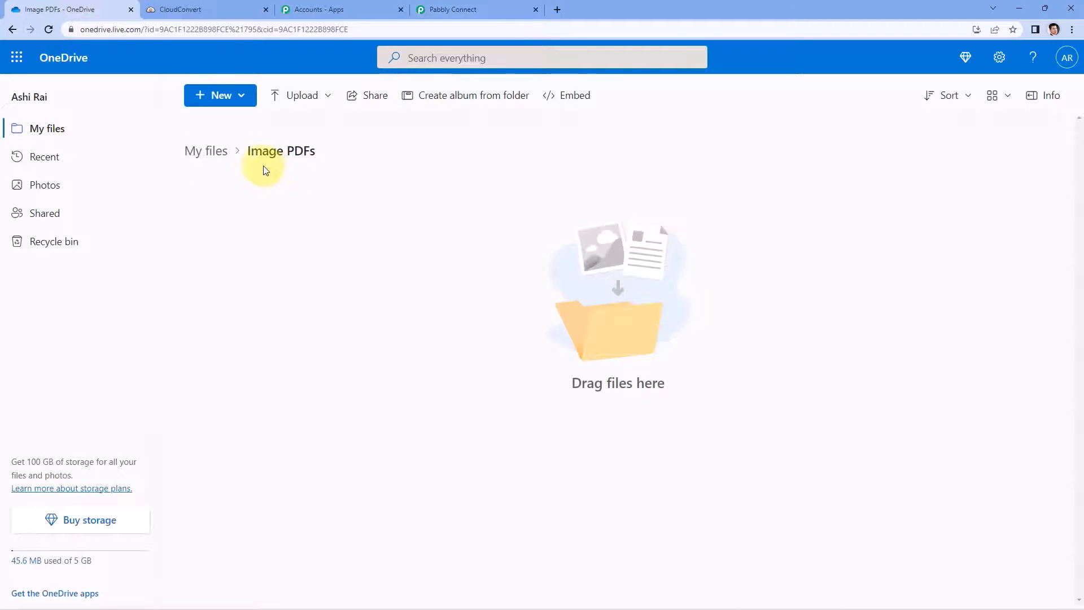
pyautogui.click(452, 9)
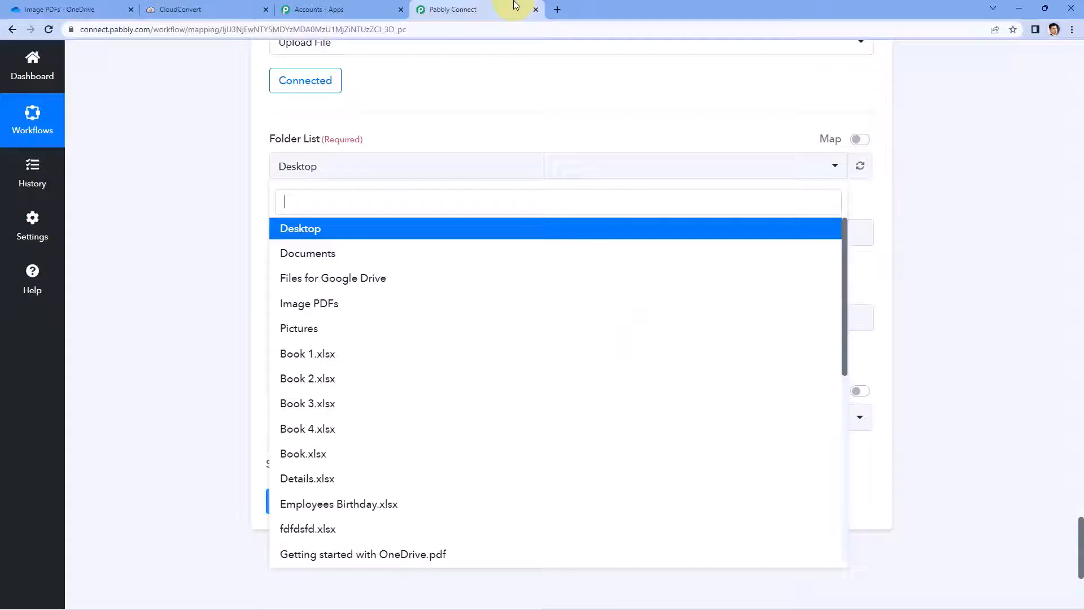
pyautogui.write('Im')
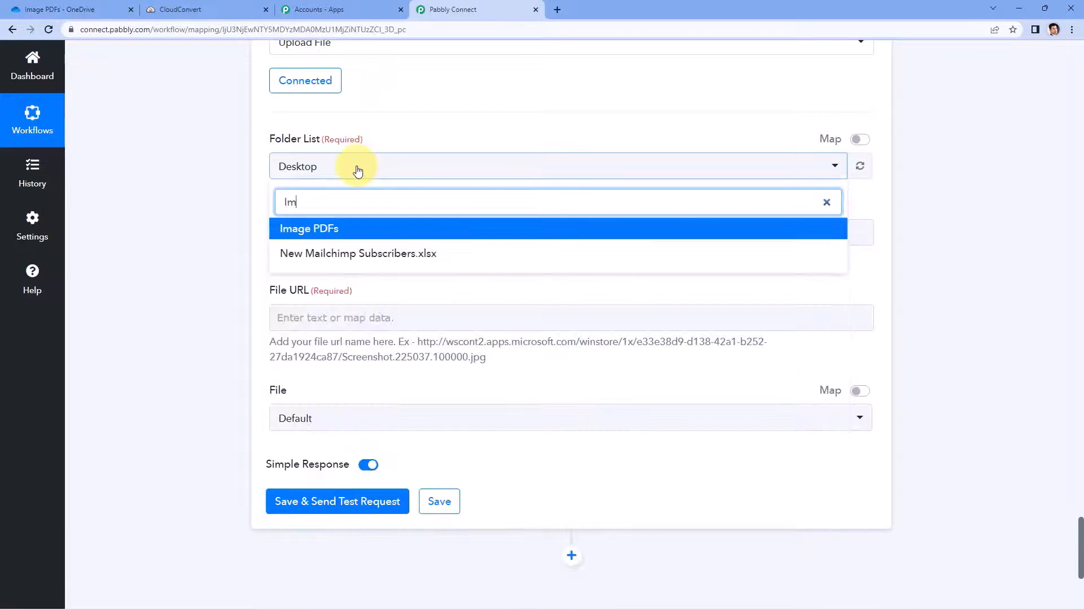
pyautogui.click(317, 227)
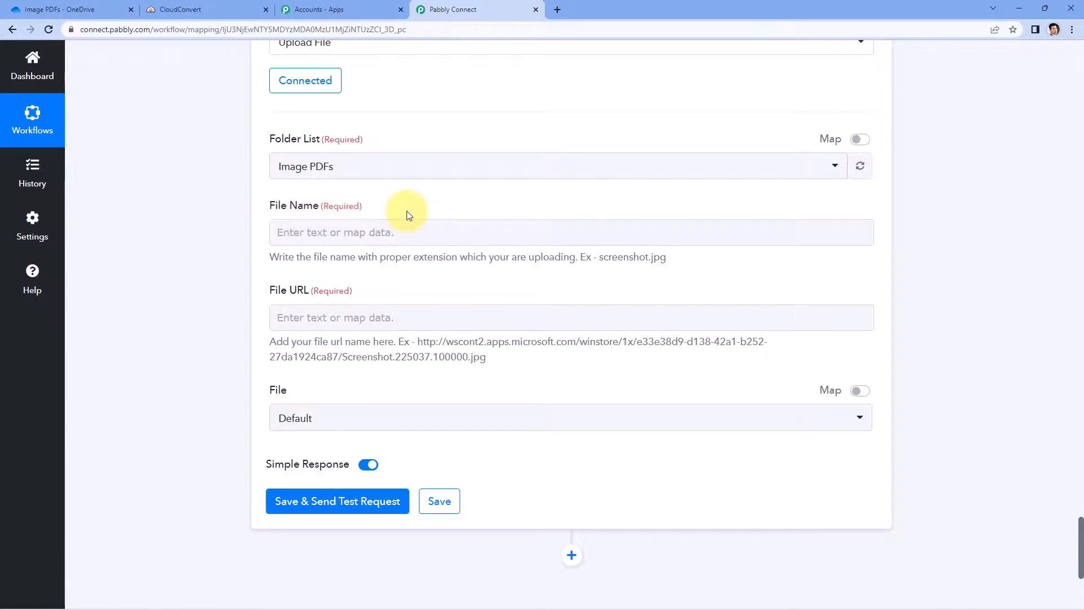
# Step: Map Get Job Details Result Files 0 Filename (Resource Document-1.pdf) into File Name
pyautogui.scroll(10, 409, 216)
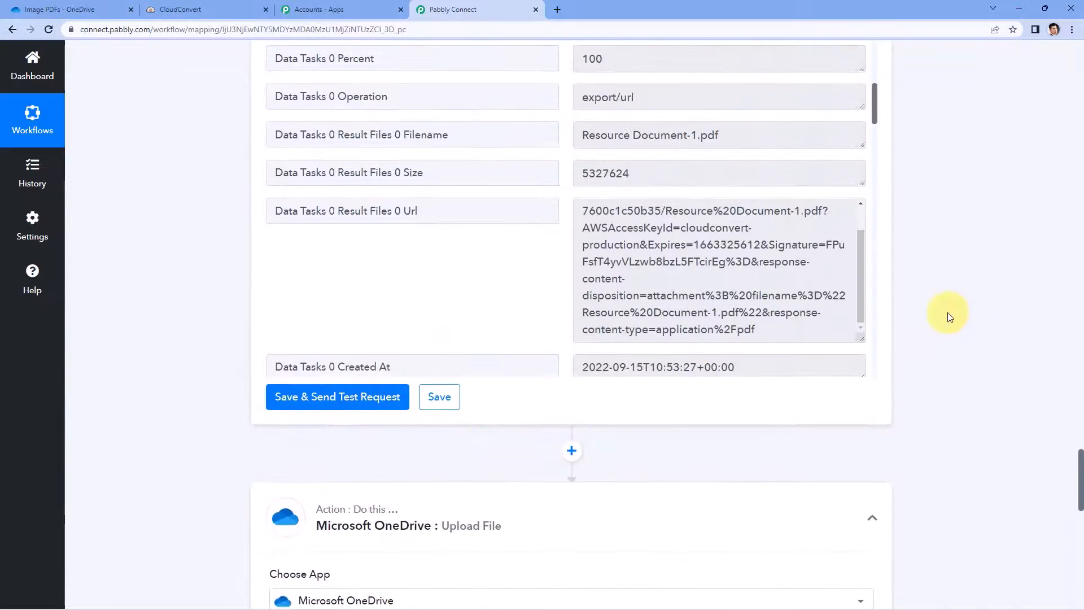
pyautogui.scroll(3, 950, 316)
pyautogui.scroll(4, 551, 263)
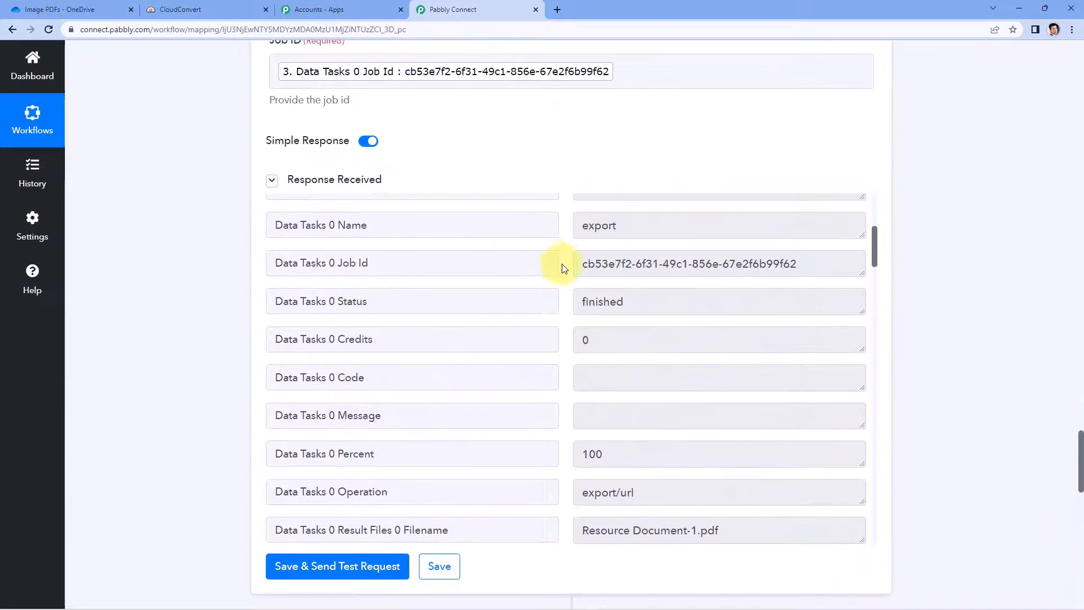
pyautogui.scroll(2, 563, 267)
pyautogui.scroll(-6, 561, 266)
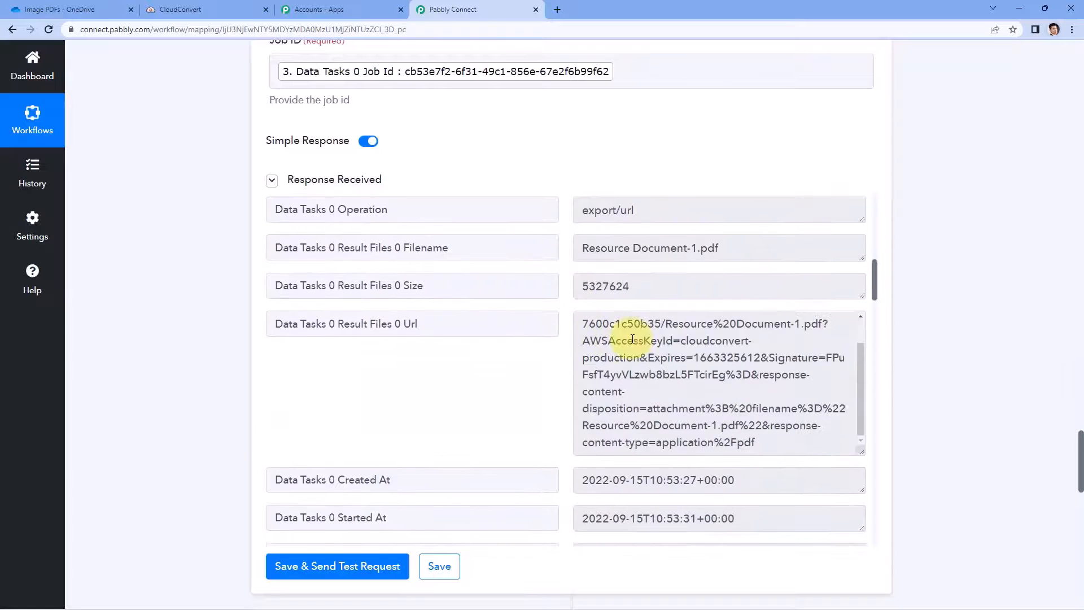
pyautogui.click(632, 339)
pyautogui.scroll(2, 632, 333)
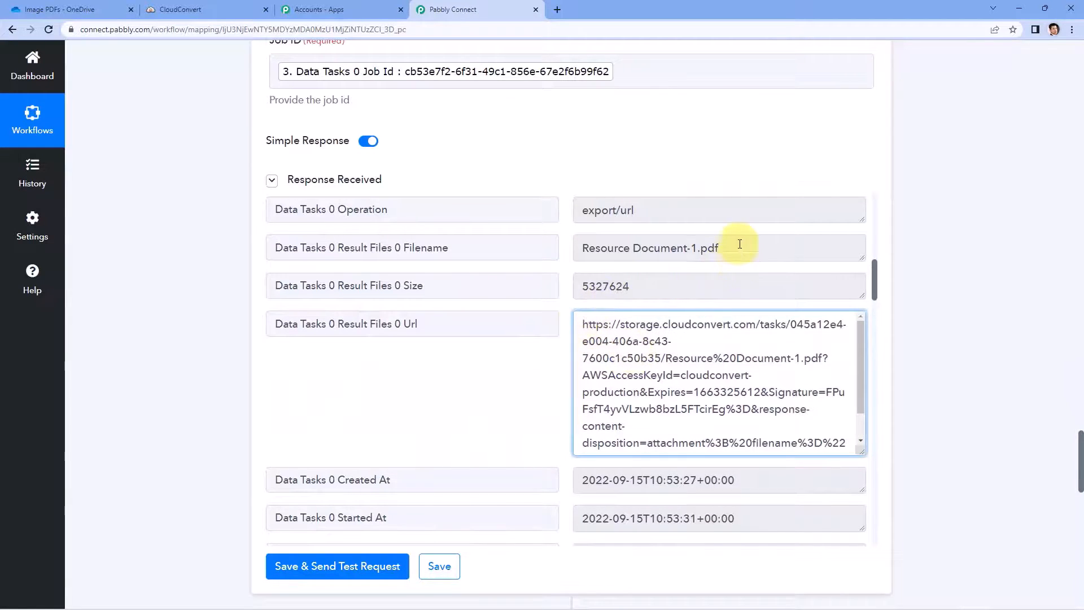
pyautogui.moveTo(740, 244); pyautogui.dragTo(575, 242)
pyautogui.moveTo(738, 247); pyautogui.dragTo(574, 247)
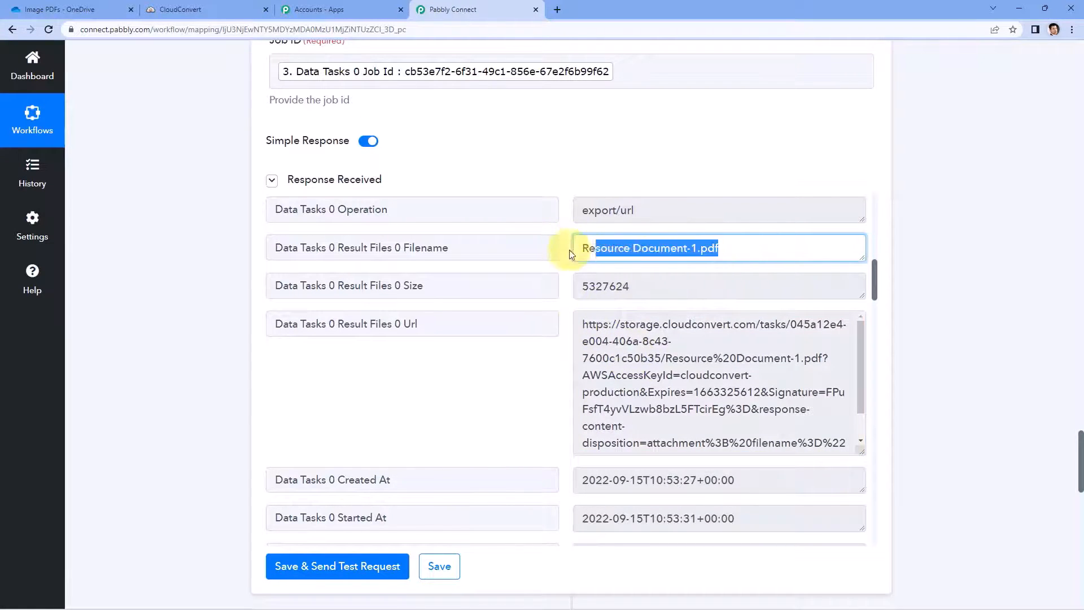
pyautogui.click(739, 249)
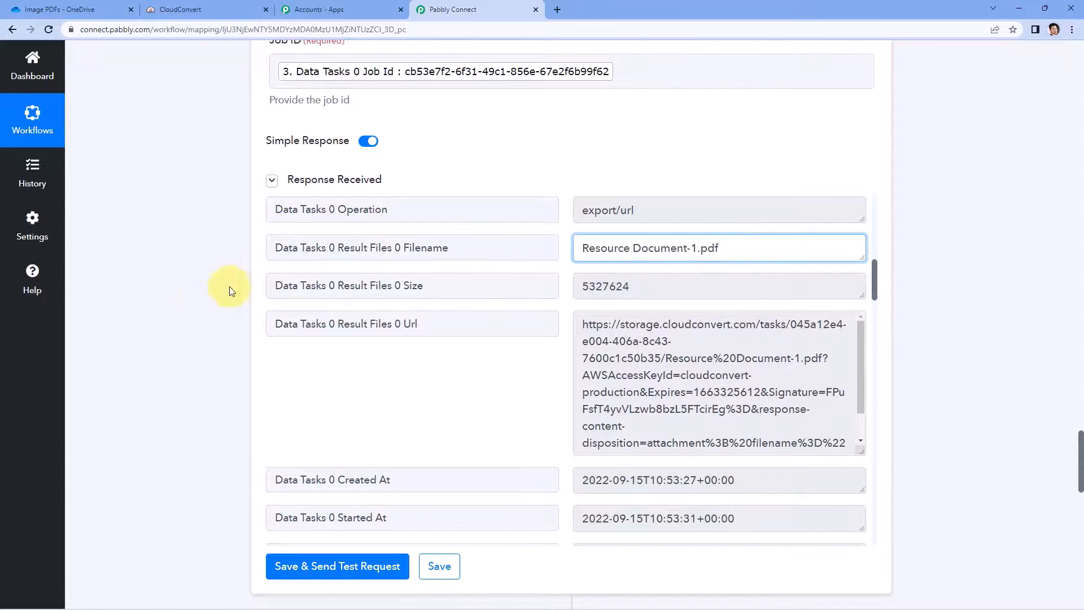
pyautogui.scroll(-12, 225, 288)
pyautogui.scroll(-2, 243, 320)
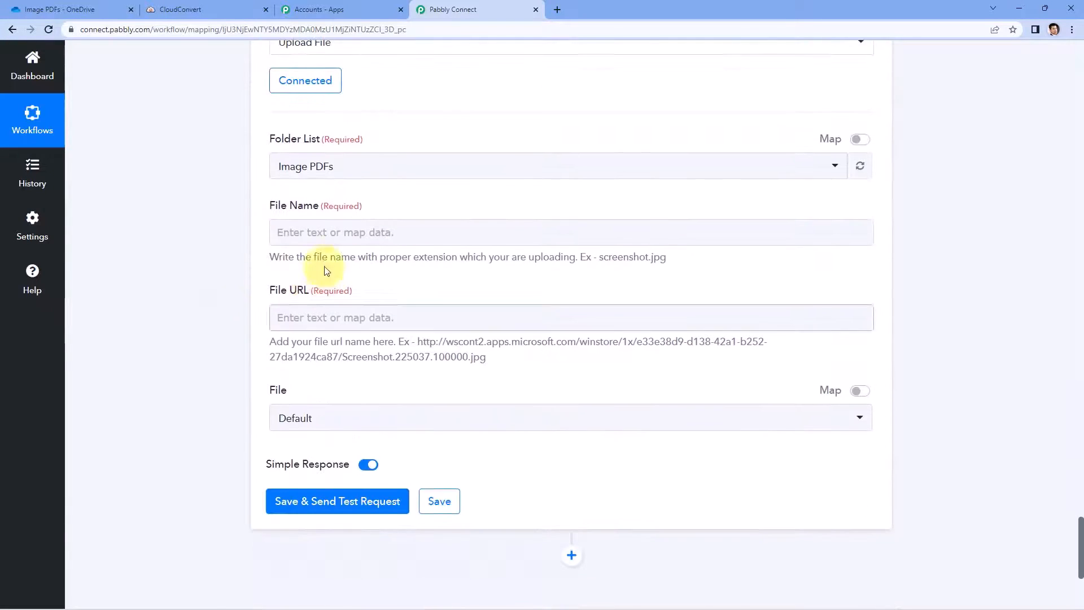
pyautogui.click(282, 232)
pyautogui.scroll(-2, 228, 241)
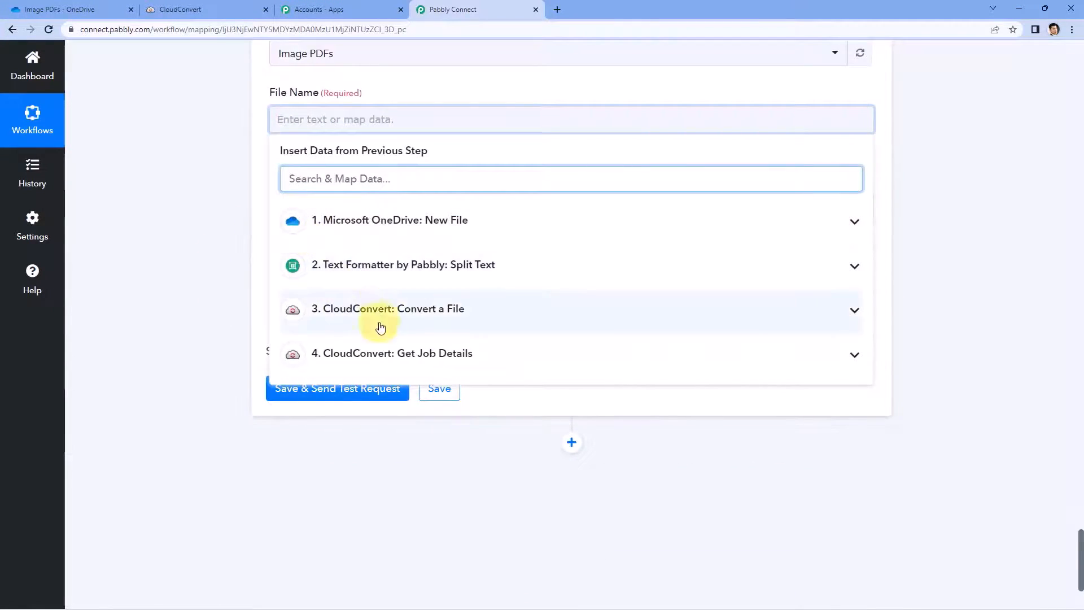
pyautogui.click(363, 359)
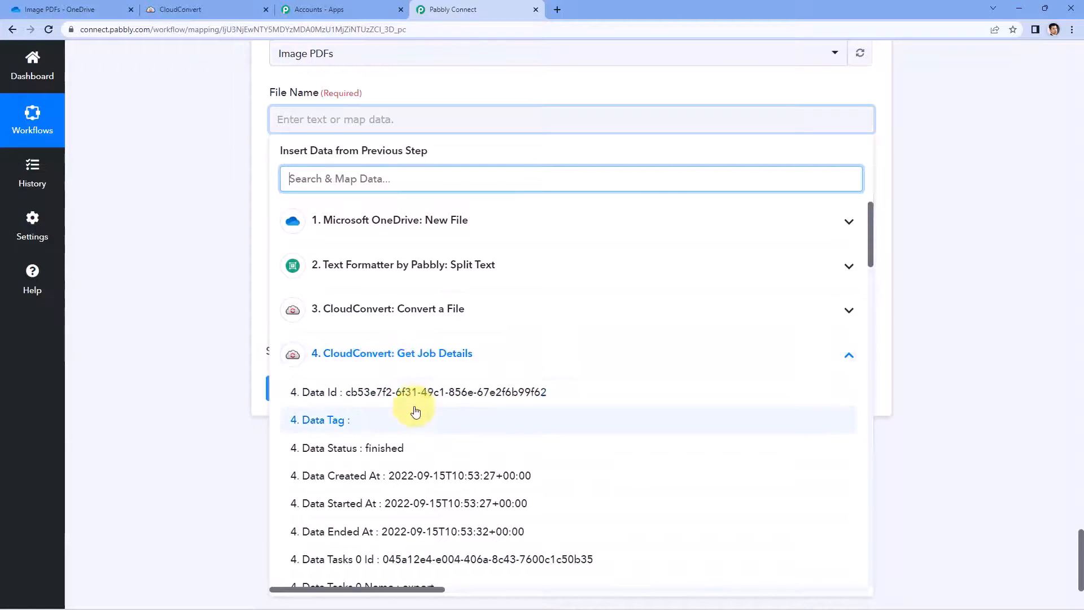
pyautogui.scroll(-7, 416, 396)
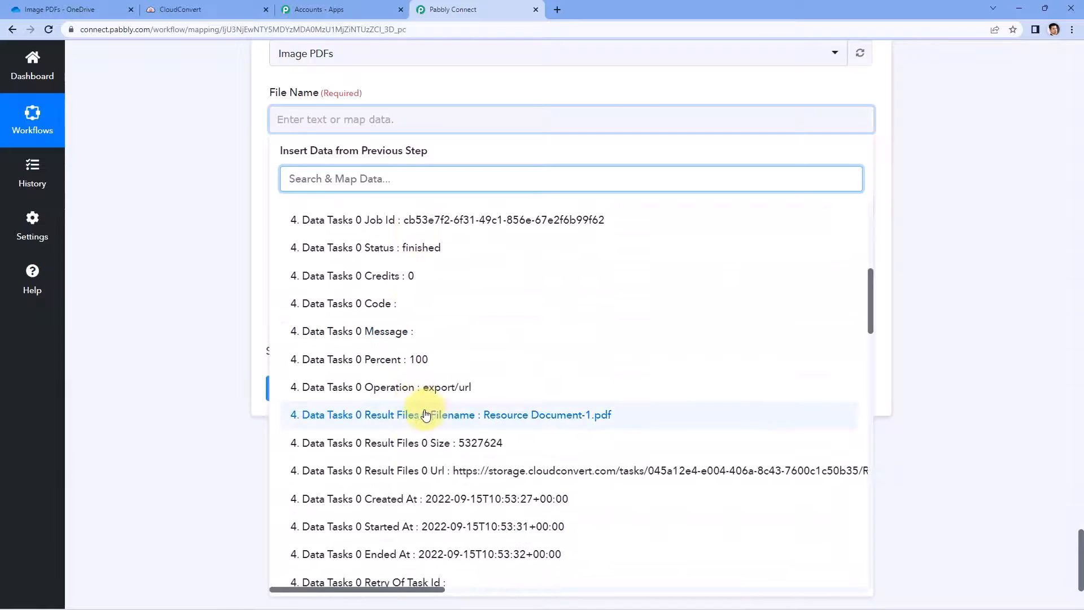
pyautogui.click(424, 415)
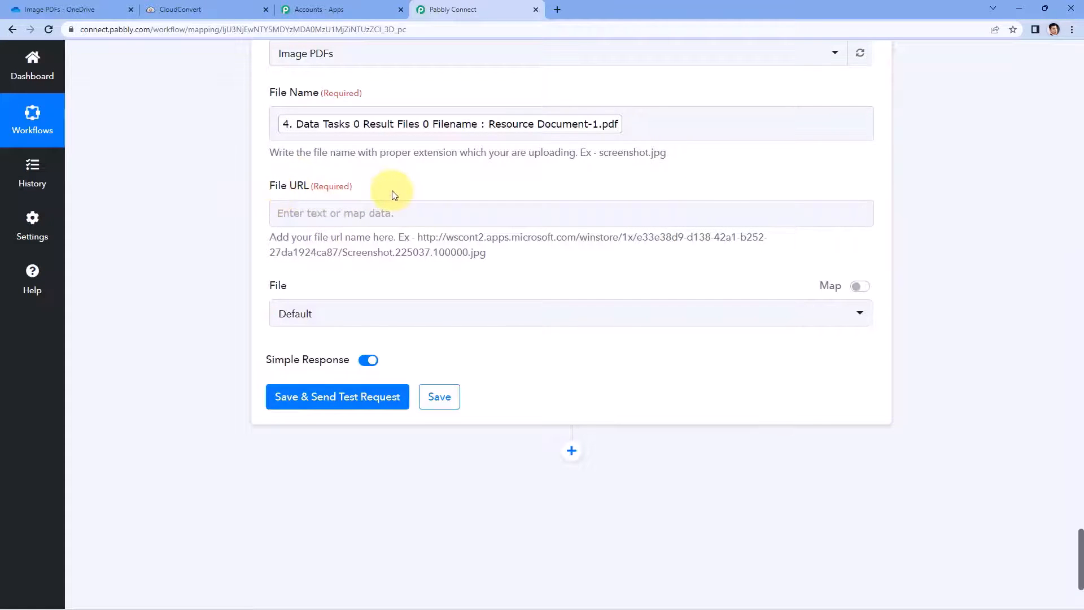
# Step: Map Get Job Details Result Files 0 Url into the File URL field
pyautogui.click(316, 212)
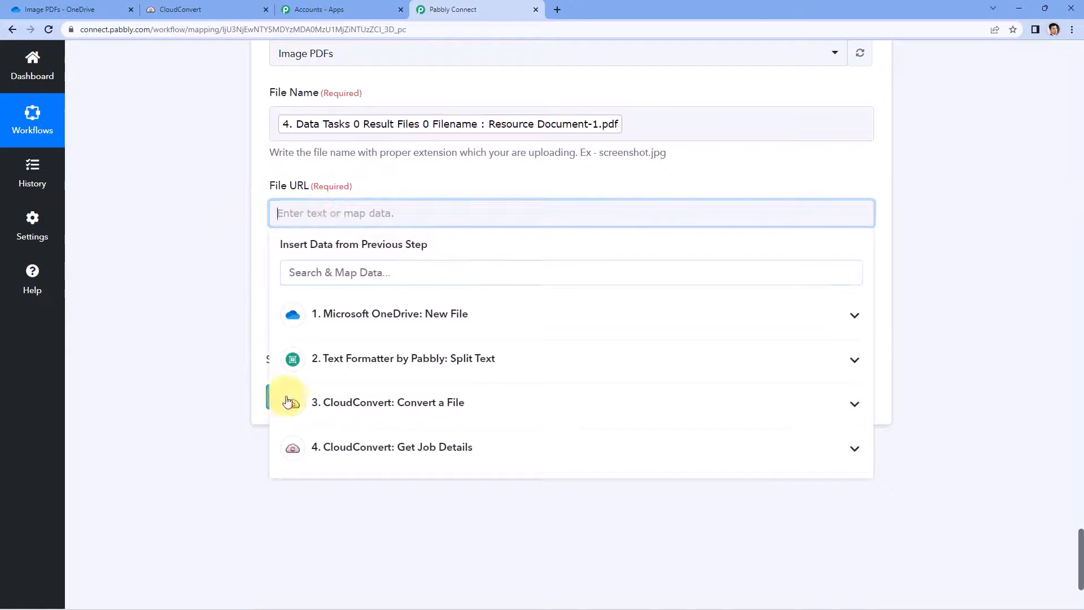
pyautogui.click(432, 456)
pyautogui.scroll(-3, 229, 375)
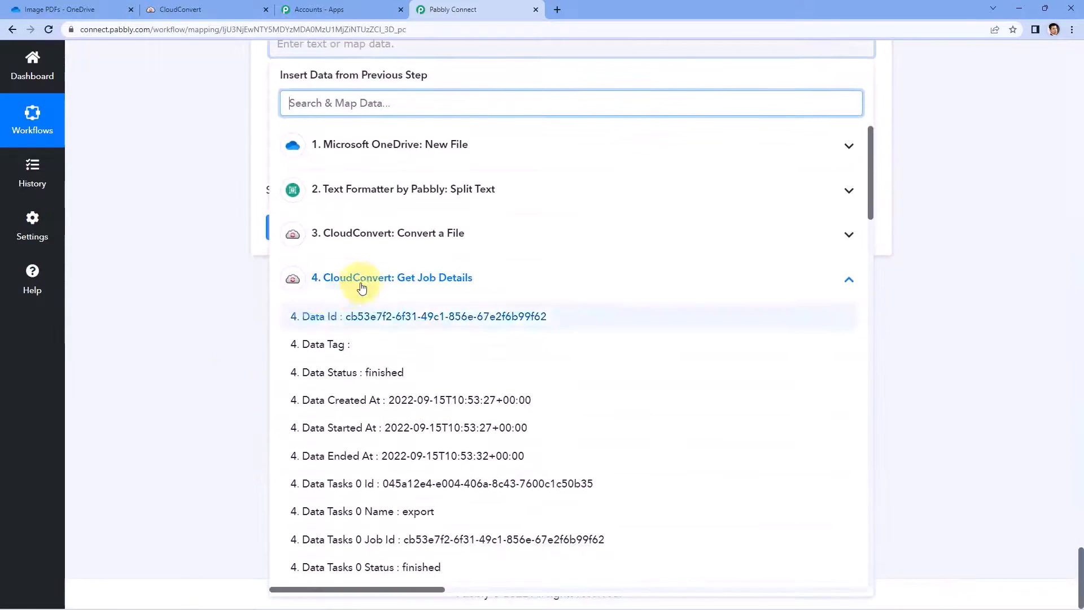
pyautogui.scroll(-6, 394, 359)
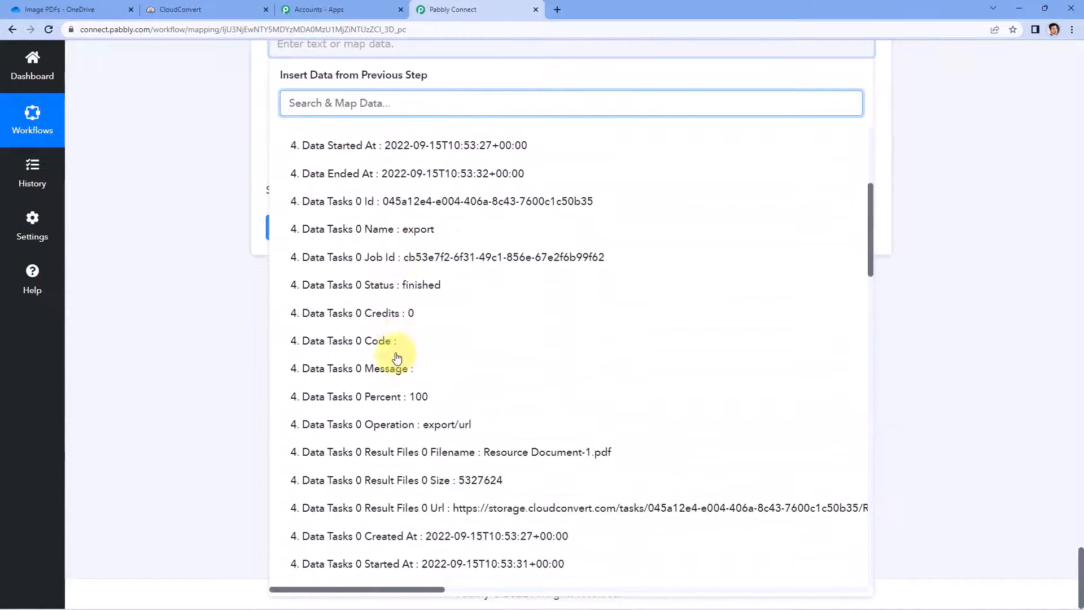
pyautogui.scroll(-1, 392, 361)
pyautogui.click(454, 395)
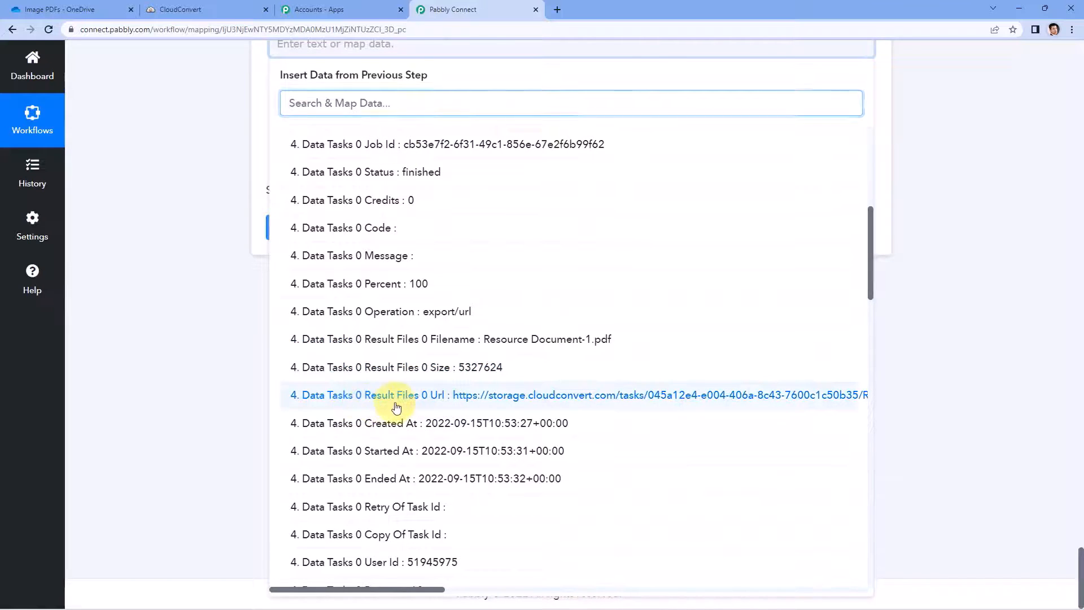
# Step: Keep File as Default, then save and send a test request, which returns status 202
pyautogui.scroll(5, 219, 218)
pyautogui.scroll(-1, 219, 228)
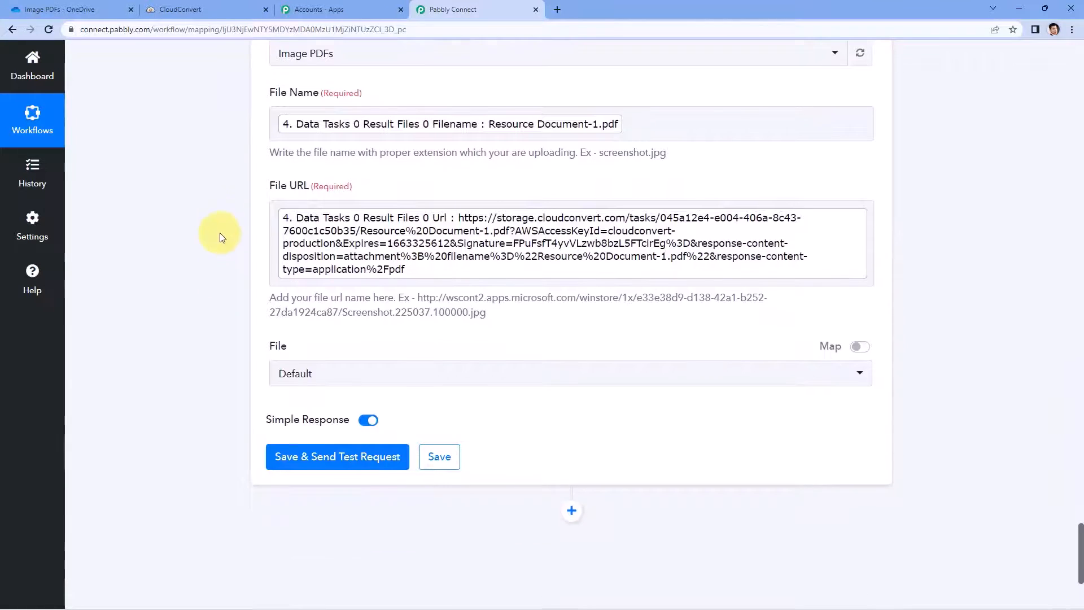
pyautogui.click(356, 374)
pyautogui.click(325, 436)
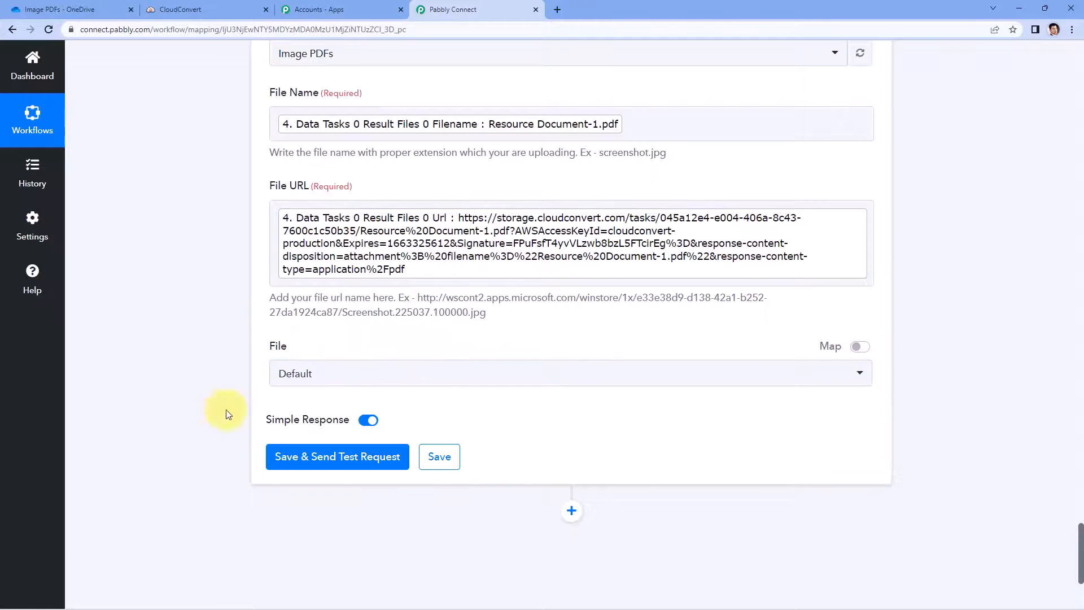
pyautogui.click(321, 454)
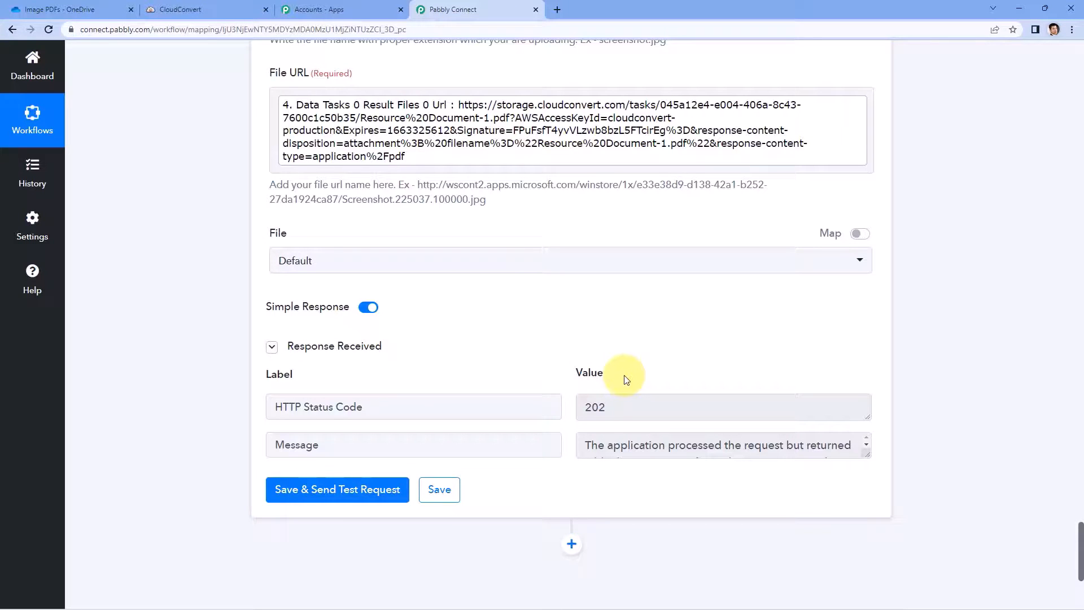
pyautogui.scroll(6, 627, 379)
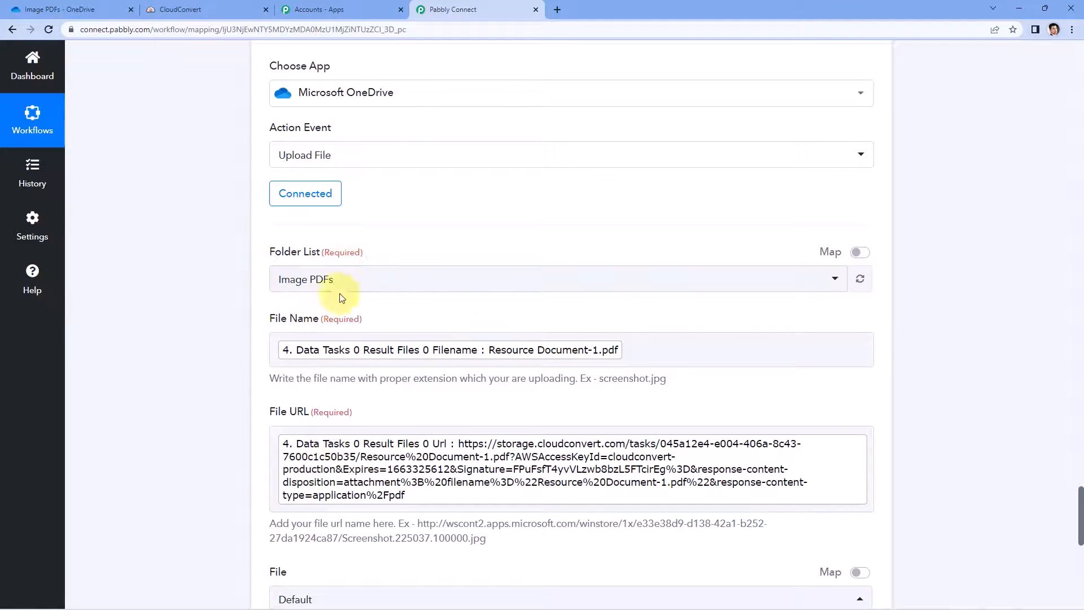
# Step: Preview the uploaded Resource Document-1.pdf in OneDrive's Image PDFs folder, then return to Pabbly Connect
pyautogui.click(59, 10)
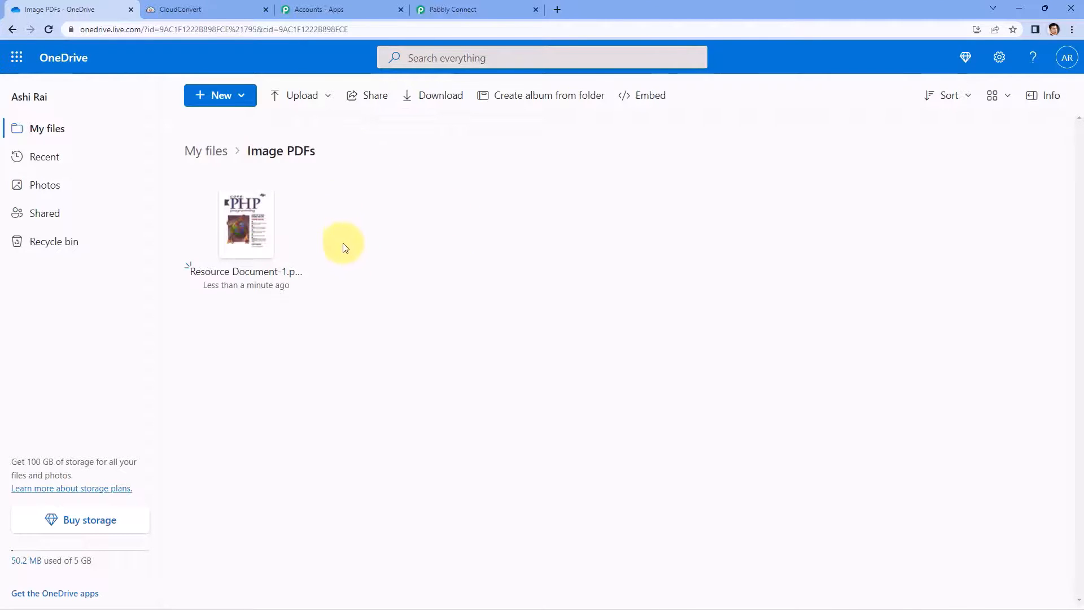
pyautogui.click(246, 248)
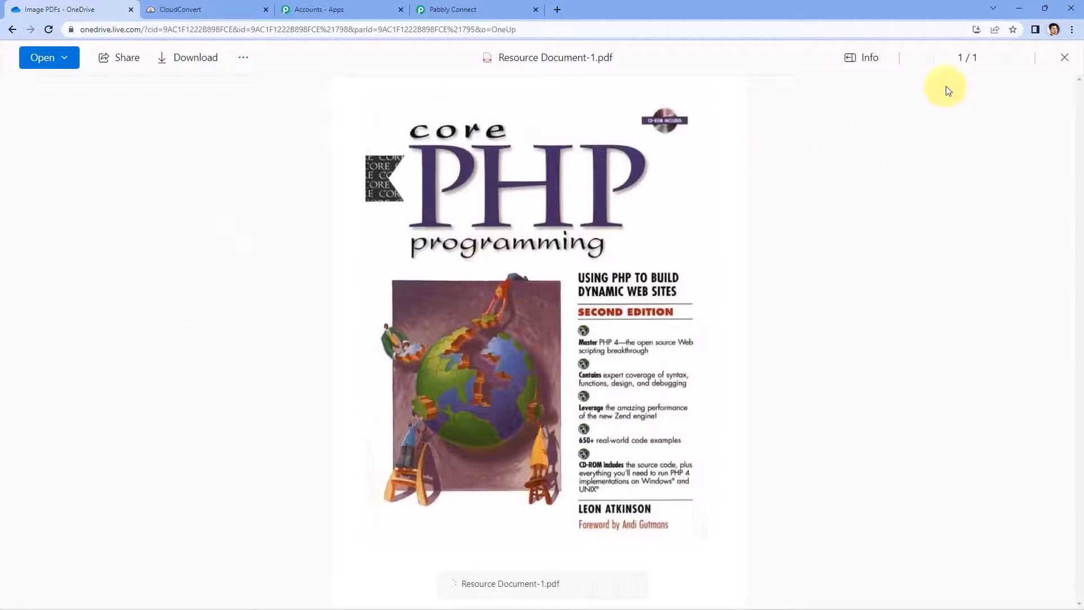
pyautogui.click(1064, 59)
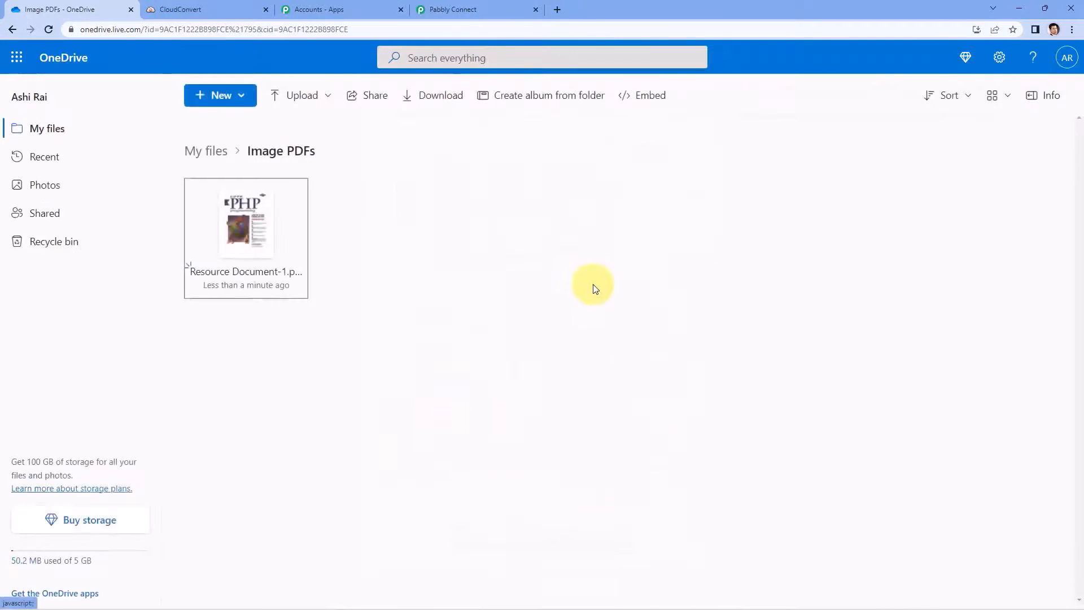
pyautogui.click(495, 7)
pyautogui.scroll(9, 931, 250)
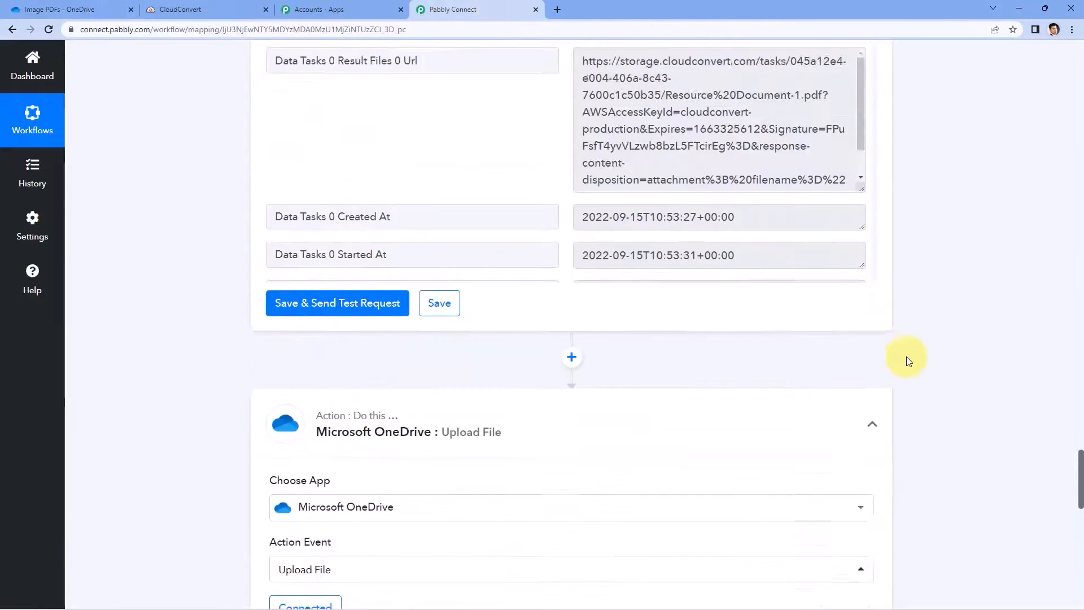
# Step: Collapse the Upload File, Convert a File, Split Text and OneDrive trigger steps, then scroll to the top
pyautogui.click(871, 464)
pyautogui.scroll(5, 920, 370)
pyautogui.scroll(10, 918, 372)
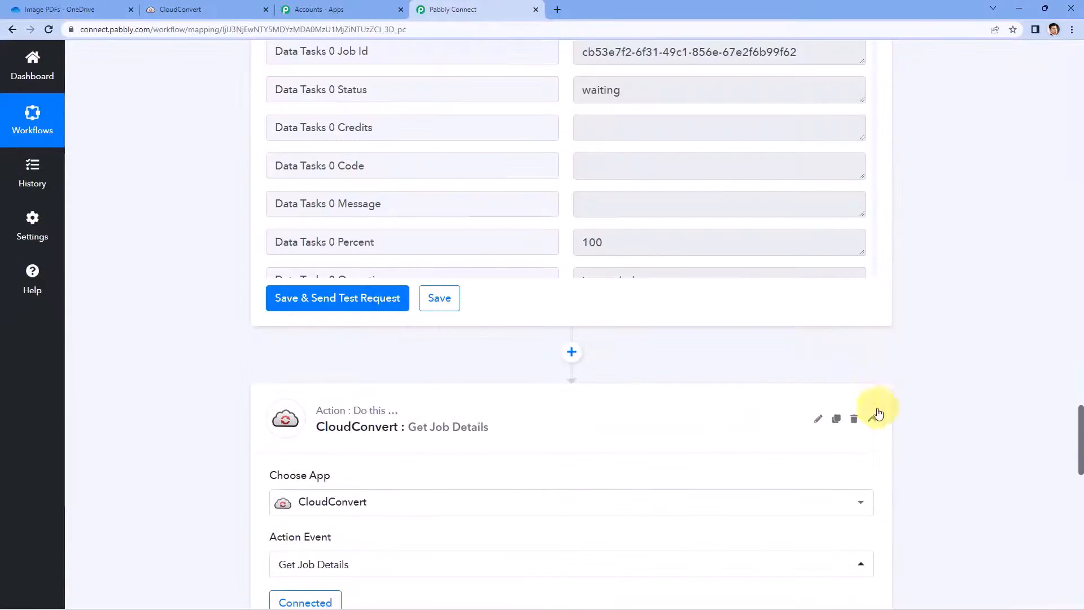
pyautogui.scroll(3, 880, 288)
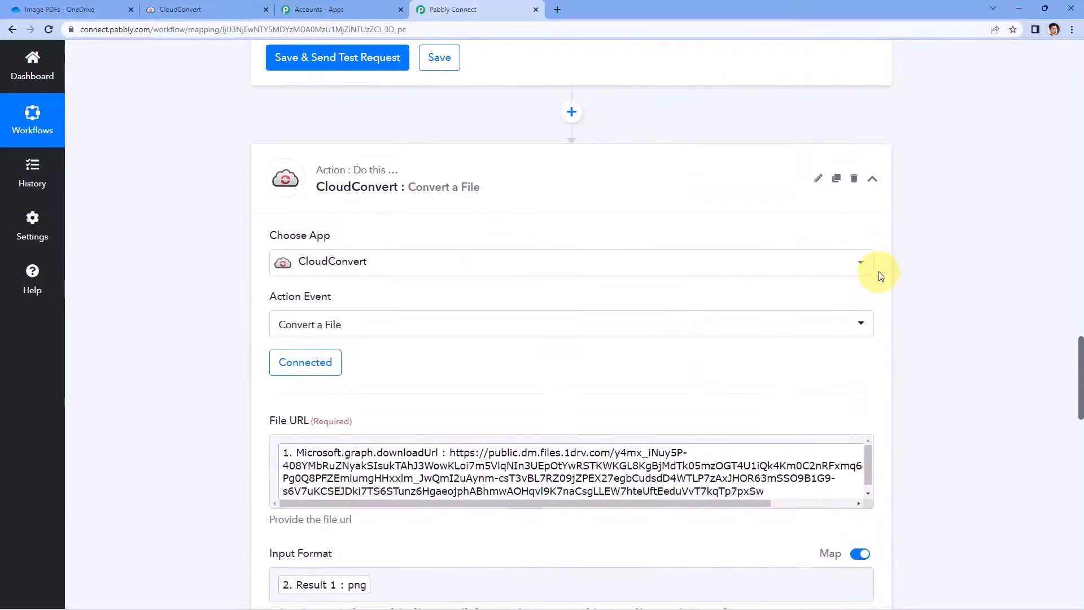
pyautogui.click(873, 178)
pyautogui.scroll(8, 914, 322)
pyautogui.scroll(8, 906, 343)
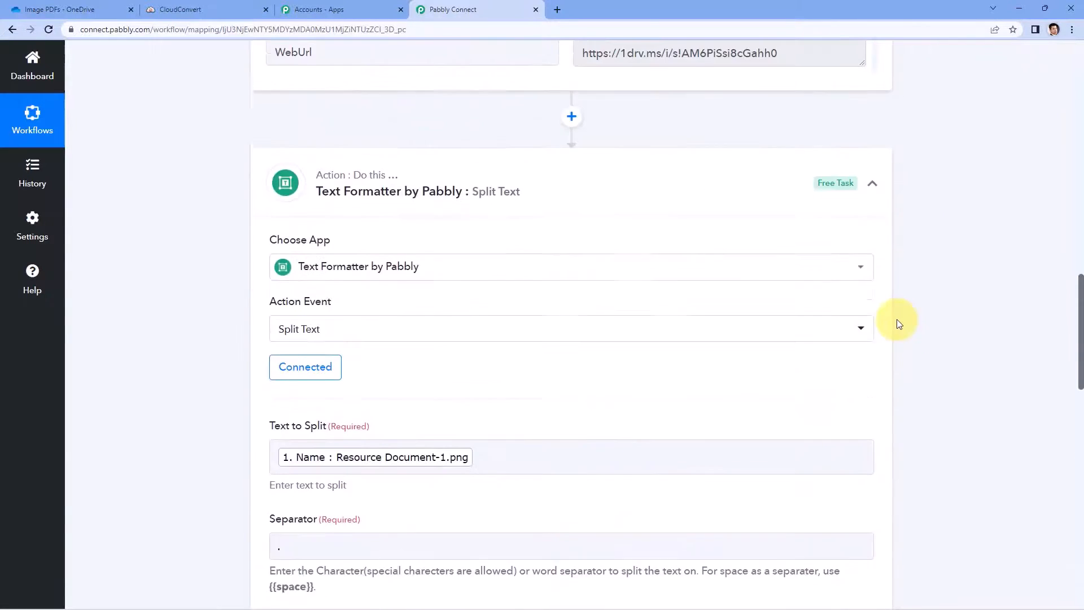
pyautogui.click(877, 375)
pyautogui.scroll(4, 903, 373)
pyautogui.scroll(12, 902, 372)
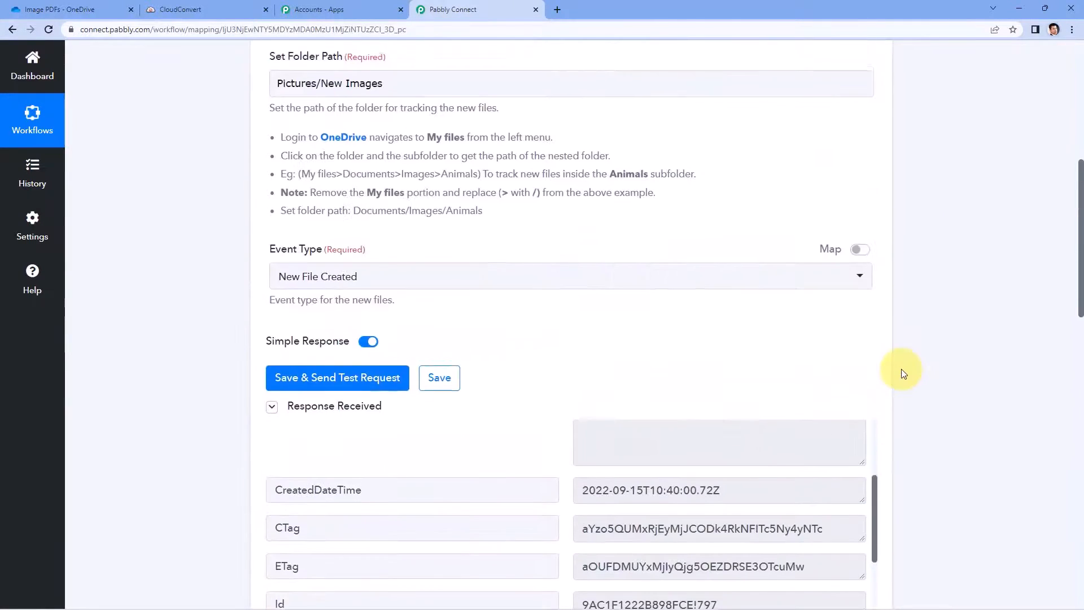
pyautogui.click(872, 239)
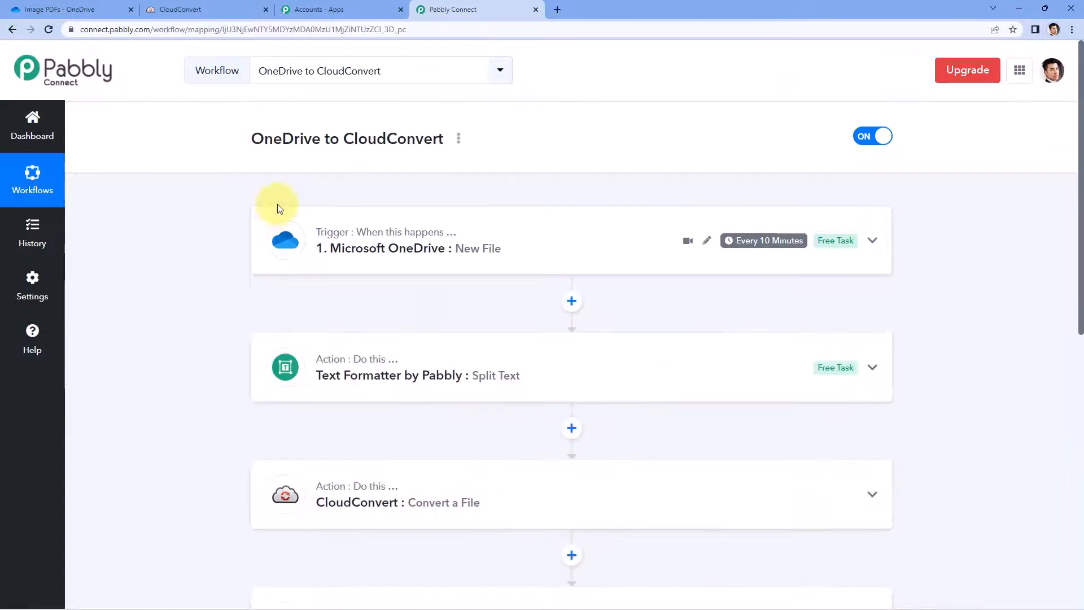
pyautogui.scroll(-3, 209, 305)
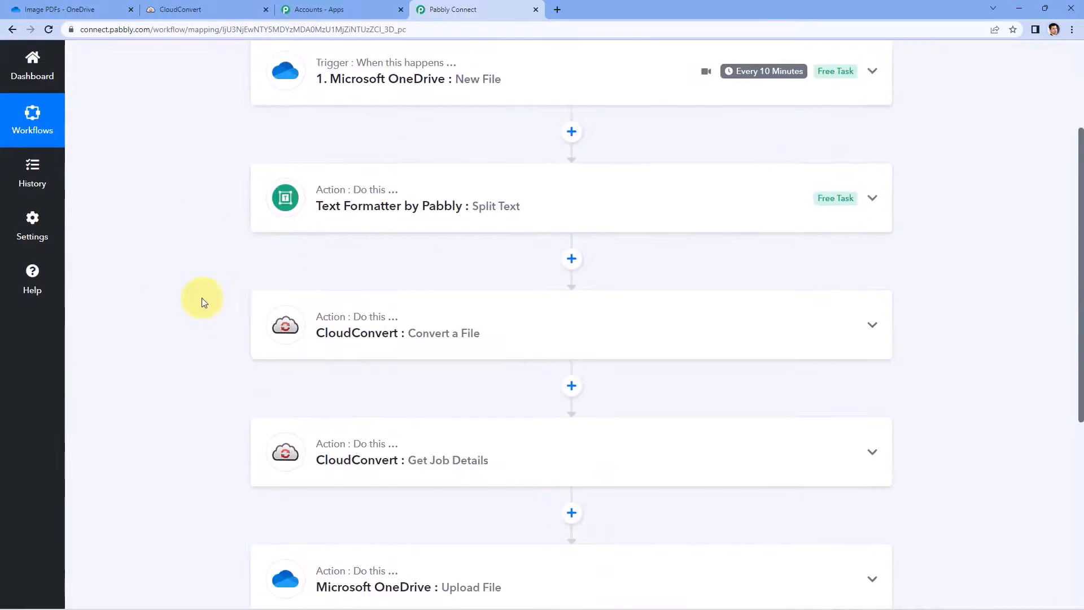
pyautogui.scroll(-2, 565, 266)
pyautogui.scroll(-2, 671, 275)
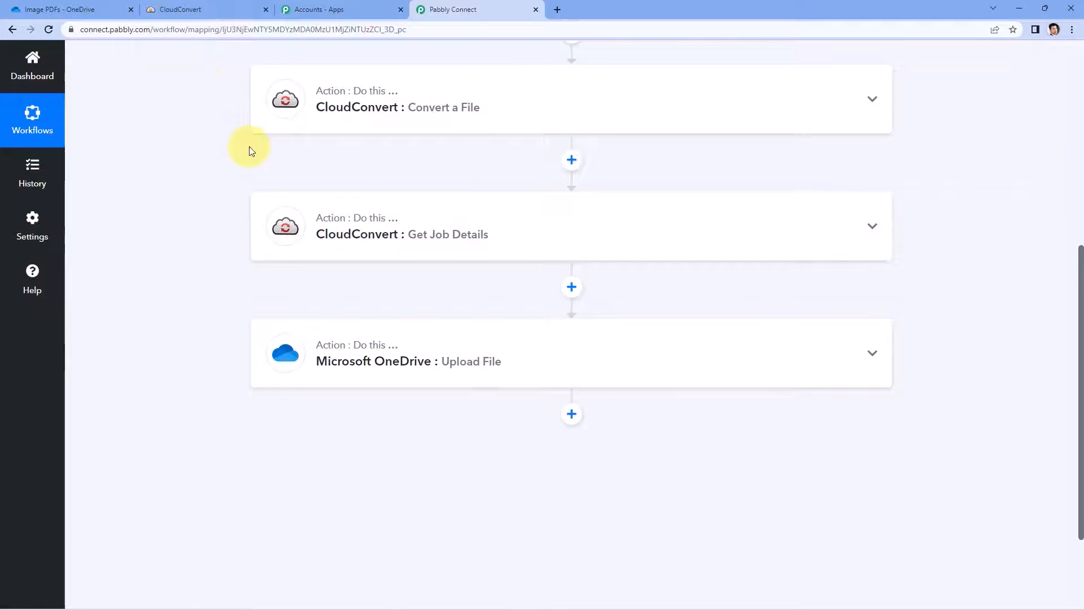
pyautogui.scroll(2, 774, 181)
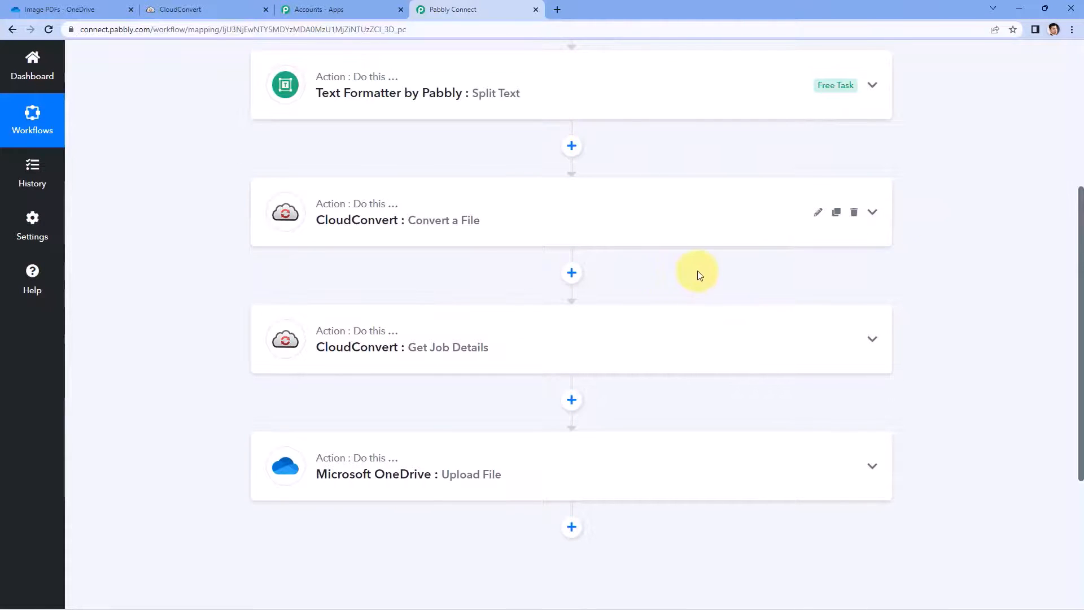
pyautogui.scroll(5, 951, 262)
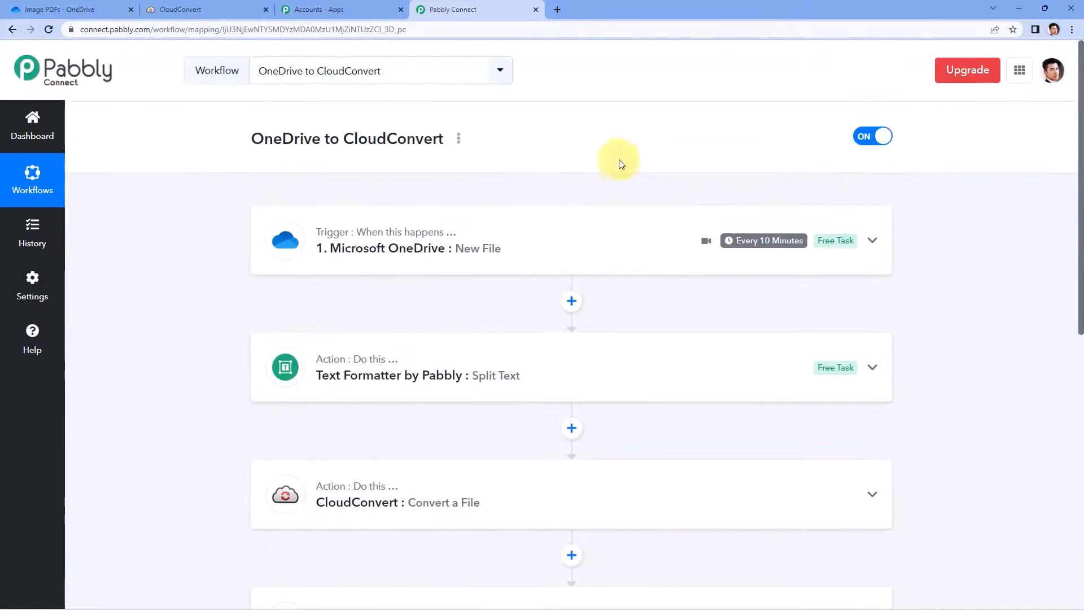
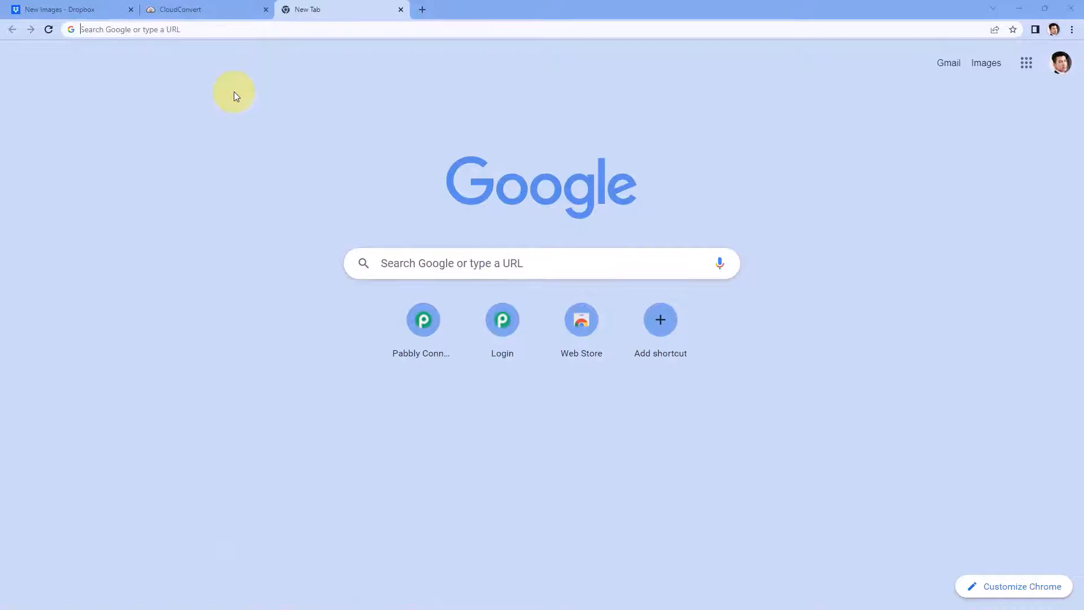
# Step: Go to pabbly.com/connect, sign in, and launch Pabbly Connect from the All Apps page
pyautogui.write('pabbly.co')
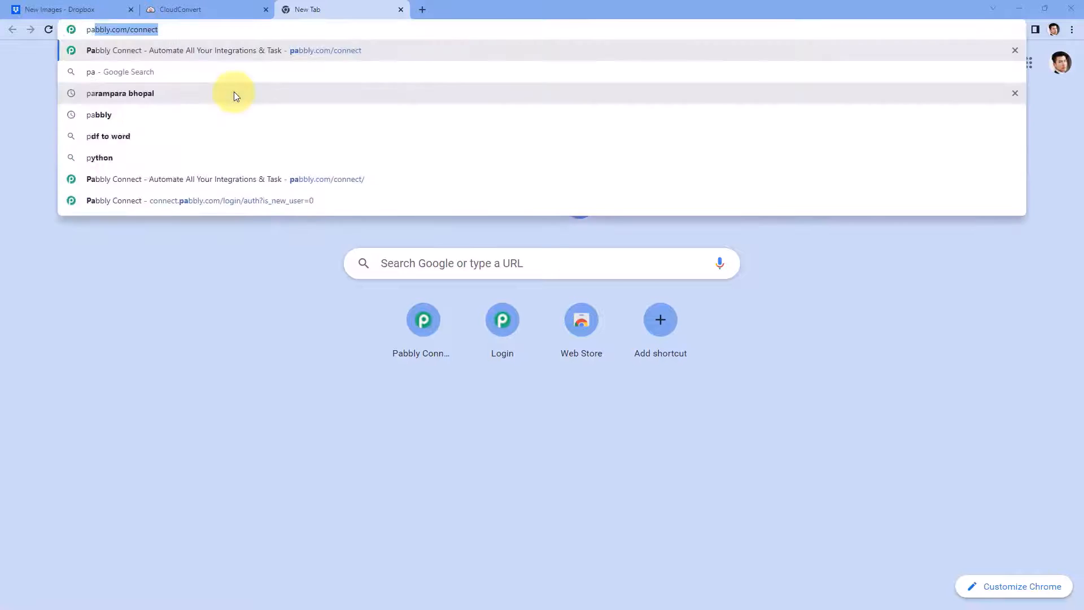
pyautogui.write('m/connec')
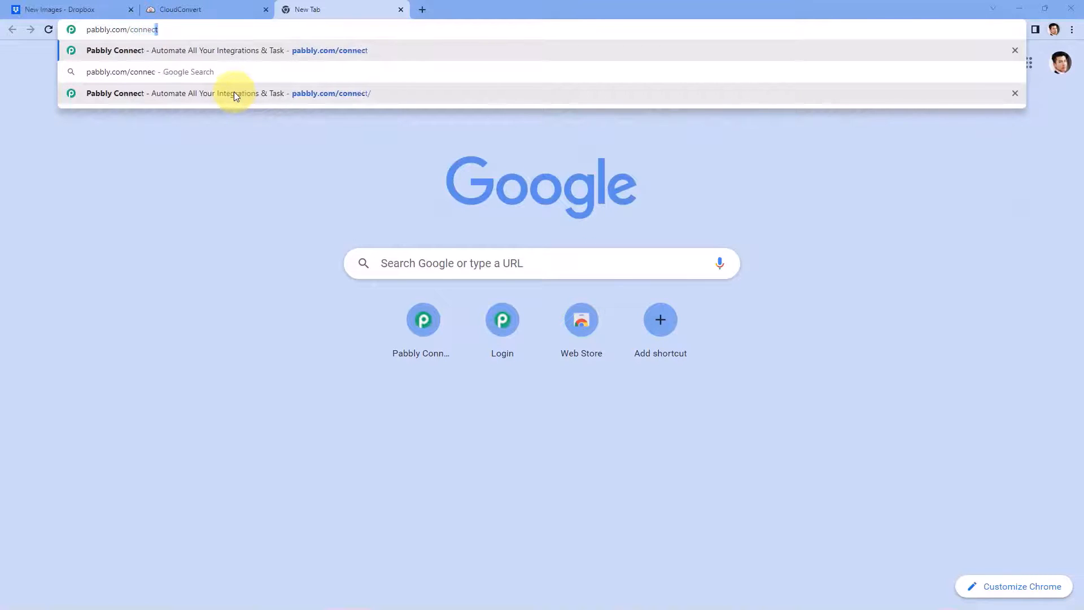
pyautogui.click(234, 93)
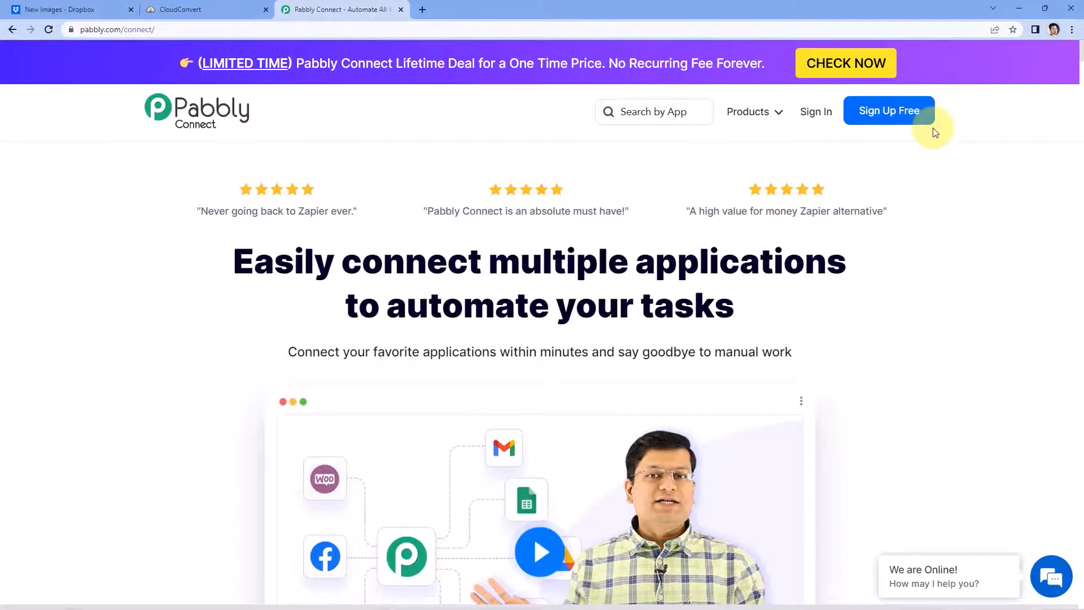
pyautogui.click(810, 112)
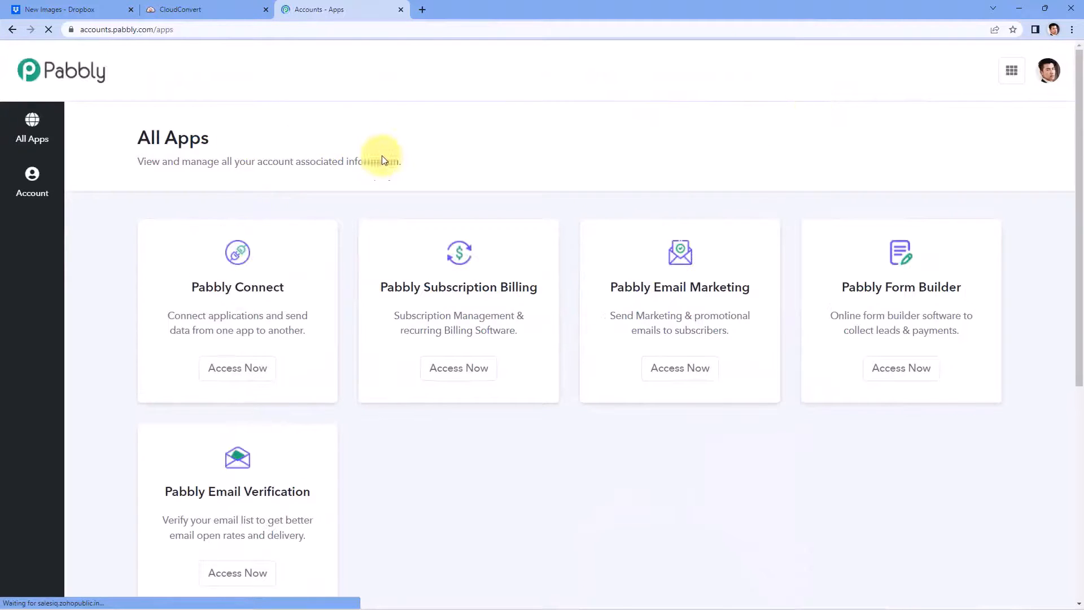
pyautogui.scroll(-2, 390, 147)
pyautogui.scroll(1, 404, 134)
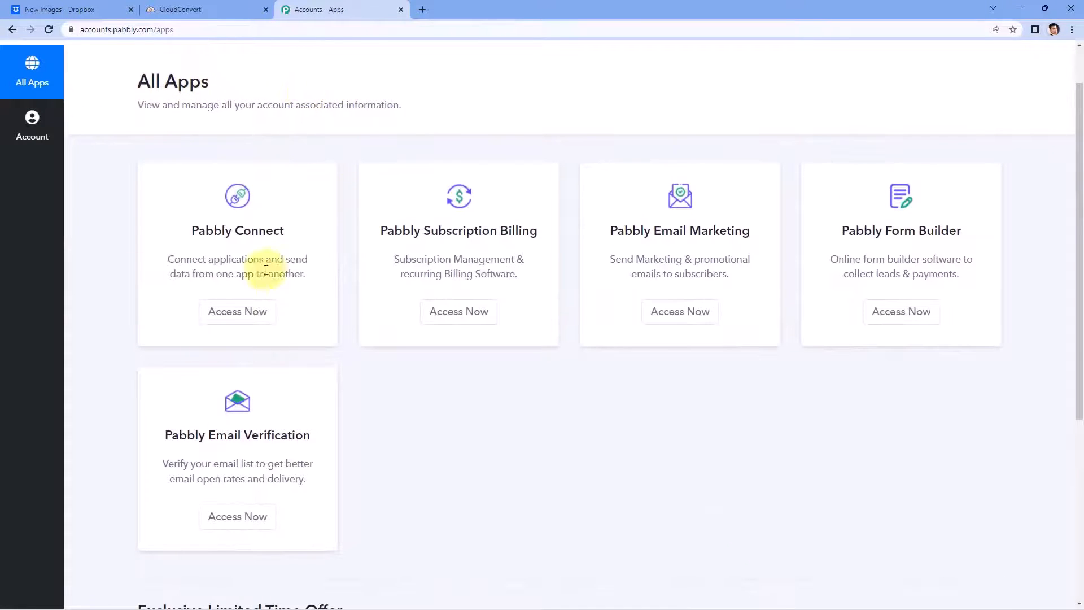
pyautogui.click(241, 316)
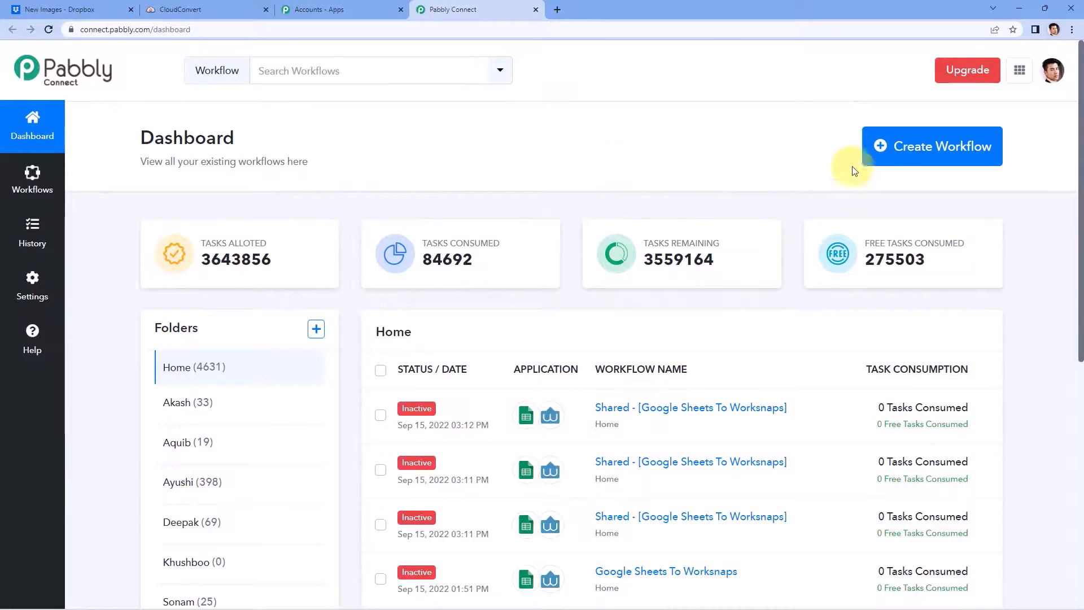
# Step: Create a new workflow named 'Dropbox to CloudConvert'
pyautogui.click(879, 150)
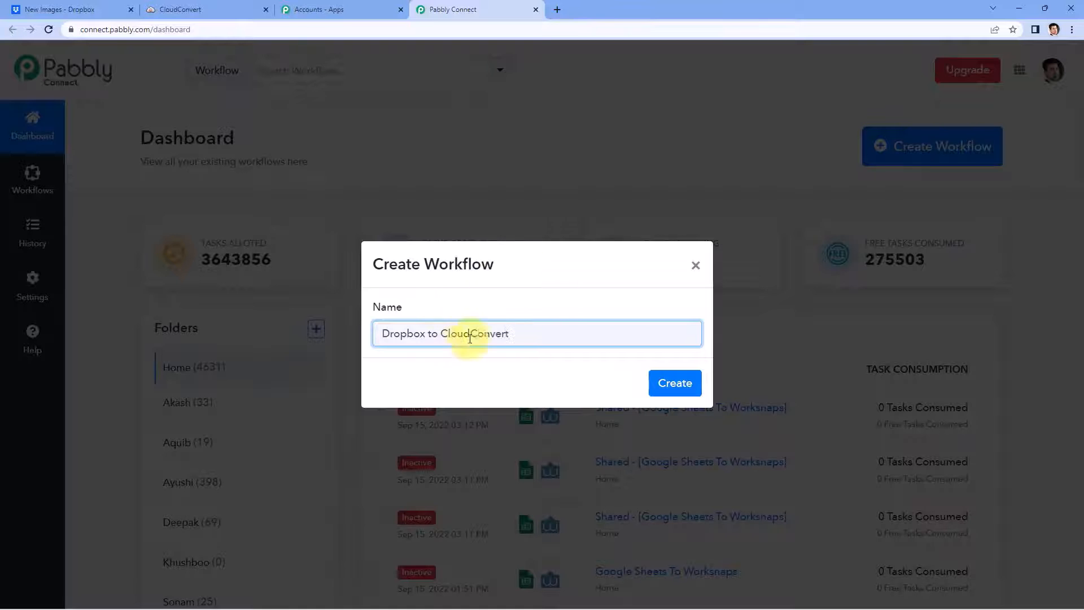
pyautogui.click(672, 381)
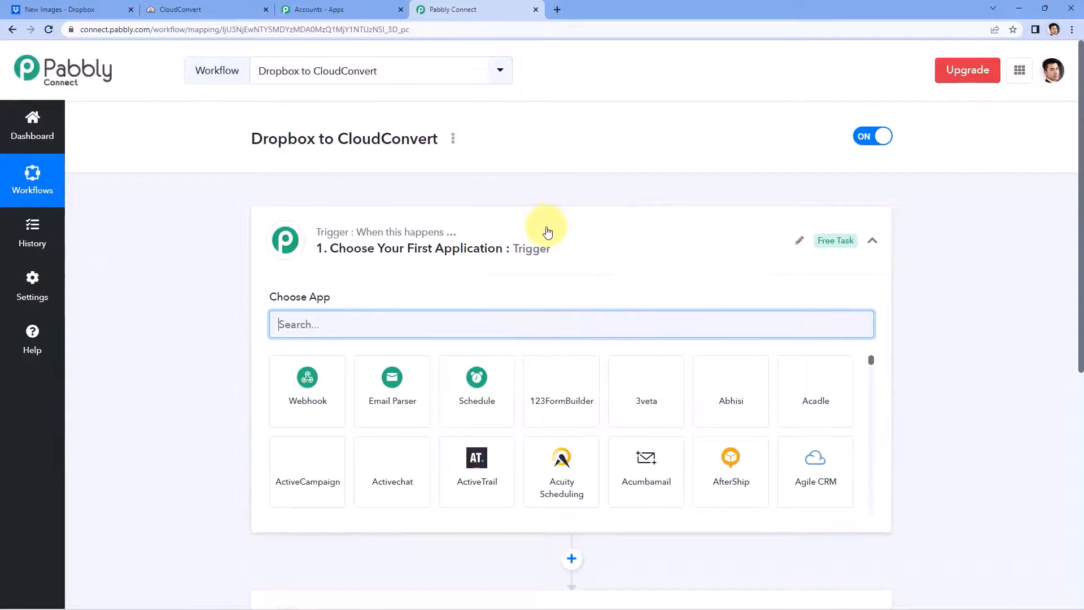
pyautogui.click(547, 228)
pyautogui.scroll(-1, 209, 206)
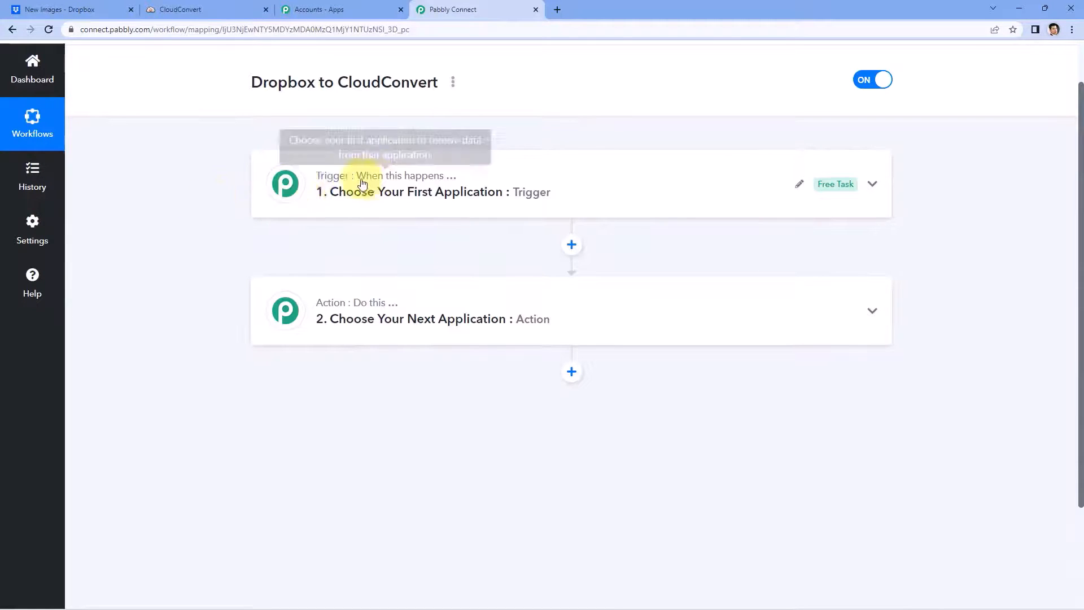
pyautogui.moveTo(328, 309)
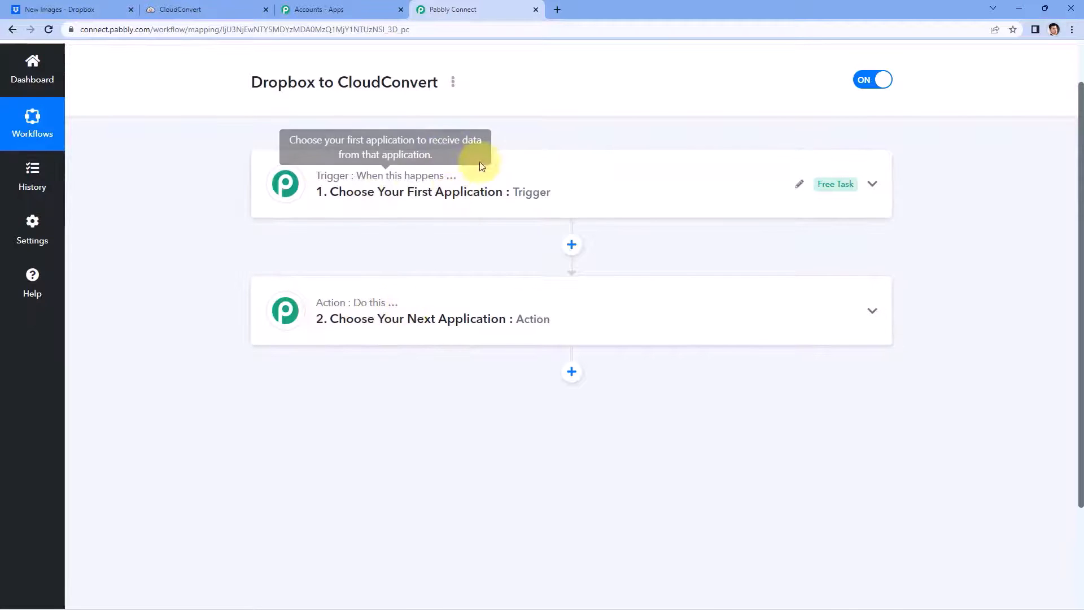
pyautogui.click(336, 202)
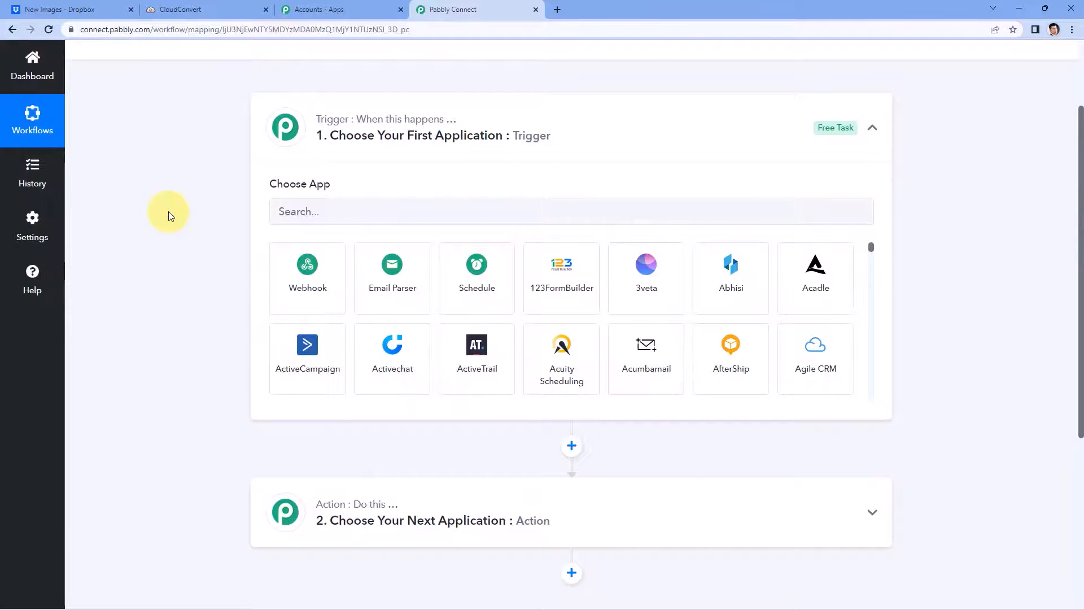
# Step: Set the workflow trigger to Dropbox with the New File event
pyautogui.click(317, 211)
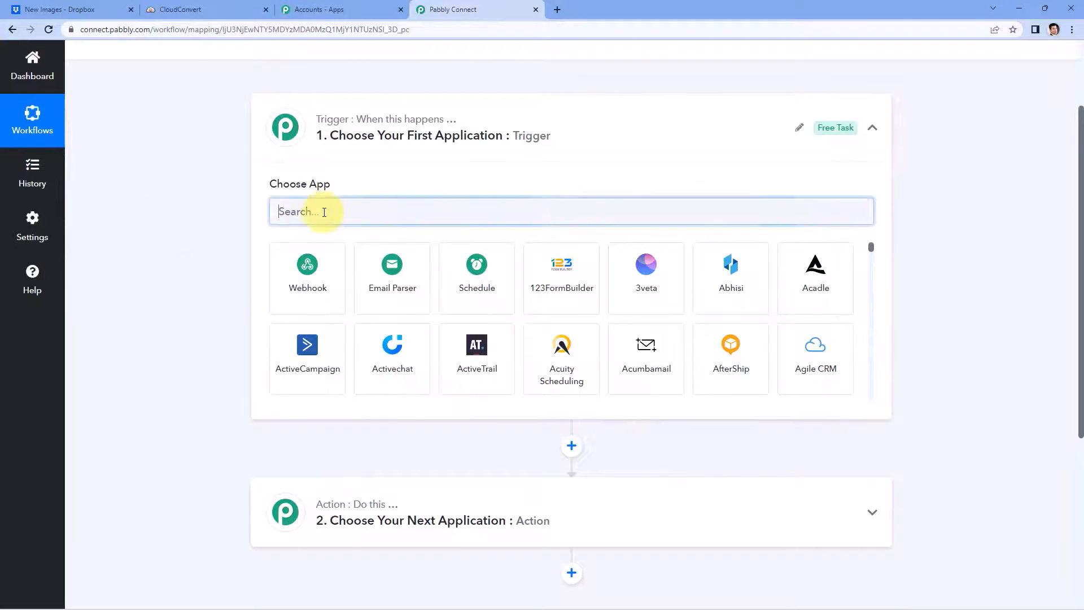
pyautogui.write('D')
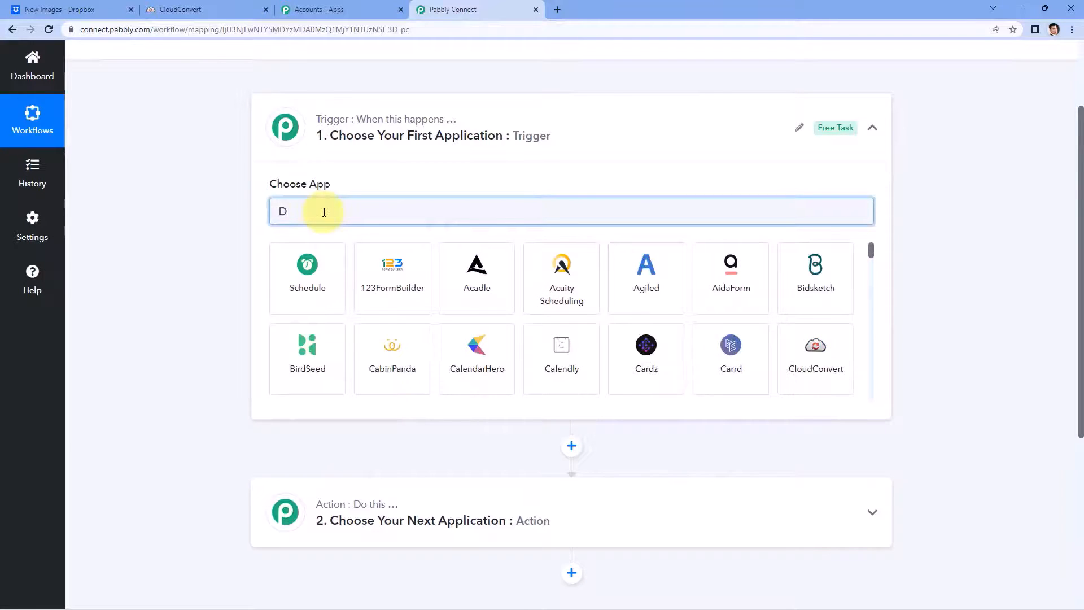
pyautogui.write('ropbox')
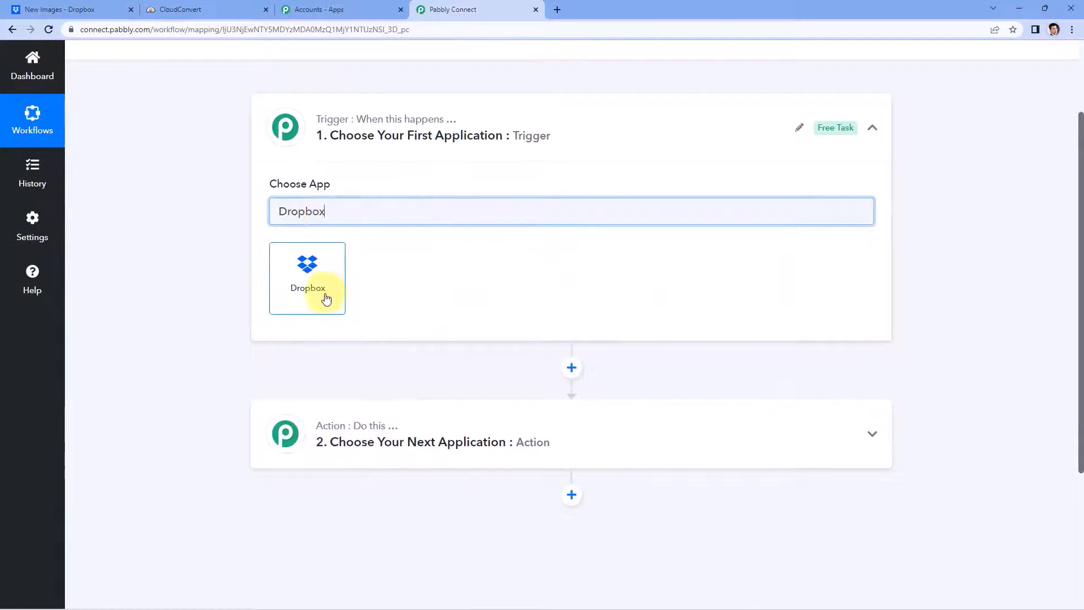
pyautogui.click(338, 271)
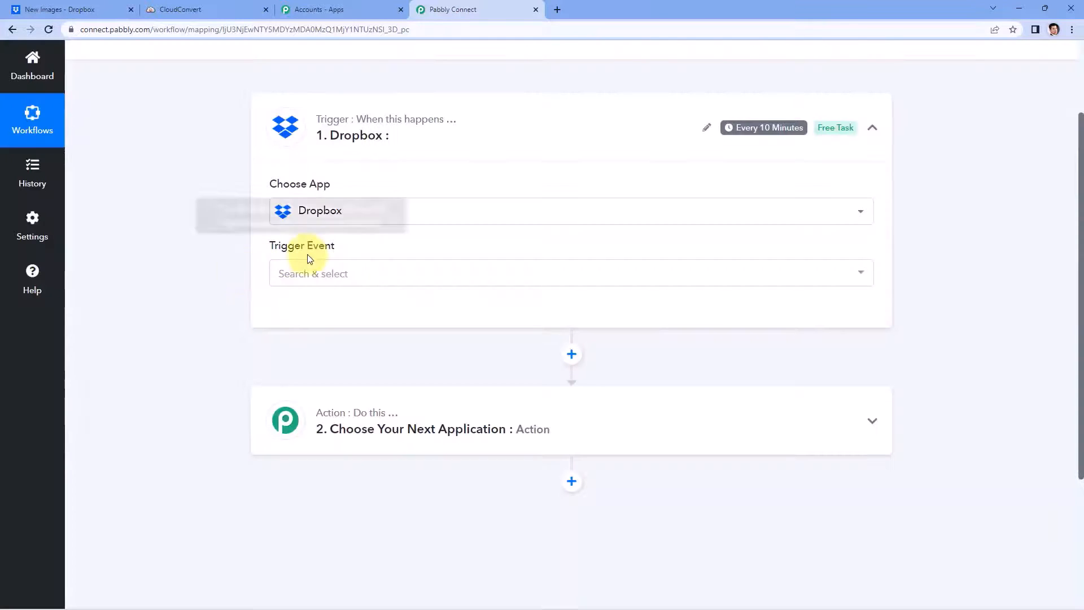
pyautogui.click(368, 275)
pyautogui.scroll(-2, 210, 279)
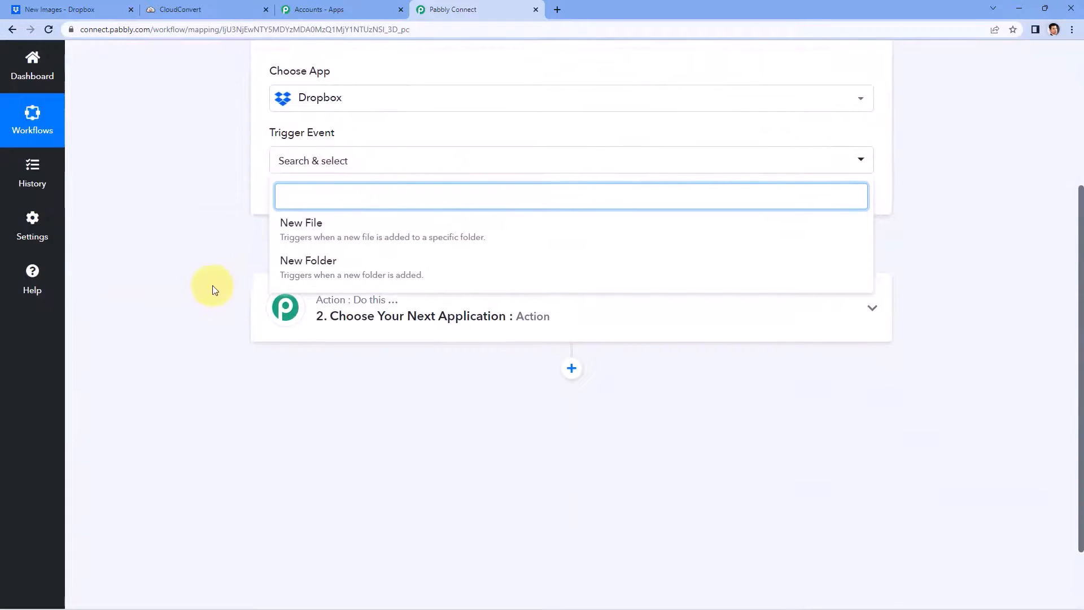
pyautogui.click(373, 221)
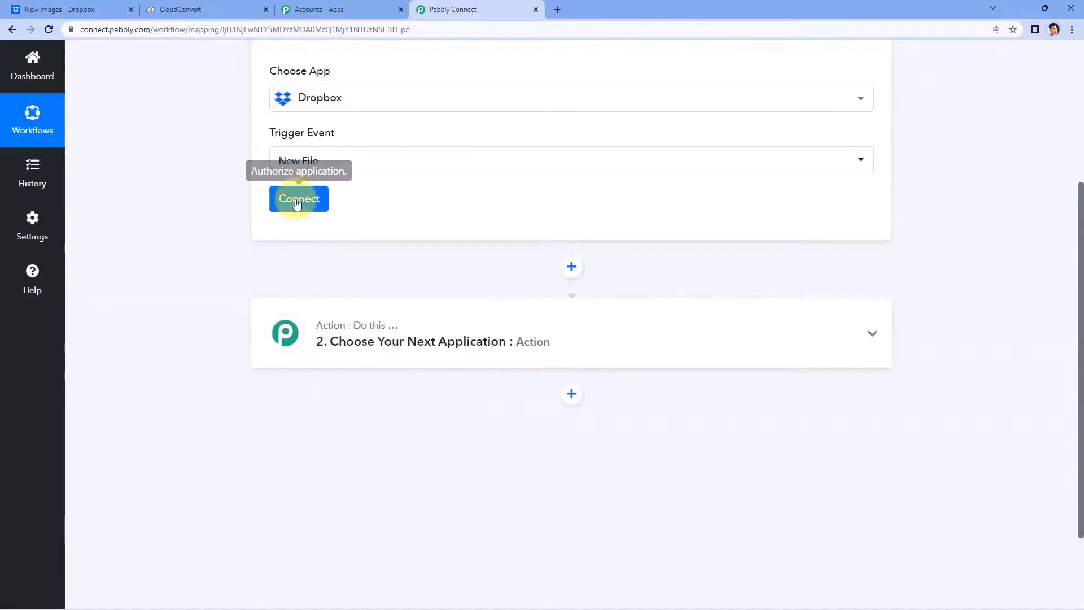
# Step: Add and authorize a new Dropbox connection for the trigger
pyautogui.click(291, 201)
pyautogui.click(502, 188)
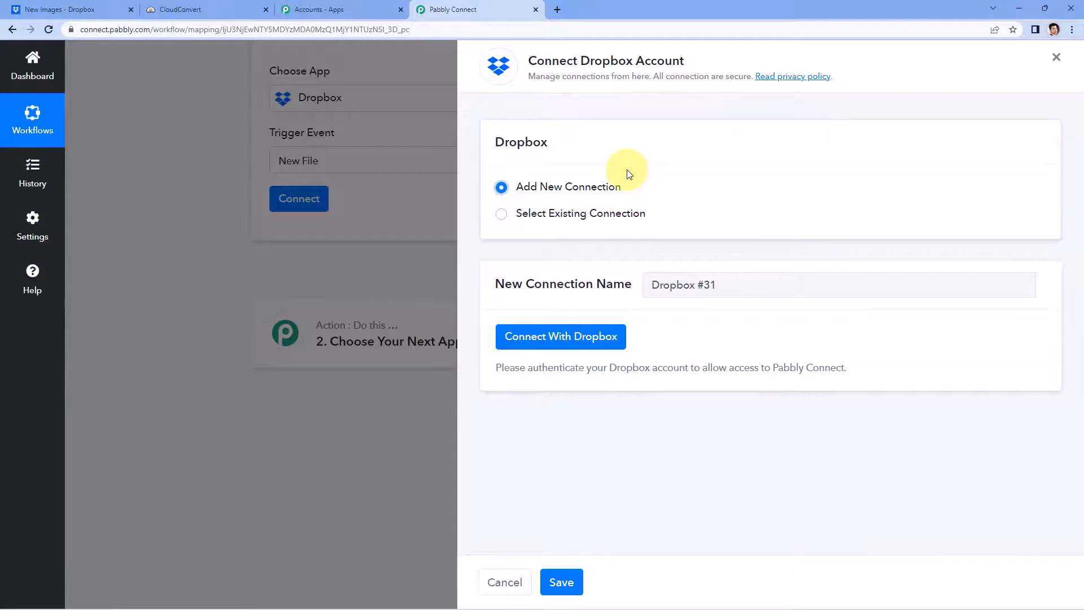
pyautogui.click(545, 346)
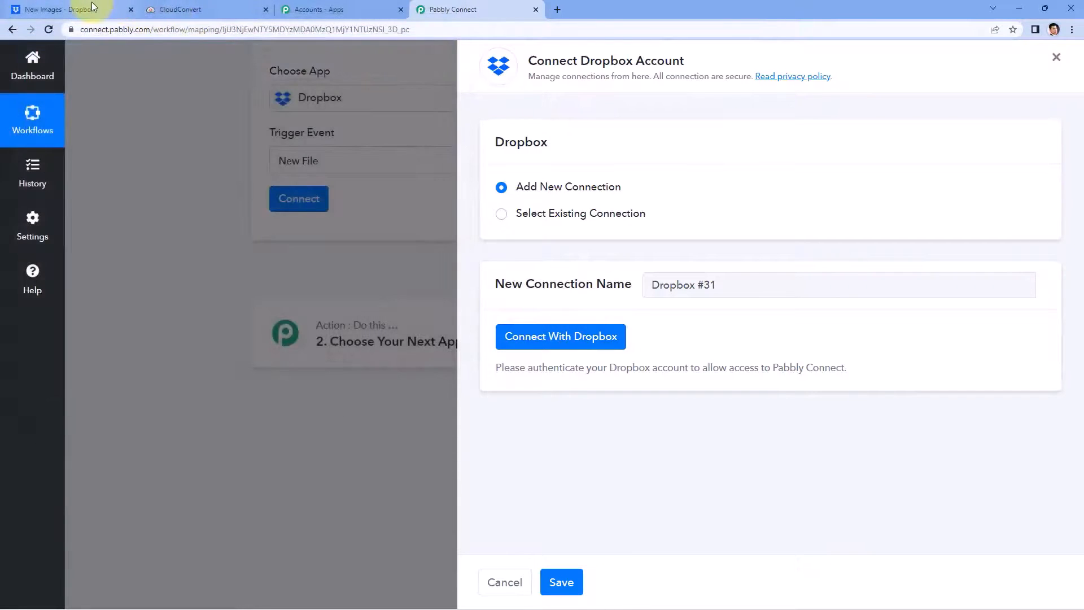
pyautogui.click(74, 9)
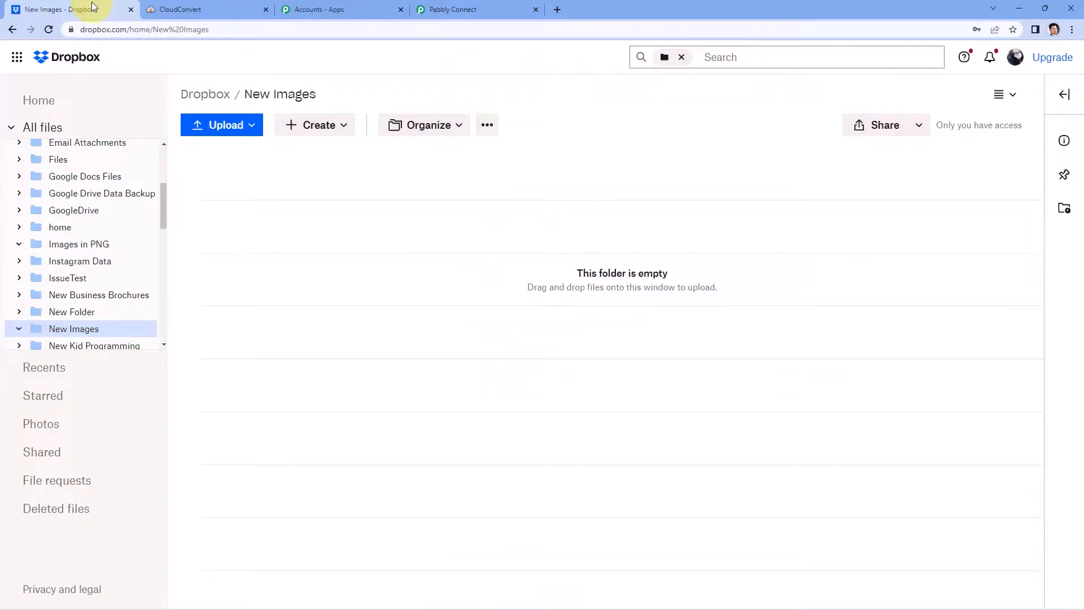
pyautogui.click(511, 9)
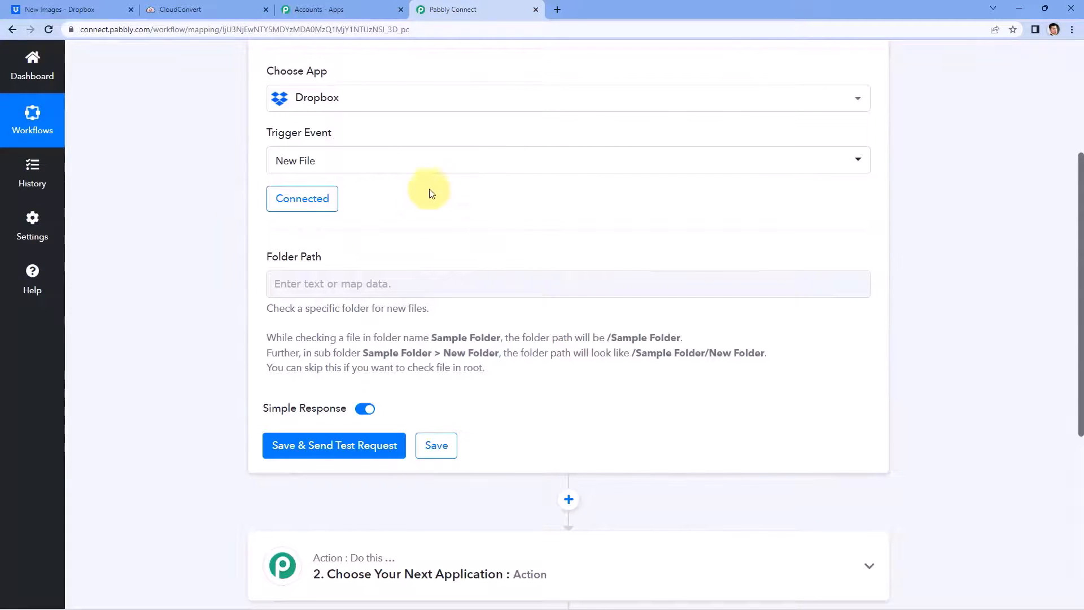
# Step: Copy the '/ New Images' path from Dropbox into the trigger's Folder Path field
pyautogui.scroll(-1, 452, 194)
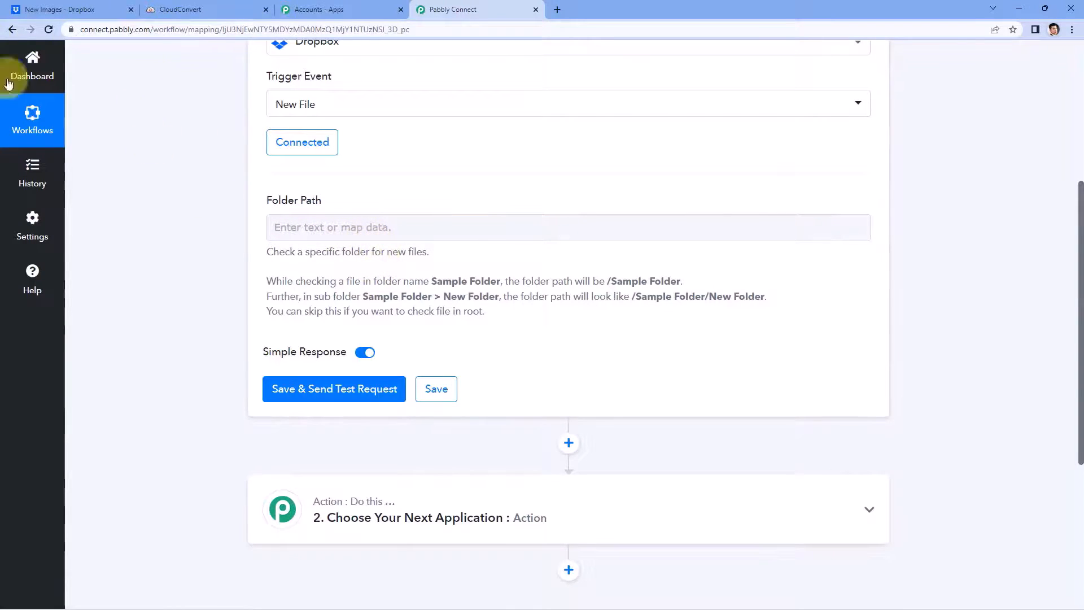
pyautogui.click(103, 13)
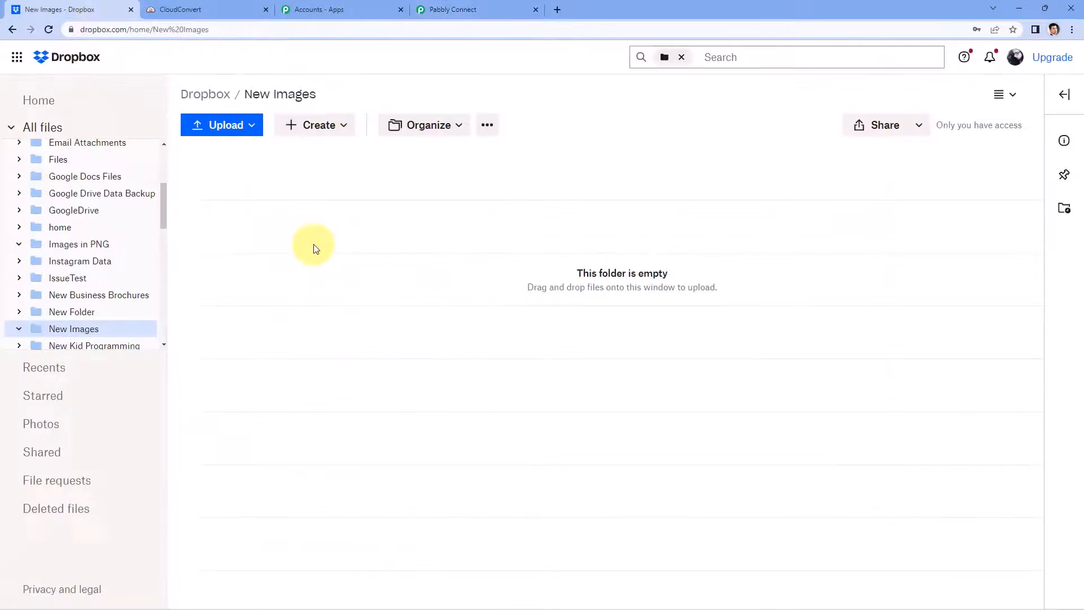
pyautogui.moveTo(316, 95); pyautogui.dragTo(235, 96)
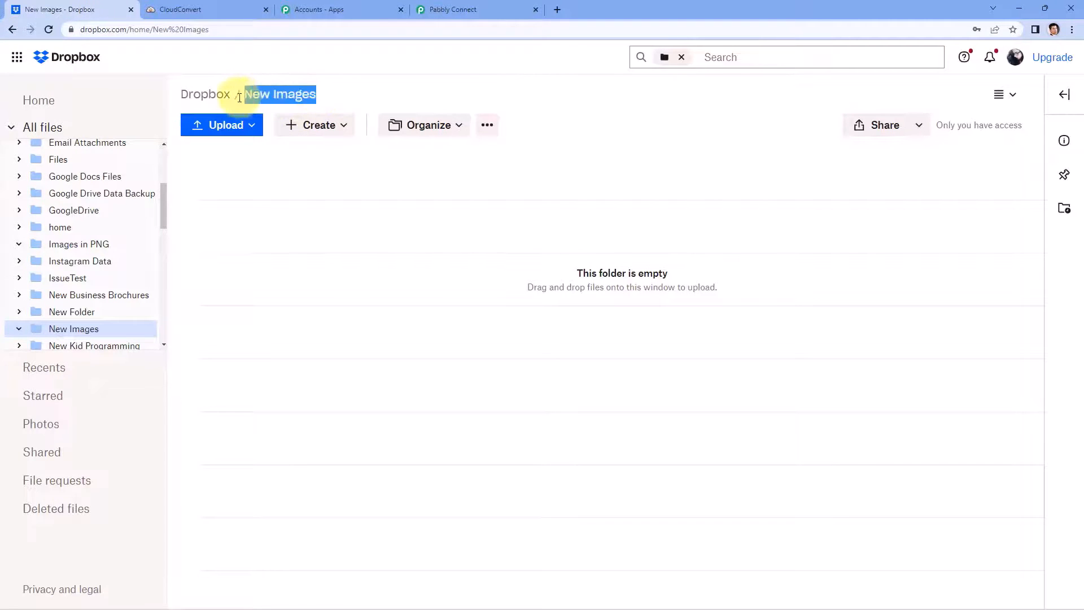
pyautogui.rightClick(266, 97)
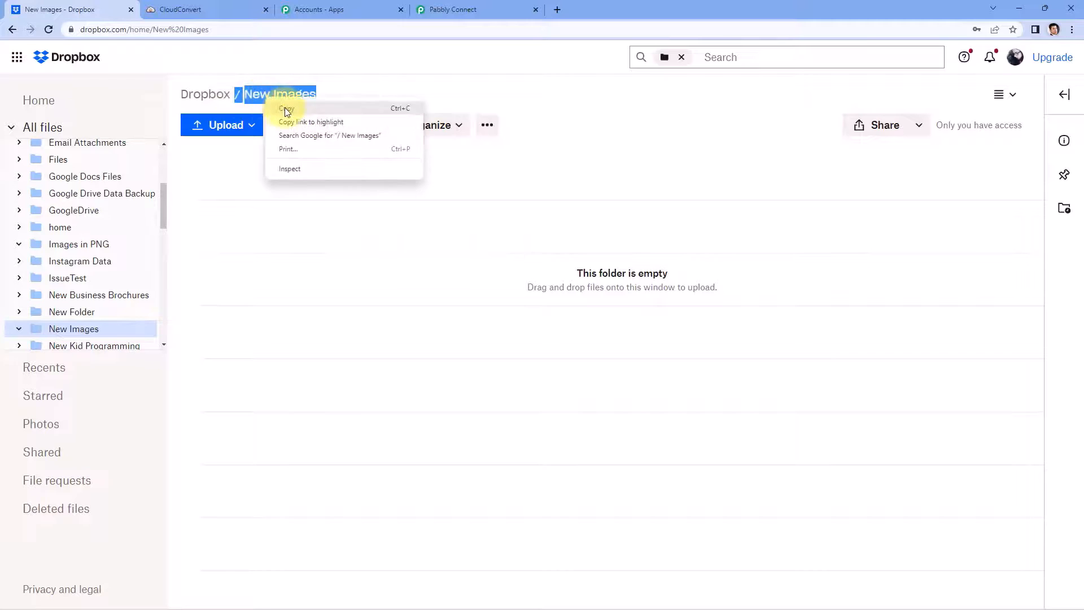
pyautogui.click(285, 108)
pyautogui.click(489, 7)
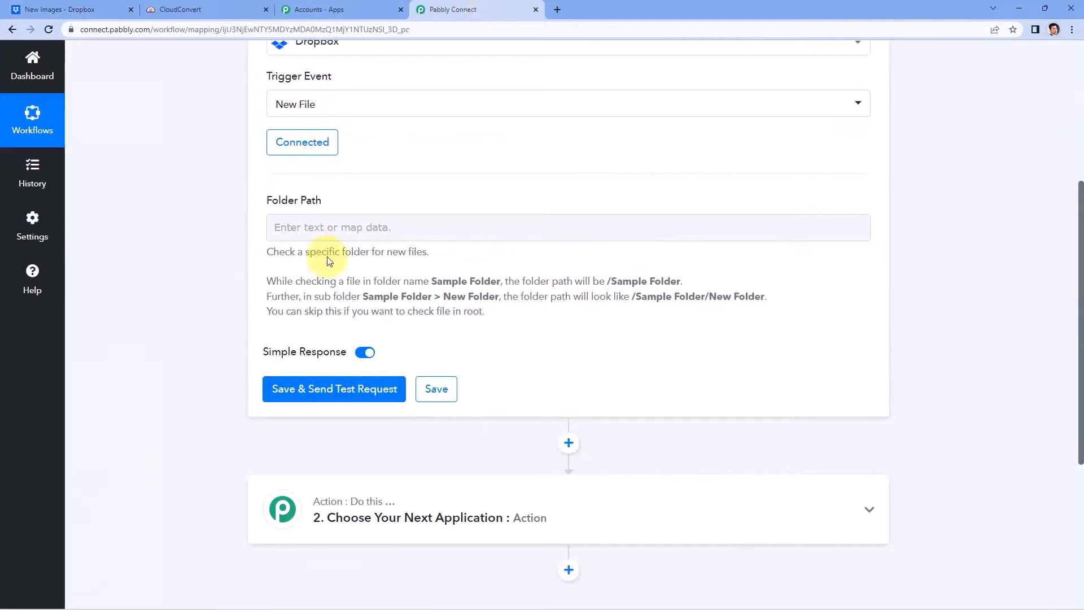
pyautogui.click(312, 226)
pyautogui.rightClick(315, 227)
pyautogui.click(345, 317)
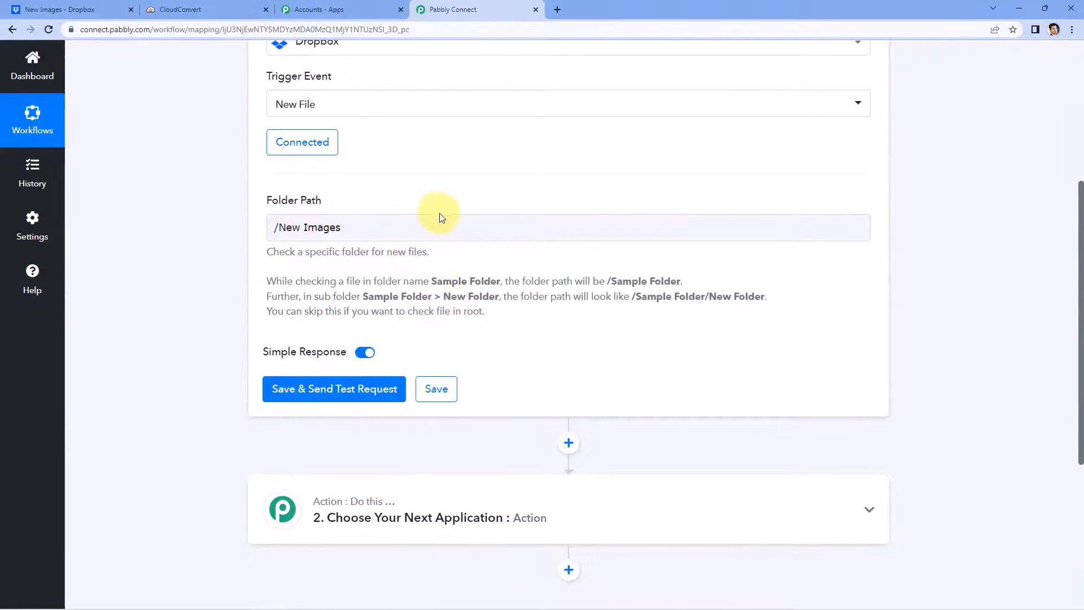
pyautogui.click(75, 9)
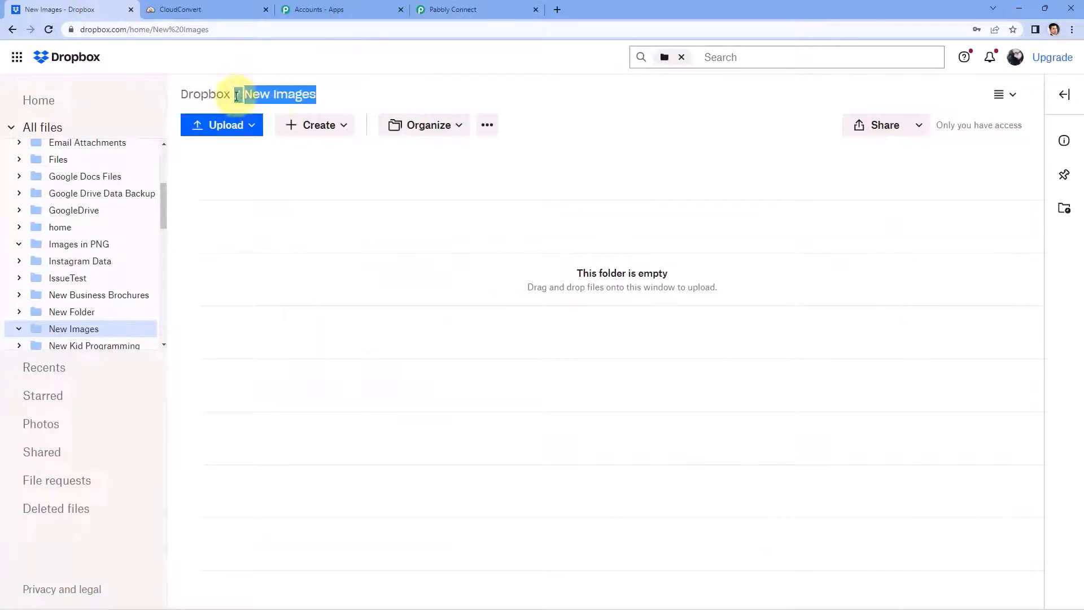
# Step: Upload Resource Document-1 from Downloads into Dropbox's New Images folder
pyautogui.click(352, 97)
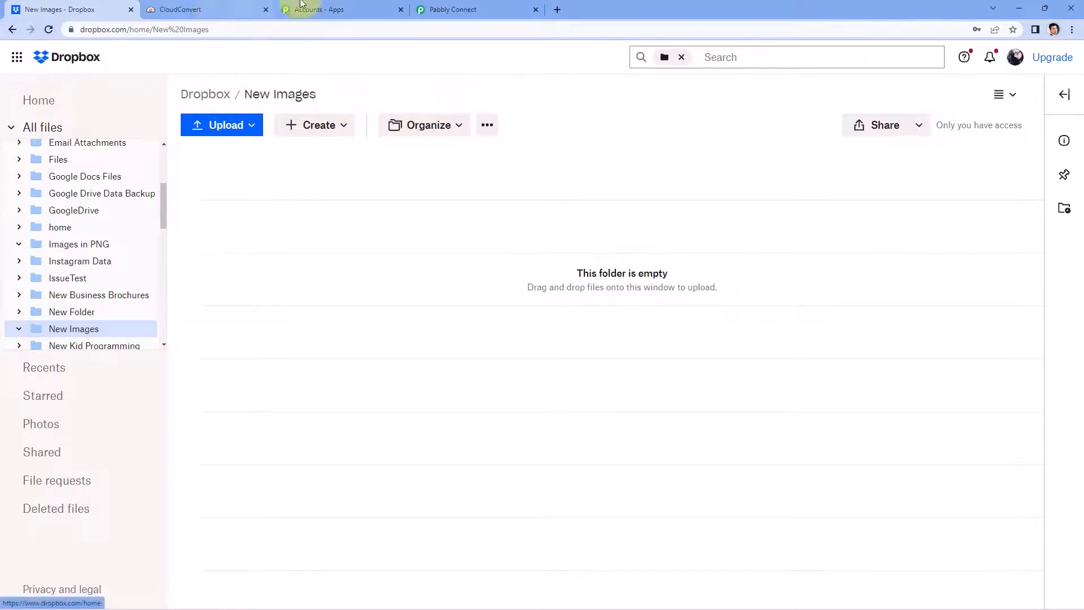
pyautogui.click(461, 3)
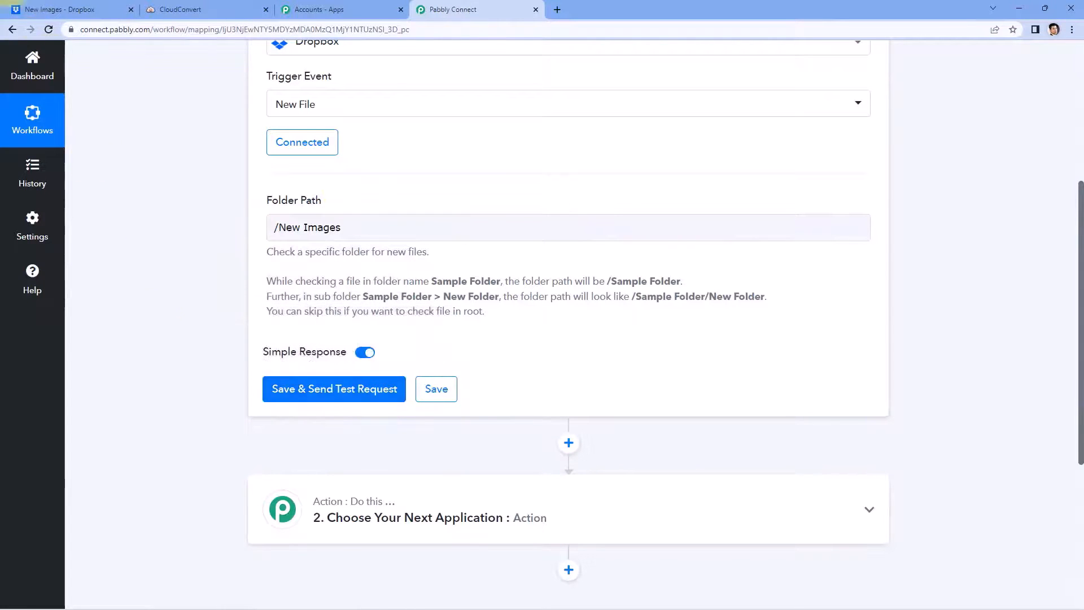
pyautogui.click(63, 9)
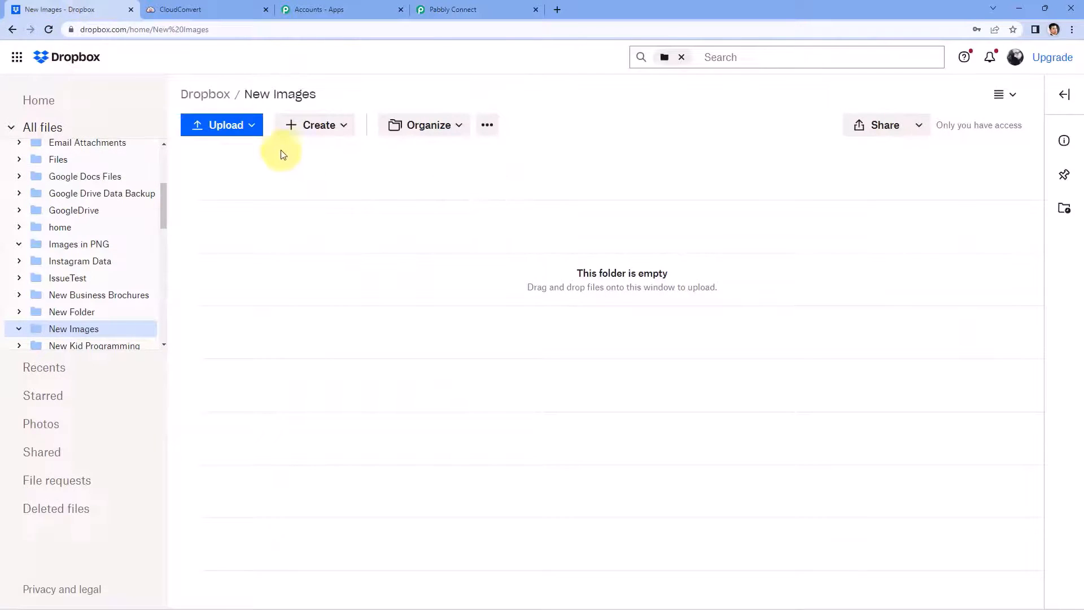
pyautogui.click(232, 126)
pyautogui.click(231, 162)
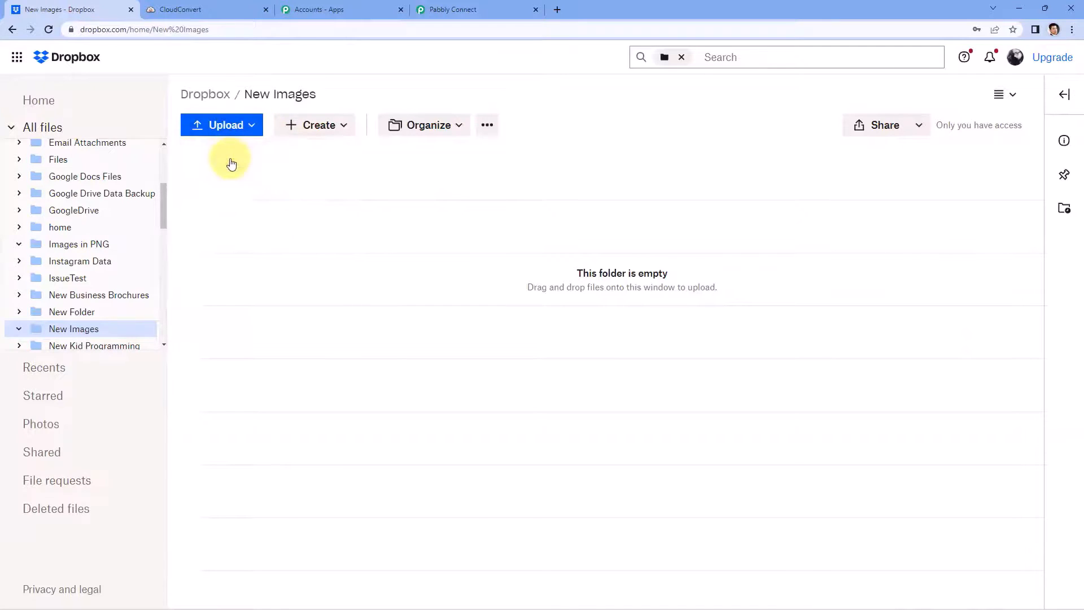
pyautogui.click(53, 136)
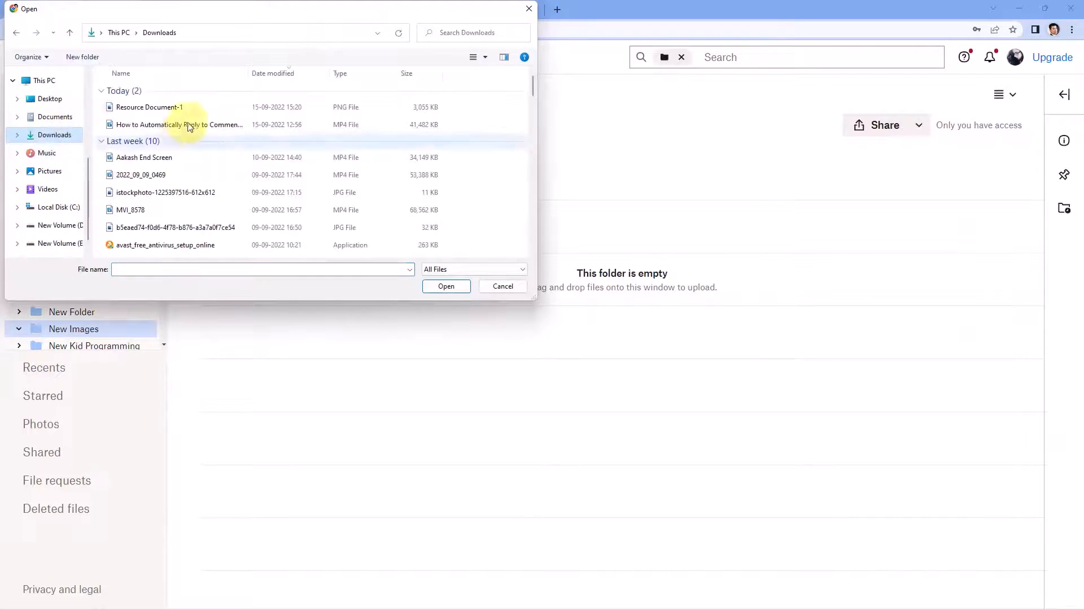
pyautogui.click(164, 107)
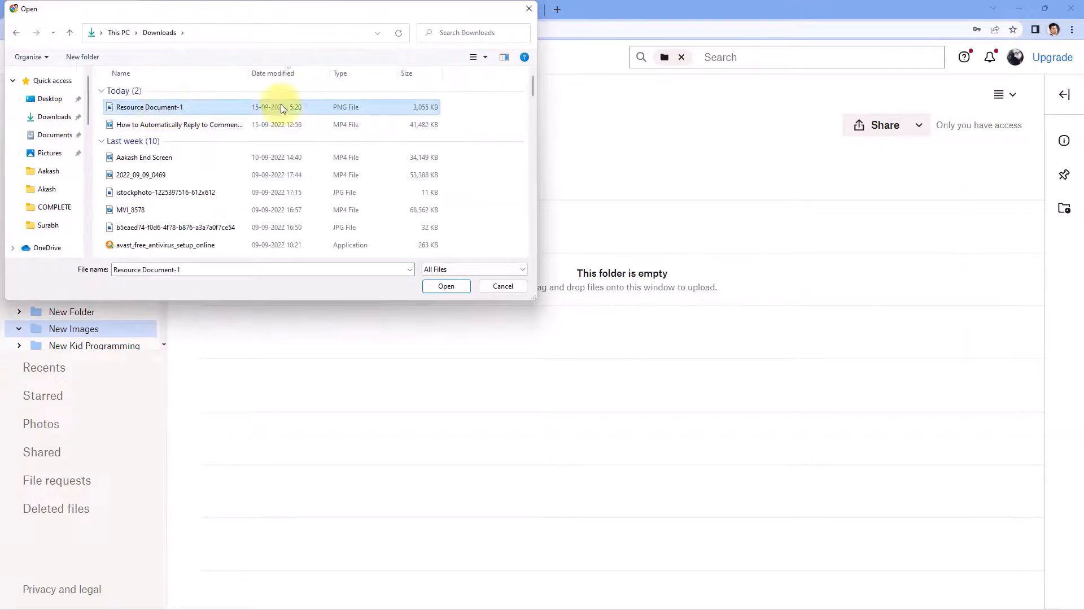
pyautogui.click(438, 289)
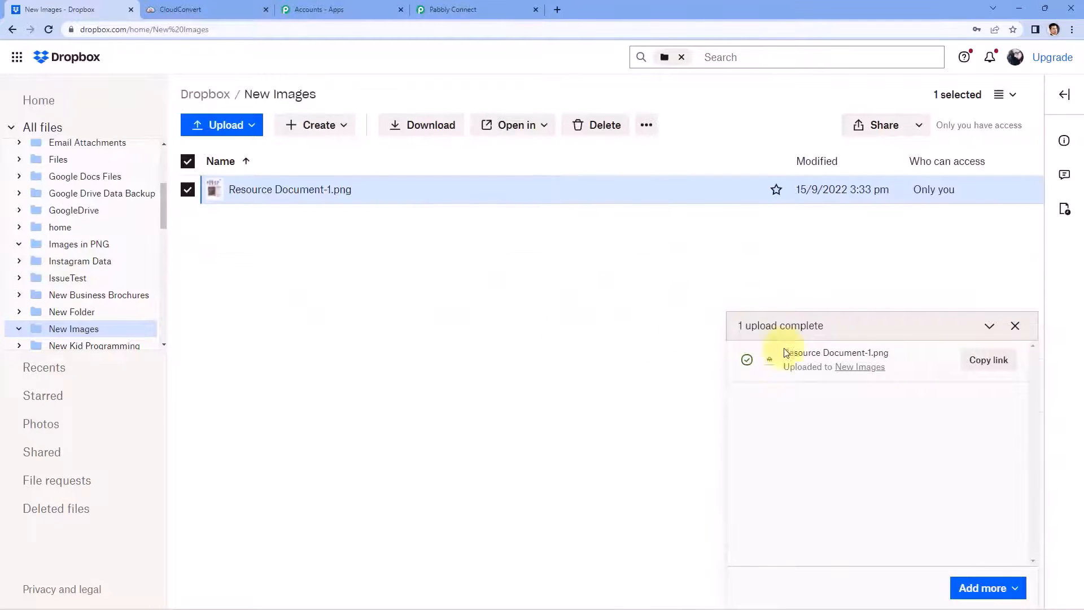
# Step: Preview the uploaded Resource Document-1.png, then return to Pabbly Connect
pyautogui.click(1015, 326)
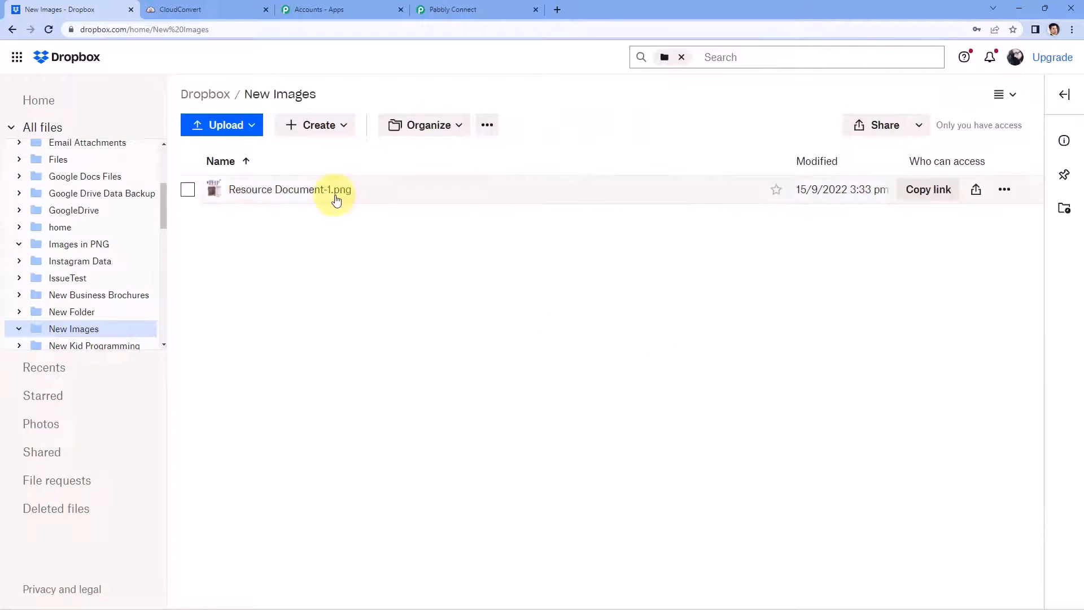
pyautogui.click(333, 192)
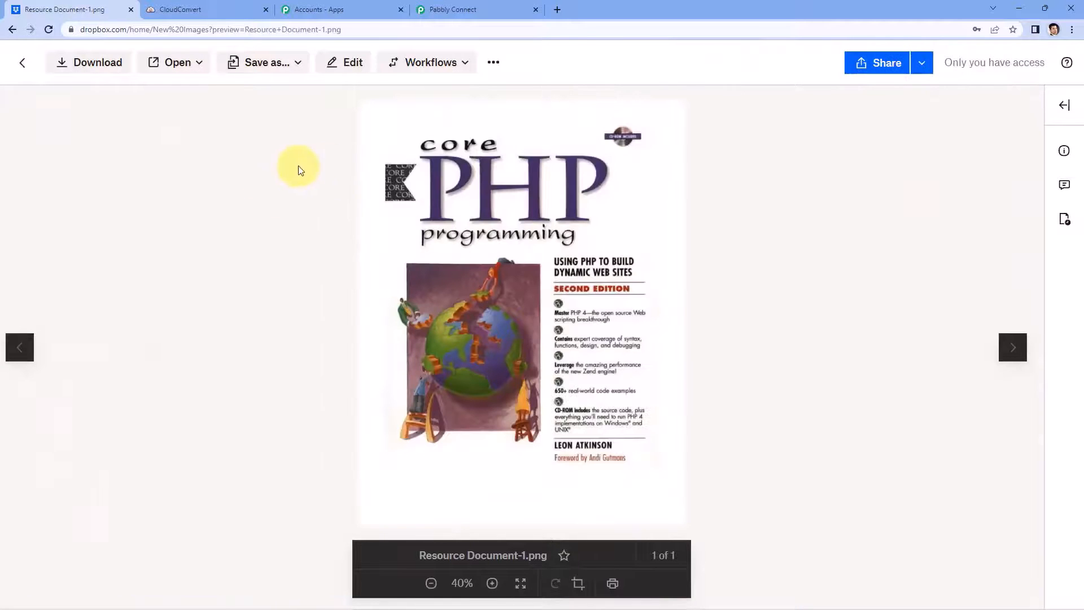
pyautogui.click(21, 62)
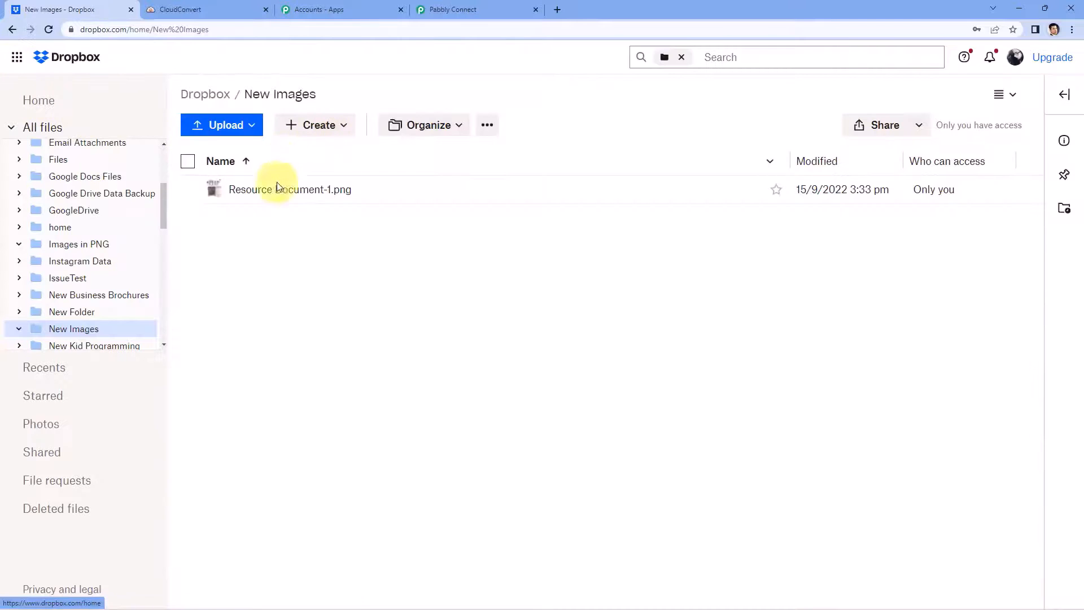
pyautogui.click(473, 7)
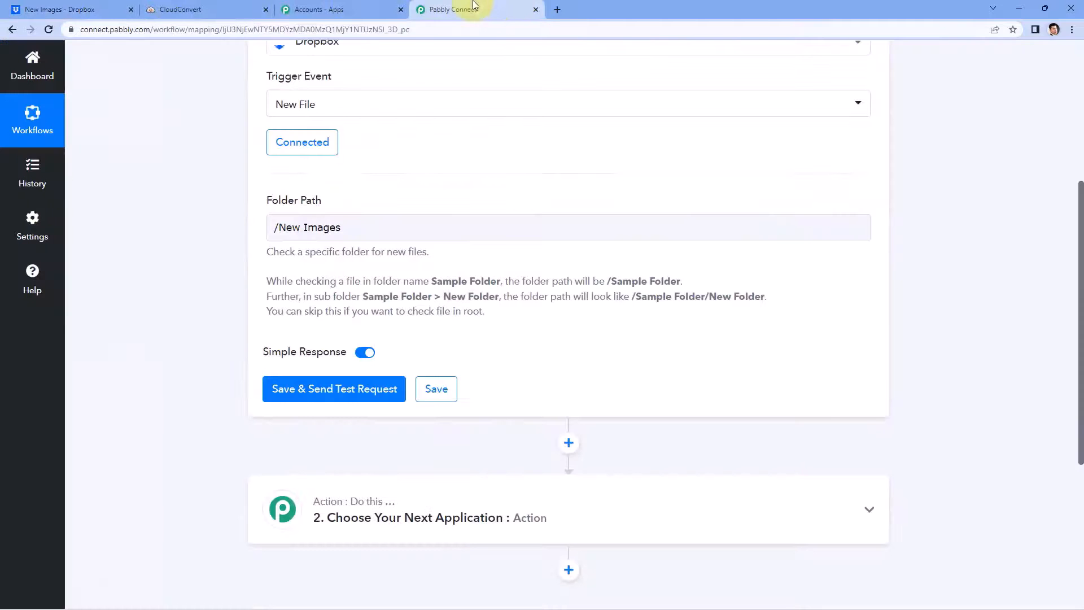
# Step: Save the Dropbox trigger and fetch test data for the new file in New Images
pyautogui.click(339, 388)
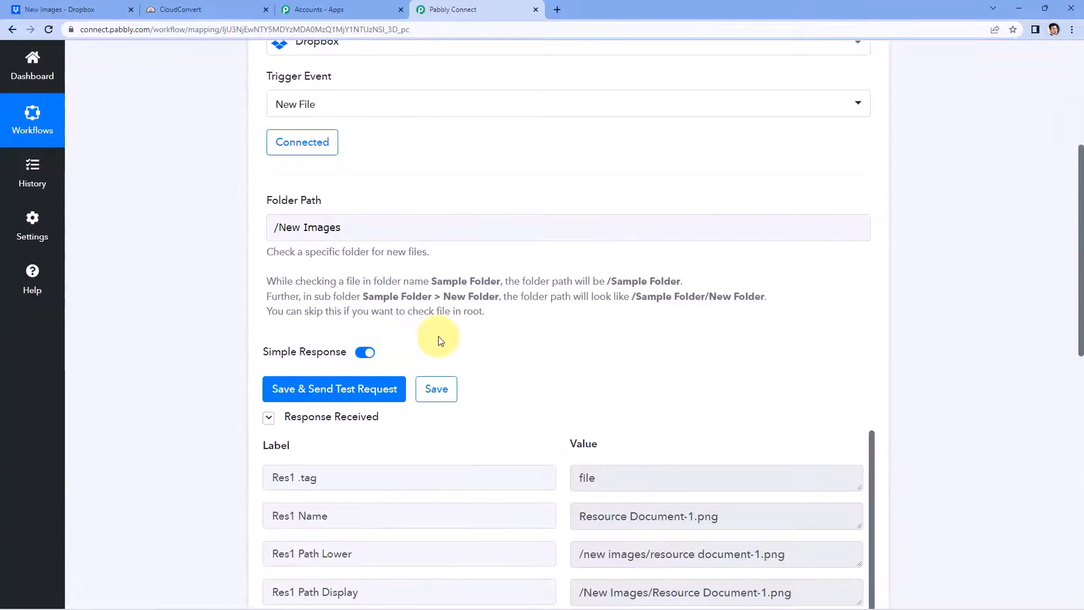
pyautogui.scroll(-3, 503, 293)
pyautogui.scroll(-2, 496, 291)
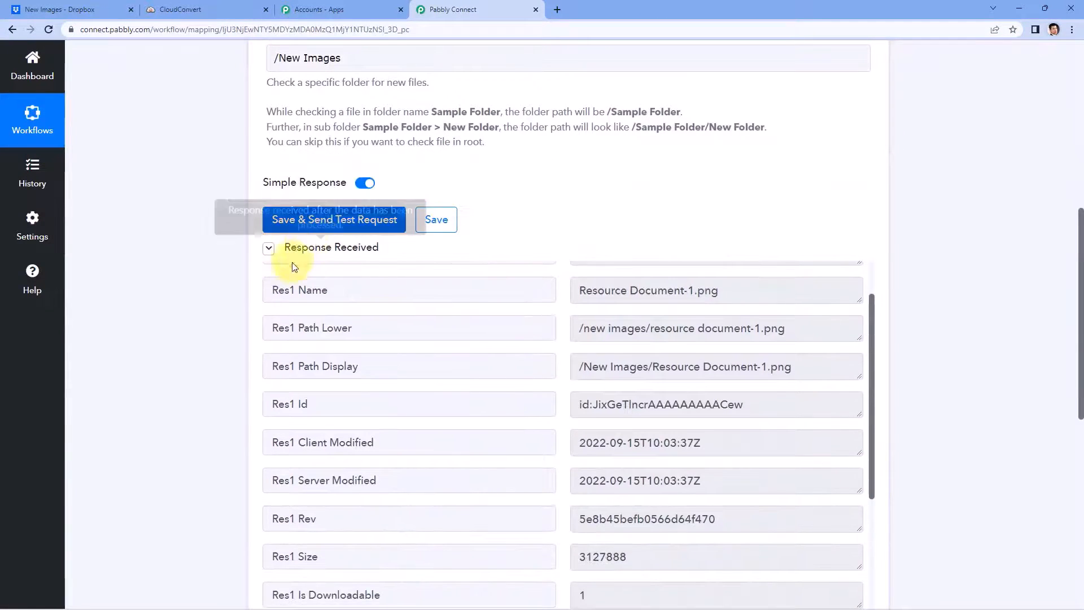
pyautogui.scroll(-1, 557, 216)
pyautogui.scroll(1, 556, 245)
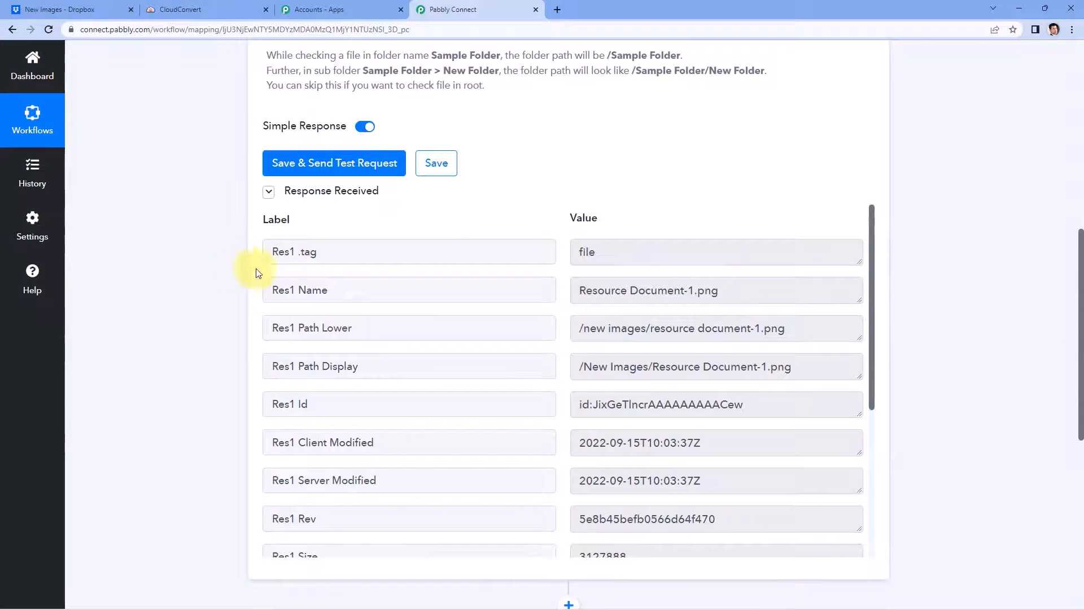
pyautogui.click(61, 7)
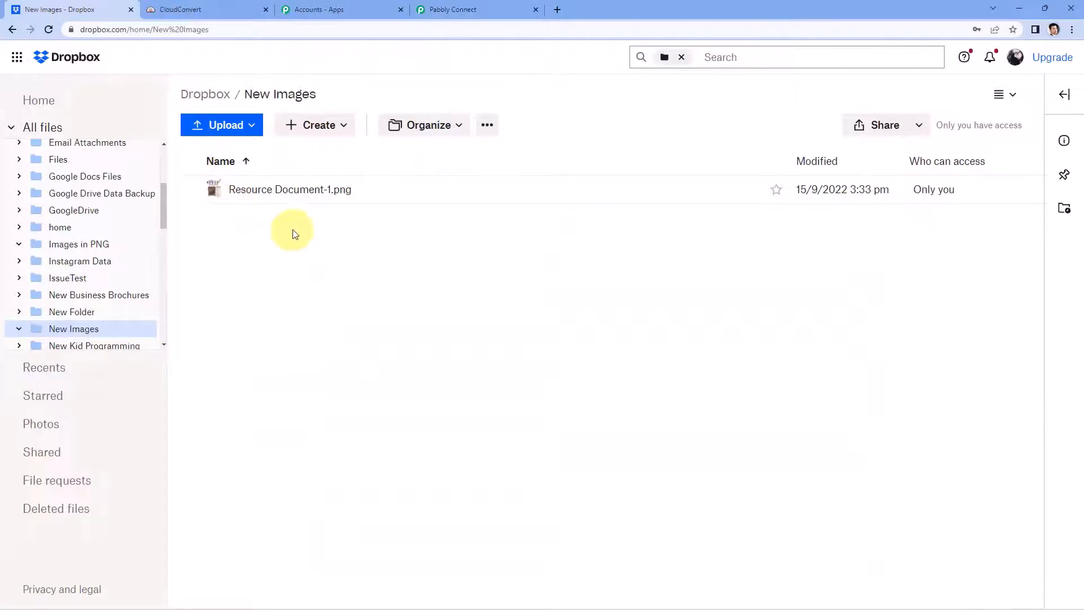
pyautogui.click(471, 4)
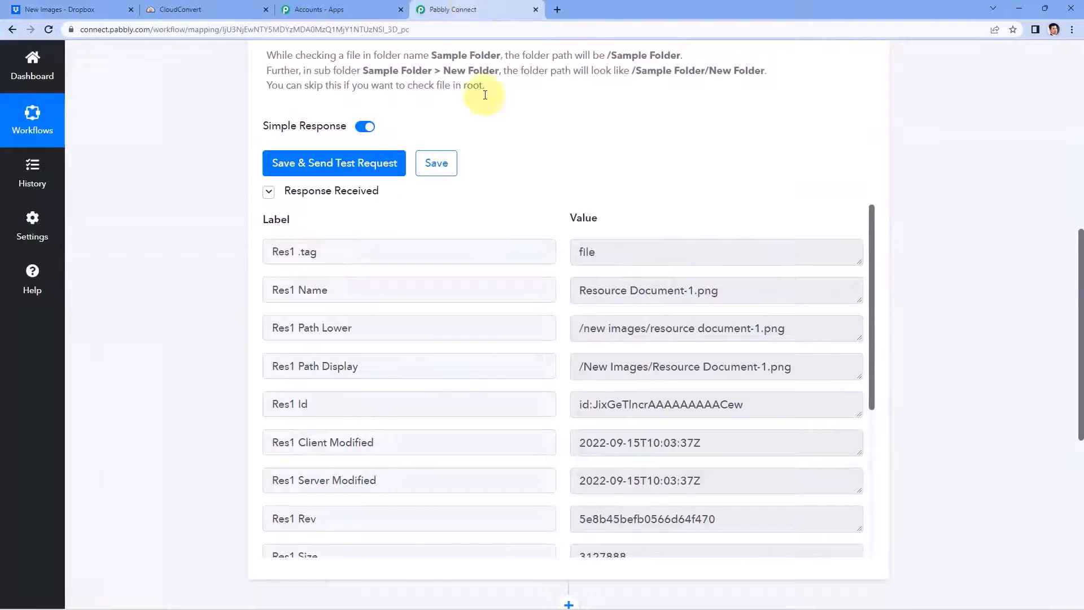
# Step: Review the trigger response fields, such as Res1 Name and Client Modified
pyautogui.moveTo(749, 291); pyautogui.dragTo(571, 290)
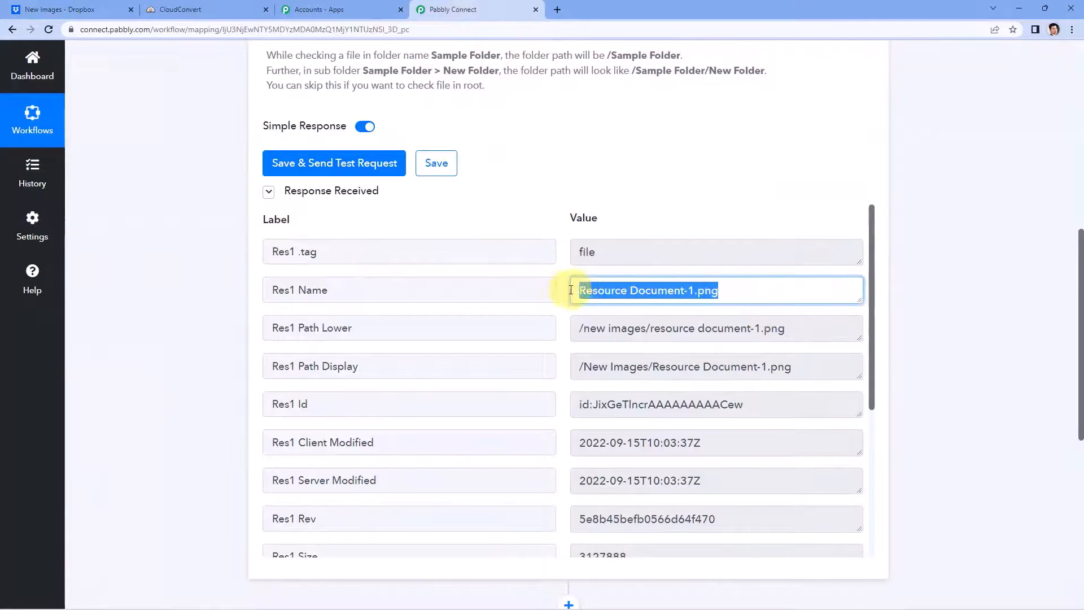
pyautogui.scroll(-1, 564, 290)
pyautogui.moveTo(799, 273); pyautogui.dragTo(551, 290)
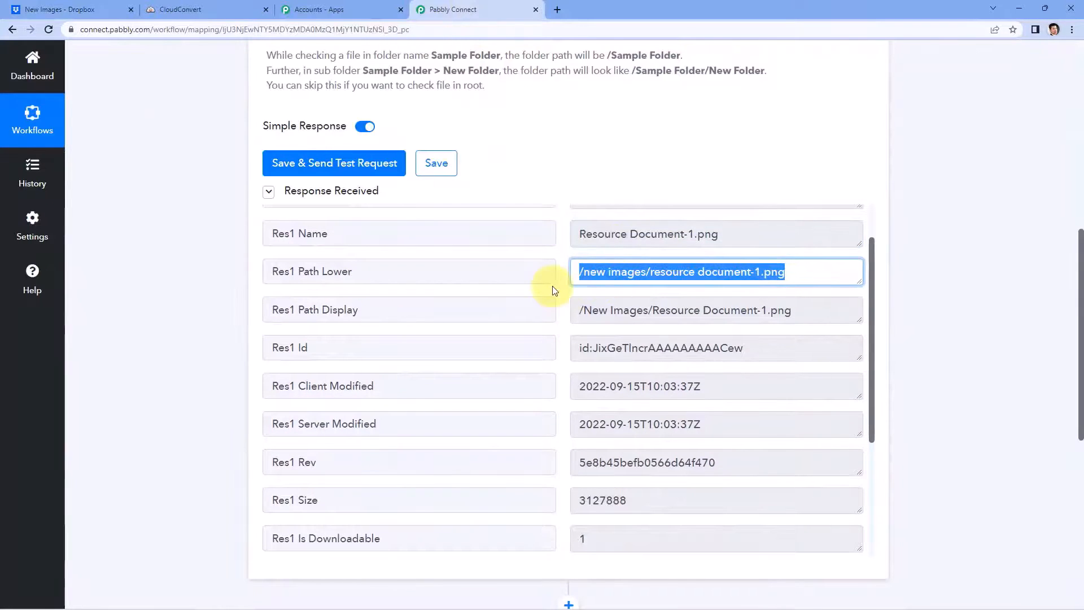
pyautogui.scroll(-1, 555, 300)
pyautogui.scroll(-1, 555, 300)
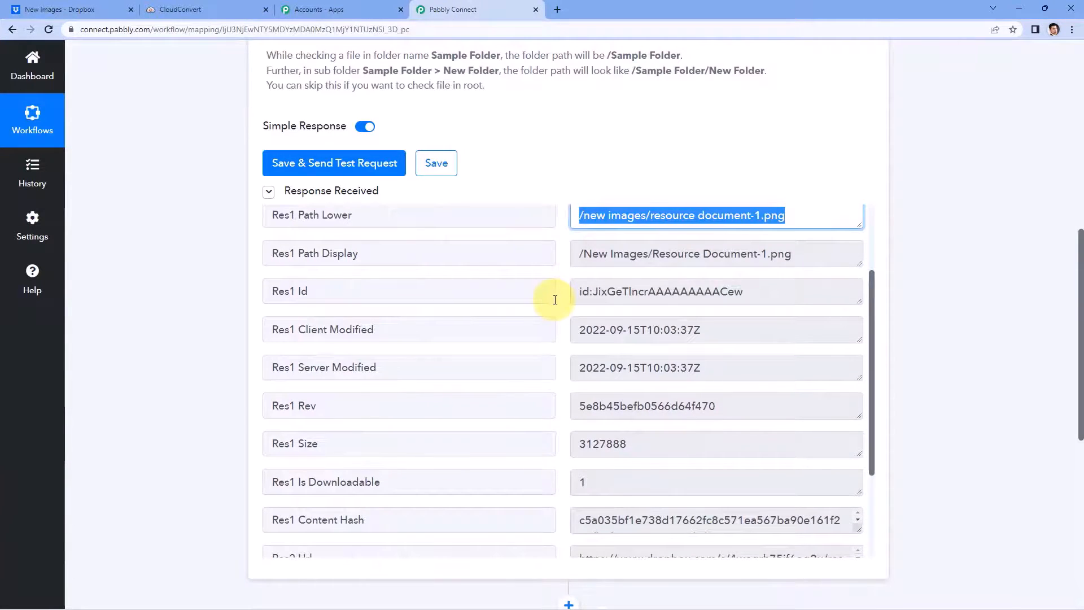
pyautogui.scroll(-1, 555, 299)
pyautogui.moveTo(723, 277); pyautogui.dragTo(557, 281)
pyautogui.click(558, 281)
pyautogui.scroll(-1, 558, 282)
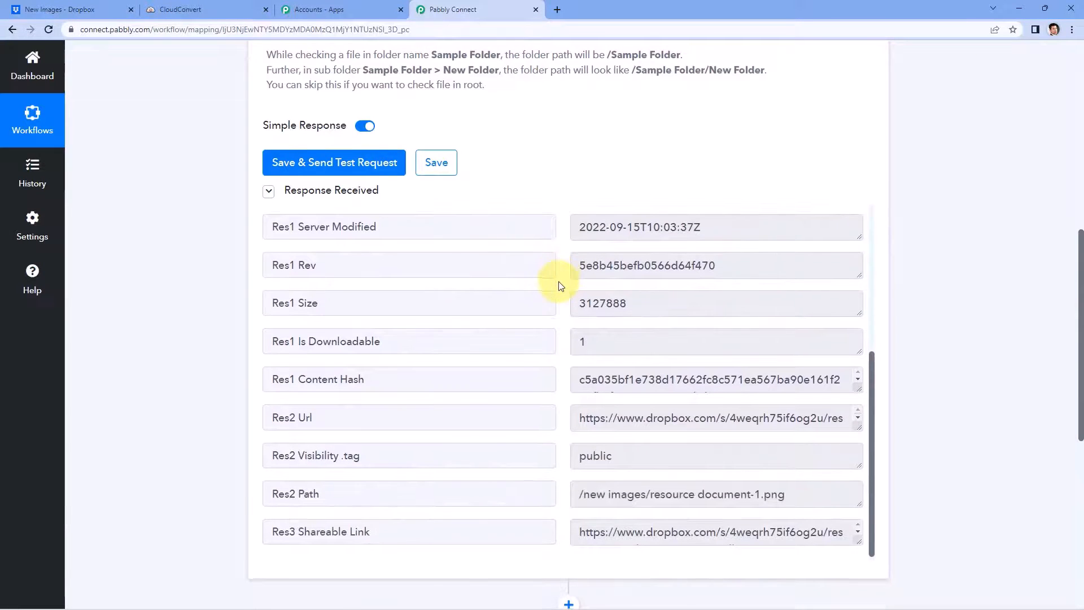
pyautogui.scroll(-2, 559, 285)
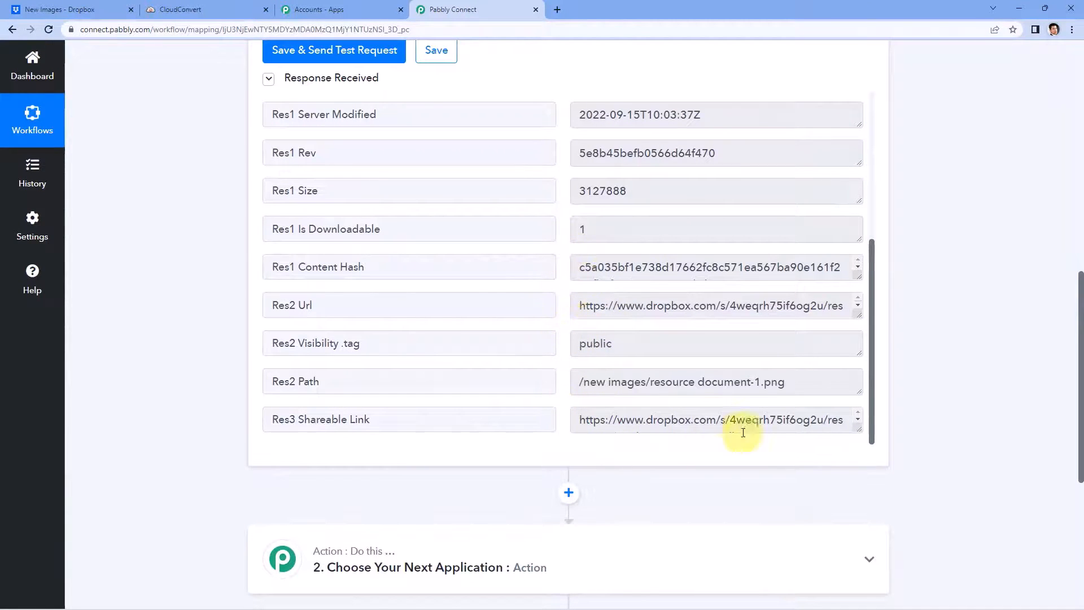
pyautogui.moveTo(857, 428); pyautogui.dragTo(857, 474)
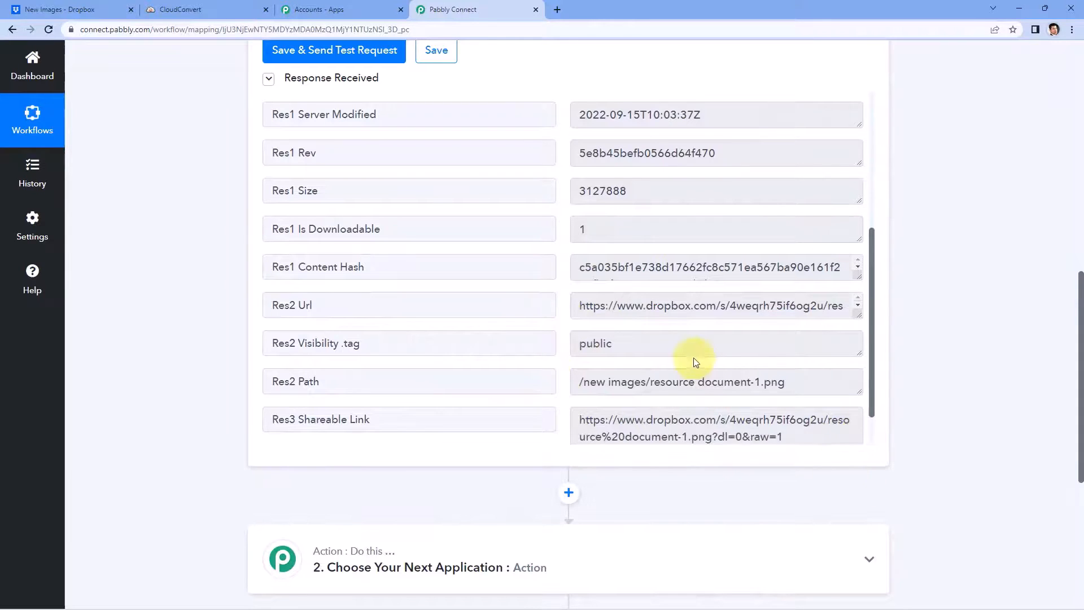
pyautogui.scroll(-1, 694, 357)
# Step: Open the Res3 Shareable Link in a new tab to verify the image
pyautogui.moveTo(588, 368); pyautogui.dragTo(574, 364)
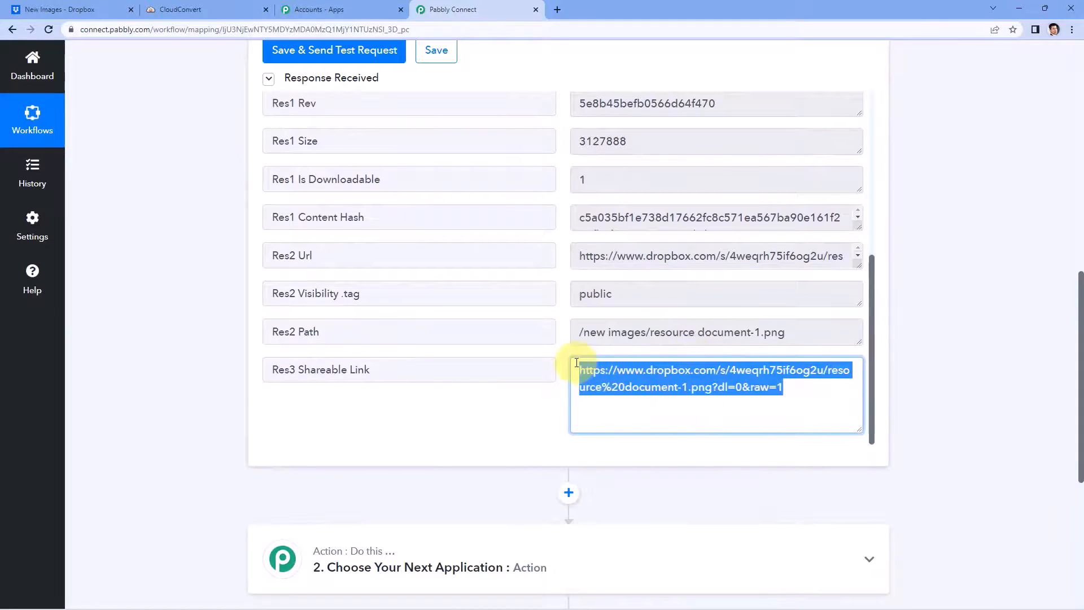
pyautogui.rightClick(689, 390)
pyautogui.click(717, 394)
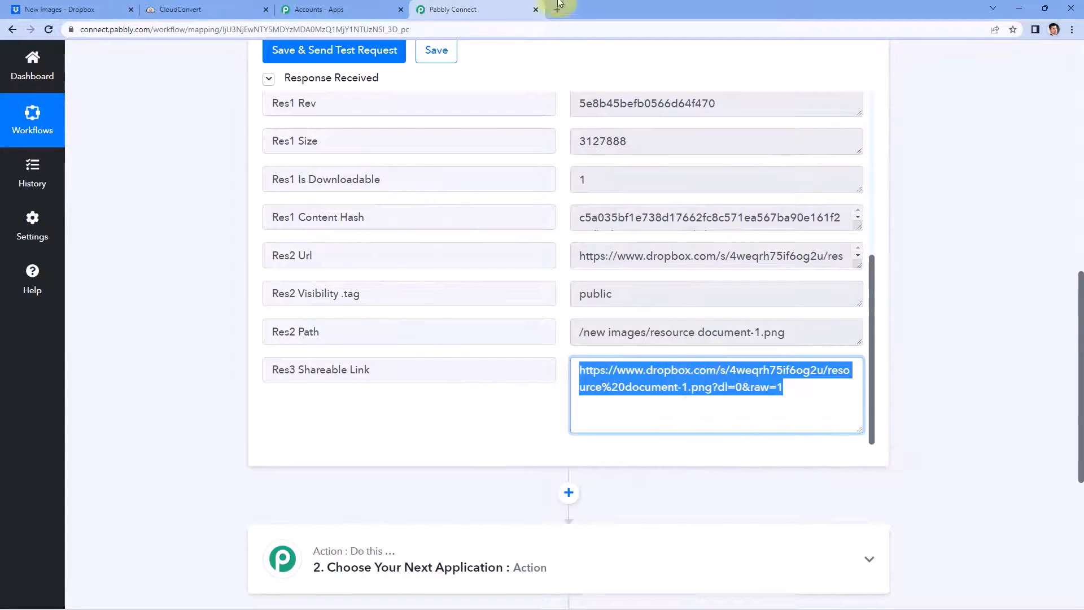
pyautogui.click(556, 10)
pyautogui.hotkey('ctrl', 'v')
pyautogui.press('Return')
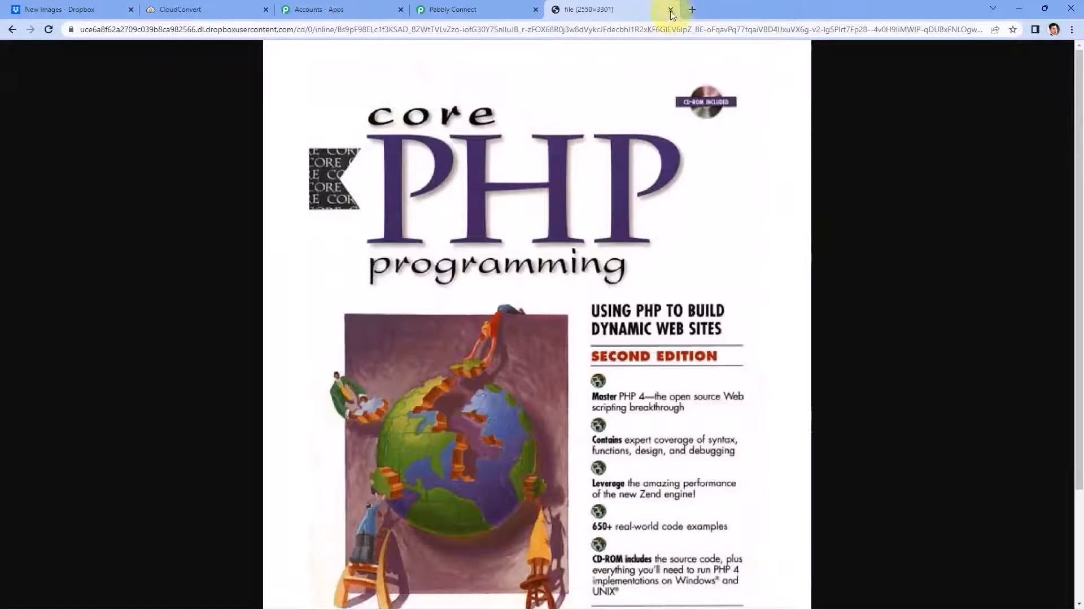
pyautogui.click(671, 9)
pyautogui.click(203, 168)
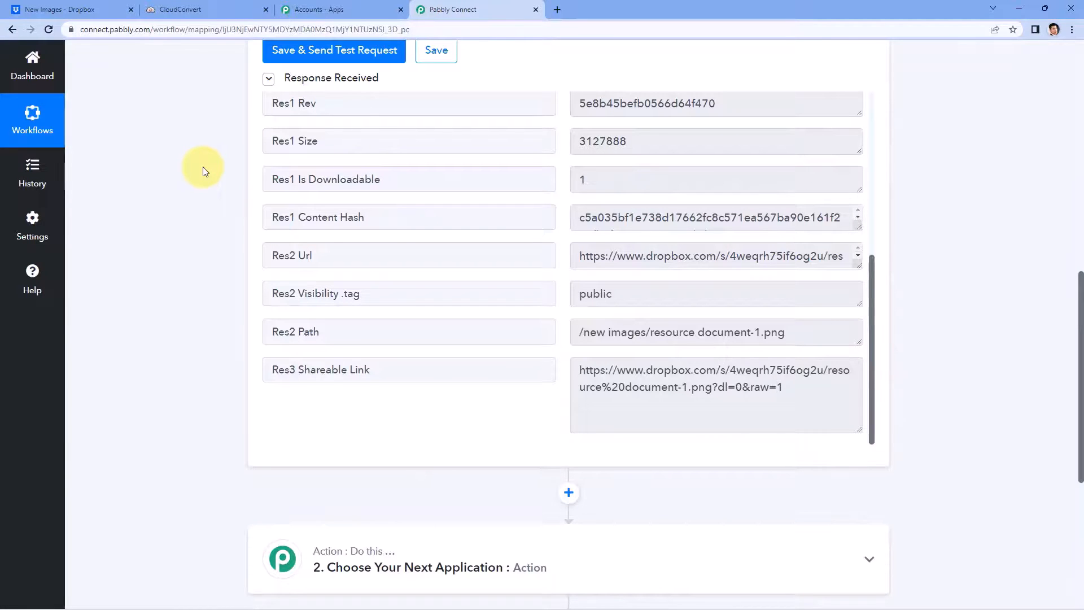
# Step: Point out the png extension in Res1 Name and scroll to the empty action step
pyautogui.scroll(5, 727, 239)
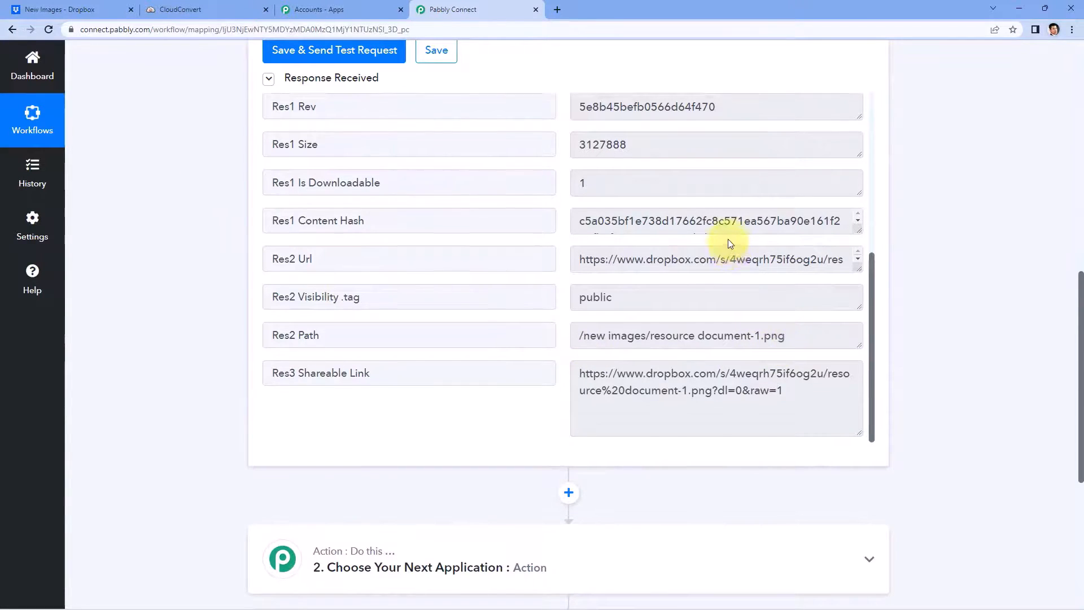
pyautogui.moveTo(743, 184); pyautogui.dragTo(692, 176)
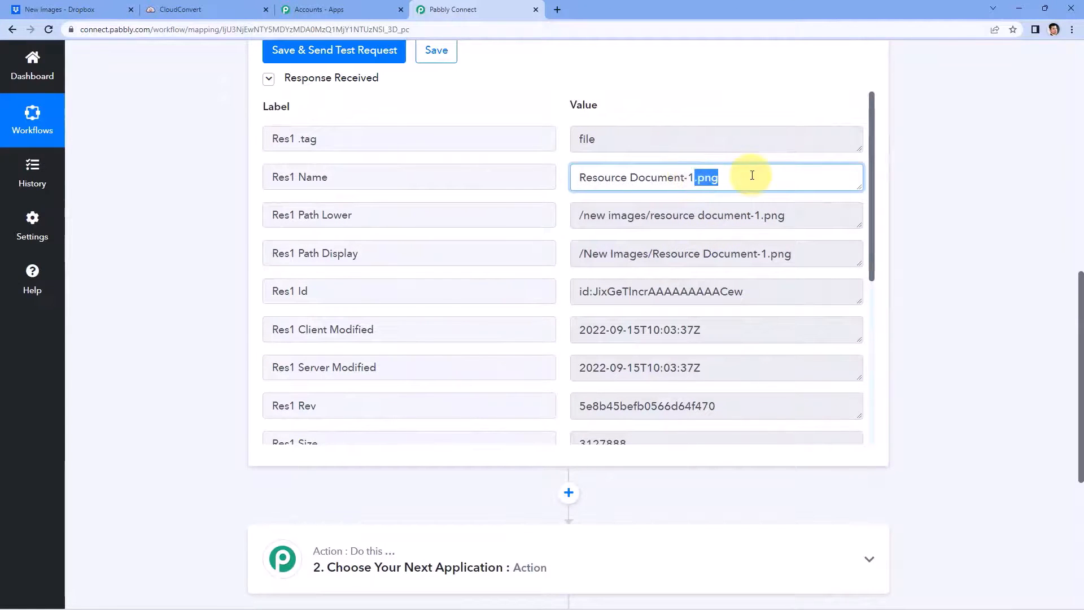
pyautogui.click(734, 178)
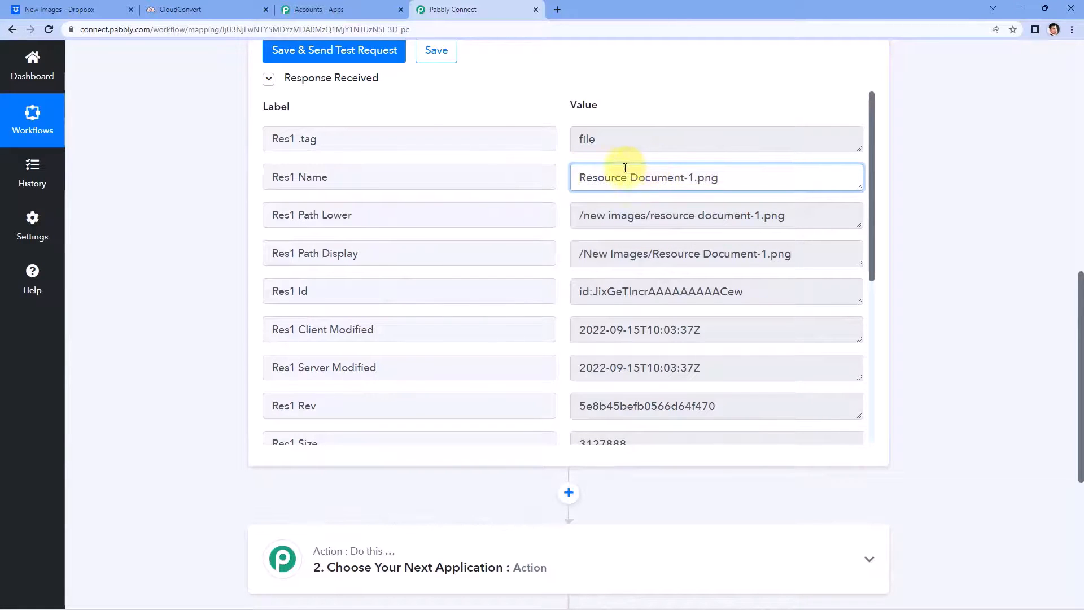
pyautogui.click(922, 177)
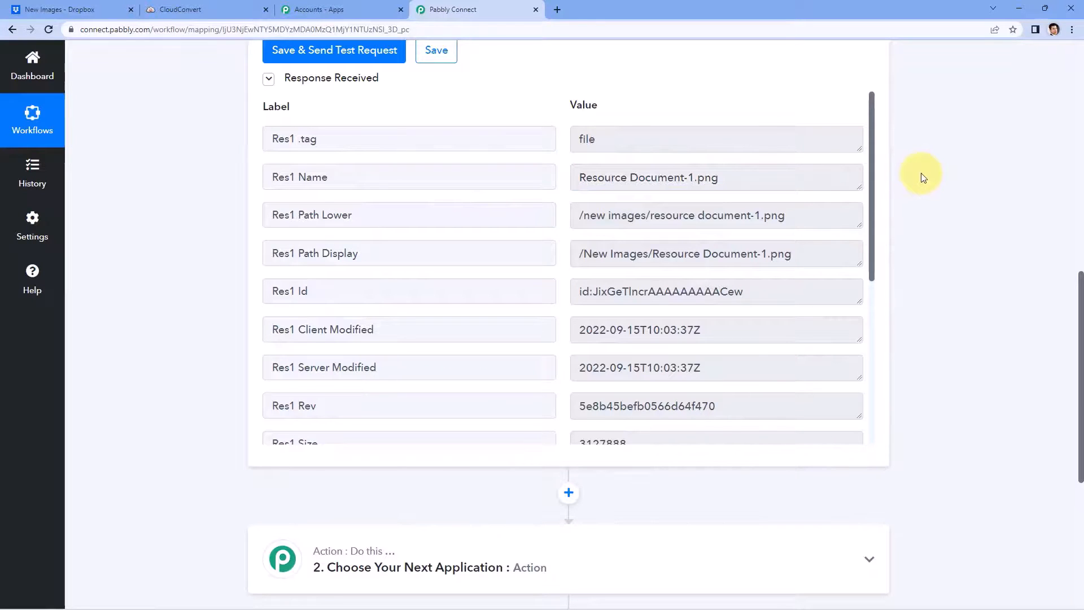
pyautogui.scroll(-4, 922, 184)
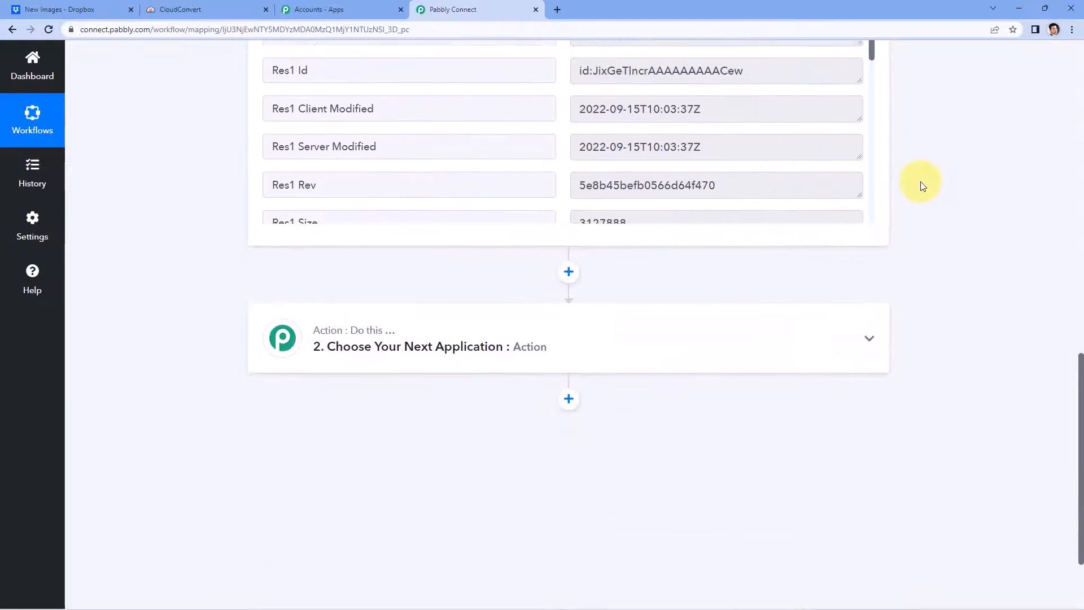
pyautogui.scroll(-2, 920, 182)
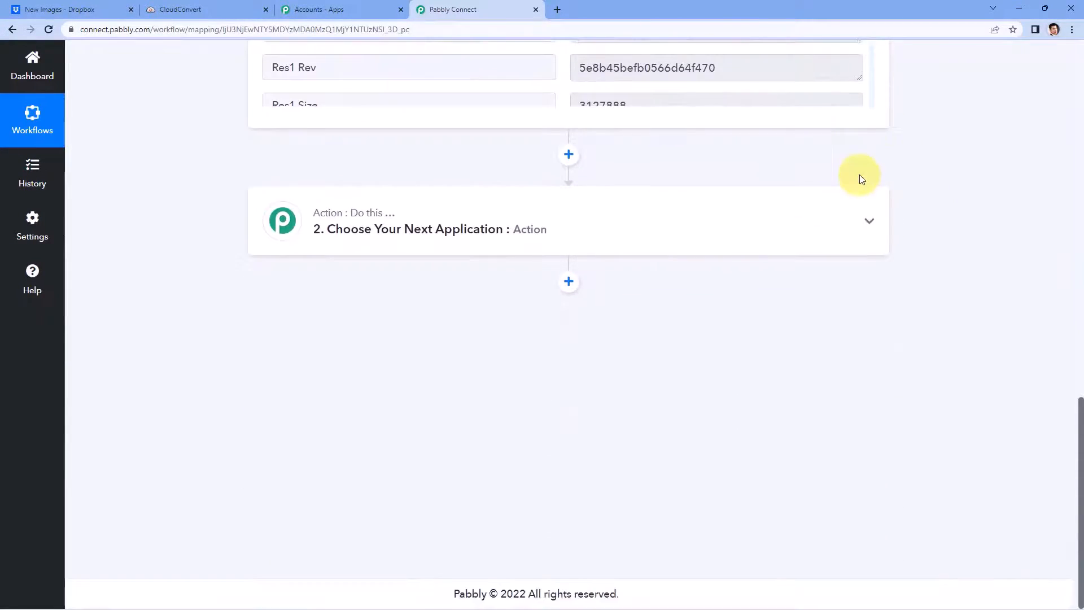
# Step: Set the second step to CloudConvert with the Convert a File action
pyautogui.click(440, 212)
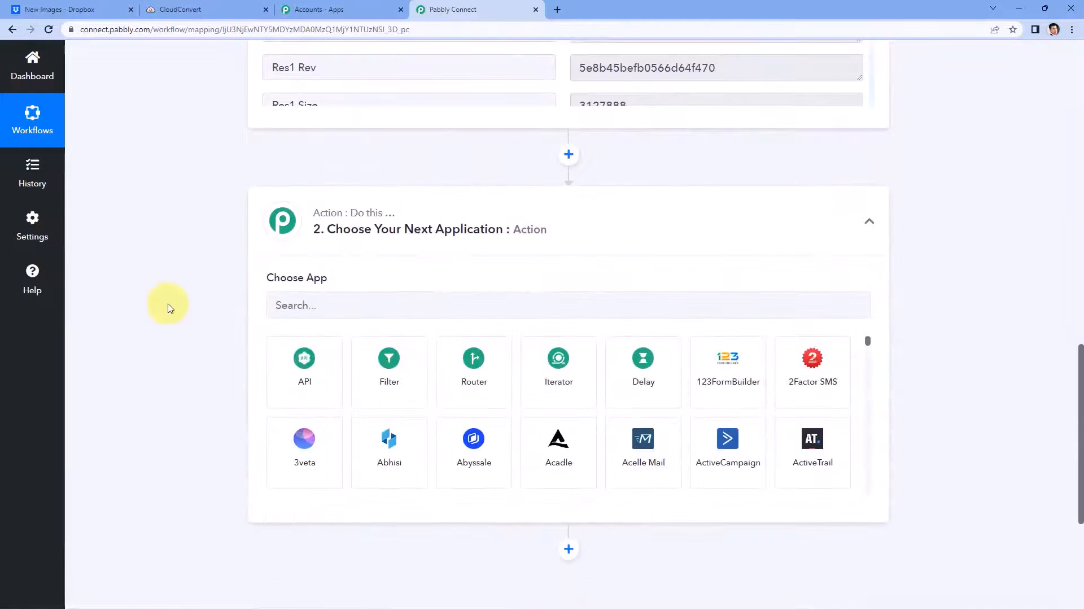
pyautogui.click(336, 297)
pyautogui.write('C')
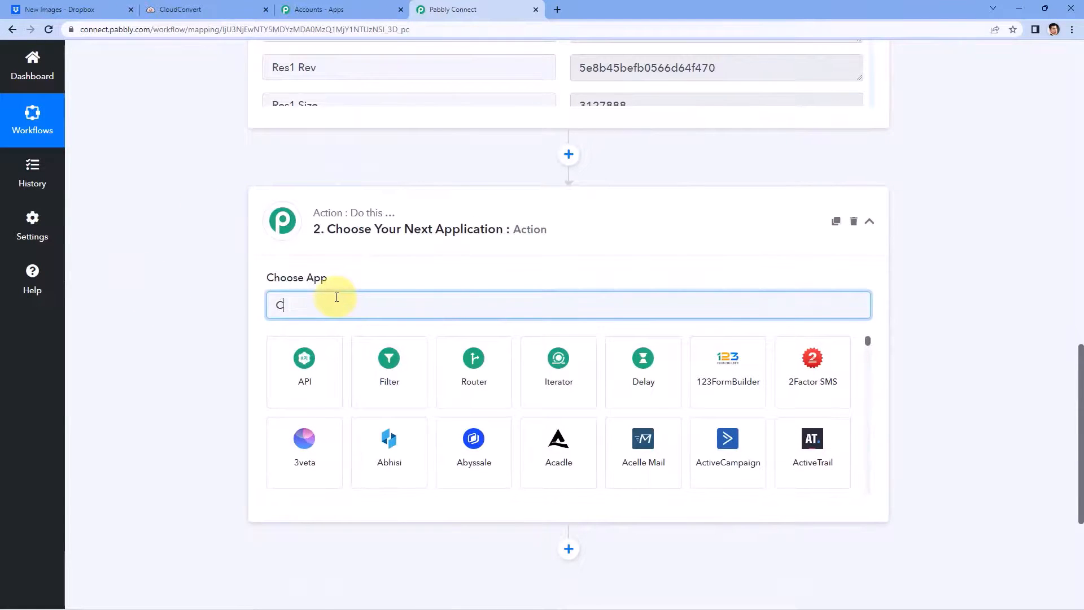
pyautogui.write('loud')
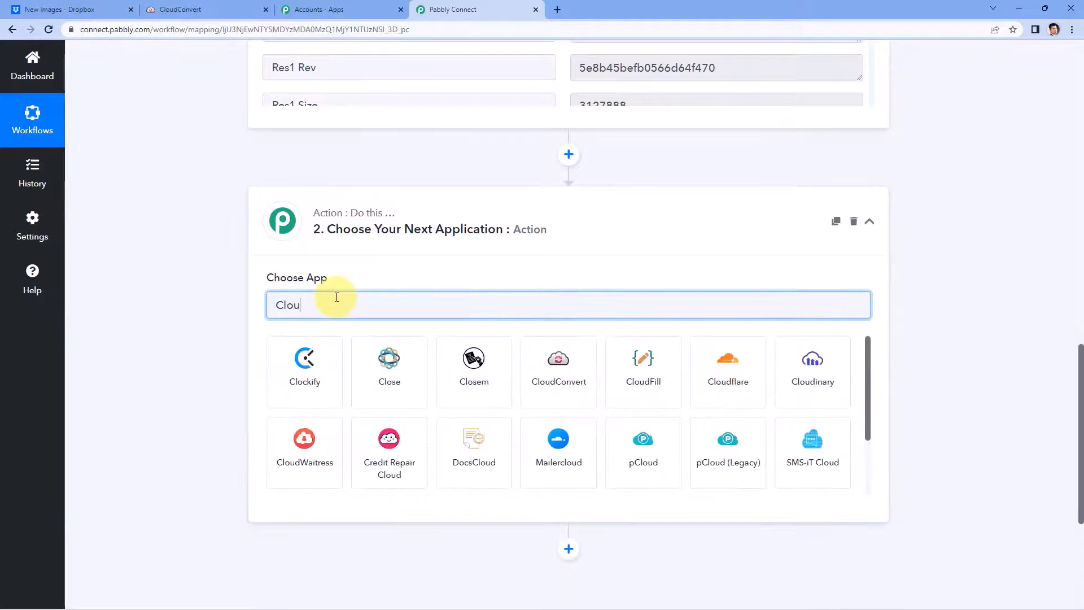
pyautogui.click(329, 351)
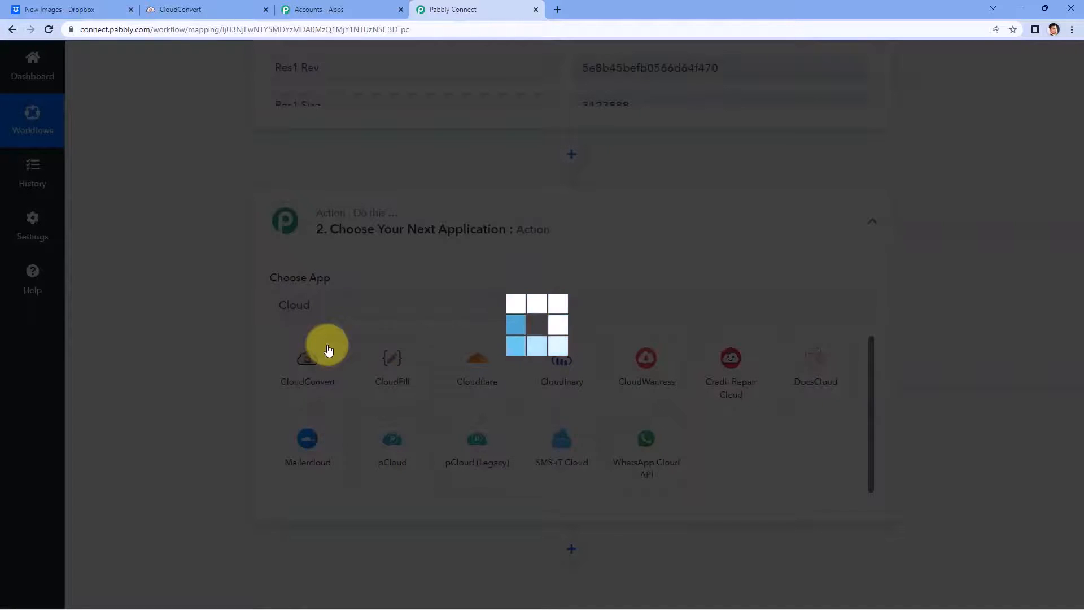
pyautogui.scroll(-1, 314, 315)
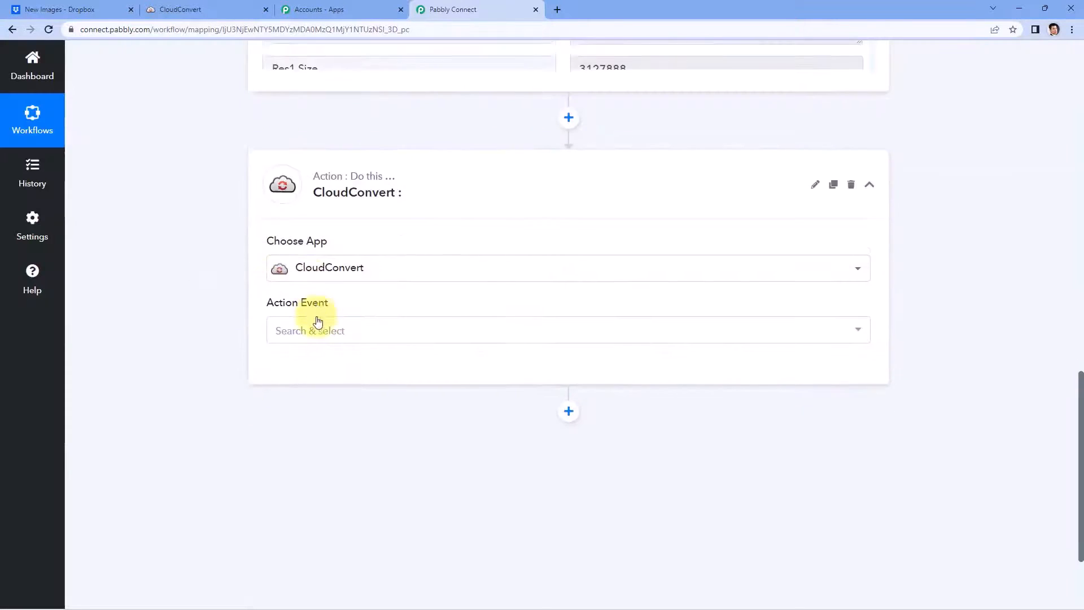
pyautogui.scroll(-1, 314, 226)
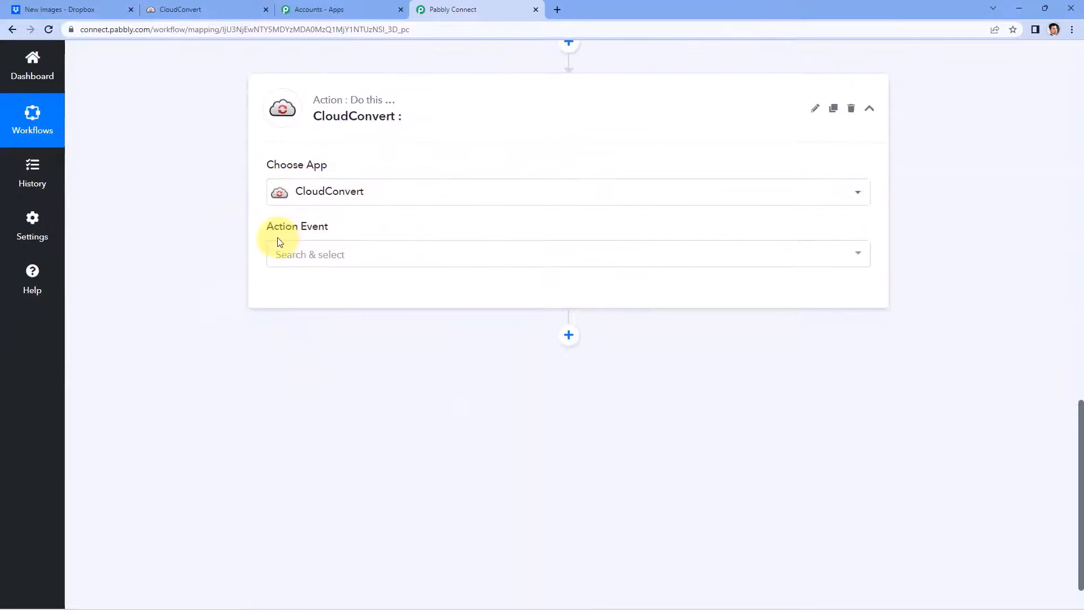
pyautogui.click(367, 253)
pyautogui.click(382, 317)
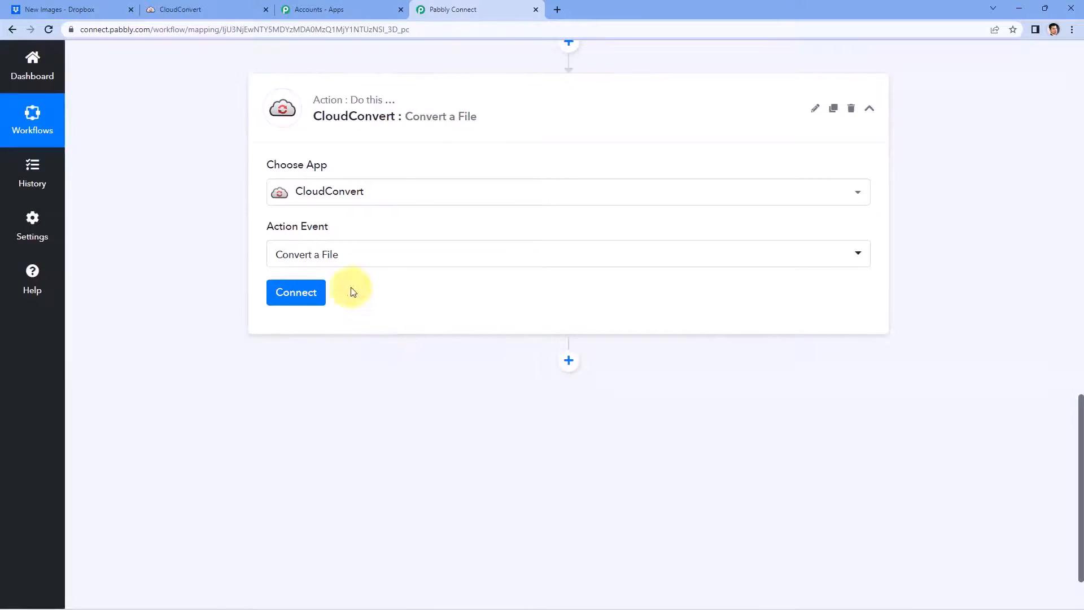
# Step: Add and authorize a new CloudConvert connection for the action
pyautogui.click(285, 293)
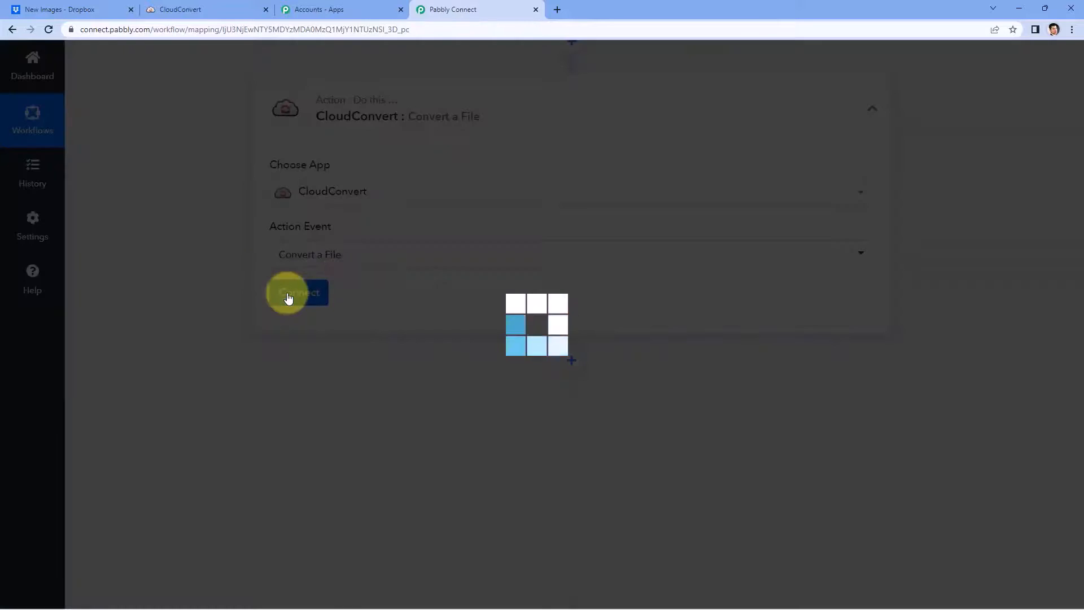
pyautogui.click(520, 185)
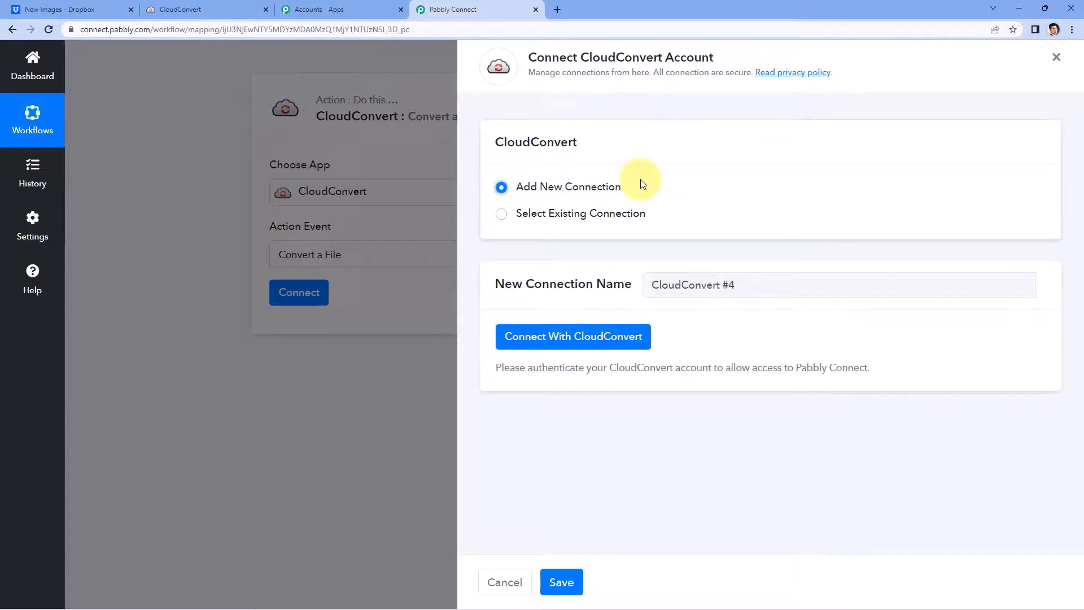
pyautogui.click(566, 338)
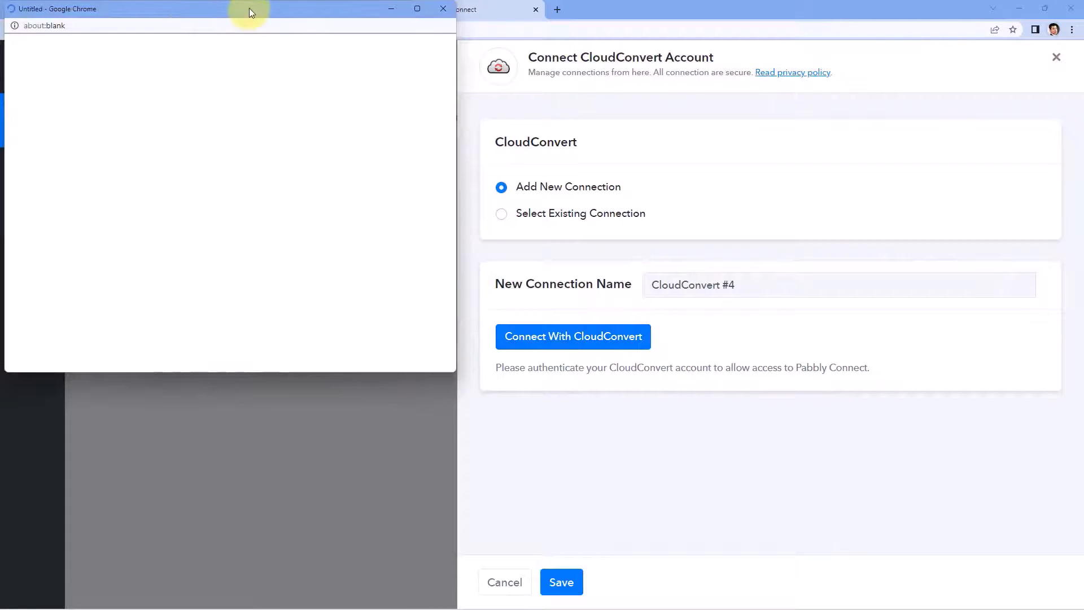
pyautogui.moveTo(249, 8); pyautogui.dragTo(253, 50)
pyautogui.click(237, 6)
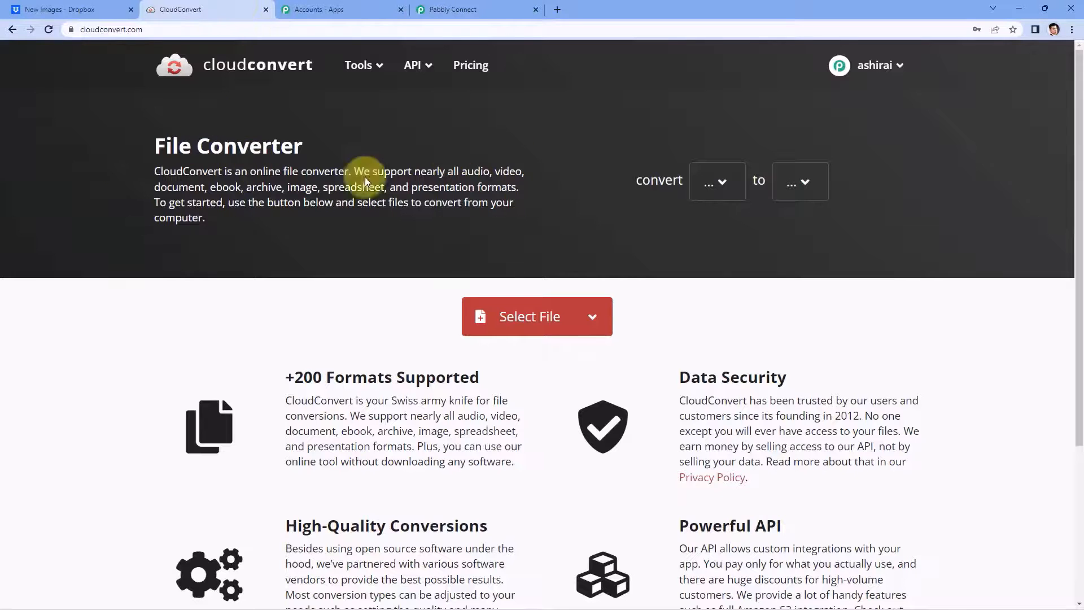
pyautogui.click(490, 4)
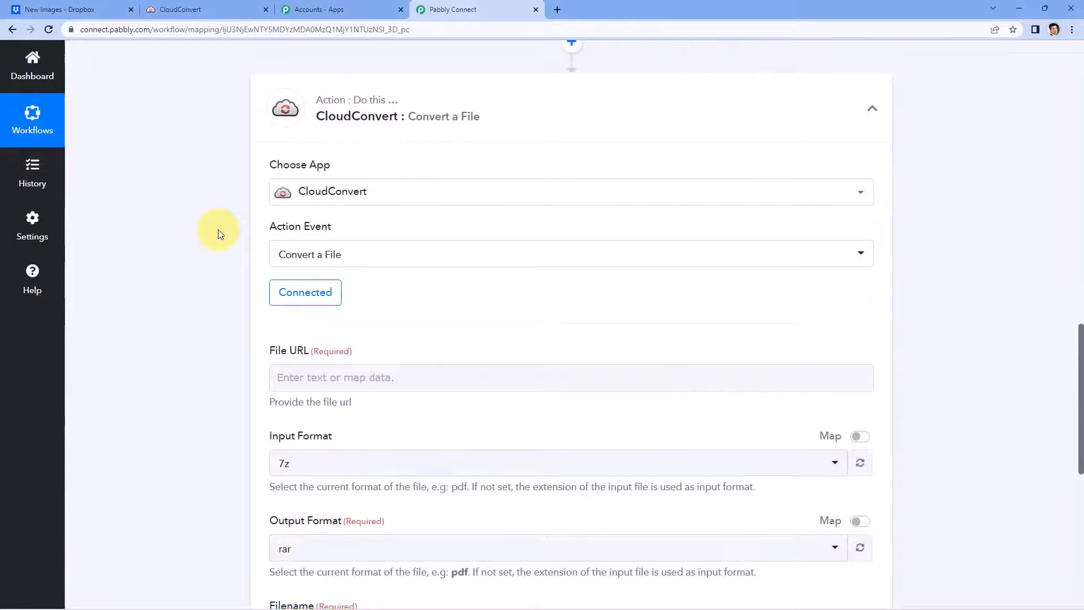
pyautogui.scroll(-1, 218, 229)
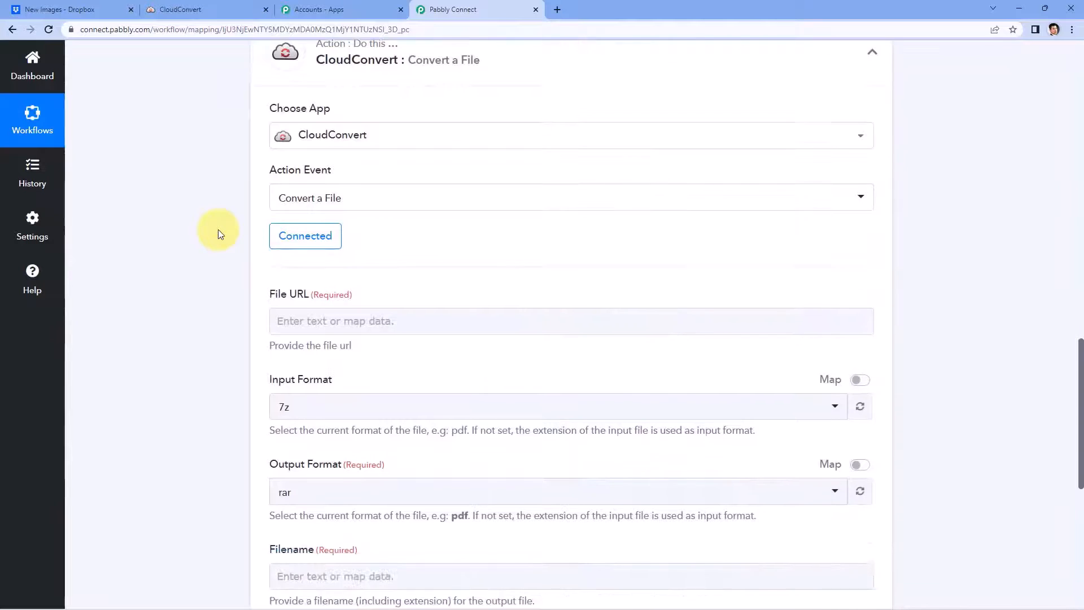
pyautogui.scroll(-2, 445, 238)
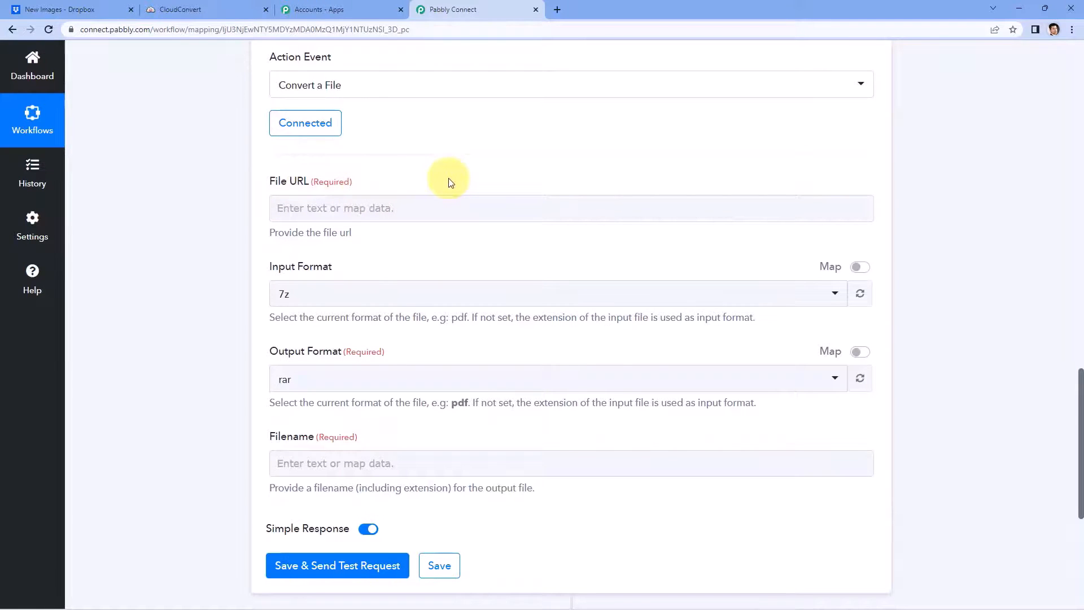
pyautogui.scroll(9, 450, 186)
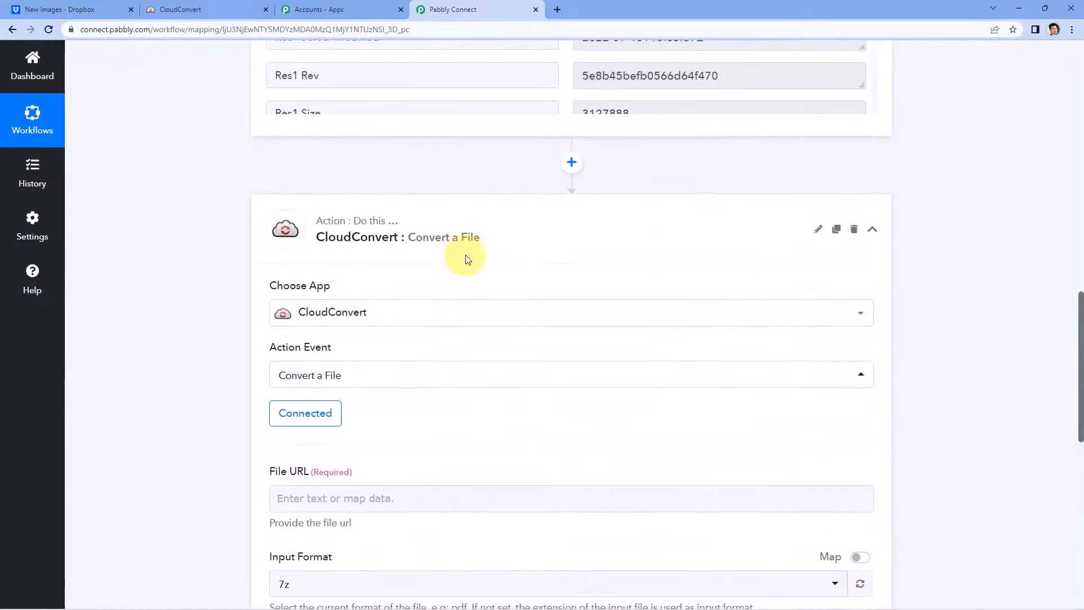
pyautogui.scroll(-2, 520, 226)
pyautogui.scroll(-3, 524, 215)
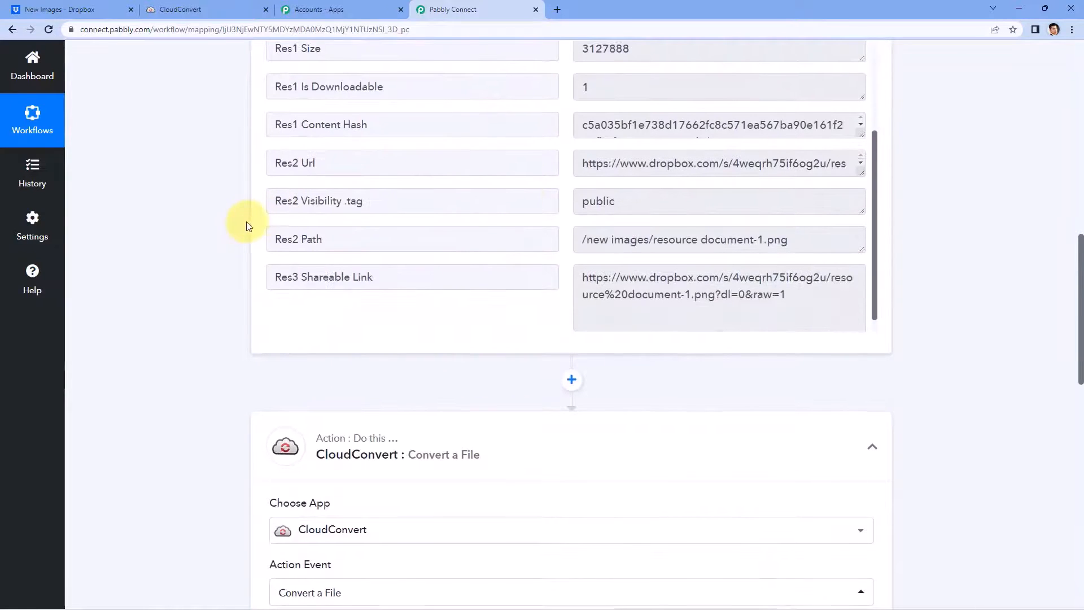
pyautogui.scroll(-1, 294, 231)
pyautogui.click(653, 243)
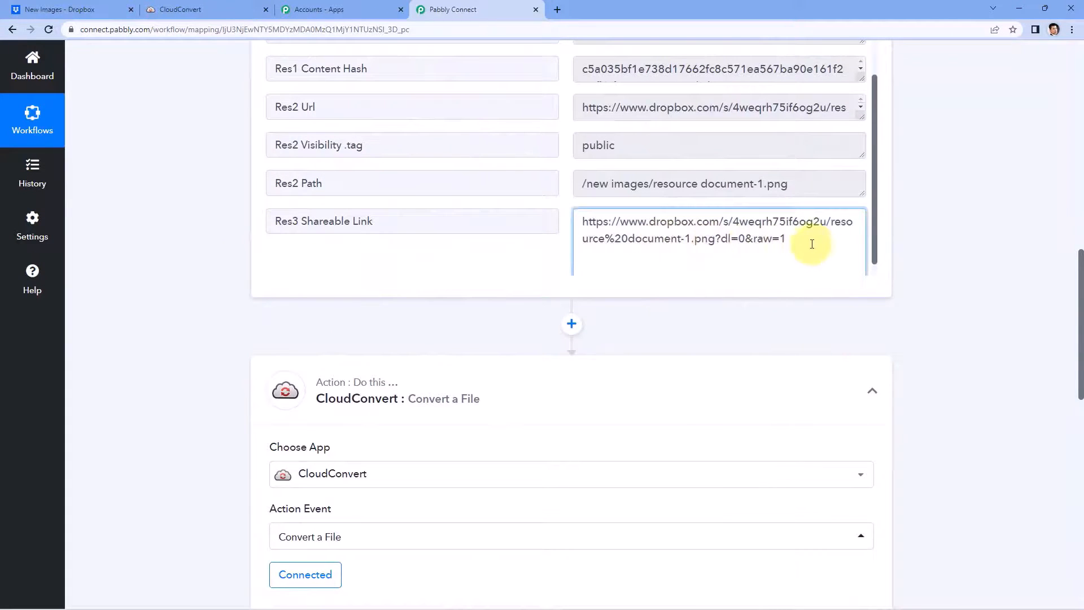
pyautogui.moveTo(811, 244); pyautogui.dragTo(569, 214)
pyautogui.scroll(-1, 563, 188)
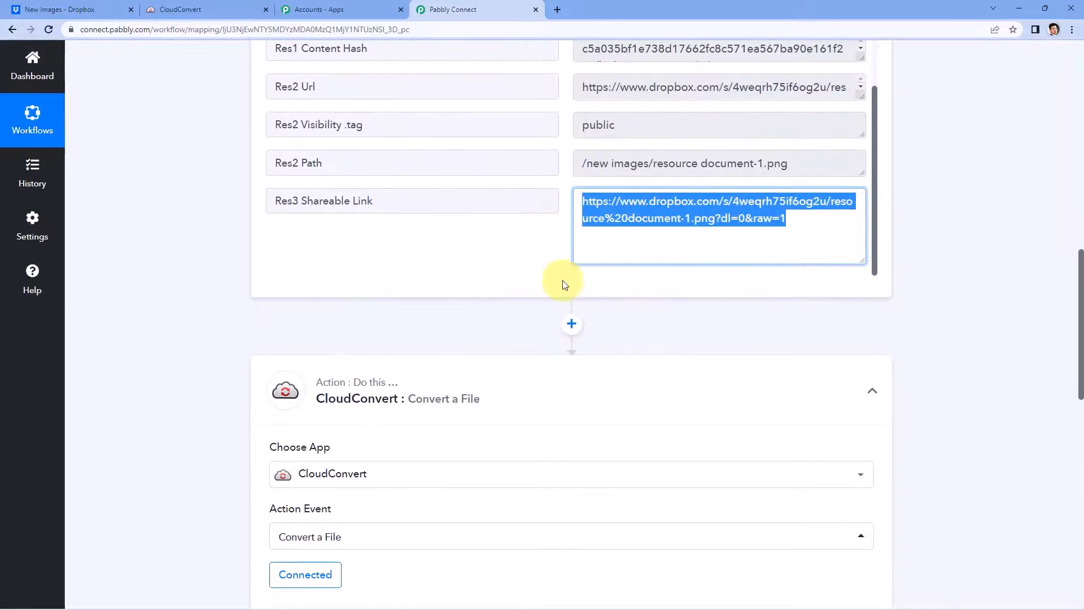
pyautogui.scroll(1, 556, 283)
pyautogui.moveTo(384, 255); pyautogui.dragTo(312, 257)
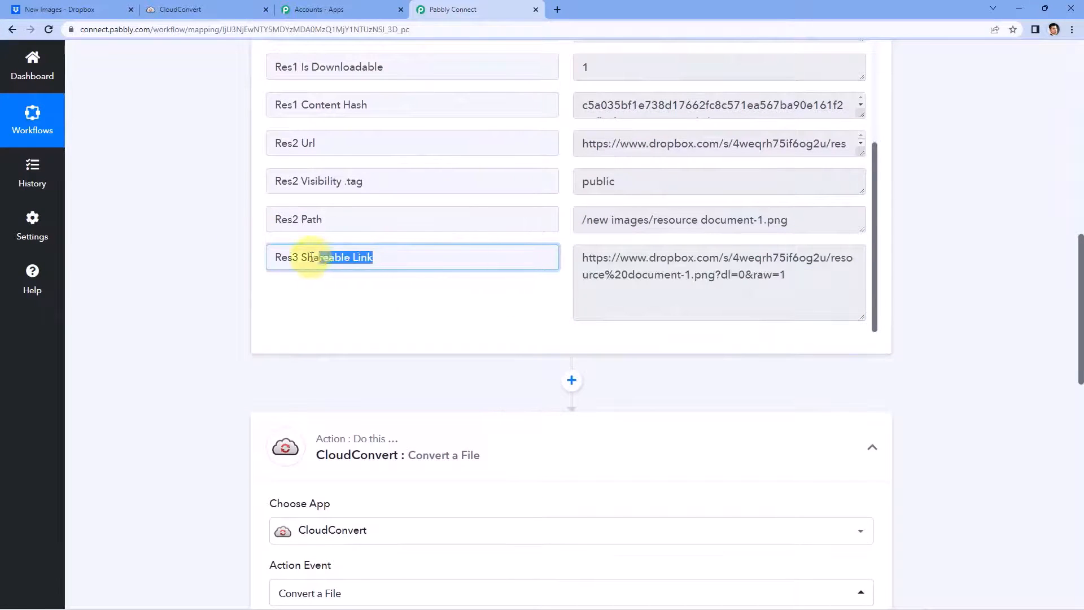
pyautogui.click(590, 258)
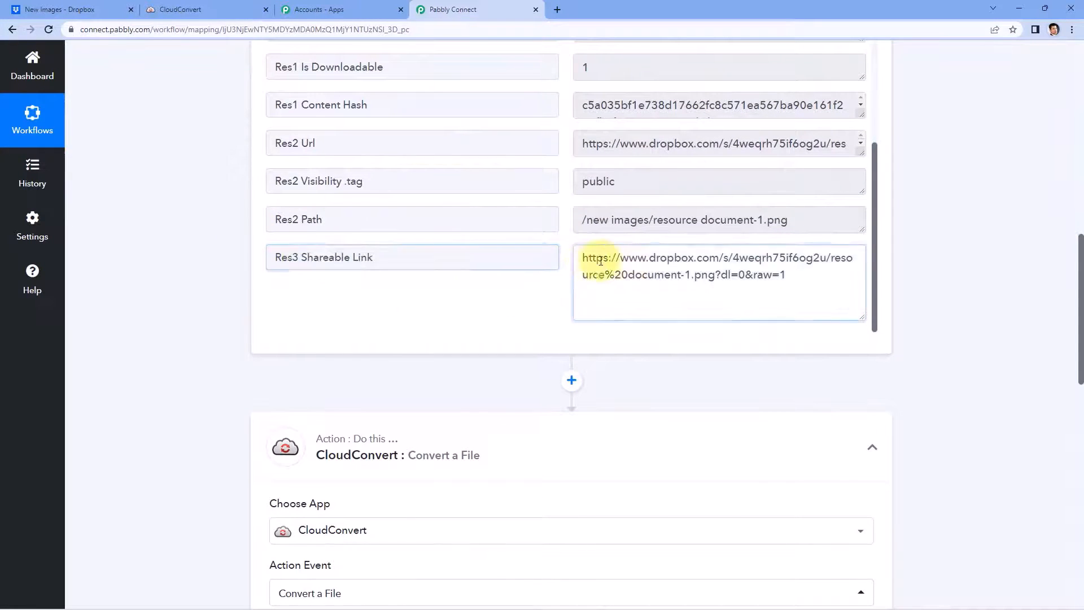
pyautogui.moveTo(584, 259)
pyautogui.mouseDown()
pyautogui.moveTo(794, 275)
pyautogui.moveTo(612, 273)
pyautogui.moveTo(582, 255)
pyautogui.mouseUp()
pyautogui.click(792, 278)
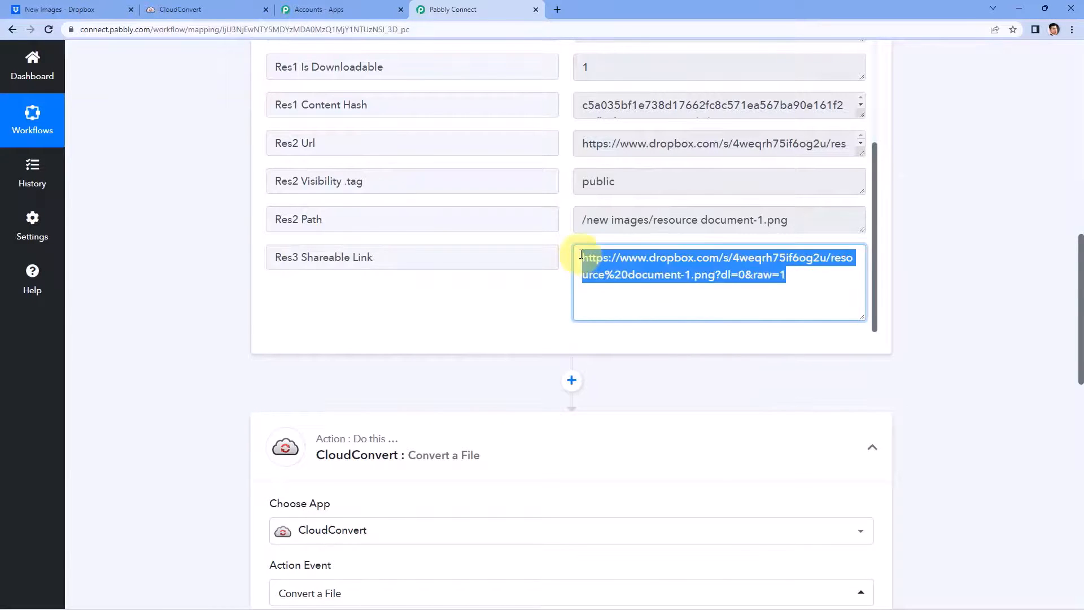
pyautogui.click(571, 254)
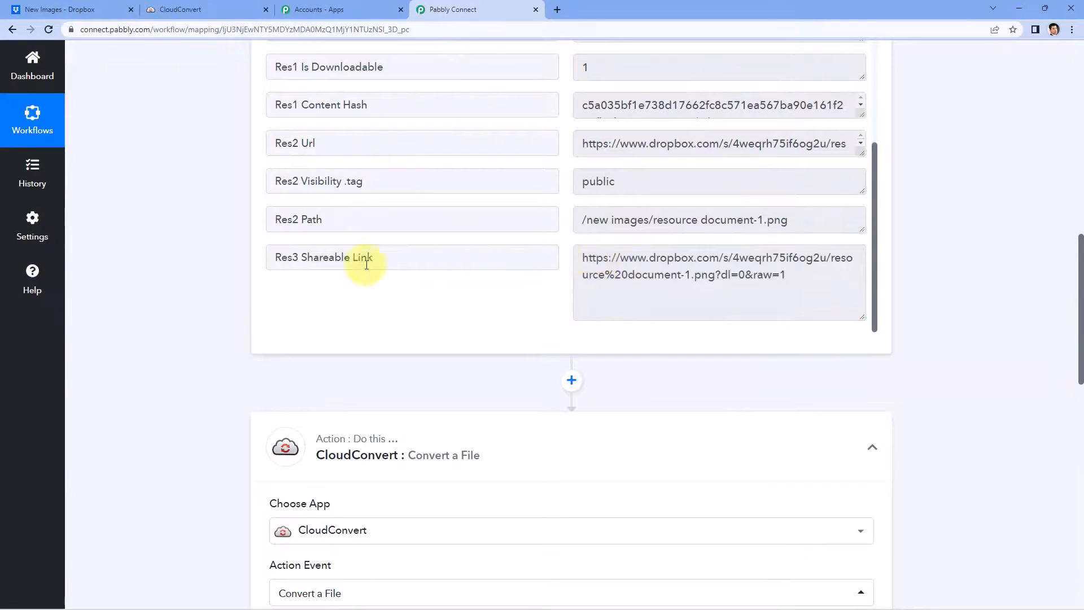
pyautogui.scroll(-7, 339, 265)
pyautogui.scroll(-2, 289, 276)
pyautogui.click(288, 211)
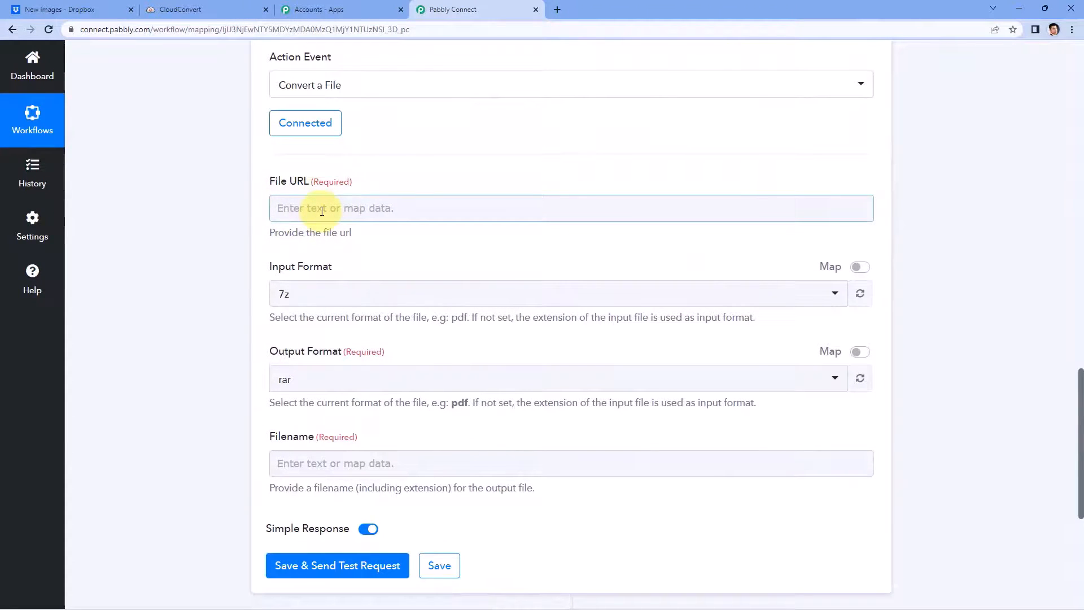
pyautogui.click(316, 210)
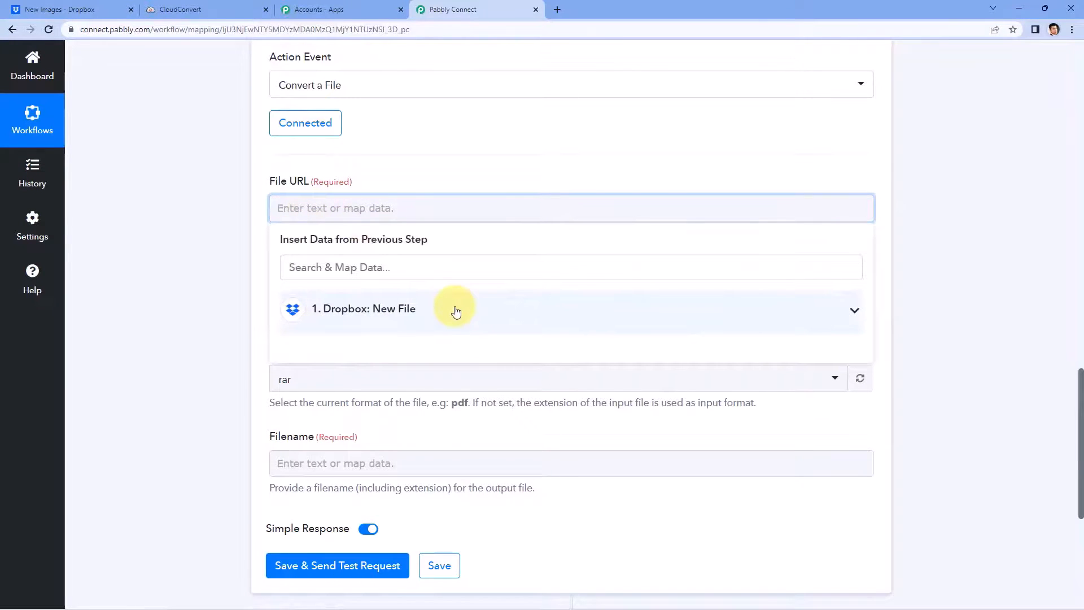
# Step: Map the Dropbox trigger's Res3 Shareable Link into CloudConvert's File URL field
pyautogui.click(457, 310)
pyautogui.scroll(-2, 249, 288)
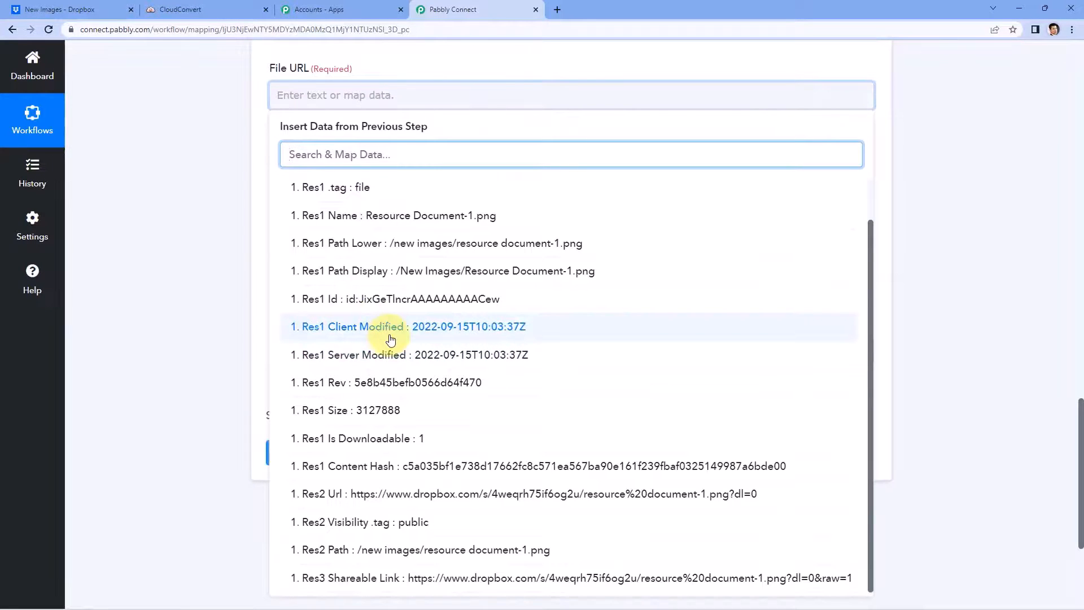
pyautogui.scroll(-1, 390, 339)
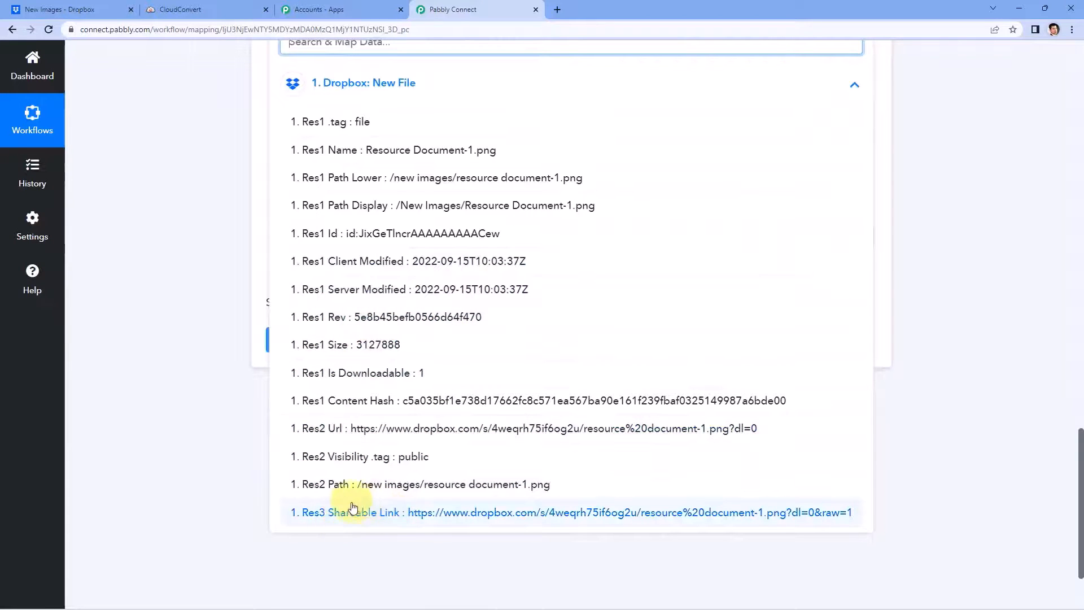
pyautogui.click(387, 514)
pyautogui.scroll(3, 231, 299)
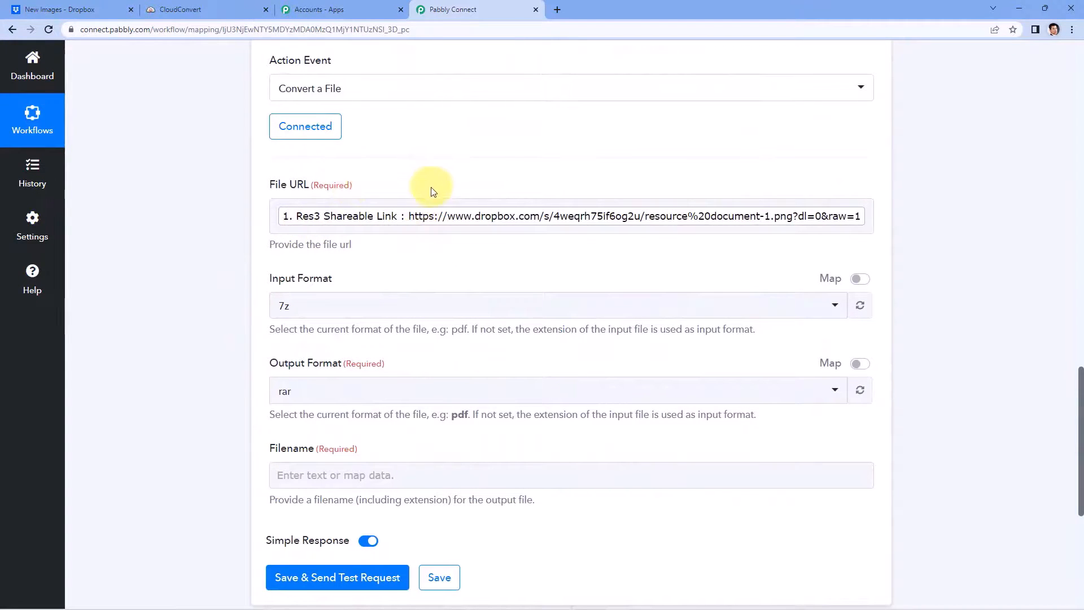
pyautogui.scroll(-1, 328, 219)
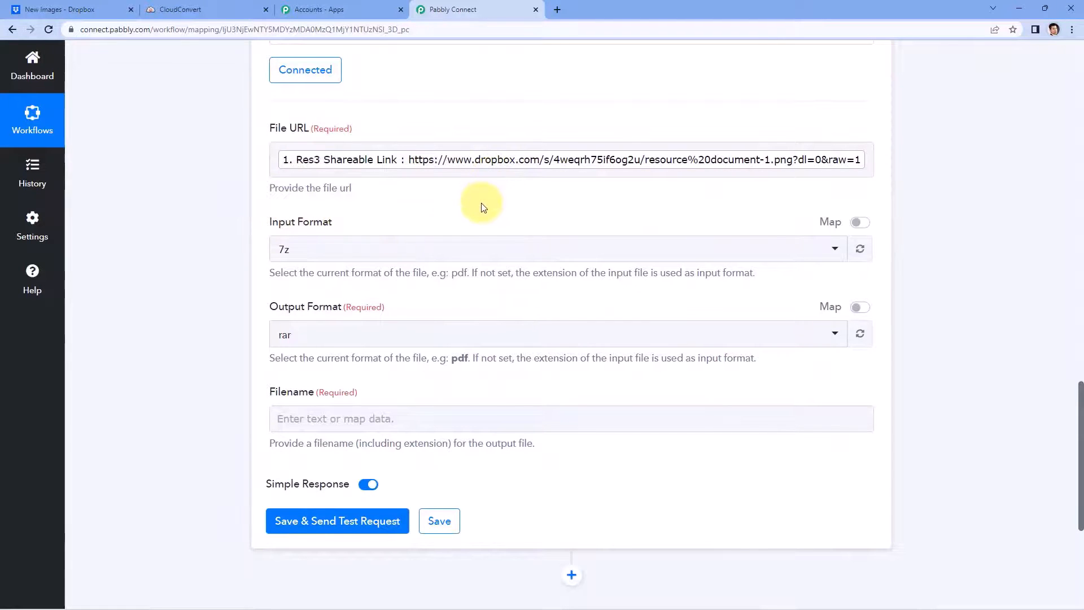
pyautogui.scroll(10, 582, 231)
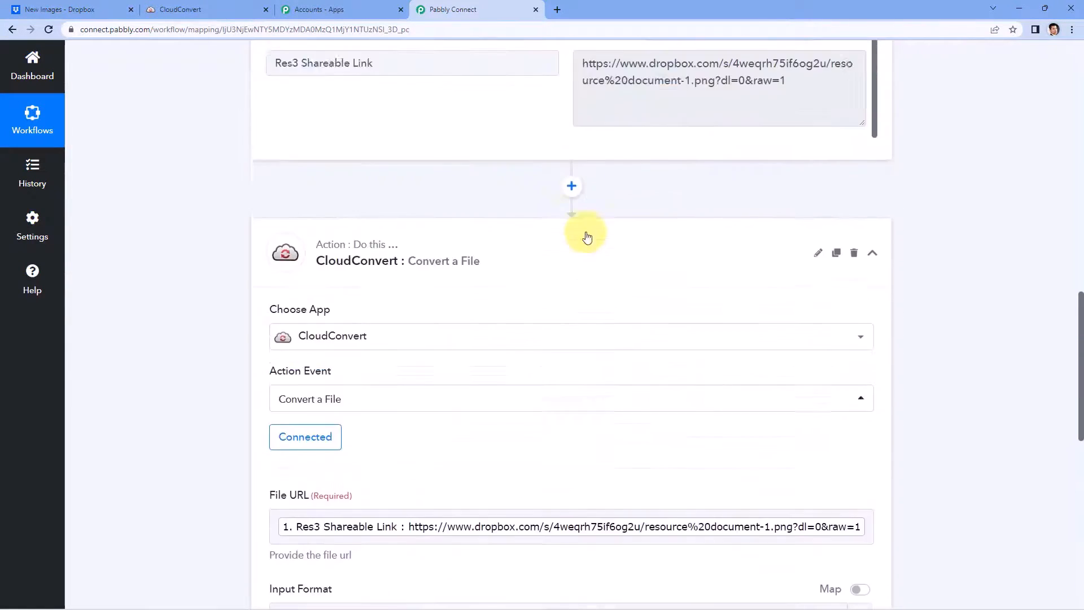
pyautogui.scroll(5, 565, 254)
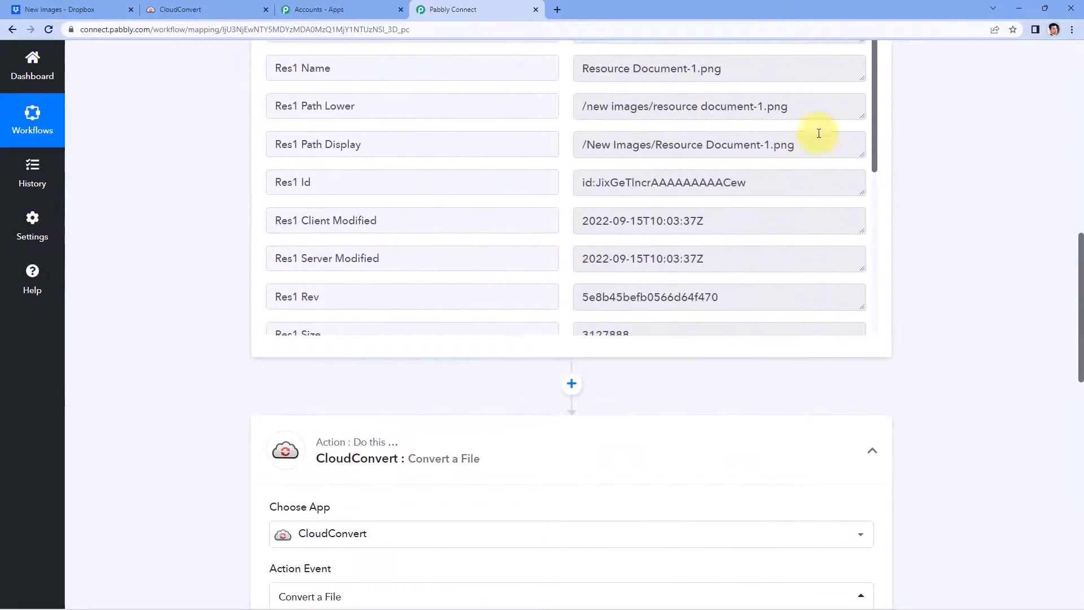
pyautogui.click(795, 108)
pyautogui.doubleClick(794, 107)
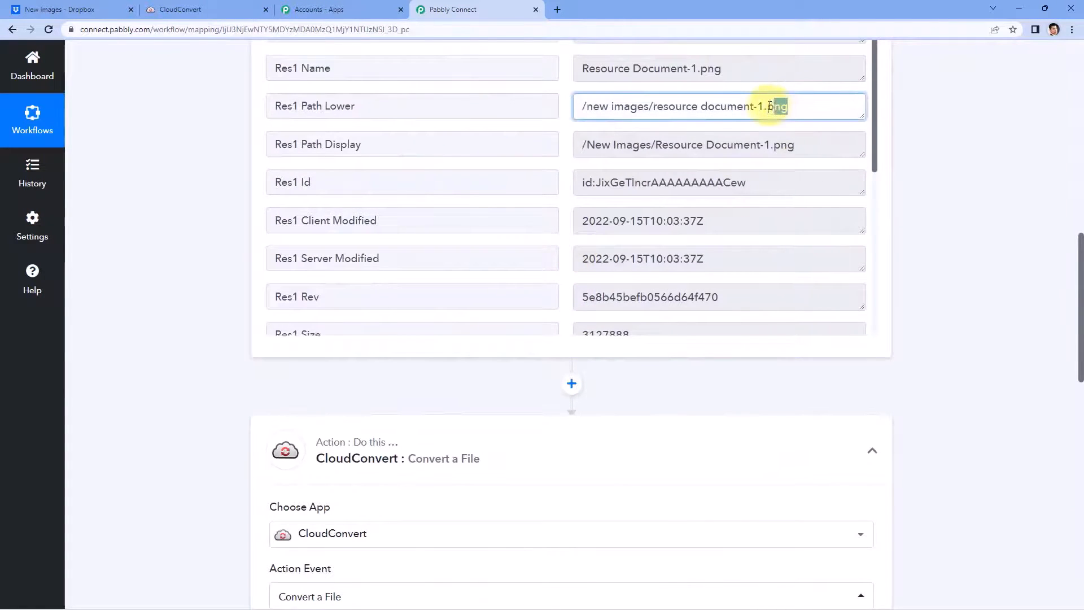
pyautogui.click(924, 134)
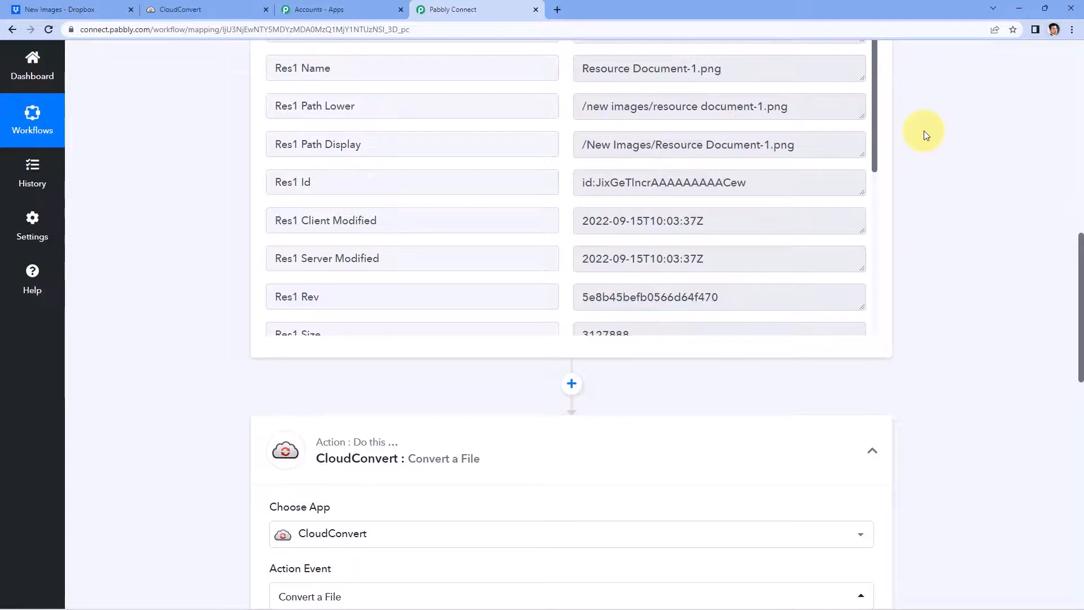
pyautogui.scroll(-5, 922, 134)
pyautogui.scroll(-4, 920, 281)
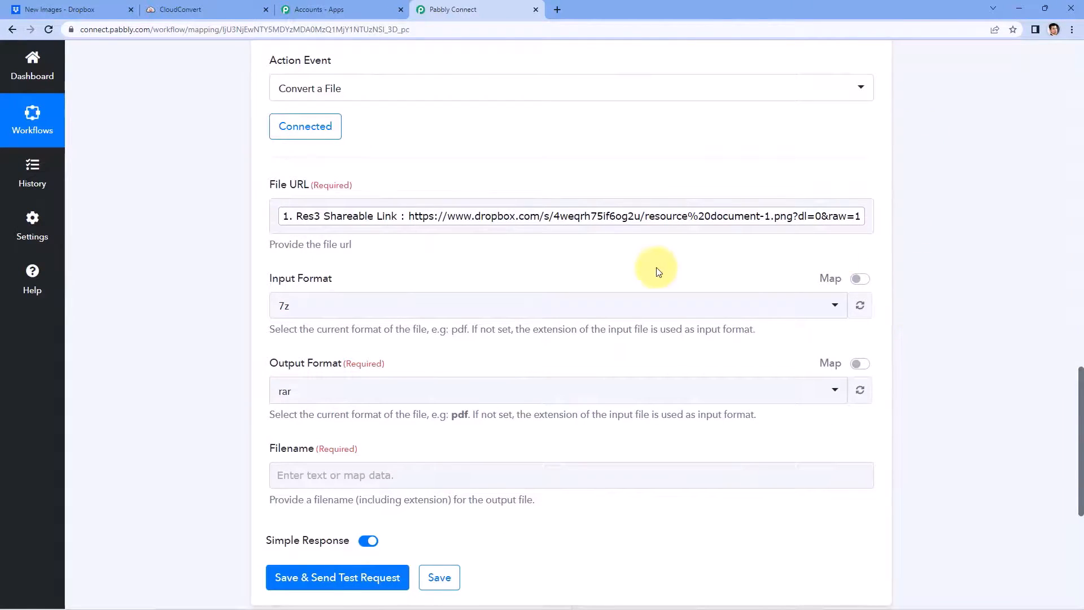
pyautogui.scroll(12, 657, 271)
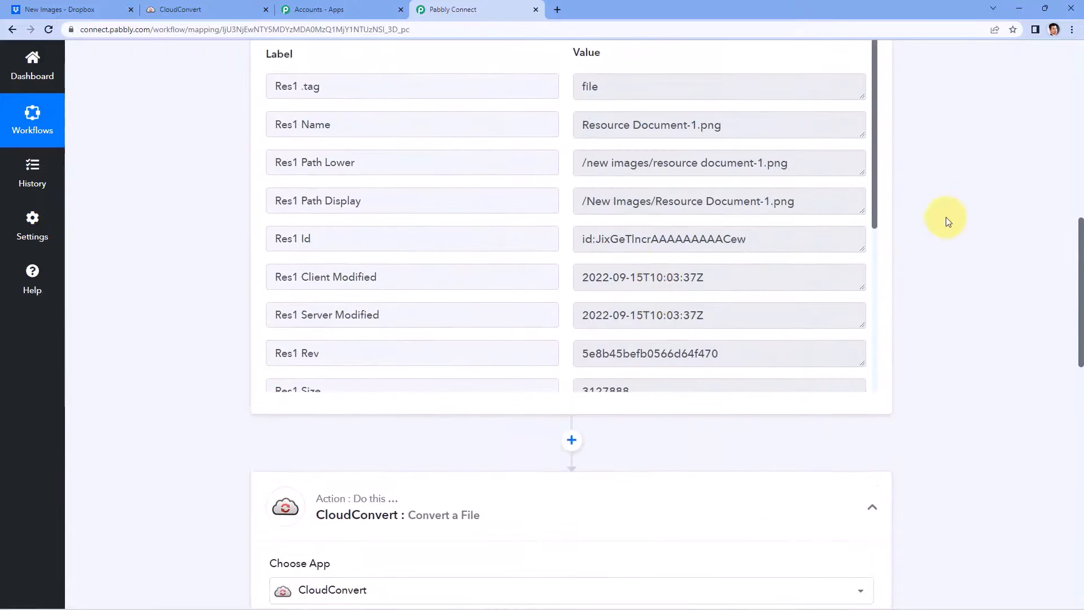
pyautogui.click(732, 239)
pyautogui.moveTo(732, 239); pyautogui.dragTo(696, 239)
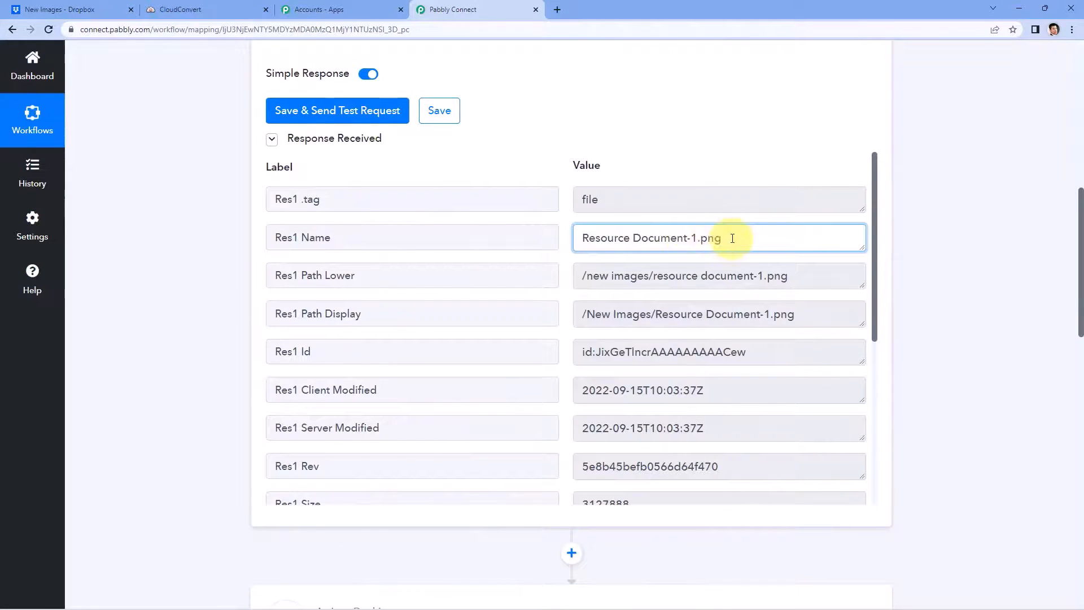
pyautogui.moveTo(732, 238); pyautogui.dragTo(700, 240)
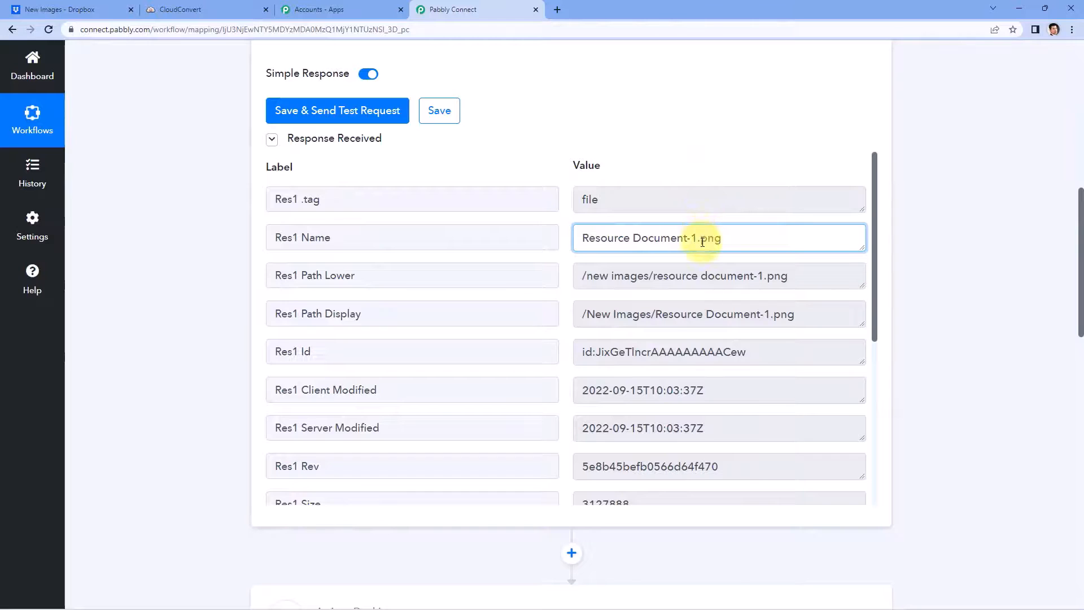
pyautogui.moveTo(703, 242); pyautogui.dragTo(716, 242)
pyautogui.moveTo(573, 239); pyautogui.dragTo(716, 241)
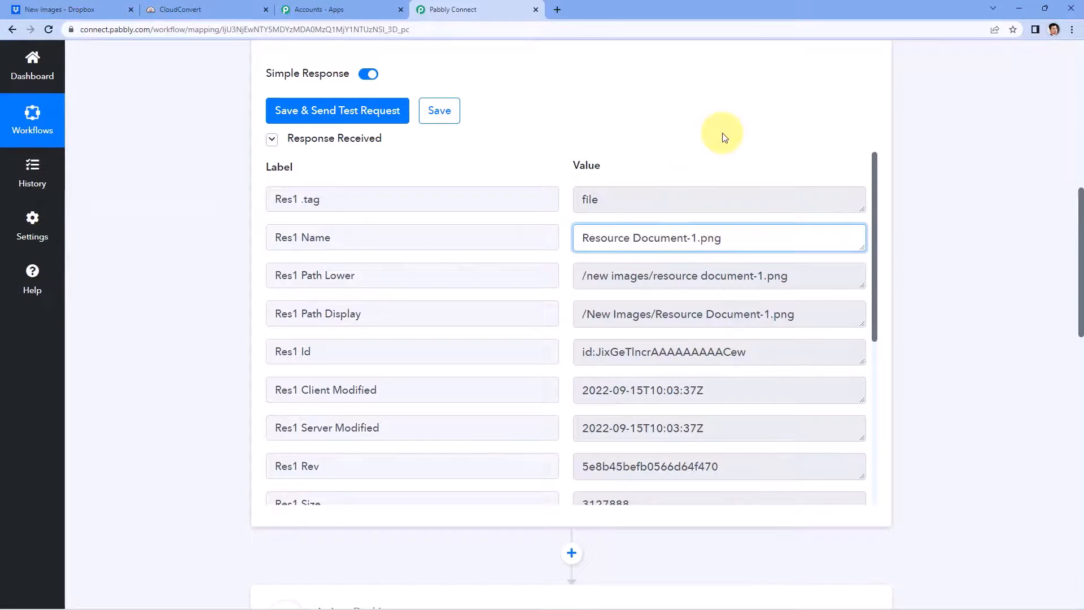
pyautogui.moveTo(738, 237); pyautogui.dragTo(702, 236)
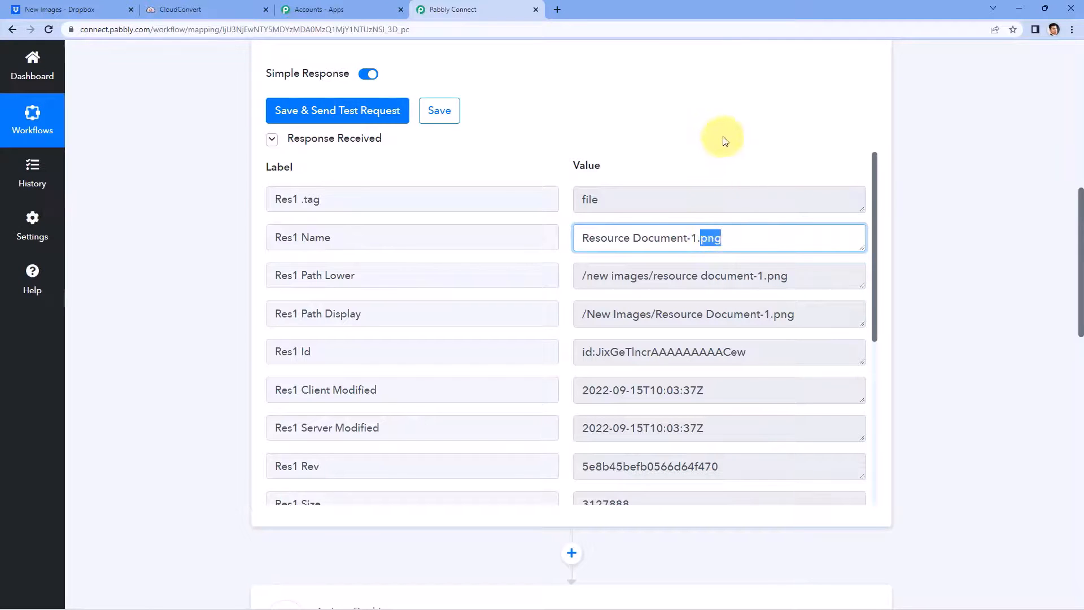
pyautogui.scroll(-5, 723, 138)
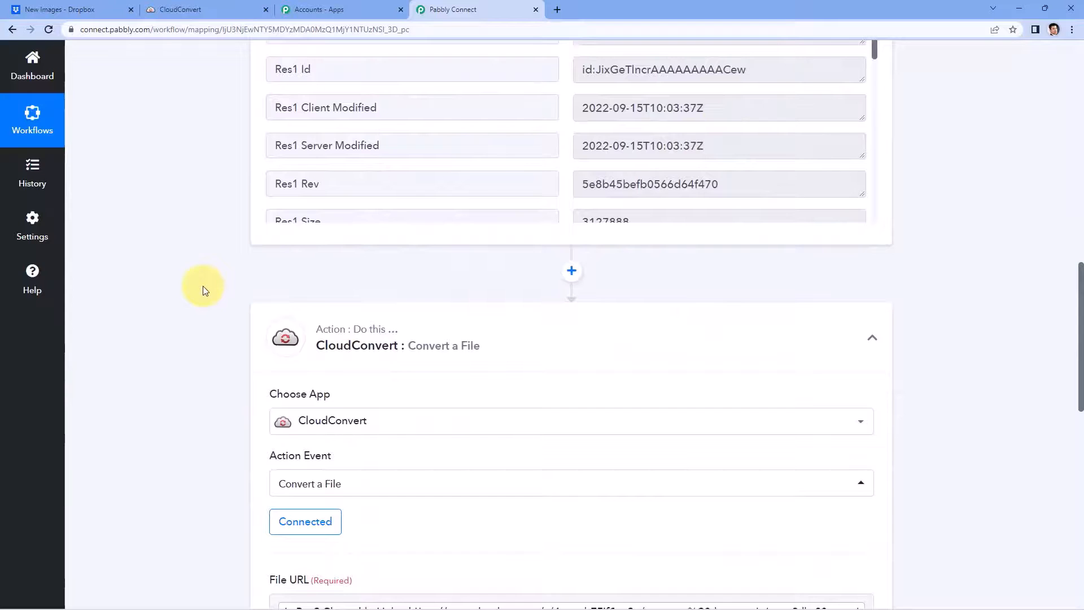
# Step: Insert a Text Formatter by Pabbly step using Split Text before CloudConvert and connect it
pyautogui.click(571, 272)
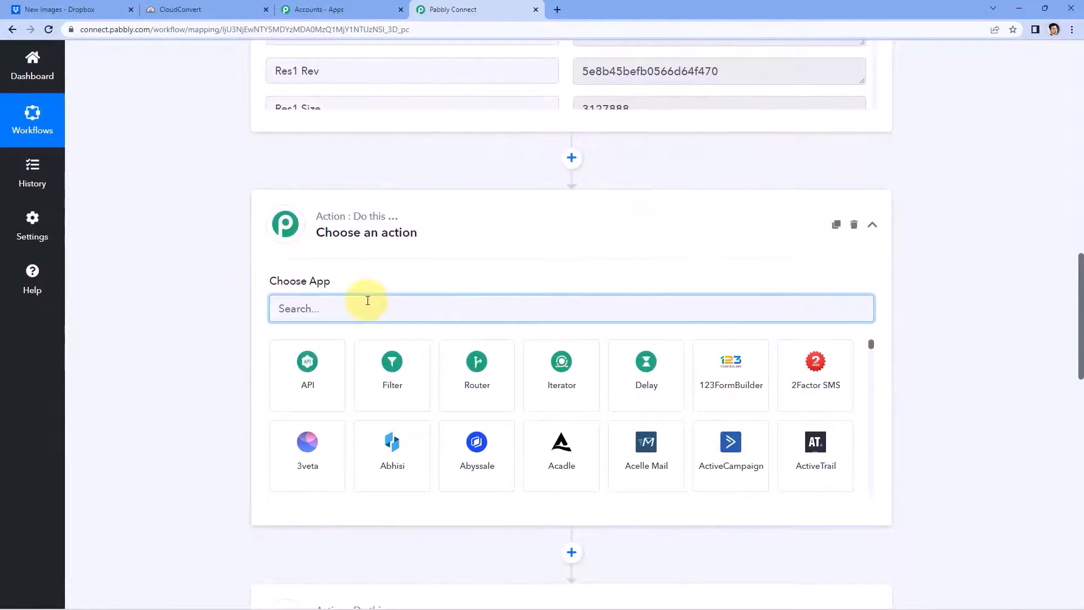
pyautogui.write('Tex')
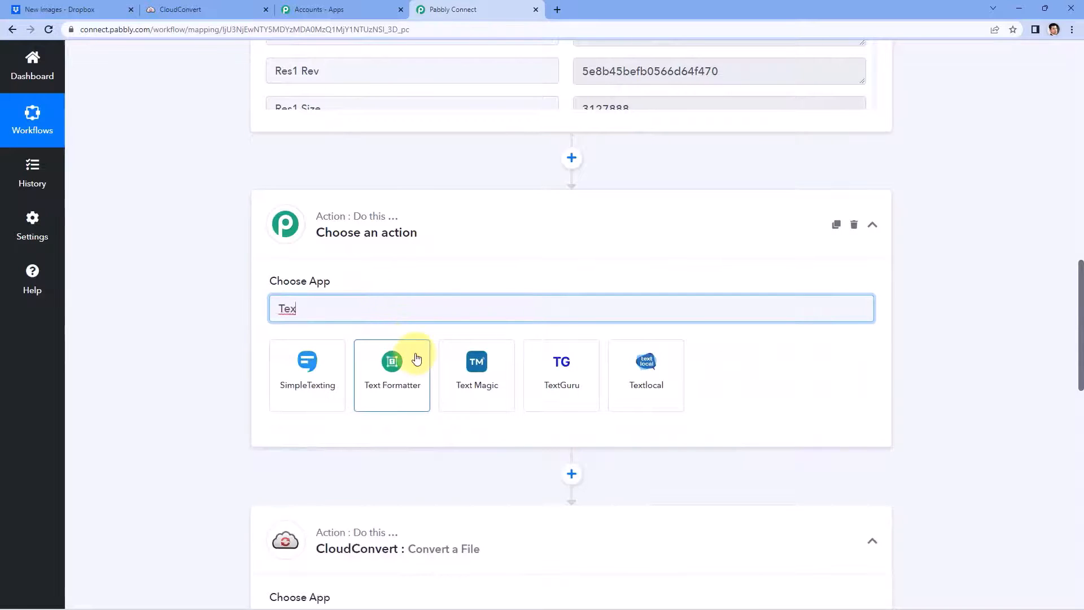
pyautogui.click(416, 358)
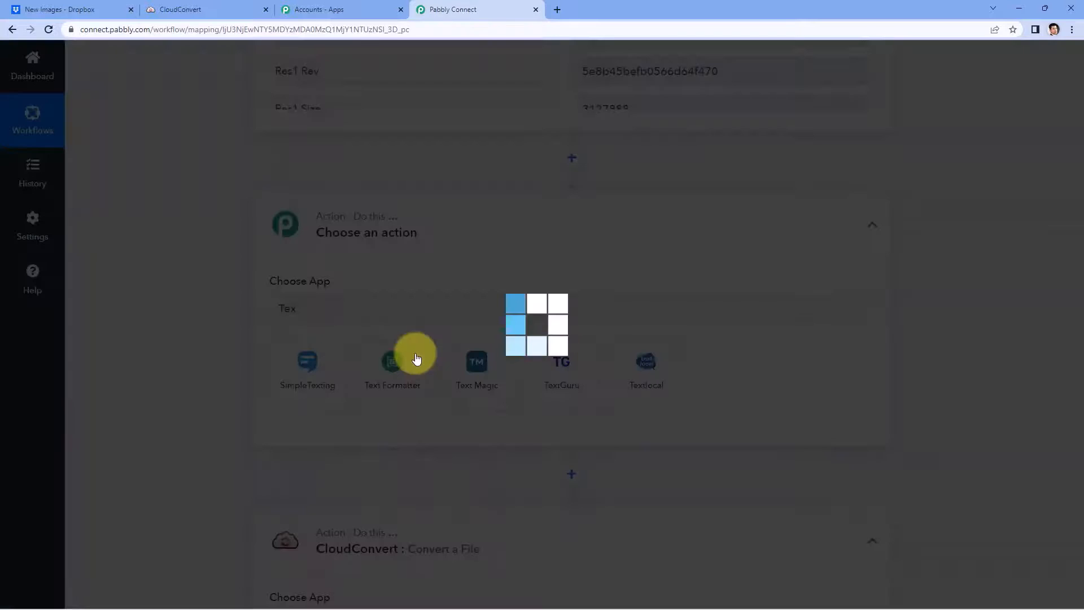
pyautogui.scroll(-1, 221, 283)
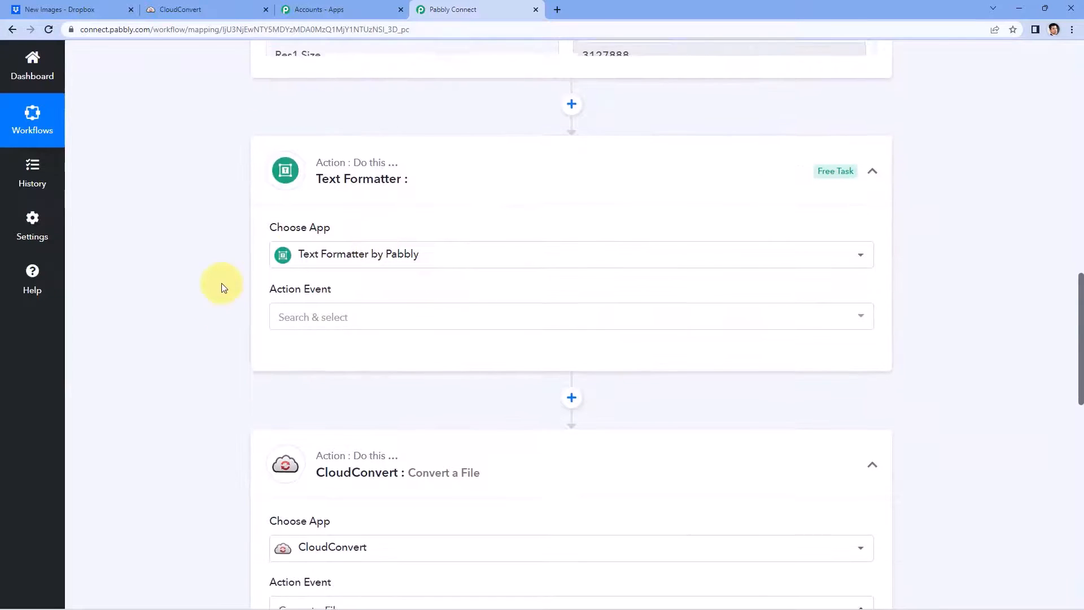
pyautogui.scroll(-3, 206, 322)
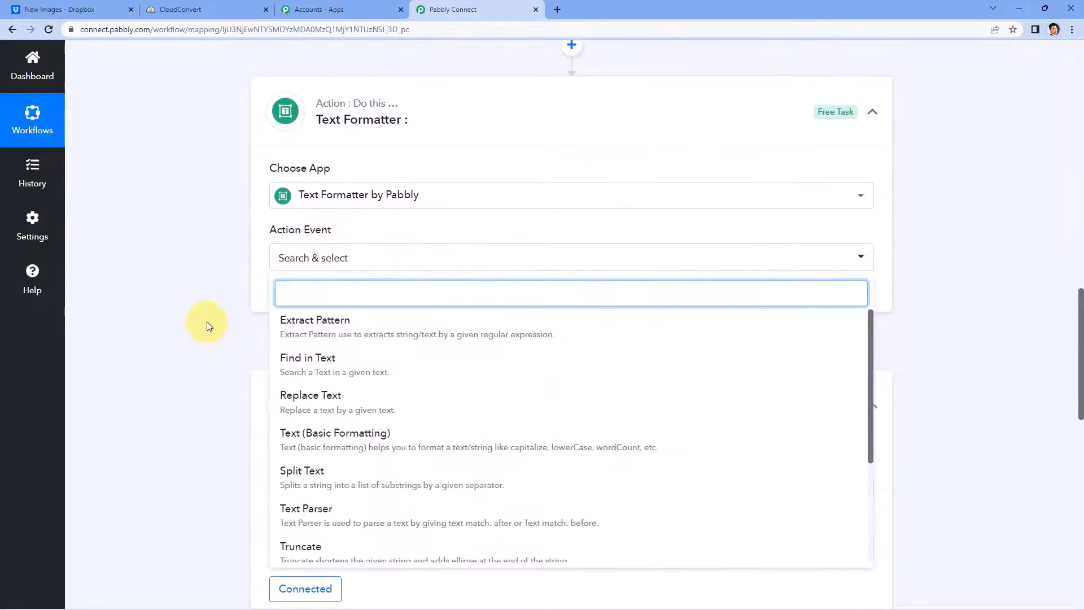
pyautogui.click(342, 364)
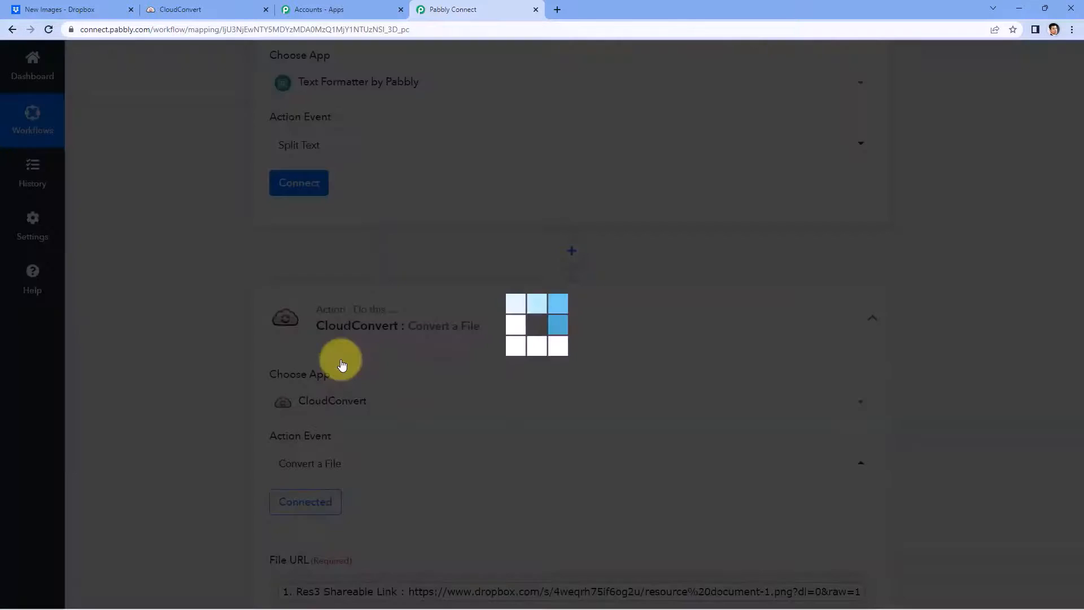
pyautogui.click(317, 291)
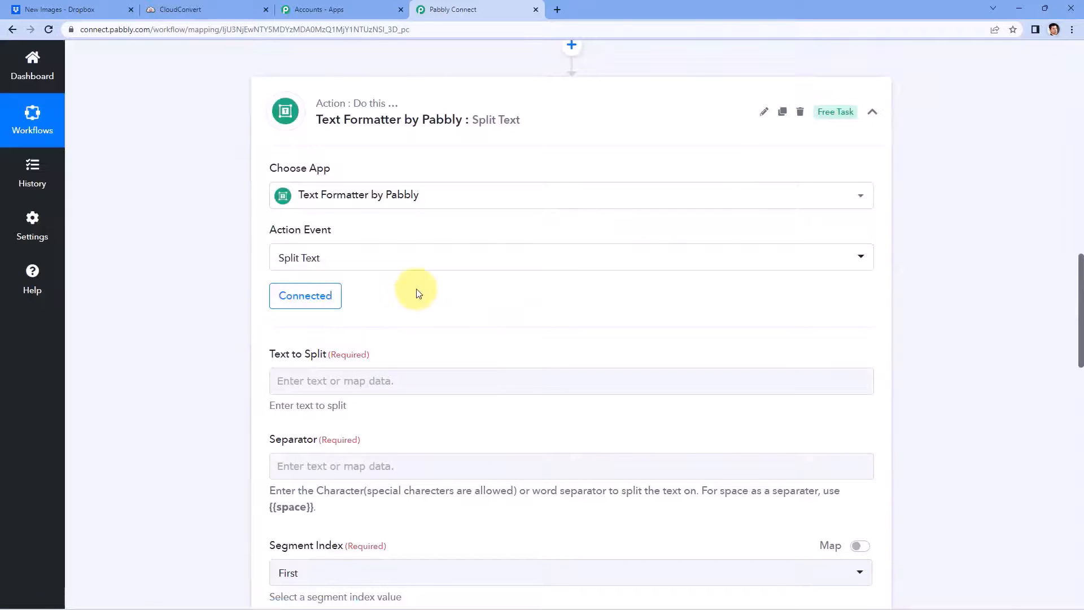
pyautogui.click(346, 261)
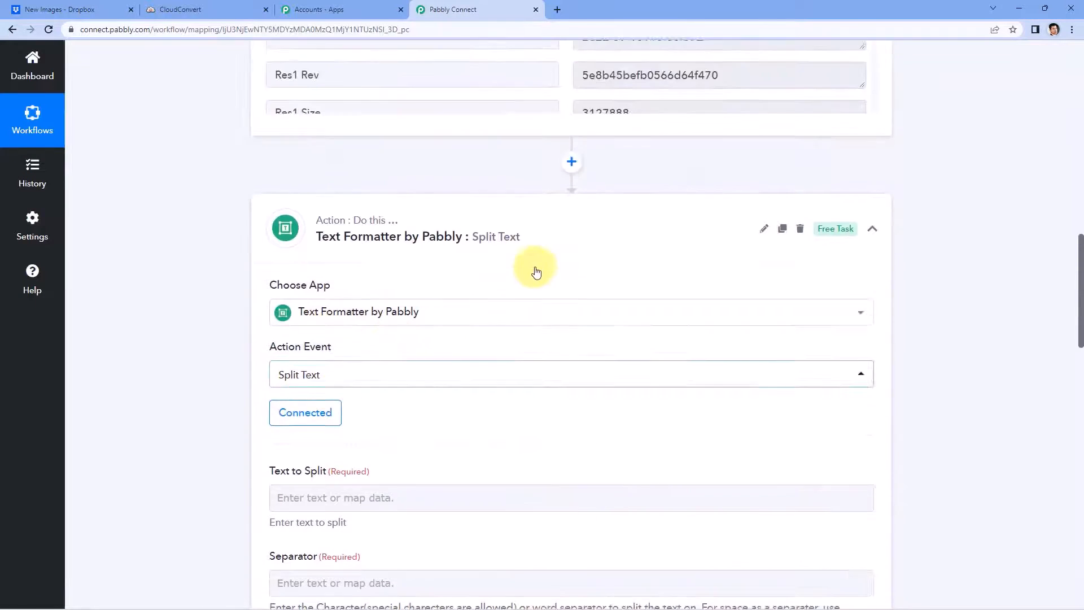
pyautogui.scroll(5, 542, 273)
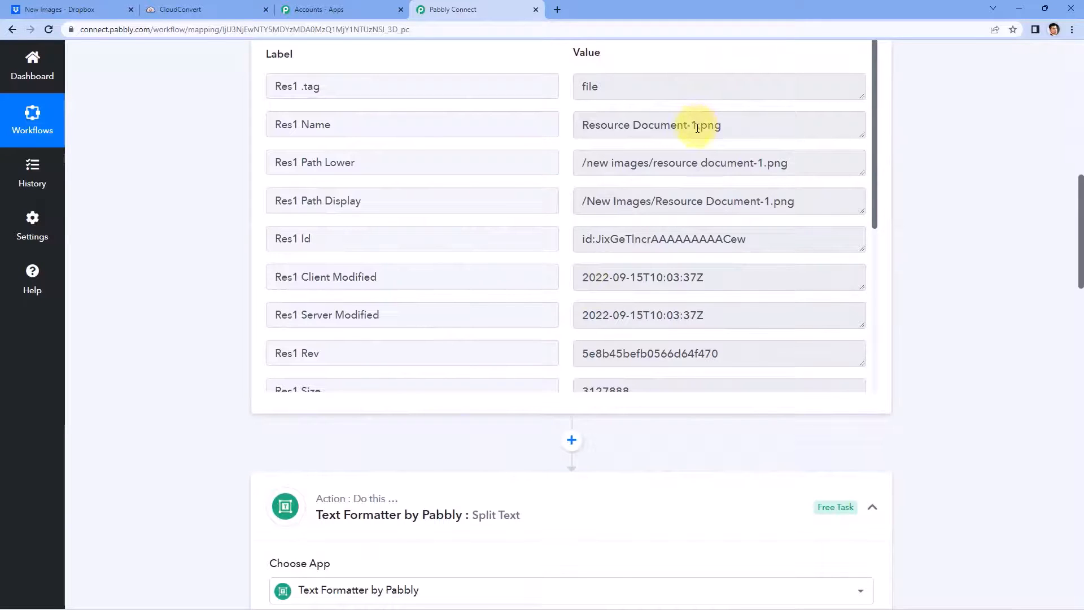
pyautogui.click(699, 126)
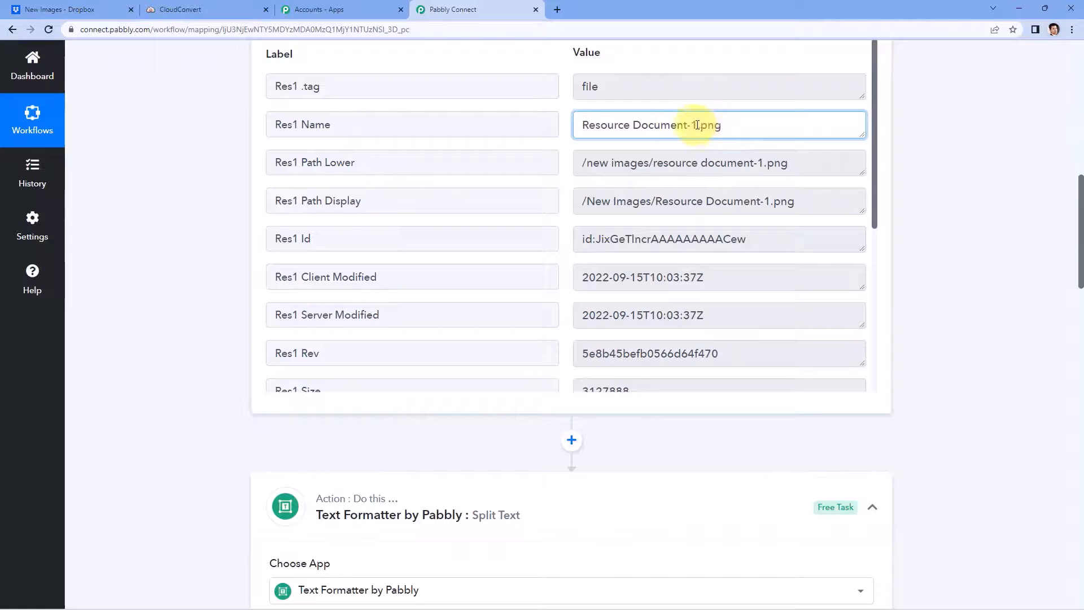
pyautogui.moveTo(698, 124); pyautogui.dragTo(594, 123)
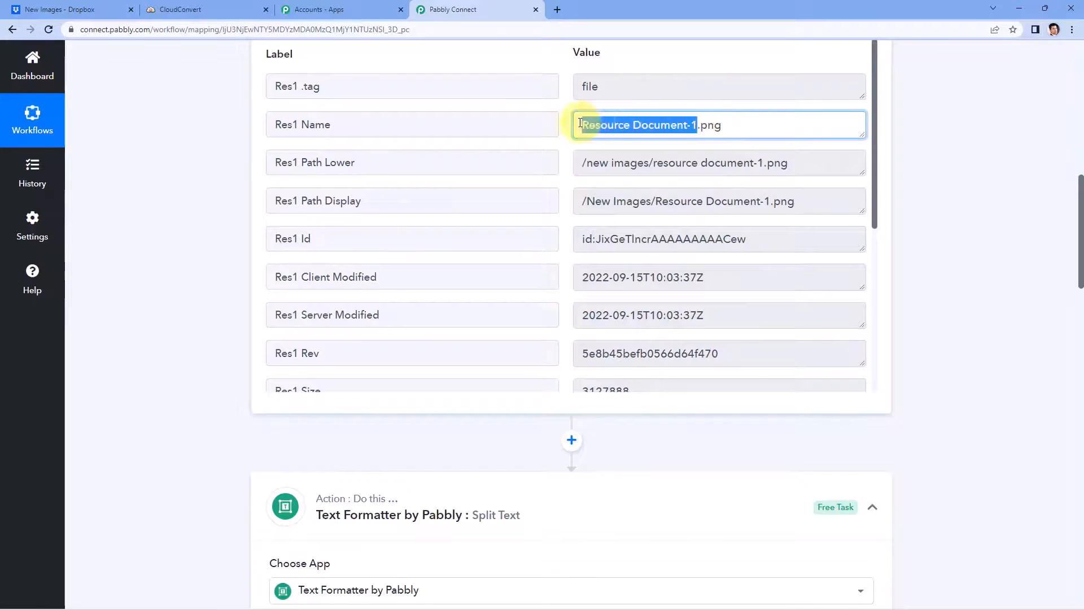
pyautogui.click(702, 127)
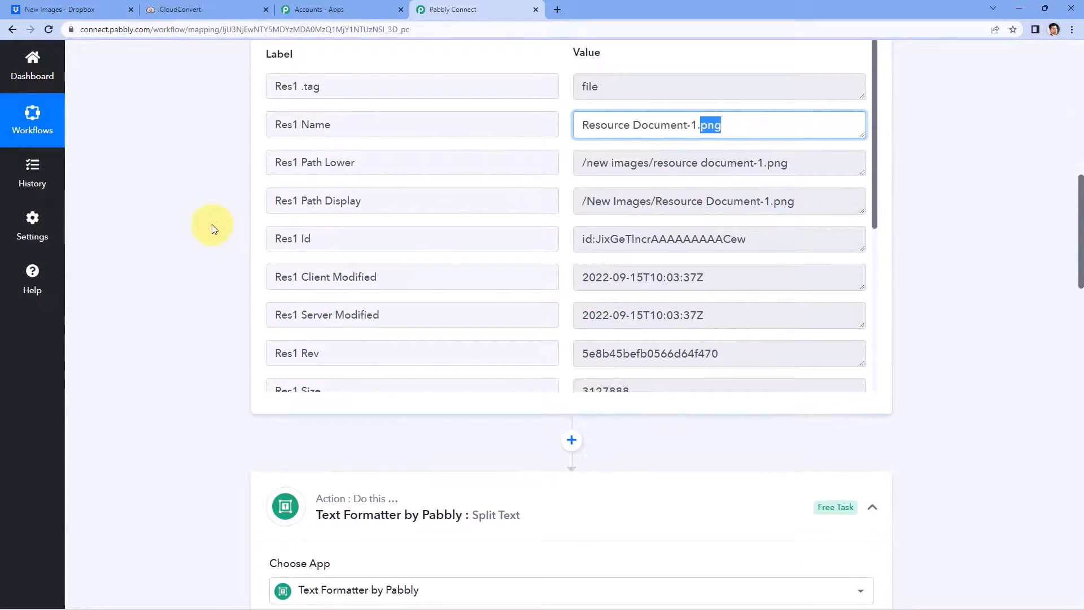
pyautogui.scroll(-9, 213, 227)
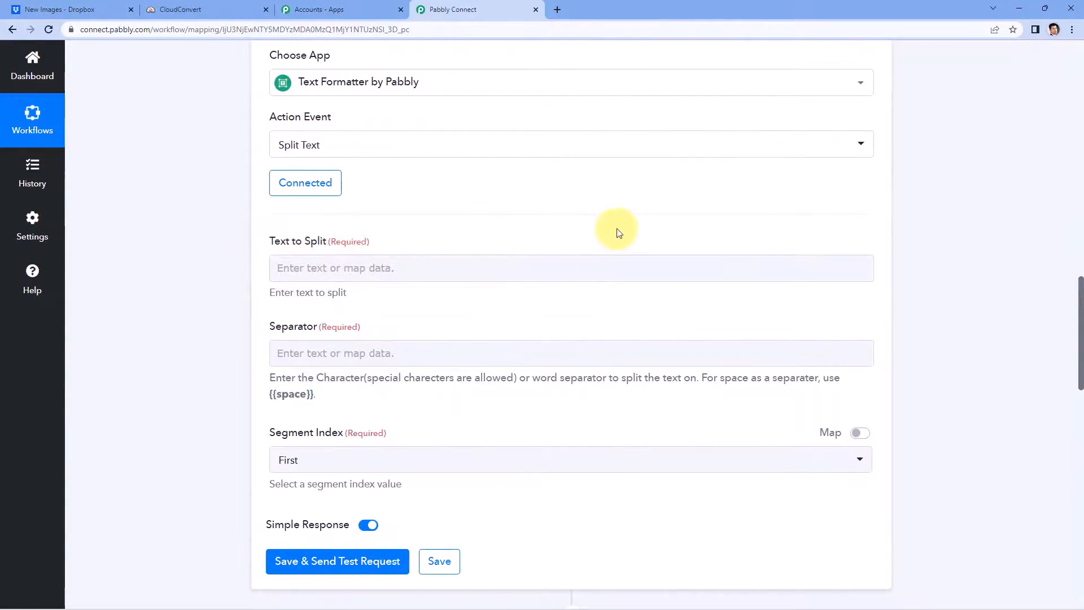
pyautogui.scroll(1, 615, 235)
pyautogui.scroll(9, 615, 235)
pyautogui.moveTo(721, 178); pyautogui.dragTo(530, 185)
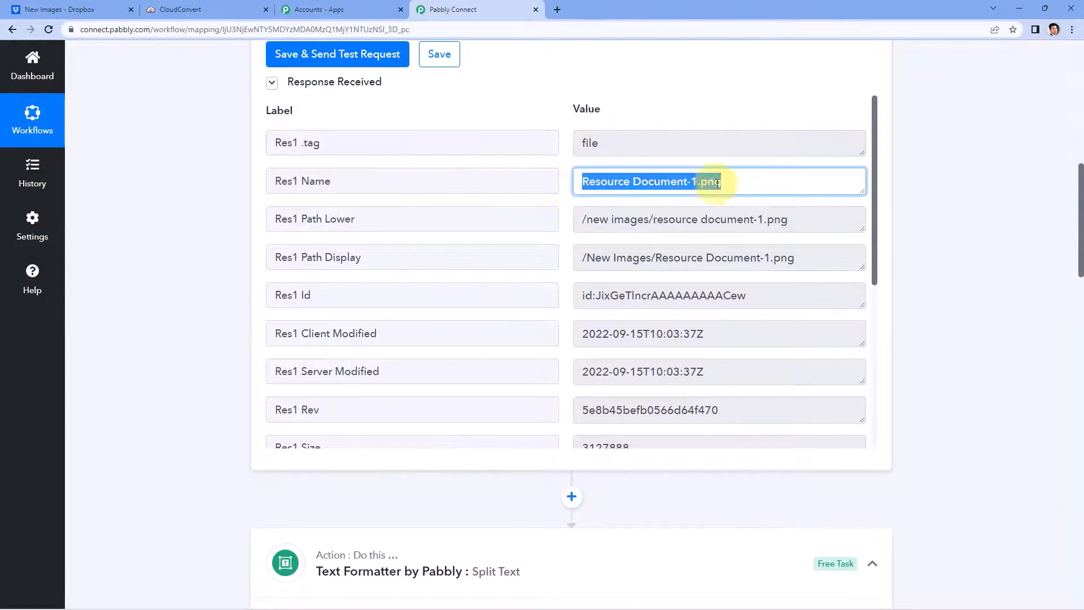
pyautogui.moveTo(745, 181); pyautogui.dragTo(482, 193)
pyautogui.scroll(-11, 166, 282)
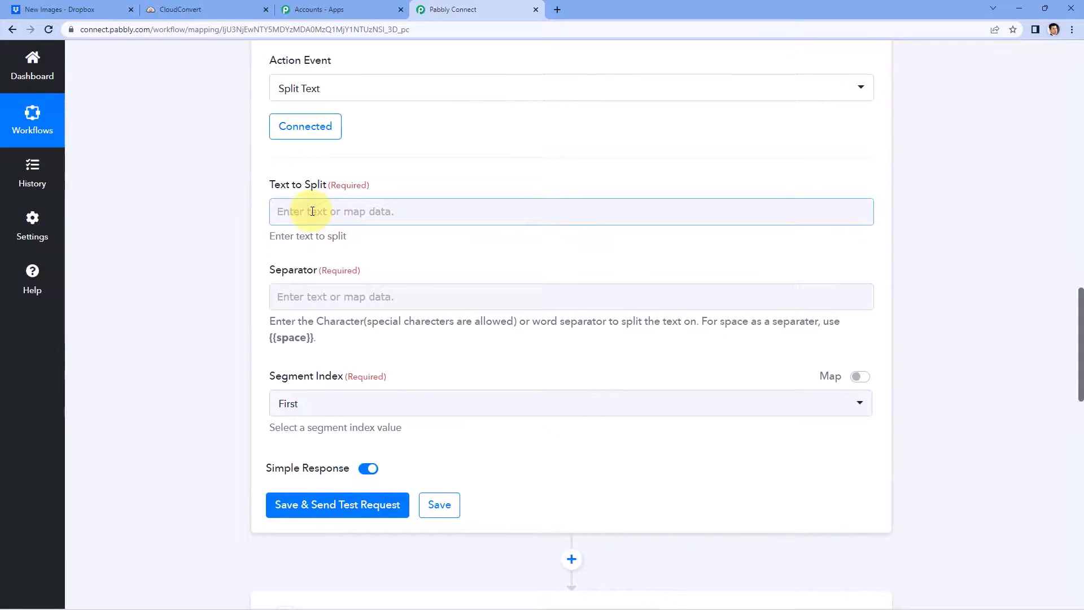
# Step: Map the Dropbox Res1 Name into Text to Split, with a dot as the separator
pyautogui.click(312, 211)
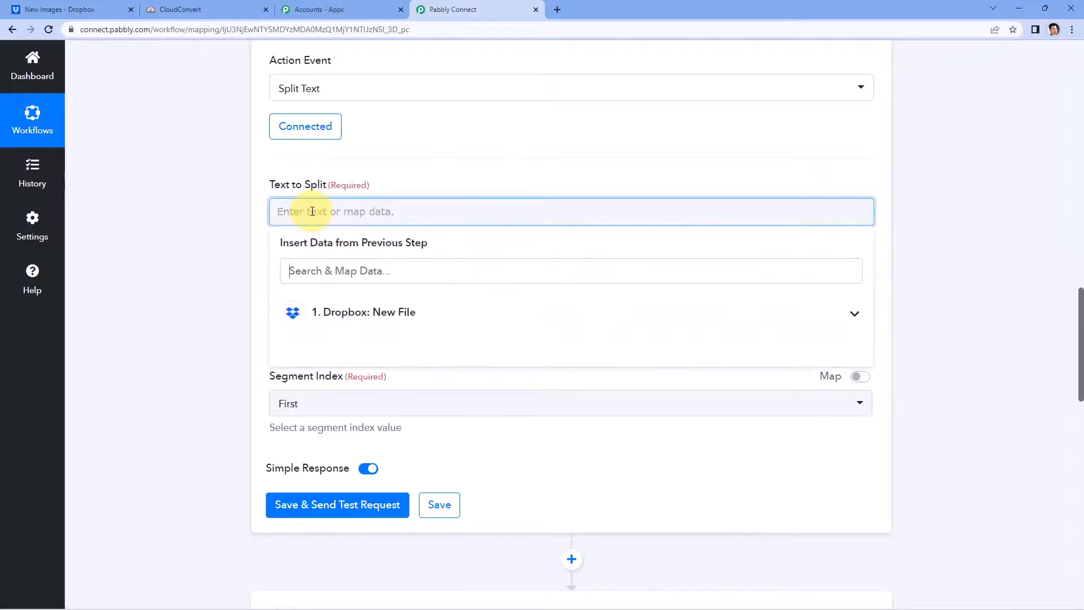
pyautogui.click(386, 318)
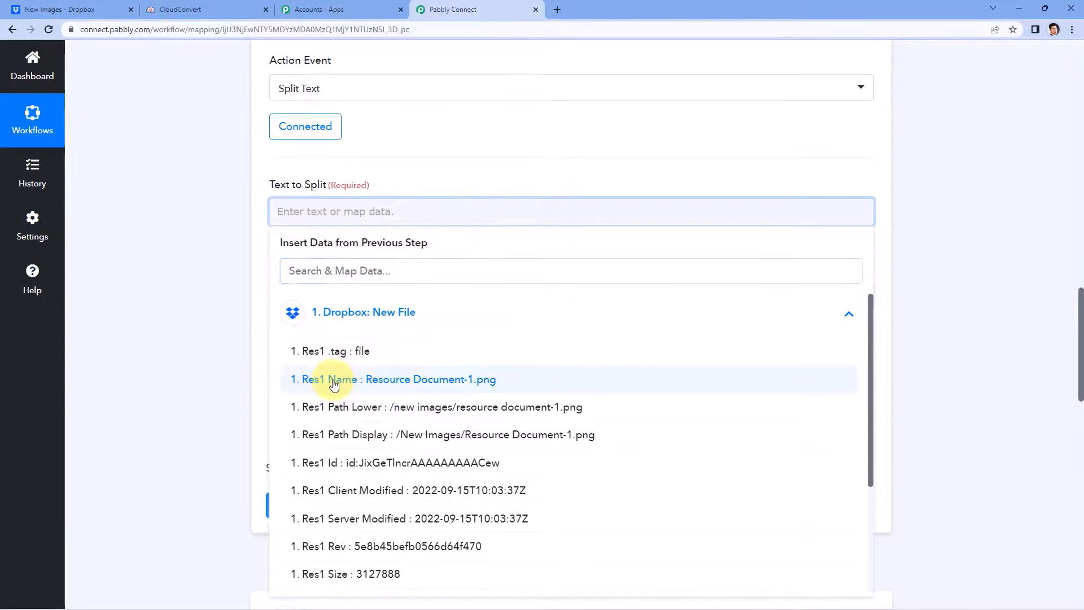
pyautogui.click(334, 383)
pyautogui.click(220, 286)
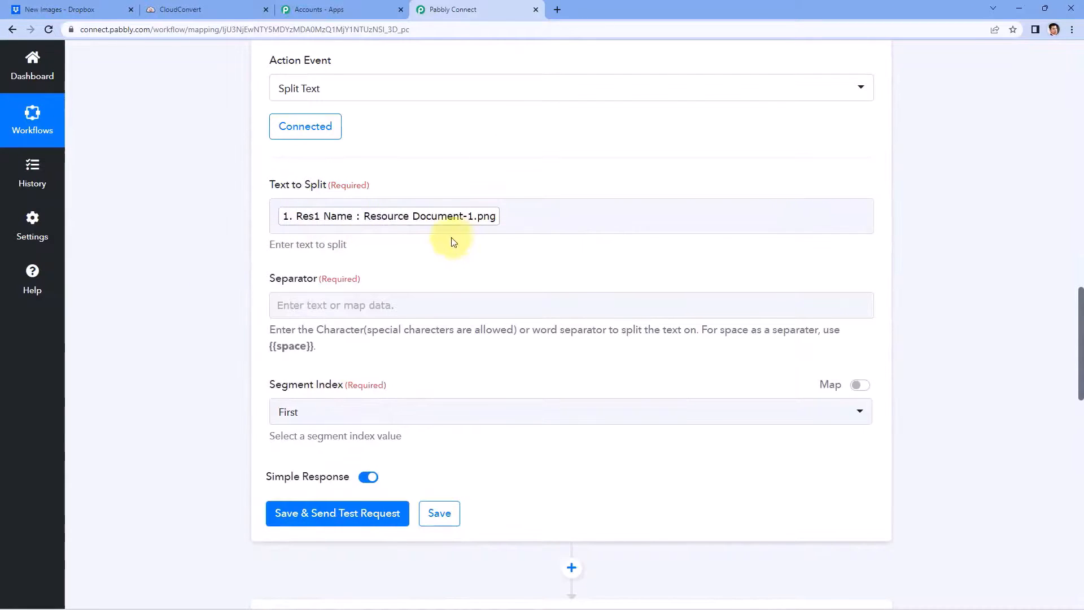
pyautogui.scroll(-2, 448, 234)
pyautogui.scroll(1, 384, 197)
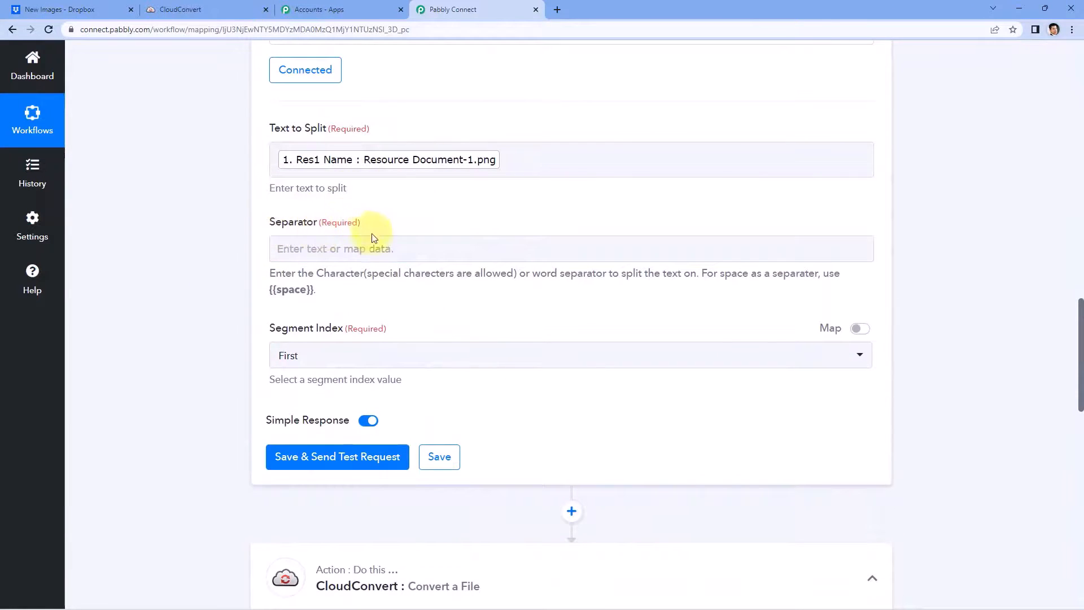
pyautogui.click(302, 240)
pyautogui.click(317, 239)
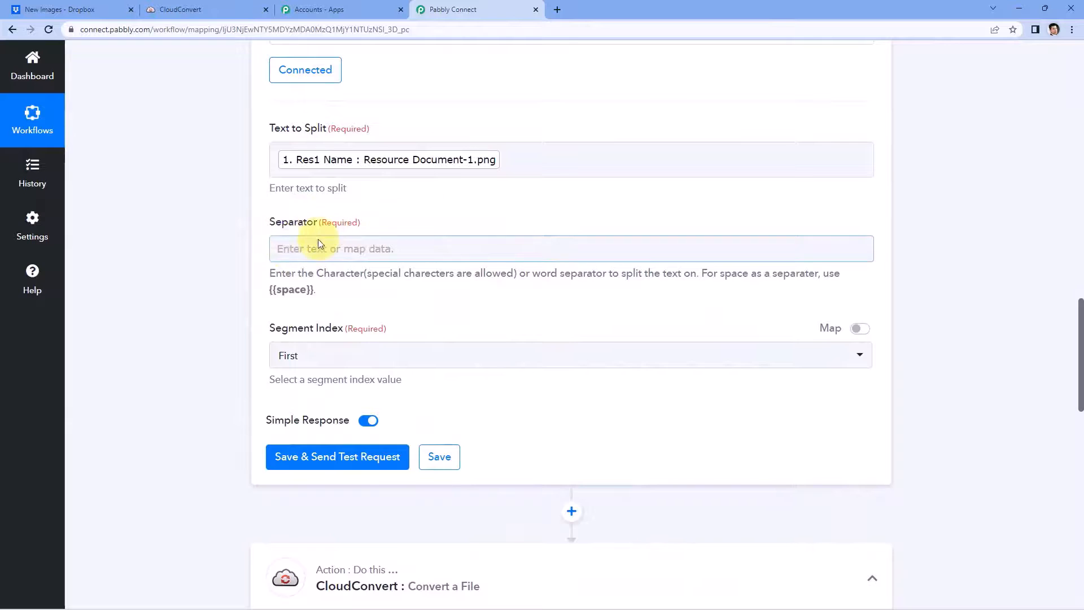
pyautogui.click(453, 219)
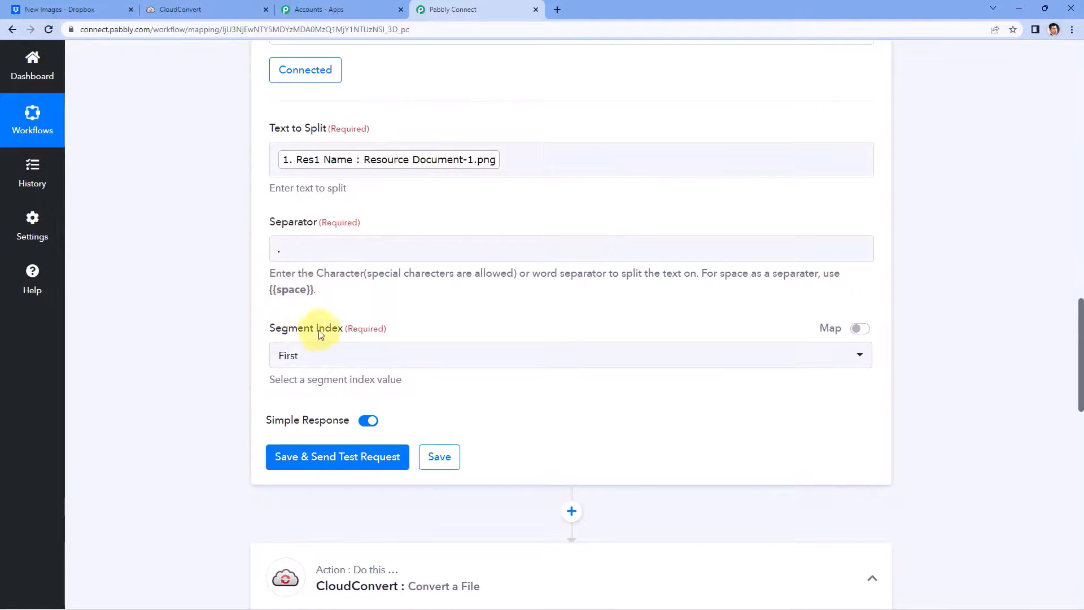
# Step: Set Segment Index to All and send a test request
pyautogui.click(309, 357)
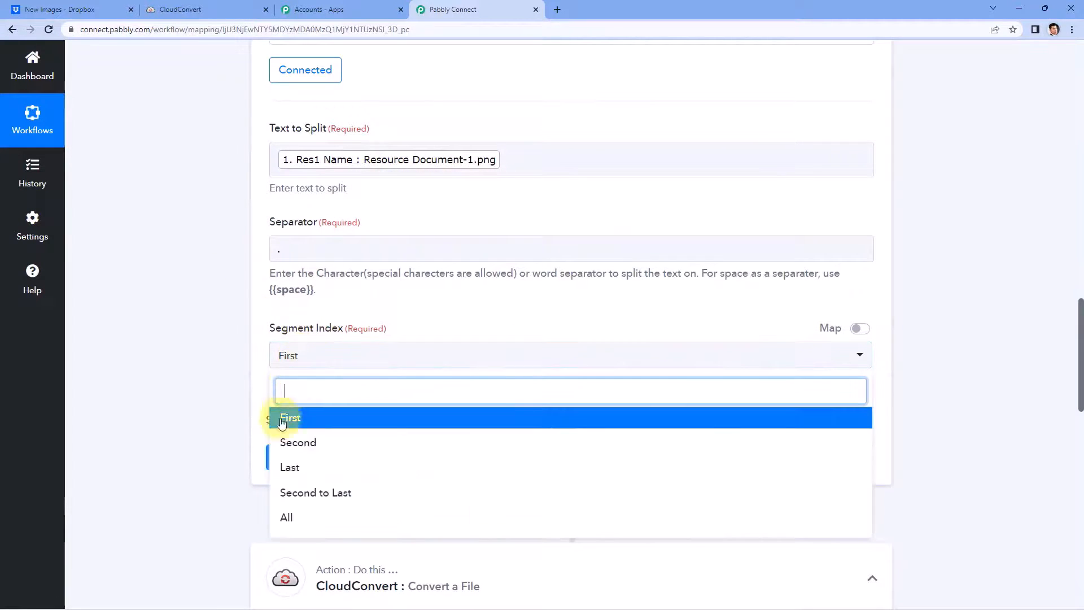
pyautogui.click(302, 515)
pyautogui.scroll(-1, 316, 395)
pyautogui.click(338, 400)
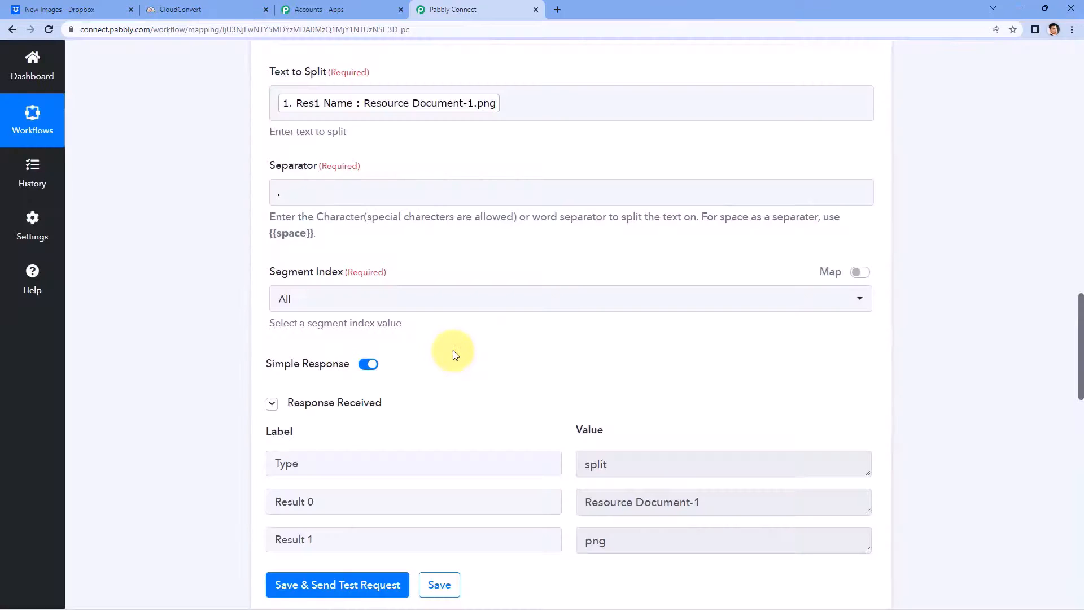
# Step: Review the test's Resource Document-1 result against the original file name
pyautogui.scroll(-2, 452, 353)
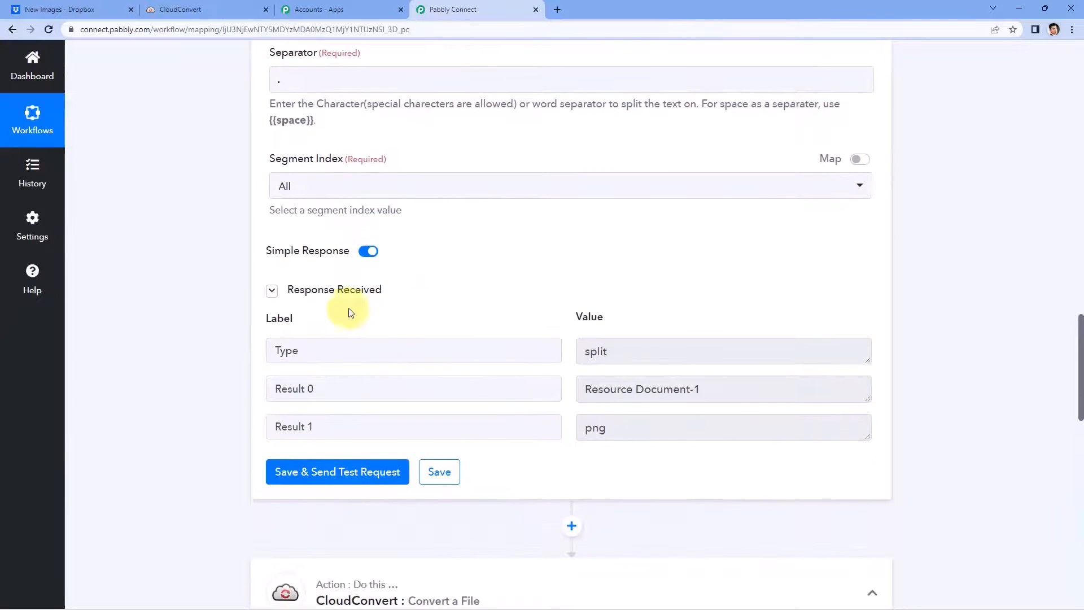
pyautogui.scroll(-1, 467, 295)
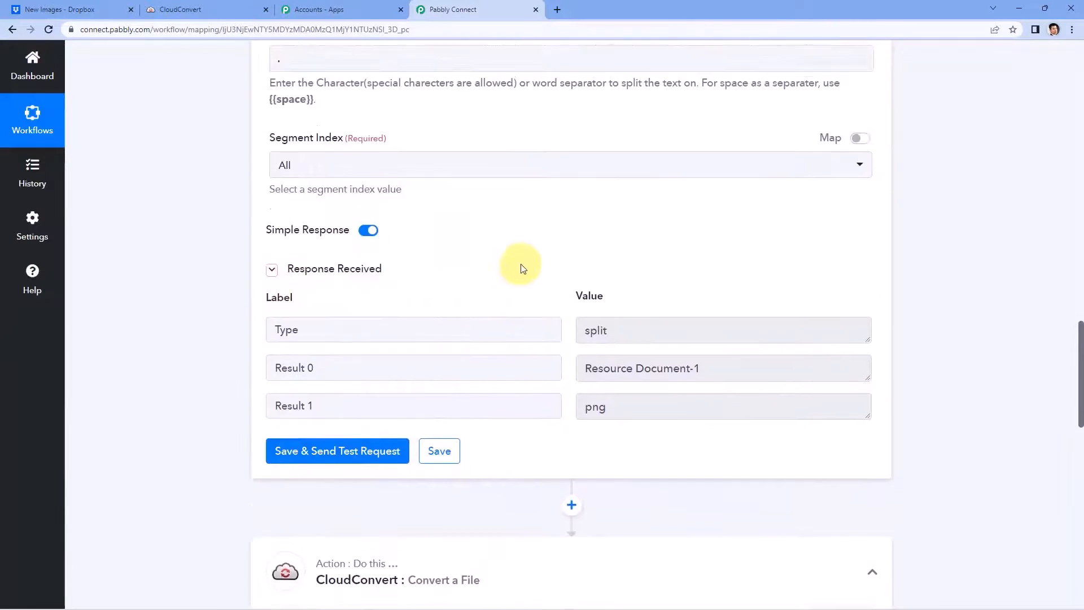
pyautogui.scroll(5, 466, 300)
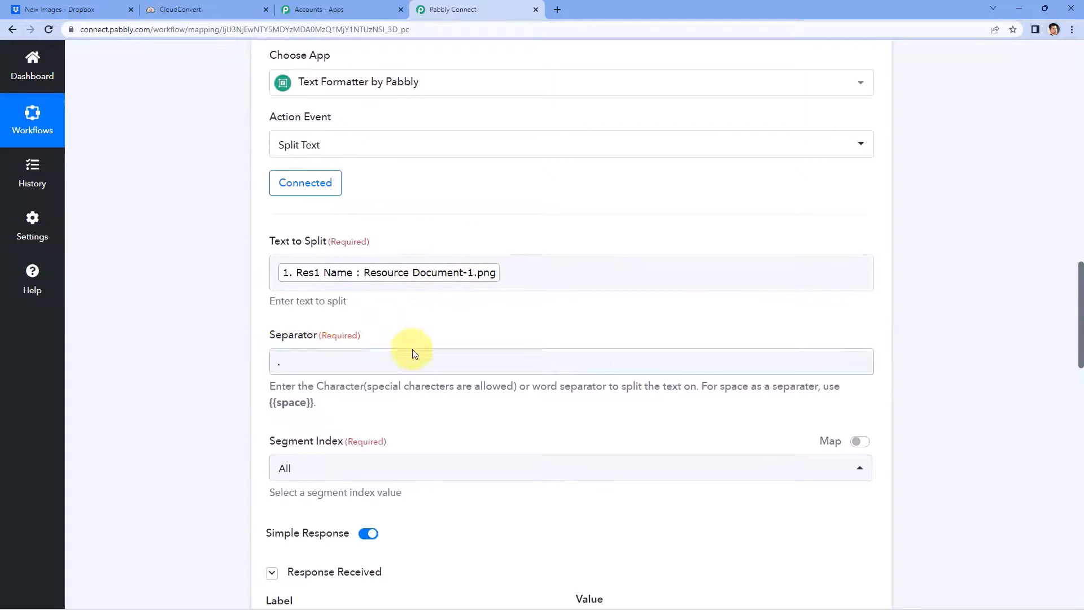
pyautogui.scroll(-3, 413, 349)
pyautogui.moveTo(707, 502); pyautogui.dragTo(545, 489)
pyautogui.click(525, 349)
pyautogui.scroll(2, 525, 348)
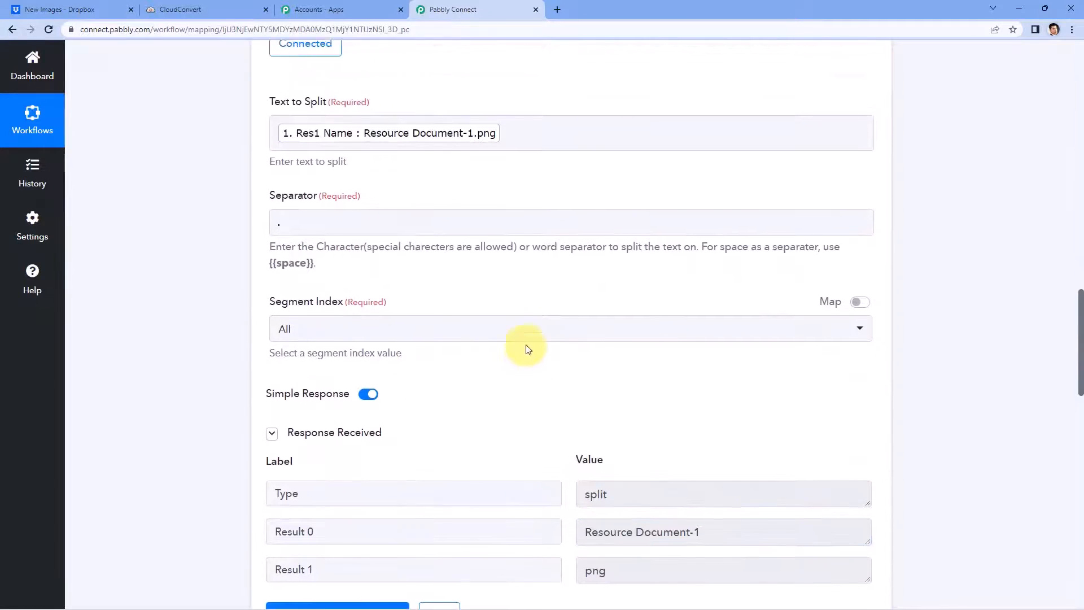
pyautogui.click(515, 214)
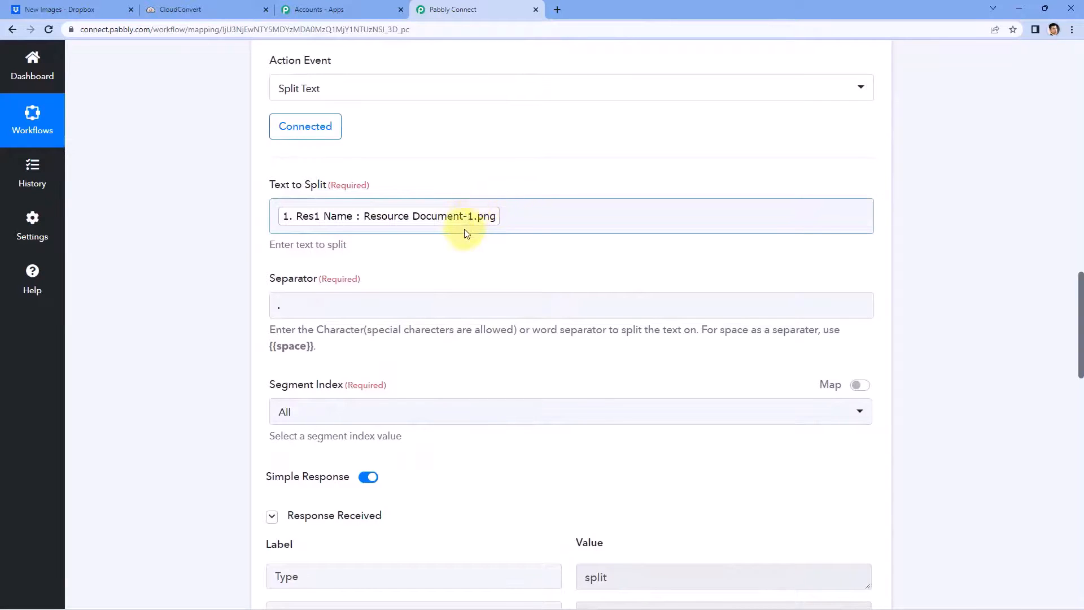
# Step: Check the png result, then switch CloudConvert's Input Format to mapped data
pyautogui.scroll(-5, 491, 278)
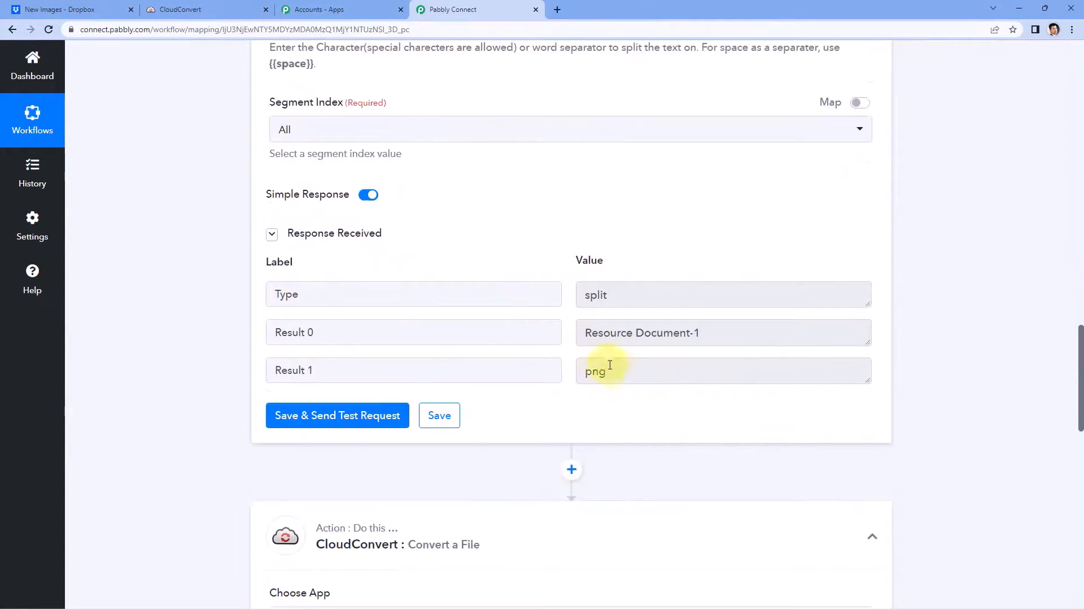
pyautogui.moveTo(610, 365); pyautogui.dragTo(576, 371)
pyautogui.click(570, 351)
pyautogui.scroll(-1, 604, 309)
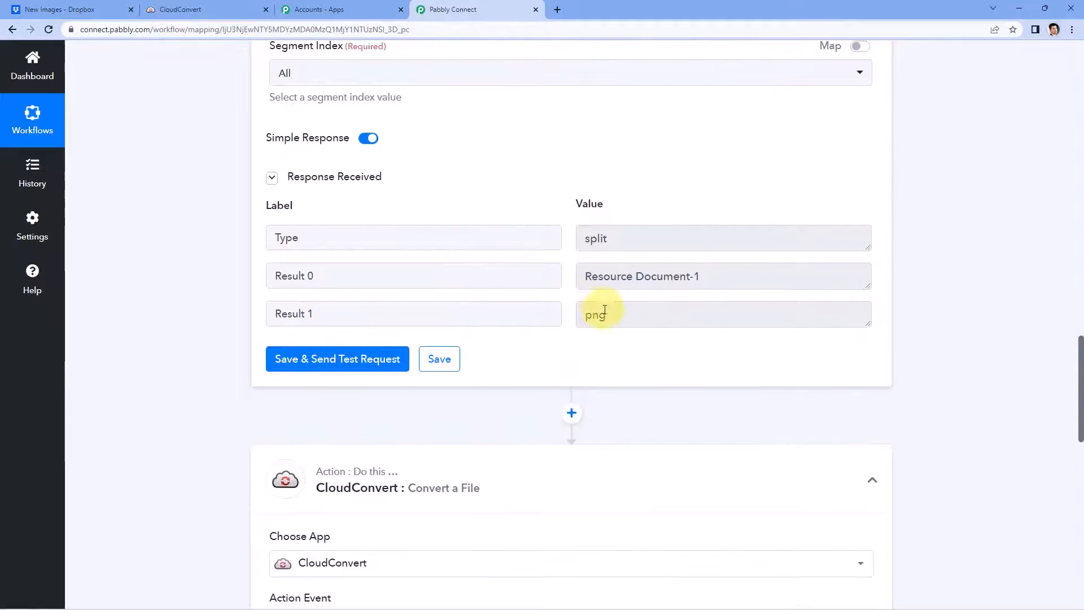
pyautogui.moveTo(613, 315); pyautogui.dragTo(585, 316)
pyautogui.scroll(-2, 617, 245)
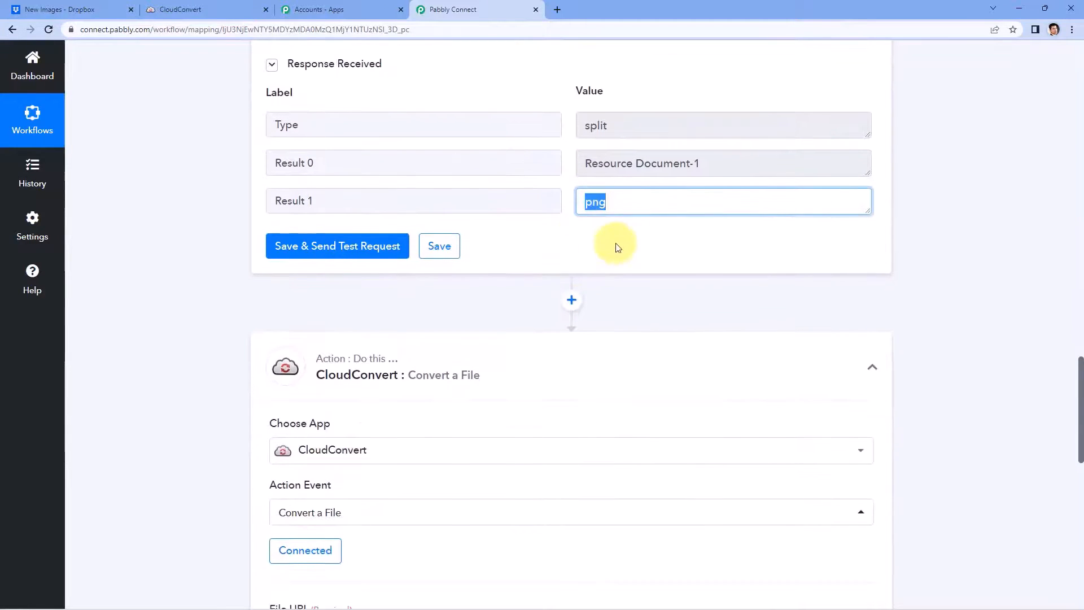
pyautogui.moveTo(630, 201); pyautogui.dragTo(569, 204)
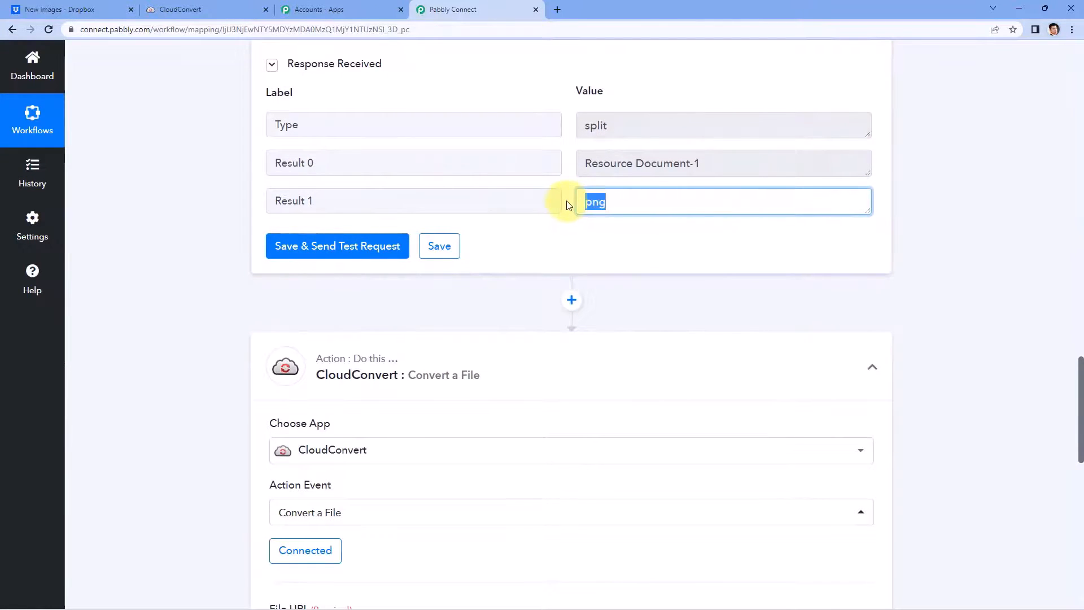
pyautogui.click(567, 204)
pyautogui.scroll(-8, 565, 201)
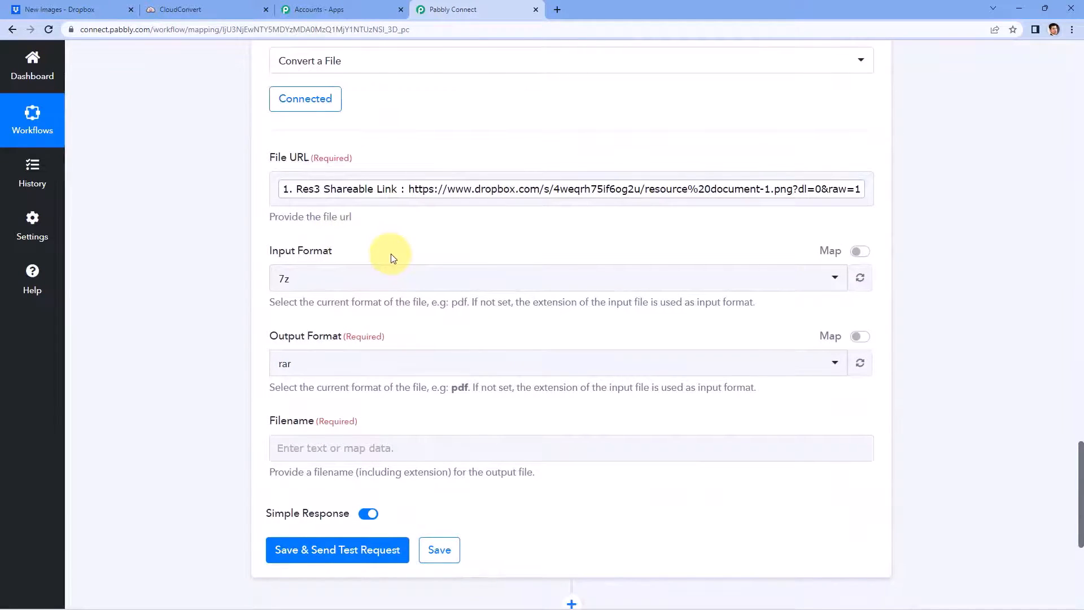
pyautogui.click(856, 257)
# Step: Review the current 7z Input Format value and Split Text's Result 1 png output
pyautogui.moveTo(380, 278); pyautogui.dragTo(235, 282)
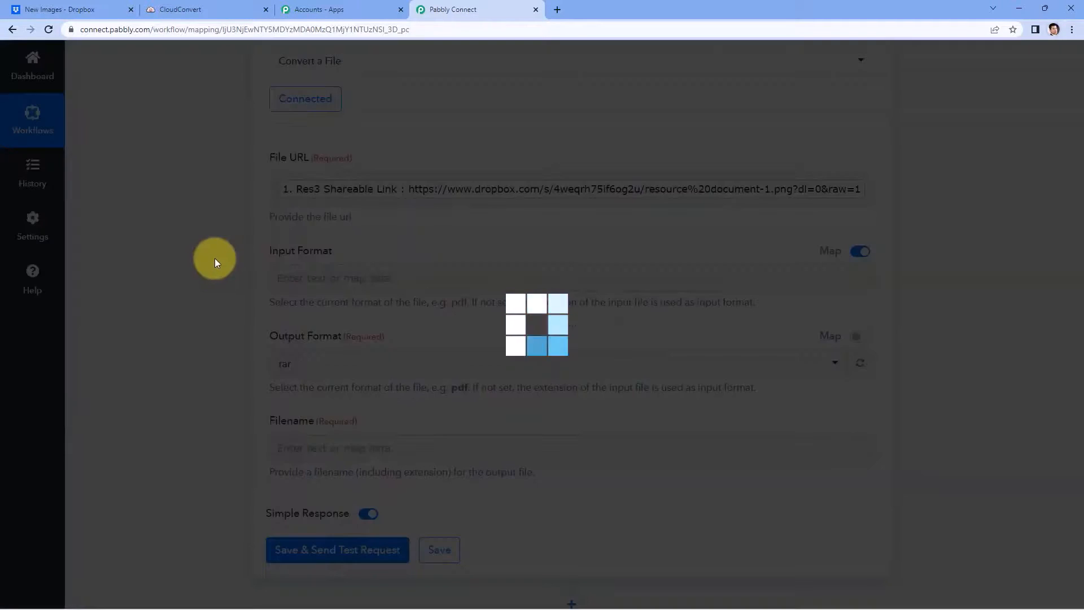
pyautogui.scroll(5, 201, 301)
pyautogui.scroll(3, 198, 311)
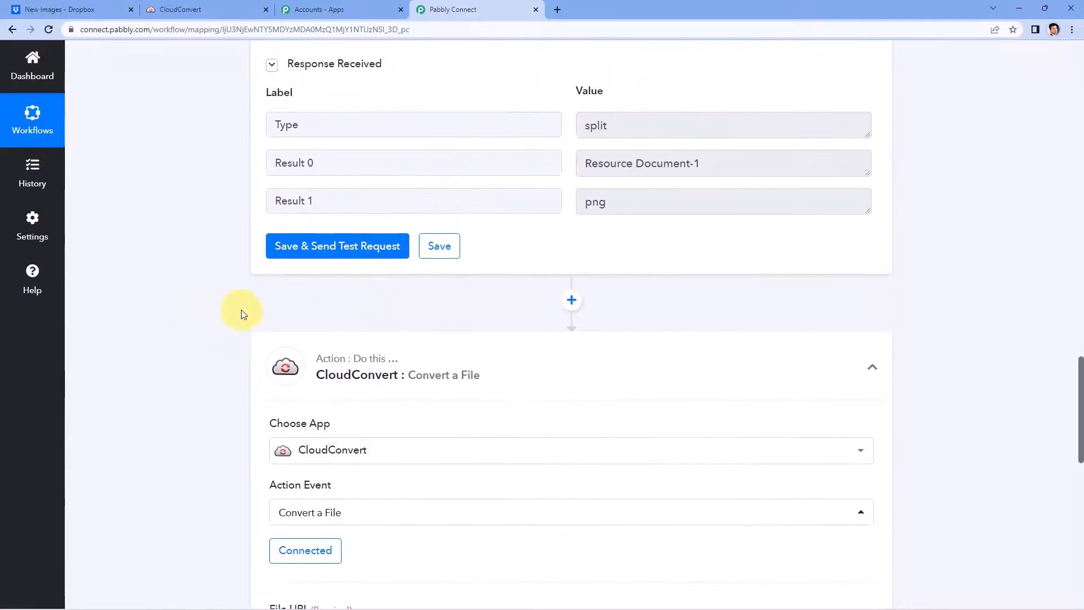
pyautogui.click(455, 198)
pyautogui.moveTo(633, 201); pyautogui.dragTo(567, 207)
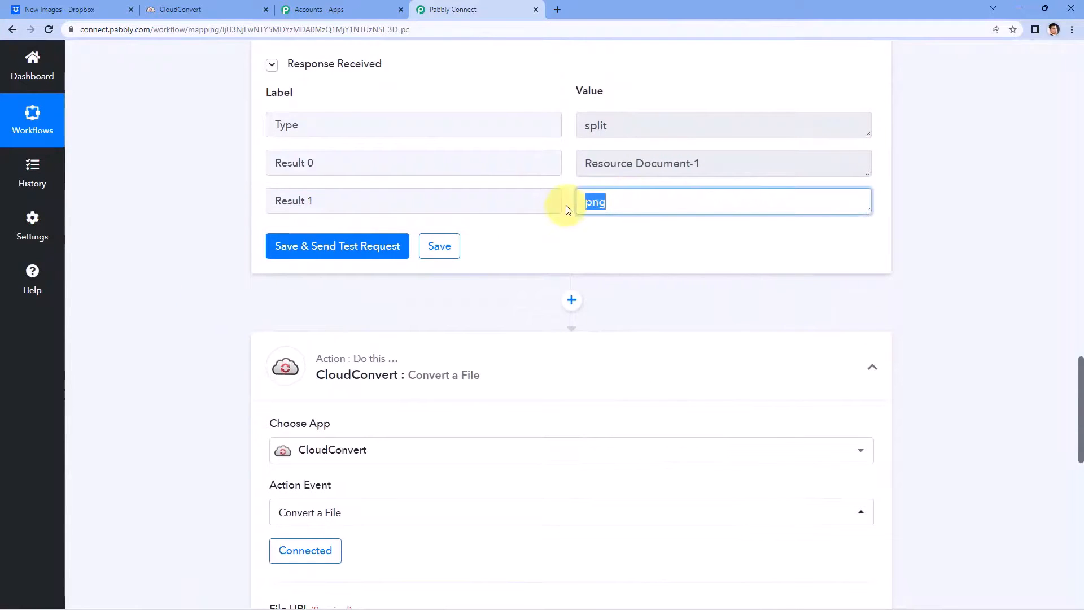
pyautogui.click(565, 208)
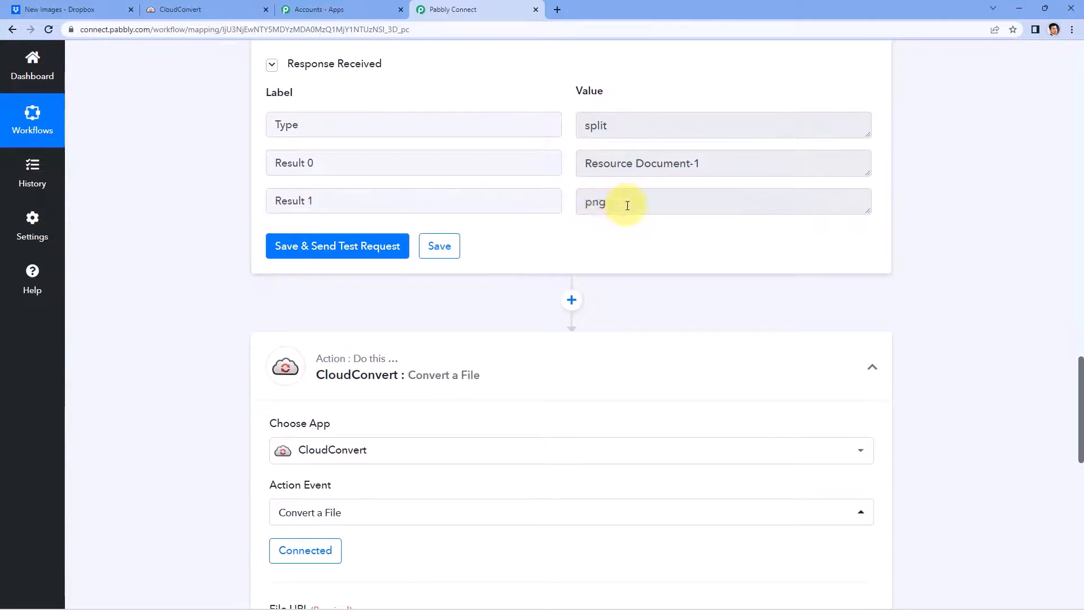
pyautogui.scroll(-7, 626, 206)
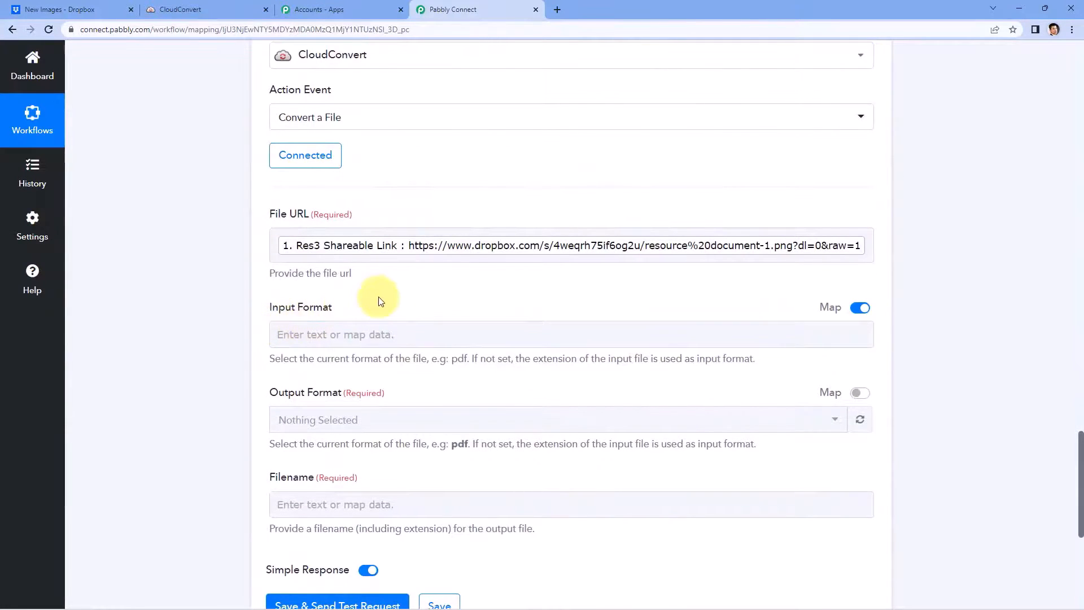
pyautogui.scroll(4, 375, 297)
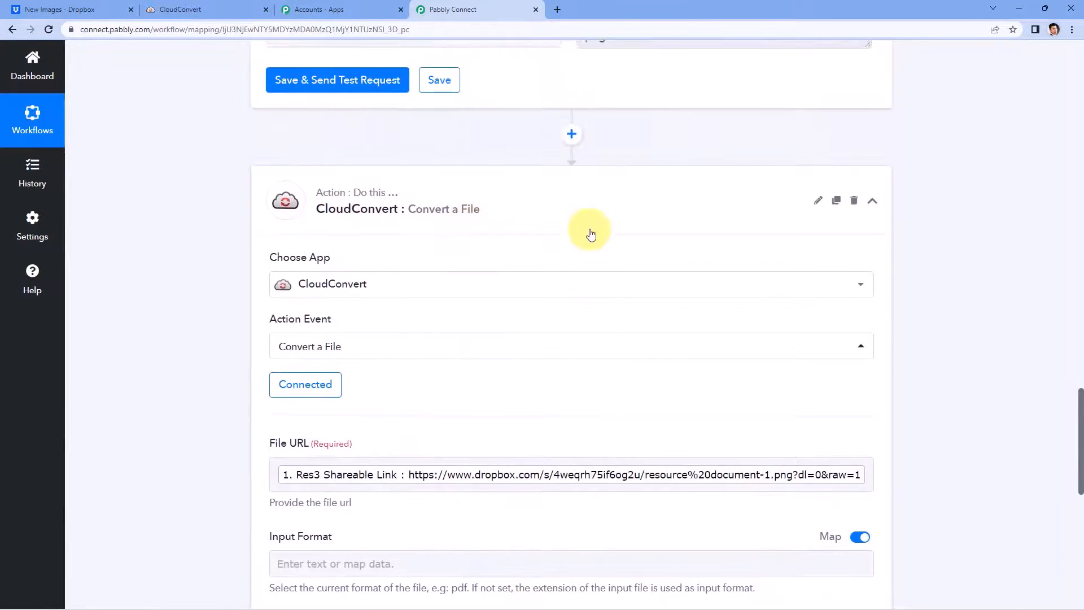
pyautogui.scroll(2, 593, 226)
pyautogui.scroll(-3, 361, 325)
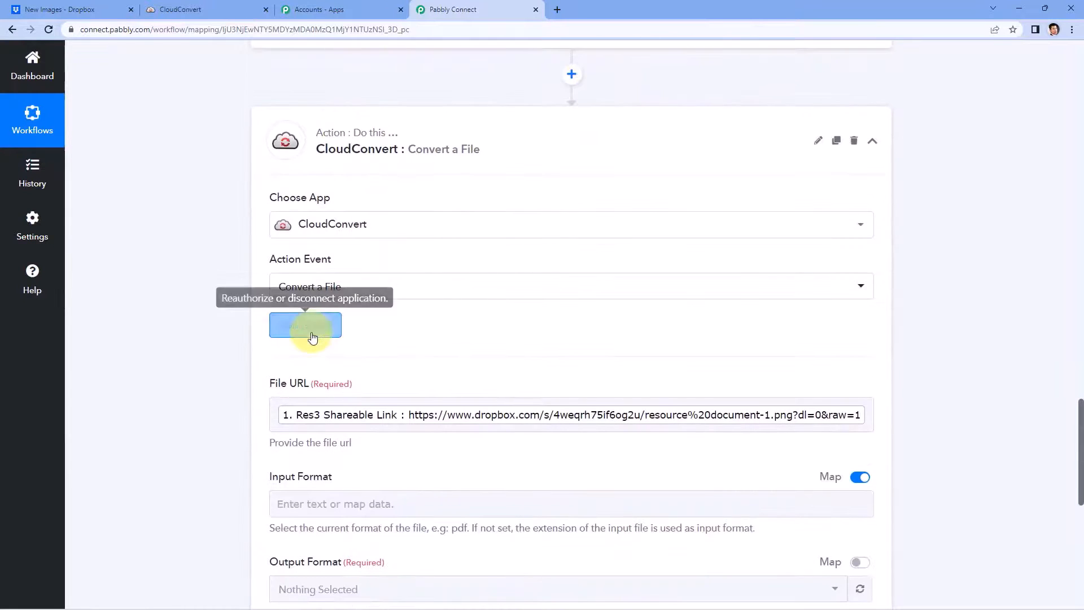
# Step: Reconnect the CloudConvert step through the existing CloudConvert #4 connection and save
pyautogui.click(311, 333)
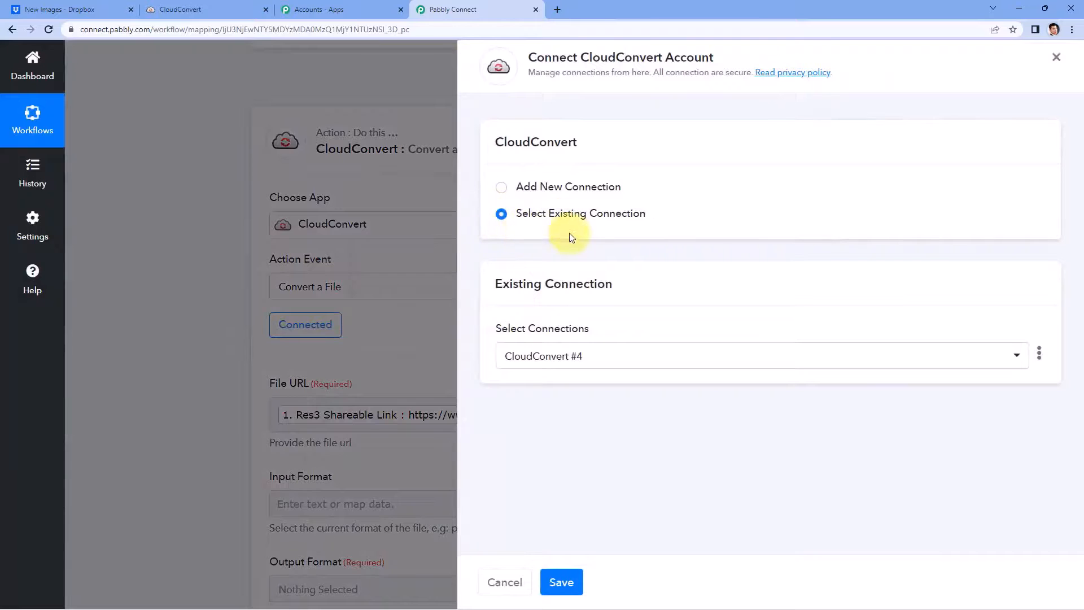
pyautogui.click(561, 582)
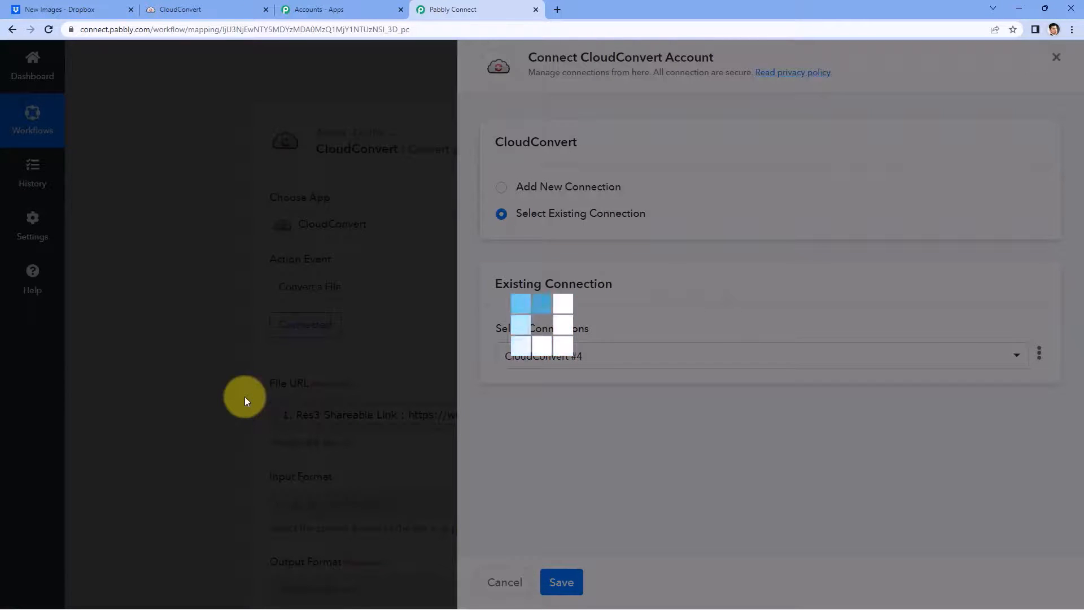
pyautogui.scroll(6, 499, 365)
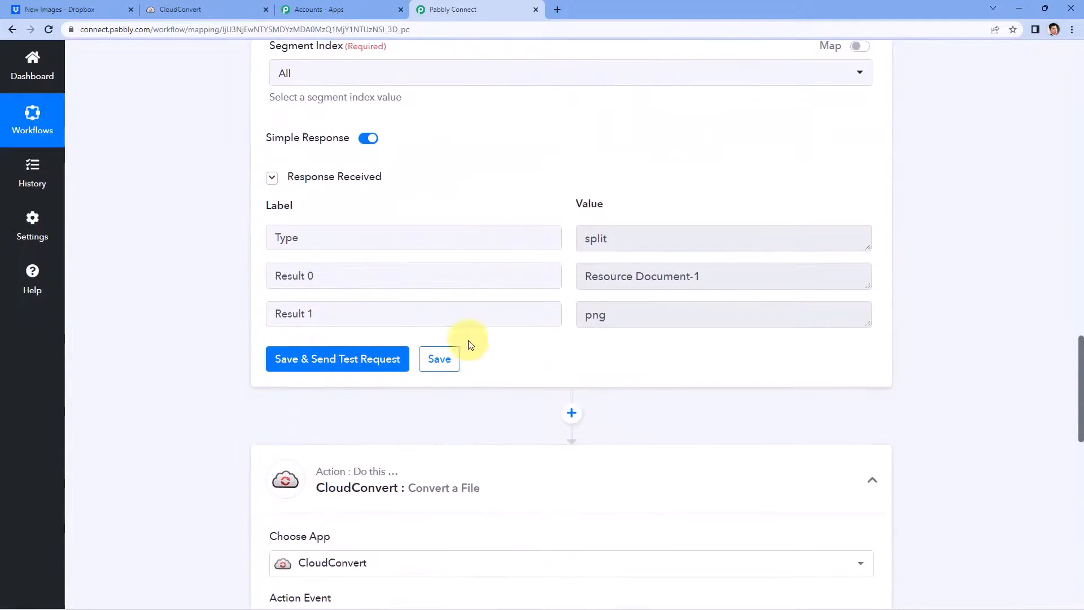
pyautogui.scroll(-9, 223, 351)
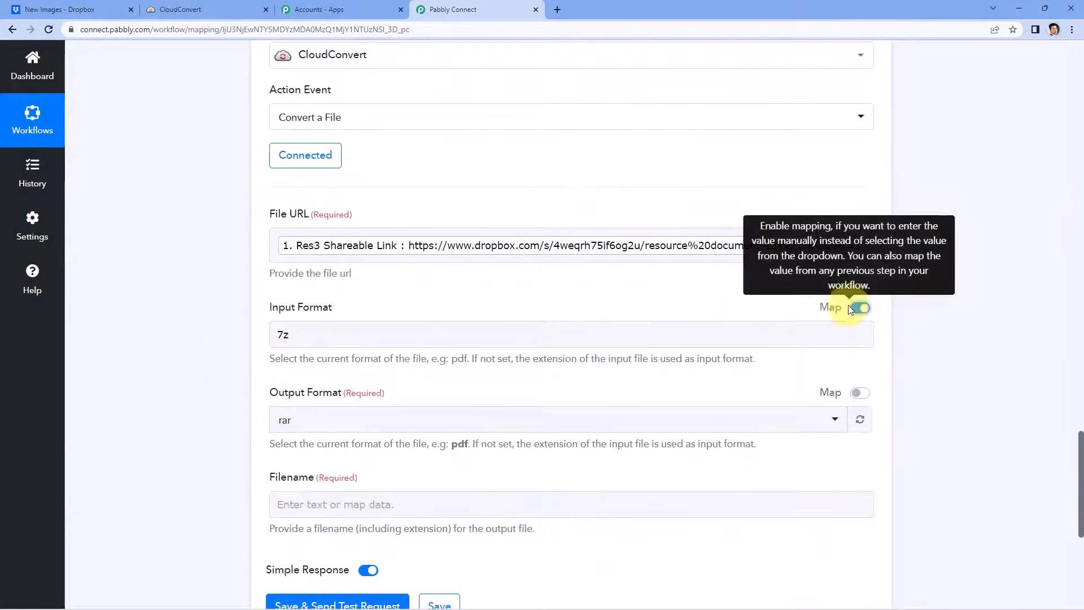
# Step: Replace the 7z Input Format with Split Text's mapped Result 1 (png)
pyautogui.moveTo(307, 336); pyautogui.dragTo(274, 334)
pyautogui.press('BackSpace')
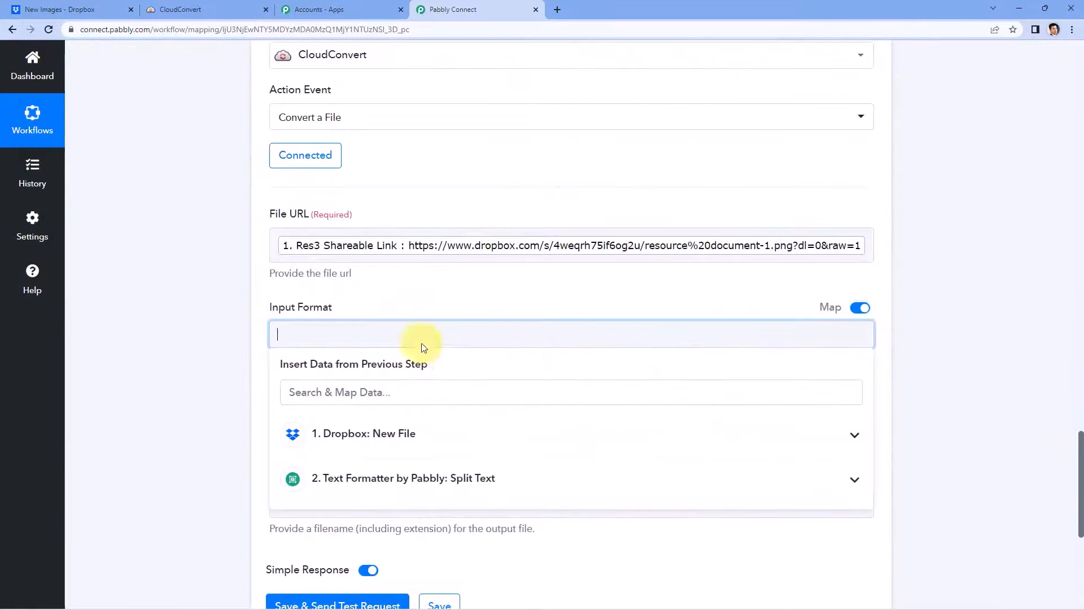
pyautogui.scroll(-2, 367, 418)
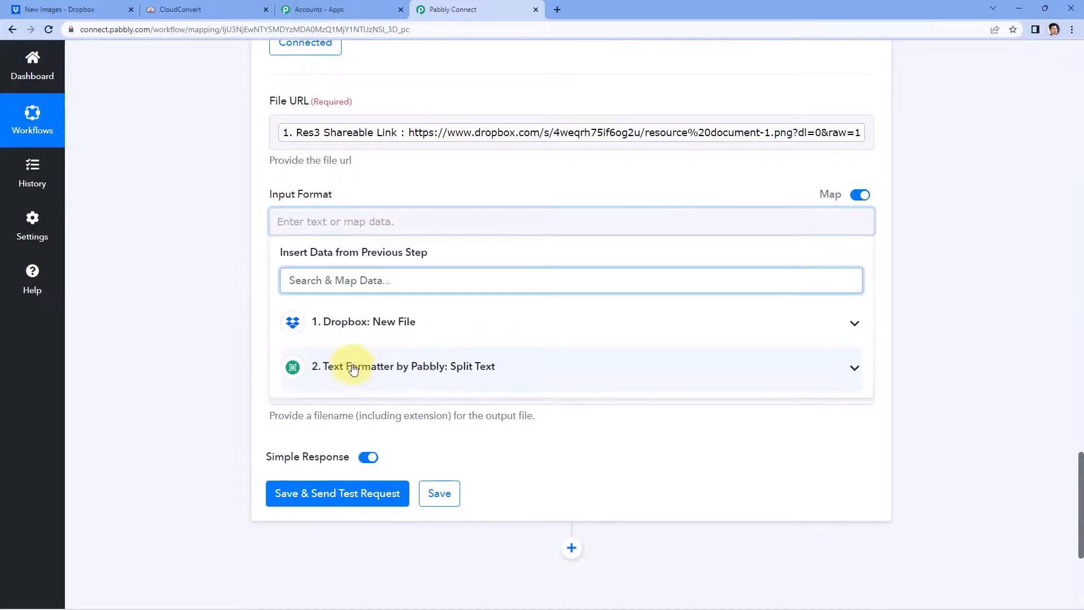
pyautogui.click(353, 368)
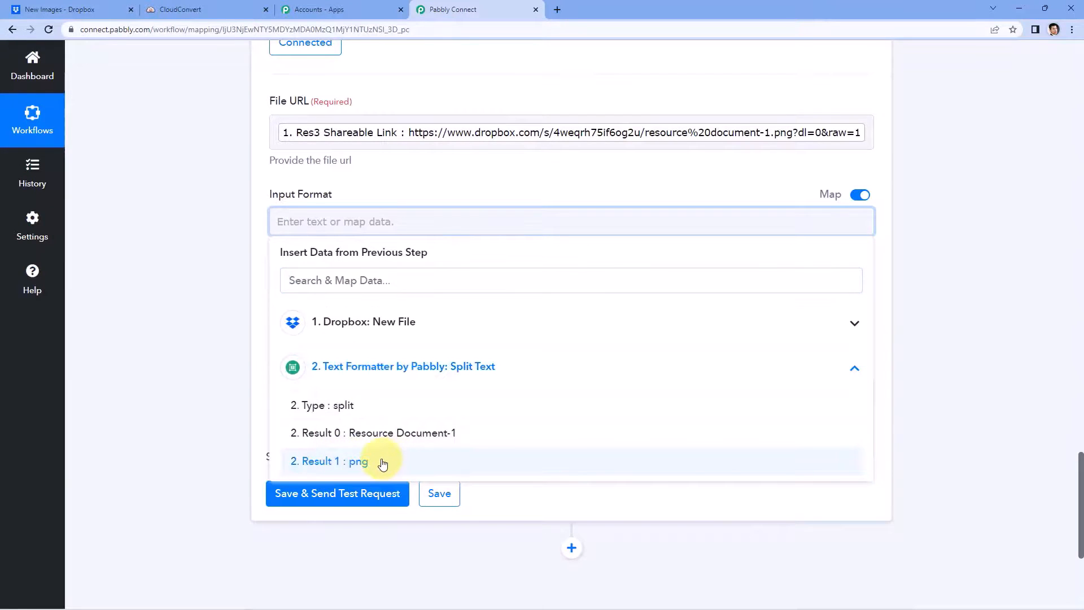
pyautogui.click(361, 462)
pyautogui.click(242, 302)
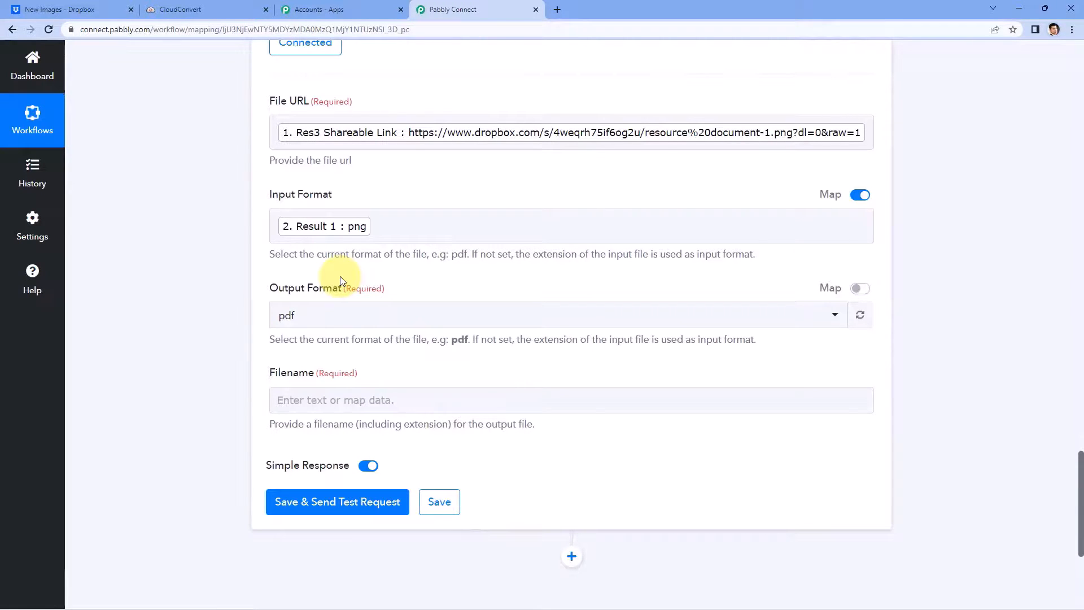
# Step: Set pdf as the Output Format, then review Split Text's Response Received values
pyautogui.scroll(-1, 310, 243)
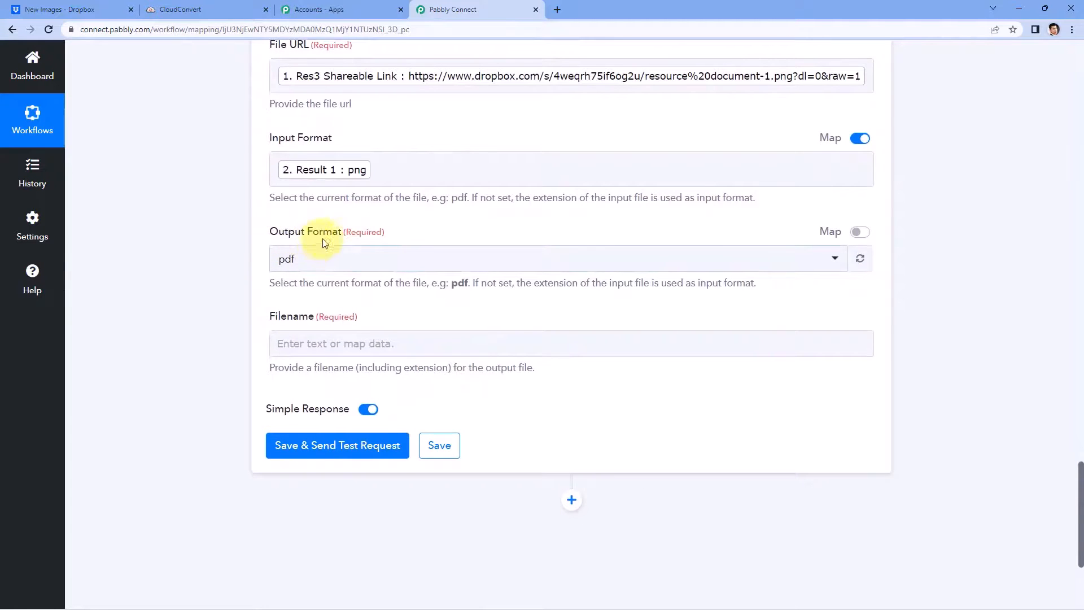
pyautogui.click(425, 259)
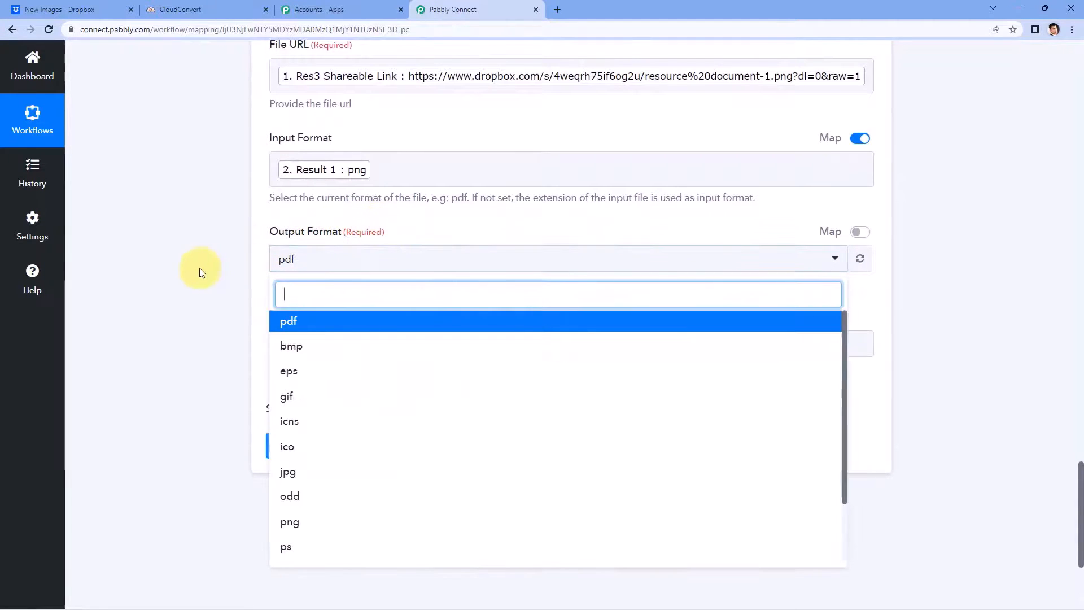
pyautogui.scroll(-4, 337, 257)
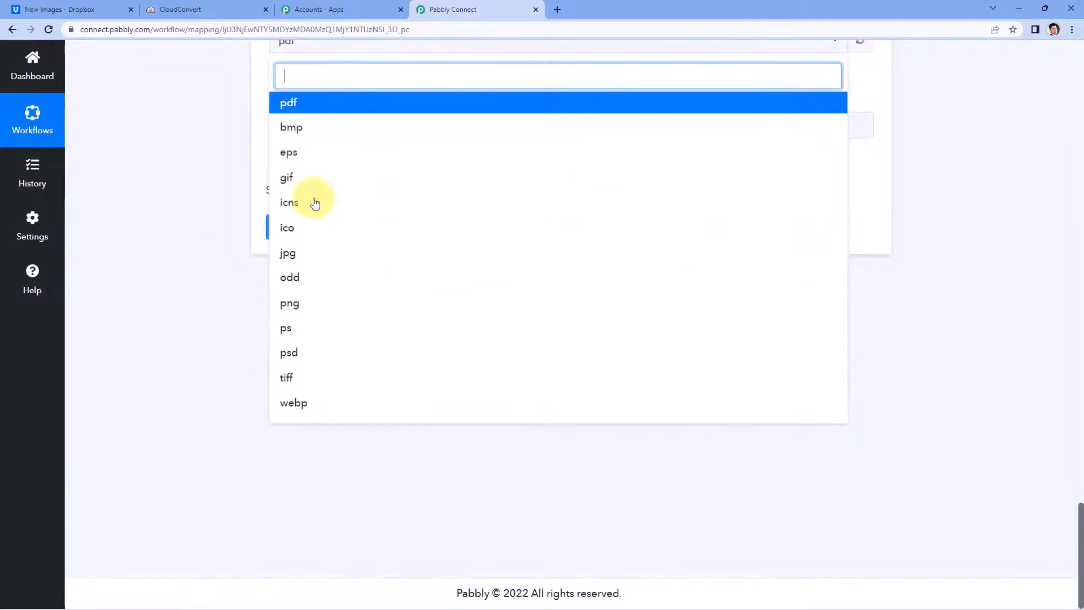
pyautogui.scroll(2, 238, 305)
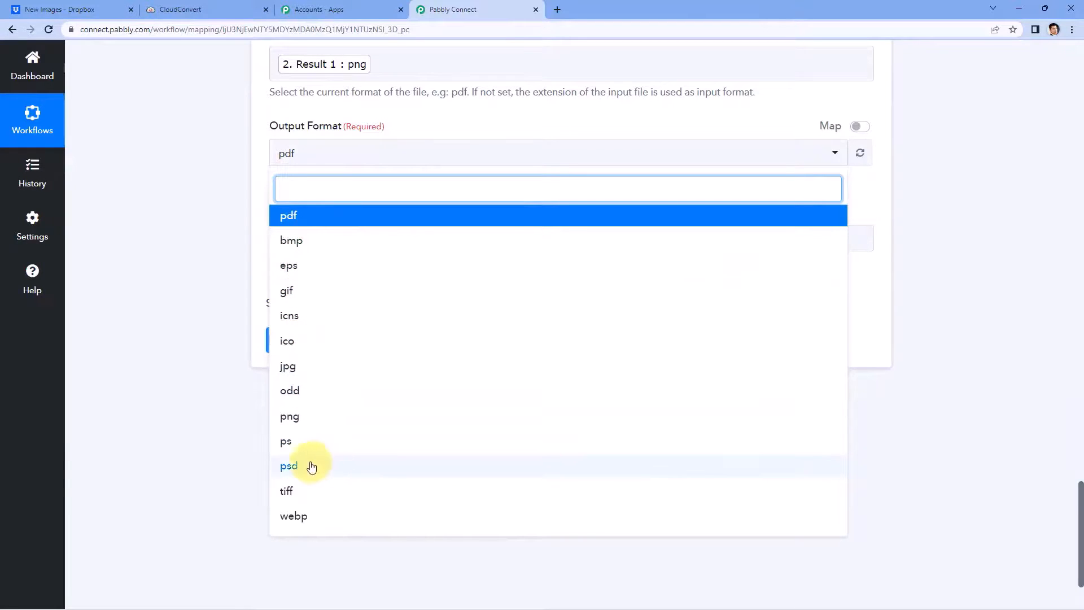
pyautogui.click(311, 217)
pyautogui.scroll(1, 265, 206)
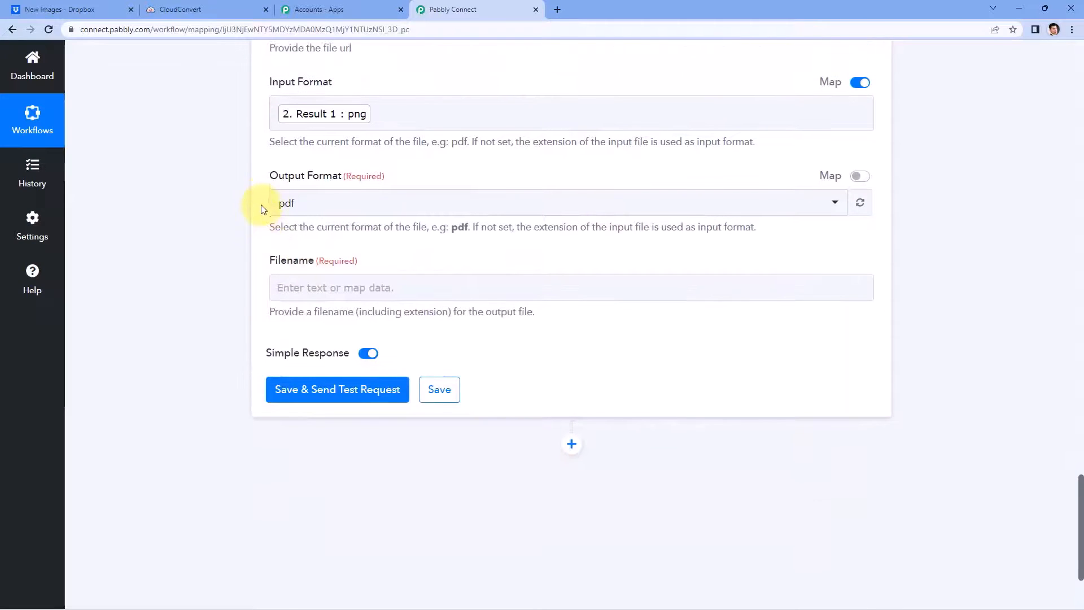
pyautogui.scroll(1, 311, 262)
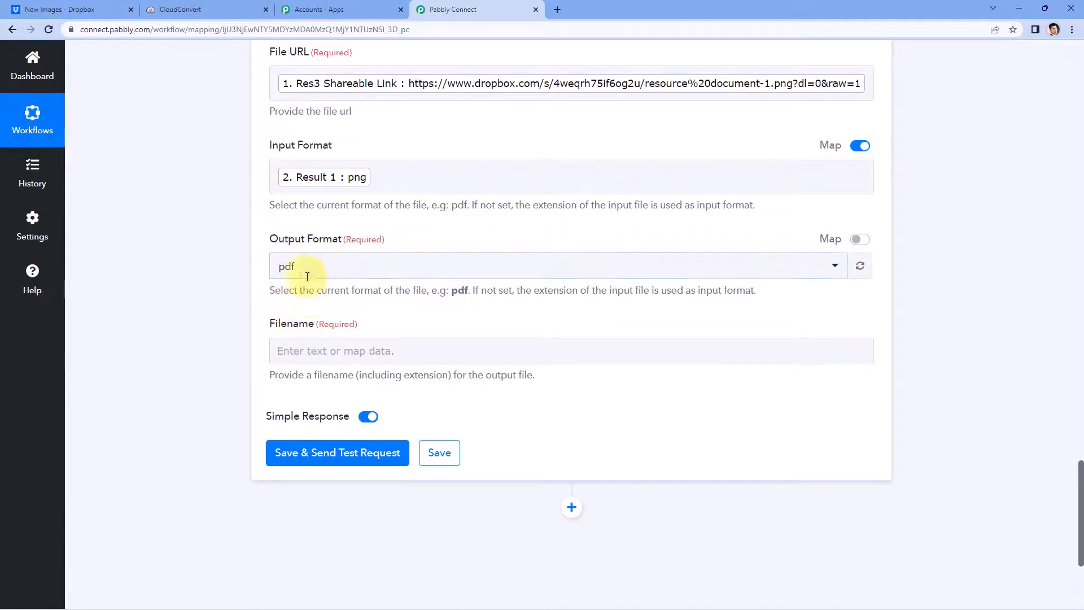
pyautogui.scroll(-1, 371, 285)
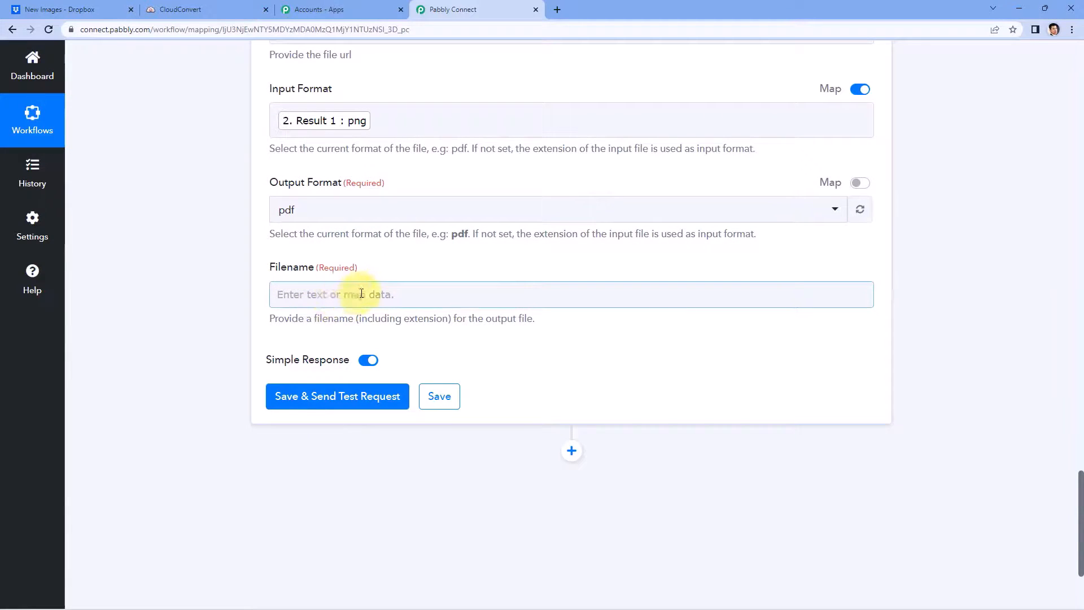
pyautogui.scroll(12, 423, 260)
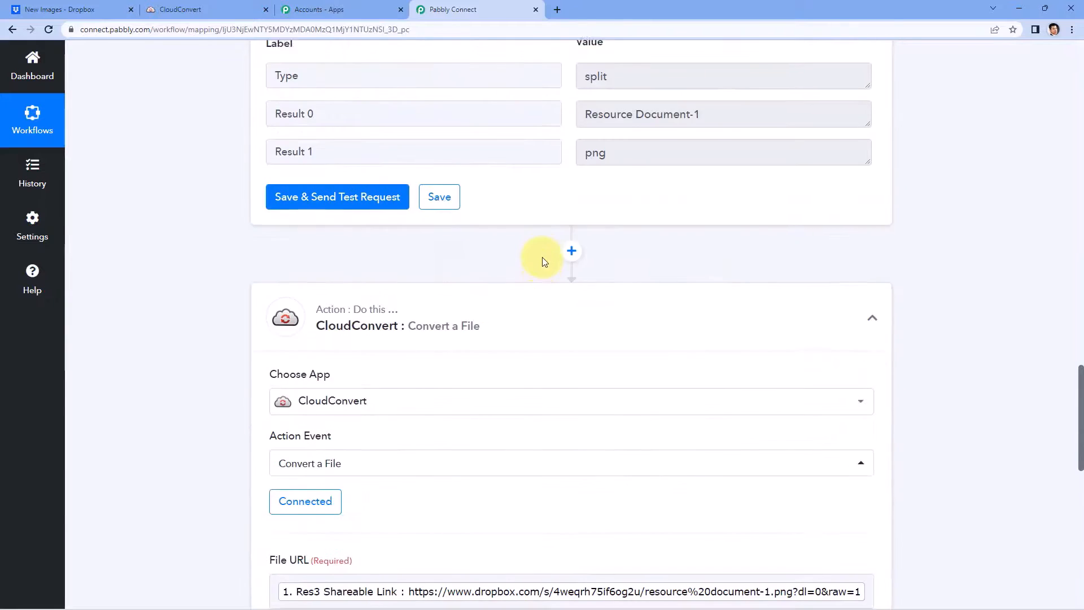
# Step: Map Split Text's Result 0 (Resource Document-1) into the Filename field
pyautogui.moveTo(704, 285); pyautogui.dragTo(583, 275)
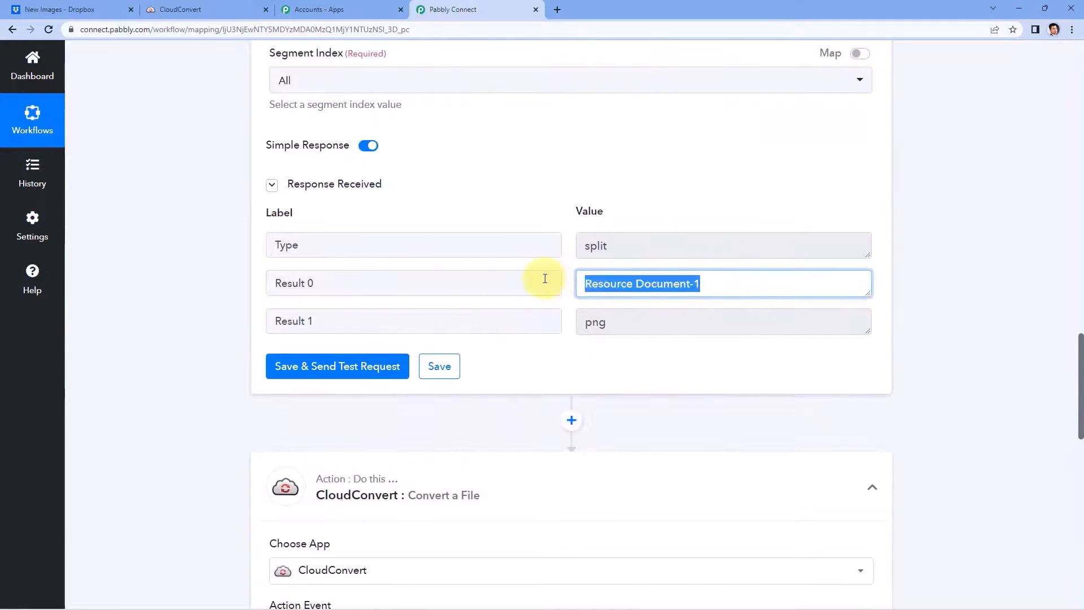
pyautogui.moveTo(734, 283); pyautogui.dragTo(358, 288)
pyautogui.scroll(-3, 255, 307)
pyautogui.scroll(-10, 255, 308)
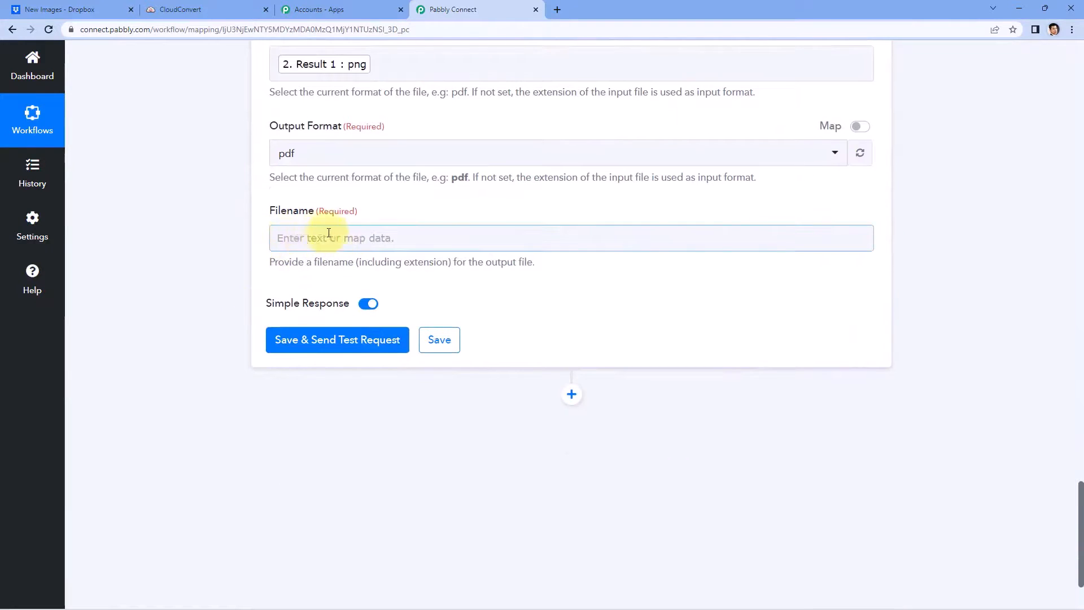
pyautogui.click(305, 239)
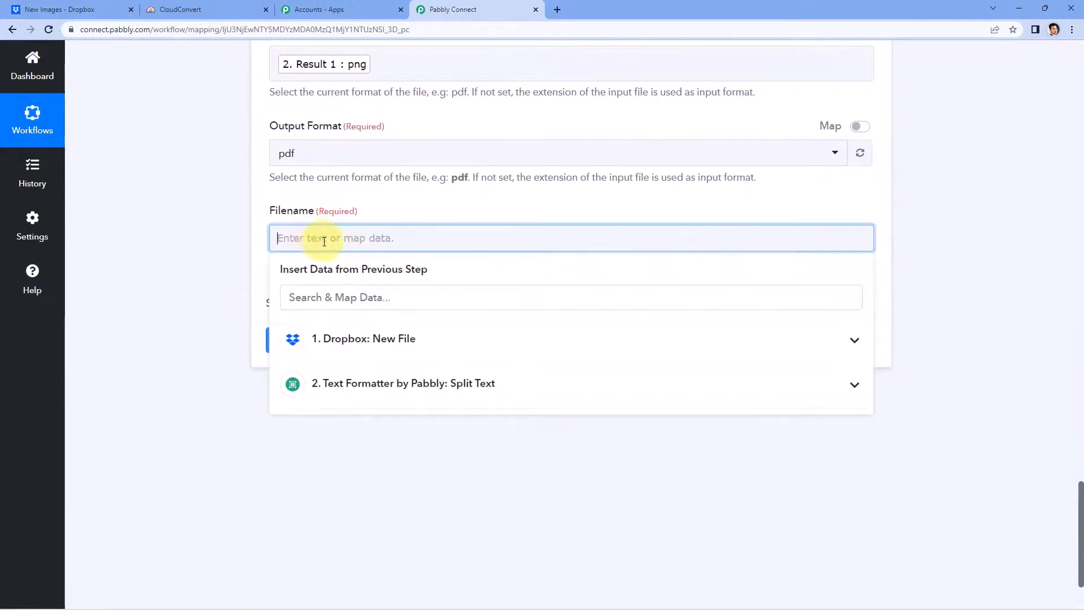
pyautogui.click(370, 388)
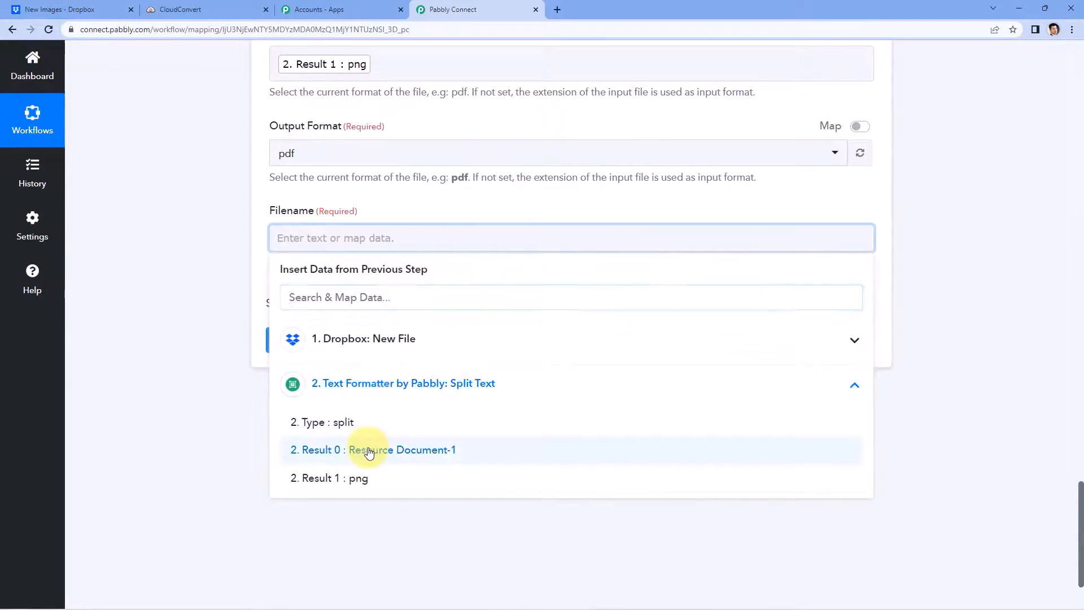
pyautogui.click(368, 450)
pyautogui.click(251, 262)
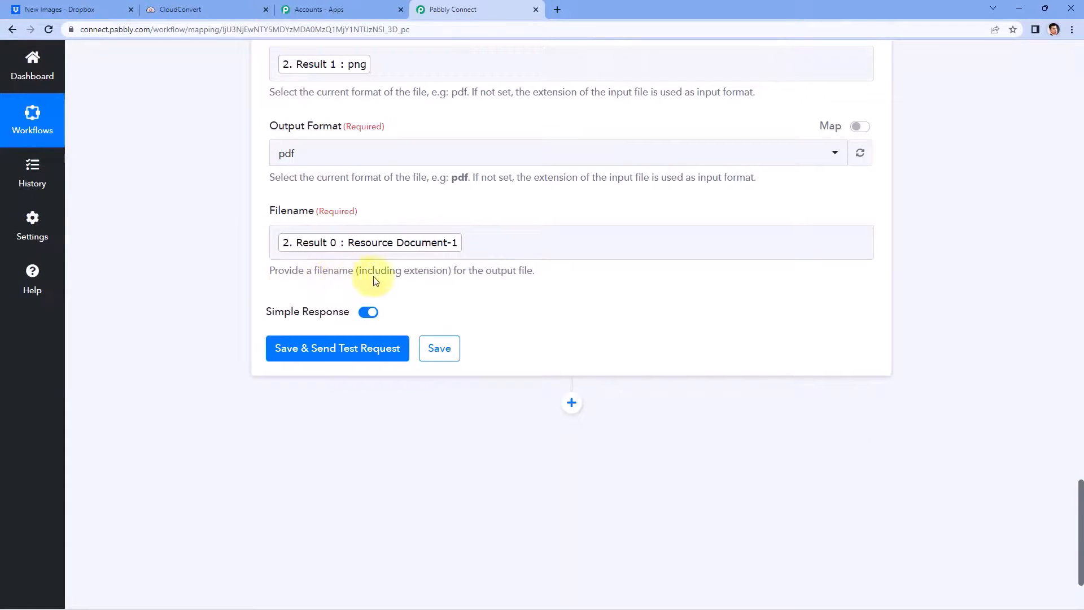
# Step: Append the .pdf extension after the mapped name in Filename
pyautogui.moveTo(448, 271); pyautogui.dragTo(358, 271)
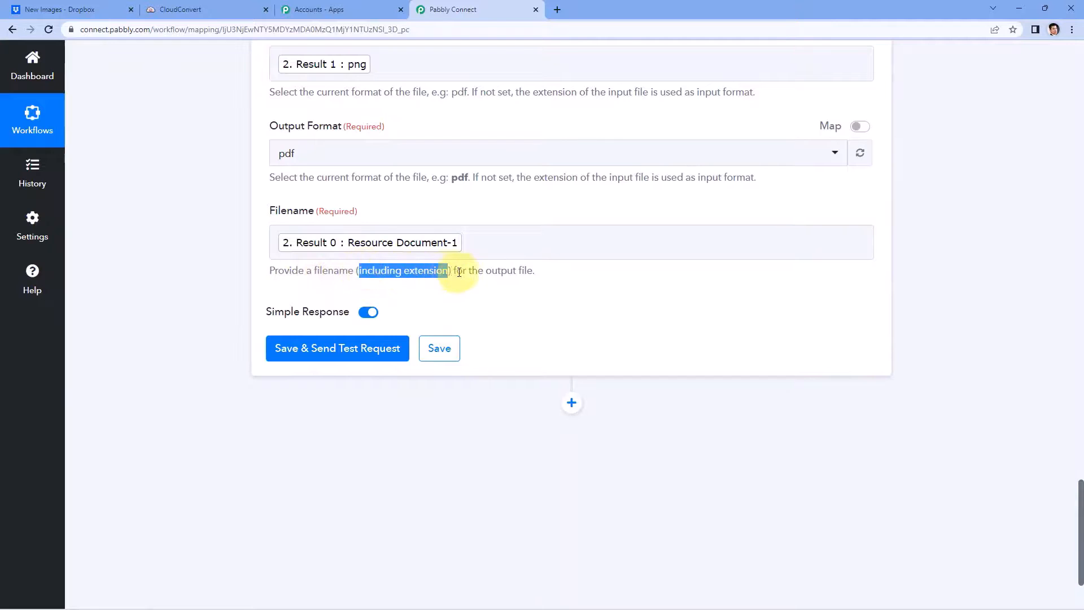
pyautogui.click(484, 243)
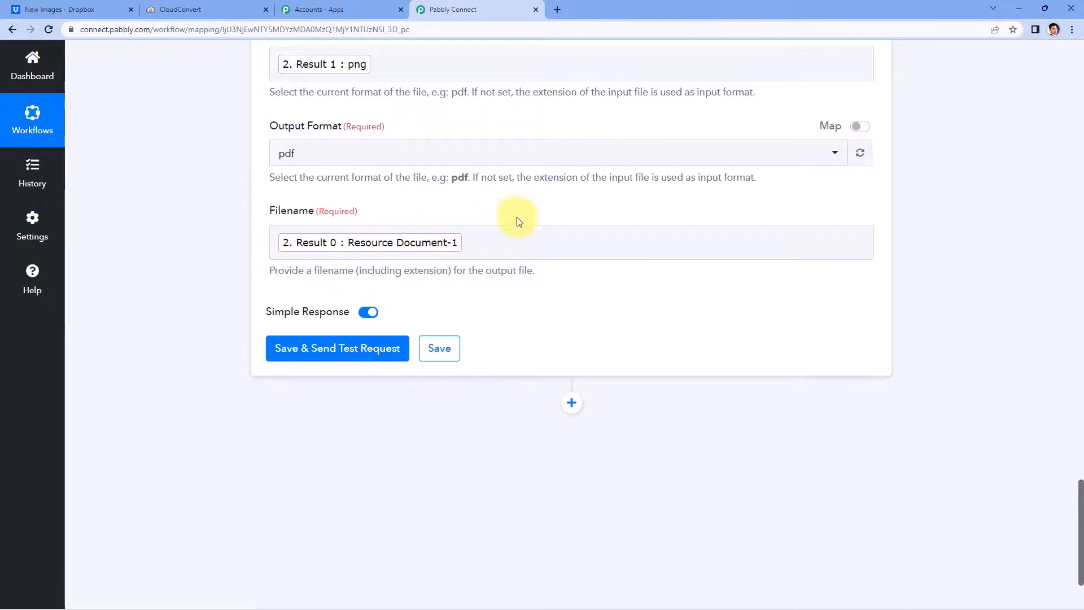
pyautogui.scroll(1, 557, 211)
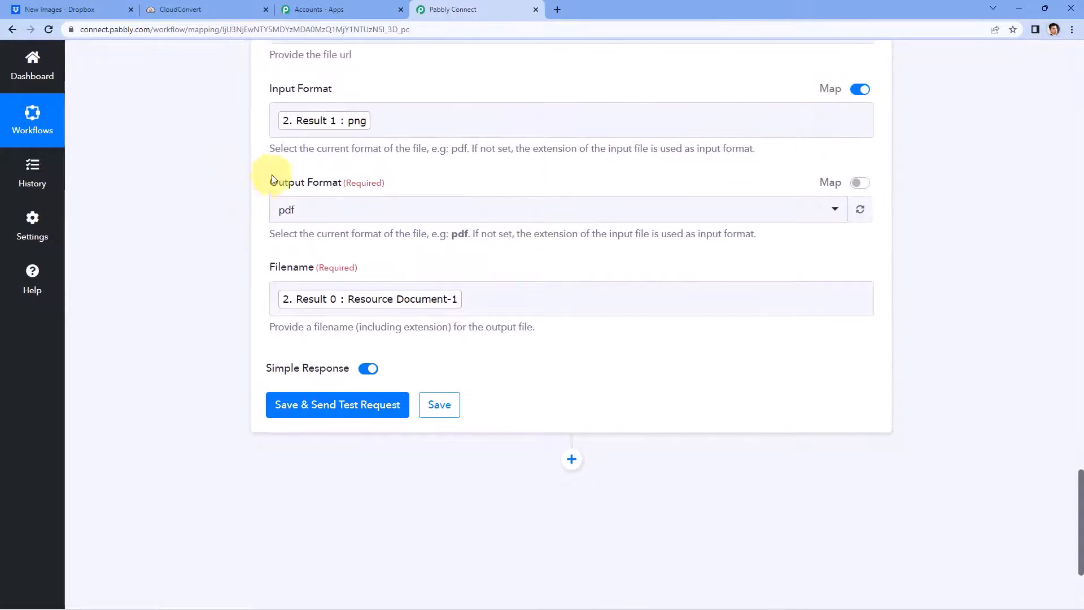
pyautogui.click(491, 297)
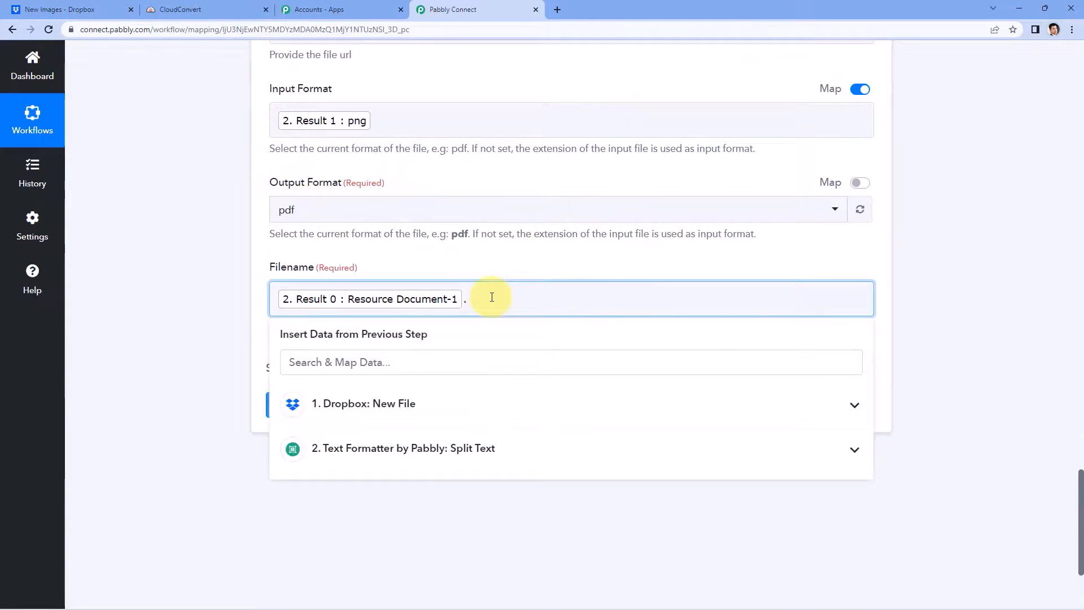
pyautogui.click(515, 270)
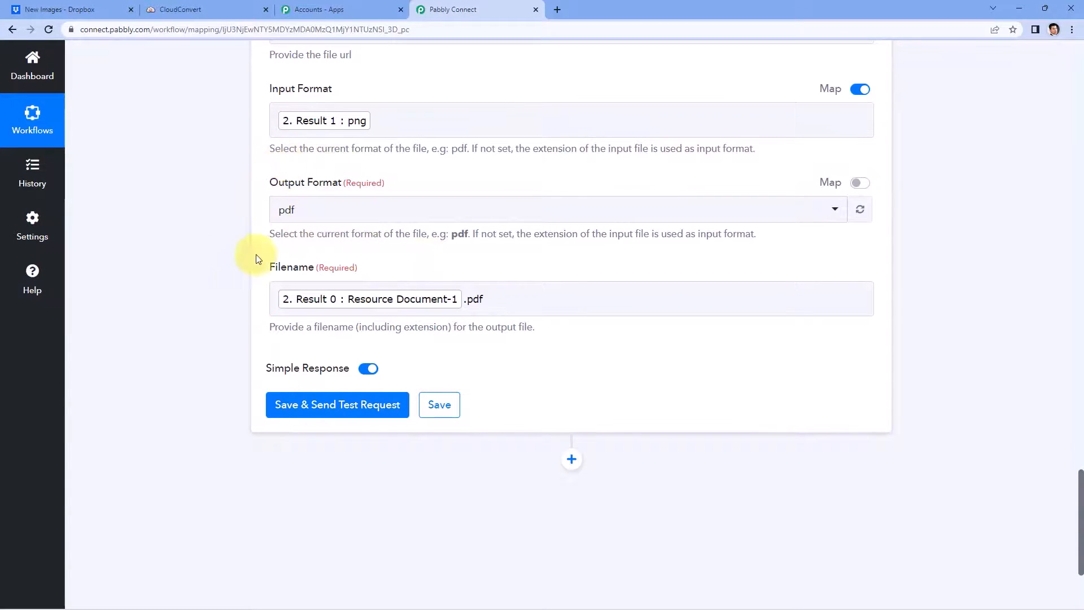
pyautogui.scroll(-2, 277, 304)
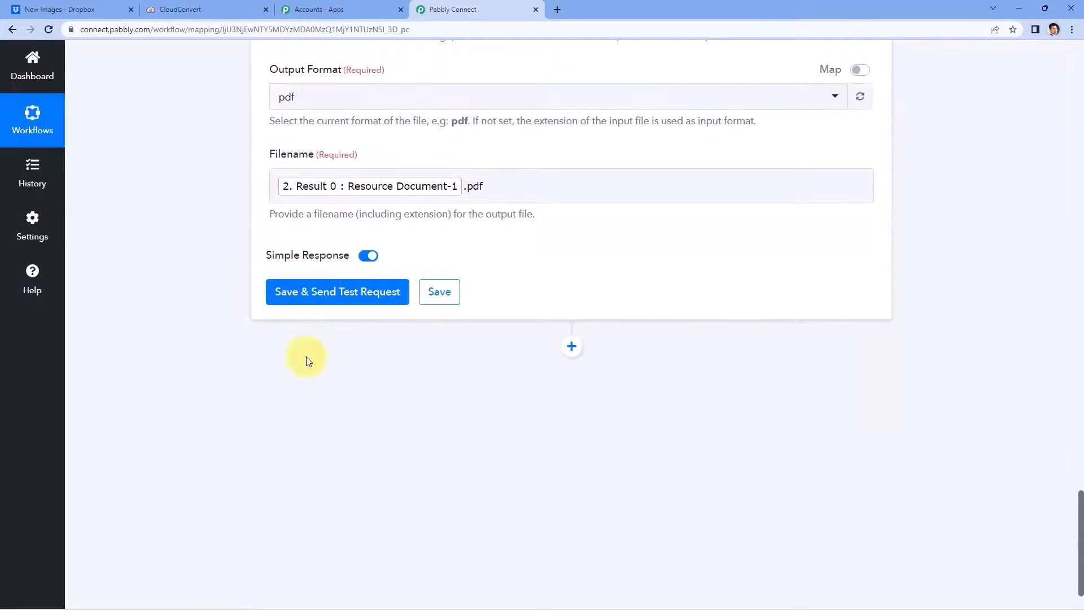
pyautogui.click(337, 294)
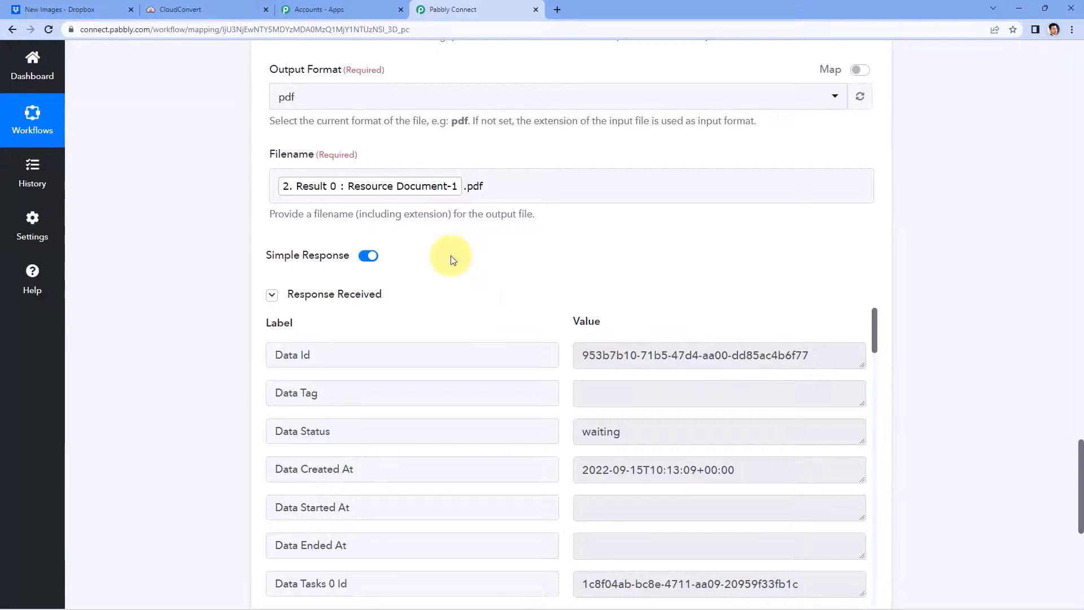
pyautogui.scroll(-1, 451, 261)
pyautogui.scroll(-2, 520, 225)
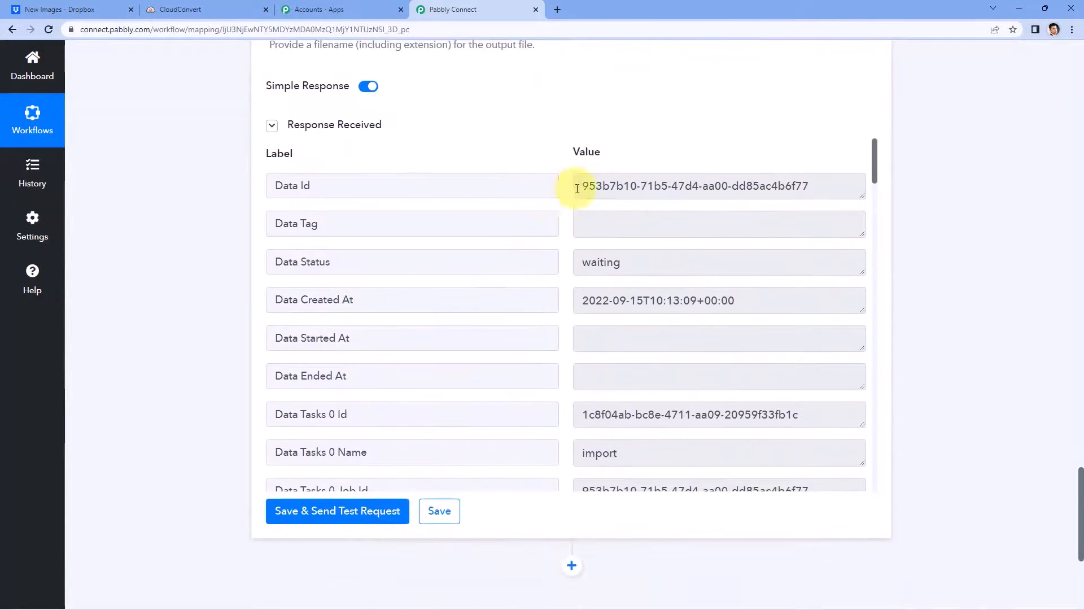
pyautogui.scroll(-4, 570, 207)
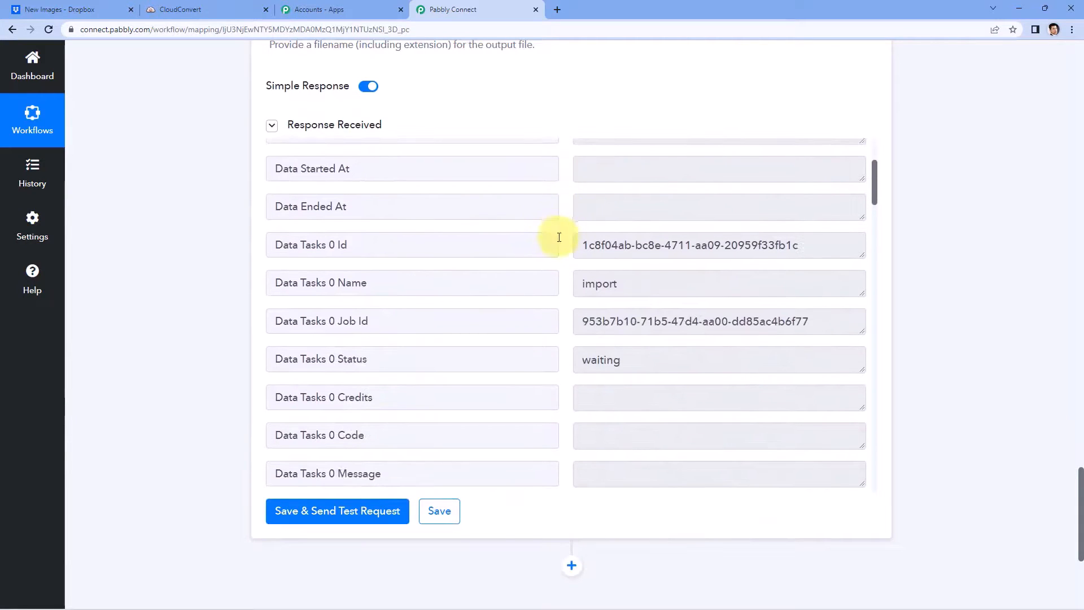
pyautogui.scroll(-3, 557, 239)
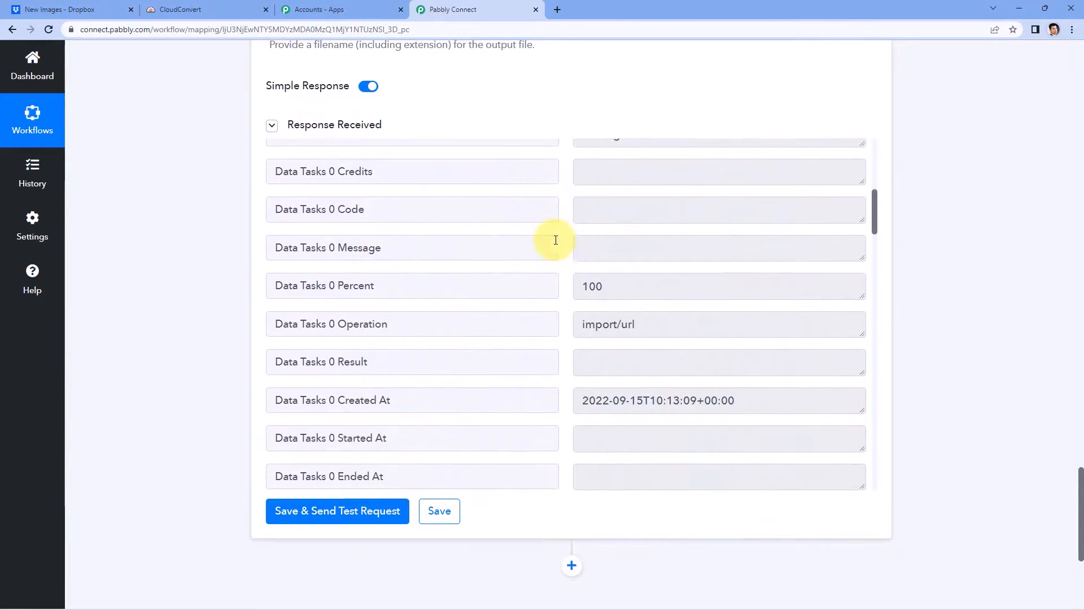
pyautogui.scroll(-2, 561, 241)
pyautogui.scroll(1, 322, 281)
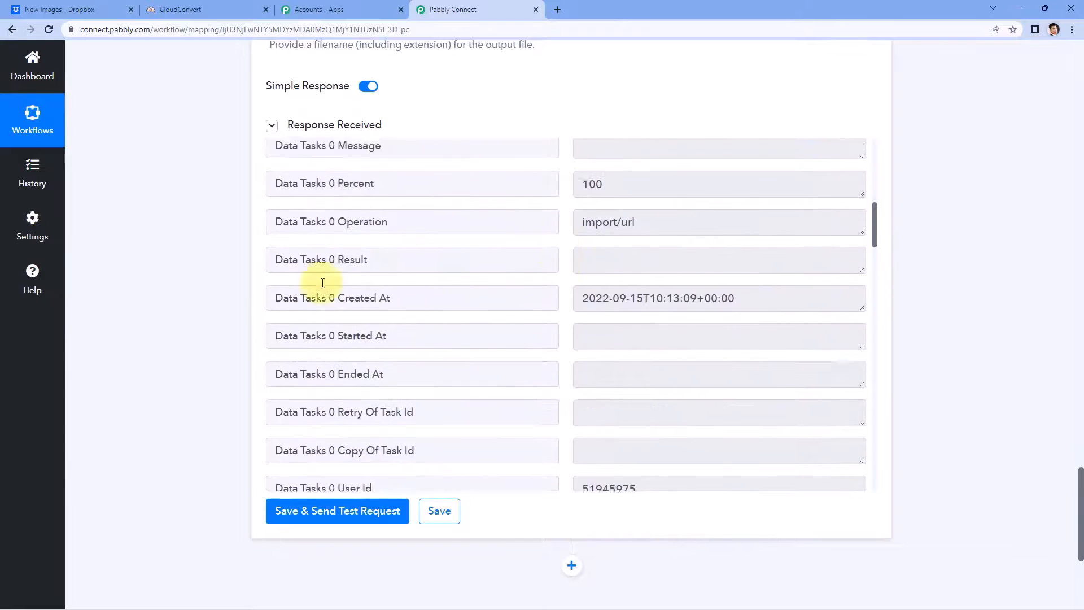
pyautogui.scroll(4, 168, 339)
pyautogui.scroll(4, 168, 338)
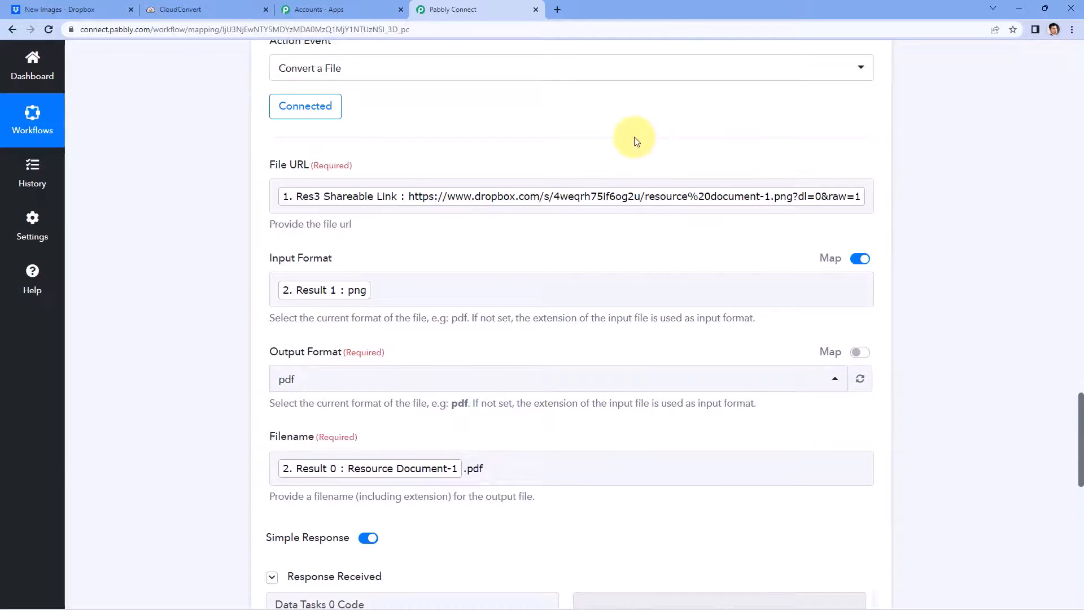
pyautogui.click(101, 9)
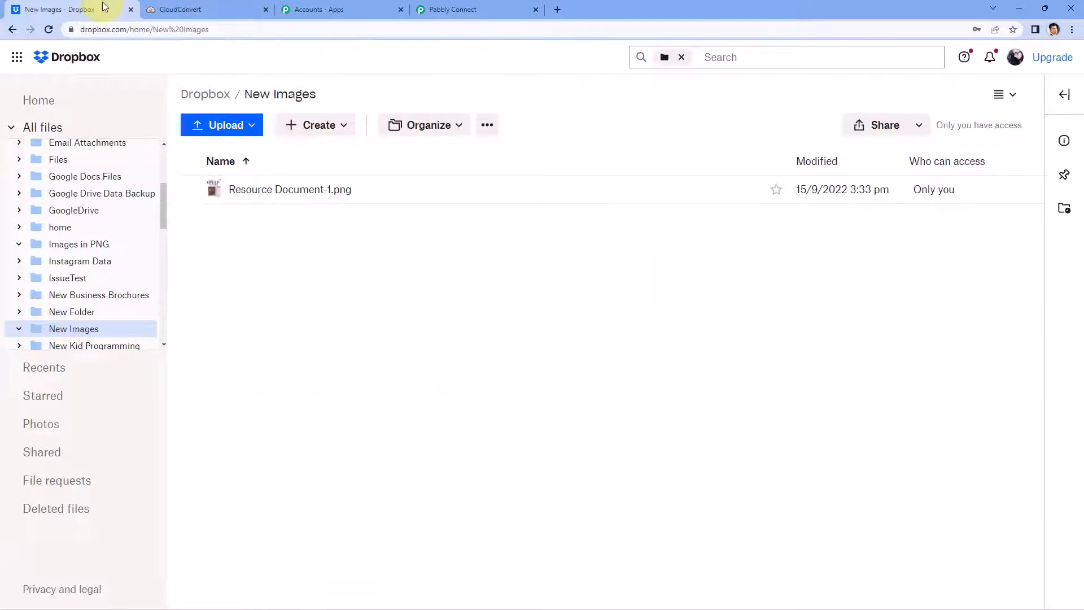
pyautogui.click(479, 5)
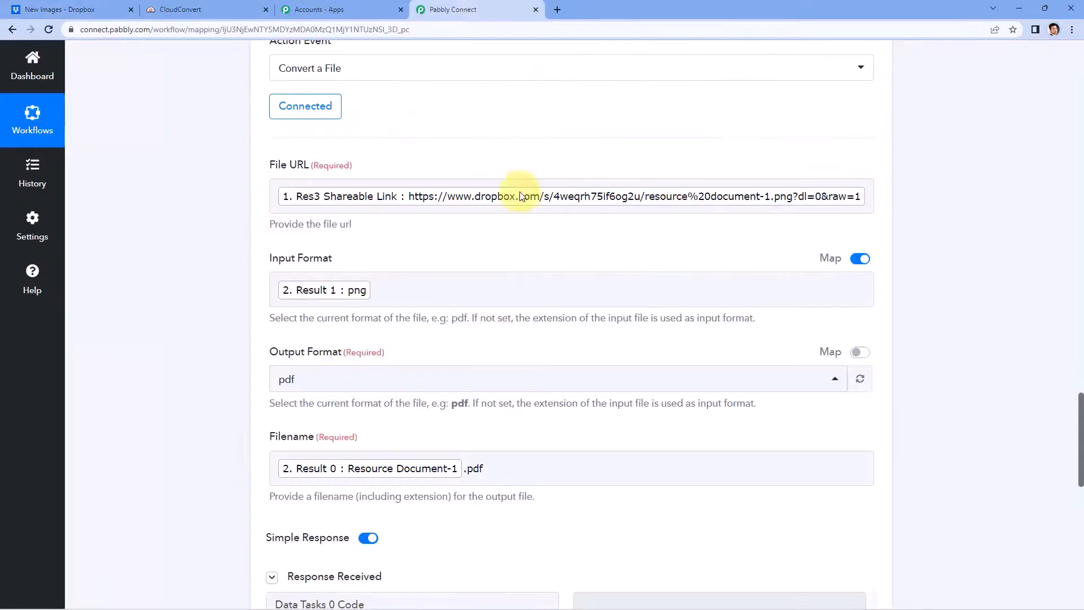
pyautogui.scroll(-3, 352, 267)
pyautogui.scroll(1, 361, 186)
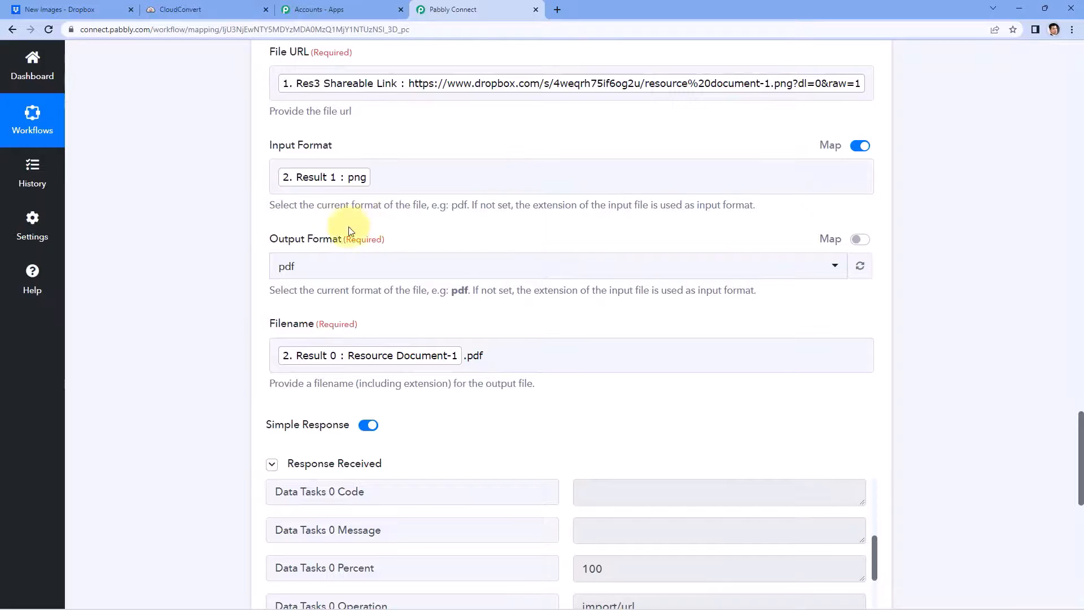
pyautogui.scroll(-1, 347, 280)
pyautogui.scroll(-5, 491, 218)
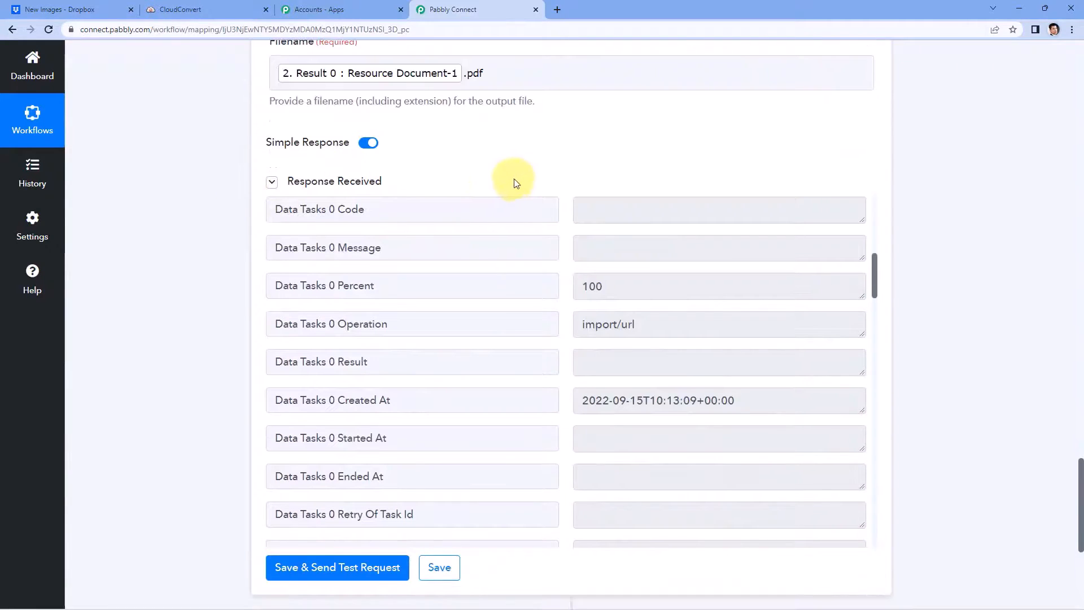
pyautogui.scroll(-3, 552, 233)
pyautogui.scroll(-8, 554, 234)
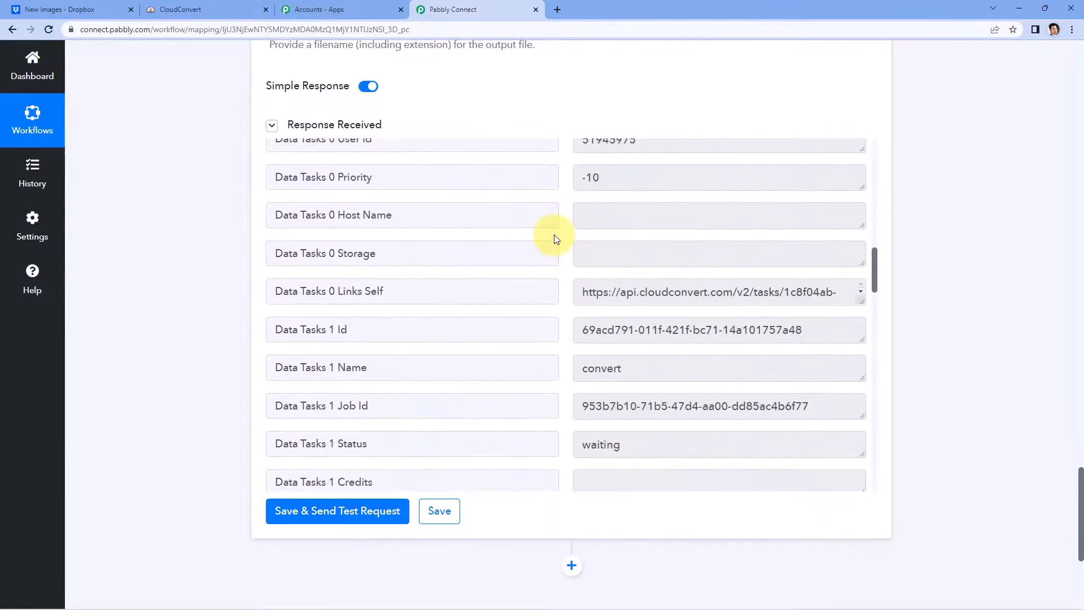
pyautogui.scroll(-4, 558, 242)
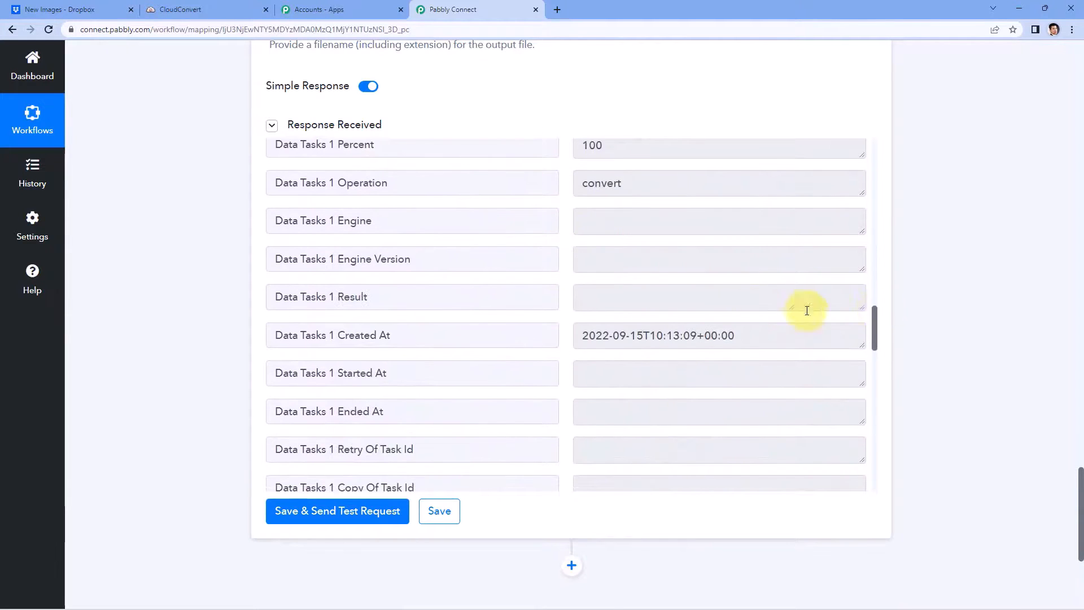
pyautogui.scroll(-8, 581, 272)
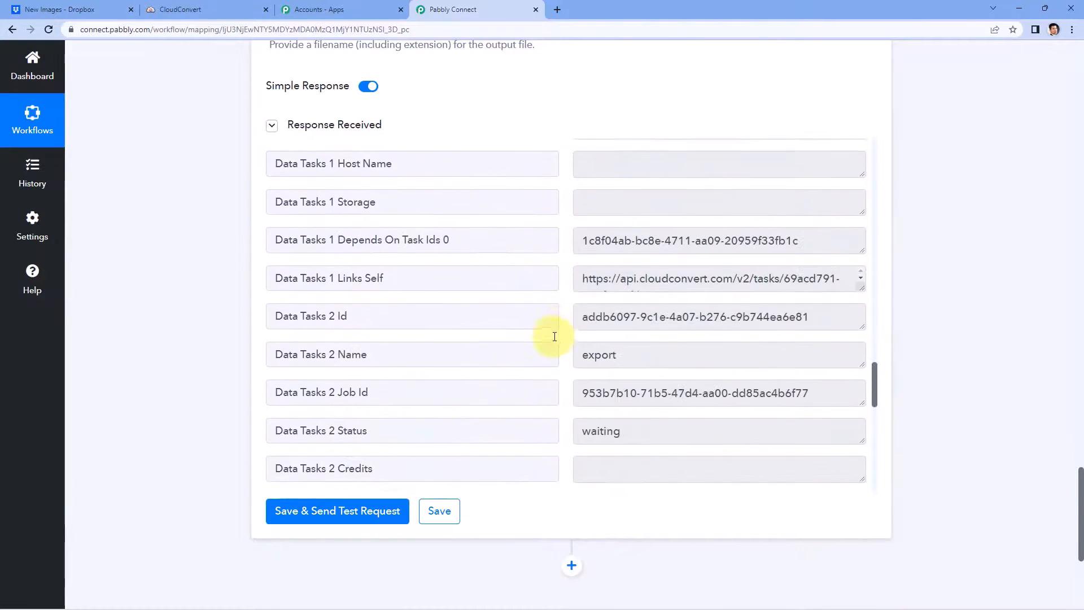
pyautogui.scroll(-7, 555, 336)
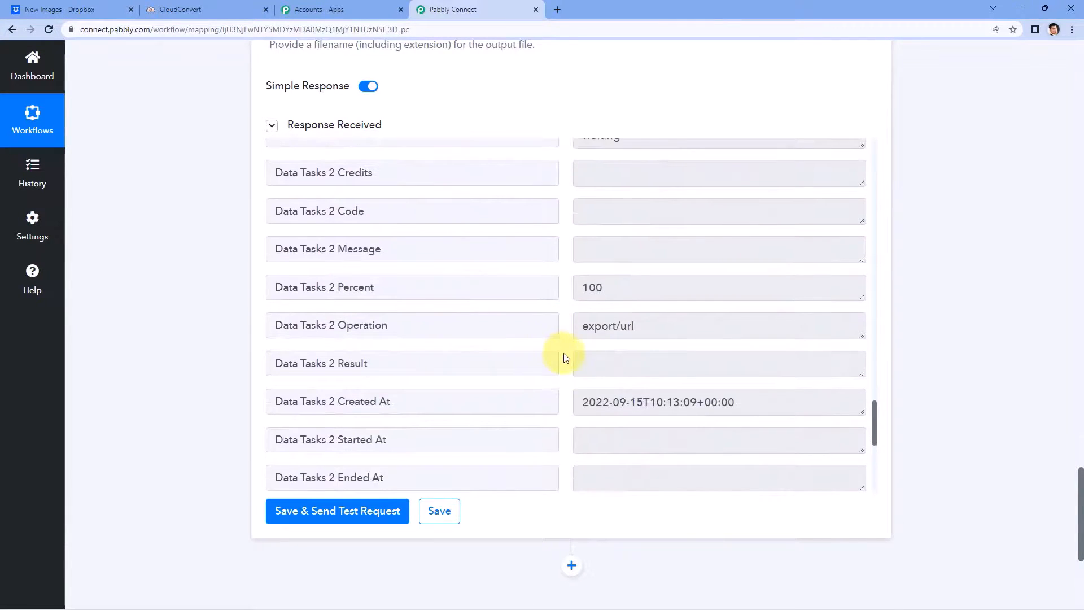
pyautogui.scroll(-4, 566, 358)
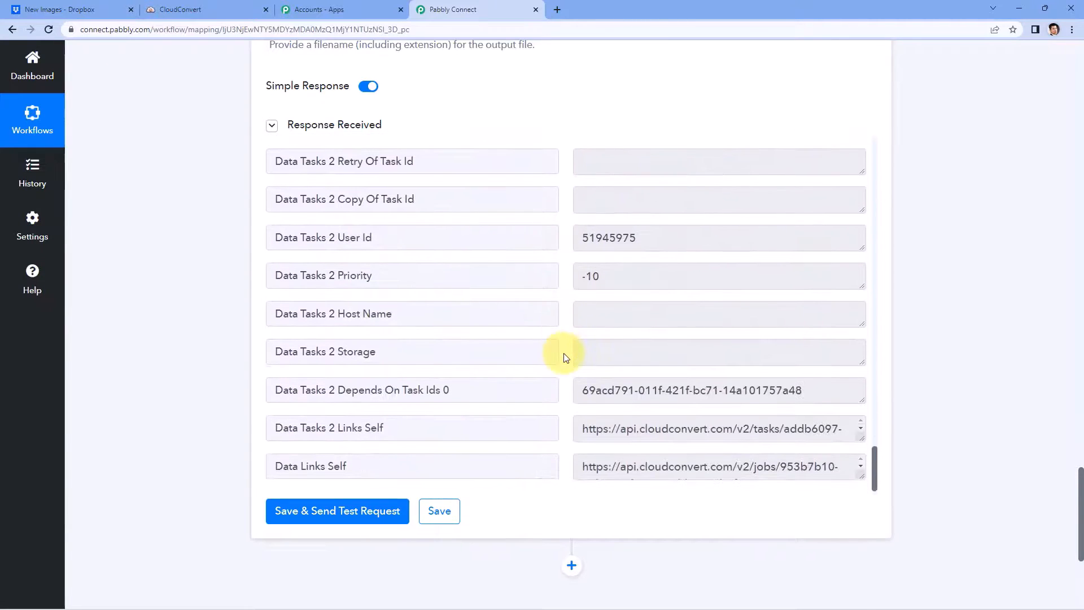
pyautogui.scroll(5, 917, 254)
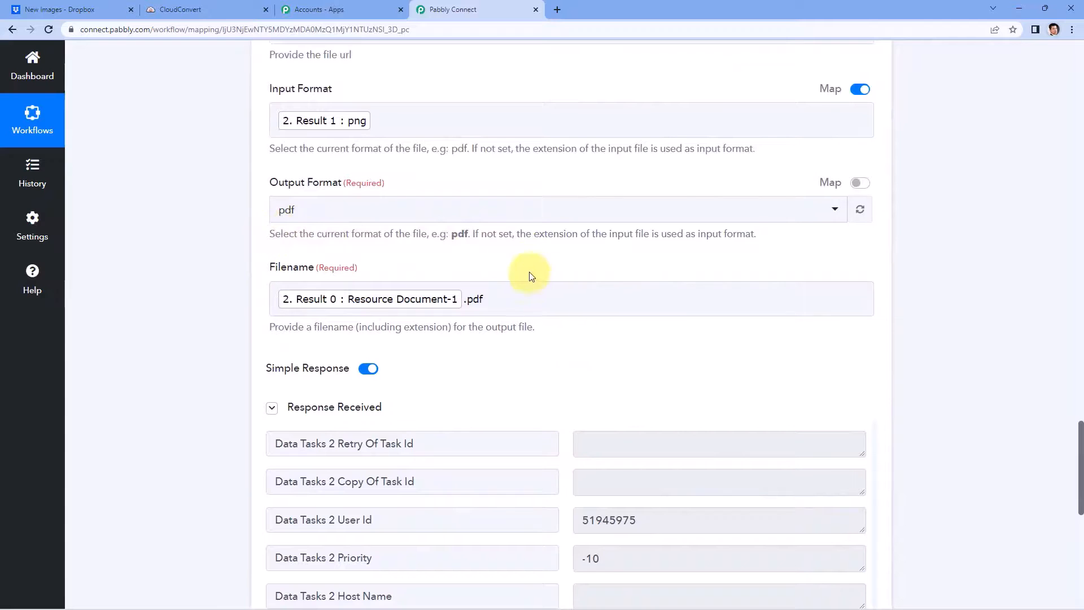
pyautogui.scroll(-2, 889, 406)
pyautogui.scroll(-3, 883, 463)
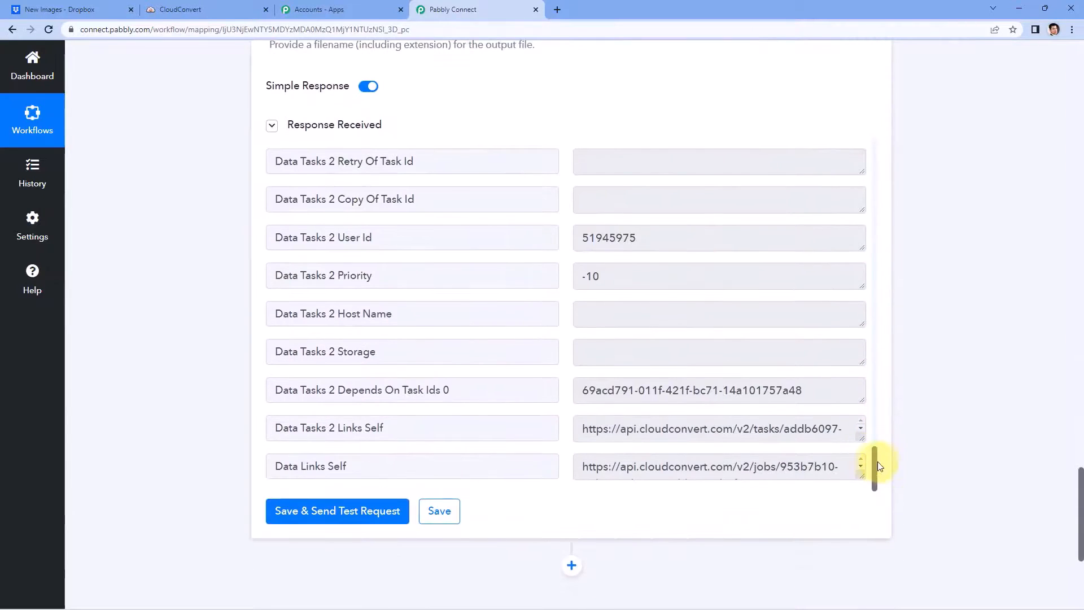
pyautogui.scroll(10, 860, 366)
pyautogui.scroll(6, 857, 186)
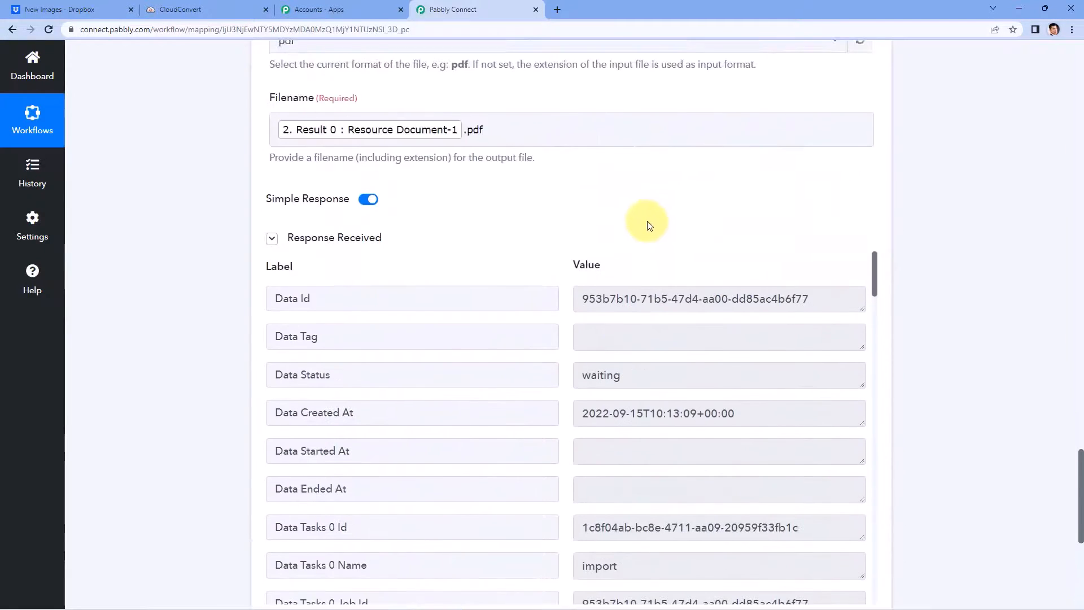
pyautogui.scroll(1, 287, 152)
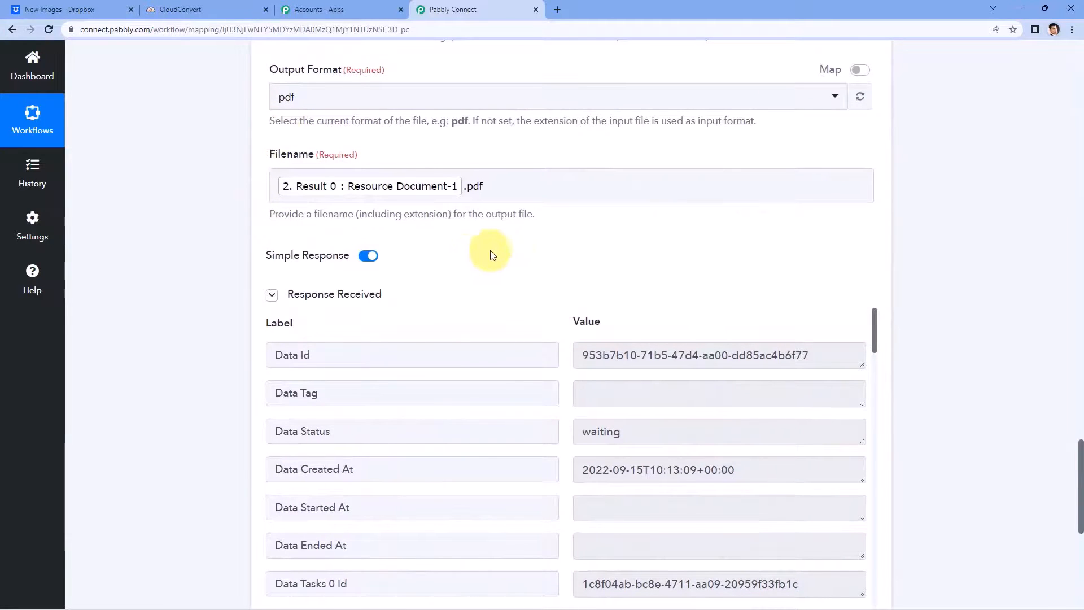
pyautogui.scroll(-4, 492, 249)
pyautogui.scroll(-2, 489, 284)
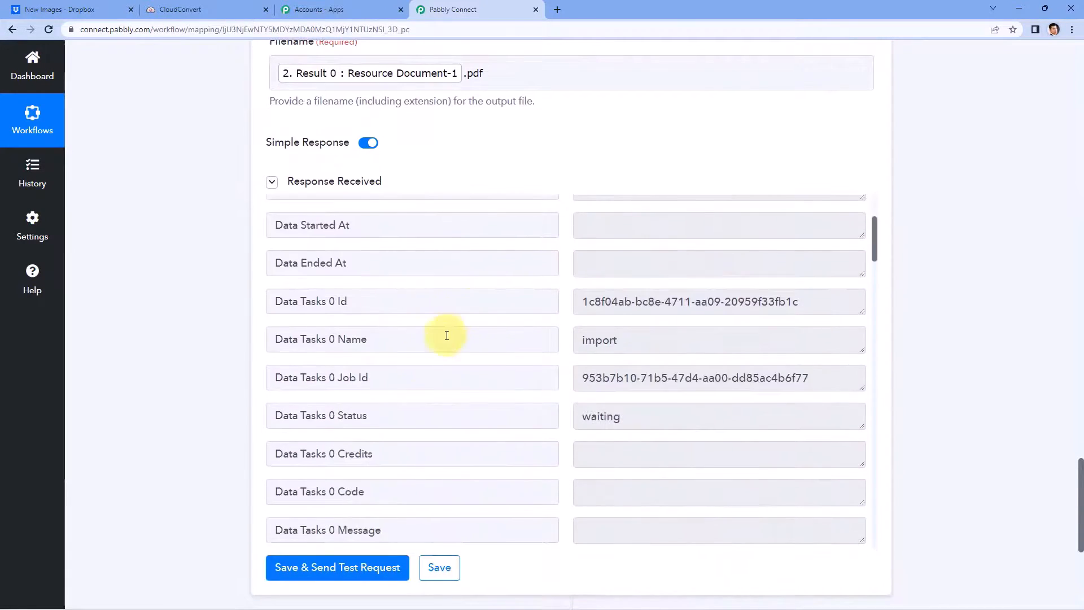
pyautogui.moveTo(380, 375); pyautogui.dragTo(236, 367)
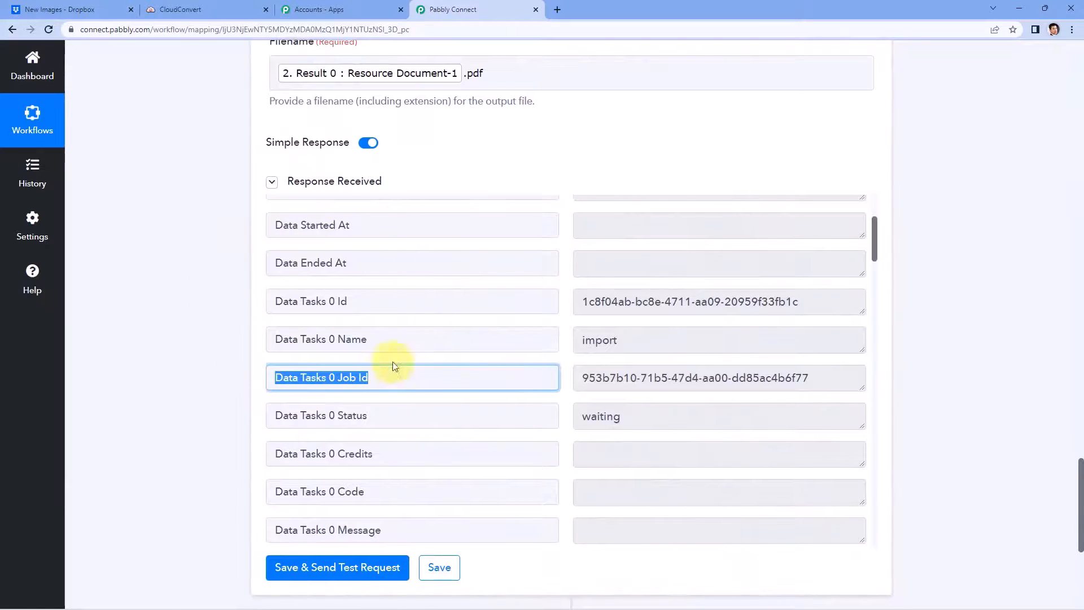
pyautogui.click(368, 374)
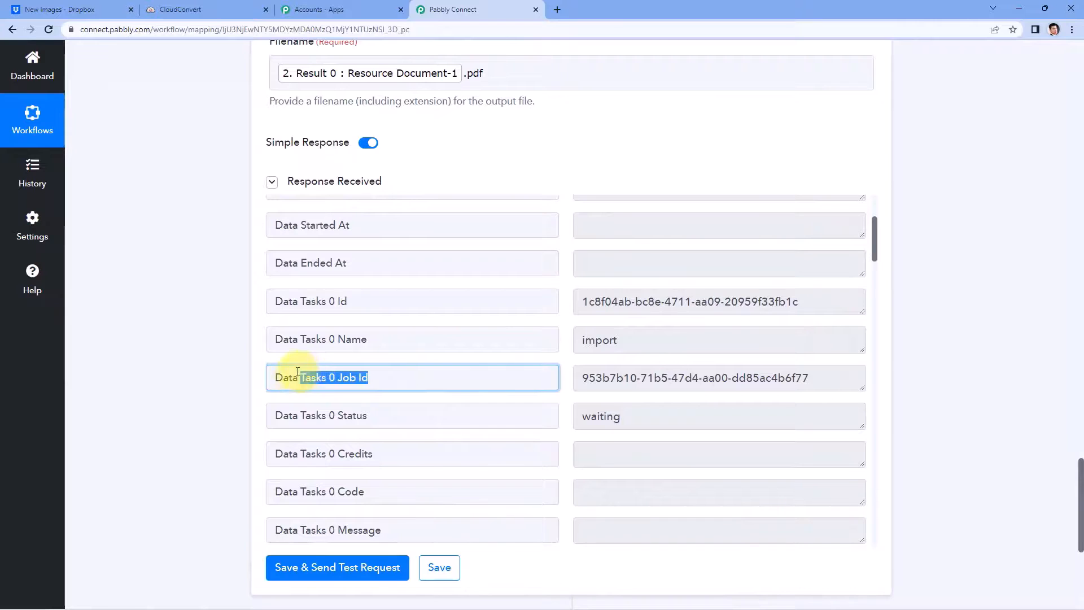
pyautogui.moveTo(577, 378); pyautogui.dragTo(827, 384)
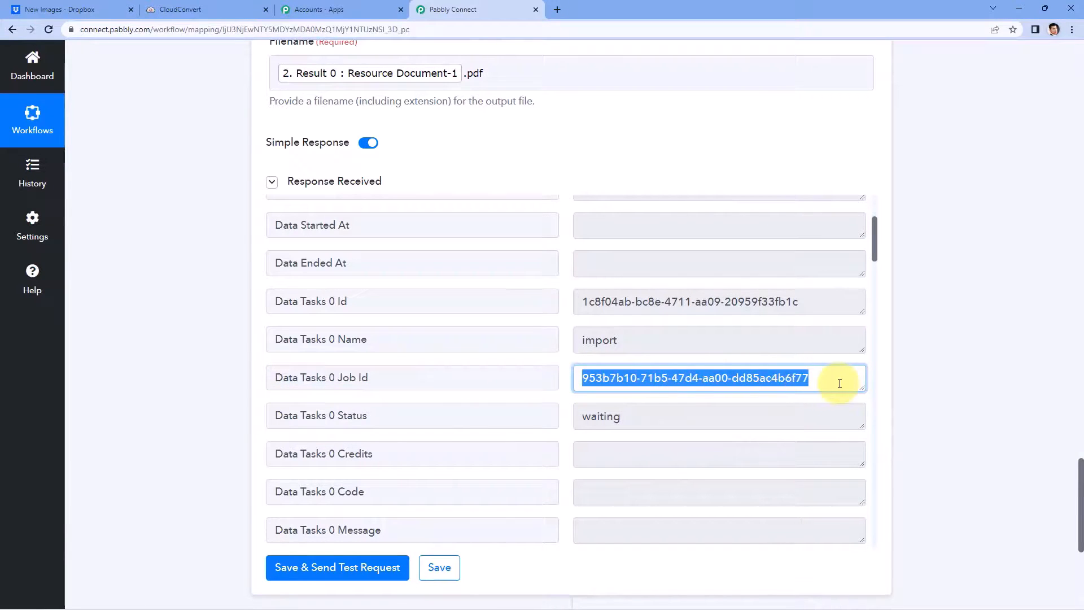
pyautogui.click(839, 380)
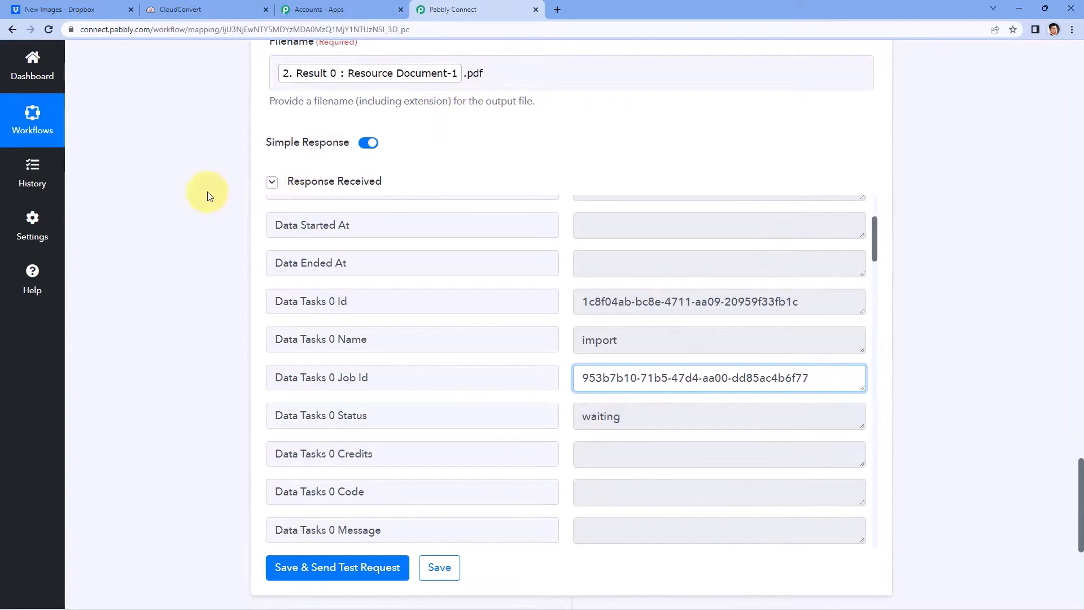
pyautogui.scroll(-5, 207, 196)
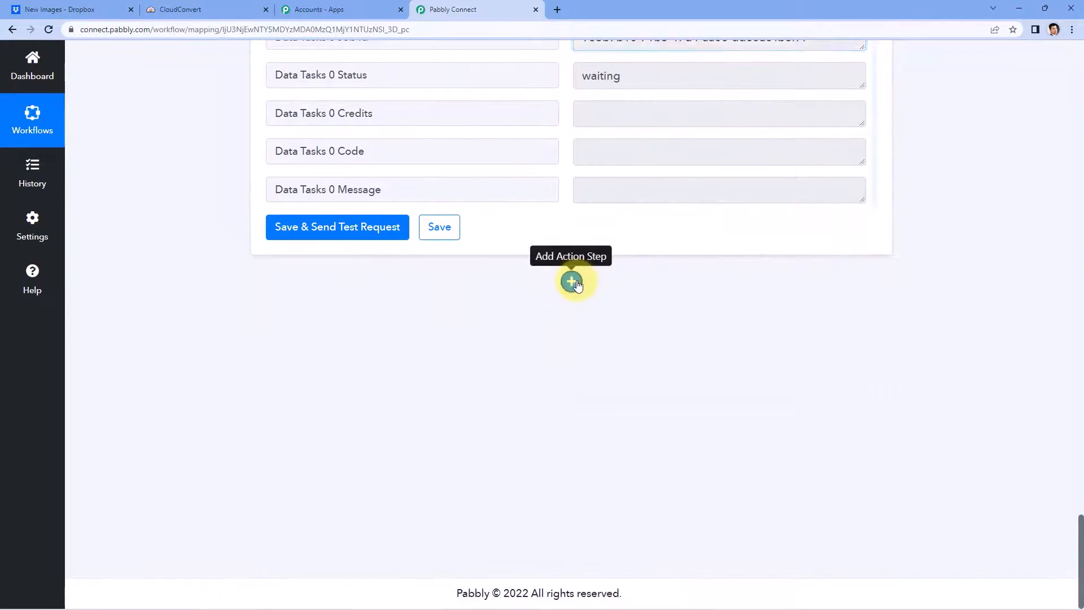
# Step: Add a CloudConvert action step, found by searching 'Cloud', using the Get Job Details event
pyautogui.click(571, 281)
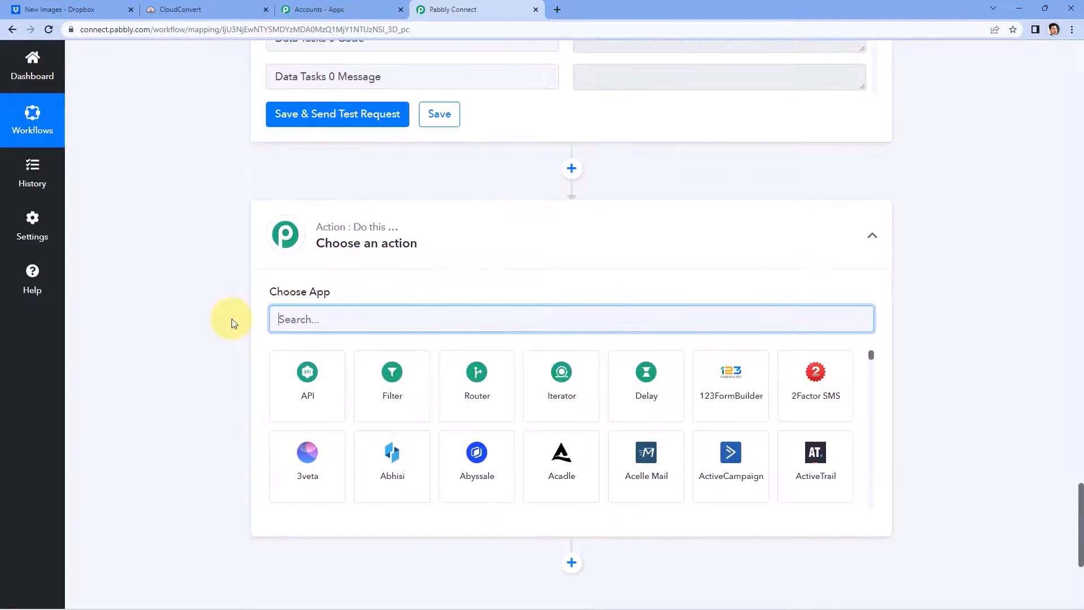
pyautogui.write('Clou')
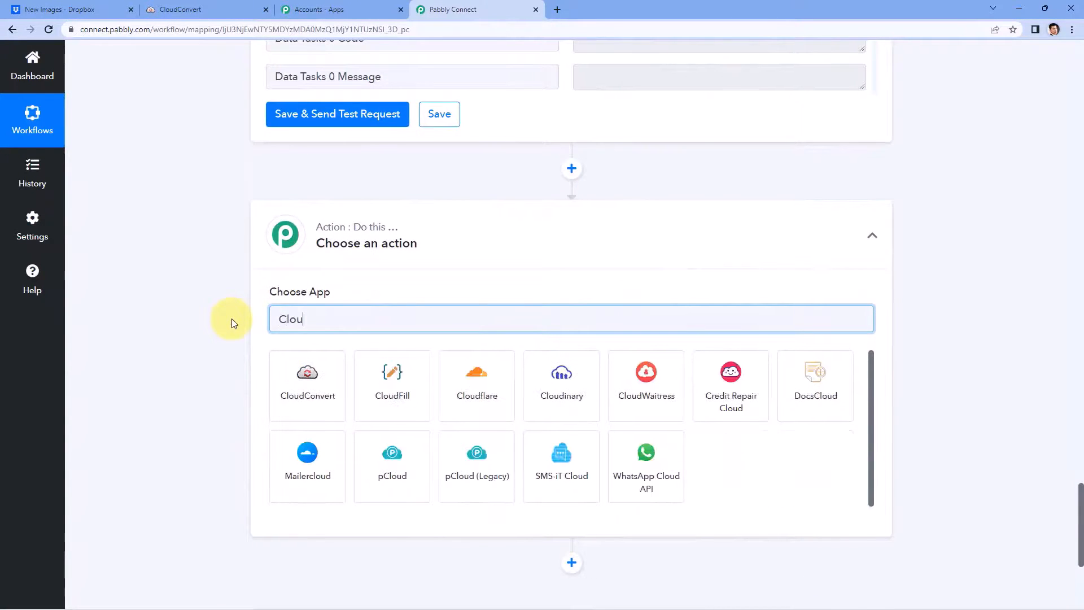
pyautogui.write('d')
pyautogui.click(321, 401)
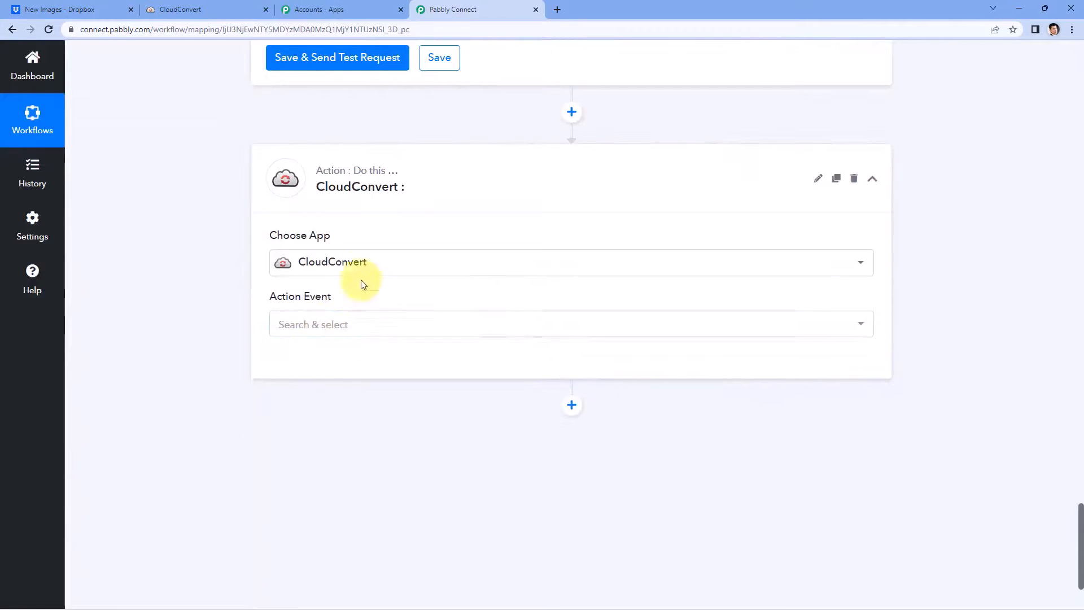
pyautogui.click(363, 323)
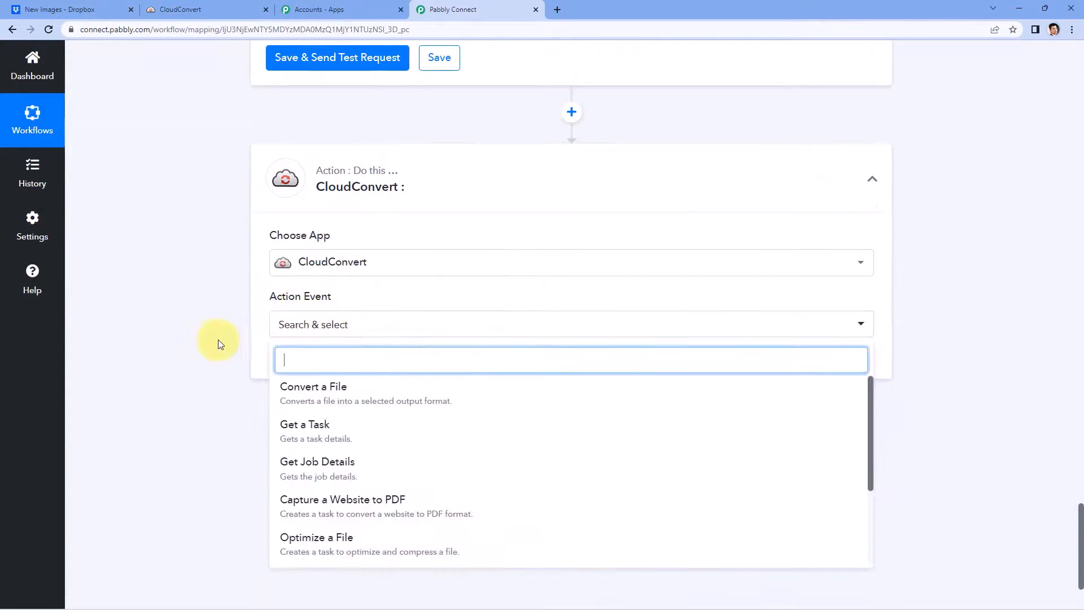
pyautogui.scroll(-2, 219, 340)
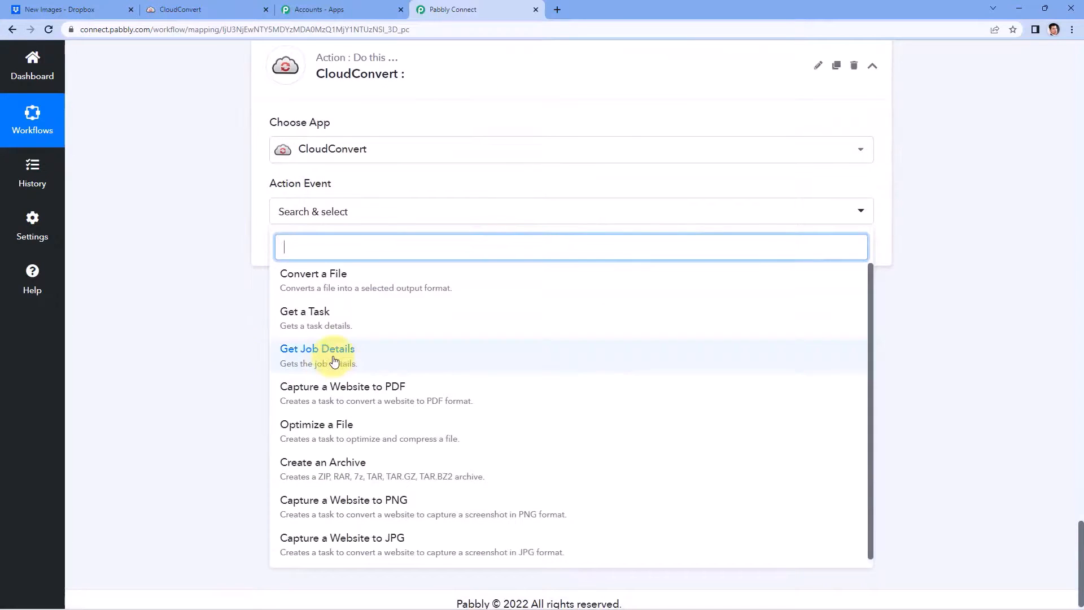
pyautogui.click(334, 362)
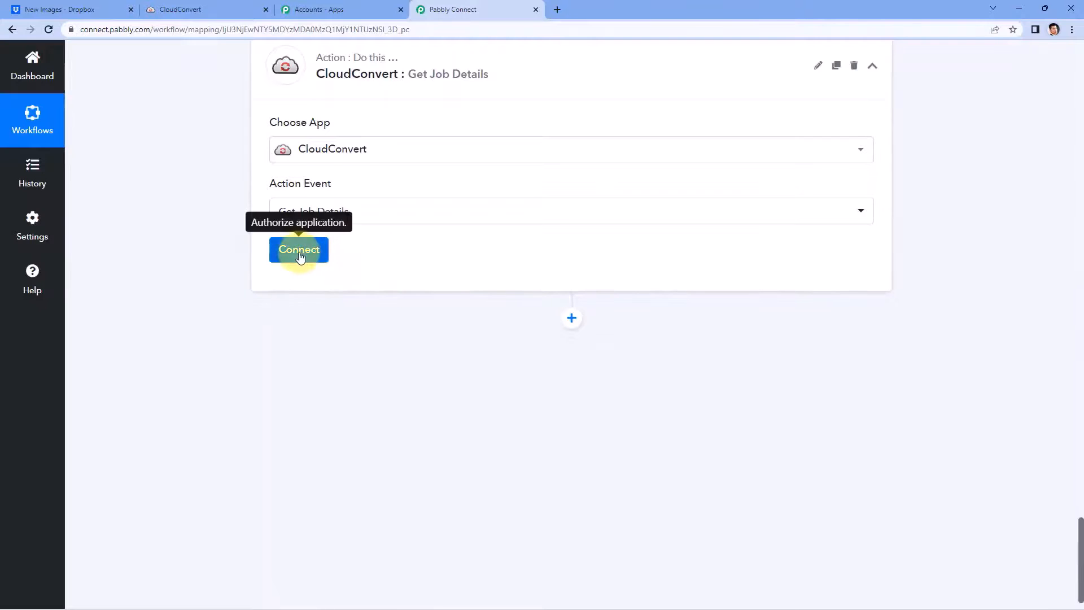
# Step: Connect the Get Job Details step using the existing CloudConvert #4 connection
pyautogui.click(318, 253)
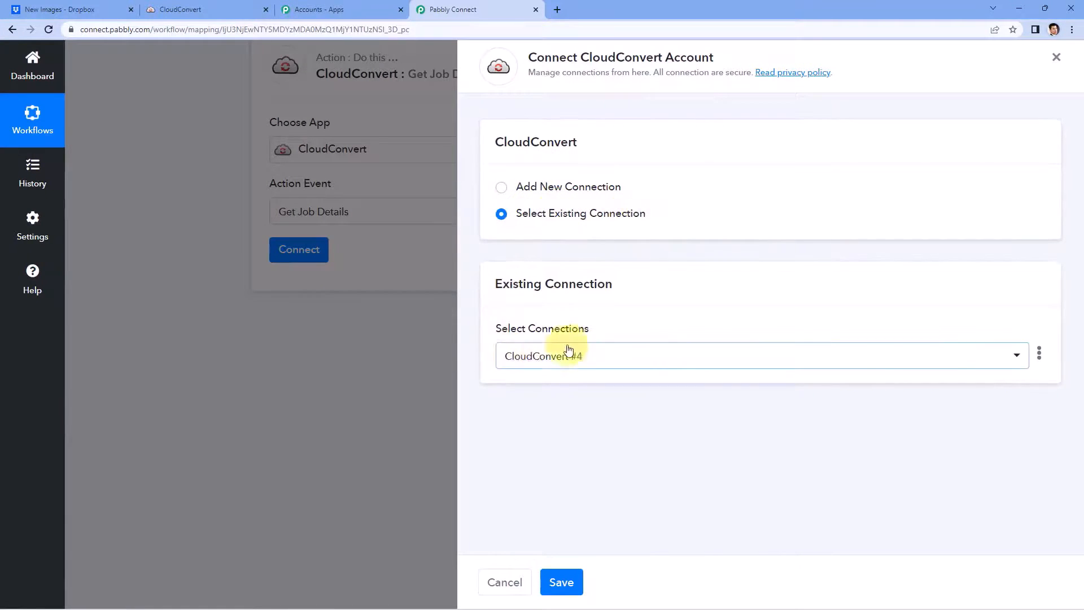
pyautogui.click(561, 582)
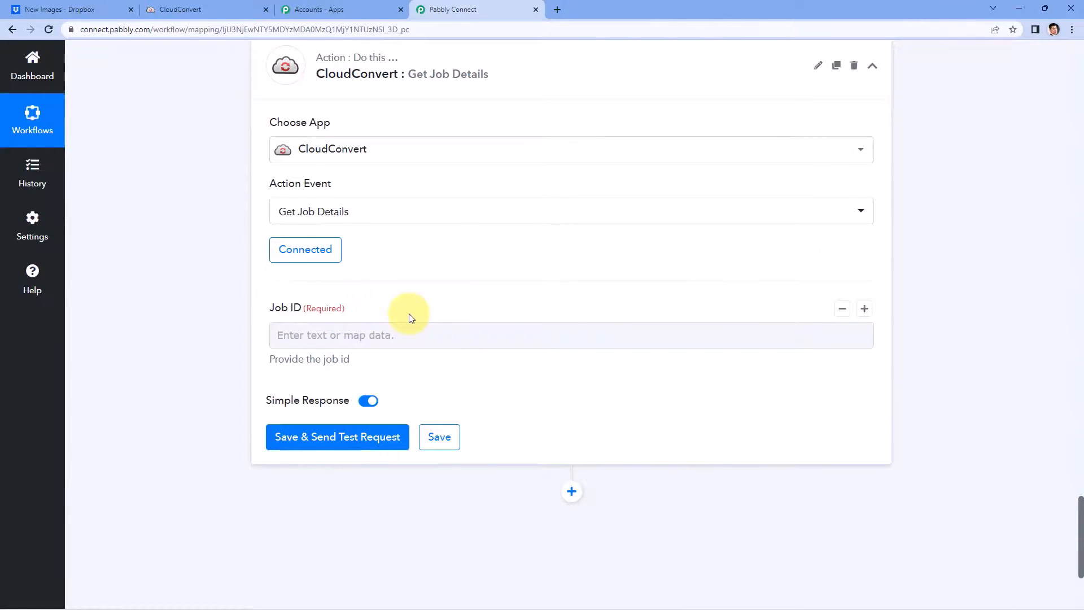
# Step: Map Job ID to Convert a File's Data Tasks 0 Job Id and send a test request
pyautogui.scroll(9, 410, 318)
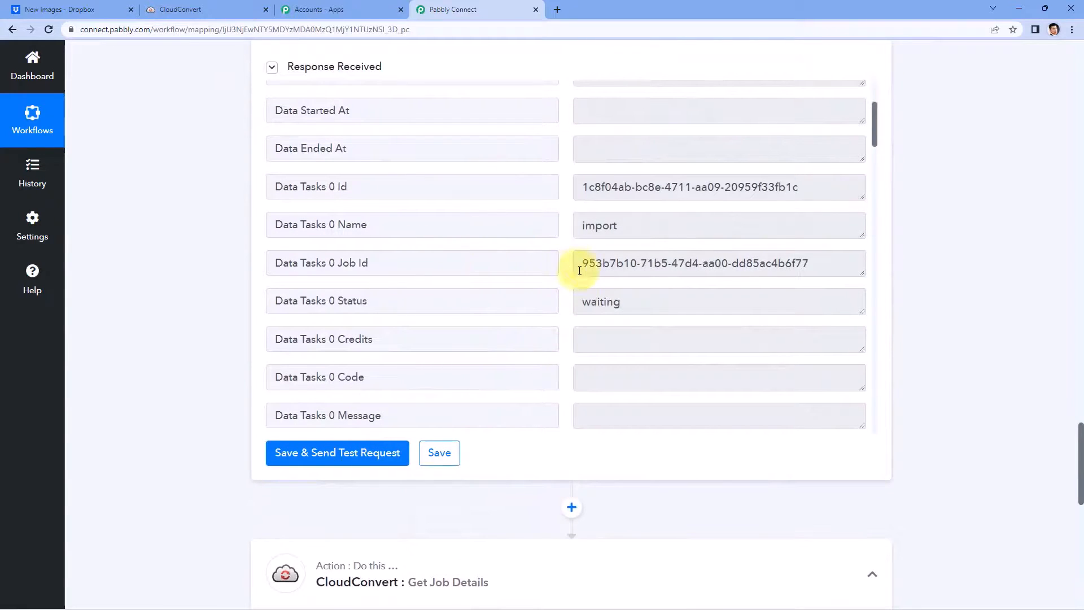
pyautogui.moveTo(581, 264)
pyautogui.mouseDown()
pyautogui.moveTo(817, 262)
pyautogui.moveTo(567, 265)
pyautogui.mouseUp()
pyautogui.click(821, 265)
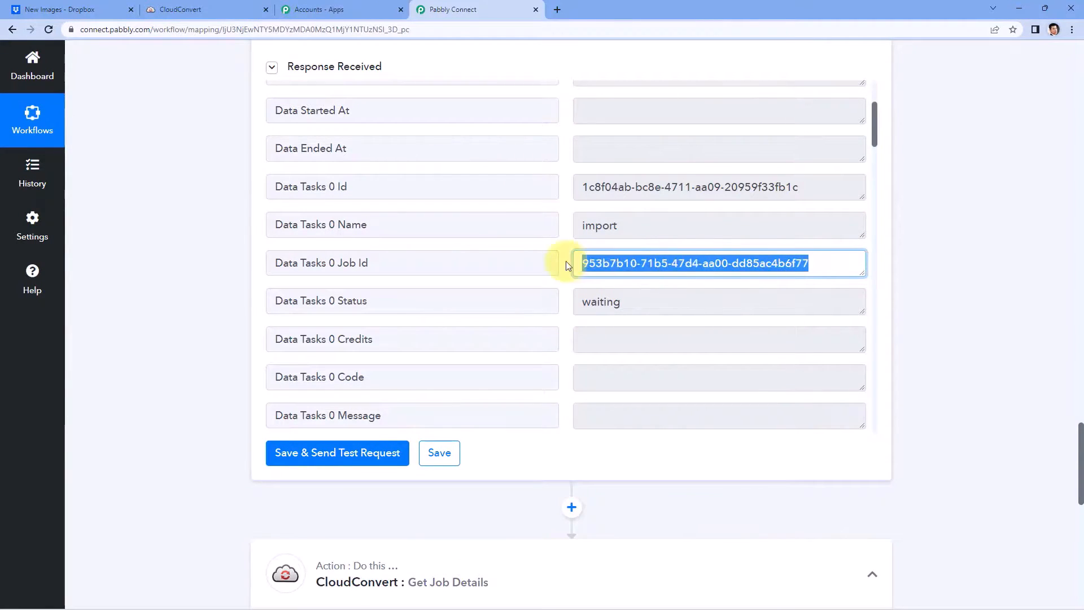
pyautogui.scroll(-10, 221, 297)
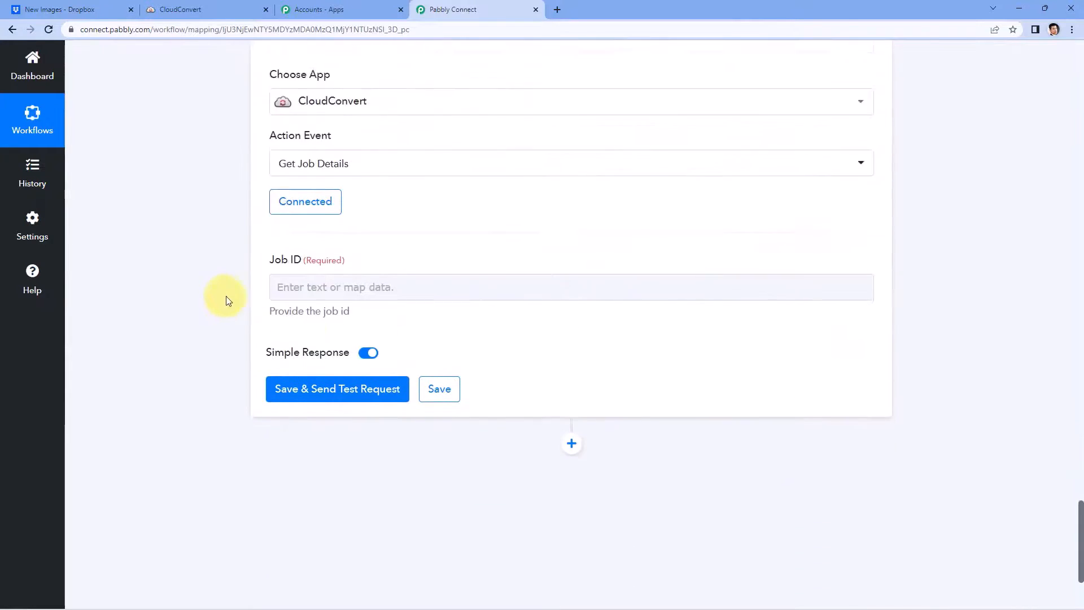
pyautogui.click(324, 226)
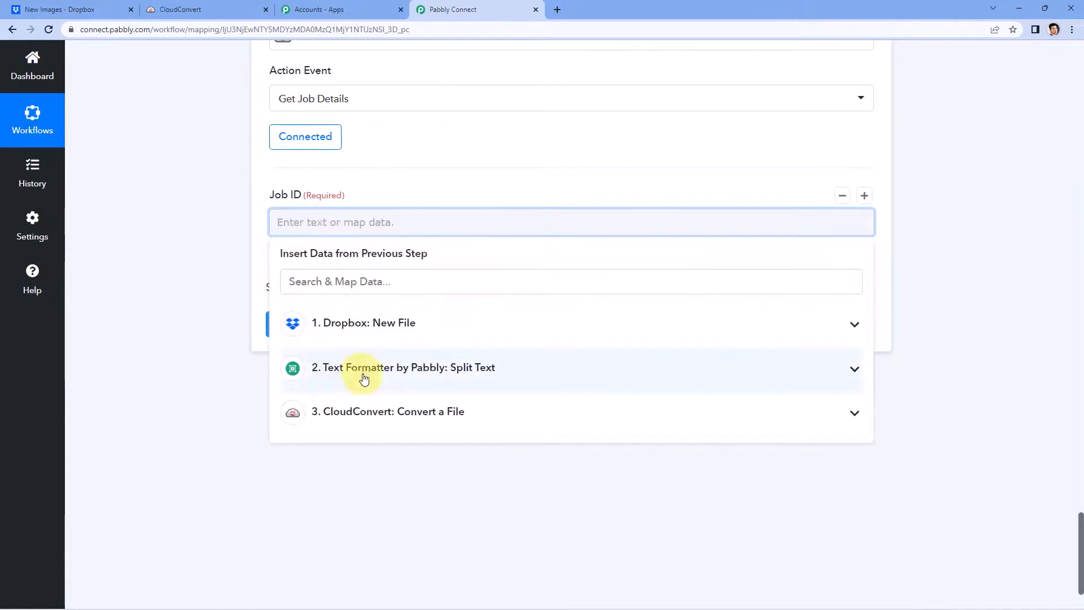
pyautogui.scroll(-2, 362, 307)
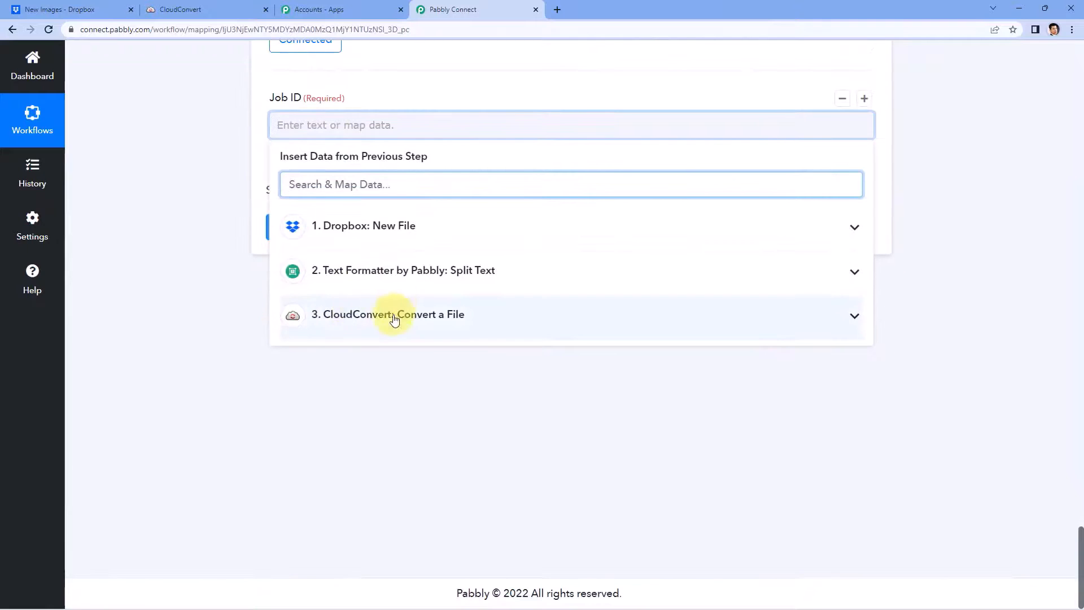
pyautogui.click(337, 316)
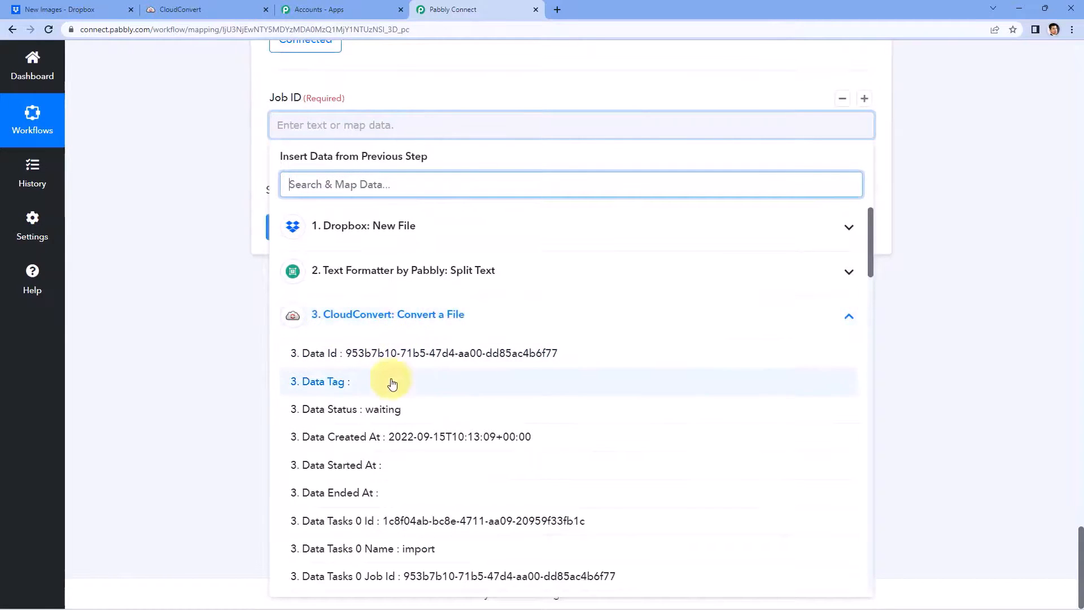
pyautogui.scroll(-2, 446, 381)
pyautogui.click(368, 464)
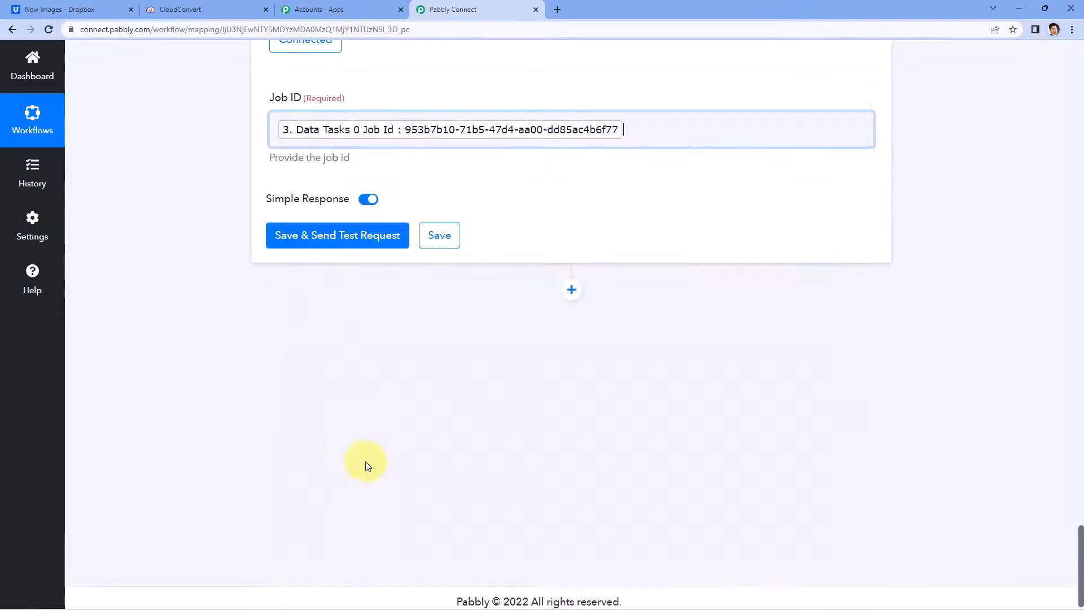
pyautogui.click(165, 228)
pyautogui.click(345, 246)
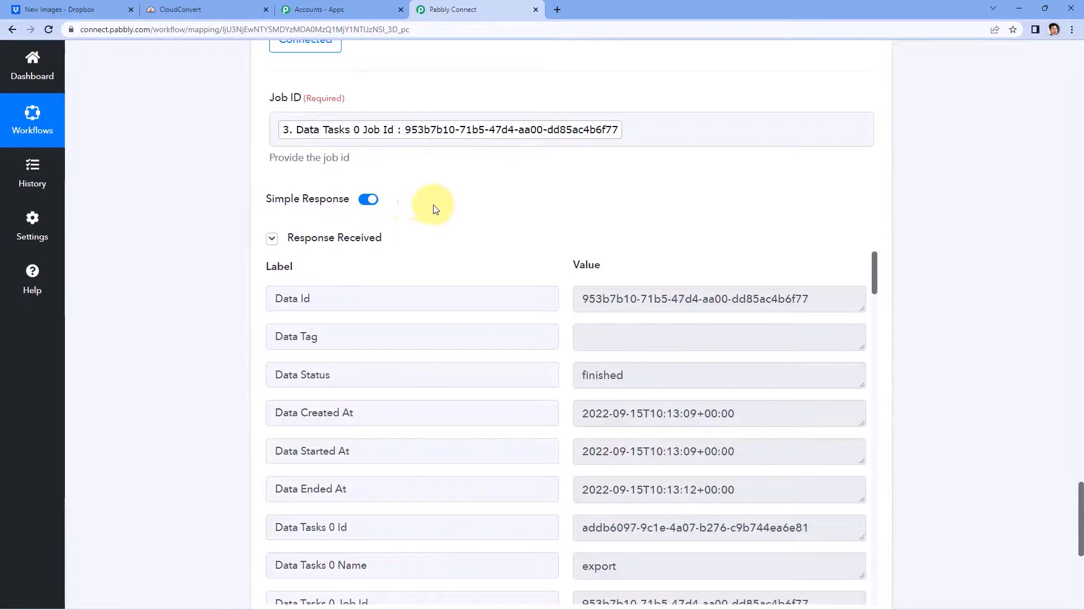
# Step: Review the Data Created At and Data Started At timestamps in the job response
pyautogui.scroll(-1, 502, 220)
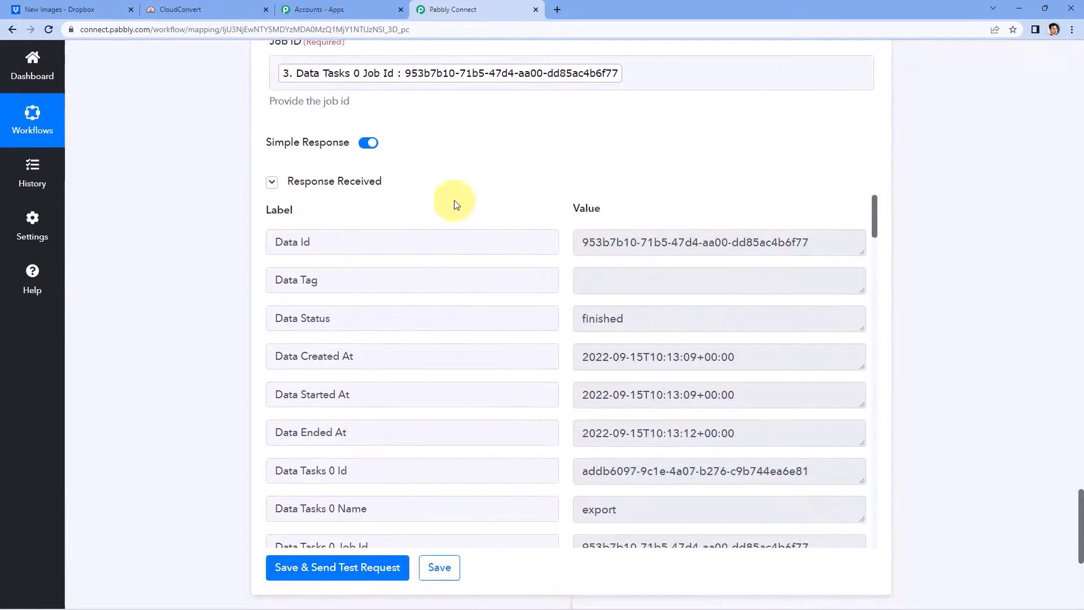
pyautogui.scroll(-1, 564, 195)
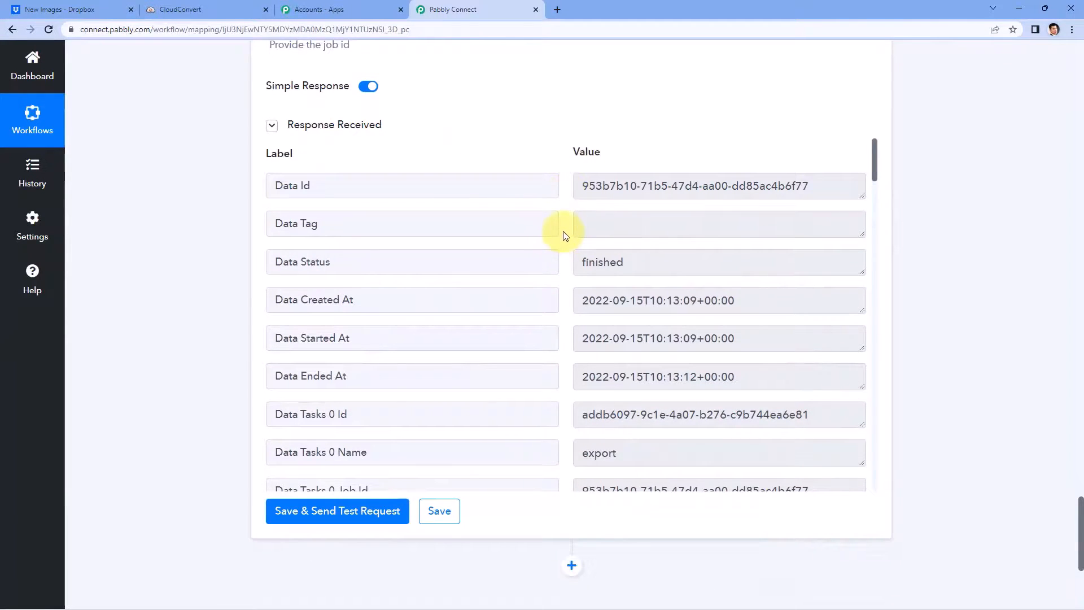
pyautogui.scroll(-3, 564, 235)
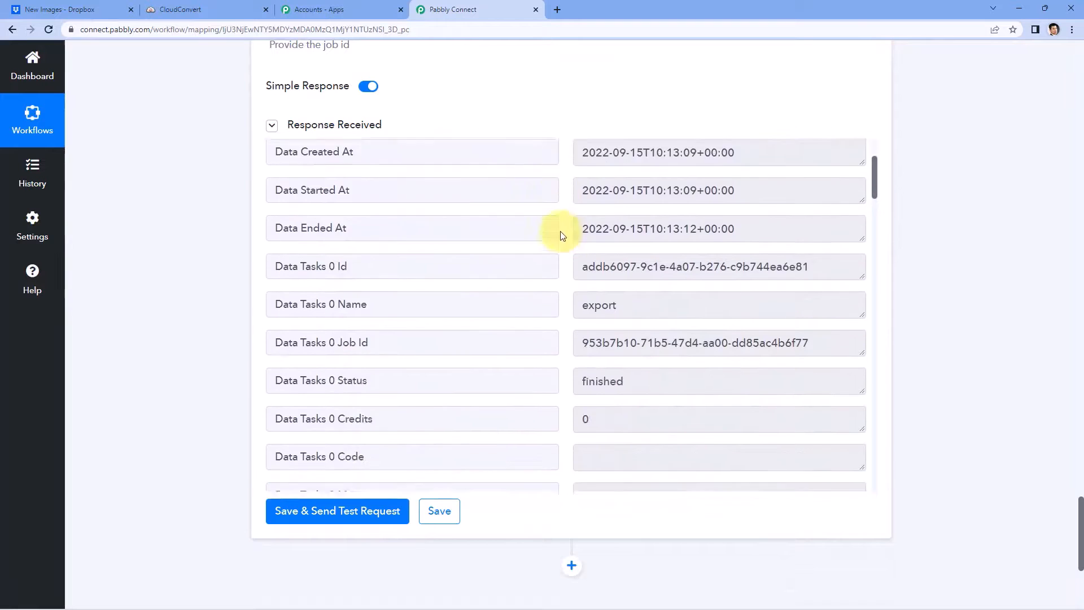
pyautogui.scroll(-3, 562, 236)
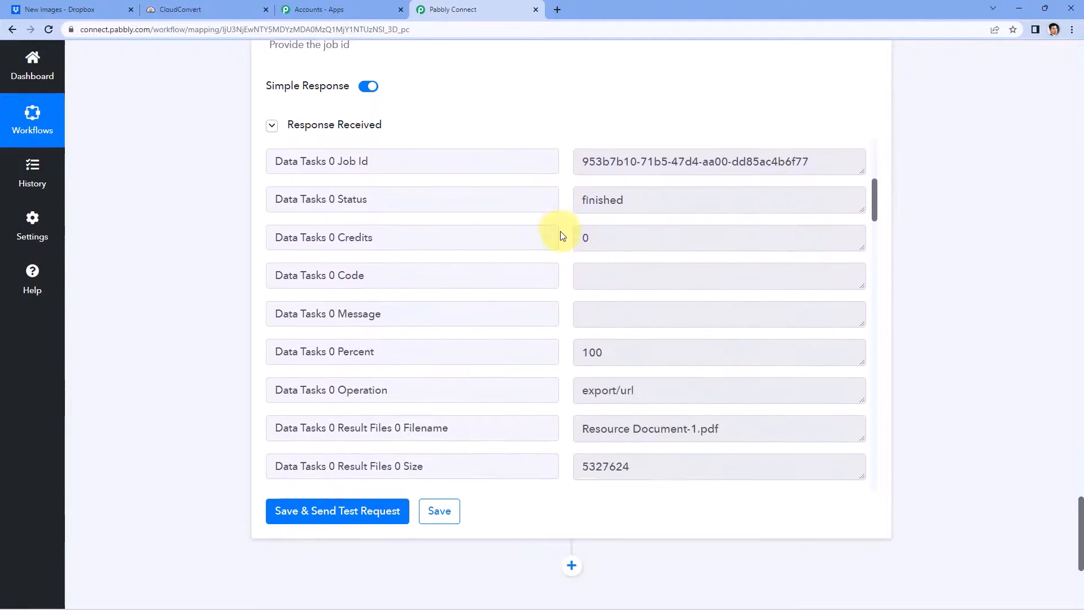
pyautogui.scroll(4, 621, 212)
pyautogui.moveTo(755, 188); pyautogui.dragTo(612, 197)
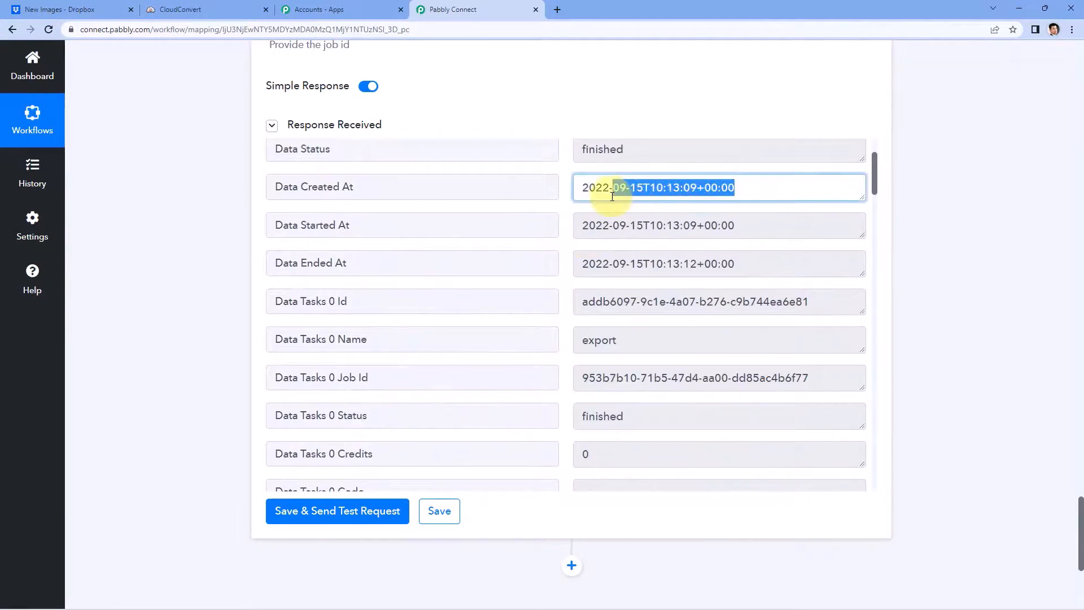
pyautogui.moveTo(751, 227); pyautogui.dragTo(557, 225)
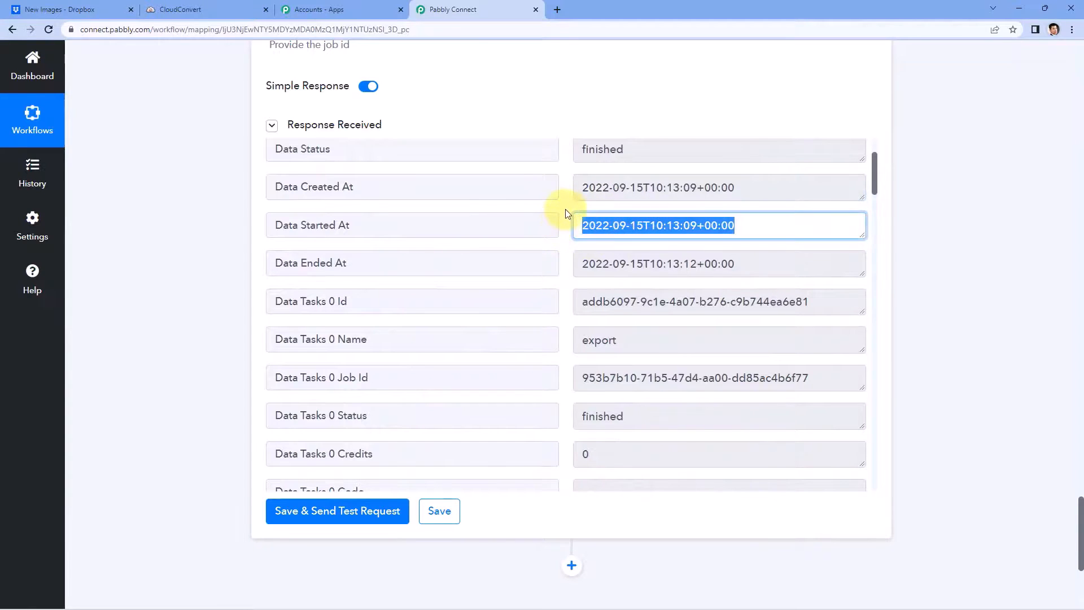
pyautogui.click(566, 214)
# Step: Locate the converted file name Resource Document-1.pdf in the response
pyautogui.scroll(-3, 564, 215)
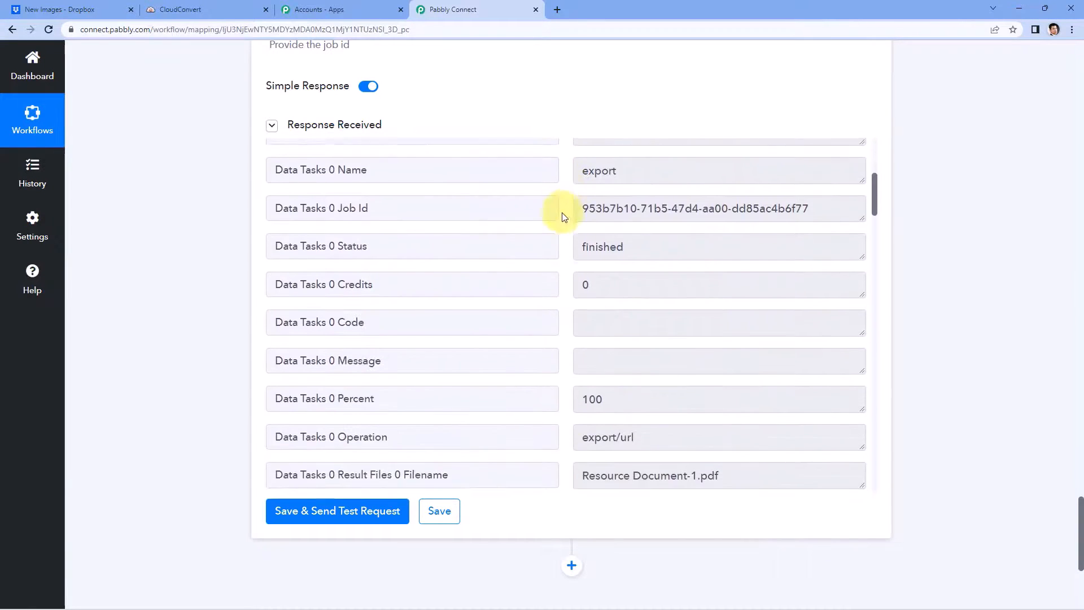
pyautogui.scroll(-1, 562, 217)
pyautogui.scroll(-3, 559, 214)
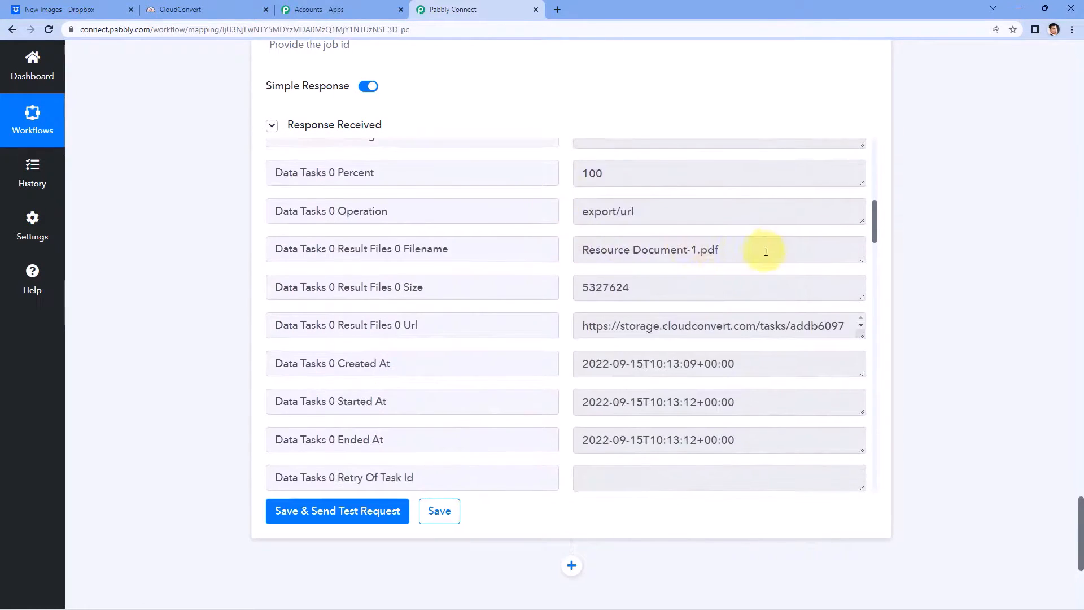
pyautogui.moveTo(765, 252); pyautogui.dragTo(614, 253)
pyautogui.click(570, 257)
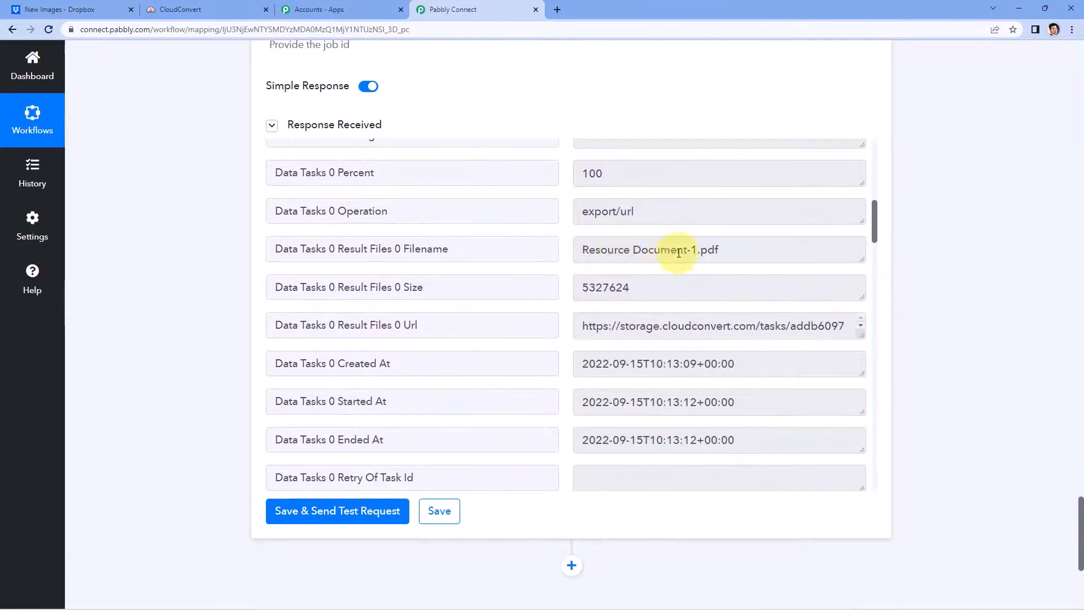
pyautogui.scroll(15, 969, 225)
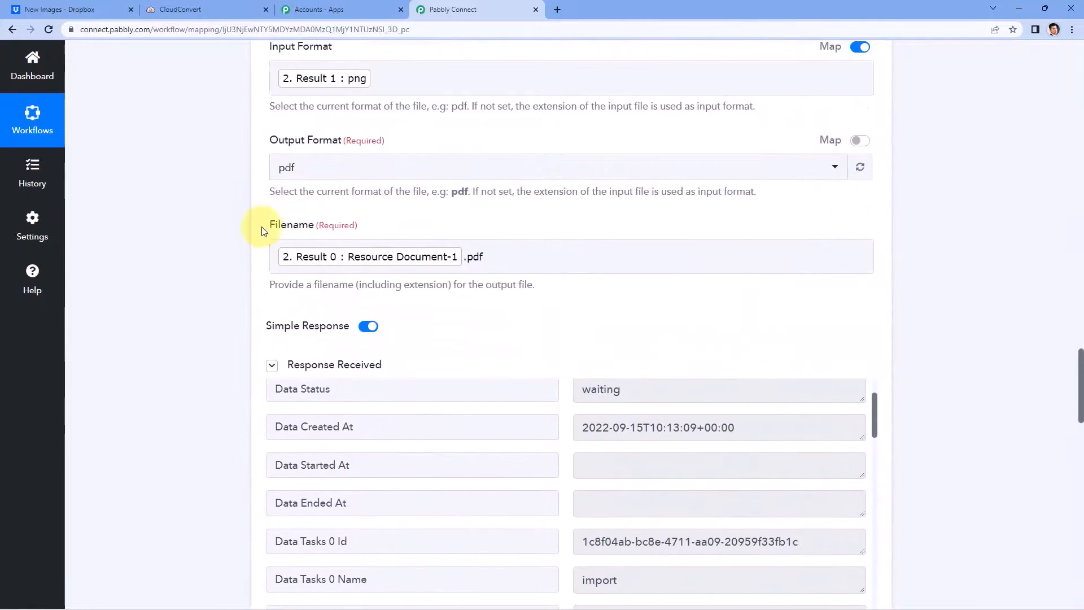
pyautogui.scroll(-10, 256, 273)
pyautogui.scroll(-13, 226, 249)
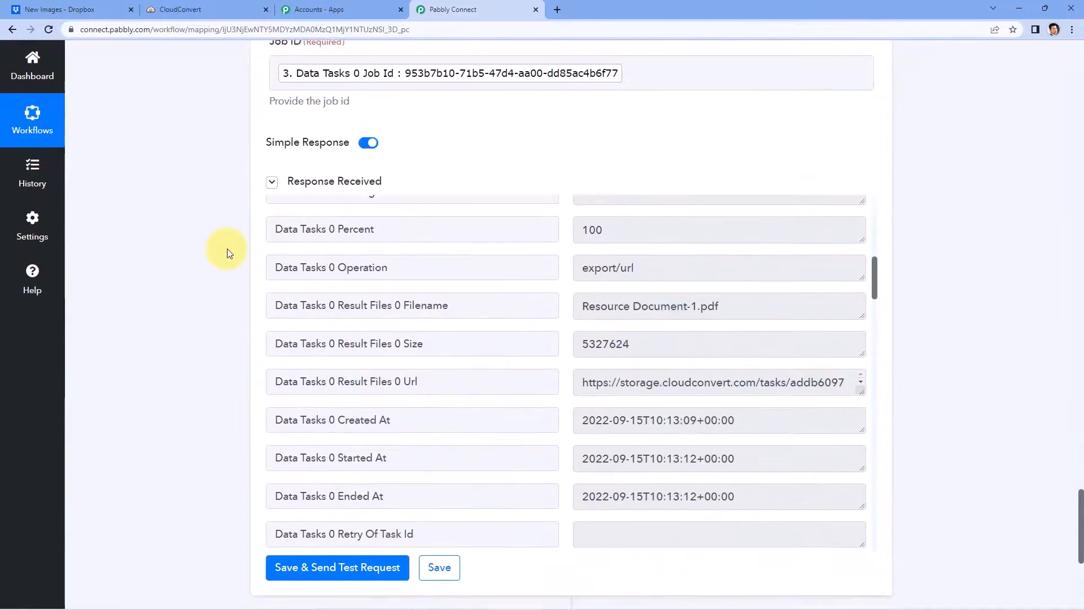
pyautogui.scroll(2, 1013, 168)
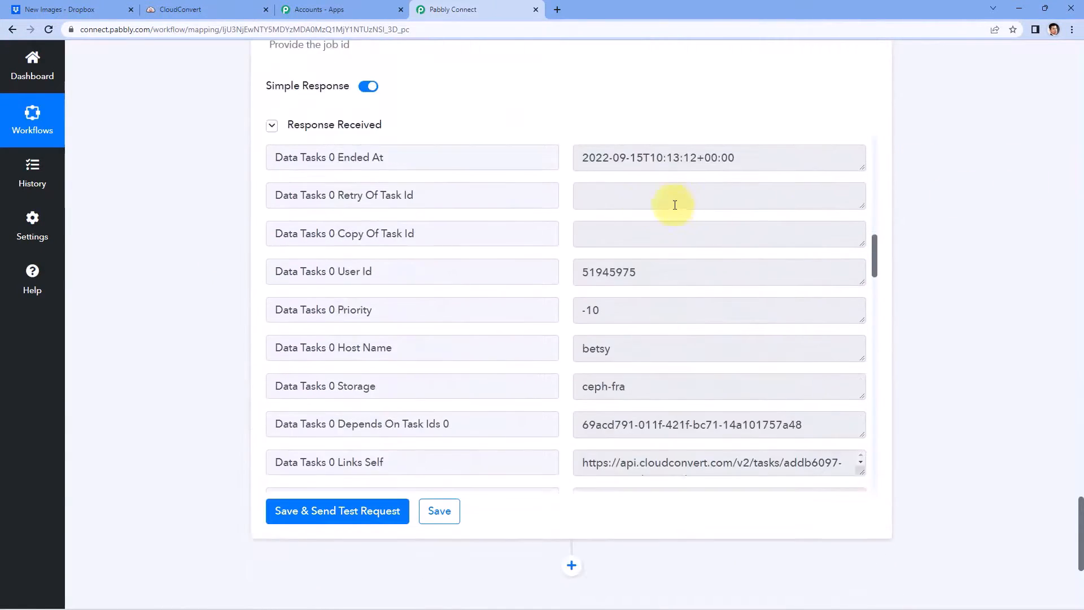
pyautogui.scroll(-6, 587, 205)
pyautogui.scroll(-8, 586, 209)
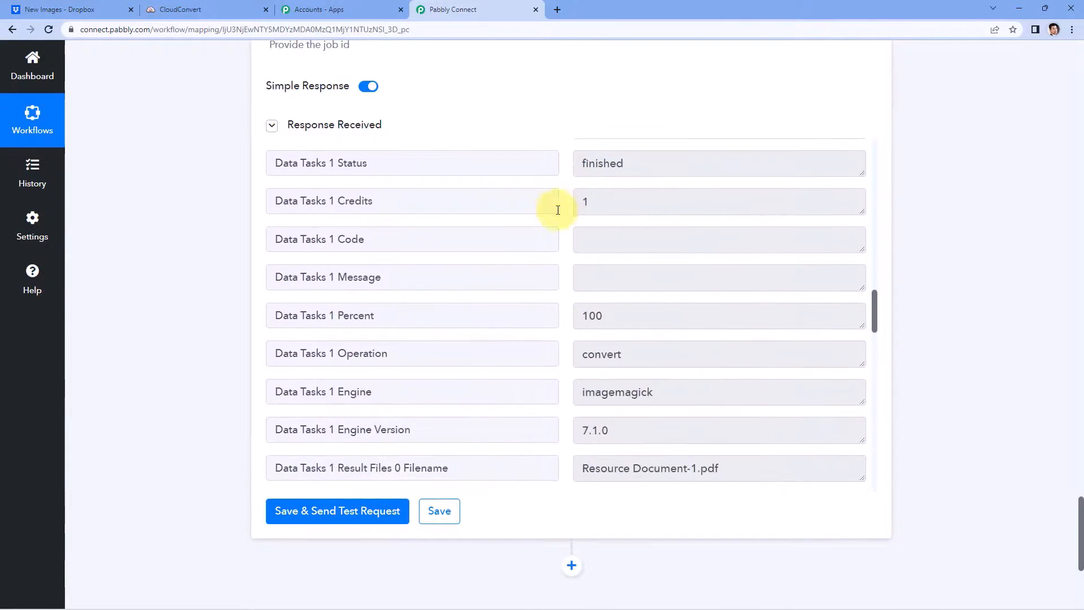
pyautogui.scroll(-3, 570, 216)
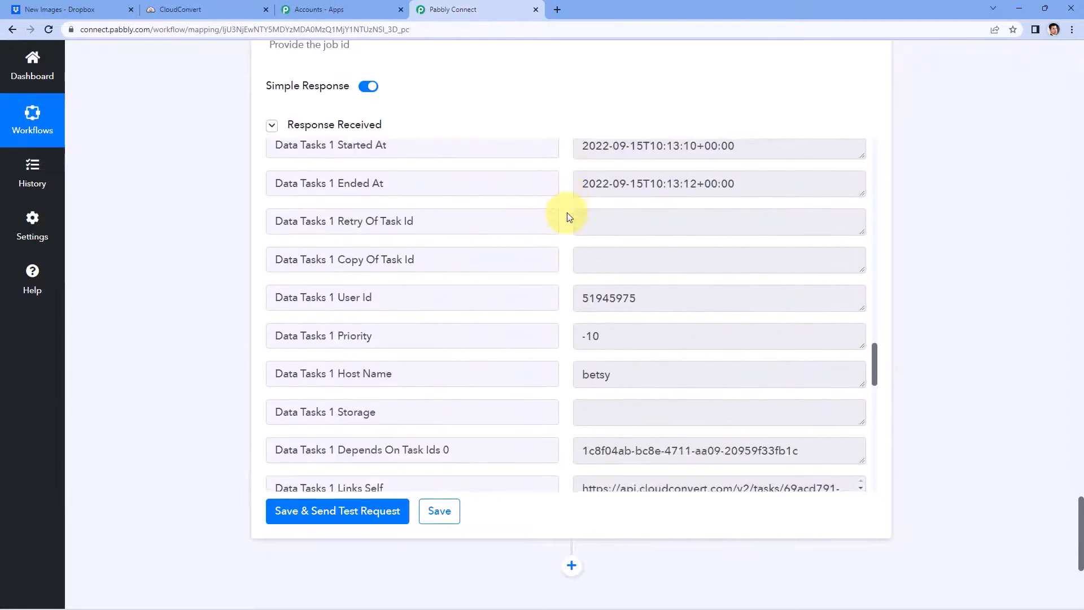
pyautogui.scroll(10, 571, 254)
# Step: Enlarge the Result Files 0 Url box and select the full download link
pyautogui.moveTo(515, 269); pyautogui.dragTo(298, 268)
pyautogui.click(538, 268)
pyautogui.moveTo(861, 279); pyautogui.dragTo(863, 433)
pyautogui.moveTo(754, 422); pyautogui.dragTo(580, 259)
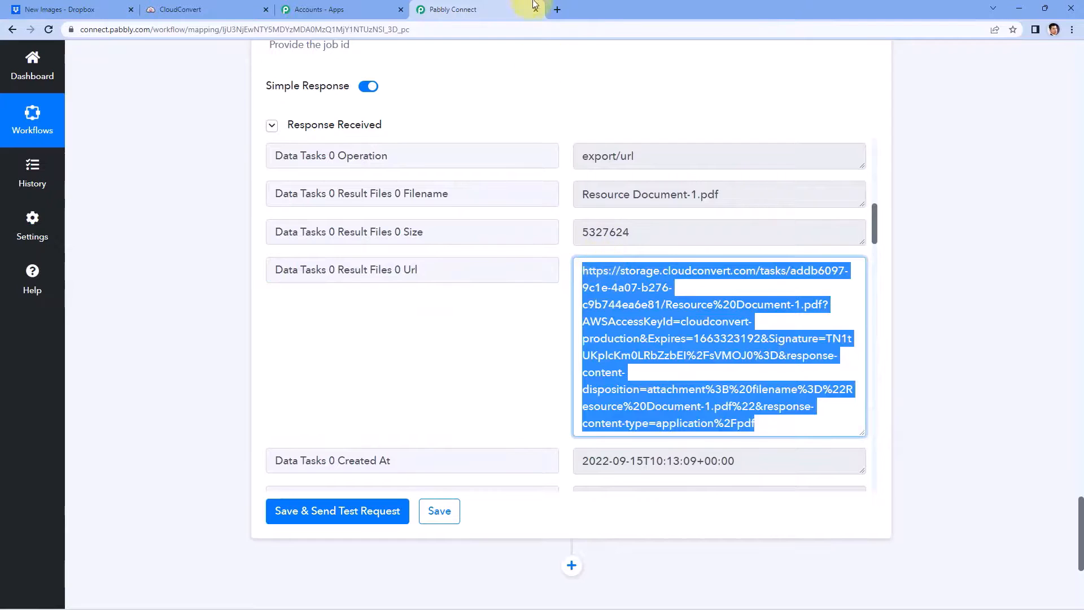
# Step: Open the copied URL in a new Chrome tab to download Resource Document-1.pdf, then return
pyautogui.hotkey('ctrl', 'c')
pyautogui.click(556, 10)
pyautogui.hotkey('ctrl', 'v')
pyautogui.press('Return')
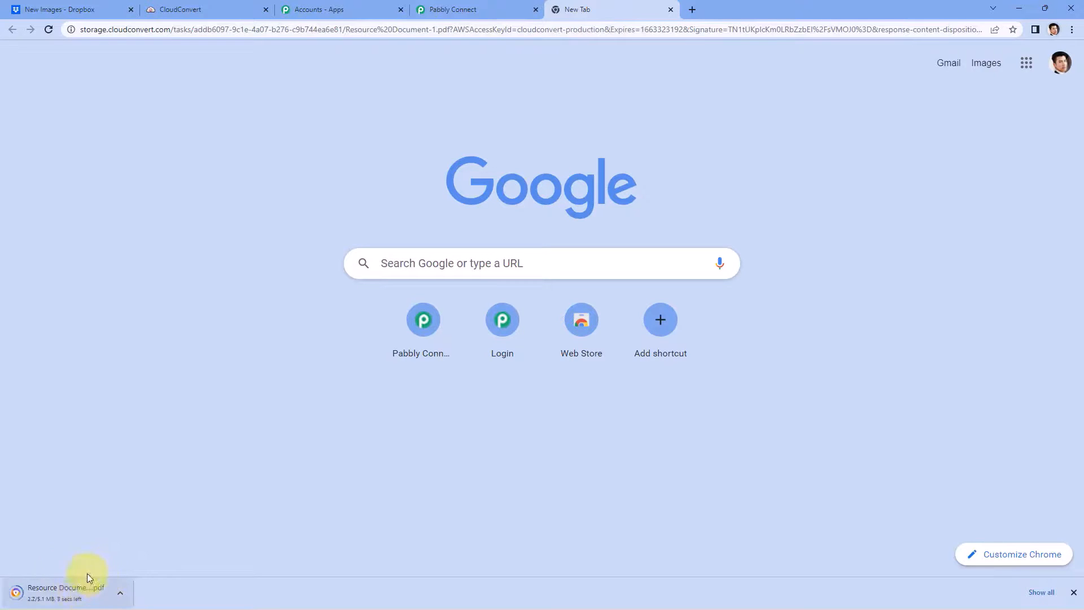
pyautogui.click(1075, 591)
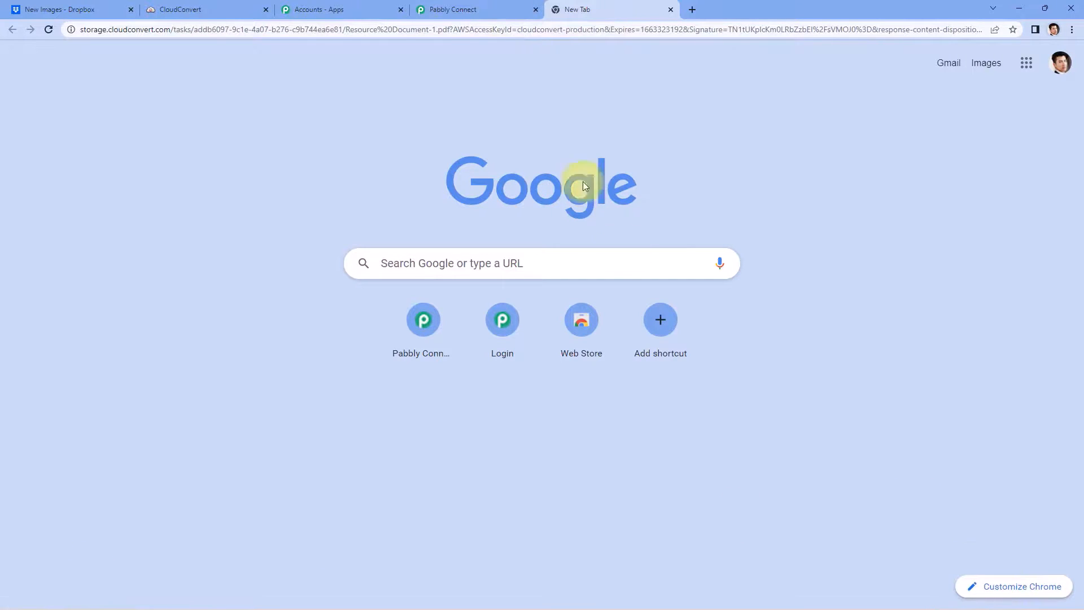
pyautogui.click(475, 5)
pyautogui.click(670, 10)
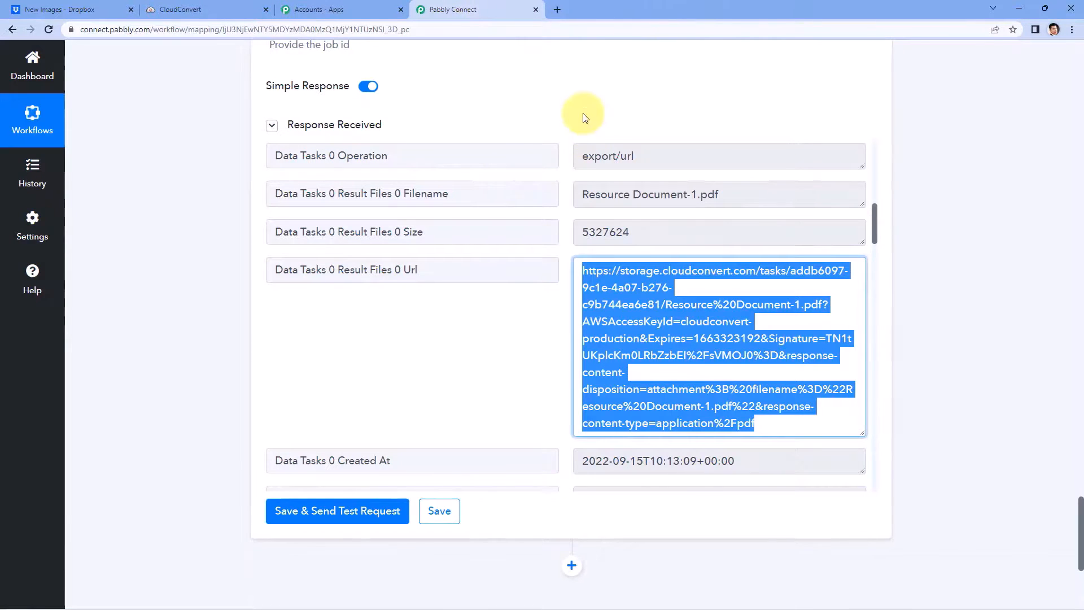
pyautogui.click(580, 119)
pyautogui.scroll(2, 571, 157)
pyautogui.scroll(-2, 542, 223)
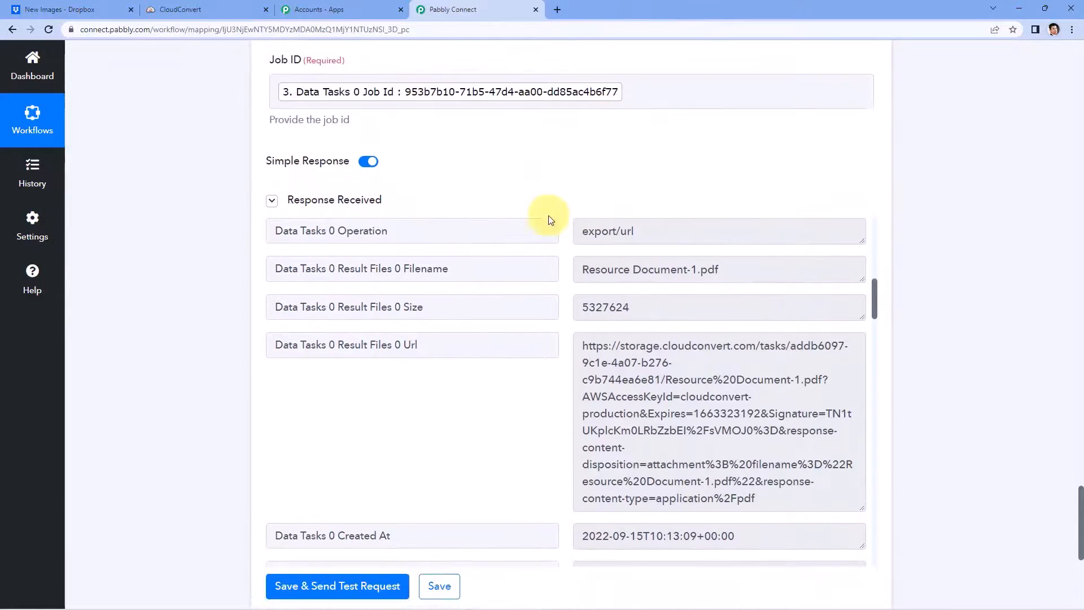
pyautogui.moveTo(582, 275); pyautogui.dragTo(755, 435)
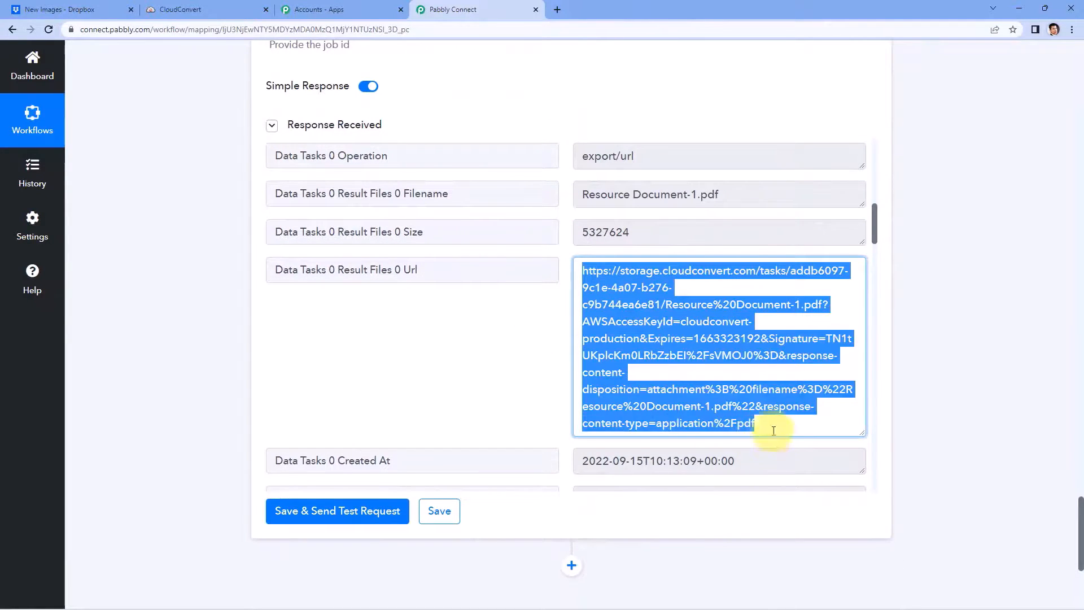
pyautogui.click(773, 430)
pyautogui.scroll(-2, 879, 399)
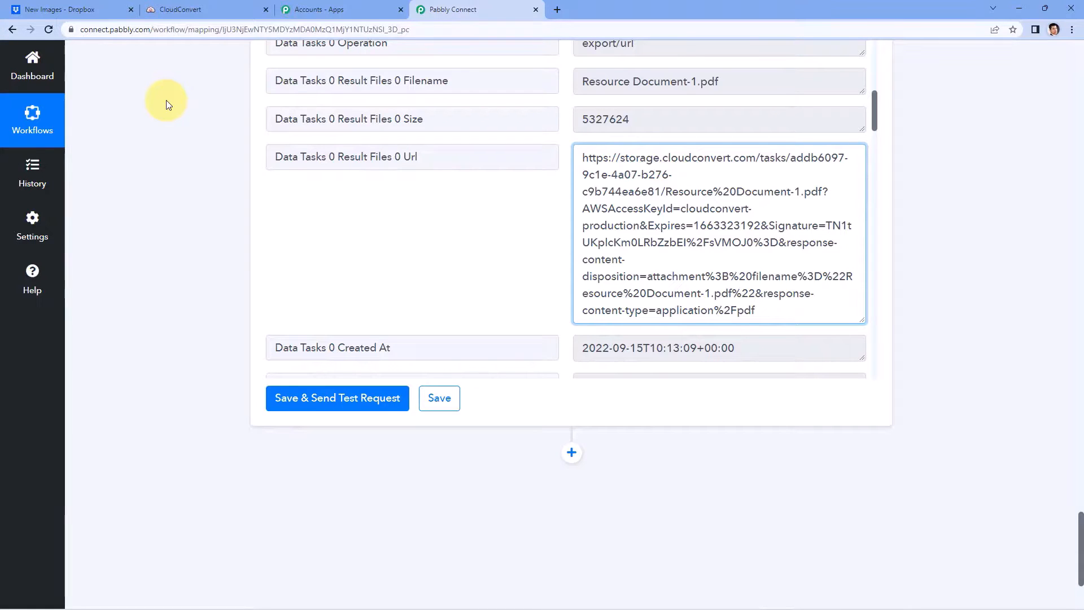
pyautogui.scroll(-1, 213, 189)
pyautogui.scroll(-2, 544, 307)
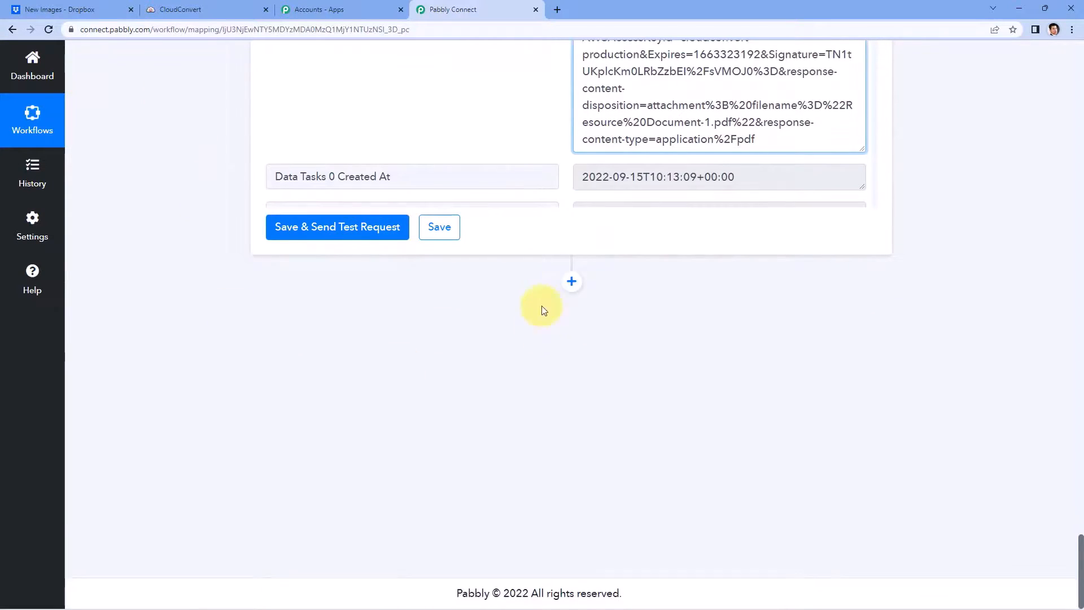
# Step: Add a Dropbox action step with the Upload File event and begin connecting its account
pyautogui.click(572, 281)
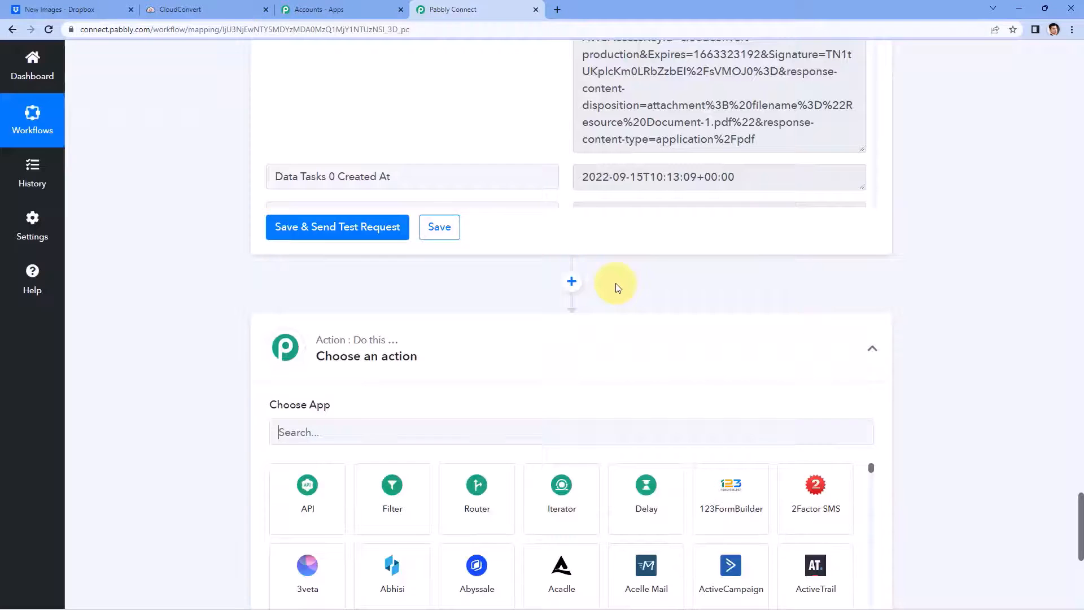
pyautogui.scroll(-3, 160, 326)
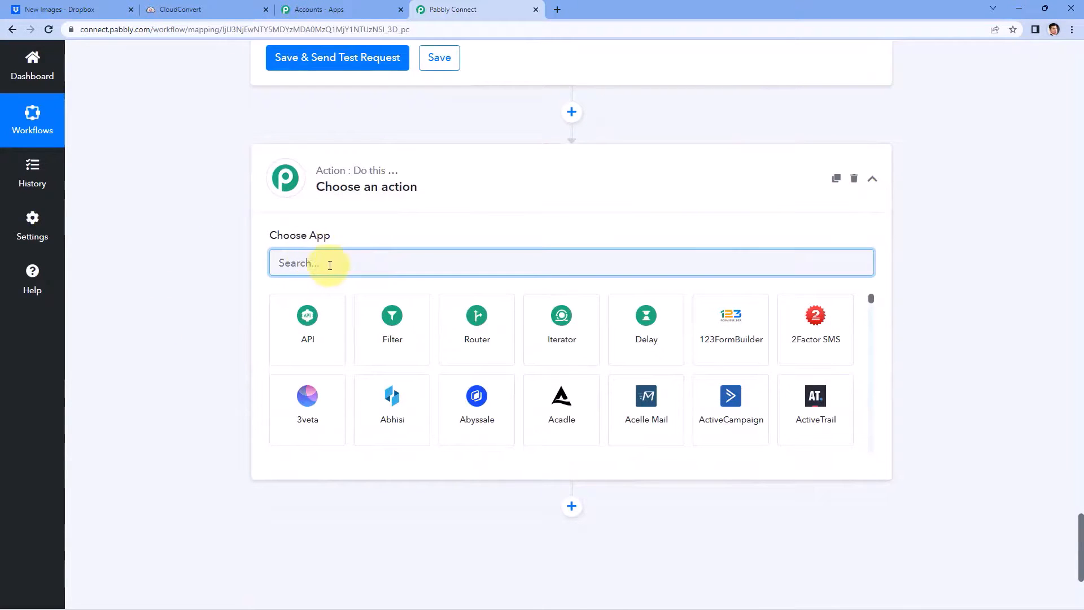
pyautogui.write('Drob')
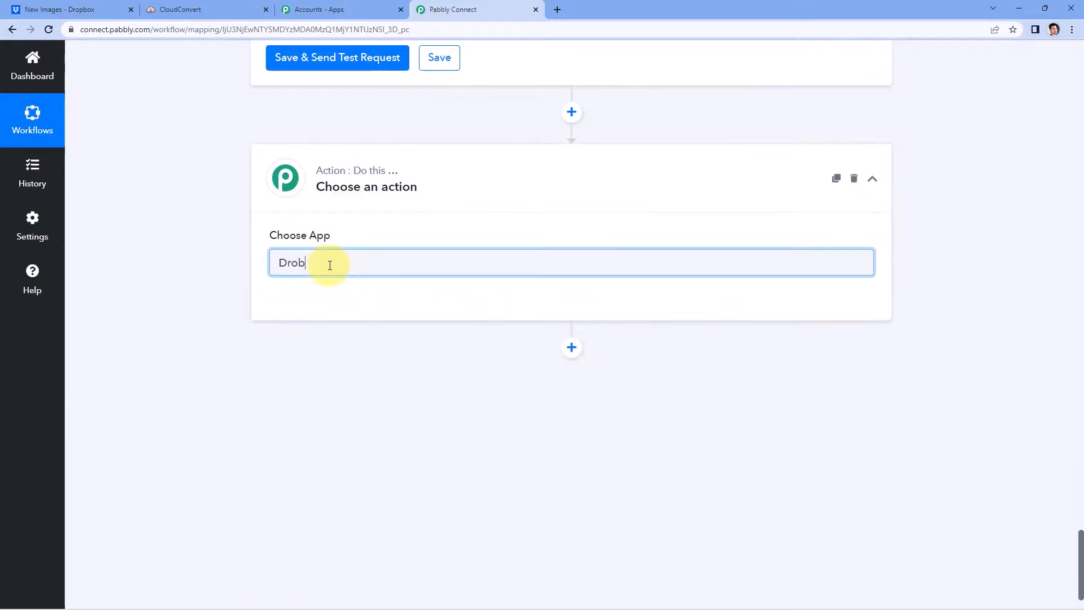
pyautogui.press('BackSpace')
pyautogui.write('p')
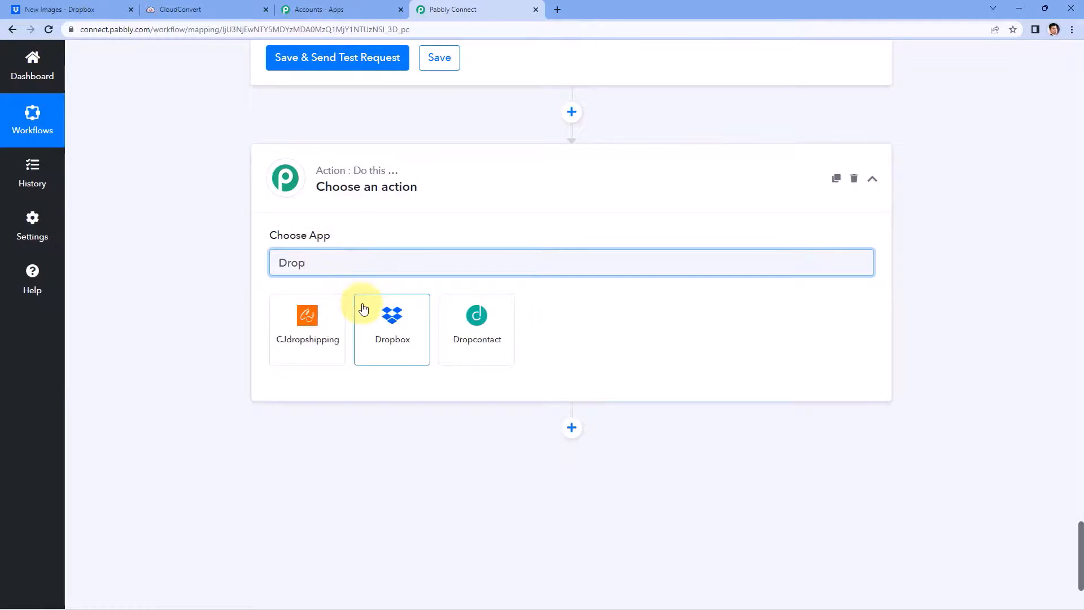
pyautogui.click(366, 310)
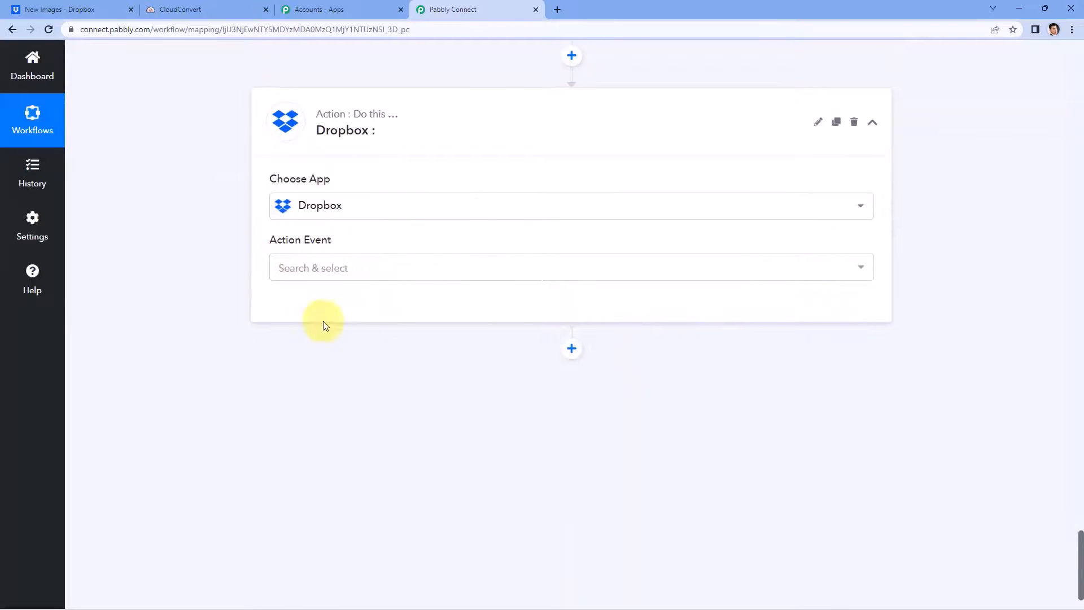
pyautogui.click(333, 268)
pyautogui.scroll(-1, 240, 271)
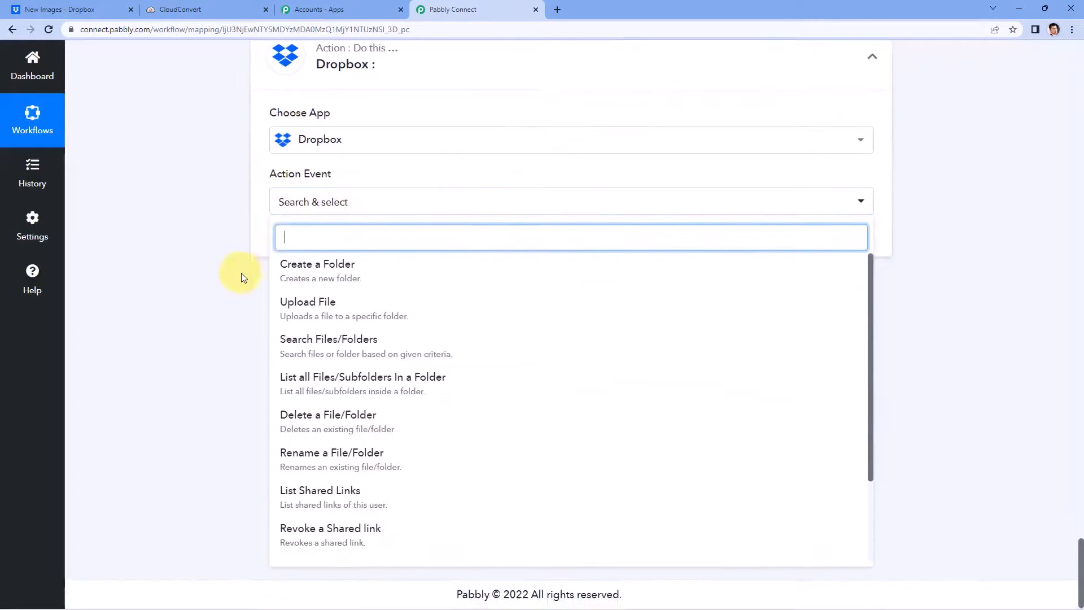
pyautogui.click(368, 311)
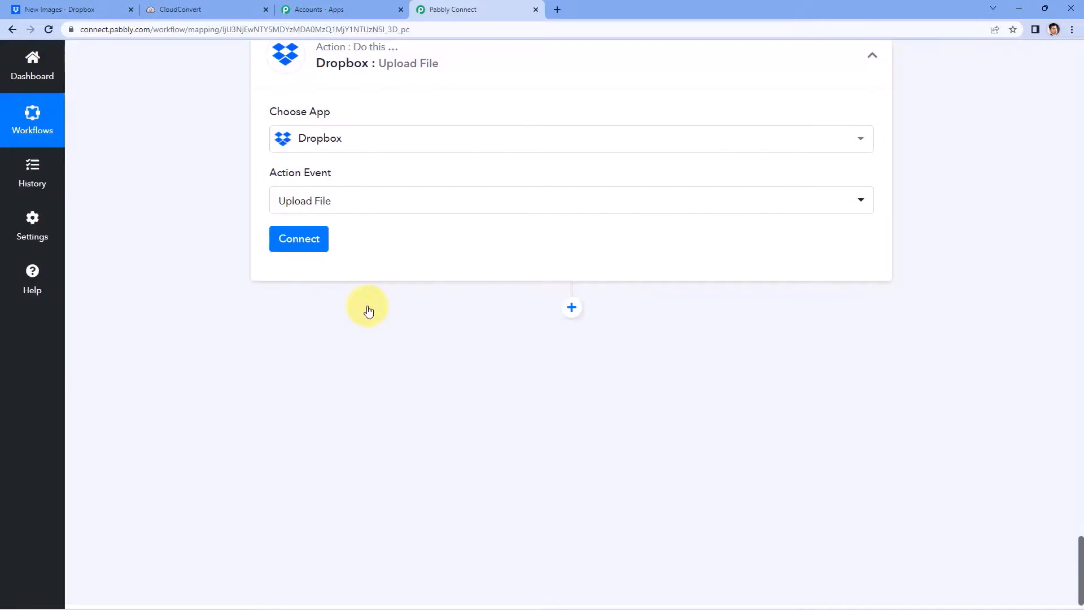
pyautogui.click(310, 242)
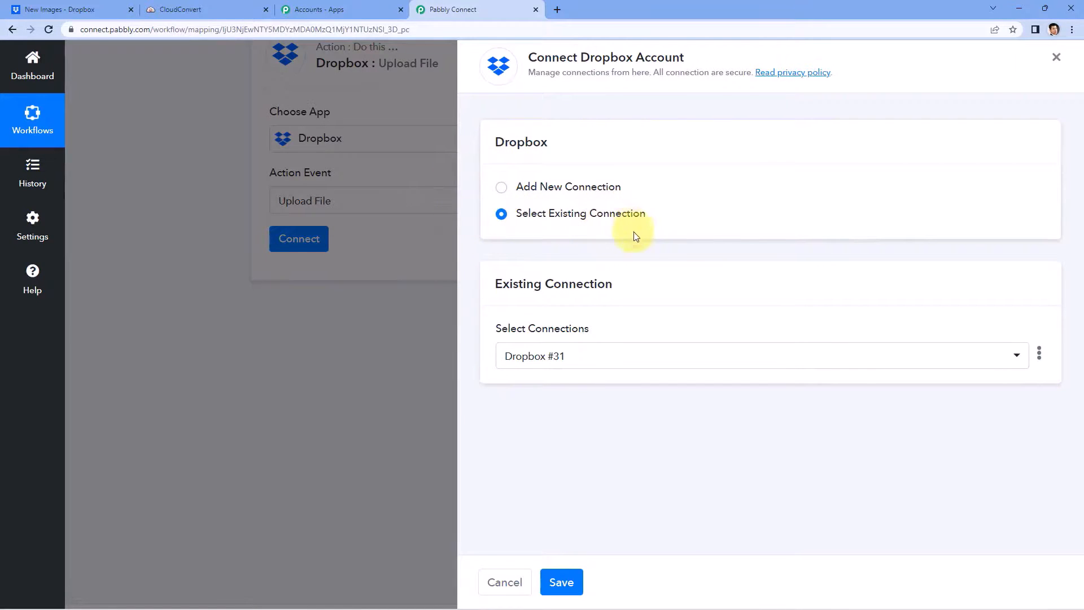
pyautogui.click(560, 582)
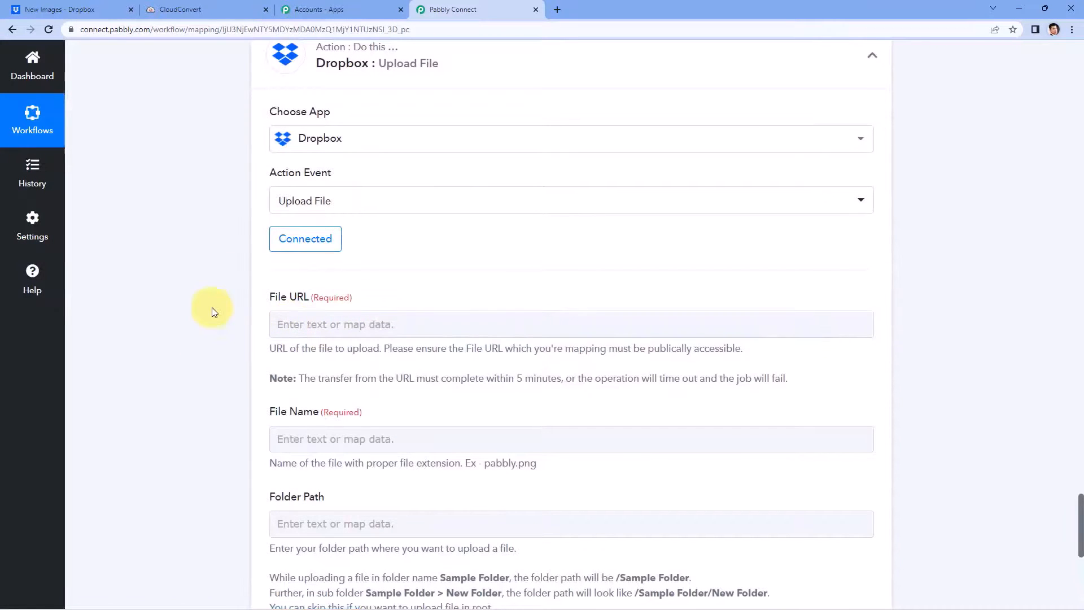
pyautogui.scroll(-1, 217, 302)
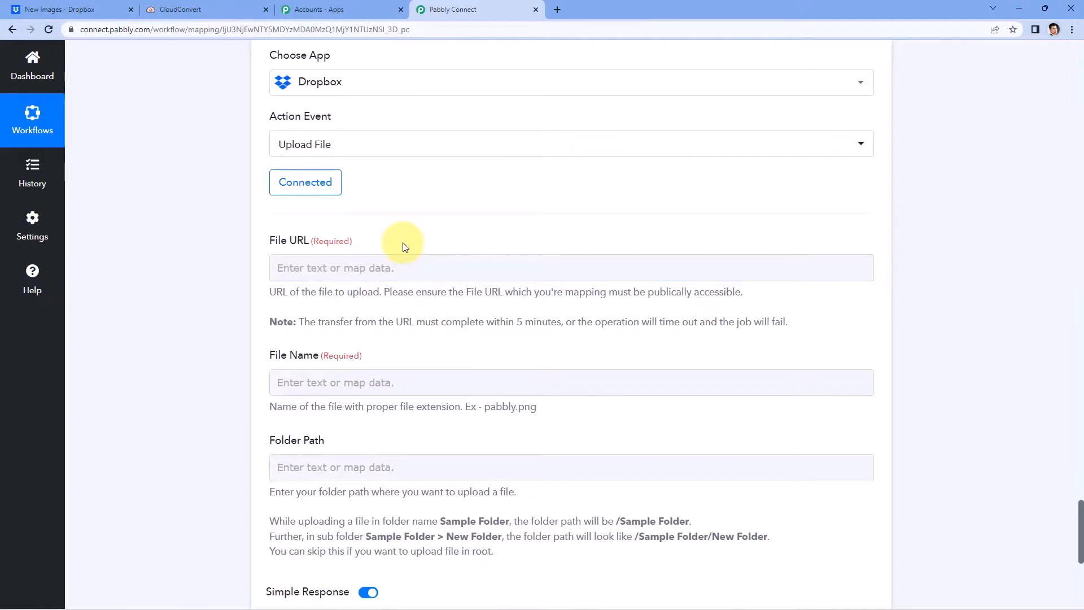
pyautogui.scroll(5, 472, 225)
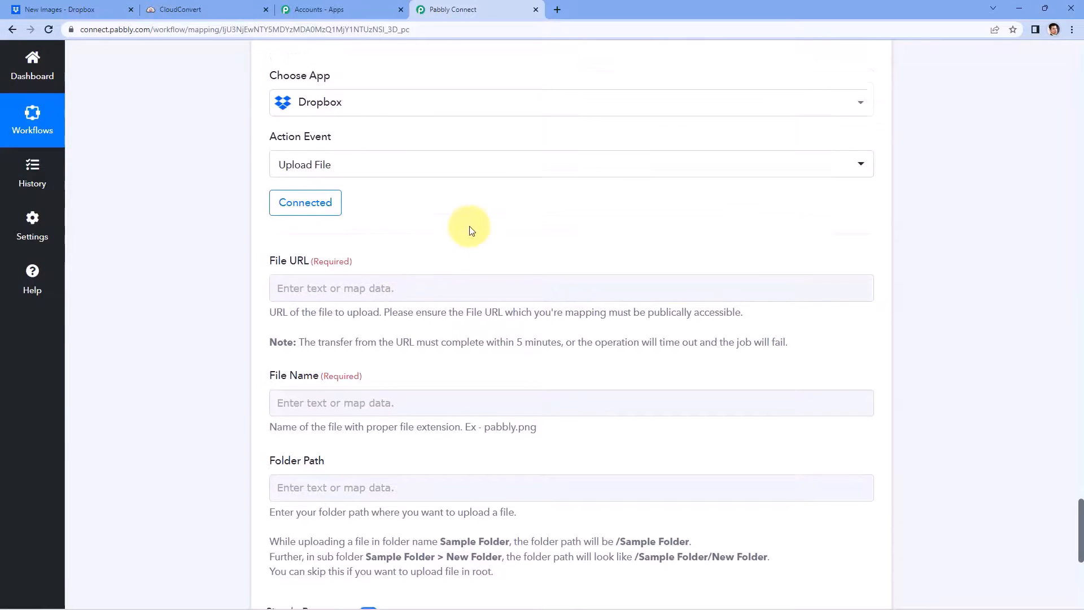
pyautogui.scroll(5, 518, 237)
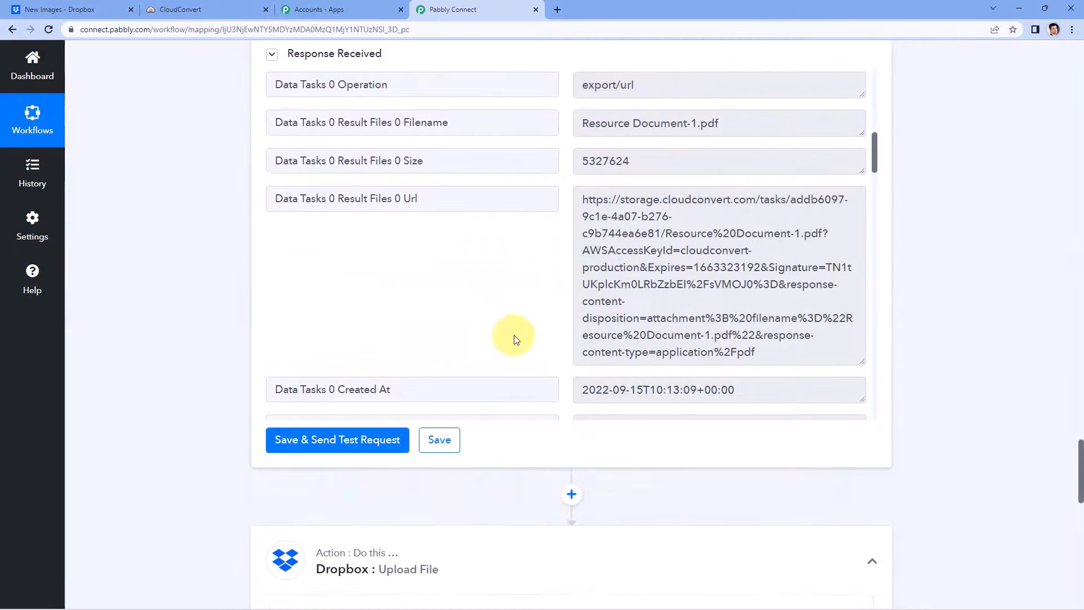
pyautogui.click(577, 199)
pyautogui.scroll(9, 202, 248)
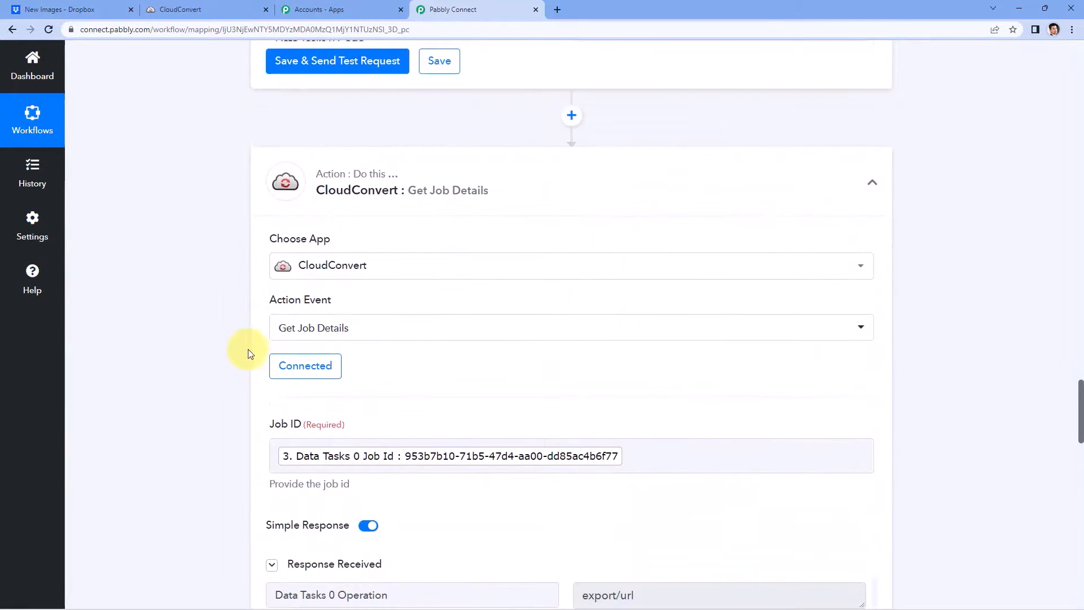
pyautogui.scroll(-5, 382, 346)
pyautogui.scroll(-3, 319, 320)
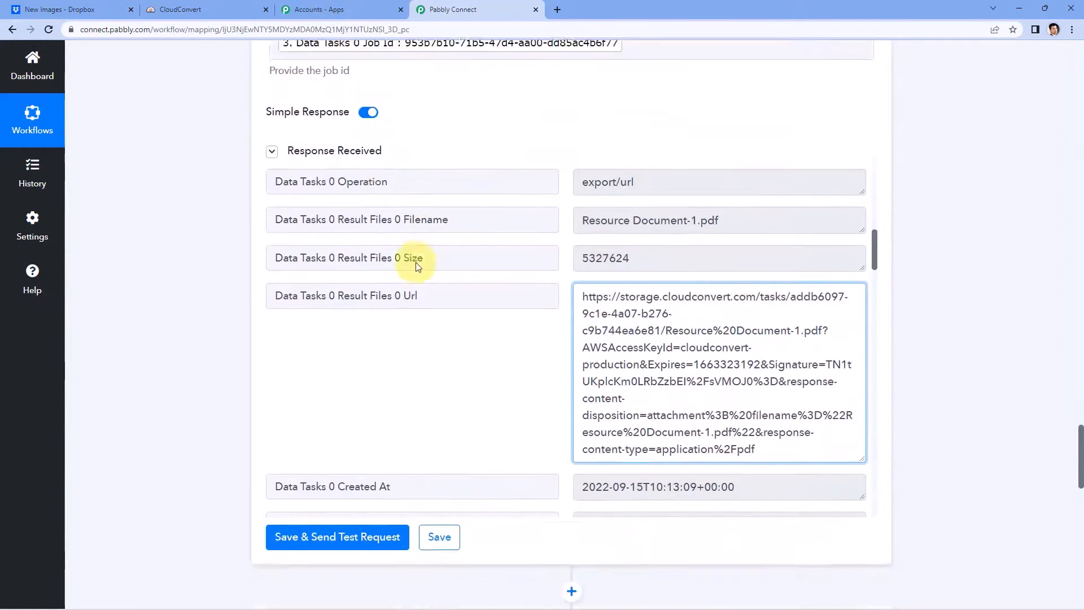
pyautogui.moveTo(421, 257); pyautogui.dragTo(342, 259)
pyautogui.click(585, 257)
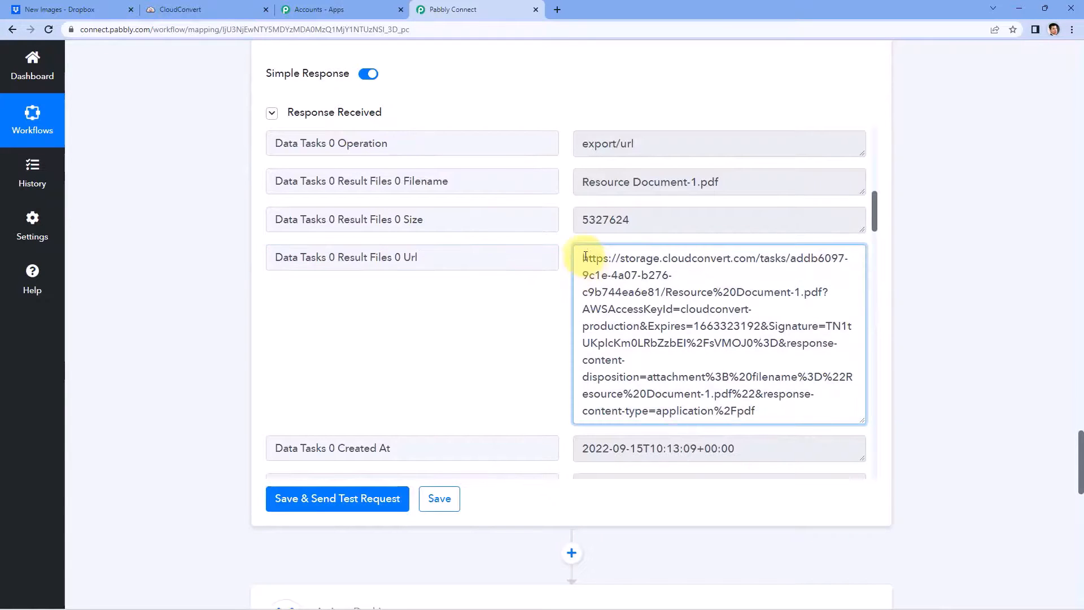
pyautogui.moveTo(582, 257); pyautogui.dragTo(842, 412)
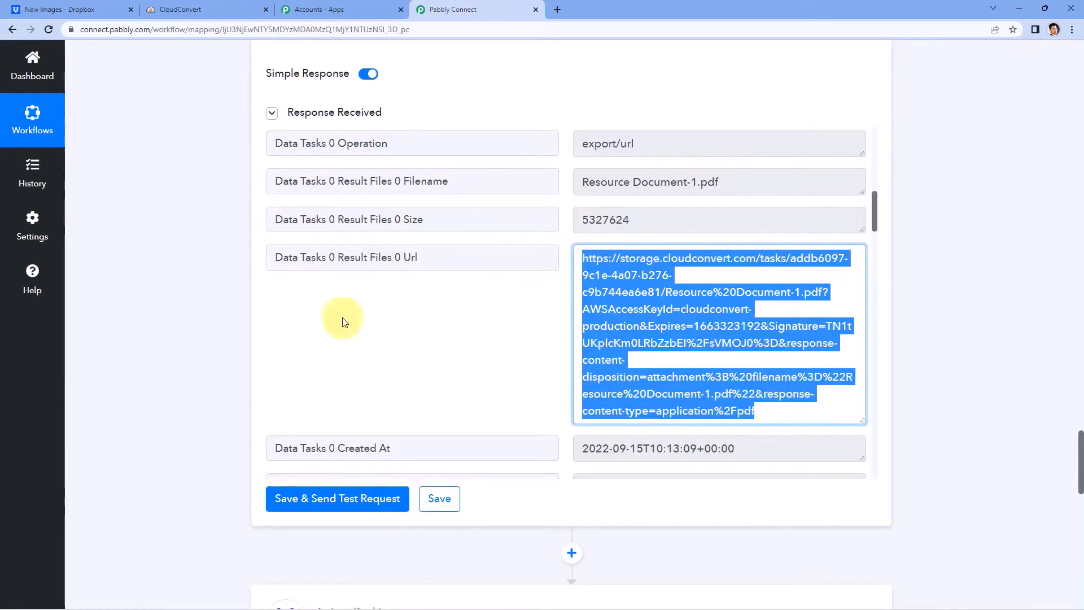
pyautogui.scroll(-8, 346, 314)
pyautogui.scroll(-12, 219, 297)
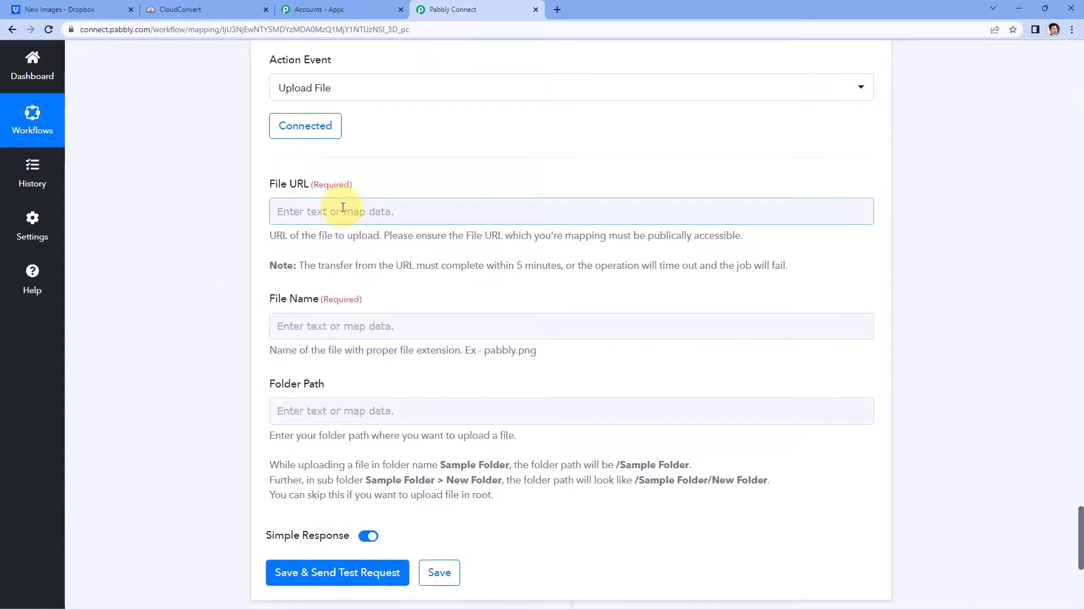
# Step: Map File URL to Get Job Details' Result Files 0 Url
pyautogui.click(343, 207)
pyautogui.scroll(-1, 356, 211)
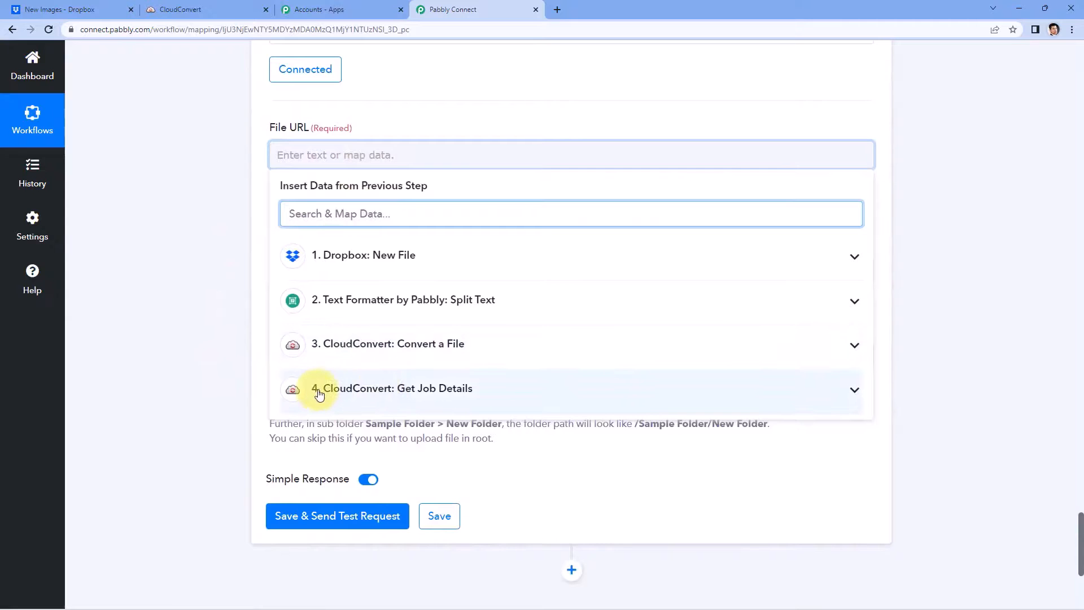
pyautogui.click(378, 398)
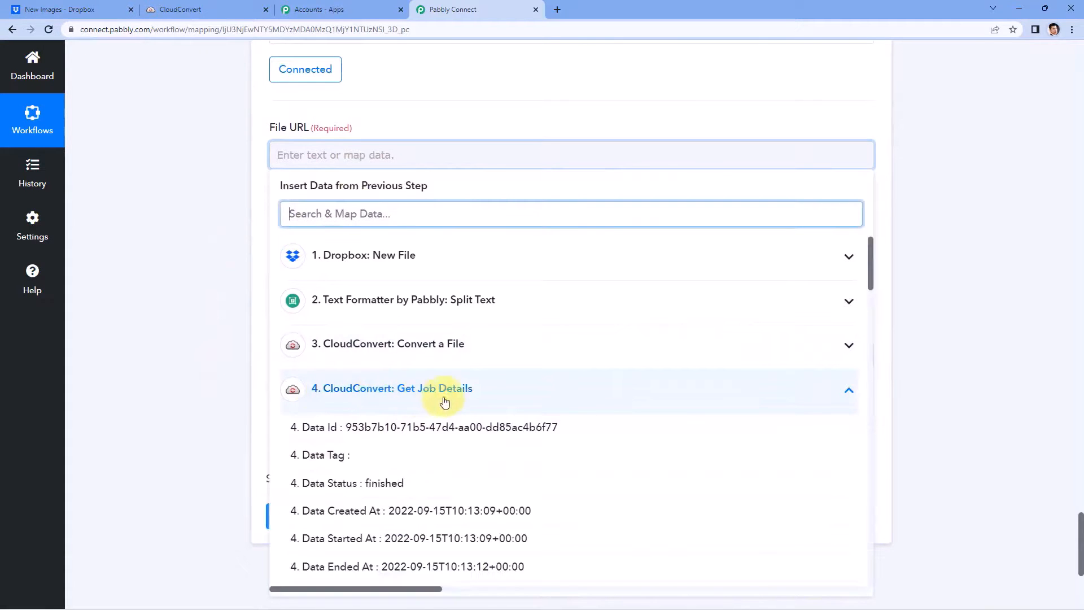
pyautogui.scroll(-3, 187, 356)
pyautogui.scroll(-2, 395, 345)
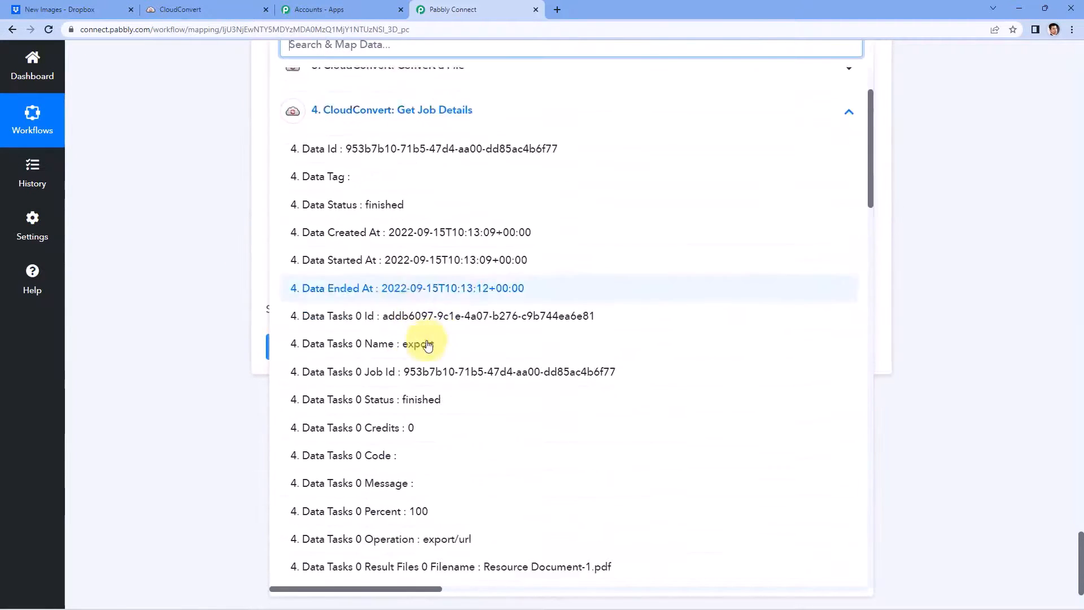
pyautogui.scroll(-5, 427, 346)
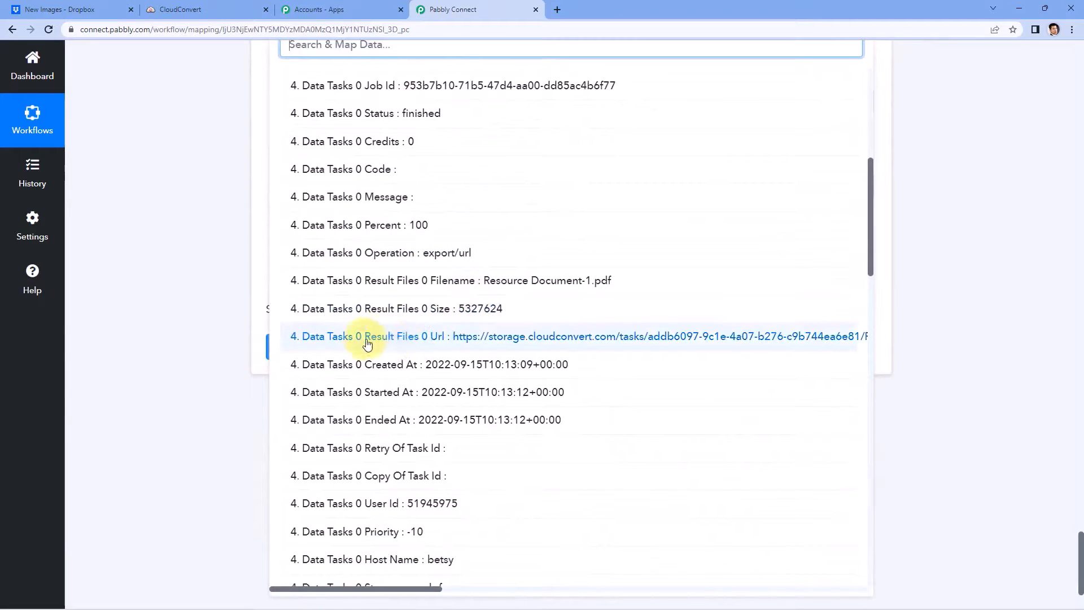
pyautogui.click(367, 338)
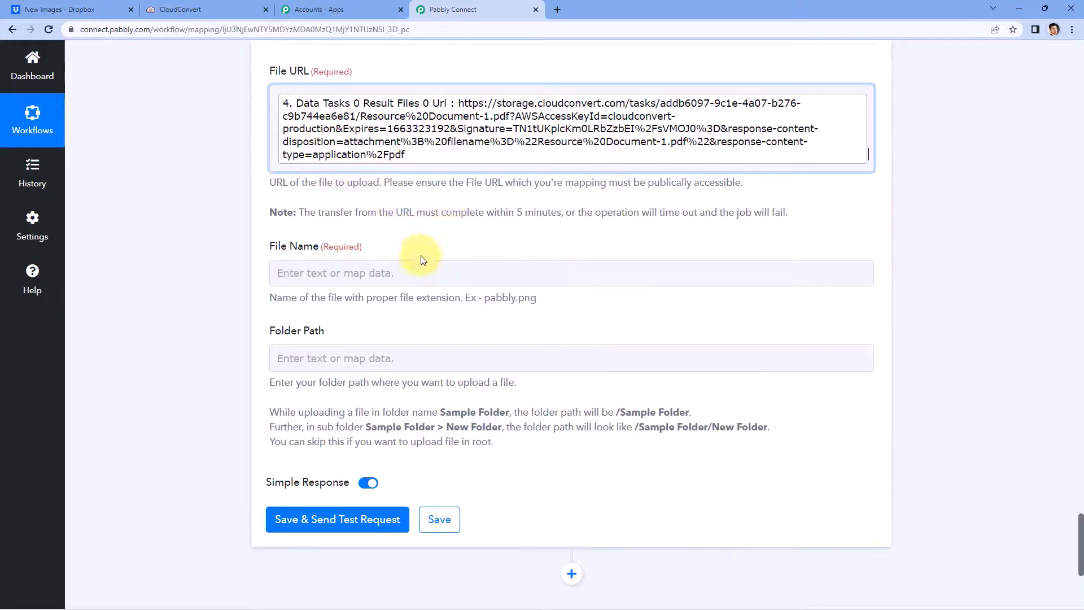
# Step: Map File Name to Get Job Details' Result Files 0 Filename
pyautogui.click(331, 273)
pyautogui.scroll(-2, 201, 265)
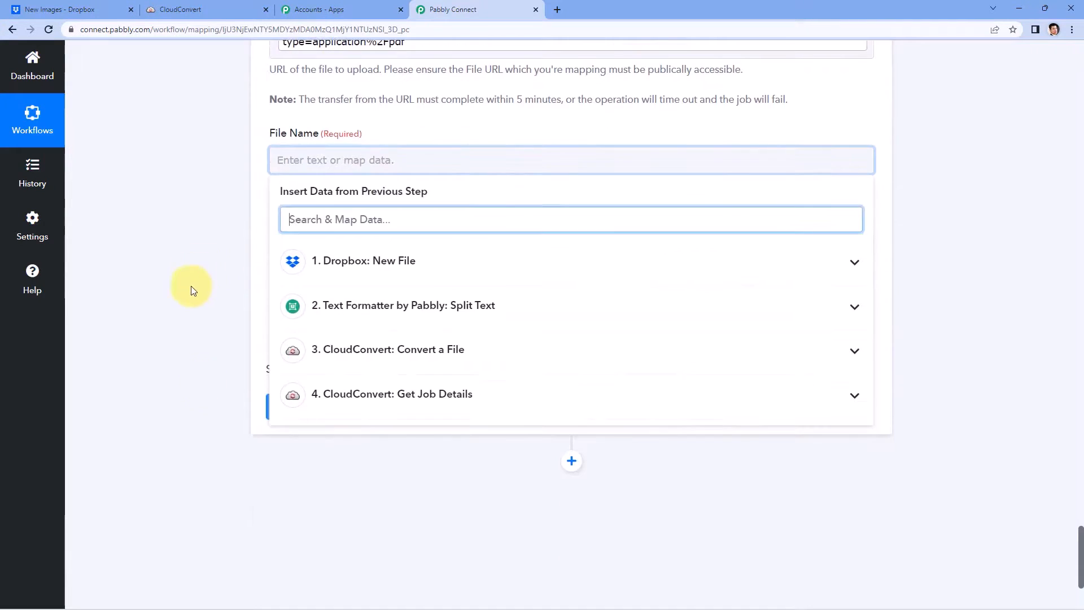
pyautogui.click(408, 395)
pyautogui.scroll(-3, 232, 352)
pyautogui.scroll(-3, 303, 290)
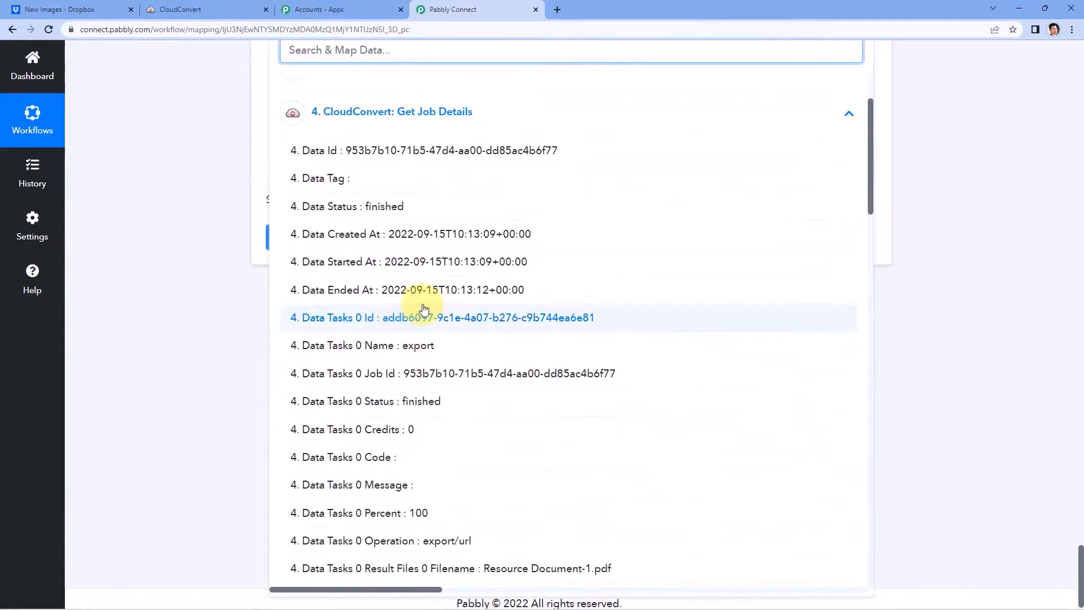
pyautogui.scroll(-3, 424, 309)
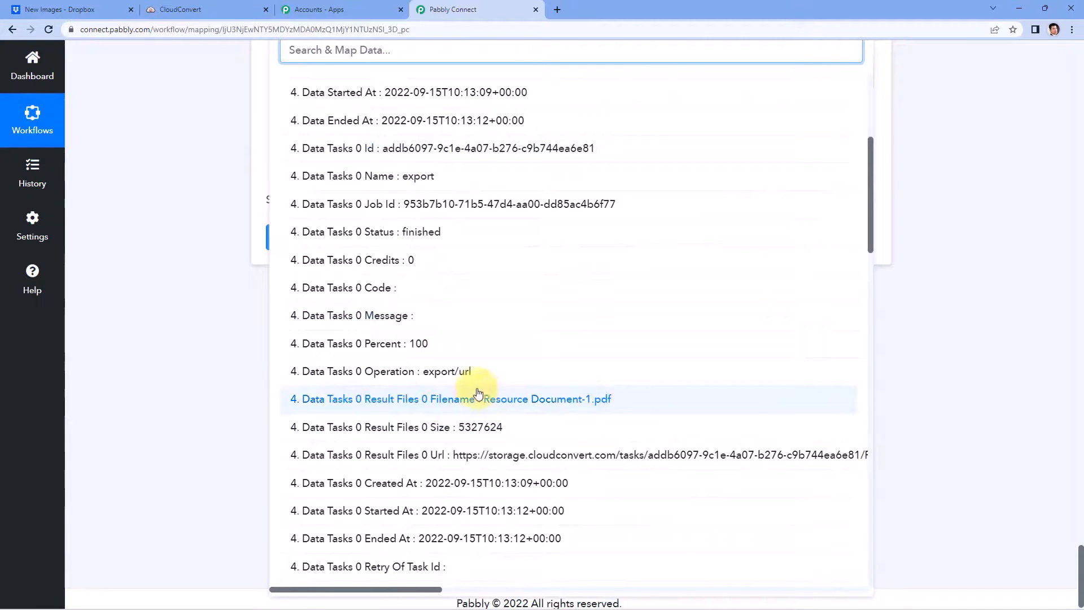
pyautogui.click(460, 402)
pyautogui.scroll(4, 232, 218)
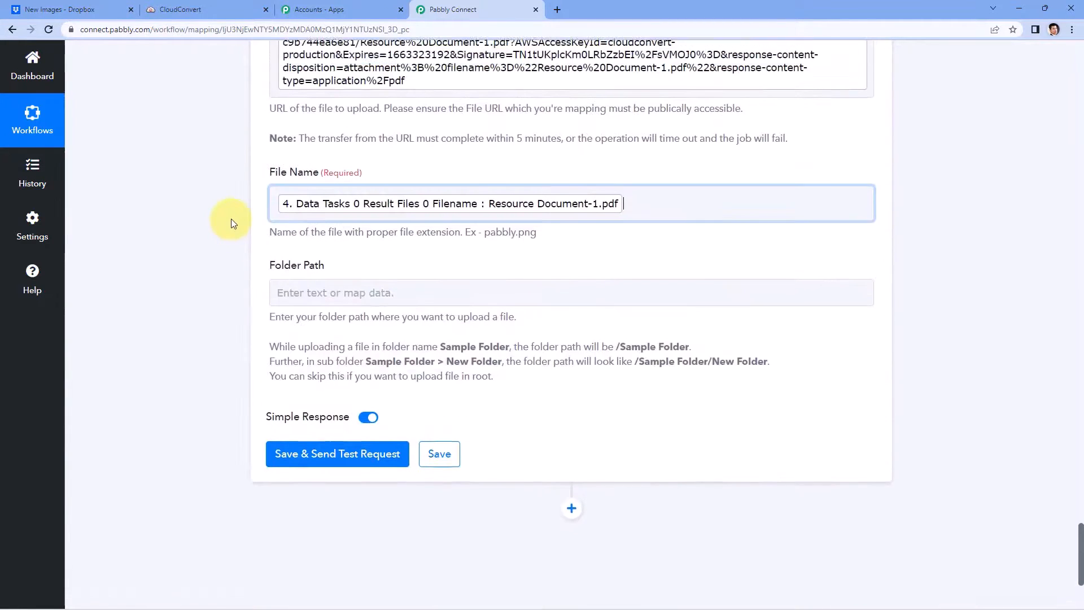
pyautogui.click(374, 188)
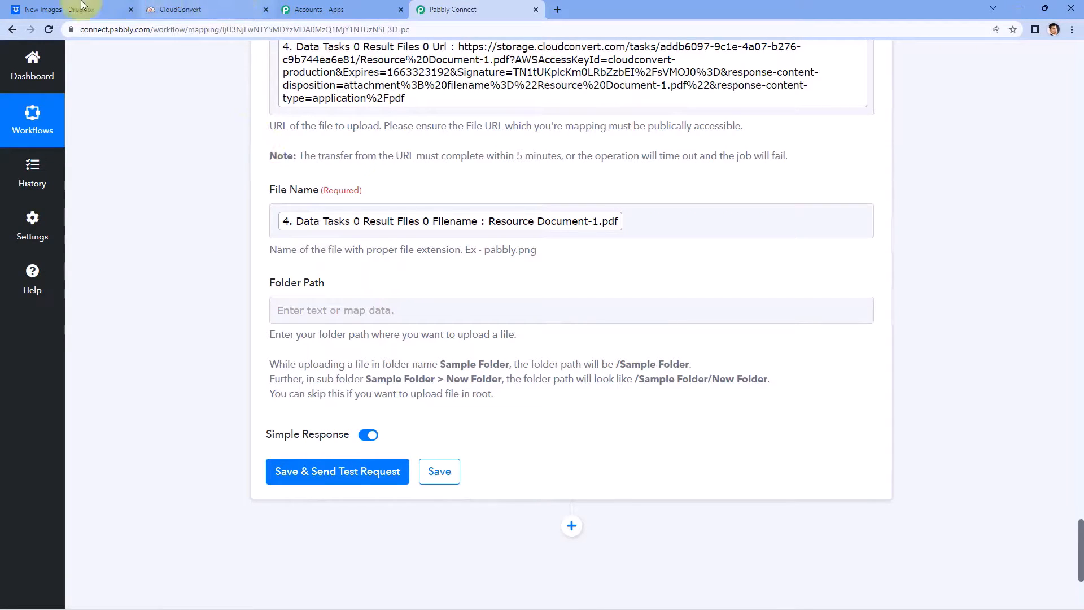
# Step: In Dropbox, open the Converted to PDF Files folder from the root folder list
pyautogui.click(53, 5)
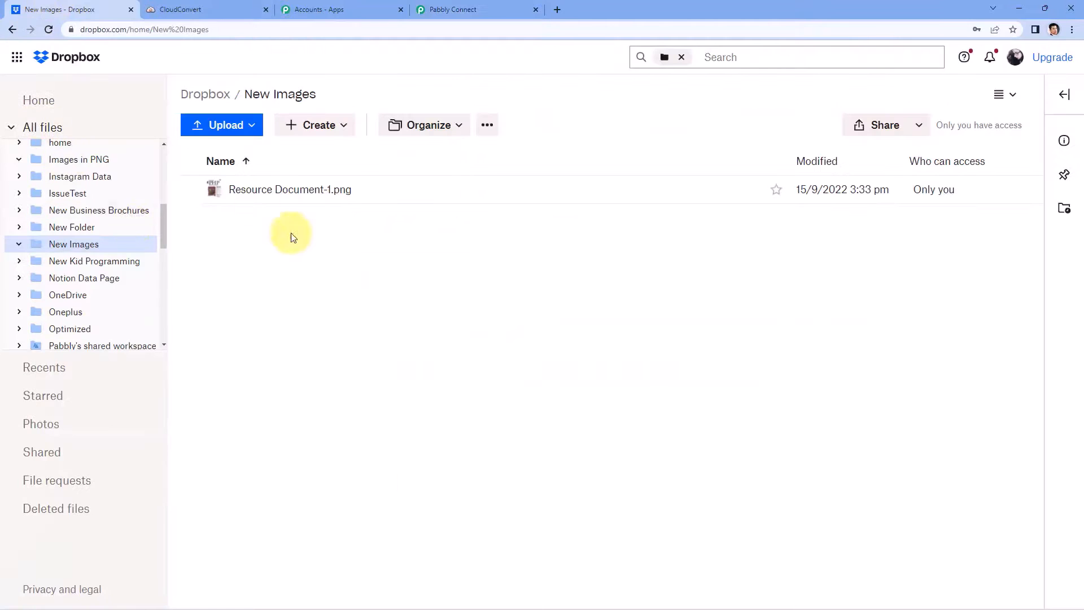
pyautogui.click(210, 90)
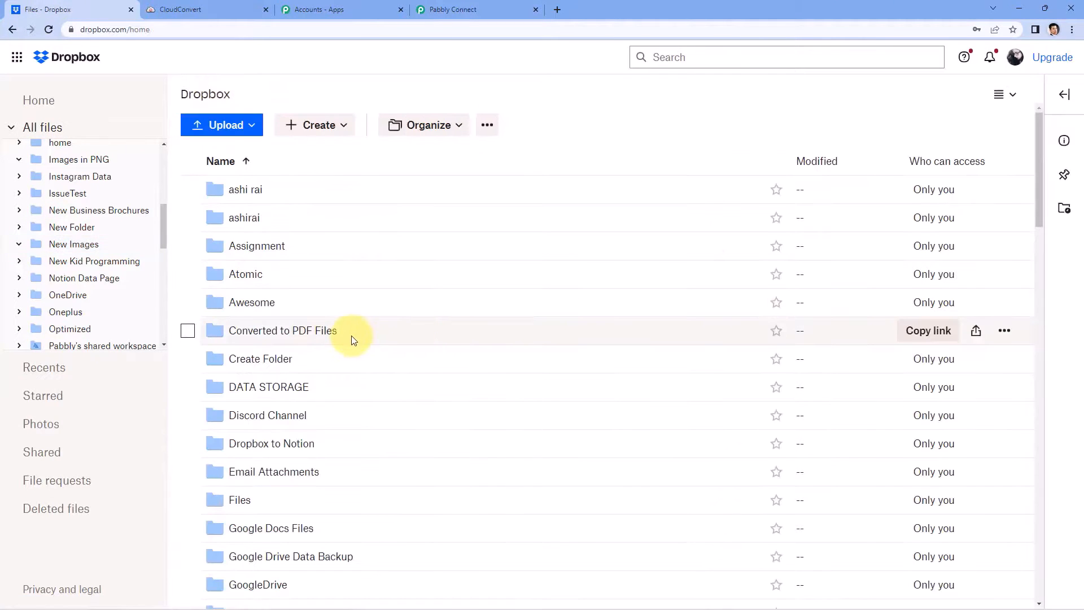
pyautogui.scroll(-4, 352, 334)
pyautogui.scroll(-4, 351, 332)
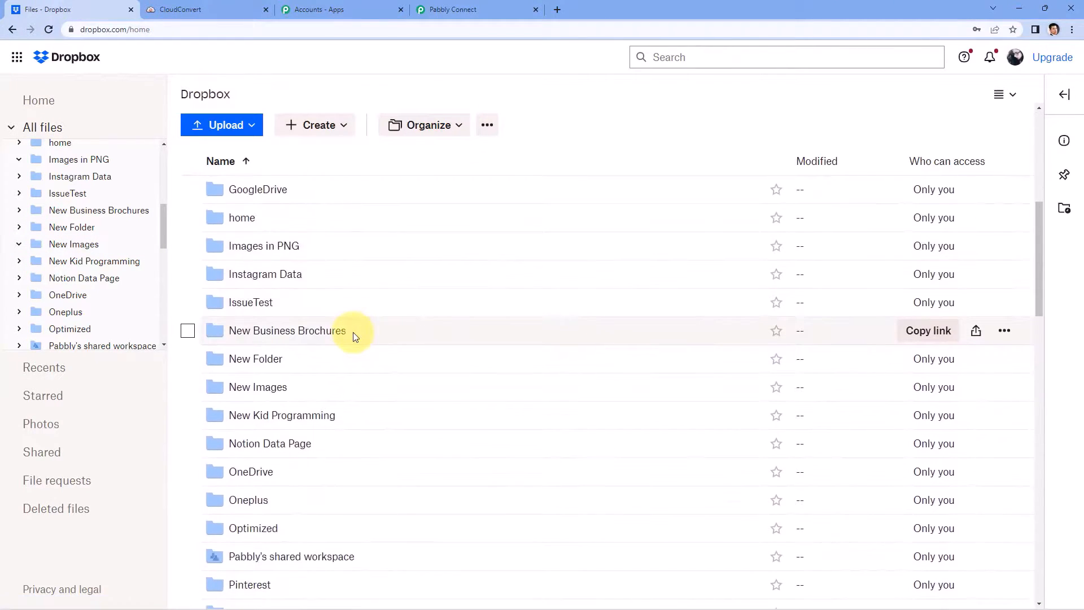
pyautogui.scroll(7, 354, 334)
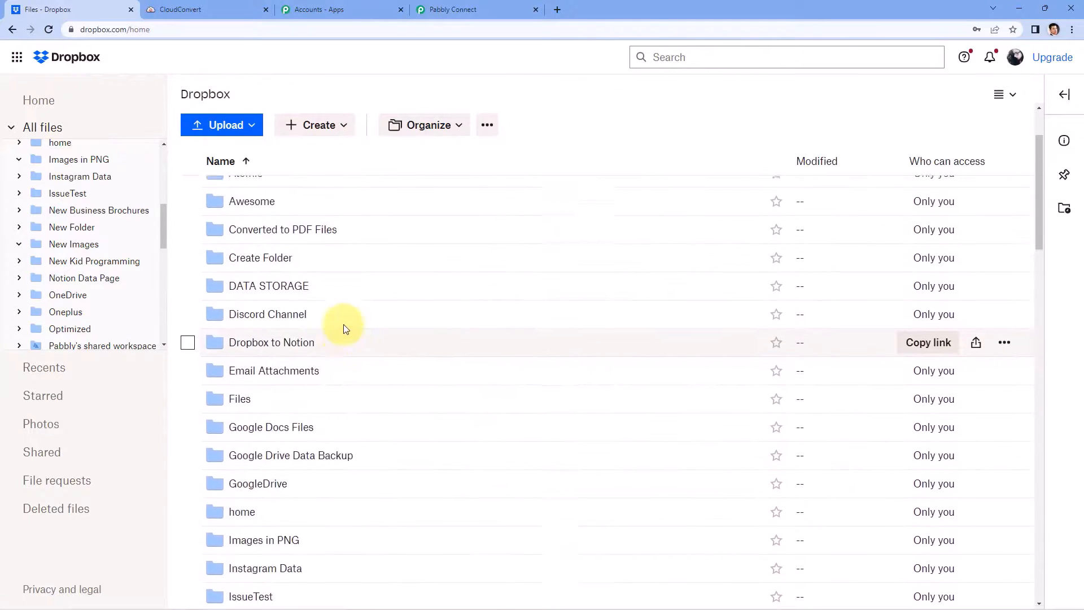
pyautogui.click(312, 277)
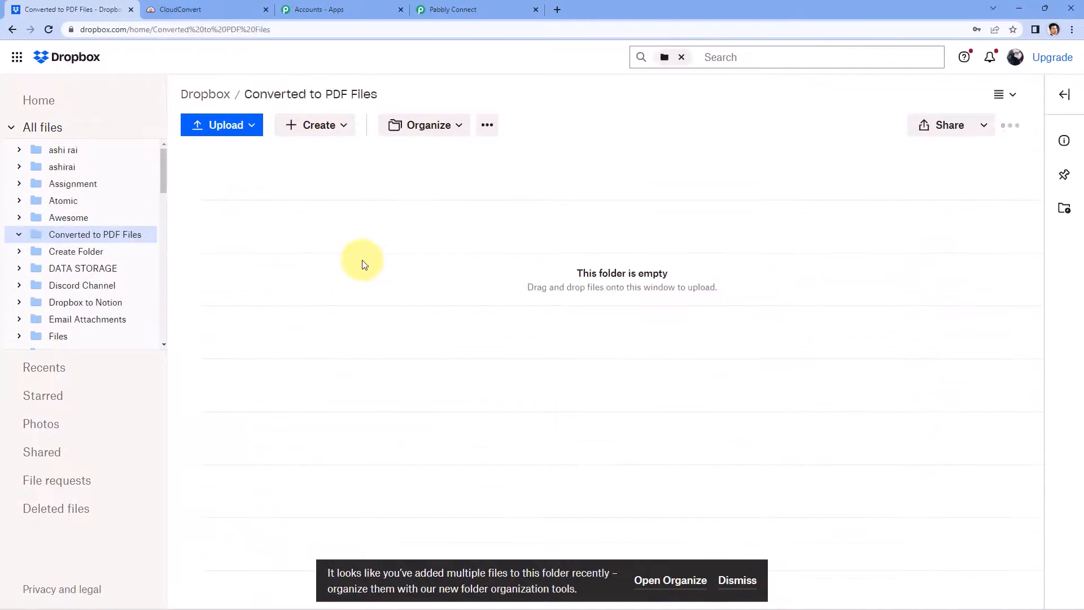
# Step: Copy the Converted to PDF Files breadcrumb path and return to Pabbly Connect
pyautogui.moveTo(378, 94); pyautogui.dragTo(235, 90)
pyautogui.rightClick(277, 93)
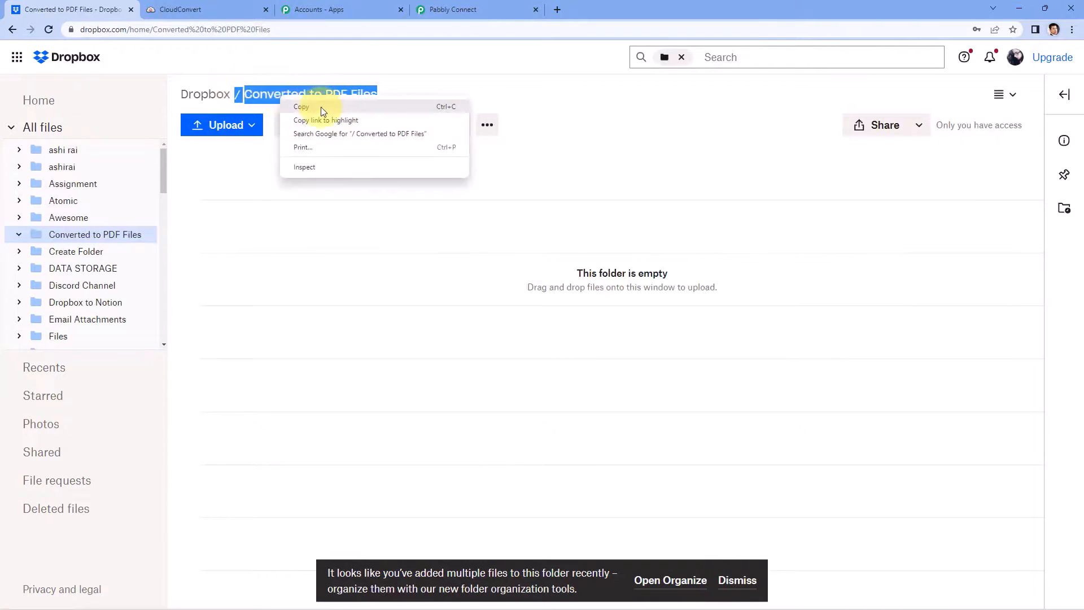
pyautogui.click(320, 107)
pyautogui.click(443, 10)
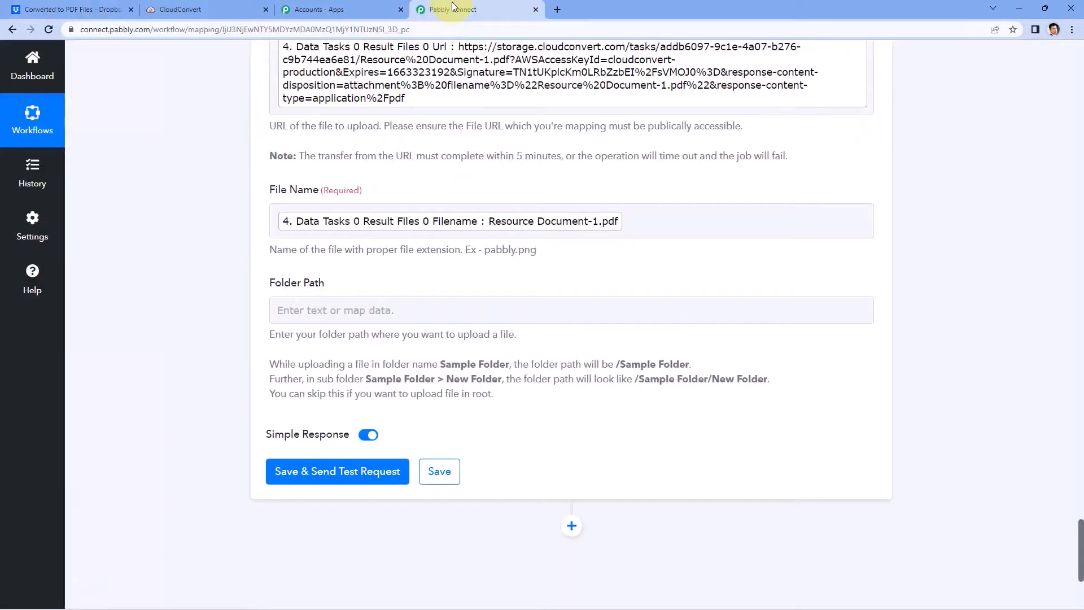
# Step: Paste the copied folder path into Folder Path as plain text, then save and send a test
pyautogui.click(335, 310)
pyautogui.rightClick(334, 310)
pyautogui.click(362, 415)
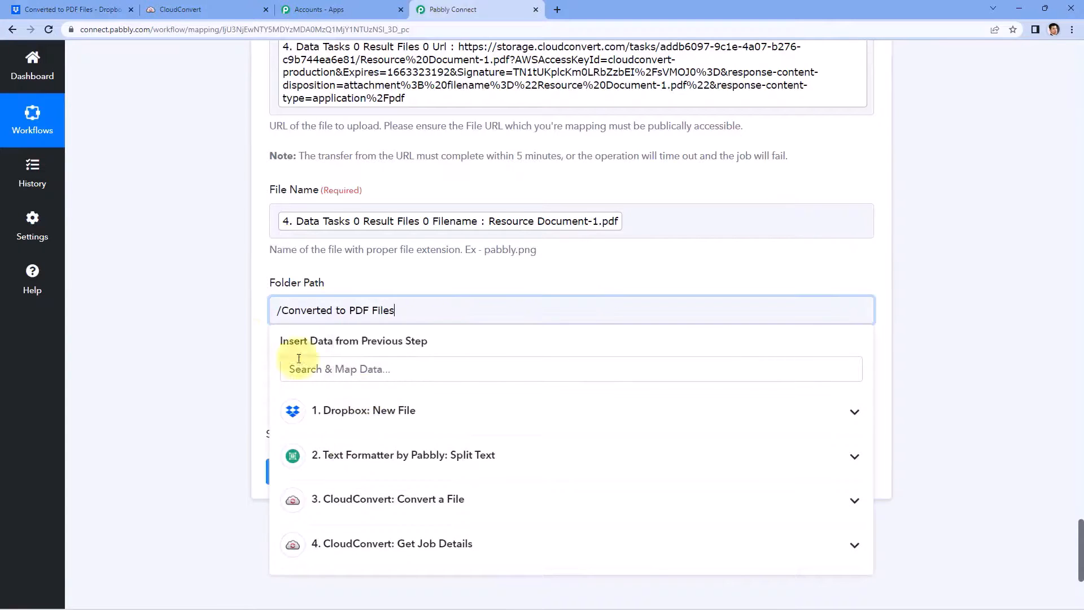
pyautogui.click(253, 355)
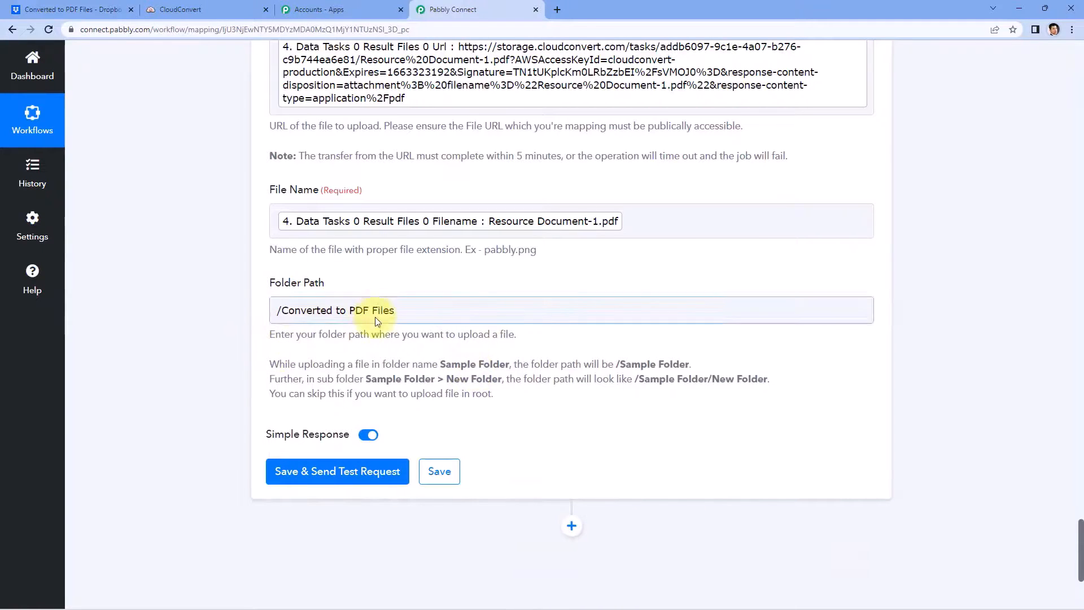
pyautogui.click(346, 473)
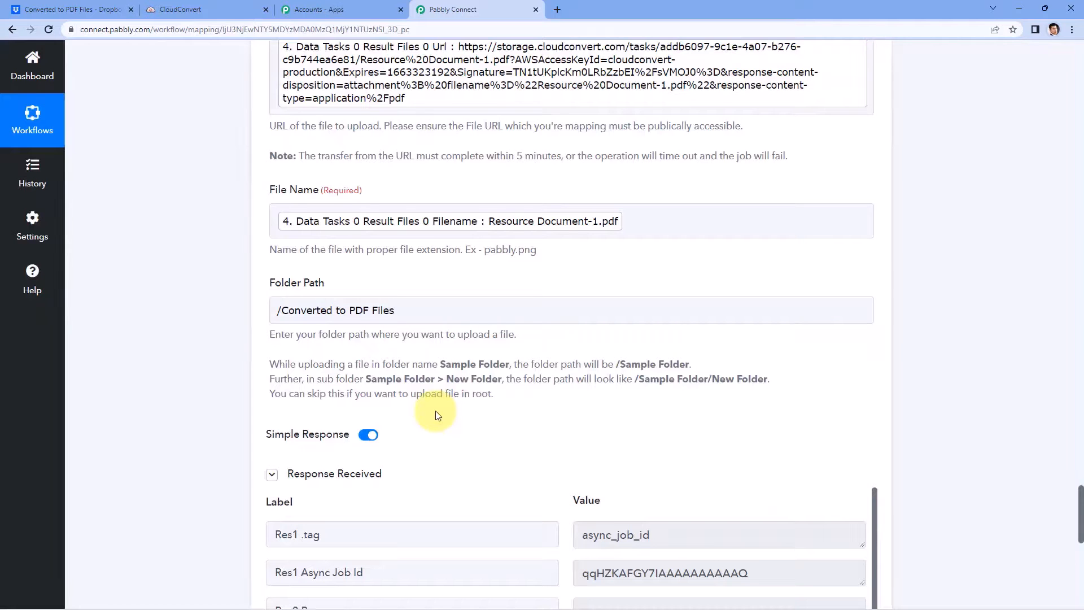
# Step: Review the response showing Resource Document-1.pdf uploaded to /Converted to PDF Files
pyautogui.scroll(-3, 436, 425)
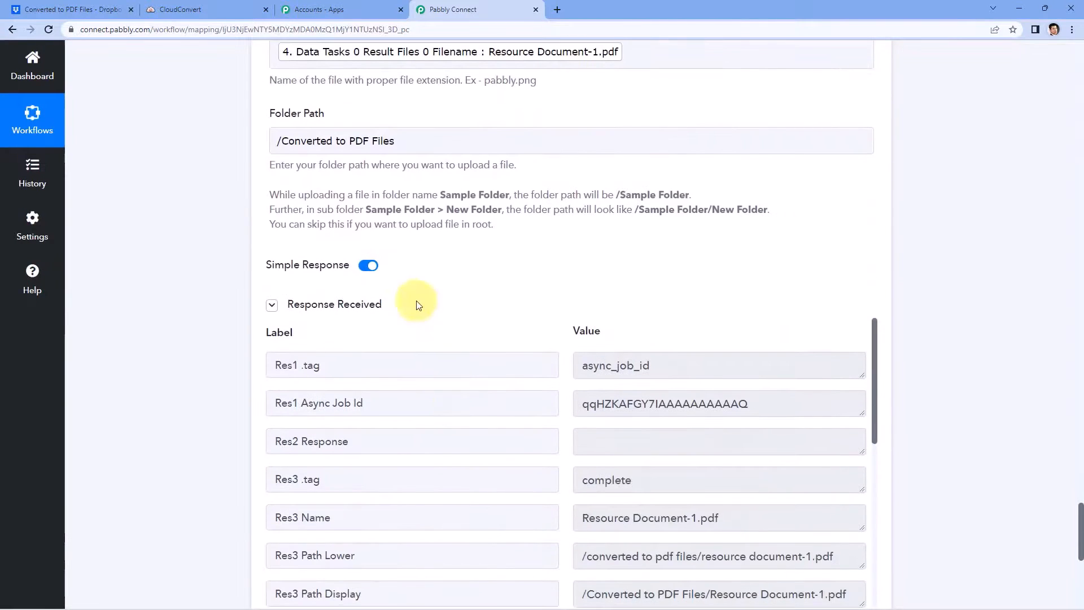
pyautogui.scroll(-2, 547, 303)
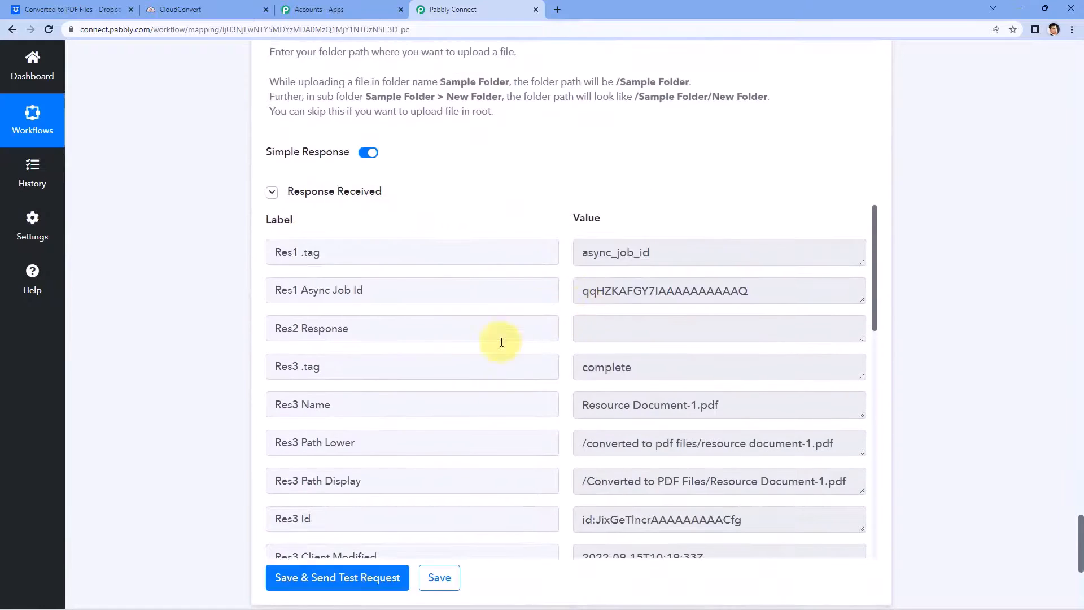
pyautogui.scroll(-1, 537, 433)
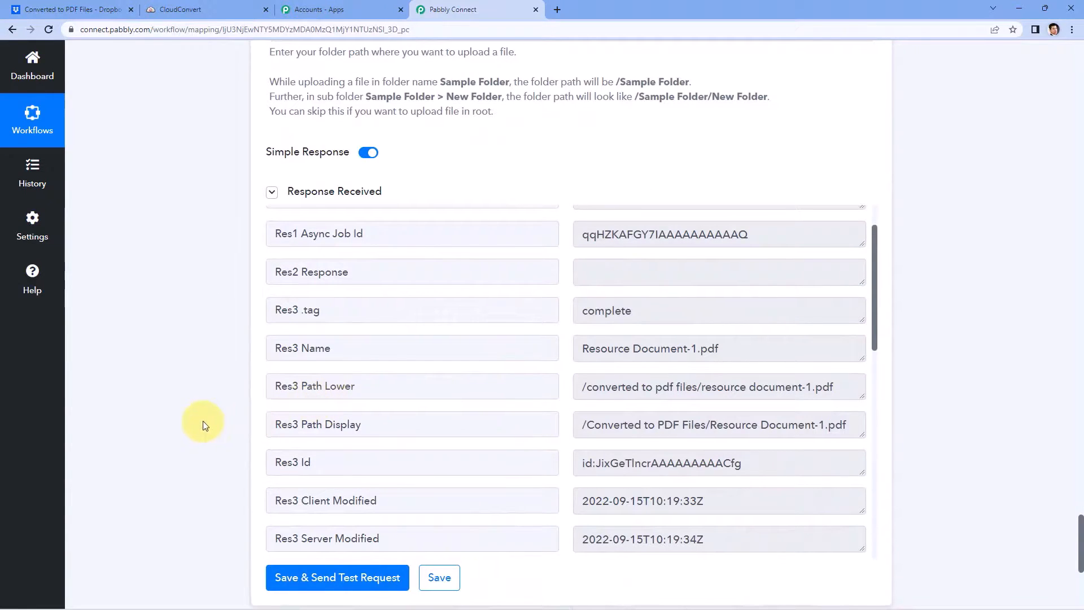
pyautogui.scroll(8, 211, 419)
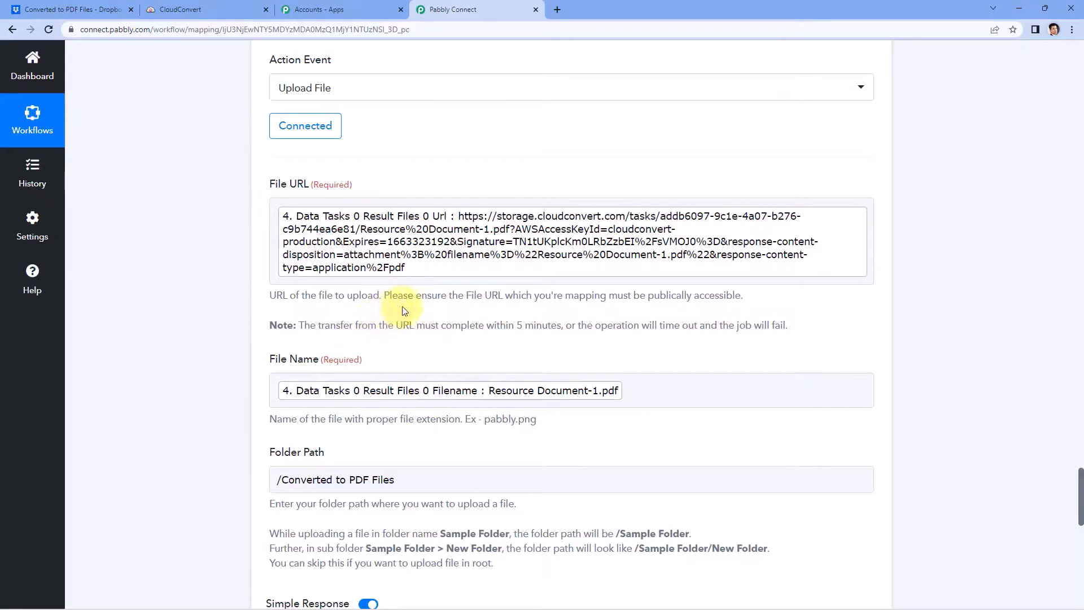
pyautogui.scroll(-5, 164, 198)
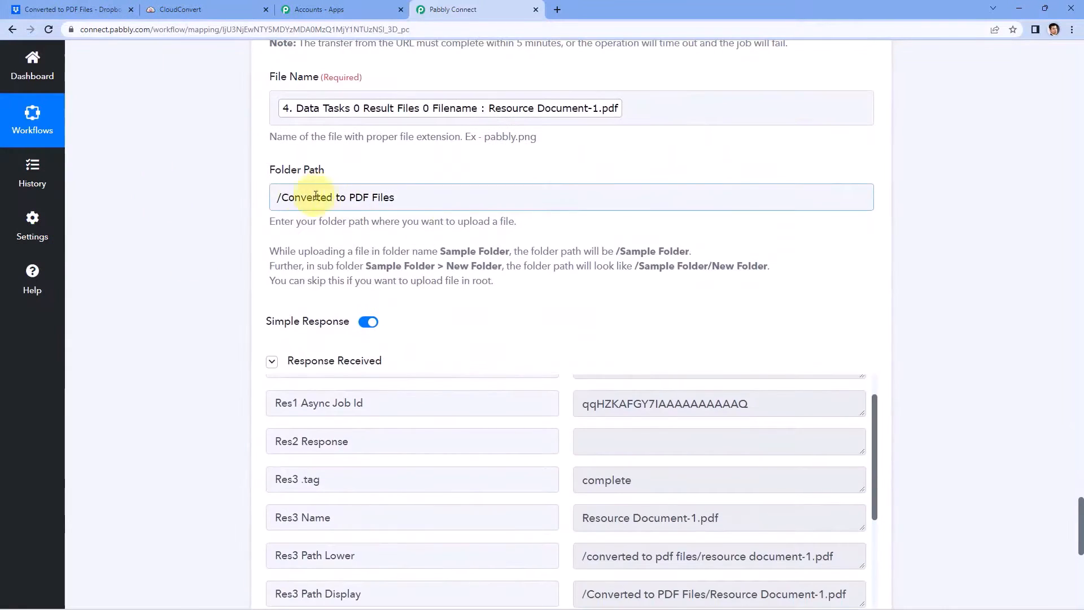
# Step: Preview Resource Document-1.pdf in Converted to PDF Files, then go back to the folder listing
pyautogui.click(57, 10)
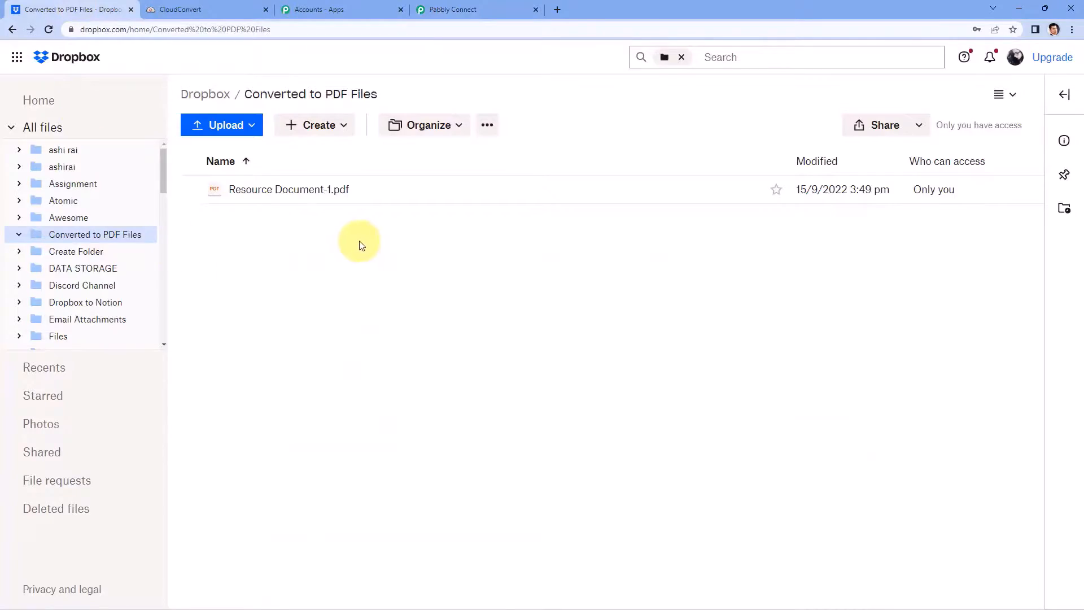
pyautogui.click(305, 195)
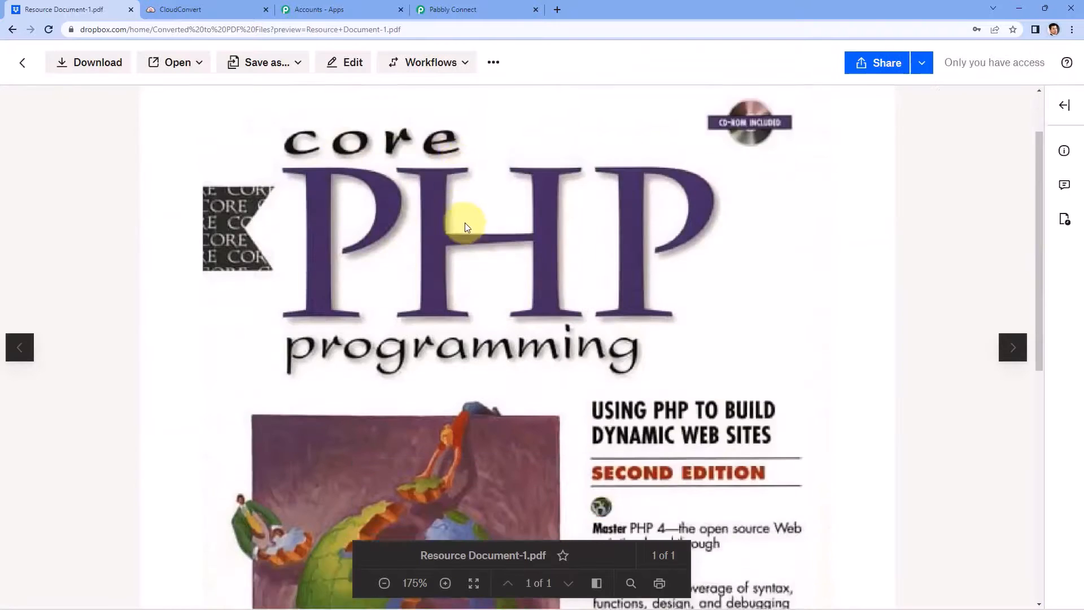
pyautogui.scroll(-5, 465, 224)
pyautogui.scroll(3, 441, 195)
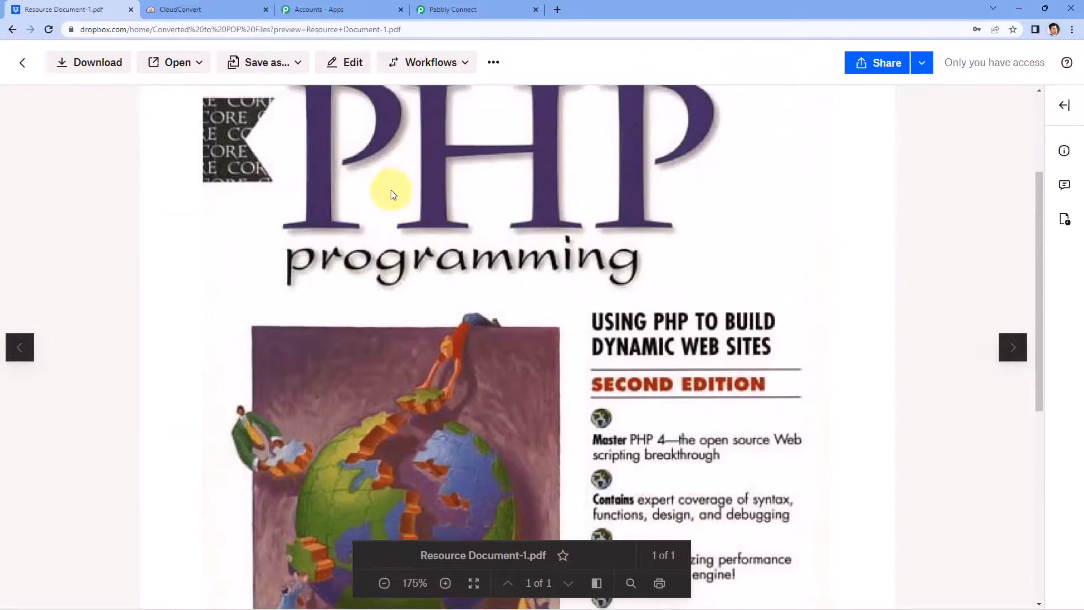
pyautogui.scroll(2, 434, 212)
pyautogui.click(22, 62)
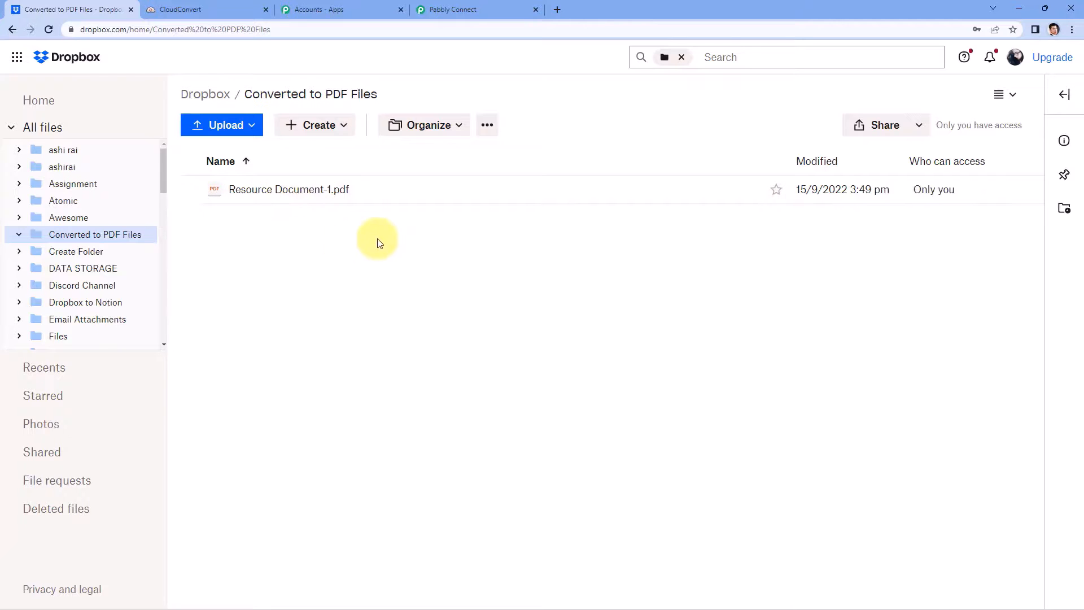
# Step: Collapse the Get Job Details, Text Formatter and Dropbox trigger steps in the workflow
pyautogui.click(475, 10)
pyautogui.scroll(15, 903, 226)
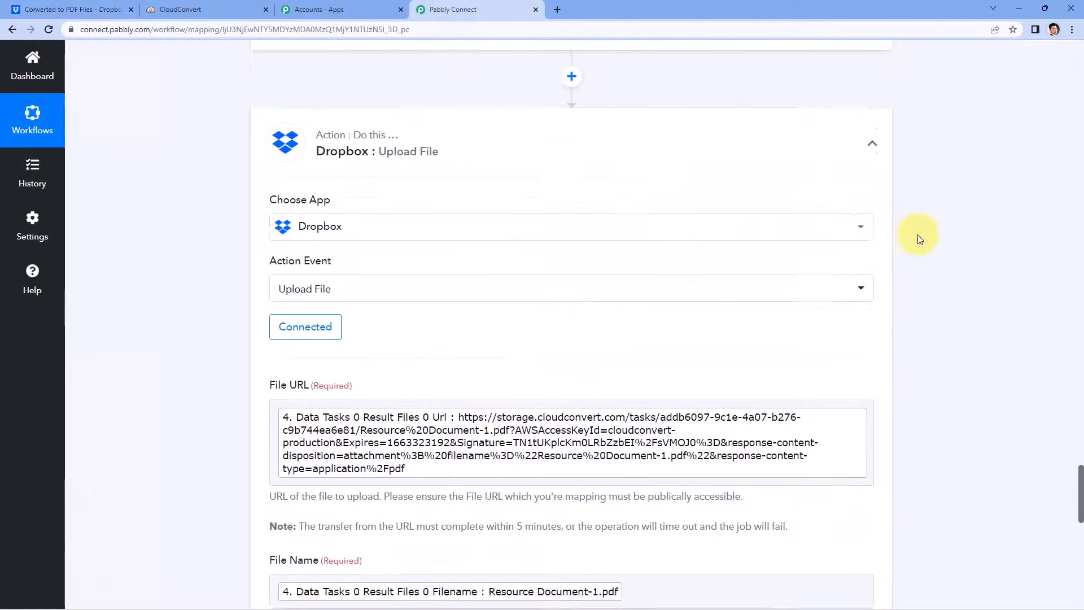
pyautogui.scroll(8, 896, 269)
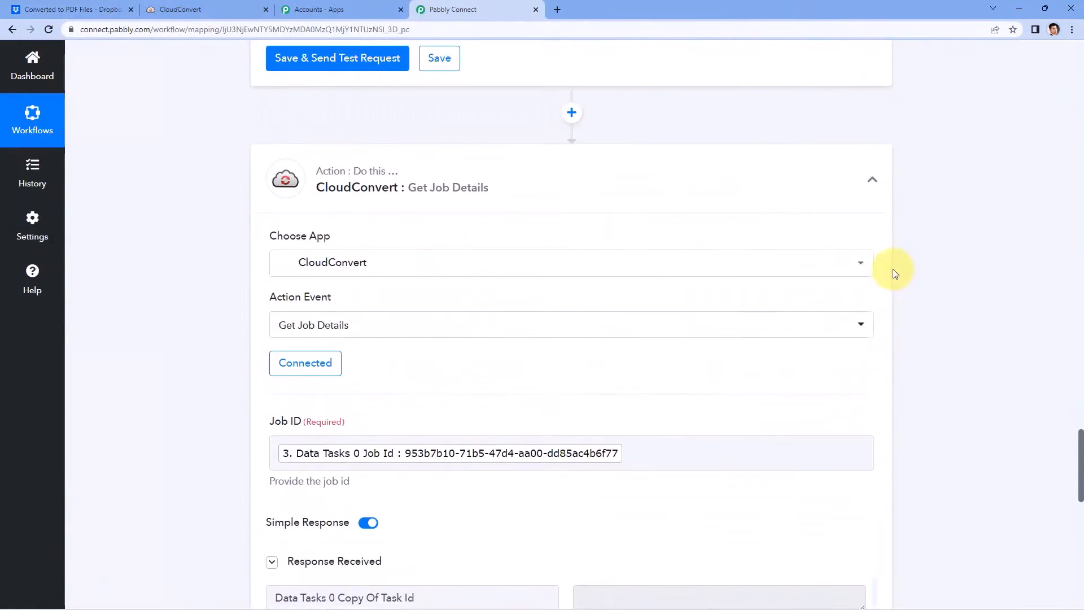
pyautogui.click(874, 183)
pyautogui.scroll(12, 905, 244)
pyautogui.scroll(12, 904, 243)
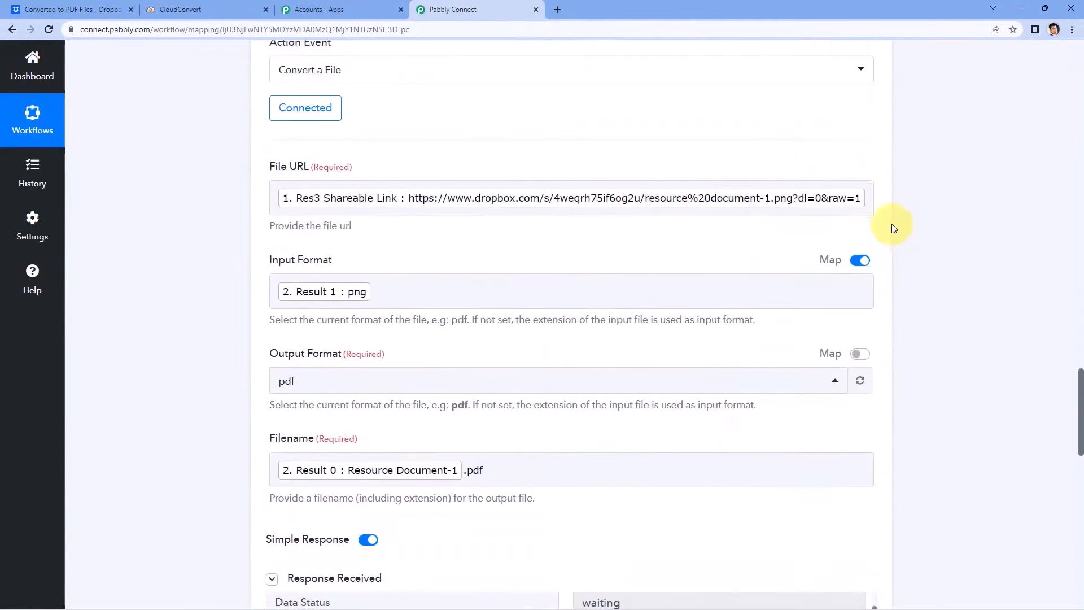
pyautogui.scroll(12, 905, 280)
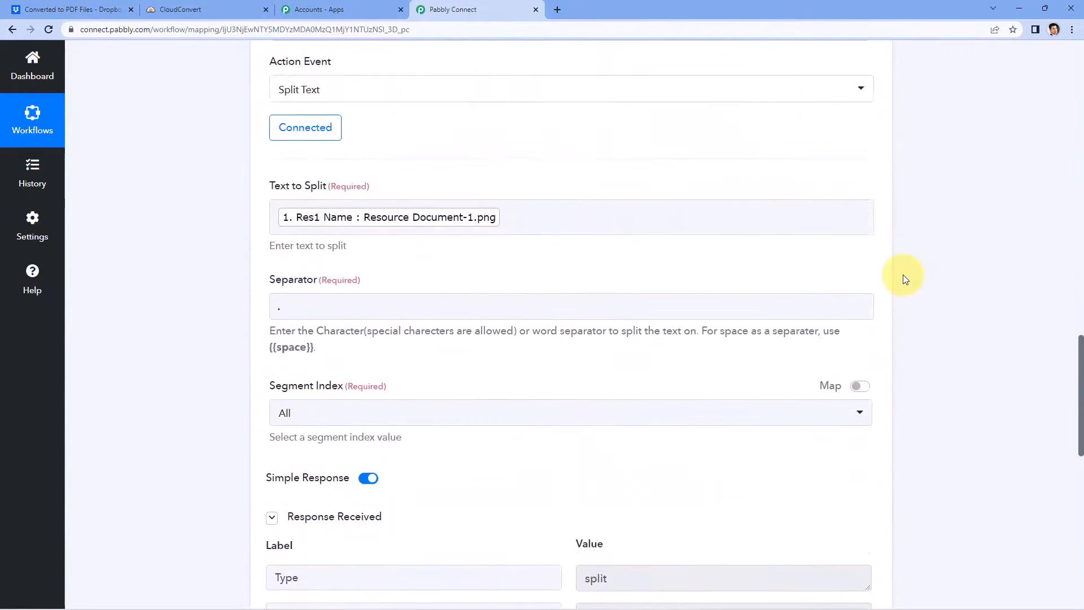
pyautogui.click(872, 234)
pyautogui.scroll(15, 901, 248)
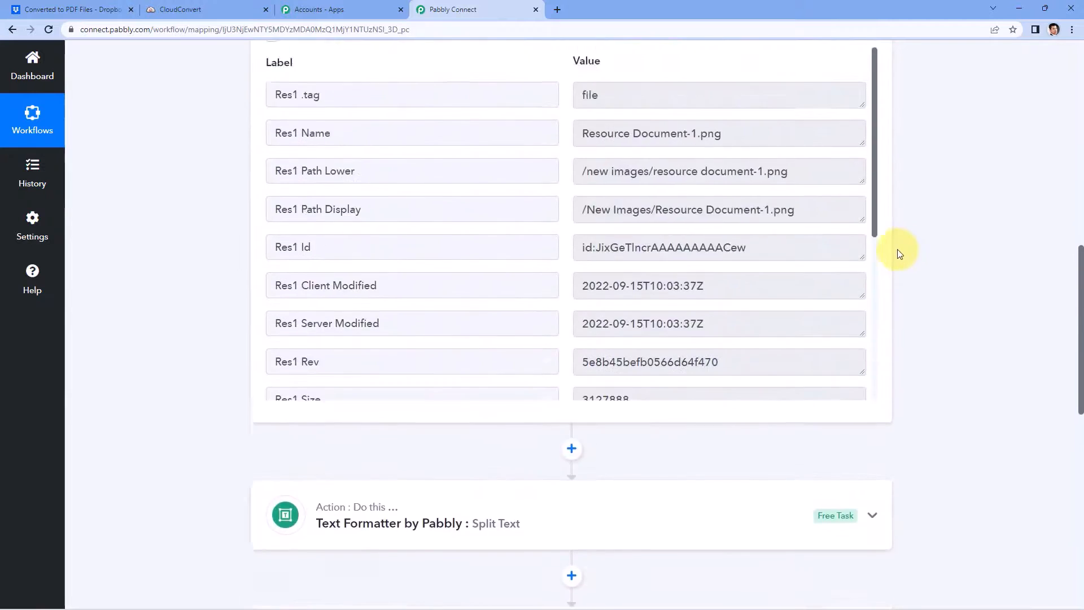
pyautogui.click(874, 198)
pyautogui.scroll(1, 197, 218)
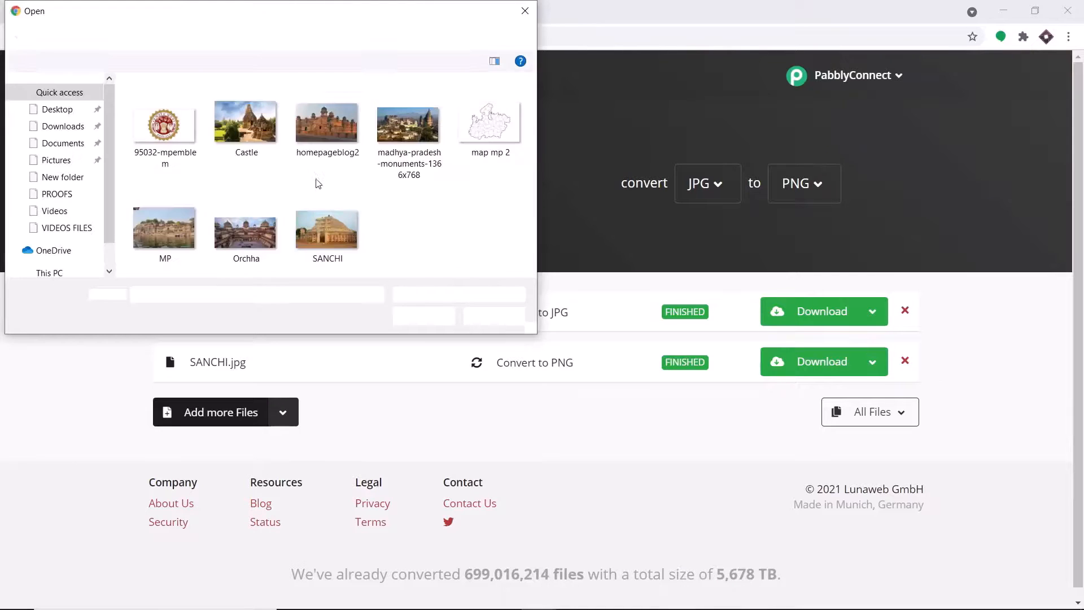
# Step: Add the Castle image, convert it to PNG, and close the Castle.png preview
pyautogui.click(263, 115)
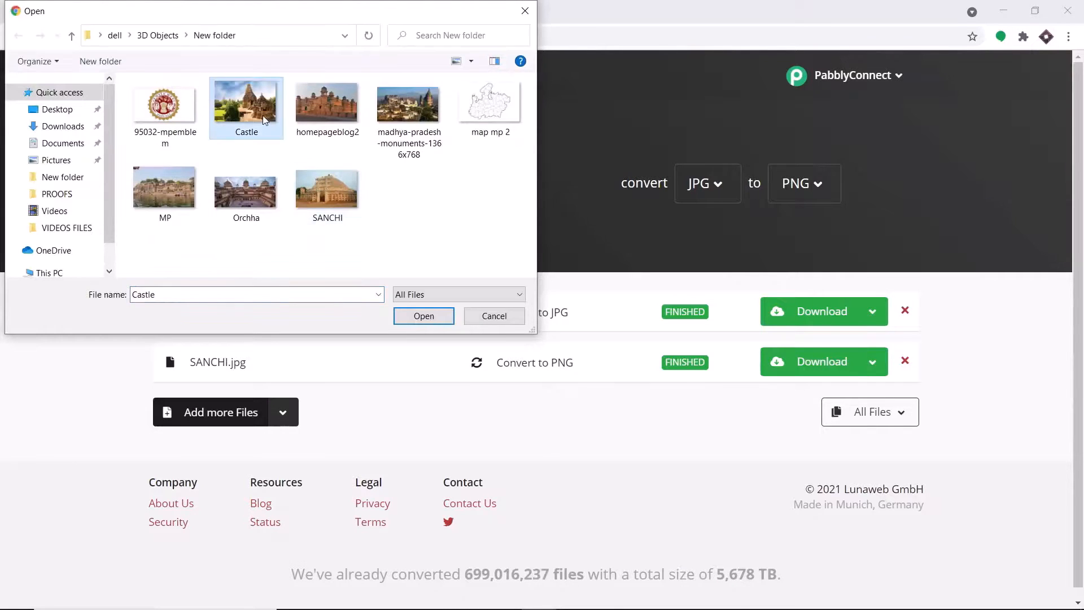
pyautogui.click(415, 316)
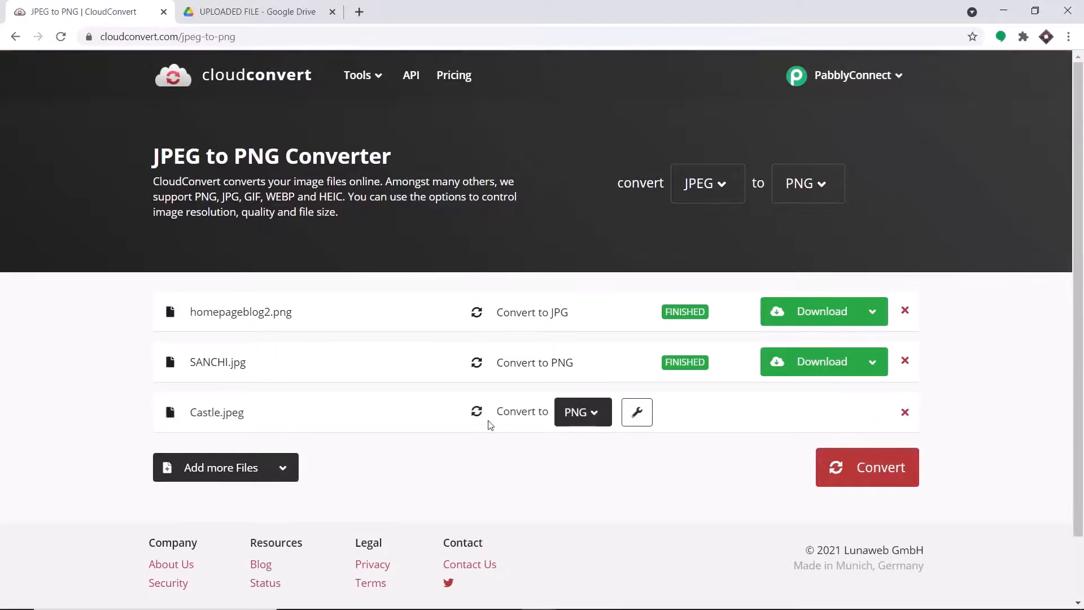
pyautogui.click(591, 422)
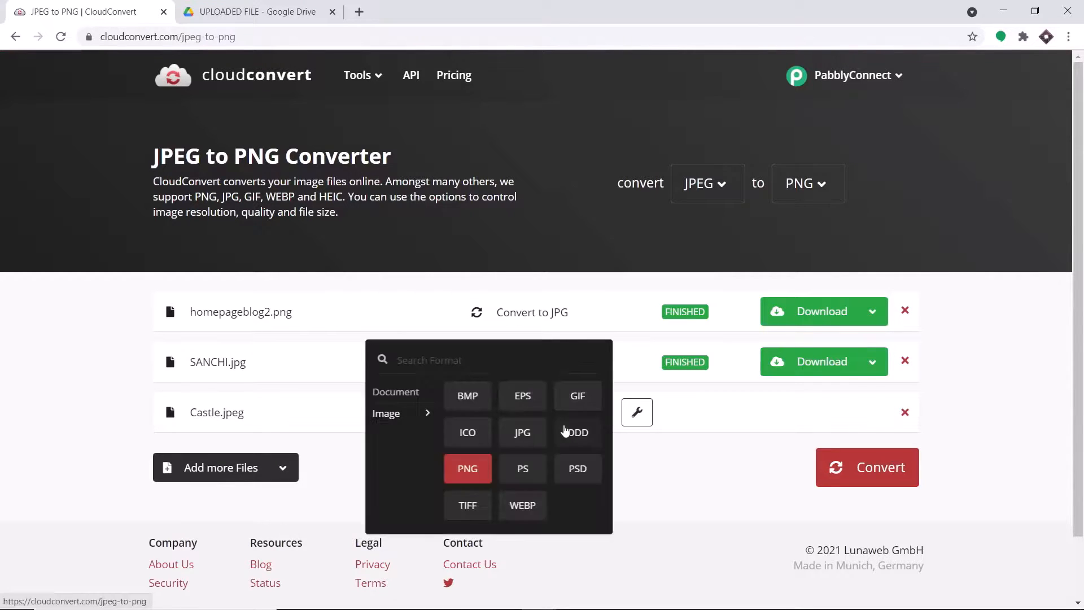
pyautogui.click(463, 472)
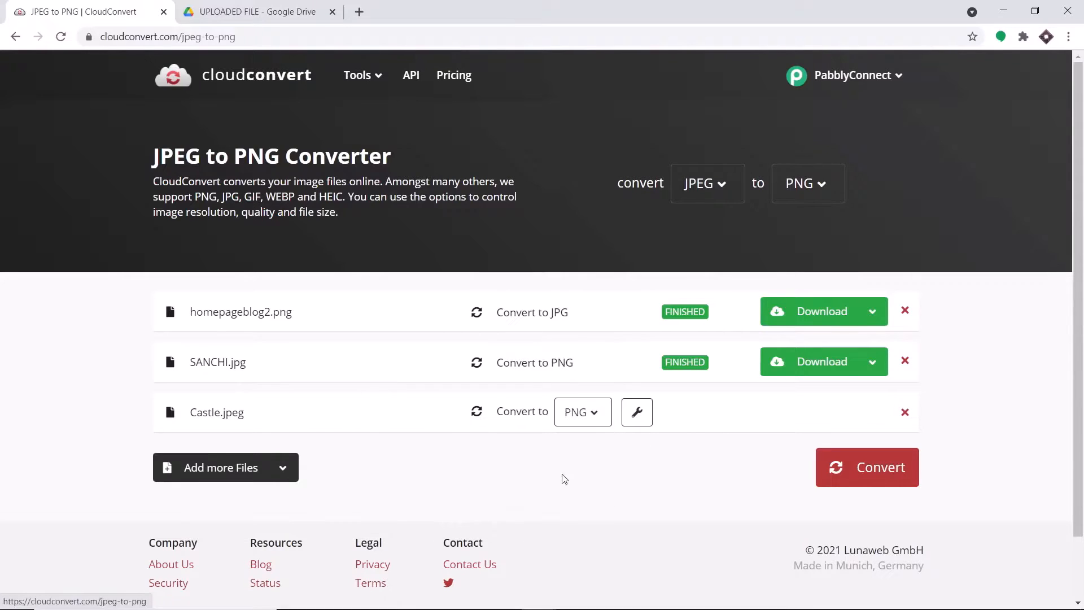
pyautogui.click(862, 479)
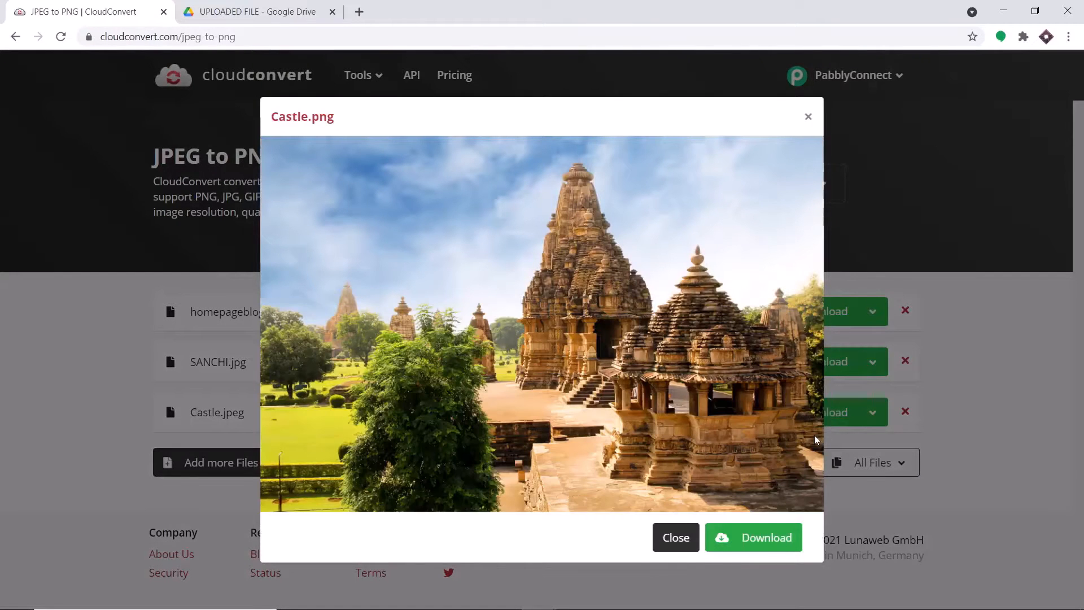
pyautogui.click(675, 538)
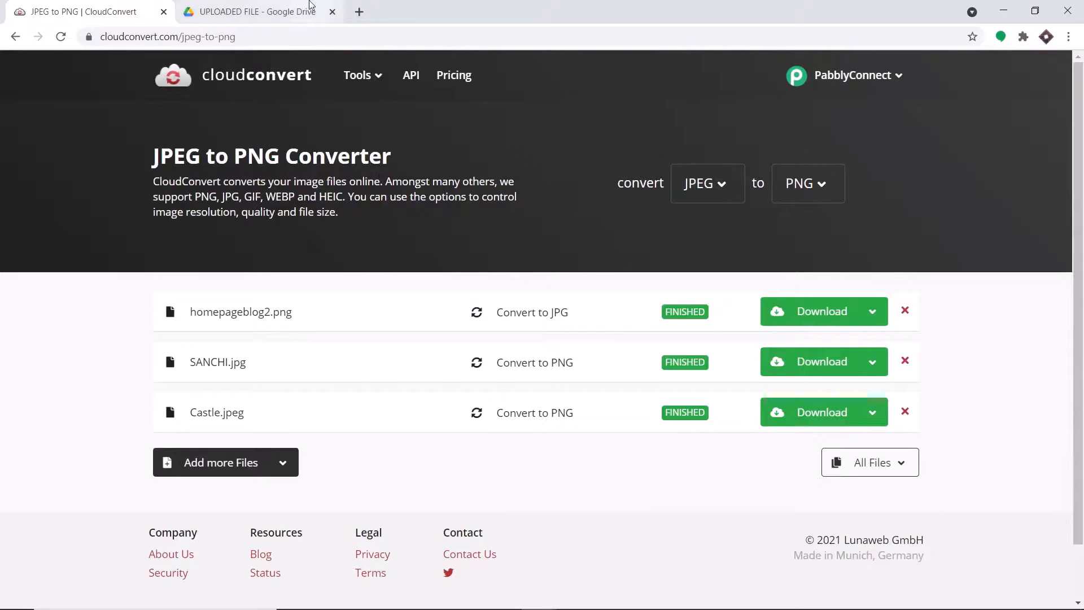
# Step: Reload Drive's UPLOADED FILE folder to show Castle.png, then open pabbly.com in a new tab
pyautogui.click(257, 11)
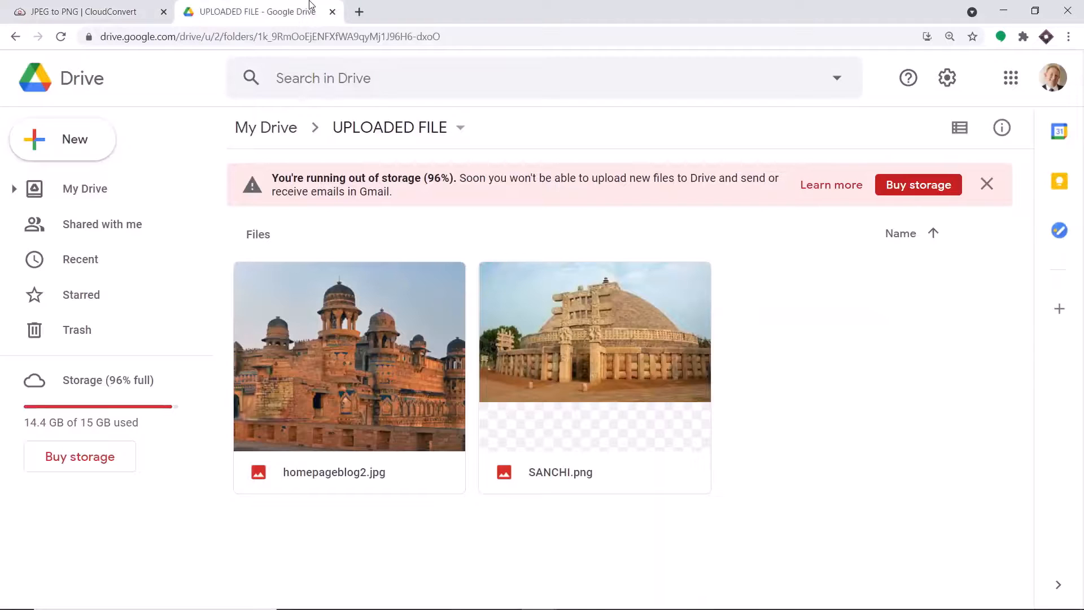
pyautogui.click(58, 37)
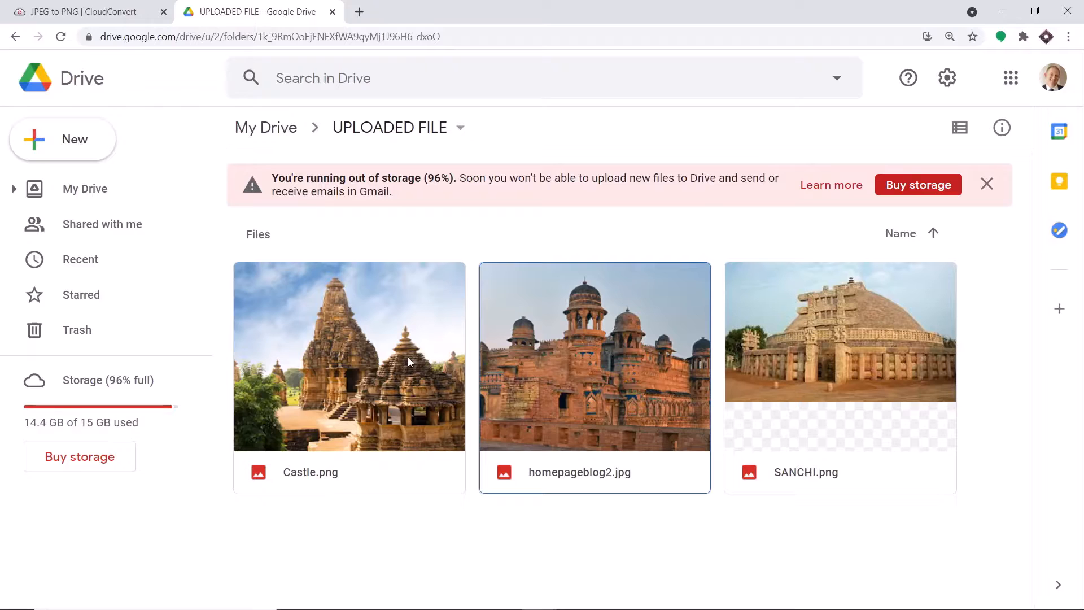
pyautogui.click(359, 11)
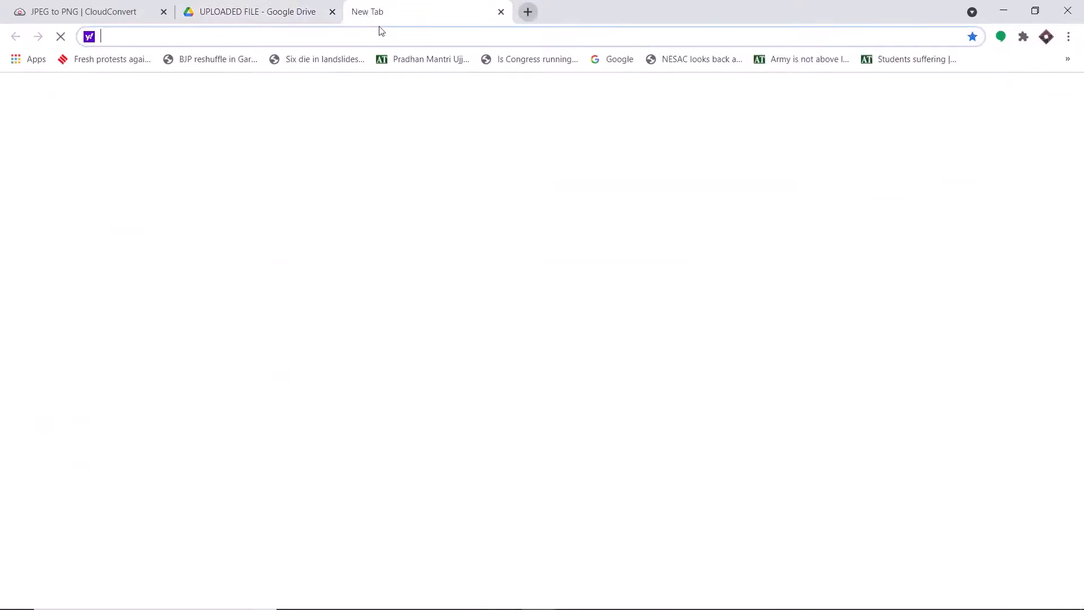
pyautogui.write('p')
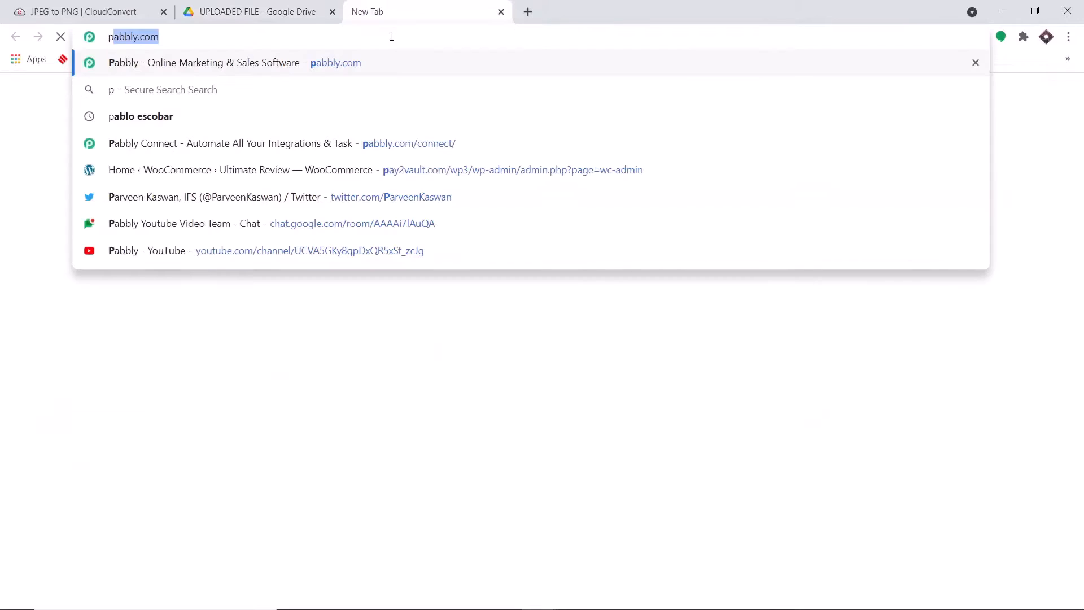
pyautogui.press('Return')
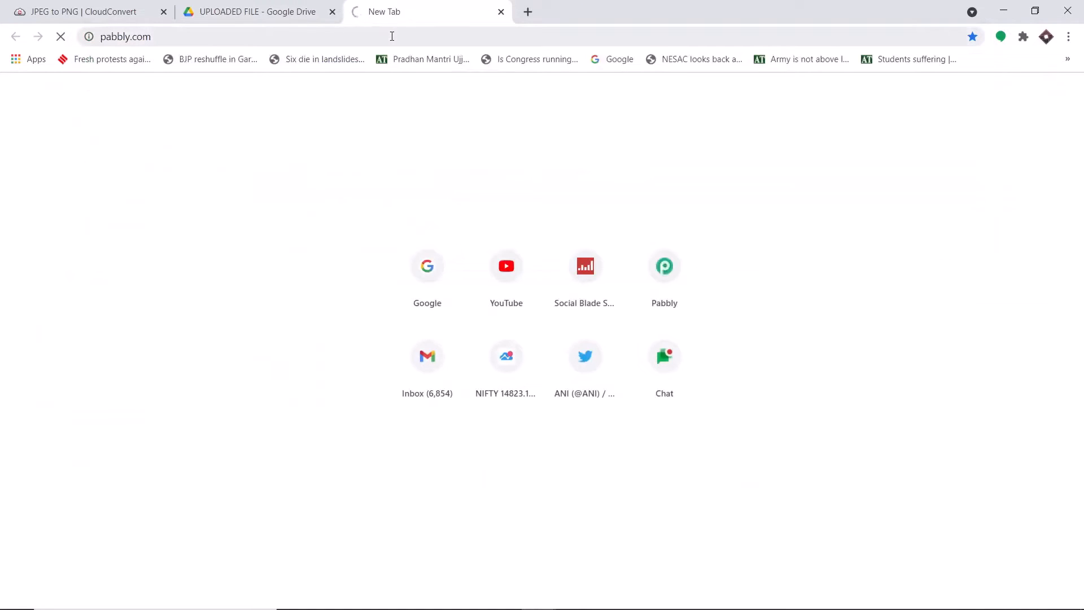
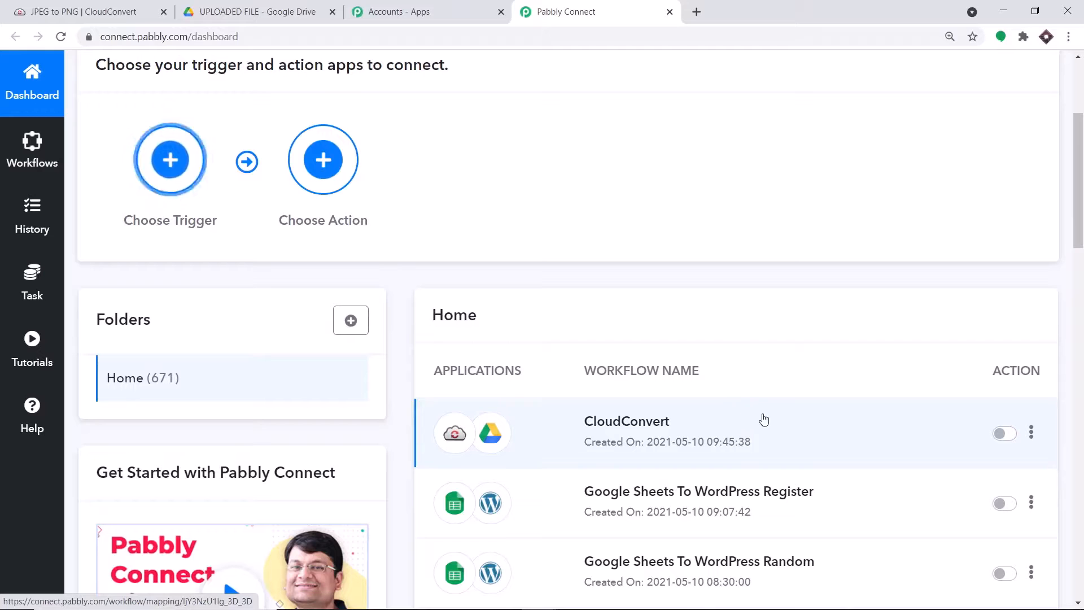
# Step: Scroll back to the top of the Pabbly Connect dashboard to reveal the Create Workflow button
pyautogui.scroll(2, 777, 387)
pyautogui.scroll(2, 778, 386)
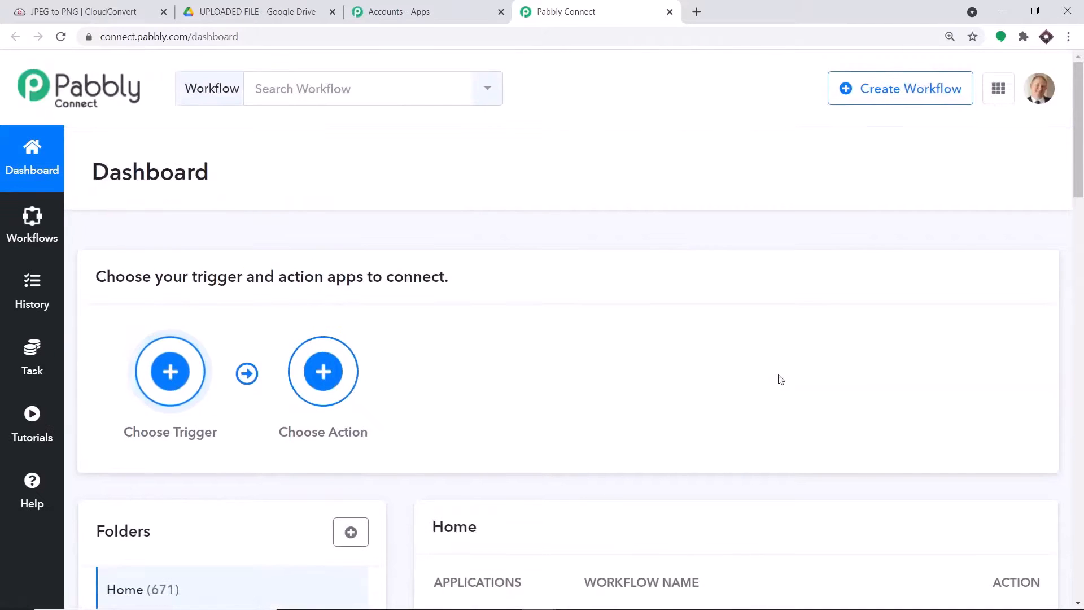
# Step: Create a new workflow named 'CloudConvert to Google Drive' and open its editor
pyautogui.click(889, 96)
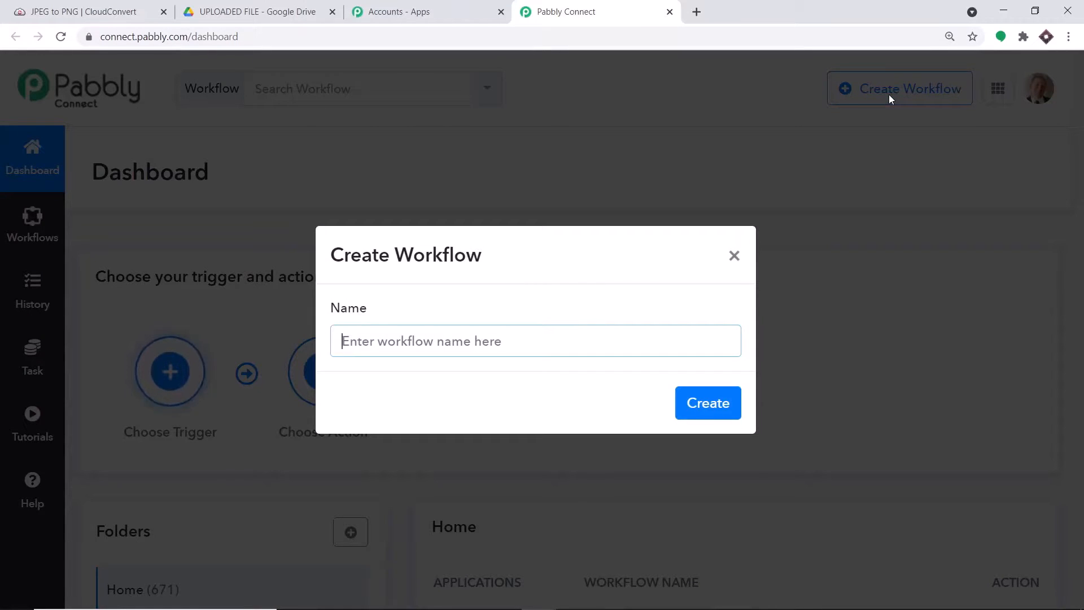
pyautogui.write('CloudCo')
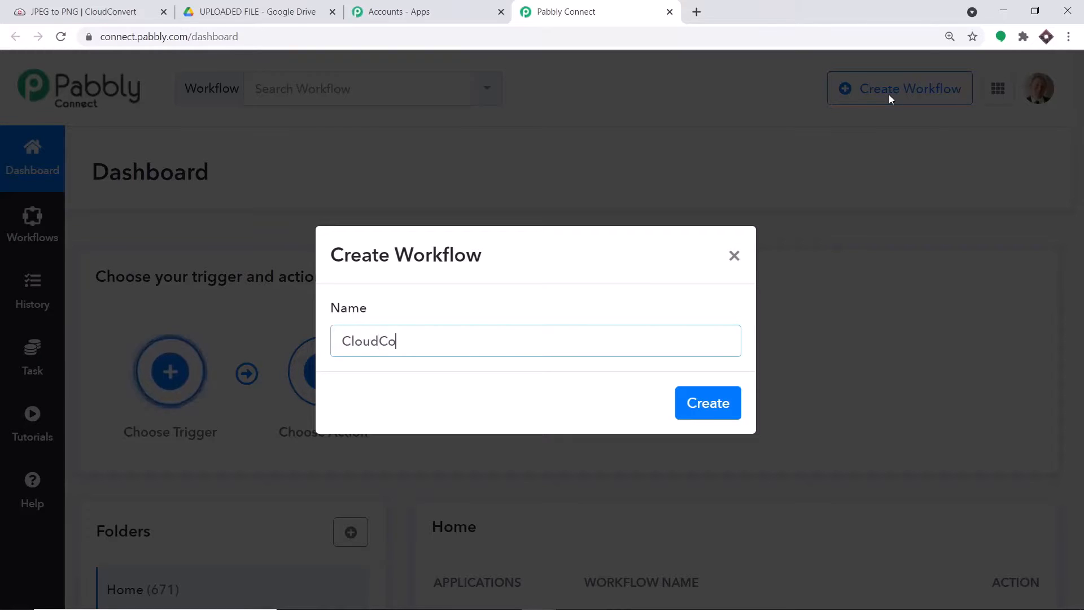
pyautogui.write('nvert to Google')
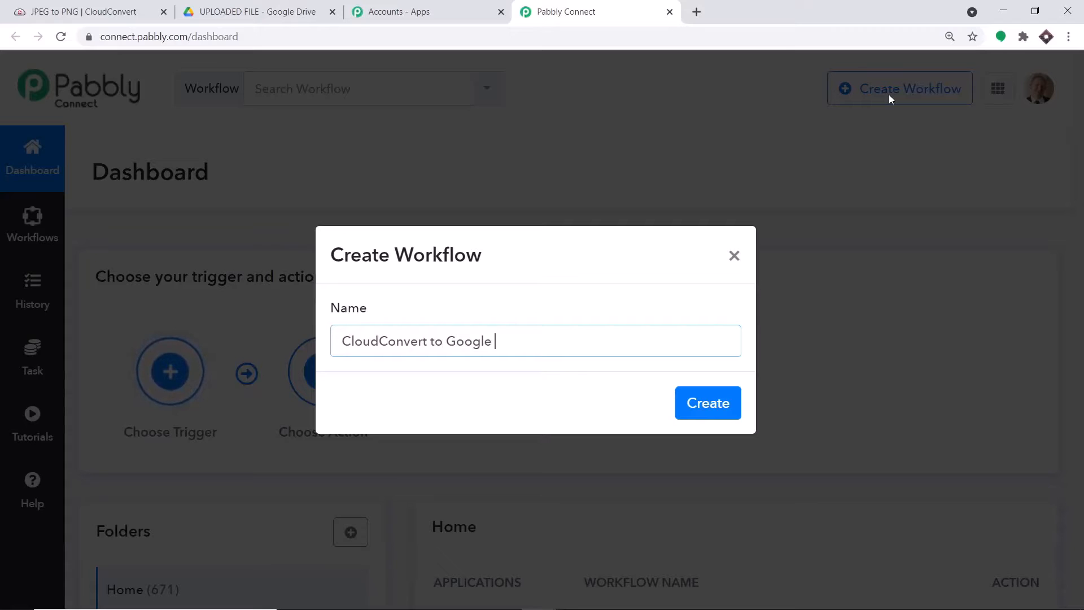
pyautogui.write(' Drive')
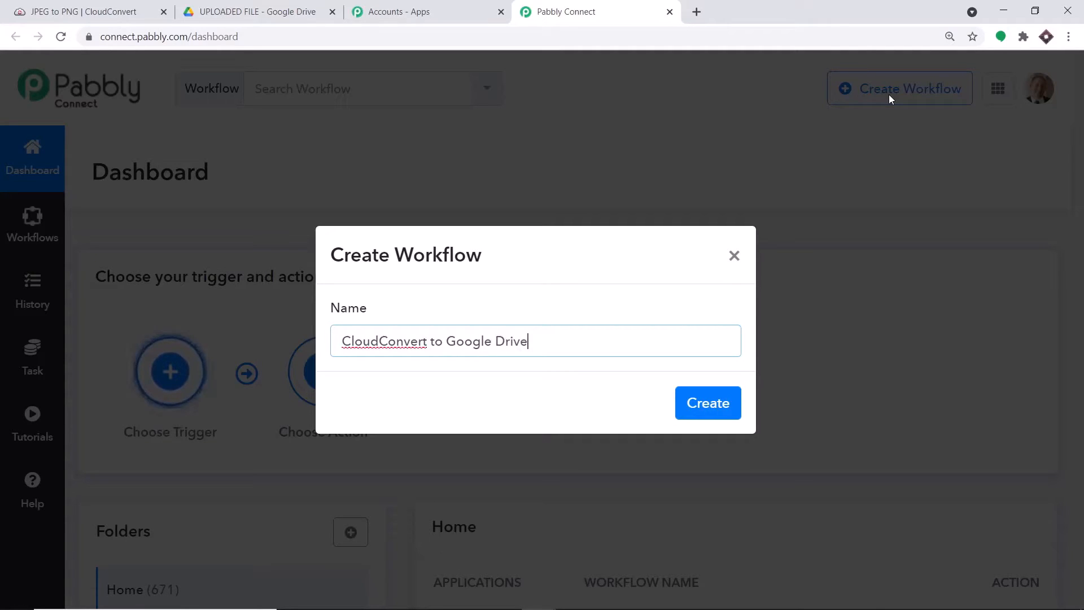
pyautogui.click(713, 416)
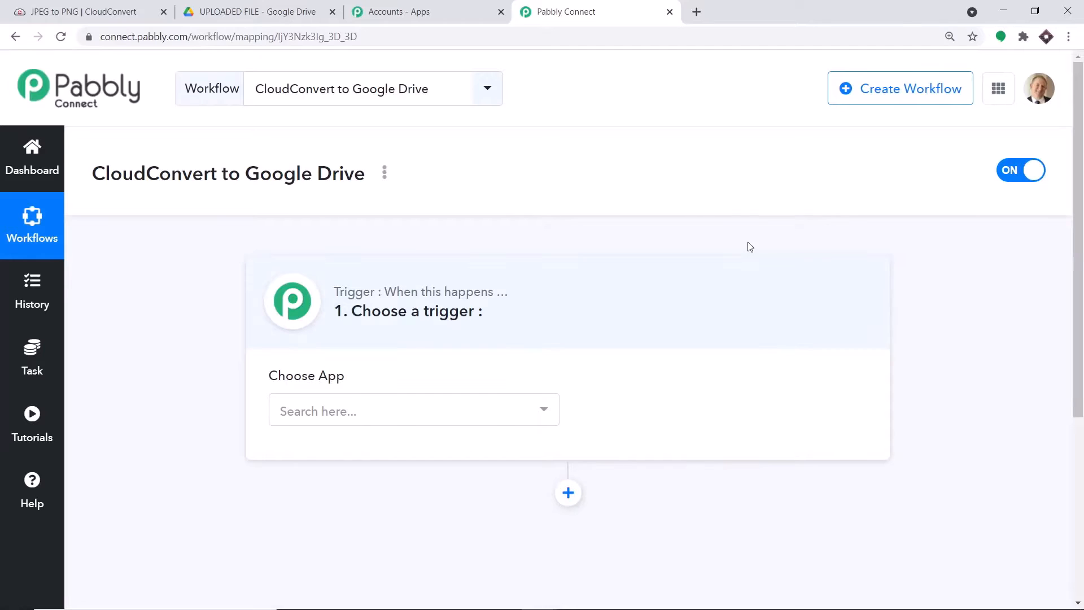
# Step: Choose CloudConvert as the trigger app with the Job is Finished event
pyautogui.click(397, 416)
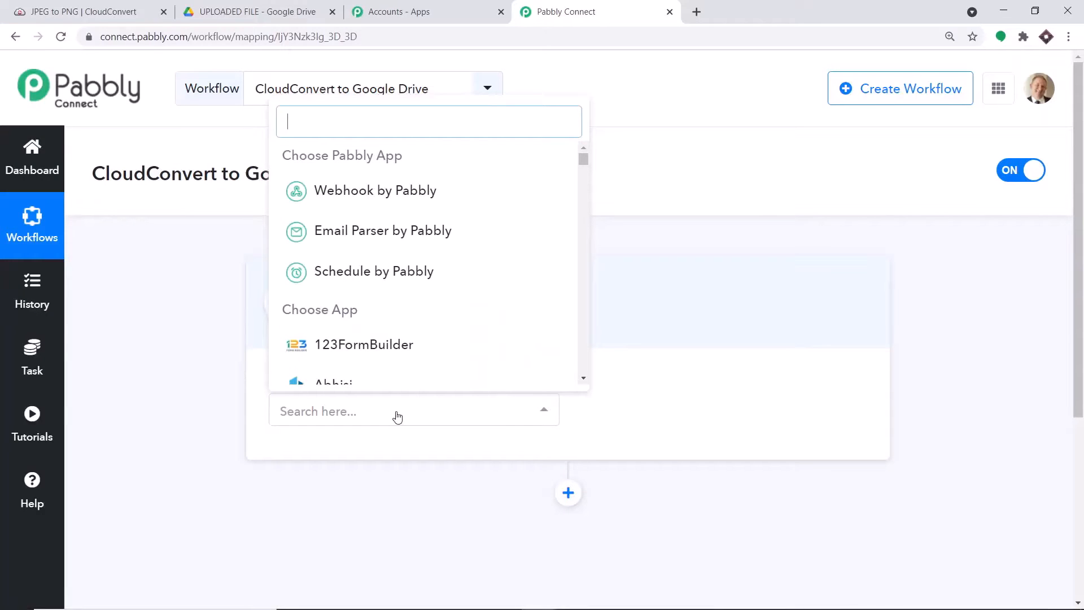
pyautogui.write('cloud')
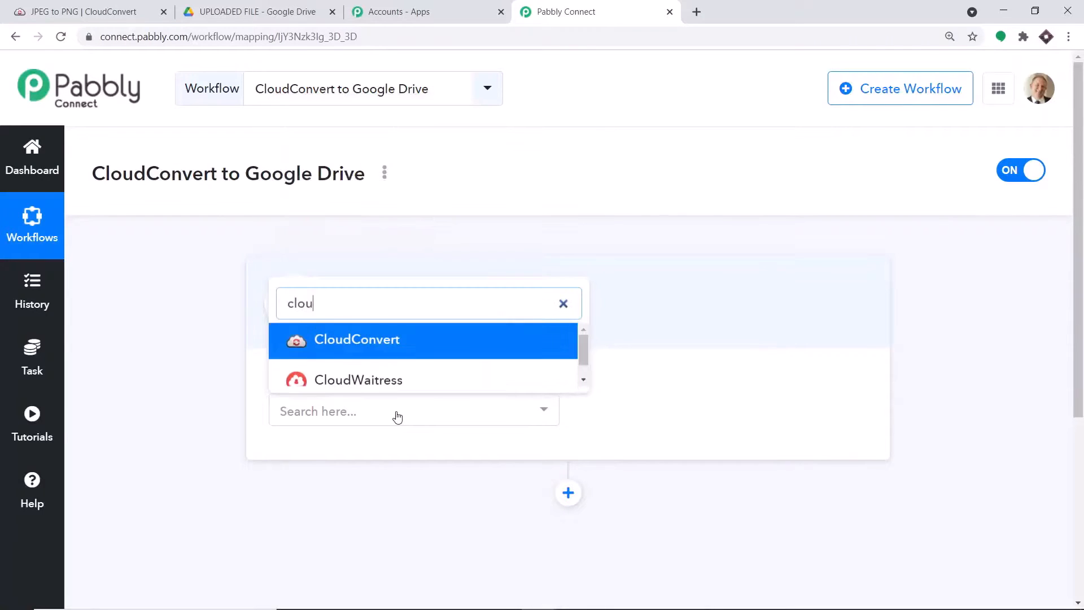
pyautogui.click(397, 341)
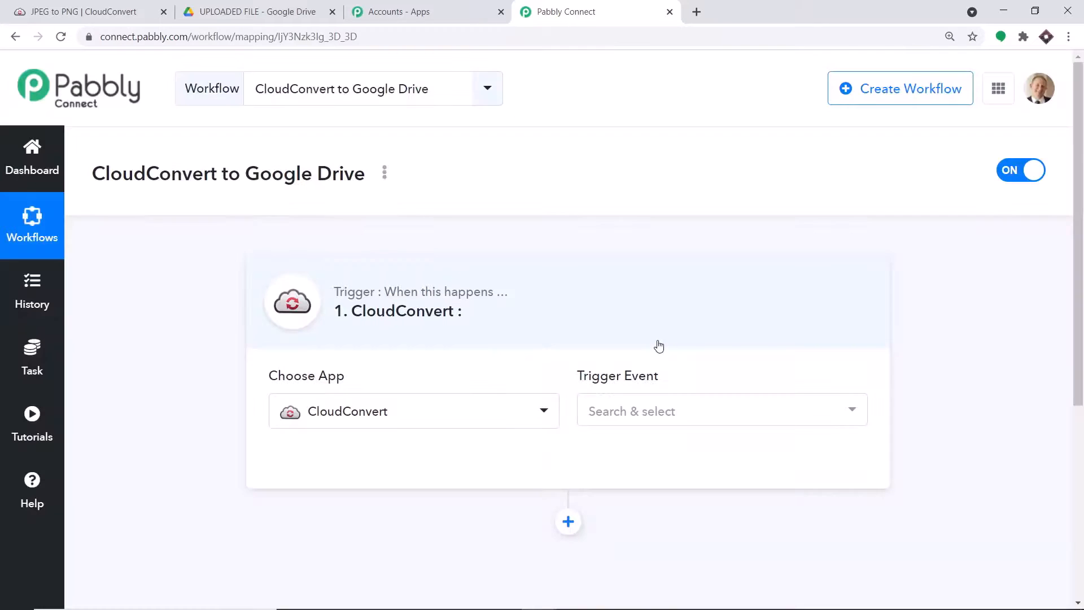
pyautogui.click(642, 411)
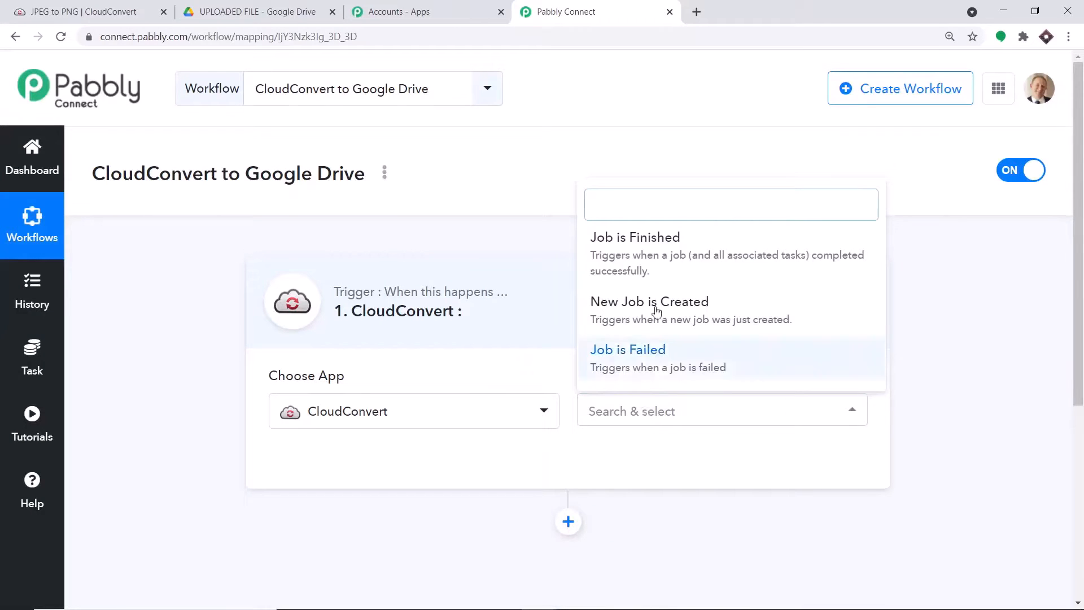
pyautogui.click(654, 260)
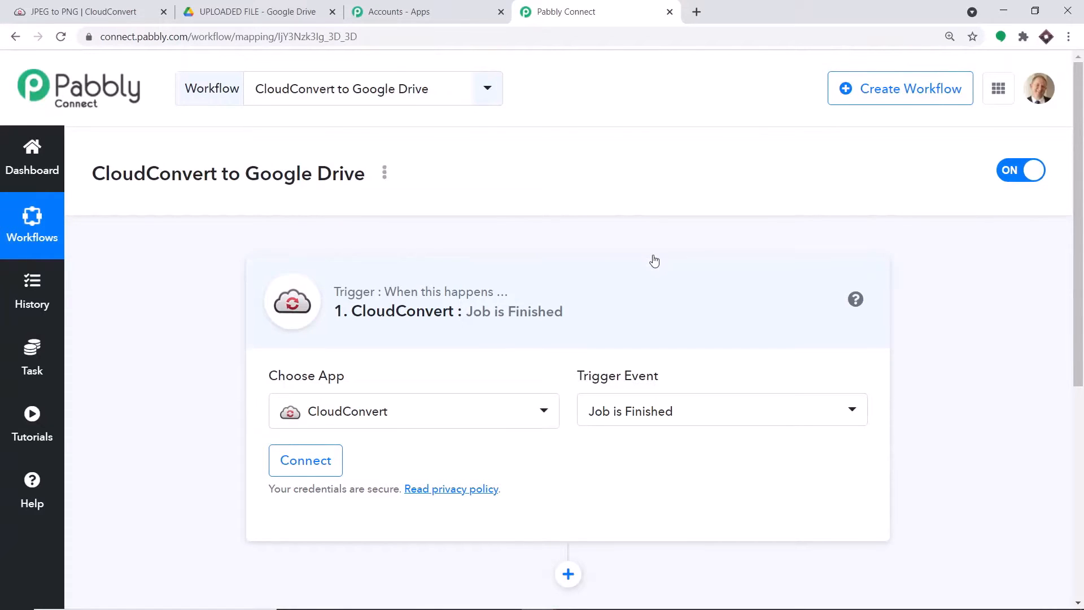
# Step: Review the trigger event options, then visit the Pabbly help forum and return
pyautogui.click(658, 422)
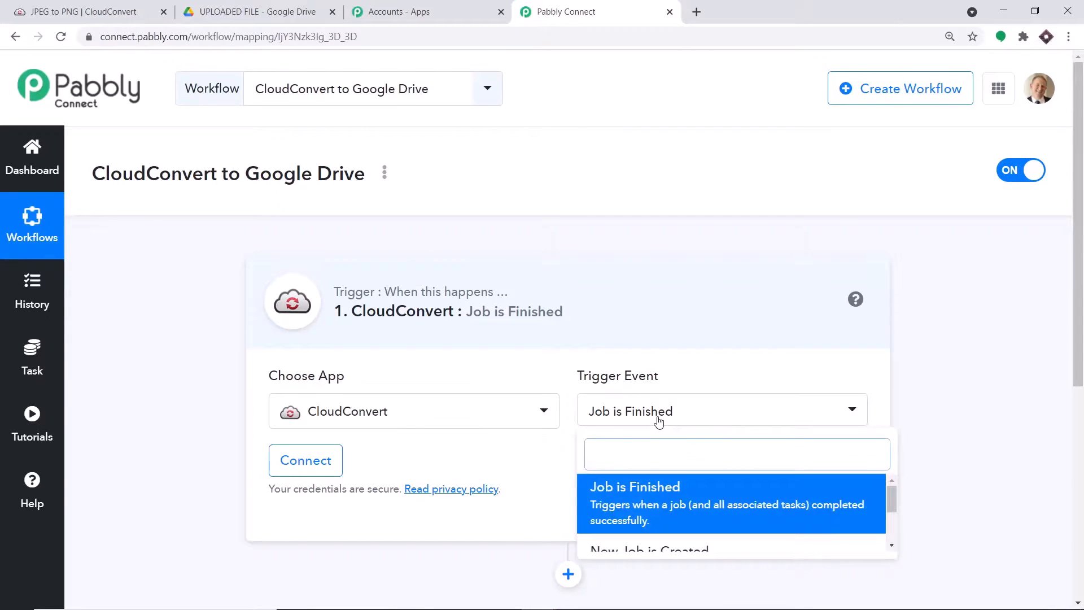
pyautogui.scroll(-4, 659, 424)
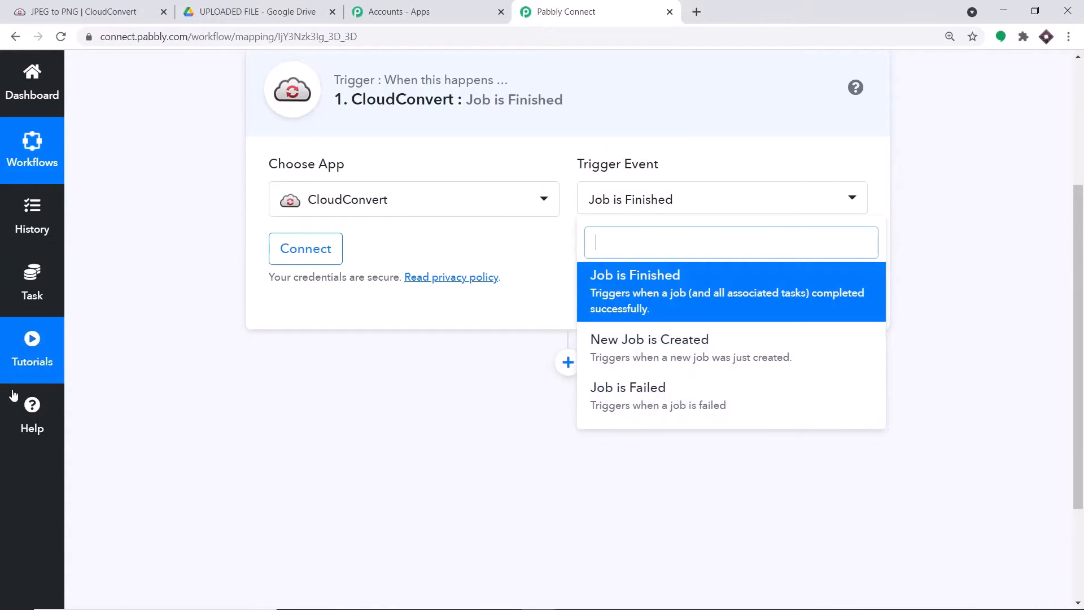
pyautogui.click(32, 414)
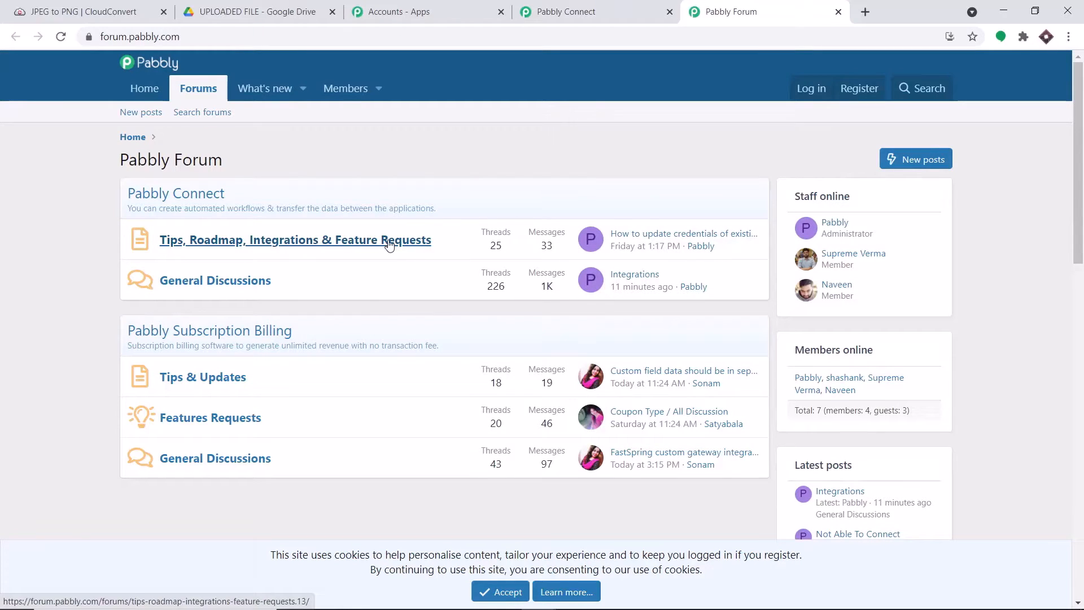
pyautogui.click(567, 11)
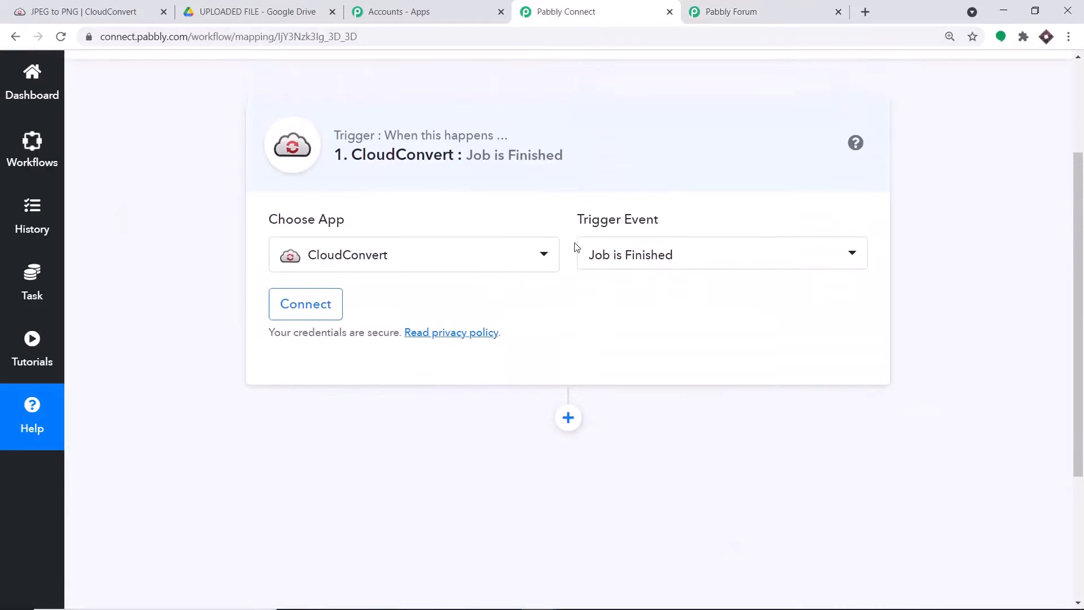
pyautogui.scroll(1, 576, 247)
# Step: Authorize a CloudConvert account for the trigger and dismiss the Authorization Successful message
pyautogui.click(327, 316)
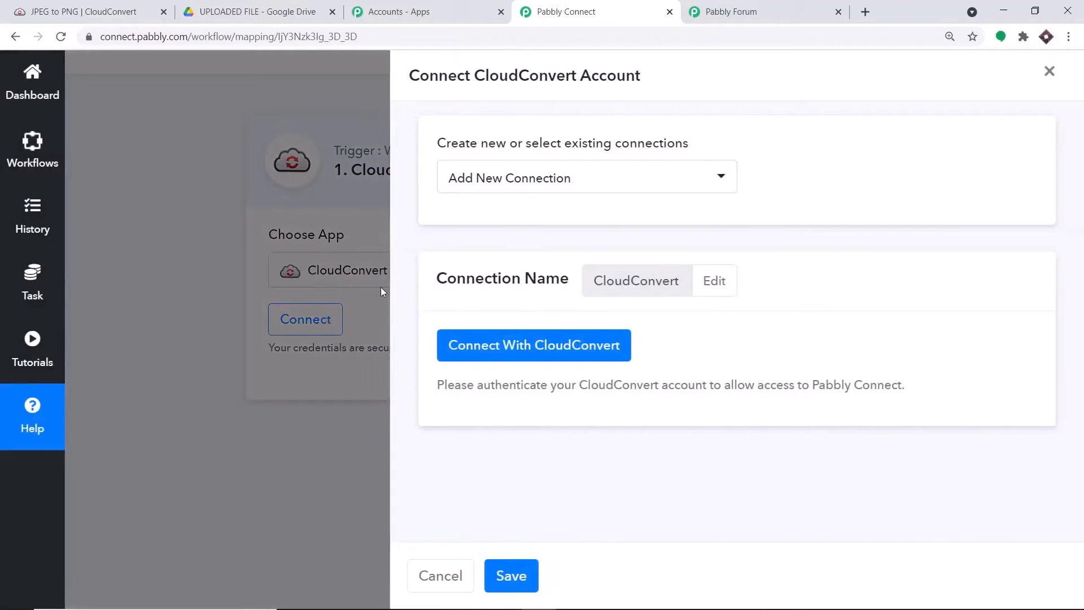
pyautogui.click(523, 356)
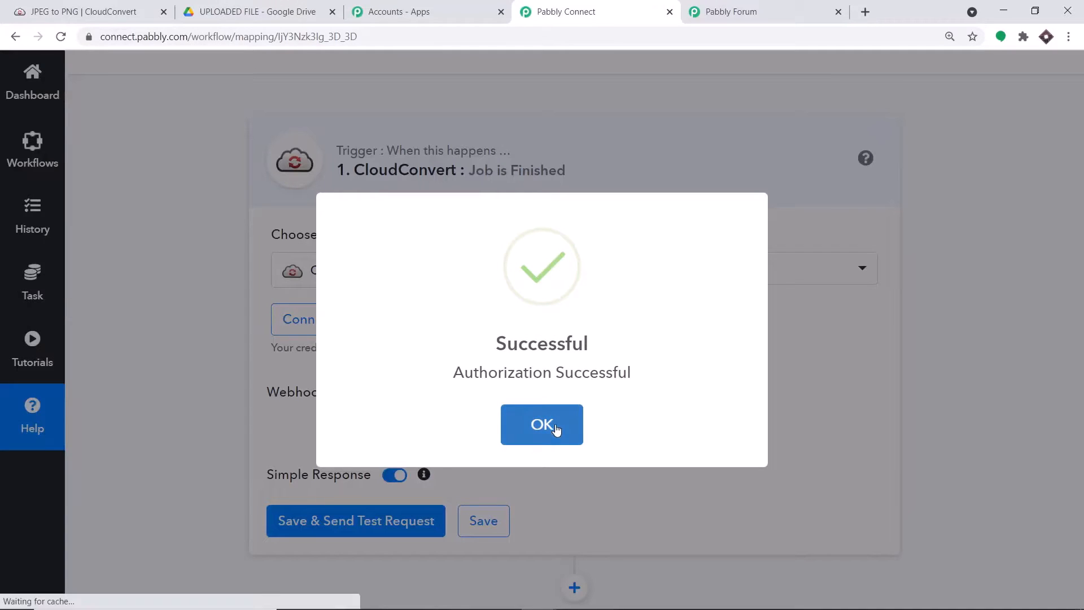
pyautogui.click(542, 424)
pyautogui.scroll(-2, 542, 297)
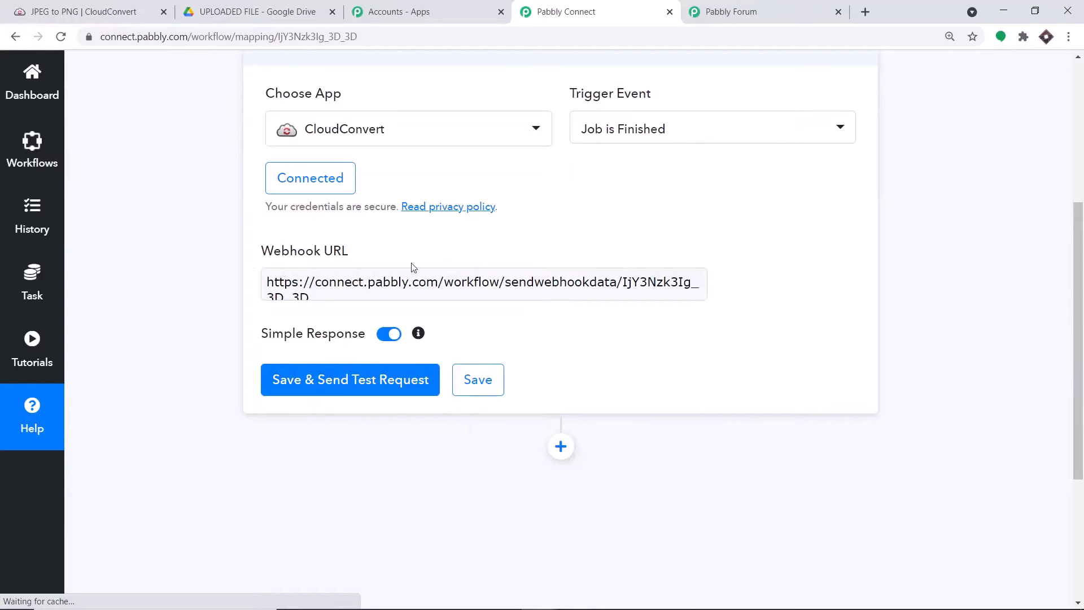
# Step: Copy the trigger's webhook URL, then save the trigger and send a test request
pyautogui.click(366, 295)
pyautogui.hotkey('ctrl', 'a')
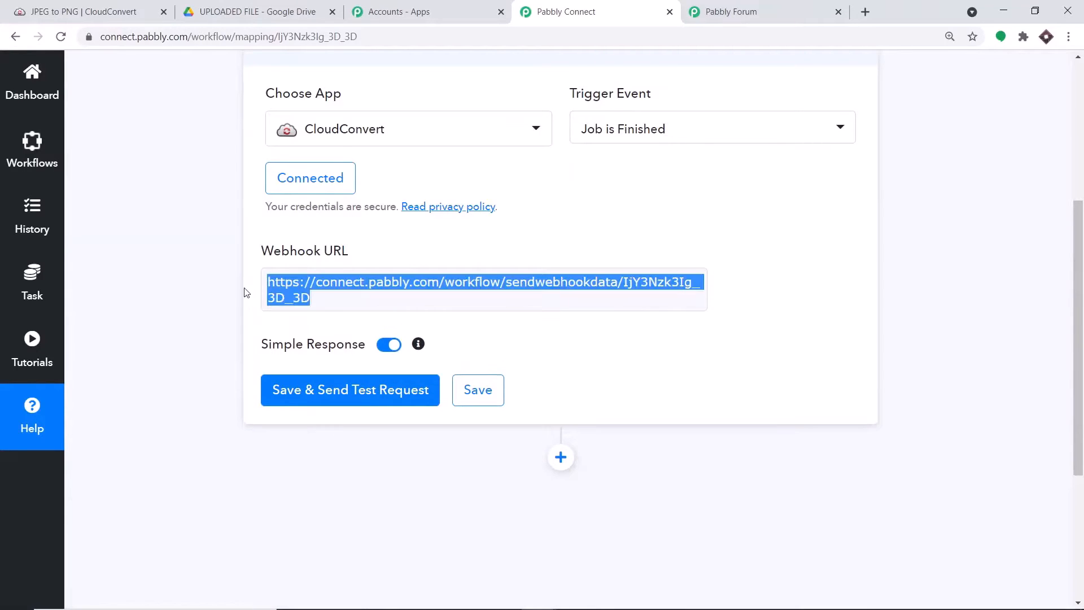
pyautogui.hotkey('ctrl', 'c')
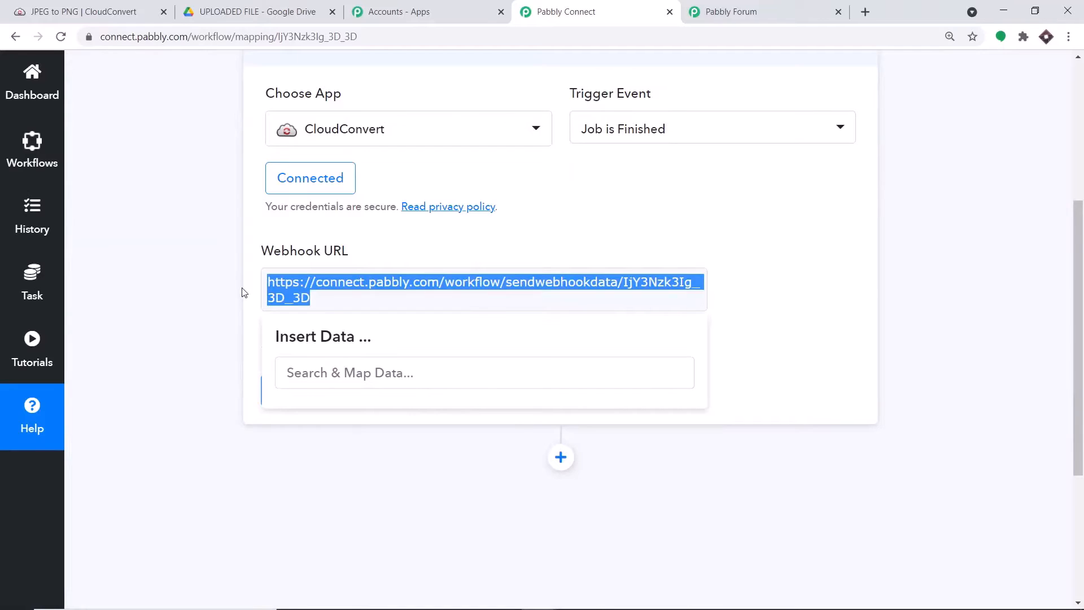
pyautogui.click(637, 200)
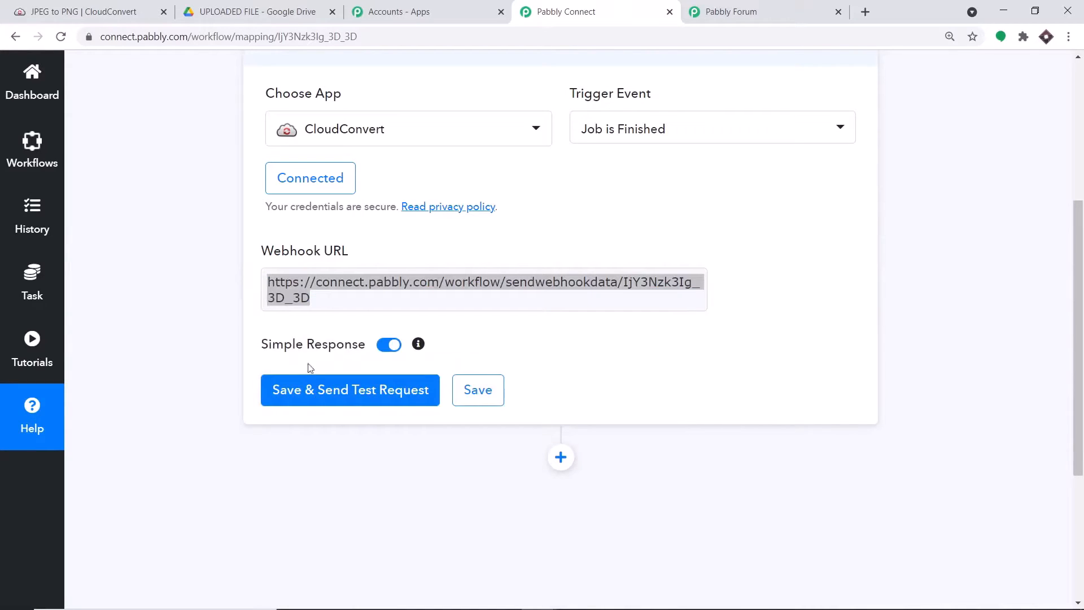
pyautogui.click(316, 397)
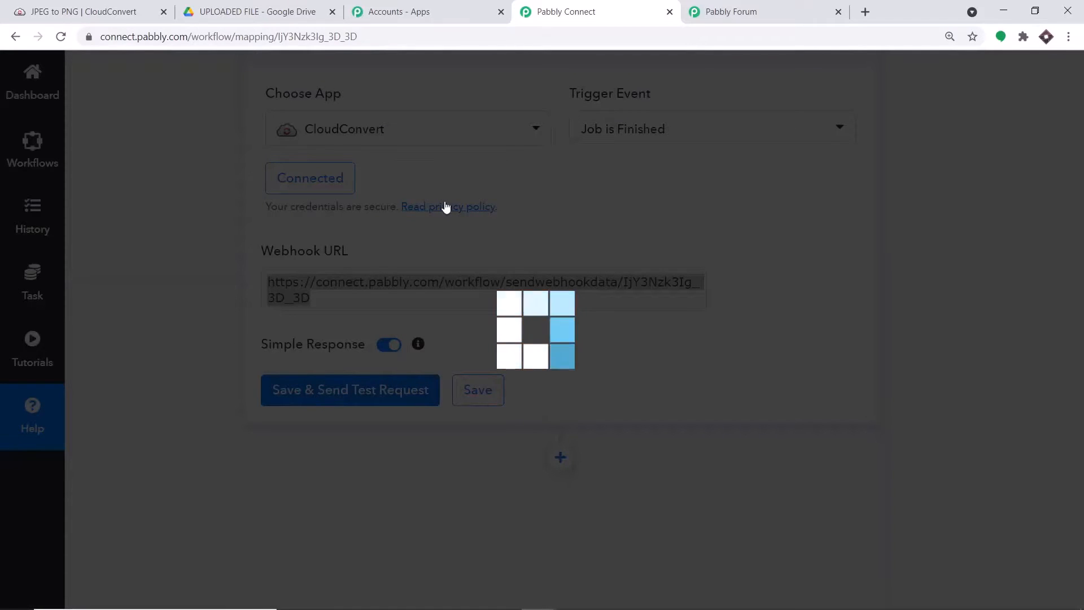
# Step: Set the trigger waiting for a webhook response and switch to the CloudConvert converter
pyautogui.scroll(-2, 559, 250)
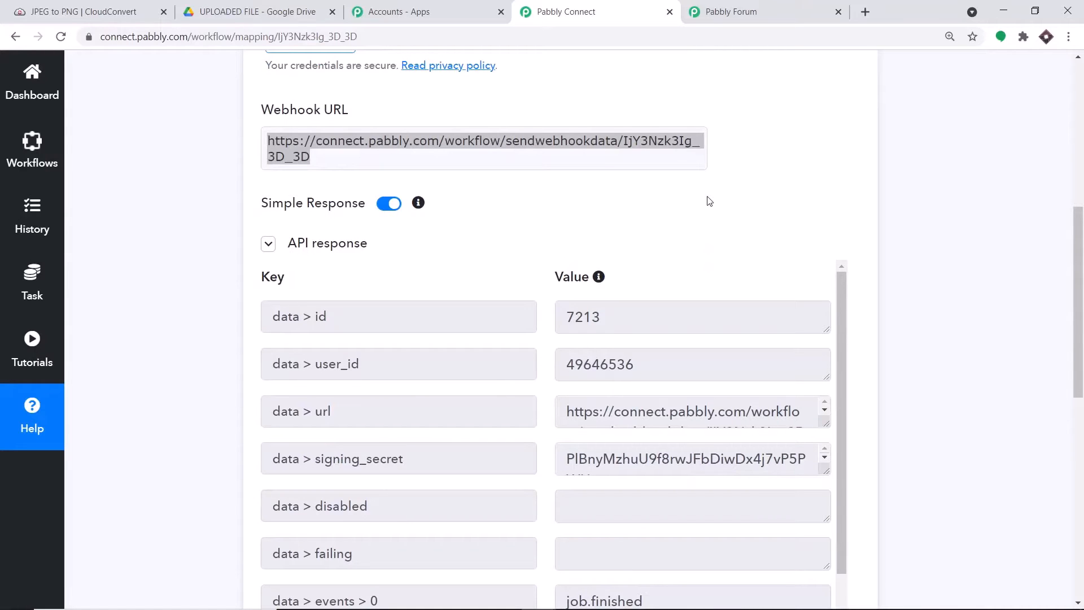
pyautogui.scroll(3, 671, 245)
pyautogui.scroll(-7, 670, 245)
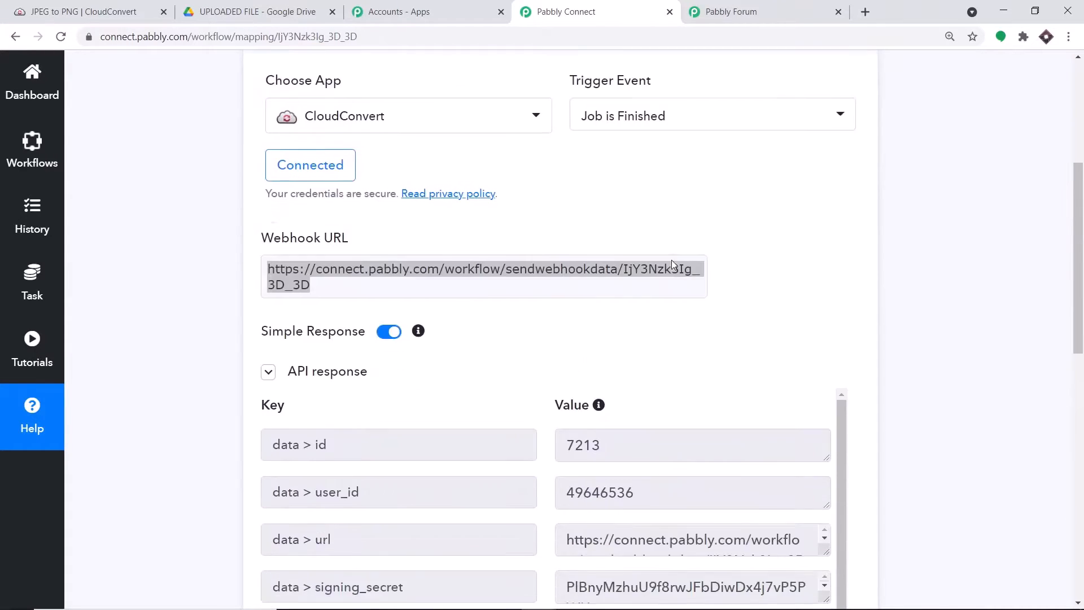
pyautogui.scroll(-1, 673, 264)
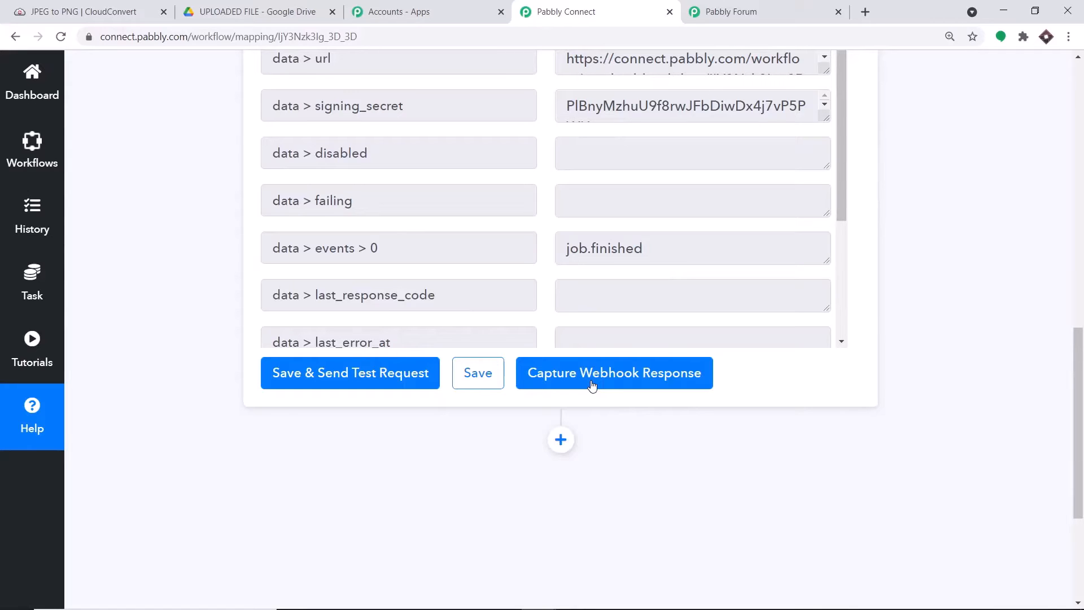
pyautogui.click(591, 373)
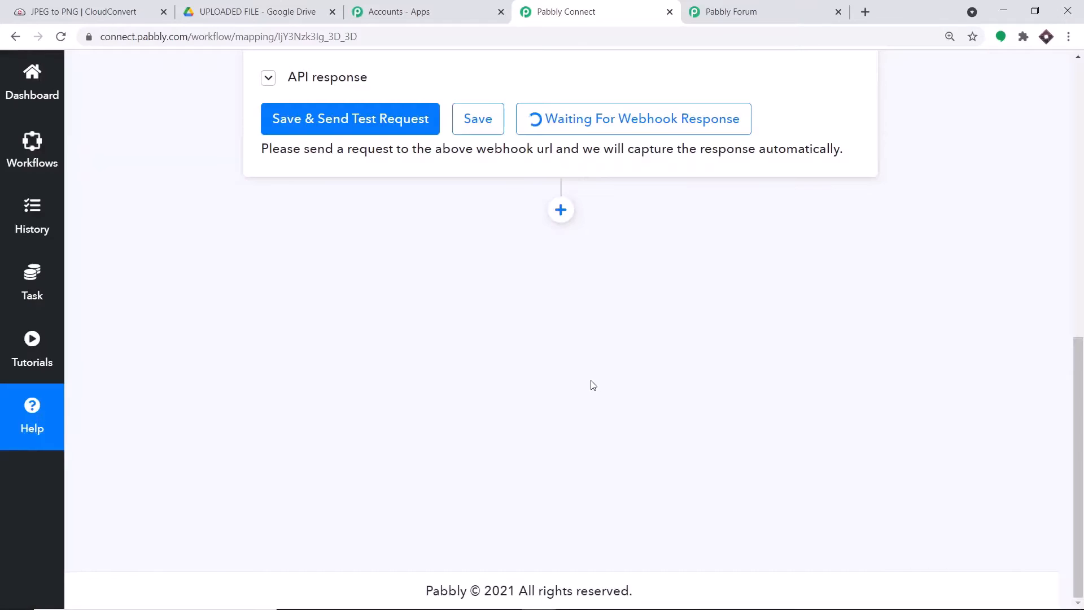
pyautogui.scroll(3, 615, 345)
pyautogui.scroll(1, 649, 312)
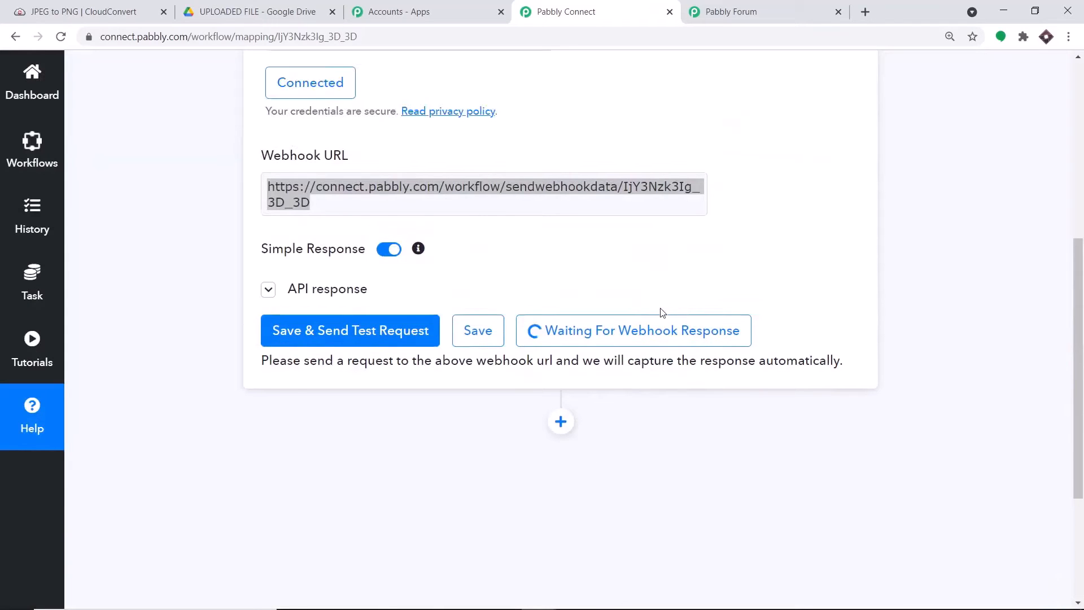
pyautogui.click(91, 11)
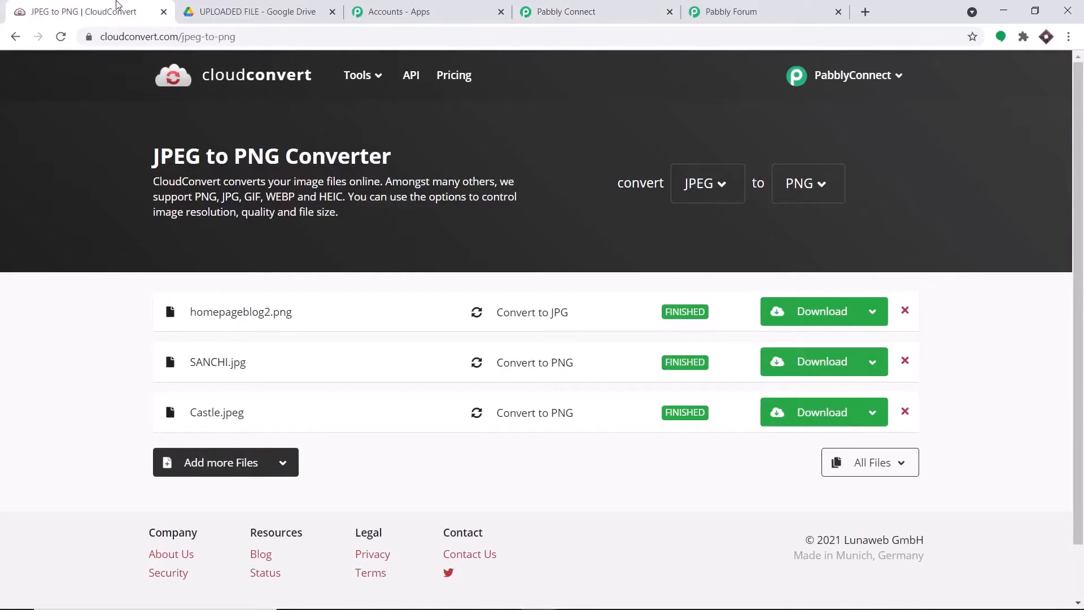
# Step: Add Orchha.jpg, convert it to PNG, and close the Orchha.png preview
pyautogui.click(247, 463)
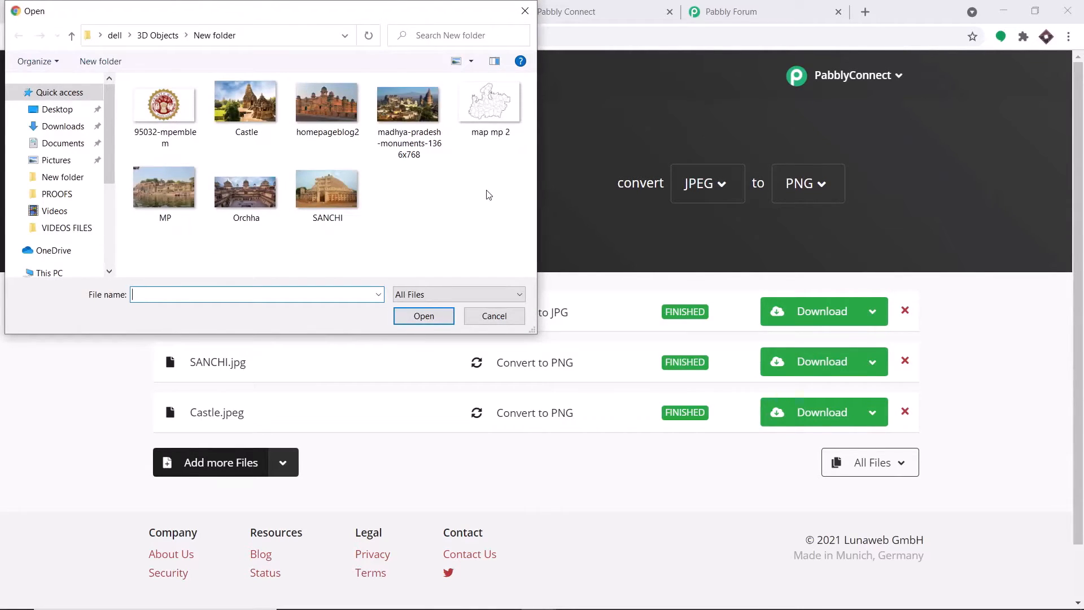
pyautogui.click(249, 185)
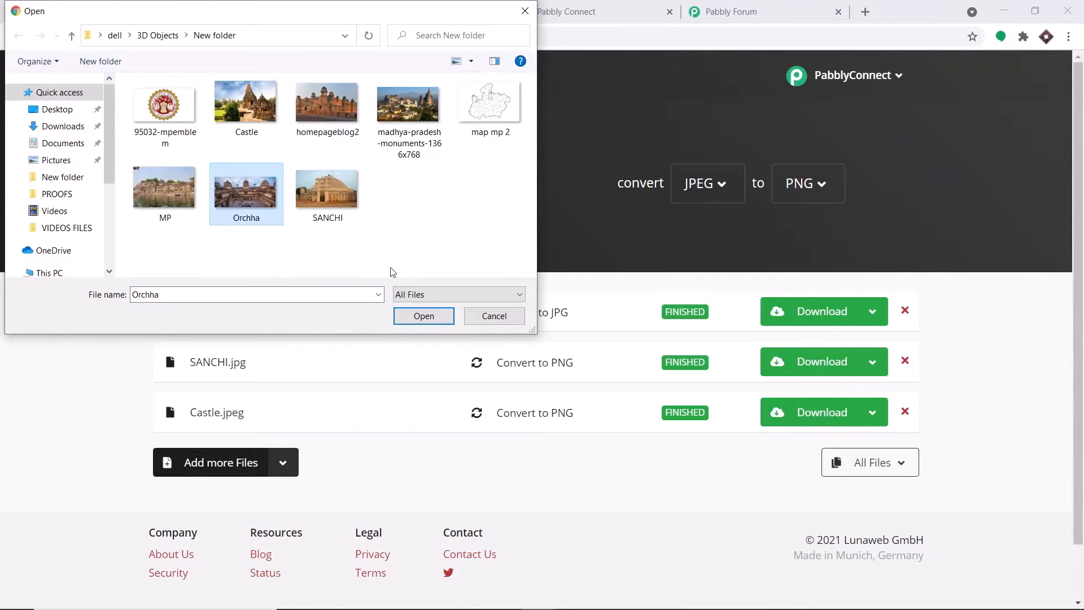
pyautogui.click(428, 316)
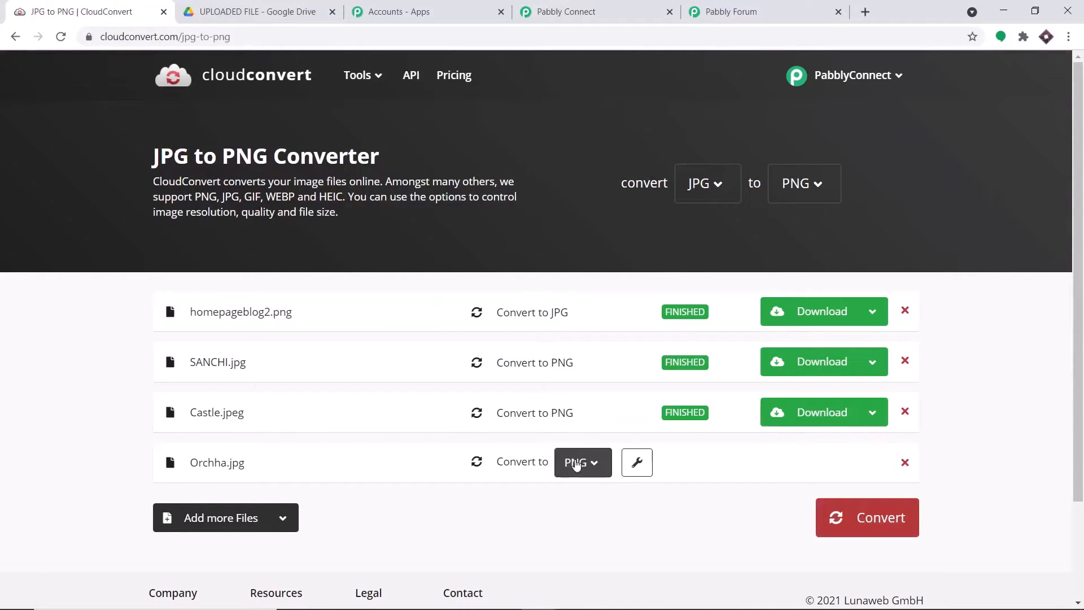
pyautogui.click(880, 520)
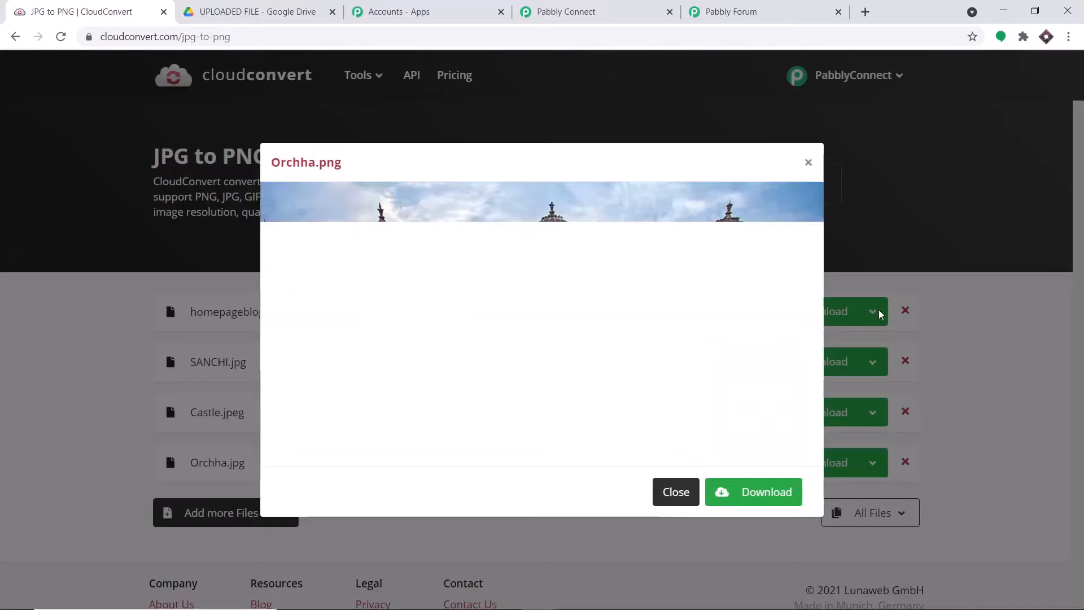
pyautogui.click(676, 491)
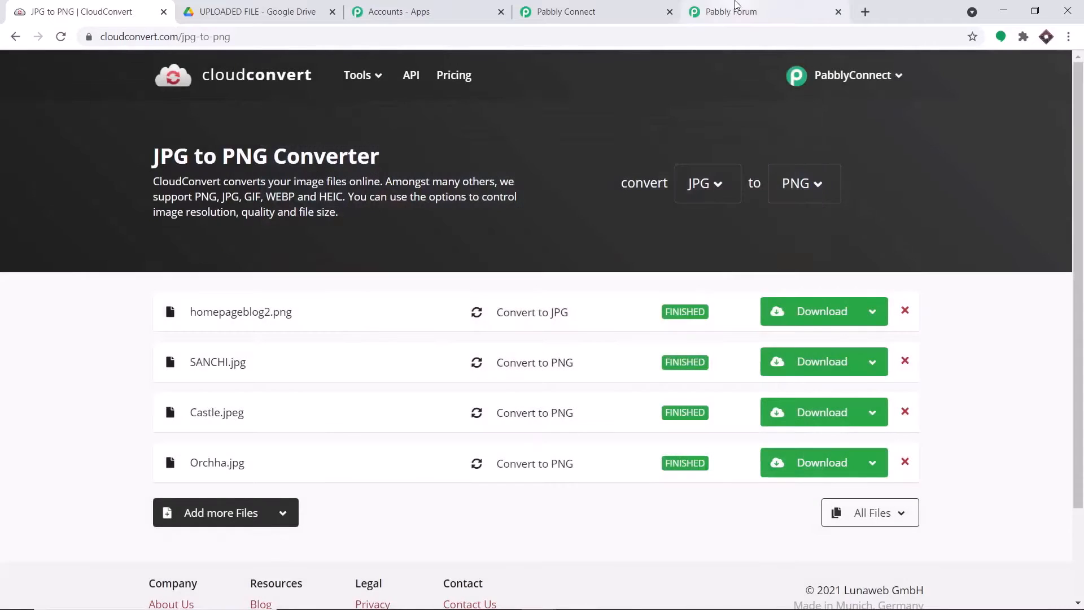
# Step: Back in Pabbly Connect, browse the captured response listing Orchha.png with size 882435
pyautogui.click(604, 5)
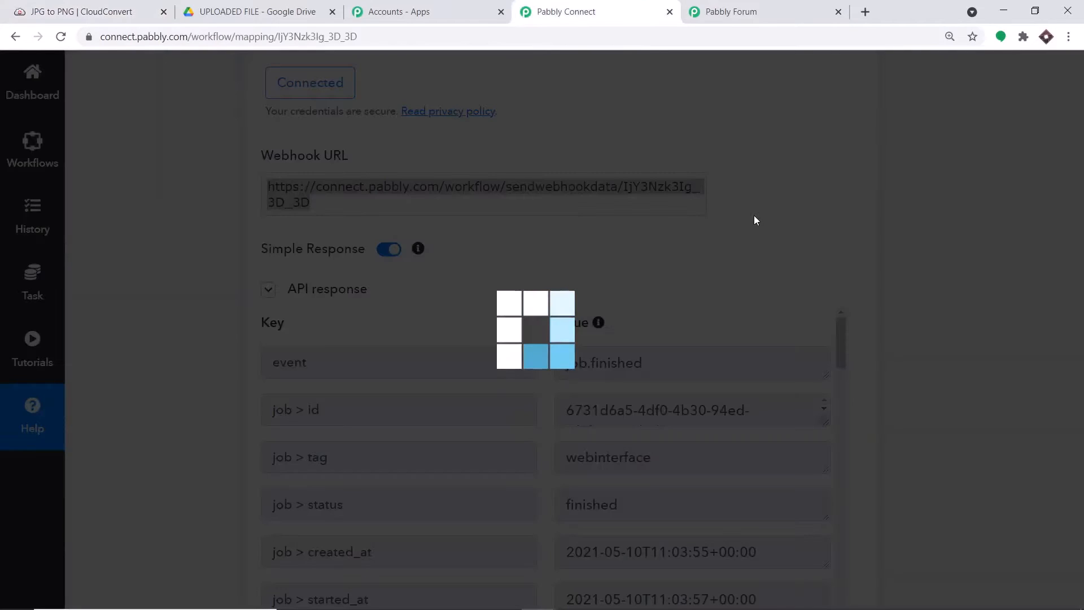
pyautogui.scroll(-6, 772, 328)
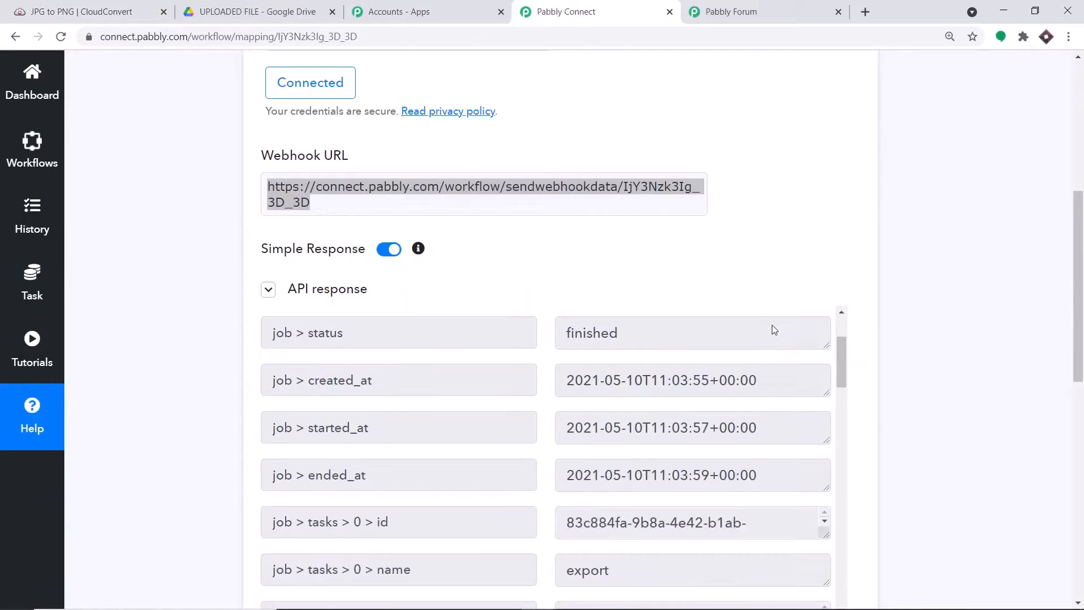
pyautogui.scroll(-1, 781, 341)
pyautogui.moveTo(1077, 273); pyautogui.dragTo(1077, 350)
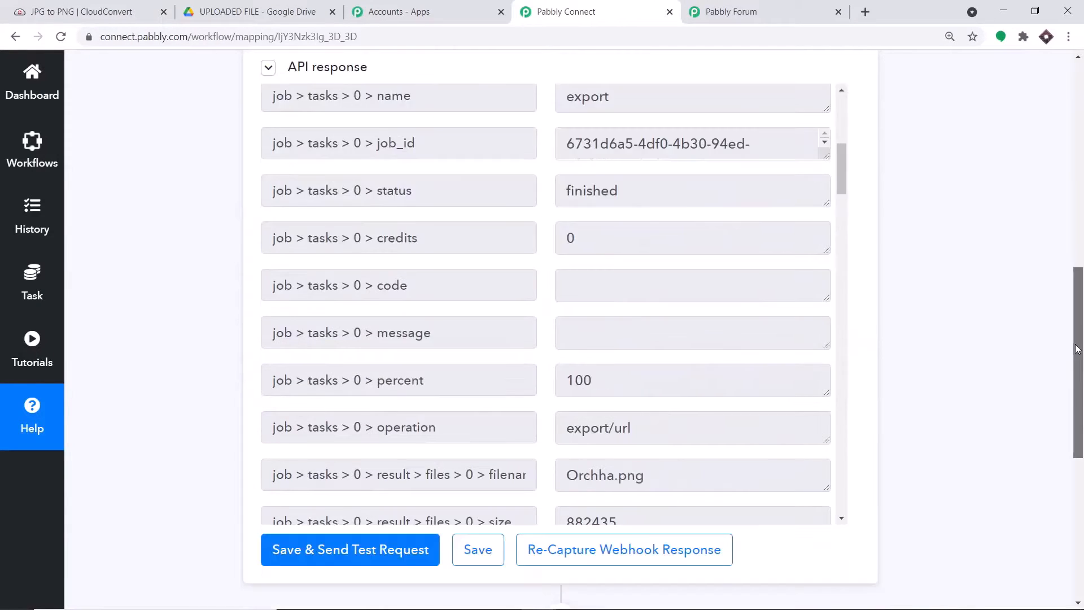
pyautogui.scroll(-1, 649, 243)
pyautogui.scroll(-1, 650, 243)
pyautogui.moveTo(658, 333); pyautogui.dragTo(570, 323)
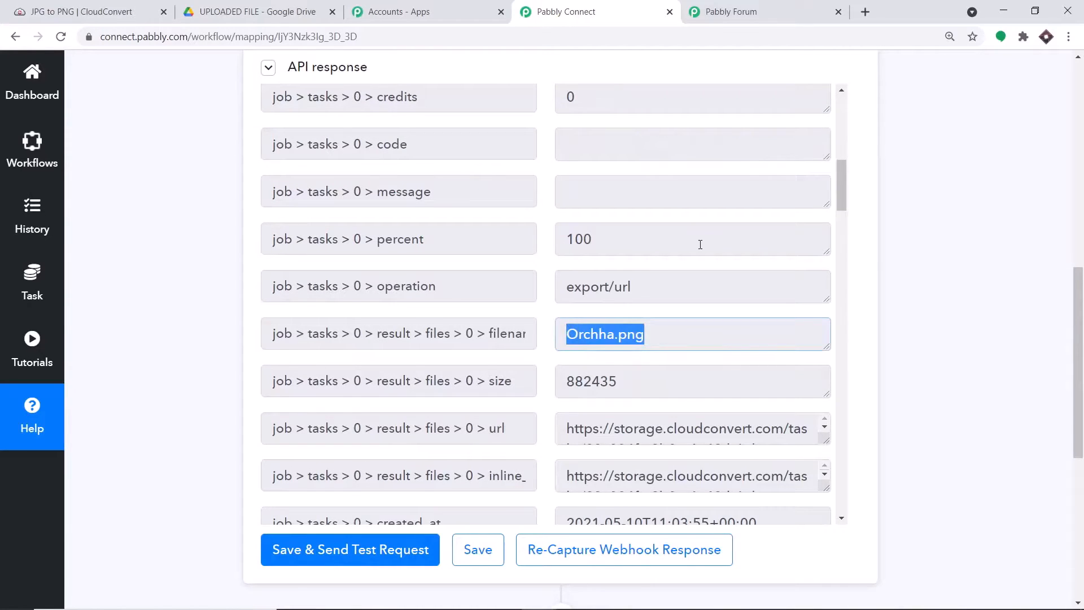
pyautogui.scroll(-2, 700, 242)
pyautogui.scroll(2, 697, 240)
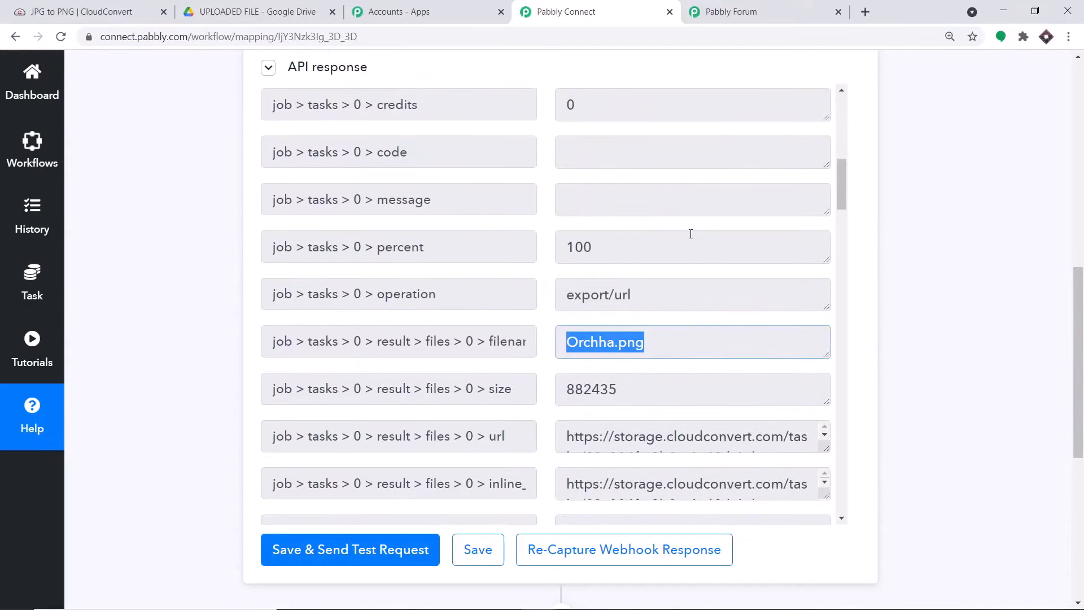
pyautogui.scroll(2, 685, 230)
pyautogui.scroll(2, 668, 220)
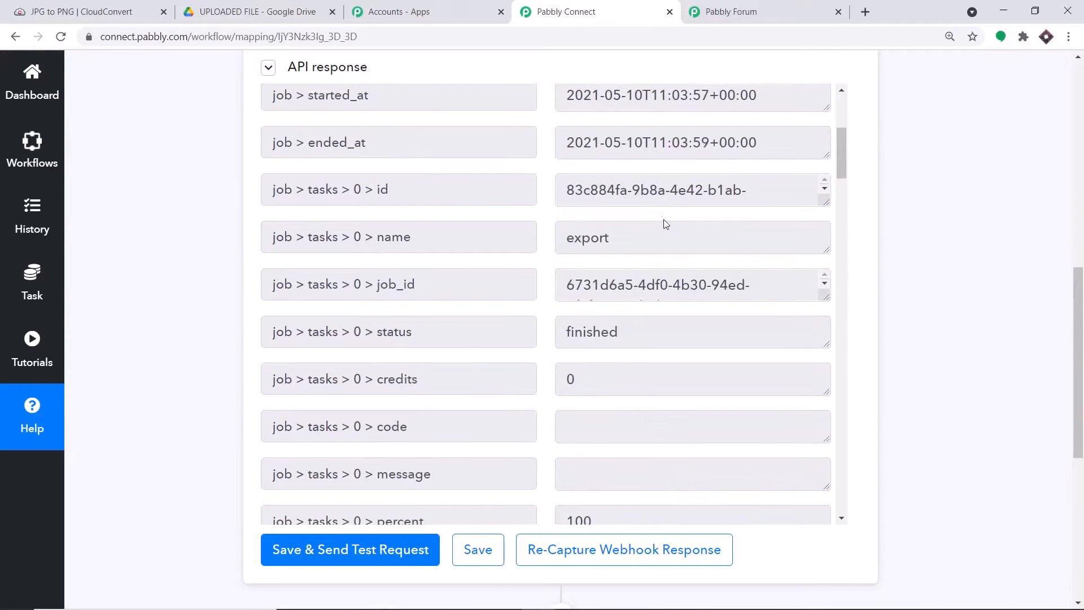
pyautogui.scroll(3, 660, 220)
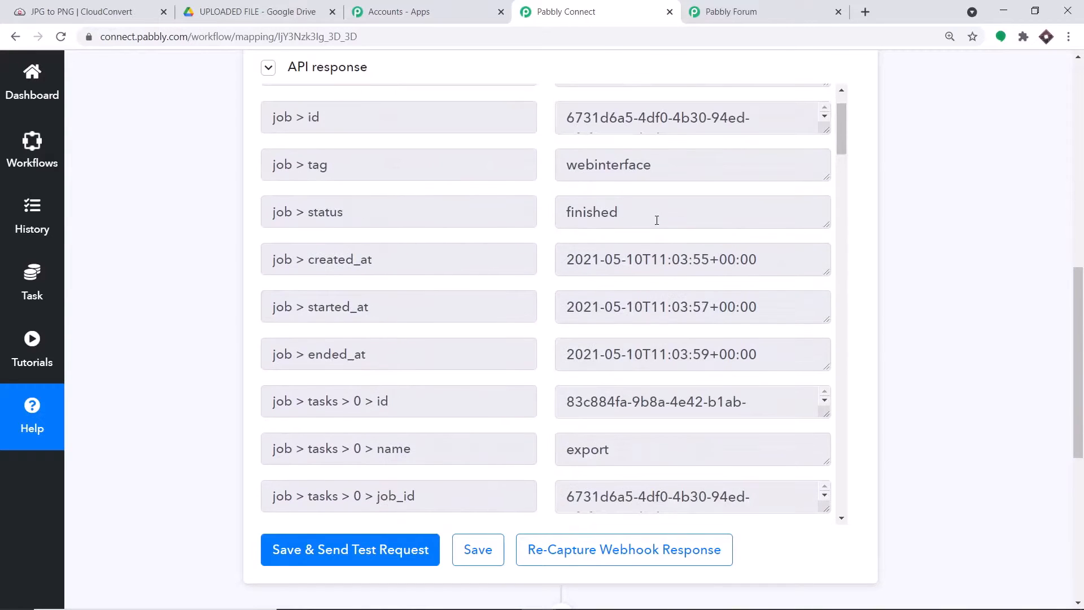
# Step: Enlarge the url field to read Orchha.png's full download link
pyautogui.scroll(-4, 663, 215)
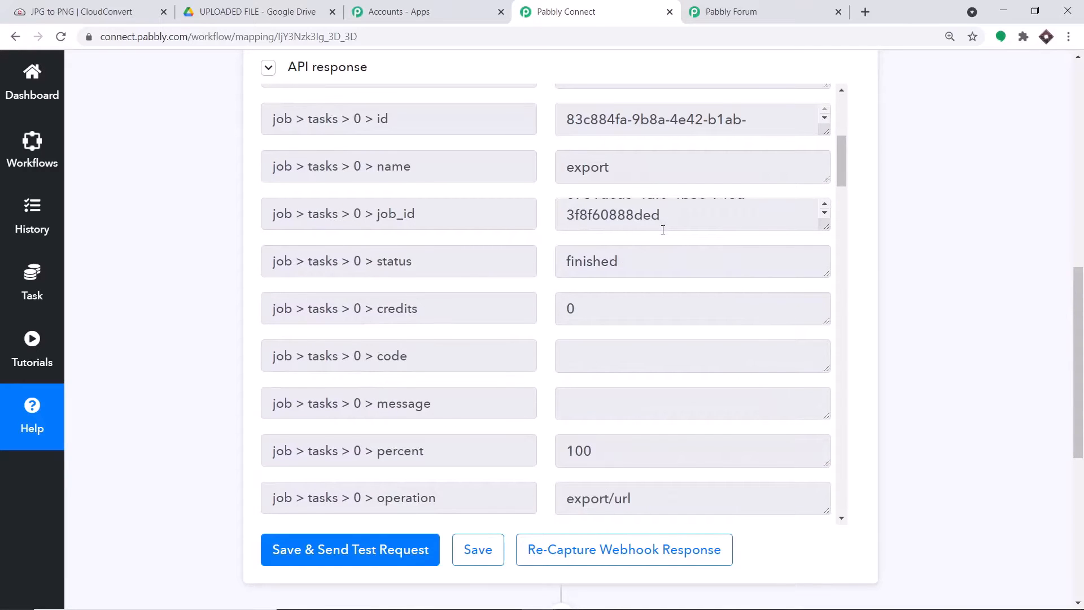
pyautogui.scroll(-1, 677, 262)
pyautogui.scroll(-5, 678, 261)
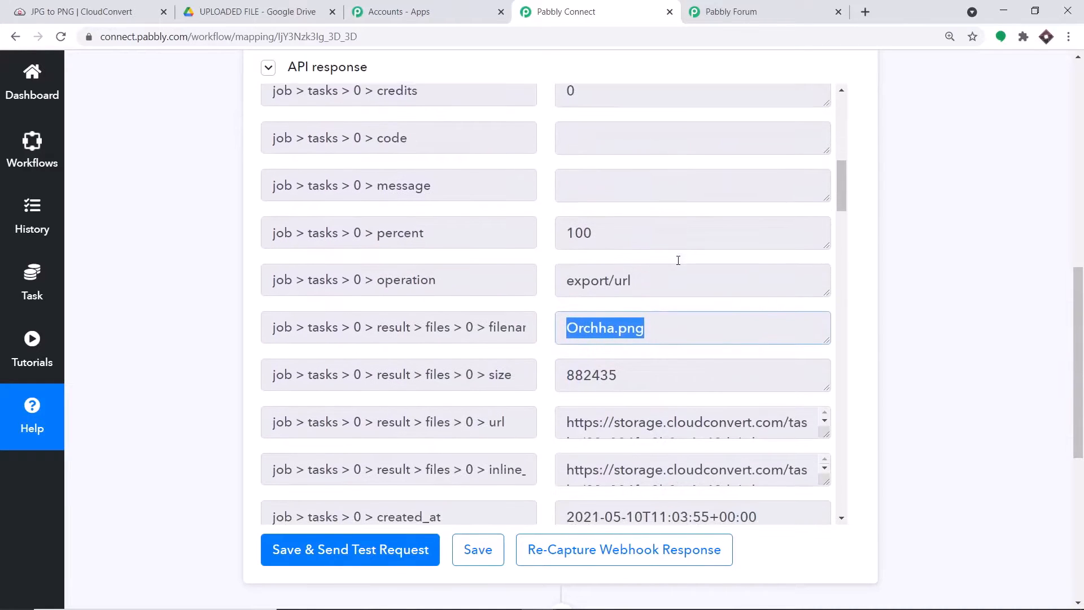
pyautogui.scroll(-1, 678, 260)
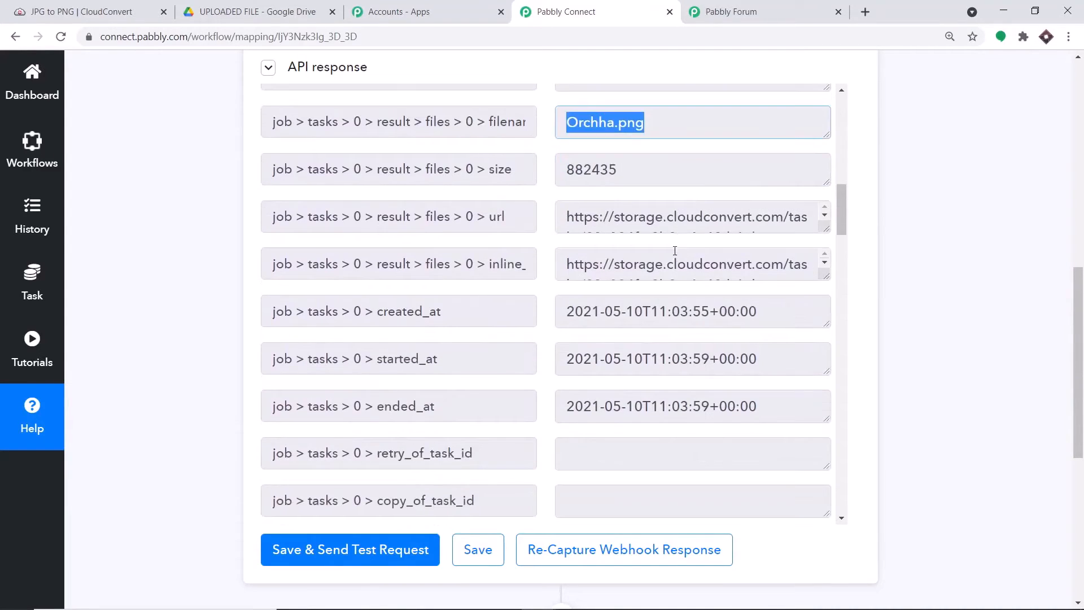
pyautogui.moveTo(826, 230); pyautogui.dragTo(820, 454)
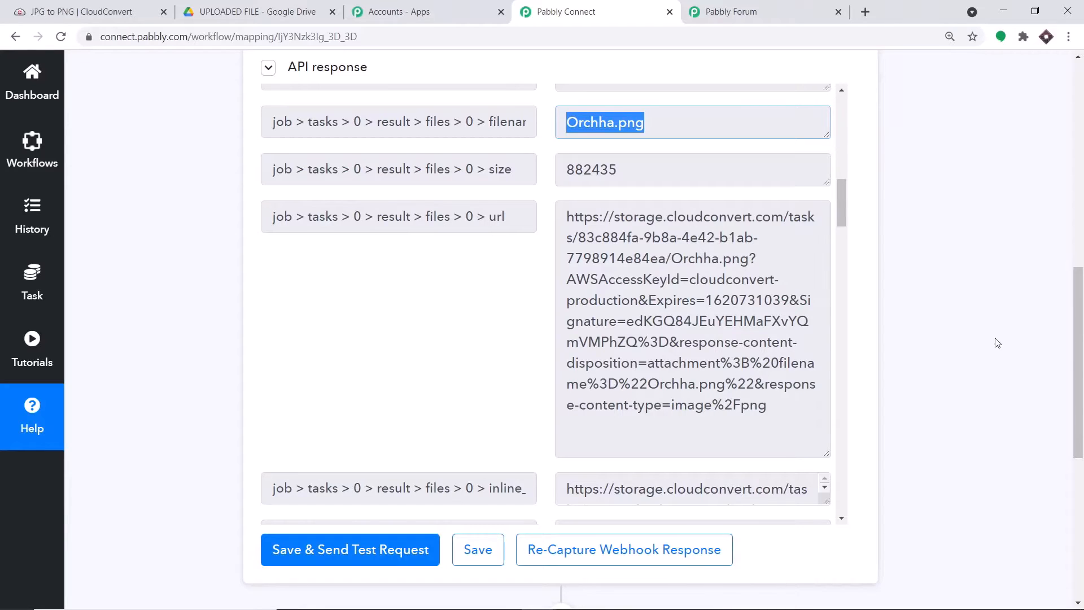
pyautogui.scroll(-7, 643, 185)
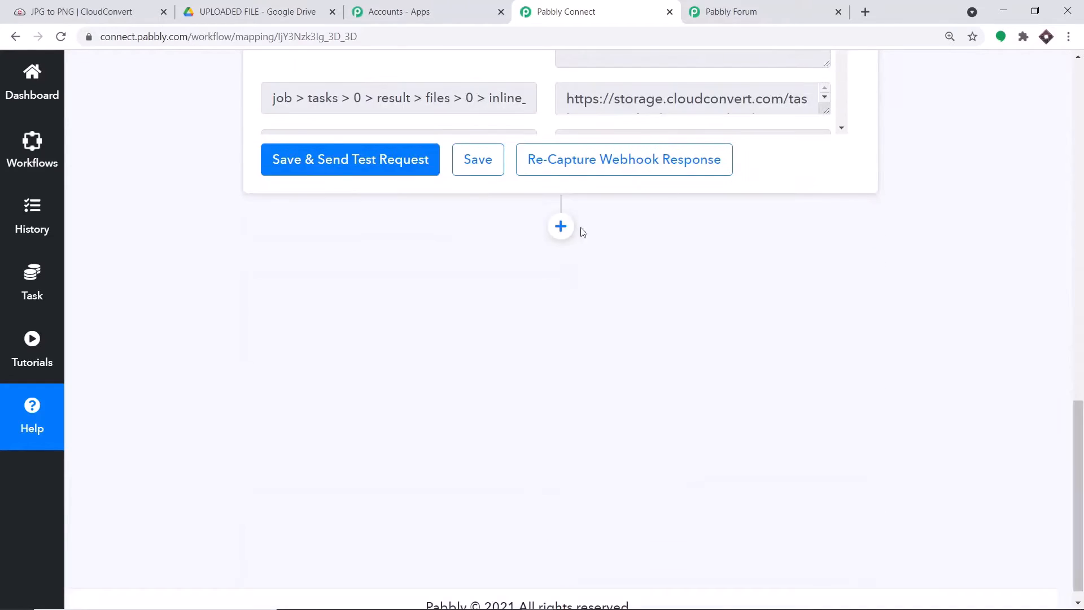
# Step: Add an action step after the trigger and choose Google Drive as its app
pyautogui.click(561, 218)
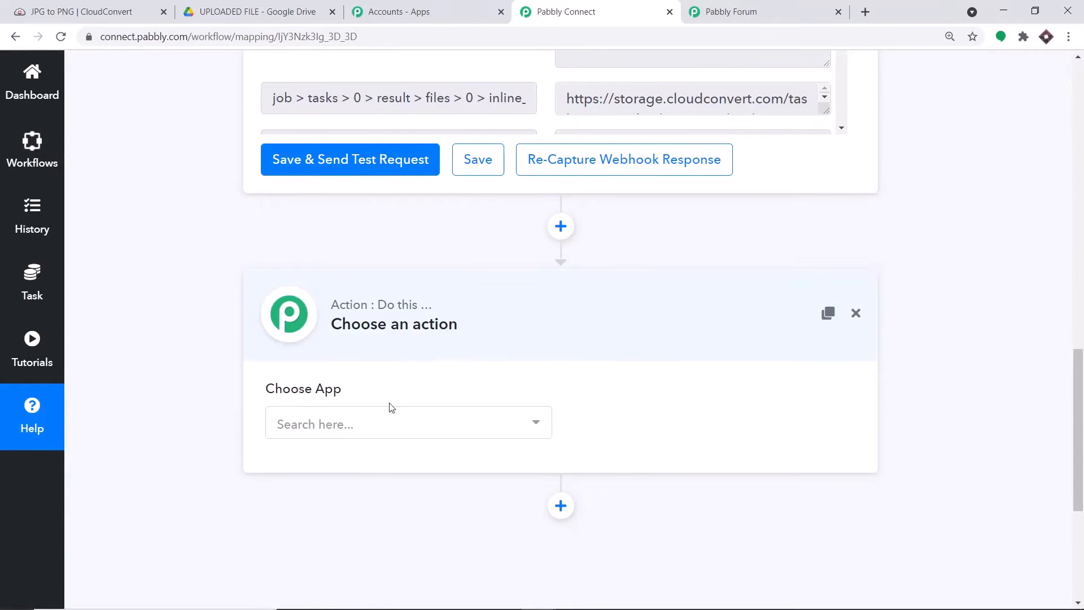
pyautogui.click(379, 426)
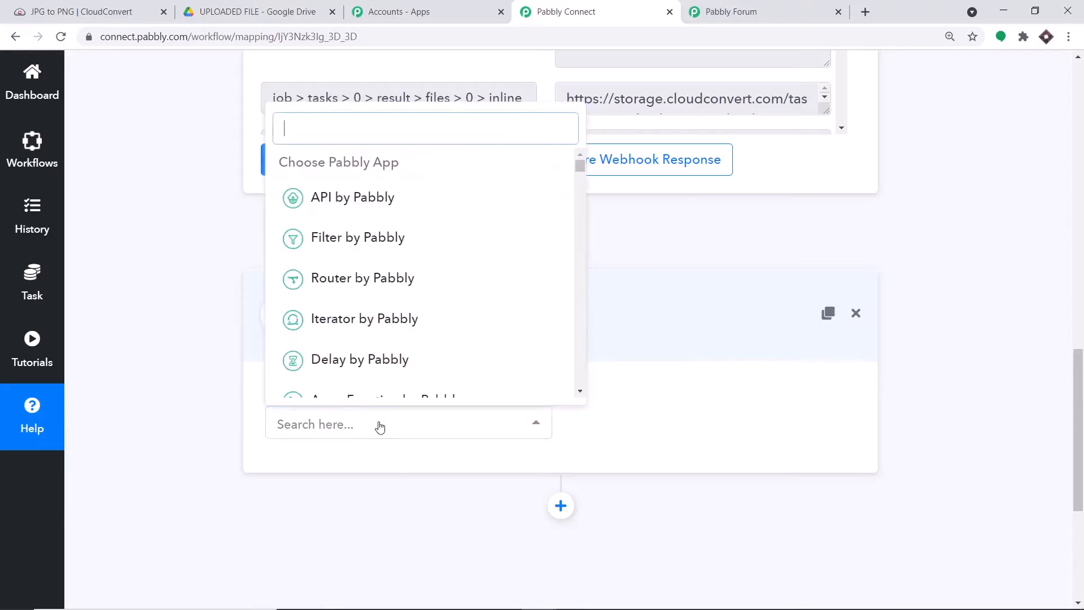
pyautogui.write('googl')
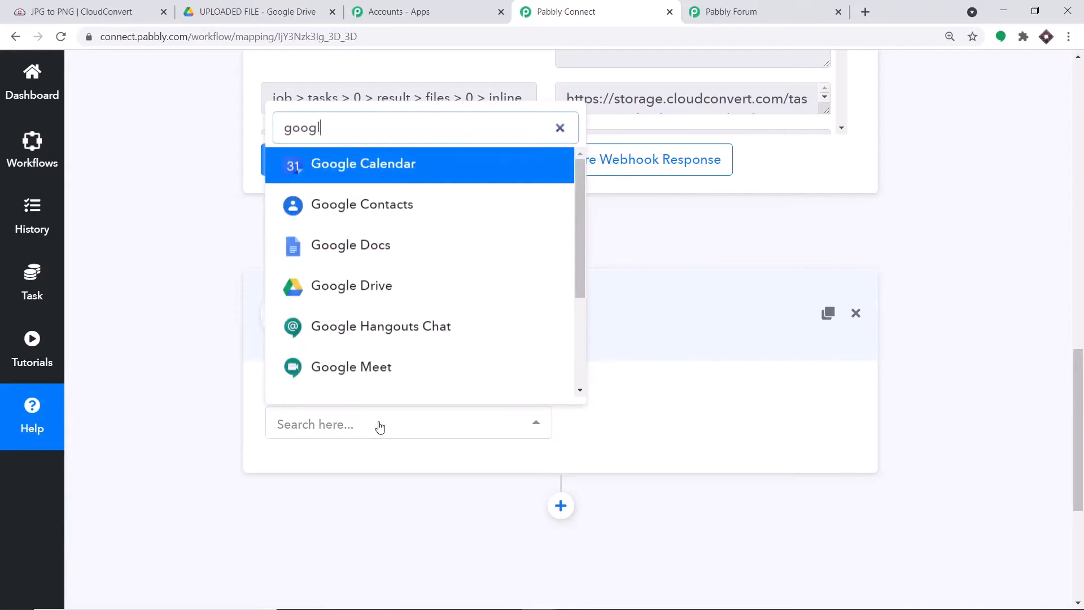
pyautogui.write('e drive')
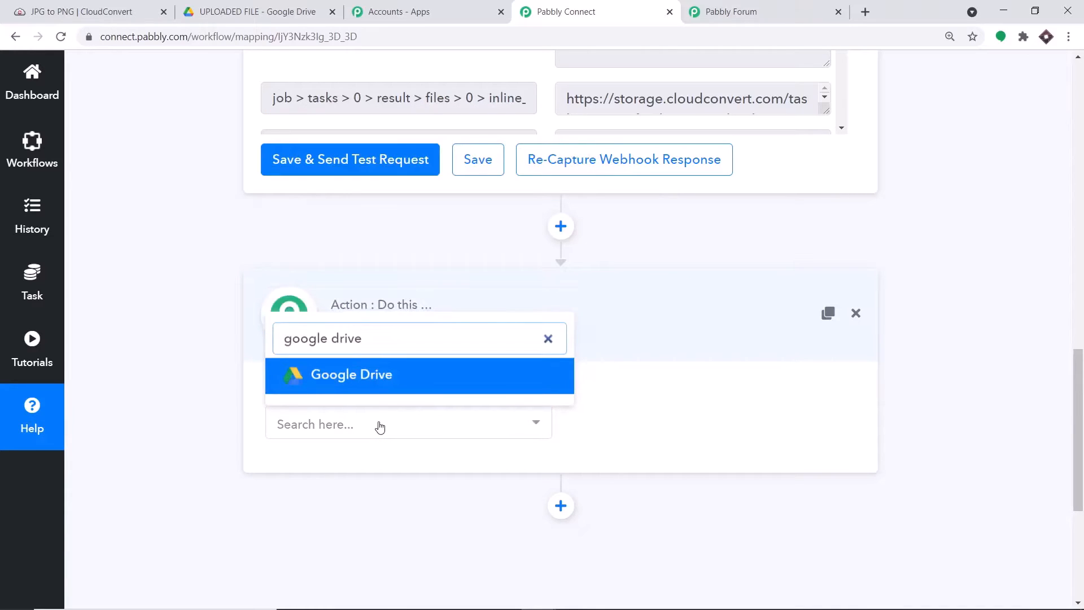
pyautogui.click(384, 376)
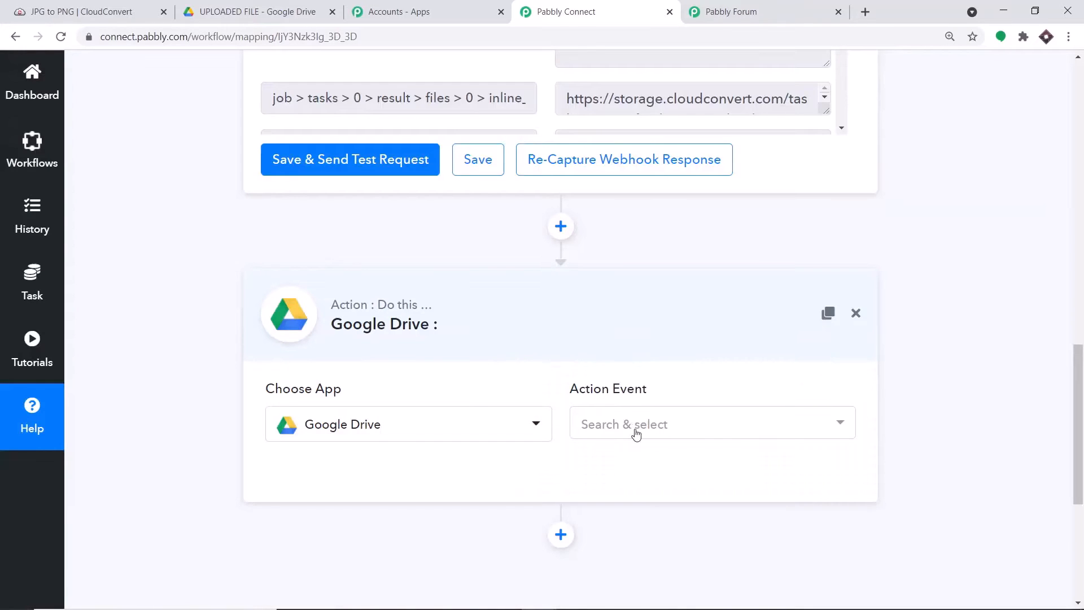
# Step: Select Upload a File as the Google Drive action event
pyautogui.click(636, 433)
pyautogui.scroll(-1, 698, 405)
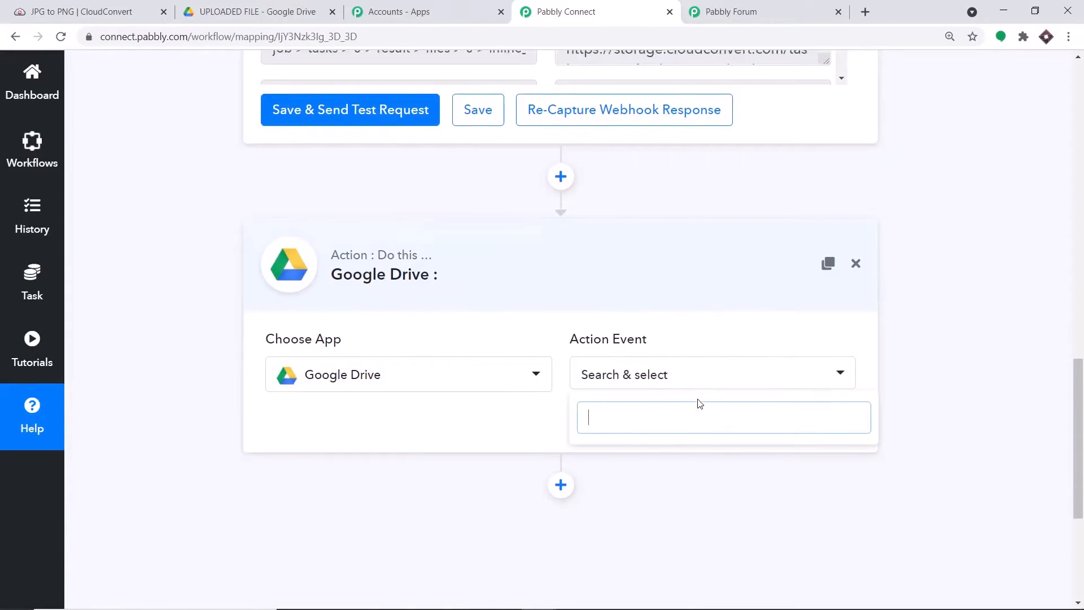
pyautogui.scroll(-3, 700, 405)
pyautogui.click(656, 287)
pyautogui.click(655, 287)
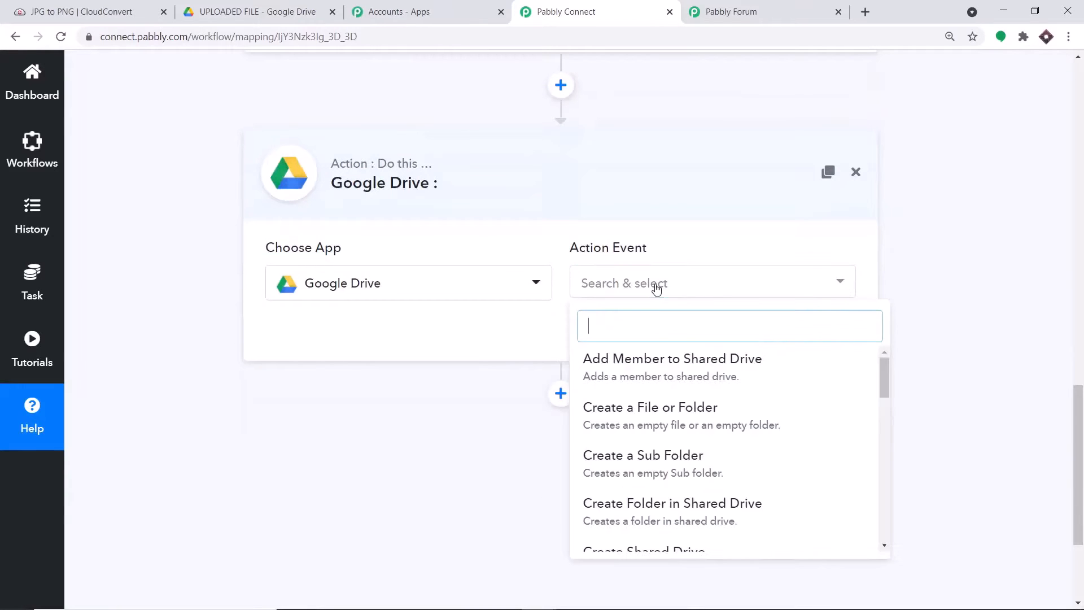
pyautogui.scroll(-5, 666, 404)
pyautogui.scroll(-5, 677, 417)
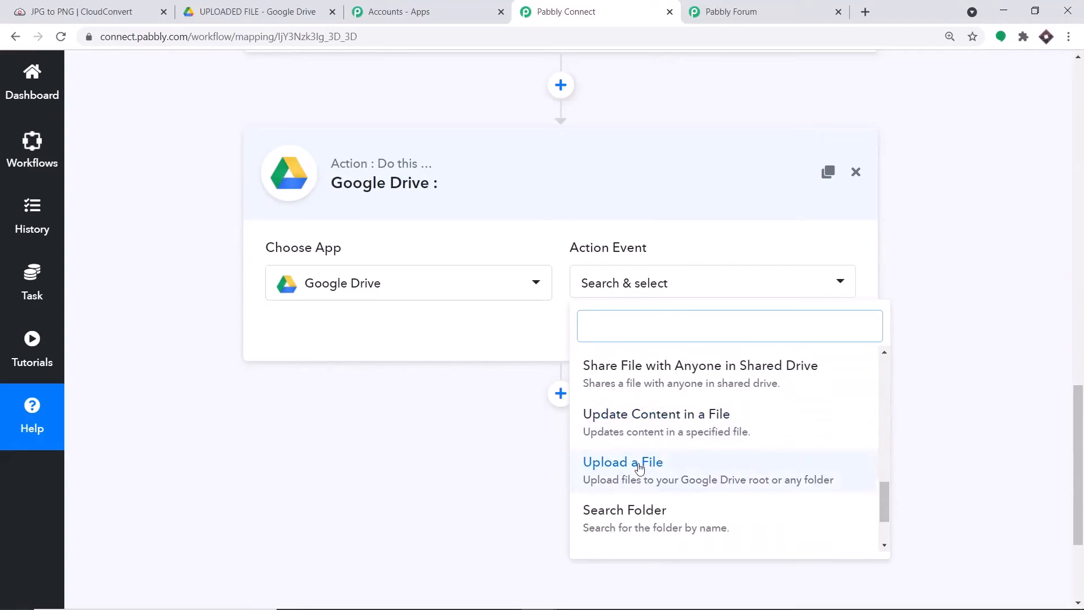
pyautogui.click(640, 468)
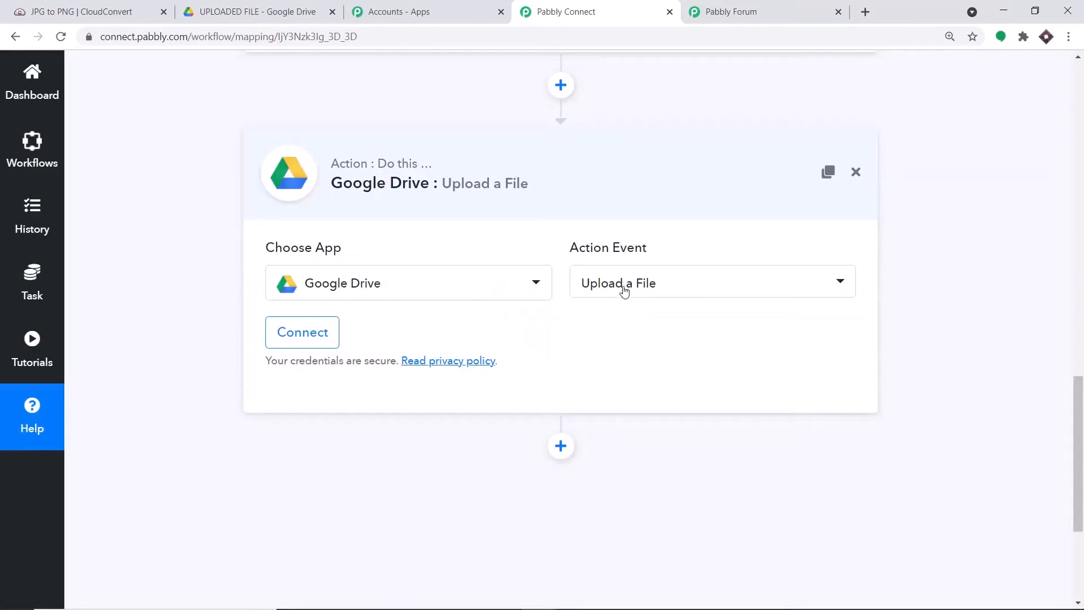
# Step: Recheck the event list keeping Upload a File, then glance at the Pabbly Forum tab and return
pyautogui.click(623, 291)
pyautogui.scroll(-2, 673, 411)
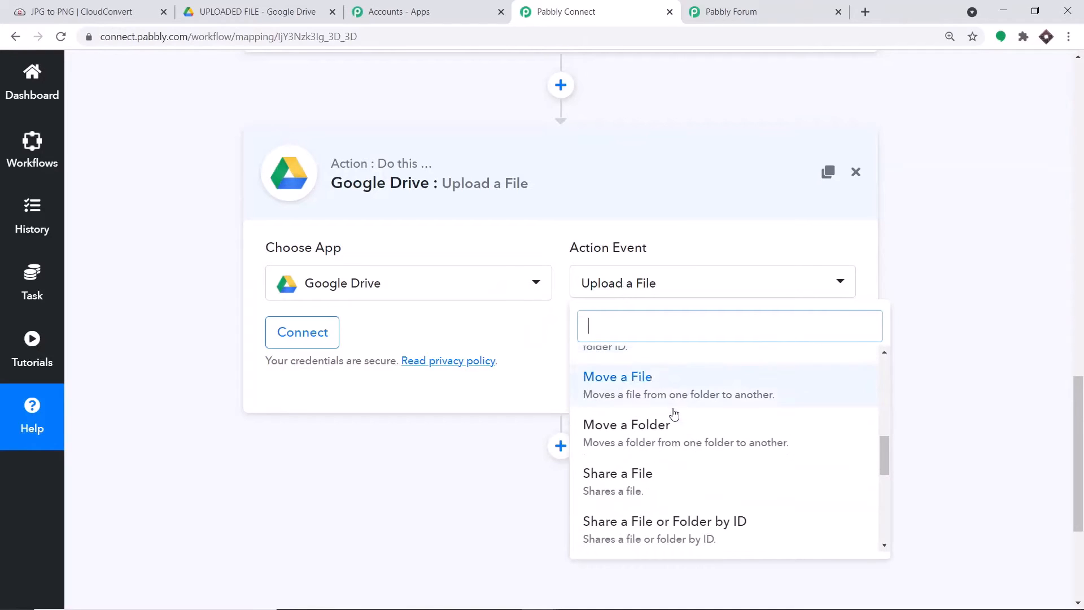
pyautogui.scroll(-6, 676, 411)
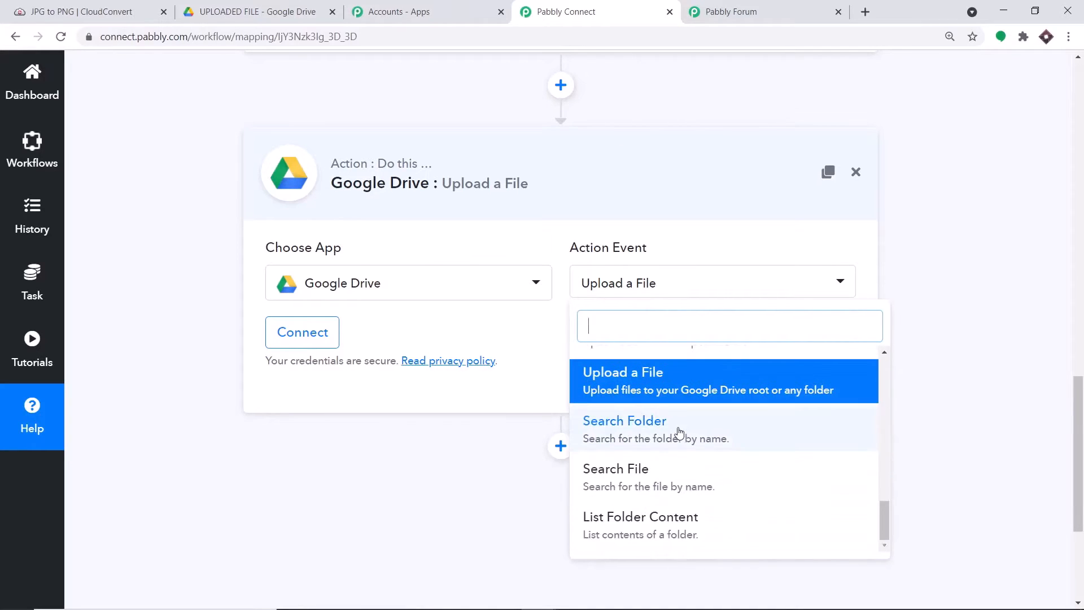
pyautogui.click(531, 257)
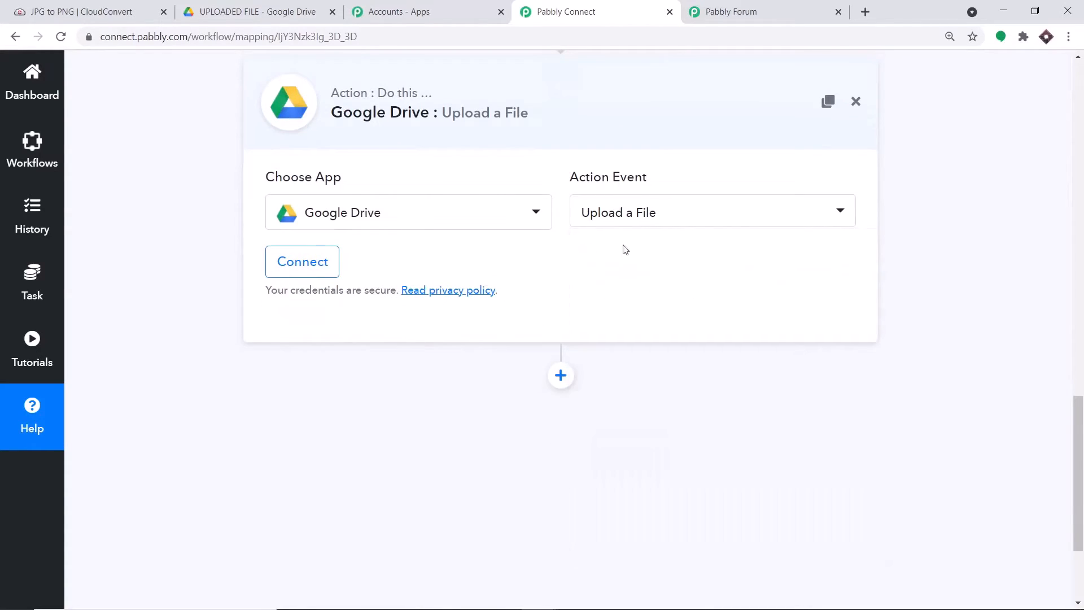
pyautogui.click(763, 5)
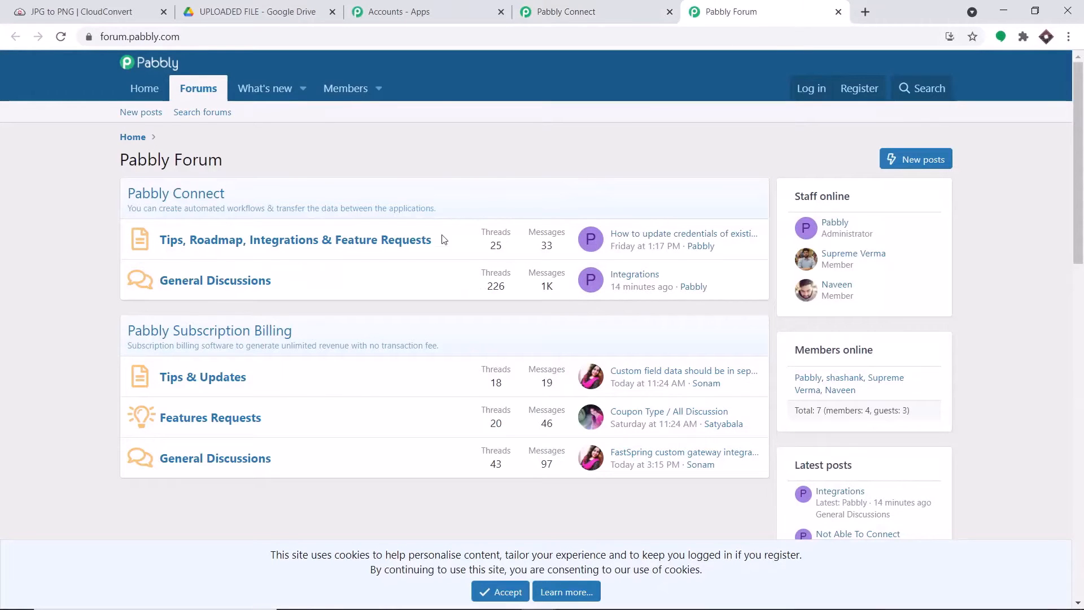
pyautogui.click(605, 7)
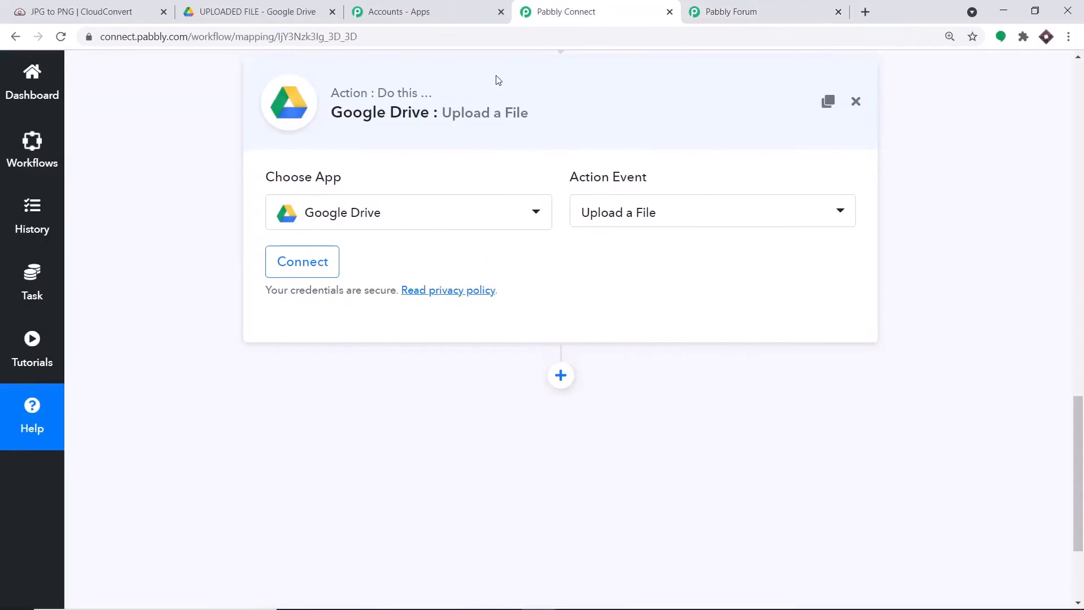
# Step: Begin a Google Drive connection, choose the sign-in Google account, then view the UPLOADED FILE folder
pyautogui.click(312, 262)
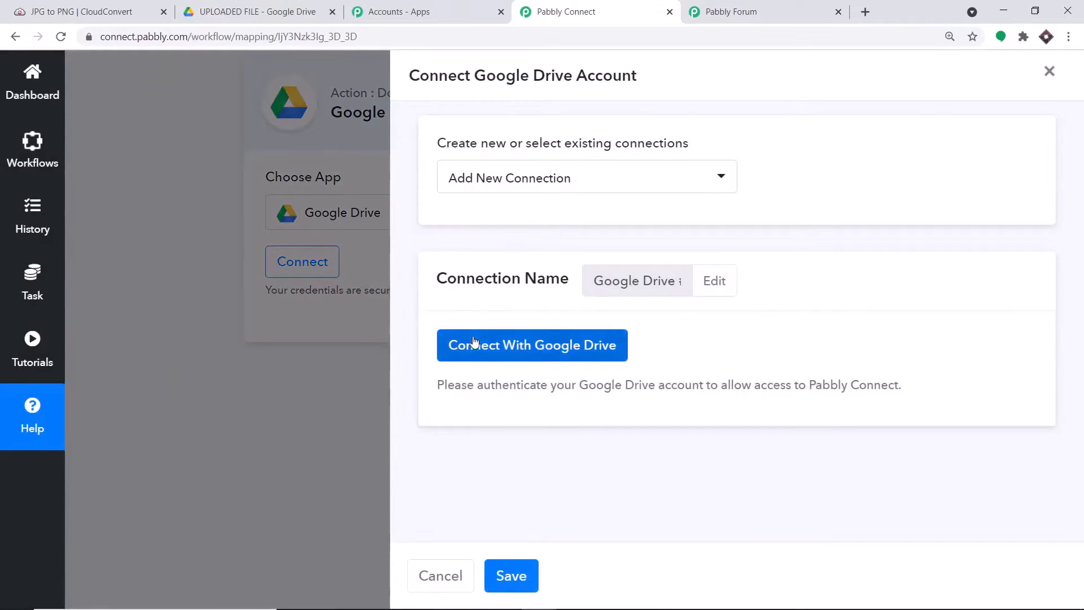
pyautogui.click(474, 345)
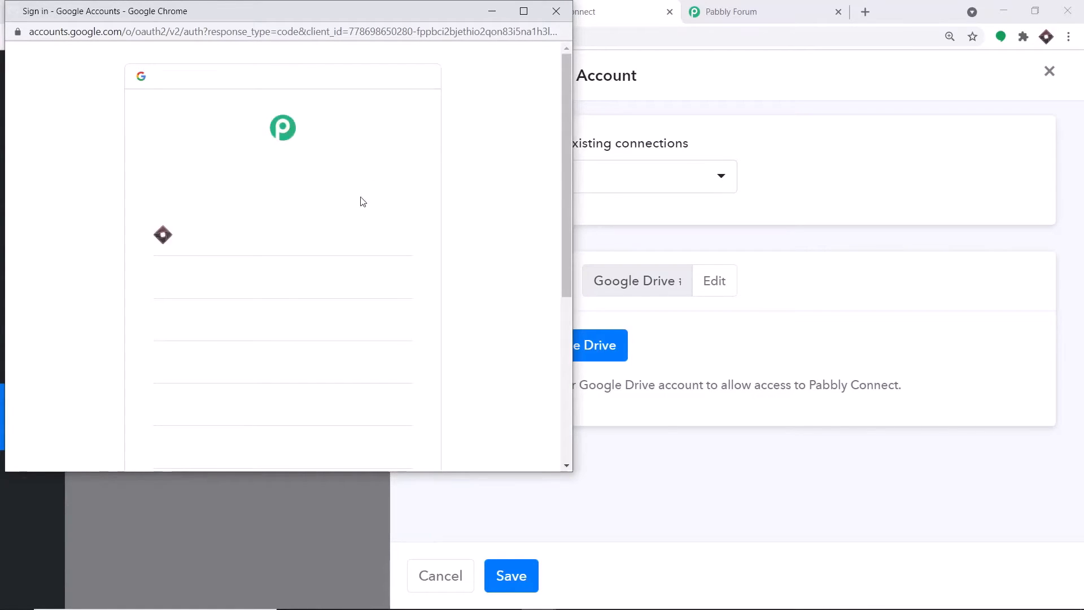
pyautogui.scroll(-3, 402, 242)
pyautogui.scroll(-2, 405, 241)
pyautogui.scroll(3, 401, 241)
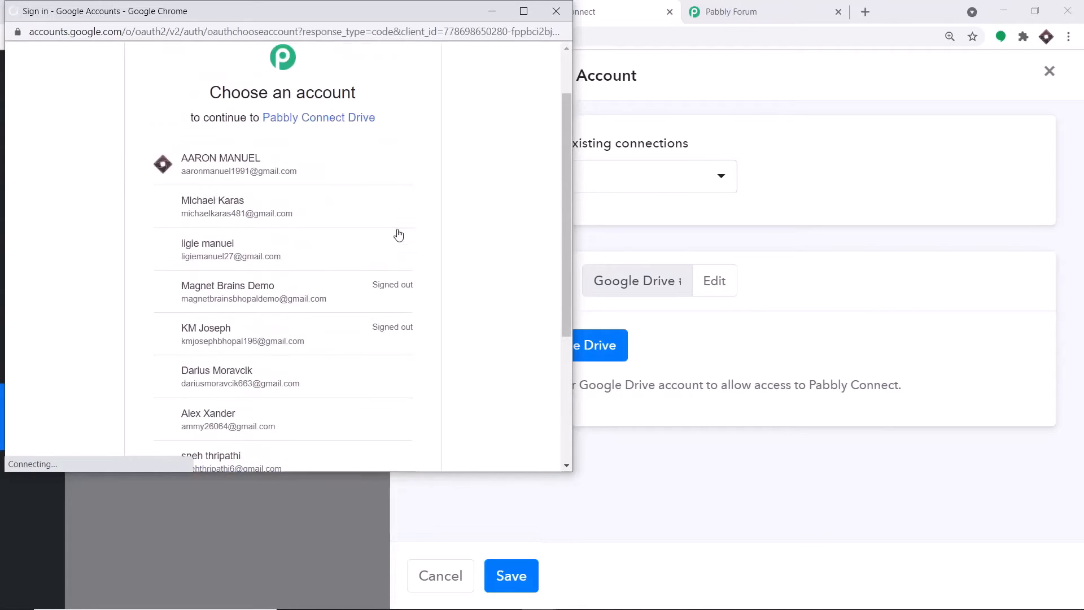
pyautogui.moveTo(371, 15); pyautogui.dragTo(952, 38)
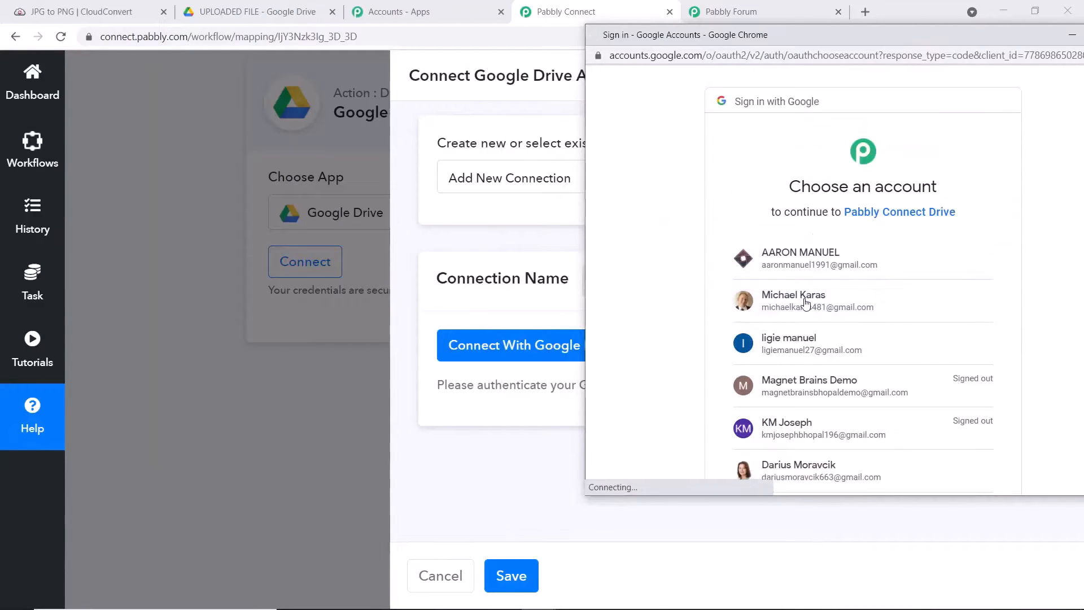
pyautogui.click(806, 304)
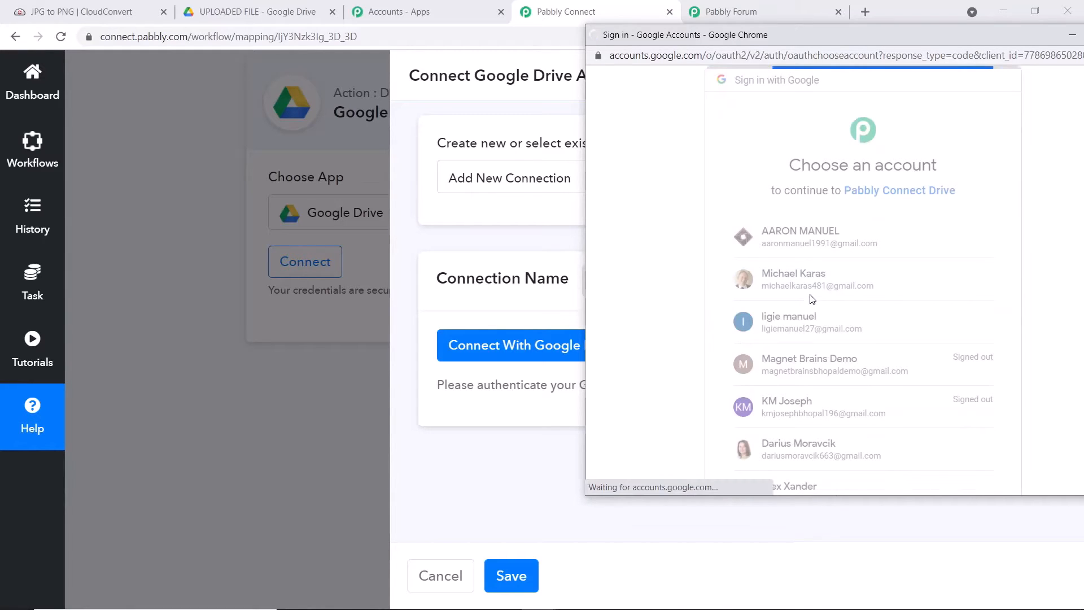
pyautogui.click(282, 10)
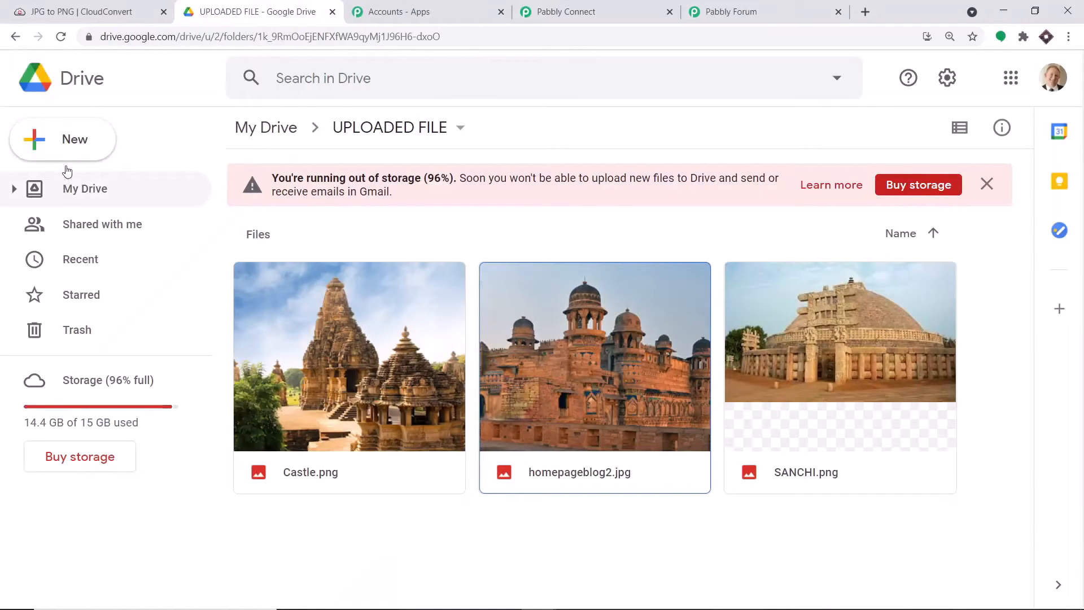
# Step: Return to My Drive, listing the FILES, GOOGLGE SHEETS DATA BASE and UPLOADED FILE folders
pyautogui.click(81, 87)
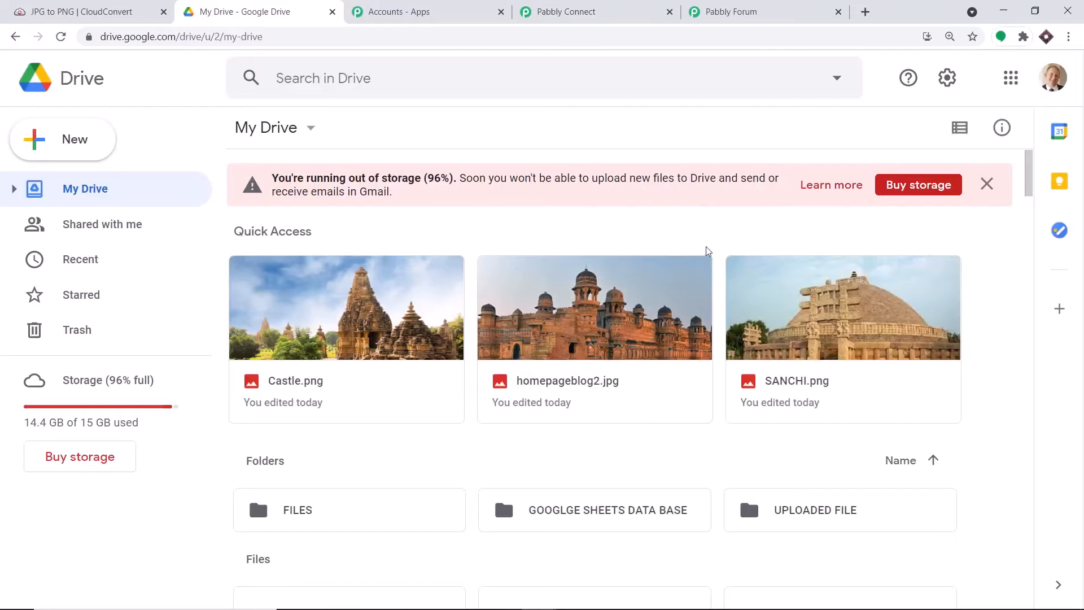
# Step: Allow Pabbly Connect access to Google Drive in the sign-in popup, then review the Upload a File fields
pyautogui.click(566, 12)
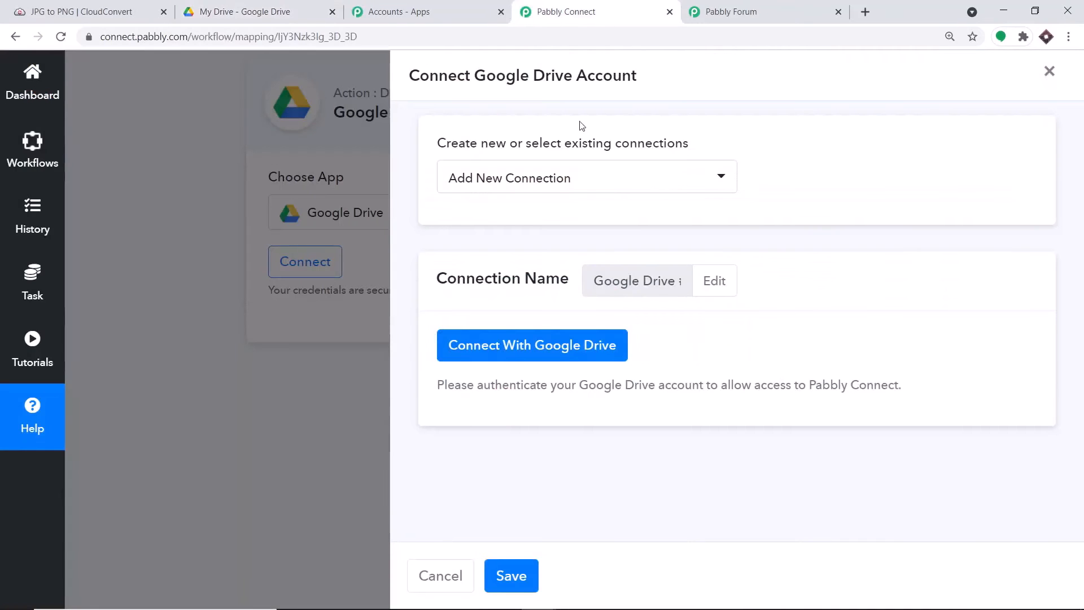
pyautogui.moveTo(540, 596)
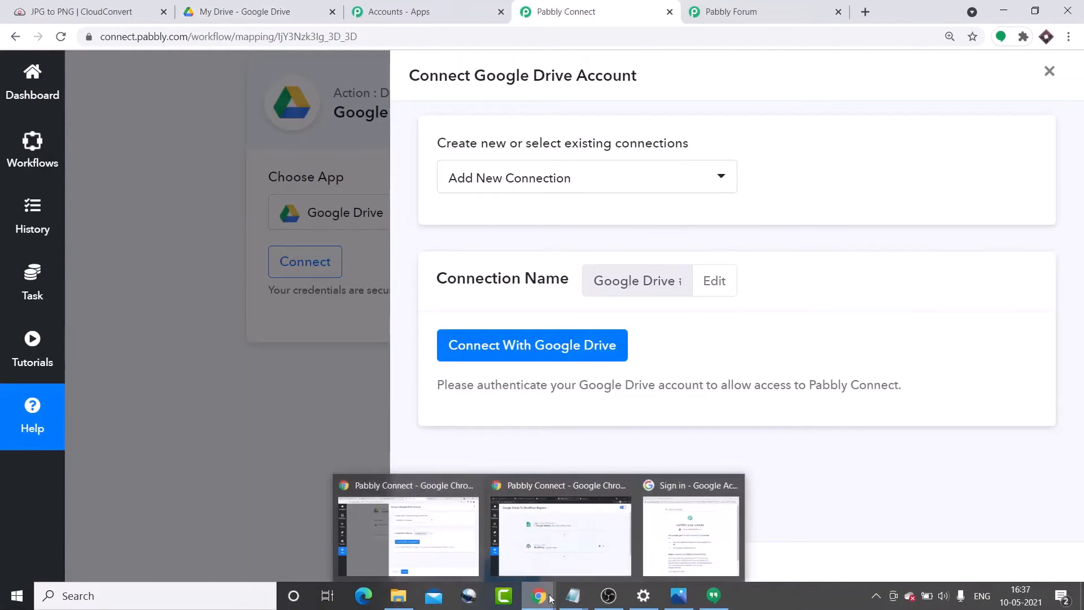
pyautogui.click(664, 531)
pyautogui.scroll(-2, 875, 240)
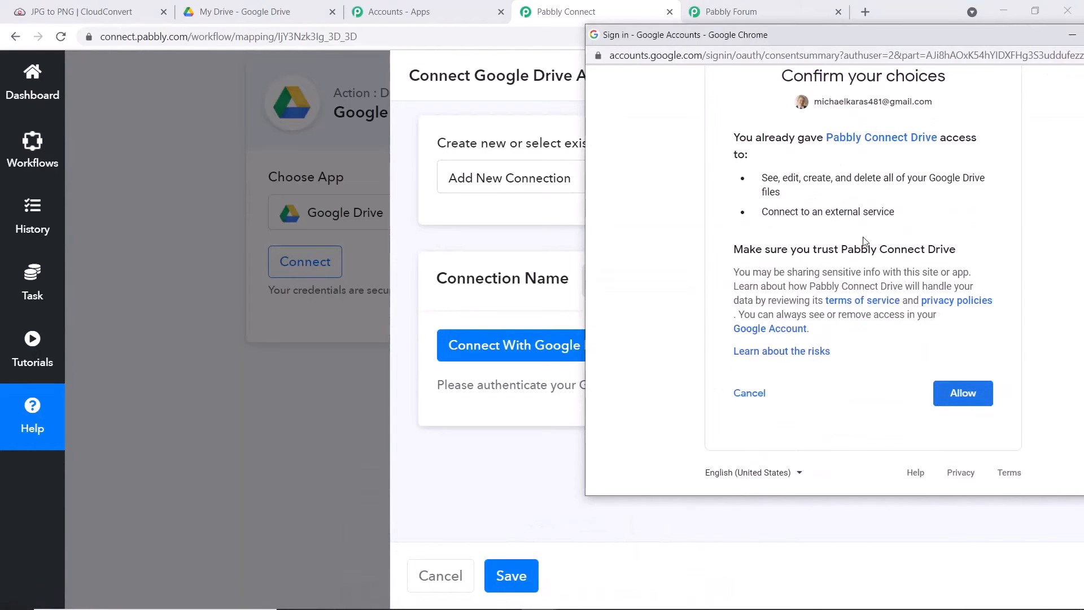
pyautogui.moveTo(880, 44); pyautogui.dragTo(702, 45)
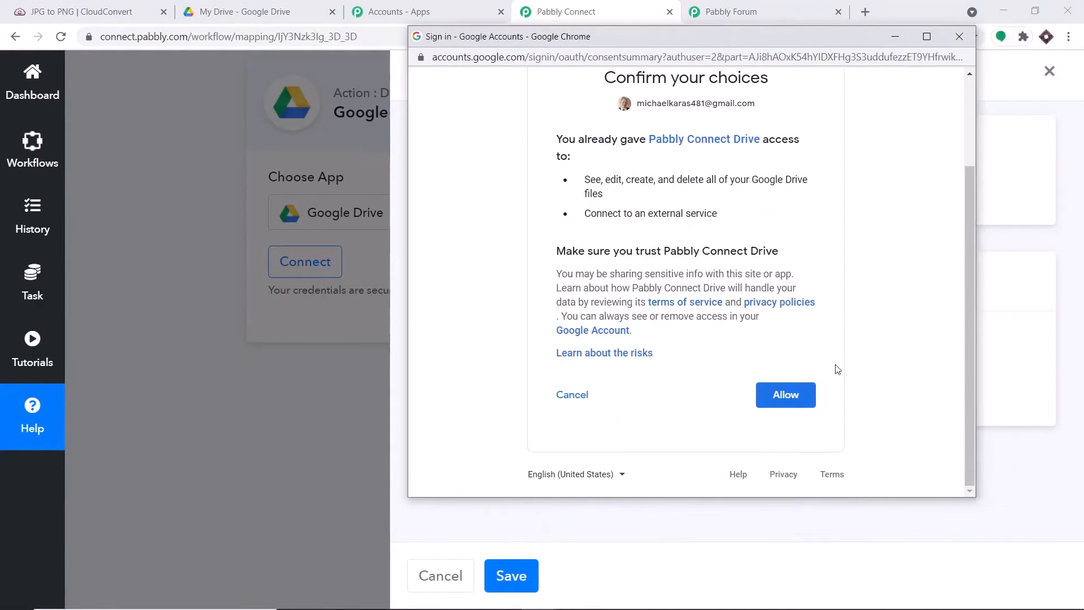
pyautogui.click(797, 397)
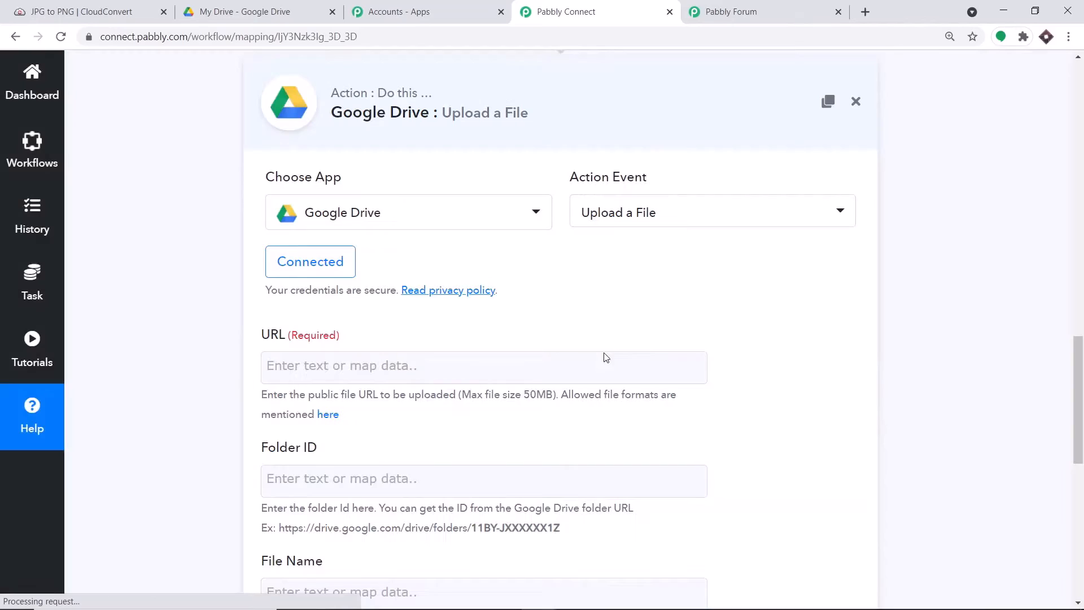
pyautogui.scroll(-2, 612, 360)
pyautogui.scroll(-2, 612, 360)
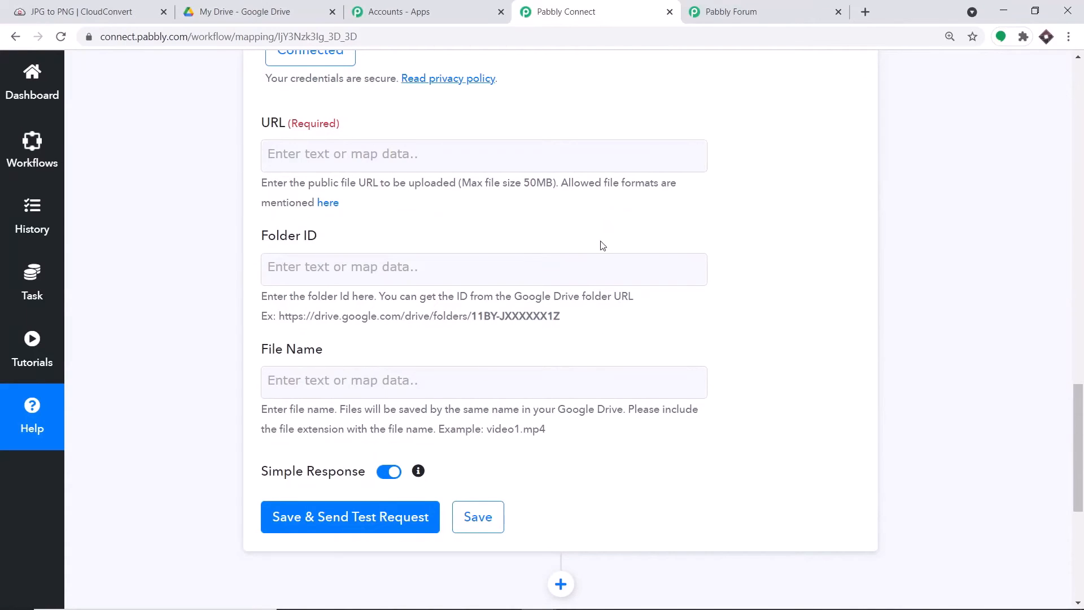
# Step: Map the URL field to Orchha.png's url from 1. CloudConvert: Job is Finished
pyautogui.scroll(1, 602, 243)
pyautogui.scroll(1, 639, 286)
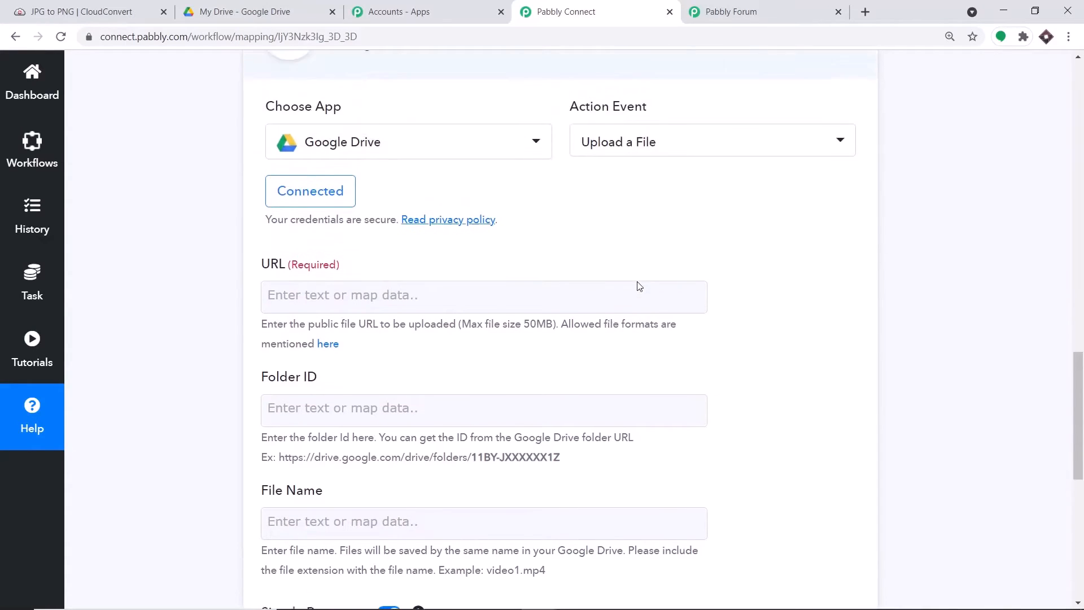
pyautogui.scroll(-1, 640, 287)
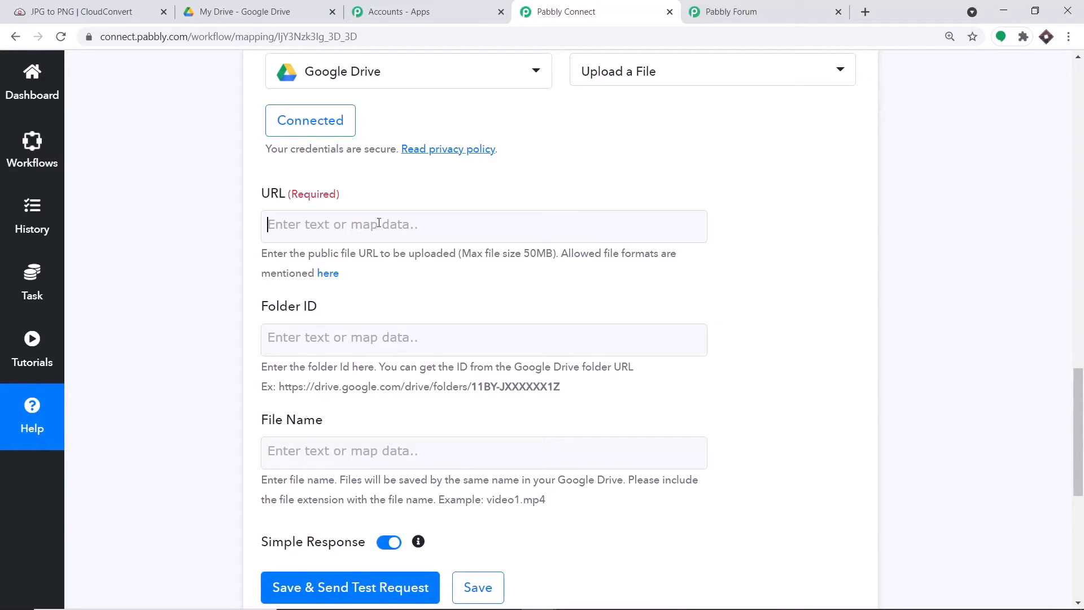
pyautogui.scroll(10, 968, 212)
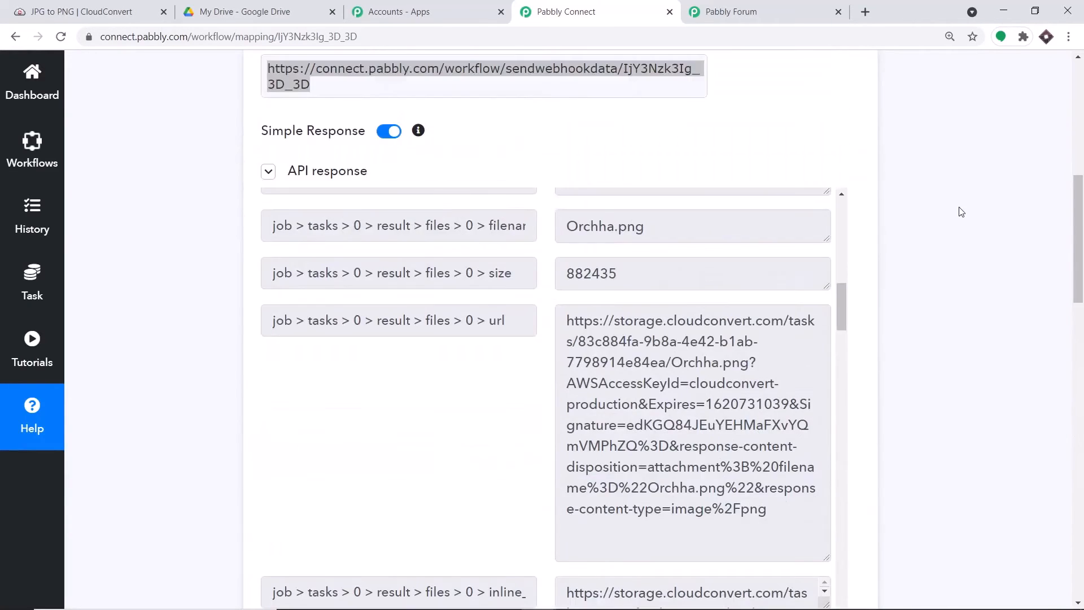
pyautogui.scroll(-10, 565, 333)
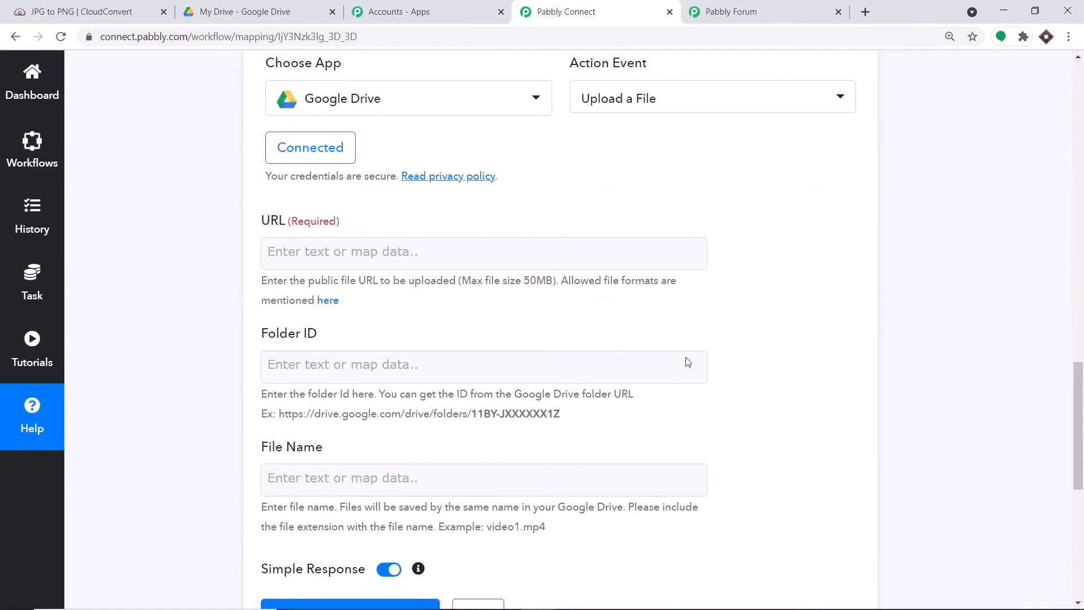
pyautogui.click(361, 257)
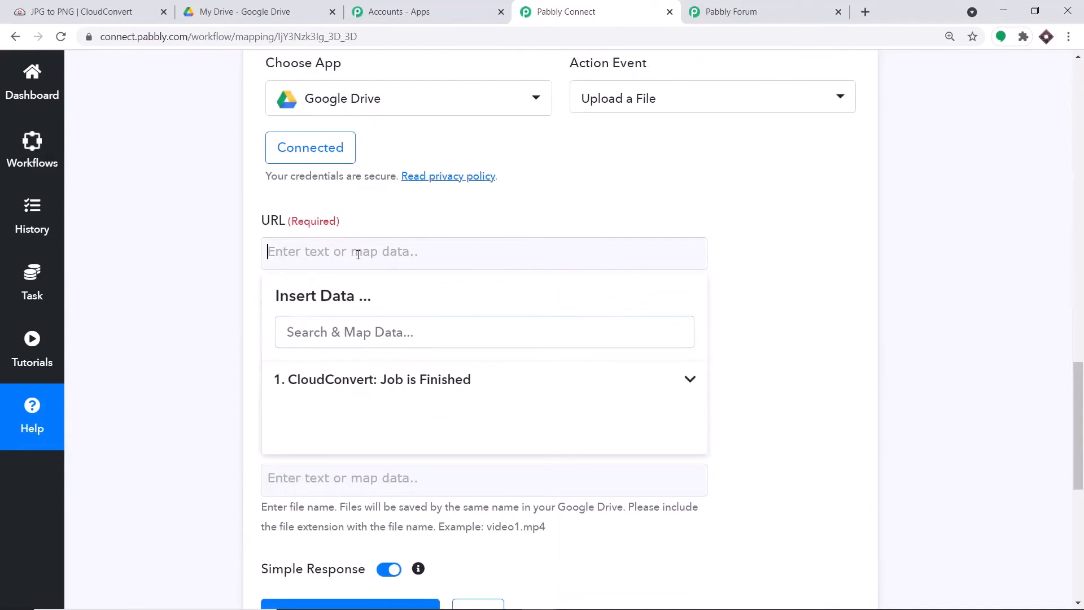
pyautogui.click(405, 387)
pyautogui.scroll(-4, 510, 445)
pyautogui.scroll(-6, 510, 445)
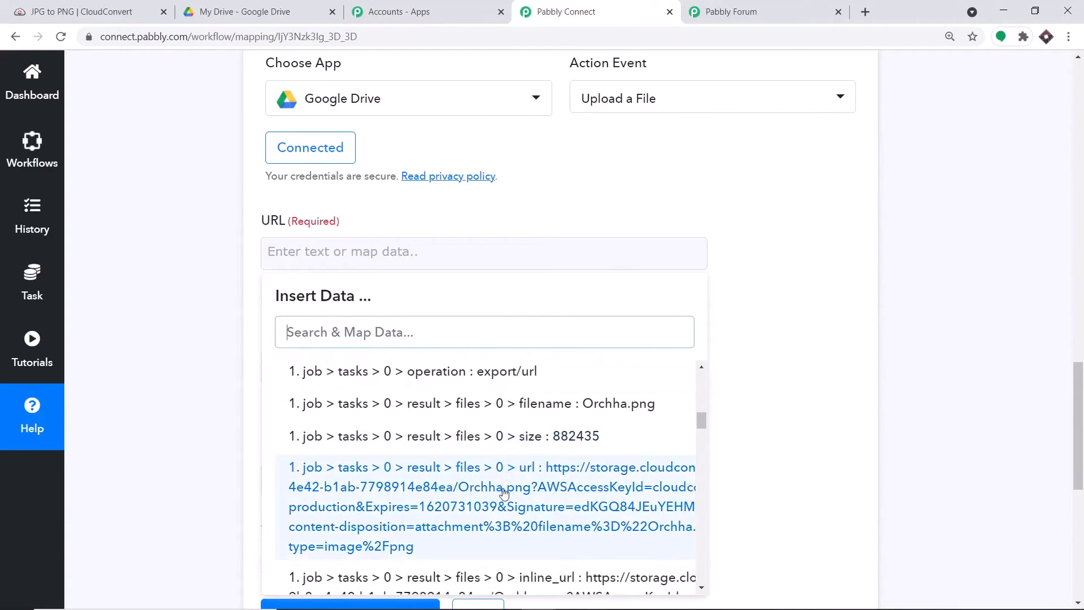
pyautogui.click(504, 493)
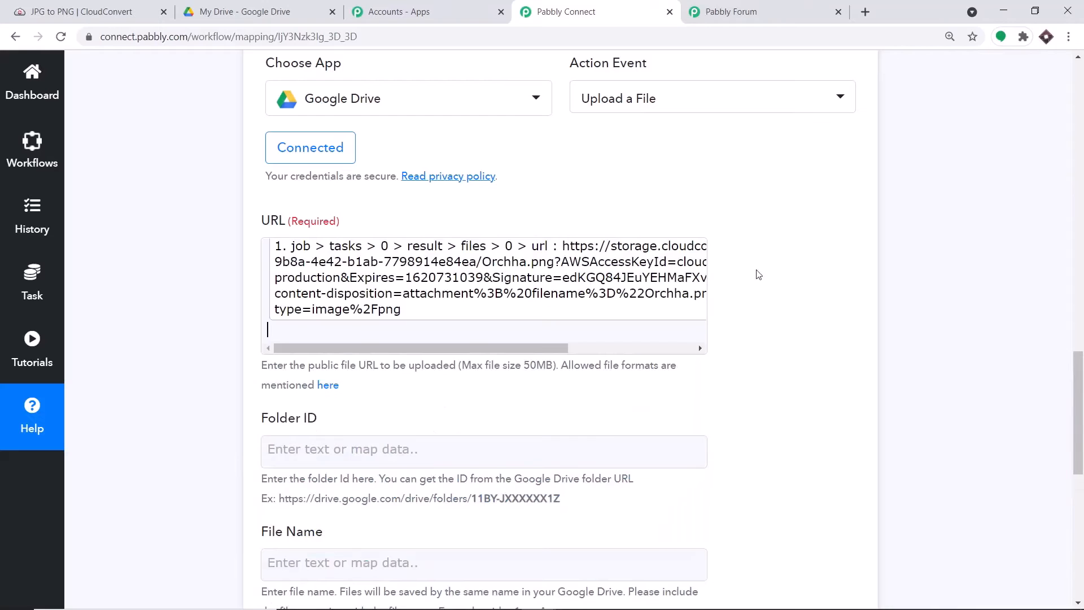
pyautogui.click(783, 244)
pyautogui.scroll(-2, 712, 257)
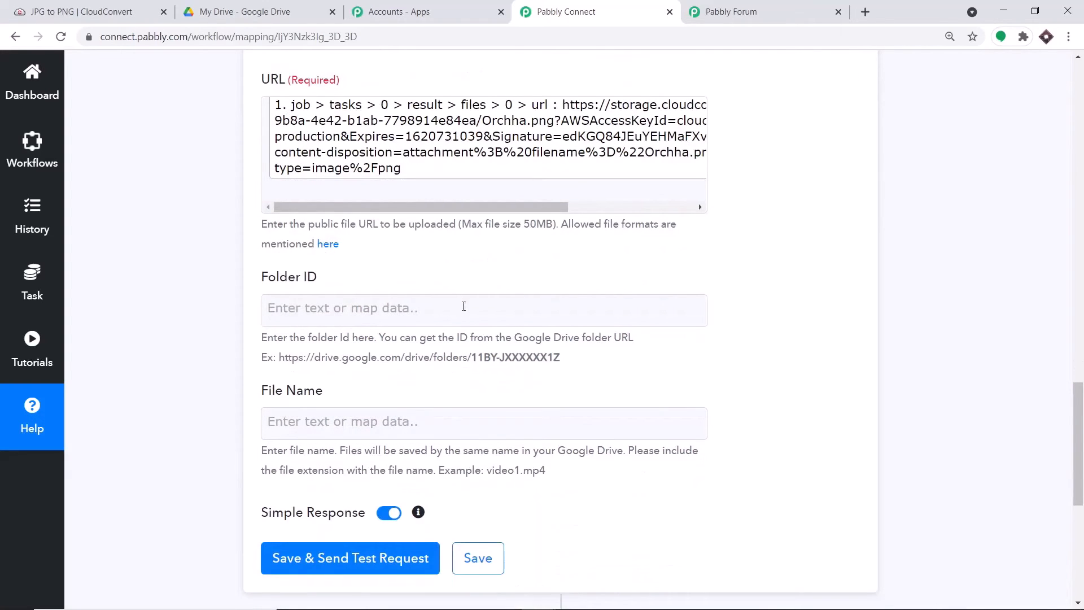
# Step: Create a new folder named CLOUDCONVERT FILES in My Drive
pyautogui.click(274, 7)
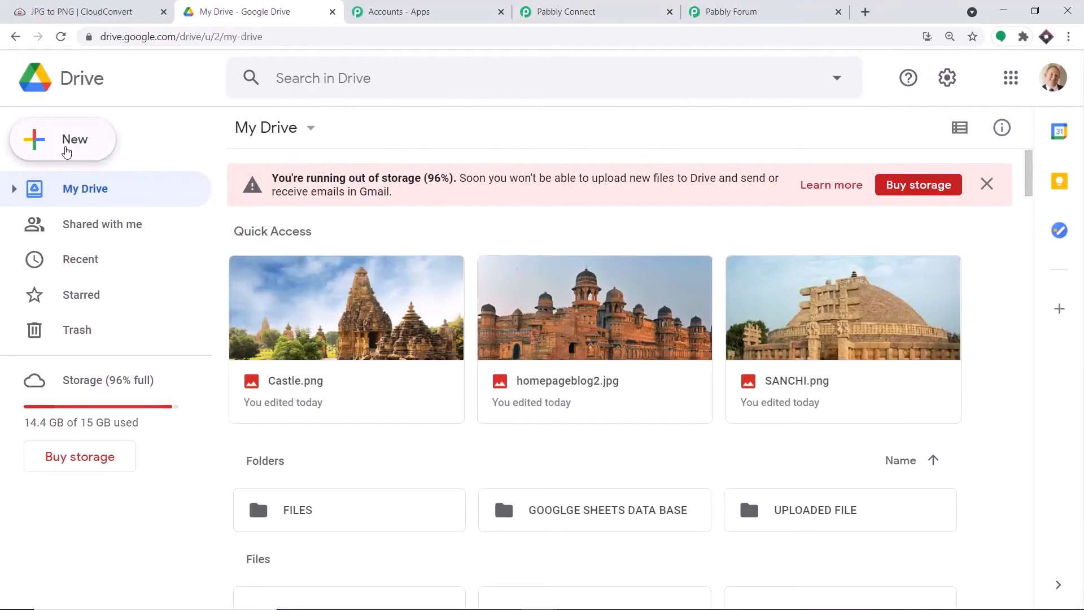
pyautogui.click(67, 151)
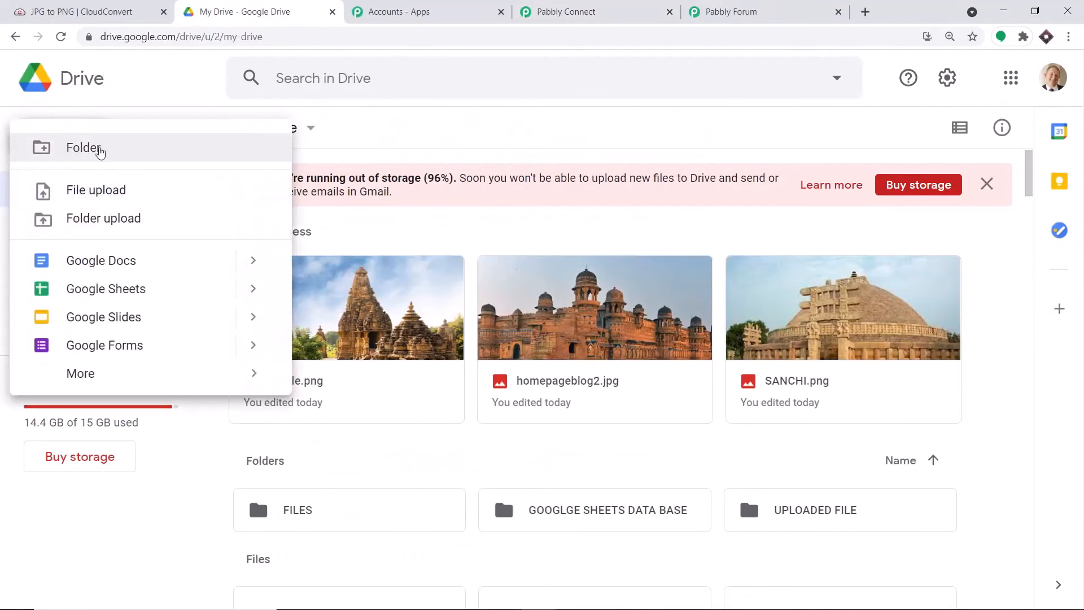
pyautogui.click(111, 153)
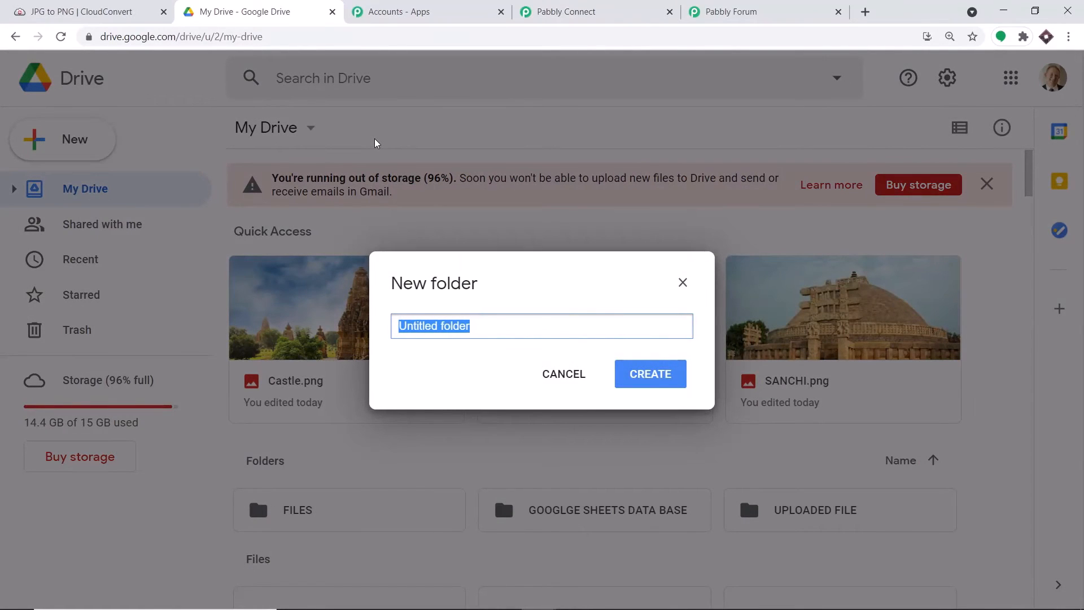
pyautogui.press('BackSpace')
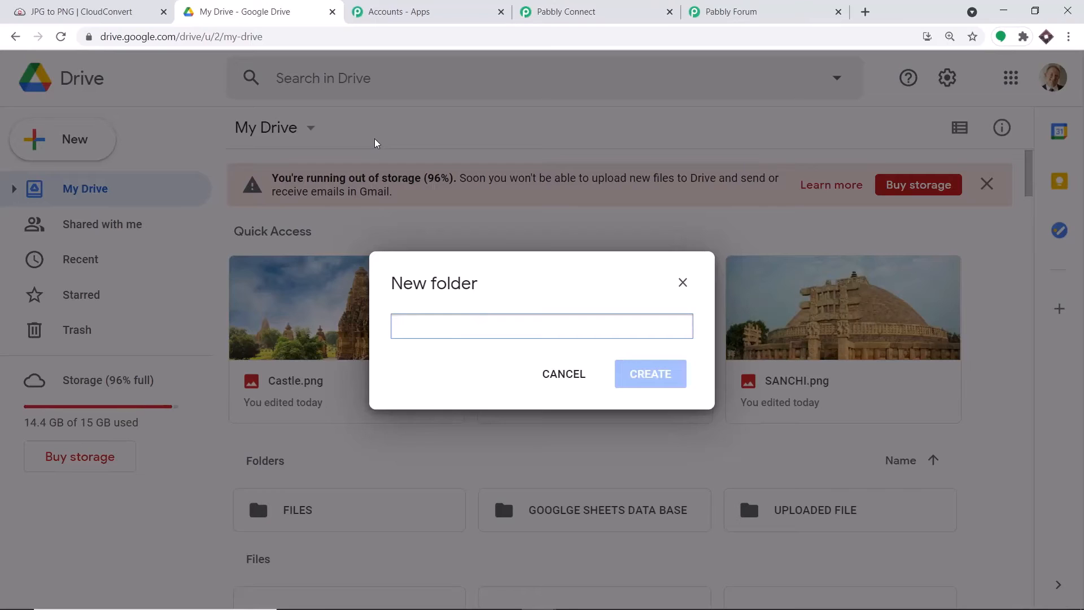
pyautogui.write('CLOUDCO')
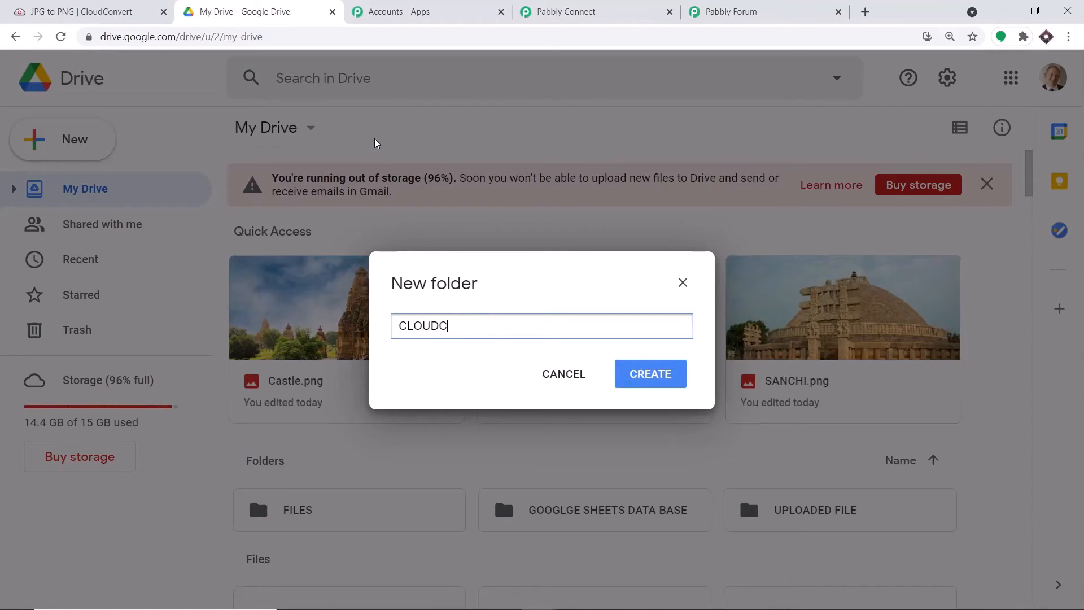
pyautogui.write('NVERT FILES')
pyautogui.click(675, 379)
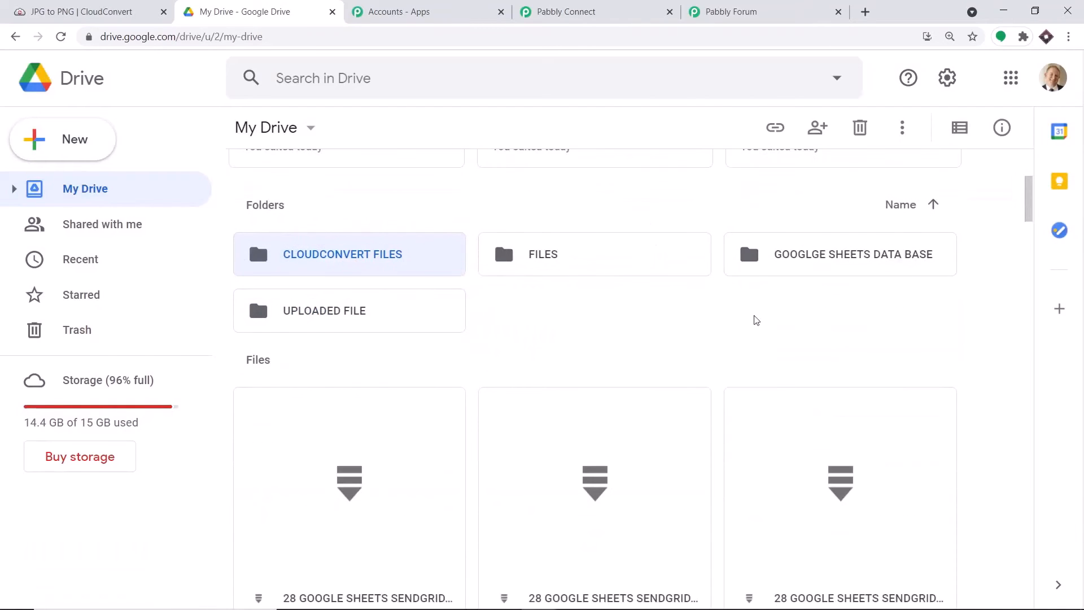
# Step: Open the CLOUDCONVERT FILES folder and copy its folder ID from the page address
pyautogui.scroll(1, 381, 257)
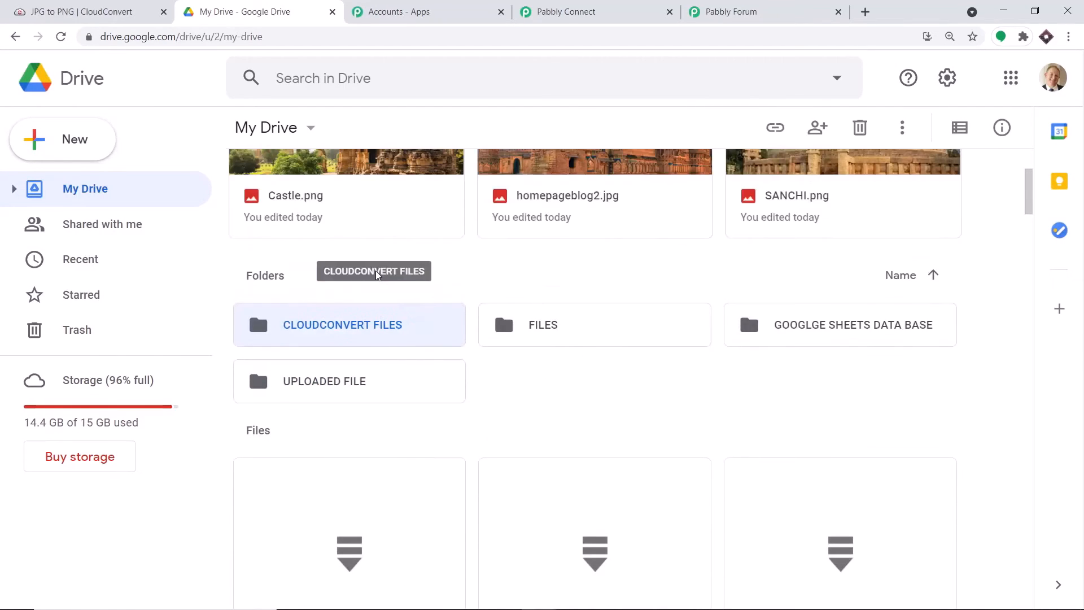
pyautogui.doubleClick(373, 326)
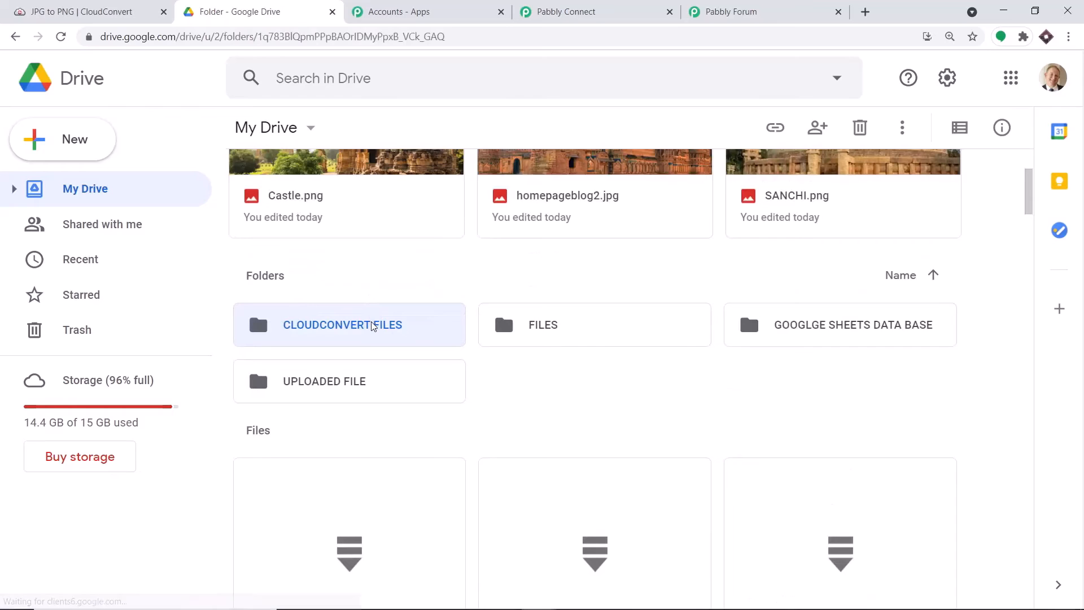
pyautogui.moveTo(446, 37); pyautogui.dragTo(261, 37)
pyautogui.rightClick(316, 38)
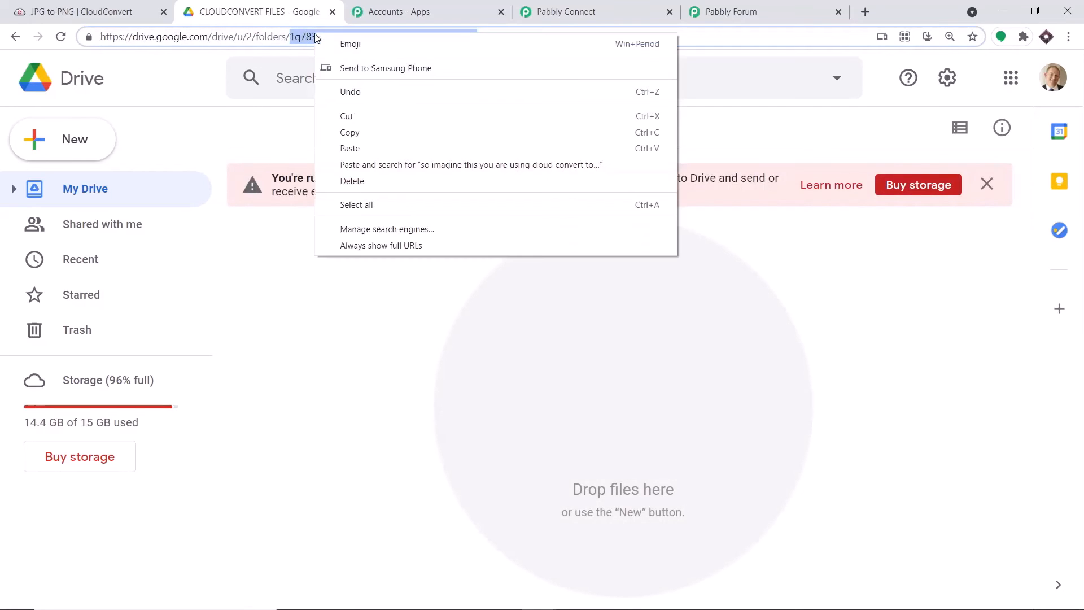
pyautogui.click(371, 132)
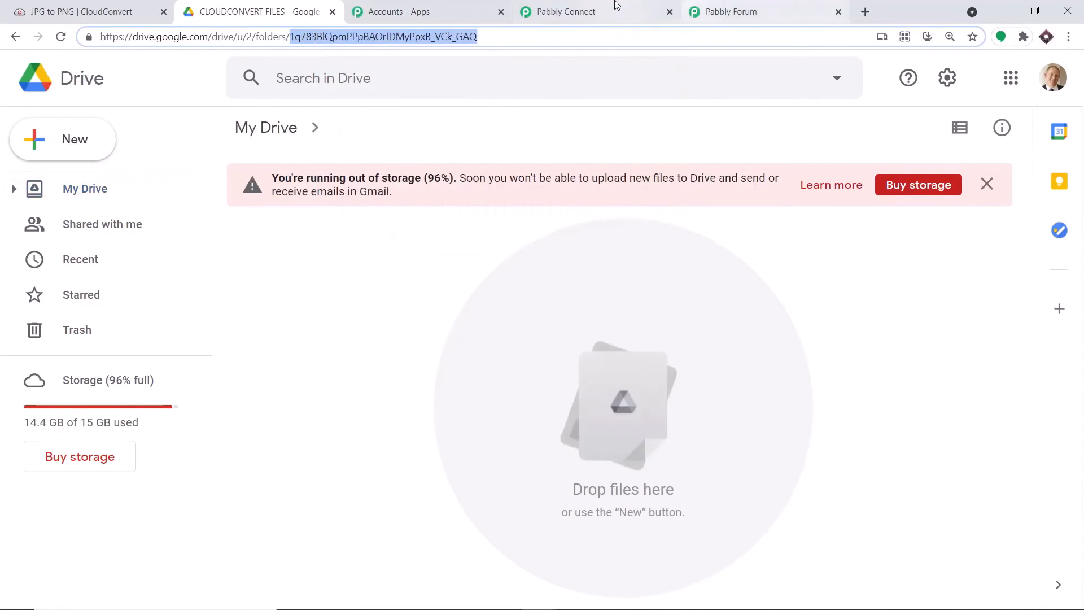
pyautogui.click(618, 10)
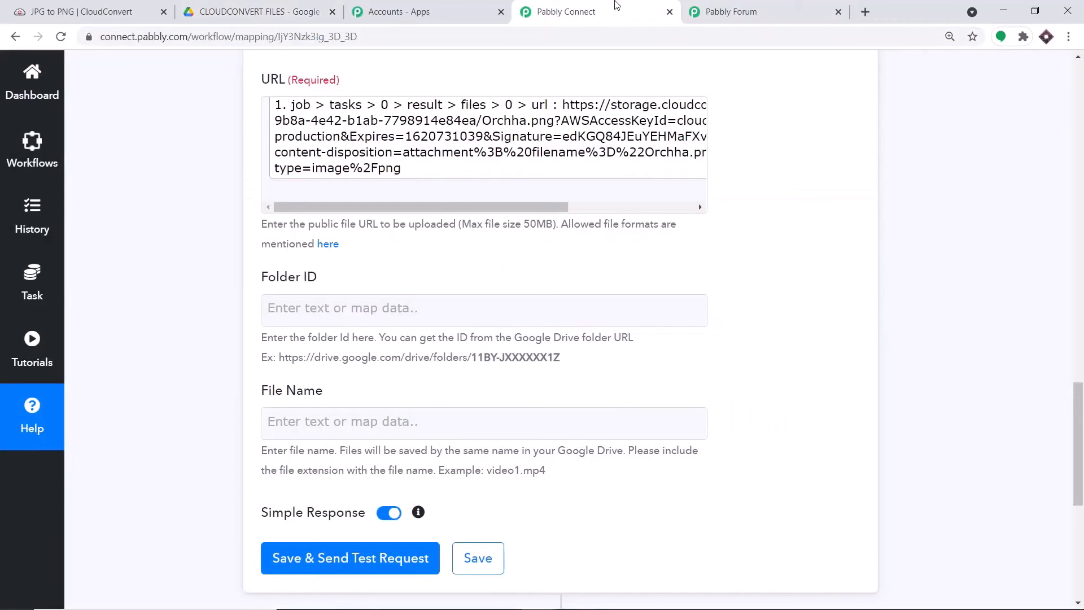
# Step: Paste the CLOUDCONVERT FILES folder ID into the Folder ID field
pyautogui.click(364, 307)
pyautogui.hotkey('ctrl', 'v')
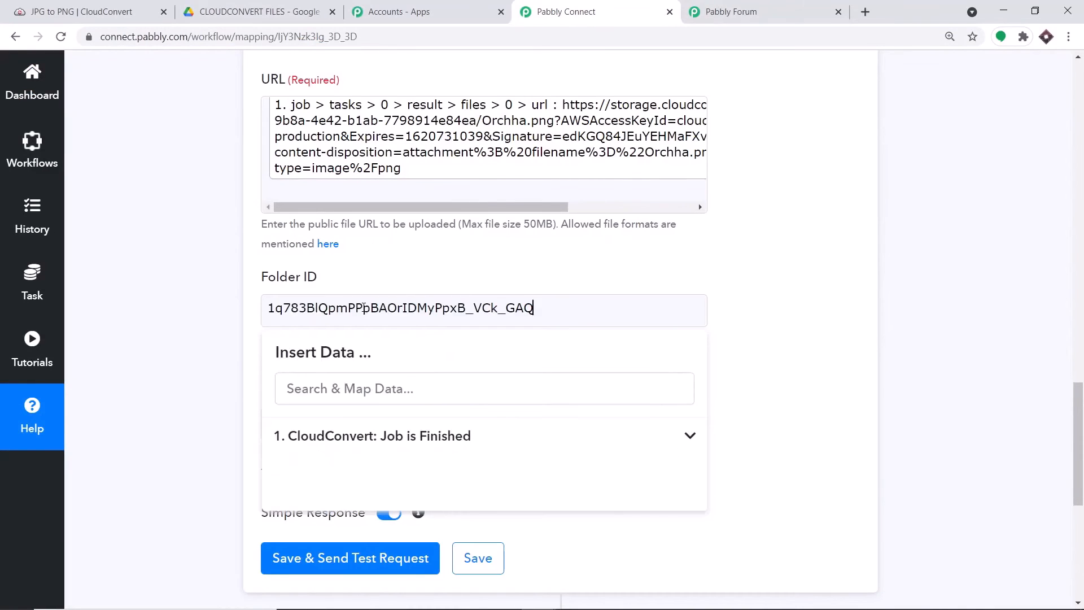
pyautogui.click(668, 250)
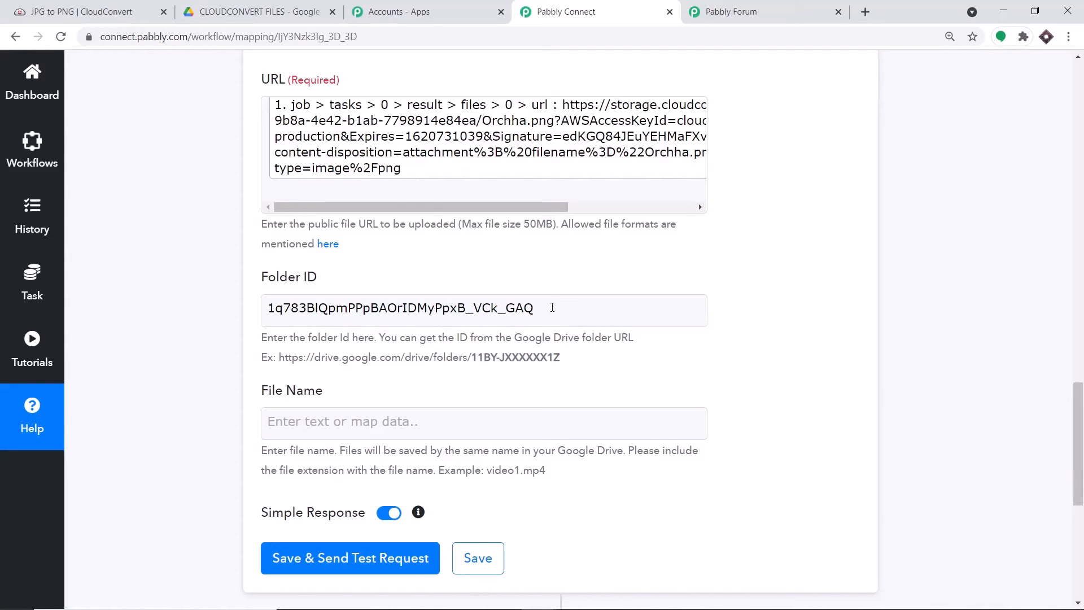
pyautogui.scroll(-1, 552, 307)
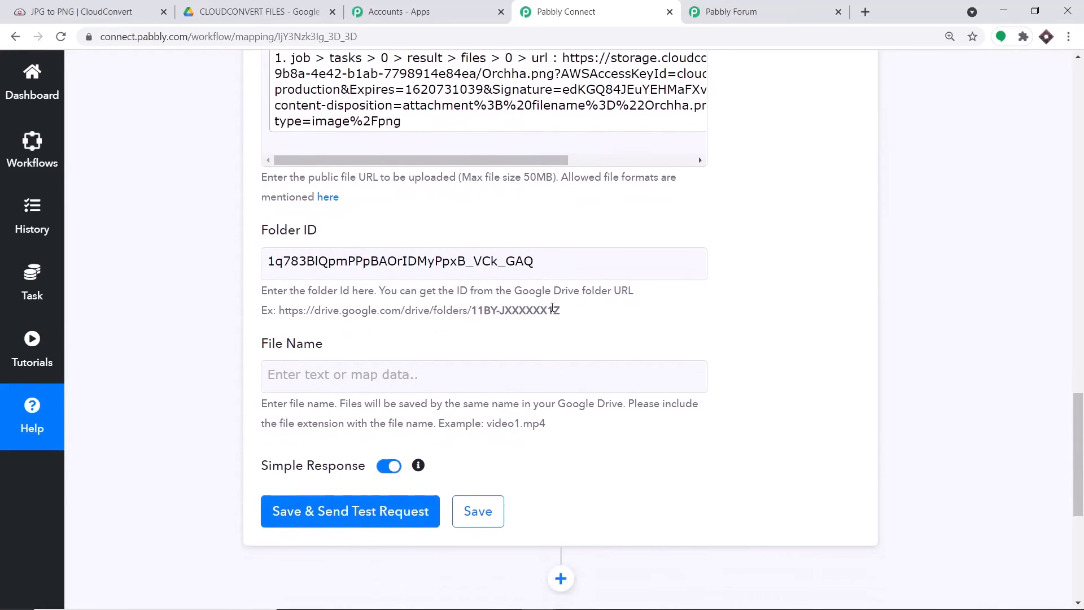
# Step: Map File Name to the CloudConvert result > files > 0 > filename value, Orchha.png
pyautogui.click(367, 355)
pyautogui.scroll(-1, 503, 484)
pyautogui.click(536, 424)
pyautogui.scroll(-1, 538, 427)
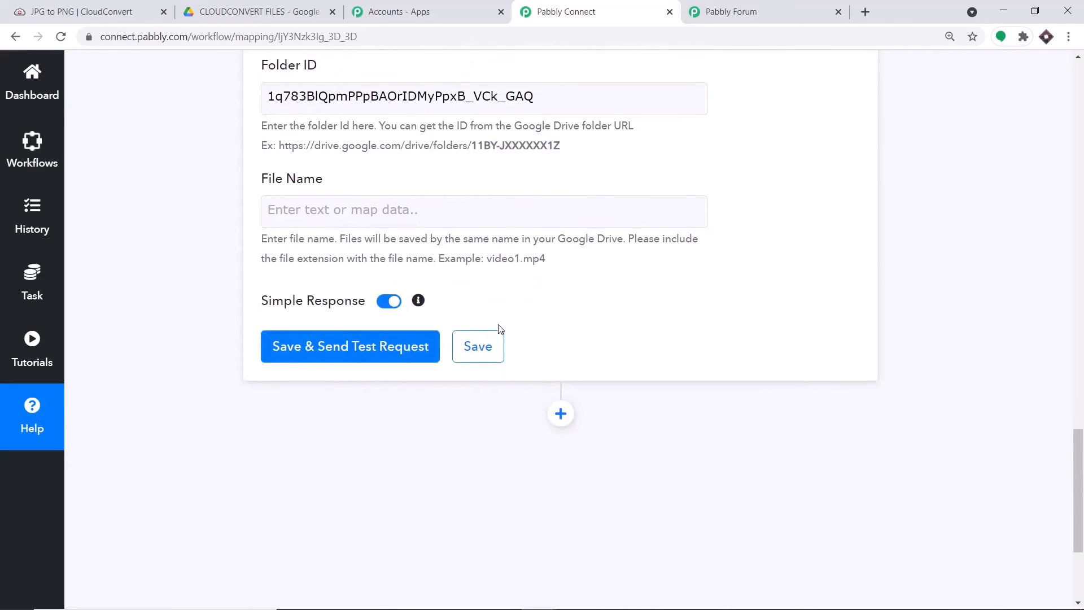
pyautogui.click(394, 205)
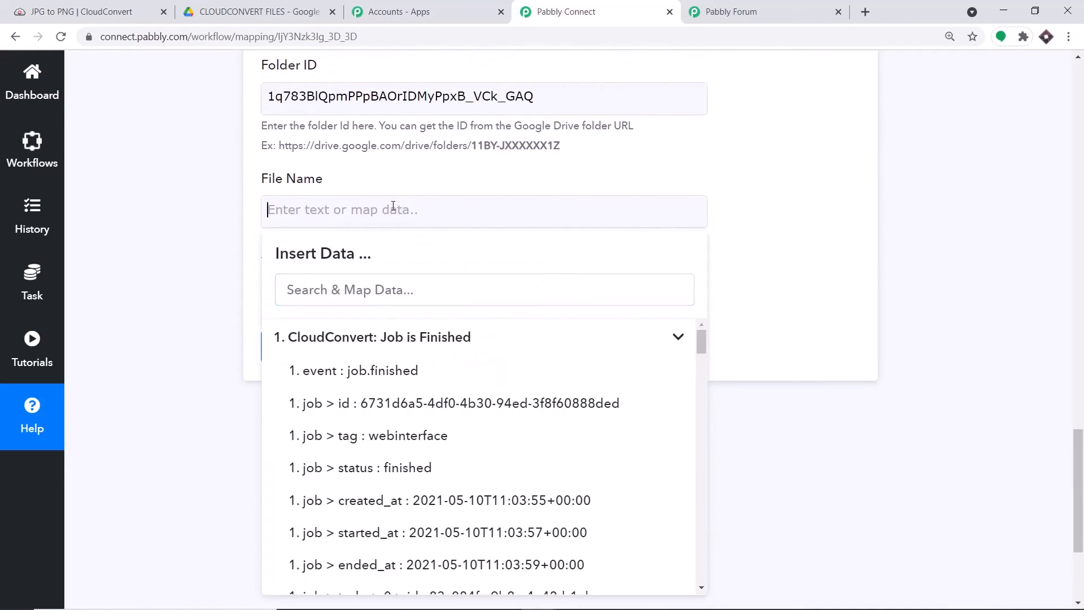
pyautogui.scroll(-5, 482, 385)
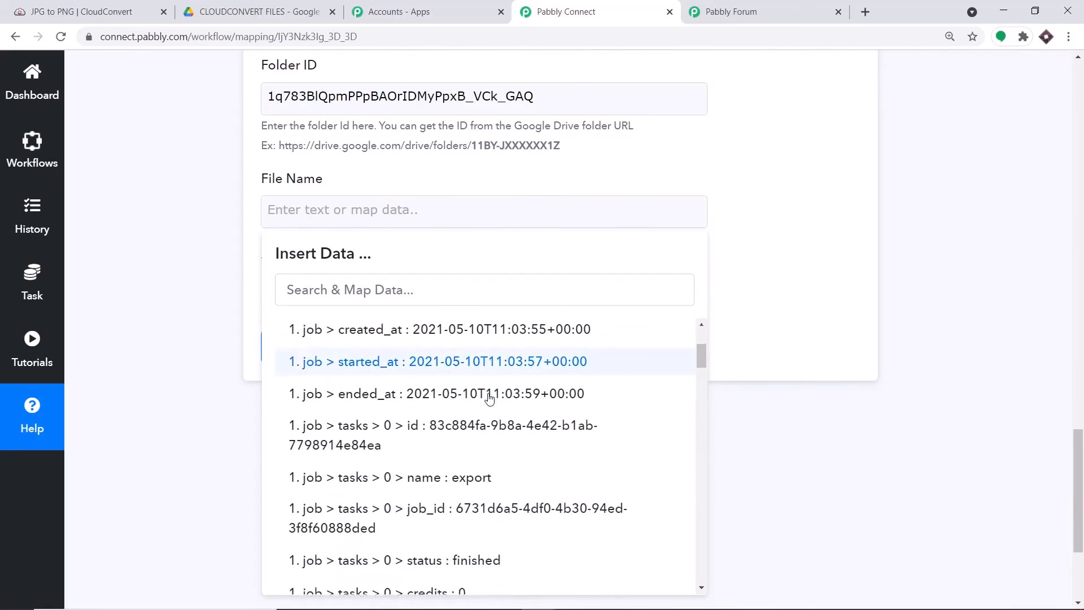
pyautogui.scroll(-4, 489, 399)
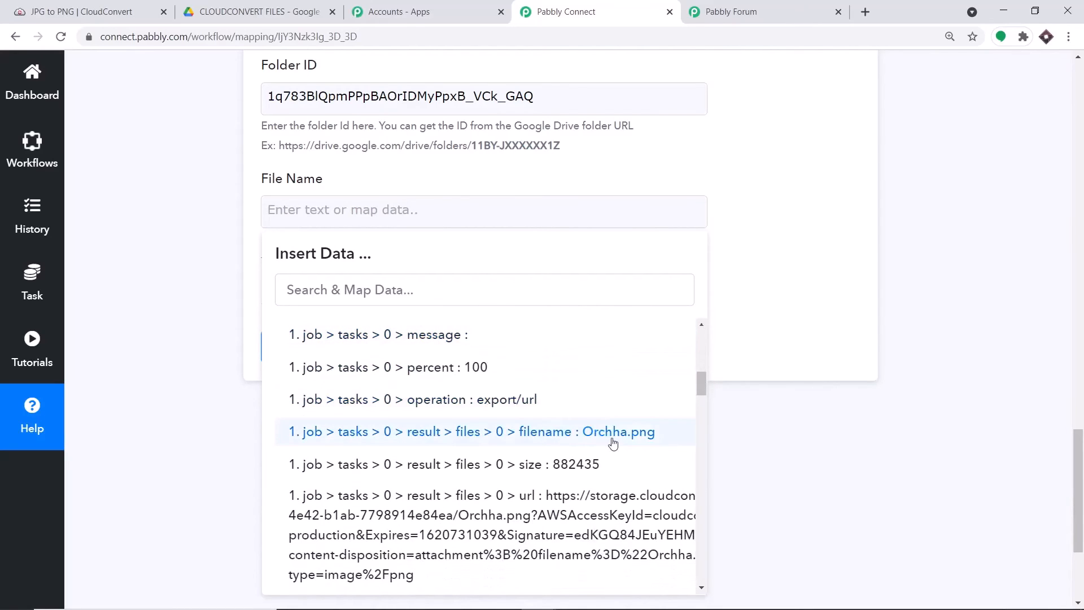
pyautogui.click(613, 442)
pyautogui.click(781, 281)
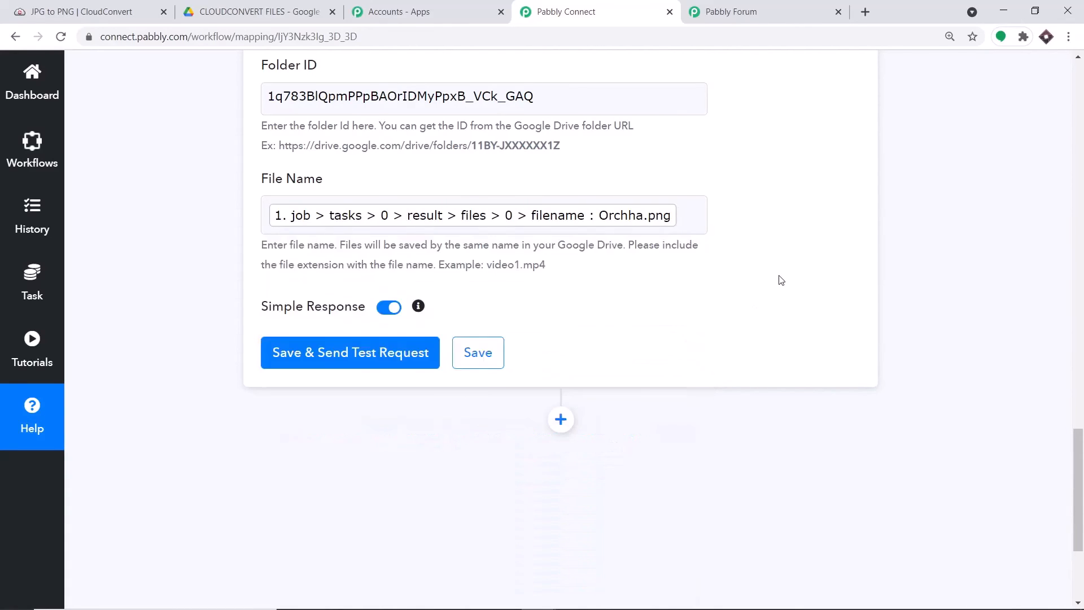
# Step: Save and send a test upload, confirming Orchha.png appears in the CLOUDCONVERT FILES folder
pyautogui.click(396, 352)
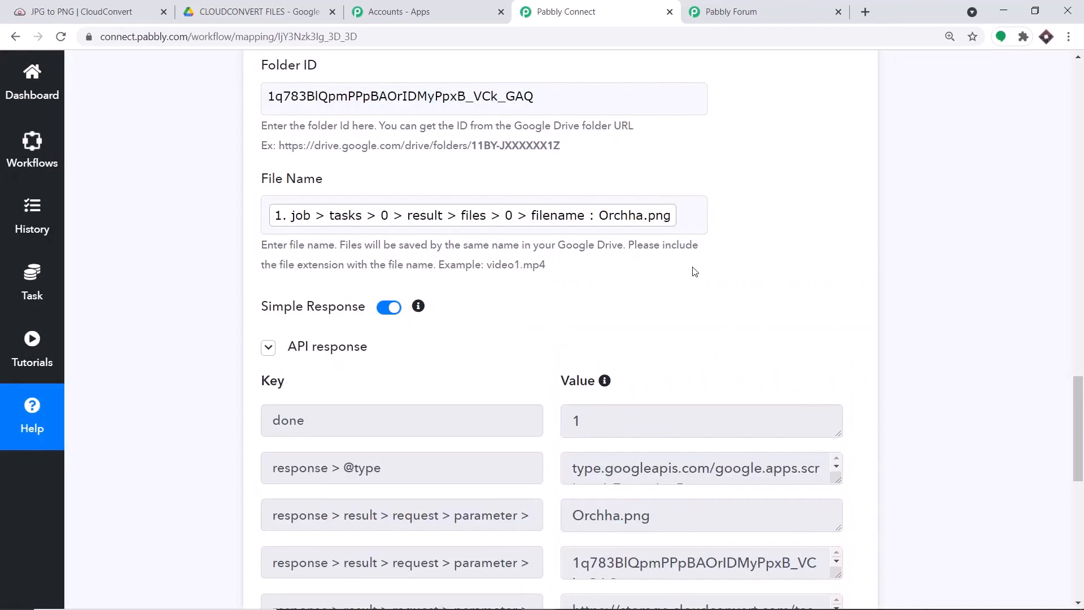
pyautogui.click(270, 4)
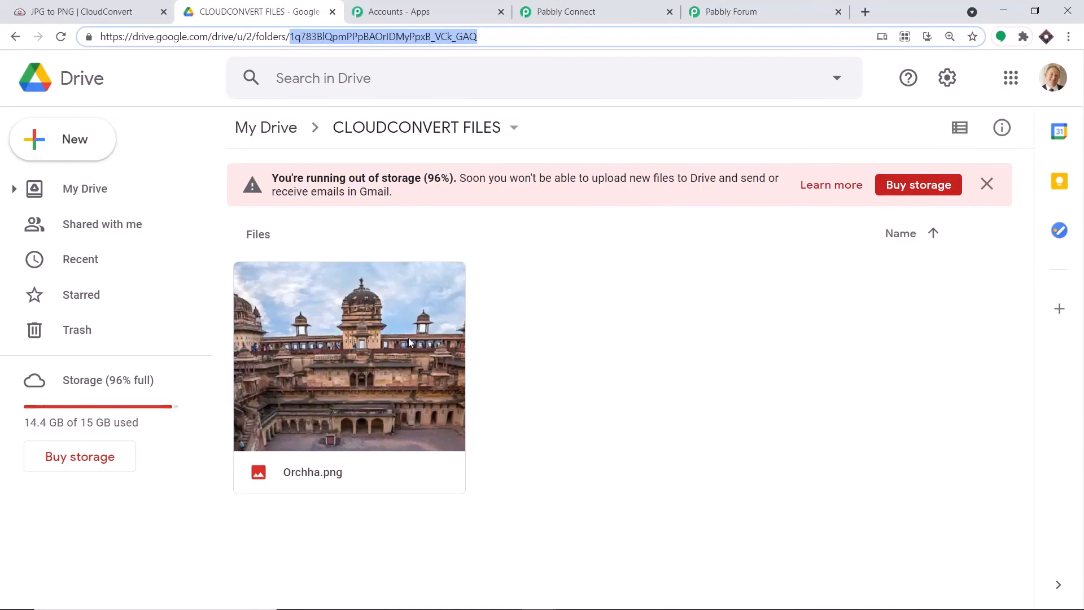
pyautogui.click(643, 10)
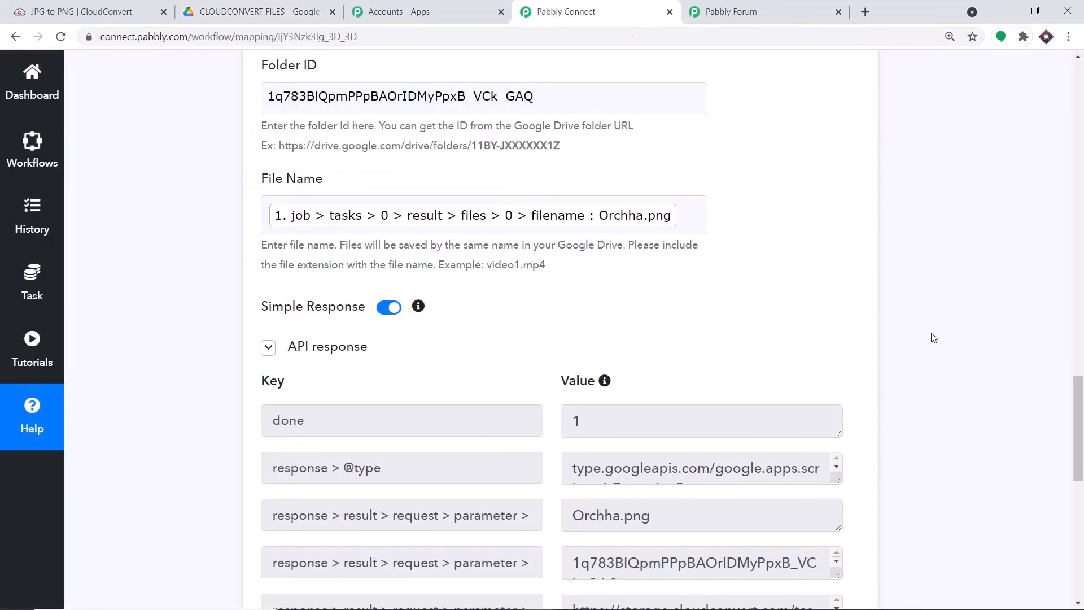
# Step: Collapse the Google Drive action and CloudConvert trigger cards in the workflow
pyautogui.moveTo(1079, 411); pyautogui.dragTo(1080, 295)
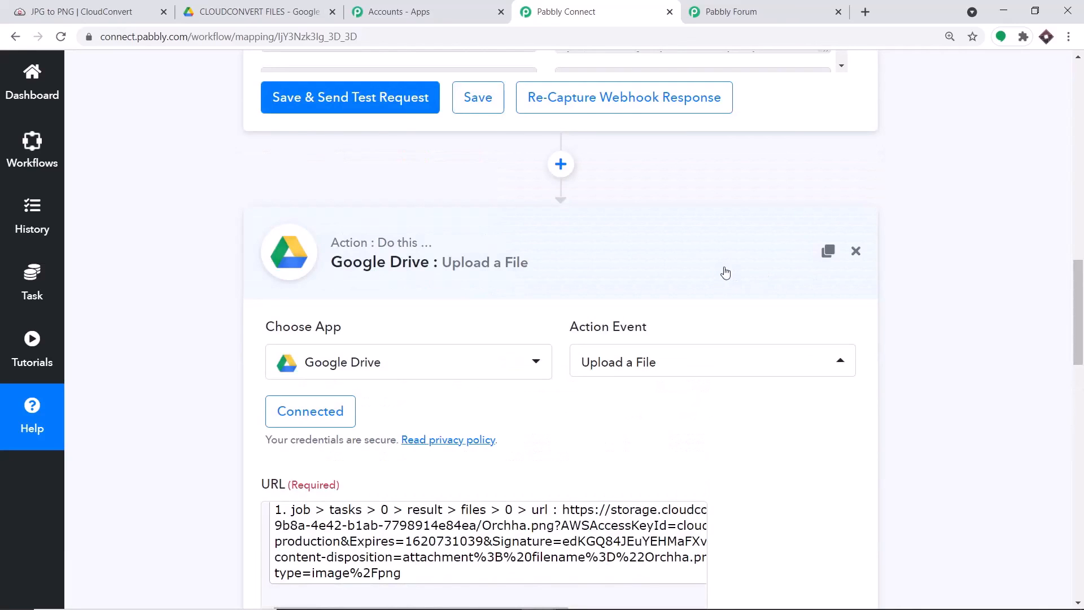
pyautogui.click(725, 274)
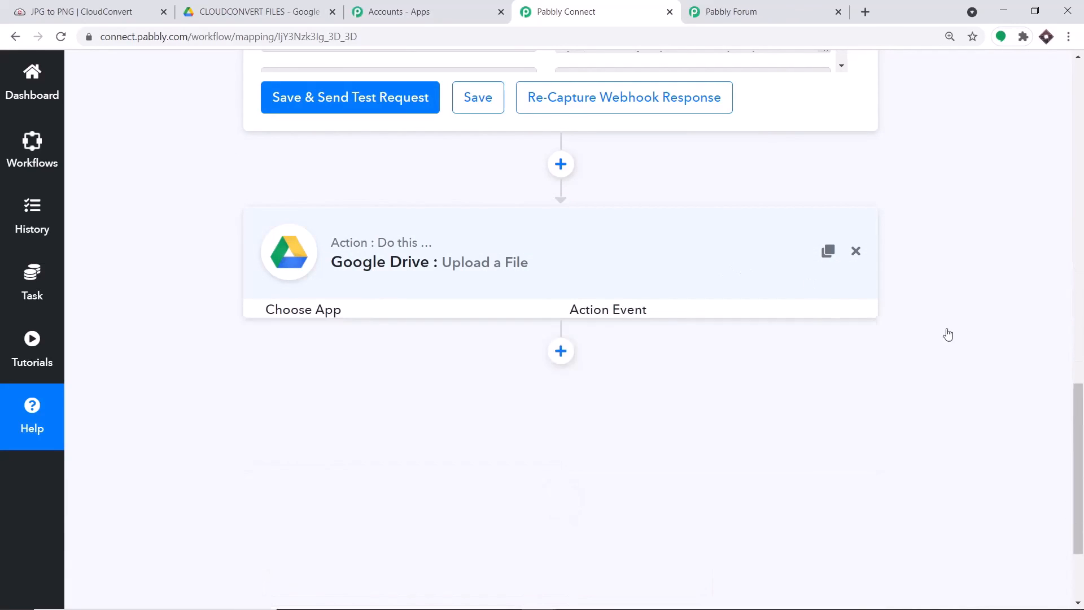
pyautogui.moveTo(1080, 447); pyautogui.dragTo(1082, 305)
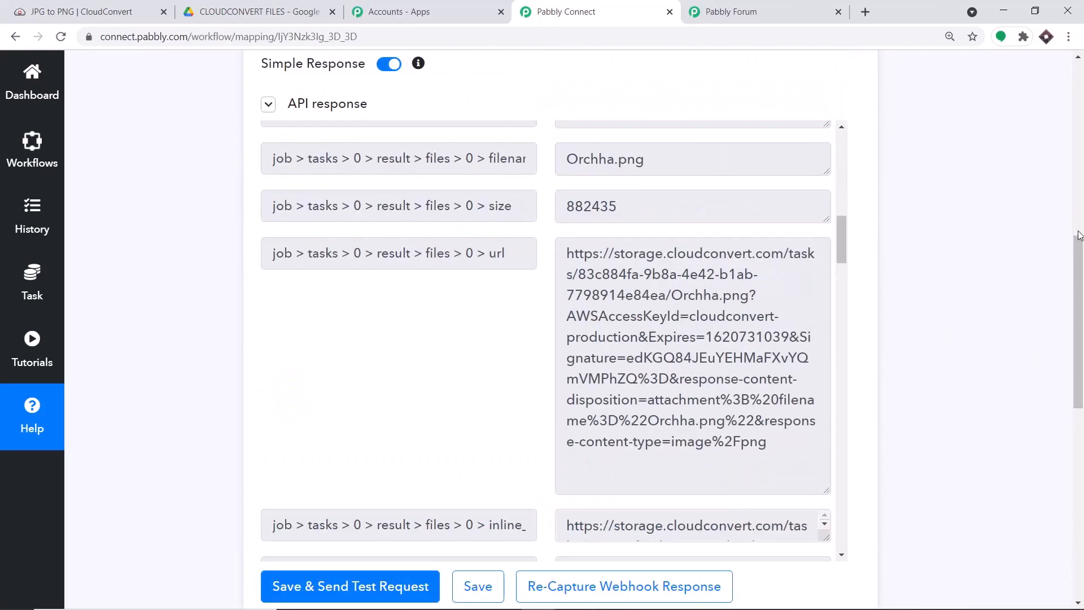
pyautogui.scroll(9, 1081, 268)
pyautogui.click(518, 253)
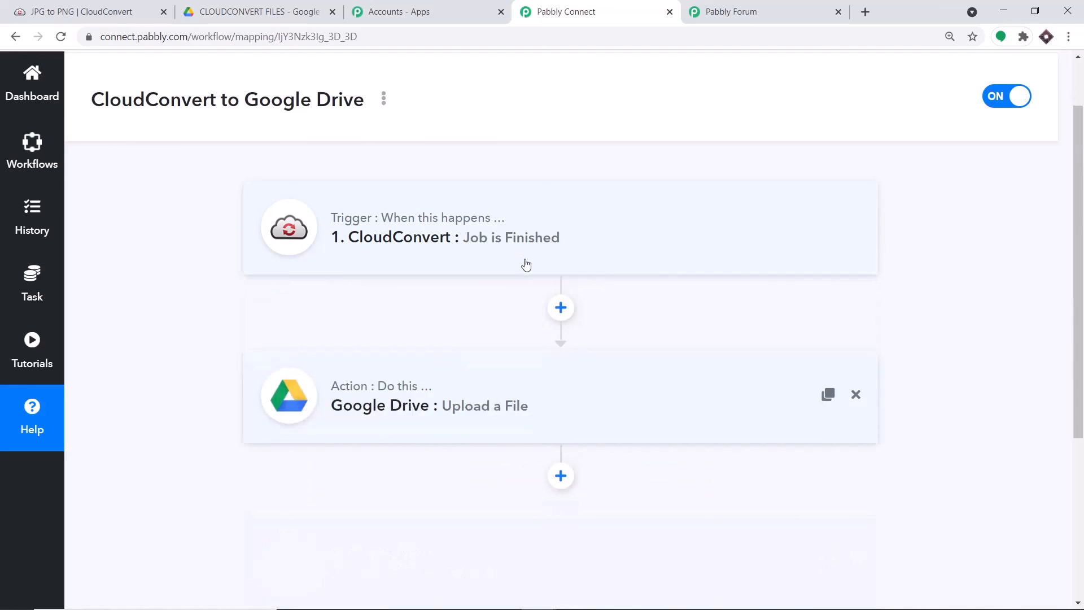